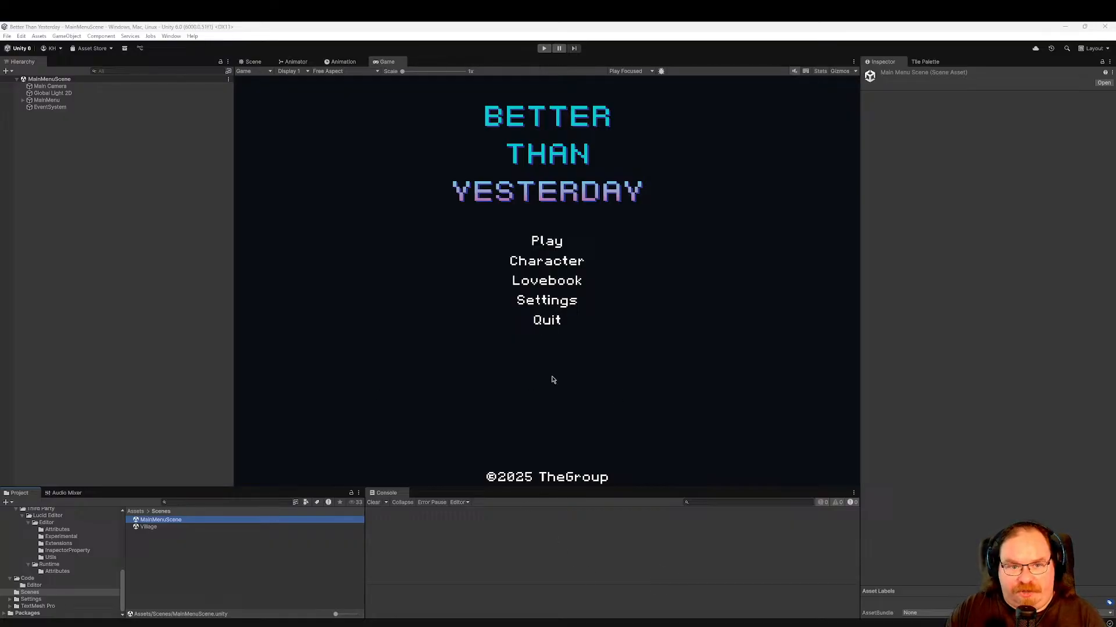
# Show the Scene view, expand the MainMenu object, and frame the Char menu entry.
pyautogui.click(251, 61)
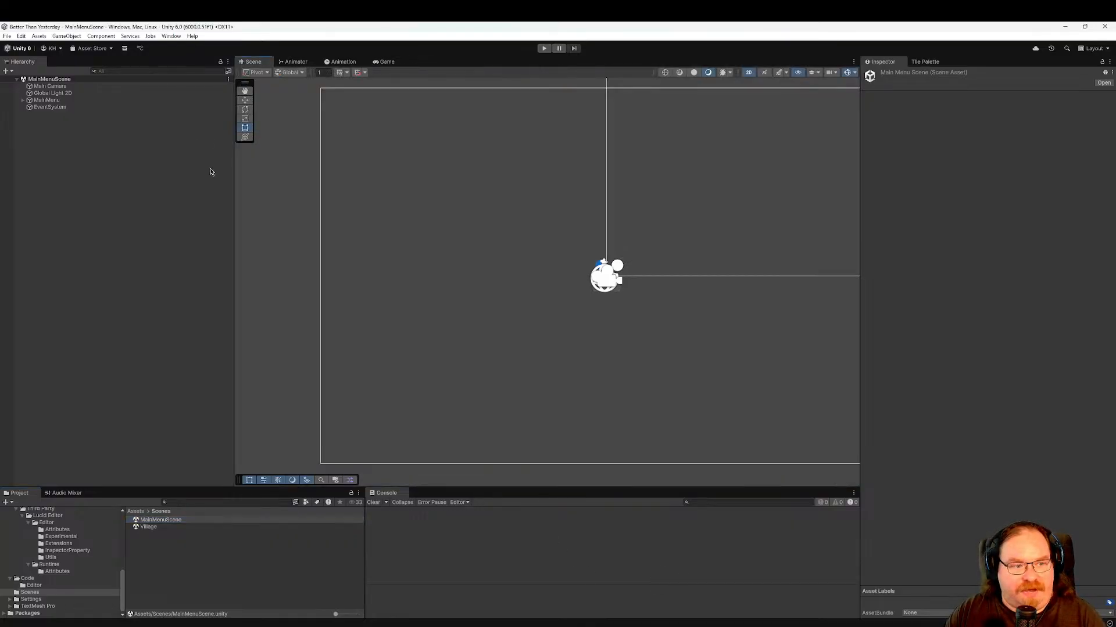
pyautogui.click(23, 100)
pyautogui.click(85, 93)
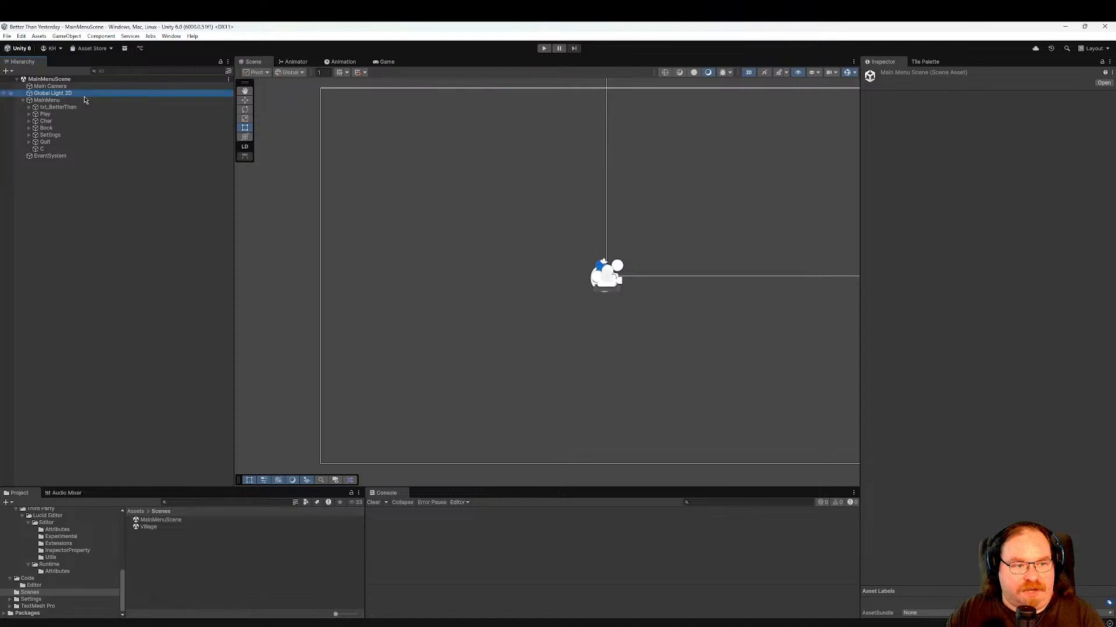
pyautogui.click(80, 101)
pyautogui.click(73, 122)
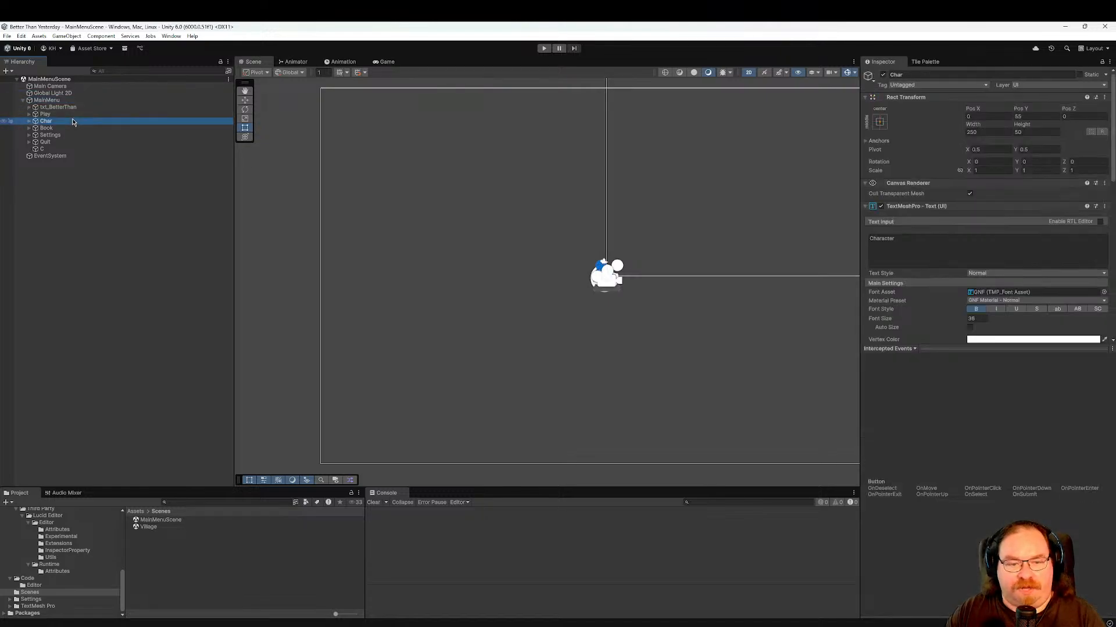
pyautogui.press('f')
pyautogui.scroll(-10, 700, 331)
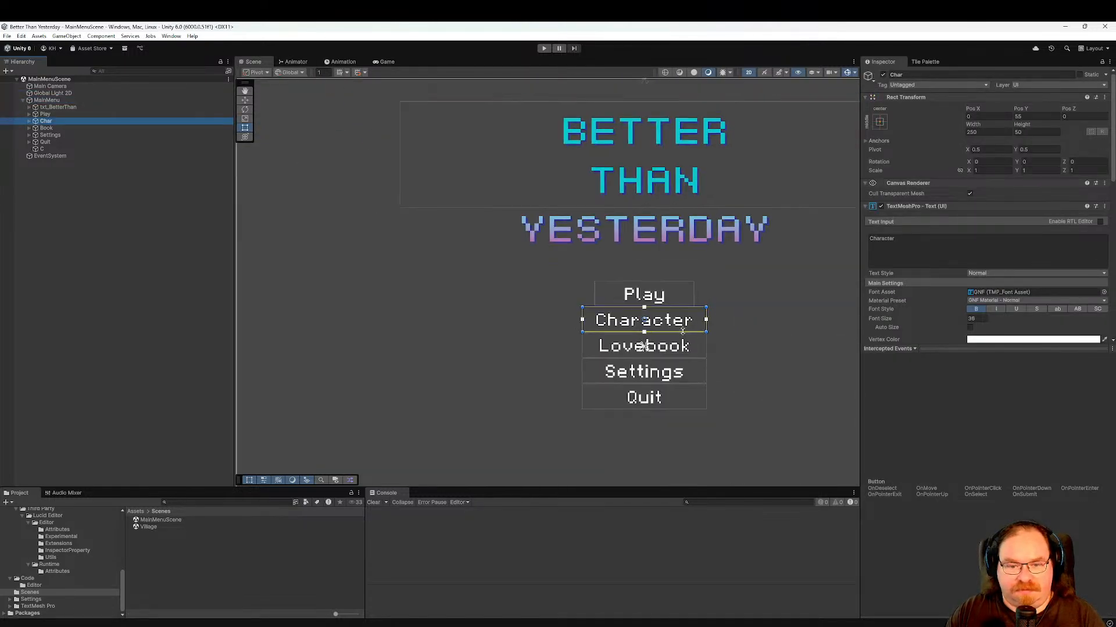
pyautogui.moveTo(694, 330); pyautogui.dragTo(600, 317, button='middle')
pyautogui.scroll(4, 600, 317)
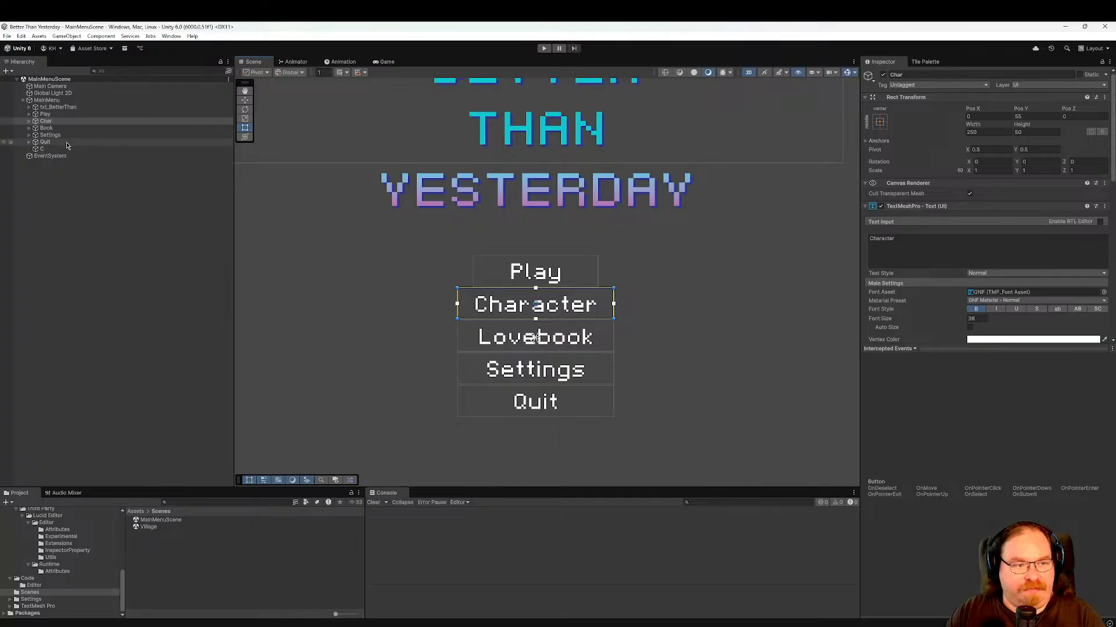
# Step through the MainMenu text entries from Play downwards and back to inspect each one's settings.
pyautogui.click(64, 114)
pyautogui.press('Down')
pyautogui.press('Down')
pyautogui.press('Down')
pyautogui.press('Down')
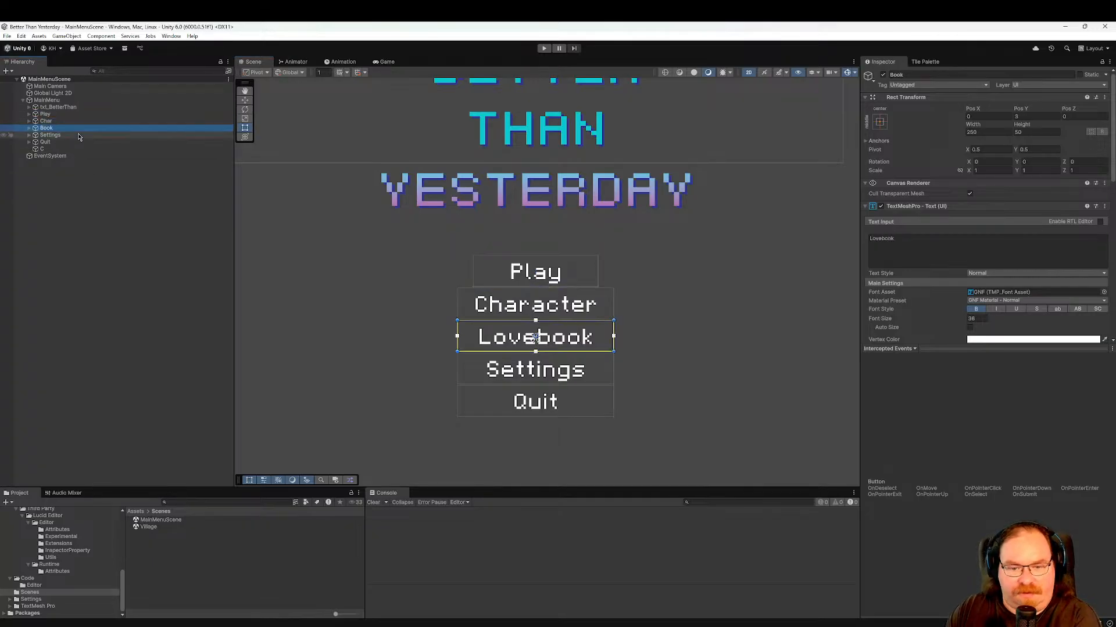
pyautogui.press('Up')
pyautogui.press('Up')
pyautogui.press('Up')
pyautogui.press('Up')
# Preview the arrow (1) indicator nested under Play by enabling it and disabling it again.
pyautogui.press('Right')
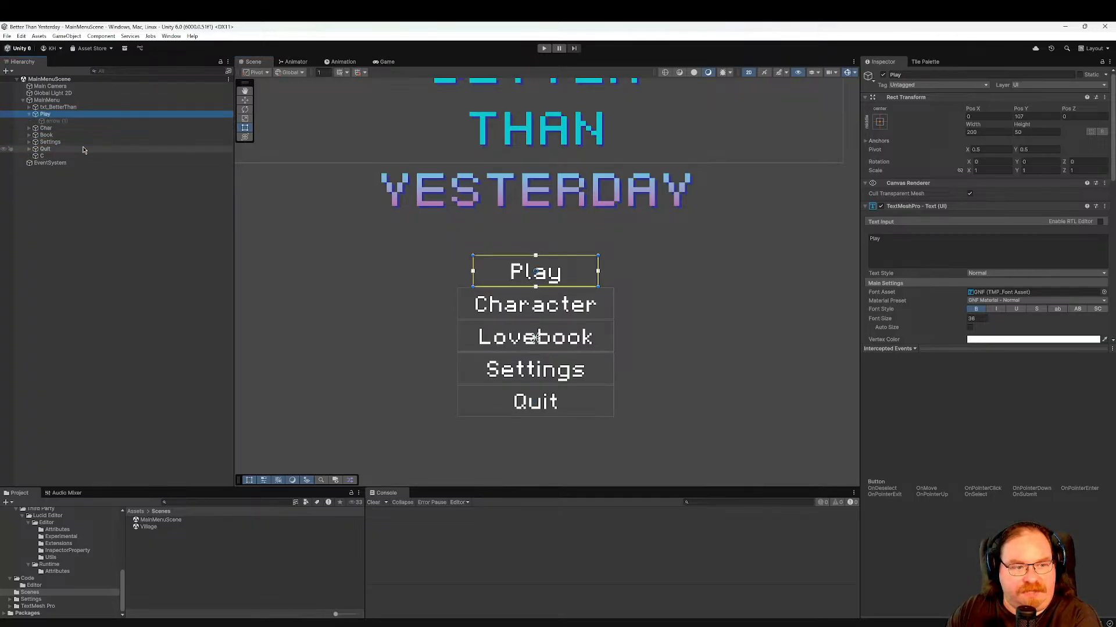
pyautogui.press('Down')
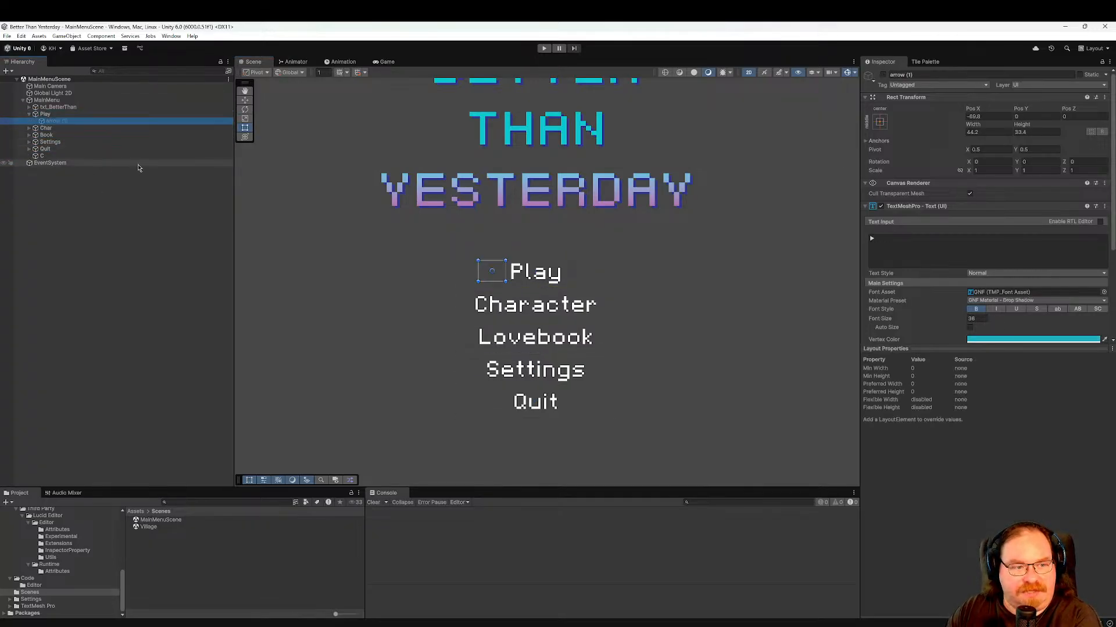
pyautogui.click(884, 75)
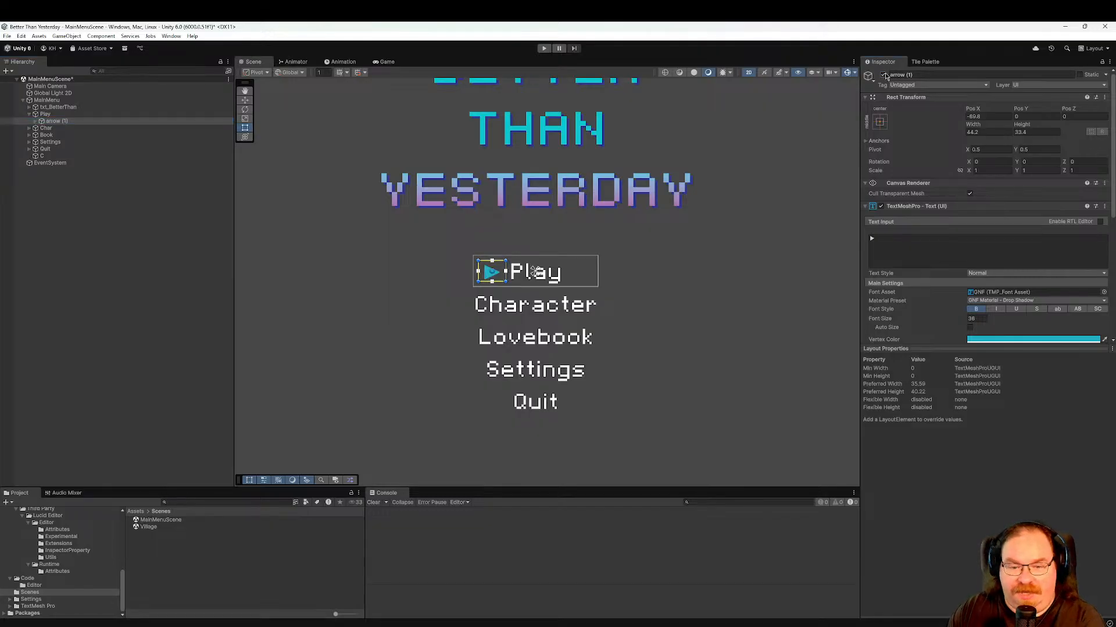
pyautogui.click(883, 75)
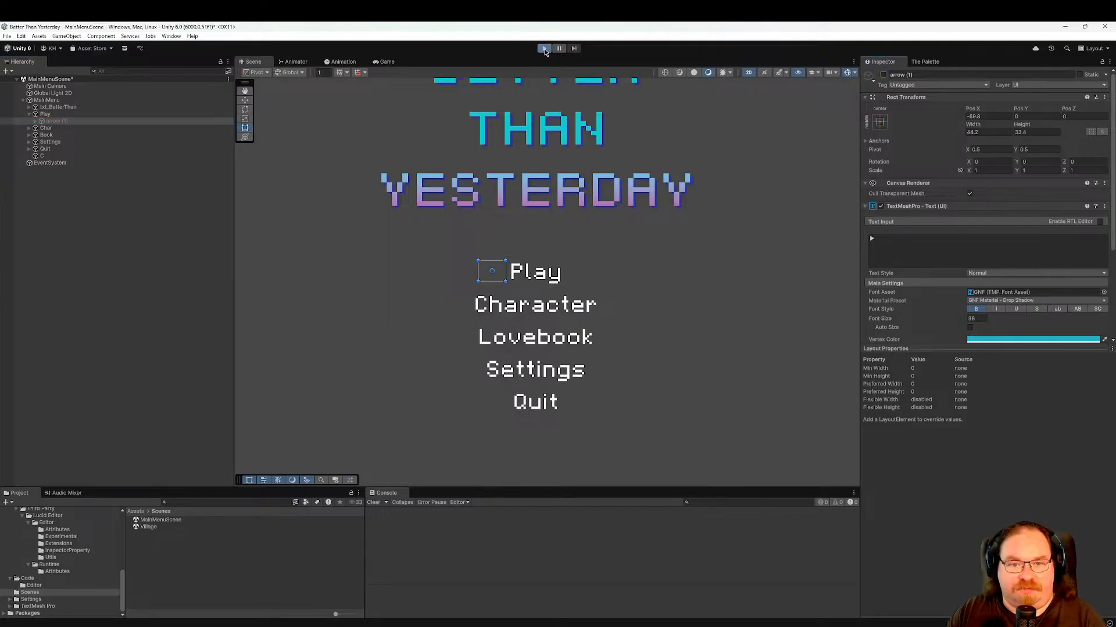
# Run the game and test moving the arrow indicator up and down through the main menu options.
pyautogui.click(544, 48)
pyautogui.click(547, 353)
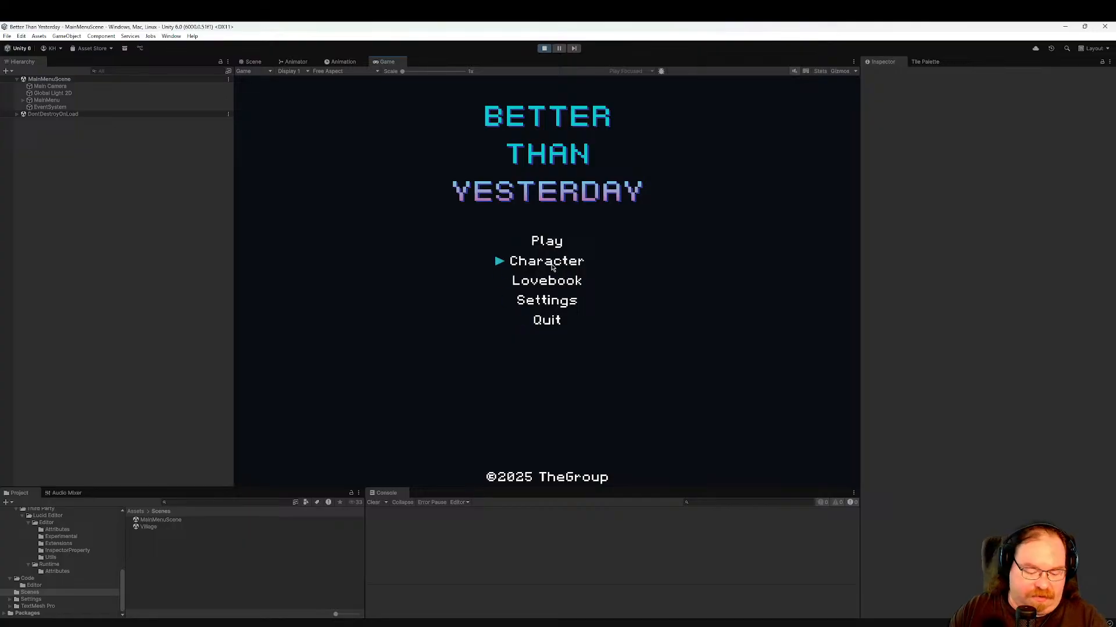
pyautogui.press('Up')
pyautogui.press('Up')
pyautogui.press('Down')
pyautogui.press('Down')
pyautogui.press('Down')
pyautogui.press('Up')
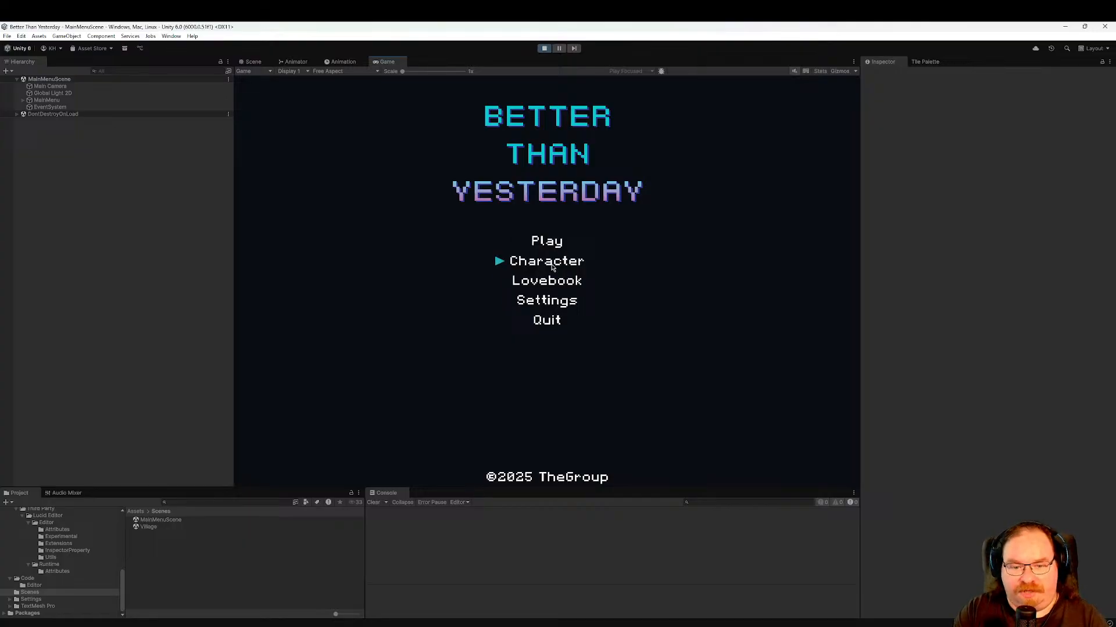
pyautogui.press('Down')
pyautogui.press('Down')
pyautogui.press('Up')
pyautogui.press('Up')
pyautogui.press('Up')
pyautogui.press('Down')
pyautogui.press('Down')
pyautogui.press('Up')
pyautogui.press('Up')
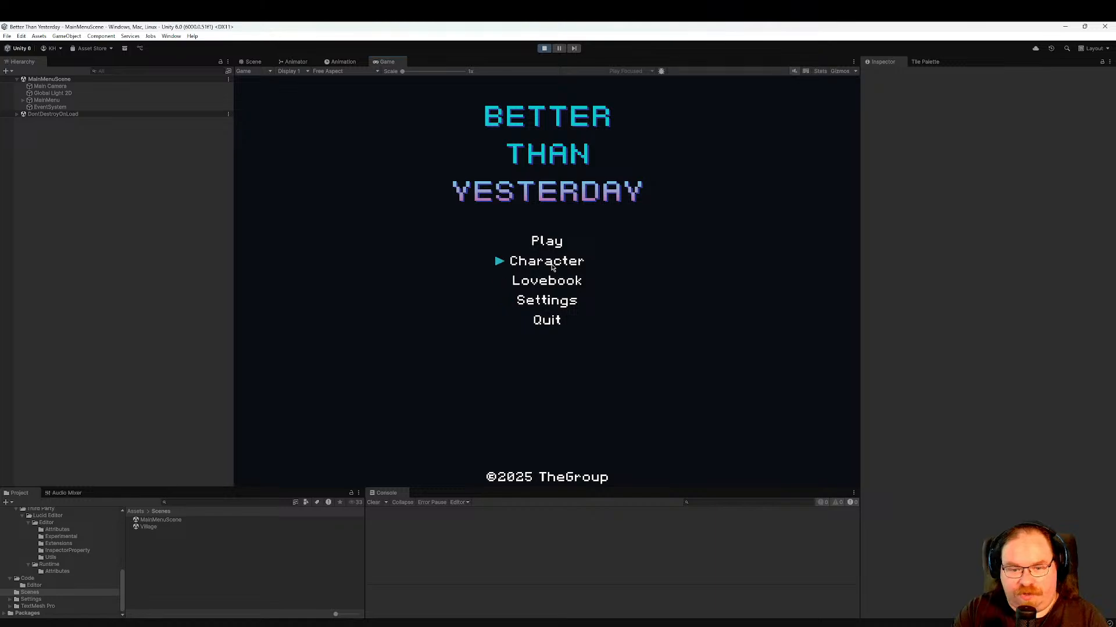
pyautogui.press('Down')
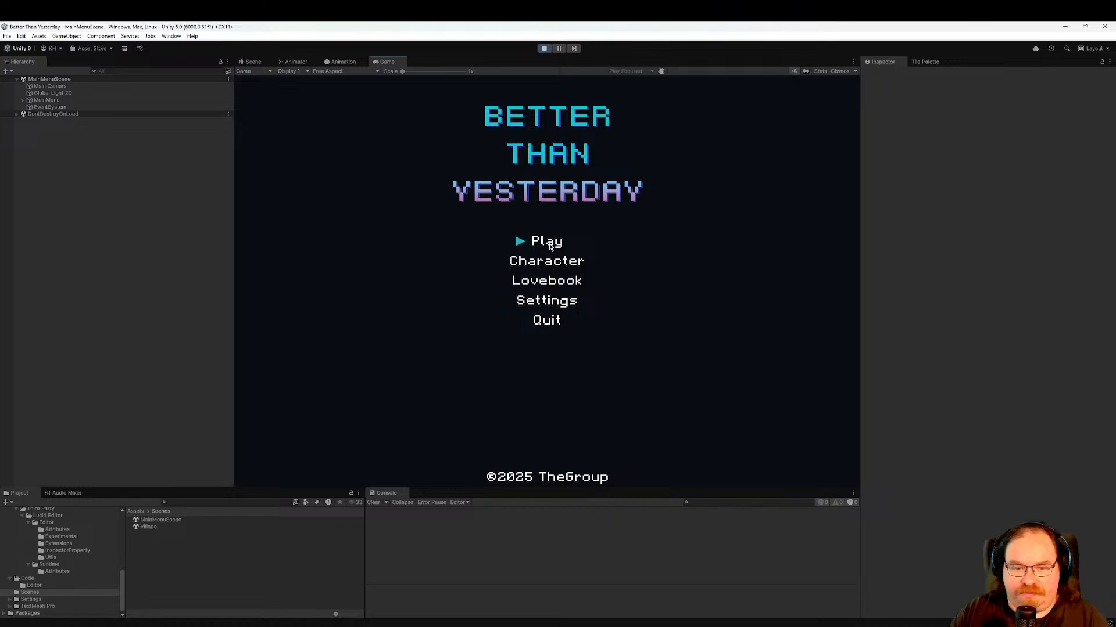
# Highlight Play in the running menu, launch it to load its scene, and stop the playtest.
pyautogui.press('Up')
pyautogui.press('Up')
pyautogui.press('Up')
pyautogui.press('Up')
pyautogui.press('Up')
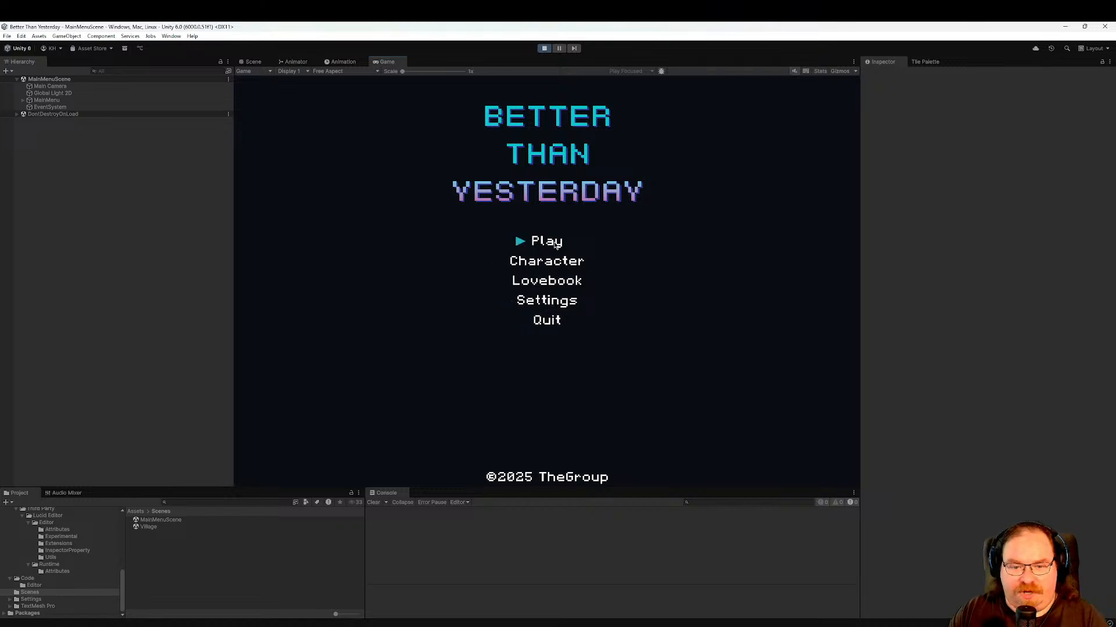
pyautogui.press('Return')
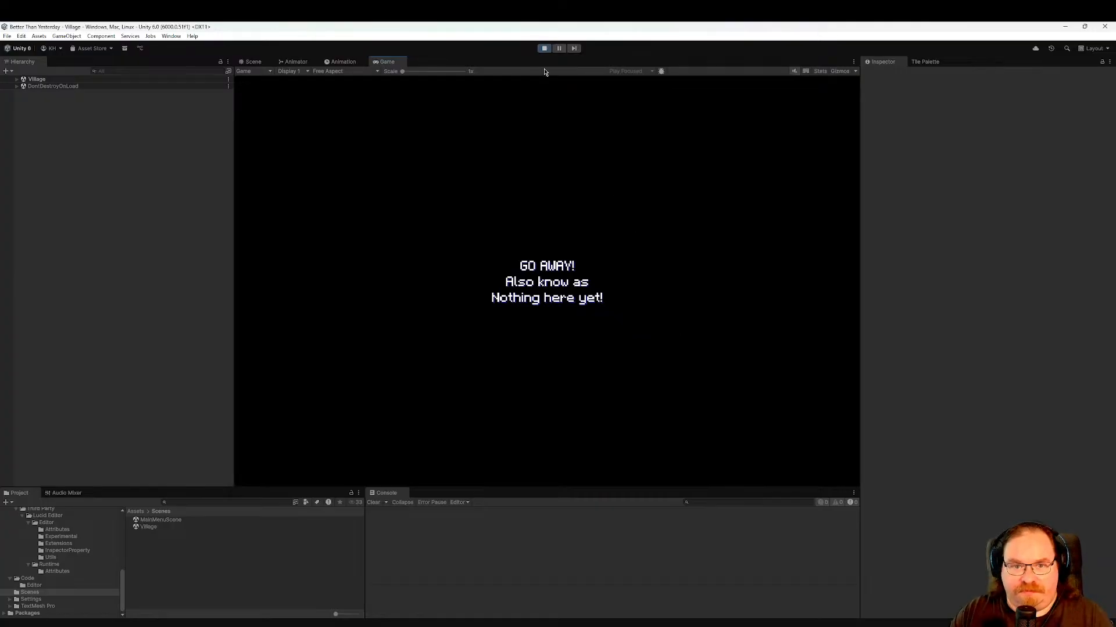
pyautogui.click(544, 48)
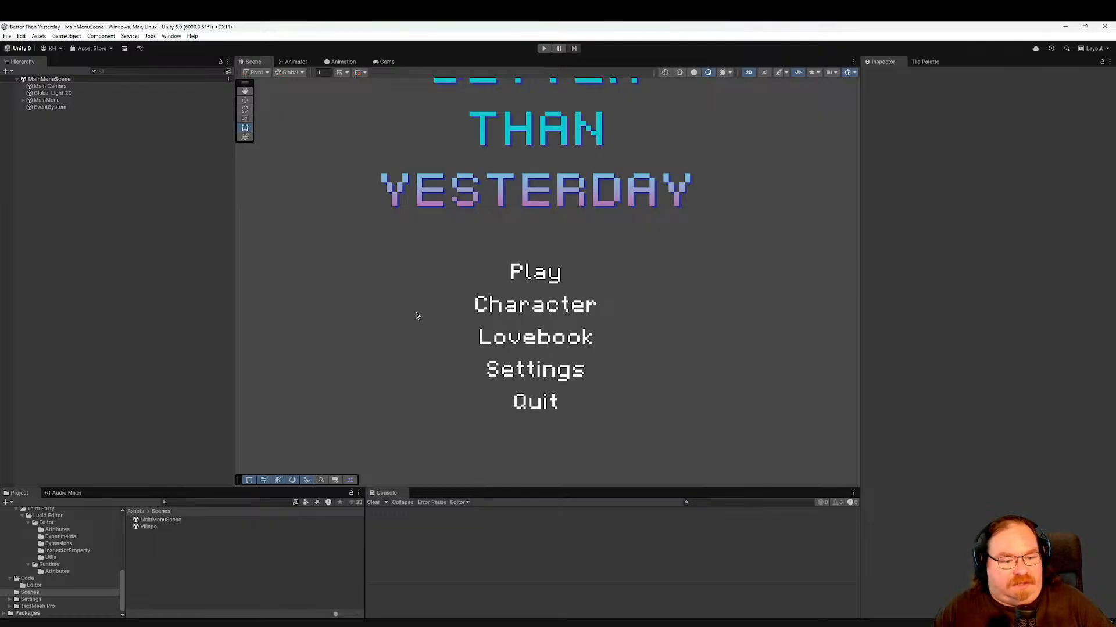
# Inspect the MainMenu object's components, switch to Rider, and show the beginning of MenuNavigator.cs with the survey notification dismissed.
pyautogui.click(76, 100)
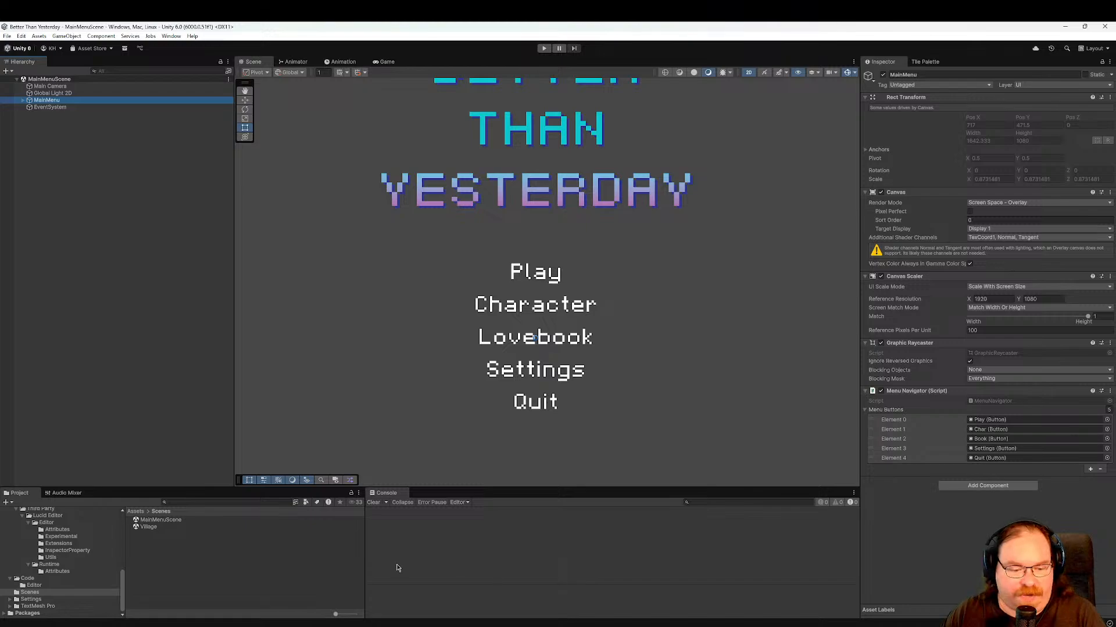
pyautogui.hotkey('alt', 'Tab')
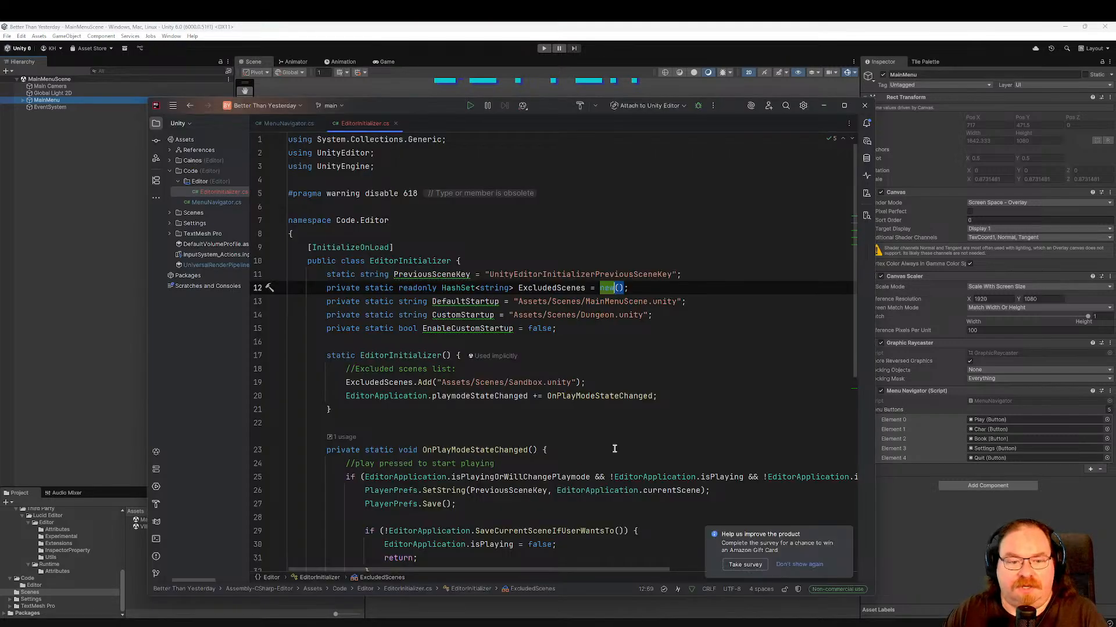
pyautogui.click(287, 124)
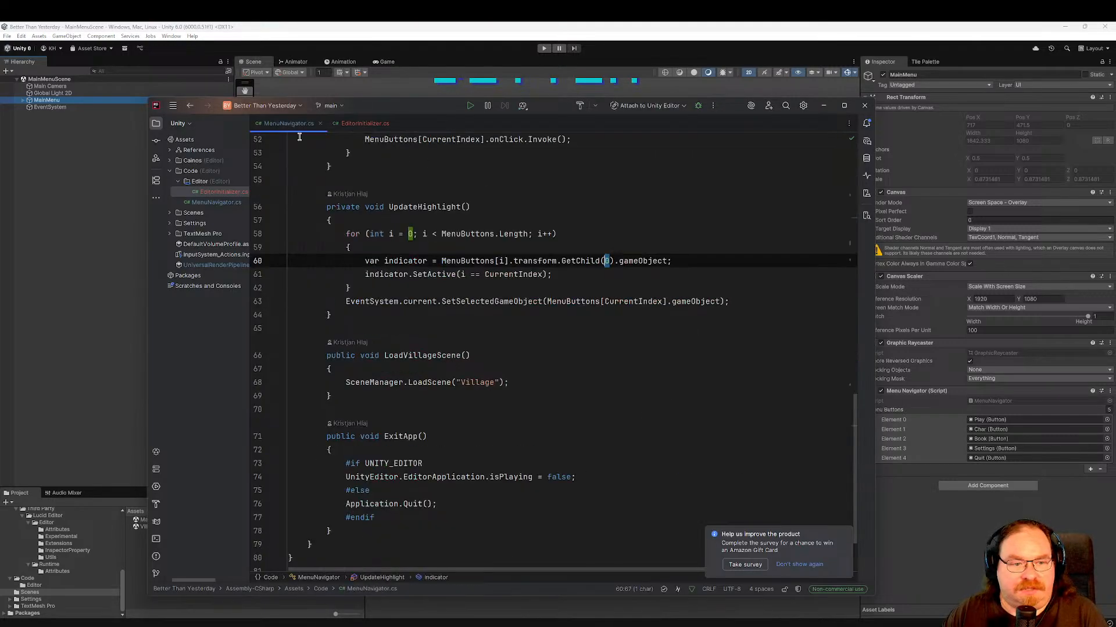
pyautogui.scroll(10, 686, 309)
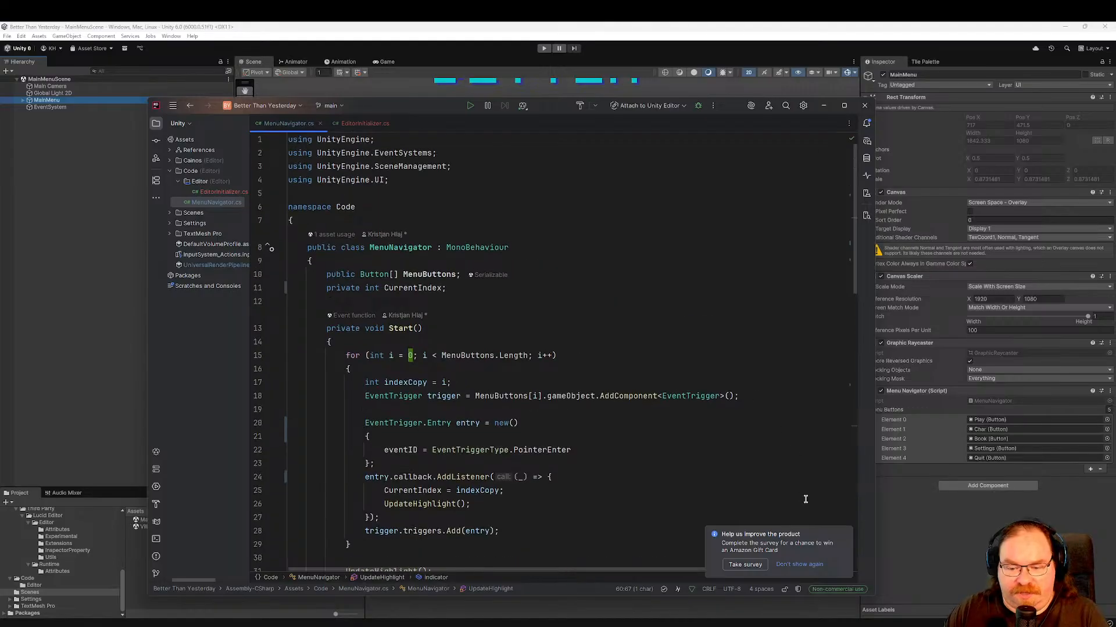
pyautogui.click(844, 535)
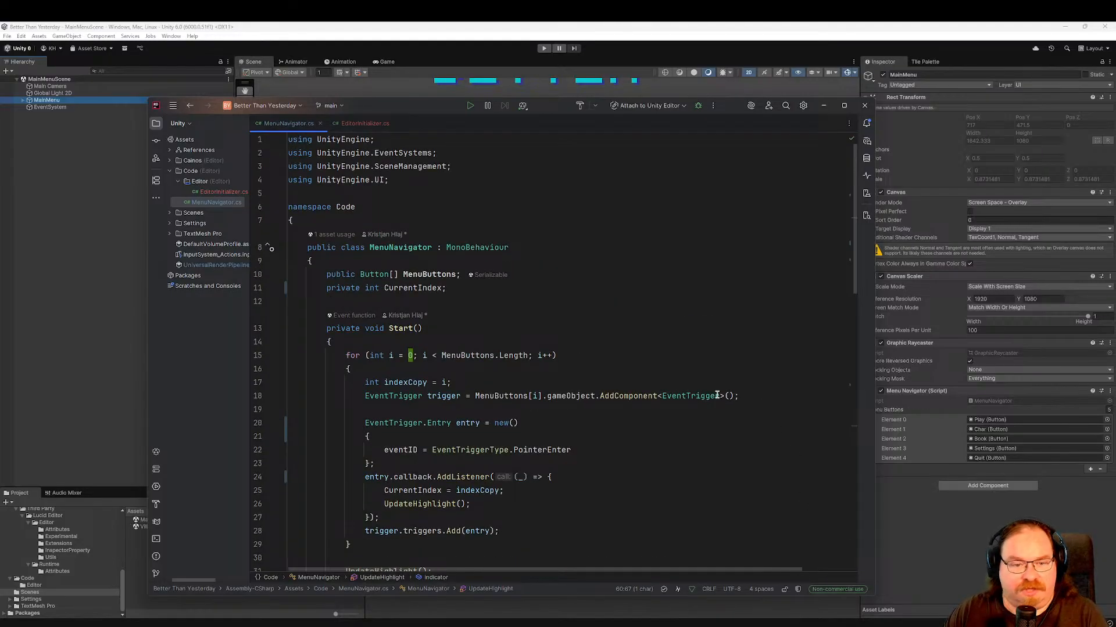
# Examine how MenuNavigator.cs uses MenuButtons and CurrentIndex in its Start, Update and UpdateHighlight methods.
pyautogui.scroll(-1, 688, 337)
pyautogui.scroll(-1, 689, 337)
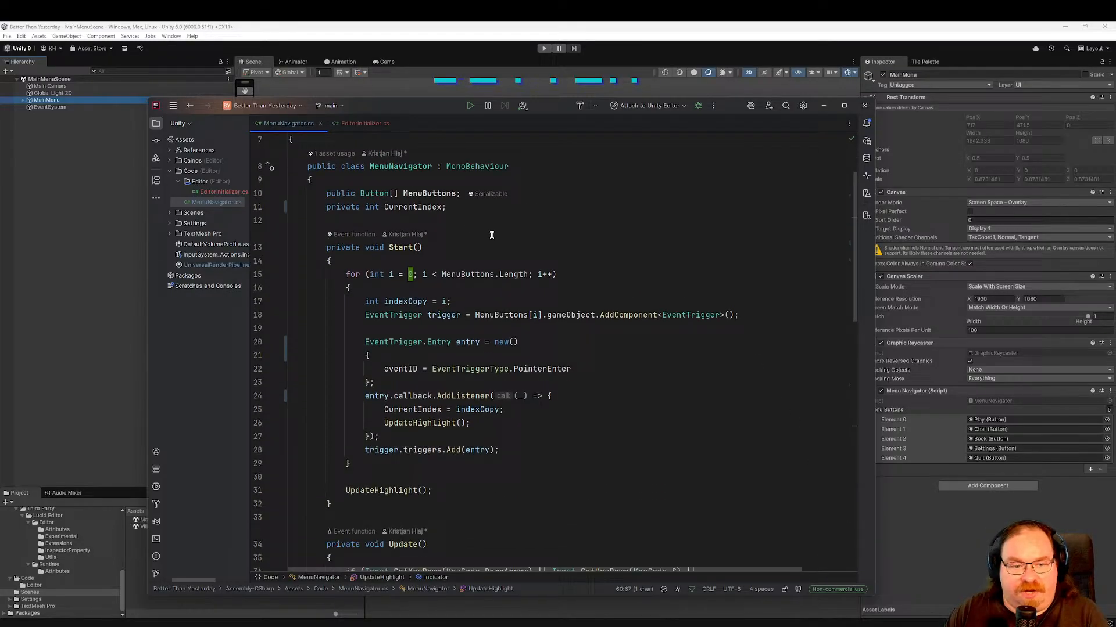
pyautogui.doubleClick(430, 193)
pyautogui.scroll(-1, 520, 286)
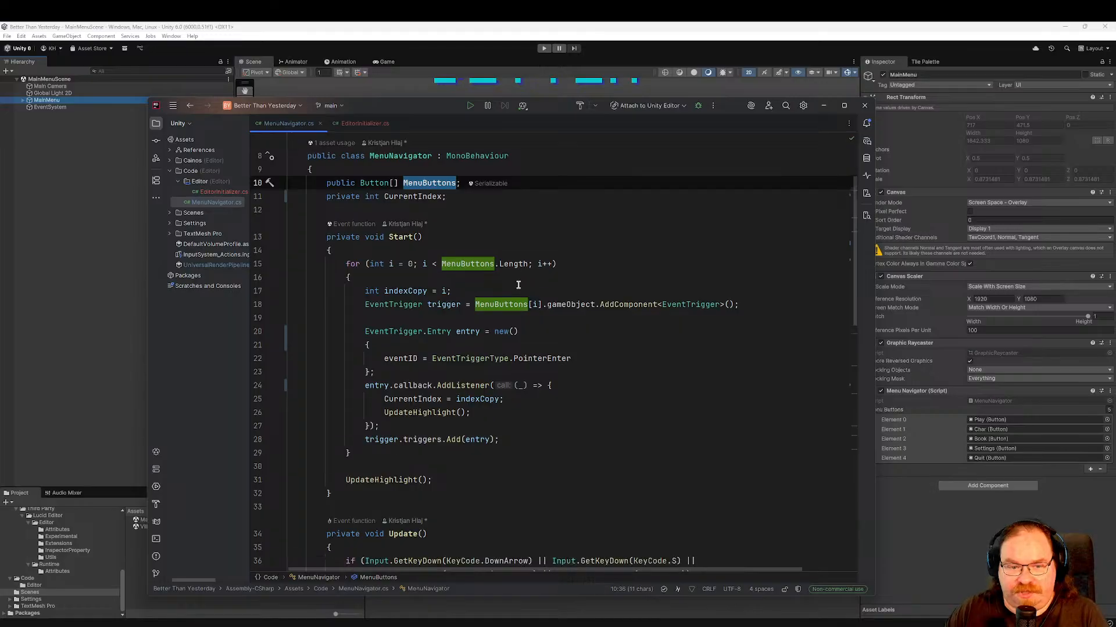
pyautogui.click(423, 166)
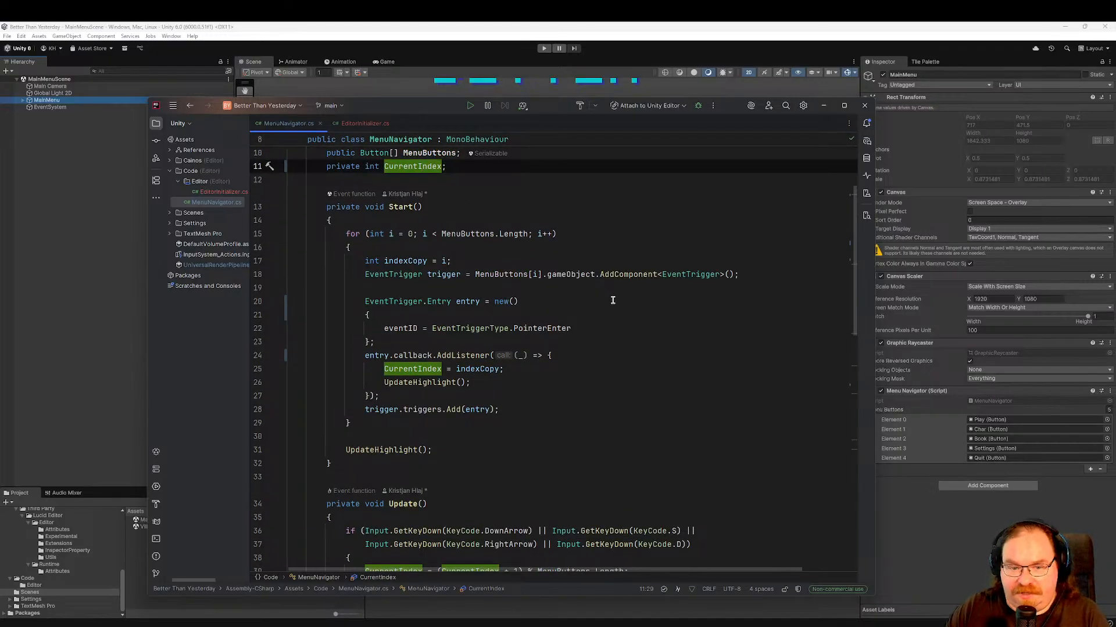
pyautogui.scroll(-1, 612, 301)
pyautogui.scroll(-5, 471, 319)
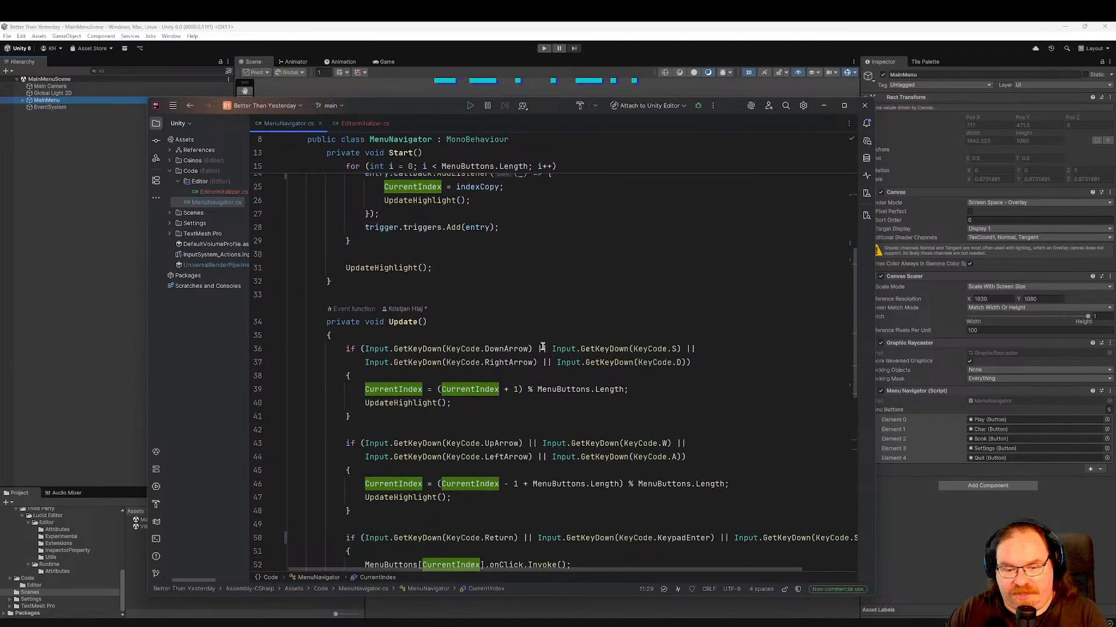
pyautogui.scroll(-6, 650, 384)
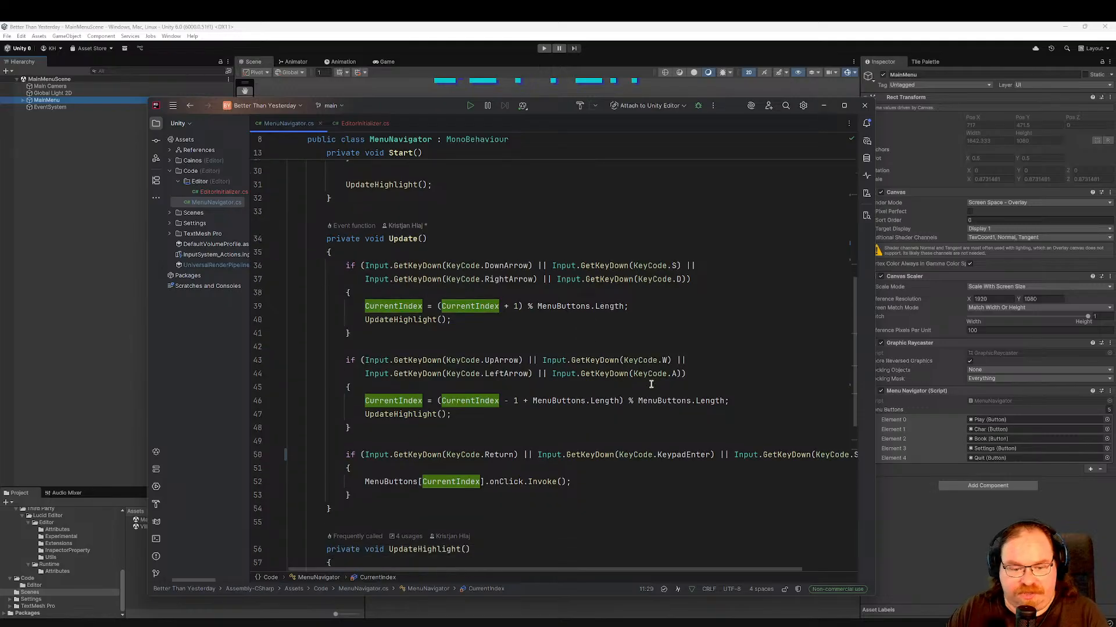
pyautogui.scroll(-5, 650, 383)
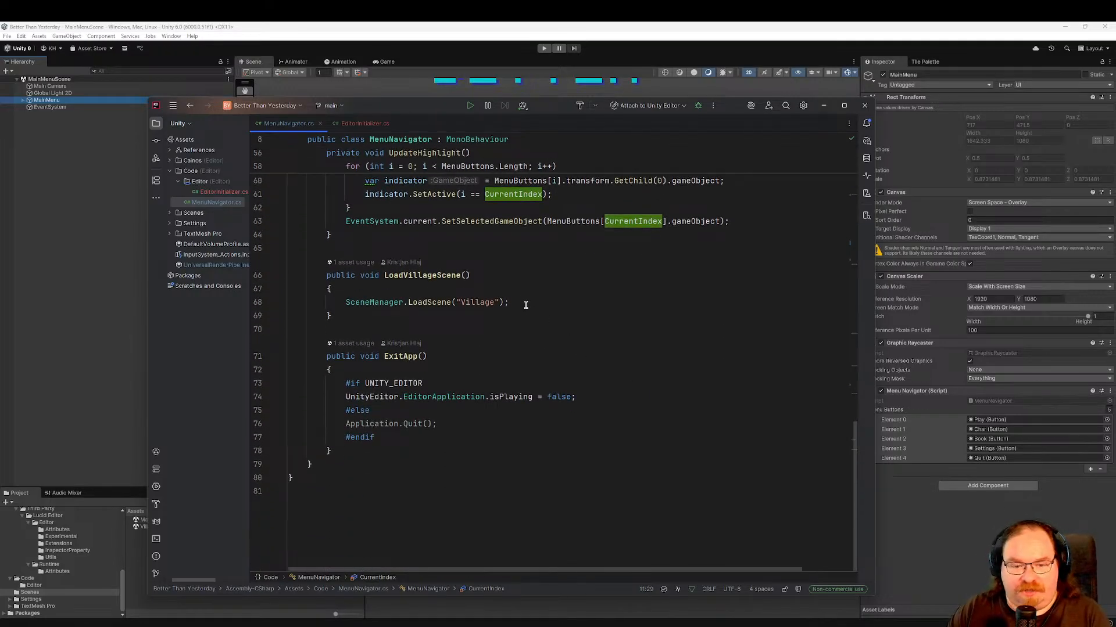
# Examine the SceneManager.LoadScene("Village") call in LoadVillageScene and the methods above it.
pyautogui.moveTo(527, 305); pyautogui.dragTo(346, 303)
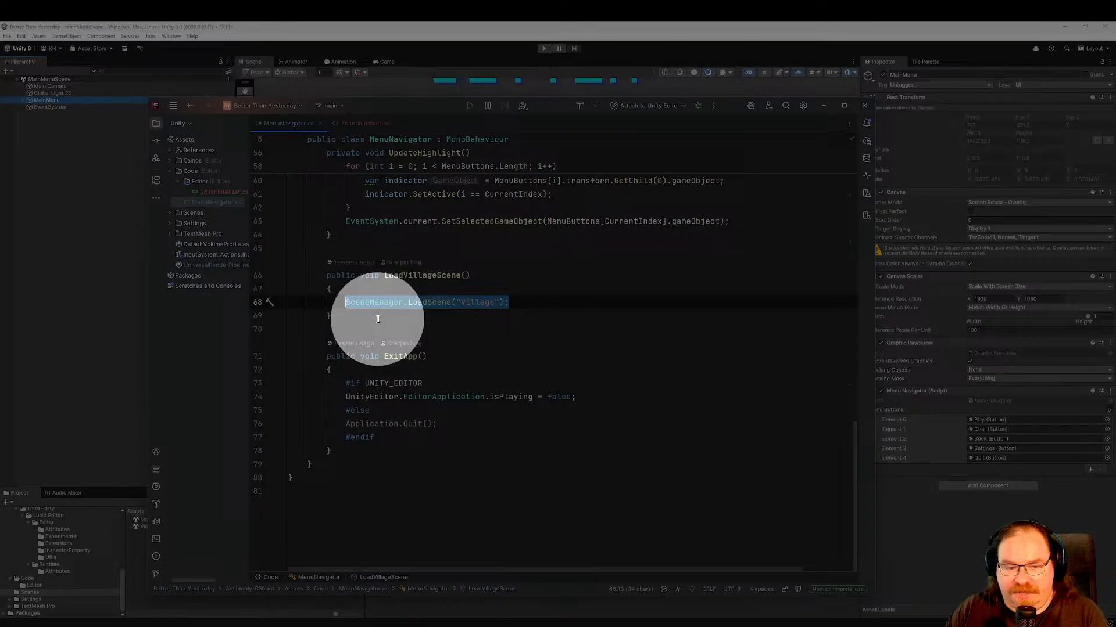
pyautogui.click(383, 303)
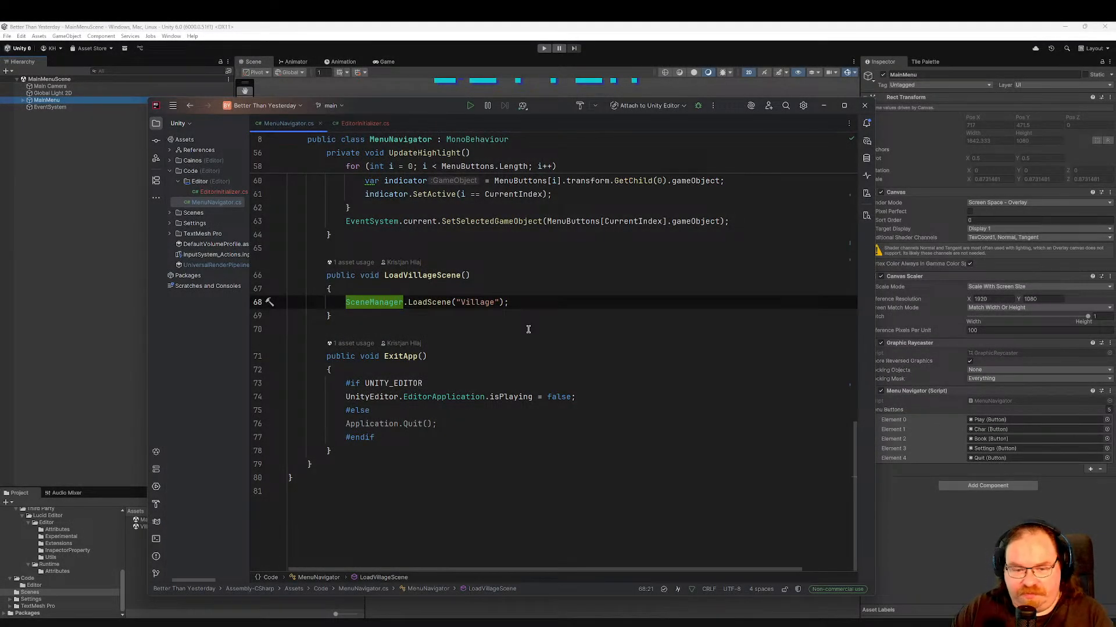
pyautogui.scroll(1, 555, 312)
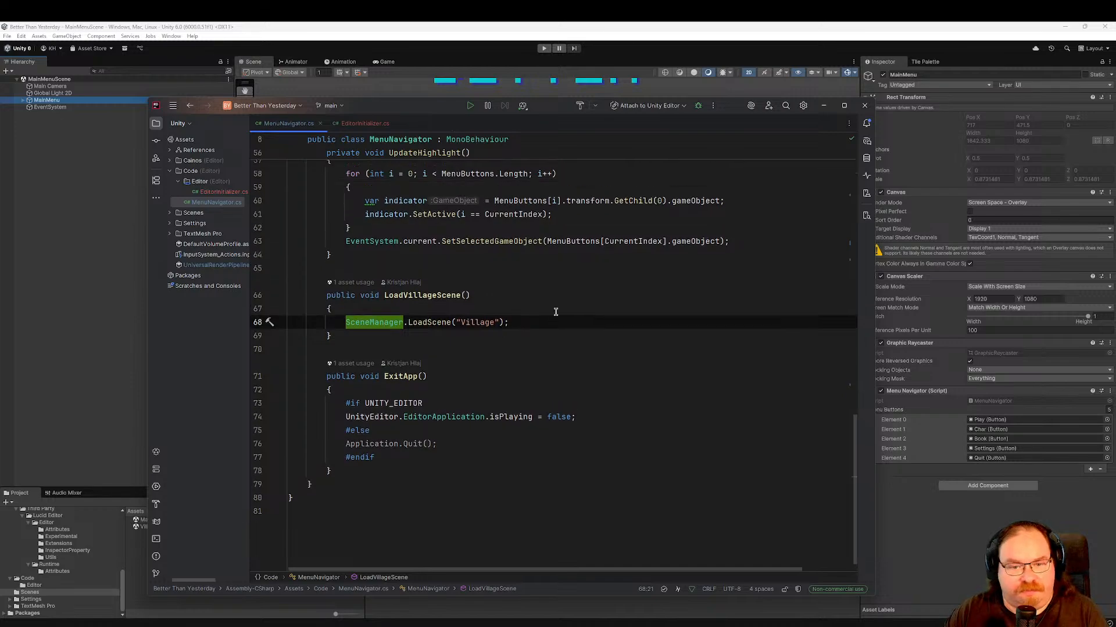
pyautogui.scroll(5, 555, 312)
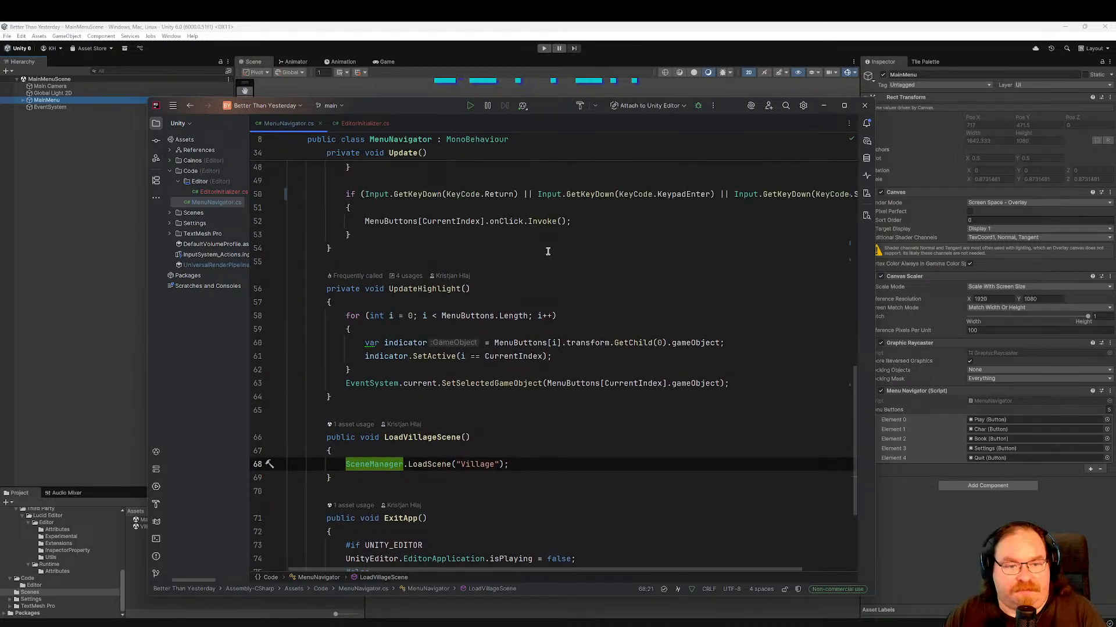
# Switch back to Unity and open the Village scene from the project's Scenes folder.
pyautogui.click(478, 49)
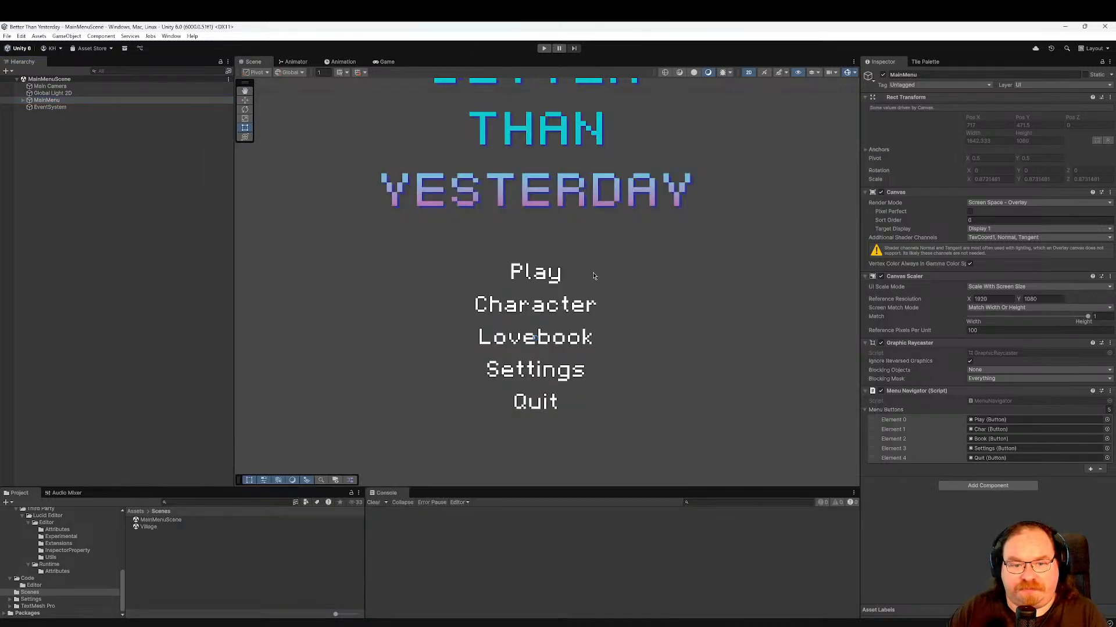
pyautogui.moveTo(646, 256); pyautogui.dragTo(647, 291, button='middle')
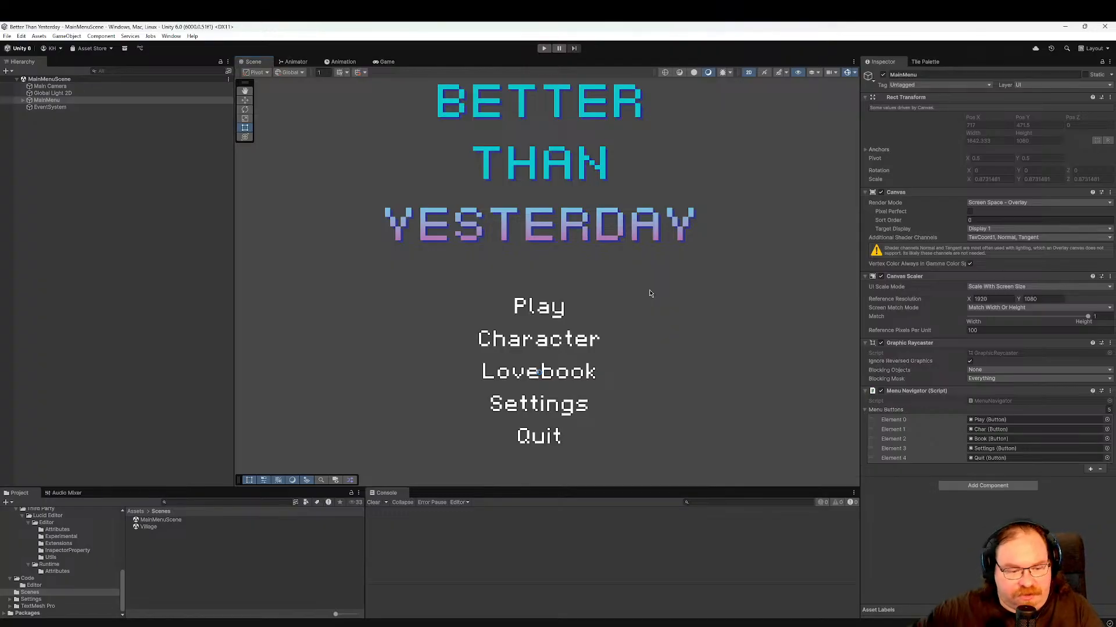
pyautogui.doubleClick(148, 528)
pyautogui.click(120, 292)
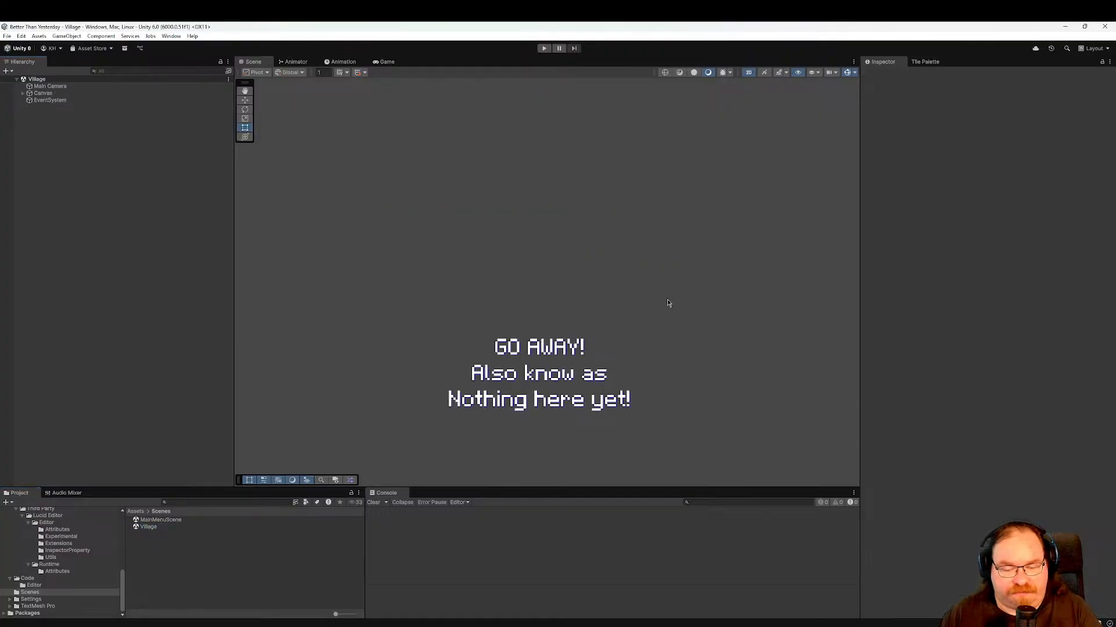
# Deactivate the Canvas object in the Village scene so its placeholder text is hidden.
pyautogui.moveTo(635, 379); pyautogui.dragTo(650, 294, button='middle')
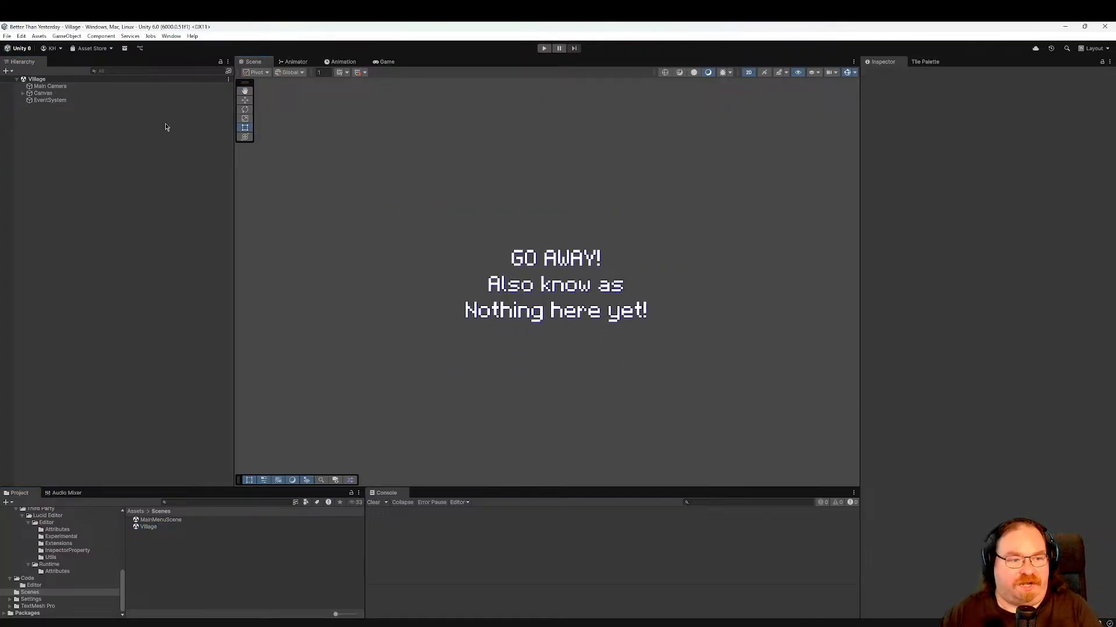
pyautogui.click(75, 93)
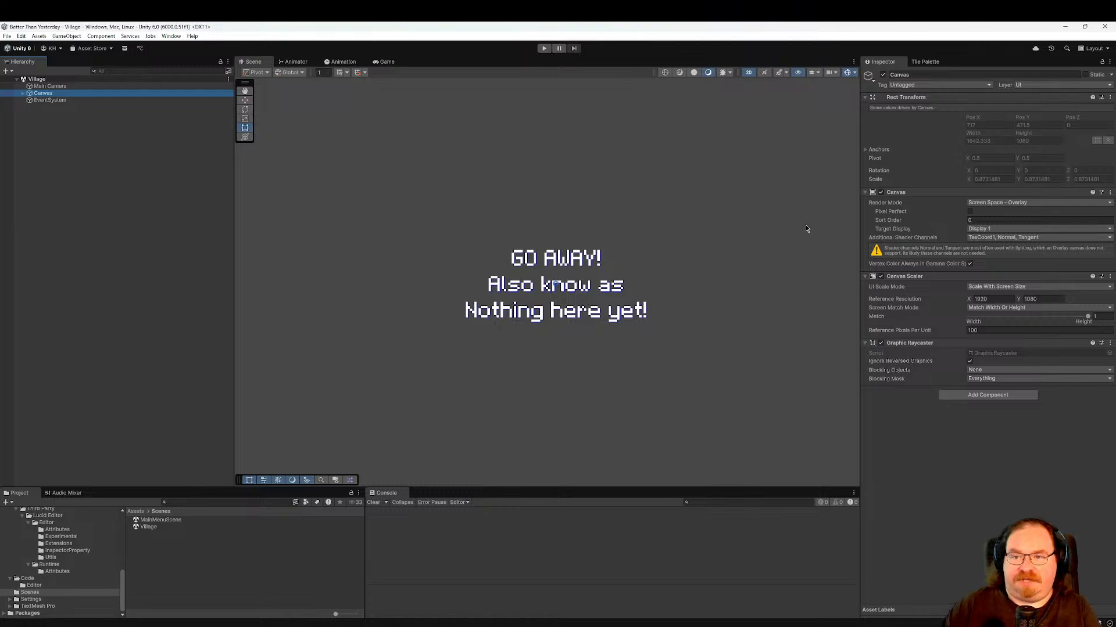
pyautogui.click(882, 74)
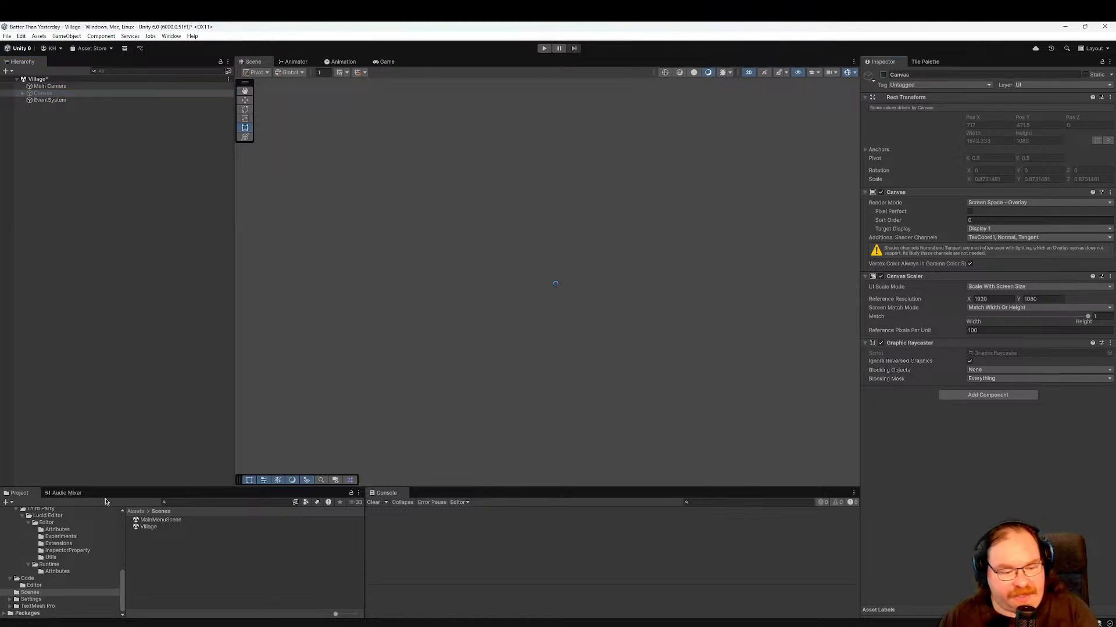
# Add the TP Terrain prefab from the Pixel Art Top Down - Village Tileset folder to the Village scene's root.
pyautogui.scroll(3, 82, 554)
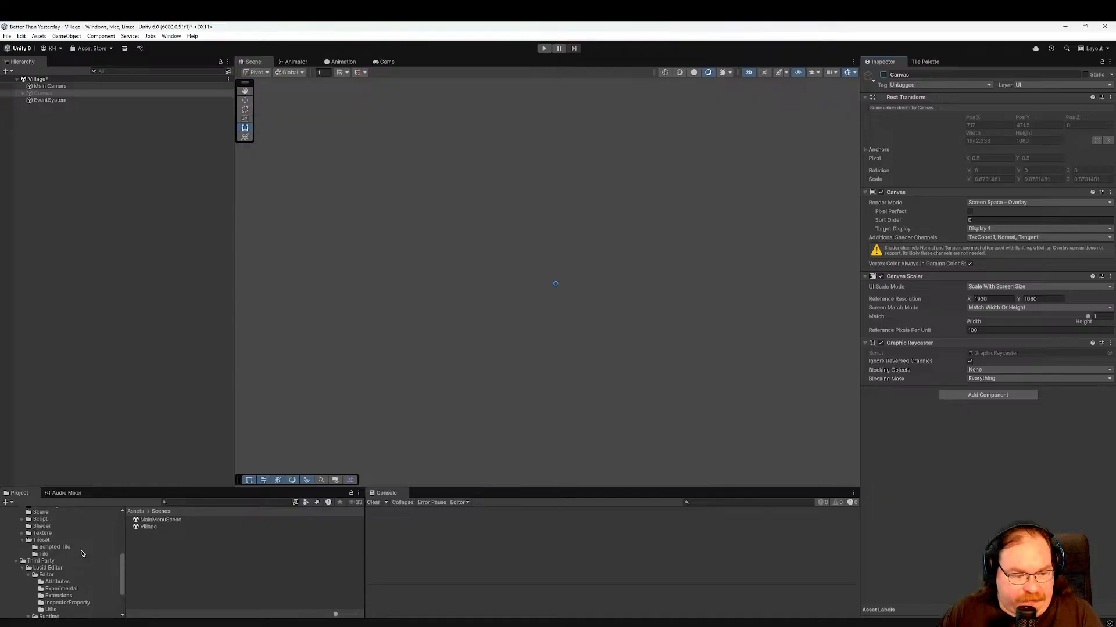
pyautogui.click(69, 540)
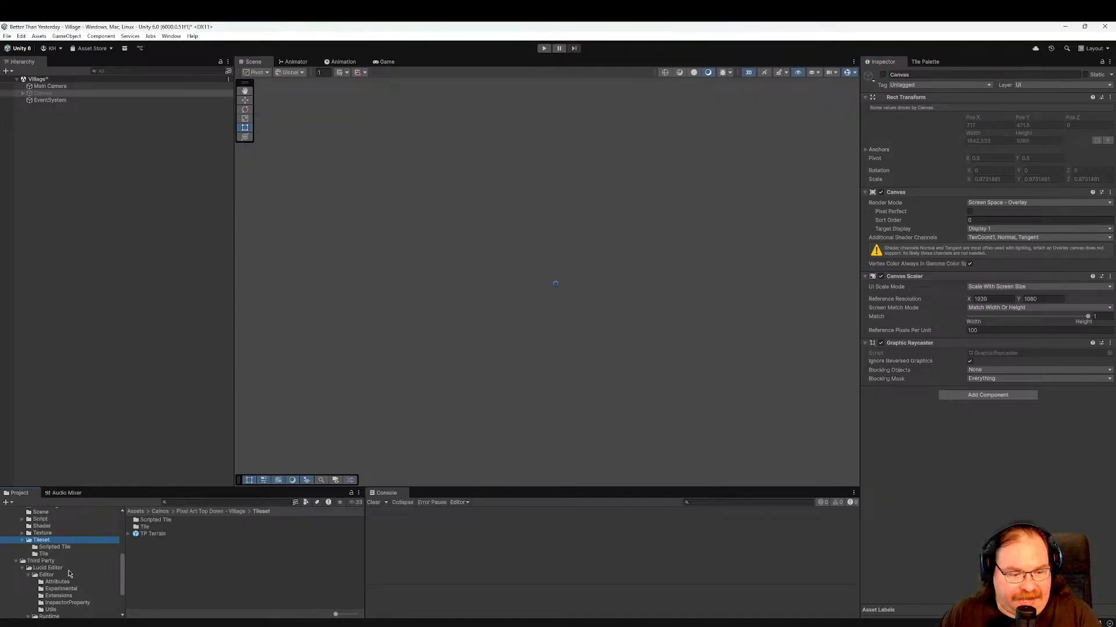
pyautogui.scroll(5, 69, 561)
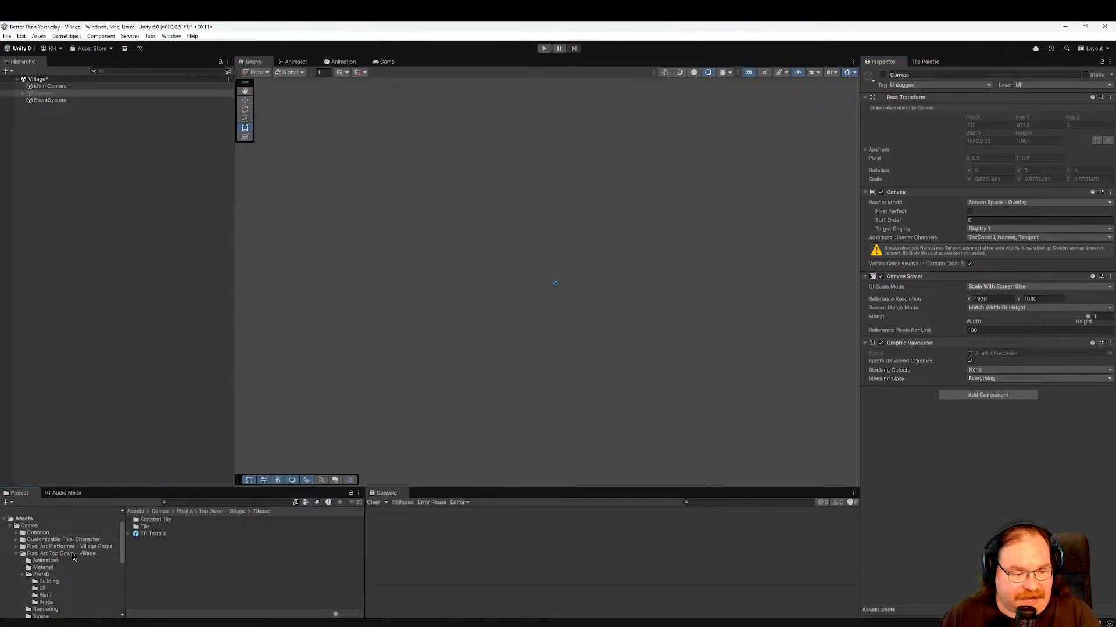
pyautogui.scroll(-2, 75, 558)
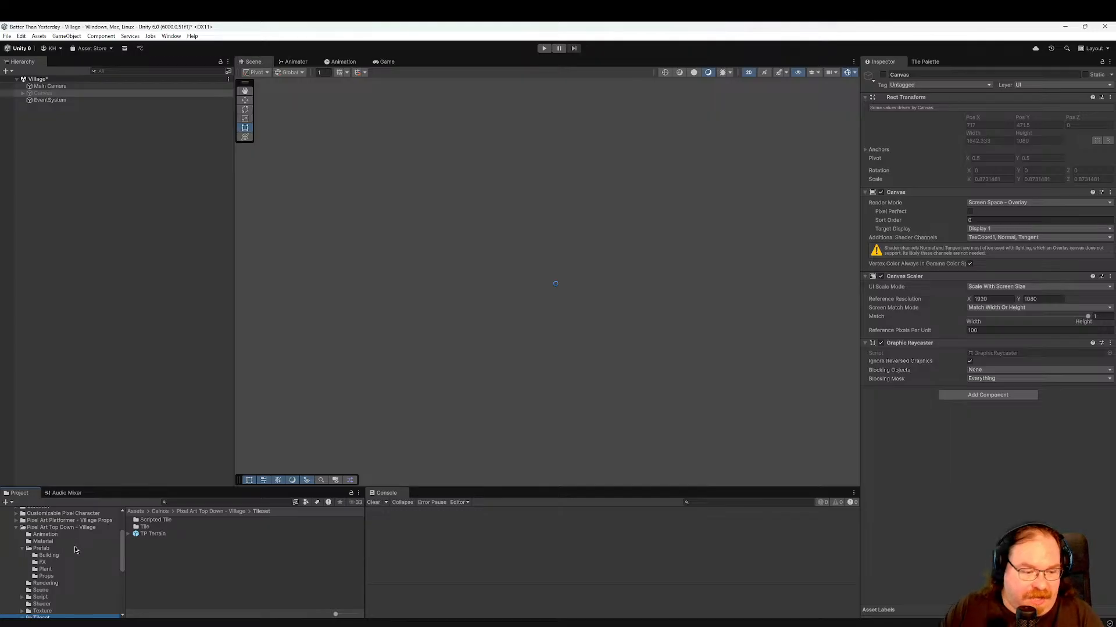
pyautogui.scroll(-2, 83, 583)
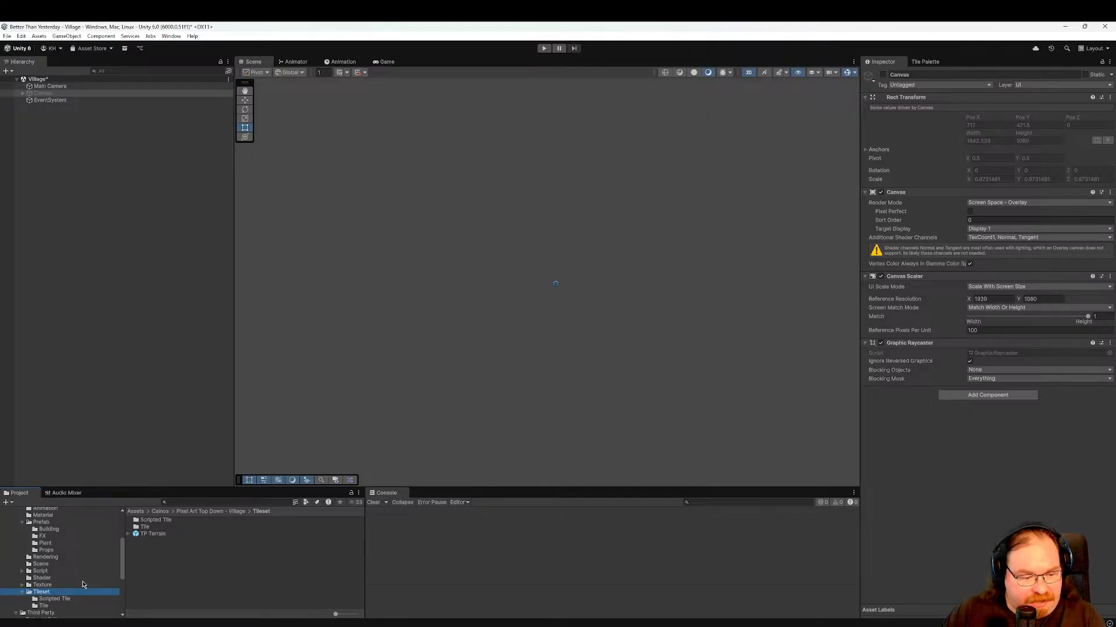
pyautogui.scroll(-2, 83, 585)
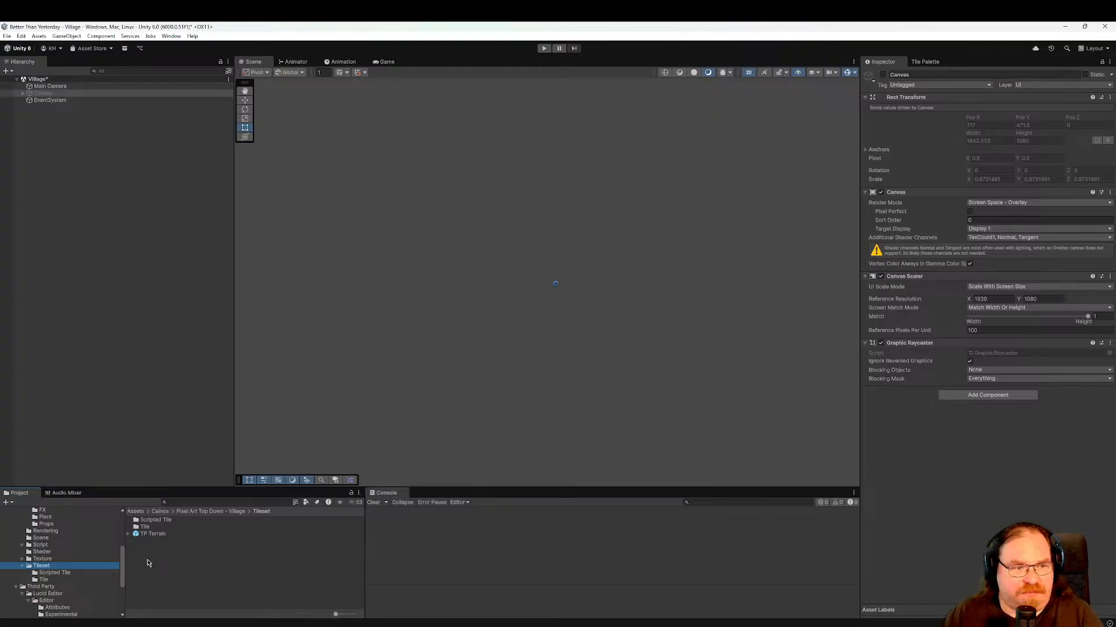
pyautogui.moveTo(154, 534); pyautogui.dragTo(120, 405)
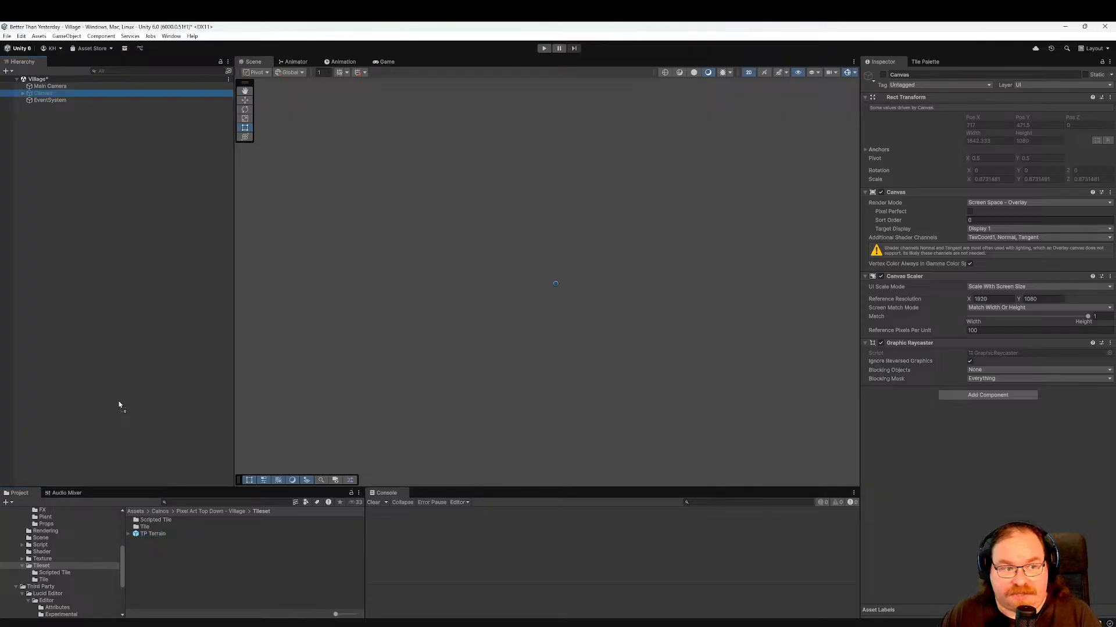
pyautogui.moveTo(121, 405); pyautogui.dragTo(120, 405)
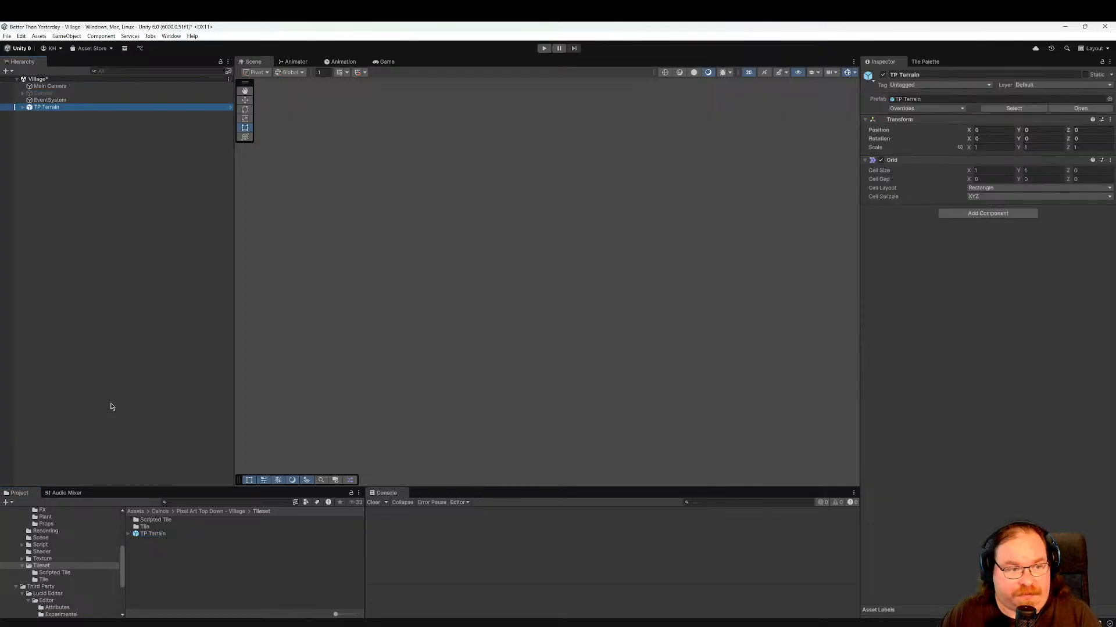
# Frame the TP Terrain object in the scene and examine its Layer1 child's tiles and Tilemap components.
pyautogui.click(24, 108)
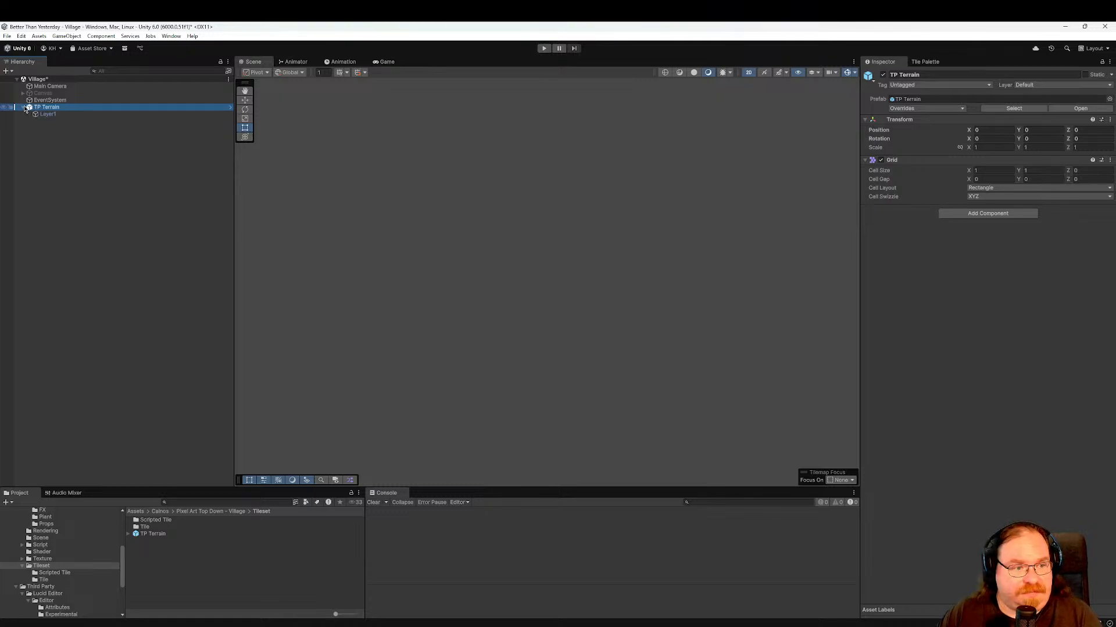
pyautogui.doubleClick(50, 110)
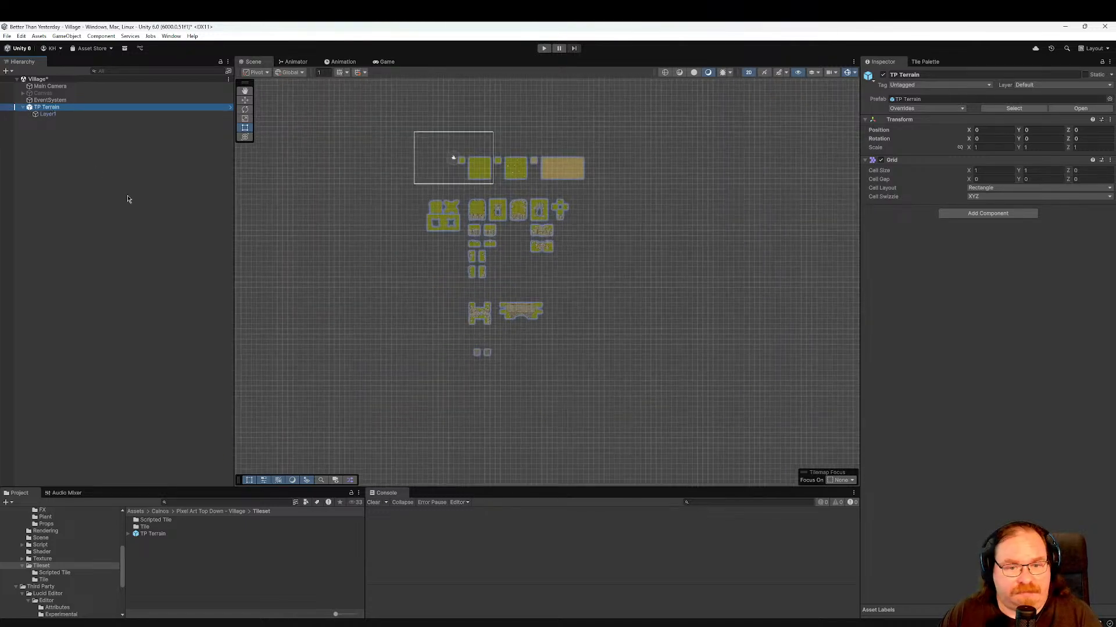
pyautogui.scroll(3, 471, 273)
pyautogui.moveTo(486, 258); pyautogui.dragTo(511, 291, button='middle')
pyautogui.click(41, 116)
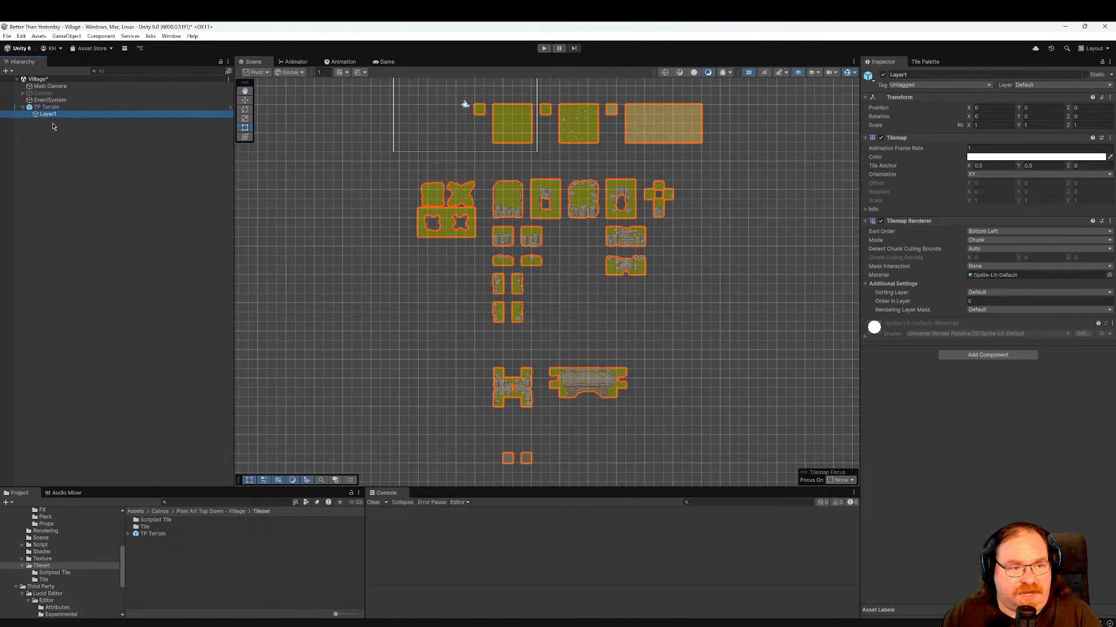
pyautogui.scroll(-2, 668, 316)
pyautogui.scroll(-1, 668, 314)
pyautogui.moveTo(662, 315); pyautogui.dragTo(631, 310, button='middle')
pyautogui.scroll(3, 635, 290)
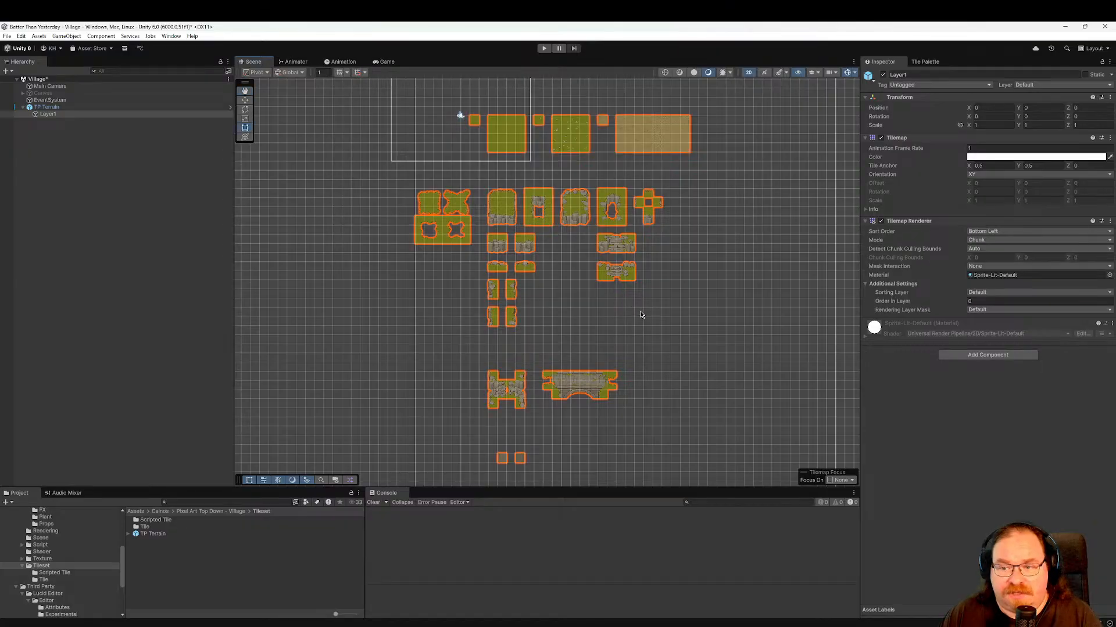
# Show the TP Terrain tile palette and look over its ground and cliff tiles.
pyautogui.click(925, 62)
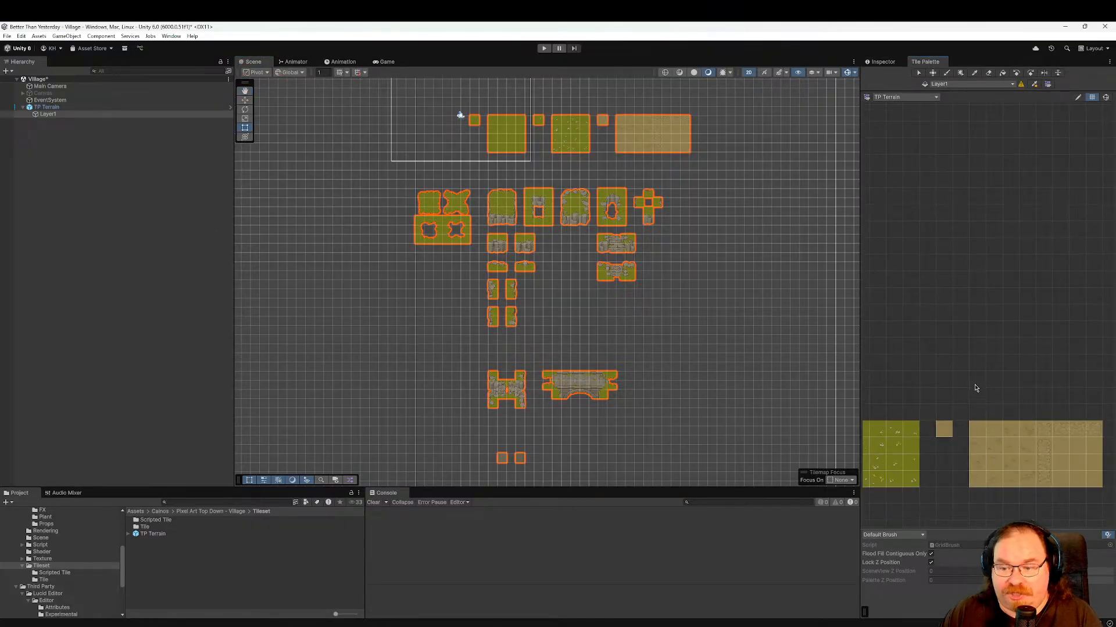
pyautogui.moveTo(975, 390); pyautogui.dragTo(1045, 219, button='middle')
pyautogui.moveTo(961, 326)
pyautogui.mouseDown(button='middle')
pyautogui.moveTo(1019, 319)
pyautogui.moveTo(965, 310)
pyautogui.moveTo(967, 329)
pyautogui.mouseUp(button='middle')
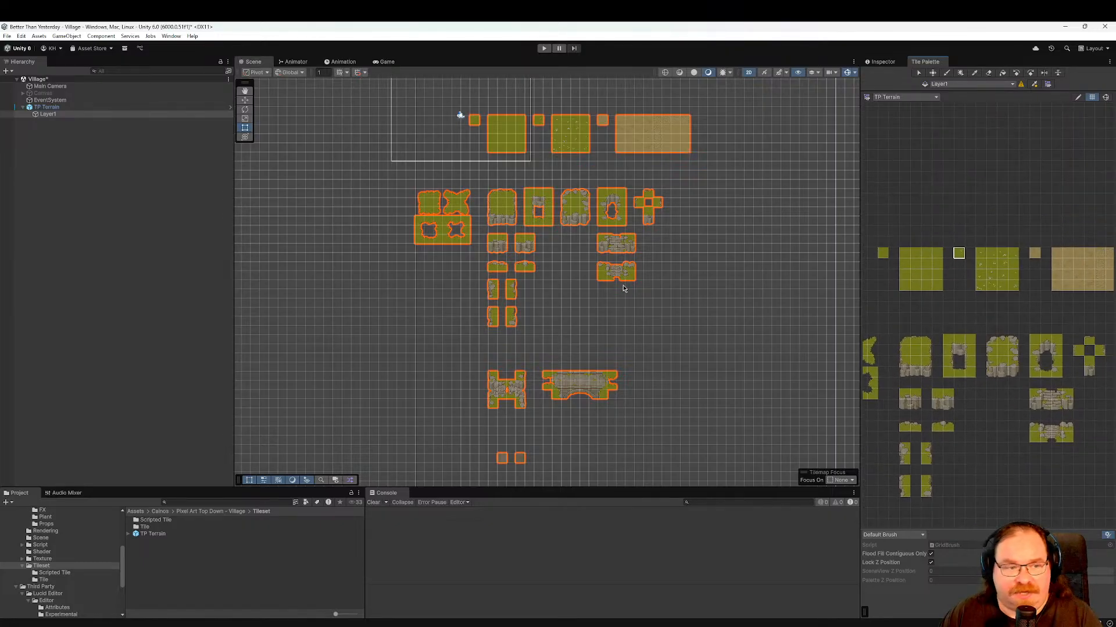
# Deactivate the Layer1 tilemap under TP Terrain.
pyautogui.click(53, 109)
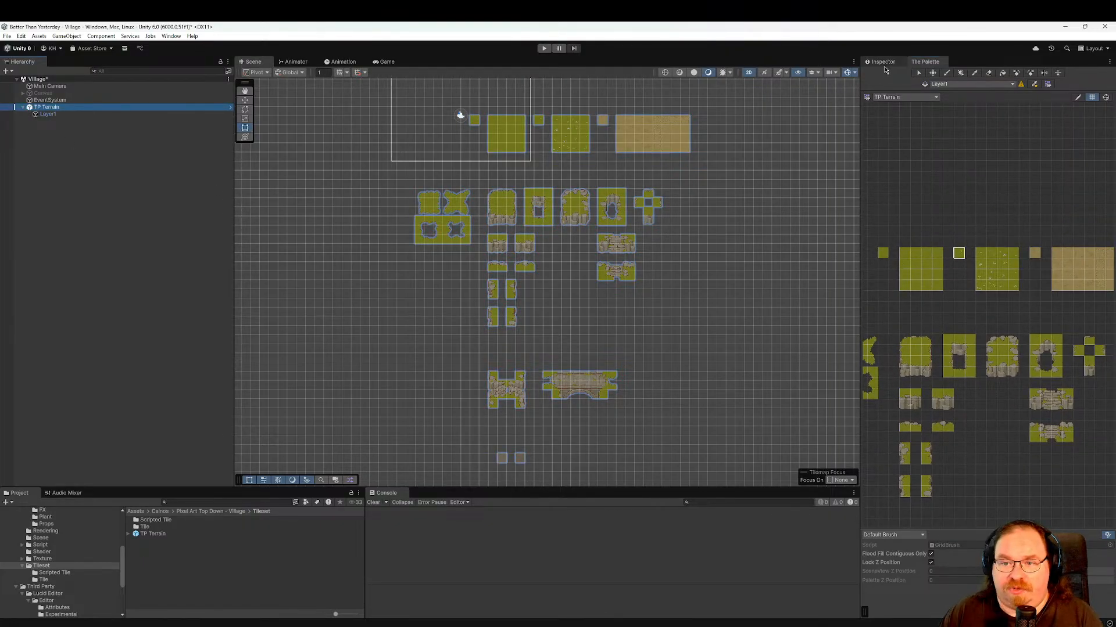
pyautogui.click(88, 115)
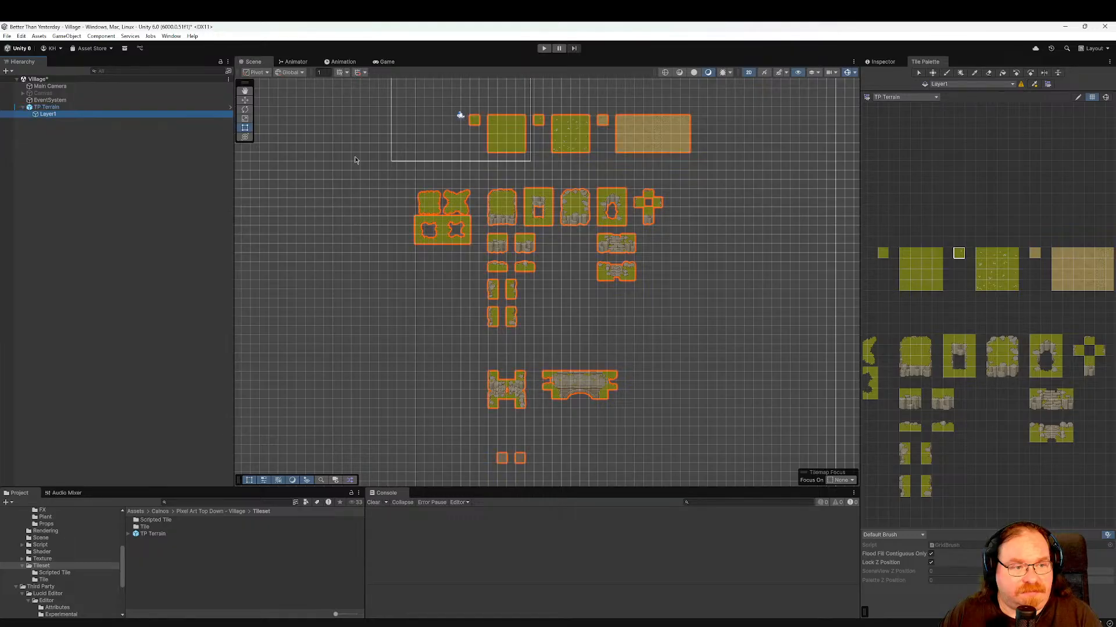
pyautogui.click(879, 62)
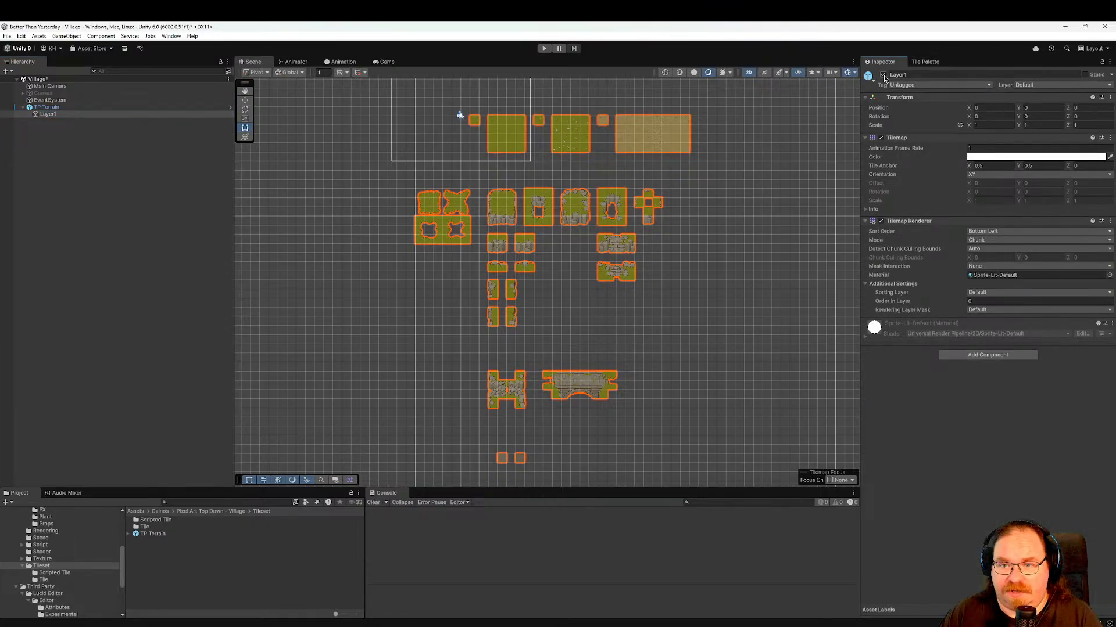
pyautogui.click(882, 74)
pyautogui.click(68, 110)
pyautogui.rightClick(68, 110)
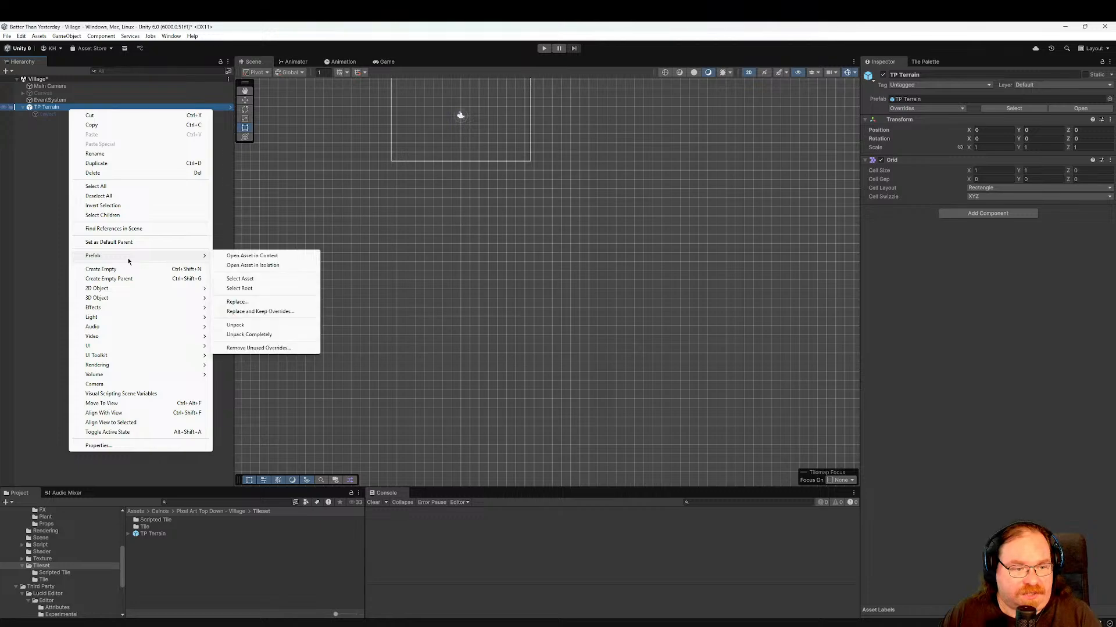
pyautogui.click(131, 281)
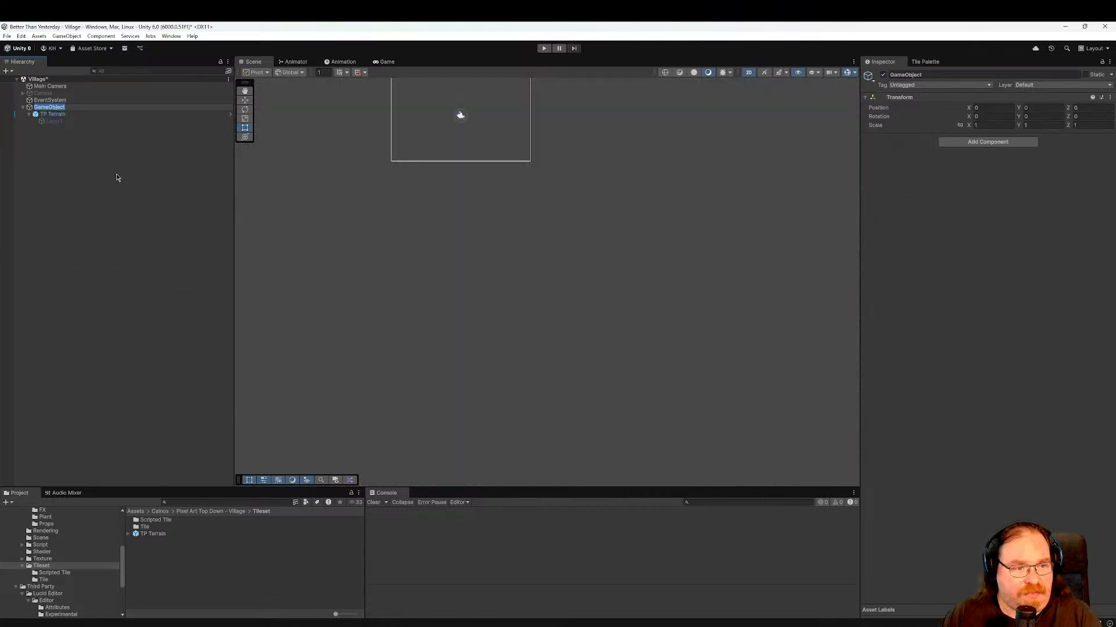
pyautogui.press('Return')
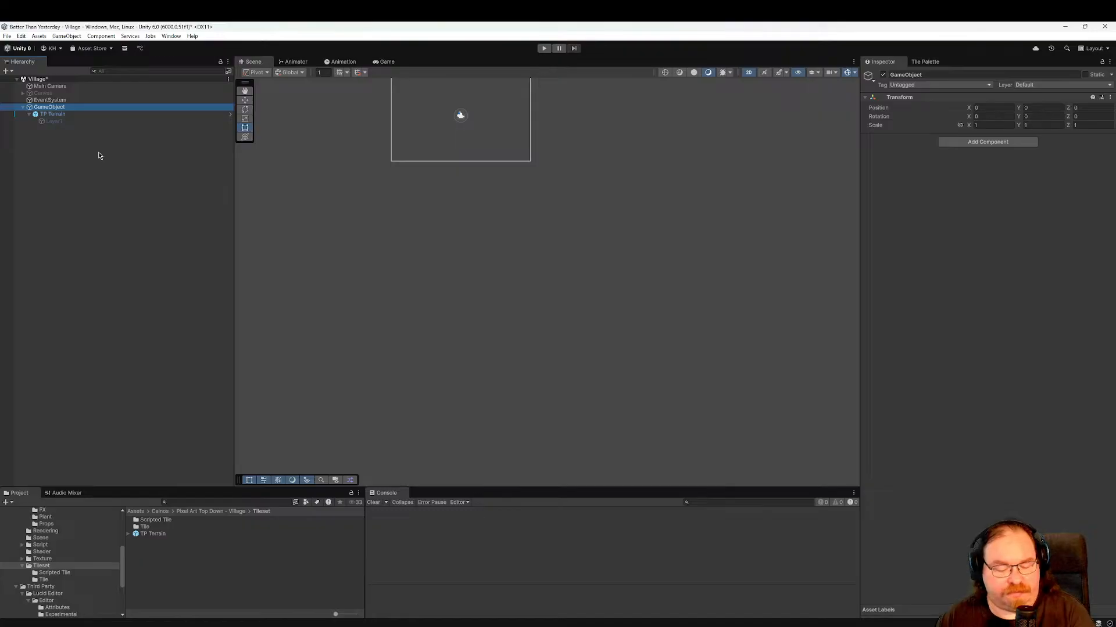
pyautogui.hotkey('ctrl', 'z')
# Unpack the TP Terrain prefab instance completely.
pyautogui.rightClick(66, 108)
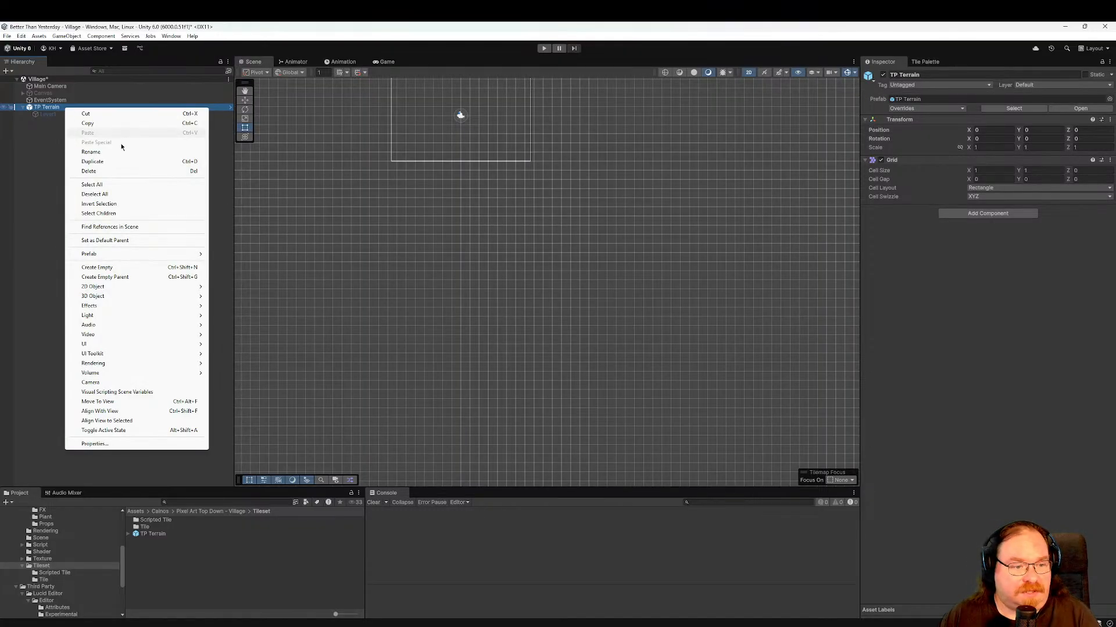
pyautogui.moveTo(149, 254)
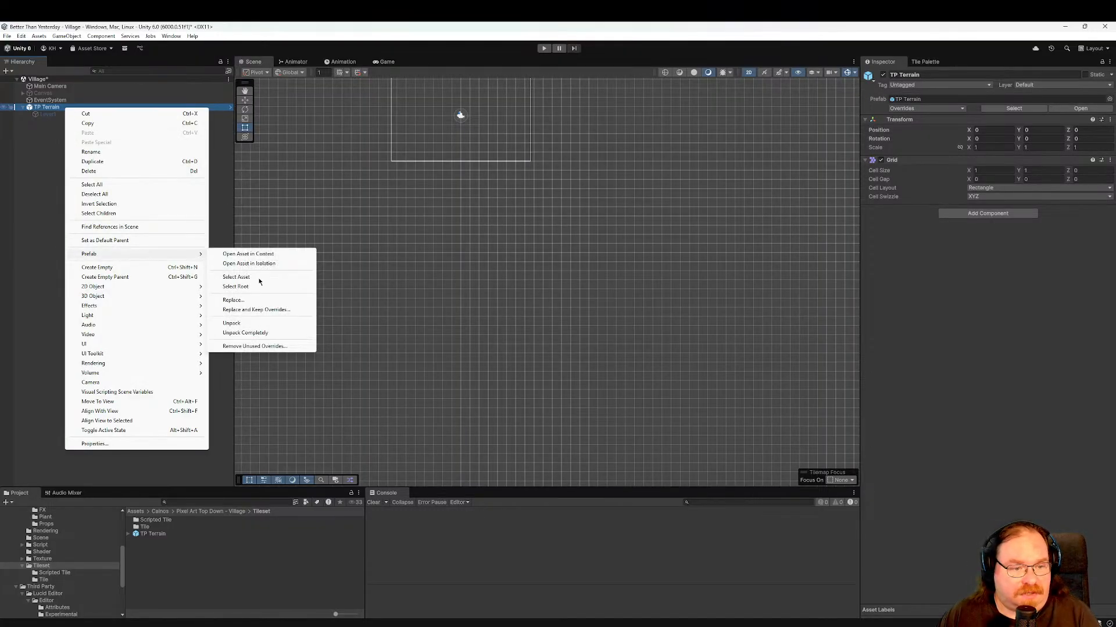
pyautogui.click(270, 335)
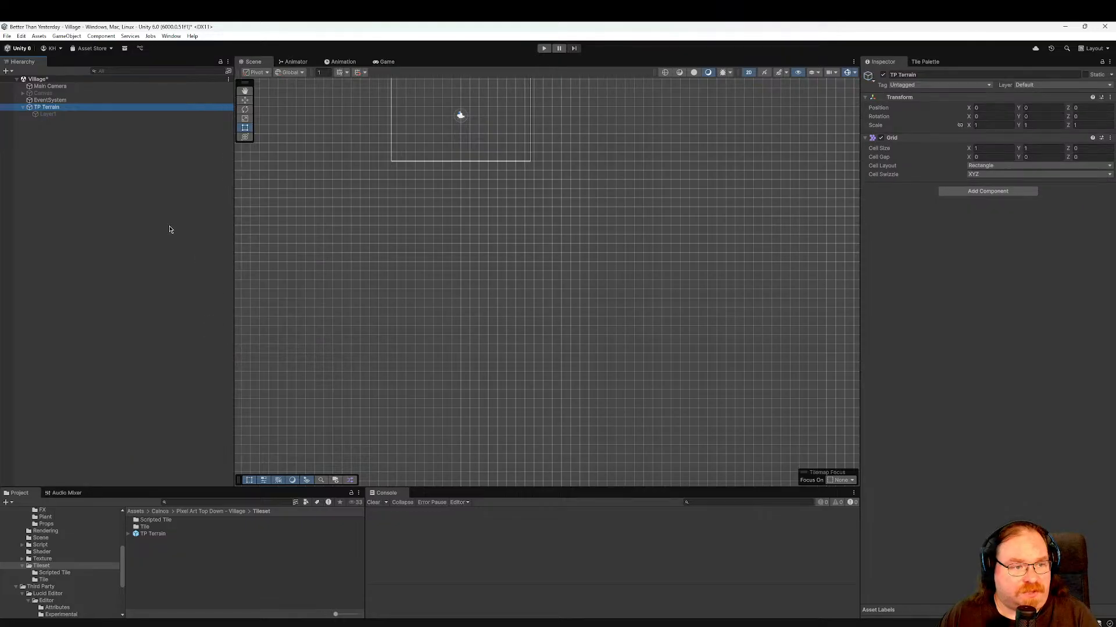
# Create an empty child object named VillageFloor under TP Terrain.
pyautogui.rightClick(59, 108)
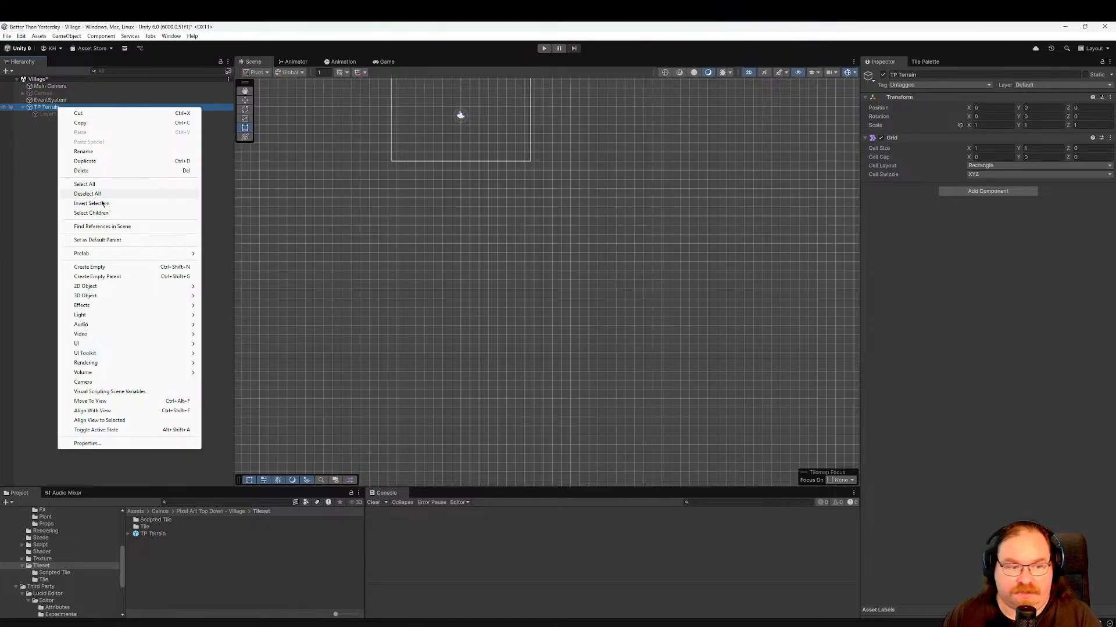
pyautogui.click(128, 267)
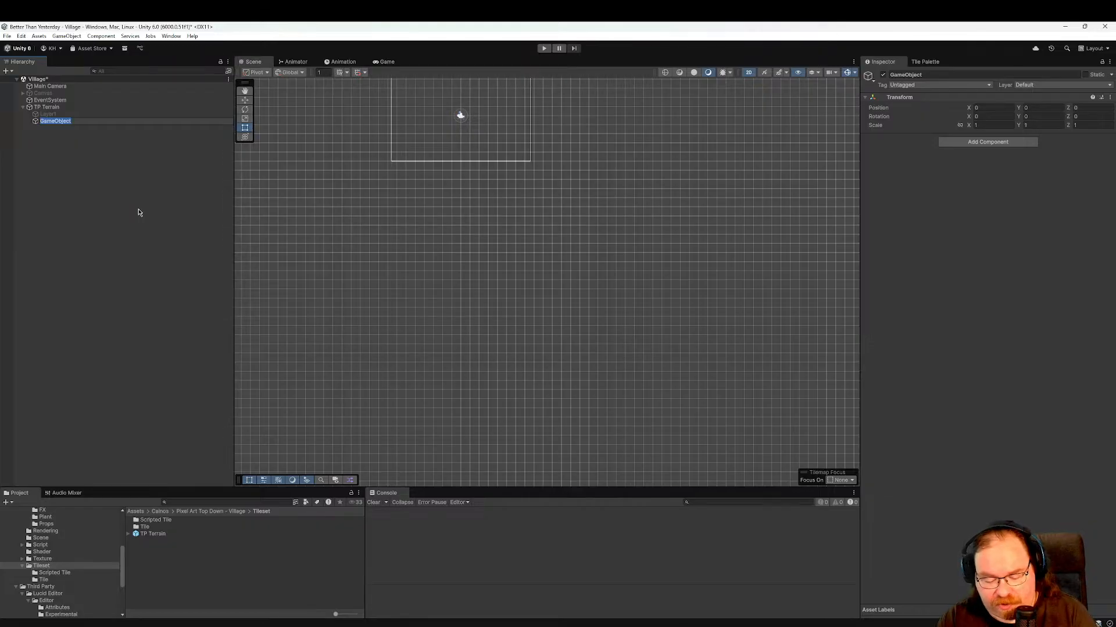
pyautogui.write('W')
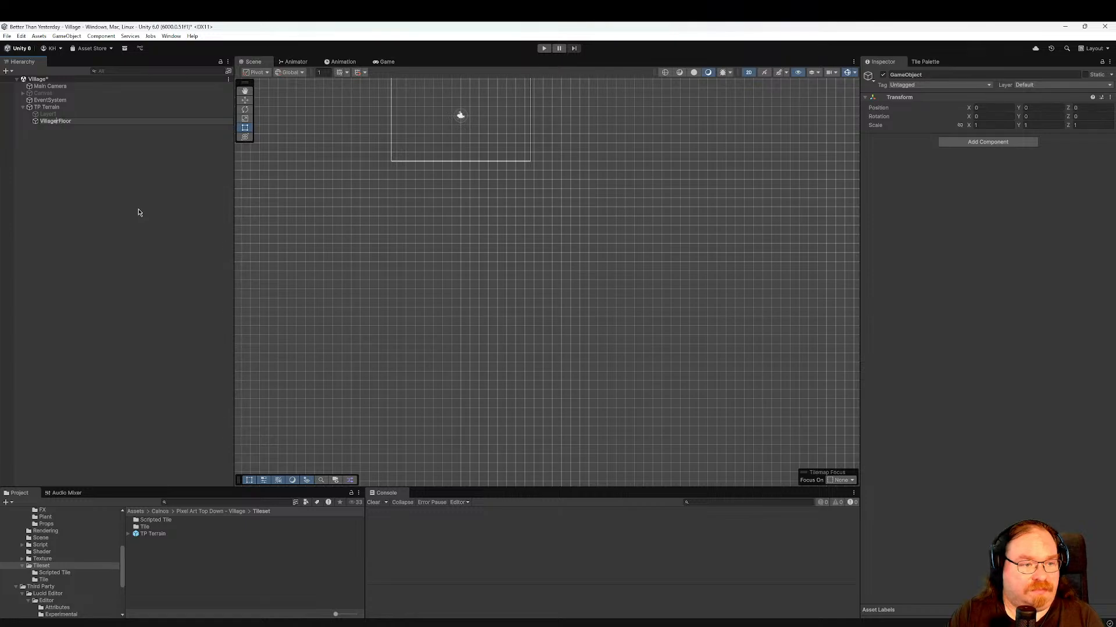
pyautogui.press('Return')
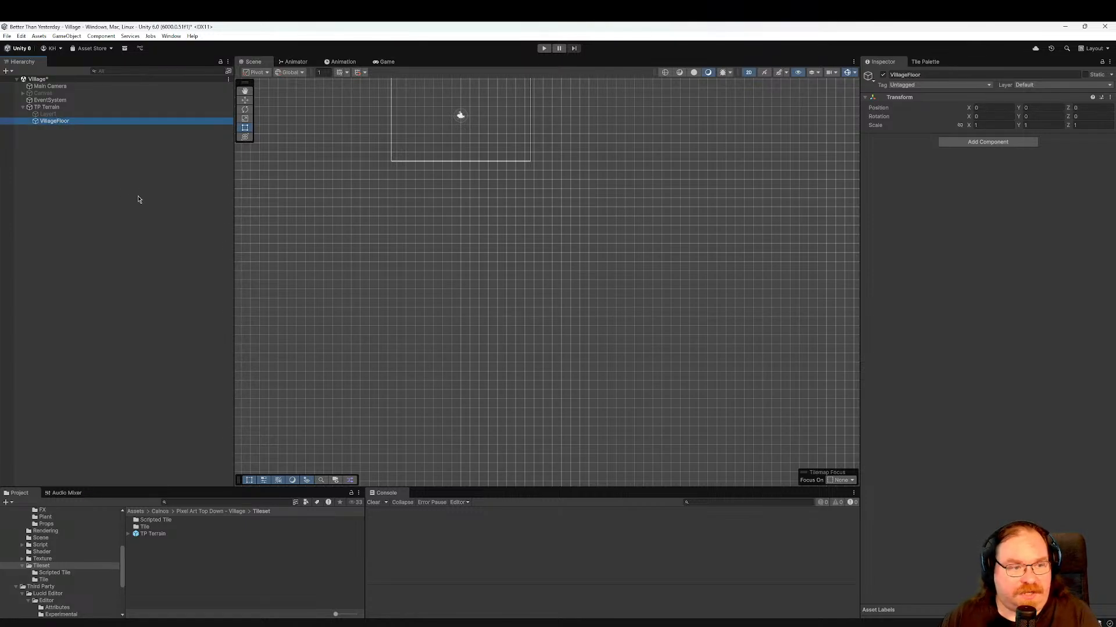
# Check Layer1's components for reference, and add Tilemap and Tilemap Renderer components to VillageFloor.
pyautogui.click(102, 115)
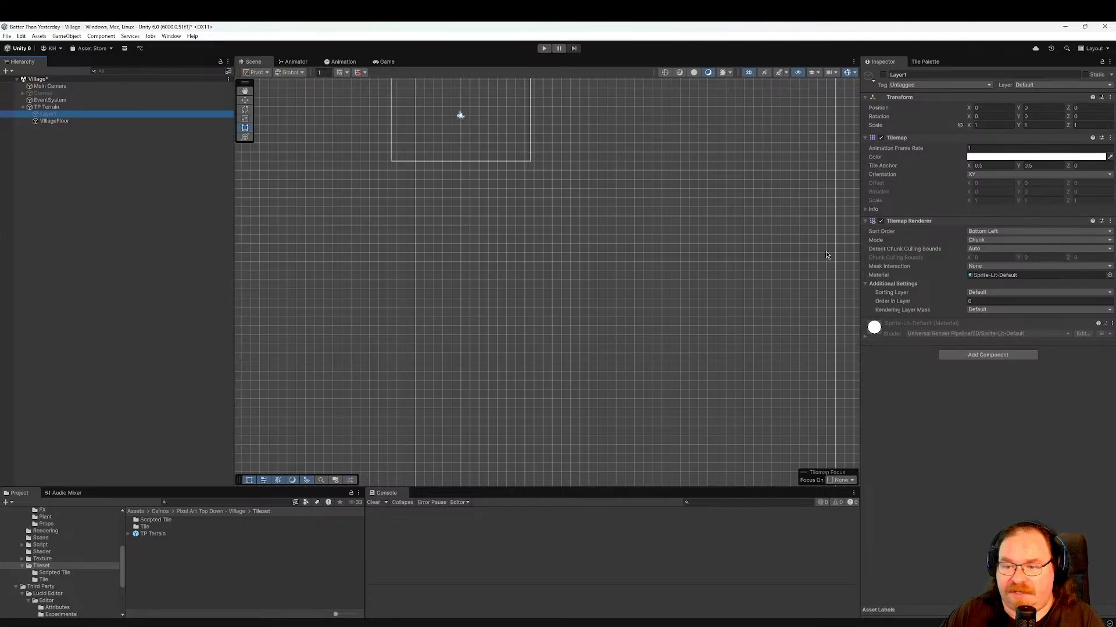
pyautogui.click(48, 122)
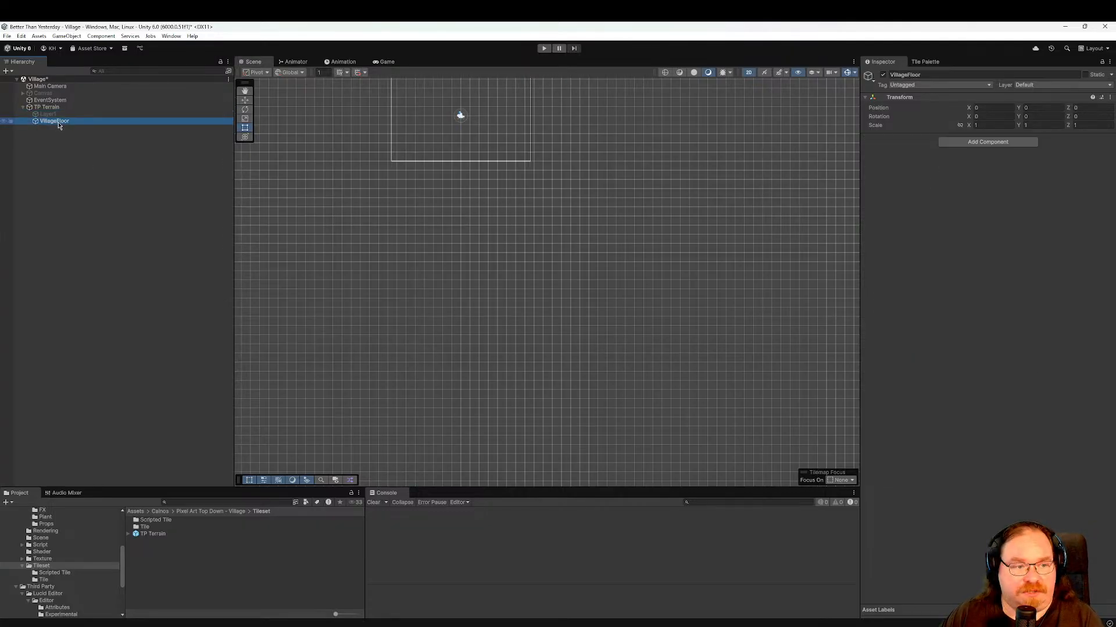
pyautogui.click(961, 144)
pyautogui.click(965, 173)
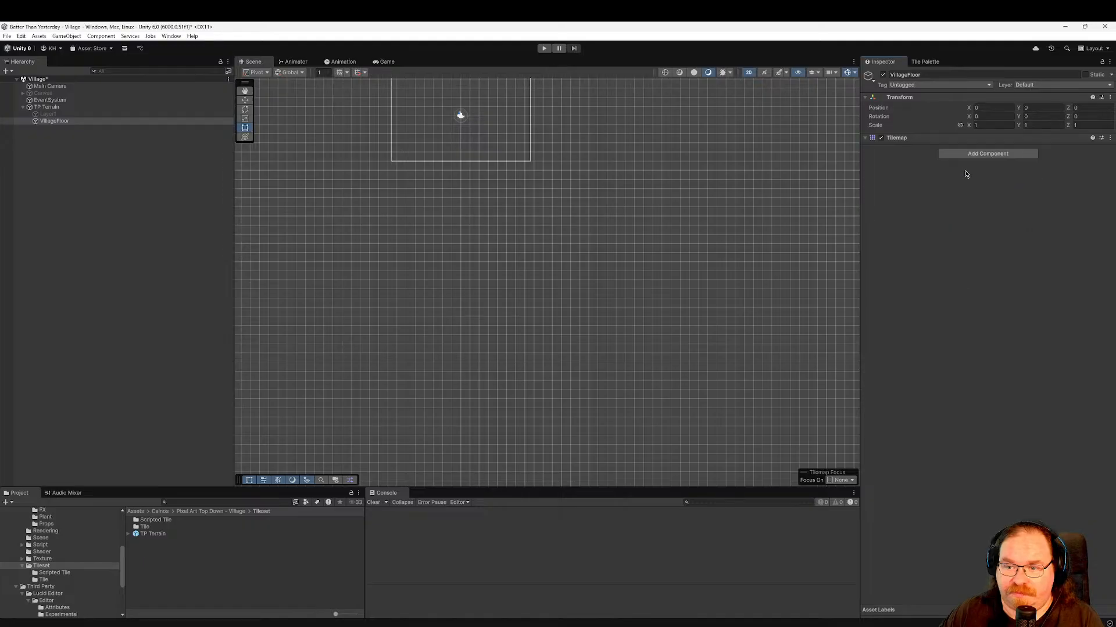
pyautogui.click(988, 225)
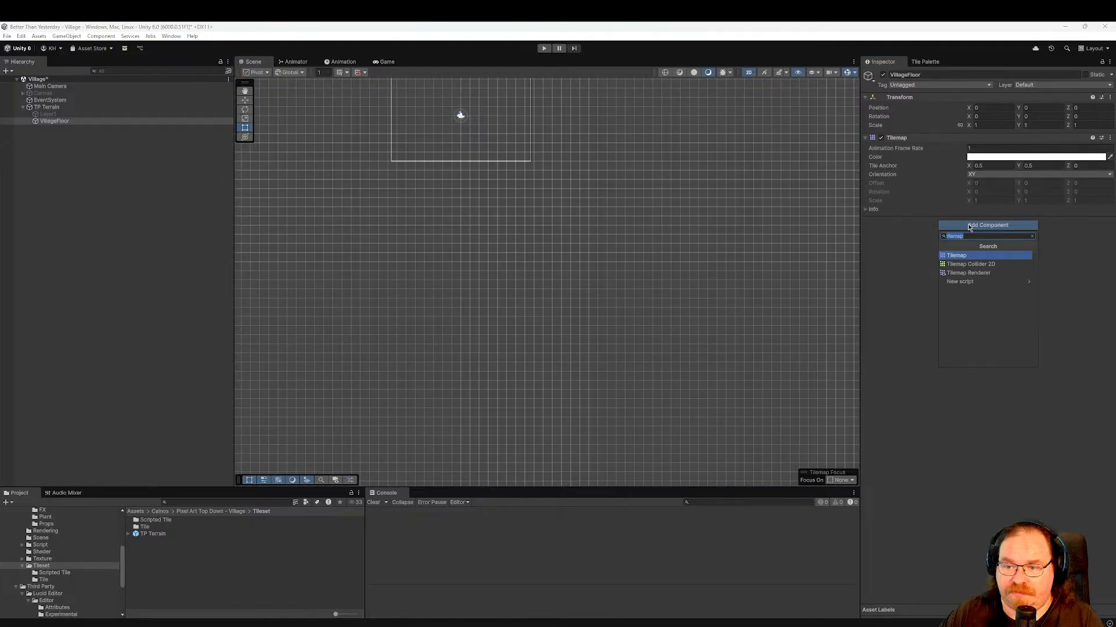
pyautogui.click(987, 273)
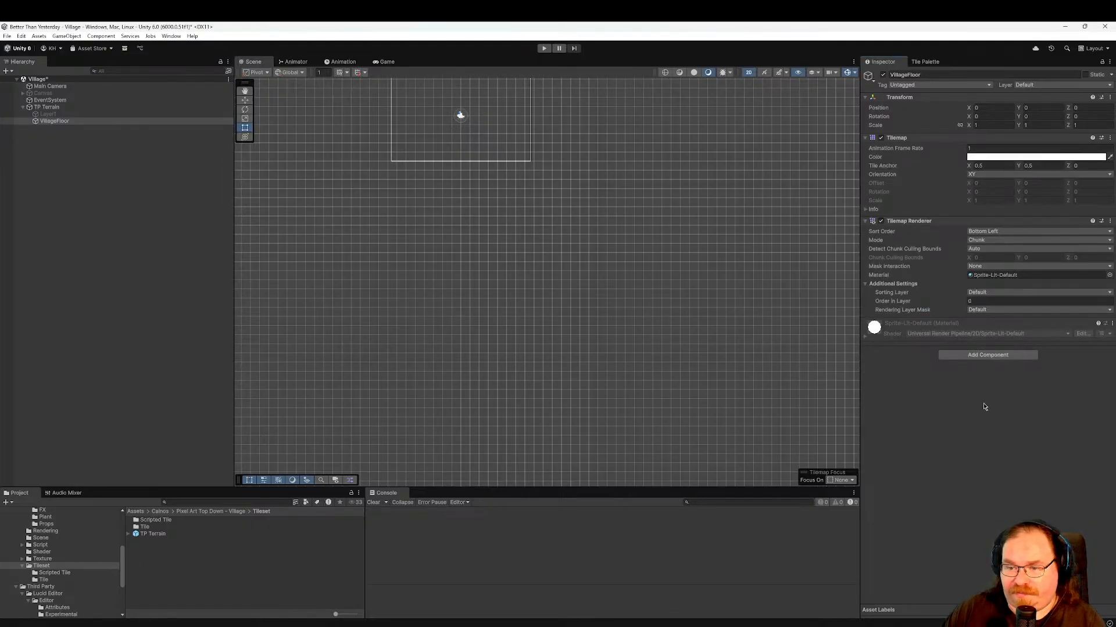
# Select the VillageFloor tilemap and bring up the Tile Palette with the camera frame in view.
pyautogui.click(49, 114)
pyautogui.click(65, 122)
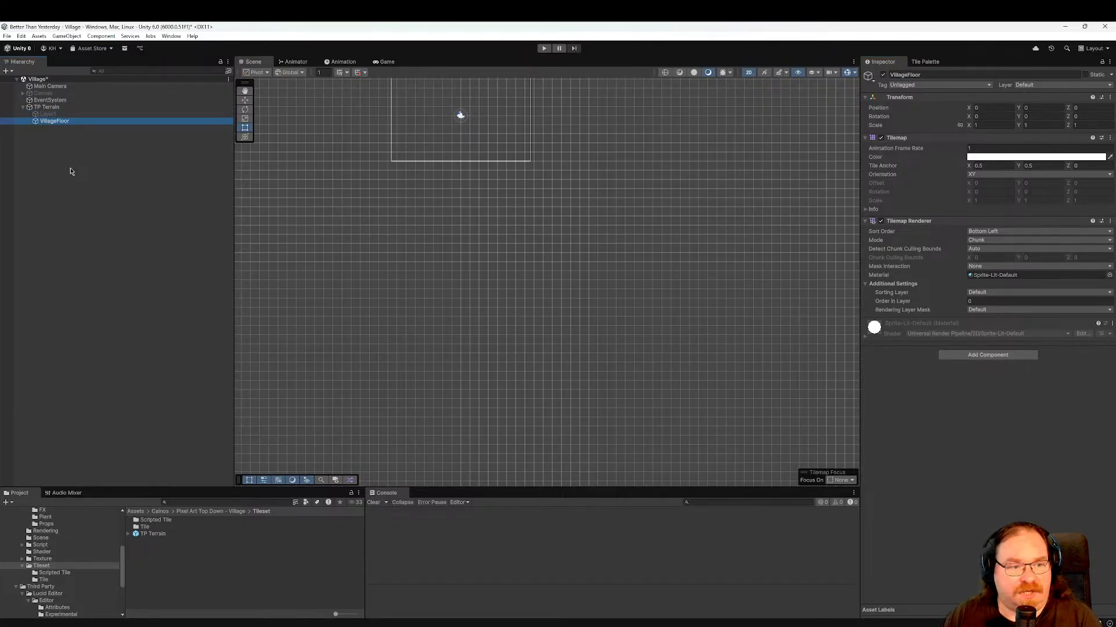
pyautogui.moveTo(543, 215); pyautogui.dragTo(630, 323, button='middle')
pyautogui.scroll(5, 578, 291)
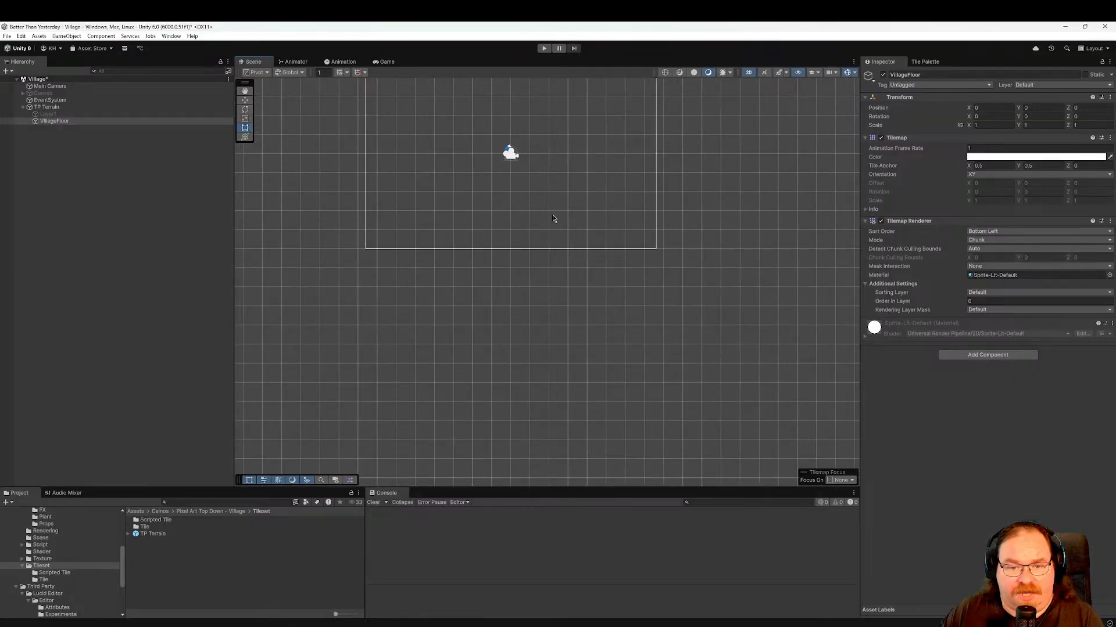
pyautogui.moveTo(553, 218); pyautogui.dragTo(622, 343, button='middle')
pyautogui.scroll(2, 622, 333)
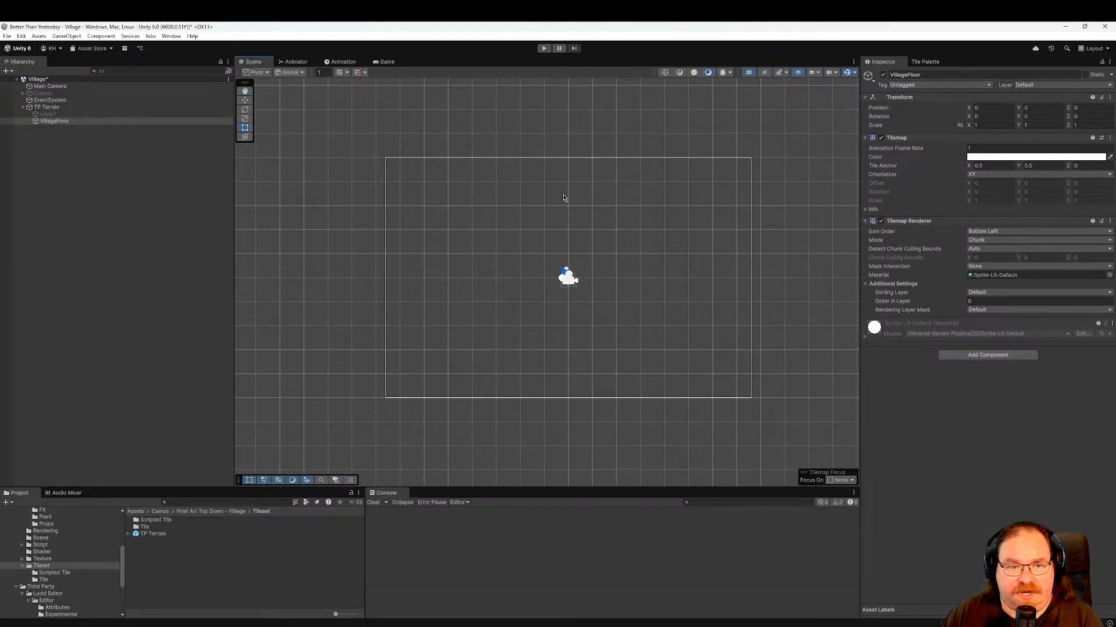
pyautogui.moveTo(616, 286); pyautogui.dragTo(594, 290, button='middle')
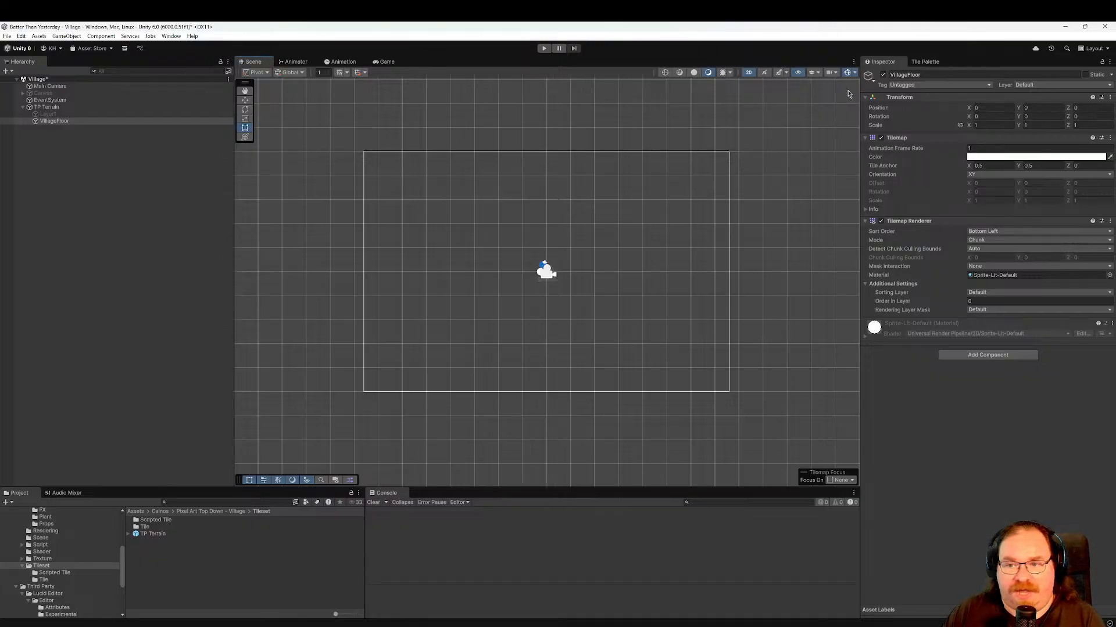
pyautogui.click(919, 63)
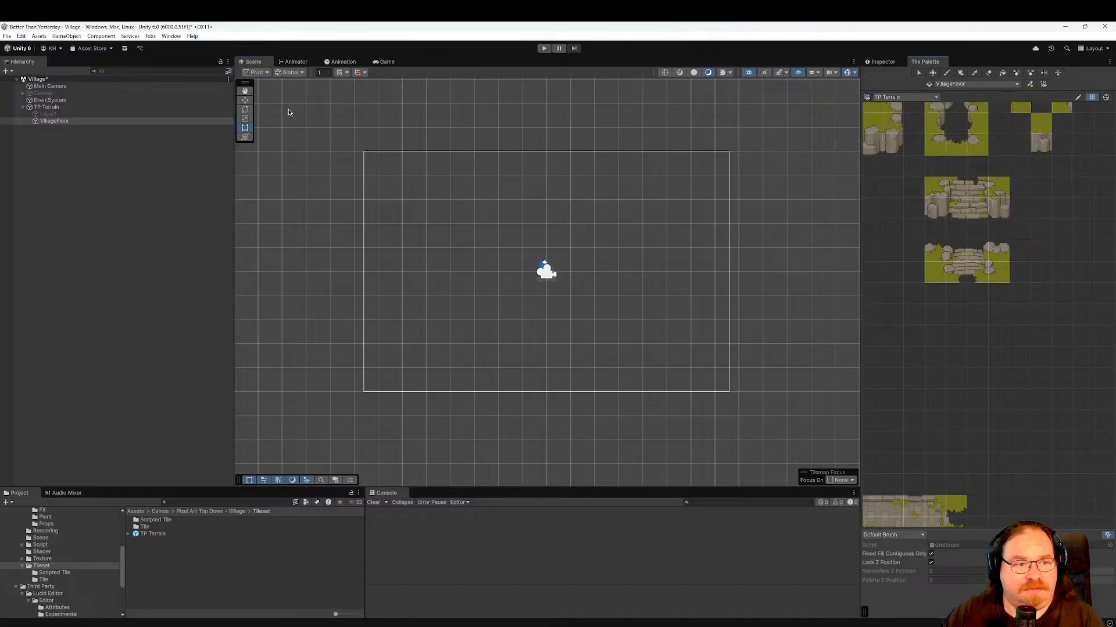
pyautogui.click(174, 37)
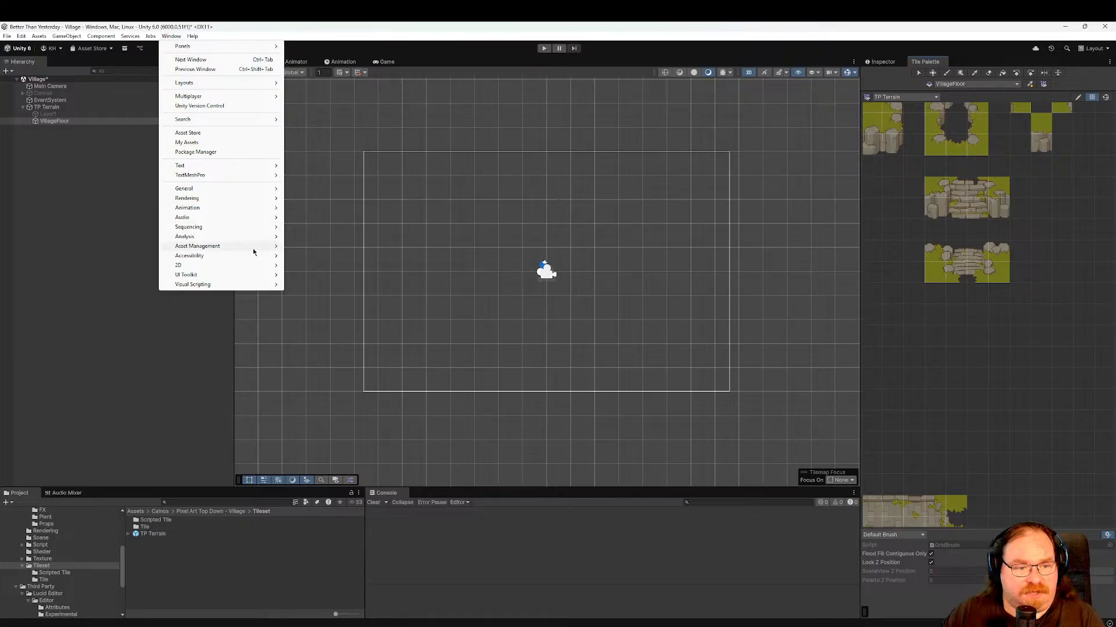
pyautogui.moveTo(228, 192)
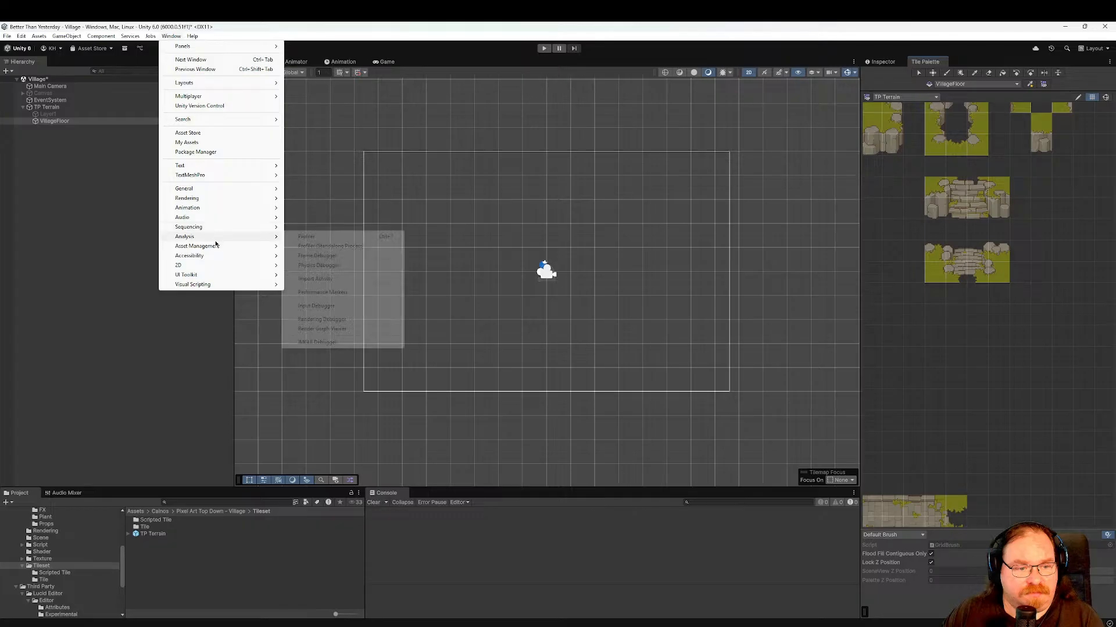
pyautogui.moveTo(212, 266)
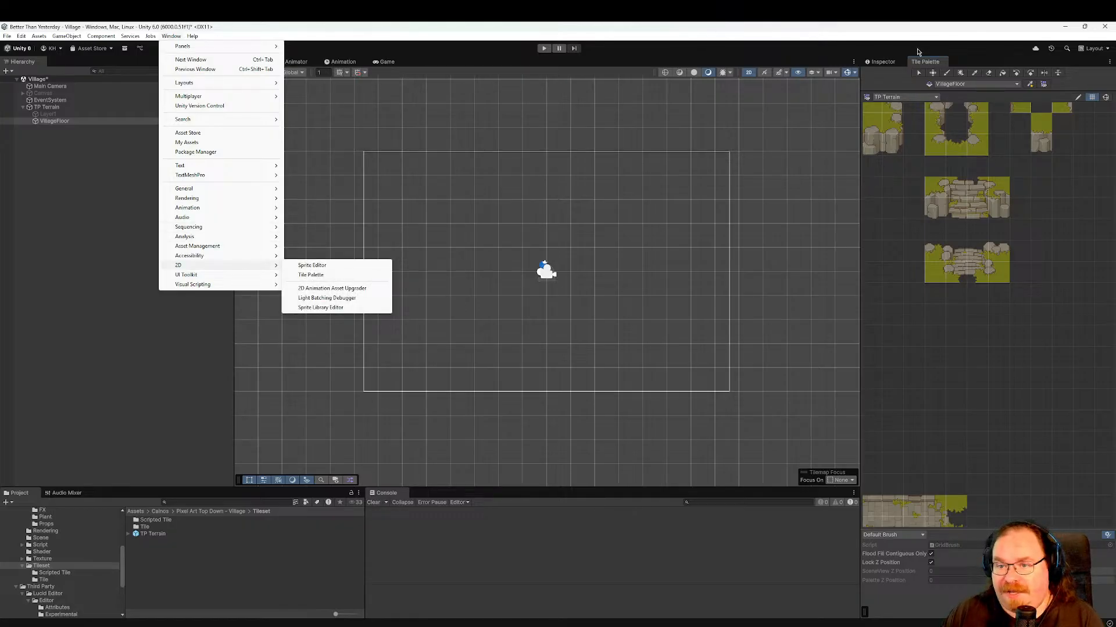
pyautogui.click(1009, 301)
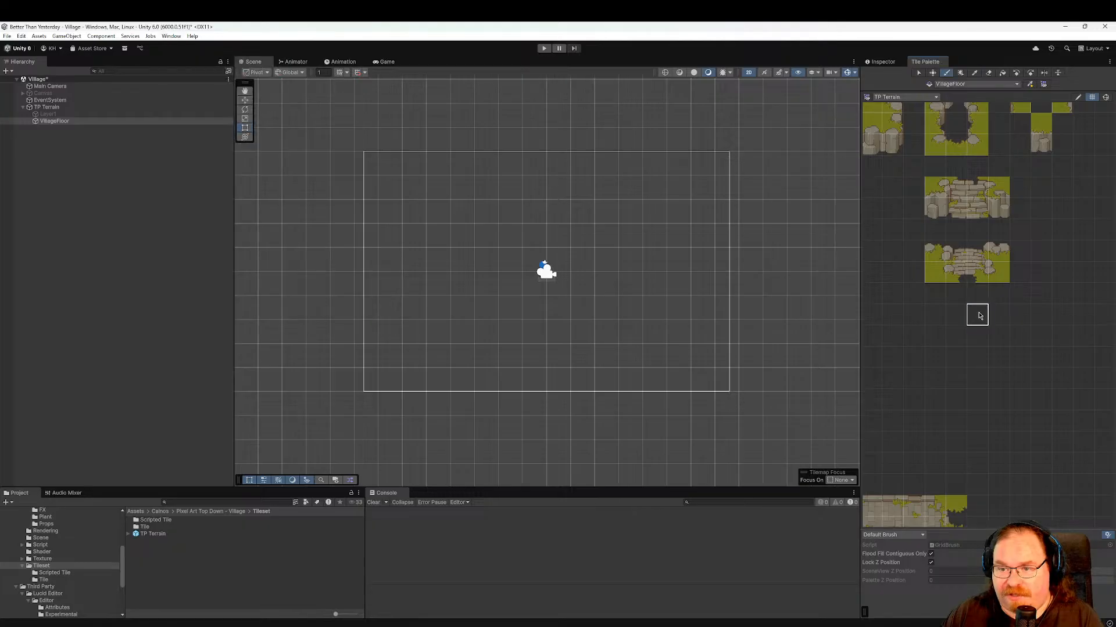
# Browse the TP Terrain tiles and examine the dirt tiles of the TP Ground palette.
pyautogui.scroll(5, 982, 317)
pyautogui.moveTo(1078, 327)
pyautogui.mouseDown(button='middle')
pyautogui.moveTo(1006, 321)
pyautogui.moveTo(1081, 335)
pyautogui.mouseUp(button='middle')
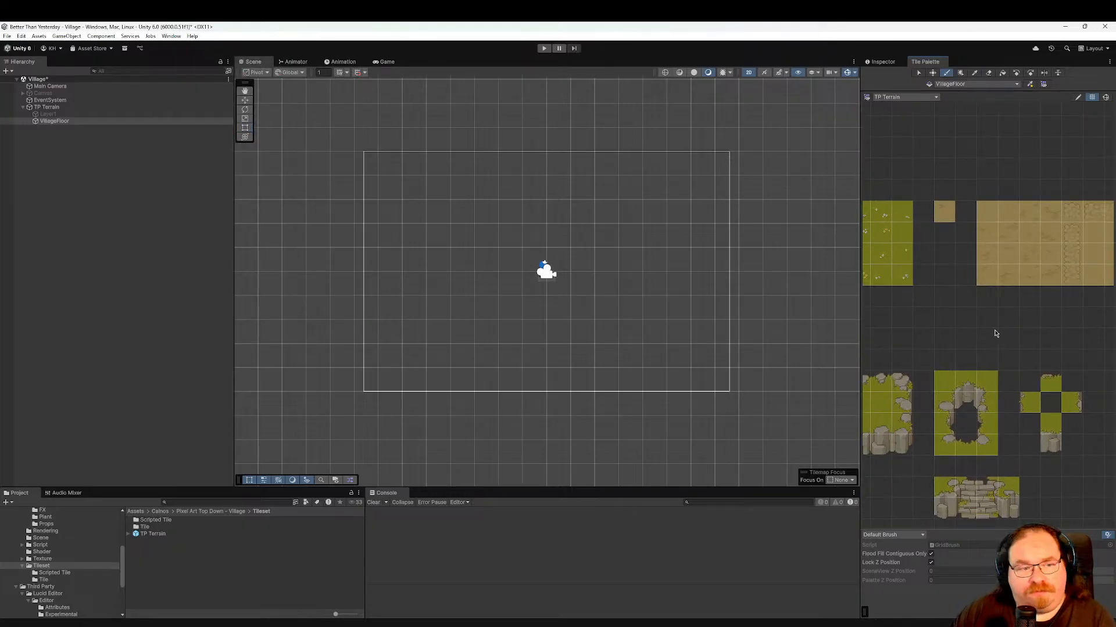
pyautogui.moveTo(996, 333); pyautogui.dragTo(921, 327, button='middle')
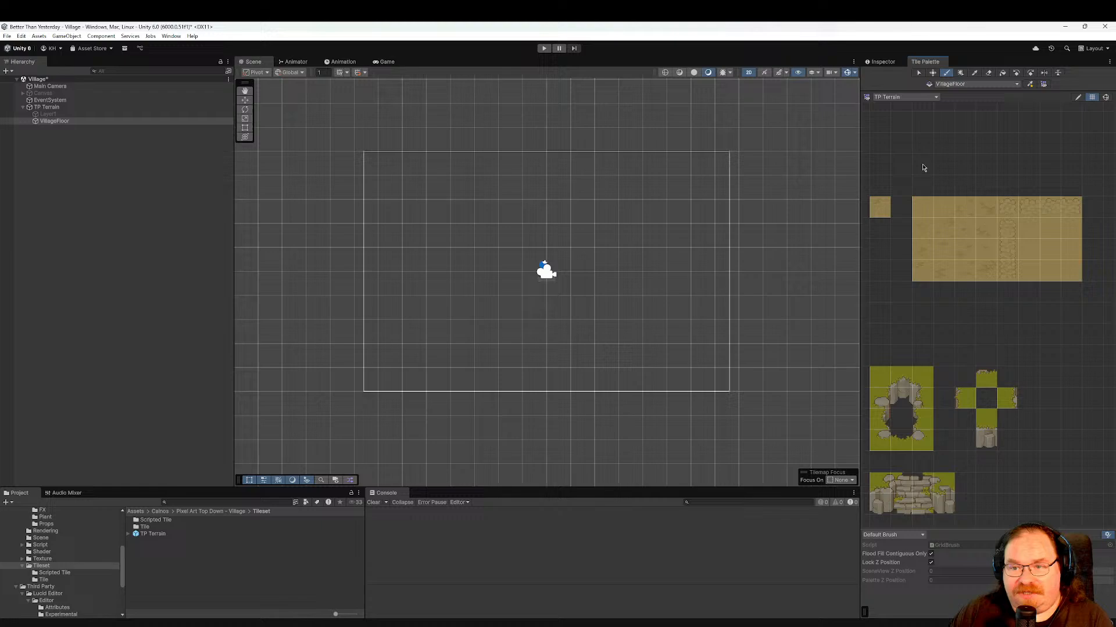
pyautogui.click(899, 100)
pyautogui.click(900, 108)
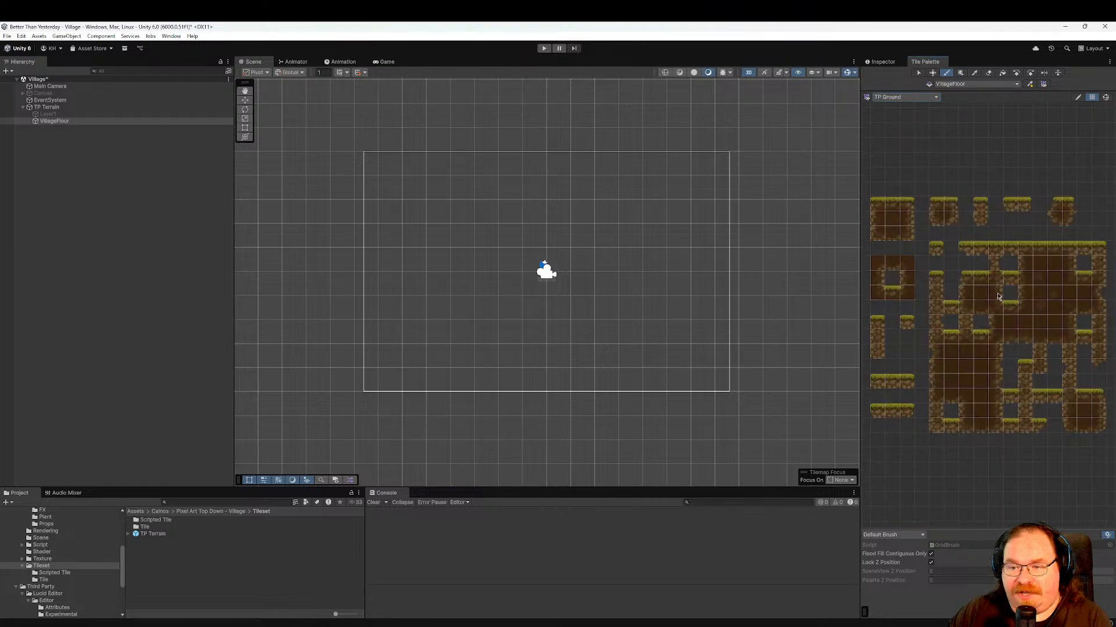
pyautogui.moveTo(998, 296)
pyautogui.mouseDown(button='middle')
pyautogui.moveTo(982, 268)
pyautogui.moveTo(983, 281)
pyautogui.mouseUp(button='middle')
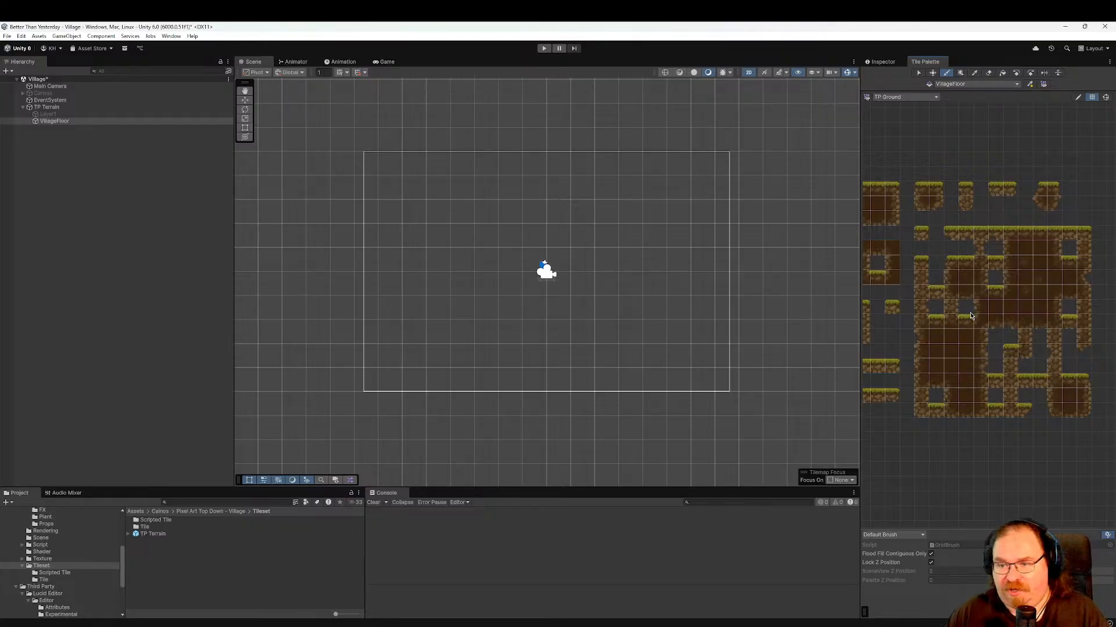
pyautogui.moveTo(970, 315); pyautogui.dragTo(1006, 305, button='middle')
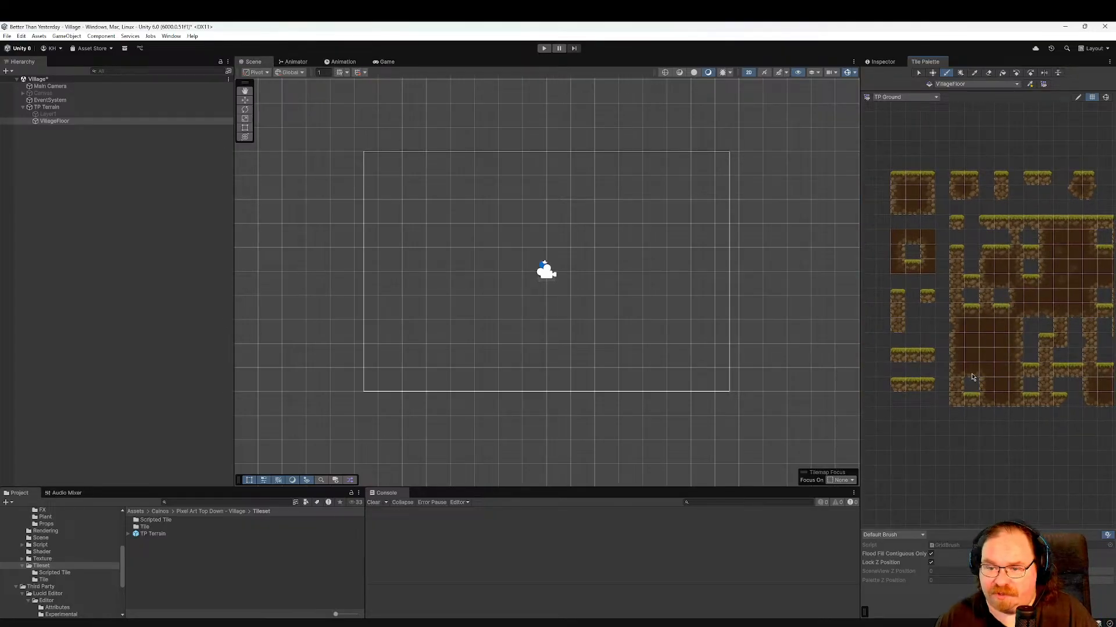
pyautogui.click(1001, 355)
pyautogui.moveTo(988, 312); pyautogui.dragTo(923, 254, button='middle')
pyautogui.scroll(5, 960, 312)
pyautogui.moveTo(922, 304); pyautogui.dragTo(1021, 379, button='middle')
pyautogui.scroll(-3, 1018, 377)
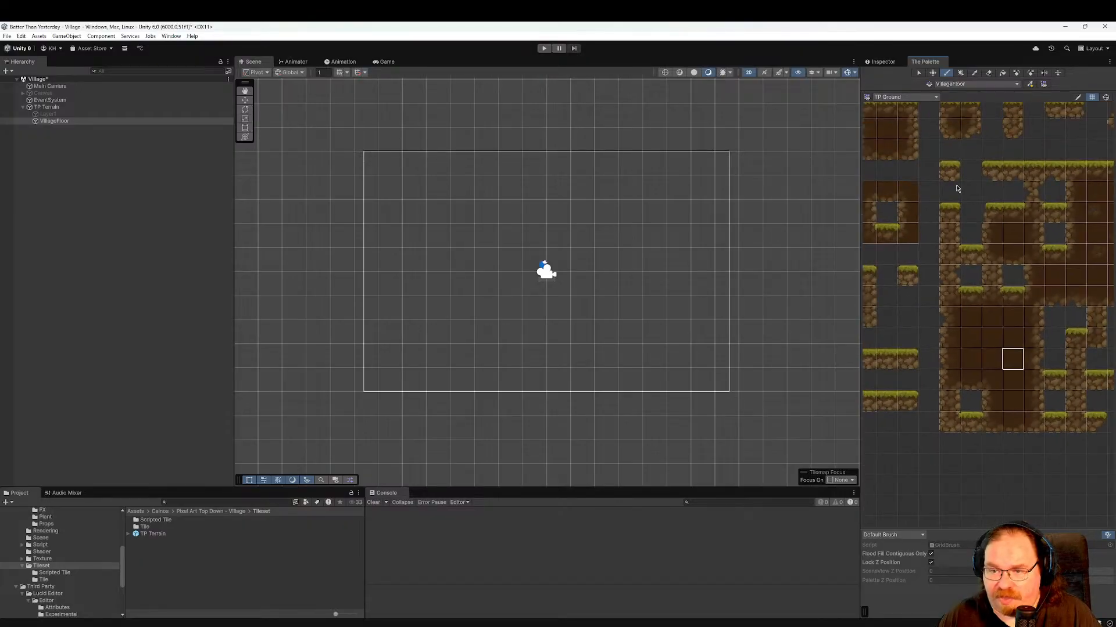
# Switch the palette back to TP Terrain and paint the 4-by-2-tile stone stairway onto VillageFloor, just below the camera.
pyautogui.click(914, 99)
pyautogui.click(910, 117)
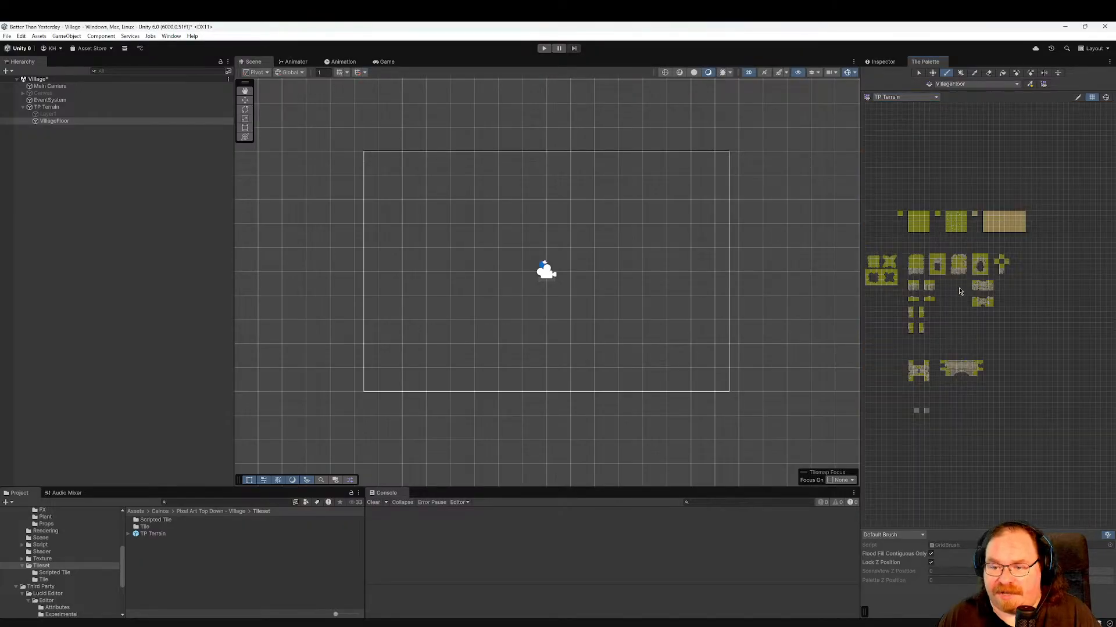
pyautogui.moveTo(959, 290); pyautogui.dragTo(976, 321, button='middle')
pyautogui.scroll(10, 977, 322)
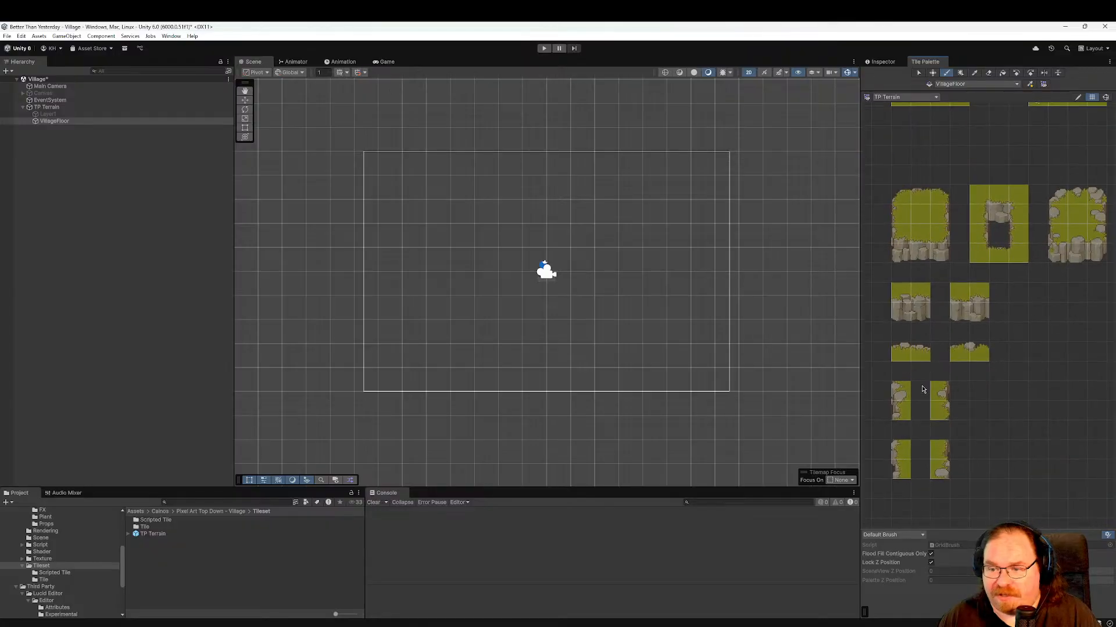
pyautogui.scroll(-2, 997, 367)
pyautogui.moveTo(1009, 283); pyautogui.dragTo(1014, 421, button='middle')
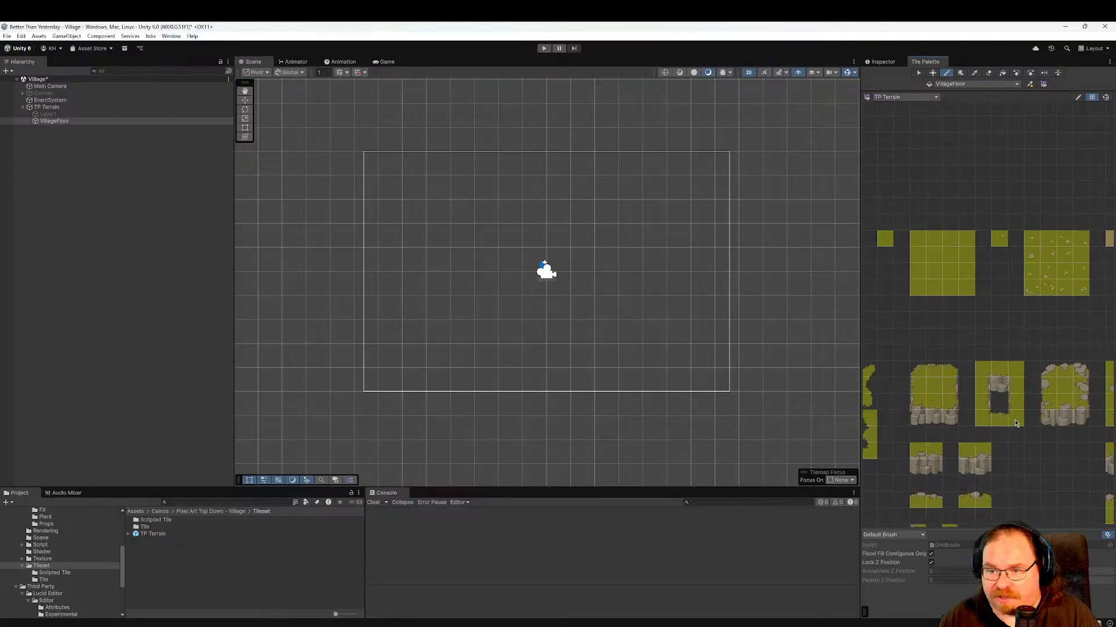
pyautogui.moveTo(1043, 339); pyautogui.dragTo(939, 263, button='middle')
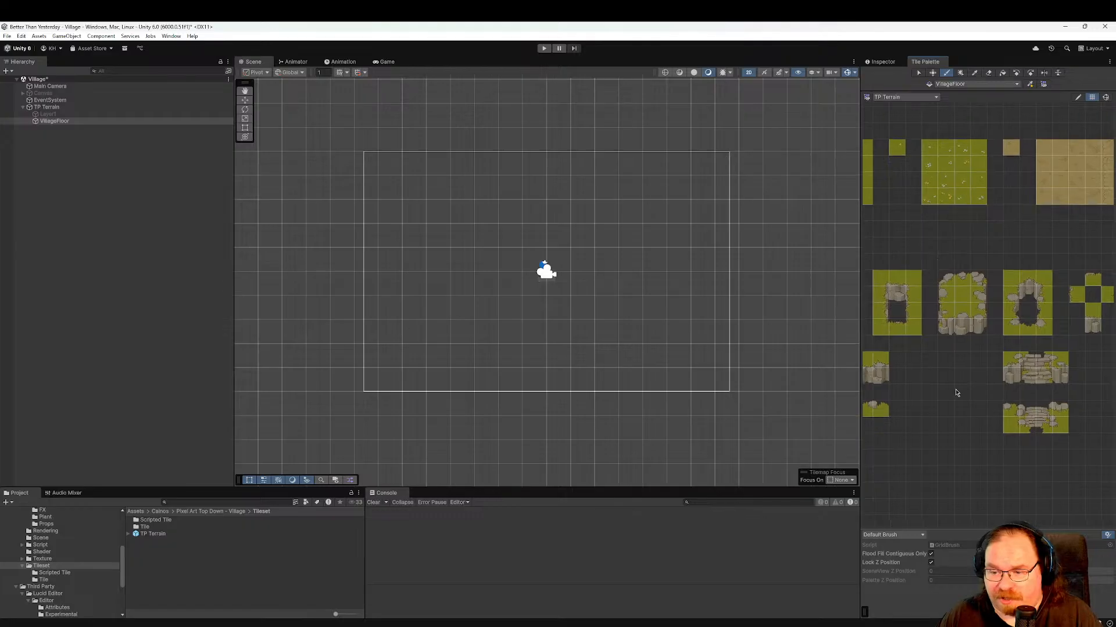
pyautogui.moveTo(1015, 363); pyautogui.dragTo(1061, 384)
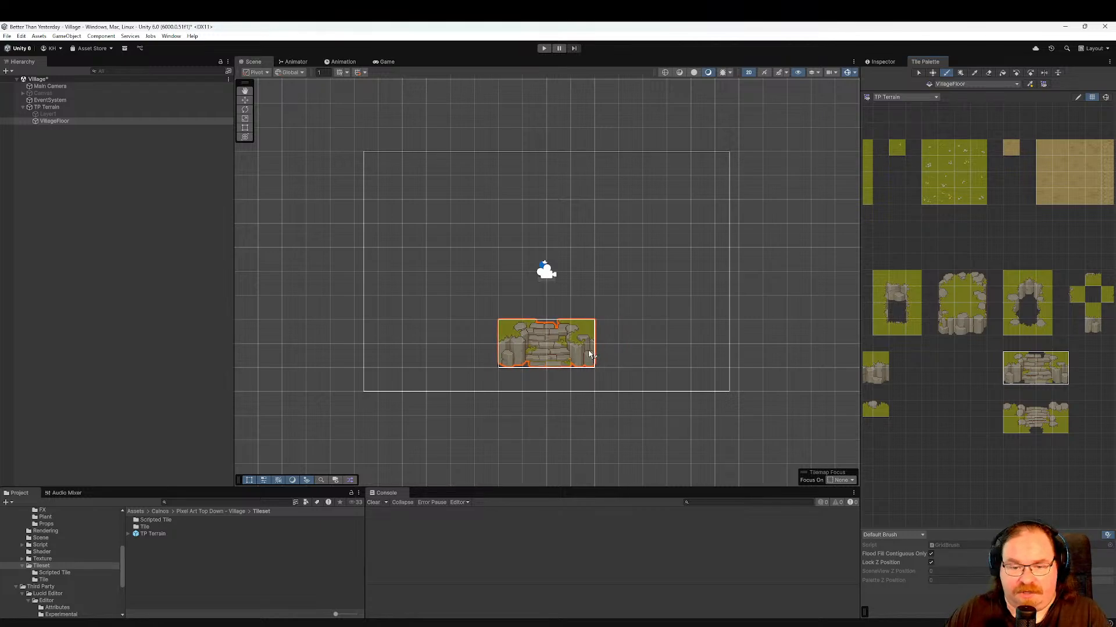
pyautogui.click(590, 354)
# Paint plain grass tiles beside and above the stone stairway, filling the area up to the camera frame's upper edge on one side.
pyautogui.moveTo(983, 259); pyautogui.dragTo(1100, 334, button='middle')
pyautogui.click(943, 237)
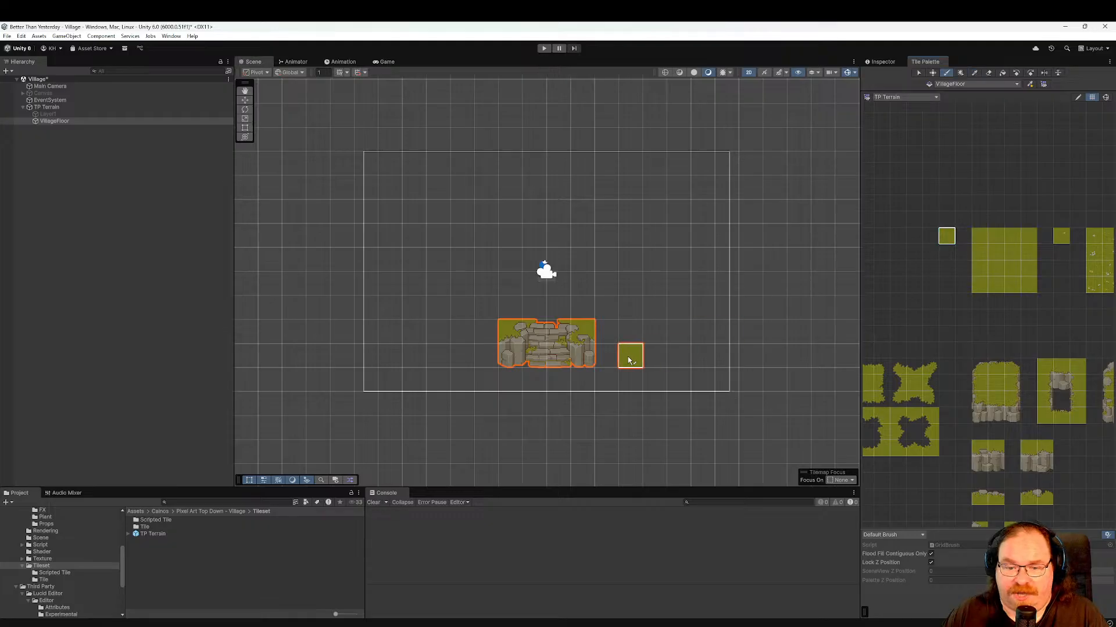
pyautogui.moveTo(606, 355)
pyautogui.mouseDown()
pyautogui.moveTo(606, 180)
pyautogui.moveTo(710, 170)
pyautogui.moveTo(702, 355)
pyautogui.moveTo(632, 354)
pyautogui.moveTo(671, 224)
pyautogui.mouseUp()
pyautogui.moveTo(612, 289)
pyautogui.mouseDown()
pyautogui.moveTo(647, 281)
pyautogui.moveTo(608, 236)
pyautogui.mouseUp()
pyautogui.moveTo(720, 316)
pyautogui.mouseDown()
pyautogui.moveTo(724, 331)
pyautogui.moveTo(724, 207)
pyautogui.moveTo(702, 257)
pyautogui.mouseUp()
pyautogui.moveTo(723, 363)
pyautogui.mouseDown()
pyautogui.moveTo(615, 349)
pyautogui.moveTo(532, 305)
pyautogui.moveTo(479, 351)
pyautogui.moveTo(408, 342)
pyautogui.moveTo(431, 303)
pyautogui.moveTo(586, 324)
pyautogui.mouseUp()
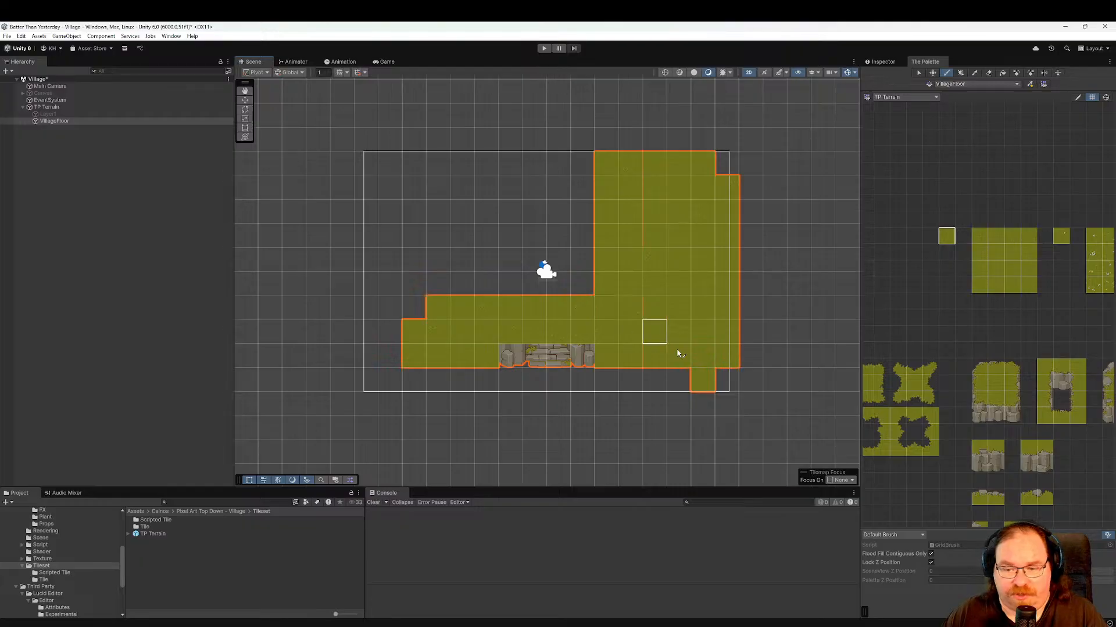
# Repaint the full stone stairway over the grass tiles covering its upper row.
pyautogui.moveTo(1027, 432); pyautogui.dragTo(1003, 395, button='middle')
pyautogui.moveTo(983, 373); pyautogui.dragTo(1074, 403)
pyautogui.moveTo(1074, 403); pyautogui.dragTo(915, 393, button='middle')
pyautogui.moveTo(975, 384); pyautogui.dragTo(1025, 409)
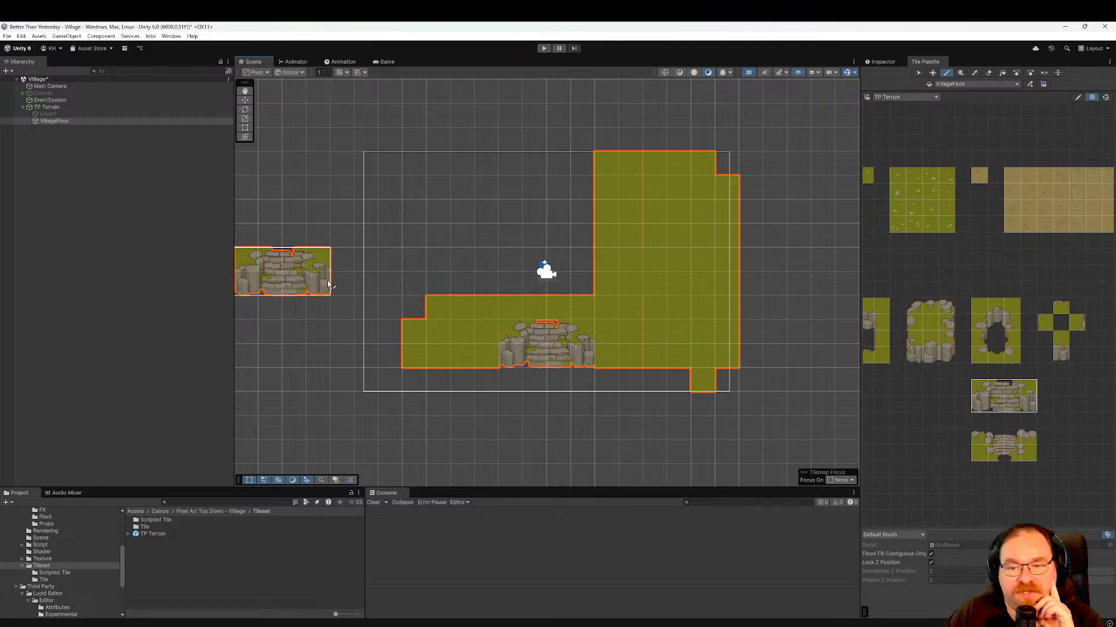
pyautogui.click(629, 357)
pyautogui.scroll(3, 631, 357)
pyautogui.scroll(2, 629, 357)
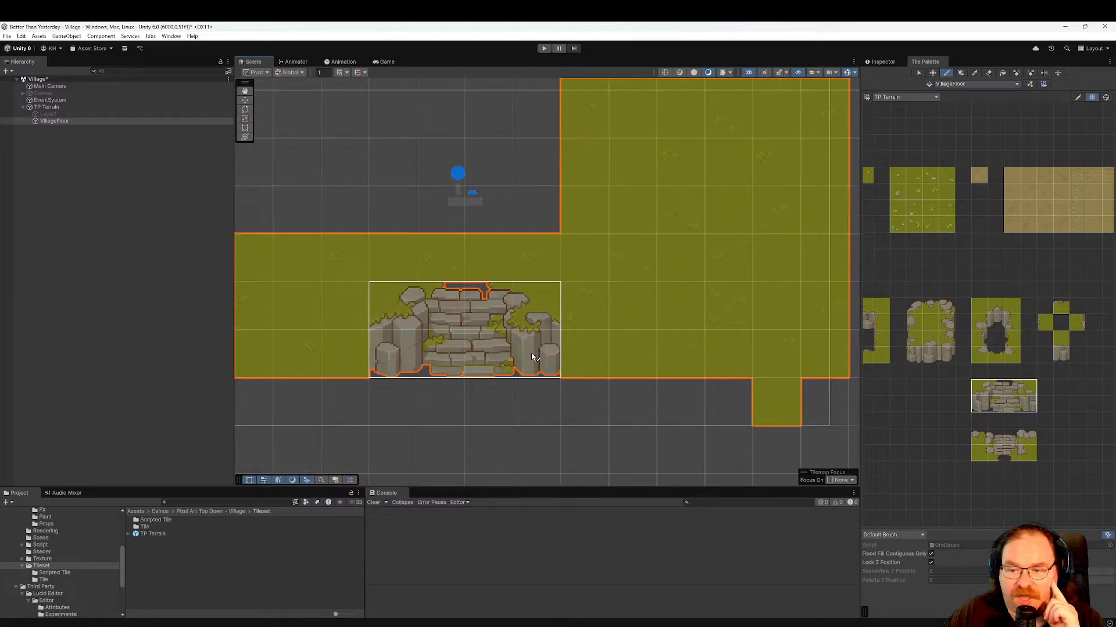
pyautogui.scroll(-3, 532, 357)
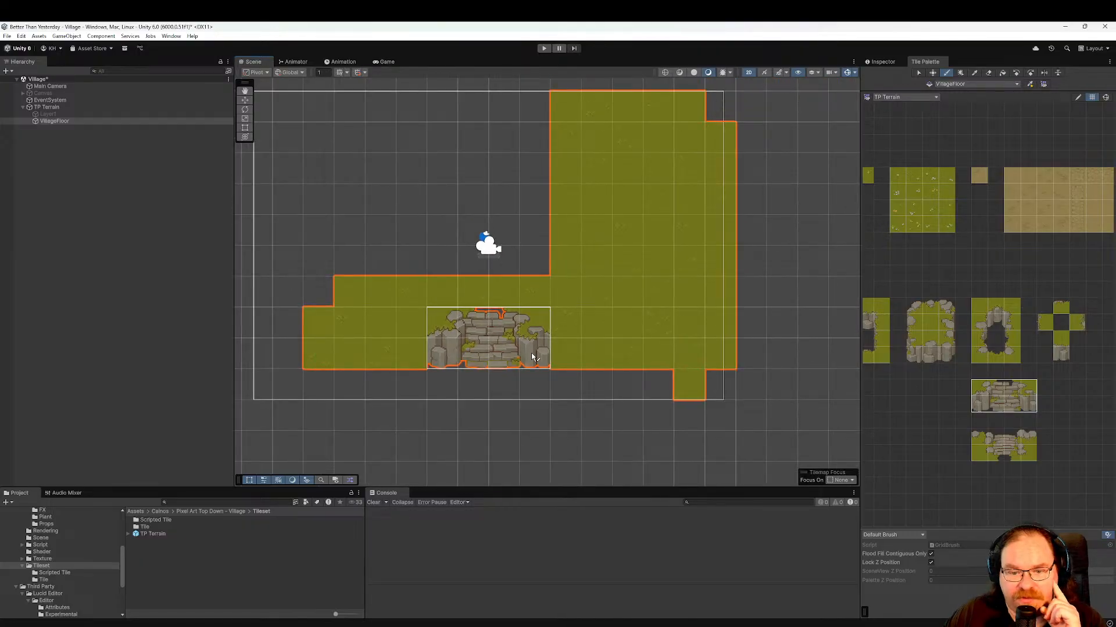
# Extend the cliff wall from the stairway's left side with two columns of the 1-by-2-tile cliff piece.
pyautogui.moveTo(909, 431); pyautogui.dragTo(955, 440, button='middle')
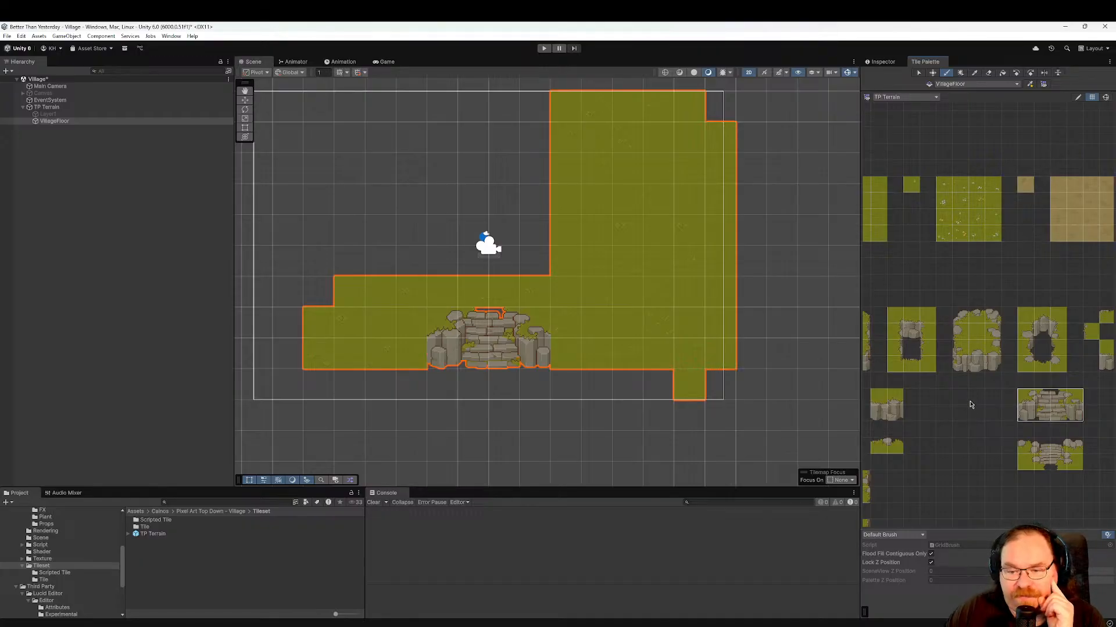
pyautogui.click(912, 332)
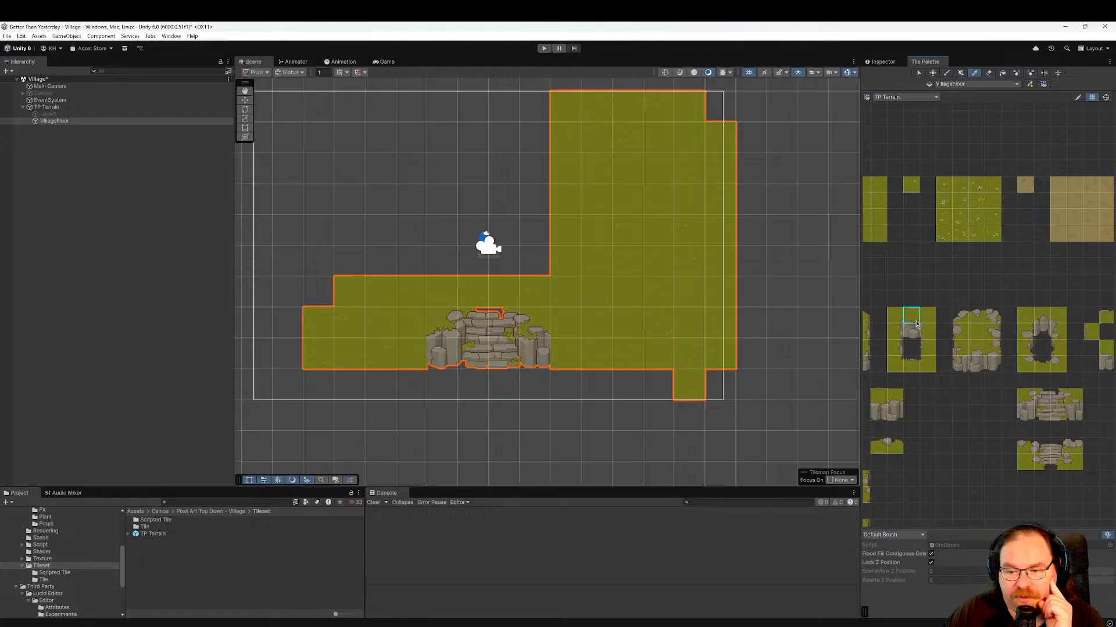
pyautogui.moveTo(910, 318); pyautogui.dragTo(910, 335)
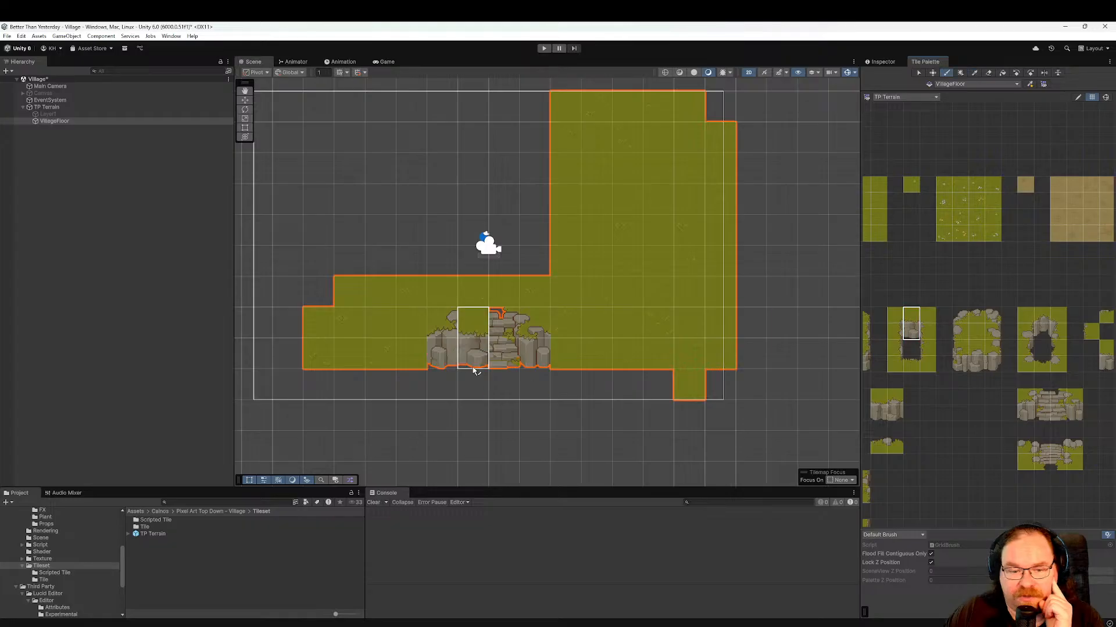
pyautogui.click(423, 359)
pyautogui.click(383, 360)
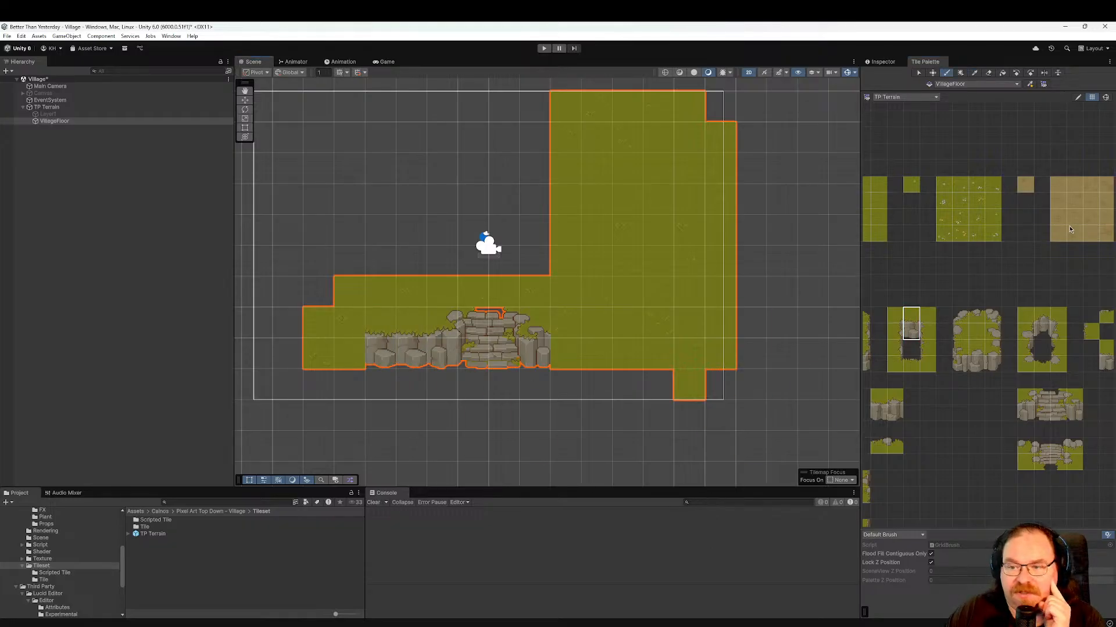
# Fill the empty area around the camera with flowered grass tiles and break it up with some plain grass tiles.
pyautogui.click(911, 184)
pyautogui.moveTo(924, 268); pyautogui.dragTo(990, 322, button='middle')
pyautogui.scroll(1, 577, 322)
pyautogui.scroll(-2, 587, 290)
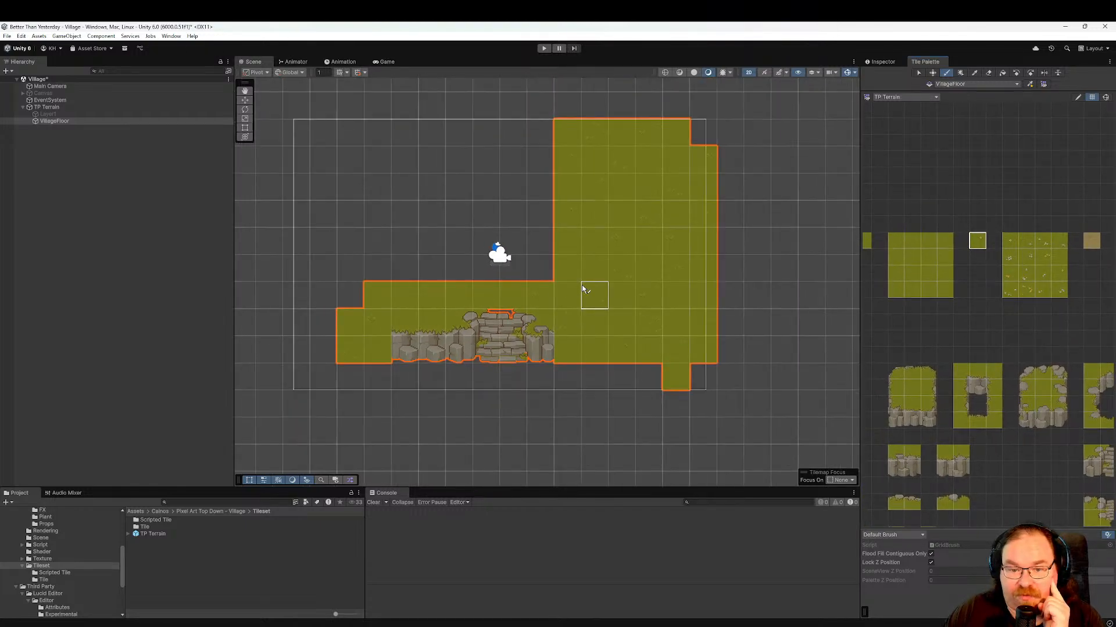
pyautogui.moveTo(593, 294); pyautogui.dragTo(715, 357, button='middle')
pyautogui.moveTo(646, 335)
pyautogui.mouseDown()
pyautogui.moveTo(479, 340)
pyautogui.moveTo(451, 356)
pyautogui.moveTo(574, 306)
pyautogui.moveTo(672, 238)
pyautogui.moveTo(498, 215)
pyautogui.moveTo(552, 200)
pyautogui.moveTo(454, 217)
pyautogui.moveTo(657, 251)
pyautogui.moveTo(458, 274)
pyautogui.moveTo(451, 439)
pyautogui.moveTo(429, 392)
pyautogui.moveTo(426, 442)
pyautogui.mouseUp()
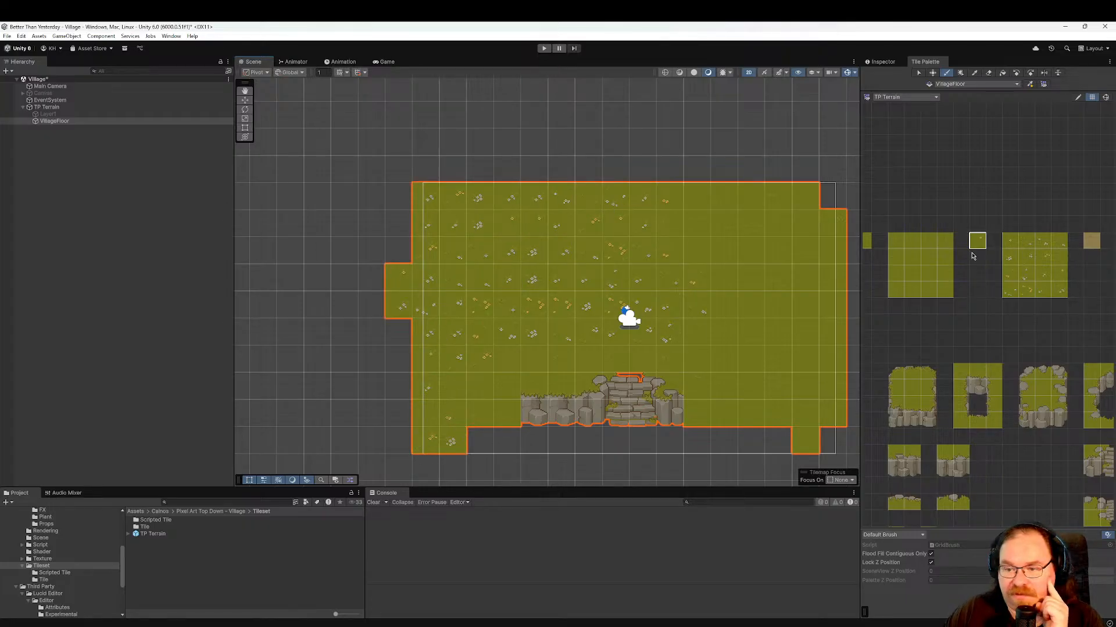
pyautogui.click(866, 243)
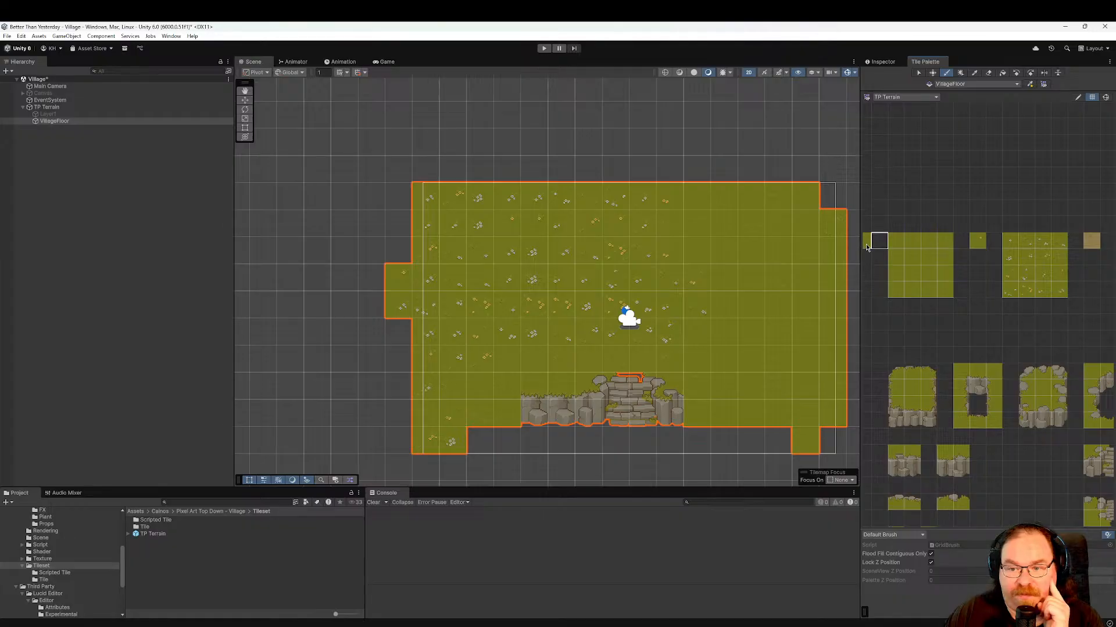
pyautogui.moveTo(556, 277)
pyautogui.mouseDown()
pyautogui.moveTo(476, 276)
pyautogui.moveTo(428, 331)
pyautogui.moveTo(427, 360)
pyautogui.mouseUp()
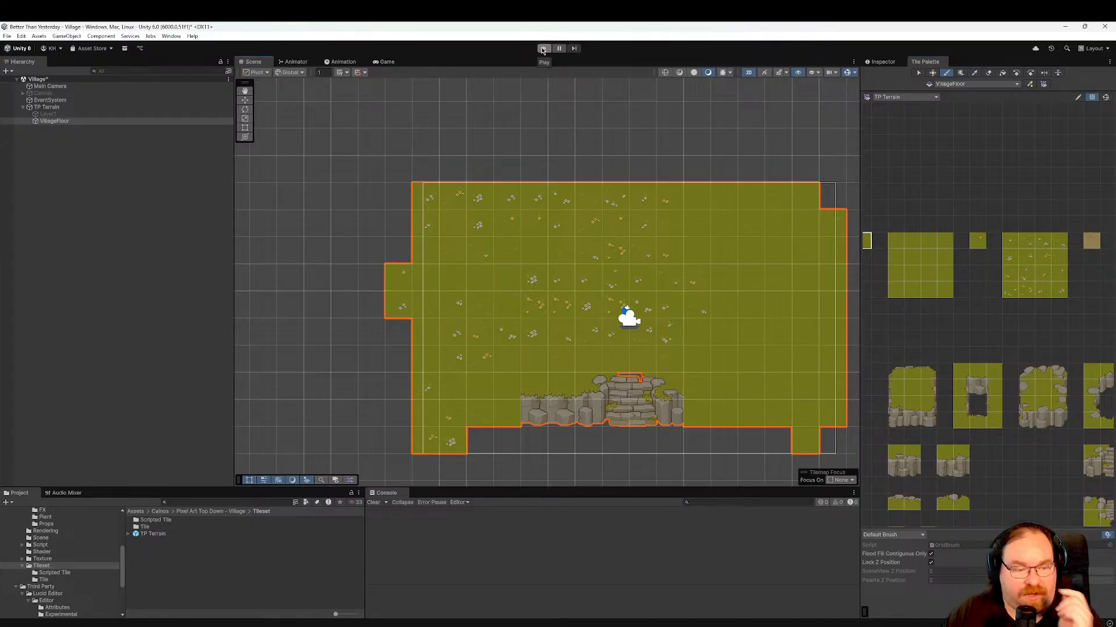
# Save the Village scene and run the game in Play mode.
pyautogui.hotkey('ctrl', 's')
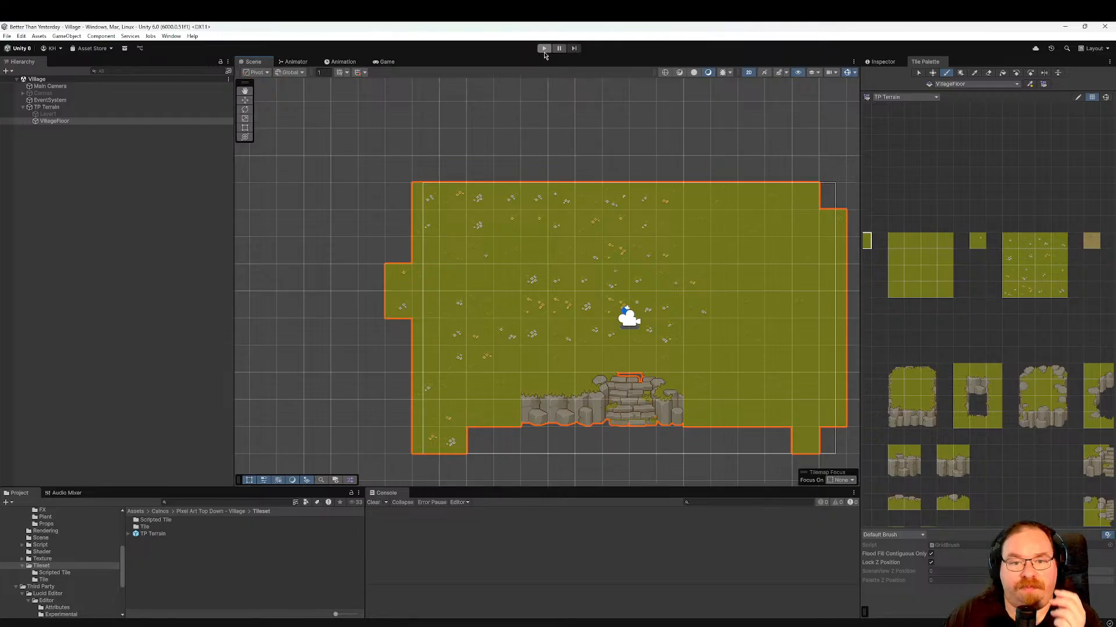
pyautogui.click(544, 50)
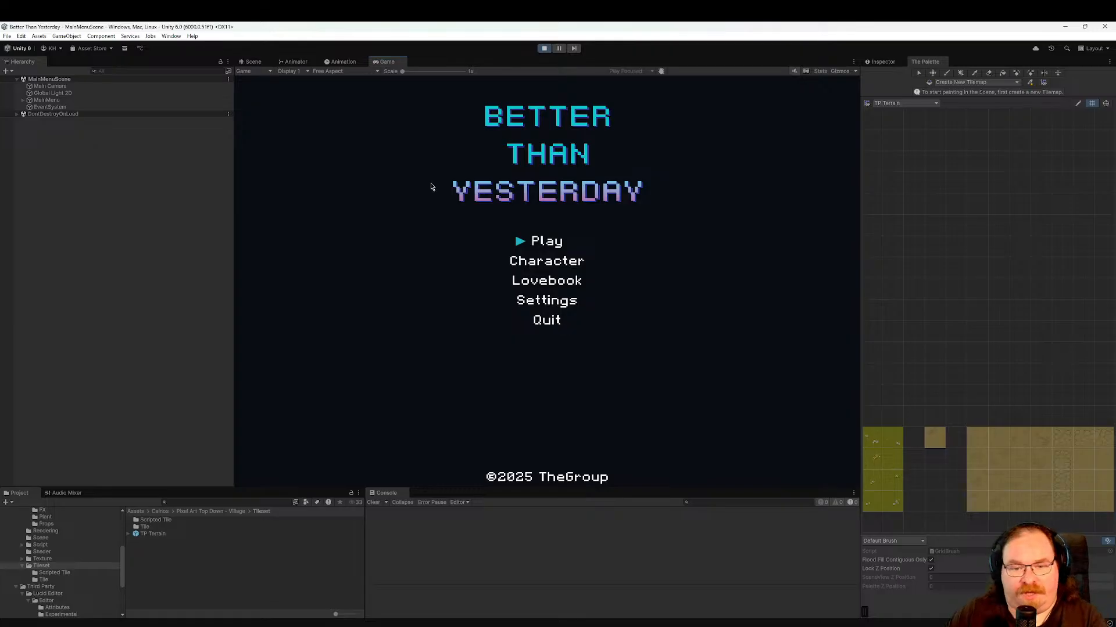
# Start the Village level from the game's main menu and show the settings of the TP Terrain grid.
pyautogui.click(561, 243)
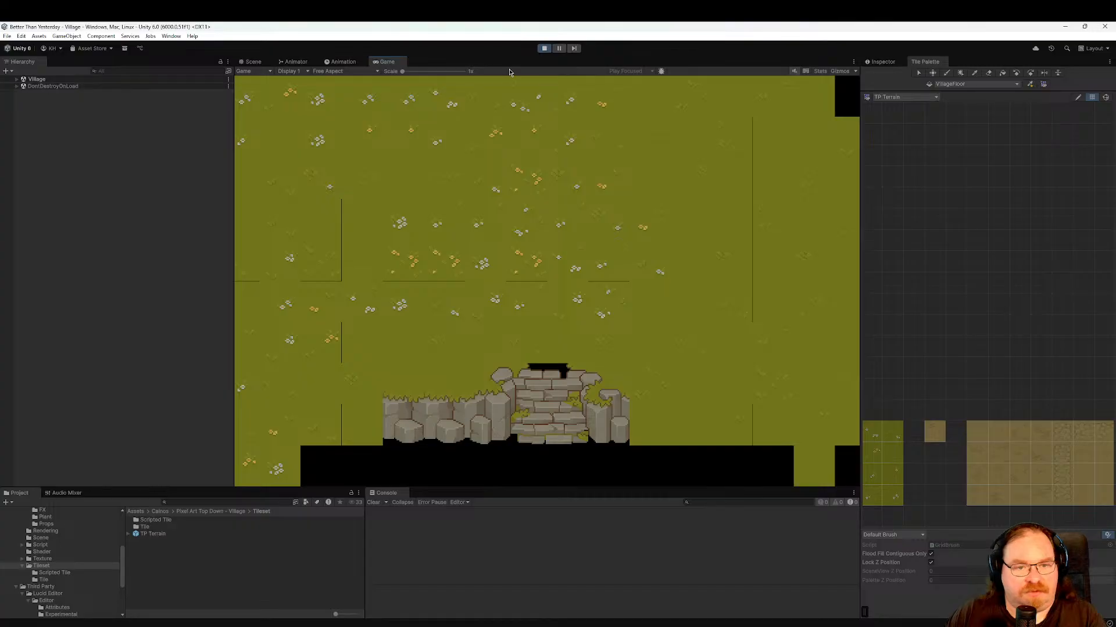
pyautogui.click(16, 79)
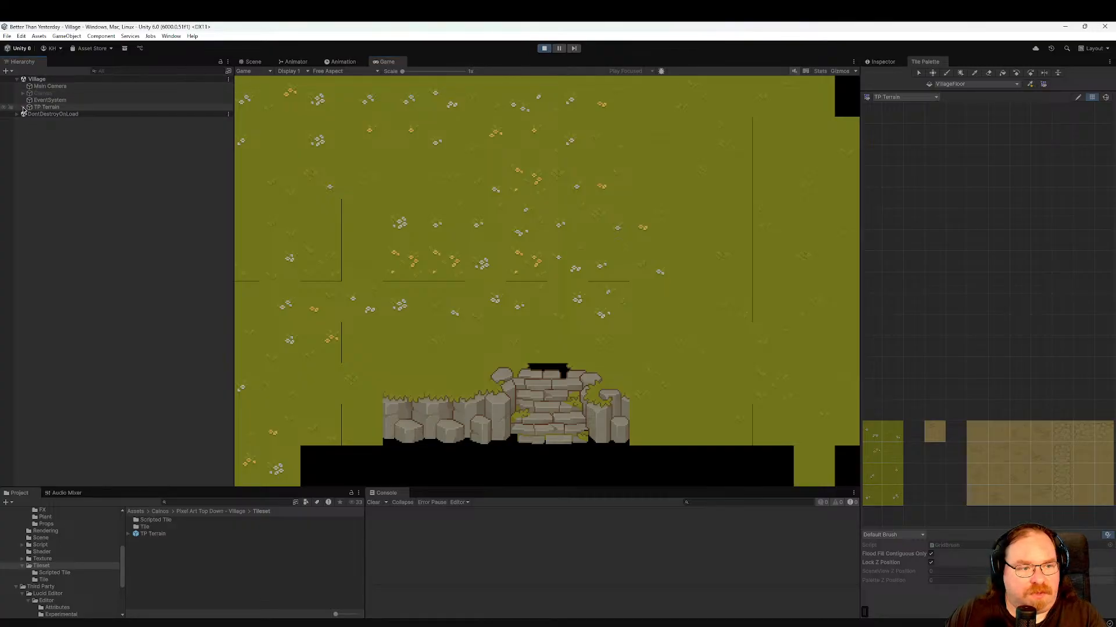
pyautogui.click(22, 106)
pyautogui.click(42, 109)
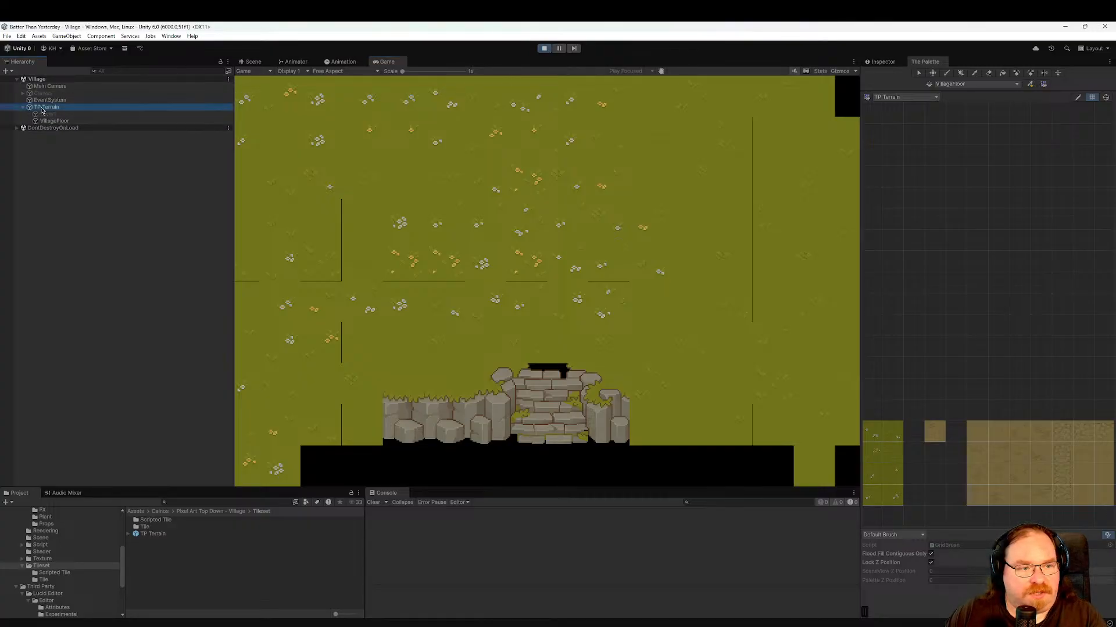
pyautogui.click(884, 62)
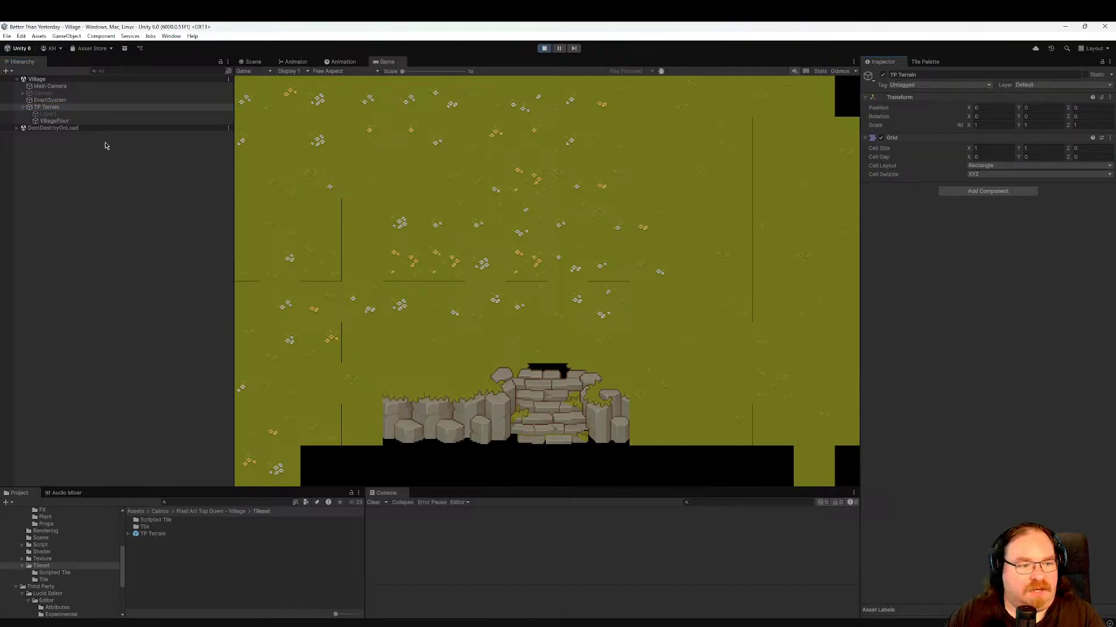
# Review the Tilemap and Tilemap Renderer settings of VillageFloor and stop Play mode.
pyautogui.click(71, 121)
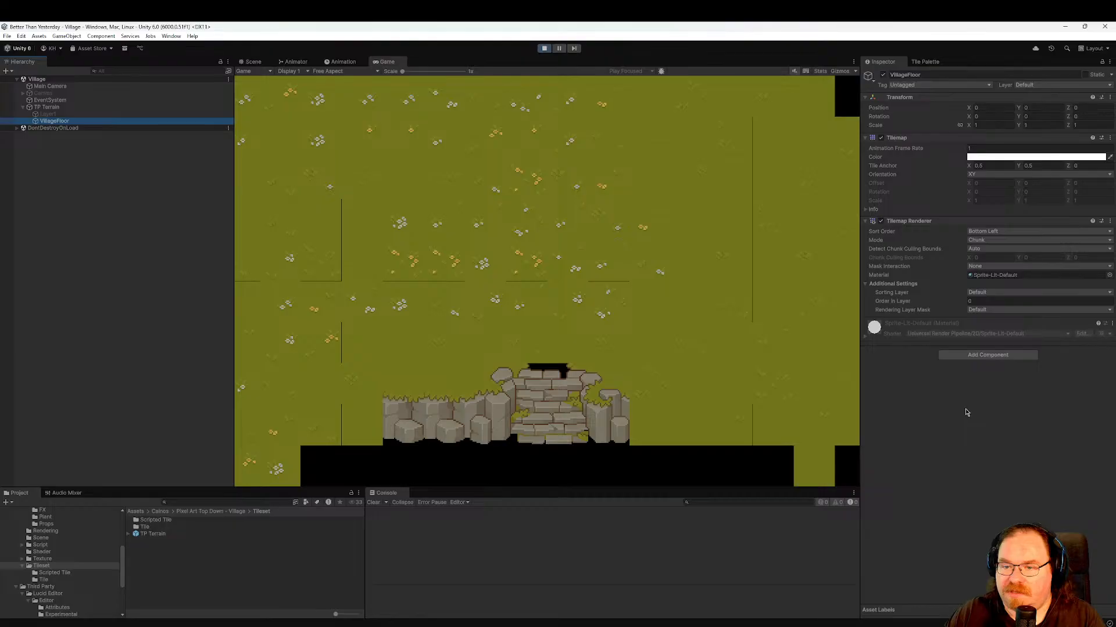
pyautogui.click(49, 115)
pyautogui.click(48, 122)
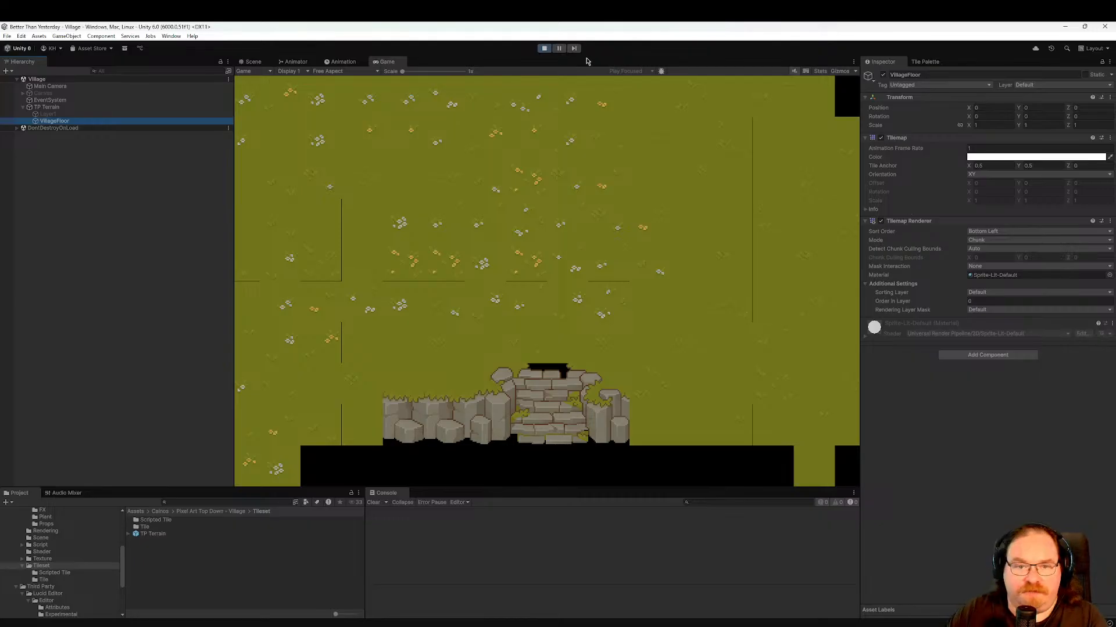
pyautogui.click(545, 49)
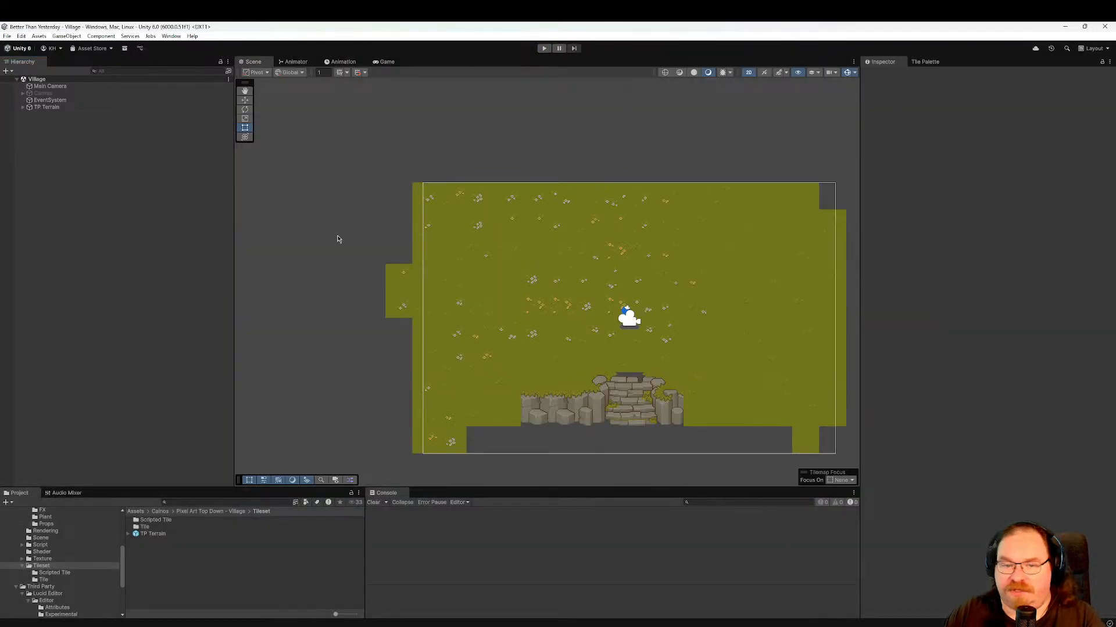
# Set the tile anchor of the VillageFloor tilemap to X 1 and Y 1, keeping the XY orientation.
pyautogui.click(102, 107)
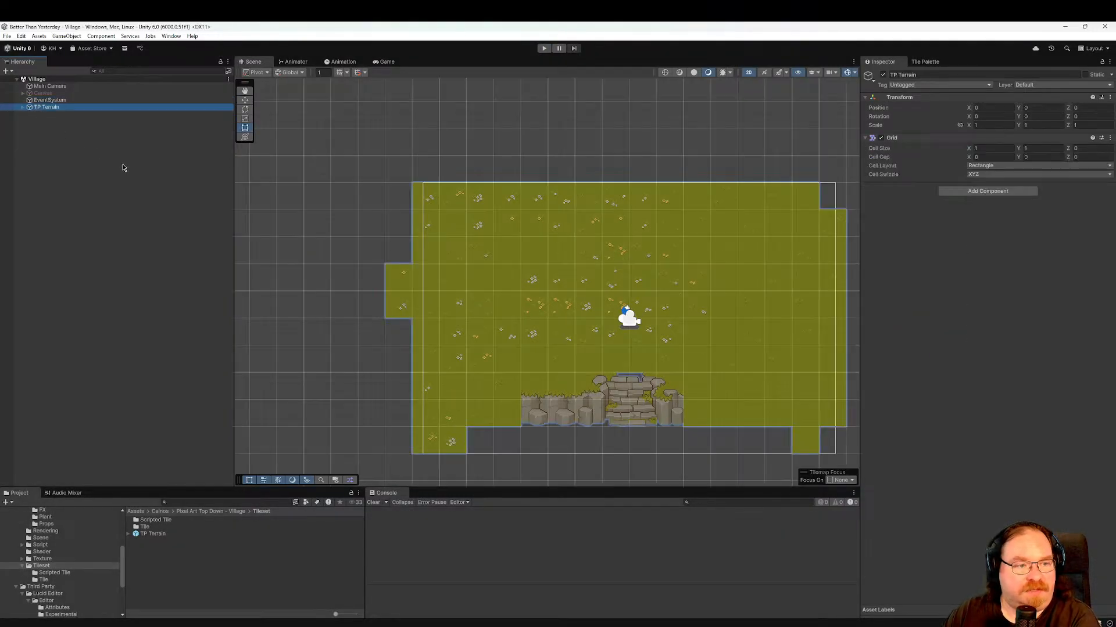
pyautogui.press('Right')
pyautogui.press('Down')
pyautogui.press('Down')
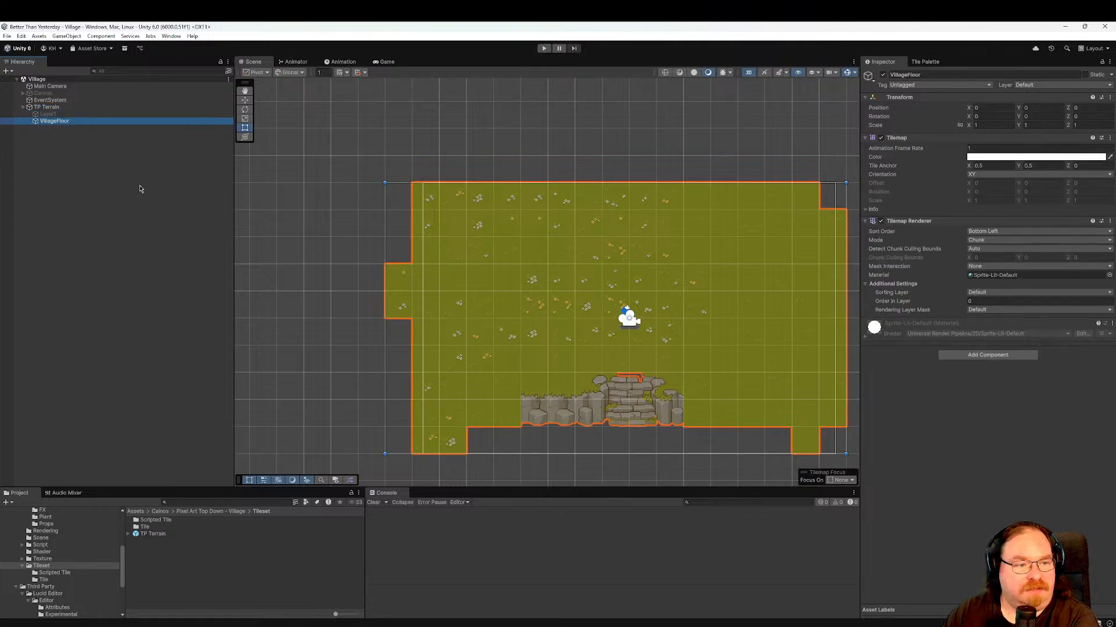
pyautogui.click(996, 184)
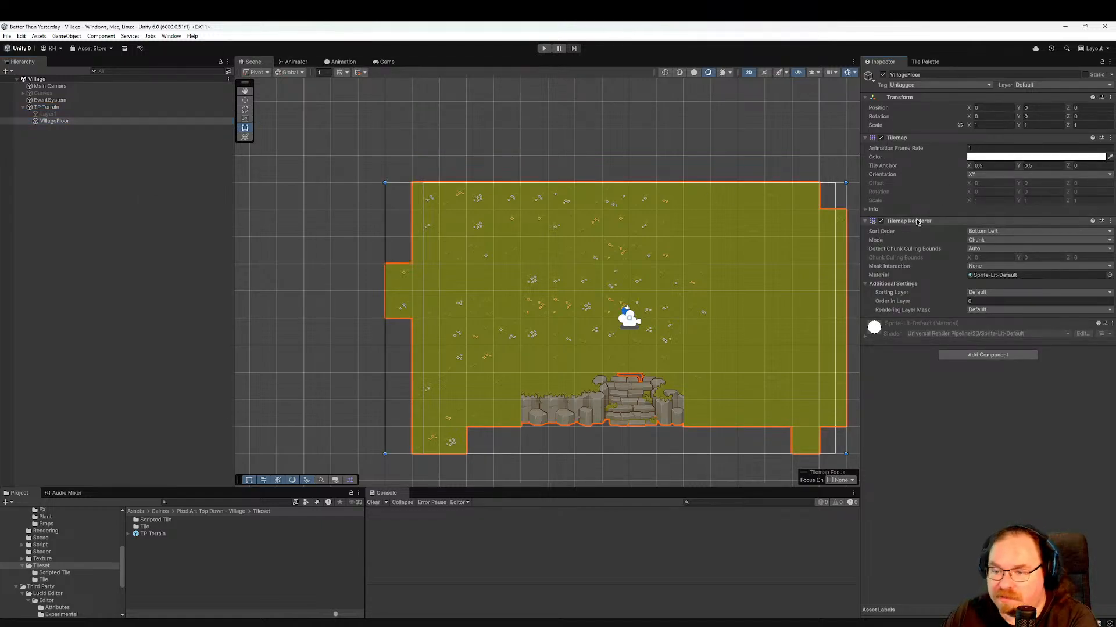
pyautogui.click(984, 175)
pyautogui.click(984, 176)
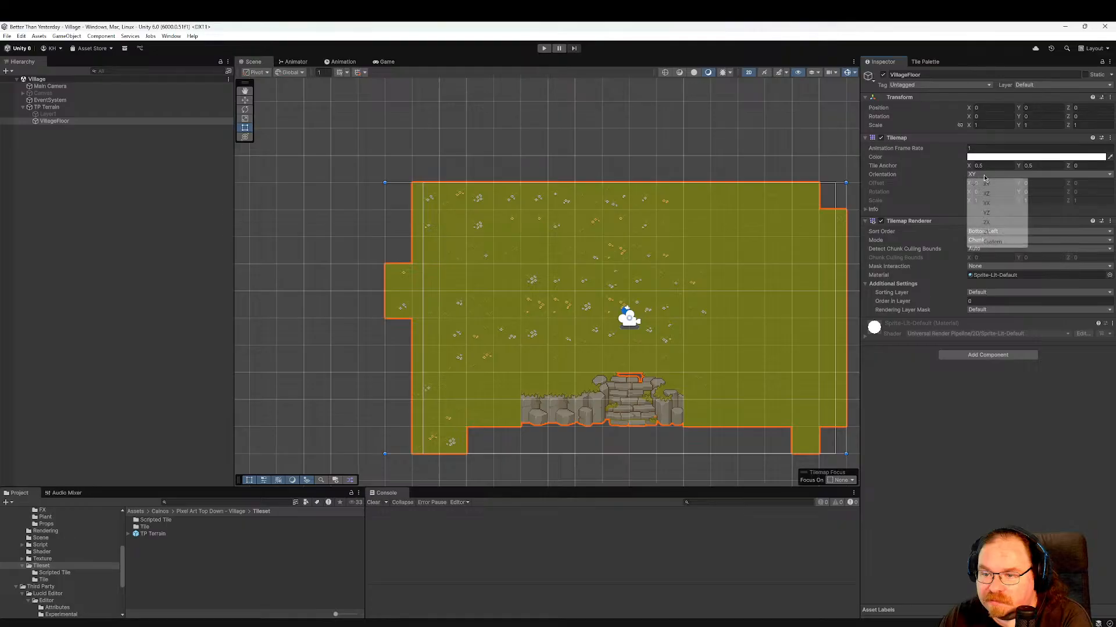
pyautogui.click(988, 165)
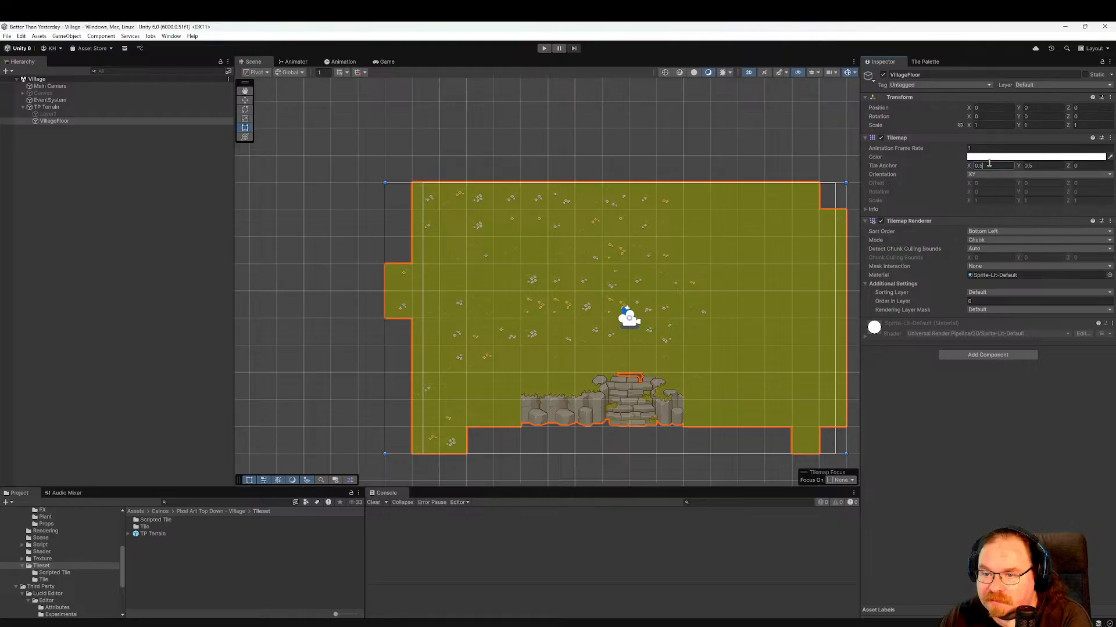
pyautogui.write('1')
pyautogui.click(1049, 166)
pyautogui.write('1')
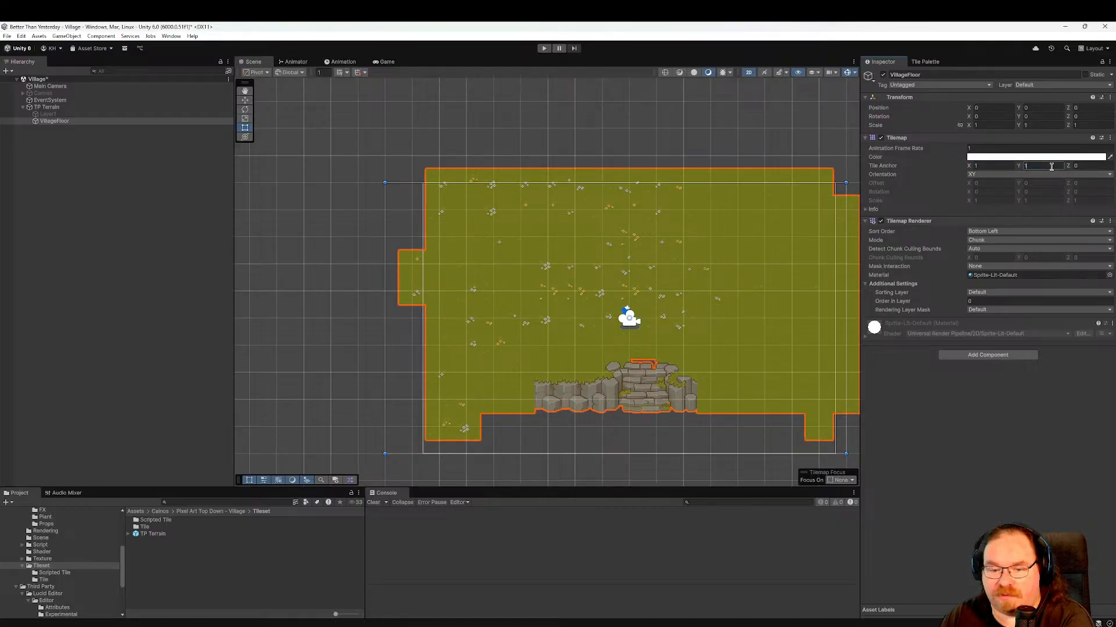
pyautogui.click(996, 176)
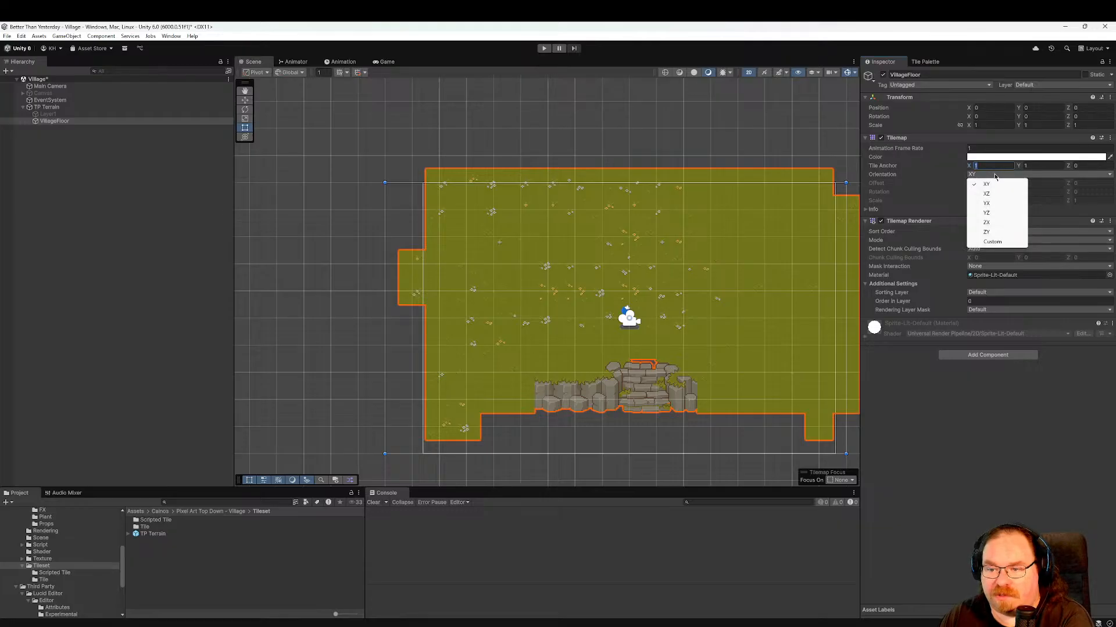
pyautogui.click(935, 175)
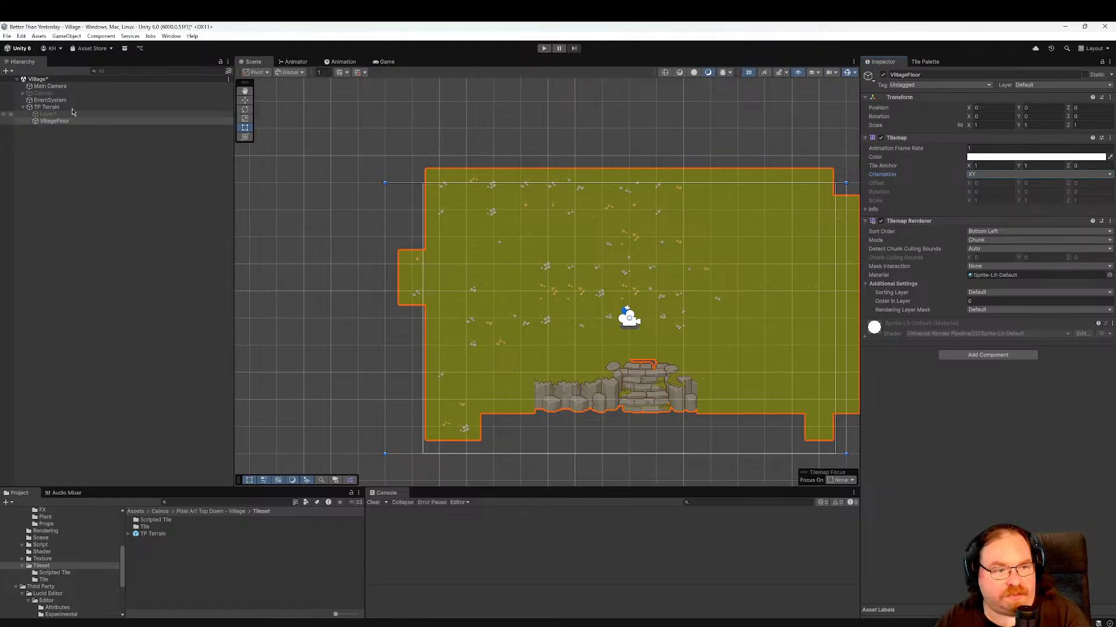
# Set the cell gap of the TP Terrain grid to -0.001 in both X and Y.
pyautogui.click(52, 107)
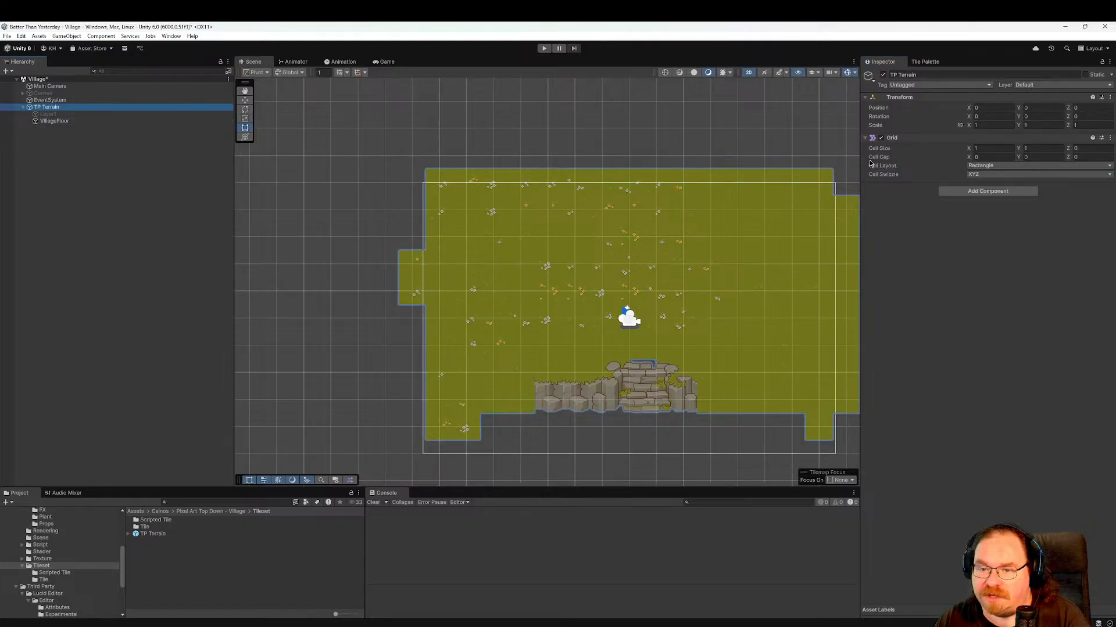
pyautogui.click(988, 157)
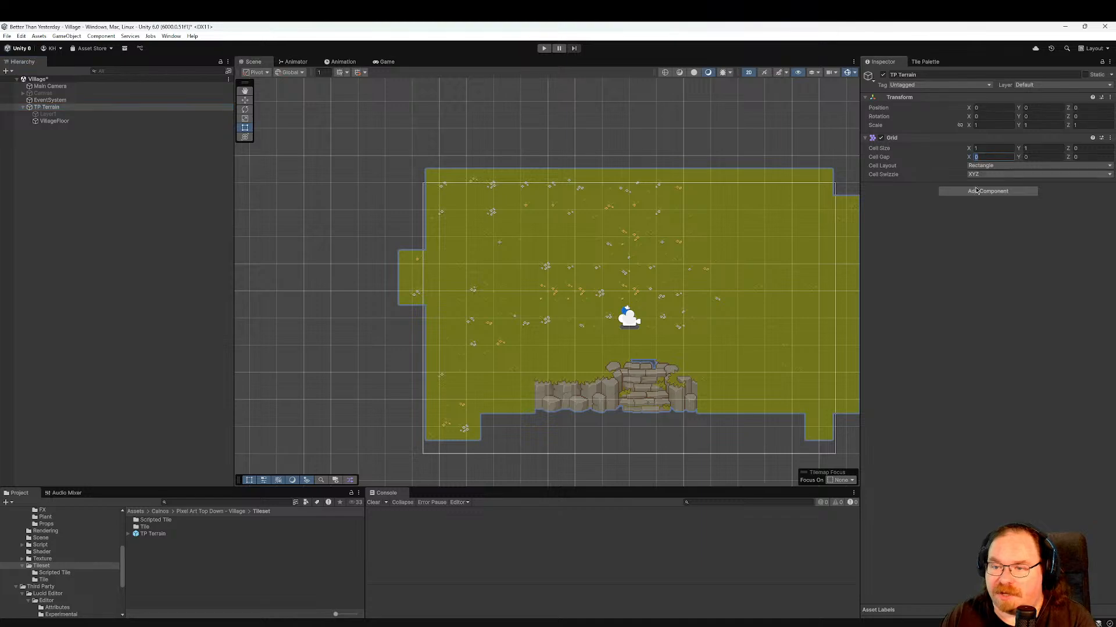
pyautogui.write('-0,00')
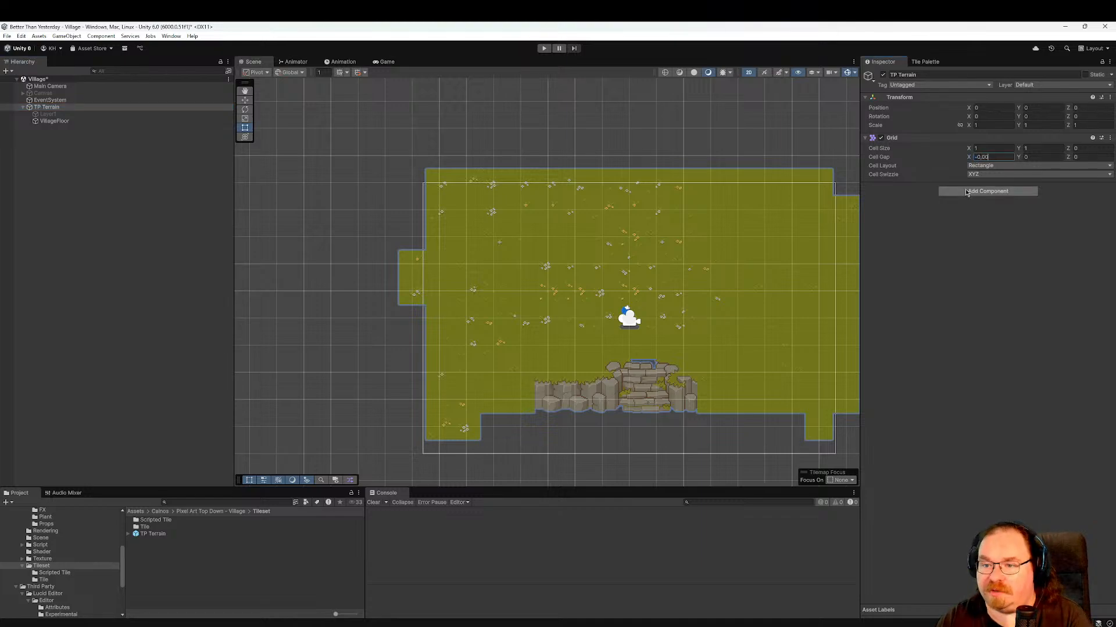
pyautogui.write('1')
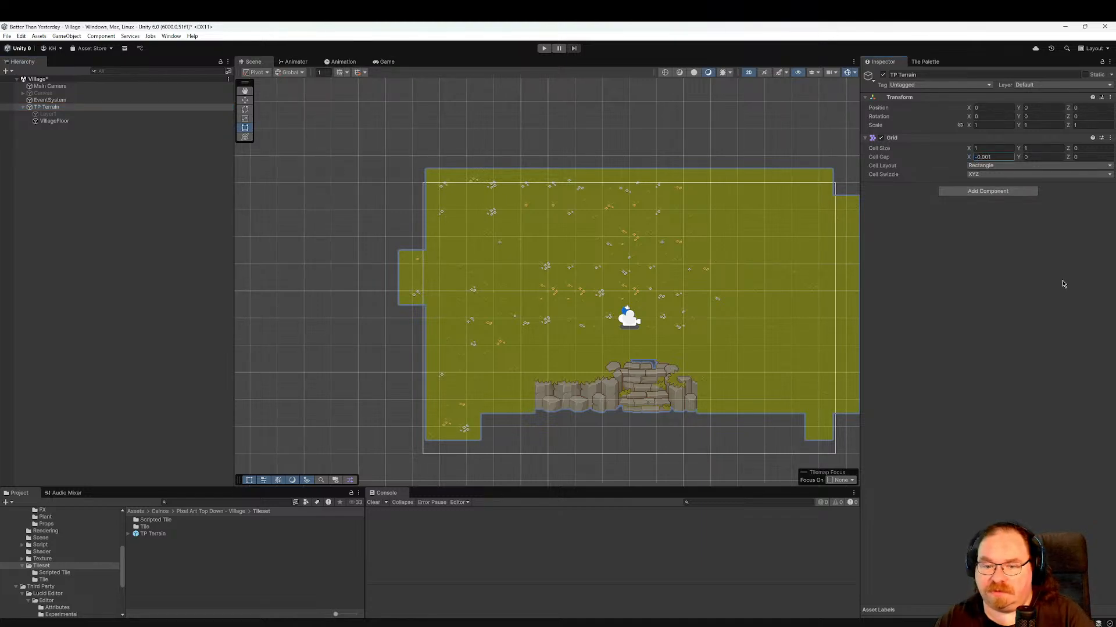
pyautogui.doubleClick(999, 156)
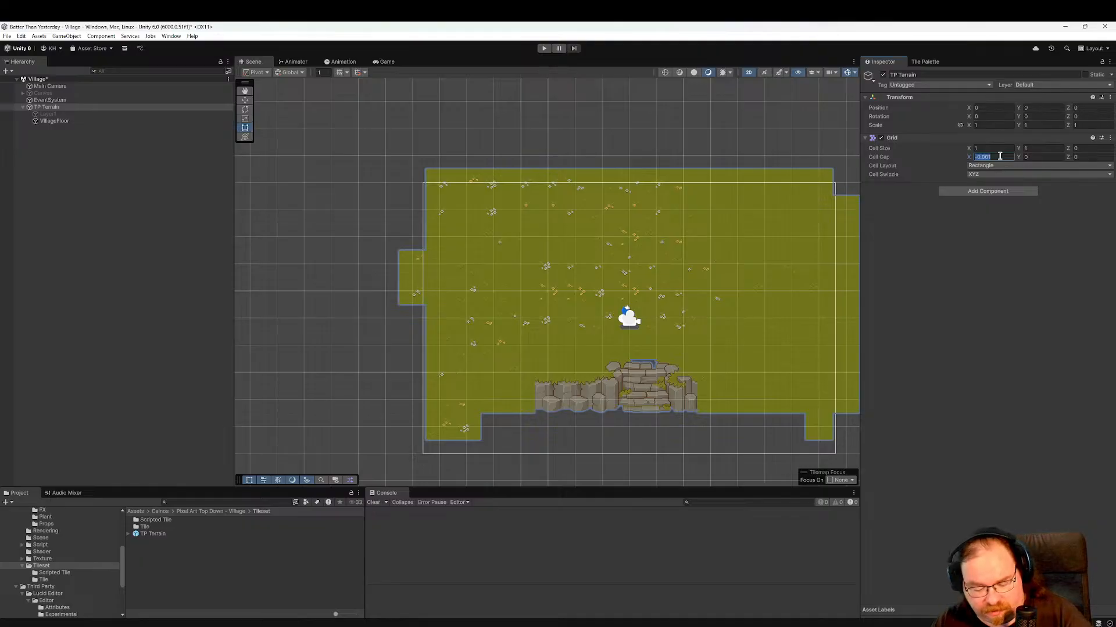
pyautogui.click(1037, 157)
pyautogui.write('-0.001')
pyautogui.click(1044, 260)
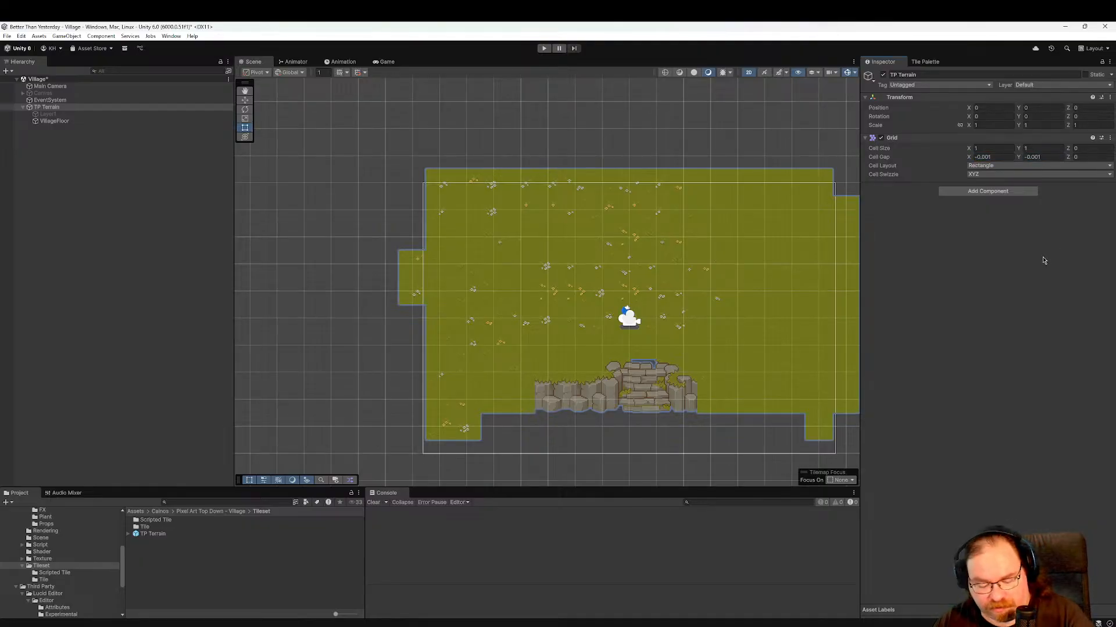
# Run the game in Play mode and enter the Village level to check the tile seams.
pyautogui.click(544, 48)
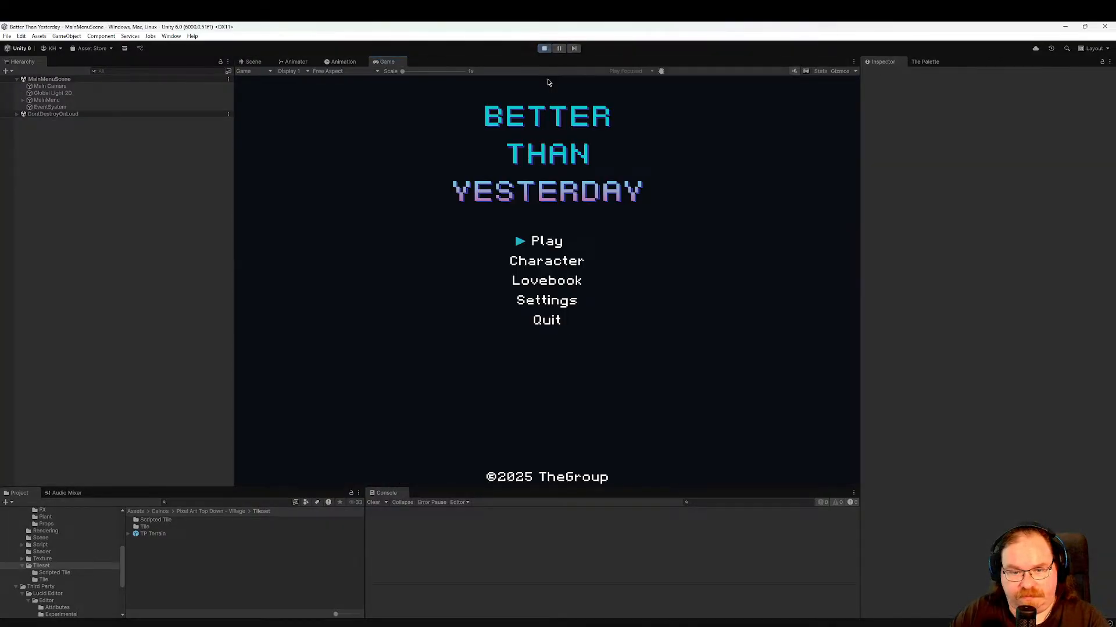
pyautogui.press('Return')
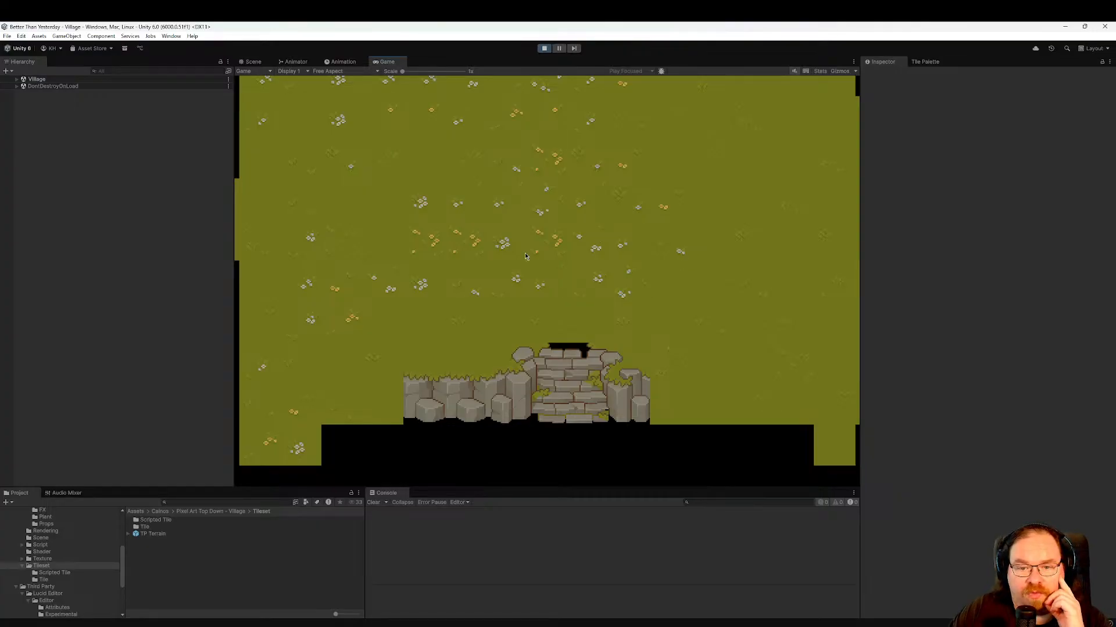
pyautogui.moveTo(401, 74)
pyautogui.mouseDown()
pyautogui.moveTo(449, 72)
pyautogui.moveTo(385, 86)
pyautogui.mouseUp()
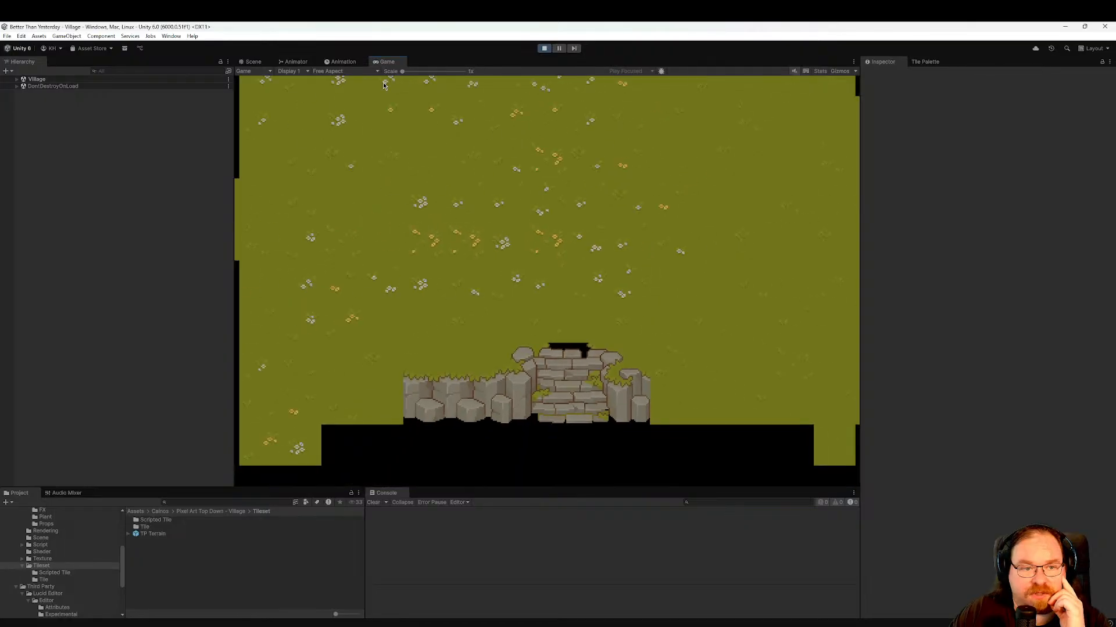
# Examine the grass tiles for gaps up close in the Scene view of the running game and stop Play mode.
pyautogui.click(251, 62)
pyautogui.scroll(10, 493, 272)
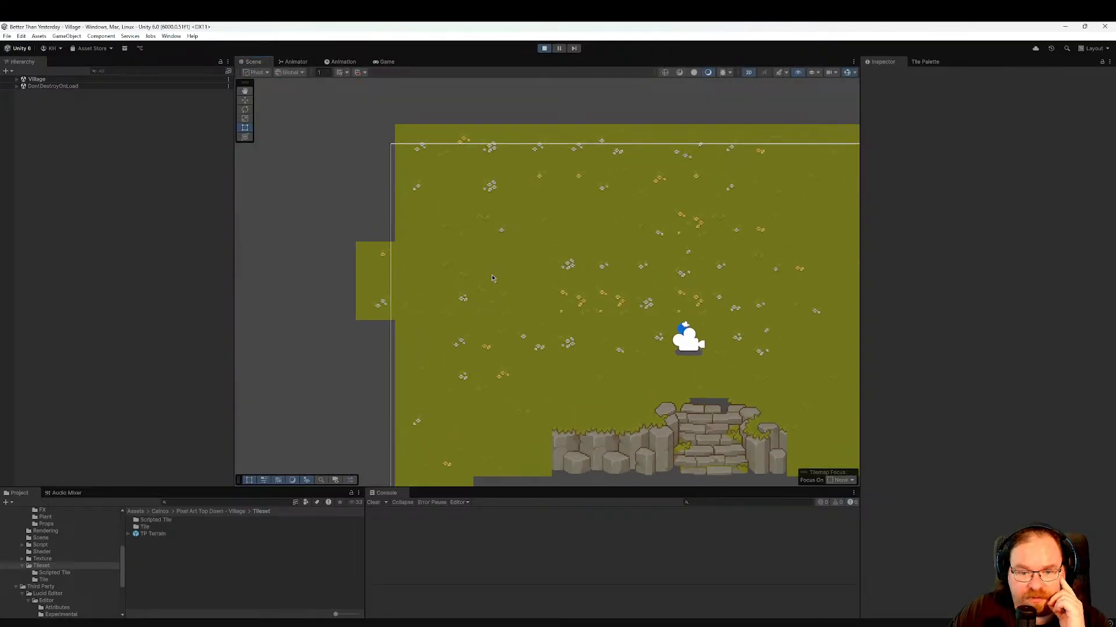
pyautogui.scroll(10, 491, 278)
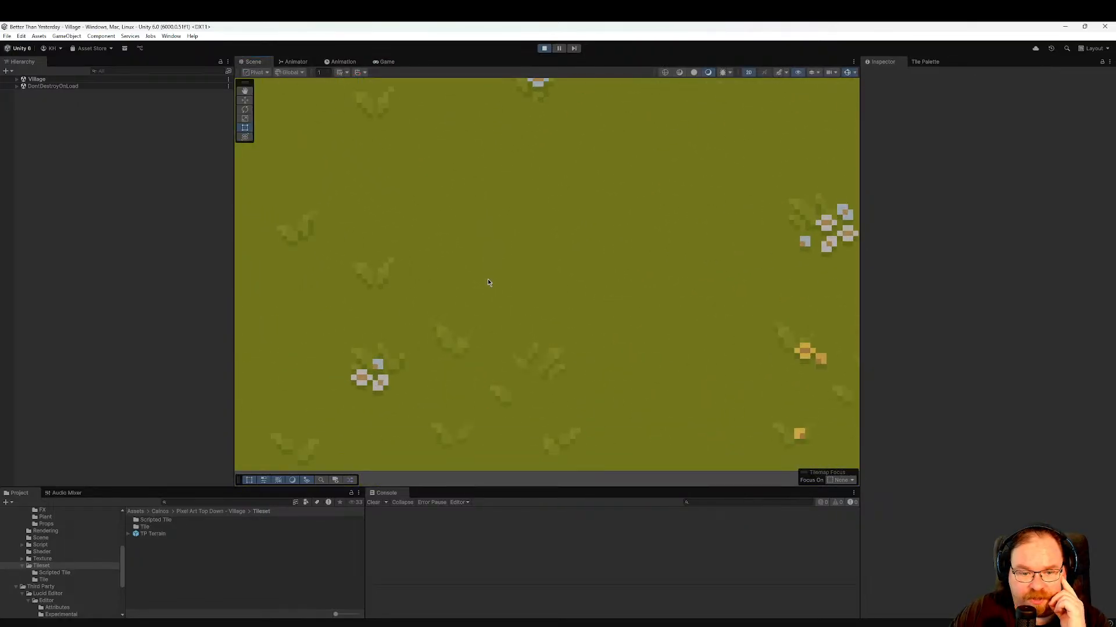
pyautogui.scroll(-10, 484, 285)
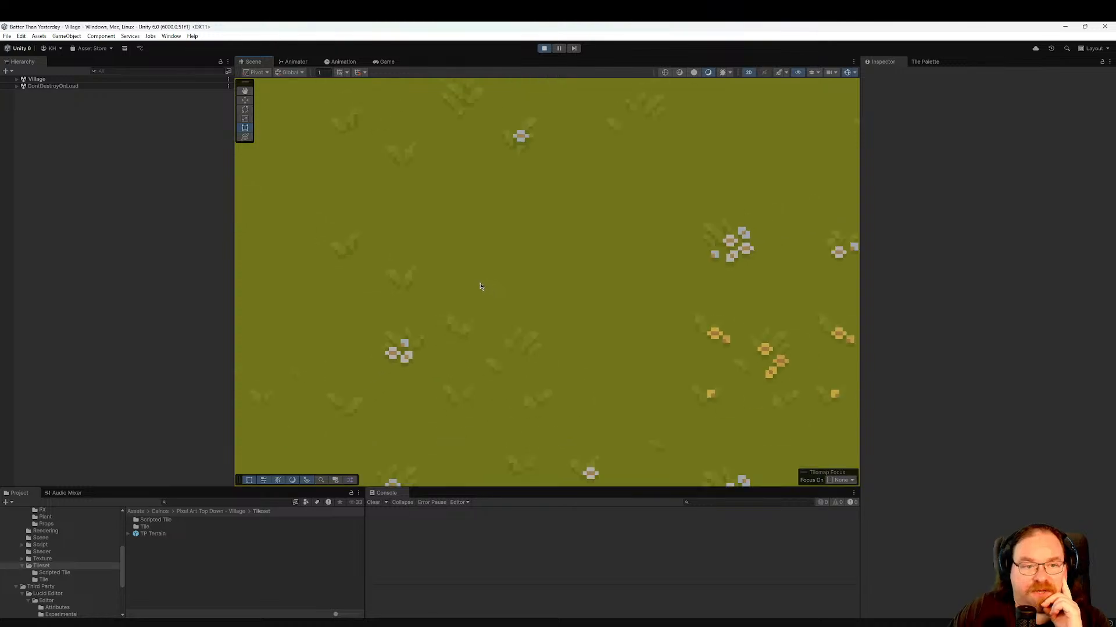
pyautogui.scroll(-5, 479, 285)
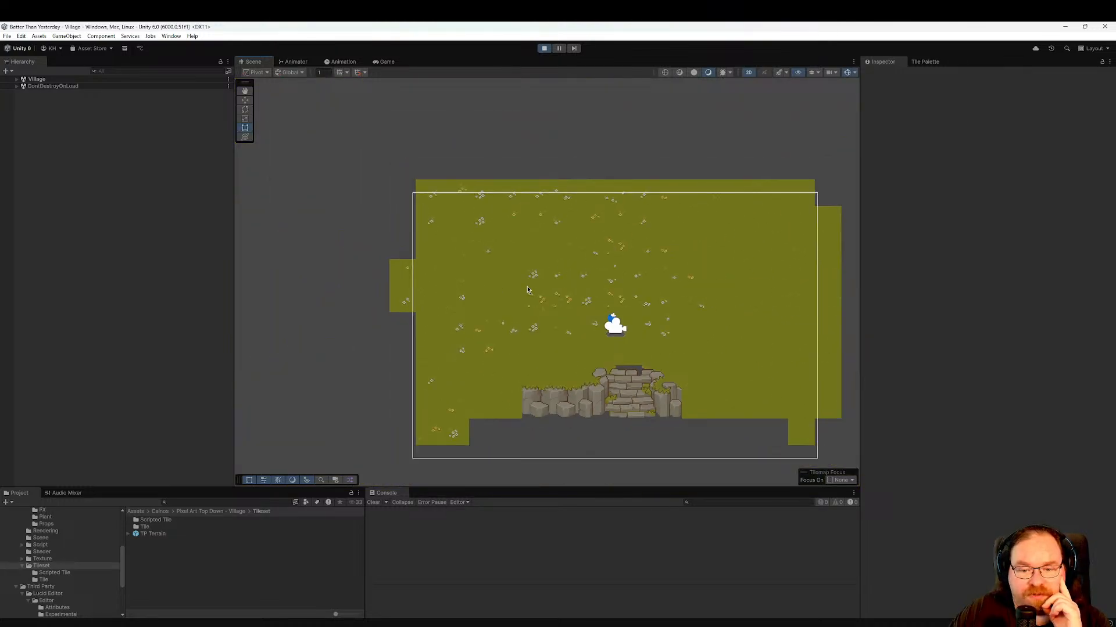
pyautogui.moveTo(525, 286); pyautogui.dragTo(460, 270)
pyautogui.moveTo(461, 270); pyautogui.dragTo(484, 251, button='middle')
pyautogui.scroll(1, 484, 251)
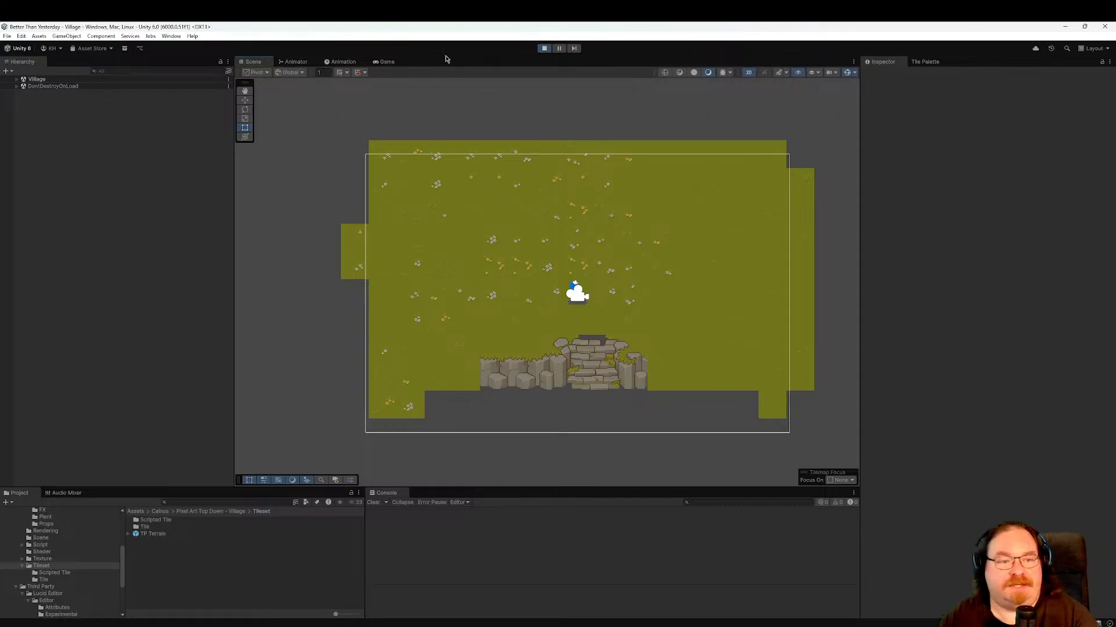
pyautogui.click(544, 49)
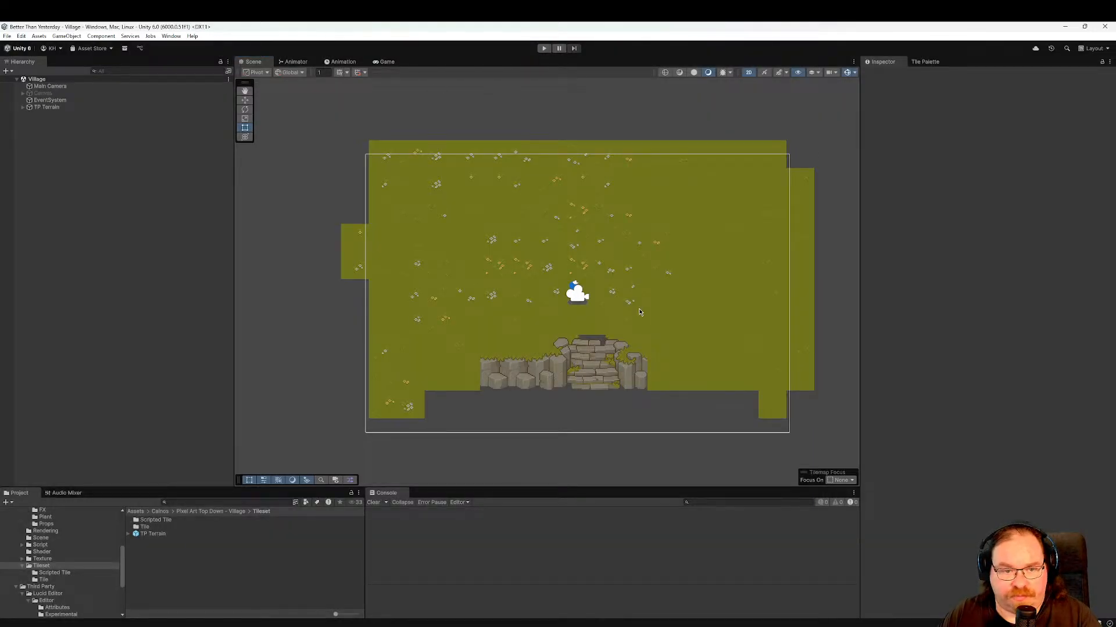
# Duplicate the VillageFloor tilemap under TP Terrain, rename the copy VillageGround and place it above VillageFloor.
pyautogui.click(23, 107)
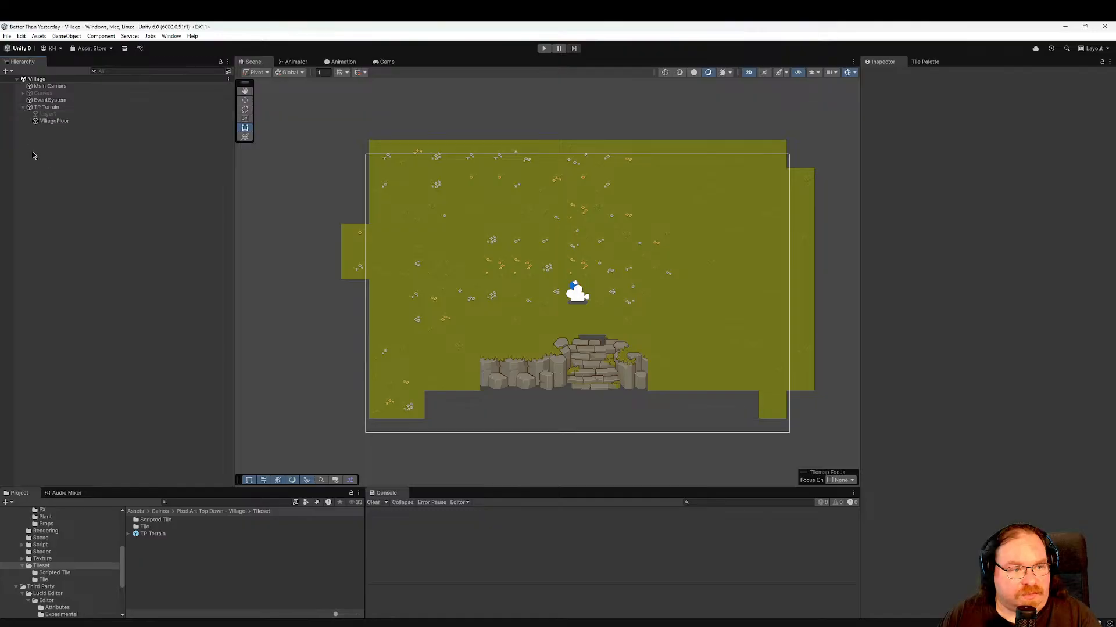
pyautogui.click(54, 121)
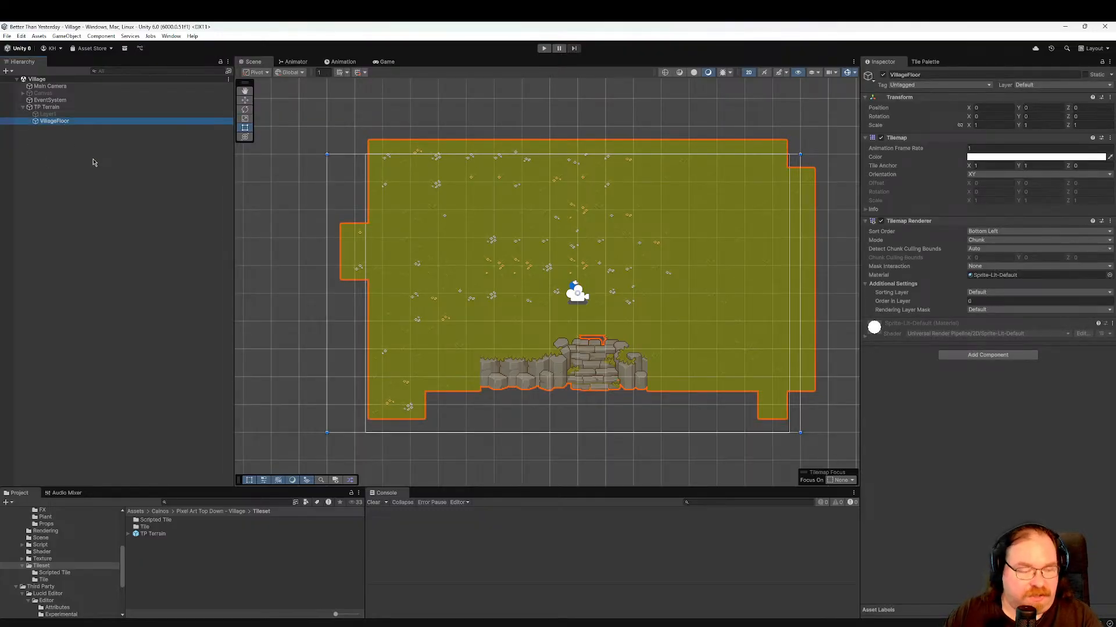
pyautogui.hotkey('ctrl', 'd')
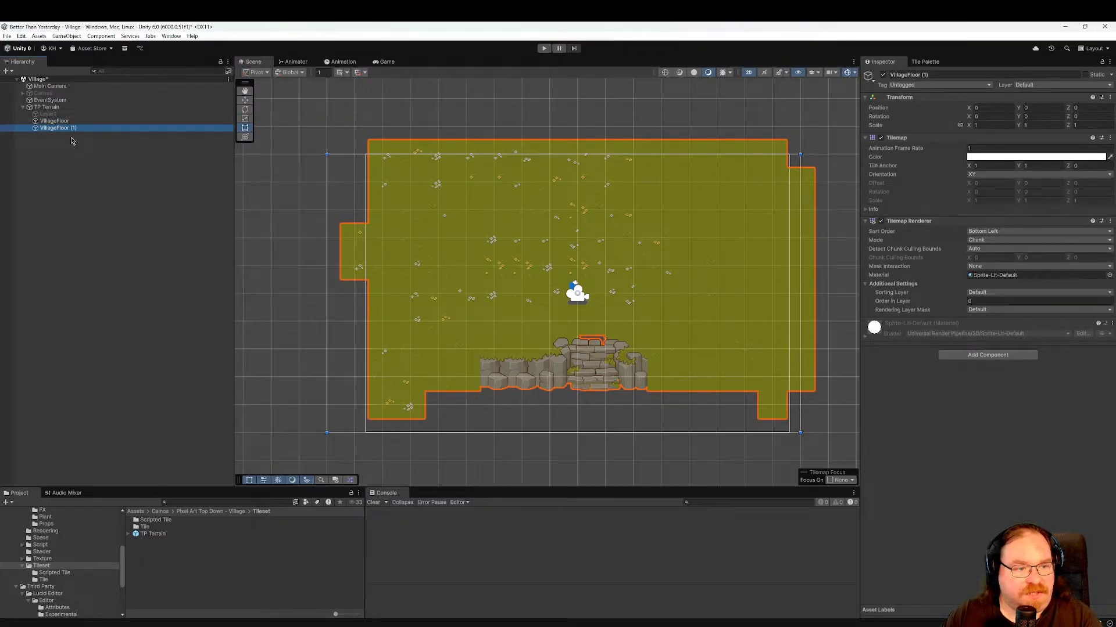
pyautogui.press('F2')
pyautogui.write('VillageF')
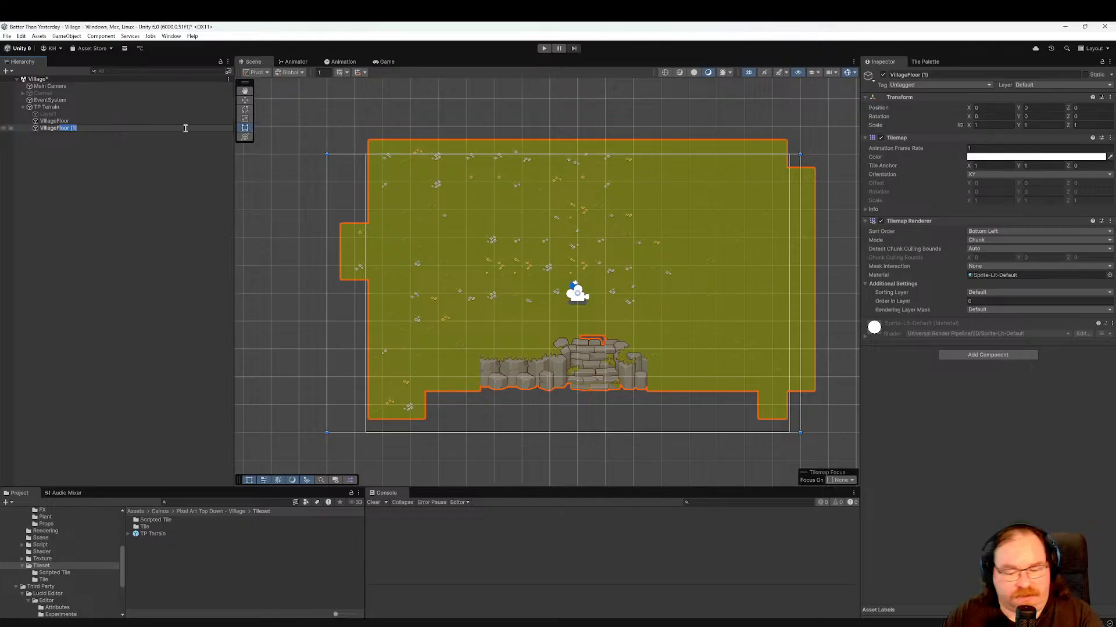
pyautogui.write('round')
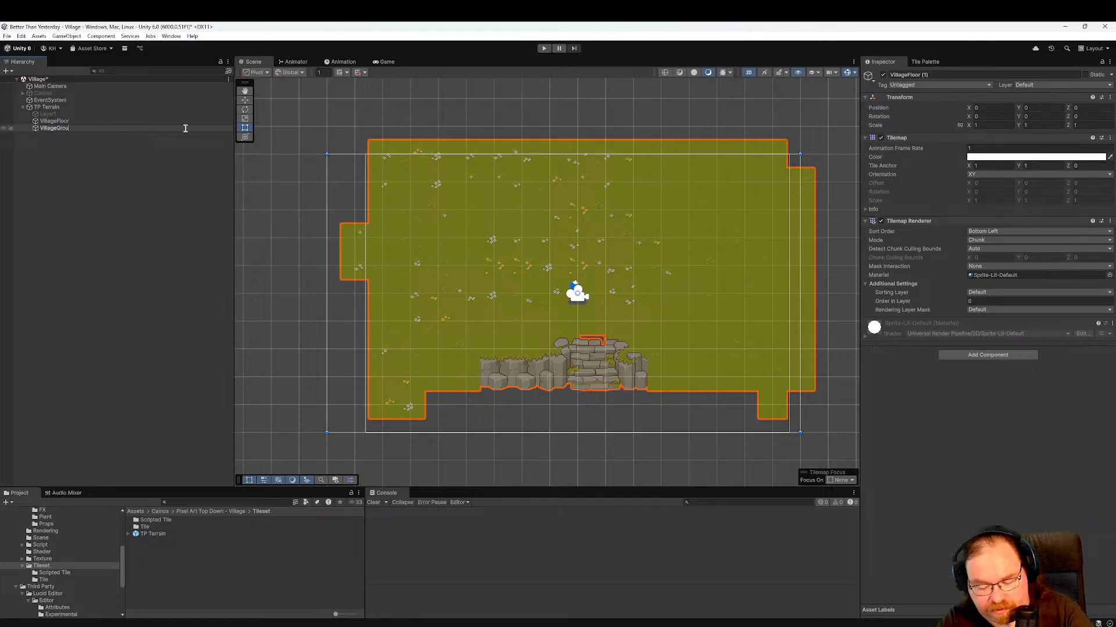
pyautogui.press('Return')
pyautogui.moveTo(186, 132); pyautogui.dragTo(74, 124)
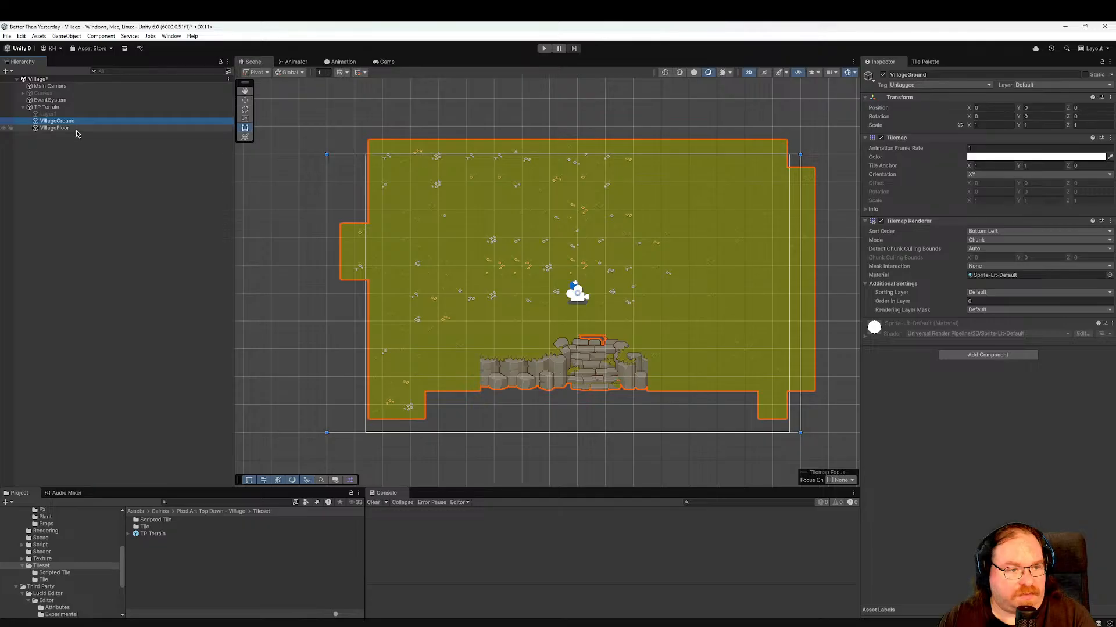
pyautogui.click(77, 129)
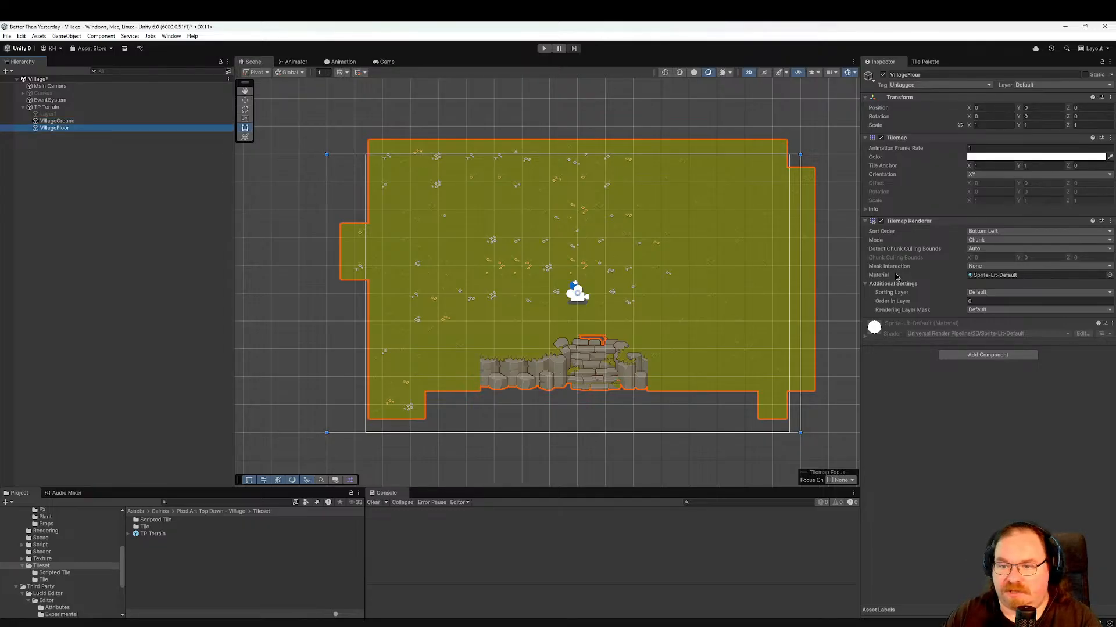
pyautogui.click(930, 61)
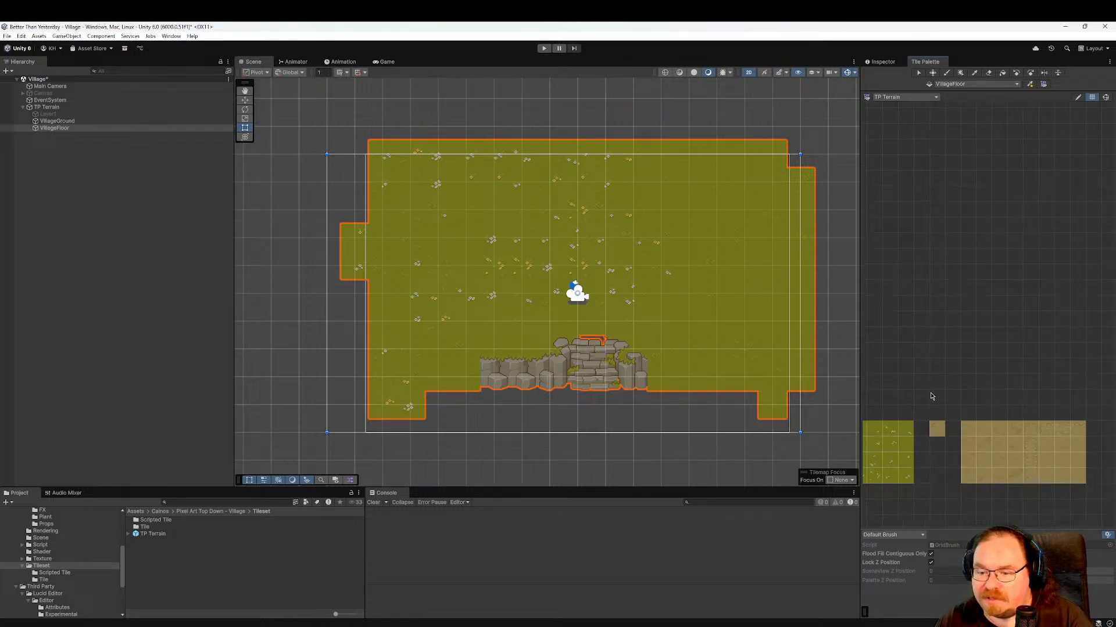
pyautogui.scroll(3, 1056, 282)
pyautogui.scroll(-3, 997, 318)
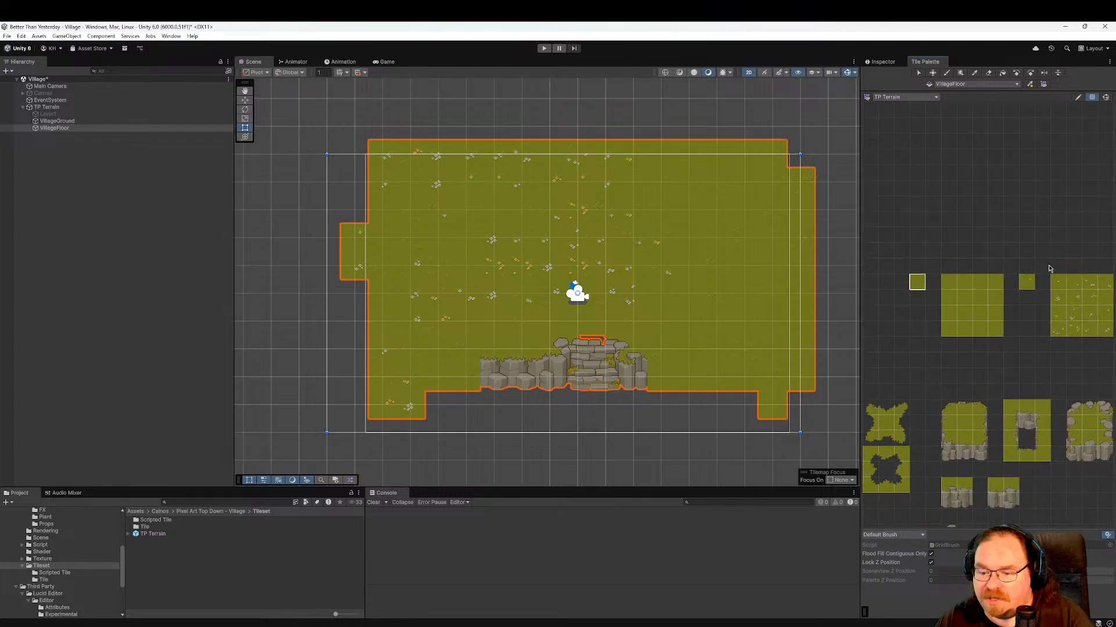
pyautogui.scroll(3, 1000, 311)
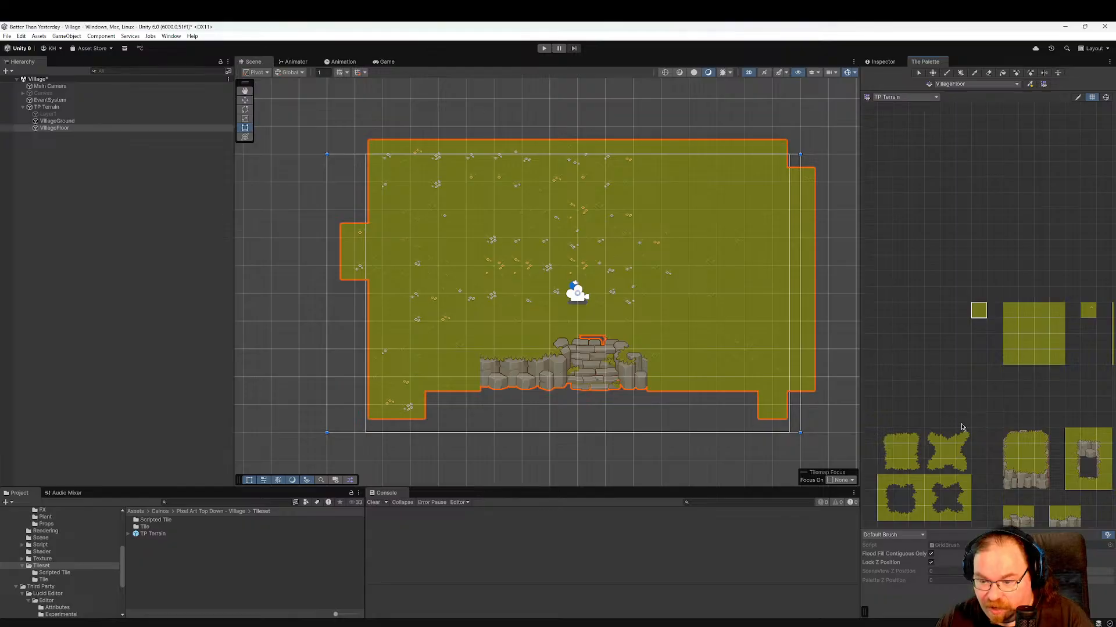
pyautogui.click(959, 314)
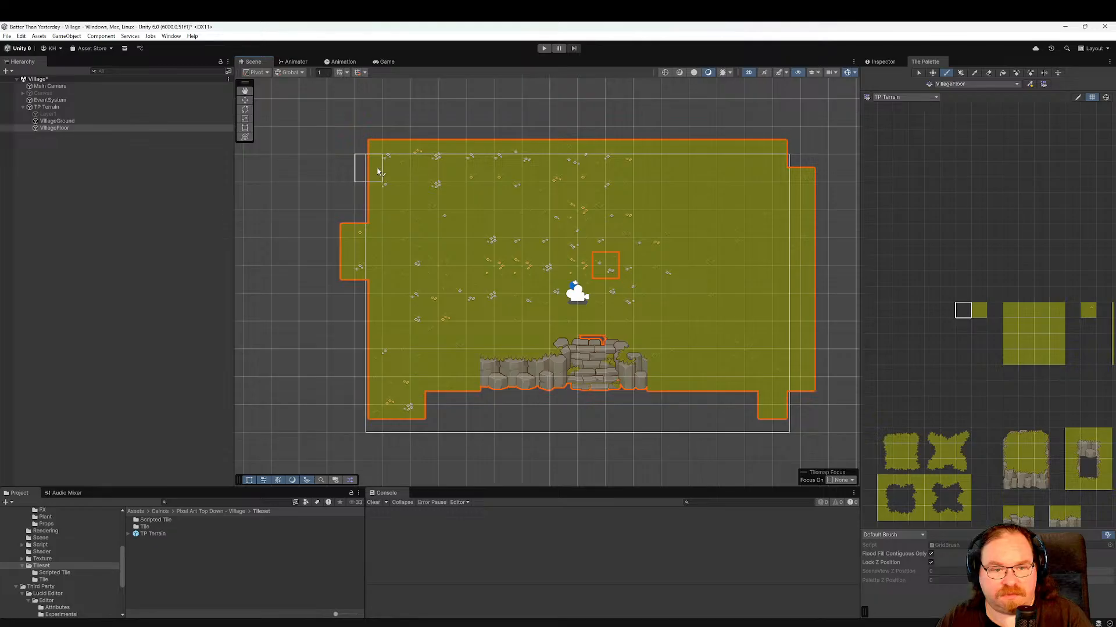
# Set the tile anchor of the VillageFloor tilemap to X 0.5 and Y 0.5.
pyautogui.click(76, 128)
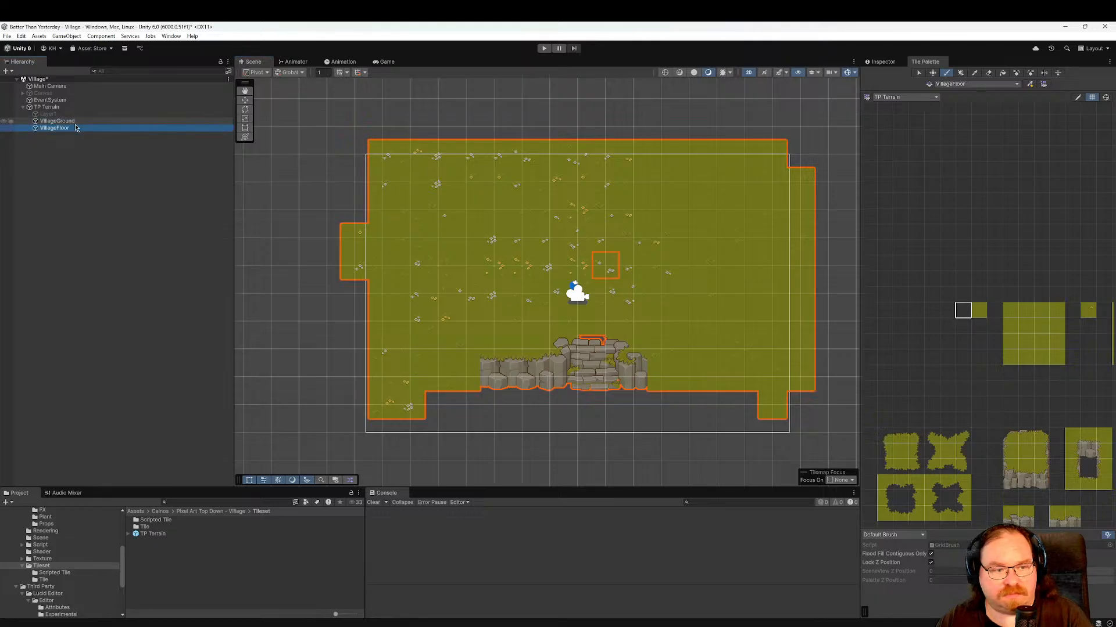
pyautogui.click(882, 61)
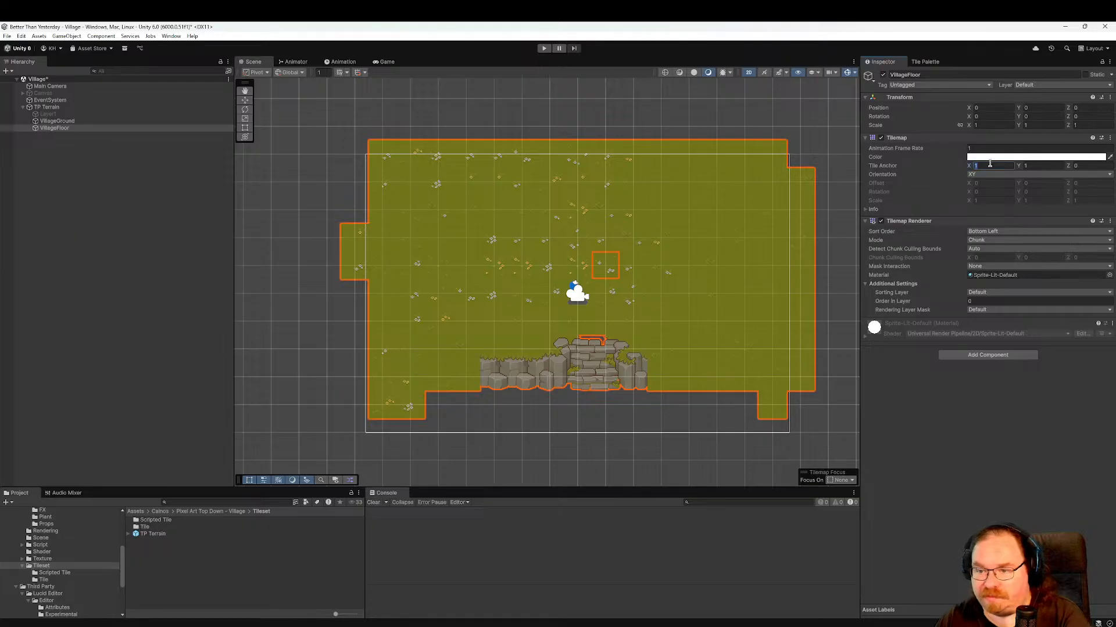
pyautogui.write('0.5')
pyautogui.click(1040, 166)
pyautogui.write('0.5')
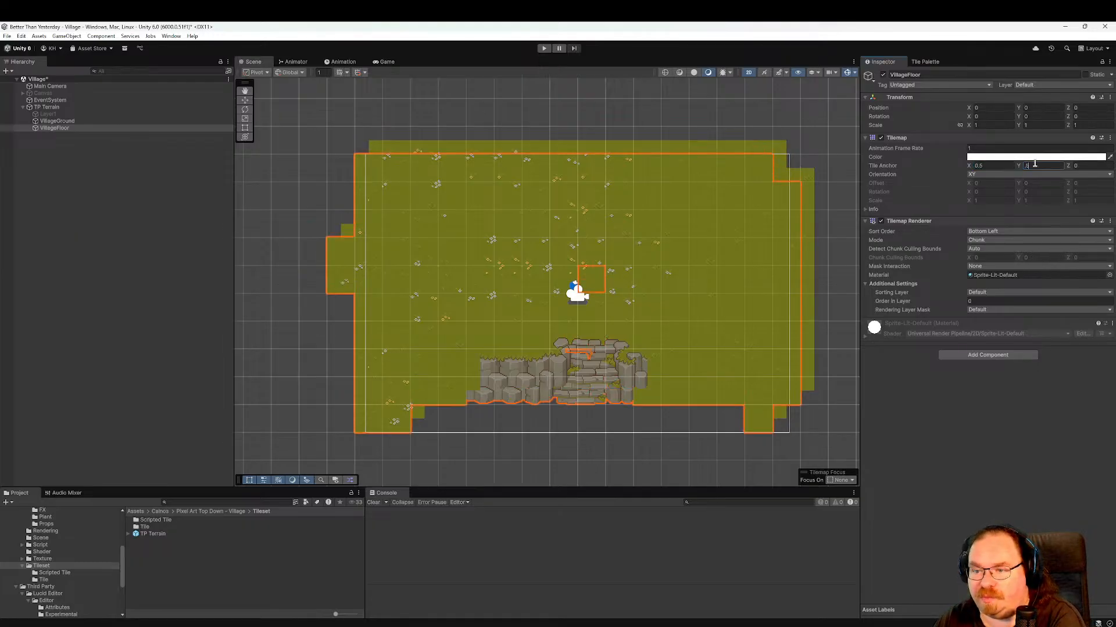
# Set the tile anchor of the VillageGround tilemap to X 0.5 and Y 0.5.
pyautogui.click(85, 121)
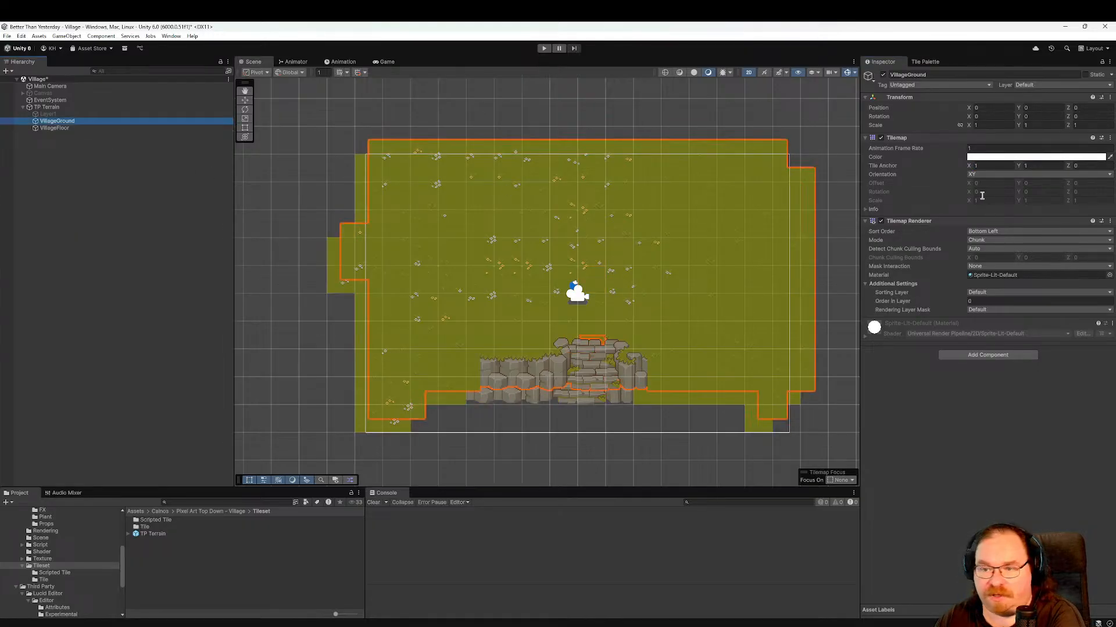
pyautogui.click(988, 166)
pyautogui.write('0.5')
pyautogui.click(1039, 166)
pyautogui.write('0.5')
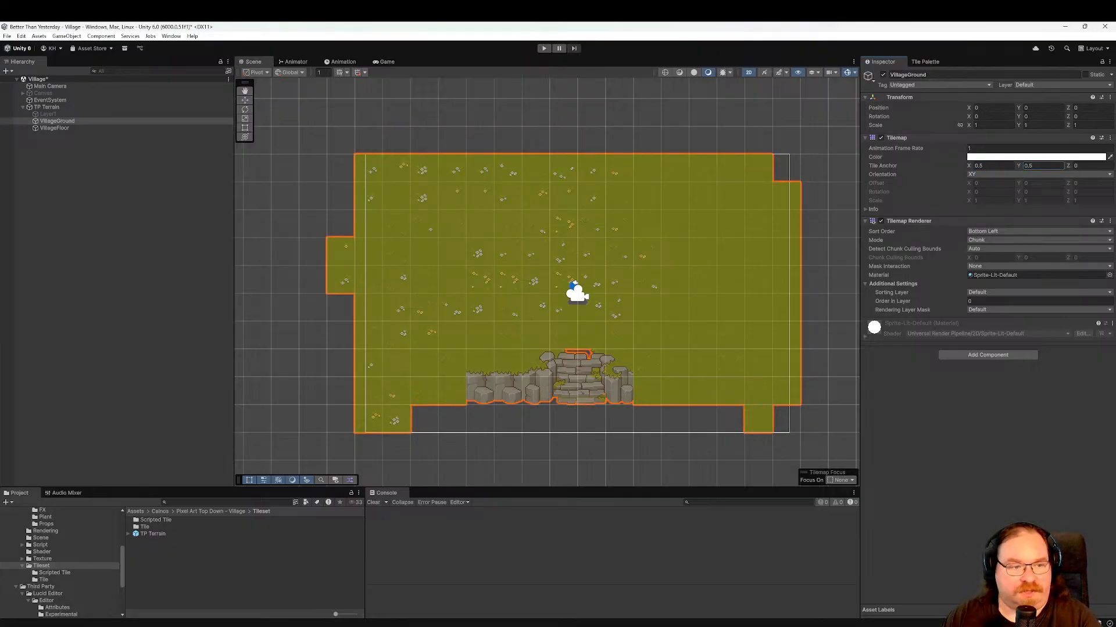
# Set the Order in Layer of the VillageGround tilemap renderer to -1.
pyautogui.click(86, 128)
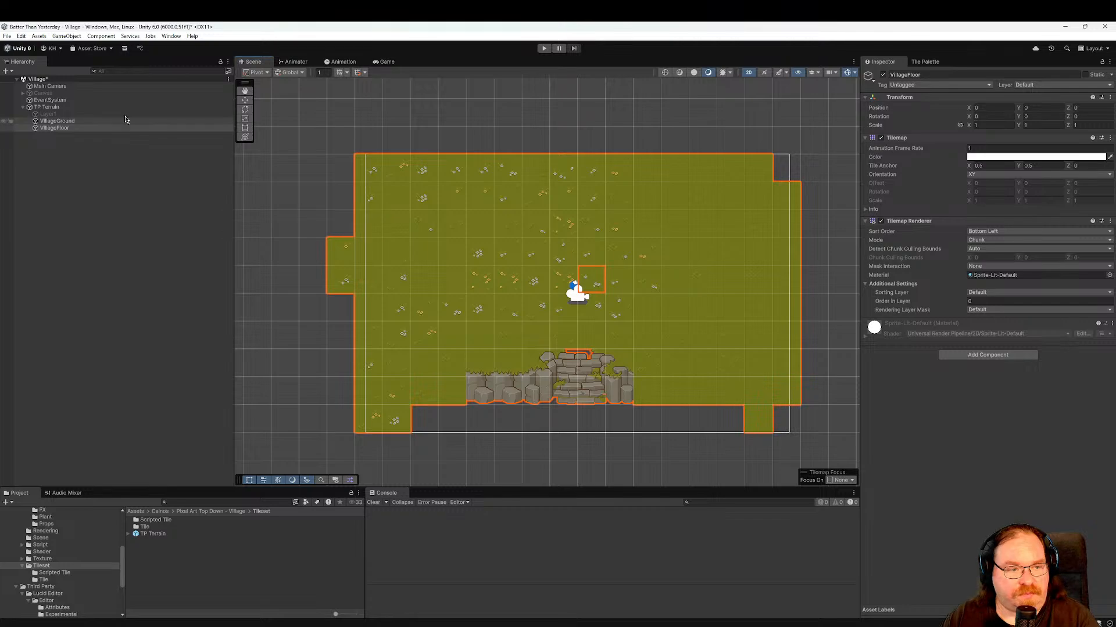
pyautogui.click(88, 121)
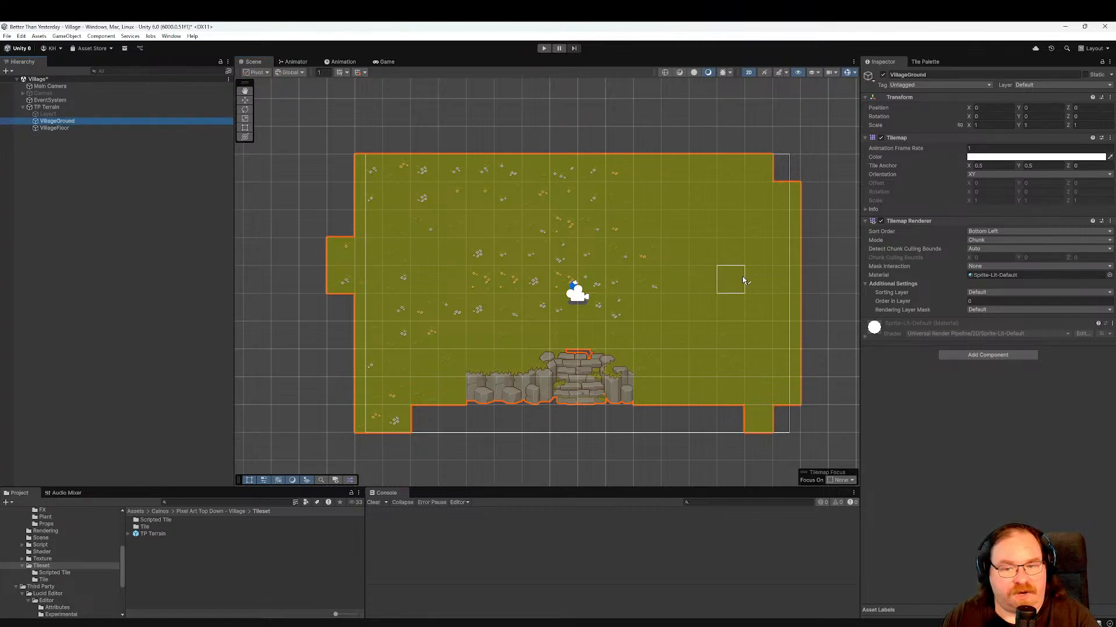
pyautogui.click(981, 301)
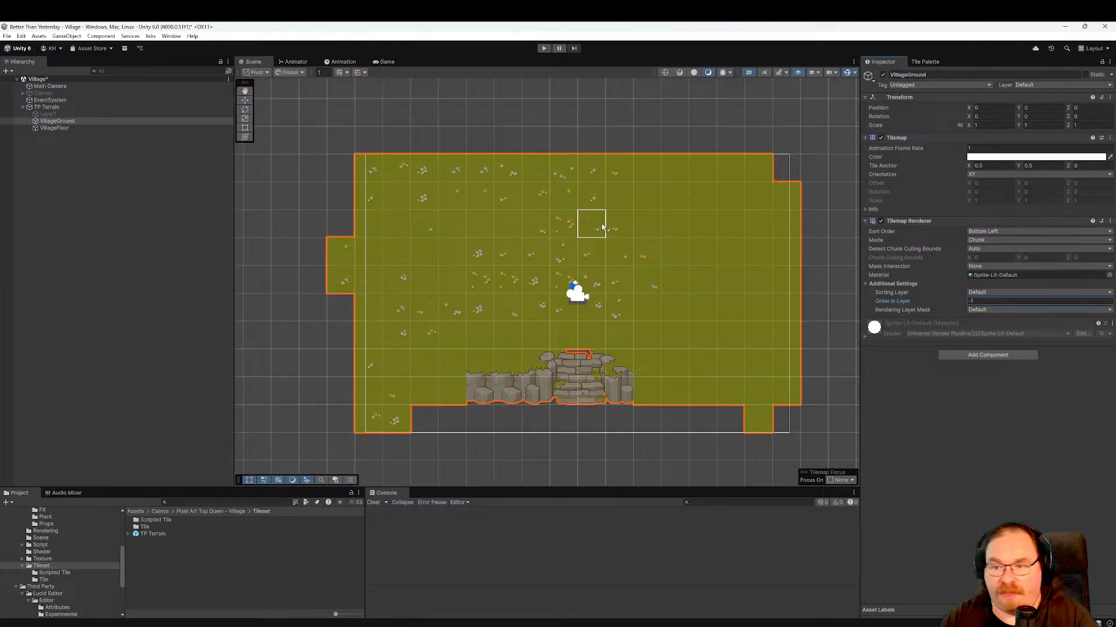
pyautogui.press('ctrl')
pyautogui.press('ctrl')
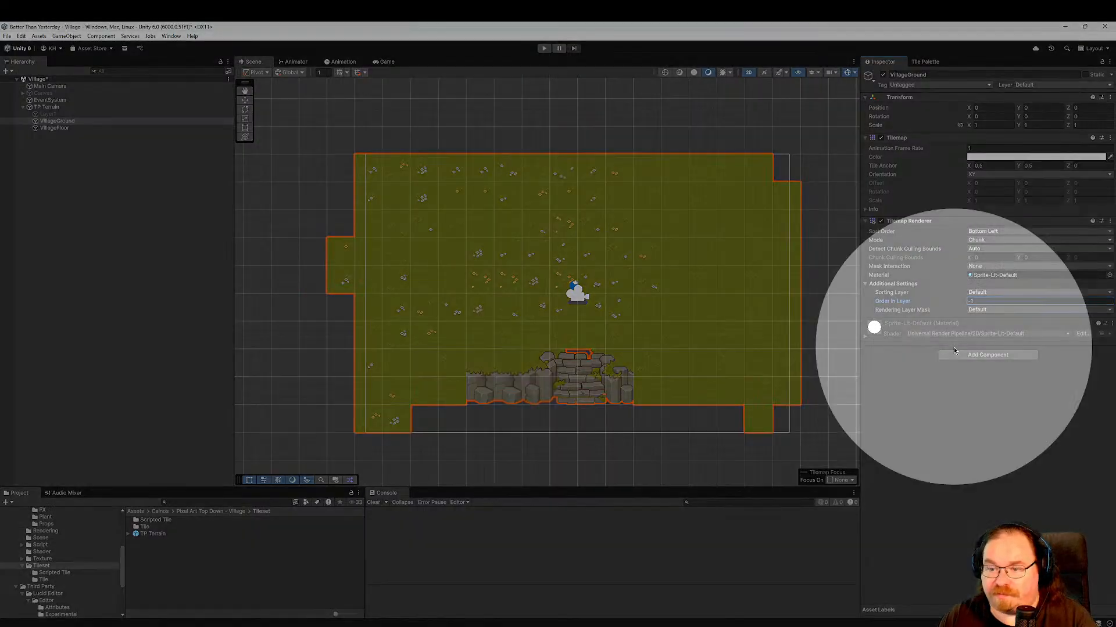
pyautogui.click(968, 420)
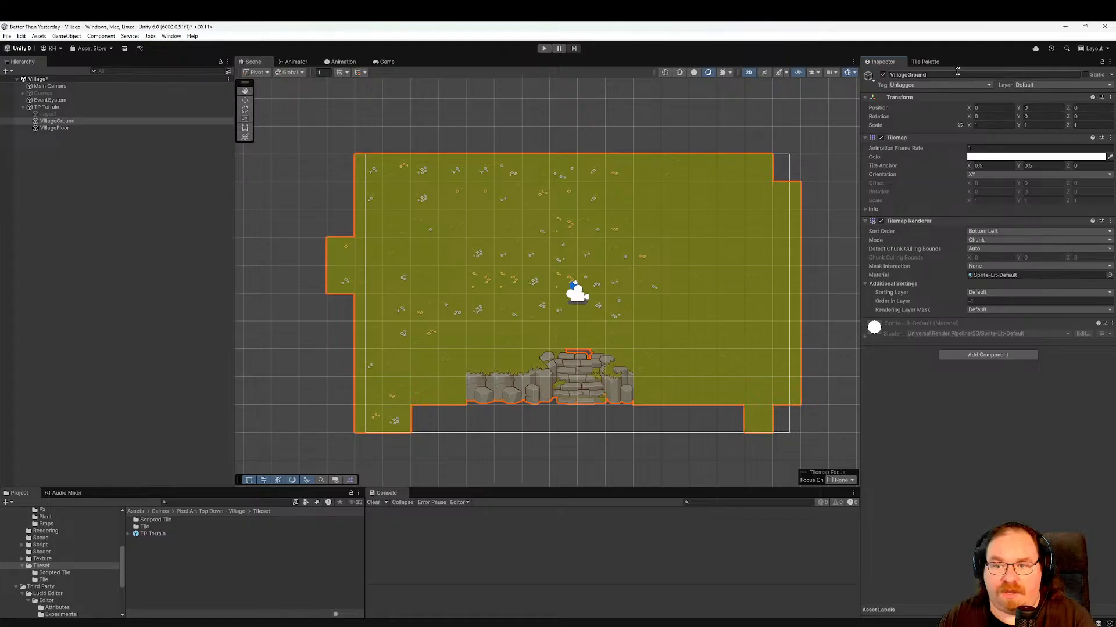
# Paint VillageGround with the single plain grass tile, filling behind the stone wall and extending the grass past the camera frame on all sides.
pyautogui.click(925, 62)
pyautogui.scroll(-6, 993, 271)
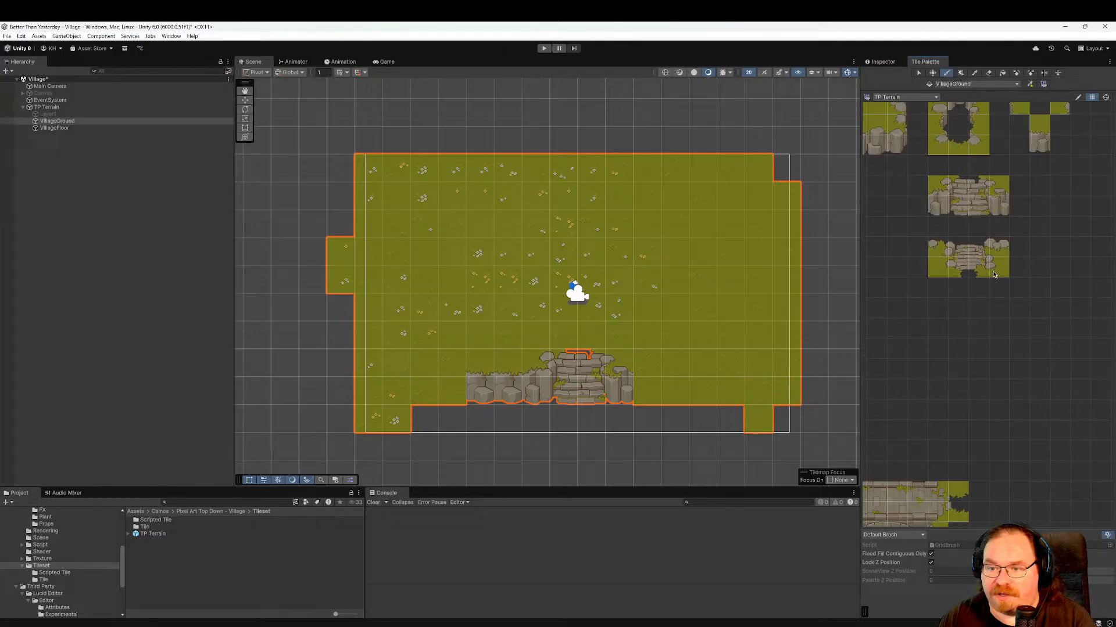
pyautogui.click(927, 231)
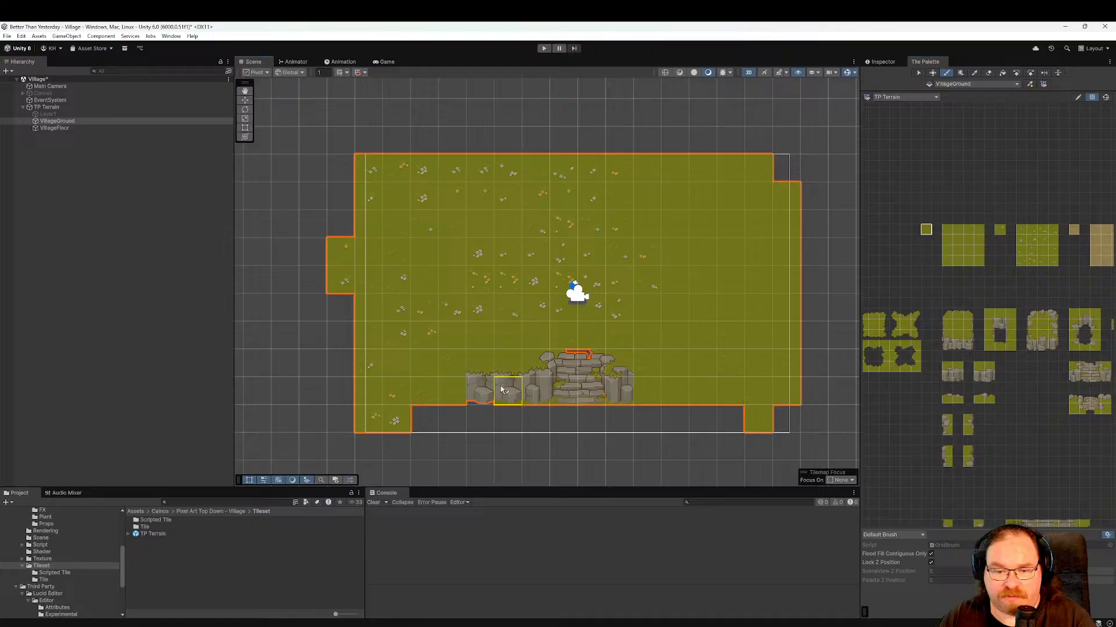
pyautogui.moveTo(339, 363)
pyautogui.mouseDown()
pyautogui.moveTo(312, 362)
pyautogui.moveTo(309, 334)
pyautogui.moveTo(340, 390)
pyautogui.mouseUp()
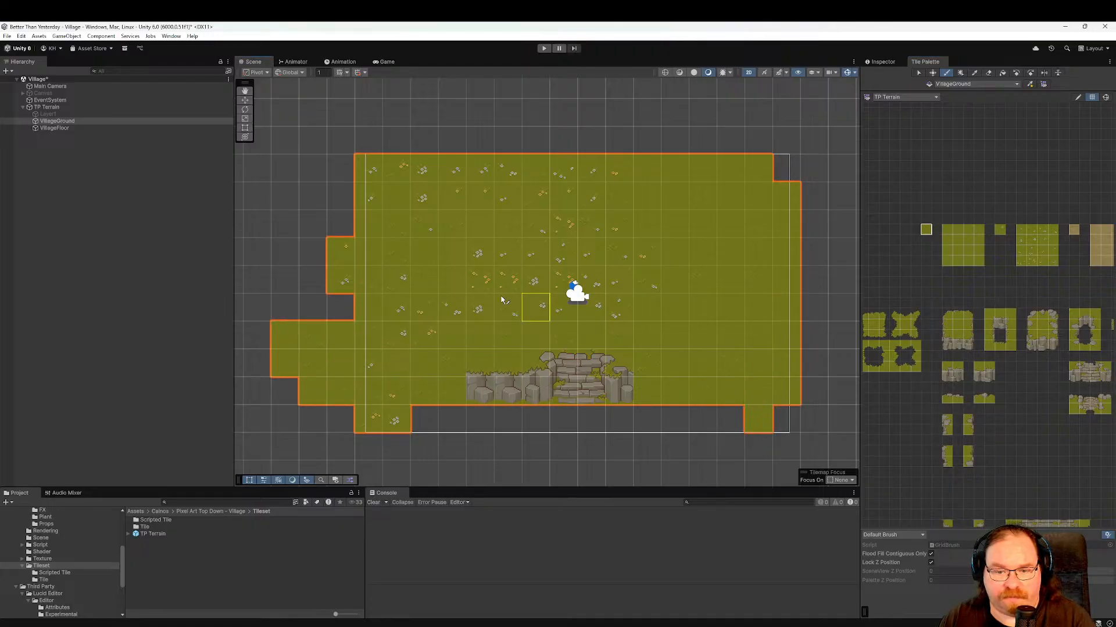
pyautogui.moveTo(340, 306)
pyautogui.mouseDown()
pyautogui.moveTo(291, 268)
pyautogui.moveTo(314, 251)
pyautogui.mouseUp()
pyautogui.moveTo(814, 279); pyautogui.dragTo(814, 251)
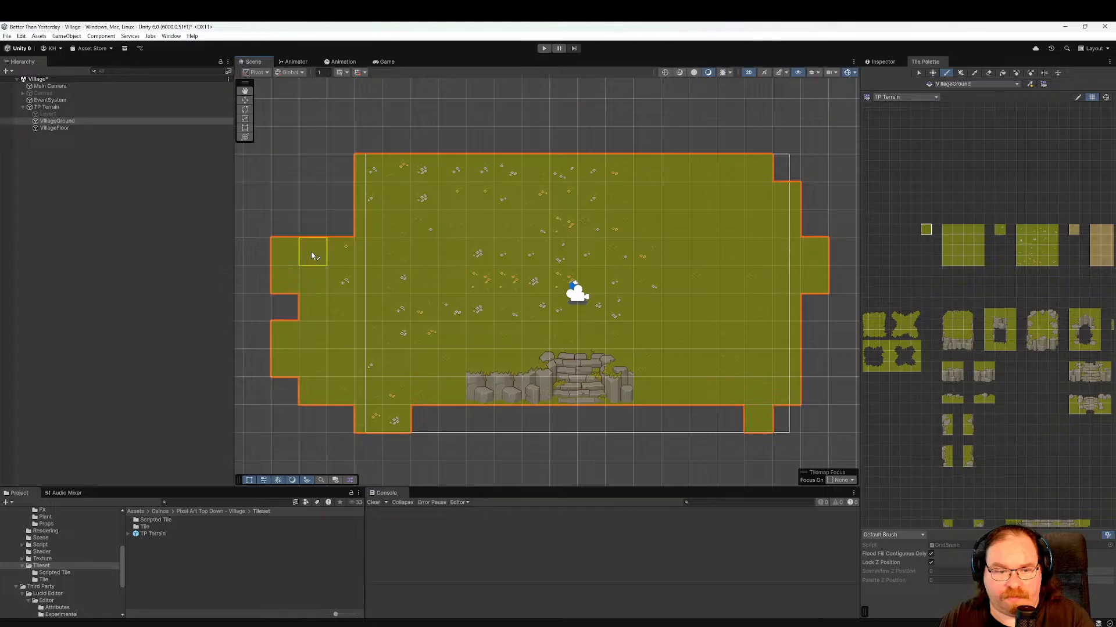
pyautogui.moveTo(284, 223); pyautogui.dragTo(339, 224)
pyautogui.moveTo(814, 223); pyautogui.dragTo(813, 195)
pyautogui.moveTo(340, 195)
pyautogui.mouseDown()
pyautogui.moveTo(274, 164)
pyautogui.moveTo(339, 167)
pyautogui.mouseUp()
pyautogui.moveTo(786, 167)
pyautogui.mouseDown()
pyautogui.moveTo(663, 140)
pyautogui.moveTo(312, 140)
pyautogui.mouseUp()
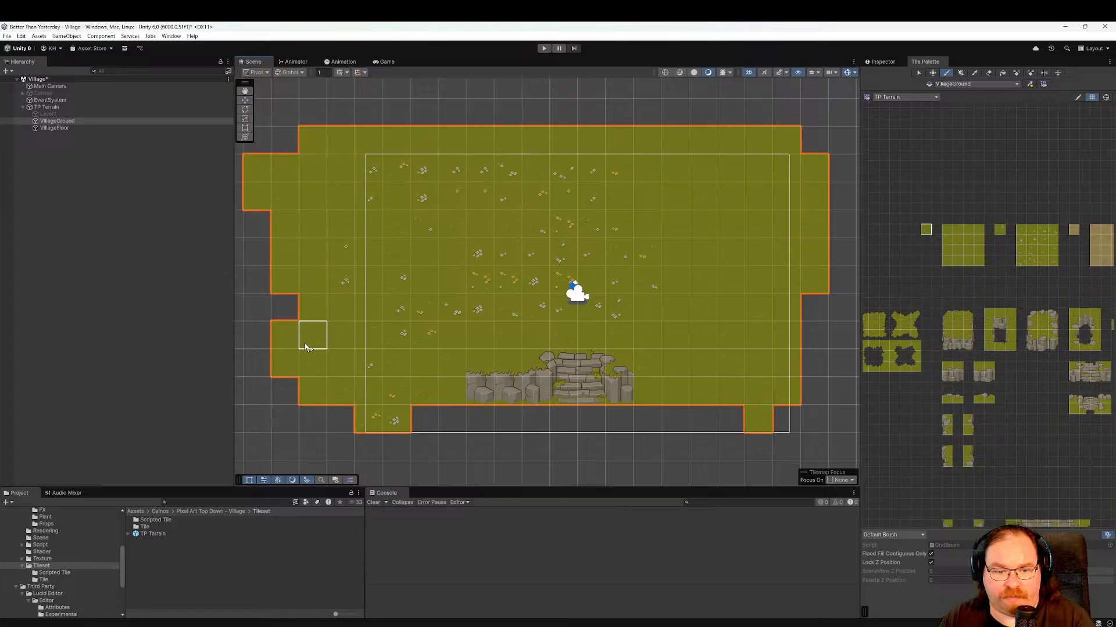
pyautogui.moveTo(279, 391)
pyautogui.mouseDown()
pyautogui.moveTo(622, 428)
pyautogui.moveTo(830, 409)
pyautogui.moveTo(792, 371)
pyautogui.moveTo(802, 426)
pyautogui.moveTo(819, 448)
pyautogui.moveTo(469, 457)
pyautogui.moveTo(269, 443)
pyautogui.moveTo(302, 309)
pyautogui.mouseUp()
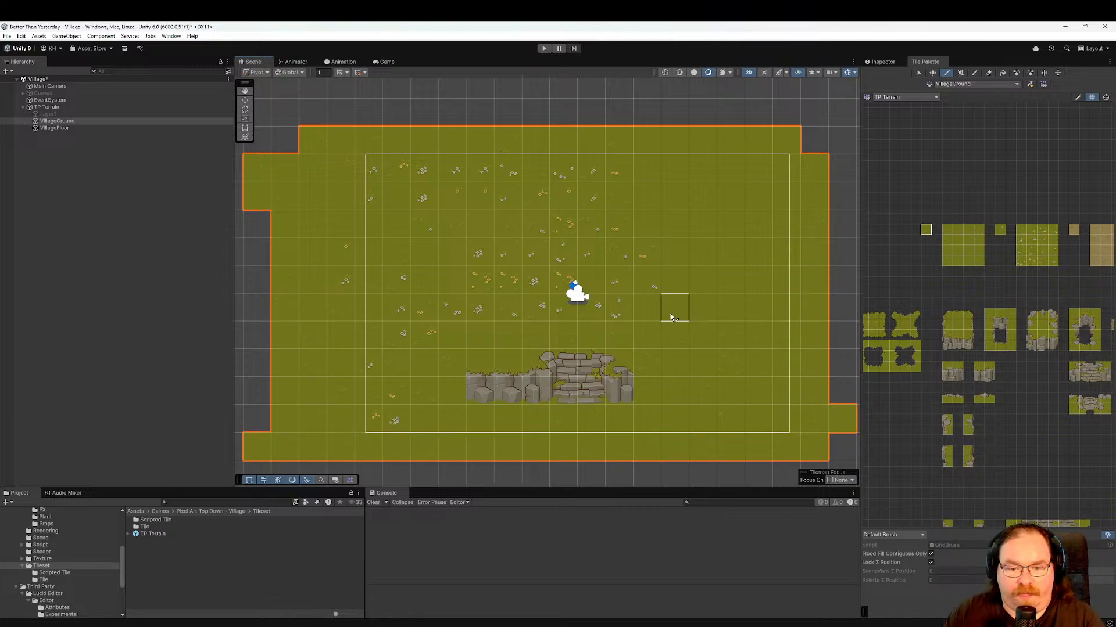
# Make VillageFloor the active tilemap and stamp the full stone stairs tile block over the existing stairs.
pyautogui.scroll(5, 630, 375)
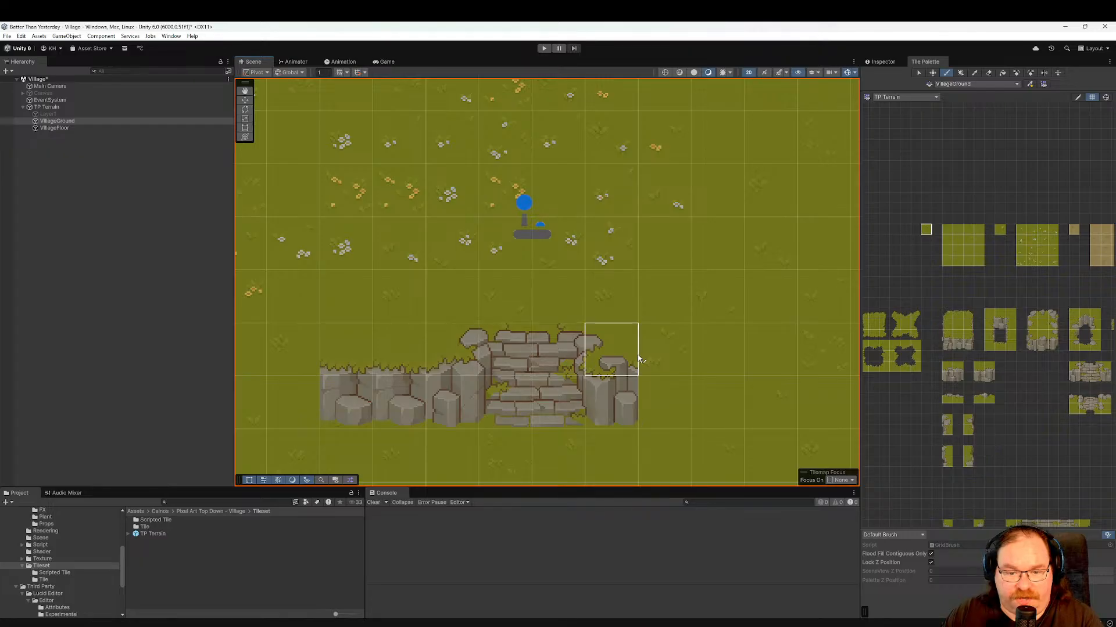
pyautogui.scroll(-4, 634, 348)
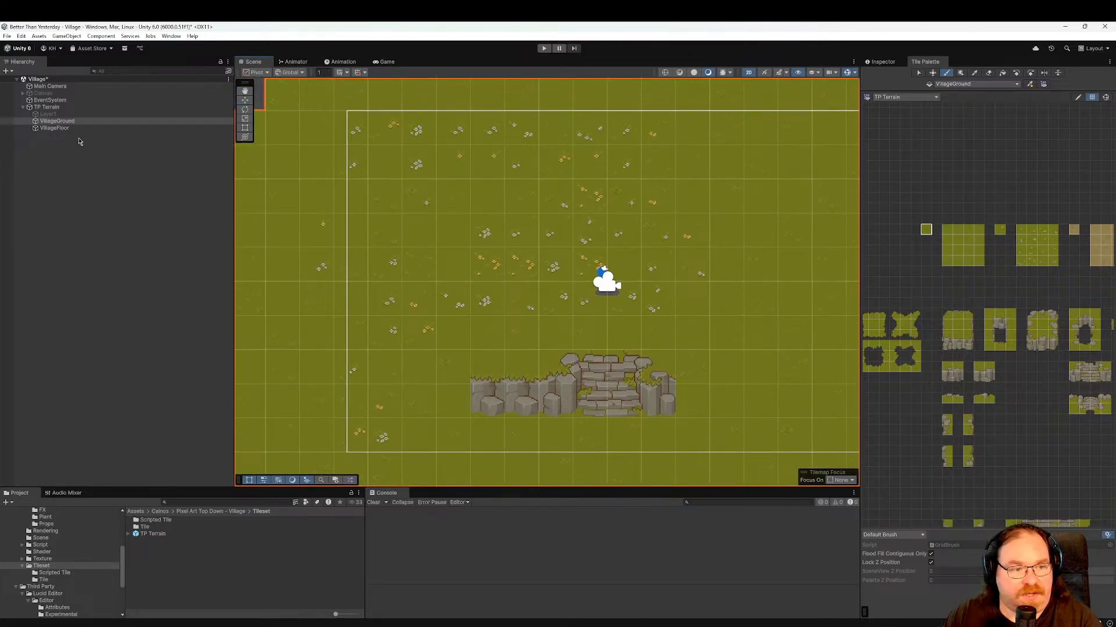
pyautogui.click(58, 127)
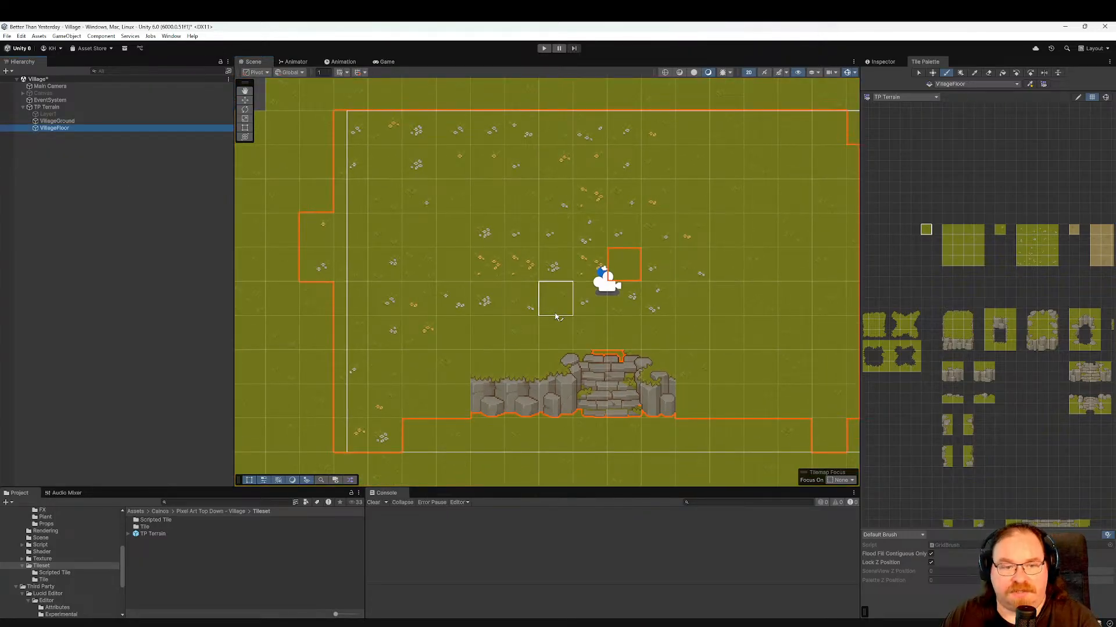
pyautogui.scroll(-3, 541, 321)
pyautogui.moveTo(615, 314)
pyautogui.mouseDown(button='middle')
pyautogui.moveTo(538, 311)
pyautogui.moveTo(551, 312)
pyautogui.mouseUp(button='middle')
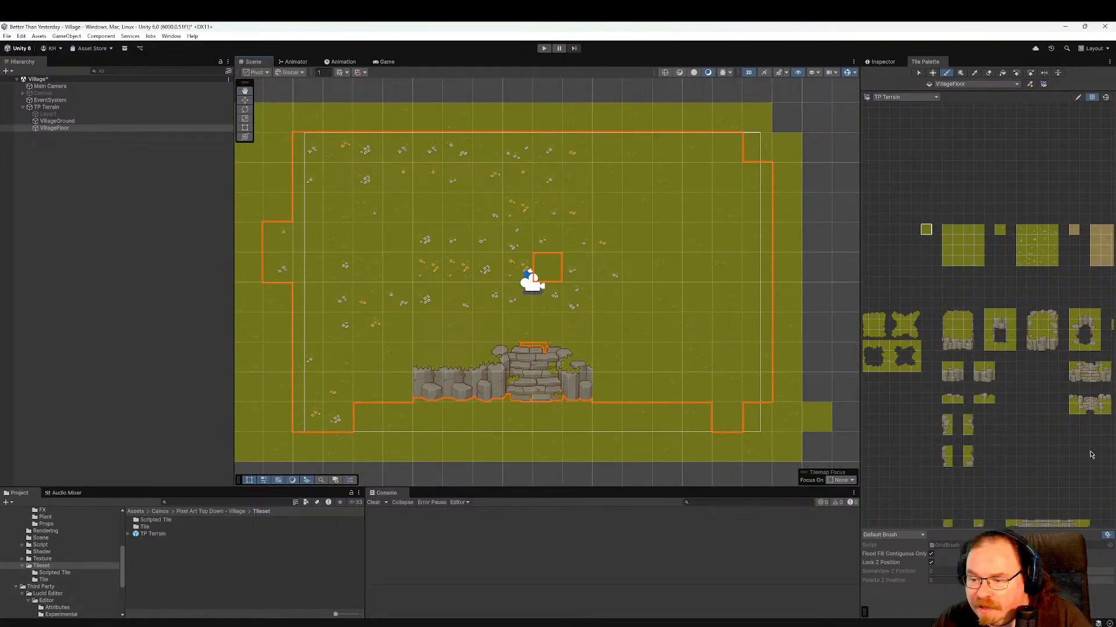
pyautogui.click(1074, 373)
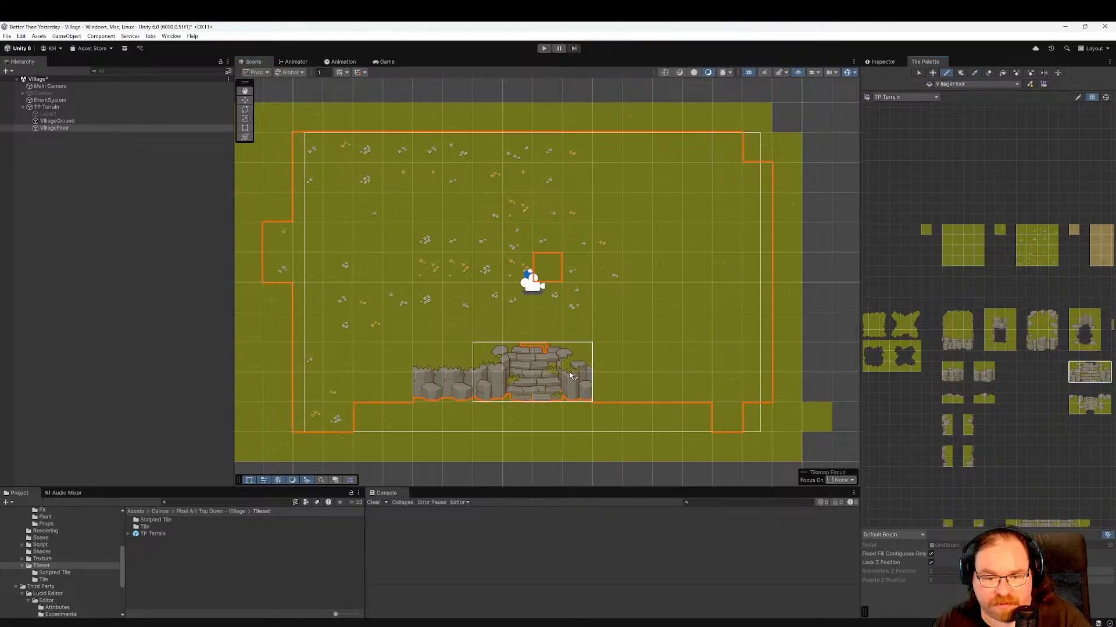
pyautogui.click(570, 384)
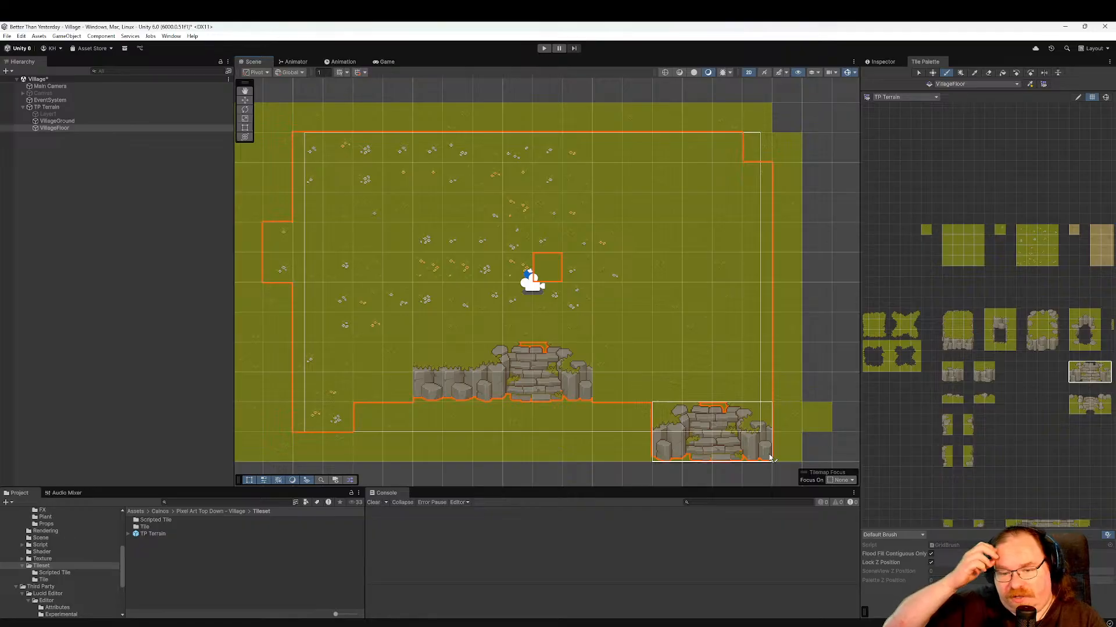
# Try ragged grass-edge tiles from the hollow grass block on VillageFloor, one on each side of the path above the stairs.
pyautogui.click(883, 356)
pyautogui.click(543, 325)
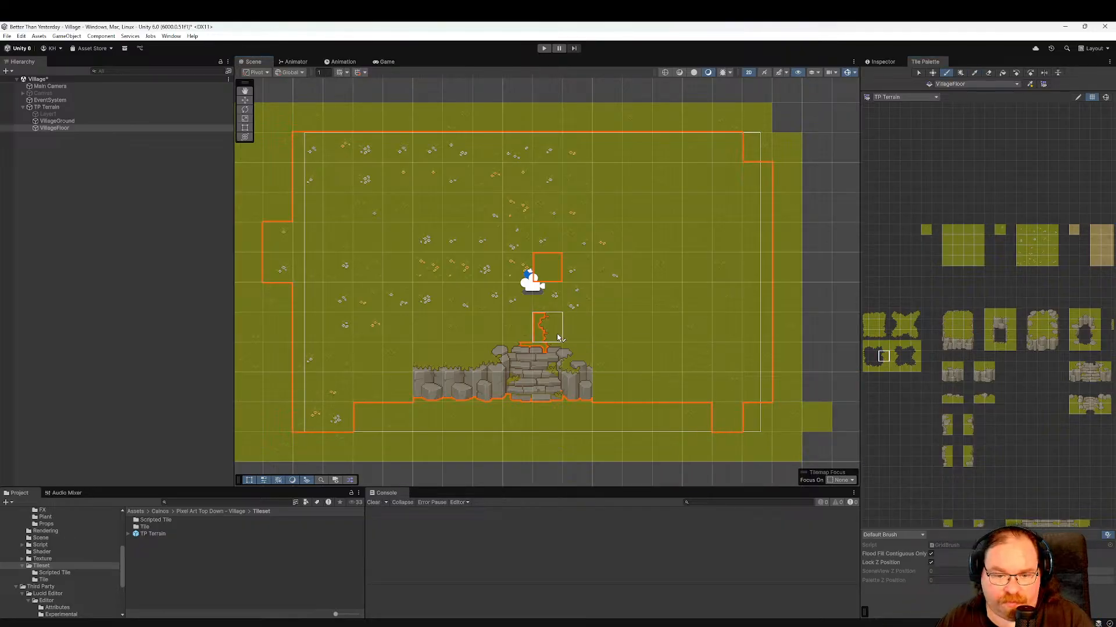
pyautogui.click(865, 356)
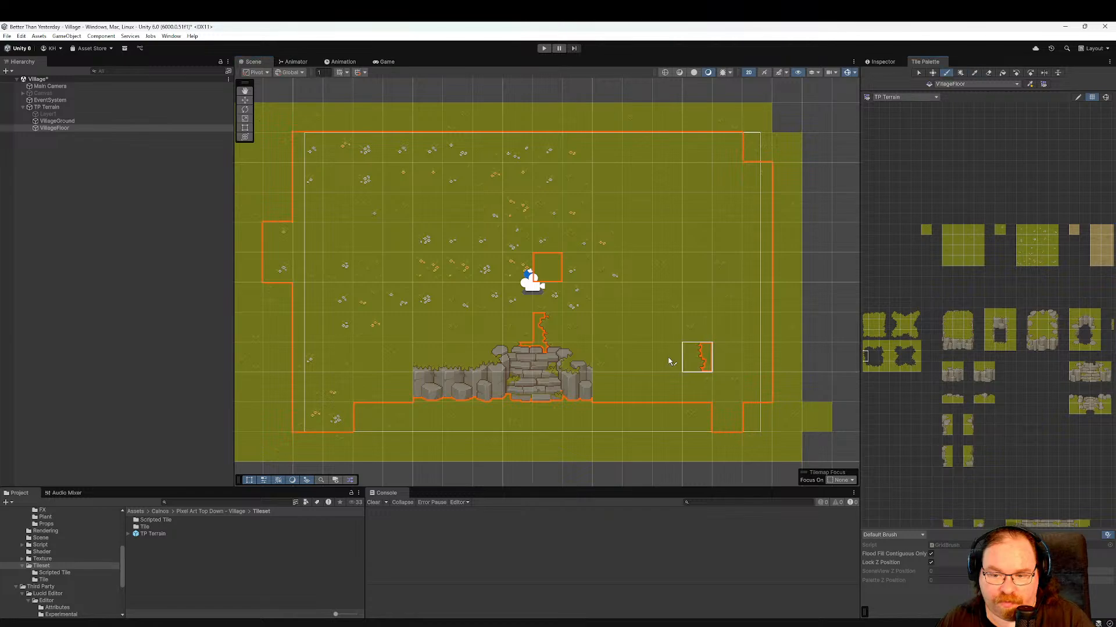
pyautogui.click(495, 326)
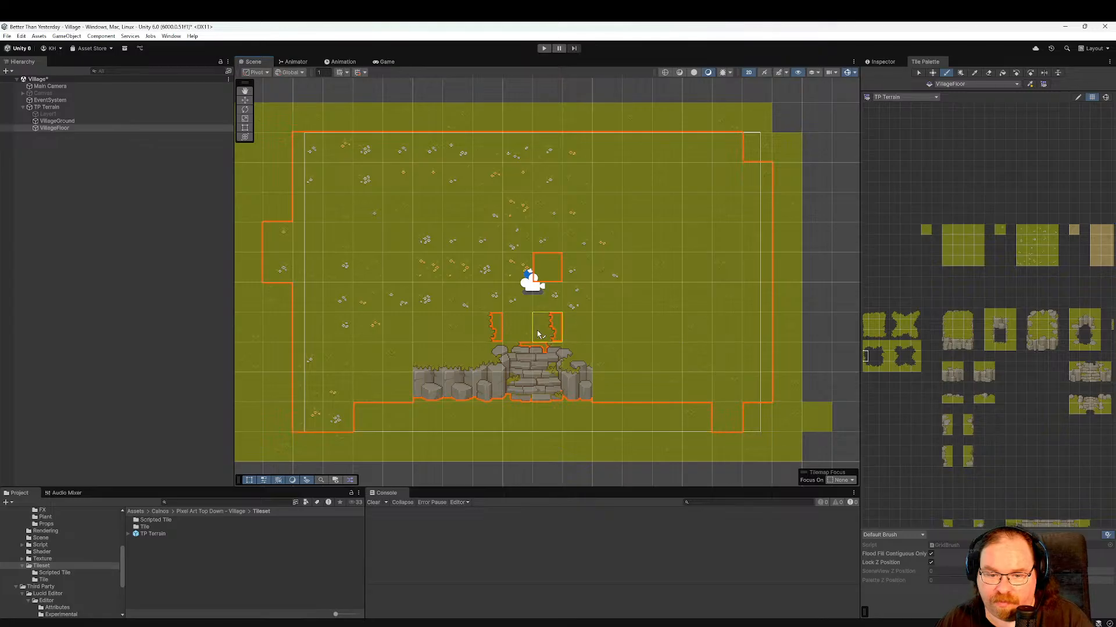
pyautogui.click(883, 356)
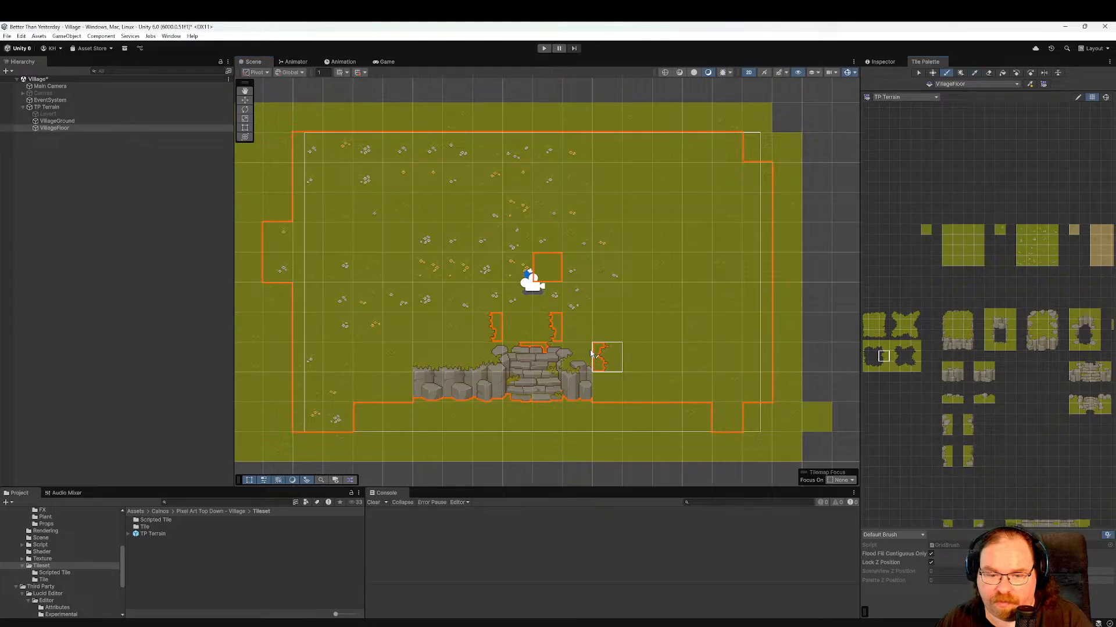
pyautogui.click(517, 331)
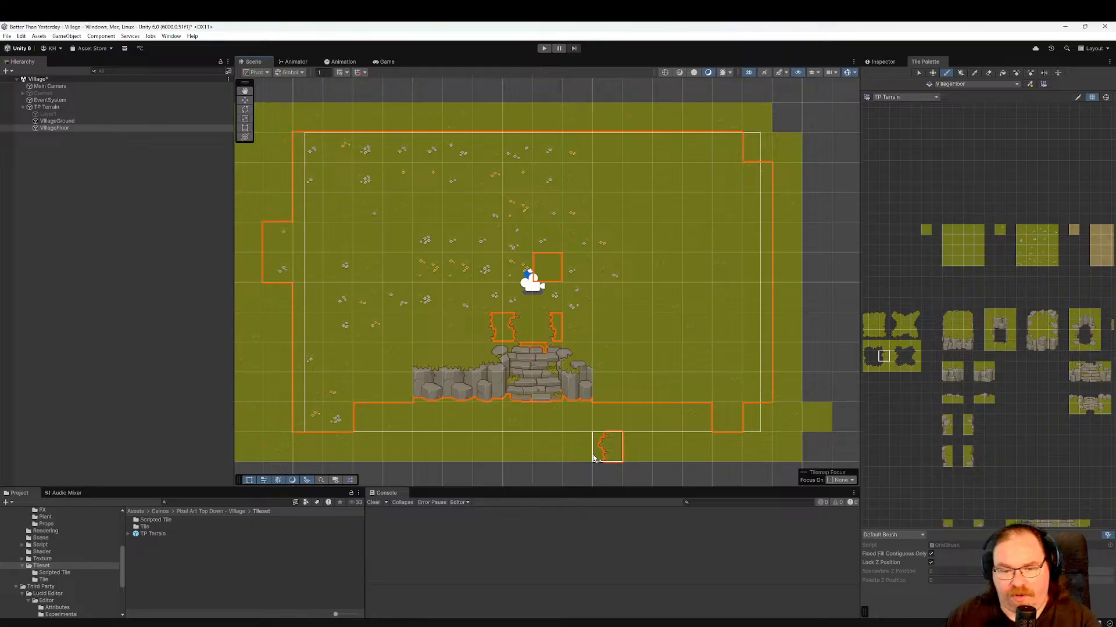
# Cover the extra edge tile beside the path with plain grass on VillageFloor and preview the scene in the Game view.
pyautogui.click(924, 231)
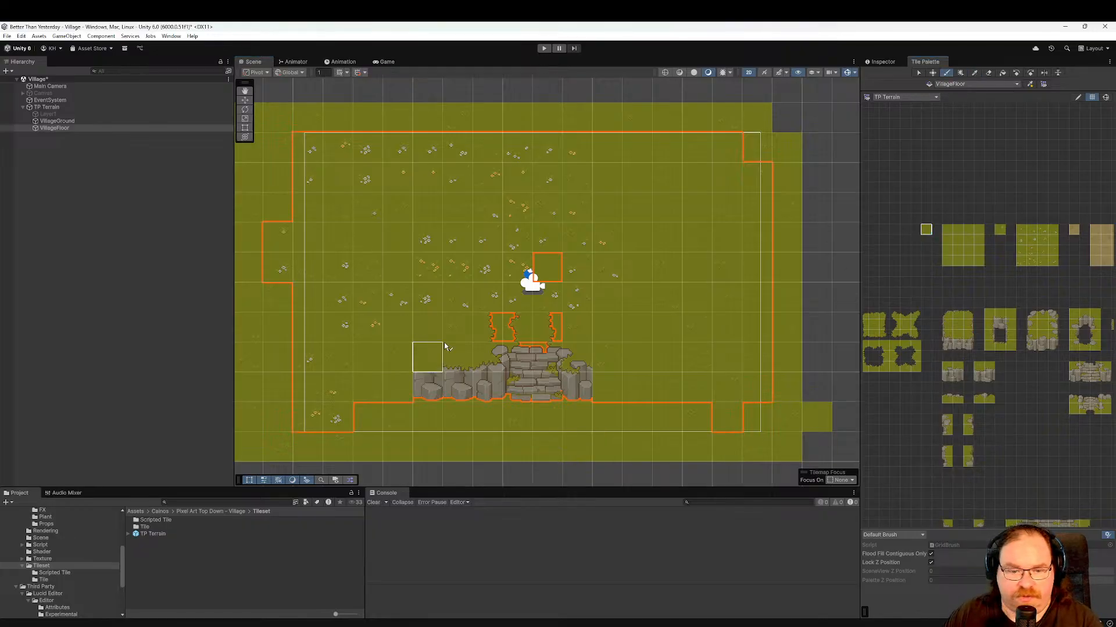
pyautogui.click(488, 327)
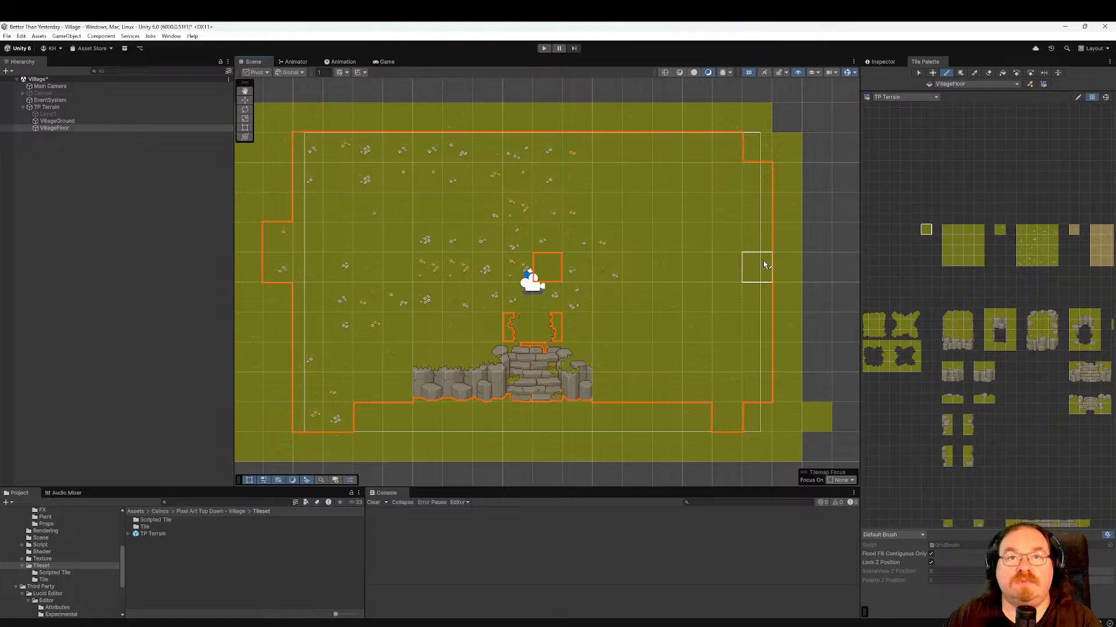
pyautogui.click(385, 61)
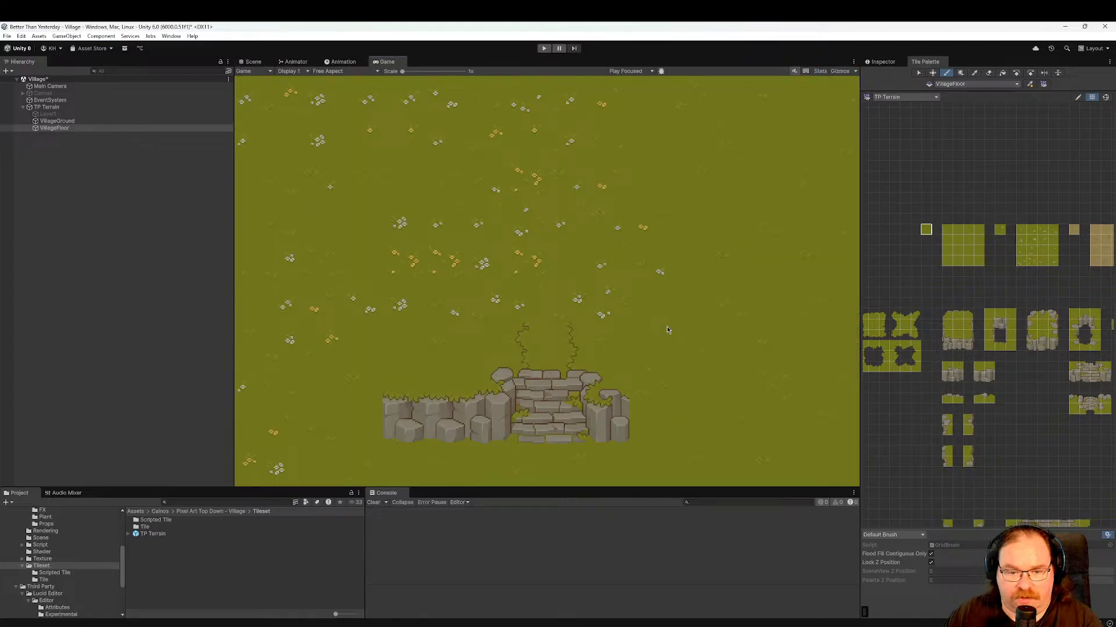
pyautogui.click(260, 65)
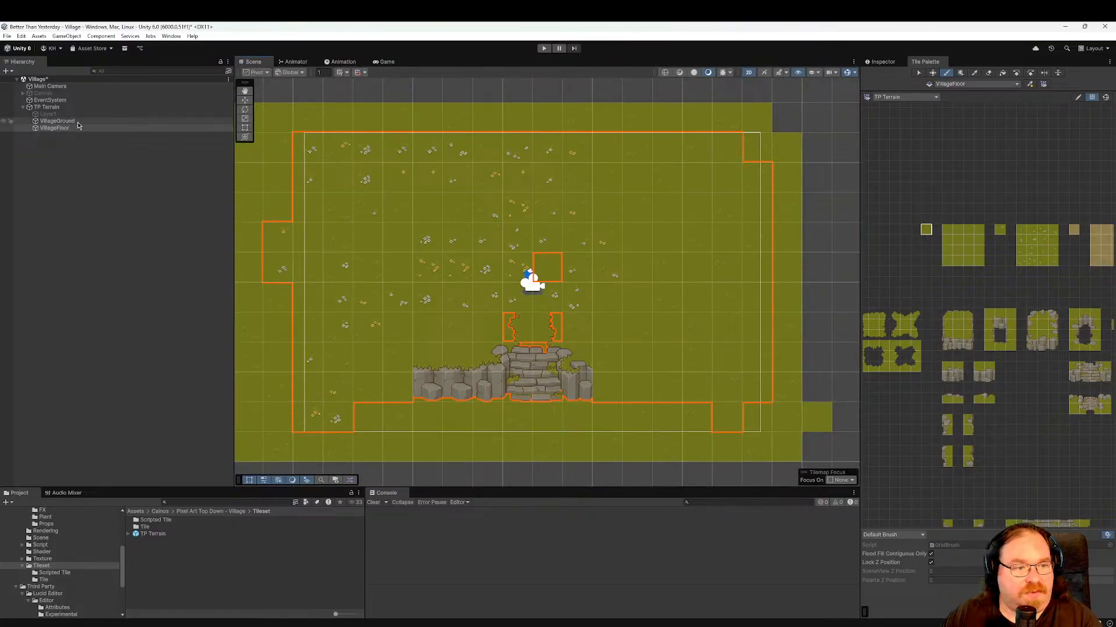
# Make VillageGround the active tilemap and paint the single dirt tile along the map's upper, right and upper-left borders.
pyautogui.click(57, 121)
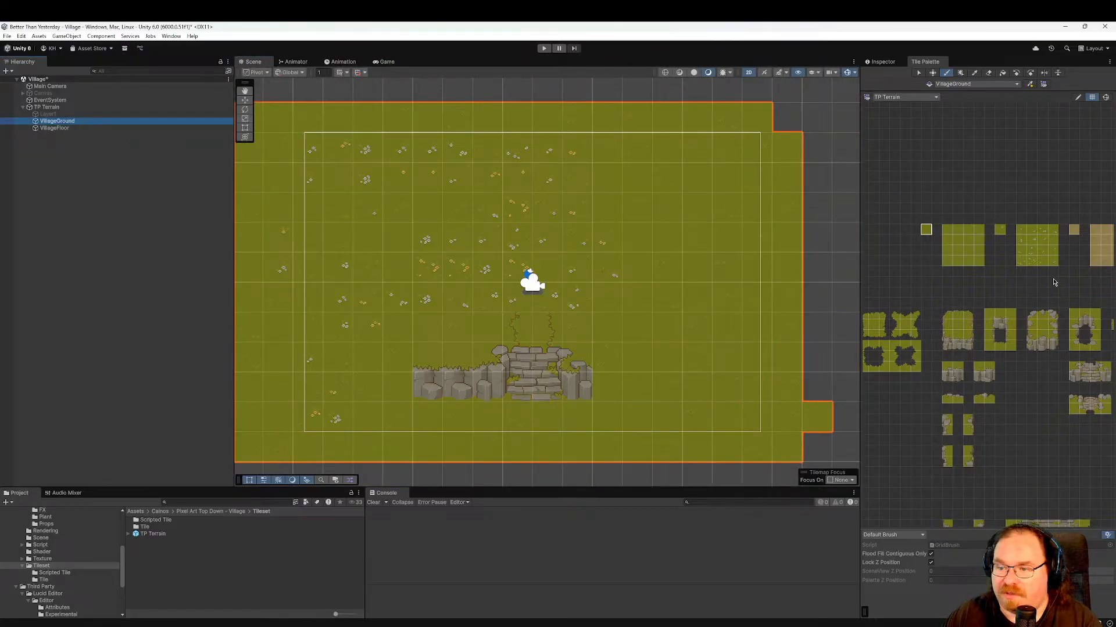
pyautogui.click(1073, 233)
pyautogui.moveTo(787, 149)
pyautogui.mouseDown()
pyautogui.moveTo(591, 121)
pyautogui.moveTo(303, 115)
pyautogui.mouseUp()
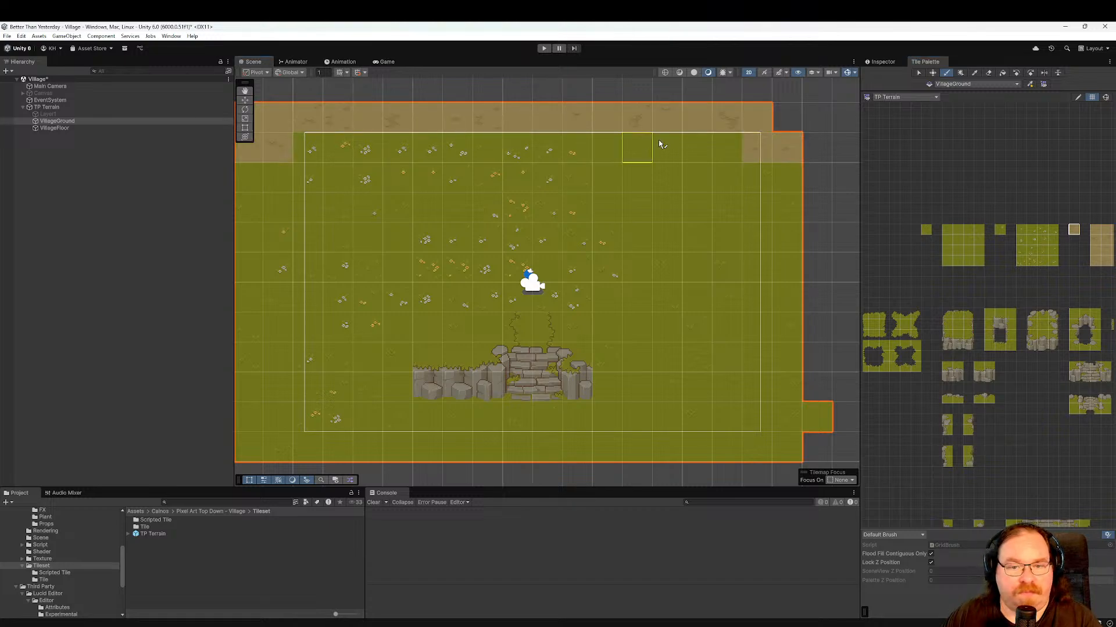
pyautogui.click(788, 174)
pyautogui.moveTo(280, 175); pyautogui.dragTo(244, 176)
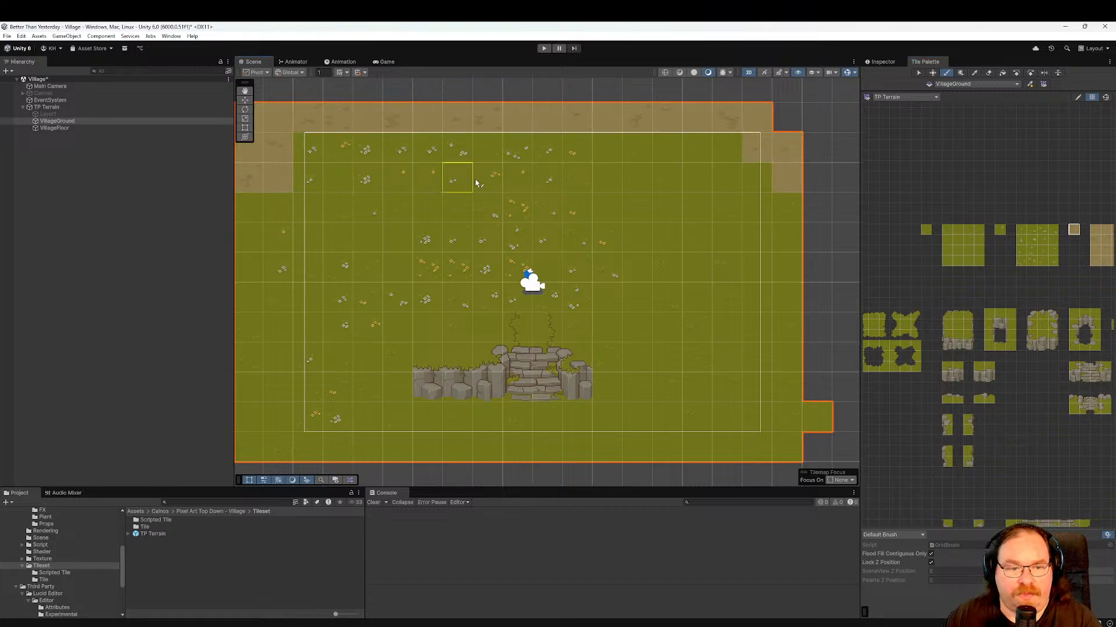
pyautogui.moveTo(817, 177)
pyautogui.mouseDown()
pyautogui.moveTo(814, 226)
pyautogui.moveTo(788, 238)
pyautogui.moveTo(813, 258)
pyautogui.moveTo(815, 210)
pyautogui.moveTo(755, 476)
pyautogui.moveTo(816, 297)
pyautogui.mouseUp()
pyautogui.click(247, 232)
# Paint dirt on VillageGround below the stone wall, along the lower-left and lower borders, and behind the edge tiles above the stairs.
pyautogui.moveTo(688, 415); pyautogui.dragTo(456, 416)
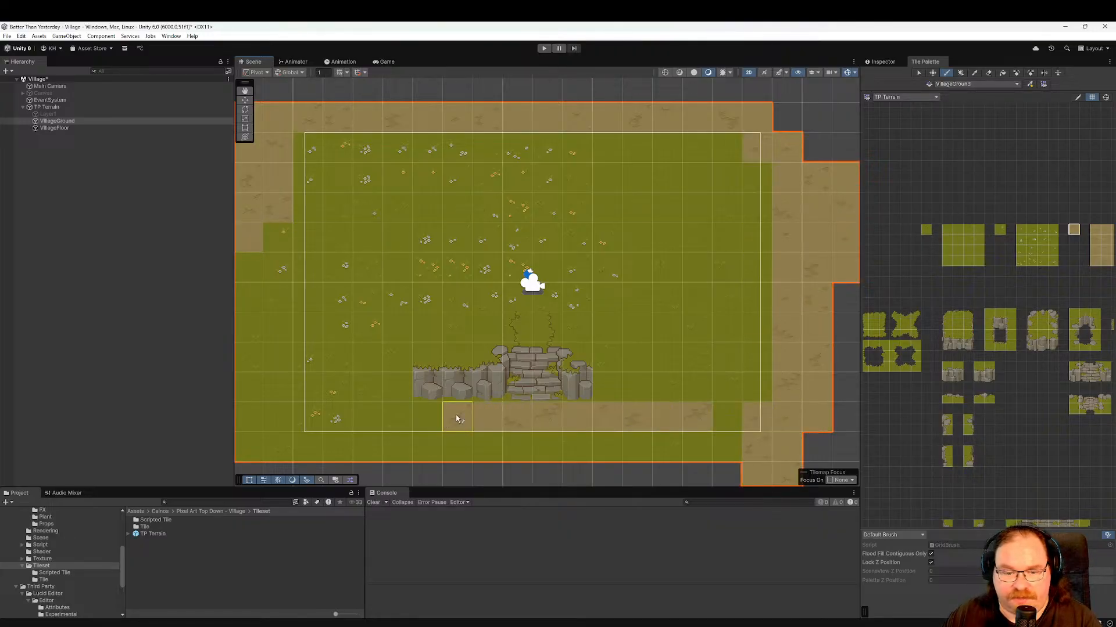
pyautogui.moveTo(269, 380); pyautogui.dragTo(278, 328)
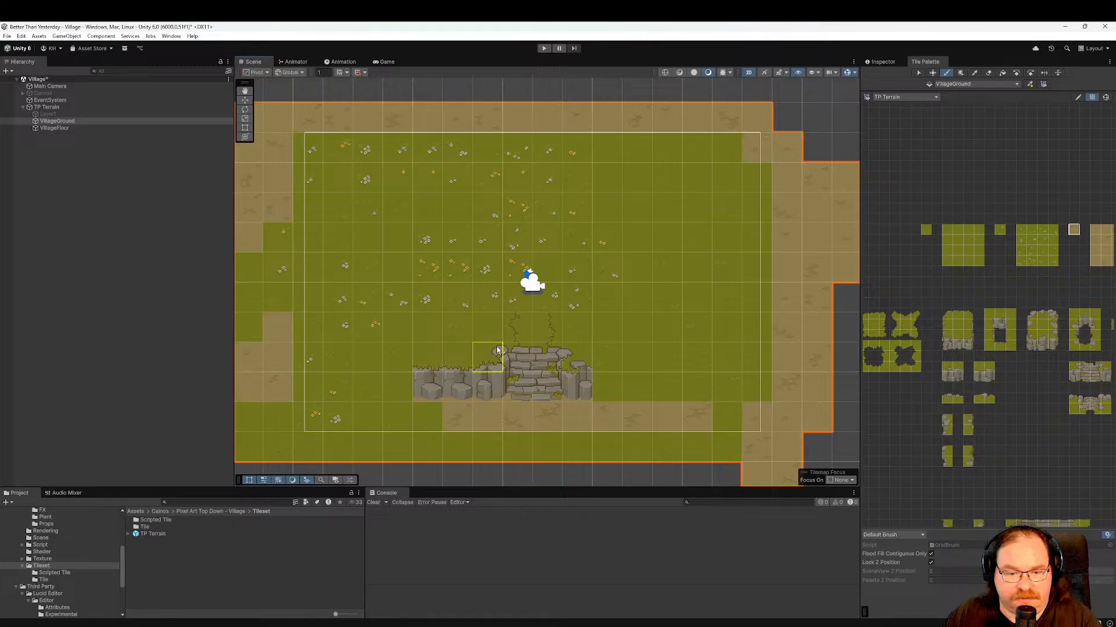
pyautogui.moveTo(575, 328); pyautogui.dragTo(517, 328)
pyautogui.moveTo(250, 297)
pyautogui.mouseDown()
pyautogui.moveTo(250, 267)
pyautogui.moveTo(266, 416)
pyautogui.moveTo(445, 450)
pyautogui.moveTo(782, 448)
pyautogui.moveTo(364, 418)
pyautogui.mouseUp()
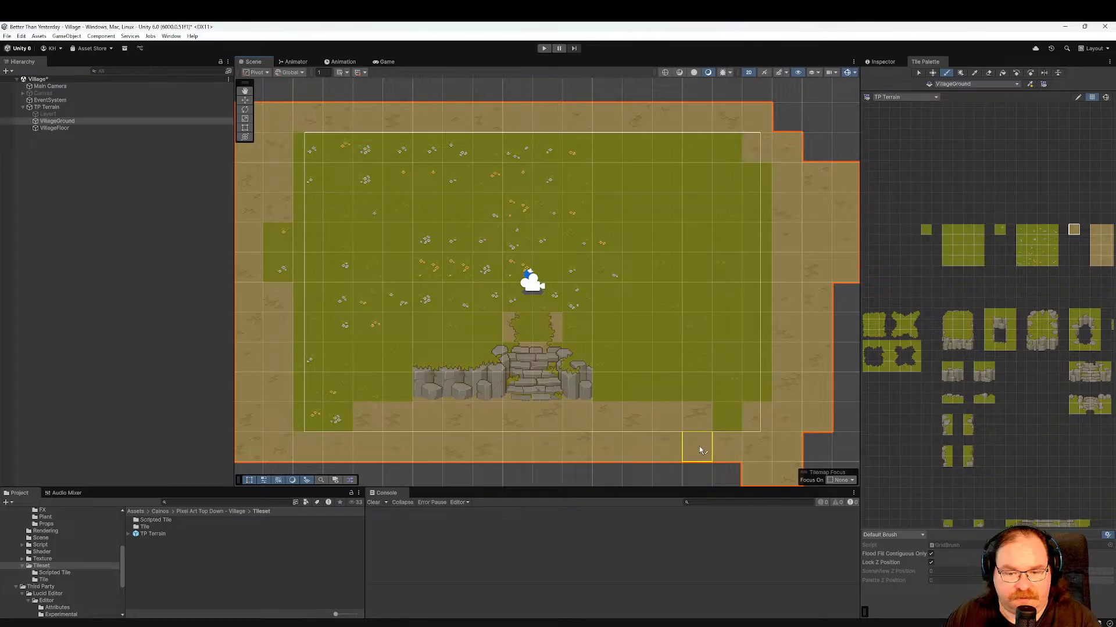
pyautogui.moveTo(511, 474)
pyautogui.mouseDown()
pyautogui.moveTo(779, 477)
pyautogui.moveTo(726, 473)
pyautogui.mouseUp()
pyautogui.moveTo(451, 473); pyautogui.dragTo(543, 460)
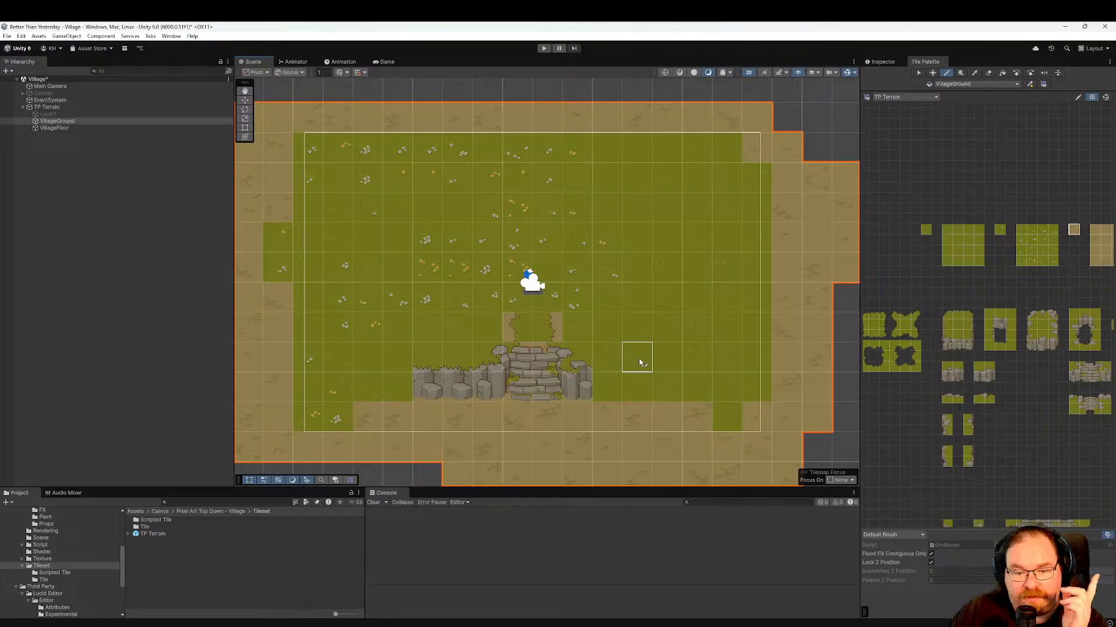
# Try painting the left and right ragged grass-edge tiles on VillageGround in the two cells above the stairs.
pyautogui.click(878, 362)
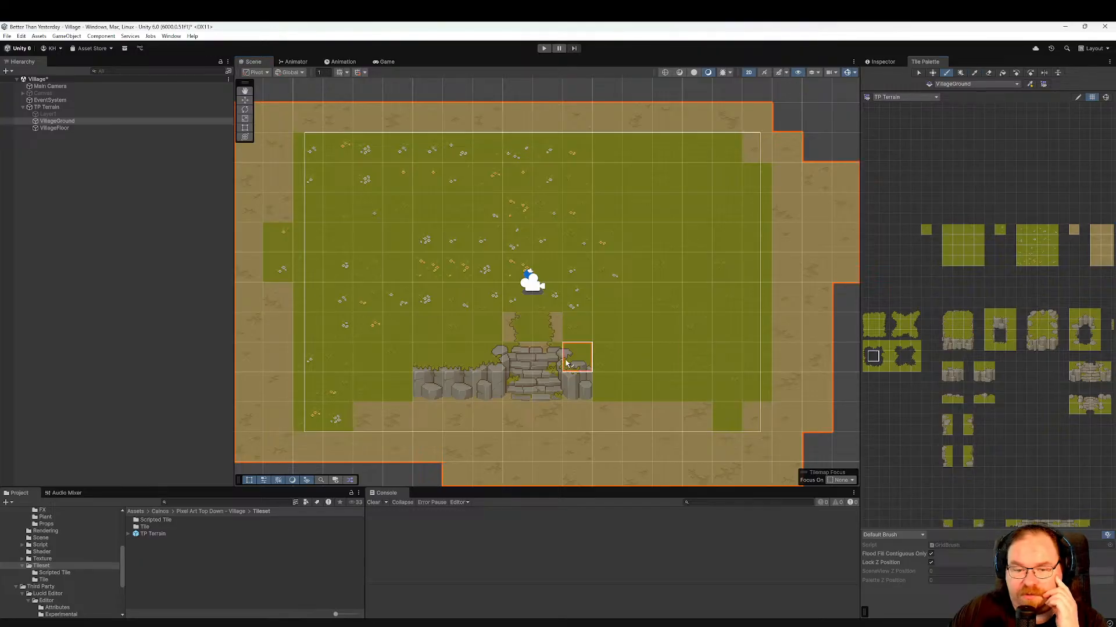
pyautogui.click(546, 336)
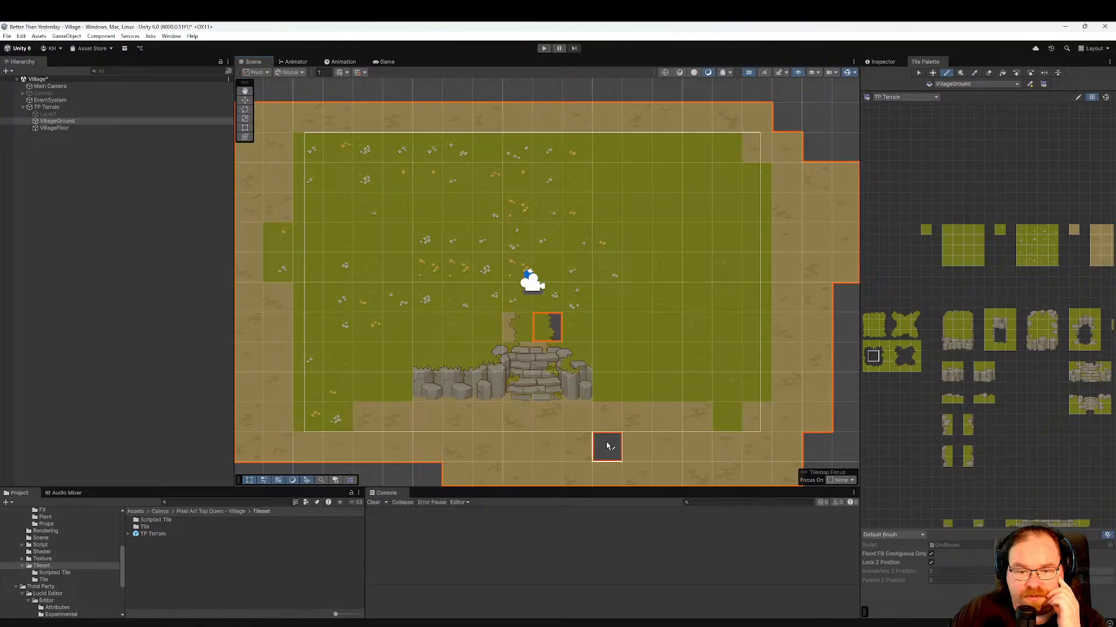
pyautogui.click(884, 358)
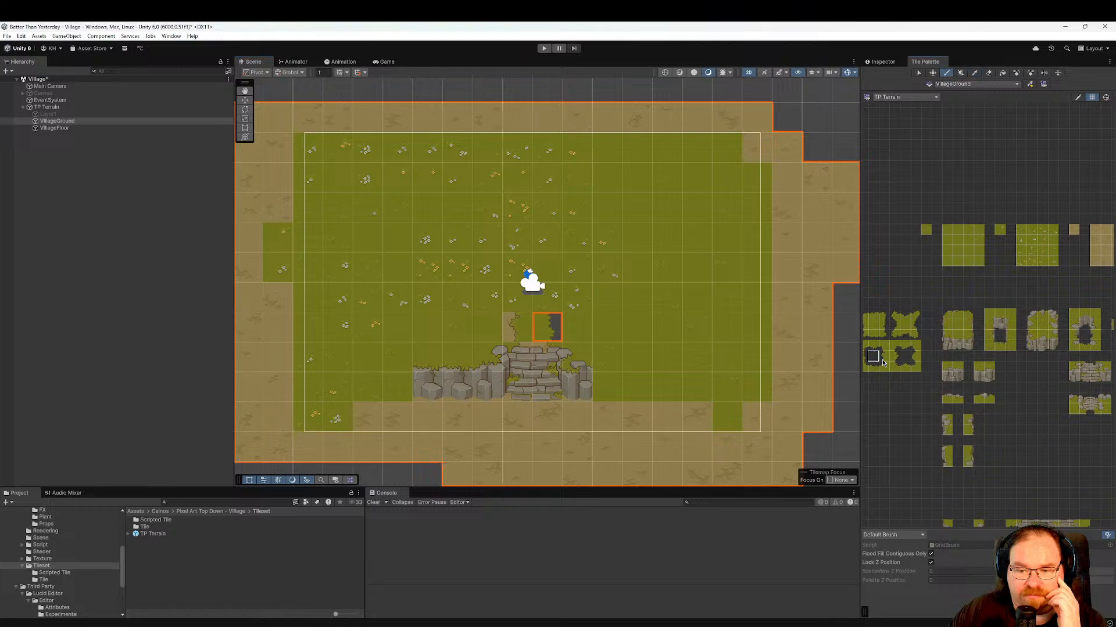
pyautogui.click(547, 334)
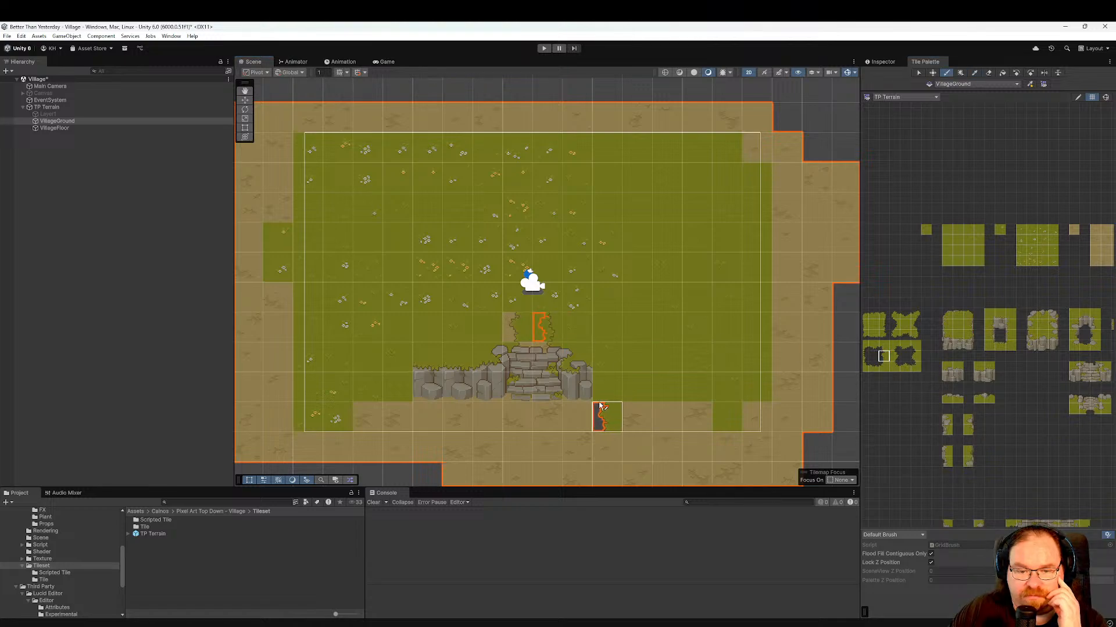
pyautogui.click(511, 328)
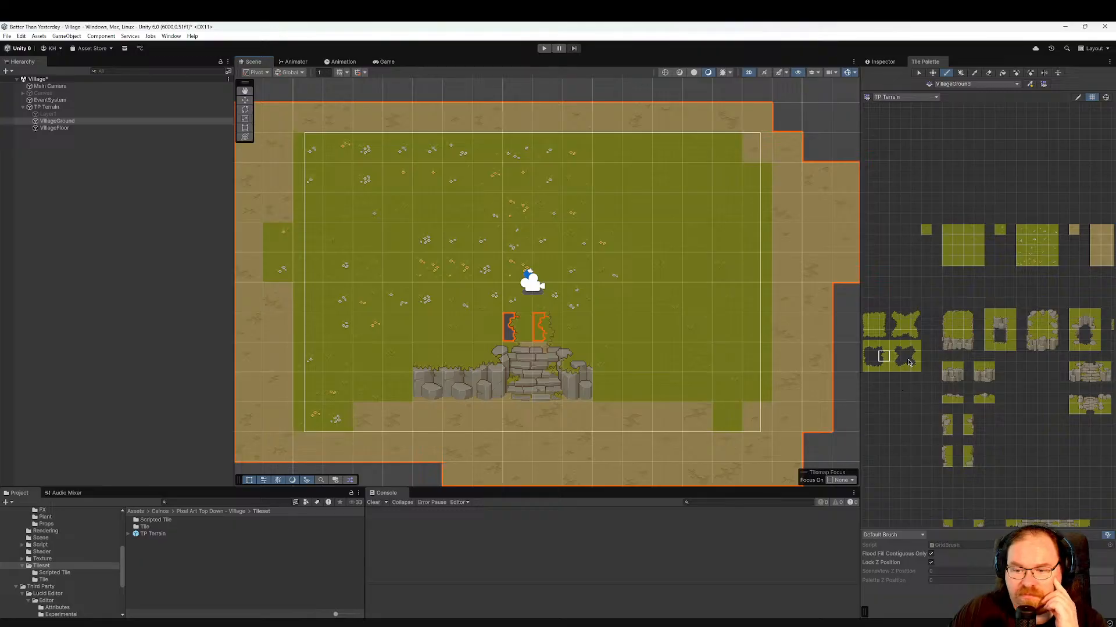
pyautogui.scroll(5, 909, 362)
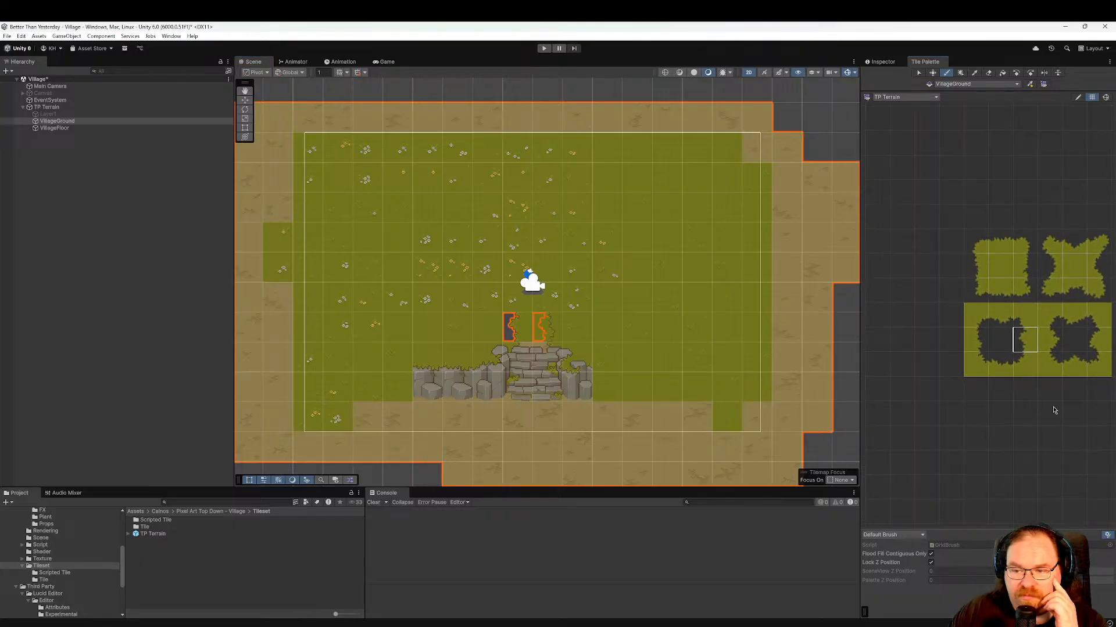
pyautogui.moveTo(1069, 385); pyautogui.dragTo(1024, 380, button='middle')
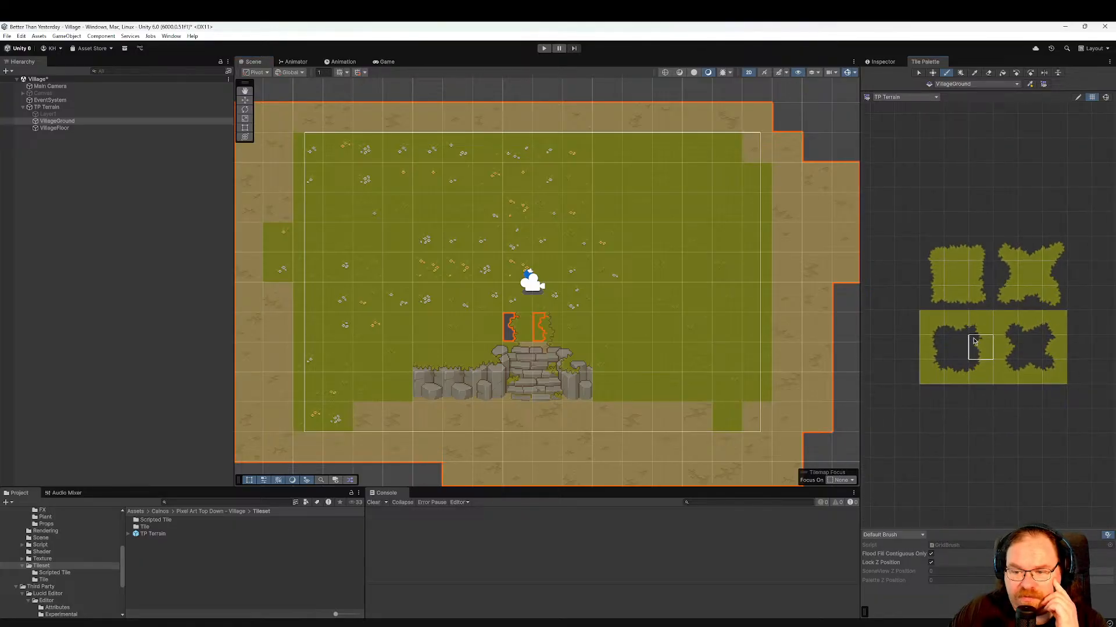
pyautogui.click(943, 352)
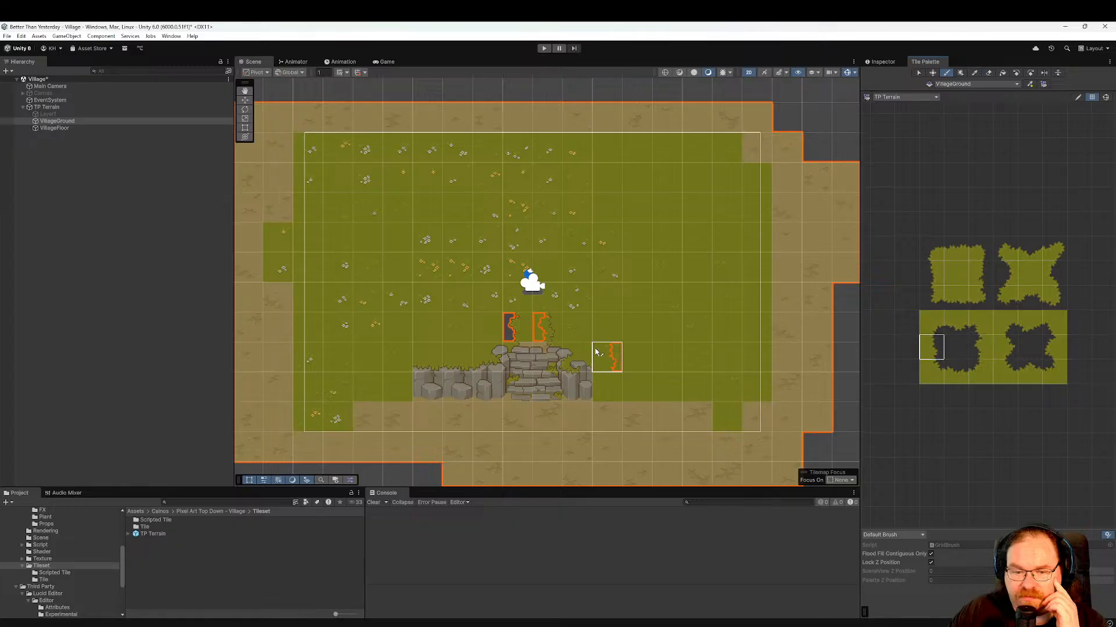
pyautogui.click(519, 328)
pyautogui.click(550, 336)
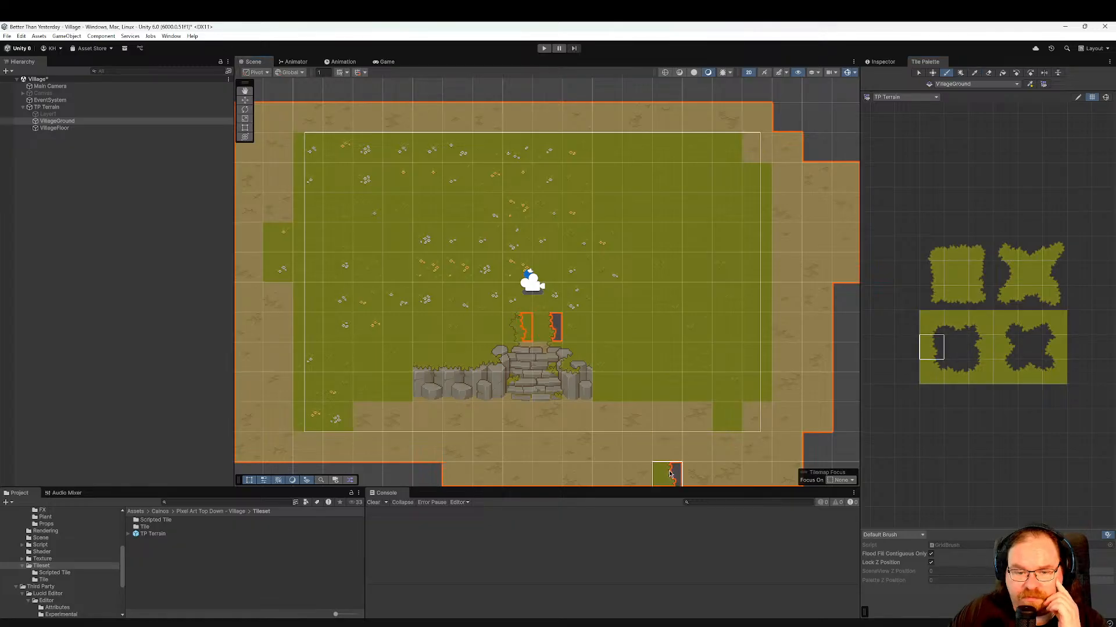
# Repaint the two VillageGround cells directly above the stairs with the single dirt tile.
pyautogui.scroll(15, 584, 361)
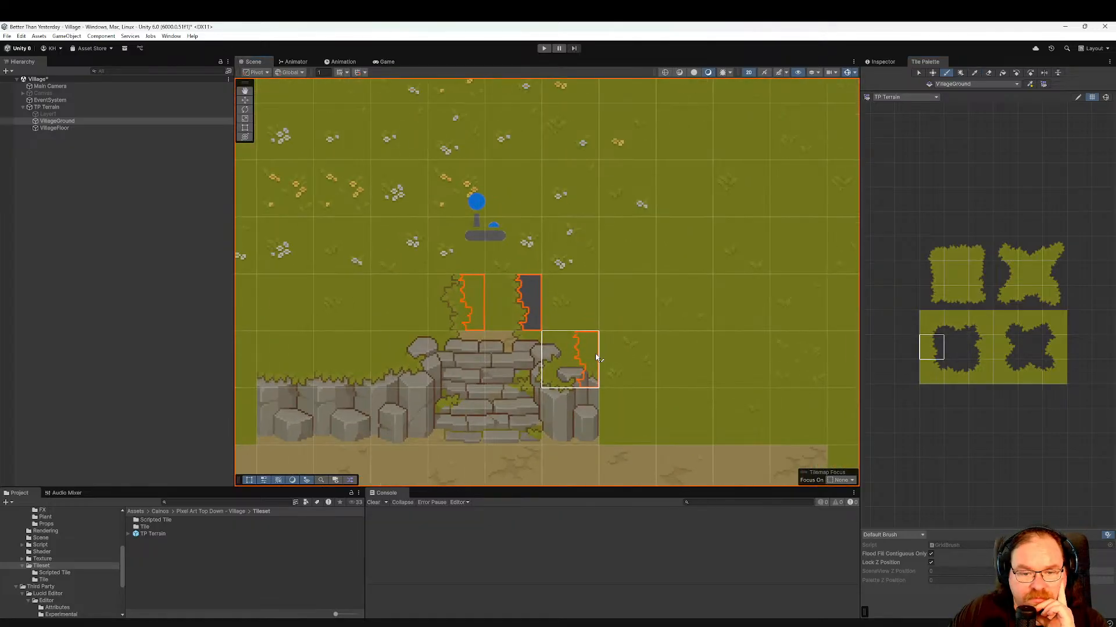
pyautogui.scroll(-13, 597, 358)
pyautogui.scroll(-5, 596, 357)
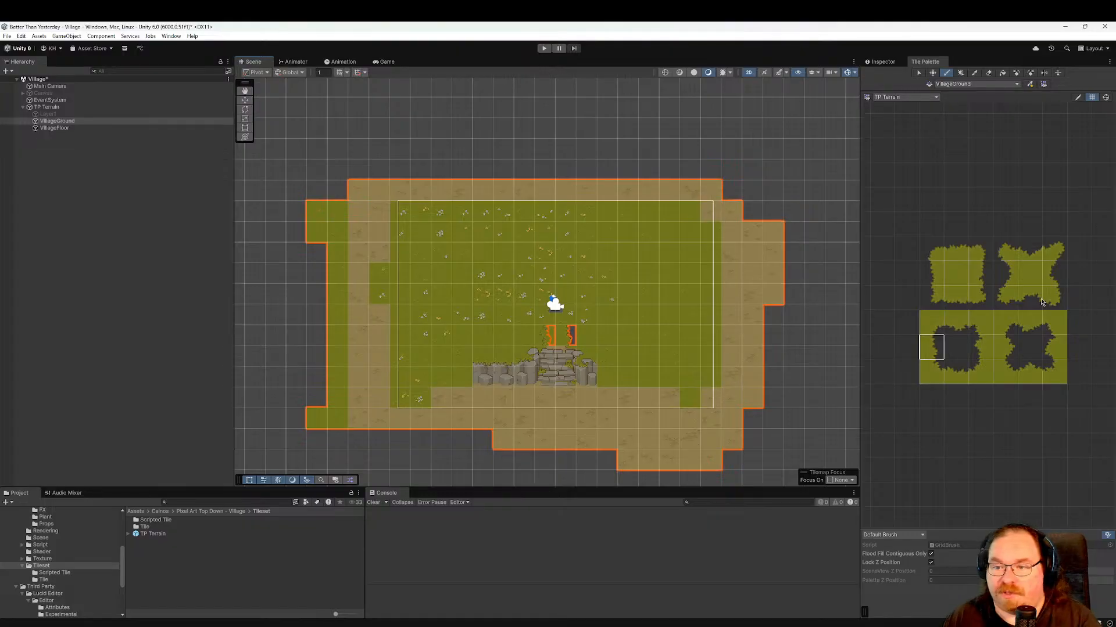
pyautogui.scroll(1, 1017, 348)
pyautogui.scroll(-5, 1018, 347)
pyautogui.scroll(5, 1011, 336)
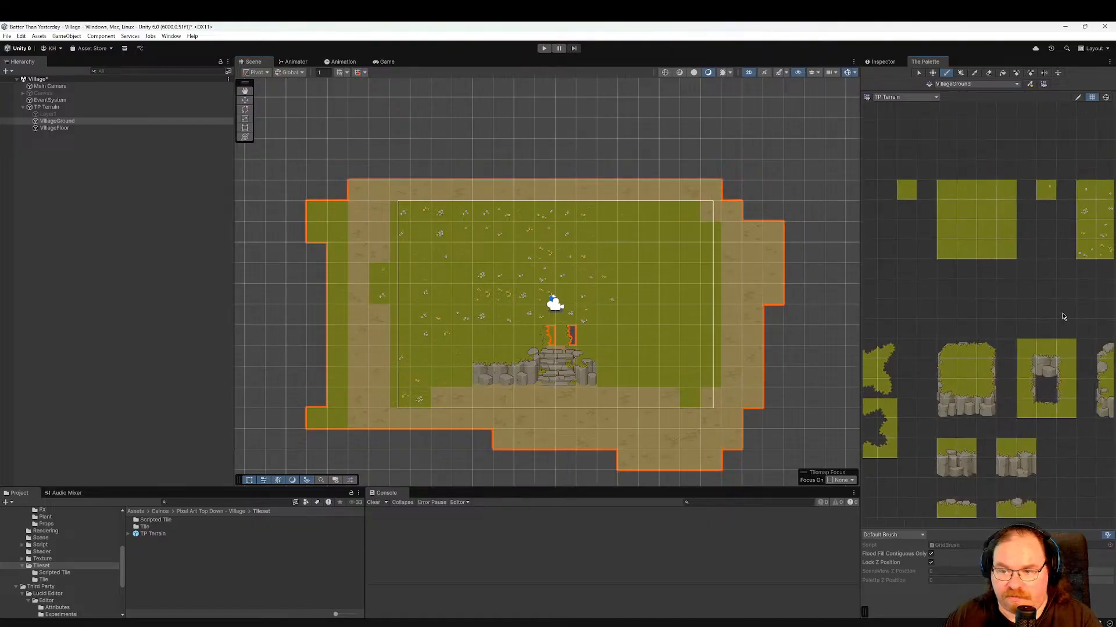
pyautogui.click(995, 223)
pyautogui.moveTo(567, 335); pyautogui.dragTo(547, 335)
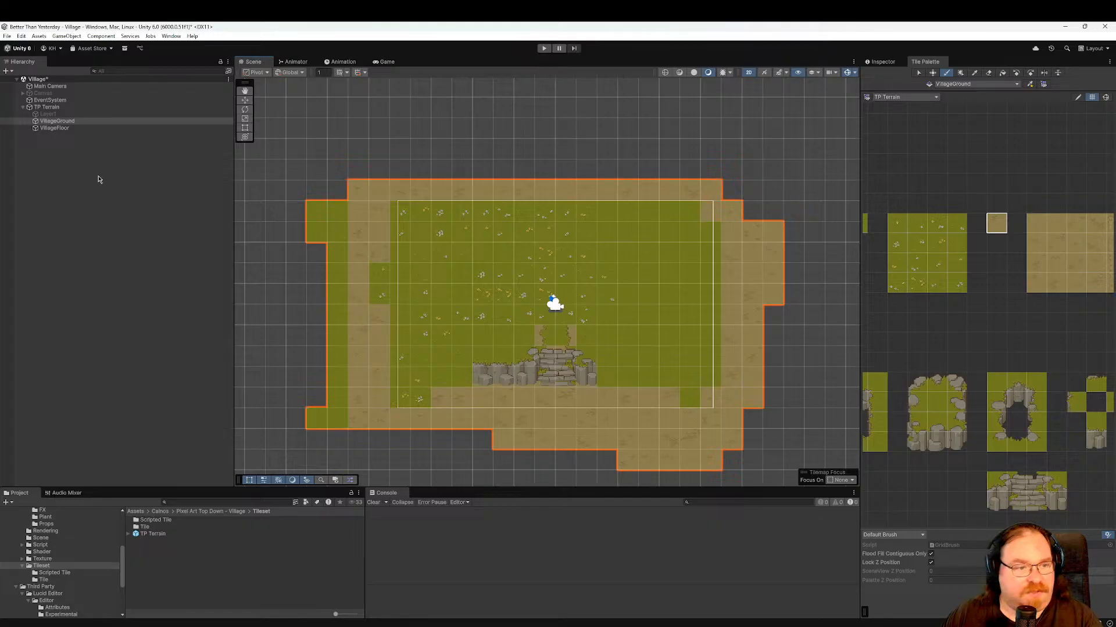
# Make VillageFloor active and place the left and right ragged grass-edge tiles above the stairs so they frame a narrow dirt path.
pyautogui.click(52, 128)
pyautogui.scroll(6, 591, 316)
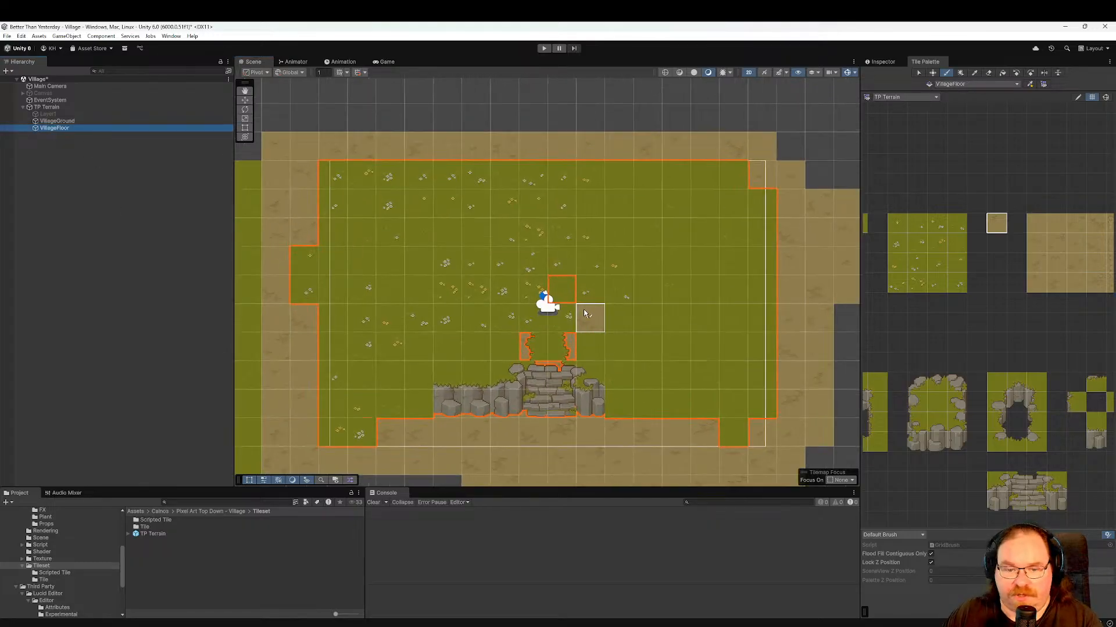
pyautogui.scroll(2, 665, 284)
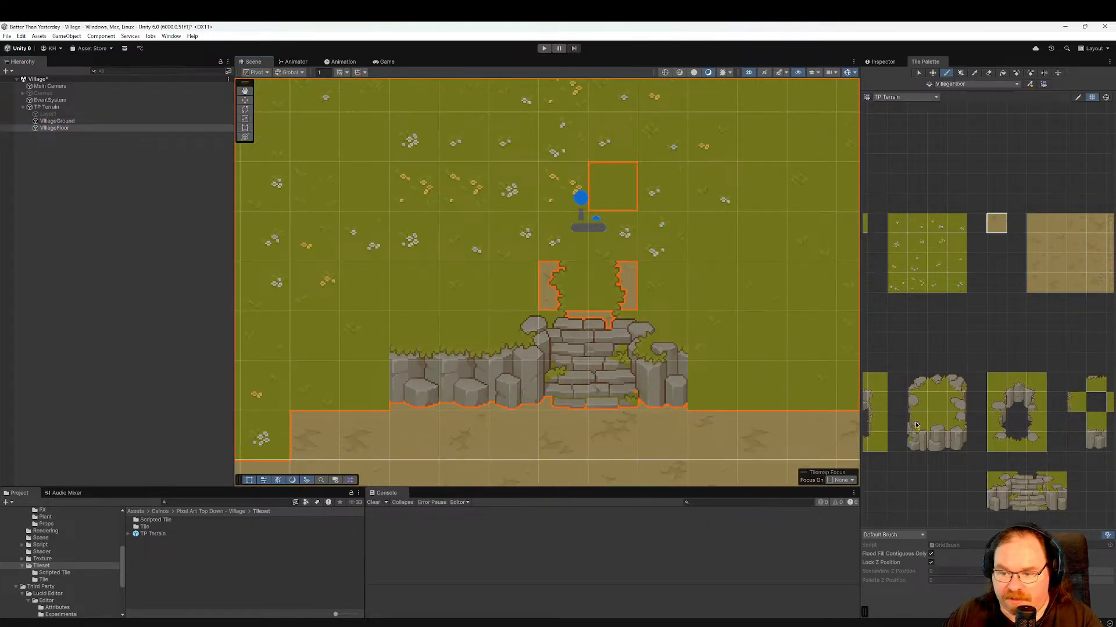
pyautogui.moveTo(915, 423); pyautogui.dragTo(1032, 411, button='middle')
pyautogui.moveTo(941, 321); pyautogui.dragTo(984, 229, button='middle')
pyautogui.moveTo(927, 270); pyautogui.dragTo(1064, 335, button='middle')
pyautogui.click(898, 421)
pyautogui.click(552, 281)
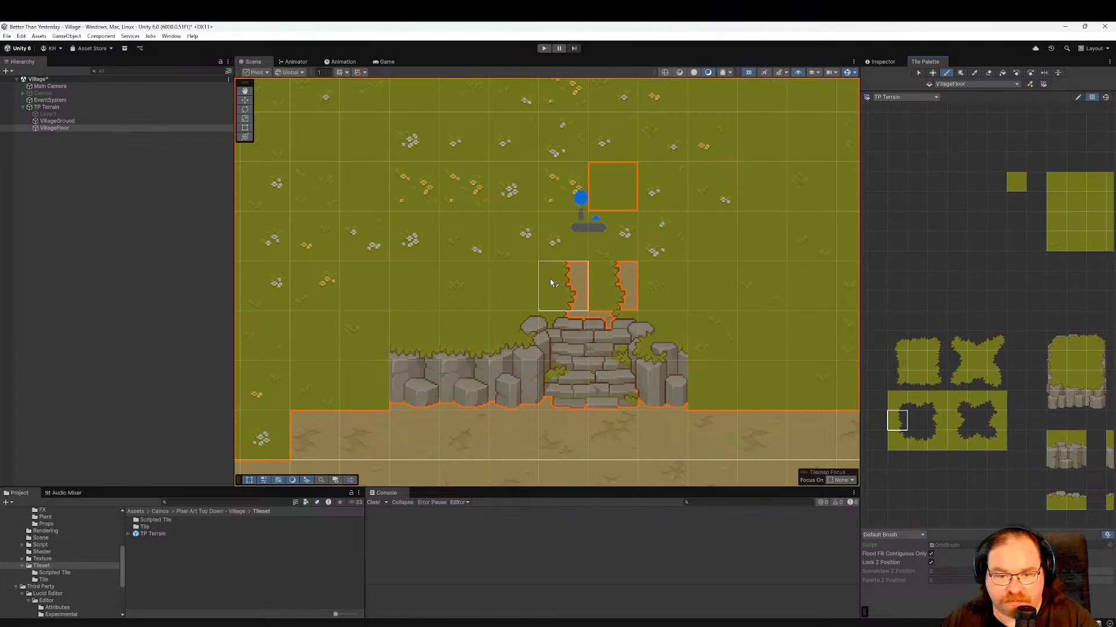
pyautogui.click(937, 421)
pyautogui.click(613, 286)
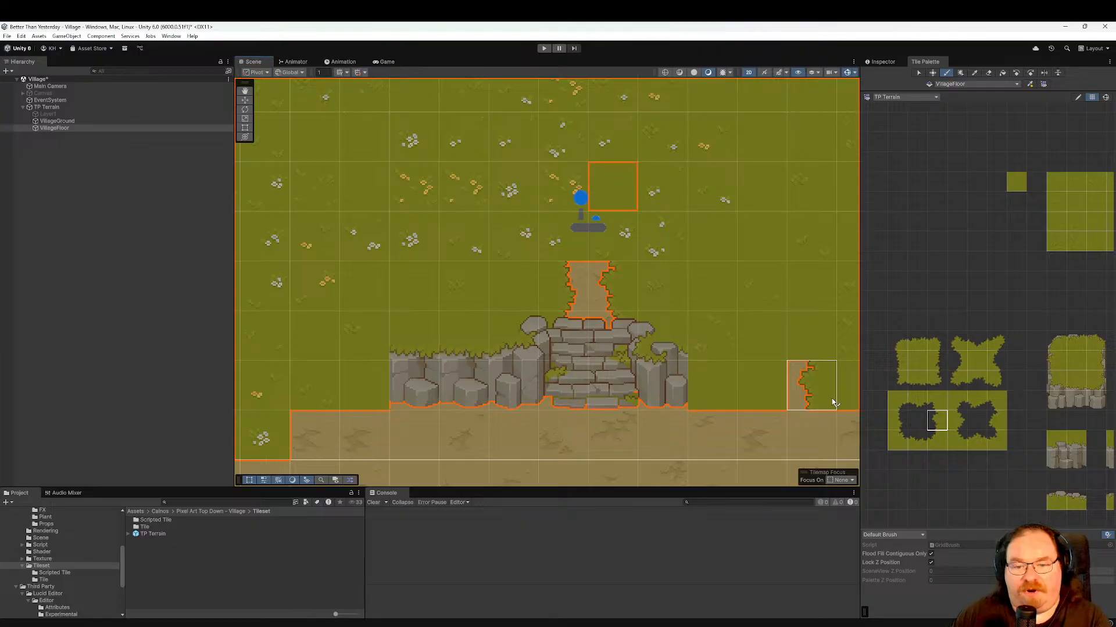
pyautogui.scroll(-3, 692, 388)
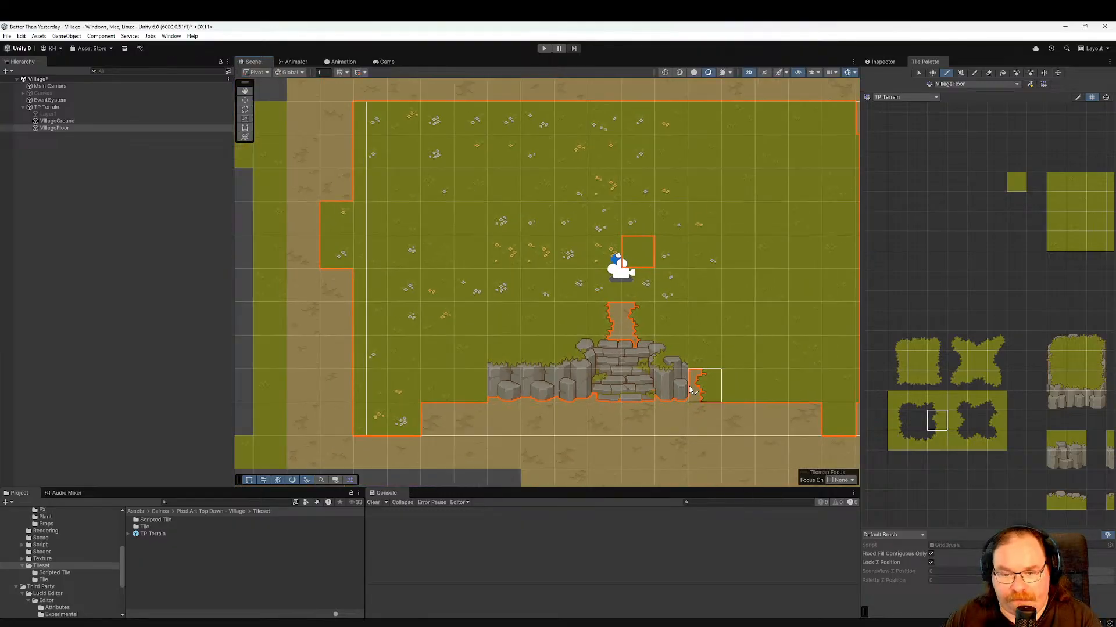
pyautogui.scroll(-1, 690, 388)
pyautogui.moveTo(737, 378); pyautogui.dragTo(611, 399, button='middle')
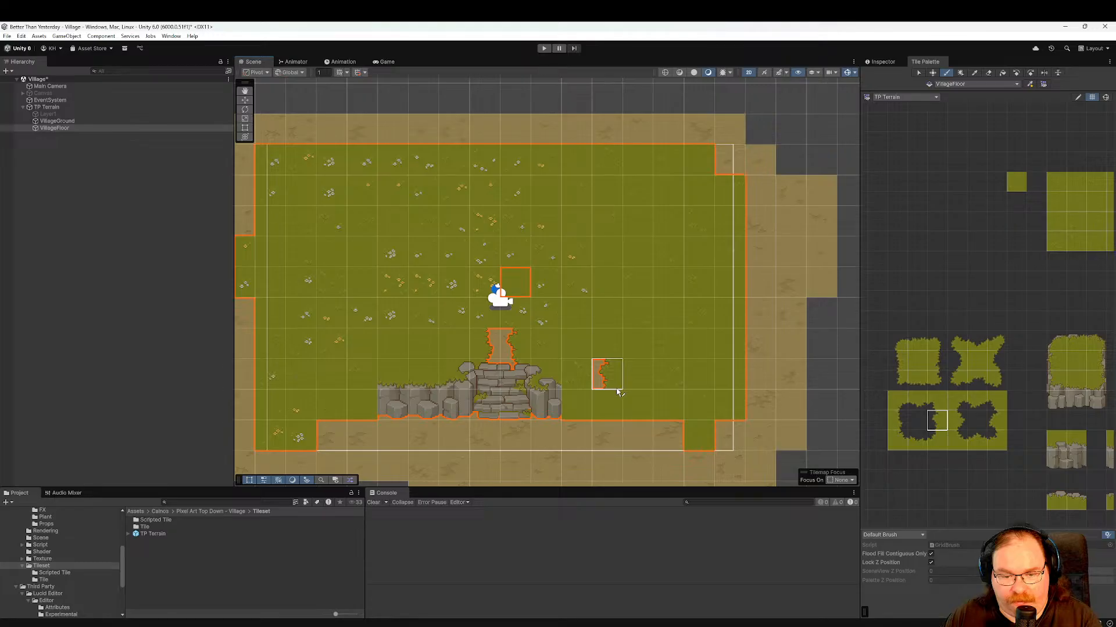
pyautogui.click(924, 329)
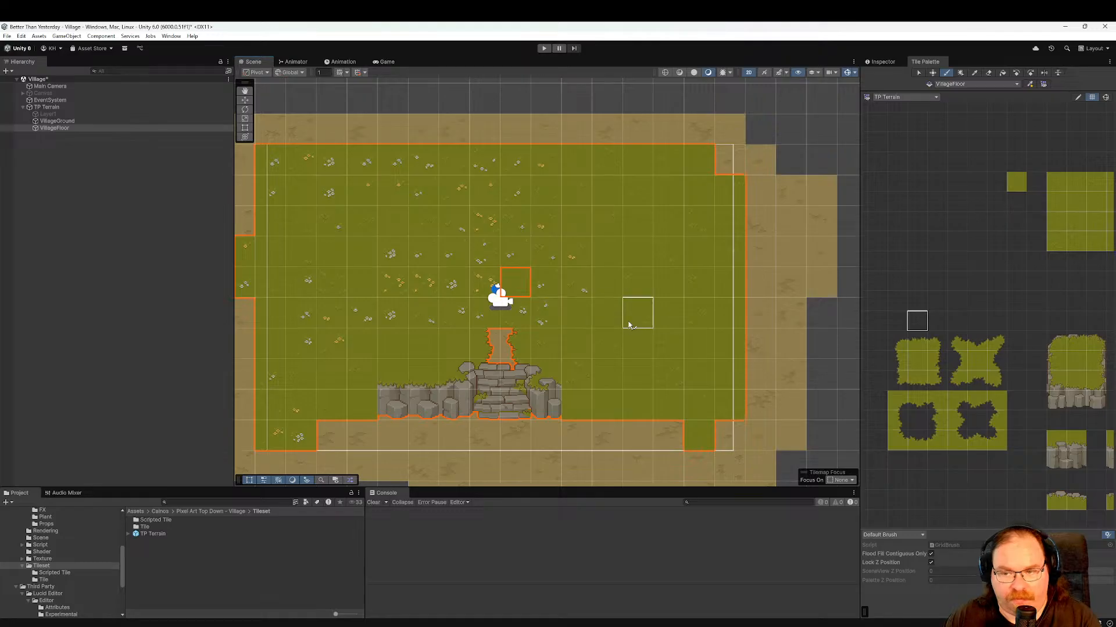
pyautogui.scroll(-4, 966, 282)
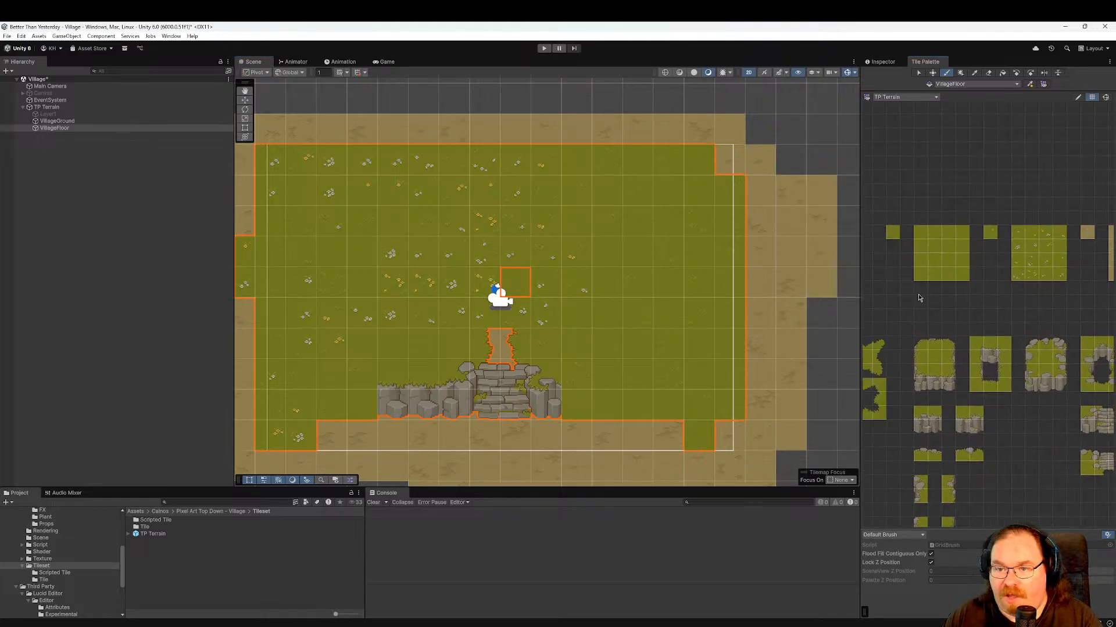
pyautogui.scroll(3, 982, 323)
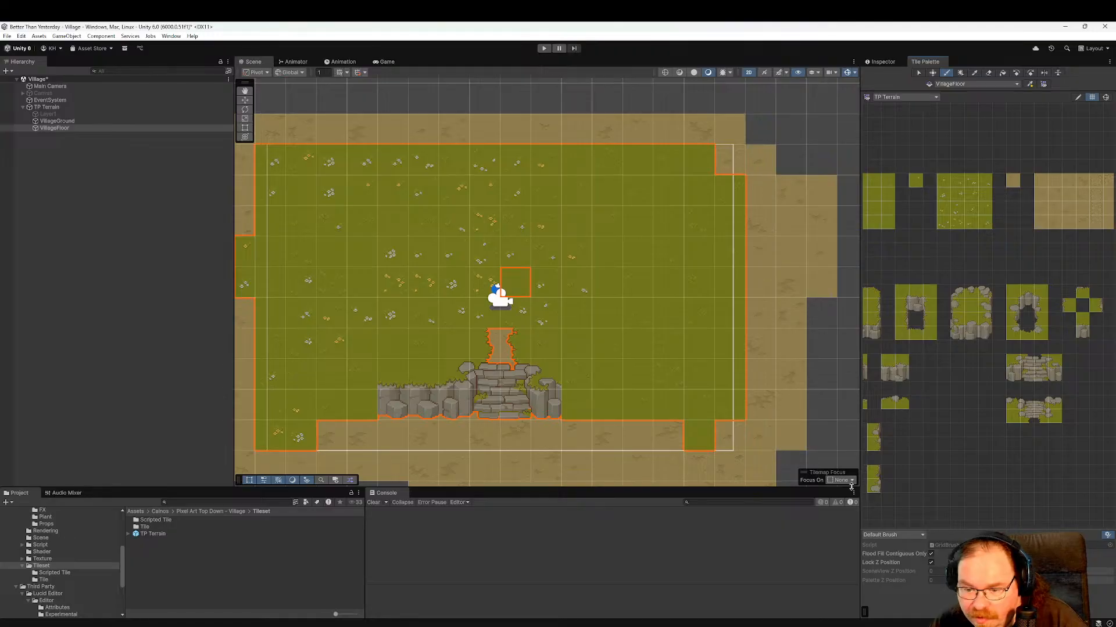
pyautogui.click(922, 535)
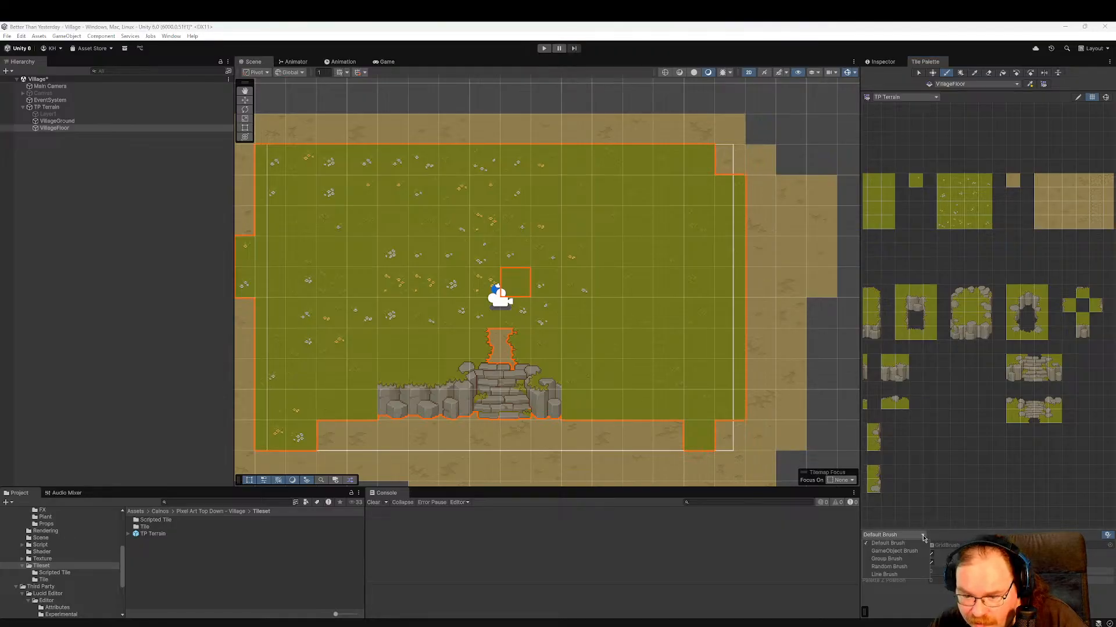
pyautogui.click(928, 508)
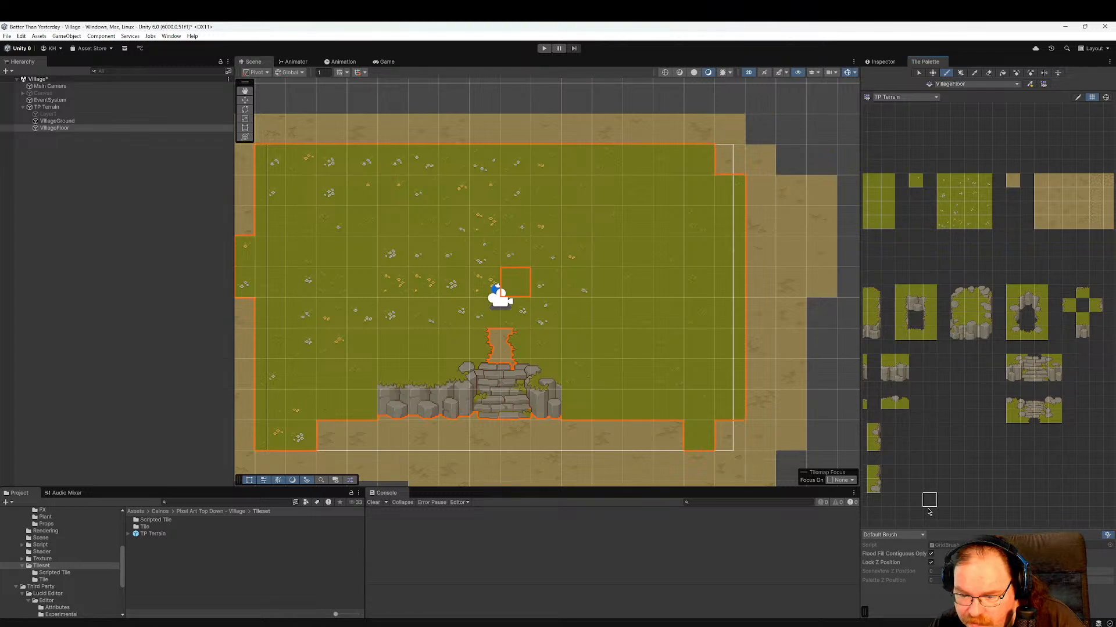
# Erase all painted tiles from VillageFloor, including the grass, stone wall, stairs and ragged path edges.
pyautogui.moveTo(645, 400); pyautogui.dragTo(771, 331, button='middle')
pyautogui.moveTo(830, 302); pyautogui.dragTo(788, 339, button='middle')
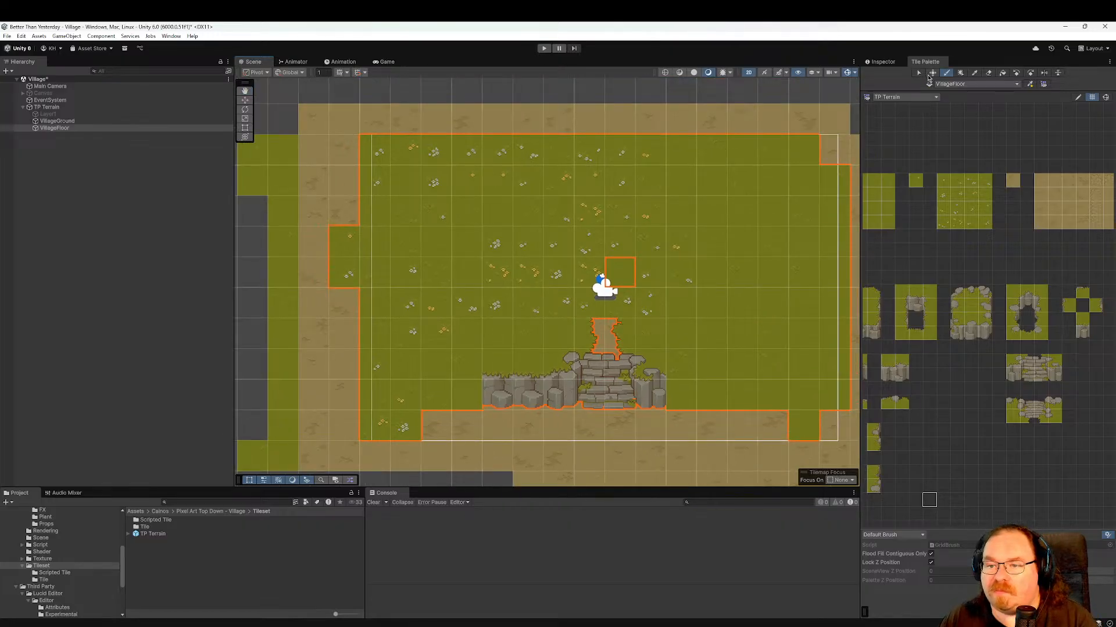
pyautogui.click(989, 73)
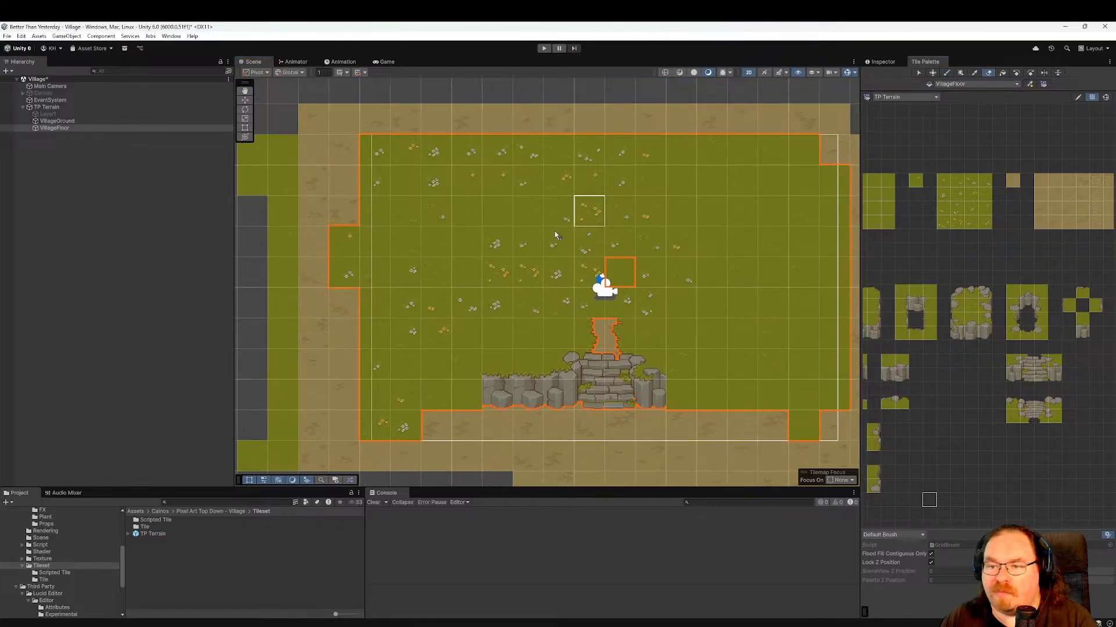
pyautogui.moveTo(615, 280)
pyautogui.mouseDown()
pyautogui.moveTo(545, 269)
pyautogui.moveTo(680, 300)
pyautogui.moveTo(648, 269)
pyautogui.moveTo(507, 308)
pyautogui.moveTo(603, 308)
pyautogui.moveTo(593, 276)
pyautogui.moveTo(796, 235)
pyautogui.moveTo(450, 242)
pyautogui.moveTo(808, 241)
pyautogui.moveTo(804, 150)
pyautogui.moveTo(841, 299)
pyautogui.moveTo(804, 424)
pyautogui.moveTo(712, 395)
pyautogui.moveTo(384, 406)
pyautogui.moveTo(375, 395)
pyautogui.moveTo(707, 367)
pyautogui.moveTo(704, 317)
pyautogui.moveTo(360, 330)
pyautogui.moveTo(767, 331)
pyautogui.moveTo(517, 302)
pyautogui.moveTo(400, 270)
pyautogui.moveTo(400, 308)
pyautogui.mouseUp()
pyautogui.moveTo(627, 274)
pyautogui.mouseDown()
pyautogui.moveTo(804, 243)
pyautogui.moveTo(349, 241)
pyautogui.moveTo(785, 183)
pyautogui.moveTo(373, 174)
pyautogui.moveTo(668, 150)
pyautogui.moveTo(680, 238)
pyautogui.mouseUp()
pyautogui.scroll(-3, 681, 273)
pyautogui.scroll(-2, 681, 274)
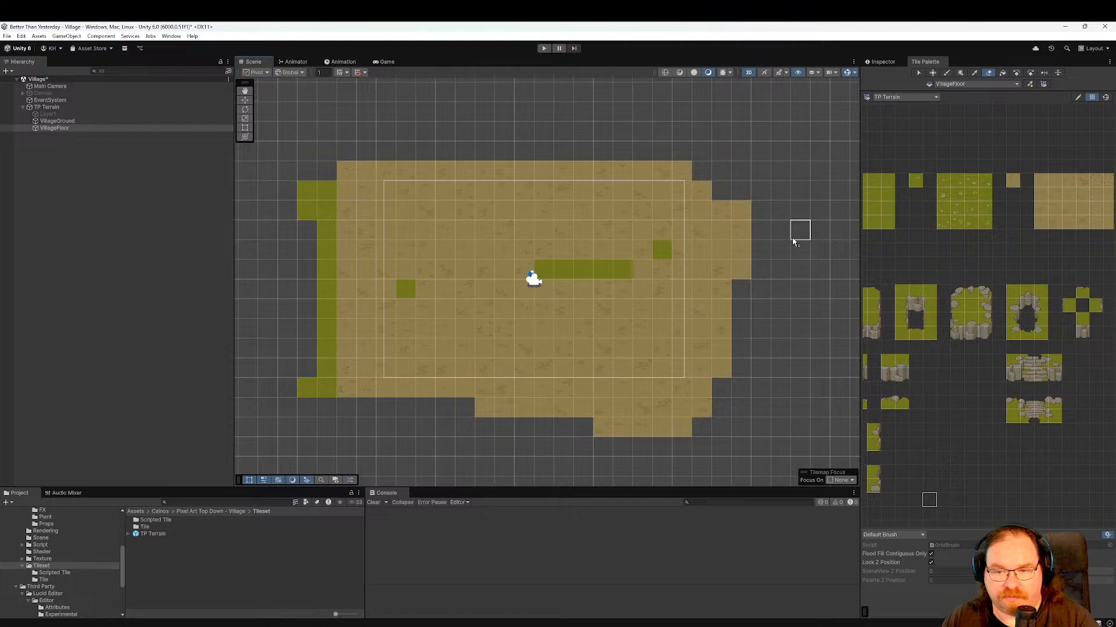
# Paint the single dirt tile on VillageGround over all remaining grass cells and extend the dirt along the outer borders.
pyautogui.click(1012, 182)
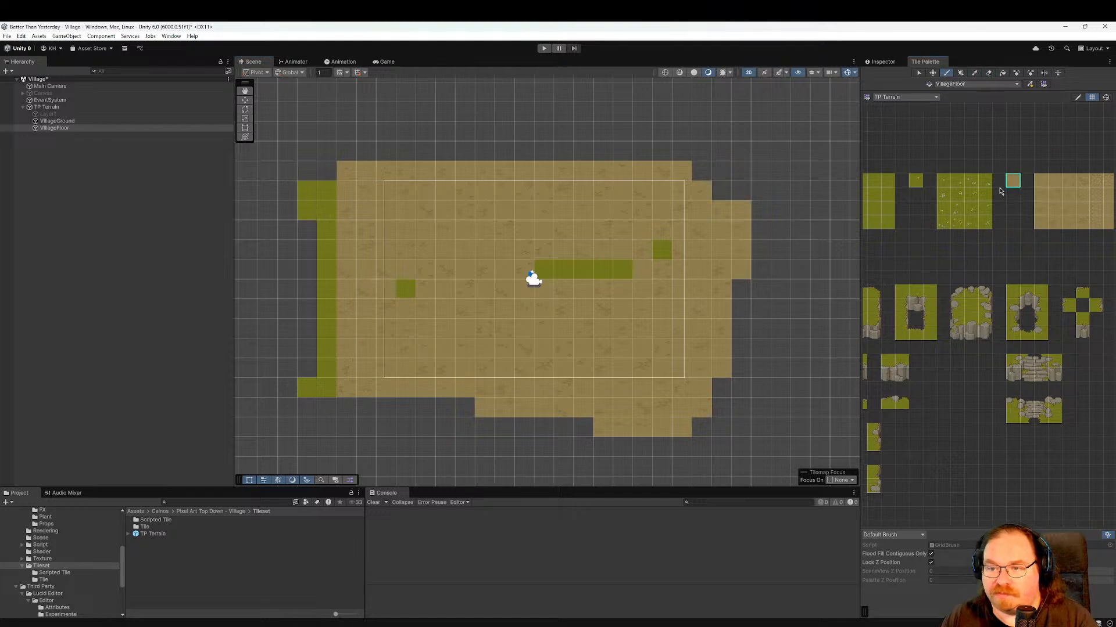
pyautogui.click(64, 121)
pyautogui.moveTo(307, 174)
pyautogui.mouseDown()
pyautogui.moveTo(317, 391)
pyautogui.moveTo(323, 239)
pyautogui.moveTo(406, 288)
pyautogui.moveTo(662, 265)
pyautogui.moveTo(572, 277)
pyautogui.mouseUp()
pyautogui.moveTo(658, 178)
pyautogui.mouseDown()
pyautogui.moveTo(716, 182)
pyautogui.moveTo(687, 385)
pyautogui.moveTo(367, 412)
pyautogui.moveTo(315, 299)
pyautogui.mouseUp()
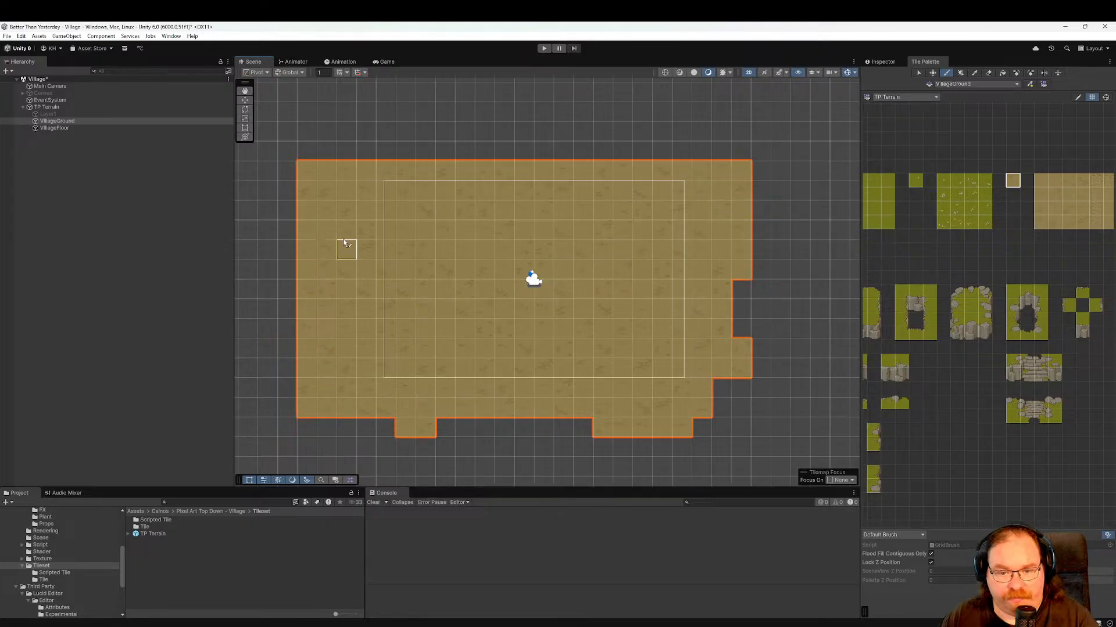
# Make VillageFloor the active tilemap and pick the complete stone stairs block as the brush.
pyautogui.scroll(2, 593, 369)
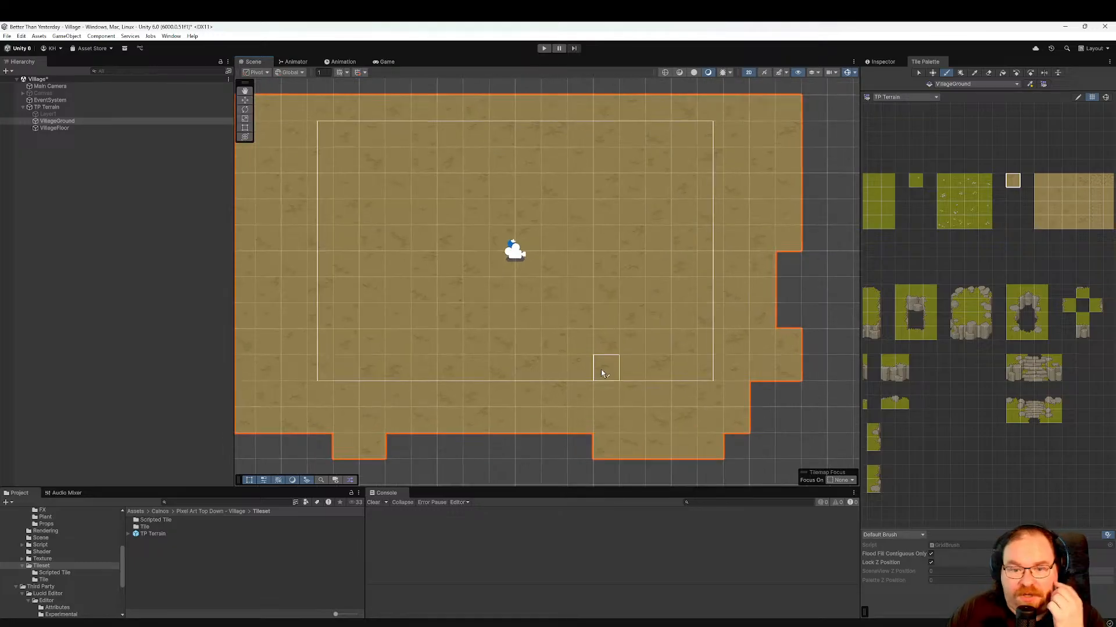
pyautogui.moveTo(605, 297); pyautogui.dragTo(626, 329, button='middle')
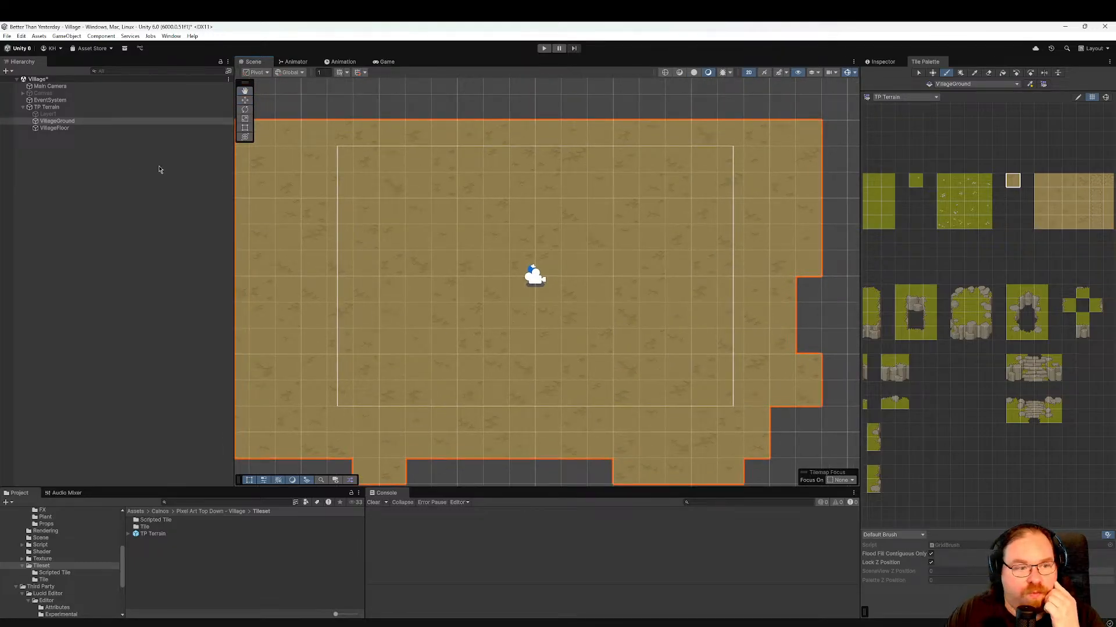
pyautogui.click(55, 127)
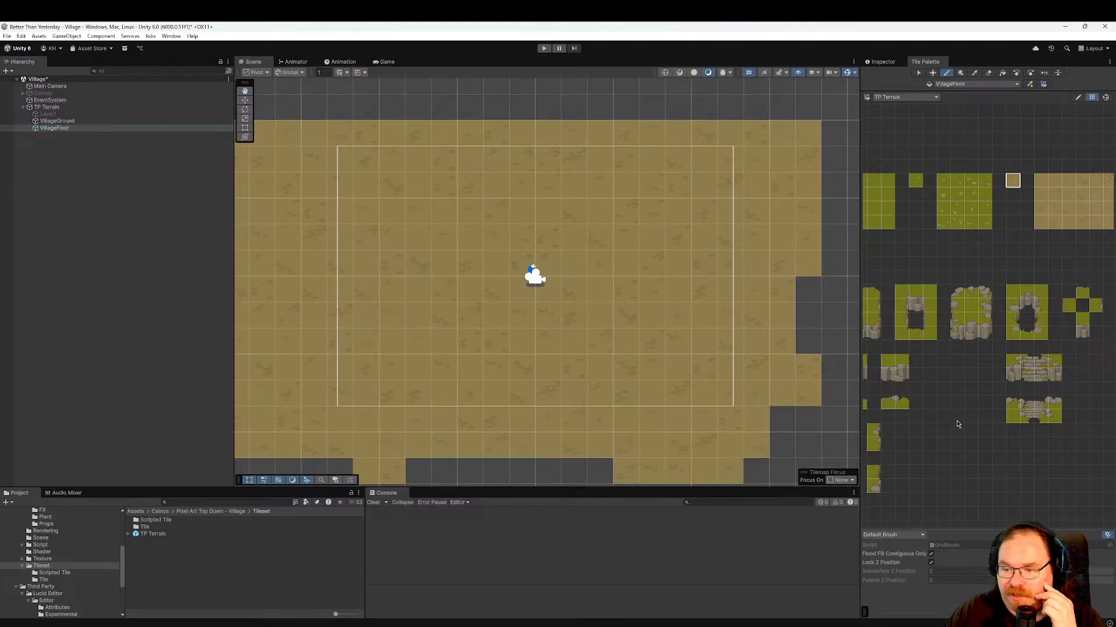
pyautogui.moveTo(957, 430); pyautogui.dragTo(882, 389, button='middle')
pyautogui.moveTo(948, 336)
pyautogui.mouseDown()
pyautogui.moveTo(1011, 358)
pyautogui.moveTo(995, 347)
pyautogui.mouseUp()
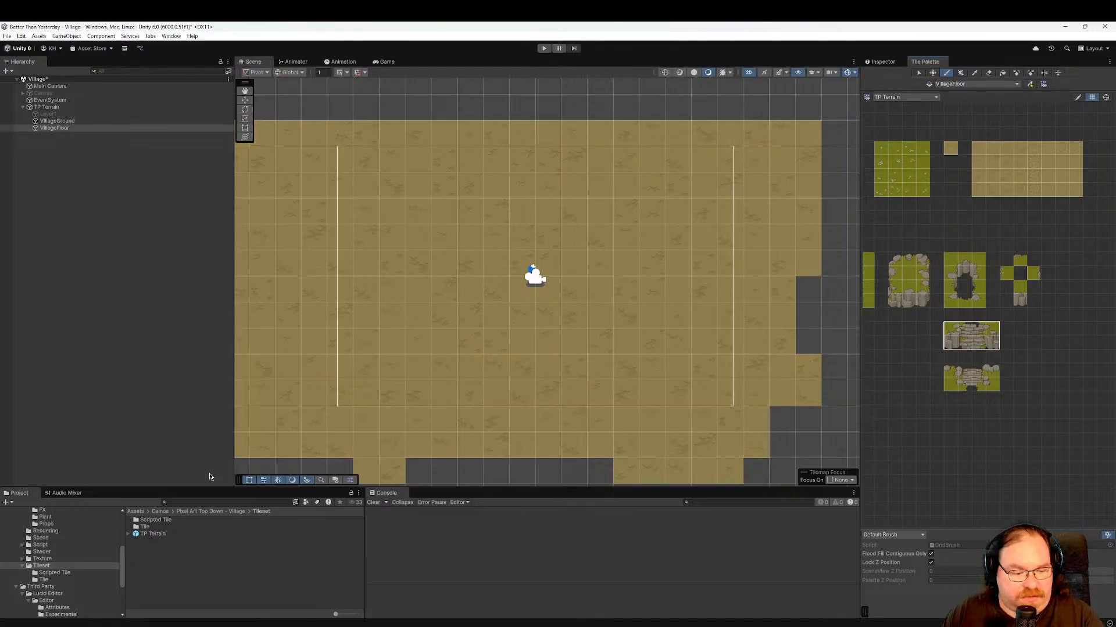
# Switch to Microsoft Edge and bring the v0.1 Gameplay Loop PDF in front of the Unity editor.
pyautogui.press('super')
pyautogui.write('ed')
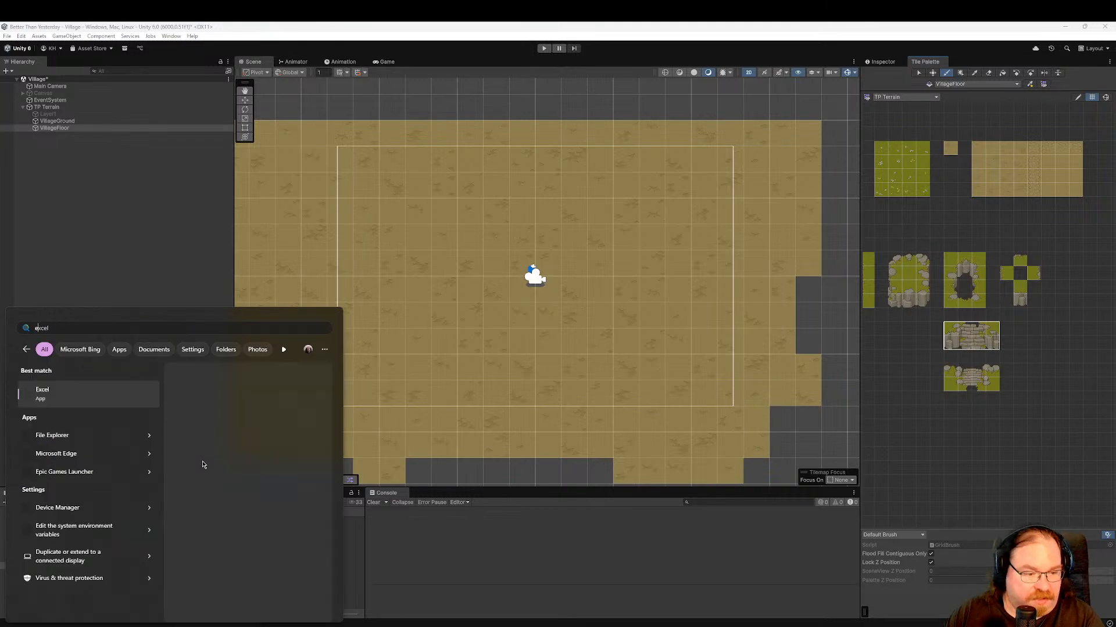
pyautogui.click(85, 395)
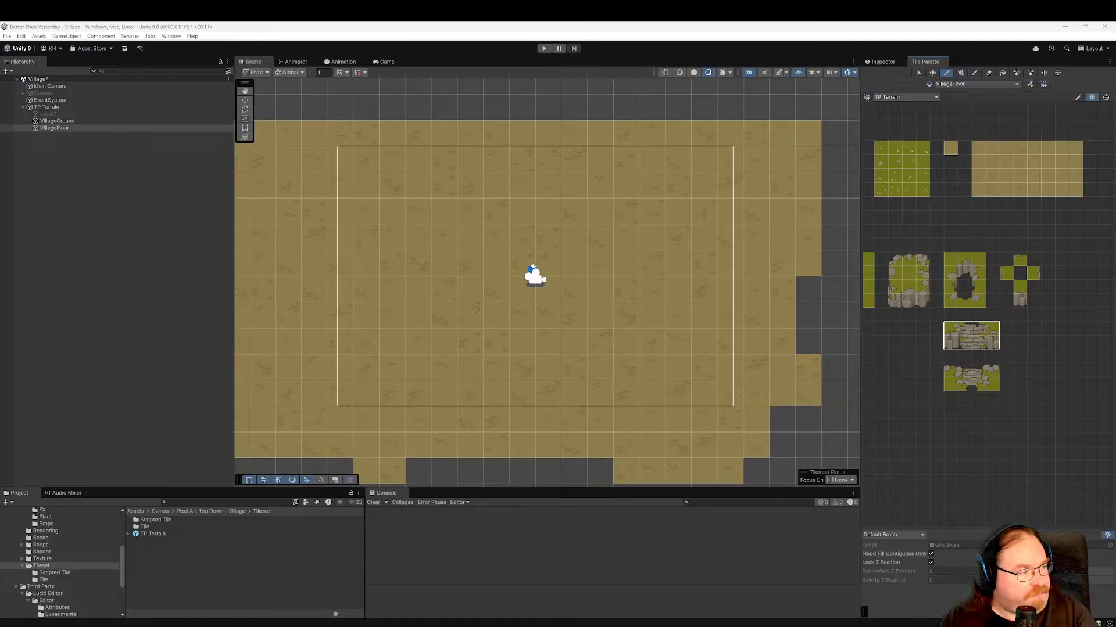
pyautogui.moveTo(0, 261); pyautogui.dragTo(610, 124)
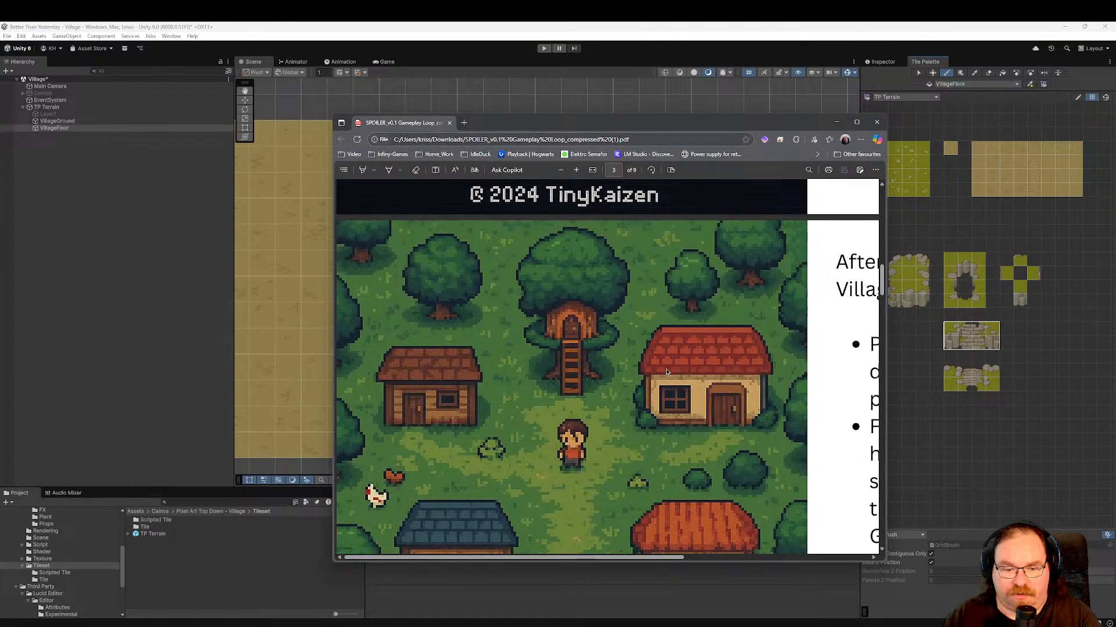
# Examine the village artwork on page 3 for the arrangement of houses, trees and paths, and move the PDF window away.
pyautogui.scroll(-1, 668, 373)
pyautogui.scroll(-2, 694, 378)
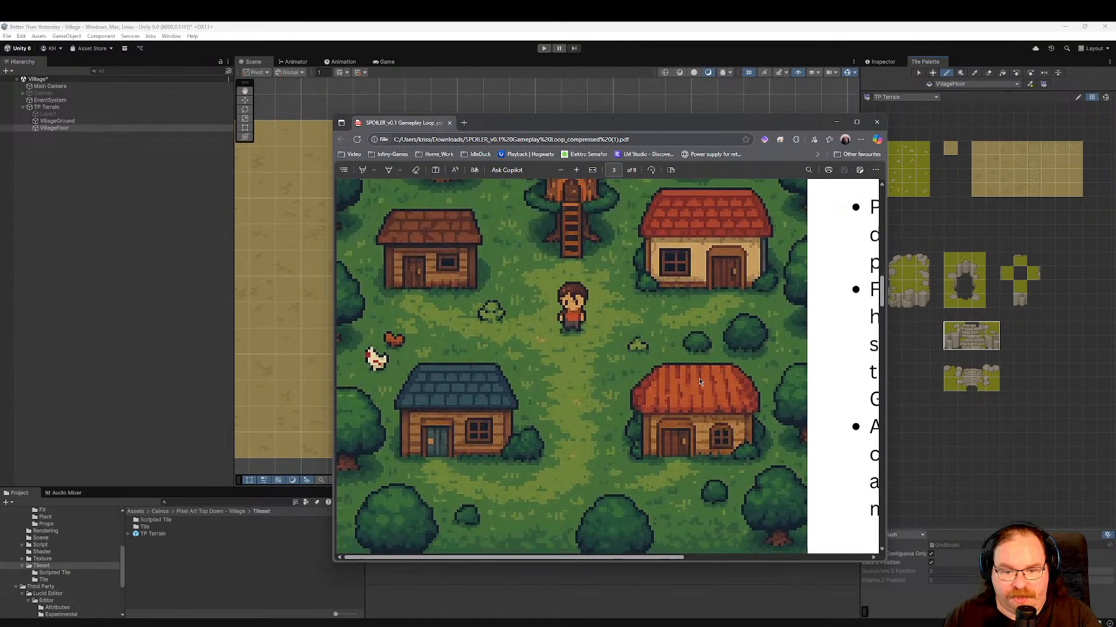
pyautogui.scroll(1, 699, 379)
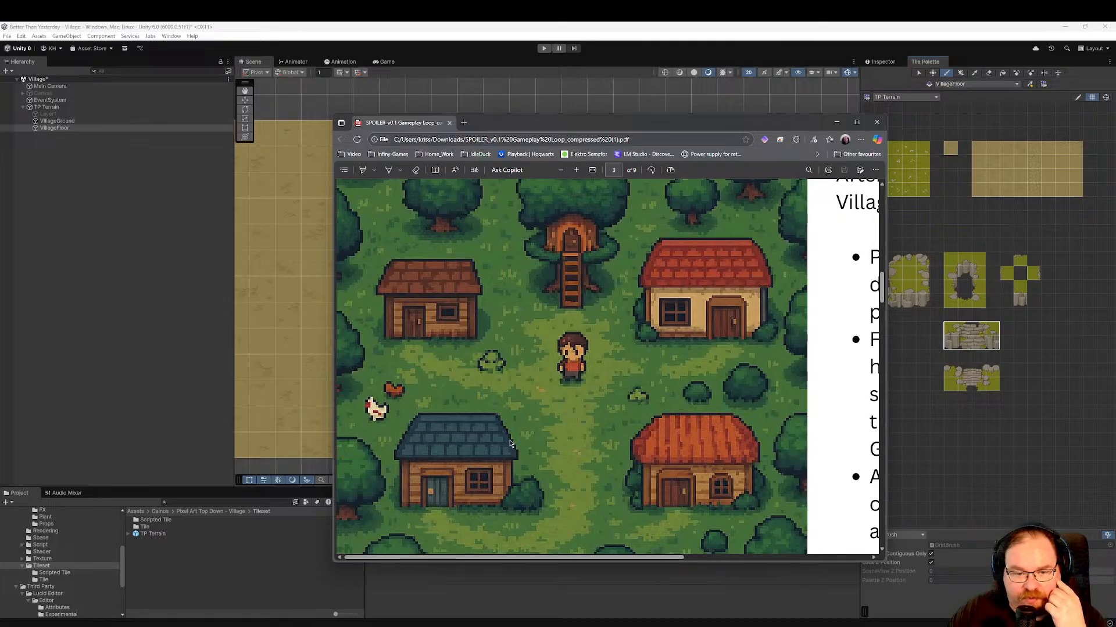
pyautogui.scroll(1, 592, 378)
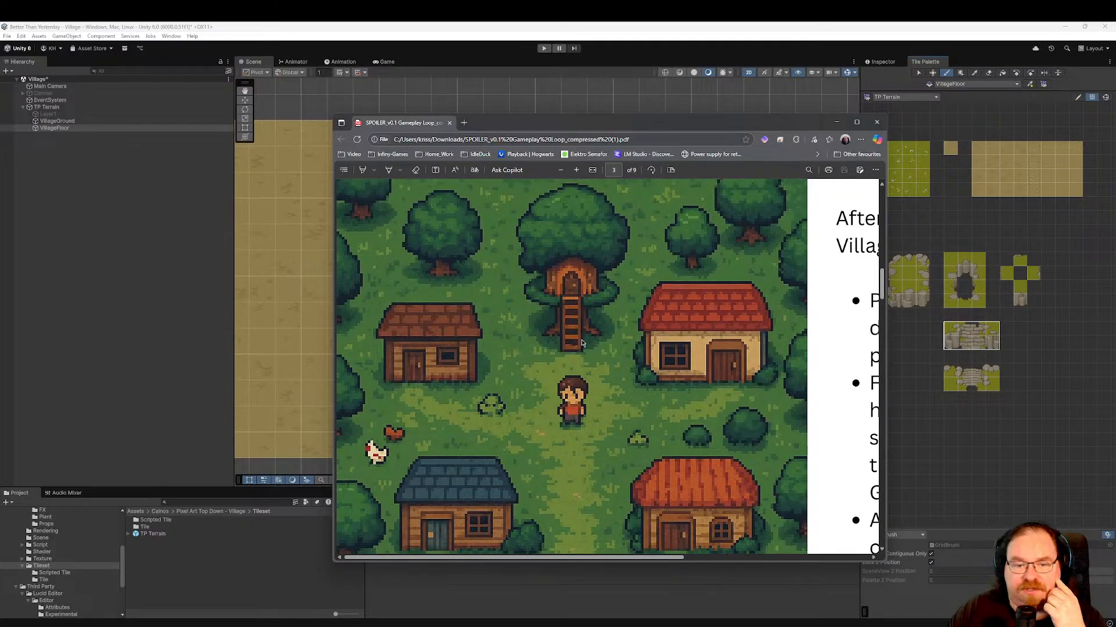
pyautogui.scroll(-1, 605, 361)
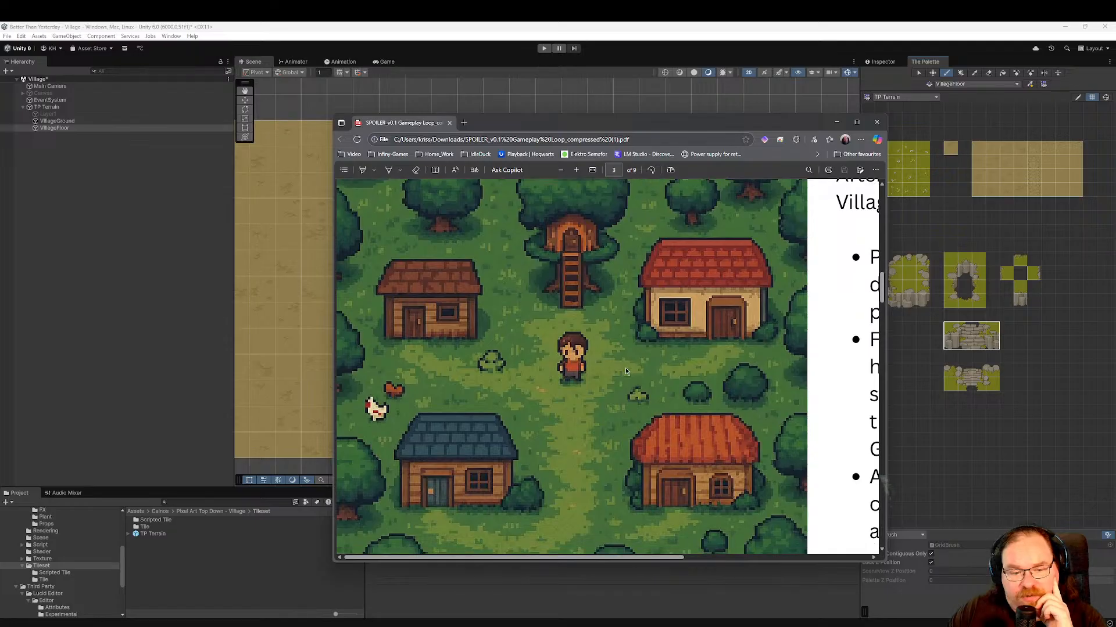
pyautogui.scroll(2, 511, 419)
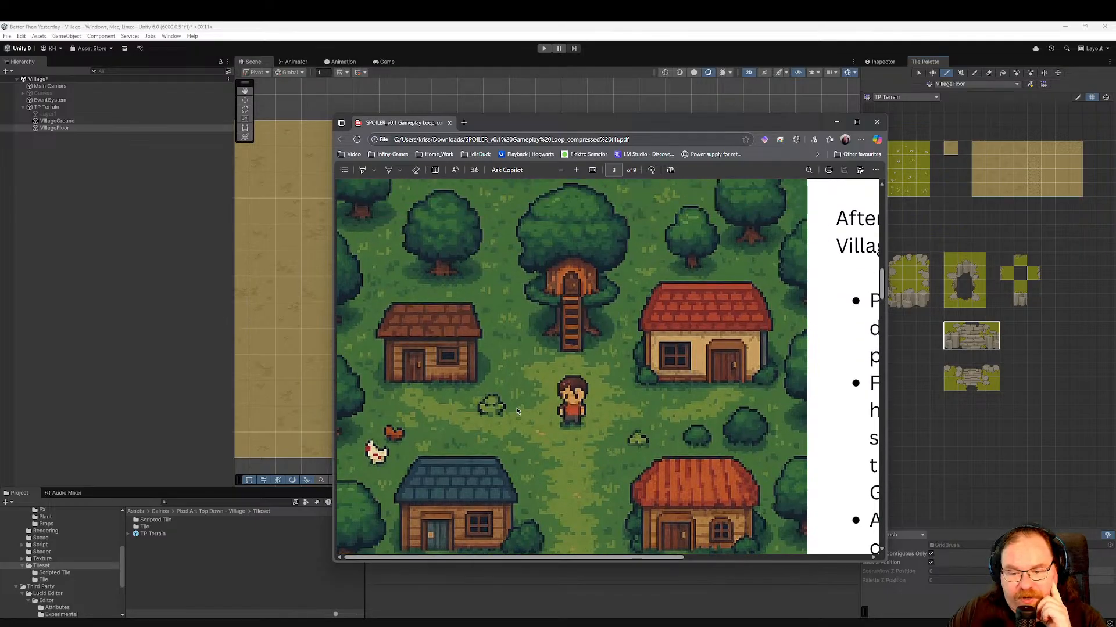
pyautogui.scroll(-5, 541, 398)
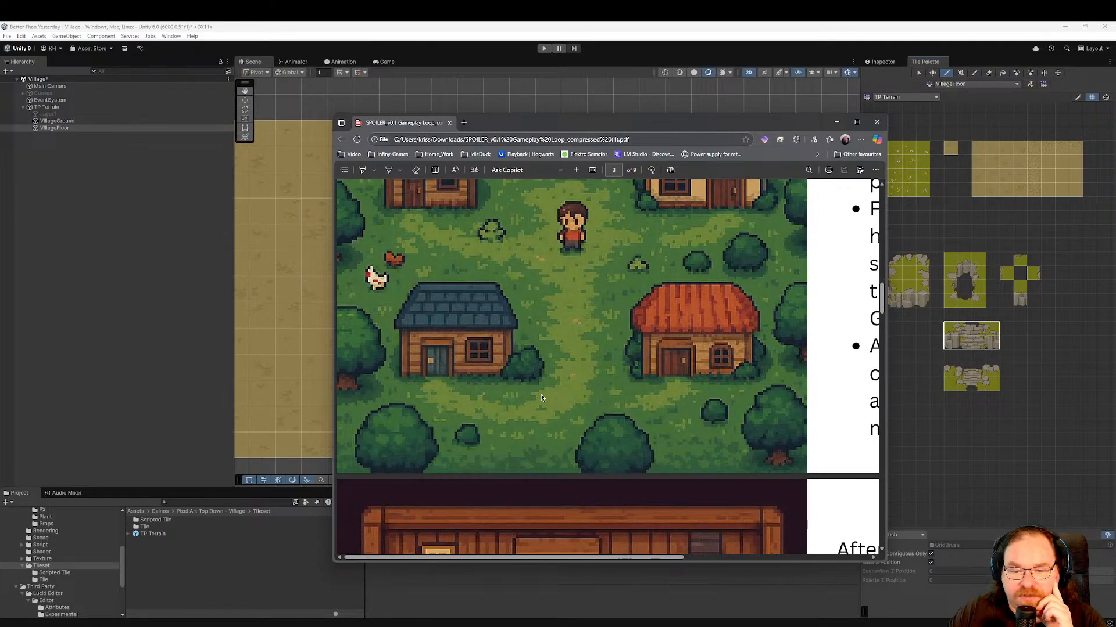
pyautogui.scroll(3, 541, 398)
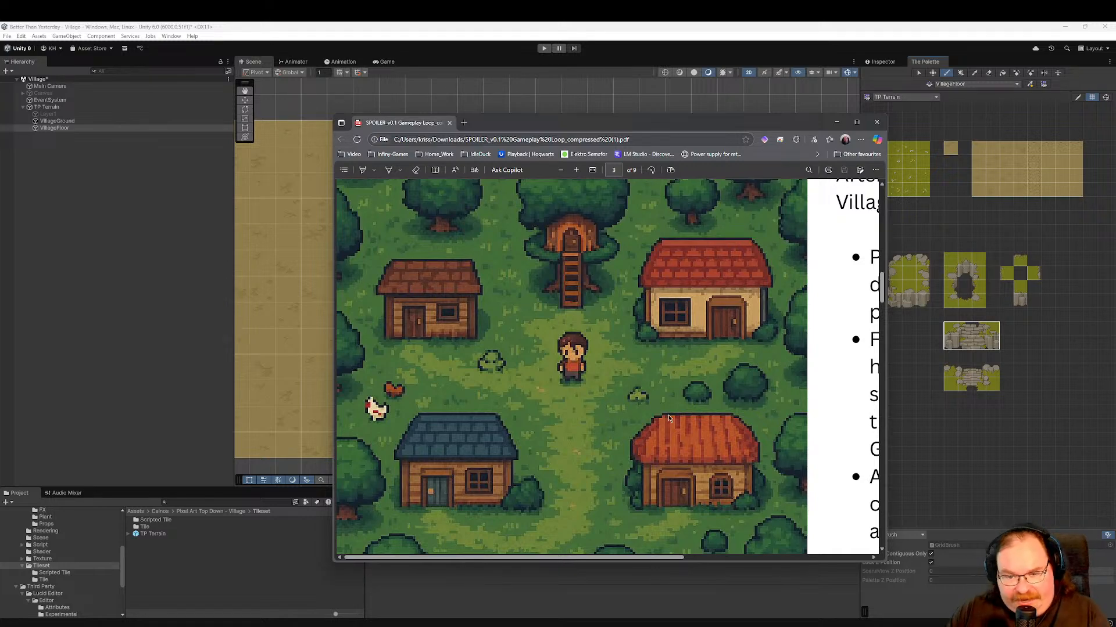
pyautogui.scroll(1, 704, 414)
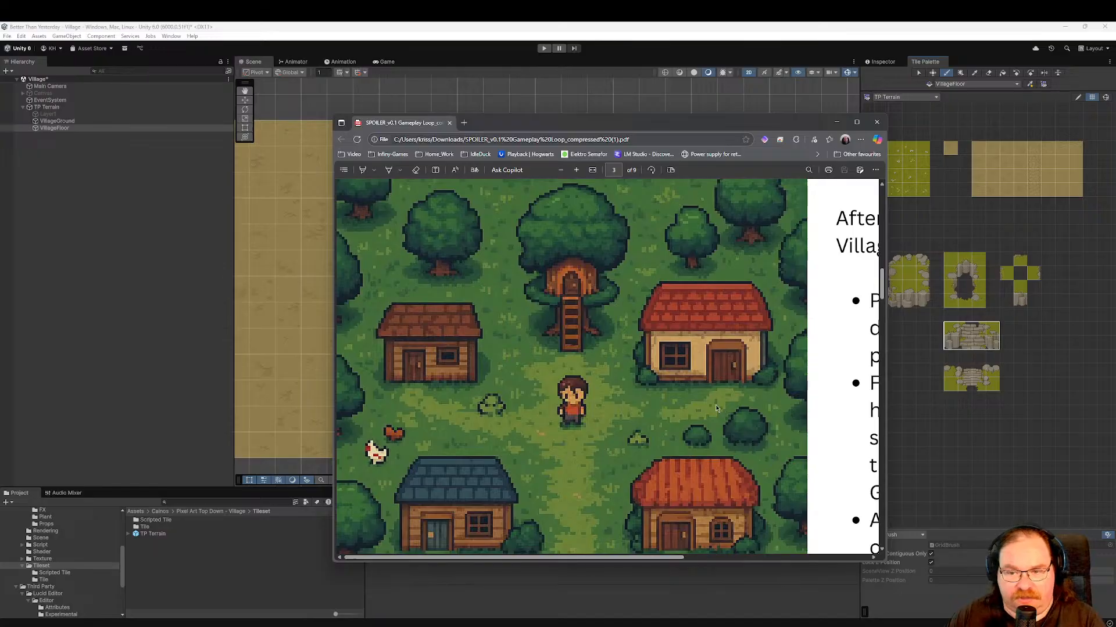
pyautogui.moveTo(714, 131); pyautogui.dragTo(0, 291)
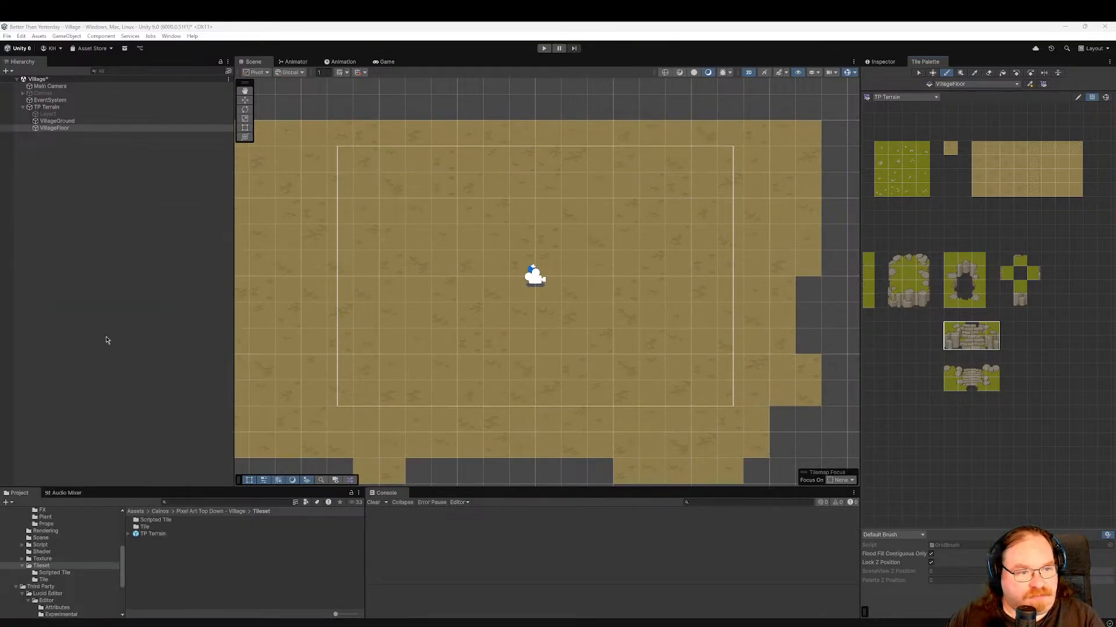
# Try painting a row of plain grass on VillageGround along the upper edge of the camera frame.
pyautogui.scroll(-1, 657, 371)
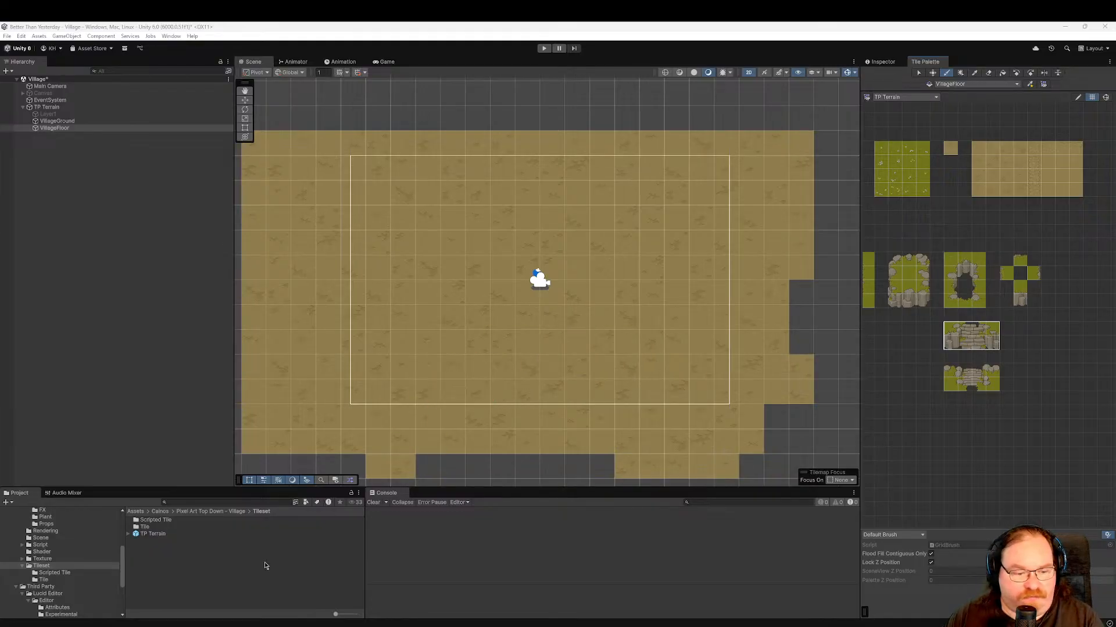
pyautogui.click(72, 122)
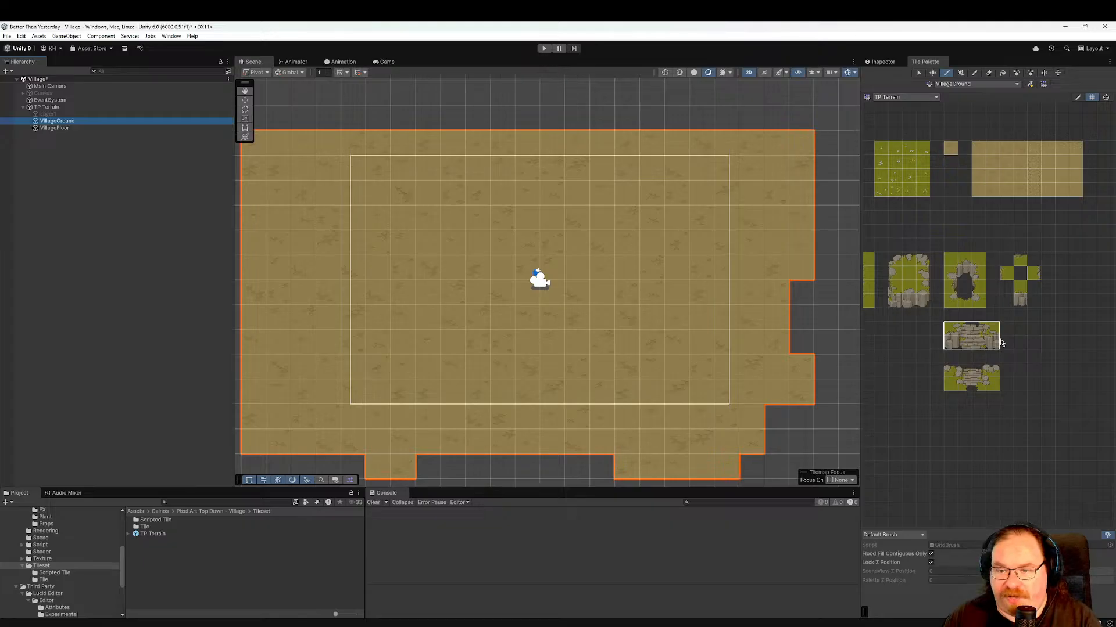
pyautogui.scroll(-3, 1001, 343)
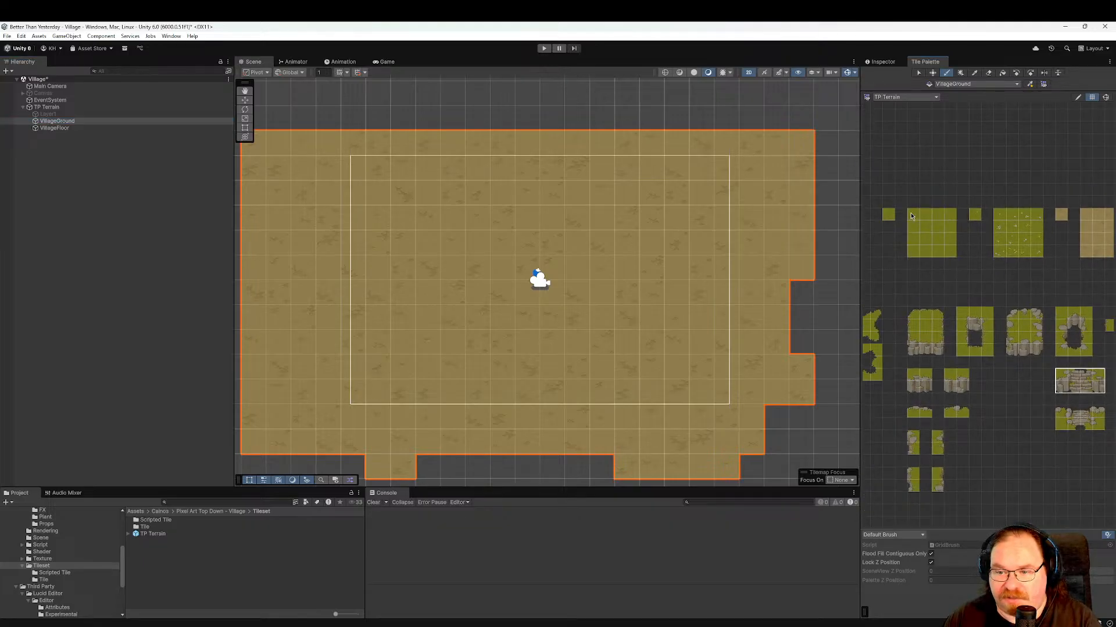
pyautogui.click(892, 218)
pyautogui.moveTo(618, 168); pyautogui.dragTo(348, 167)
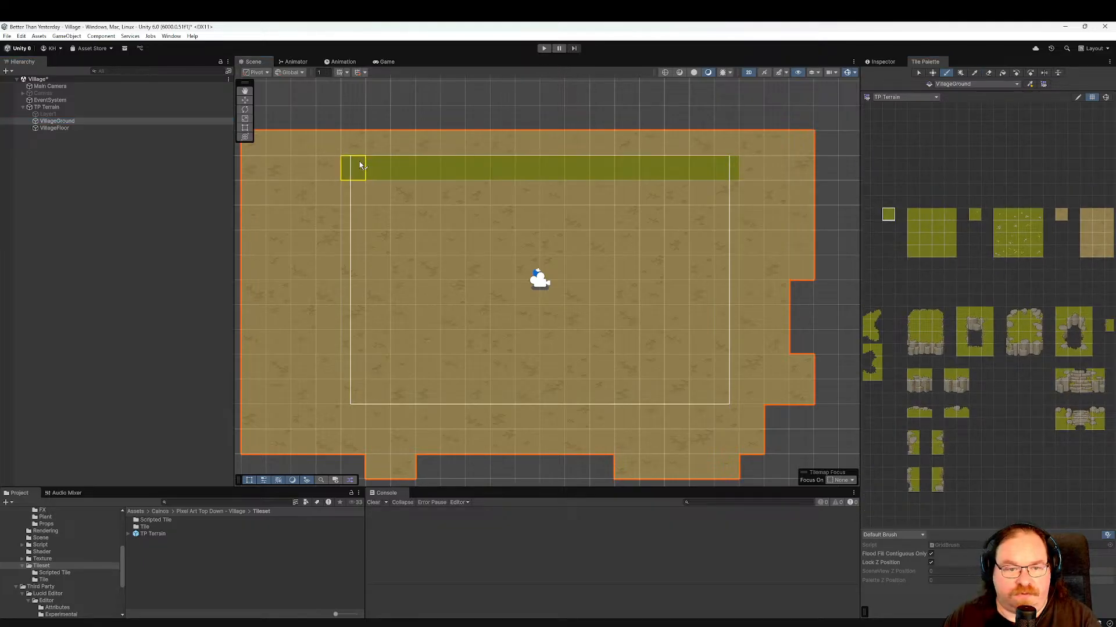
pyautogui.click(344, 150)
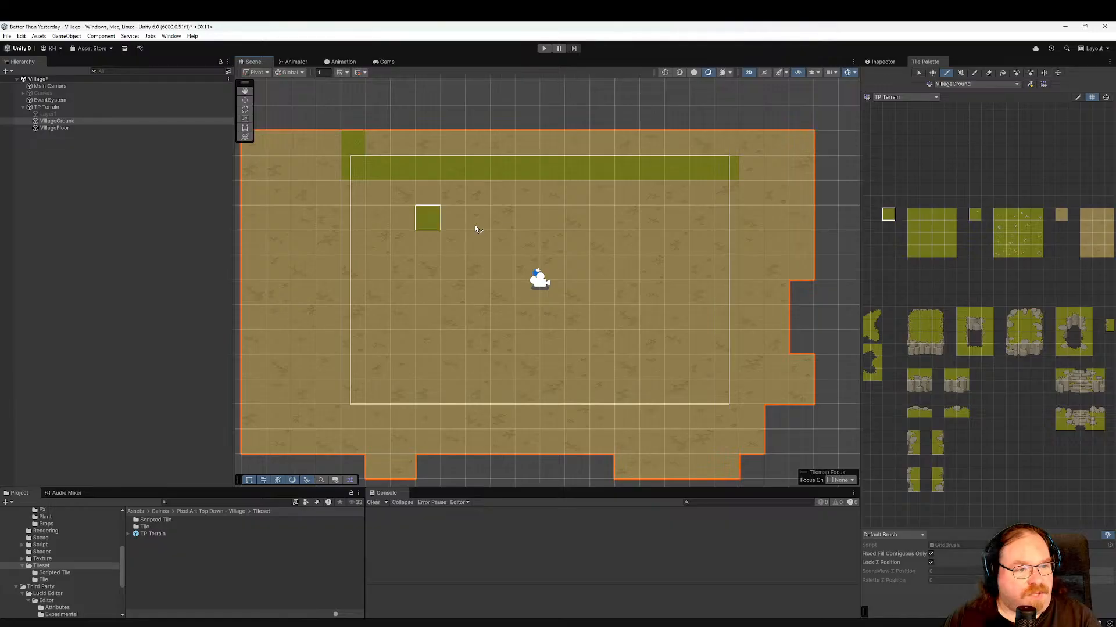
# Repaint the grass cells along the upper edge of the camera frame on VillageGround with the single dirt tile.
pyautogui.click(1061, 215)
pyautogui.moveTo(750, 166)
pyautogui.mouseDown()
pyautogui.moveTo(491, 167)
pyautogui.moveTo(329, 142)
pyautogui.mouseUp()
pyautogui.click(352, 143)
# Make VillageFloor active and cover the whole camera frame and a margin around it with the plain grass tile.
pyautogui.click(209, 128)
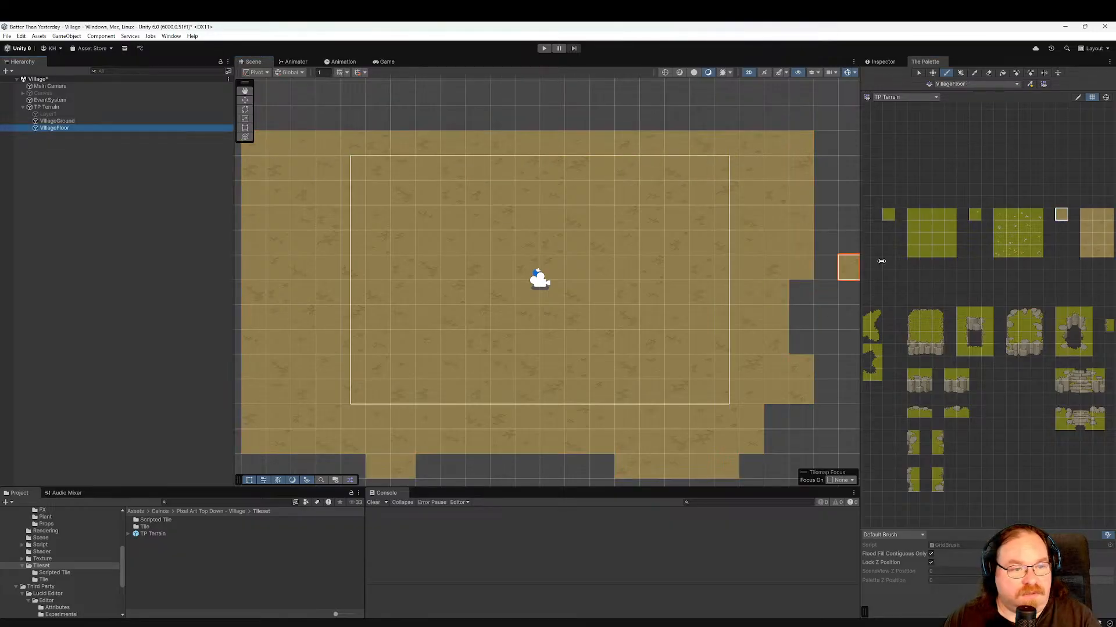
pyautogui.click(888, 214)
pyautogui.moveTo(751, 167)
pyautogui.mouseDown()
pyautogui.moveTo(328, 167)
pyautogui.moveTo(326, 141)
pyautogui.moveTo(625, 166)
pyautogui.moveTo(732, 154)
pyautogui.moveTo(572, 142)
pyautogui.moveTo(332, 186)
pyautogui.moveTo(720, 203)
pyautogui.moveTo(747, 217)
pyautogui.moveTo(355, 218)
pyautogui.moveTo(334, 244)
pyautogui.moveTo(739, 243)
pyautogui.moveTo(737, 253)
pyautogui.moveTo(411, 279)
pyautogui.moveTo(328, 271)
pyautogui.moveTo(734, 294)
pyautogui.moveTo(598, 294)
pyautogui.moveTo(719, 331)
pyautogui.moveTo(667, 319)
pyautogui.moveTo(354, 317)
pyautogui.moveTo(342, 320)
pyautogui.moveTo(514, 317)
pyautogui.moveTo(326, 343)
pyautogui.moveTo(734, 349)
pyautogui.moveTo(746, 352)
pyautogui.moveTo(744, 367)
pyautogui.moveTo(333, 364)
pyautogui.moveTo(344, 387)
pyautogui.moveTo(703, 387)
pyautogui.moveTo(748, 393)
pyautogui.moveTo(749, 416)
pyautogui.moveTo(326, 414)
pyautogui.mouseUp()
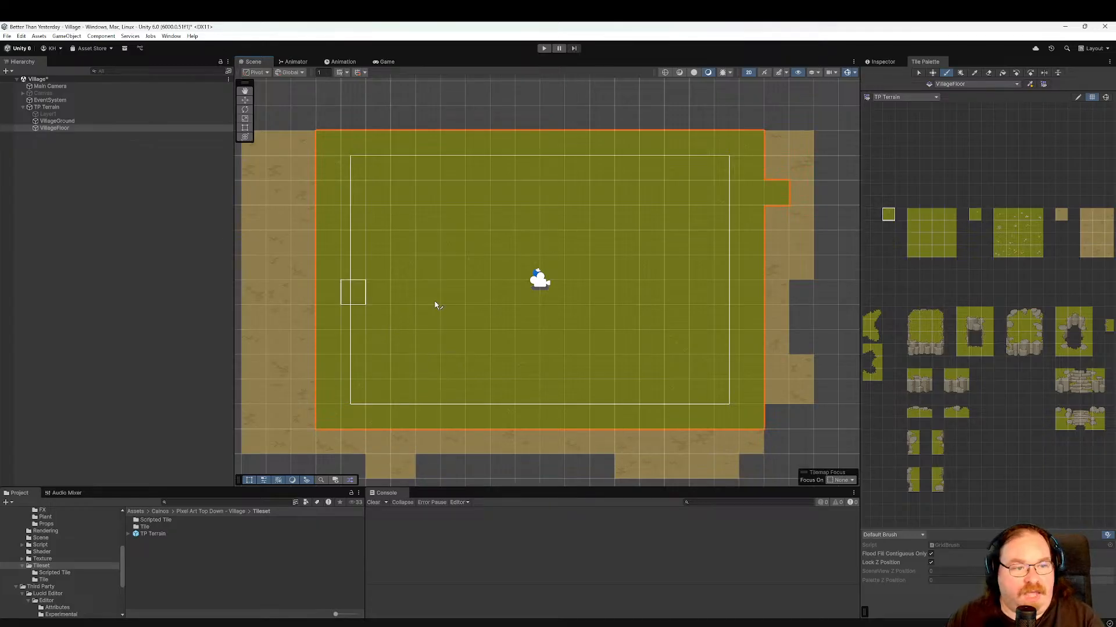
pyautogui.moveTo(437, 305); pyautogui.dragTo(1023, 265)
# Scatter the flowered grass tile over individual cells of VillageFloor throughout the camera frame.
pyautogui.click(975, 215)
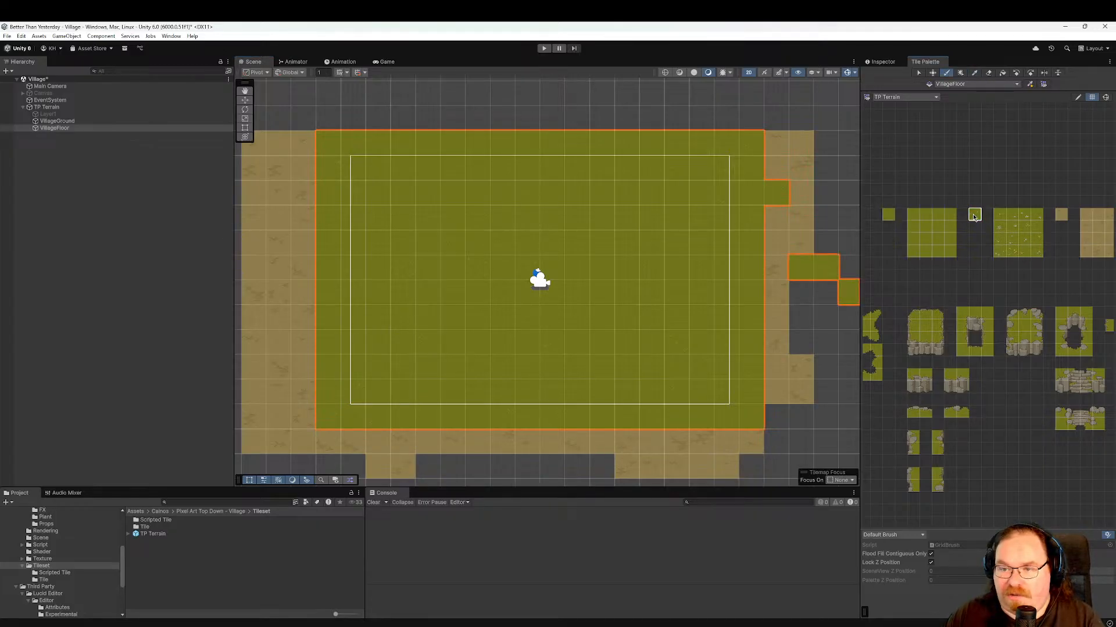
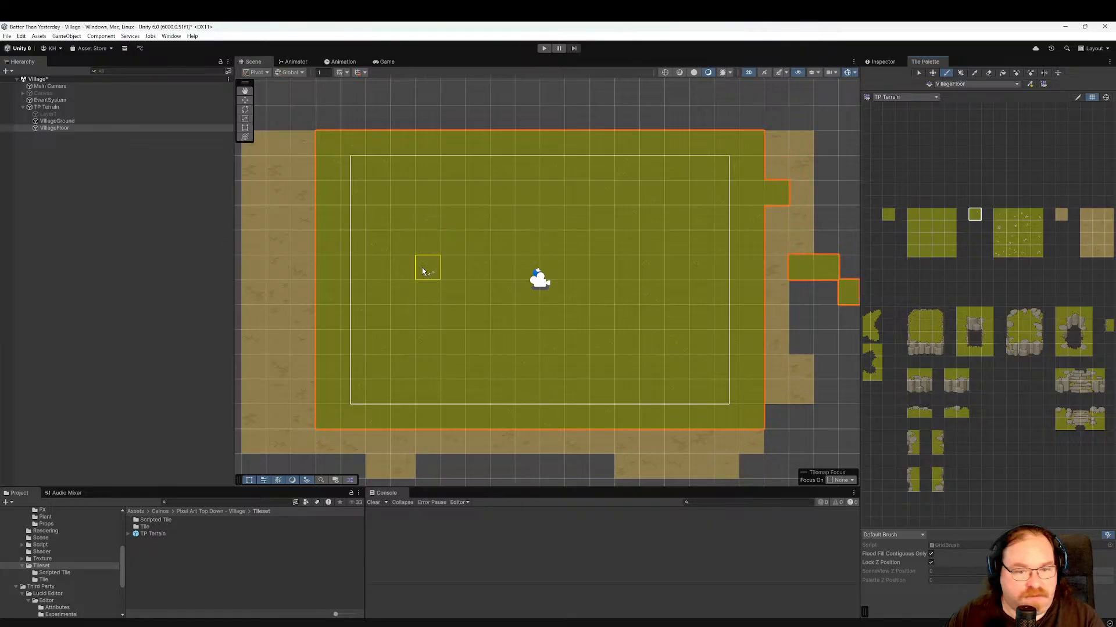
pyautogui.click(377, 193)
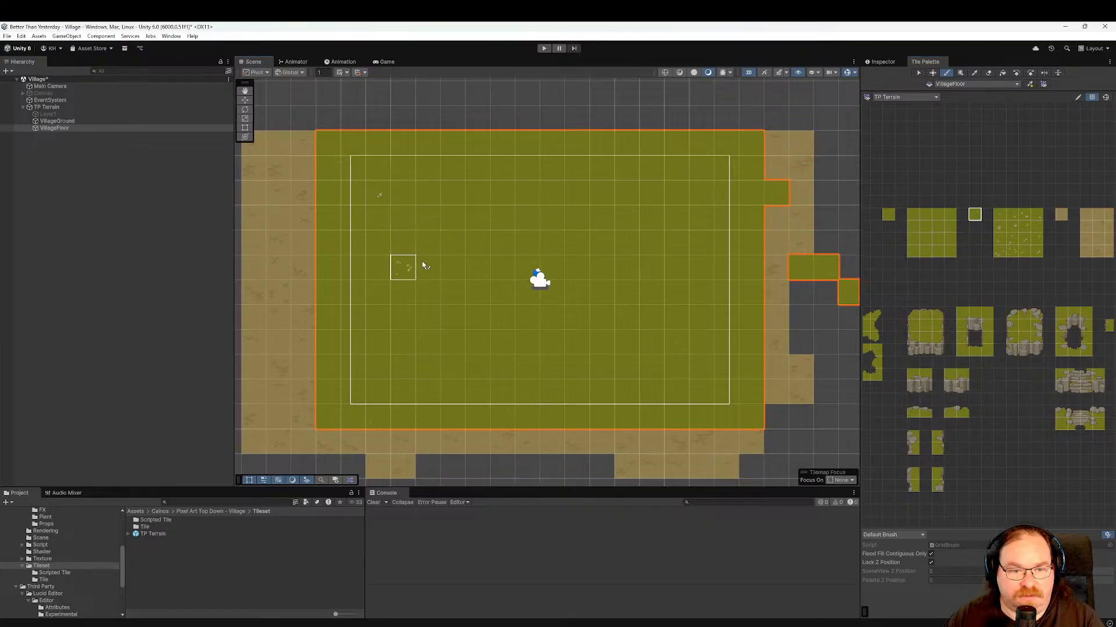
pyautogui.moveTo(523, 186)
pyautogui.mouseDown()
pyautogui.moveTo(574, 235)
pyautogui.moveTo(697, 260)
pyautogui.moveTo(524, 260)
pyautogui.moveTo(486, 332)
pyautogui.moveTo(617, 370)
pyautogui.moveTo(497, 308)
pyautogui.moveTo(371, 380)
pyautogui.moveTo(392, 393)
pyautogui.moveTo(623, 416)
pyautogui.moveTo(440, 198)
pyautogui.moveTo(703, 293)
pyautogui.moveTo(703, 195)
pyautogui.moveTo(645, 219)
pyautogui.moveTo(824, 308)
pyautogui.moveTo(750, 340)
pyautogui.moveTo(726, 392)
pyautogui.moveTo(334, 332)
pyautogui.mouseUp()
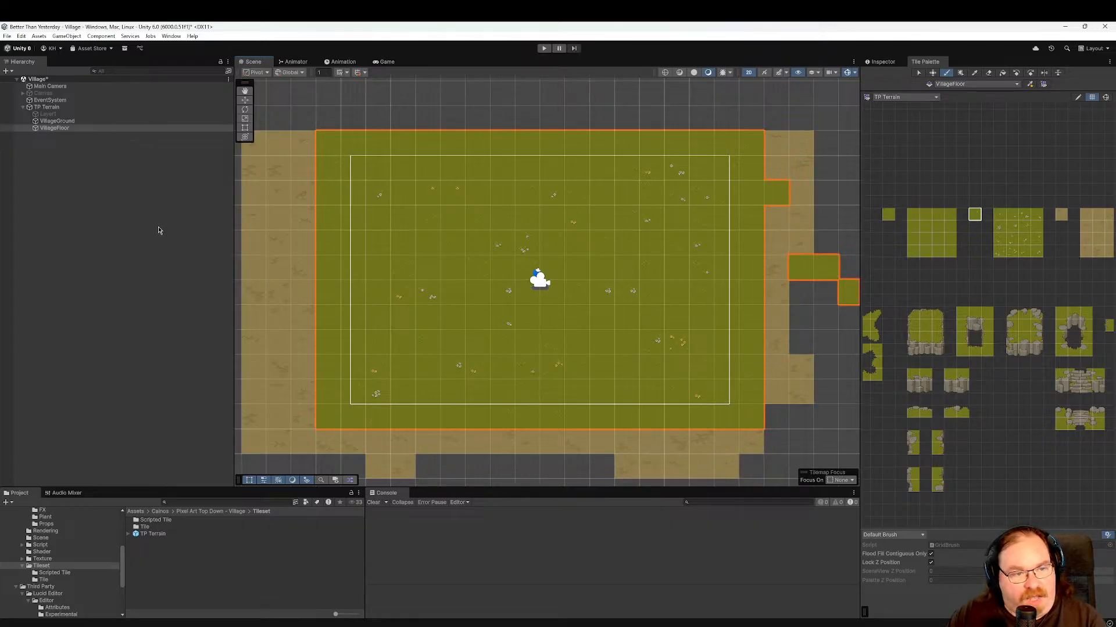
# Create an empty child object named VillageProps under TP Terrain and show its properties.
pyautogui.click(71, 108)
pyautogui.rightClick(71, 109)
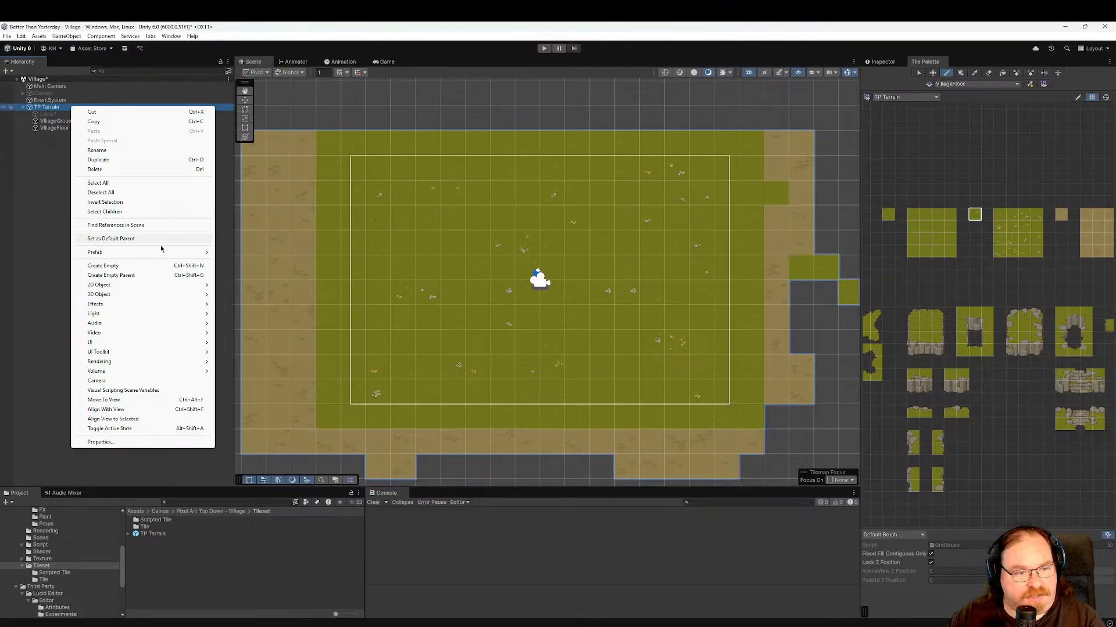
pyautogui.click(157, 268)
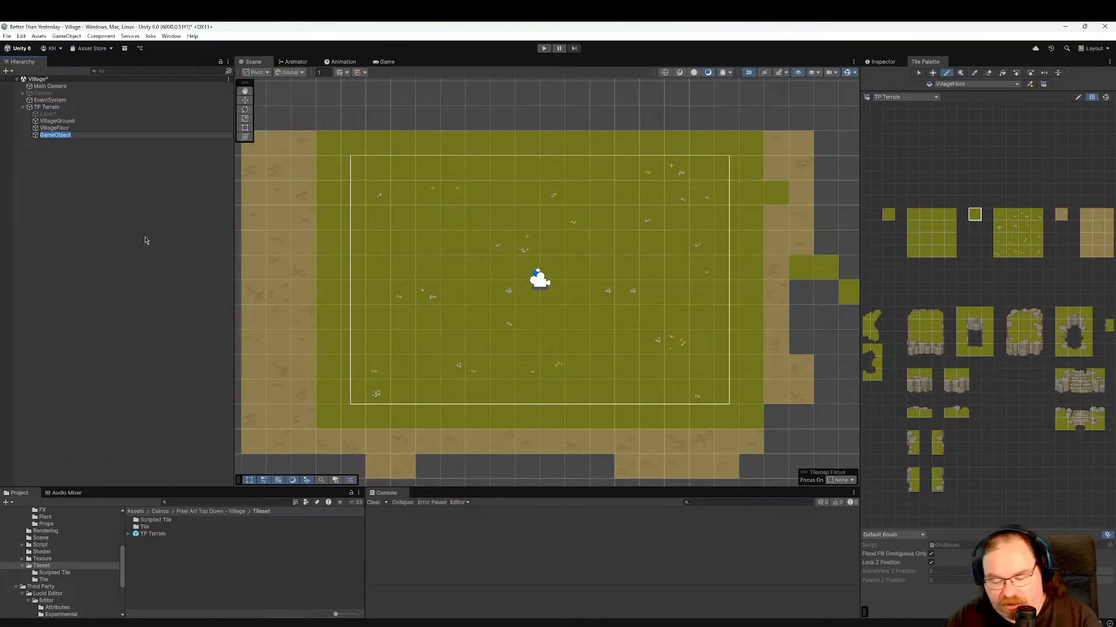
pyautogui.write('Village')
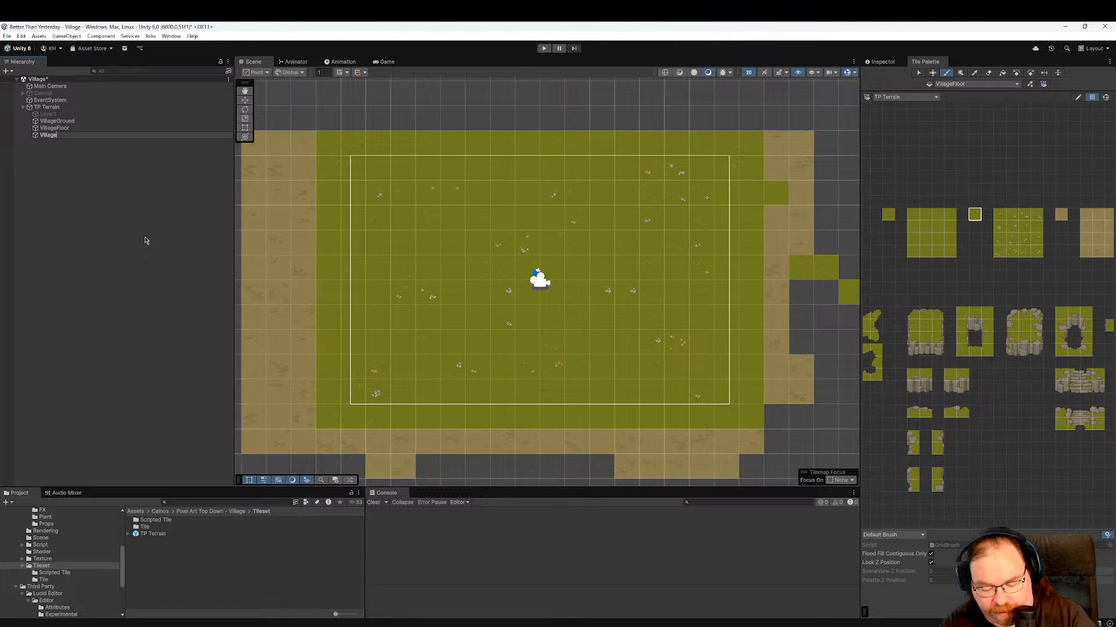
pyautogui.write('Props')
pyautogui.press('Return')
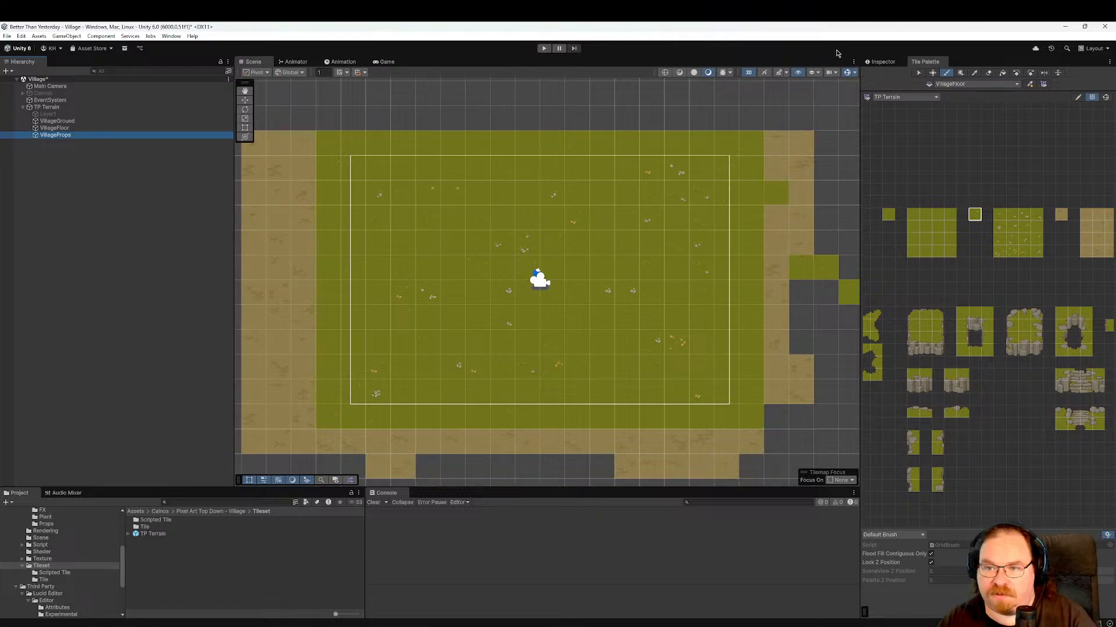
pyautogui.click(888, 61)
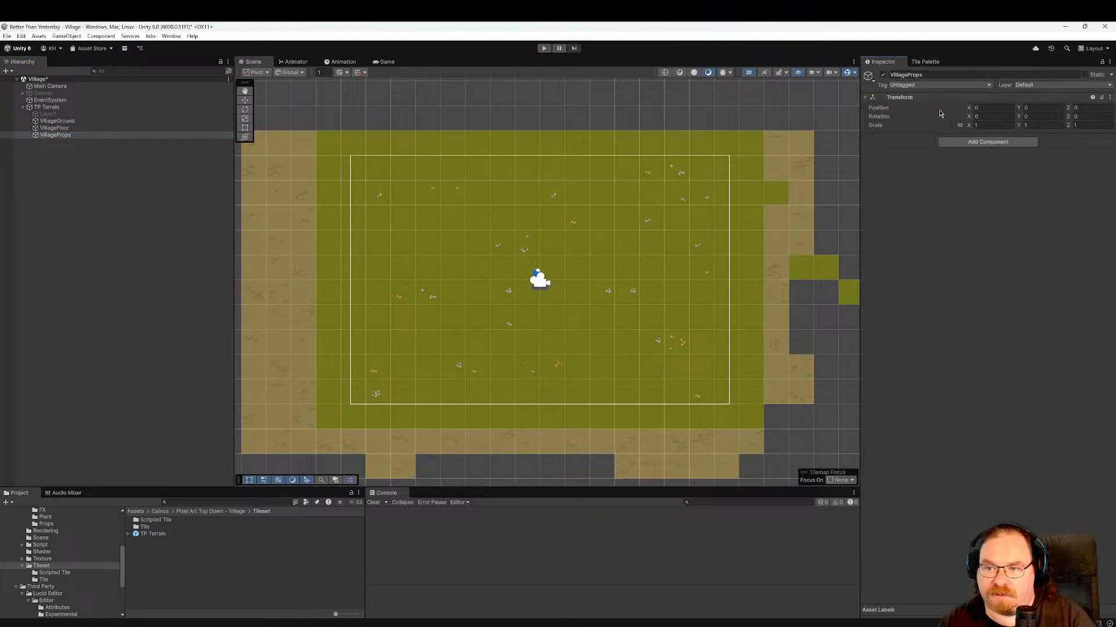
# Duplicate VillageProps and rename the copy VillageBuildings.
pyautogui.click(70, 136)
pyautogui.hotkey('ctrl', 'd')
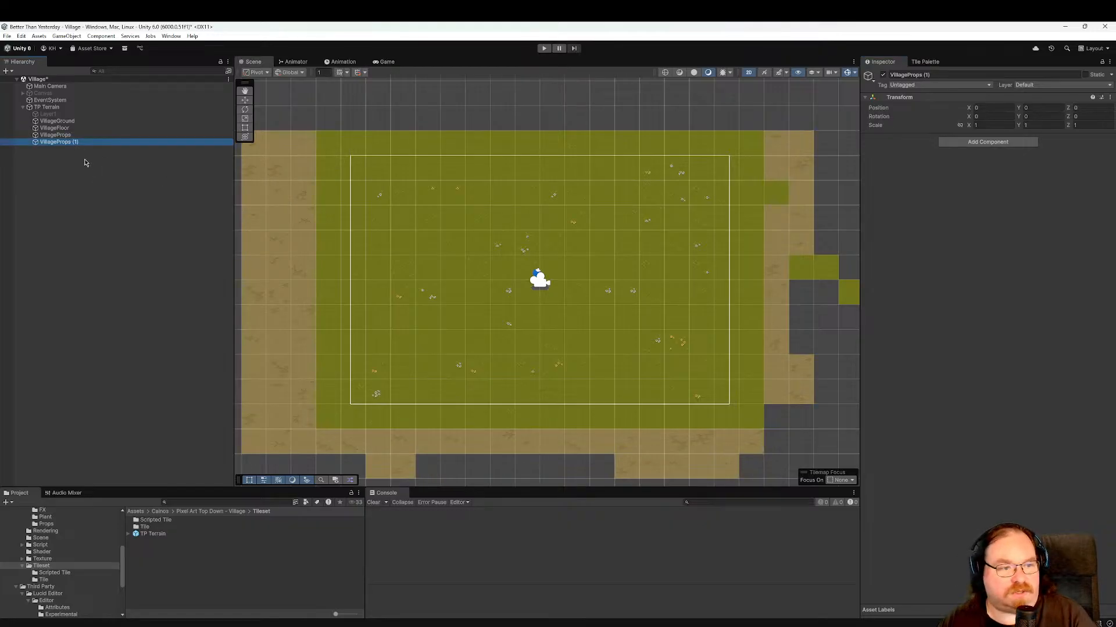
pyautogui.click(85, 158)
pyautogui.click(60, 146)
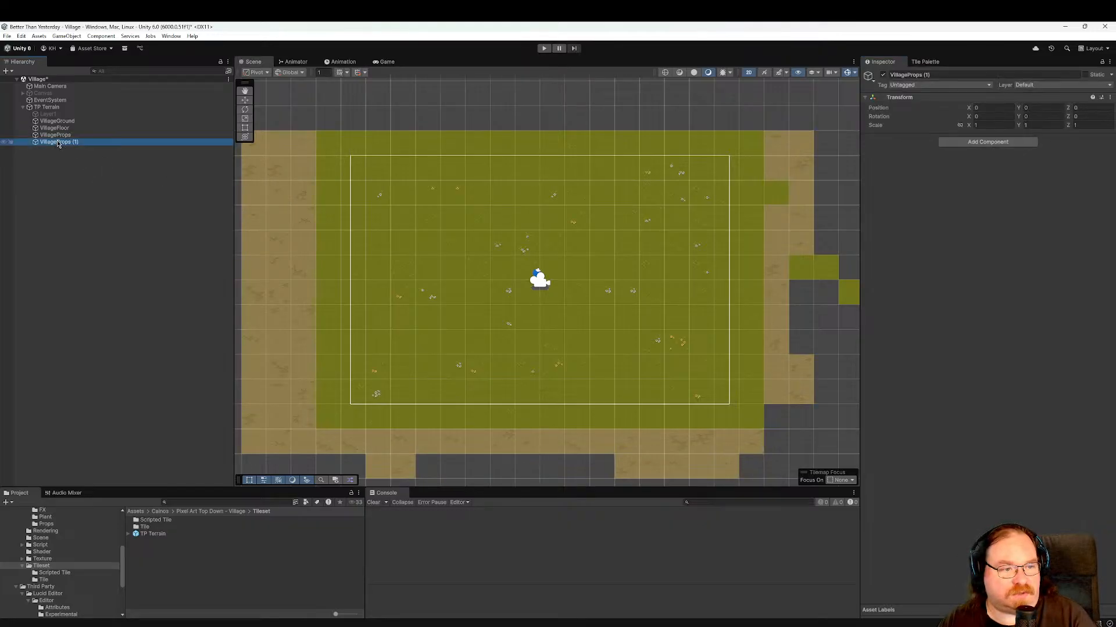
pyautogui.click(58, 145)
pyautogui.moveTo(57, 144); pyautogui.dragTo(365, 142)
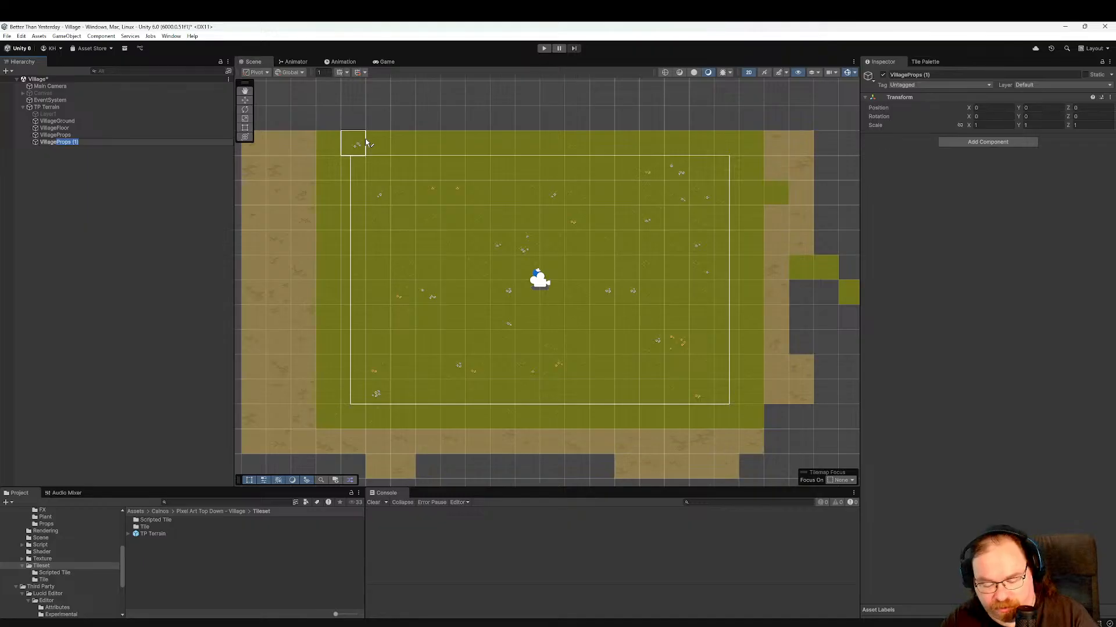
pyautogui.write('Buildings')
pyautogui.press('Return')
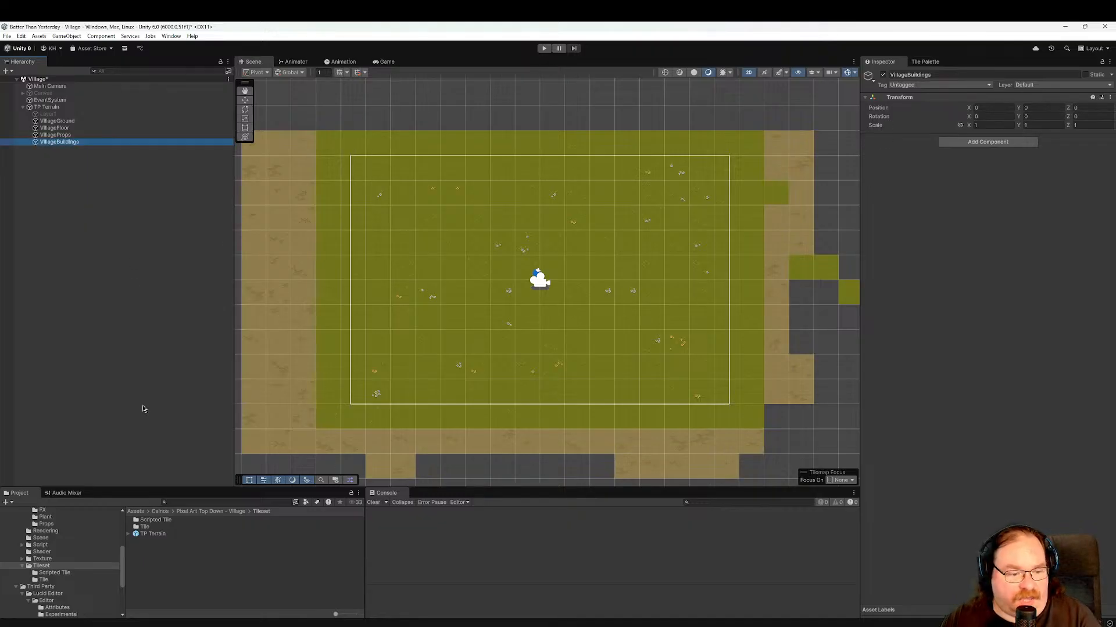
# Look through the Props prefabs of the village asset pack, previewing barrels, and check the Building prefab folder.
pyautogui.scroll(2, 81, 580)
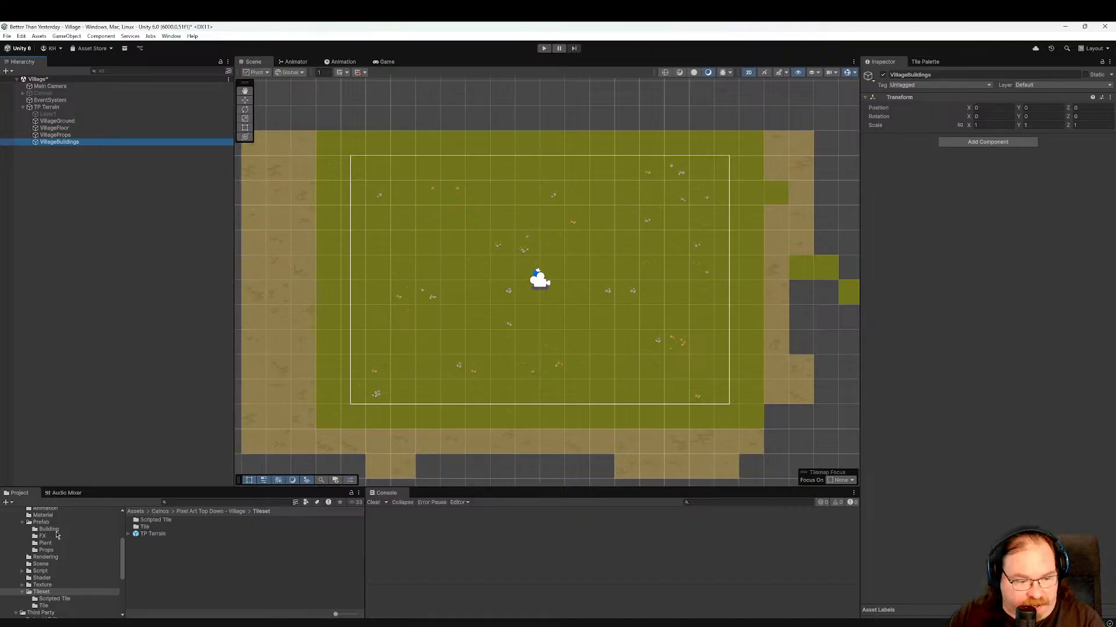
pyautogui.click(45, 550)
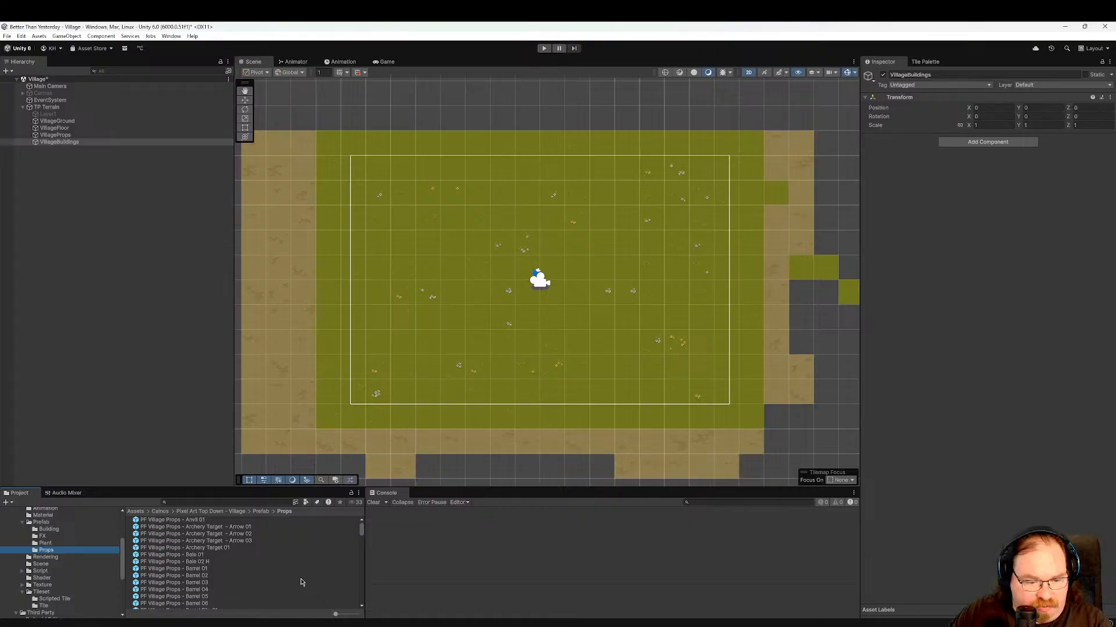
pyautogui.click(251, 573)
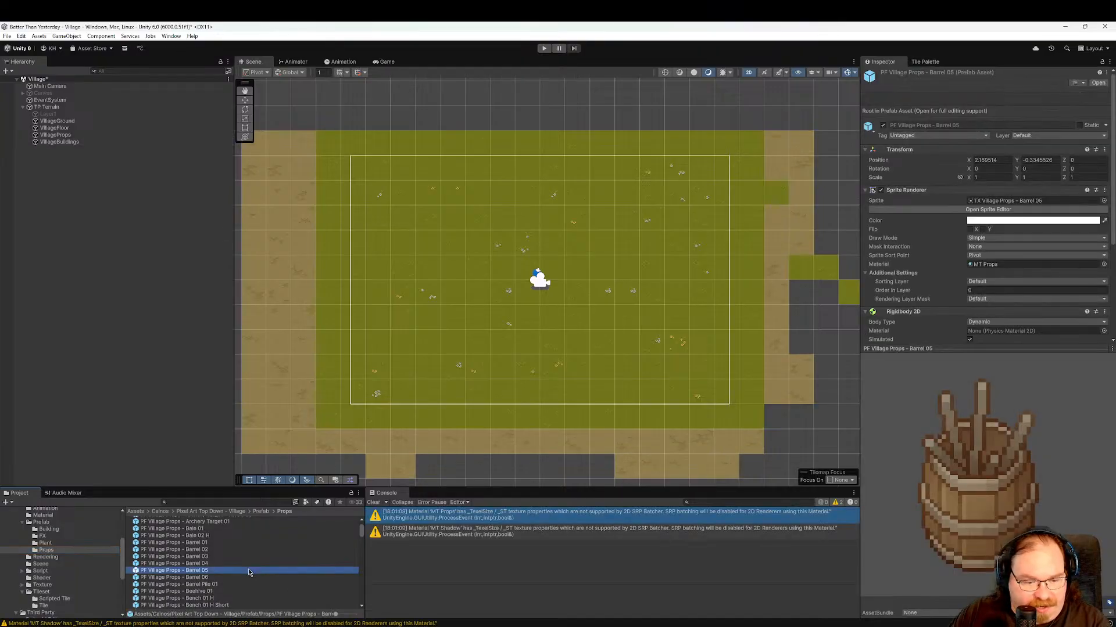
pyautogui.scroll(-2, 251, 571)
pyautogui.scroll(-6, 251, 572)
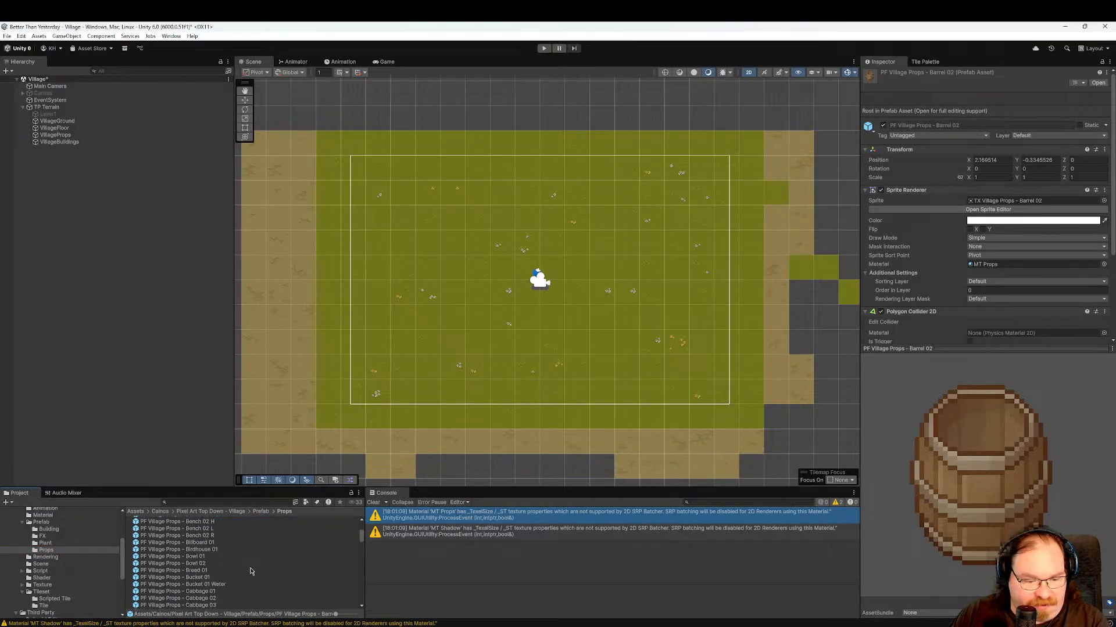
pyautogui.scroll(-5, 251, 572)
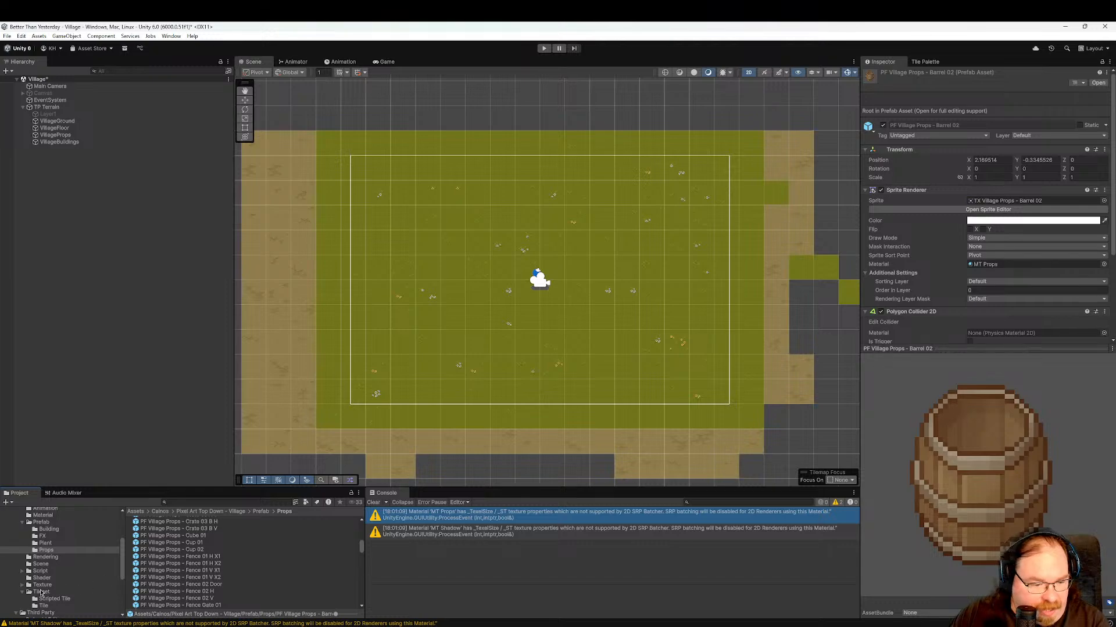
pyautogui.click(49, 530)
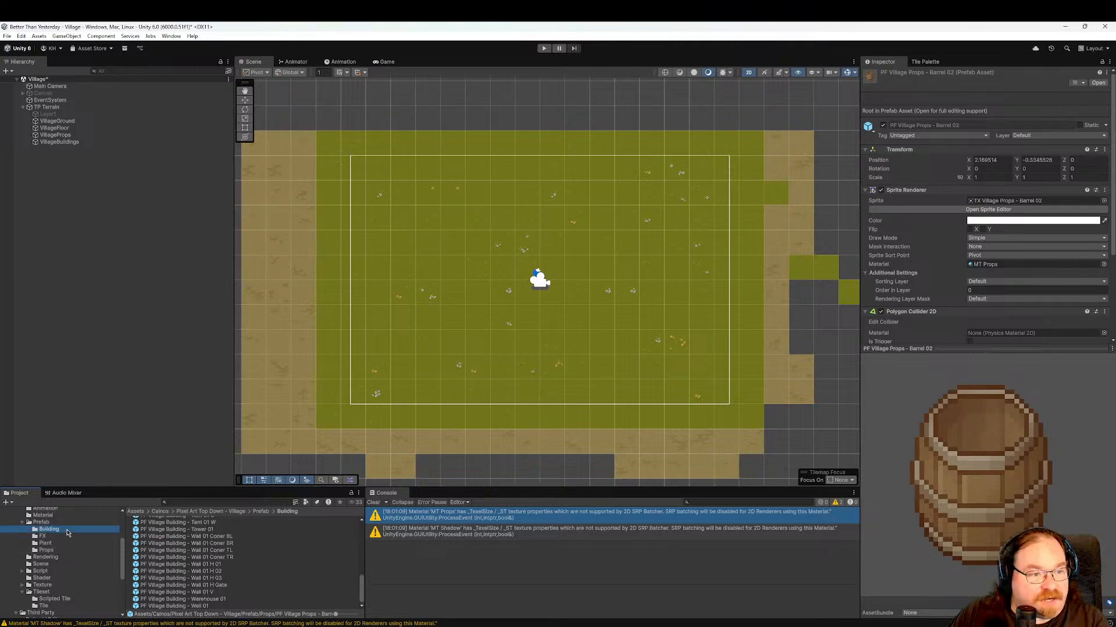
# Preview the birch and oak tree prefabs in the Plant prefab folder to compare their sprites.
pyautogui.click(45, 543)
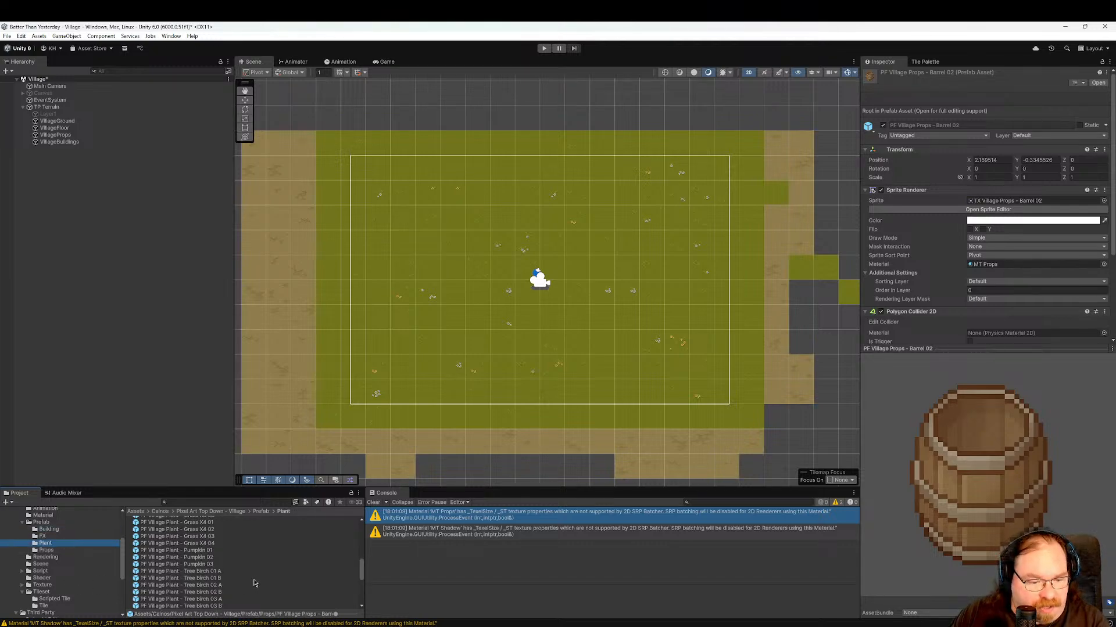
pyautogui.scroll(-5, 258, 581)
pyautogui.scroll(3, 258, 581)
pyautogui.click(228, 575)
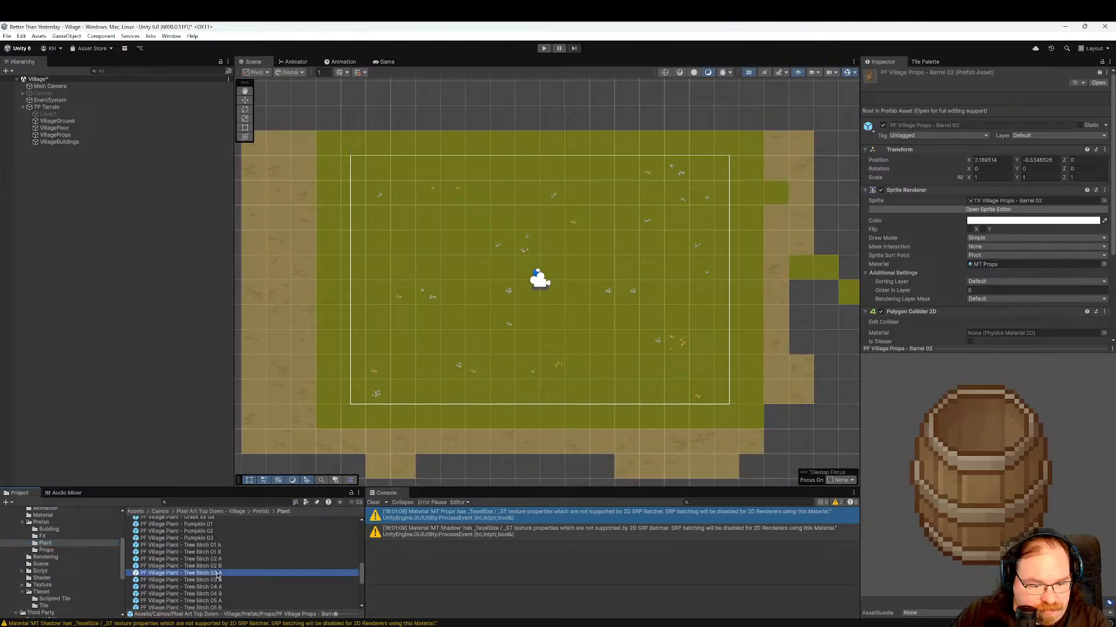
pyautogui.click(226, 559)
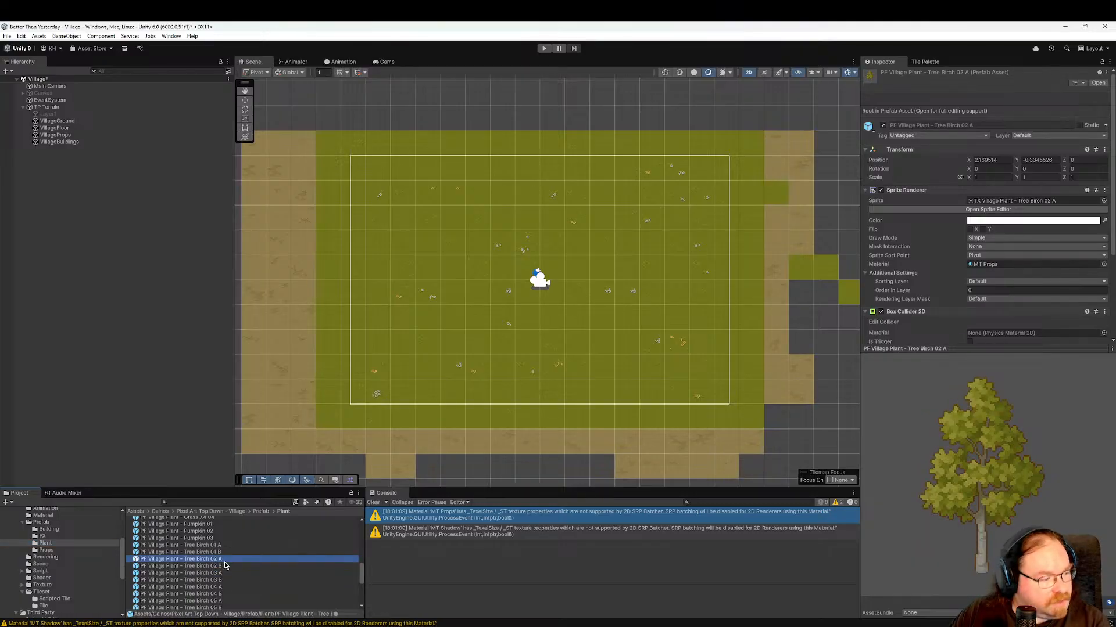
pyautogui.scroll(-2, 232, 589)
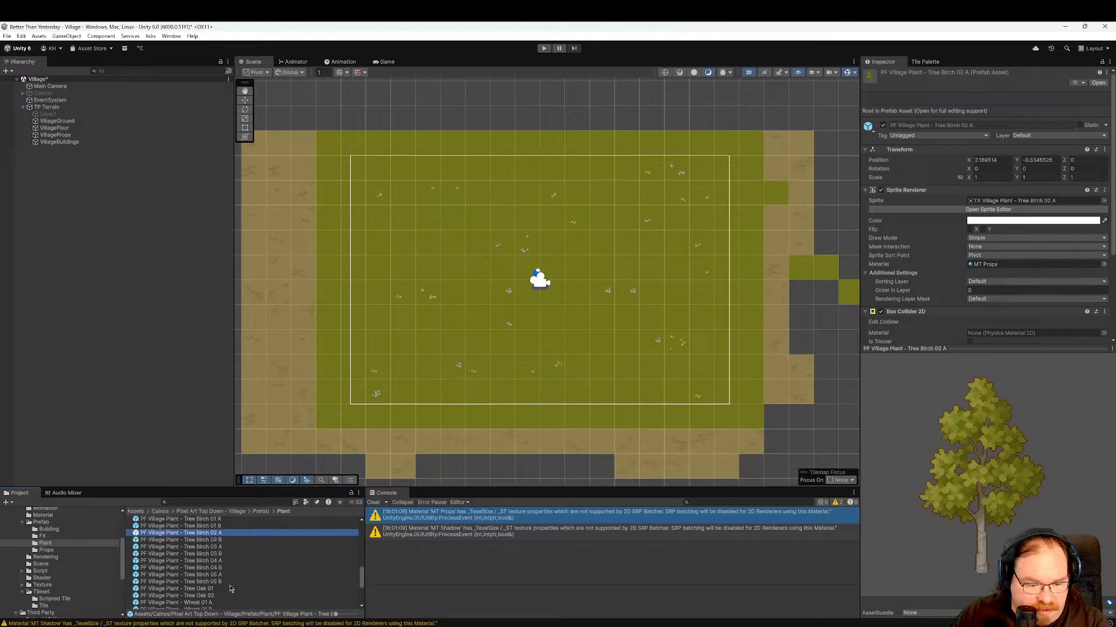
pyautogui.scroll(-4, 231, 590)
pyautogui.scroll(6, 221, 566)
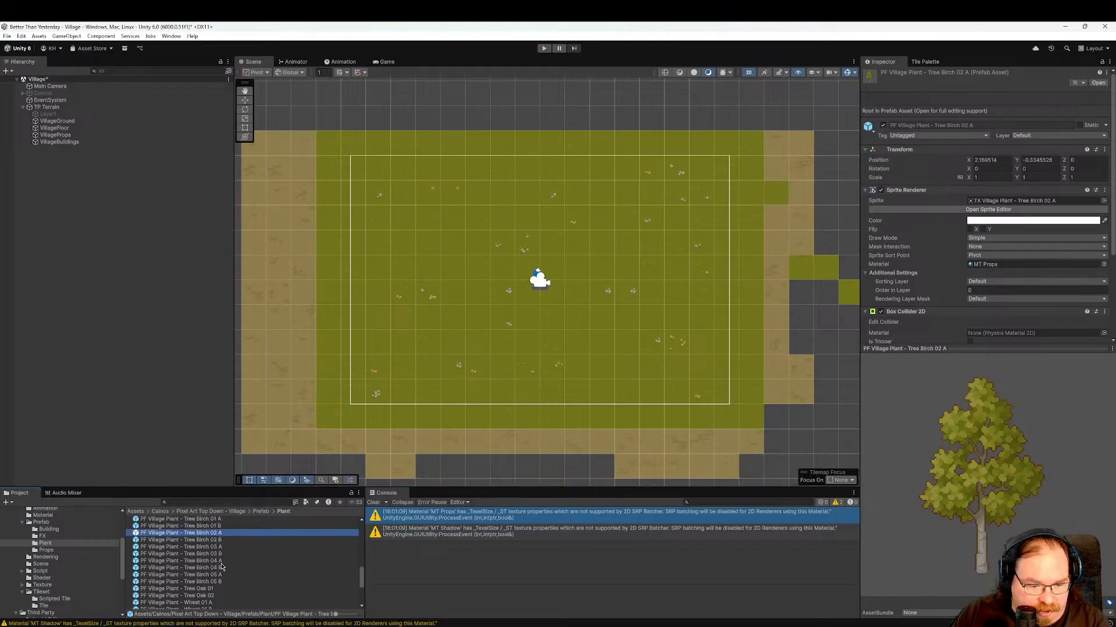
pyautogui.scroll(-4, 222, 566)
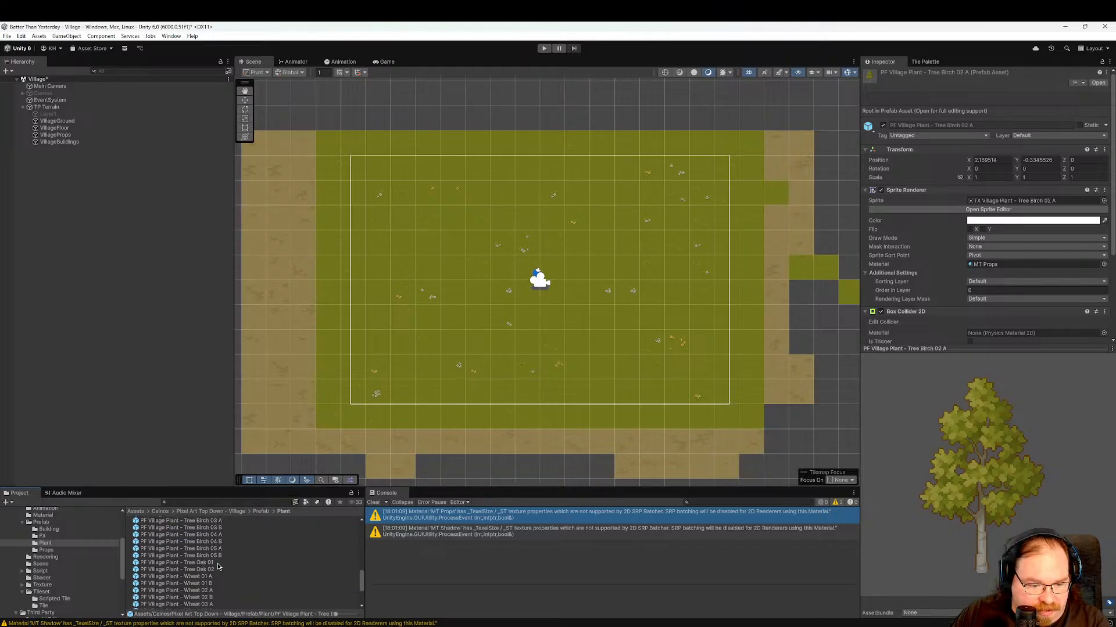
pyautogui.click(218, 564)
pyautogui.click(219, 570)
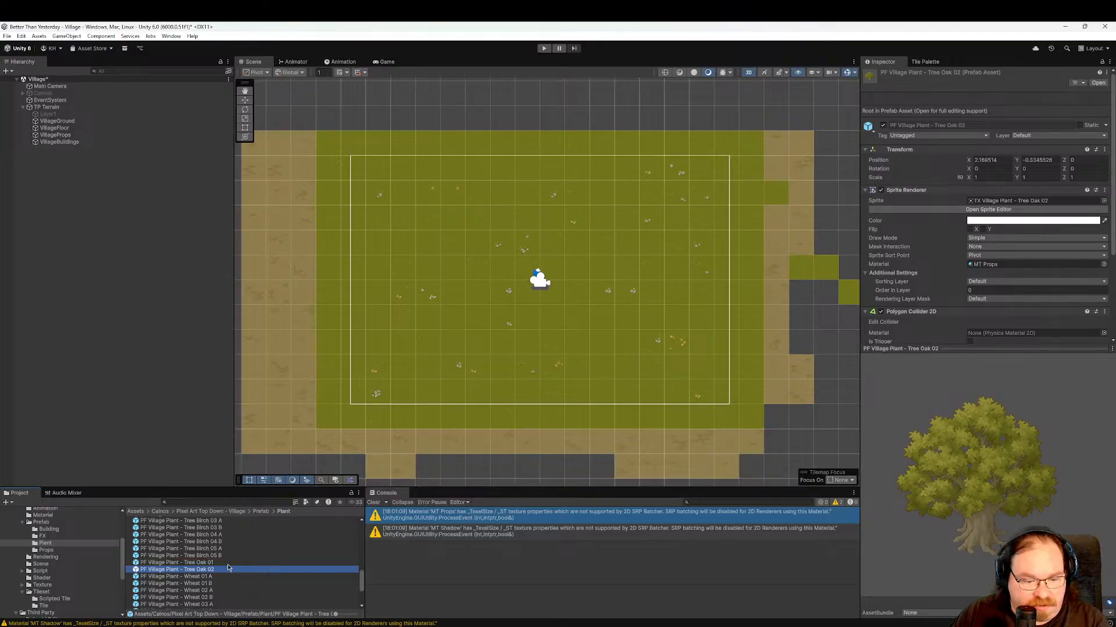
pyautogui.press('Up')
pyautogui.press('Up')
pyautogui.press('Up')
pyautogui.press('Up')
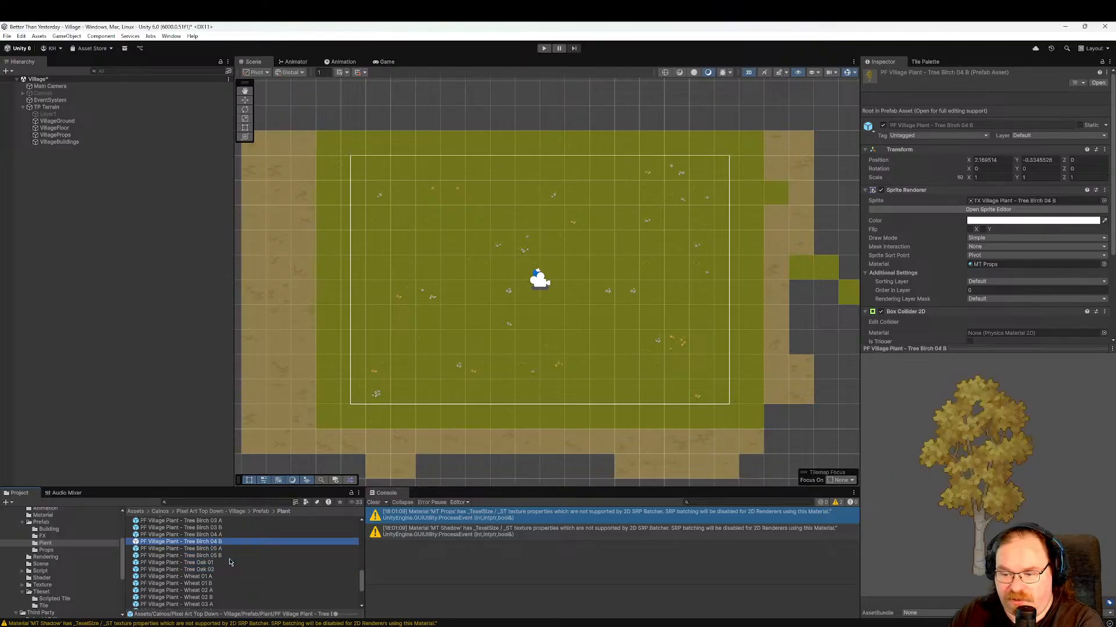
pyautogui.press('Up')
pyautogui.press('Up')
pyautogui.press('Up')
pyautogui.press('Up')
pyautogui.press('Up')
pyautogui.press('Up')
pyautogui.press('Up')
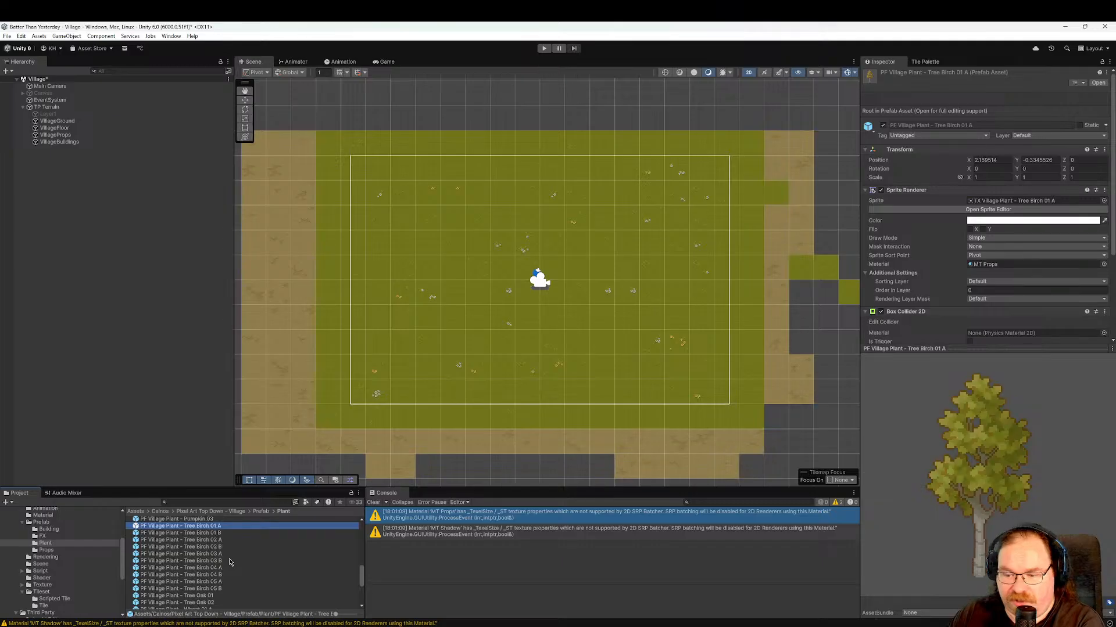
pyautogui.press('Up')
pyautogui.press('Up')
# Look through the bush prefabs in the Plant prefab folder, comparing the sprites of variants 01 to 05.
pyautogui.scroll(3, 231, 562)
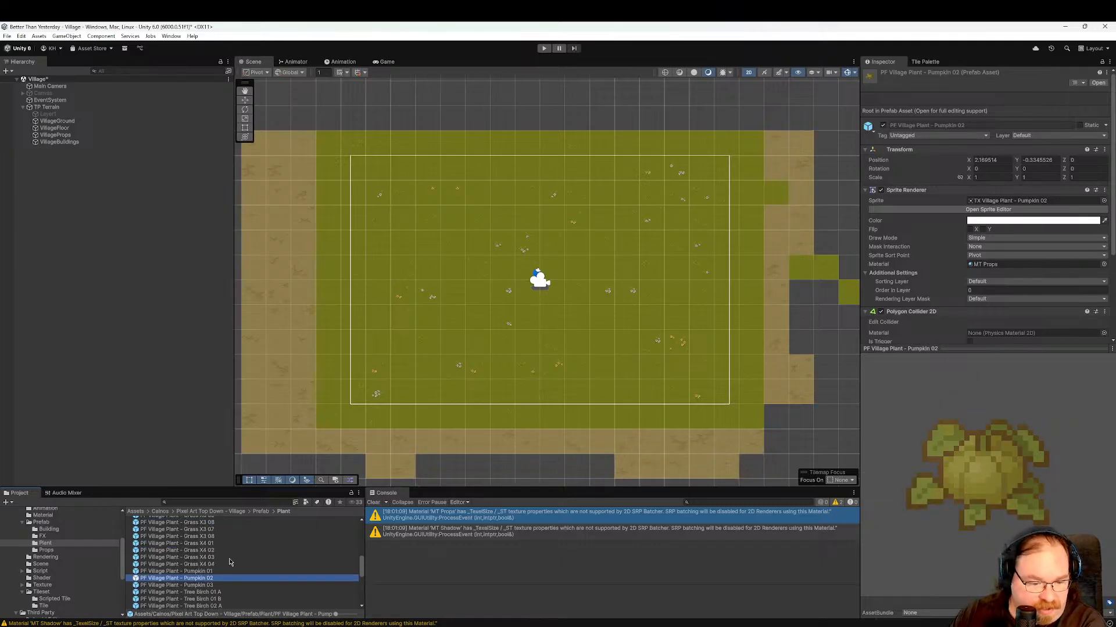
pyautogui.scroll(6, 230, 561)
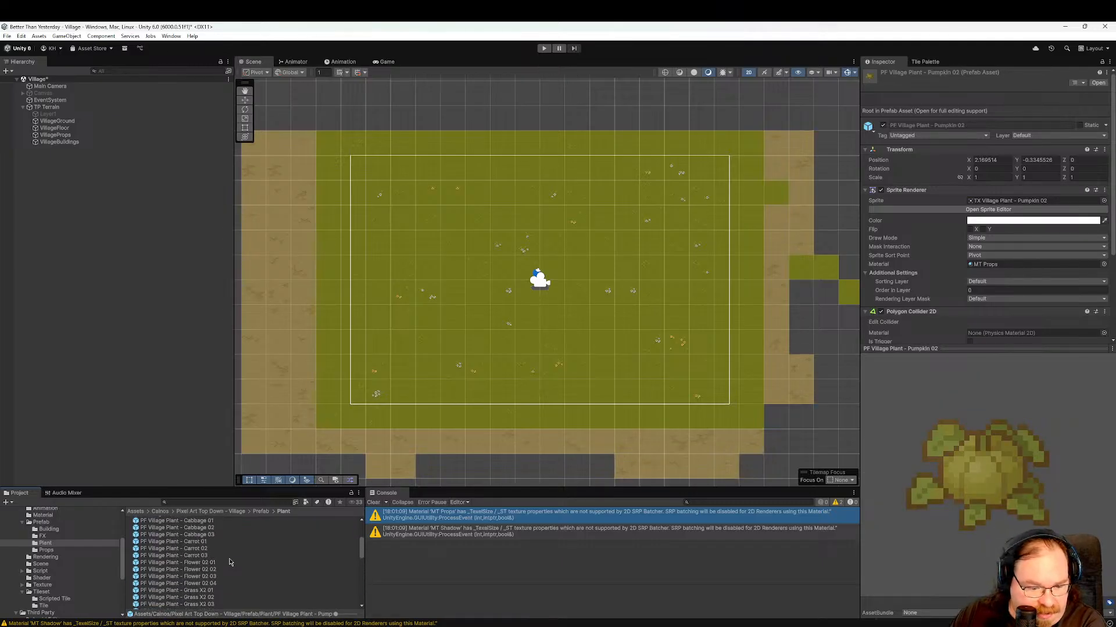
pyautogui.scroll(1, 231, 562)
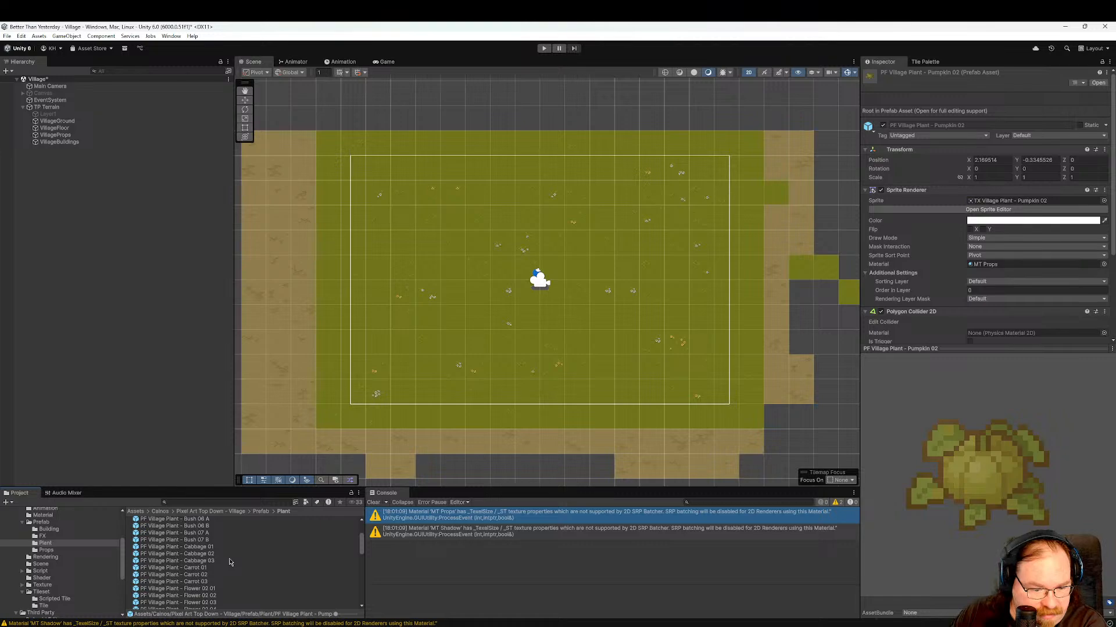
pyautogui.scroll(3, 230, 562)
pyautogui.click(229, 562)
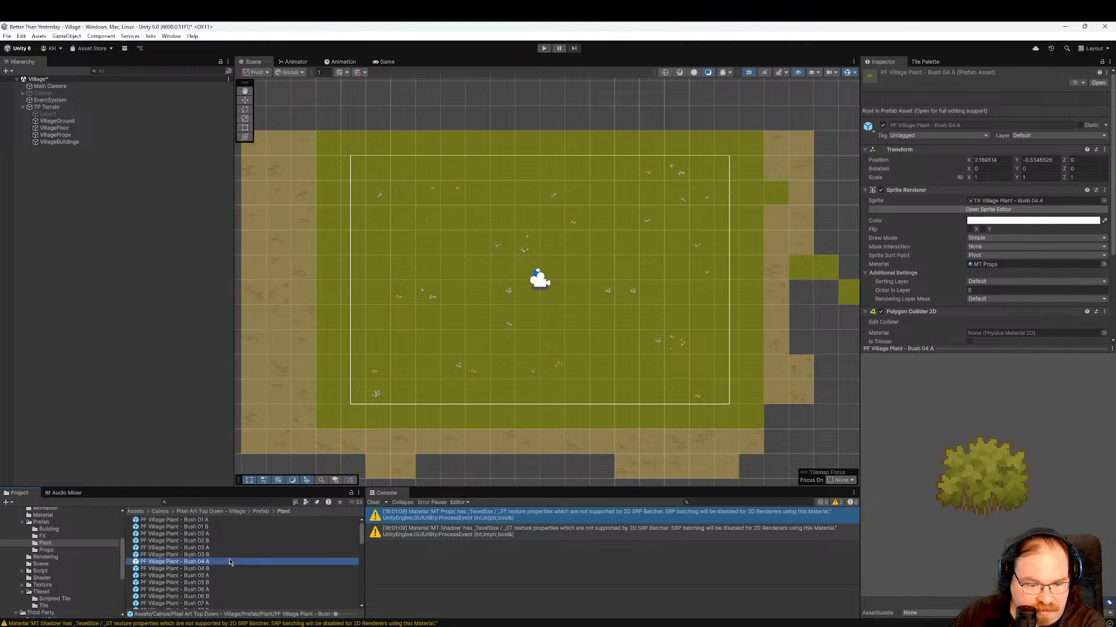
pyautogui.press('Up')
pyautogui.press('Up')
pyautogui.press('Up')
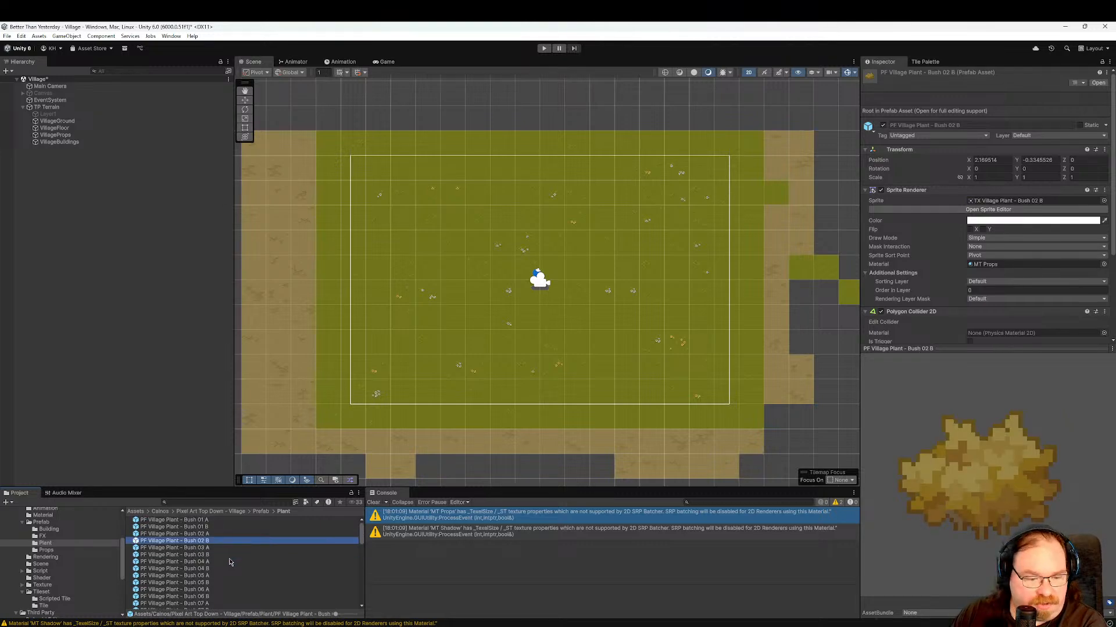
pyautogui.press('Up')
pyautogui.press('Up')
pyautogui.press('Up')
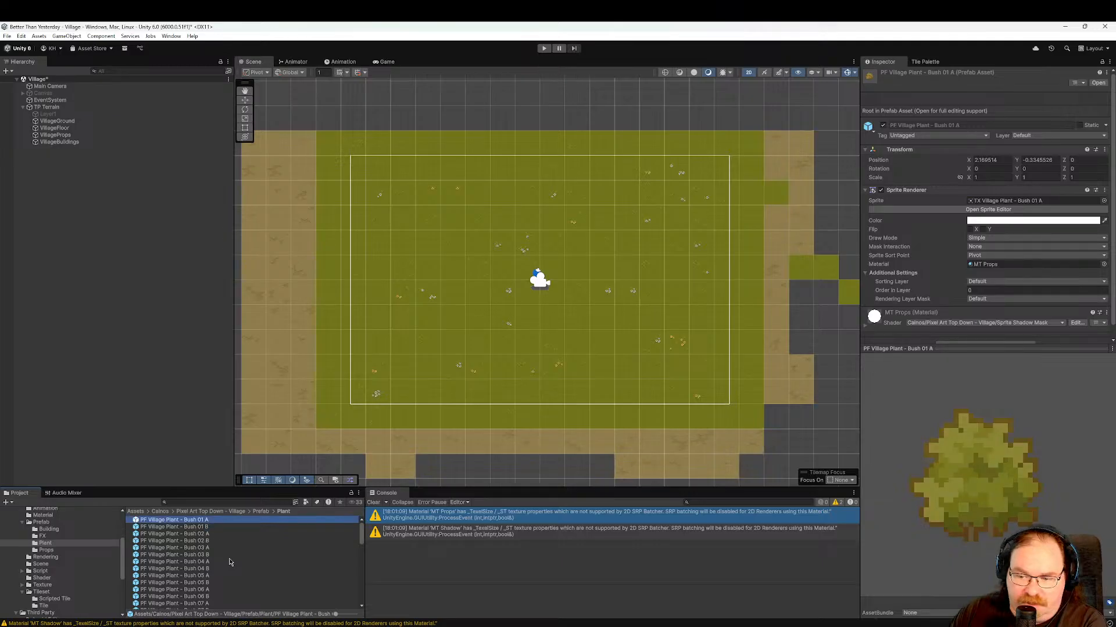
pyautogui.press('Down')
pyautogui.press('Up')
pyautogui.press('Down')
pyautogui.press('Down')
pyautogui.press('Down')
pyautogui.press('Down')
pyautogui.press('Down')
pyautogui.press('Down')
pyautogui.press('Down')
pyautogui.press('Down')
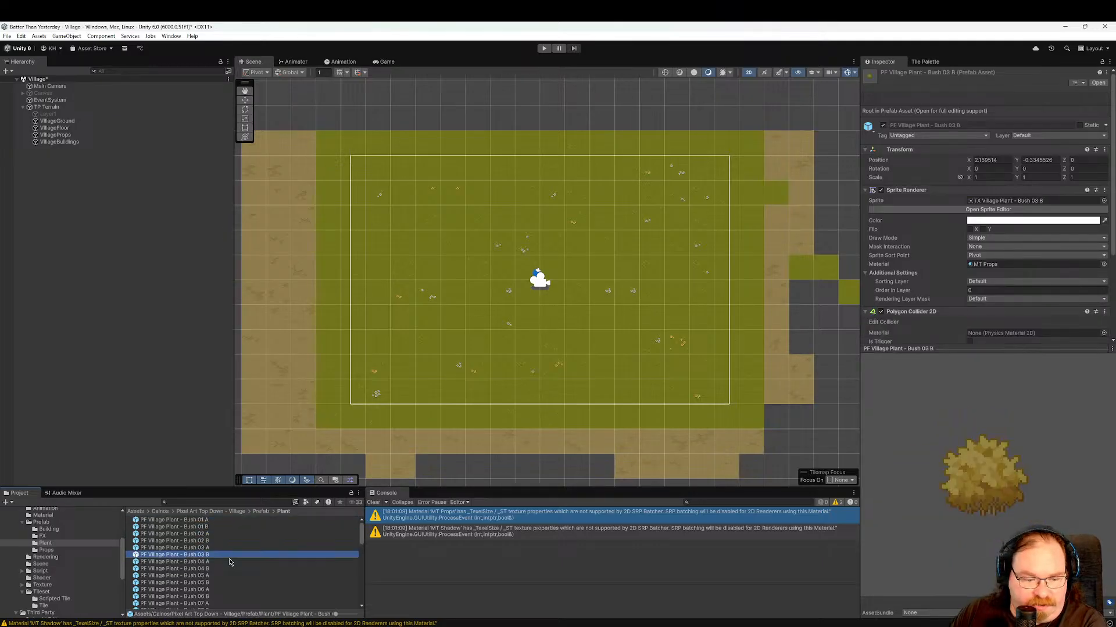
pyautogui.press('Down')
pyautogui.press('Up')
pyautogui.press('Down')
pyautogui.press('Up')
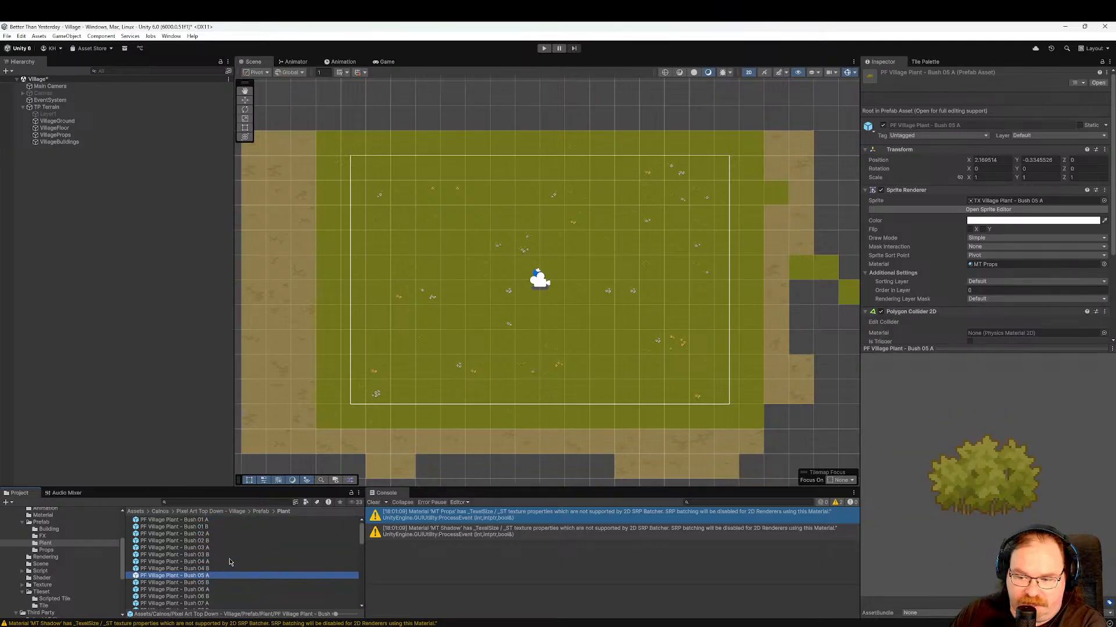
pyautogui.press('Down')
pyautogui.press('Up')
pyautogui.press('Down')
# Preview the carrot and flower prefabs in the Plant prefab folder, up to Flower 02 04.
pyautogui.scroll(-3, 229, 562)
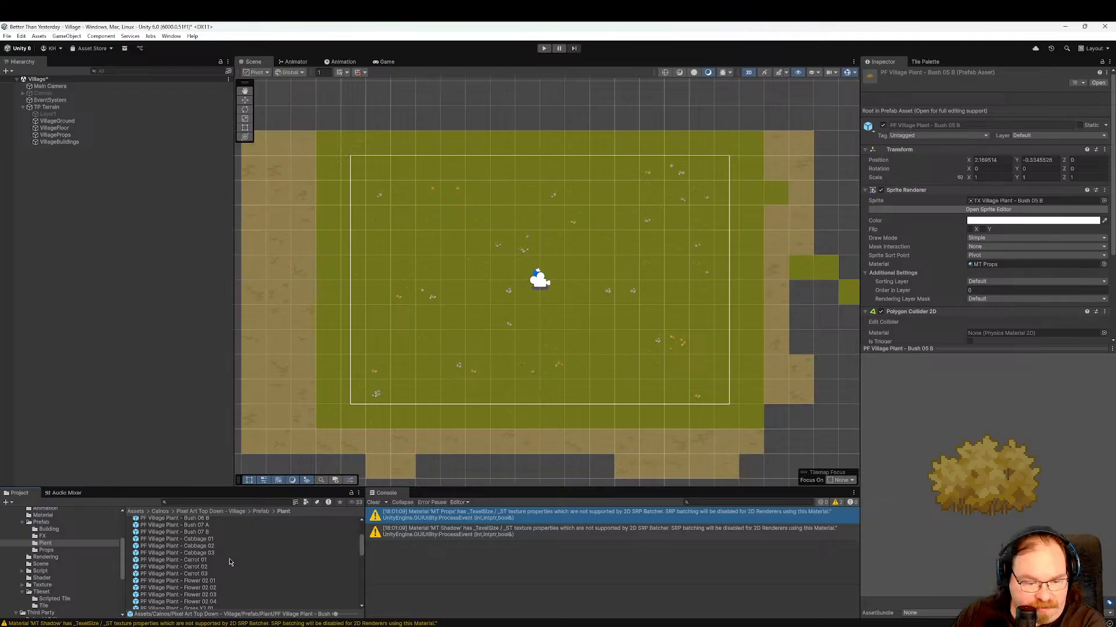
pyautogui.click(230, 561)
pyautogui.press('Down')
pyautogui.press('Down')
pyautogui.press('Down')
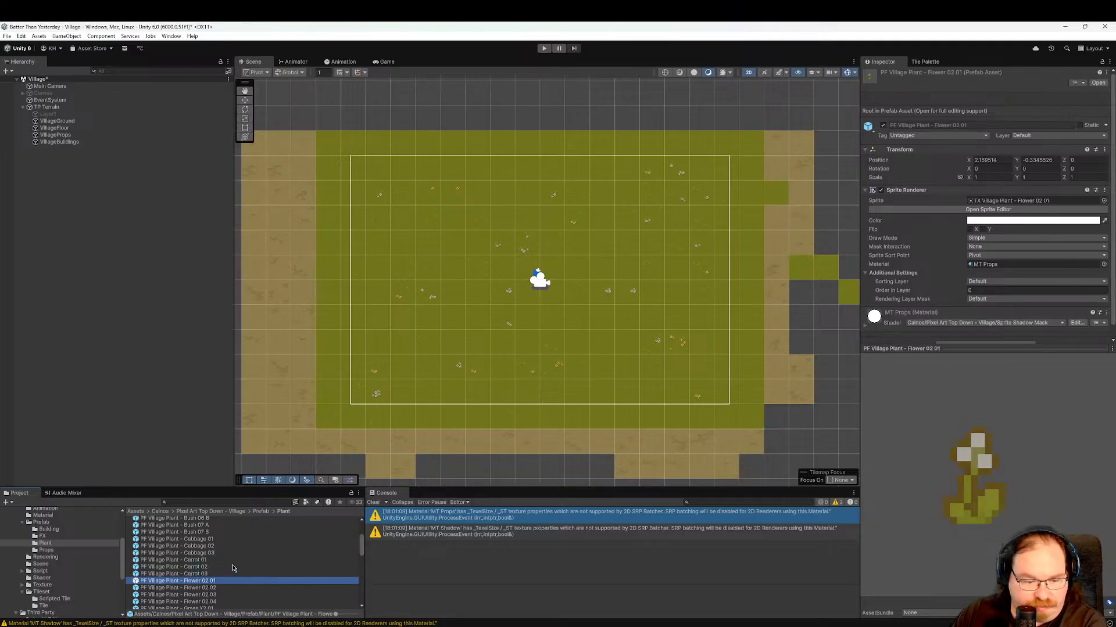
pyautogui.scroll(-3, 232, 568)
pyautogui.press('Down')
pyautogui.press('Down')
pyautogui.press('Down')
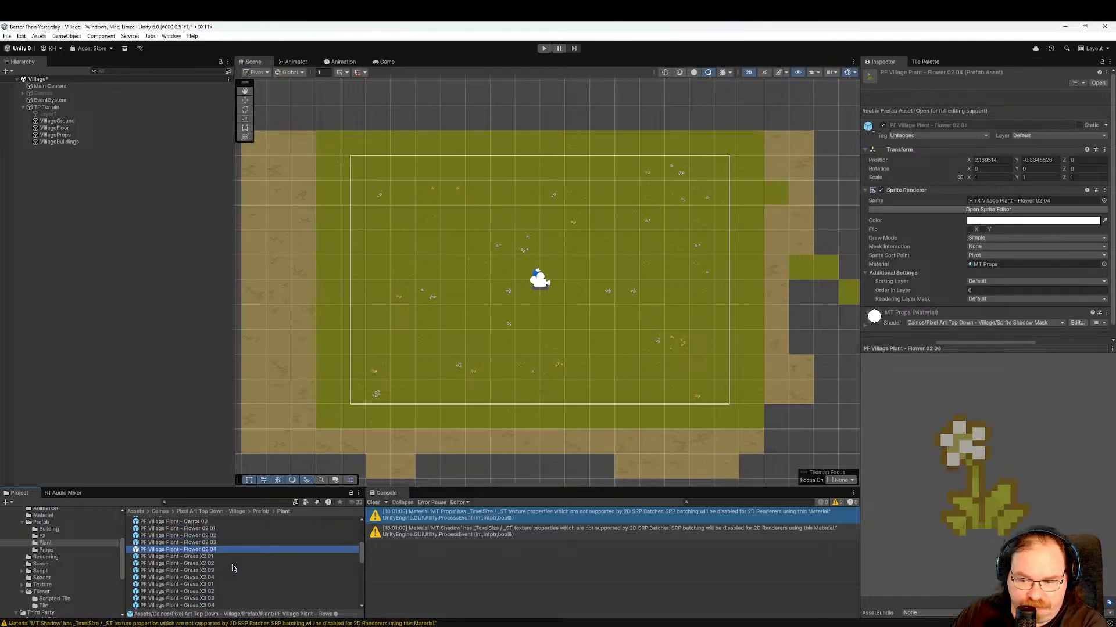
# Preview the grass prefabs from X2 to X4 and check the remaining plants down to the cut wheat.
pyautogui.scroll(-1, 232, 569)
pyautogui.press('Down')
pyautogui.press('Down')
pyautogui.press('Down')
pyautogui.press('Down')
pyautogui.press('Down')
pyautogui.press('Down')
pyautogui.press('Down')
pyautogui.press('Down')
pyautogui.press('Down')
pyautogui.press('Down')
pyautogui.press('Down')
pyautogui.press('Down')
pyautogui.press('Down')
pyautogui.press('Down')
pyautogui.press('Down')
pyautogui.press('Down')
pyautogui.press('Down')
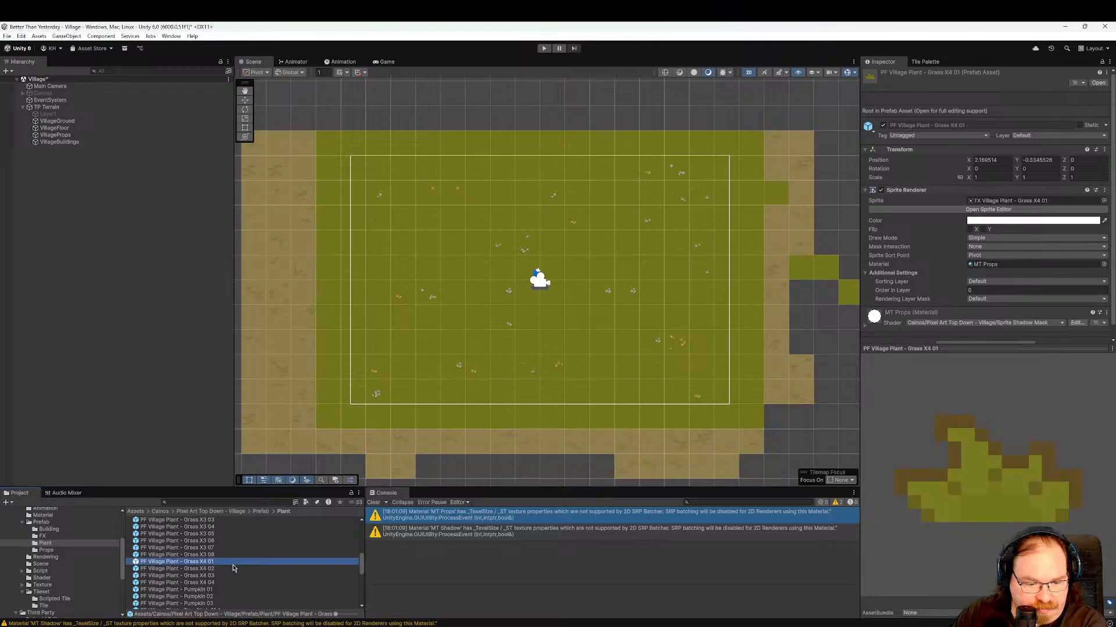
pyautogui.press('Up')
pyautogui.press('Up')
pyautogui.press('Up')
pyautogui.press('Up')
pyautogui.press('Up')
pyautogui.press('Up')
pyautogui.press('Up')
pyautogui.press('Up')
pyautogui.press('Up')
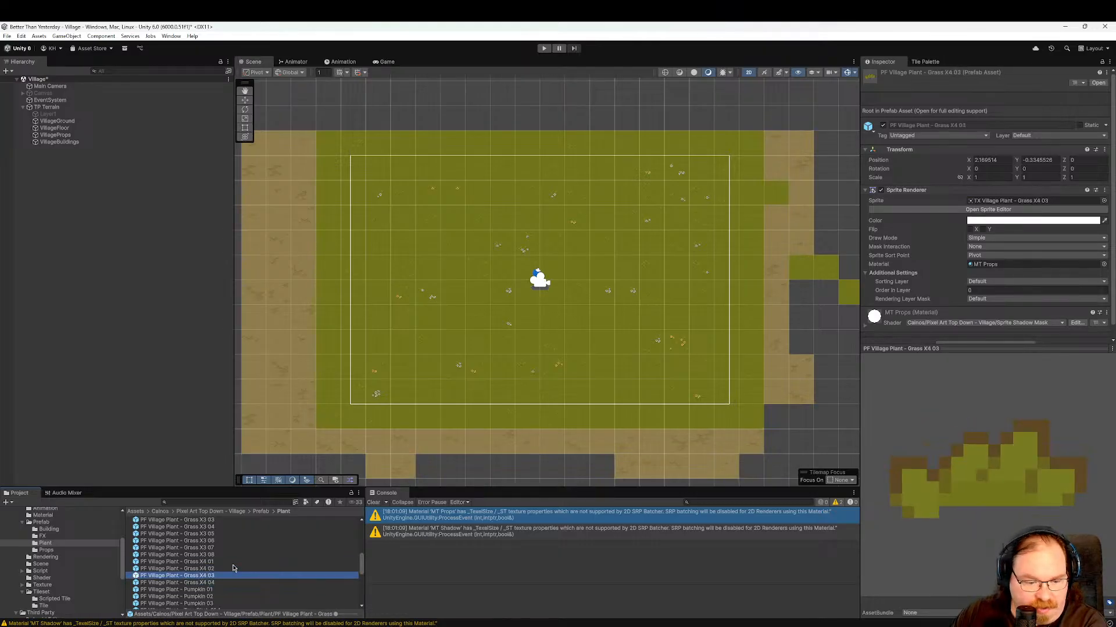
pyautogui.scroll(-10, 232, 568)
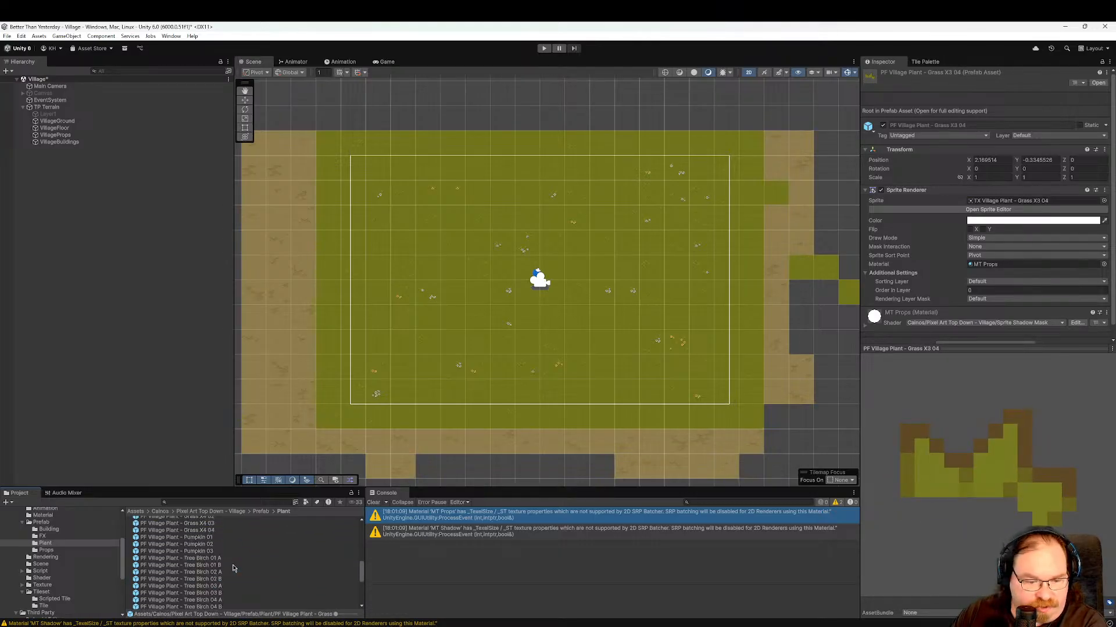
pyautogui.scroll(-1, 234, 570)
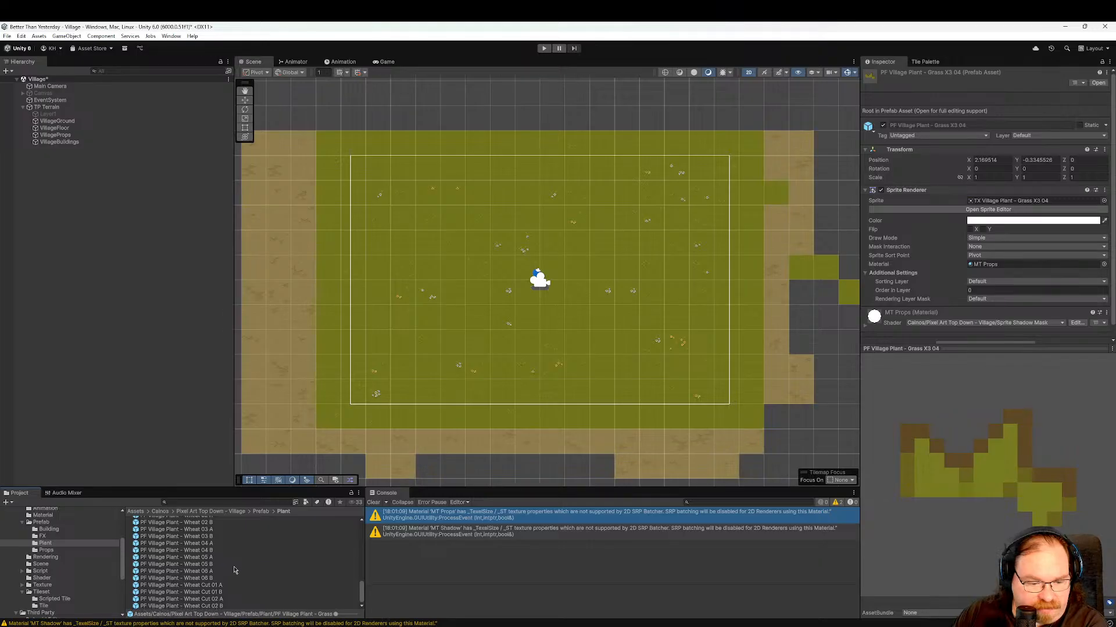
# Open the Building prefab folder, preview Dock Platform 01 and House 02, and enlarge the preview area.
pyautogui.click(49, 529)
pyautogui.scroll(-3, 248, 577)
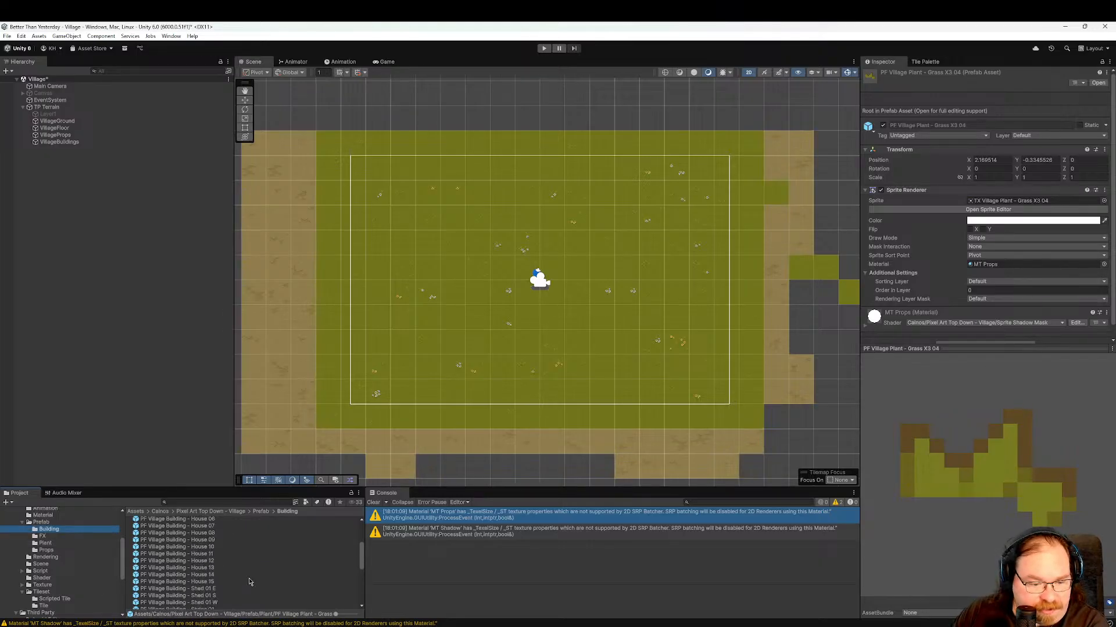
pyautogui.scroll(4, 248, 580)
pyautogui.click(227, 569)
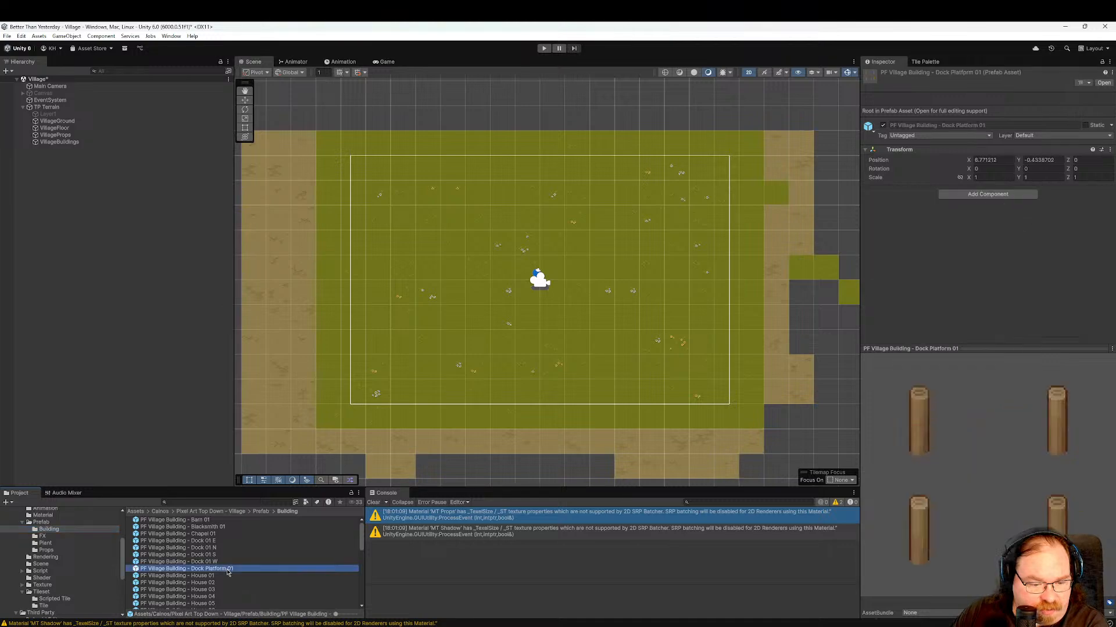
pyautogui.press('Down')
pyautogui.press('Down')
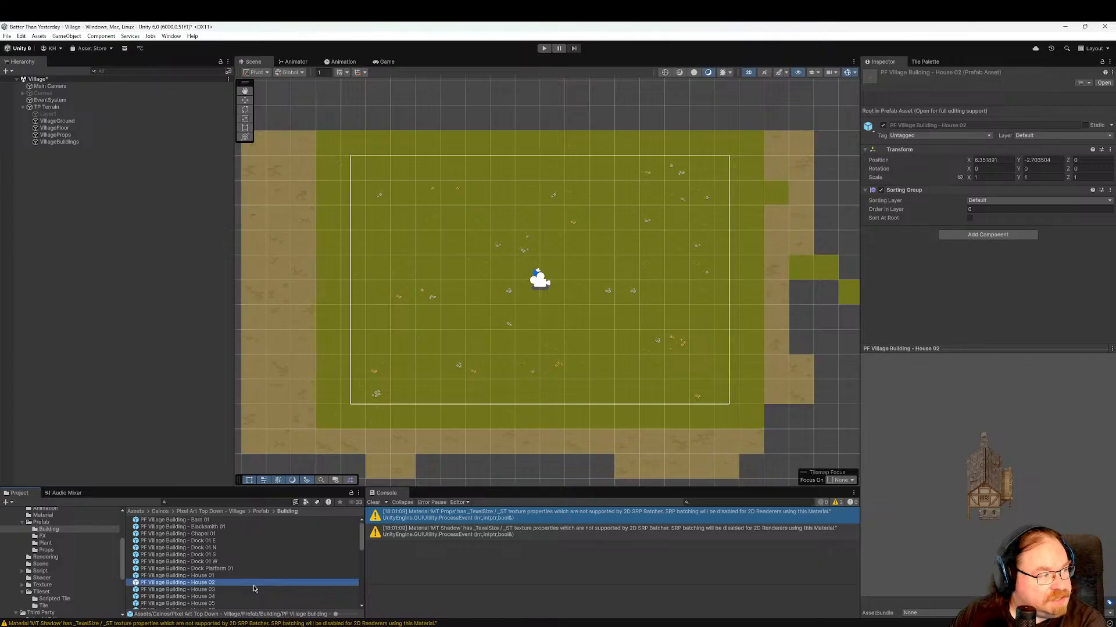
pyautogui.moveTo(981, 348); pyautogui.dragTo(974, 313)
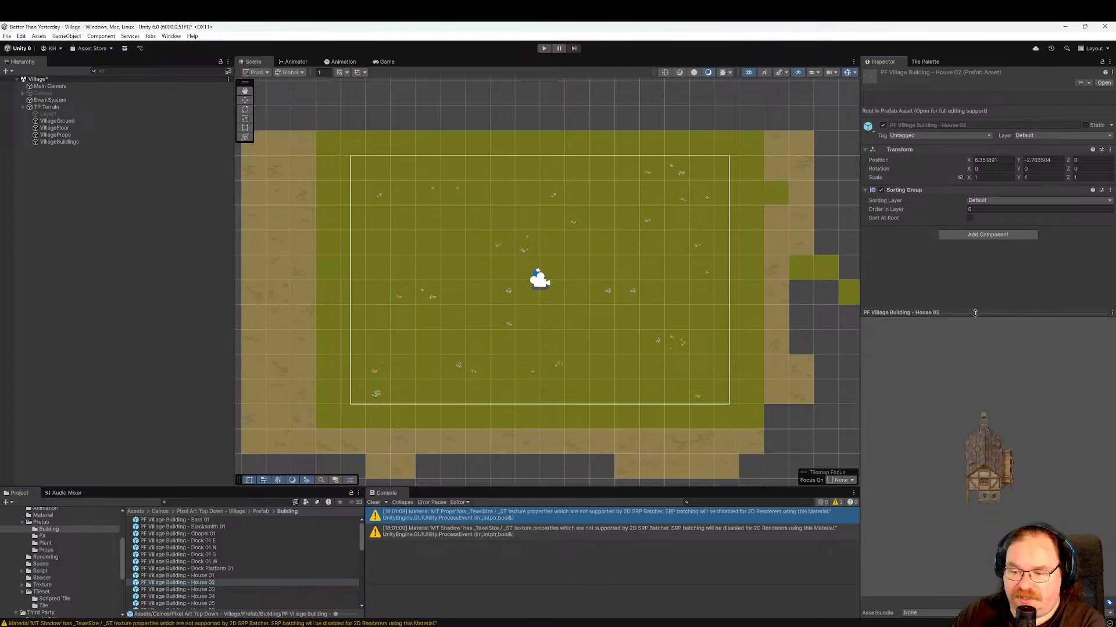
pyautogui.moveTo(981, 478); pyautogui.dragTo(990, 473)
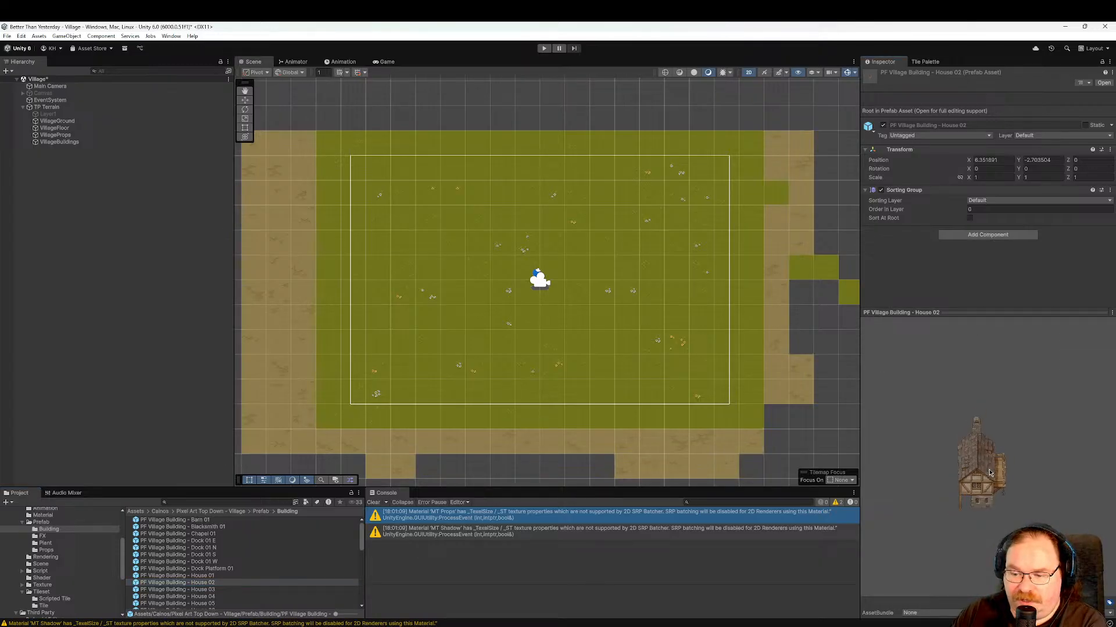
pyautogui.scroll(-3, 274, 557)
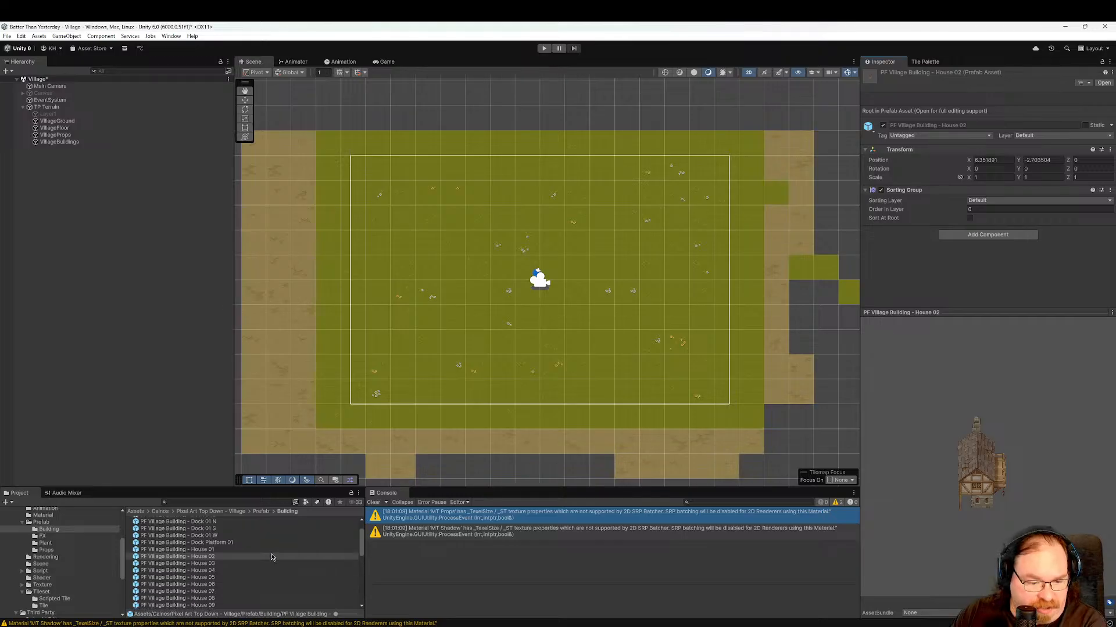
# Preview the remaining house prefabs in the Building folder, from House 05 through House 15.
pyautogui.click(217, 543)
pyautogui.click(254, 563)
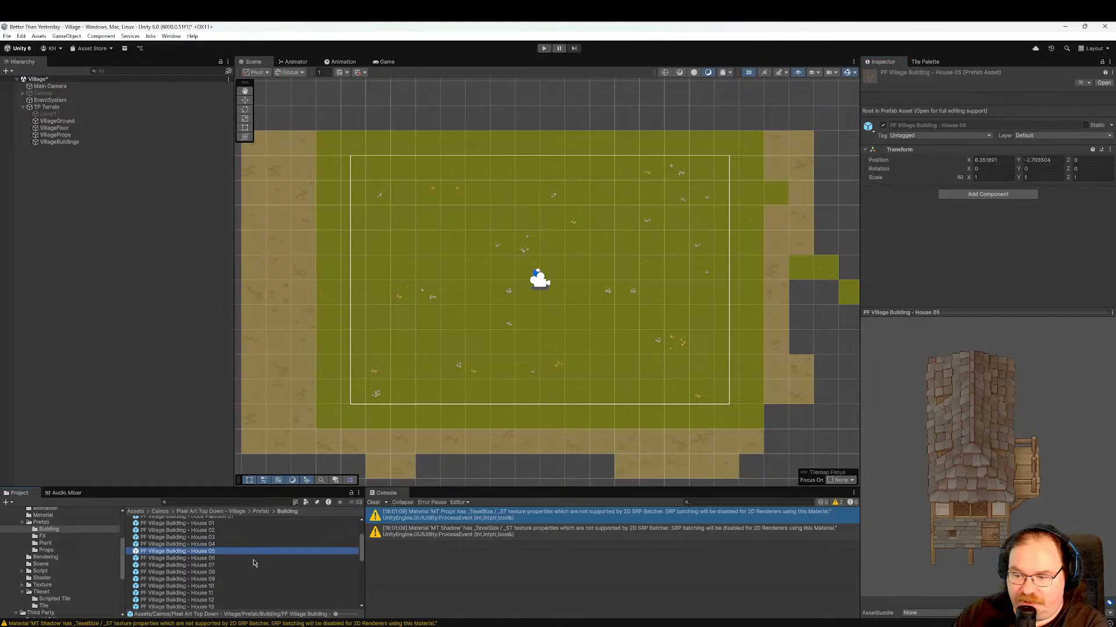
pyautogui.press('Down')
pyautogui.press('Down')
pyautogui.press('Down')
pyautogui.press('Down')
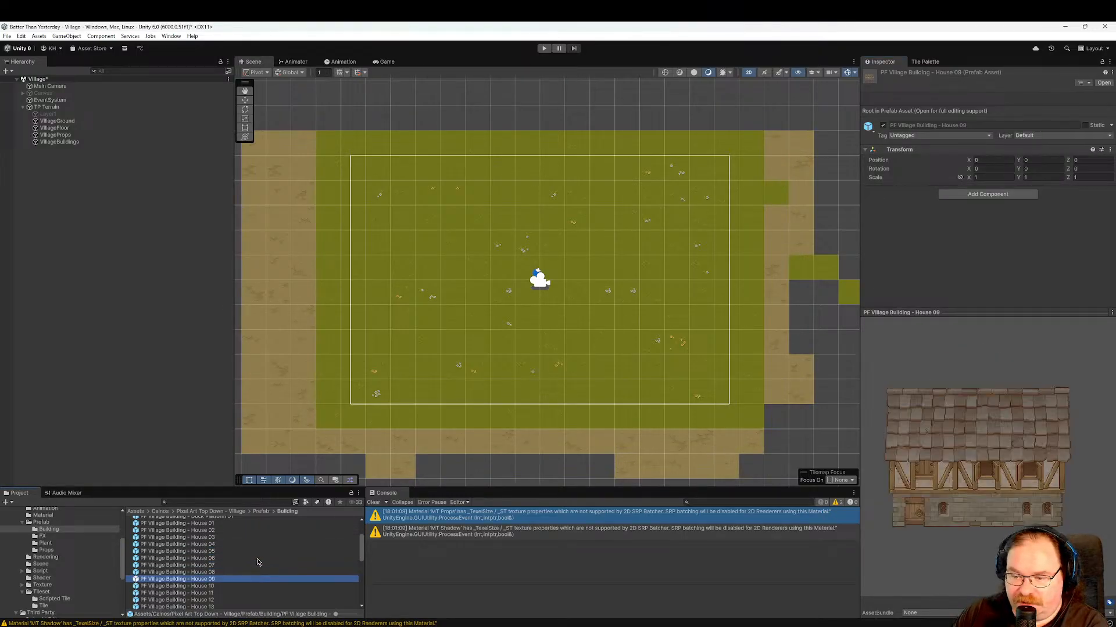
pyautogui.scroll(-1, 260, 561)
pyautogui.press('Down')
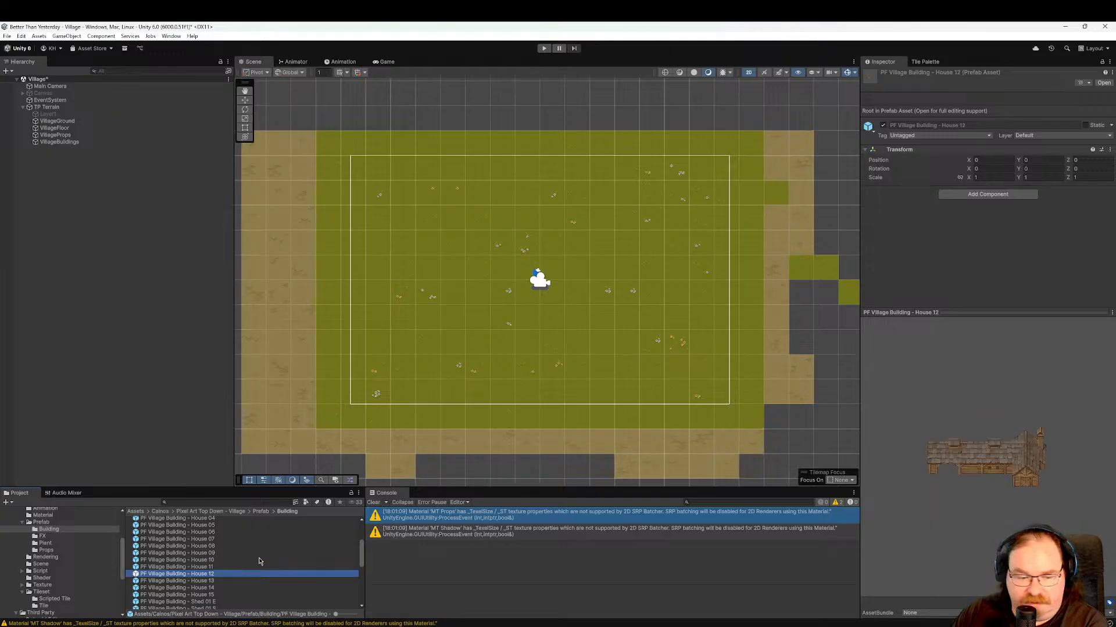
pyautogui.press('Down')
pyautogui.press('Down')
pyautogui.press('Down')
pyautogui.press('Down')
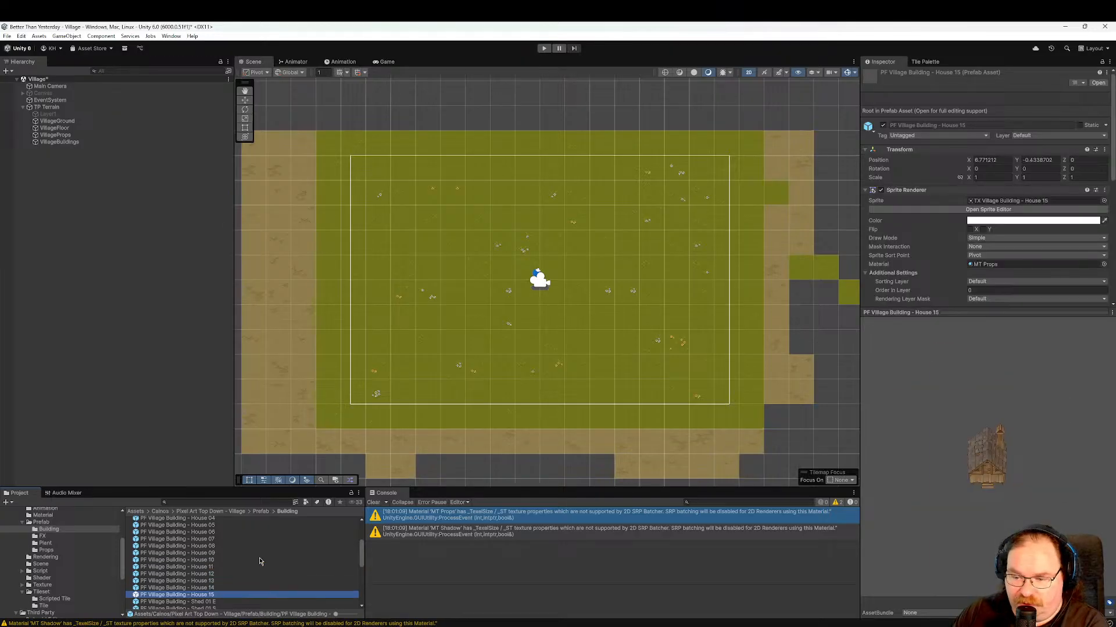
# Preview the market stall, tent and teepee prefabs in the Building folder, ending on Teepee 01.
pyautogui.scroll(-3, 259, 561)
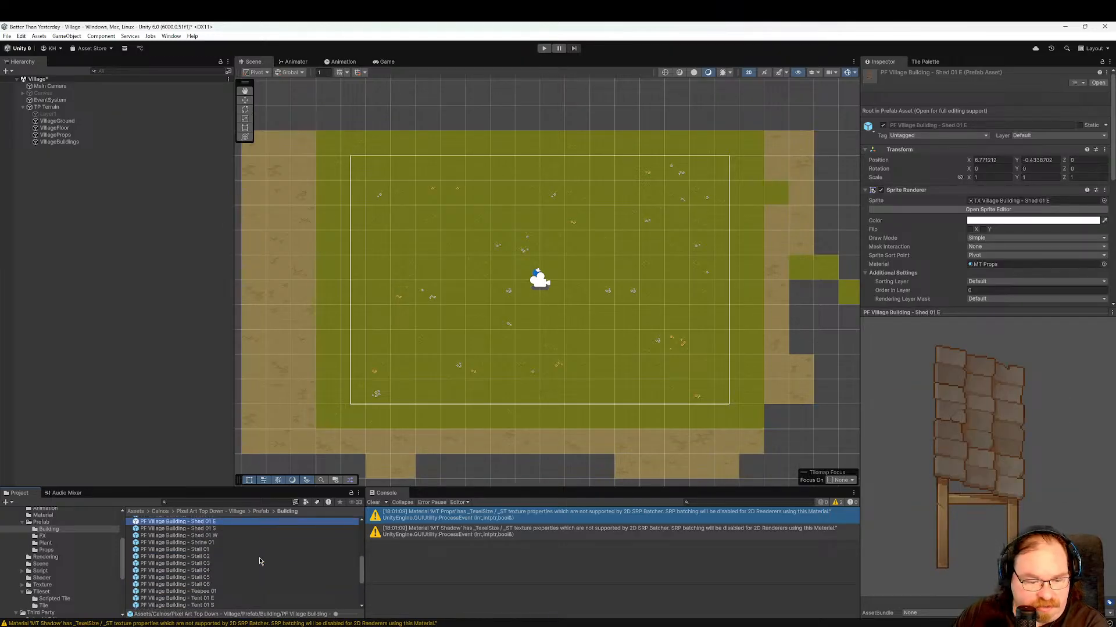
pyautogui.click(251, 564)
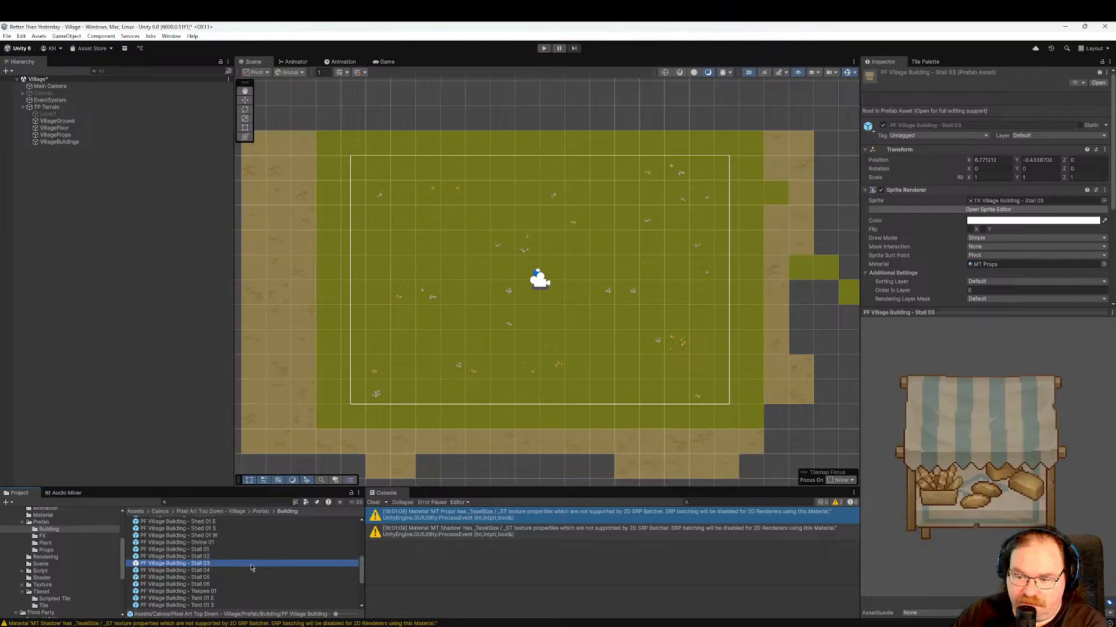
pyautogui.press('Down')
pyautogui.press('Down')
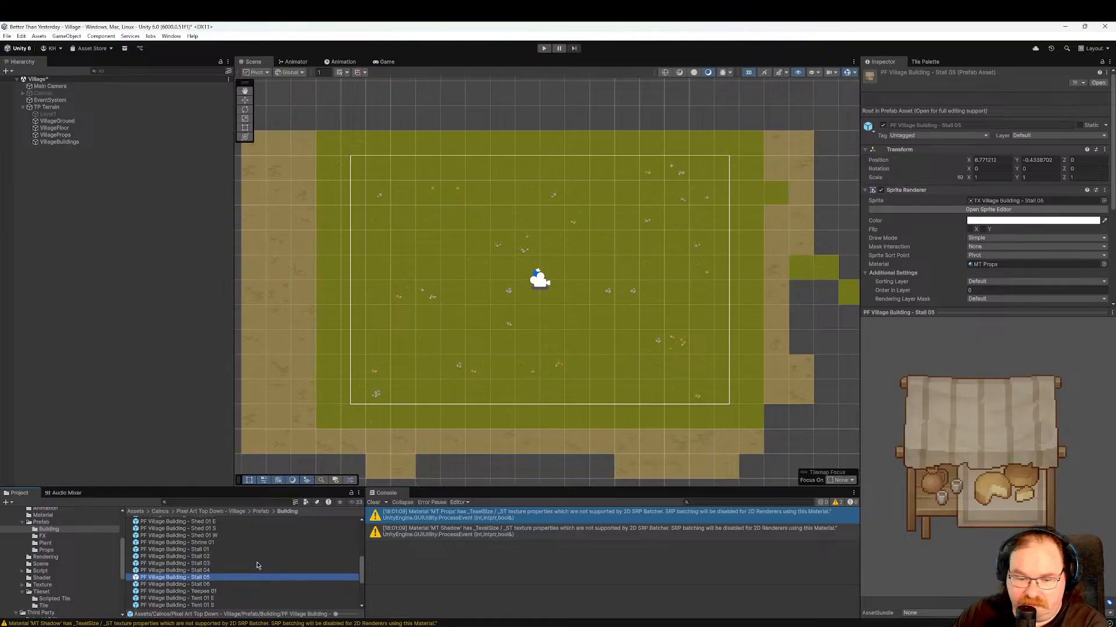
pyautogui.scroll(-1, 256, 563)
pyautogui.press('Down')
pyautogui.press('Down')
pyautogui.press('Down')
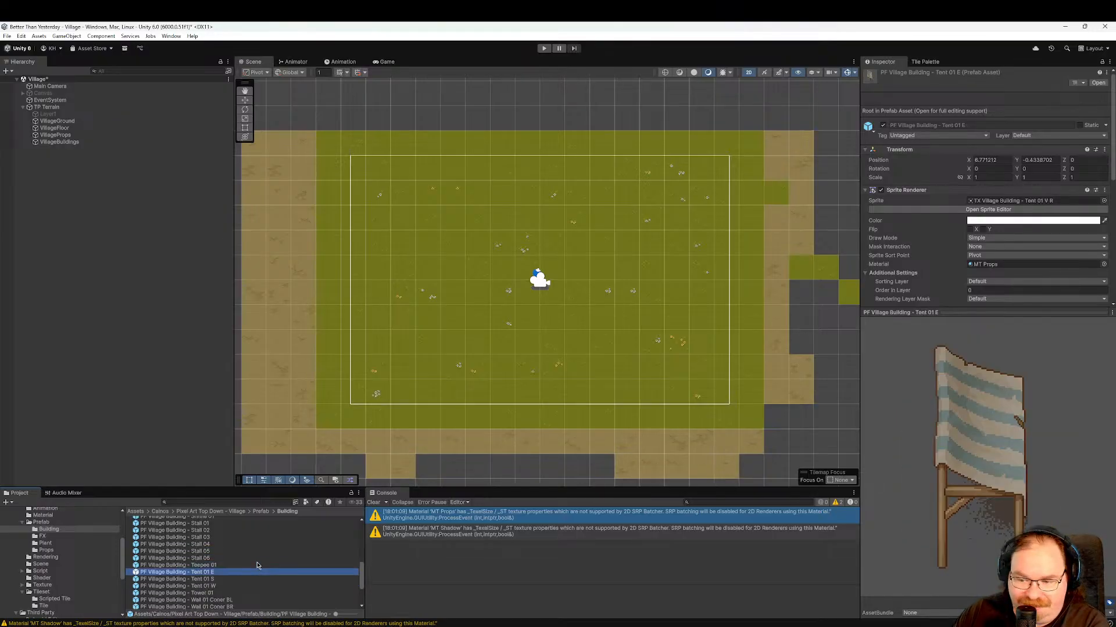
pyautogui.press('Up')
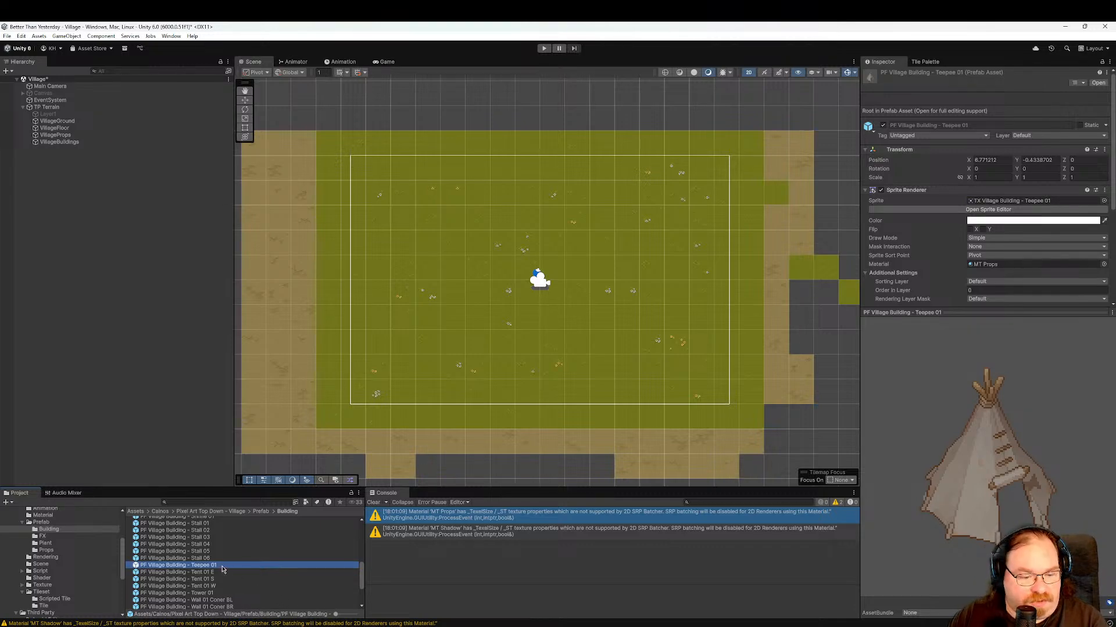
# Add the PF Village Building - Teepee 01 prefab as a child of VillageBuildings and set its Order in Layer to 10.
pyautogui.click(109, 295)
pyautogui.moveTo(77, 158); pyautogui.dragTo(77, 149)
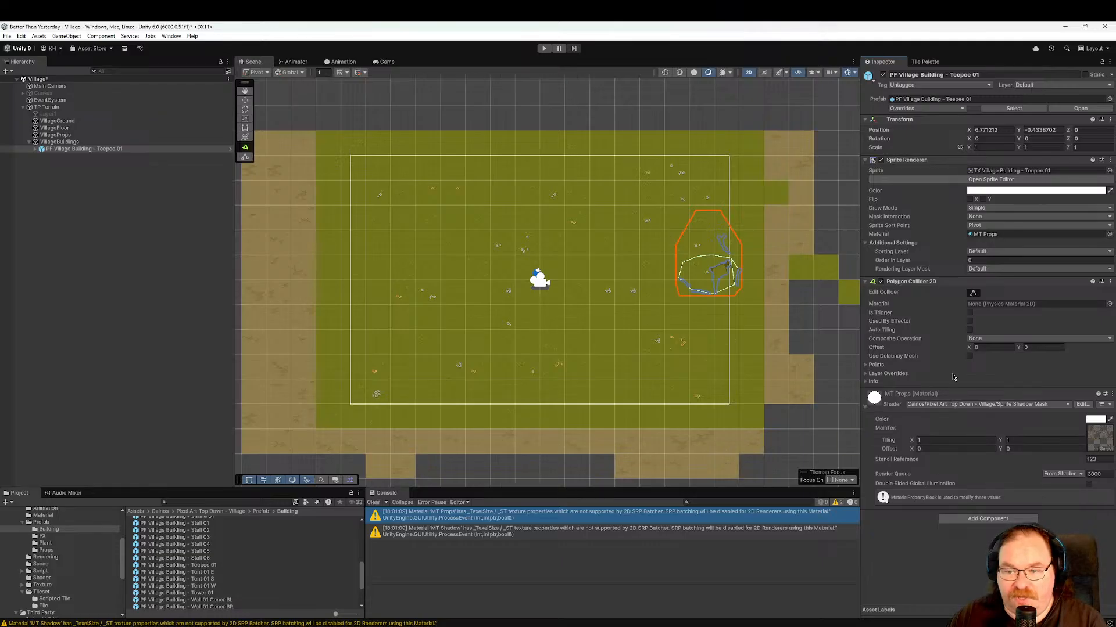
pyautogui.click(987, 261)
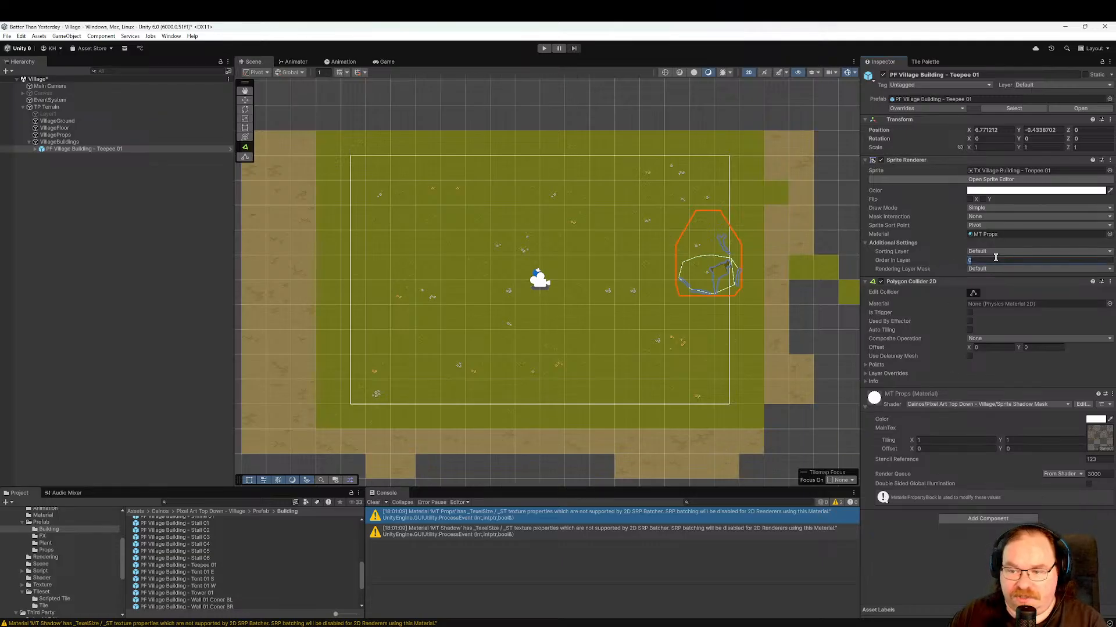
pyautogui.write('10')
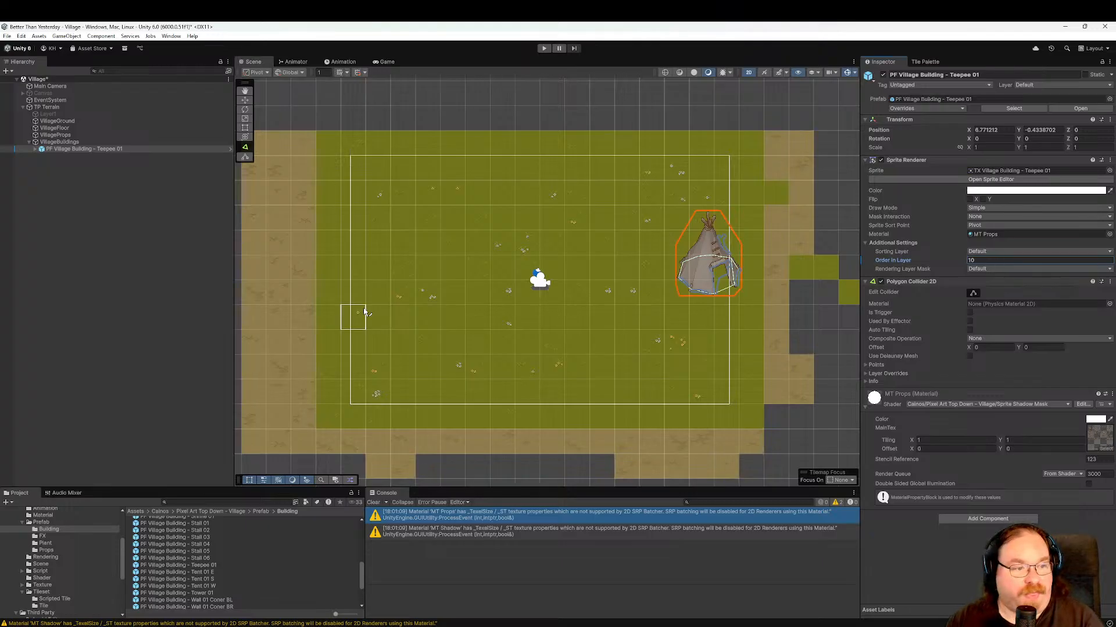
# Move the teepee to the upper middle of the camera area, at about X -0.07, Y 1.65.
pyautogui.click(245, 101)
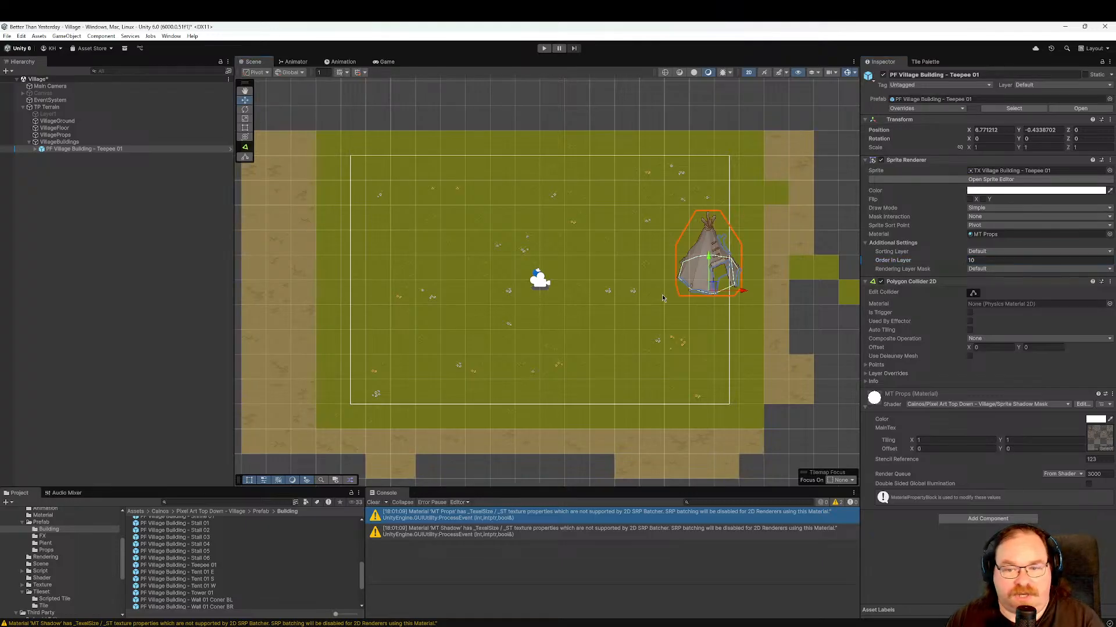
pyautogui.moveTo(743, 292); pyautogui.dragTo(537, 207)
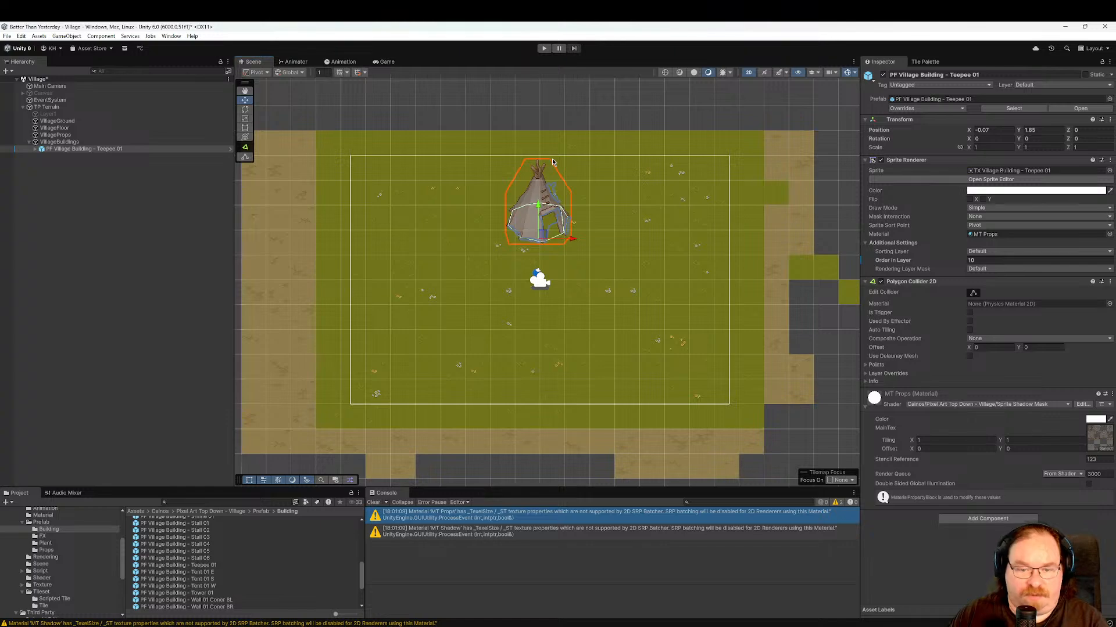
# Save the Village scene, play-test it by starting the game from the main menu, and stop play mode.
pyautogui.hotkey('ctrl', 's')
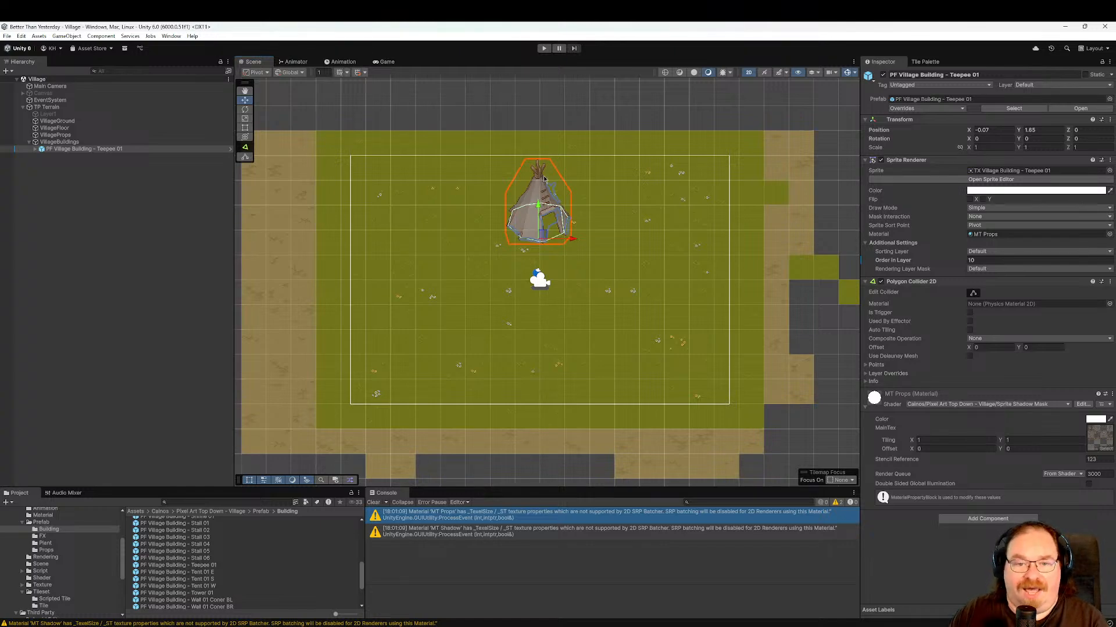
pyautogui.click(544, 48)
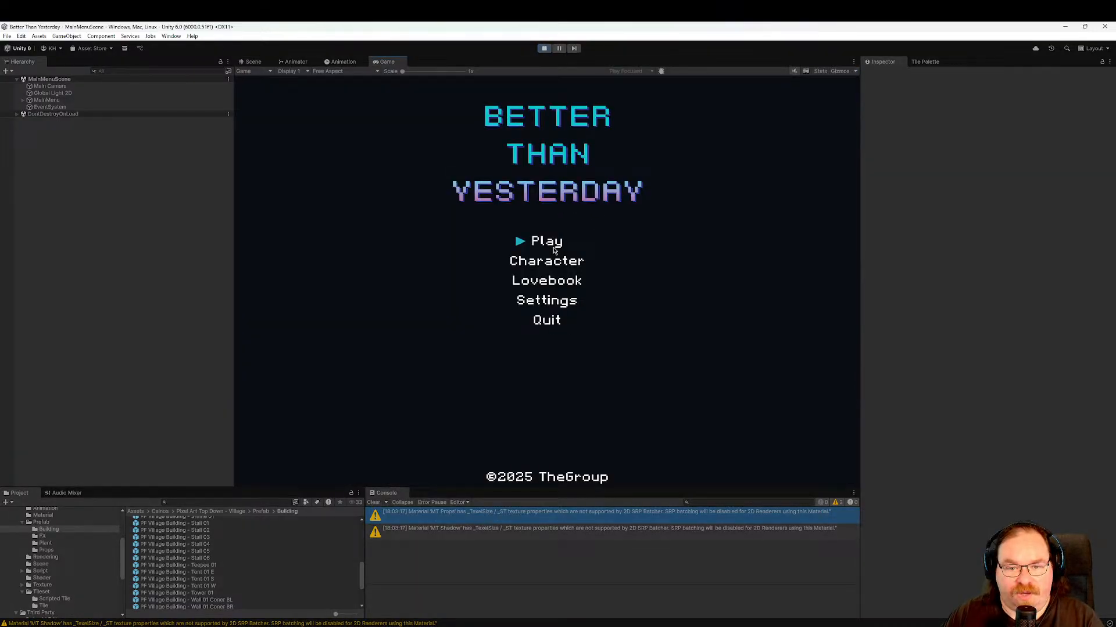
pyautogui.click(552, 243)
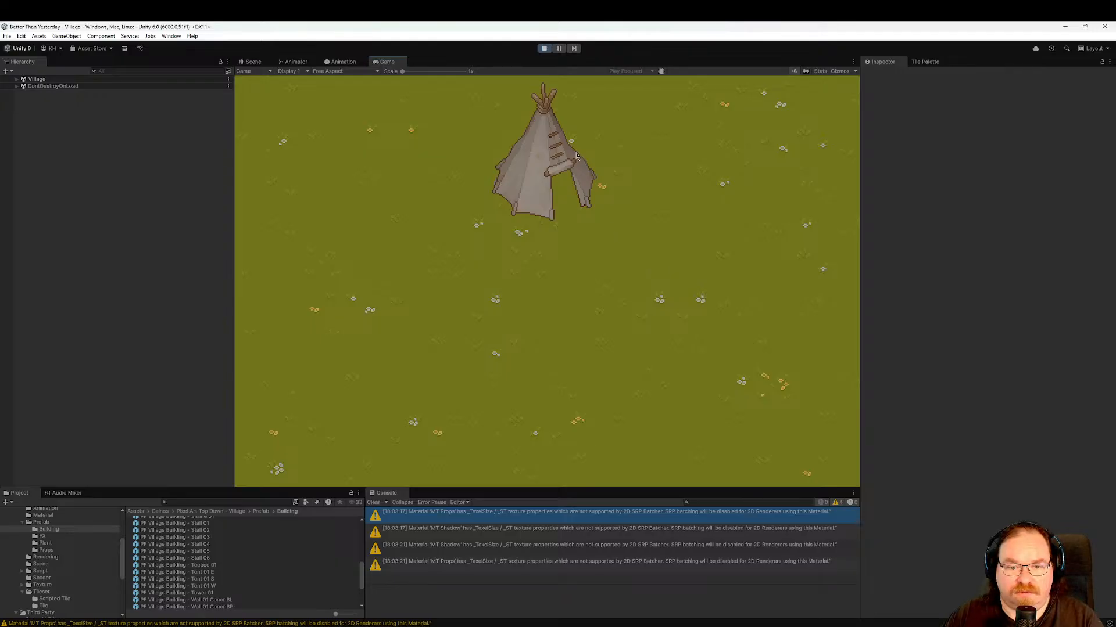
pyautogui.hotkey('ctrl', 'p')
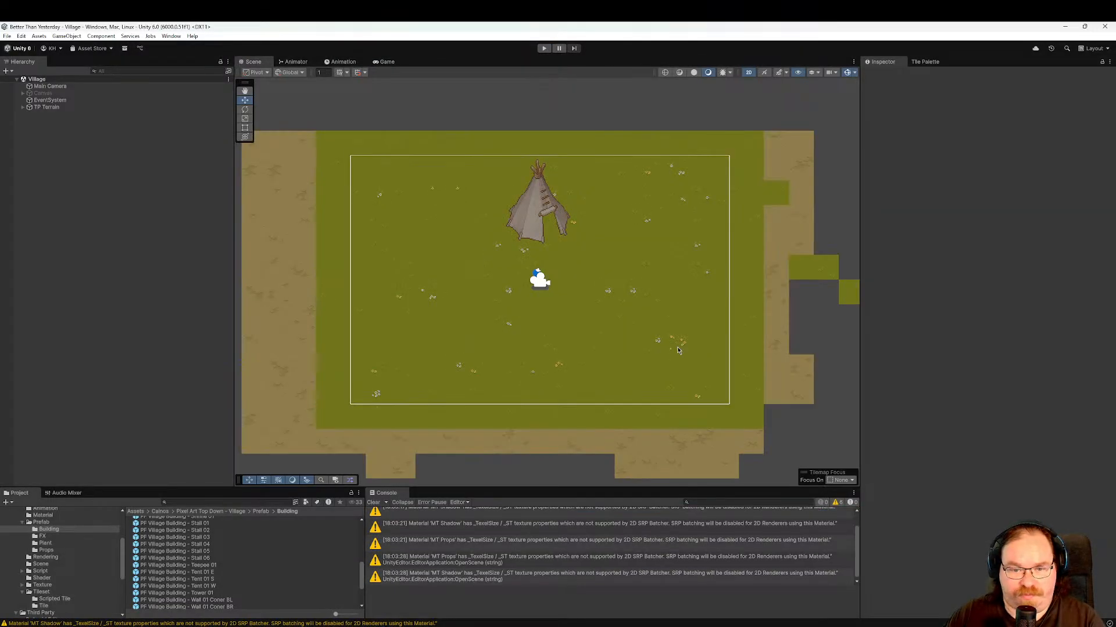
# Preview the Warehouse 01 and Well 01 prefabs at the end of the Building folder.
pyautogui.scroll(-3, 284, 565)
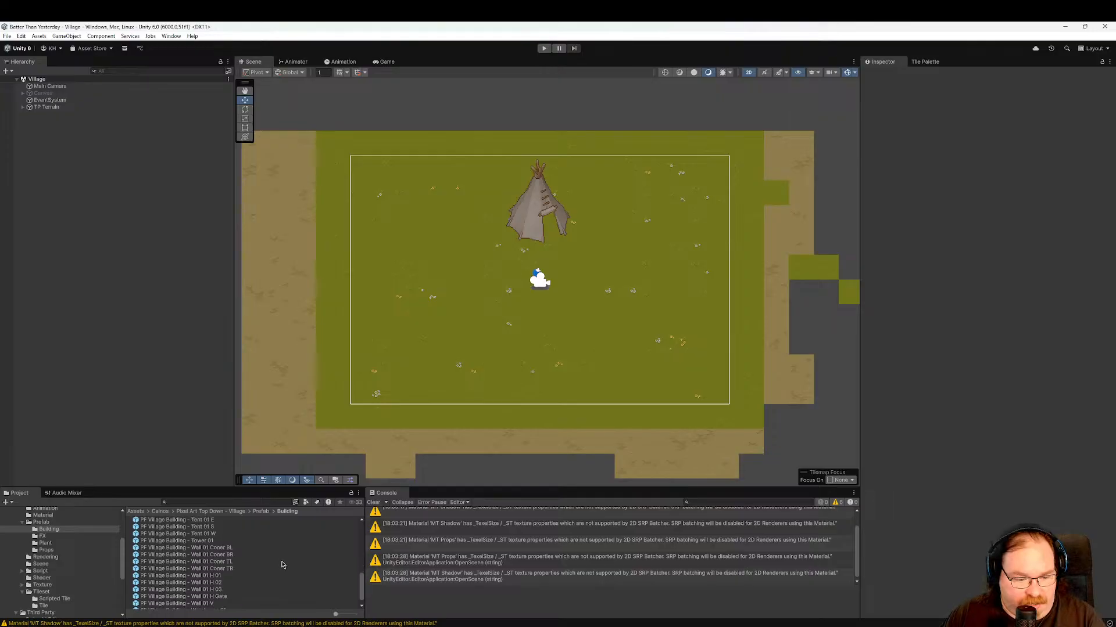
pyautogui.click(225, 600)
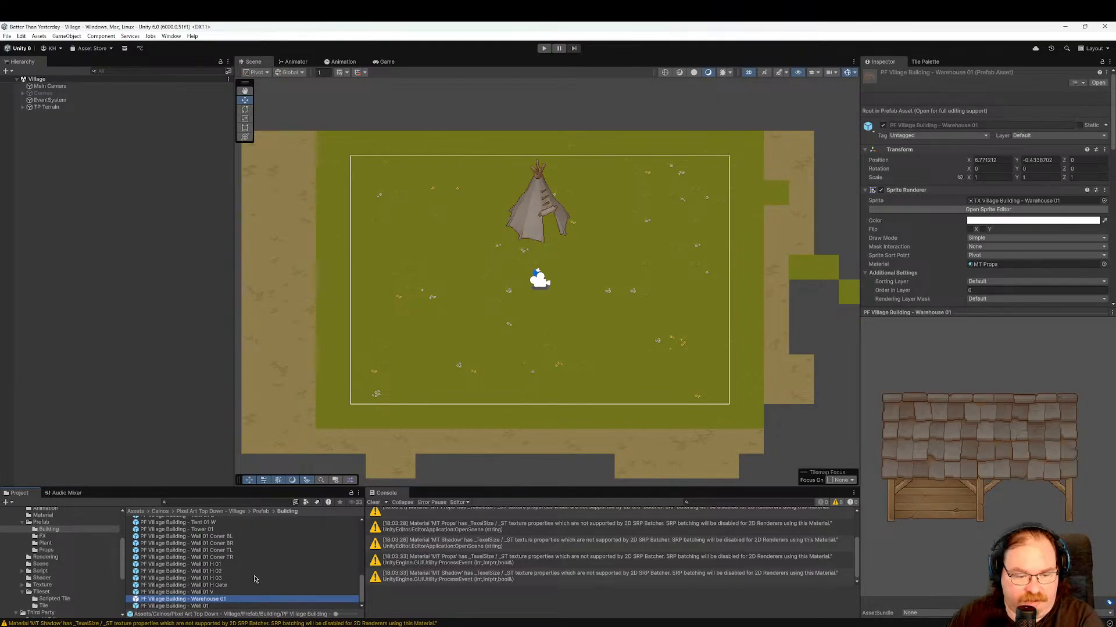
pyautogui.press('Down')
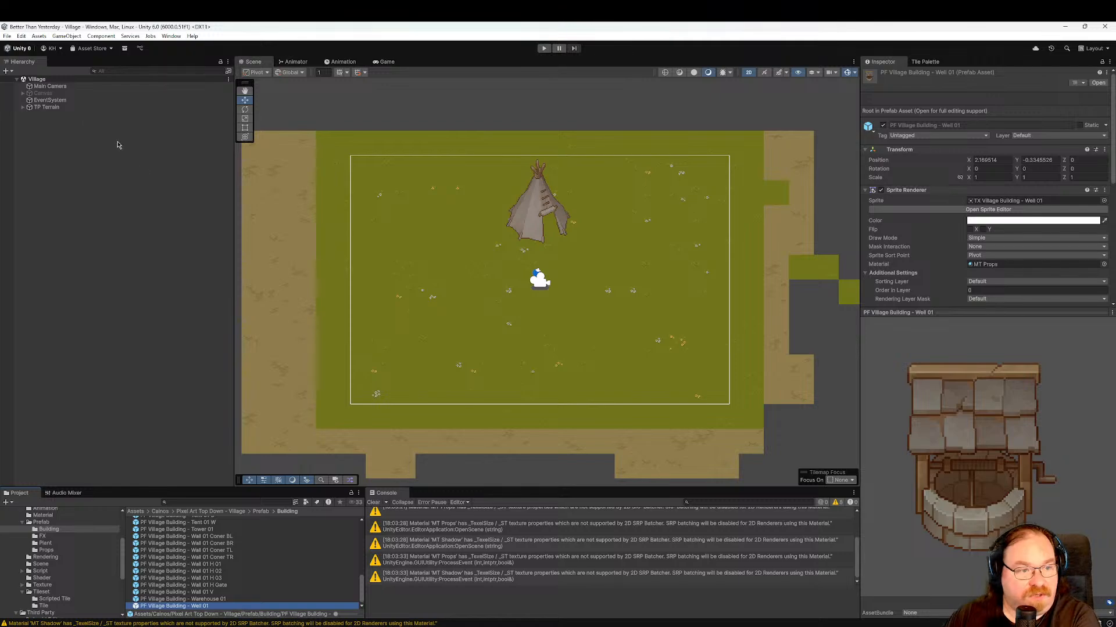
# Expand TP Terrain and its VillageBuildings child in the scene hierarchy.
pyautogui.click(70, 110)
pyautogui.press('Right')
pyautogui.press('Down')
pyautogui.press('Down')
pyautogui.press('Down')
pyautogui.press('Down')
pyautogui.press('Down')
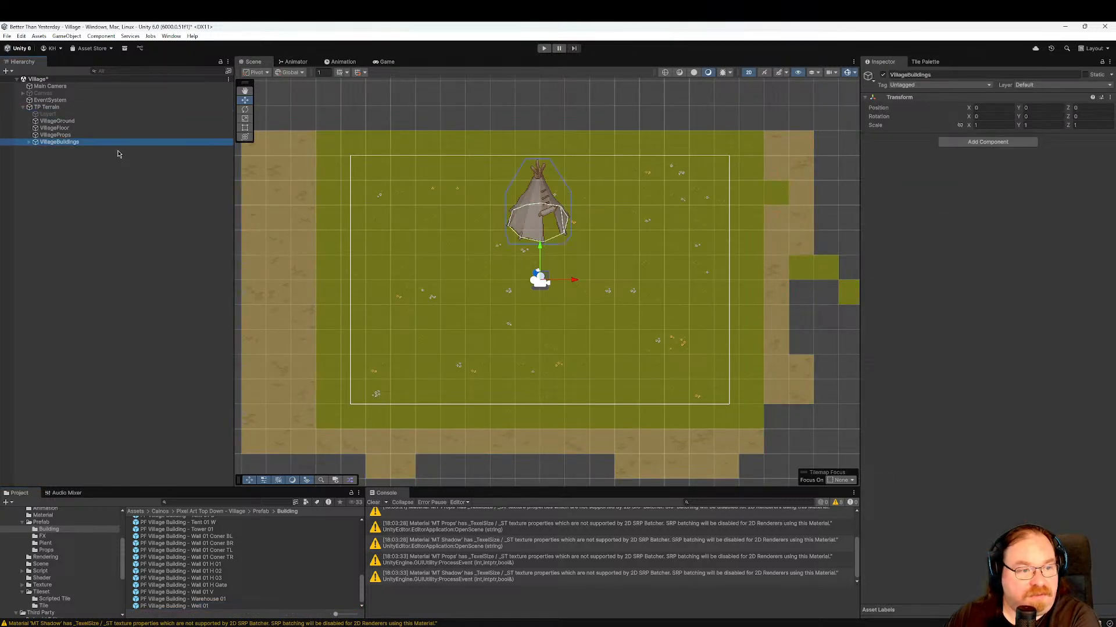
pyautogui.press('Right')
# Preview the house prefabs in the Building folder in reverse order, from House 15 to House 10.
pyautogui.scroll(1, 204, 590)
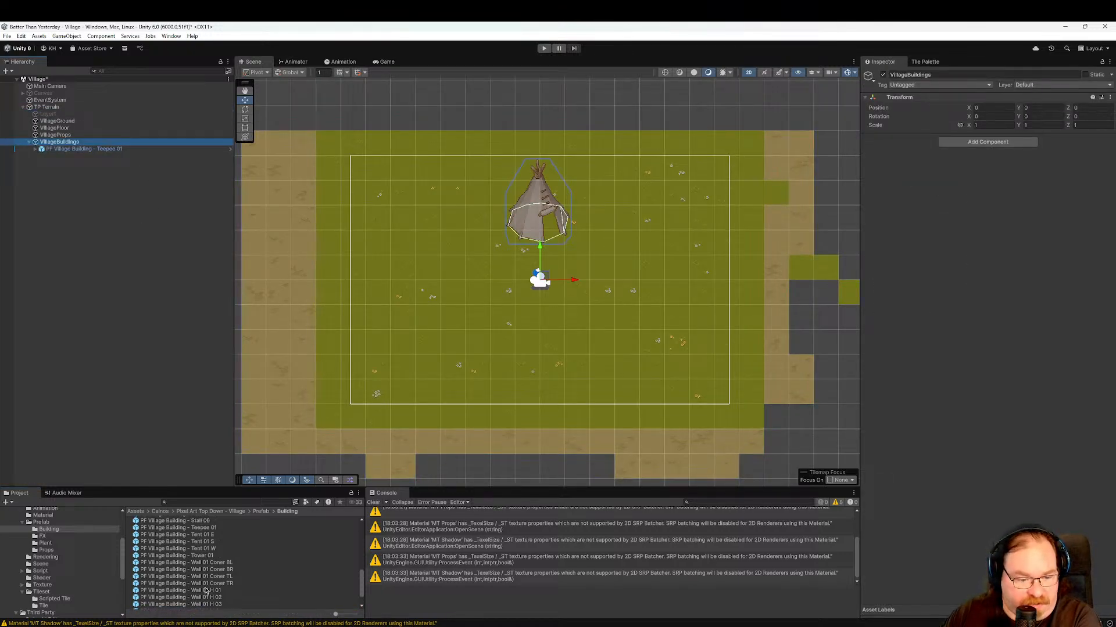
pyautogui.scroll(5, 205, 590)
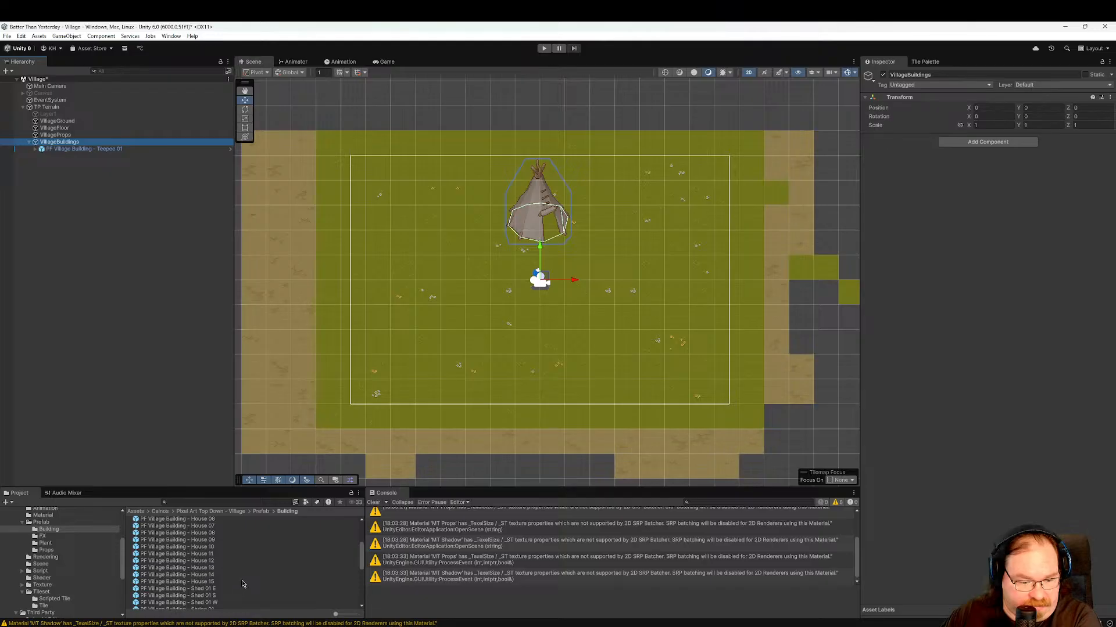
pyautogui.click(243, 582)
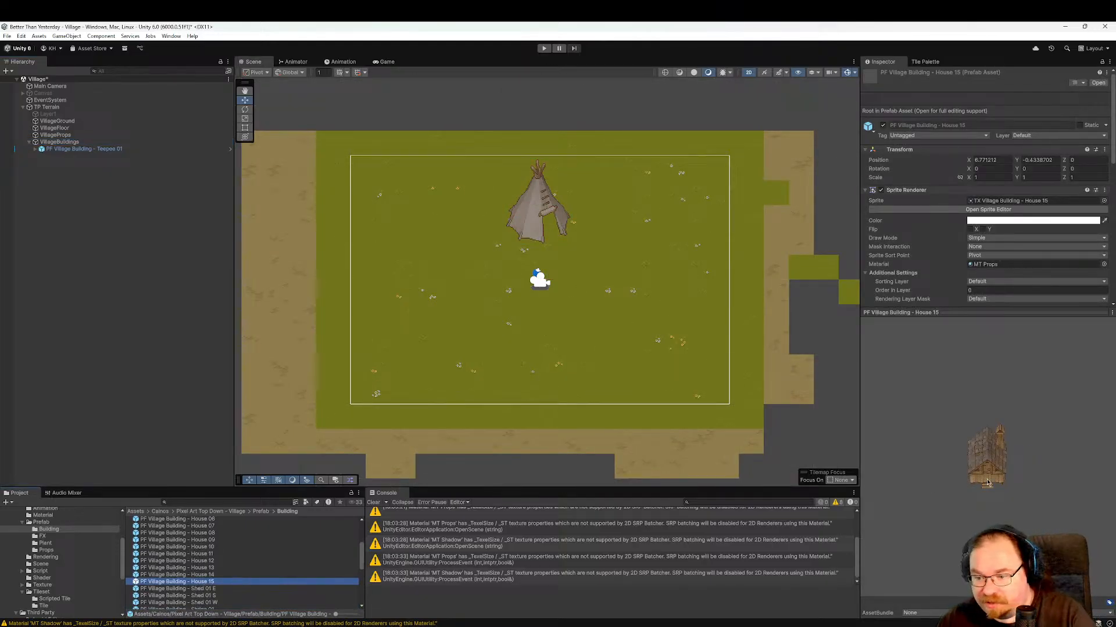
pyautogui.moveTo(987, 482); pyautogui.dragTo(1011, 469)
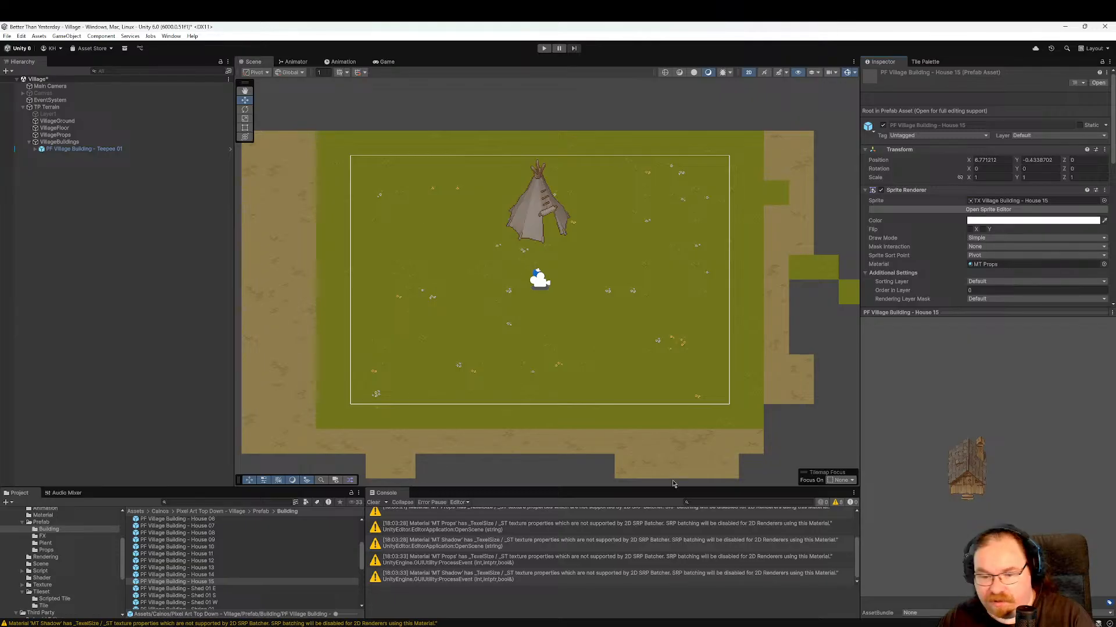
pyautogui.click(225, 582)
pyautogui.scroll(-1, 226, 584)
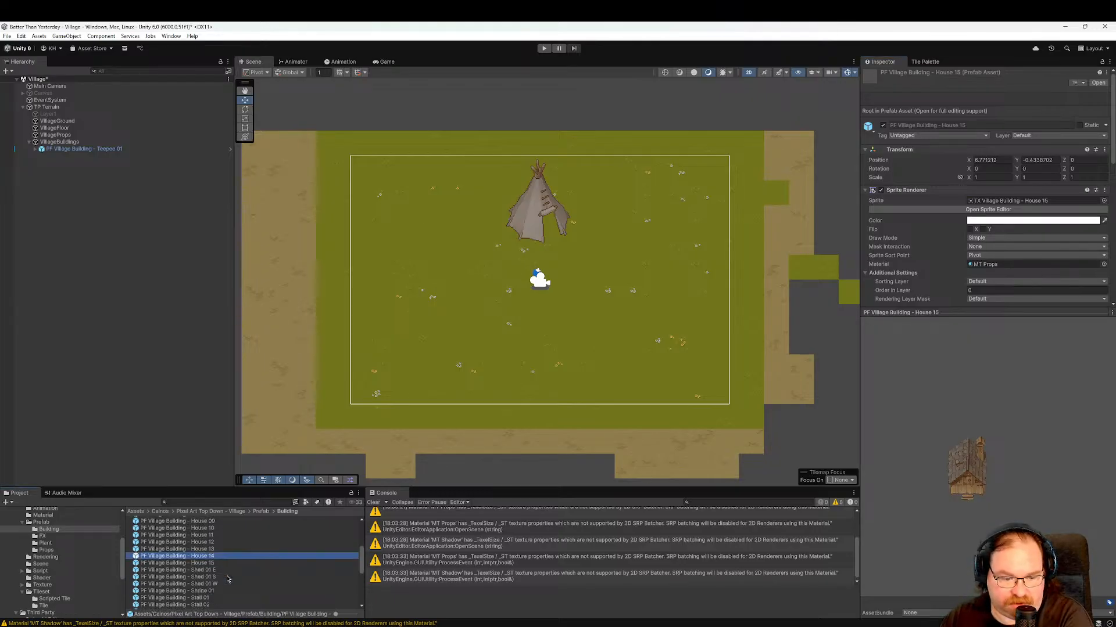
pyautogui.press('Up')
pyautogui.press('Up')
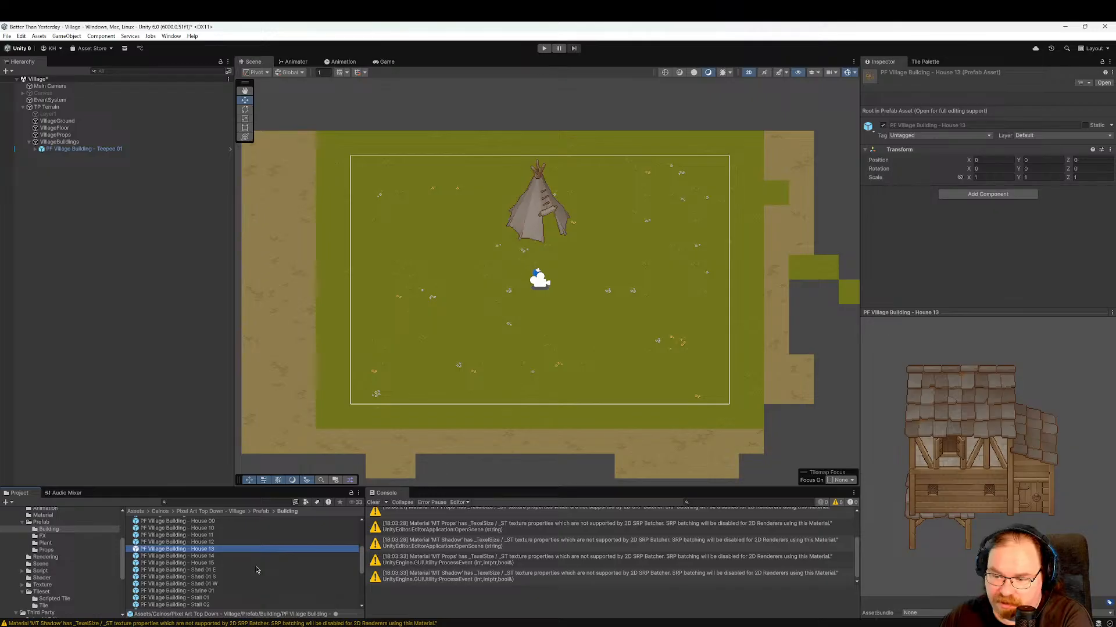
pyautogui.press('Up')
pyautogui.press('Up')
pyautogui.press('Up')
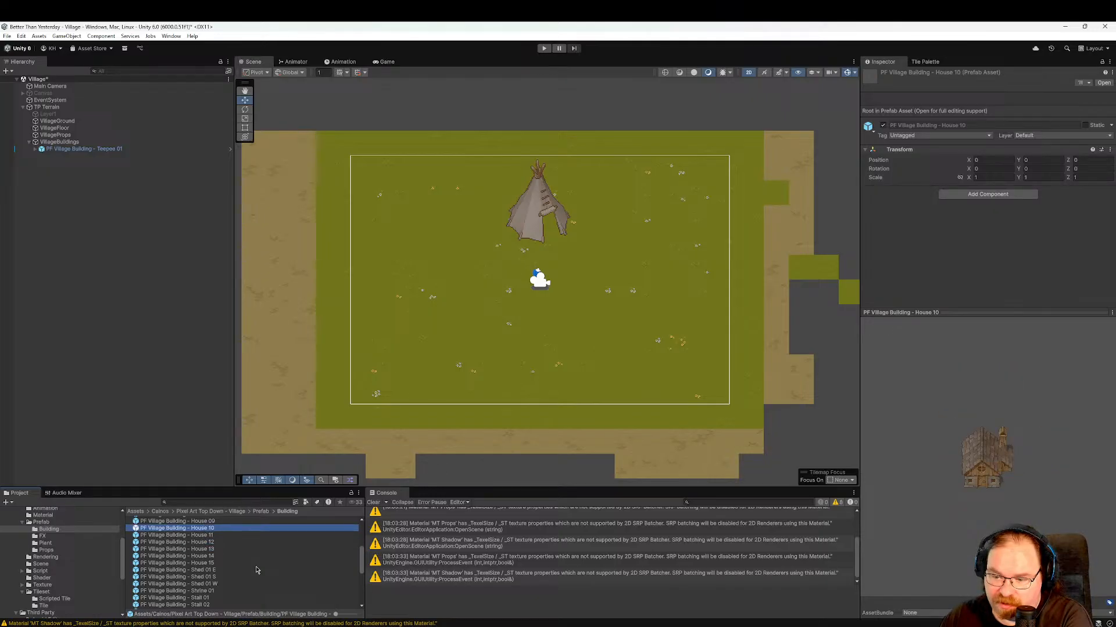
# Preview the house prefabs from House 09 back to House 05, and look at House 06 once more.
pyautogui.press('Up')
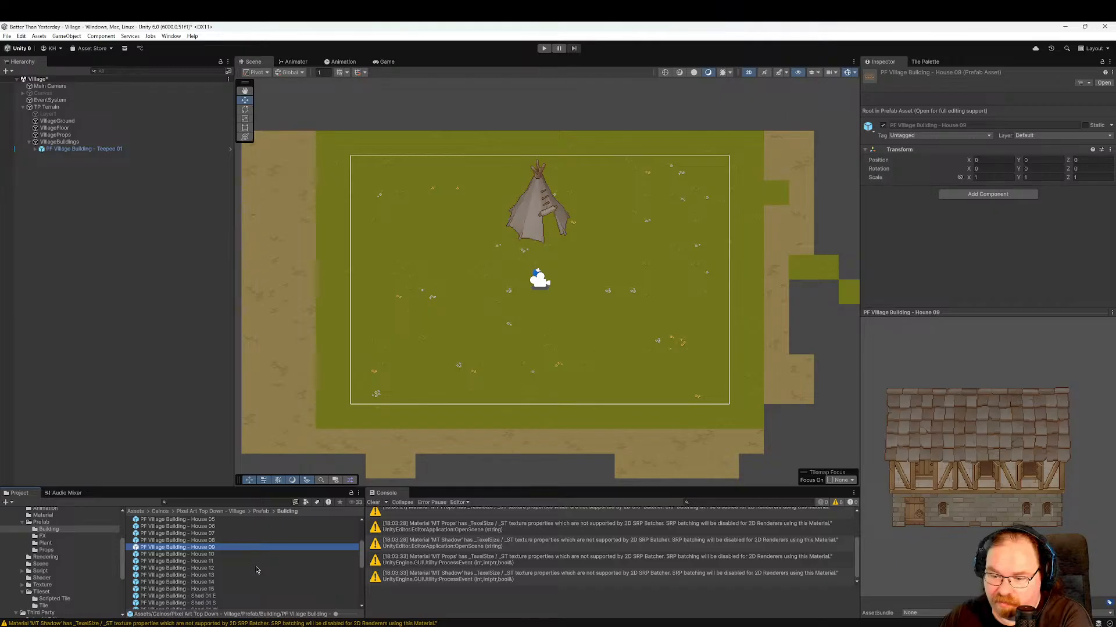
pyautogui.press('Up')
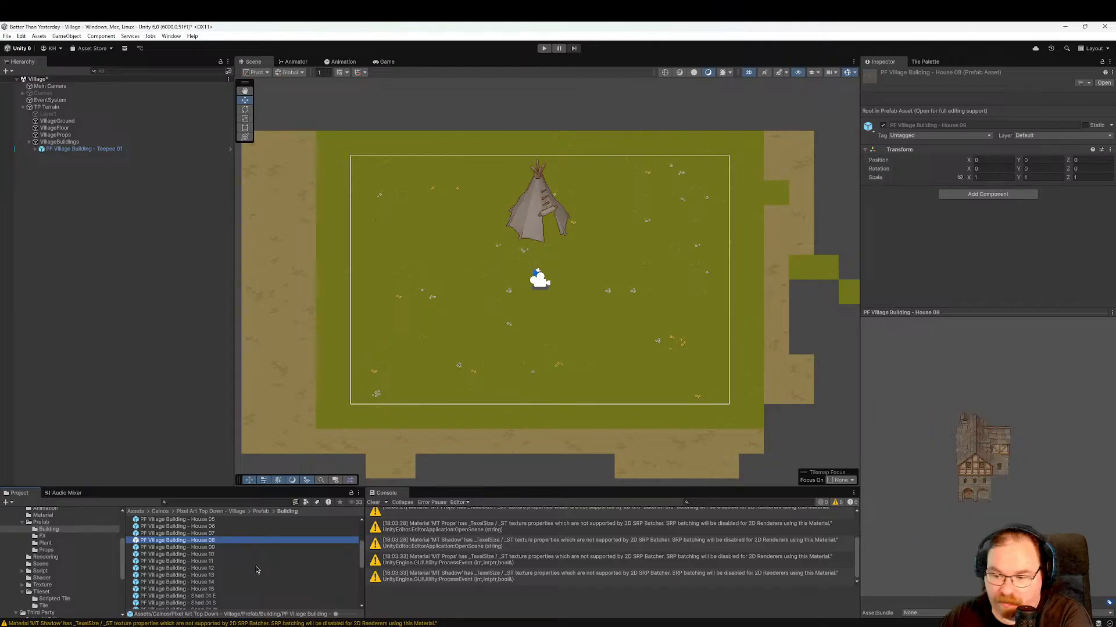
pyautogui.press('Up')
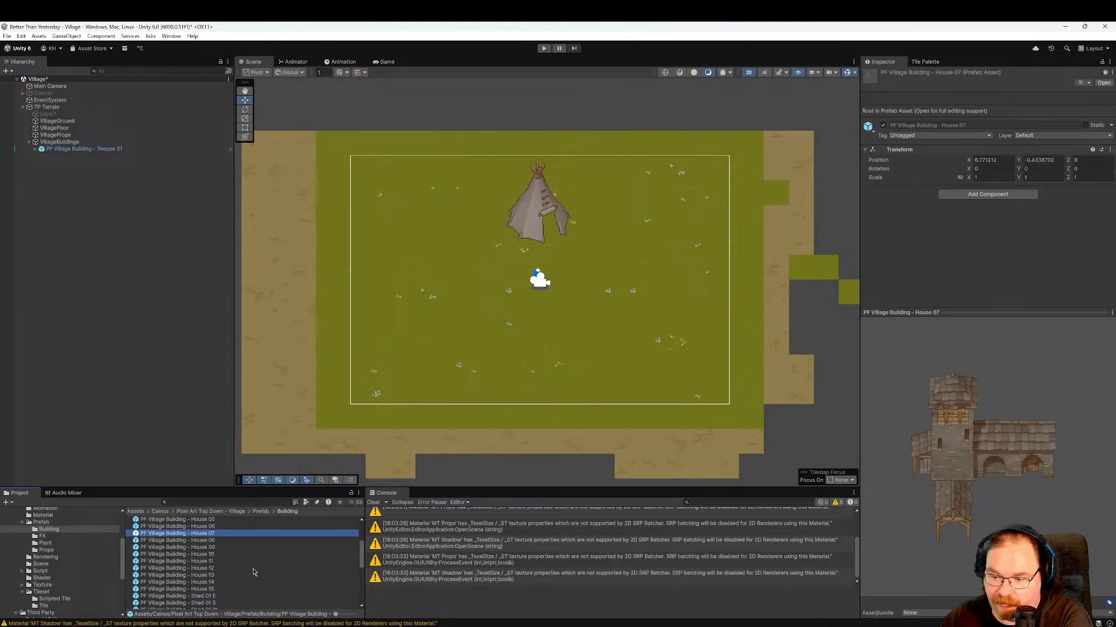
pyautogui.press('Up')
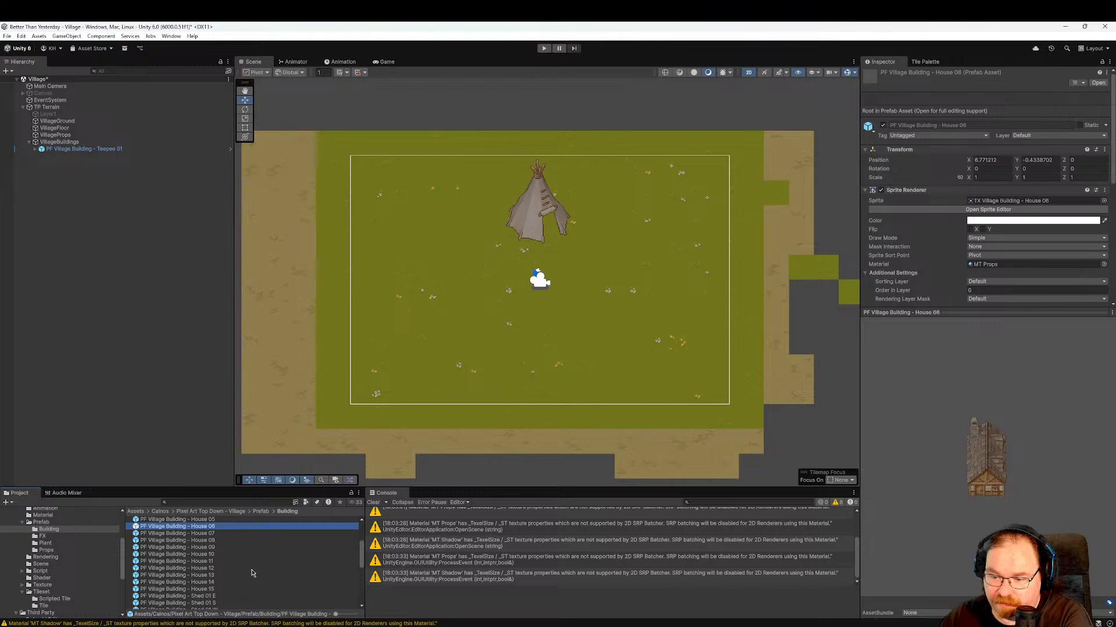
pyautogui.press('Up')
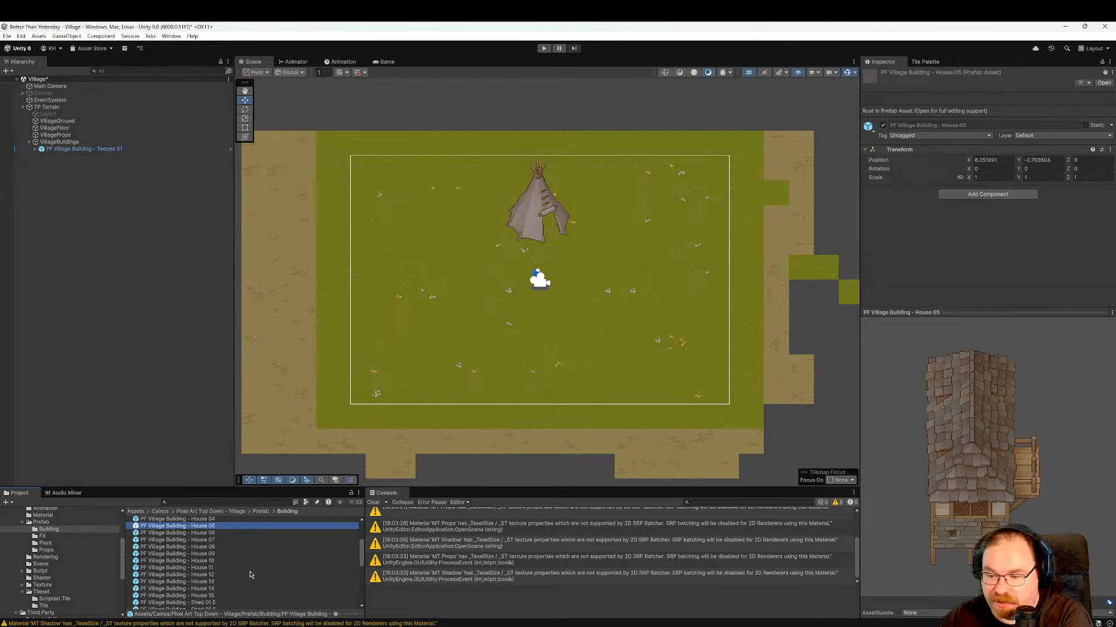
pyautogui.press('Down')
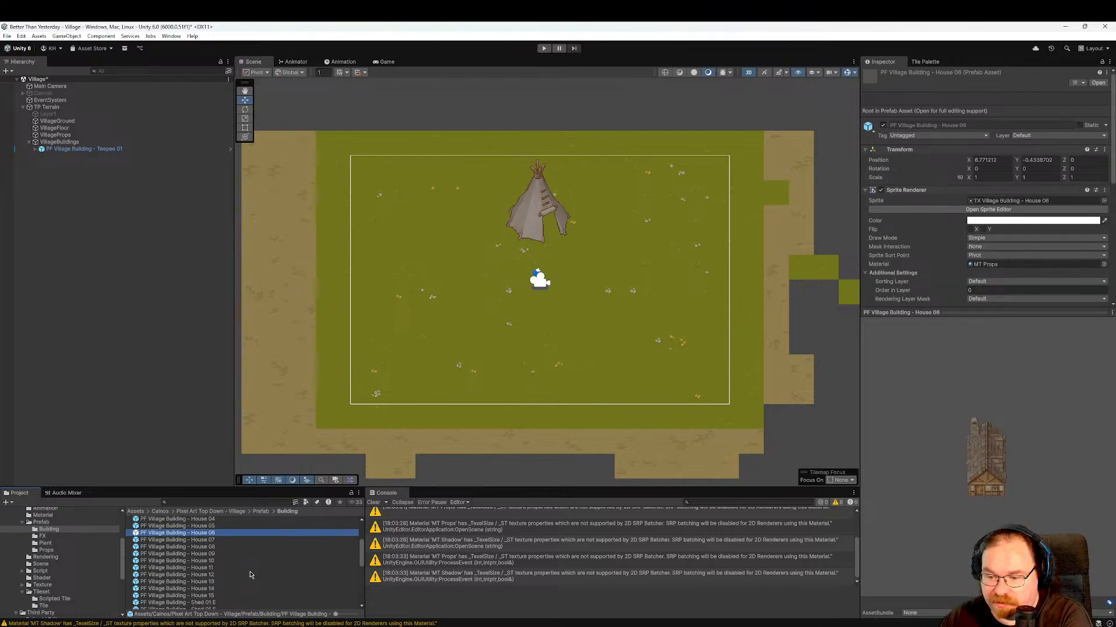
# Preview the house prefabs from House 05 back to House 01, as well as Dock Platform 01.
pyautogui.press('Up')
pyautogui.press('Up')
pyautogui.press('Up')
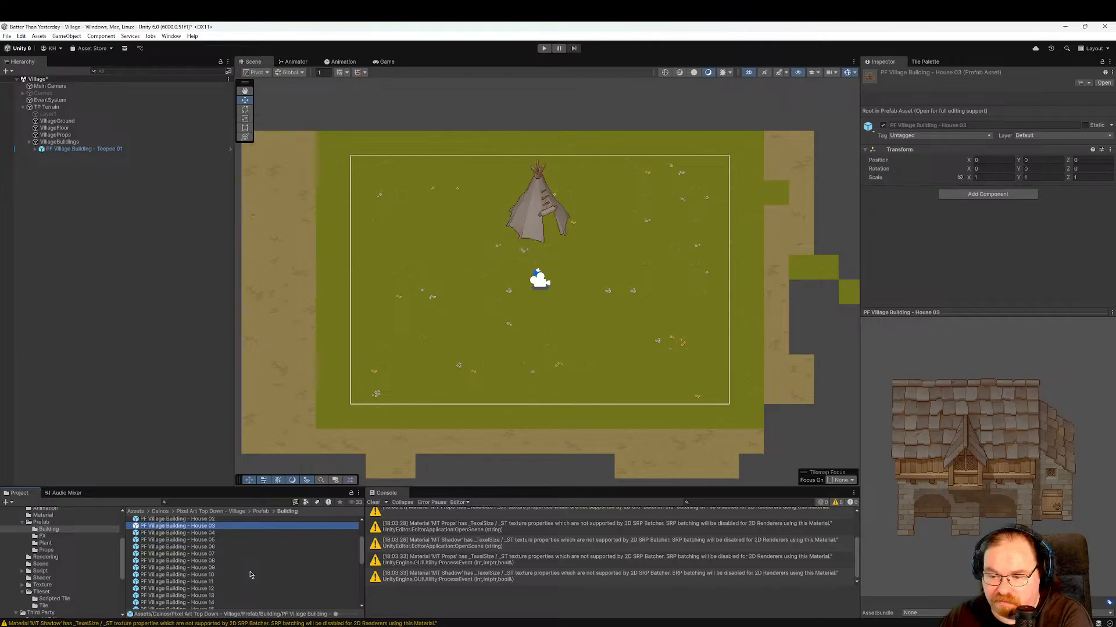
pyautogui.press('Up')
pyautogui.press('Up')
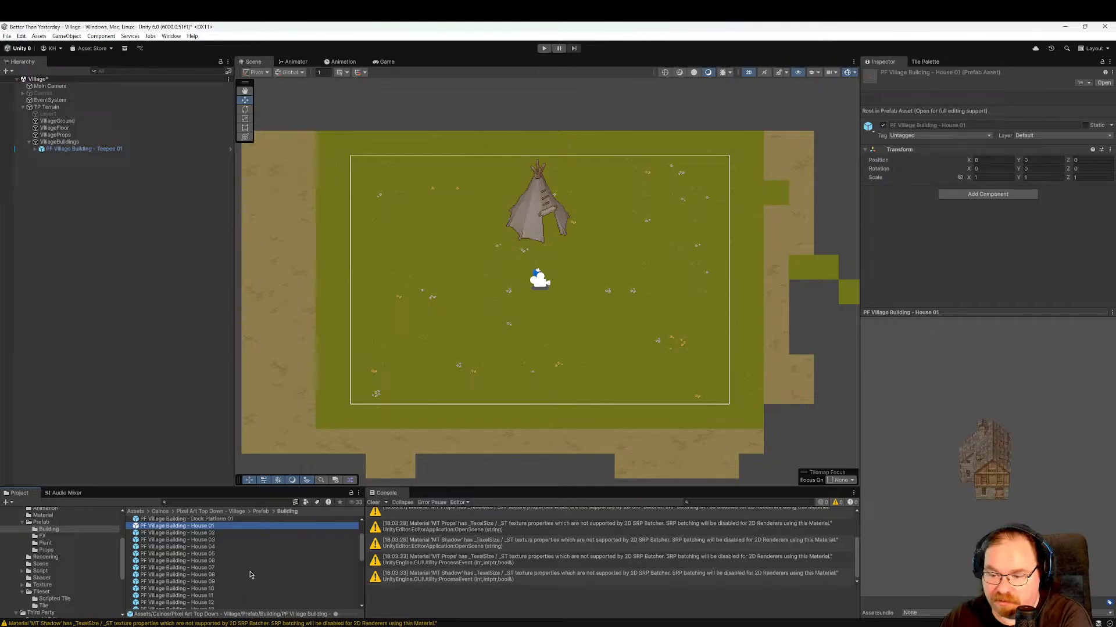
pyautogui.press('Up')
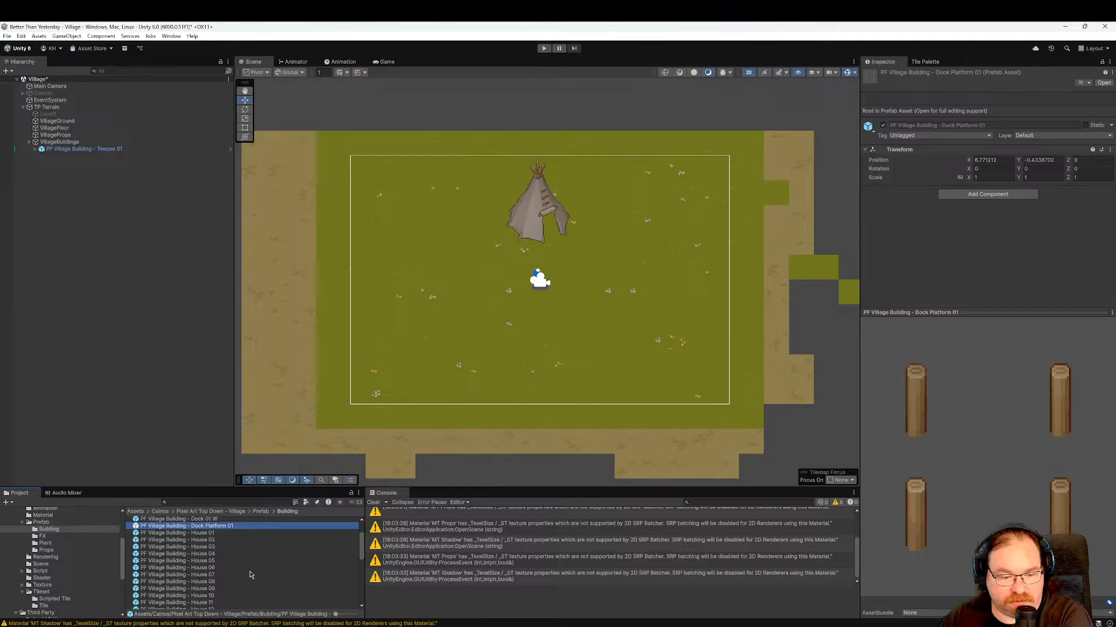
pyautogui.press('Down')
pyautogui.scroll(2, 251, 575)
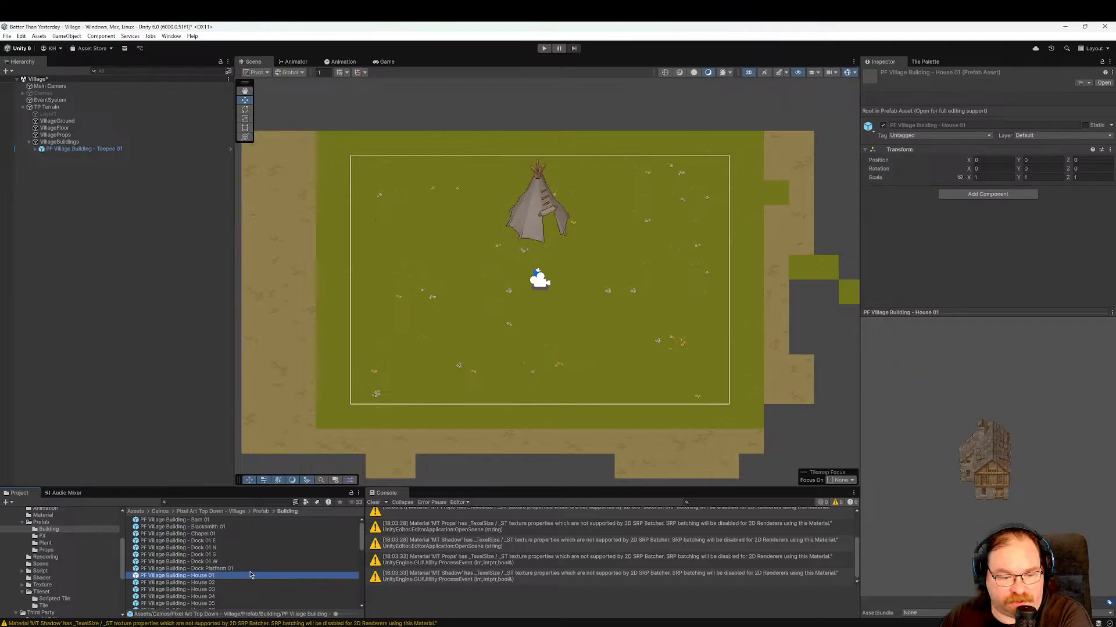
# Preview the Barn 01, Blacksmith 01, Chapel 01 and Dock 01 prefabs, ending on Chapel 01.
pyautogui.click(221, 521)
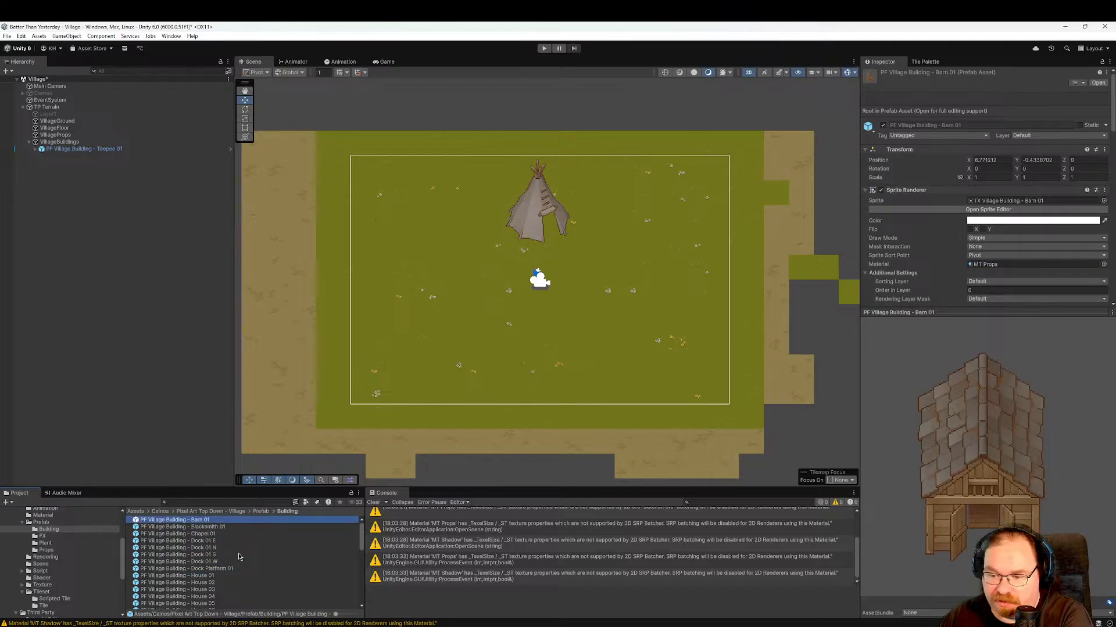
pyautogui.press('Down')
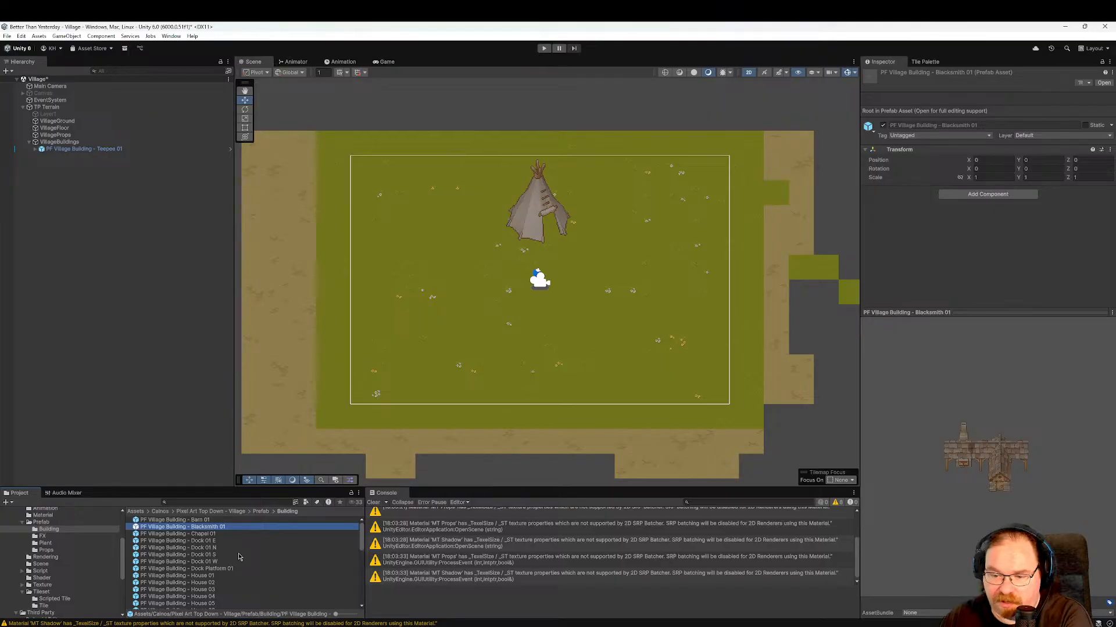
pyautogui.press('Down')
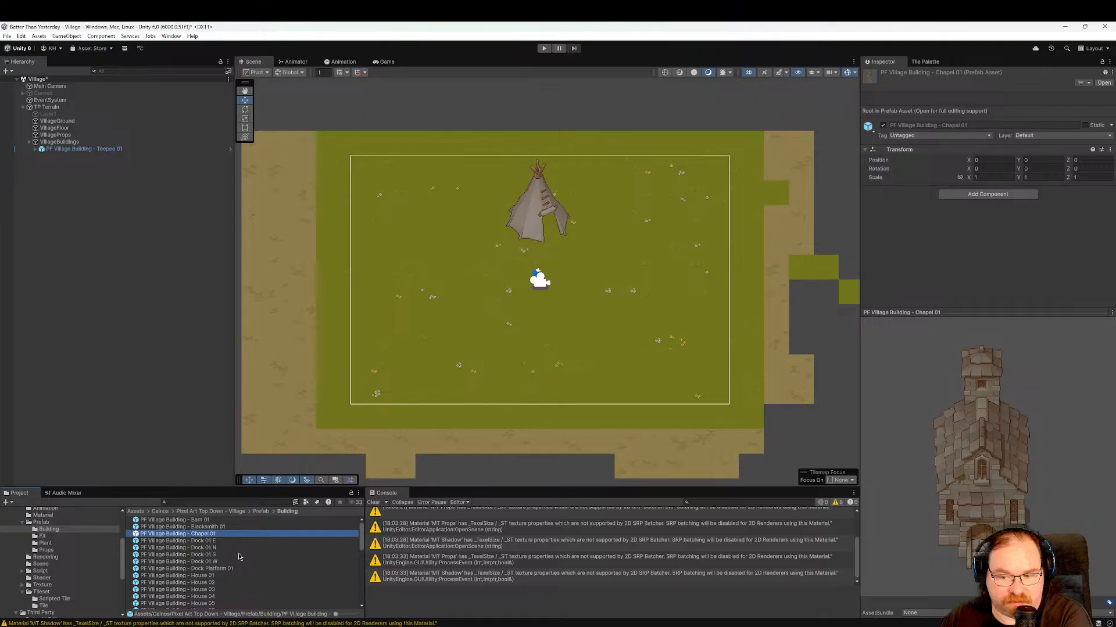
pyautogui.press('Down')
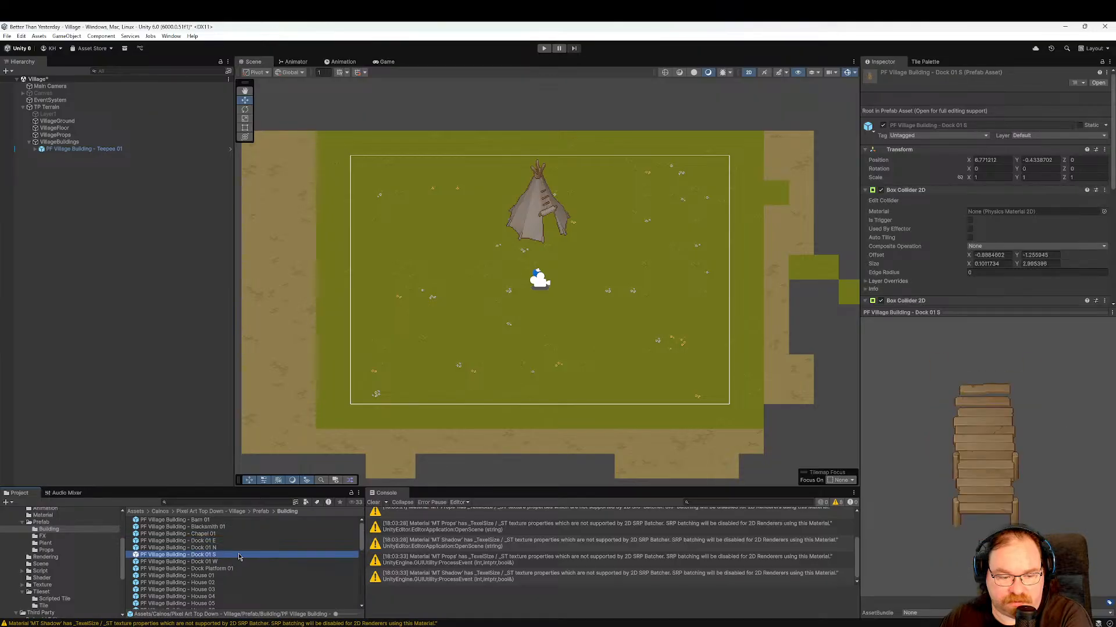
pyautogui.press('Up')
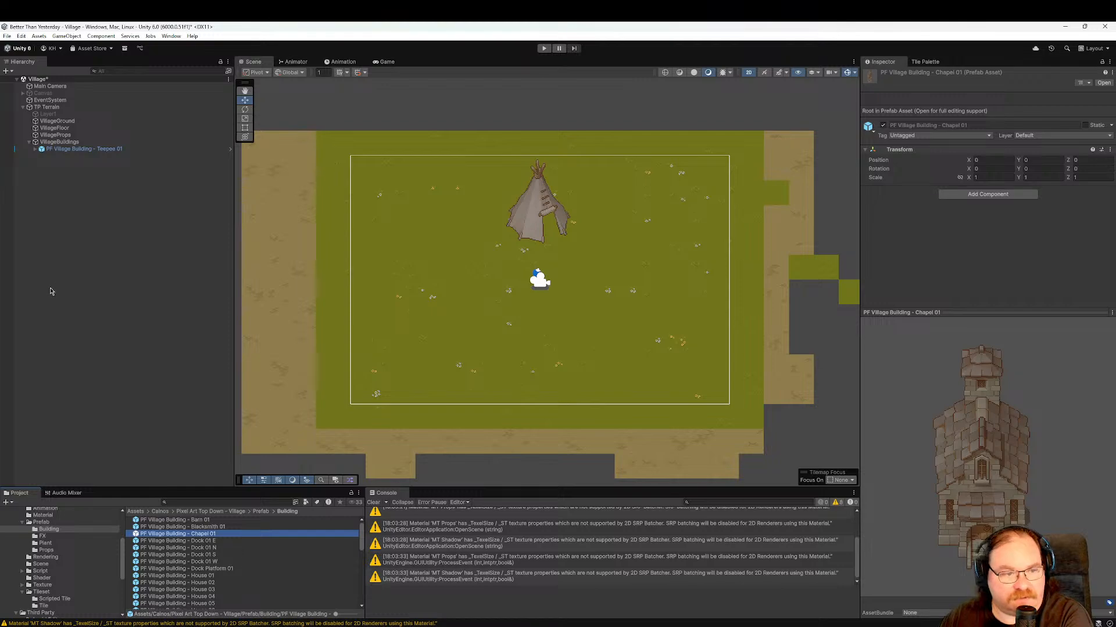
# Replace the teepee under VillageBuildings with the PF Village Building - Chapel 01 prefab.
pyautogui.click(96, 157)
pyautogui.click(95, 150)
pyautogui.press('Delete')
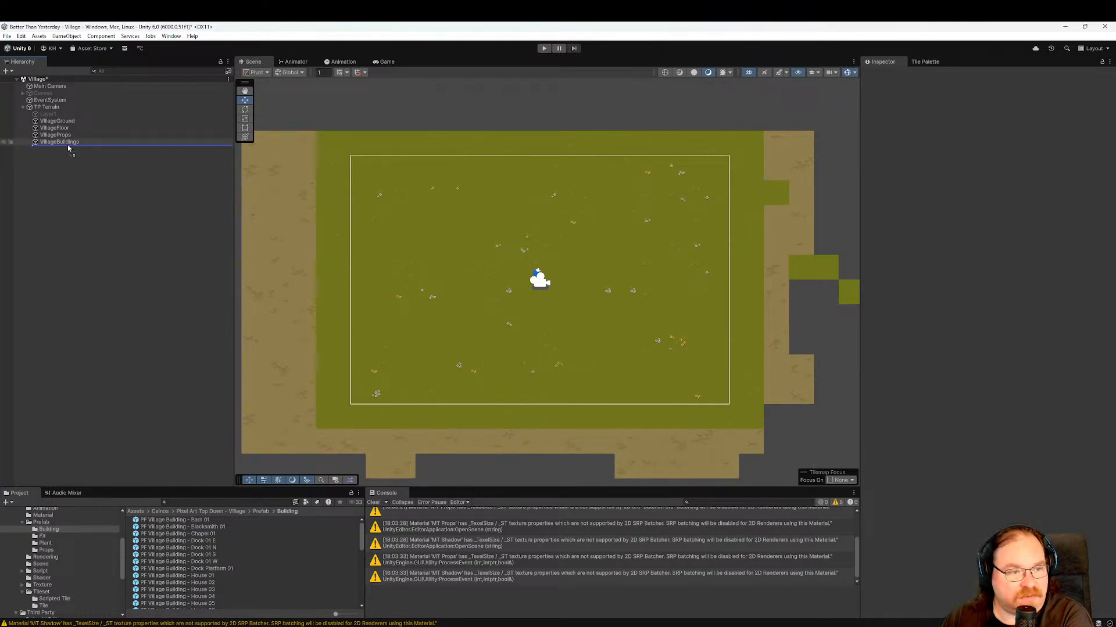
pyautogui.moveTo(68, 146); pyautogui.dragTo(68, 146)
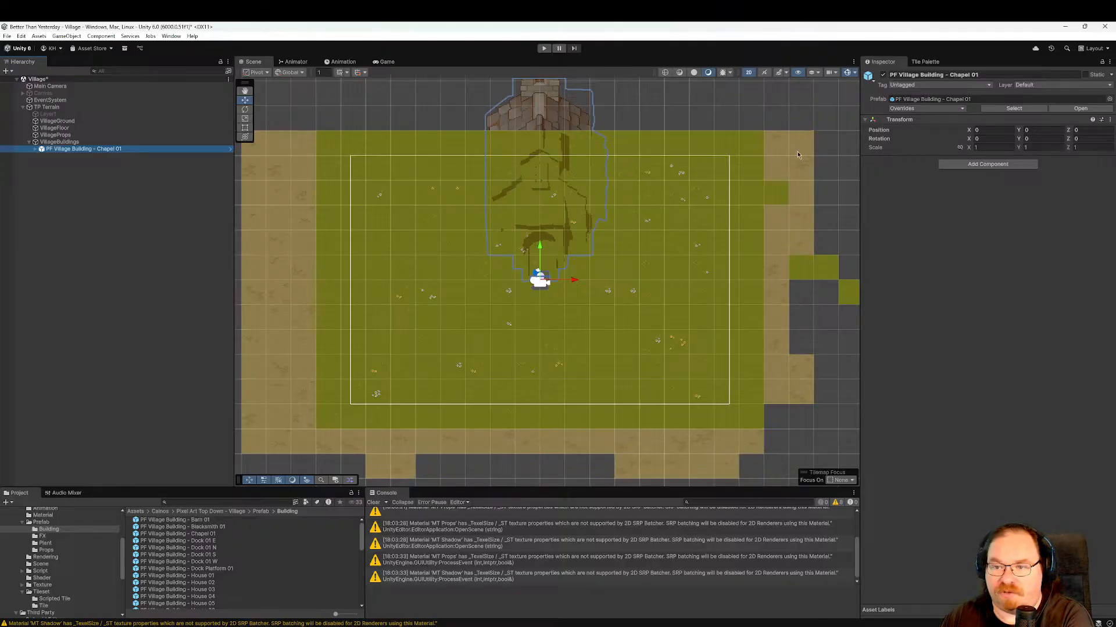
# Set Order in Layer to 10 for all of the chapel's child sprites, parts 01 to 07 and the three shadows.
pyautogui.press('Right')
pyautogui.press('Down')
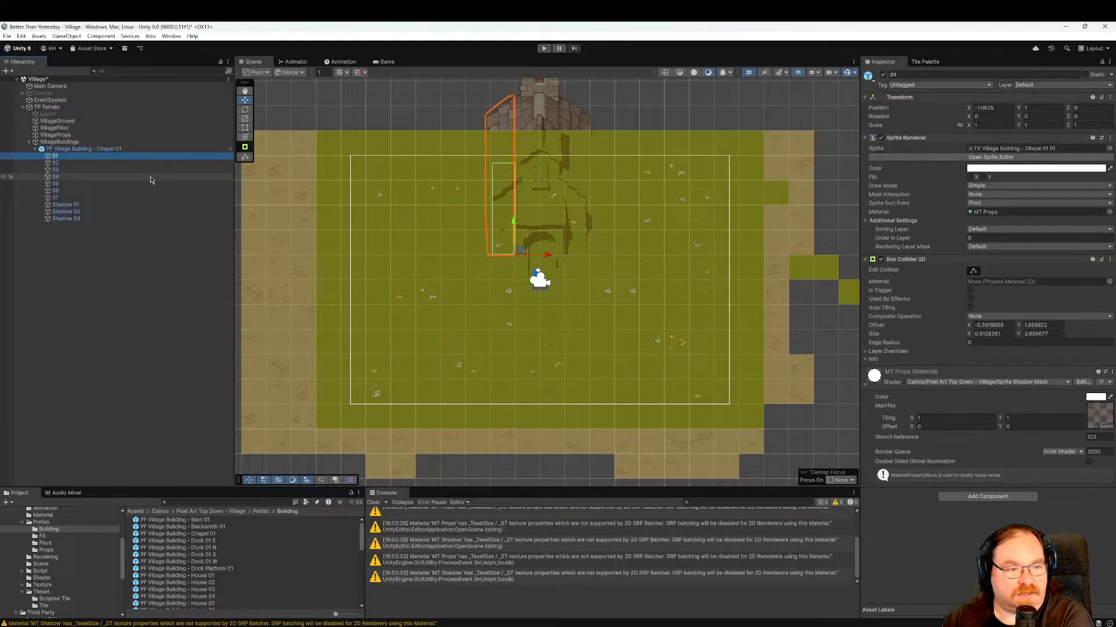
pyautogui.hotkey('shift', 'Down')
pyautogui.hotkey('shift', 'Down')
pyautogui.hotkey('shift', 'Down')
pyautogui.hotkey('shift', 'Down')
pyautogui.keyDown('shift'); pyautogui.click(99, 219); pyautogui.keyUp('shift')
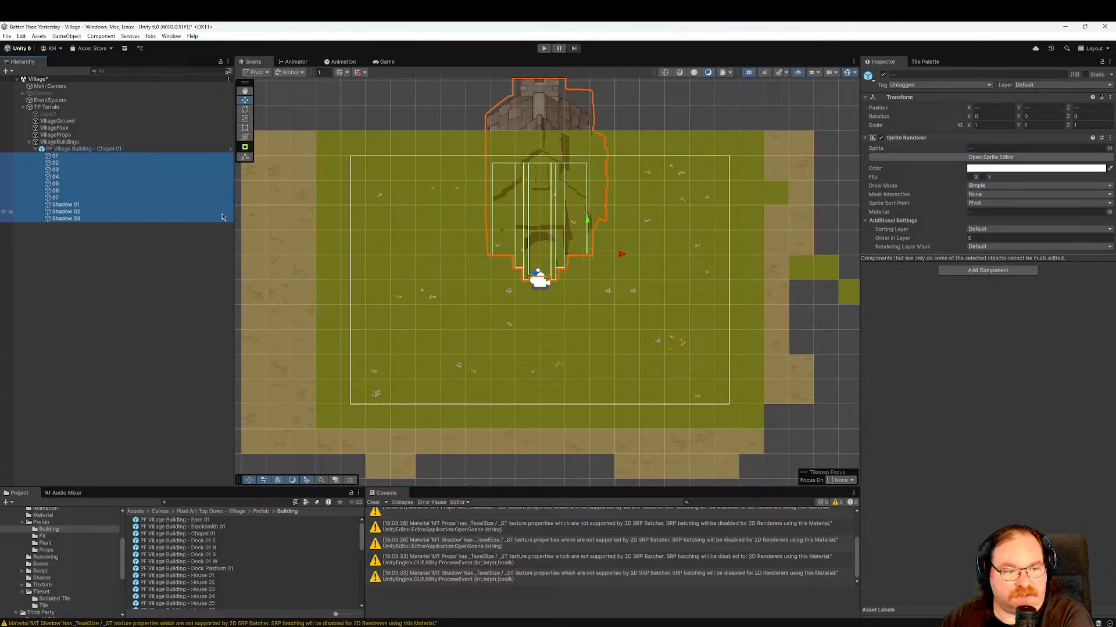
pyautogui.click(995, 239)
pyautogui.write('1')
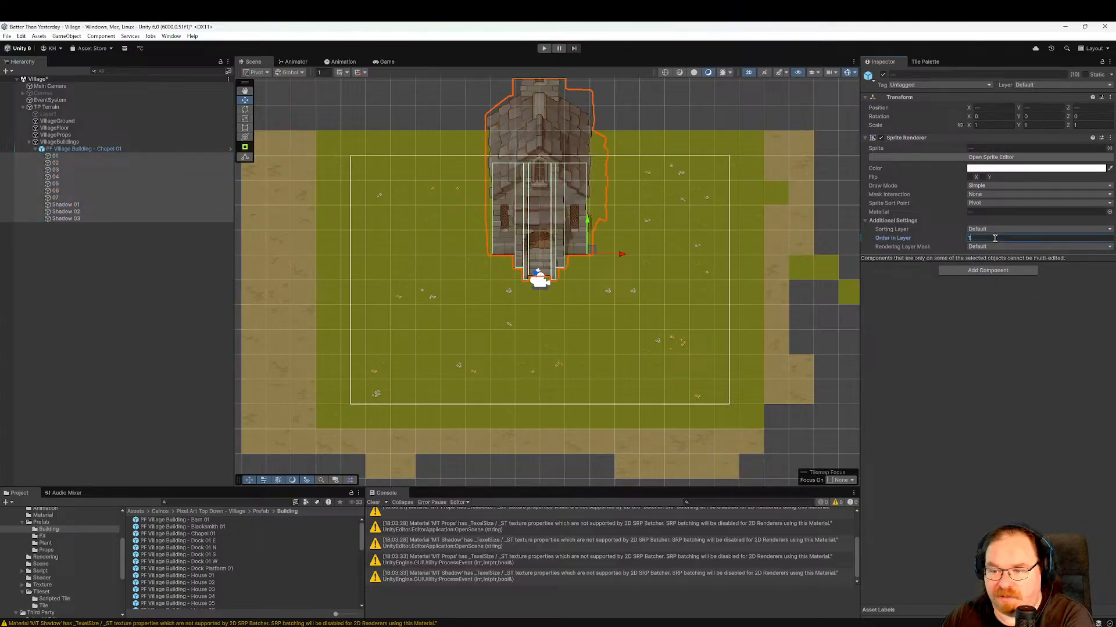
pyautogui.write('0')
pyautogui.press('Return')
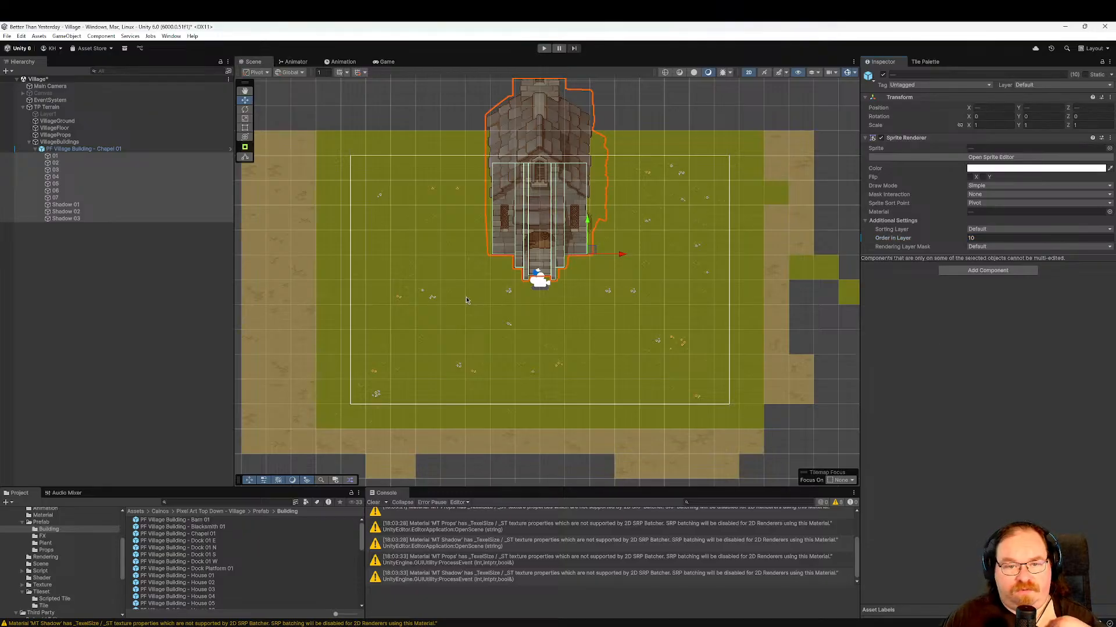
# Move the chapel's child sprites straight down so the building stands over the middle of the grass area.
pyautogui.scroll(4, 548, 292)
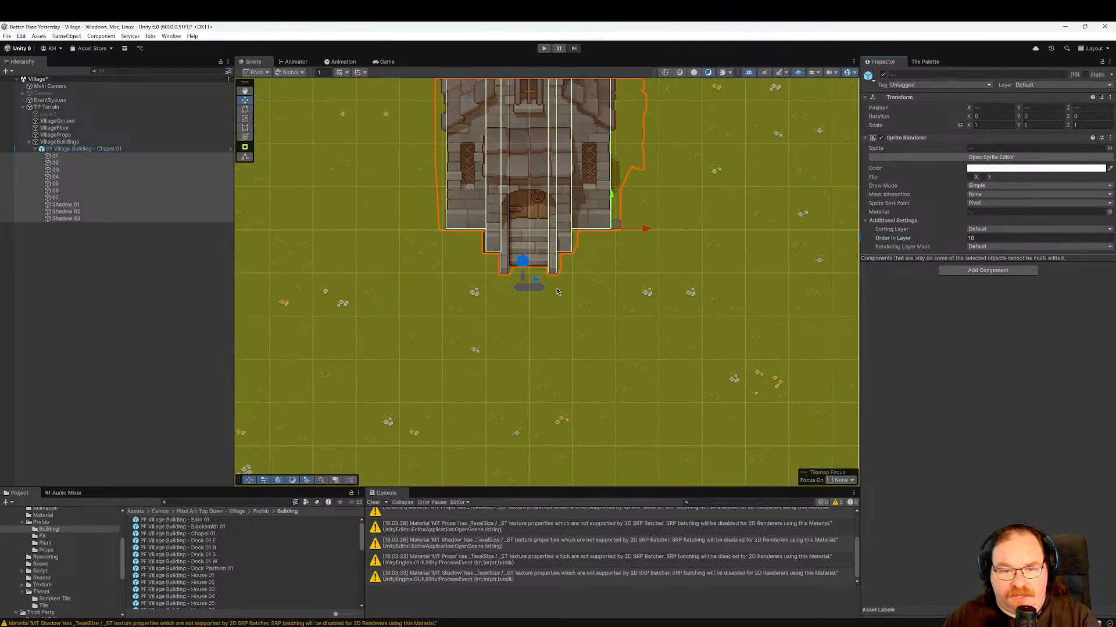
pyautogui.moveTo(573, 279); pyautogui.dragTo(640, 369, button='middle')
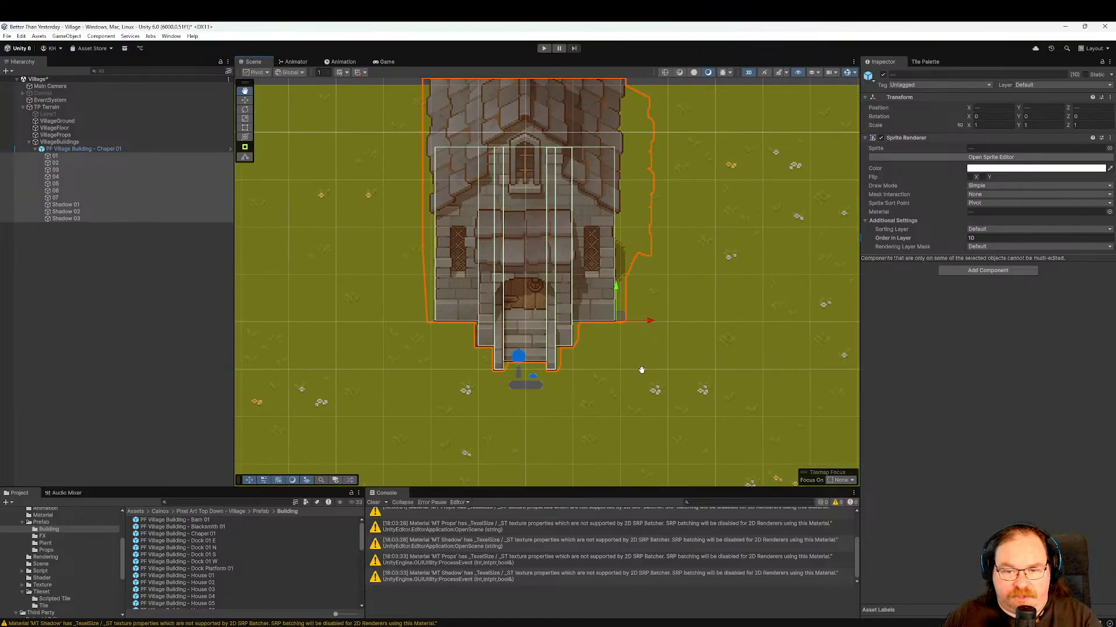
pyautogui.moveTo(617, 284); pyautogui.dragTo(671, 469)
pyautogui.scroll(-5, 670, 469)
pyautogui.scroll(2, 568, 299)
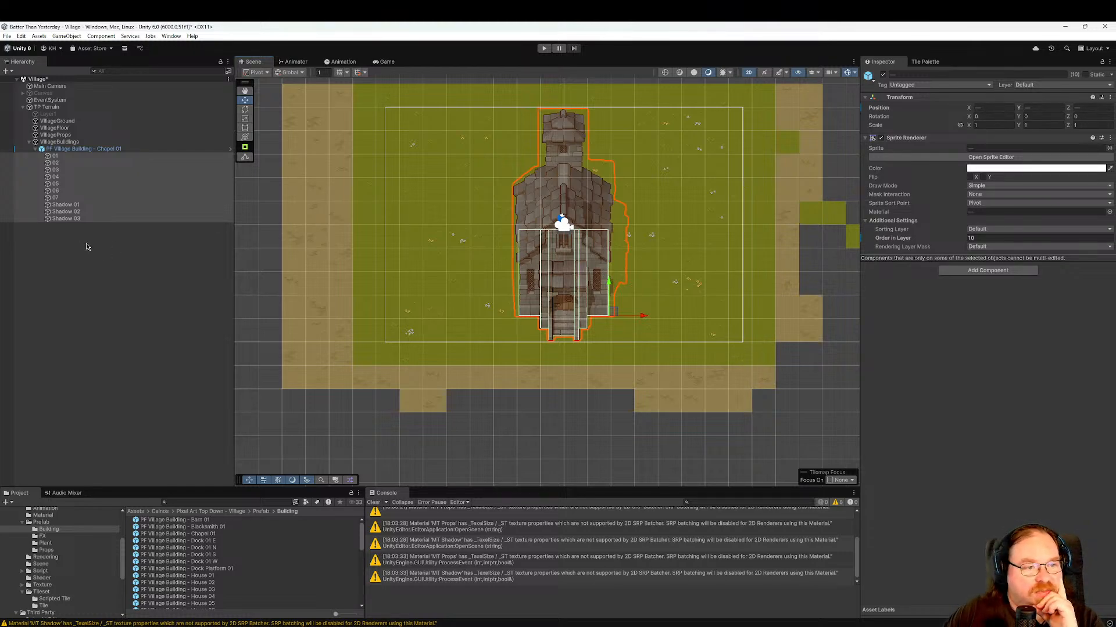
# Set the Main Camera's orthographic size to 10 and raise the whole chapel to about Y 4.53.
pyautogui.click(81, 86)
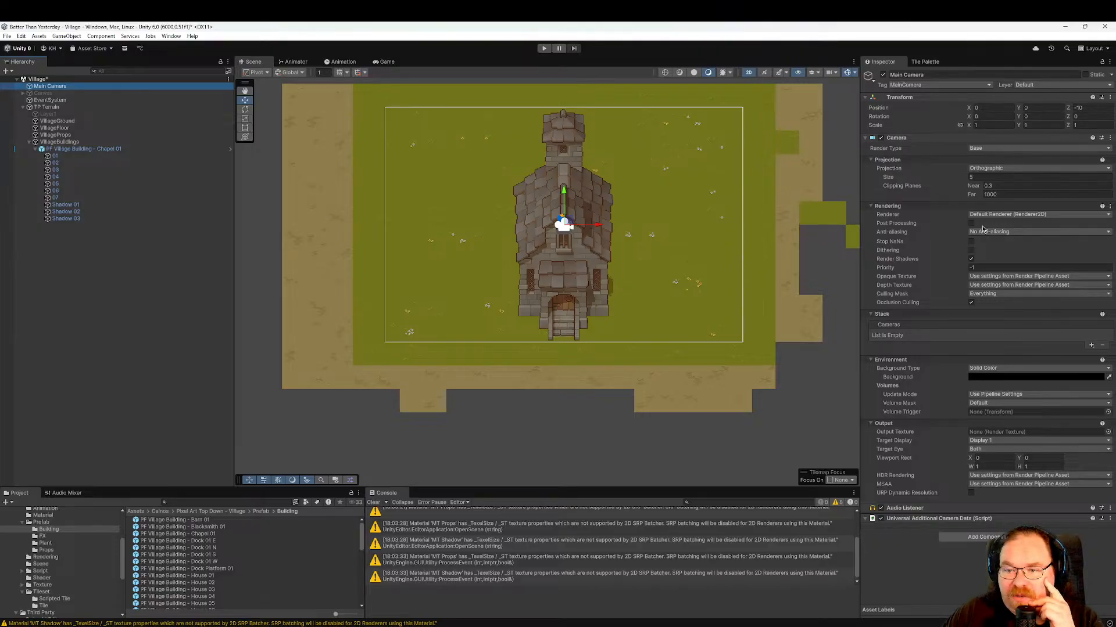
pyautogui.click(971, 177)
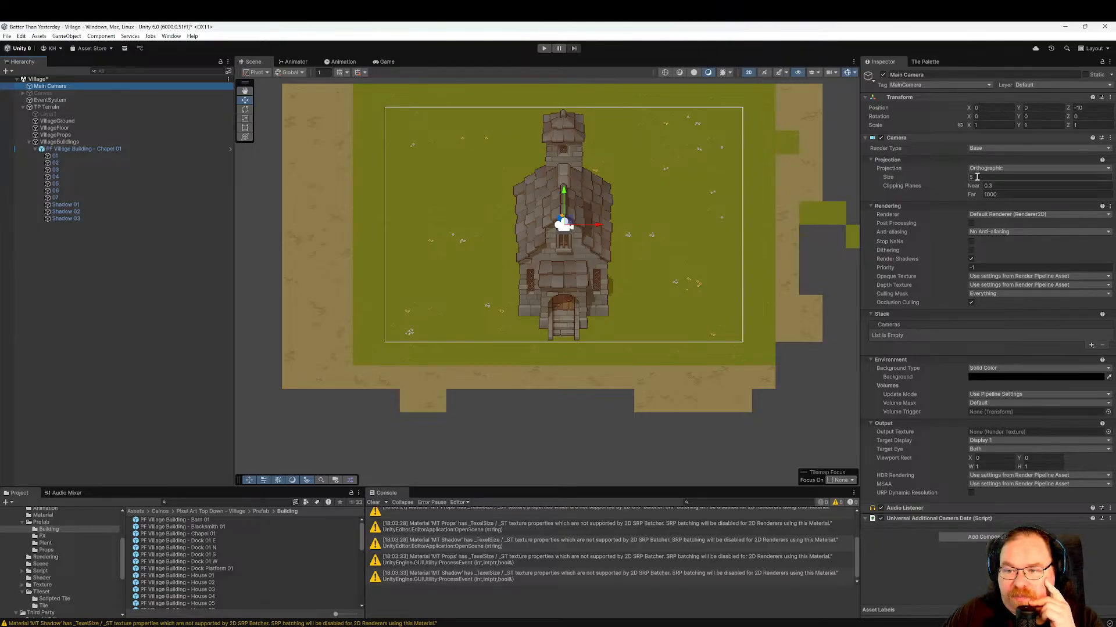
pyautogui.write('10')
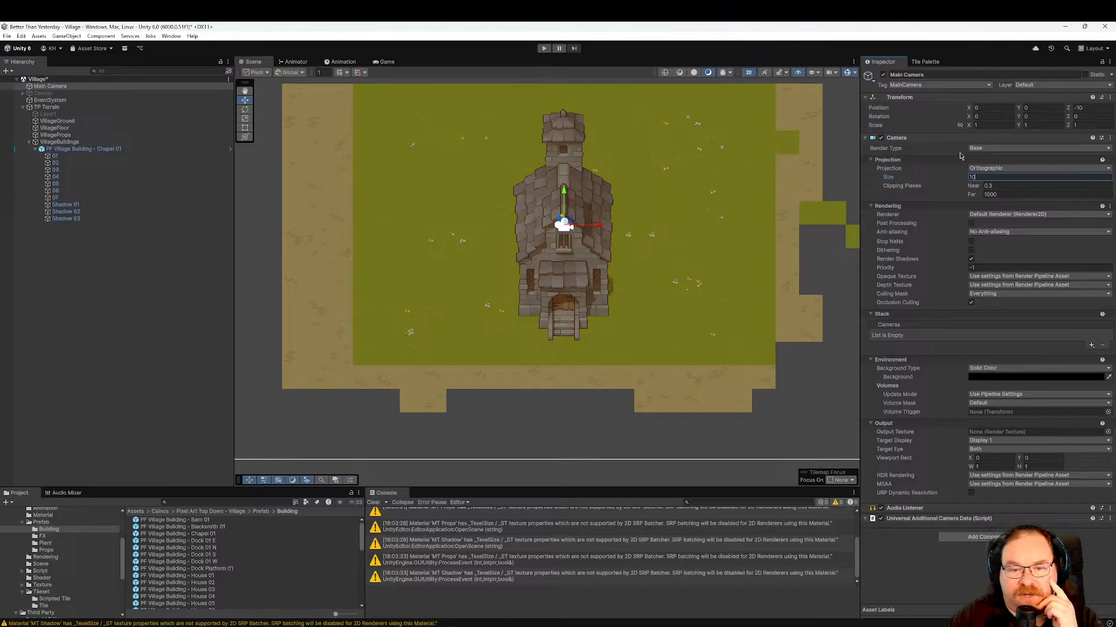
pyautogui.scroll(-5, 768, 298)
pyautogui.moveTo(772, 274); pyautogui.dragTo(696, 289, button='middle')
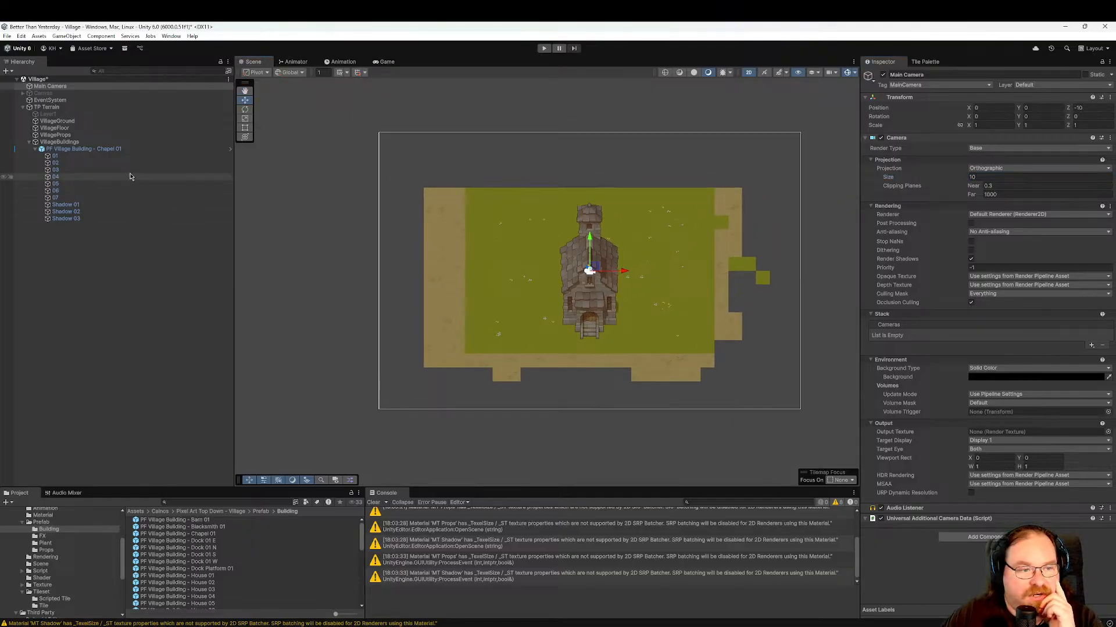
pyautogui.click(96, 149)
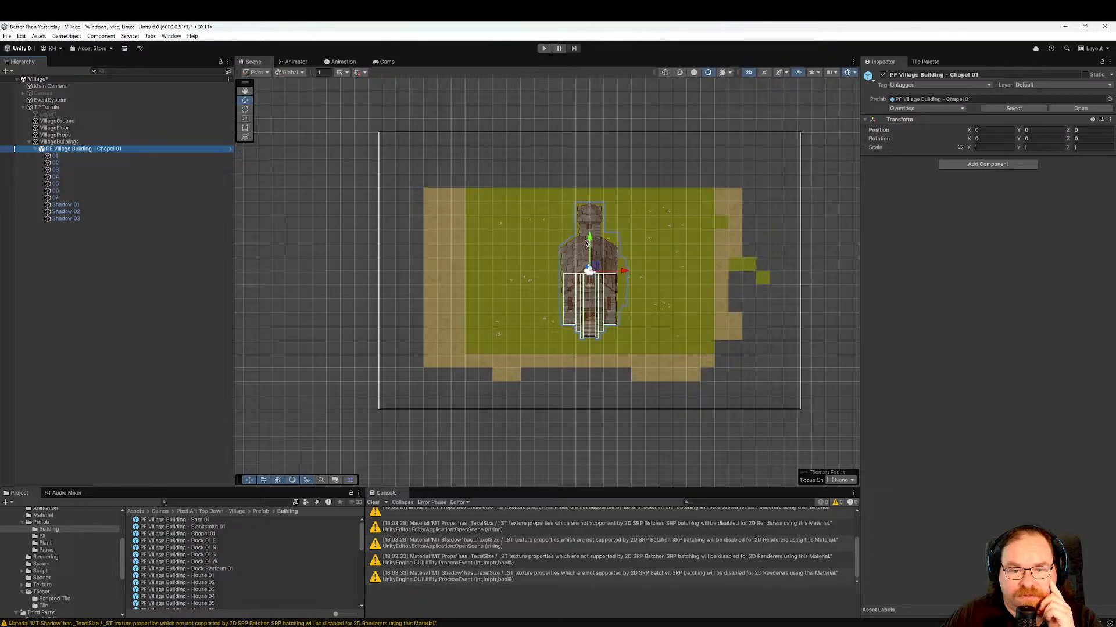
pyautogui.moveTo(590, 245); pyautogui.dragTo(593, 180)
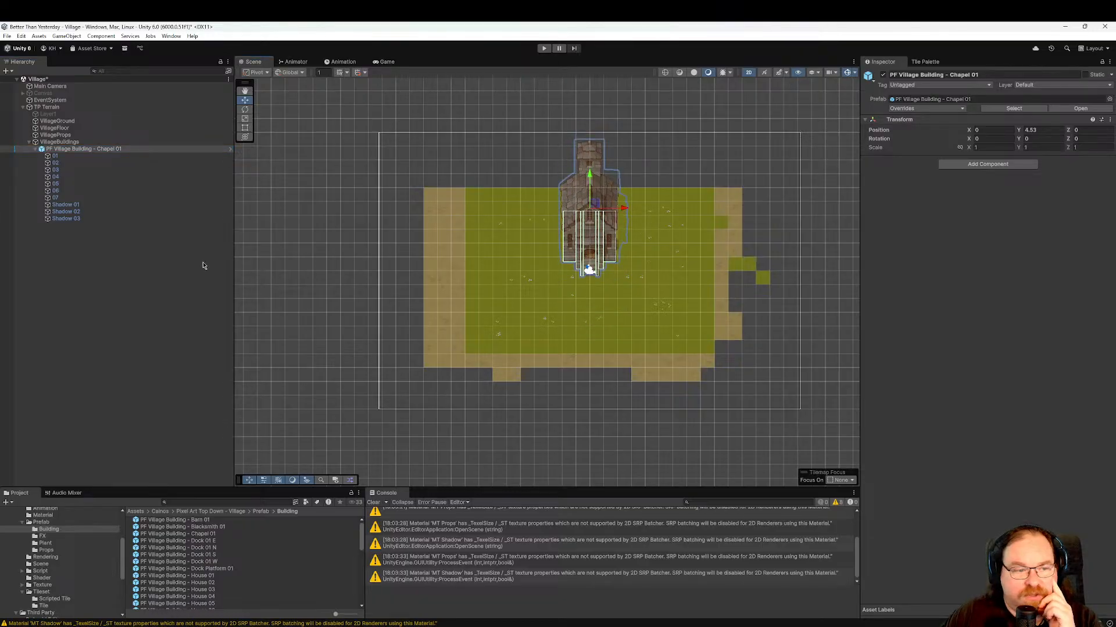
# Paint plain dirt tiles on the VillageGround tilemap all around the grass, filling the camera frame.
pyautogui.click(82, 121)
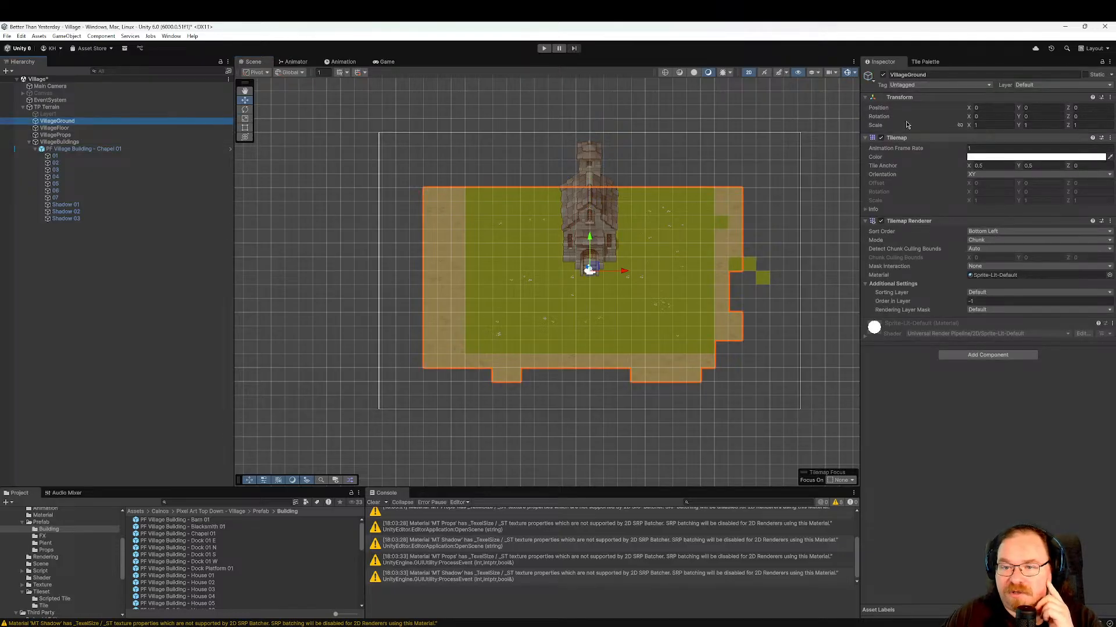
pyautogui.click(924, 61)
pyautogui.click(934, 432)
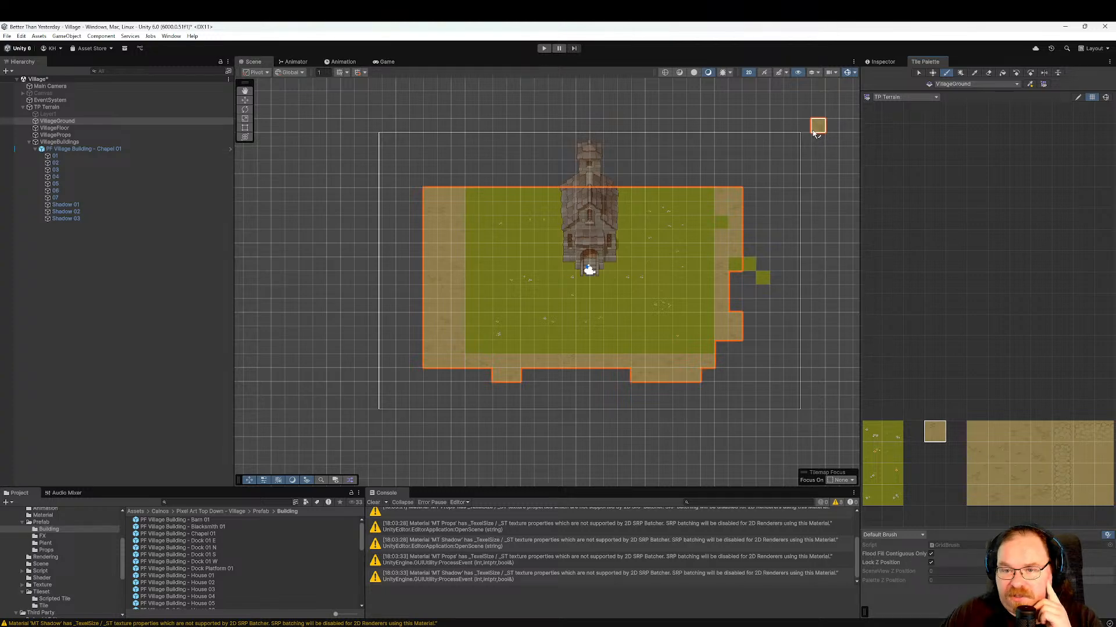
pyautogui.moveTo(814, 132)
pyautogui.mouseDown()
pyautogui.moveTo(412, 126)
pyautogui.moveTo(360, 140)
pyautogui.moveTo(779, 142)
pyautogui.moveTo(730, 146)
pyautogui.moveTo(847, 169)
pyautogui.moveTo(443, 155)
pyautogui.moveTo(360, 169)
pyautogui.moveTo(667, 168)
pyautogui.moveTo(361, 168)
pyautogui.moveTo(507, 181)
pyautogui.mouseUp()
pyautogui.moveTo(734, 181)
pyautogui.mouseDown()
pyautogui.moveTo(793, 183)
pyautogui.moveTo(484, 168)
pyautogui.moveTo(326, 180)
pyautogui.moveTo(471, 190)
pyautogui.moveTo(329, 191)
pyautogui.moveTo(430, 223)
pyautogui.moveTo(307, 238)
pyautogui.moveTo(416, 250)
pyautogui.moveTo(279, 262)
pyautogui.moveTo(431, 276)
pyautogui.moveTo(321, 293)
pyautogui.moveTo(417, 305)
pyautogui.moveTo(289, 315)
pyautogui.moveTo(423, 319)
pyautogui.moveTo(299, 343)
pyautogui.moveTo(429, 335)
pyautogui.moveTo(312, 352)
pyautogui.moveTo(422, 366)
pyautogui.moveTo(256, 374)
pyautogui.moveTo(574, 375)
pyautogui.moveTo(708, 390)
pyautogui.moveTo(340, 401)
pyautogui.moveTo(332, 388)
pyautogui.moveTo(668, 404)
pyautogui.moveTo(292, 418)
pyautogui.moveTo(720, 419)
pyautogui.moveTo(660, 415)
pyautogui.moveTo(819, 399)
pyautogui.moveTo(752, 420)
pyautogui.moveTo(767, 369)
pyautogui.moveTo(750, 353)
pyautogui.moveTo(793, 361)
pyautogui.moveTo(720, 248)
pyautogui.moveTo(737, 269)
pyautogui.moveTo(737, 305)
pyautogui.mouseUp()
pyautogui.moveTo(750, 197)
pyautogui.mouseDown()
pyautogui.moveTo(852, 195)
pyautogui.moveTo(744, 225)
pyautogui.moveTo(851, 220)
pyautogui.moveTo(750, 249)
pyautogui.moveTo(842, 249)
pyautogui.moveTo(744, 261)
pyautogui.moveTo(837, 281)
pyautogui.moveTo(785, 323)
pyautogui.moveTo(837, 293)
pyautogui.moveTo(808, 366)
pyautogui.moveTo(766, 320)
pyautogui.mouseUp()
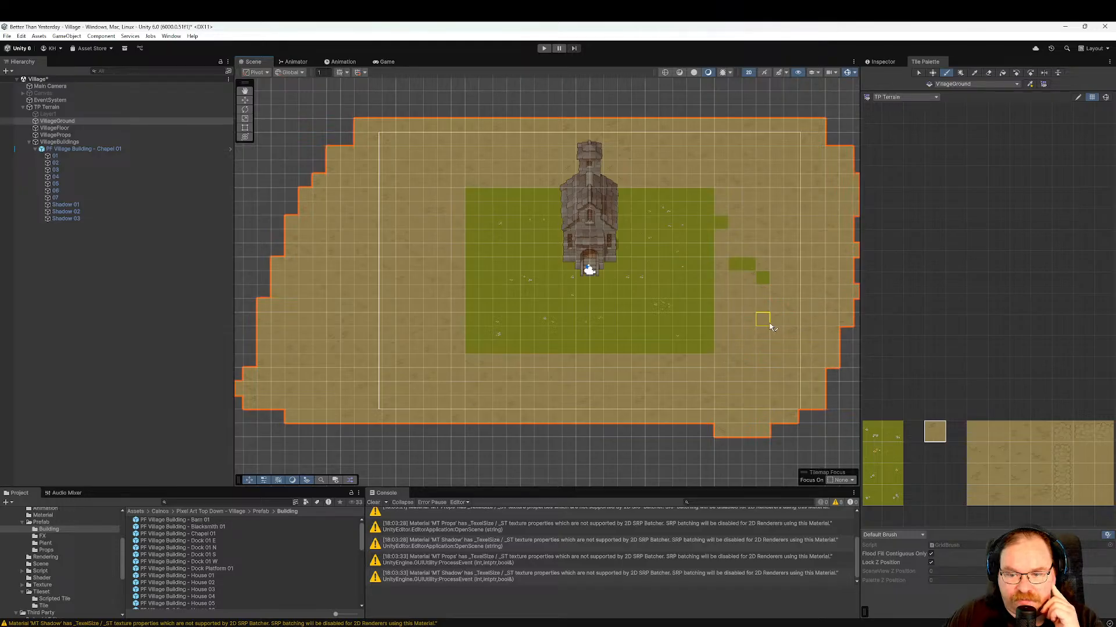
# Play-test the game from the main menu into the Village scene to check the camera framing, and stop it.
pyautogui.click(543, 48)
pyautogui.click(552, 351)
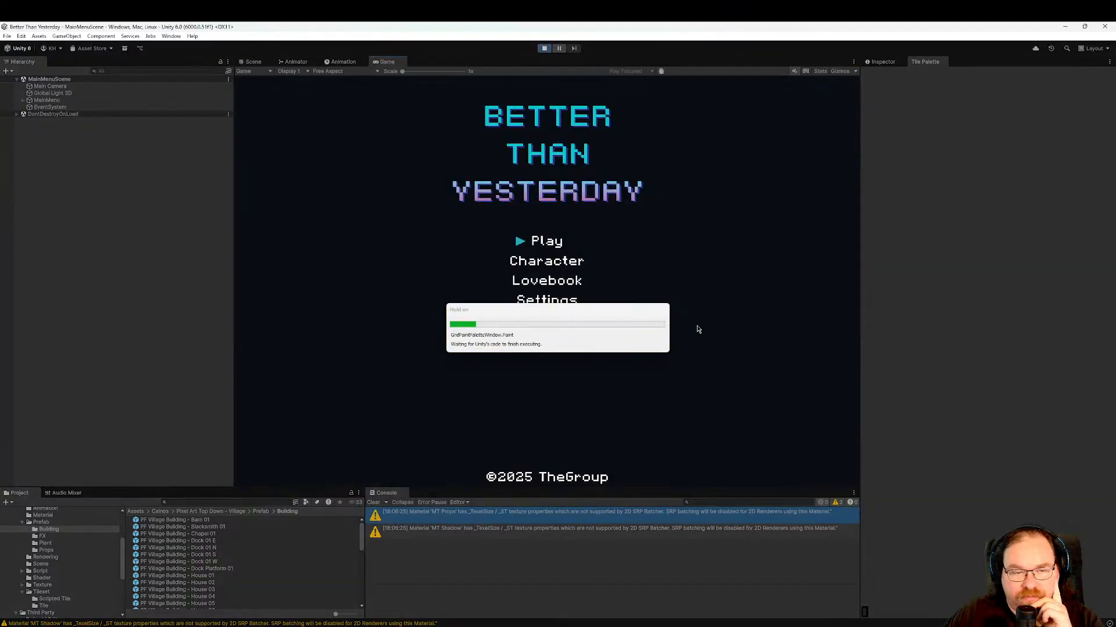
pyautogui.press('Return')
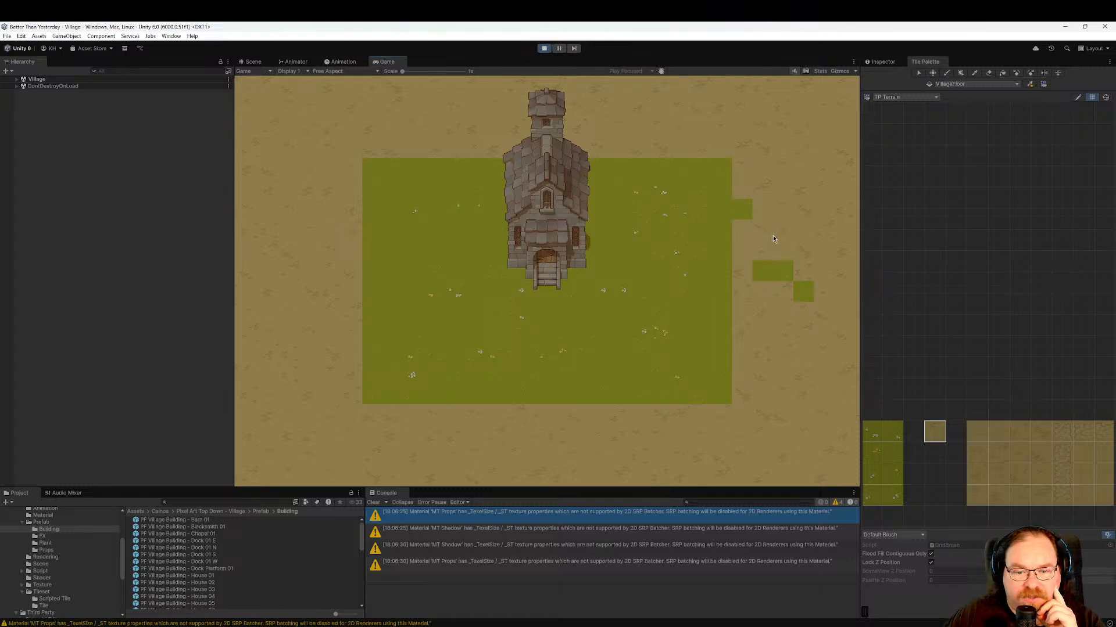
pyautogui.click(544, 48)
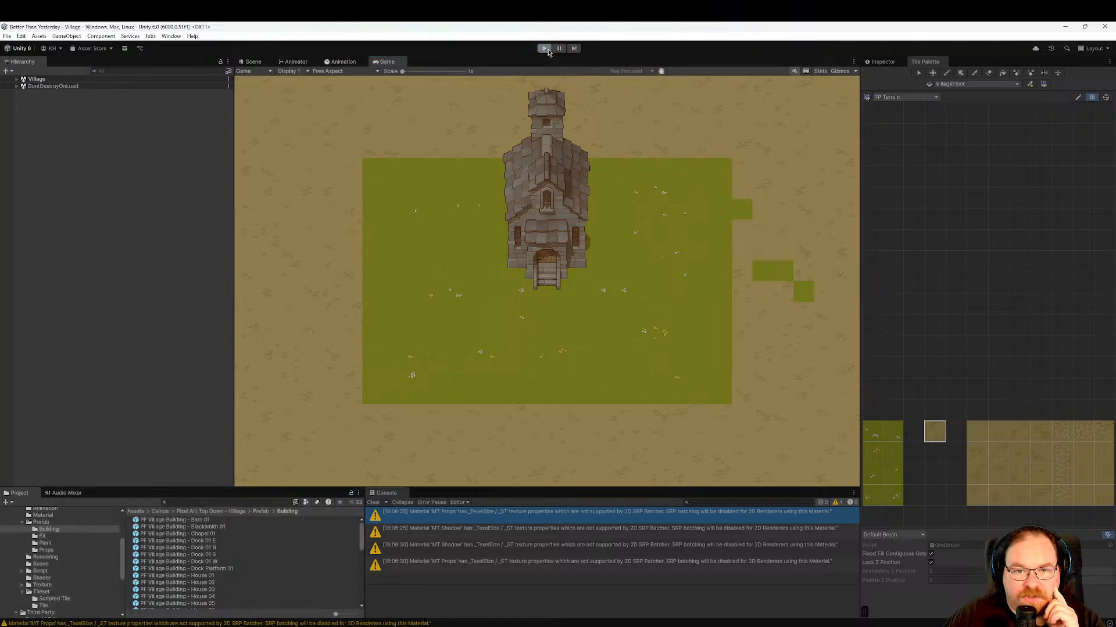
# Set the Main Camera's orthographic size to 12.
pyautogui.click(53, 86)
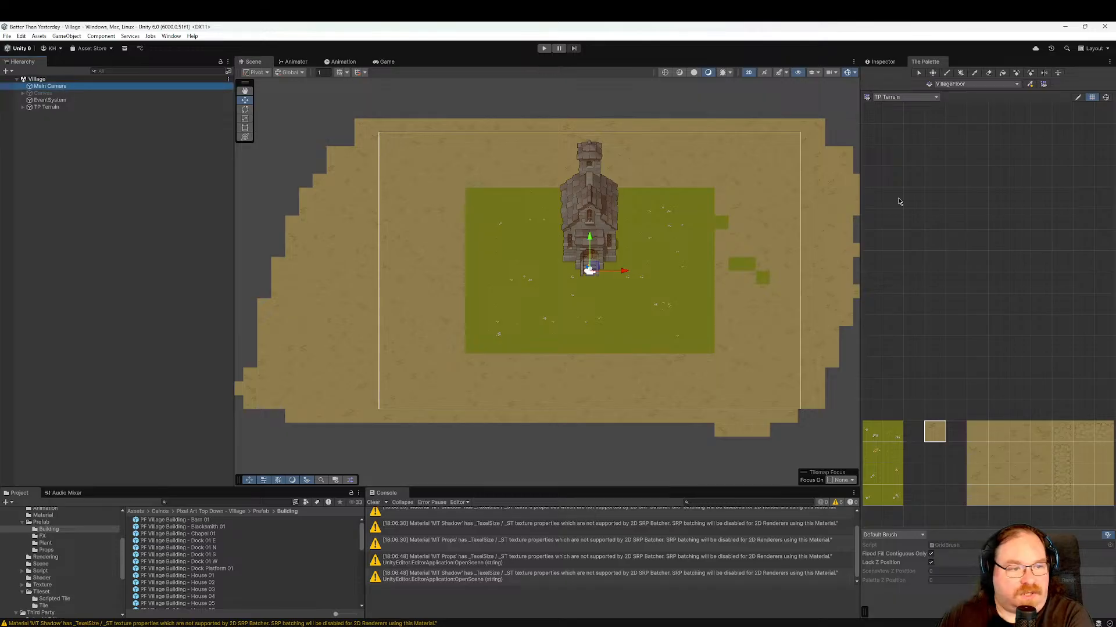
pyautogui.click(889, 63)
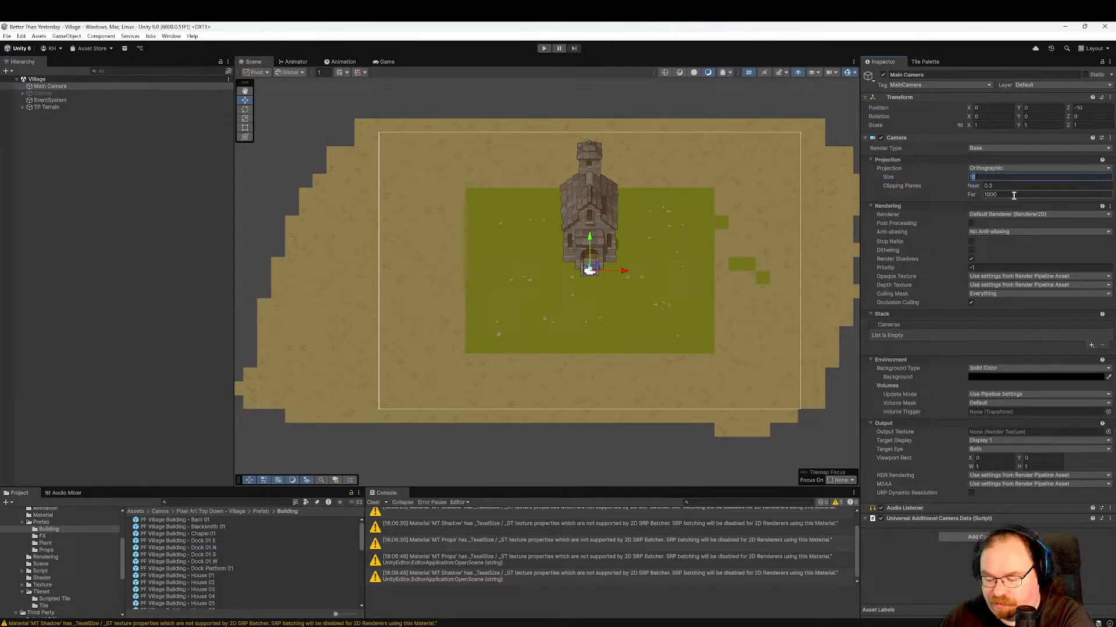
pyautogui.press('BackSpace')
pyautogui.write('2')
pyautogui.press('Return')
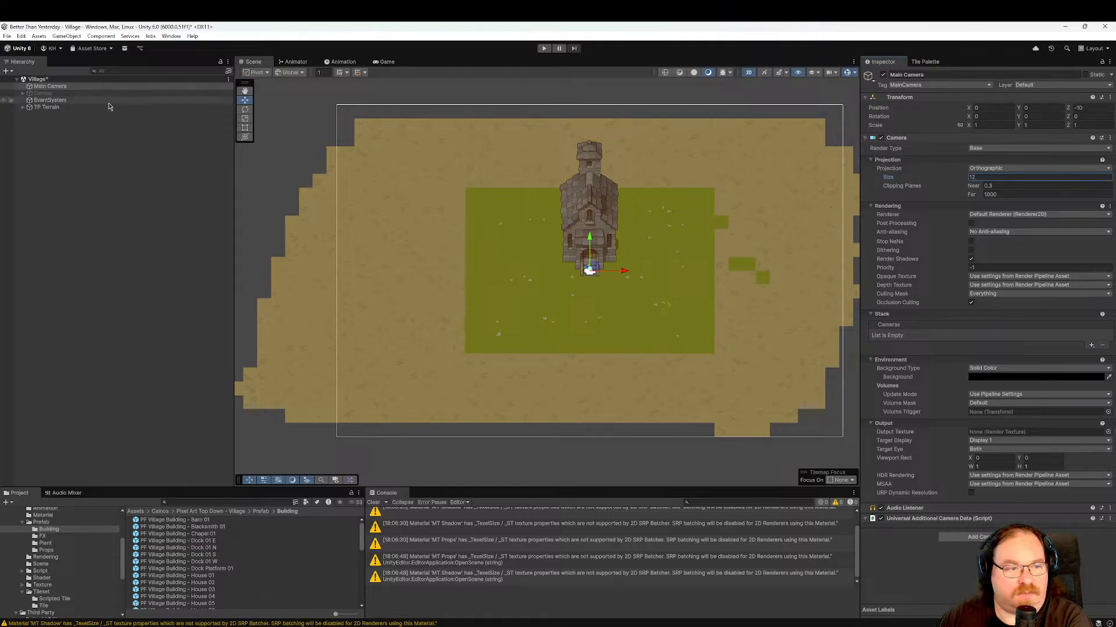
# Move PF Village Building - Chapel 01 under VillageBuildings up to about Y 6.88.
pyautogui.click(81, 108)
pyautogui.press('Right')
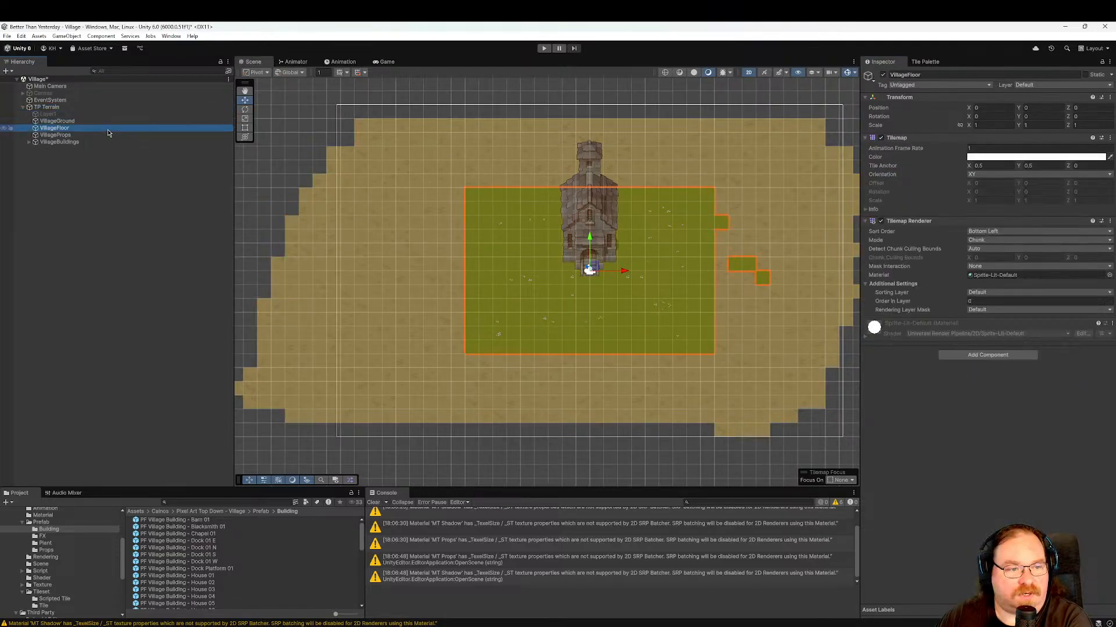
pyautogui.click(109, 135)
pyautogui.click(590, 238)
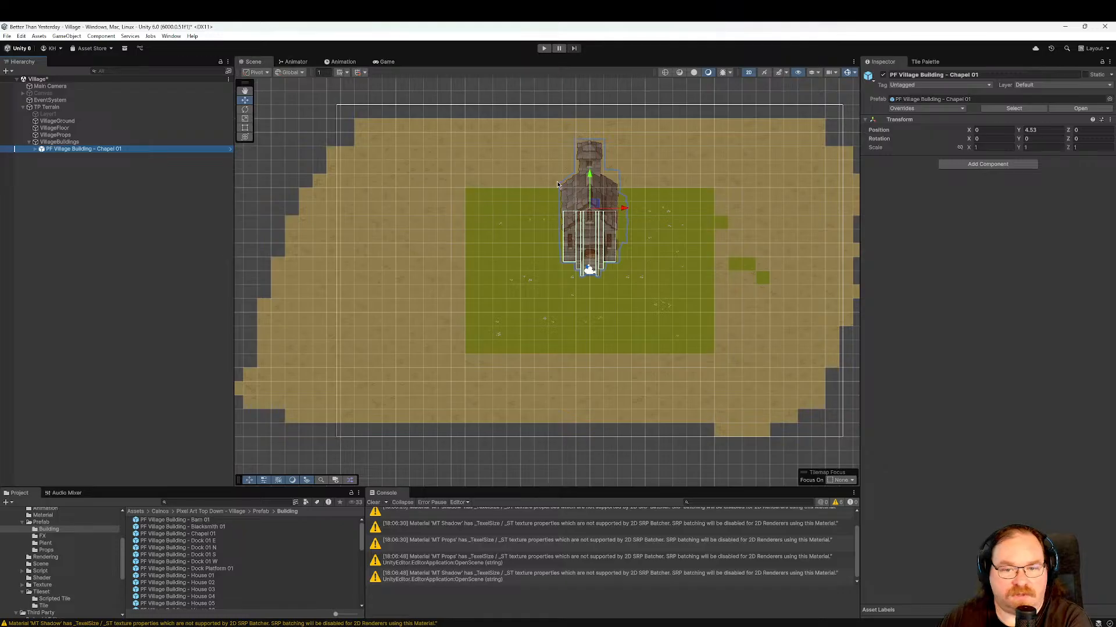
pyautogui.moveTo(590, 180); pyautogui.dragTo(593, 142)
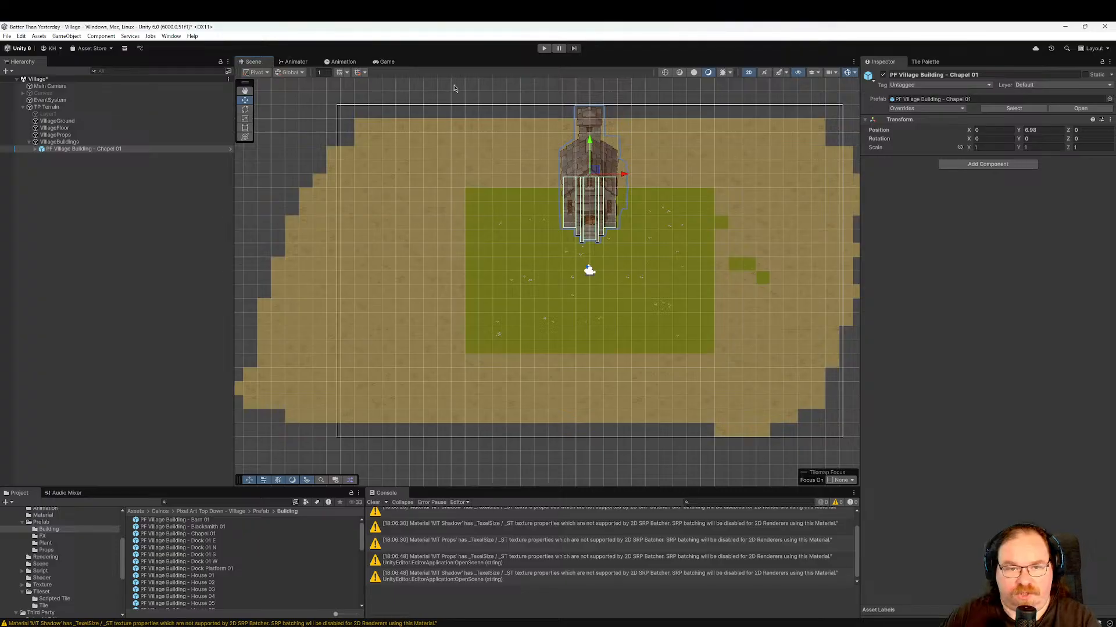
# Run the game again through Play to examine the wider camera view and the chapel's new position, and stop it.
pyautogui.click(544, 48)
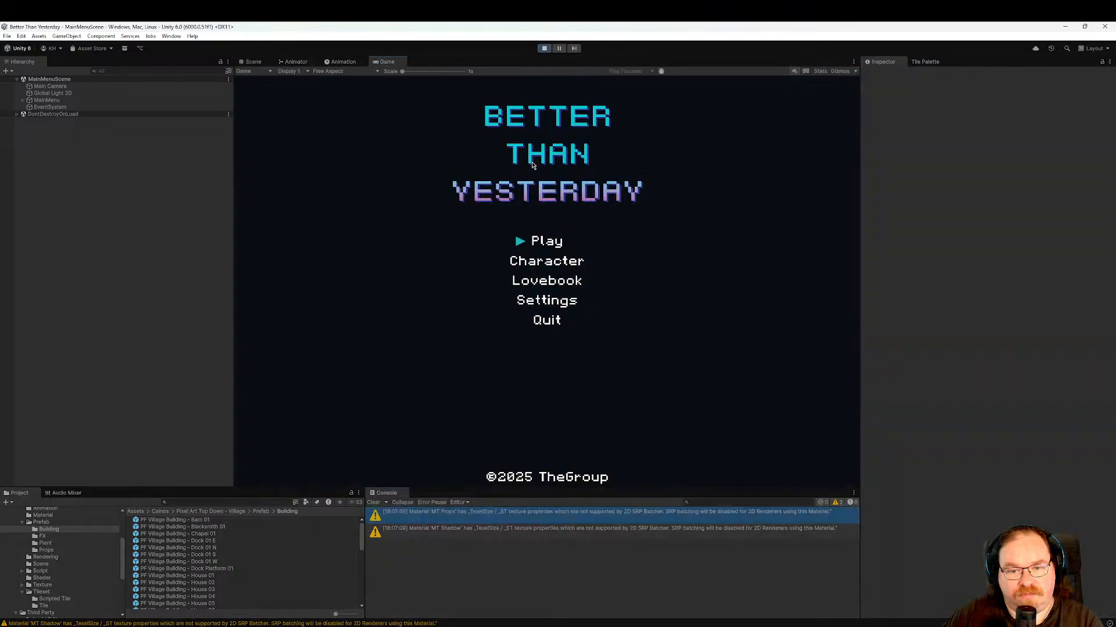
pyautogui.click(547, 240)
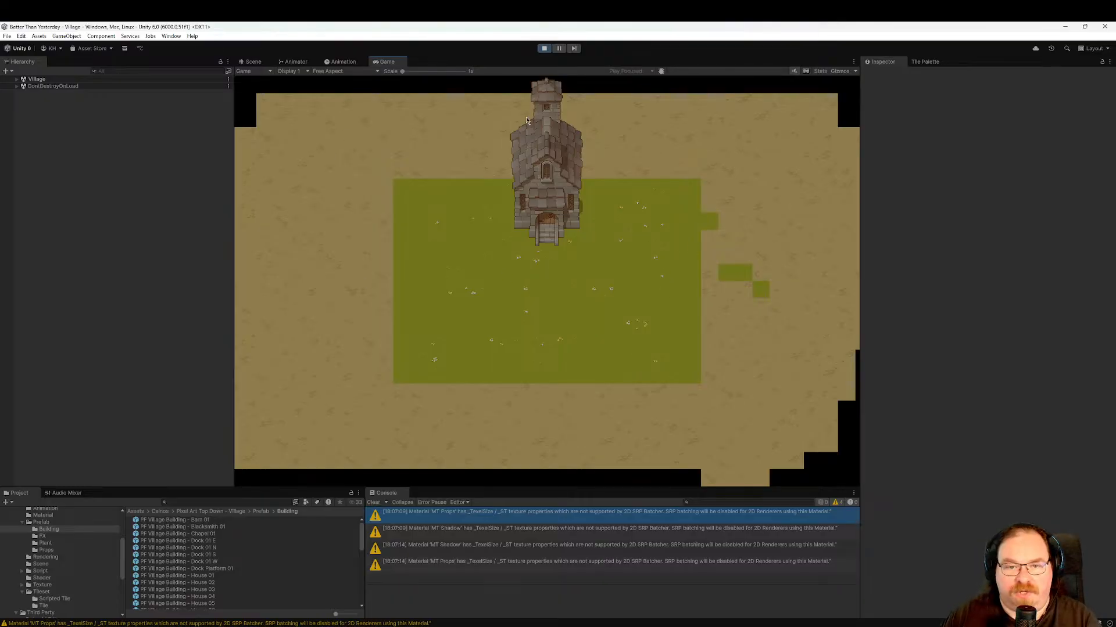
pyautogui.click(544, 49)
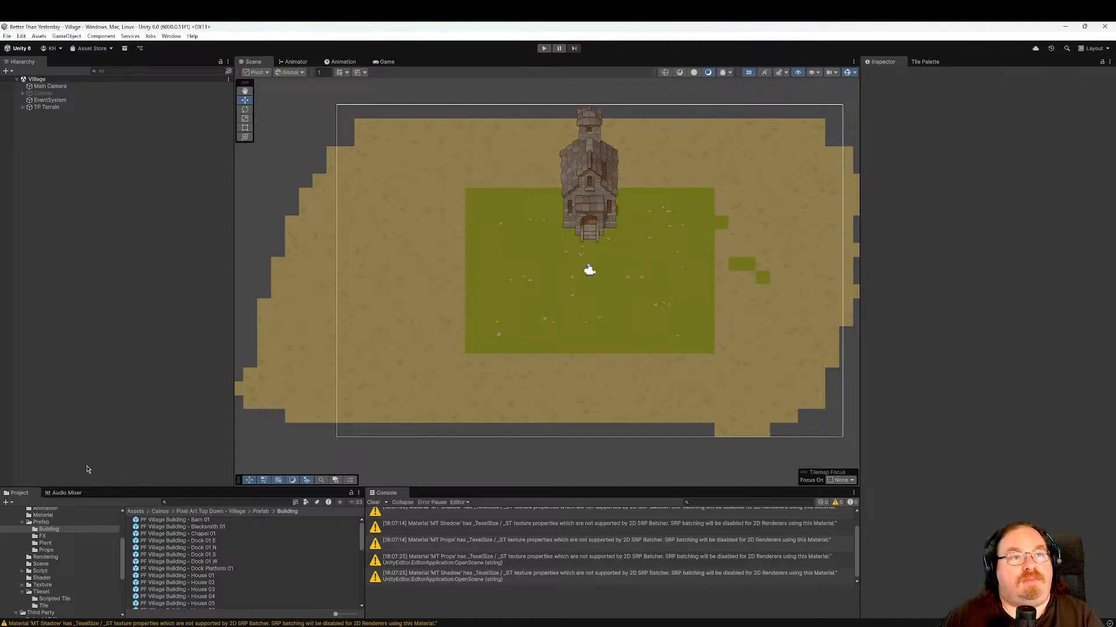
# Open the Prefab folder of the Customizable Pixel Character asset pack in the project.
pyautogui.scroll(-3, 525, 309)
pyautogui.moveTo(558, 323)
pyautogui.mouseDown(button='middle')
pyautogui.moveTo(520, 322)
pyautogui.moveTo(557, 344)
pyautogui.mouseUp(button='middle')
pyautogui.scroll(6, 556, 343)
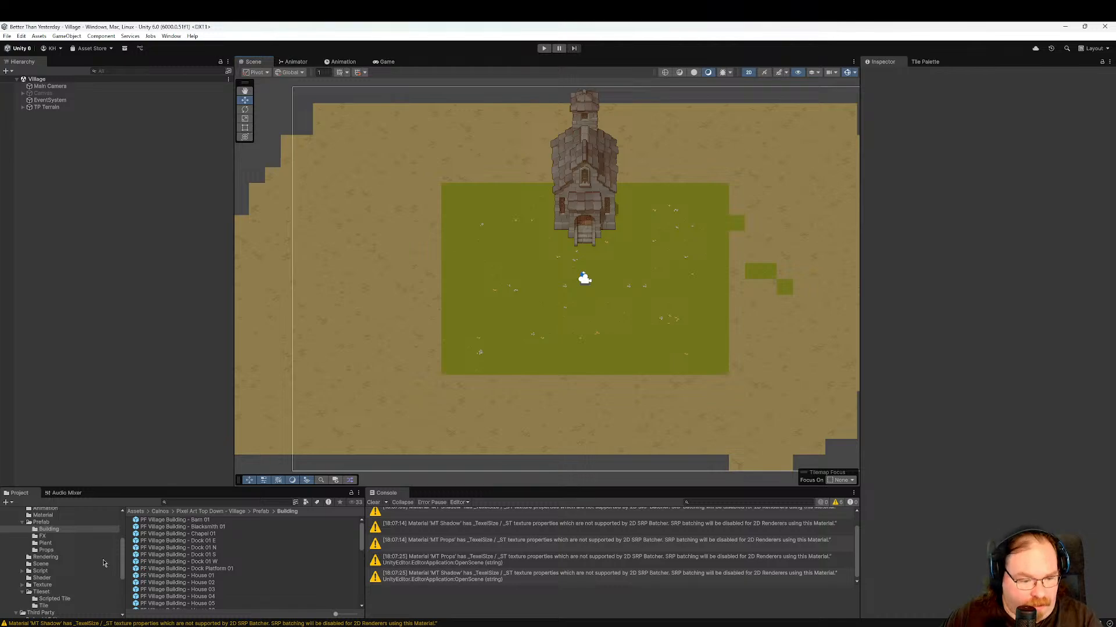
pyautogui.scroll(3, 65, 556)
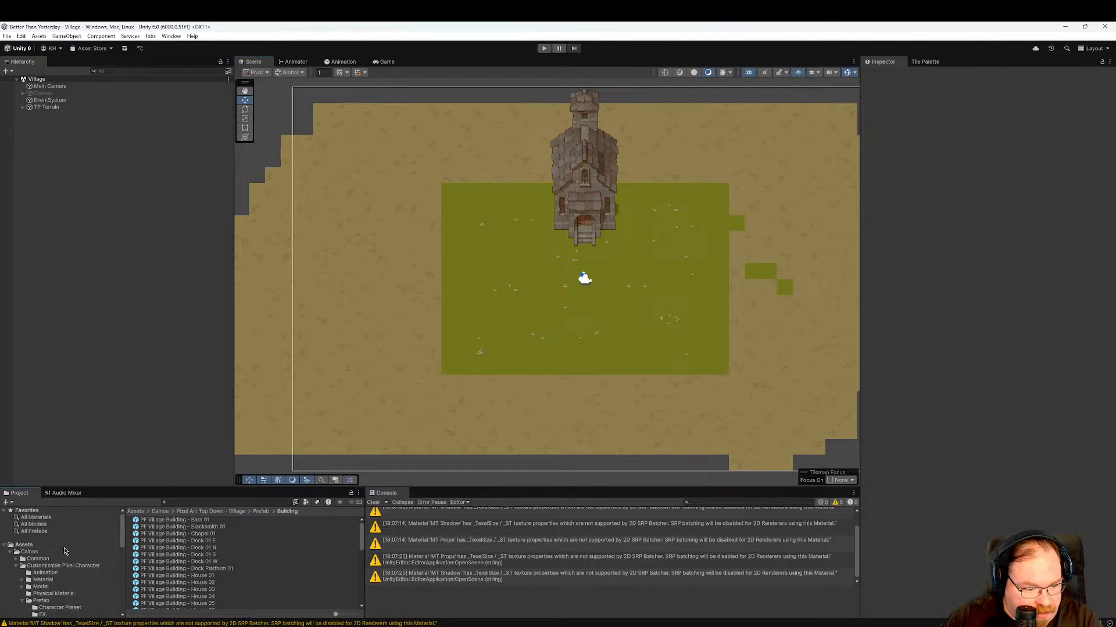
pyautogui.click(16, 566)
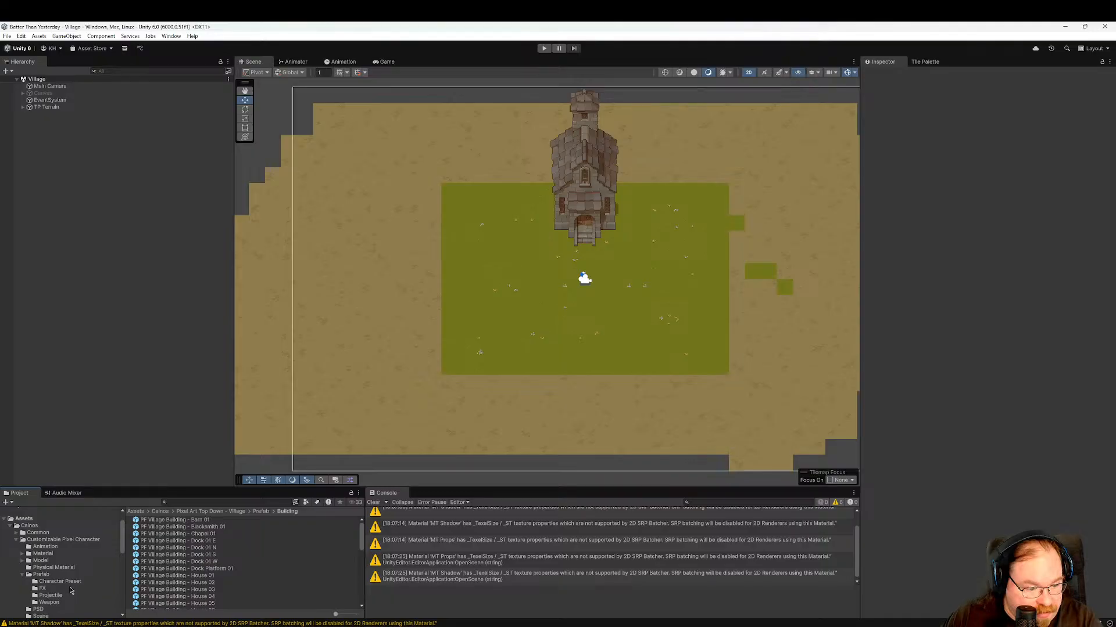
pyautogui.click(54, 575)
pyautogui.scroll(-1, 81, 591)
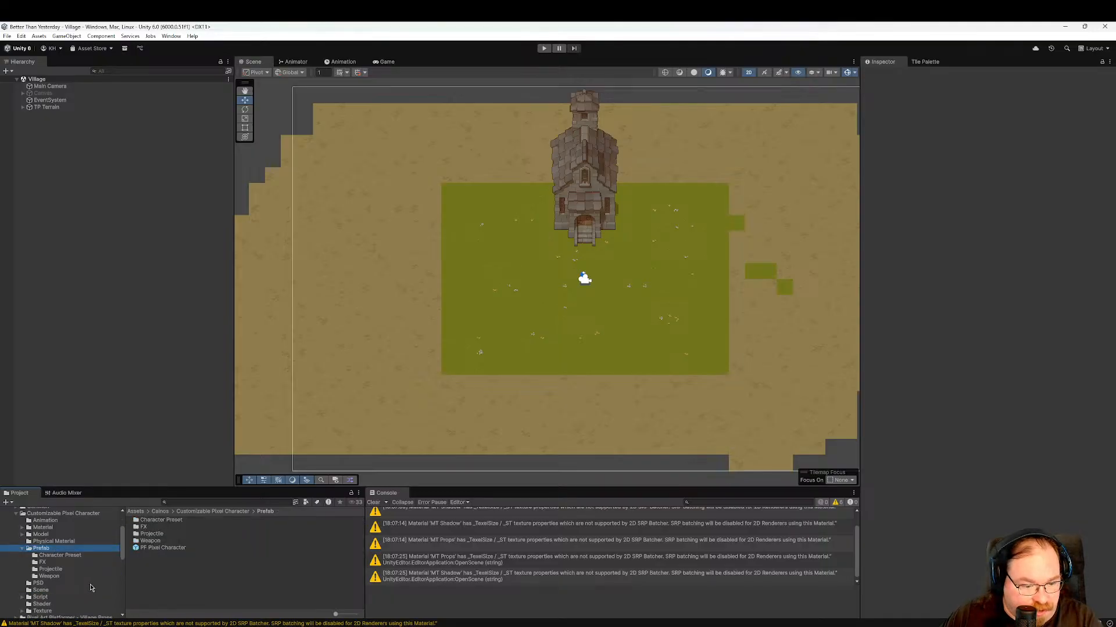
# Add the PF Pixel Character prefab to the Village scene at the root level, in front of the chapel.
pyautogui.click(166, 555)
pyautogui.click(166, 549)
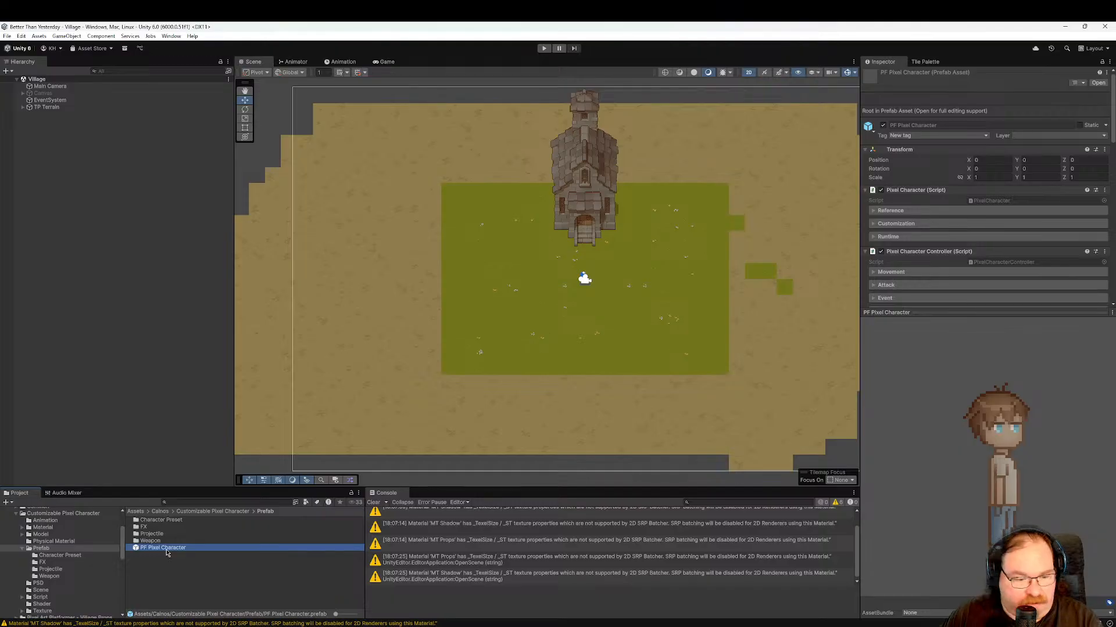
pyautogui.moveTo(167, 553); pyautogui.dragTo(97, 294)
pyautogui.scroll(5, 558, 294)
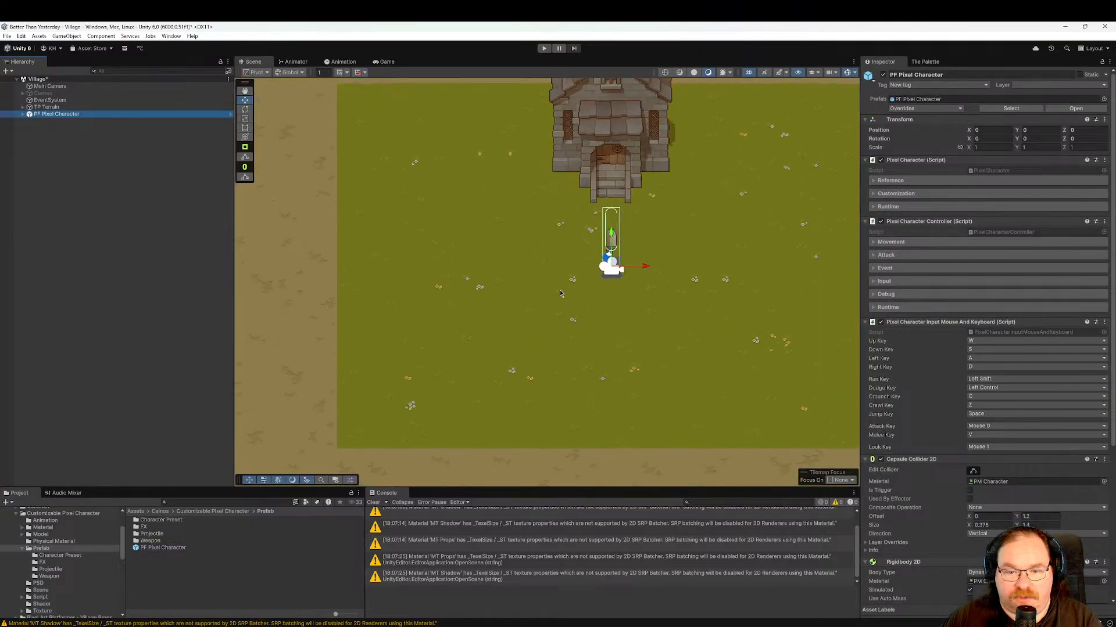
pyautogui.scroll(4, 561, 286)
pyautogui.moveTo(659, 310); pyautogui.dragTo(569, 365, button='middle')
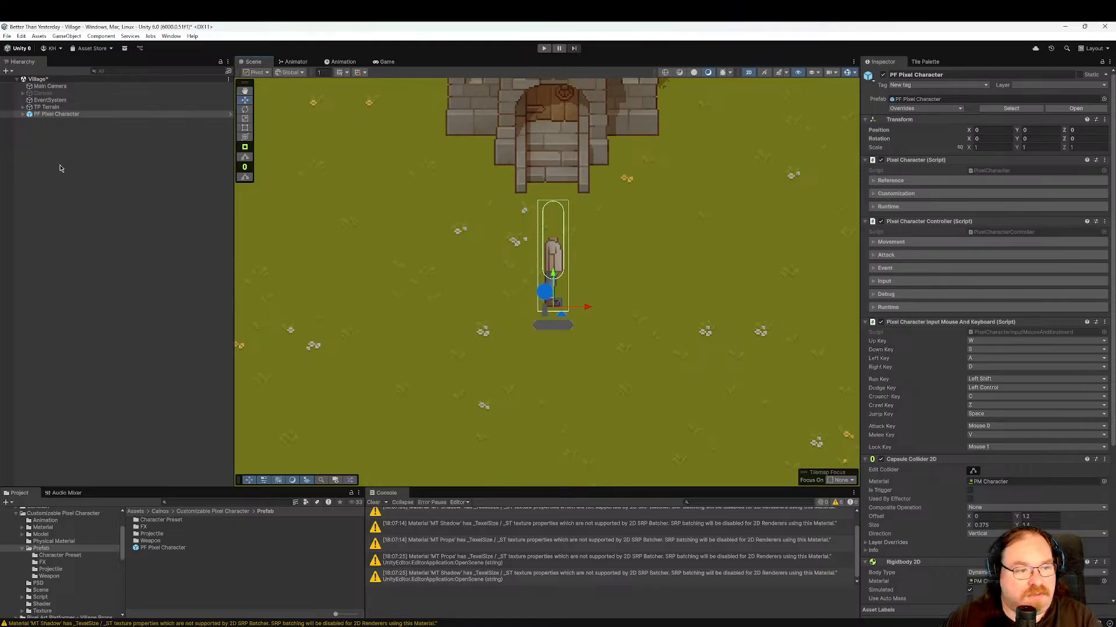
# Examine the components of PF Pixel Character and the shared mesh renderer and material settings of its Animator parts, excluding Rig.
pyautogui.click(23, 114)
pyautogui.click(56, 114)
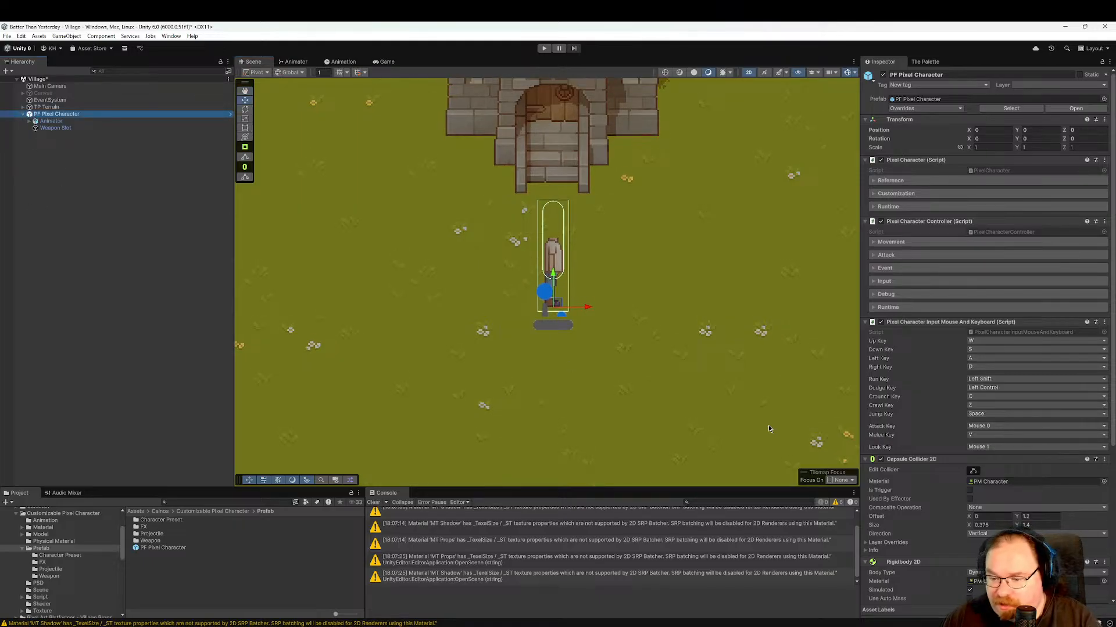
pyautogui.scroll(-4, 981, 395)
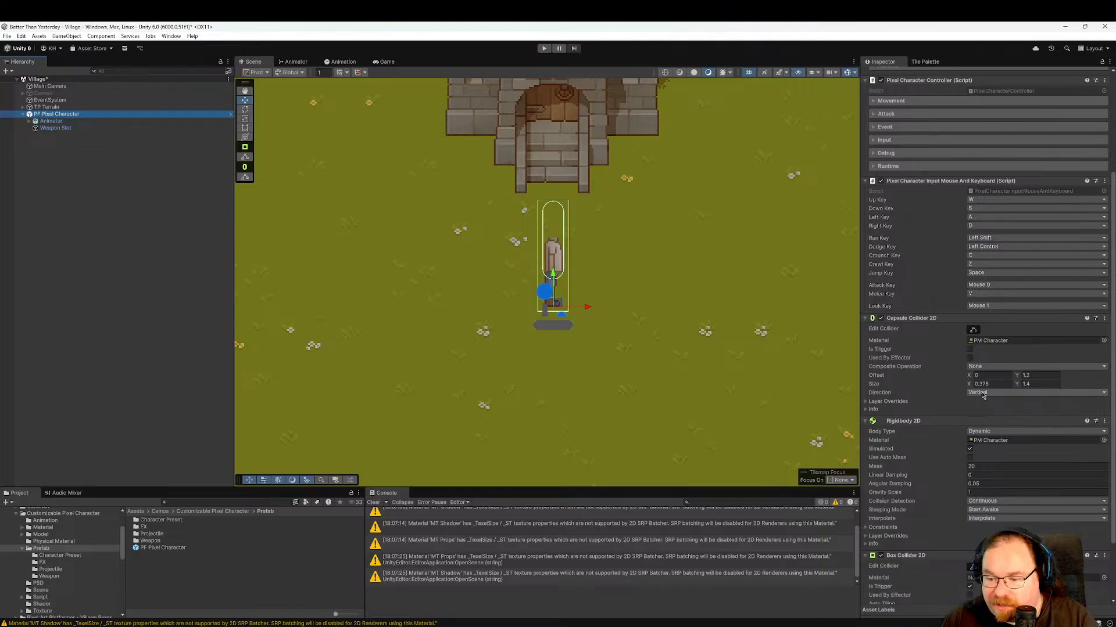
pyautogui.scroll(-2, 935, 513)
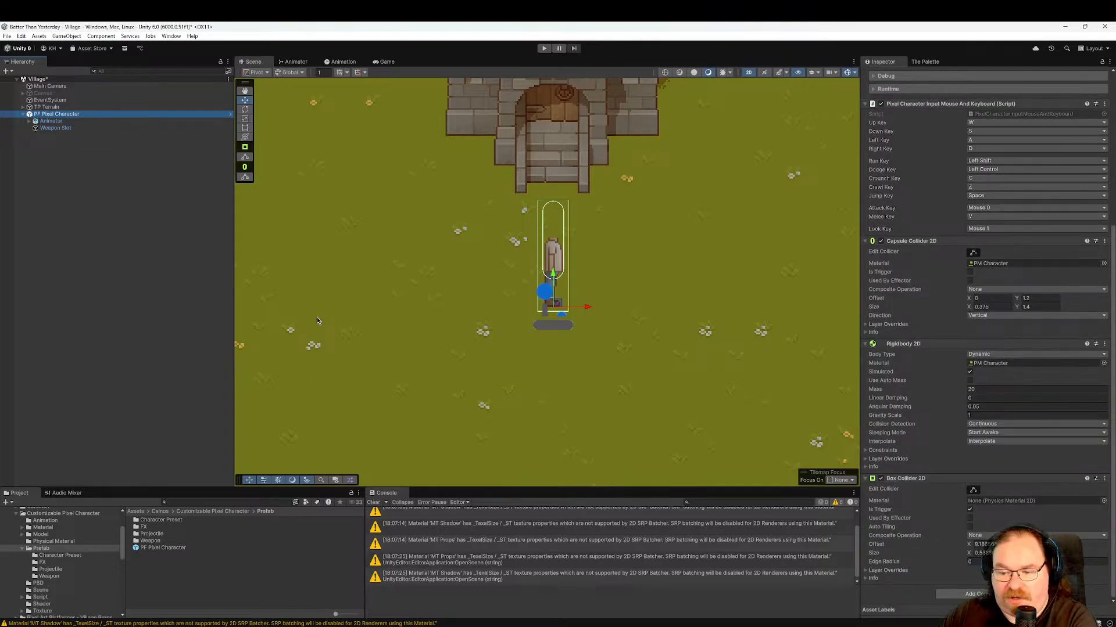
pyautogui.click(64, 122)
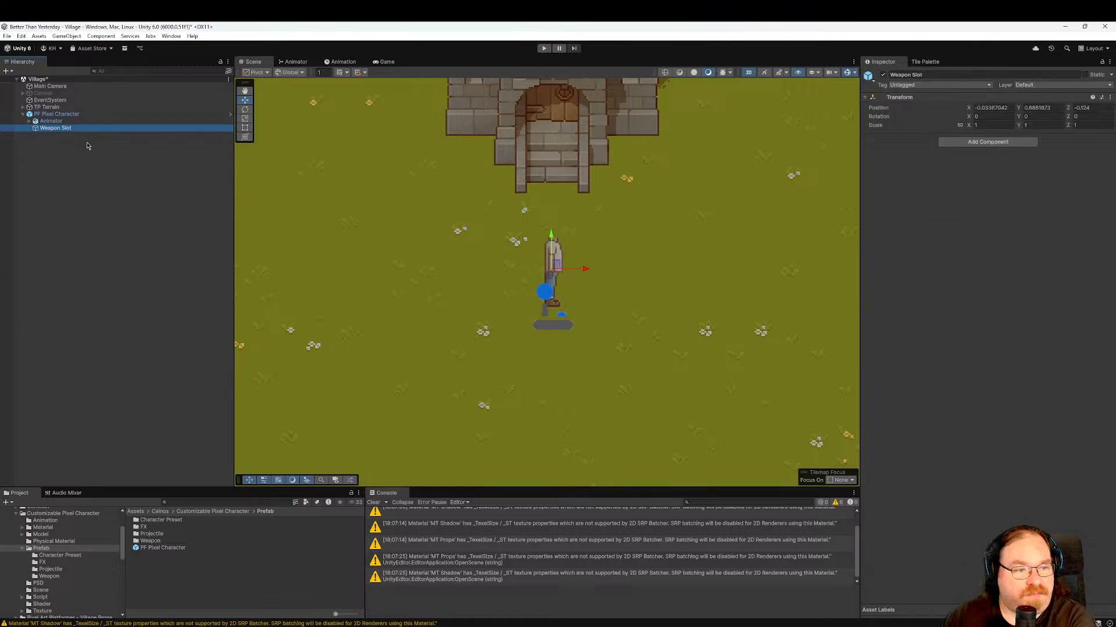
pyautogui.press('Right')
pyautogui.click(93, 128)
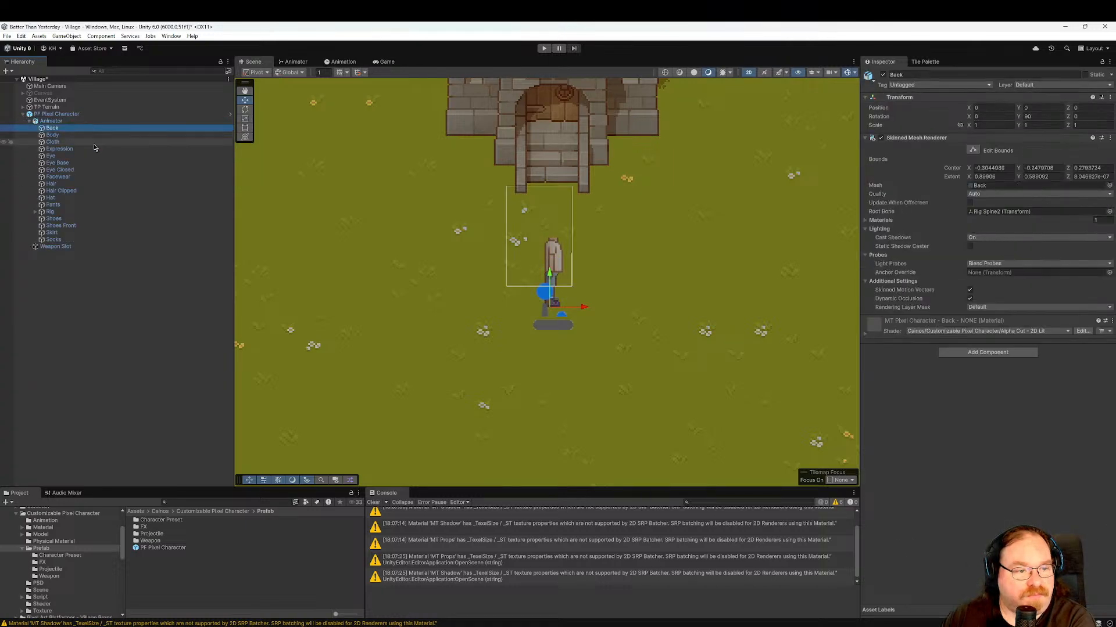
pyautogui.keyDown('shift'); pyautogui.click(83, 240); pyautogui.keyUp('shift')
pyautogui.keyDown('ctrl'); pyautogui.click(73, 212); pyautogui.keyUp('ctrl')
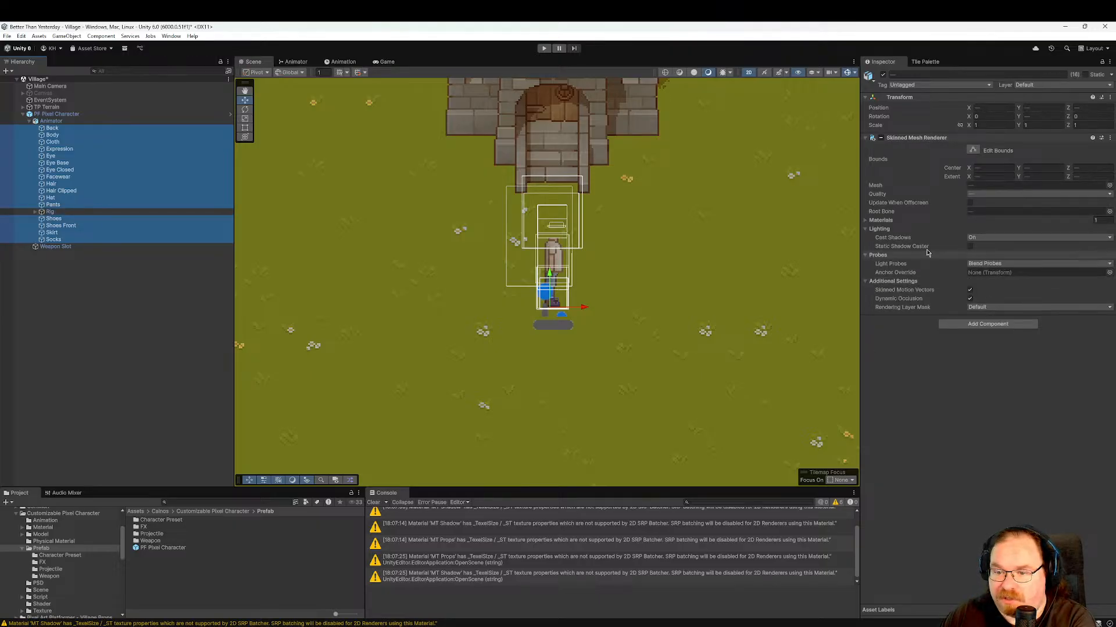
pyautogui.click(866, 221)
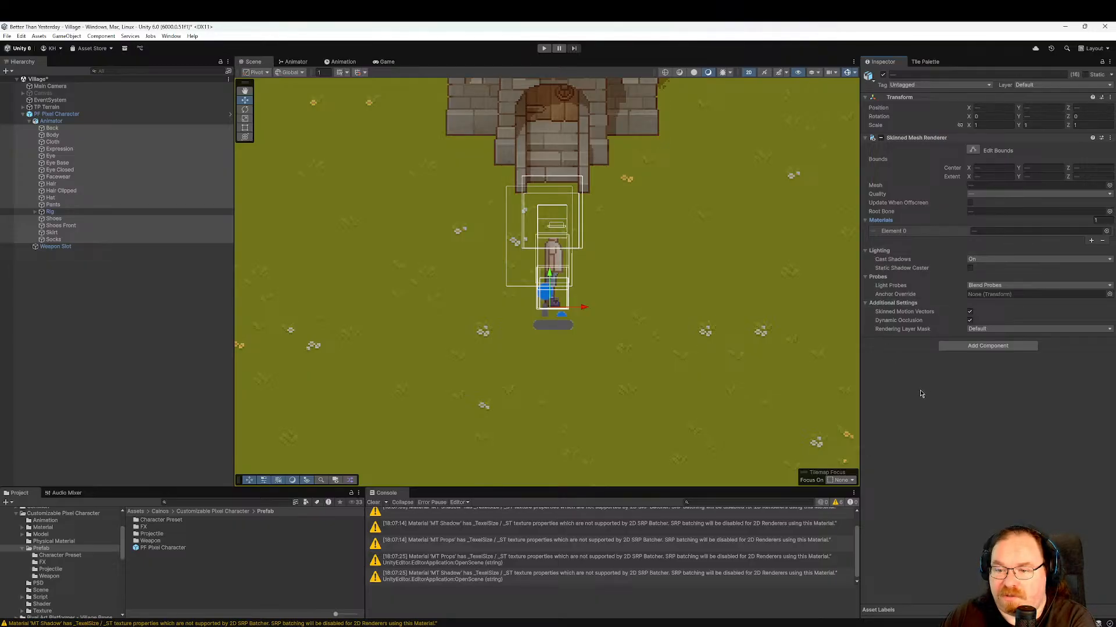
# Examine the mesh renderer and material settings of the character's Back, Body and Cloth parts one by one.
pyautogui.click(126, 308)
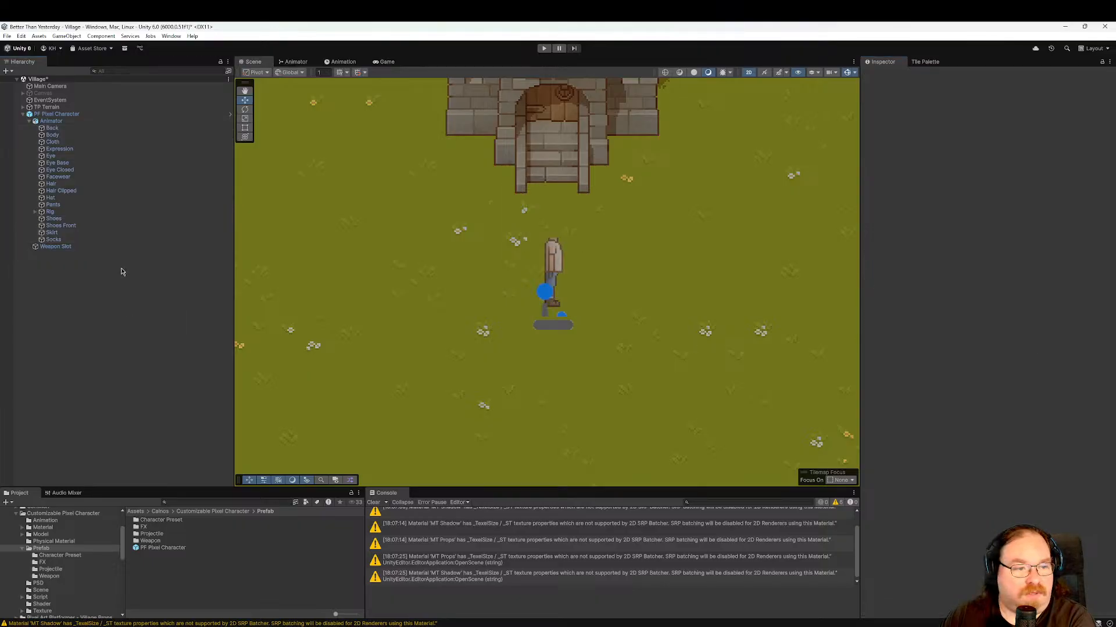
pyautogui.click(85, 129)
pyautogui.press('Down')
pyautogui.press('Down')
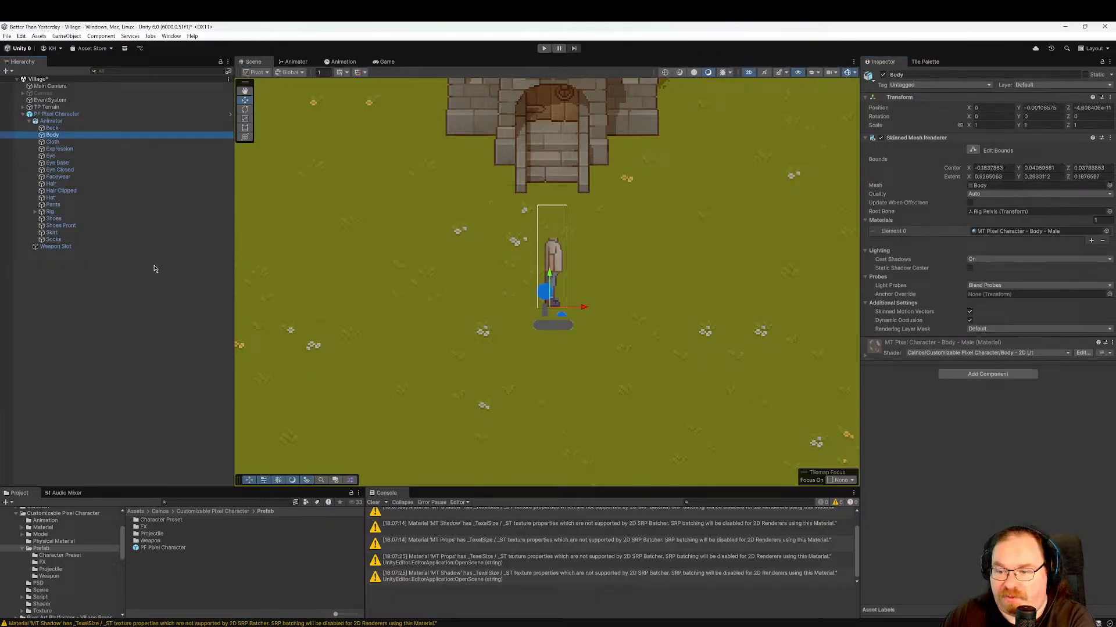
pyautogui.click(869, 359)
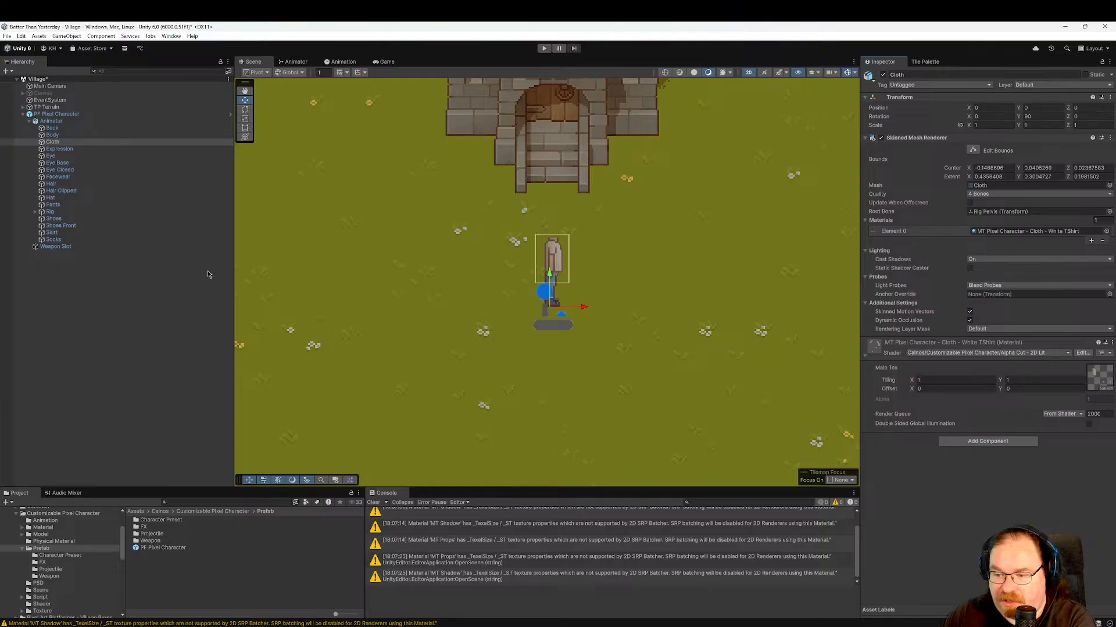
pyautogui.click(80, 129)
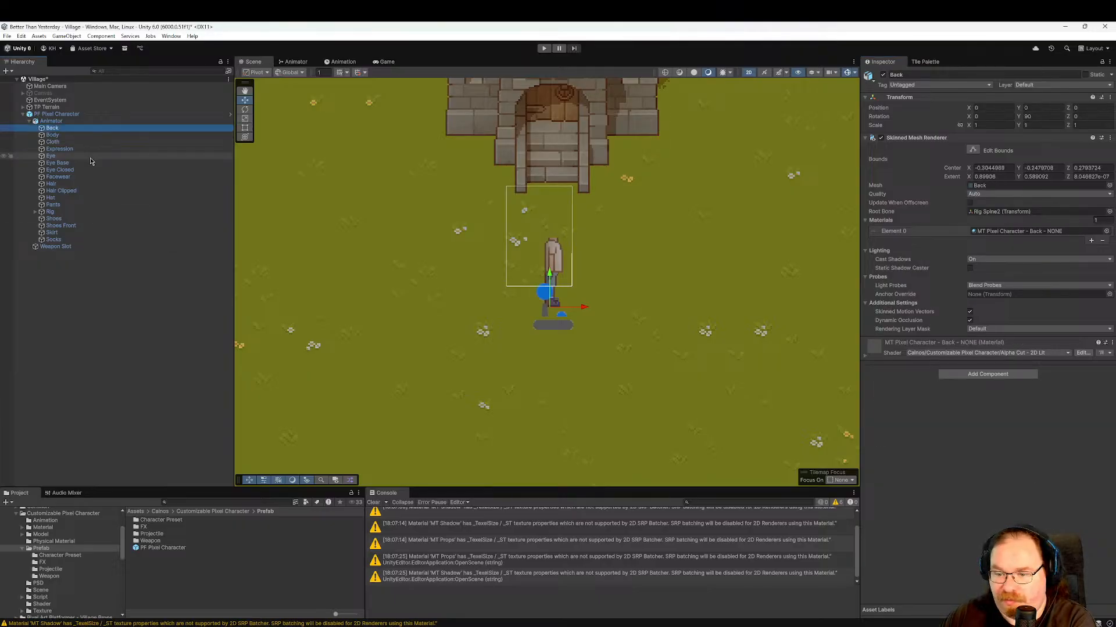
pyautogui.click(867, 360)
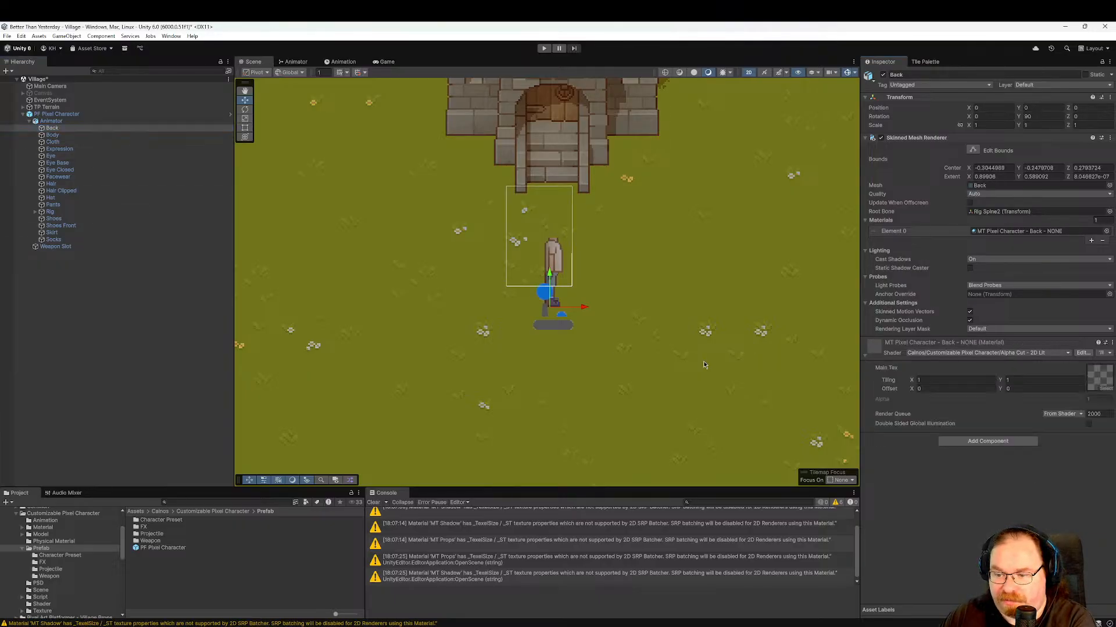
# Set the Order in Layer of the VillageGround tilemap under TP Terrain to -10.
pyautogui.click(24, 108)
pyautogui.click(24, 107)
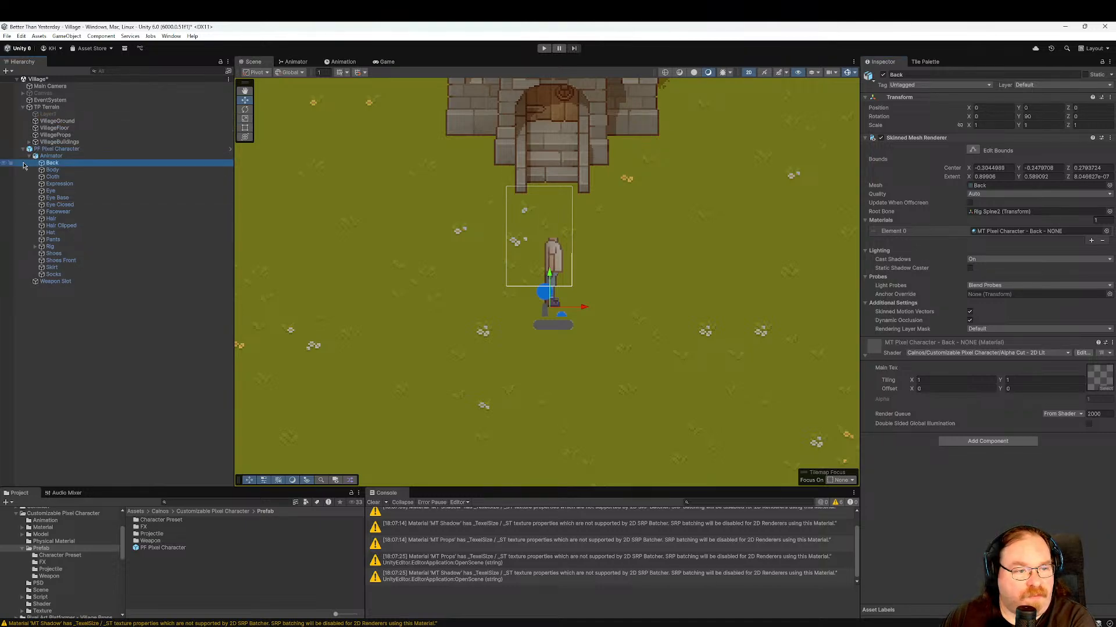
pyautogui.click(68, 128)
pyautogui.click(57, 121)
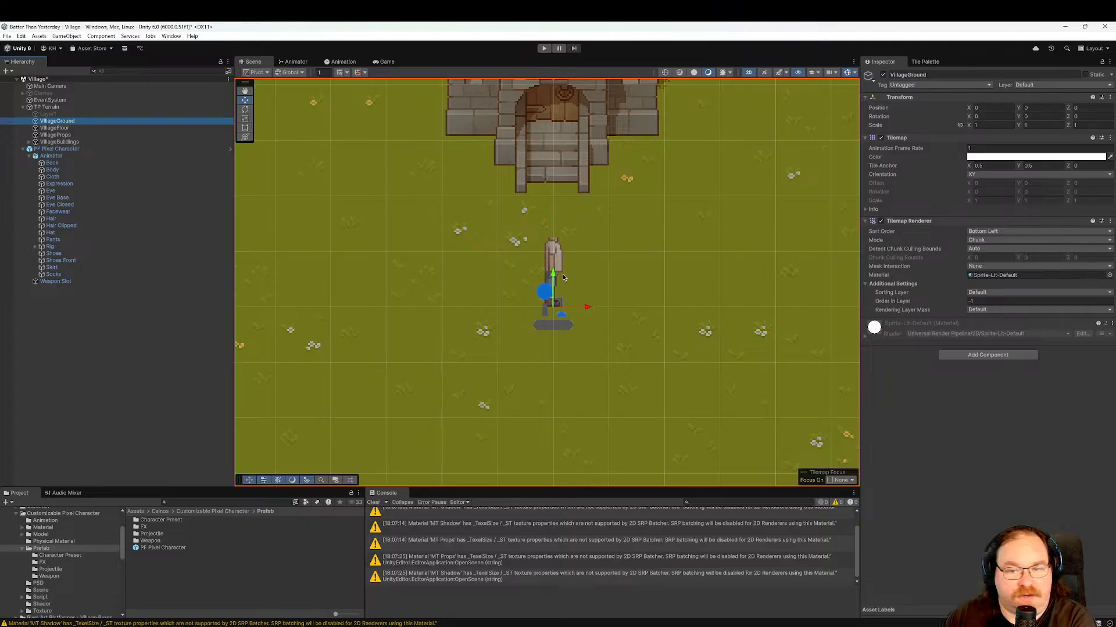
pyautogui.click(998, 301)
pyautogui.write('-1')
pyautogui.click(1004, 301)
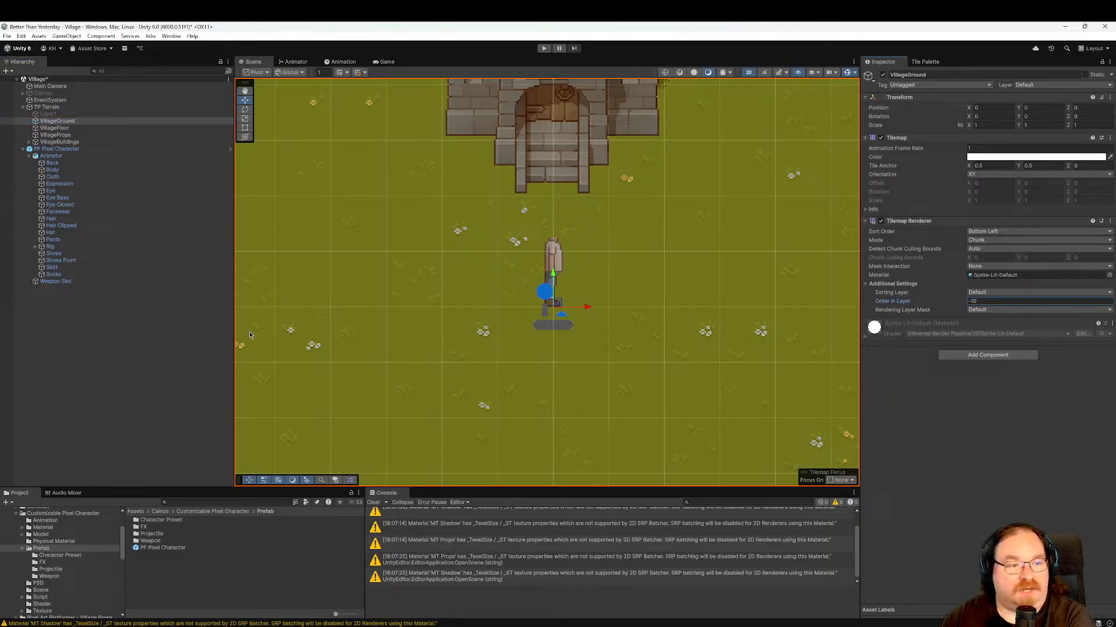
# Set the Order in Layer of the VillageFloor tilemap to -9.
pyautogui.click(116, 128)
pyautogui.click(995, 301)
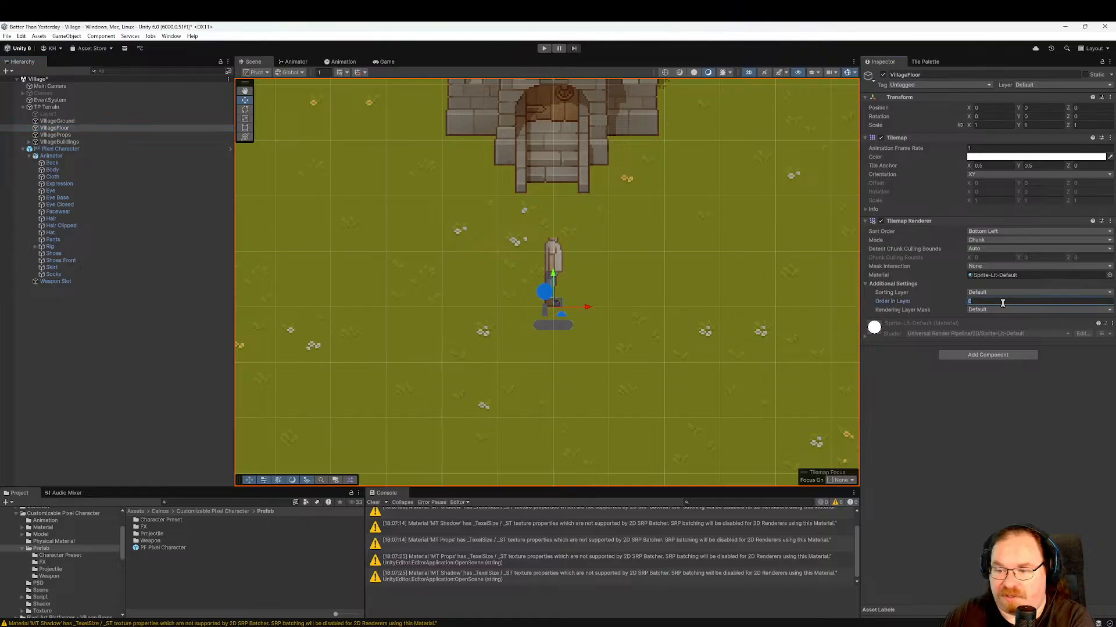
pyautogui.write('-9')
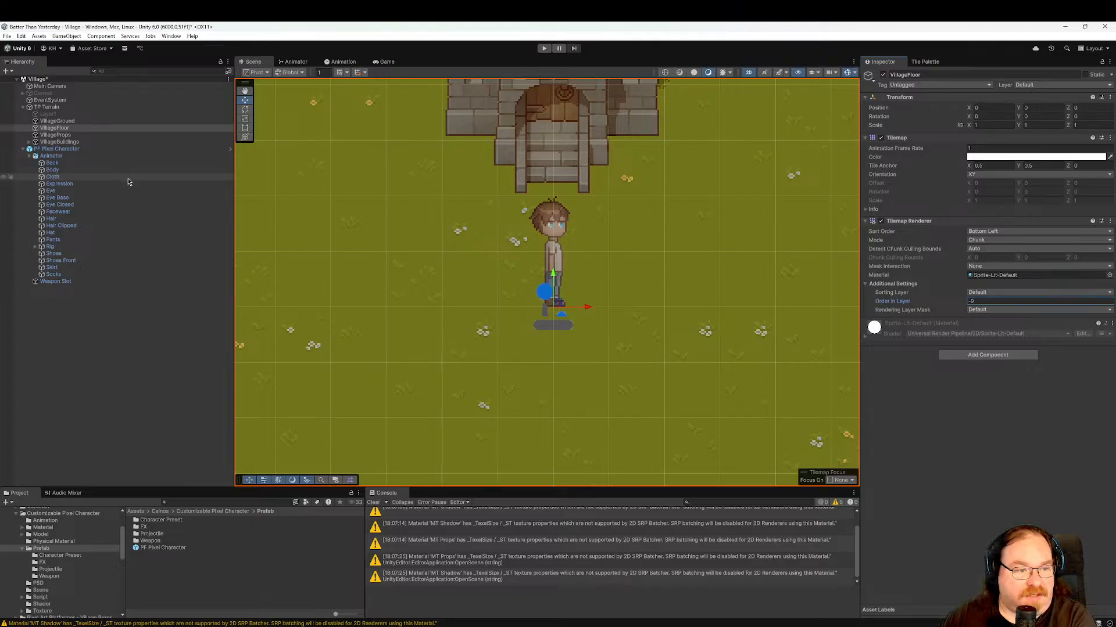
# Set the Order in Layer of all Chapel 01 sprite parts, 01 through Shadow 03 under VillageBuildings, to -1.
pyautogui.click(33, 143)
pyautogui.click(29, 142)
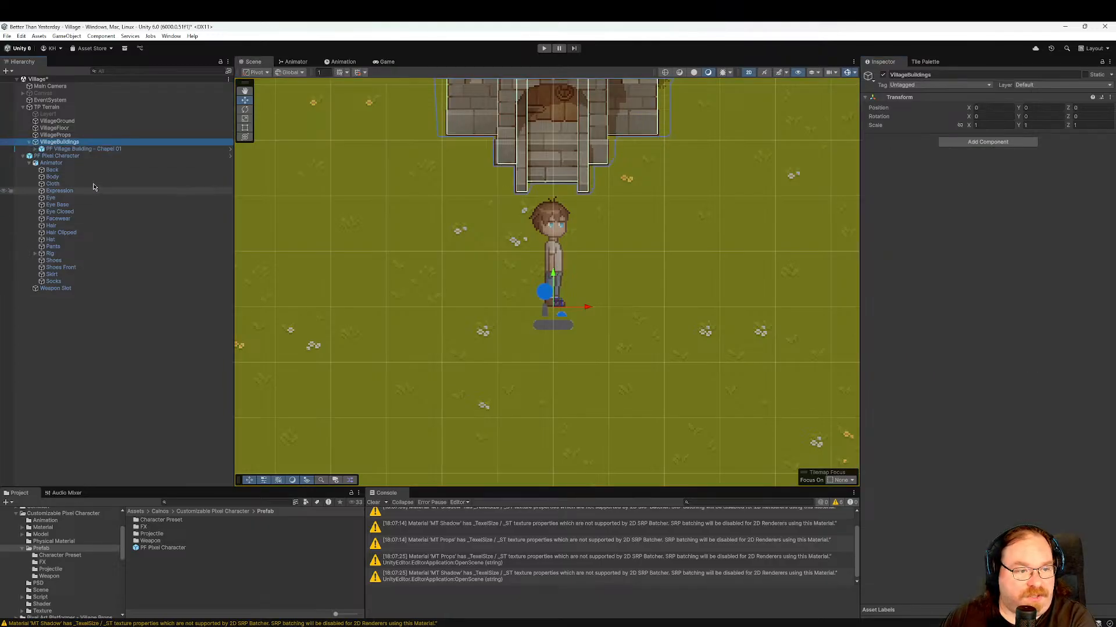
pyautogui.click(116, 148)
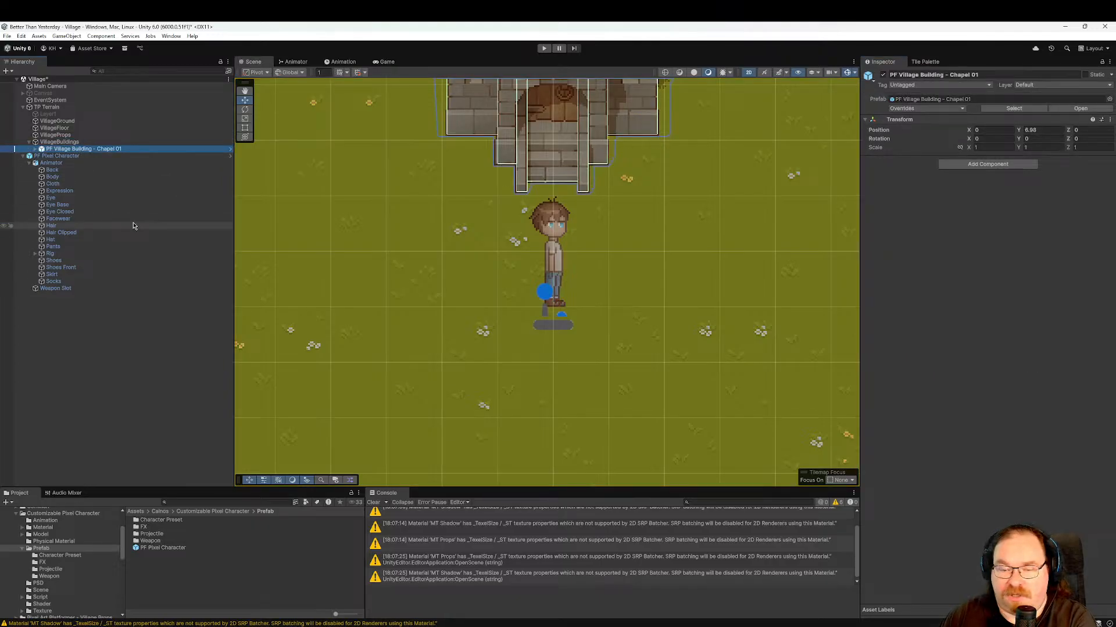
pyautogui.press('Right')
pyautogui.press('Down')
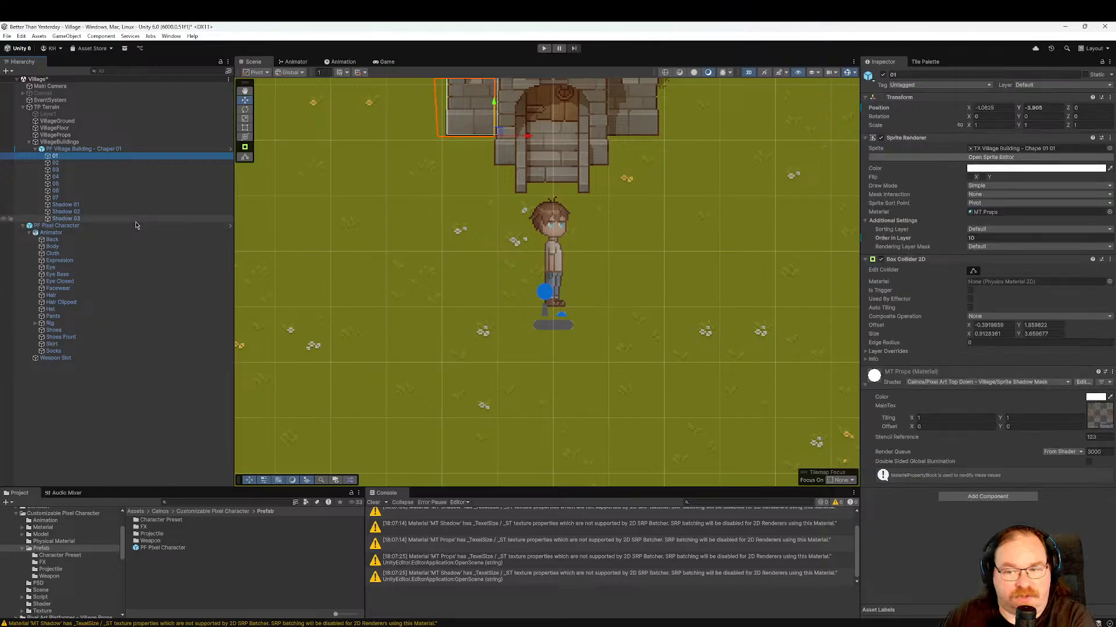
pyautogui.keyDown('shift'); pyautogui.click(109, 219); pyautogui.keyUp('shift')
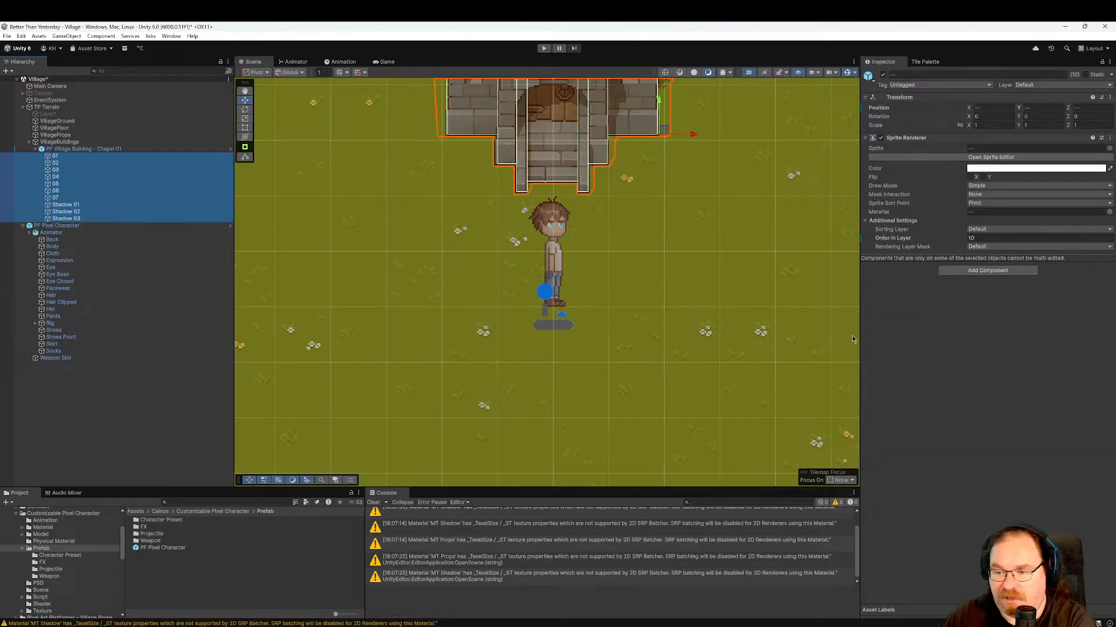
pyautogui.click(988, 238)
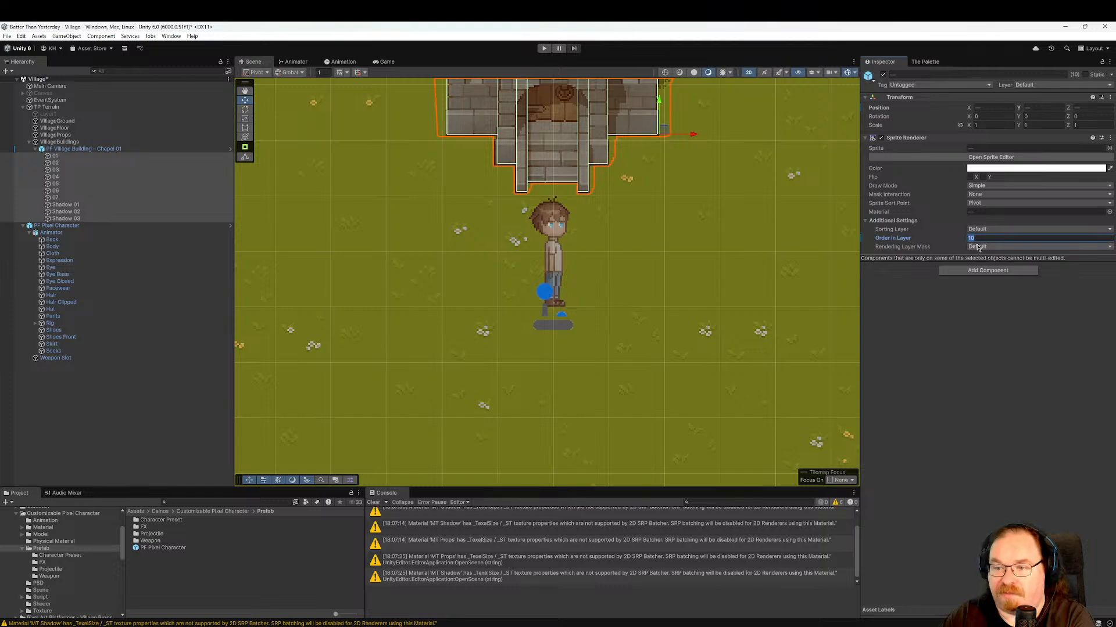
pyautogui.write('-4')
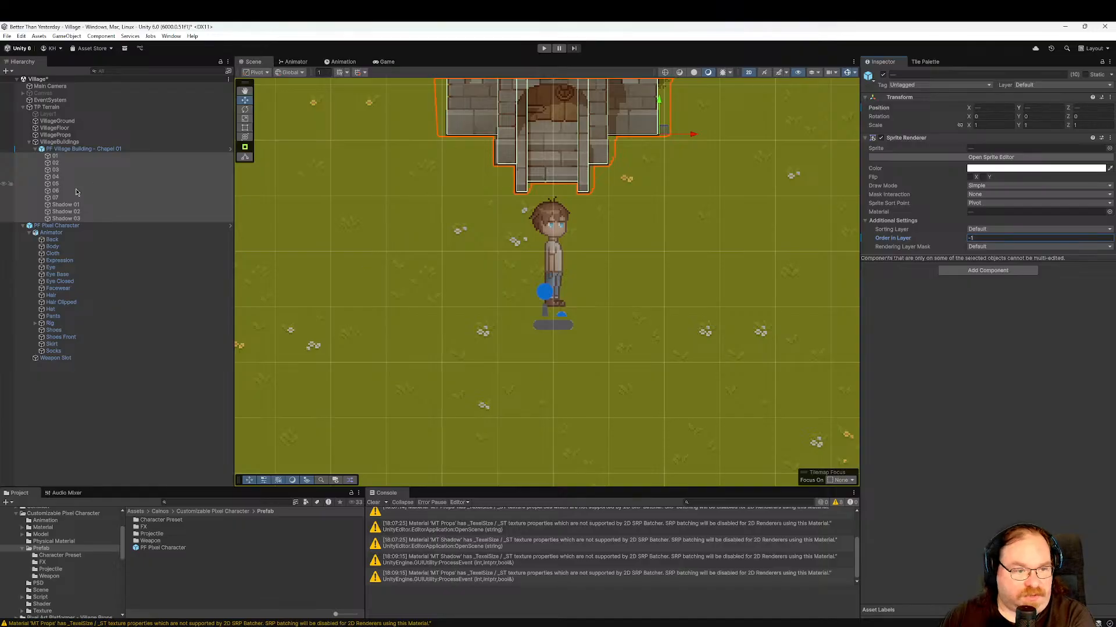
# Move PF Pixel Character slightly up in front of the chapel, to a Y position of about 0.08.
pyautogui.click(71, 226)
pyautogui.scroll(-7, 599, 269)
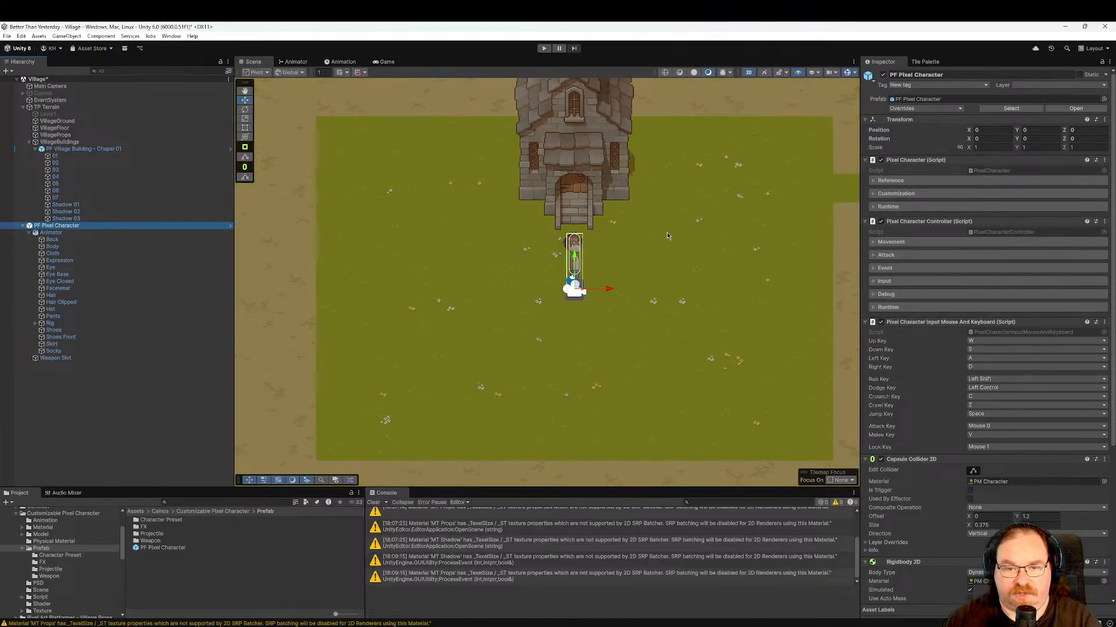
pyautogui.moveTo(667, 235); pyautogui.dragTo(681, 308, button='middle')
pyautogui.moveTo(593, 336)
pyautogui.mouseDown()
pyautogui.moveTo(591, 128)
pyautogui.moveTo(591, 333)
pyautogui.mouseUp()
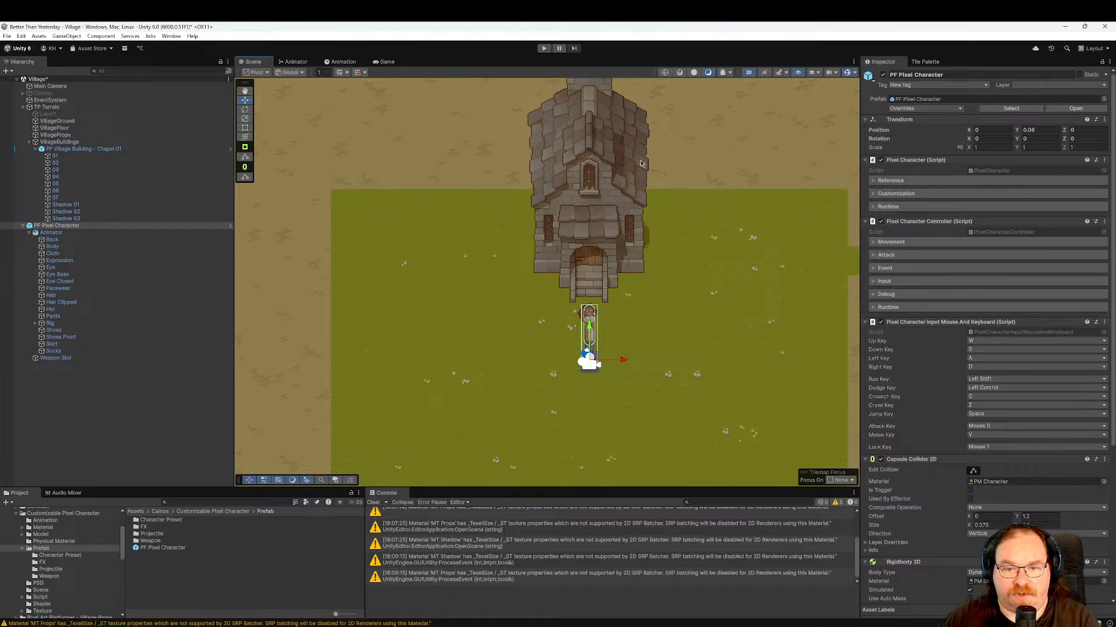
pyautogui.scroll(-2, 621, 232)
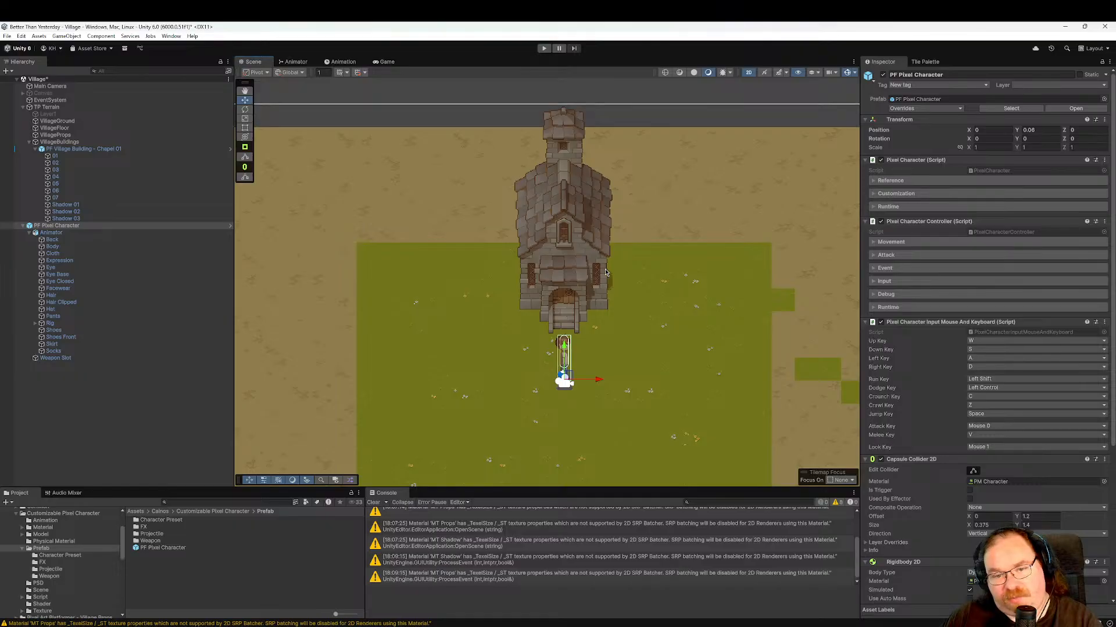
pyautogui.scroll(-4, 610, 272)
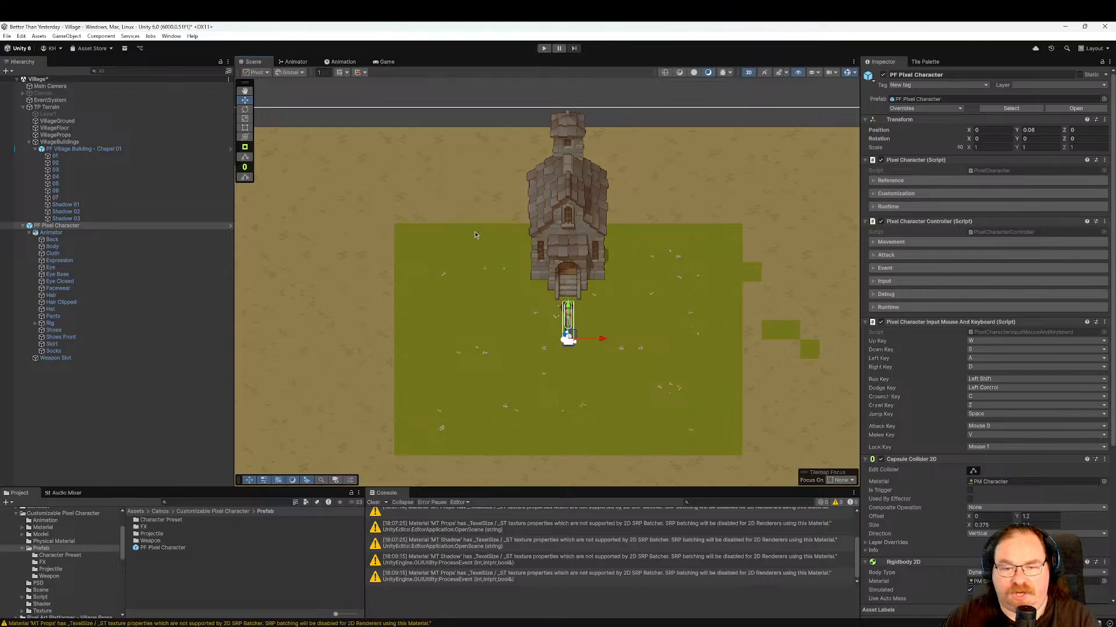
pyautogui.moveTo(661, 231); pyautogui.dragTo(682, 191, button='middle')
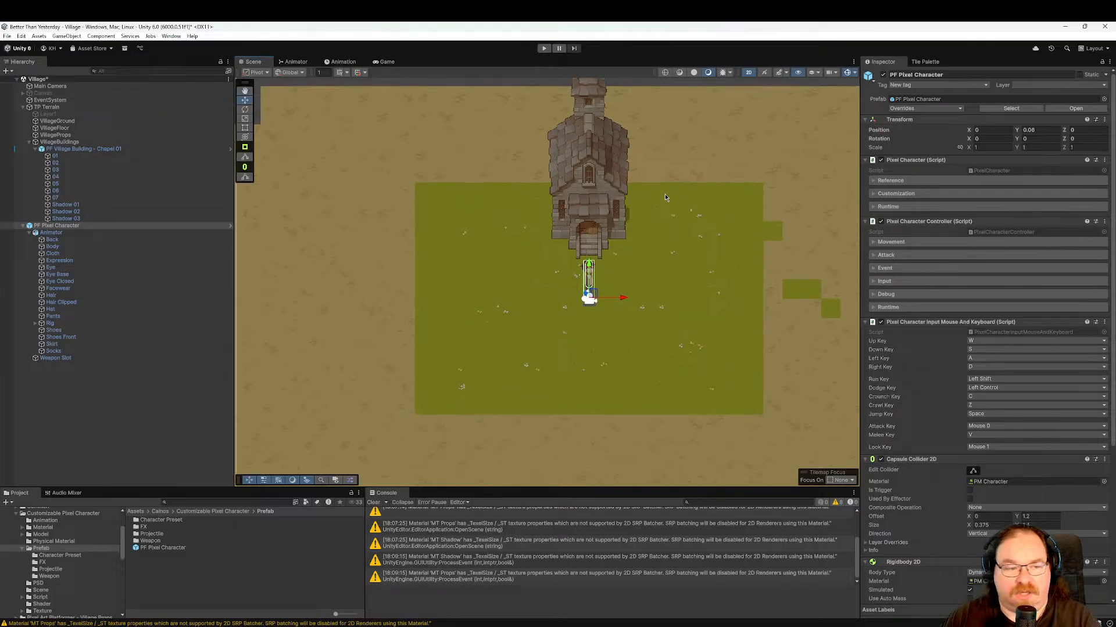
# Play-test the game, start Play from the main menu, watch the character in the village, and stop the test.
pyautogui.click(544, 48)
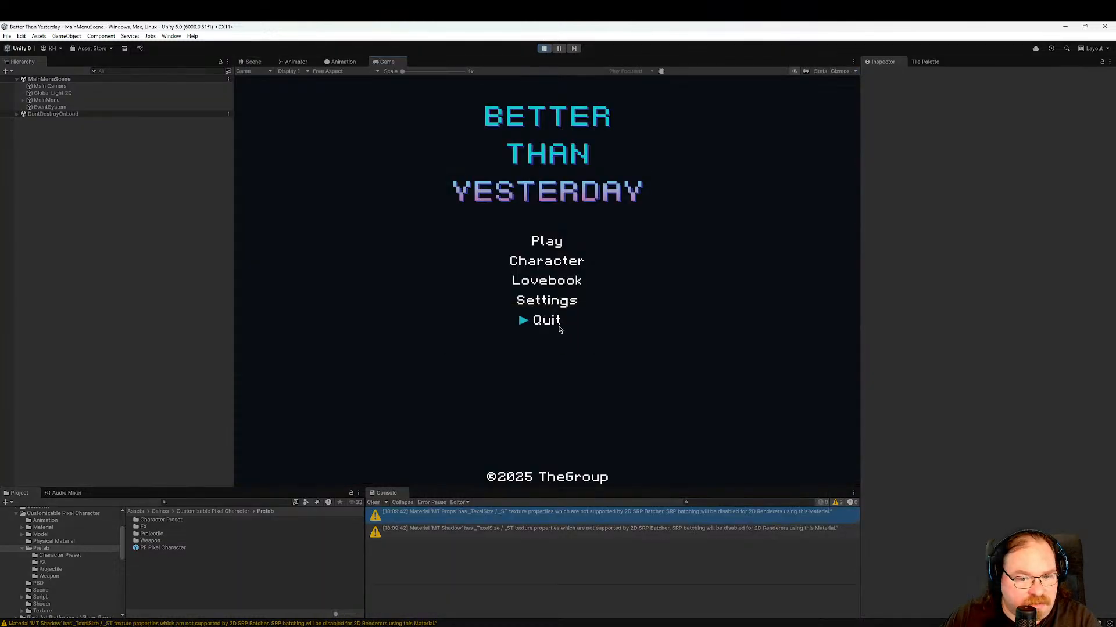
pyautogui.click(540, 239)
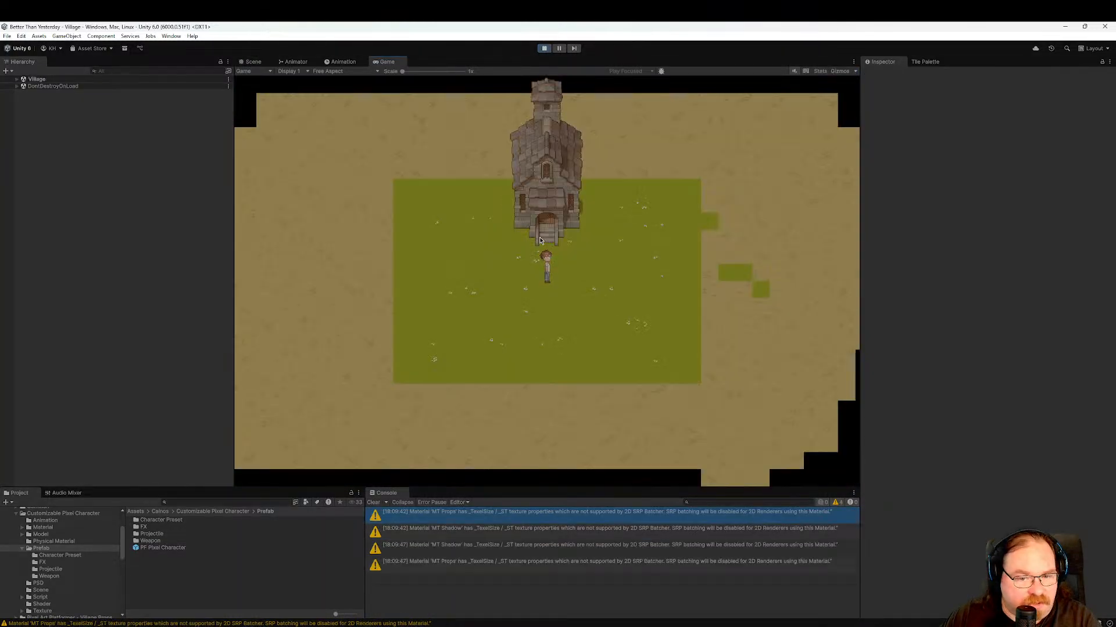
pyautogui.press('s')
pyautogui.press('s')
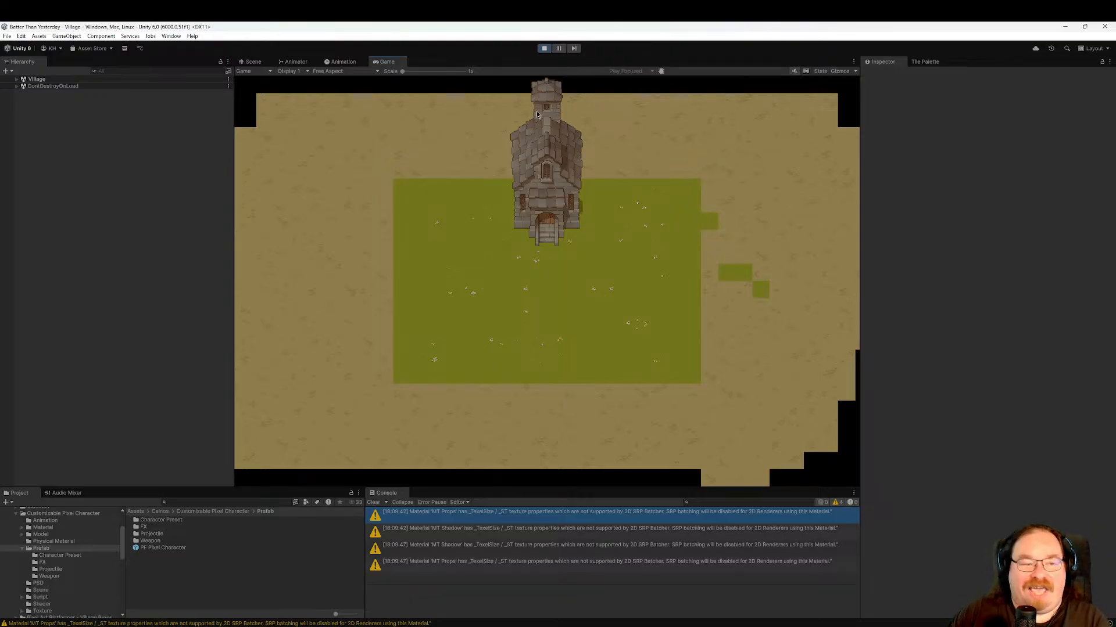
pyautogui.click(543, 48)
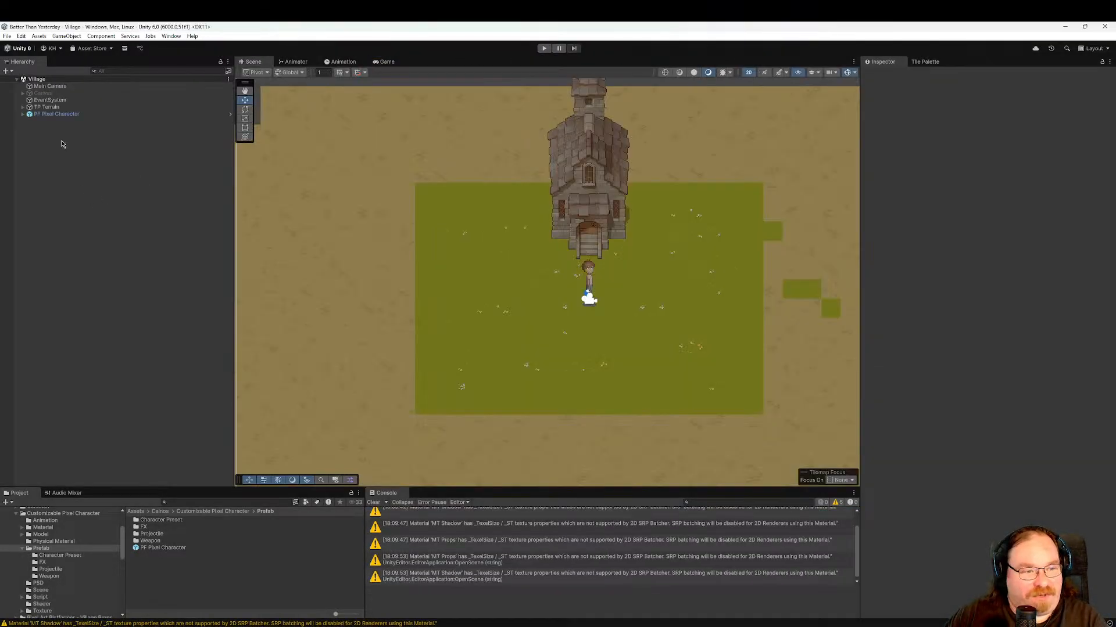
# Set the Gravity Scale of PF Pixel Character's Rigidbody 2D to 0 and save the scene.
pyautogui.click(63, 116)
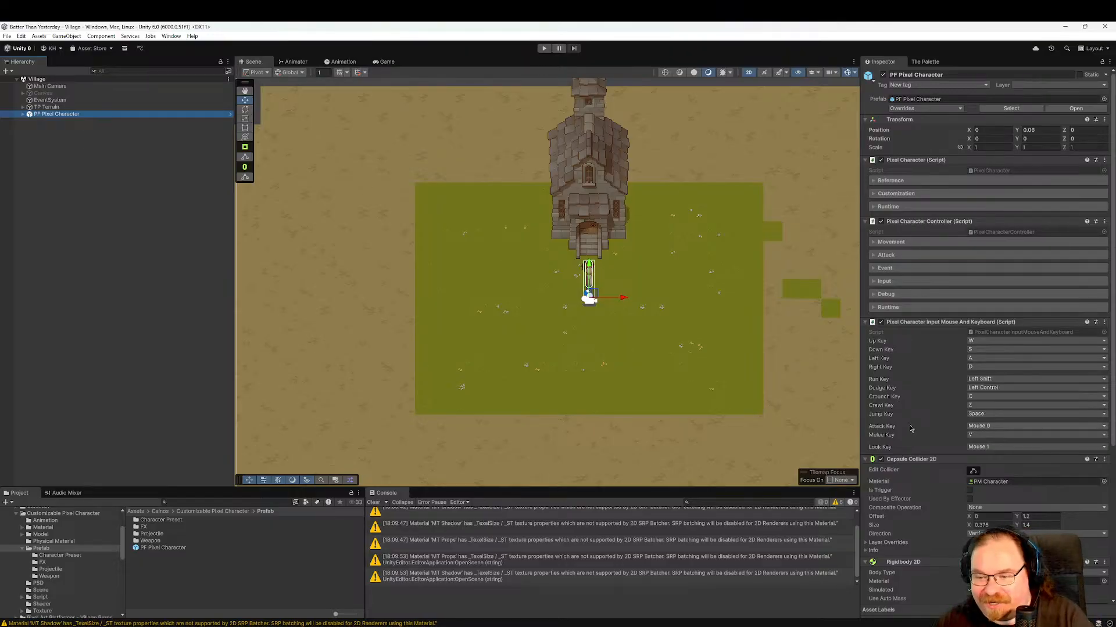
pyautogui.scroll(-5, 910, 428)
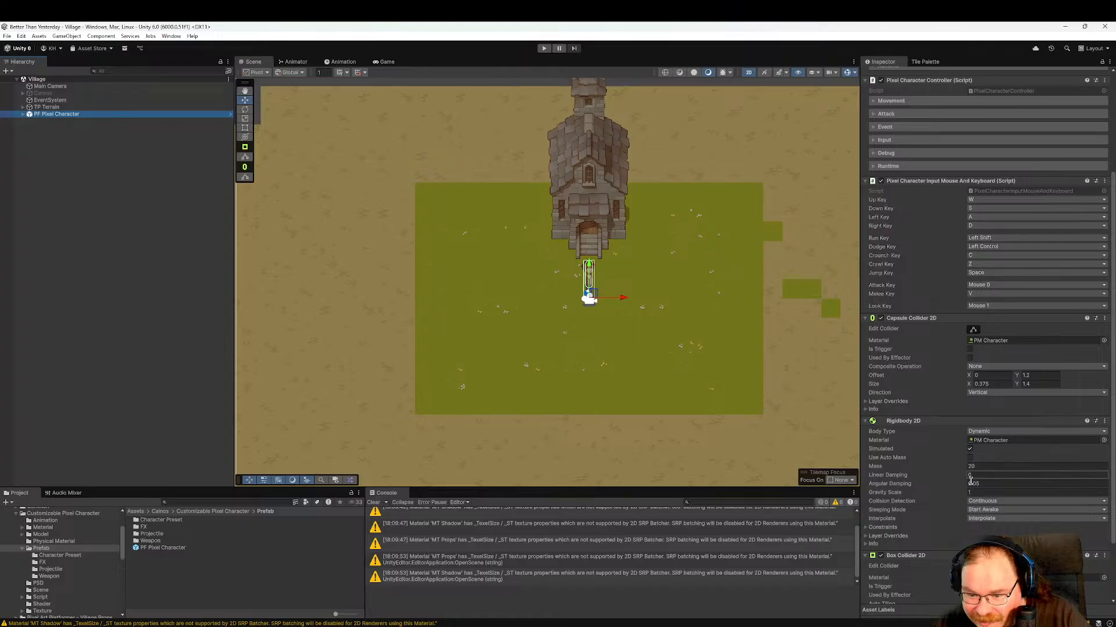
pyautogui.click(991, 491)
pyautogui.write('0')
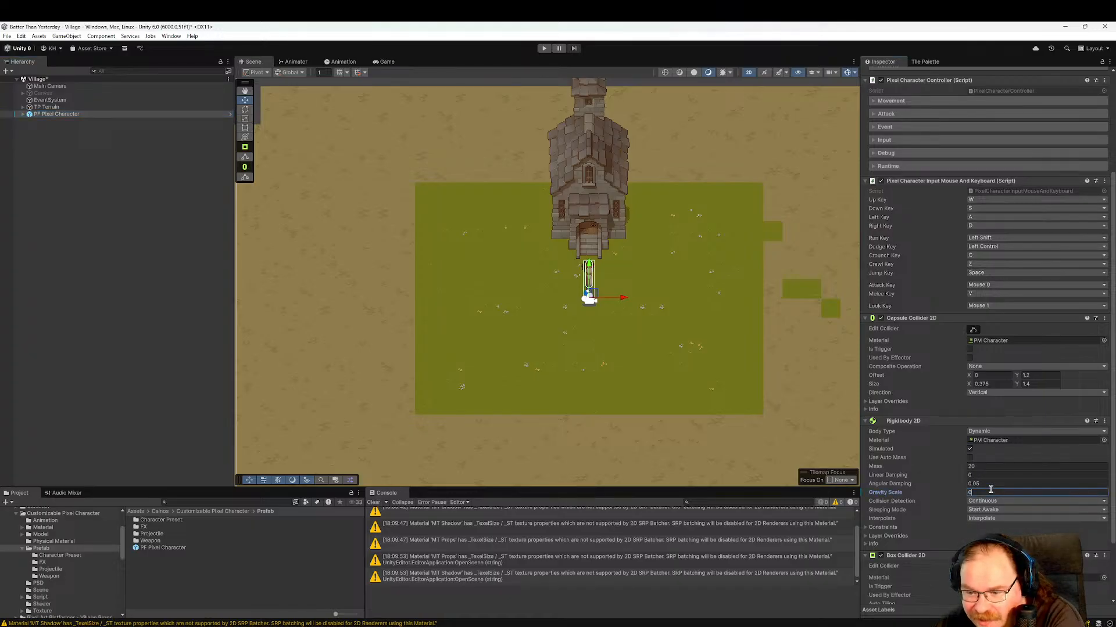
pyautogui.hotkey('ctrl', 's')
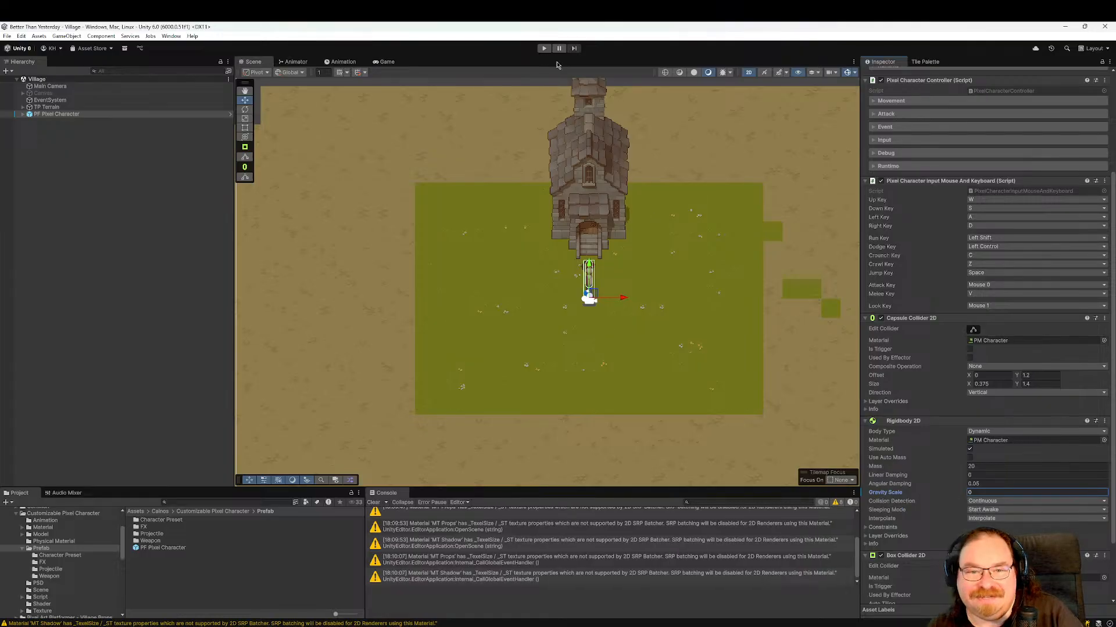
# Play-test the village again from the main menu to check the character with the changed gravity, and stop the test.
pyautogui.hotkey('ctrl', 'p')
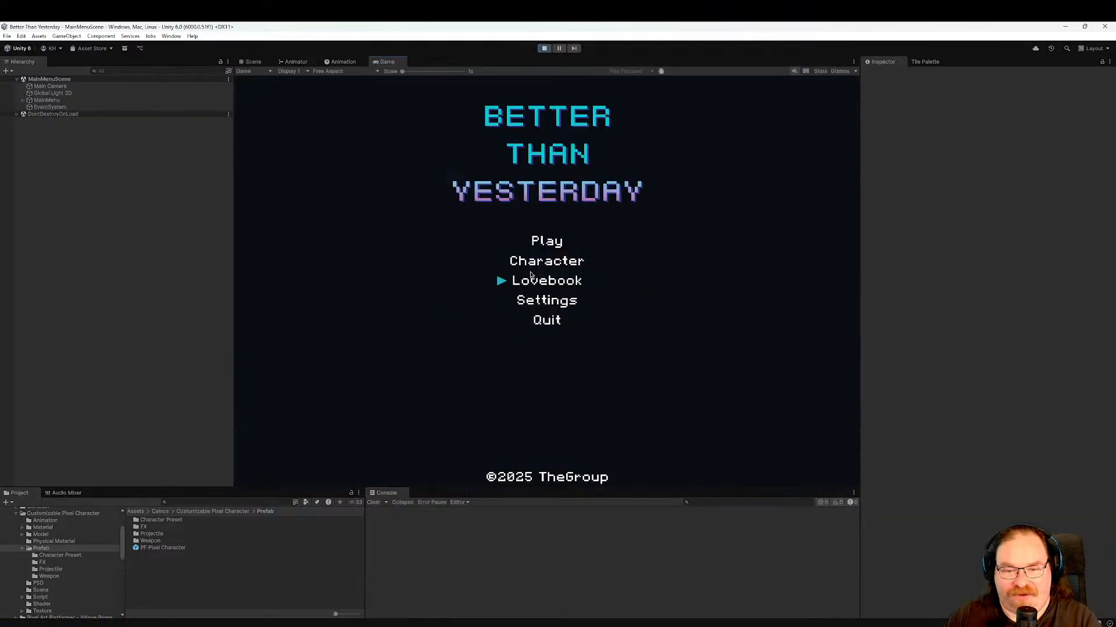
pyautogui.click(546, 241)
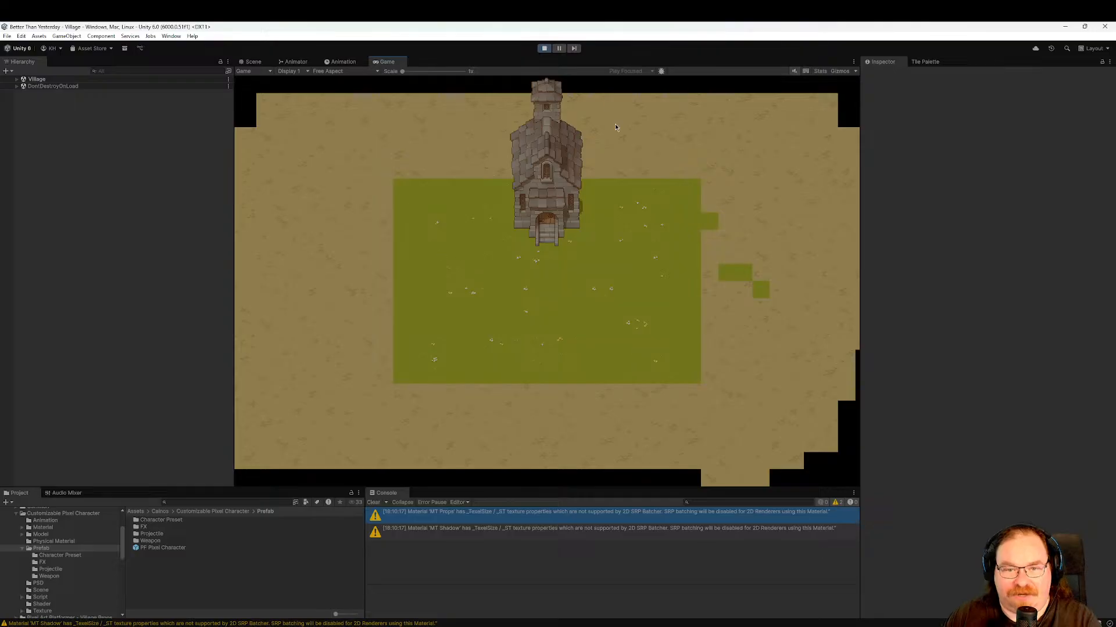
pyautogui.click(543, 48)
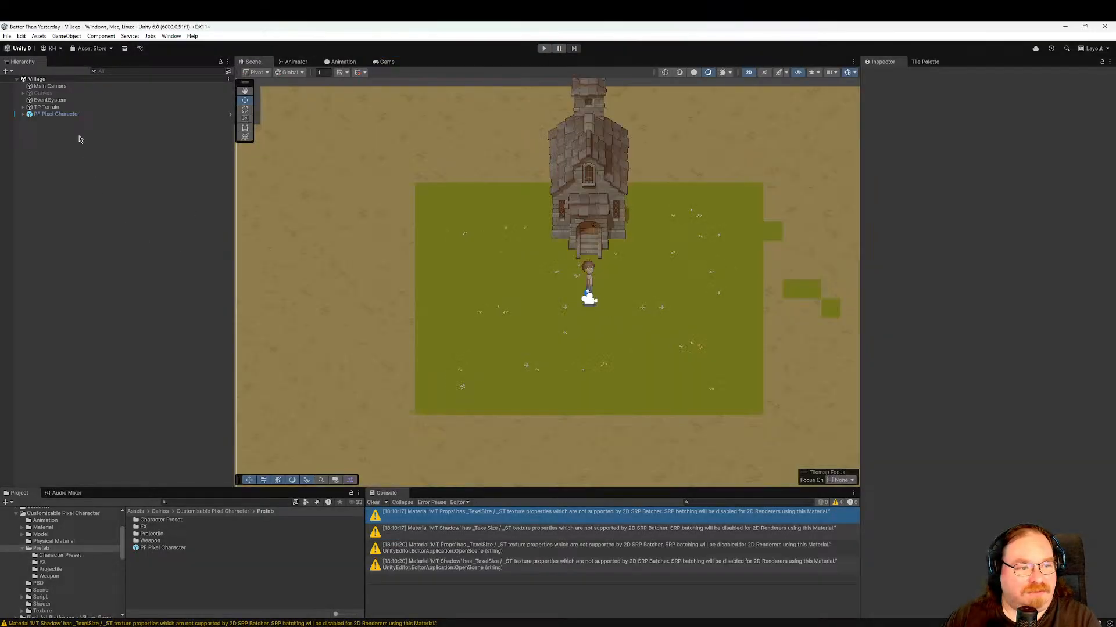
# Set the Gravity Scale of PF Pixel Character's Rigidbody 2D back to 1.
pyautogui.click(70, 116)
pyautogui.scroll(-3, 882, 490)
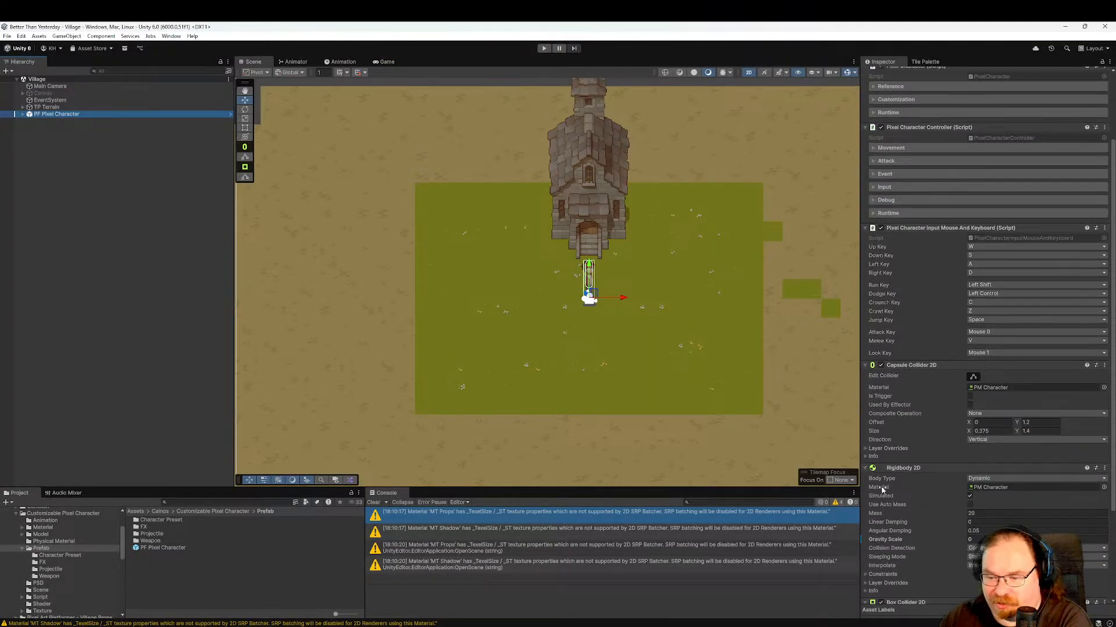
pyautogui.scroll(-3, 883, 489)
pyautogui.click(989, 445)
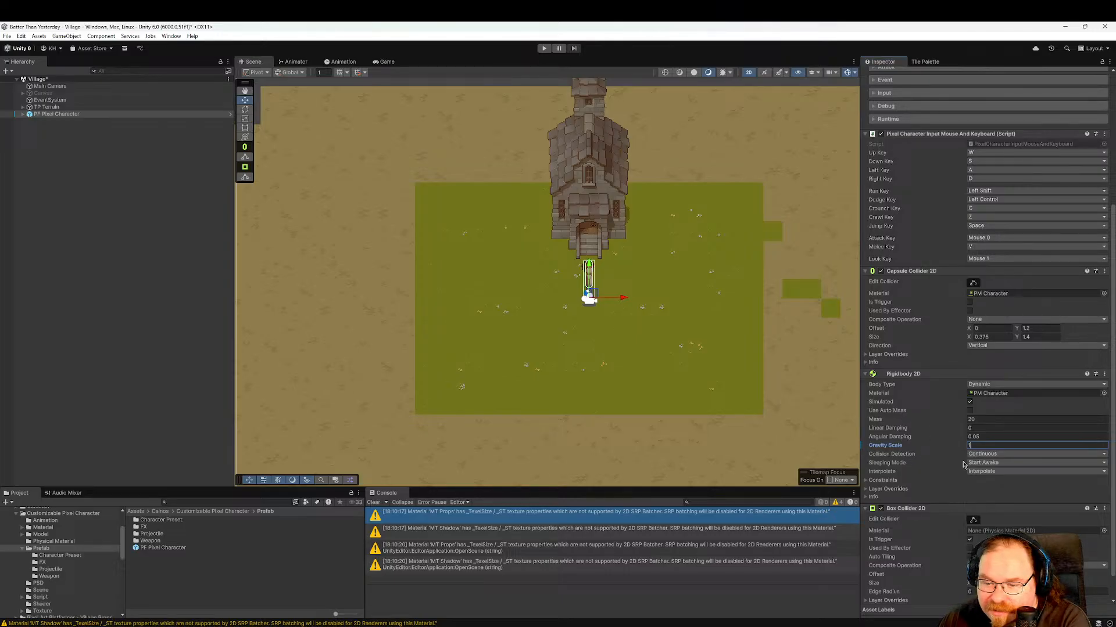
# Examine the Rigidbody 2D's sleeping mode options, constraints, layer overrides and info on PF Pixel Character.
pyautogui.click(988, 463)
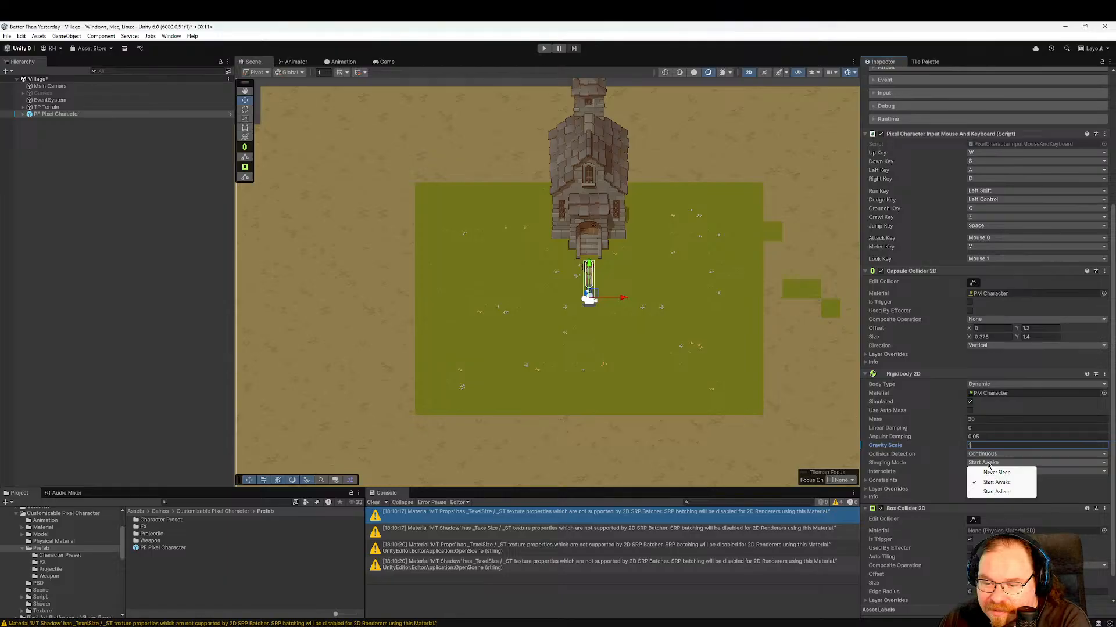
pyautogui.click(945, 466)
pyautogui.click(910, 480)
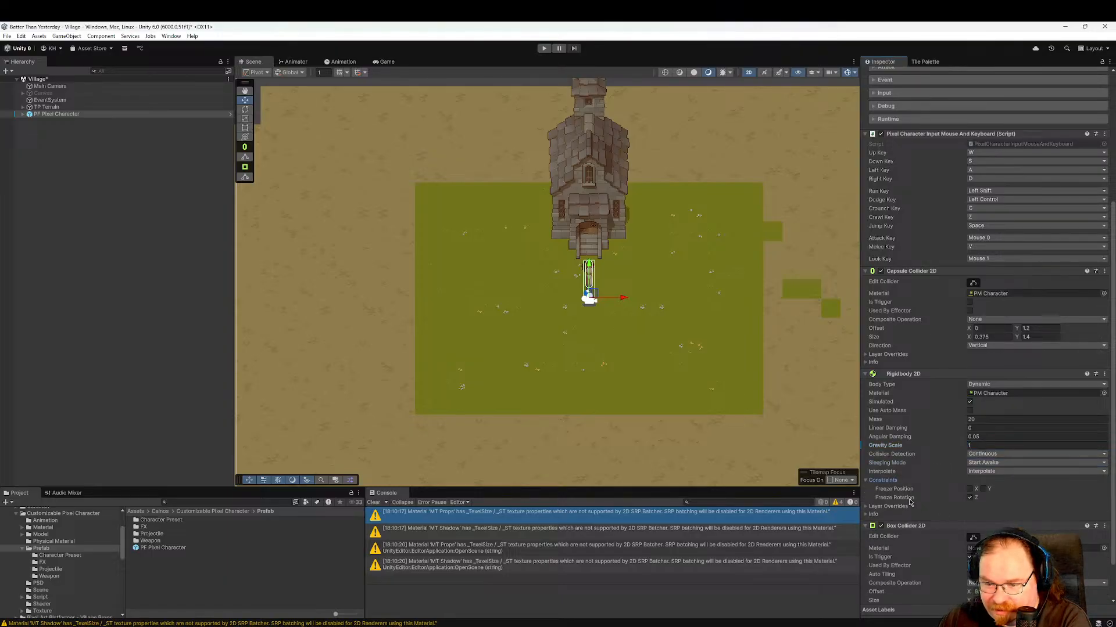
pyautogui.scroll(-2, 910, 503)
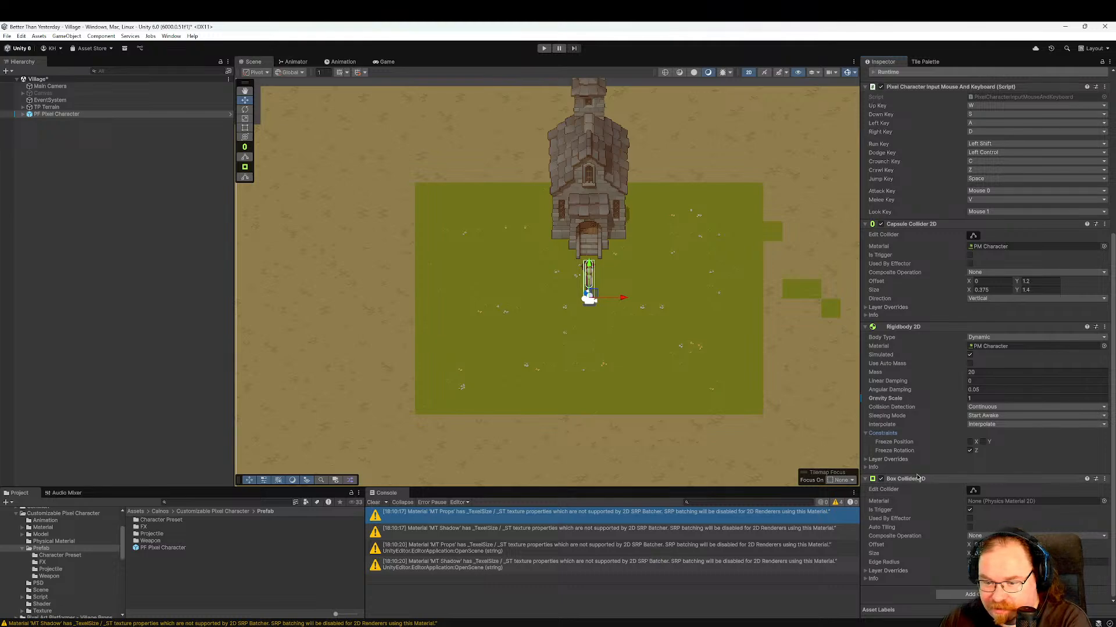
pyautogui.click(888, 460)
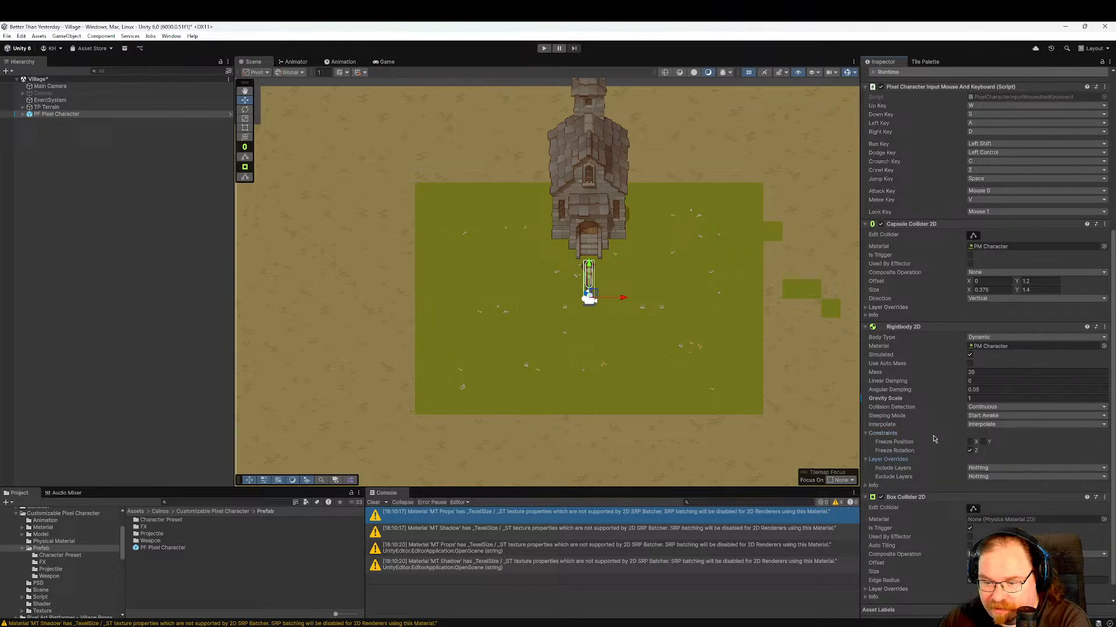
pyautogui.click(885, 486)
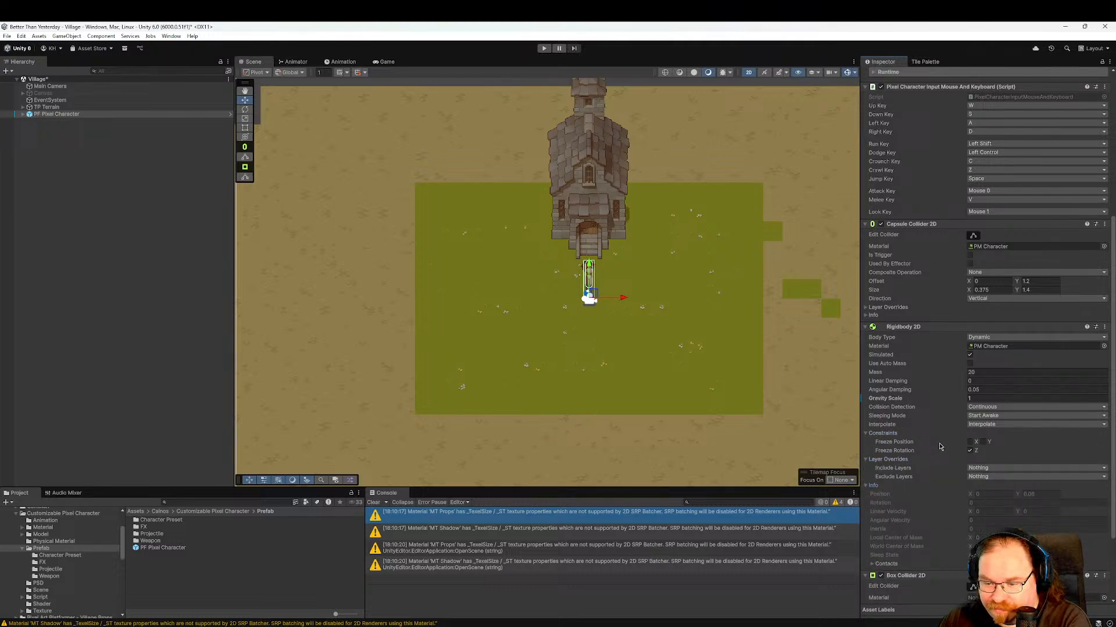
pyautogui.scroll(-4, 914, 561)
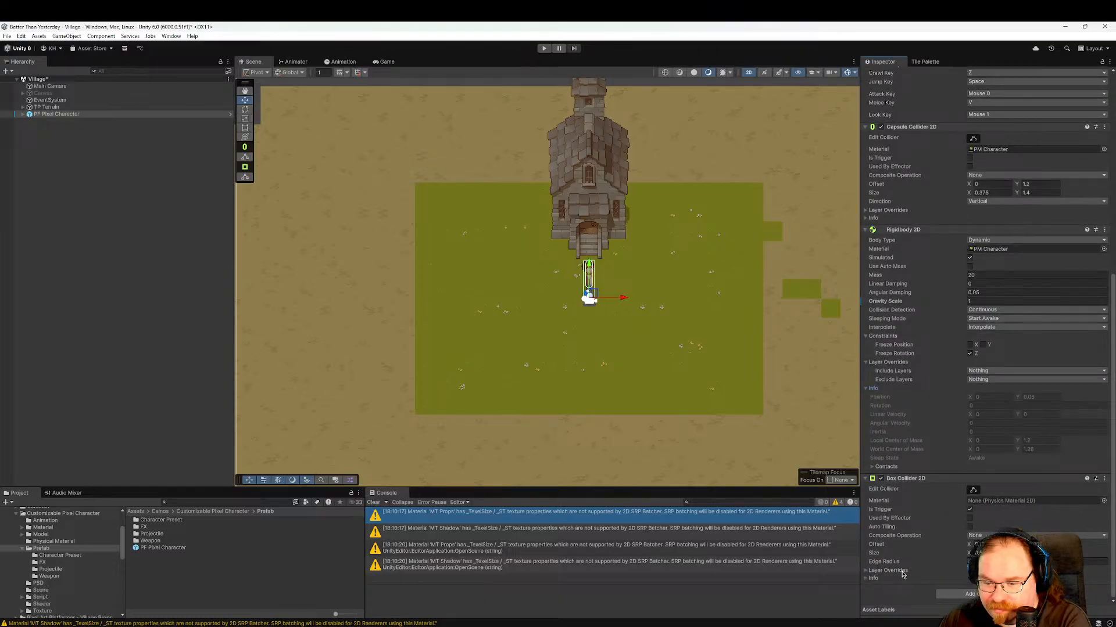
pyautogui.scroll(3, 920, 514)
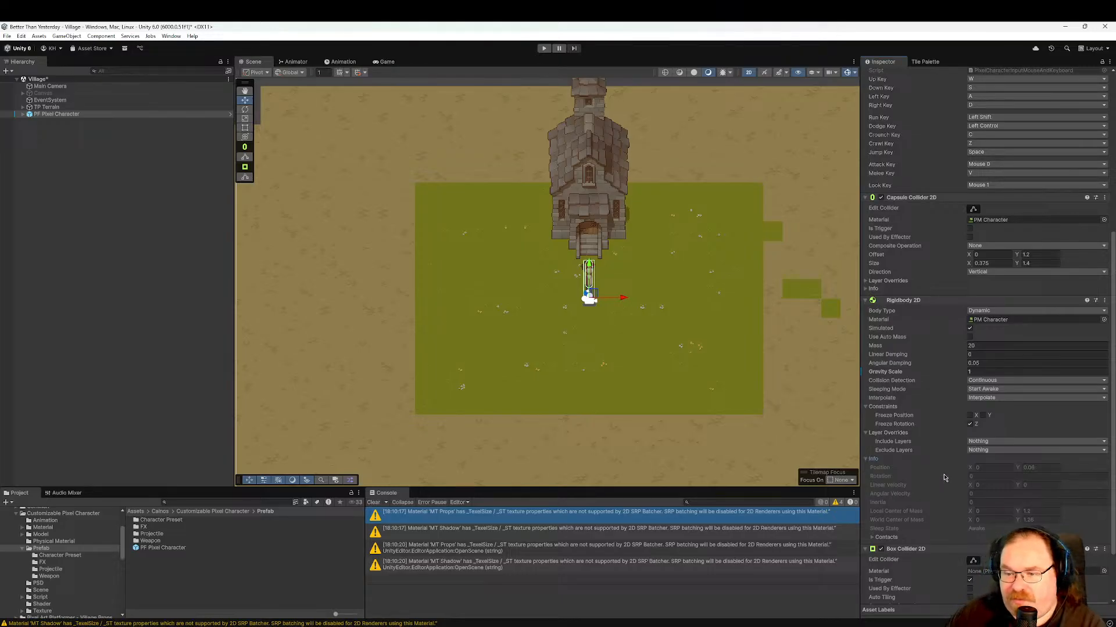
# Set the Body Type of PF Pixel Character's Rigidbody 2D to Kinematic and save the scene.
pyautogui.click(988, 312)
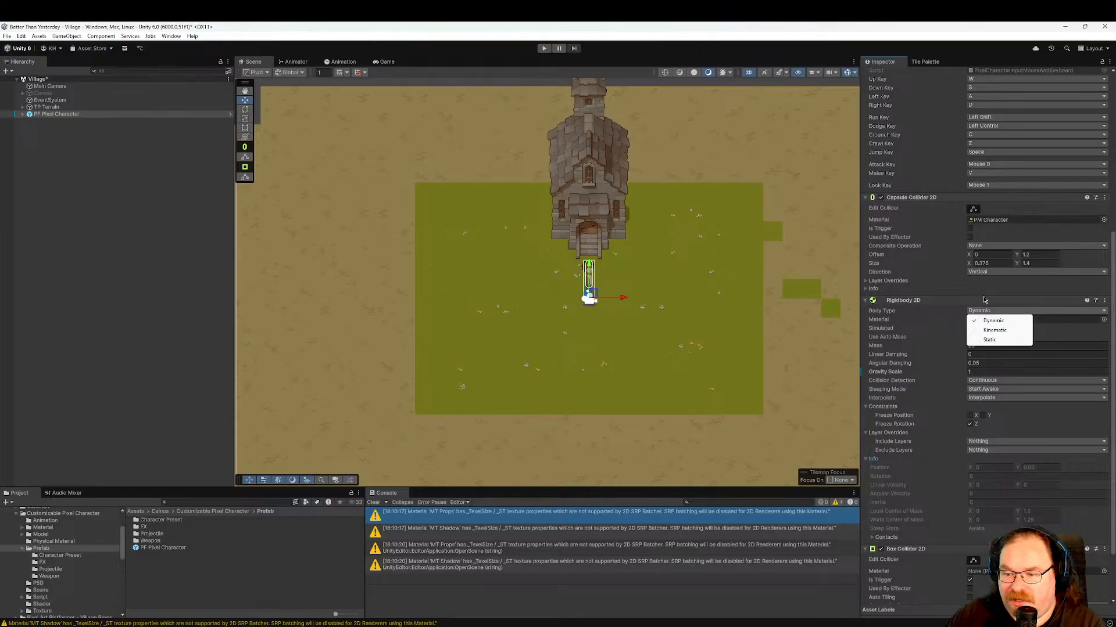
pyautogui.click(983, 299)
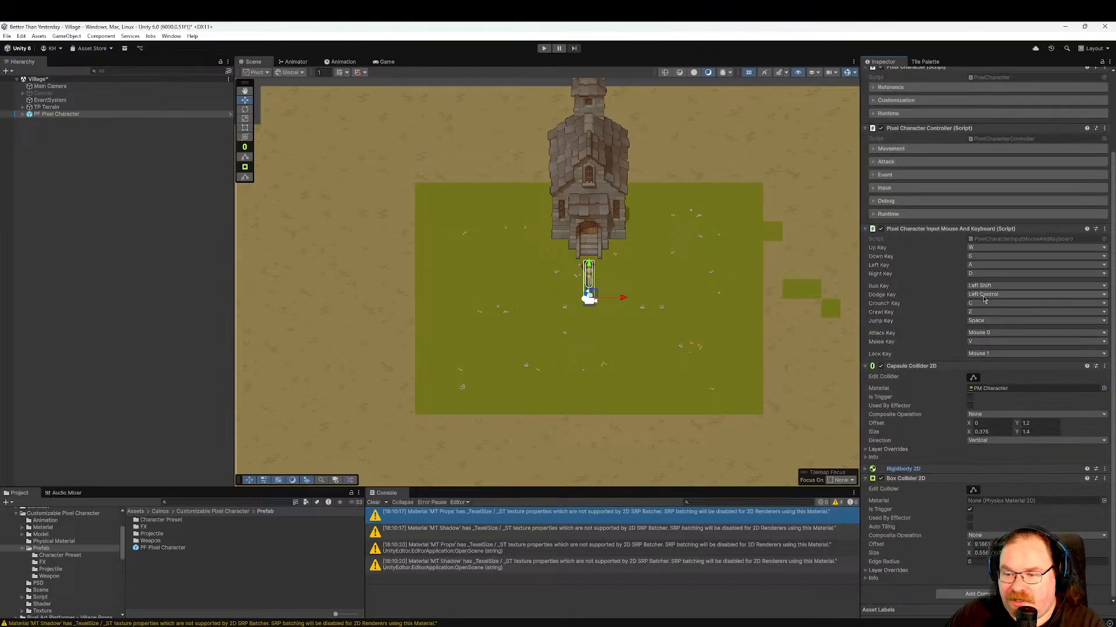
pyautogui.click(903, 468)
pyautogui.scroll(-3, 937, 441)
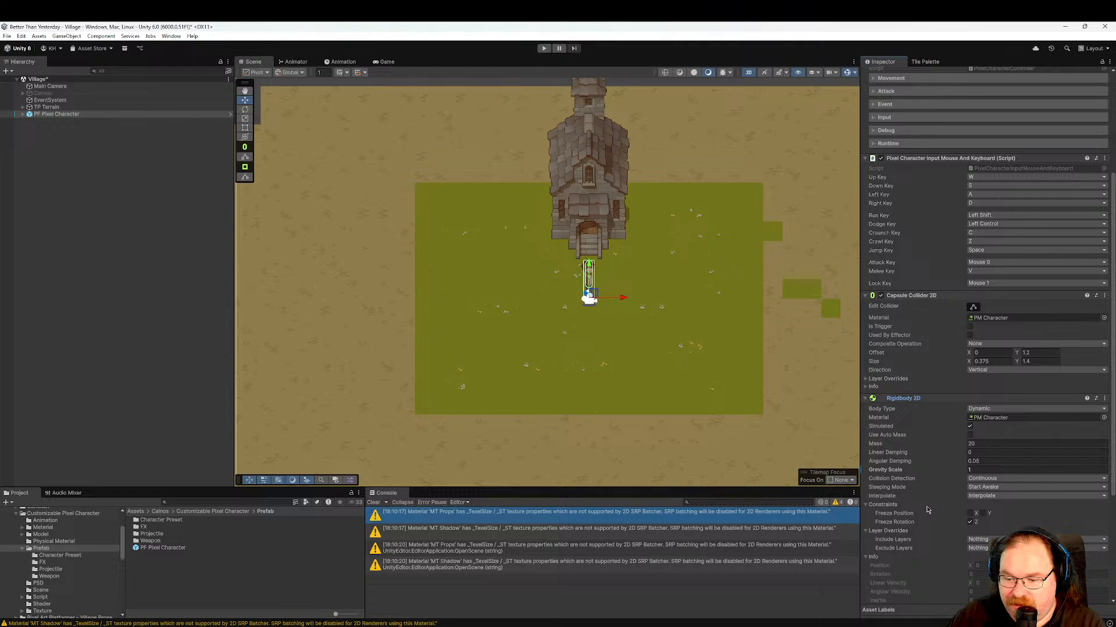
pyautogui.click(987, 409)
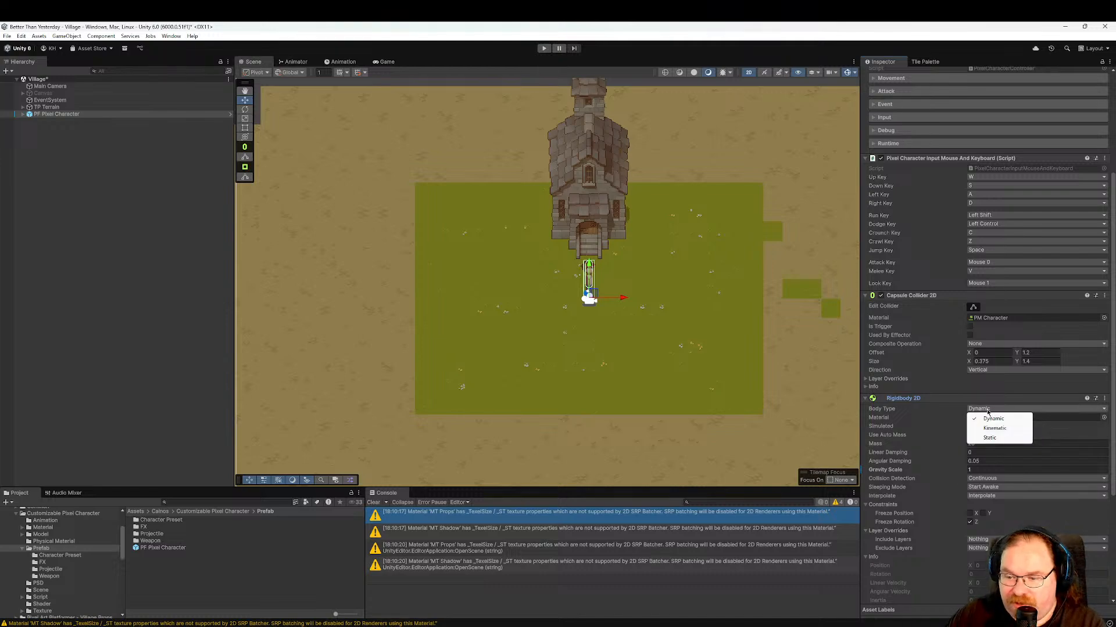
pyautogui.click(994, 428)
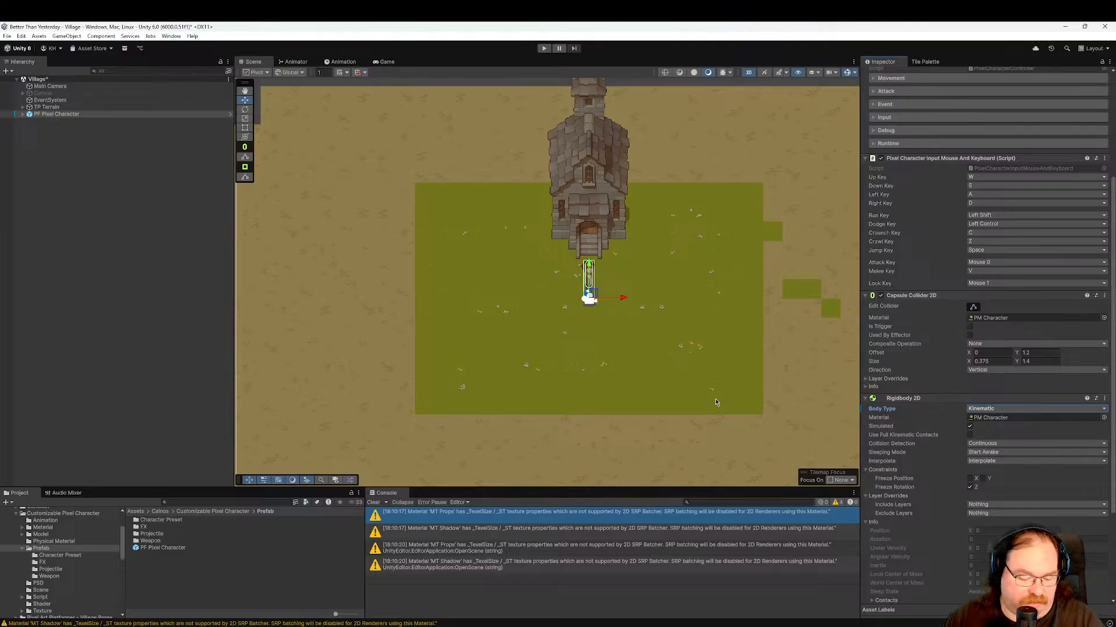
pyautogui.hotkey('ctrl', 's')
# Play-test the village from the main menu and walk the character right and left across the terrain in front of the chapel.
pyautogui.click(544, 48)
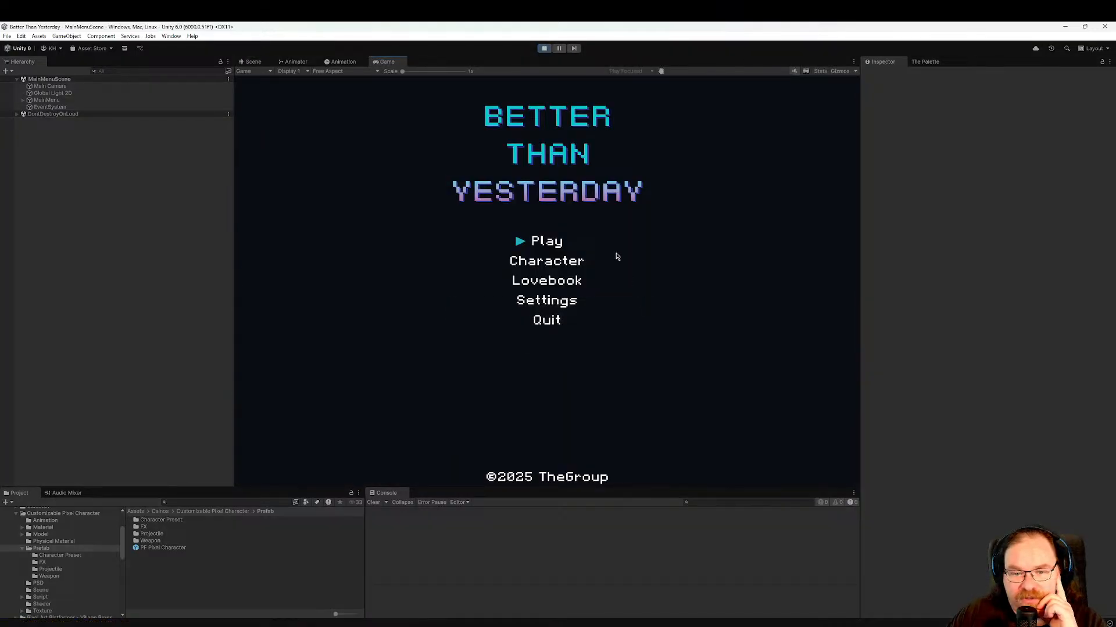
pyautogui.click(535, 240)
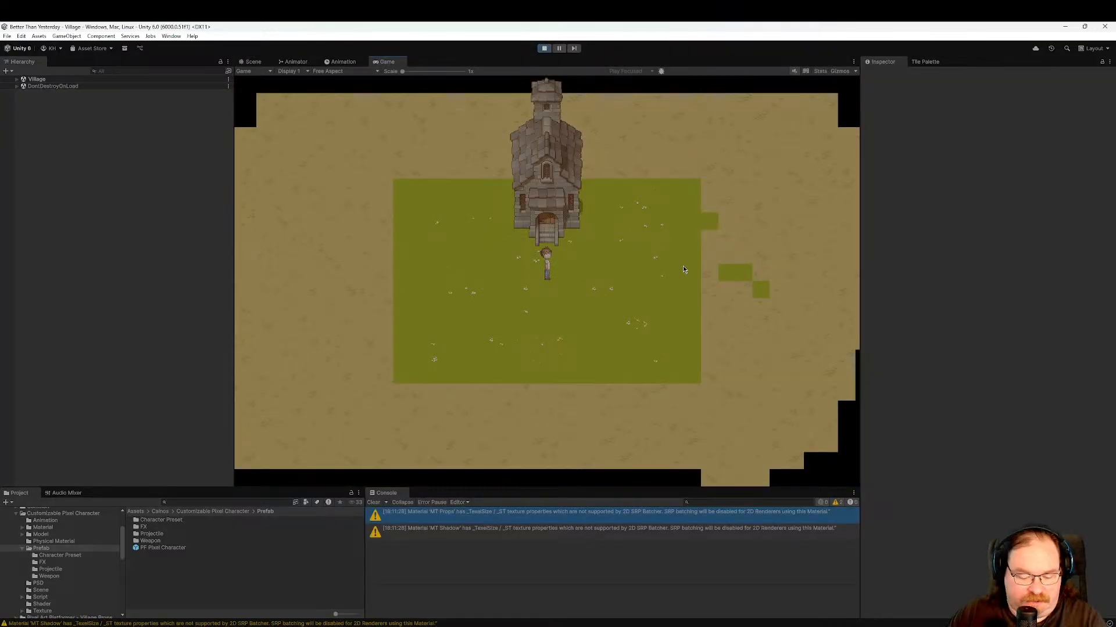
pyautogui.press('d')
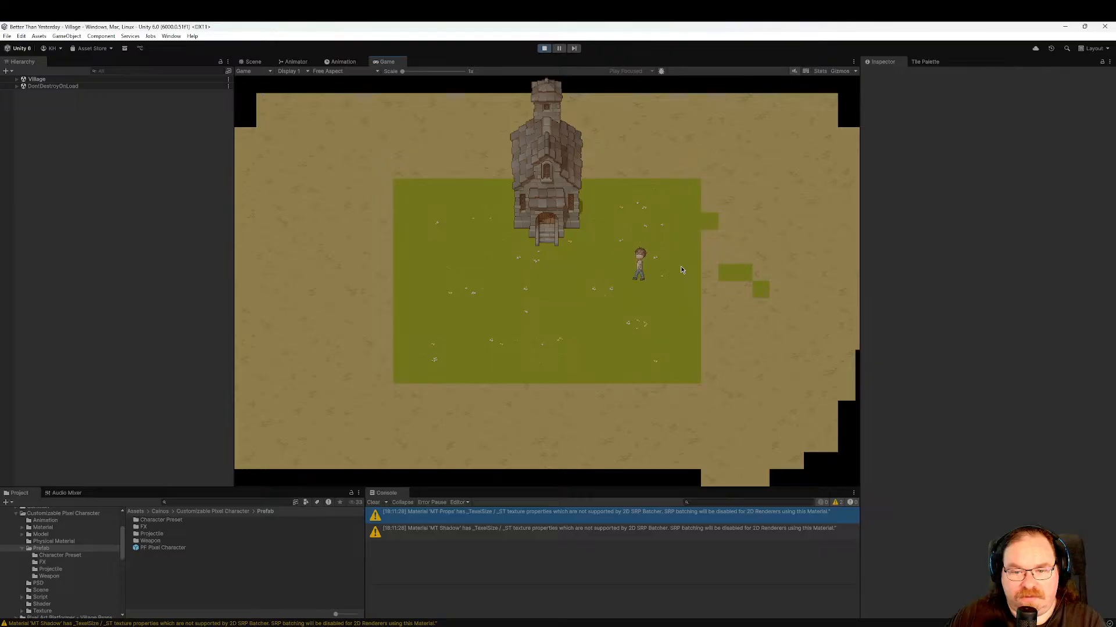
pyautogui.press('a')
pyautogui.press('a')
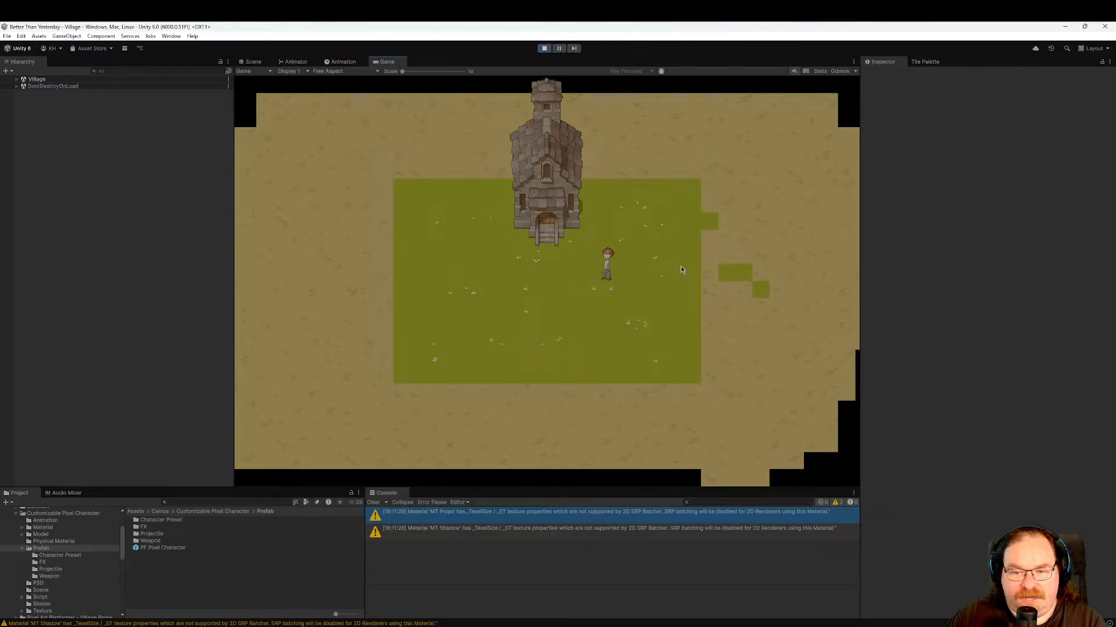
pyautogui.press('a')
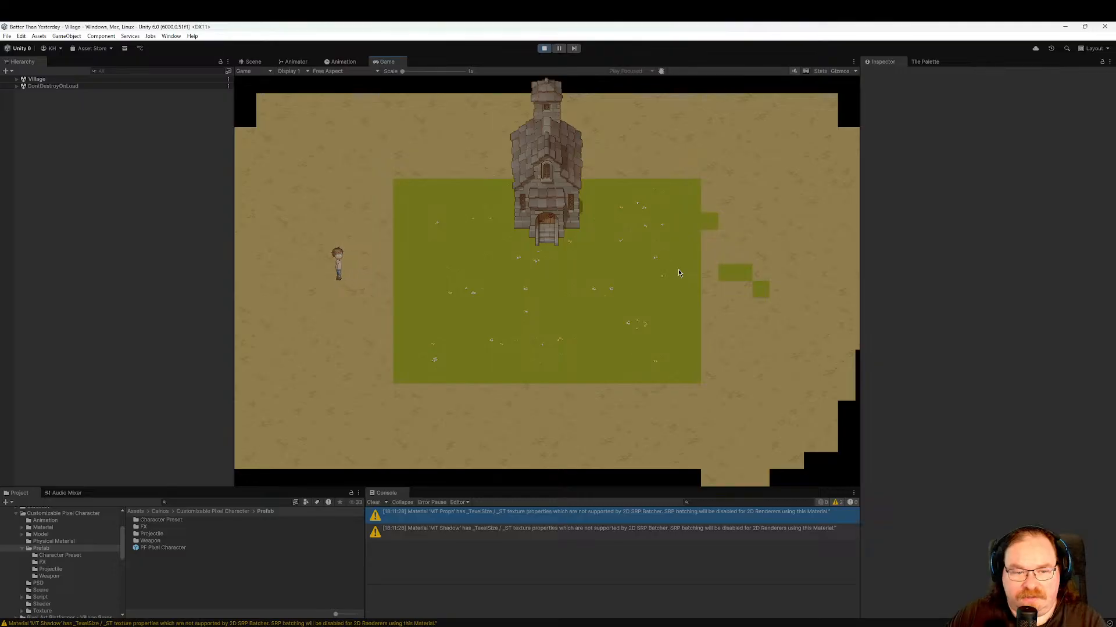
pyautogui.press('d')
pyautogui.press('d')
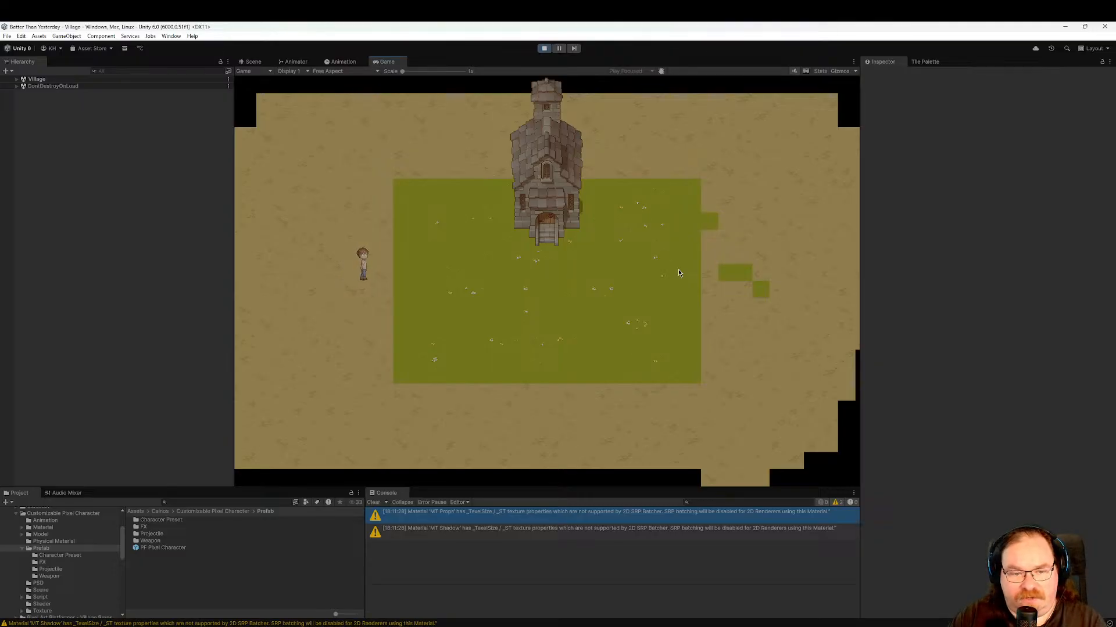
pyautogui.press('d')
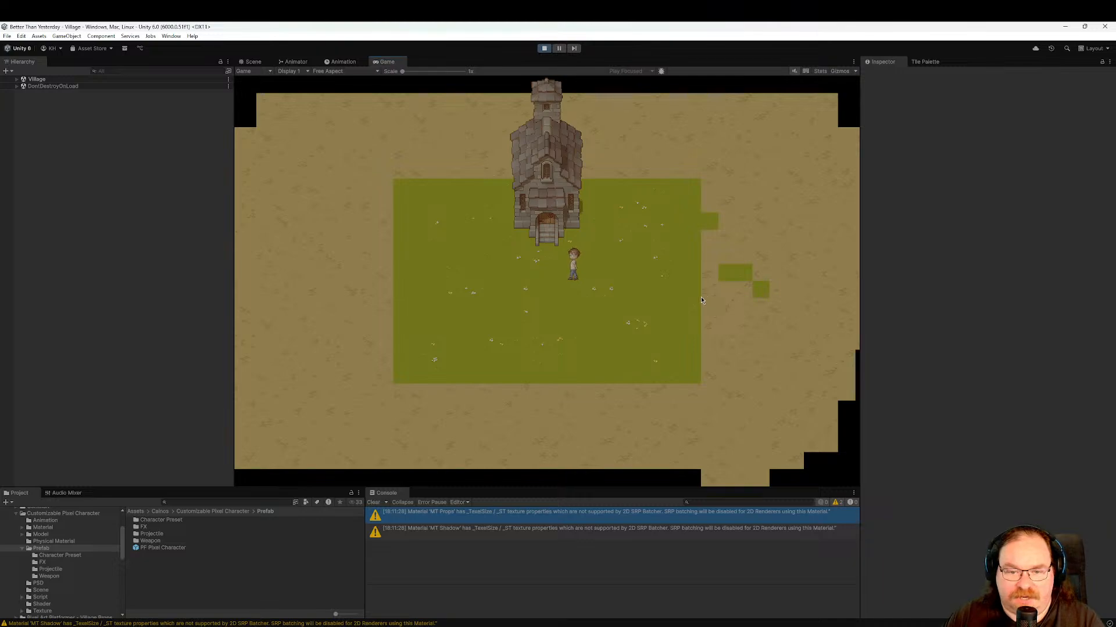
pyautogui.press('a')
pyautogui.press('a')
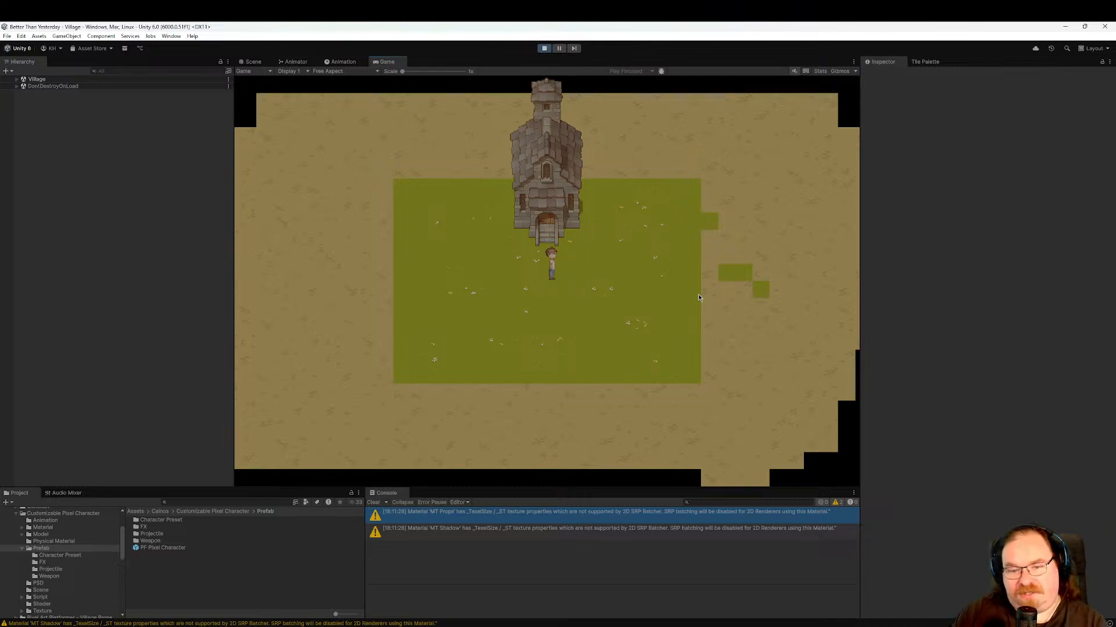
pyautogui.press('d')
pyautogui.press('a')
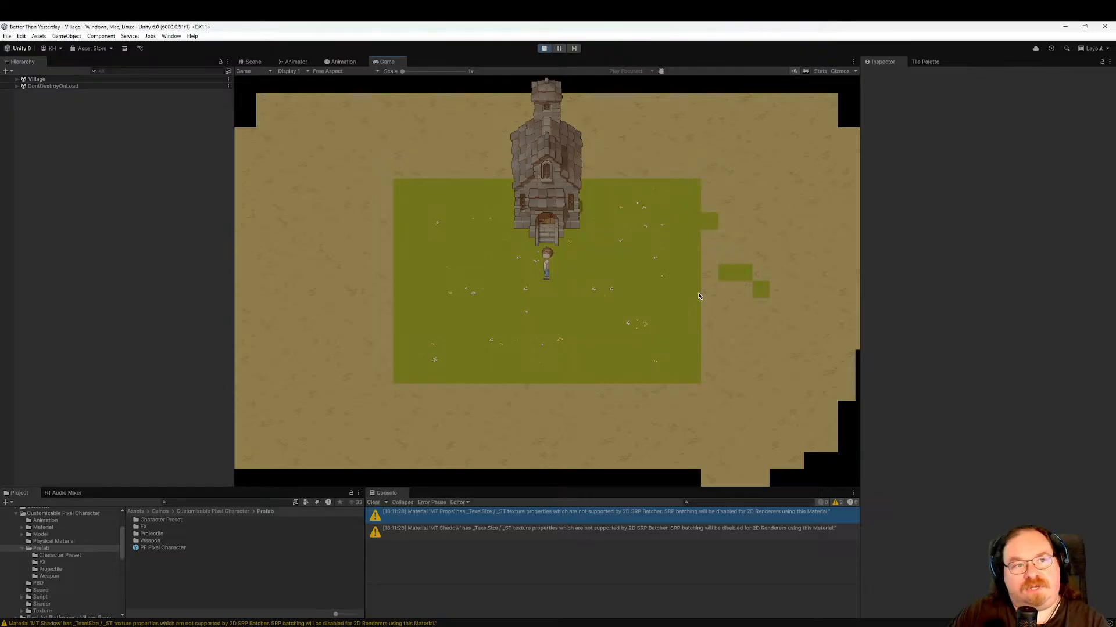
pyautogui.press('d')
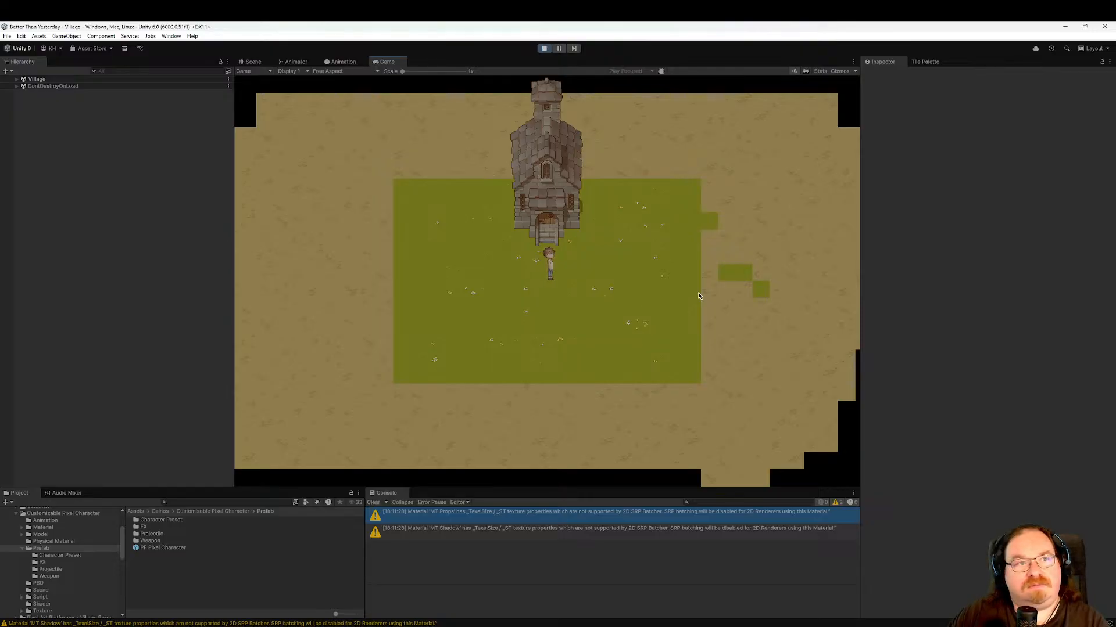
# Walk the character right and left once more below the chapel and end the play-test.
pyautogui.press('d')
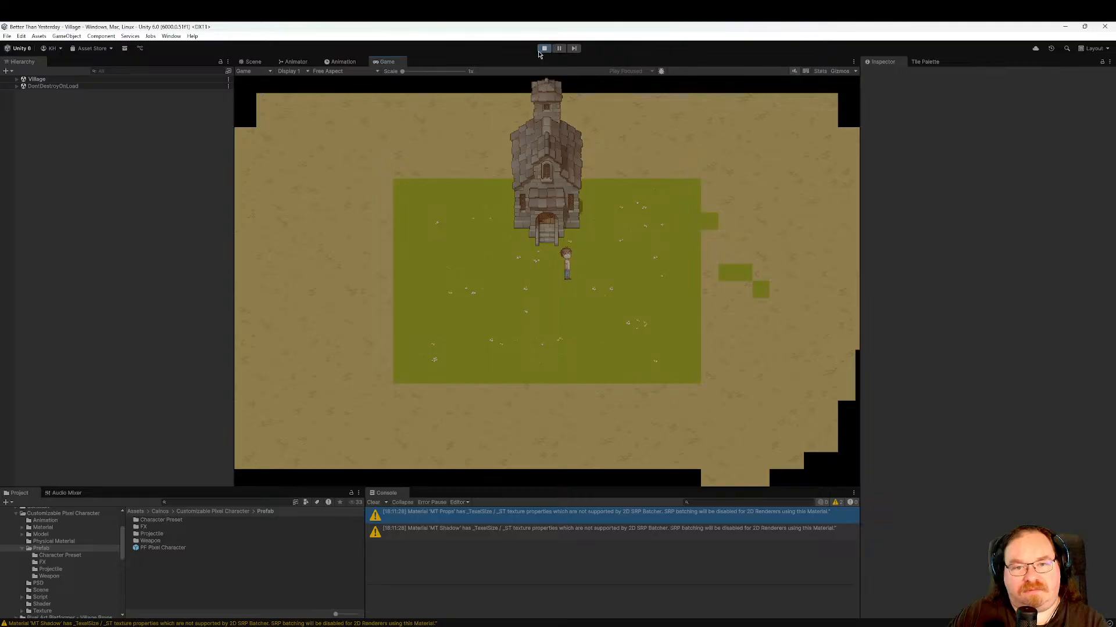
pyautogui.press('a')
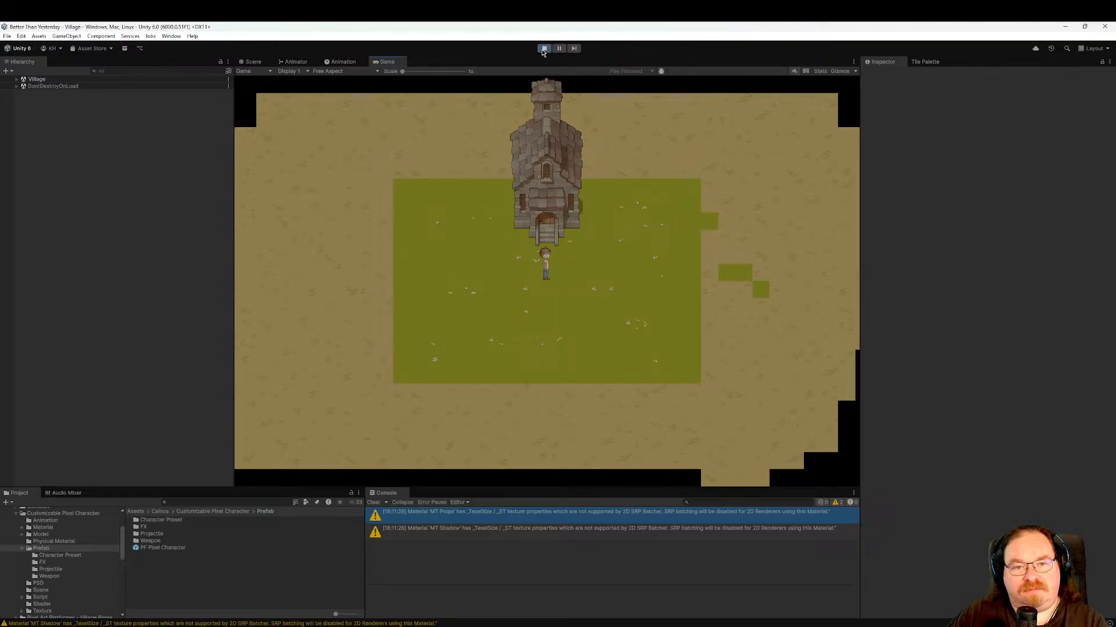
pyautogui.click(543, 49)
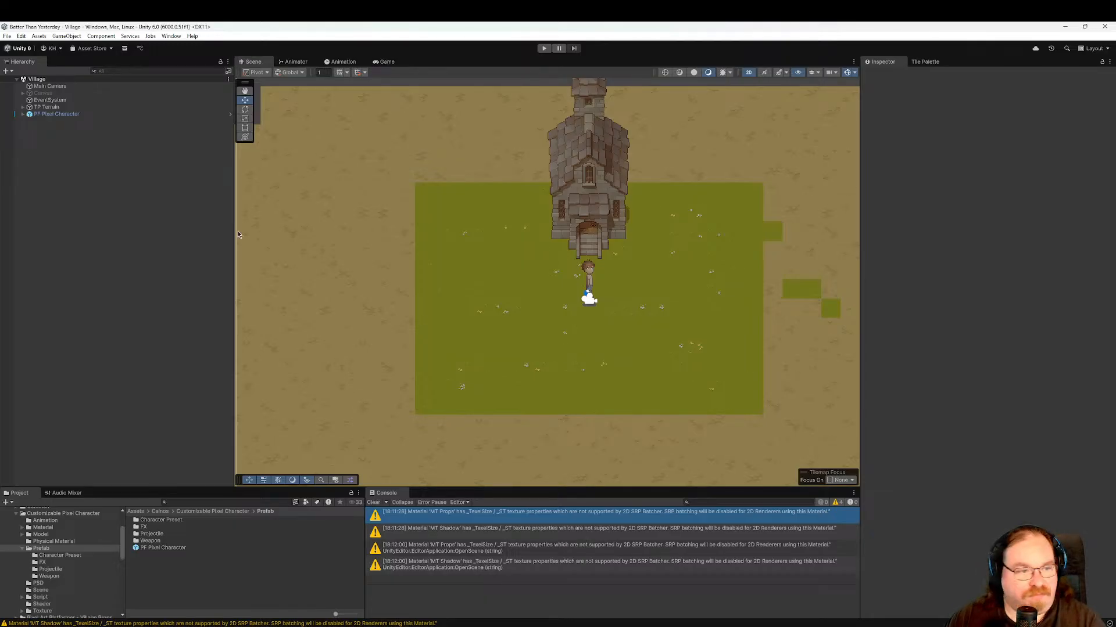
# Set the Body Type of PF Pixel Character's Rigidbody 2D to Static and save the scene.
pyautogui.click(60, 115)
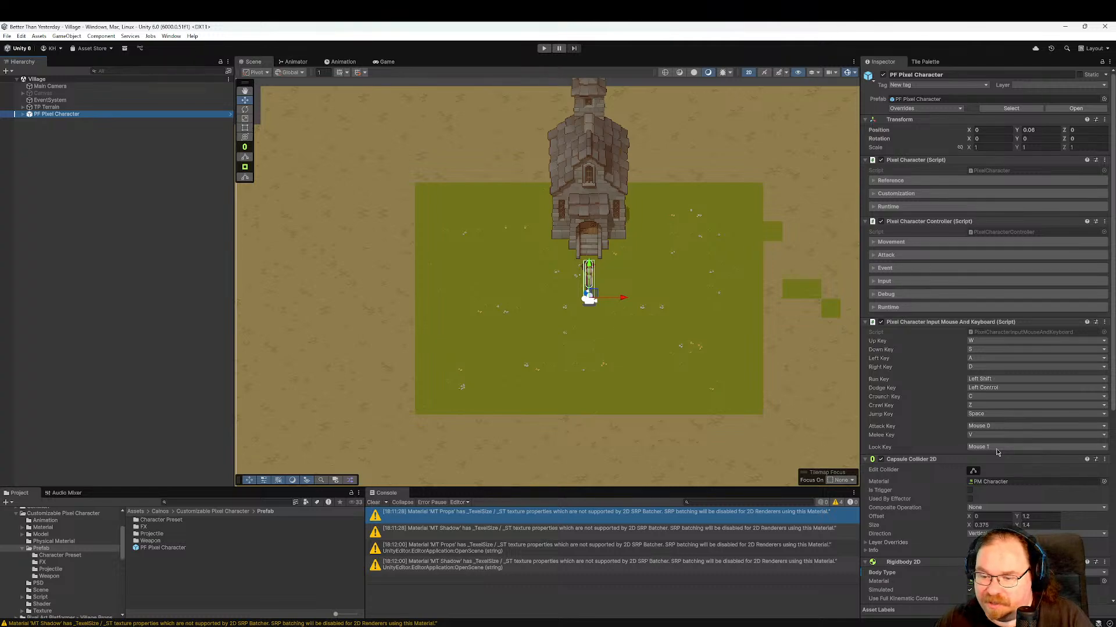
pyautogui.scroll(-3, 939, 516)
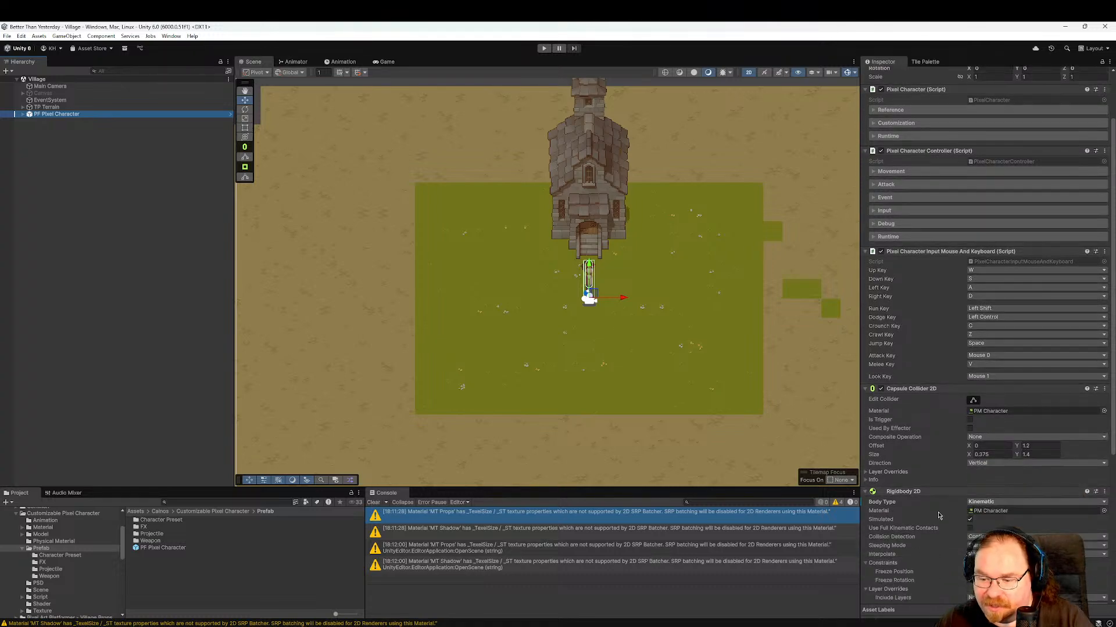
pyautogui.click(979, 504)
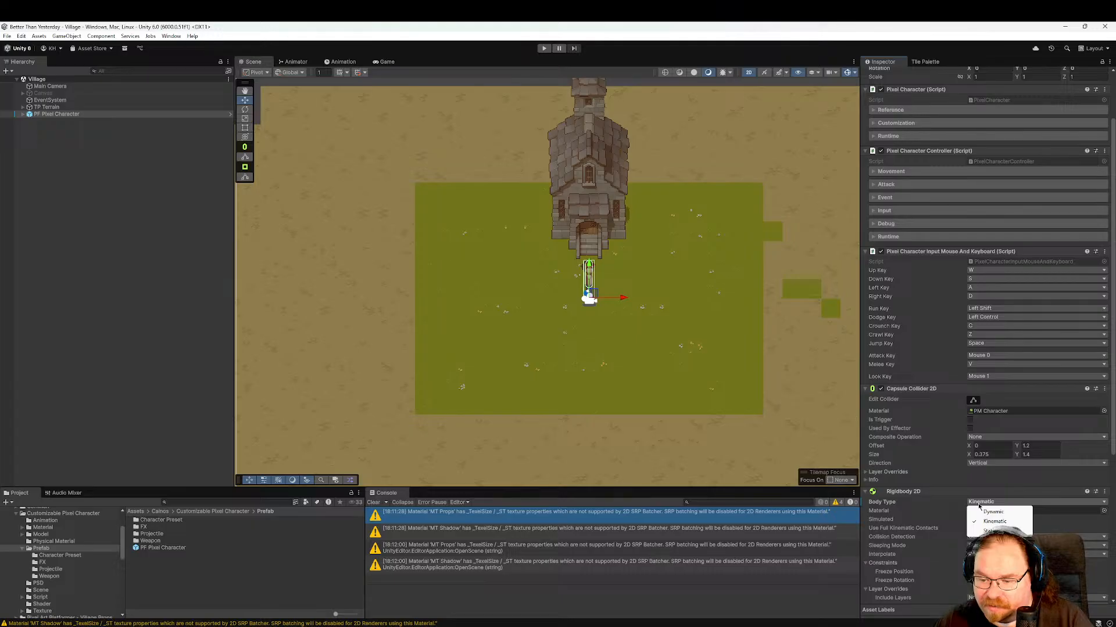
pyautogui.click(989, 530)
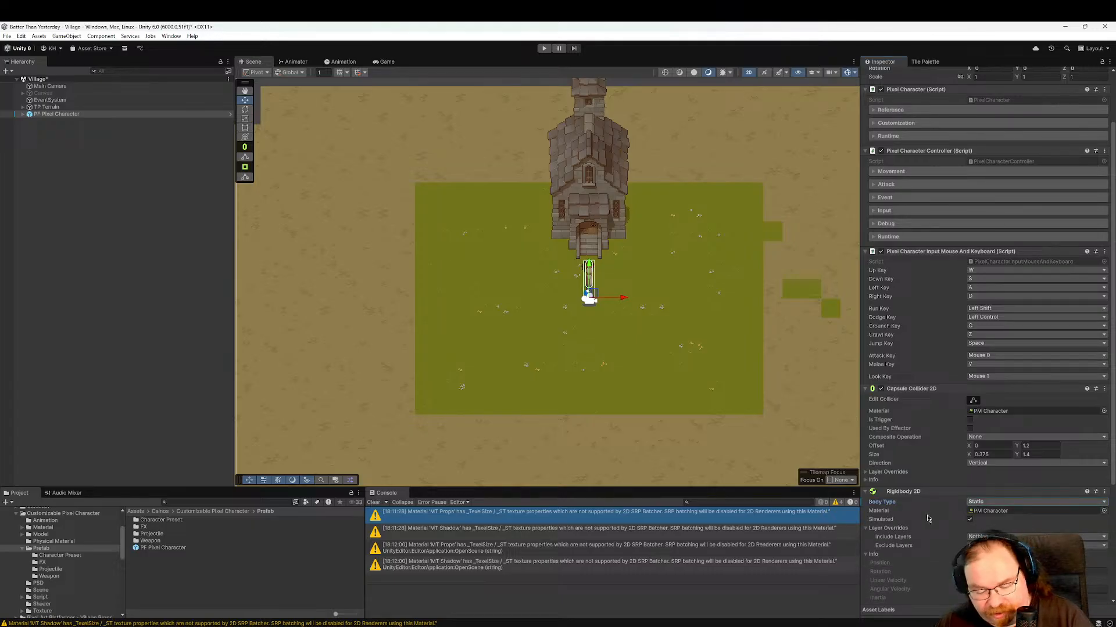
pyautogui.hotkey('ctrl', 's')
# Play-test the village from the main menu with the static character body and stop the test.
pyautogui.click(543, 48)
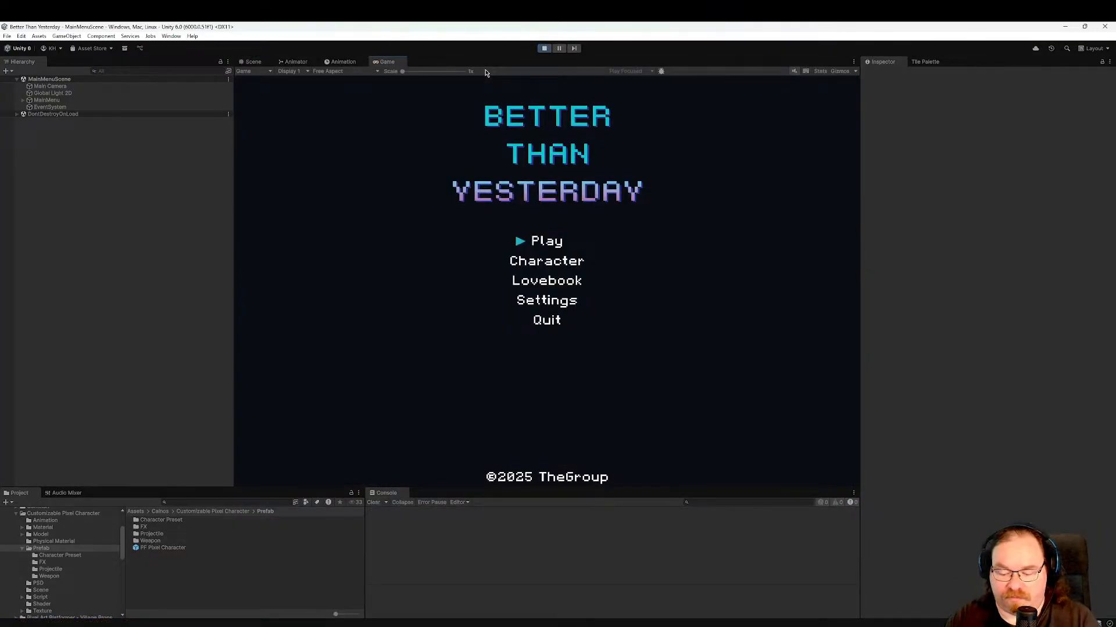
pyautogui.press('Return')
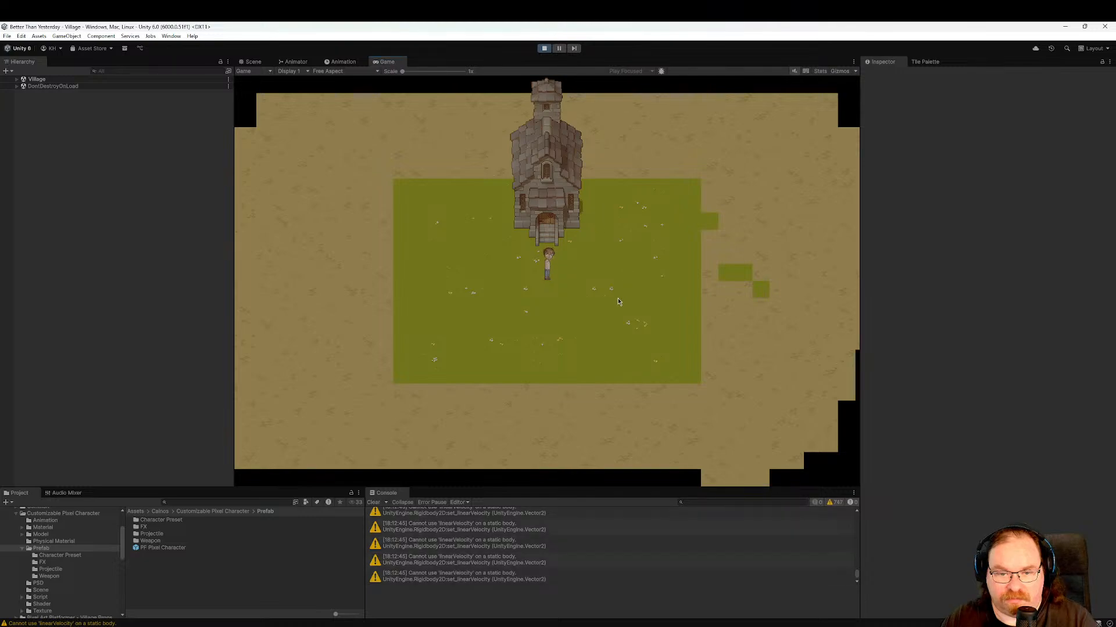
pyautogui.click(544, 48)
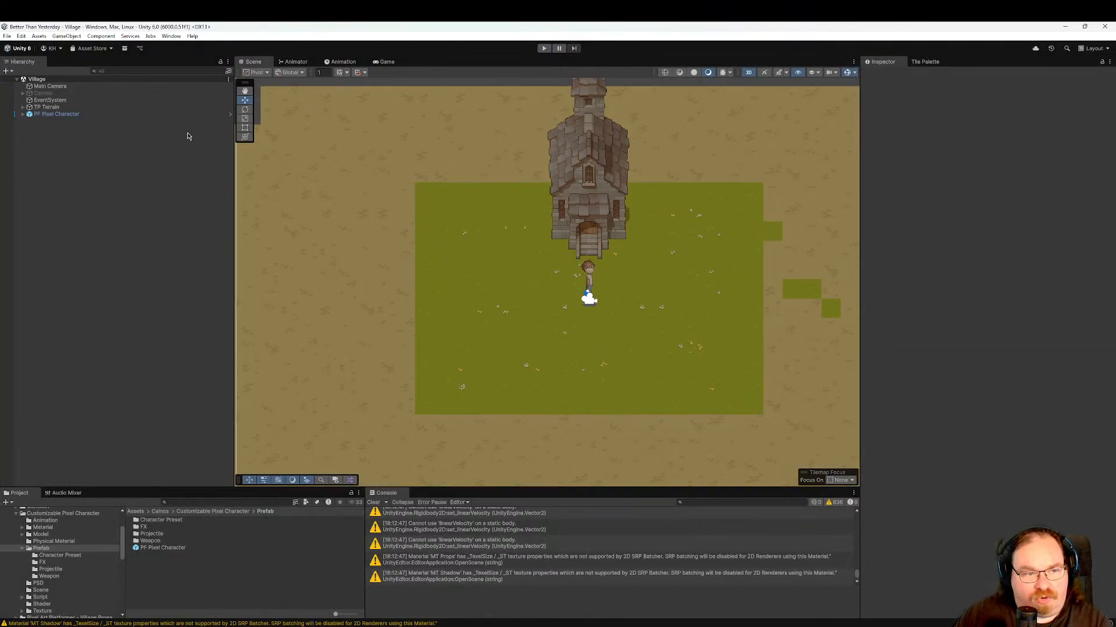
# Set the Body Type of PF Pixel Character's Rigidbody 2D back to Kinematic.
pyautogui.click(109, 115)
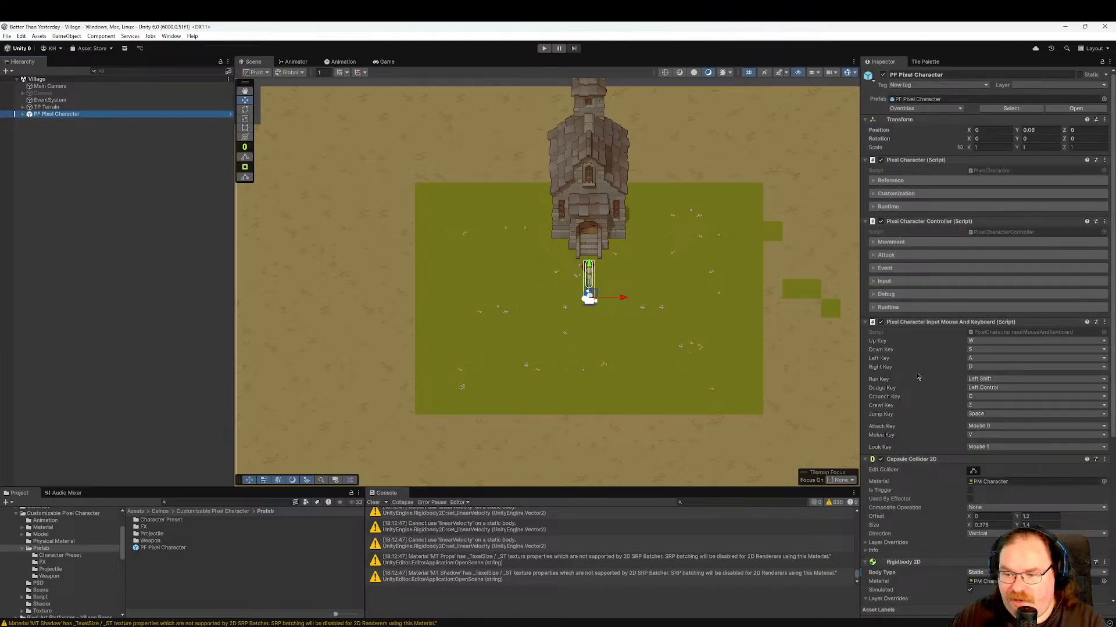
pyautogui.scroll(-8, 917, 376)
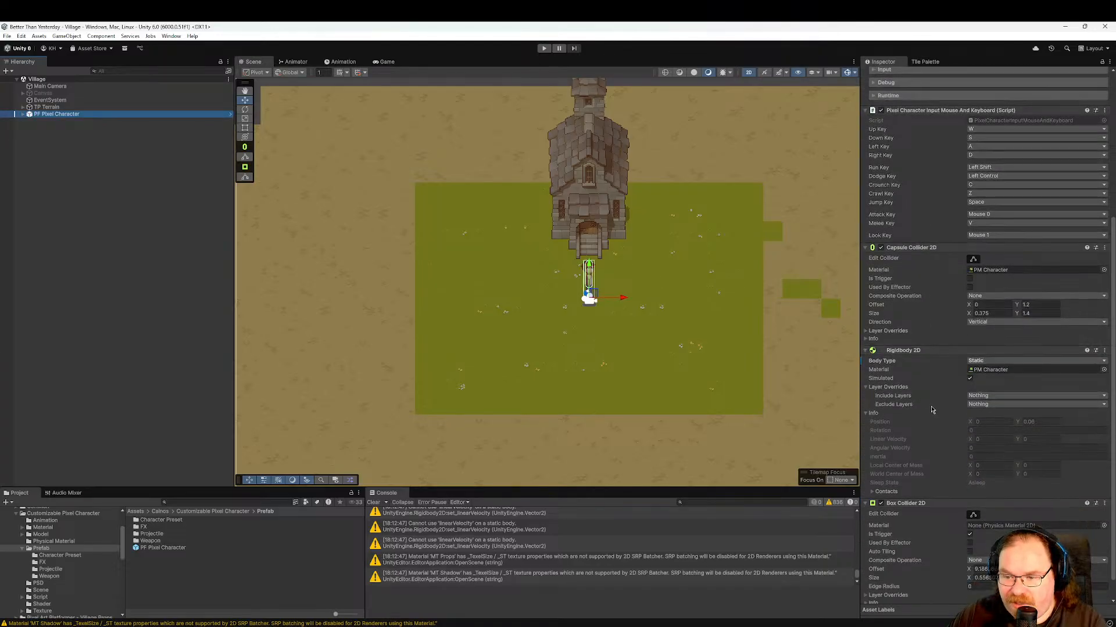
pyautogui.click(996, 379)
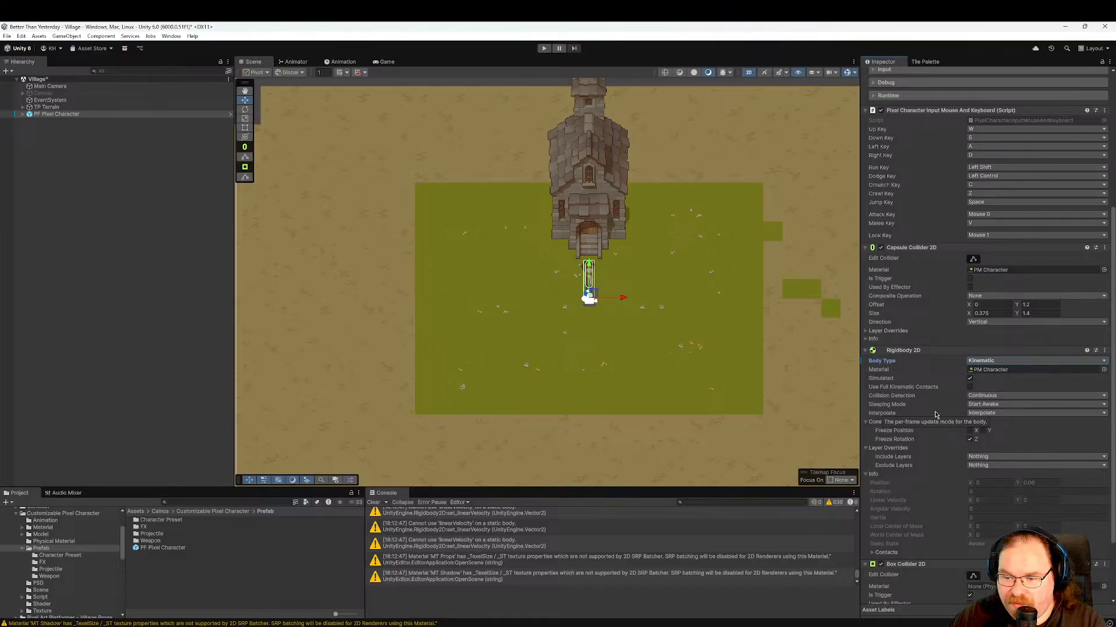
pyautogui.click(999, 362)
# Locate the PM Character physics material used by the Rigidbody 2D and examine its friction and bounciness settings.
pyautogui.click(929, 377)
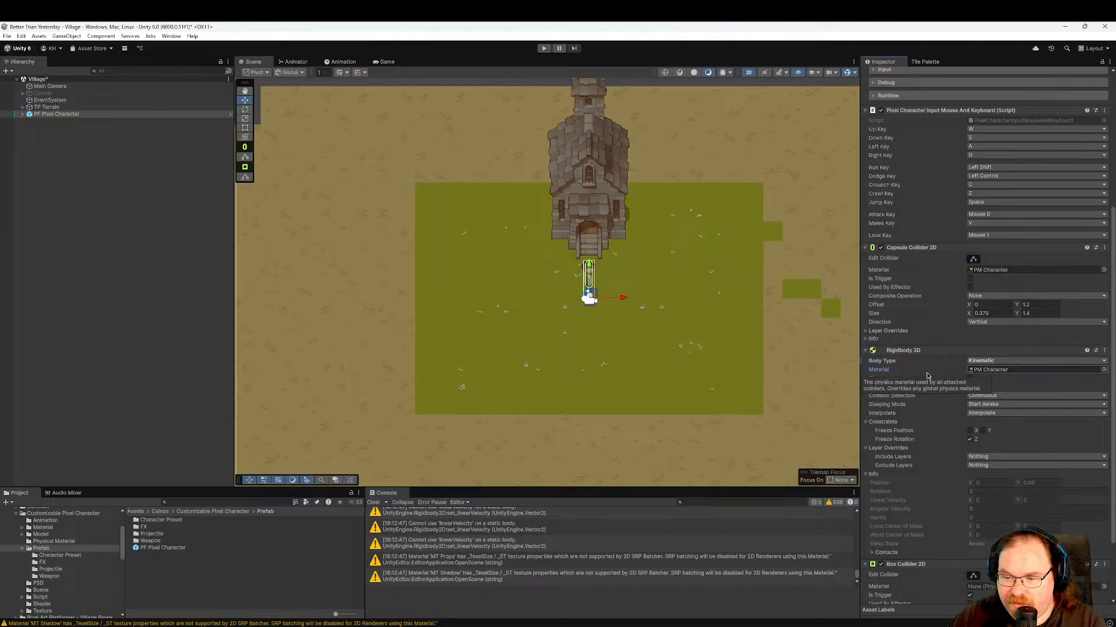
pyautogui.click(974, 372)
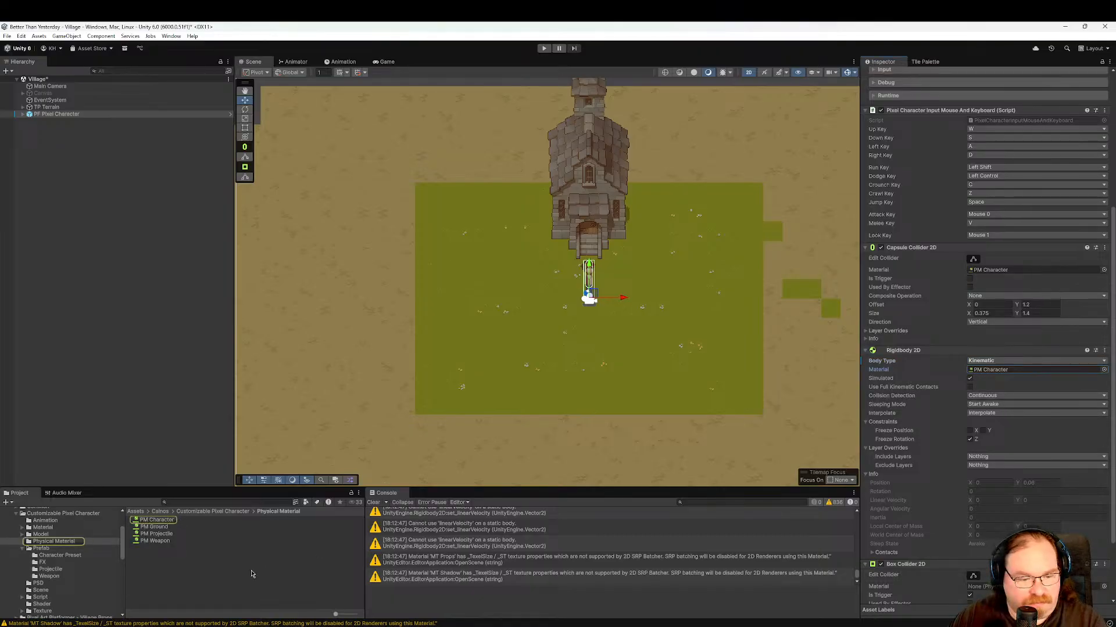
pyautogui.click(157, 520)
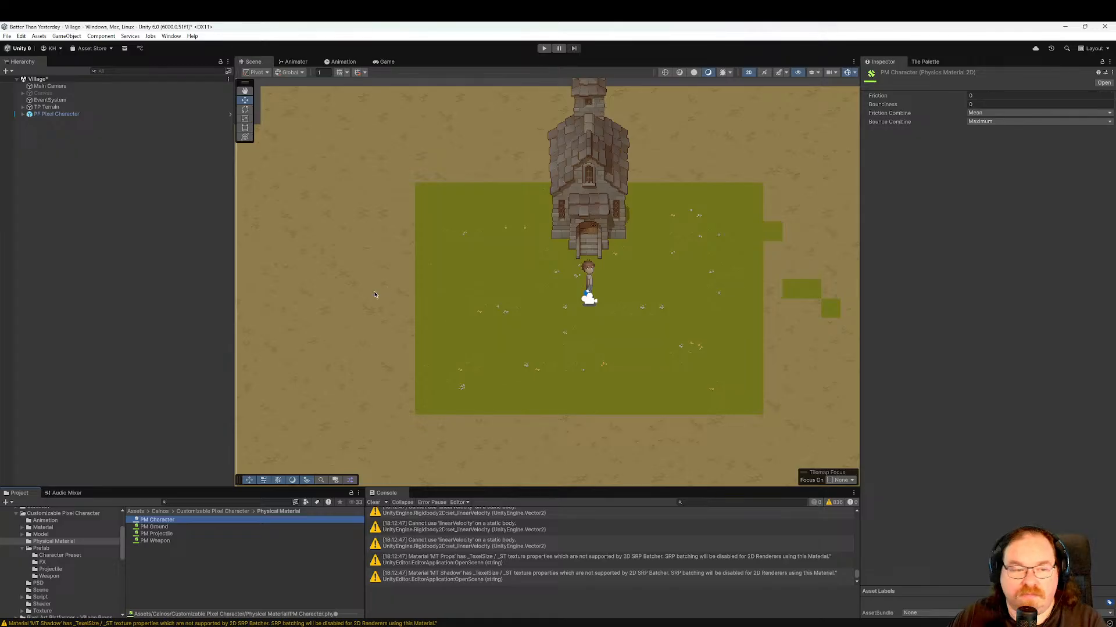
pyautogui.click(82, 261)
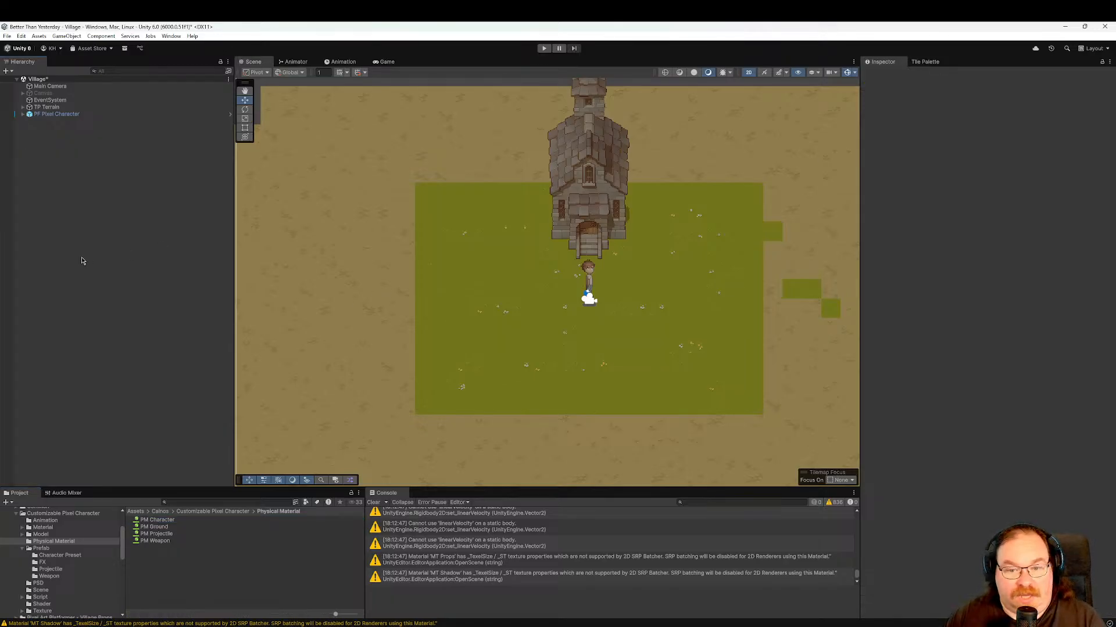
# Extend the VillageGround tilemap outward around the edges of the village by painting with the single dirt tile from TP Terrain.
pyautogui.scroll(-6, 381, 297)
pyautogui.moveTo(419, 309); pyautogui.dragTo(409, 274, button='middle')
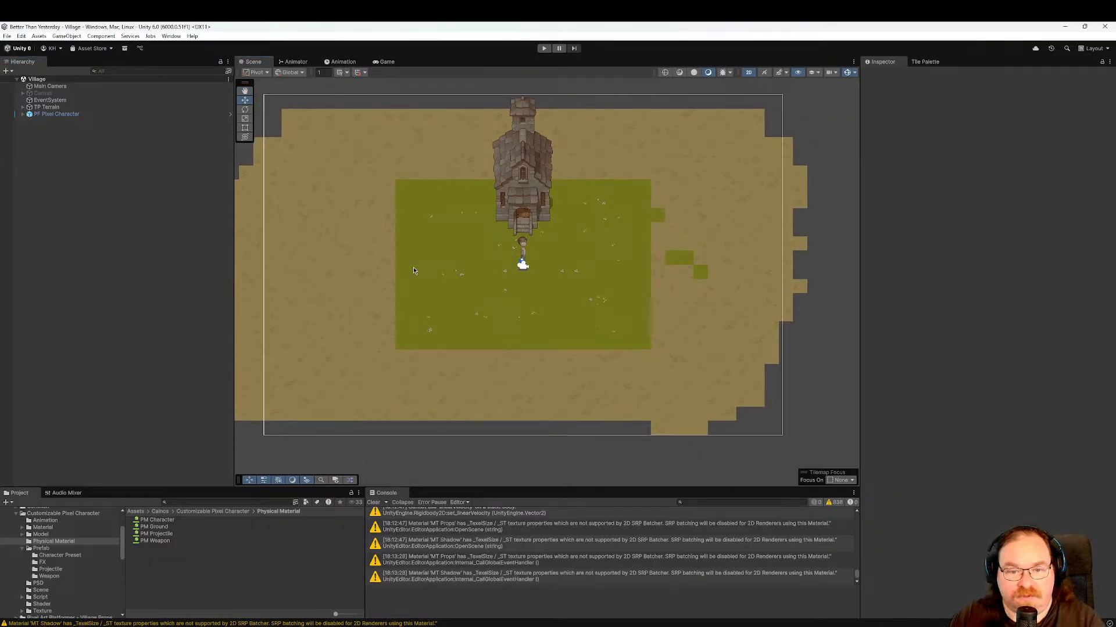
pyautogui.click(31, 108)
pyautogui.click(23, 108)
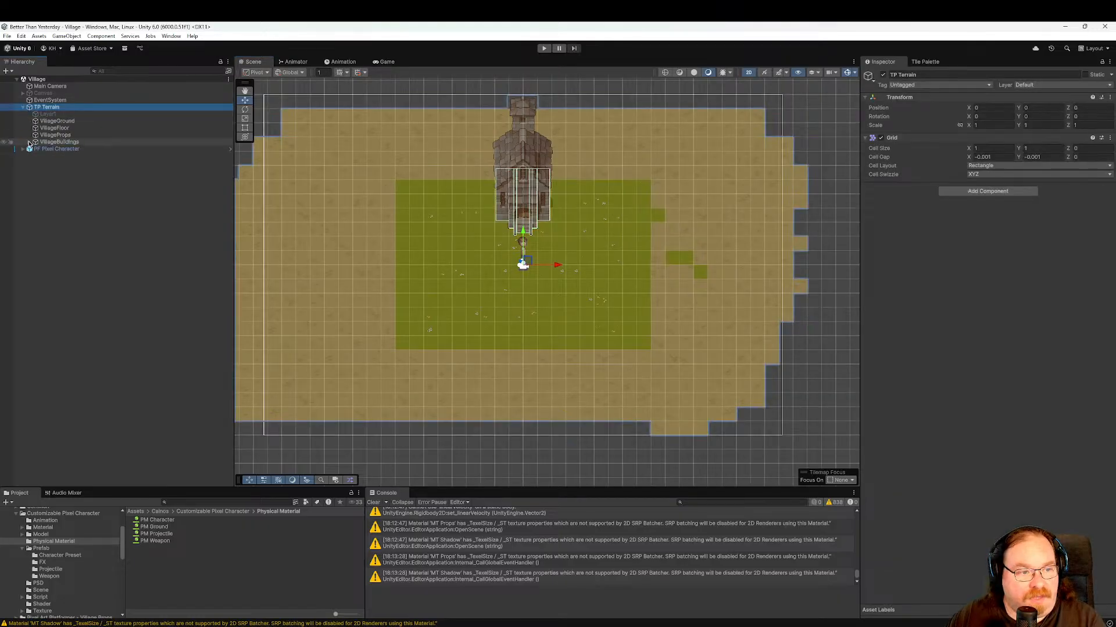
pyautogui.click(58, 121)
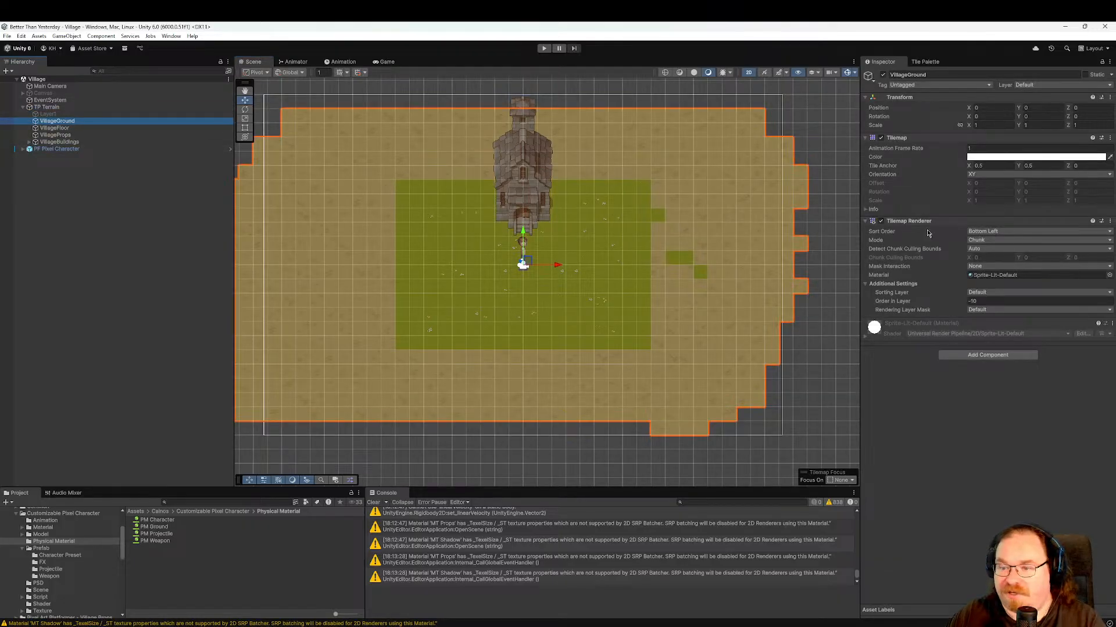
pyautogui.click(925, 62)
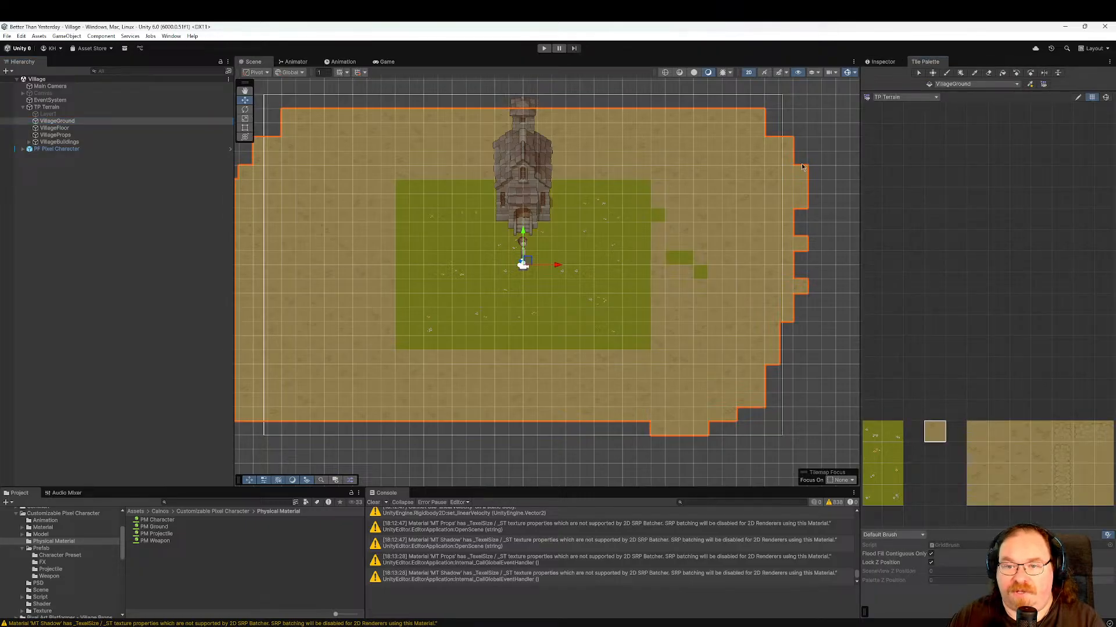
pyautogui.click(934, 438)
pyautogui.moveTo(403, 102)
pyautogui.mouseDown()
pyautogui.moveTo(726, 99)
pyautogui.moveTo(630, 104)
pyautogui.moveTo(831, 87)
pyautogui.moveTo(831, 114)
pyautogui.moveTo(743, 144)
pyautogui.moveTo(810, 137)
pyautogui.moveTo(772, 128)
pyautogui.moveTo(785, 281)
pyautogui.moveTo(842, 148)
pyautogui.moveTo(800, 285)
pyautogui.moveTo(782, 447)
pyautogui.moveTo(577, 443)
pyautogui.moveTo(687, 443)
pyautogui.moveTo(642, 428)
pyautogui.moveTo(775, 414)
pyautogui.moveTo(768, 395)
pyautogui.moveTo(779, 409)
pyautogui.moveTo(799, 388)
pyautogui.moveTo(796, 454)
pyautogui.moveTo(259, 443)
pyautogui.moveTo(446, 430)
pyautogui.moveTo(247, 429)
pyautogui.mouseUp()
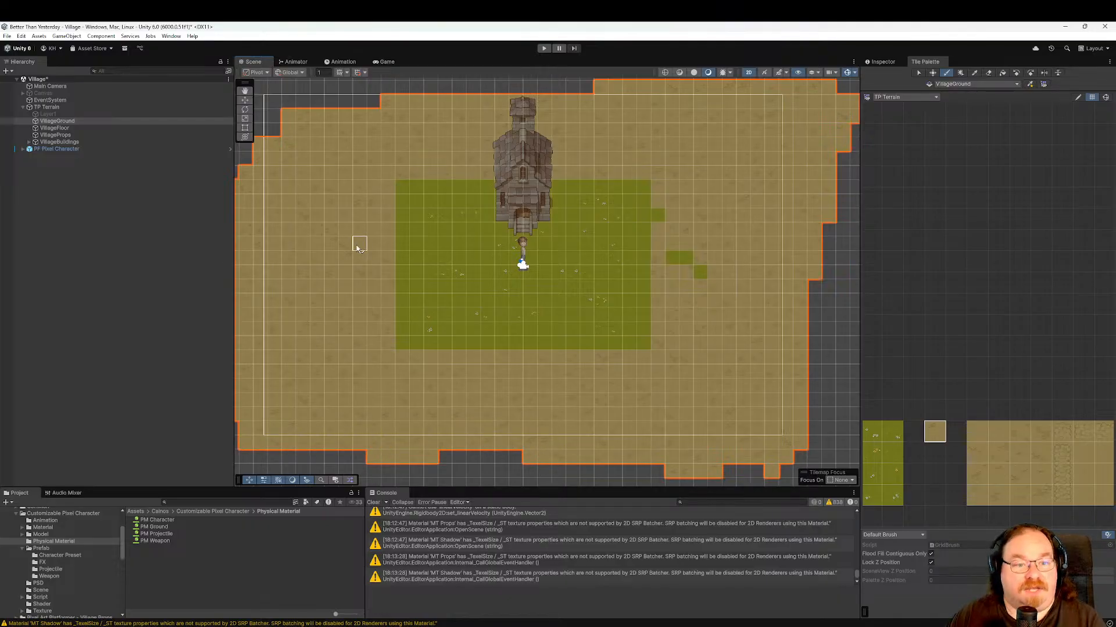
pyautogui.moveTo(358, 249); pyautogui.dragTo(465, 379, button='middle')
pyautogui.moveTo(351, 319)
pyautogui.mouseDown()
pyautogui.moveTo(401, 225)
pyautogui.moveTo(472, 242)
pyautogui.moveTo(349, 261)
pyautogui.moveTo(430, 219)
pyautogui.moveTo(687, 226)
pyautogui.moveTo(438, 214)
pyautogui.moveTo(651, 214)
pyautogui.mouseUp()
# Paint plain grass from the TP Terrain palette on the VillageFloor tilemap, covering nearly all of the dirt around the chapel.
pyautogui.moveTo(734, 323); pyautogui.dragTo(642, 244, button='middle')
pyautogui.click(102, 129)
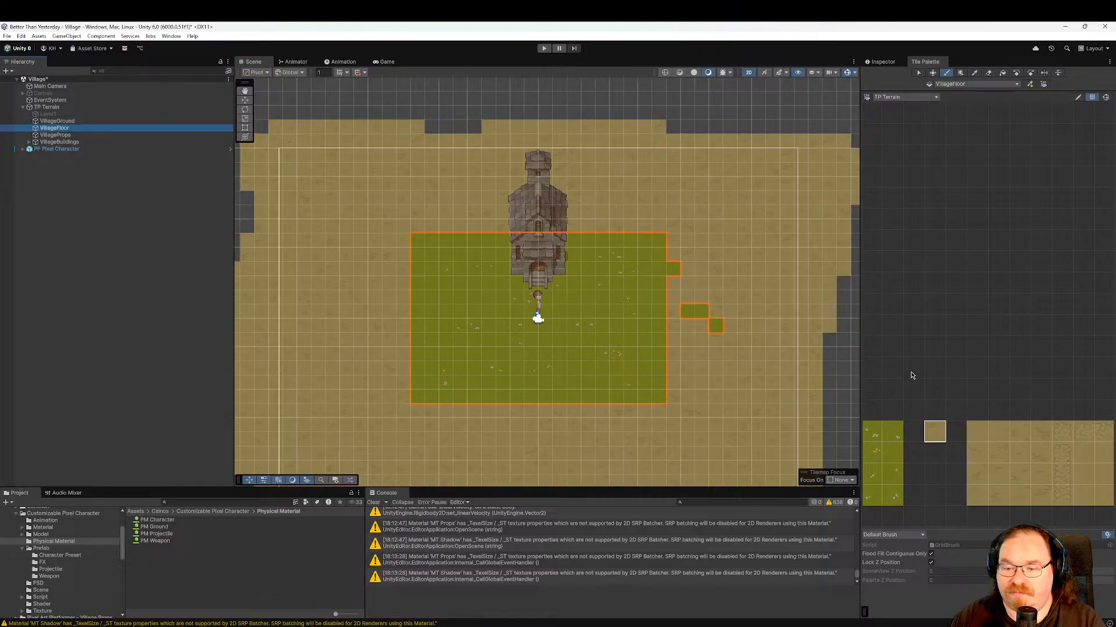
pyautogui.moveTo(911, 376); pyautogui.dragTo(1023, 302, button='middle')
pyautogui.moveTo(907, 313); pyautogui.dragTo(1100, 288, button='middle')
pyautogui.click(958, 321)
pyautogui.moveTo(672, 155)
pyautogui.mouseDown()
pyautogui.moveTo(742, 161)
pyautogui.moveTo(702, 155)
pyautogui.moveTo(708, 137)
pyautogui.moveTo(705, 149)
pyautogui.moveTo(343, 141)
pyautogui.moveTo(289, 155)
pyautogui.moveTo(816, 163)
pyautogui.moveTo(276, 167)
pyautogui.moveTo(832, 179)
pyautogui.moveTo(281, 185)
pyautogui.moveTo(538, 183)
pyautogui.moveTo(830, 200)
pyautogui.moveTo(264, 198)
pyautogui.moveTo(459, 213)
pyautogui.moveTo(822, 214)
pyautogui.moveTo(623, 212)
pyautogui.moveTo(552, 226)
pyautogui.moveTo(331, 214)
pyautogui.moveTo(324, 241)
pyautogui.moveTo(366, 244)
pyautogui.moveTo(325, 252)
pyautogui.moveTo(407, 268)
pyautogui.moveTo(259, 294)
pyautogui.moveTo(414, 289)
pyautogui.moveTo(430, 299)
pyautogui.moveTo(303, 329)
pyautogui.moveTo(376, 330)
pyautogui.moveTo(307, 352)
pyautogui.moveTo(385, 378)
pyautogui.moveTo(318, 389)
pyautogui.moveTo(364, 393)
pyautogui.moveTo(302, 403)
pyautogui.moveTo(672, 403)
pyautogui.moveTo(842, 386)
pyautogui.moveTo(639, 412)
pyautogui.moveTo(748, 402)
pyautogui.moveTo(705, 381)
pyautogui.moveTo(687, 354)
pyautogui.moveTo(817, 349)
pyautogui.moveTo(765, 344)
pyautogui.moveTo(827, 225)
pyautogui.moveTo(807, 327)
pyautogui.moveTo(805, 221)
pyautogui.moveTo(787, 307)
pyautogui.moveTo(704, 242)
pyautogui.moveTo(680, 239)
pyautogui.moveTo(774, 251)
pyautogui.moveTo(672, 275)
pyautogui.moveTo(776, 277)
pyautogui.moveTo(684, 312)
pyautogui.moveTo(797, 312)
pyautogui.moveTo(645, 339)
pyautogui.moveTo(752, 341)
pyautogui.mouseUp()
pyautogui.scroll(-1, 717, 354)
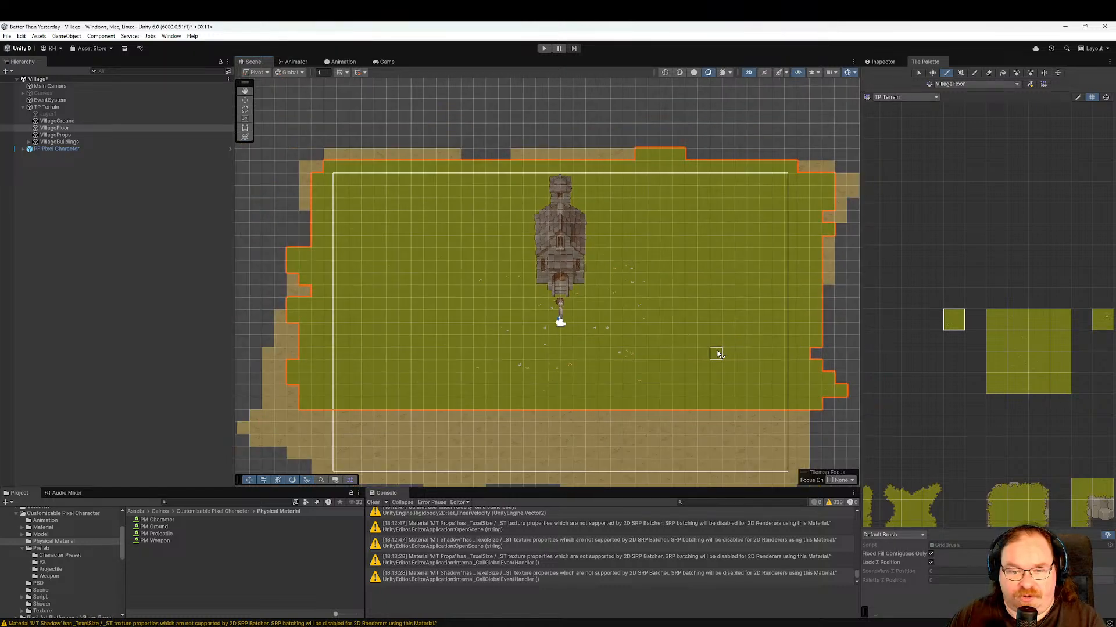
pyautogui.scroll(-1, 717, 353)
pyautogui.moveTo(703, 366); pyautogui.dragTo(662, 266, button='middle')
pyautogui.moveTo(704, 303)
pyautogui.mouseDown()
pyautogui.moveTo(742, 304)
pyautogui.moveTo(742, 343)
pyautogui.moveTo(767, 361)
pyautogui.moveTo(495, 371)
pyautogui.moveTo(379, 363)
pyautogui.moveTo(322, 337)
pyautogui.moveTo(309, 352)
pyautogui.moveTo(347, 306)
pyautogui.moveTo(643, 304)
pyautogui.moveTo(653, 315)
pyautogui.moveTo(326, 326)
pyautogui.moveTo(509, 315)
pyautogui.moveTo(339, 347)
pyautogui.moveTo(551, 353)
pyautogui.mouseUp()
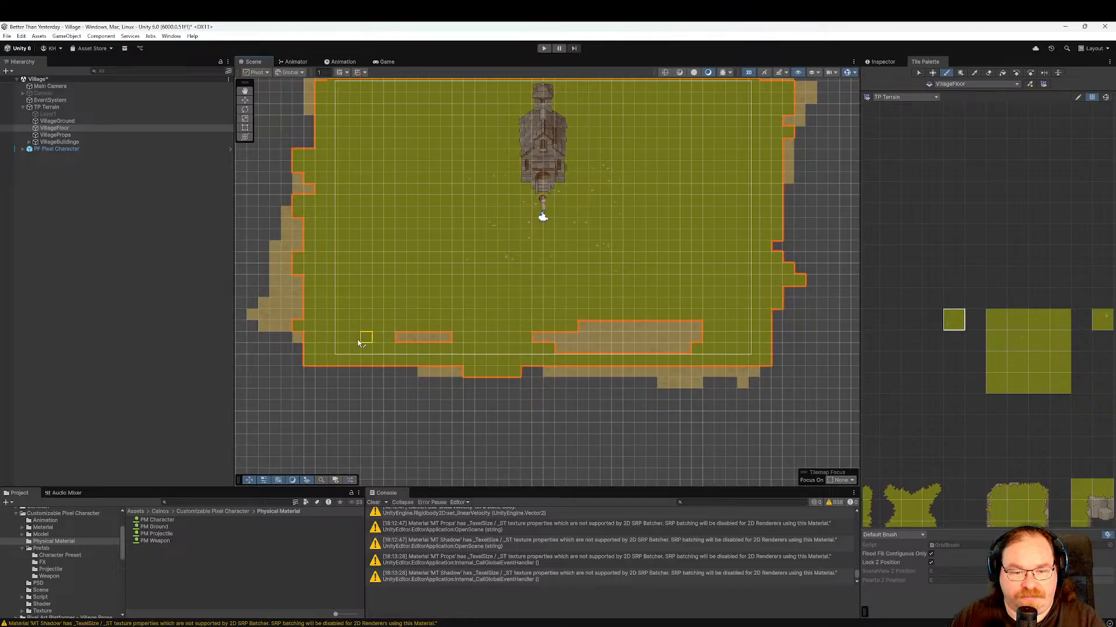
pyautogui.moveTo(358, 340)
pyautogui.mouseDown()
pyautogui.moveTo(663, 352)
pyautogui.moveTo(558, 346)
pyautogui.moveTo(616, 329)
pyautogui.mouseUp()
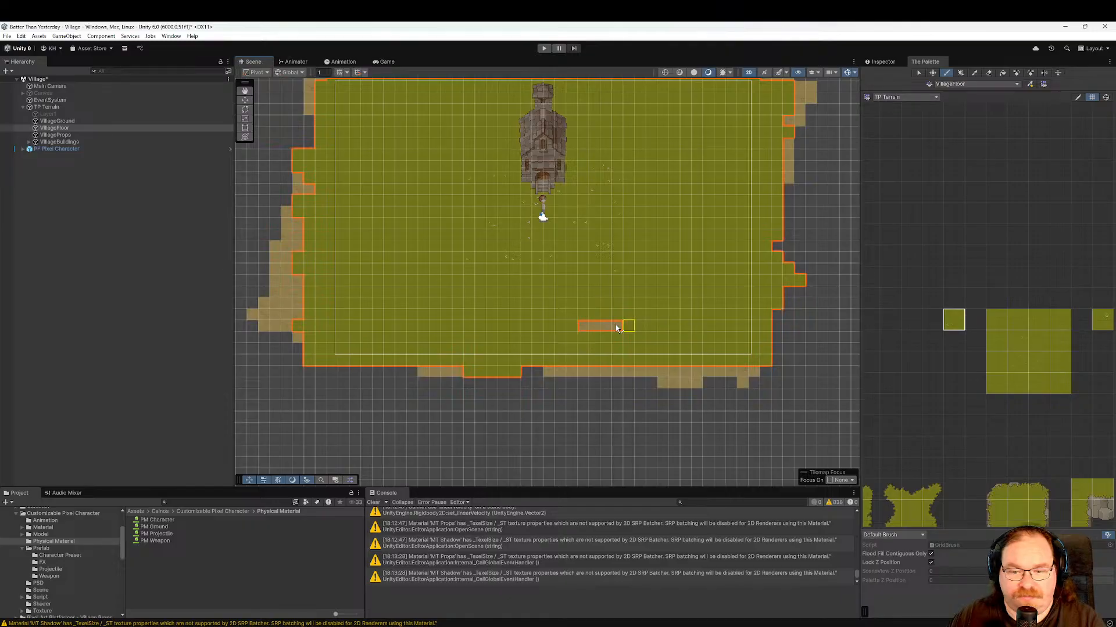
# Scatter the detailed grass tile over VillageFloor to the east, south and west of the chapel.
pyautogui.scroll(4, 666, 330)
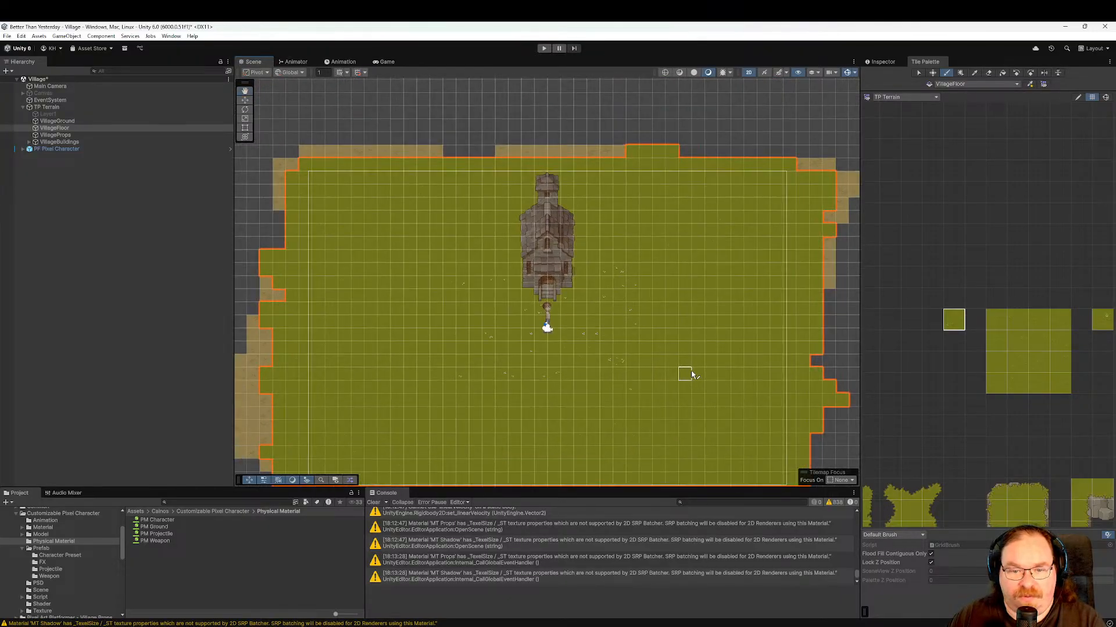
pyautogui.scroll(1, 704, 326)
pyautogui.moveTo(704, 326); pyautogui.dragTo(705, 294, button='middle')
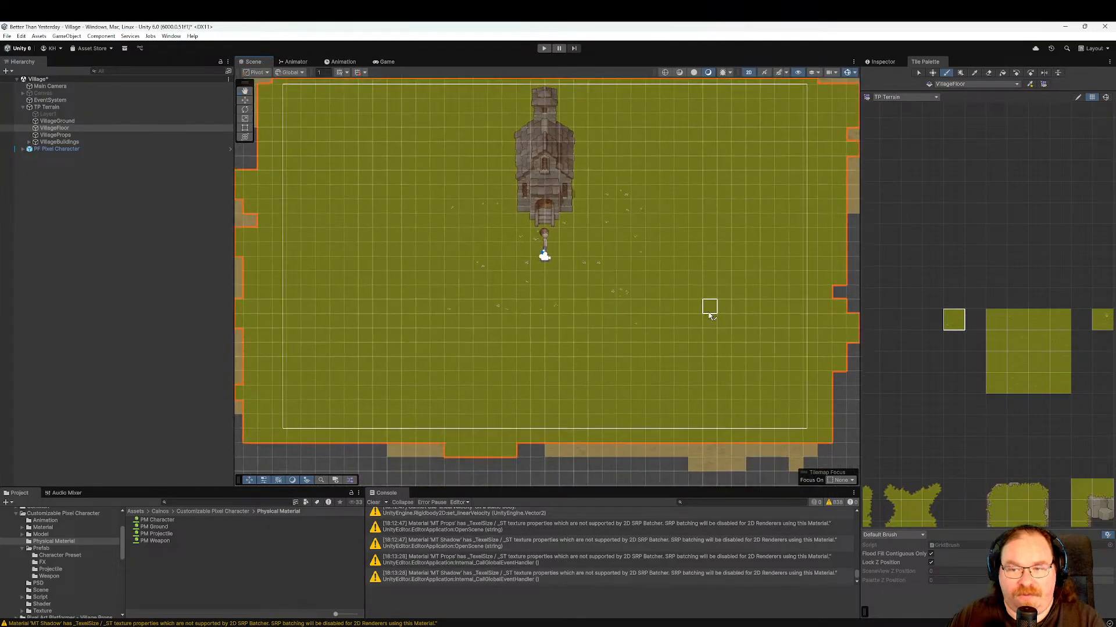
pyautogui.click(1105, 329)
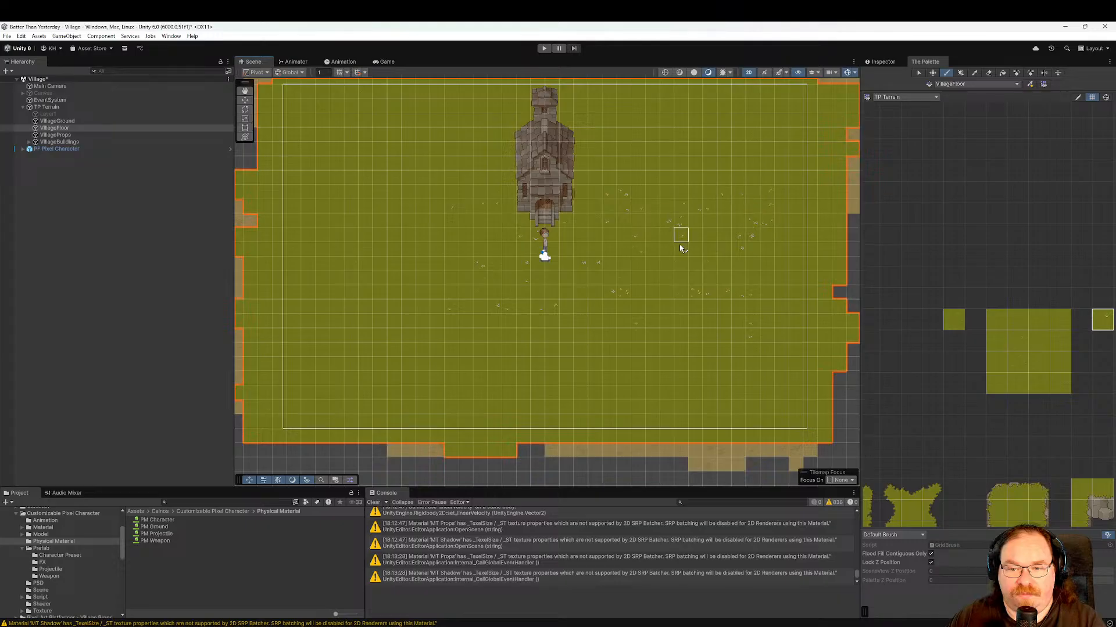
pyautogui.moveTo(680, 245)
pyautogui.mouseDown()
pyautogui.moveTo(723, 364)
pyautogui.moveTo(607, 366)
pyautogui.mouseUp()
pyautogui.moveTo(714, 384)
pyautogui.mouseDown()
pyautogui.moveTo(566, 391)
pyautogui.moveTo(463, 368)
pyautogui.moveTo(454, 400)
pyautogui.mouseUp()
pyautogui.moveTo(354, 381)
pyautogui.mouseDown()
pyautogui.moveTo(337, 319)
pyautogui.moveTo(281, 379)
pyautogui.moveTo(406, 405)
pyautogui.moveTo(409, 275)
pyautogui.mouseUp()
# Scatter more detailed grass tiles across VillageFloor's northwest, north and east areas and down to its southeast corner.
pyautogui.moveTo(408, 275); pyautogui.dragTo(548, 362, button='middle')
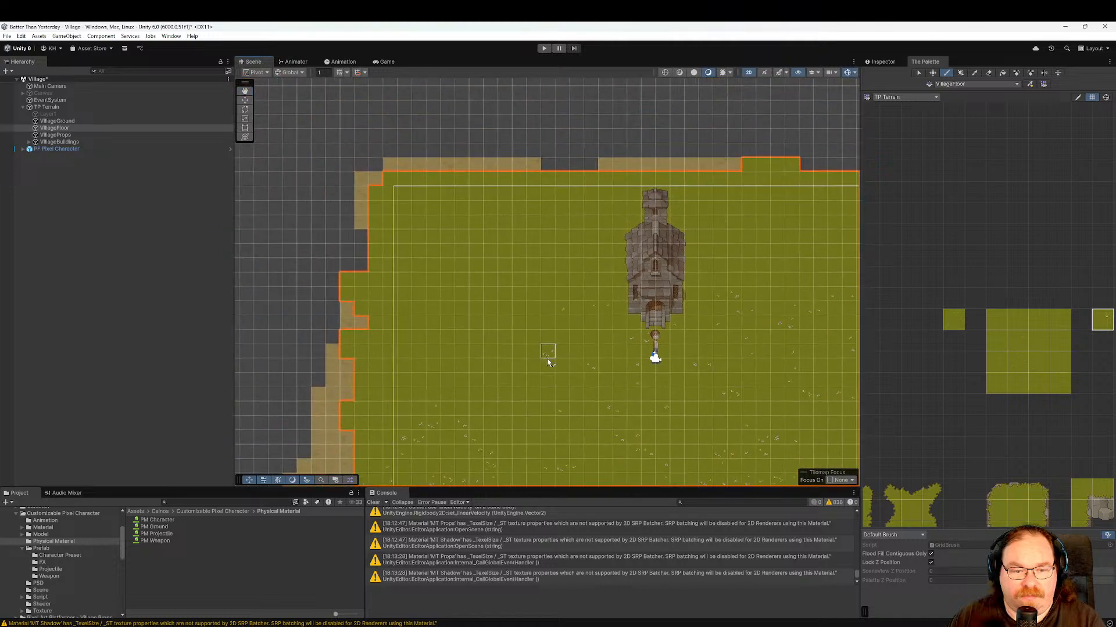
pyautogui.moveTo(420, 346)
pyautogui.mouseDown()
pyautogui.moveTo(521, 321)
pyautogui.moveTo(479, 395)
pyautogui.mouseUp()
pyautogui.moveTo(453, 292)
pyautogui.mouseDown()
pyautogui.moveTo(535, 219)
pyautogui.moveTo(420, 189)
pyautogui.moveTo(391, 204)
pyautogui.moveTo(547, 294)
pyautogui.mouseUp()
pyautogui.moveTo(560, 299); pyautogui.dragTo(484, 326, button='middle')
pyautogui.moveTo(531, 245)
pyautogui.mouseDown()
pyautogui.moveTo(609, 214)
pyautogui.moveTo(707, 262)
pyautogui.moveTo(714, 224)
pyautogui.mouseUp()
pyautogui.moveTo(744, 271); pyautogui.dragTo(644, 285, button='middle')
pyautogui.moveTo(642, 232); pyautogui.dragTo(787, 263)
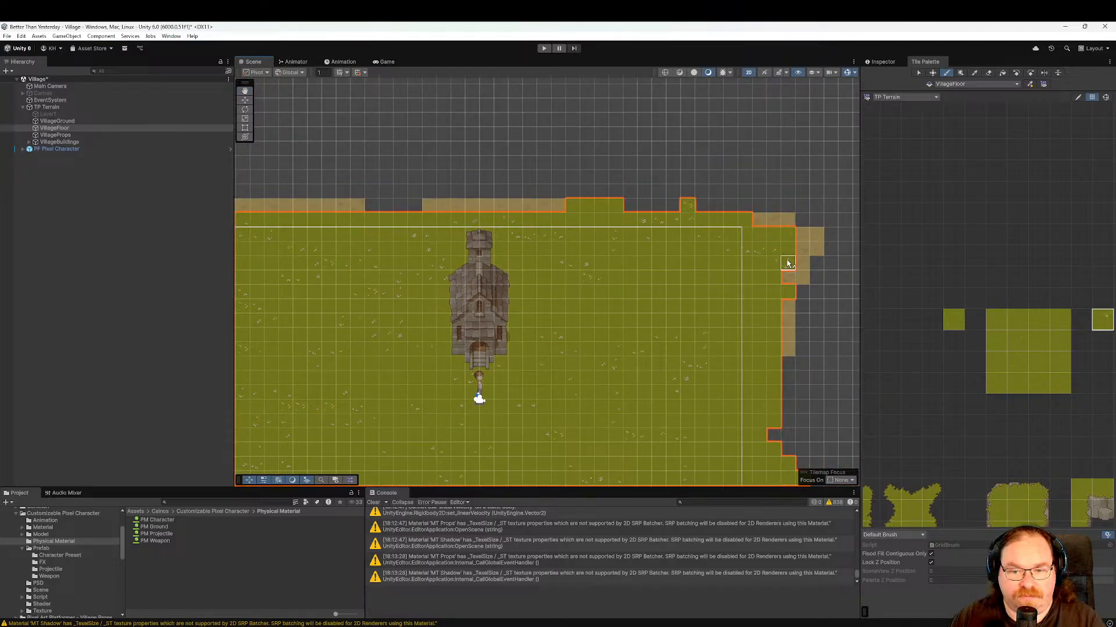
pyautogui.moveTo(645, 348); pyautogui.dragTo(649, 220, button='middle')
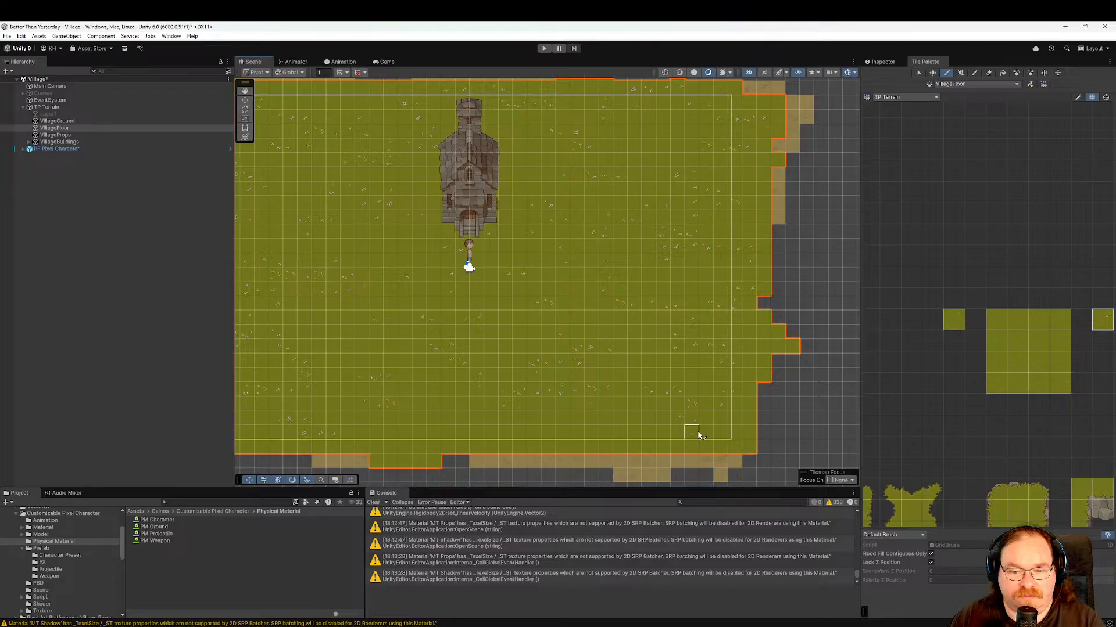
pyautogui.click(763, 447)
# Open the Building prefab folder of the Pixel Art Top Down - Village asset pack.
pyautogui.moveTo(461, 360)
pyautogui.mouseDown(button='middle')
pyautogui.moveTo(700, 381)
pyautogui.moveTo(566, 418)
pyautogui.moveTo(639, 348)
pyautogui.mouseUp(button='middle')
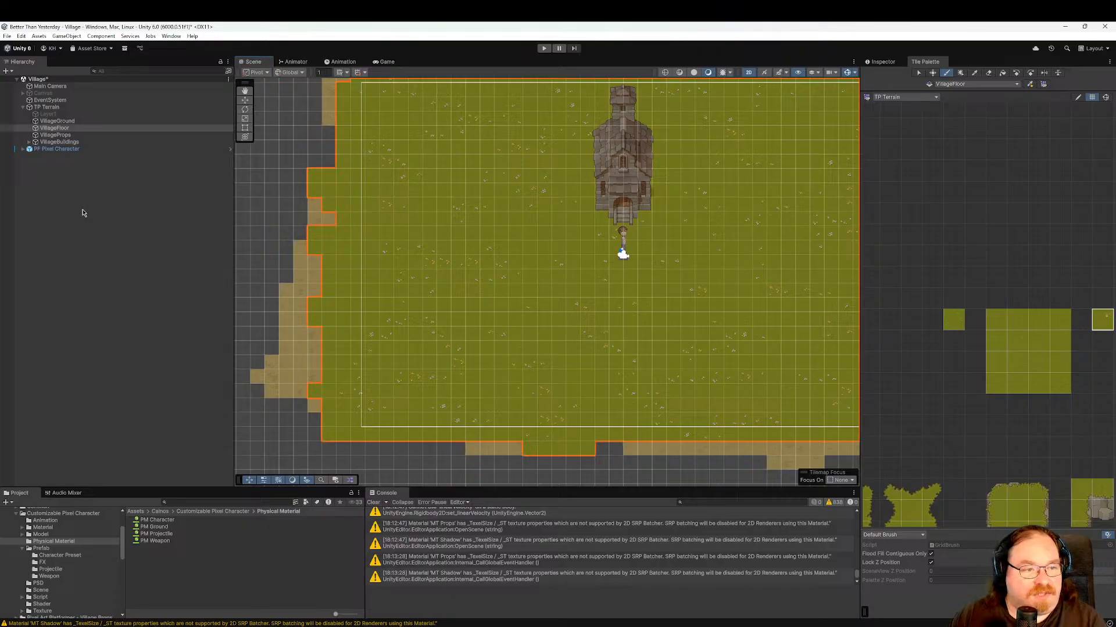
pyautogui.click(92, 142)
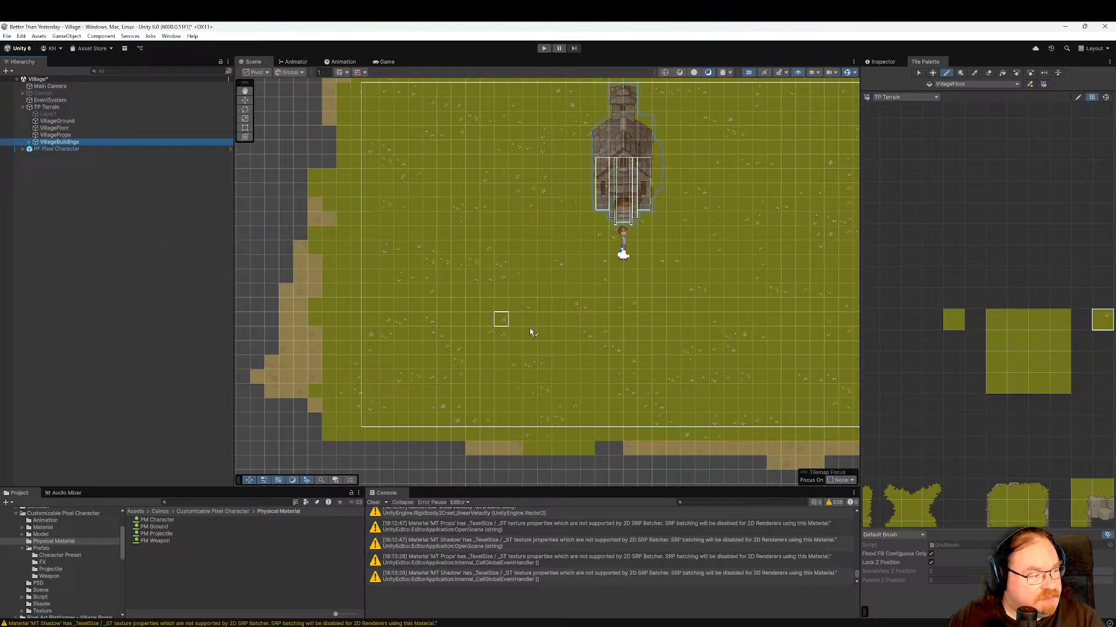
pyautogui.moveTo(715, 391)
pyautogui.mouseDown(button='middle')
pyautogui.moveTo(647, 374)
pyautogui.moveTo(648, 334)
pyautogui.moveTo(626, 360)
pyautogui.mouseUp(button='middle')
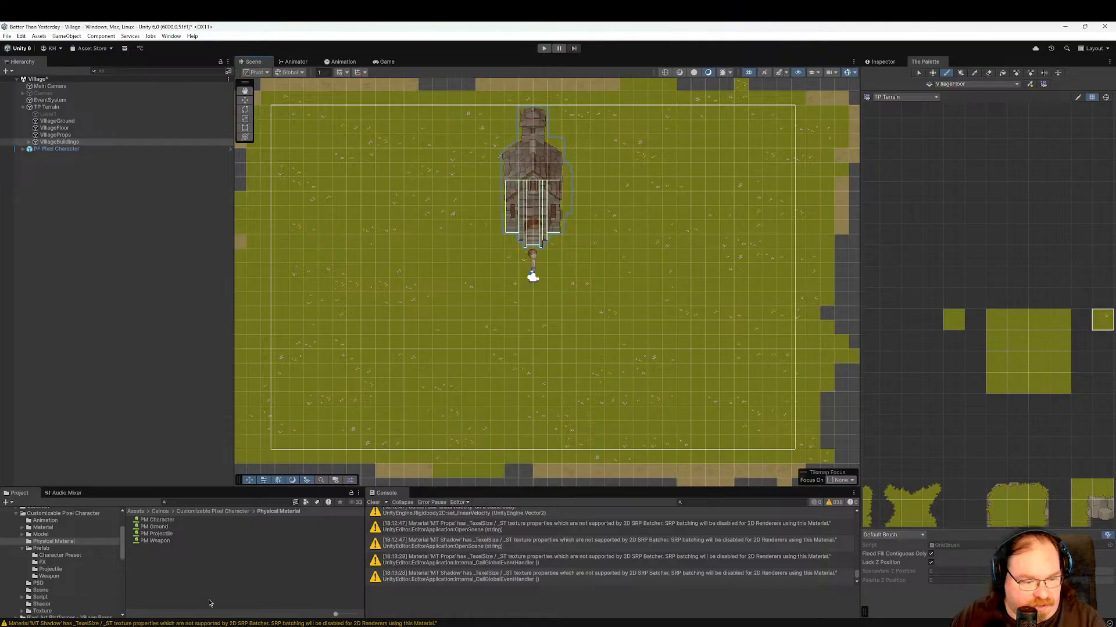
pyautogui.scroll(-4, 97, 573)
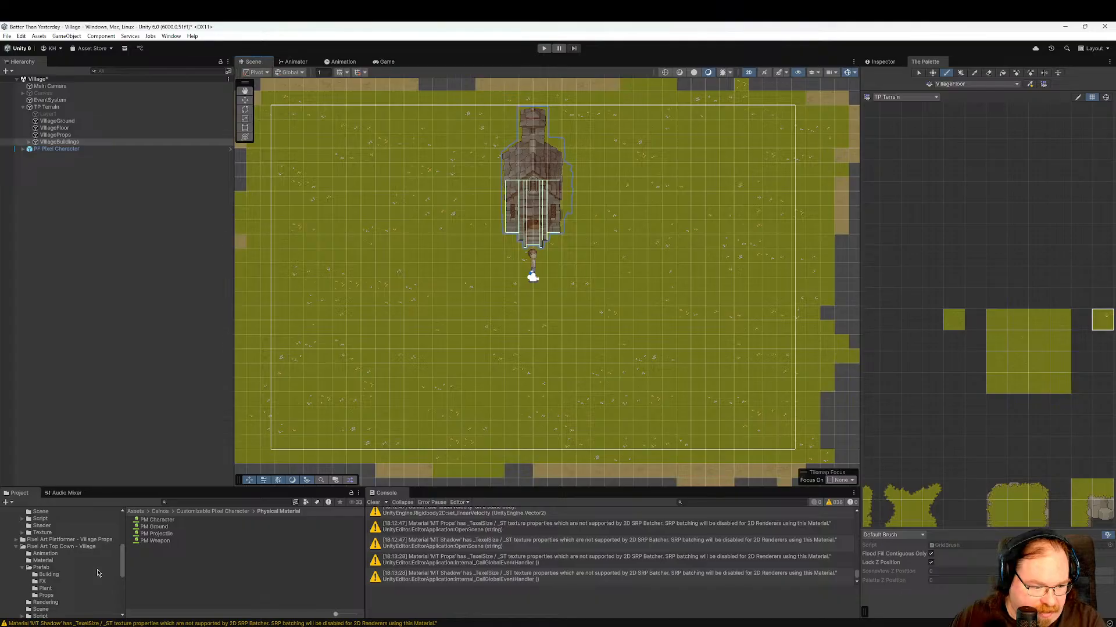
pyautogui.scroll(-5, 97, 573)
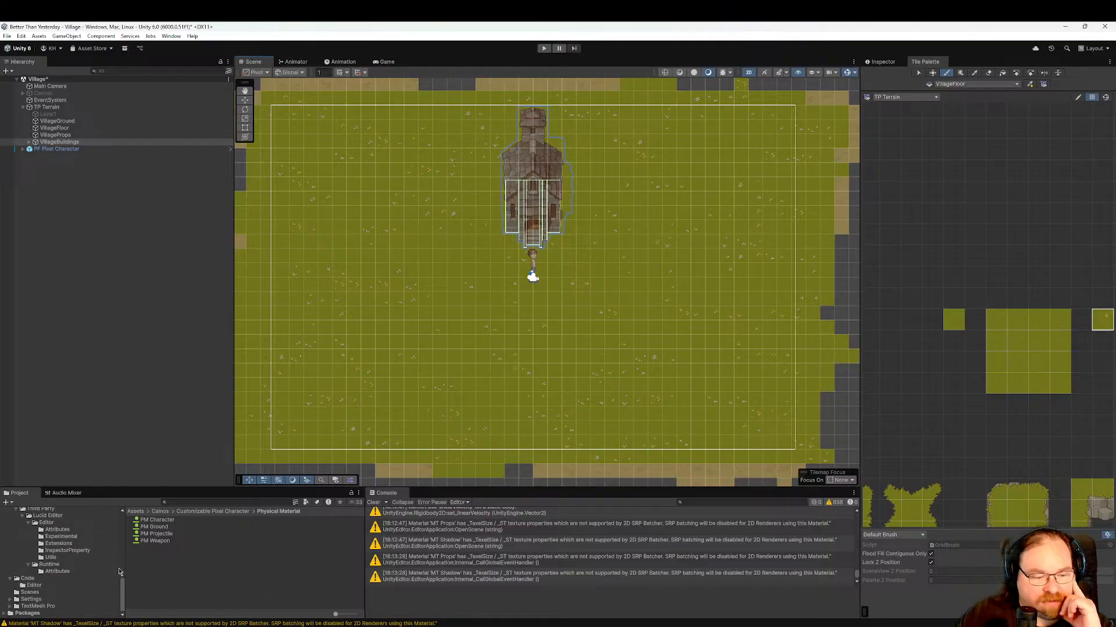
pyautogui.scroll(4, 113, 578)
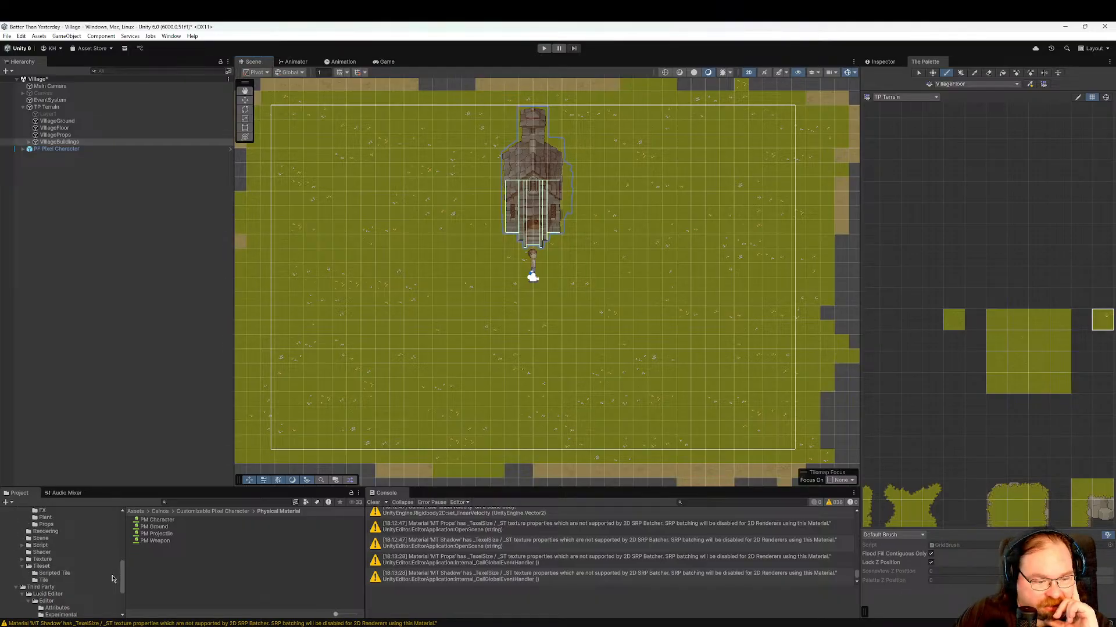
pyautogui.scroll(4, 113, 580)
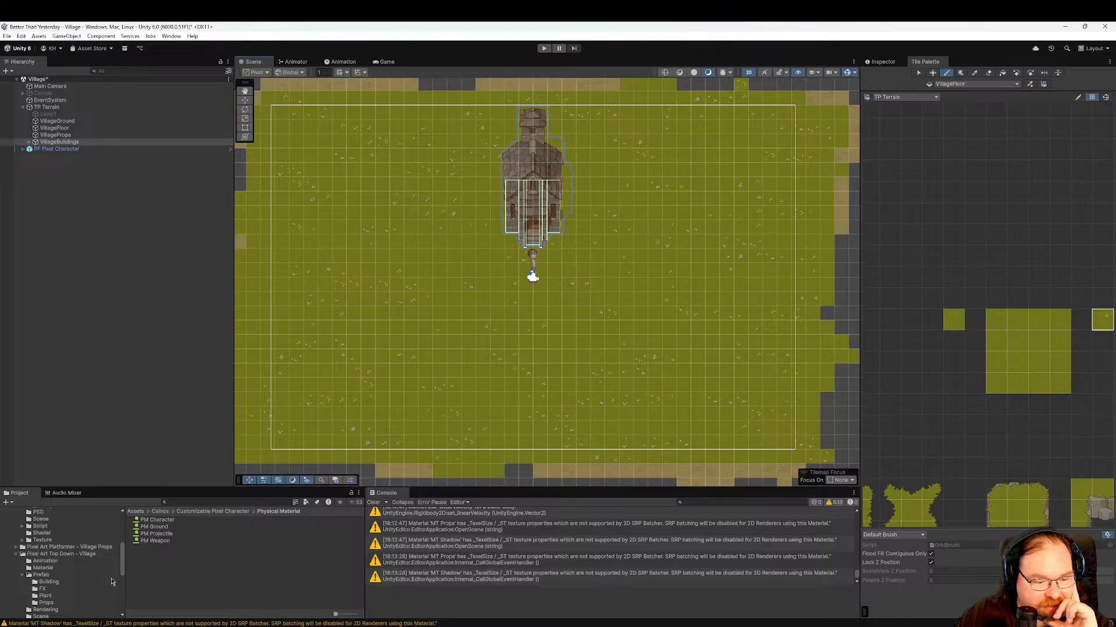
pyautogui.scroll(-2, 91, 588)
pyautogui.click(45, 556)
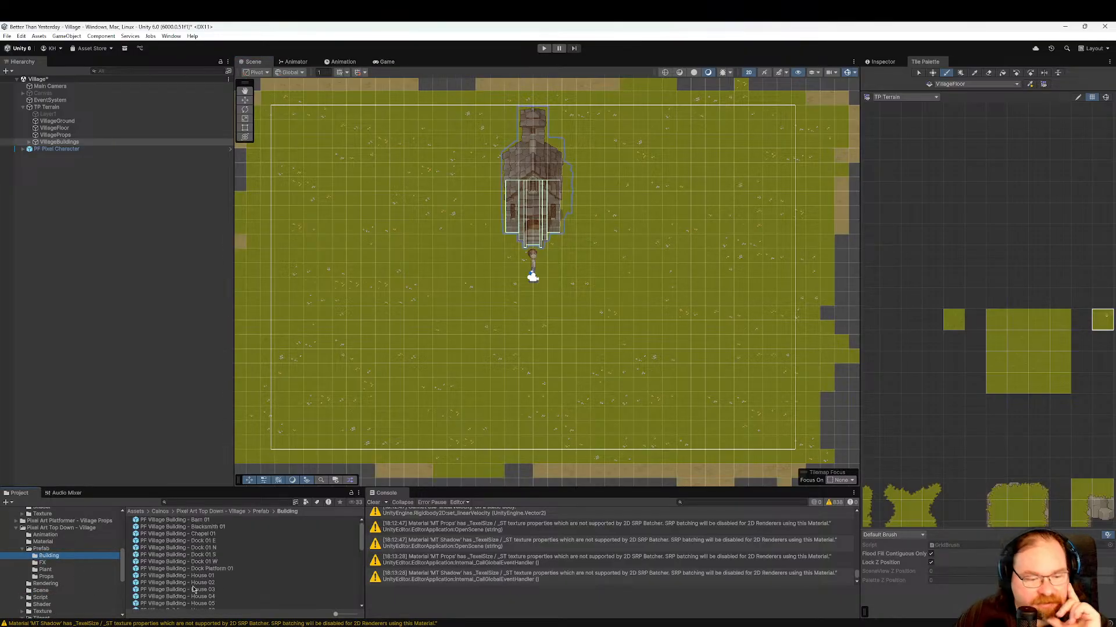
# Preview the Blacksmith 01 building prefab and add it to the scene as a child of VillageBuildings.
pyautogui.click(223, 528)
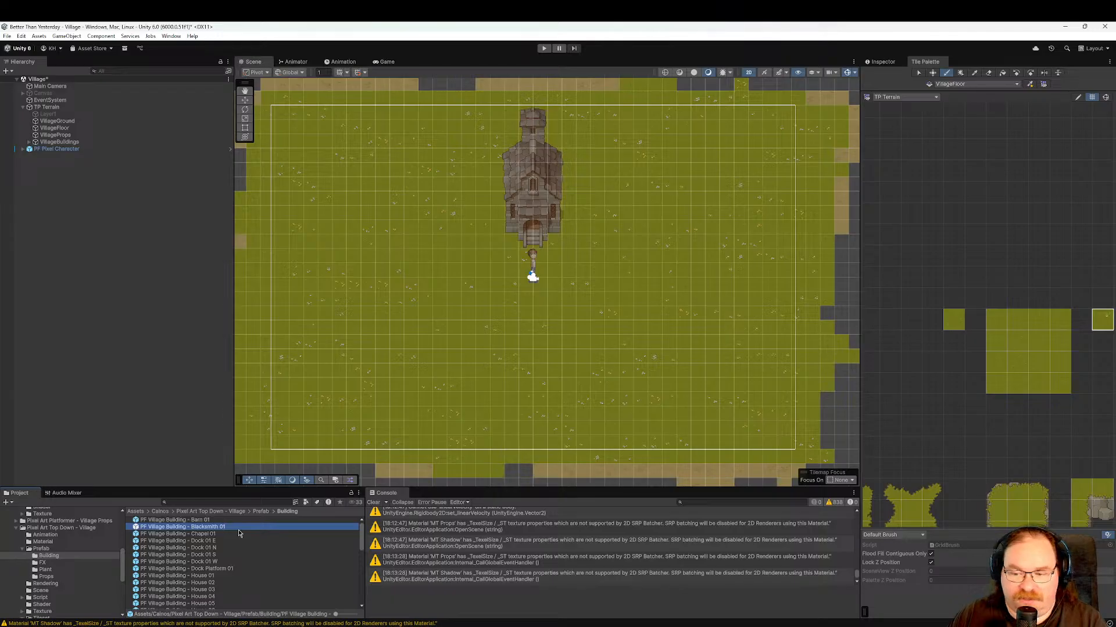
pyautogui.click(889, 65)
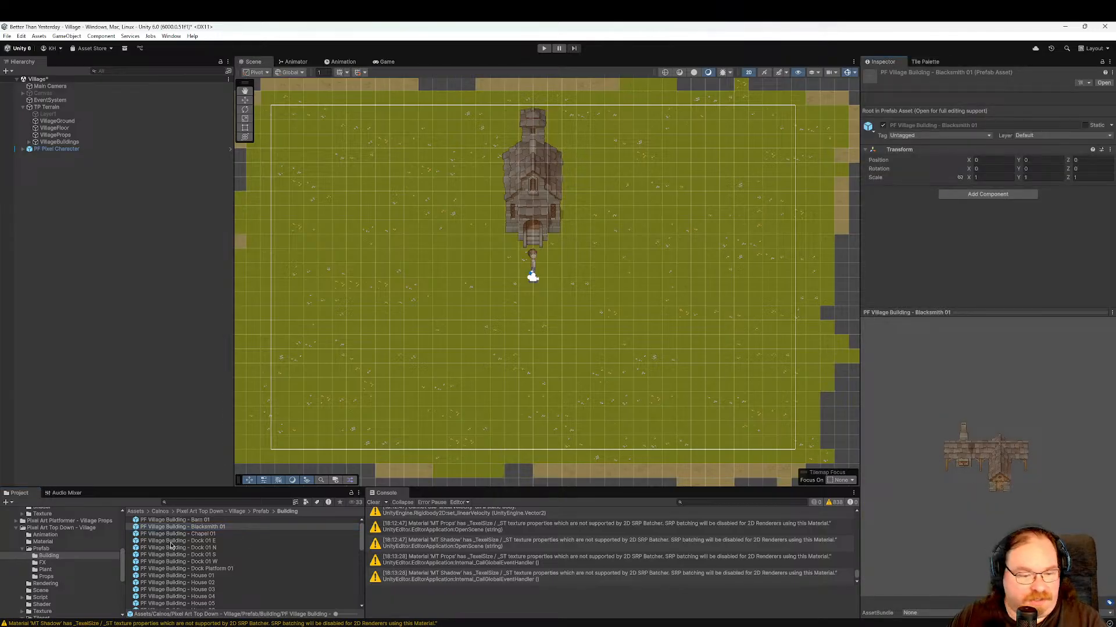
pyautogui.moveTo(210, 529); pyautogui.dragTo(454, 313)
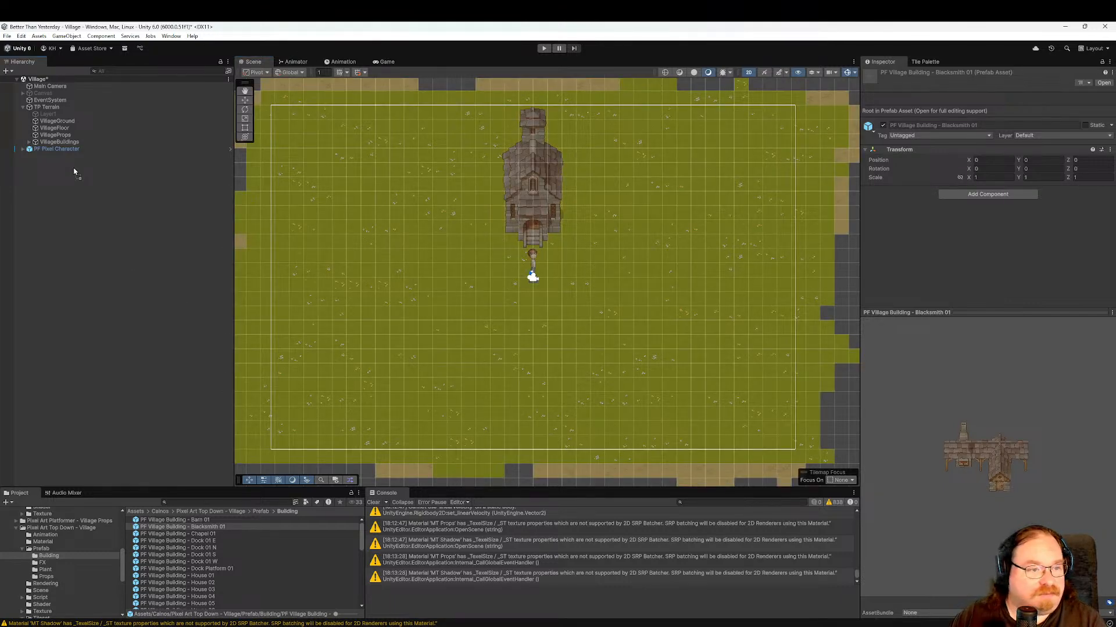
pyautogui.moveTo(74, 171); pyautogui.dragTo(74, 145)
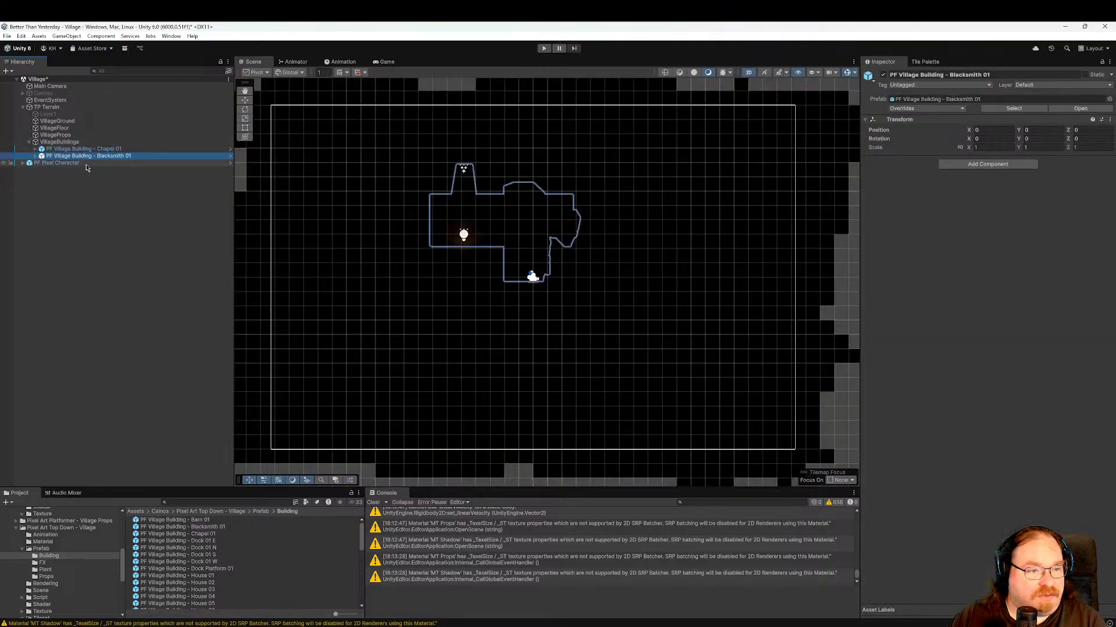
# Deactivate the Lit child object of the Blacksmith 01 building.
pyautogui.click(35, 156)
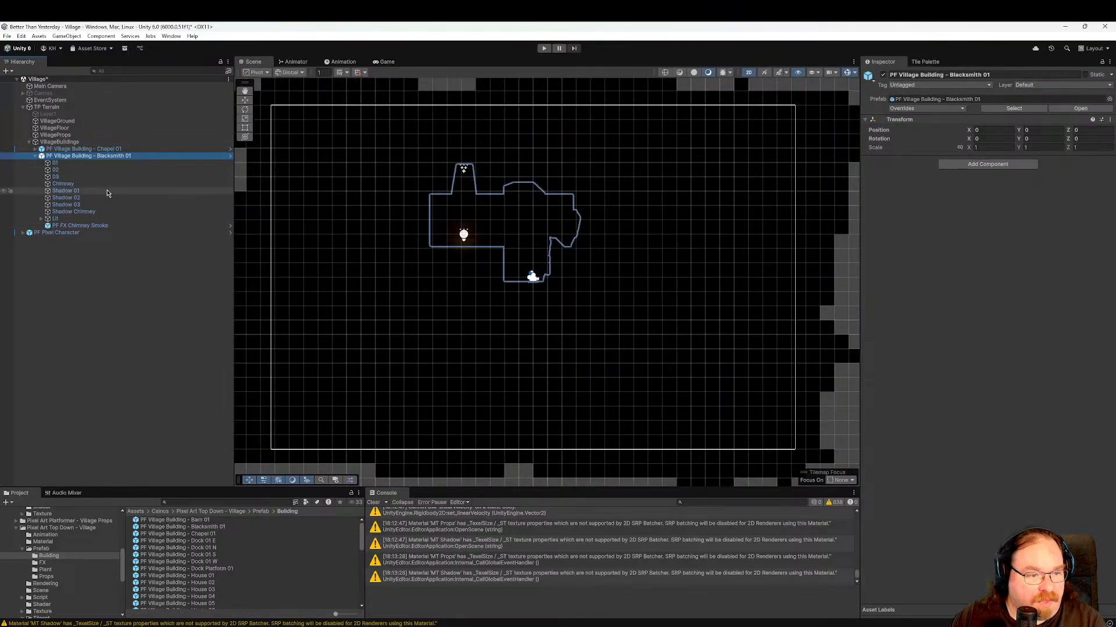
pyautogui.click(119, 220)
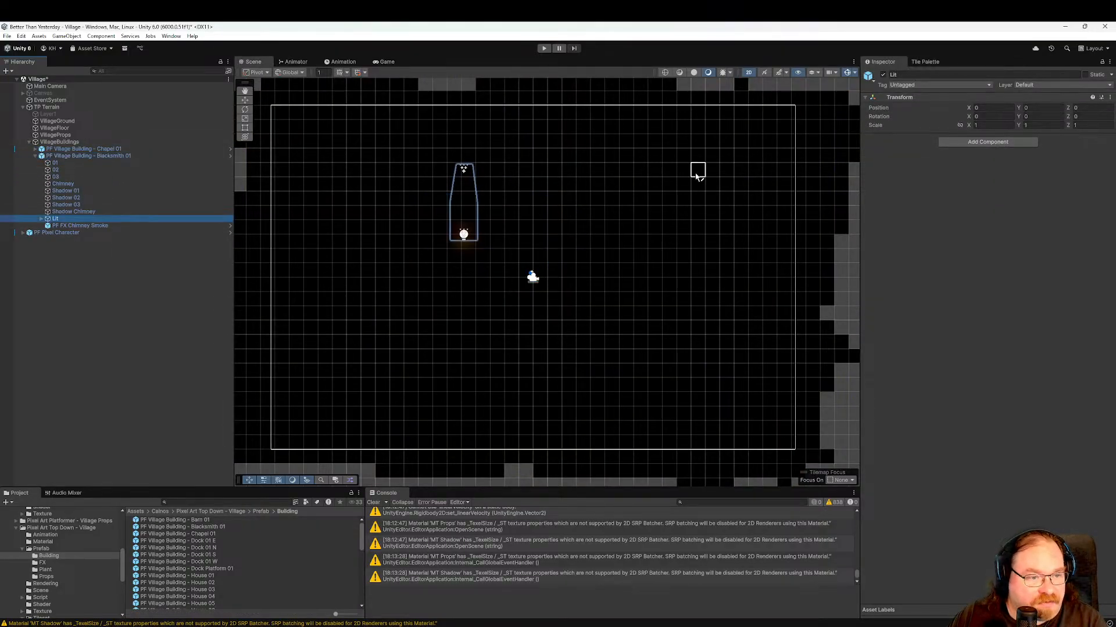
pyautogui.click(883, 75)
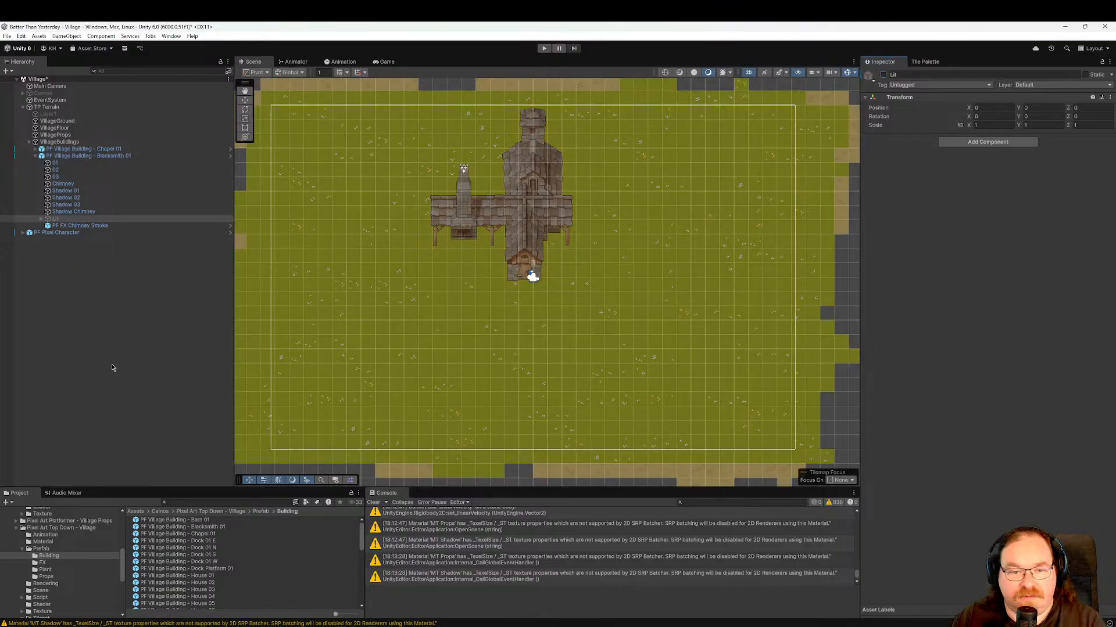
# Move the Blacksmith 01 building east of the chapel to about X 12.95, Y -0.97, and collapse its hierarchy entry.
pyautogui.click(134, 155)
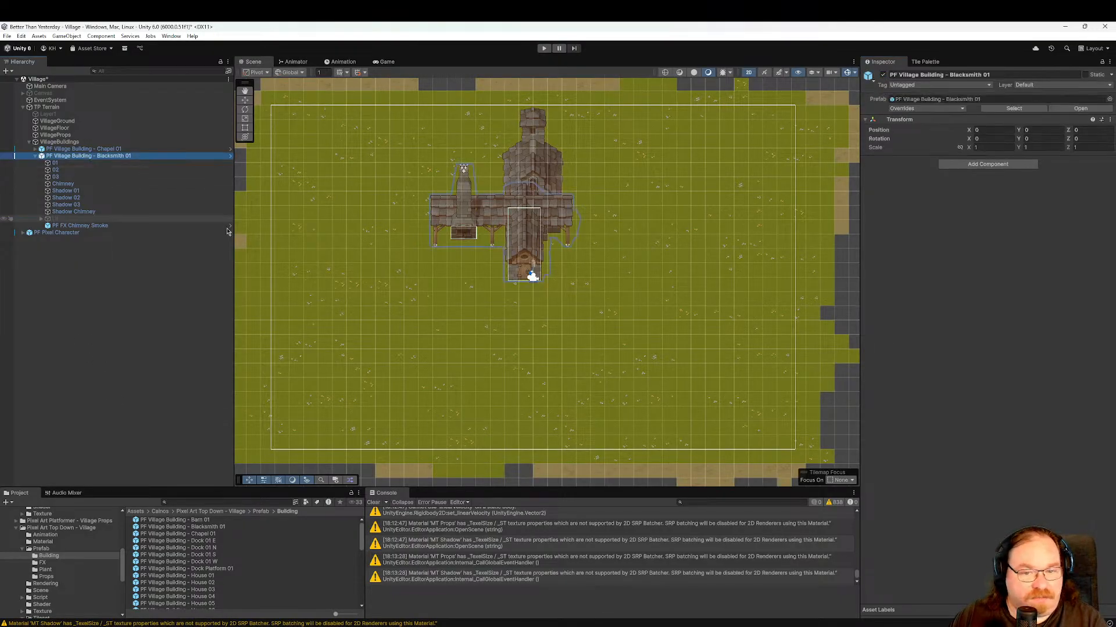
pyautogui.press('w')
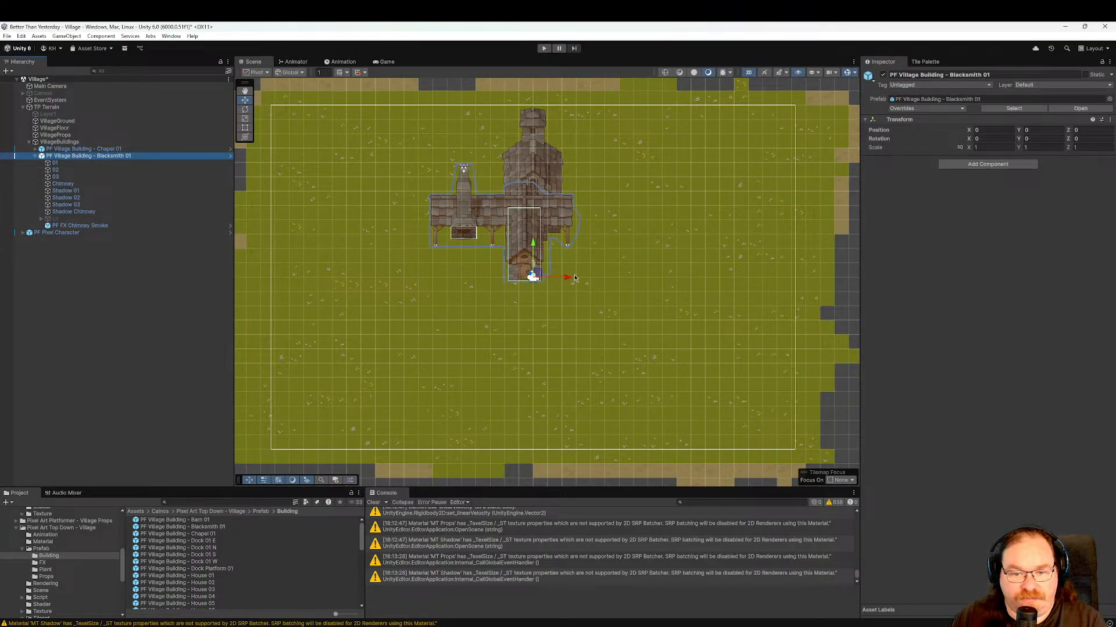
pyautogui.moveTo(566, 282); pyautogui.dragTo(700, 272)
pyautogui.moveTo(741, 304); pyautogui.dragTo(720, 259)
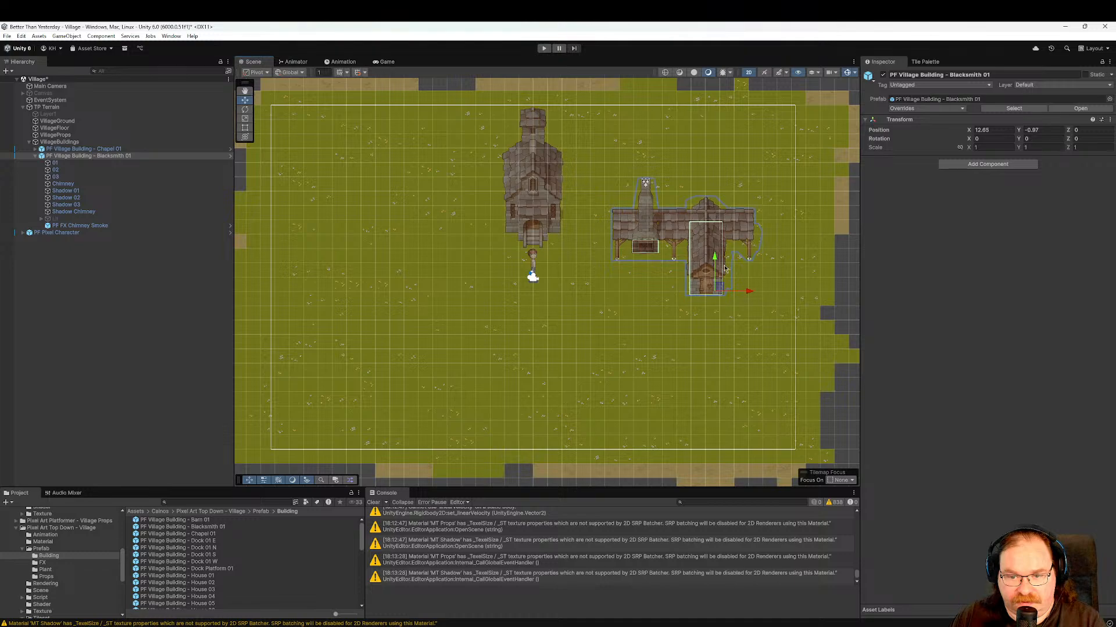
pyautogui.moveTo(747, 294); pyautogui.dragTo(752, 297)
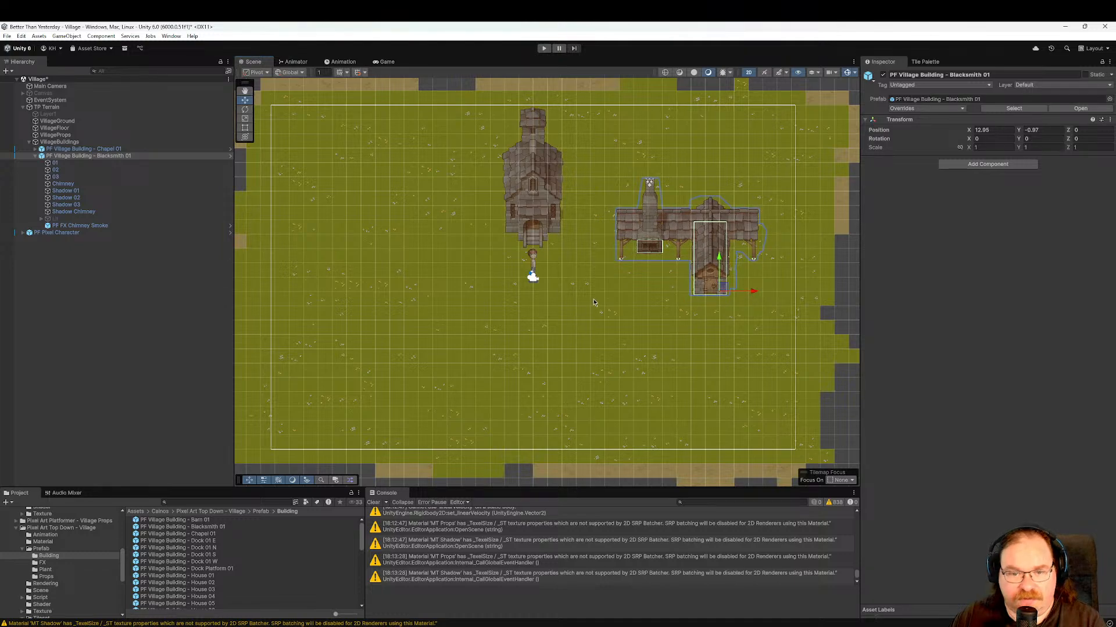
pyautogui.moveTo(593, 302); pyautogui.dragTo(627, 265, button='middle')
pyautogui.click(38, 157)
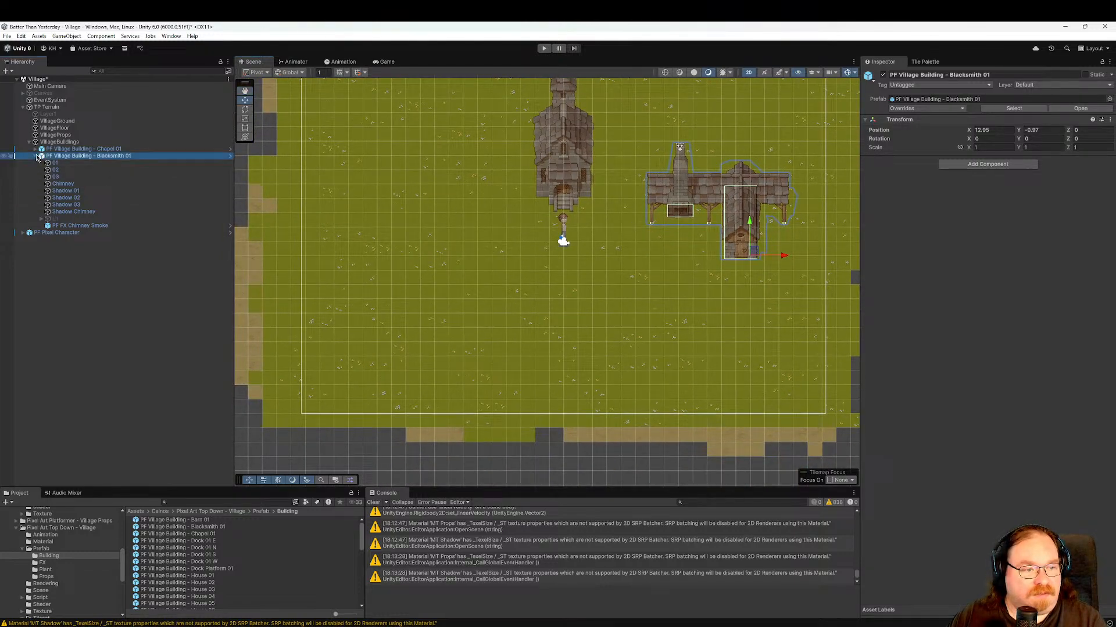
pyautogui.click(36, 157)
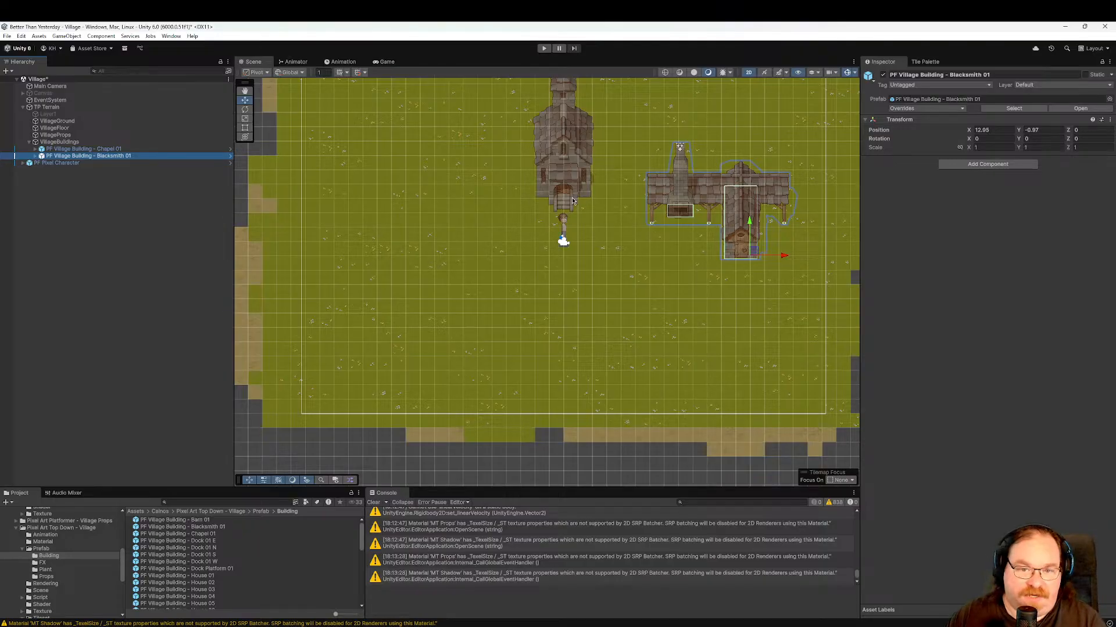
# Preview the village house prefabs one after another from House 01 to House 10.
pyautogui.moveTo(639, 270); pyautogui.dragTo(651, 294, button='middle')
pyautogui.scroll(-1, 474, 348)
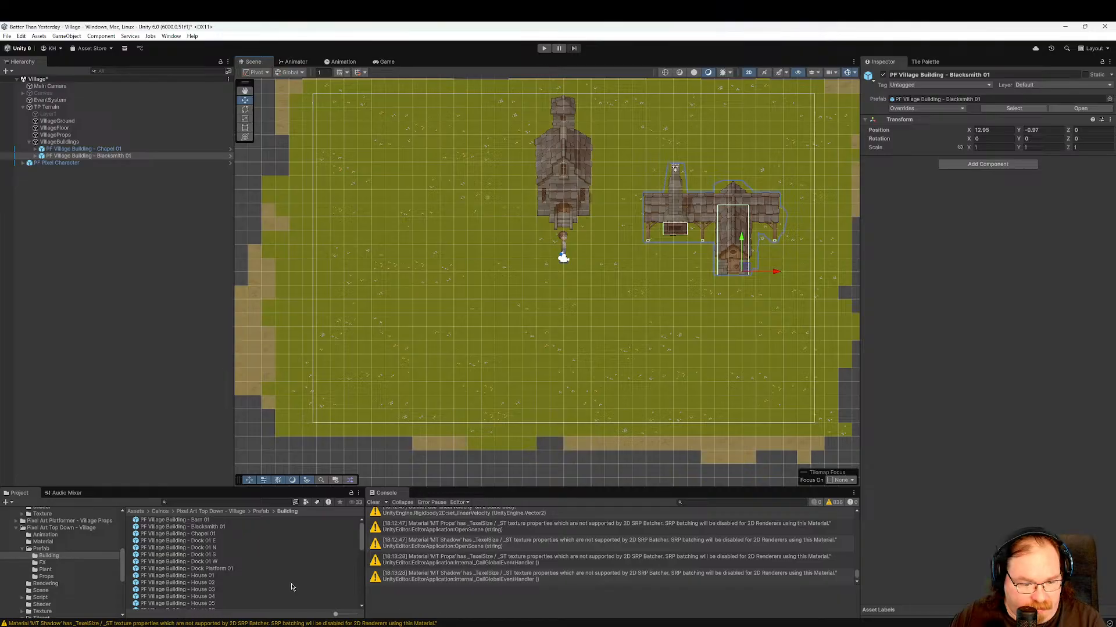
pyautogui.scroll(-2, 295, 584)
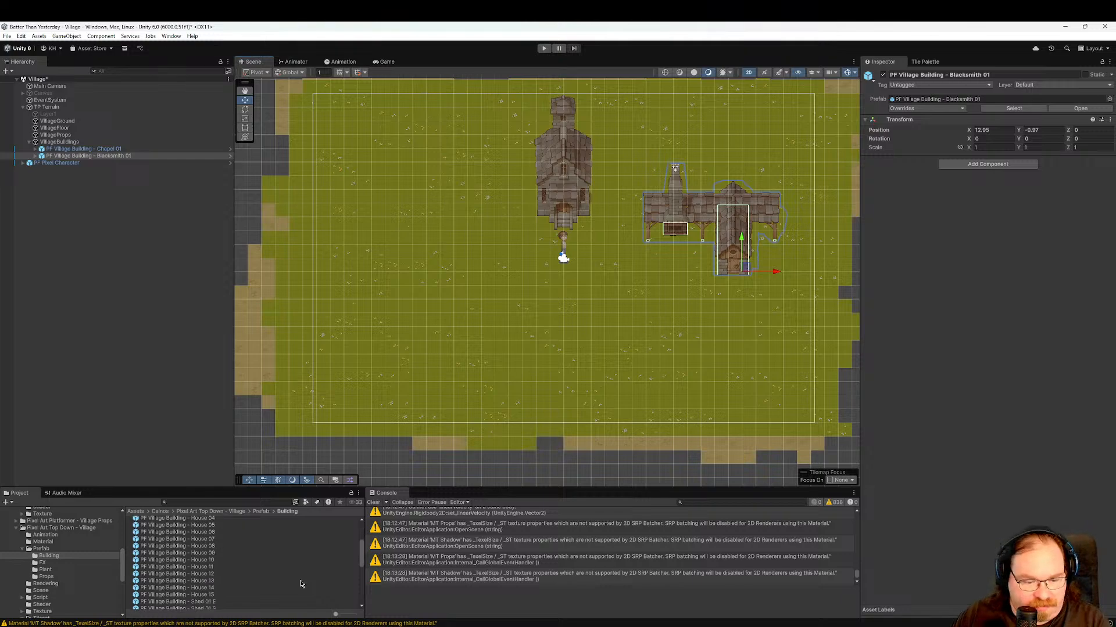
pyautogui.scroll(2, 302, 584)
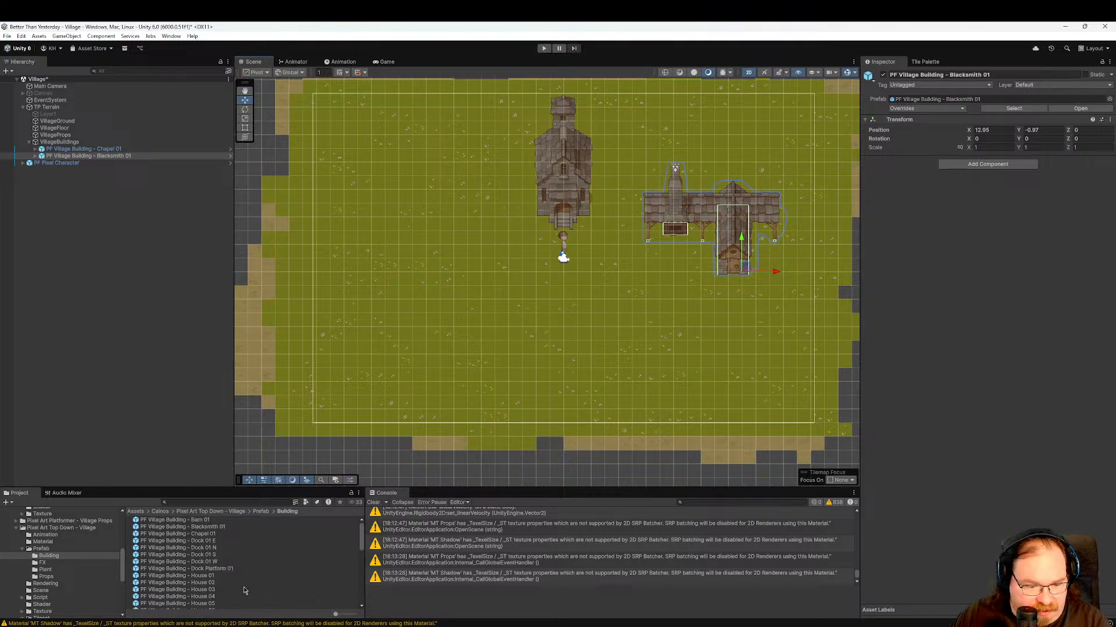
pyautogui.click(231, 576)
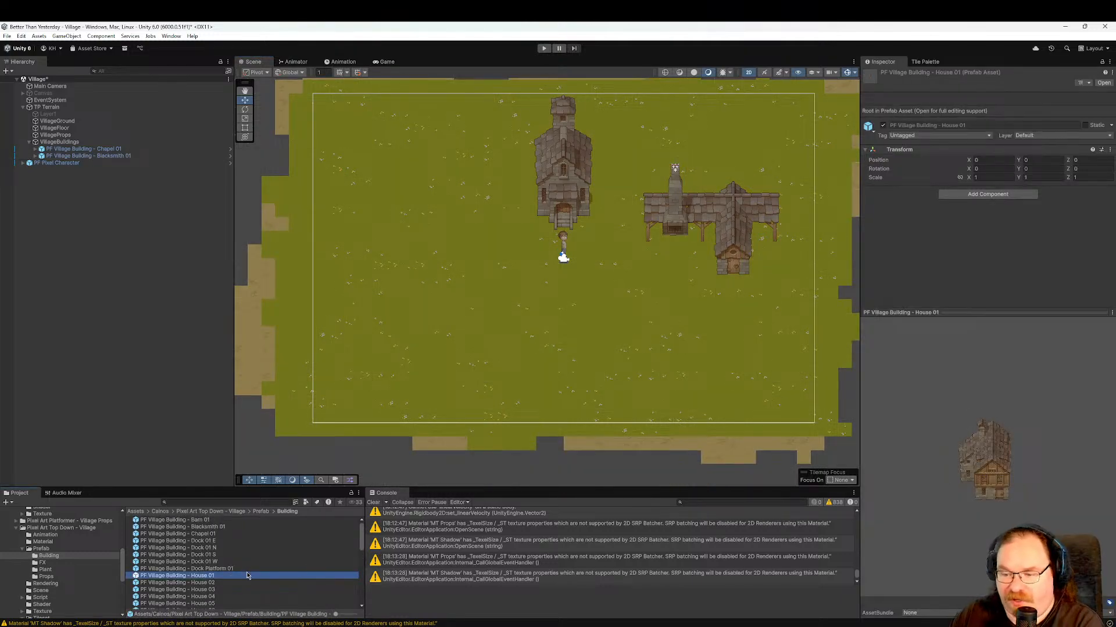
pyautogui.press('Down')
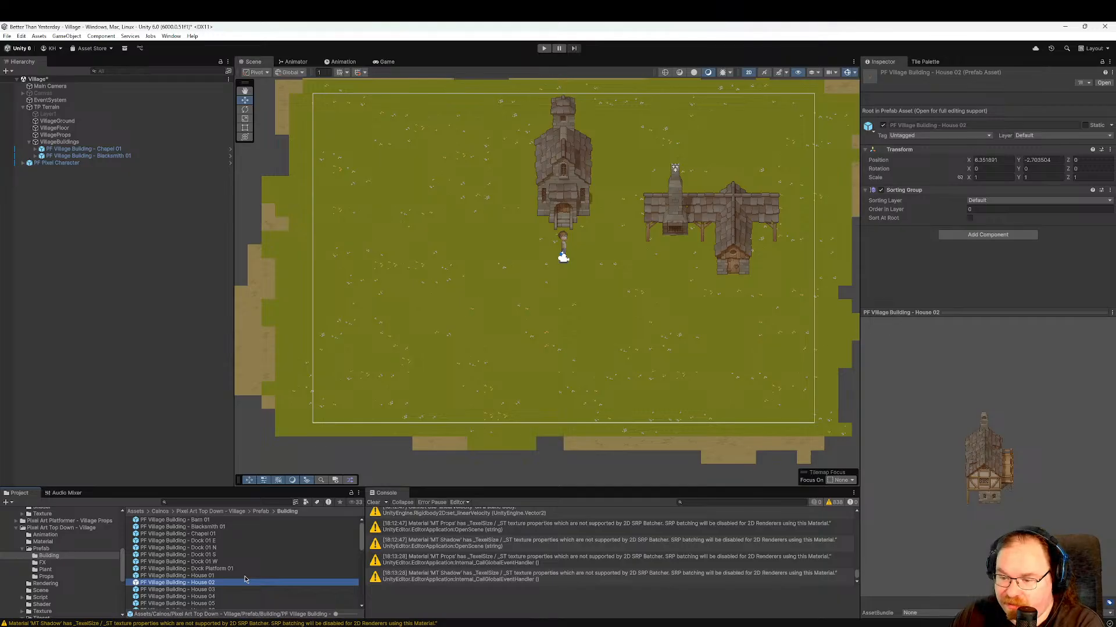
pyautogui.press('Down')
pyautogui.press('Down')
pyautogui.press('Down')
pyautogui.press('Down')
pyautogui.press('Down')
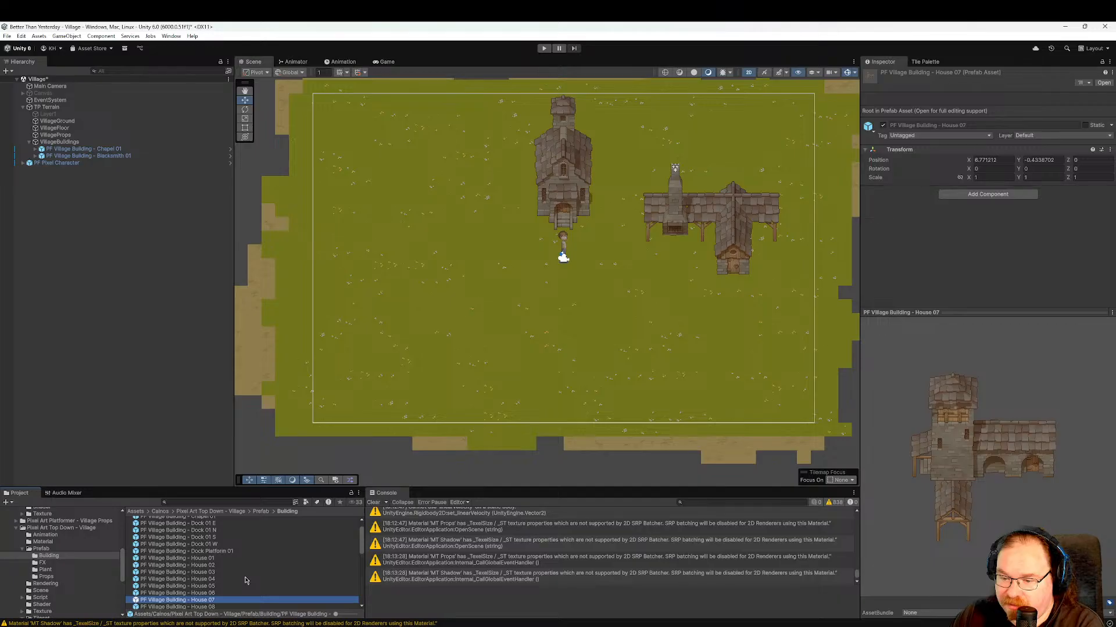
pyautogui.press('Down')
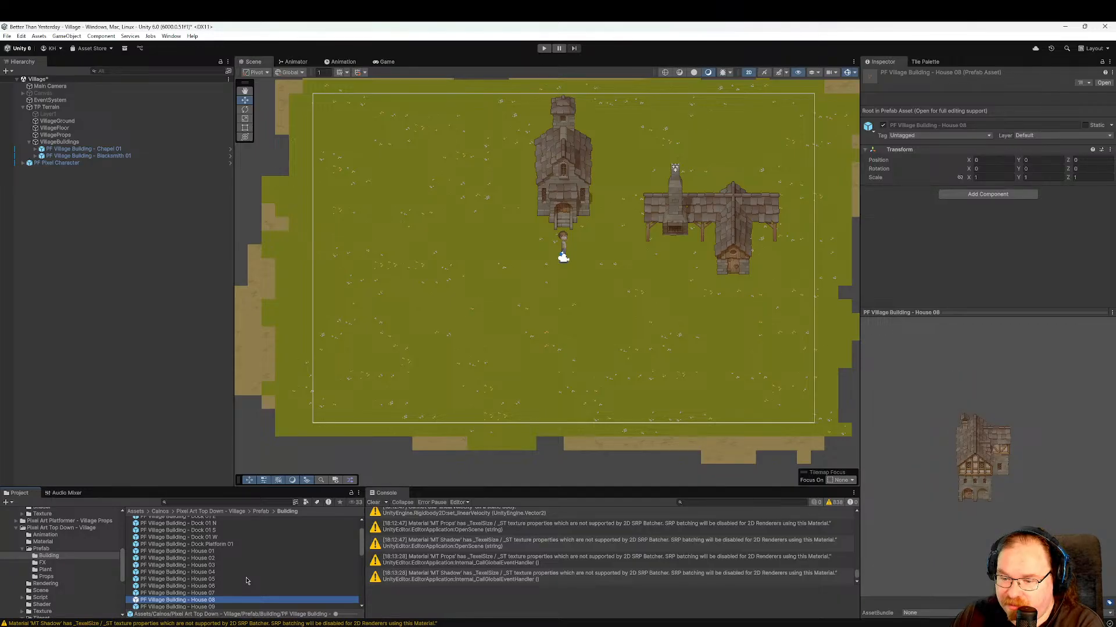
pyautogui.press('Down')
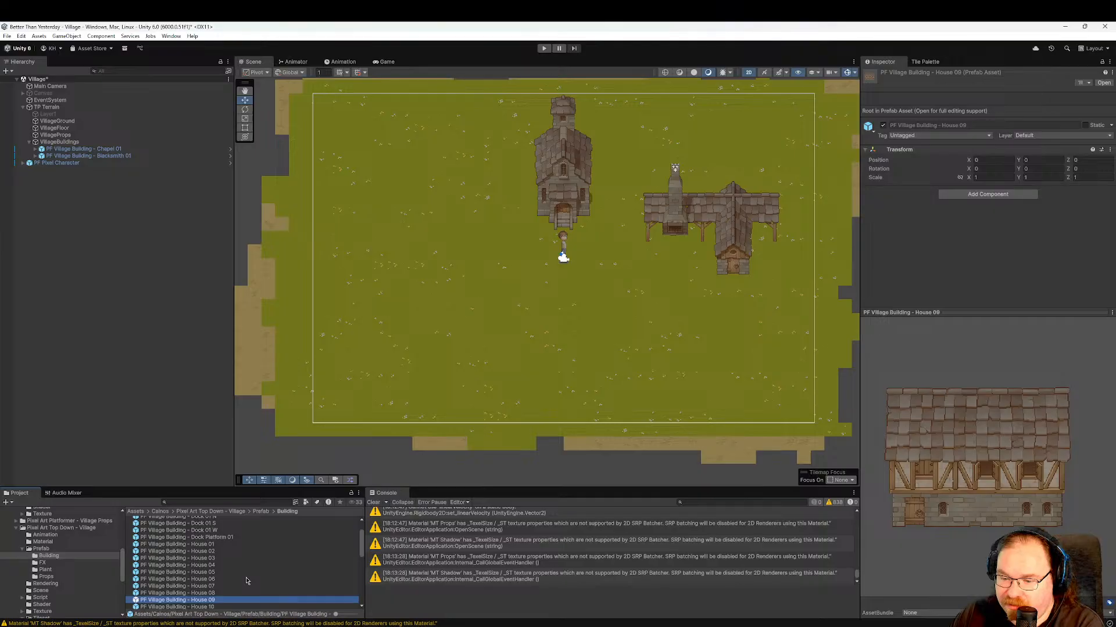
pyautogui.press('Down')
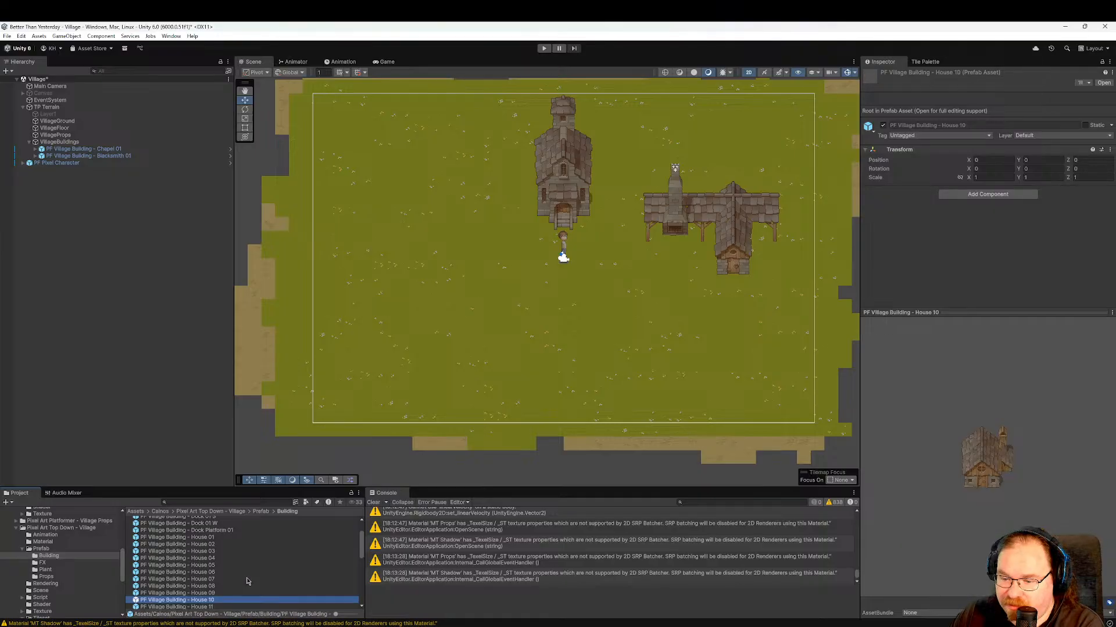
# Place the House 10 prefab west of the chapel at about X -8.43, Y 1.54, and parent it to VillageBuildings.
pyautogui.moveTo(230, 601); pyautogui.dragTo(448, 238)
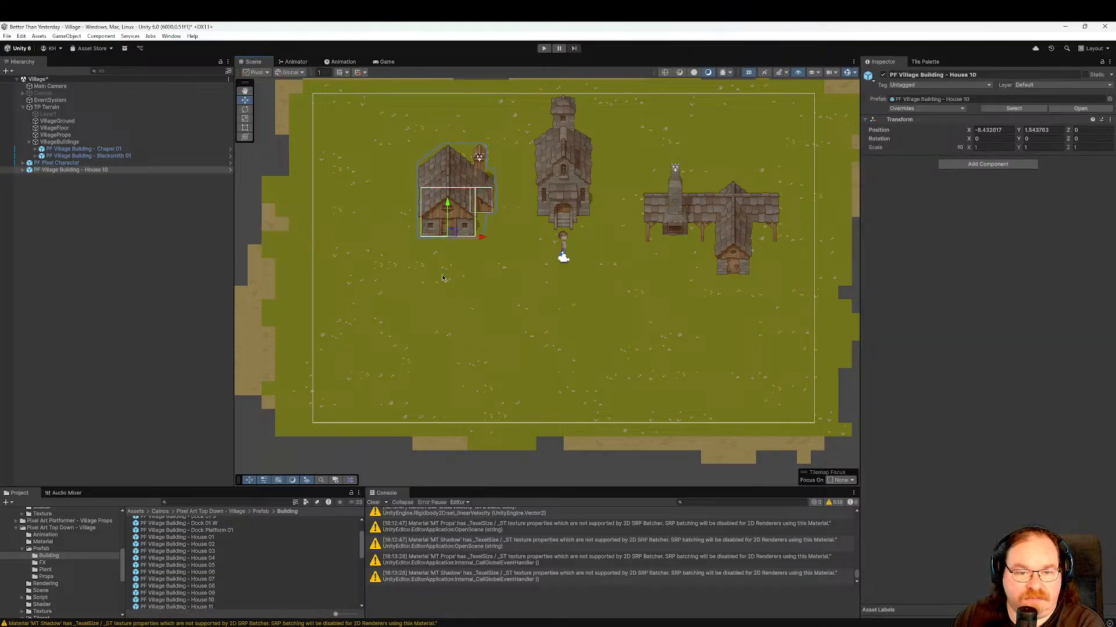
pyautogui.click(82, 170)
pyautogui.moveTo(93, 159); pyautogui.dragTo(94, 160)
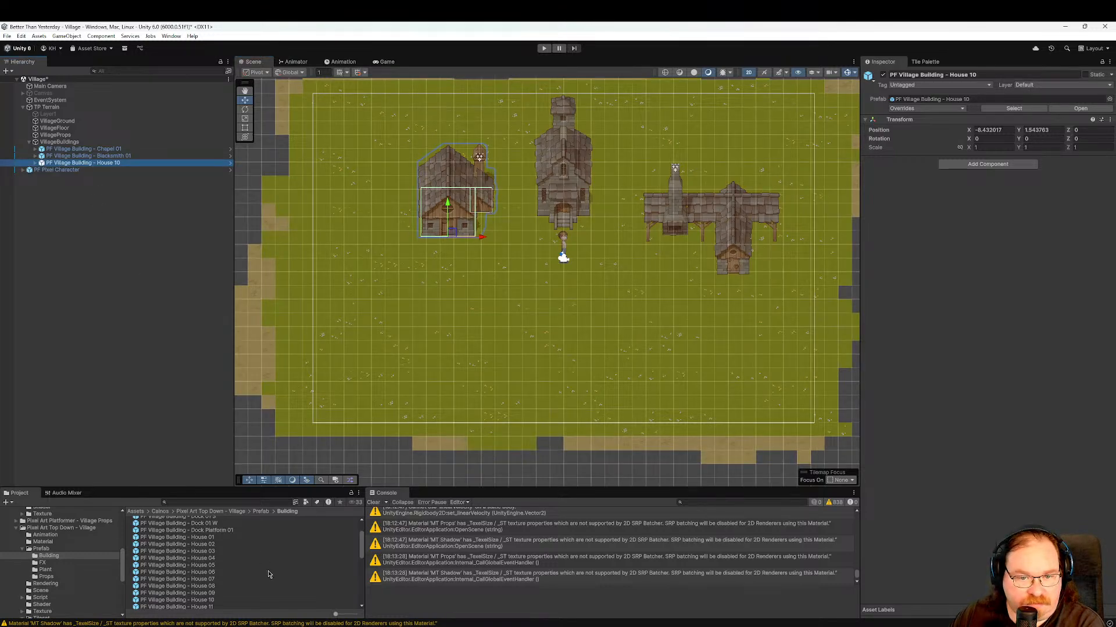
# Preview the house prefabs onward to House 15 and place House 15 southeast of the chapel at about X 6.85, Y -7.08.
pyautogui.click(249, 580)
pyautogui.press('Down')
pyautogui.press('Down')
pyautogui.press('Down')
pyautogui.press('Down')
pyautogui.press('Down')
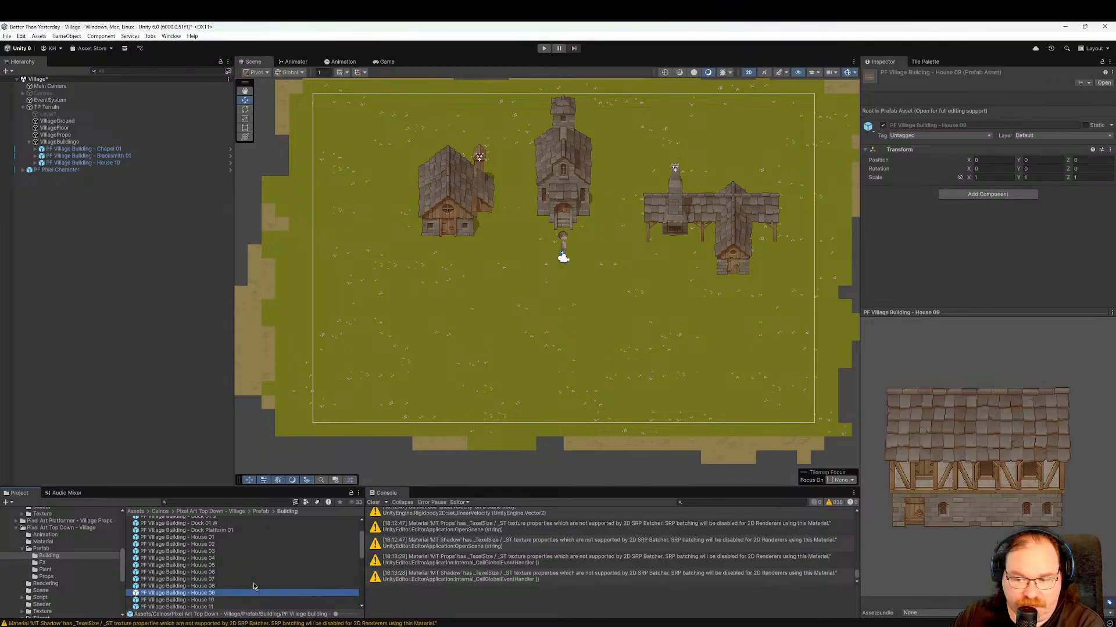
pyautogui.press('Down')
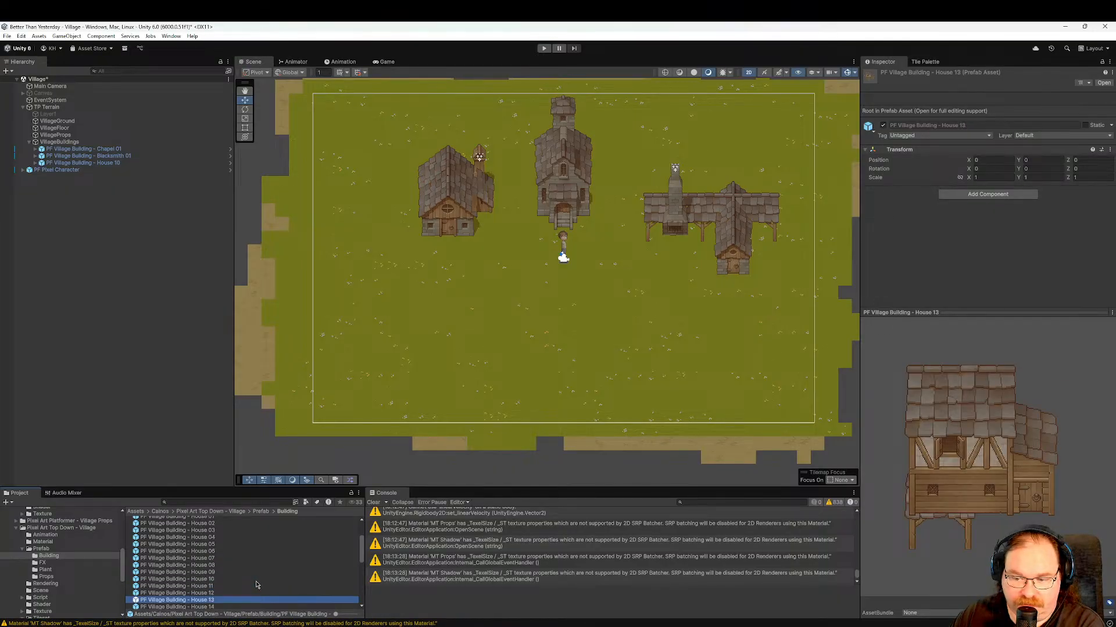
pyautogui.press('Down')
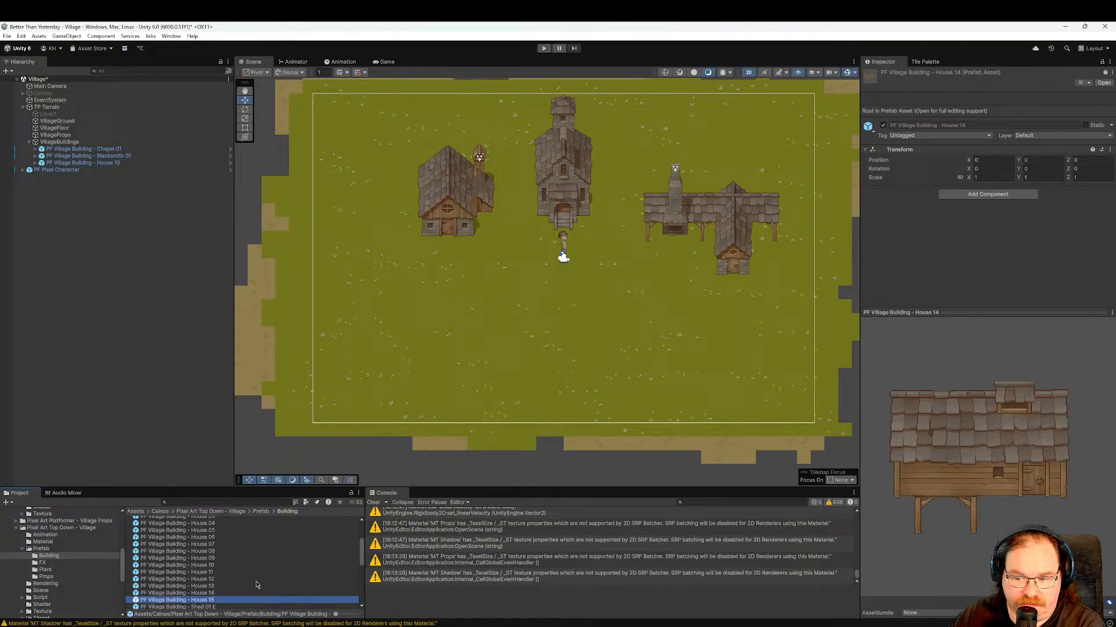
pyautogui.scroll(-2, 256, 582)
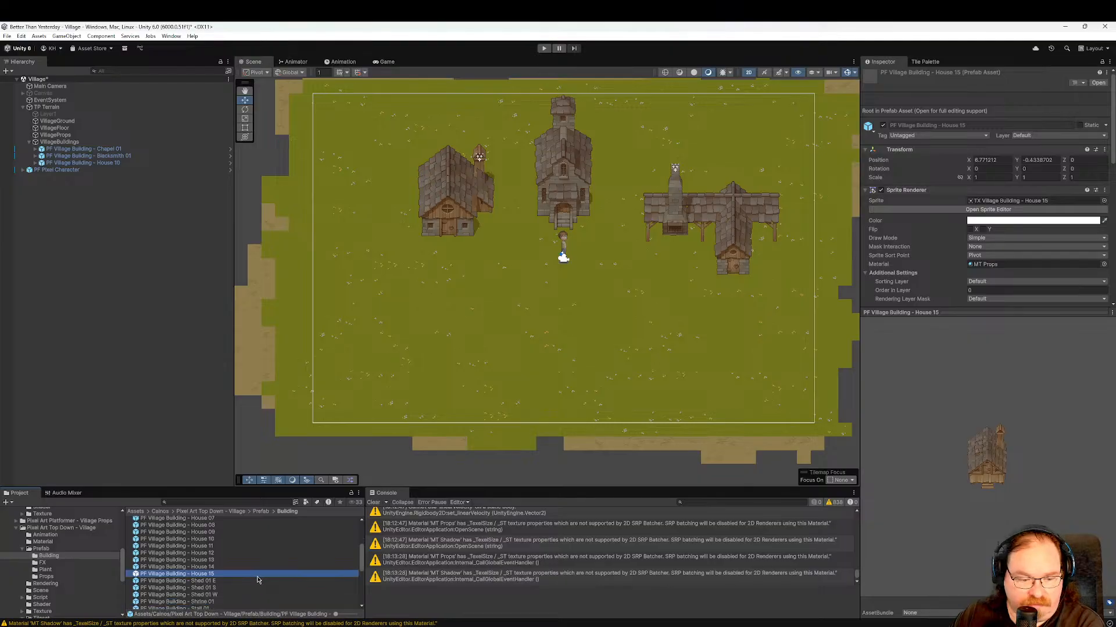
pyautogui.moveTo(223, 575); pyautogui.dragTo(690, 357)
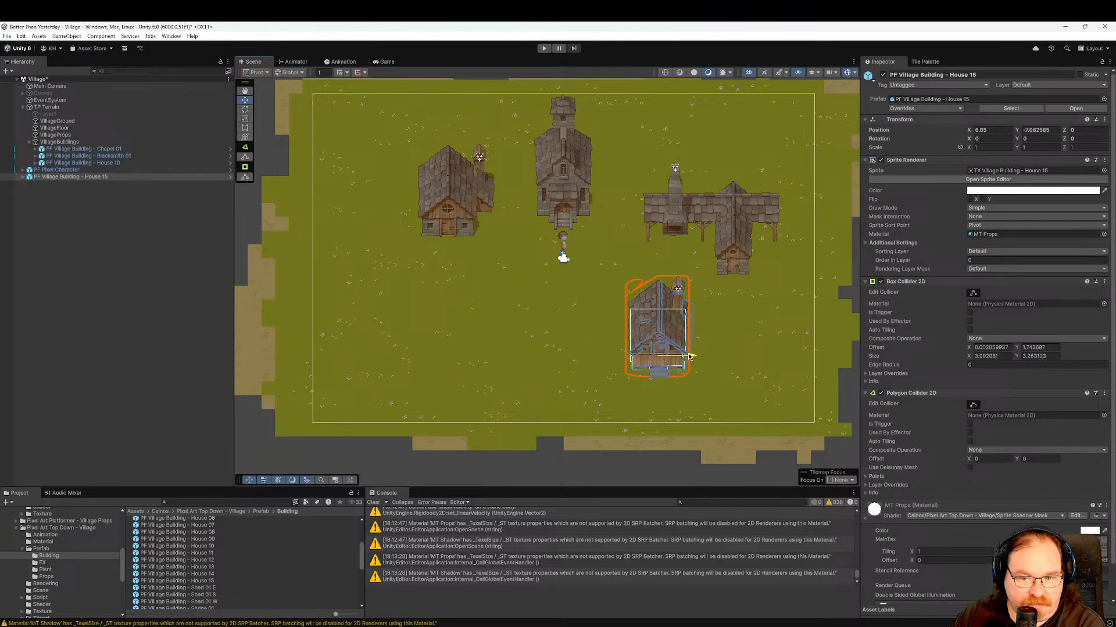
# Preview the house prefabs back from House 15 to House 06 and place House 06 southwest of the chapel at about X -13.22, Y -7.05.
pyautogui.click(208, 581)
pyautogui.press('Up')
pyautogui.press('Up')
pyautogui.press('Up')
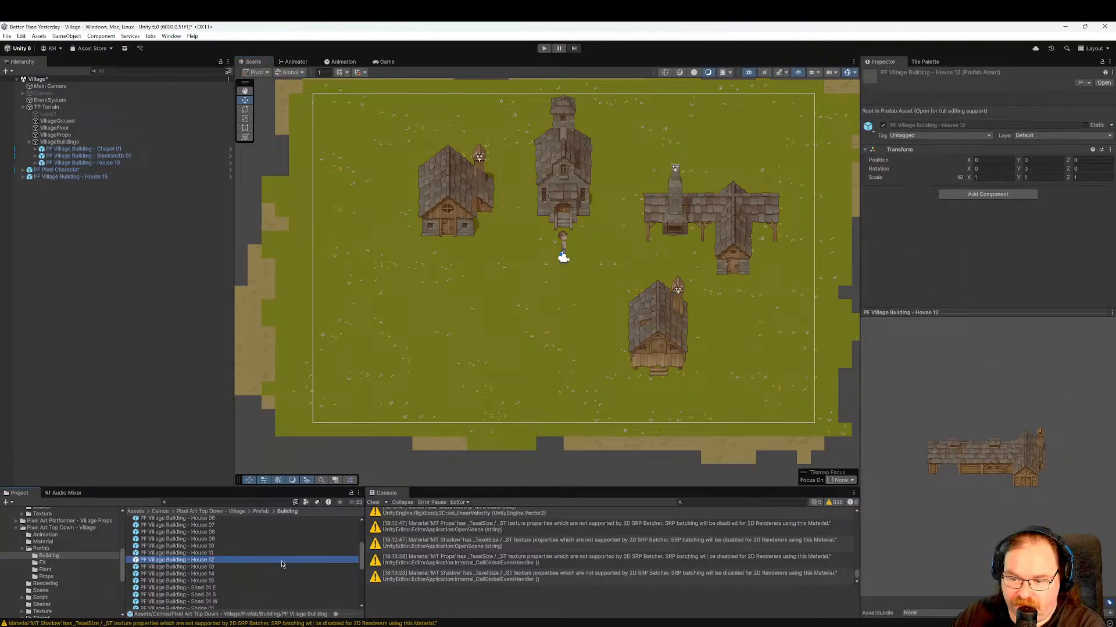
pyautogui.press('Up')
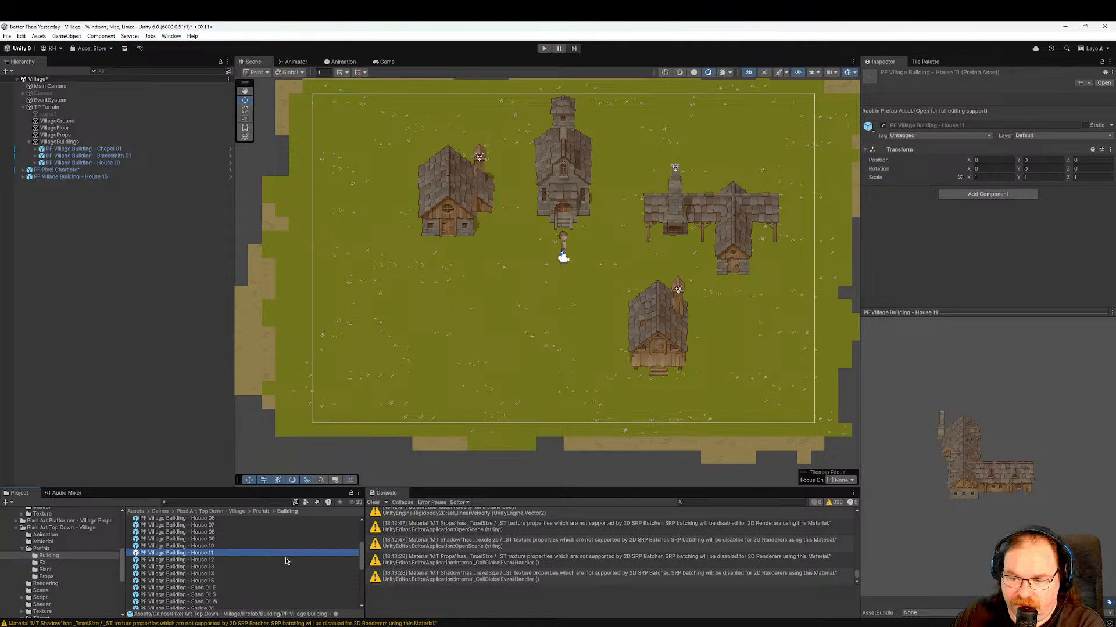
pyautogui.press('Up')
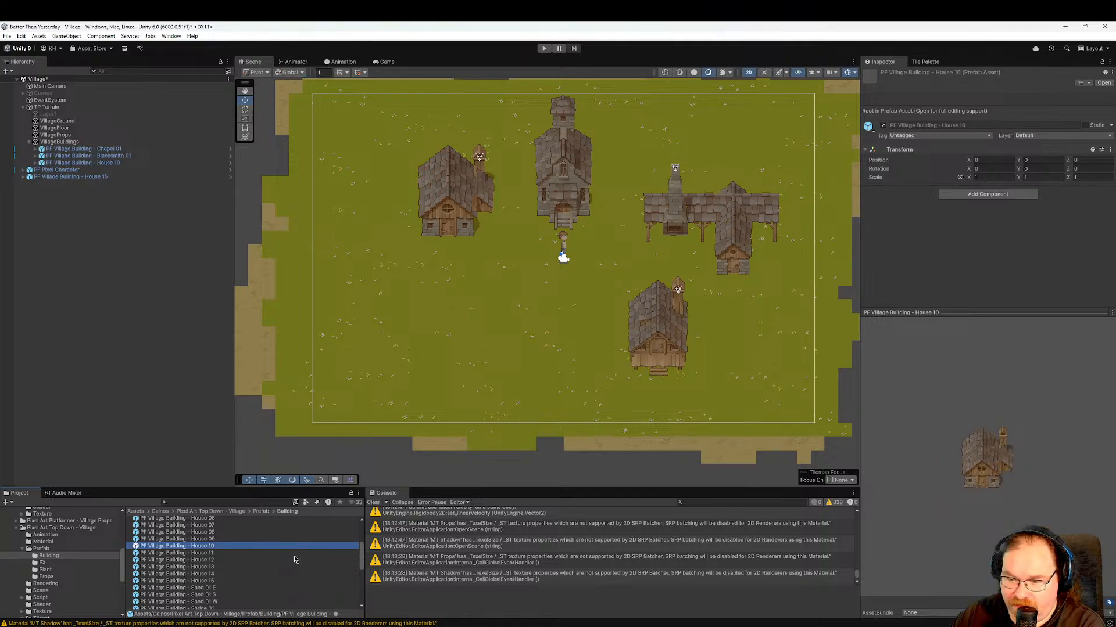
pyautogui.press('Up')
pyautogui.press('Up')
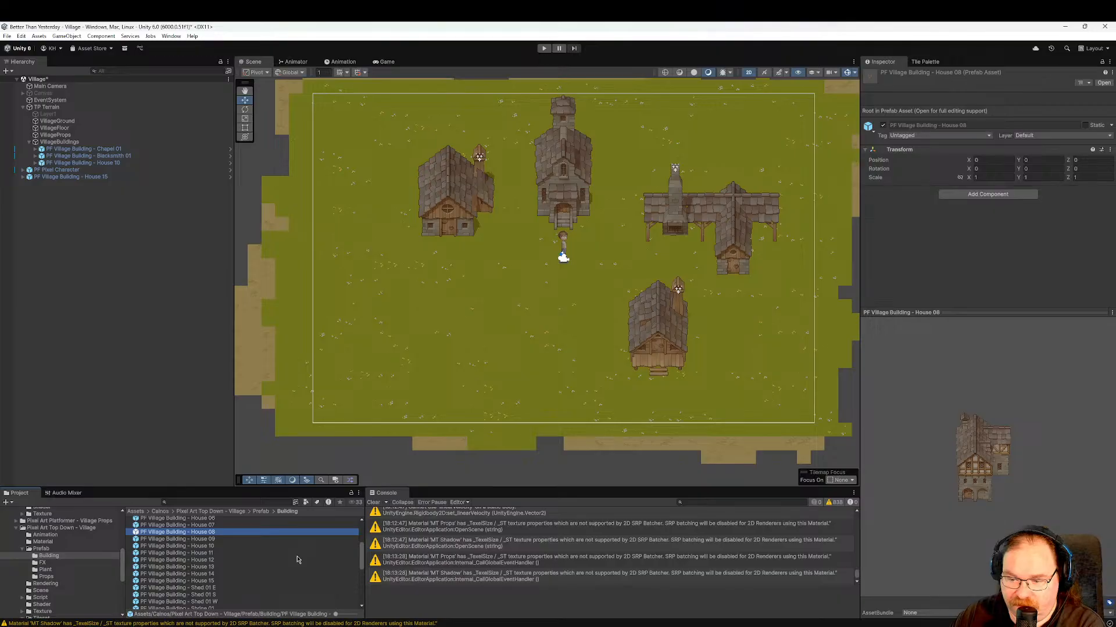
pyautogui.press('Up')
pyautogui.press('Up')
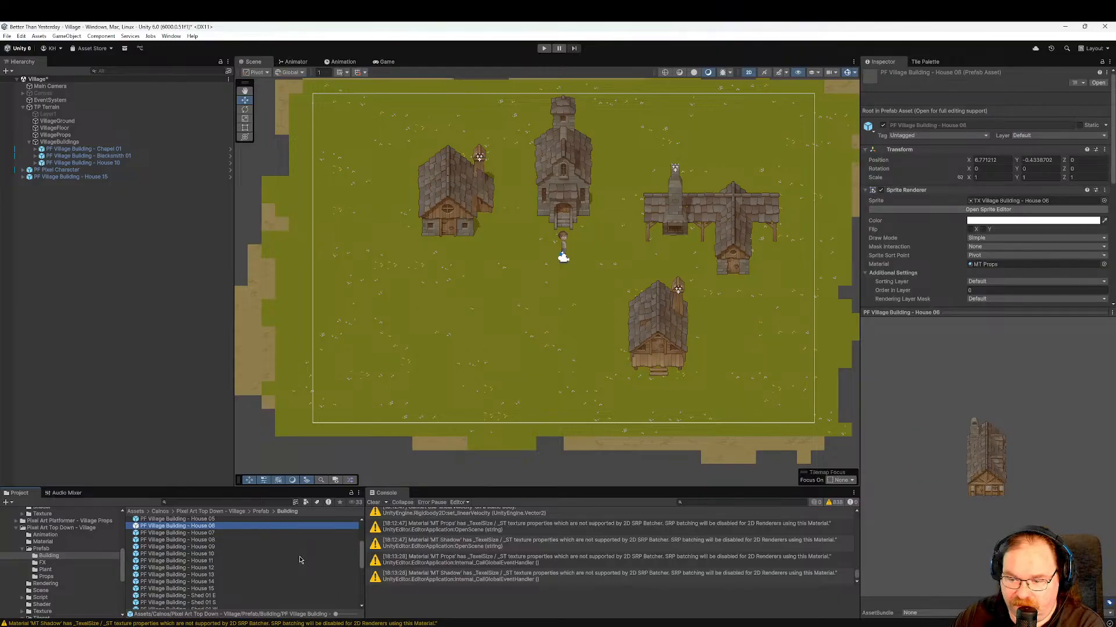
pyautogui.moveTo(236, 528); pyautogui.dragTo(399, 349)
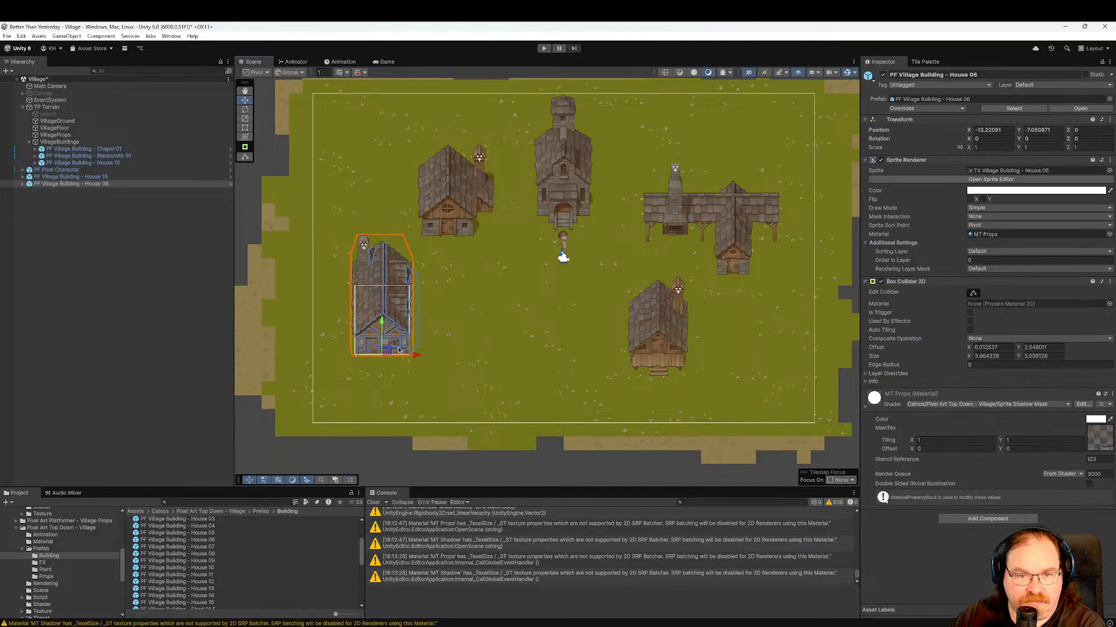
# Parent the House 15 and House 06 objects to VillageBuildings and select the VillageBuildings group.
pyautogui.click(64, 177)
pyautogui.keyDown('ctrl'); pyautogui.click(71, 184); pyautogui.keyUp('ctrl')
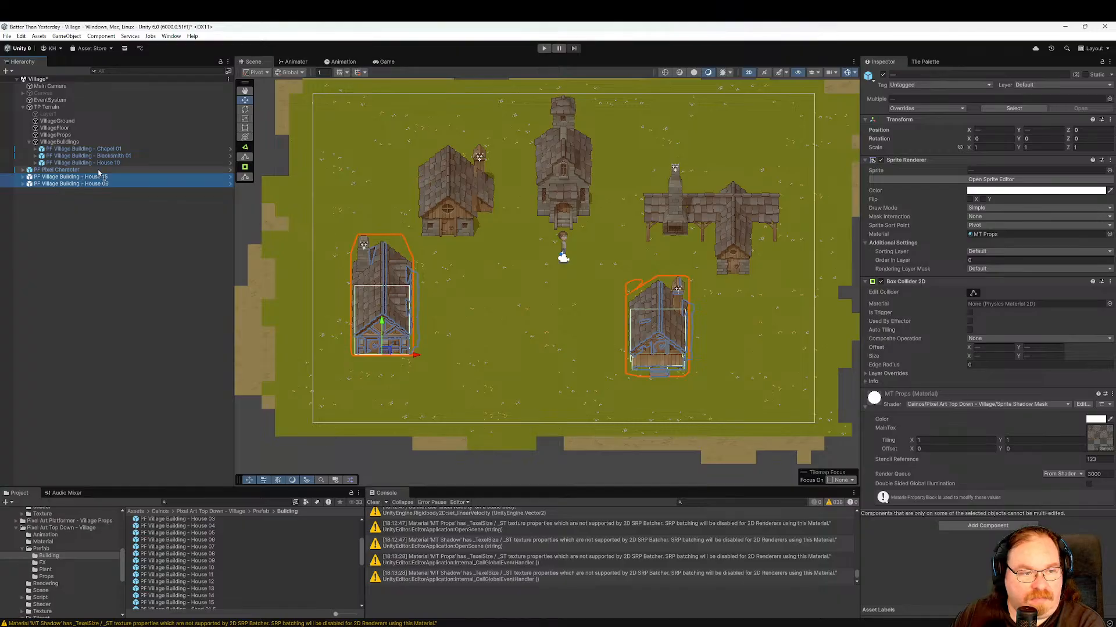
pyautogui.moveTo(99, 173); pyautogui.dragTo(110, 172)
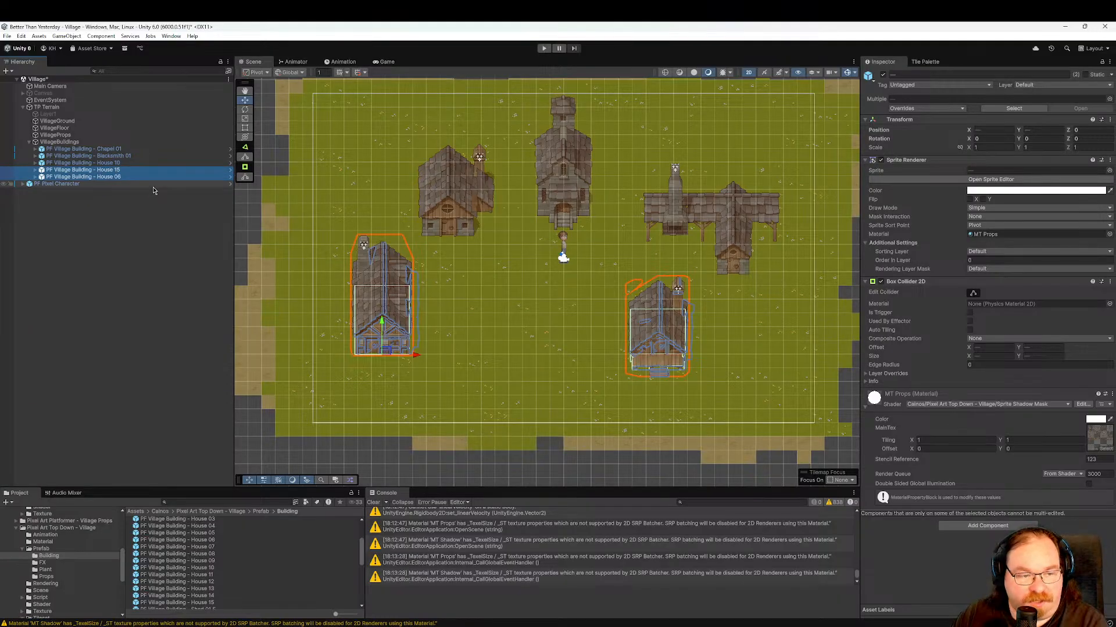
pyautogui.click(85, 143)
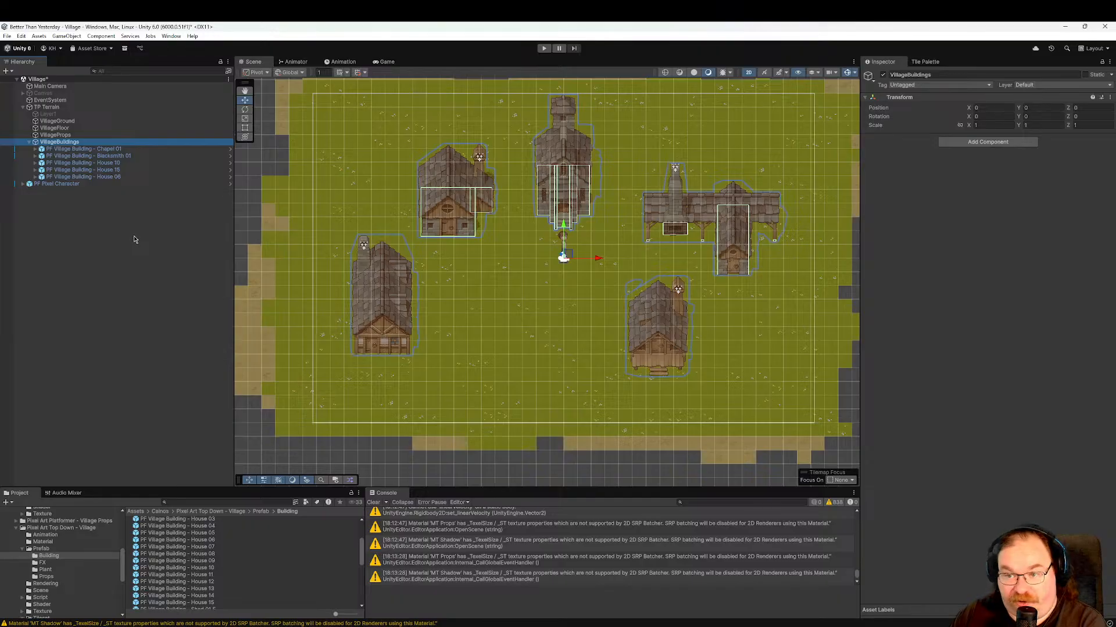
# Move the Blacksmith 01 building farther north and House 10 northwest to about X -9.03, Y 2.65.
pyautogui.click(144, 149)
pyautogui.click(158, 156)
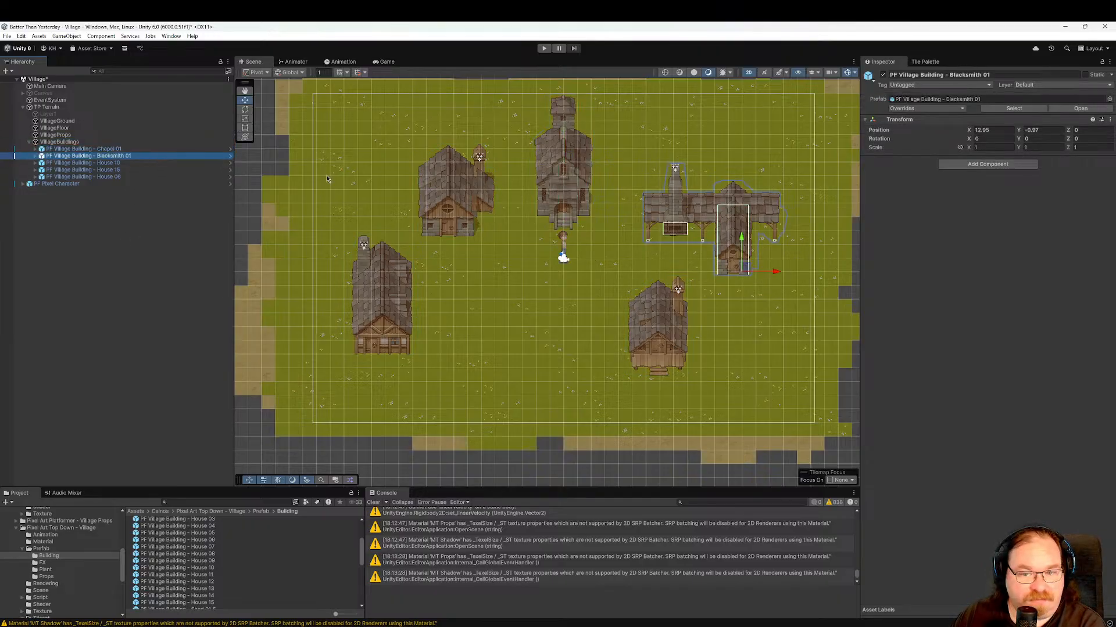
pyautogui.moveTo(742, 250); pyautogui.dragTo(742, 219)
pyautogui.click(197, 163)
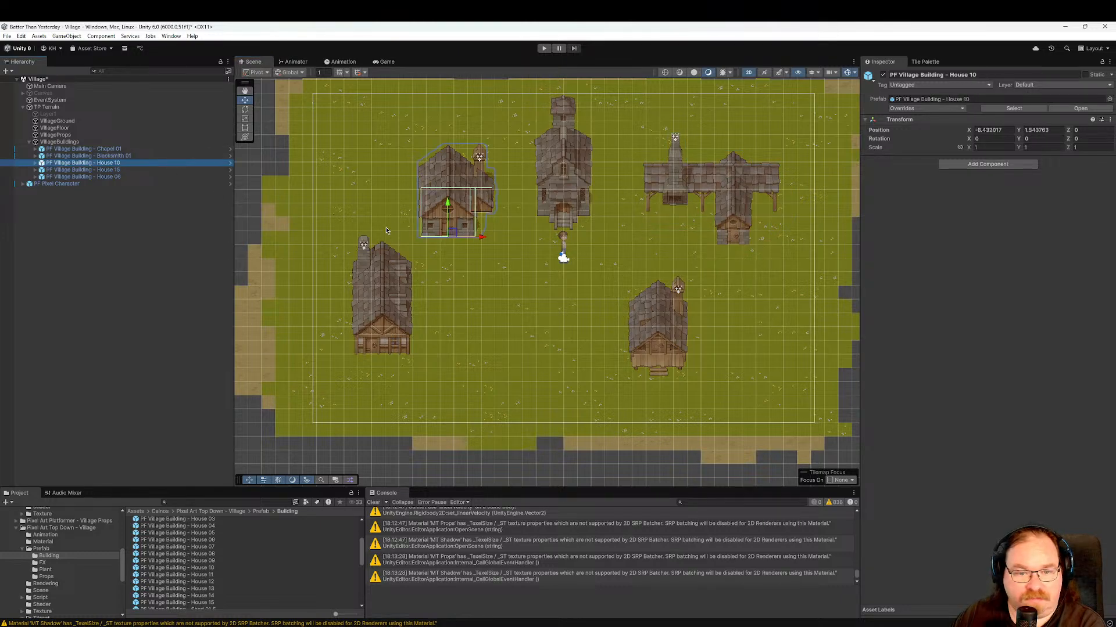
pyautogui.moveTo(446, 207); pyautogui.dragTo(471, 222)
# Move House 15 to about X 6.22, Y -6.8 and House 06 to about X -12.68, Y -8.92.
pyautogui.click(198, 170)
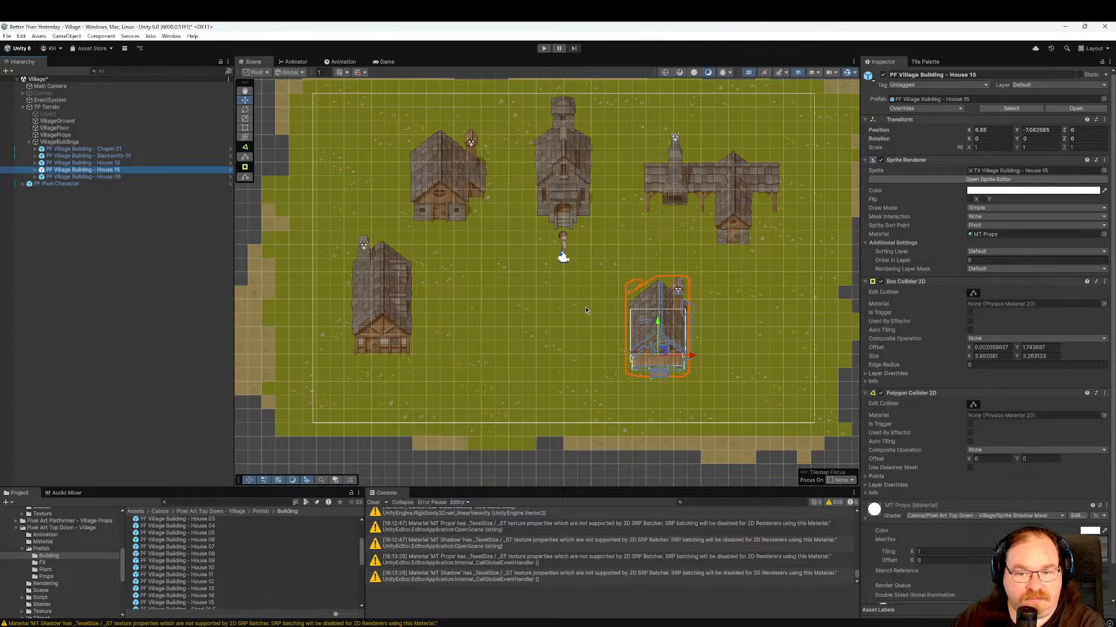
pyautogui.moveTo(657, 328); pyautogui.dragTo(678, 352)
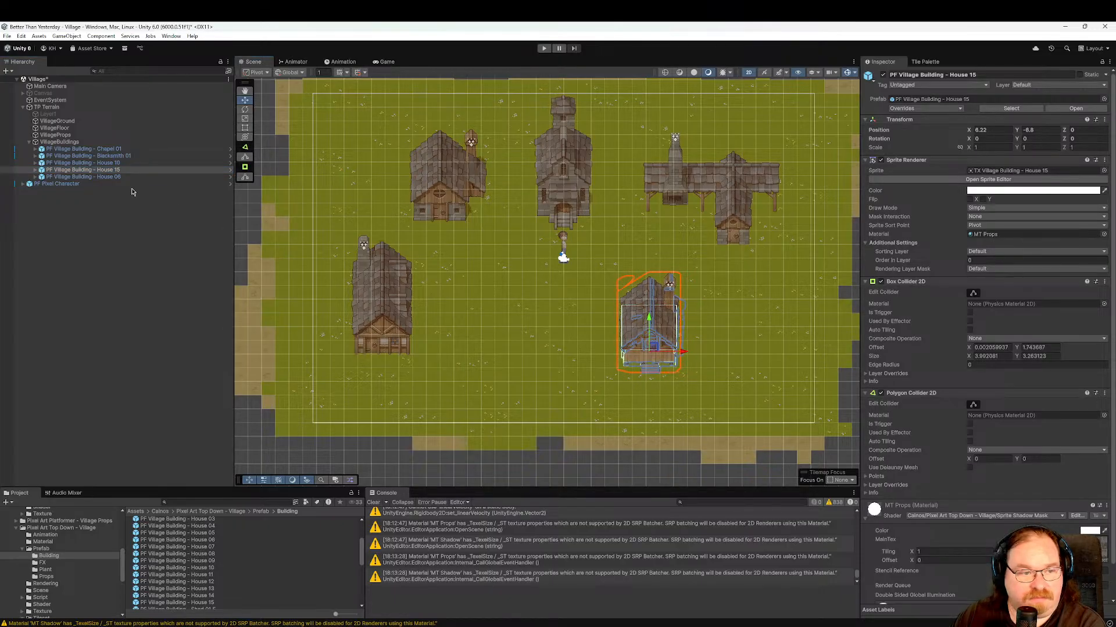
pyautogui.click(119, 177)
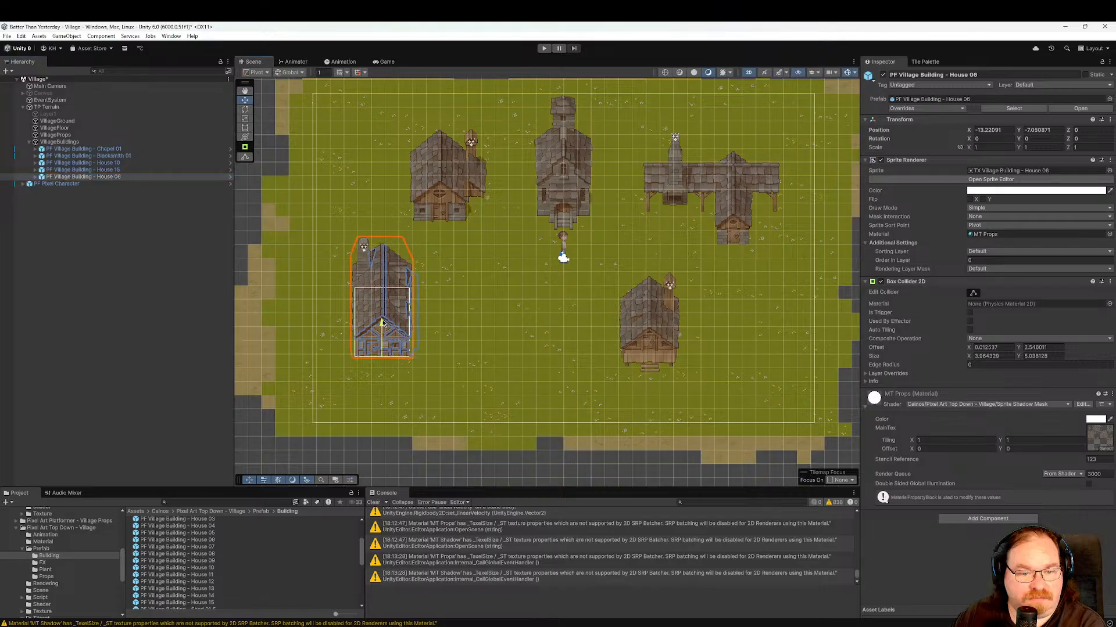
pyautogui.moveTo(382, 323); pyautogui.dragTo(422, 384)
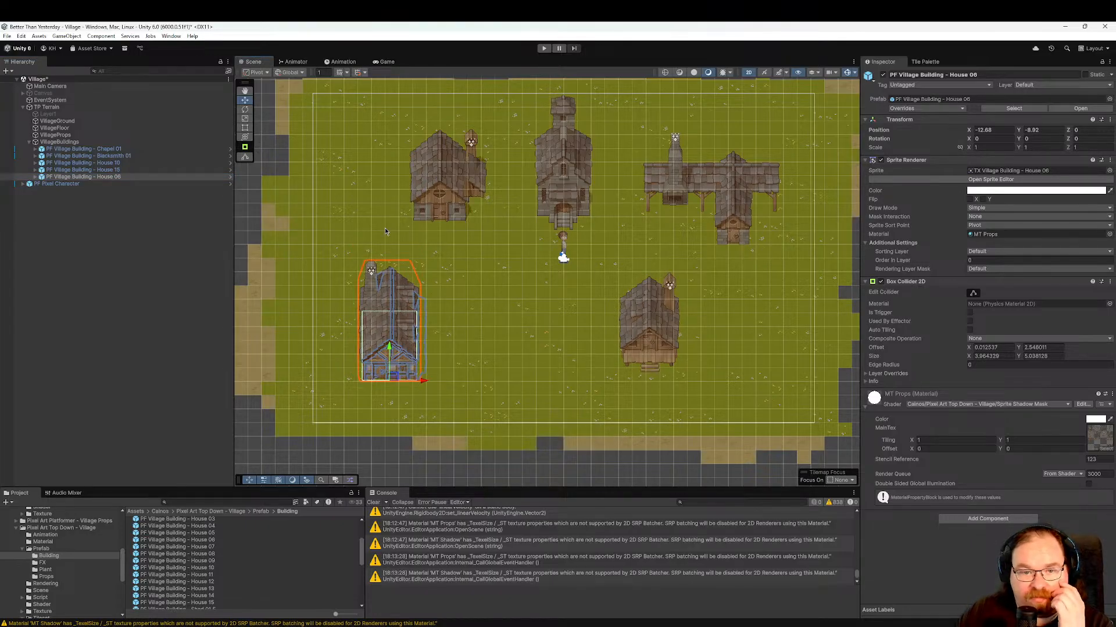
# Move House 10 farther northwest of the chapel to about X -9.76, Y 3.66.
pyautogui.click(162, 164)
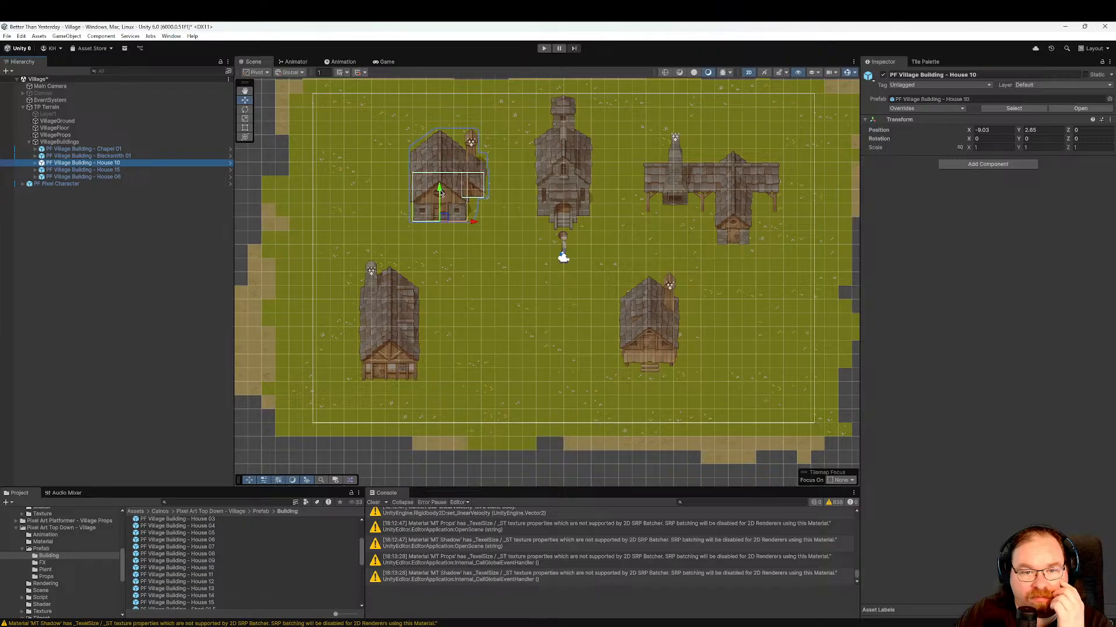
pyautogui.moveTo(439, 193); pyautogui.dragTo(460, 216)
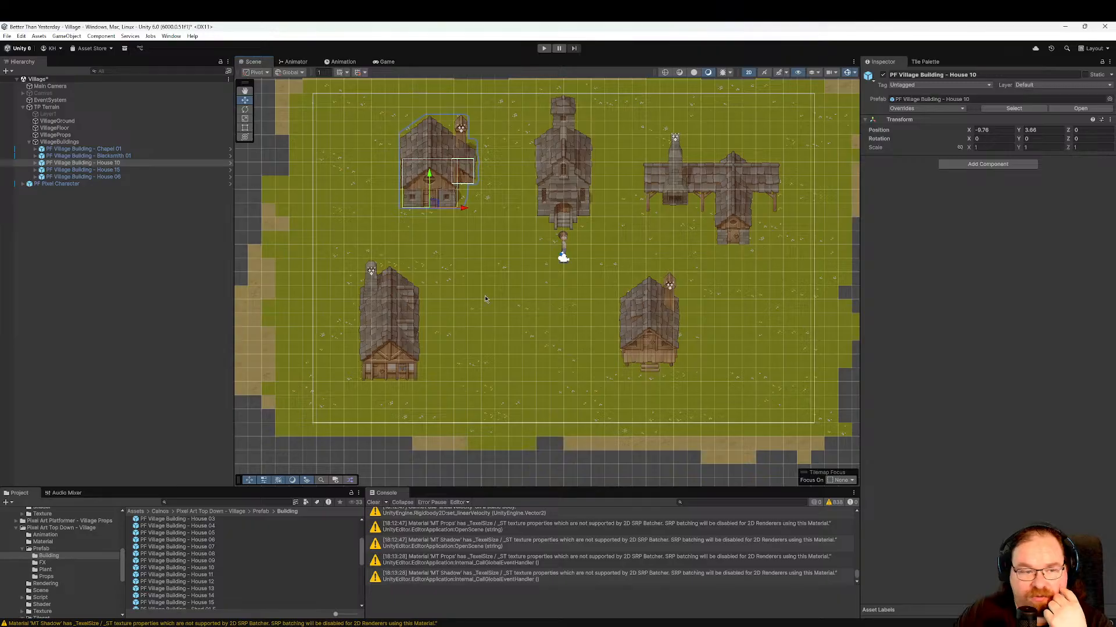
pyautogui.press('ctrl')
pyautogui.press('ctrl')
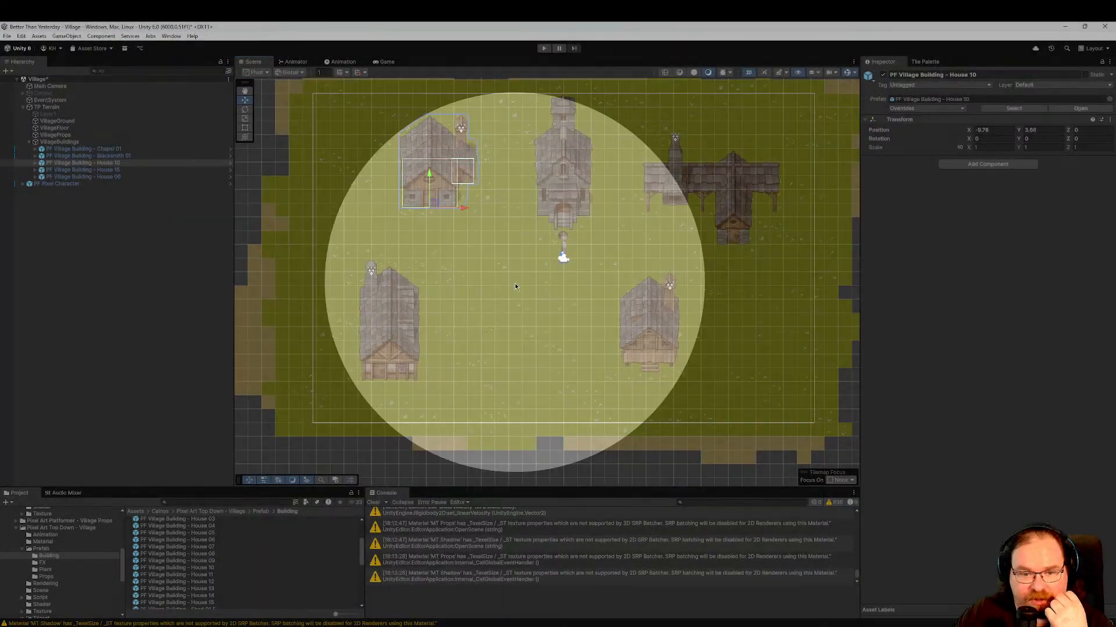
pyautogui.click(514, 287)
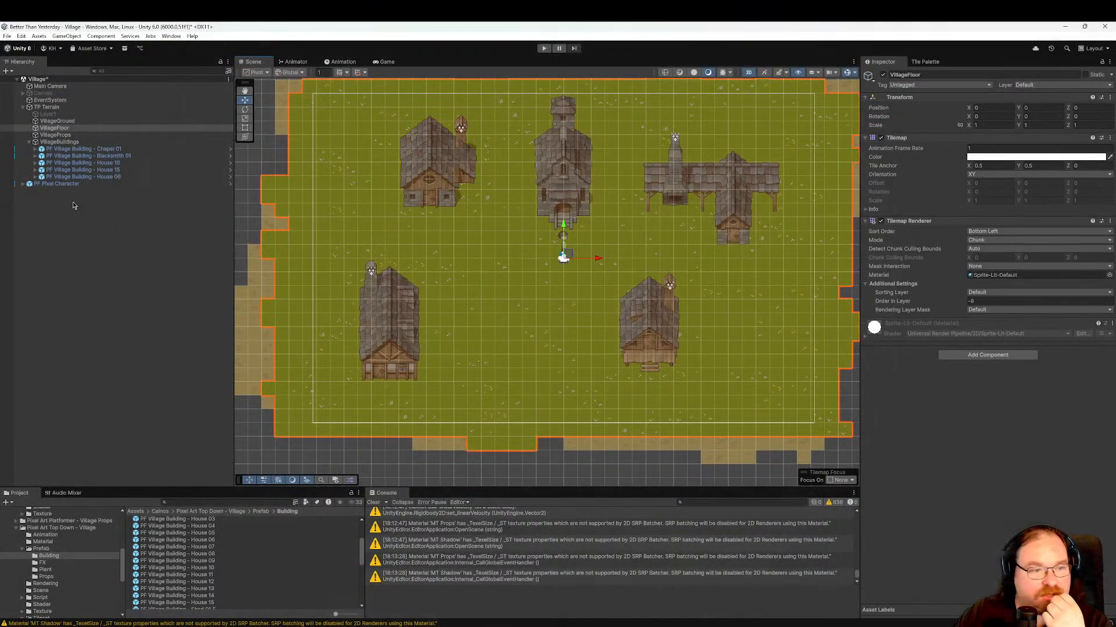
# Select the VillageProps object and browse the village Props prefab folder, previewing the Wine 02 prop.
pyautogui.click(80, 135)
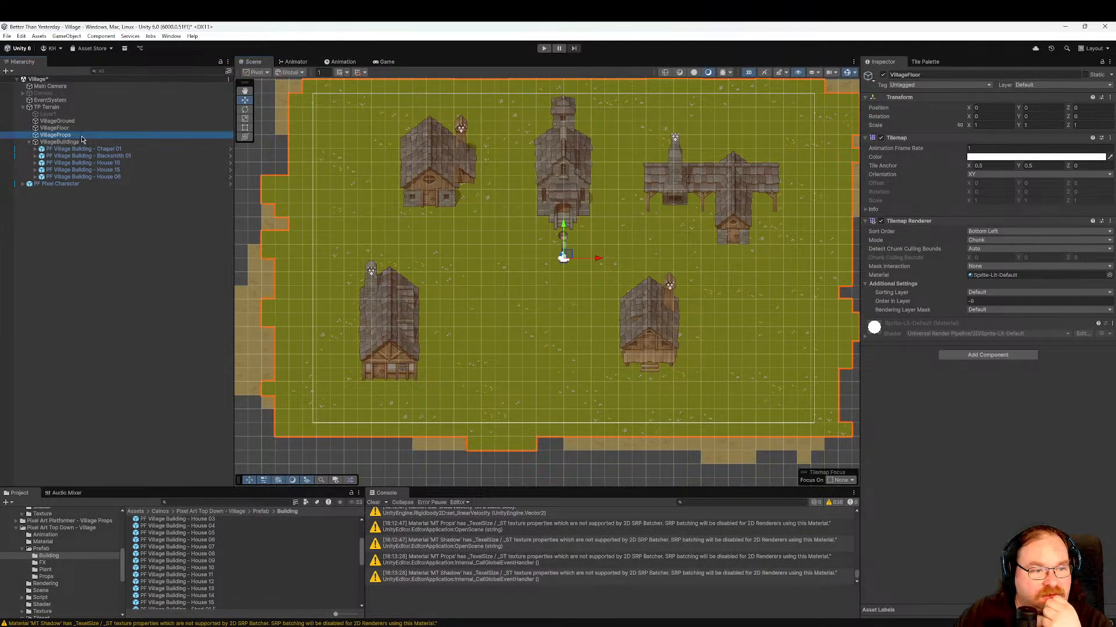
pyautogui.click(73, 575)
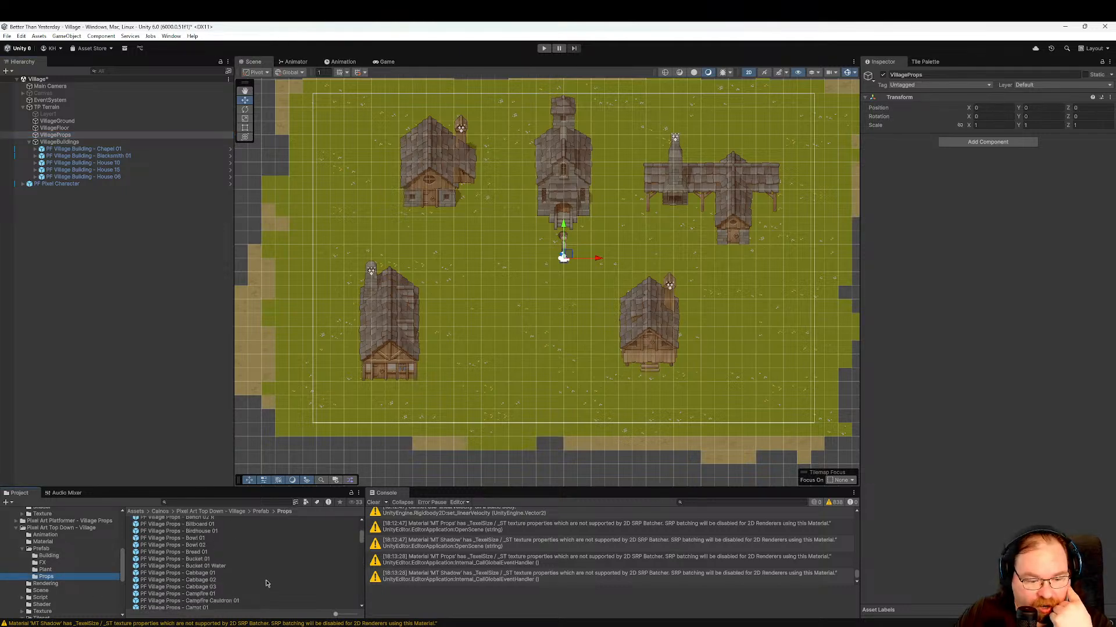
pyautogui.scroll(-15, 266, 584)
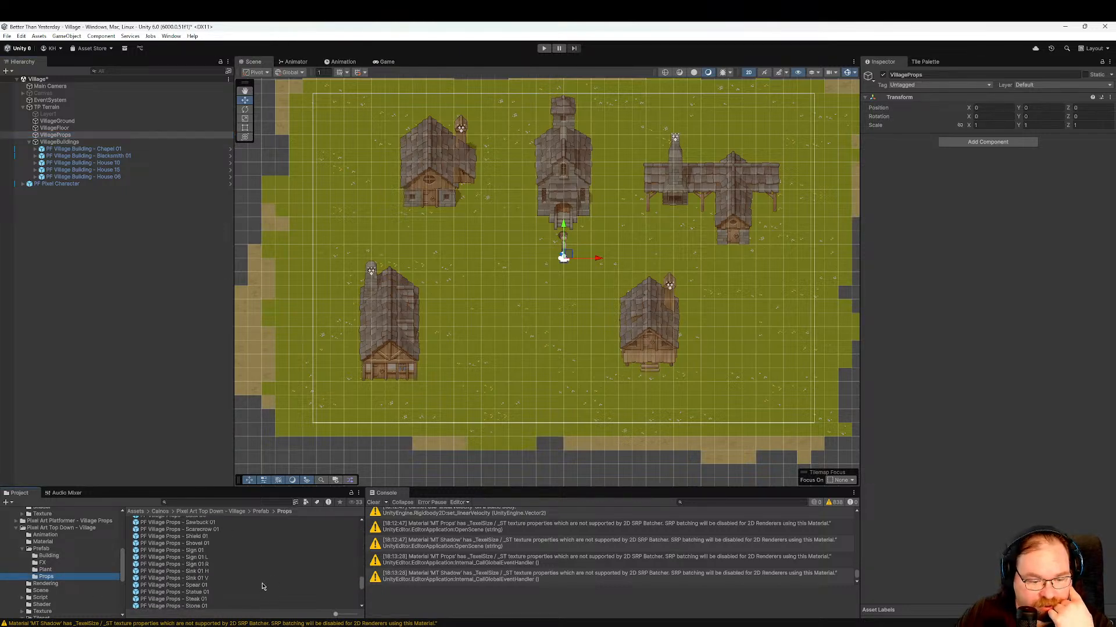
pyautogui.scroll(-10, 263, 586)
pyautogui.scroll(1, 256, 588)
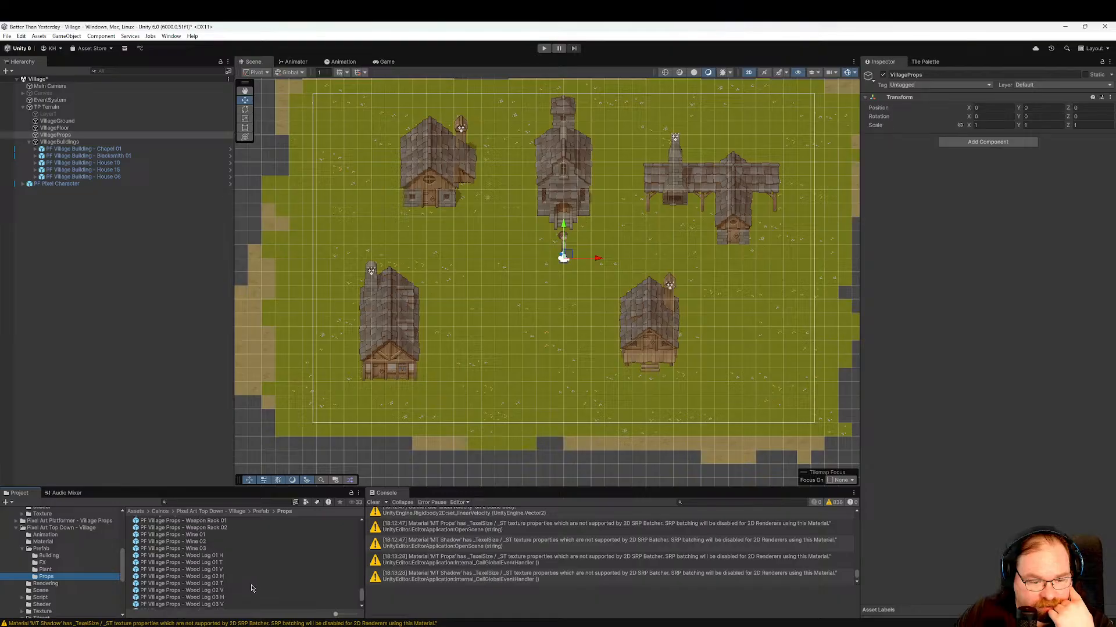
pyautogui.click(207, 542)
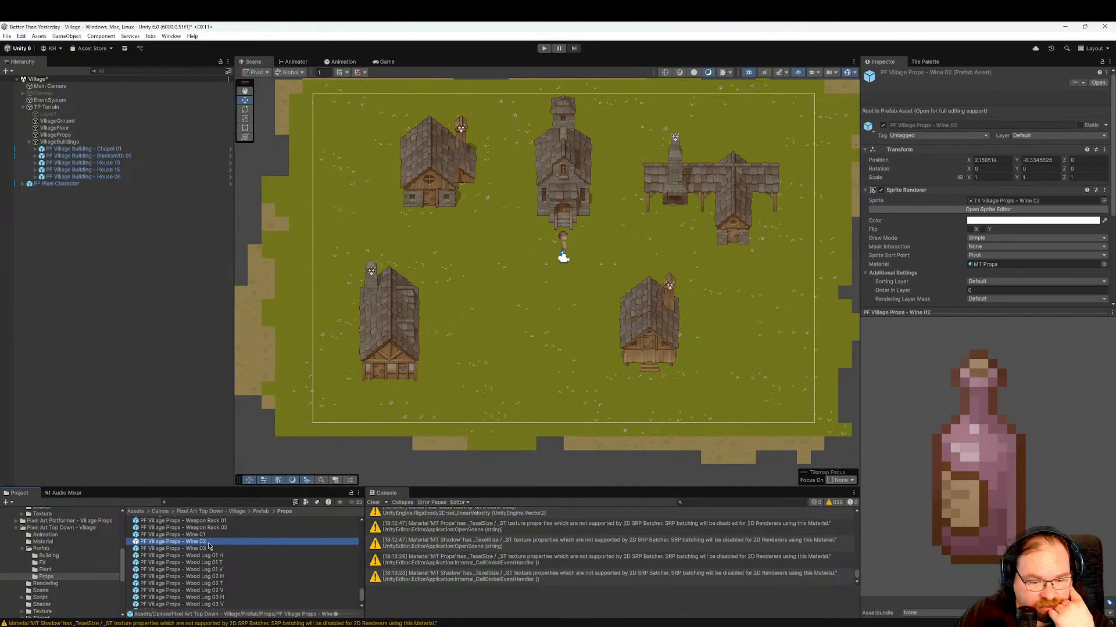
pyautogui.scroll(1, 259, 594)
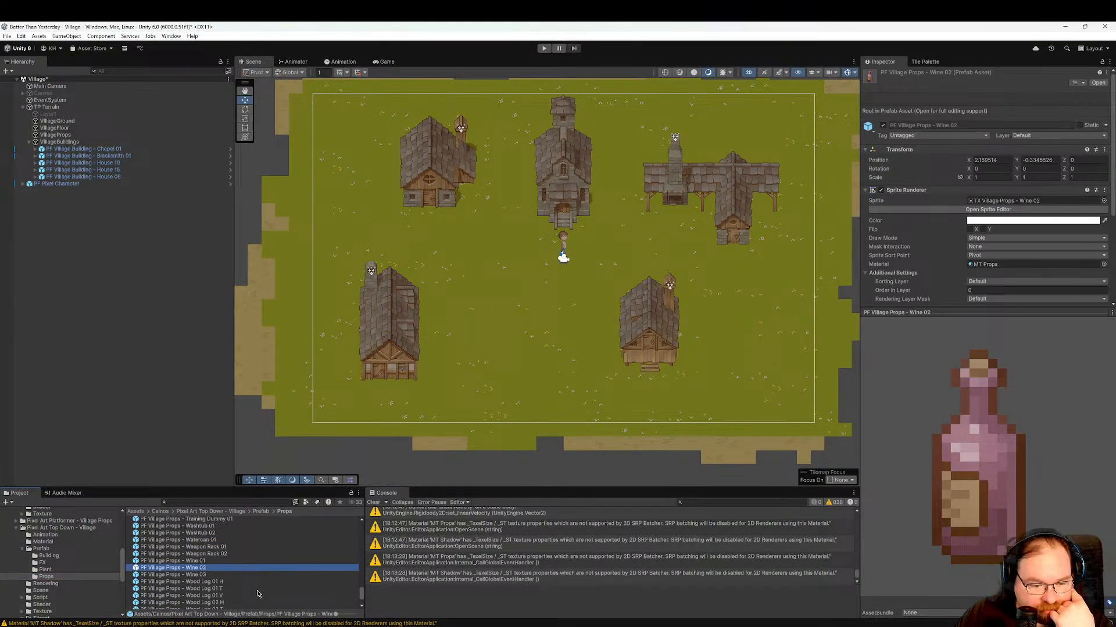
pyautogui.scroll(1, 258, 593)
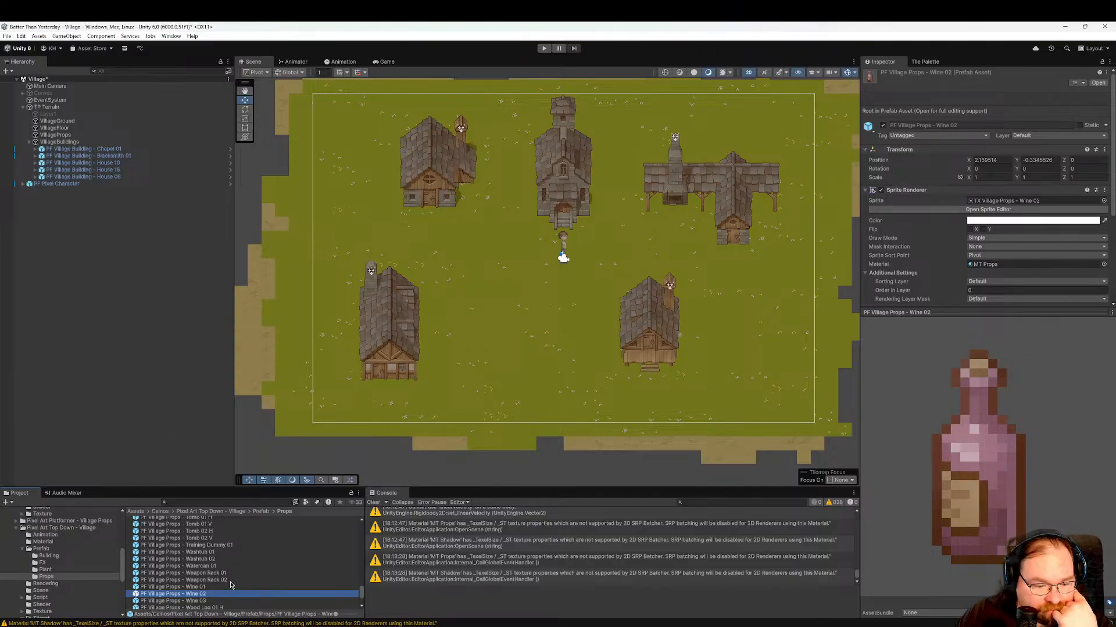
# Search the project assets for "well" and preview the Well prop and the Well 01 building prefab.
pyautogui.click(263, 503)
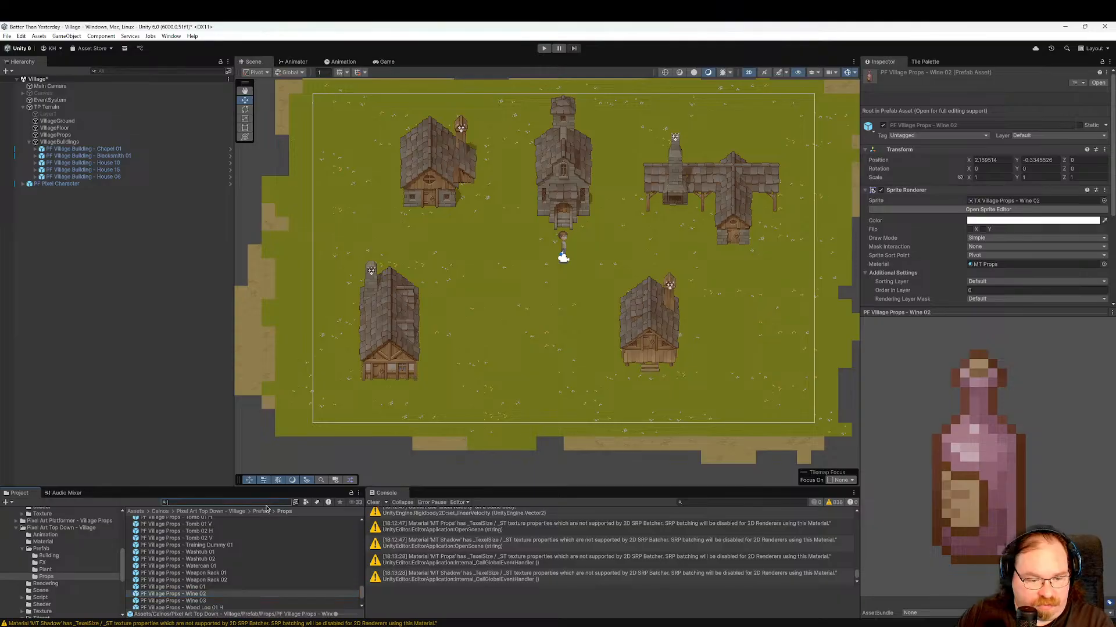
pyautogui.write('we')
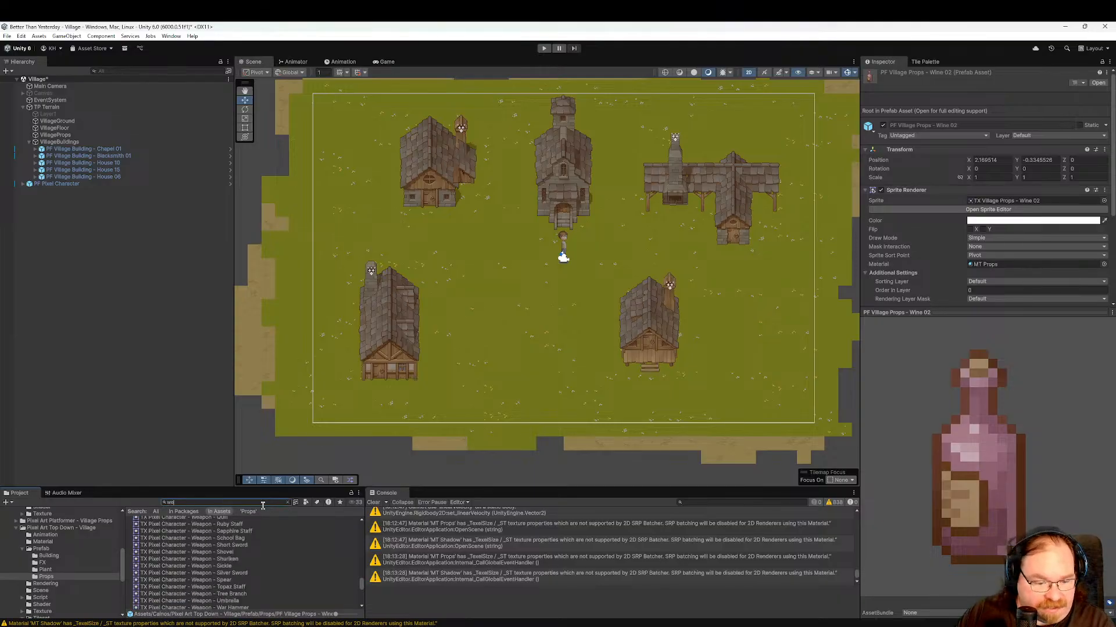
pyautogui.write('ll')
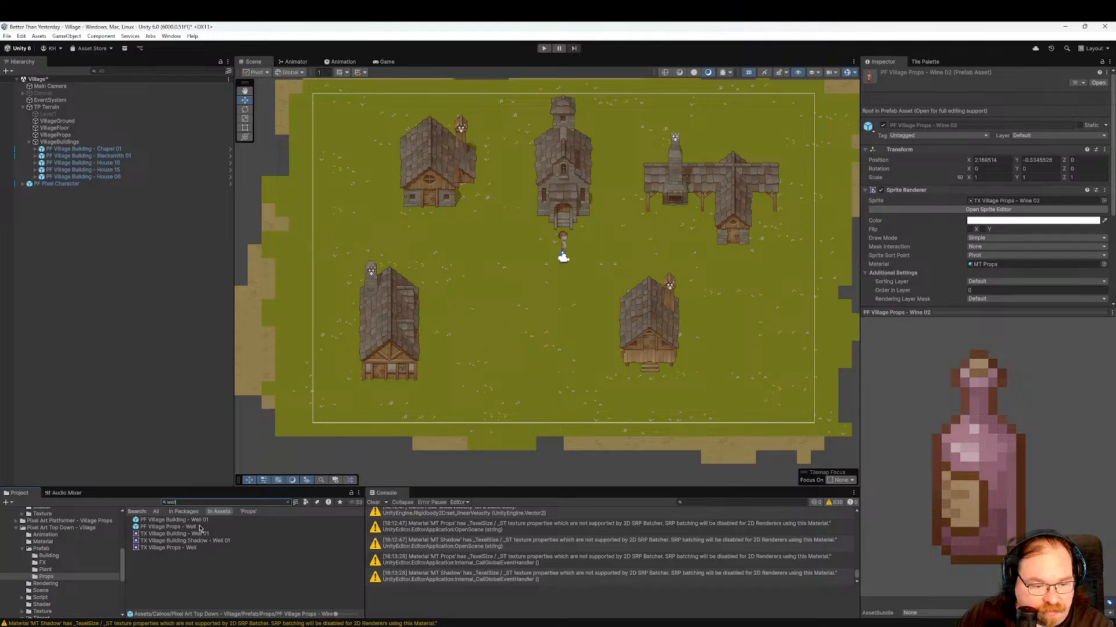
pyautogui.click(201, 527)
pyautogui.click(207, 521)
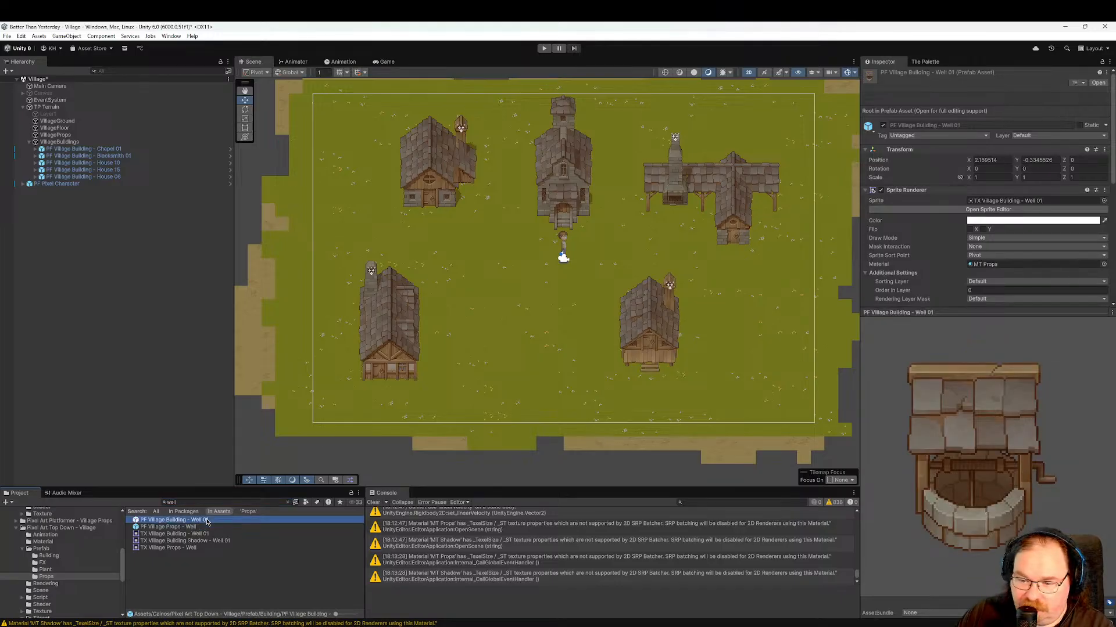
# Place the Well 01 building prefab southwest of the chapel at about X -3.67, Y -3.85 and parent it under VillageProps.
pyautogui.moveTo(207, 521); pyautogui.dragTo(513, 312)
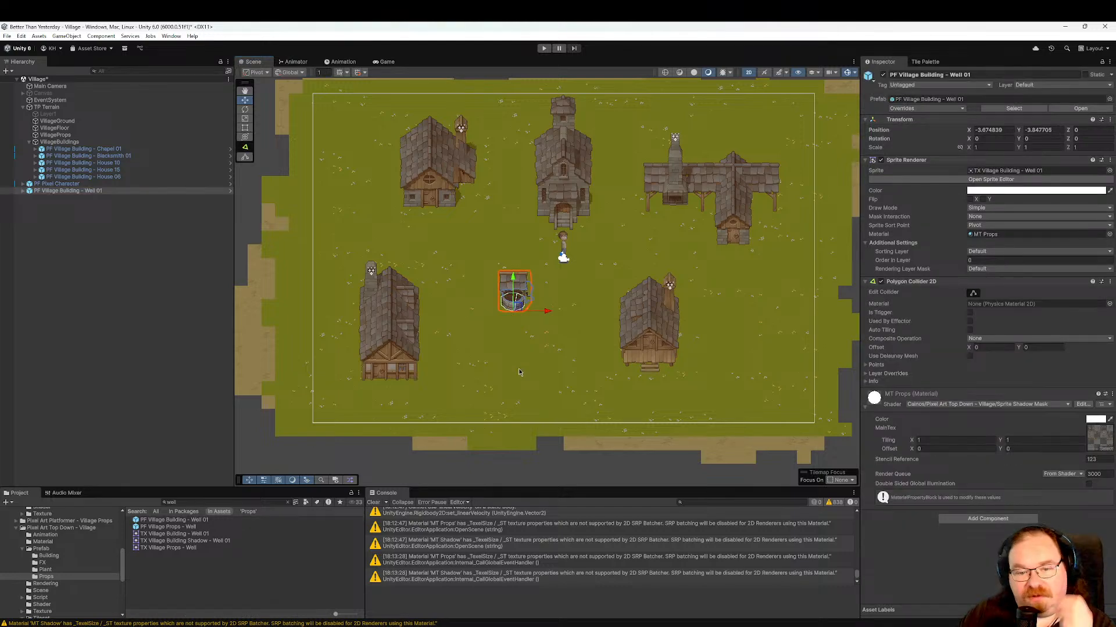
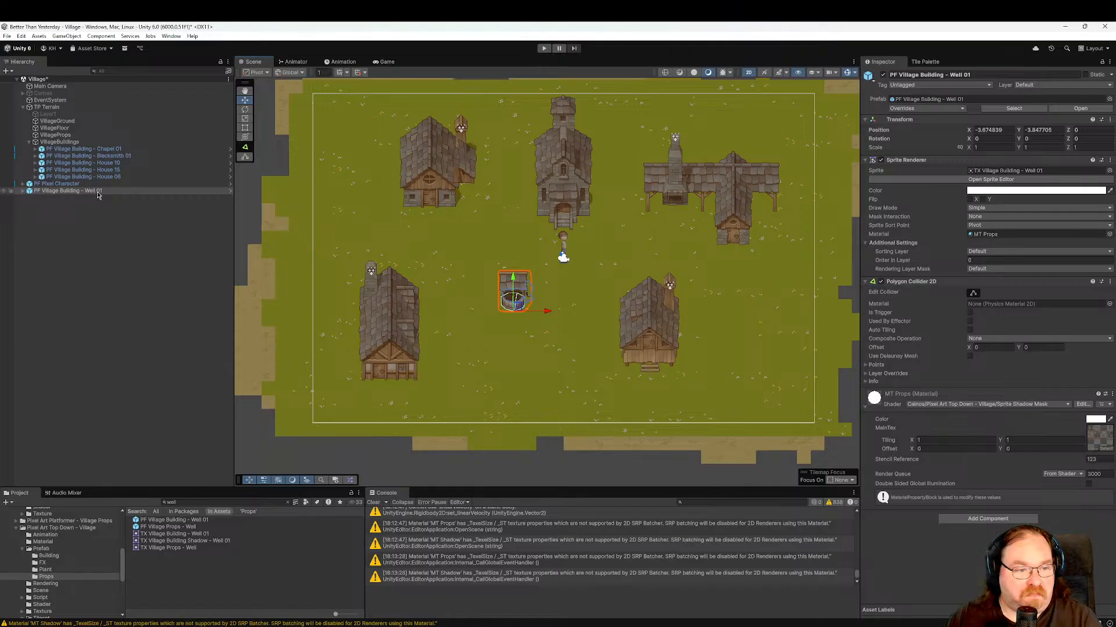
pyautogui.moveTo(97, 195); pyautogui.dragTo(70, 135)
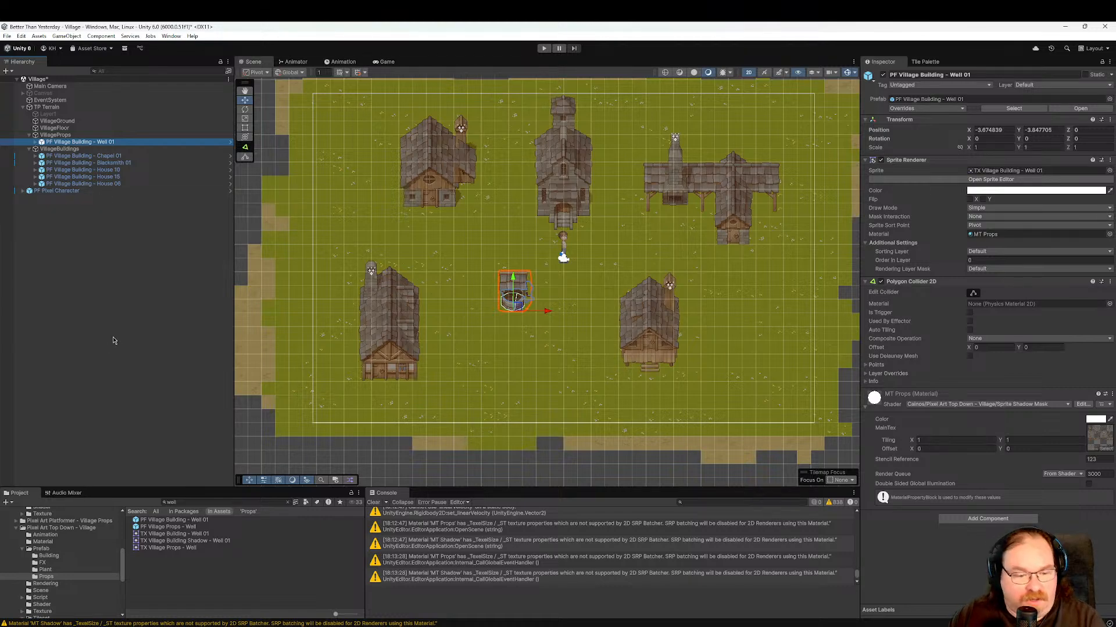
# Add the Tree Oak 01 prefab at about X -16.17, Y 7.32 and Tree Oak 02 at about X -18.68, Y -4.10, both under VillageFloor.
pyautogui.click(71, 570)
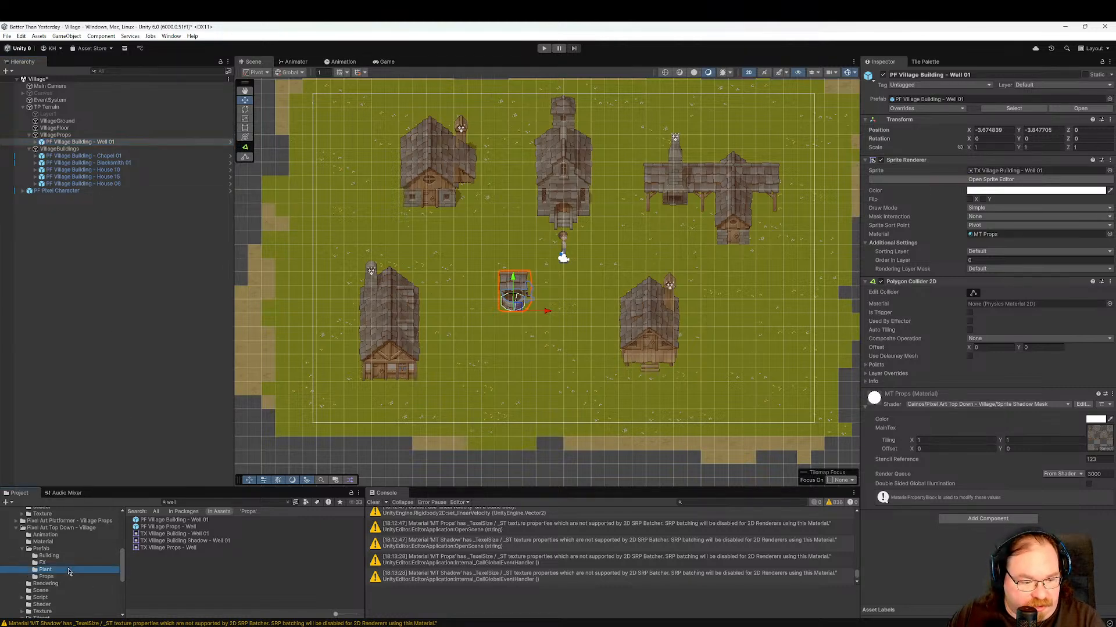
pyautogui.scroll(-8, 265, 560)
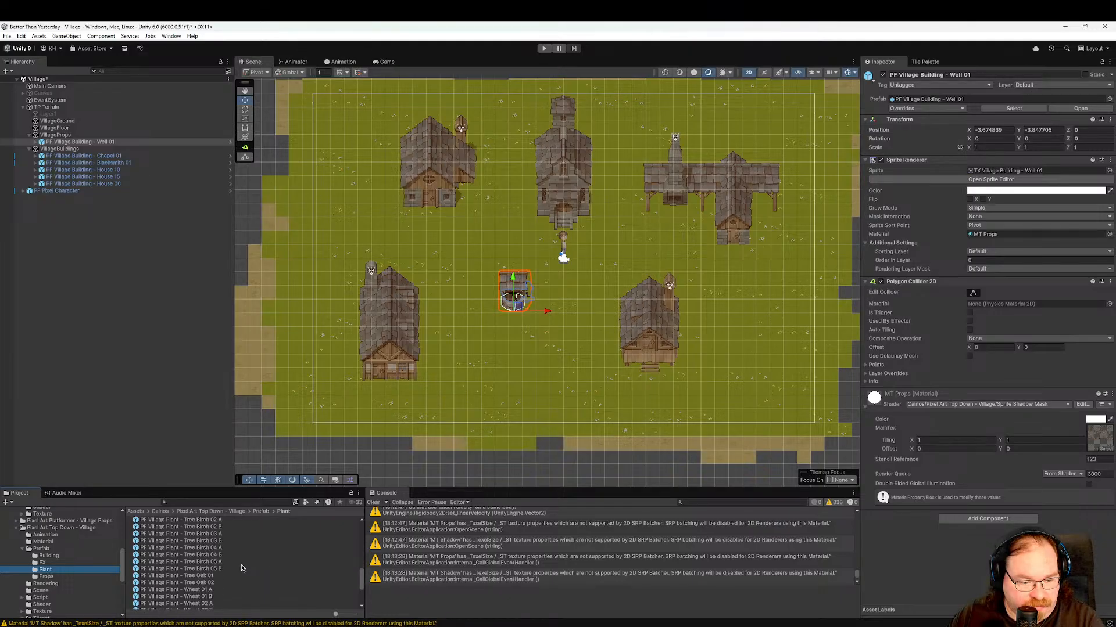
pyautogui.moveTo(204, 577); pyautogui.dragTo(333, 159)
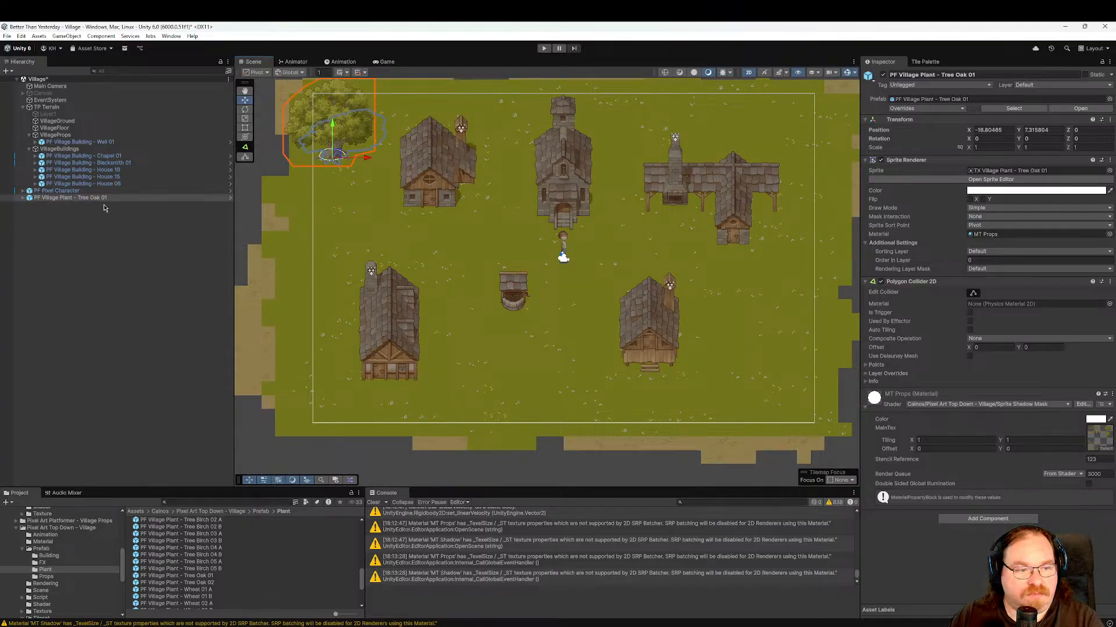
pyautogui.moveTo(104, 134); pyautogui.dragTo(108, 136)
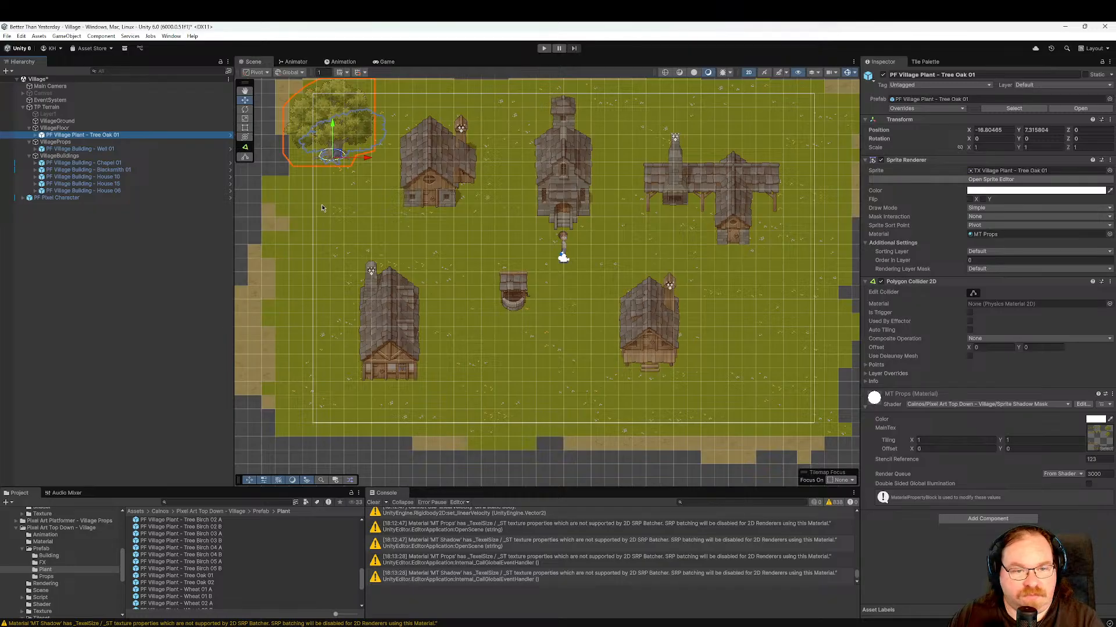
pyautogui.moveTo(322, 204); pyautogui.dragTo(344, 249, button='middle')
pyautogui.moveTo(392, 201); pyautogui.dragTo(401, 201)
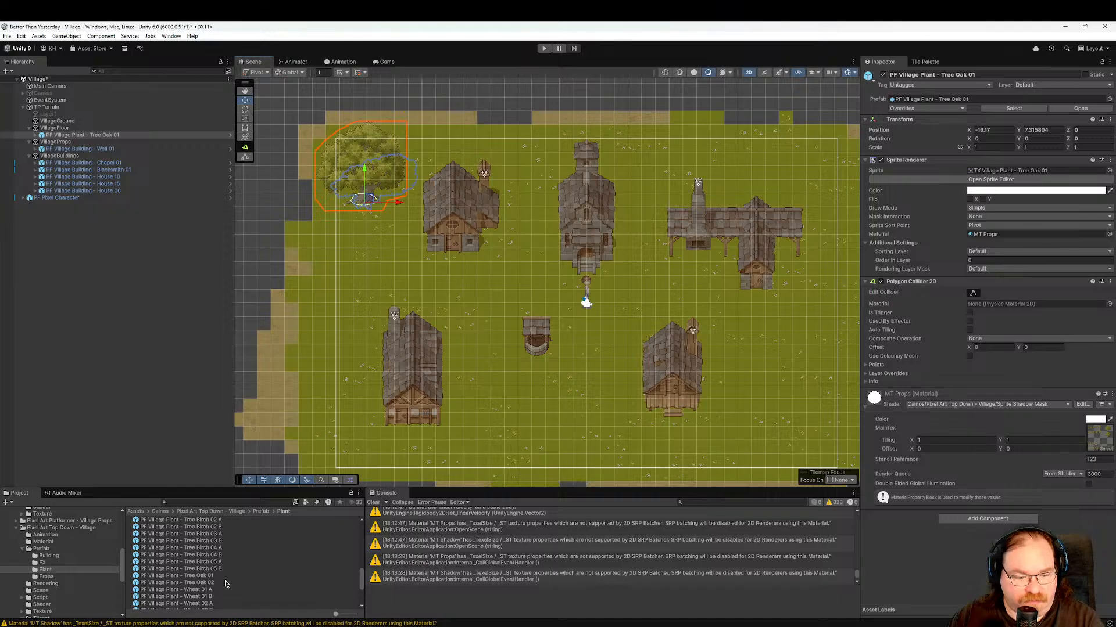
pyautogui.moveTo(222, 584); pyautogui.dragTo(330, 363)
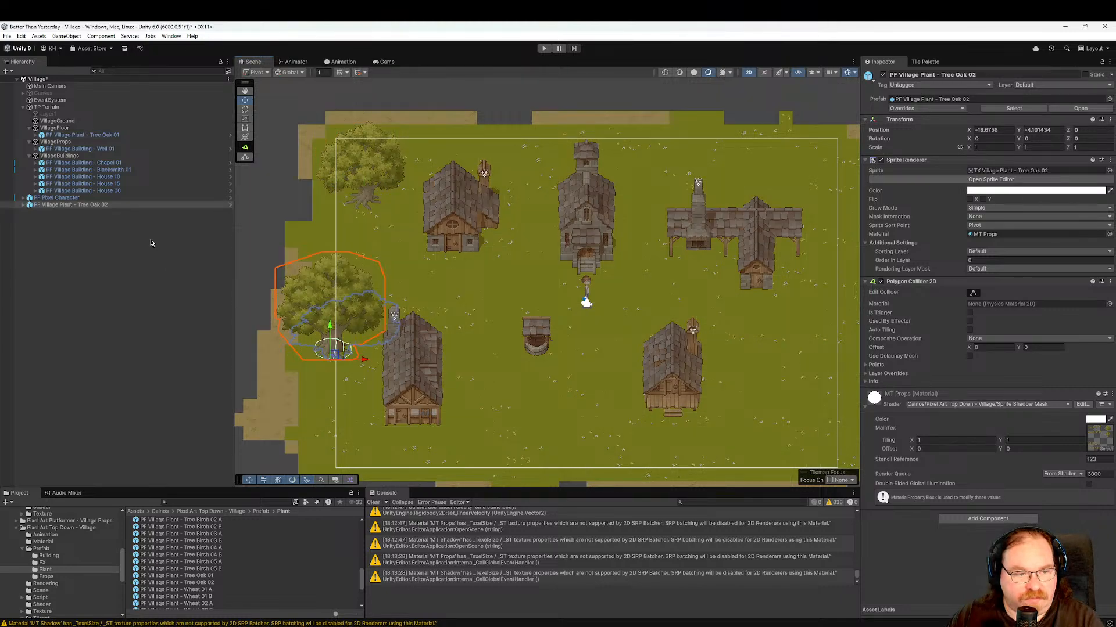
pyautogui.moveTo(131, 155); pyautogui.dragTo(126, 139)
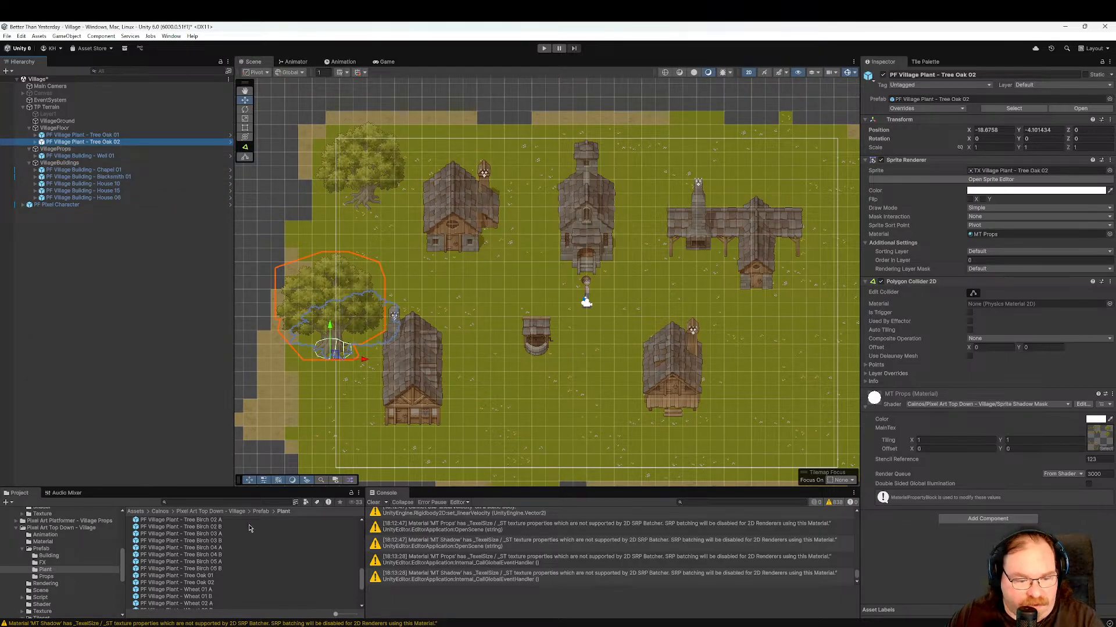
pyautogui.scroll(-2, 263, 568)
pyautogui.scroll(2, 261, 573)
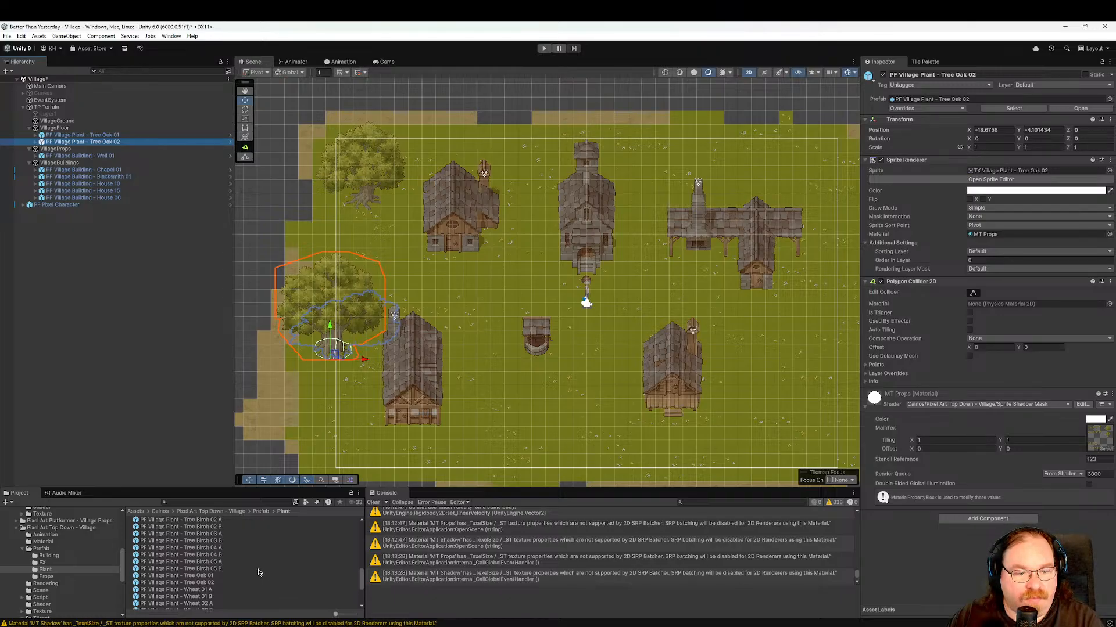
pyautogui.click(224, 570)
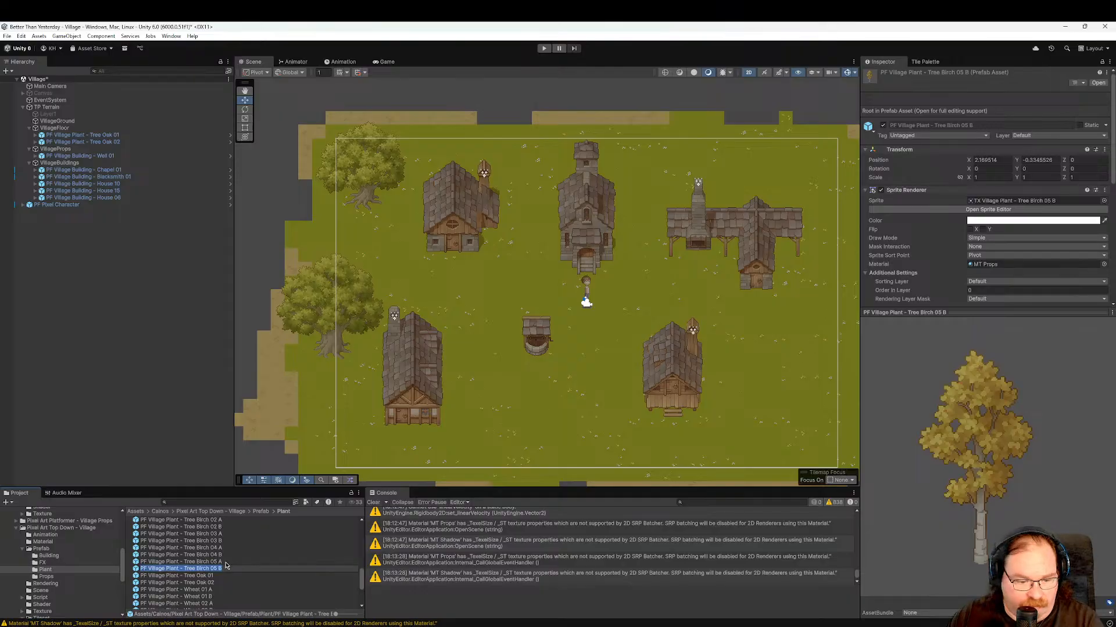
pyautogui.scroll(-1, 226, 566)
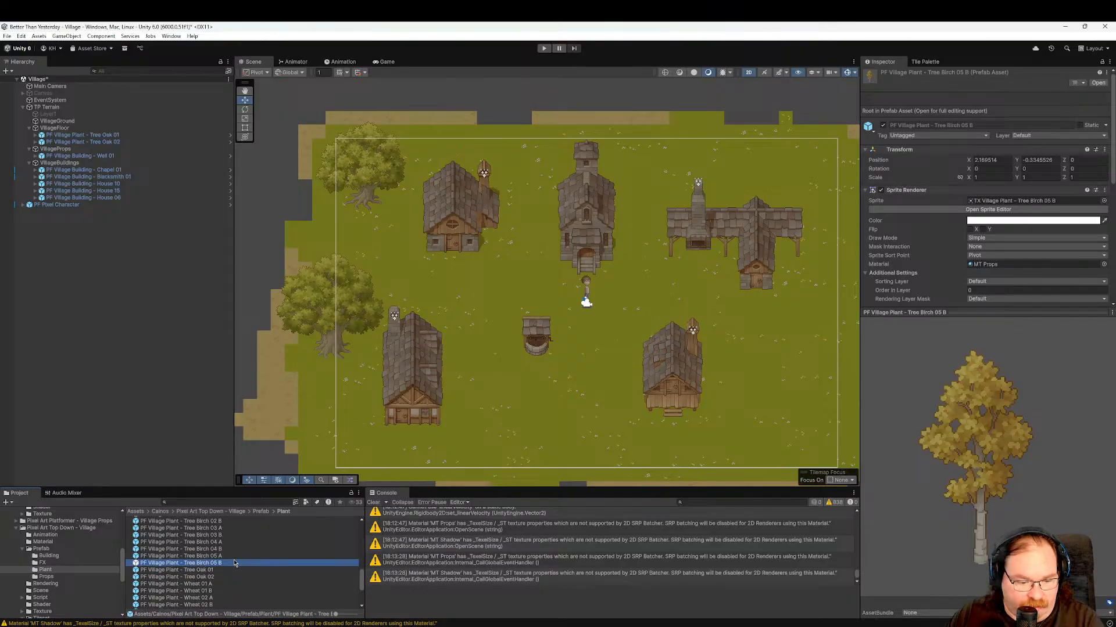
pyautogui.click(226, 559)
pyautogui.scroll(1, 231, 580)
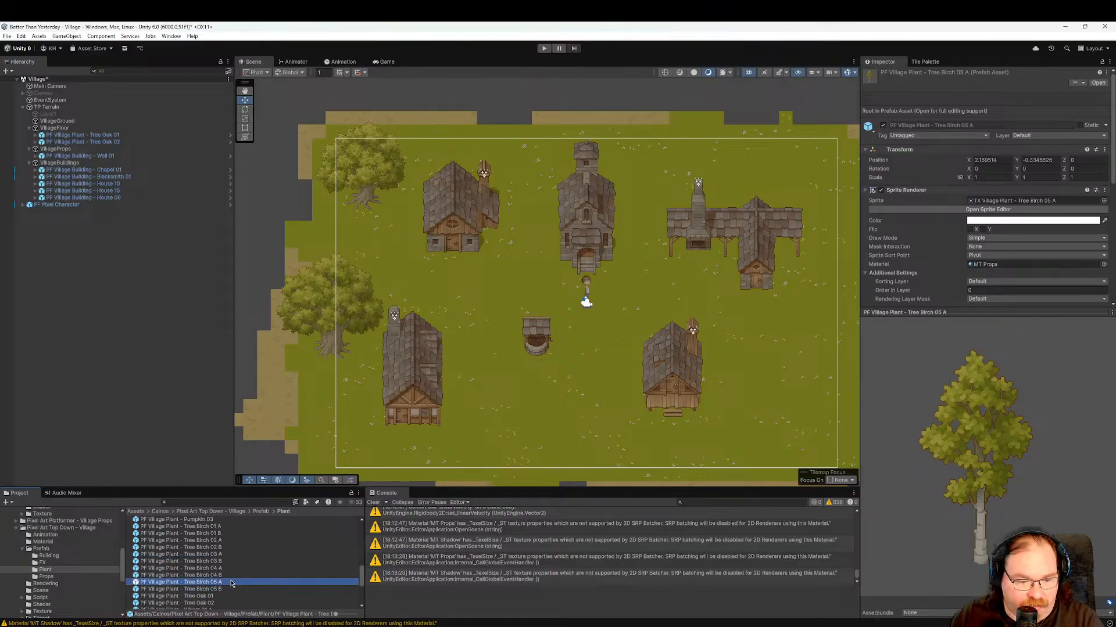
pyautogui.keyDown('ctrl'); pyautogui.click(228, 568); pyautogui.keyUp('ctrl')
pyautogui.keyDown('ctrl'); pyautogui.click(227, 555); pyautogui.keyUp('ctrl')
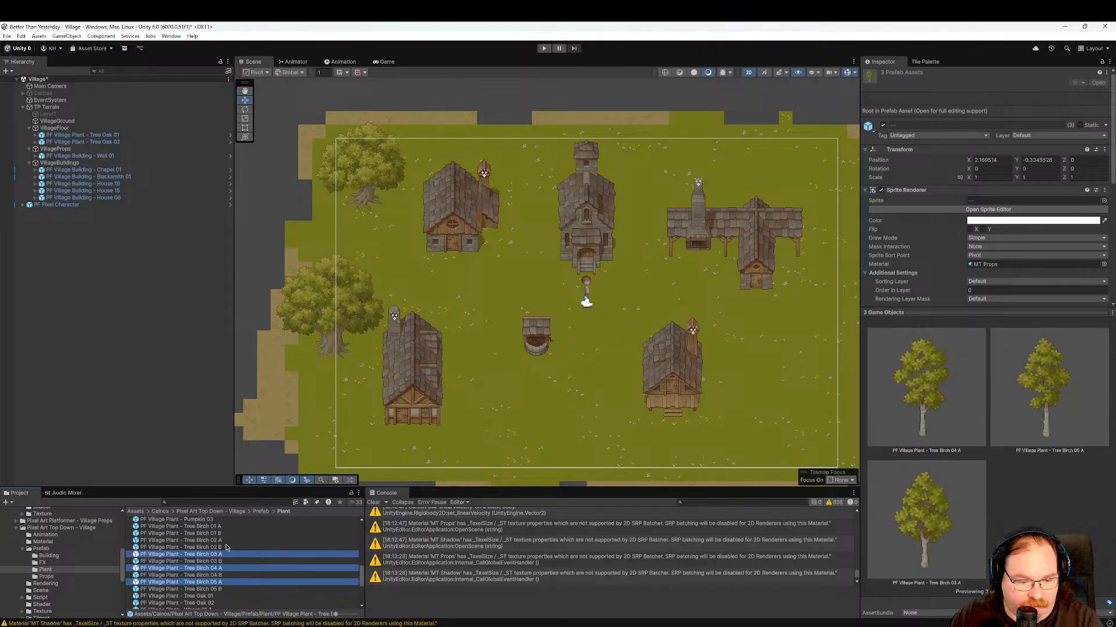
pyautogui.keyDown('ctrl'); pyautogui.click(226, 540); pyautogui.keyUp('ctrl')
pyautogui.keyDown('ctrl'); pyautogui.click(224, 527); pyautogui.keyUp('ctrl')
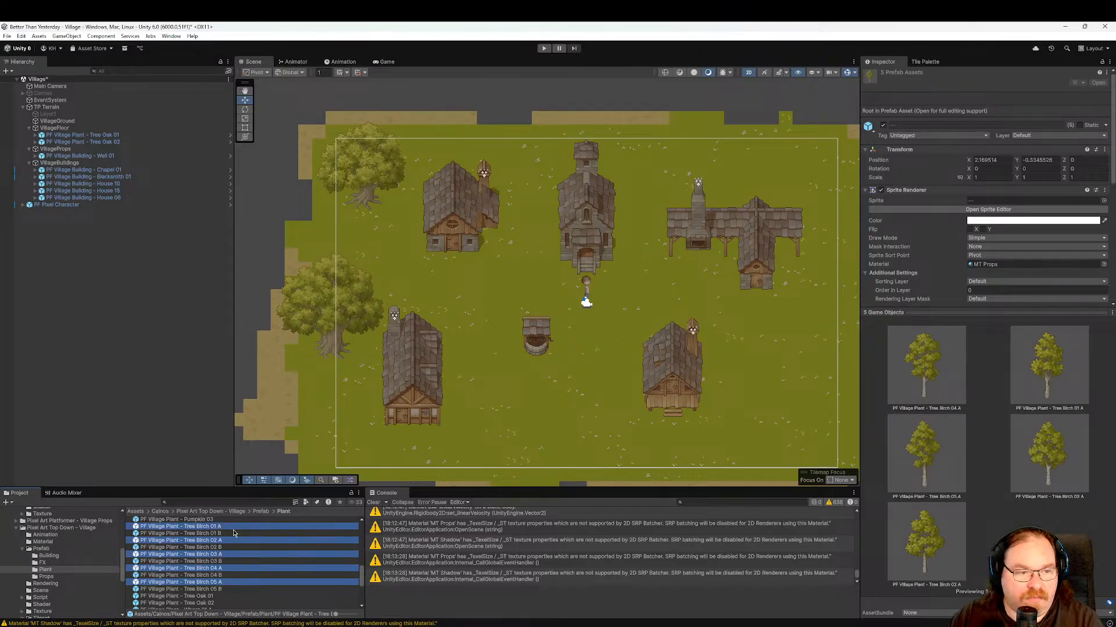
pyautogui.moveTo(233, 533); pyautogui.dragTo(541, 400)
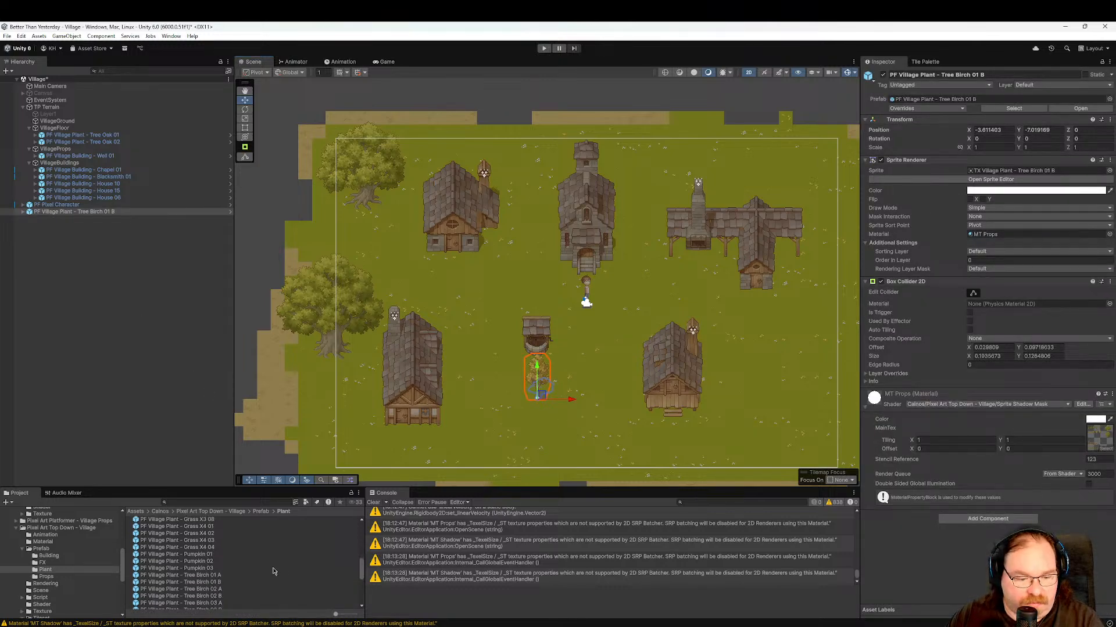
pyautogui.click(109, 211)
pyautogui.press('Delete')
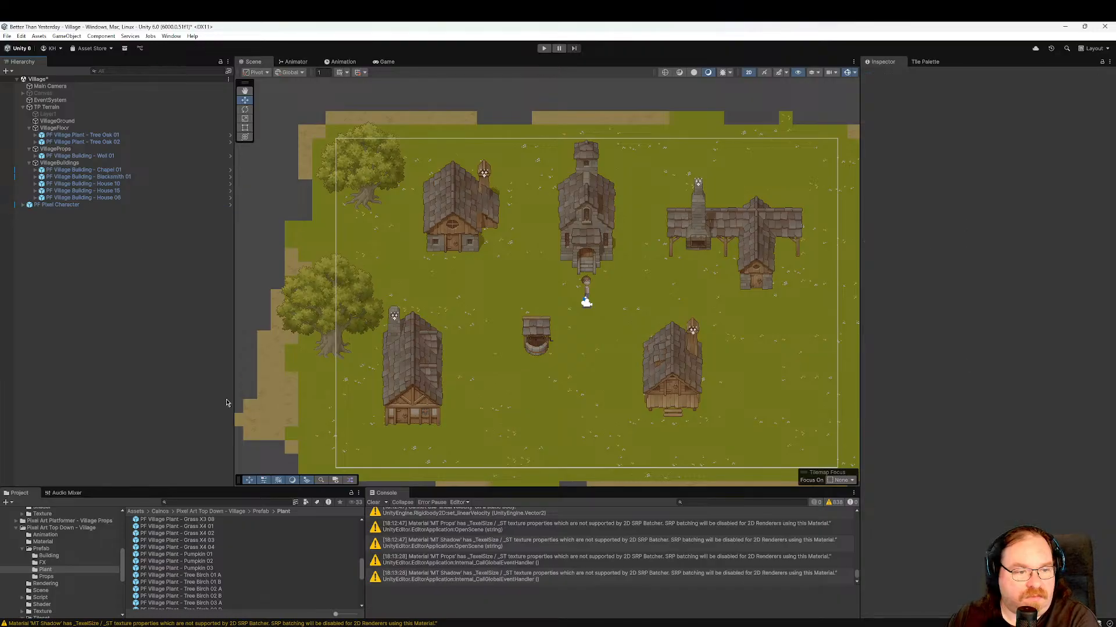
# Add the Tree Birch 01 A through 05 A prefabs together under VillageFloor and shift them all to about X 3.58.
pyautogui.scroll(-2, 250, 569)
pyautogui.click(220, 550)
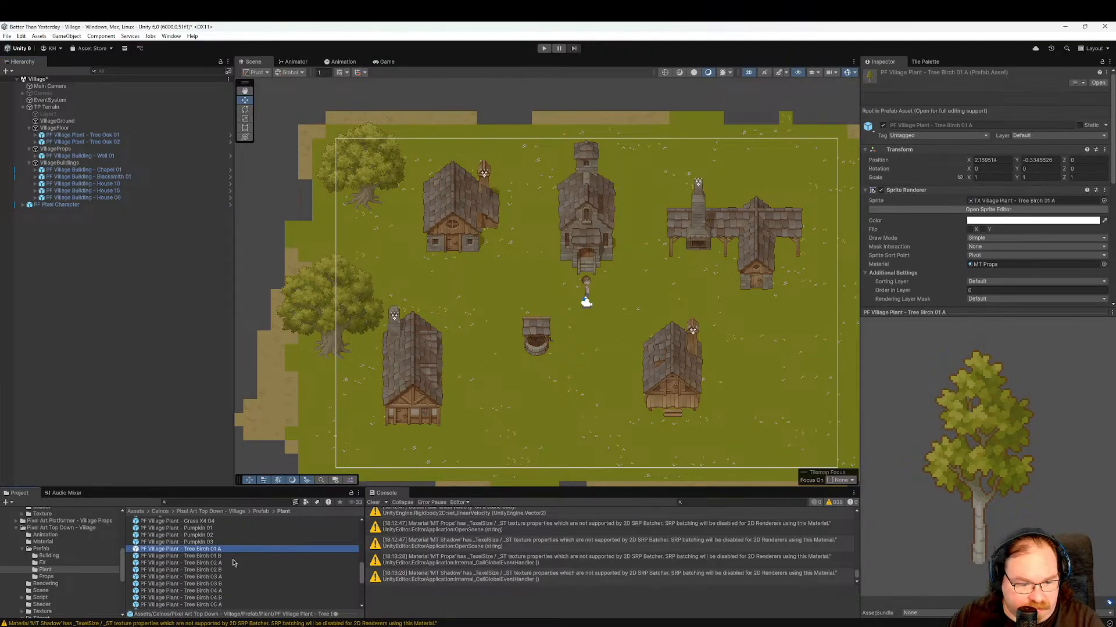
pyautogui.keyDown('ctrl'); pyautogui.click(233, 564); pyautogui.keyUp('ctrl')
pyautogui.keyDown('ctrl'); pyautogui.click(226, 577); pyautogui.keyUp('ctrl')
pyautogui.keyDown('ctrl'); pyautogui.click(229, 591); pyautogui.keyUp('ctrl')
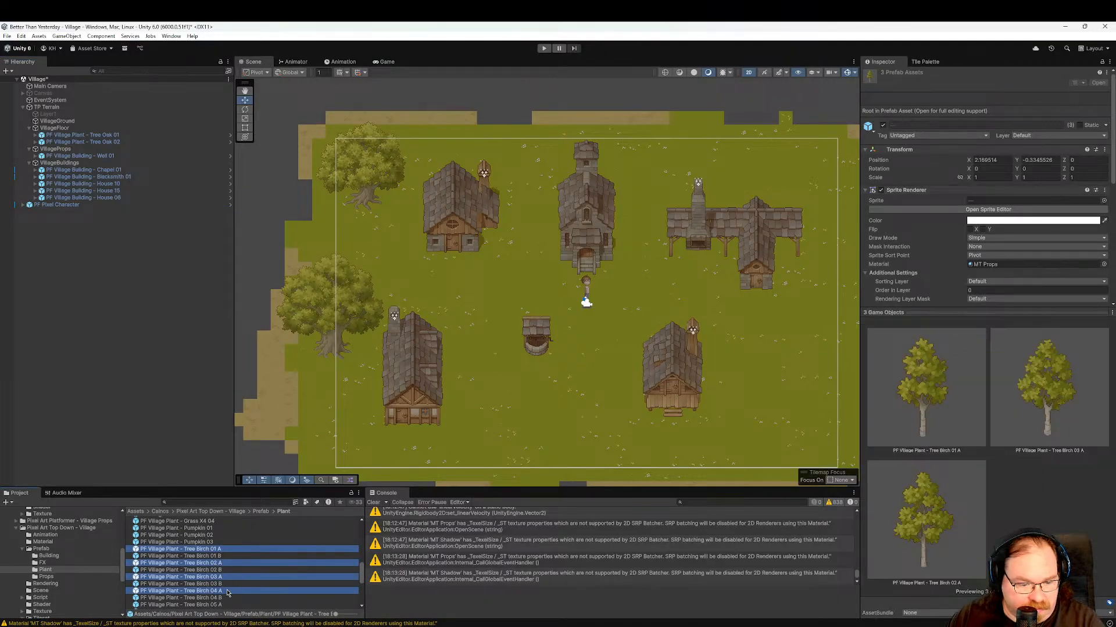
pyautogui.scroll(-2, 230, 590)
pyautogui.keyDown('ctrl'); pyautogui.click(226, 580); pyautogui.keyUp('ctrl')
pyautogui.scroll(2, 237, 584)
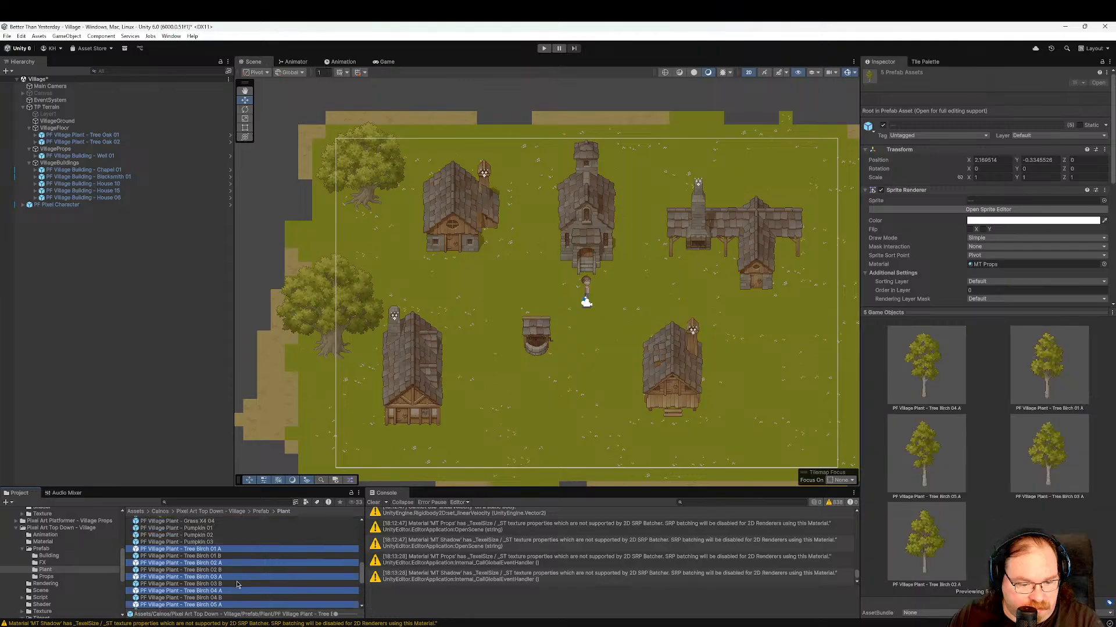
pyautogui.moveTo(223, 555); pyautogui.dragTo(128, 153)
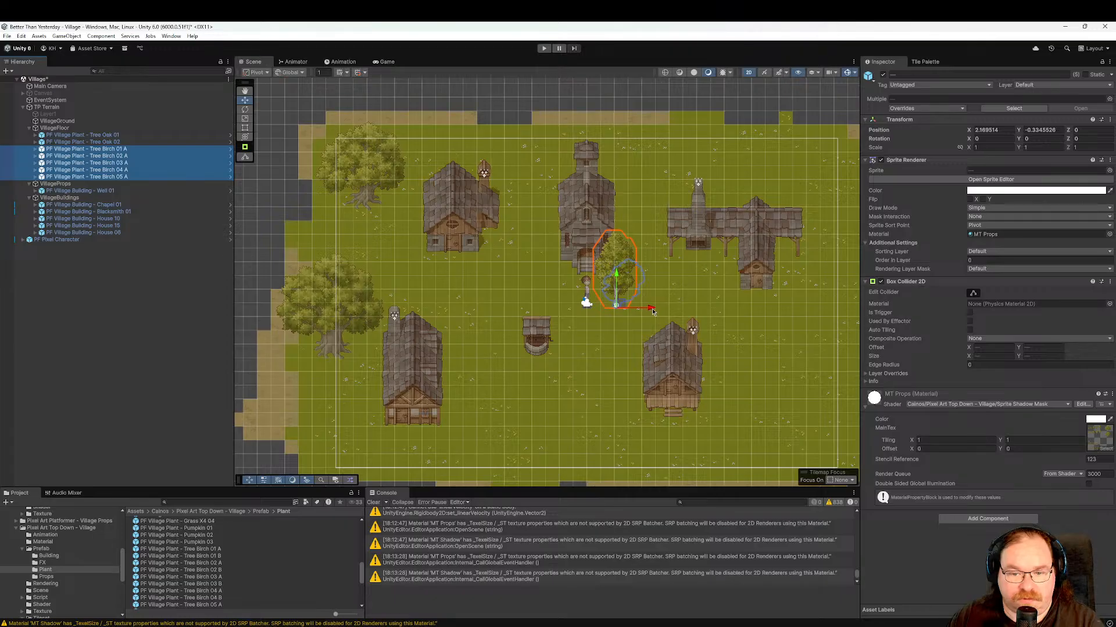
pyautogui.moveTo(653, 312); pyautogui.dragTo(676, 296)
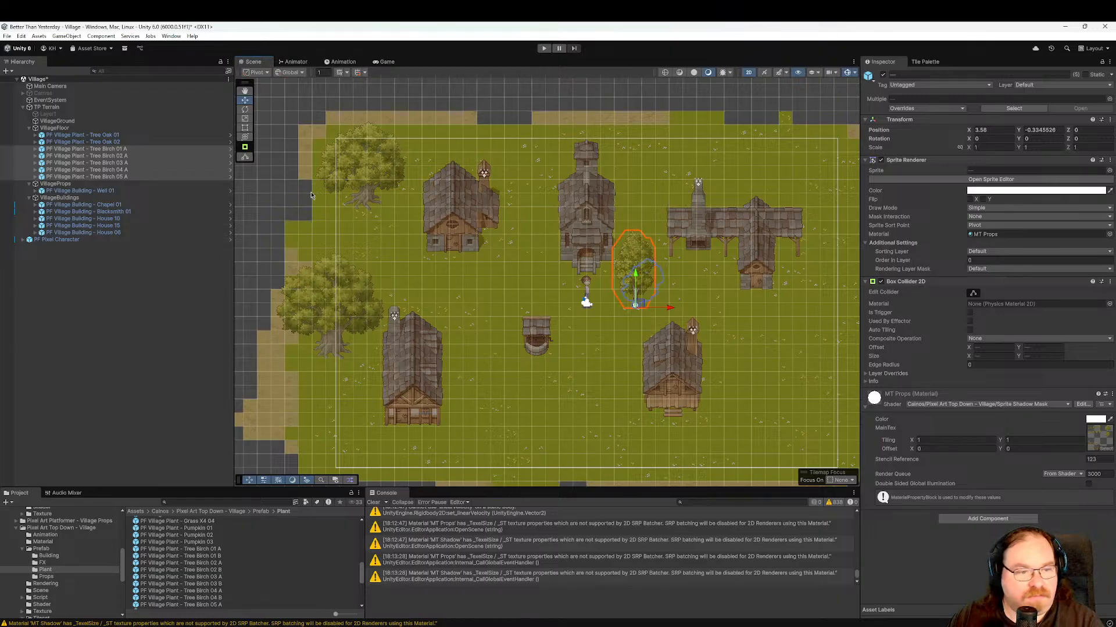
# Move Tree Birch 01 A to about X 3.08, Y 9.78 and Tree Birch 02 A to about X -4.88, Y 8.57, flanking the chapel.
pyautogui.click(133, 150)
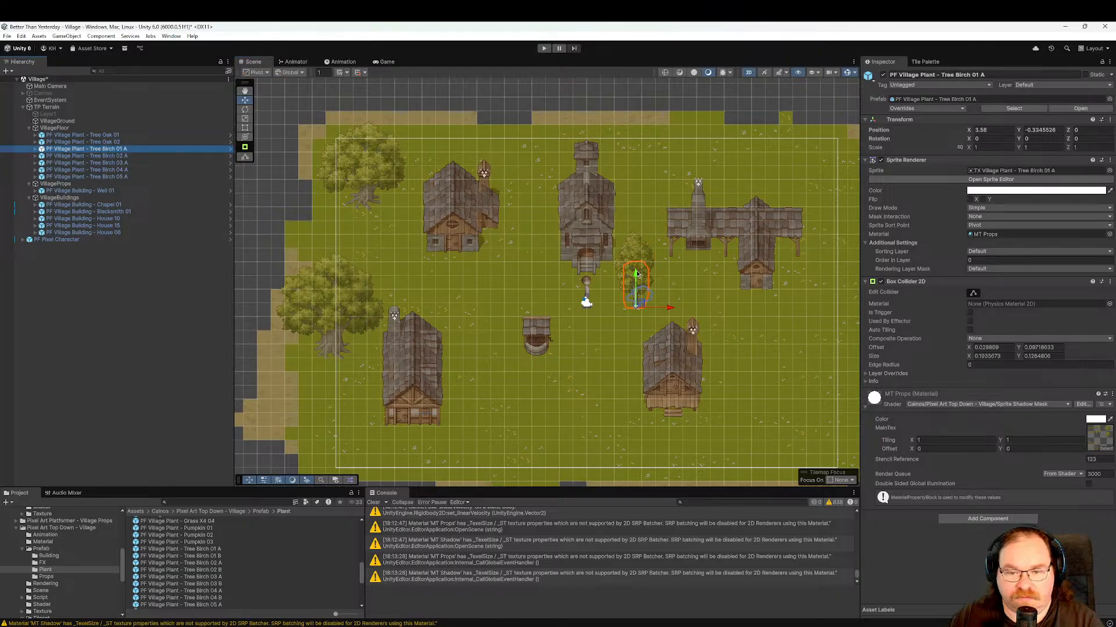
pyautogui.moveTo(646, 266); pyautogui.dragTo(647, 206)
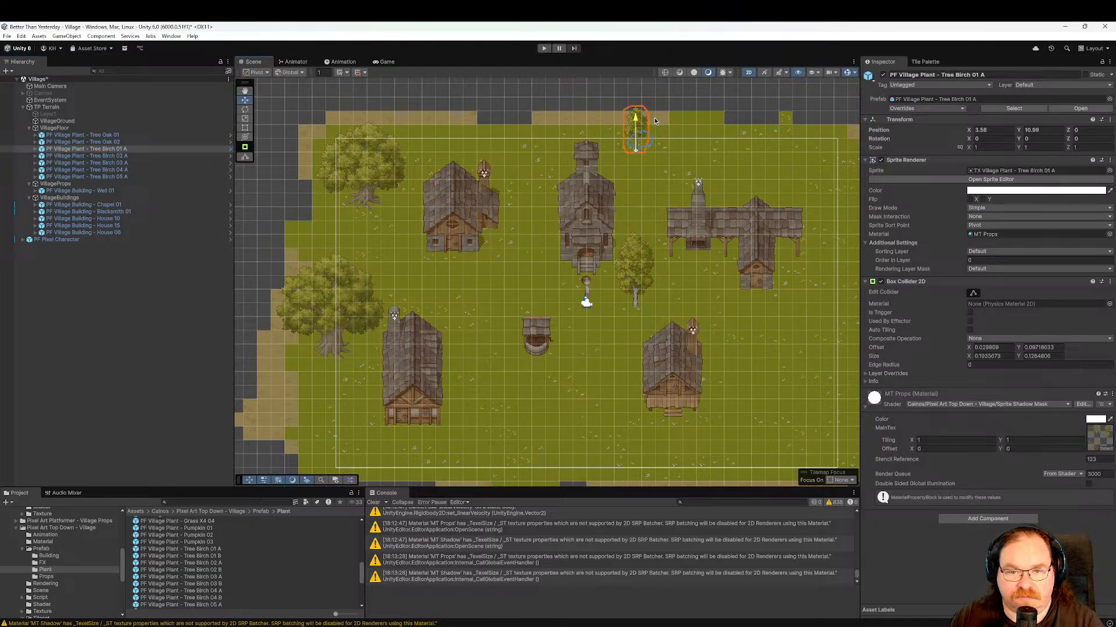
pyautogui.moveTo(663, 169); pyautogui.dragTo(662, 171)
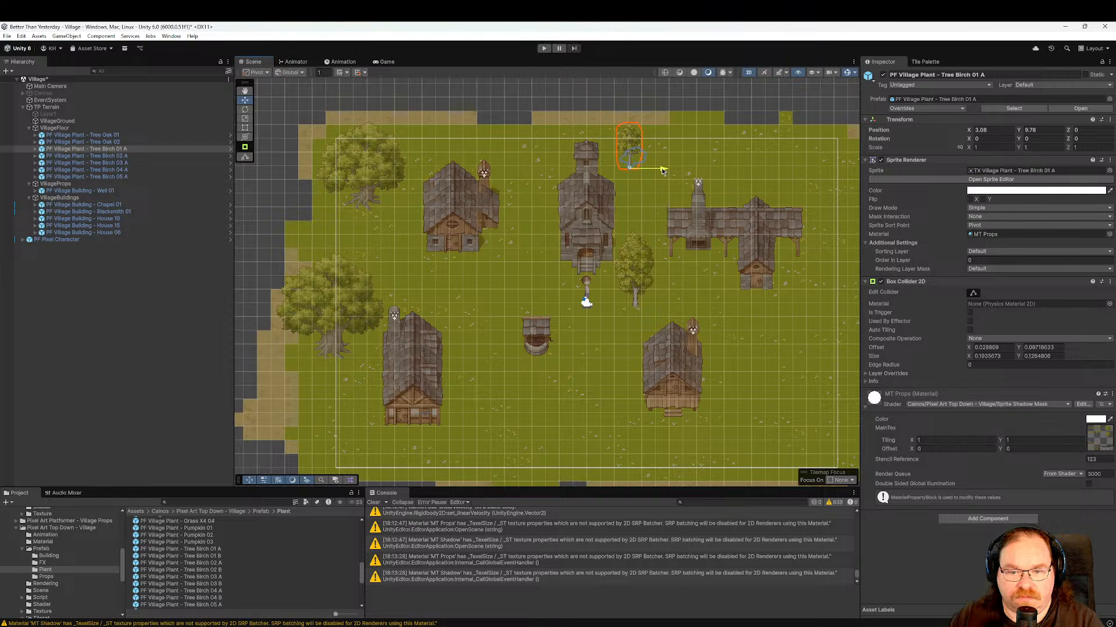
pyautogui.click(139, 156)
pyautogui.moveTo(631, 277); pyautogui.dragTo(524, 156)
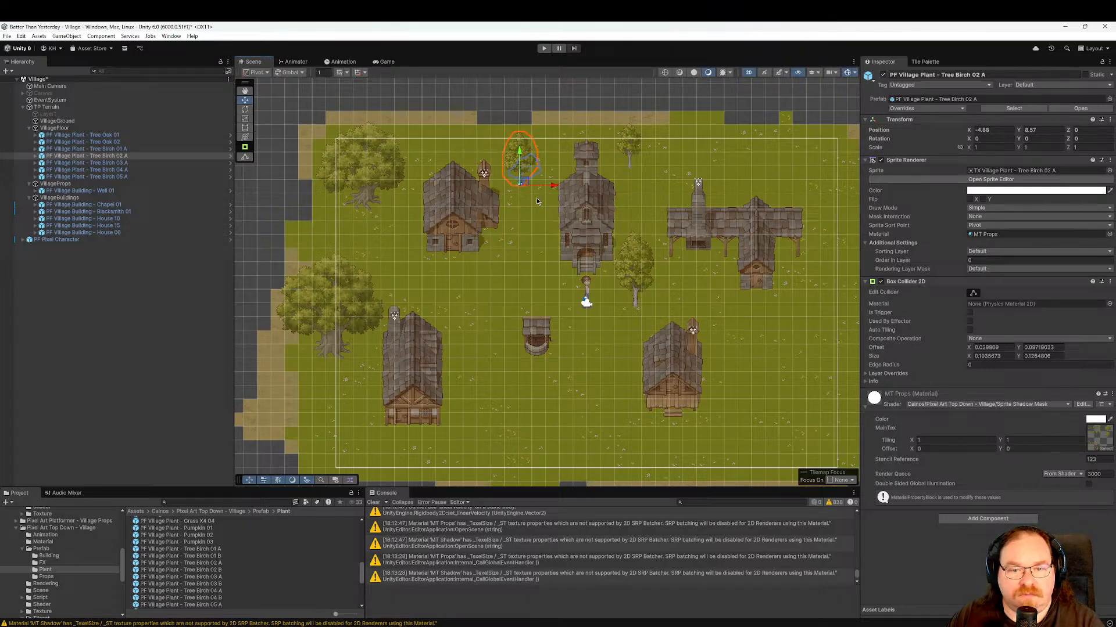
# Move Tree Birch 03 A northeast of the blacksmith to about X 16.09, Y 8.2.
pyautogui.click(149, 163)
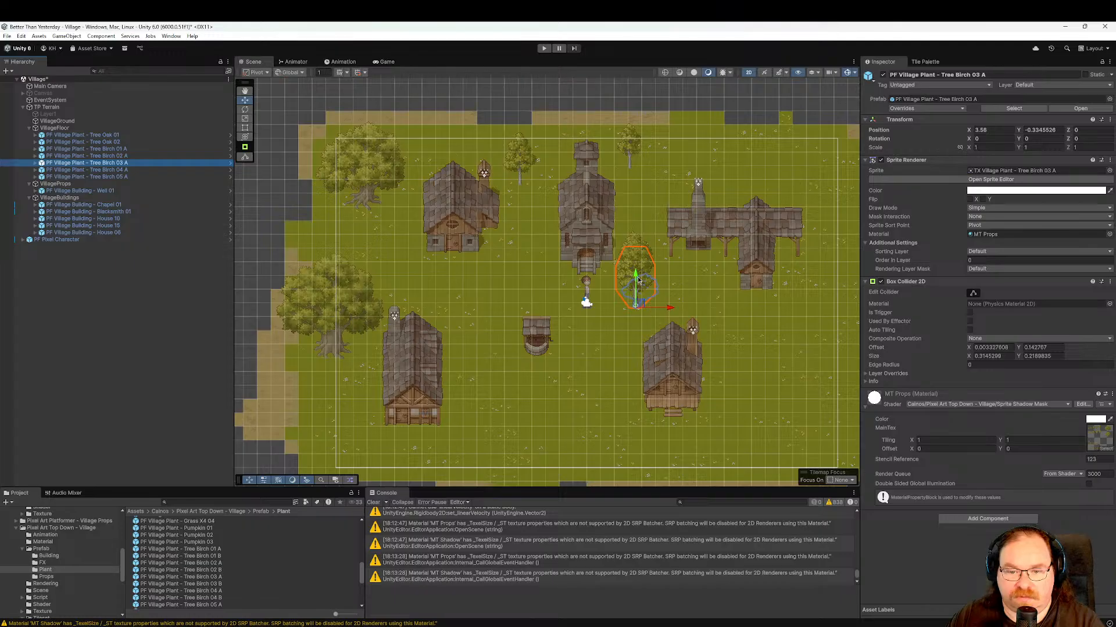
pyautogui.moveTo(638, 280); pyautogui.dragTo(845, 226)
pyautogui.moveTo(798, 195); pyautogui.dragTo(797, 163)
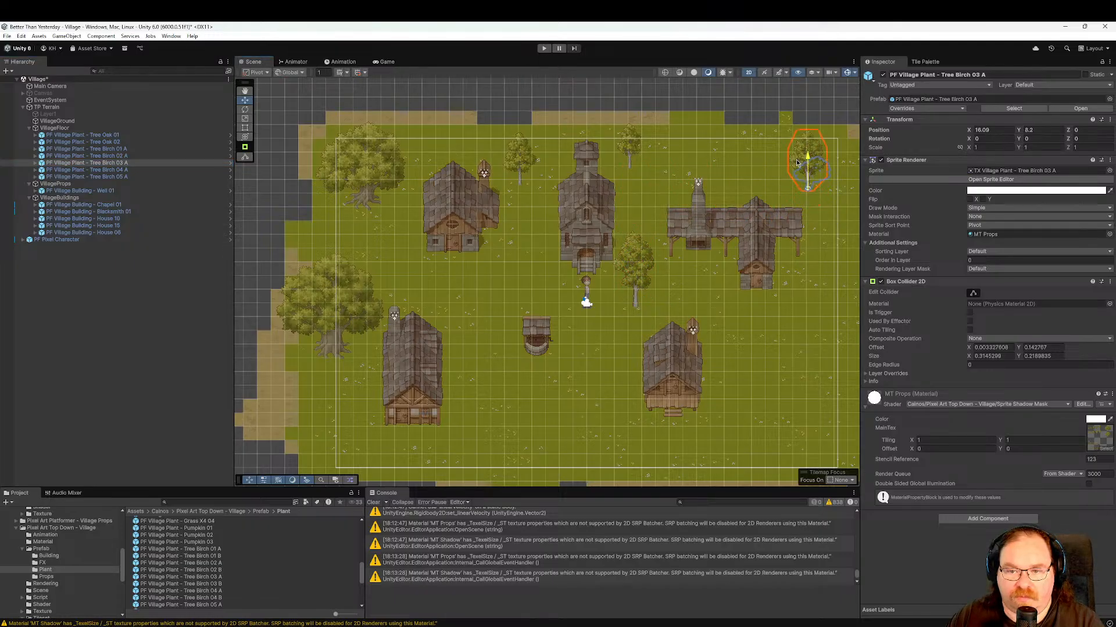
# Move Tree Birch 04 A to about X 15.46, Y 1.54 and Tree Birch 05 A to about X 17.81, Y 3.85, east of the blacksmith.
pyautogui.click(174, 169)
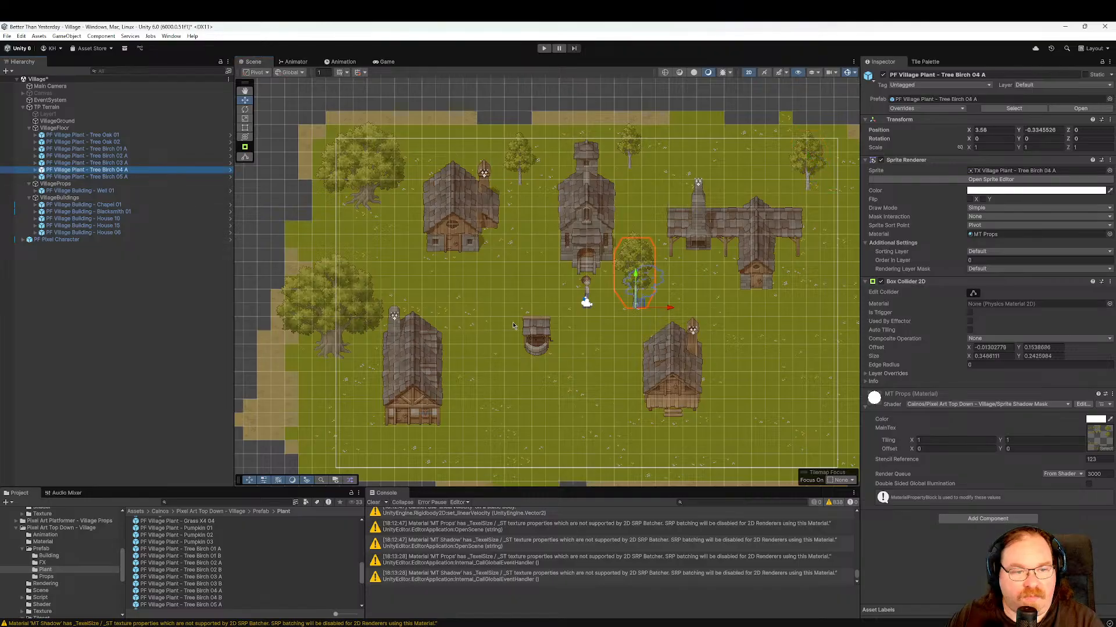
pyautogui.moveTo(667, 309); pyautogui.dragTo(832, 333)
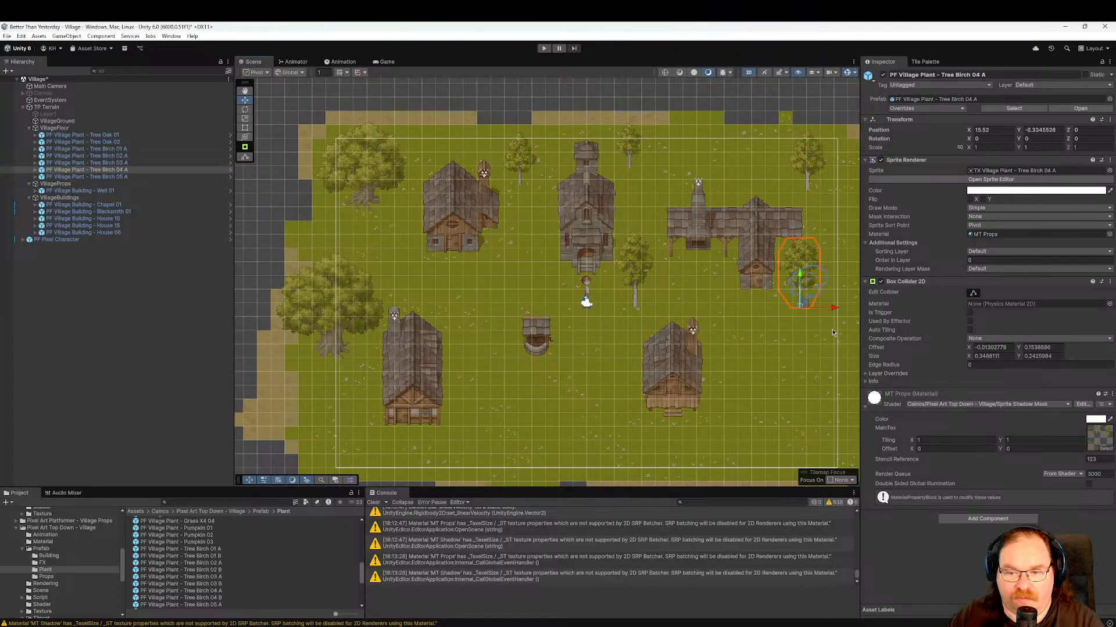
pyautogui.click(800, 275)
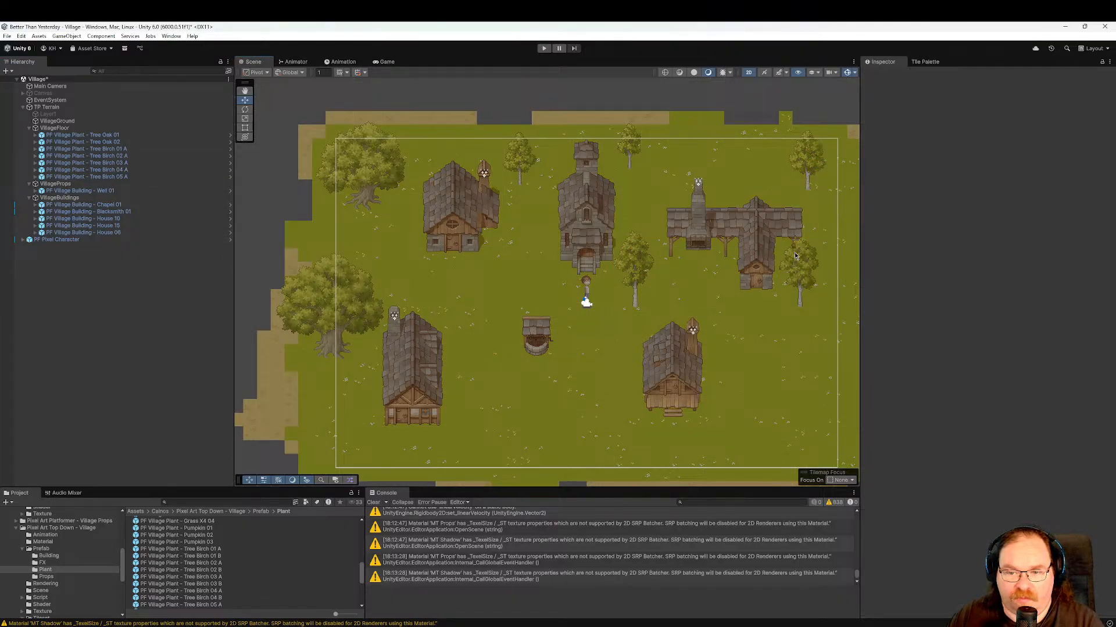
pyautogui.click(799, 287)
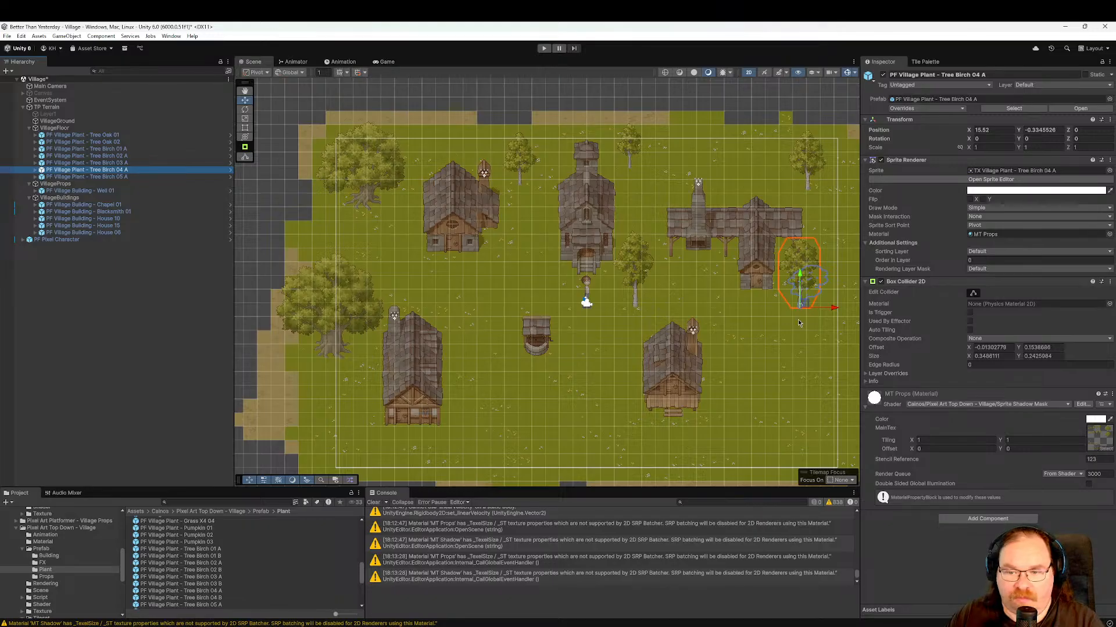
pyautogui.moveTo(811, 283)
pyautogui.mouseDown()
pyautogui.moveTo(813, 257)
pyautogui.moveTo(832, 290)
pyautogui.mouseUp()
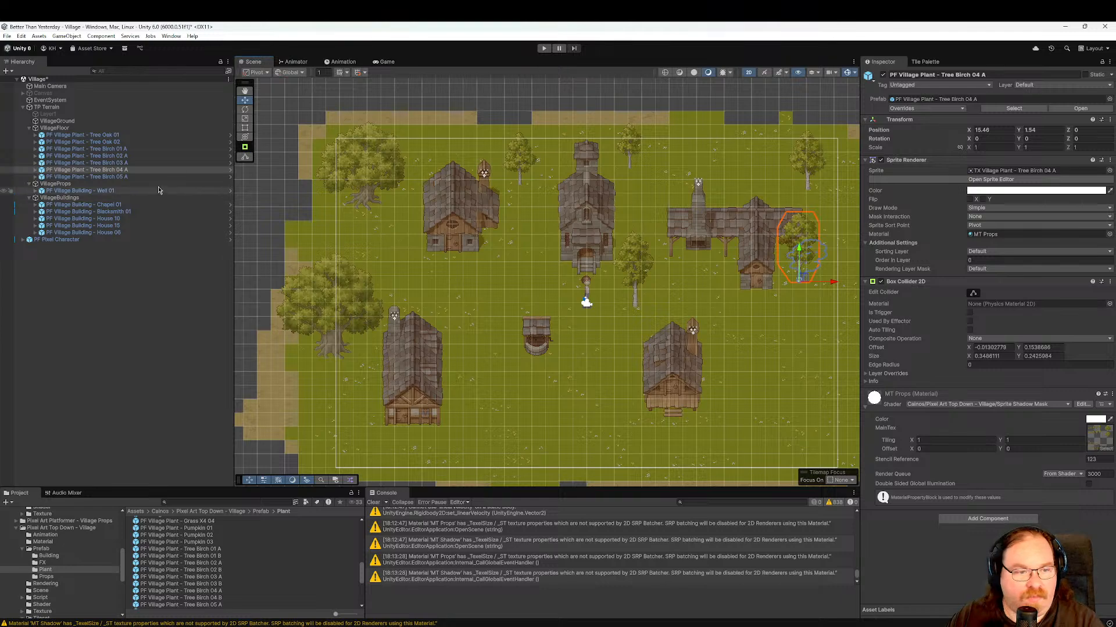
pyautogui.click(87, 177)
pyautogui.moveTo(662, 307); pyautogui.dragTo(844, 221)
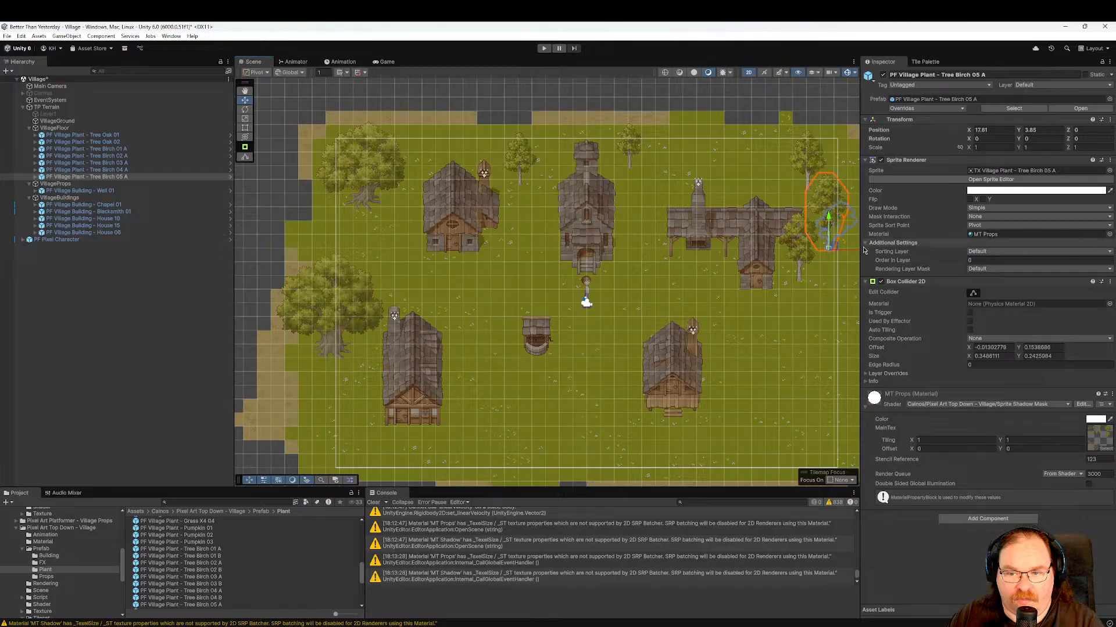
# Shift Tree Birch 05 A to about X 18.24, and place a duplicate of Tree Oak 02 east of the southeast house at about X 13.83, Y -8.22.
pyautogui.moveTo(866, 258); pyautogui.dragTo(857, 261)
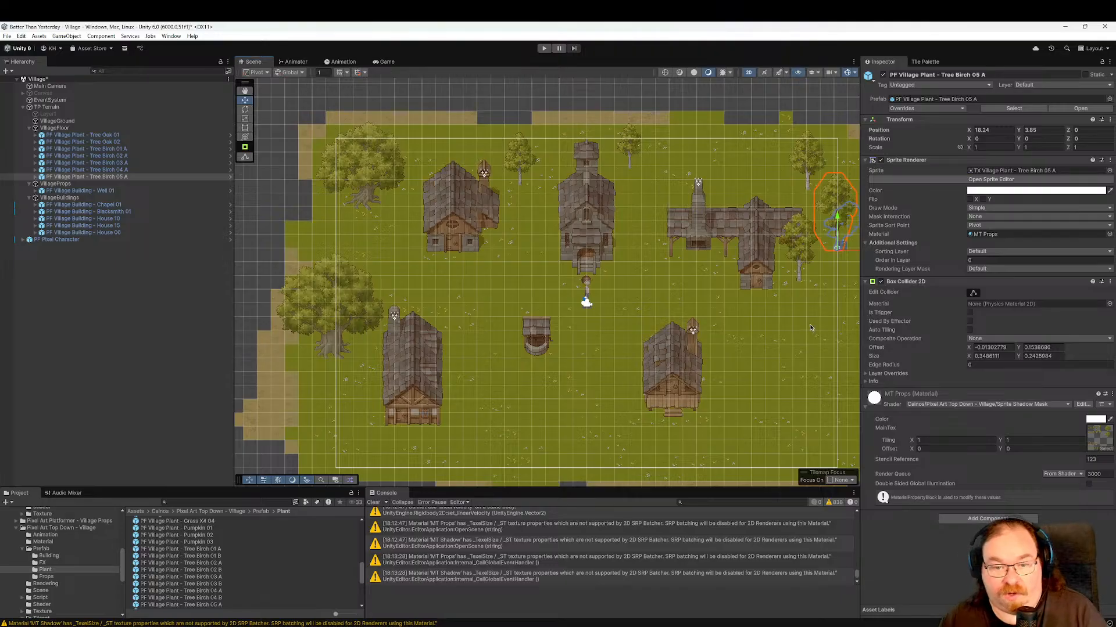
pyautogui.click(126, 143)
pyautogui.hotkey('ctrl', 'd')
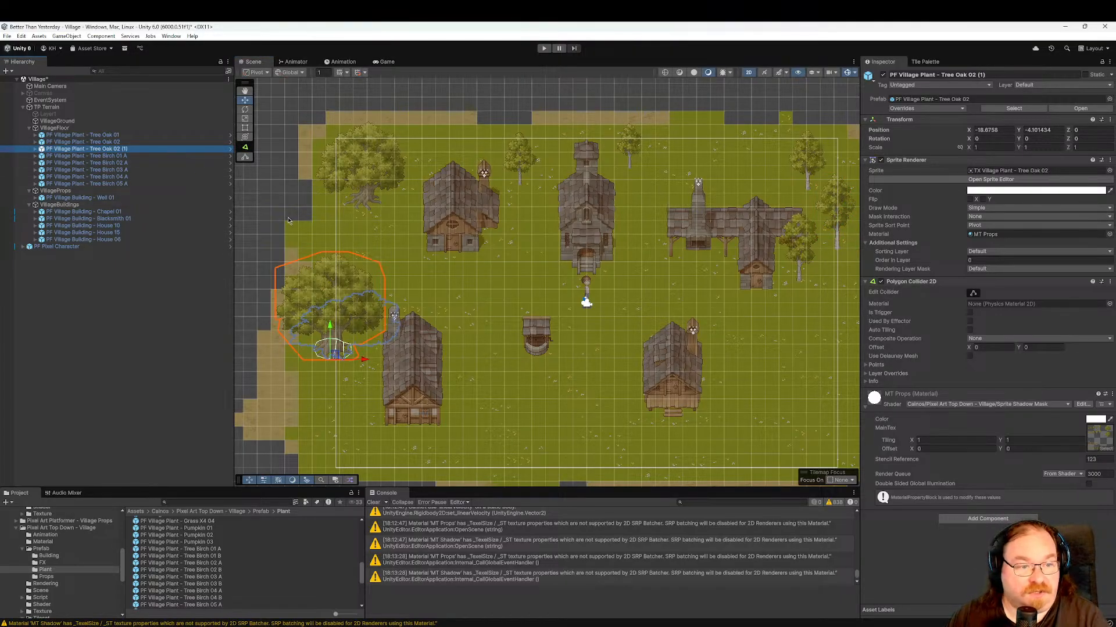
pyautogui.moveTo(365, 362); pyautogui.dragTo(863, 380)
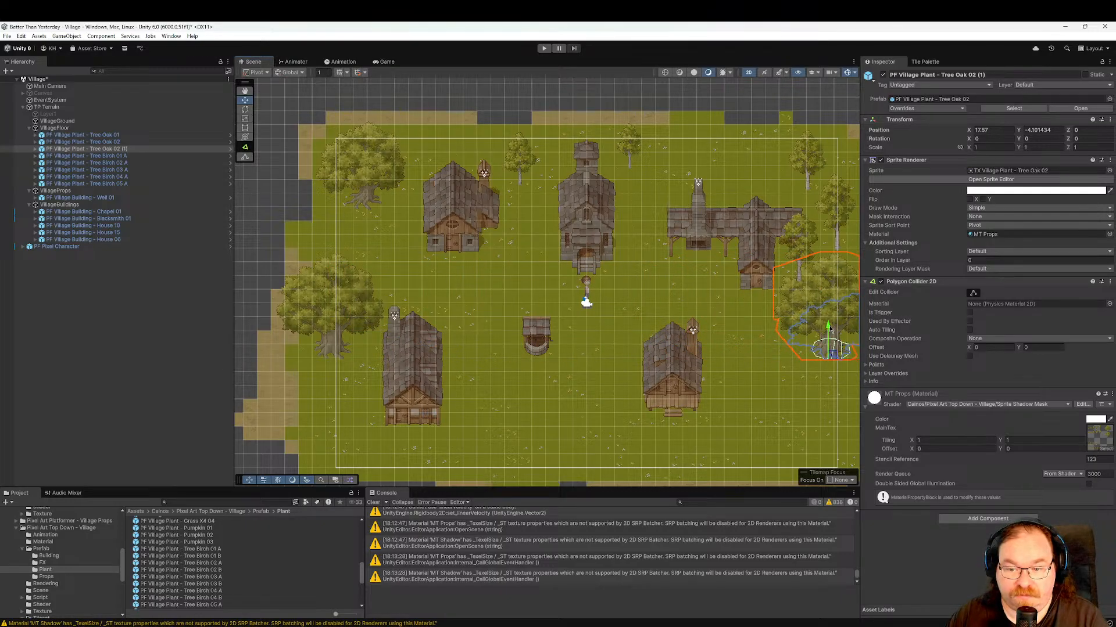
pyautogui.moveTo(837, 327); pyautogui.dragTo(850, 368)
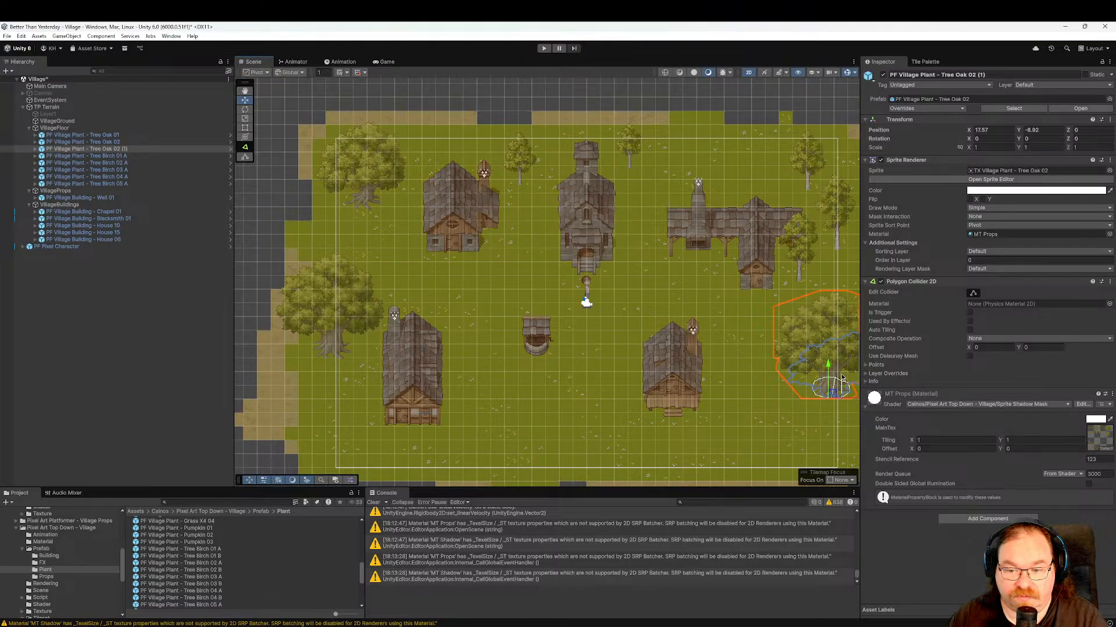
pyautogui.moveTo(842, 378); pyautogui.dragTo(802, 372, button='middle')
pyautogui.moveTo(822, 396); pyautogui.dragTo(769, 399)
pyautogui.moveTo(739, 365); pyautogui.dragTo(743, 384)
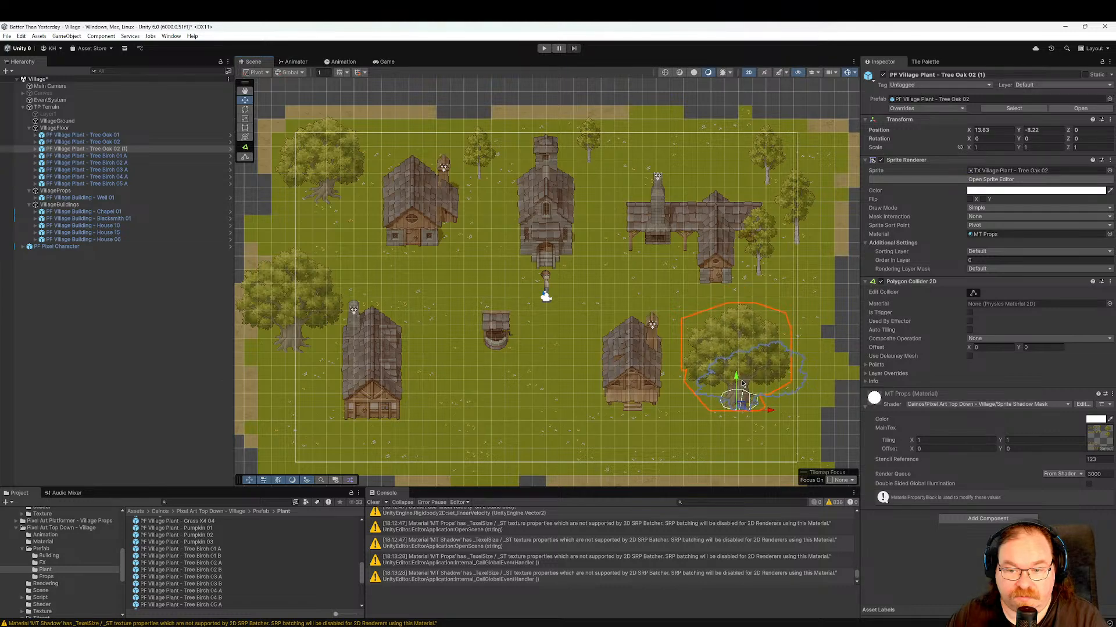
# Duplicate Tree Oak 01 and move the copy behind the blacksmith to about X 10.88, Y 8.27.
pyautogui.click(150, 135)
pyautogui.hotkey('ctrl', 'd')
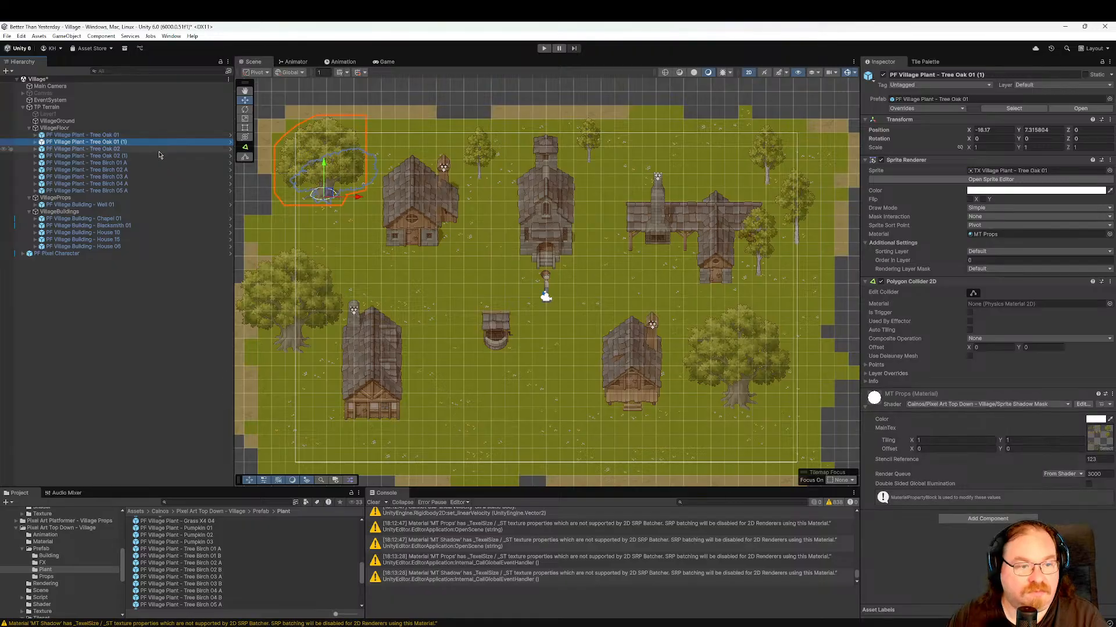
pyautogui.moveTo(360, 196); pyautogui.dragTo(689, 157)
pyautogui.moveTo(708, 188); pyautogui.dragTo(697, 152)
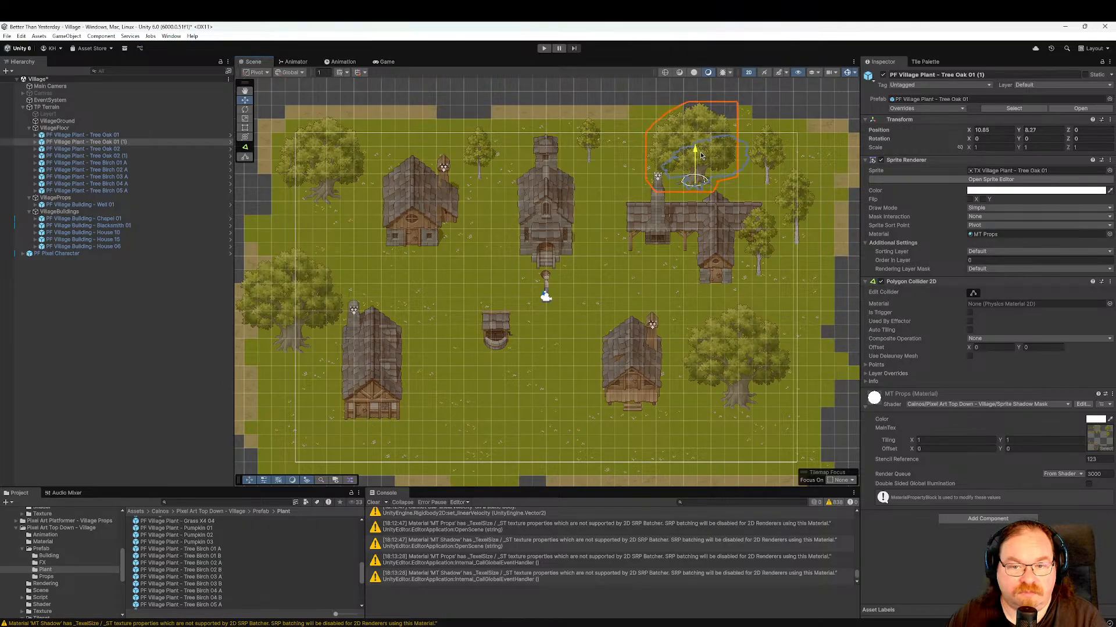
pyautogui.click(115, 128)
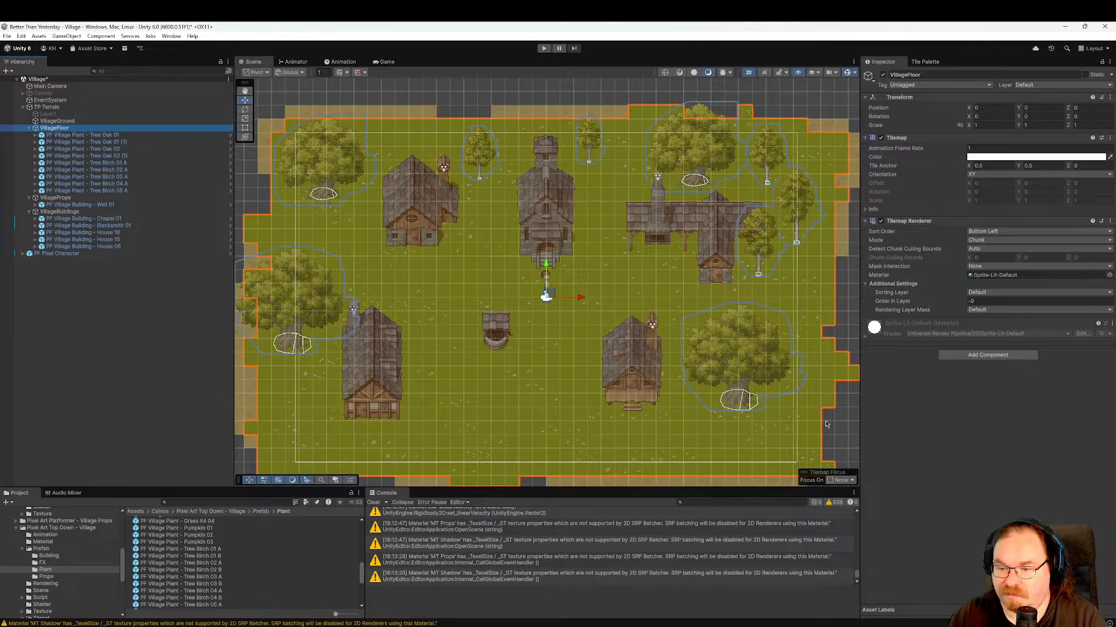
pyautogui.click(101, 136)
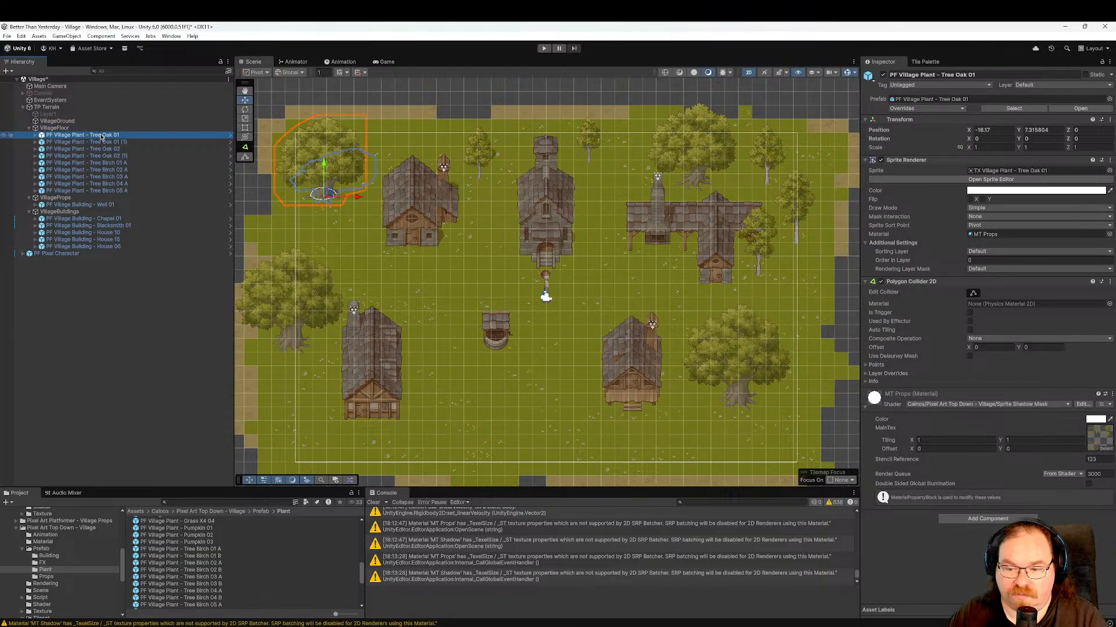
pyautogui.click(149, 156)
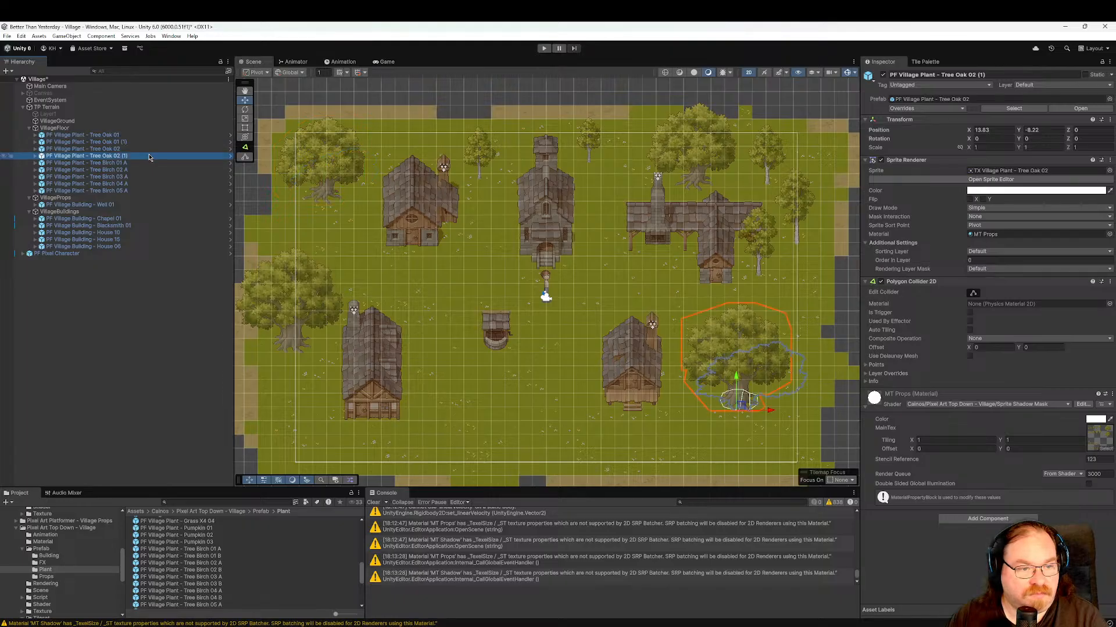
pyautogui.moveTo(627, 338); pyautogui.dragTo(667, 349, button='middle')
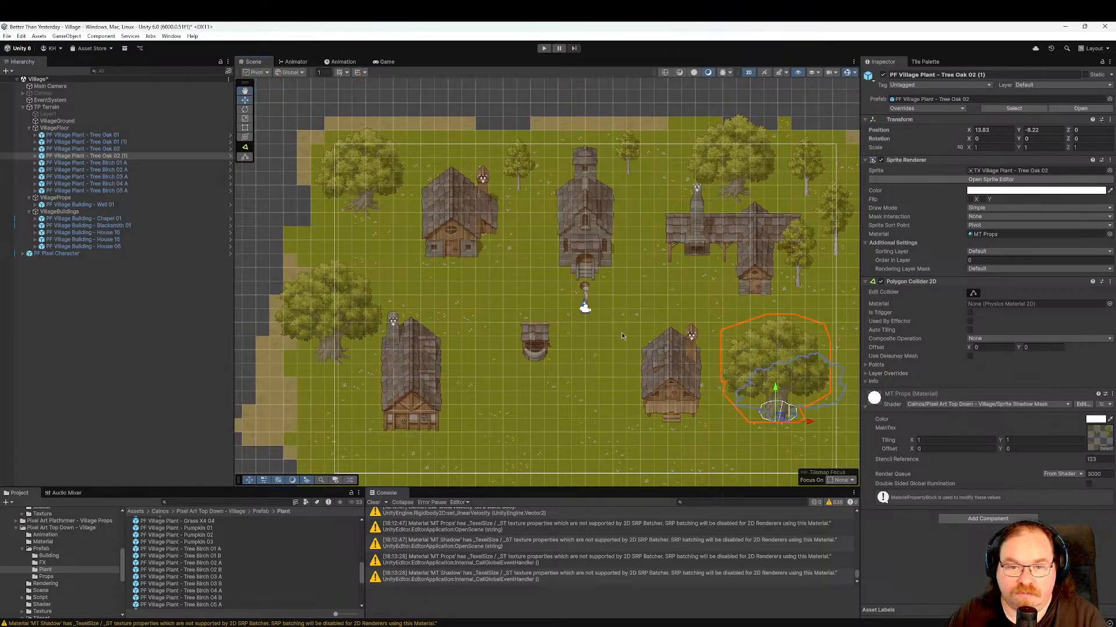
# Duplicate Tree Birch 01 A and position the copy just west of the northwest house at about X -14.12, Y 4.58.
pyautogui.click(140, 164)
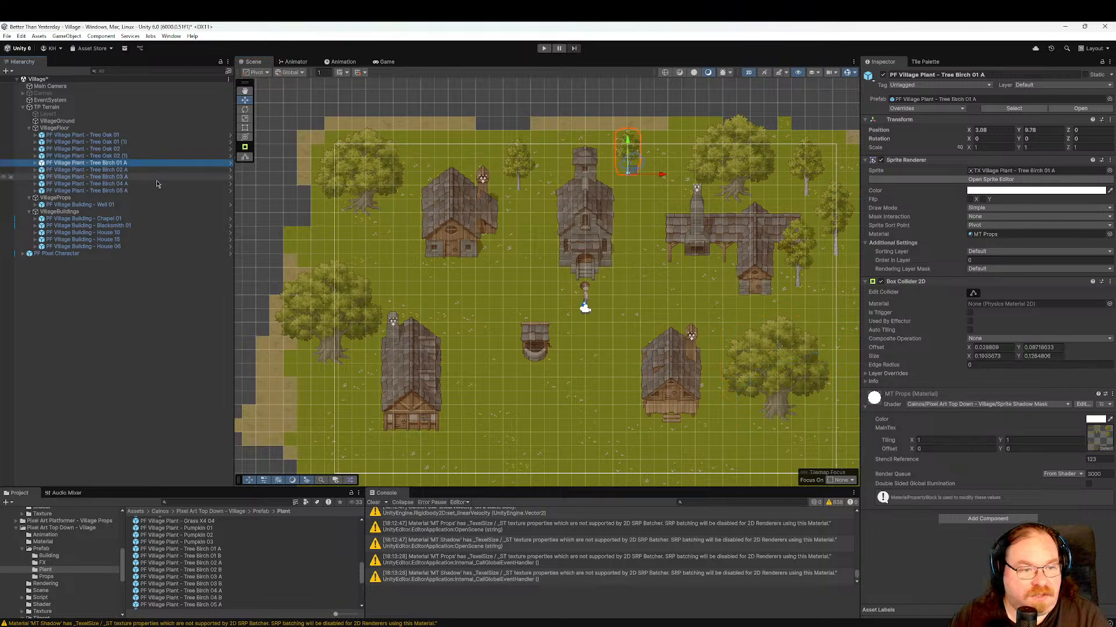
pyautogui.hotkey('ctrl', 'd')
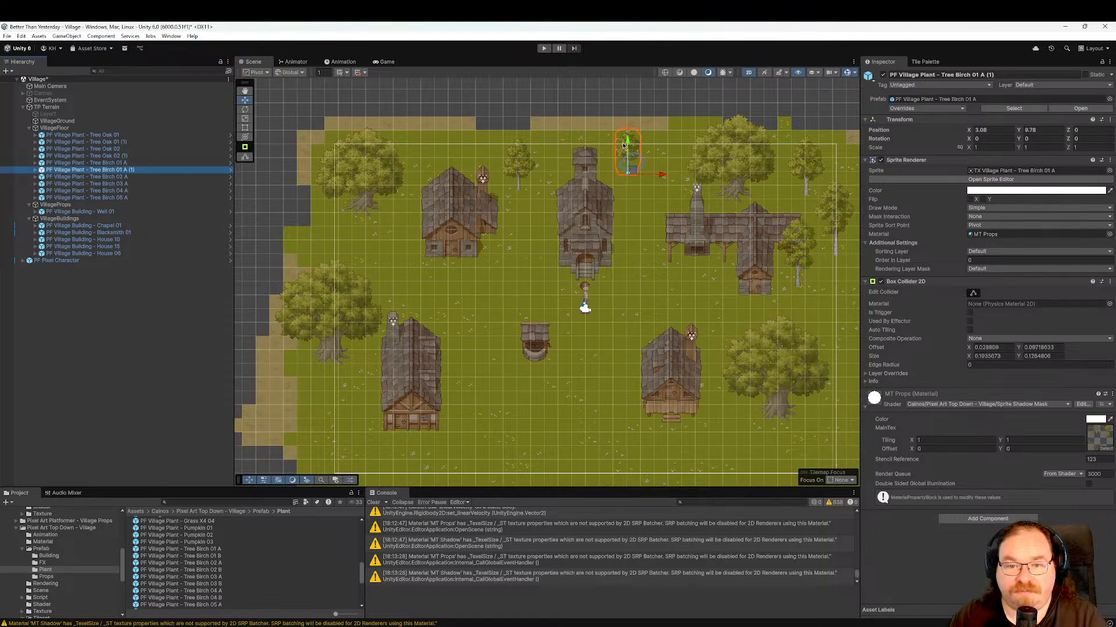
pyautogui.moveTo(627, 145); pyautogui.dragTo(395, 266)
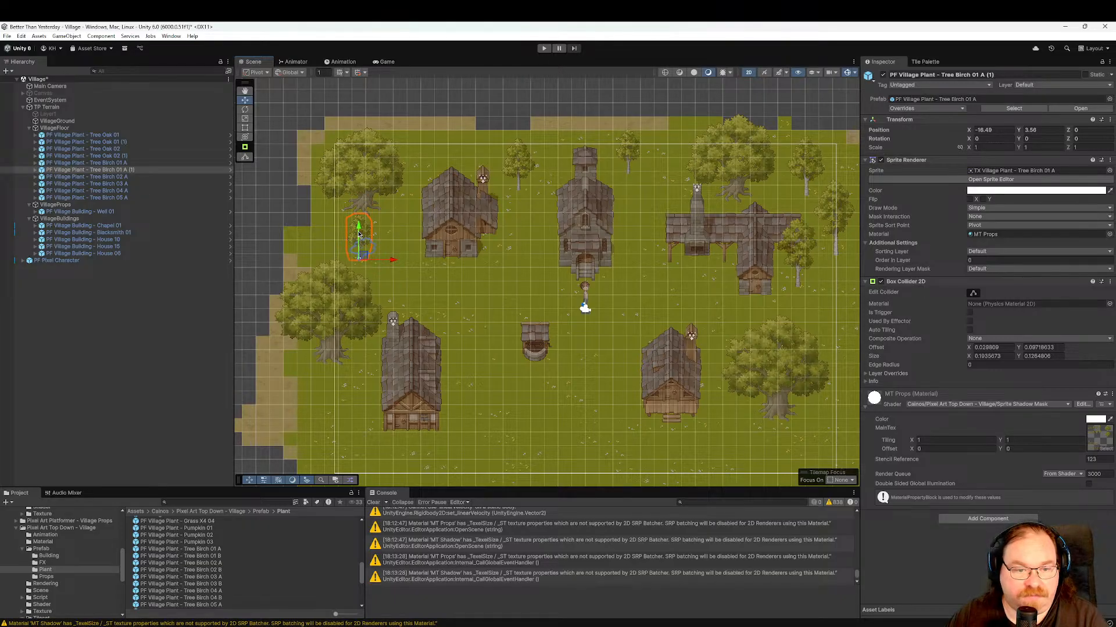
pyautogui.moveTo(358, 229); pyautogui.dragTo(359, 258)
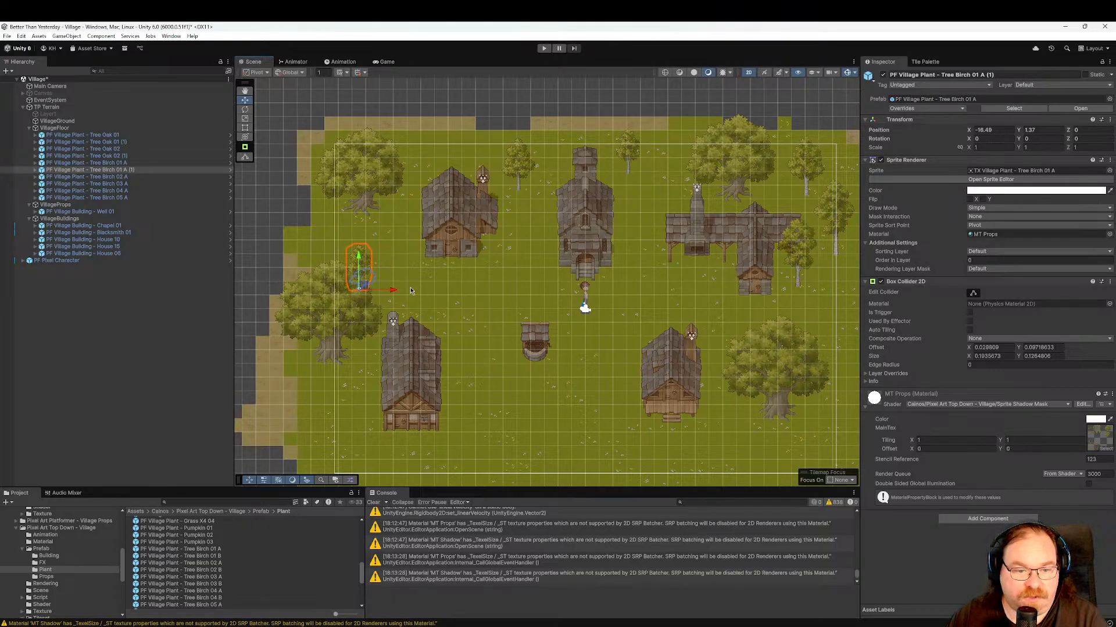
pyautogui.moveTo(397, 291); pyautogui.dragTo(387, 291)
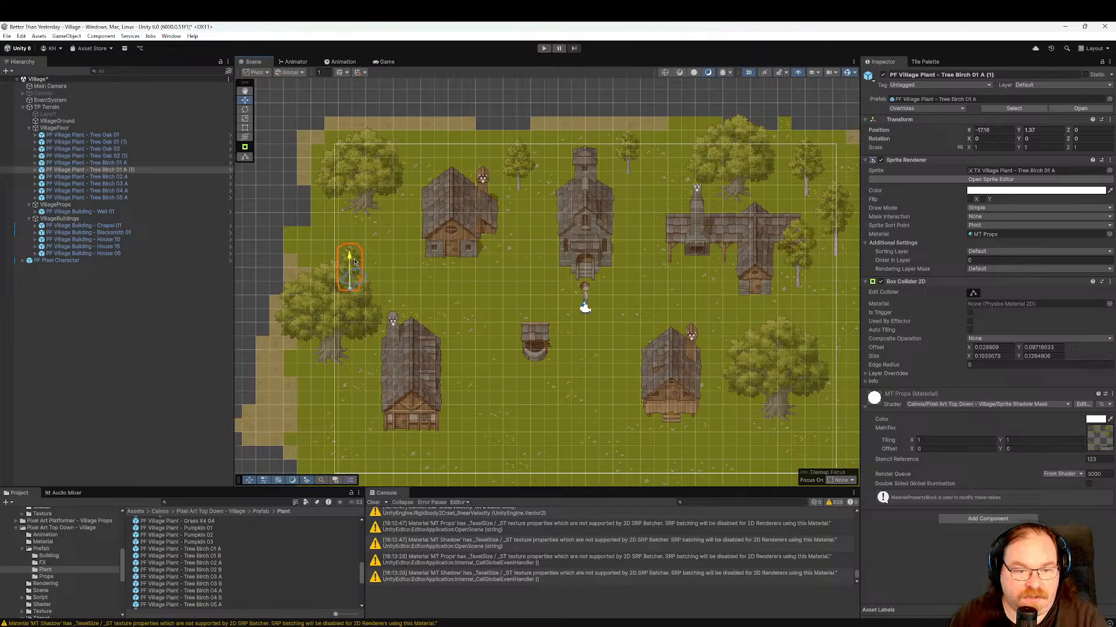
pyautogui.moveTo(350, 258); pyautogui.dragTo(349, 229)
pyautogui.moveTo(384, 266); pyautogui.dragTo(415, 267)
pyautogui.moveTo(382, 231); pyautogui.dragTo(381, 214)
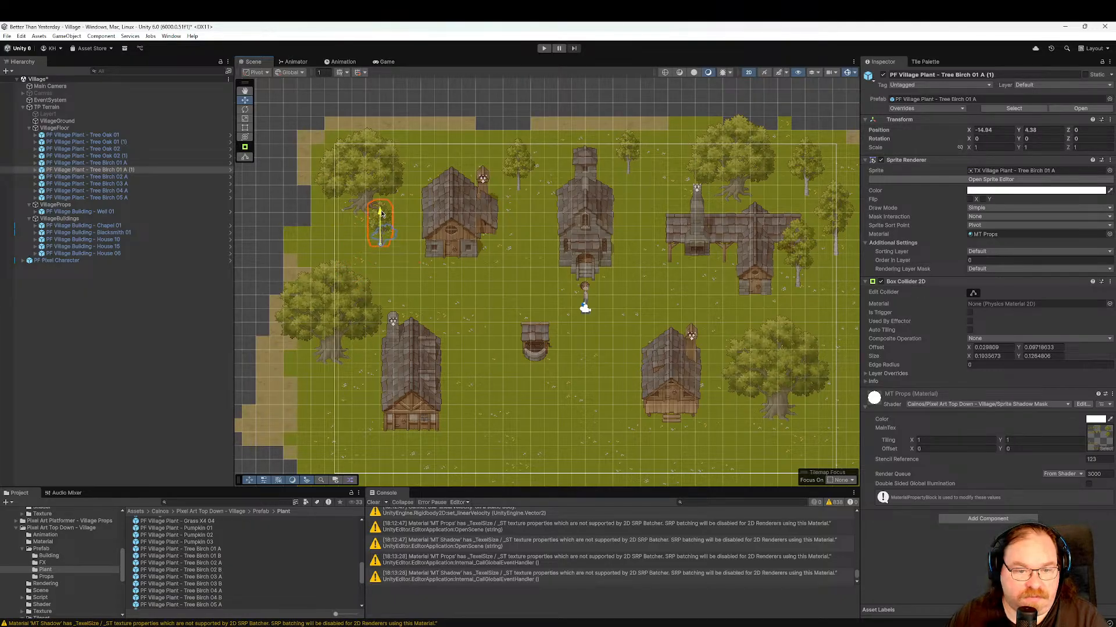
pyautogui.moveTo(416, 251); pyautogui.dragTo(428, 251)
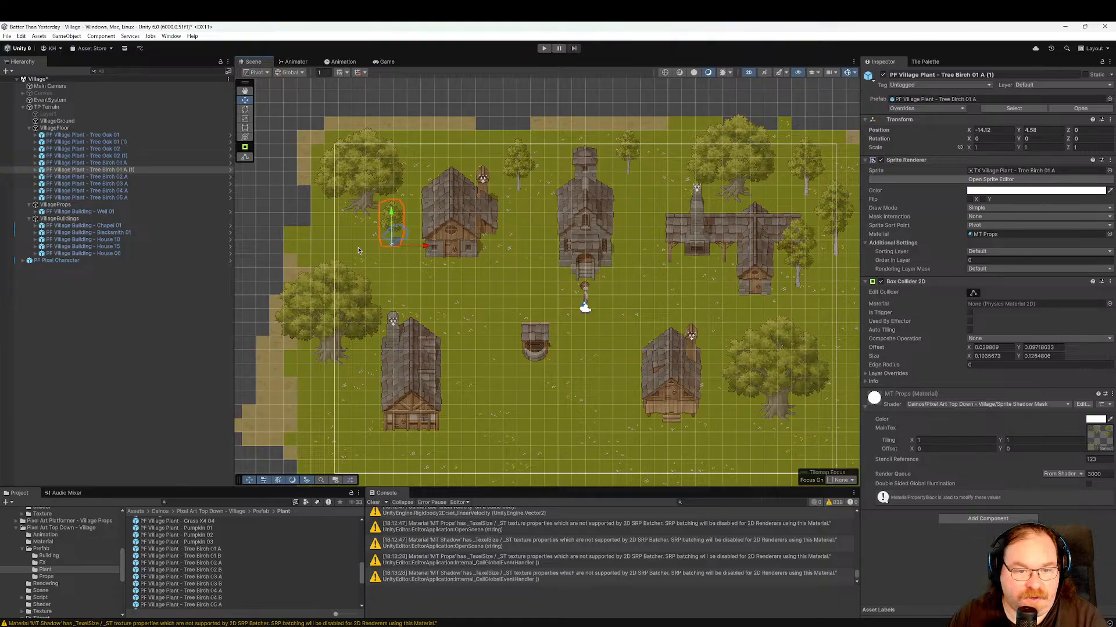
# Duplicate Tree Birch 02 A and move the copy southwest of the northwest house to about X -13.19, Y 1.43.
pyautogui.click(166, 177)
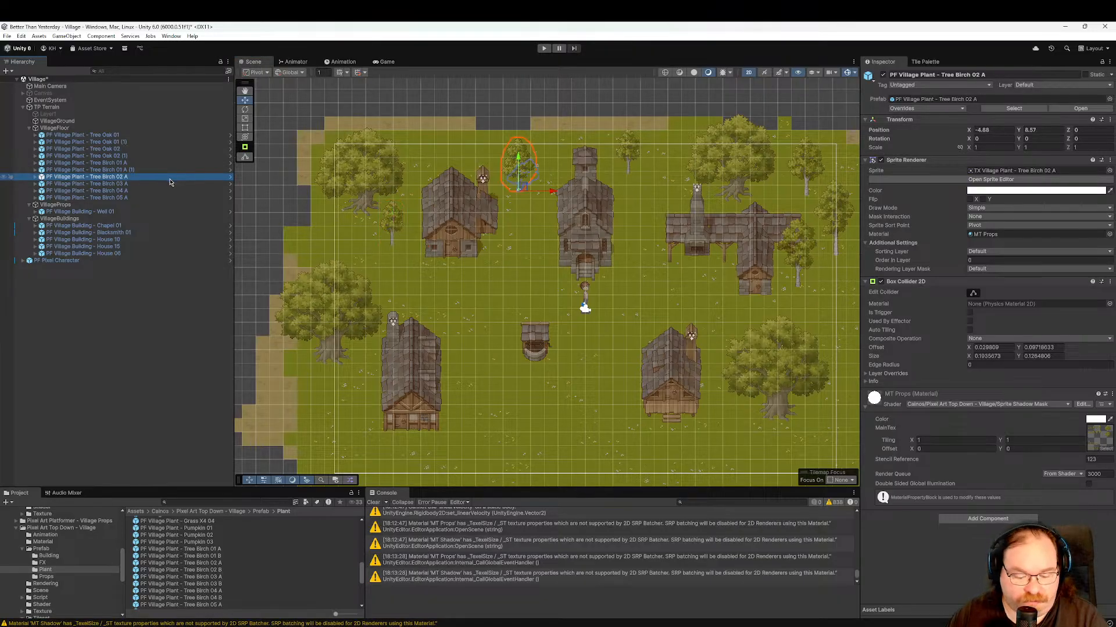
pyautogui.hotkey('ctrl', 'd')
pyautogui.moveTo(528, 176); pyautogui.dragTo(394, 257)
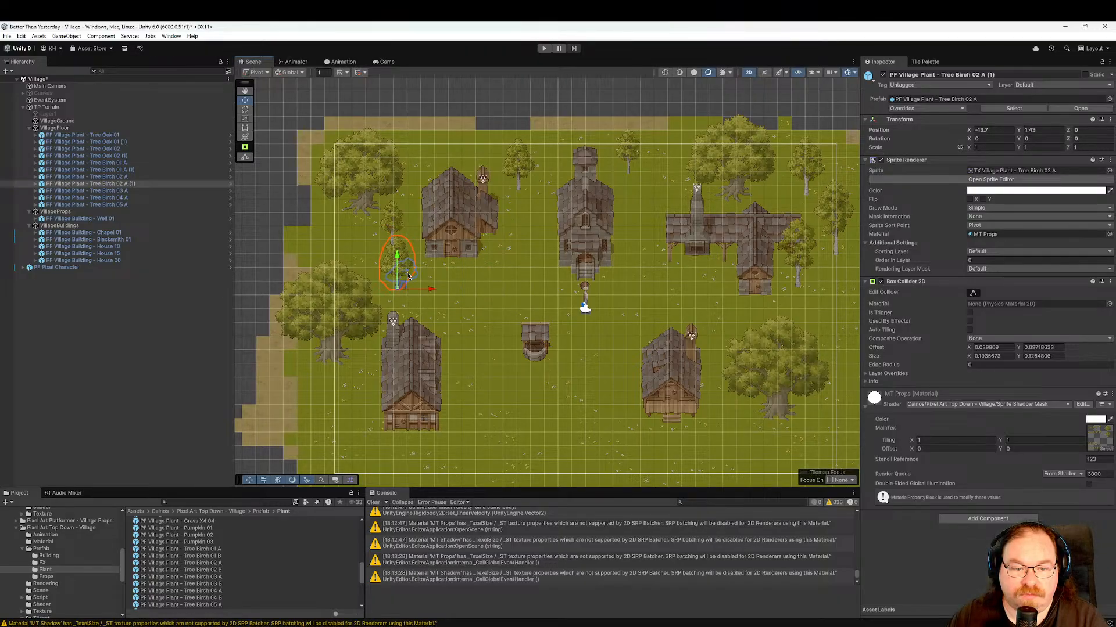
pyautogui.moveTo(430, 288); pyautogui.dragTo(438, 289)
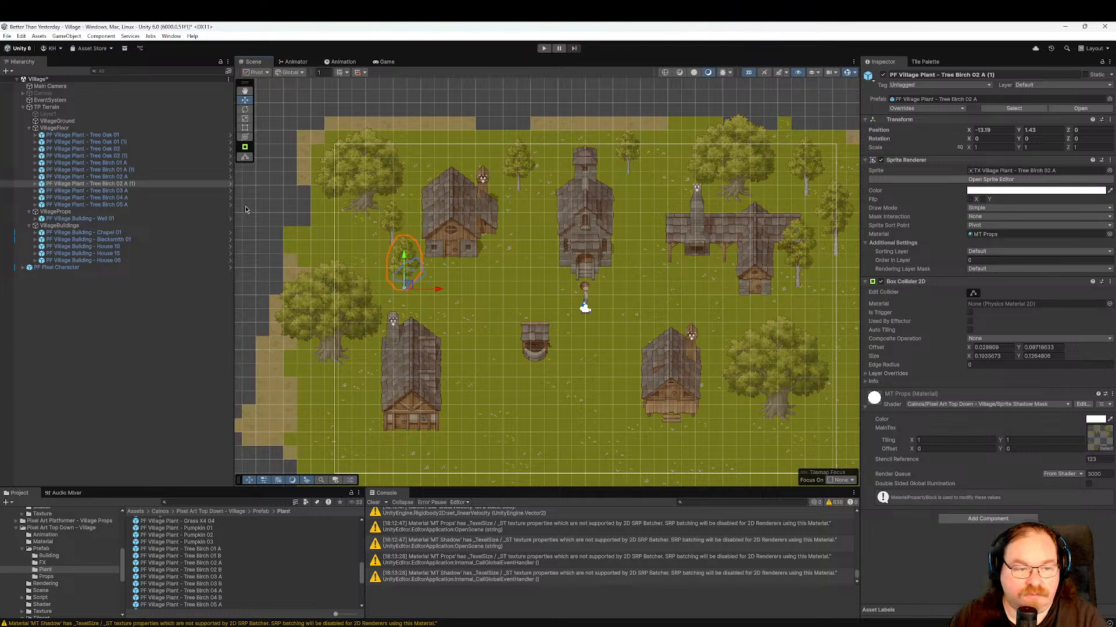
# Duplicate Tree Birch 03 A and move the copy between the two western oaks to about X -16.32, Y 3.33.
pyautogui.click(174, 193)
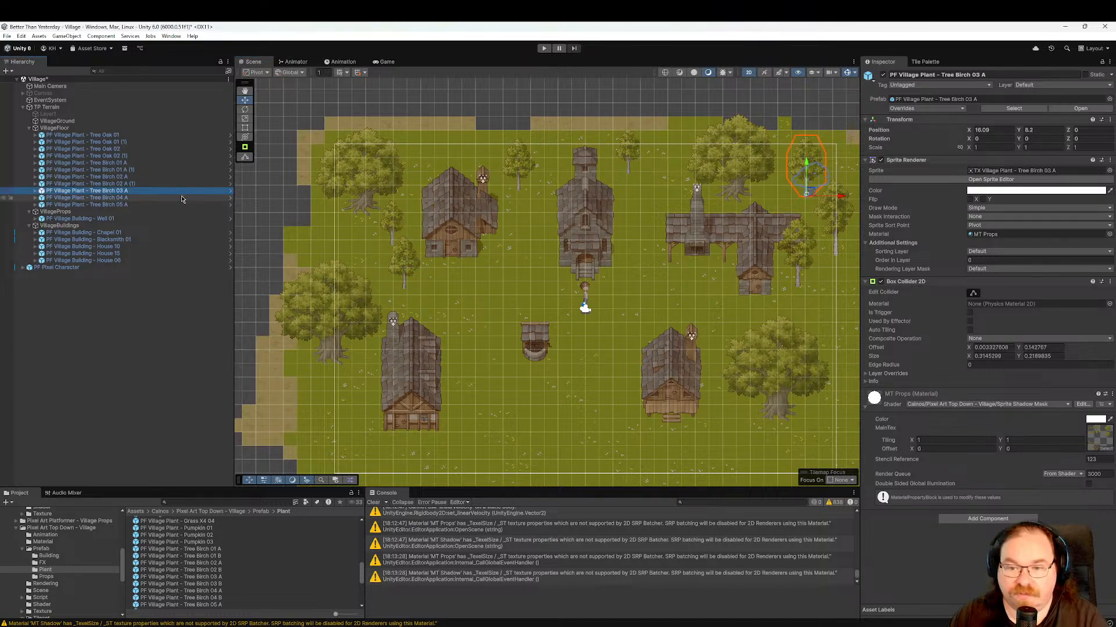
pyautogui.hotkey('ctrl', 'd')
pyautogui.moveTo(839, 201); pyautogui.dragTo(368, 212)
pyautogui.moveTo(343, 166); pyautogui.dragTo(395, 267)
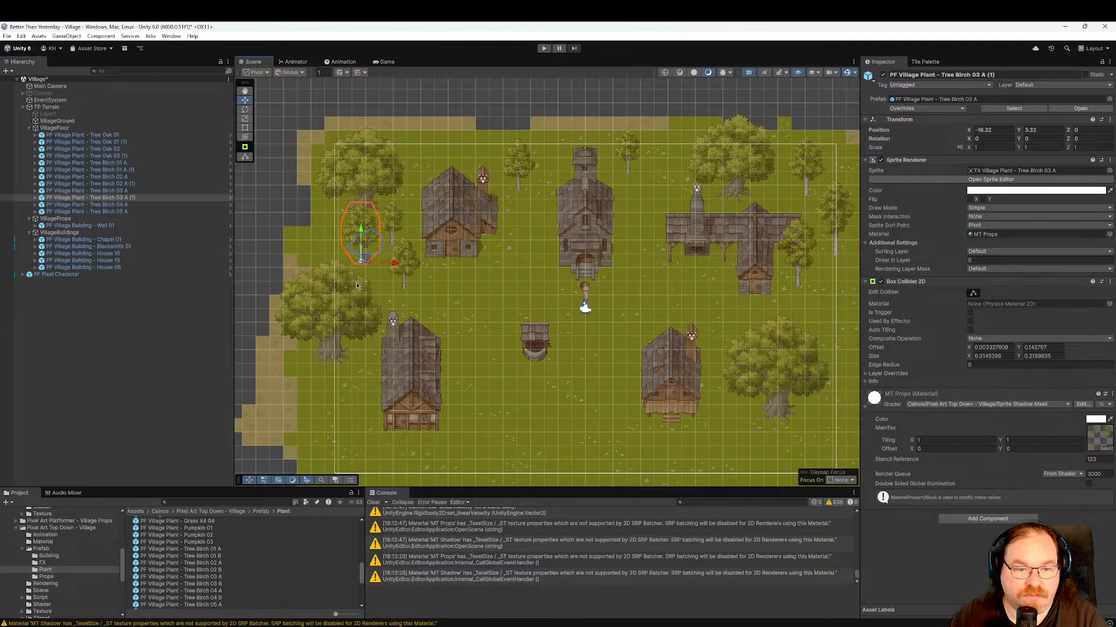
# Duplicate Tree Birch 04 A and place the copy in front of the southwest house's west side, near its lower corner.
pyautogui.click(168, 204)
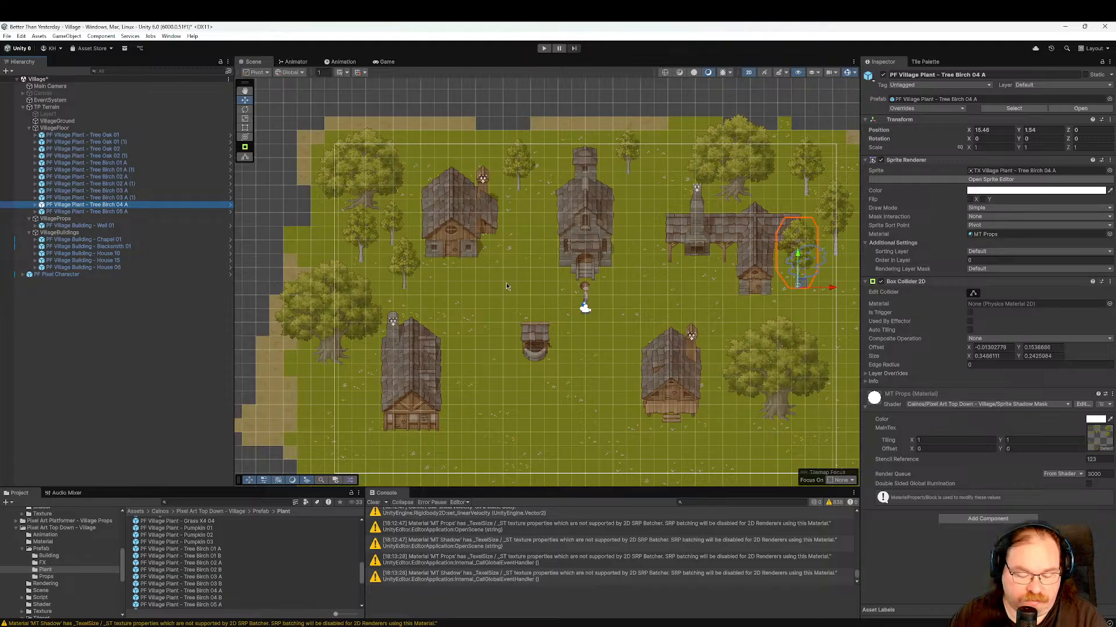
pyautogui.hotkey('ctrl', 'd')
pyautogui.moveTo(829, 289); pyautogui.dragTo(491, 297)
pyautogui.moveTo(458, 254); pyautogui.dragTo(373, 427)
pyautogui.click(552, 441)
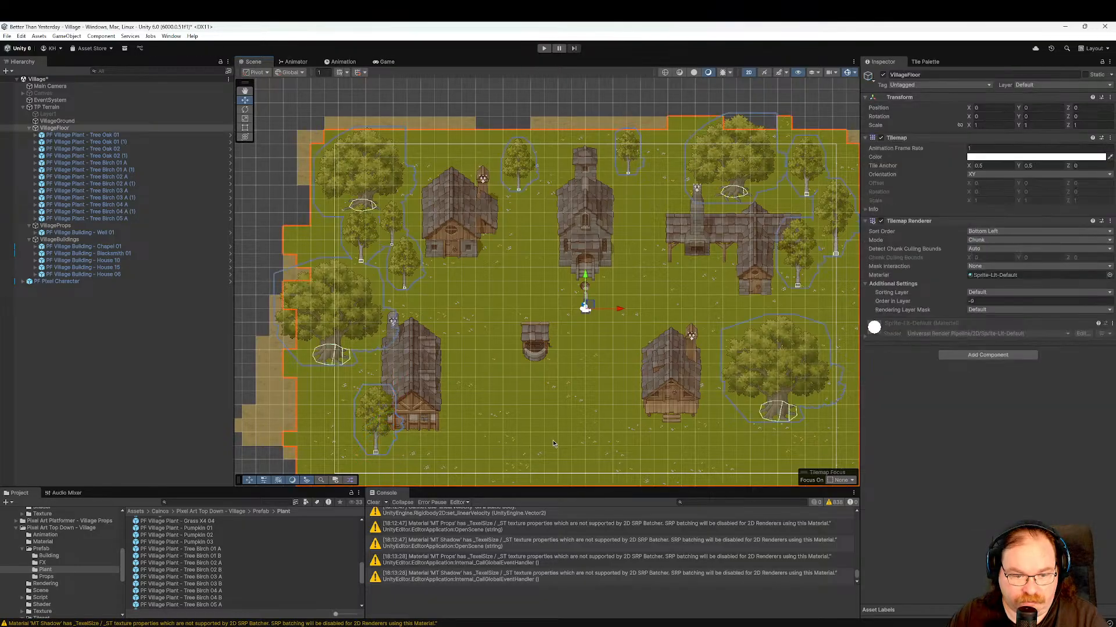
# Save the Village scene, run the game in Play mode, and start playing from the main menu.
pyautogui.moveTo(552, 440); pyautogui.dragTo(503, 389, button='middle')
pyautogui.scroll(4, 503, 390)
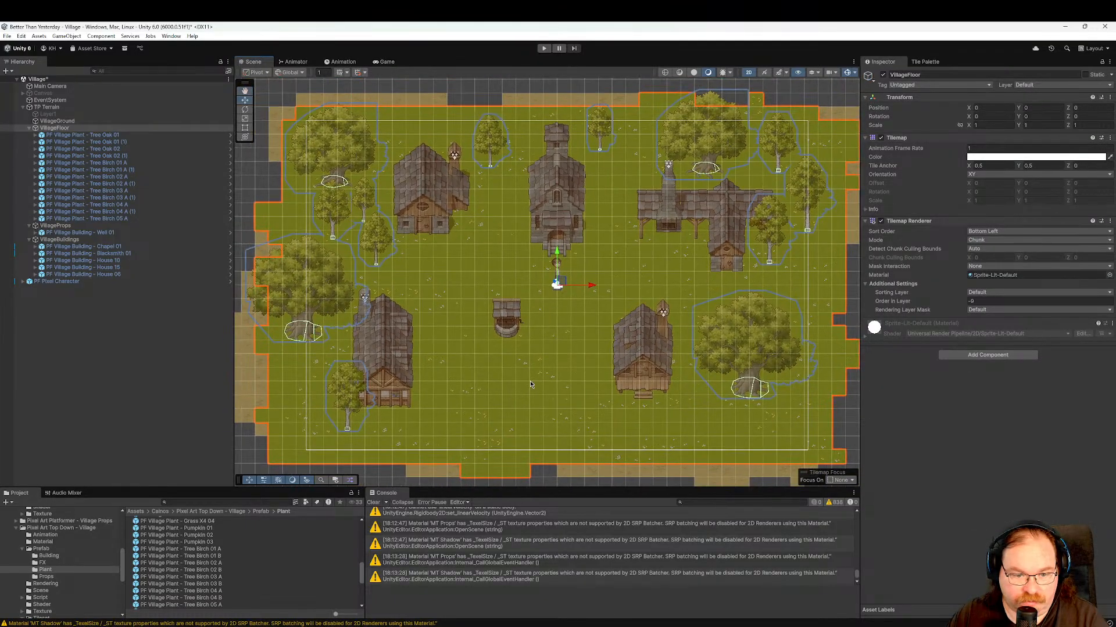
pyautogui.scroll(-5, 586, 396)
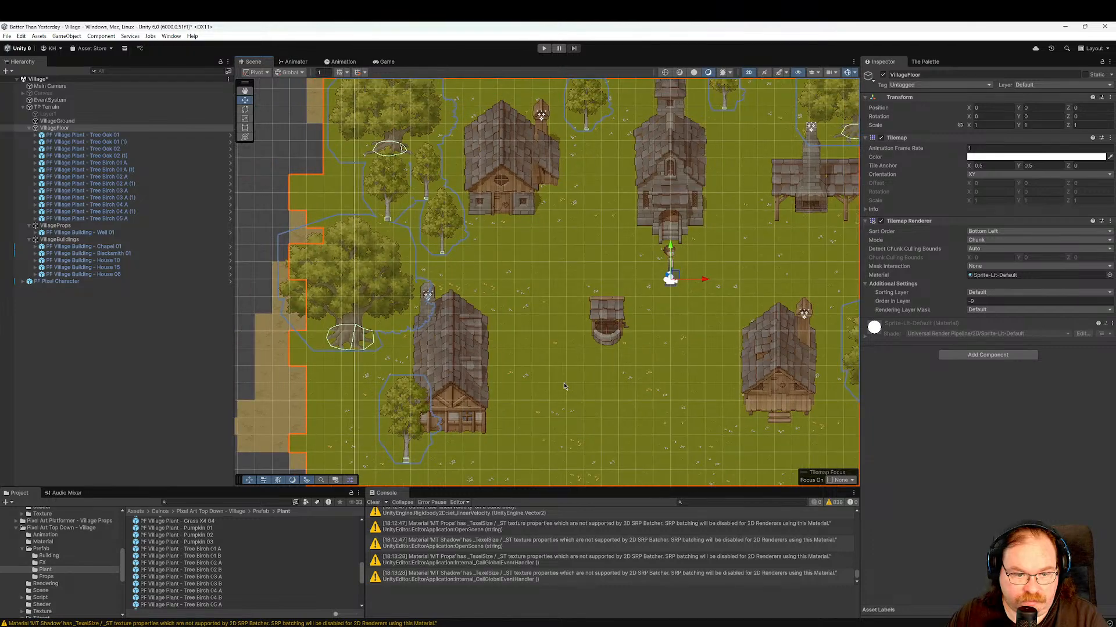
pyautogui.moveTo(588, 392); pyautogui.dragTo(493, 387, button='middle')
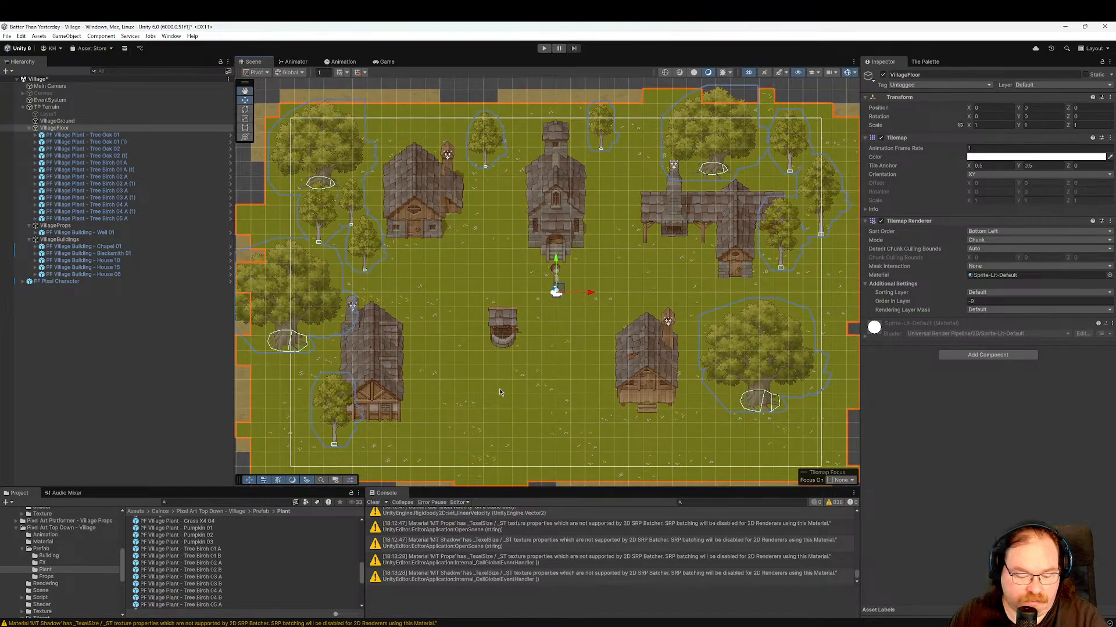
pyautogui.hotkey('ctrl', 's')
pyautogui.hotkey('ctrl', 'p')
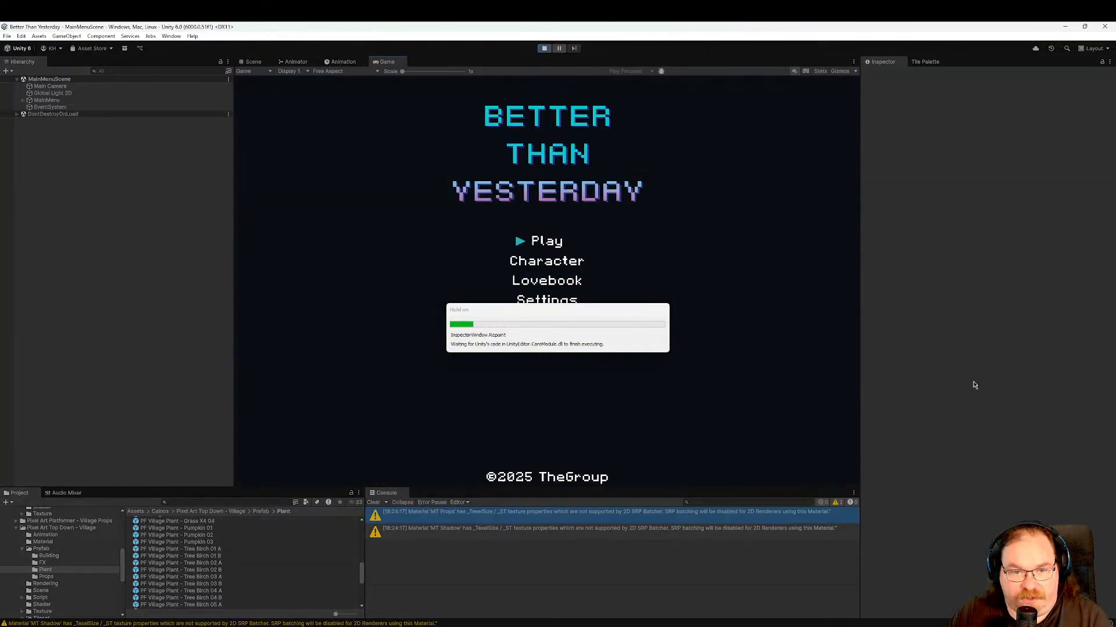
pyautogui.press('Return')
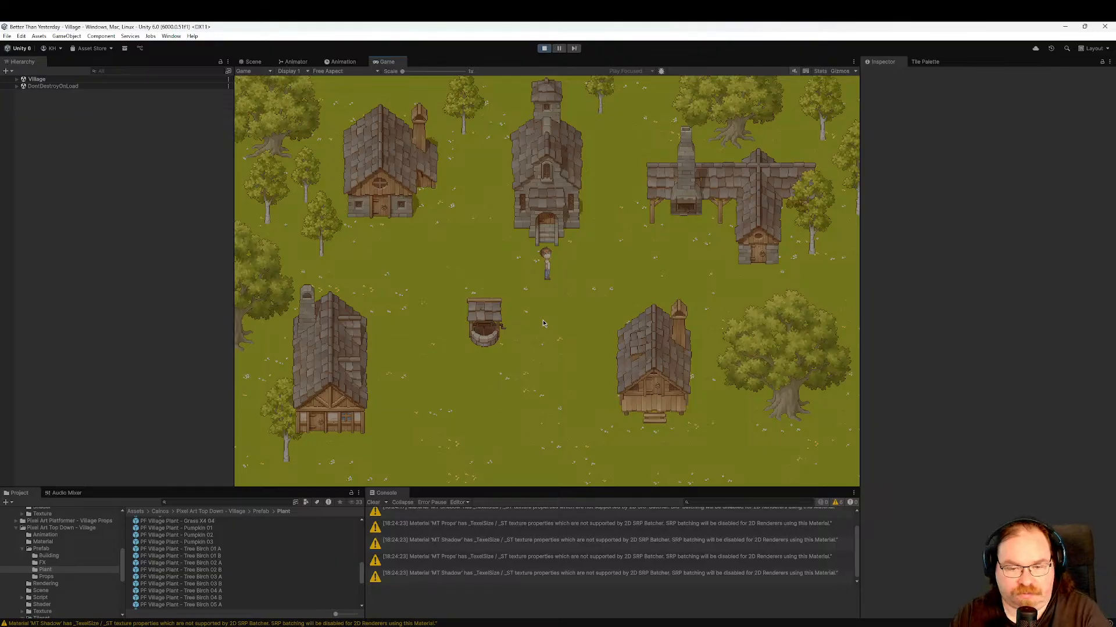
# Walk the character west from the chapel to the birch trees and back east to test the village layout.
pyautogui.press('a')
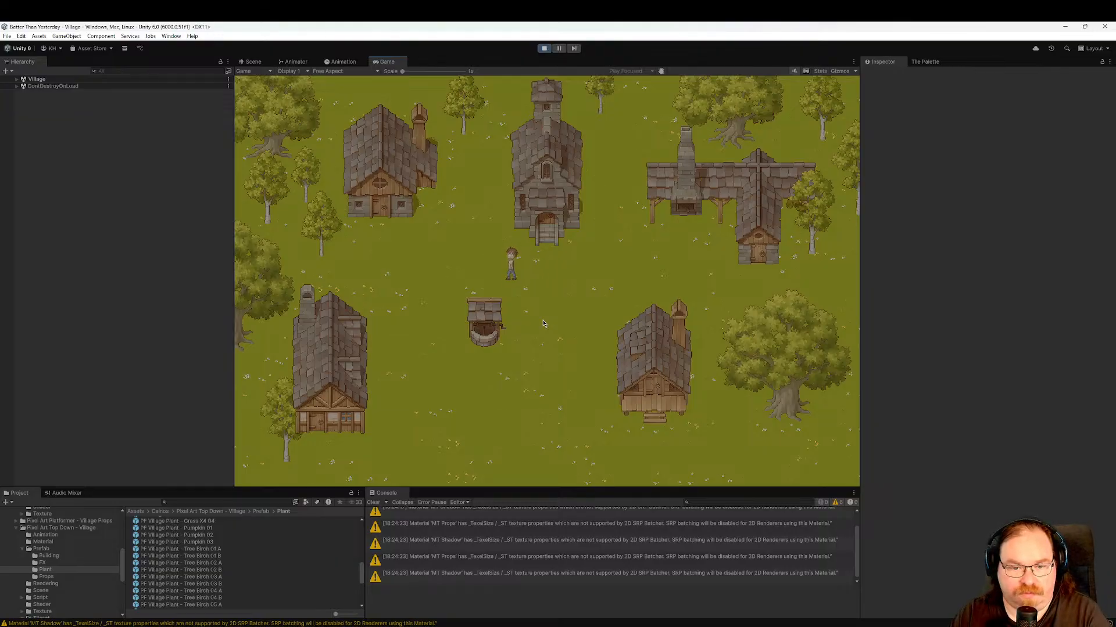
pyautogui.press('a')
pyautogui.press('a')
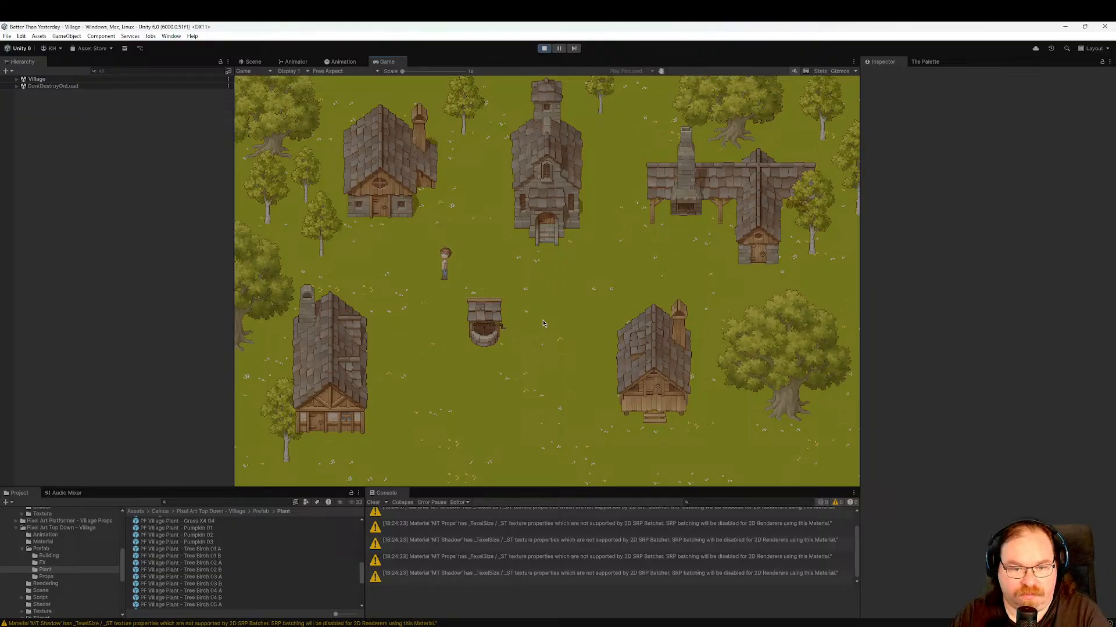
pyautogui.press('a')
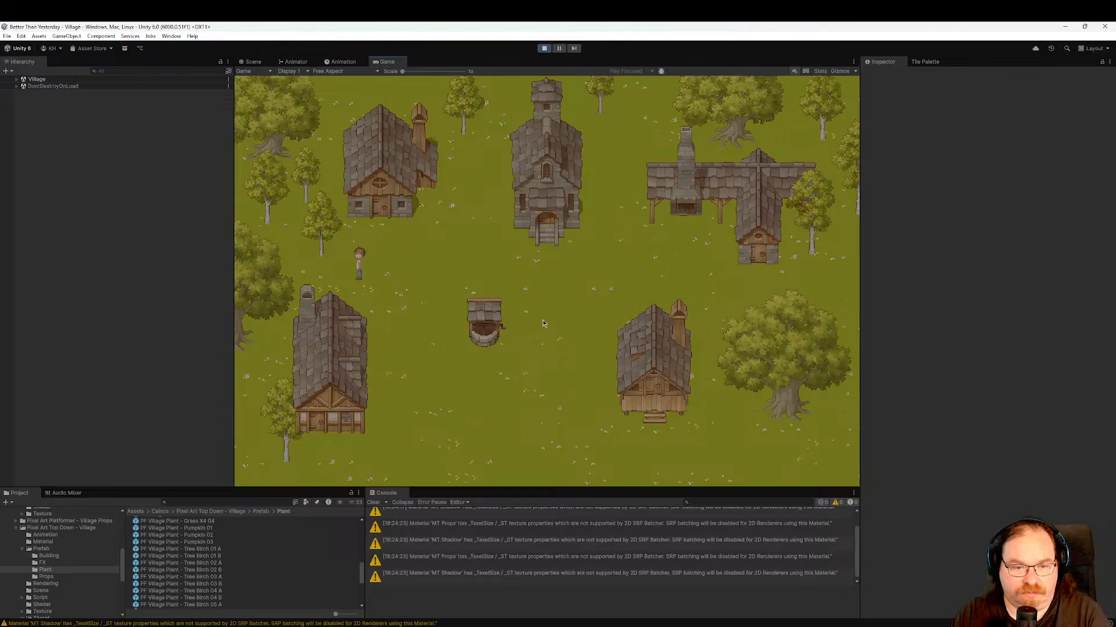
pyautogui.press('d')
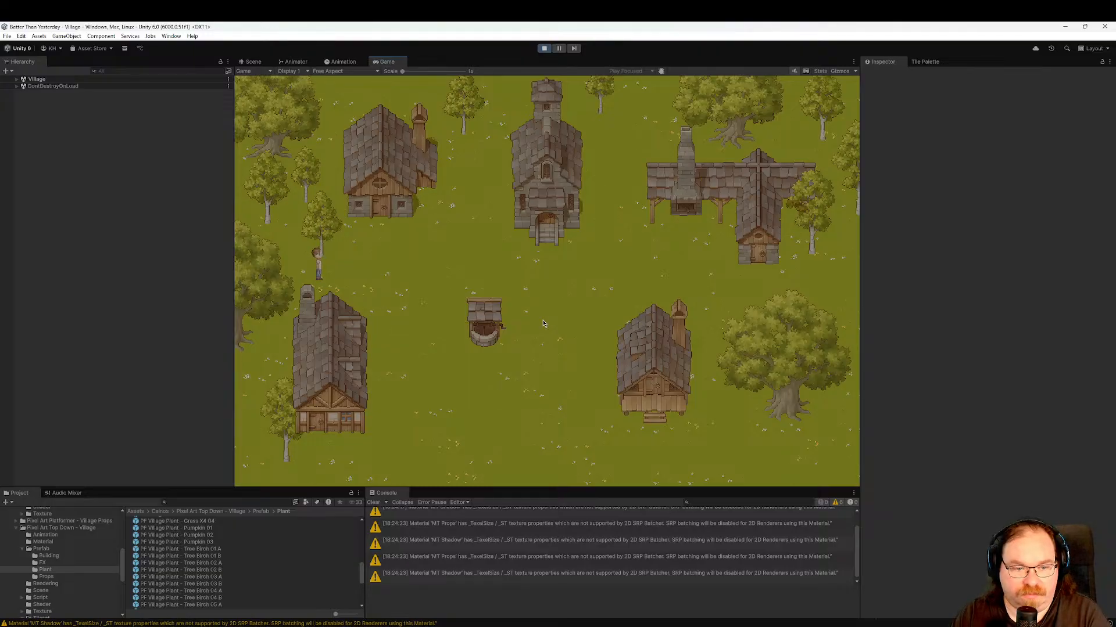
pyautogui.press('d')
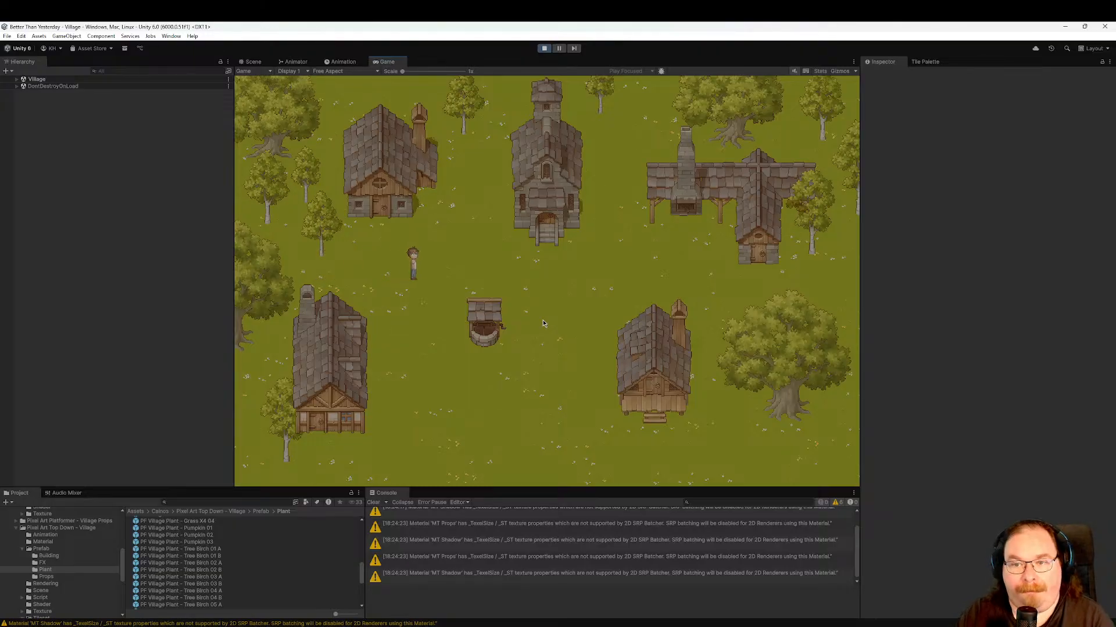
# Walk the character east past the well and the chapel entrance to test the village layout, and end Play mode.
pyautogui.press('d')
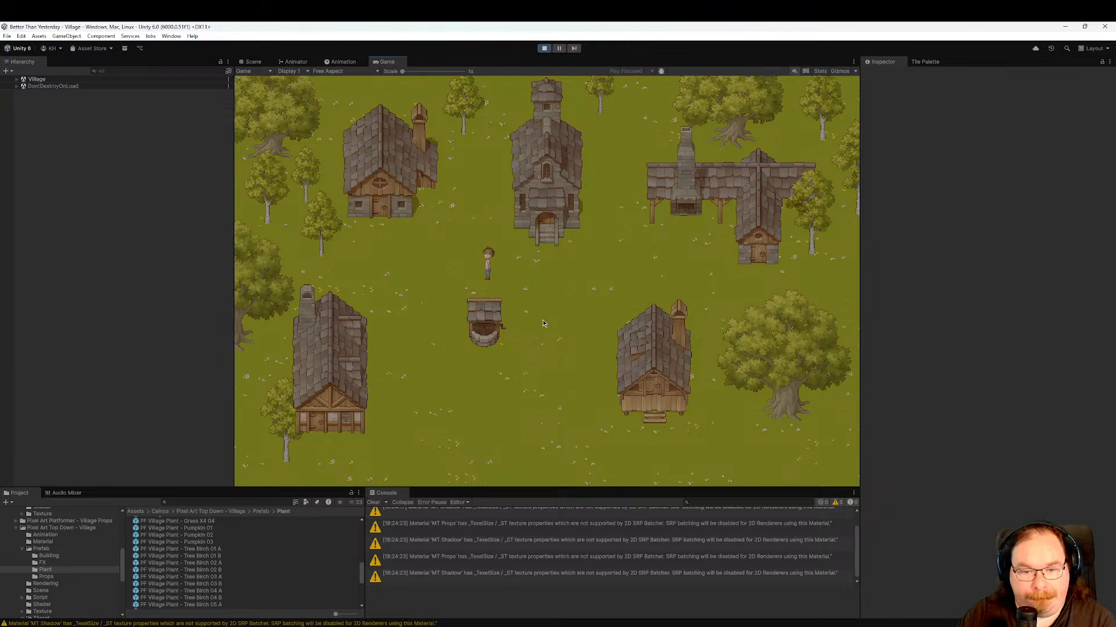
pyautogui.press('d')
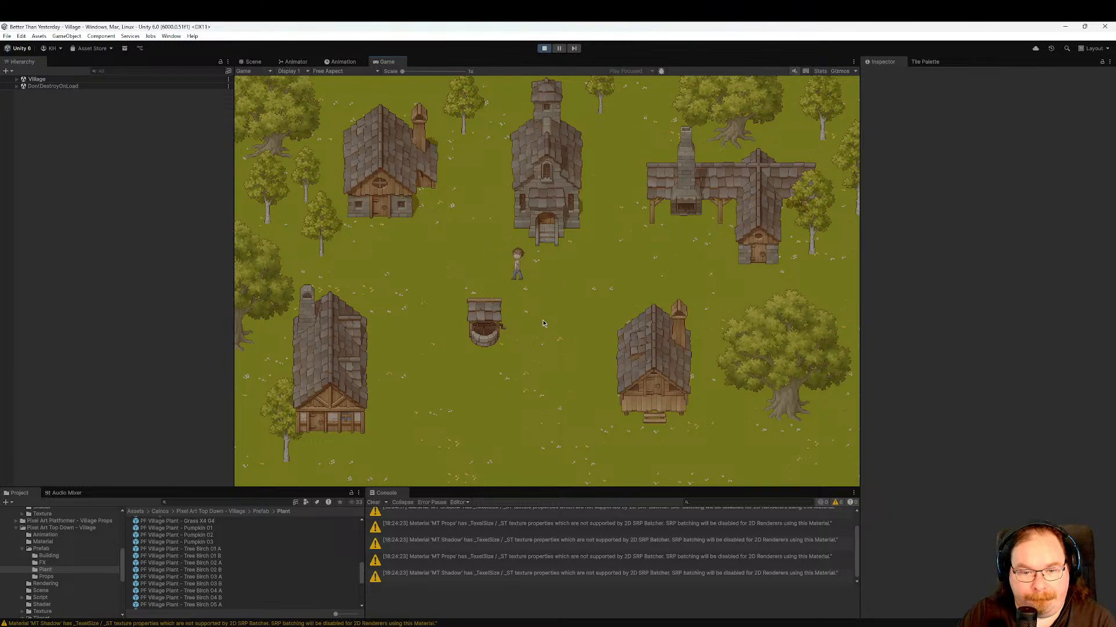
pyautogui.press('d')
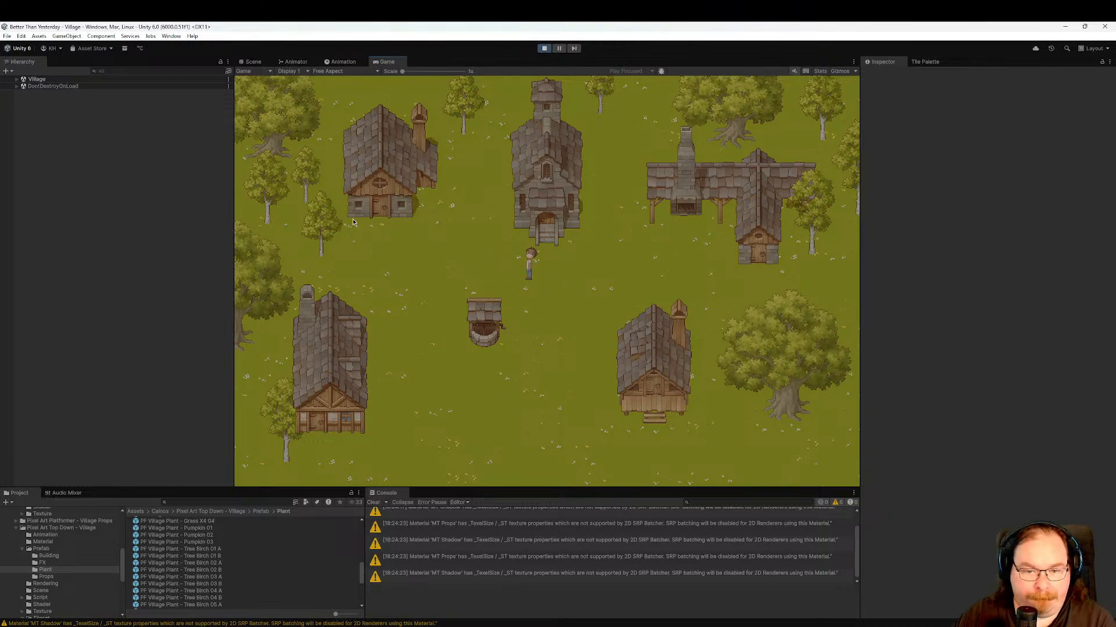
pyautogui.press('d')
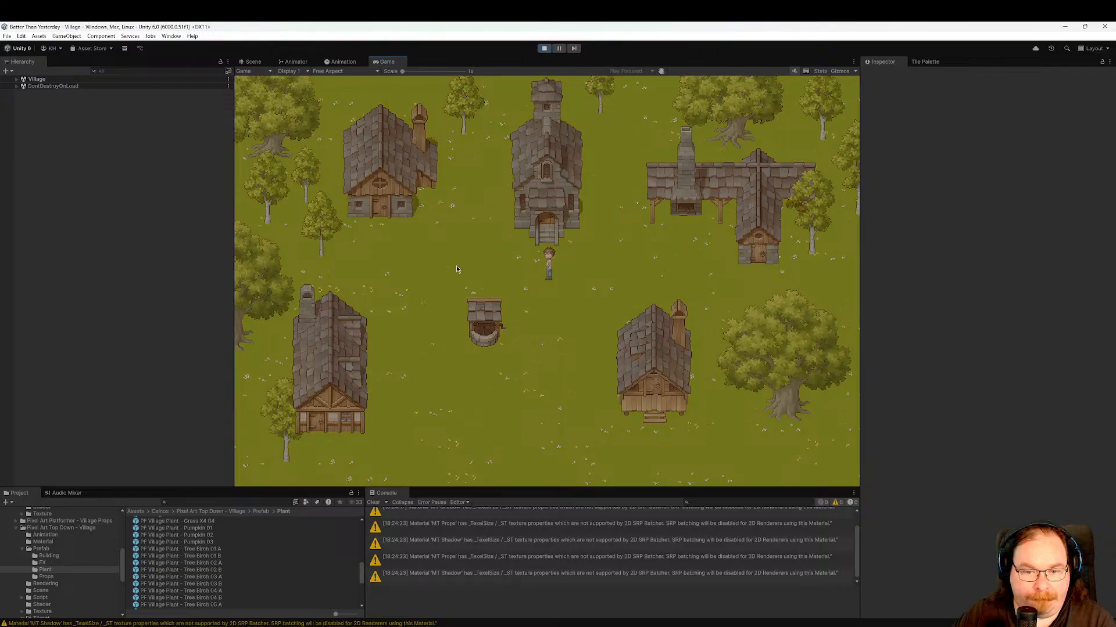
pyautogui.press('a')
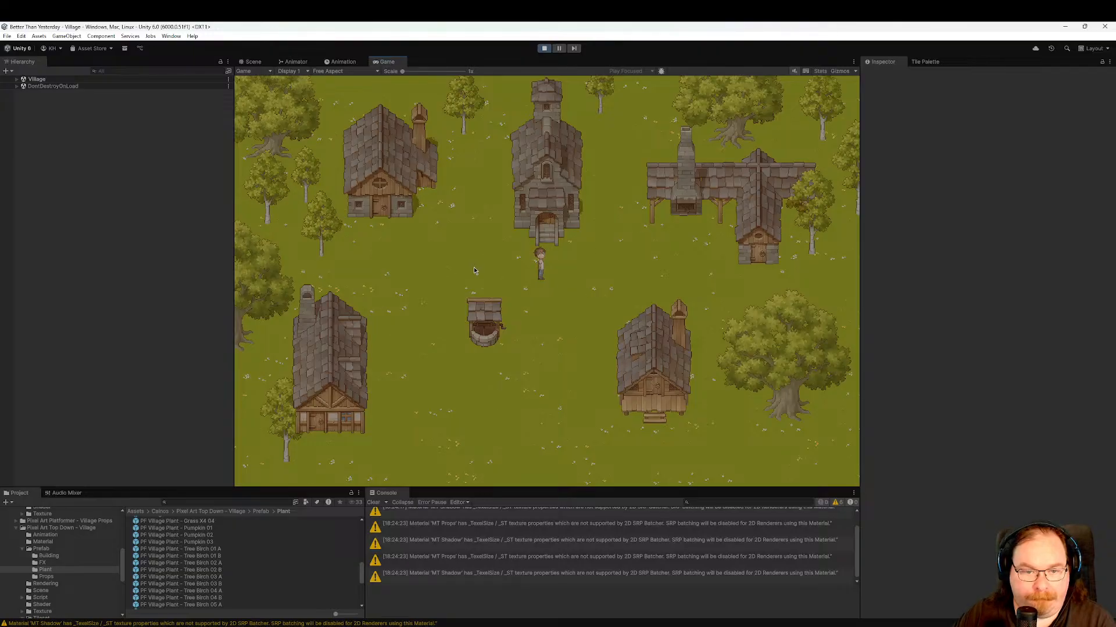
pyautogui.press('d')
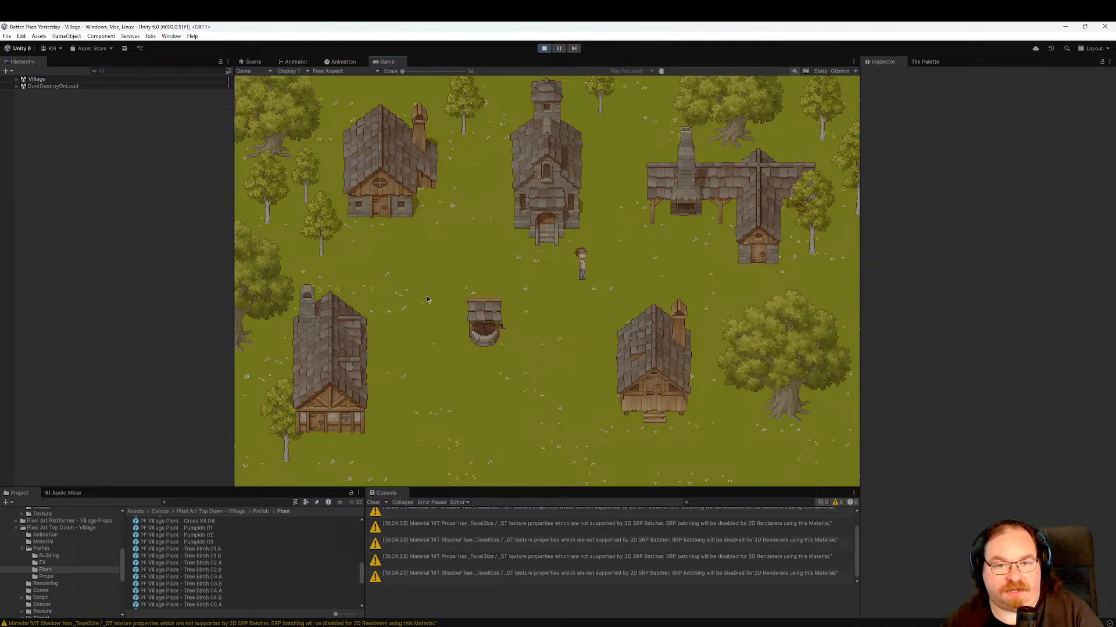
pyautogui.click(543, 48)
# Expand TP Terrain with its VillageProps and VillageFloor groups, and select the birch in front of the southwest house.
pyautogui.scroll(3, 462, 403)
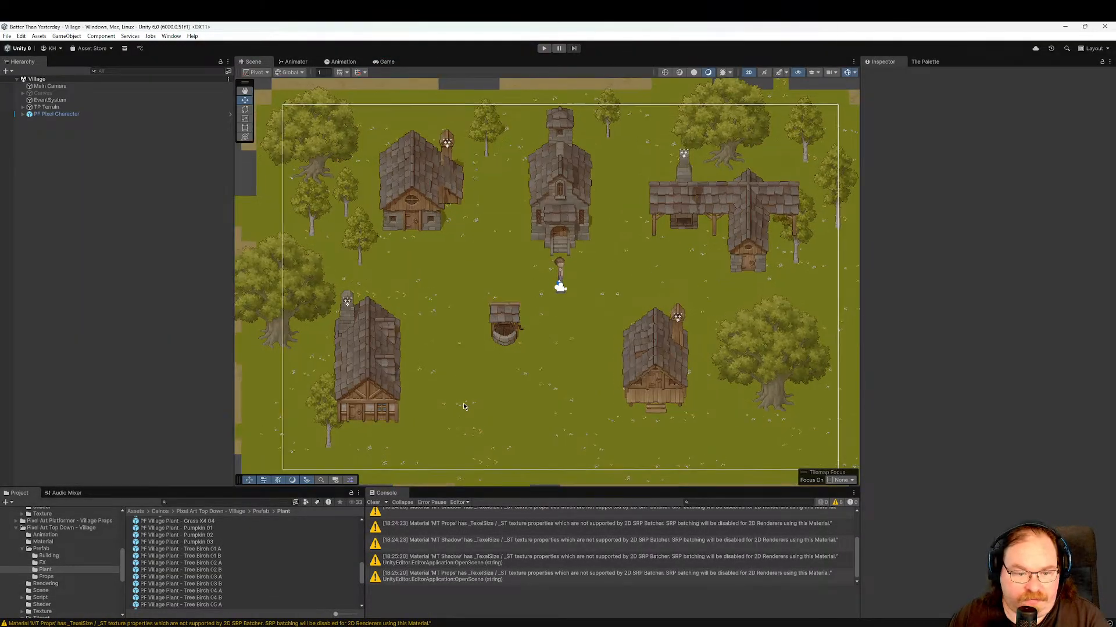
pyautogui.moveTo(411, 410); pyautogui.dragTo(569, 339, button='middle')
pyautogui.scroll(5, 509, 349)
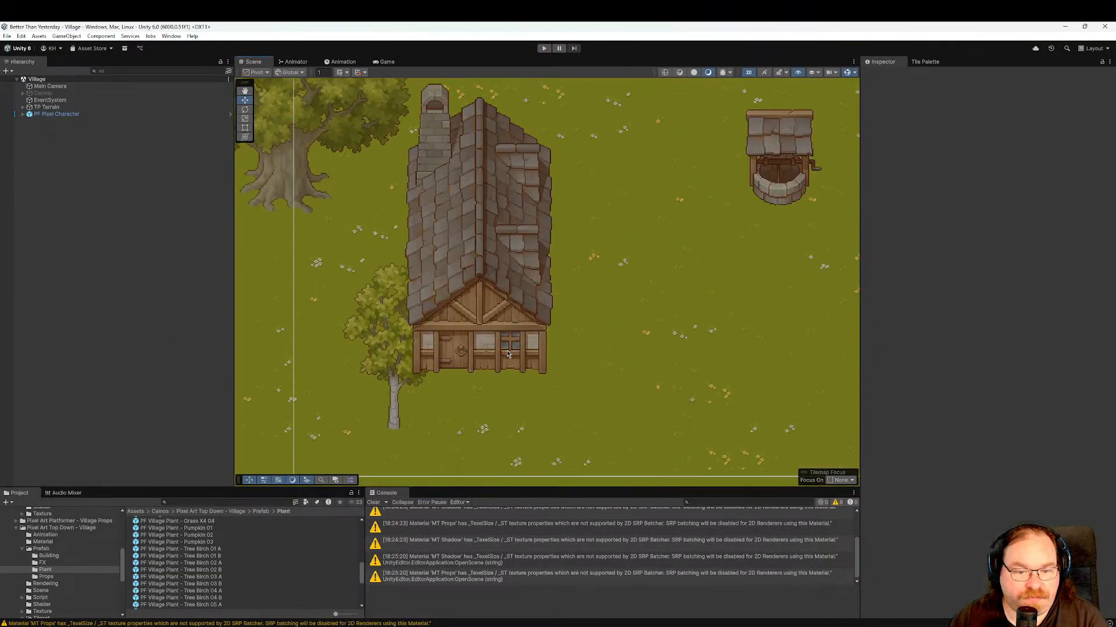
pyautogui.click(22, 107)
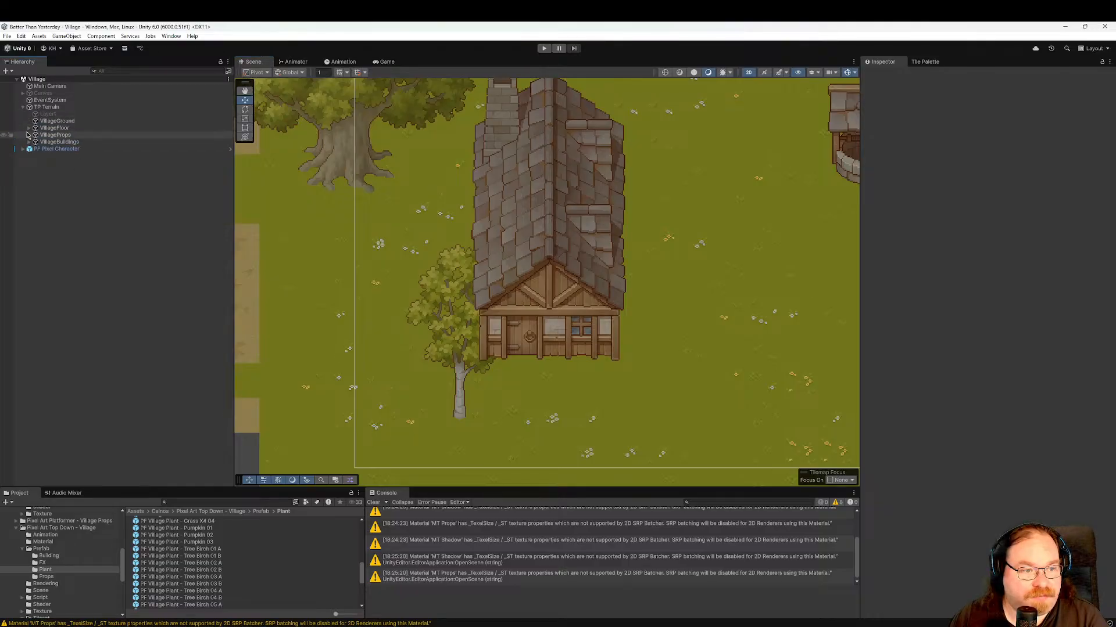
pyautogui.click(29, 135)
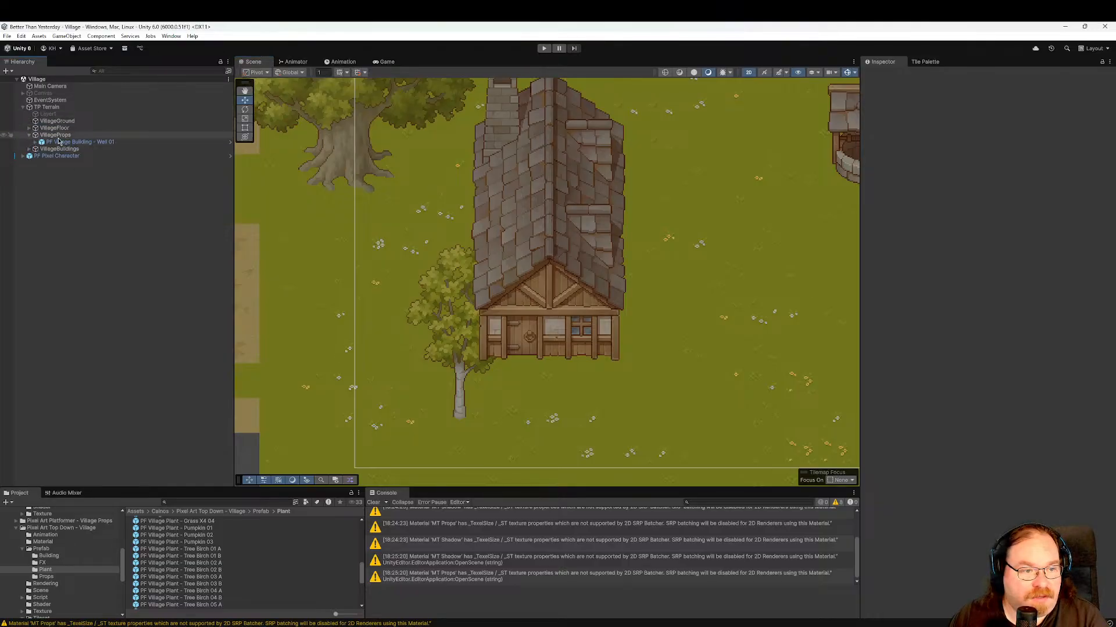
pyautogui.click(29, 128)
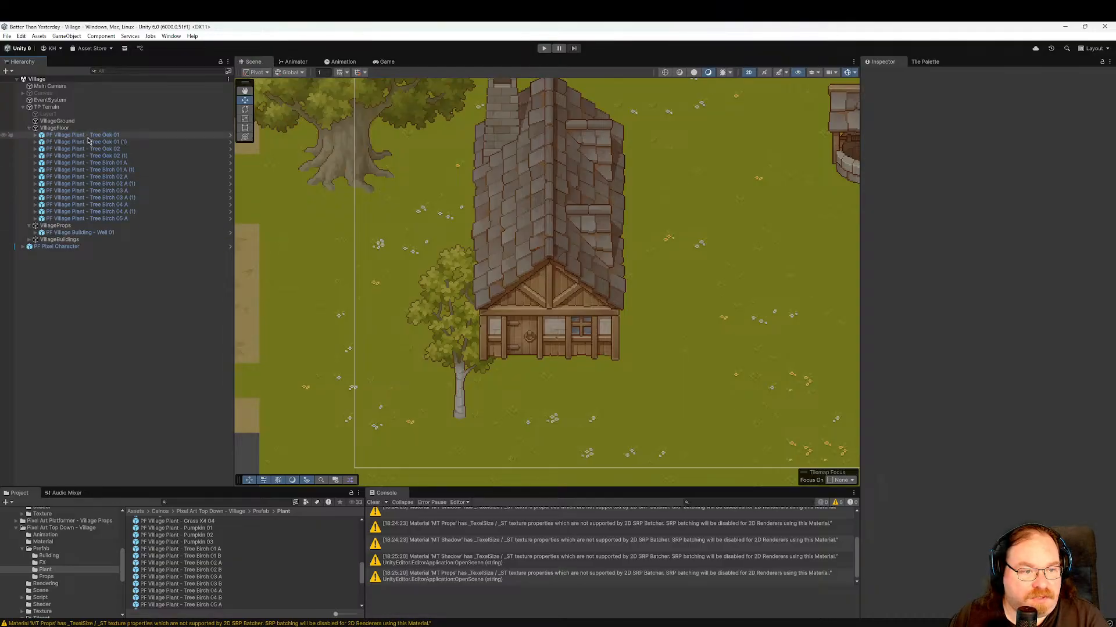
pyautogui.click(114, 219)
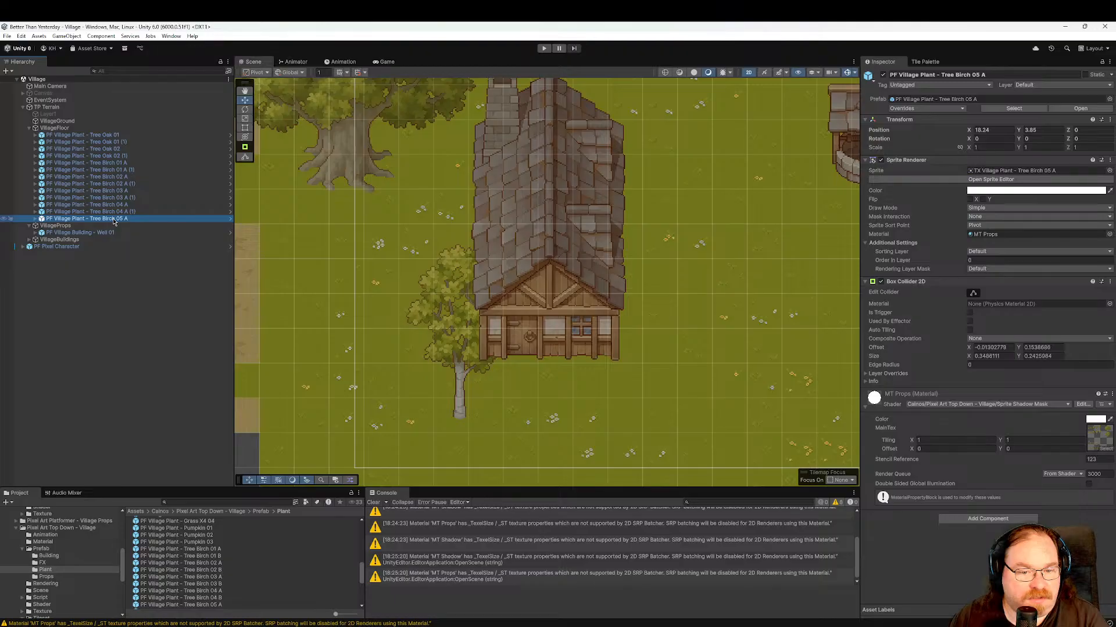
pyautogui.click(469, 397)
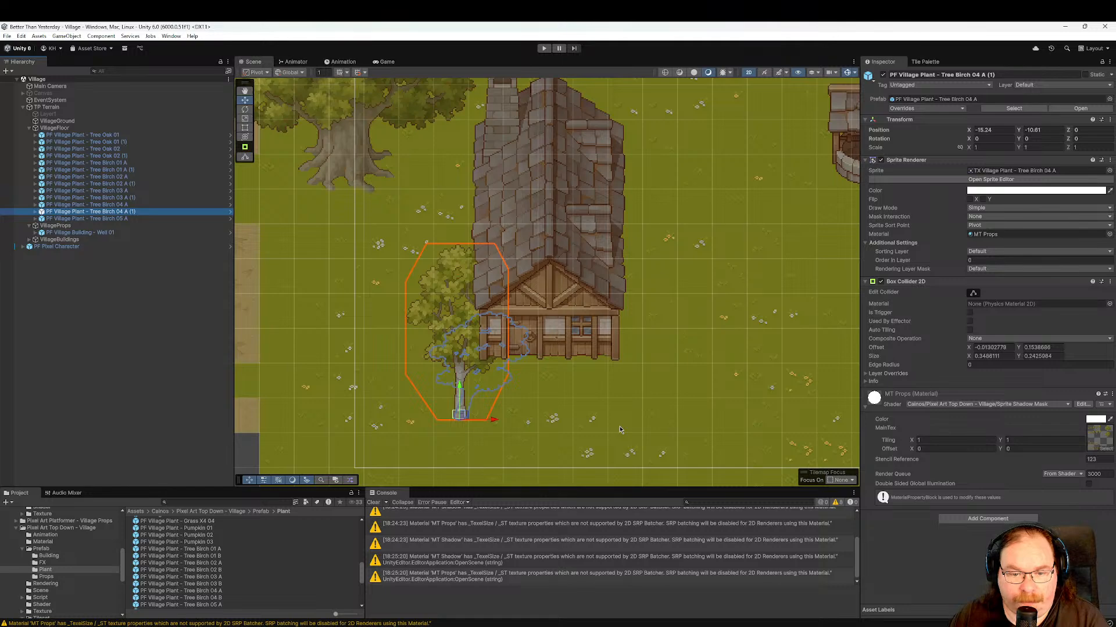
# Try a render queue of Transparent+1 on the selected birch's MT Props material, and set it back to 3000.
pyautogui.moveTo(584, 323)
pyautogui.mouseDown(button='middle')
pyautogui.moveTo(478, 427)
pyautogui.moveTo(581, 332)
pyautogui.moveTo(571, 314)
pyautogui.mouseUp(button='middle')
pyautogui.scroll(-4, 580, 345)
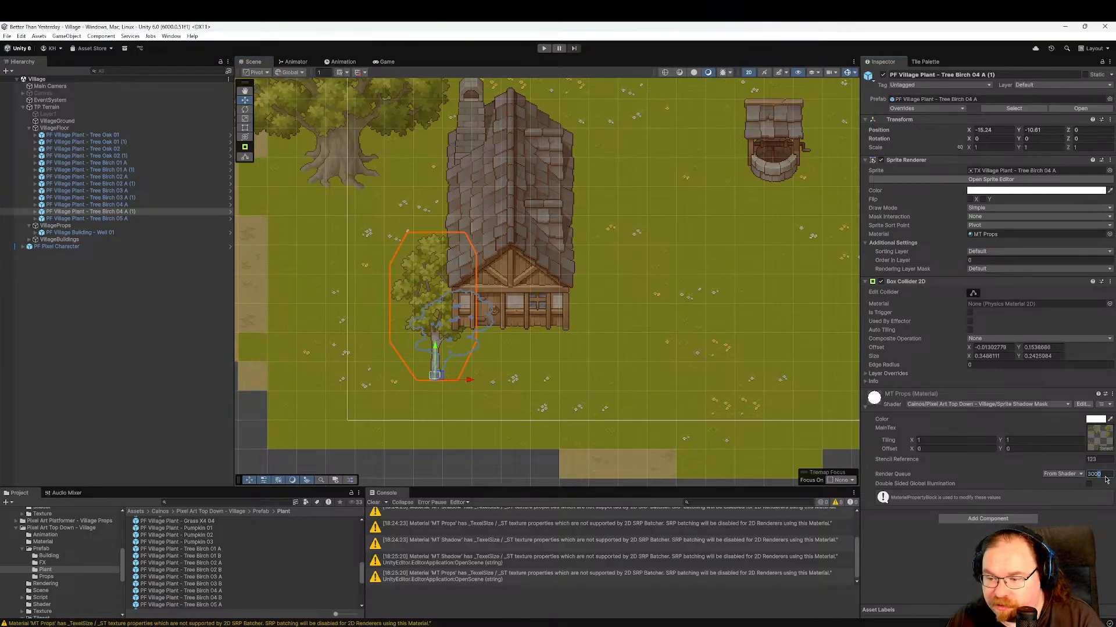
pyautogui.press('Return')
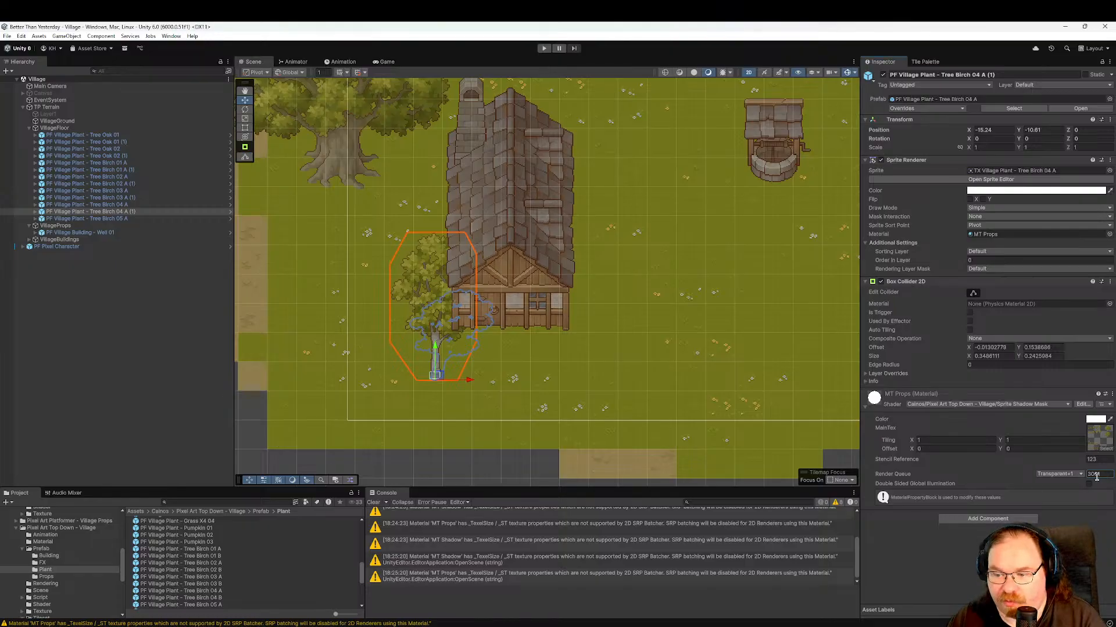
pyautogui.write('0')
pyautogui.press('Return')
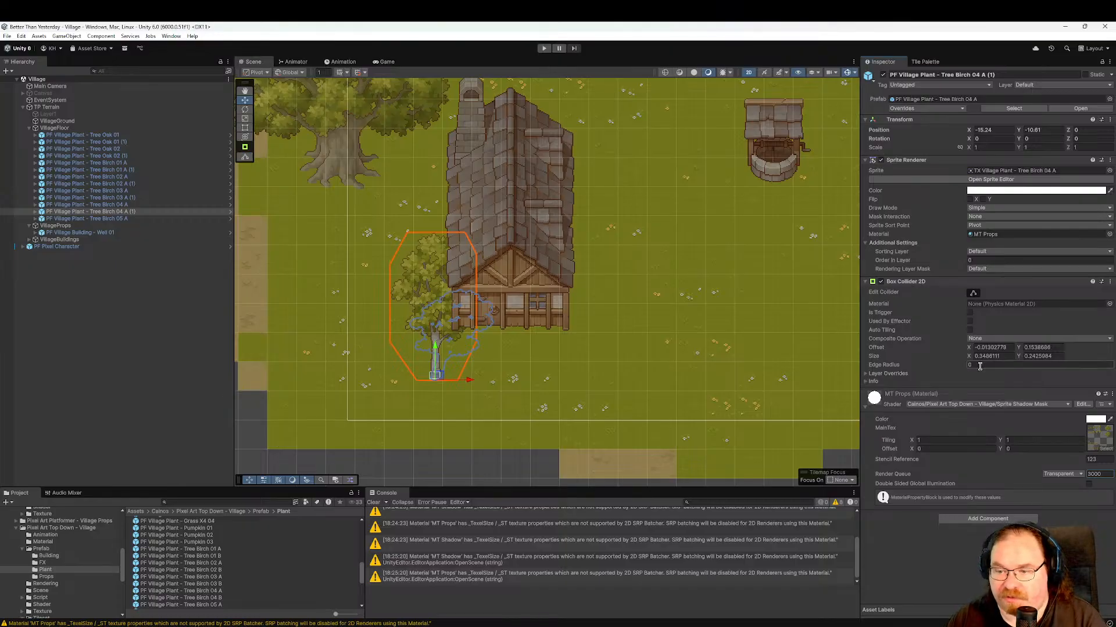
# Set the Order in Layer of the birch beside the southwest house to 1 in its Sprite Renderer.
pyautogui.click(980, 261)
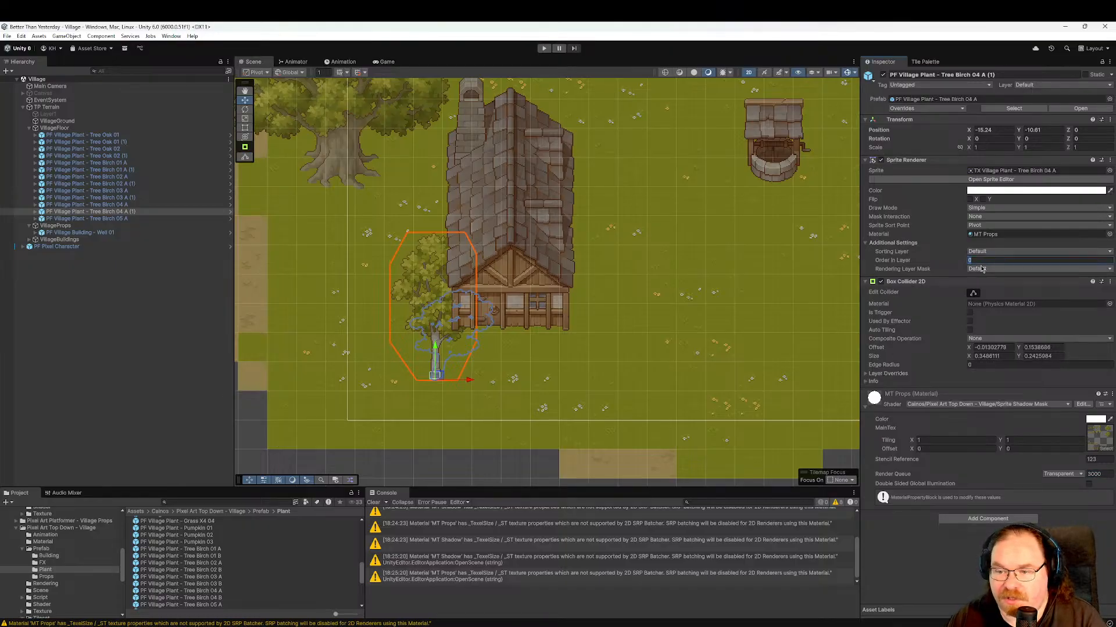
pyautogui.write('1')
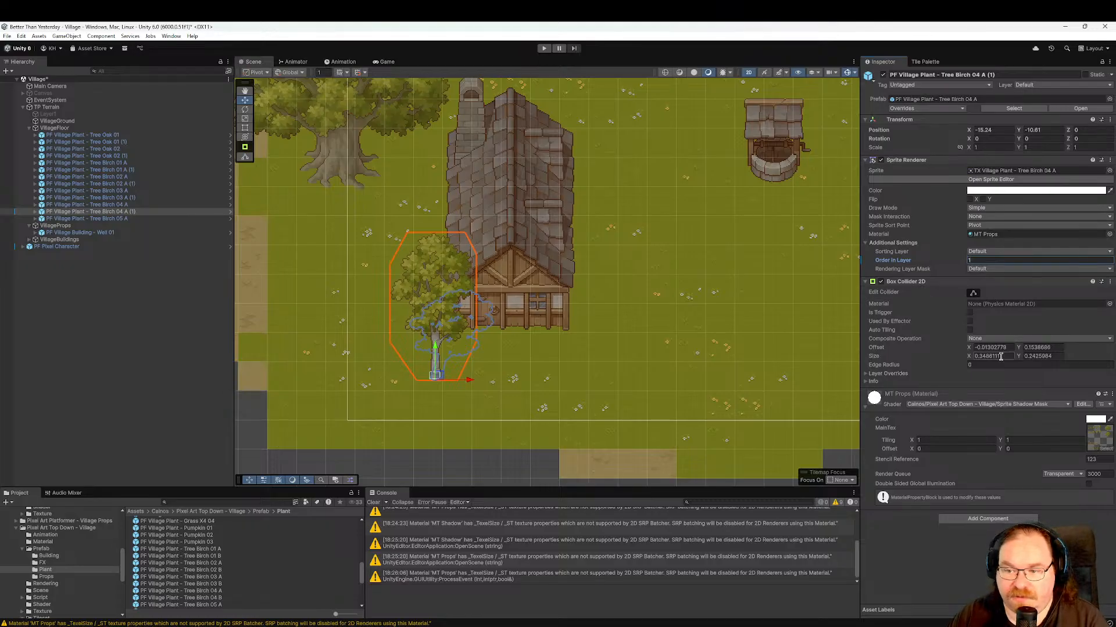
pyautogui.moveTo(682, 313); pyautogui.dragTo(642, 382, button='middle')
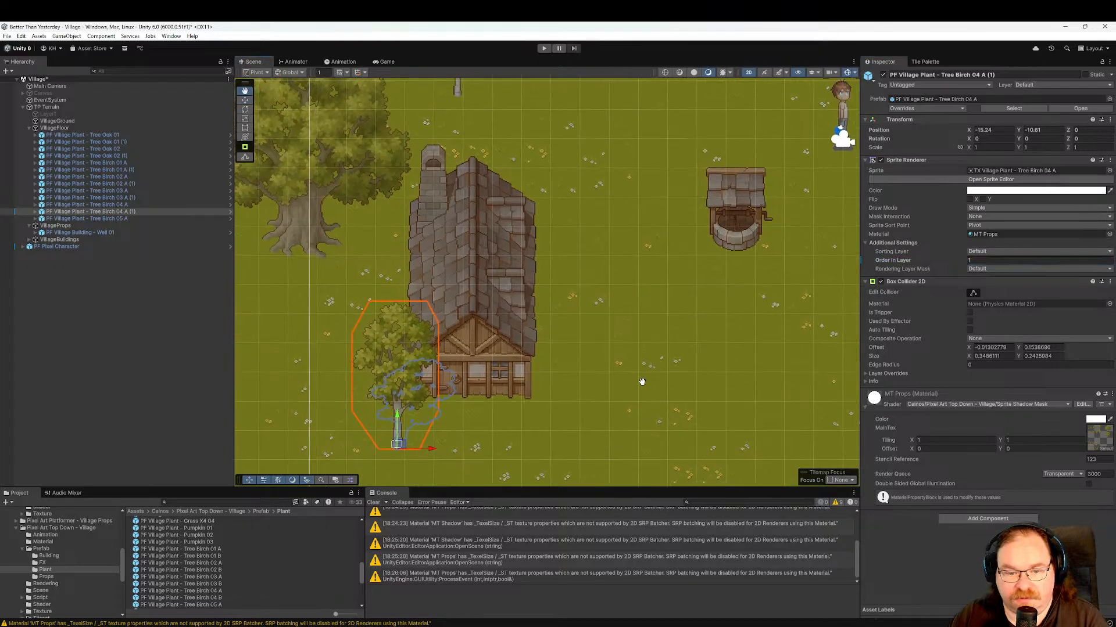
# Save the Village scene, run the game from the main menu to check the tree layering, and stop Play mode.
pyautogui.hotkey('ctrl', 's')
pyautogui.click(543, 50)
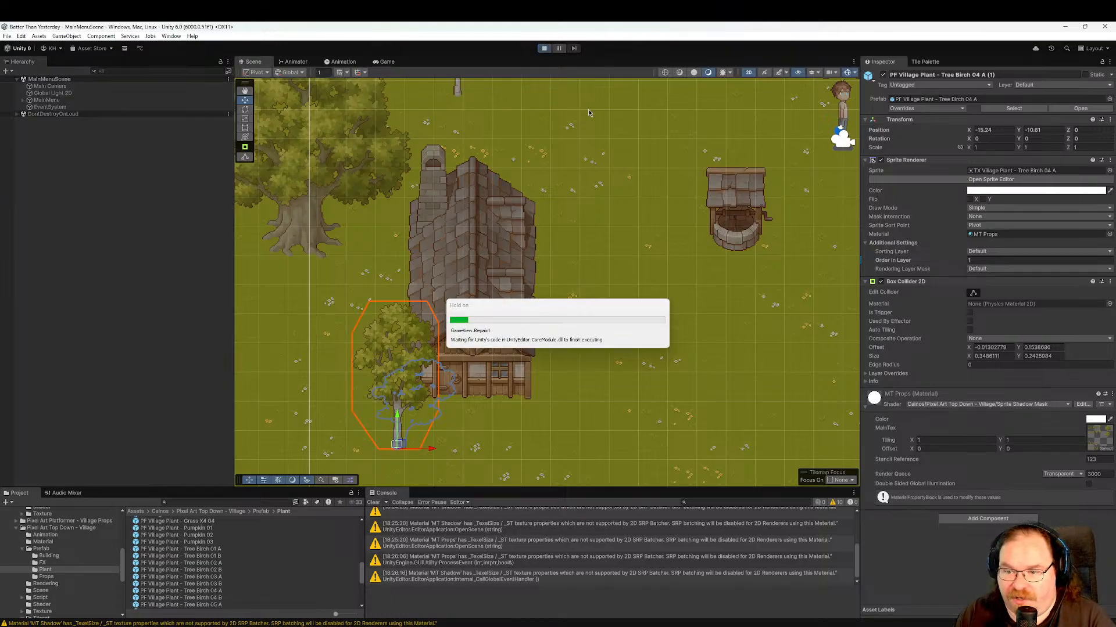
pyautogui.press('Return')
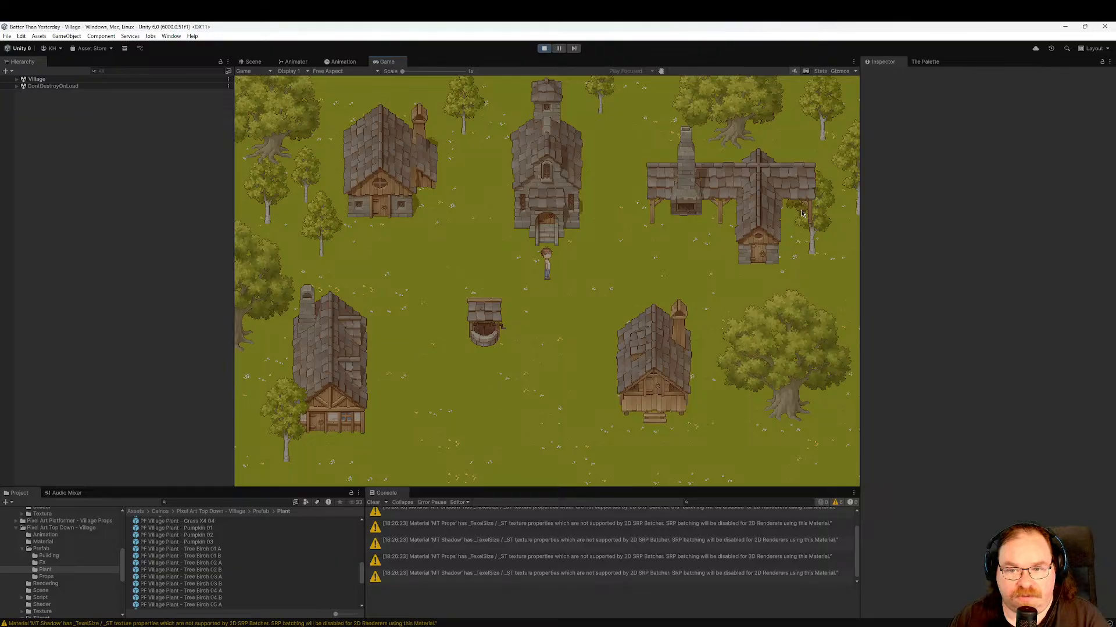
pyautogui.press('ctrl')
pyautogui.press('ctrl')
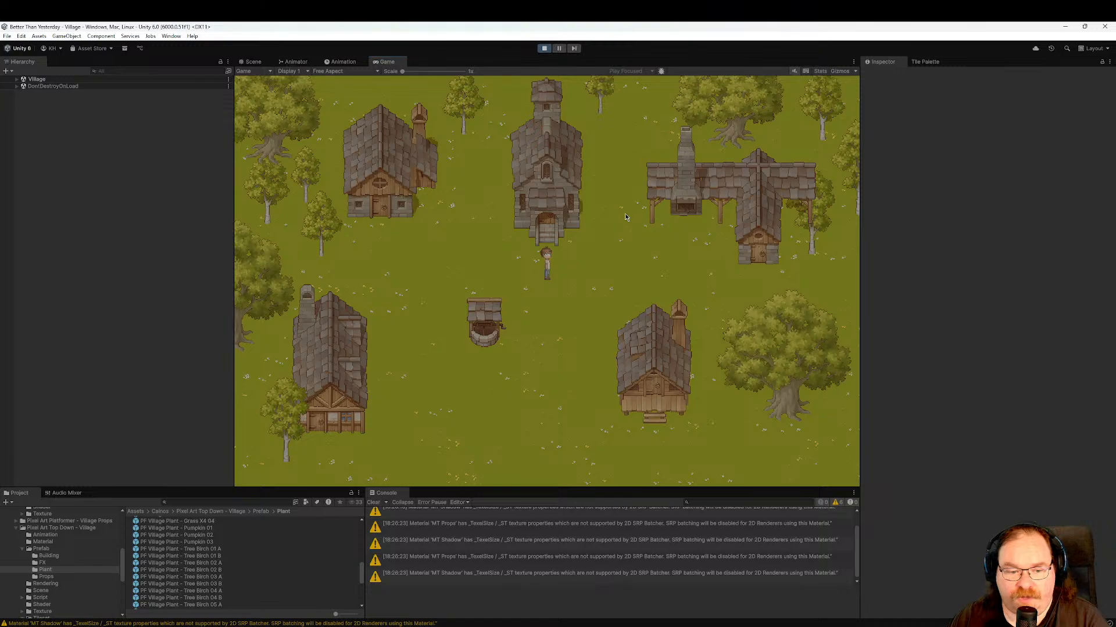
pyautogui.click(544, 49)
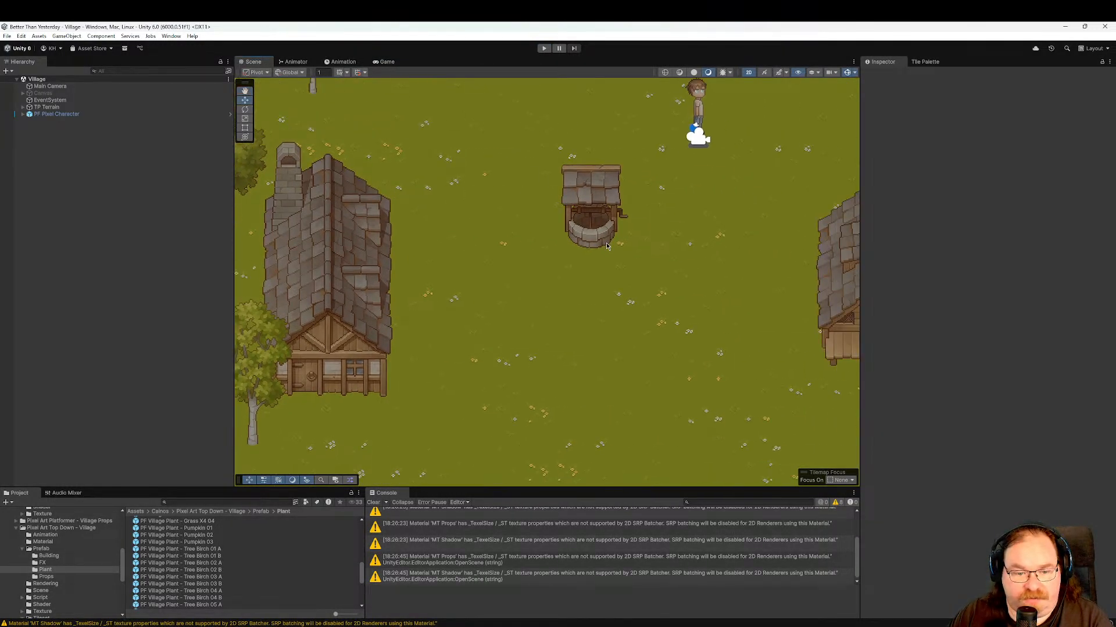
# Set the Order in Layer of Tree Birch 04 A, beside the northeast building's east side, to 1.
pyautogui.moveTo(606, 245); pyautogui.dragTo(606, 315, button='middle')
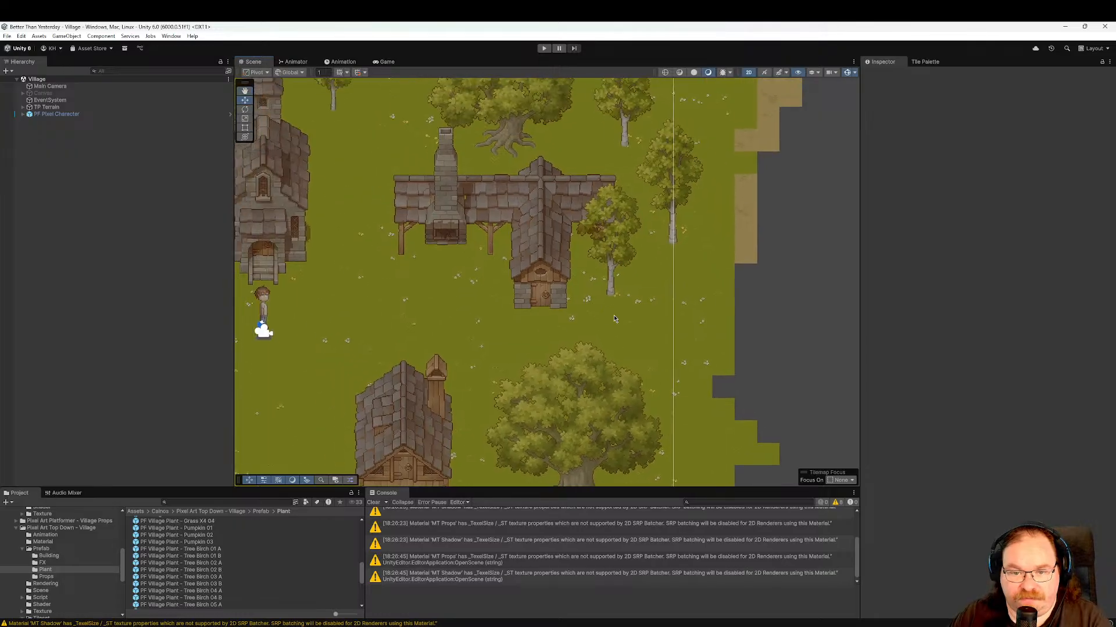
pyautogui.click(607, 284)
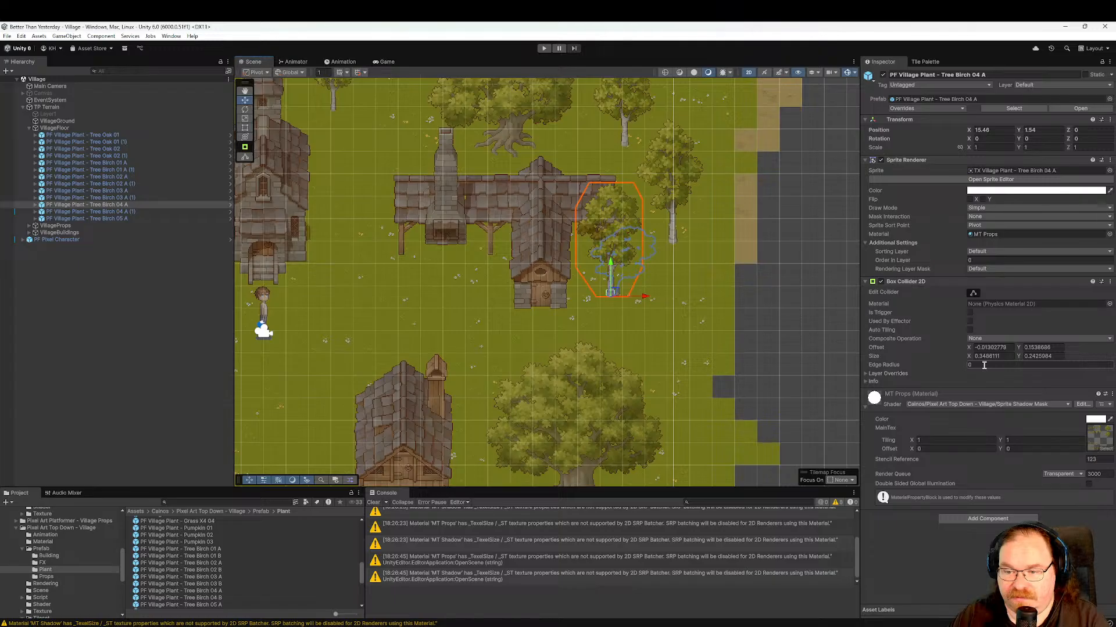
pyautogui.click(980, 261)
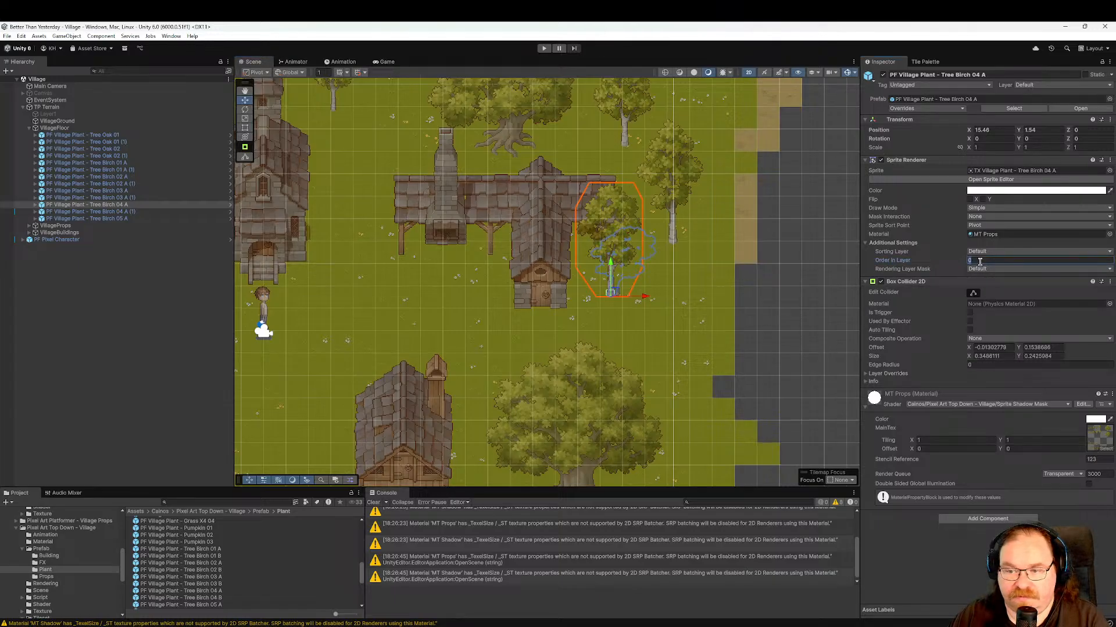
pyautogui.write('1')
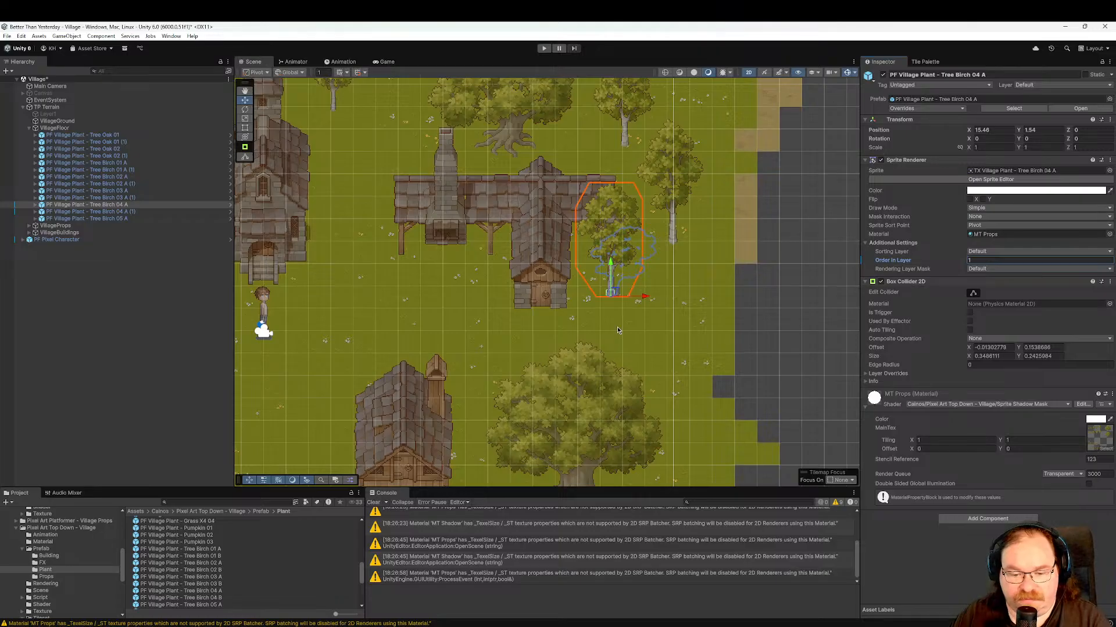
# Duplicate Tree Oak 02, move the copy southwest of the southeast house to about X 1.85, Y -12.62, and give it Order in Layer 1.
pyautogui.scroll(-5, 488, 301)
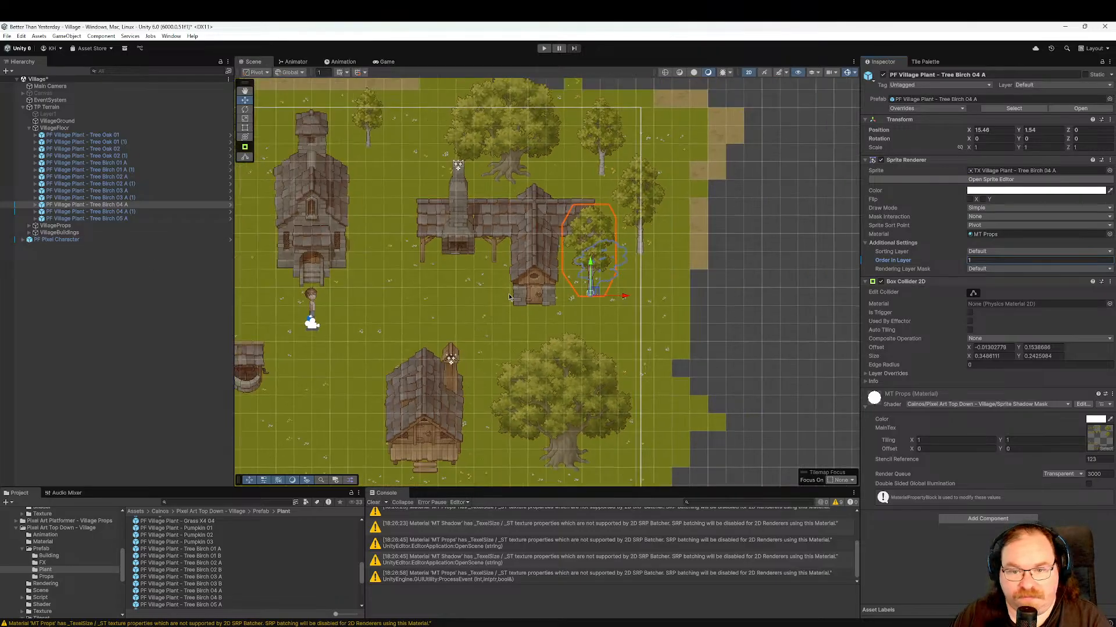
pyautogui.moveTo(497, 294); pyautogui.dragTo(530, 298, button='middle')
pyautogui.scroll(3, 626, 253)
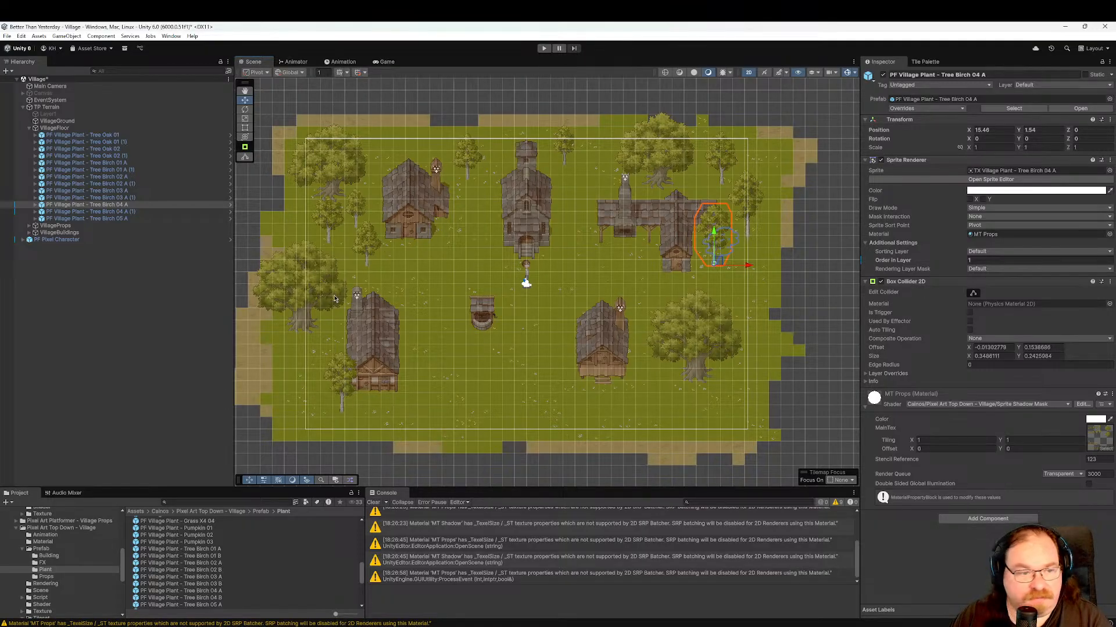
pyautogui.click(111, 150)
pyautogui.hotkey('ctrl', 'd')
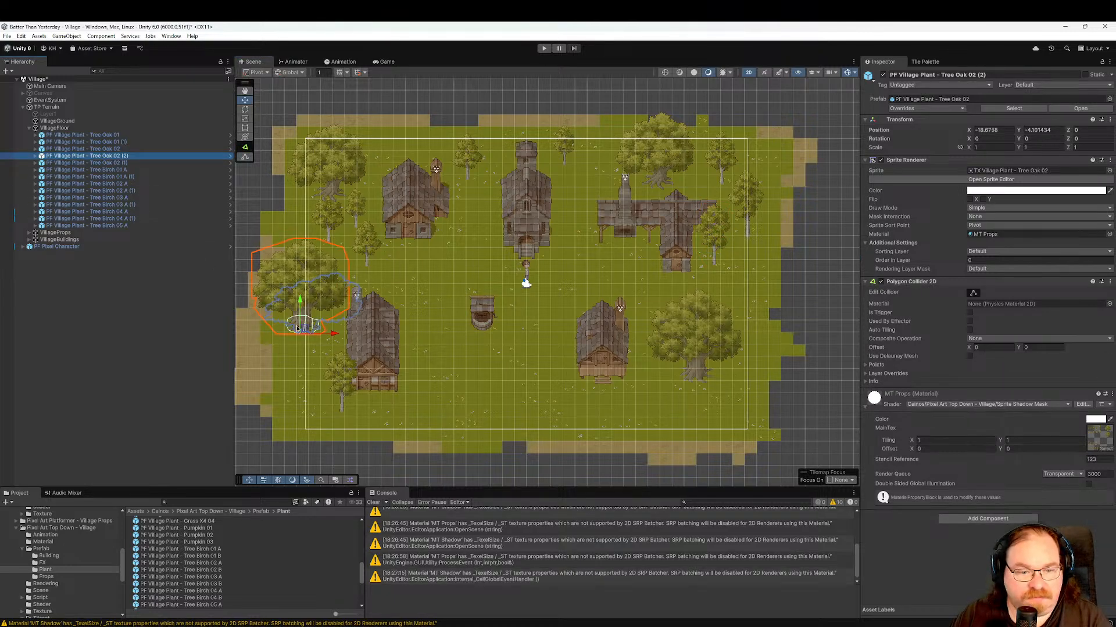
pyautogui.moveTo(333, 334); pyautogui.dragTo(570, 333)
pyautogui.moveTo(537, 301); pyautogui.dragTo(590, 438)
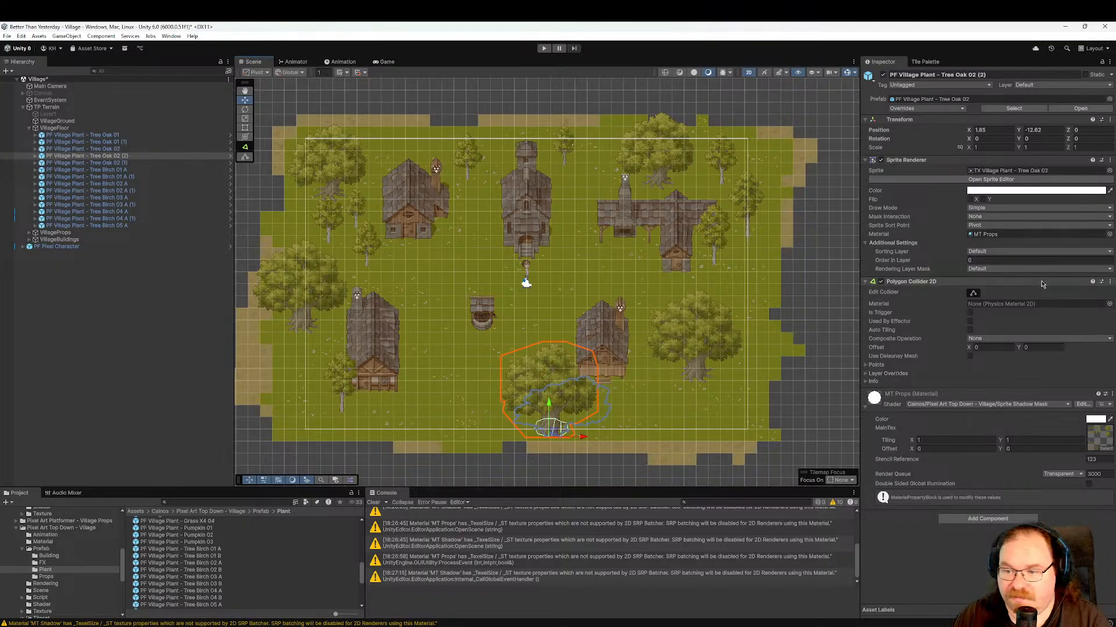
pyautogui.click(996, 260)
pyautogui.write('1')
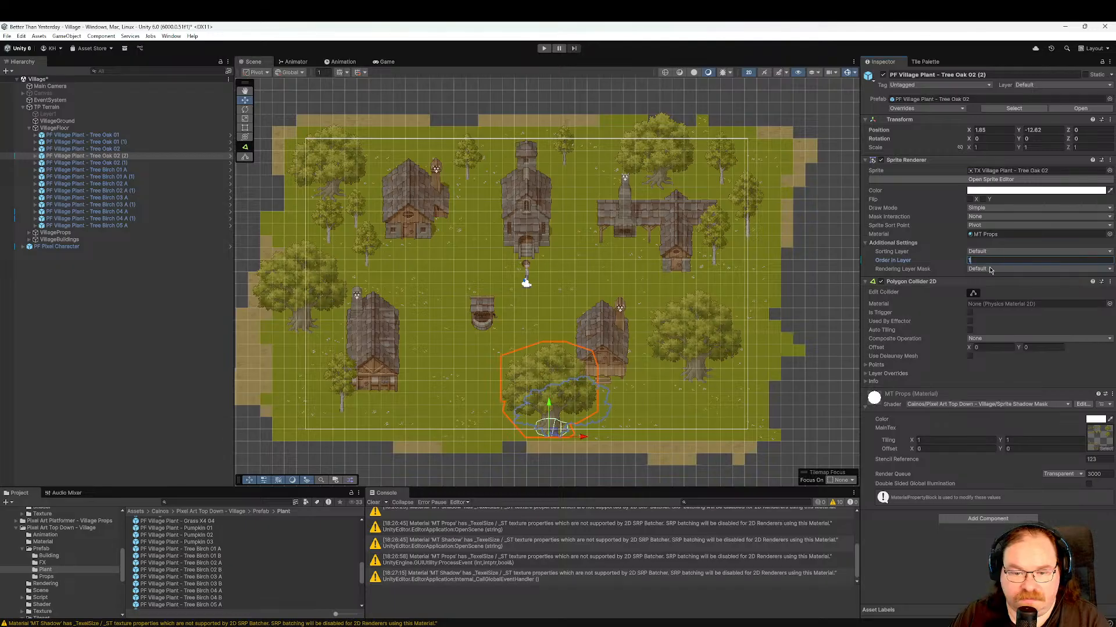
# Duplicate Tree Birch 01 A, move the copy southeast of the southeast house to about X 8.29, Y -10.93, and give it Order in Layer 1.
pyautogui.click(145, 165)
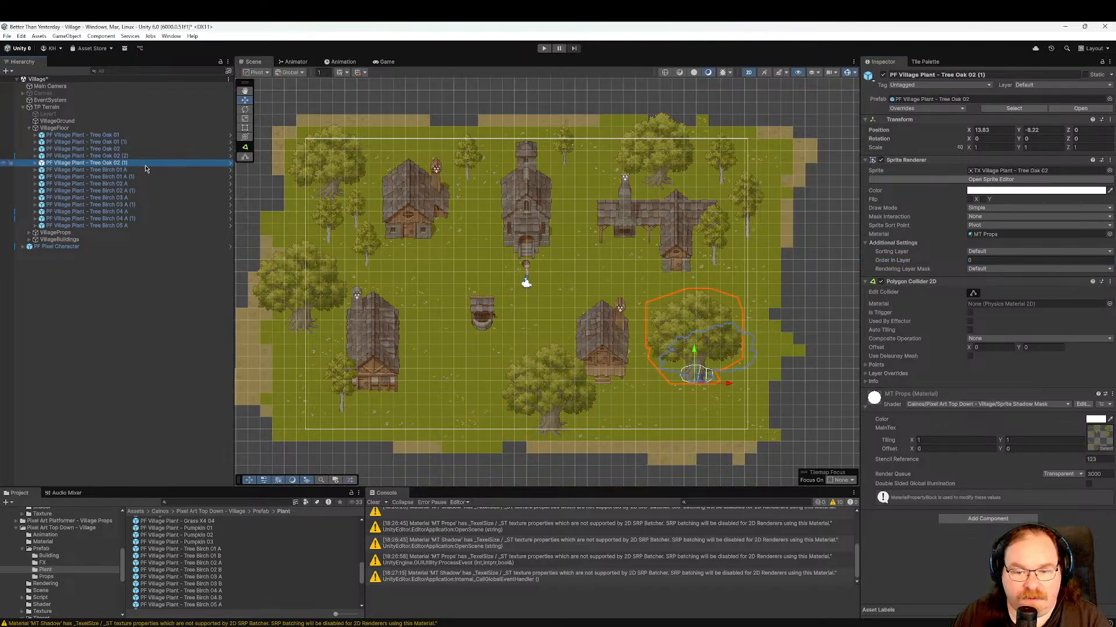
pyautogui.click(144, 170)
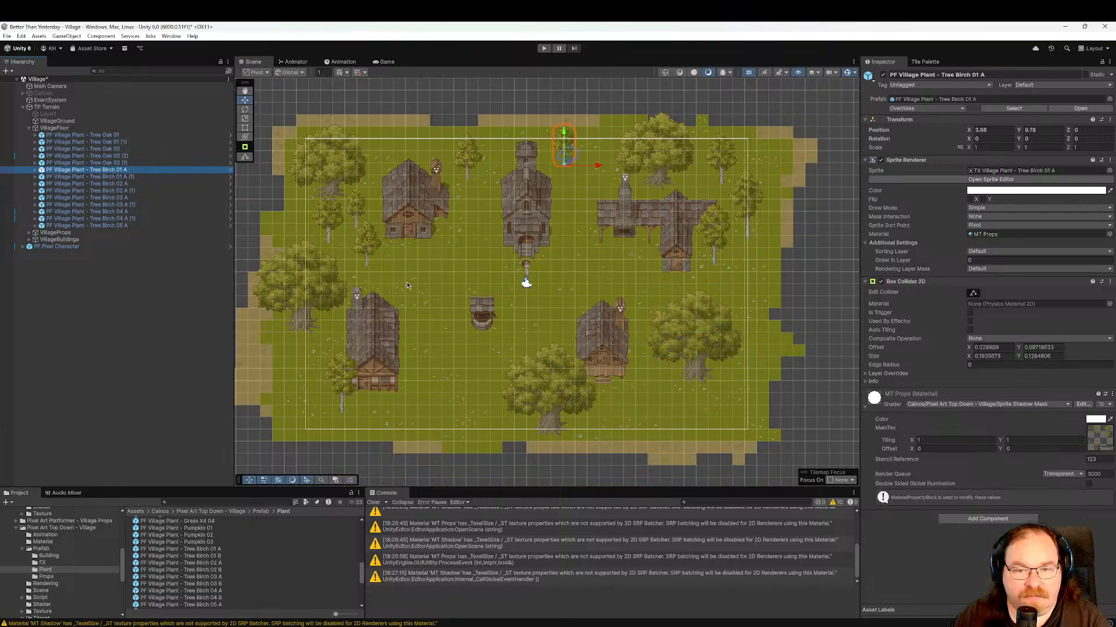
pyautogui.hotkey('ctrl', 'd')
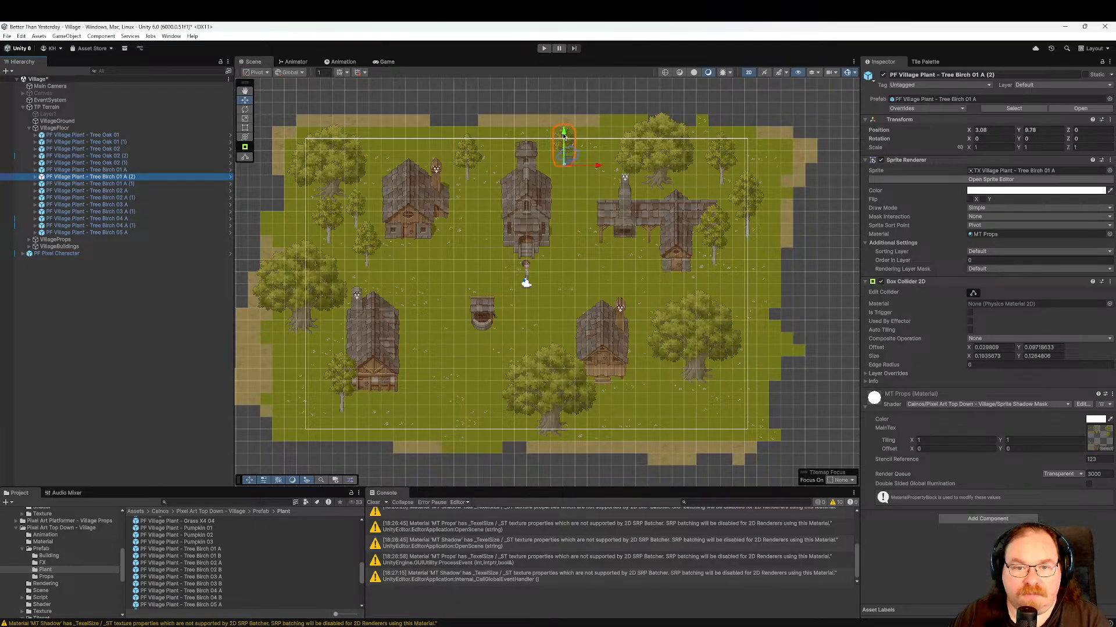
pyautogui.moveTo(564, 137); pyautogui.dragTo(632, 396)
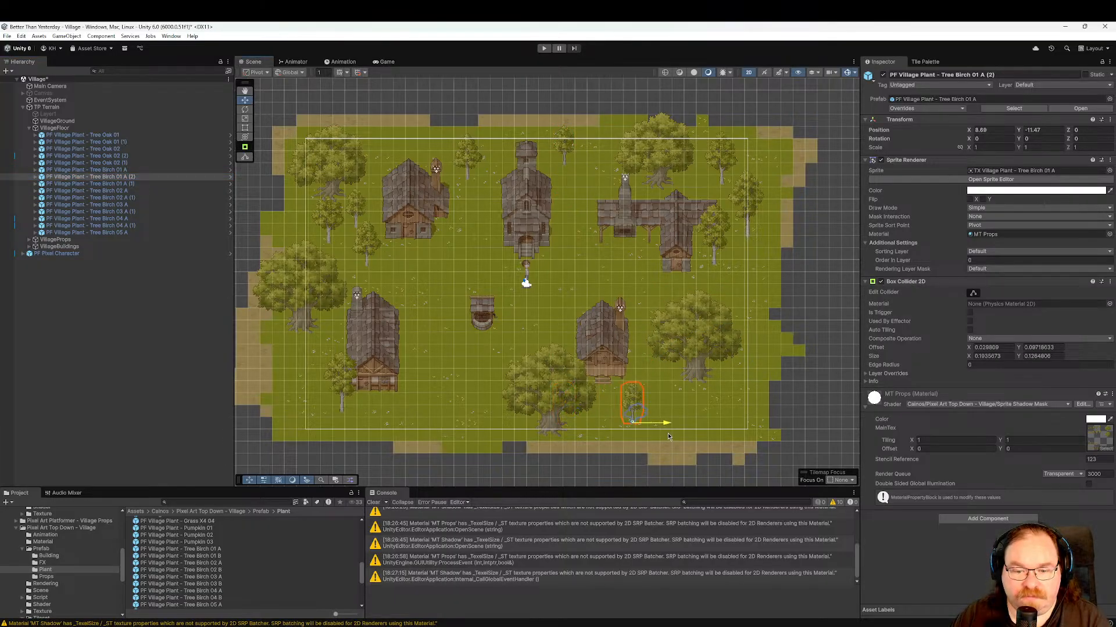
pyautogui.moveTo(667, 437); pyautogui.dragTo(664, 434)
pyautogui.moveTo(632, 395); pyautogui.dragTo(631, 388)
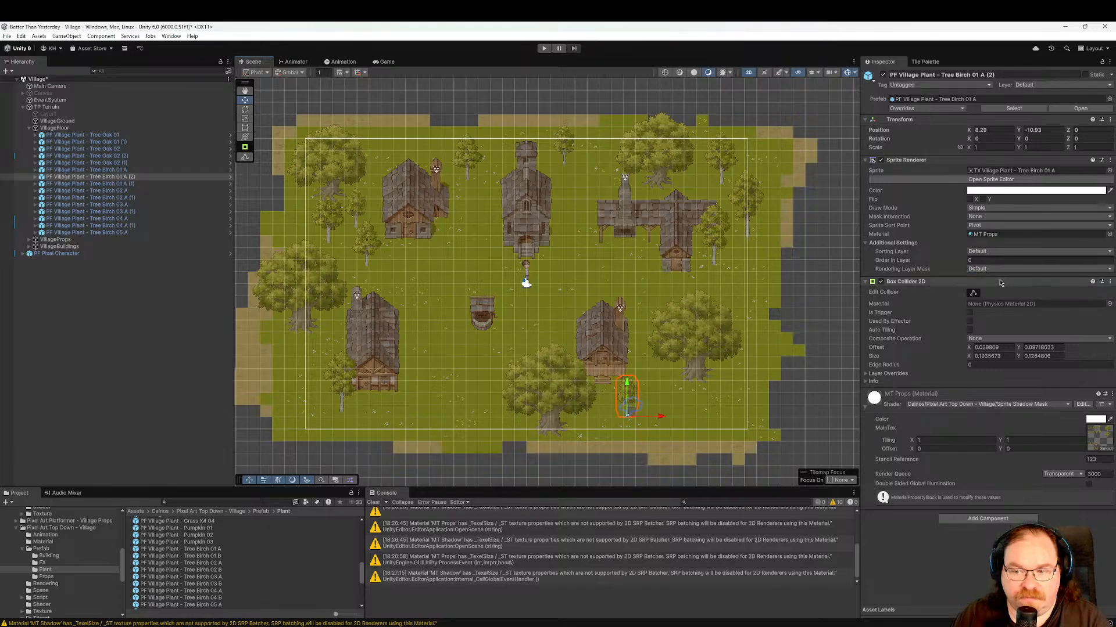
pyautogui.click(982, 261)
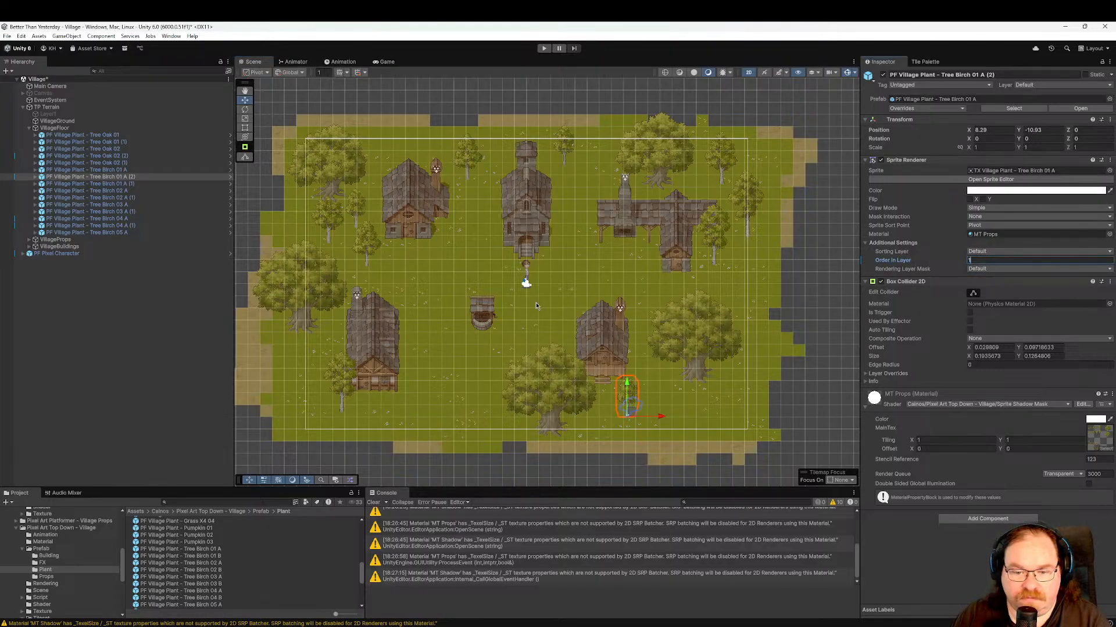
# Duplicate Tree Birch 02 A (1), move the copy below the southeast oak to about X 12.8, Y -10.43, and give it Order in Layer 1.
pyautogui.click(168, 198)
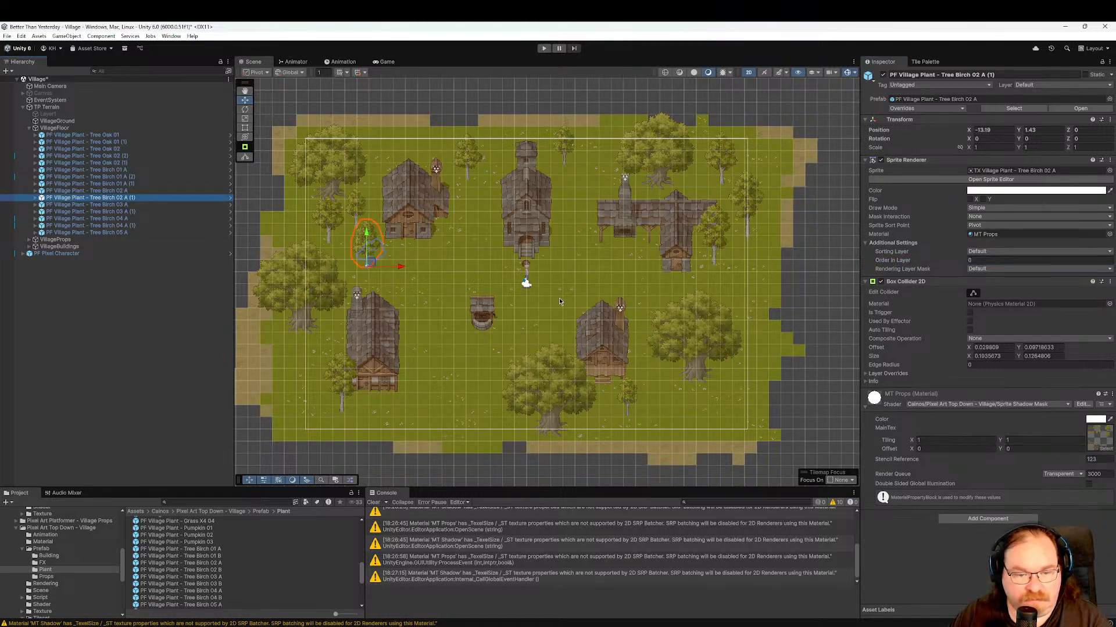
pyautogui.hotkey('ctrl', 'd')
pyautogui.moveTo(402, 273); pyautogui.dragTo(738, 288)
pyautogui.moveTo(701, 237); pyautogui.dragTo(684, 383)
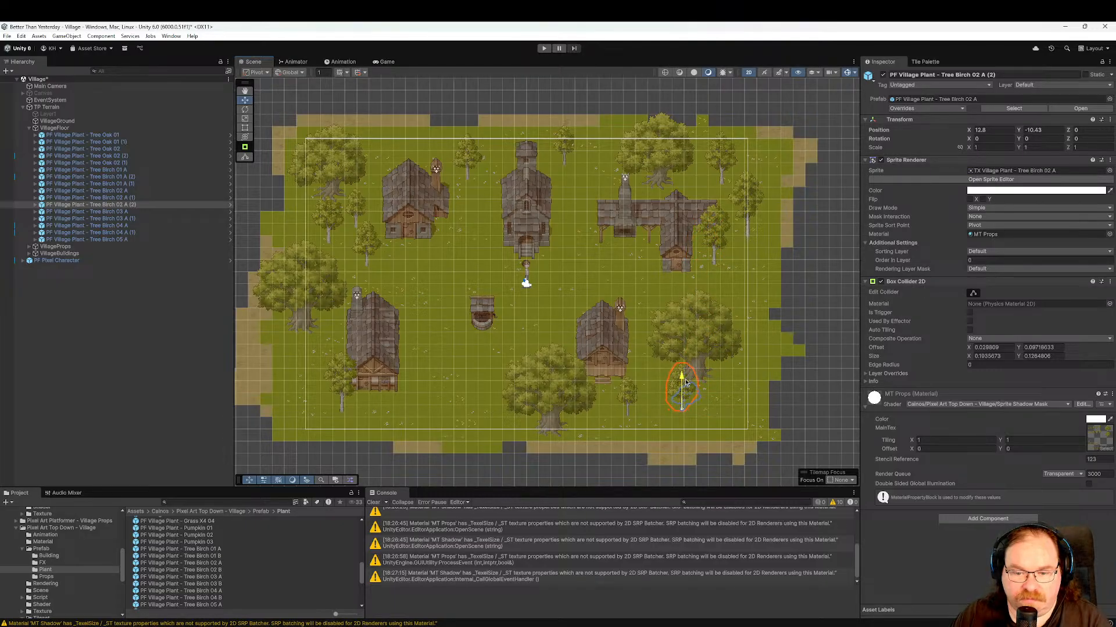
pyautogui.click(982, 260)
pyautogui.write('1')
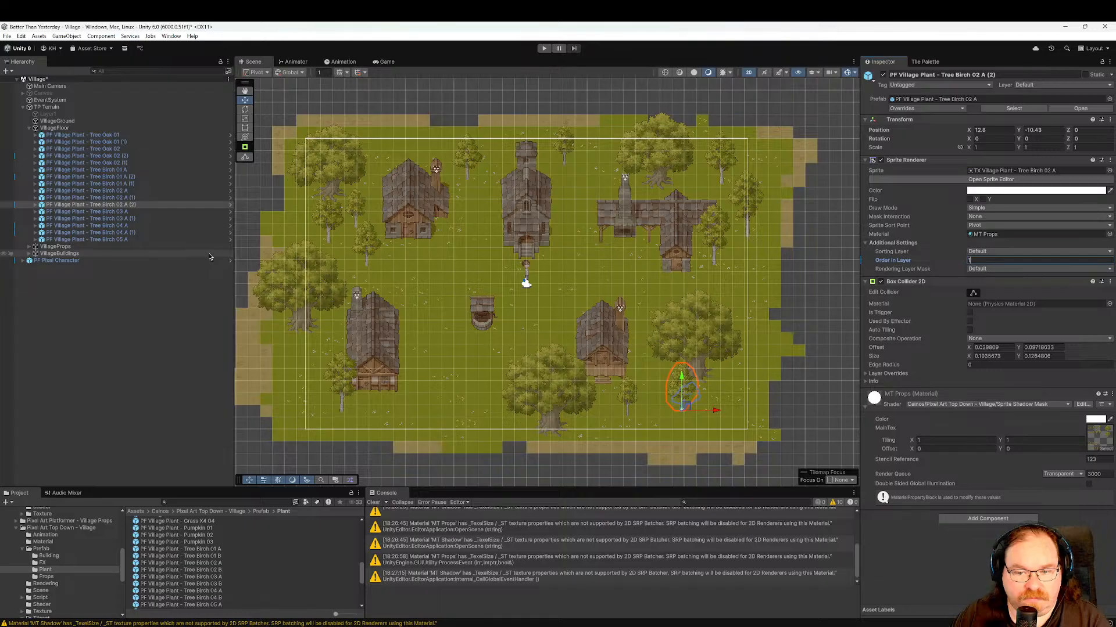
# Place two copies of Tree Birch 02 A behind the northwest house, at about X -7.43, Y 9.18 and X -10.23, Y 8.5.
pyautogui.click(142, 192)
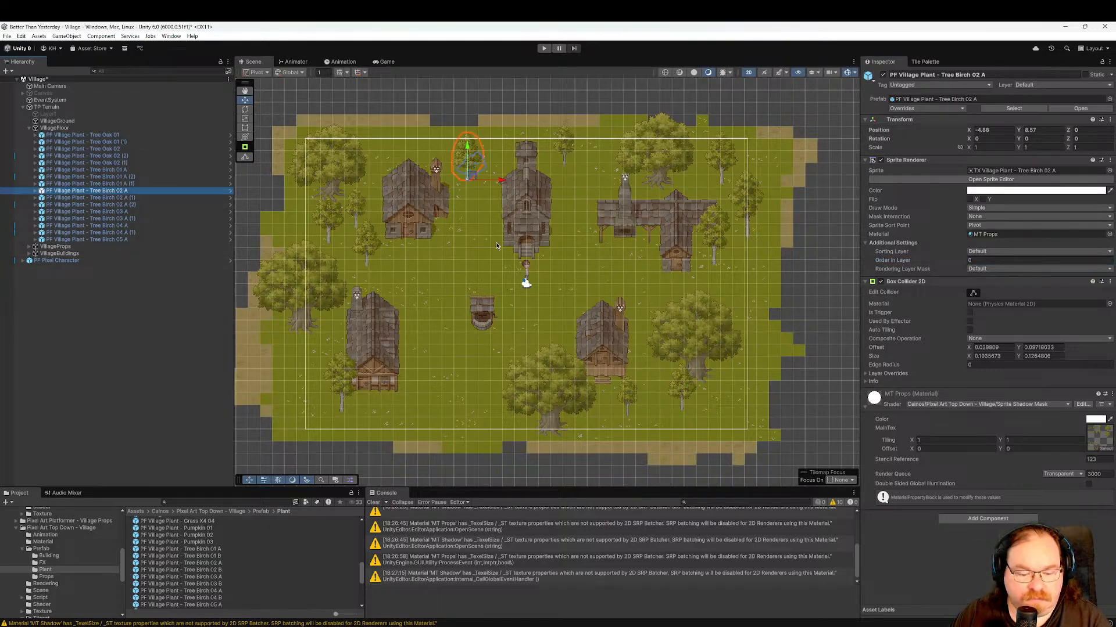
pyautogui.hotkey('ctrl', 'd')
pyautogui.moveTo(486, 173); pyautogui.dragTo(439, 143)
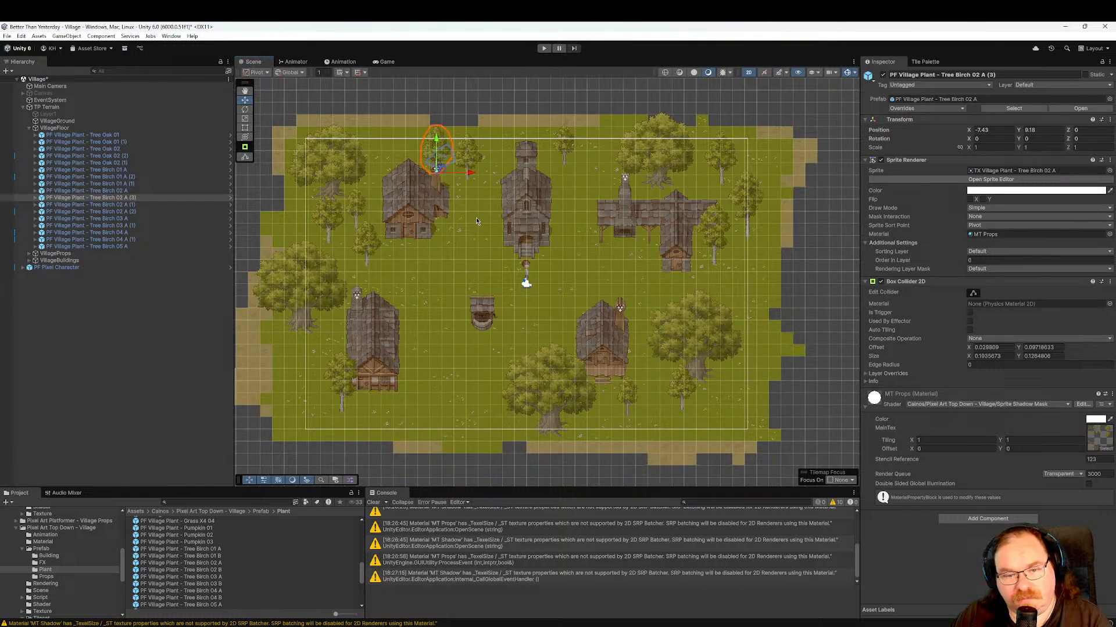
pyautogui.hotkey('ctrl', 'd')
pyautogui.moveTo(464, 173); pyautogui.dragTo(405, 151)
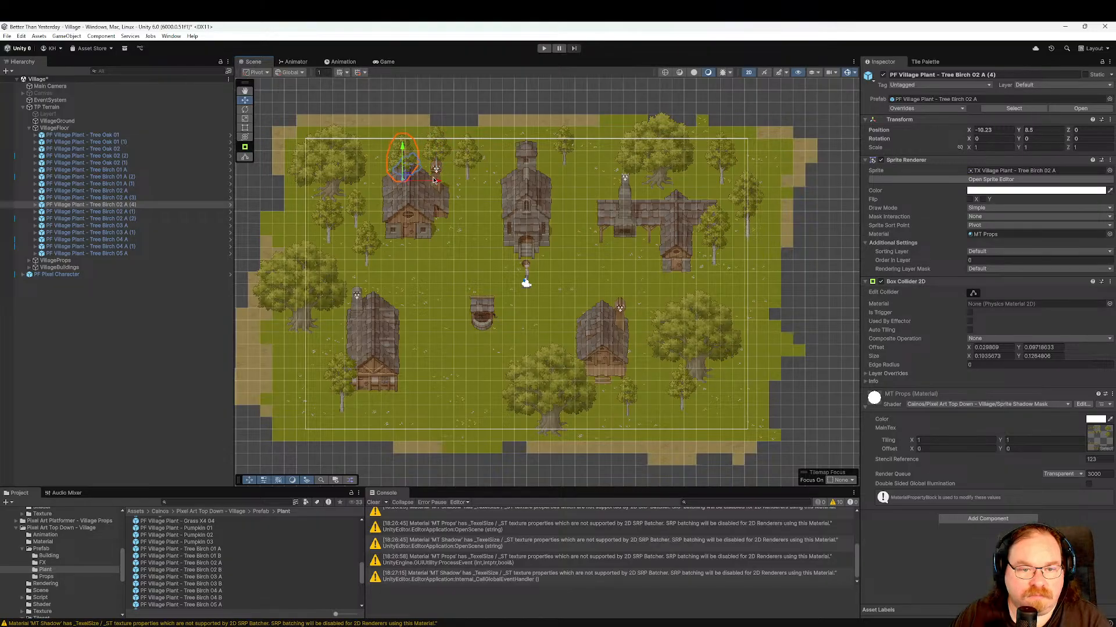
# Add a third copy of Tree Birch 02 A between those two behind the northwest house, at about X -8.86, Y 9.87.
pyautogui.hotkey('ctrl', 'd')
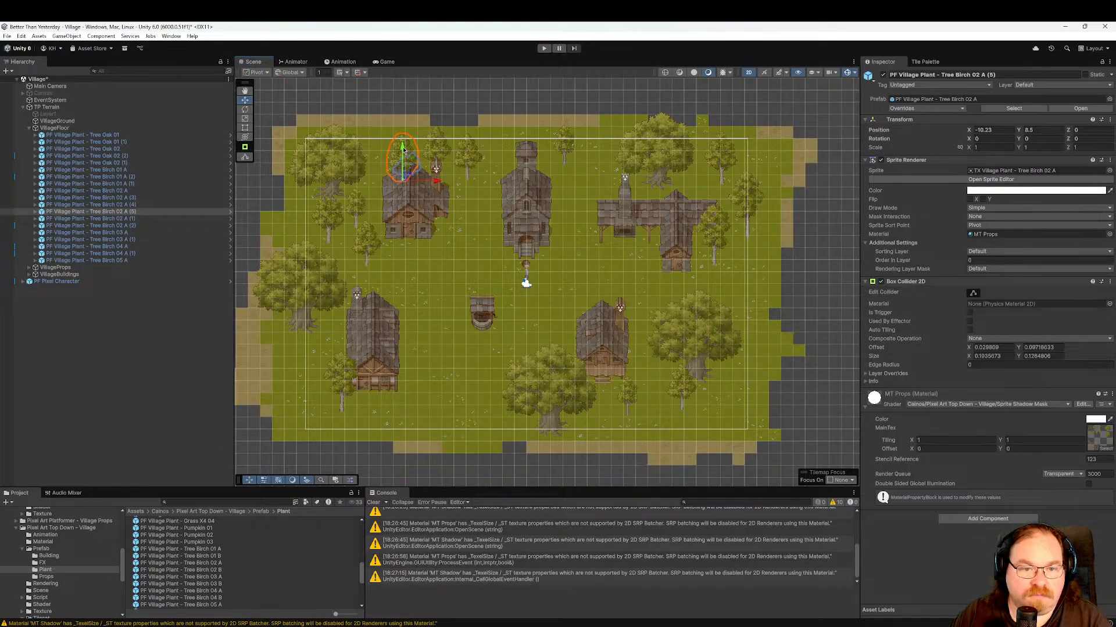
pyautogui.moveTo(405, 147); pyautogui.dragTo(446, 156)
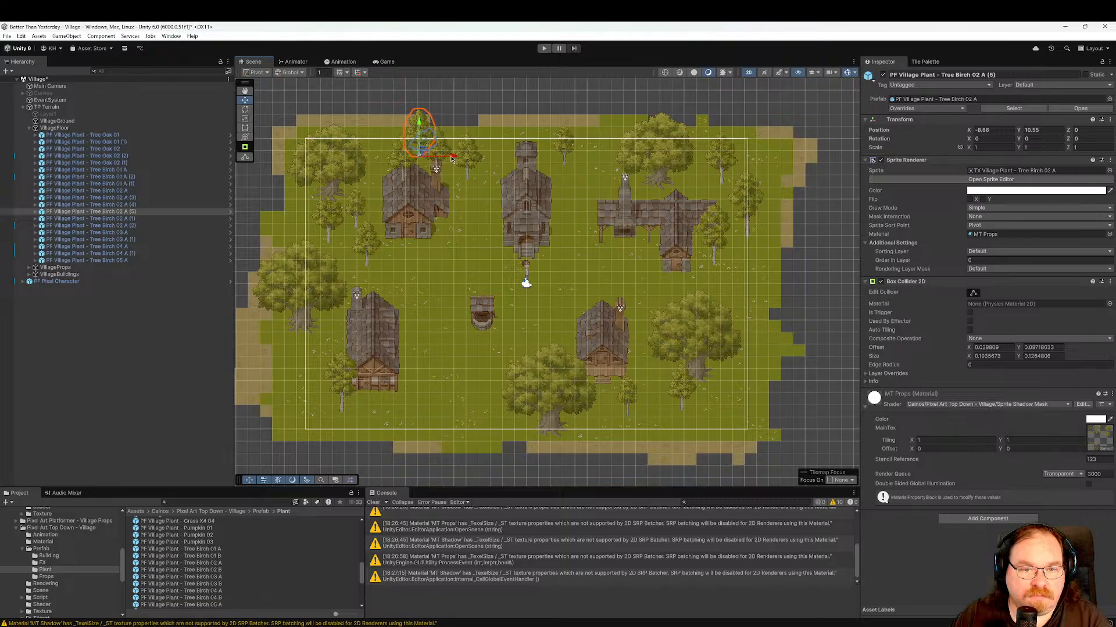
pyautogui.click(424, 136)
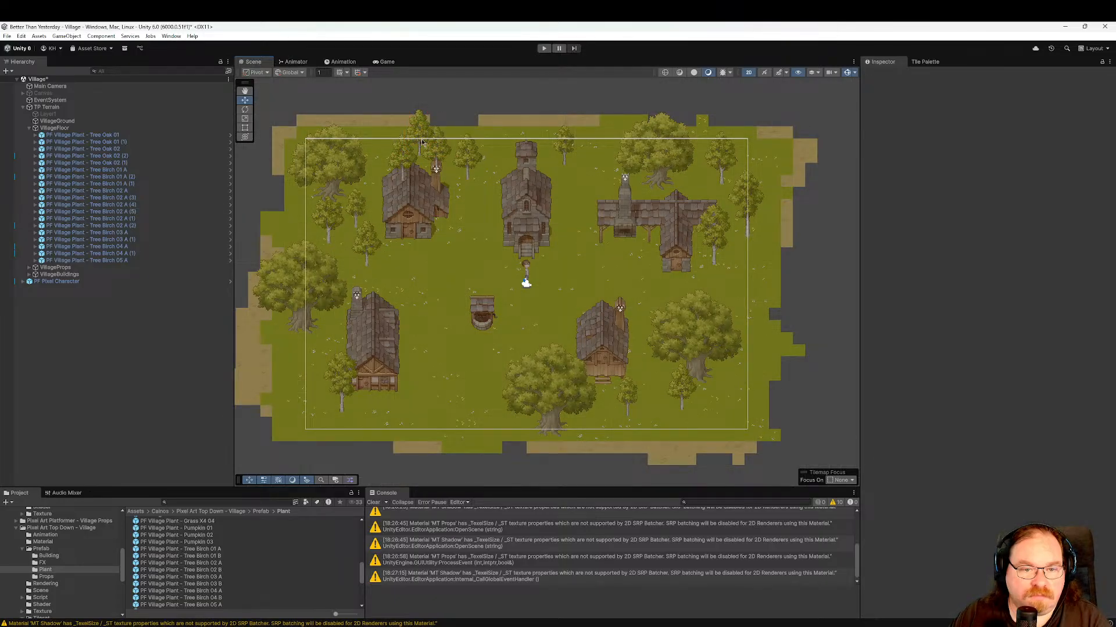
pyautogui.click(422, 142)
pyautogui.moveTo(418, 123); pyautogui.dragTo(419, 131)
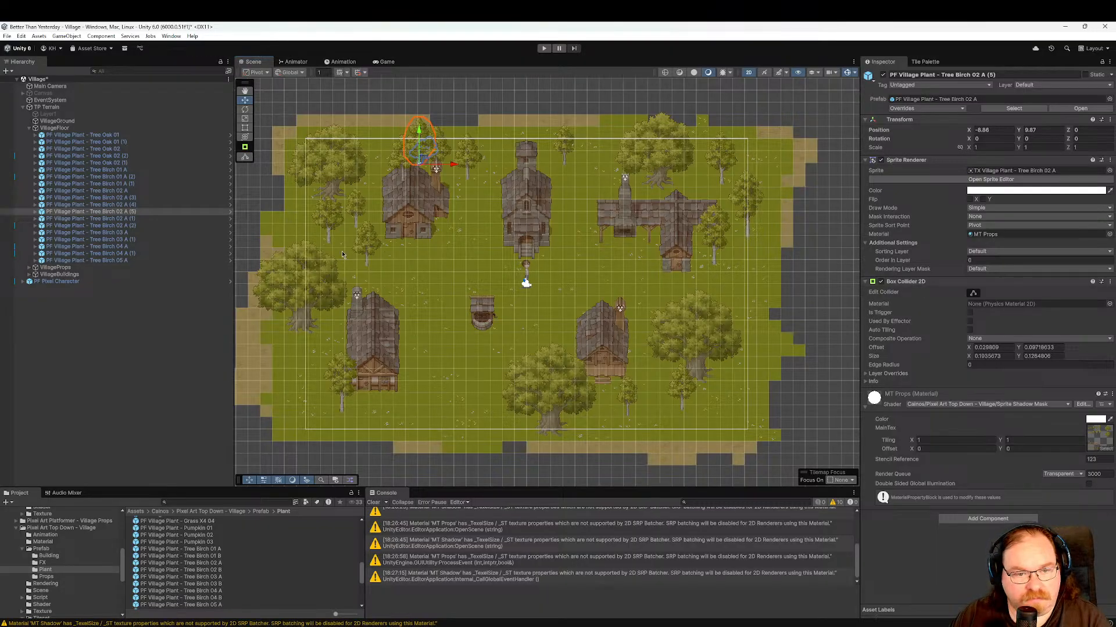
# Duplicate the small Birch 01 A west of the northwest house and move the copy north to about X -13.01, Y 9.4.
pyautogui.click(354, 212)
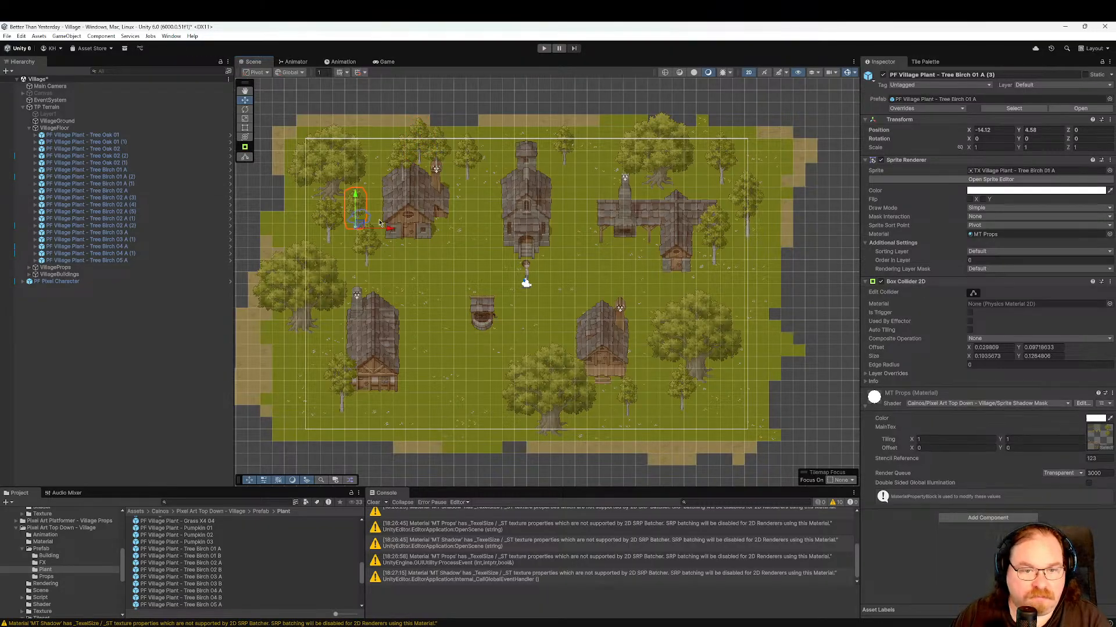
pyautogui.moveTo(357, 198); pyautogui.dragTo(357, 129)
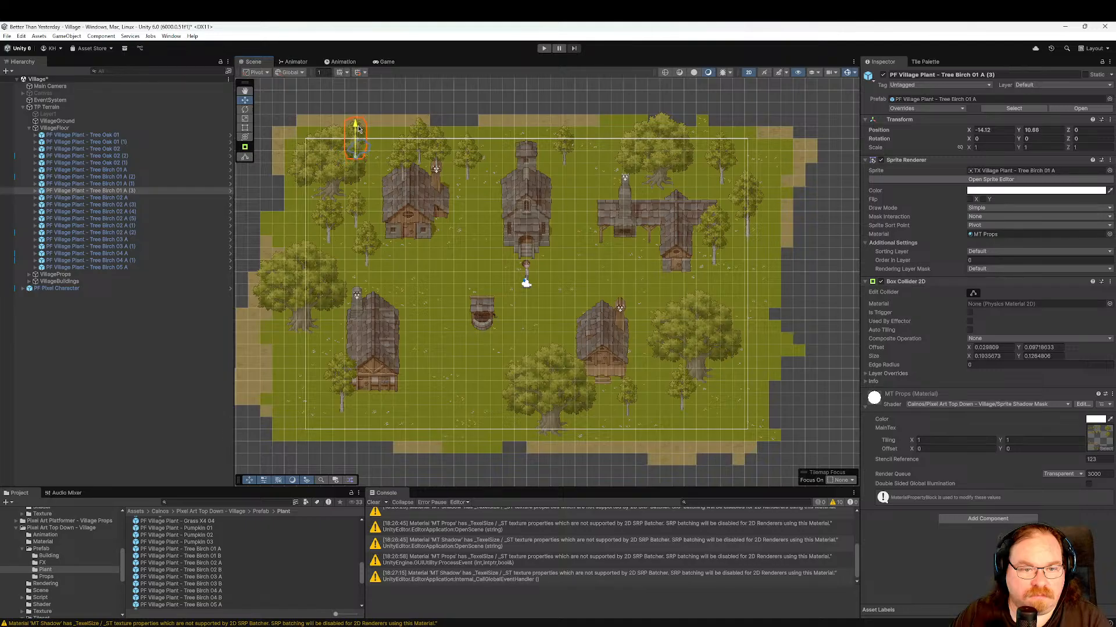
pyautogui.moveTo(389, 162); pyautogui.dragTo(370, 141)
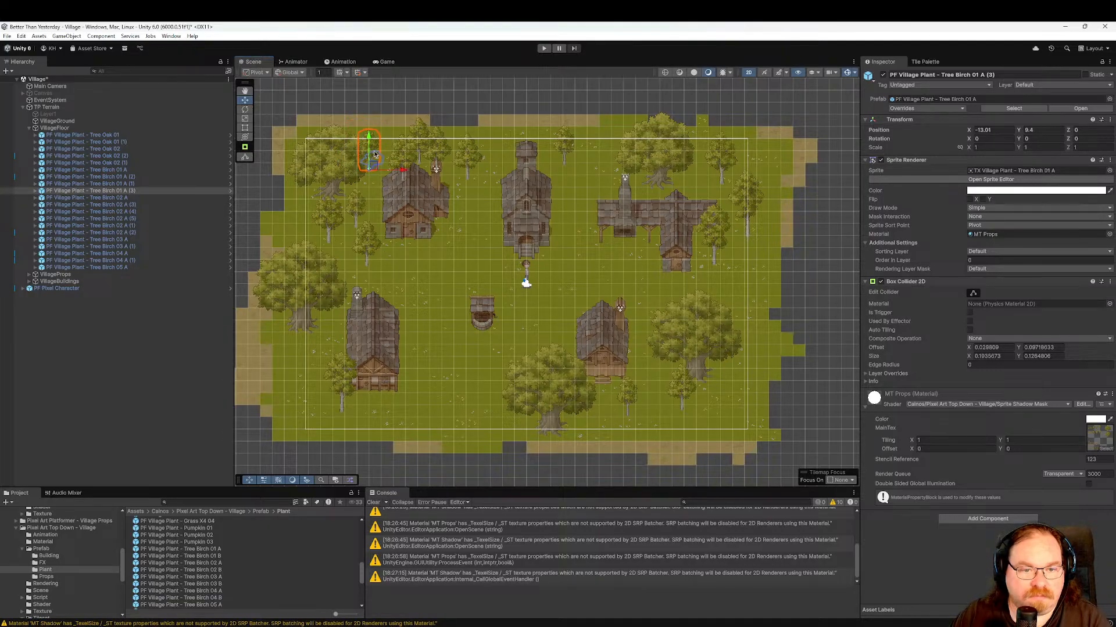
# Duplicate Tree Birch 04 A from beside the northeast building and move the copy behind the northwest house to about X -11.79, Y 8.65.
pyautogui.click(367, 253)
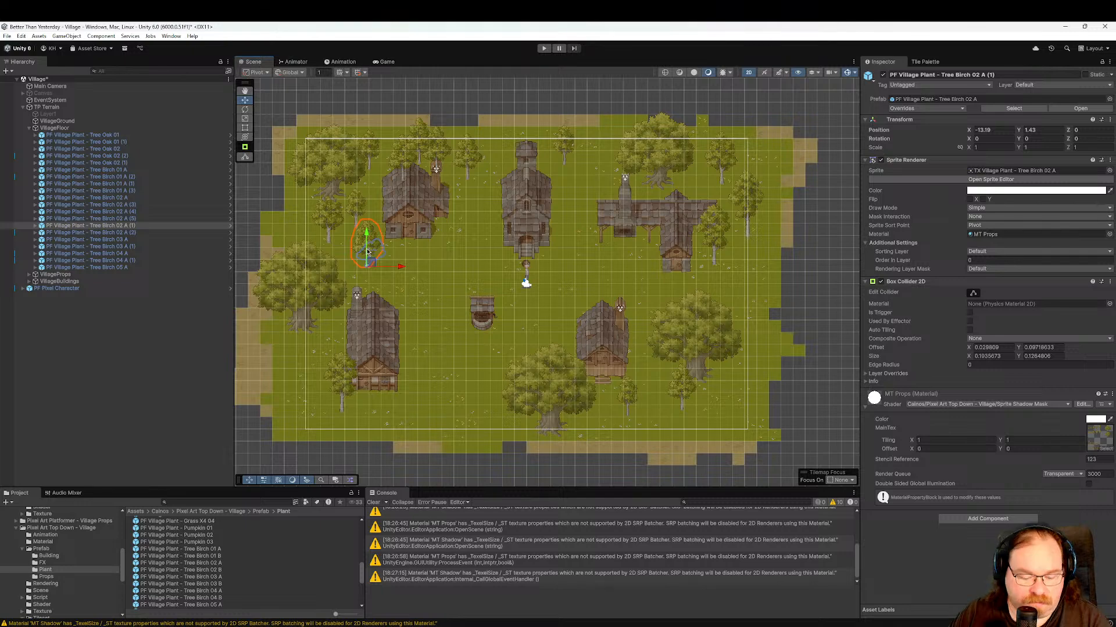
pyautogui.click(713, 242)
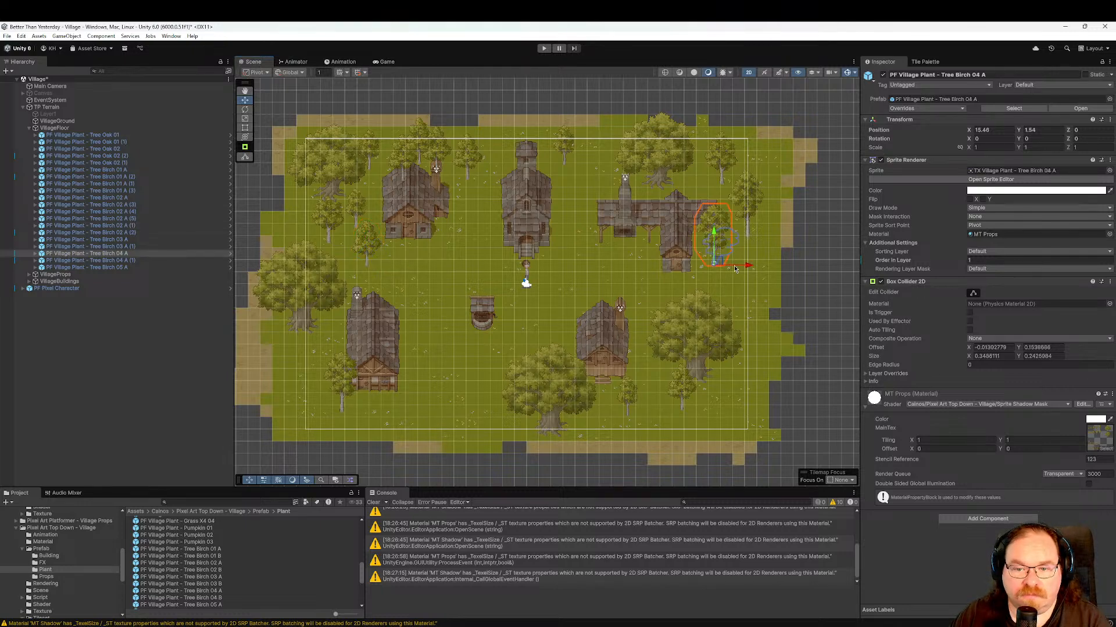
pyautogui.hotkey('ctrl', 'd')
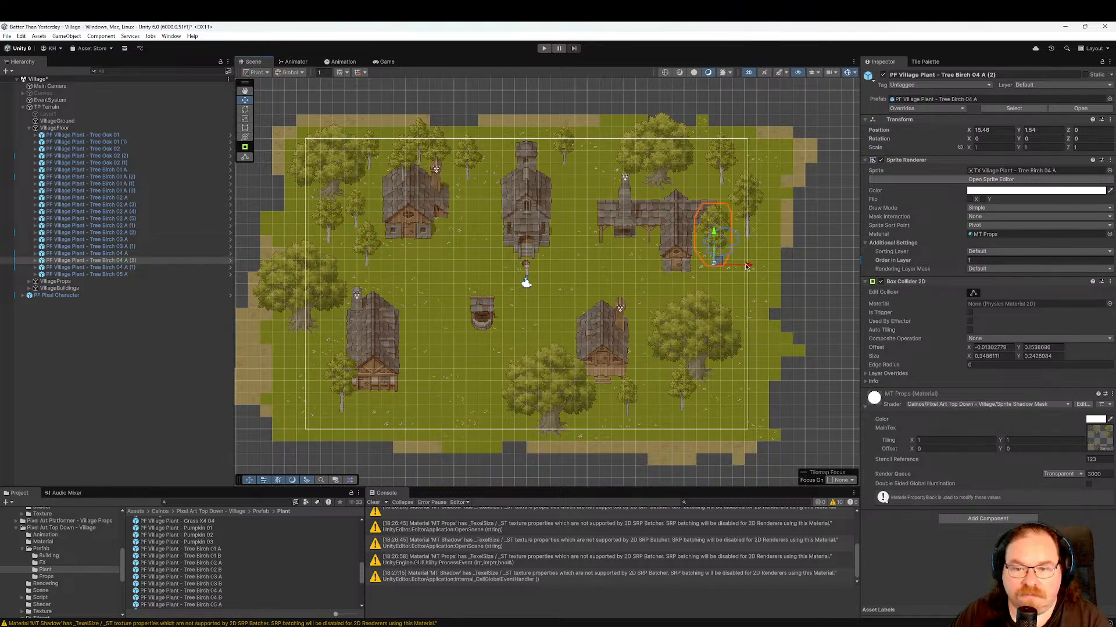
pyautogui.moveTo(739, 269); pyautogui.dragTo(388, 146)
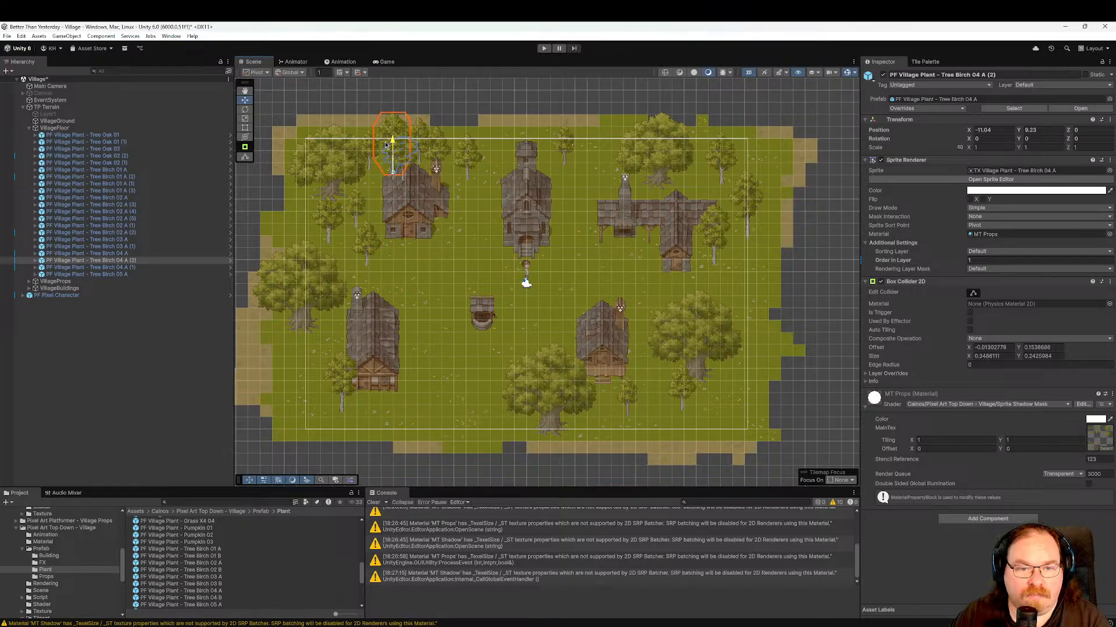
pyautogui.moveTo(426, 177)
pyautogui.mouseDown()
pyautogui.moveTo(380, 157)
pyautogui.moveTo(416, 182)
pyautogui.mouseUp()
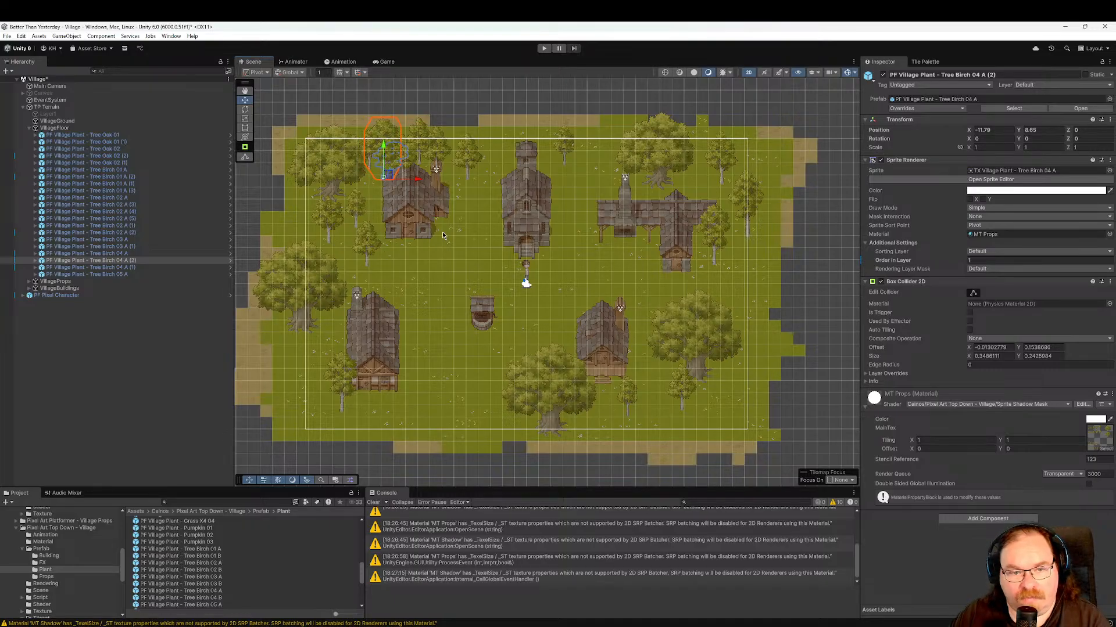
# Move Tree Birch 01 A (1), west of the northwest house, to about X -13.72, Y 6.27 and set its Order in Layer to 1.
pyautogui.click(356, 212)
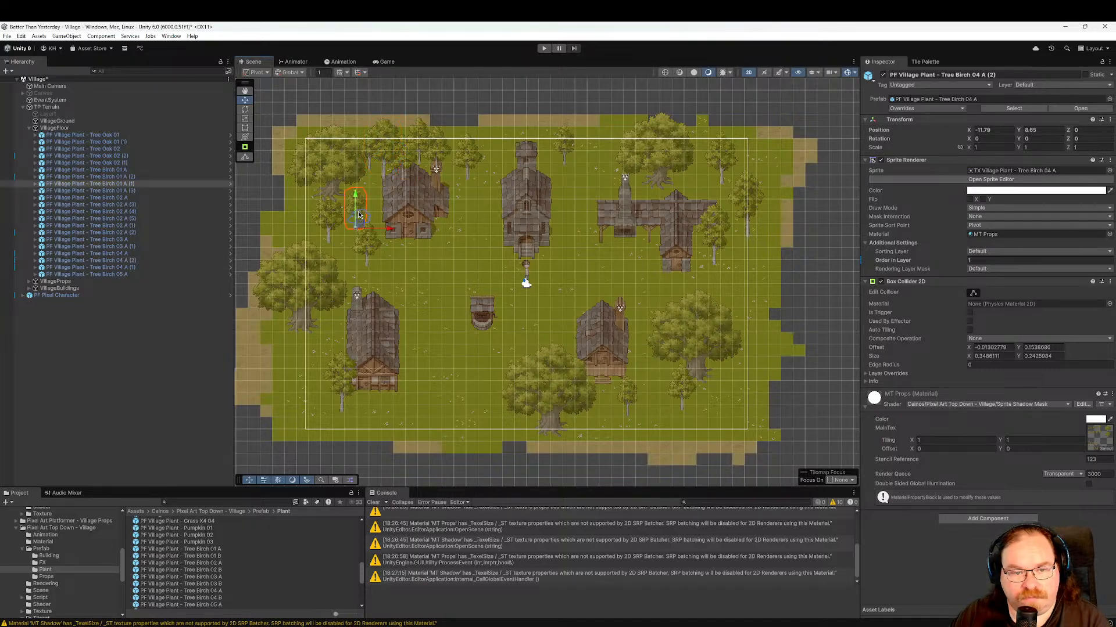
pyautogui.moveTo(356, 212); pyautogui.dragTo(393, 213)
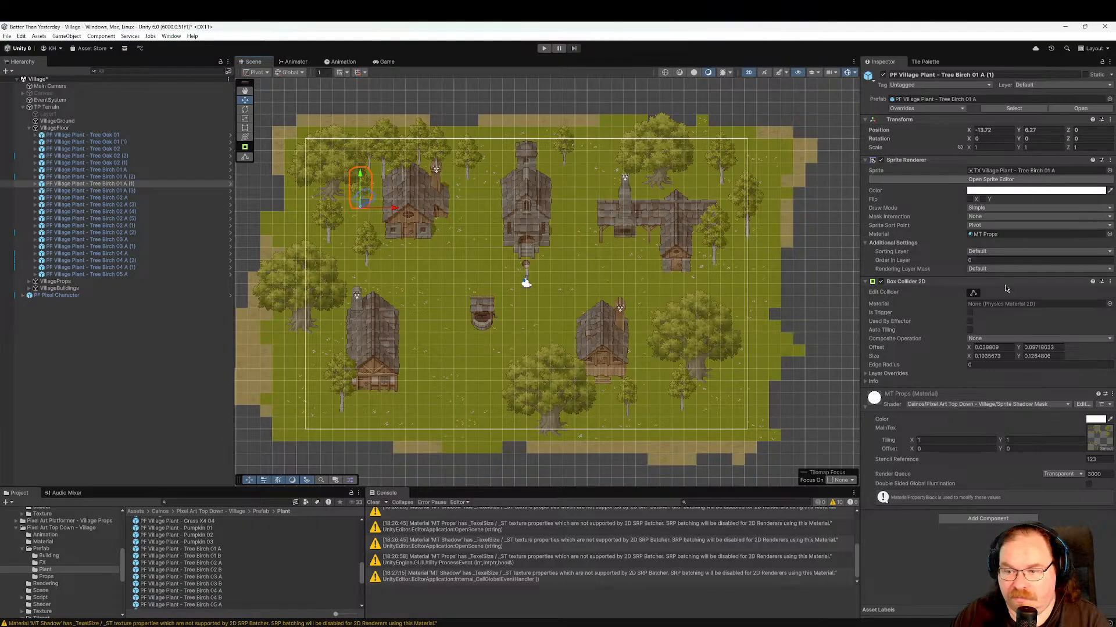
pyautogui.click(1023, 260)
pyautogui.write('1')
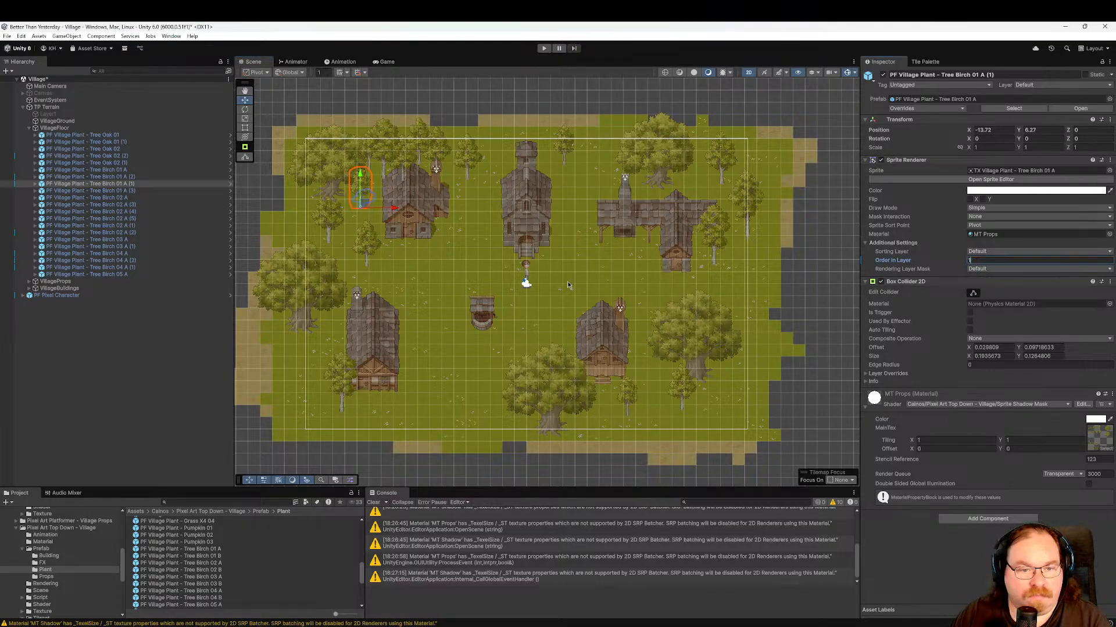
# Move Tree Birch 03 A (1), below the northwest oak, to about X -17.18, Y 3.97 and set its Order in Layer to 1.
pyautogui.click(338, 233)
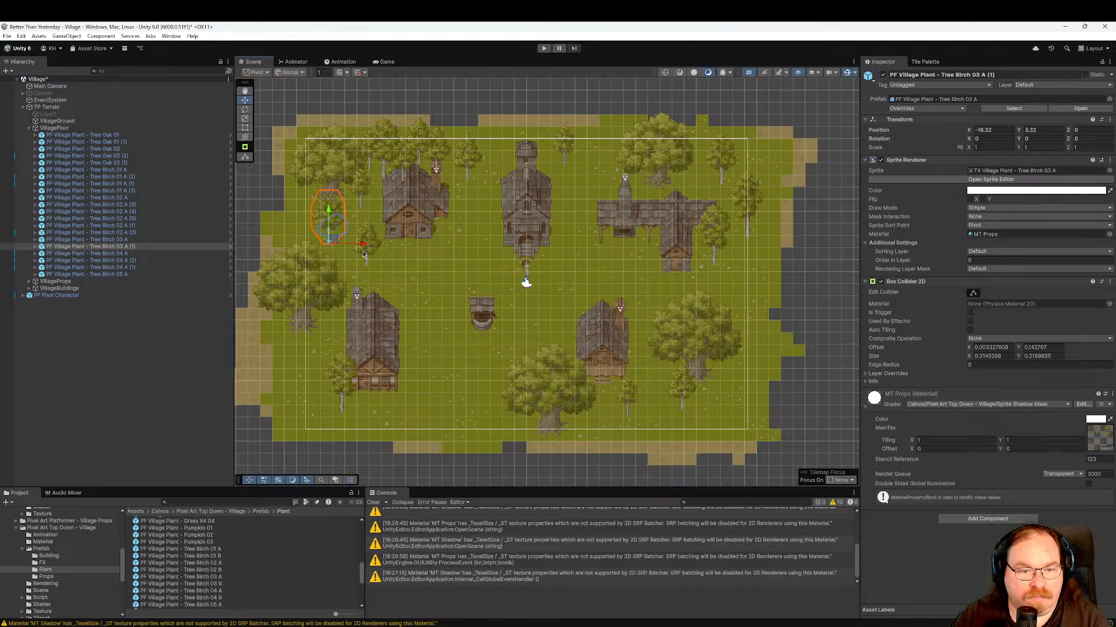
pyautogui.moveTo(362, 244)
pyautogui.mouseDown()
pyautogui.moveTo(346, 245)
pyautogui.moveTo(320, 207)
pyautogui.moveTo(352, 237)
pyautogui.mouseUp()
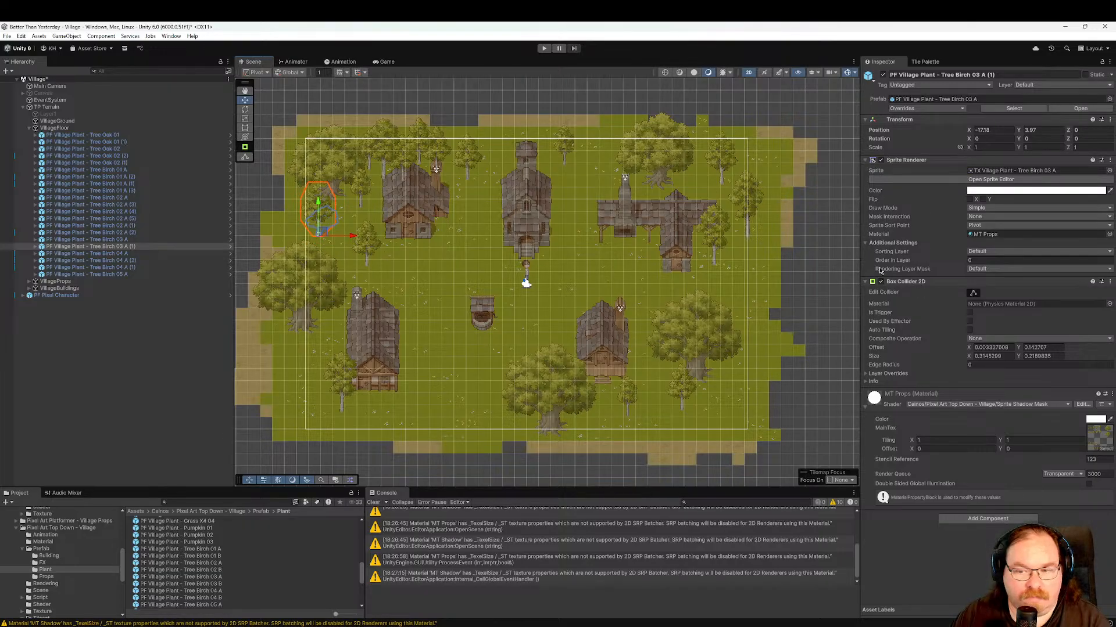
pyautogui.click(987, 260)
pyautogui.write('1')
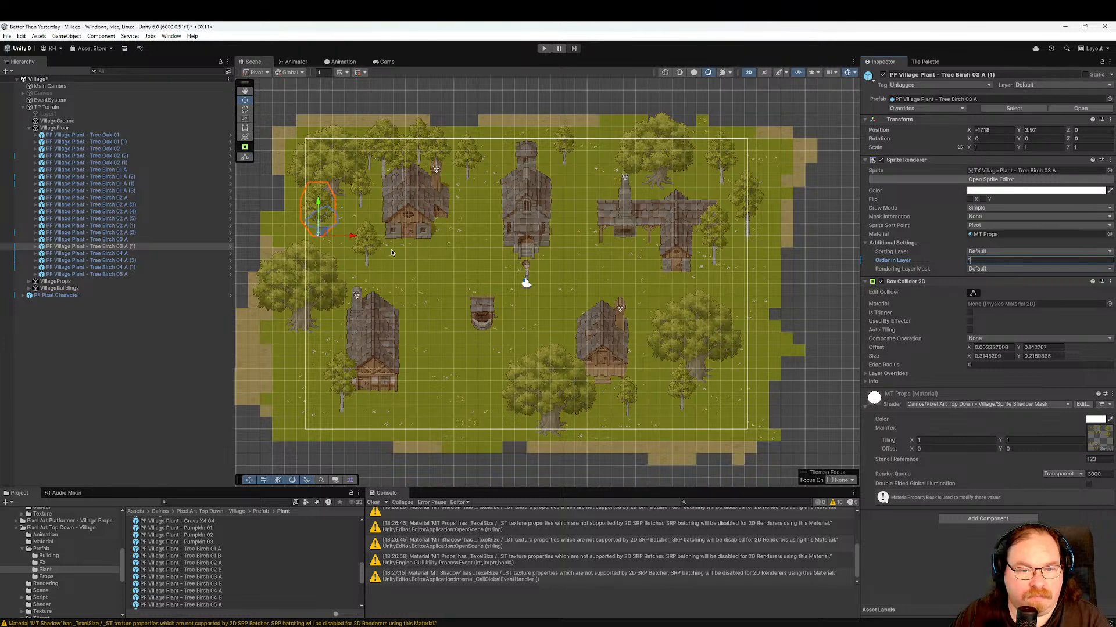
# Move Tree Birch 02 A (1), southwest of the northwest house, to about X -14.74, Y 3.12 and set its Order in Layer to 1.
pyautogui.click(372, 255)
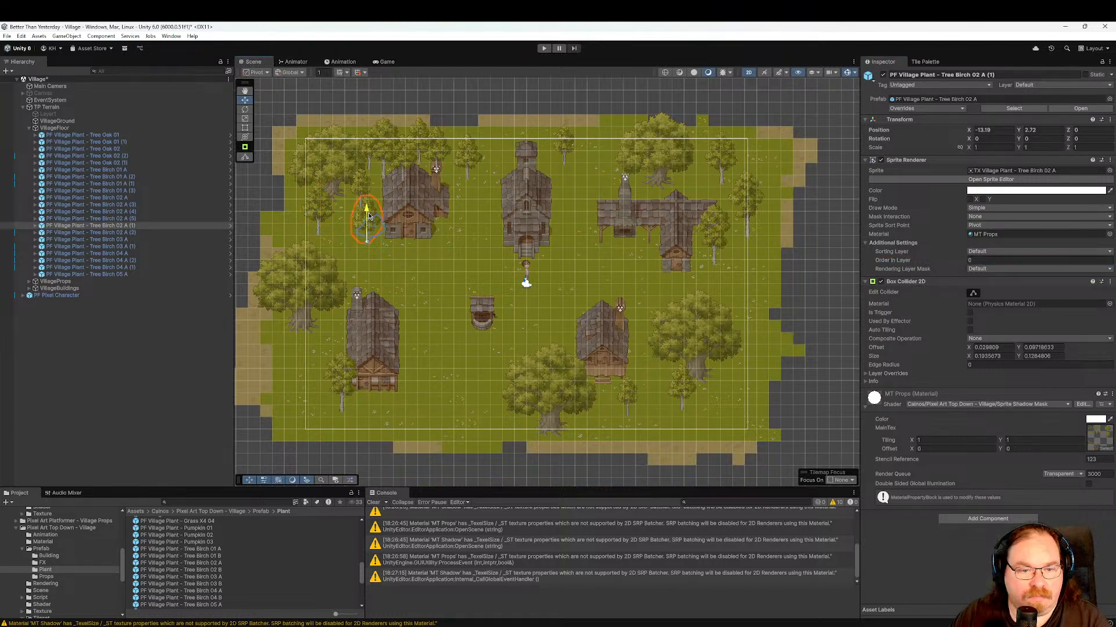
pyautogui.moveTo(400, 240); pyautogui.dragTo(381, 240)
pyautogui.click(954, 261)
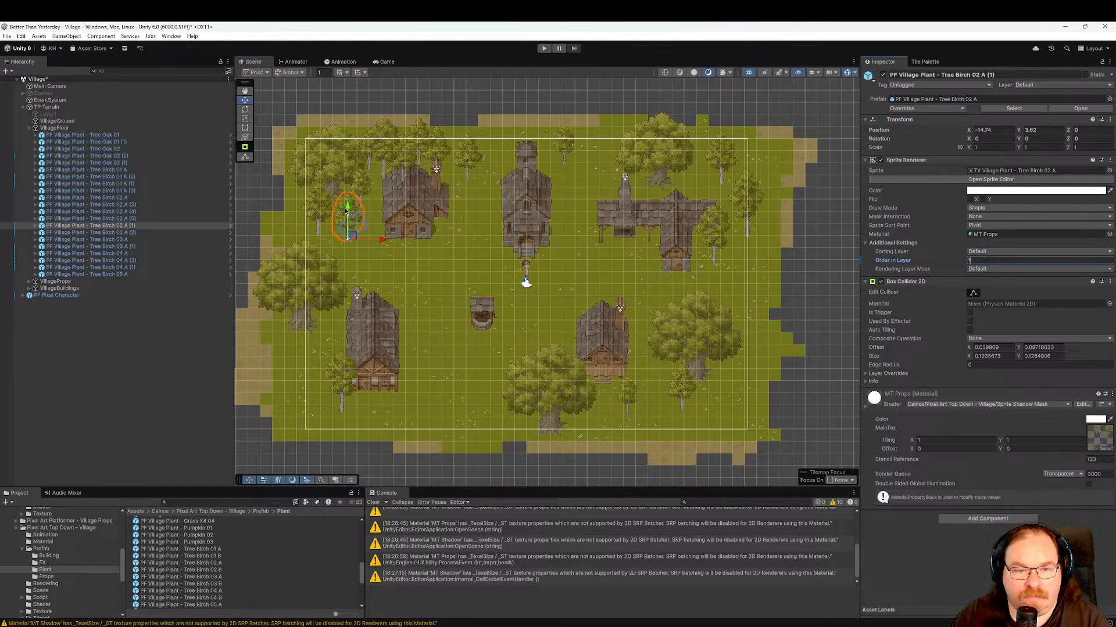
pyautogui.moveTo(354, 212); pyautogui.dragTo(353, 217)
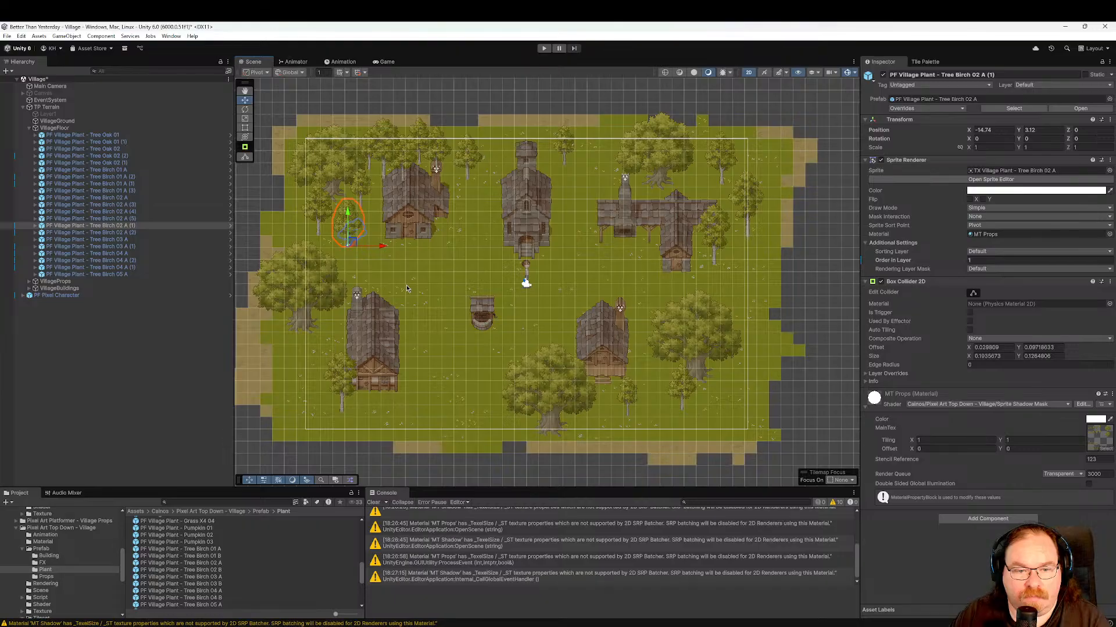
# Find the Village Props Stump prefab and place it in front of the northeast building at about X 6.8, Y 2.9.
pyautogui.click(264, 502)
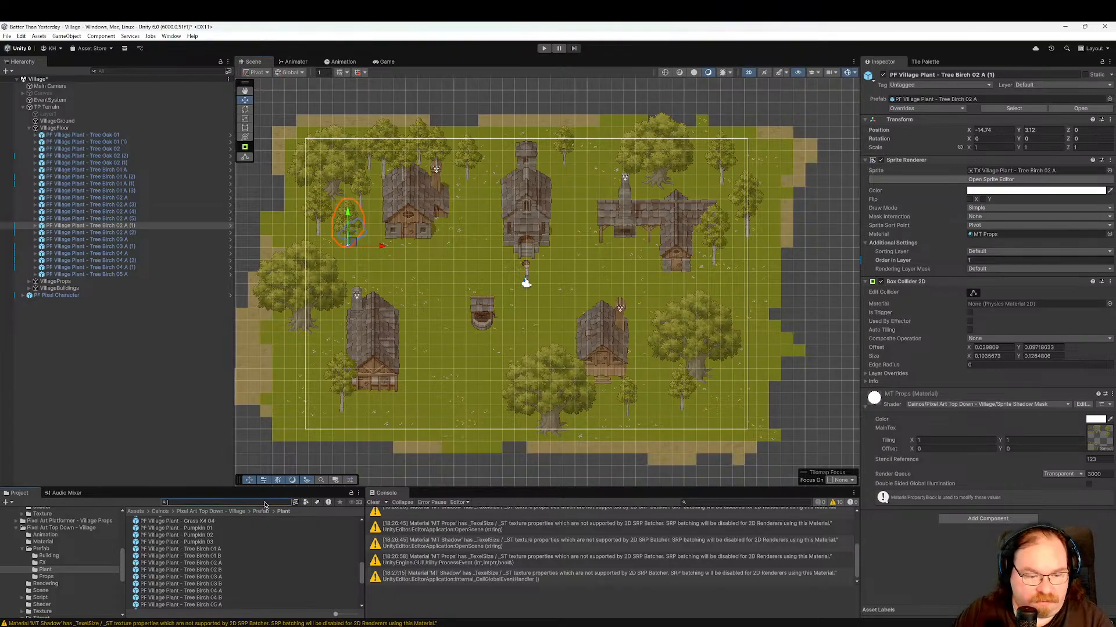
pyautogui.write('stump')
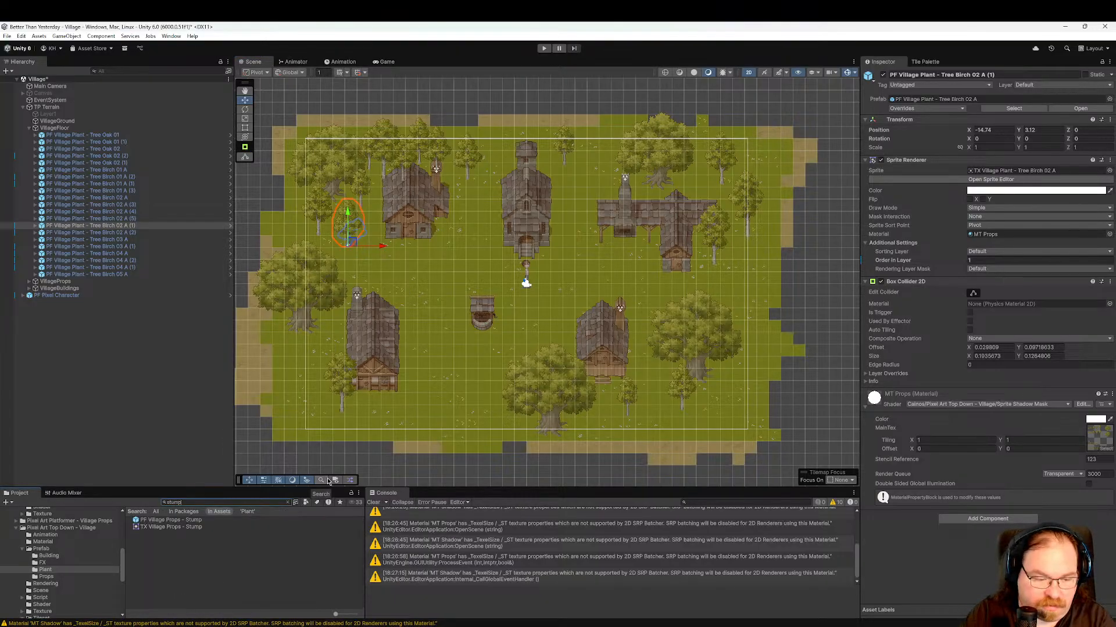
pyautogui.click(203, 521)
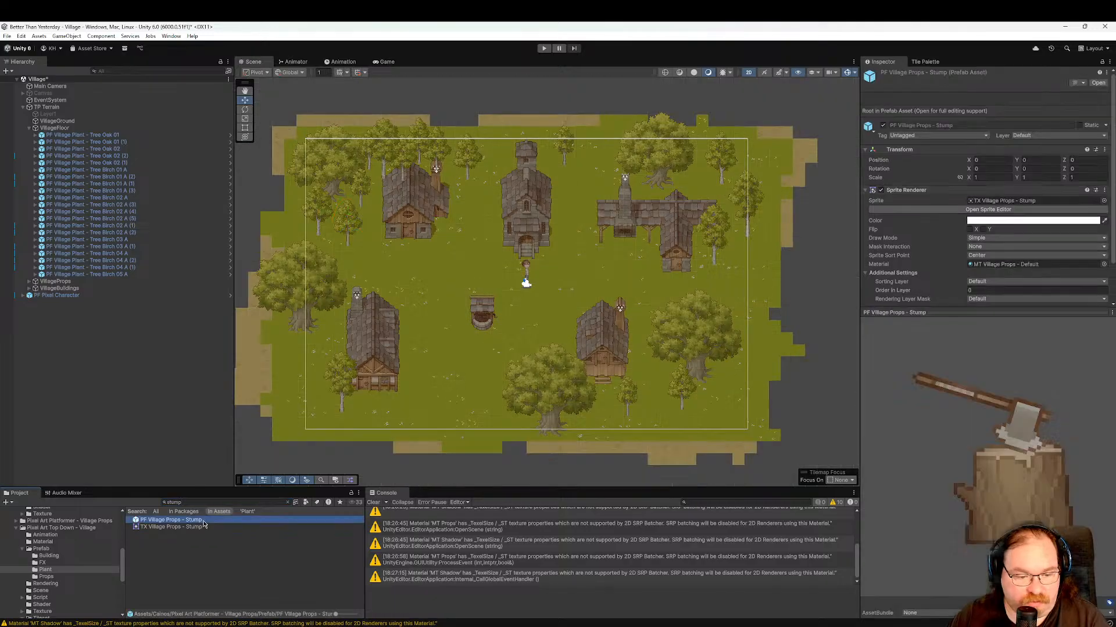
pyautogui.moveTo(203, 521); pyautogui.dragTo(487, 365)
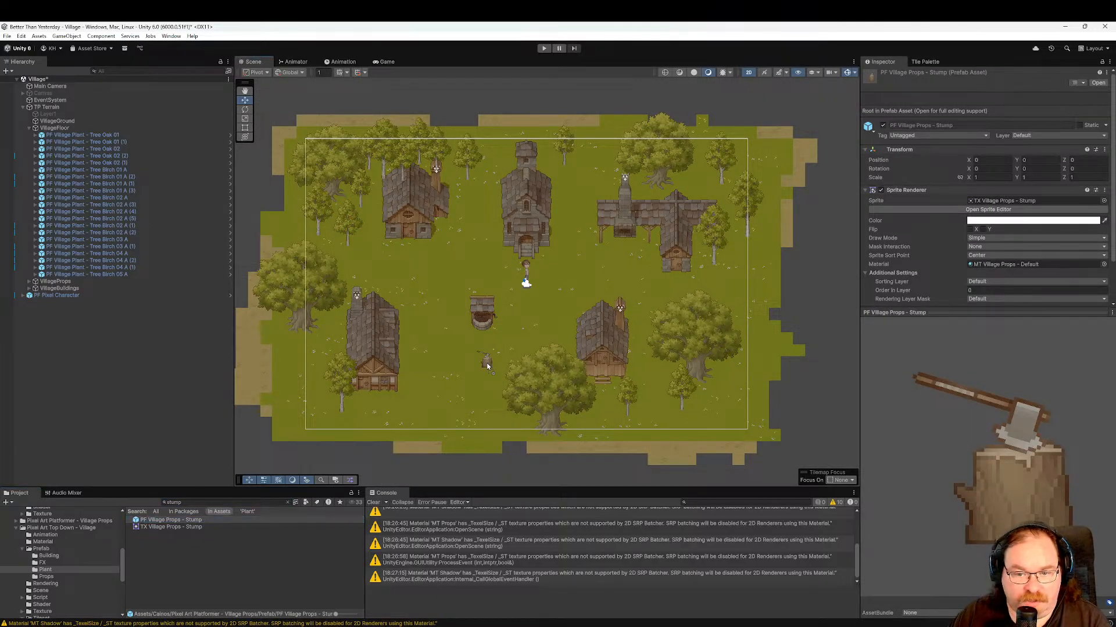
pyautogui.moveTo(486, 365); pyautogui.dragTo(609, 250)
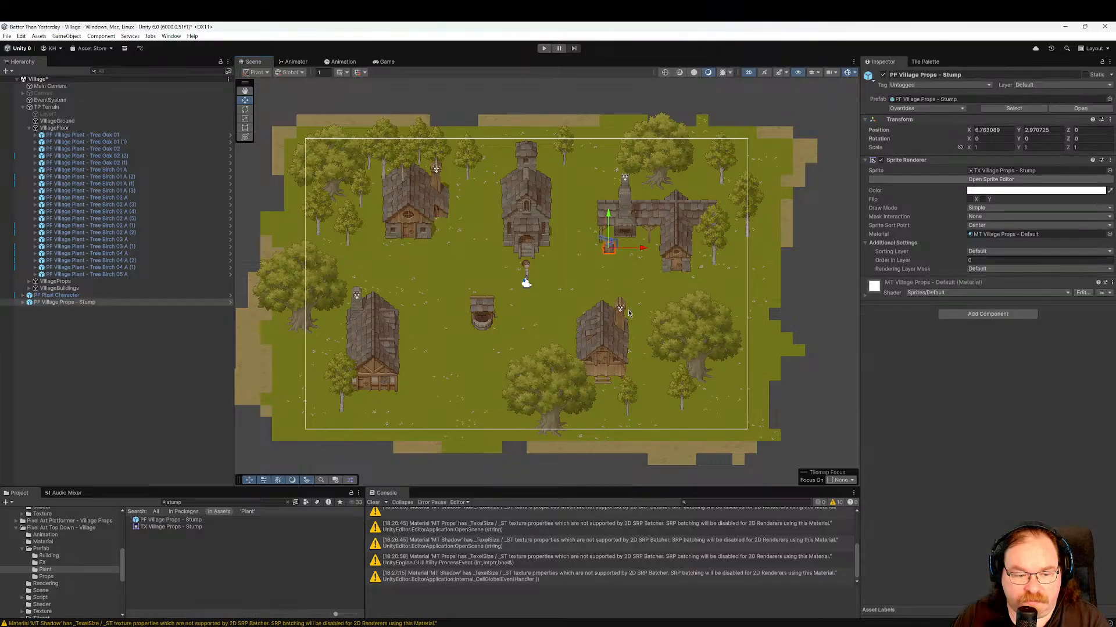
# Nest the stump under VillageProps, tilt it to about -8.6 on X, and move it to about X 6.83, Y 3.17.
pyautogui.scroll(3, 621, 311)
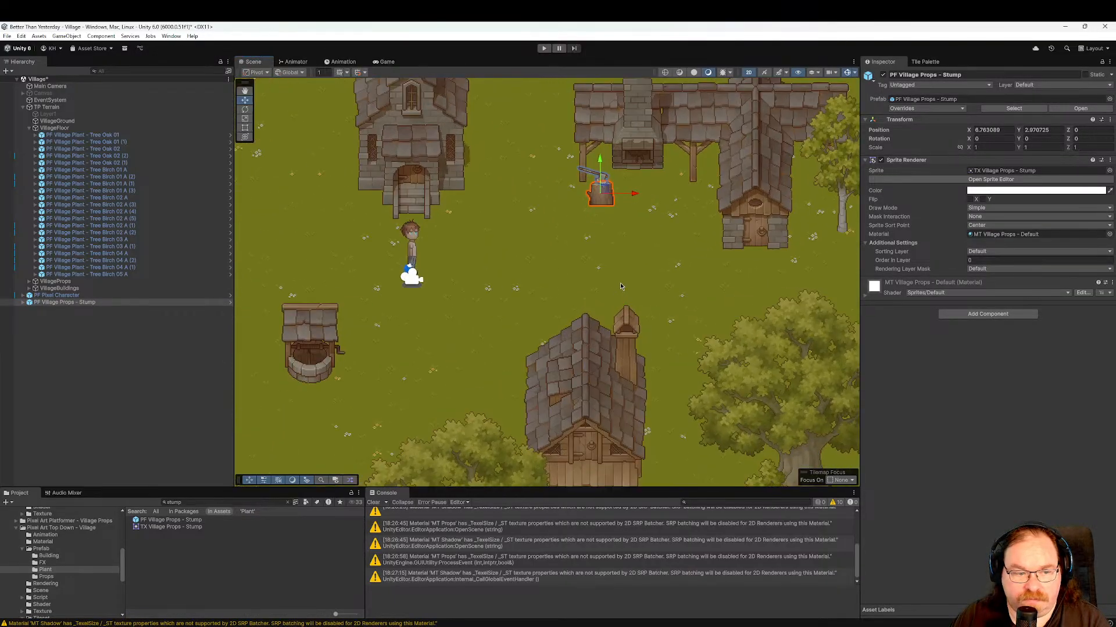
pyautogui.moveTo(88, 307); pyautogui.dragTo(84, 281)
pyautogui.moveTo(612, 215); pyautogui.dragTo(607, 294, button='middle')
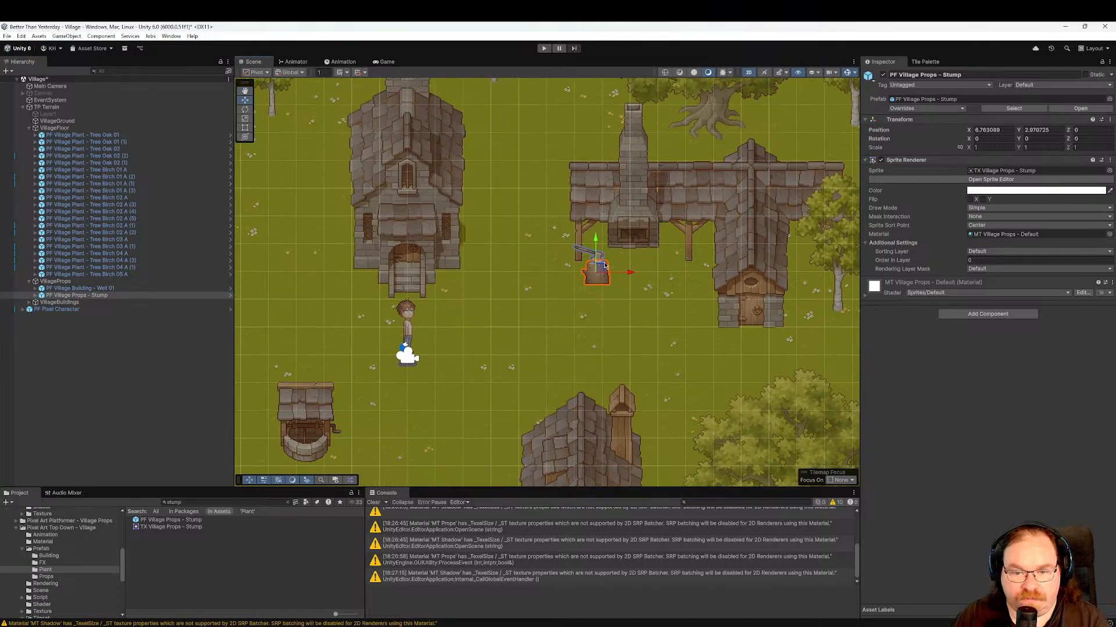
pyautogui.moveTo(631, 275); pyautogui.dragTo(604, 241)
pyautogui.press('e')
pyautogui.press('w')
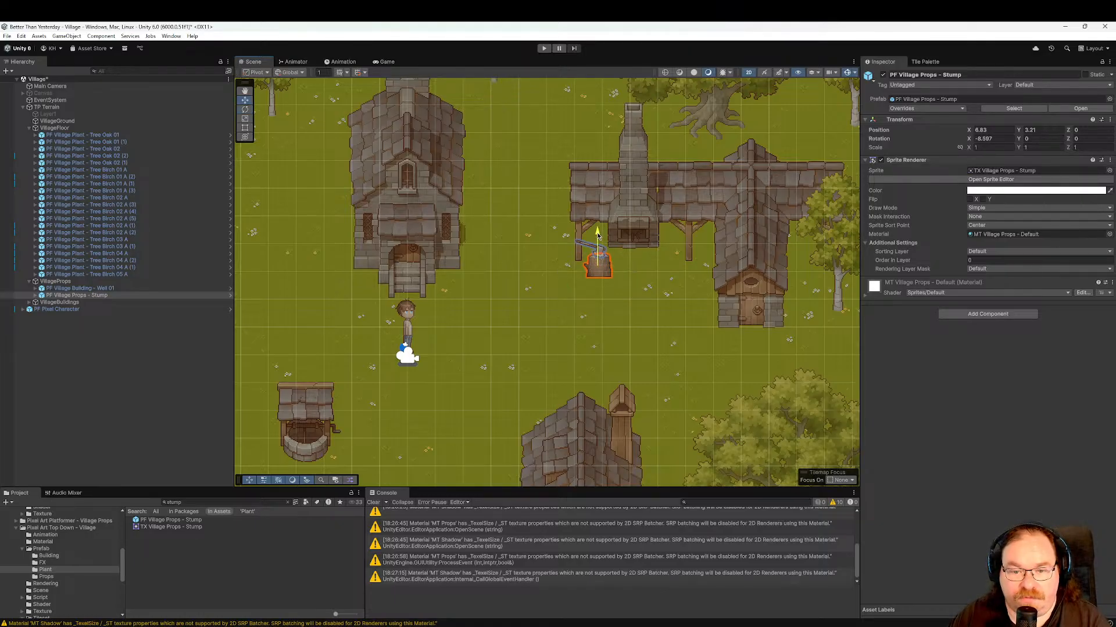
pyautogui.scroll(-8, 523, 322)
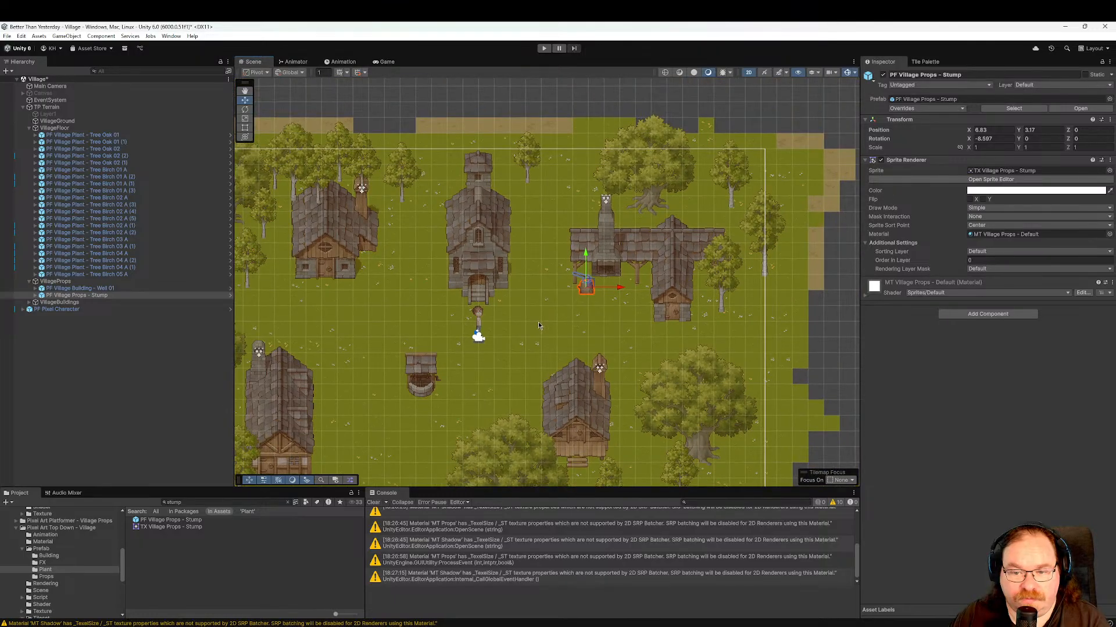
pyautogui.moveTo(582, 290); pyautogui.dragTo(603, 328, button='middle')
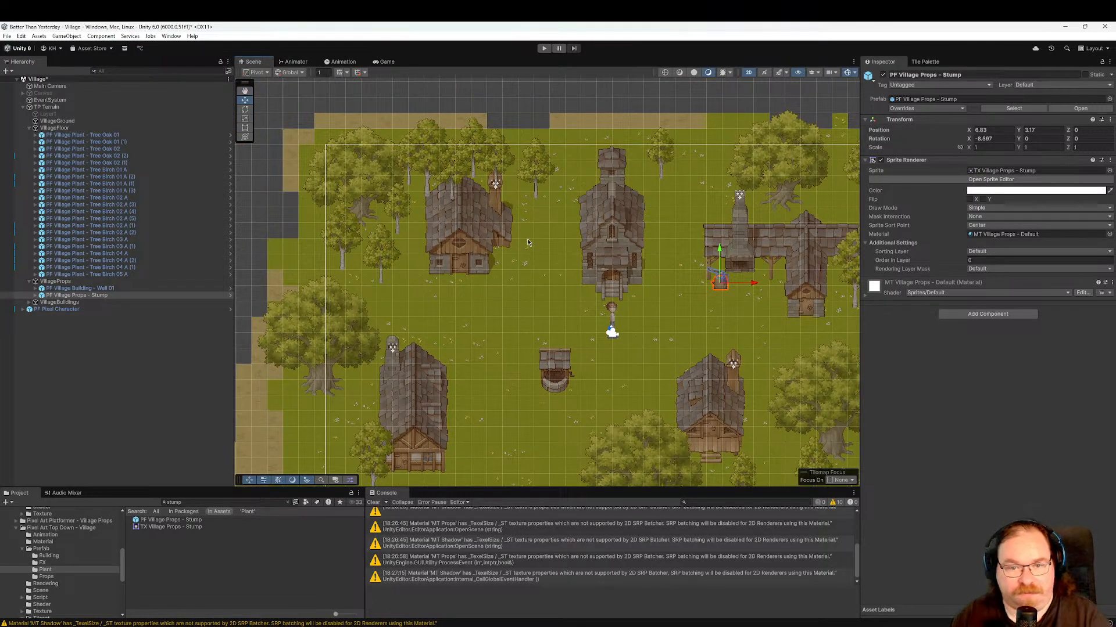
pyautogui.click(497, 163)
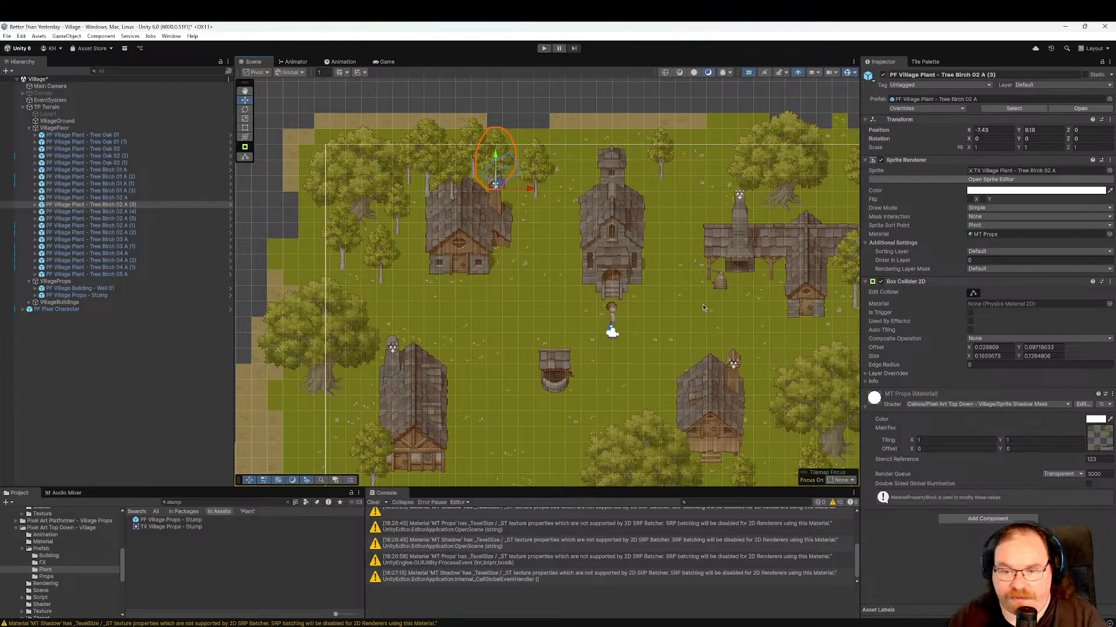
pyautogui.moveTo(703, 305); pyautogui.dragTo(642, 304, button='middle')
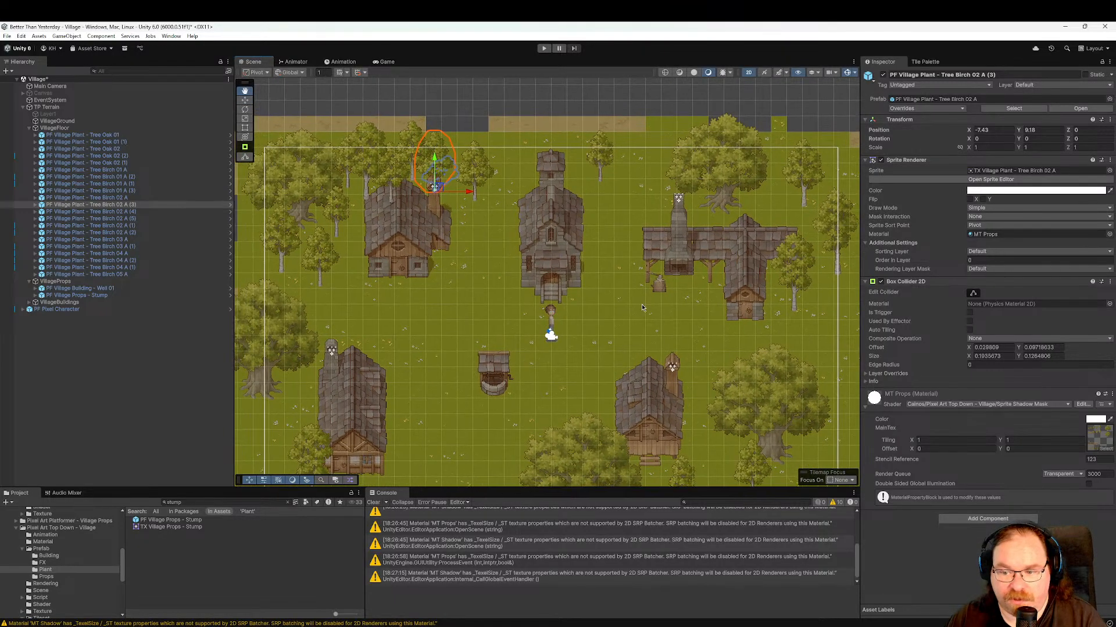
pyautogui.moveTo(407, 316); pyautogui.dragTo(527, 274, button='middle')
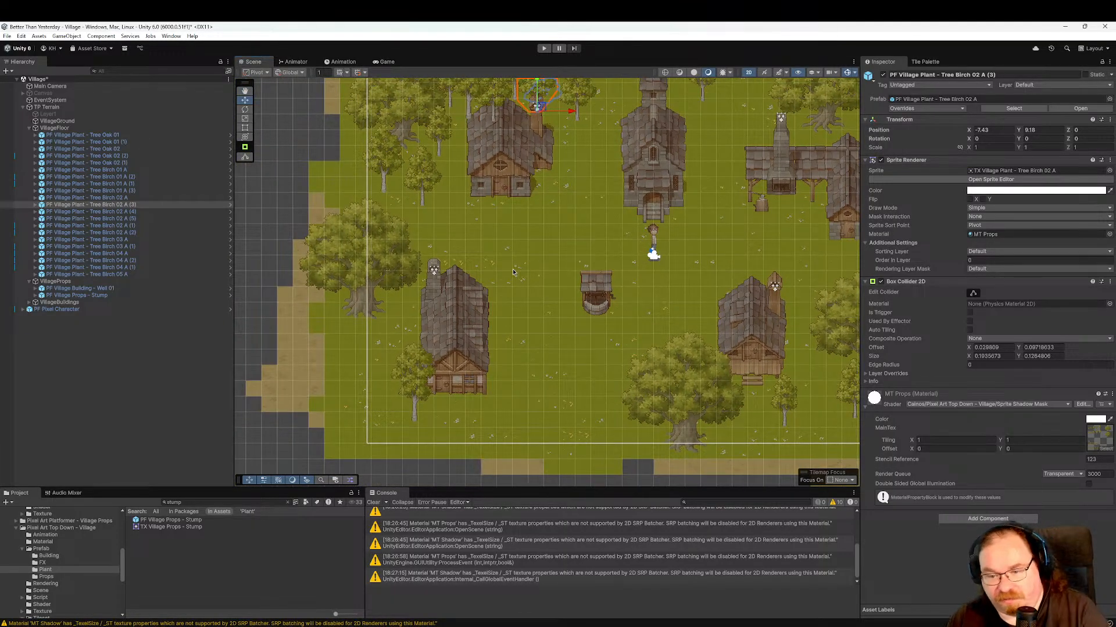
# Move Tree Oak 02 (2) from beside the southeast house to the southeast corner, at about X 17.23, Y -14.98.
pyautogui.moveTo(725, 374); pyautogui.dragTo(661, 334, button='middle')
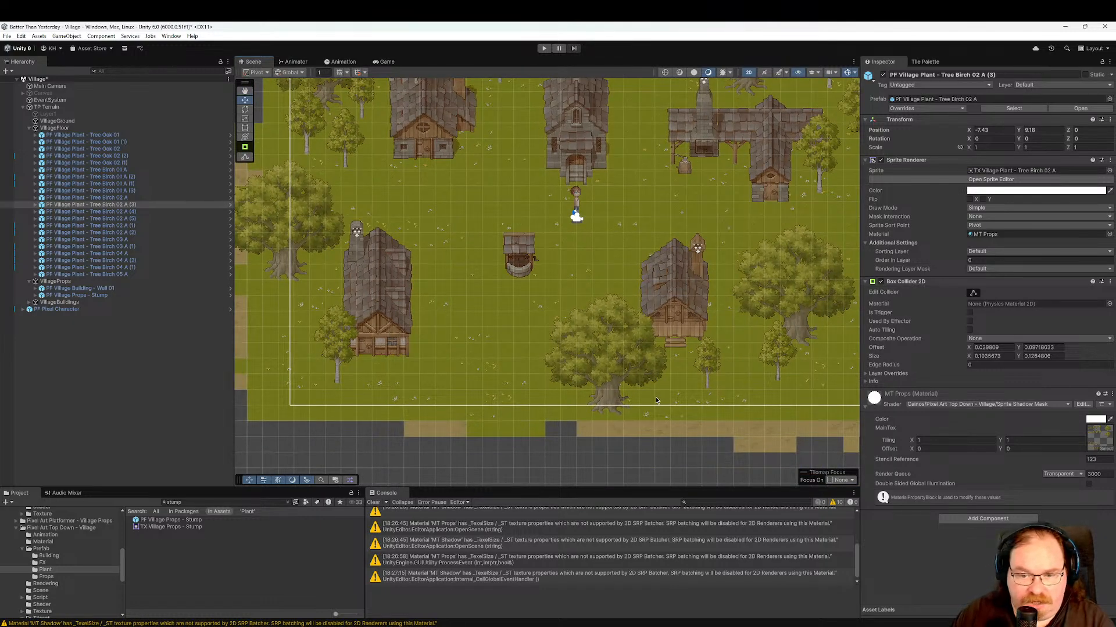
pyautogui.moveTo(655, 396); pyautogui.dragTo(575, 373, button='middle')
pyautogui.click(565, 389)
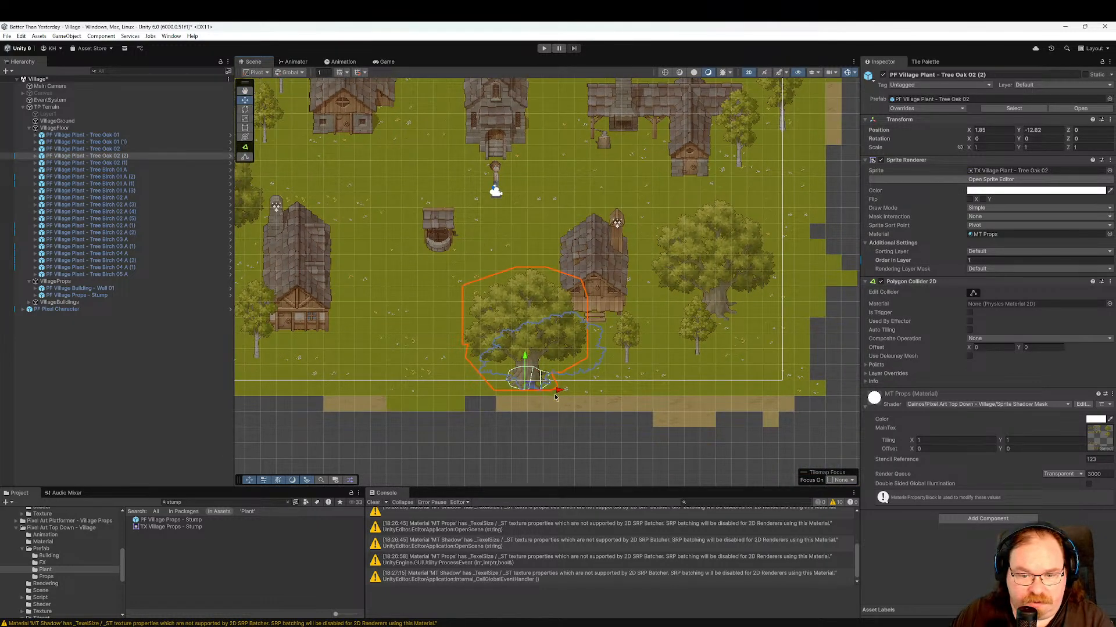
pyautogui.moveTo(554, 397); pyautogui.dragTo(771, 400)
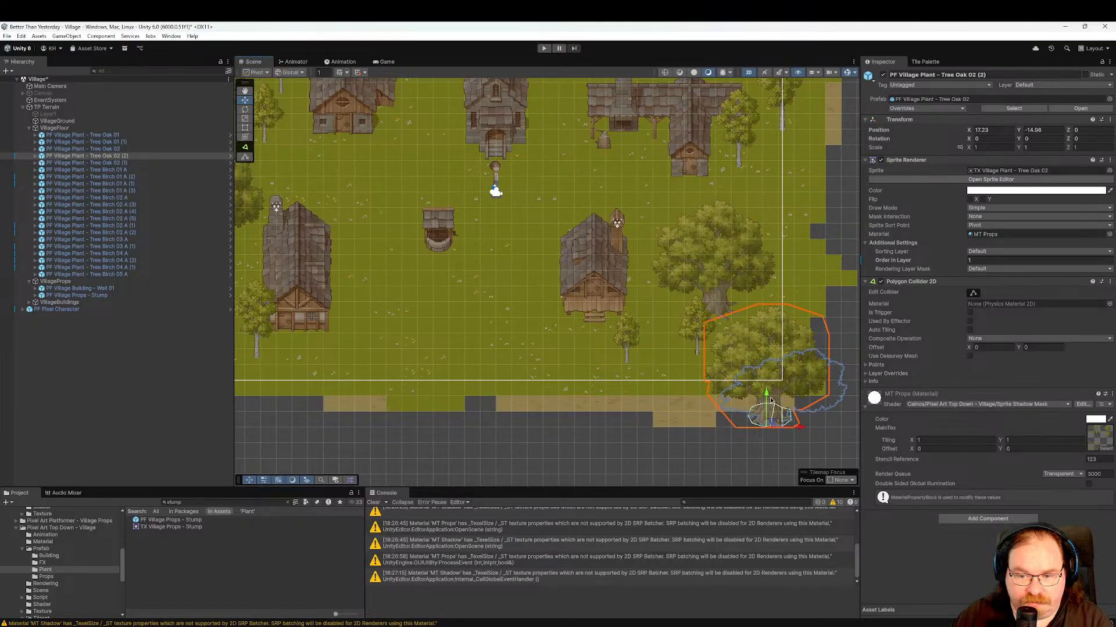
# Select the VillageFloor tilemap and find the ragged grass-edge tiles in the TP Terrain tile palette.
pyautogui.moveTo(544, 338); pyautogui.dragTo(506, 394, button='middle')
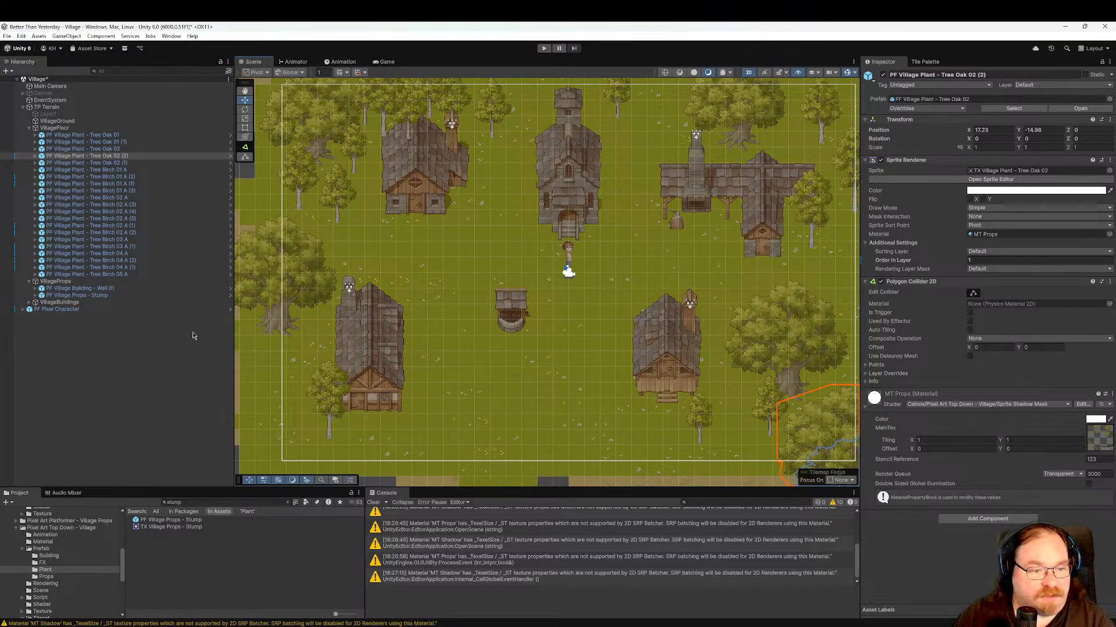
pyautogui.click(109, 128)
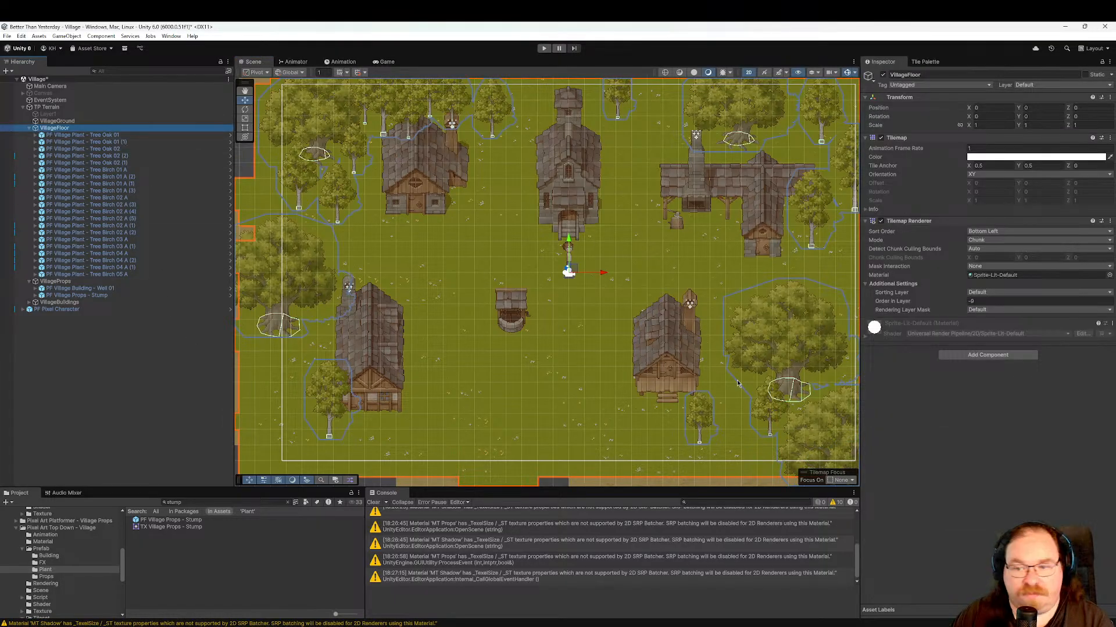
pyautogui.click(925, 61)
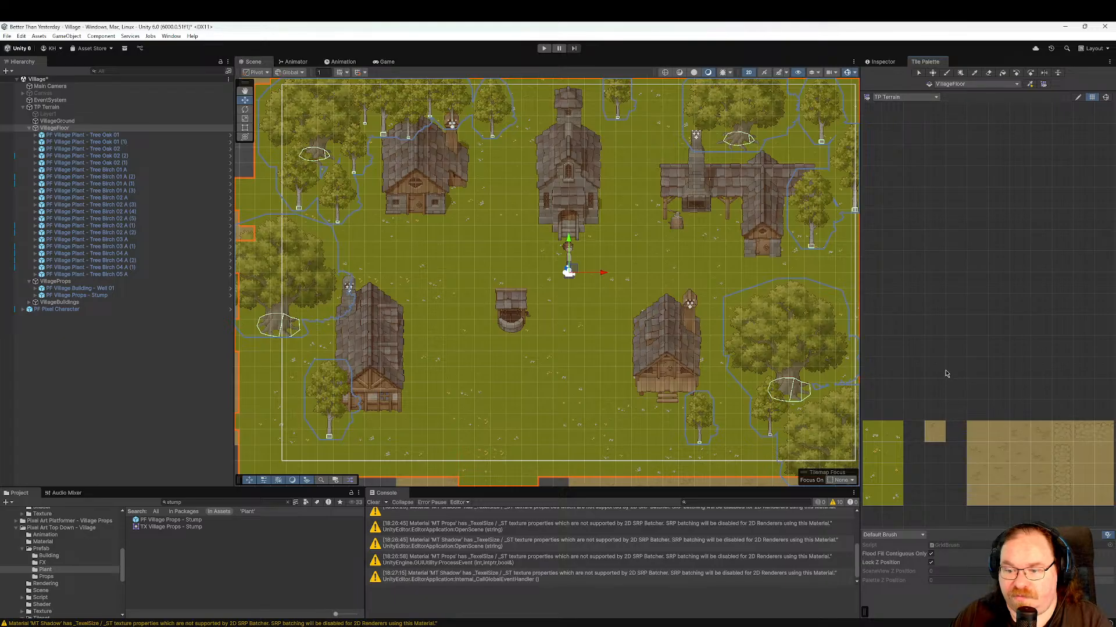
pyautogui.moveTo(939, 396); pyautogui.dragTo(1001, 236, button='middle')
pyautogui.moveTo(928, 339); pyautogui.dragTo(1024, 242, button='middle')
pyautogui.moveTo(951, 290); pyautogui.dragTo(1041, 261, button='middle')
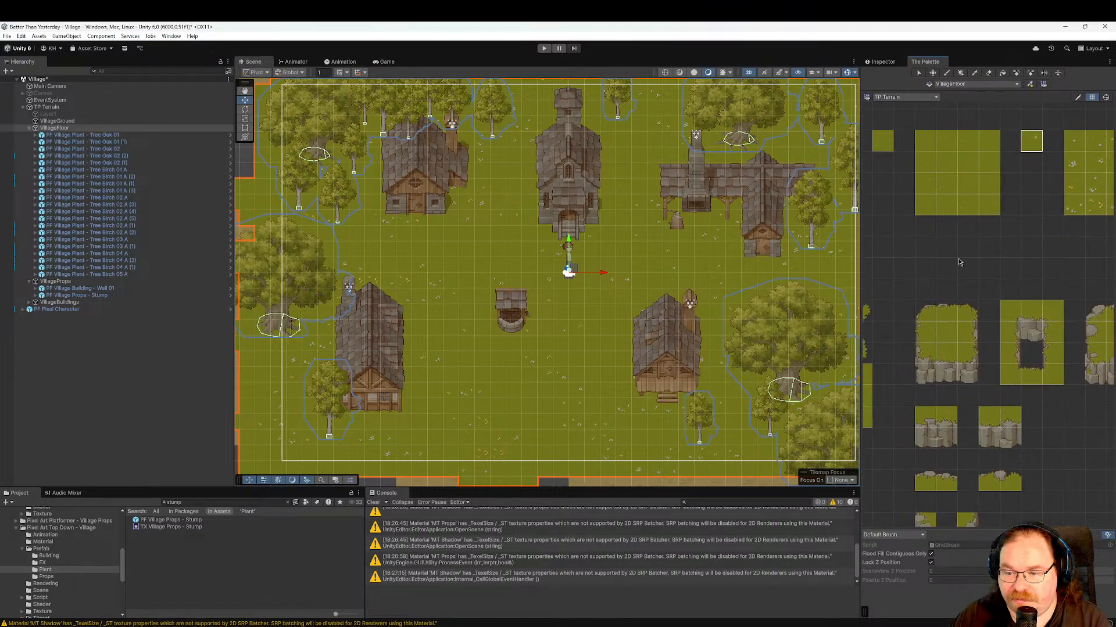
pyautogui.moveTo(960, 263); pyautogui.dragTo(1017, 289, button='middle')
pyautogui.moveTo(893, 312); pyautogui.dragTo(968, 289, button='middle')
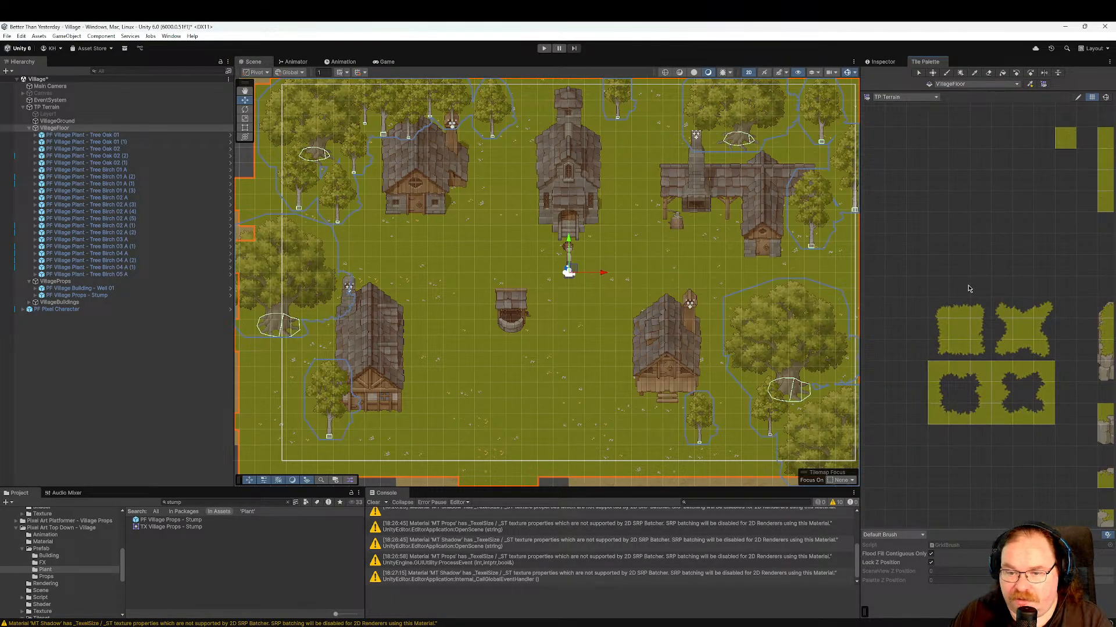
pyautogui.scroll(3, 805, 296)
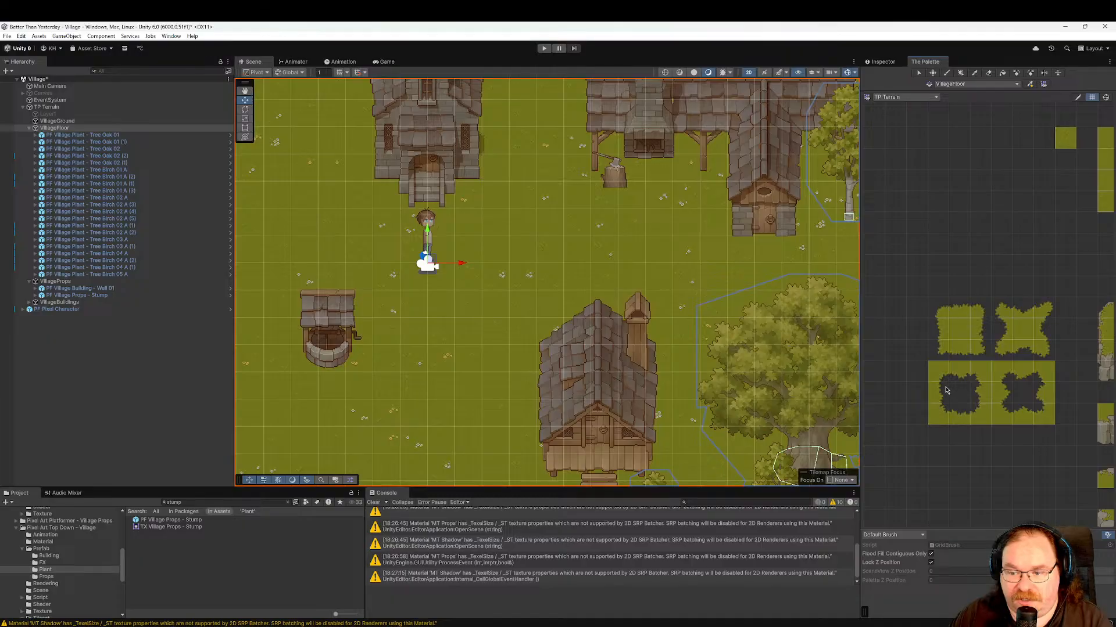
# Paint the upper-left corner, upper-right corner and upper edge grass tiles in a row at the foot of the church steps.
pyautogui.click(957, 372)
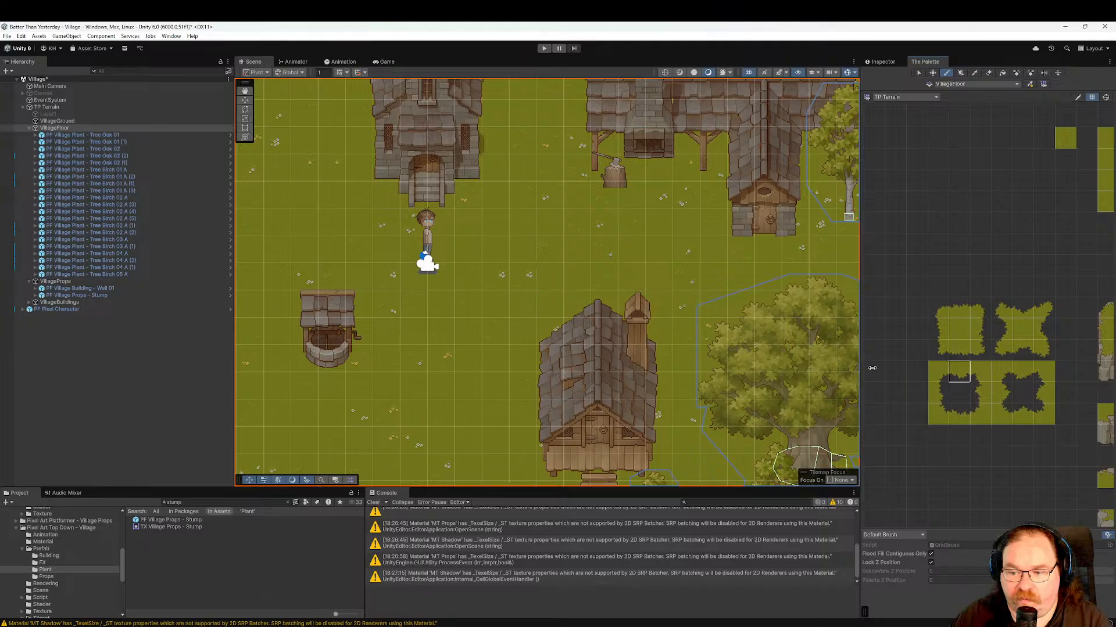
pyautogui.click(938, 373)
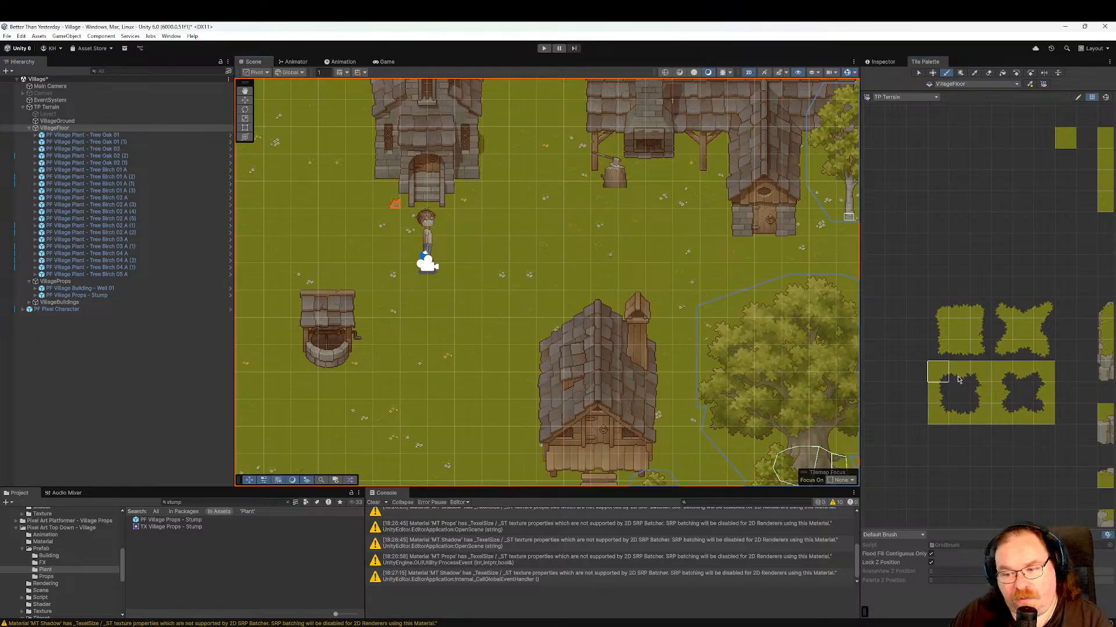
pyautogui.click(980, 372)
pyautogui.click(465, 193)
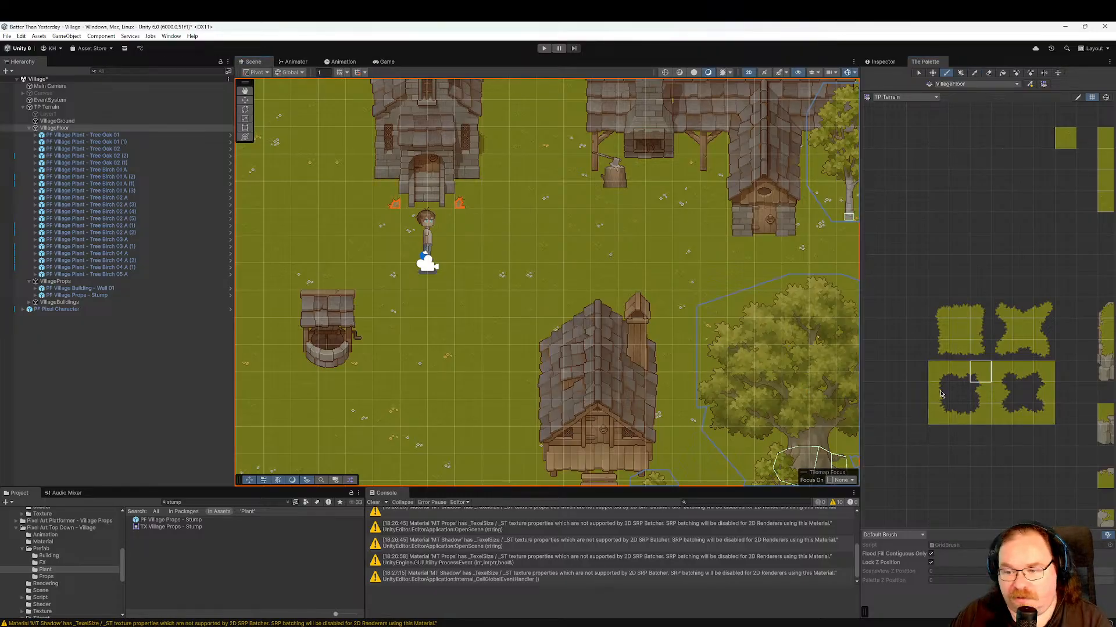
pyautogui.click(958, 372)
pyautogui.click(438, 201)
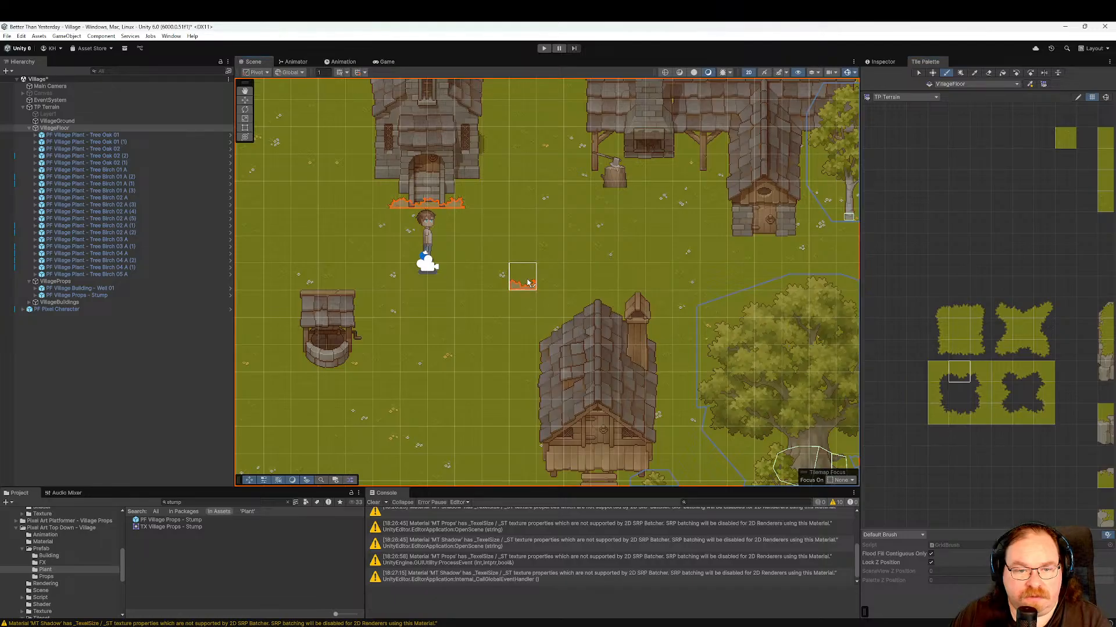
# Paint the left grass-edge tile directly below the upper-left corner tile at the church steps.
pyautogui.moveTo(523, 279)
pyautogui.mouseDown(button='middle')
pyautogui.moveTo(601, 215)
pyautogui.moveTo(600, 280)
pyautogui.mouseUp(button='middle')
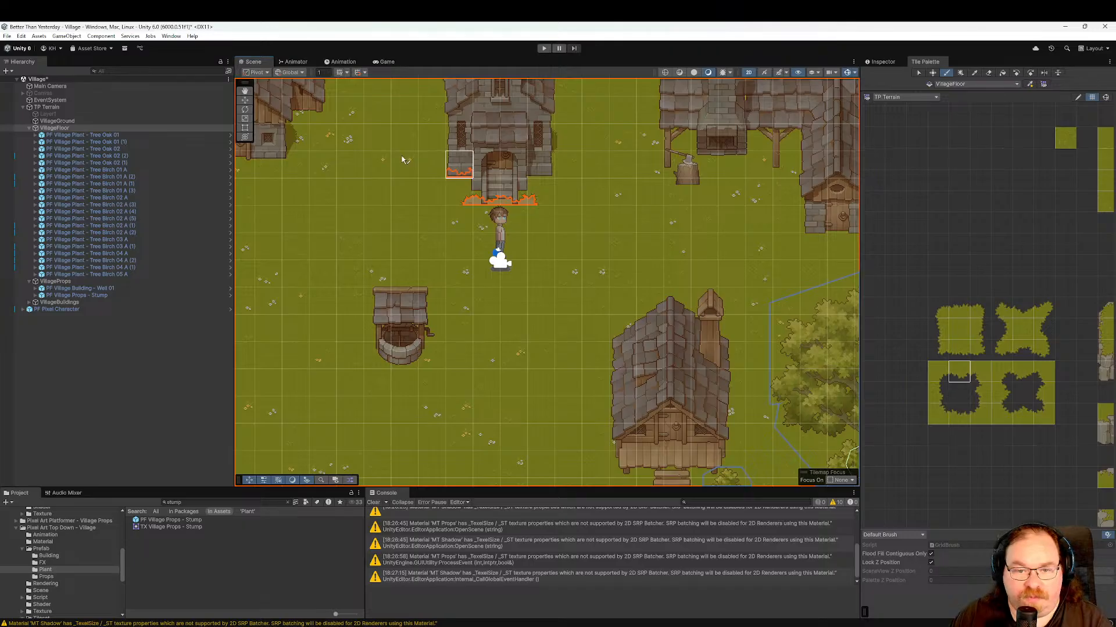
pyautogui.click(936, 399)
pyautogui.click(465, 220)
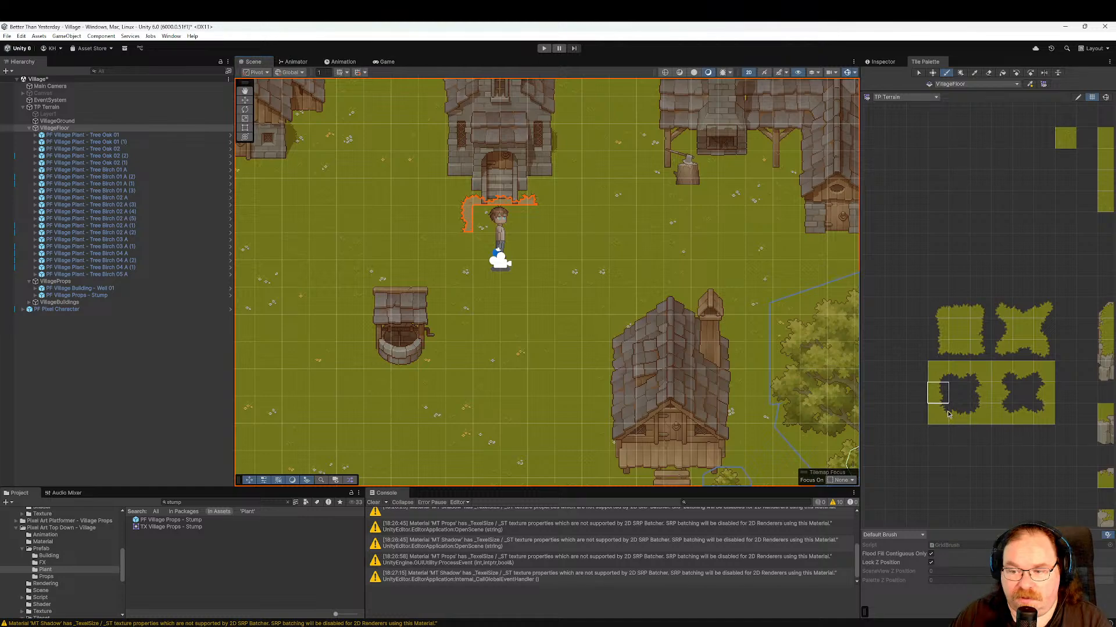
# Clear one VillageFloor grass tile in front of the church steps by painting with an empty palette cell.
pyautogui.click(941, 313)
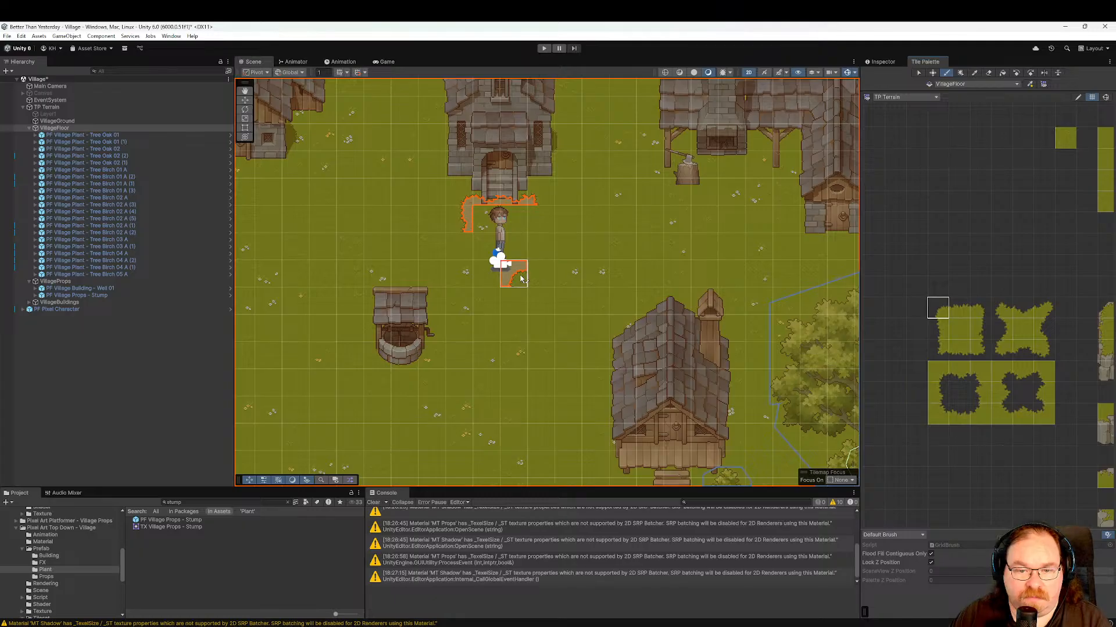
pyautogui.click(916, 286)
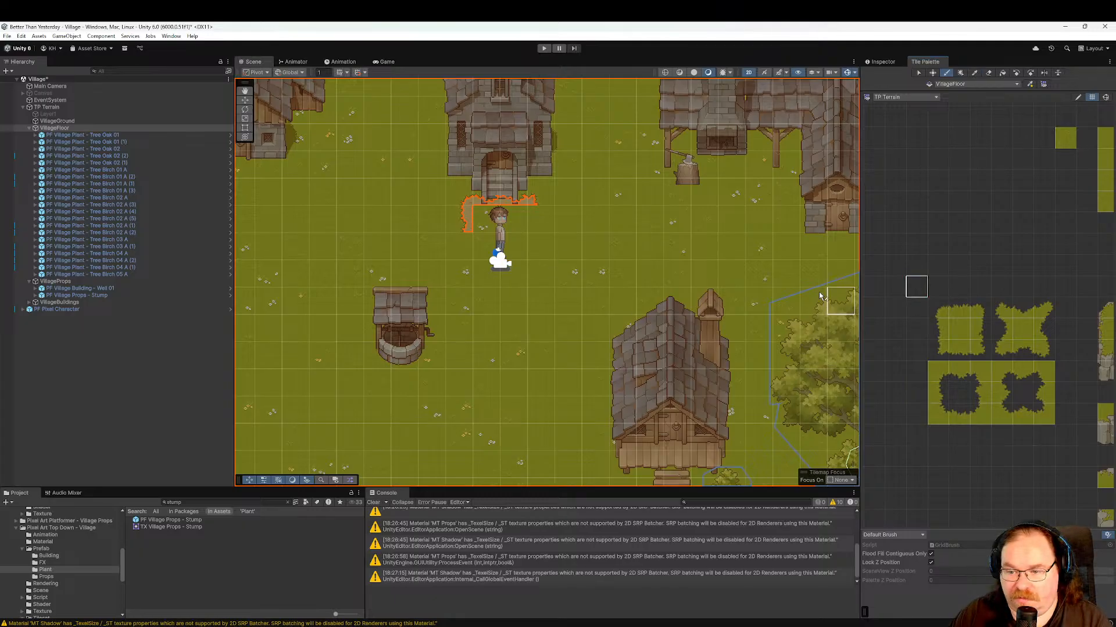
pyautogui.moveTo(558, 279); pyautogui.dragTo(664, 301, button='middle')
pyautogui.click(599, 280)
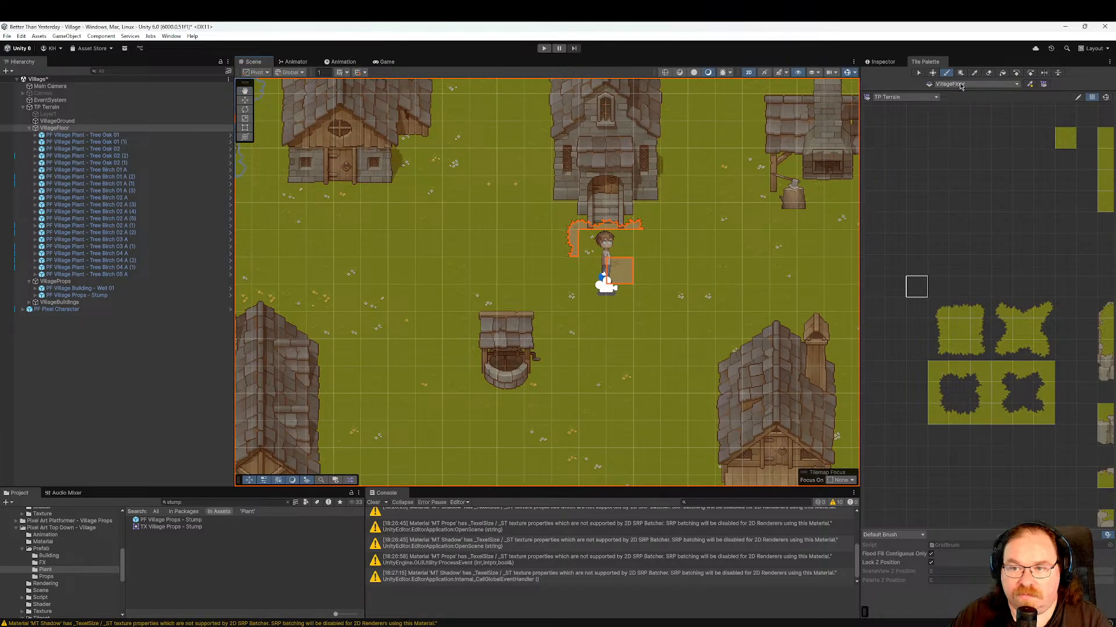
# Erase VillageFloor grass in front of the church steps and along a one-tile-wide path west and up to the northwest house's door.
pyautogui.click(989, 73)
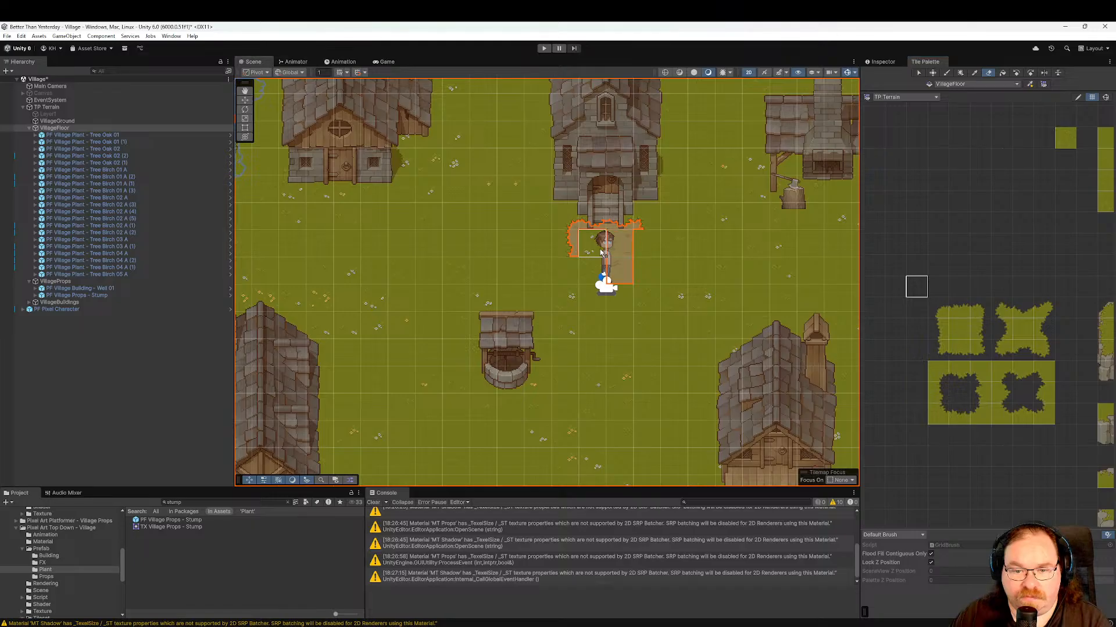
pyautogui.moveTo(697, 269); pyautogui.dragTo(719, 261, button='middle')
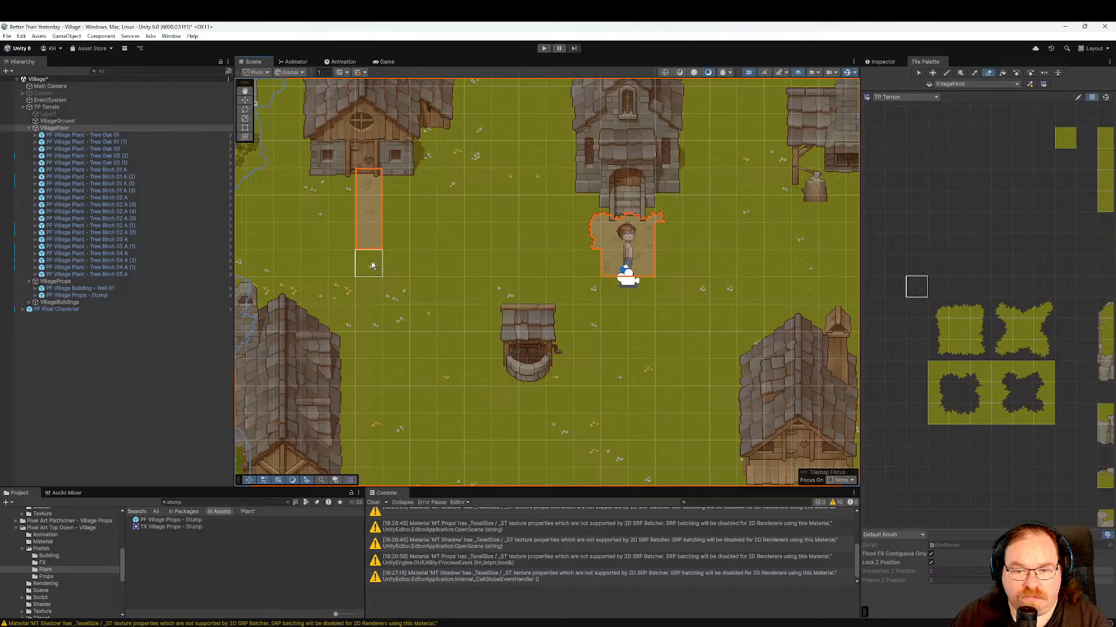
pyautogui.moveTo(585, 270); pyautogui.dragTo(375, 262)
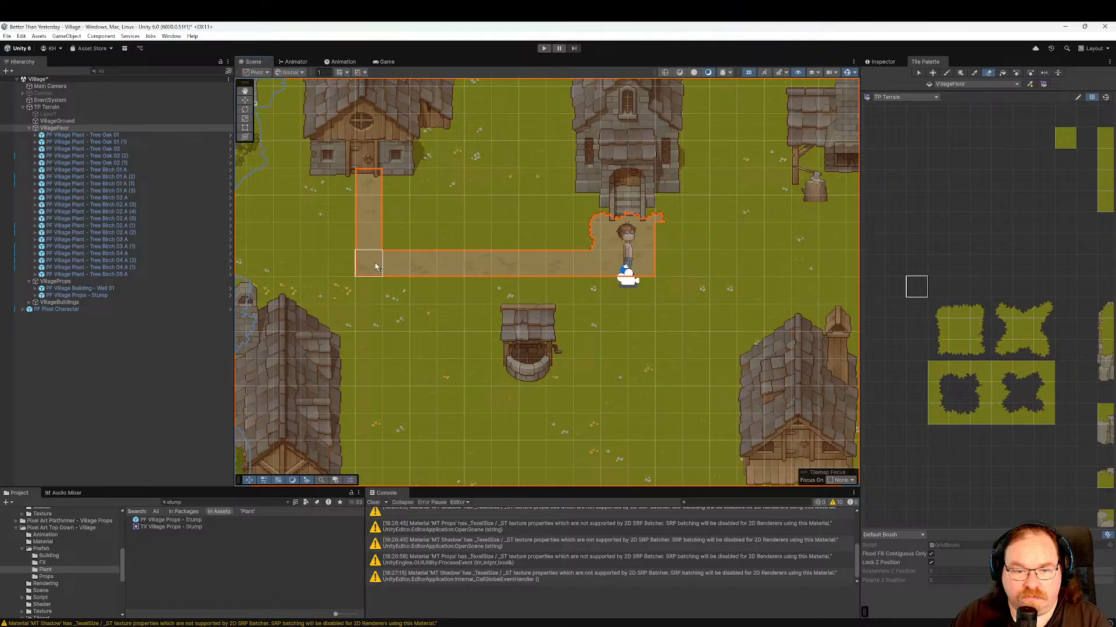
pyautogui.moveTo(410, 326); pyautogui.dragTo(465, 155, button='middle')
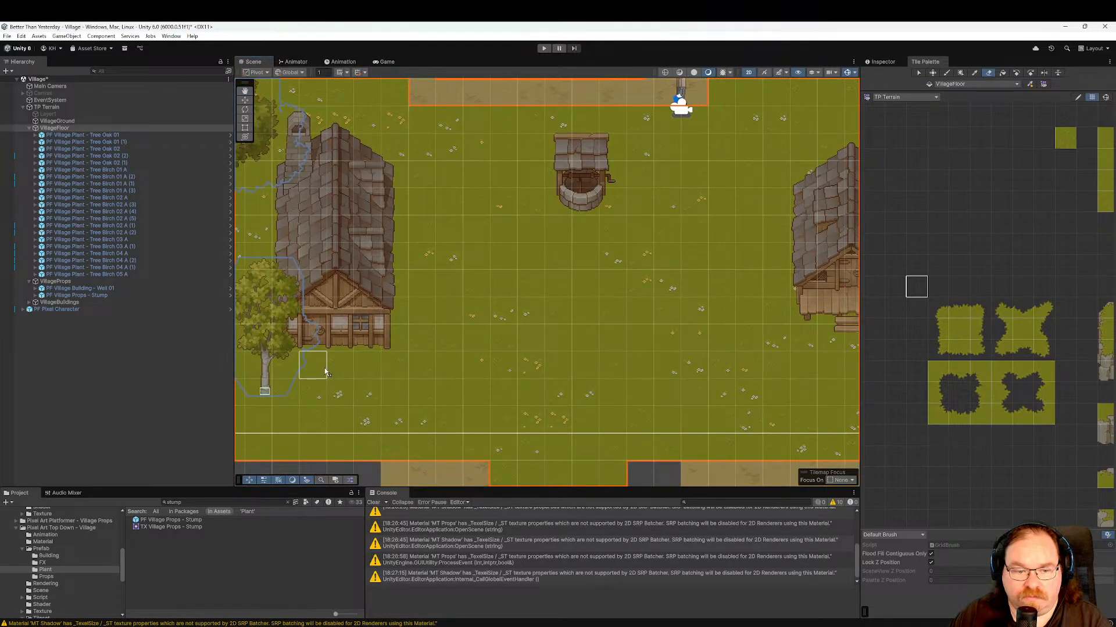
# Erase VillageFloor grass in a 5-by-4-tile area around the well, linked north to the church path and south-west to the west house by one-tile-wide path.
pyautogui.moveTo(321, 372); pyautogui.dragTo(459, 366)
pyautogui.moveTo(622, 181)
pyautogui.mouseDown()
pyautogui.moveTo(559, 200)
pyautogui.moveTo(610, 204)
pyautogui.moveTo(611, 230)
pyautogui.moveTo(547, 221)
pyautogui.moveTo(544, 159)
pyautogui.moveTo(621, 159)
pyautogui.moveTo(635, 226)
pyautogui.mouseUp()
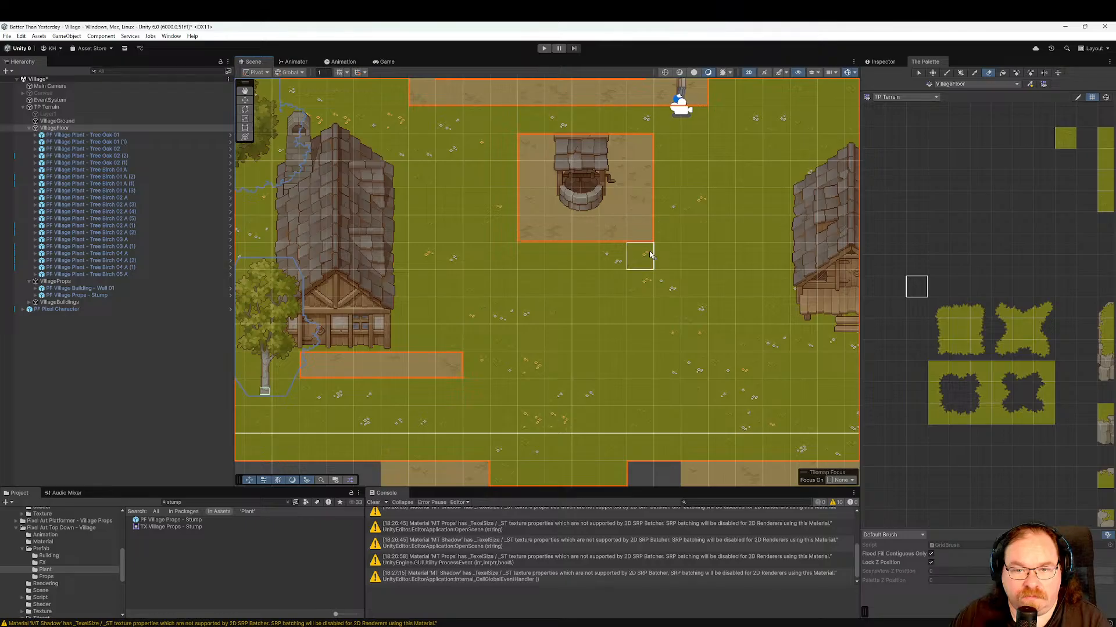
pyautogui.moveTo(571, 131); pyautogui.dragTo(609, 125)
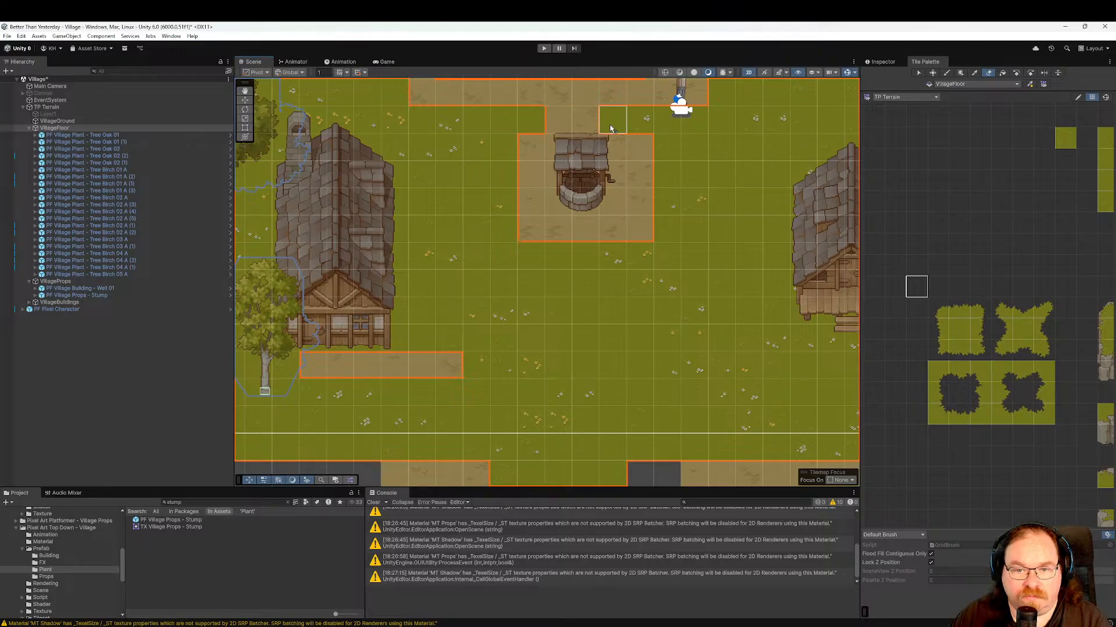
pyautogui.moveTo(580, 262)
pyautogui.mouseDown()
pyautogui.moveTo(574, 341)
pyautogui.moveTo(555, 366)
pyautogui.moveTo(479, 364)
pyautogui.mouseUp()
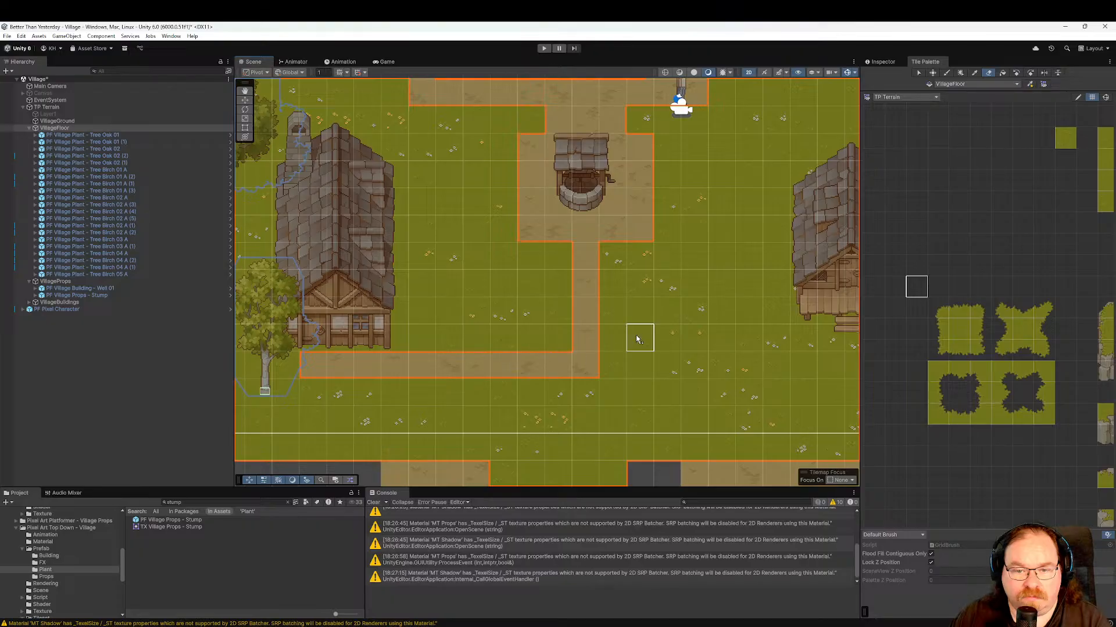
# Erase VillageFloor grass in a three-tile-wide patch below the east house's steps and along a one-tile-wide path west to the well path.
pyautogui.moveTo(638, 337); pyautogui.dragTo(500, 315, button='middle')
pyautogui.click(719, 324)
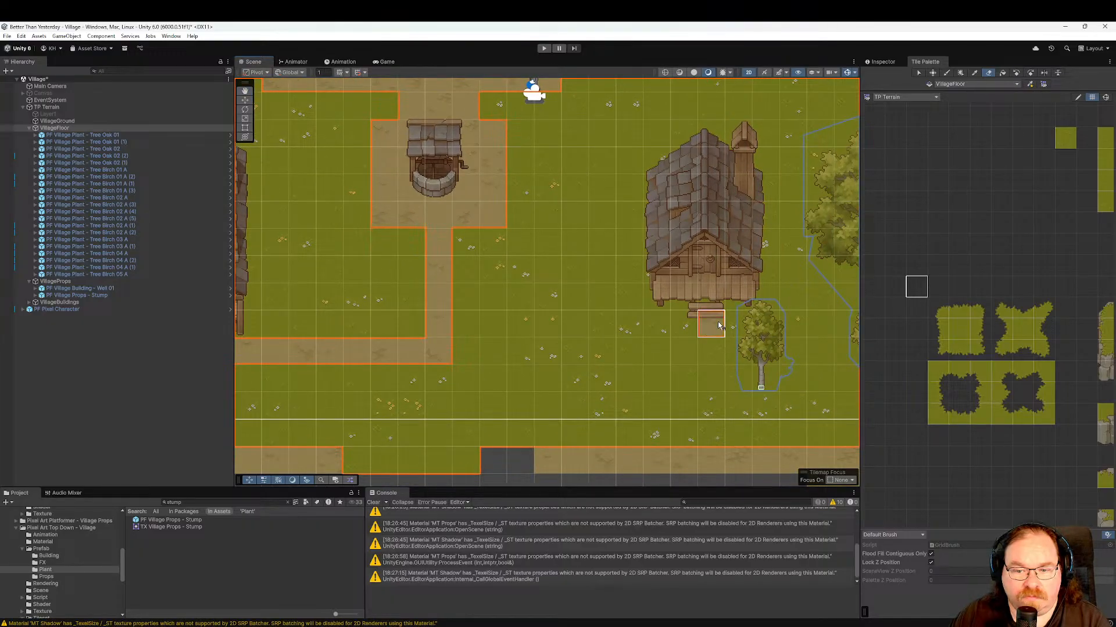
pyautogui.click(692, 330)
pyautogui.click(733, 334)
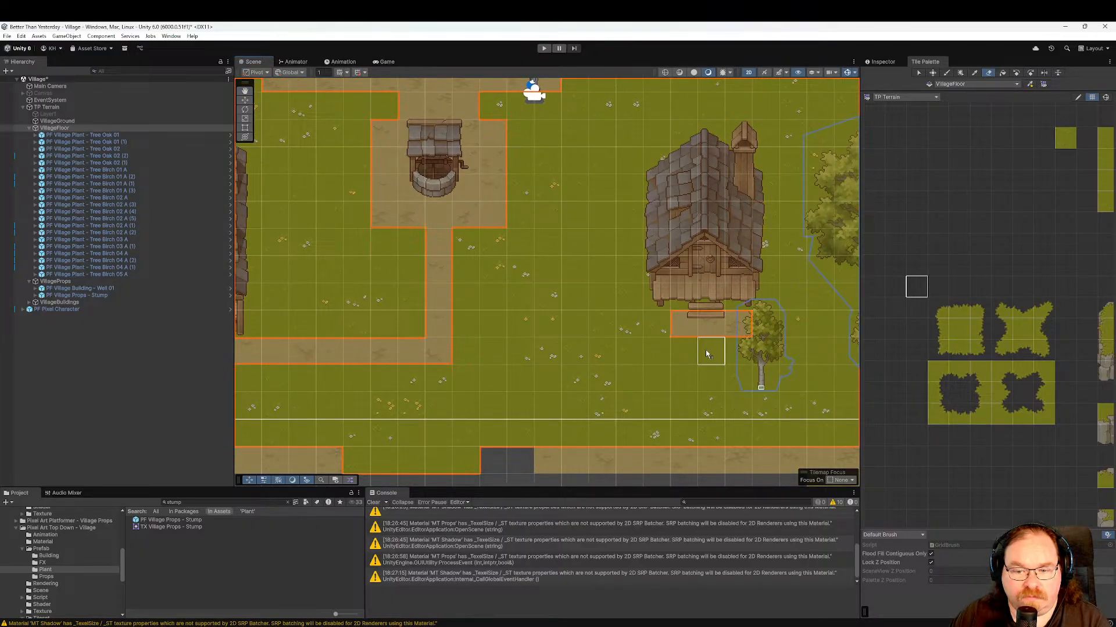
pyautogui.moveTo(707, 350)
pyautogui.mouseDown()
pyautogui.moveTo(677, 377)
pyautogui.moveTo(465, 378)
pyautogui.moveTo(528, 379)
pyautogui.mouseUp()
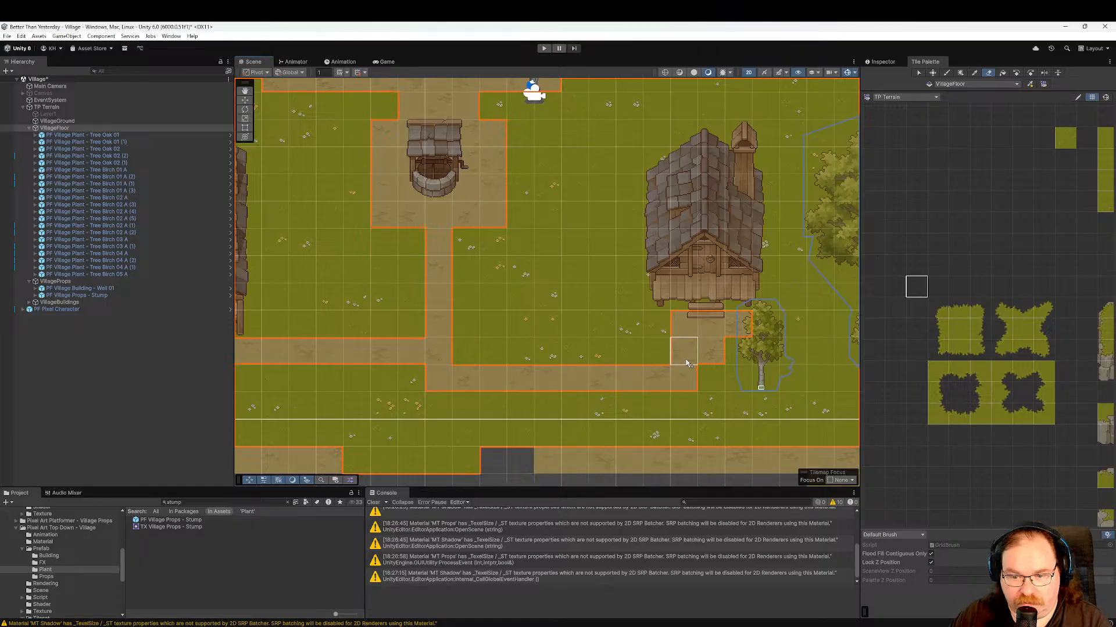
pyautogui.moveTo(738, 350); pyautogui.dragTo(710, 374)
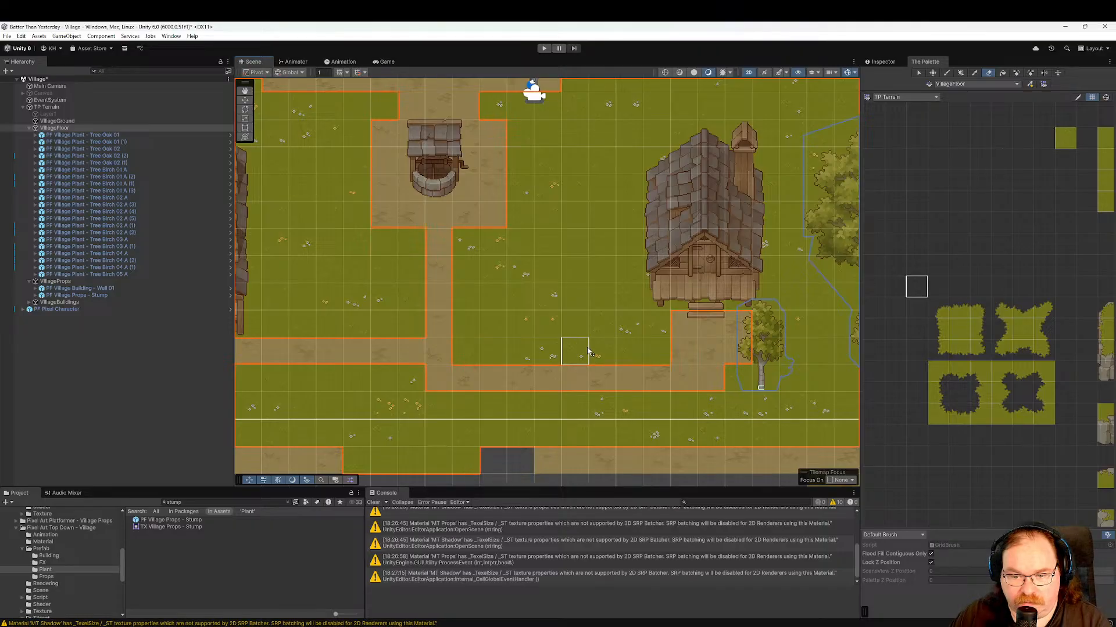
# Erase VillageFloor grass in front of the forge and along a one-tile-wide path joining the church path to the northeast building's door.
pyautogui.moveTo(590, 337); pyautogui.dragTo(649, 419, button='middle')
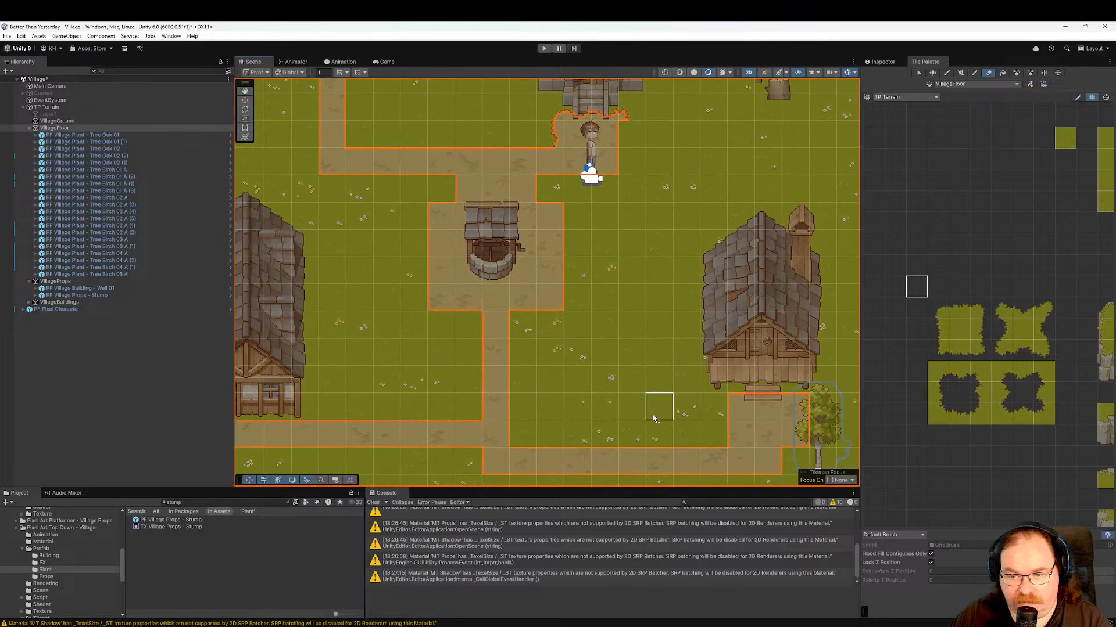
pyautogui.moveTo(650, 266); pyautogui.dragTo(595, 396, button='middle')
pyautogui.moveTo(668, 315); pyautogui.dragTo(557, 303, button='middle')
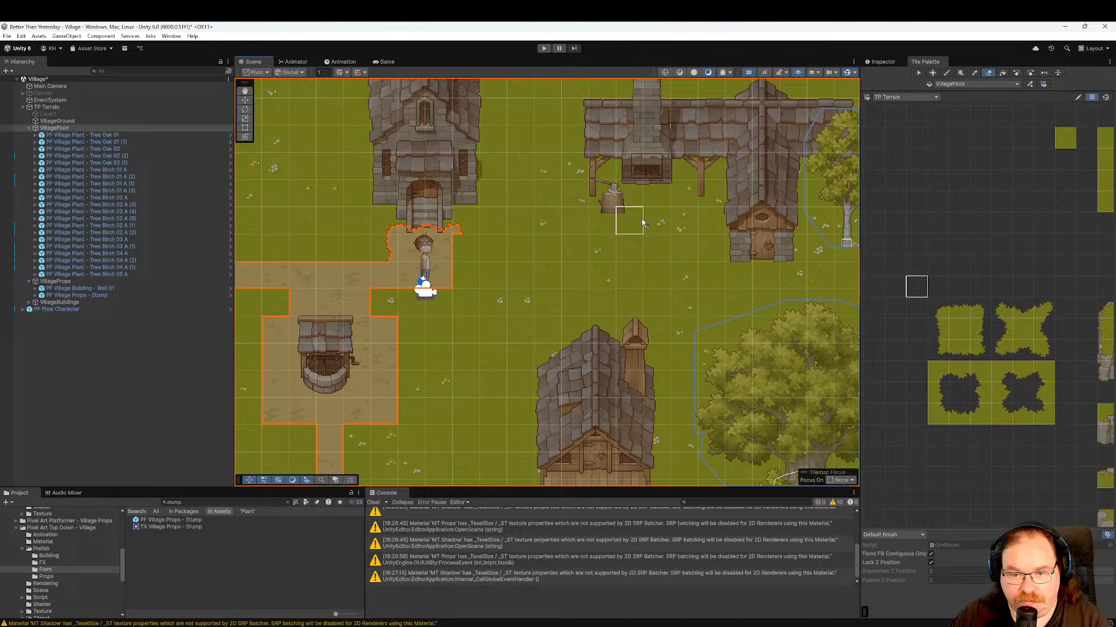
pyautogui.moveTo(631, 200)
pyautogui.mouseDown()
pyautogui.moveTo(657, 224)
pyautogui.moveTo(596, 228)
pyautogui.mouseUp()
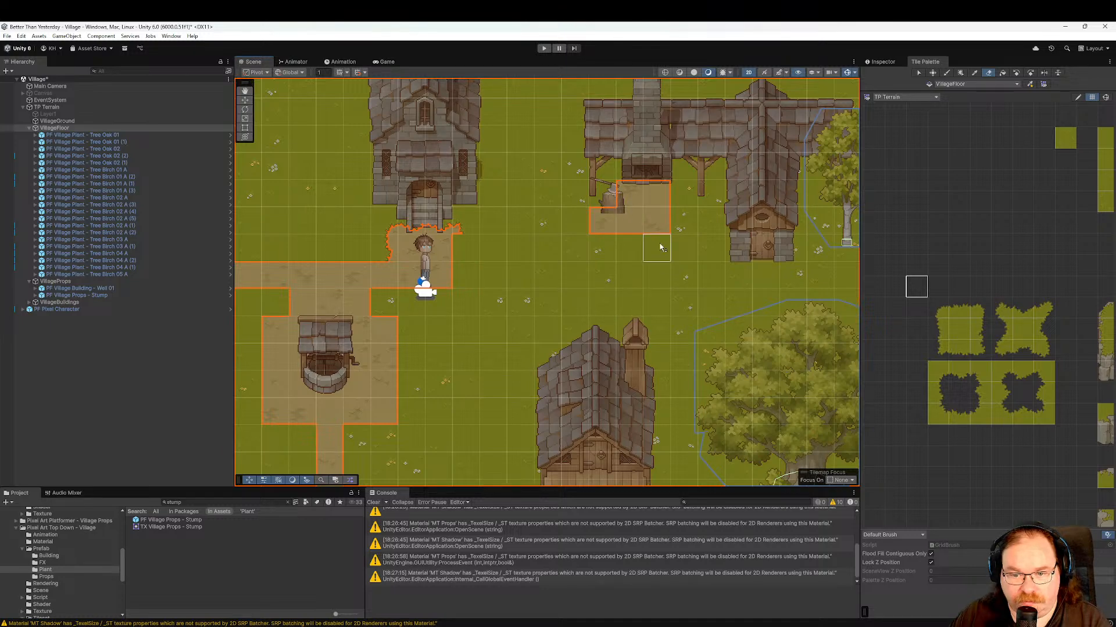
pyautogui.moveTo(681, 223)
pyautogui.mouseDown()
pyautogui.moveTo(673, 247)
pyautogui.moveTo(726, 276)
pyautogui.moveTo(764, 274)
pyautogui.moveTo(717, 278)
pyautogui.moveTo(630, 254)
pyautogui.moveTo(546, 274)
pyautogui.moveTo(465, 275)
pyautogui.mouseUp()
pyautogui.click(626, 276)
pyautogui.click(603, 254)
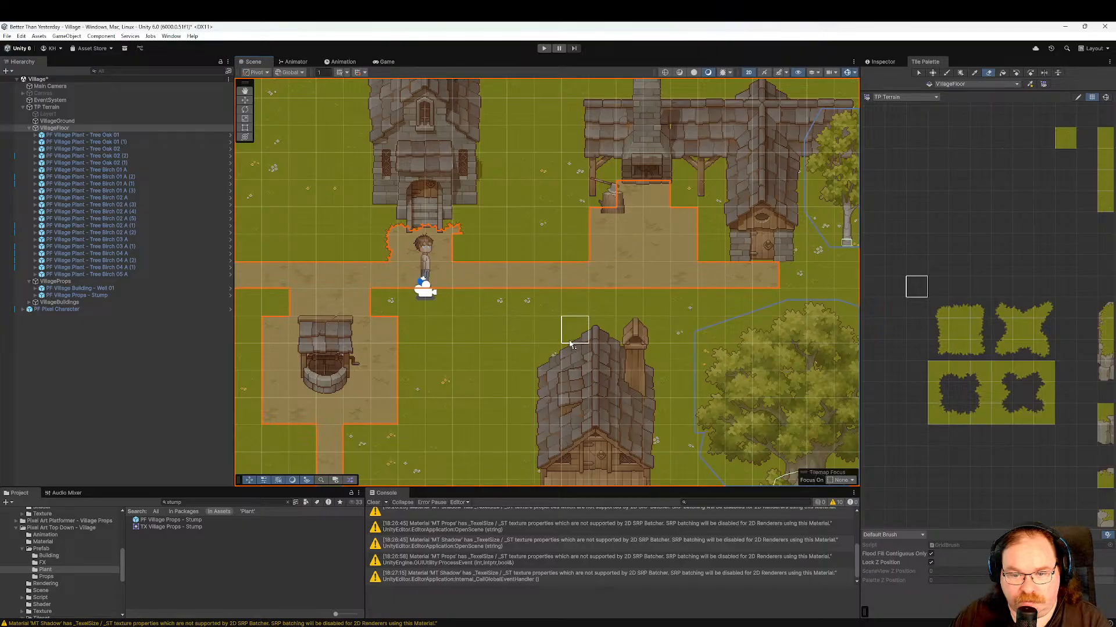
# Paint a row of lower grass-edge tiles along the south side of the west house's path, mixing both lower-edge variants.
pyautogui.moveTo(575, 331)
pyautogui.mouseDown(button='middle')
pyautogui.moveTo(450, 331)
pyautogui.moveTo(776, 381)
pyautogui.moveTo(523, 368)
pyautogui.moveTo(455, 438)
pyautogui.moveTo(668, 130)
pyautogui.moveTo(600, 125)
pyautogui.mouseUp(button='middle')
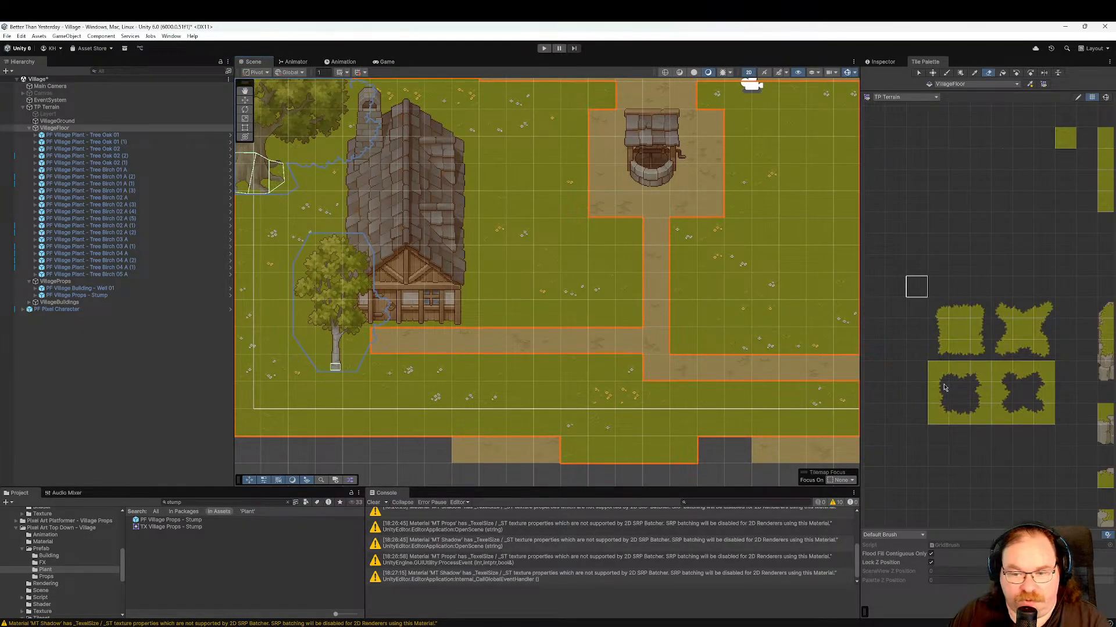
pyautogui.click(961, 421)
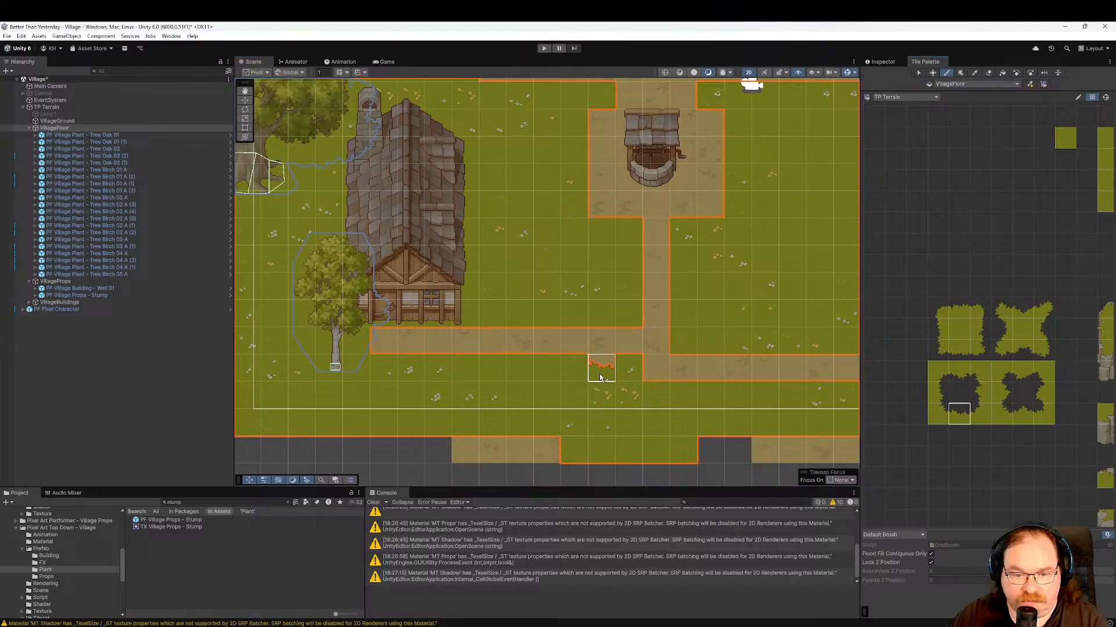
pyautogui.moveTo(600, 378); pyautogui.dragTo(375, 372)
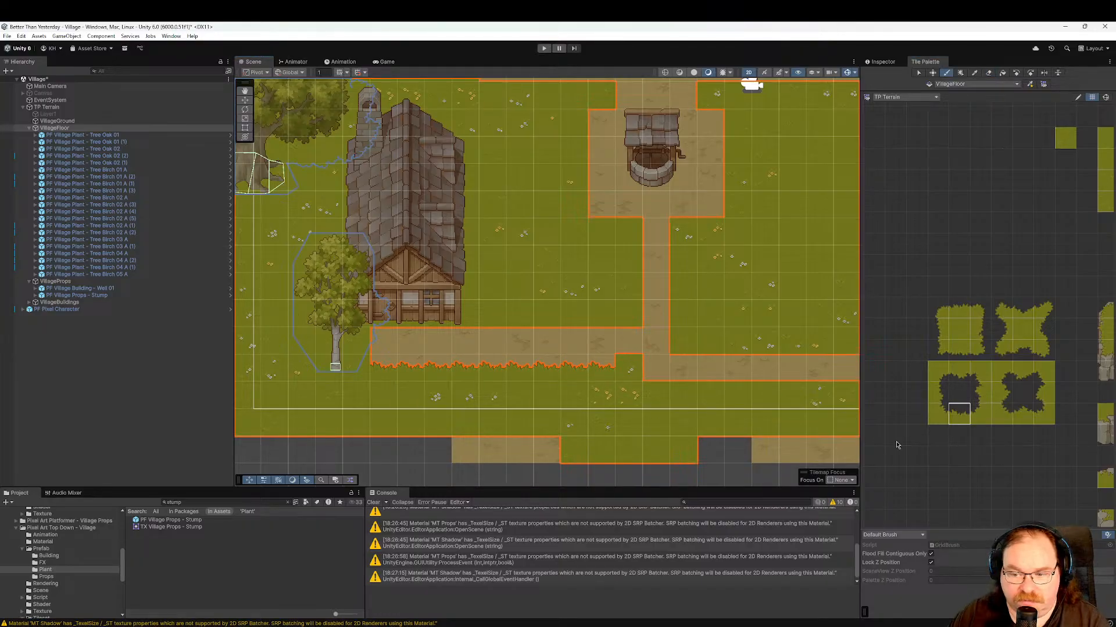
pyautogui.click(1024, 414)
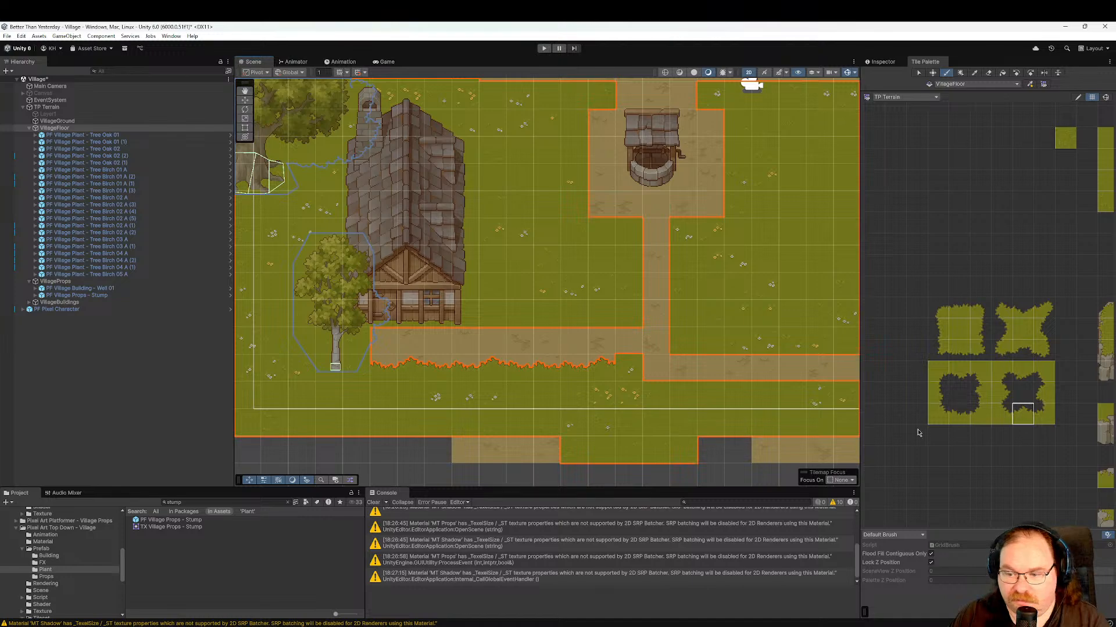
# Erase the grass tile at the west house's door and paint inner-corner grass-edge tiles on both sides of it.
pyautogui.click(1007, 378)
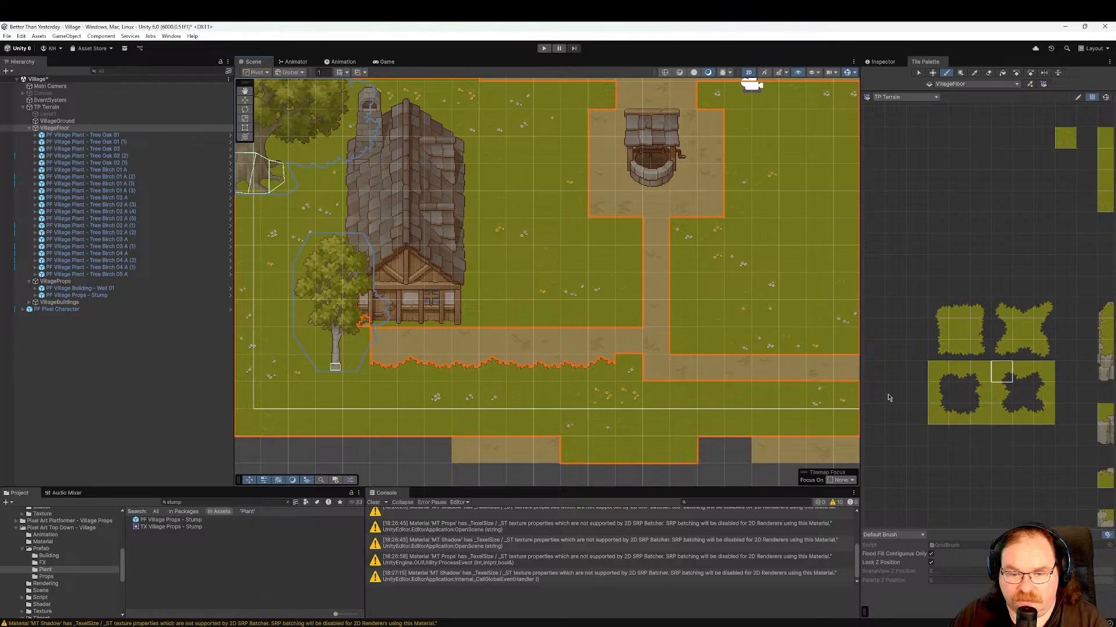
pyautogui.click(988, 73)
pyautogui.click(384, 314)
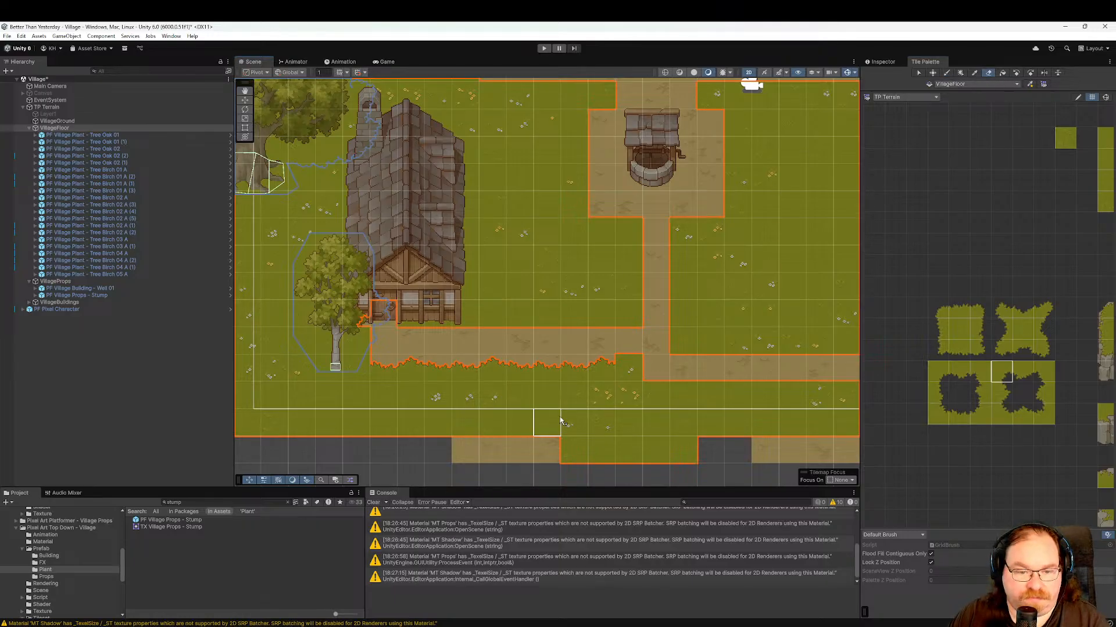
pyautogui.click(1043, 373)
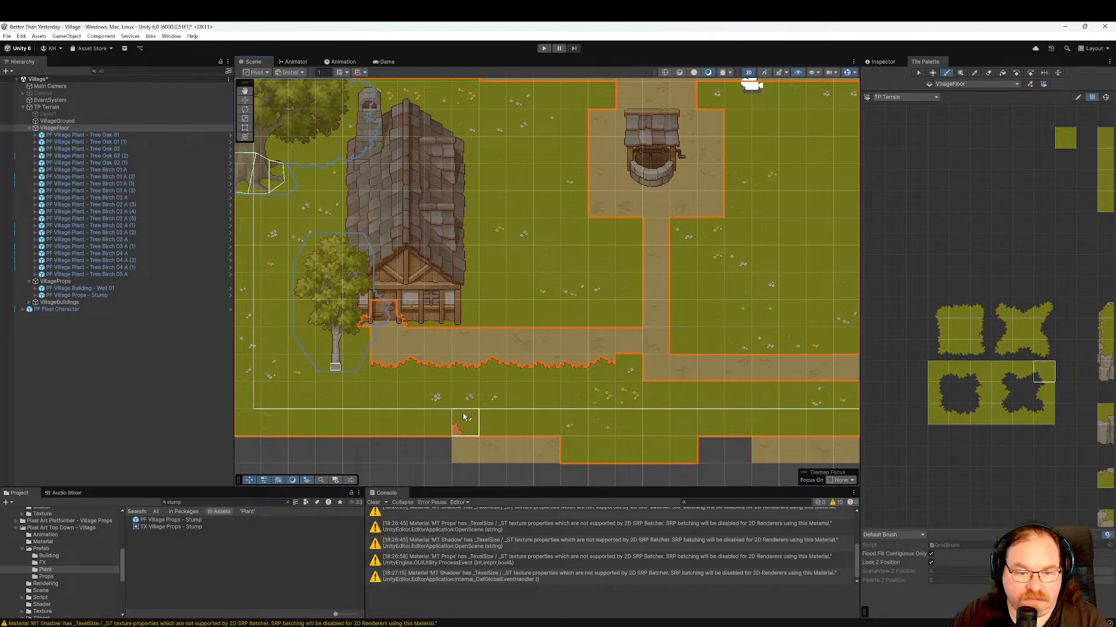
pyautogui.moveTo(612, 206); pyautogui.dragTo(545, 317, button='middle')
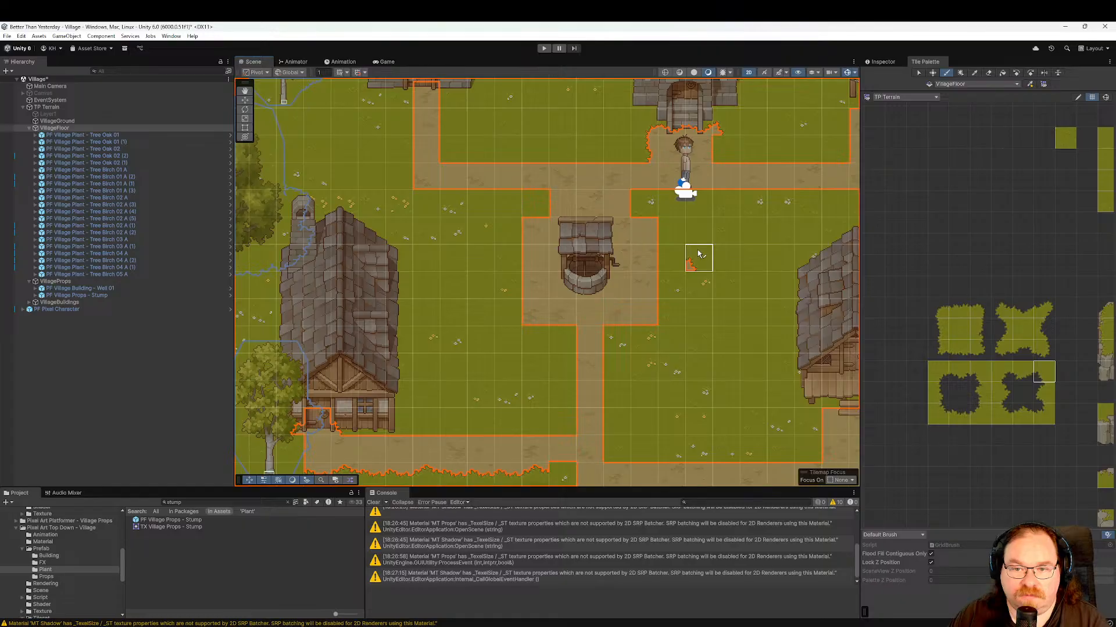
# Paint ragged grass-edge tiles along the east side of the dirt patch in front of the church entrance.
pyautogui.click(980, 393)
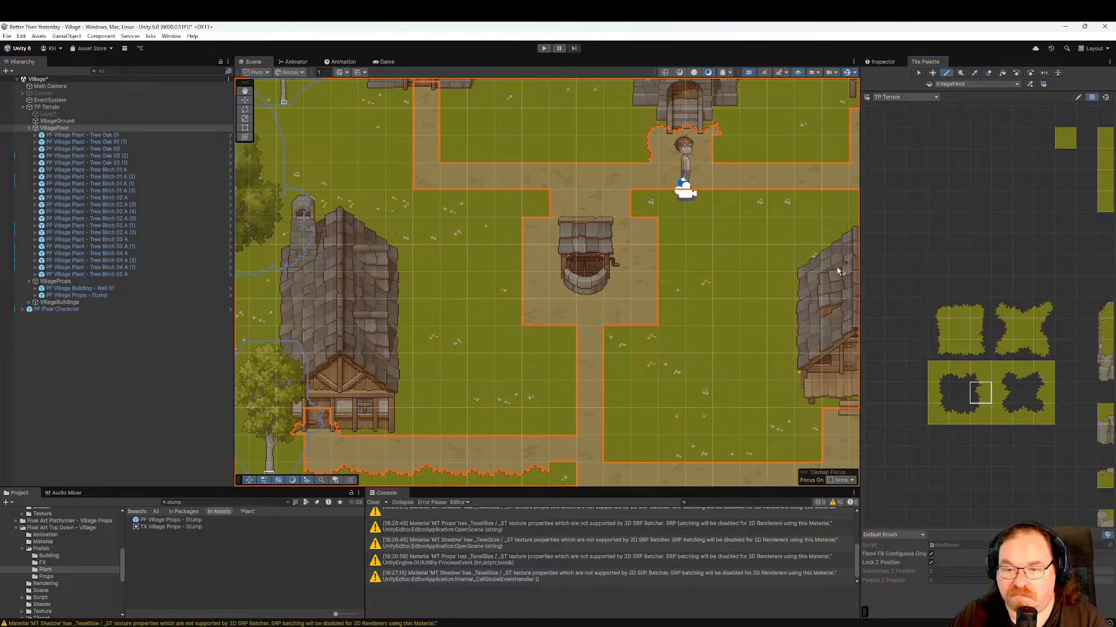
pyautogui.click(727, 148)
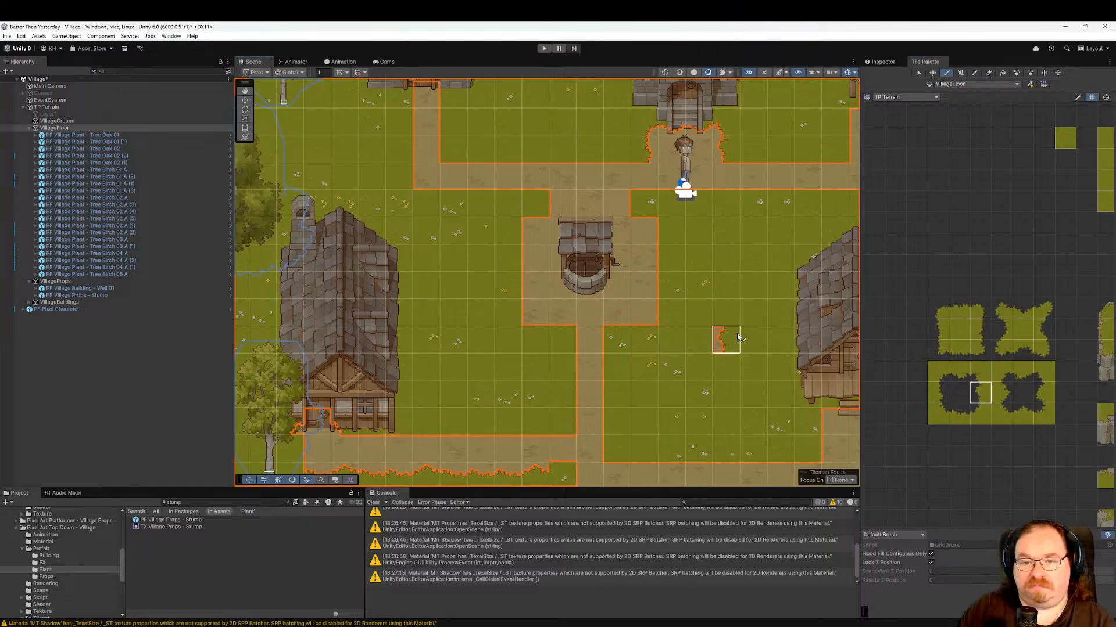
pyautogui.click(980, 414)
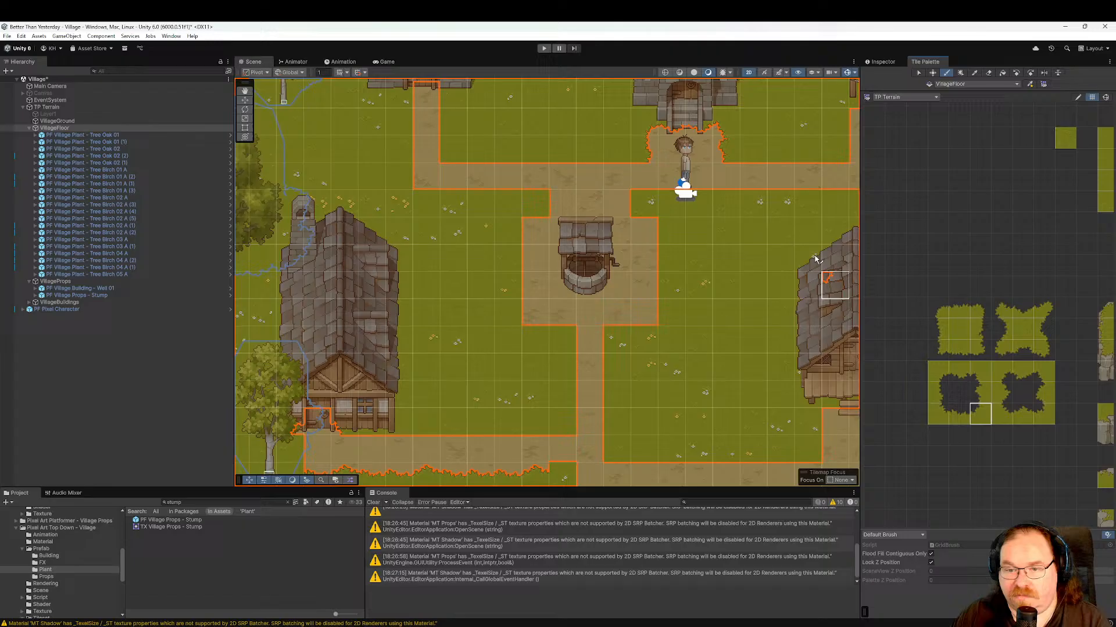
pyautogui.click(732, 155)
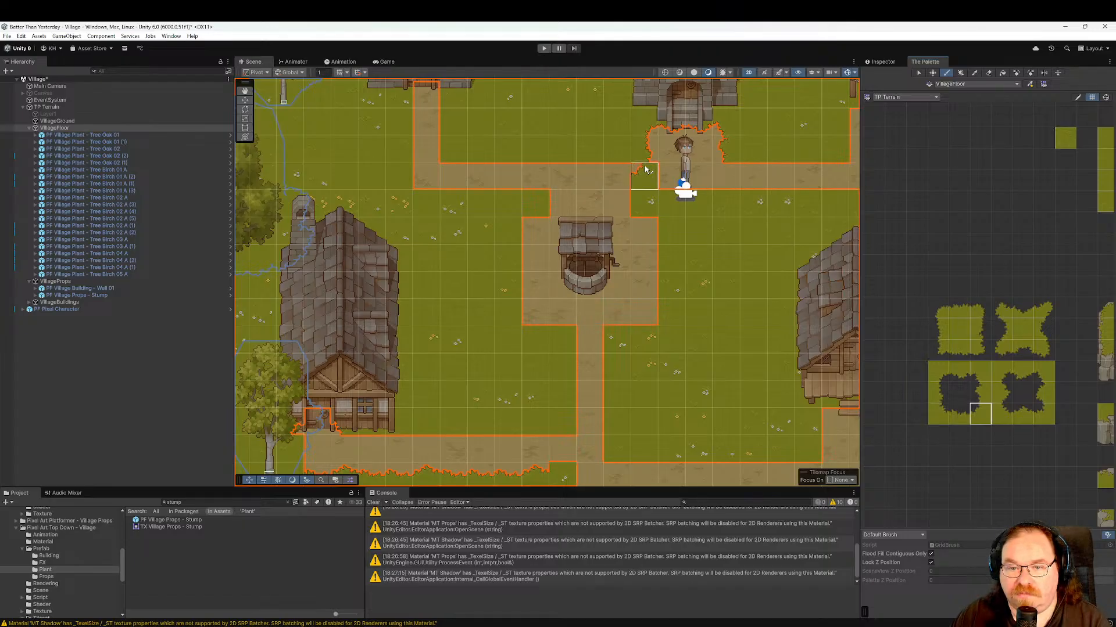
# Paint ragged grass corner tiles where both sides of the church entrance patch meet the main path.
pyautogui.click(978, 349)
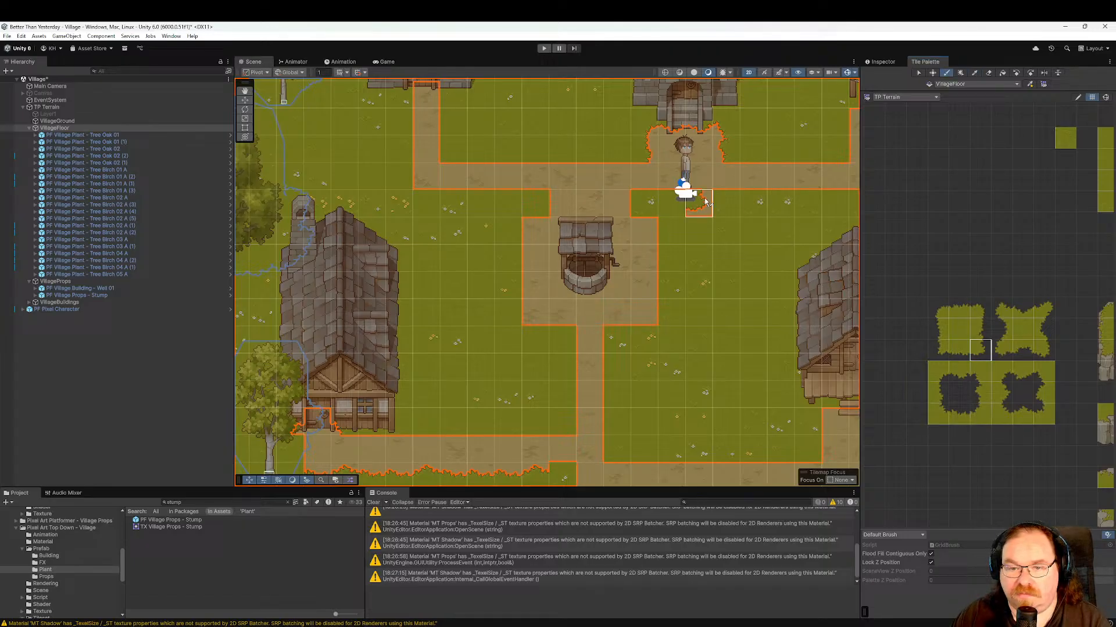
pyautogui.click(643, 150)
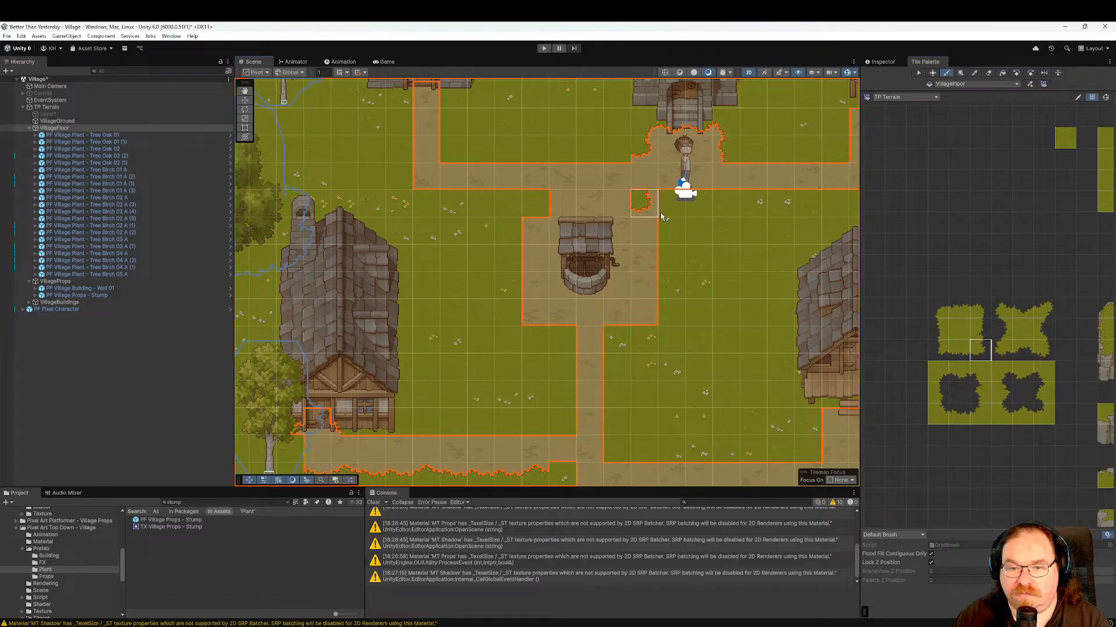
pyautogui.click(938, 349)
pyautogui.click(726, 156)
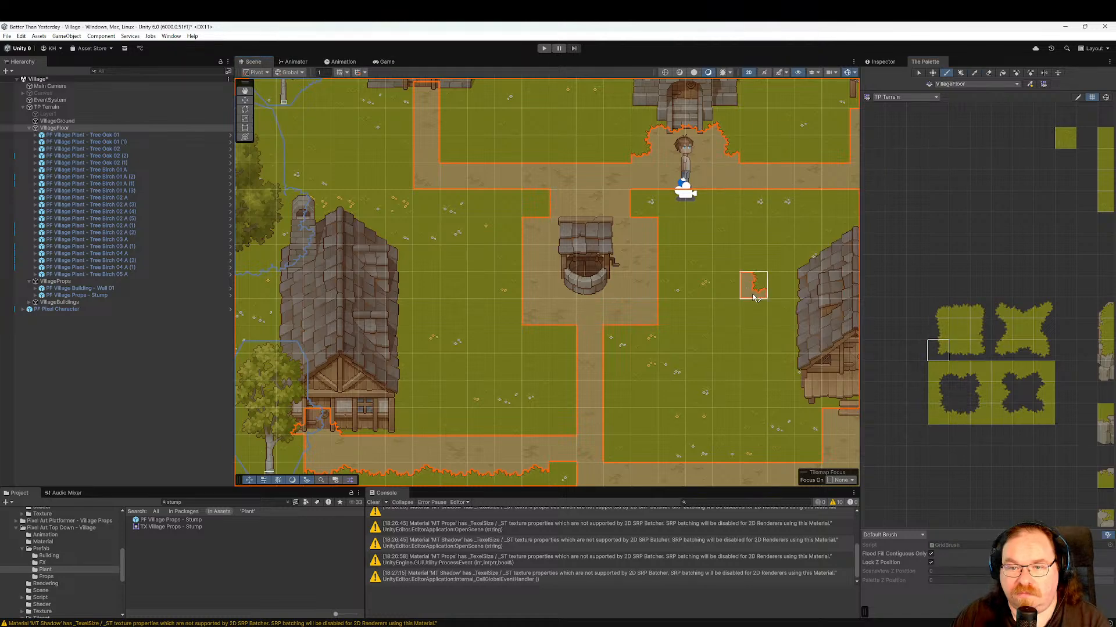
pyautogui.click(996, 357)
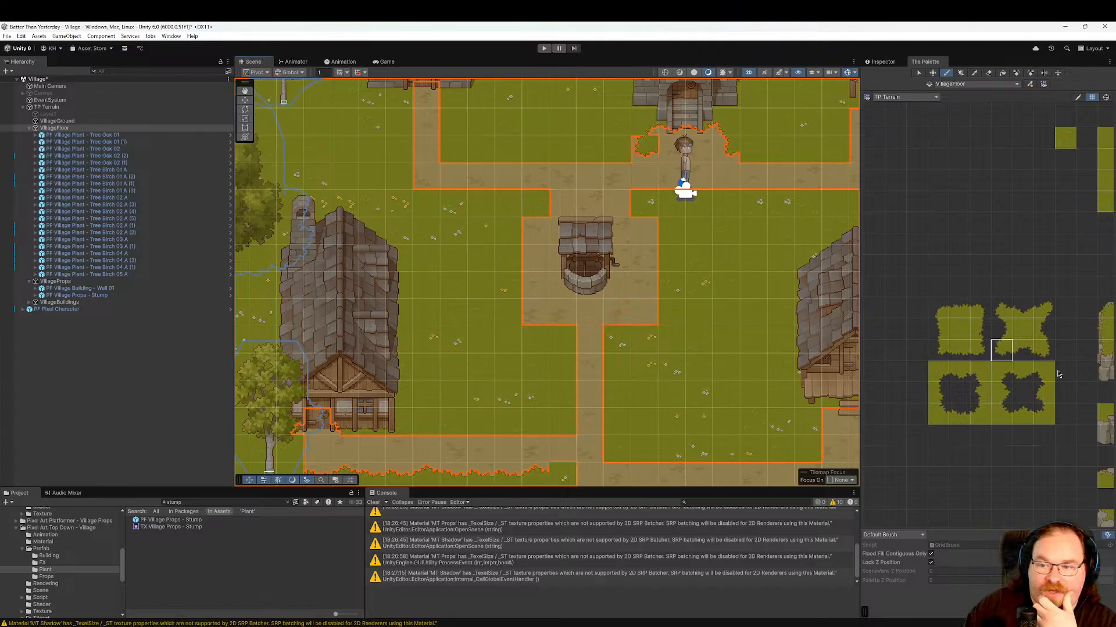
pyautogui.click(1044, 350)
pyautogui.click(648, 157)
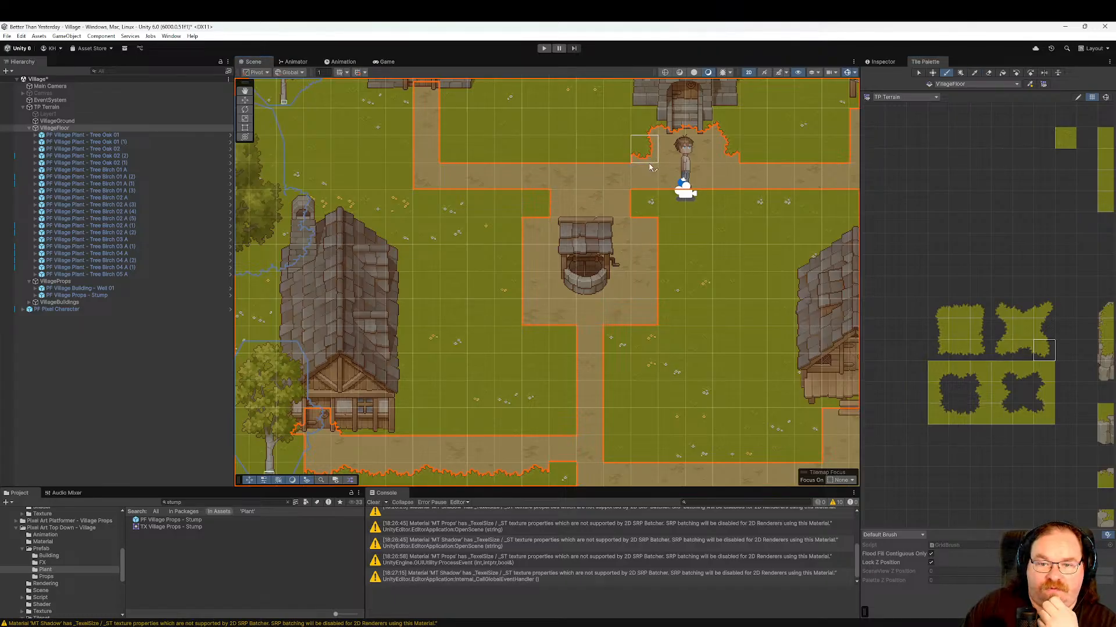
# Paint a ragged grass-edge tile northeast of the well below the main path, and erase the grass tile beside it to widen the path.
pyautogui.moveTo(738, 299)
pyautogui.mouseDown(button='middle')
pyautogui.moveTo(668, 279)
pyautogui.moveTo(625, 323)
pyautogui.mouseUp(button='middle')
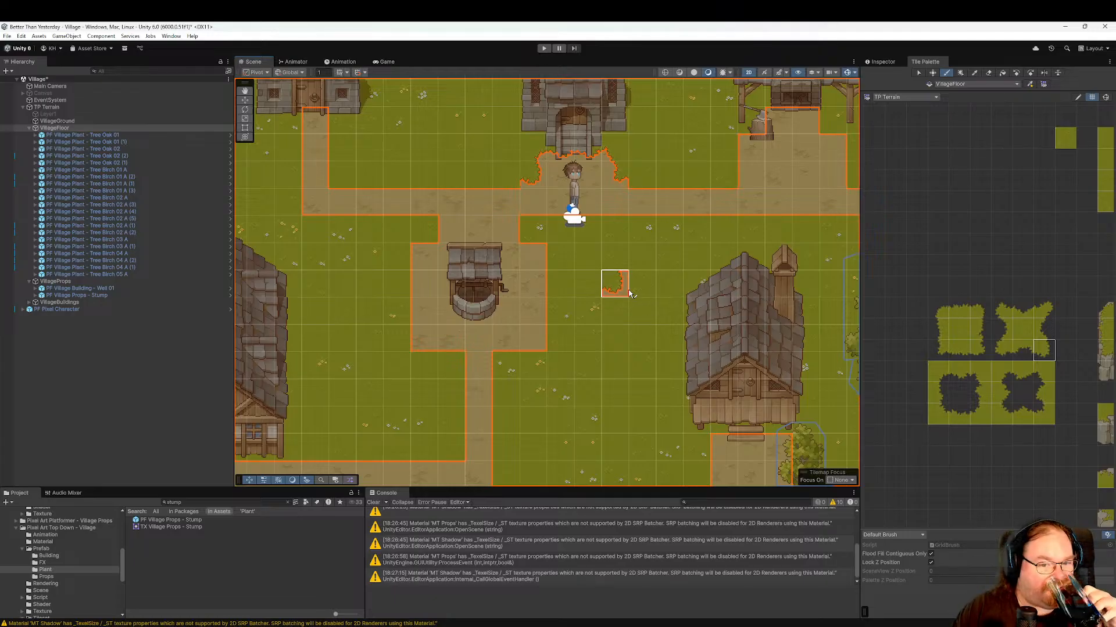
pyautogui.moveTo(642, 283); pyautogui.dragTo(559, 330, button='middle')
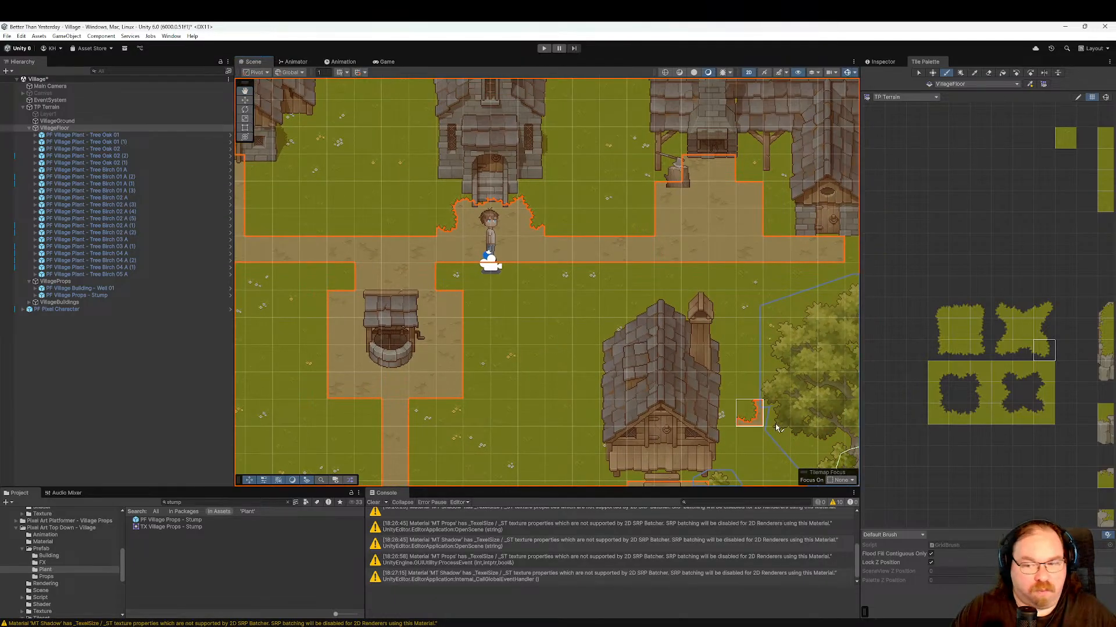
pyautogui.click(1037, 330)
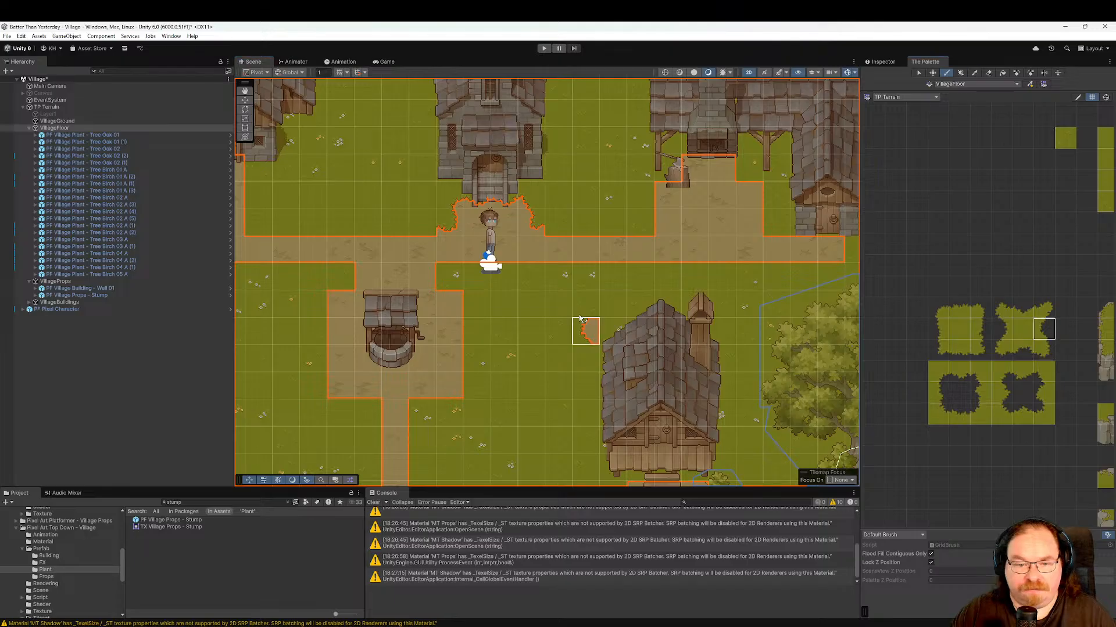
pyautogui.click(998, 331)
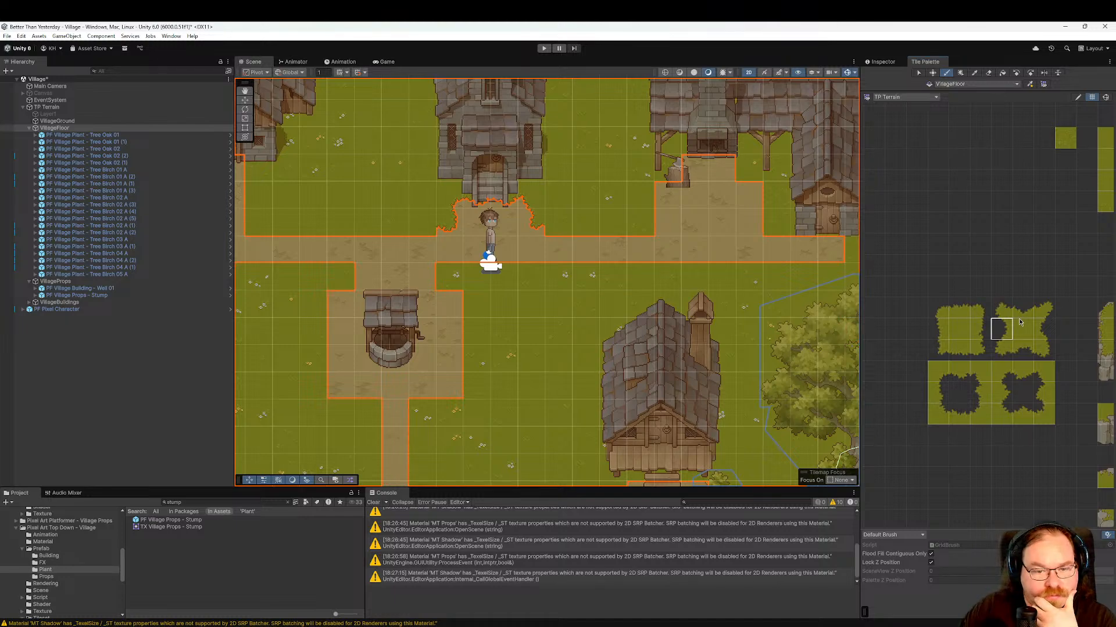
pyautogui.click(1043, 372)
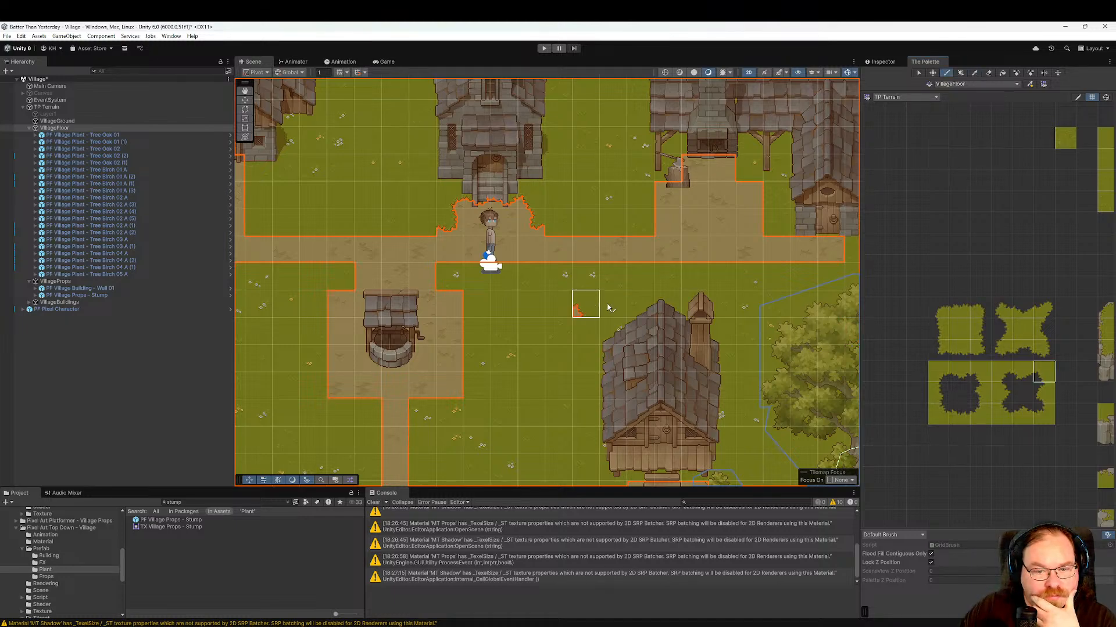
pyautogui.click(1051, 398)
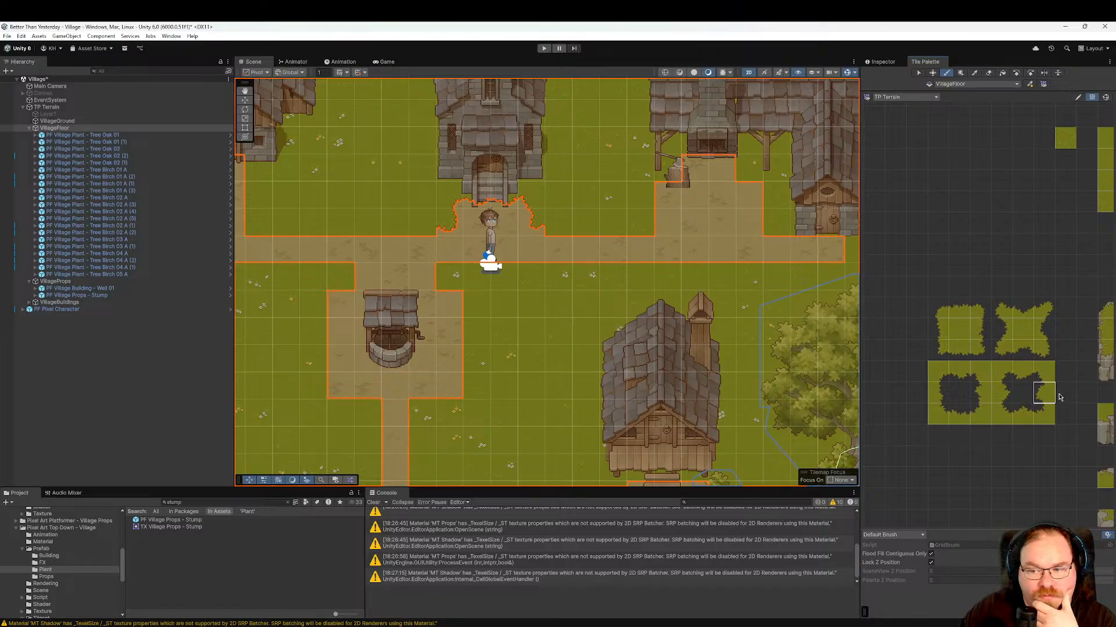
pyautogui.moveTo(1031, 393); pyautogui.dragTo(1007, 393, button='middle')
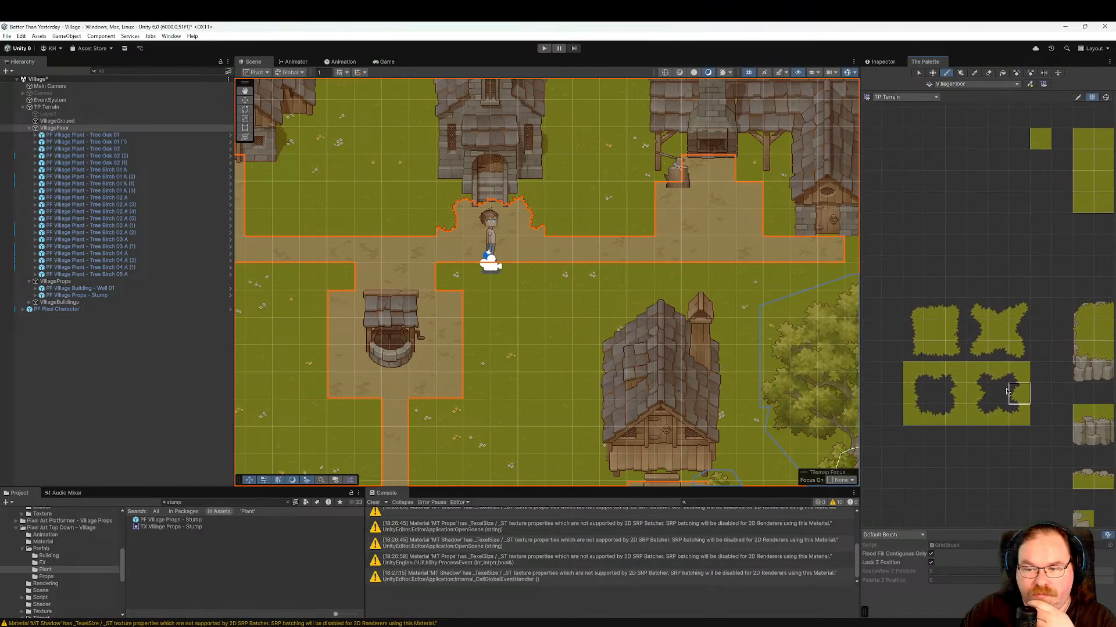
pyautogui.click(978, 334)
pyautogui.click(451, 279)
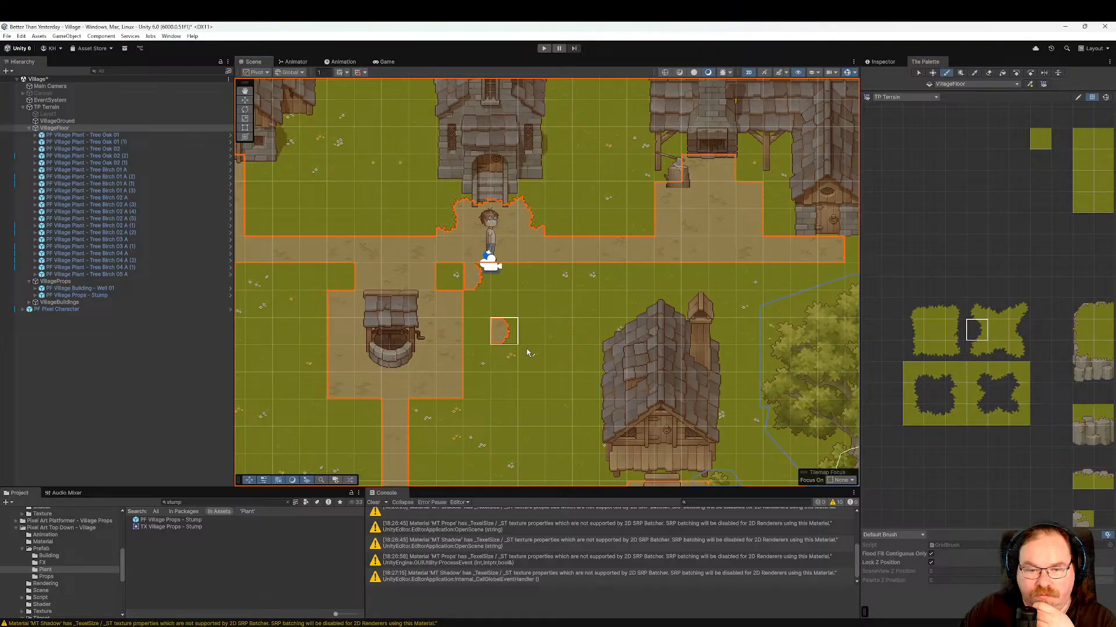
pyautogui.click(989, 73)
pyautogui.click(450, 278)
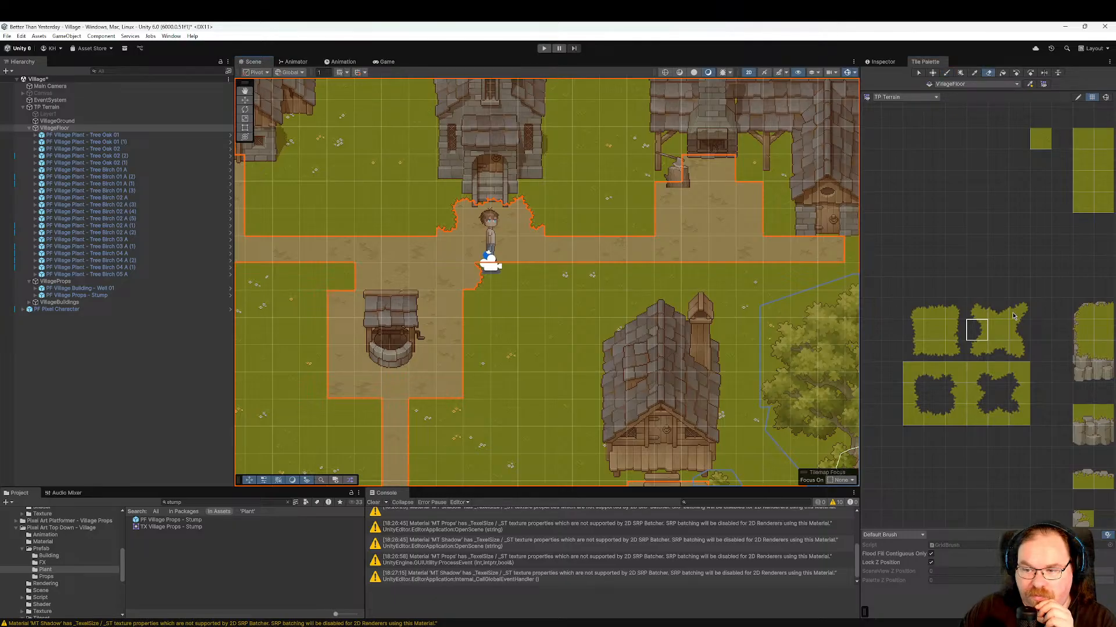
# Paint ragged grass-edge tiles down the east side of the well plaza and erase the stray grass tiles inside it.
pyautogui.click(917, 375)
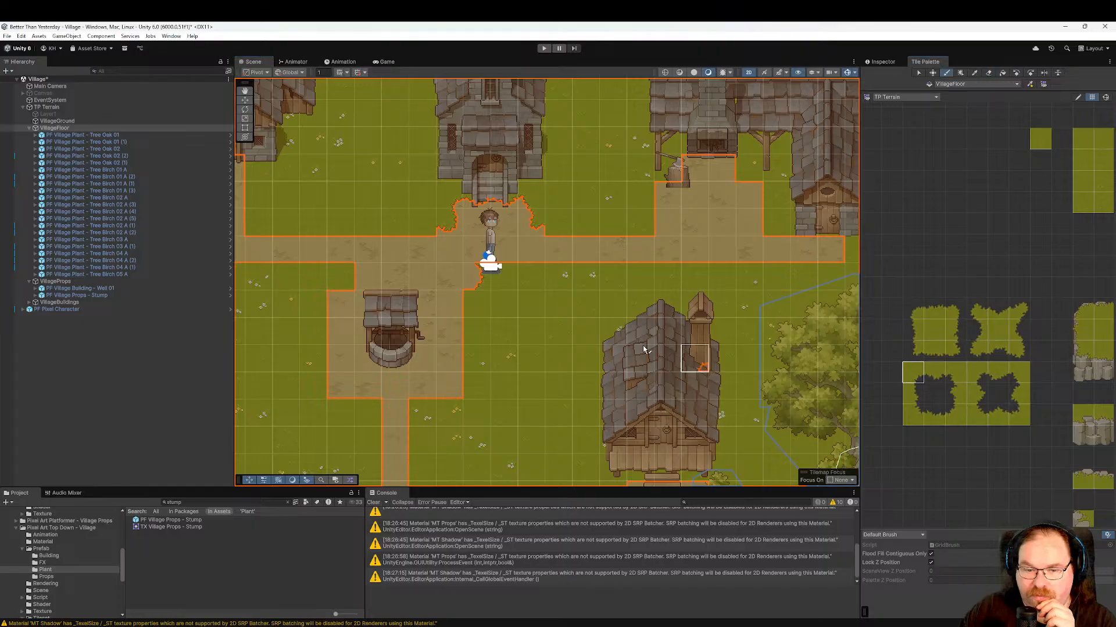
pyautogui.click(957, 423)
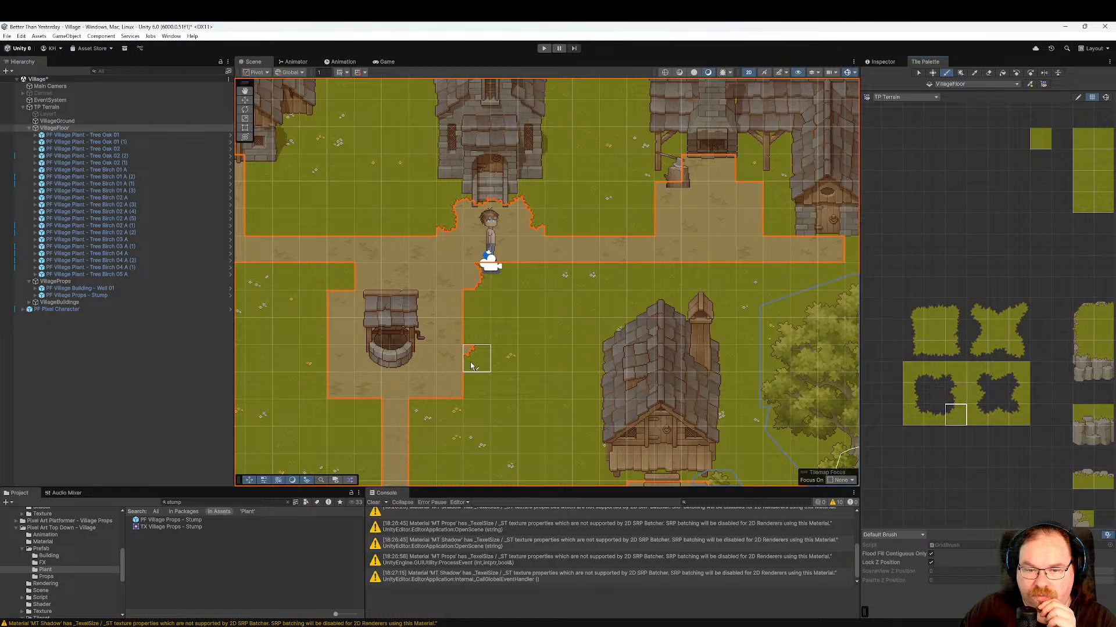
pyautogui.click(955, 394)
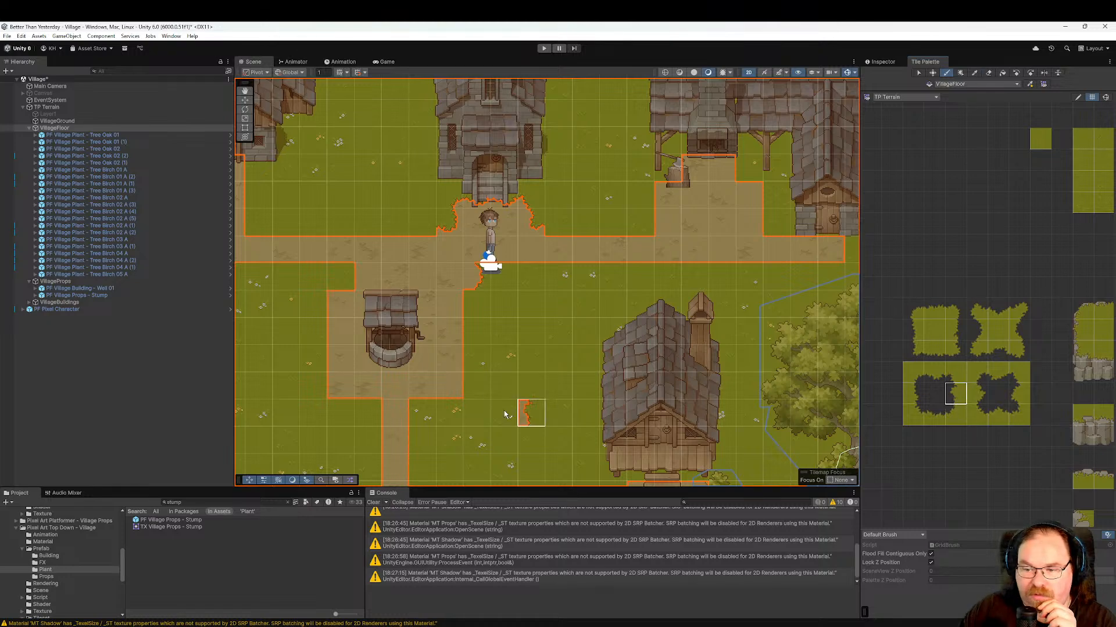
pyautogui.moveTo(475, 301); pyautogui.dragTo(451, 356)
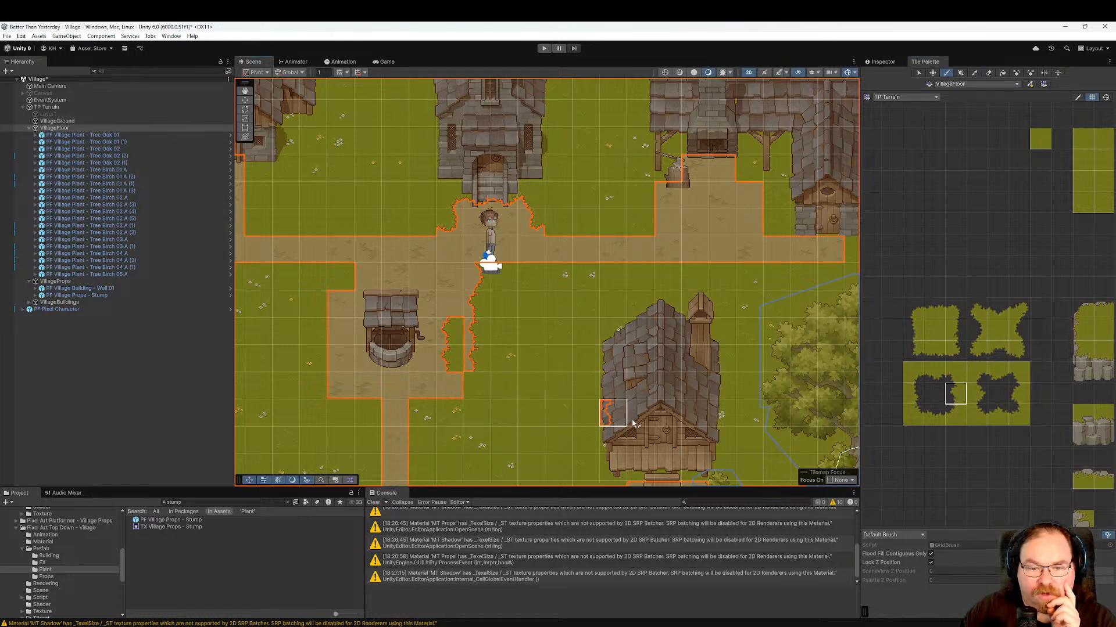
pyautogui.click(989, 74)
pyautogui.moveTo(450, 332); pyautogui.dragTo(450, 360)
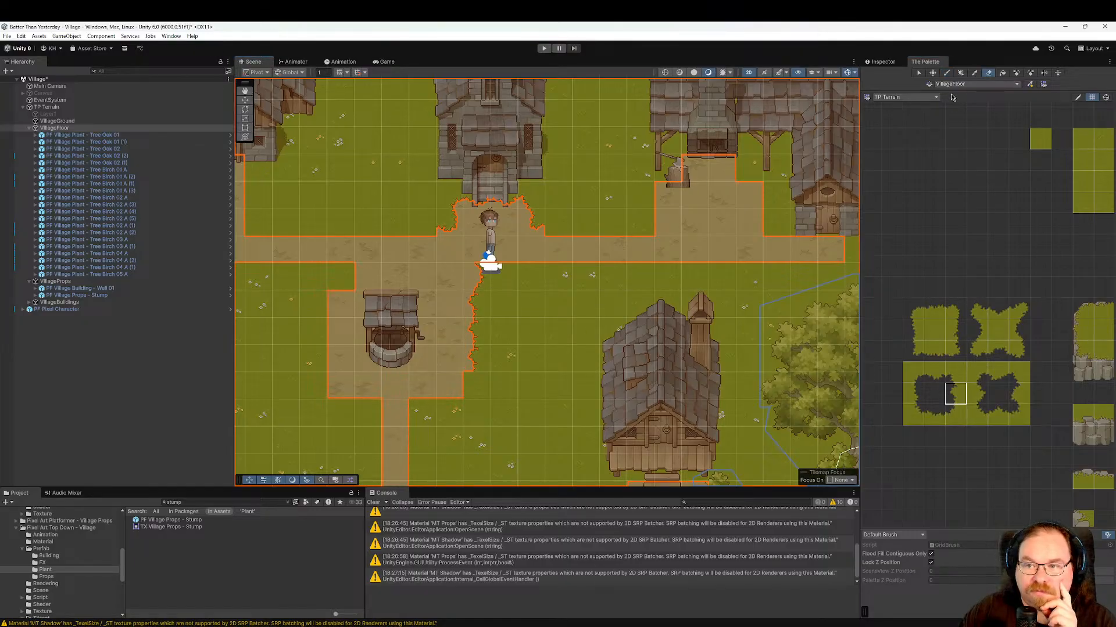
# Paint ragged grass-edge tiles at the southern end of the well plaza's east side and along its south edge.
pyautogui.click(946, 74)
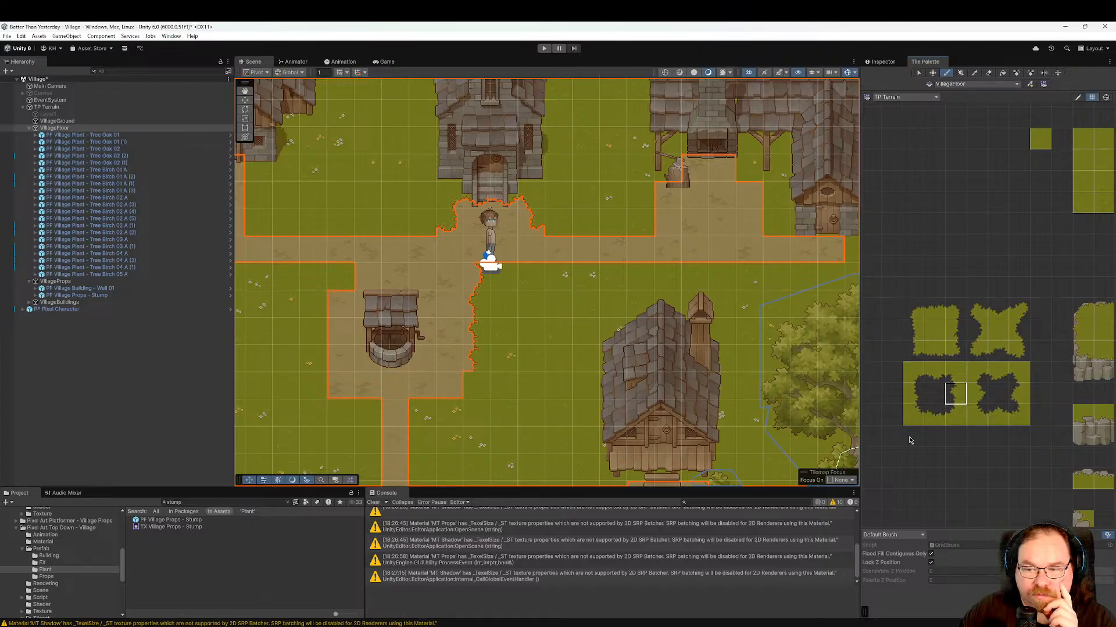
pyautogui.click(1018, 394)
pyautogui.click(473, 384)
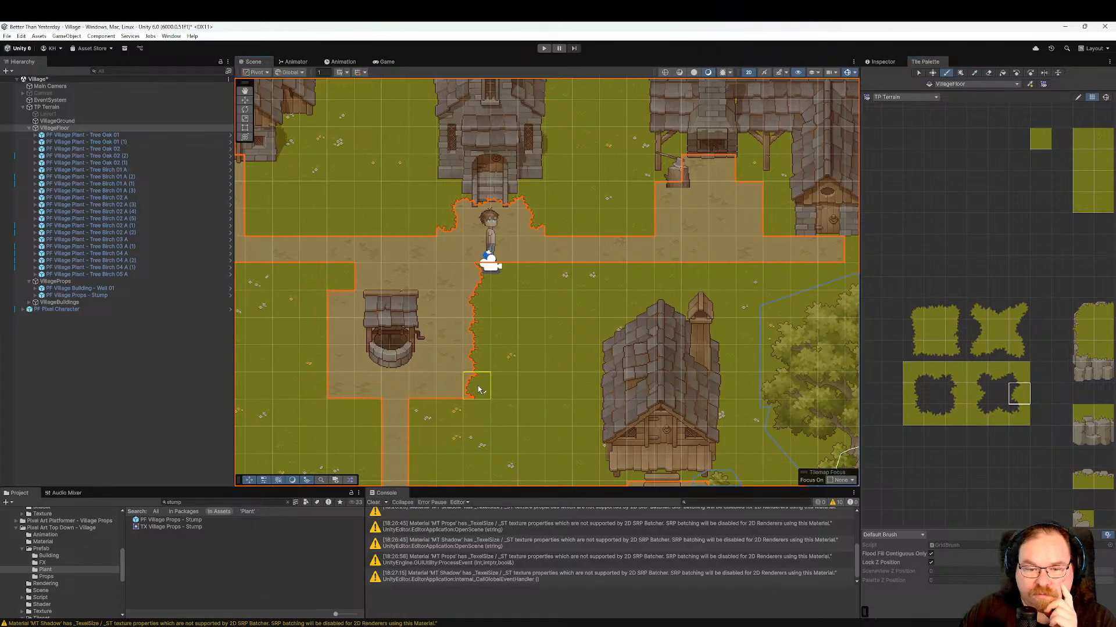
pyautogui.moveTo(998, 415); pyautogui.dragTo(976, 415)
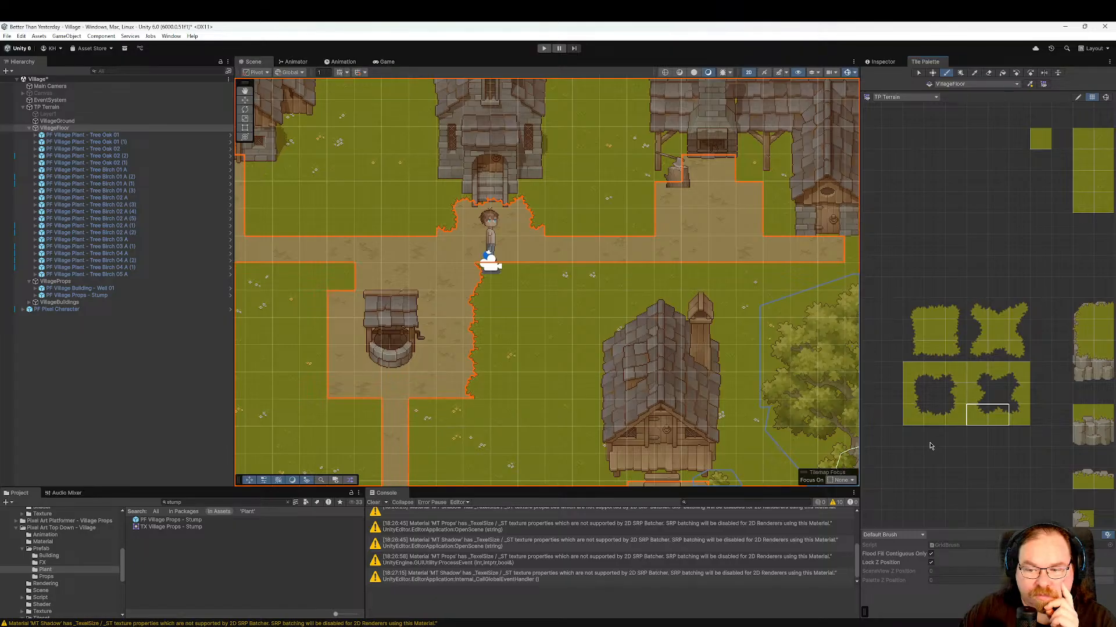
pyautogui.click(999, 416)
pyautogui.click(449, 414)
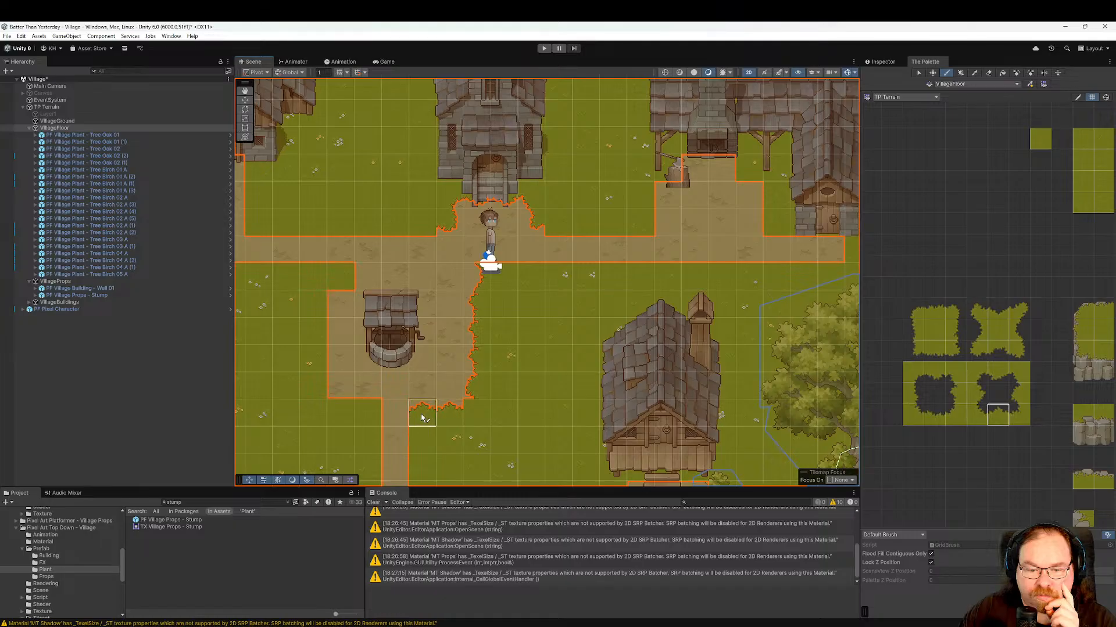
# Paint a ragged grass corner tile where the well plaza's south edge meets the path running south.
pyautogui.click(1019, 416)
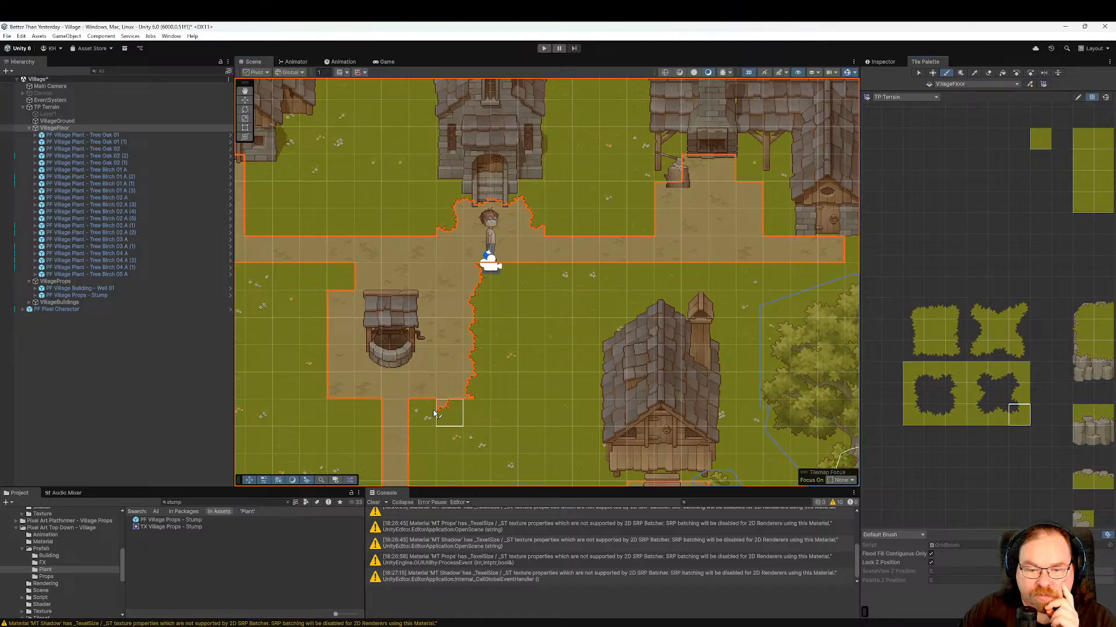
pyautogui.click(955, 415)
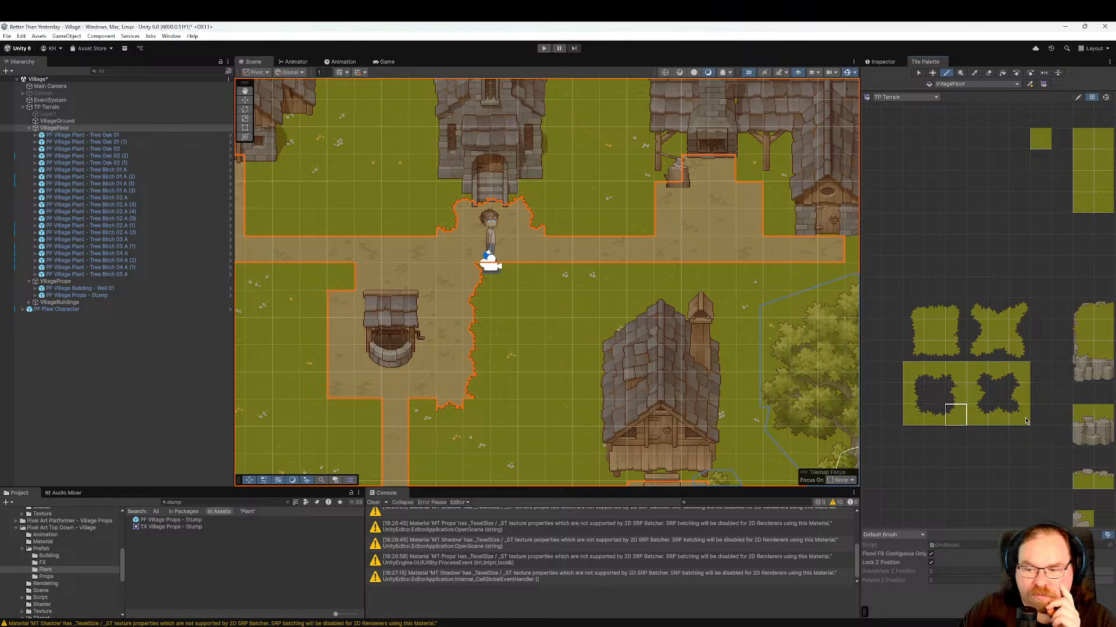
pyautogui.click(1018, 351)
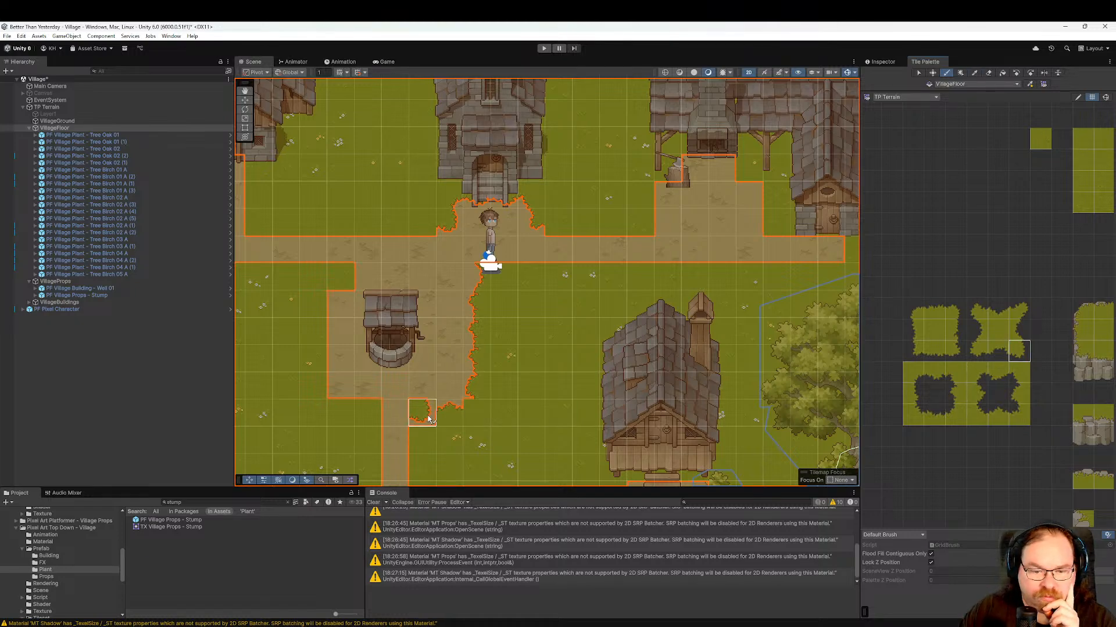
pyautogui.click(976, 309)
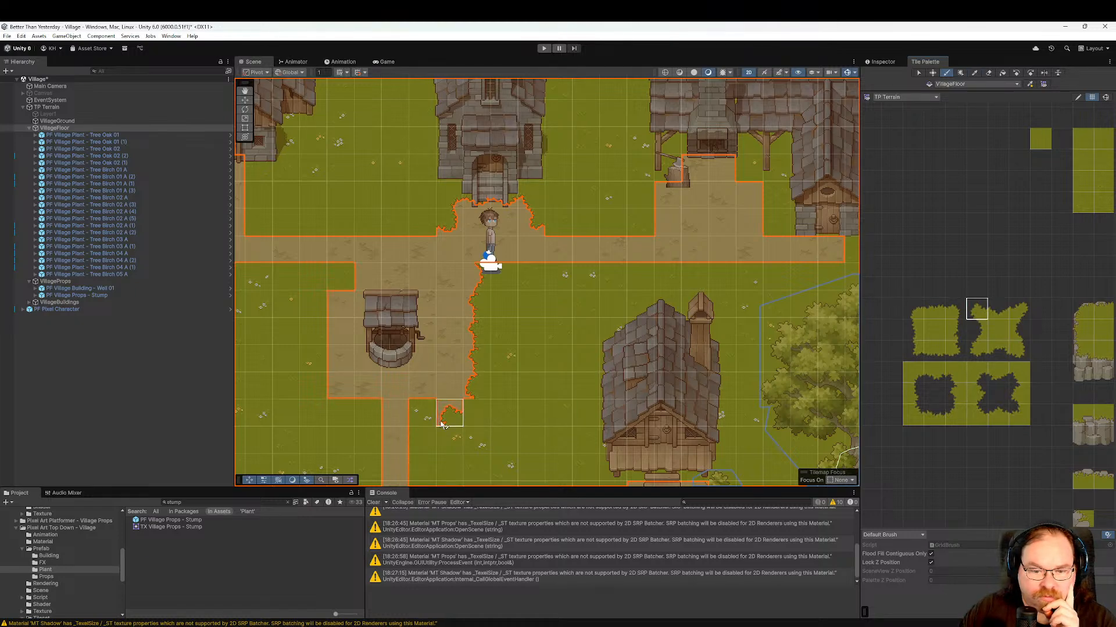
pyautogui.click(423, 416)
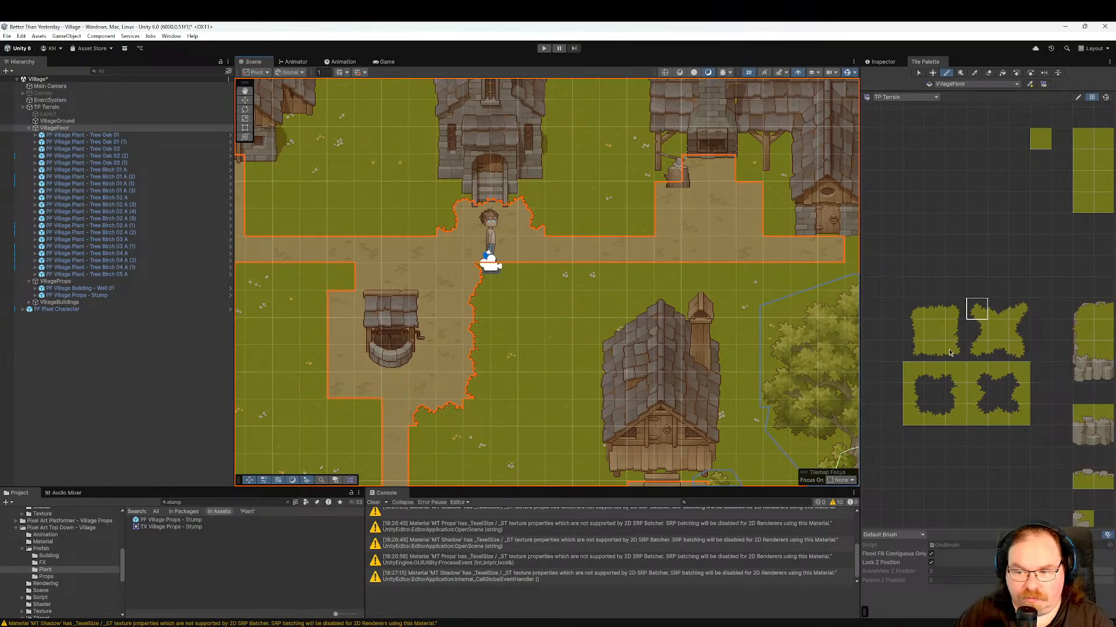
# Paint a ragged grass corner tile at the well plaza's southeast corner.
pyautogui.click(921, 317)
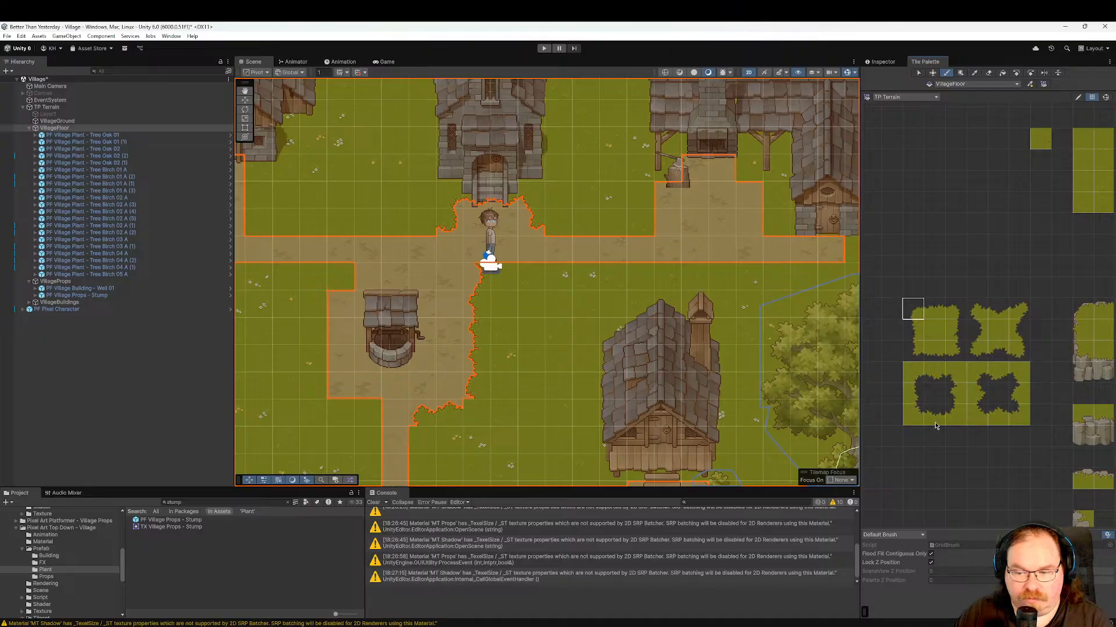
pyautogui.click(976, 372)
pyautogui.click(1040, 415)
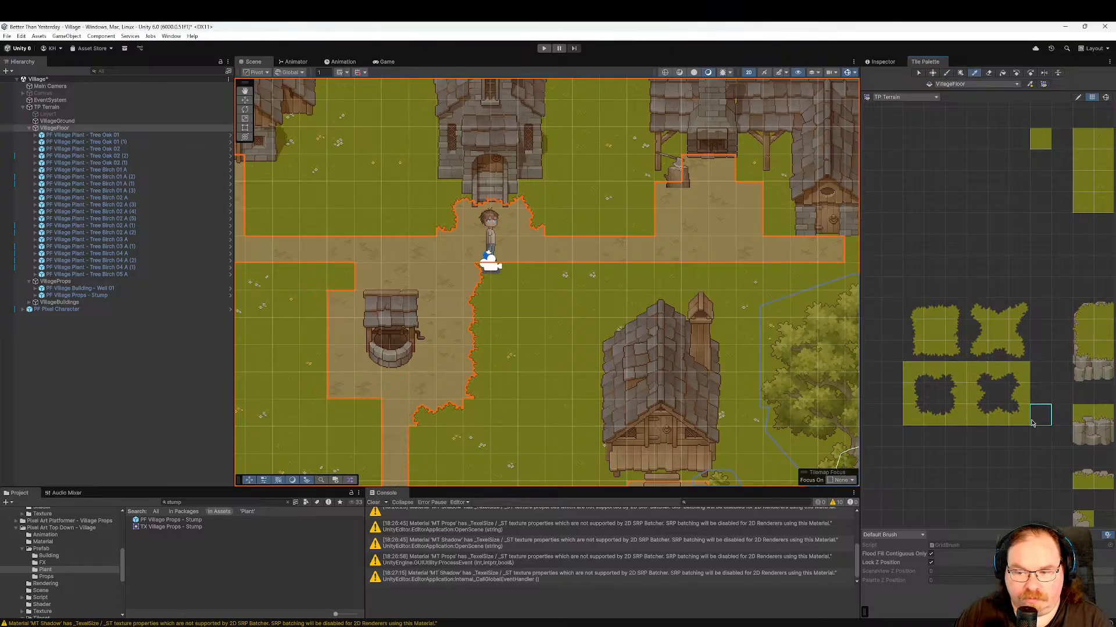
pyautogui.click(1013, 417)
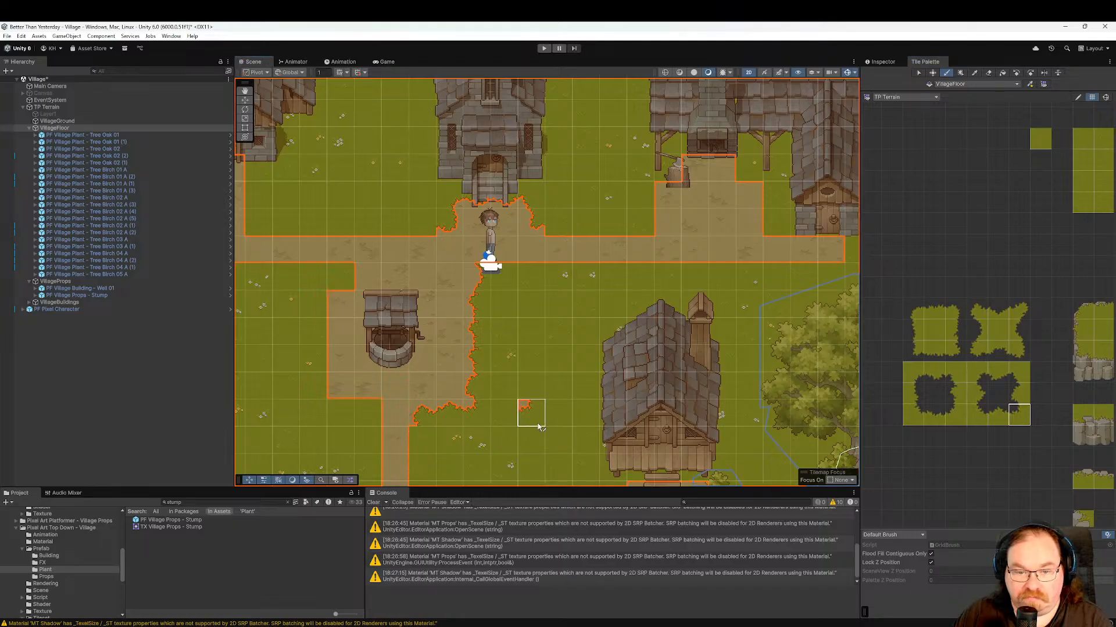
# Paint a ragged grass corner tile where the well plaza's east side meets the main east-west path.
pyautogui.moveTo(556, 305)
pyautogui.mouseDown(button='middle')
pyautogui.moveTo(472, 311)
pyautogui.moveTo(584, 373)
pyautogui.mouseUp(button='middle')
pyautogui.moveTo(997, 351); pyautogui.dragTo(1019, 351)
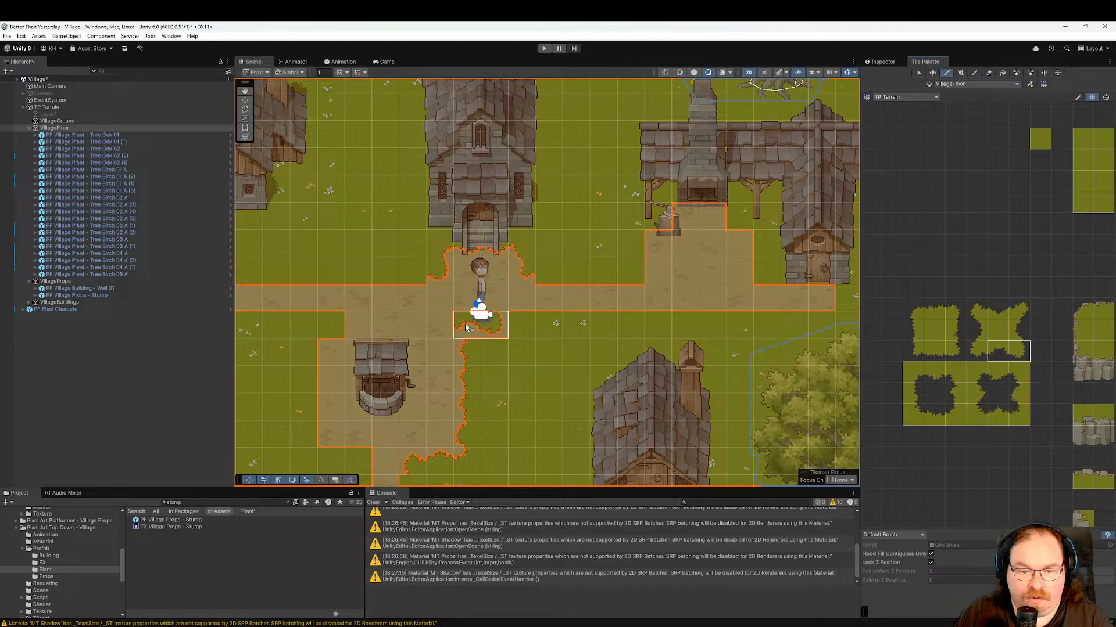
pyautogui.click(1019, 351)
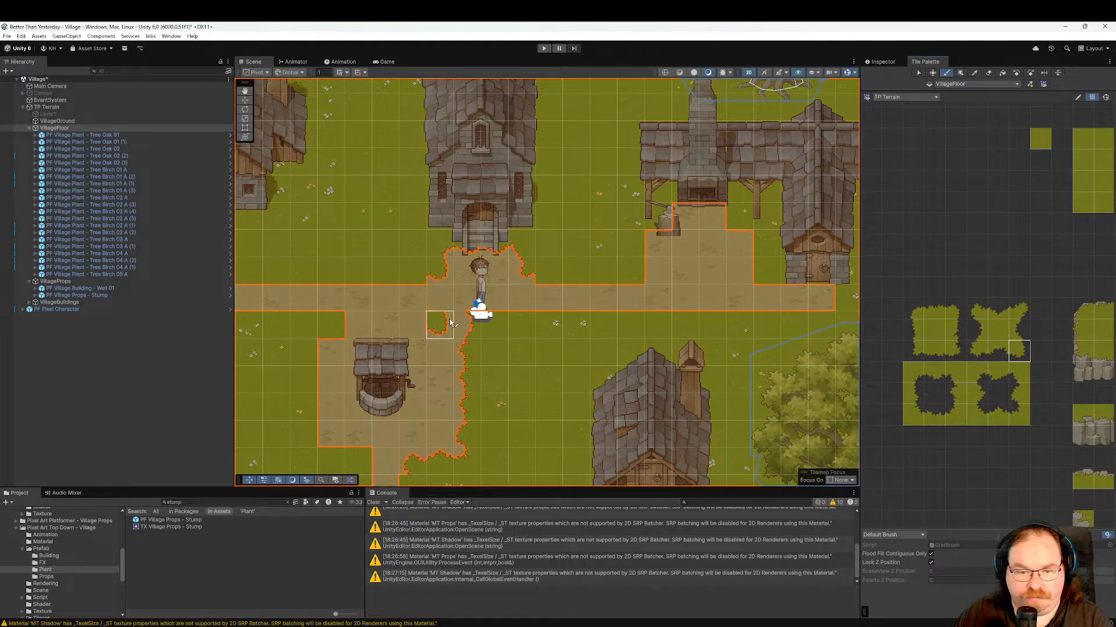
# Paint a ragged grass corner tile where the main path's north edge meets the west side of the smithy yard.
pyautogui.click(957, 353)
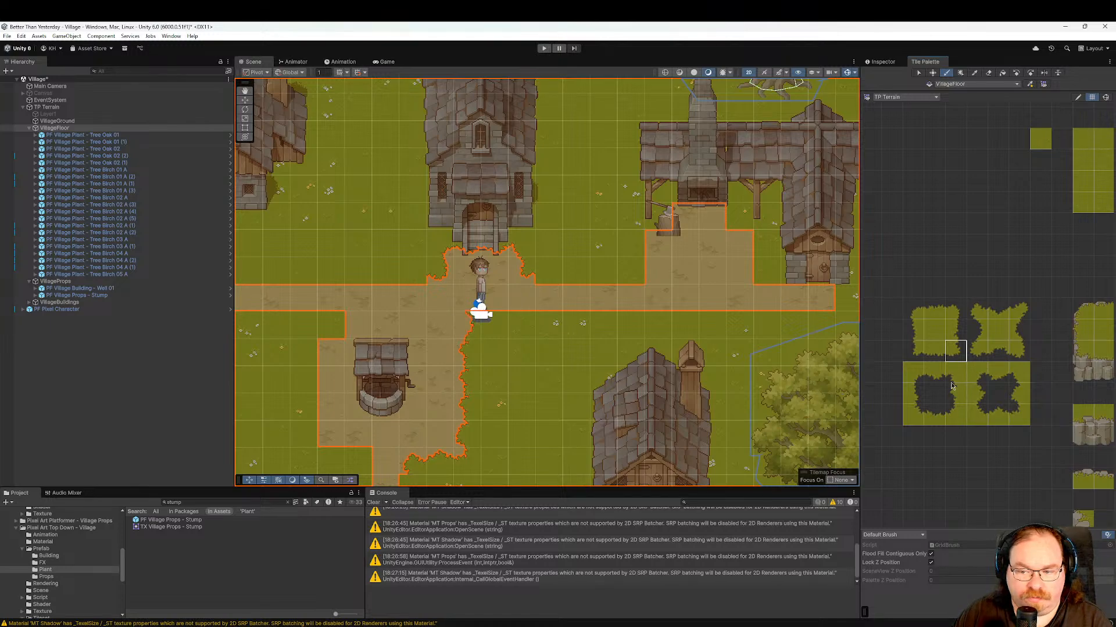
pyautogui.click(913, 309)
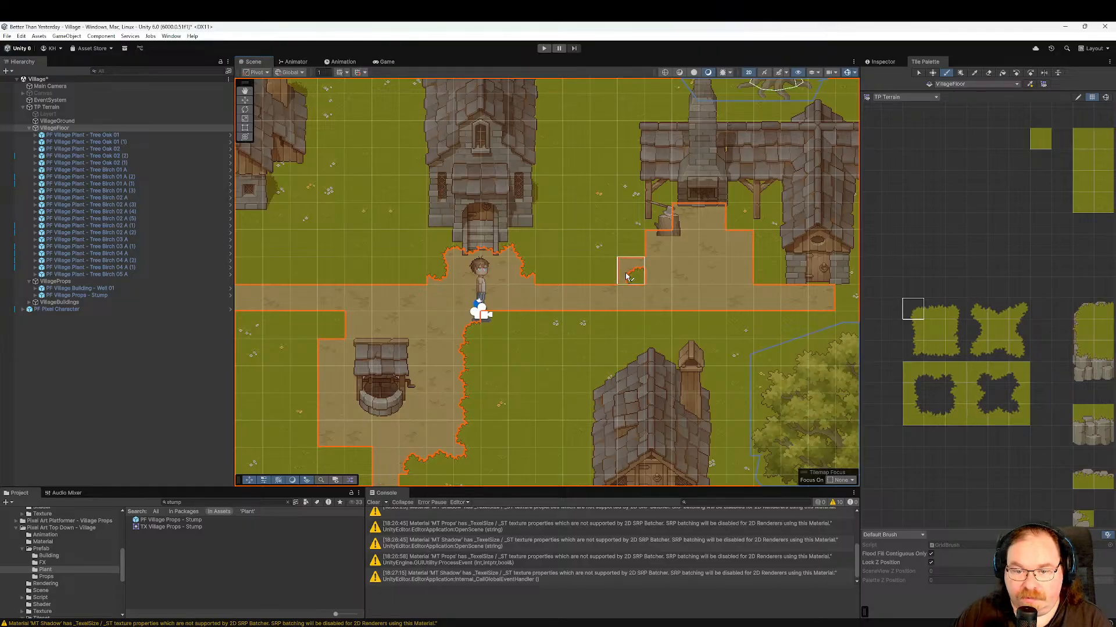
pyautogui.click(955, 351)
pyautogui.click(629, 271)
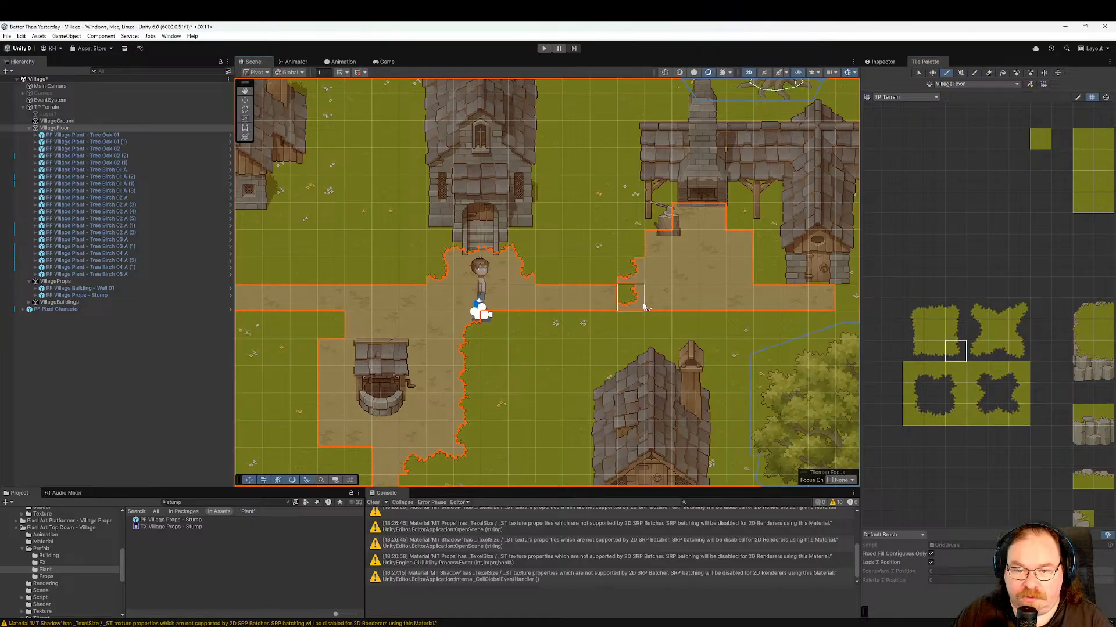
# Paint ragged grass-edge tiles along the main path's north side between the church and the smithy yard, with one indented variant midway.
pyautogui.click(936, 352)
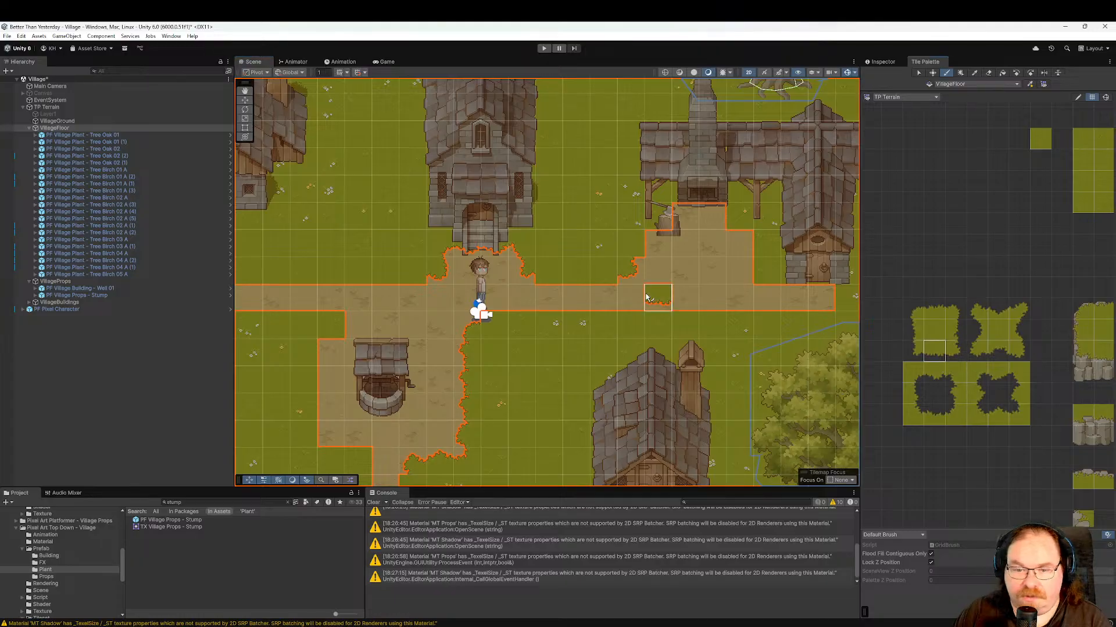
pyautogui.moveTo(604, 271); pyautogui.dragTo(550, 271)
pyautogui.click(997, 351)
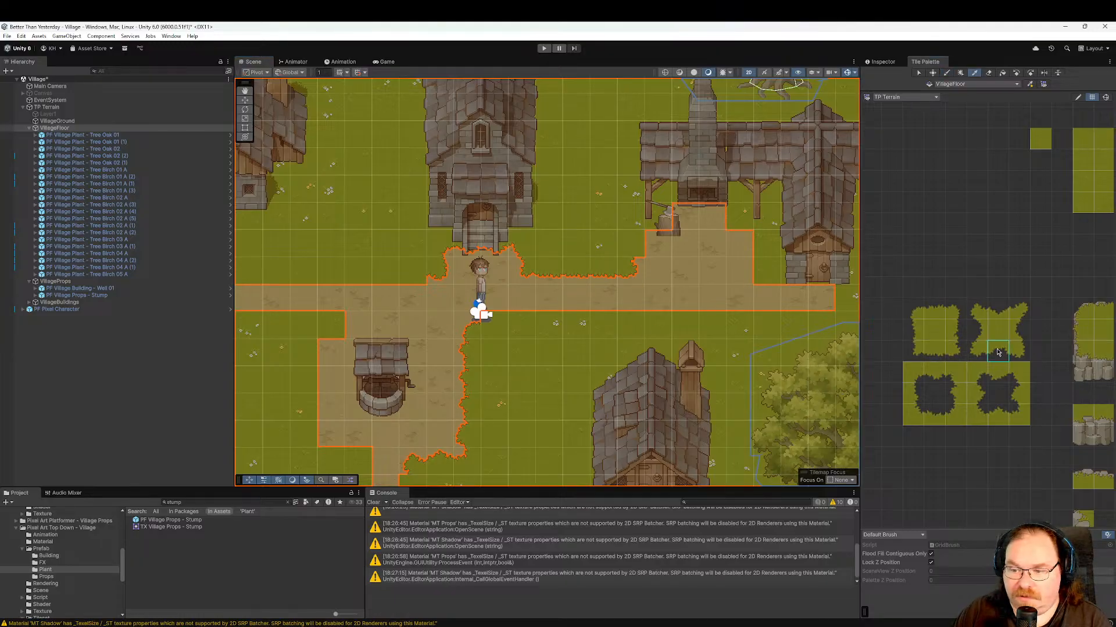
pyautogui.click(576, 271)
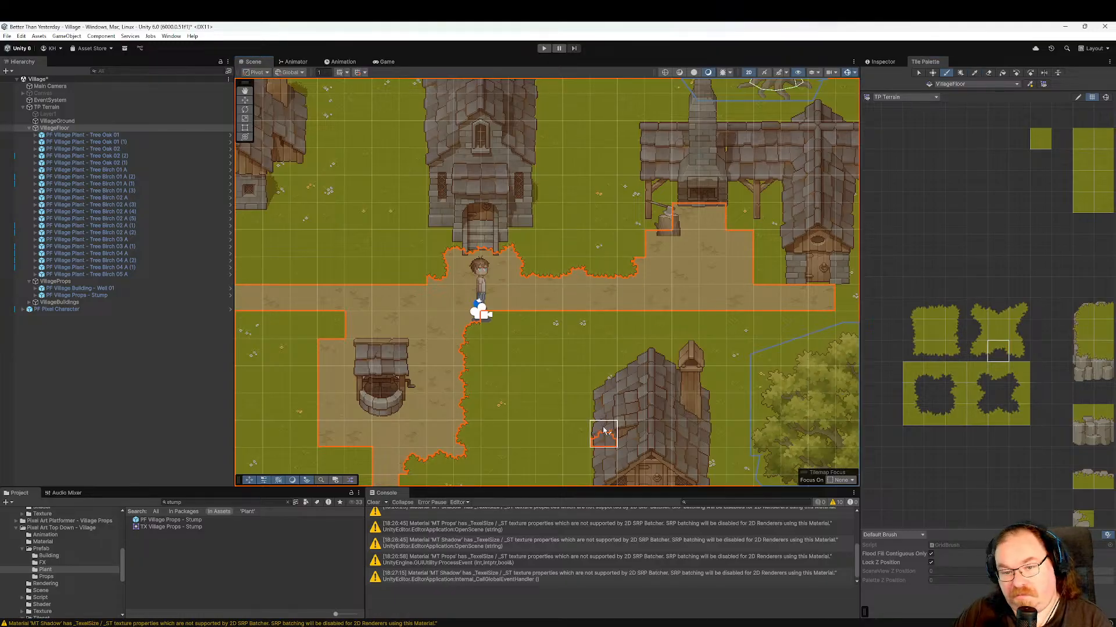
# Replace one edge tile midway down the well plaza's east side with a variant that lets the dirt bulge into the grass.
pyautogui.moveTo(523, 401)
pyautogui.mouseDown(button='middle')
pyautogui.moveTo(764, 366)
pyautogui.moveTo(639, 383)
pyautogui.moveTo(662, 244)
pyautogui.moveTo(618, 279)
pyautogui.mouseUp(button='middle')
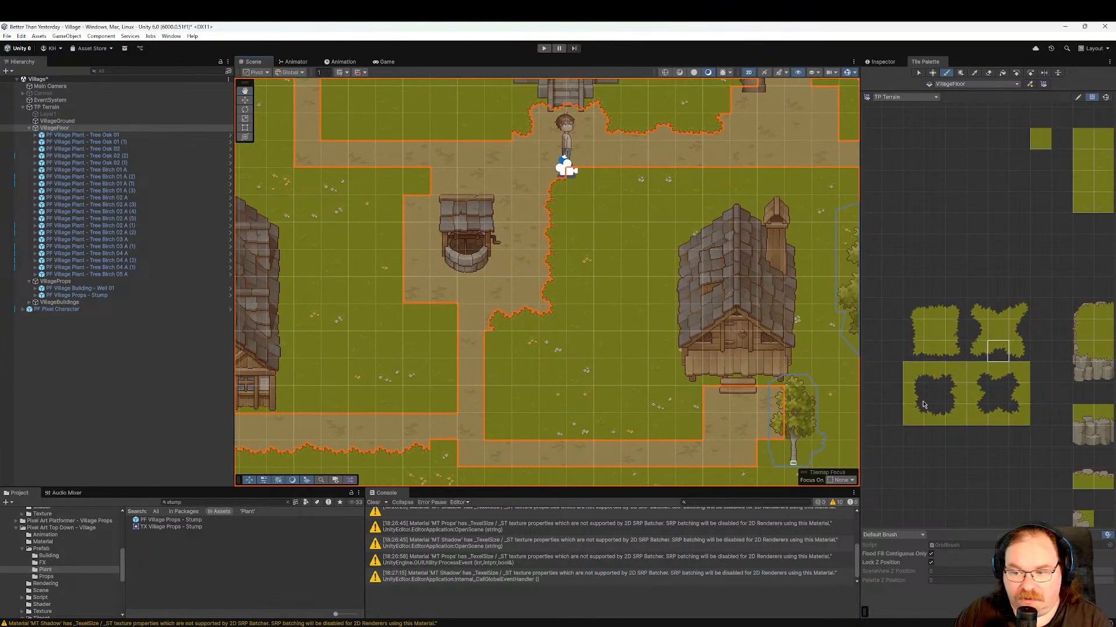
pyautogui.click(1019, 330)
pyautogui.click(552, 235)
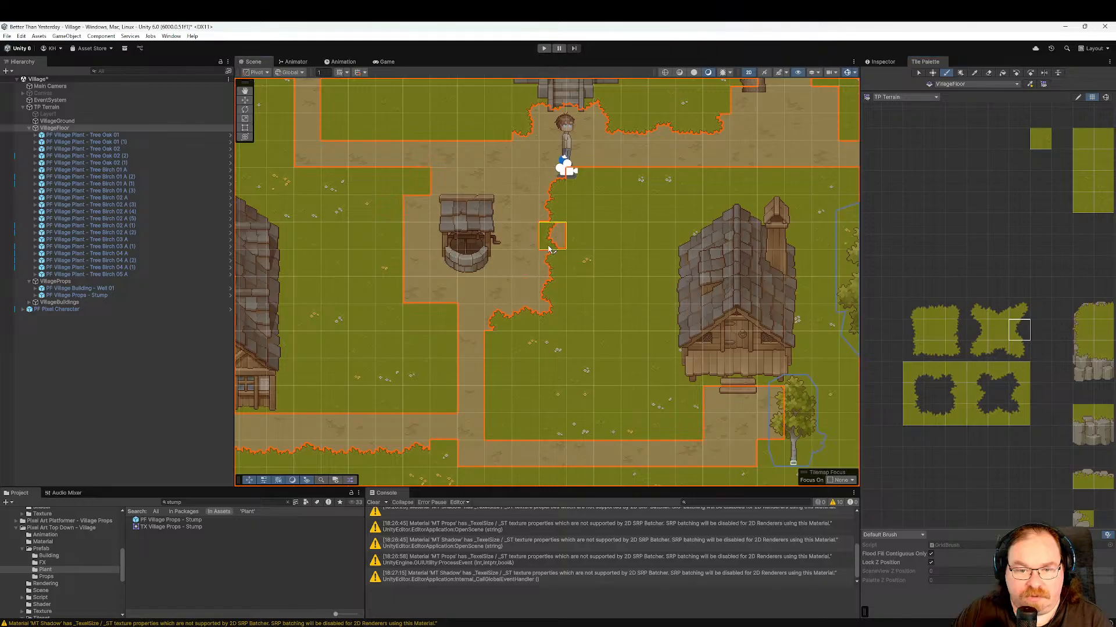
pyautogui.click(977, 331)
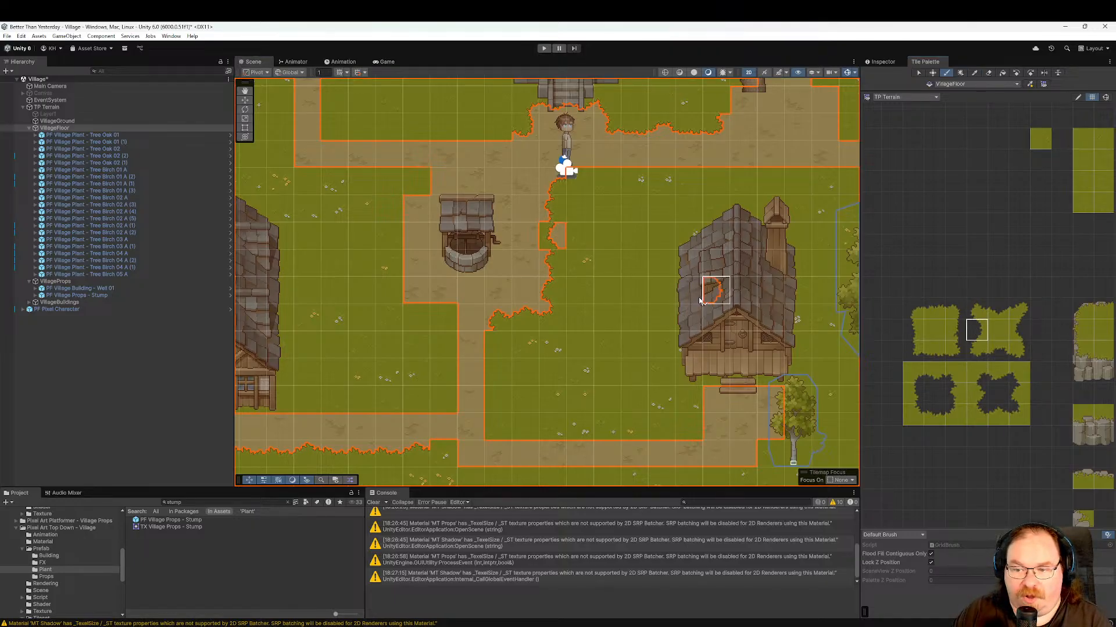
pyautogui.click(549, 246)
pyautogui.moveTo(634, 337)
pyautogui.mouseDown(button='middle')
pyautogui.moveTo(620, 365)
pyautogui.moveTo(669, 340)
pyautogui.mouseUp(button='middle')
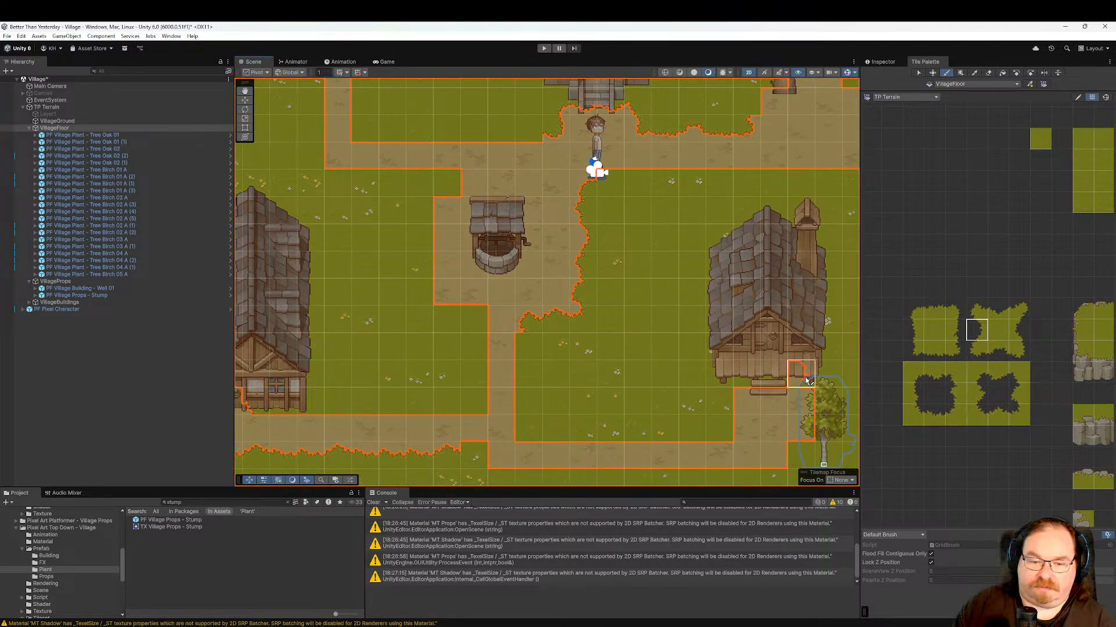
# Paint a ragged grass corner tile where the south path's east side meets the southern east-west path.
pyautogui.click(955, 371)
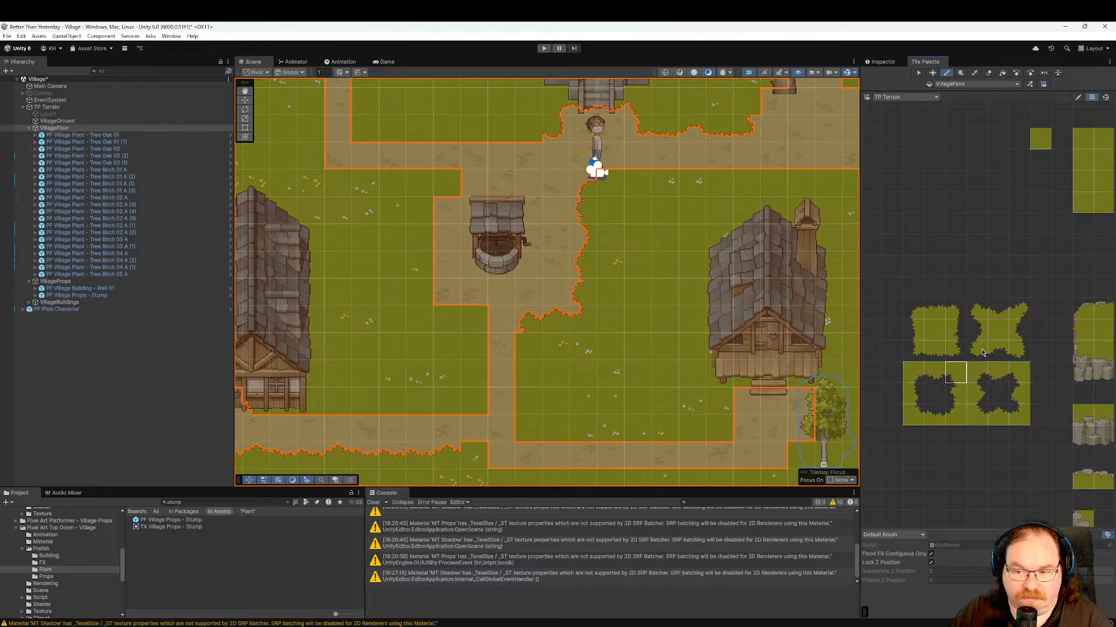
pyautogui.click(1019, 309)
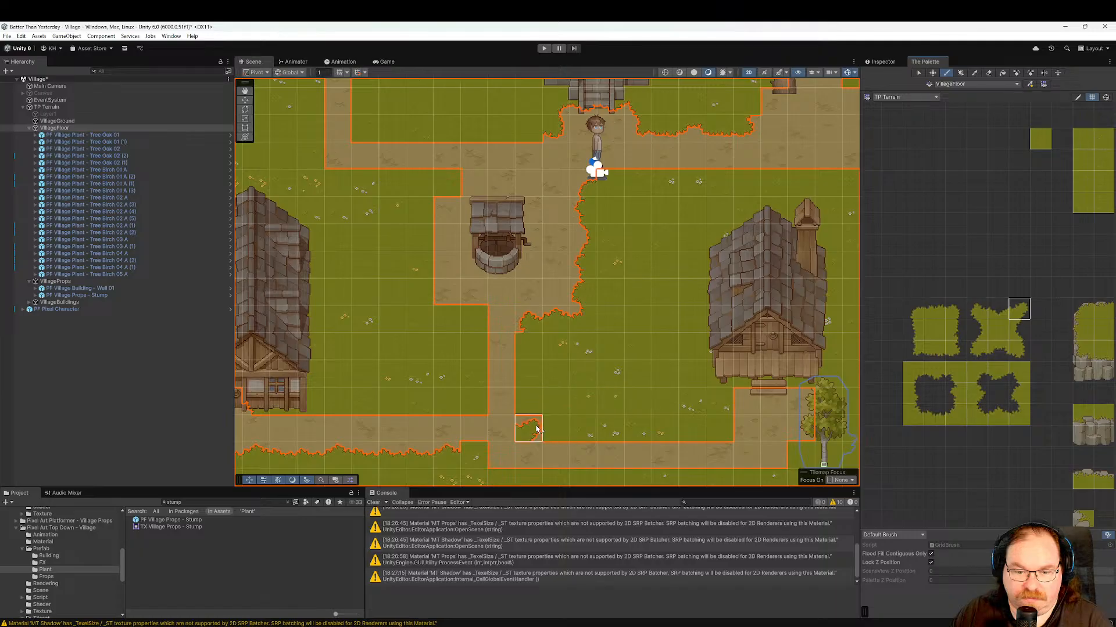
pyautogui.click(981, 349)
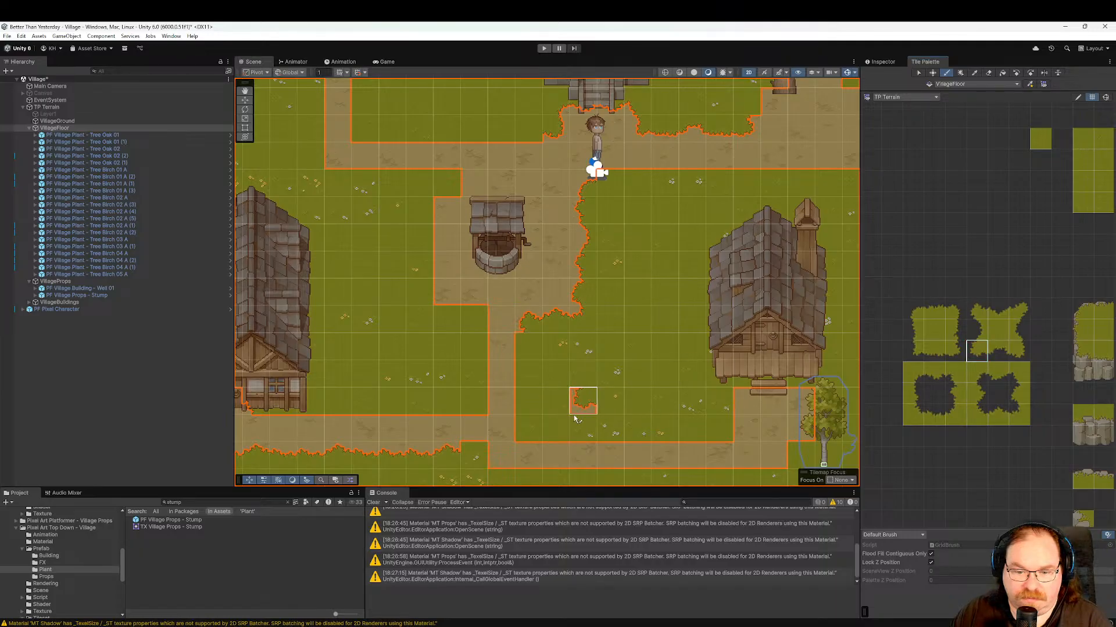
pyautogui.click(536, 431)
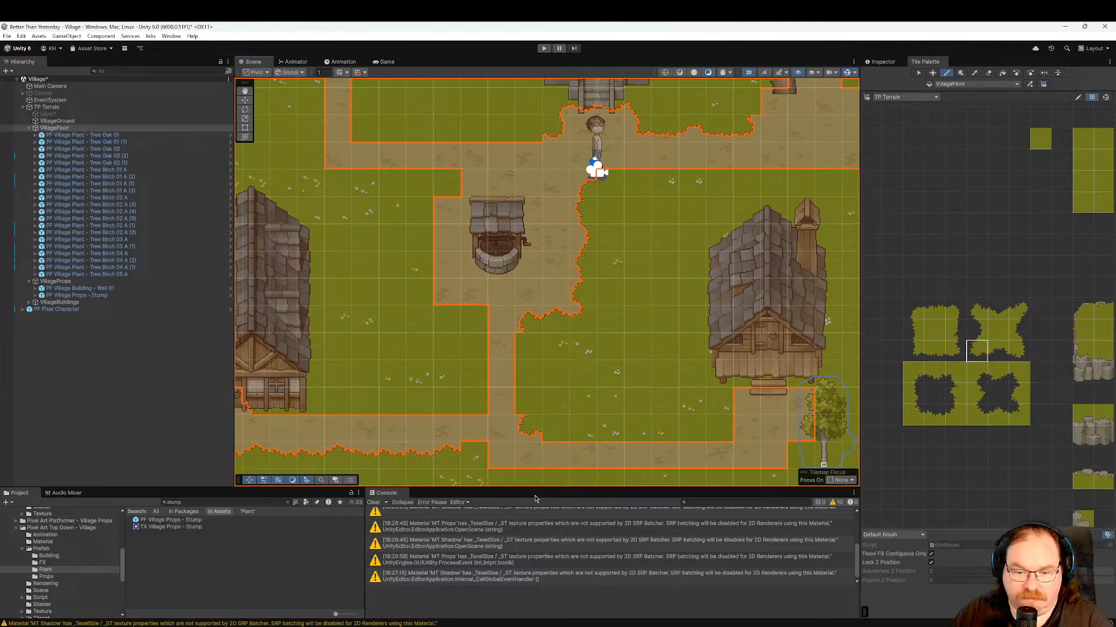
# Paint ragged grass-edge tiles up the south path's east side to the plaza, with a dirt-bulge variant above the southern corner.
pyautogui.click(981, 336)
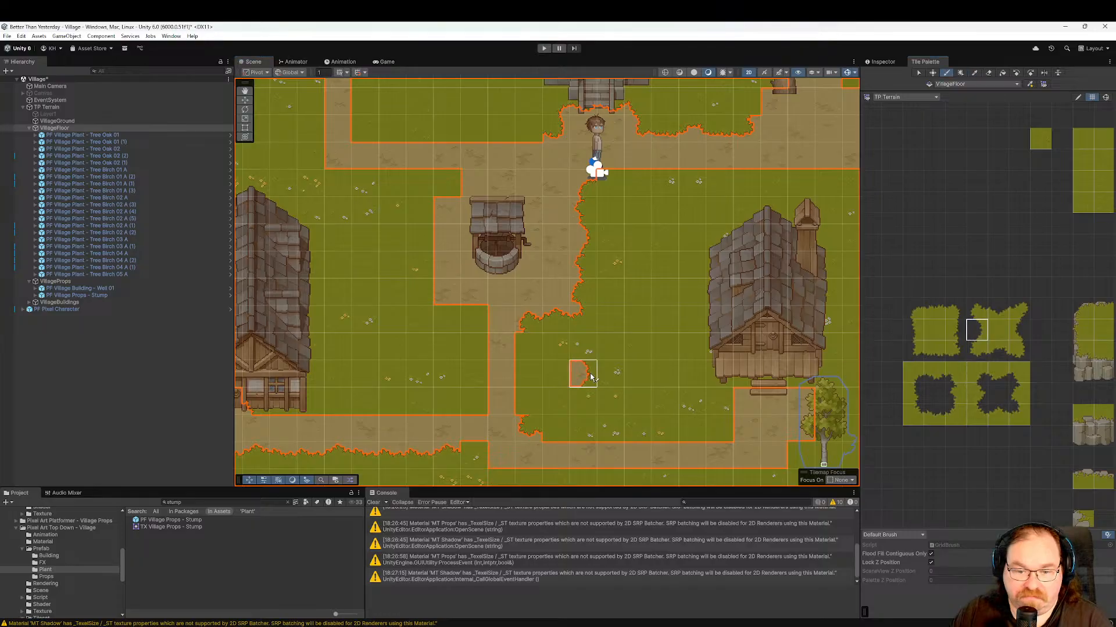
pyautogui.click(536, 406)
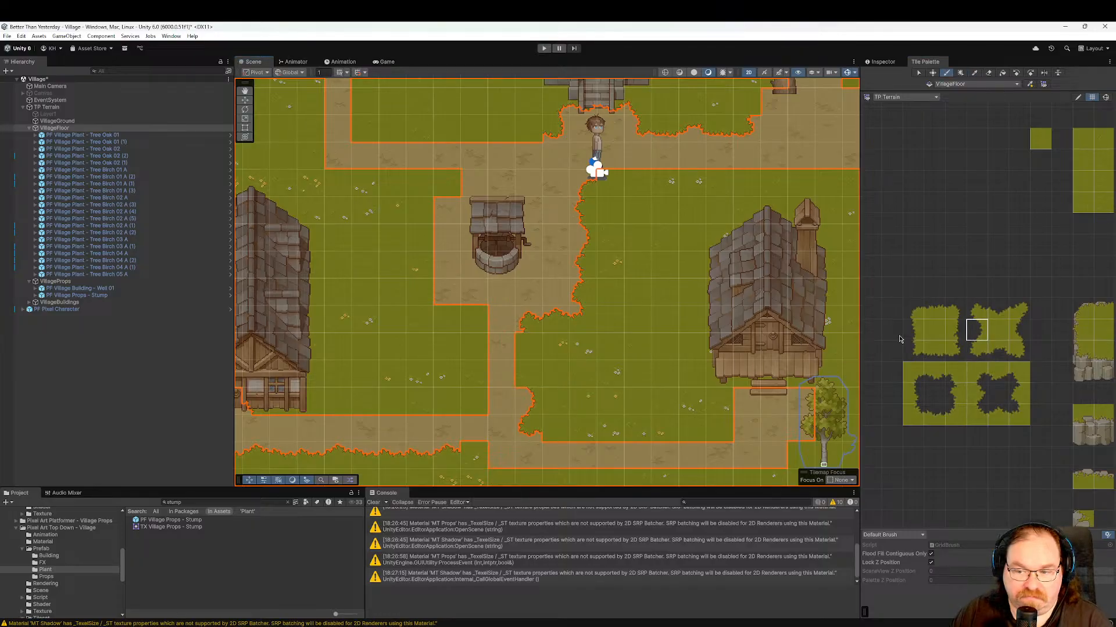
pyautogui.click(914, 331)
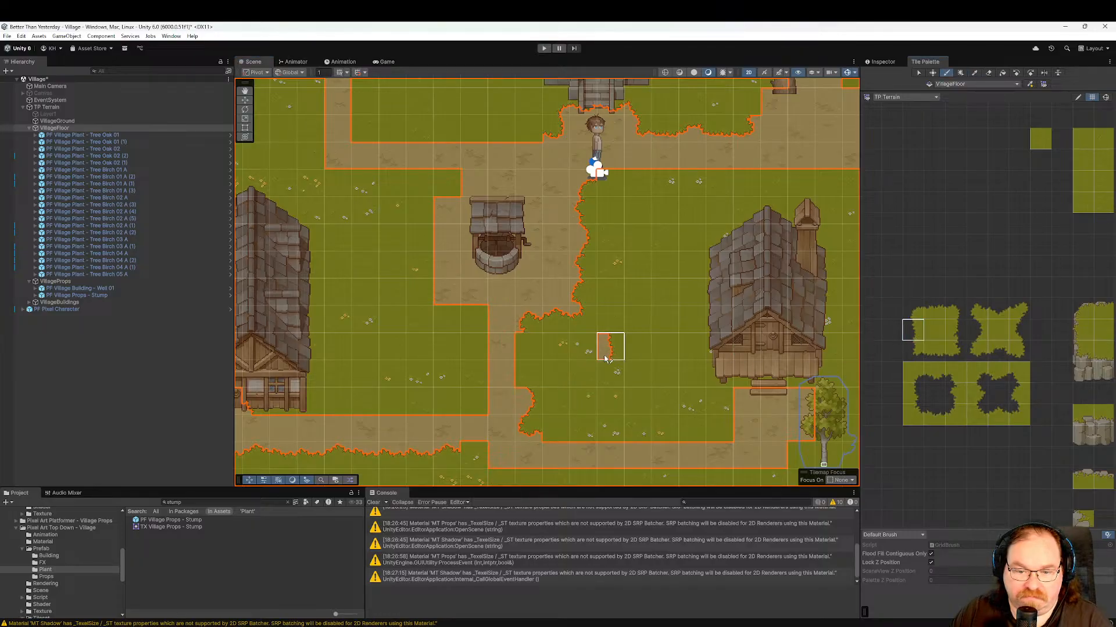
pyautogui.click(523, 351)
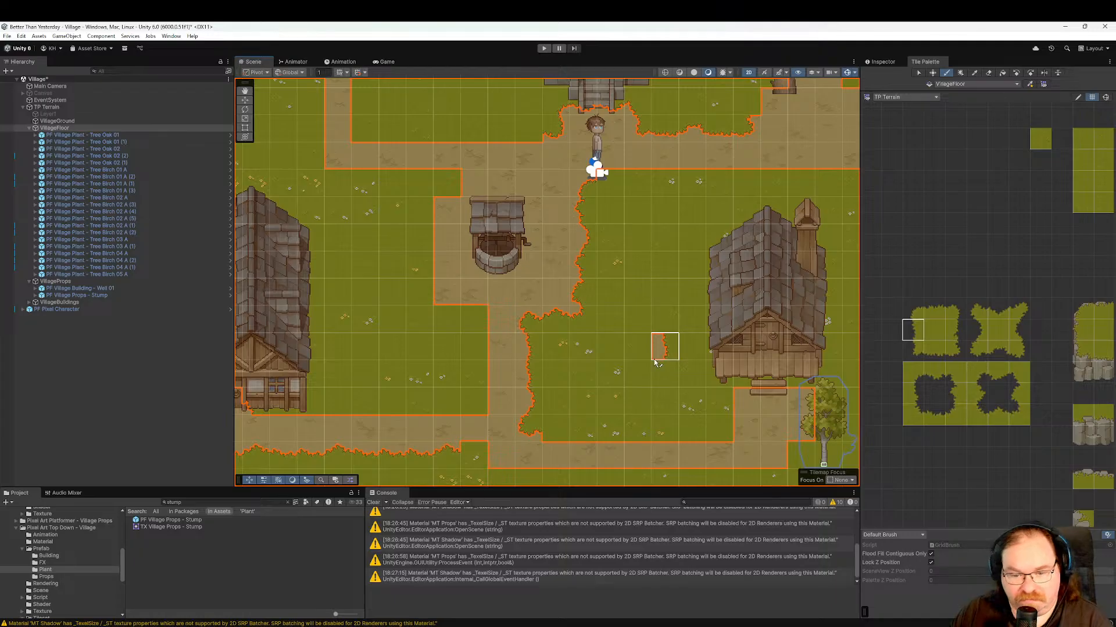
# Paint a ragged grass corner tile at the east end of the southwest path's lower border, at the junction with the south path.
pyautogui.moveTo(647, 368)
pyautogui.mouseDown(button='middle')
pyautogui.moveTo(625, 321)
pyautogui.moveTo(590, 296)
pyautogui.moveTo(752, 311)
pyautogui.moveTo(758, 272)
pyautogui.mouseUp(button='middle')
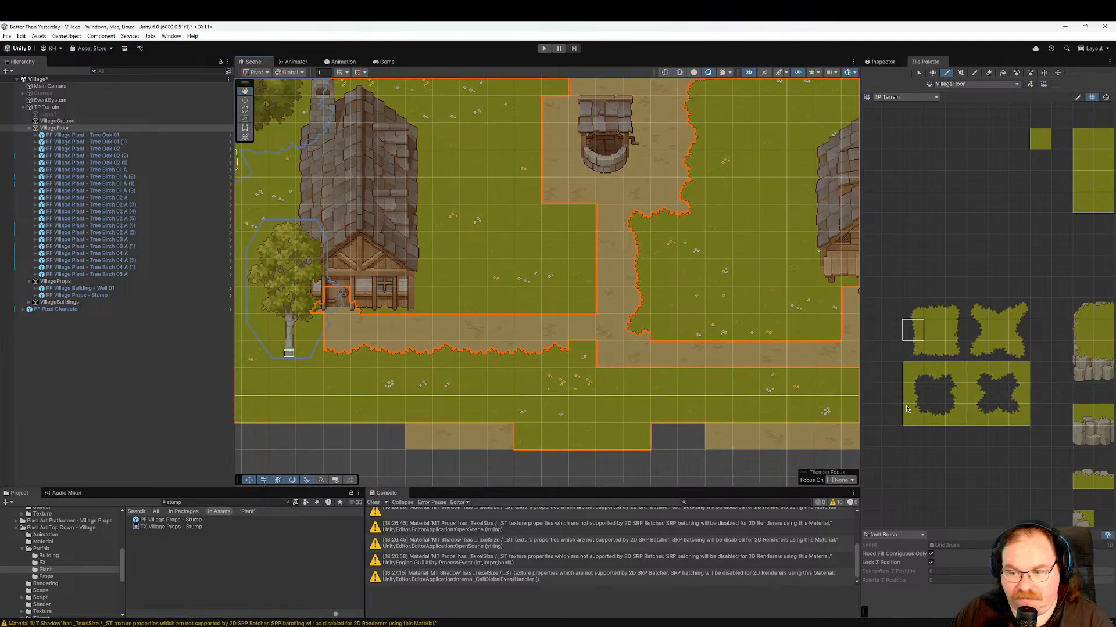
pyautogui.click(1018, 309)
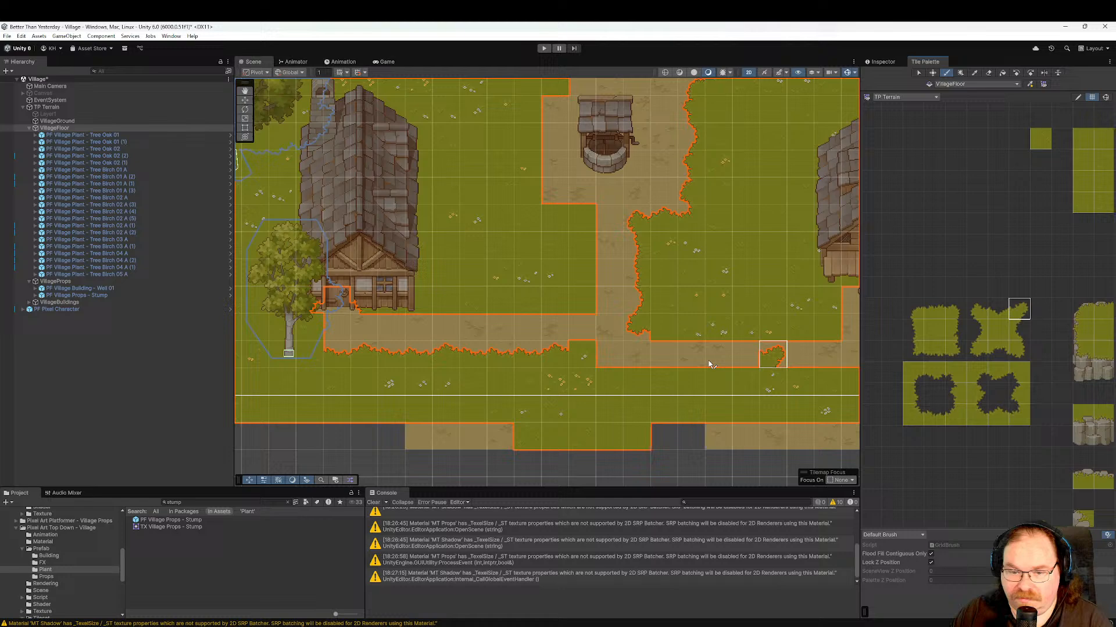
pyautogui.click(586, 364)
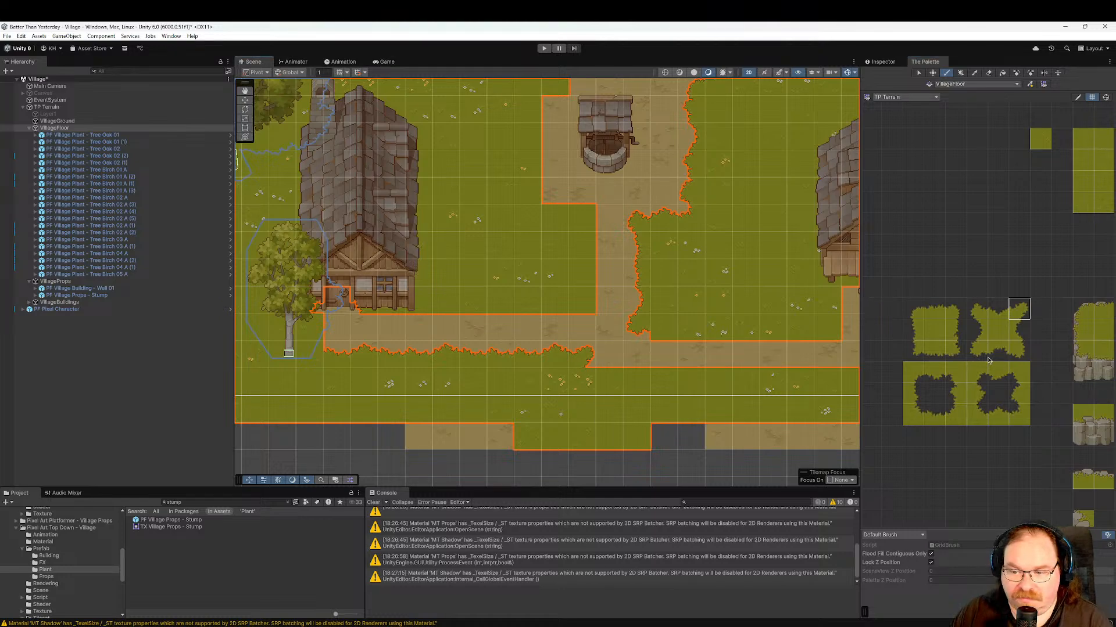
pyautogui.click(982, 355)
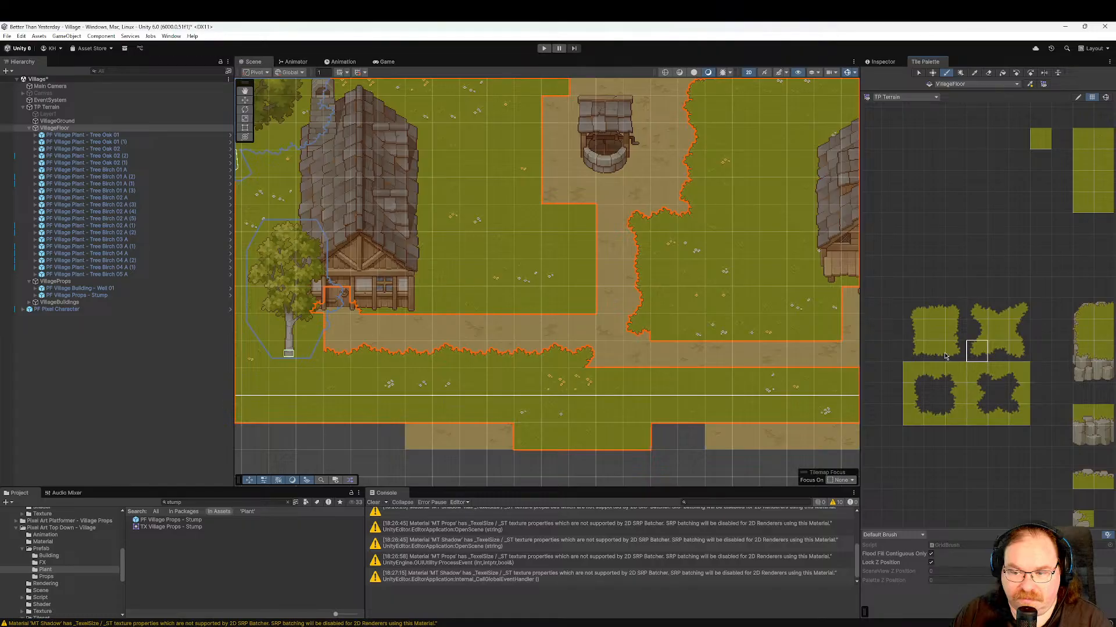
pyautogui.click(927, 353)
pyautogui.moveTo(942, 318); pyautogui.dragTo(947, 318)
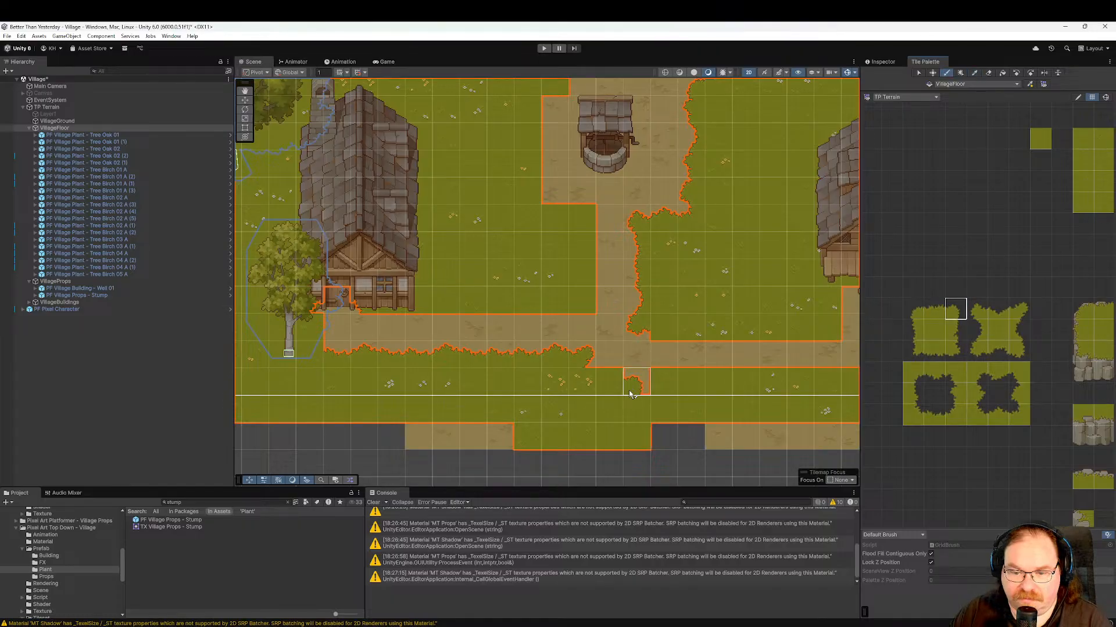
pyautogui.click(913, 351)
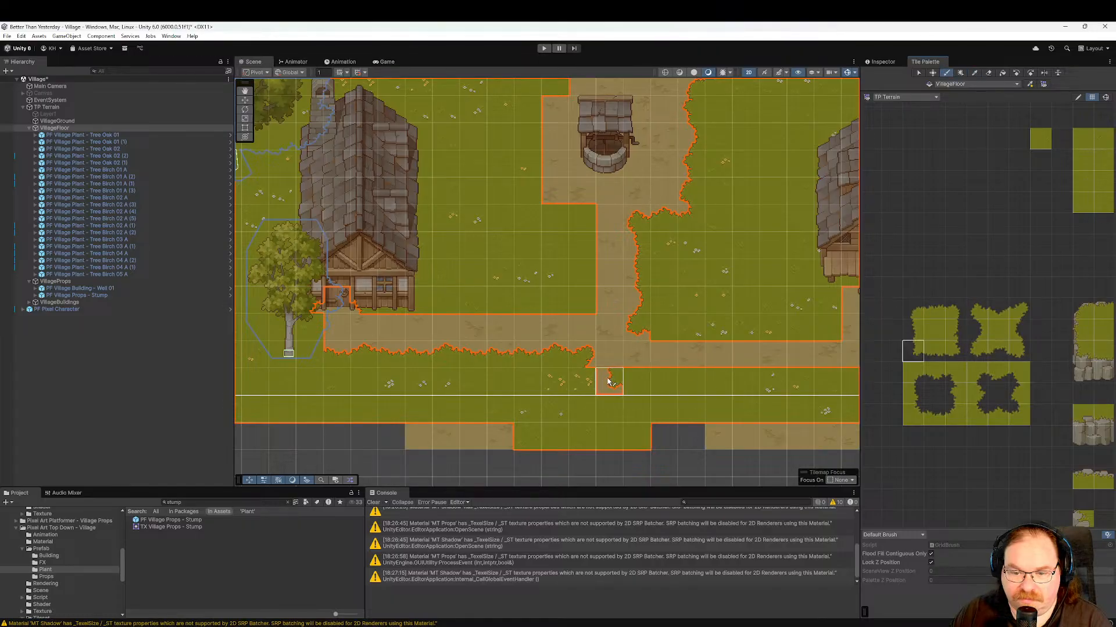
pyautogui.click(956, 350)
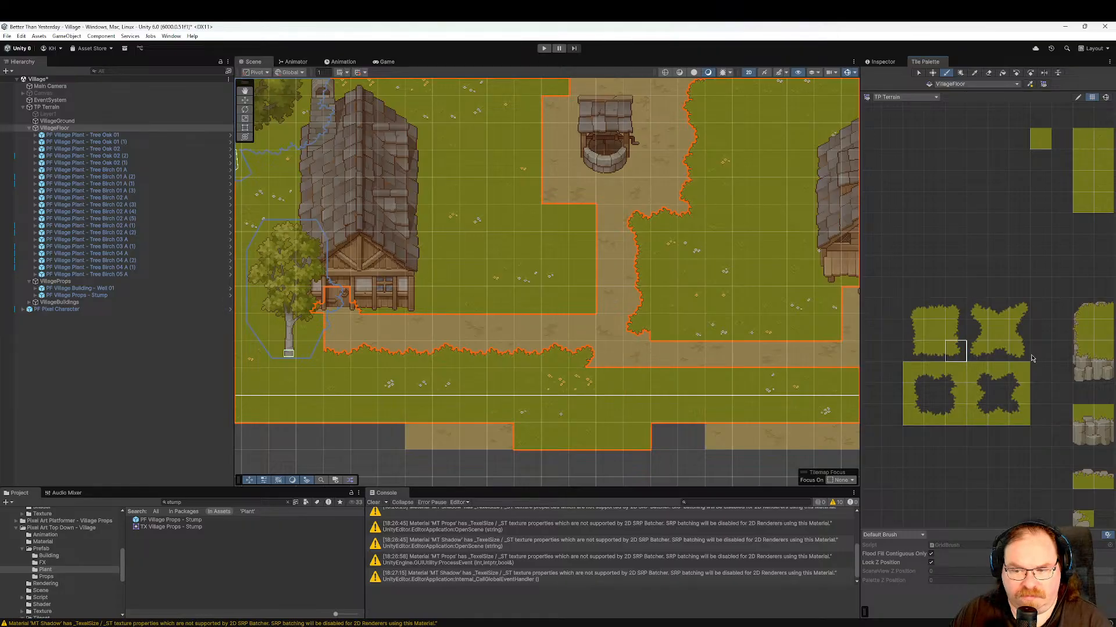
pyautogui.click(915, 314)
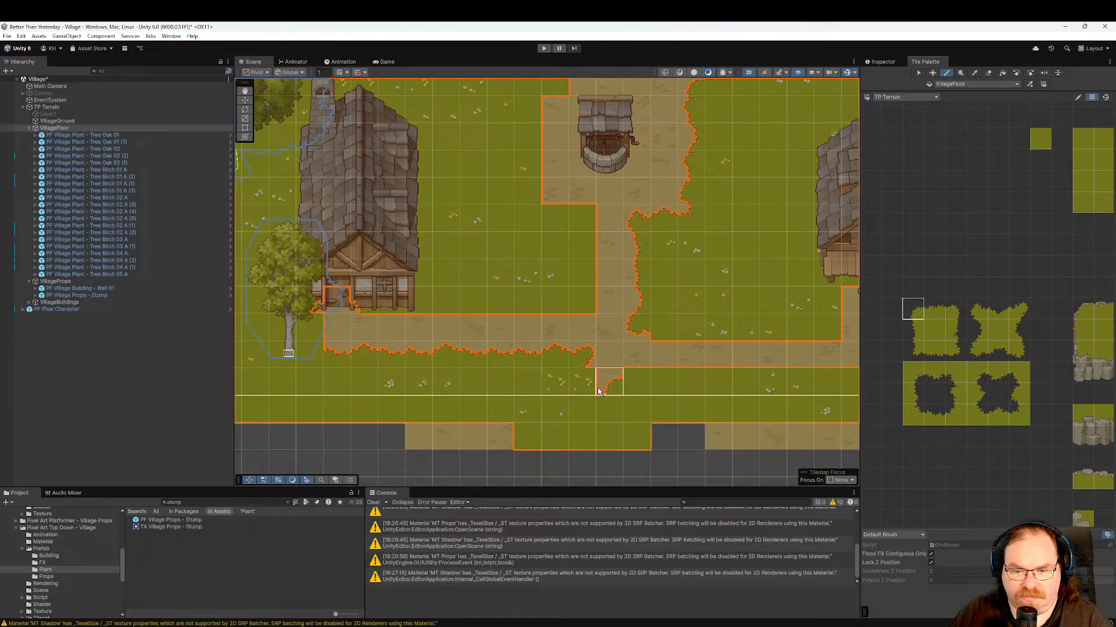
# Paint a ragged grass-edge tile below the southern junction and an inner corner tile joining it to the southwest path's border.
pyautogui.click(934, 313)
pyautogui.click(625, 397)
pyautogui.click(1018, 308)
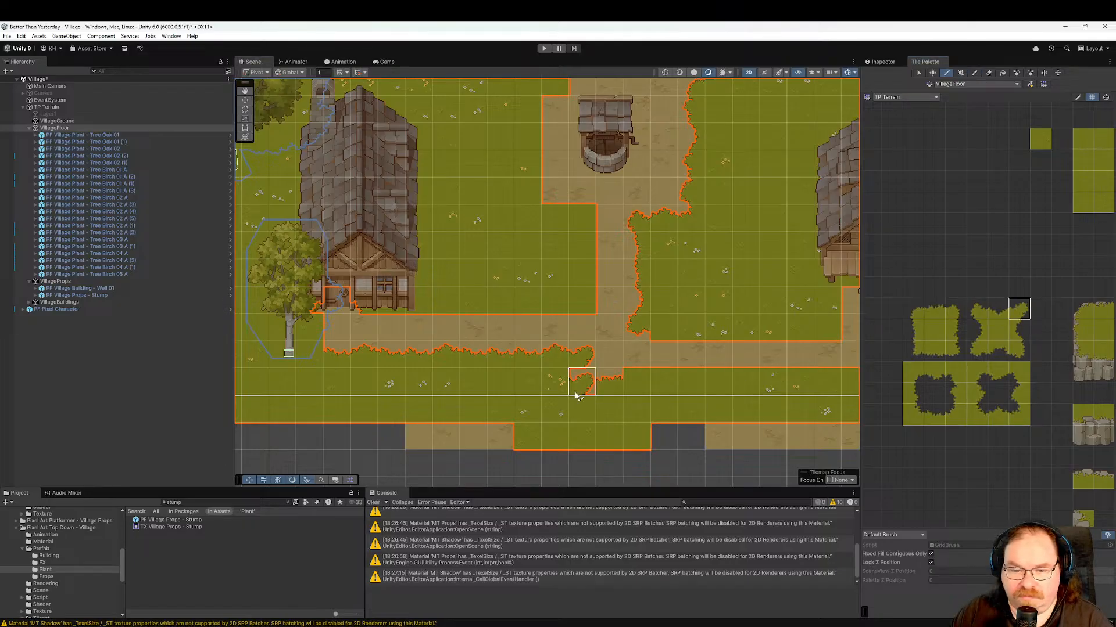
pyautogui.click(977, 351)
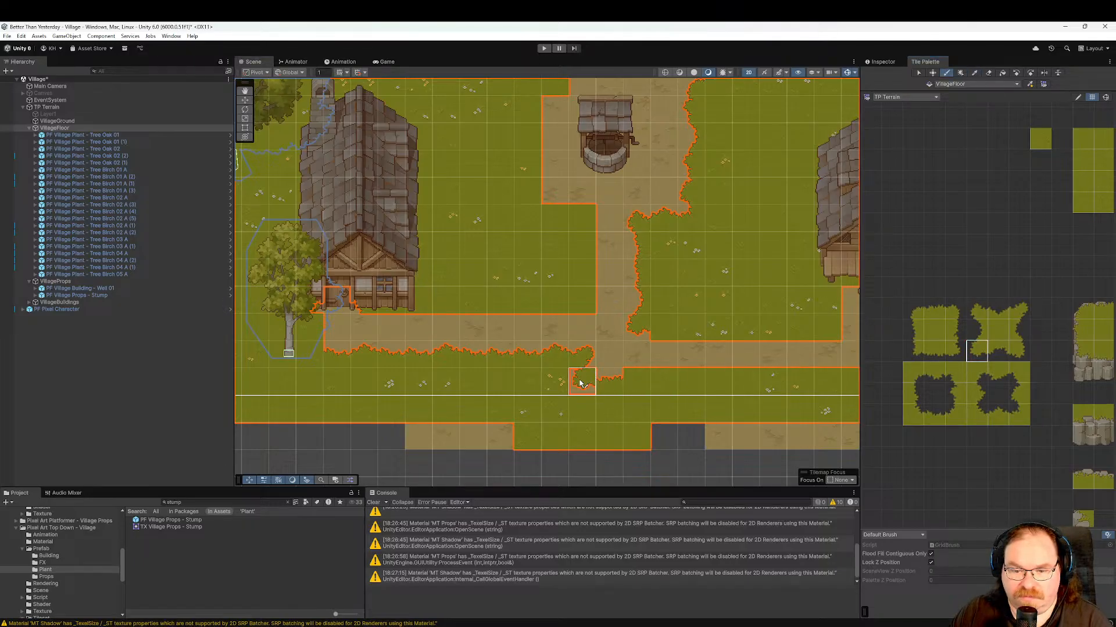
pyautogui.click(1018, 308)
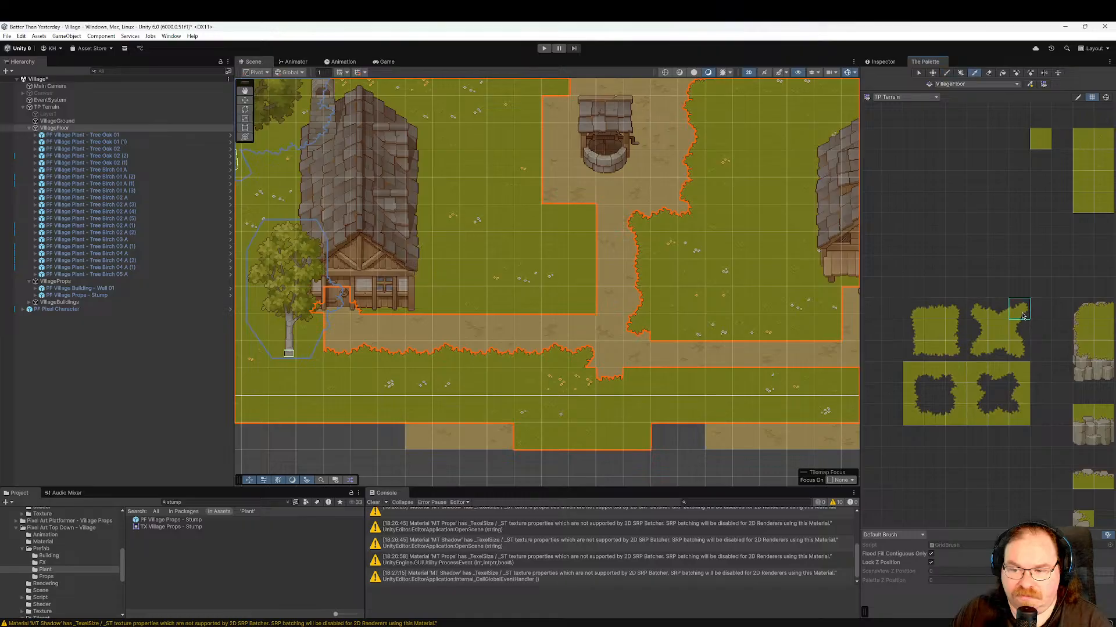
pyautogui.click(1022, 382)
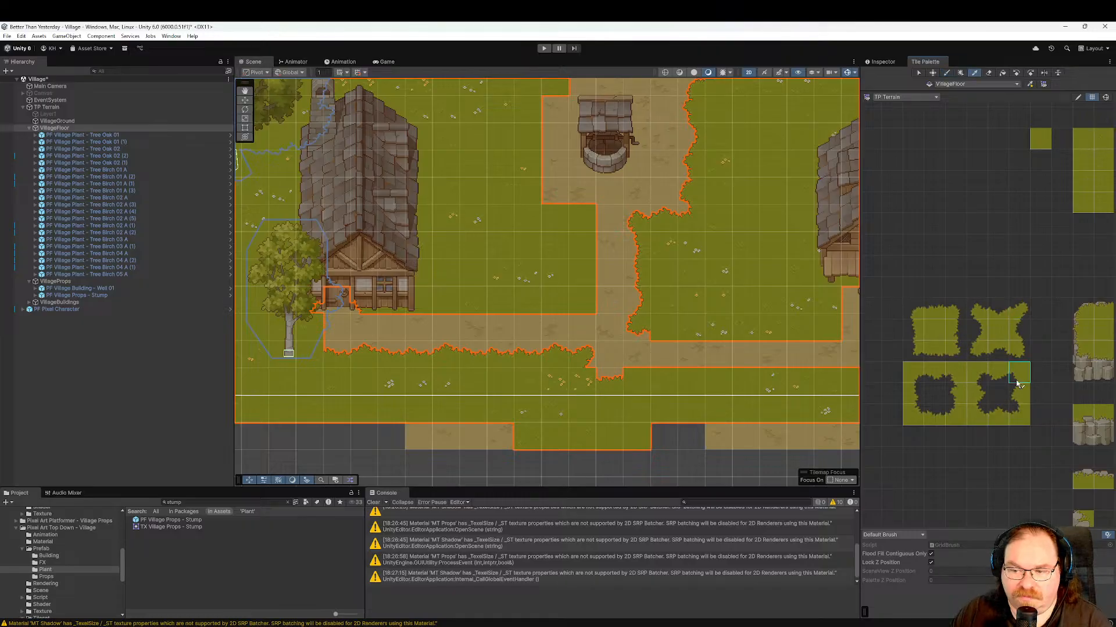
pyautogui.click(976, 422)
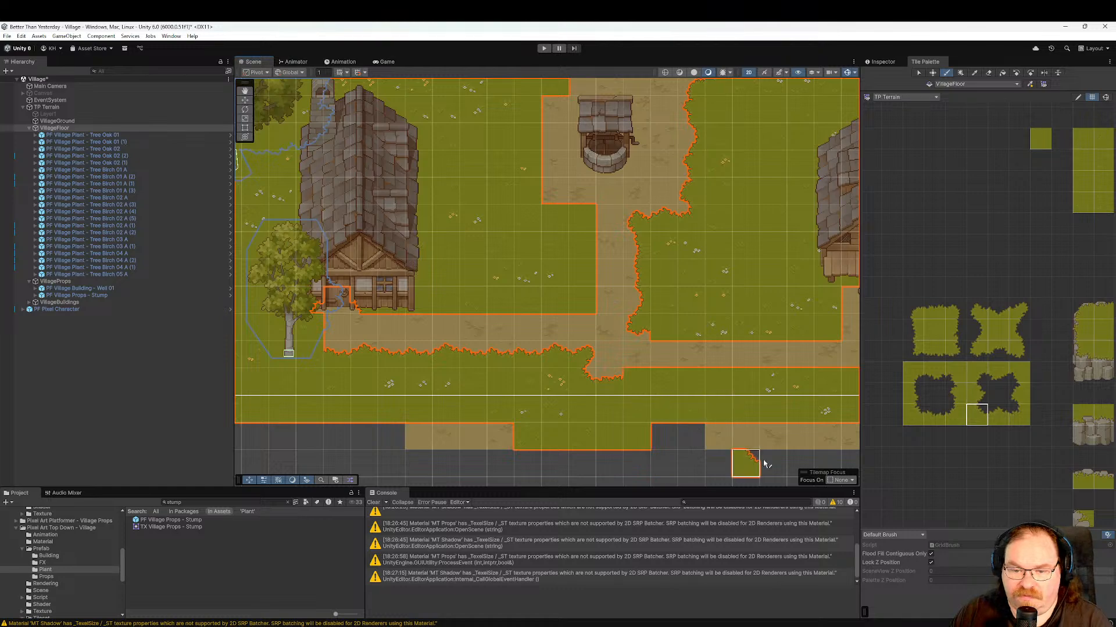
# Paint indented ragged grass-edge tiles along the southern path's lower side, from the junction eastward toward the house.
pyautogui.click(998, 415)
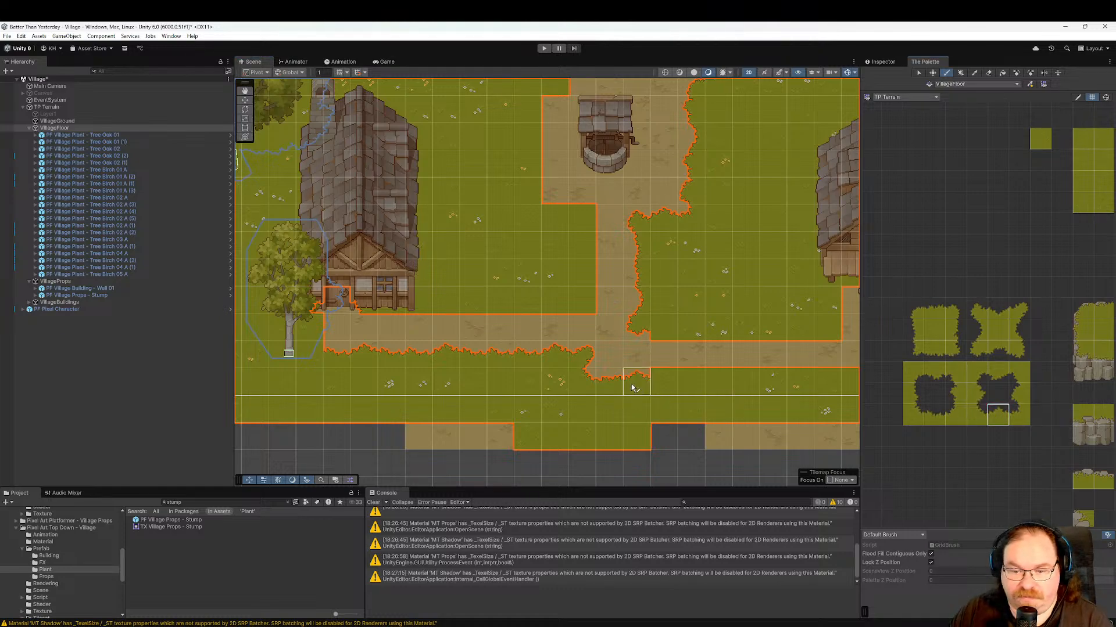
pyautogui.moveTo(633, 388); pyautogui.dragTo(811, 386)
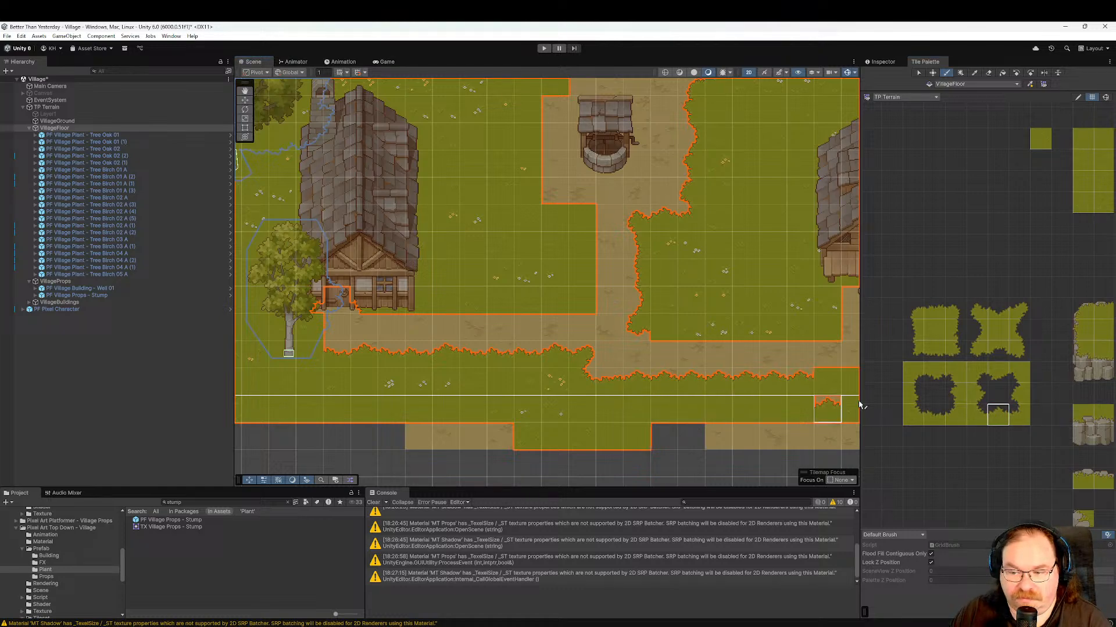
# Extend the ragged grass-edge tiles along the southern path's lower side to the end of the dirt below the eastern house.
pyautogui.click(931, 416)
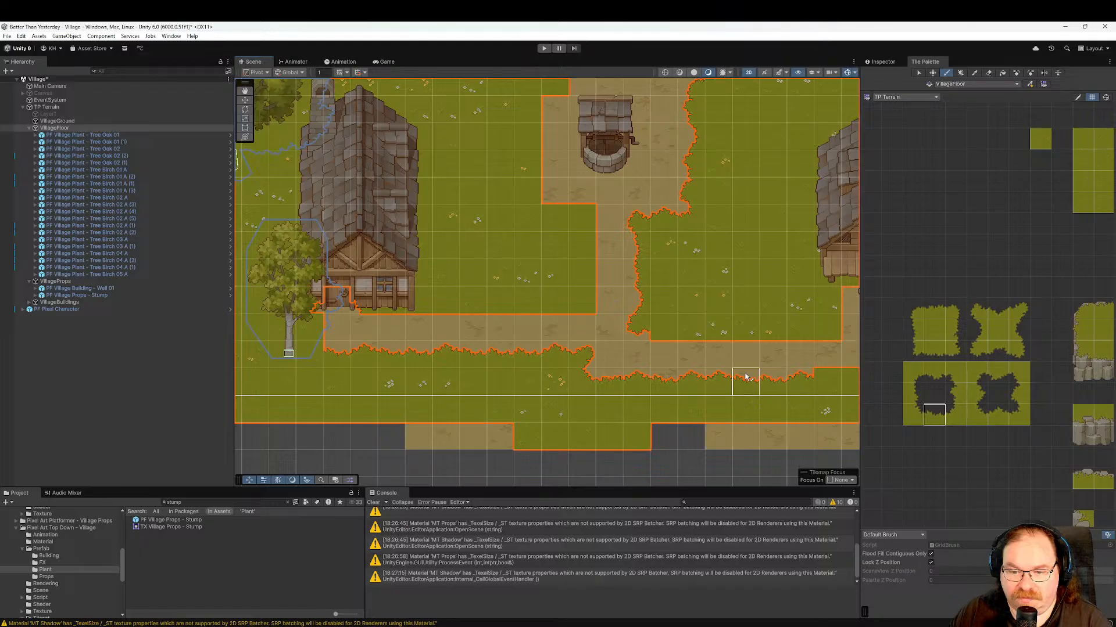
pyautogui.moveTo(745, 377); pyautogui.dragTo(549, 386, button='middle')
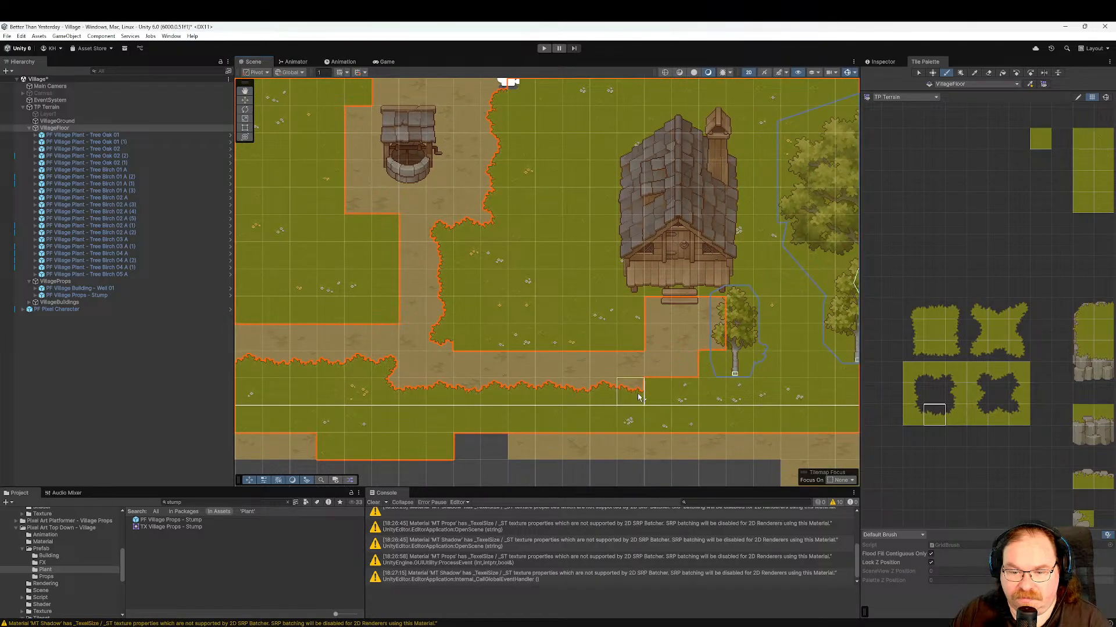
pyautogui.click(995, 417)
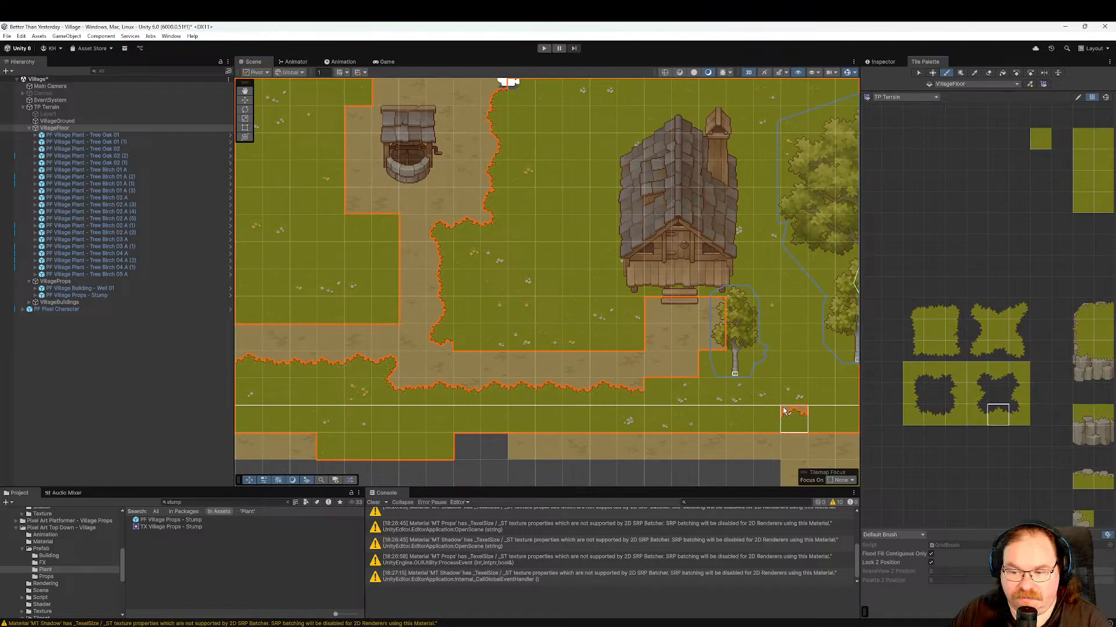
pyautogui.click(934, 352)
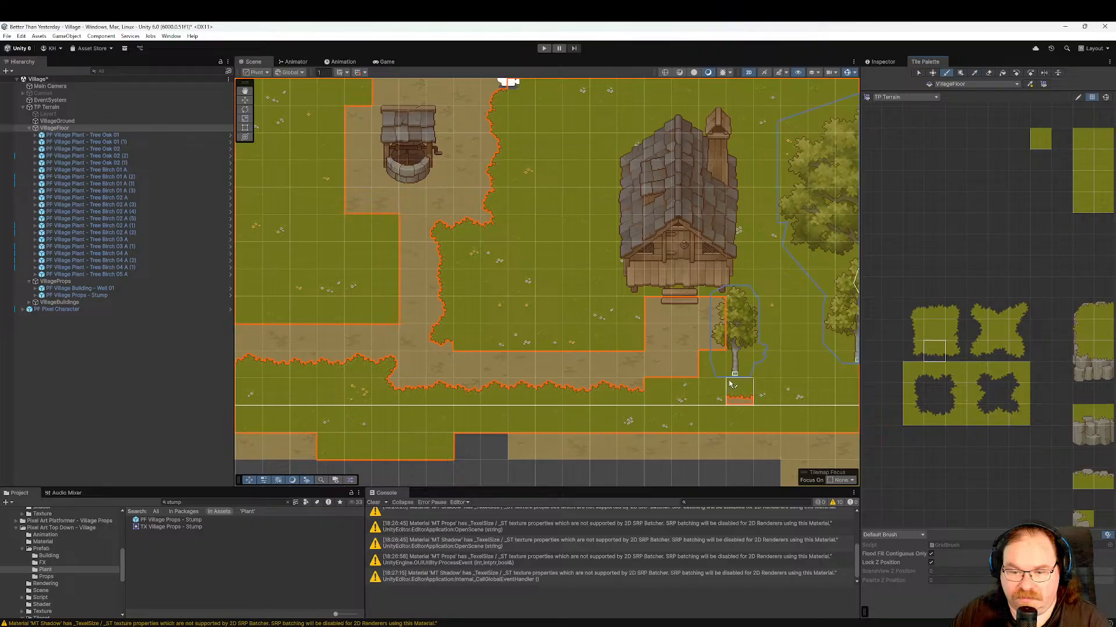
pyautogui.click(1000, 415)
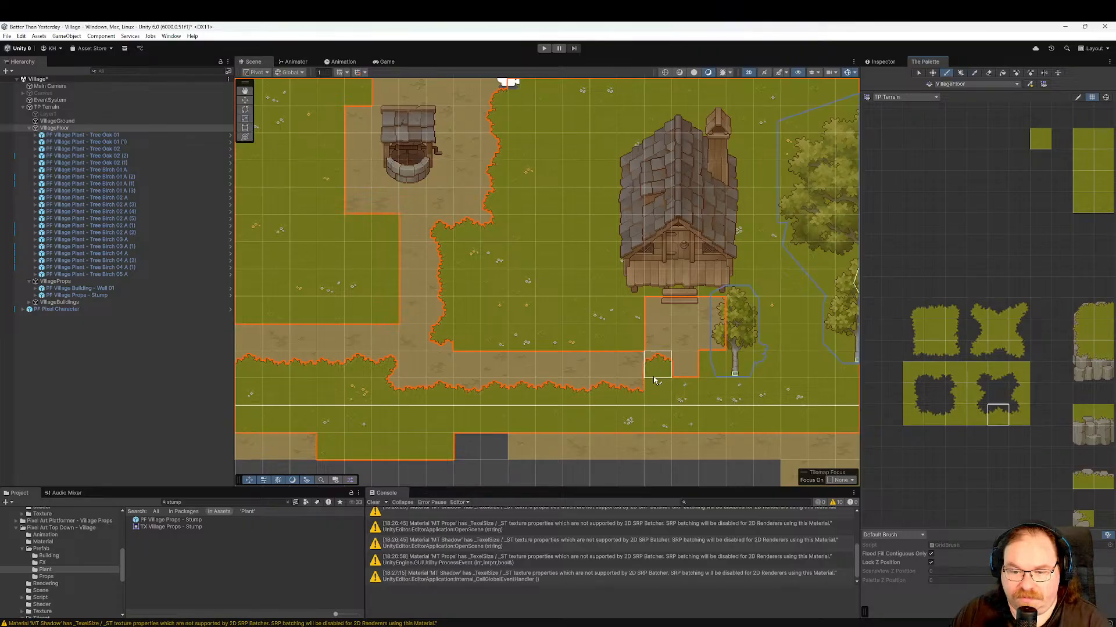
pyautogui.moveTo(665, 395); pyautogui.dragTo(686, 393)
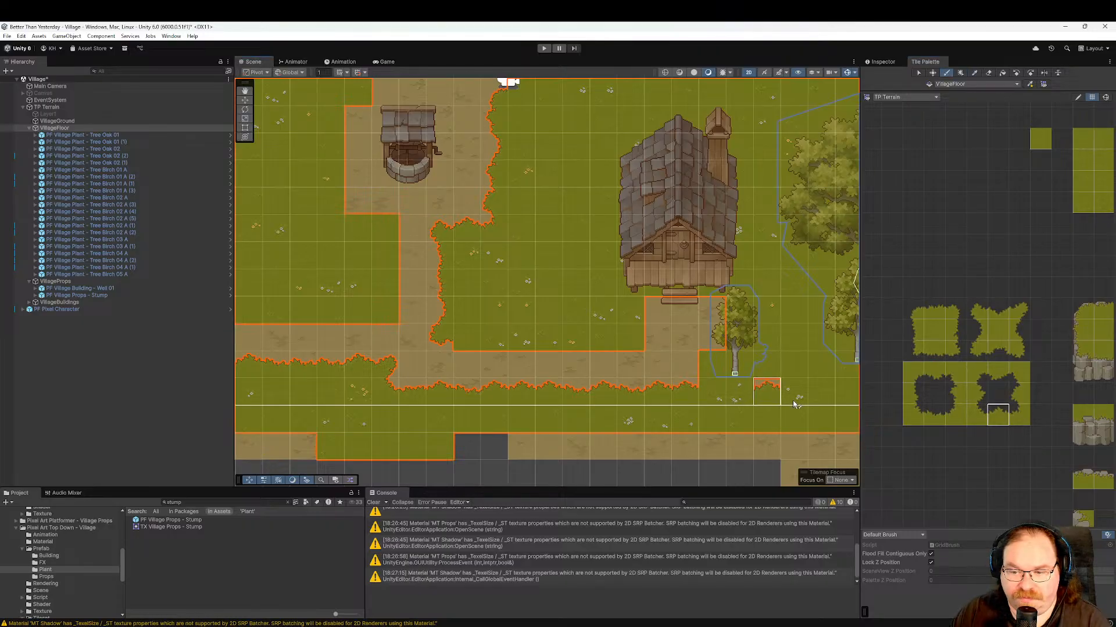
# Paint ragged grass corner tiles around the southern path's southeast end, stepping up toward the dirt yard of the eastern house.
pyautogui.click(1019, 373)
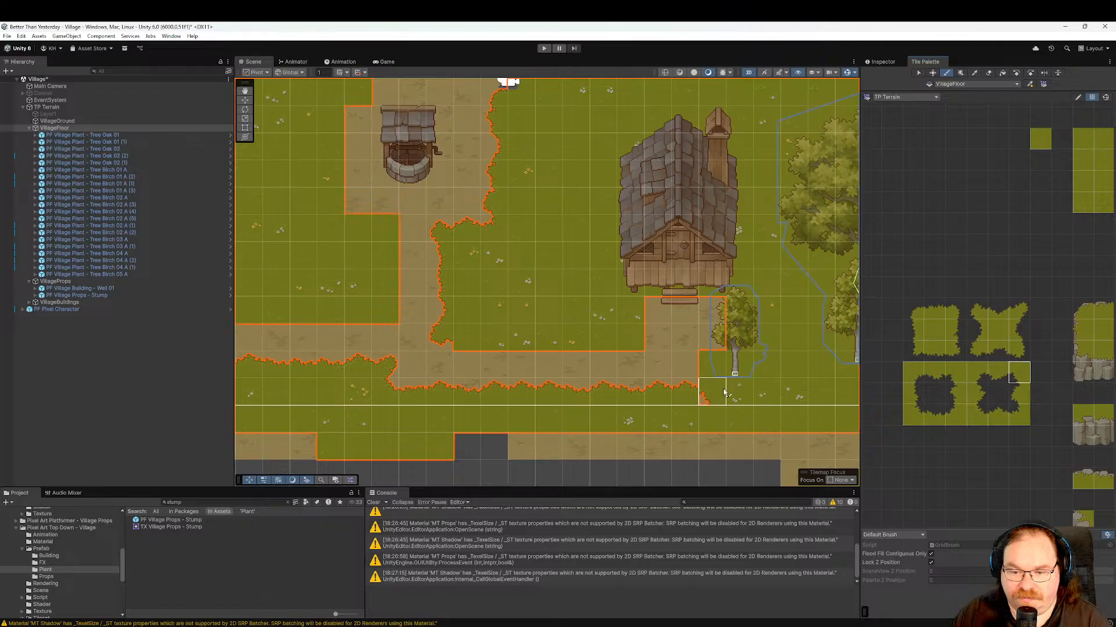
pyautogui.click(1019, 415)
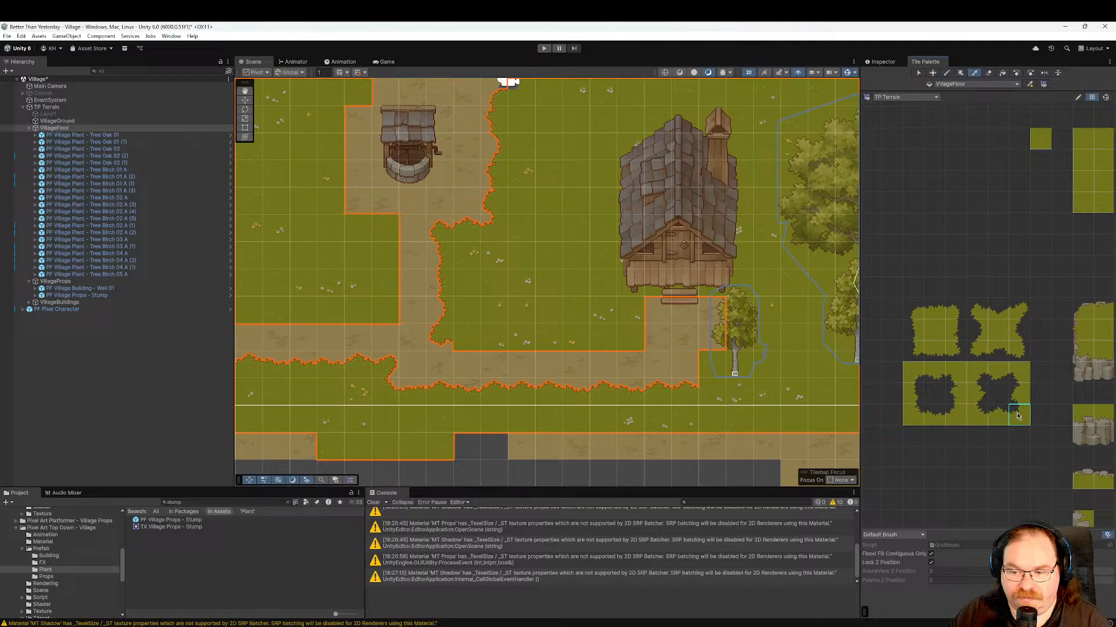
pyautogui.click(714, 388)
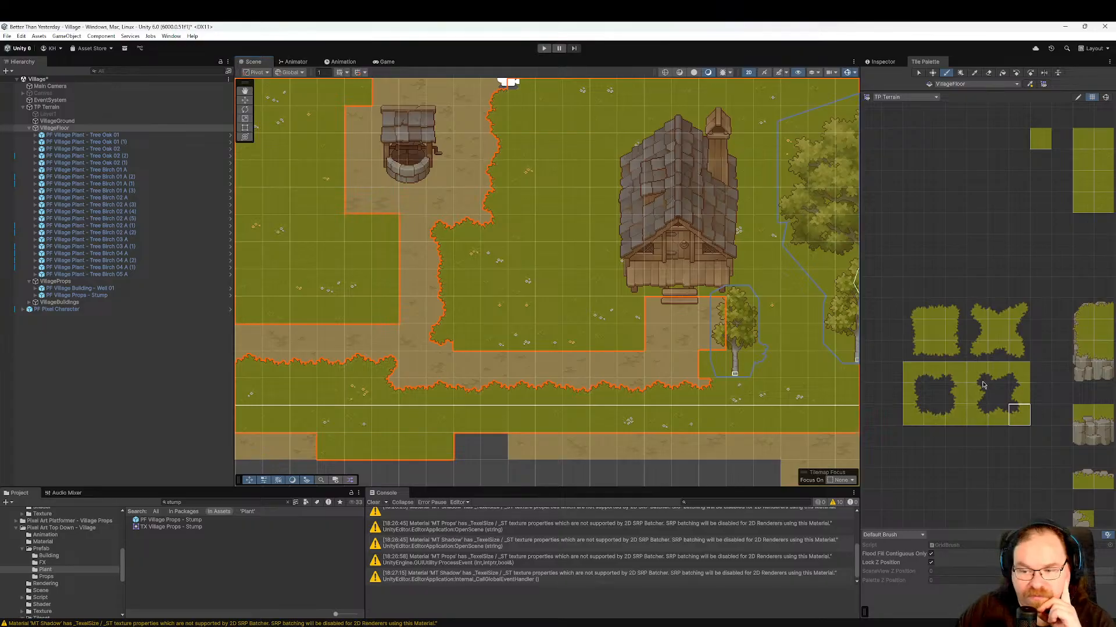
pyautogui.click(978, 374)
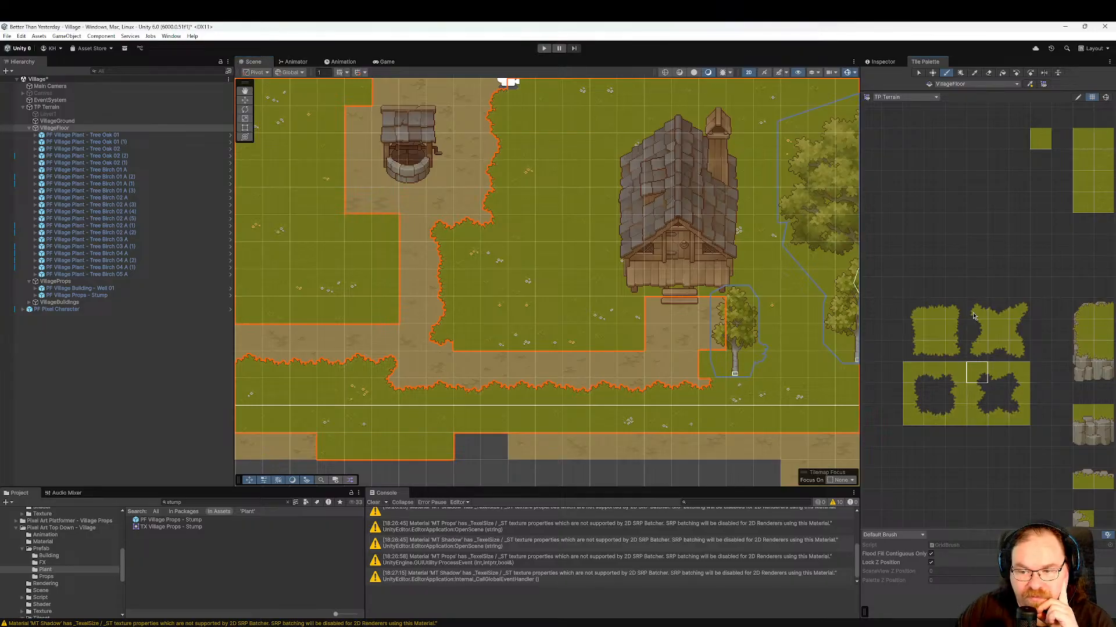
pyautogui.click(976, 309)
pyautogui.click(712, 365)
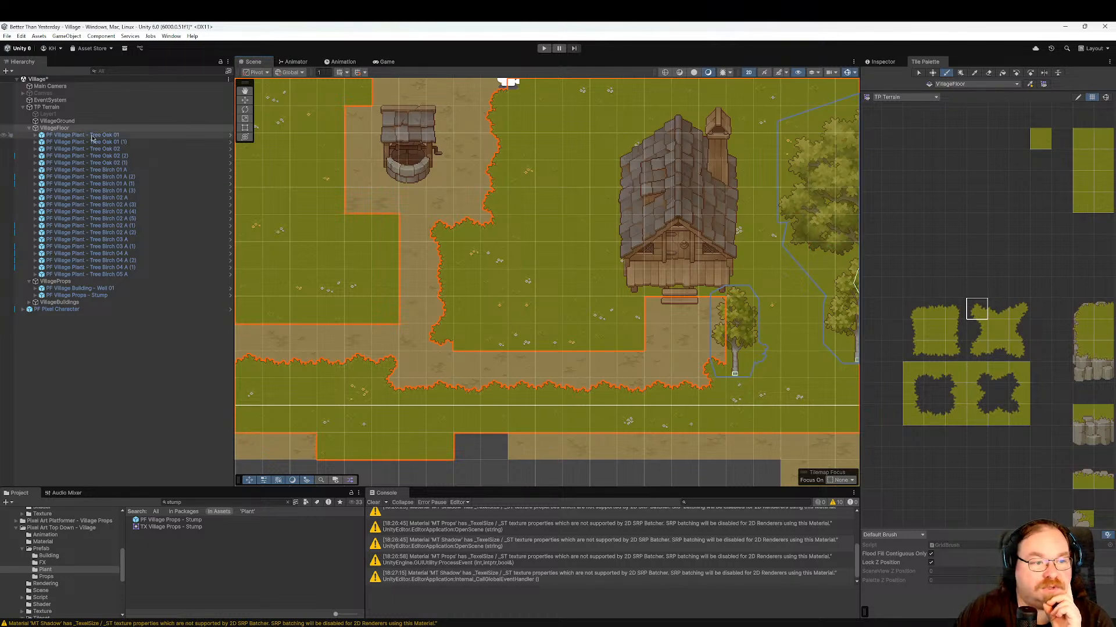
# Select Tree Birch 01 A (2) beside the eastern house's yard and move it horizontally east, clear of the dirt.
pyautogui.click(122, 274)
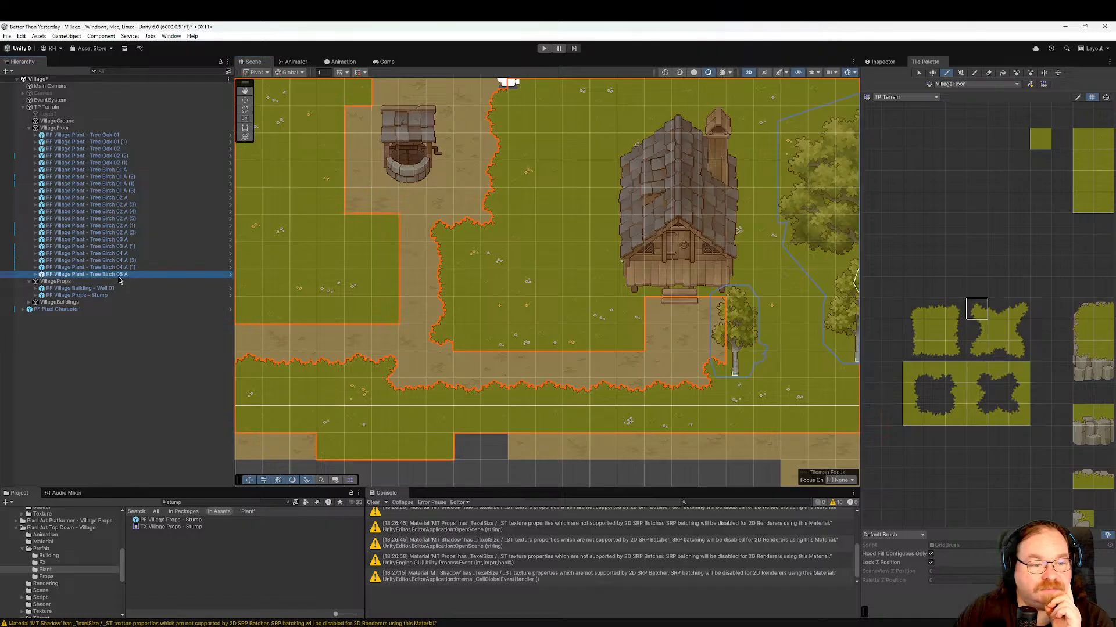
pyautogui.press('Up')
pyautogui.press('Up')
pyautogui.press('Up')
pyautogui.press('Up')
pyautogui.press('Up')
pyautogui.press('Up')
pyautogui.press('Up')
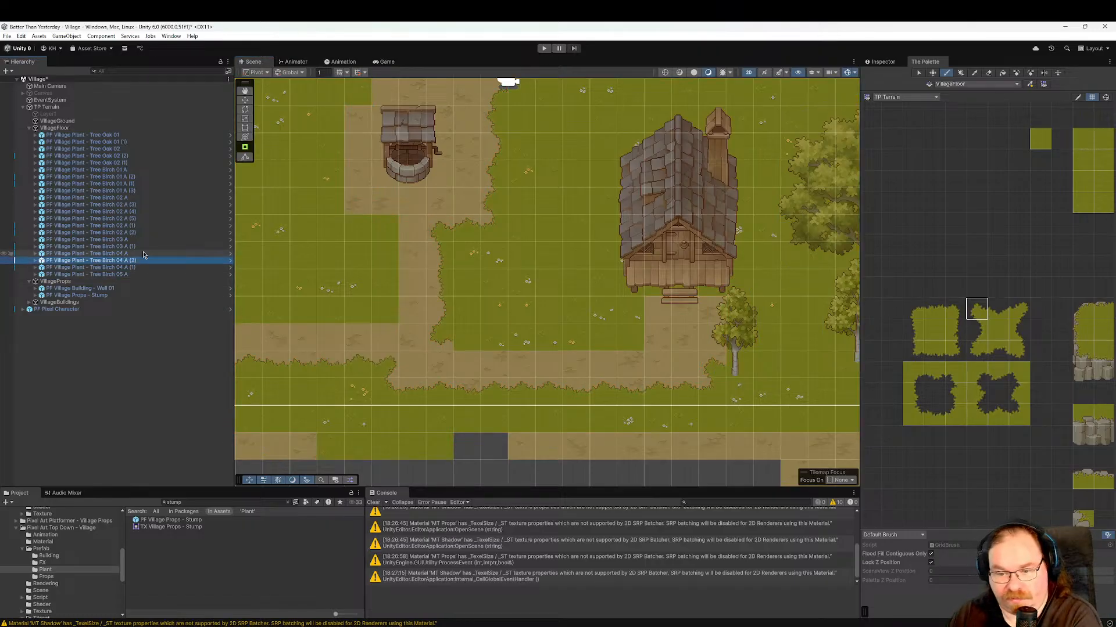
pyautogui.press('Up')
pyautogui.press('Up')
pyautogui.press('Up')
pyautogui.press('Up')
pyautogui.press('Up')
pyautogui.press('Up')
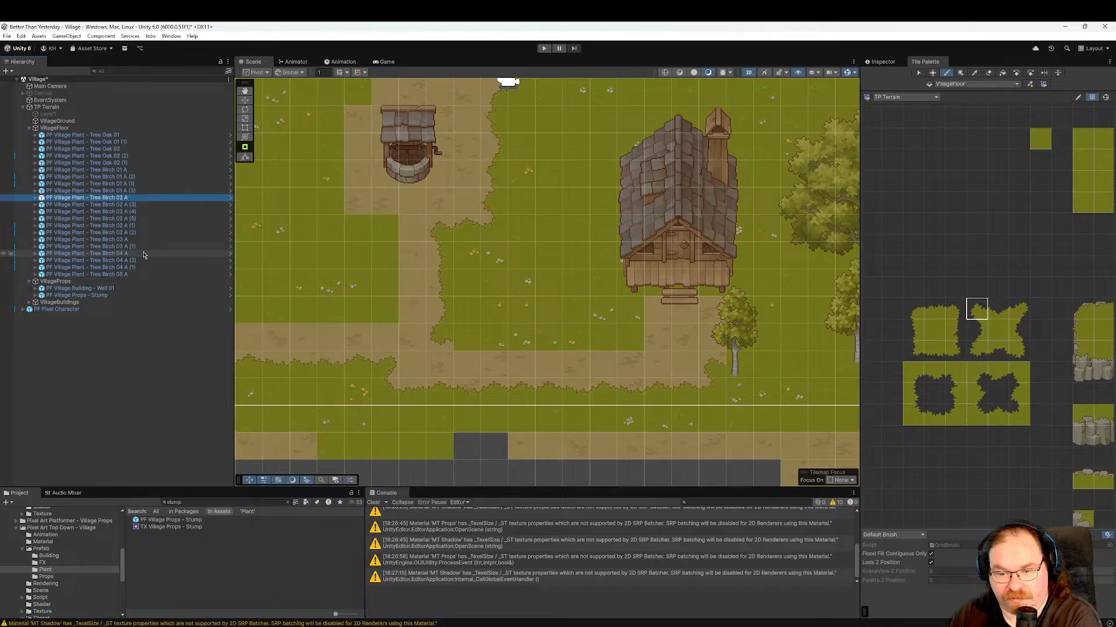
pyautogui.press('Up')
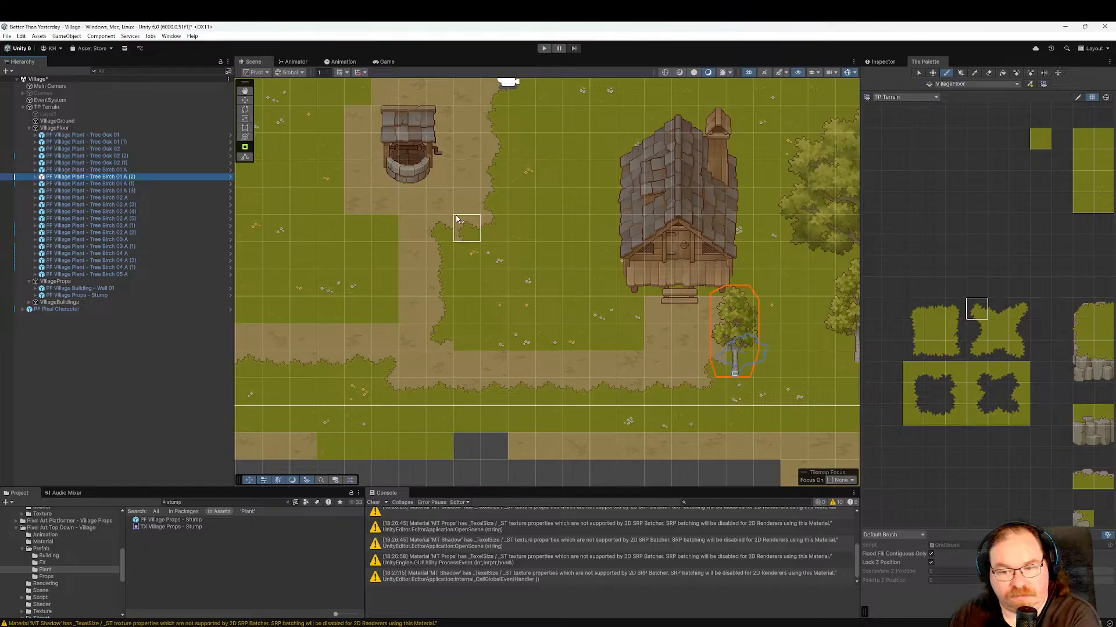
pyautogui.click(245, 100)
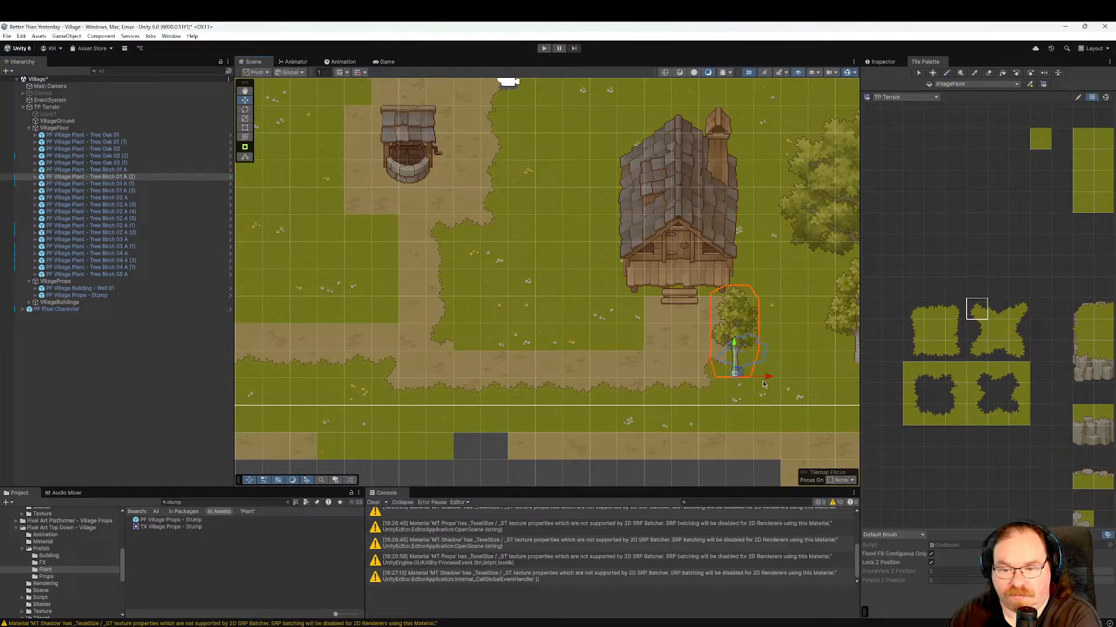
pyautogui.moveTo(766, 376); pyautogui.dragTo(842, 378)
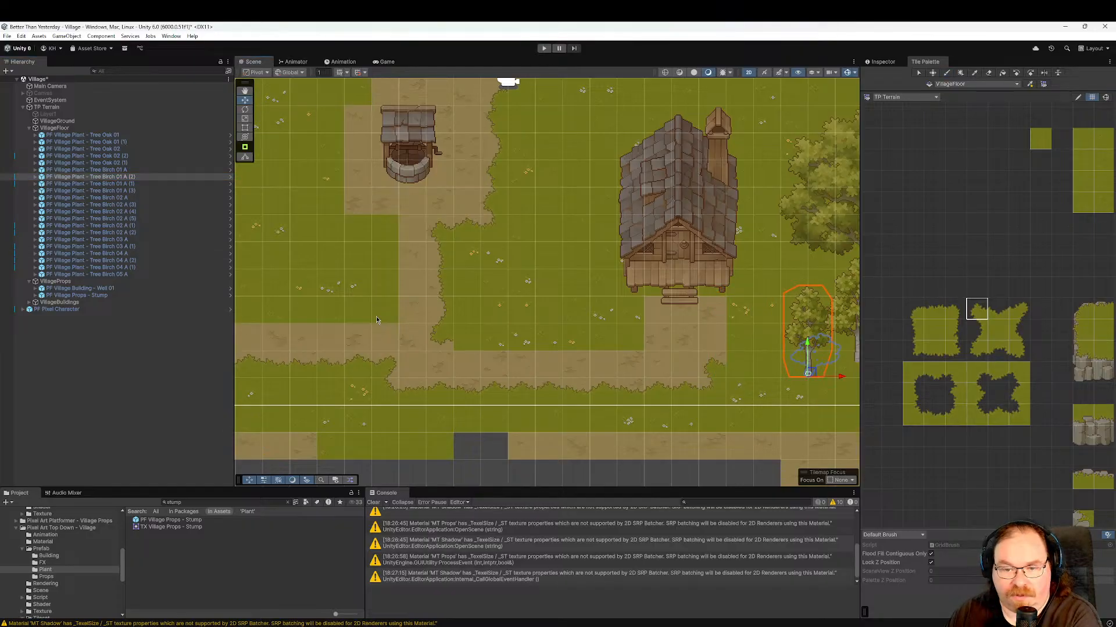
# On VillageFloor, paint a ragged inner corner tile and a side-edge tile along the east side of the house's dirt yard.
pyautogui.click(55, 128)
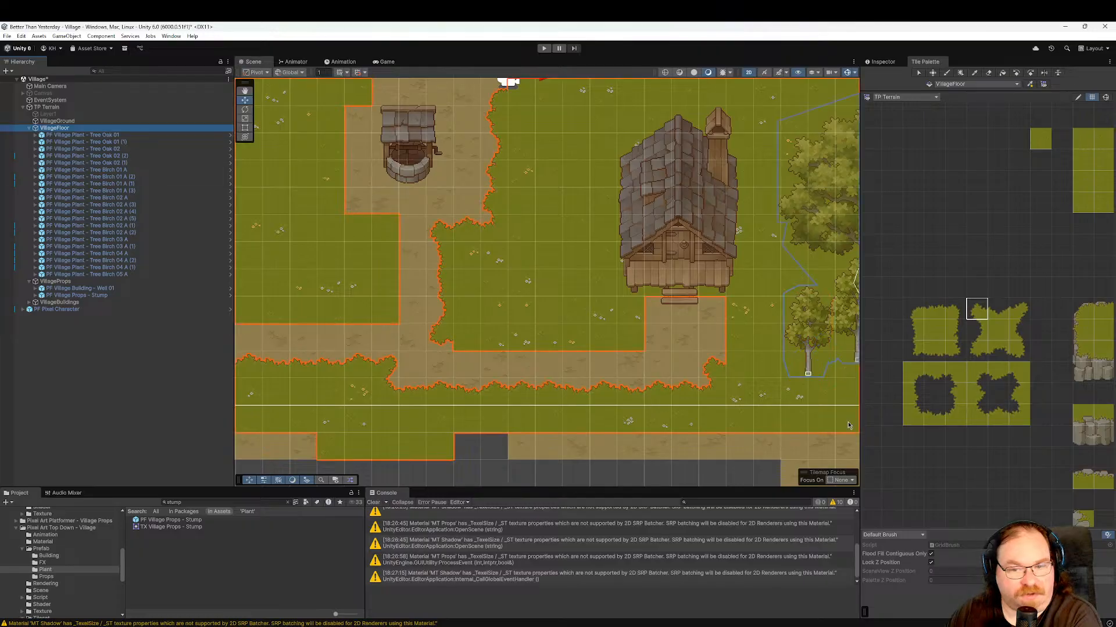
pyautogui.click(917, 383)
pyautogui.click(955, 415)
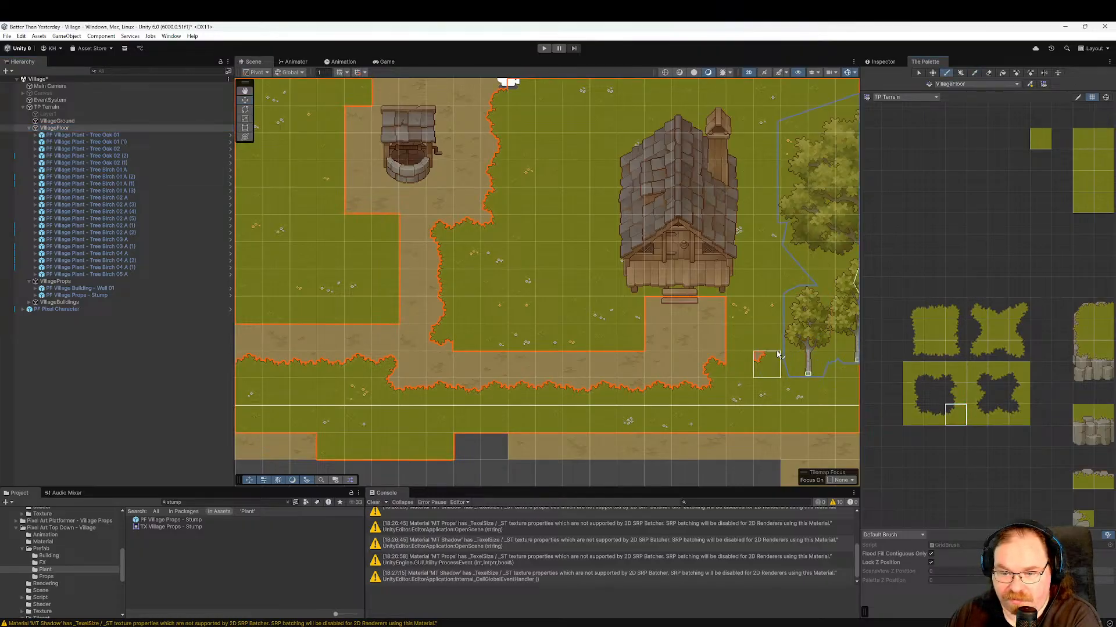
pyautogui.click(739, 363)
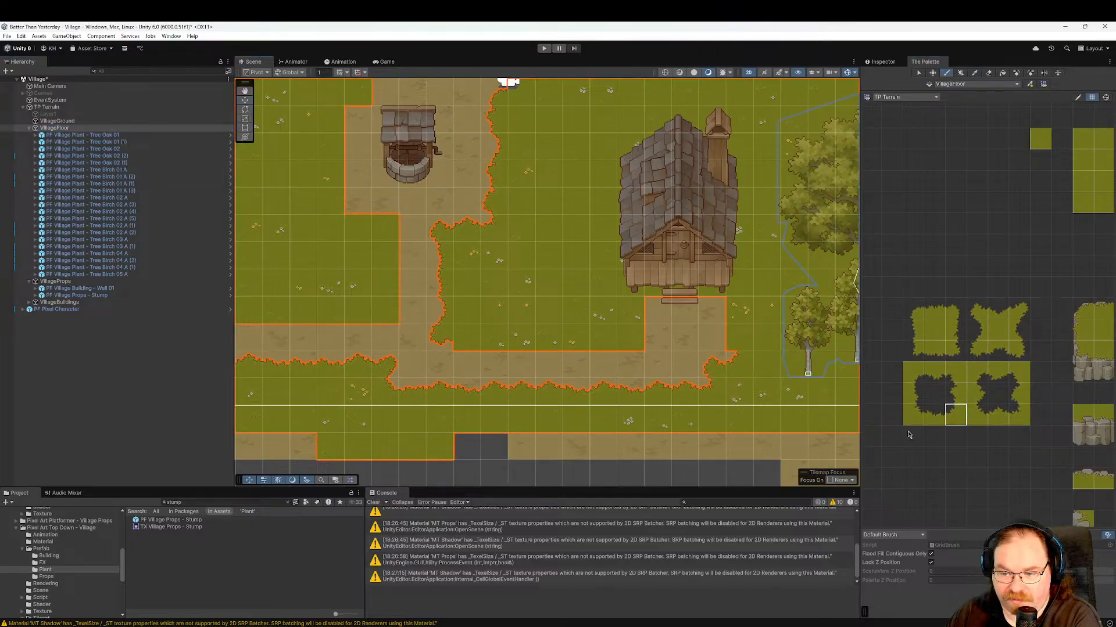
pyautogui.click(958, 395)
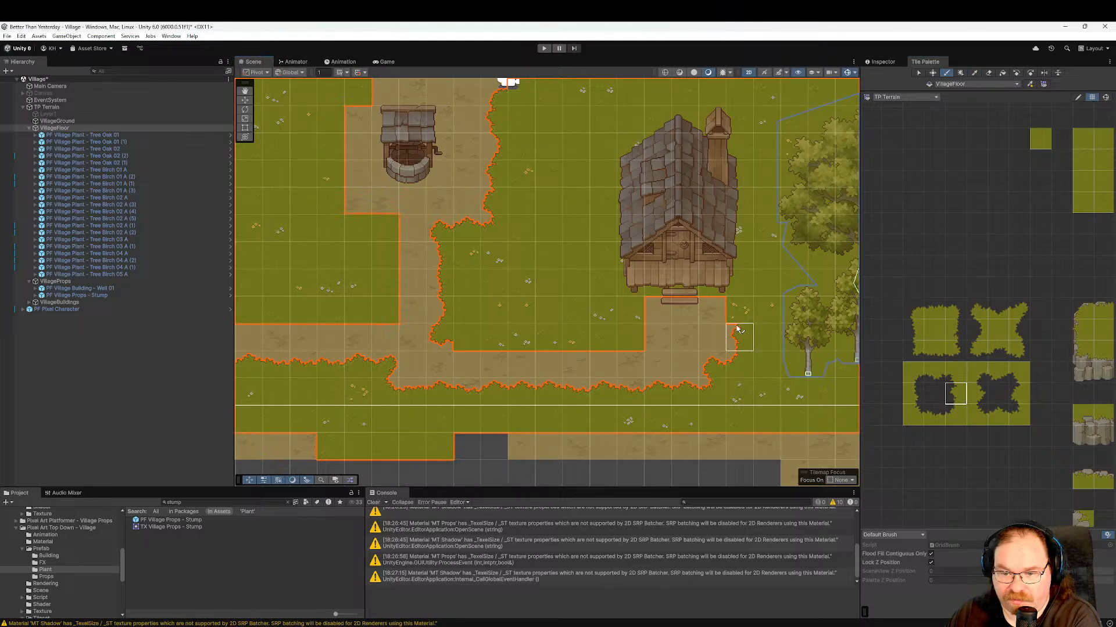
pyautogui.click(737, 329)
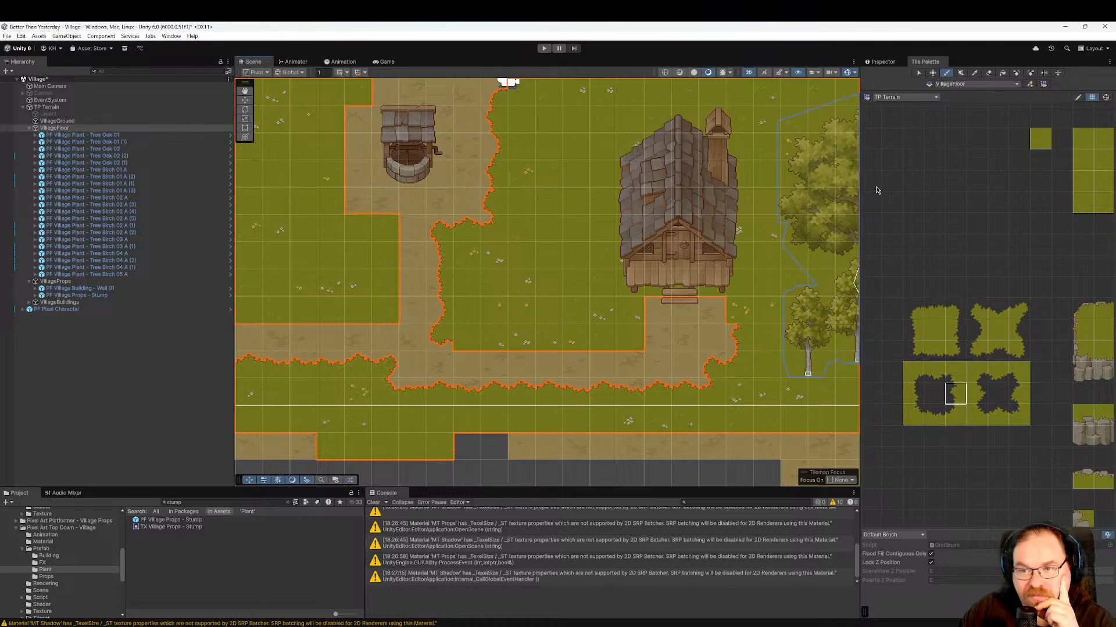
# Paint a ragged grass corner tile over the northeast cell of the dirt yard, beside the eastern house's steps.
pyautogui.click(956, 372)
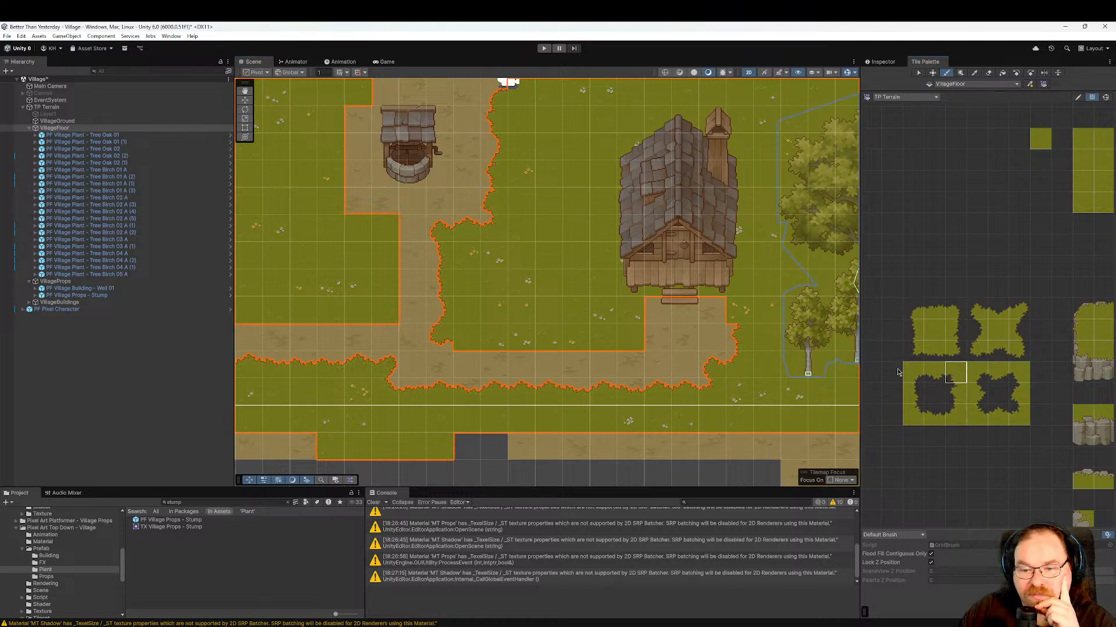
pyautogui.click(721, 315)
pyautogui.click(1018, 309)
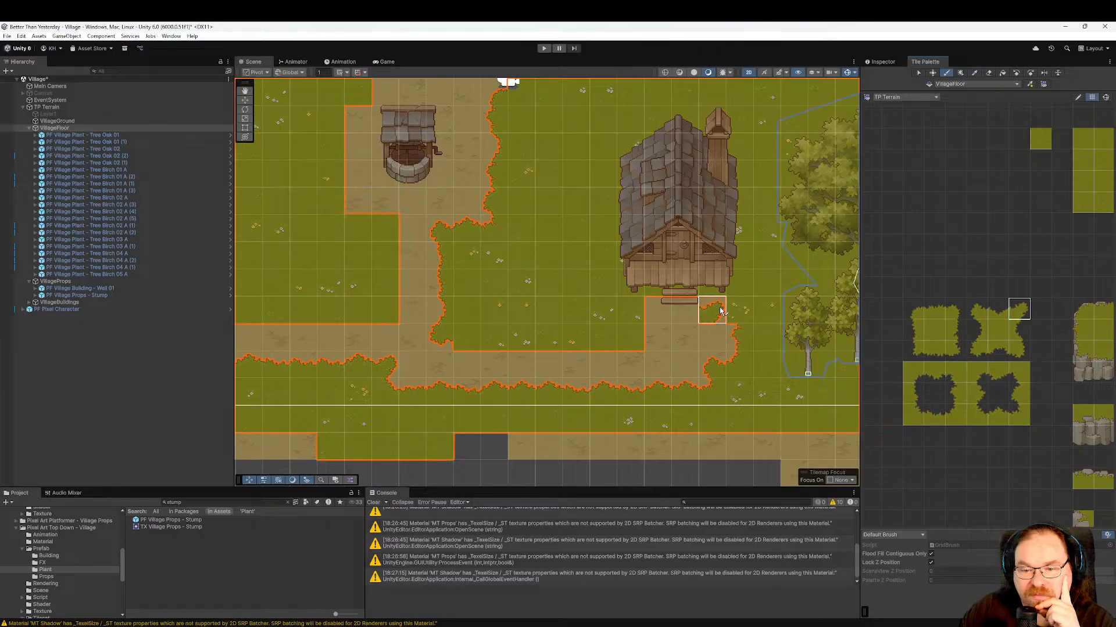
pyautogui.click(975, 351)
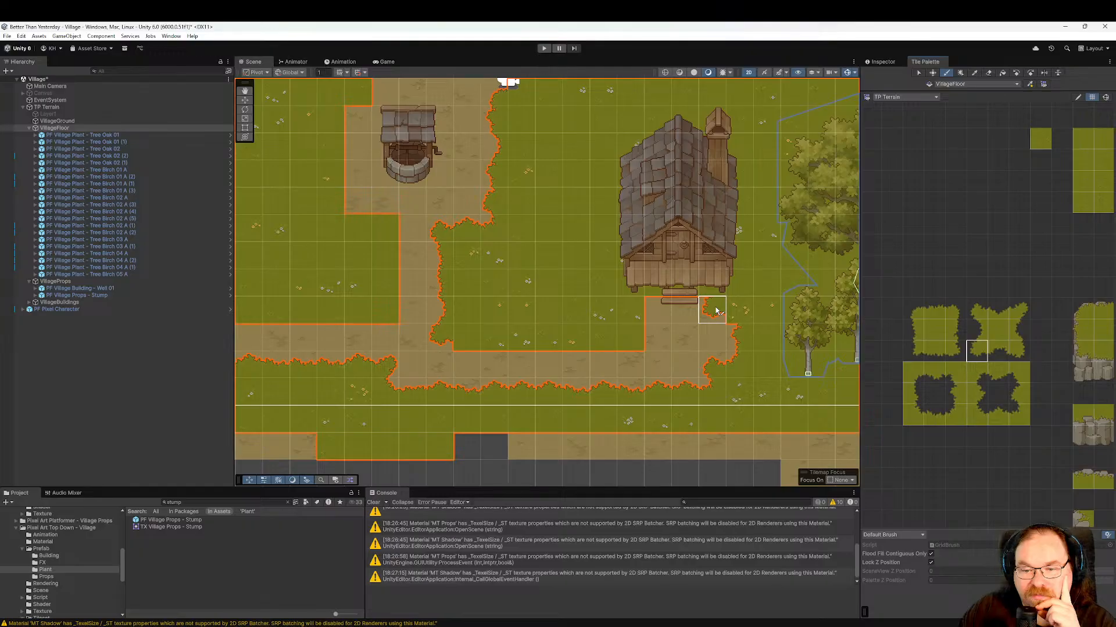
pyautogui.click(715, 310)
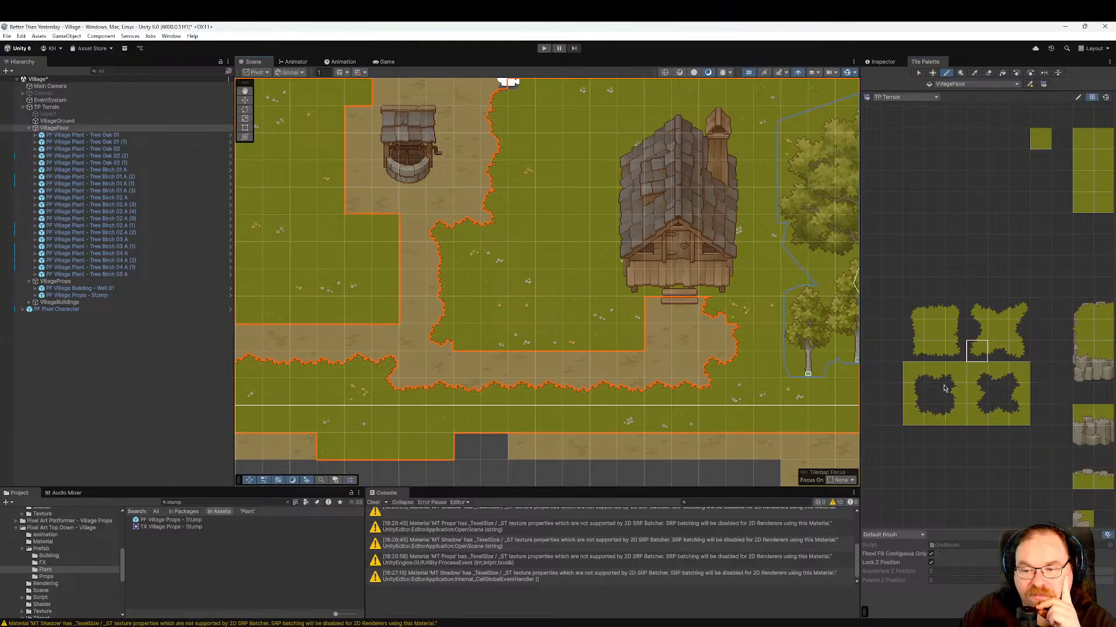
# Paint a ragged dirt corner tile above the yard's northeast cell, joining the dirt border to the eastern house's front wall.
pyautogui.click(1015, 318)
pyautogui.click(922, 350)
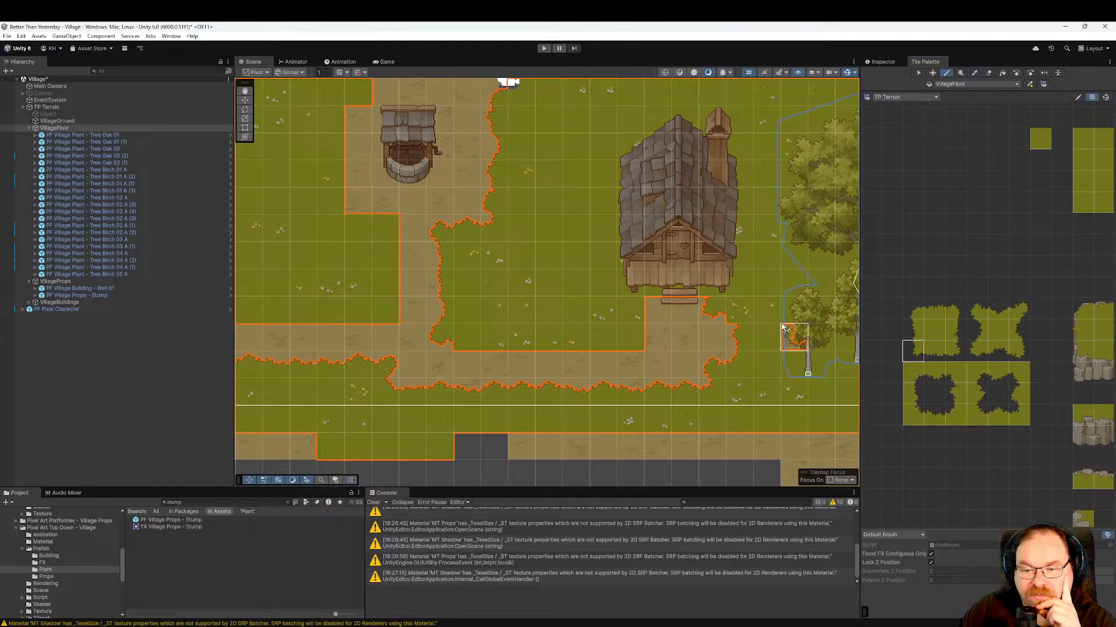
pyautogui.click(979, 354)
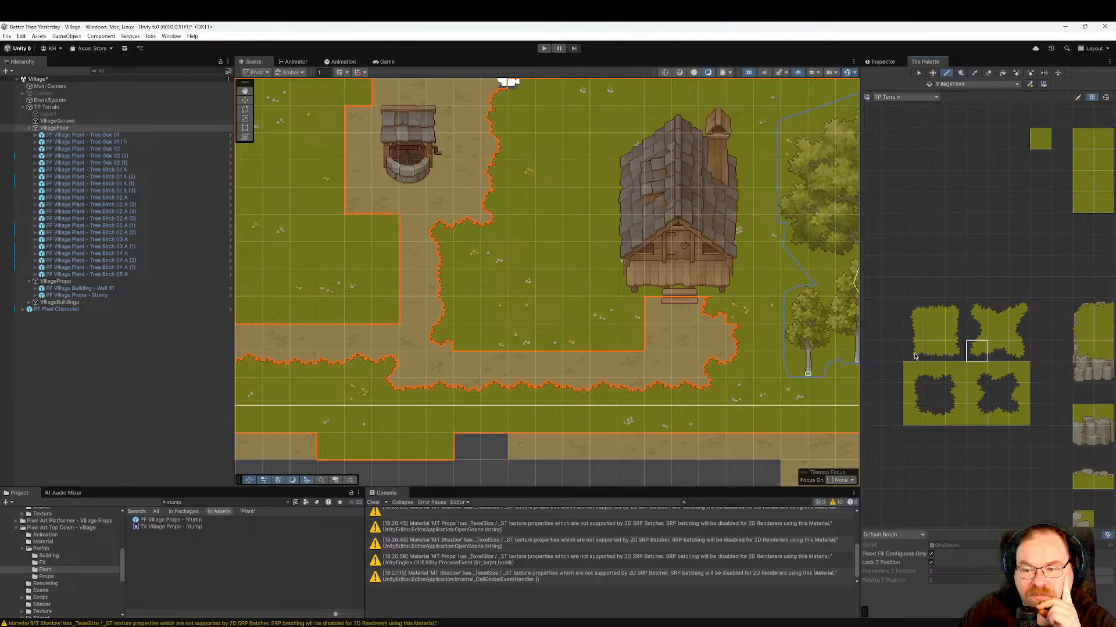
pyautogui.click(981, 407)
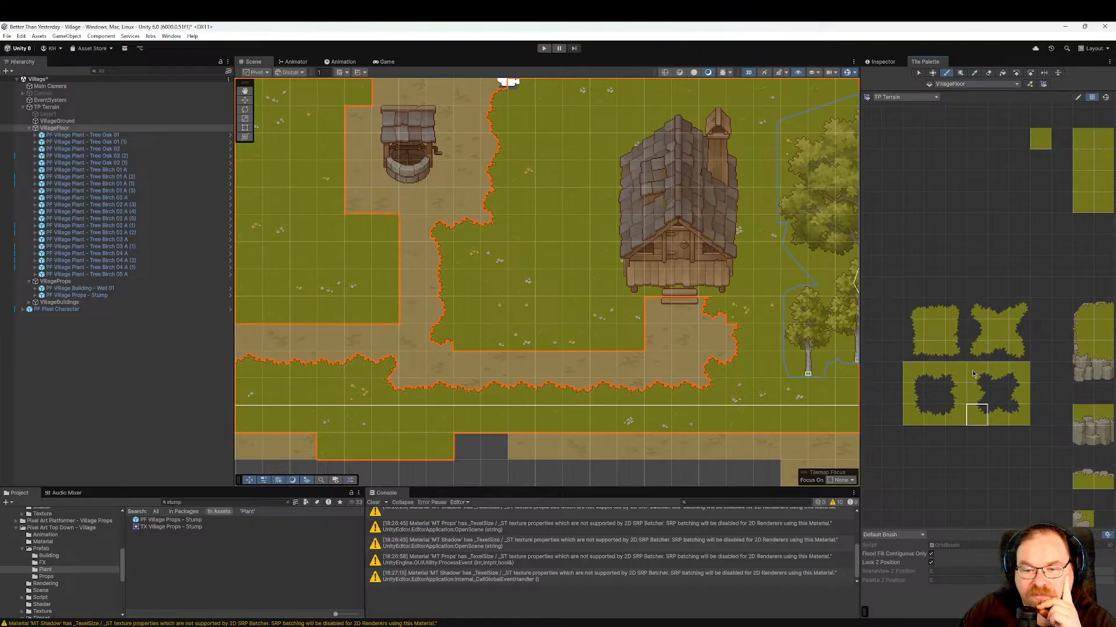
pyautogui.click(1011, 373)
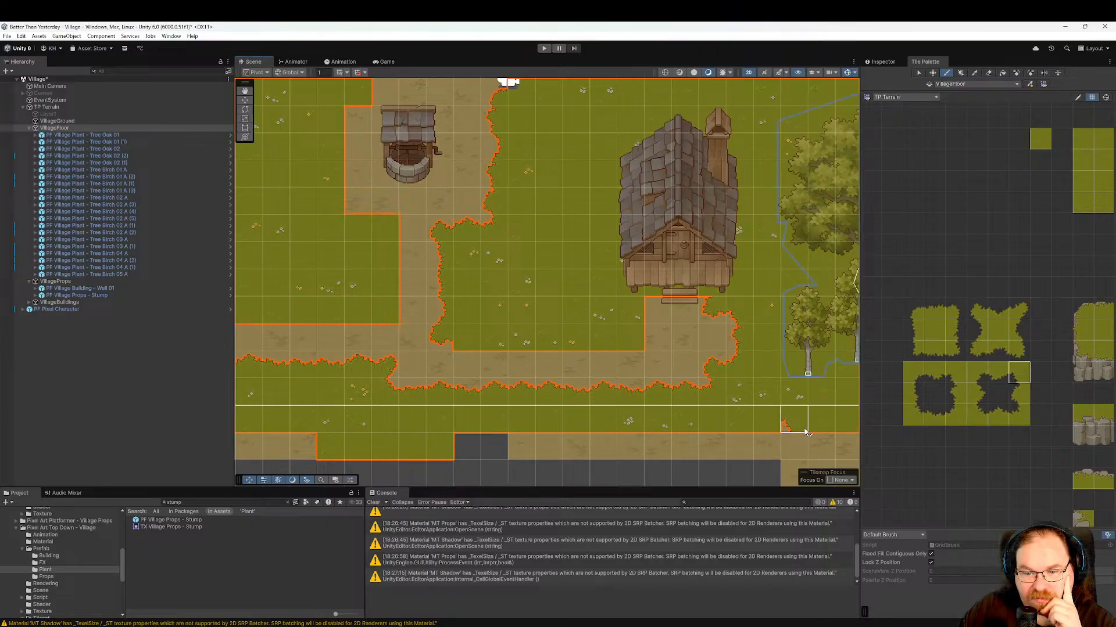
pyautogui.click(1015, 415)
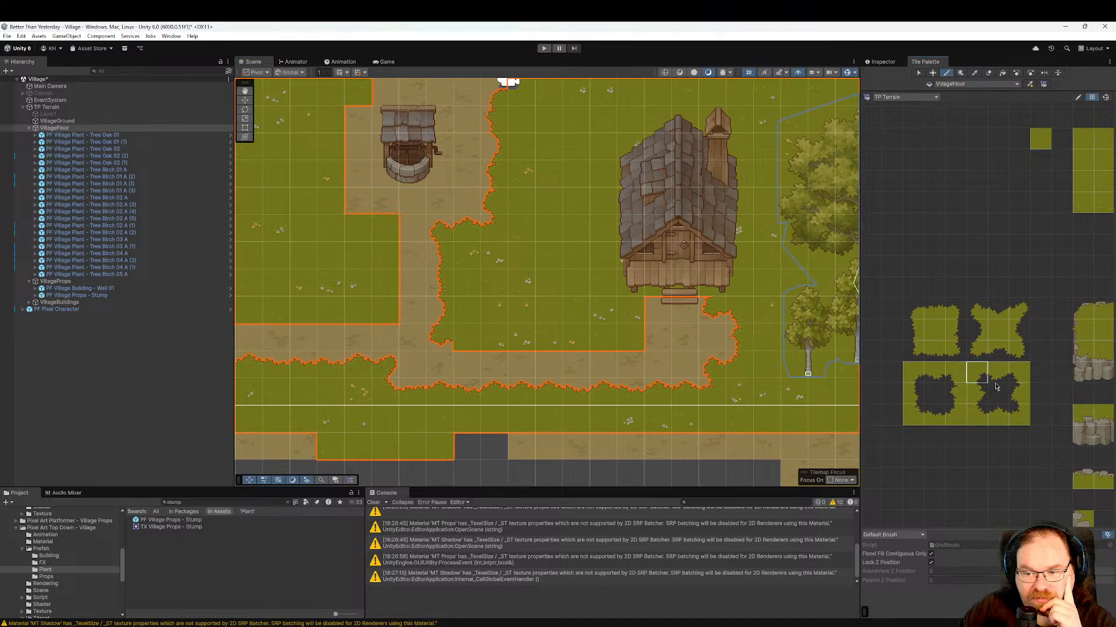
pyautogui.click(1018, 372)
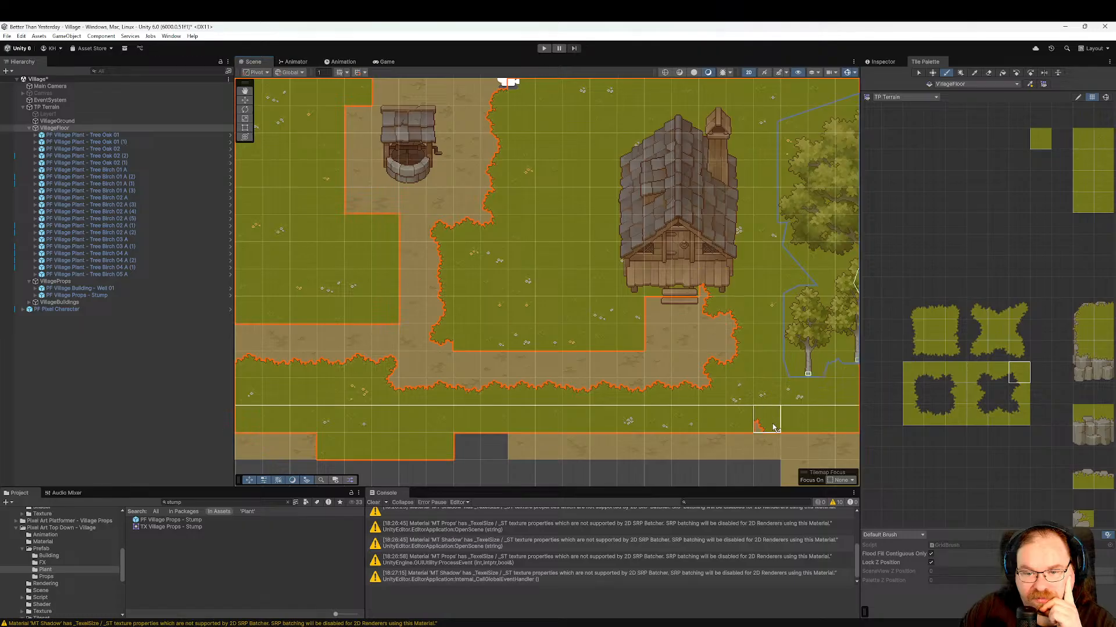
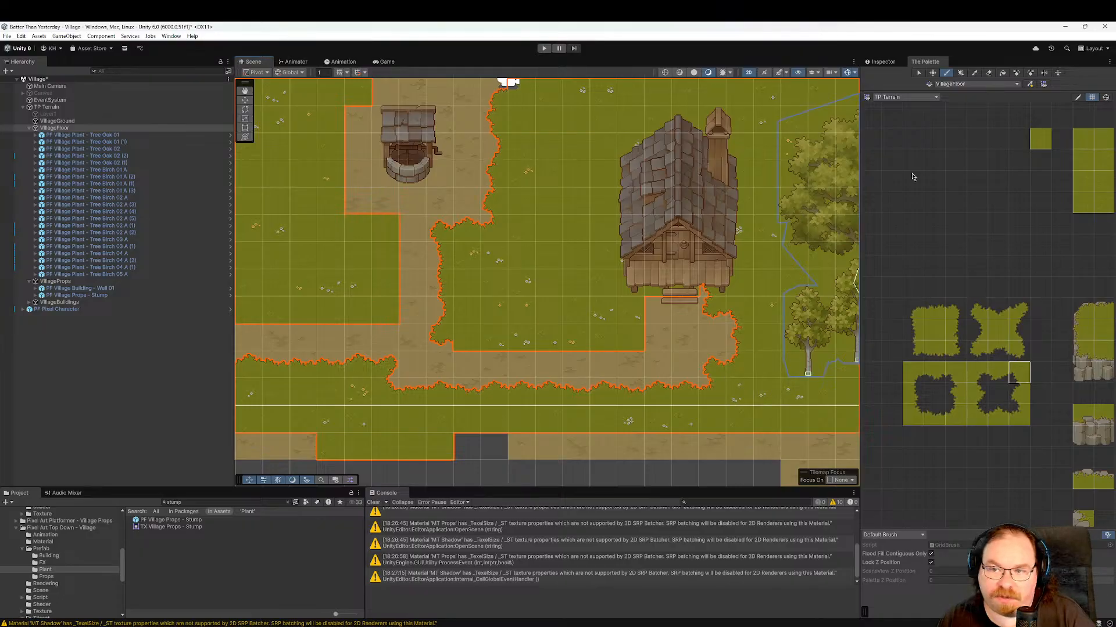
# Display the VillageFloor tilemap's component properties and examine the area around the eastern house.
pyautogui.click(883, 62)
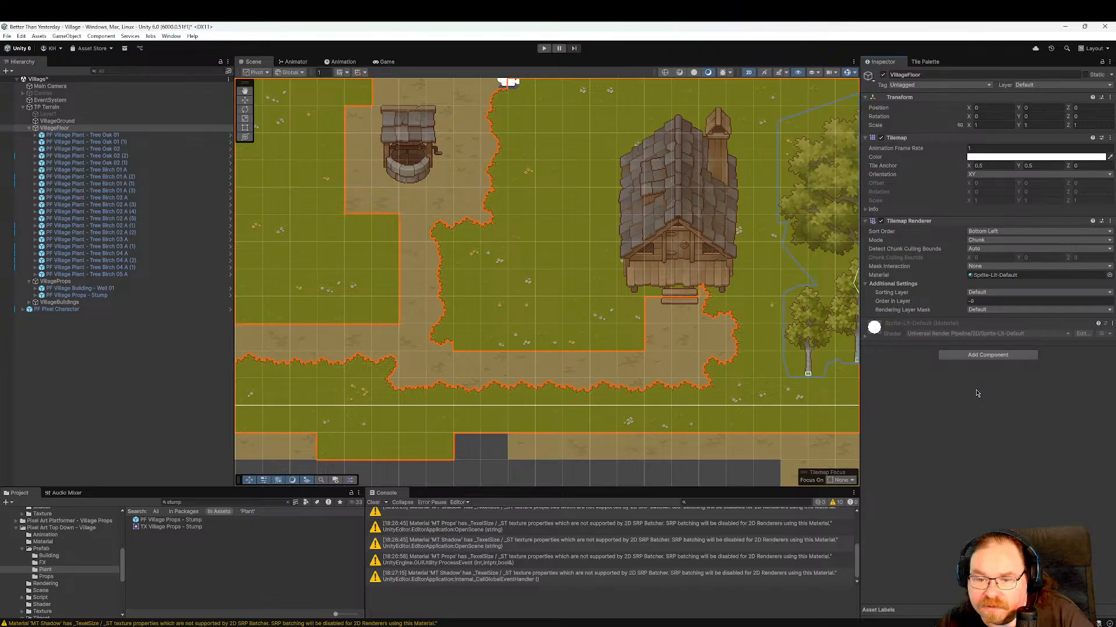
pyautogui.moveTo(822, 365); pyautogui.dragTo(676, 382, button='middle')
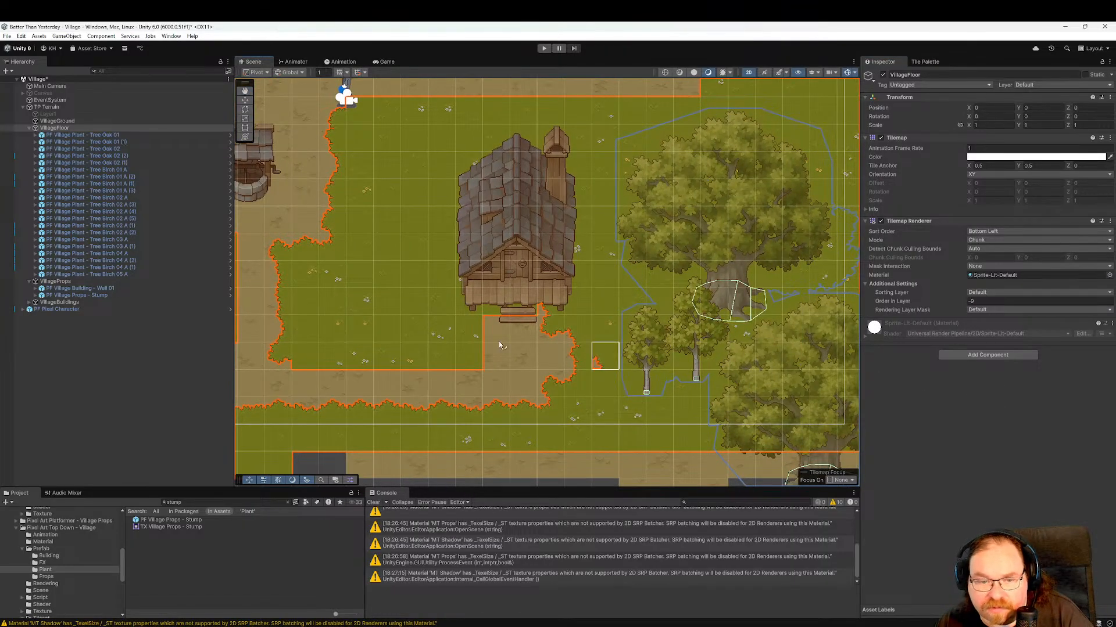
# On VillageFloor, paint a ragged upper-edge tile and a corner tile behind the eastern house's front steps.
pyautogui.click(54, 121)
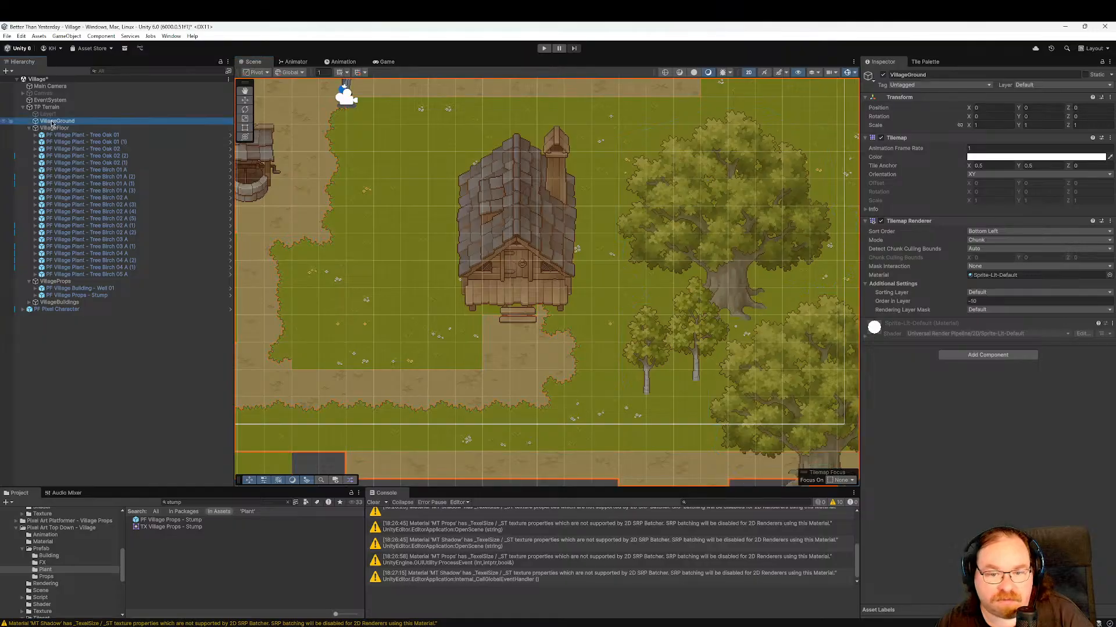
pyautogui.click(54, 128)
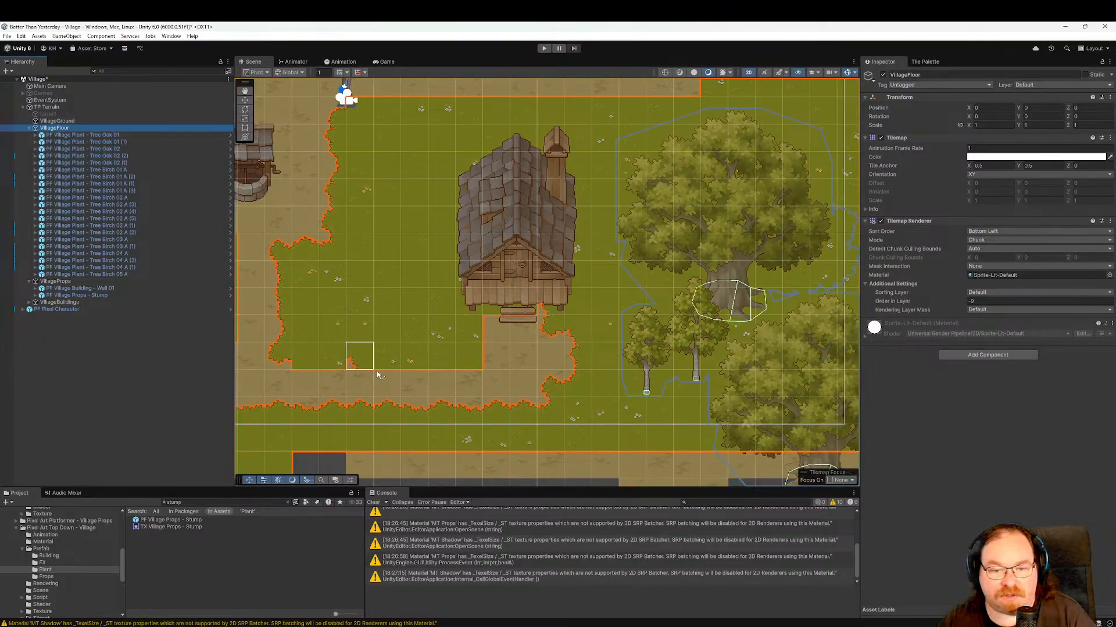
pyautogui.click(921, 69)
pyautogui.click(923, 62)
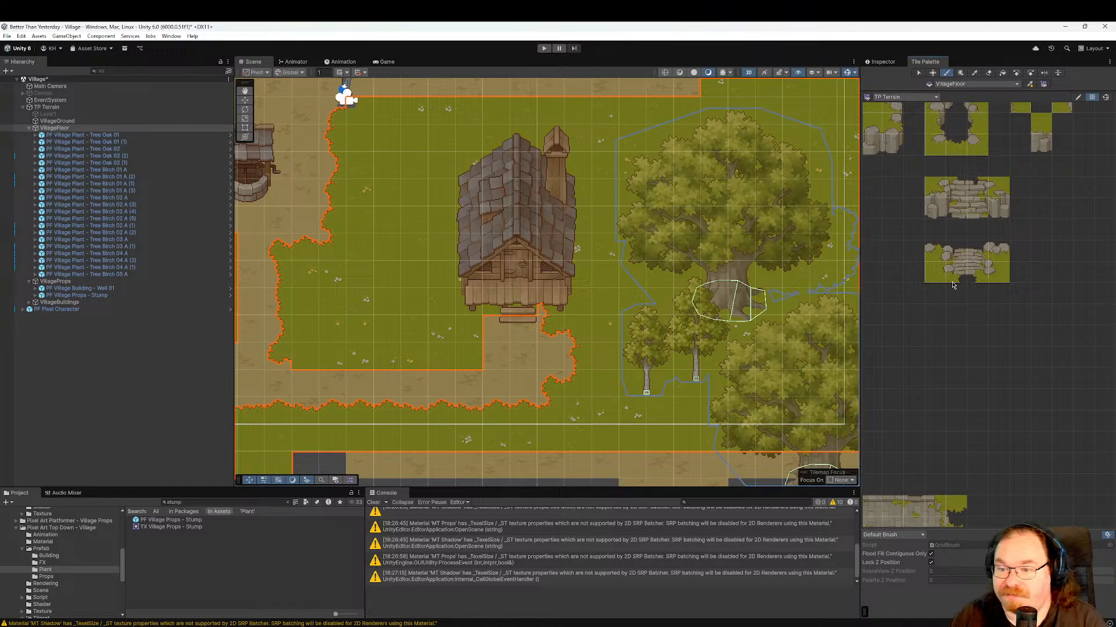
pyautogui.moveTo(930, 220); pyautogui.dragTo(1024, 416, button='middle')
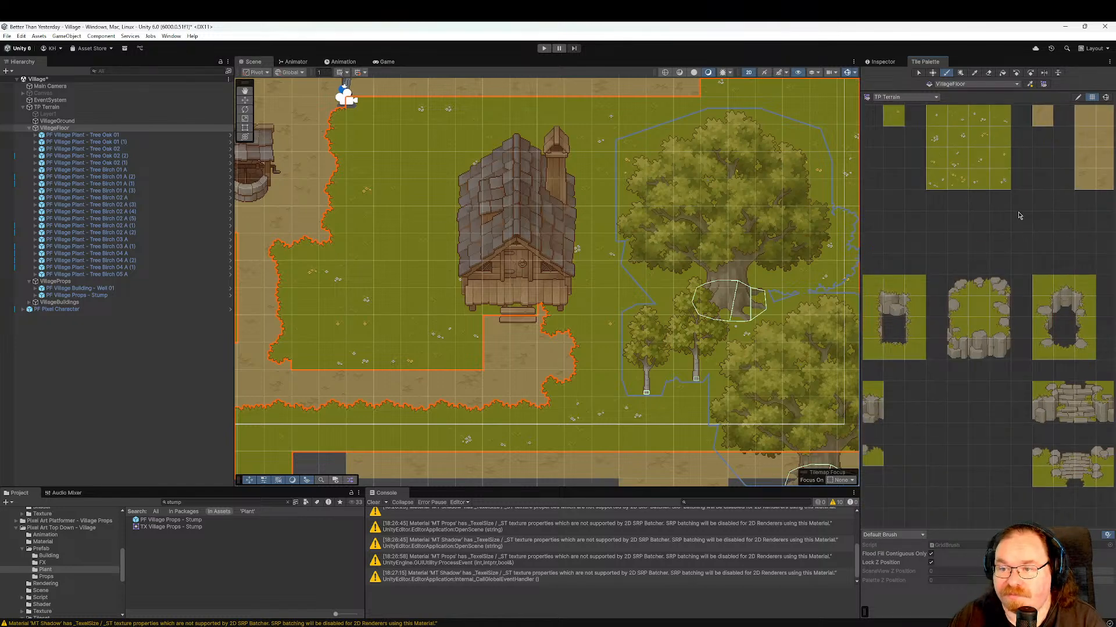
pyautogui.moveTo(1019, 227); pyautogui.dragTo(1078, 259, button='middle')
pyautogui.moveTo(1003, 372)
pyautogui.mouseDown(button='middle')
pyautogui.moveTo(1098, 341)
pyautogui.moveTo(992, 384)
pyautogui.moveTo(964, 372)
pyautogui.moveTo(900, 409)
pyautogui.moveTo(987, 372)
pyautogui.mouseUp(button='middle')
pyautogui.click(1014, 329)
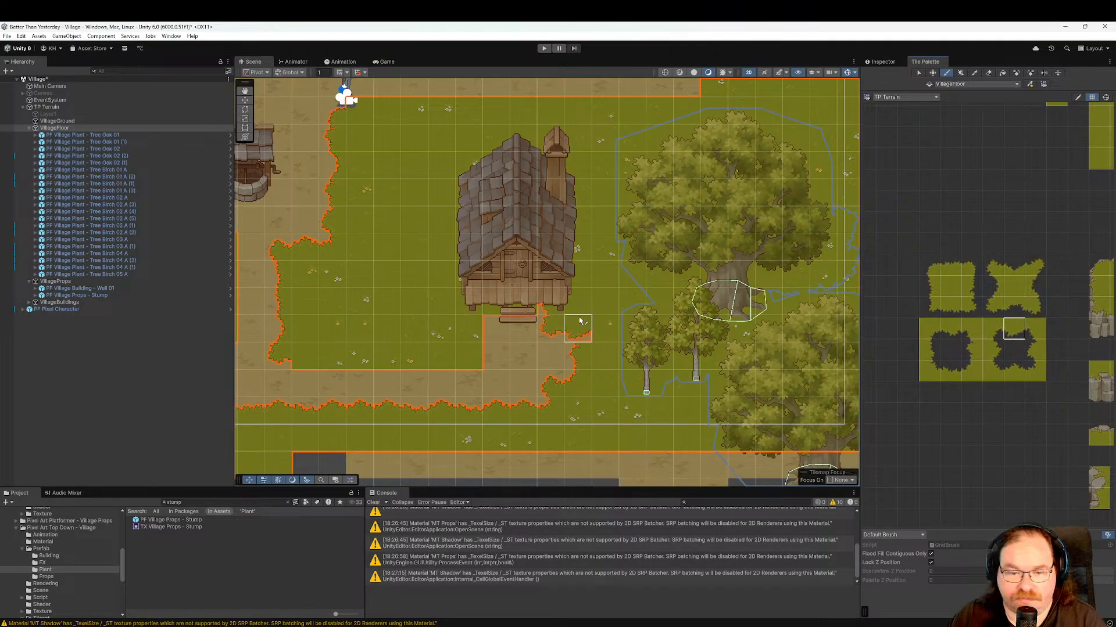
pyautogui.click(990, 334)
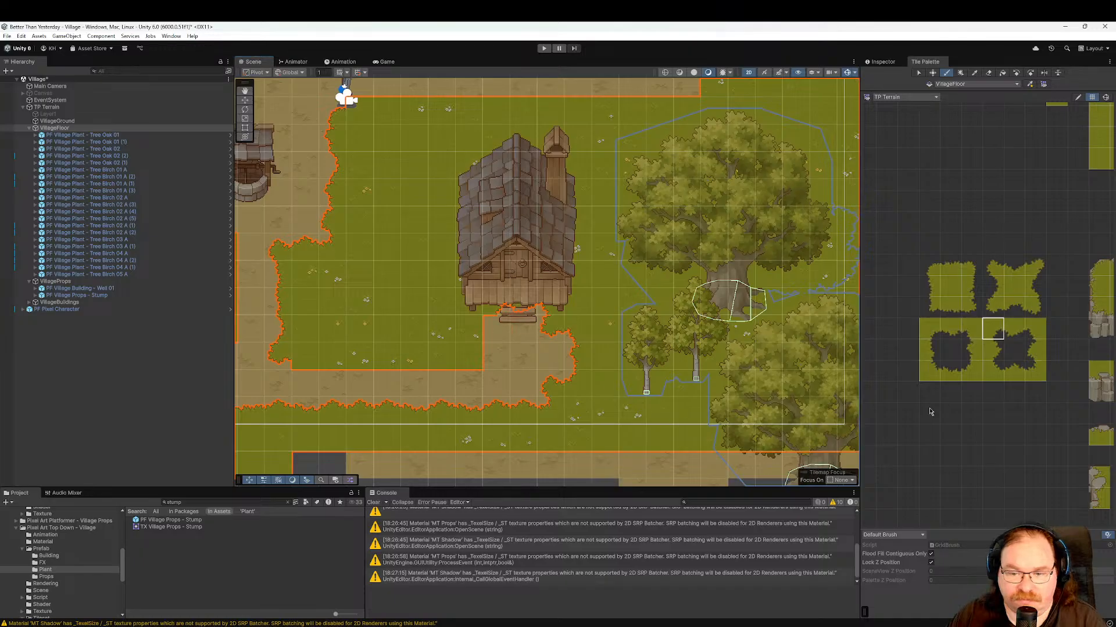
# Paint a ragged west-edge tile beside the eastern house's steps and a ragged corner tile where the yard turns into the path.
pyautogui.click(987, 350)
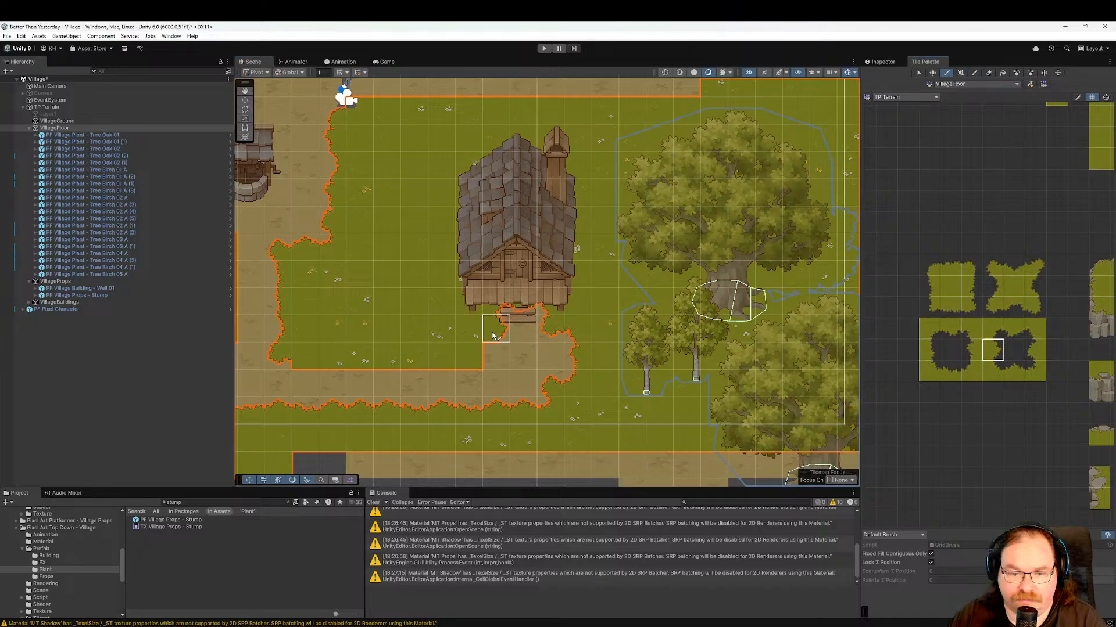
pyautogui.click(492, 337)
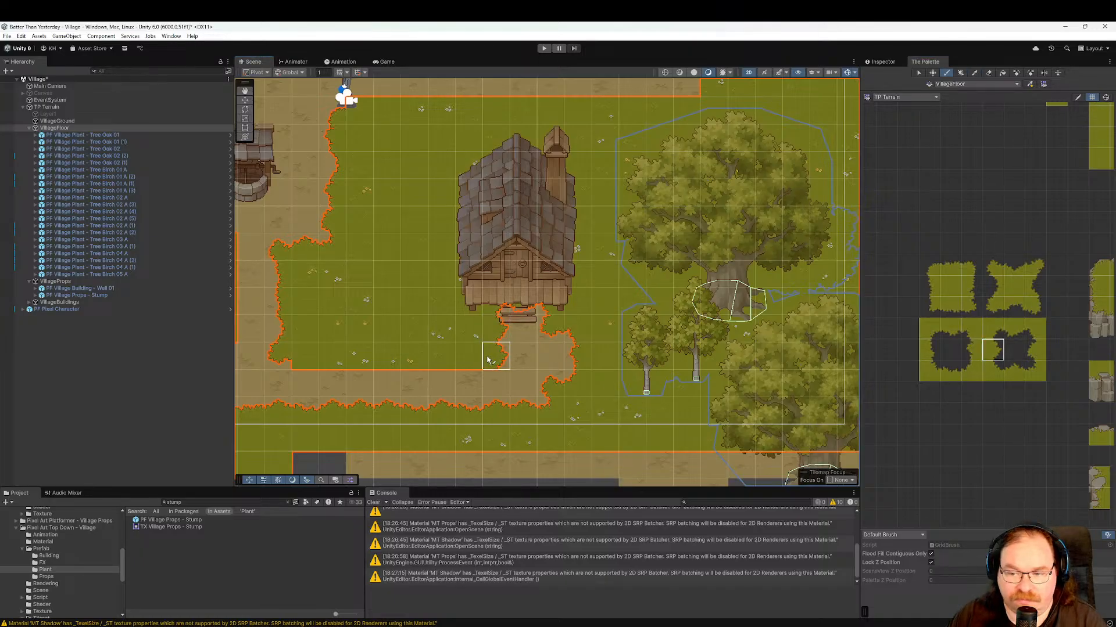
pyautogui.click(1034, 372)
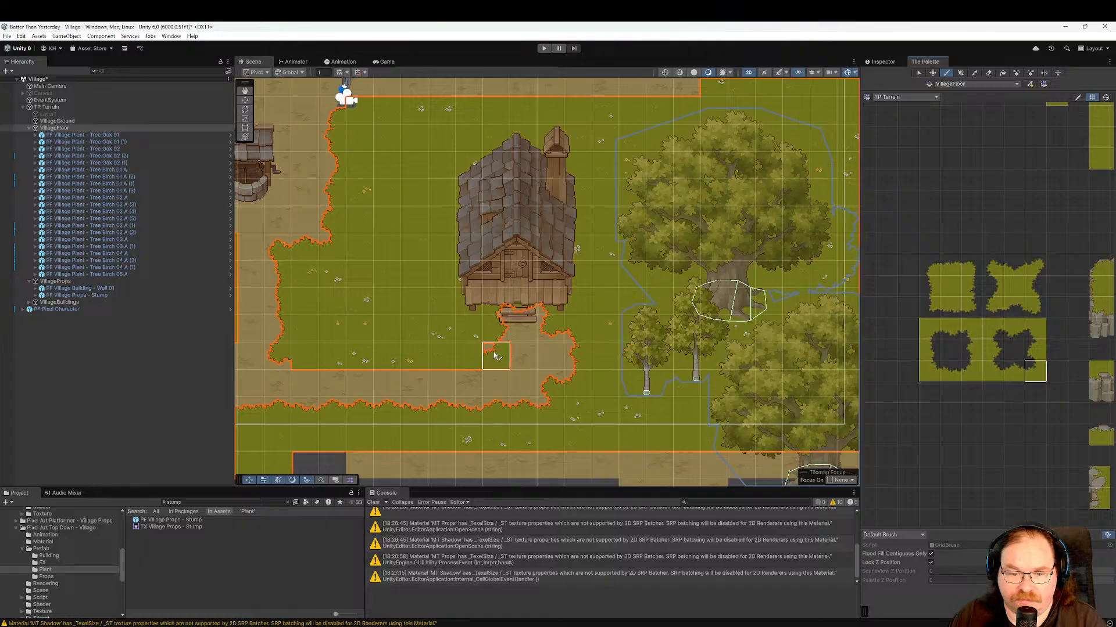
pyautogui.click(1033, 308)
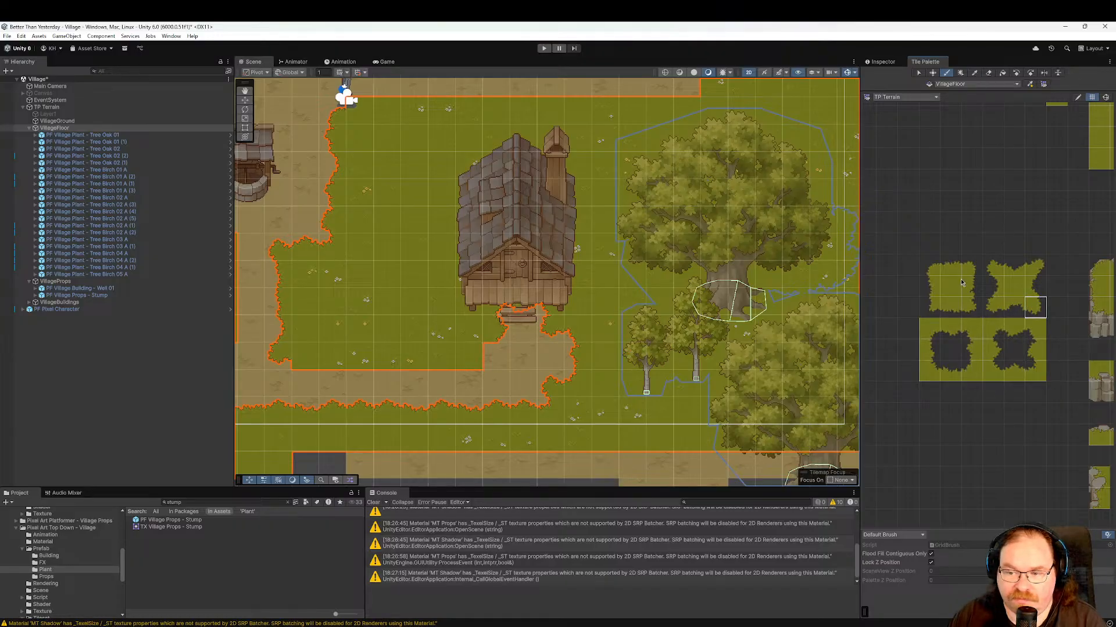
pyautogui.click(992, 266)
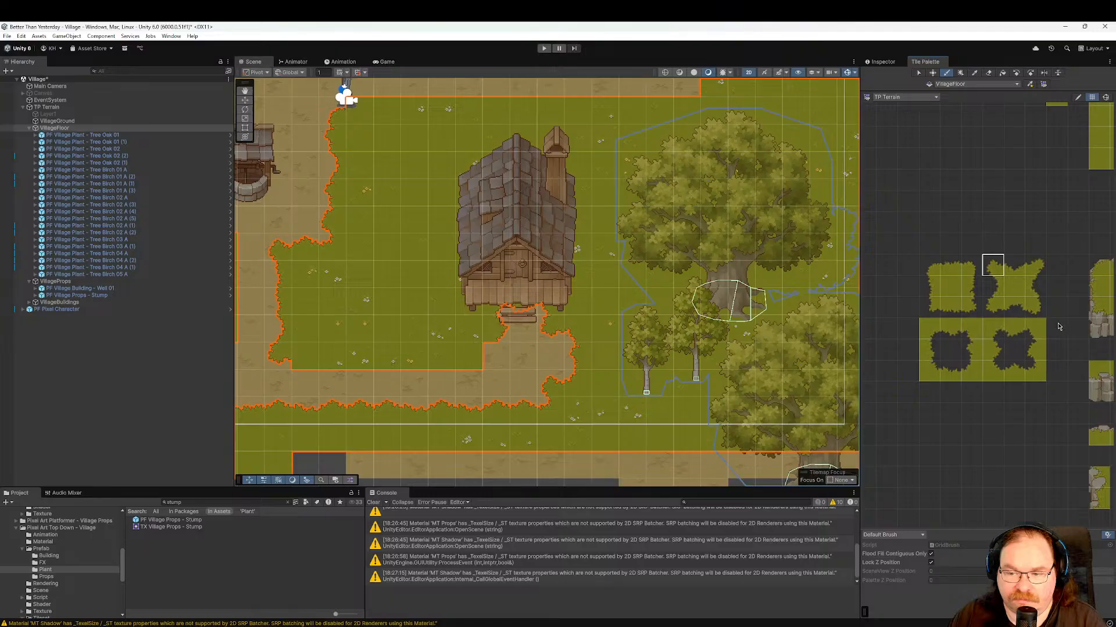
pyautogui.click(1039, 308)
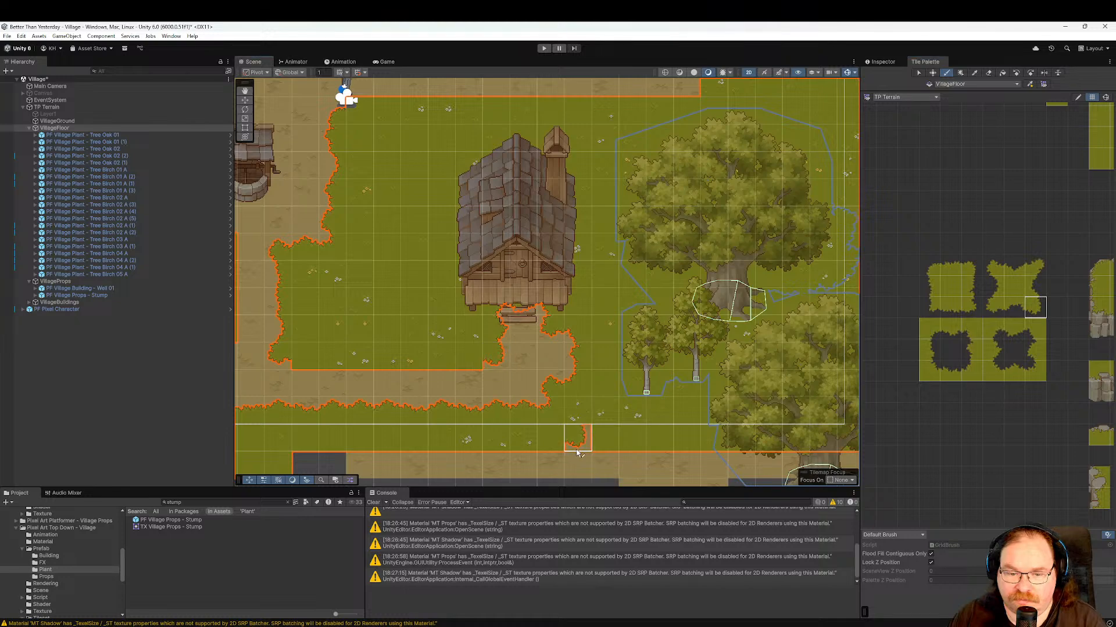
# Paint ragged grass edge tiles along the north side of the eastern house's path, varying the border with a second edge tile.
pyautogui.click(1016, 331)
pyautogui.moveTo(482, 355); pyautogui.dragTo(302, 355)
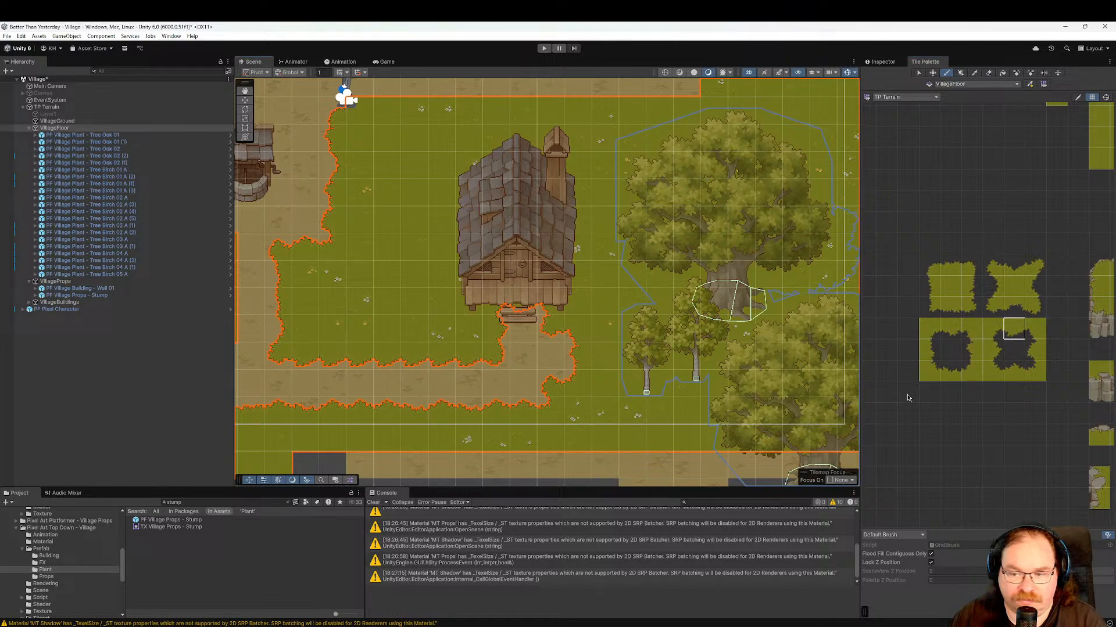
pyautogui.click(941, 336)
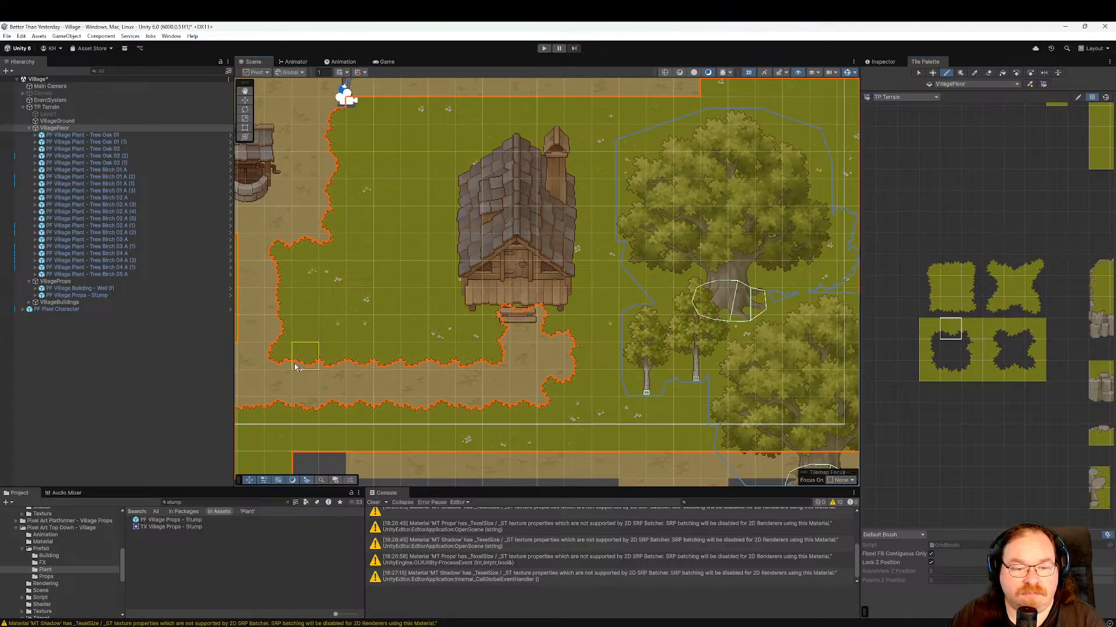
# Paint a ragged corner tile where the western house's path meets the well path, with a ragged edge tile directly west of it.
pyautogui.moveTo(441, 394); pyautogui.dragTo(642, 392, button='middle')
pyautogui.moveTo(531, 370); pyautogui.dragTo(677, 375, button='middle')
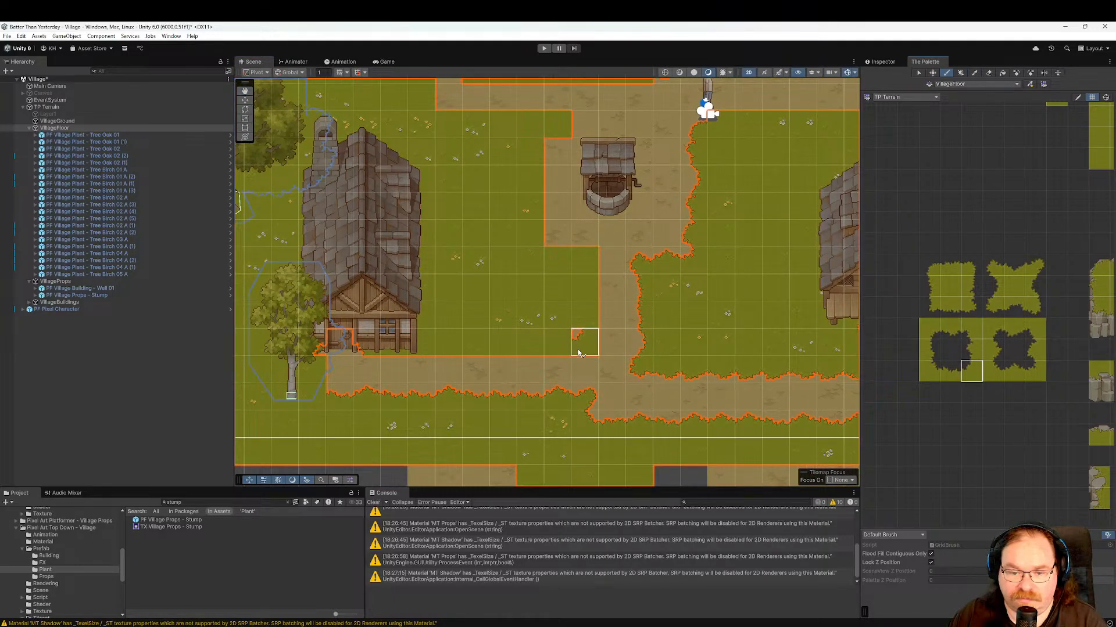
pyautogui.click(928, 329)
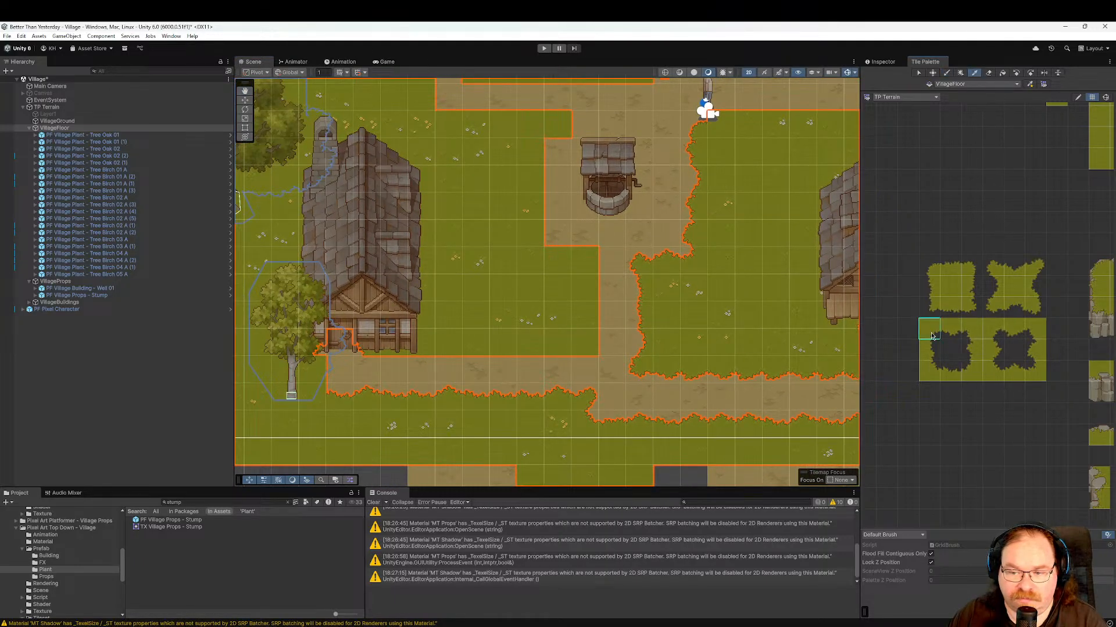
pyautogui.click(584, 340)
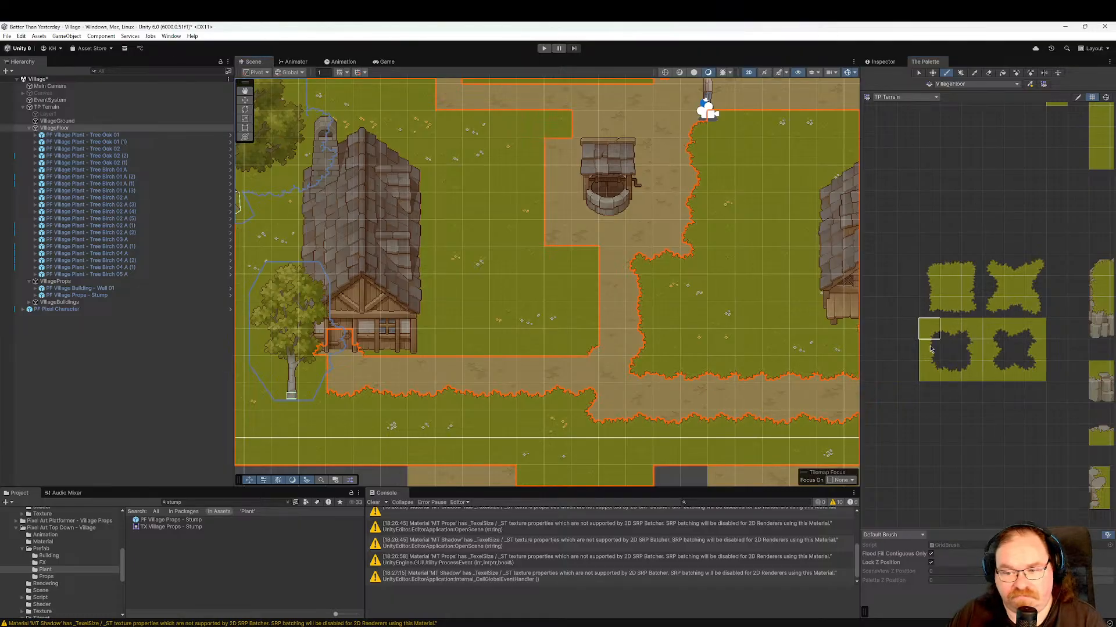
pyautogui.click(949, 329)
pyautogui.click(567, 349)
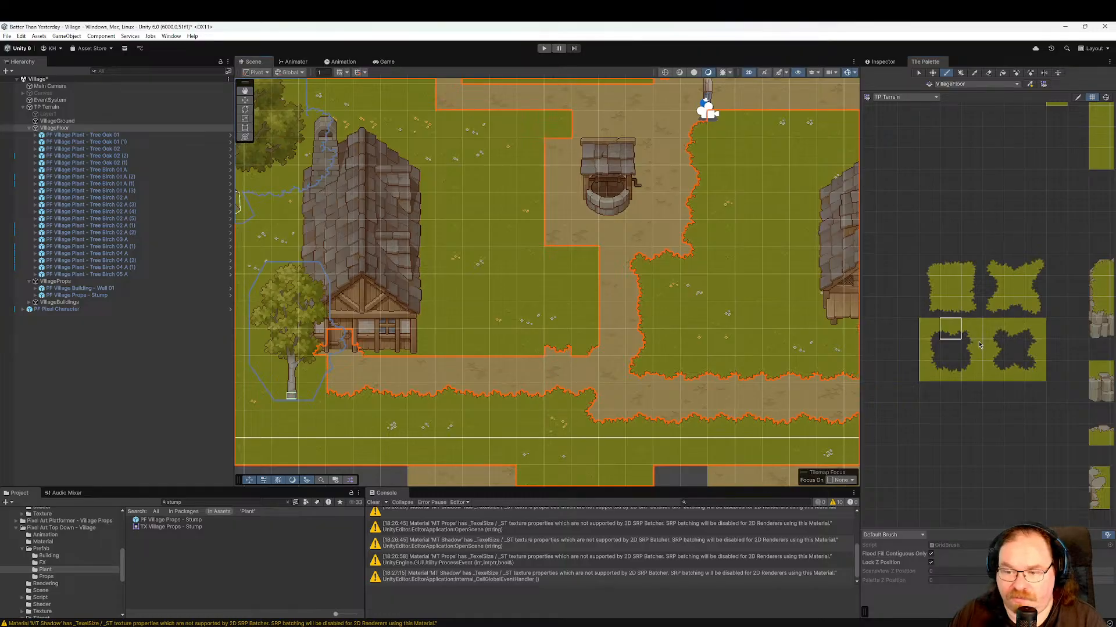
pyautogui.click(928, 264)
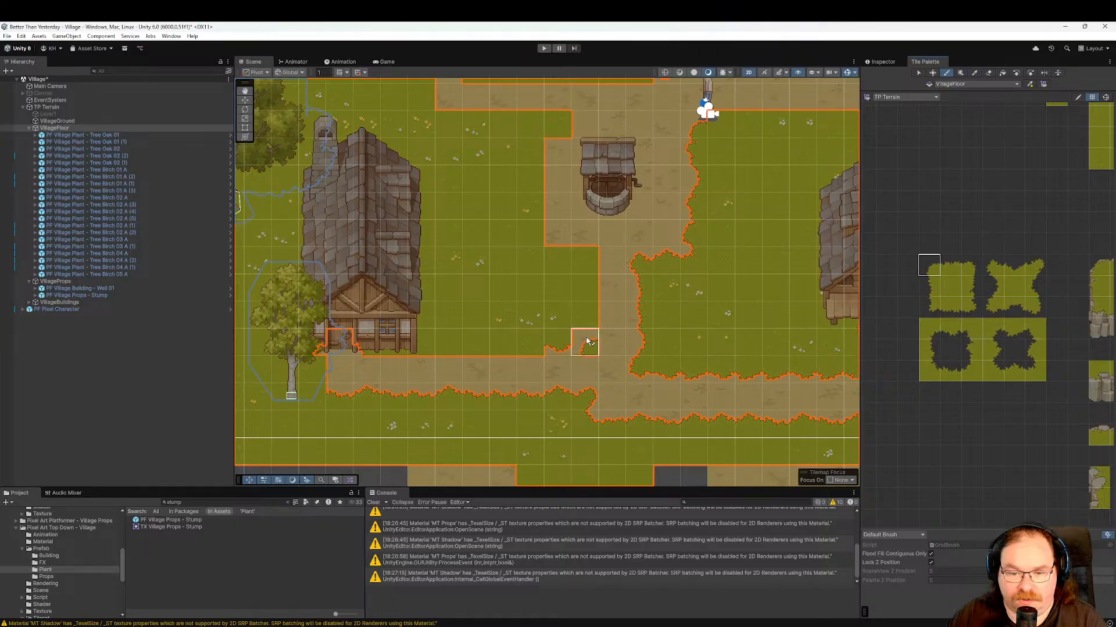
pyautogui.click(966, 309)
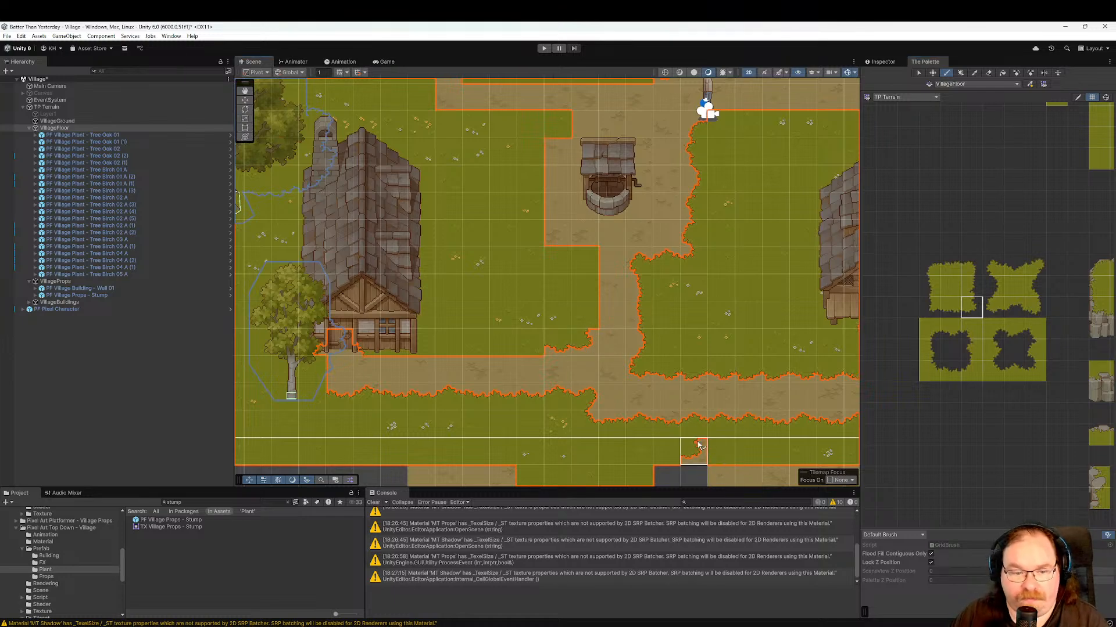
# Close the west end of the western house's path with a ragged side-edge tile and a ragged lower corner tile.
pyautogui.moveTo(478, 367); pyautogui.dragTo(633, 350, button='middle')
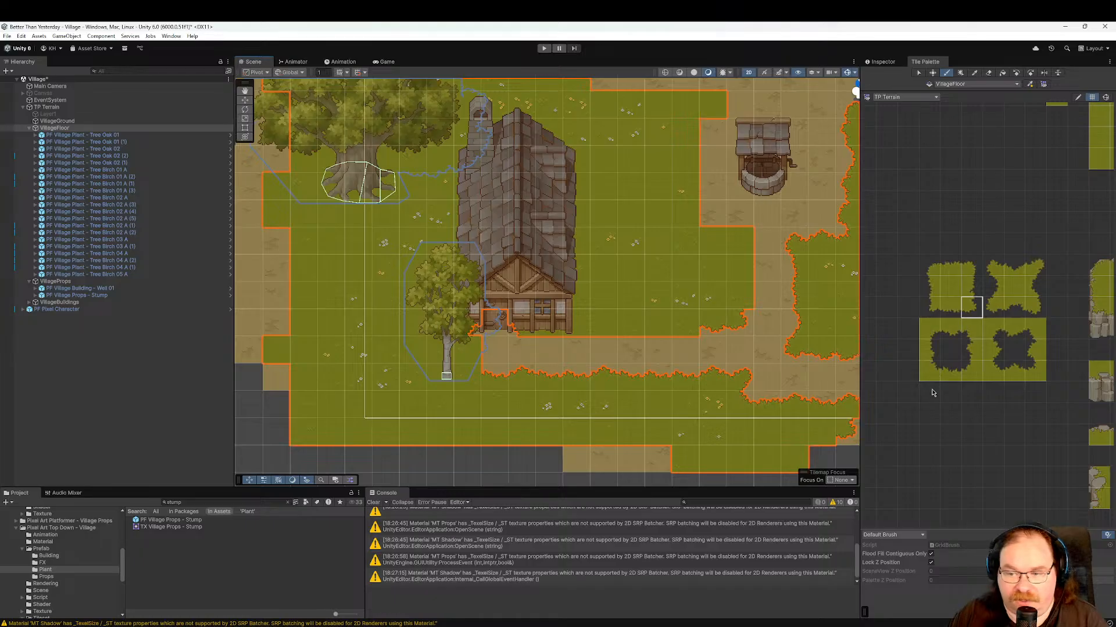
pyautogui.click(980, 350)
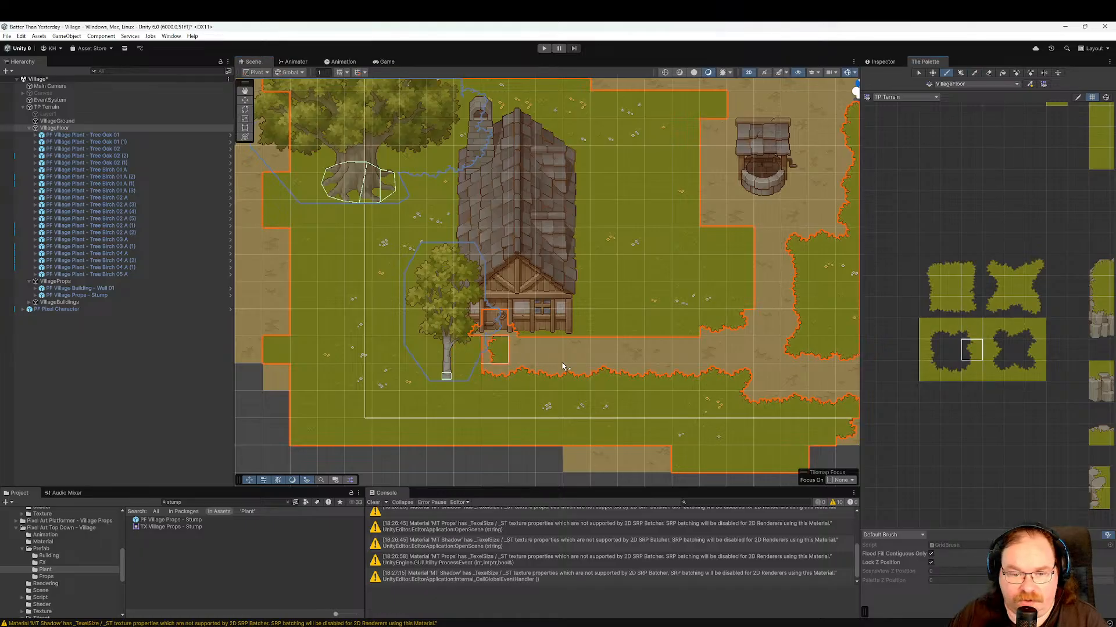
pyautogui.click(929, 353)
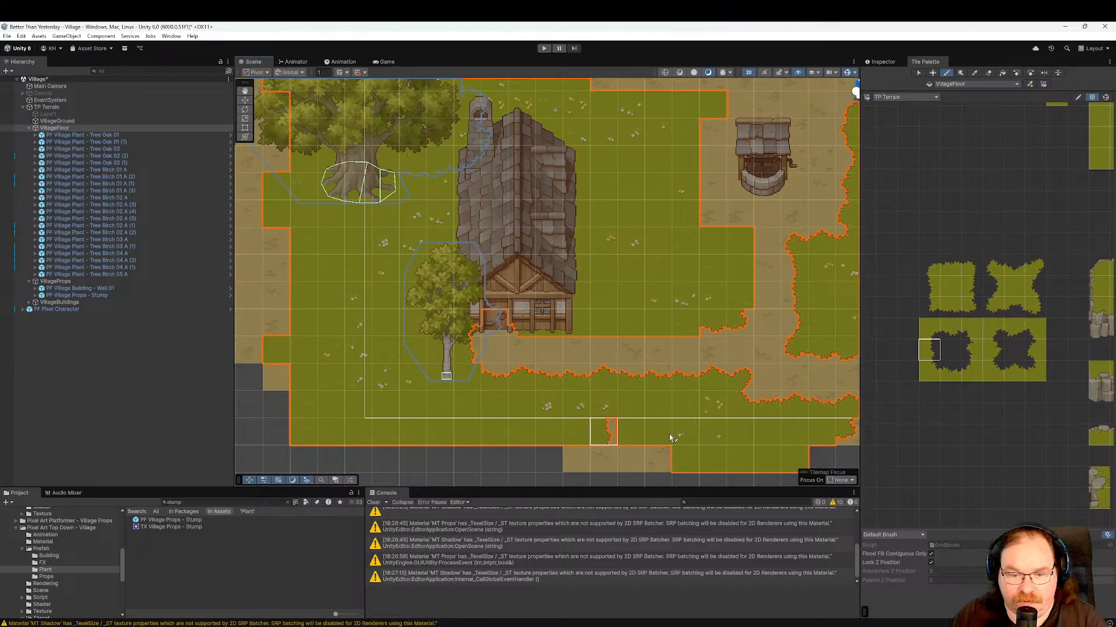
pyautogui.click(934, 375)
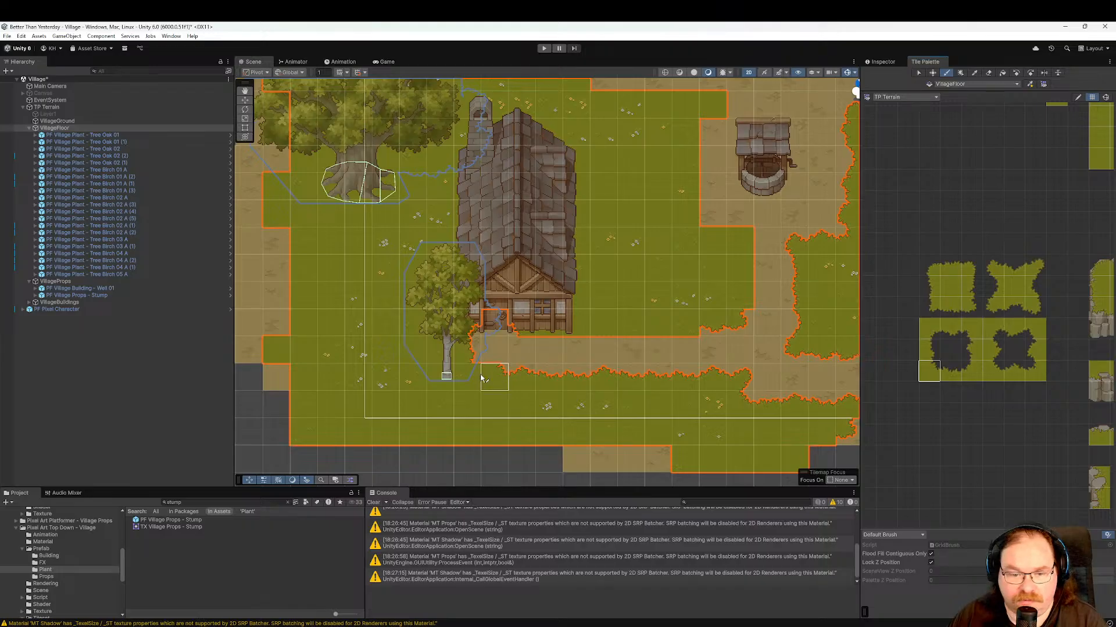
# Paint ragged grass edge tiles along the north side of the western house's path up to the doorway, mixing two edge variants.
pyautogui.moveTo(678, 281)
pyautogui.mouseDown(button='middle')
pyautogui.moveTo(587, 274)
pyautogui.moveTo(596, 312)
pyautogui.mouseUp(button='middle')
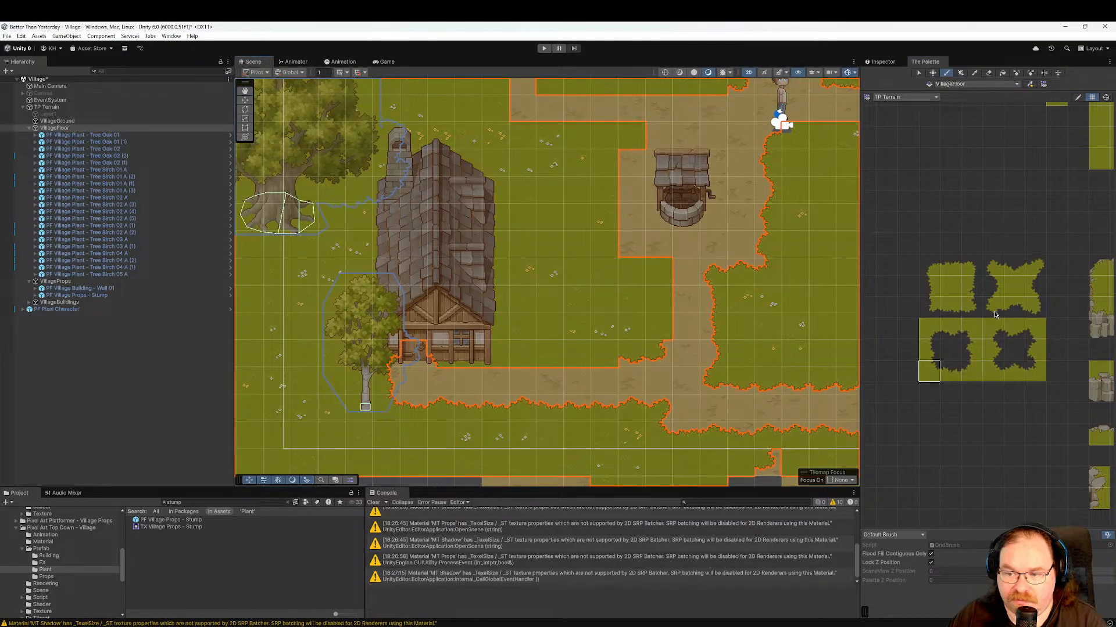
pyautogui.click(955, 316)
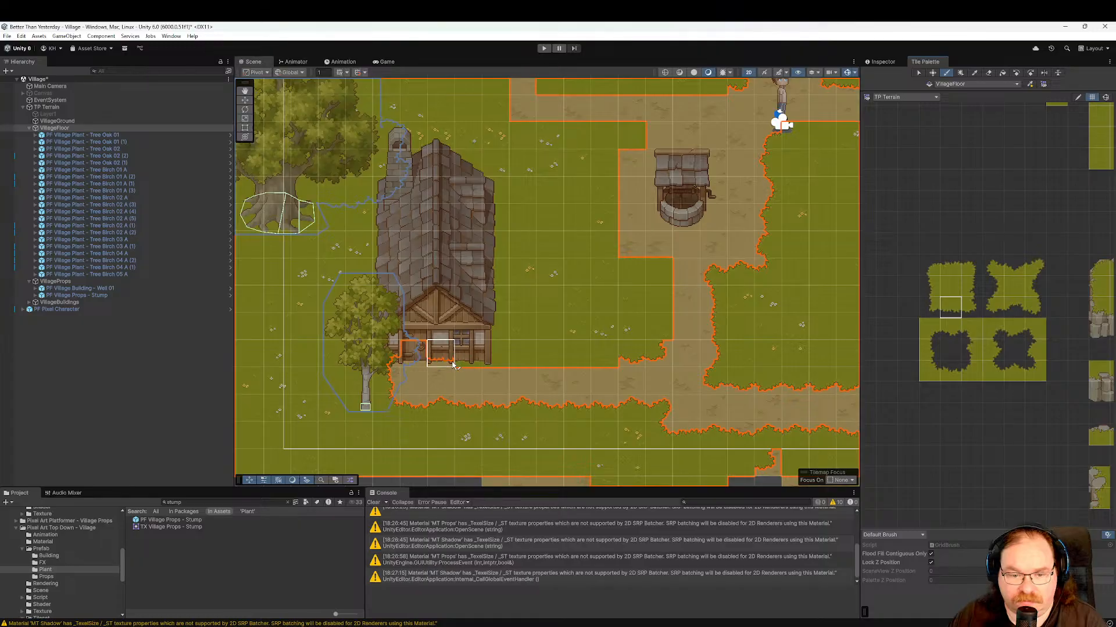
pyautogui.moveTo(477, 368); pyautogui.dragTo(610, 359)
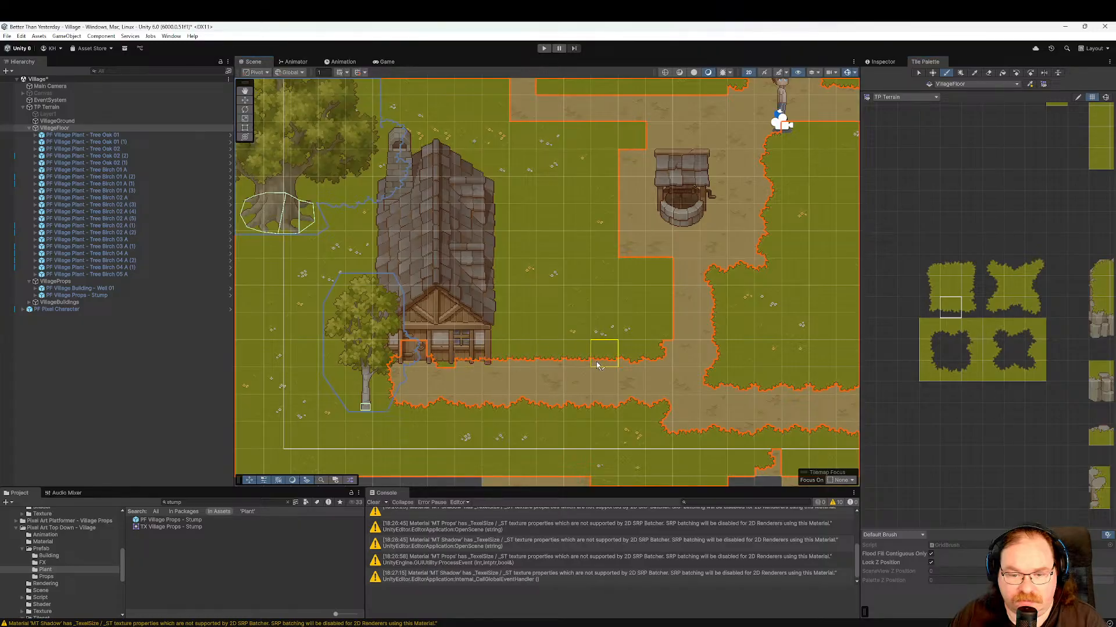
pyautogui.click(1014, 308)
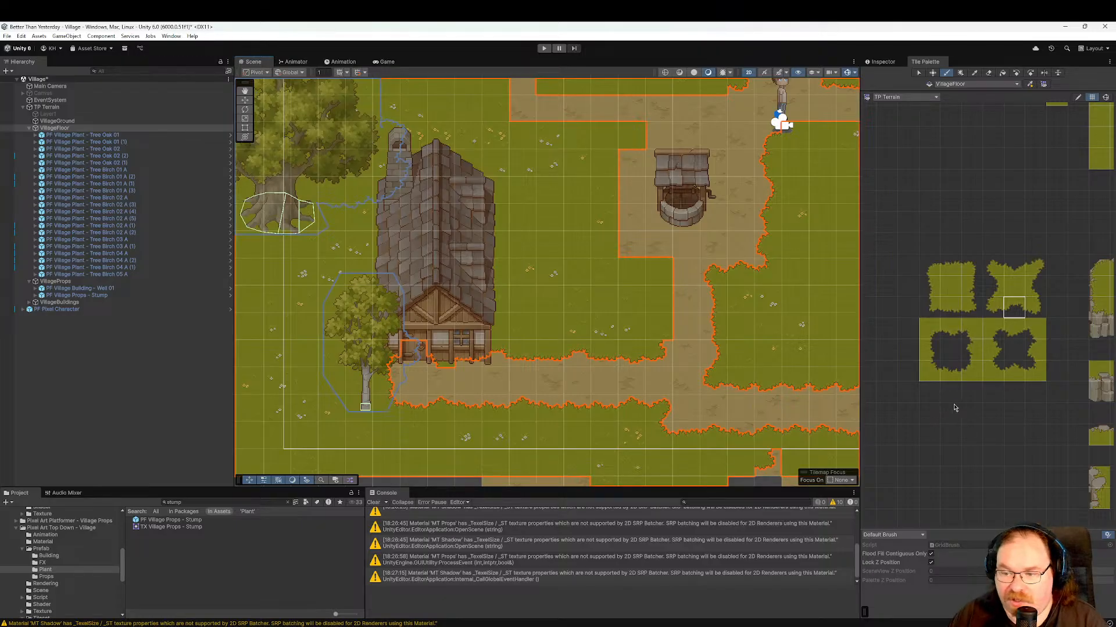
pyautogui.click(993, 332)
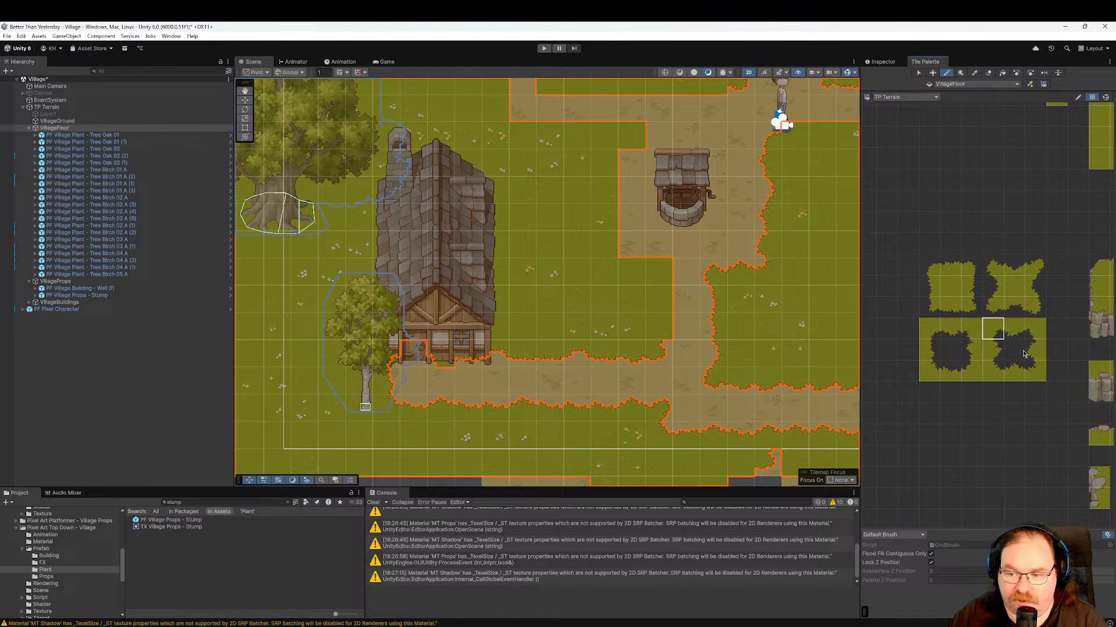
pyautogui.click(971, 307)
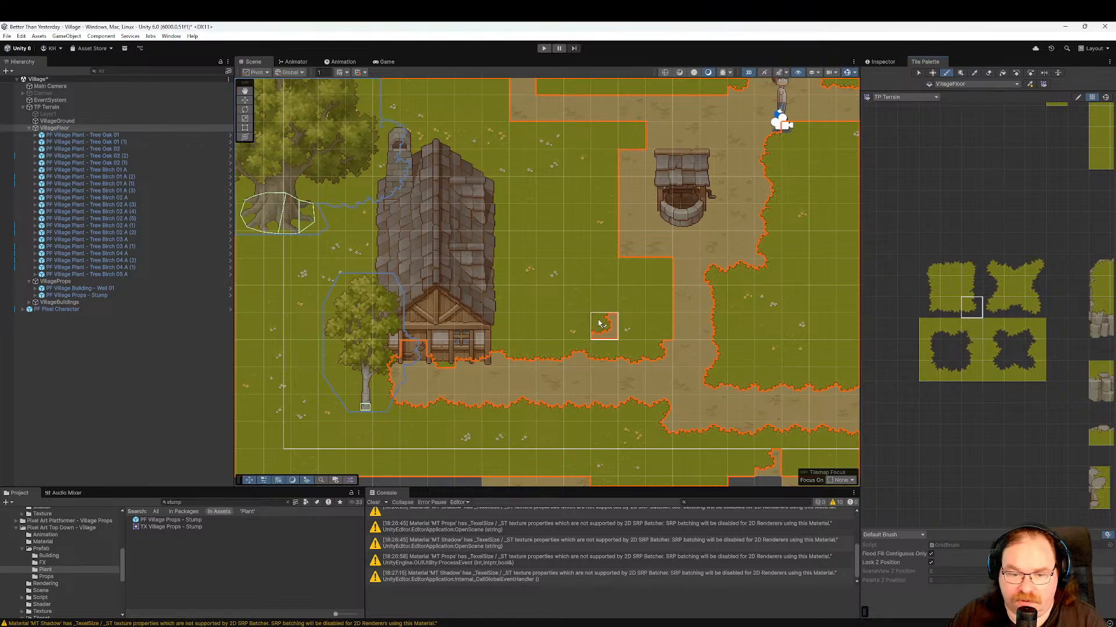
pyautogui.click(950, 307)
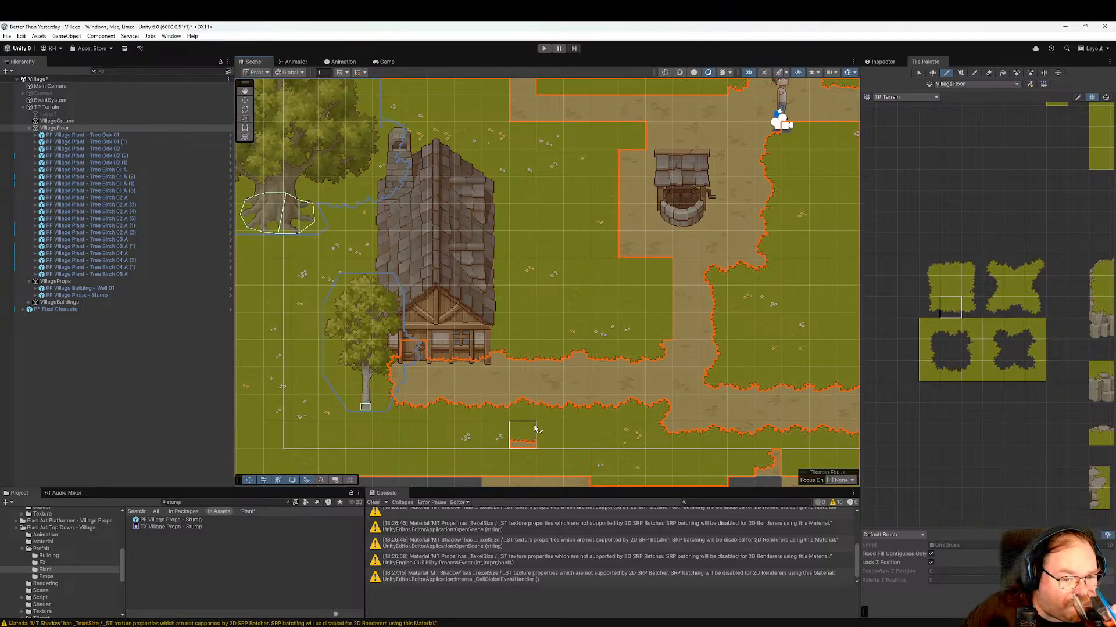
# Paint ragged side-edge tiles up the west side of the path south of the well and replace the stray edge tile with grass.
pyautogui.moveTo(735, 299); pyautogui.dragTo(637, 367, button='middle')
pyautogui.click(929, 350)
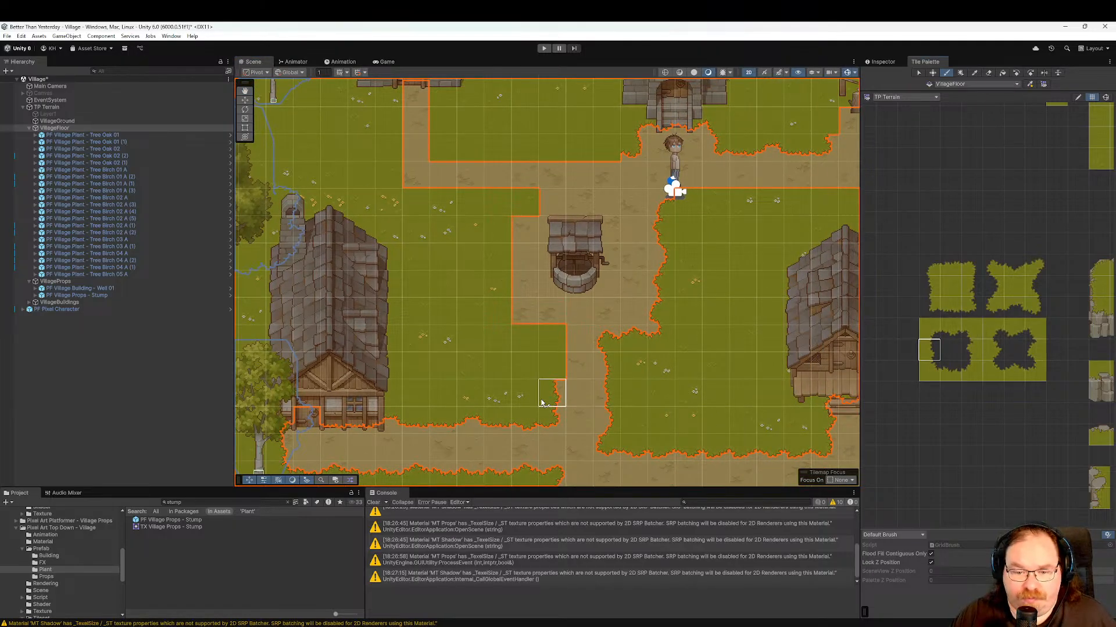
pyautogui.moveTo(541, 402); pyautogui.dragTo(539, 378)
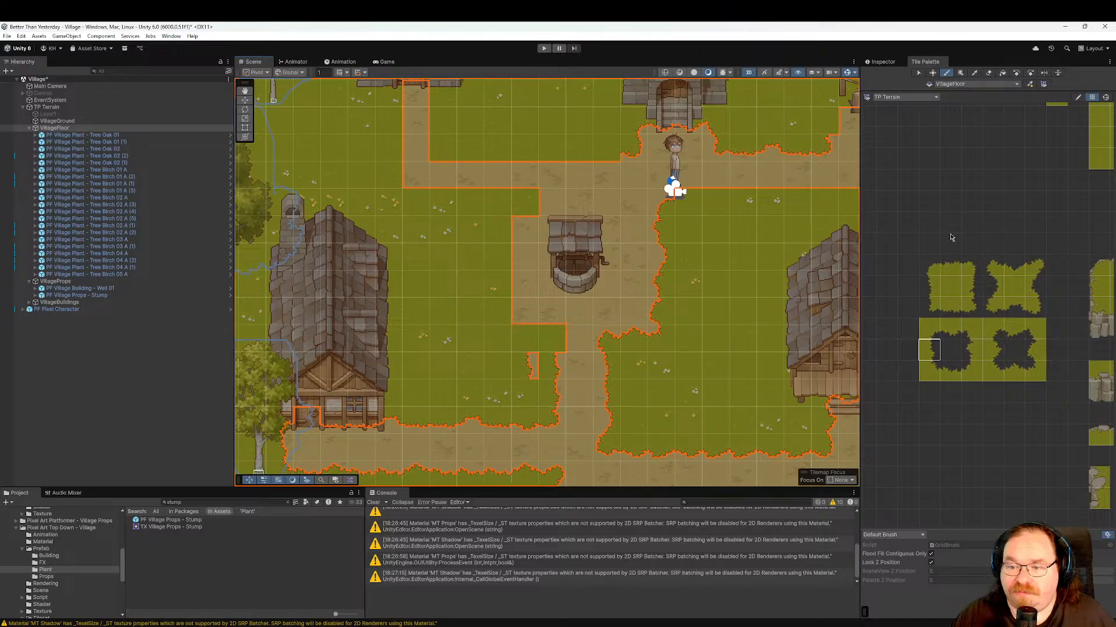
pyautogui.click(951, 286)
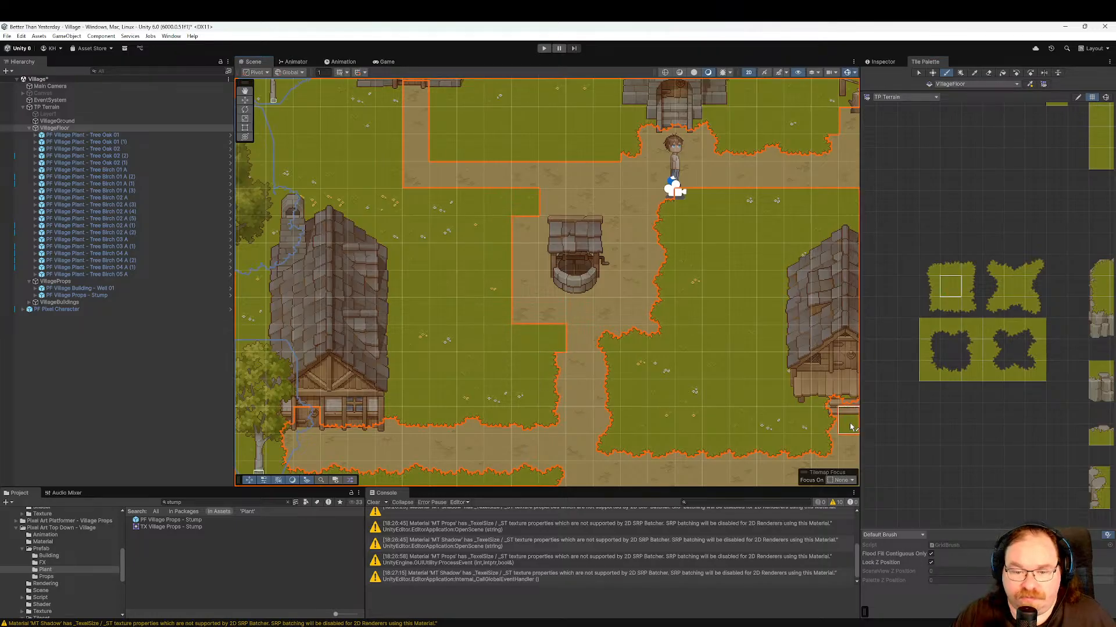
pyautogui.moveTo(1004, 408); pyautogui.dragTo(1022, 441, button='middle')
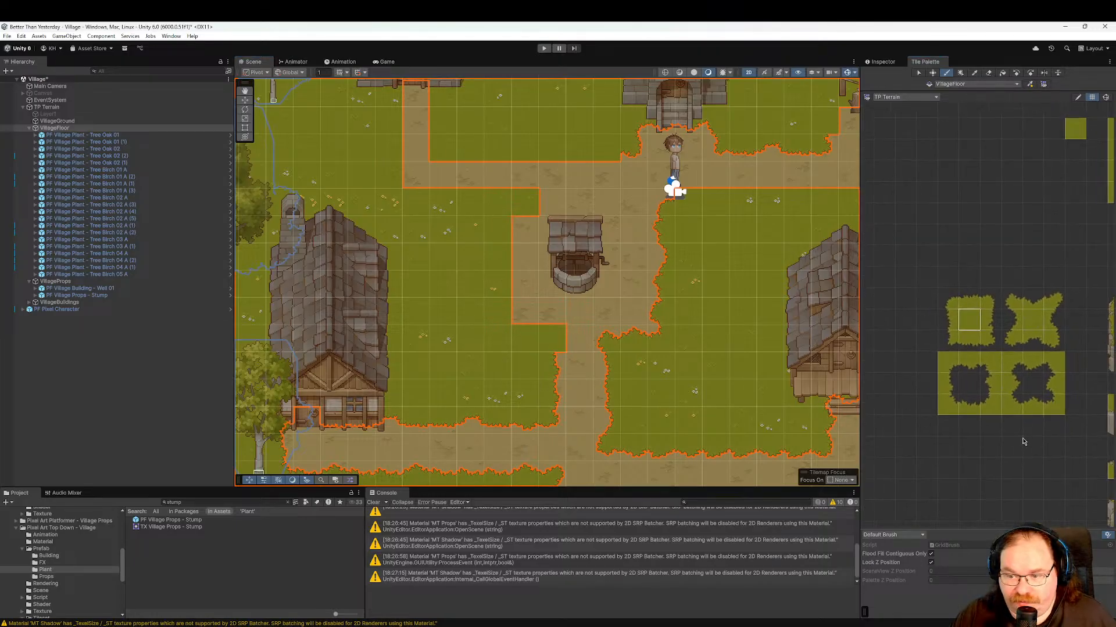
# Paint a ragged corner tile where the well plaza's south side meets the west edge of the path south of the well.
pyautogui.click(969, 383)
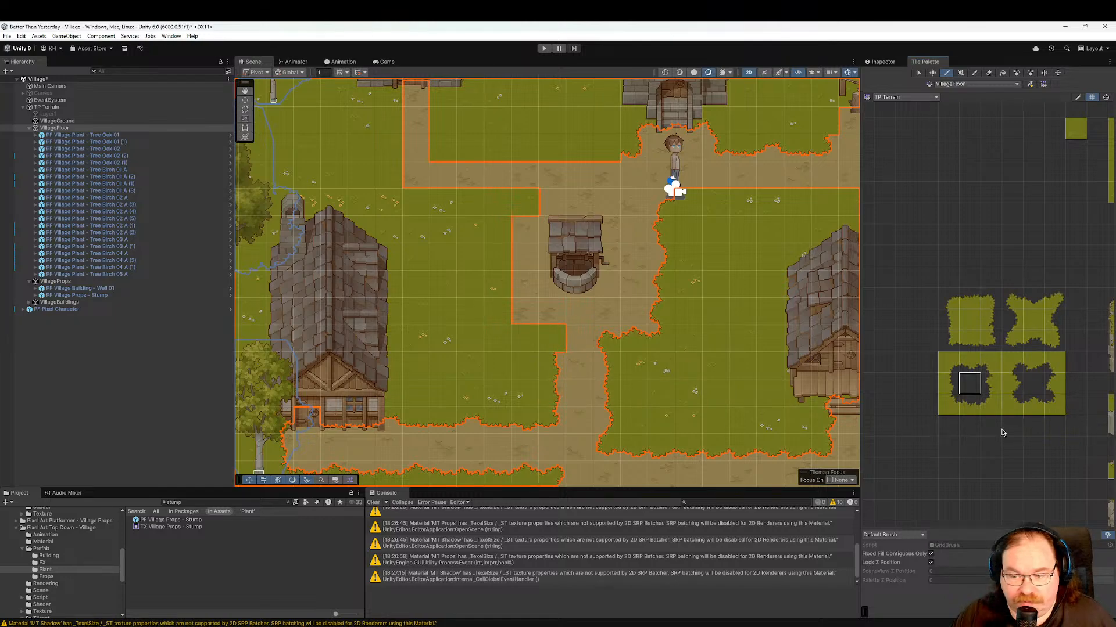
pyautogui.click(1021, 411)
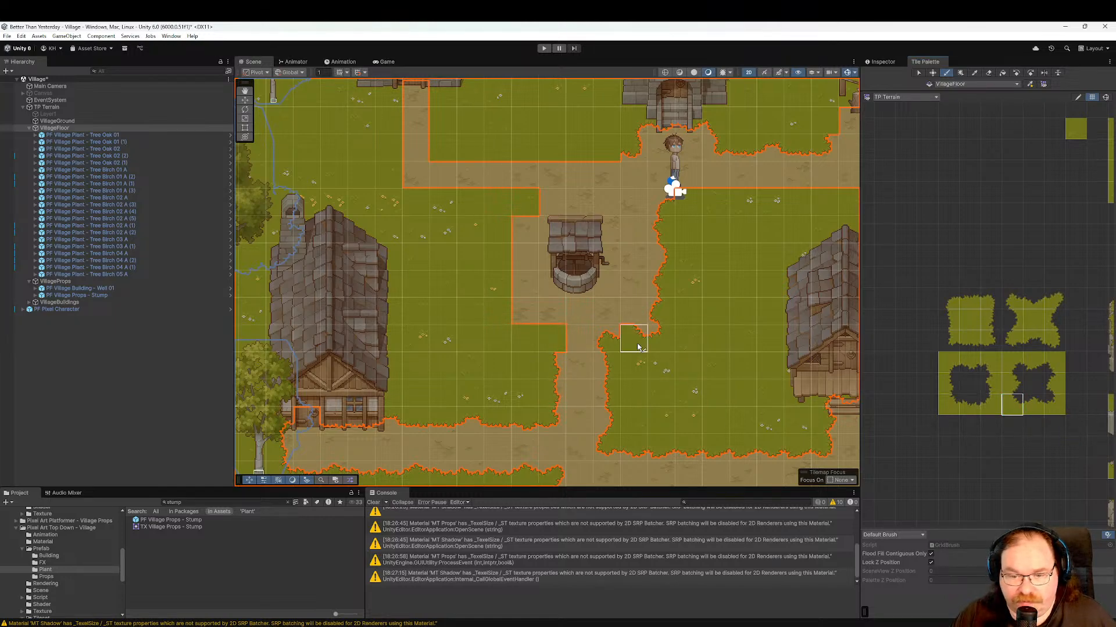
pyautogui.click(561, 346)
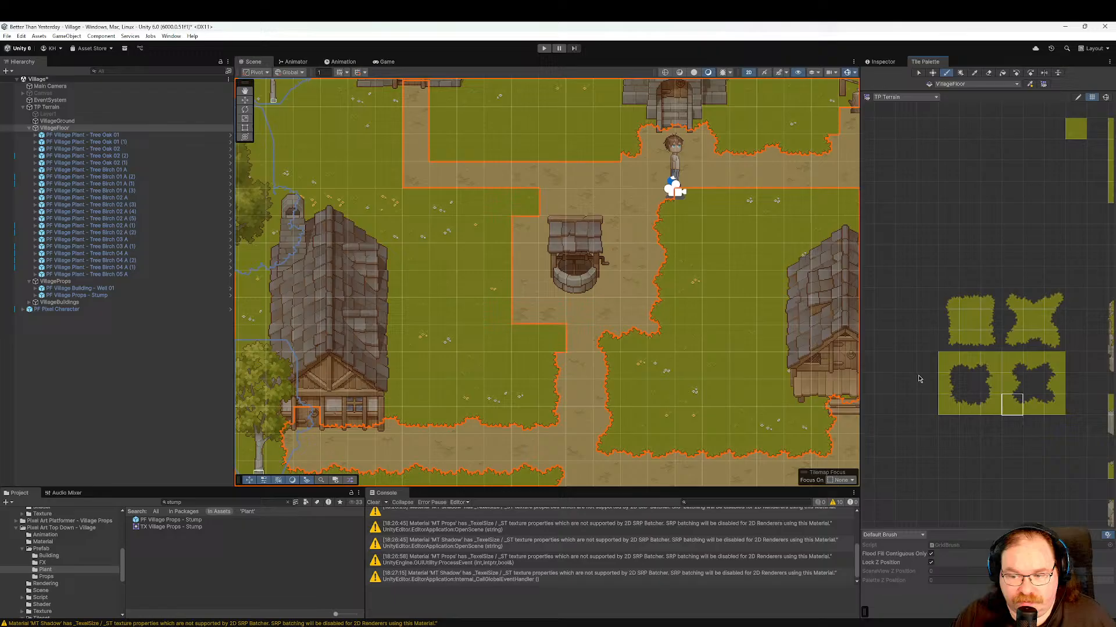
pyautogui.click(944, 407)
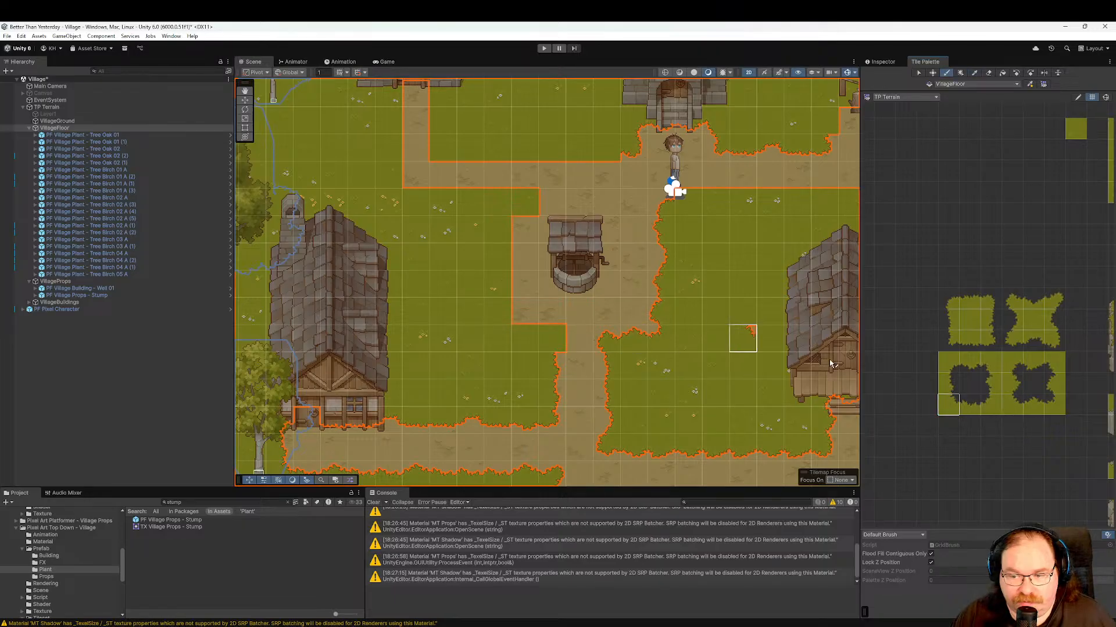
pyautogui.click(948, 343)
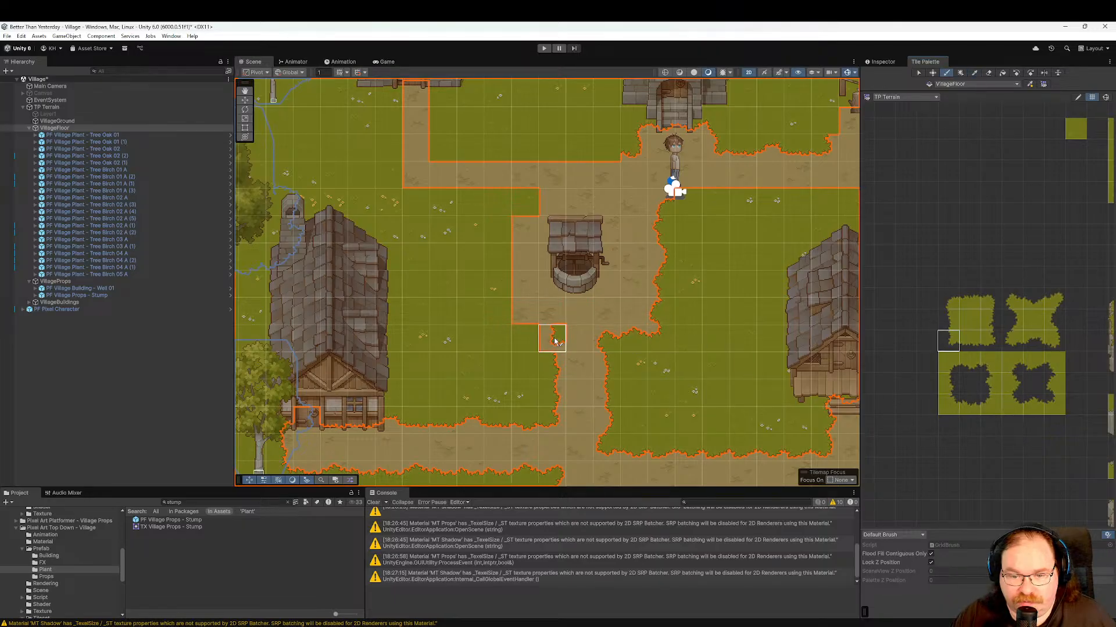
pyautogui.click(1011, 341)
# Paint a ragged edge tile along the plaza's south side west of the path and a ragged tile on the plaza's southwest corner.
pyautogui.click(1055, 302)
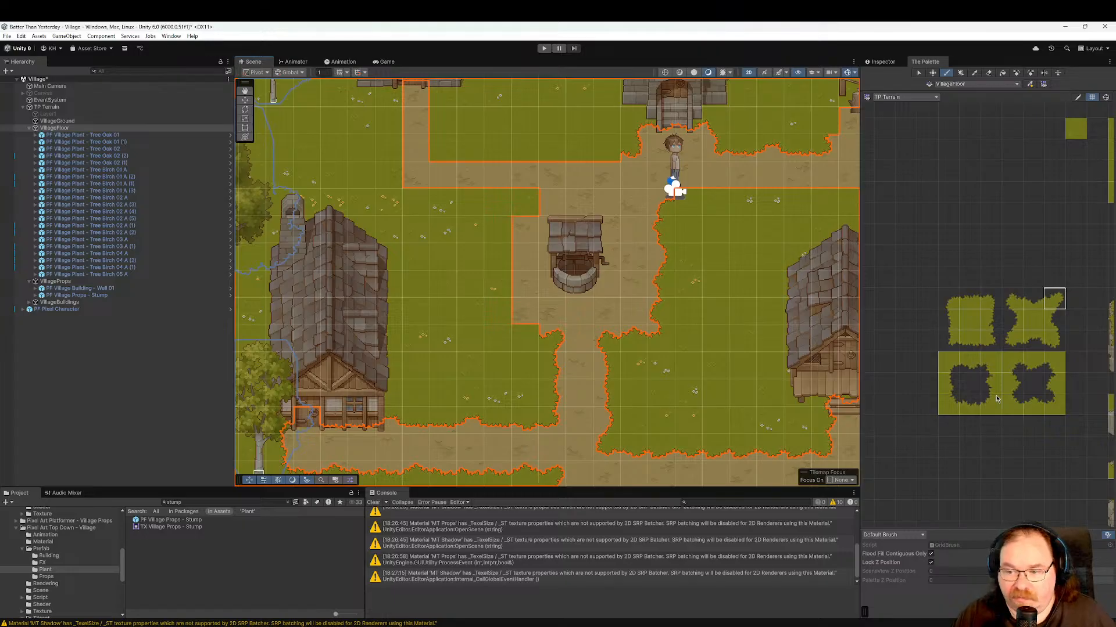
pyautogui.click(1033, 301)
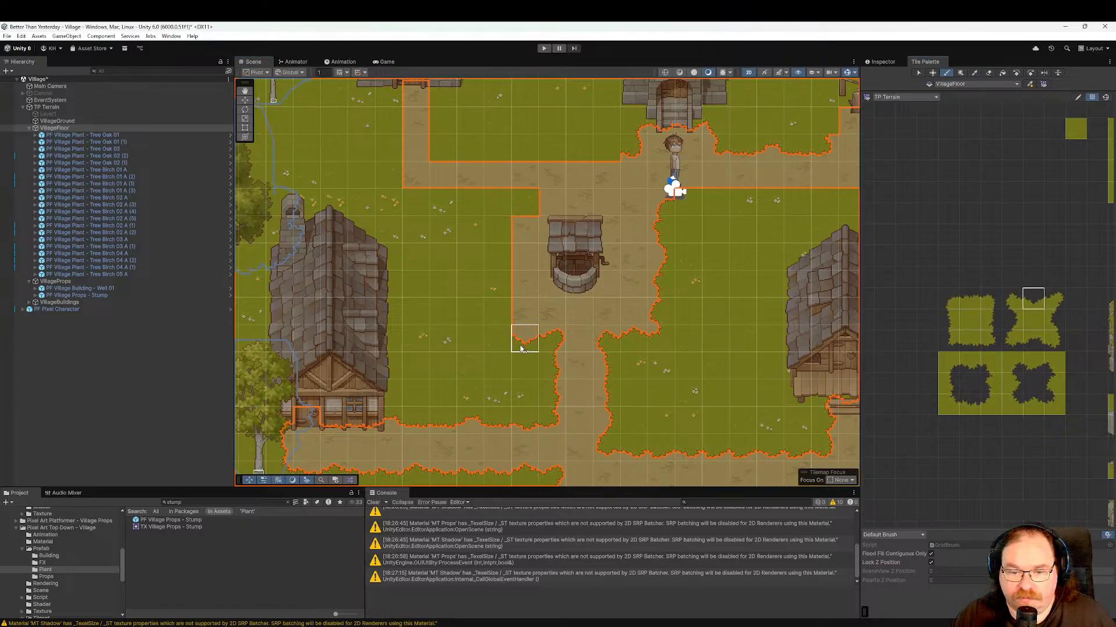
pyautogui.click(1055, 405)
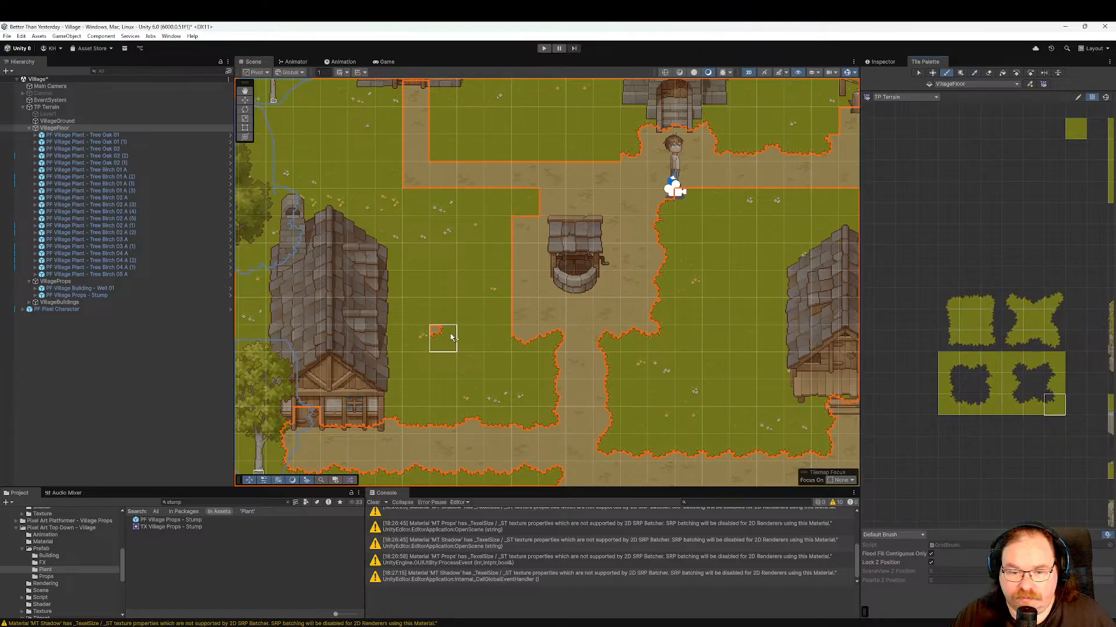
pyautogui.click(1012, 363)
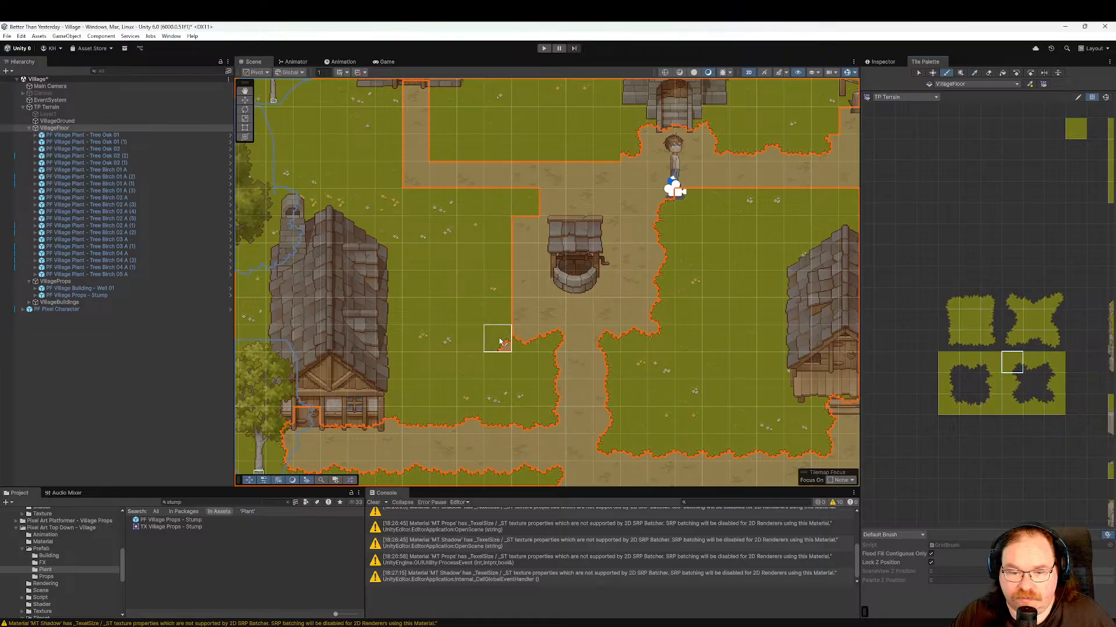
pyautogui.click(1012, 406)
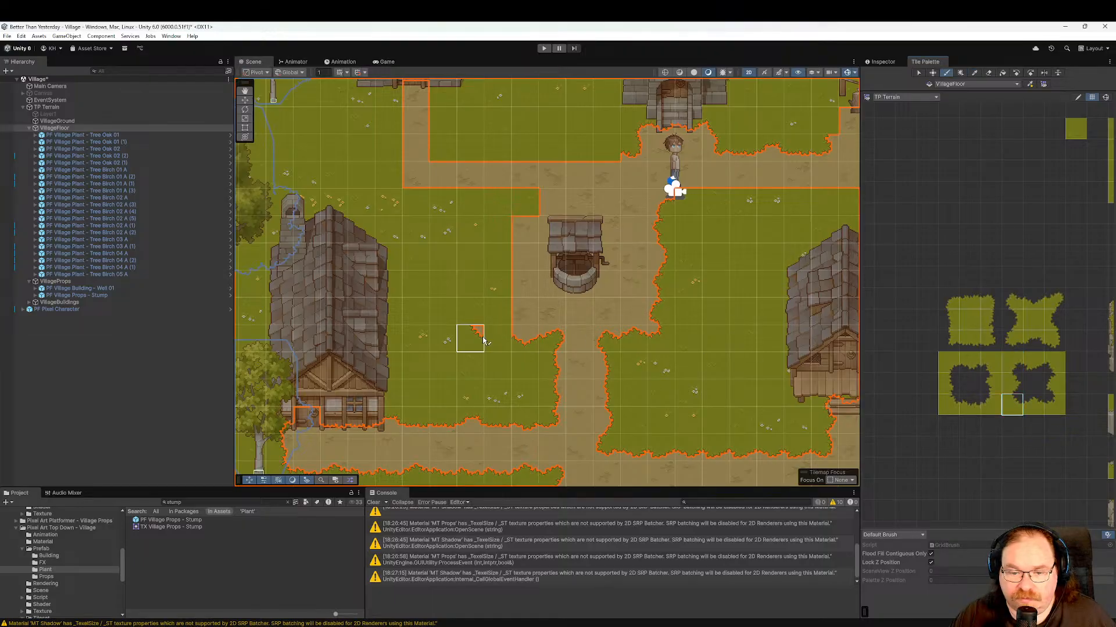
# Paint ragged side-edge tiles up the west side of the well plaza and replace the stray edge tiles beside them with grass.
pyautogui.click(1014, 384)
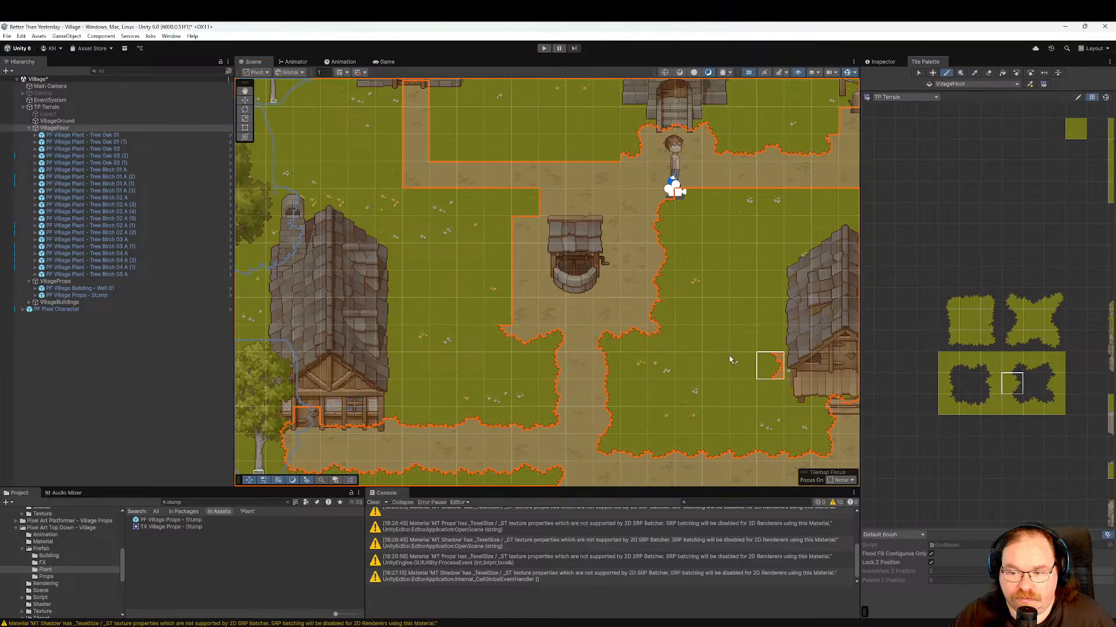
pyautogui.moveTo(489, 311); pyautogui.dragTo(485, 284)
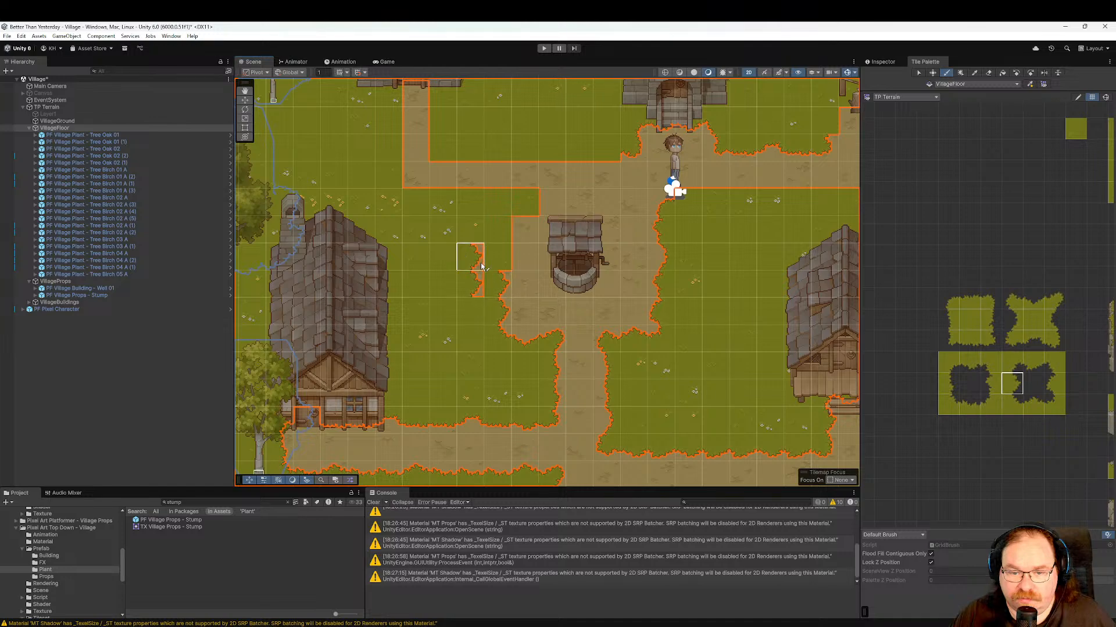
pyautogui.click(482, 267)
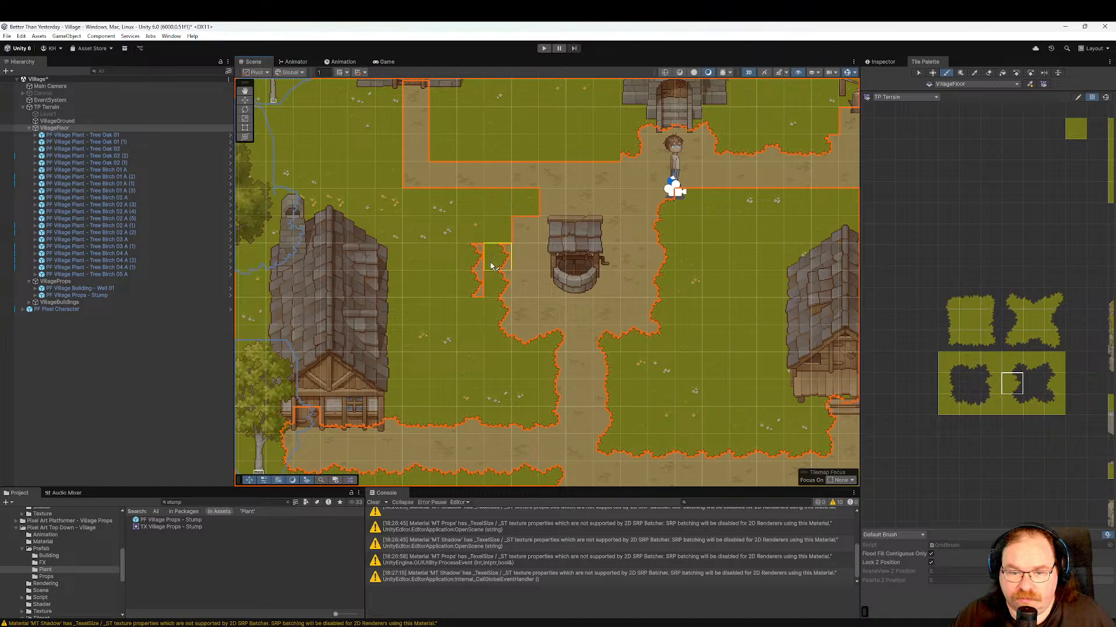
pyautogui.click(968, 334)
pyautogui.moveTo(472, 288); pyautogui.dragTo(470, 257)
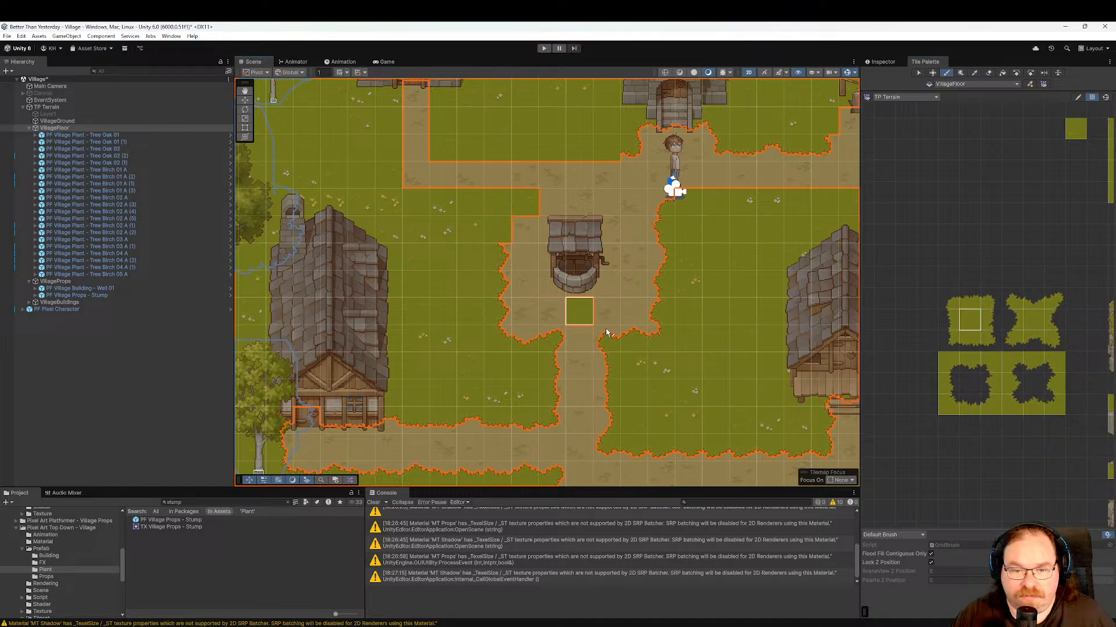
# Clear the grass tile in the notch at the well plaza's northwest corner to extend the dirt there.
pyautogui.click(954, 390)
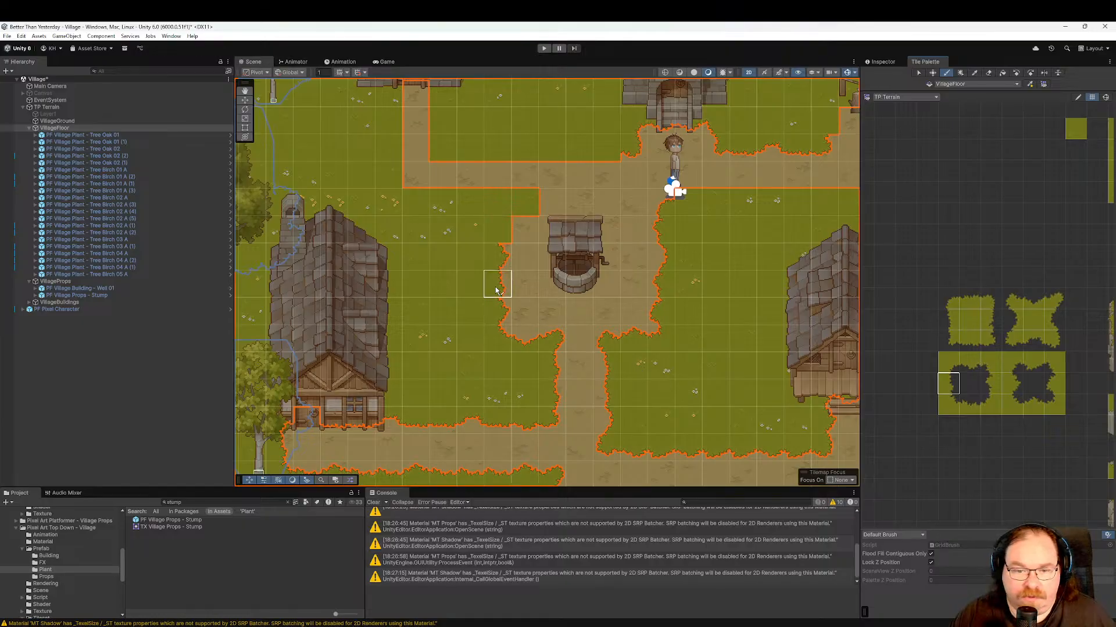
pyautogui.moveTo(714, 336); pyautogui.dragTo(728, 460, button='middle')
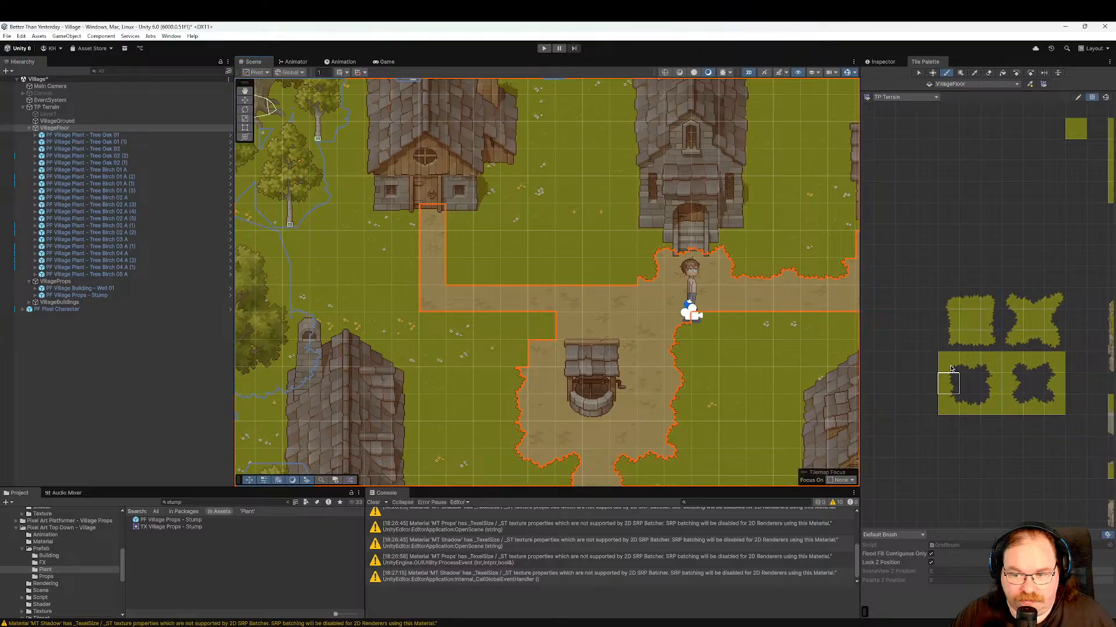
pyautogui.click(990, 366)
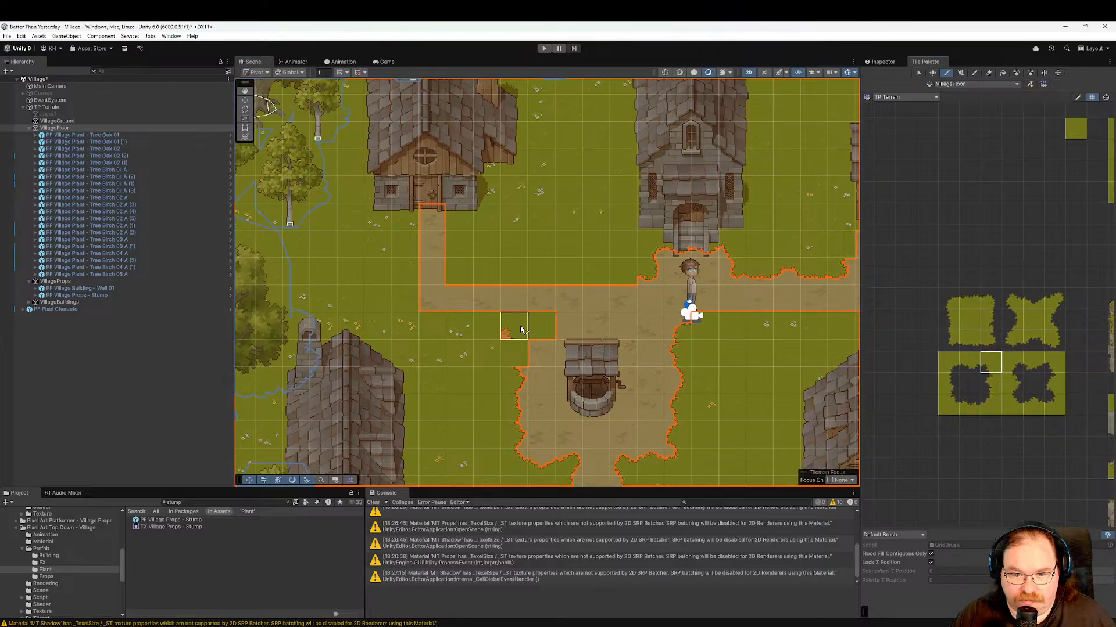
pyautogui.click(941, 363)
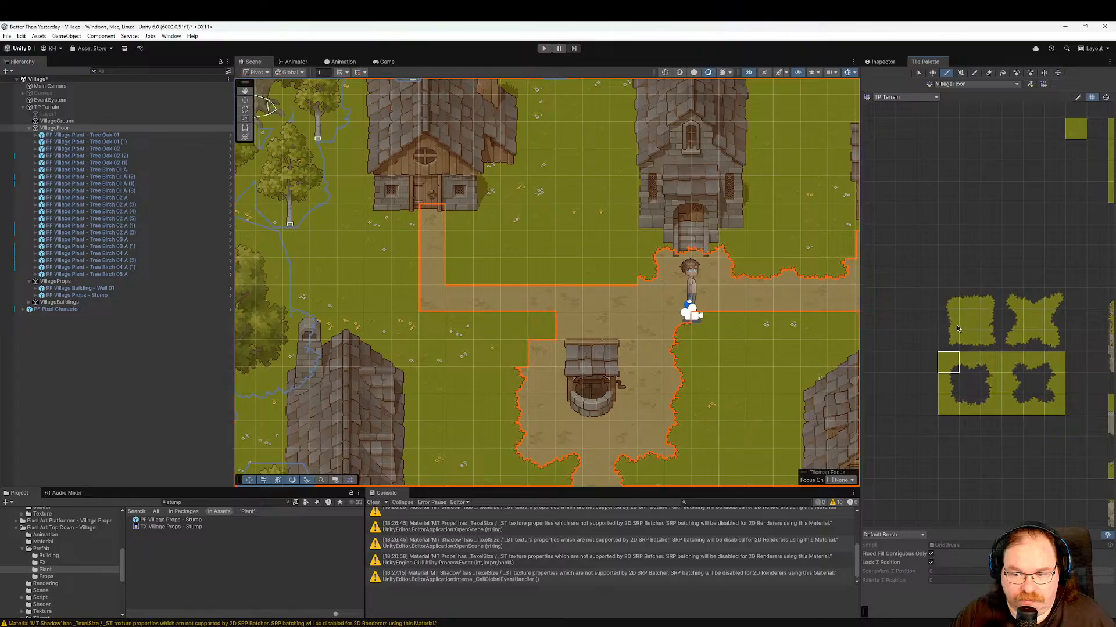
pyautogui.click(969, 381)
pyautogui.click(542, 326)
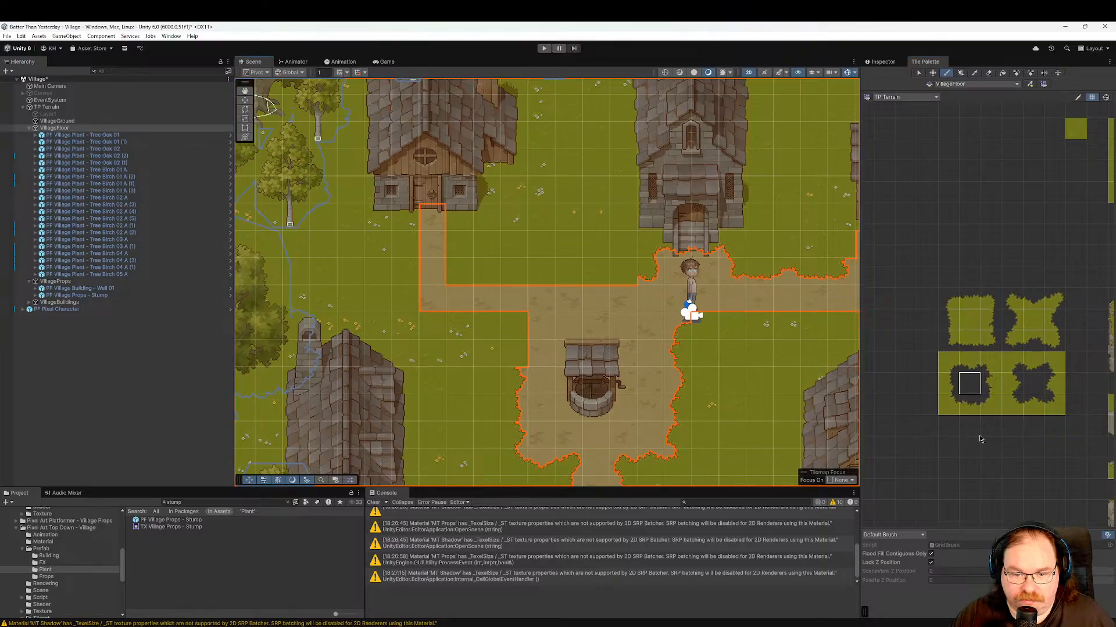
# Paint ragged corner and side-edge tiles where the plaza's west side meets the path to the northwest house.
pyautogui.click(990, 363)
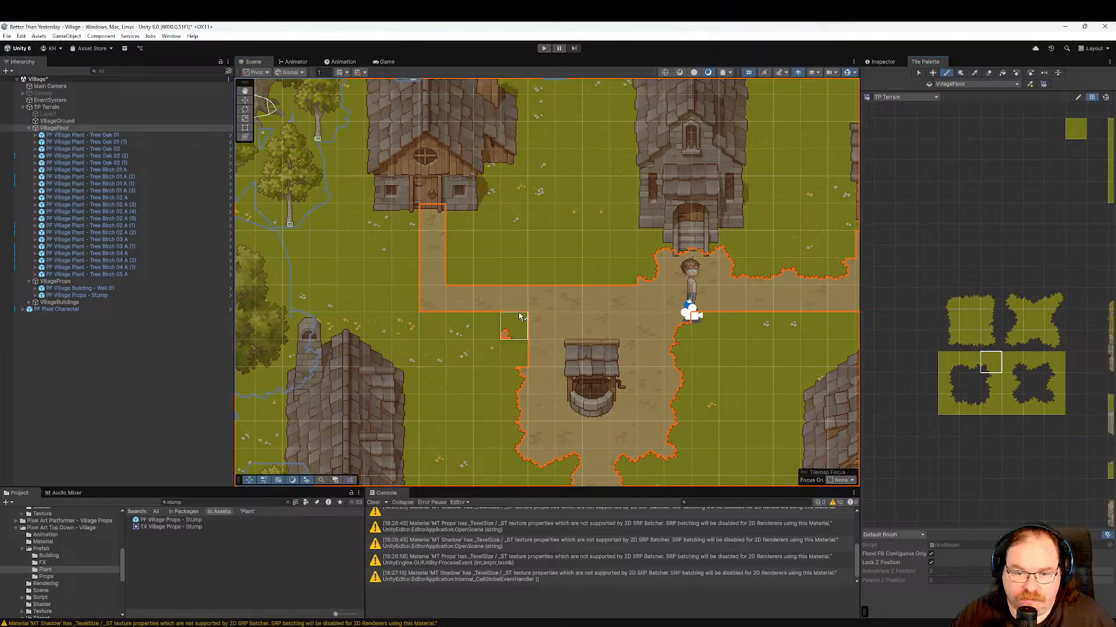
pyautogui.click(948, 405)
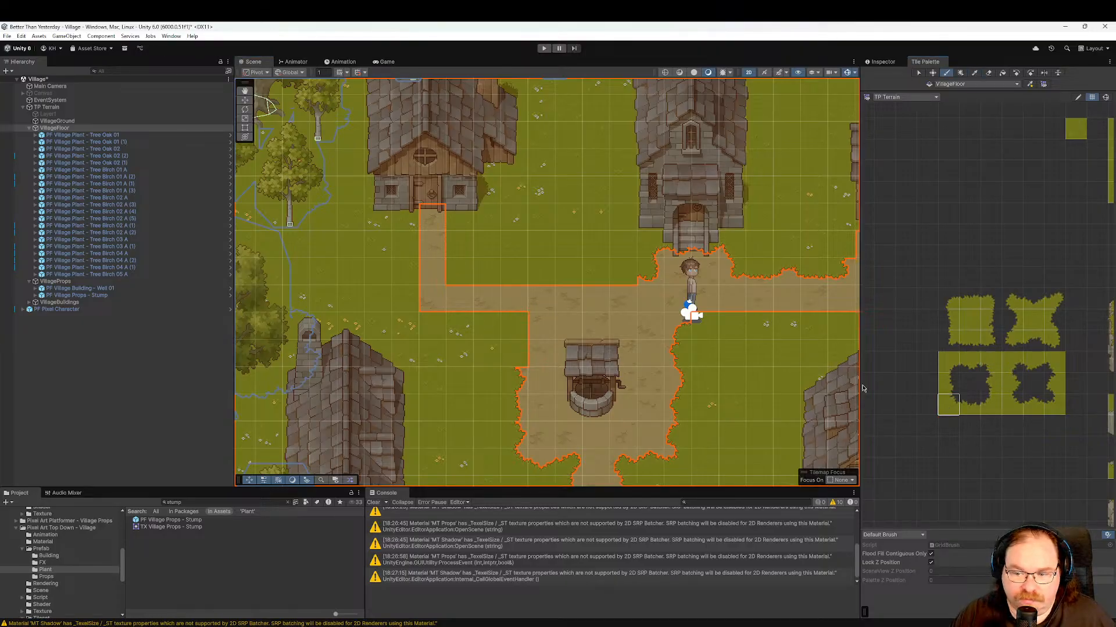
pyautogui.click(514, 326)
pyautogui.click(1004, 413)
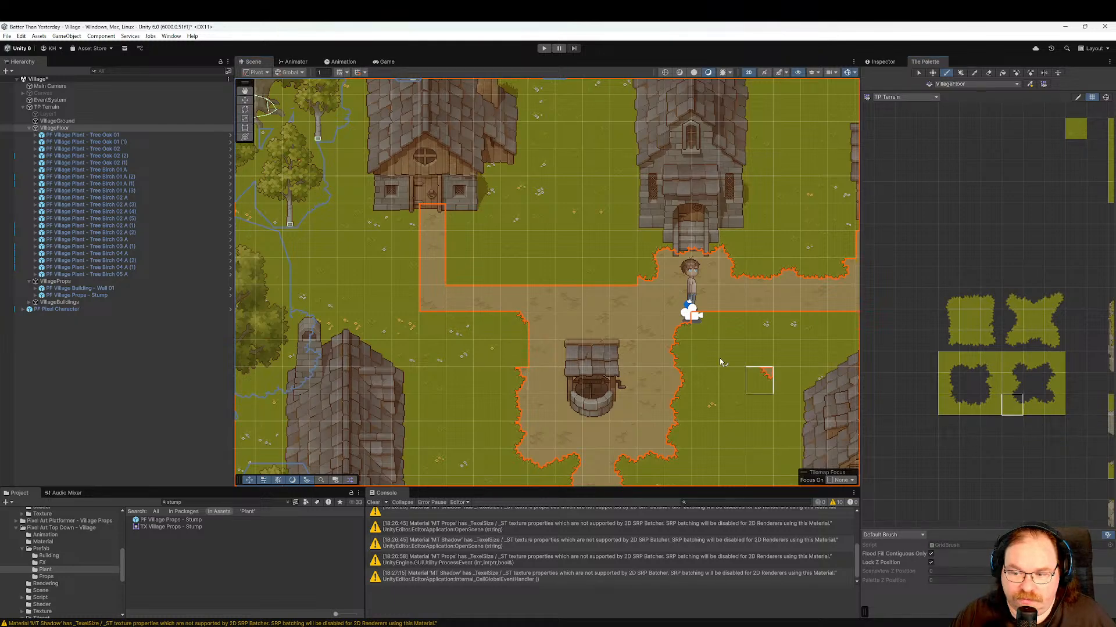
pyautogui.click(948, 342)
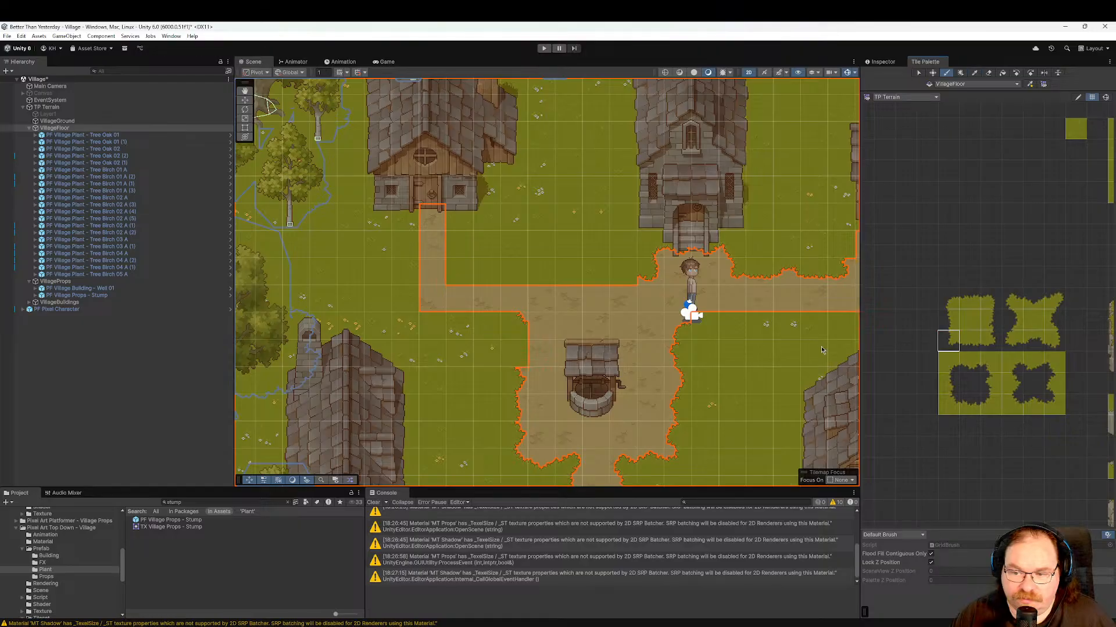
pyautogui.click(504, 326)
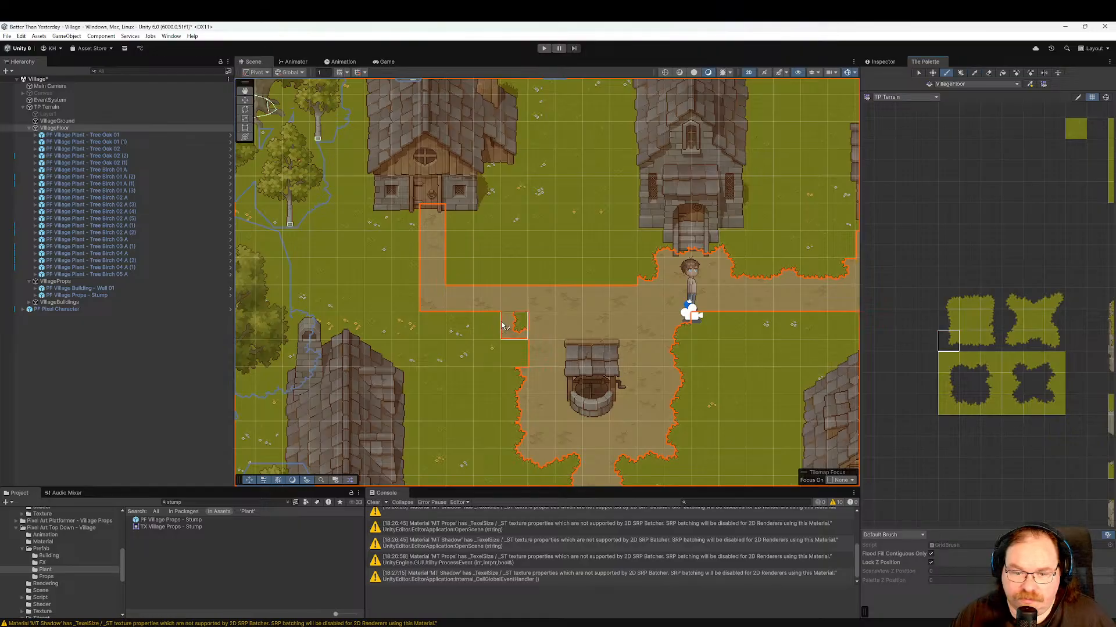
pyautogui.click(994, 306)
pyautogui.click(519, 334)
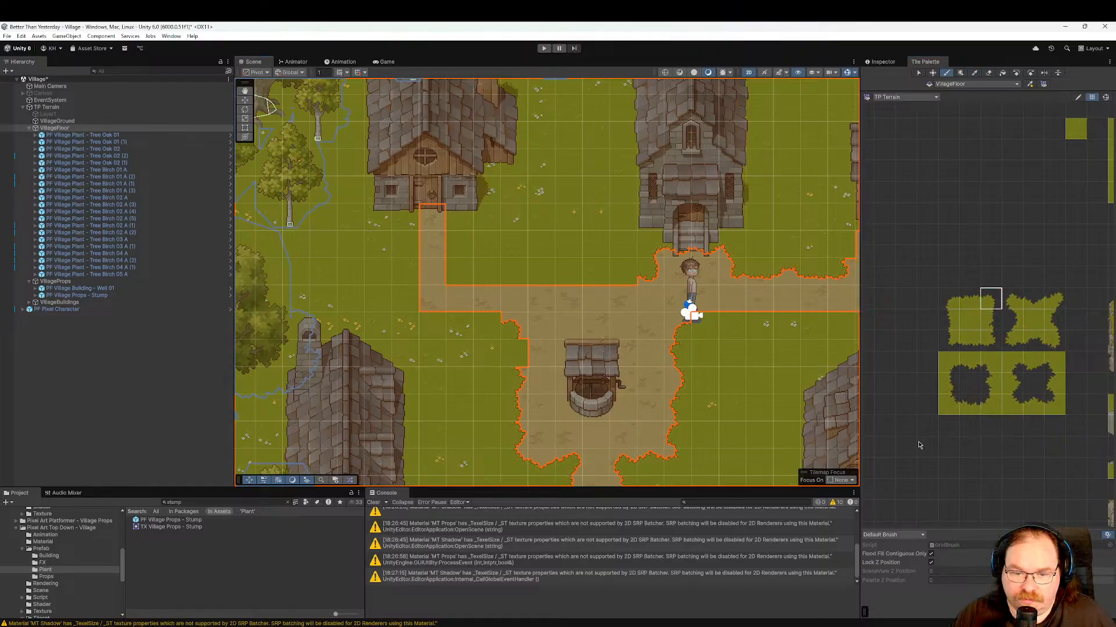
pyautogui.click(990, 384)
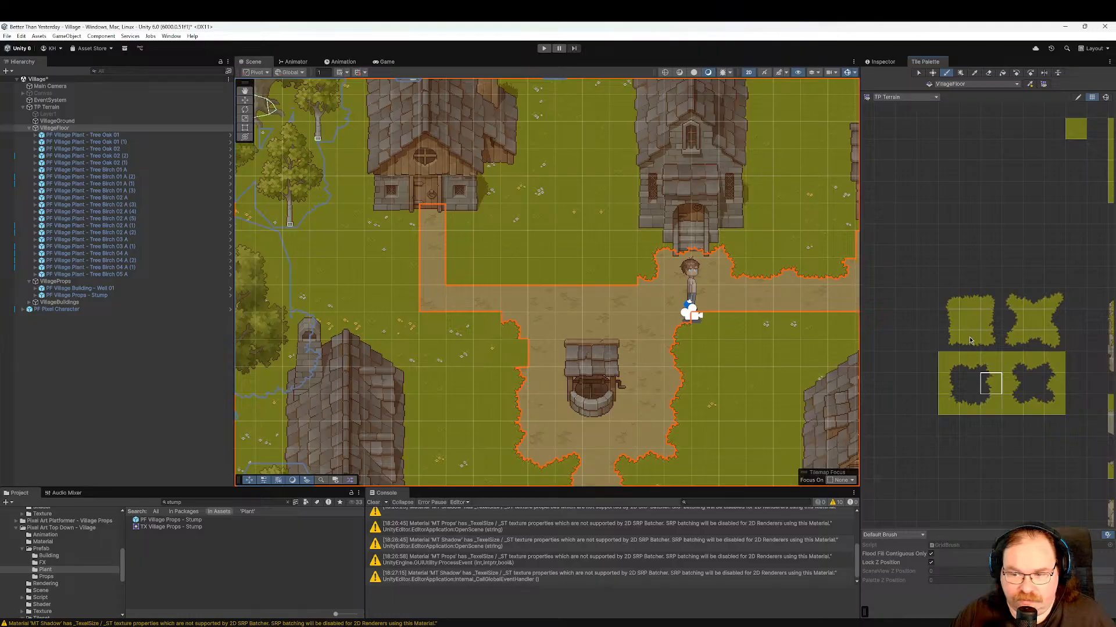
pyautogui.click(991, 321)
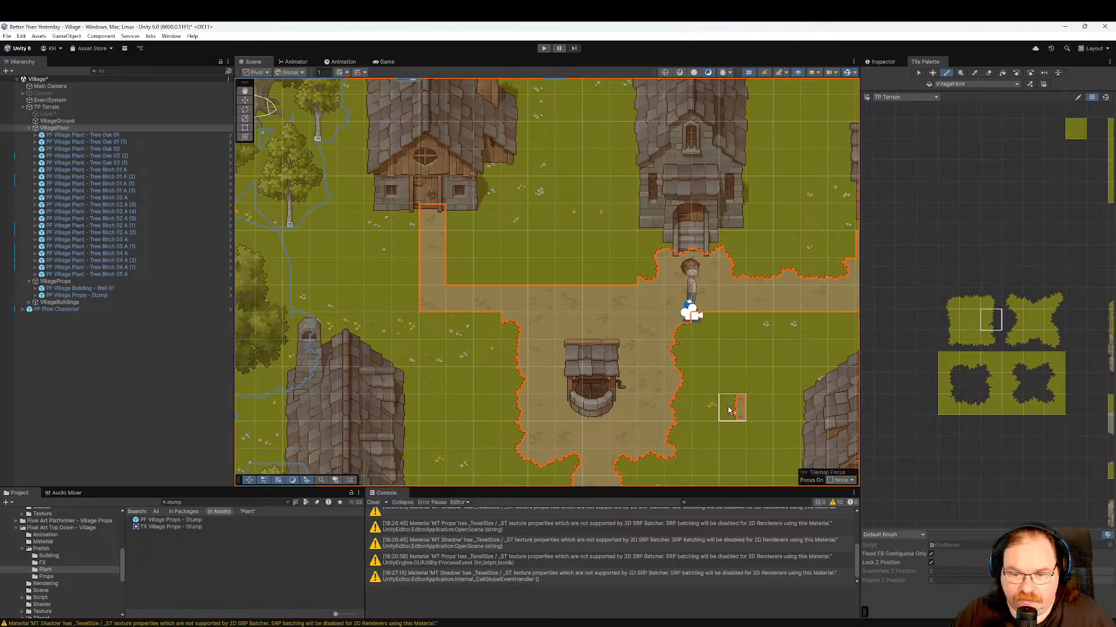
# Paint ragged grass edge tiles along the south side of the northwest house's path, mixing two edge variants.
pyautogui.moveTo(654, 356); pyautogui.dragTo(793, 424, button='middle')
pyautogui.click(975, 305)
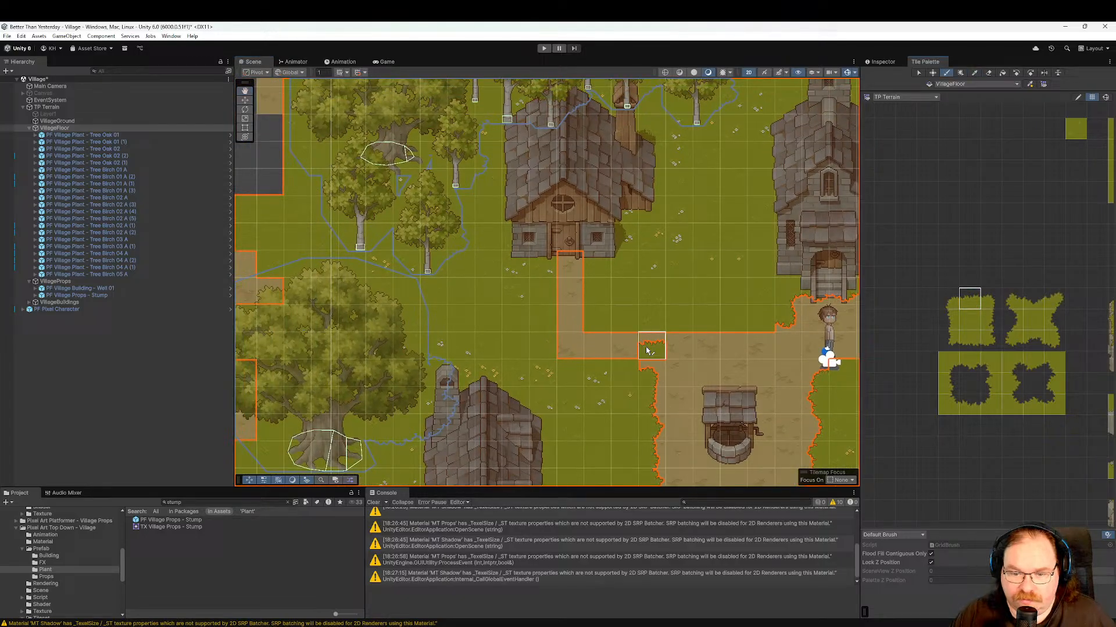
pyautogui.click(625, 373)
pyautogui.click(596, 374)
pyautogui.click(1033, 300)
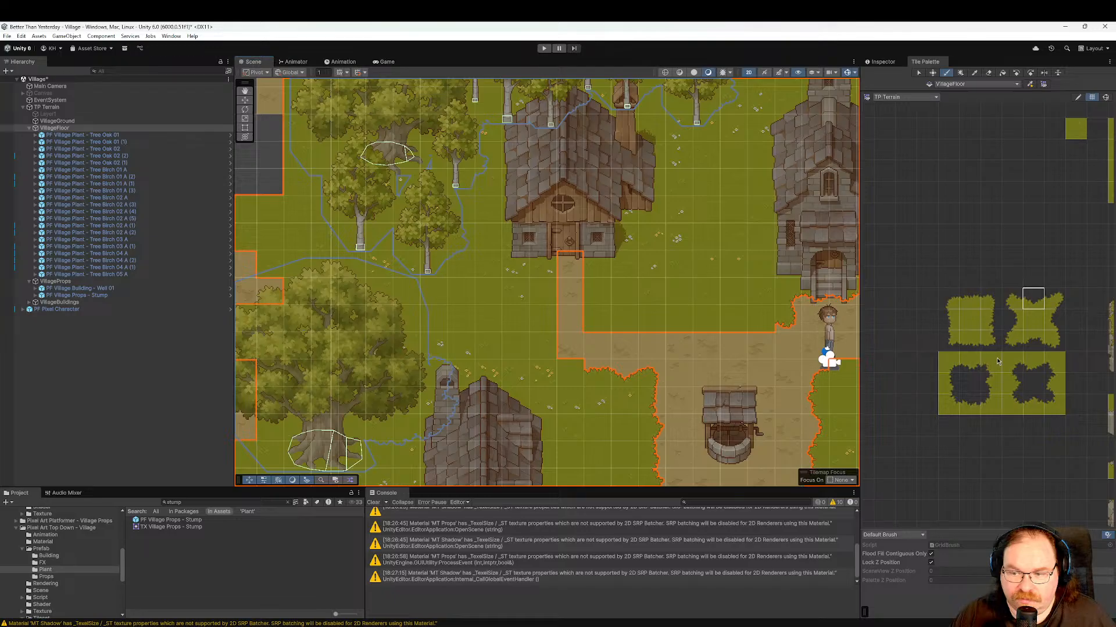
pyautogui.click(570, 373)
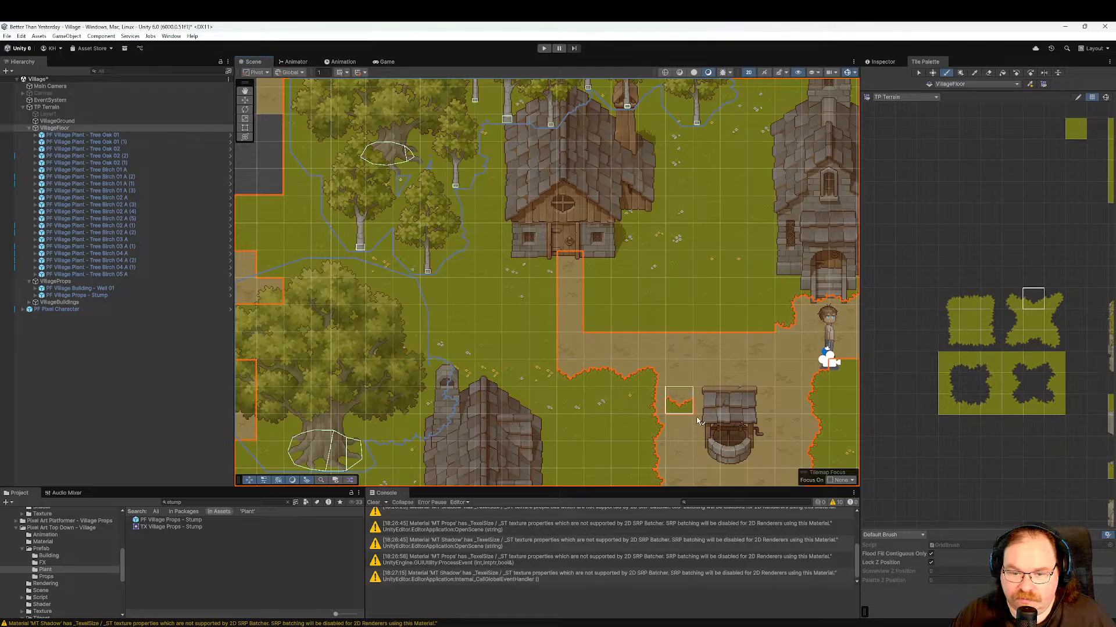
# Paint a ragged tile on the path's southwest corner and side-edge tiles in two variants up its west side to the northwest house.
pyautogui.click(948, 405)
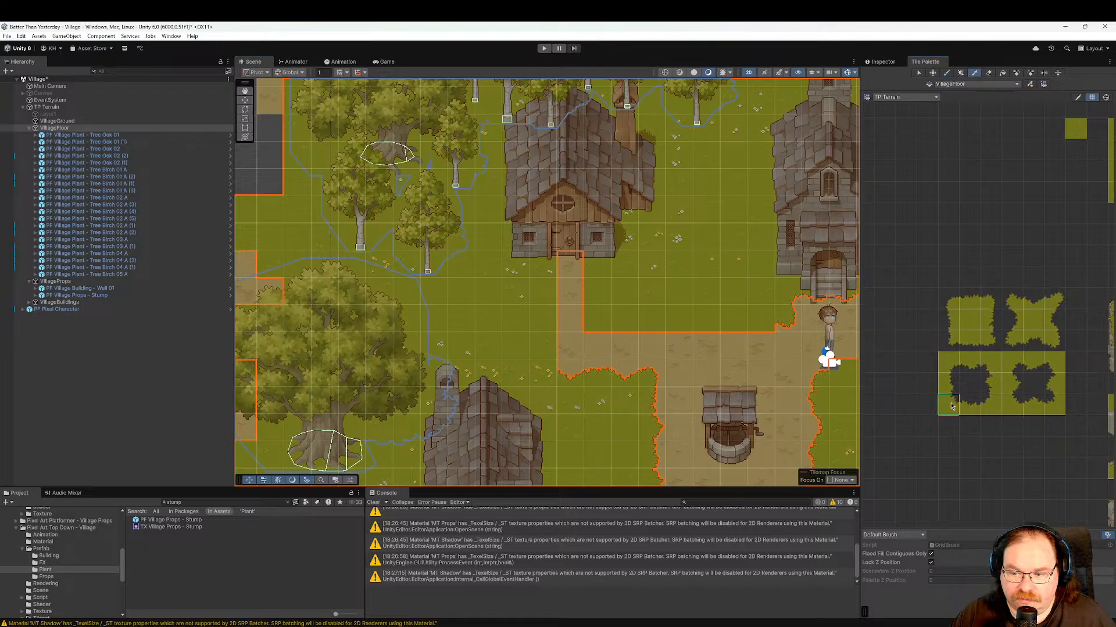
pyautogui.click(551, 368)
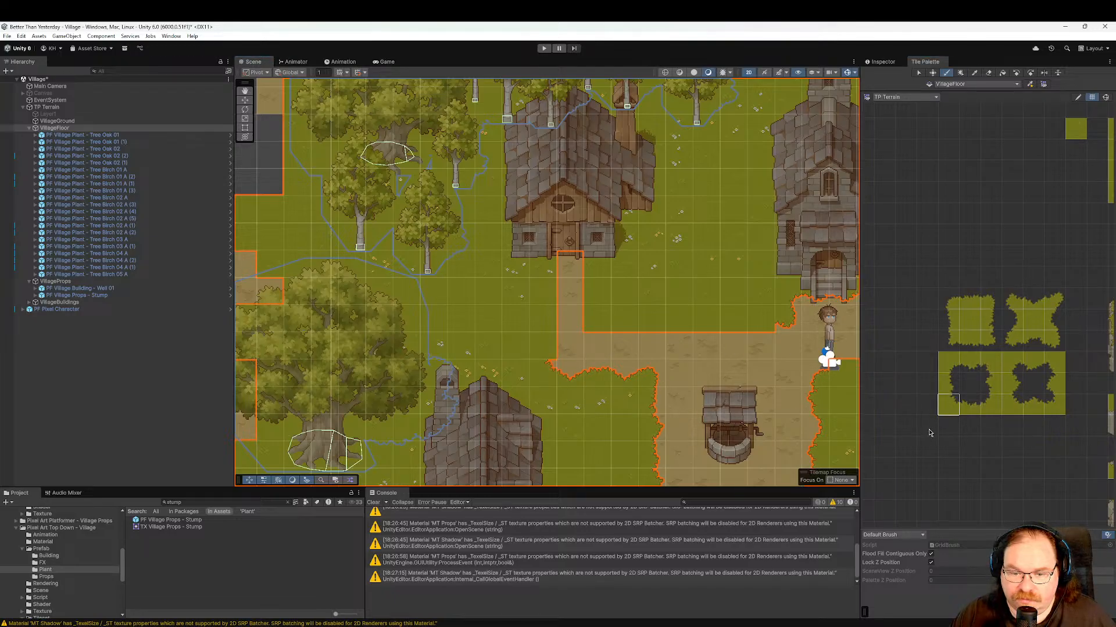
pyautogui.click(992, 323)
pyautogui.moveTo(545, 343); pyautogui.dragTo(543, 264)
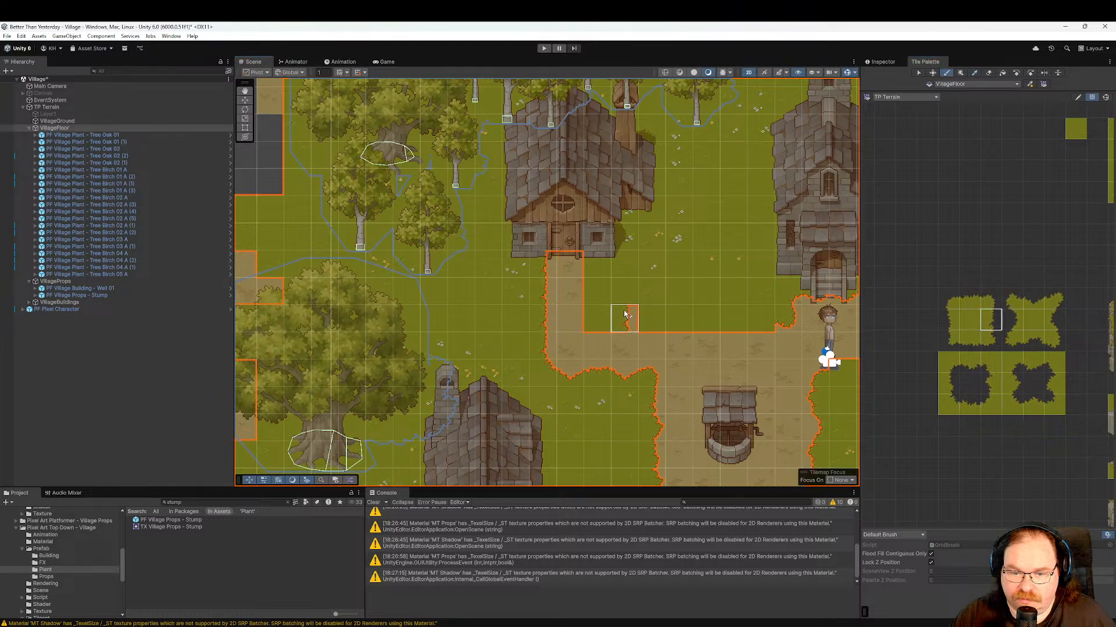
pyautogui.click(1054, 320)
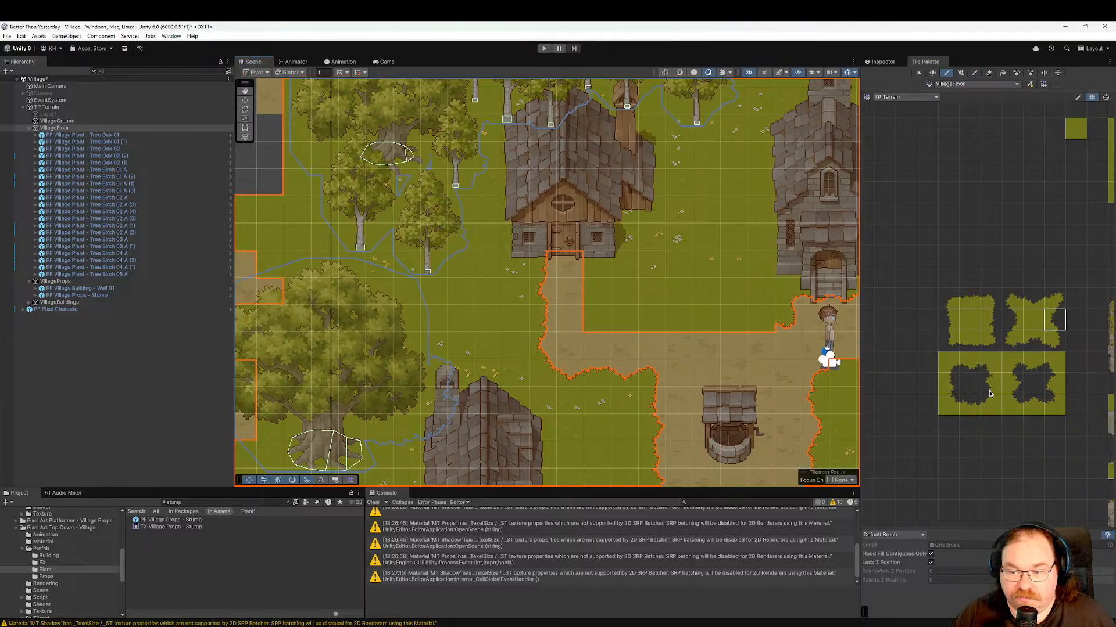
# Paint a ragged corner and side-edge tiles up the east side of the northwest house's path, and vary the edge tile by its doorstep.
pyautogui.click(950, 348)
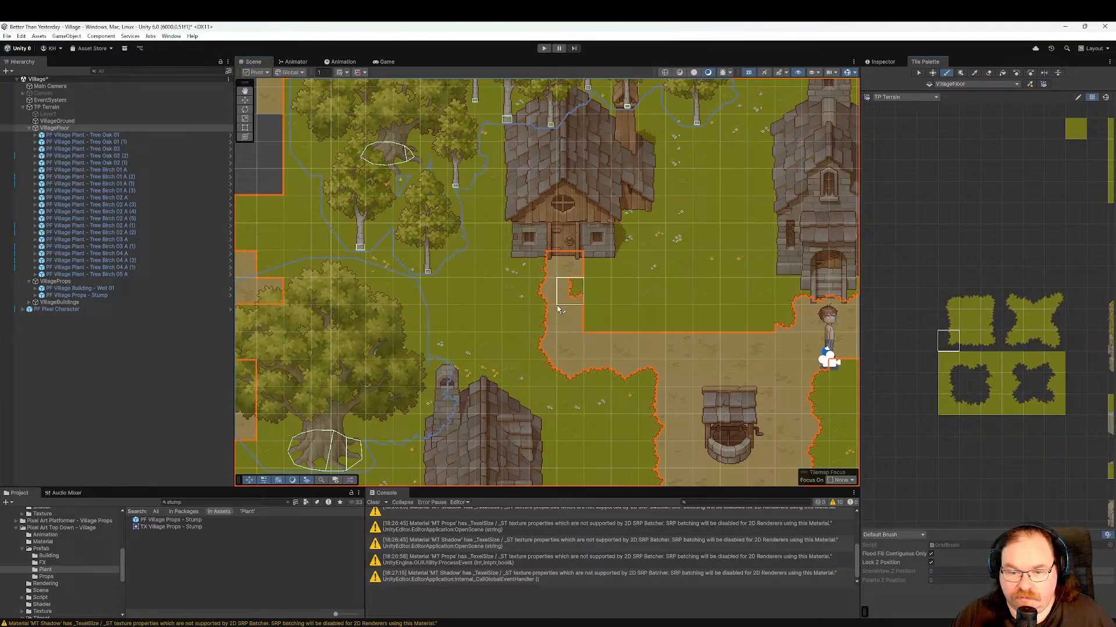
pyautogui.click(601, 331)
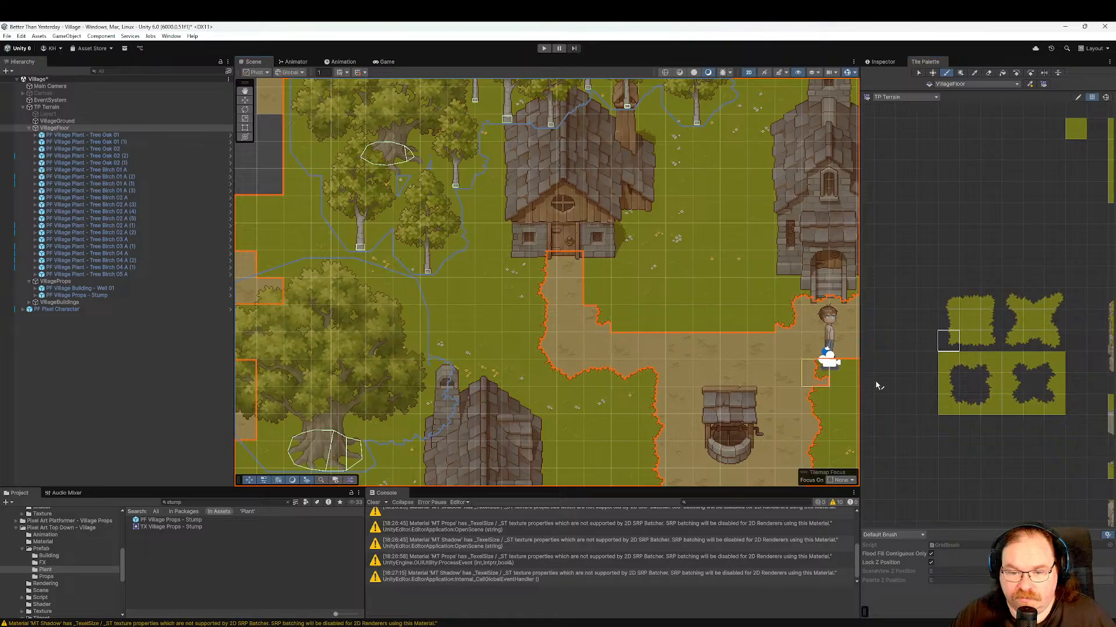
pyautogui.click(948, 323)
pyautogui.click(597, 291)
pyautogui.click(596, 263)
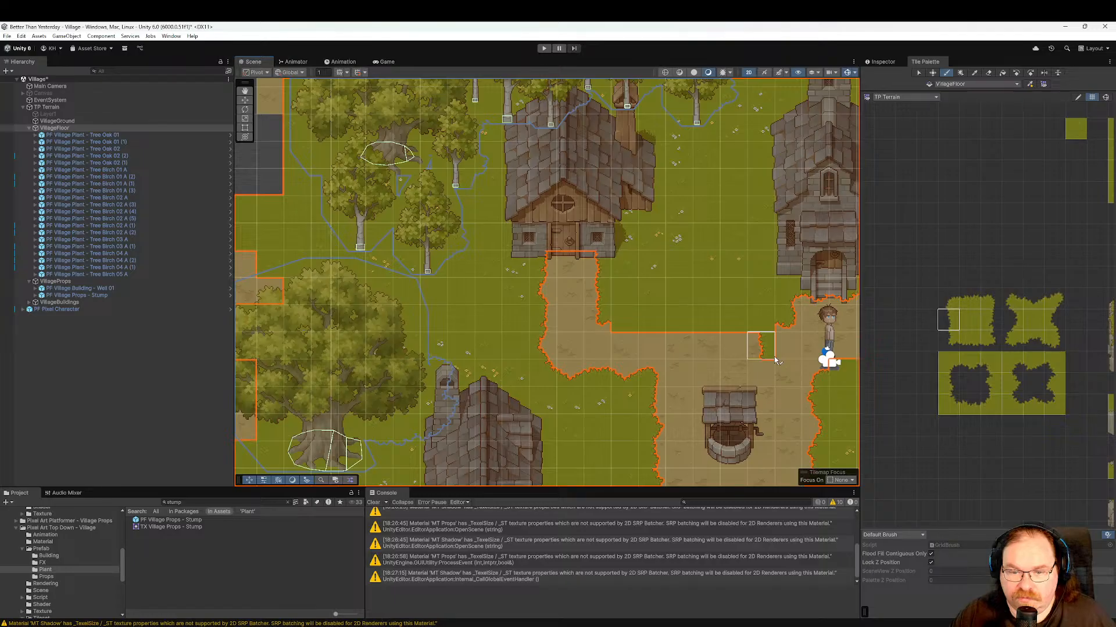
pyautogui.click(1010, 320)
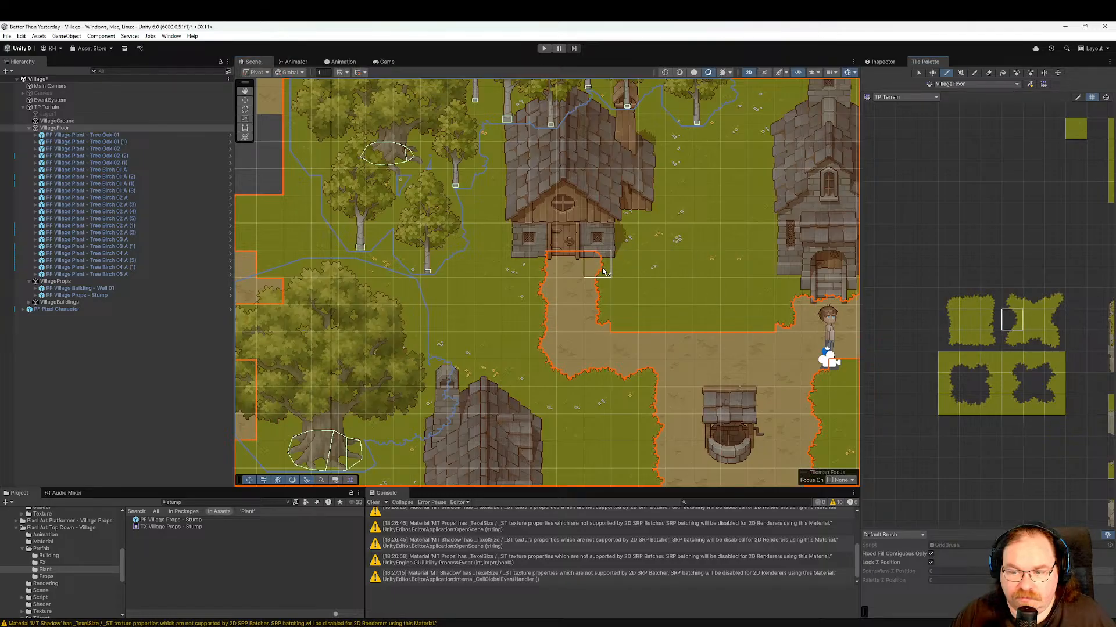
pyautogui.click(1049, 323)
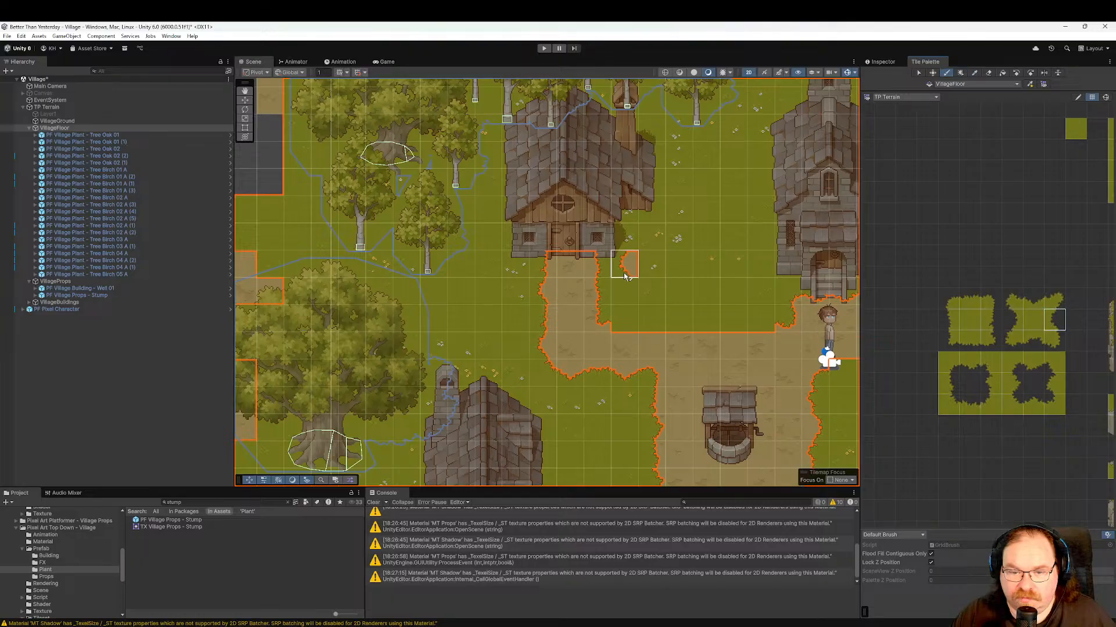
pyautogui.click(591, 314)
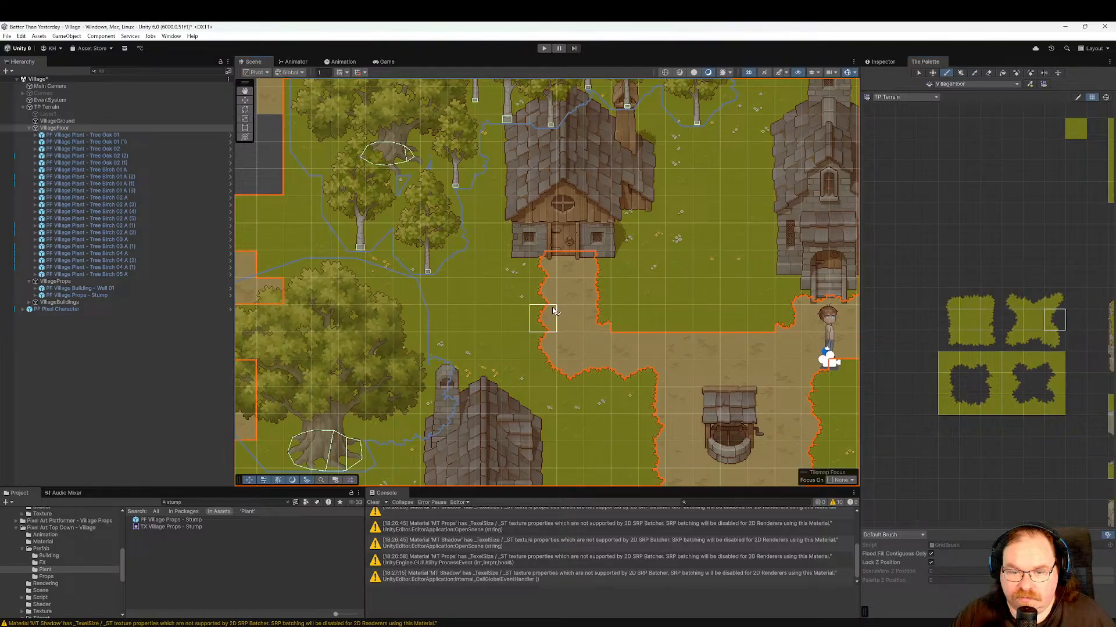
# Paint ragged grass edge tiles along the path's north side between the northwest house and the church-like building, mixing two edge variants.
pyautogui.click(991, 320)
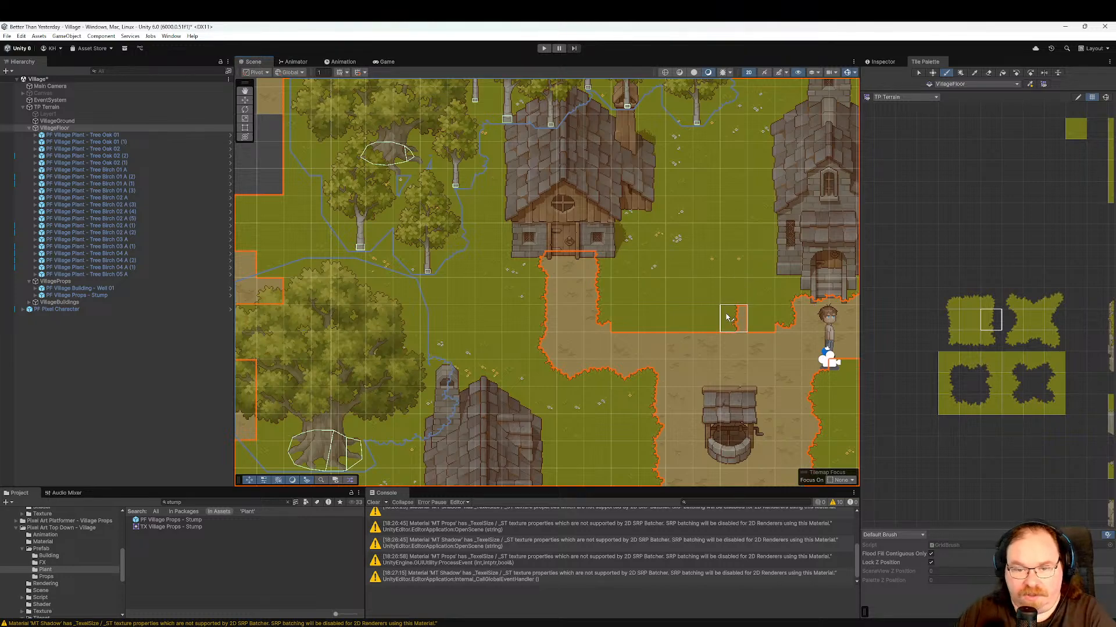
pyautogui.moveTo(684, 287); pyautogui.dragTo(553, 265, button='middle')
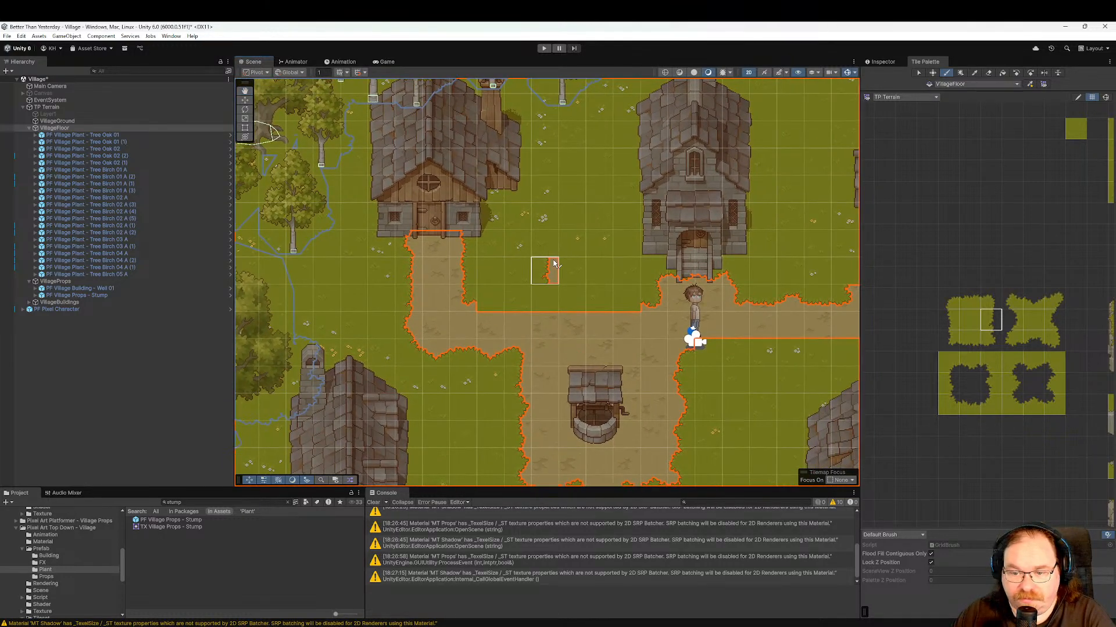
pyautogui.click(973, 347)
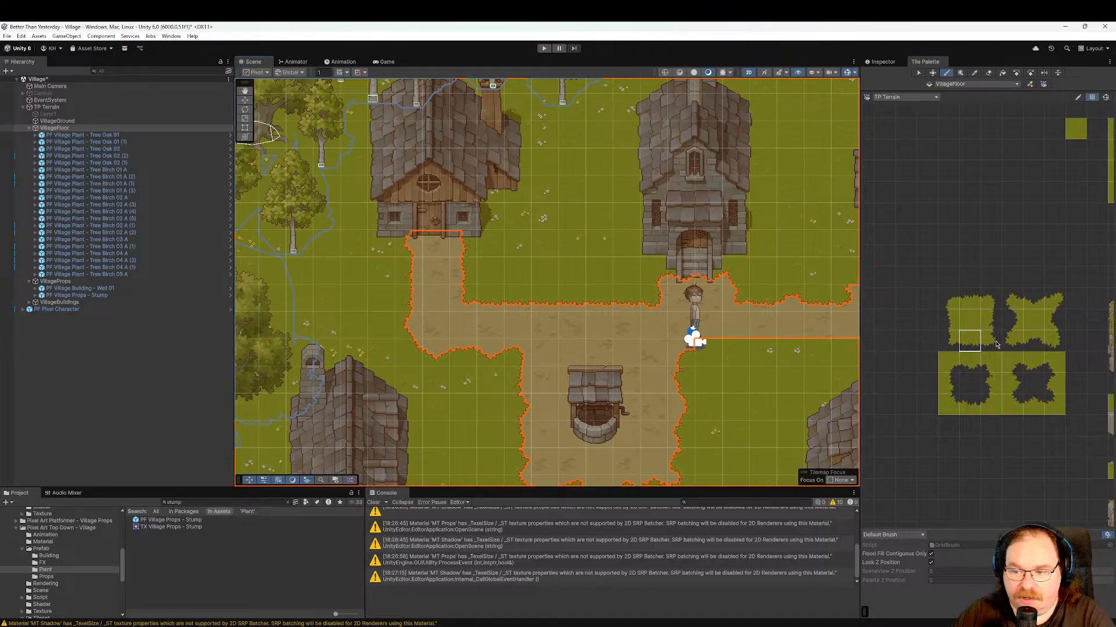
pyautogui.click(1033, 343)
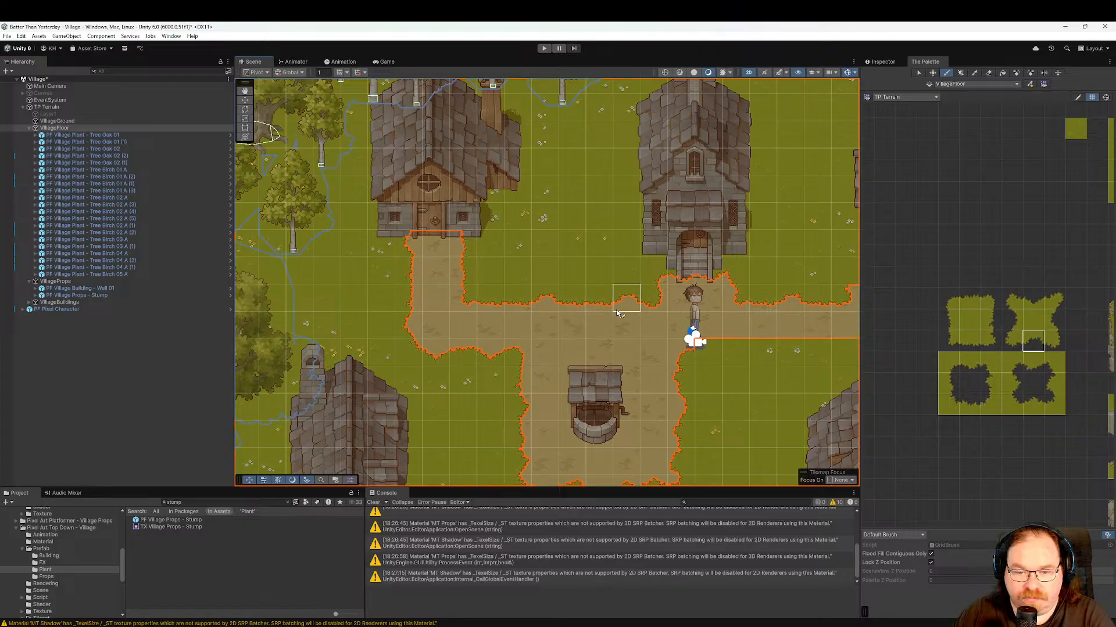
# Paint ragged side-edge and corner tiles up the west side of the forge yard to the stump.
pyautogui.moveTo(737, 380)
pyautogui.mouseDown(button='middle')
pyautogui.moveTo(659, 331)
pyautogui.moveTo(507, 294)
pyautogui.moveTo(460, 330)
pyautogui.moveTo(473, 365)
pyautogui.mouseUp(button='middle')
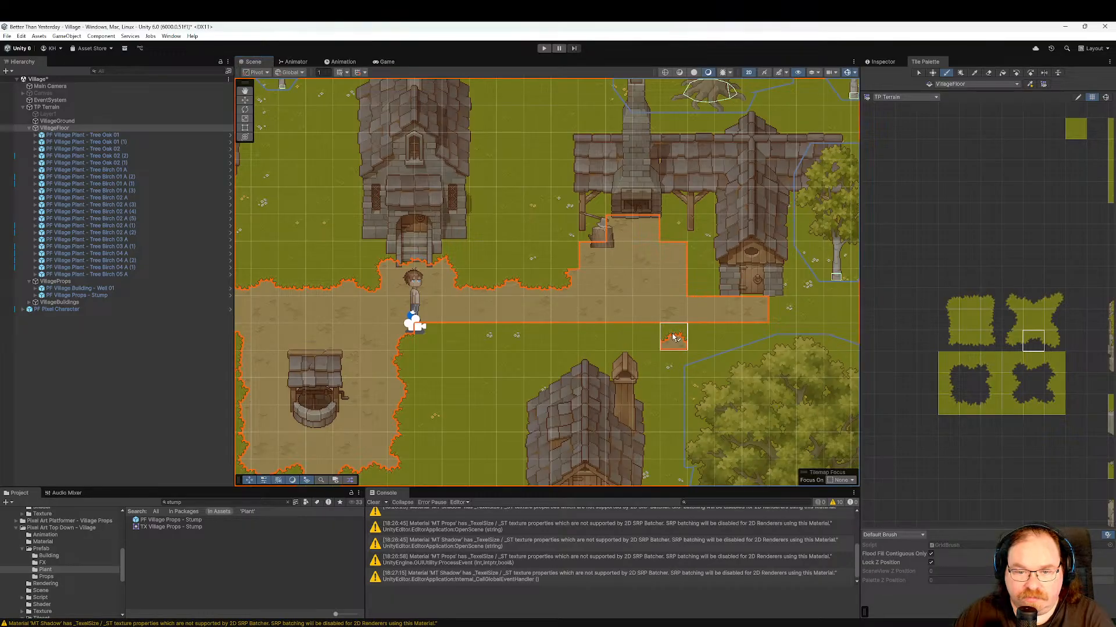
pyautogui.click(1017, 327)
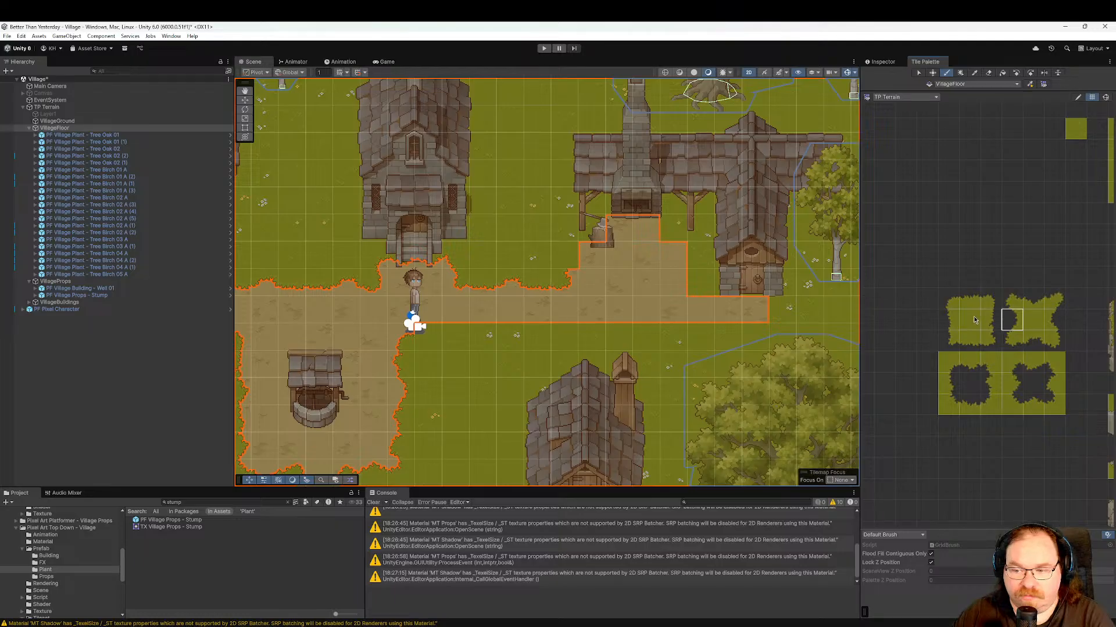
pyautogui.click(1061, 324)
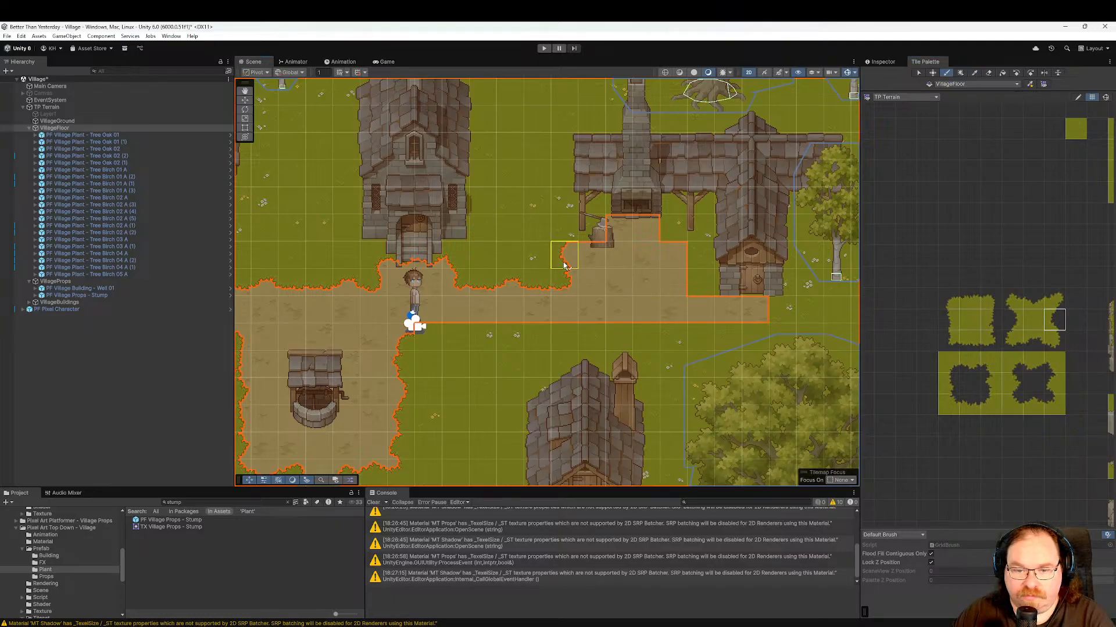
pyautogui.click(994, 343)
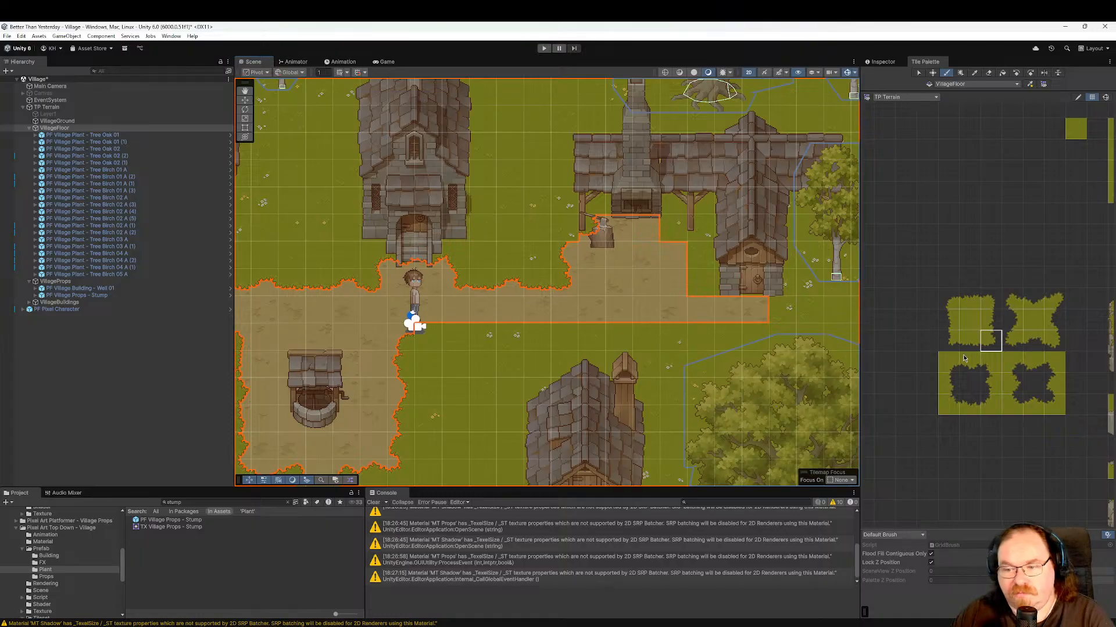
# Paint ragged tiles around the yard's north end at the forge hearth: northwest corner, top edge and northeast corner.
pyautogui.click(986, 409)
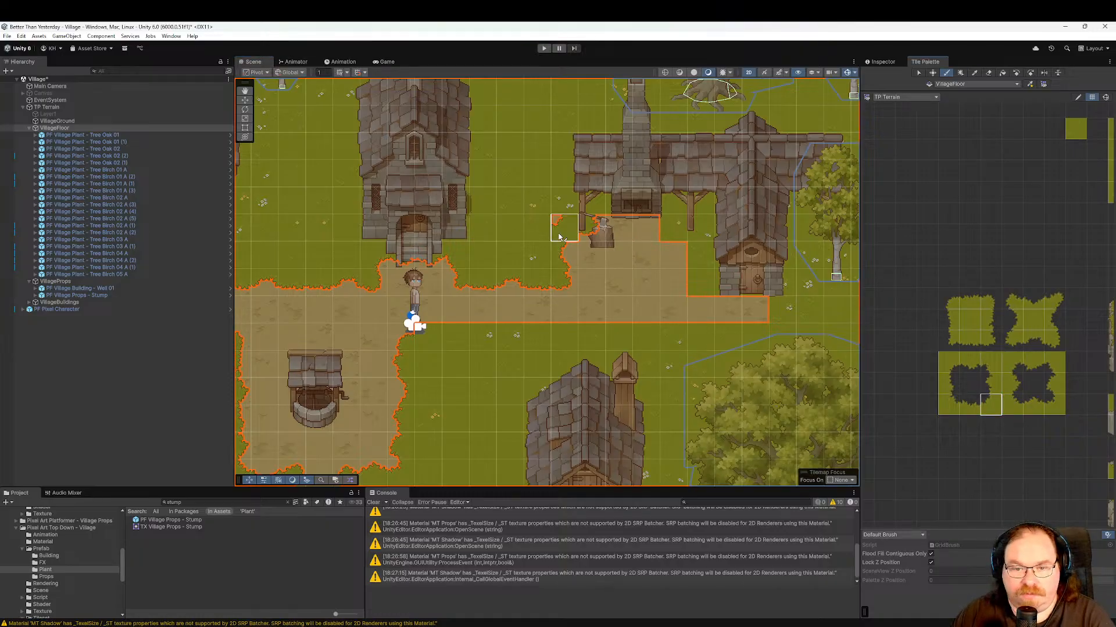
pyautogui.keyDown('ctrl'); pyautogui.click(818, 343); pyautogui.keyUp('ctrl')
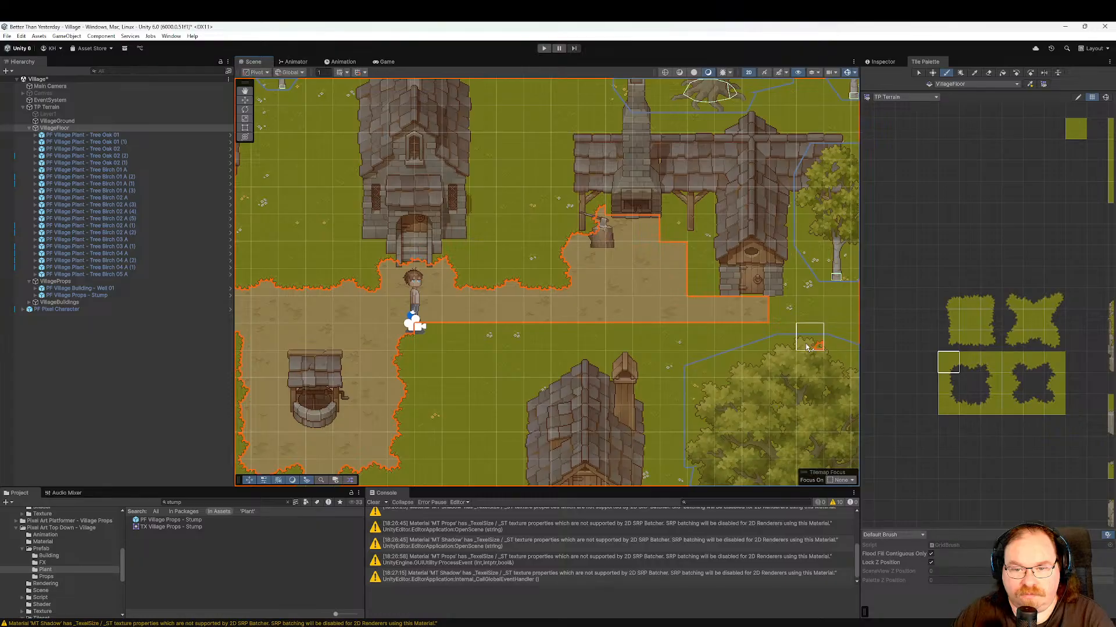
pyautogui.click(973, 371)
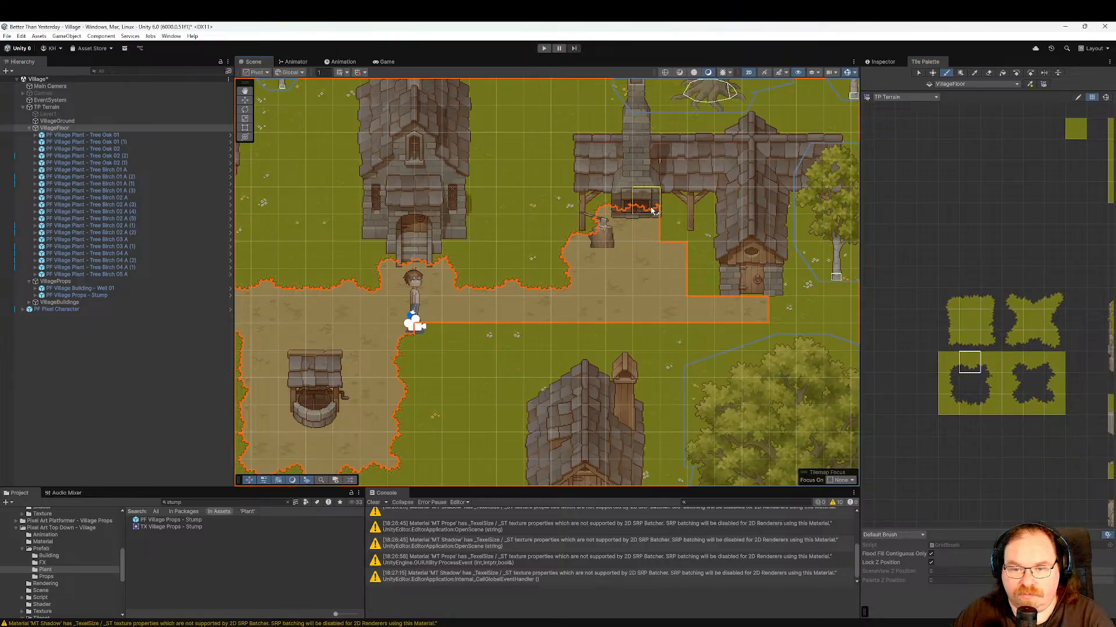
pyautogui.click(950, 365)
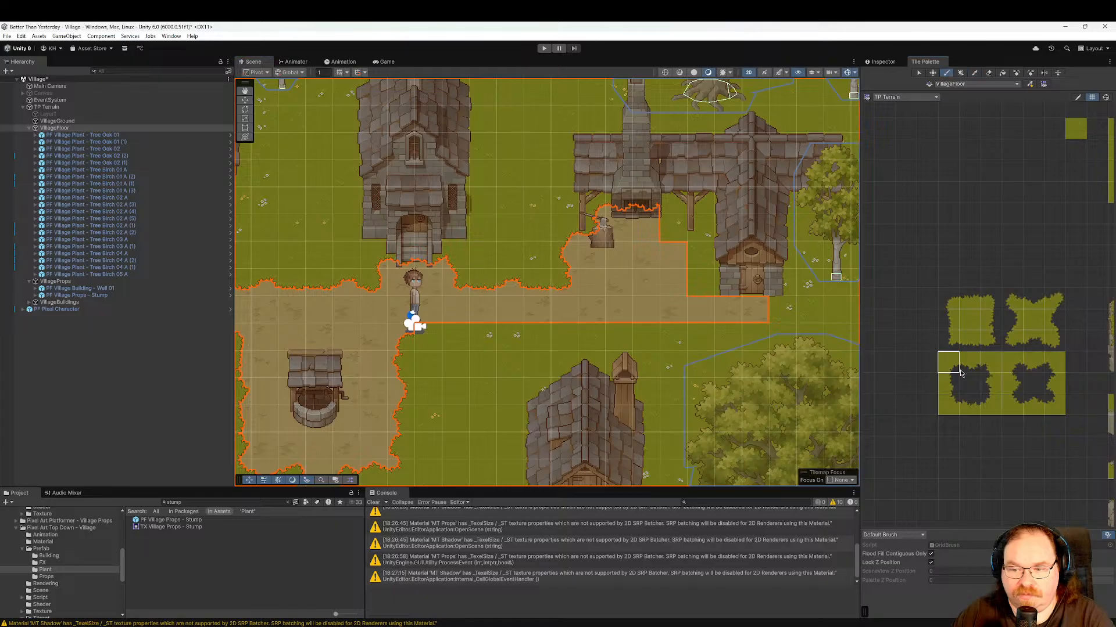
pyautogui.click(990, 406)
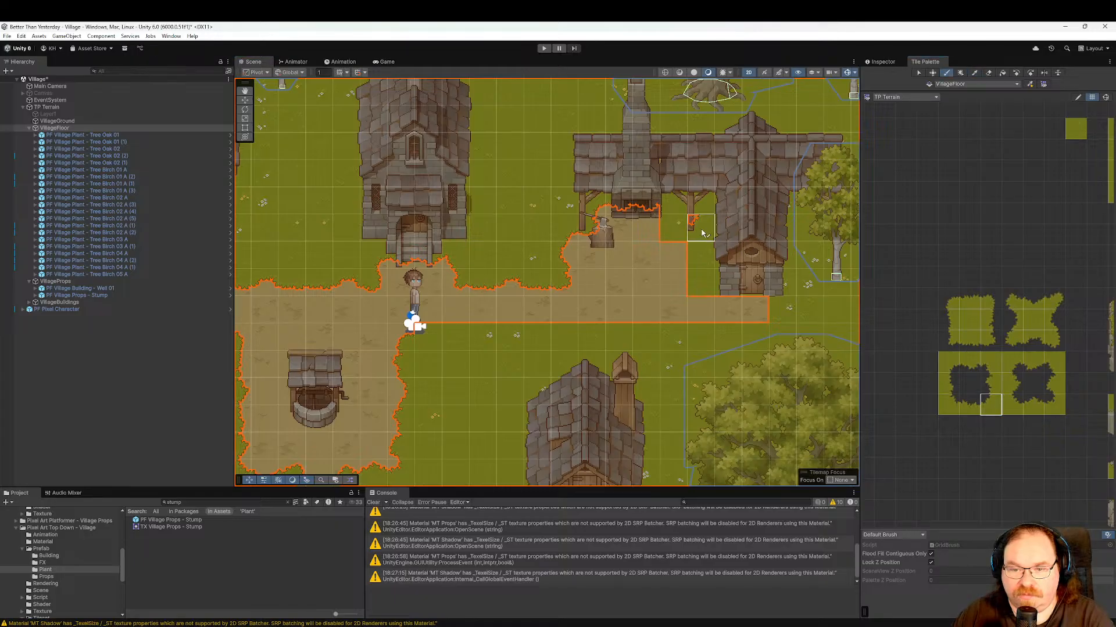
pyautogui.click(949, 363)
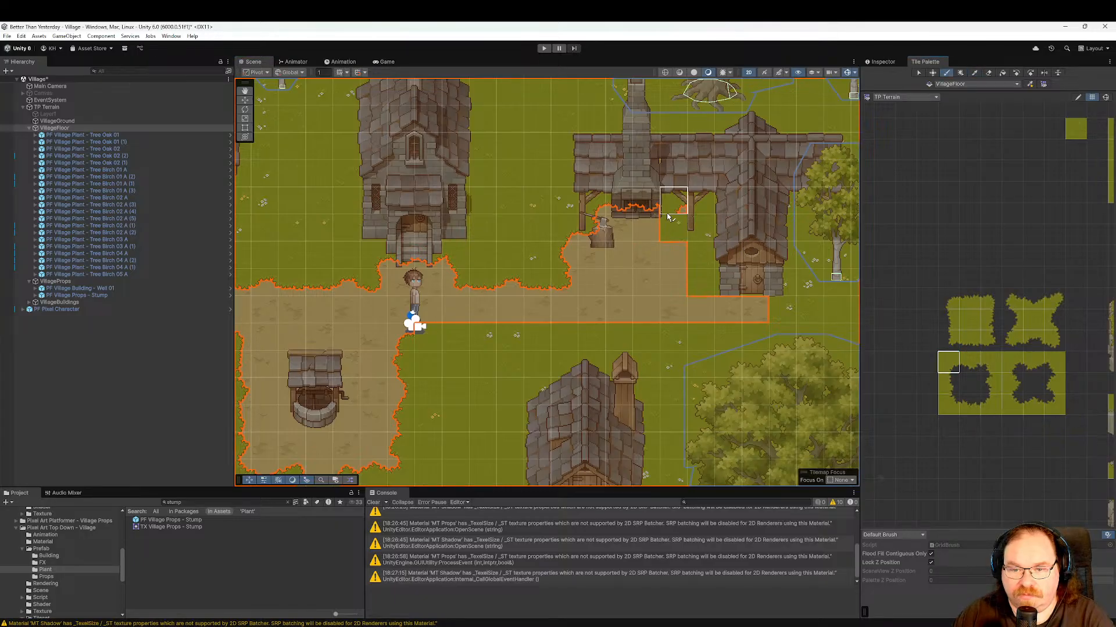
pyautogui.click(989, 363)
pyautogui.click(674, 200)
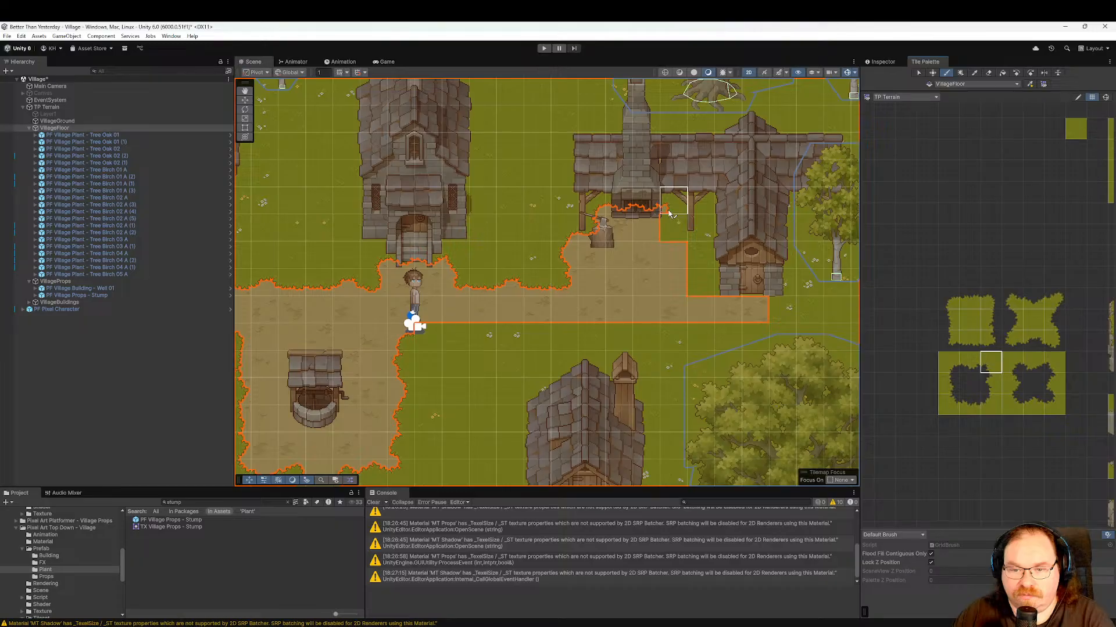
# Paint a ragged corner tile in the forge yard's stepped notch just southeast of the hearth.
pyautogui.click(995, 409)
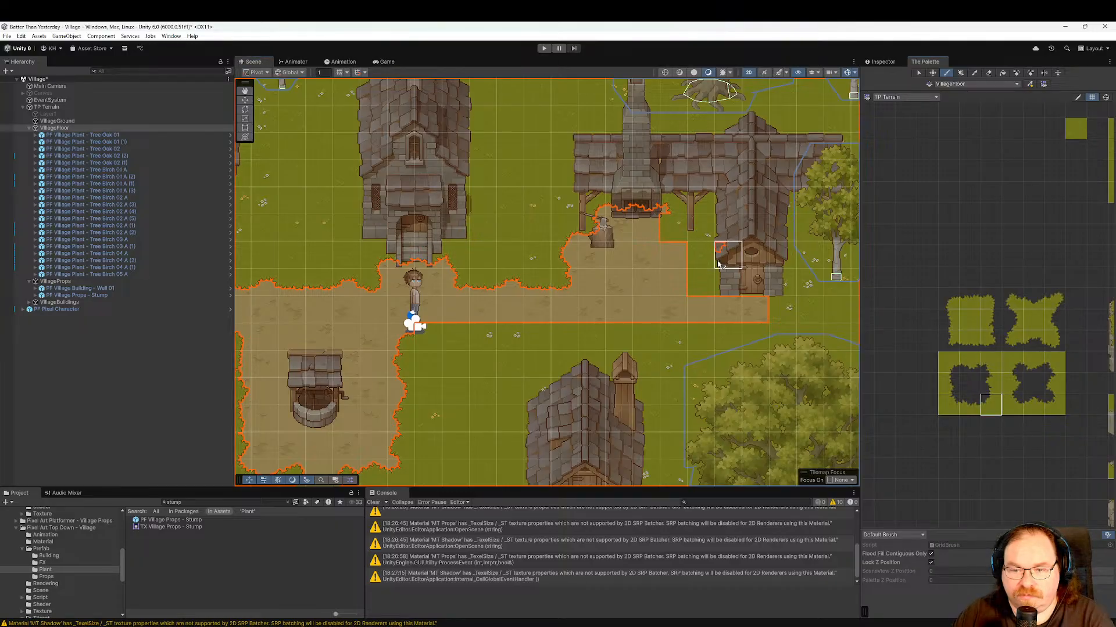
pyautogui.click(948, 405)
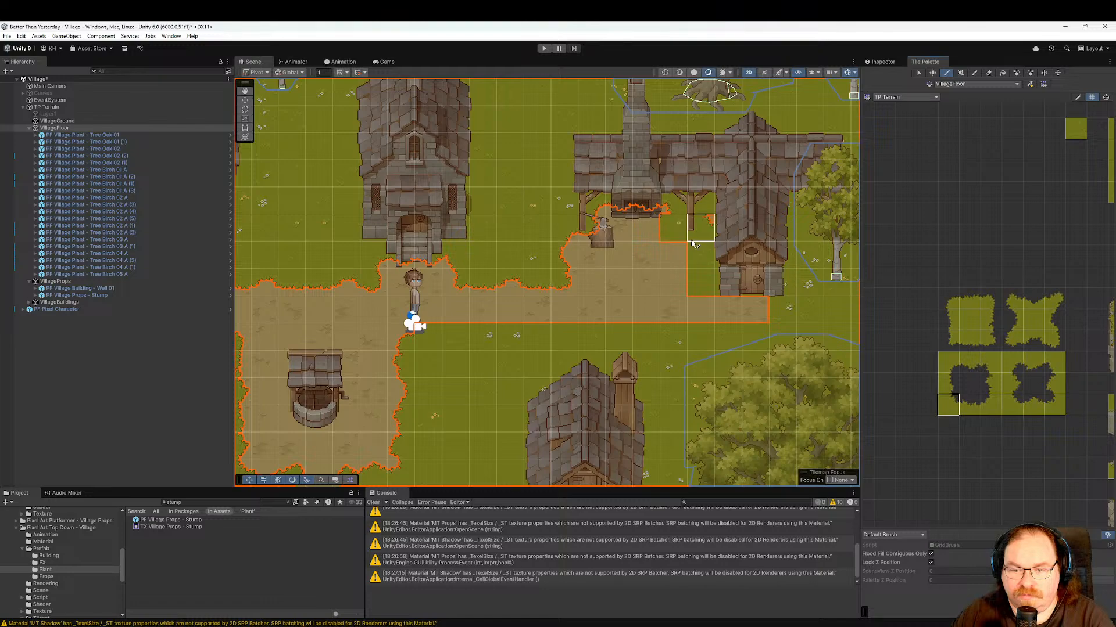
pyautogui.click(1043, 363)
pyautogui.click(1011, 341)
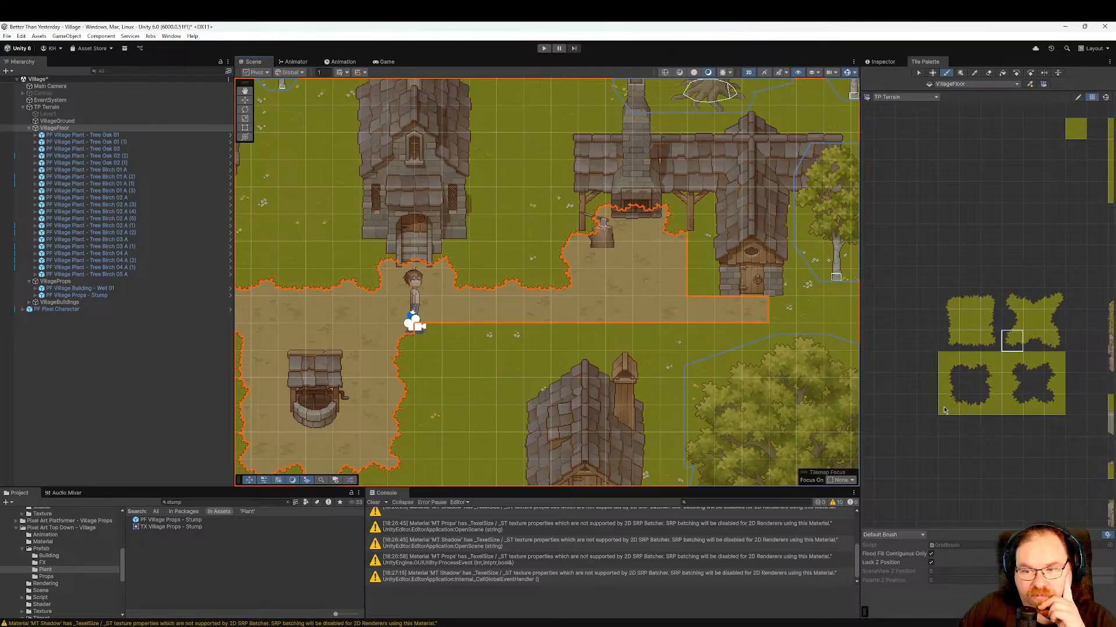
# Paint a ragged corner tile where the forge yard's east side meets the path to the east house's door.
pyautogui.click(1047, 308)
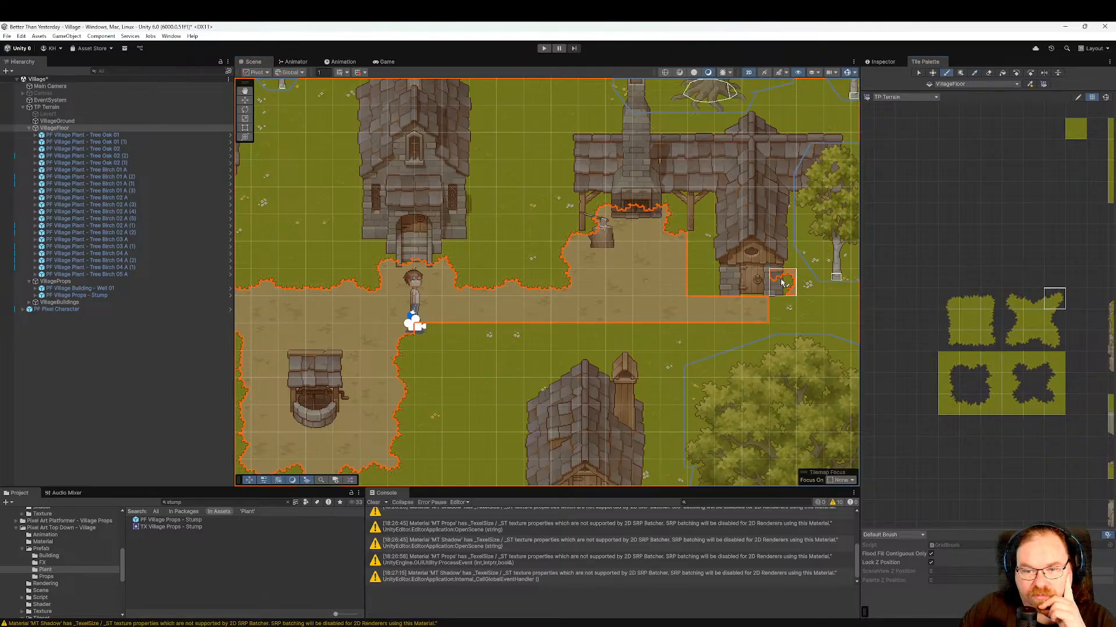
pyautogui.click(948, 299)
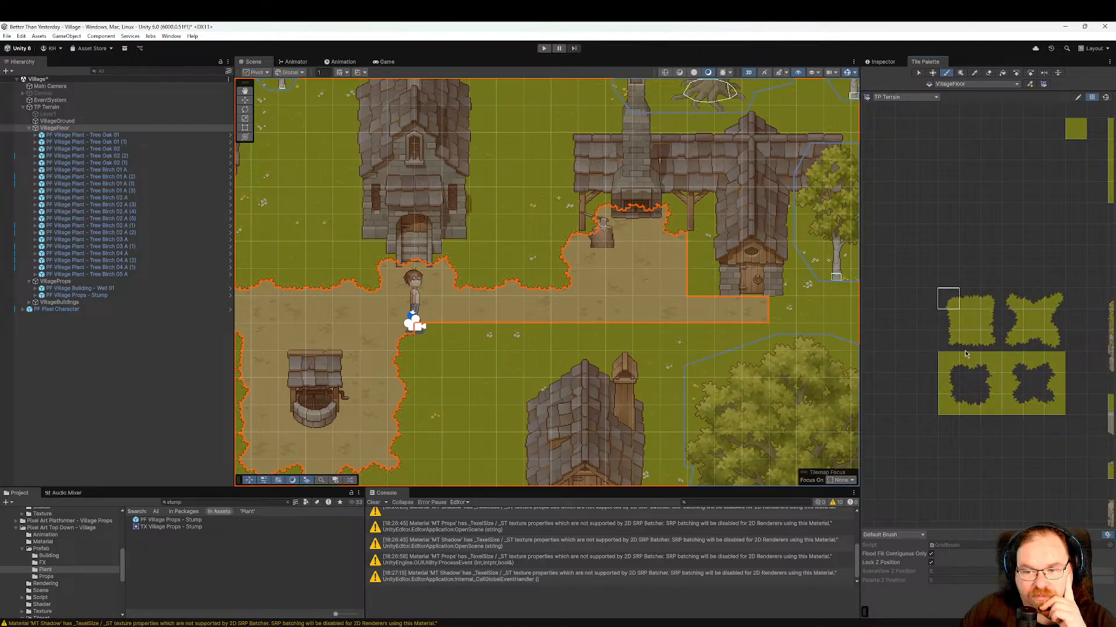
pyautogui.click(991, 341)
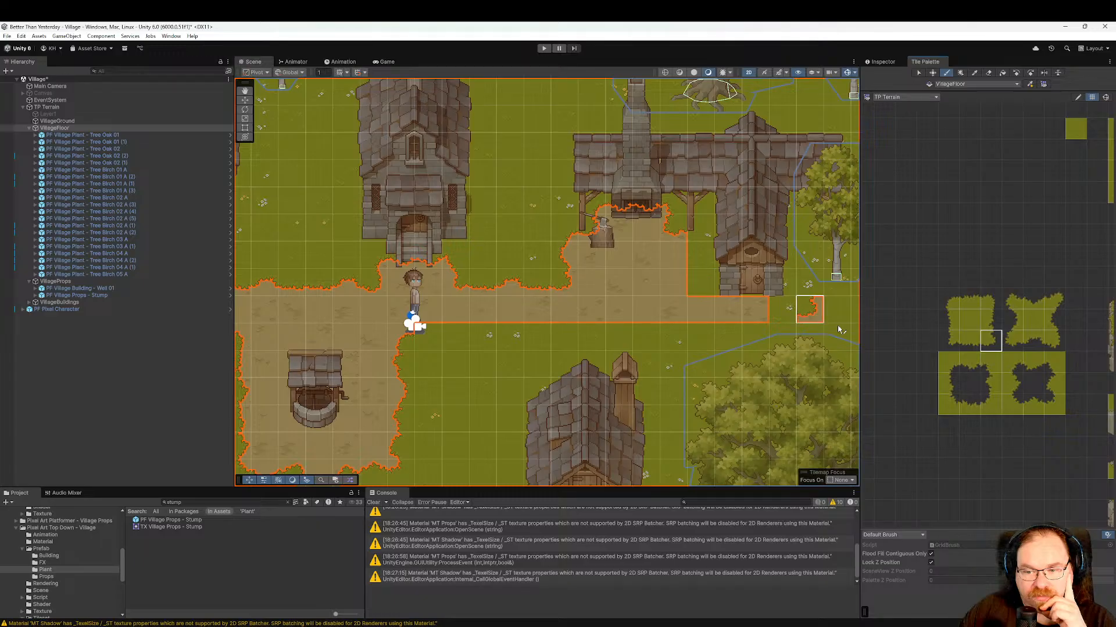
pyautogui.moveTo(947, 341); pyautogui.dragTo(929, 341)
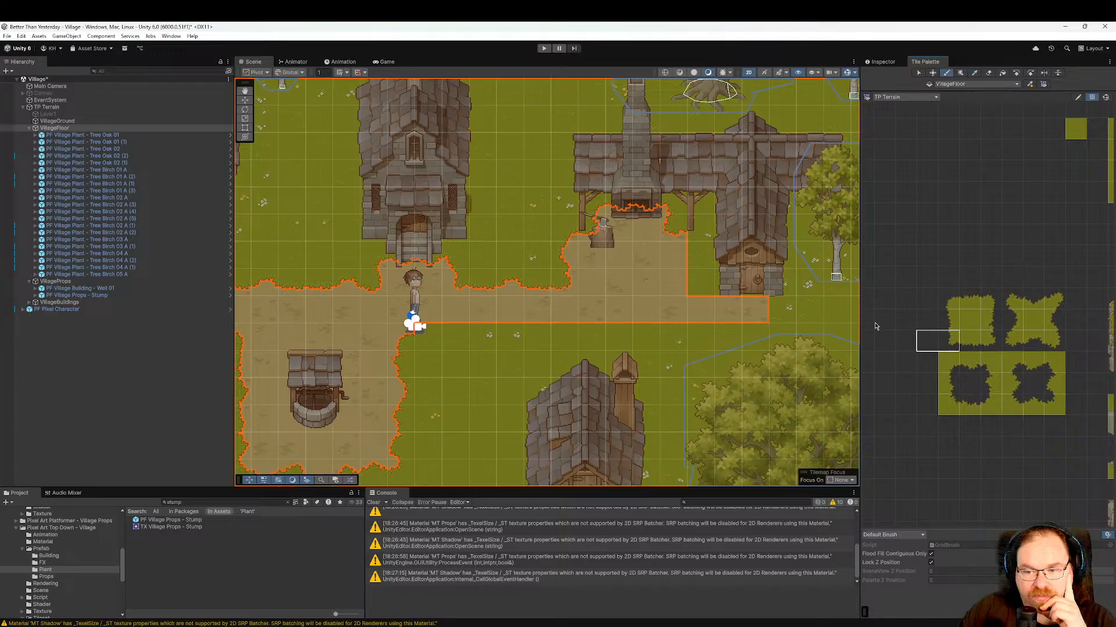
pyautogui.click(953, 347)
pyautogui.click(706, 285)
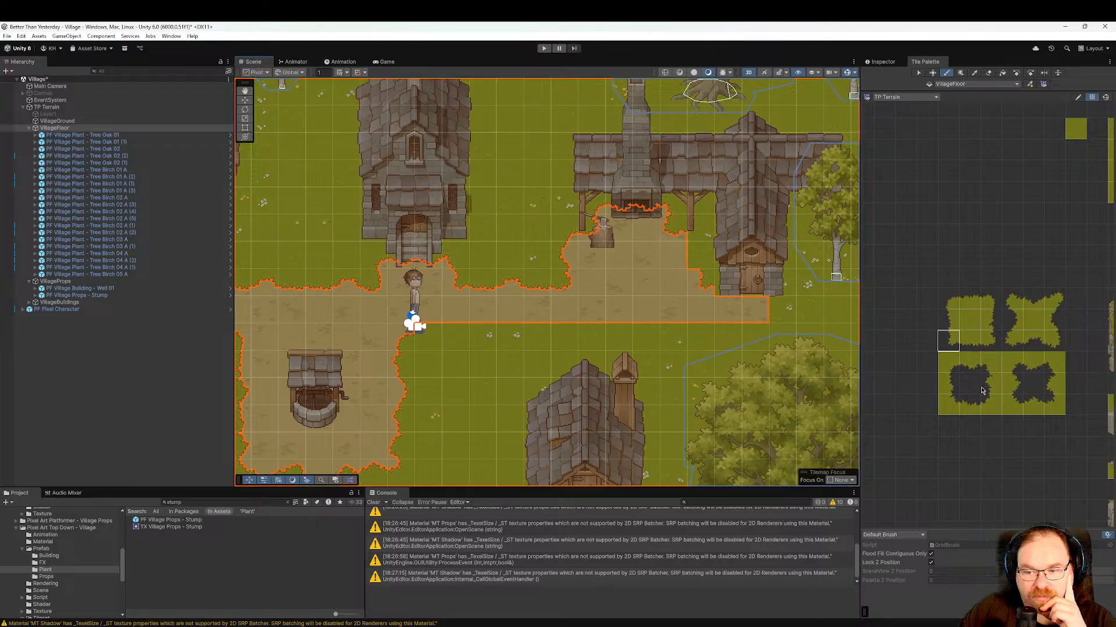
# Paint a ragged side-edge tile on the forge yard's east side, above the corner beside the east house.
pyautogui.click(1011, 384)
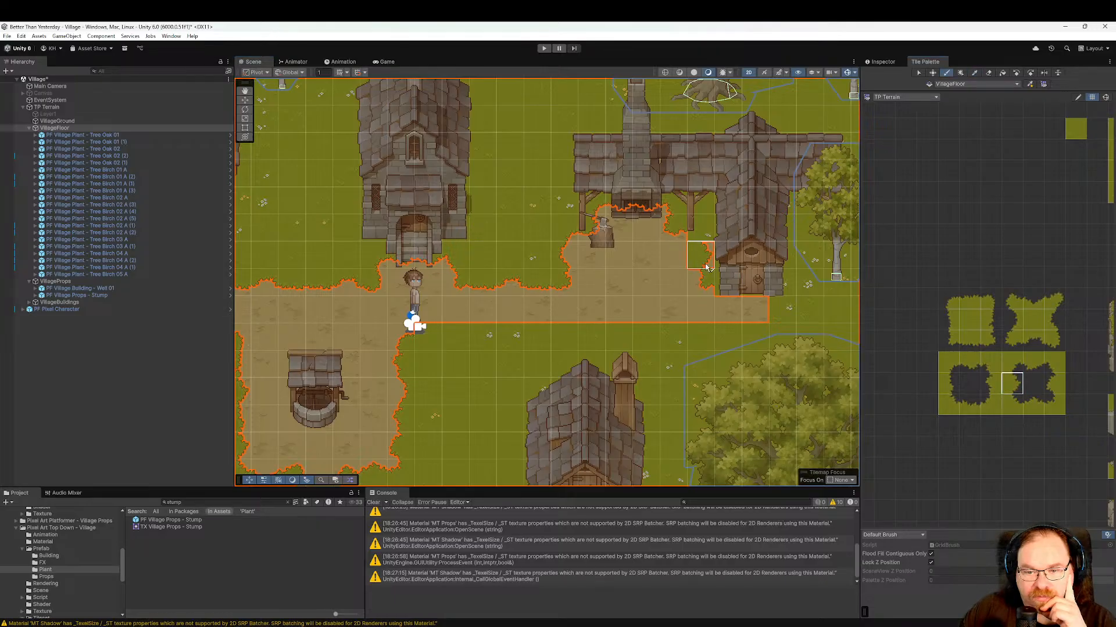
pyautogui.click(1055, 384)
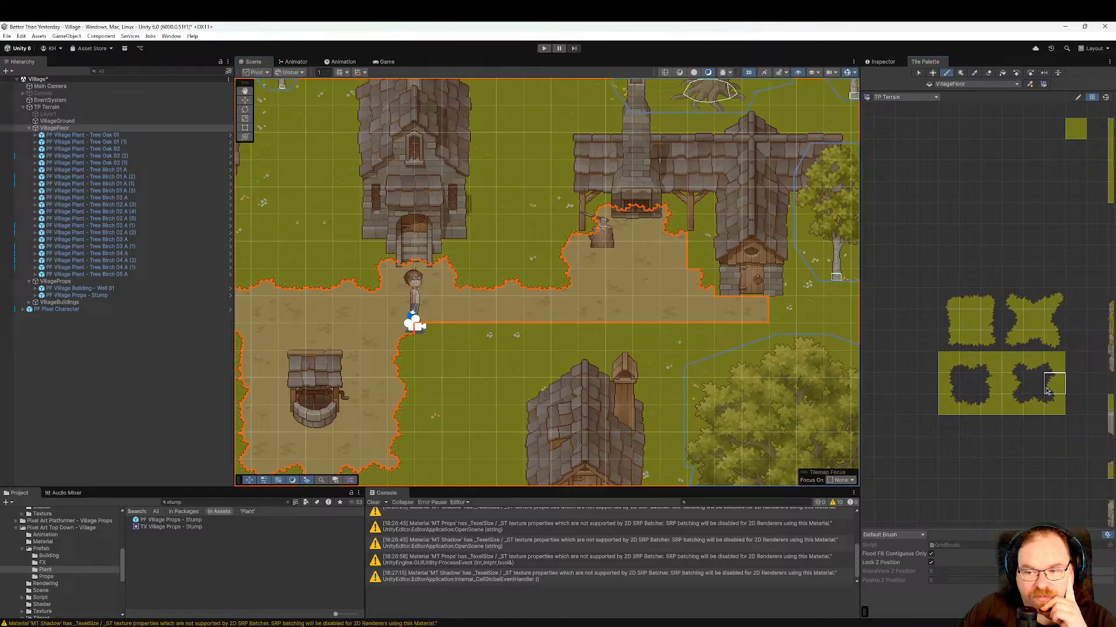
pyautogui.click(702, 263)
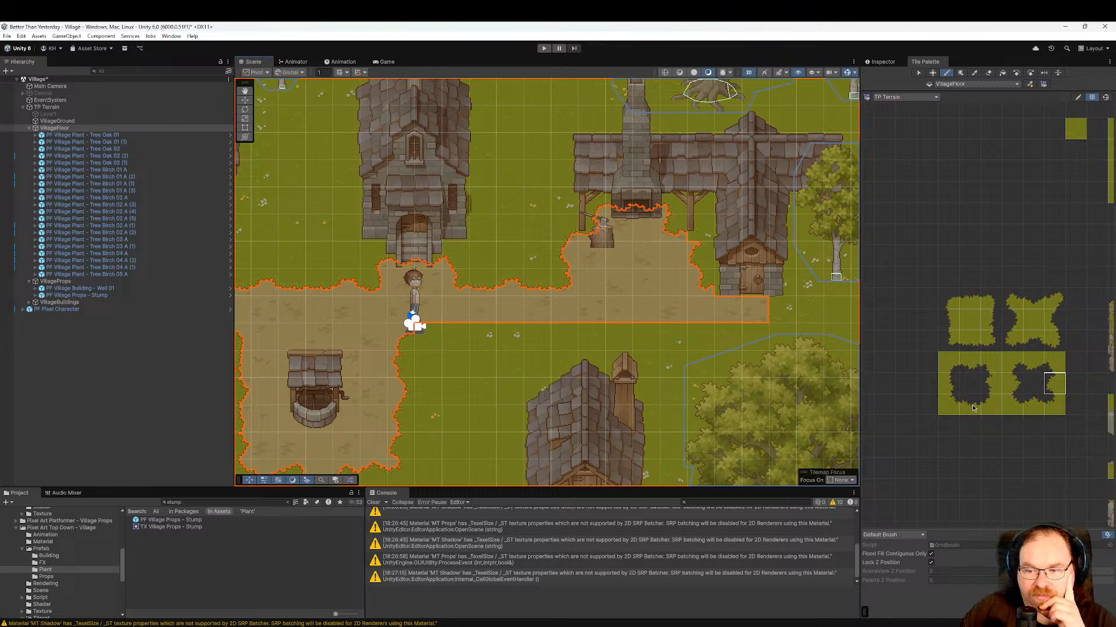
# Paint a ragged corner tile on the forge yard's northeast corner and ragged top-edge tiles across the east house's doorway.
pyautogui.moveTo(1033, 362); pyautogui.dragTo(1055, 362)
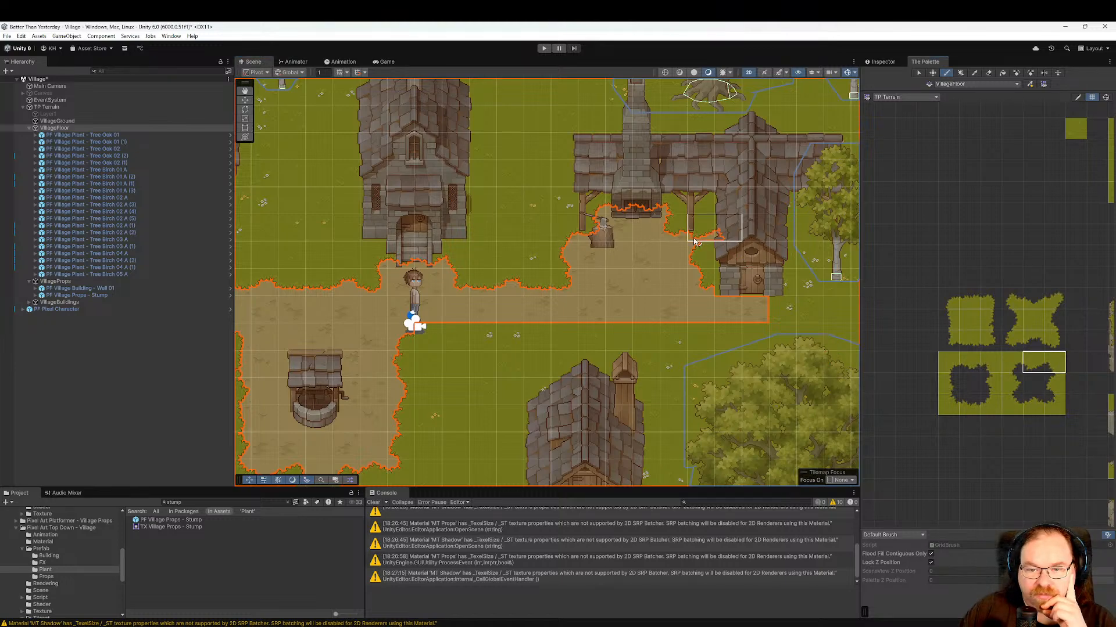
pyautogui.click(1060, 369)
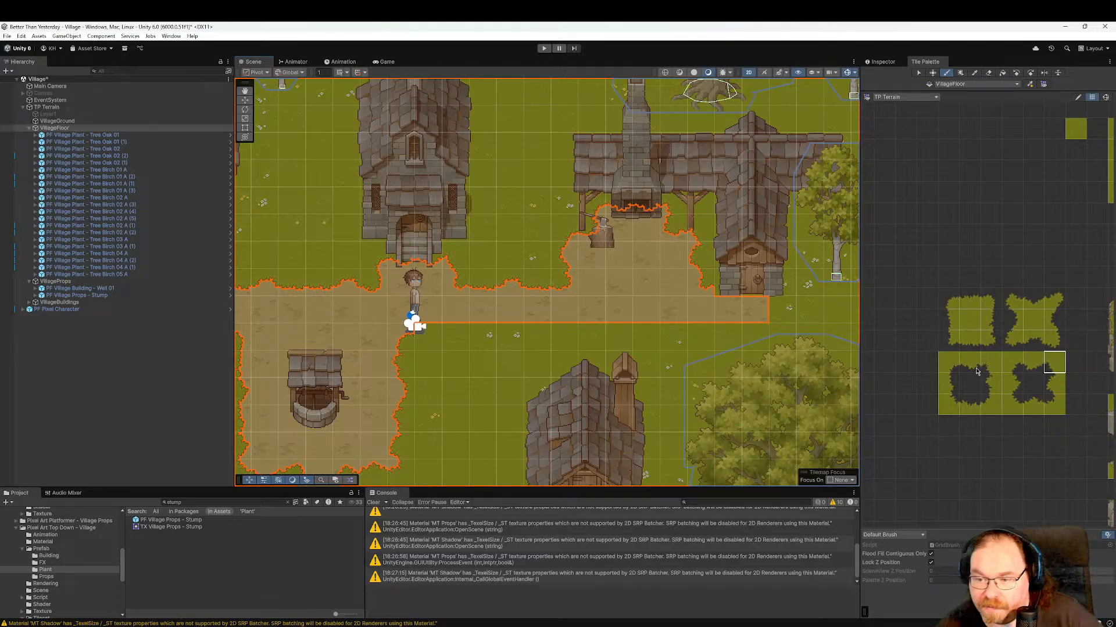
pyautogui.click(1031, 363)
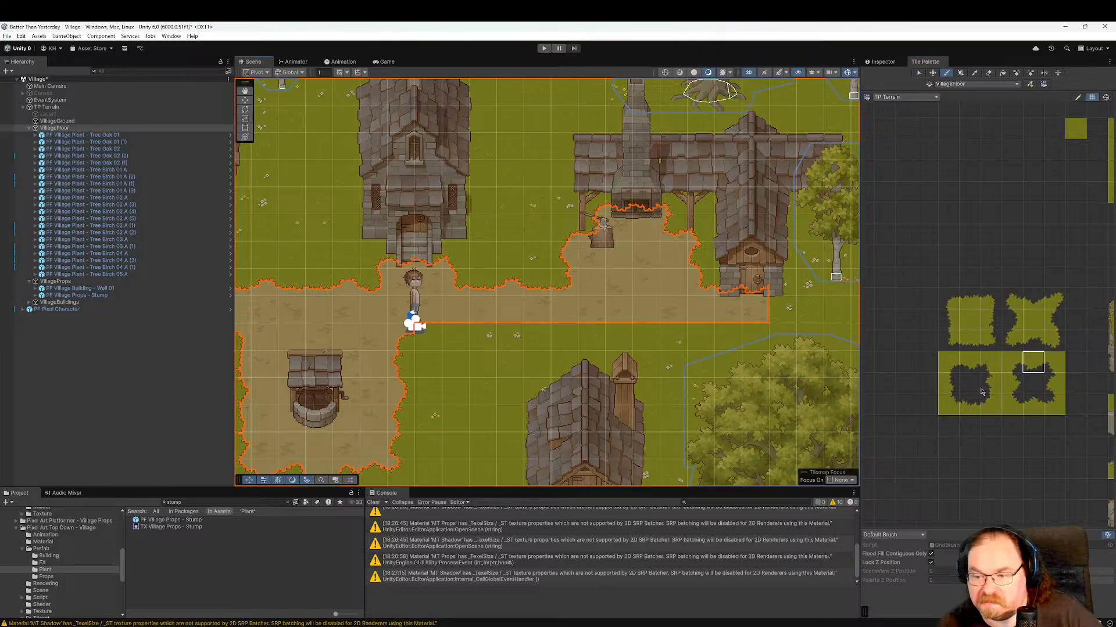
# Paint a ragged corner tile at the path's northeast end beside the east house's door and a ragged side-edge tile directly below it.
pyautogui.click(1012, 361)
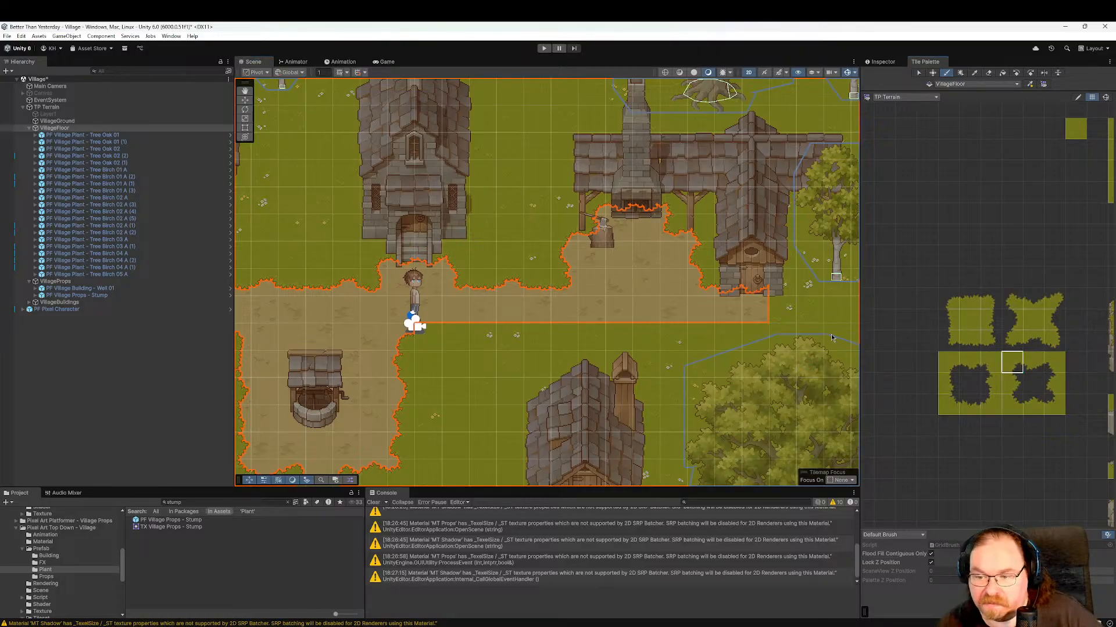
pyautogui.click(1054, 361)
pyautogui.click(778, 286)
pyautogui.click(1054, 384)
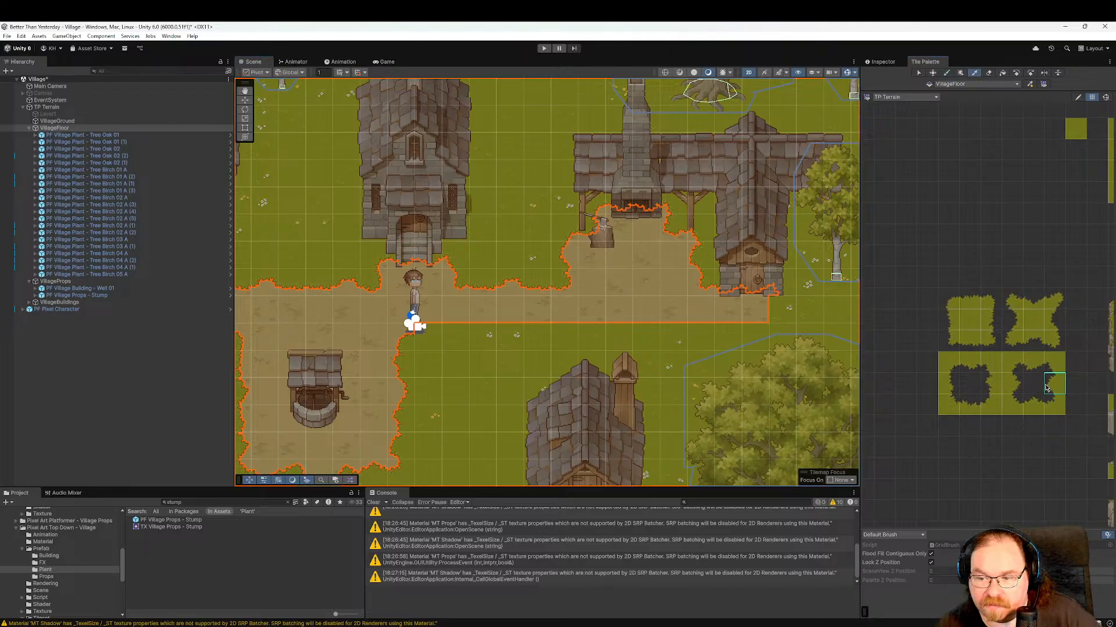
pyautogui.click(782, 308)
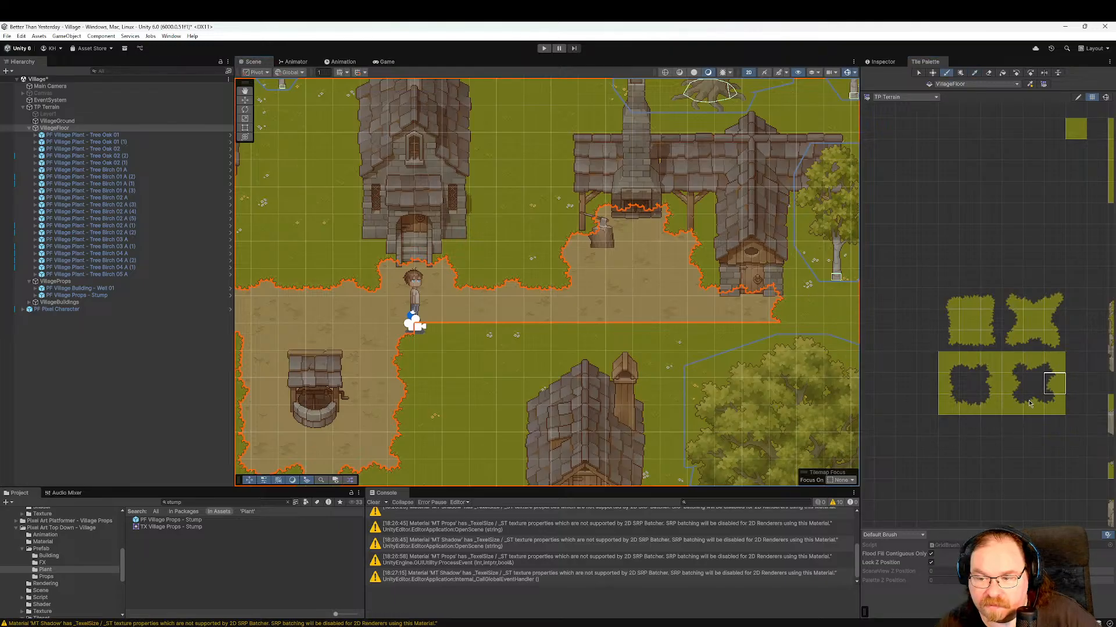
# Paint a ragged corner tile on the path's southeast end and ragged bottom-edge tiles along its whole south side, west to the well plaza.
pyautogui.click(1055, 405)
pyautogui.click(780, 330)
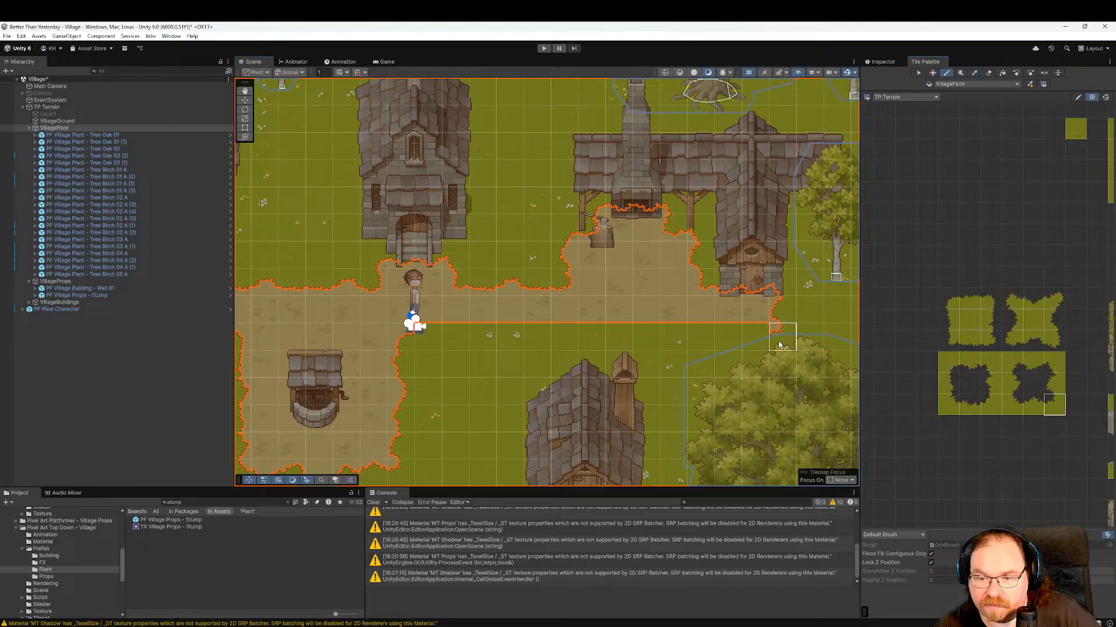
pyautogui.click(1033, 405)
pyautogui.moveTo(755, 337); pyautogui.dragTo(421, 334)
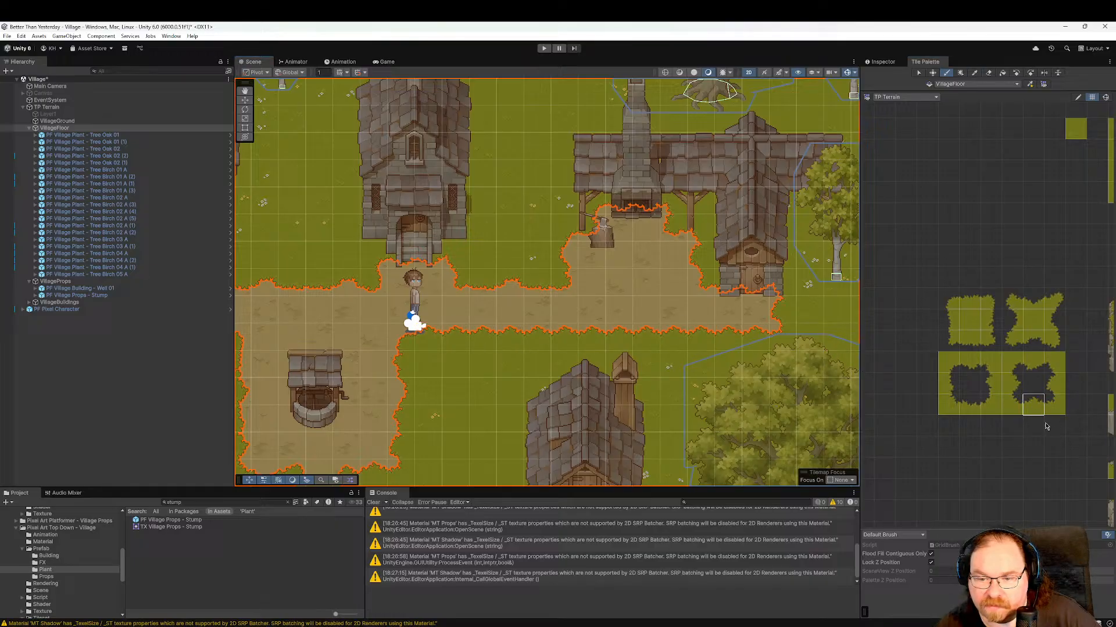
# Examine the village's path, yard and plaza borders for remaining straight edges, including the area along the southern map boundary.
pyautogui.click(979, 406)
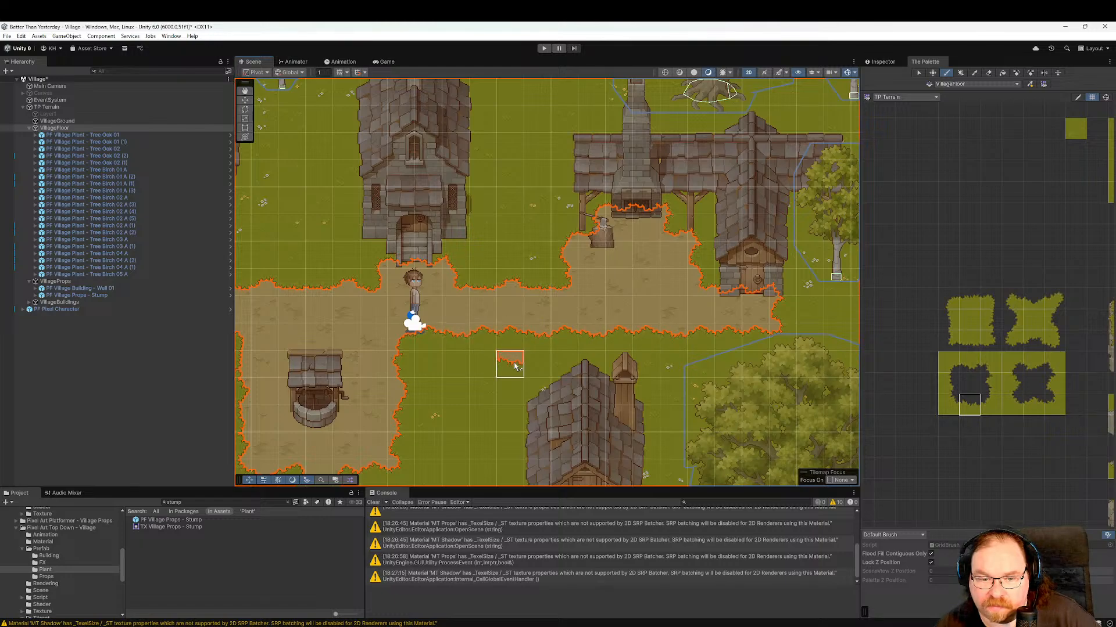
pyautogui.scroll(-5, 647, 407)
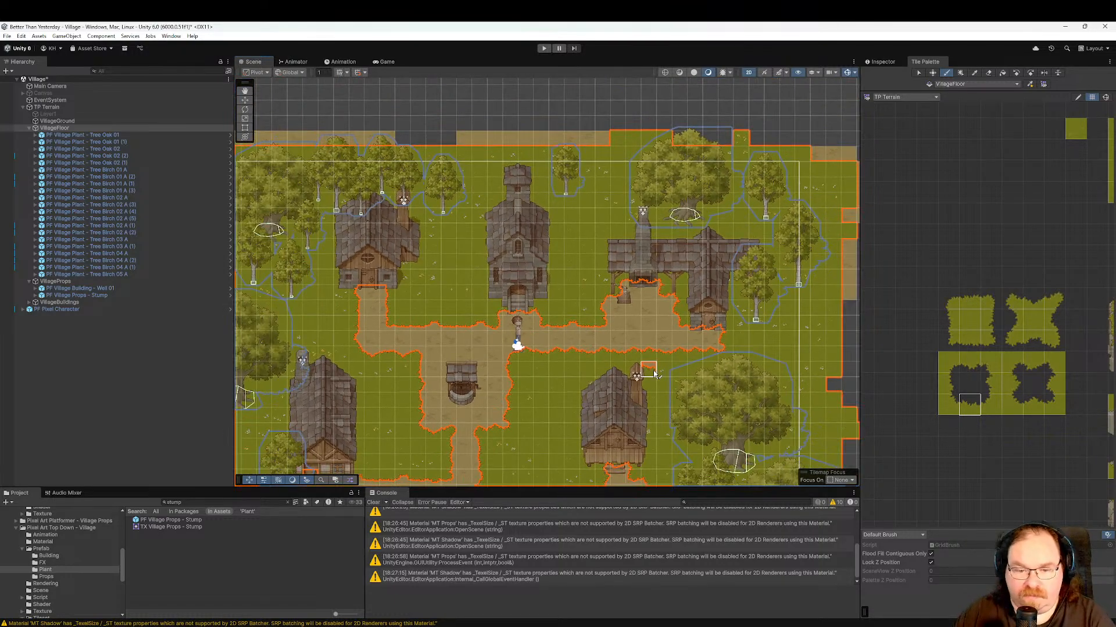
pyautogui.moveTo(655, 373); pyautogui.dragTo(691, 271, button='middle')
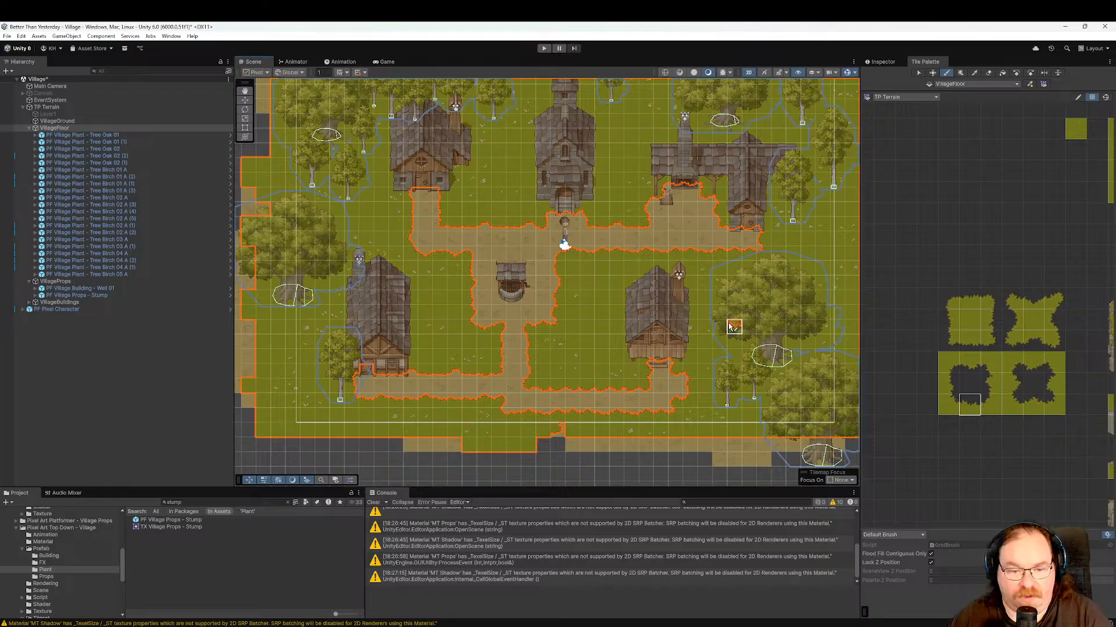
pyautogui.scroll(1, 601, 305)
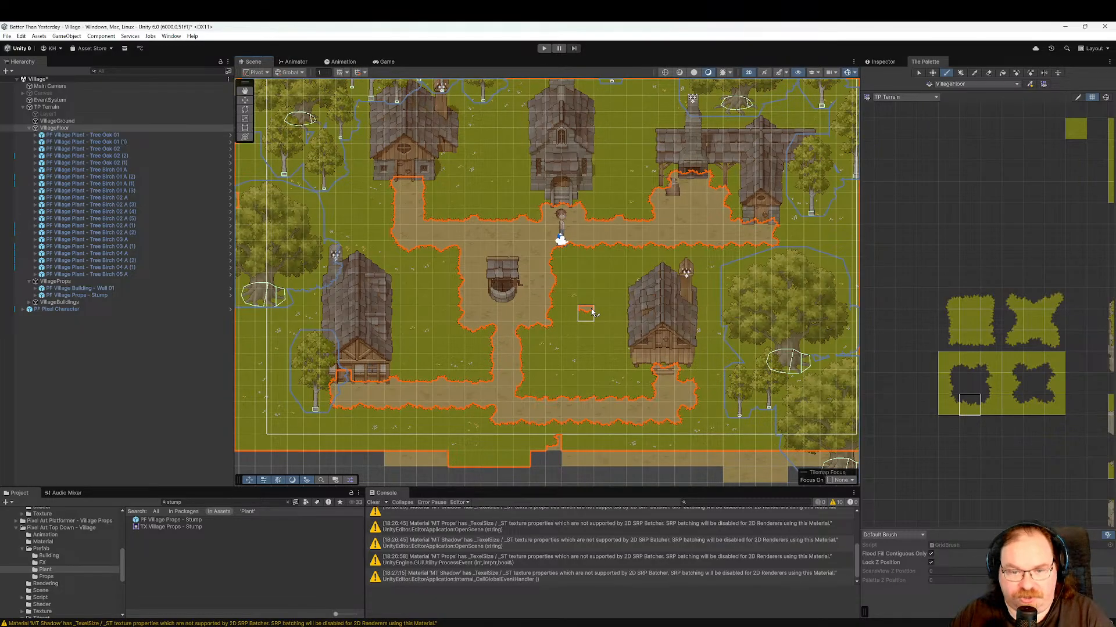
pyautogui.scroll(3, 593, 366)
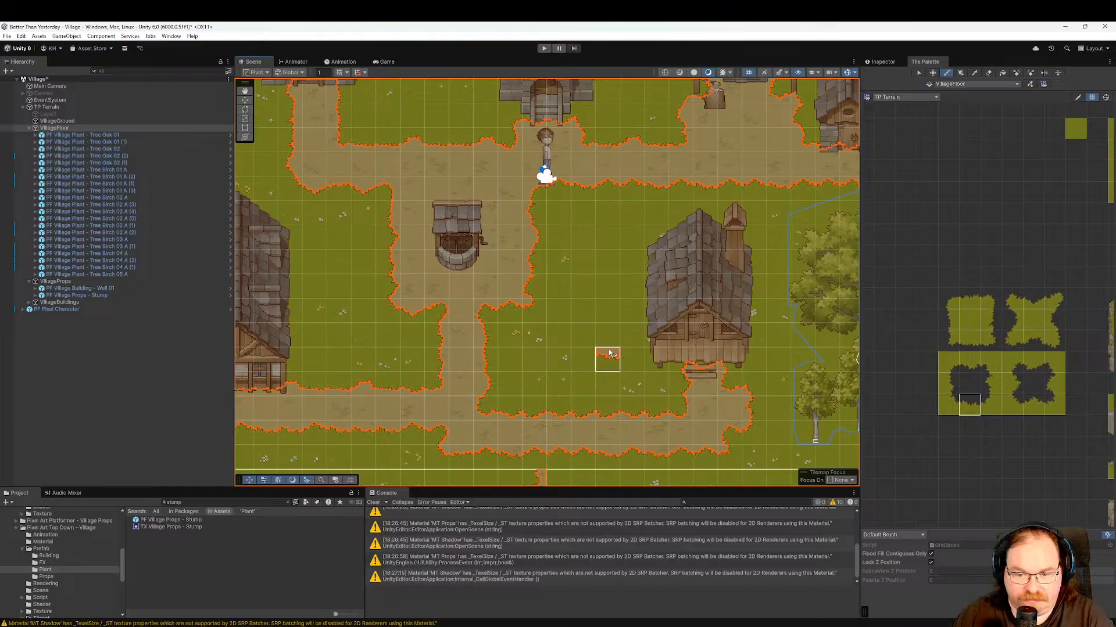
pyautogui.moveTo(605, 356); pyautogui.dragTo(472, 398, button='middle')
pyautogui.moveTo(620, 354); pyautogui.dragTo(718, 168, button='middle')
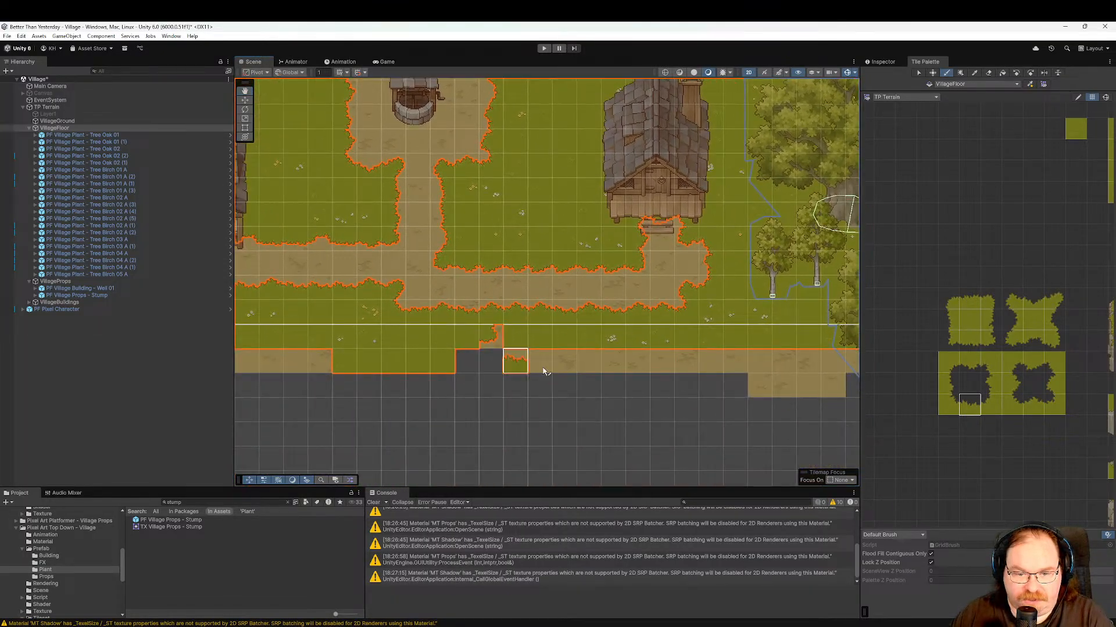
pyautogui.click(969, 319)
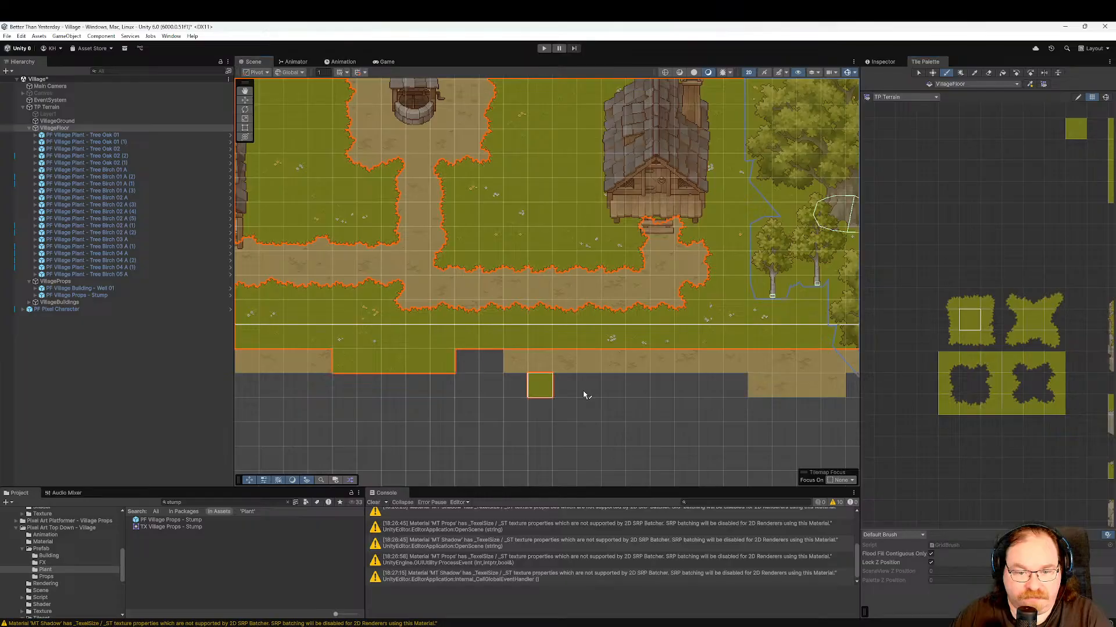
pyautogui.scroll(-4, 587, 360)
pyautogui.moveTo(567, 221); pyautogui.dragTo(604, 365, button='middle')
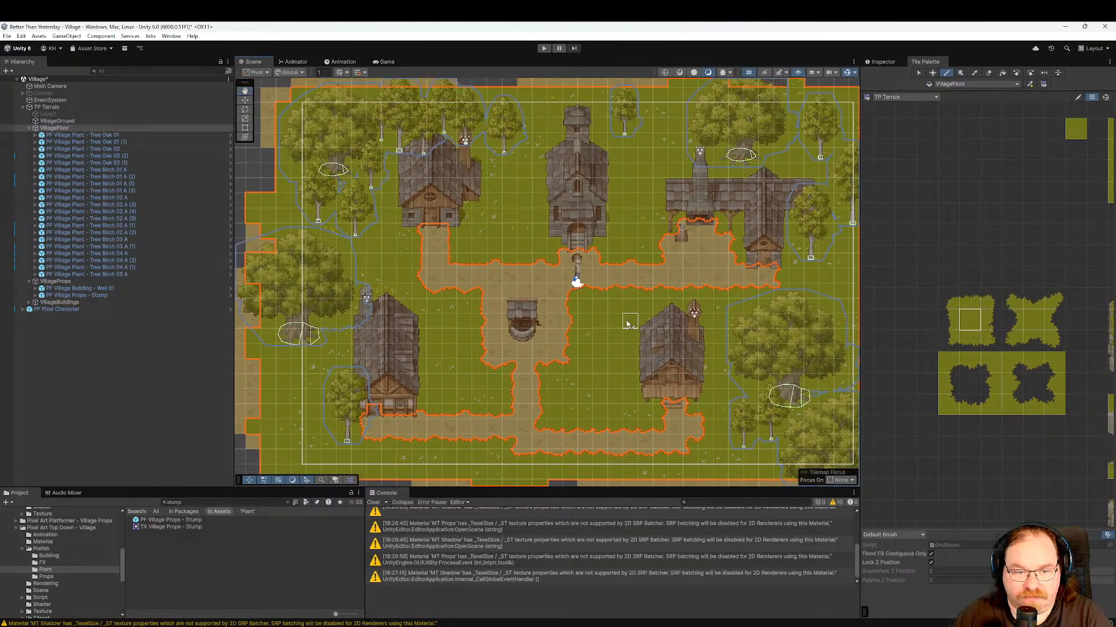
pyautogui.moveTo(628, 303); pyautogui.dragTo(606, 329, button='middle')
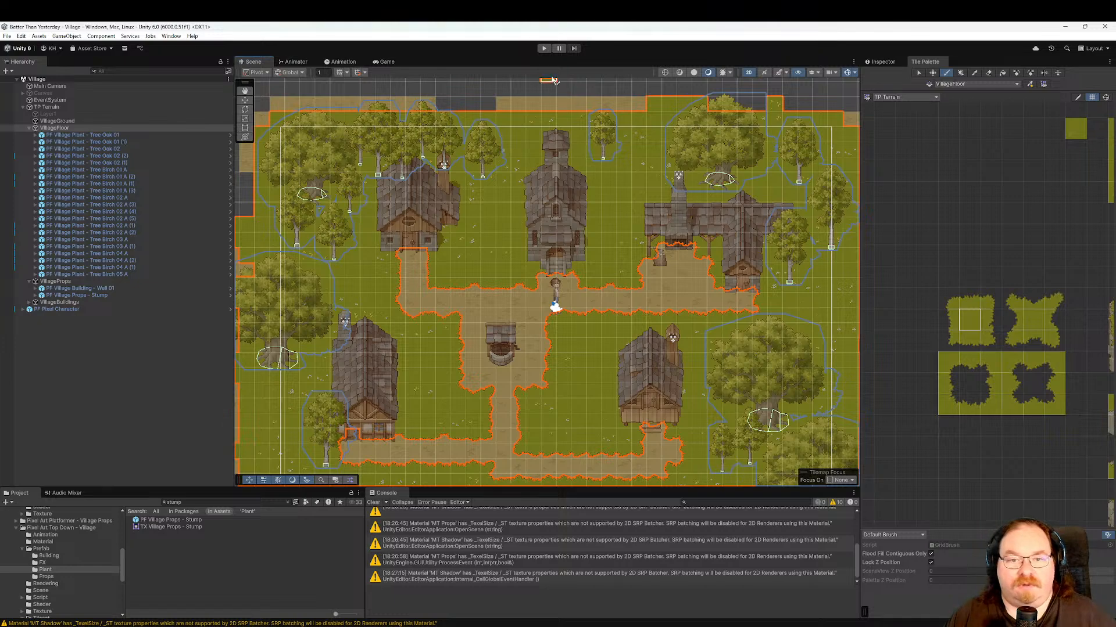
# Run the project in Play mode and start the game from its main menu to check the village.
pyautogui.click(544, 48)
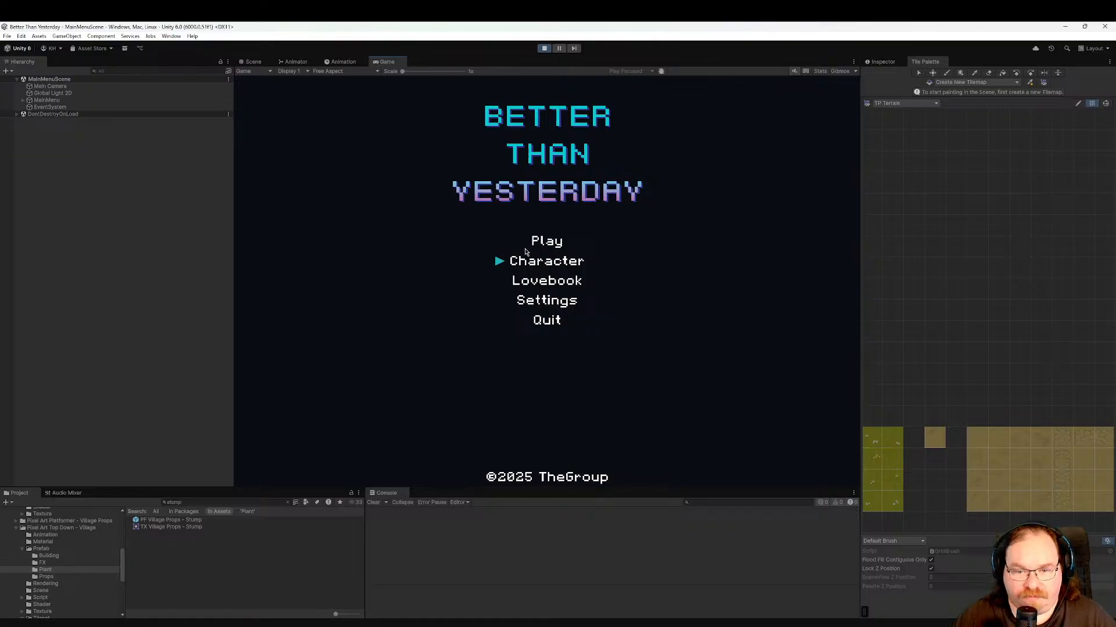
pyautogui.click(546, 241)
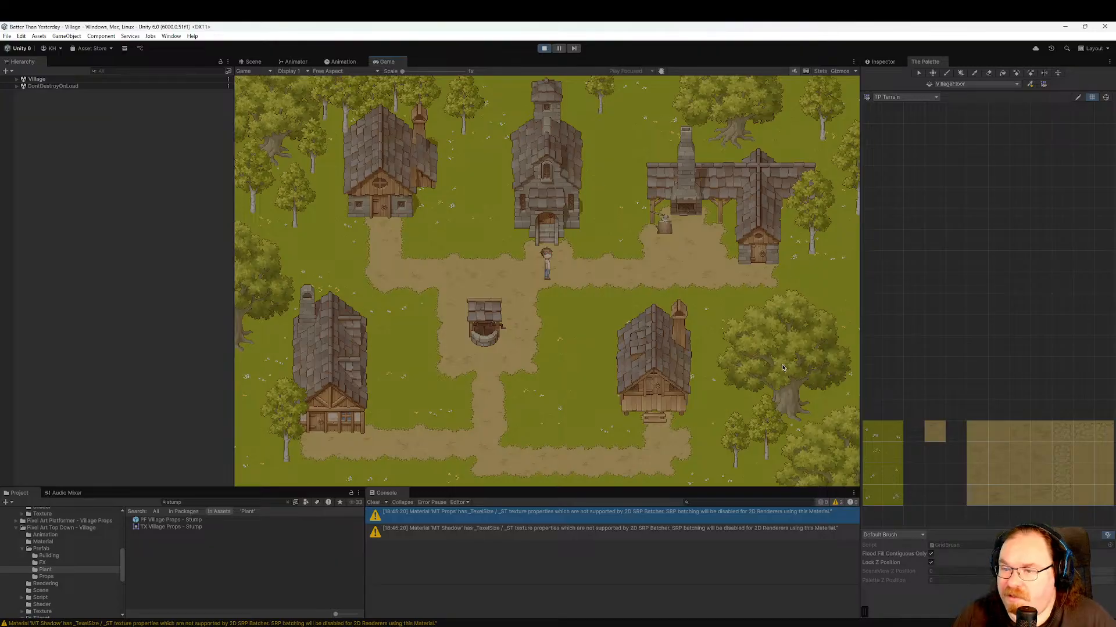
# Inspect the northwest house's chimney in the running game's Scene view and reveal the objects that make up the house.
pyautogui.hotkey('ctrl', '1')
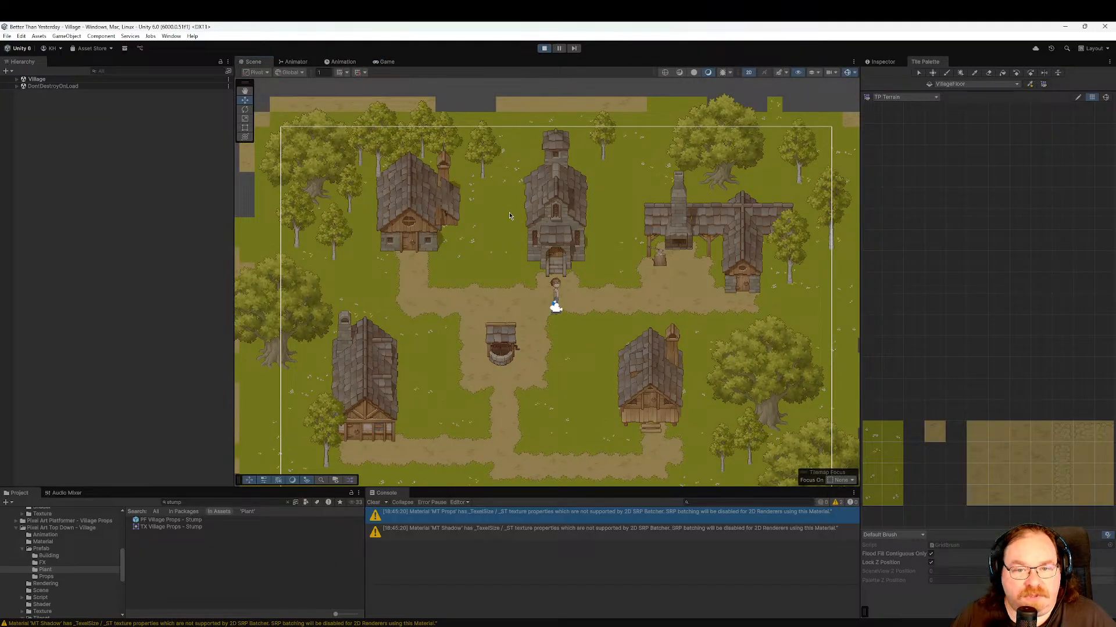
pyautogui.moveTo(509, 212); pyautogui.dragTo(535, 331, button='middle')
pyautogui.scroll(6, 465, 302)
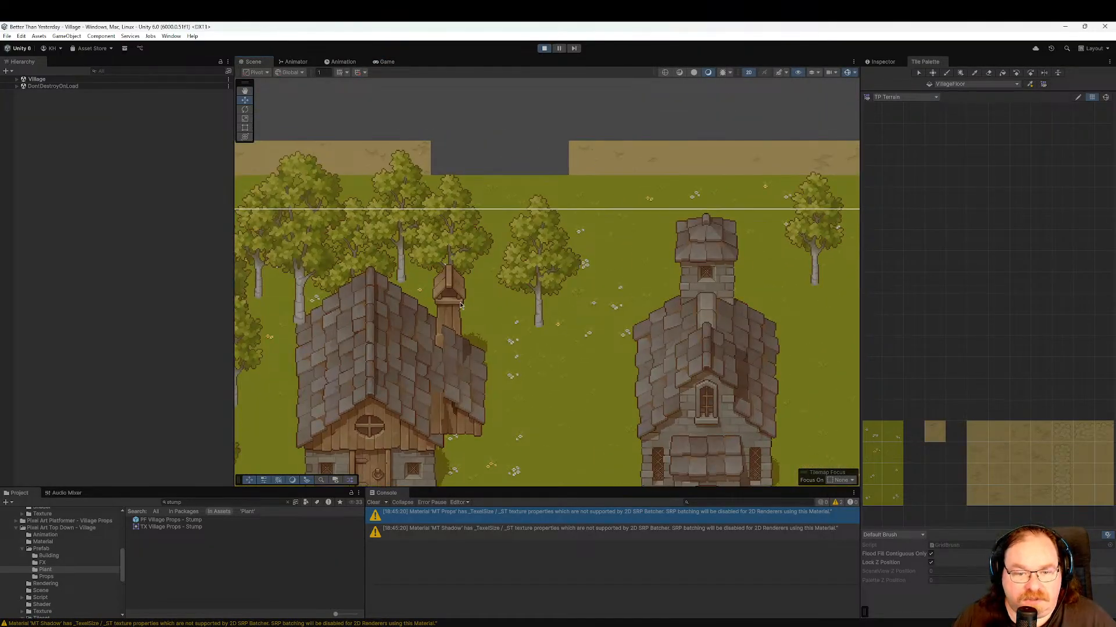
pyautogui.click(456, 303)
pyautogui.click(451, 301)
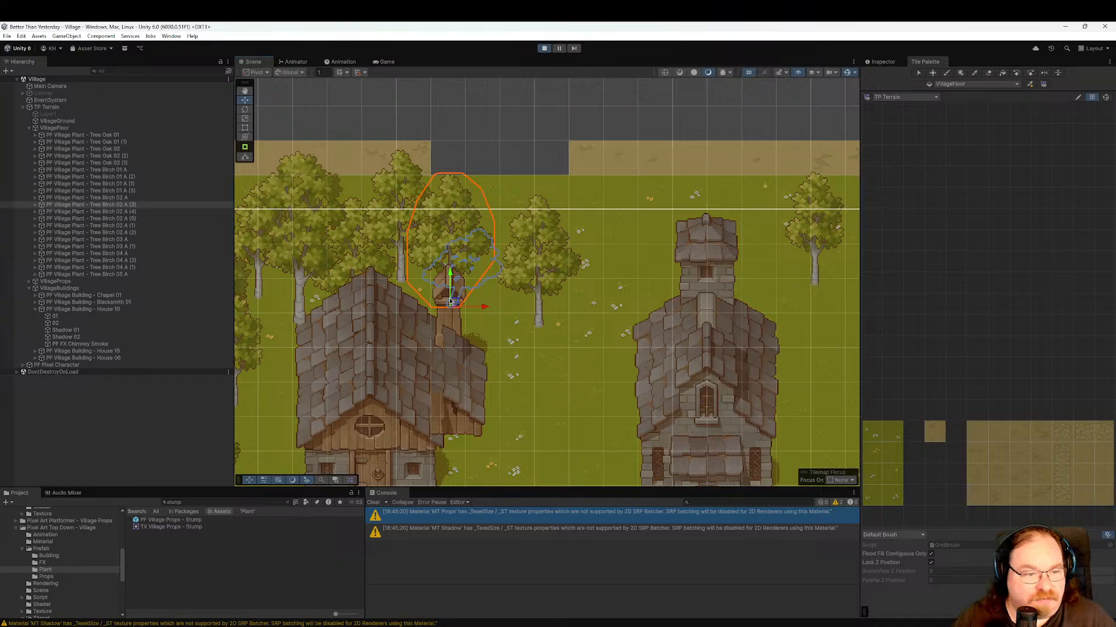
pyautogui.click(449, 300)
pyautogui.click(448, 301)
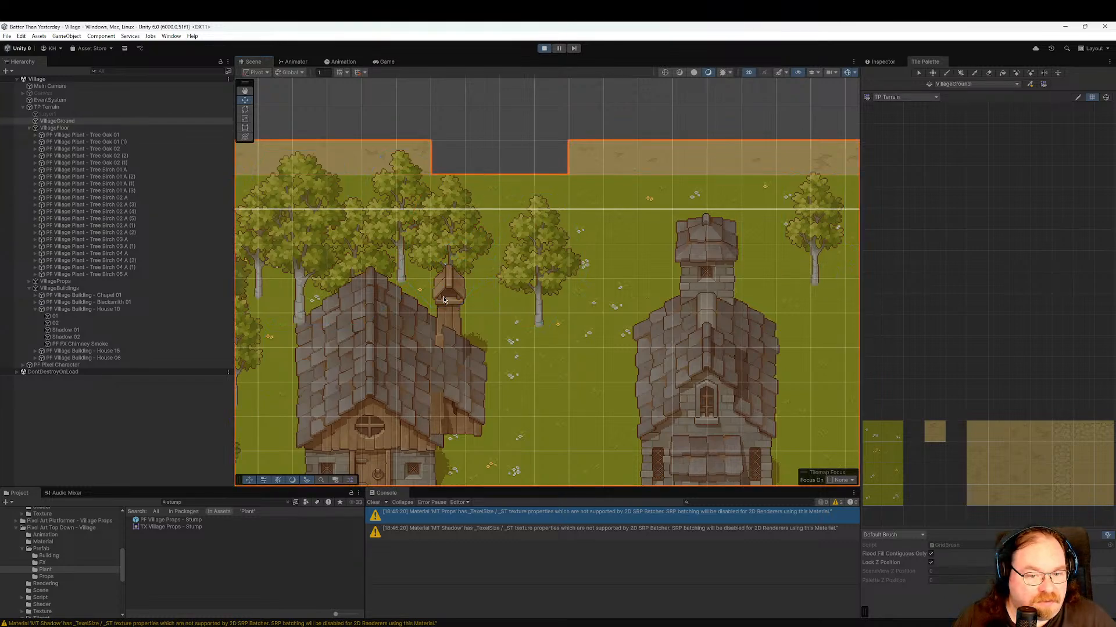
pyautogui.click(445, 300)
pyautogui.click(443, 300)
pyautogui.click(437, 321)
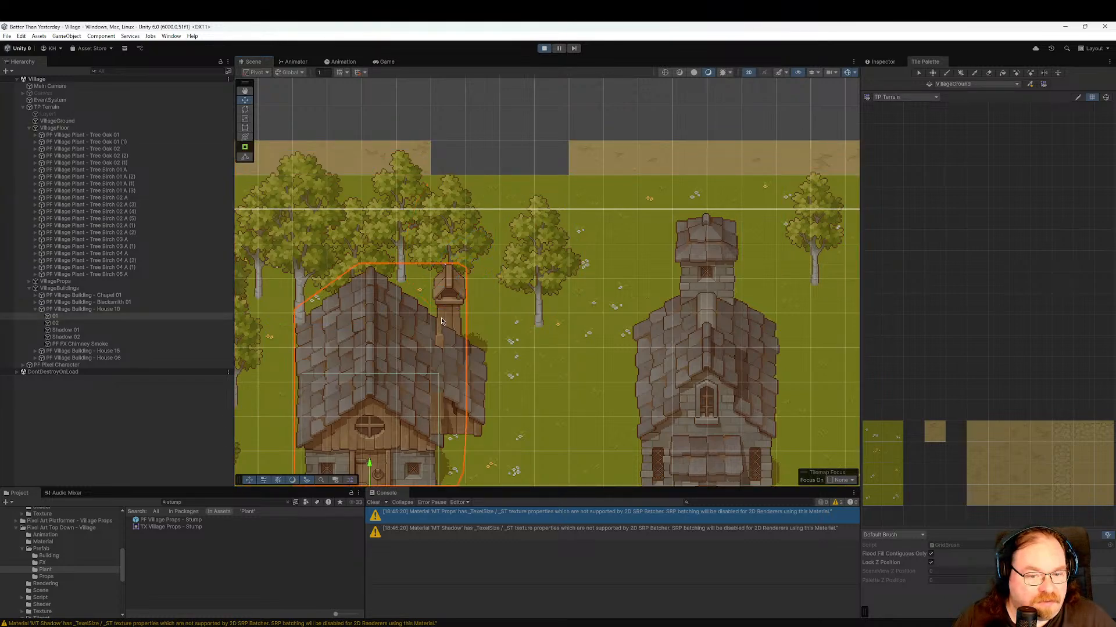
# Select PF FX Chimney Smoke under PF Village Building - House 10 and play its particle preview.
pyautogui.click(87, 344)
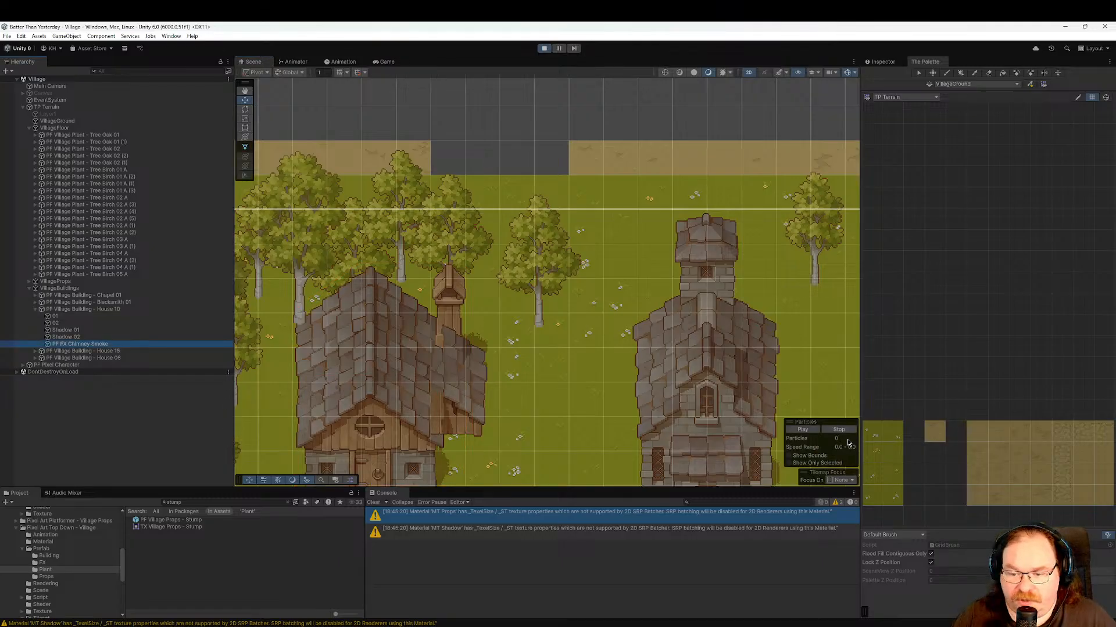
pyautogui.click(813, 433)
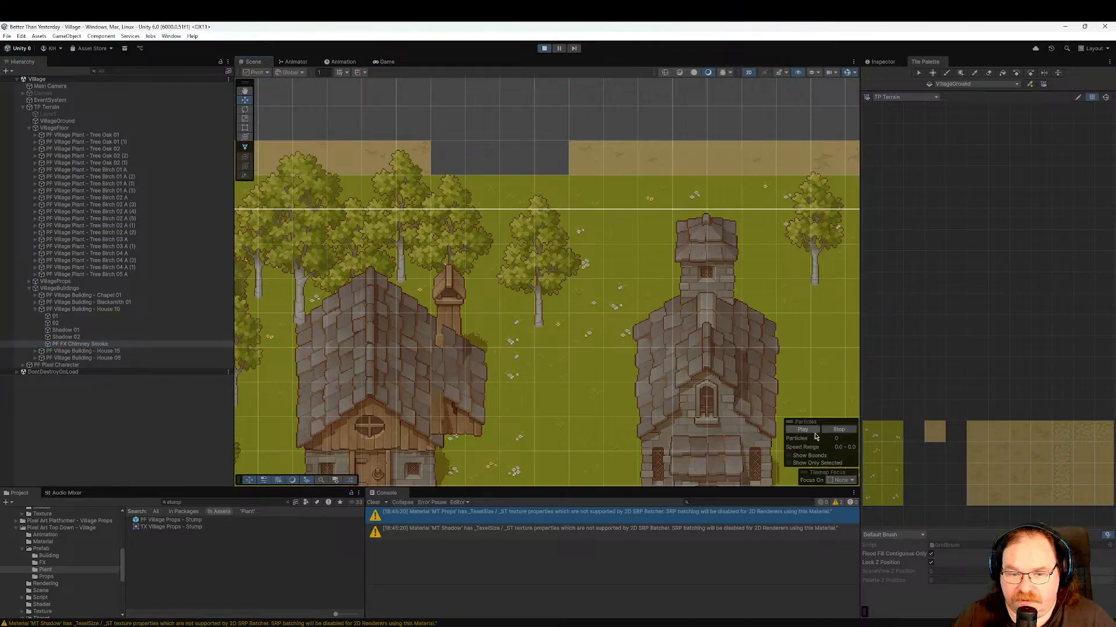
pyautogui.click(125, 344)
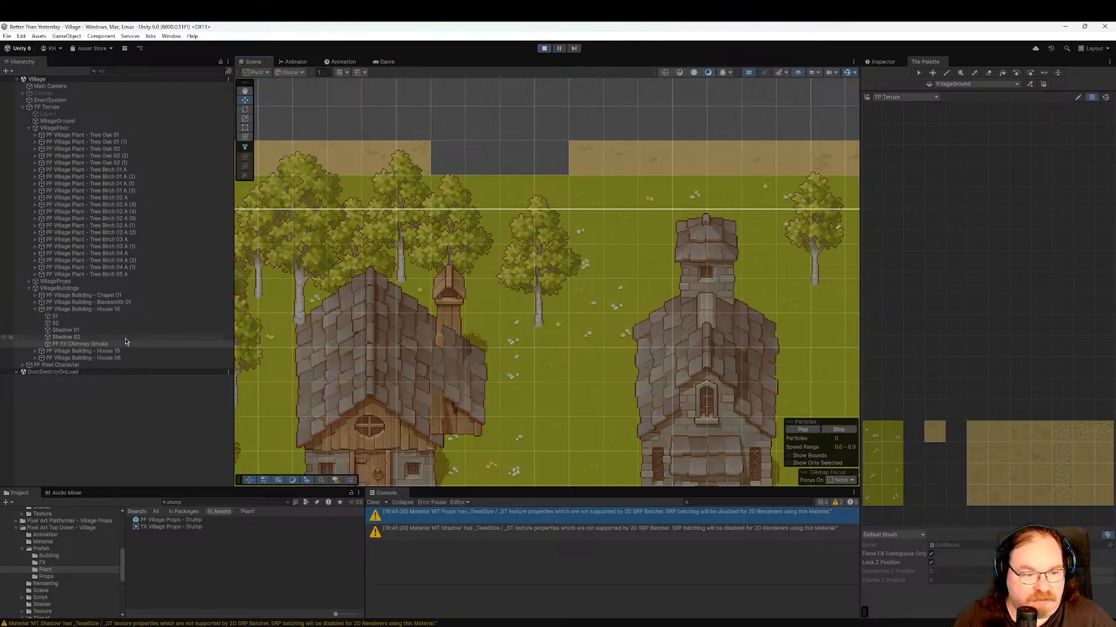
# Show the chimney smoke's particle system properties, expand its Renderer settings and open the Order in Layer value.
pyautogui.click(880, 61)
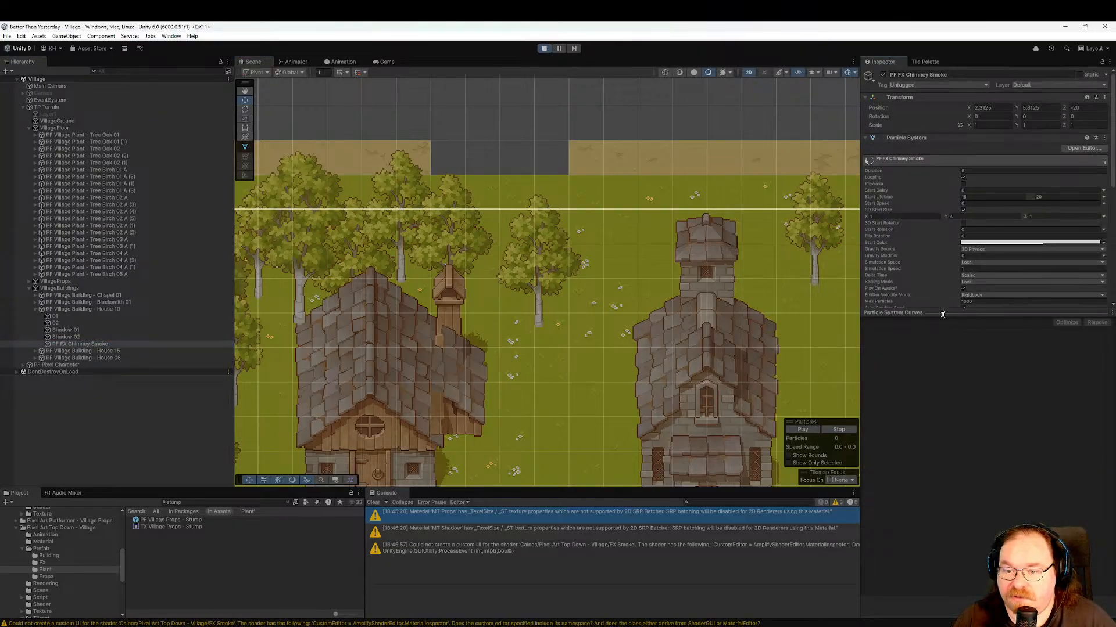
pyautogui.moveTo(943, 314); pyautogui.dragTo(961, 546)
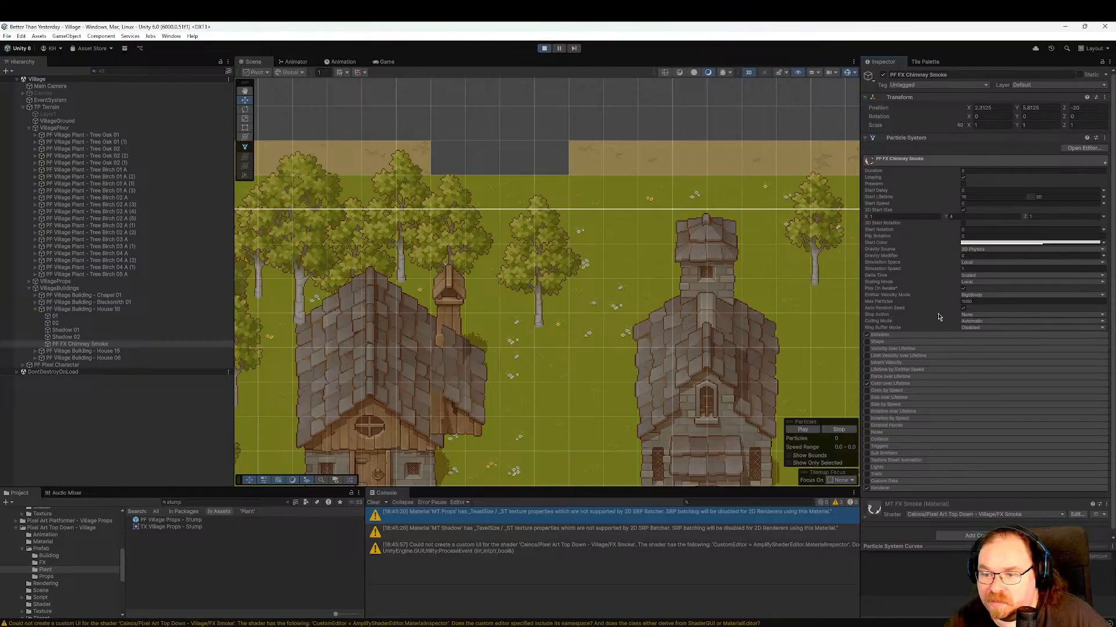
pyautogui.scroll(-1, 969, 372)
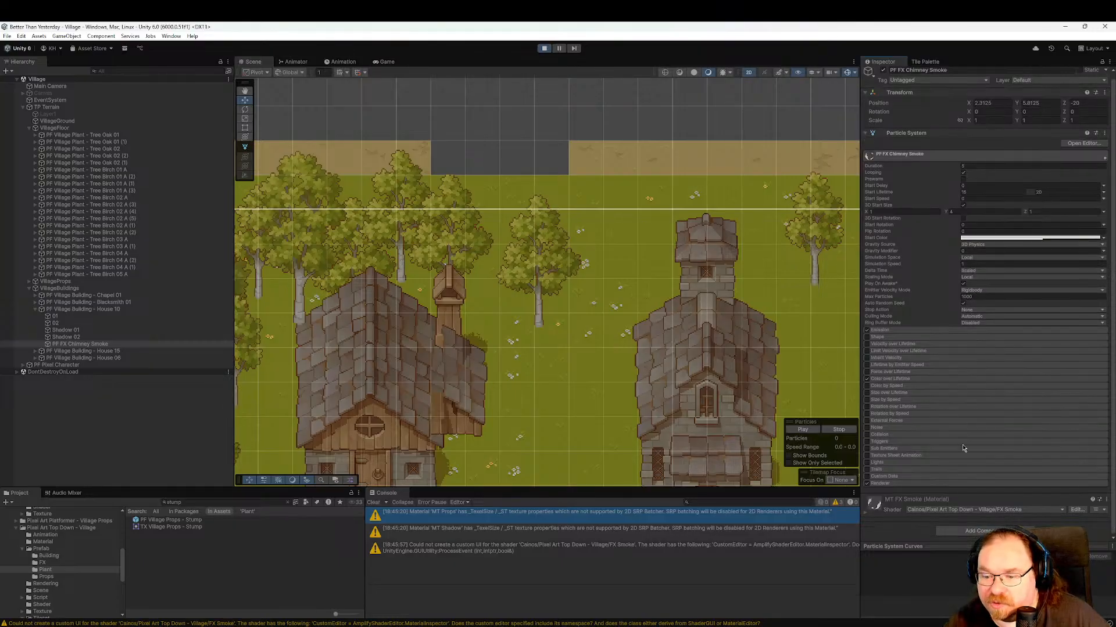
pyautogui.click(898, 484)
pyautogui.scroll(-3, 994, 445)
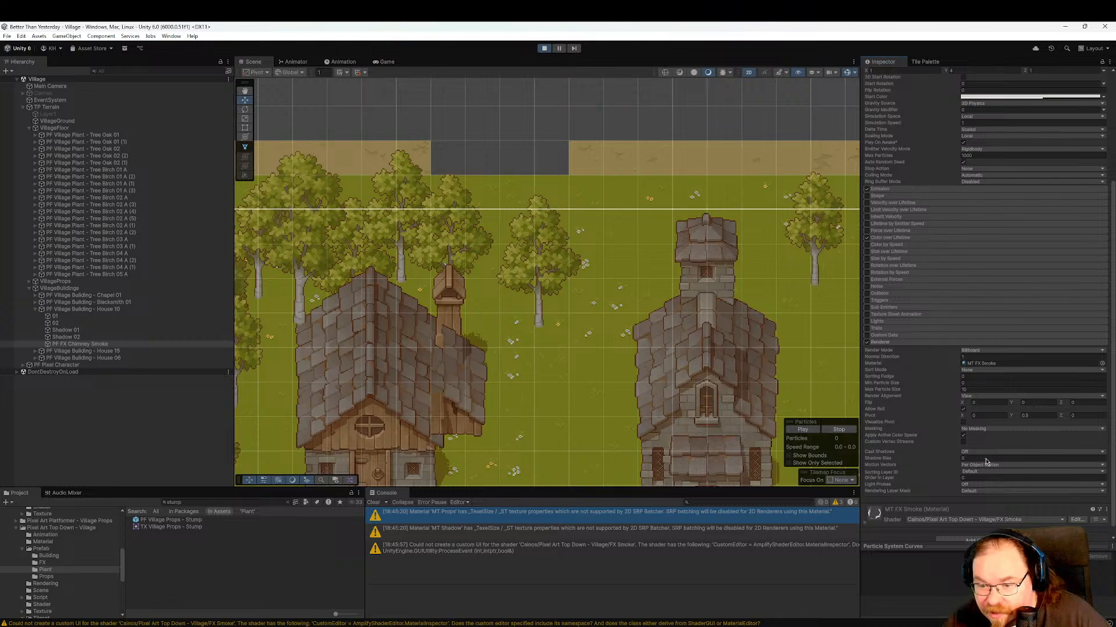
pyautogui.click(985, 478)
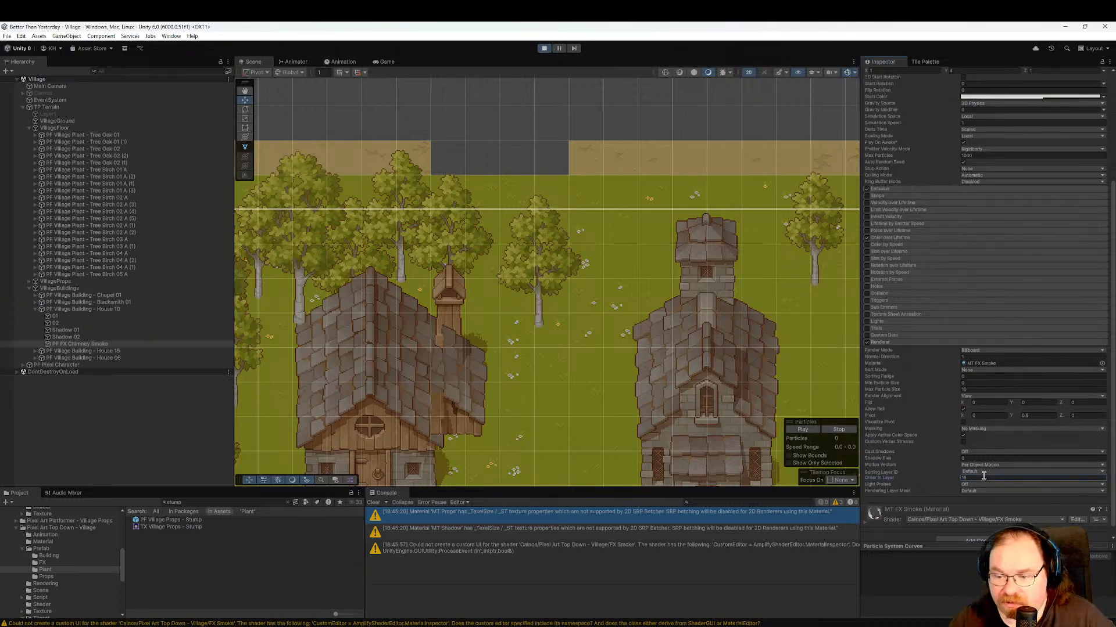
# Expand the MT FX Smoke material and review its shader, texture, noise and render queue settings.
pyautogui.scroll(-1, 924, 475)
pyautogui.click(872, 503)
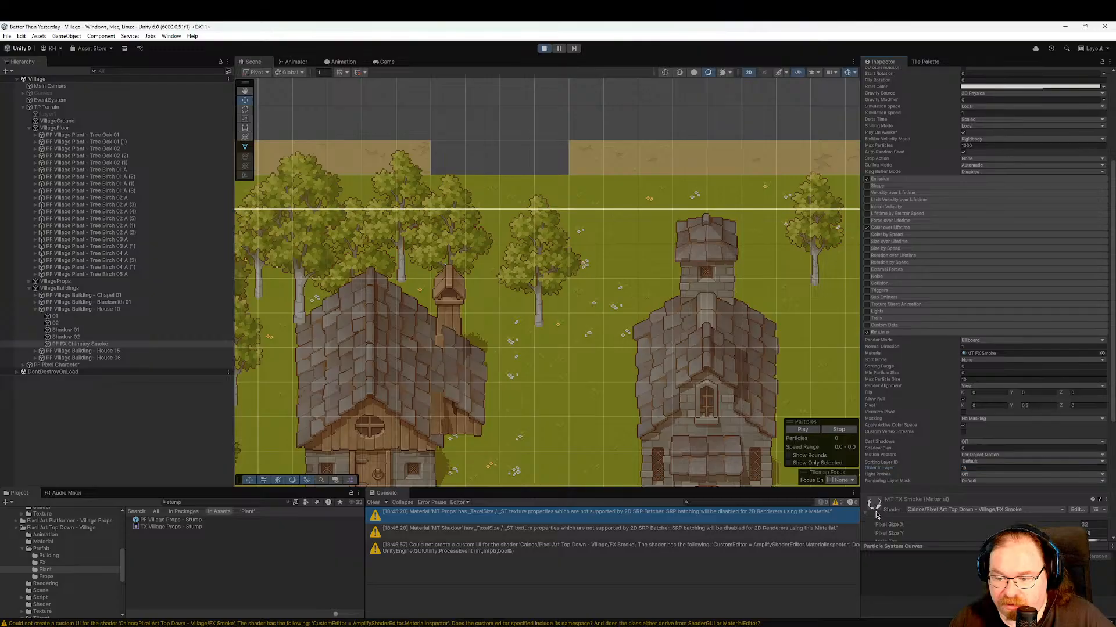
pyautogui.scroll(-8, 935, 462)
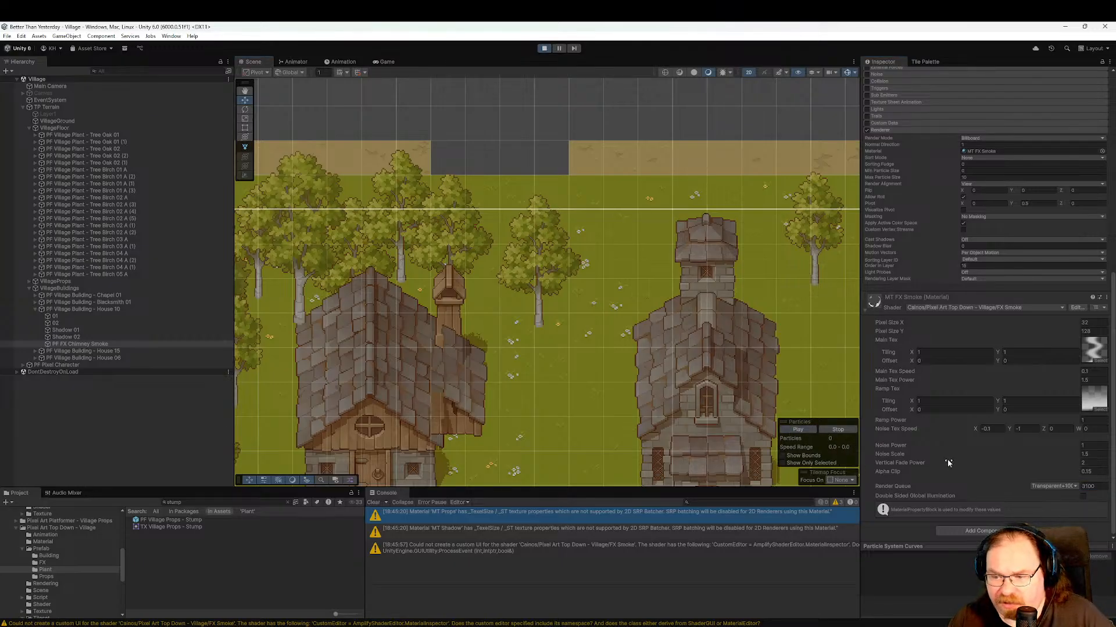
pyautogui.scroll(6, 975, 415)
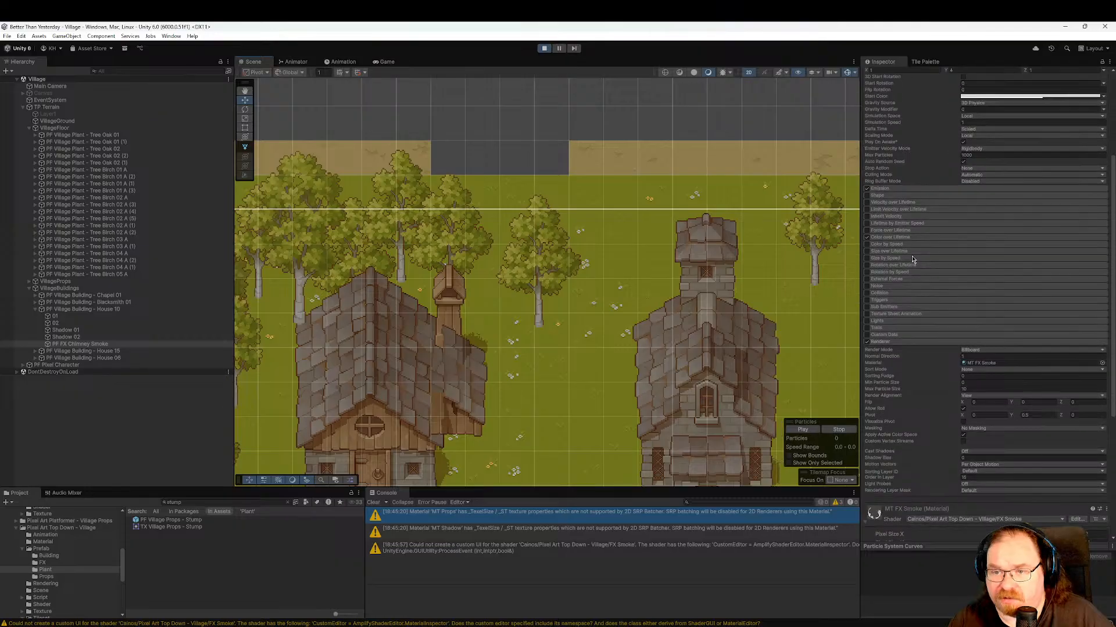
# Check the chimney smoke's start speed among its main particle settings and play the particle preview again.
pyautogui.scroll(3, 912, 260)
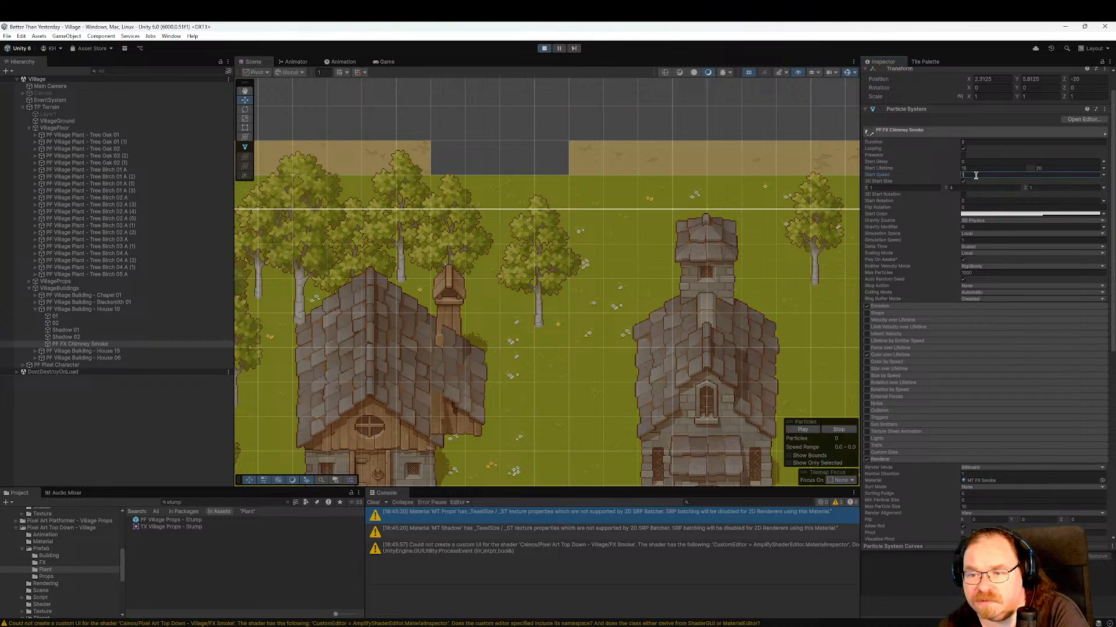
pyautogui.click(803, 430)
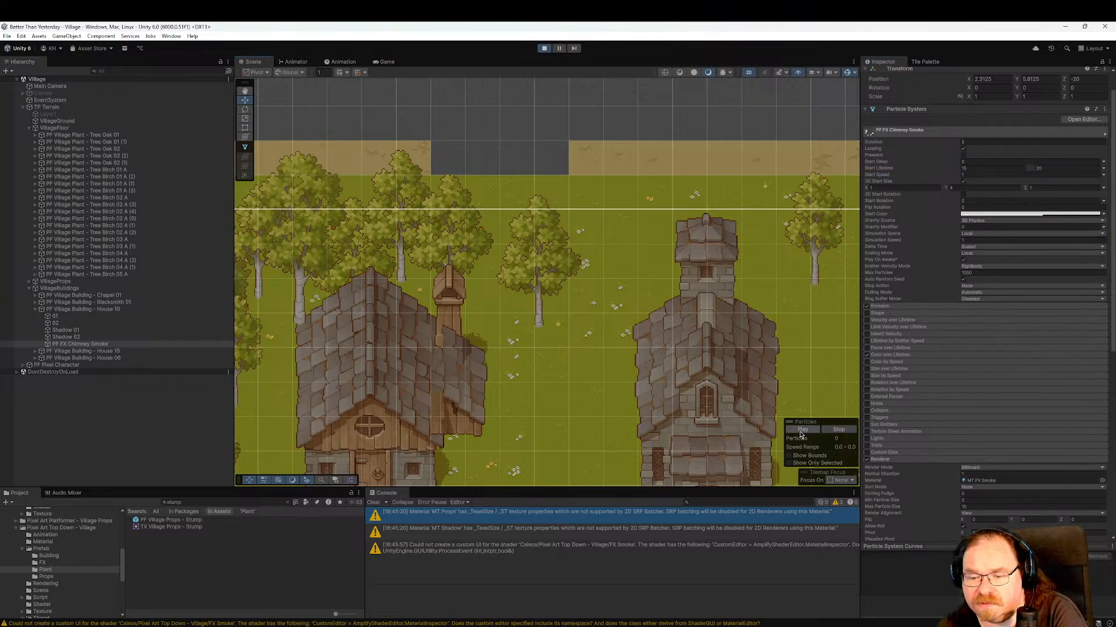
pyautogui.scroll(-5, 919, 405)
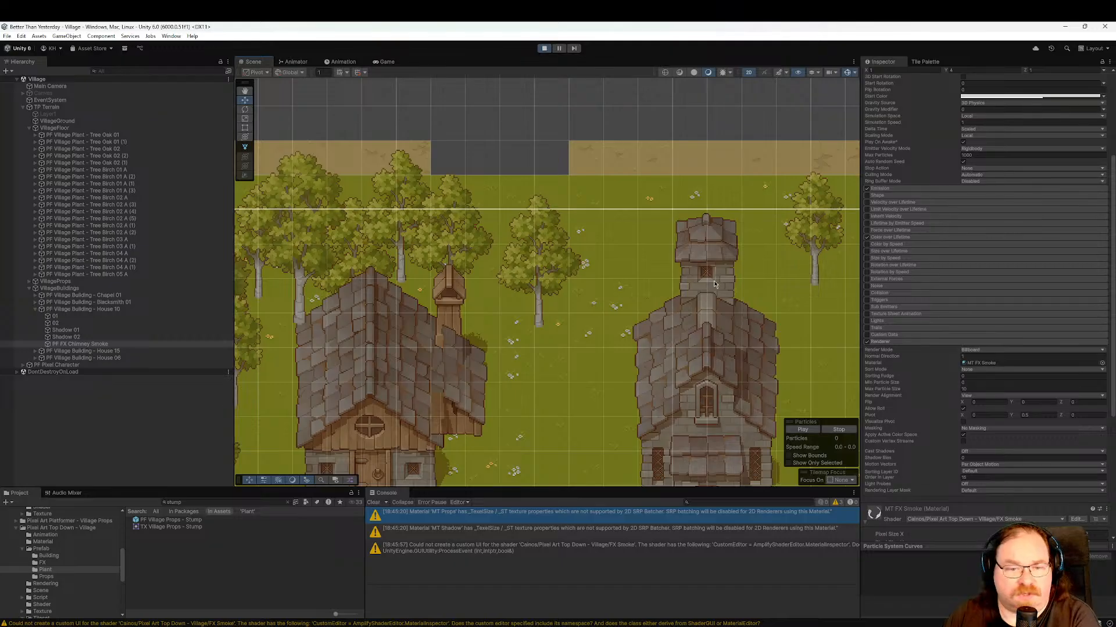
# Expand the chimney smoke's Emission settings and set both Rate over Time and Rate over Distance to 1.
pyautogui.moveTo(636, 303); pyautogui.dragTo(674, 263, button='middle')
pyautogui.scroll(-7, 929, 420)
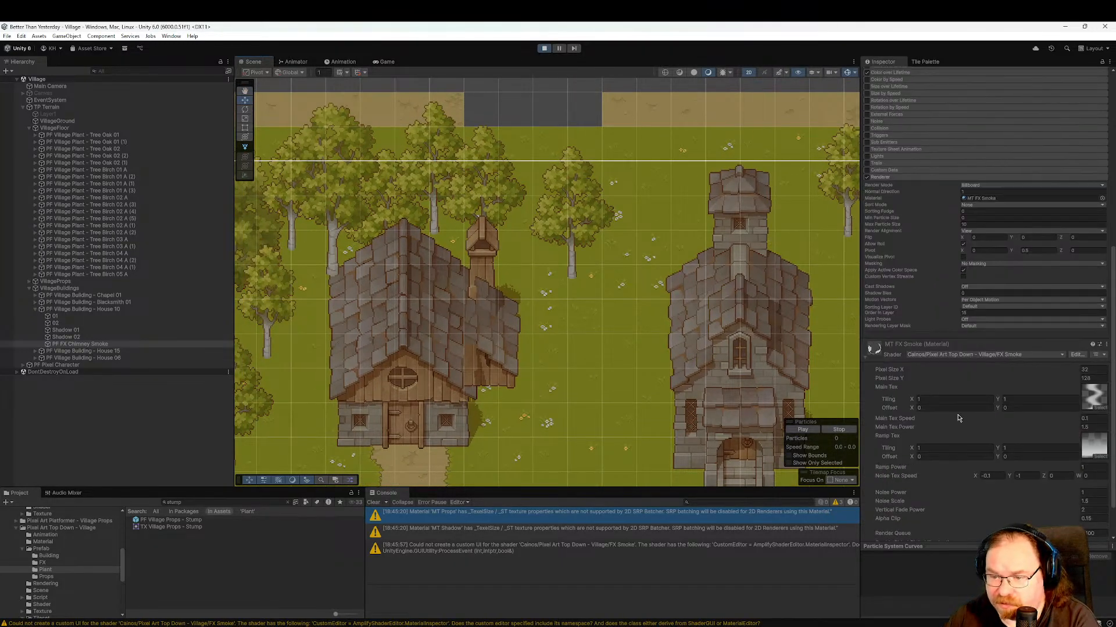
pyautogui.scroll(-2, 929, 425)
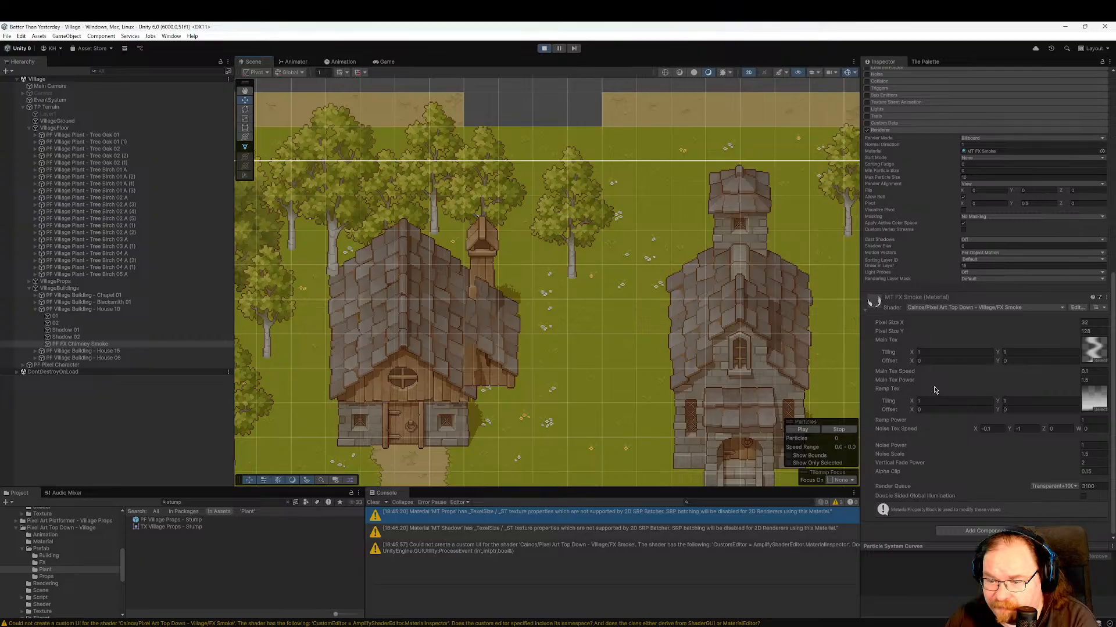
pyautogui.scroll(10, 933, 385)
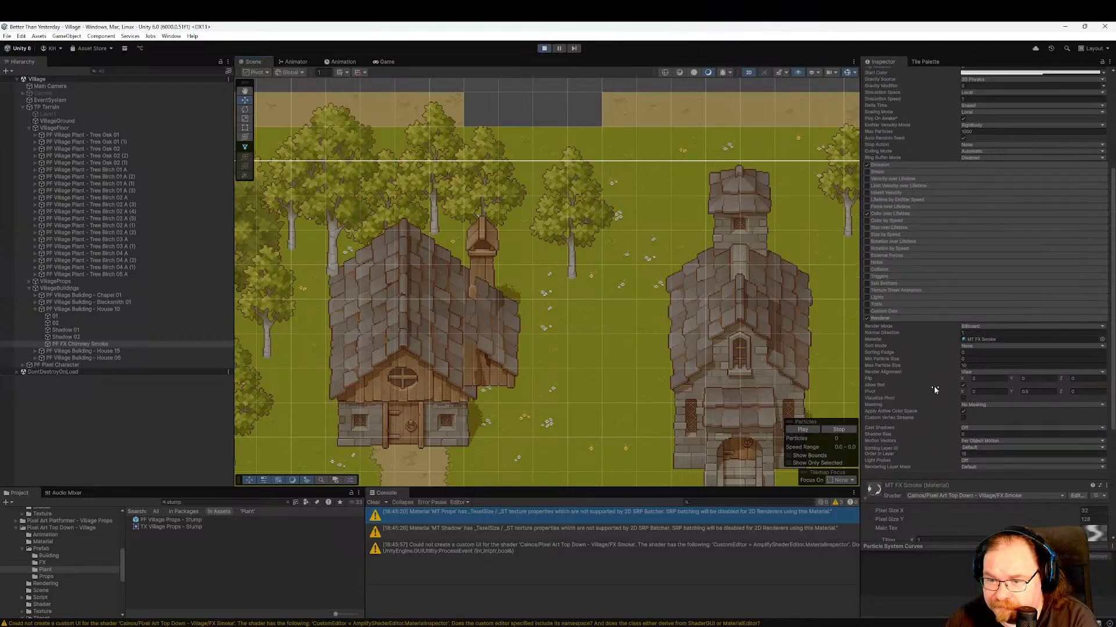
pyautogui.click(908, 259)
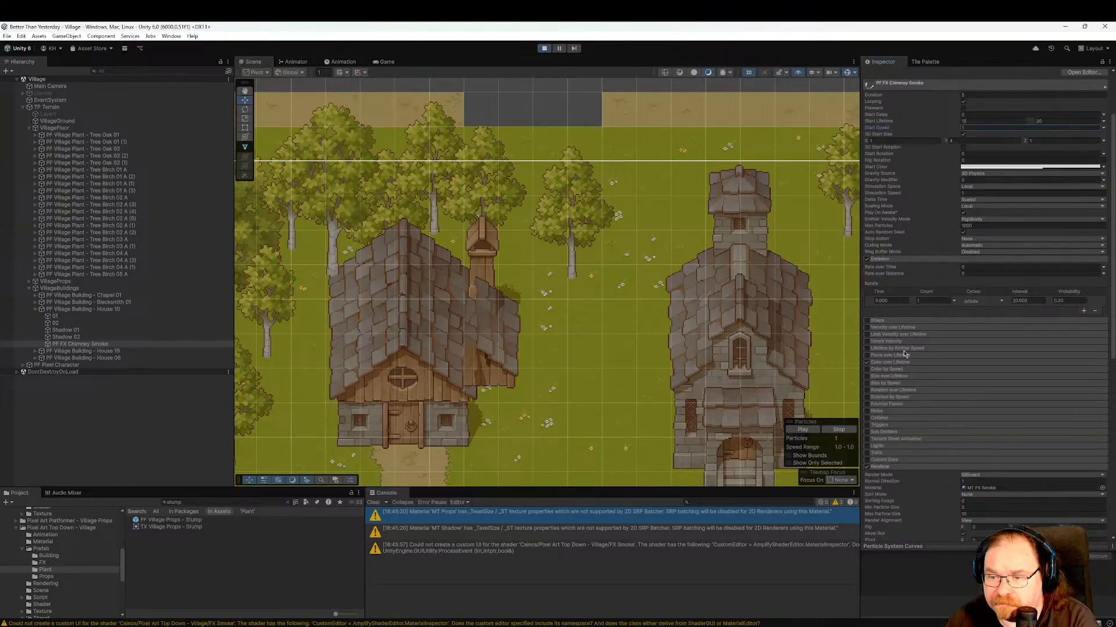
pyautogui.click(978, 268)
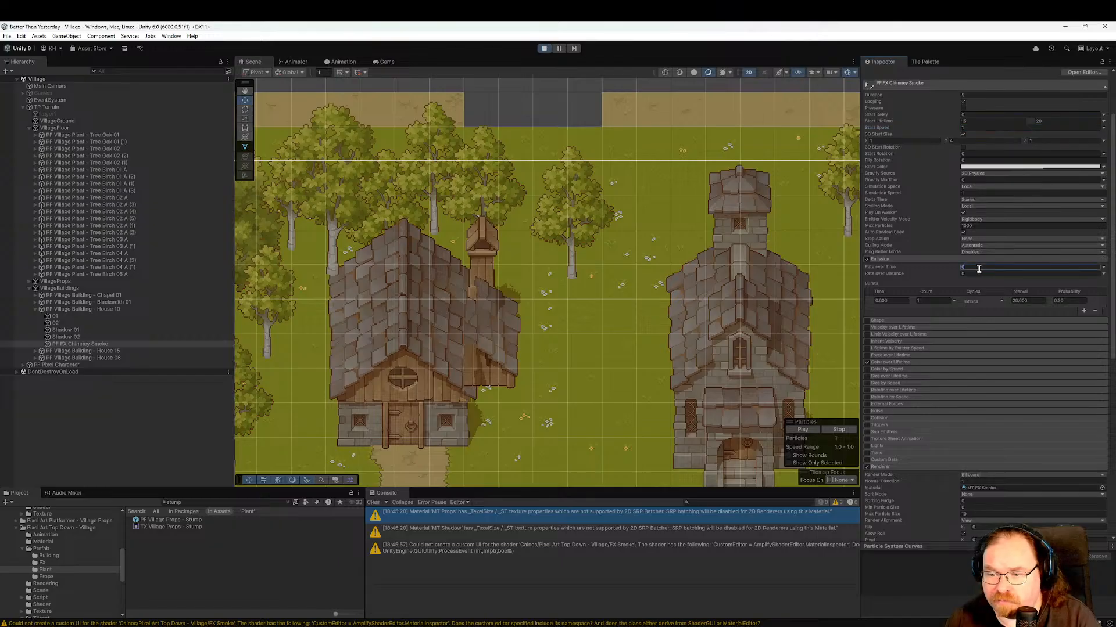
pyautogui.write('1')
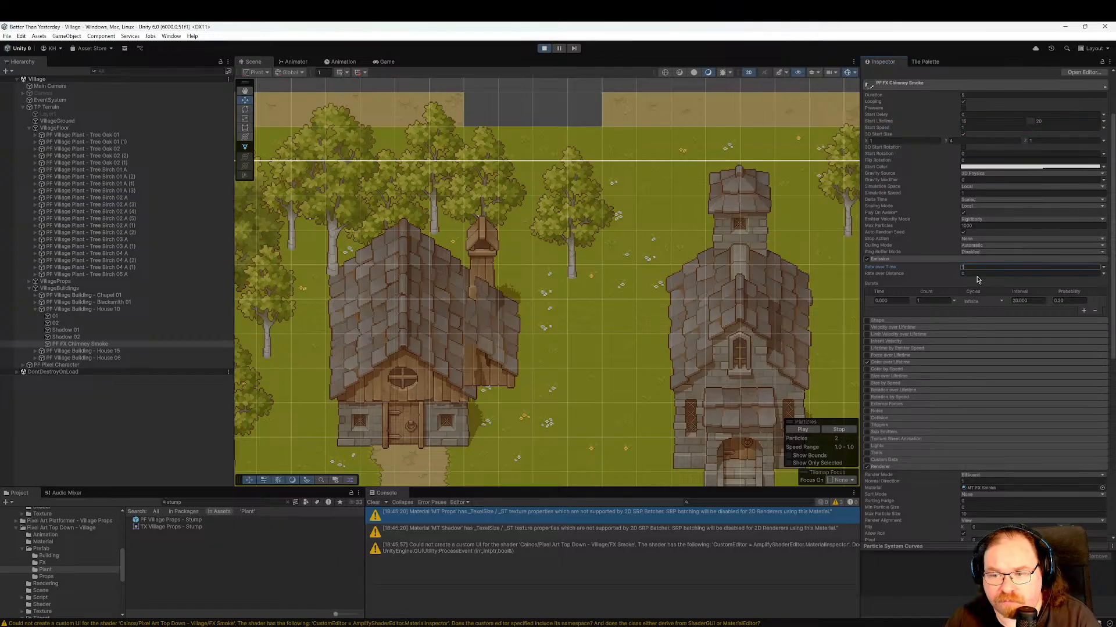
pyautogui.click(977, 274)
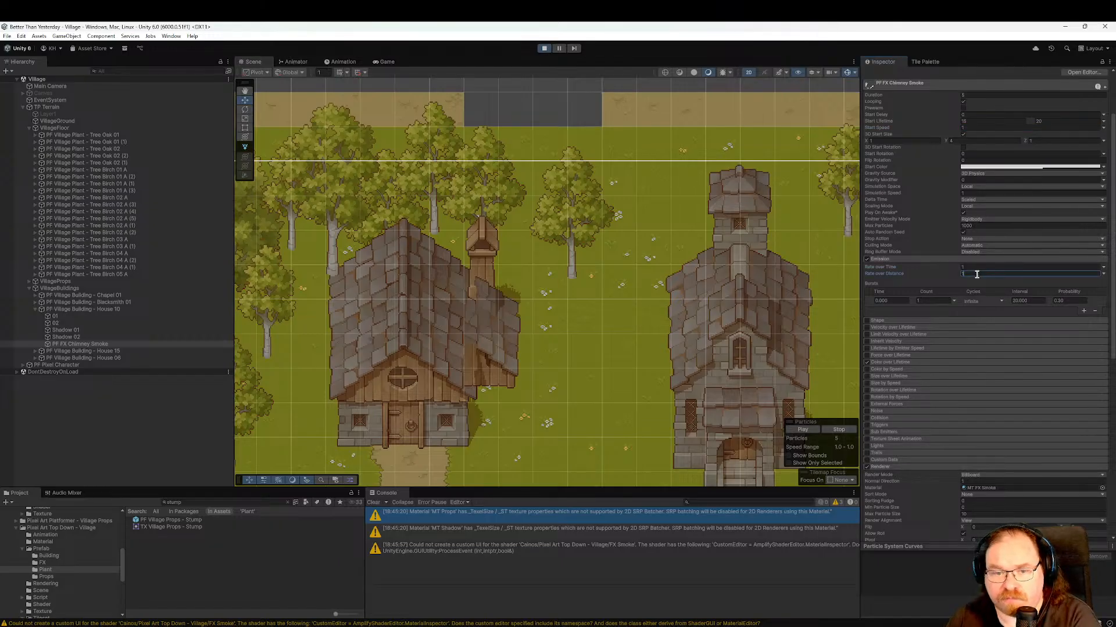
pyautogui.scroll(-5, 1098, 90)
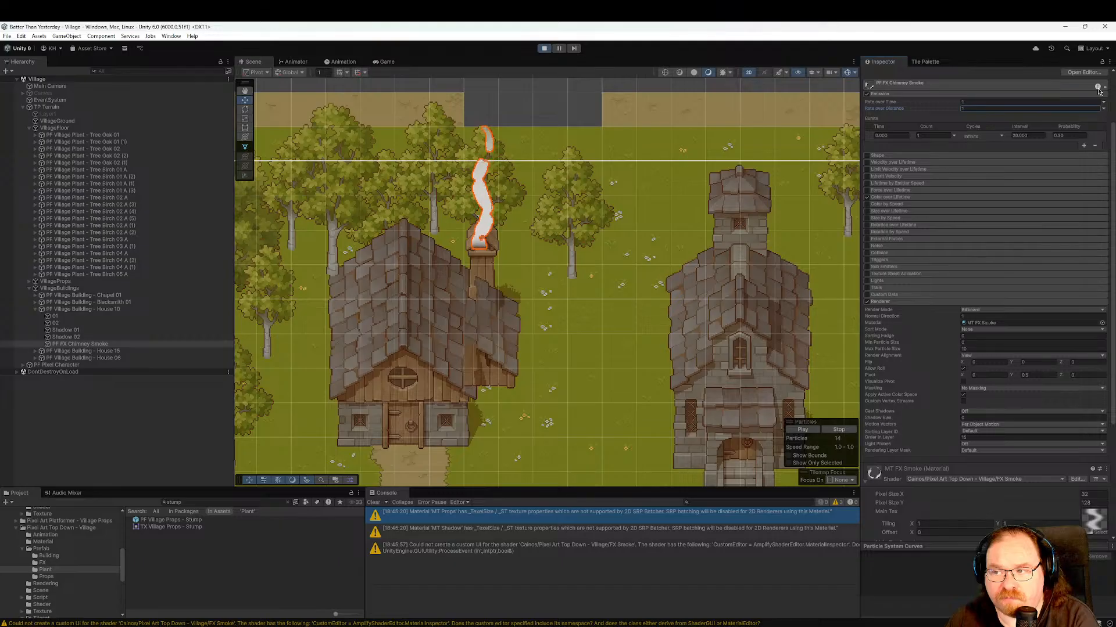
# Check the chimney smoke in the Game view, return to the Scene view and toggle its Emission module.
pyautogui.click(385, 61)
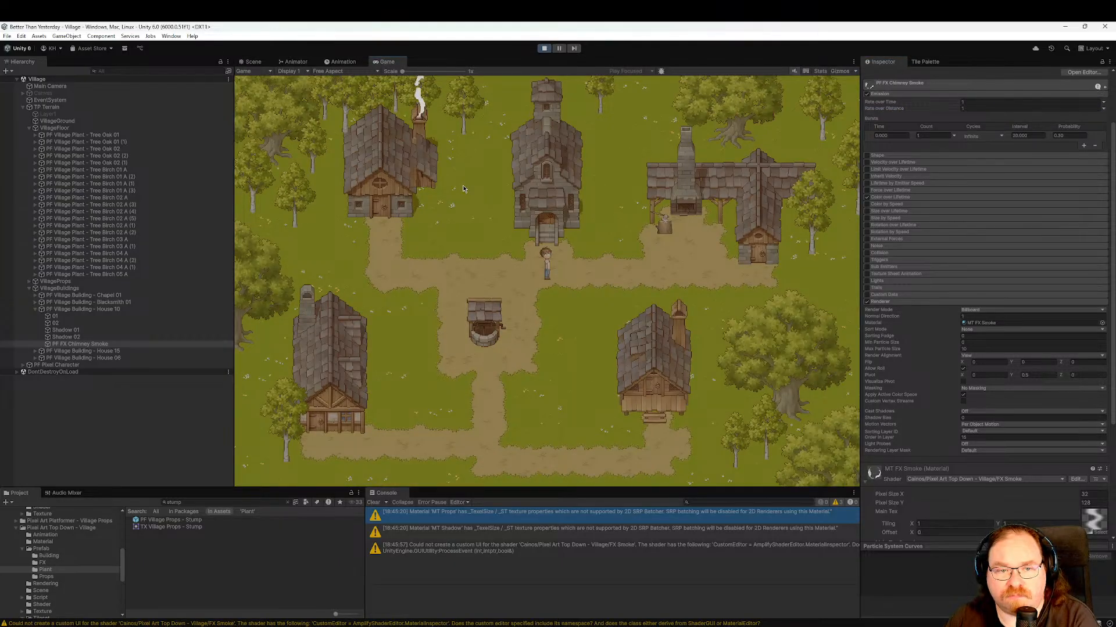
pyautogui.hotkey('ctrl', '1')
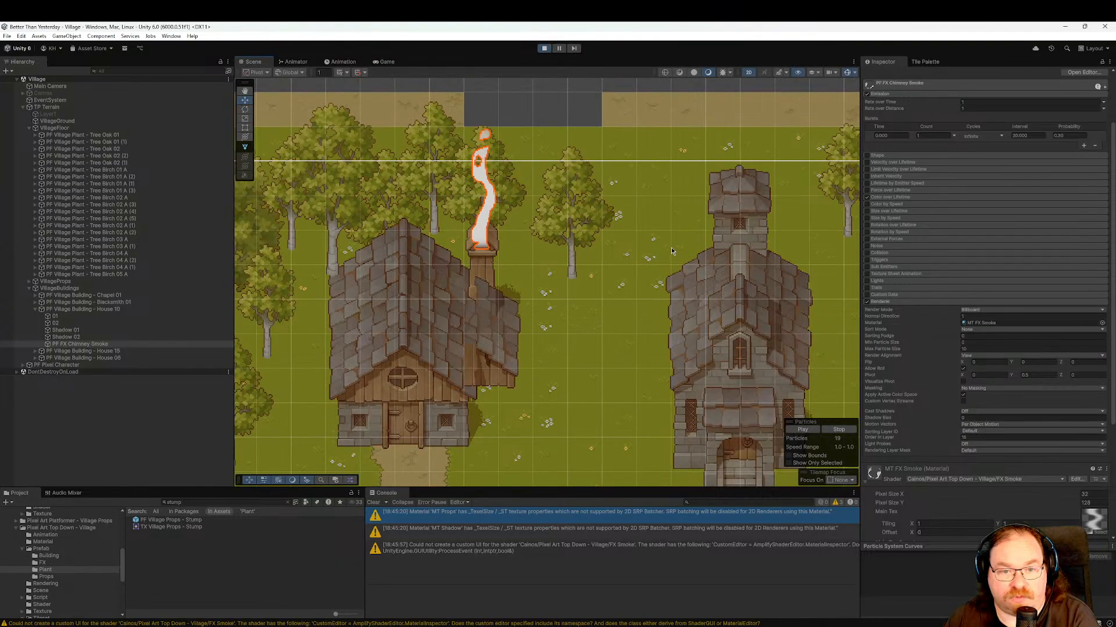
pyautogui.scroll(3, 1031, 262)
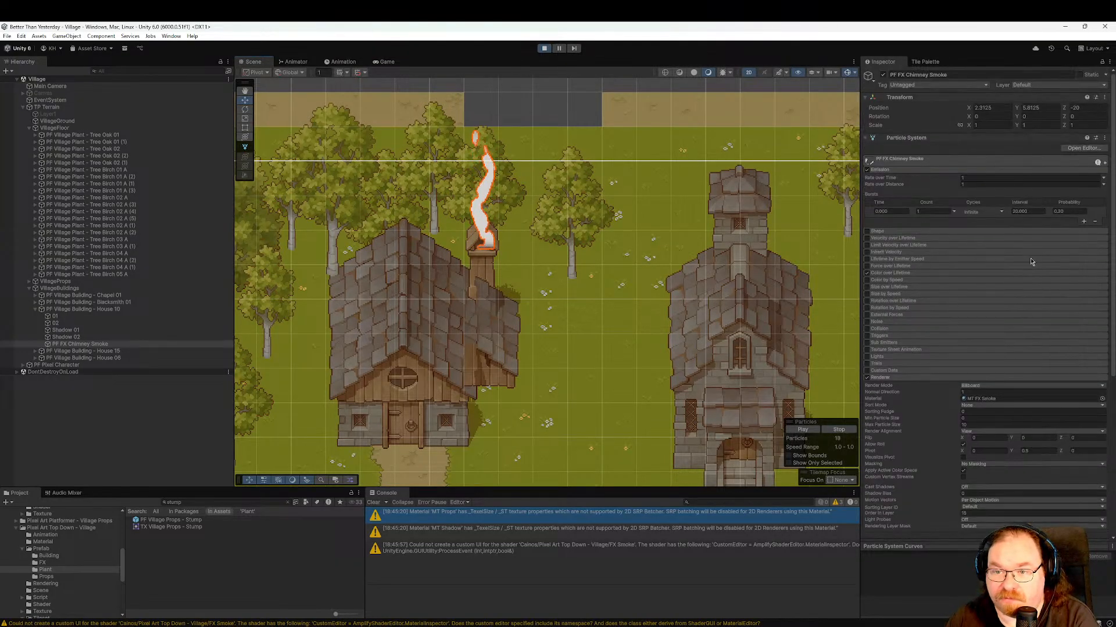
pyautogui.click(869, 170)
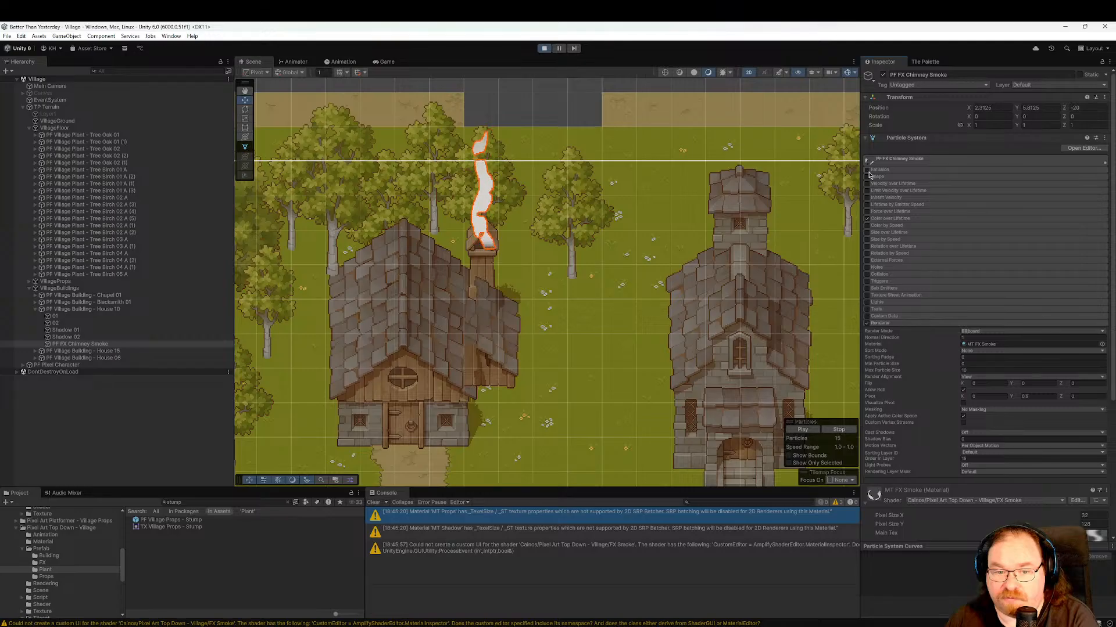
pyautogui.click(881, 170)
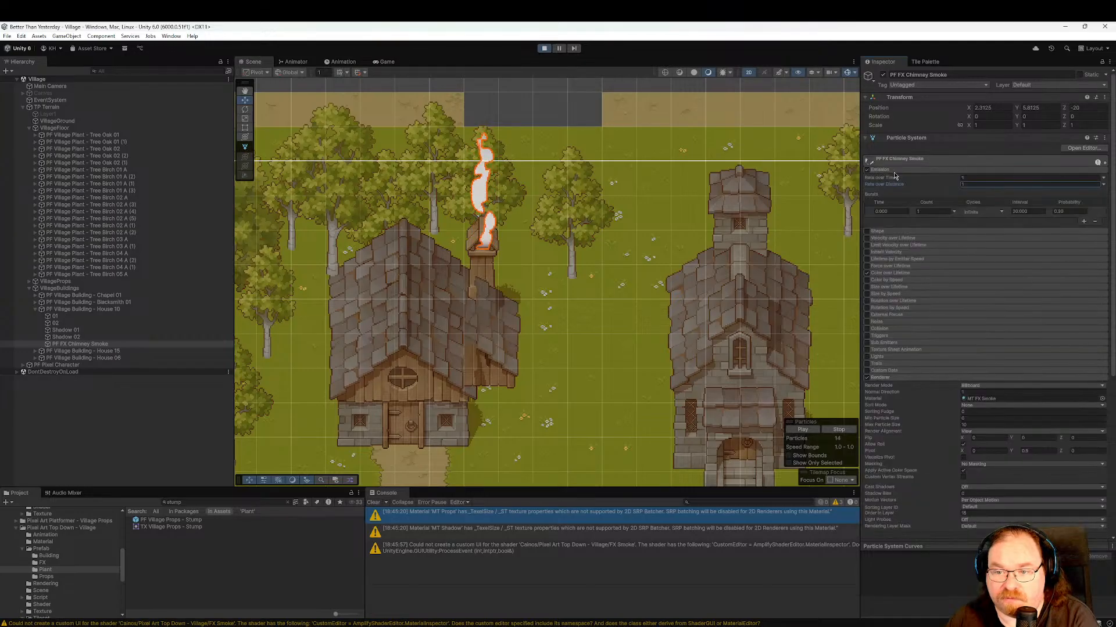
# Reset the chimney smoke's Rate over Time and Rate over Distance to 0 and stop the particle preview.
pyautogui.click(995, 178)
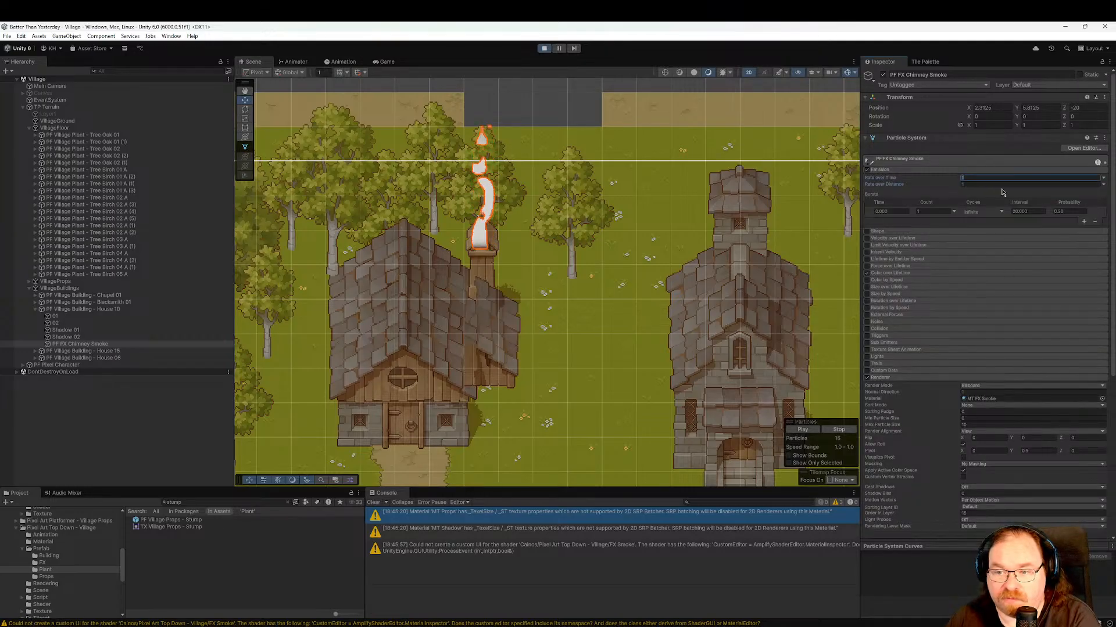
pyautogui.click(977, 184)
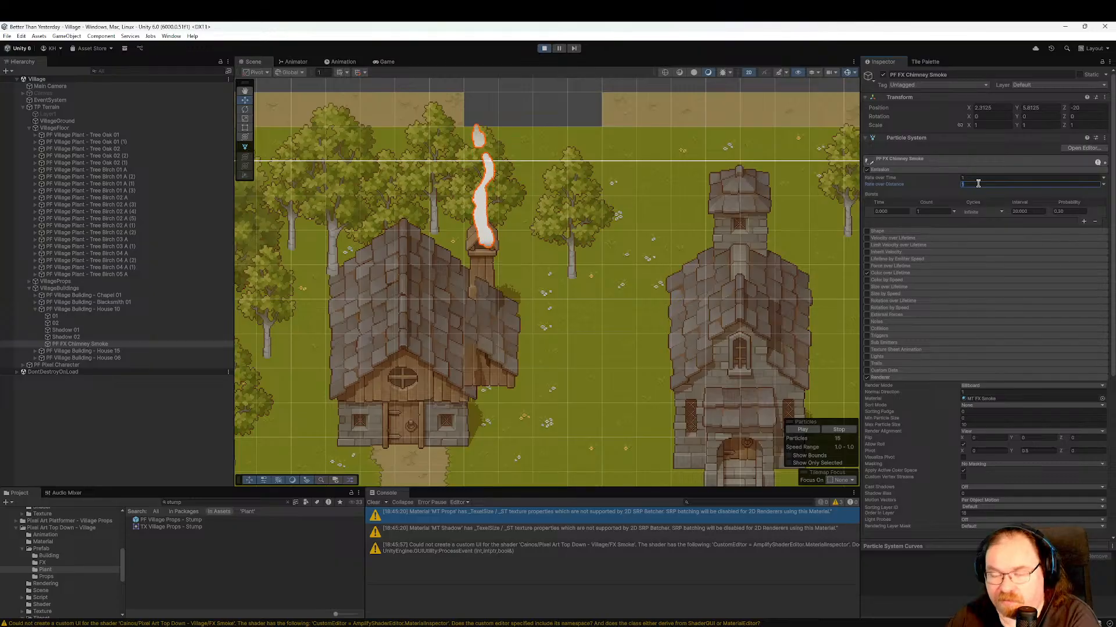
pyautogui.write('0')
pyautogui.click(970, 179)
pyautogui.write('0')
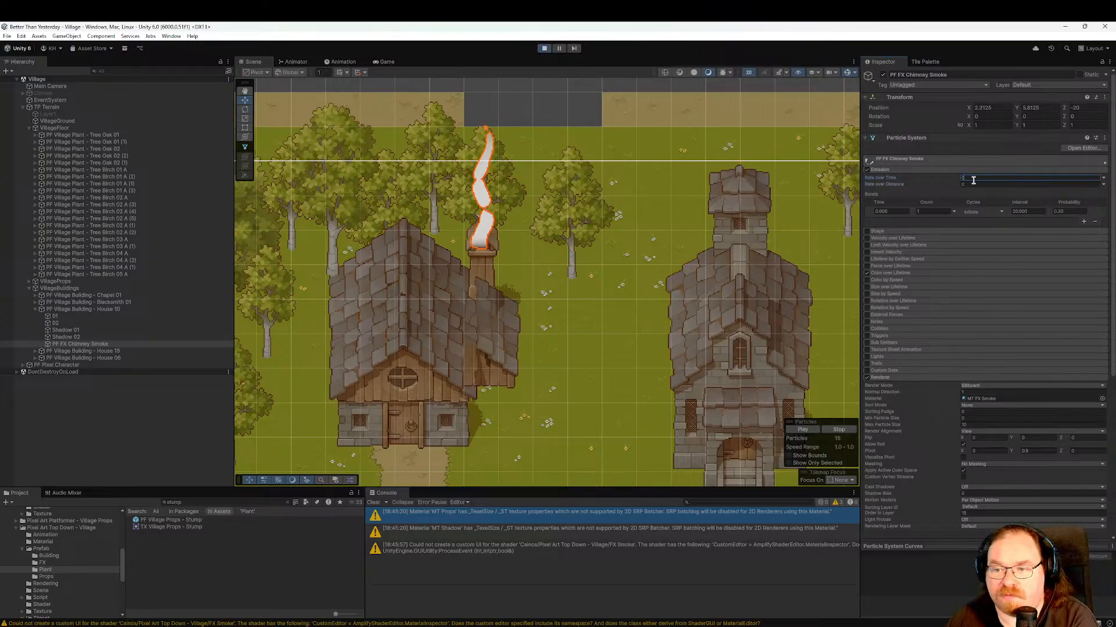
pyautogui.press('Return')
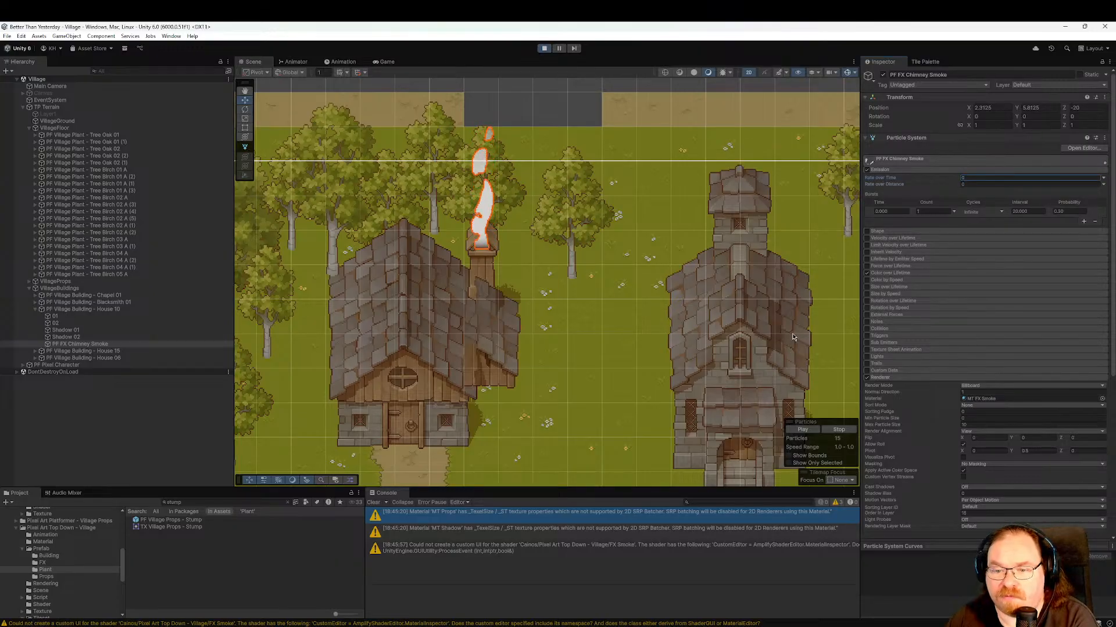
pyautogui.click(832, 430)
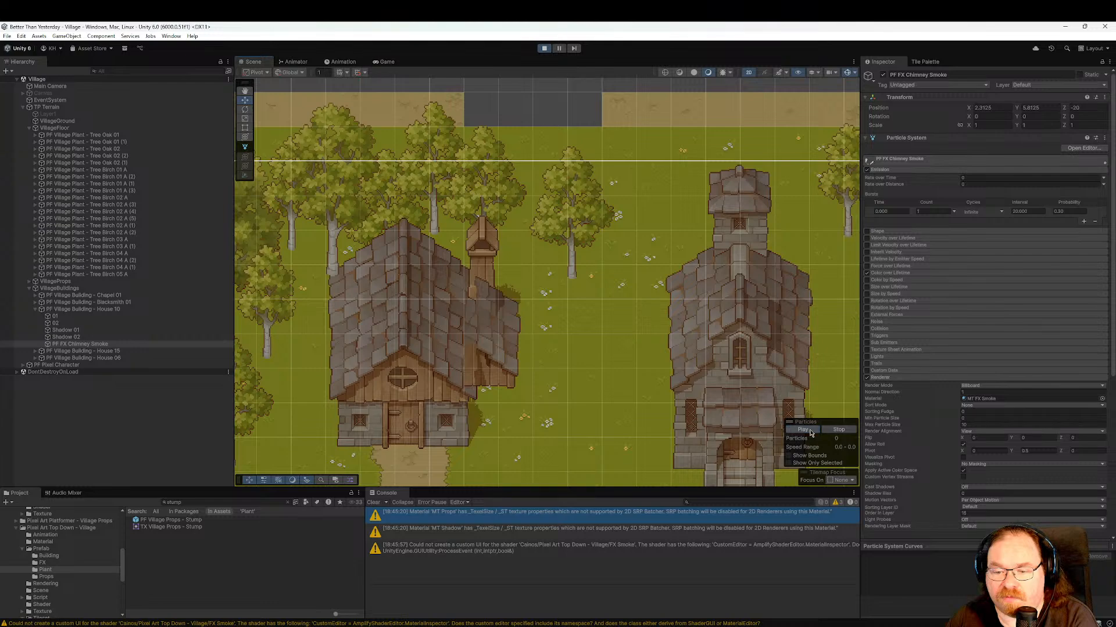
# Set the chimney smoke's Rate over Time and Rate over Distance to 1, replaying the particle preview after each change.
pyautogui.click(1087, 139)
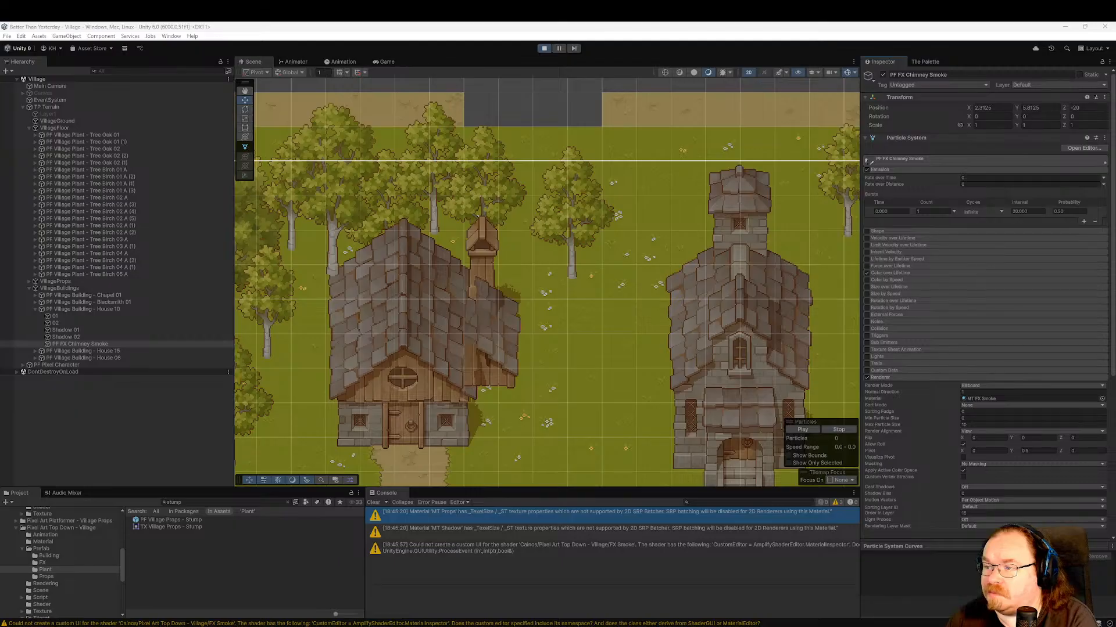
pyautogui.click(973, 177)
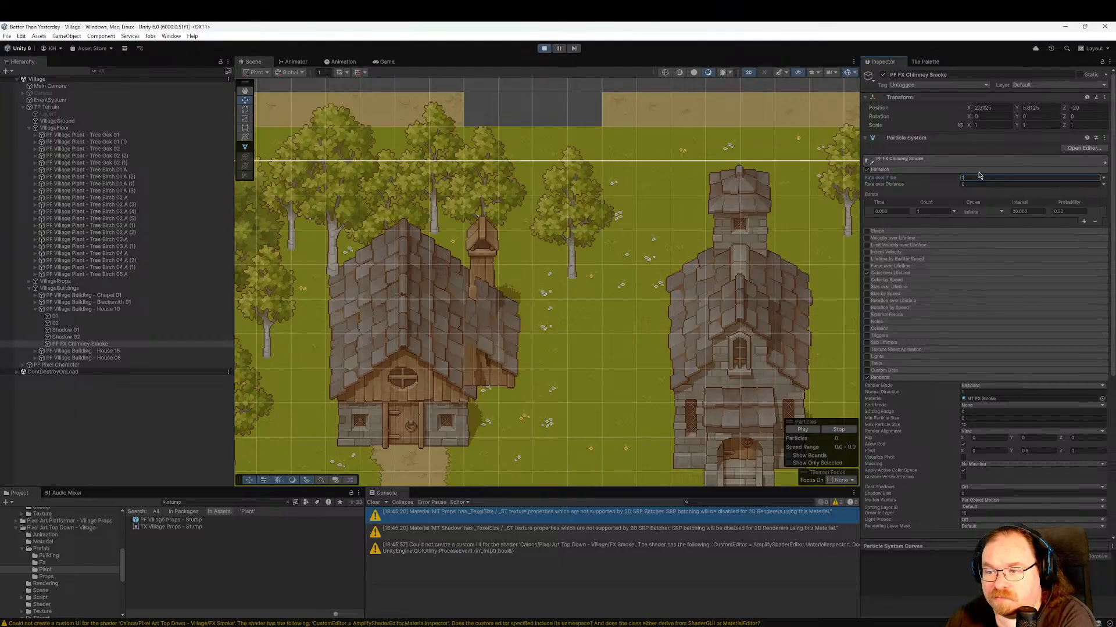
pyautogui.click(812, 431)
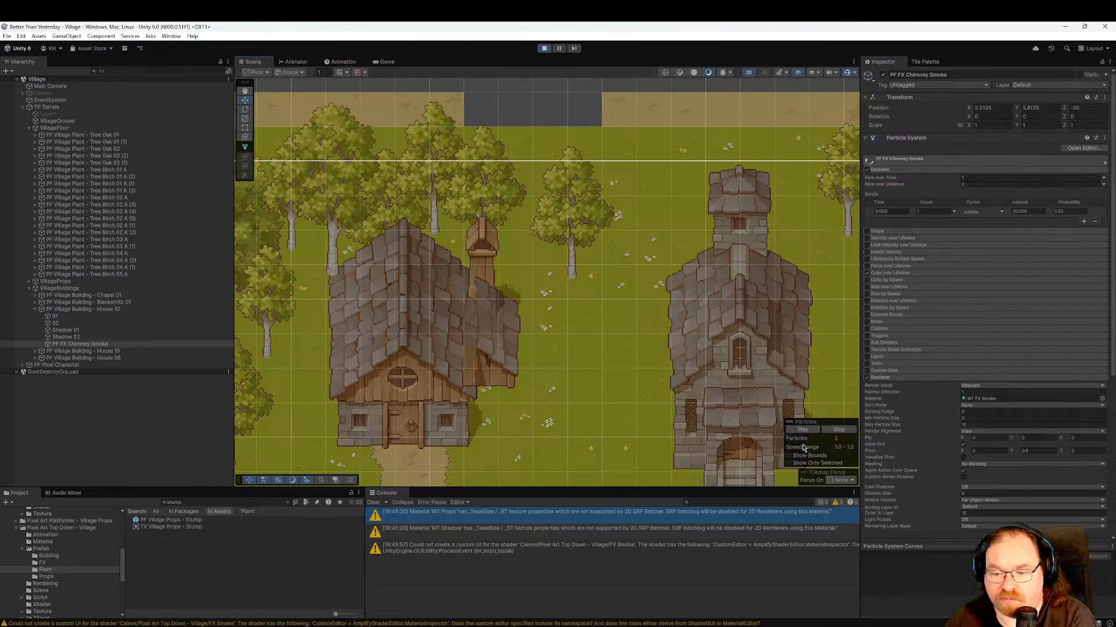
pyautogui.click(973, 184)
pyautogui.write('1')
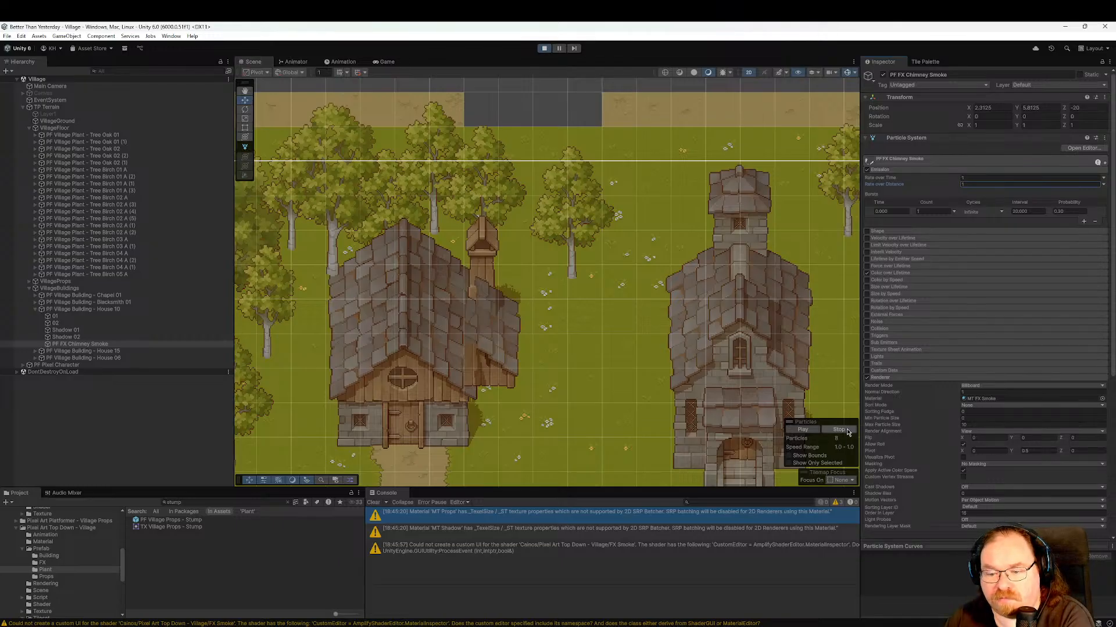
pyautogui.click(810, 434)
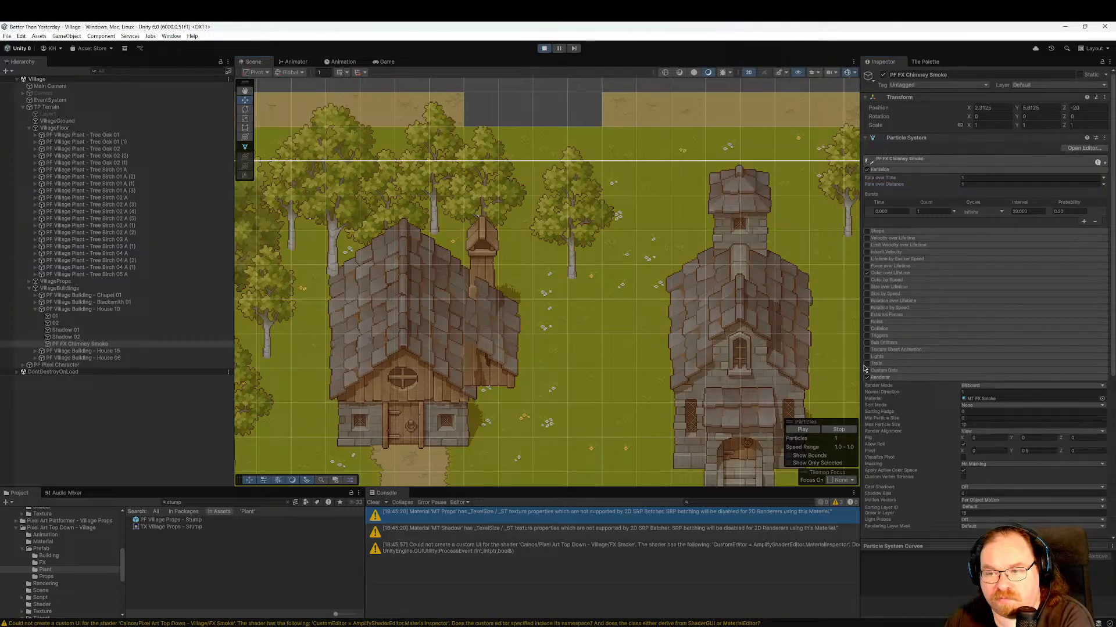
# Check the particle system's available modules, collapse Emission and review the Renderer and MT FX Smoke material settings.
pyautogui.click(1104, 164)
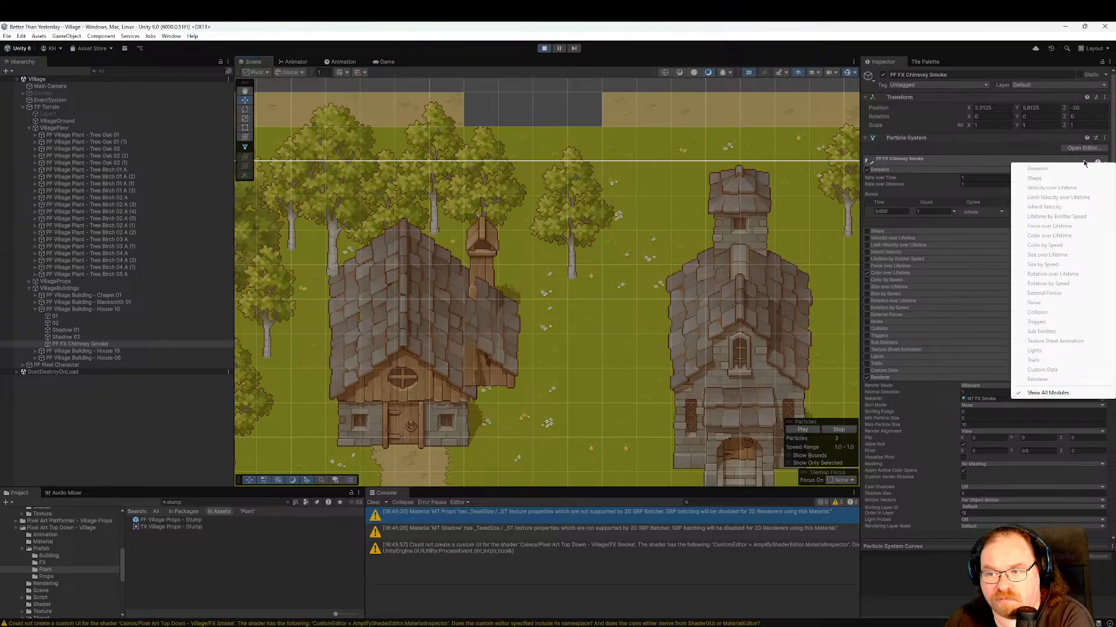
pyautogui.click(1098, 166)
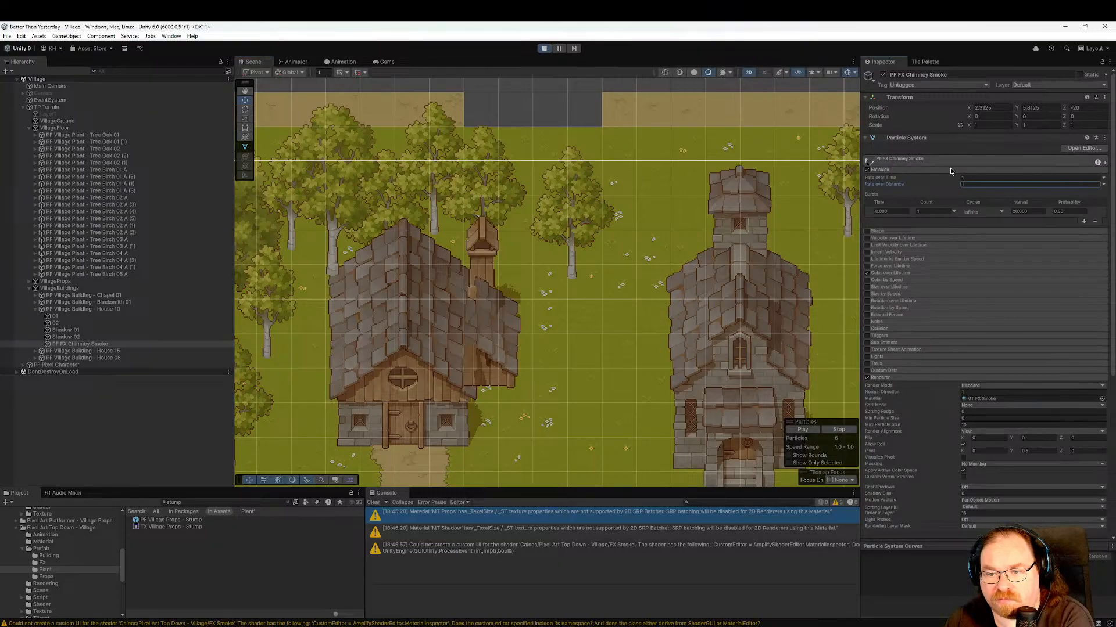
pyautogui.click(926, 169)
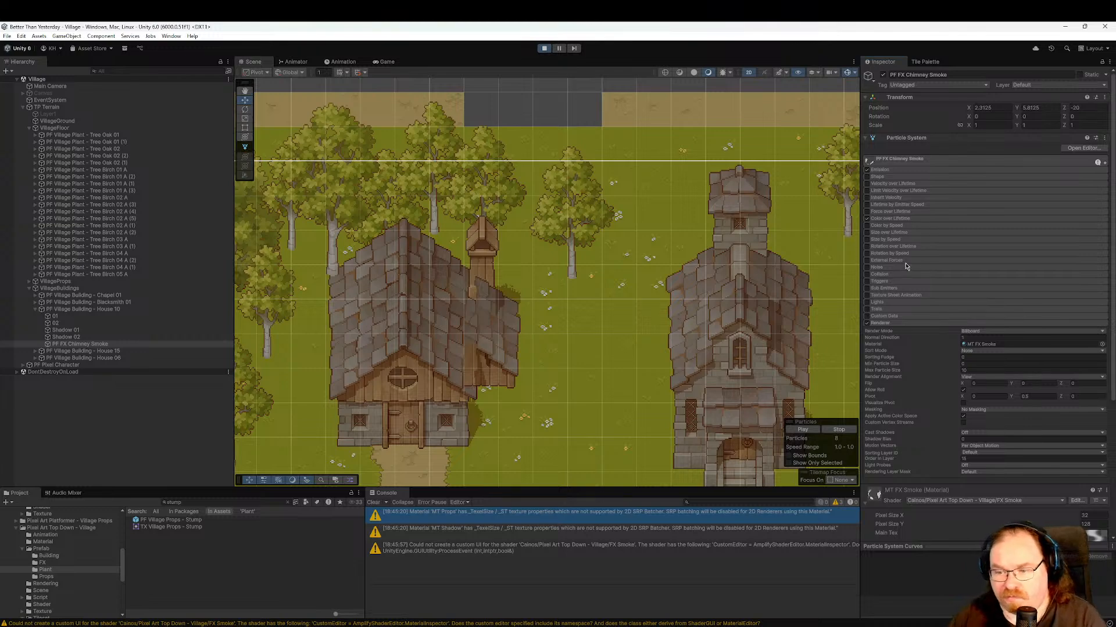
pyautogui.scroll(-3, 942, 323)
pyautogui.scroll(-2, 942, 323)
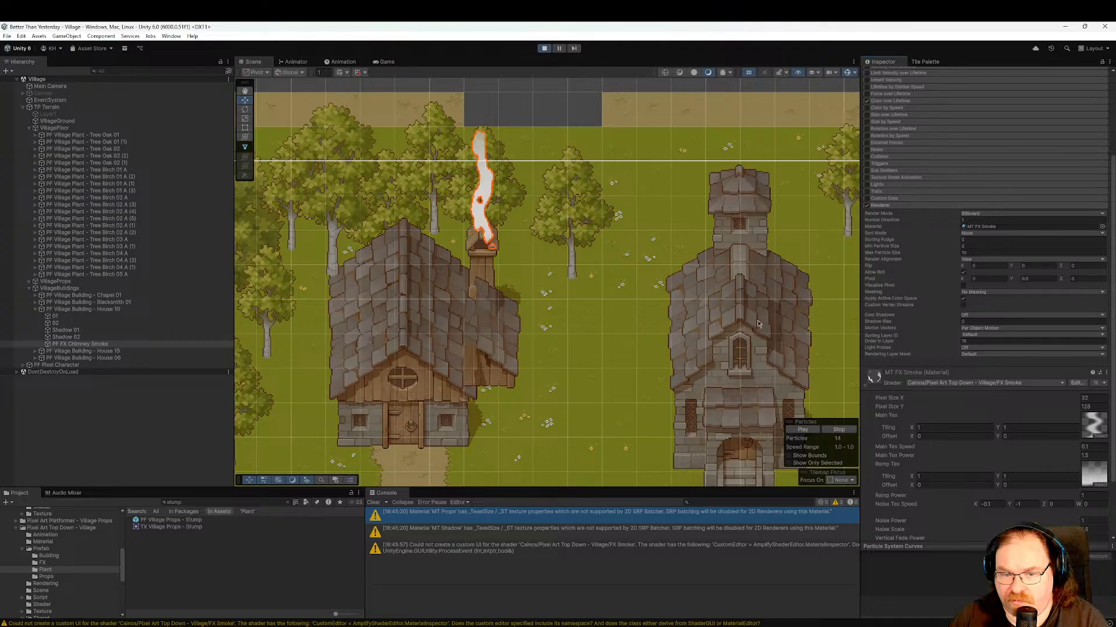
# Inspect the chimney smoke against the whole village in the Scene view and exit Play mode.
pyautogui.moveTo(755, 329); pyautogui.dragTo(612, 217, button='middle')
pyautogui.scroll(-8, 649, 222)
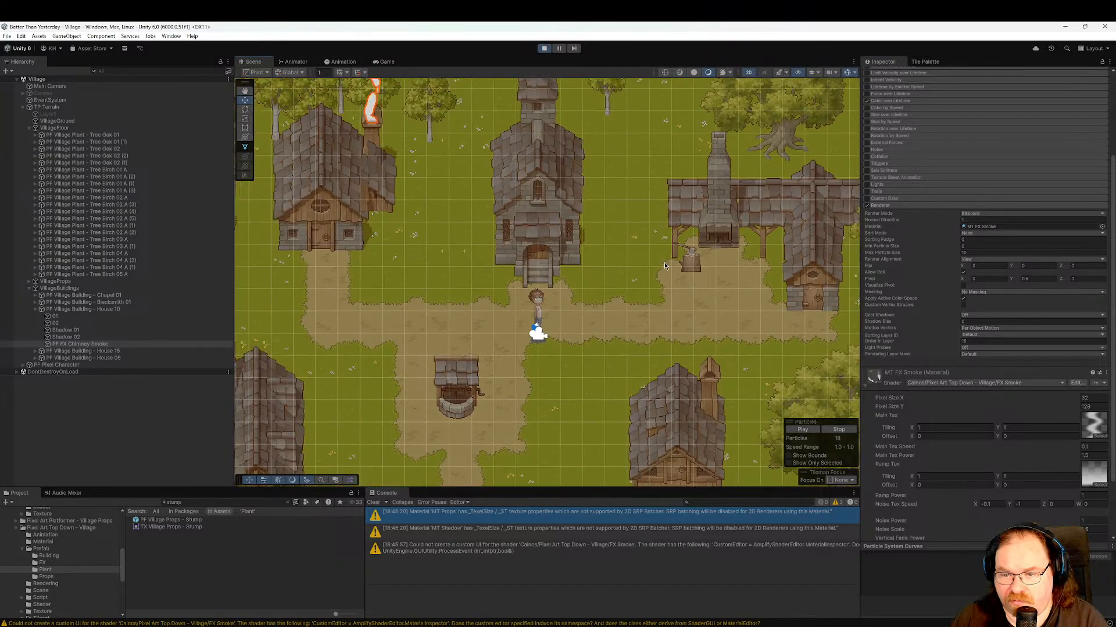
pyautogui.moveTo(665, 266); pyautogui.dragTo(622, 286, button='middle')
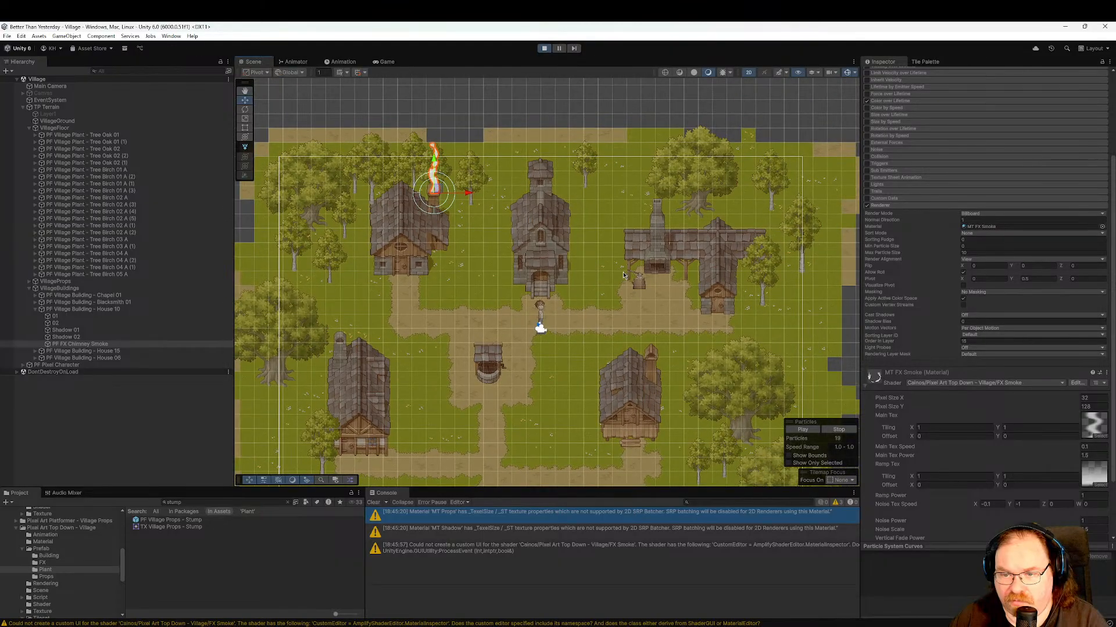
pyautogui.click(546, 50)
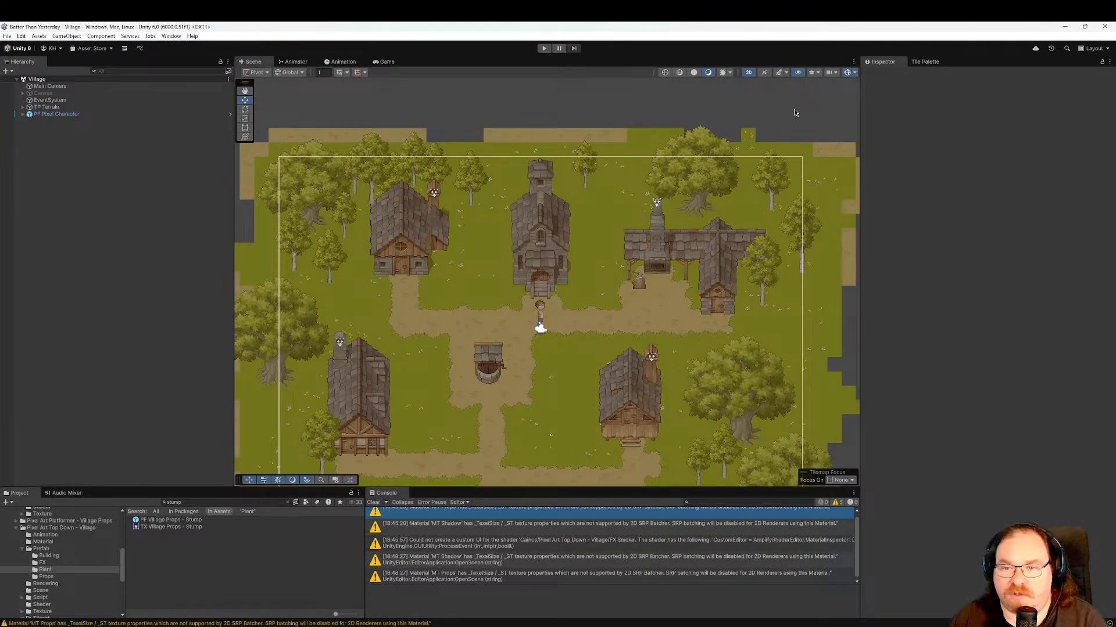
# Check the Scene view's effect visibility options, including Always Refresh and Particle Systems, without changing them.
pyautogui.click(782, 72)
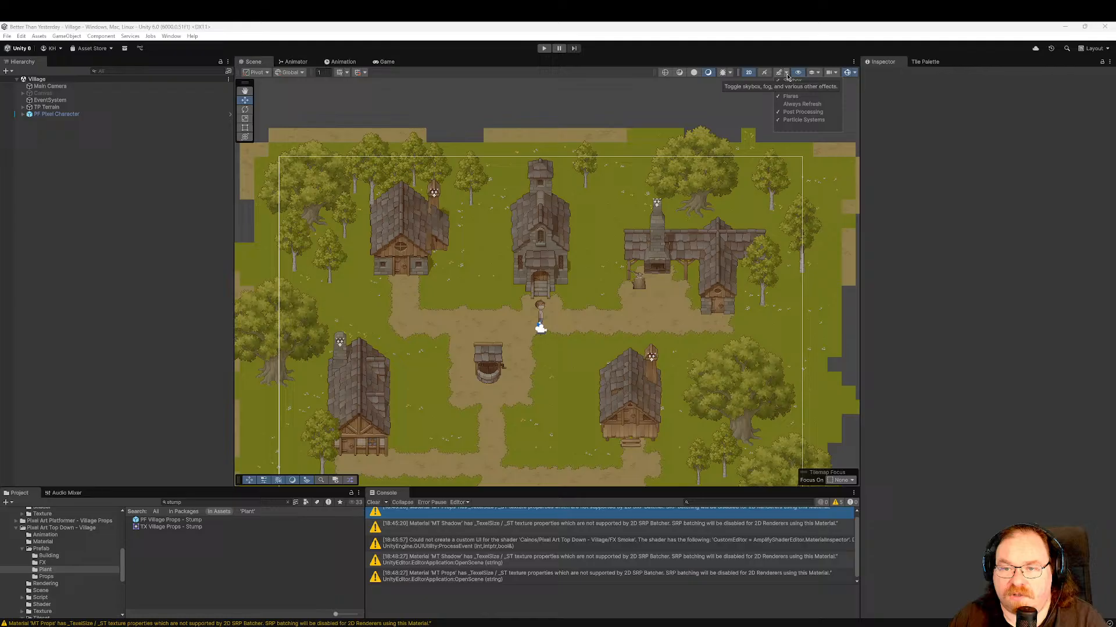
pyautogui.click(727, 129)
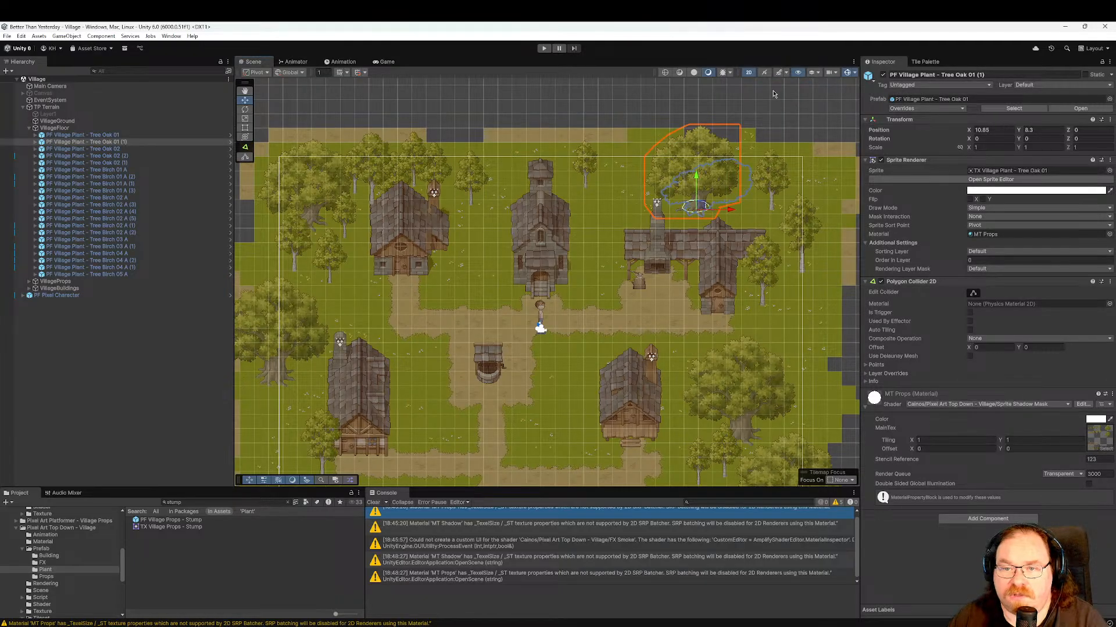
pyautogui.click(787, 73)
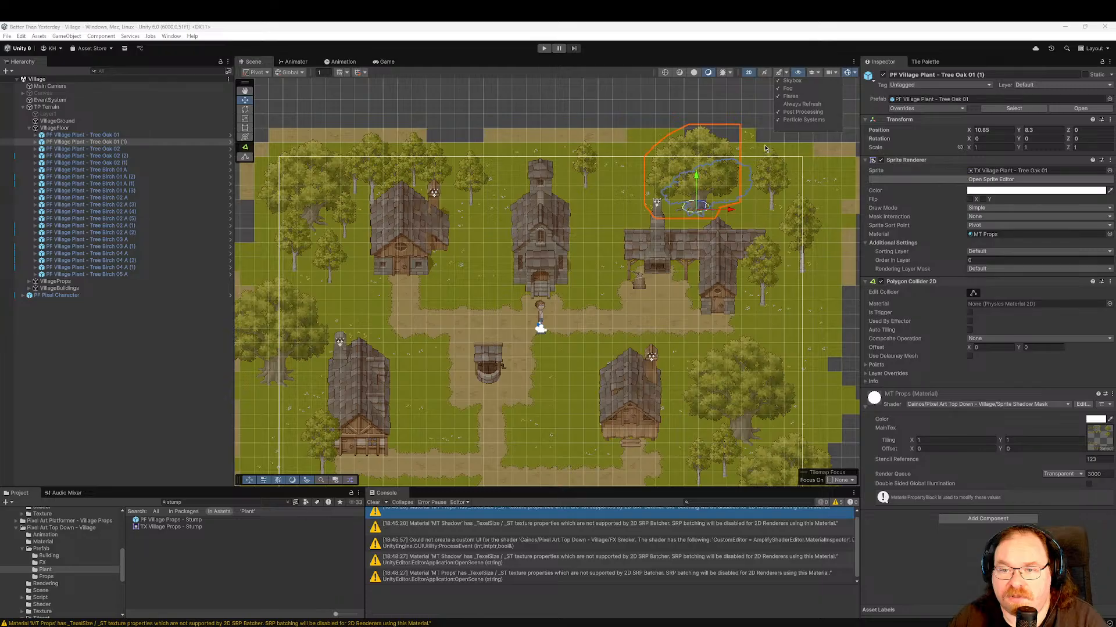
pyautogui.click(723, 104)
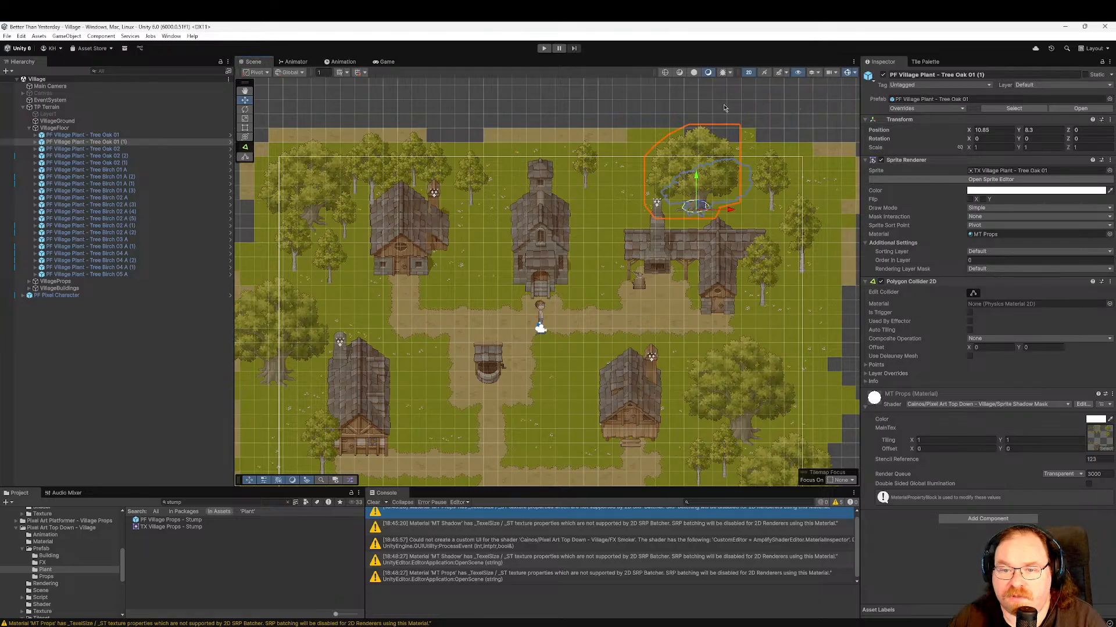
pyautogui.moveTo(641, 230); pyautogui.dragTo(706, 196, button='middle')
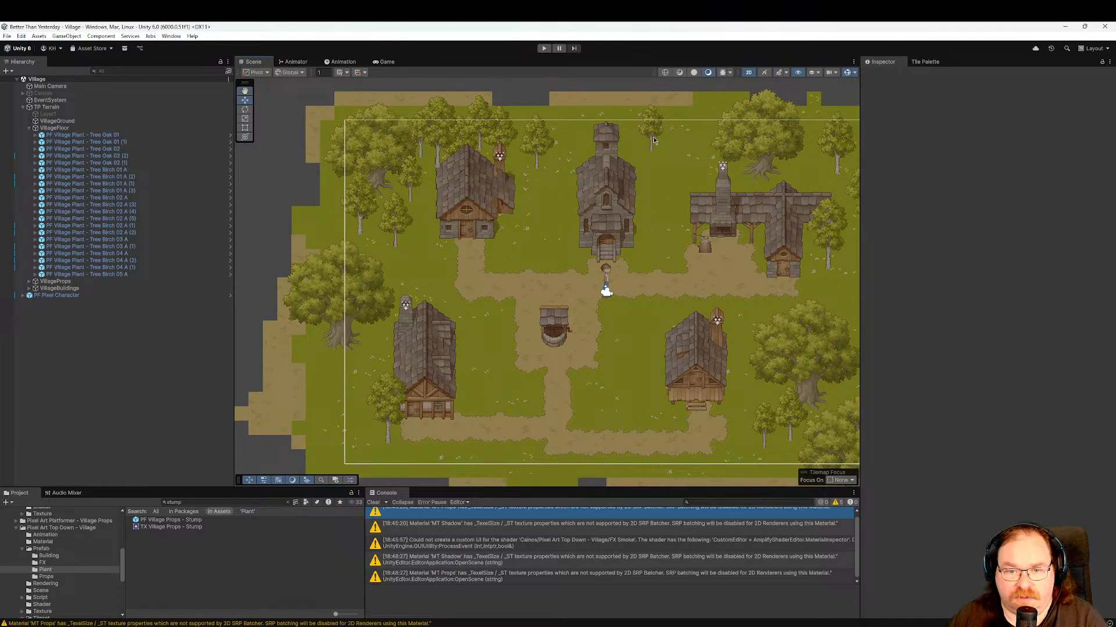
# Set Rate over Time and Rate over Distance to 1 in the Emission module of House 06's chimney smoke.
pyautogui.click(406, 312)
pyautogui.click(406, 312)
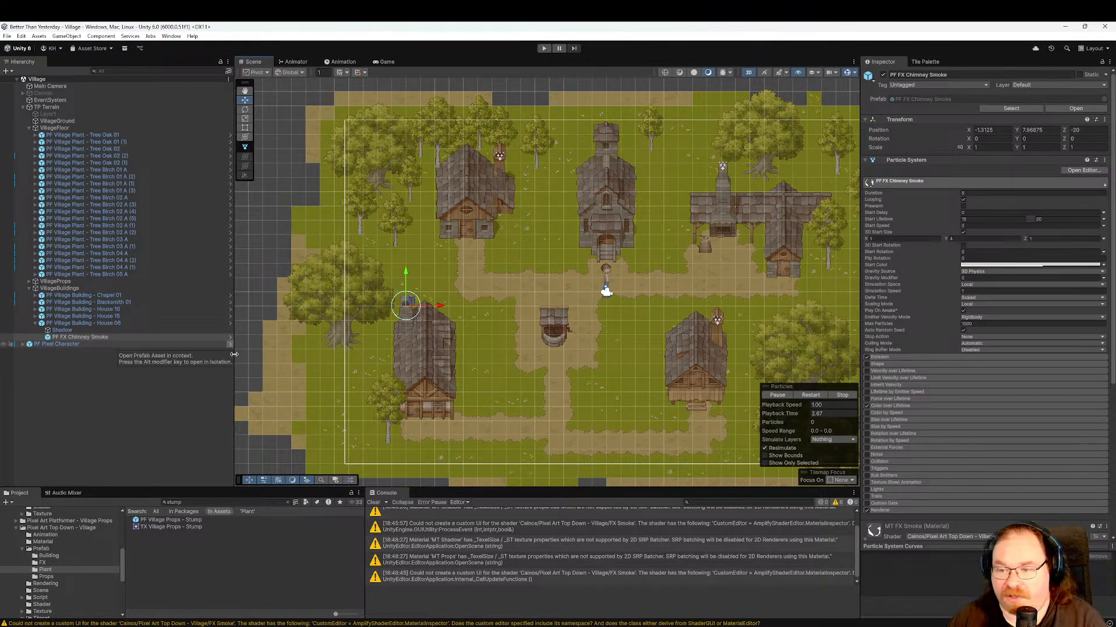
pyautogui.click(911, 358)
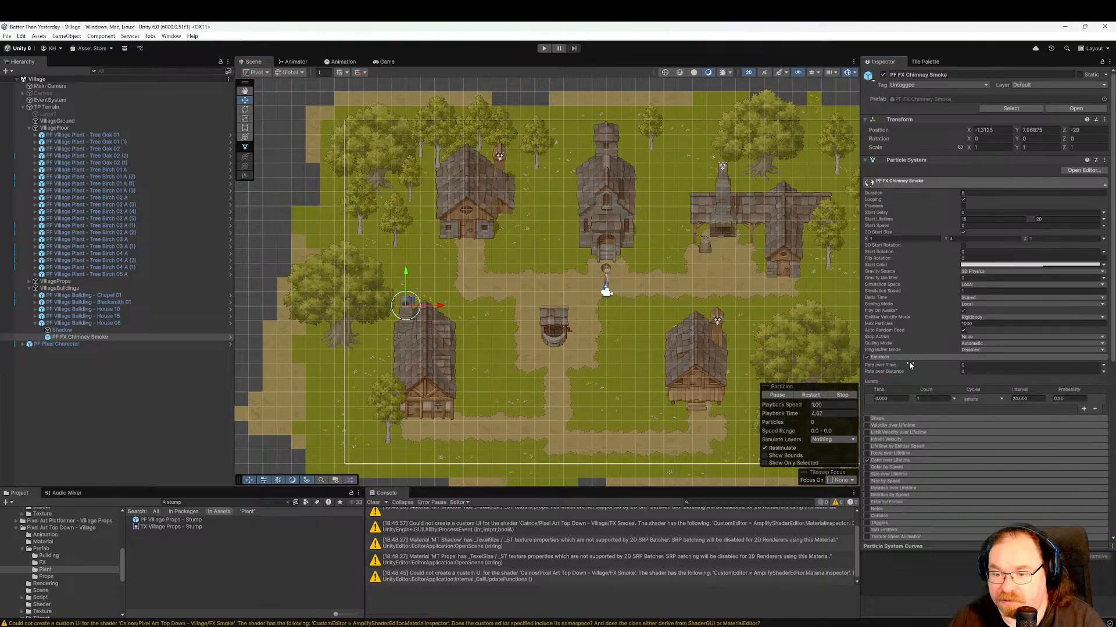
pyautogui.click(975, 365)
pyautogui.write('1')
pyautogui.click(975, 372)
pyautogui.write('1')
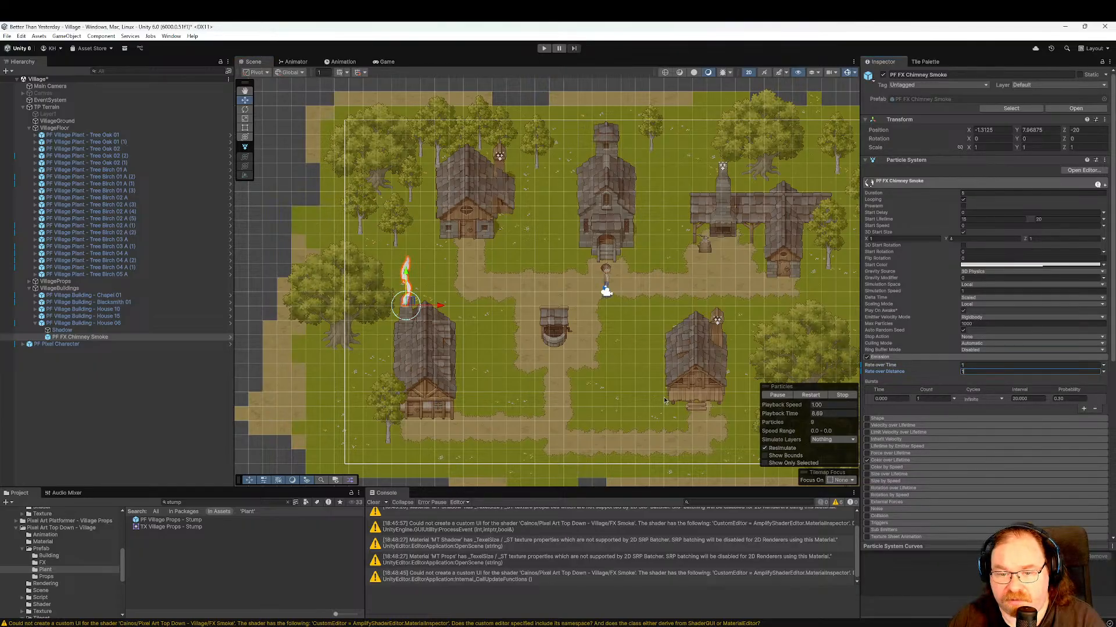
# Set the Emission Rate over Time and Rate over Distance of House 15's chimney smoke to 1.
pyautogui.click(716, 328)
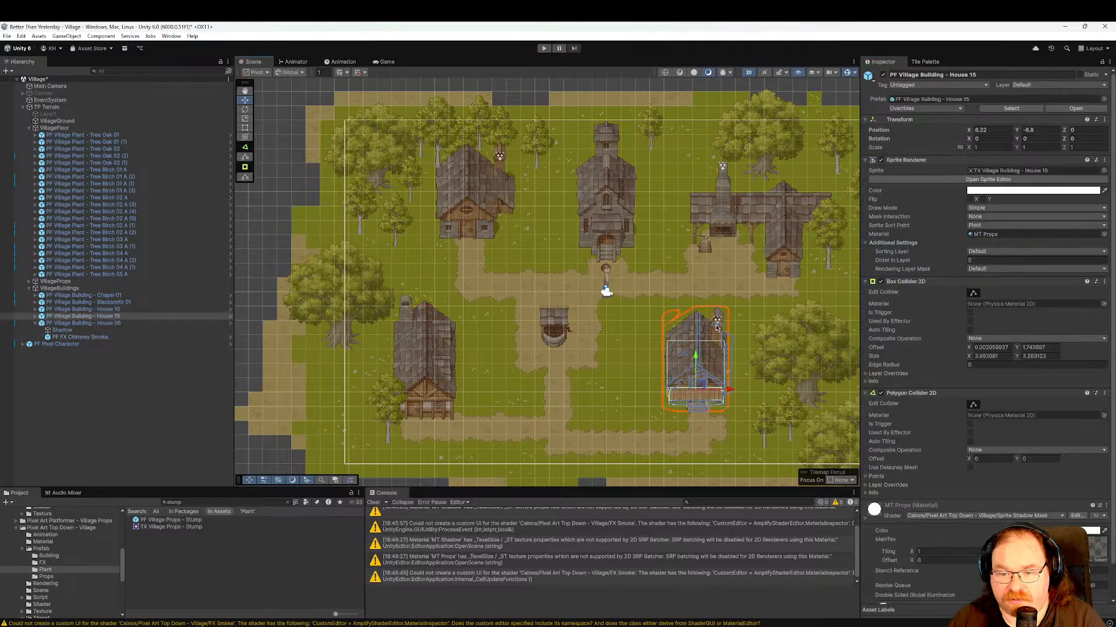
pyautogui.click(718, 326)
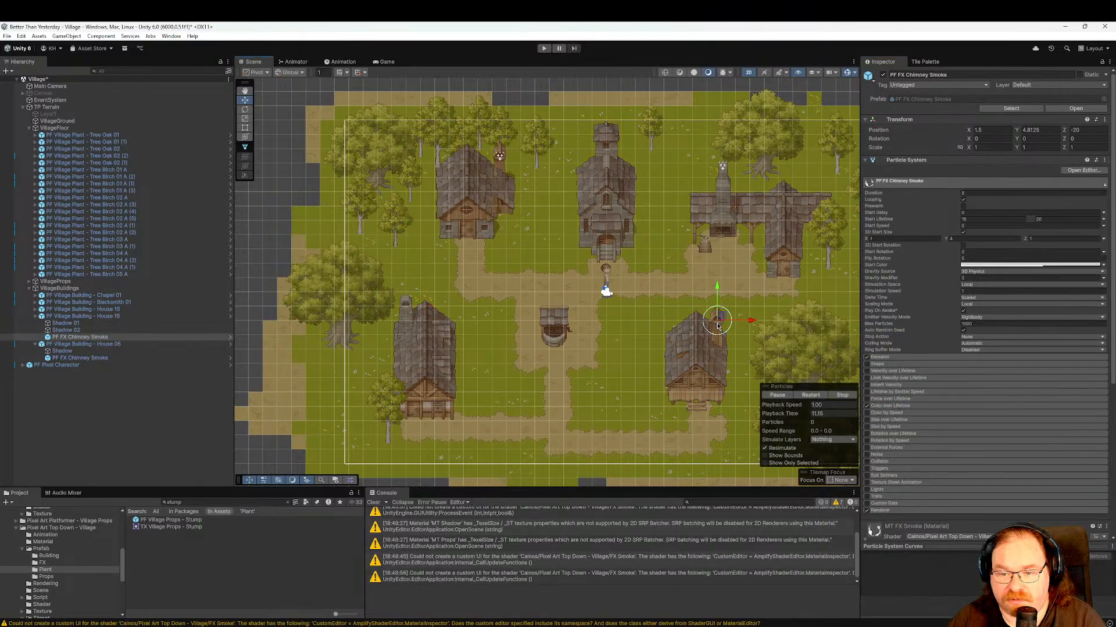
pyautogui.click(880, 358)
pyautogui.click(978, 366)
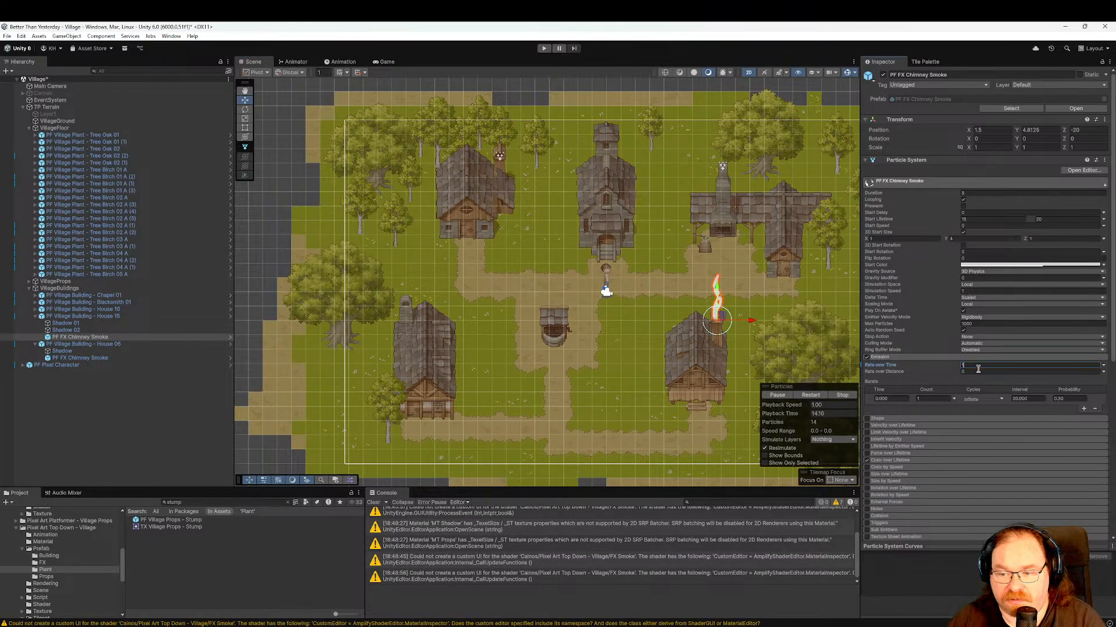
pyautogui.click(977, 372)
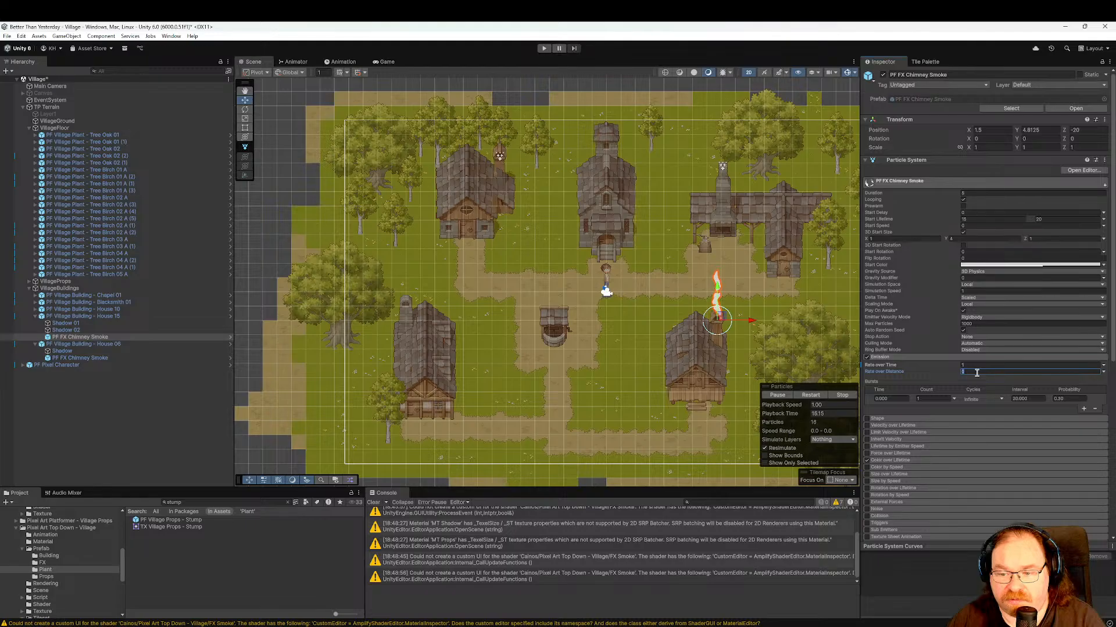
pyautogui.write('1')
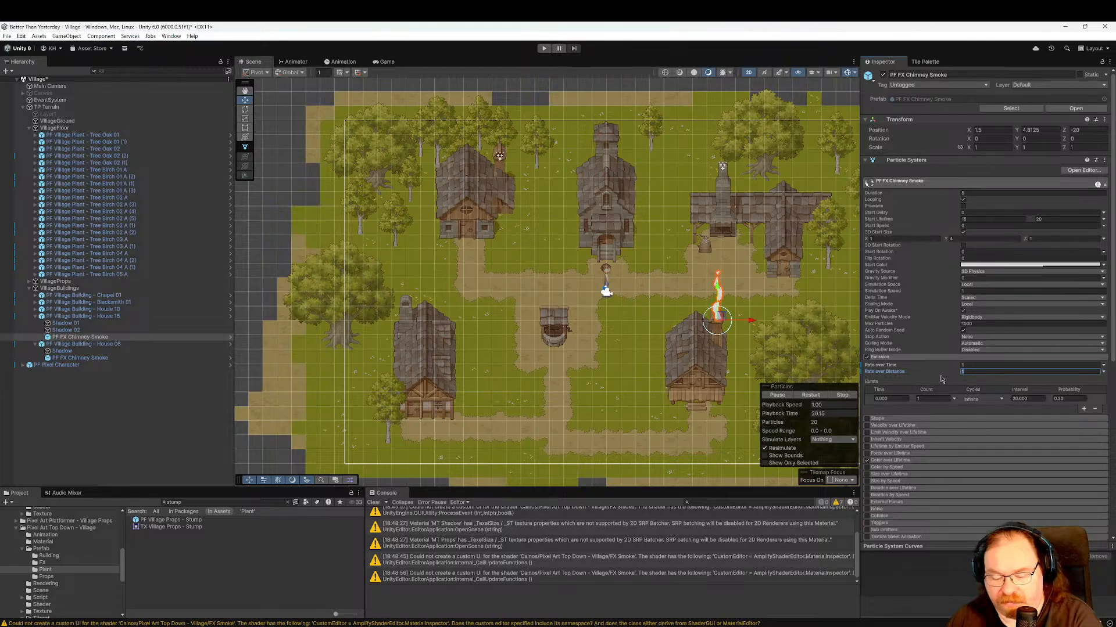
# Set the Emission Rate over Time of the blacksmith building's chimney smoke to 1.
pyautogui.click(724, 168)
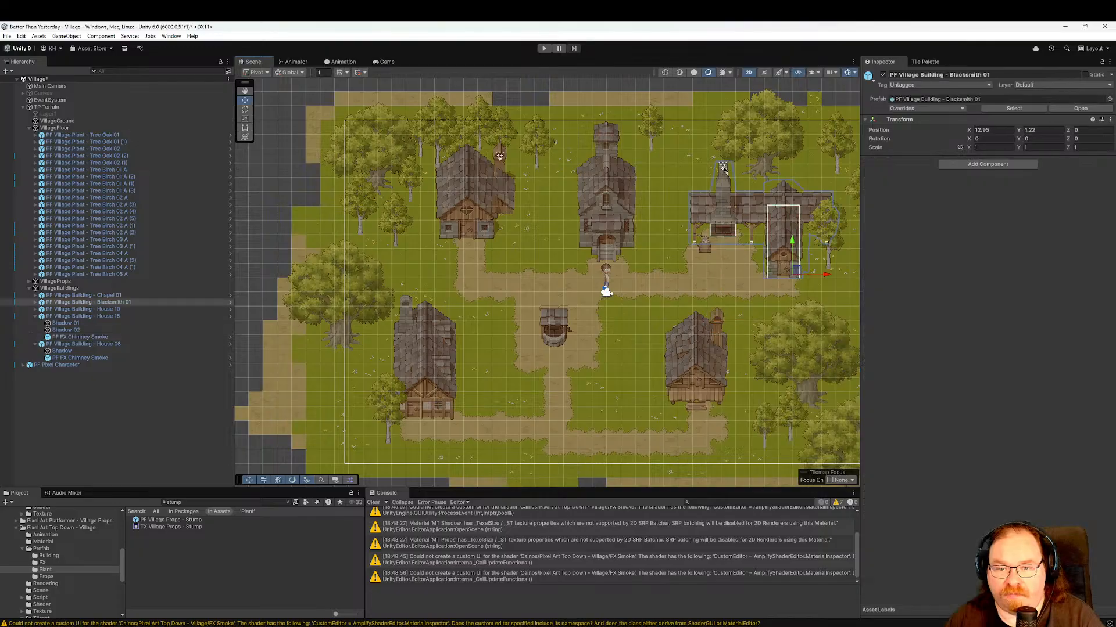
pyautogui.click(723, 168)
pyautogui.click(880, 356)
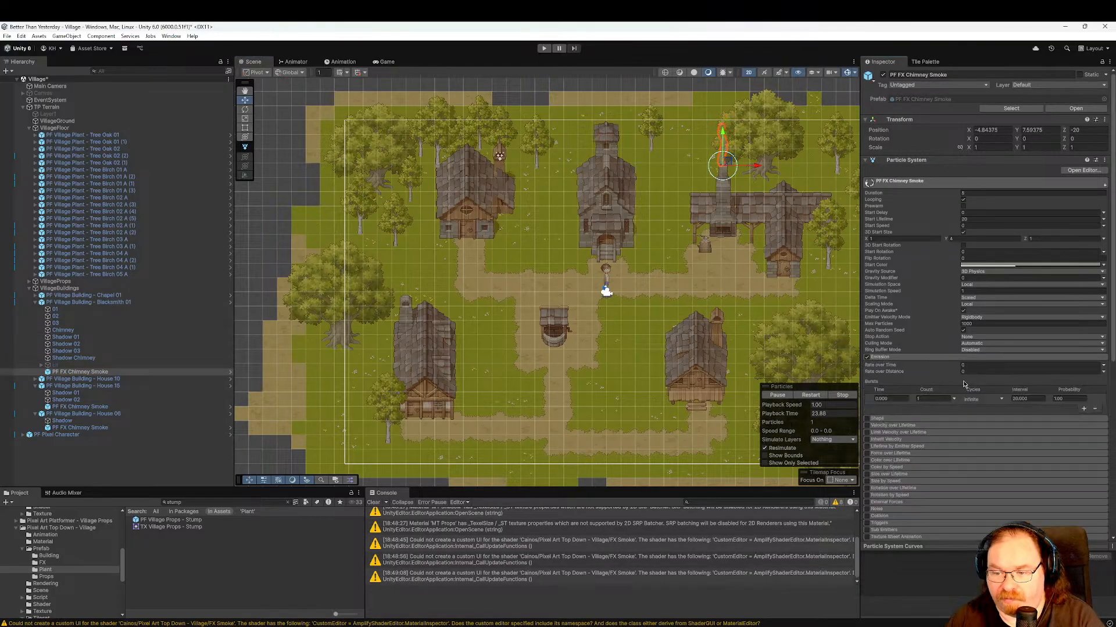
pyautogui.click(974, 366)
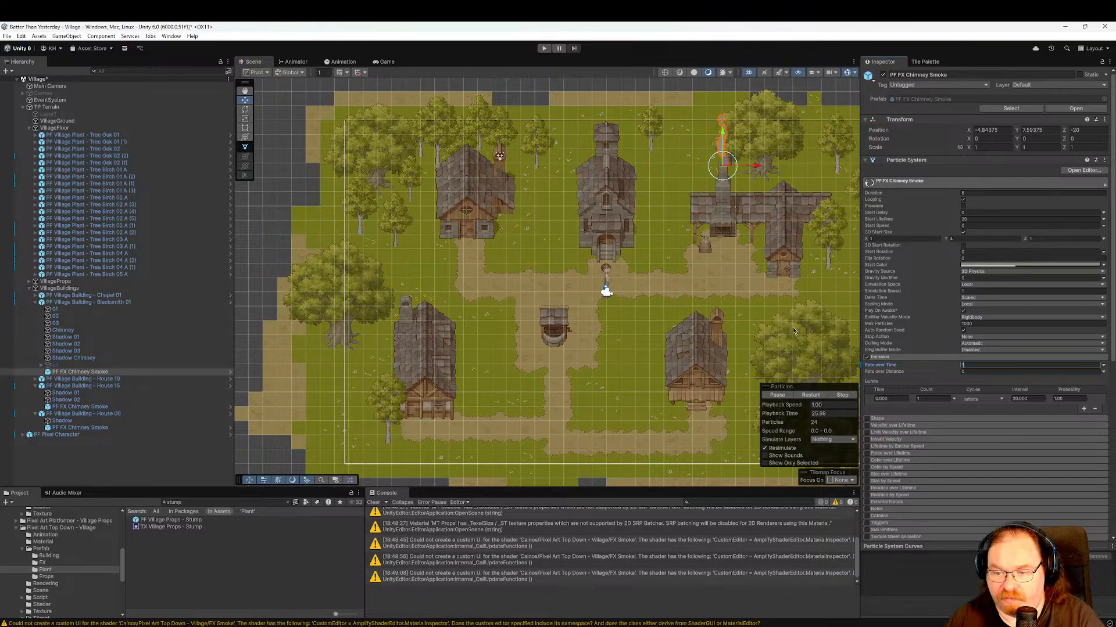
# Set the Emission Rate over Time of House 10's chimney smoke to 1 and save the Village scene.
pyautogui.click(501, 158)
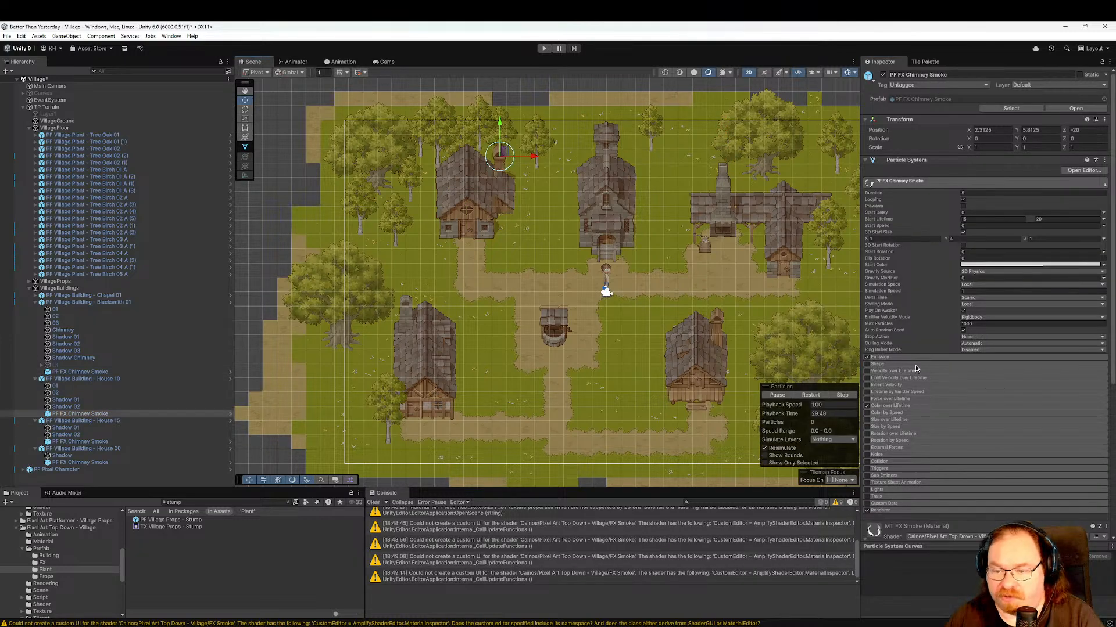
pyautogui.click(906, 357)
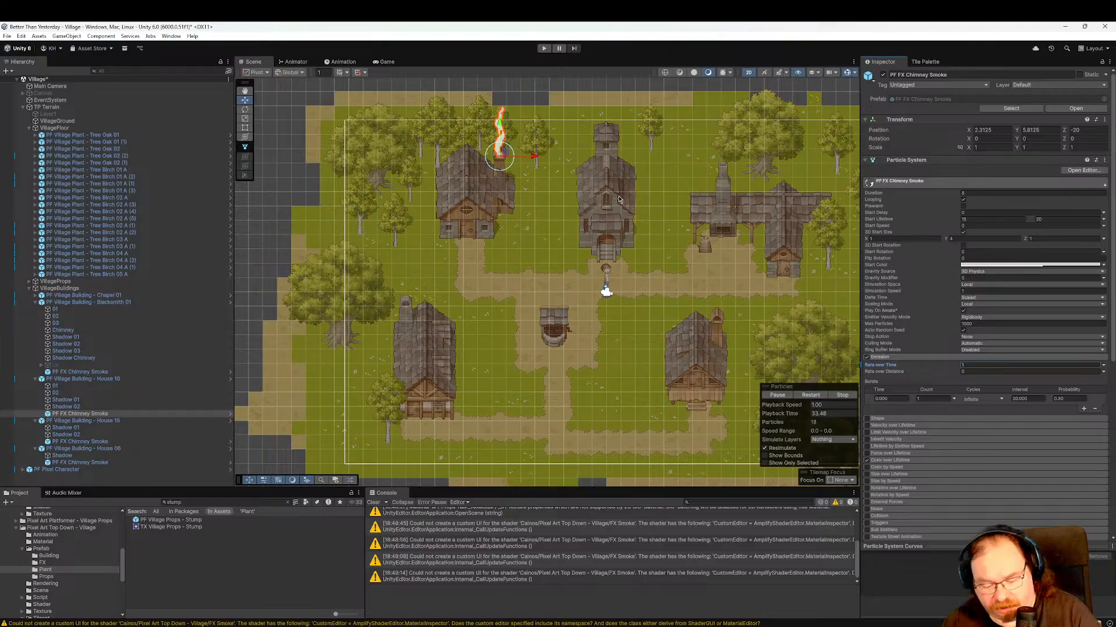
pyautogui.hotkey('ctrl', 's')
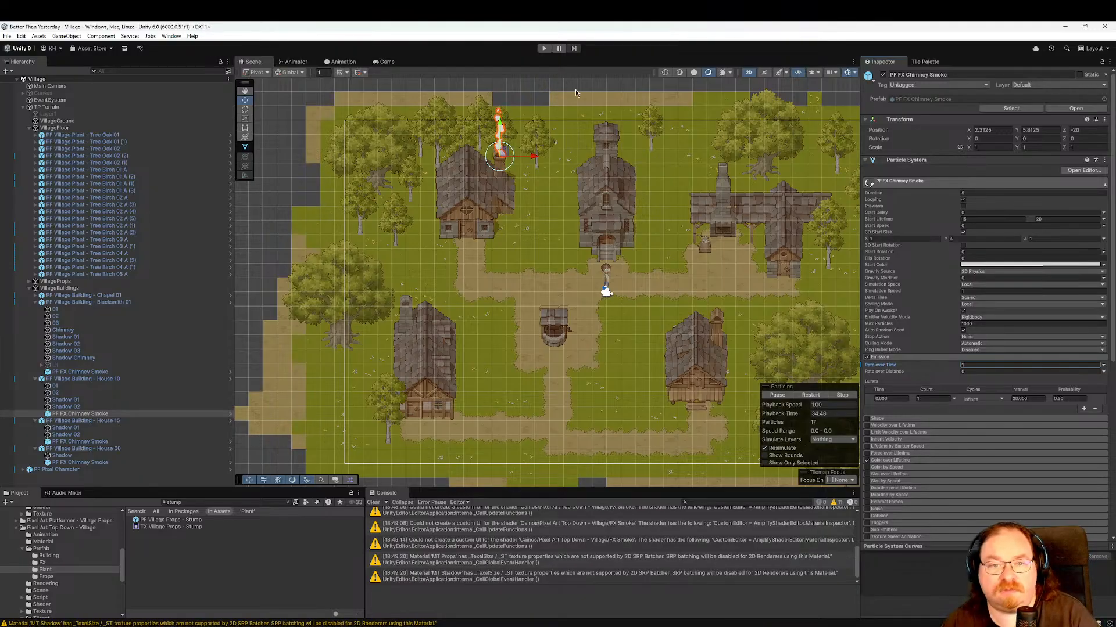
# Run the game from the main menu into the village and check the chimneys in the Game and Scene views.
pyautogui.click(546, 50)
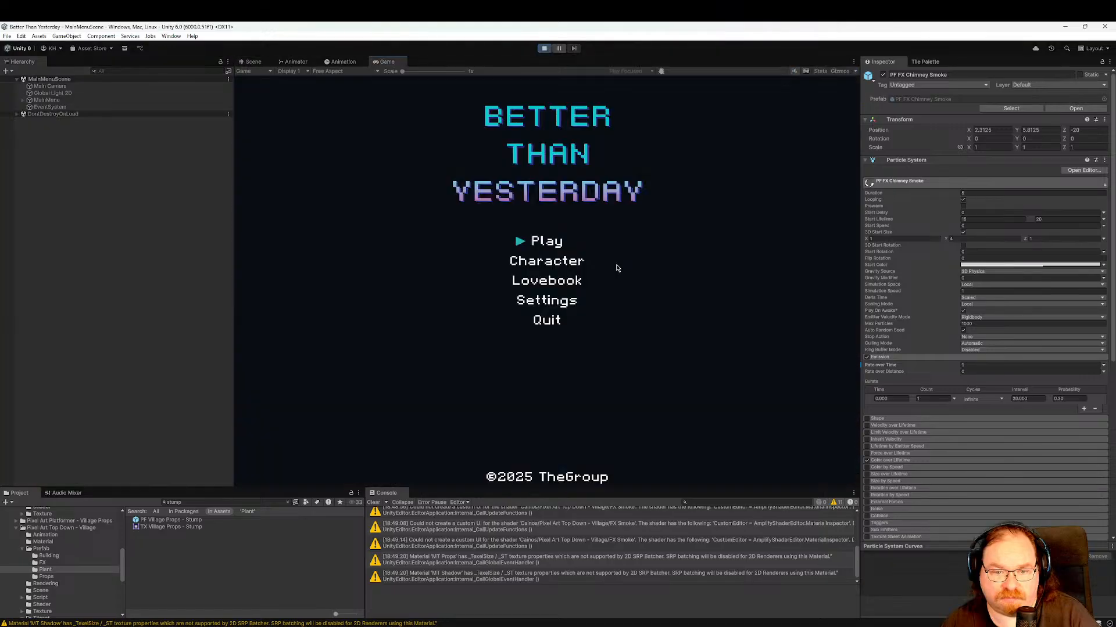
pyautogui.click(579, 253)
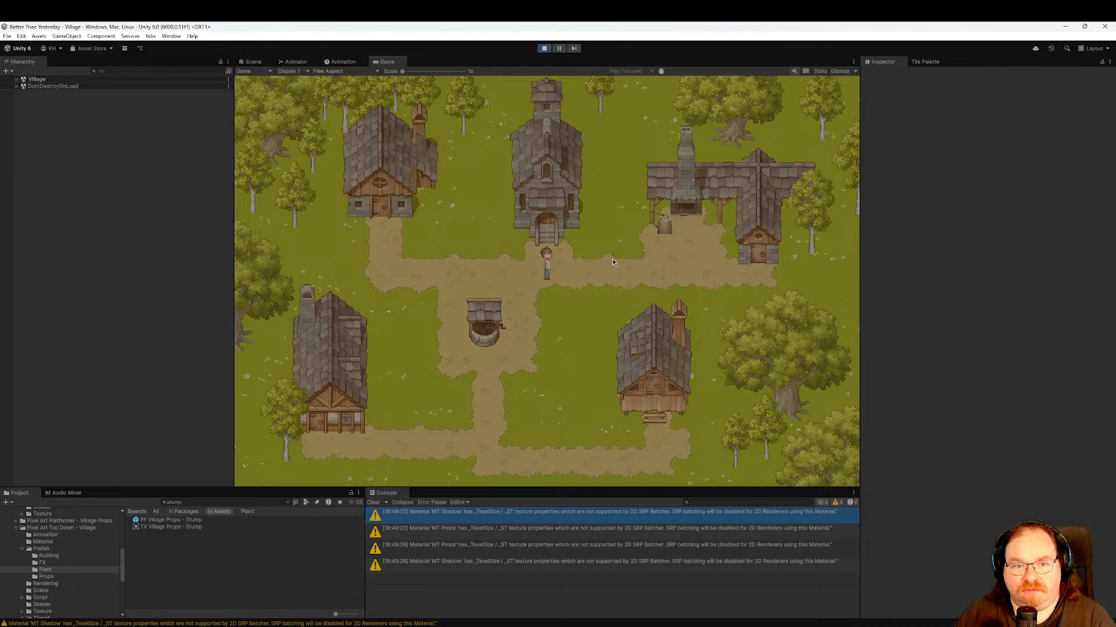
pyautogui.click(251, 63)
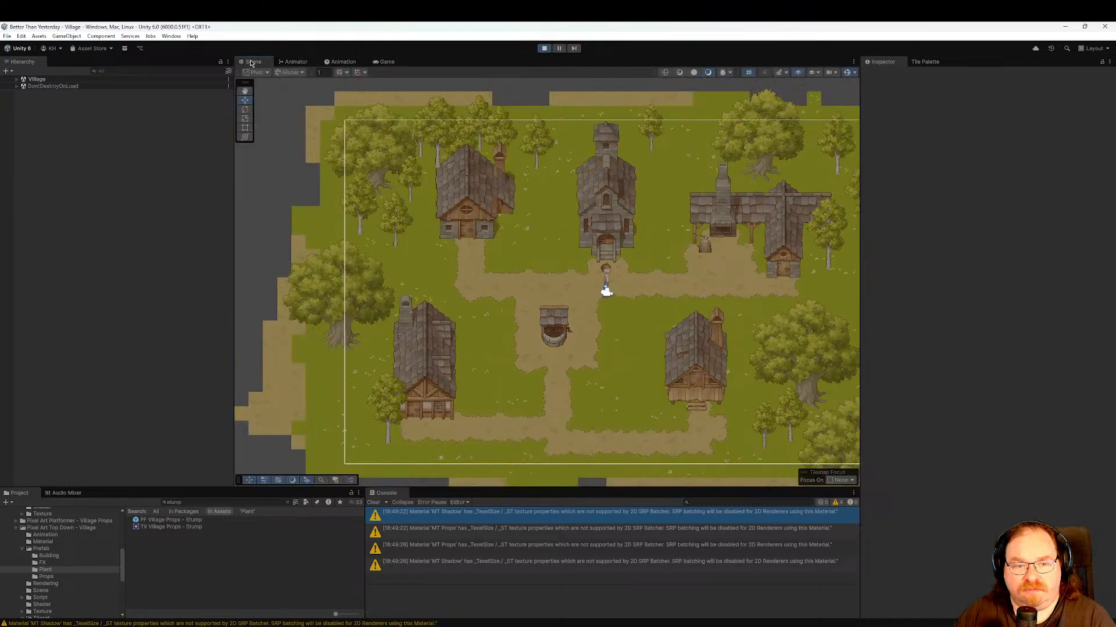
# Select the PF FX Chimney Smoke object under House 06 in the running game and expand its Emission settings.
pyautogui.click(406, 306)
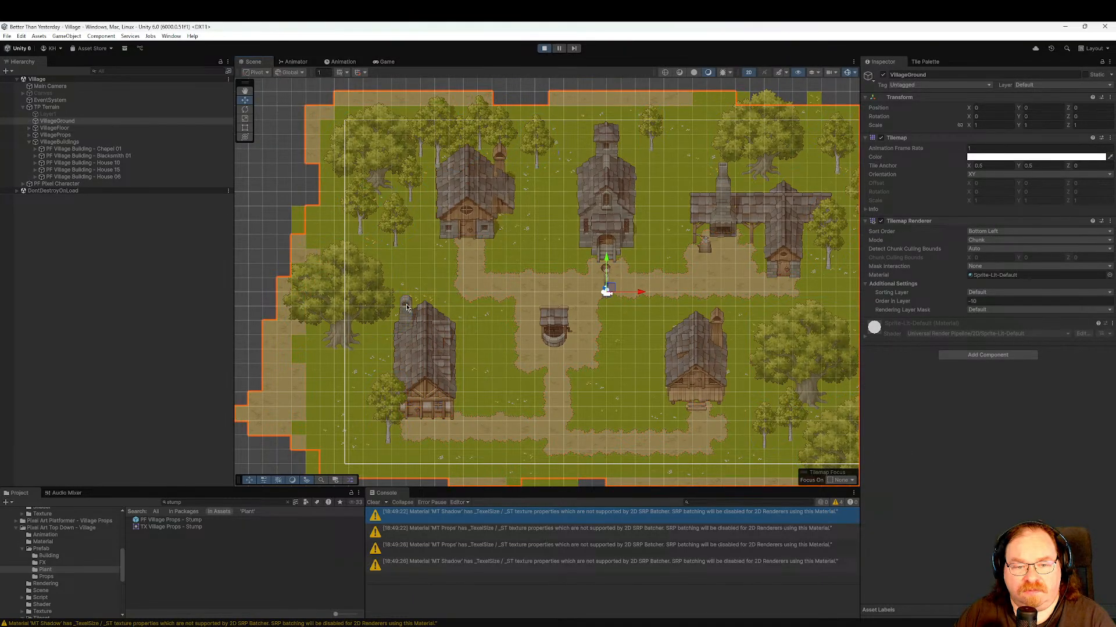
pyautogui.click(407, 308)
pyautogui.click(407, 307)
pyautogui.click(407, 307)
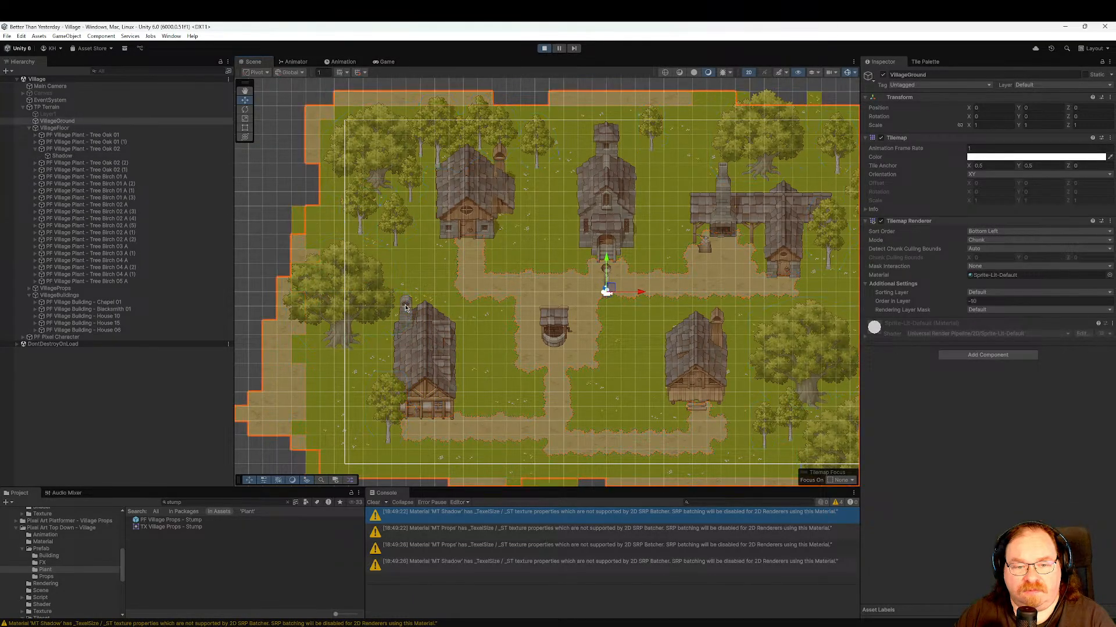
pyautogui.click(405, 331)
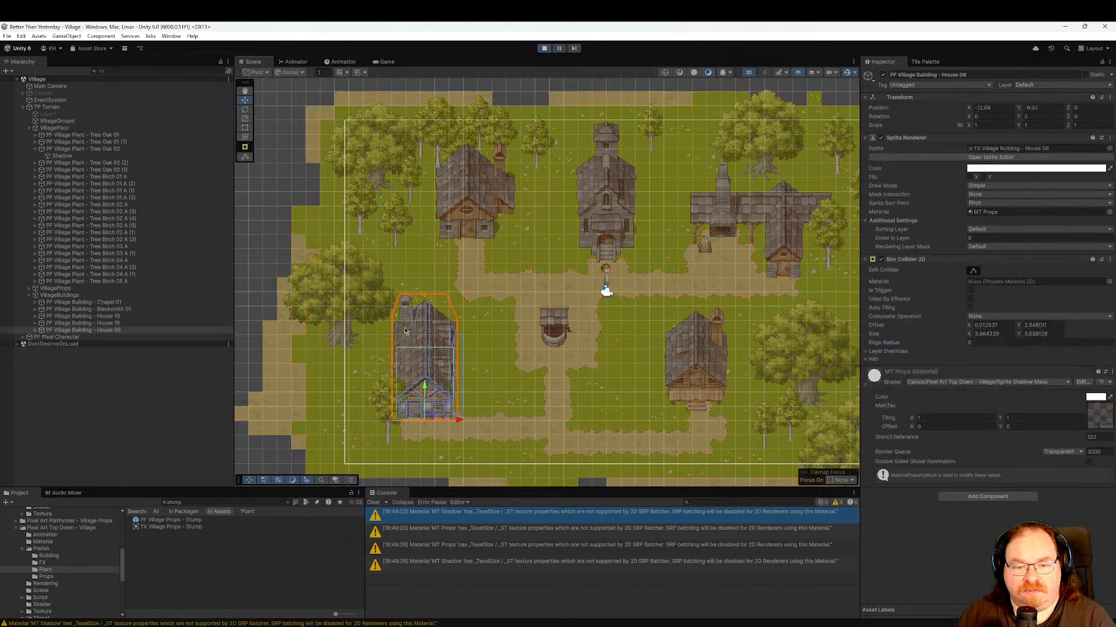
pyautogui.click(34, 330)
pyautogui.click(71, 344)
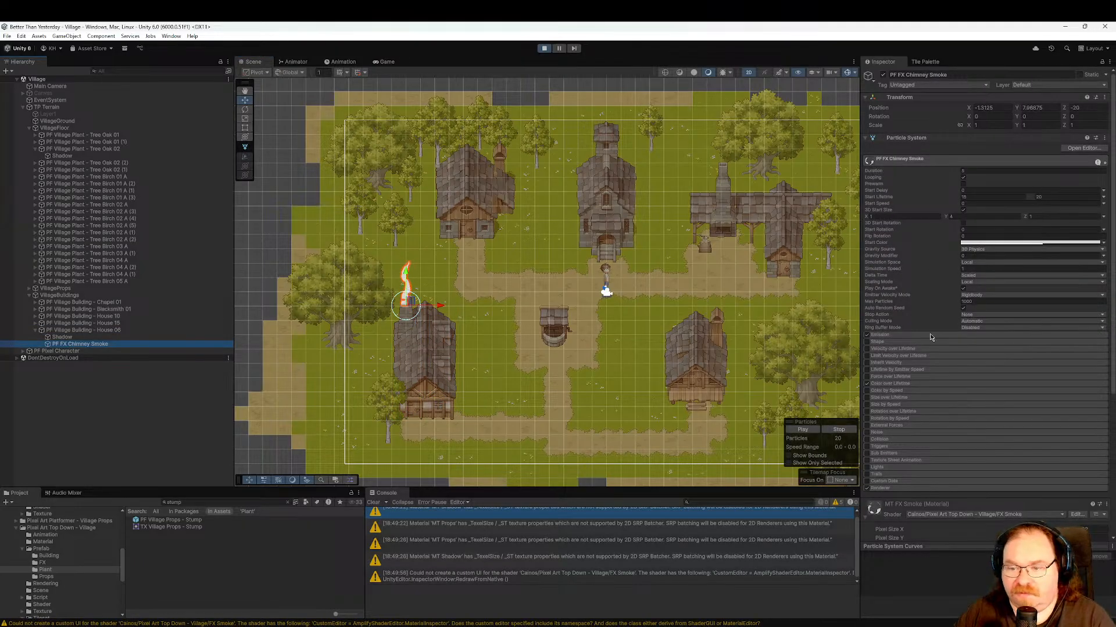
pyautogui.click(930, 335)
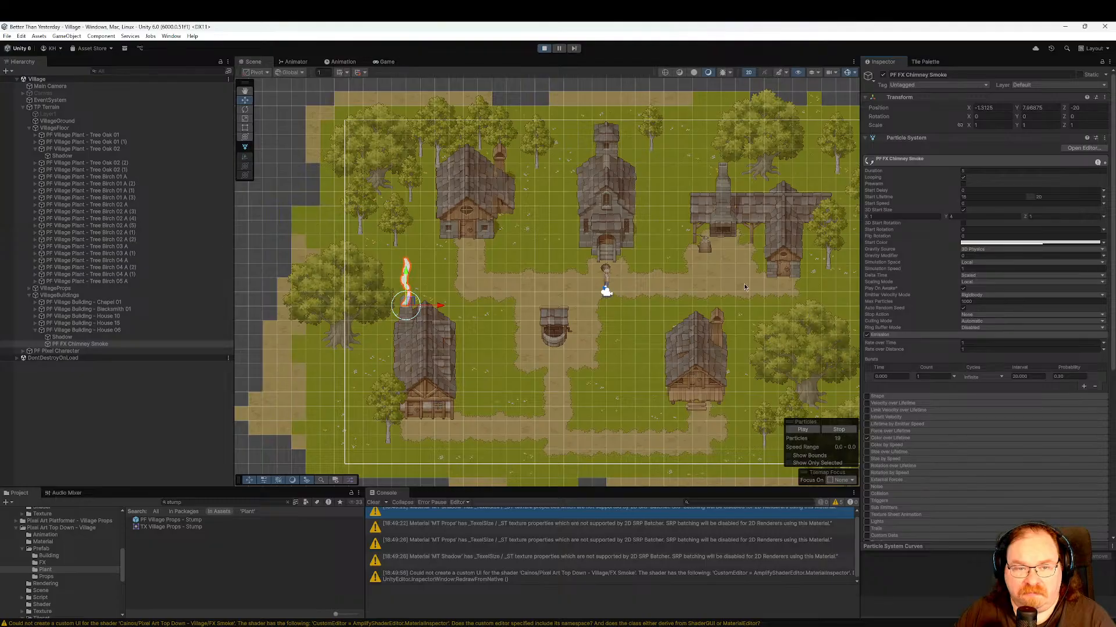
# Return to the Game view and review the chimney smoke's Renderer settings, including material, sorting layer and order.
pyautogui.click(385, 62)
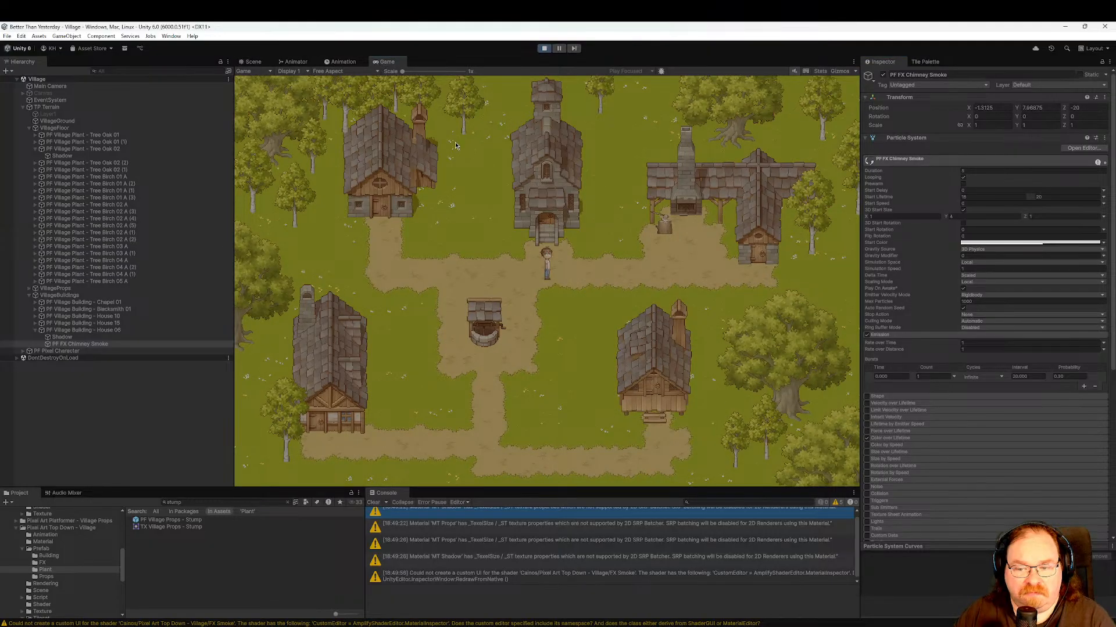
pyautogui.scroll(-5, 946, 482)
pyautogui.scroll(4, 934, 468)
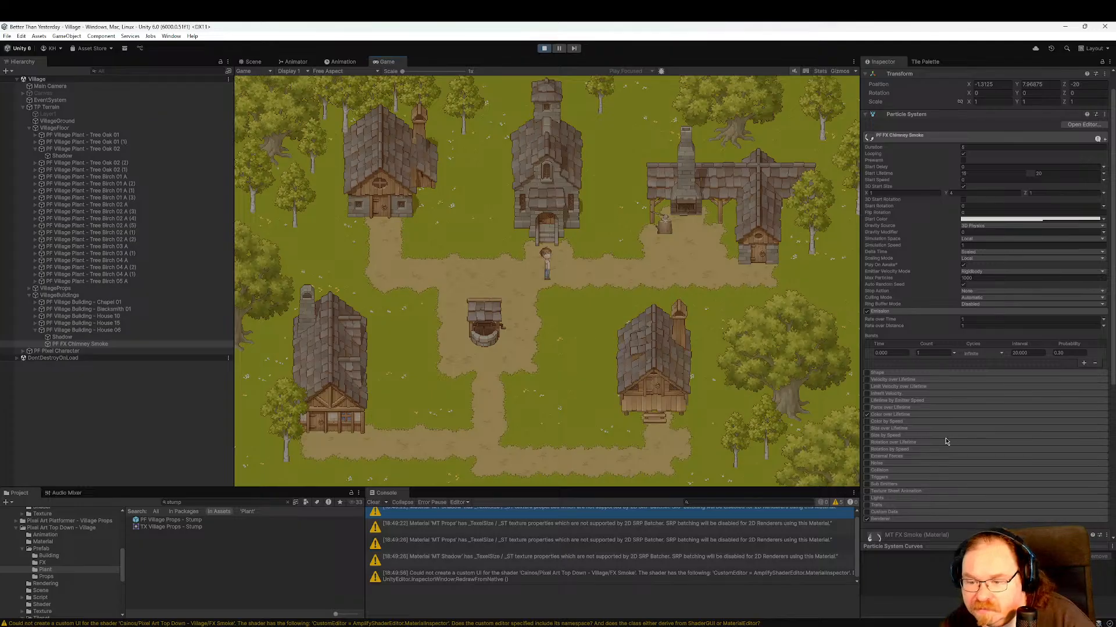
pyautogui.scroll(-1, 933, 456)
pyautogui.click(923, 476)
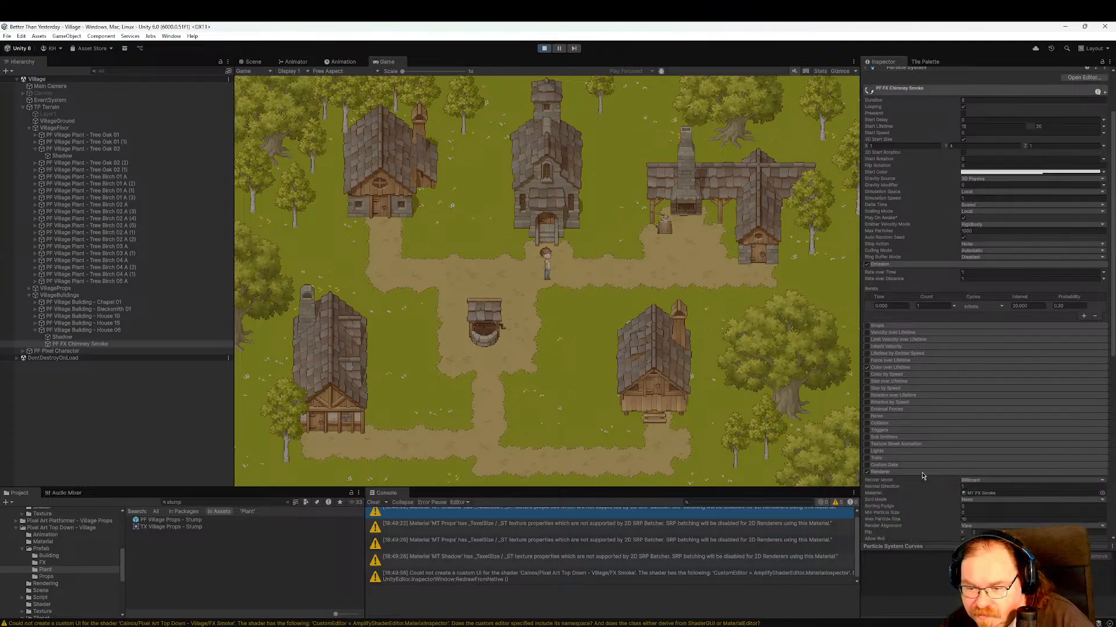
pyautogui.scroll(-2, 968, 463)
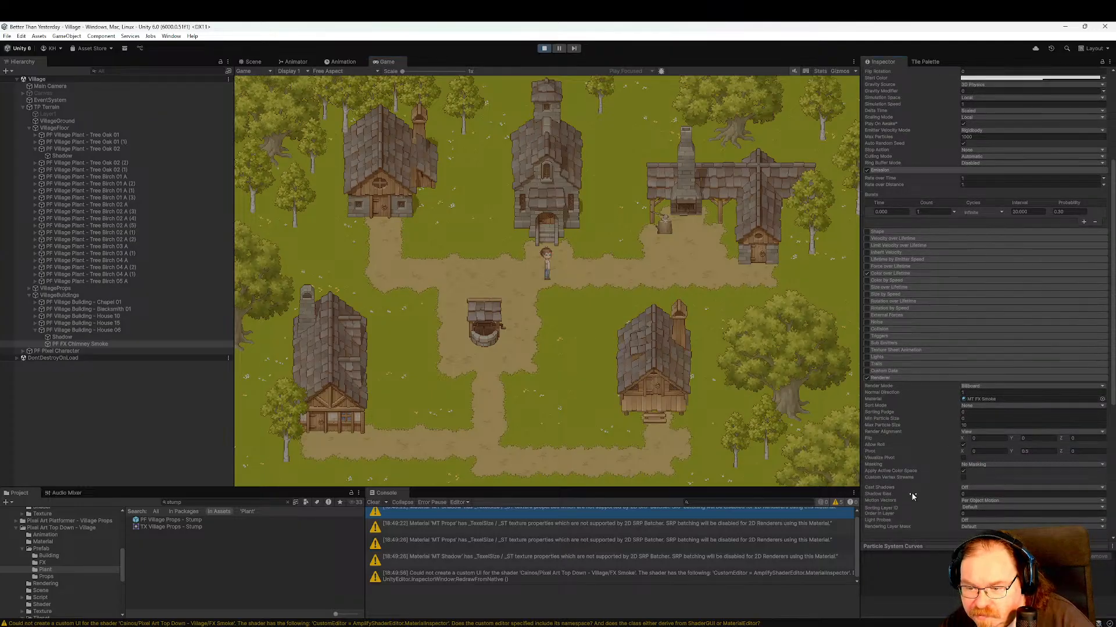
pyautogui.scroll(-1, 911, 495)
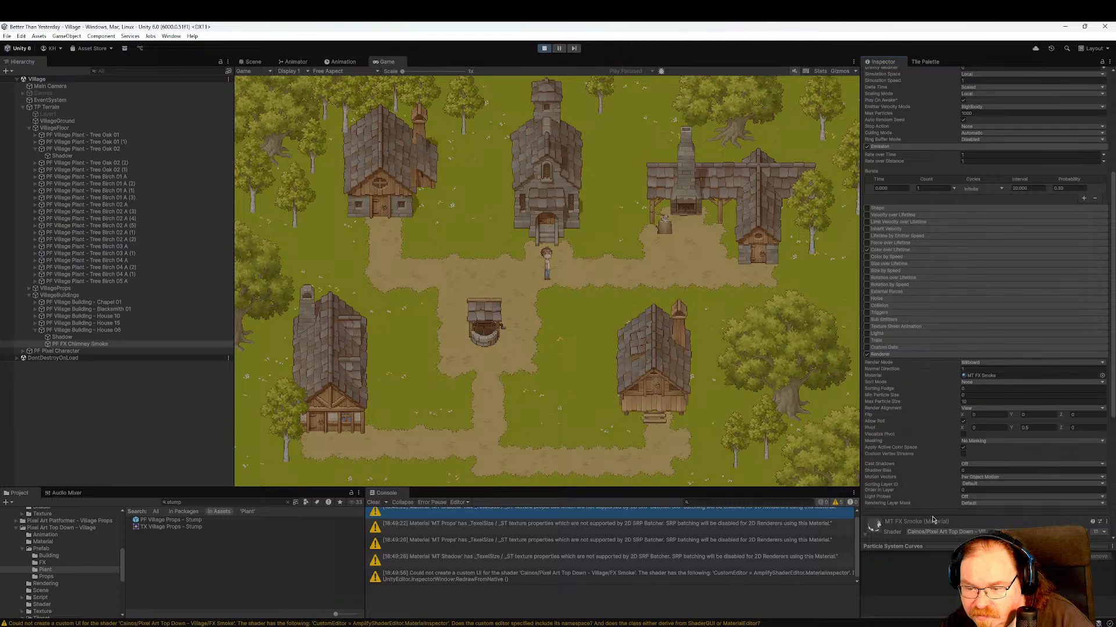
# Try Order in Layer 20 on House 06's chimney smoke, compare the Scene and Game views, and exit Play mode.
pyautogui.click(974, 492)
pyautogui.write('2')
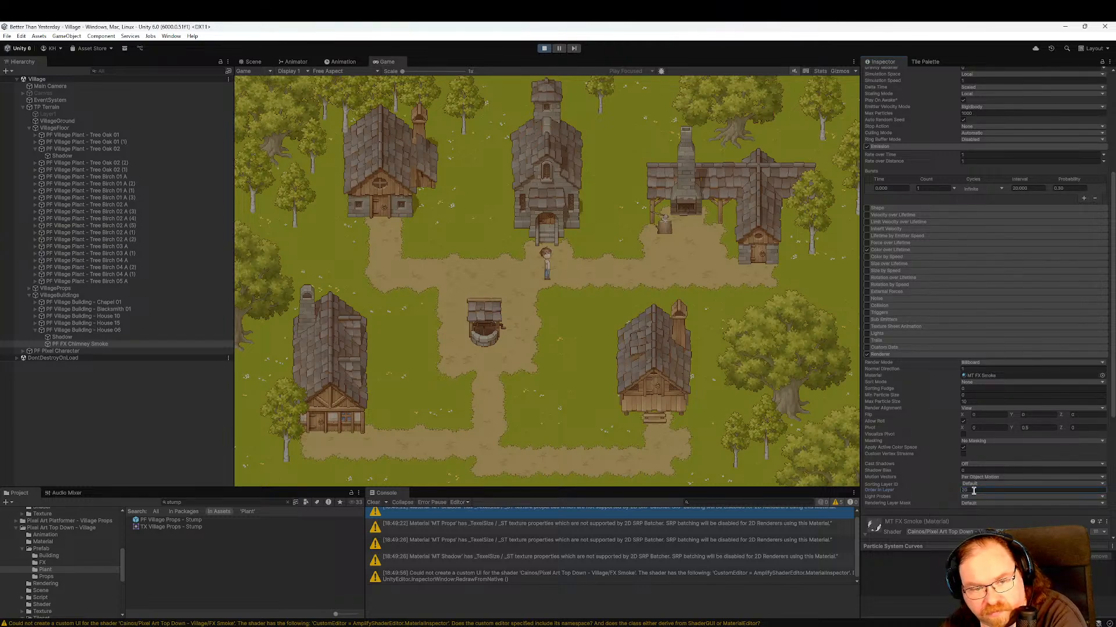
pyautogui.press('Return')
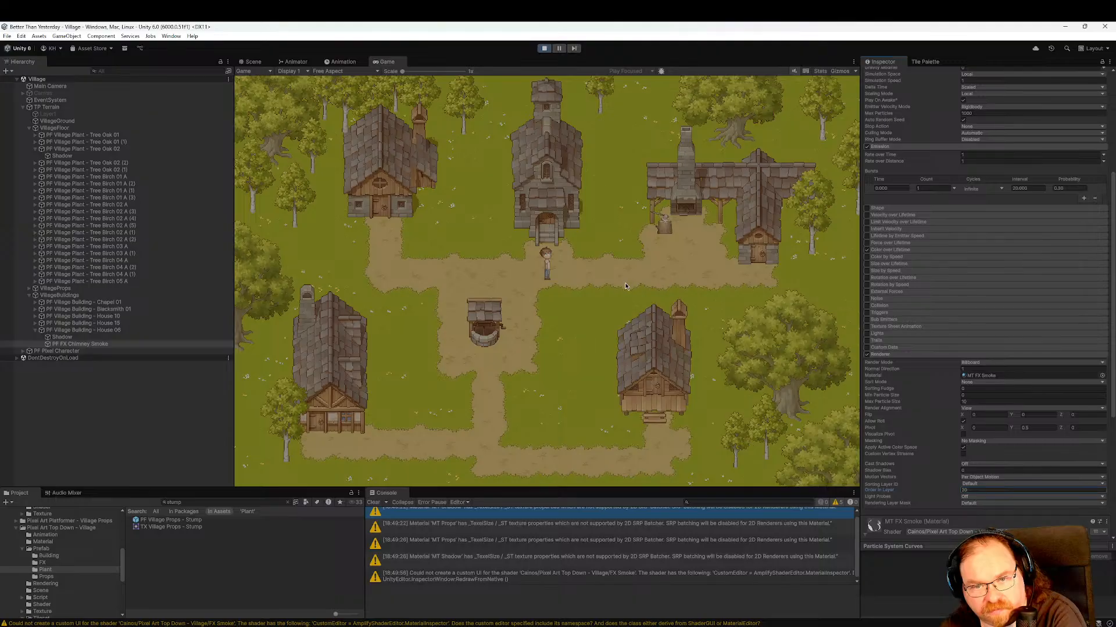
pyautogui.click(256, 62)
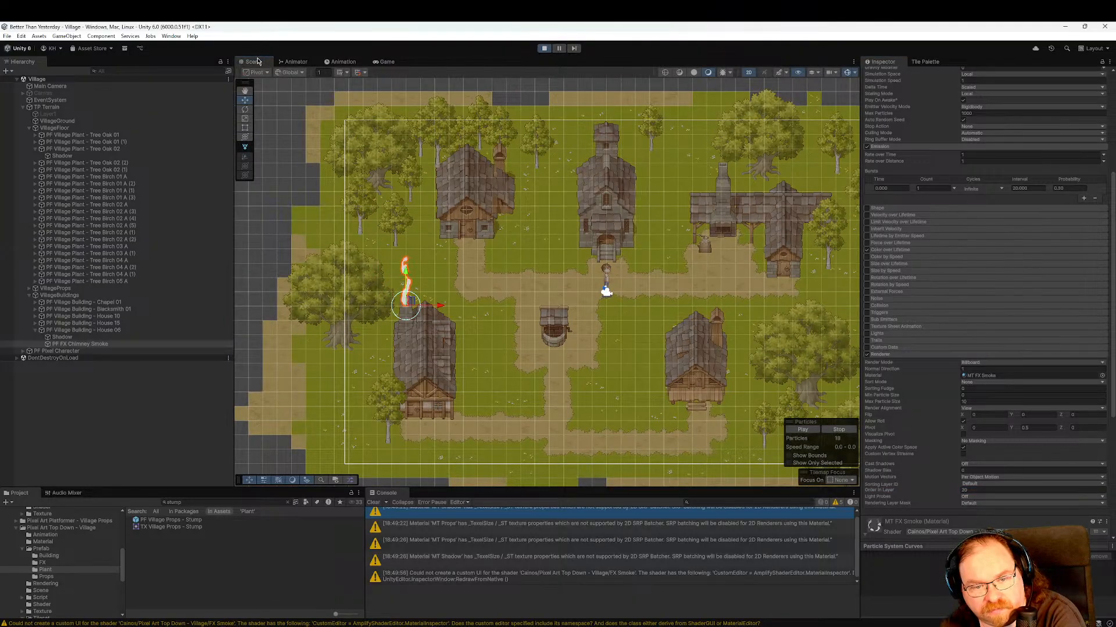
pyautogui.click(387, 62)
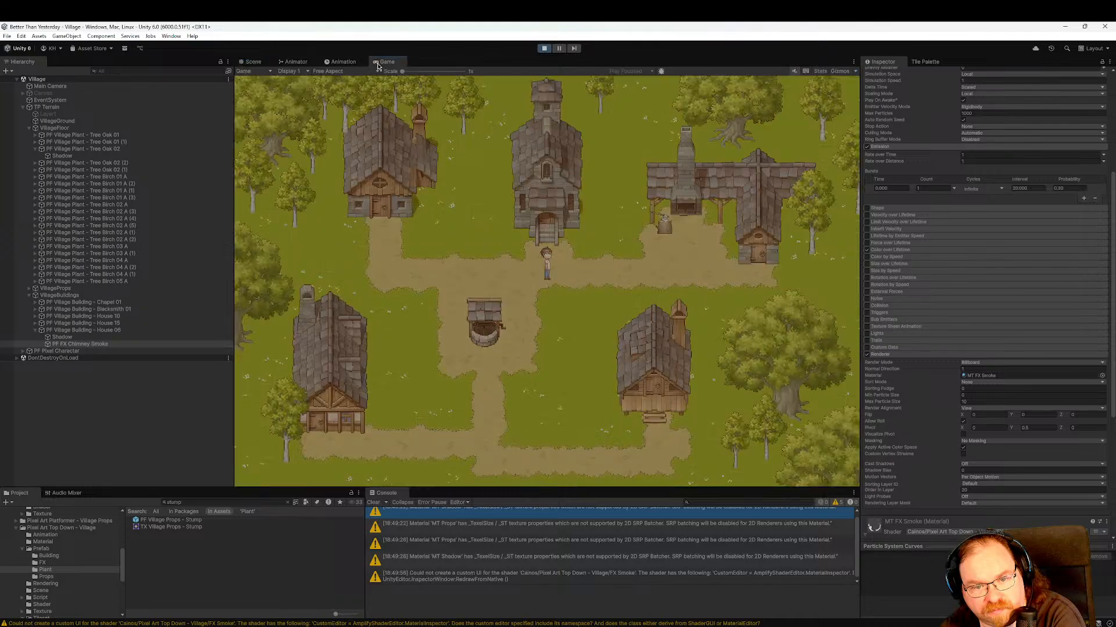
pyautogui.click(544, 48)
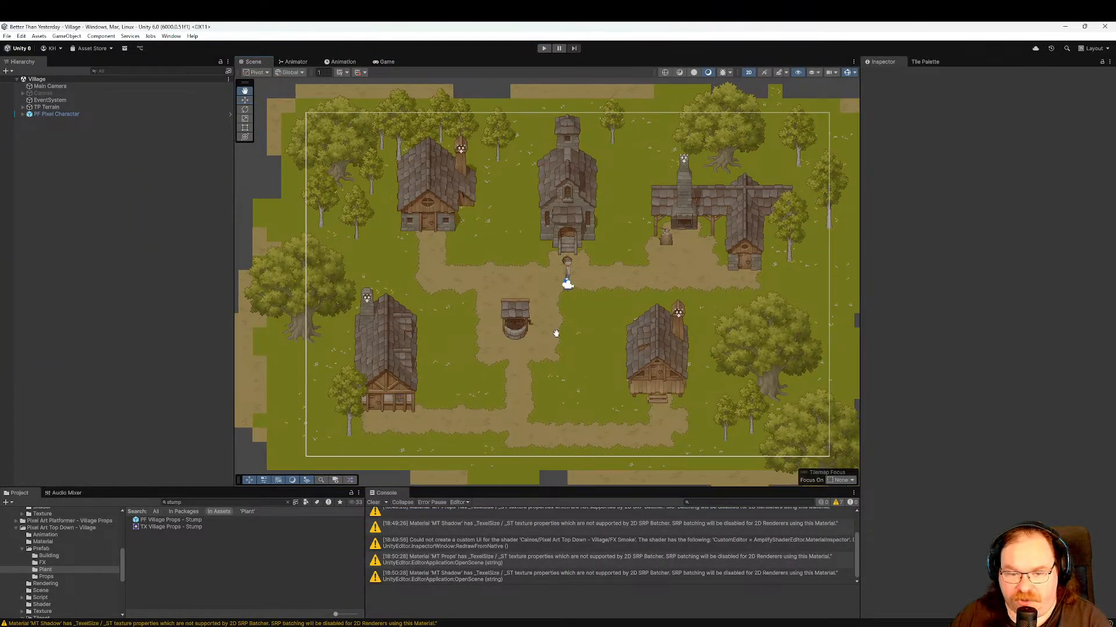
# Set Order in Layer to 20 in the Renderer settings of House 06's chimney smoke.
pyautogui.moveTo(482, 312); pyautogui.dragTo(597, 333, button='middle')
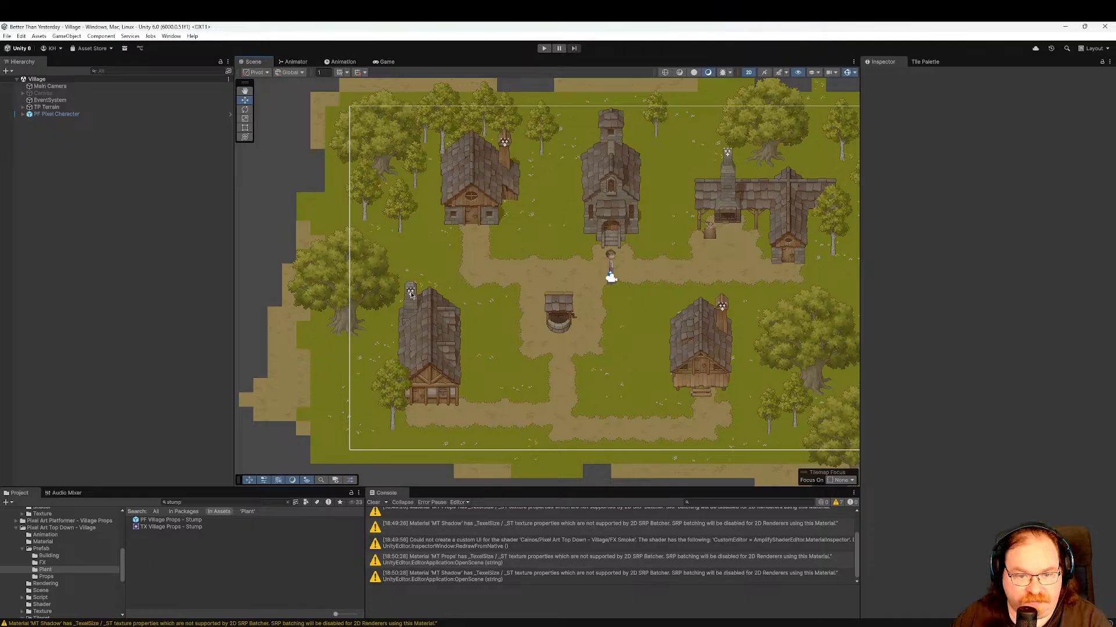
pyautogui.click(411, 295)
pyautogui.click(411, 293)
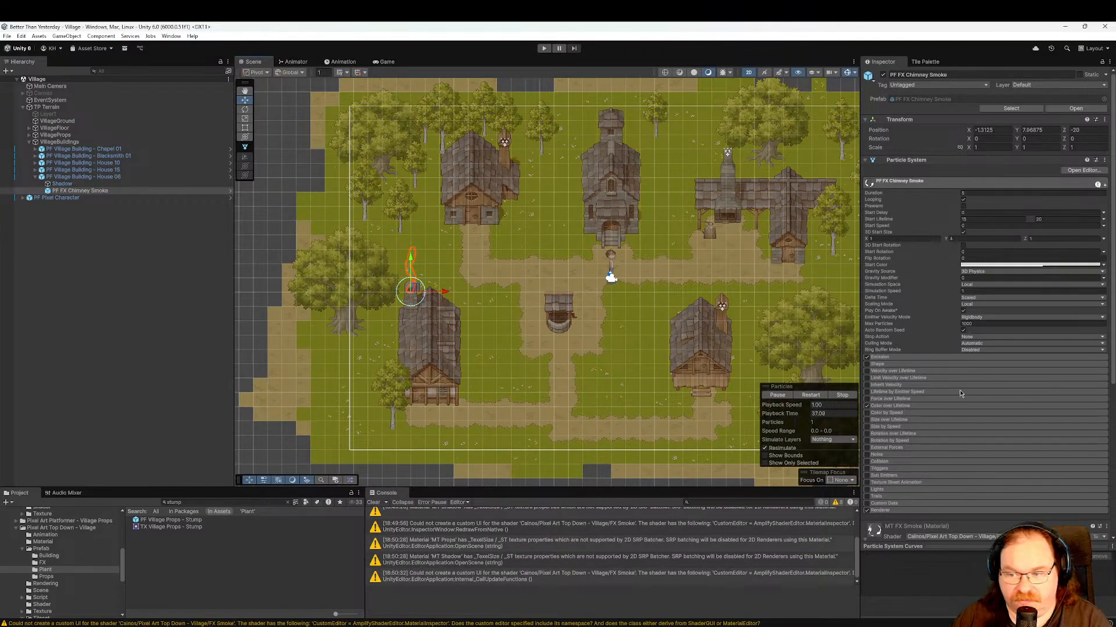
pyautogui.scroll(-5, 961, 393)
pyautogui.click(961, 393)
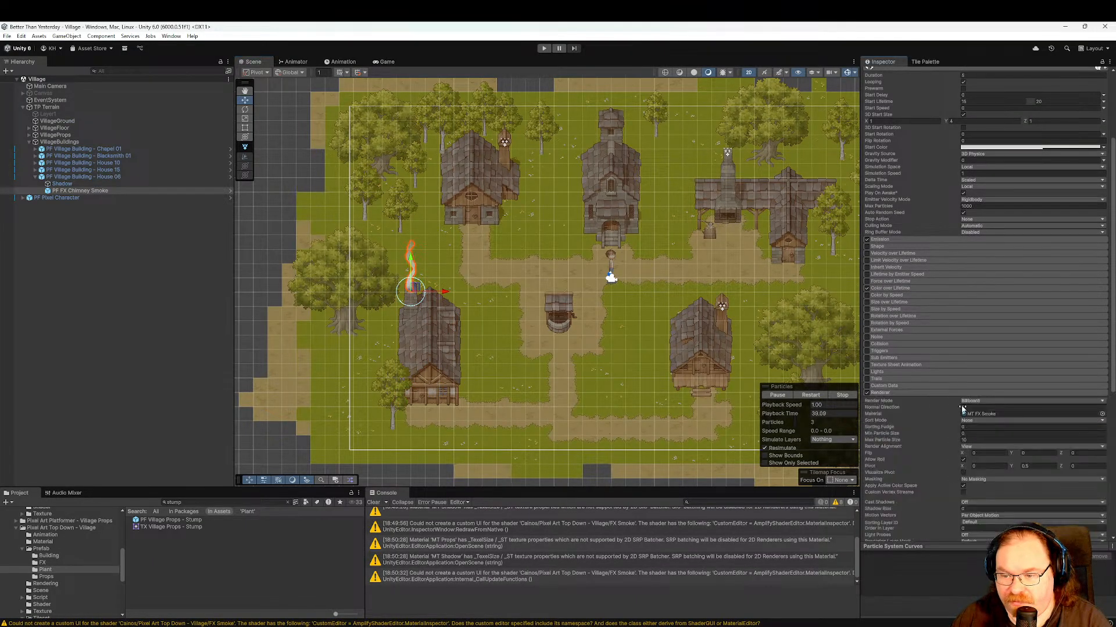
pyautogui.scroll(-2, 962, 408)
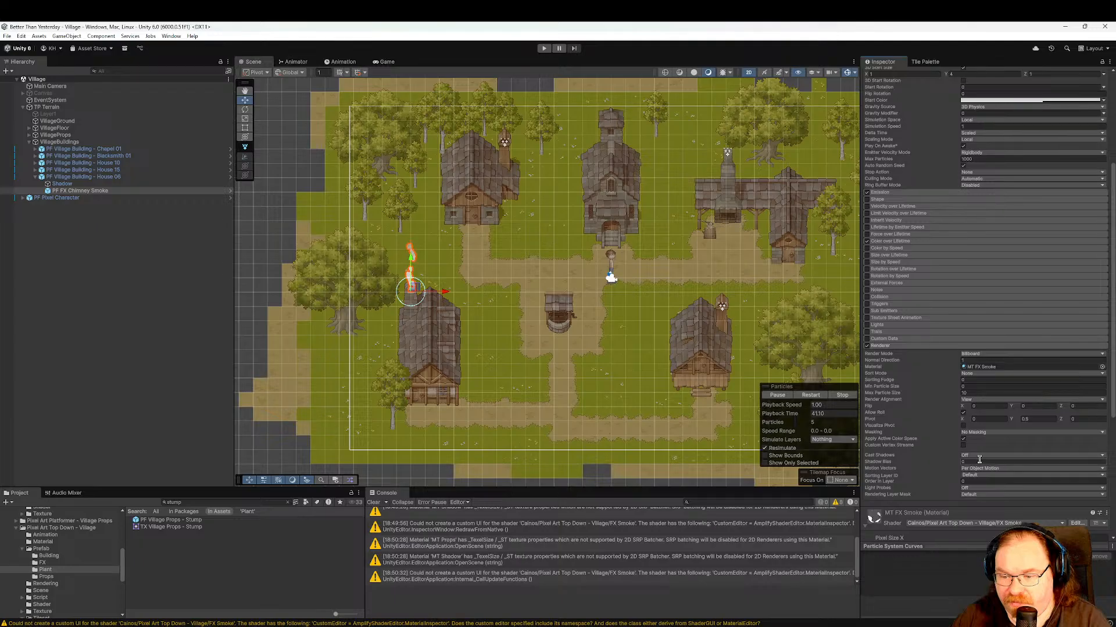
pyautogui.click(987, 481)
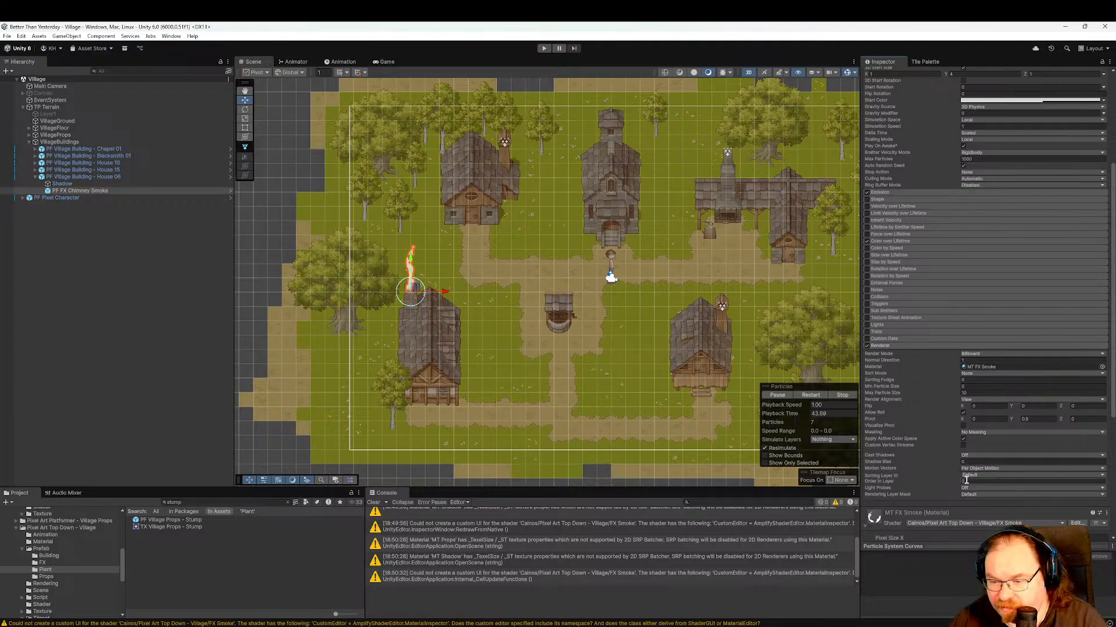
pyautogui.write('20')
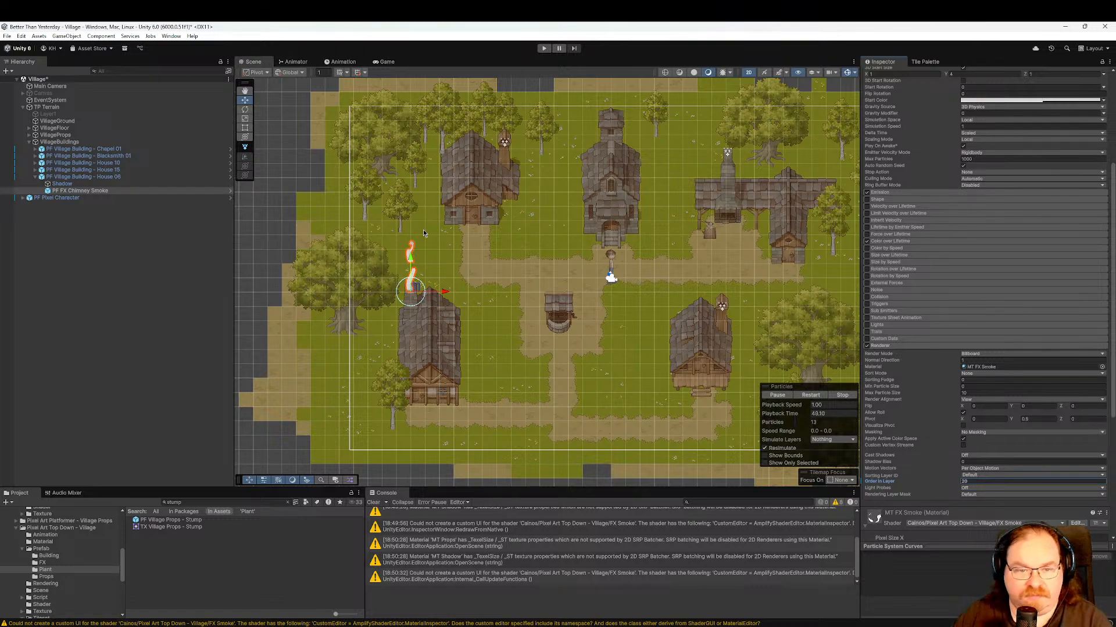
# Open the PF FX Chimney Smoke prefab asset of House 06's smoke in isolation.
pyautogui.scroll(5, 913, 117)
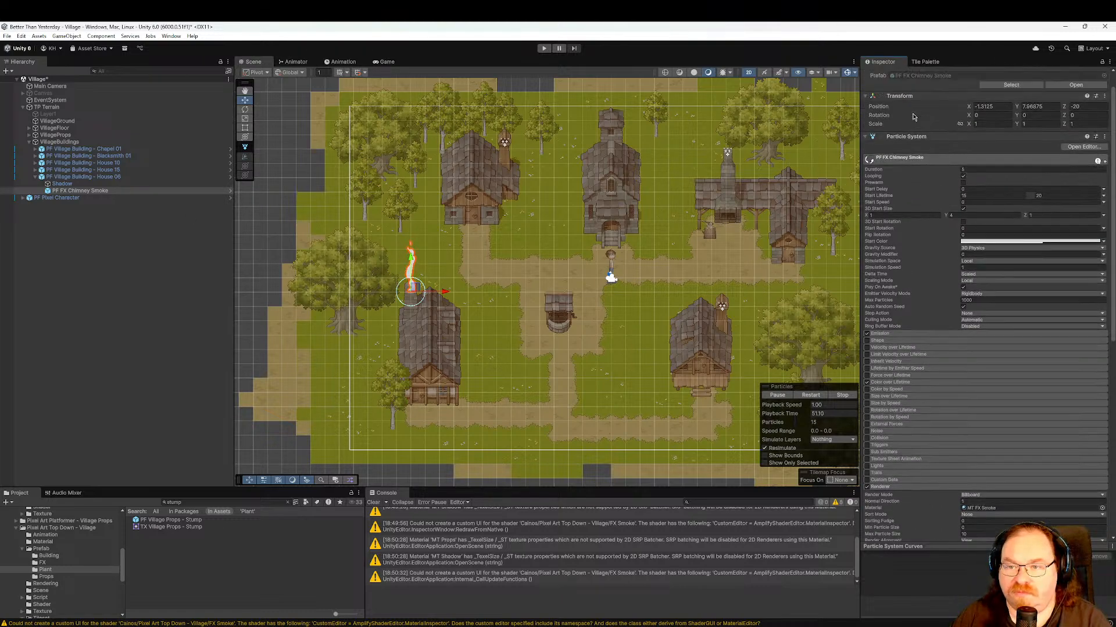
pyautogui.scroll(1, 918, 112)
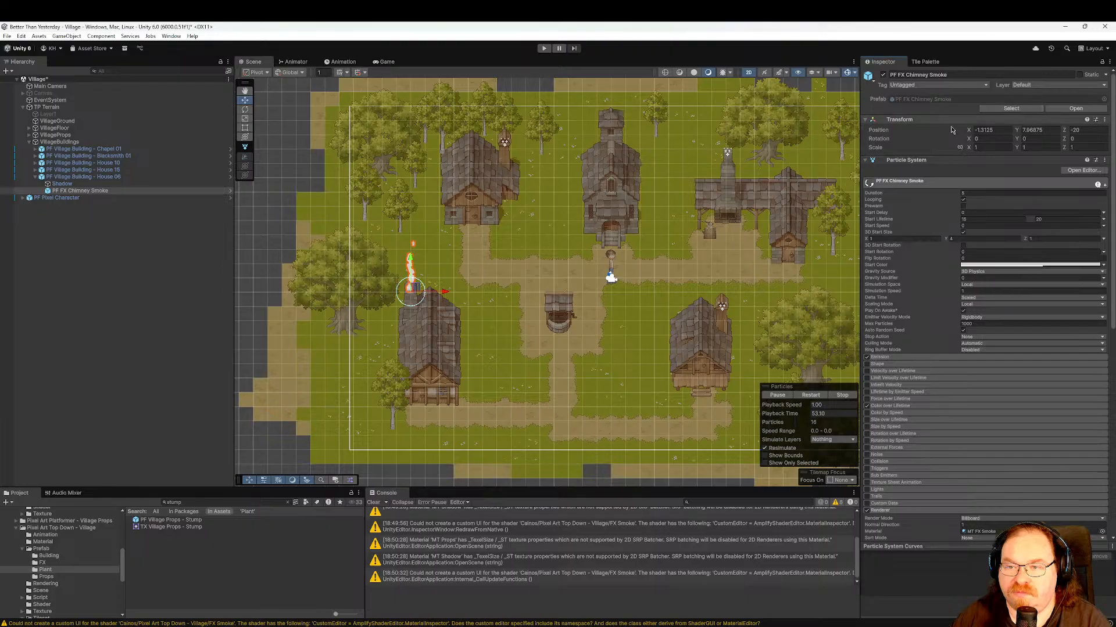
pyautogui.click(115, 192)
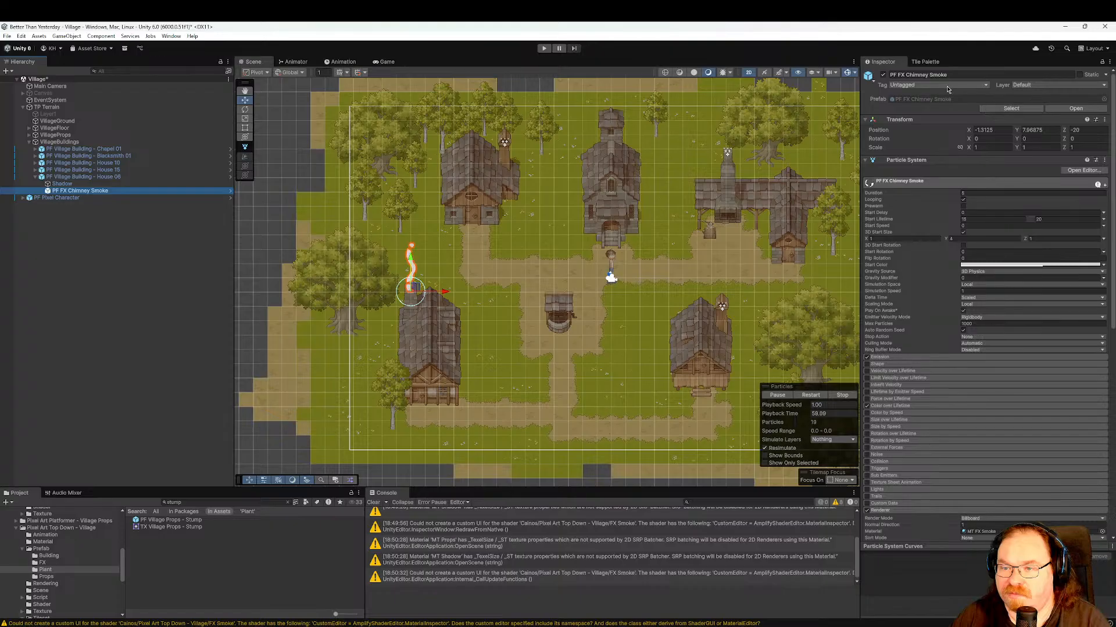
pyautogui.rightClick(129, 191)
pyautogui.moveTo(255, 337)
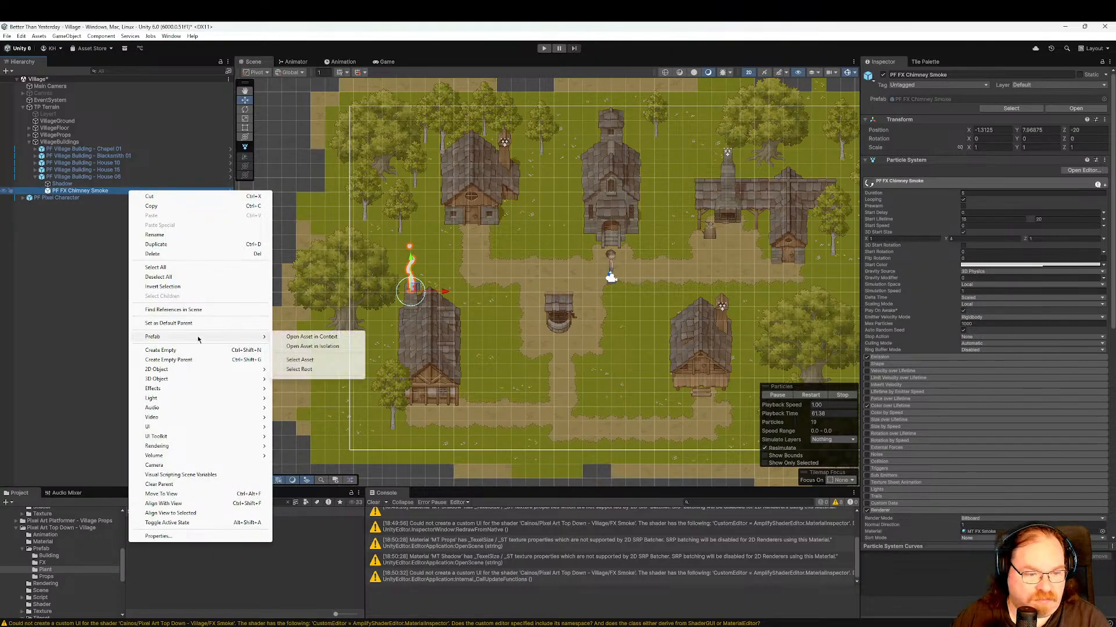
pyautogui.click(330, 347)
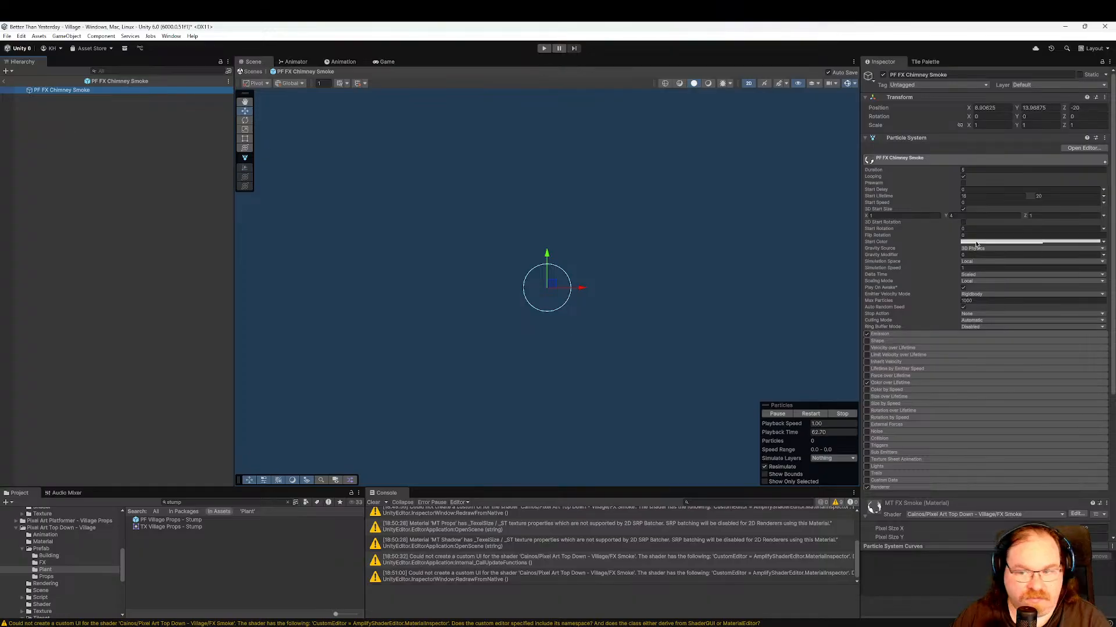
# Set Order in Layer to 20 in the chimney smoke prefab's Renderer settings.
pyautogui.scroll(-4, 953, 274)
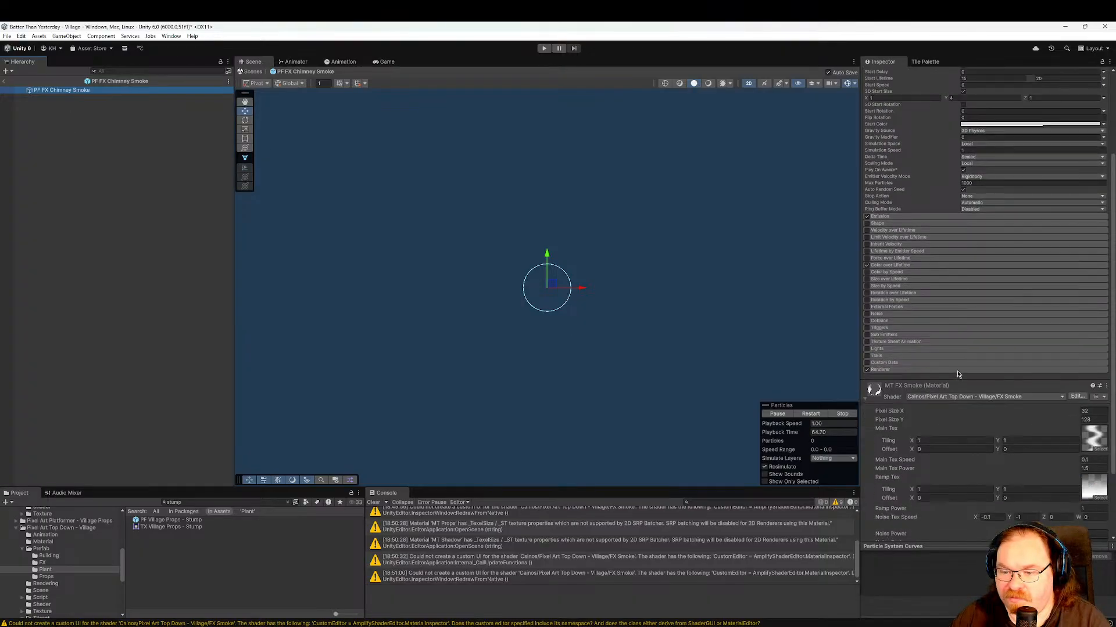
pyautogui.click(932, 372)
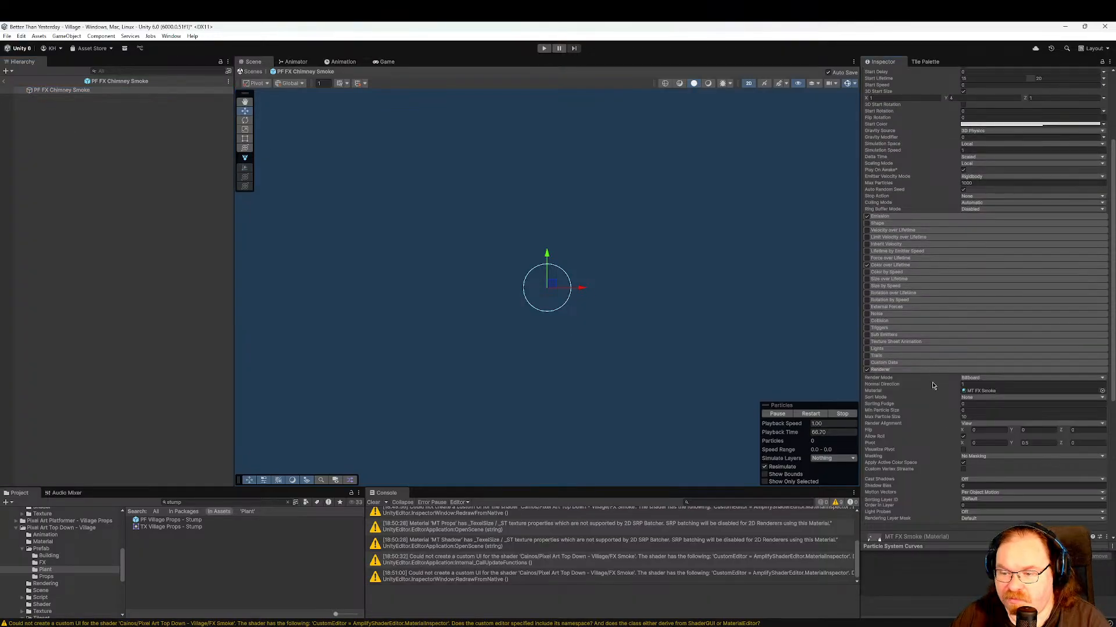
pyautogui.scroll(-1, 982, 494)
pyautogui.click(965, 483)
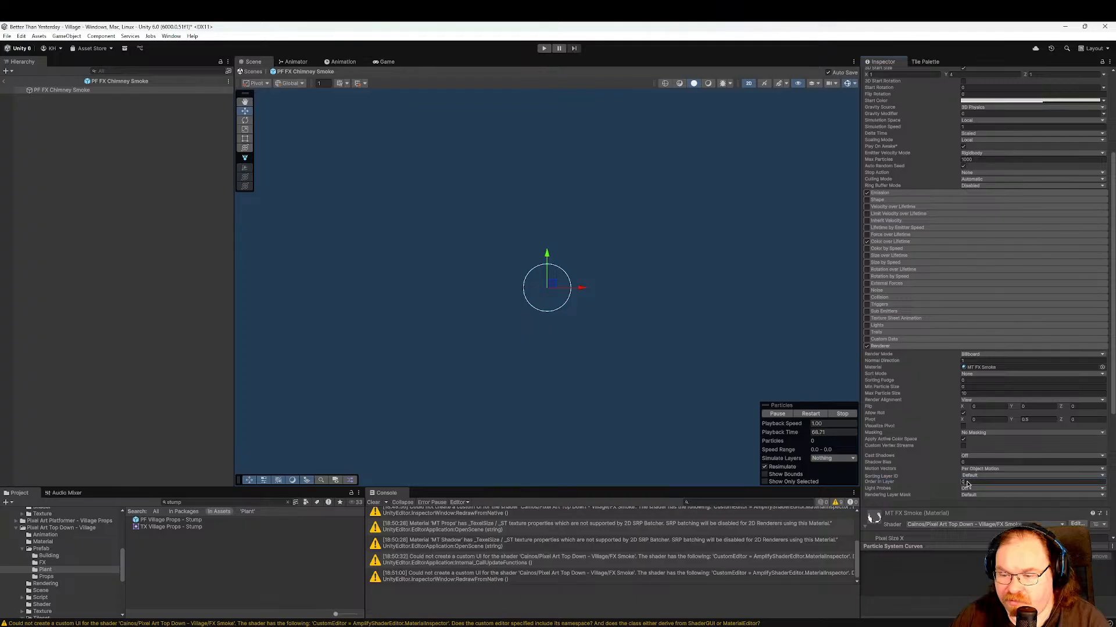
pyautogui.write('20')
pyautogui.press('Return')
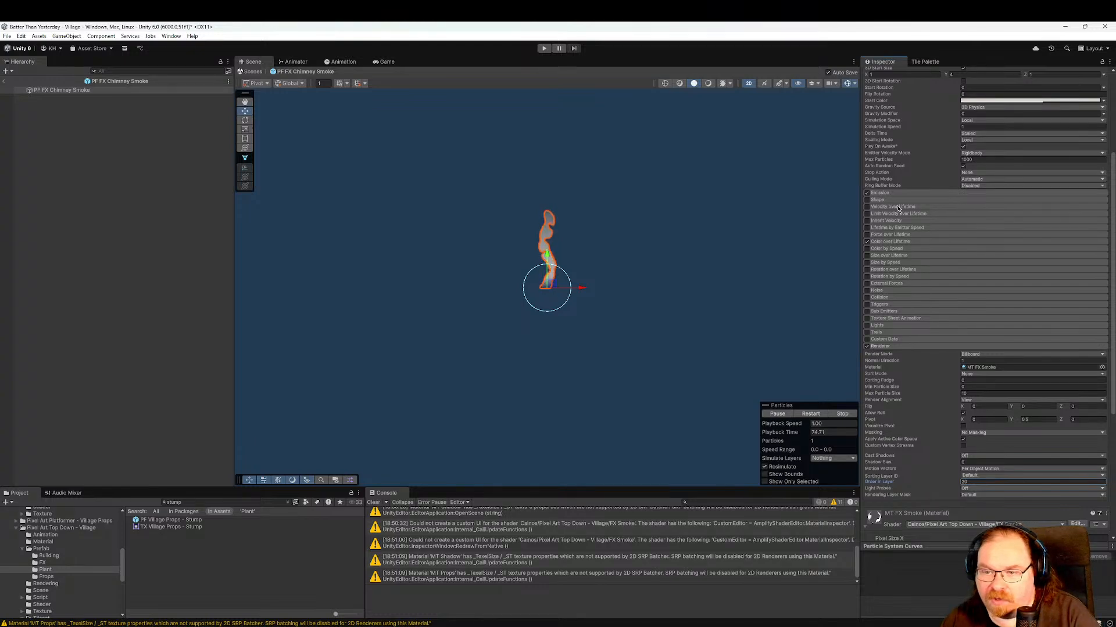
# Set the smoke prefab's emission Rate over Time to 1 and return to the Village scene.
pyautogui.click(973, 193)
pyautogui.click(973, 201)
pyautogui.write('1')
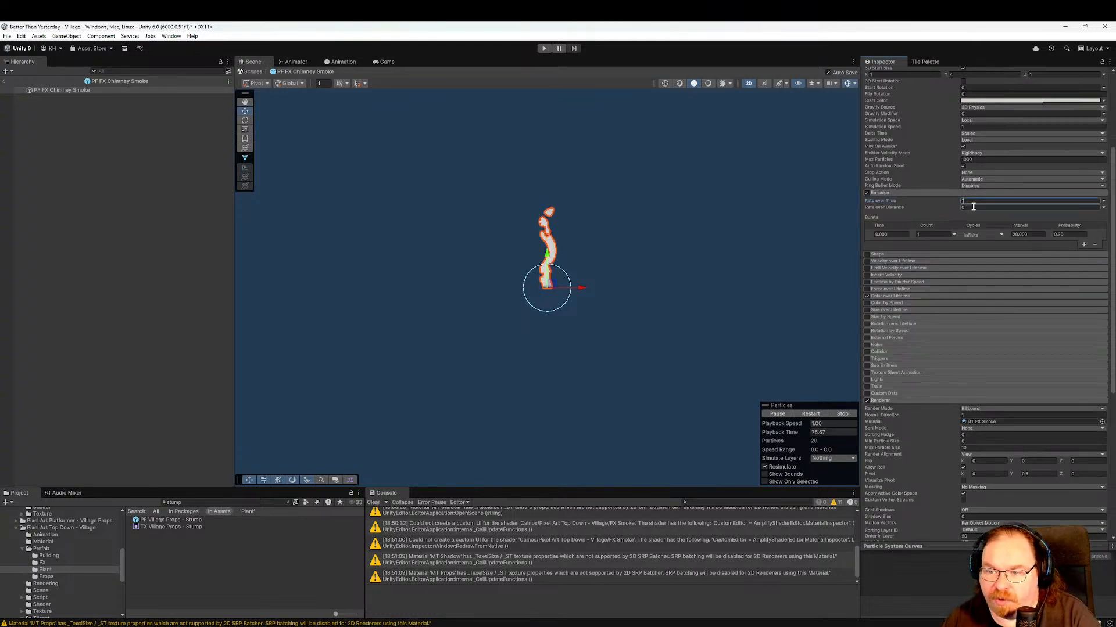
pyautogui.press('Tab')
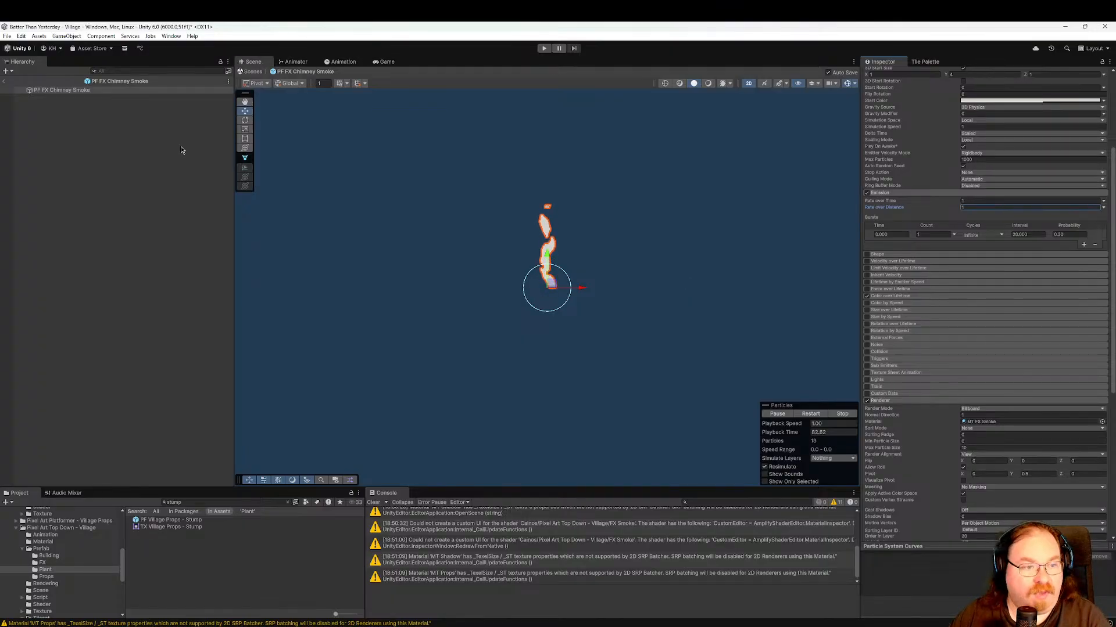
pyautogui.click(4, 81)
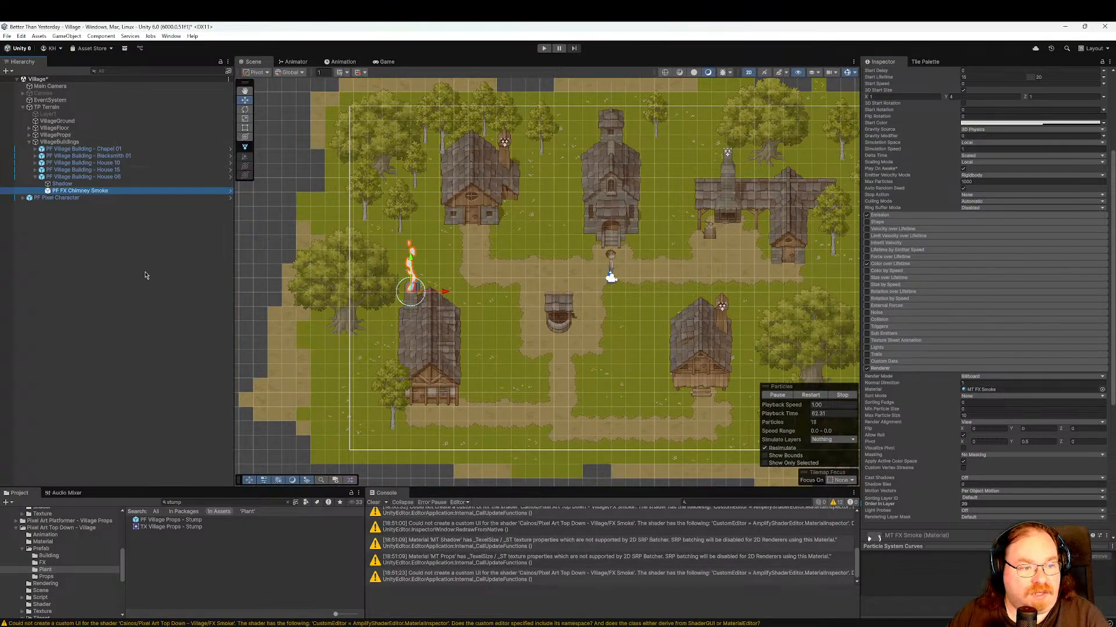
# Run the game from the main menu into the village, check the chimneys for smoke, and exit Play mode.
pyautogui.click(544, 48)
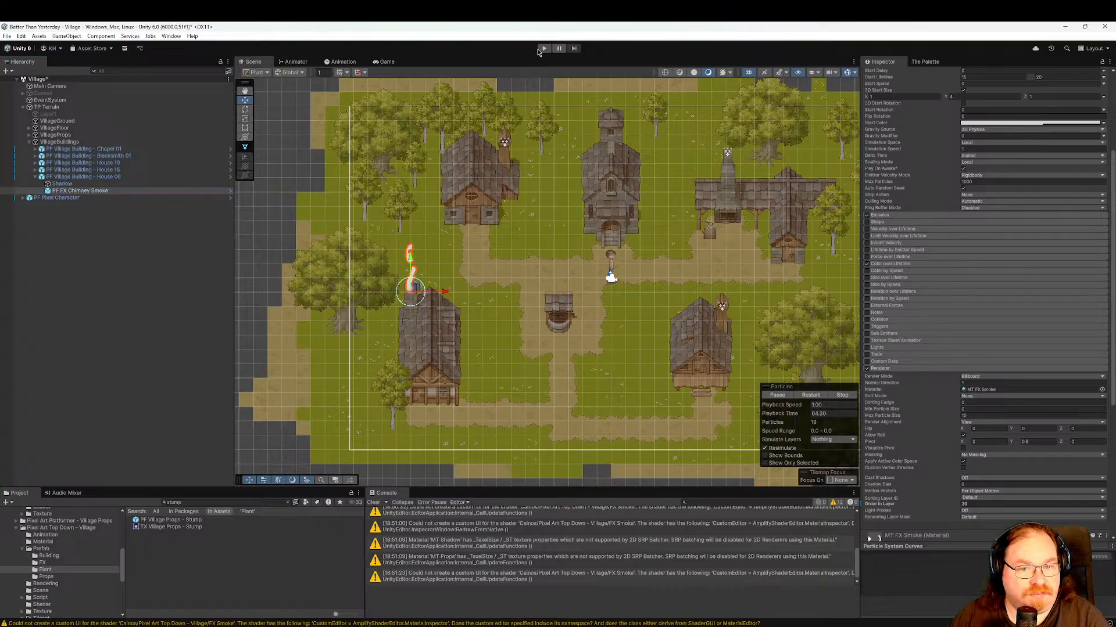
pyautogui.click(548, 350)
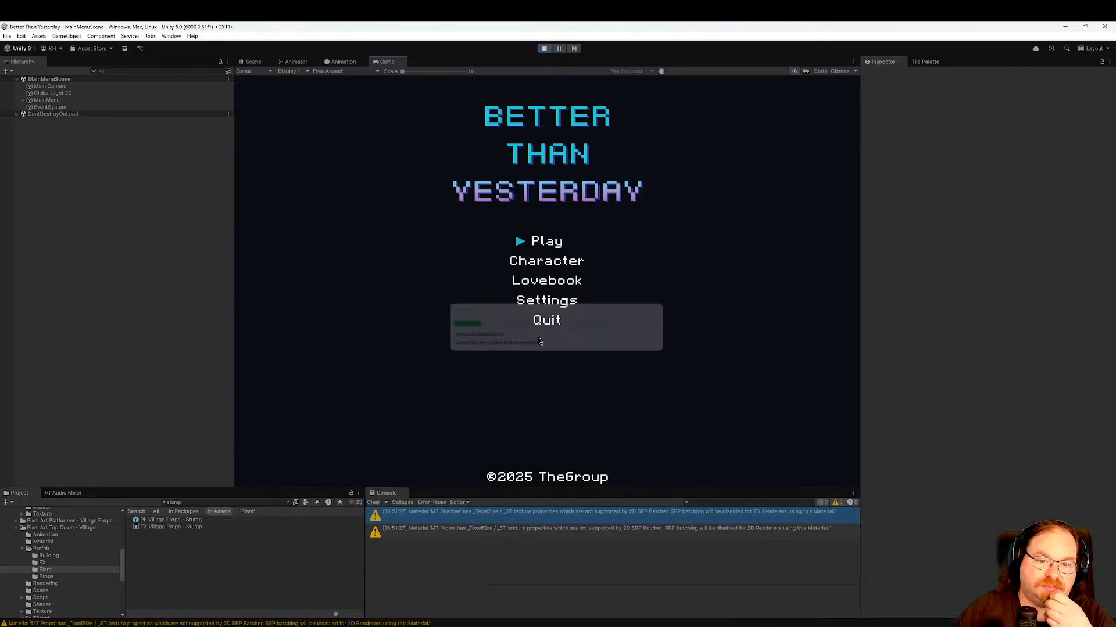
pyautogui.click(560, 248)
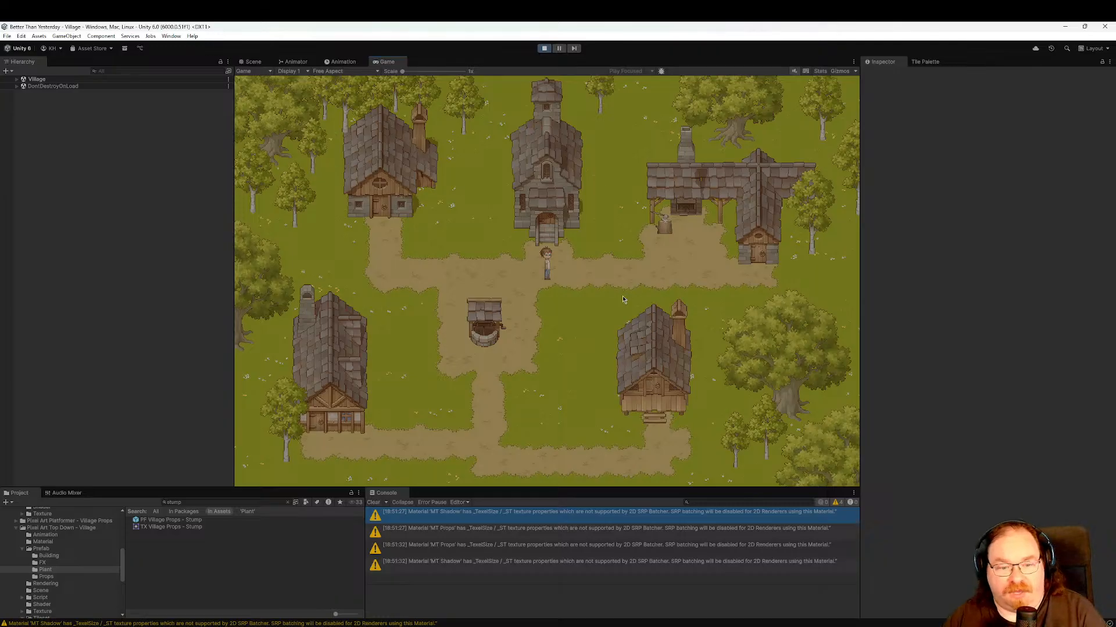
pyautogui.click(545, 49)
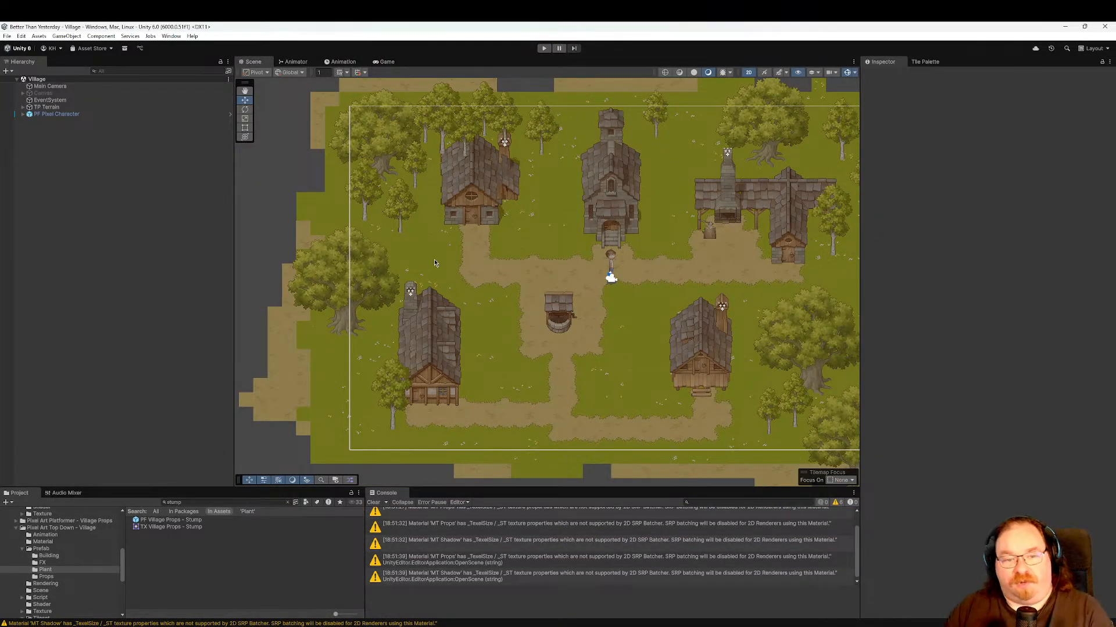
# Duplicate the Tree Birch 02 A beside the large oaks in the southeast and place the copy just below the birch pair.
pyautogui.moveTo(564, 297); pyautogui.dragTo(494, 222, button='middle')
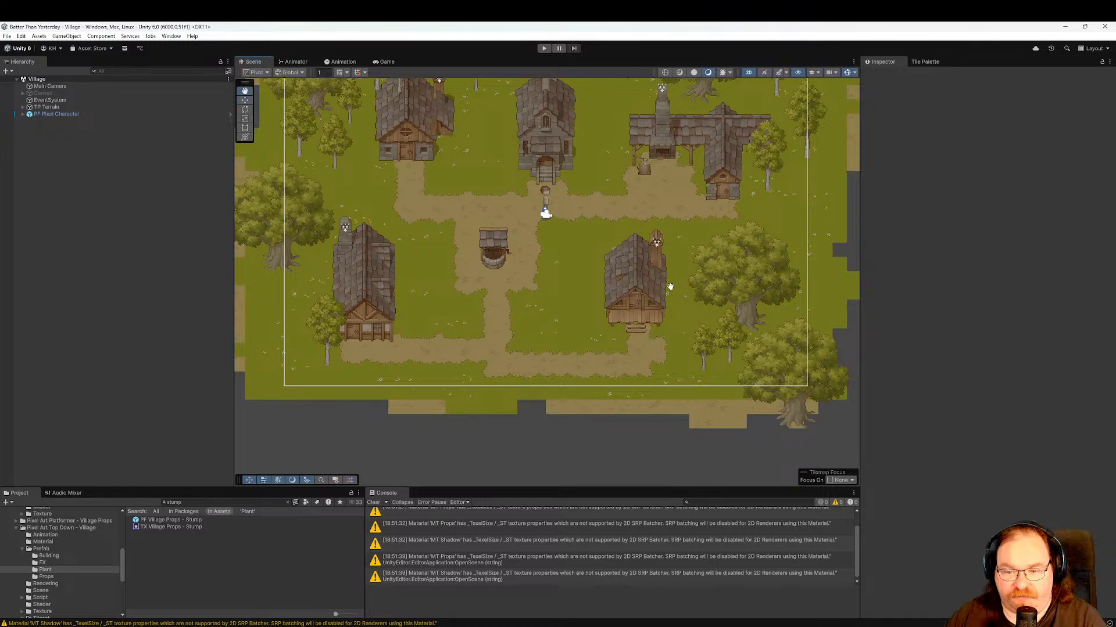
pyautogui.moveTo(670, 287); pyautogui.dragTo(576, 320, button='middle')
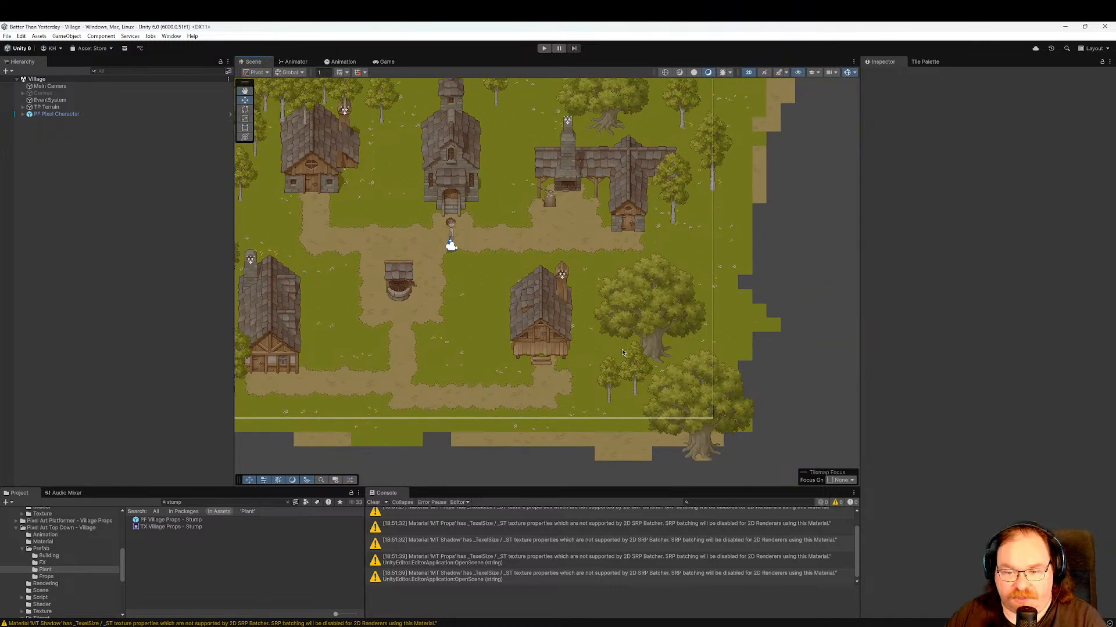
pyautogui.click(636, 384)
pyautogui.hotkey('ctrl', 'd')
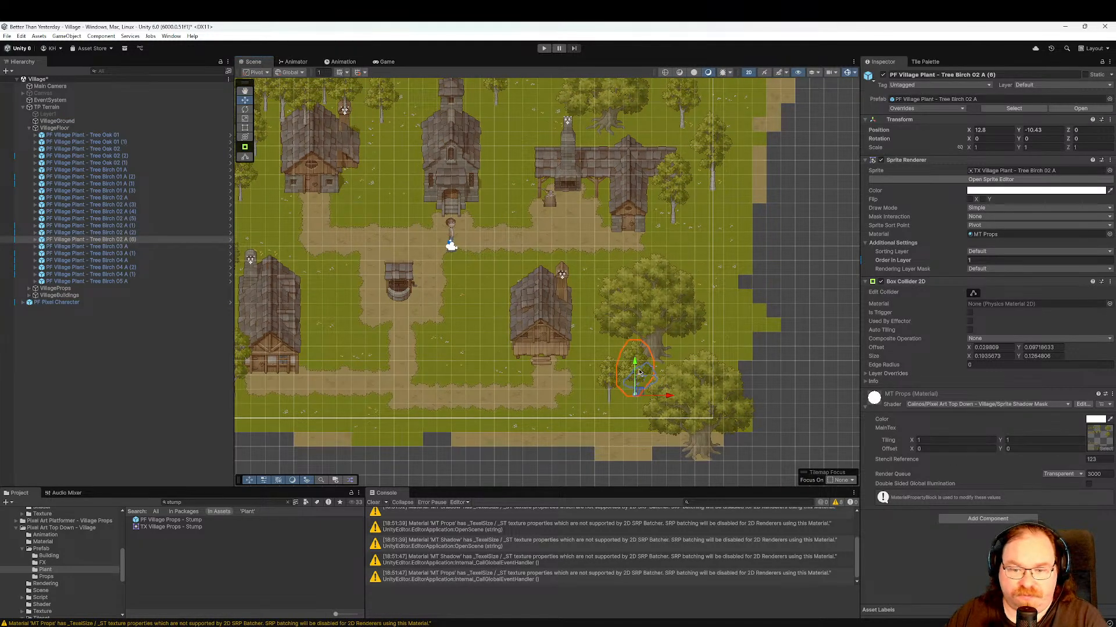
pyautogui.moveTo(639, 372); pyautogui.dragTo(621, 405)
# Duplicate the southeastern Tree Birch 01 A and place the copy beside the southeast house at about X 8.41, Y -8.77.
pyautogui.click(610, 382)
pyautogui.hotkey('ctrl', 'd')
pyautogui.moveTo(589, 372); pyautogui.dragTo(589, 341)
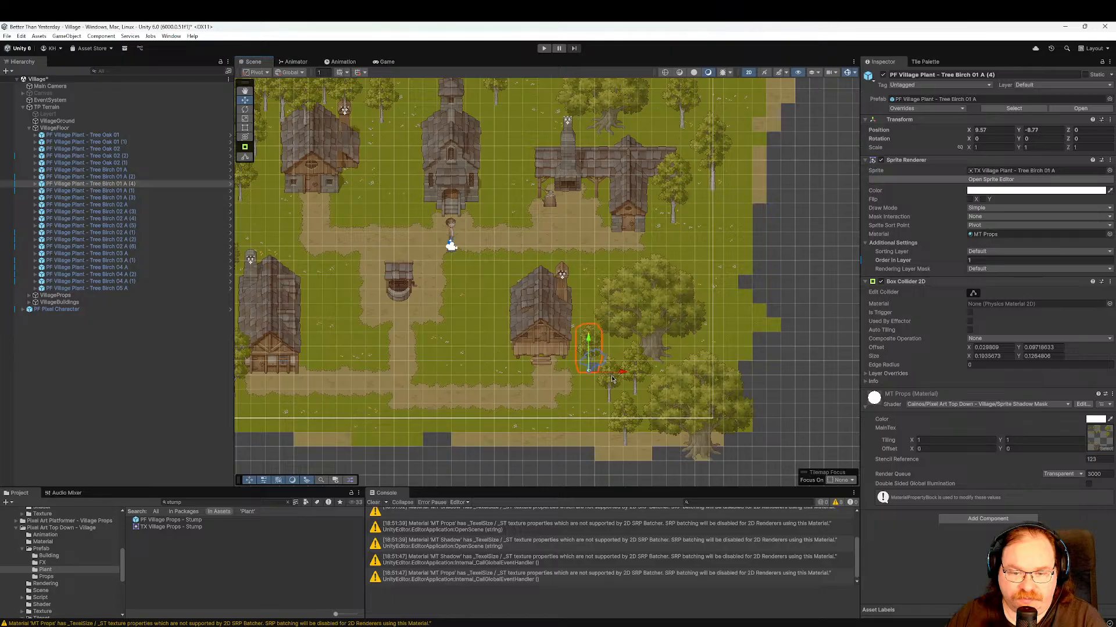
pyautogui.moveTo(623, 373); pyautogui.dragTo(606, 381)
# Duplicate the Tree Birch 02 A west of the northwest house and place the copy at about X -16.5, Y 1.54.
pyautogui.moveTo(591, 400); pyautogui.dragTo(675, 383, button='middle')
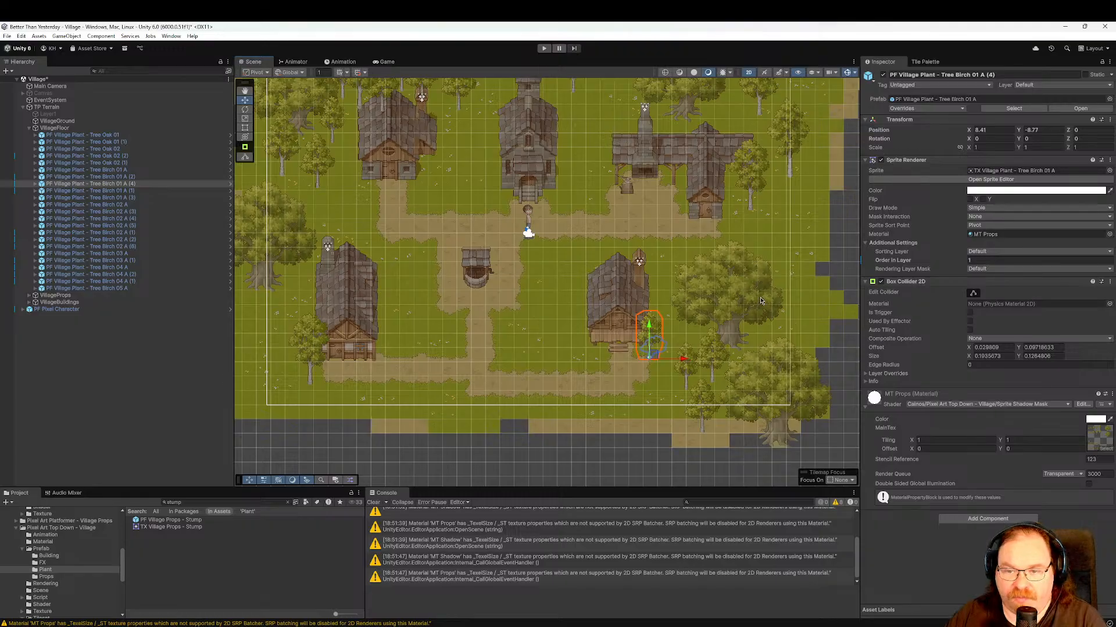
pyautogui.moveTo(761, 301); pyautogui.dragTo(703, 395, button='middle')
pyautogui.moveTo(605, 327); pyautogui.dragTo(791, 255, button='middle')
pyautogui.moveTo(645, 281); pyautogui.dragTo(736, 285, button='middle')
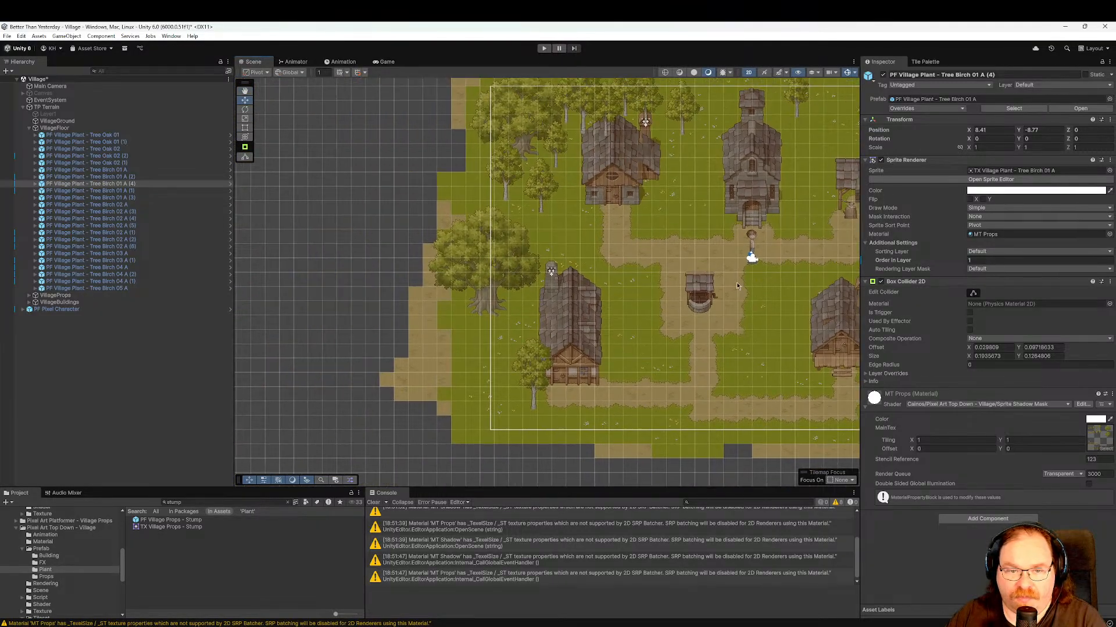
pyautogui.click(543, 208)
pyautogui.hotkey('ctrl', 'd')
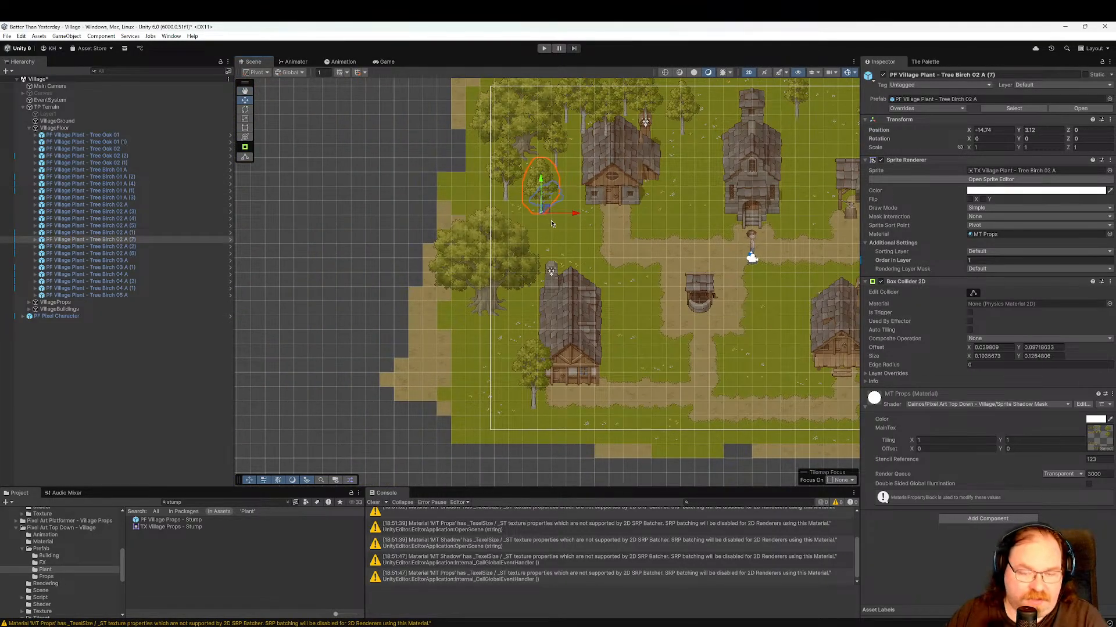
pyautogui.moveTo(540, 186); pyautogui.dragTo(547, 238)
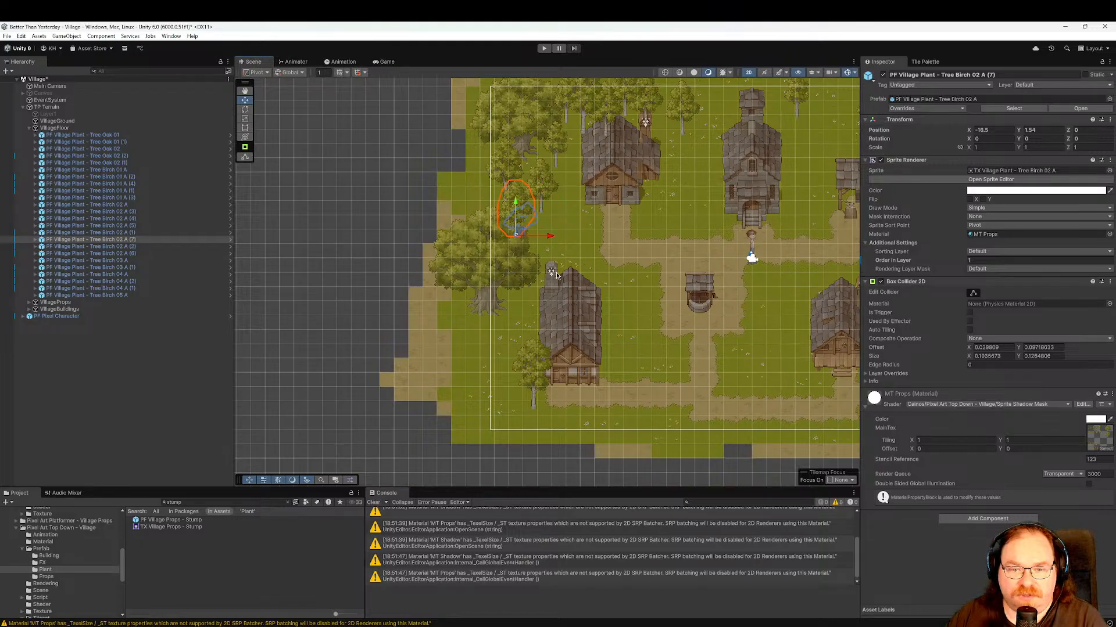
# Duplicate the western Tree Oak 02 and move the copy below the well to about X -2.44, Y -9.12.
pyautogui.click(495, 274)
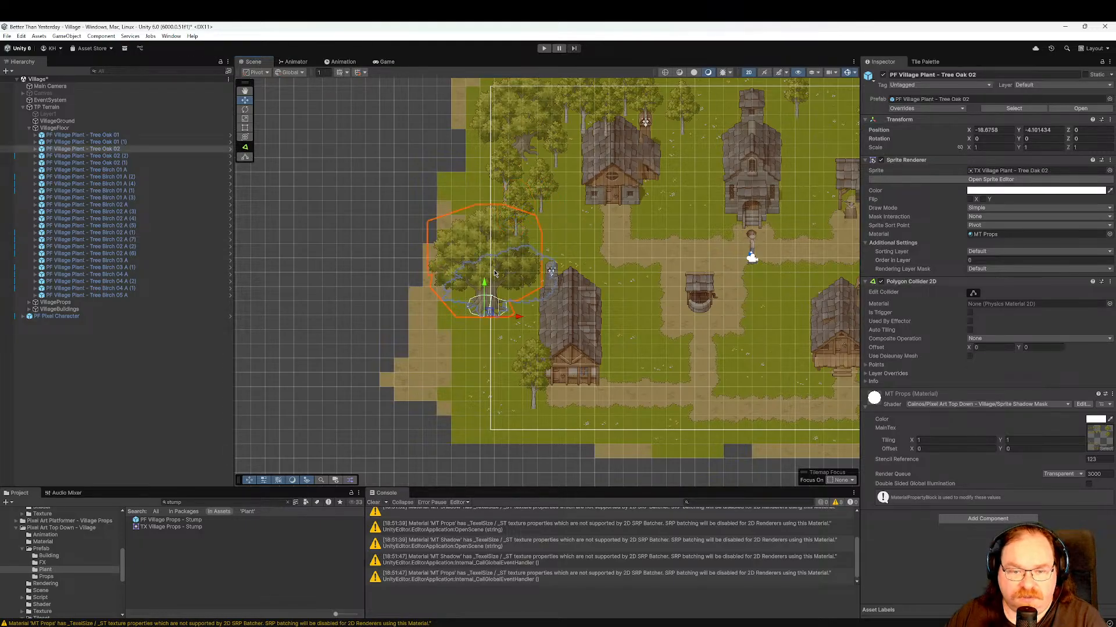
pyautogui.hotkey('ctrl', 'd')
pyautogui.moveTo(518, 318); pyautogui.dragTo(750, 332)
pyautogui.moveTo(718, 282); pyautogui.dragTo(725, 359)
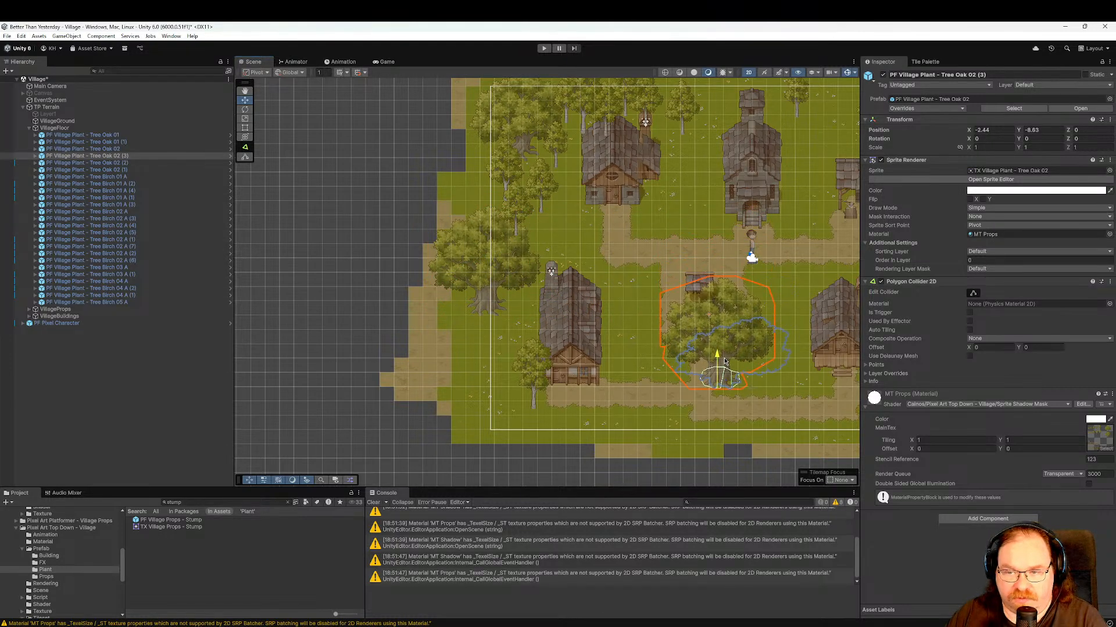
# Scale the new oak uniformly to about 0.77 and shift it to about X -1.14, Y -9.31, between the path and southeast house.
pyautogui.press('e')
pyautogui.press('r')
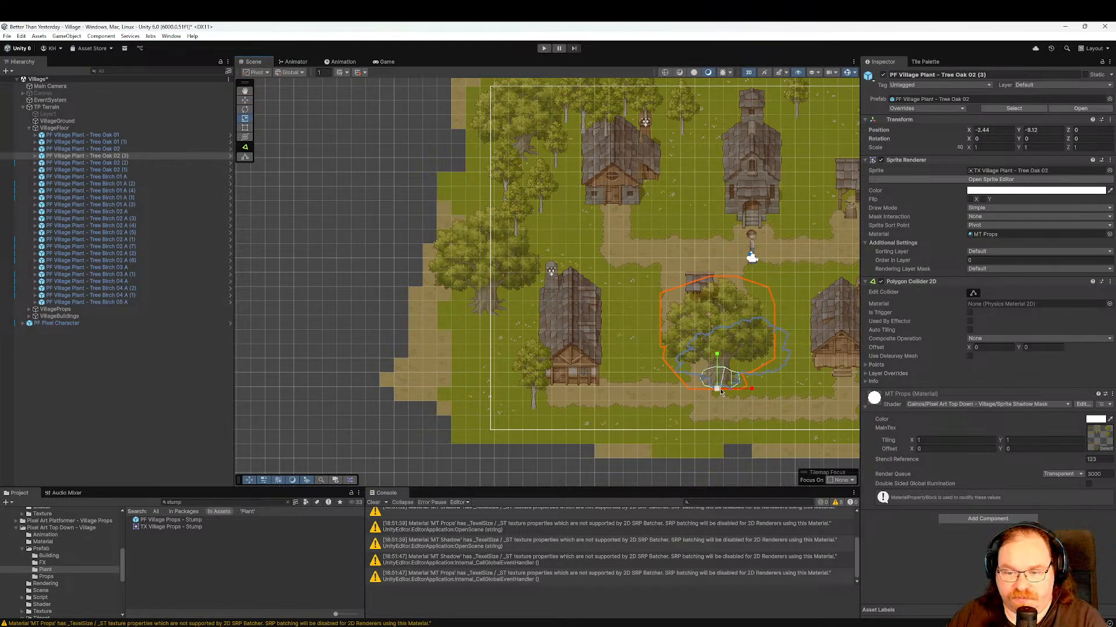
pyautogui.moveTo(717, 393); pyautogui.dragTo(771, 394)
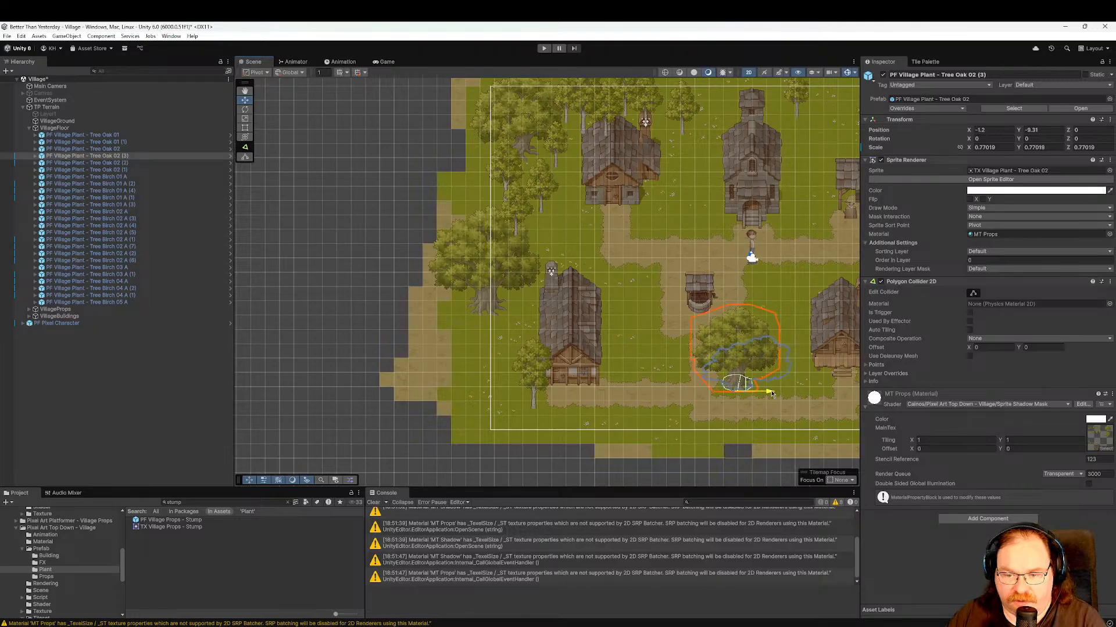
pyautogui.moveTo(796, 413); pyautogui.dragTo(686, 408, button='middle')
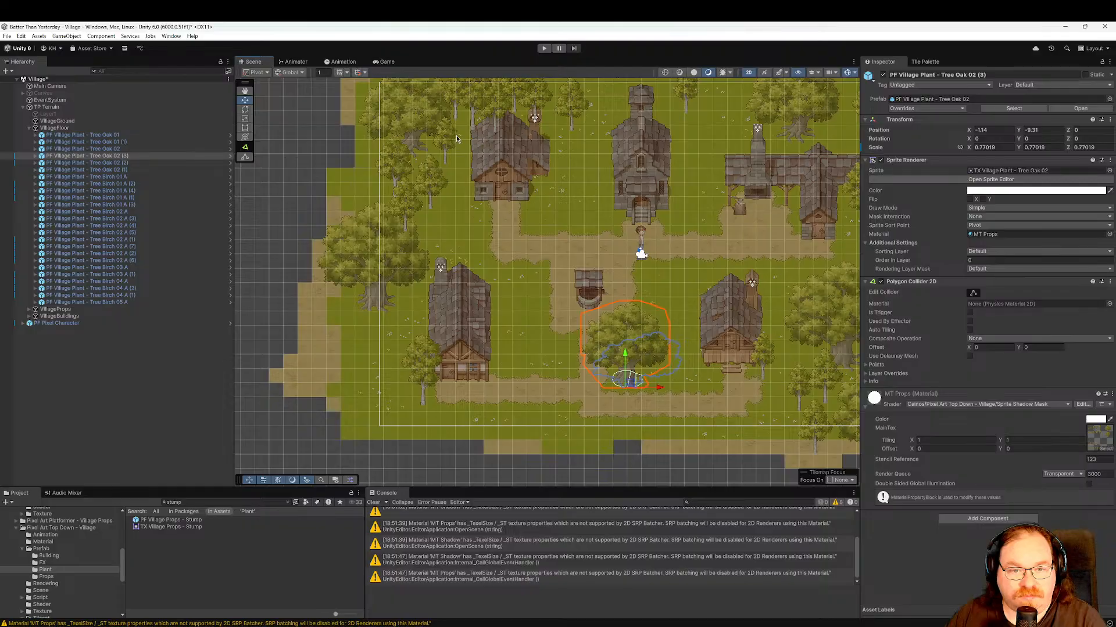
# Duplicate the Tree Birch 04 A behind the northwest house and place the copy beside the southeast house at about X 3.78, Y -9.1.
pyautogui.moveTo(595, 178); pyautogui.dragTo(597, 235, button='middle')
pyautogui.click(491, 156)
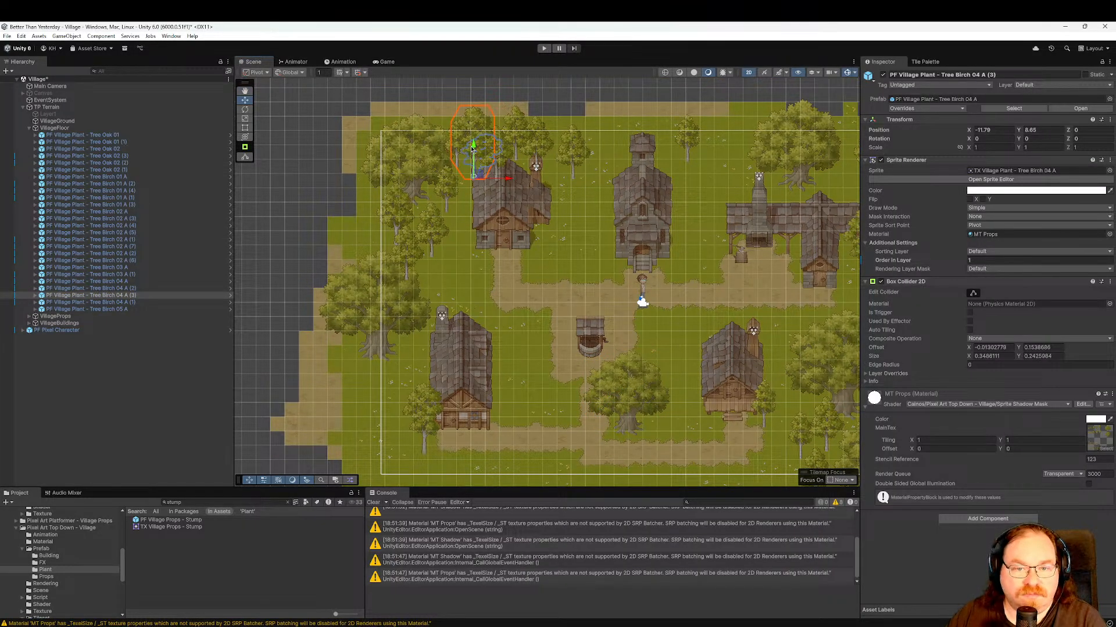
pyautogui.moveTo(470, 152); pyautogui.dragTo(731, 437)
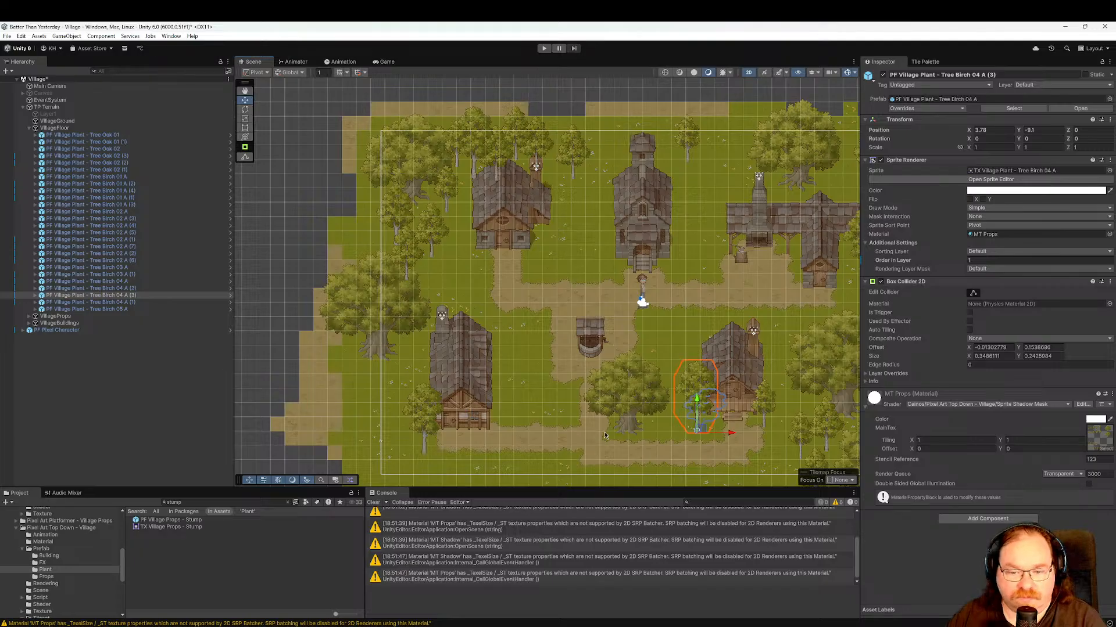
# Duplicate the oak below the well, place the copy at about X 1.75, Y -7.24, and set its Order in Layer to -1.
pyautogui.click(625, 428)
pyautogui.hotkey('ctrl', 'd')
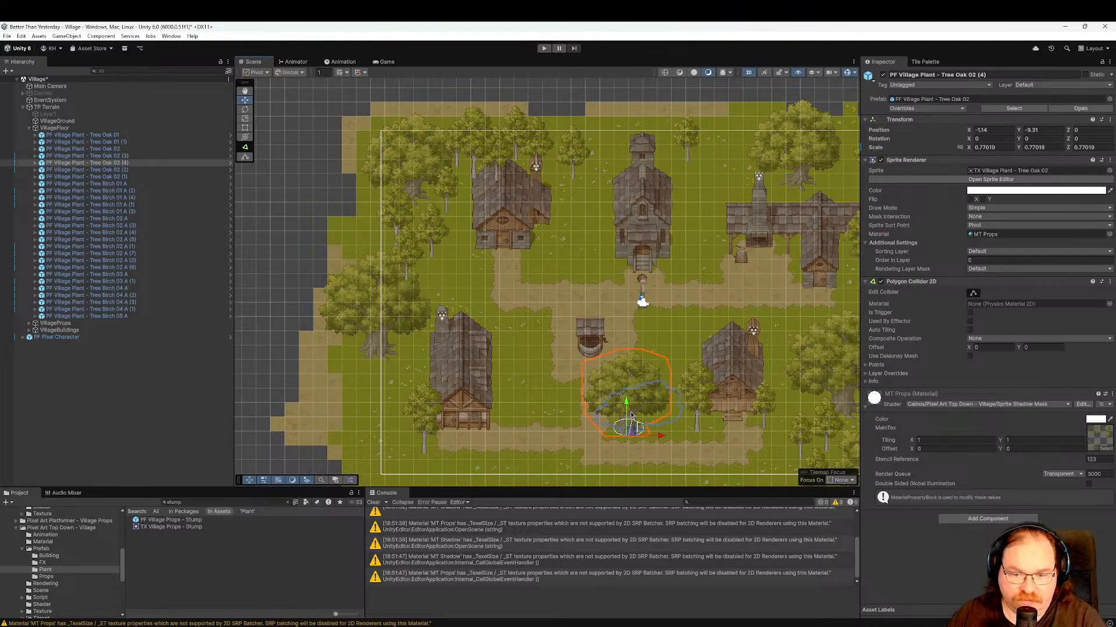
pyautogui.moveTo(628, 429); pyautogui.dragTo(697, 398)
pyautogui.moveTo(667, 367); pyautogui.dragTo(667, 378)
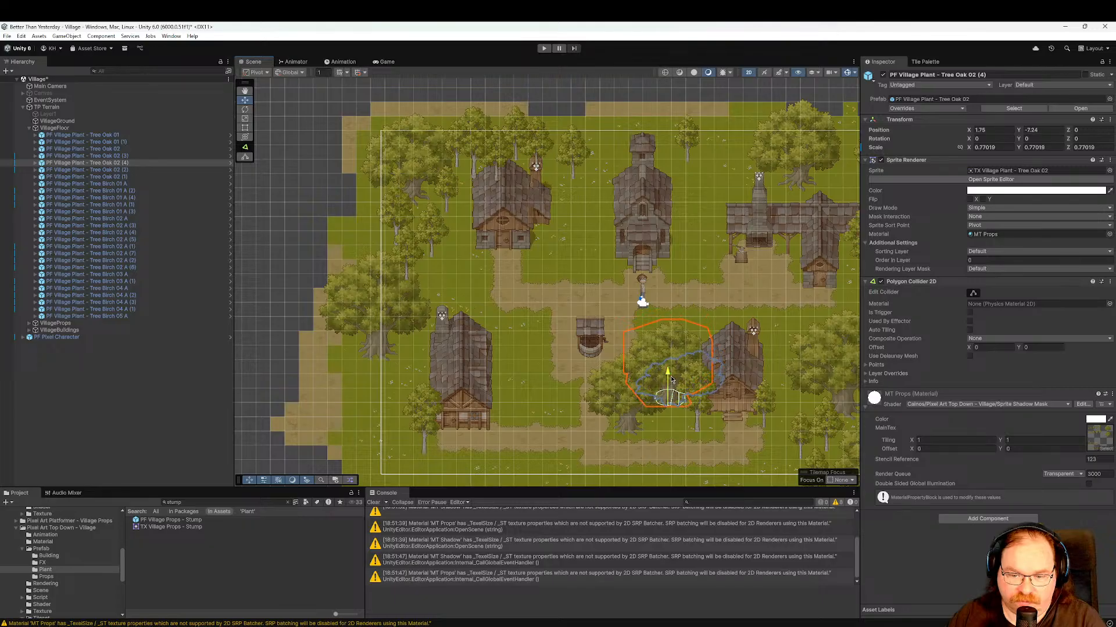
pyautogui.click(971, 260)
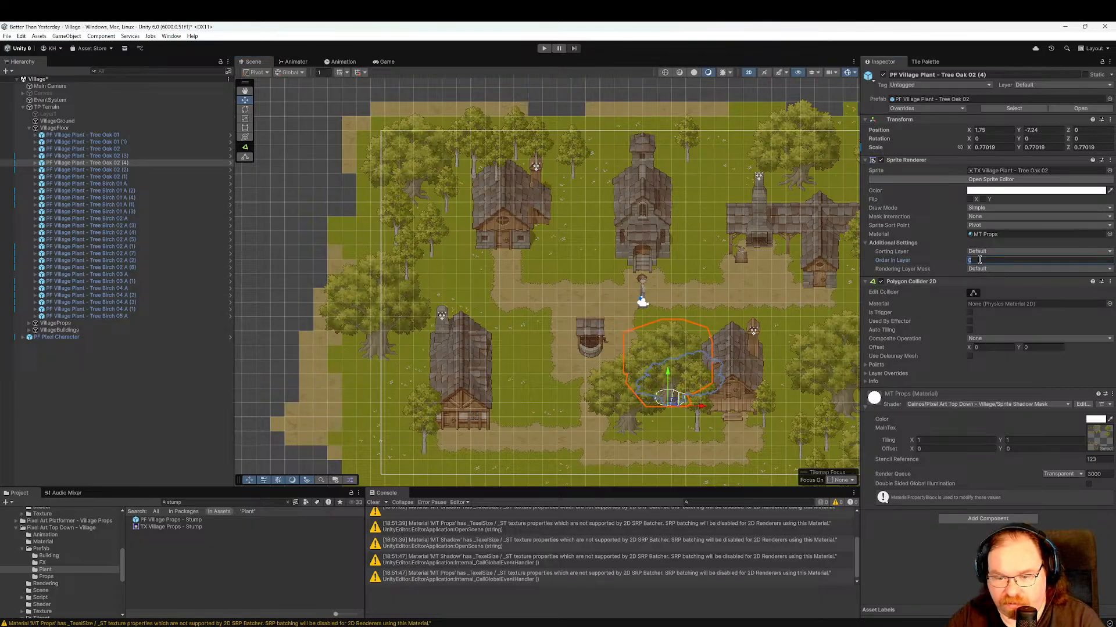
pyautogui.write('-1')
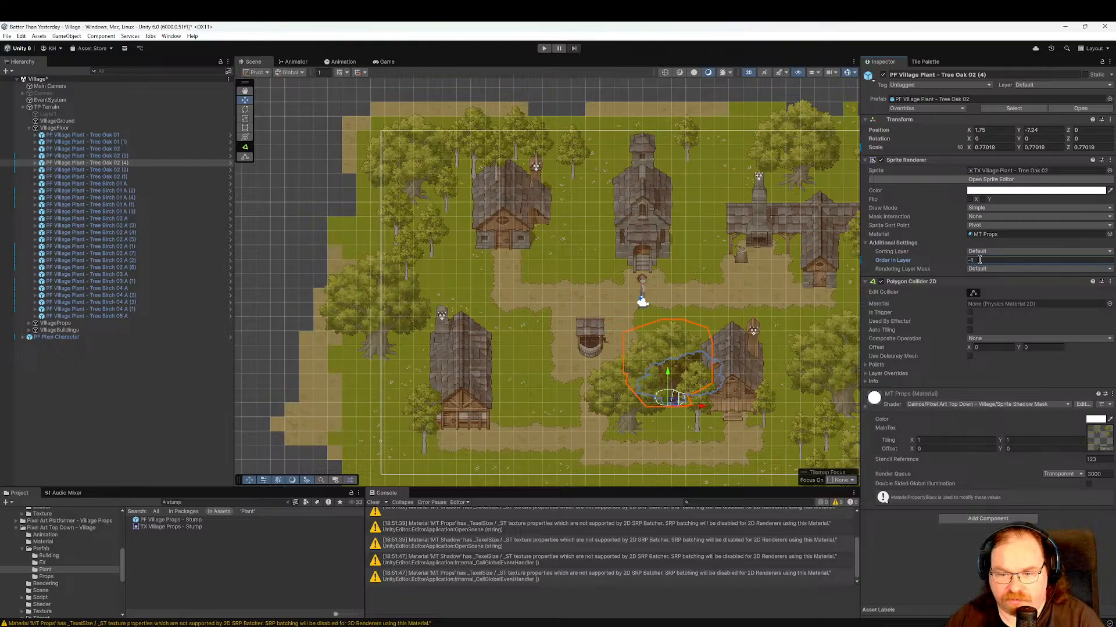
# Scale the copied oak uniformly to about 0.91 and shift it up to about X 1.89, Y -4.13.
pyautogui.scroll(3, 716, 427)
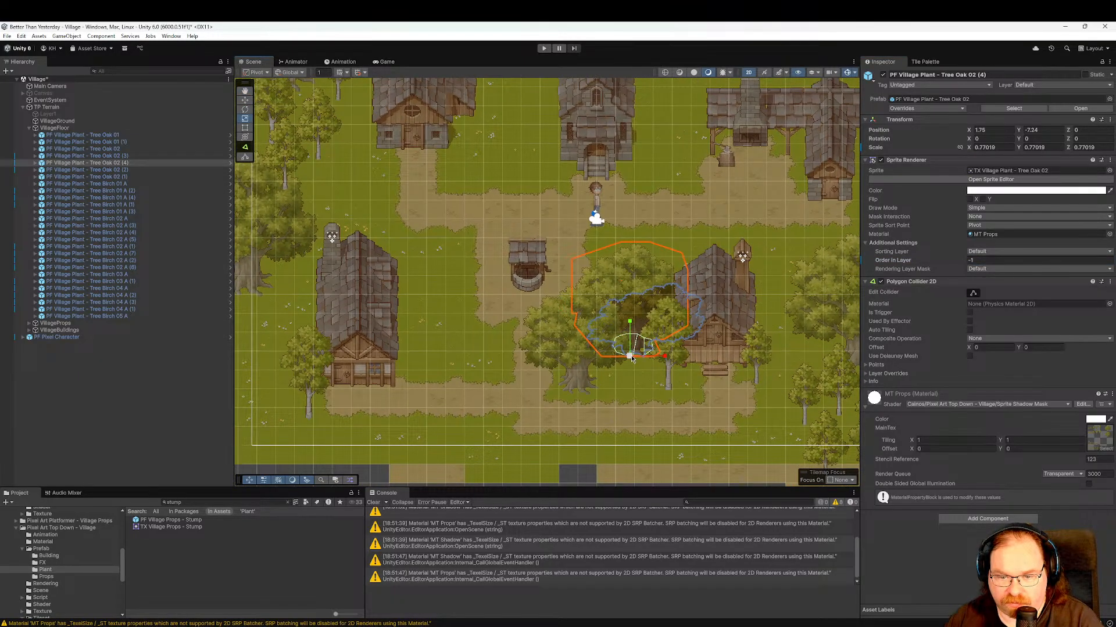
pyautogui.moveTo(632, 358); pyautogui.dragTo(631, 268)
pyautogui.press('w')
# Set the enlarged oak's Order in Layer to 1 and lower it to about Y -6.16, beside the southeast house.
pyautogui.click(975, 262)
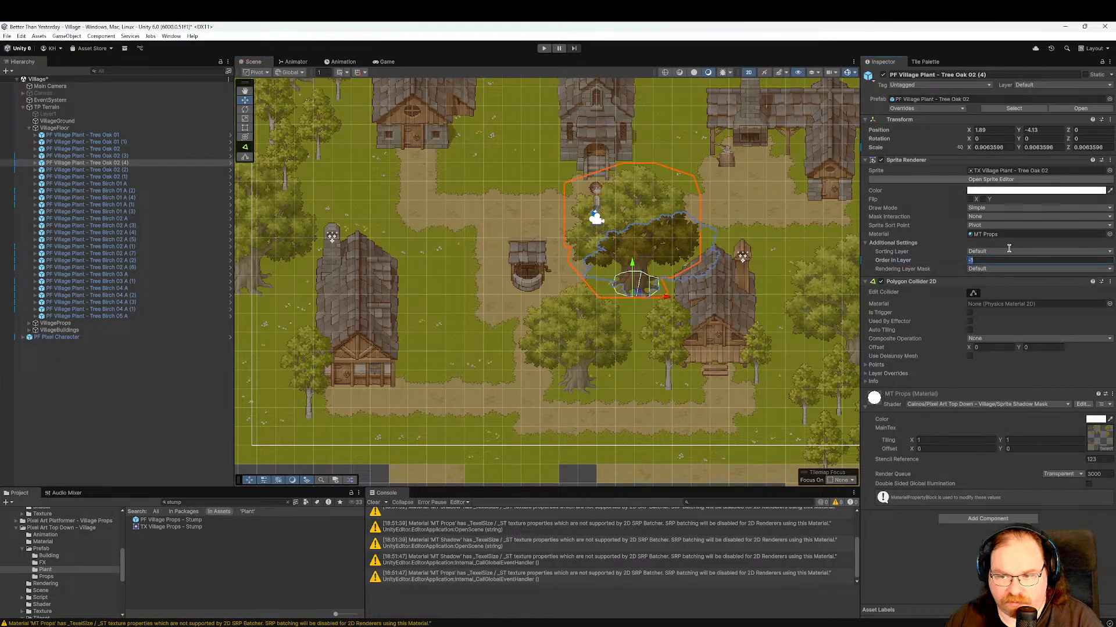
pyautogui.write('1')
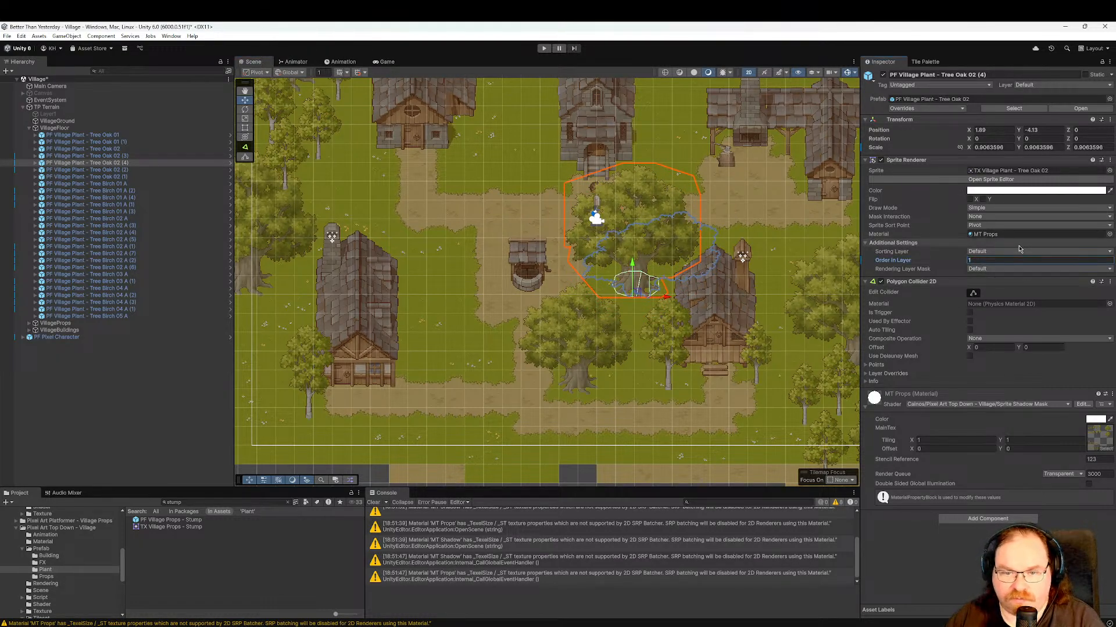
pyautogui.moveTo(634, 266); pyautogui.dragTo(641, 305)
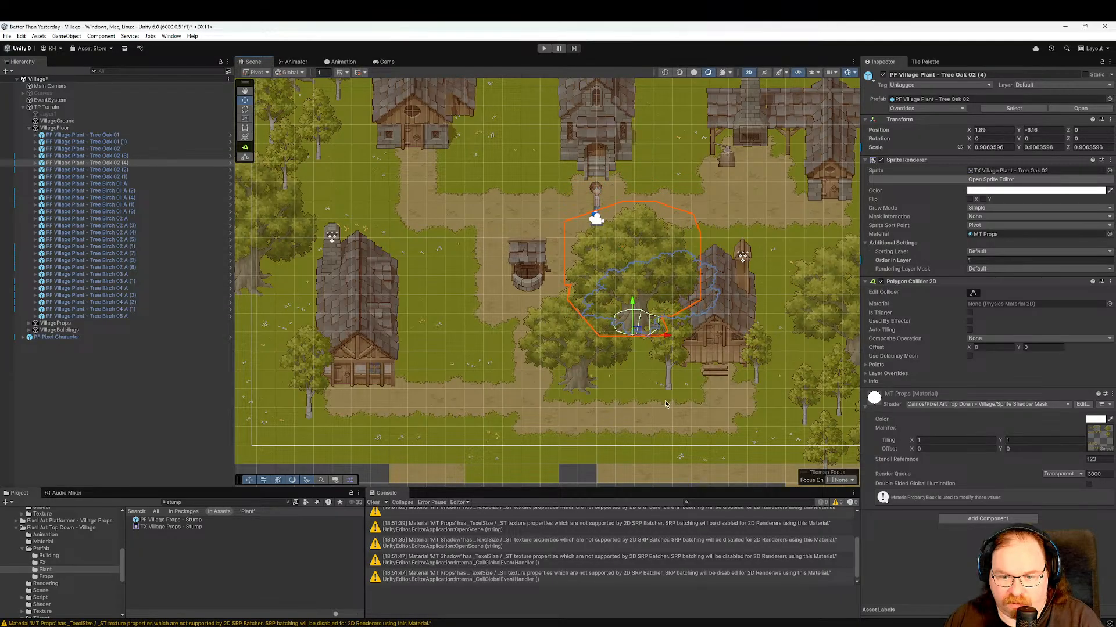
# Set the Order in Layer of the smaller front oak, Tree Oak 02 (3), to 2.
pyautogui.click(584, 379)
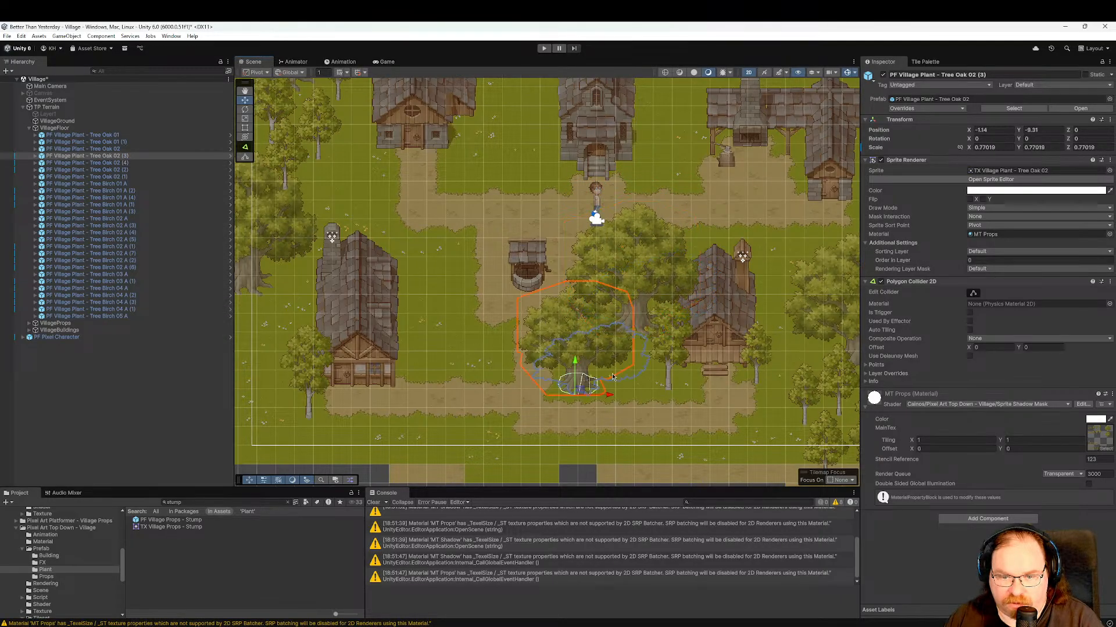
pyautogui.click(975, 261)
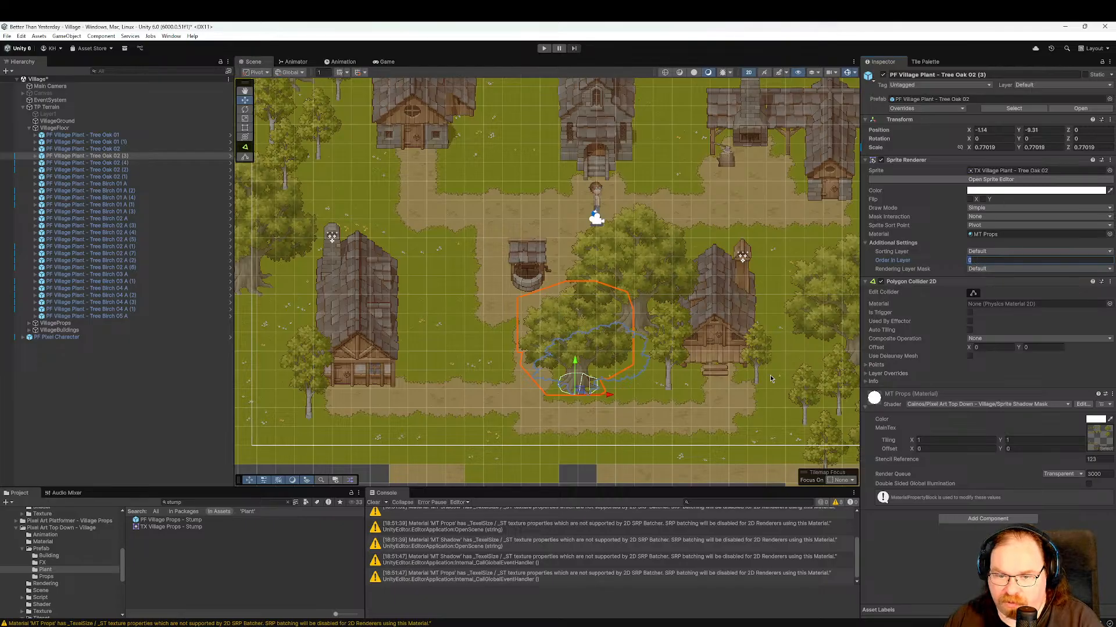
pyautogui.write('2')
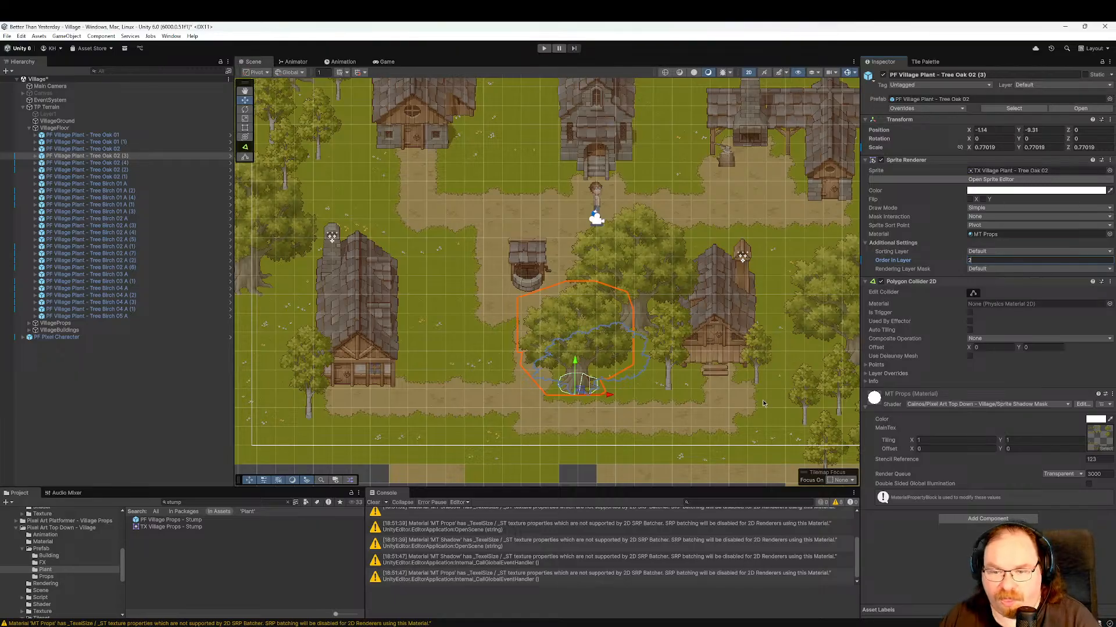
# Duplicate the birch tree near the upper-left house and place the copy above the lower-left house, at about X -15.23, Y -0.15.
pyautogui.moveTo(758, 392); pyautogui.dragTo(697, 443, button='middle')
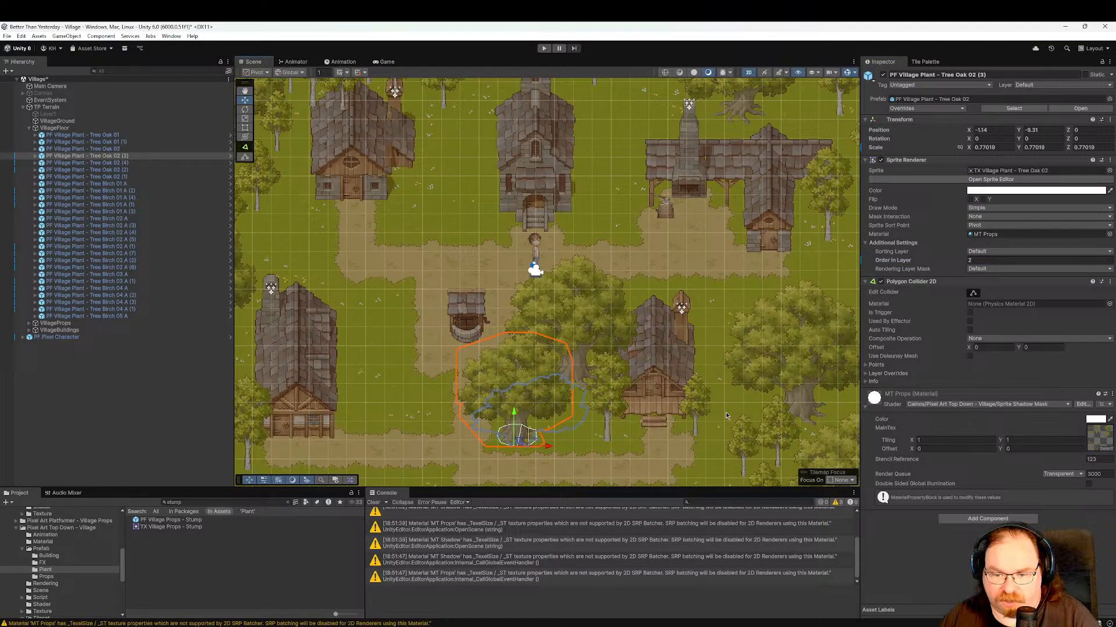
pyautogui.moveTo(703, 381); pyautogui.dragTo(763, 368, button='middle')
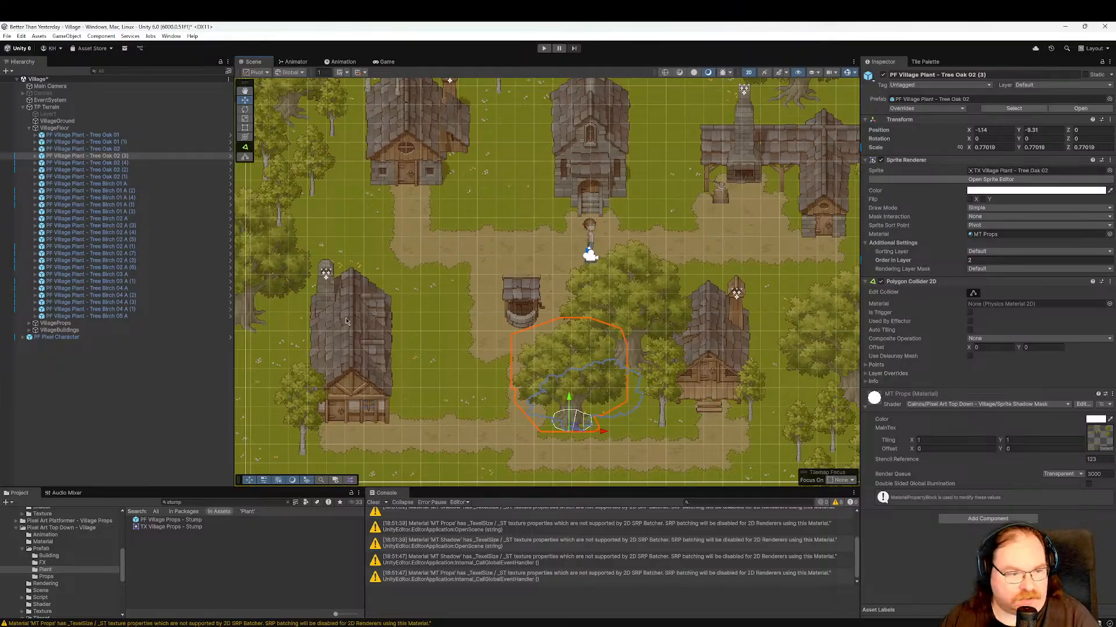
pyautogui.moveTo(346, 321); pyautogui.dragTo(583, 299, button='middle')
pyautogui.scroll(-1, 643, 320)
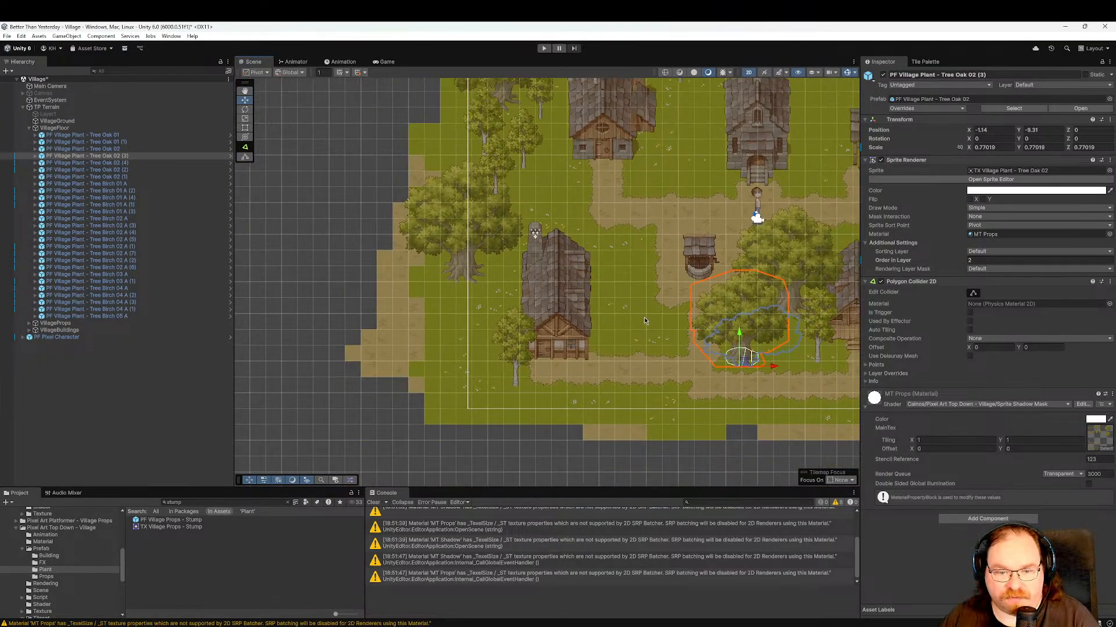
pyautogui.moveTo(644, 320); pyautogui.dragTo(511, 317, button='middle')
pyautogui.click(432, 182)
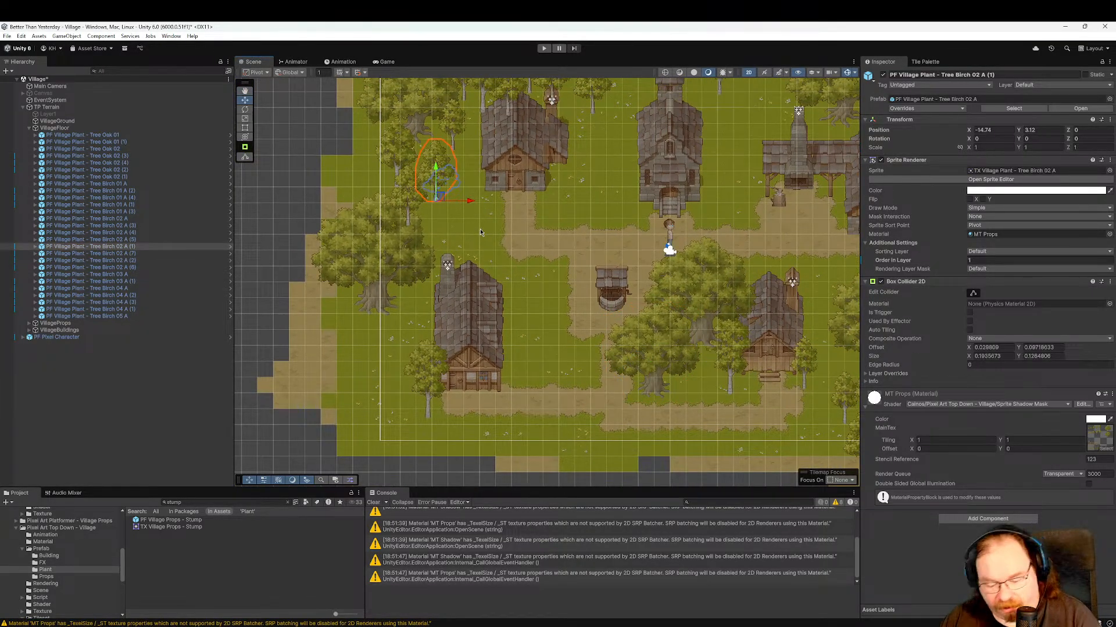
pyautogui.hotkey('ctrl', 'd')
pyautogui.moveTo(467, 201); pyautogui.dragTo(459, 252)
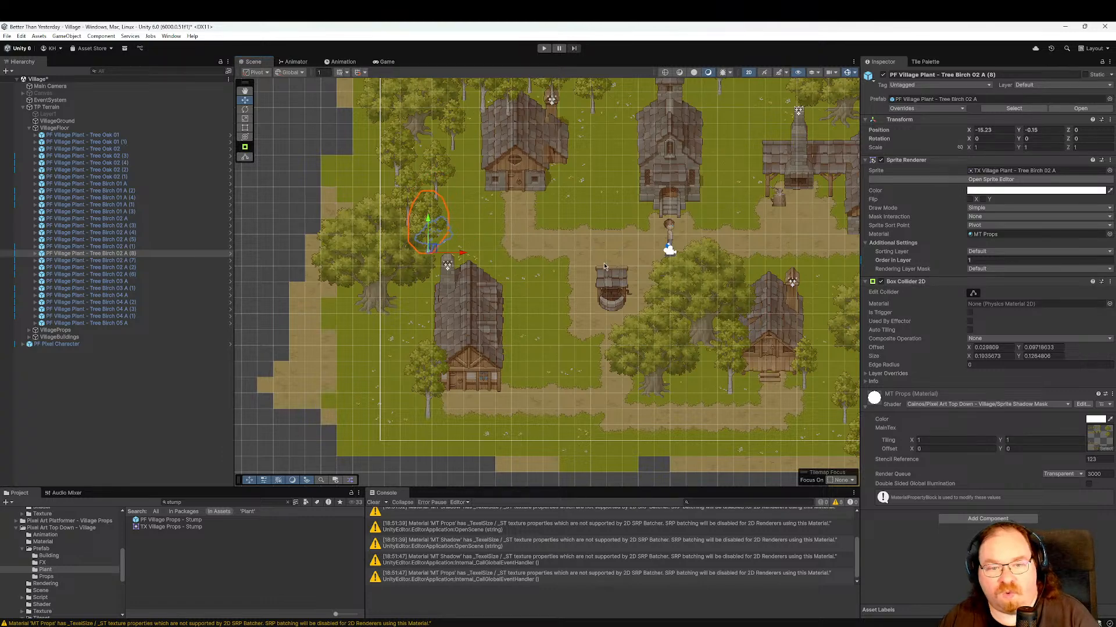
# Set Order in Layer to 3 for the large oak beside the lower-left house.
pyautogui.click(370, 301)
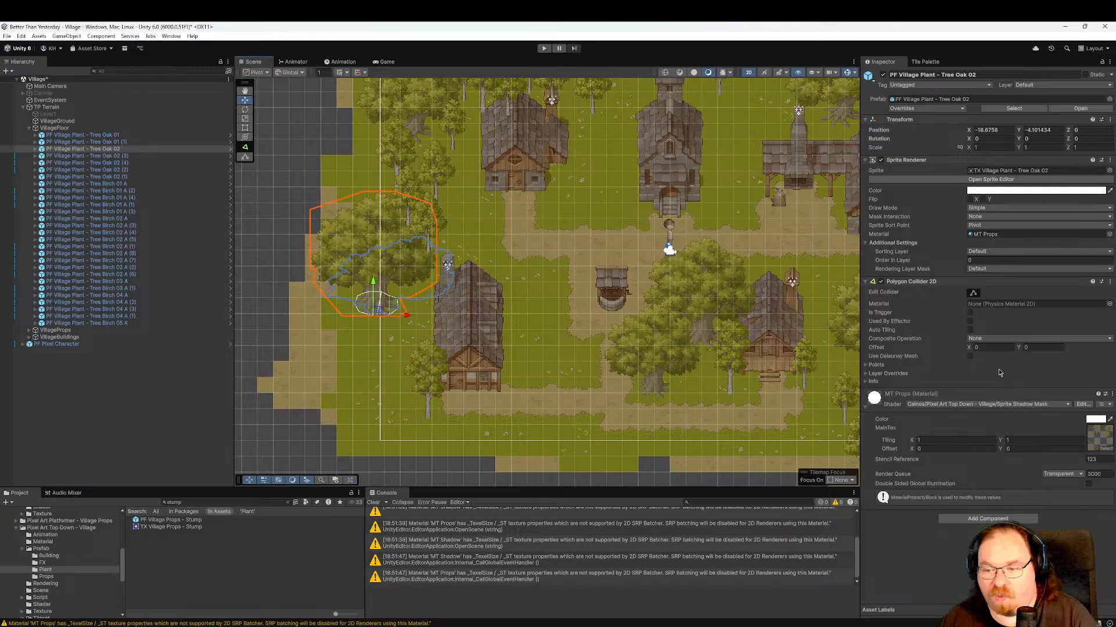
pyautogui.click(982, 260)
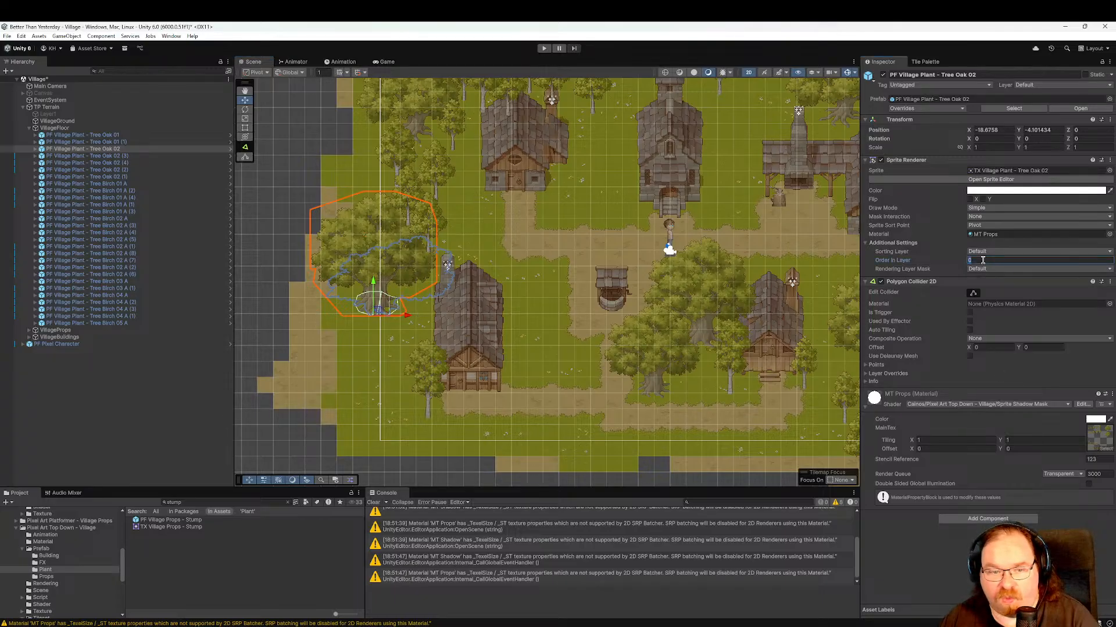
pyautogui.write('3')
pyautogui.moveTo(457, 255); pyautogui.dragTo(427, 353, button='middle')
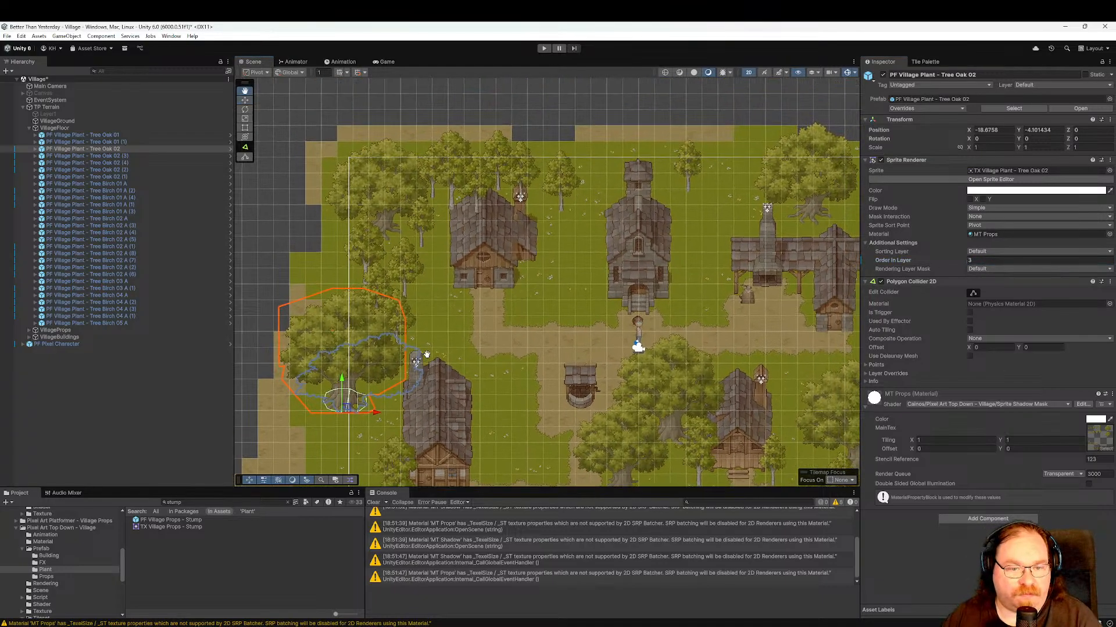
# Duplicate the birch at the lower-left house's front corner and place the copy along the house's right side, at about X -9.75, Y -4.24.
pyautogui.moveTo(495, 350); pyautogui.dragTo(489, 173, button='middle')
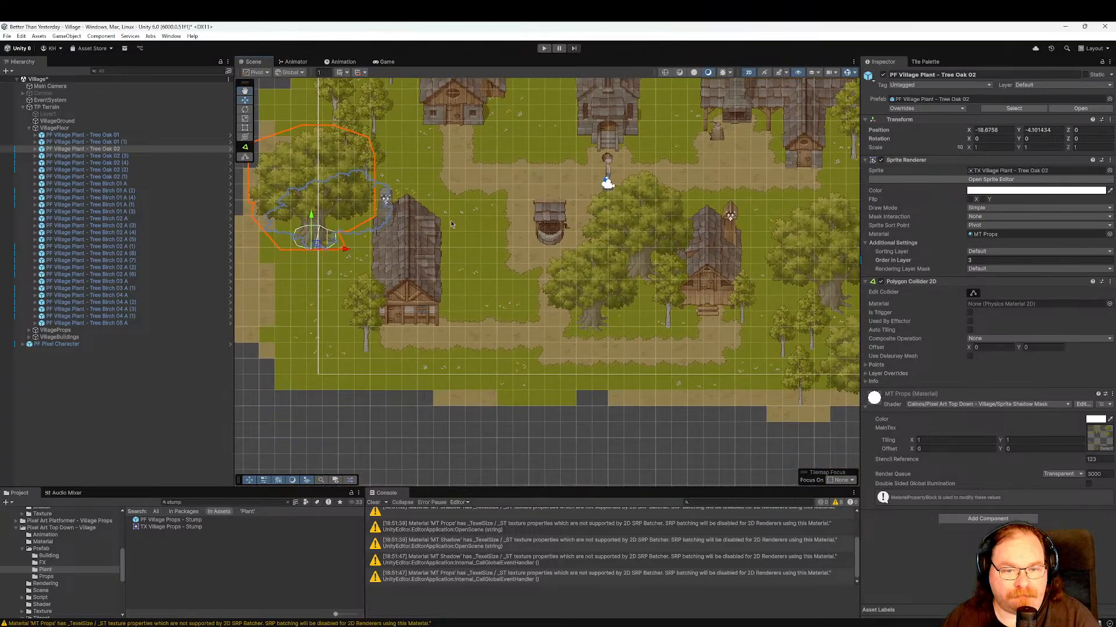
pyautogui.click(364, 349)
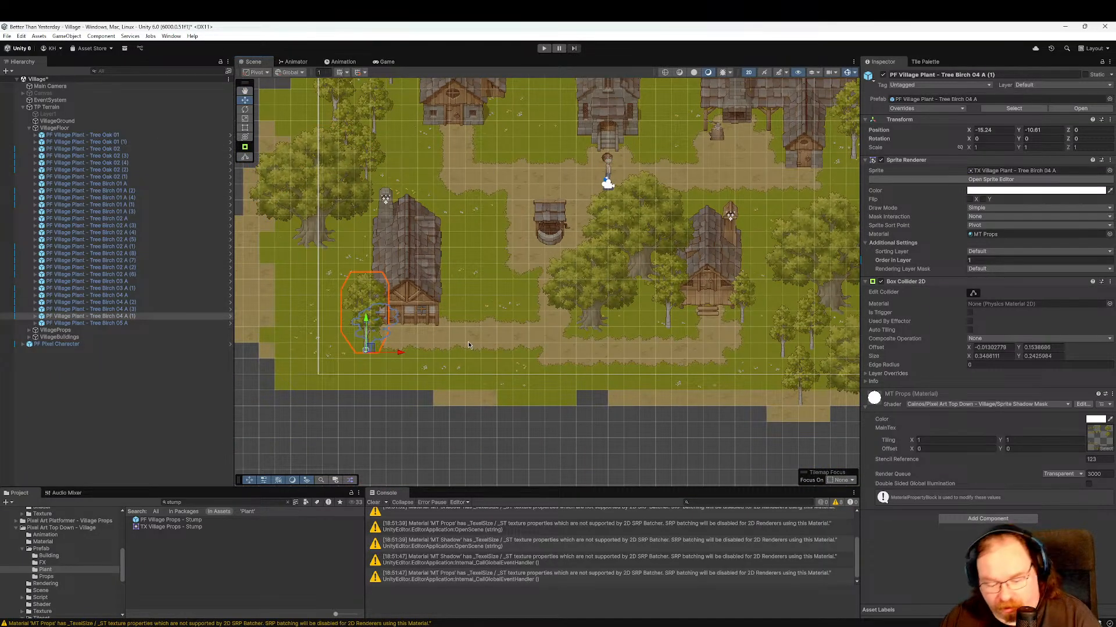
pyautogui.hotkey('ctrl', 'd')
pyautogui.moveTo(365, 323); pyautogui.dragTo(467, 219)
pyautogui.moveTo(503, 255); pyautogui.dragTo(488, 256)
pyautogui.moveTo(462, 288); pyautogui.dragTo(486, 355, button='middle')
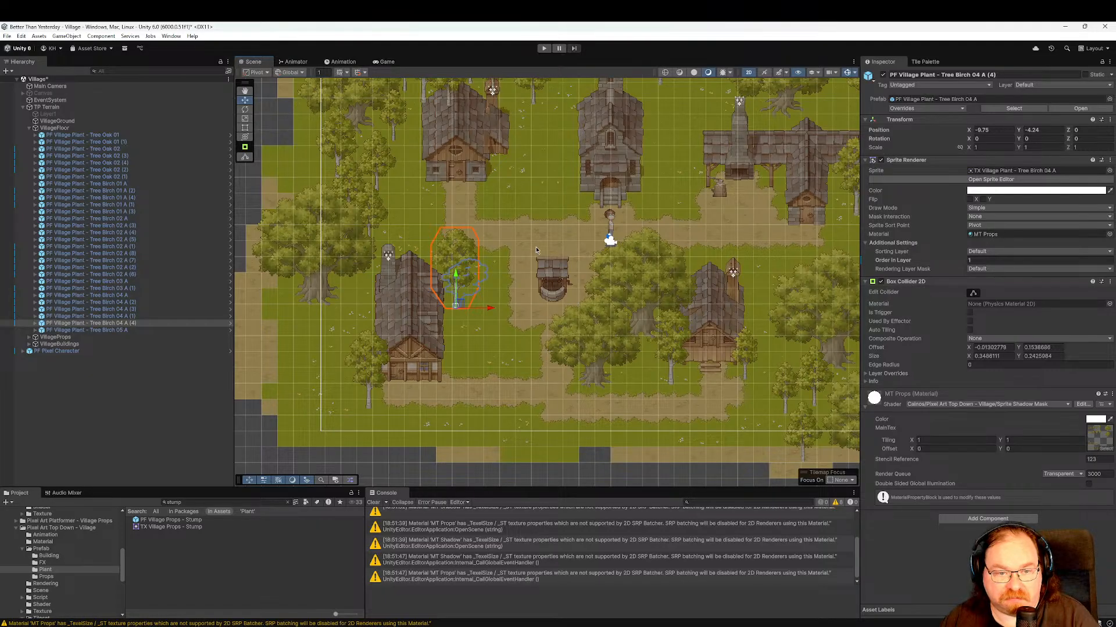
# Duplicate the oak above the L-shaped building and place the copy behind the church tower, at about X -0.87, Y 9.5.
pyautogui.moveTo(536, 249); pyautogui.dragTo(522, 320, button='middle')
pyautogui.moveTo(620, 292); pyautogui.dragTo(545, 343, button='middle')
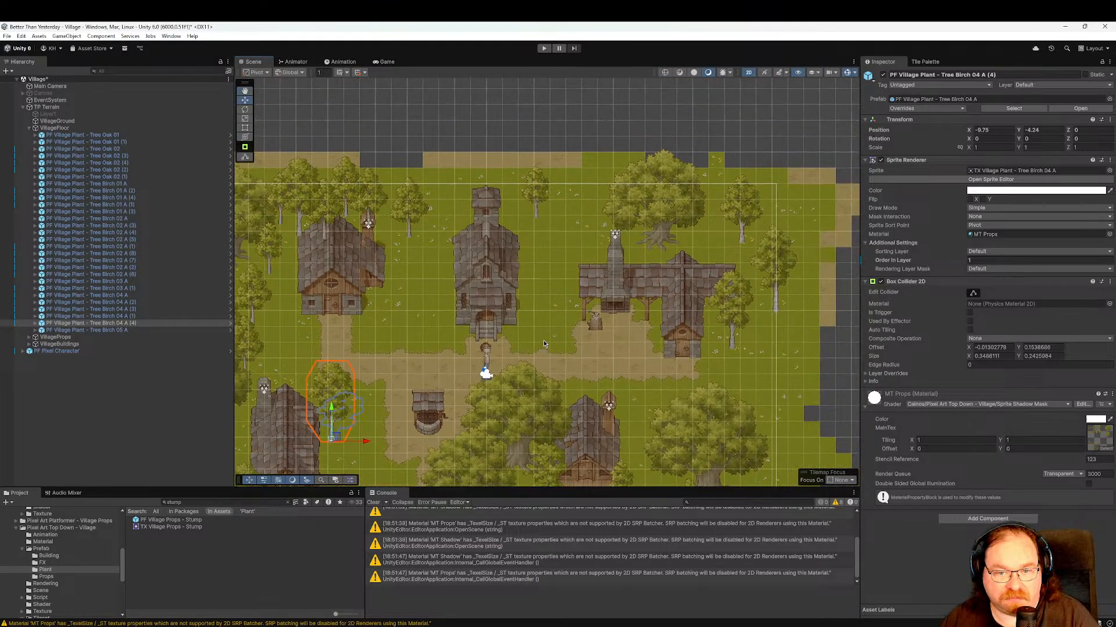
pyautogui.click(667, 237)
pyautogui.hotkey('ctrl', 'd')
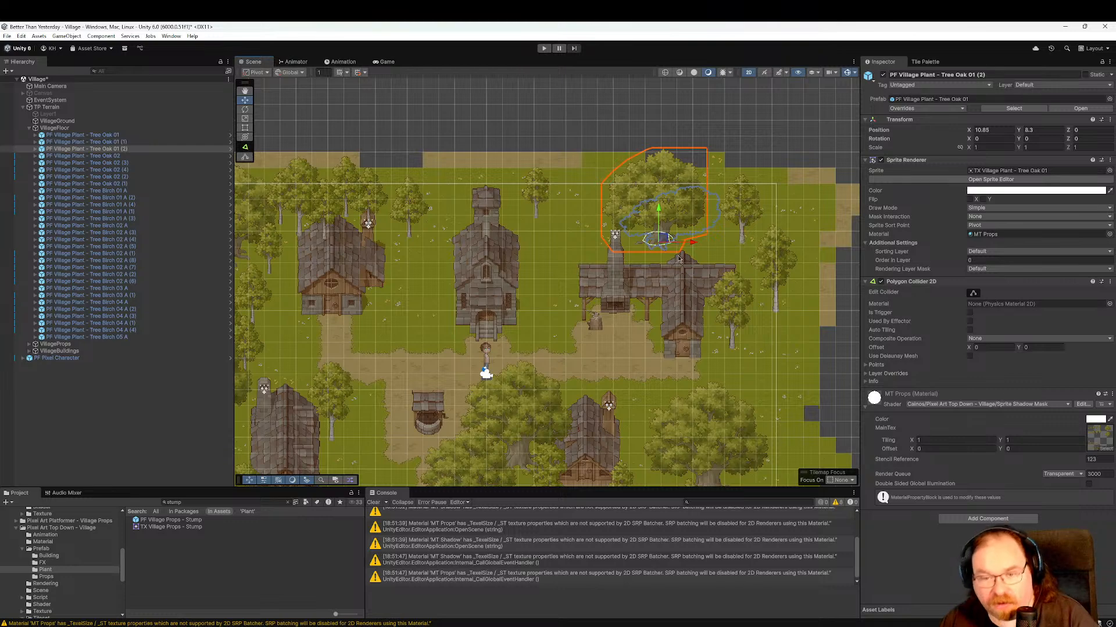
pyautogui.moveTo(693, 247); pyautogui.dragTo(511, 247)
pyautogui.moveTo(475, 213); pyautogui.dragTo(496, 232)
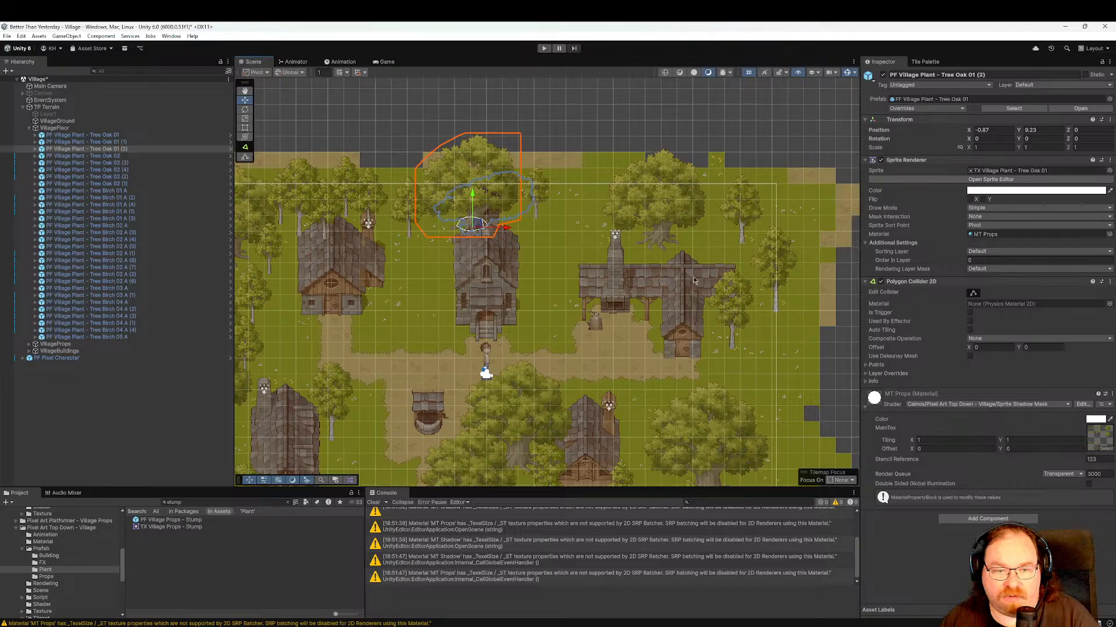
pyautogui.moveTo(472, 200); pyautogui.dragTo(473, 196)
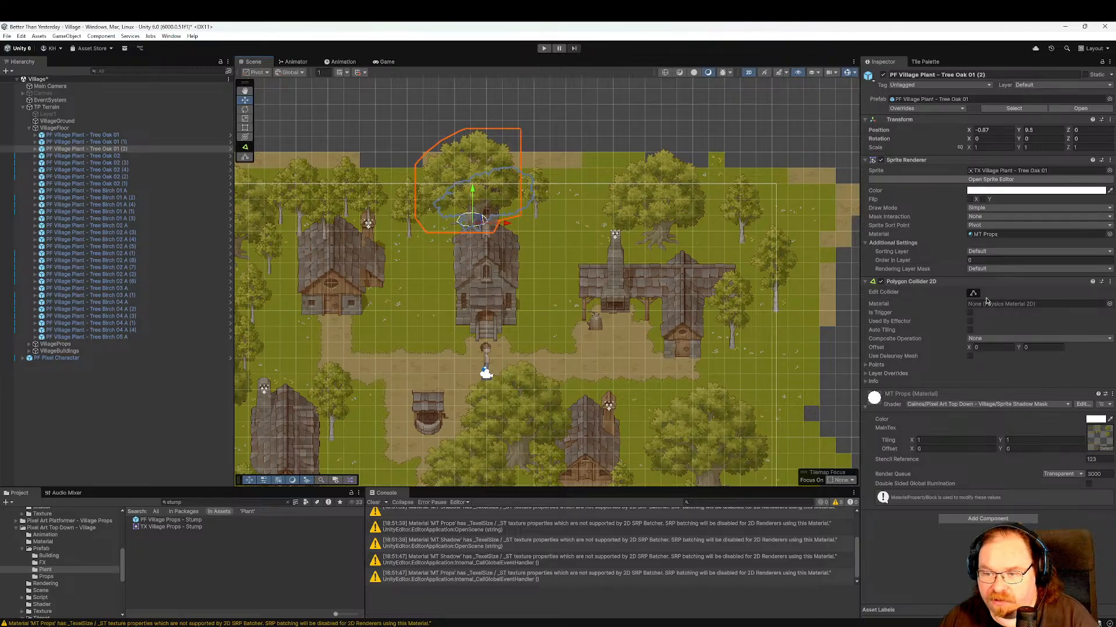
# Set Order in Layer to -1 for both the oak behind the church and its Shadow child object.
pyautogui.click(986, 259)
pyautogui.write('-1')
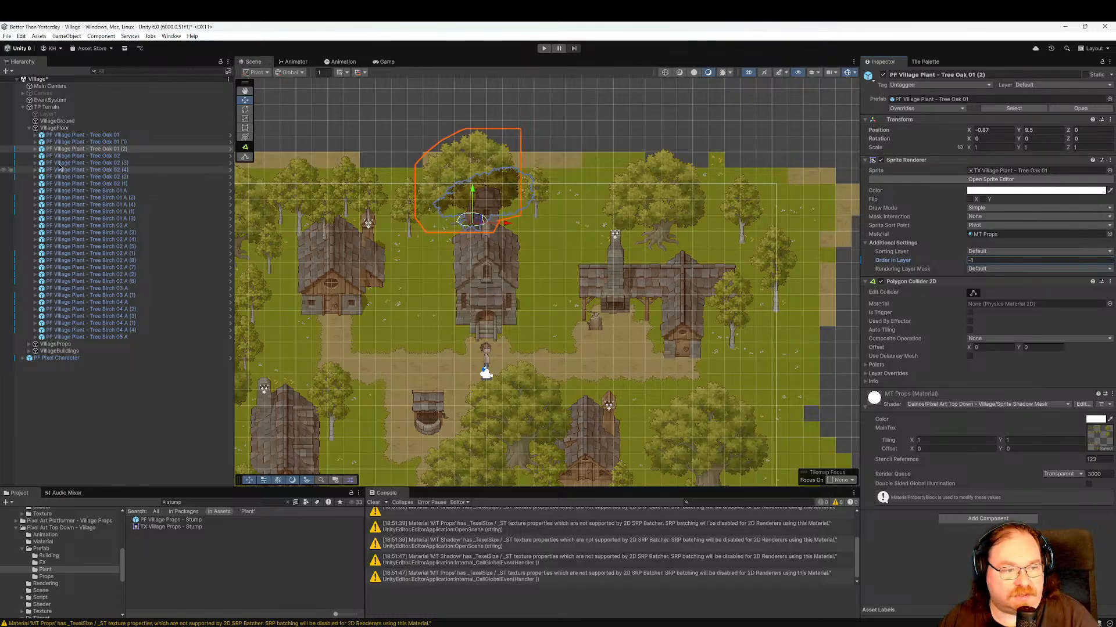
pyautogui.click(35, 149)
pyautogui.click(59, 156)
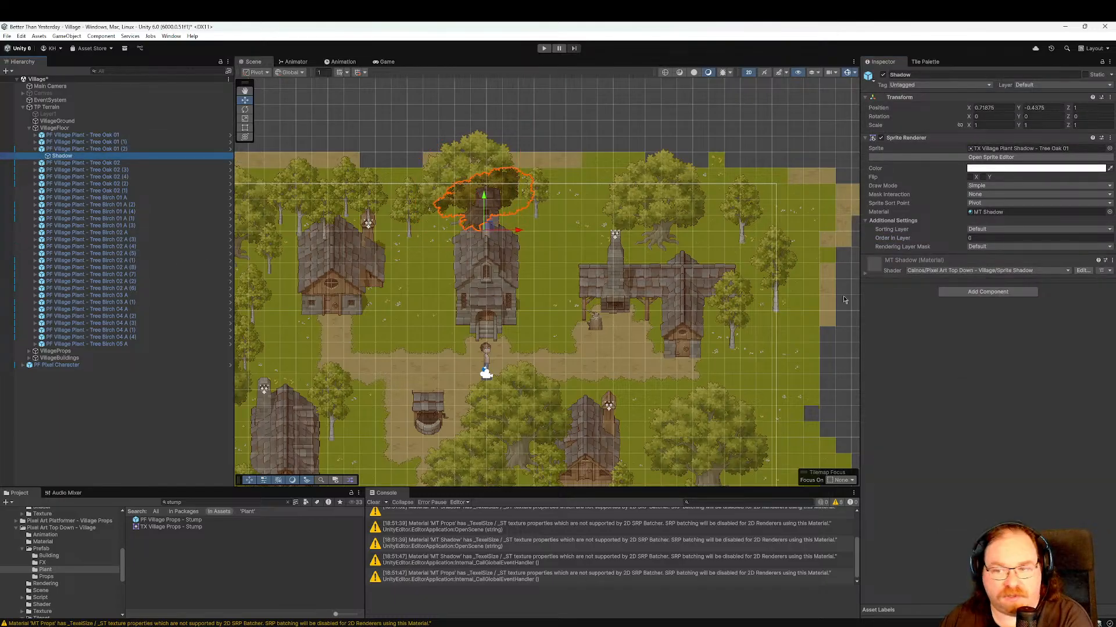
pyautogui.click(1007, 237)
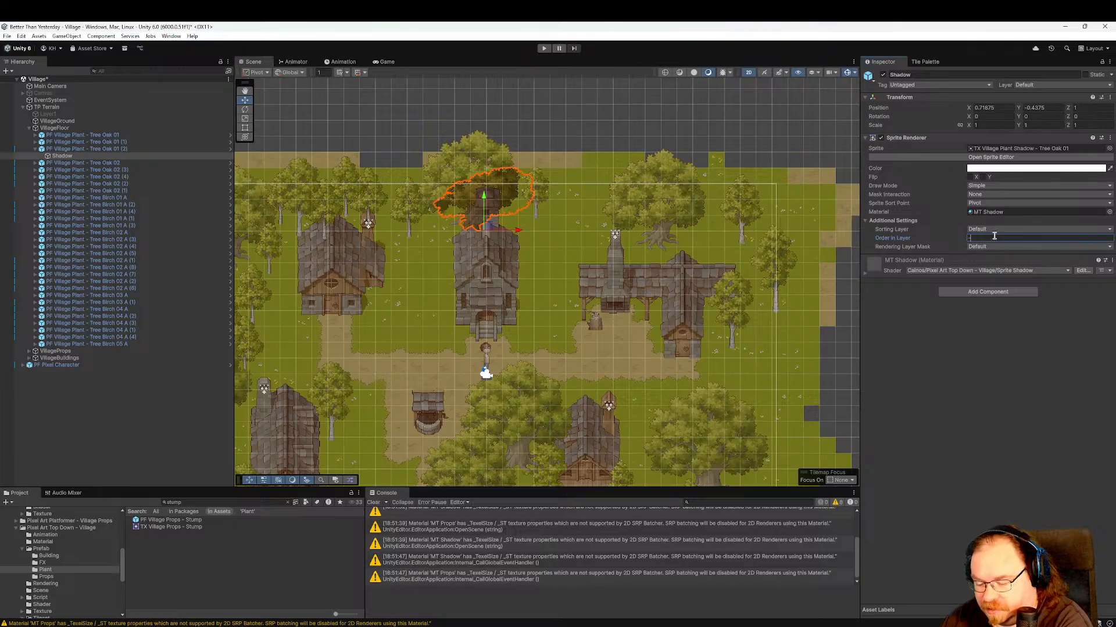
pyautogui.write('-1')
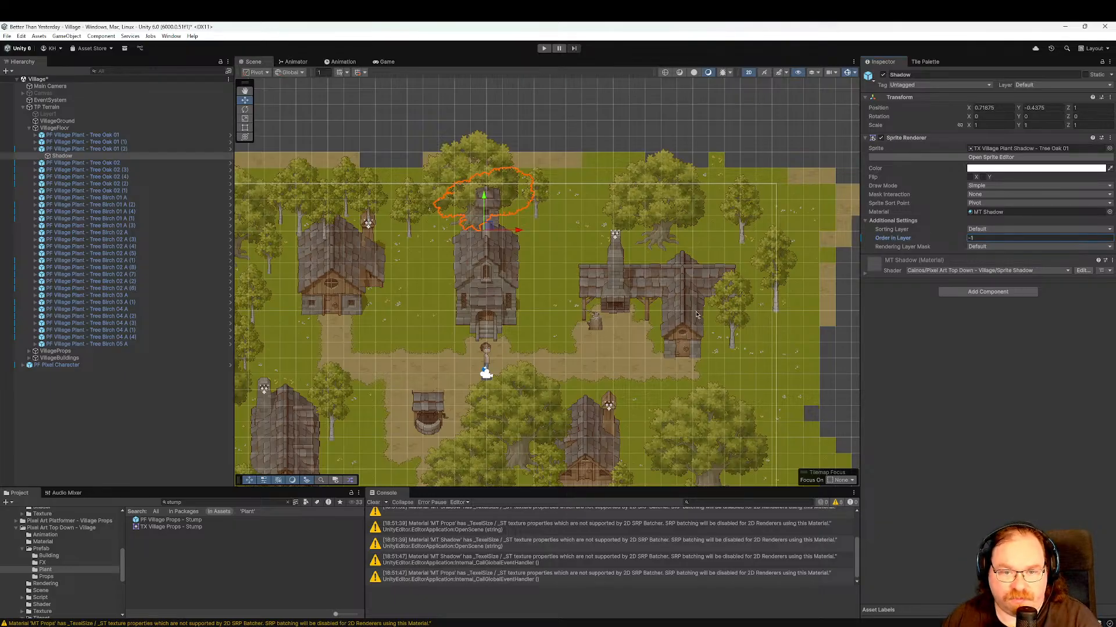
# Set the Main Camera's clipping planes to 0.18 near and 10 far.
pyautogui.moveTo(671, 322); pyautogui.dragTo(731, 422, button='middle')
pyautogui.moveTo(636, 382); pyautogui.dragTo(651, 329, button='middle')
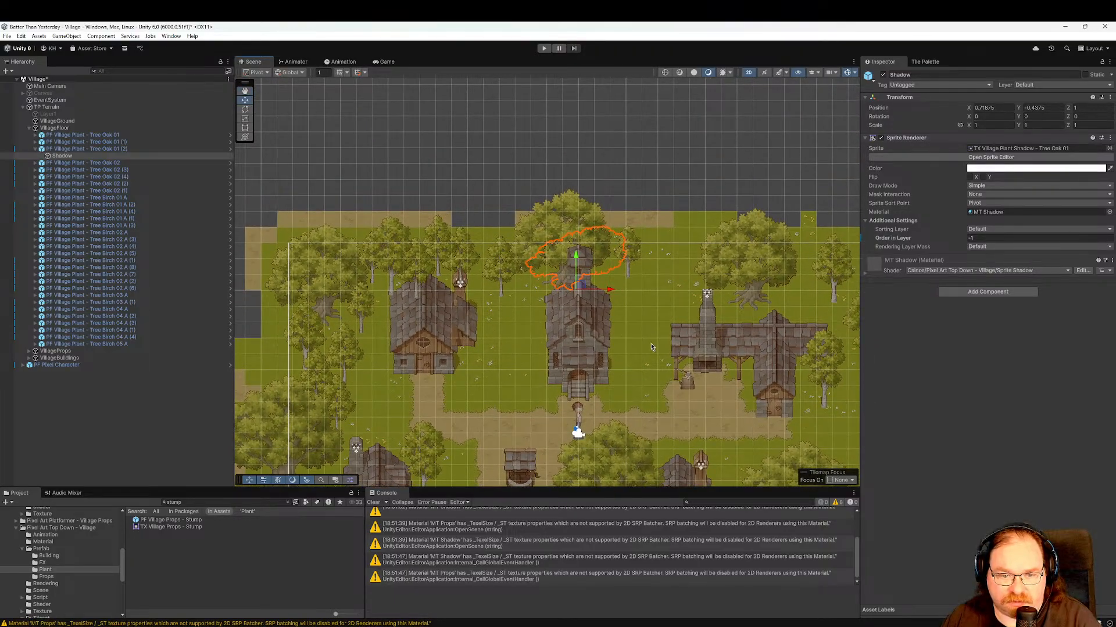
pyautogui.click(576, 331)
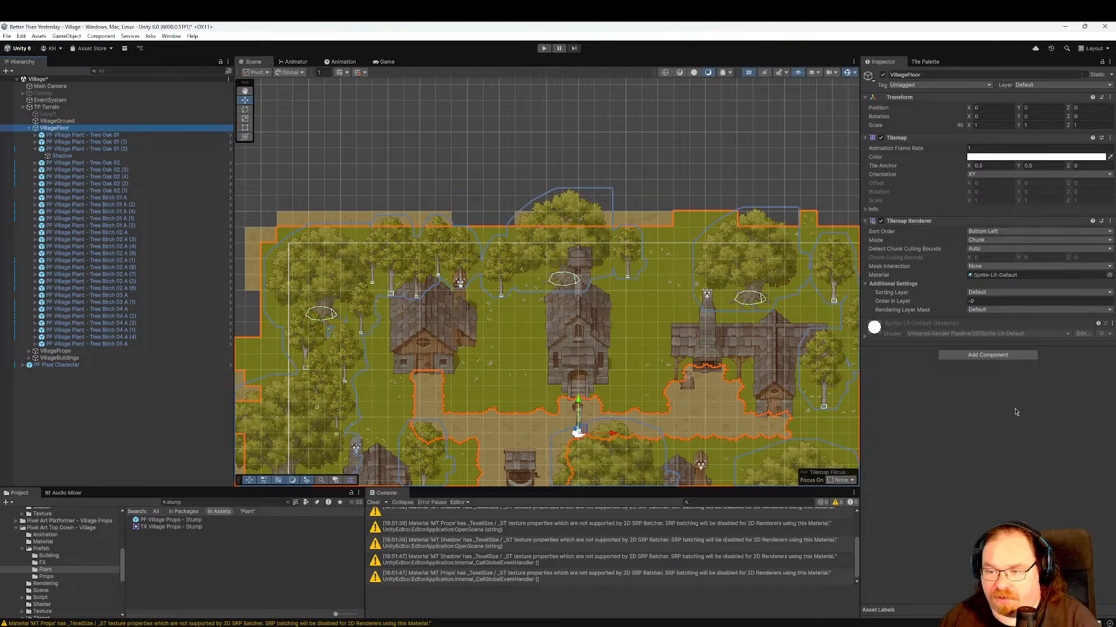
pyautogui.click(93, 88)
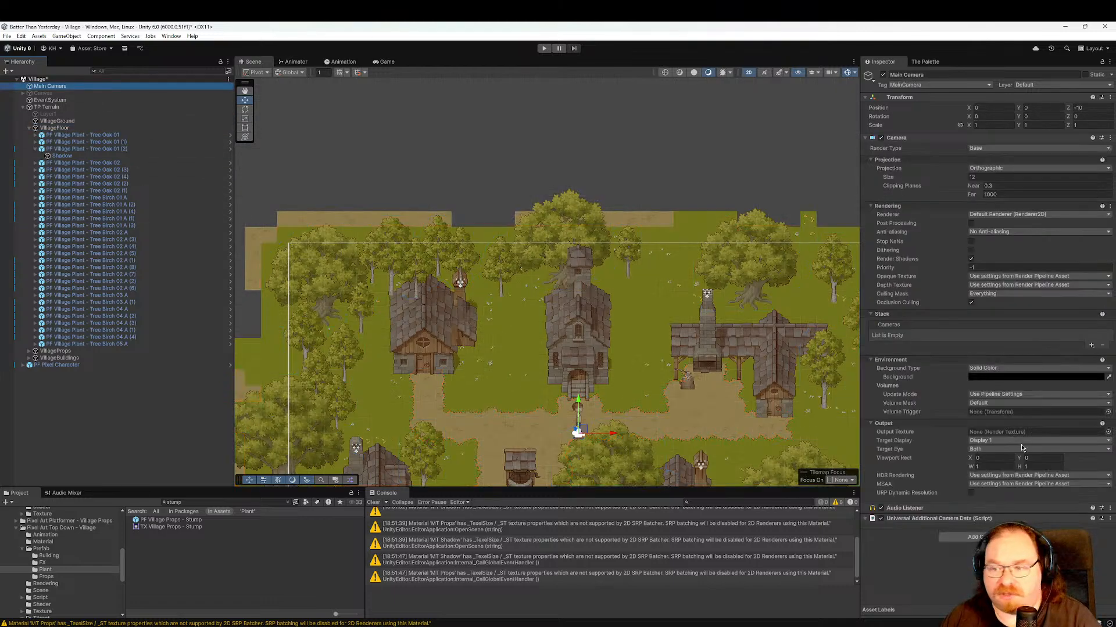
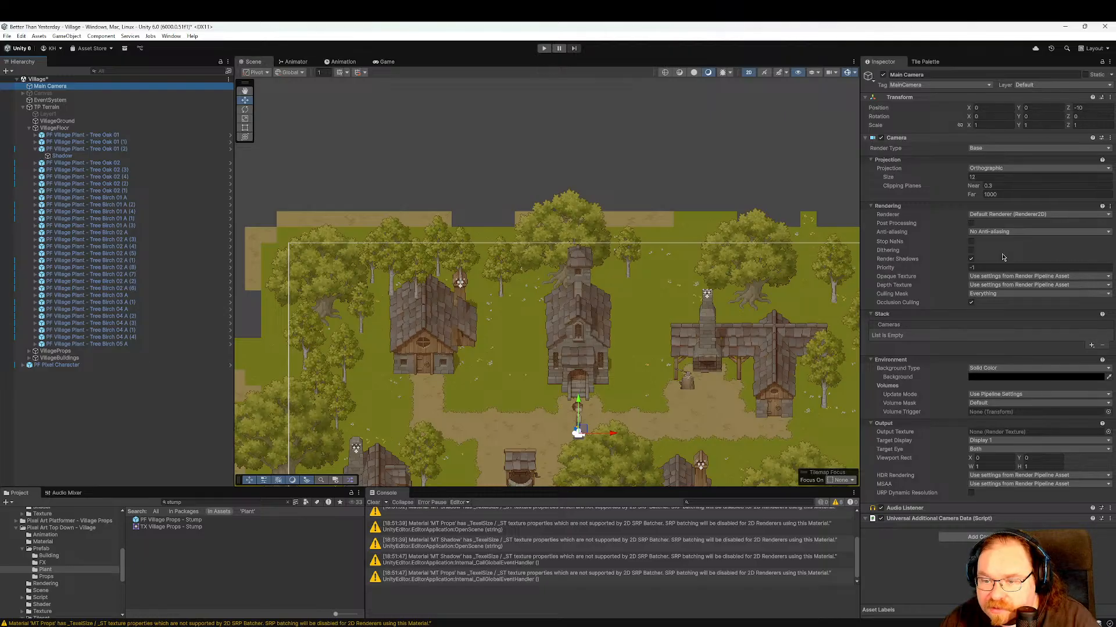
pyautogui.click(971, 260)
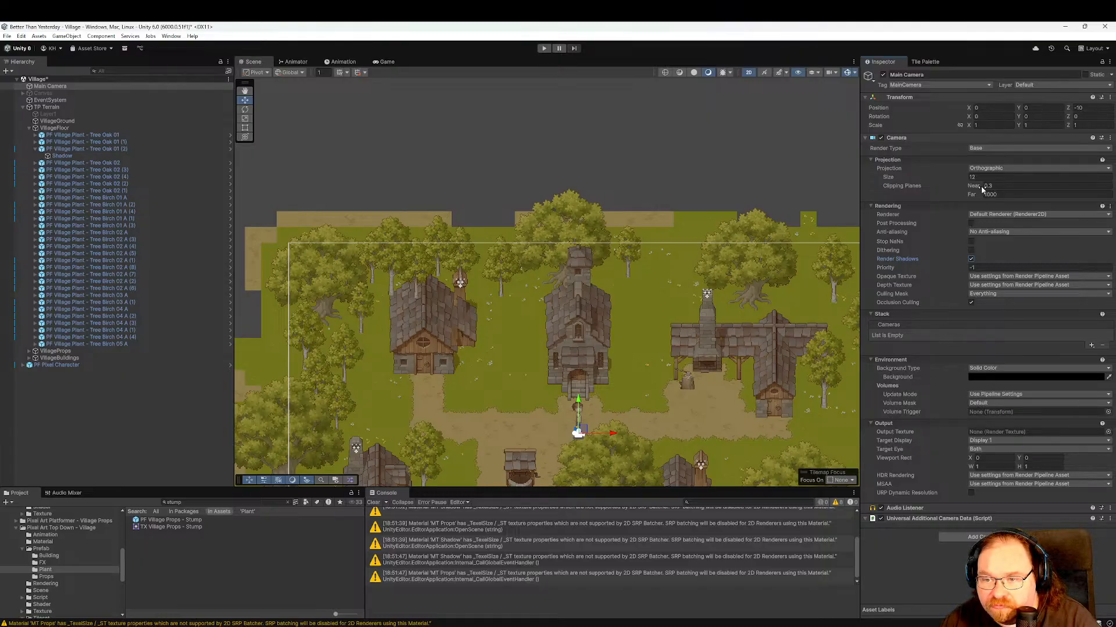
pyautogui.moveTo(982, 189); pyautogui.dragTo(967, 199)
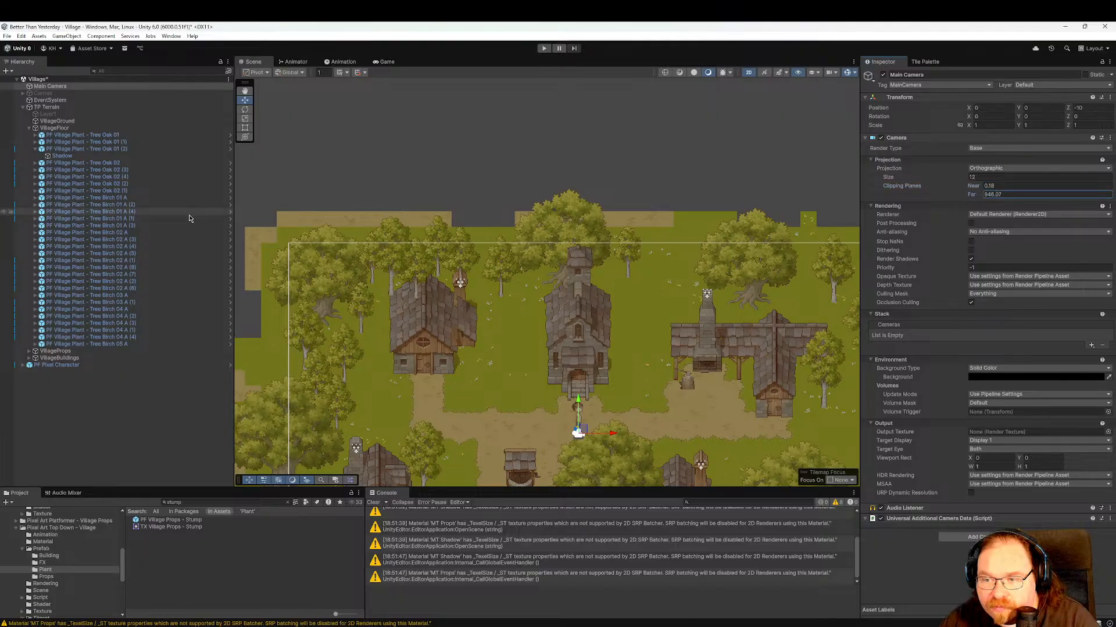
pyautogui.click(1010, 196)
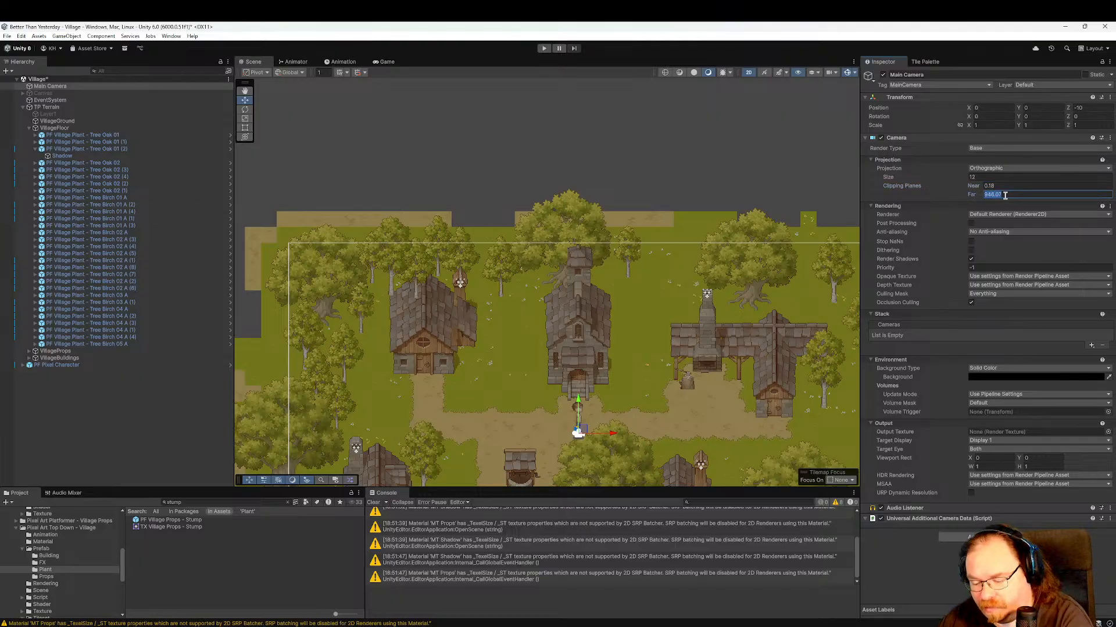
pyautogui.write('10')
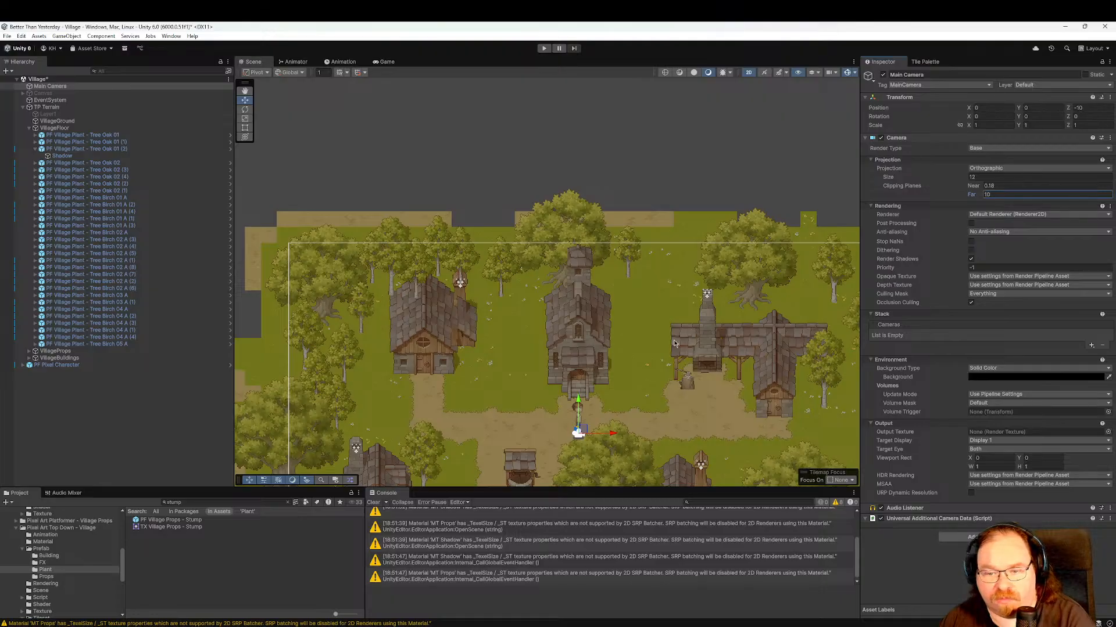
# Enable Post Processing on the Main Camera and review its available render types.
pyautogui.moveTo(676, 342); pyautogui.dragTo(549, 175, button='middle')
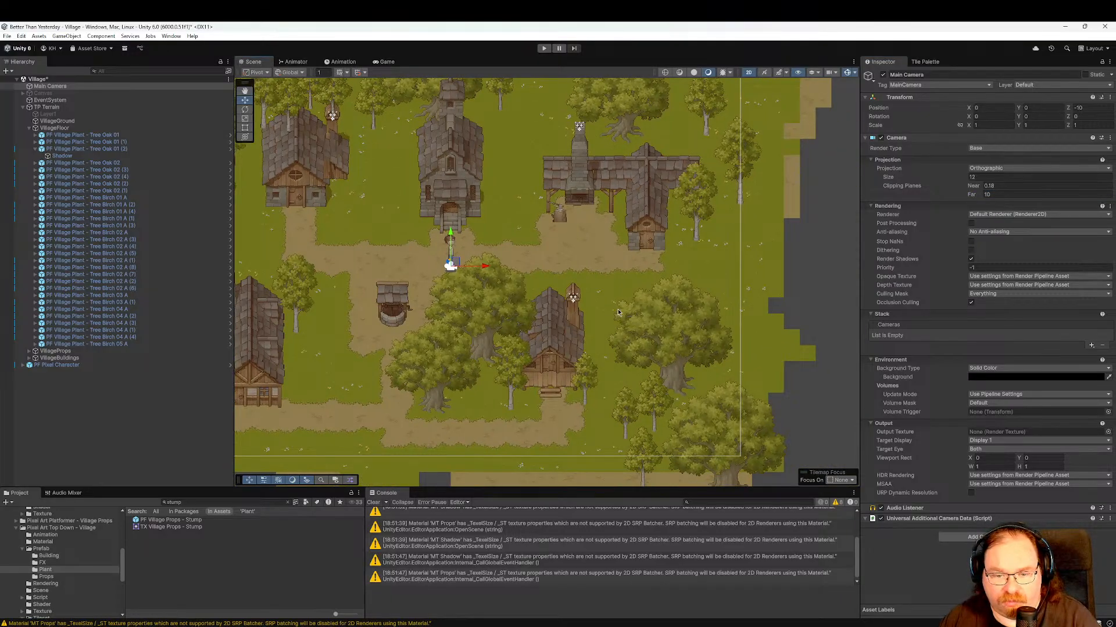
pyautogui.moveTo(577, 282); pyautogui.dragTo(688, 245, button='middle')
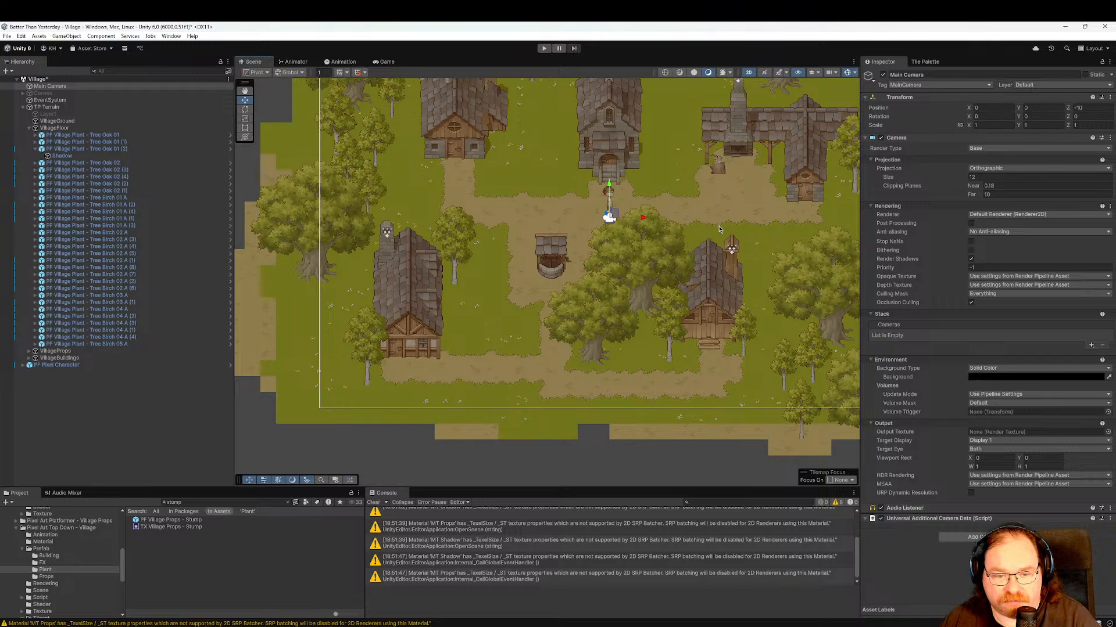
pyautogui.press('f')
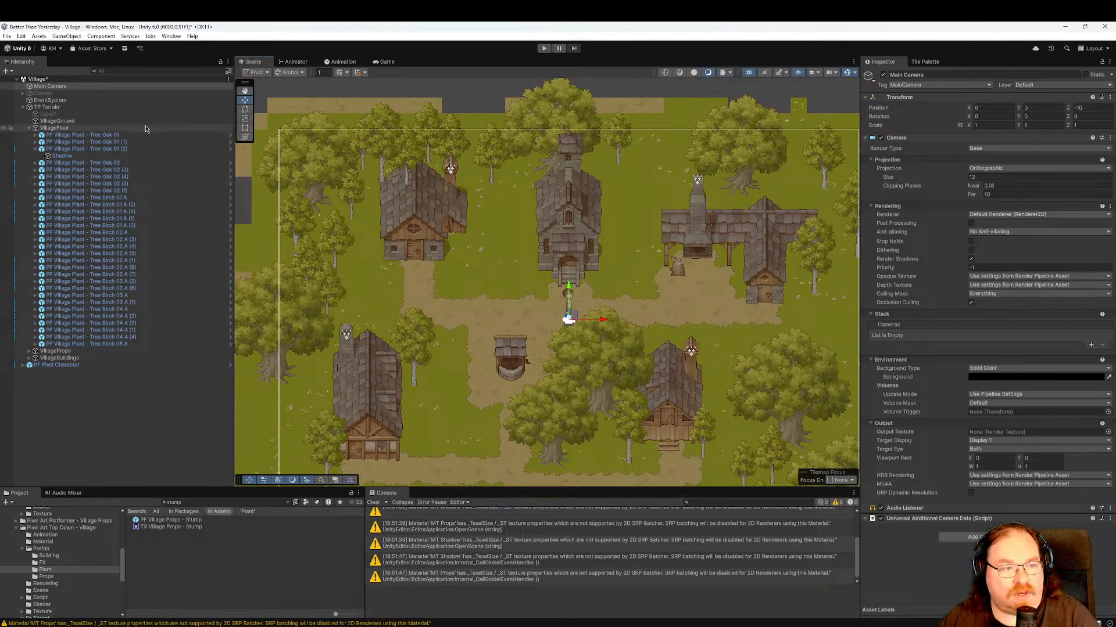
pyautogui.click(971, 223)
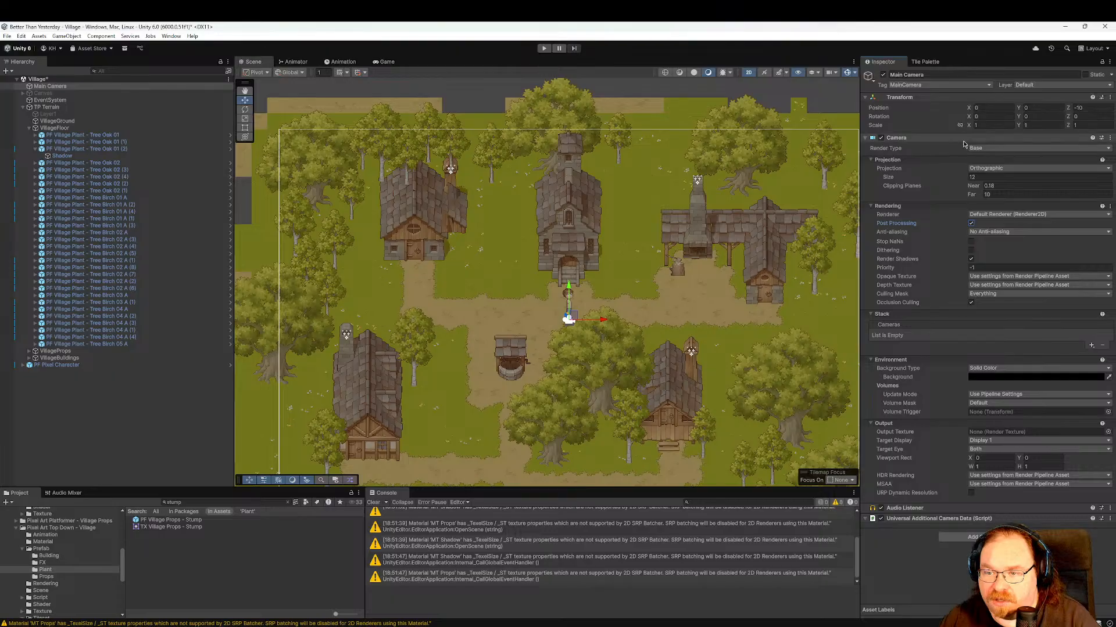
pyautogui.click(992, 149)
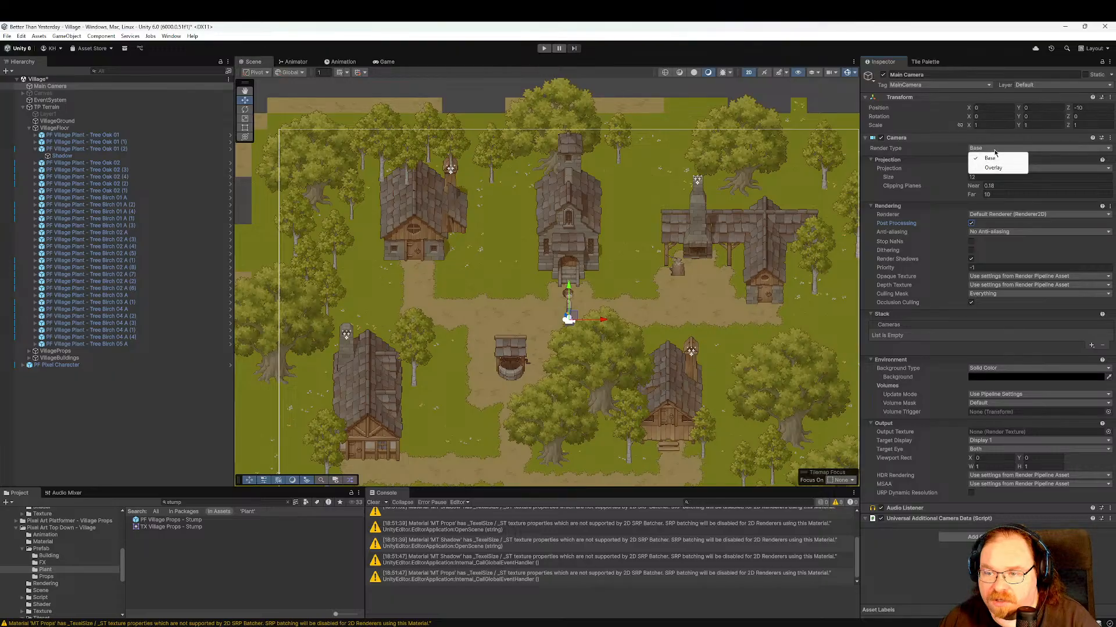
pyautogui.click(944, 156)
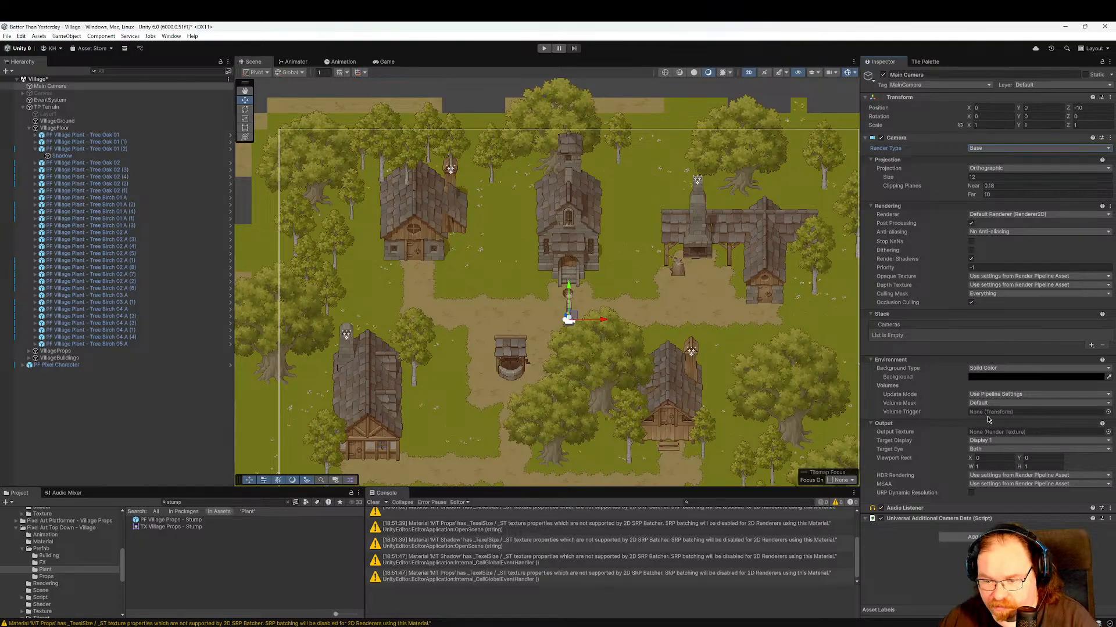
pyautogui.press('f')
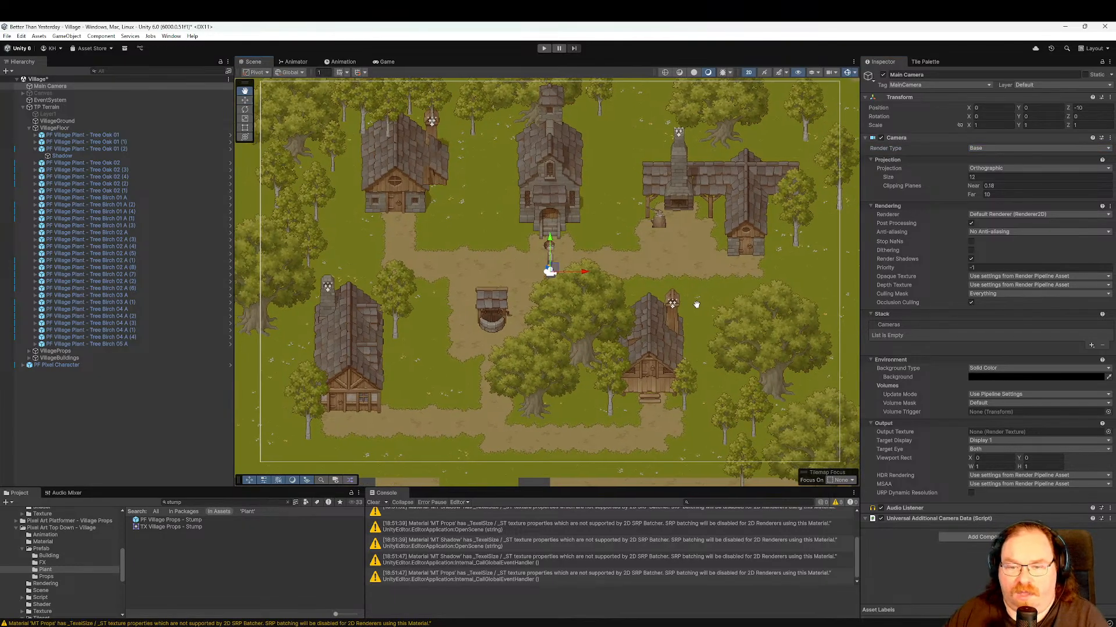
pyautogui.moveTo(714, 311); pyautogui.dragTo(724, 360, button='middle')
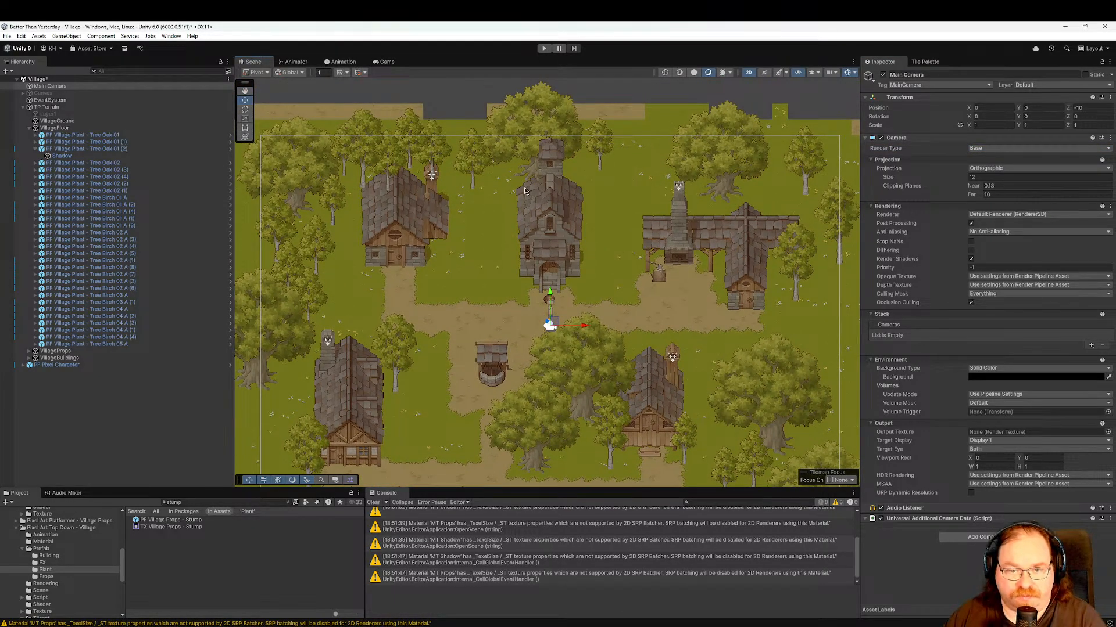
# Select the Chapel 01 building in front of the oak and expand its child objects.
pyautogui.scroll(5, 533, 151)
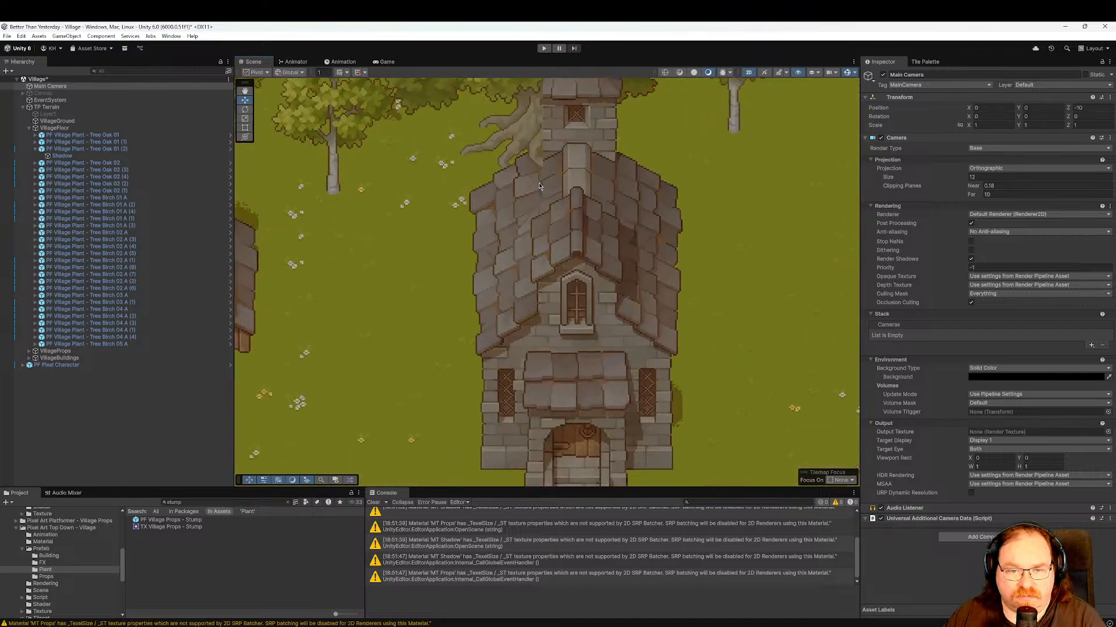
pyautogui.moveTo(539, 182); pyautogui.dragTo(588, 319, button='middle')
pyautogui.scroll(-2, 630, 357)
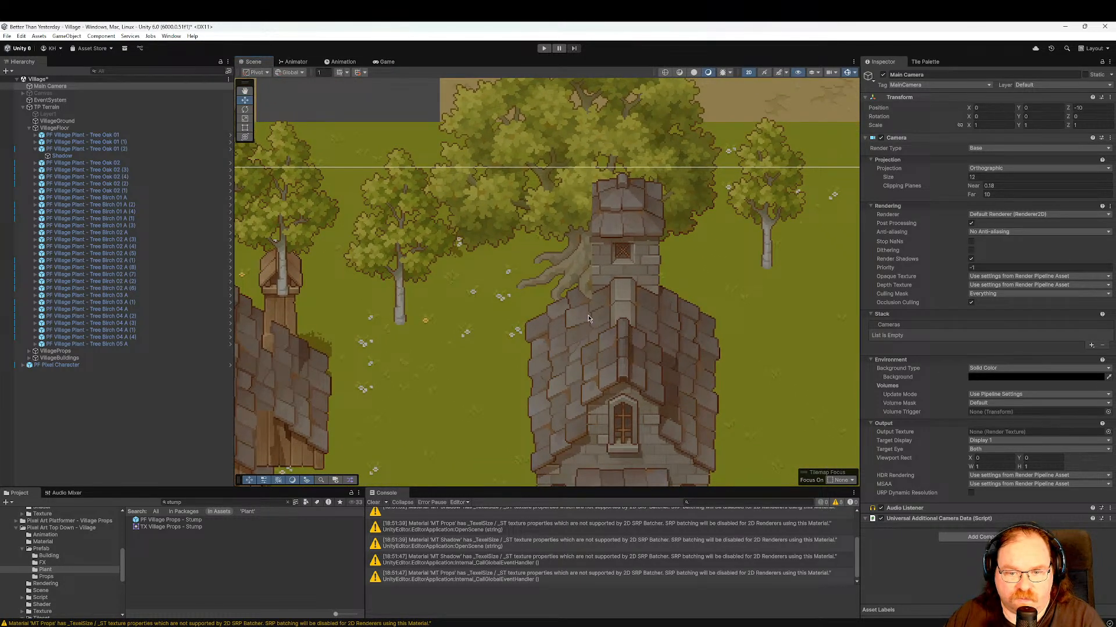
pyautogui.click(619, 285)
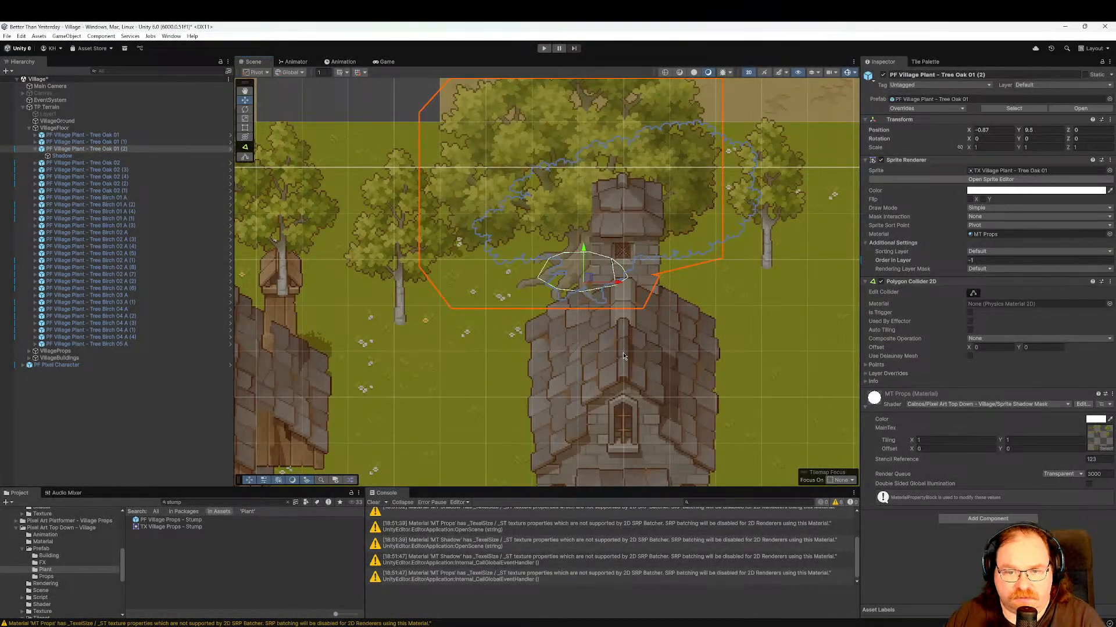
pyautogui.click(625, 357)
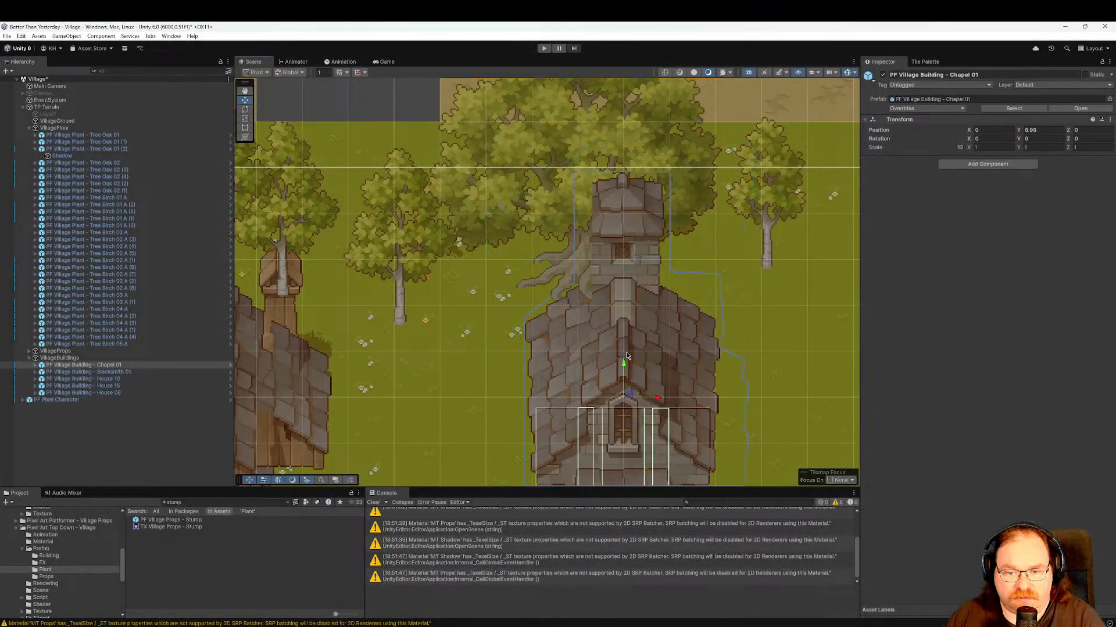
pyautogui.click(150, 366)
pyautogui.press('Right')
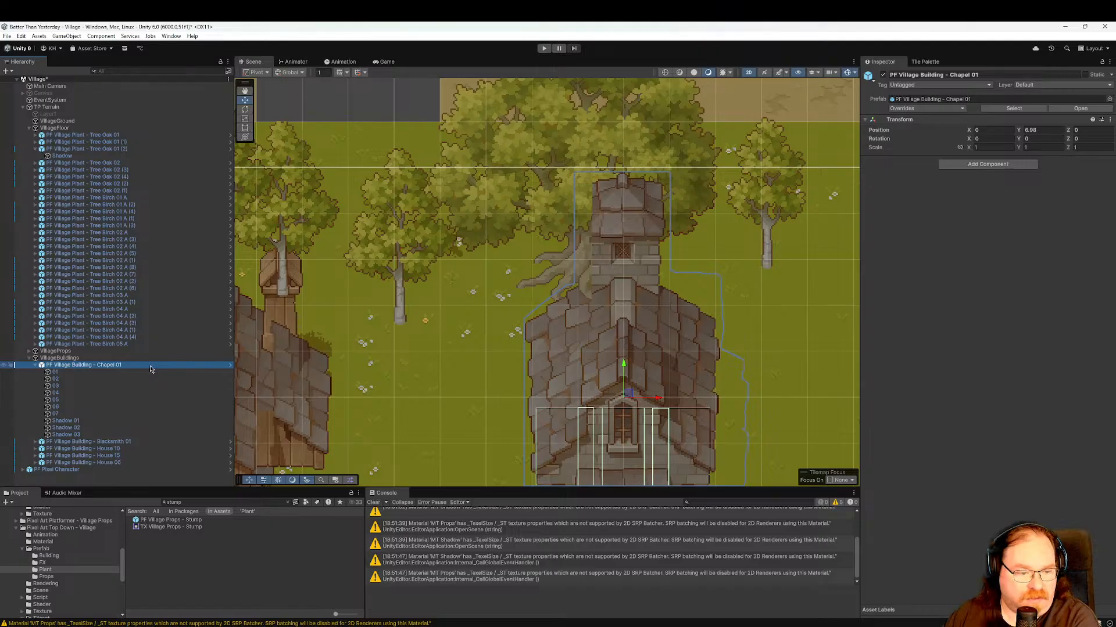
# Examine the Order in Layer values of the chapel's sprite parts 01 to 07.
pyautogui.click(109, 373)
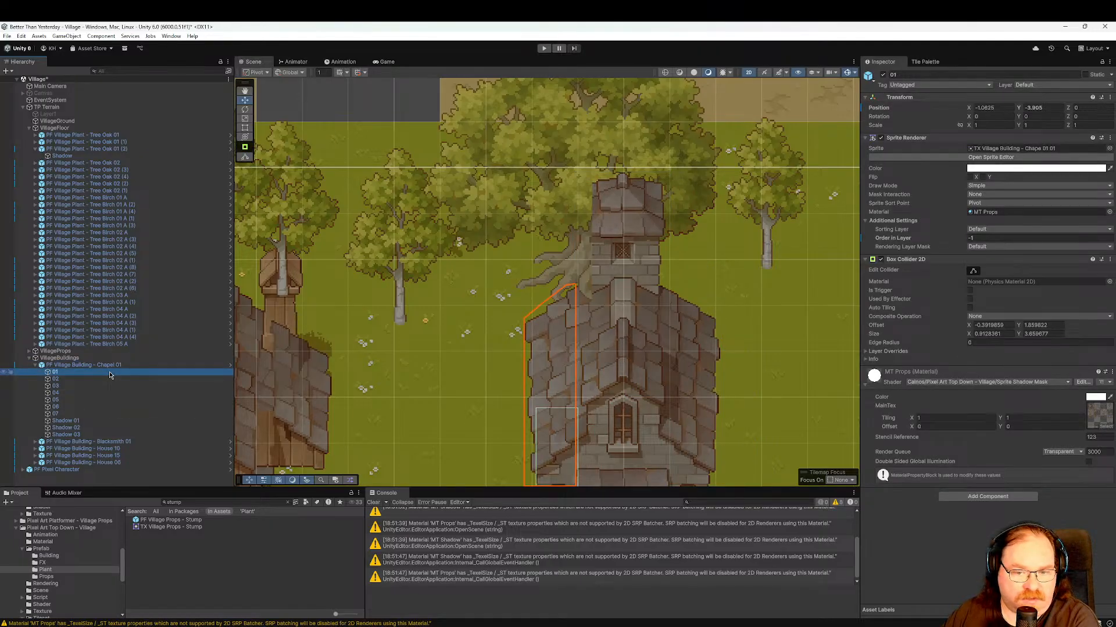
pyautogui.press('Down')
pyautogui.moveTo(444, 402); pyautogui.dragTo(488, 174, button='middle')
pyautogui.click(113, 373)
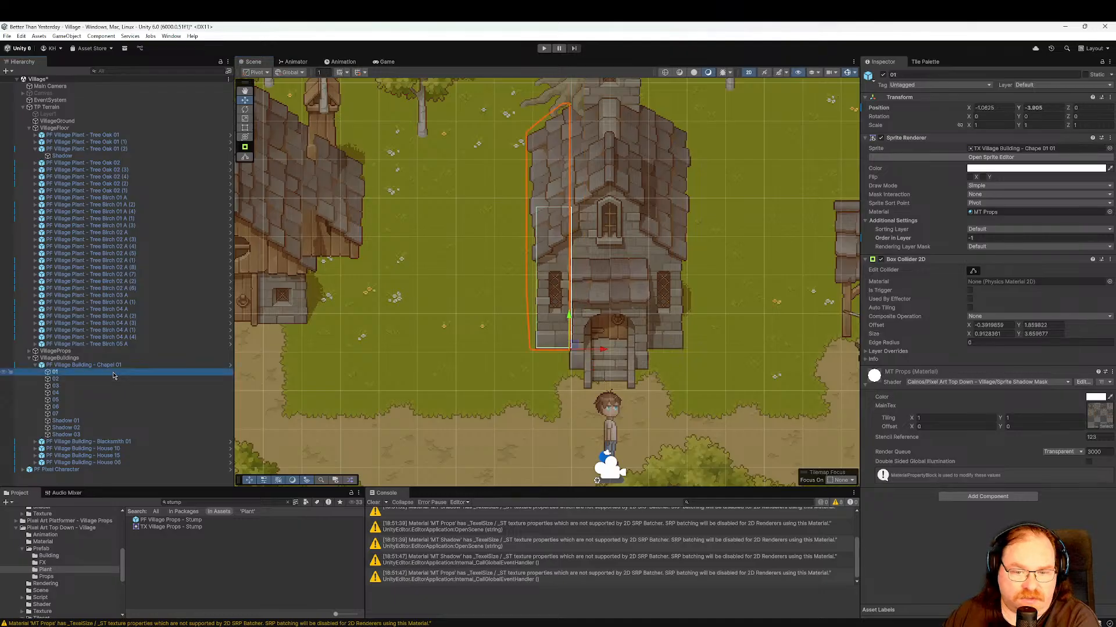
pyautogui.press('Down')
pyautogui.press('Down')
pyautogui.press('Down')
pyautogui.press('Down')
pyautogui.press('Down')
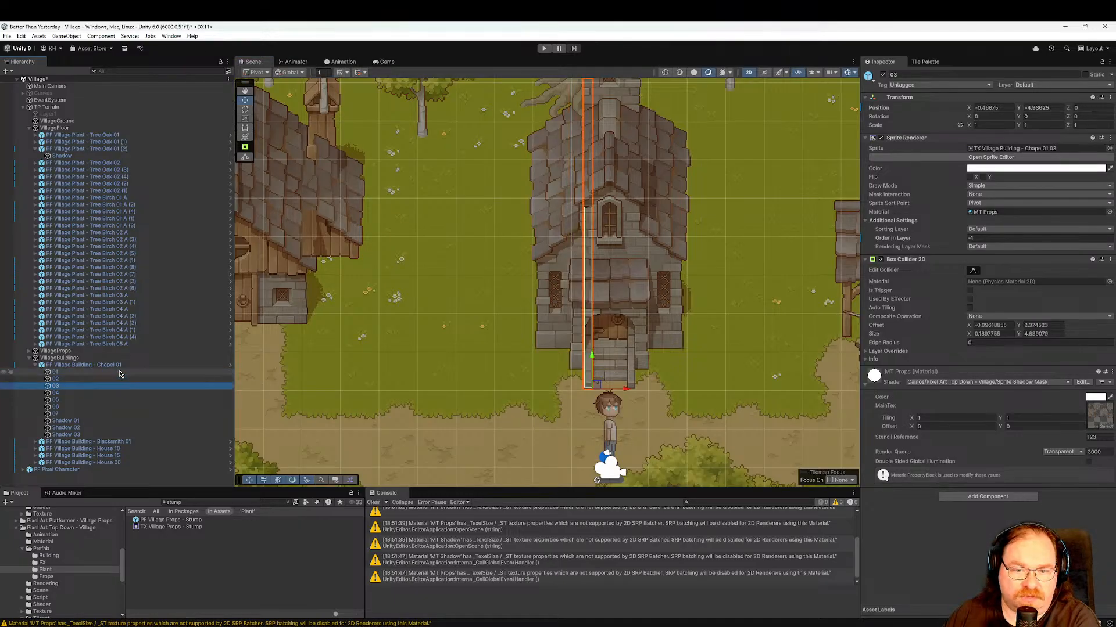
pyautogui.press('Down')
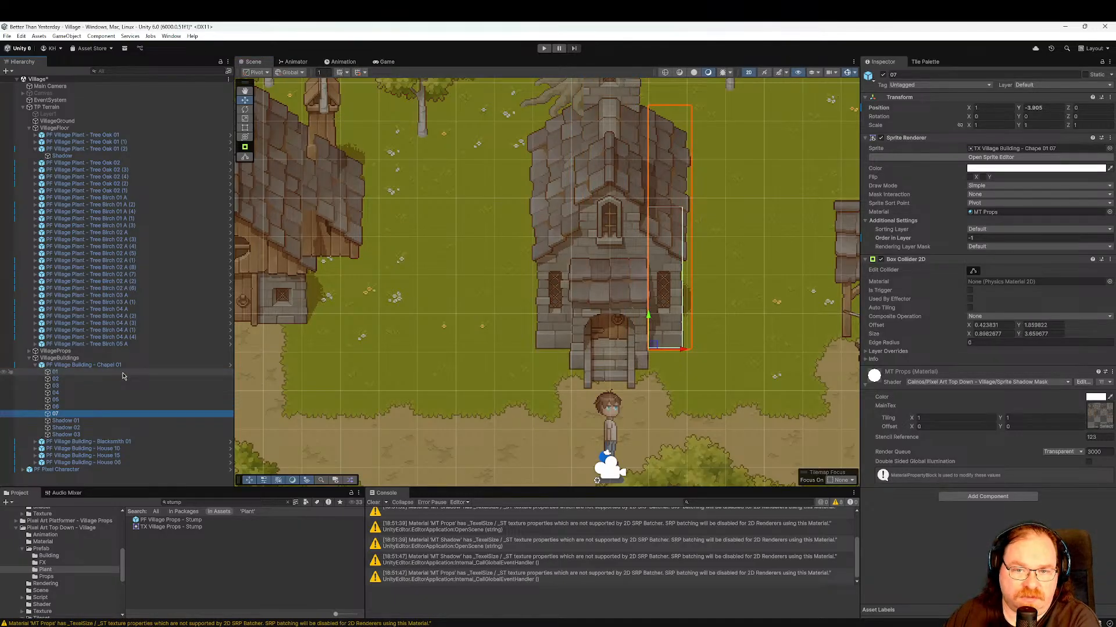
pyautogui.press('Up')
pyautogui.press('Up')
pyautogui.press('Up')
pyautogui.scroll(-1, 451, 344)
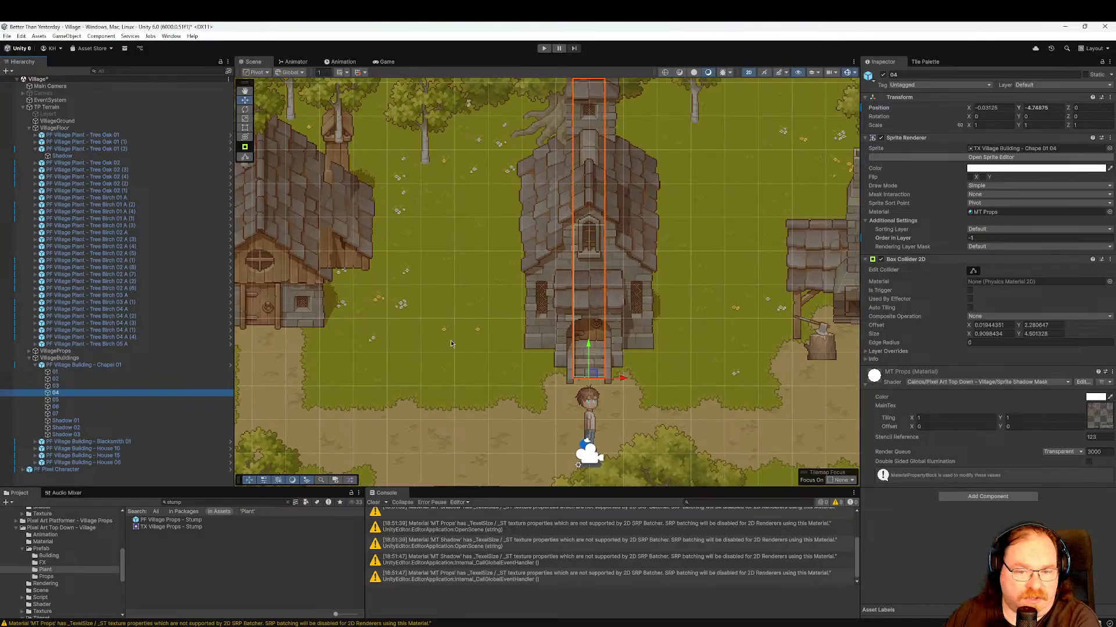
pyautogui.scroll(1, 459, 343)
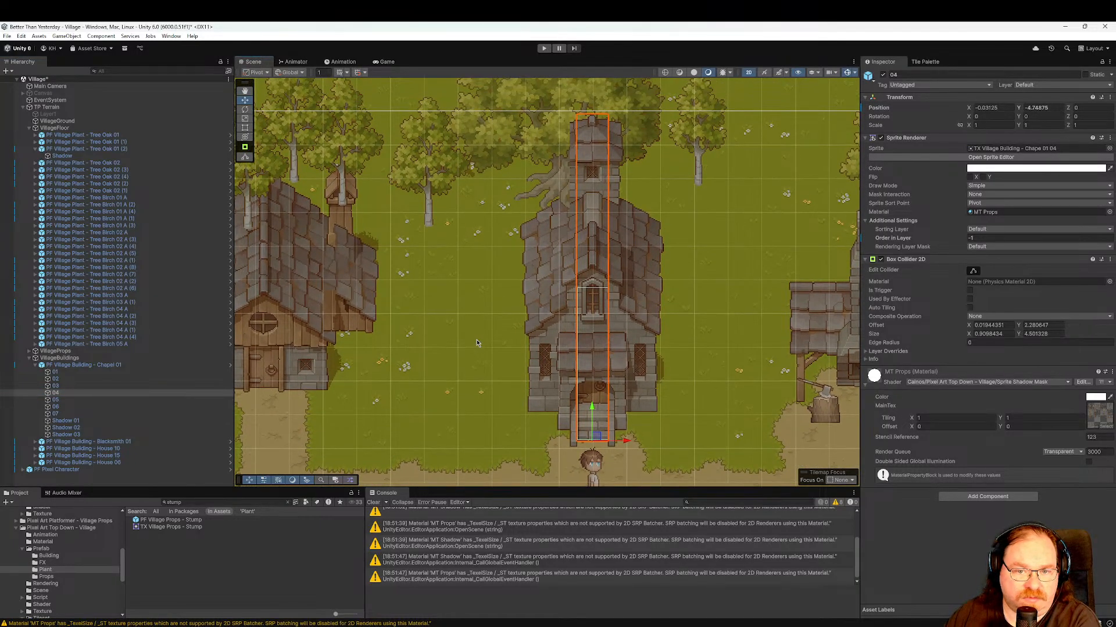
pyautogui.click(88, 401)
pyautogui.press('Up')
pyautogui.press('Up')
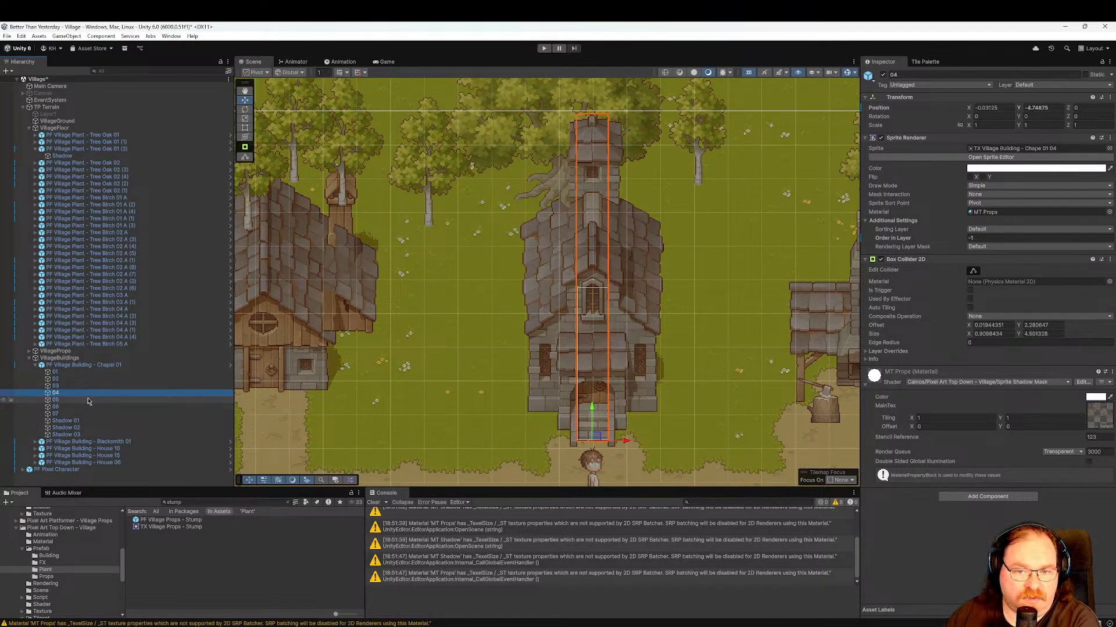
pyautogui.press('Up')
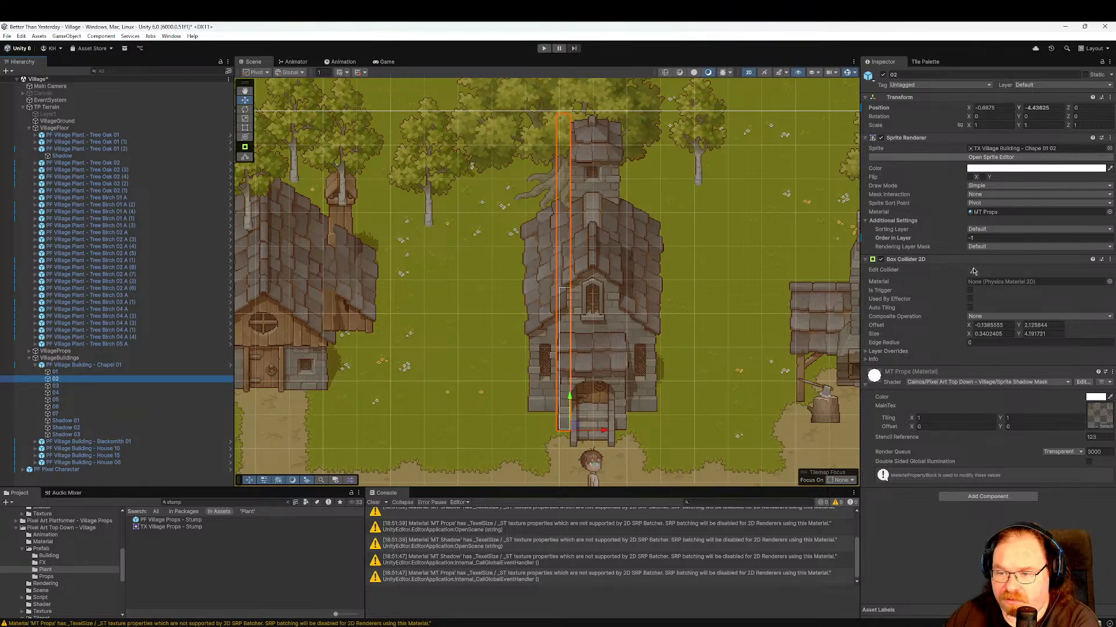
pyautogui.click(93, 372)
pyautogui.click(92, 379)
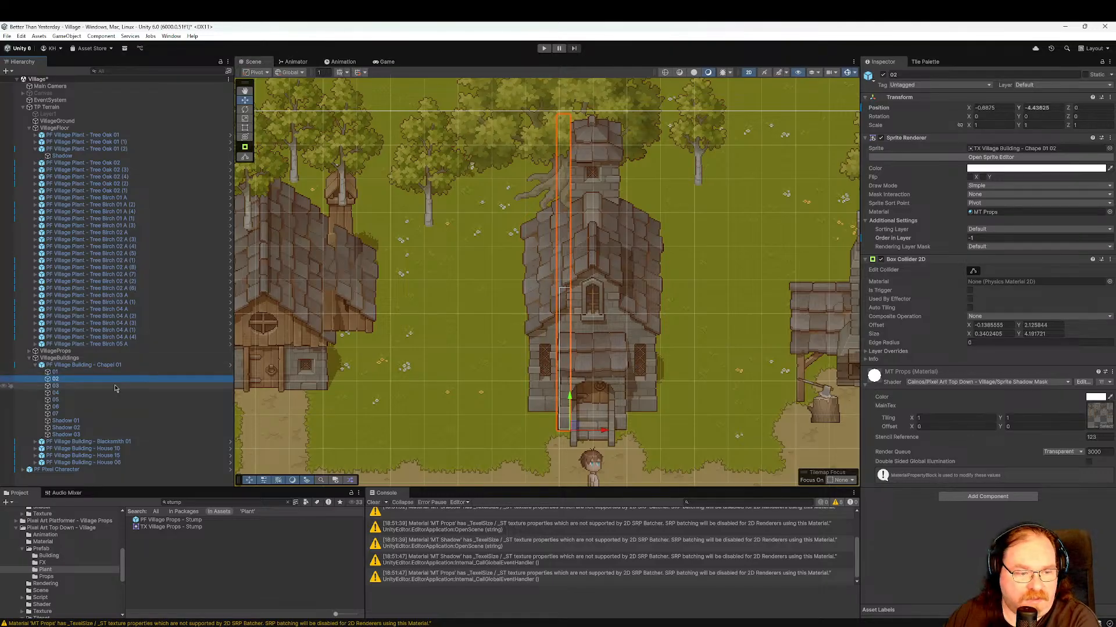
# Set Order in Layer to -2 for both the oak behind the chapel and its Shadow child object.
pyautogui.click(546, 186)
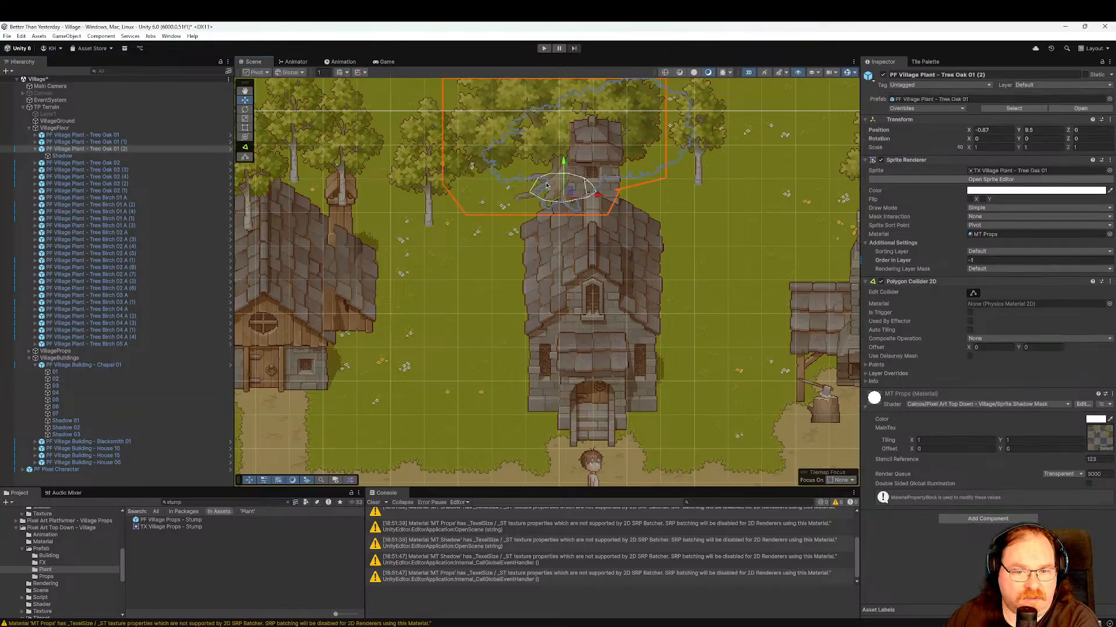
pyautogui.click(981, 261)
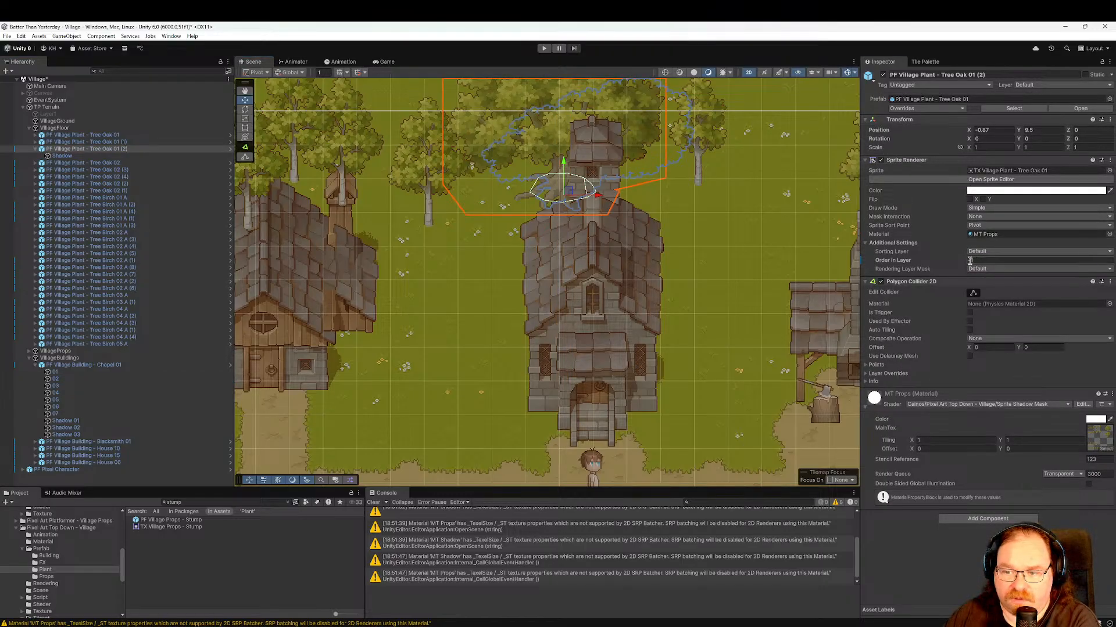
pyautogui.write('-2')
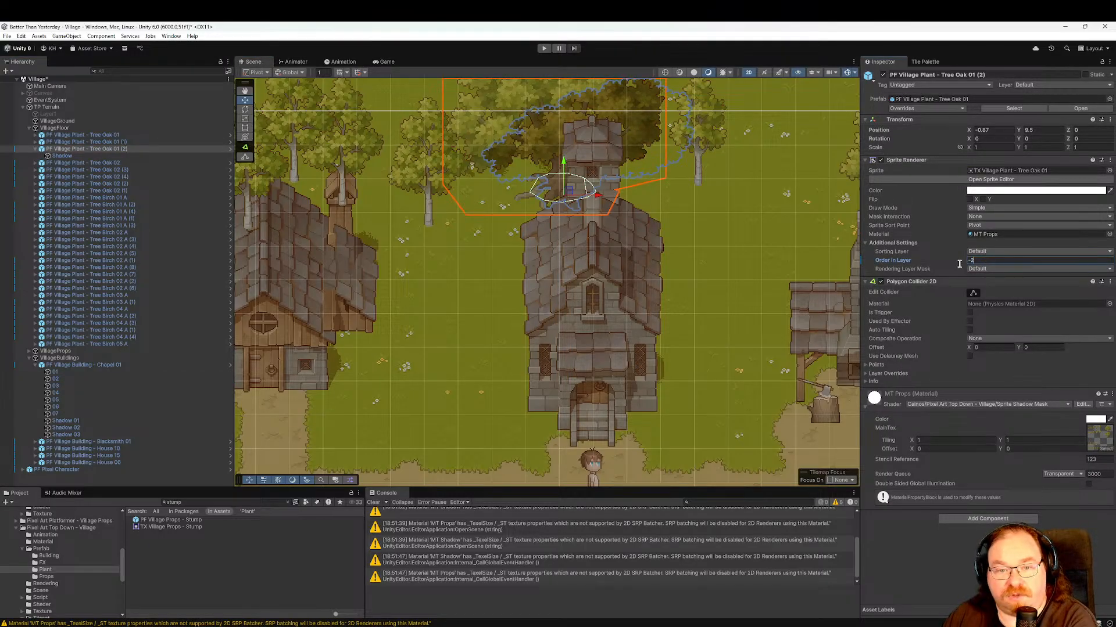
pyautogui.moveTo(724, 283); pyautogui.dragTo(733, 400, button='middle')
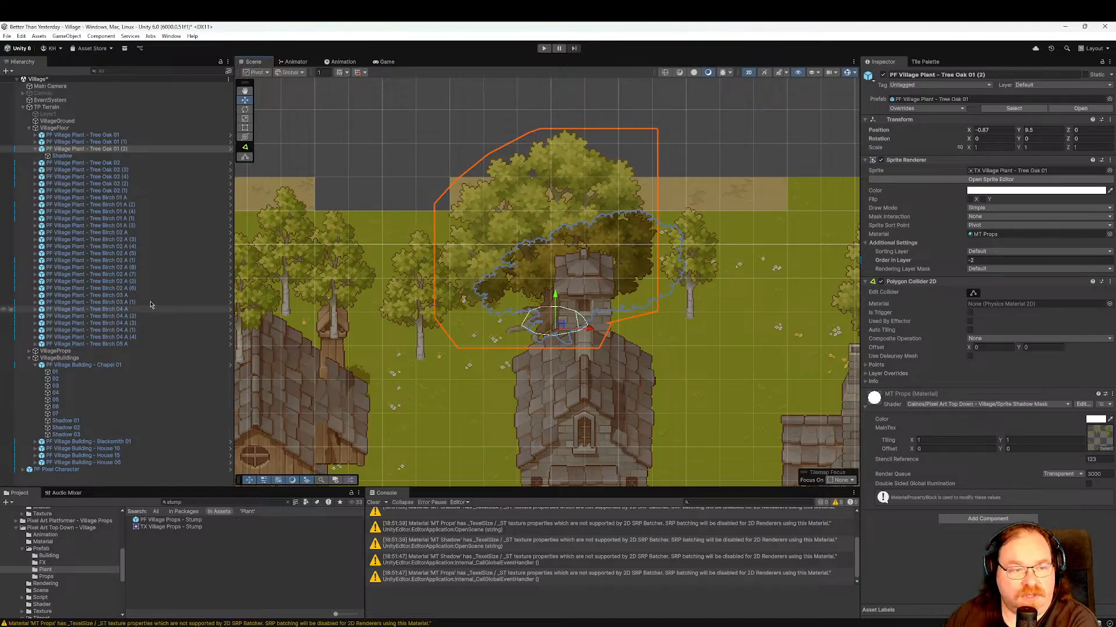
pyautogui.click(115, 157)
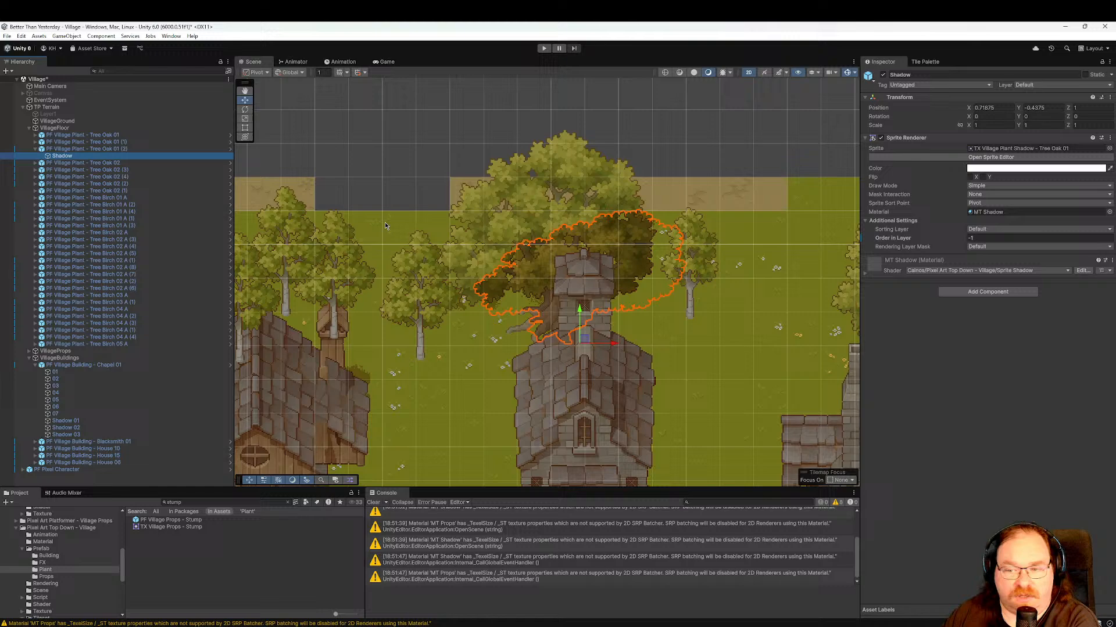
pyautogui.click(973, 238)
pyautogui.write('-2')
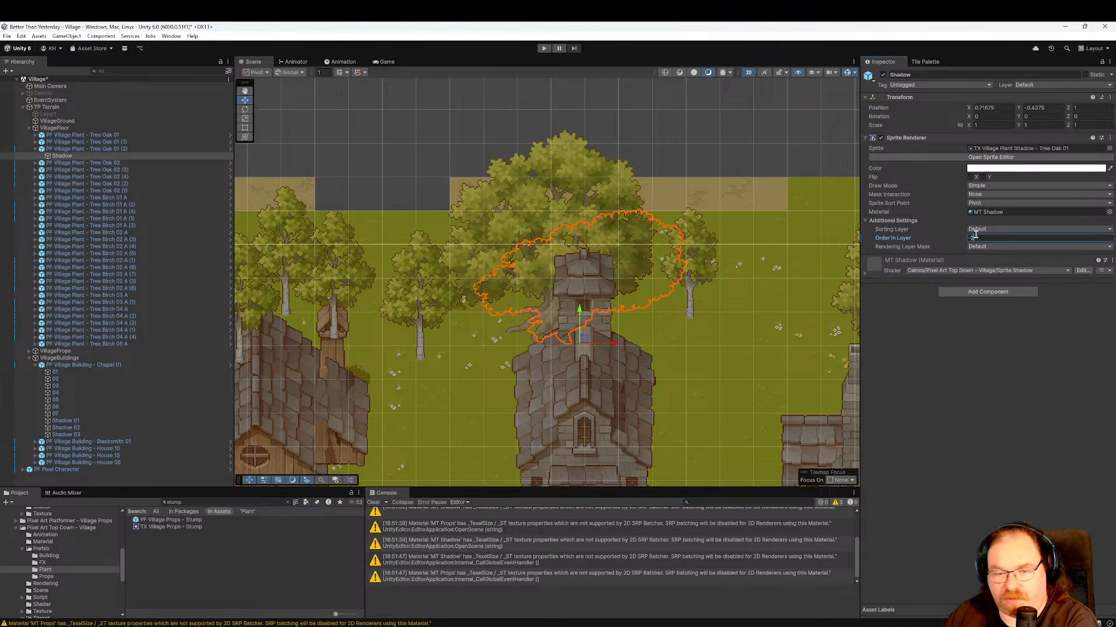
pyautogui.moveTo(690, 382); pyautogui.dragTo(675, 191, button='middle')
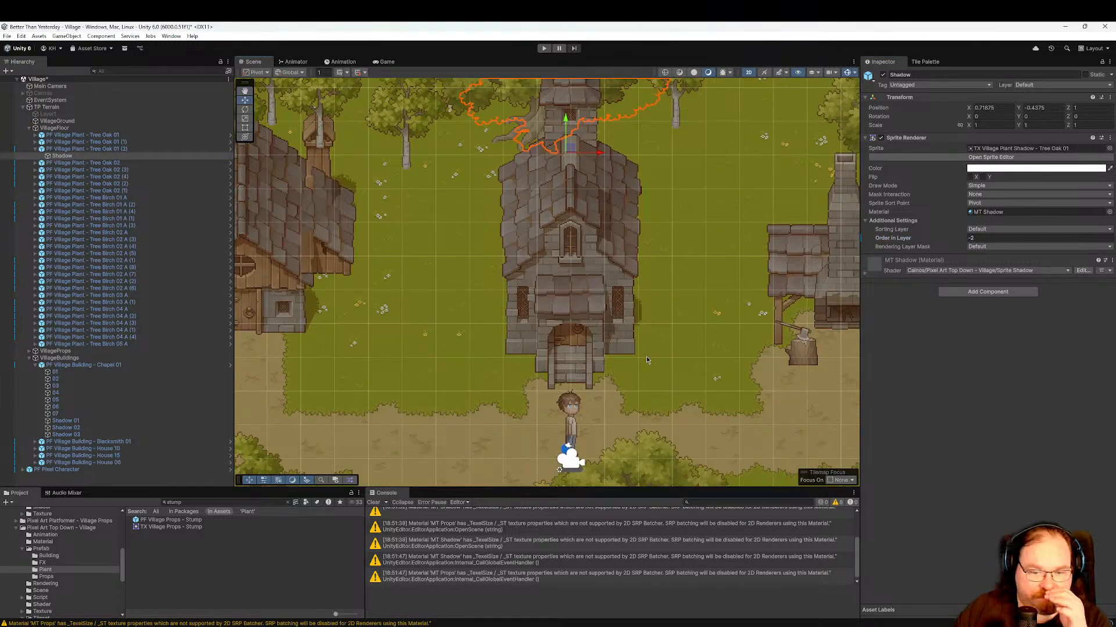
# Set Order in Layer to -1 for the birch behind the chimney of the house beside the chapel.
pyautogui.moveTo(615, 419); pyautogui.dragTo(637, 437, button='middle')
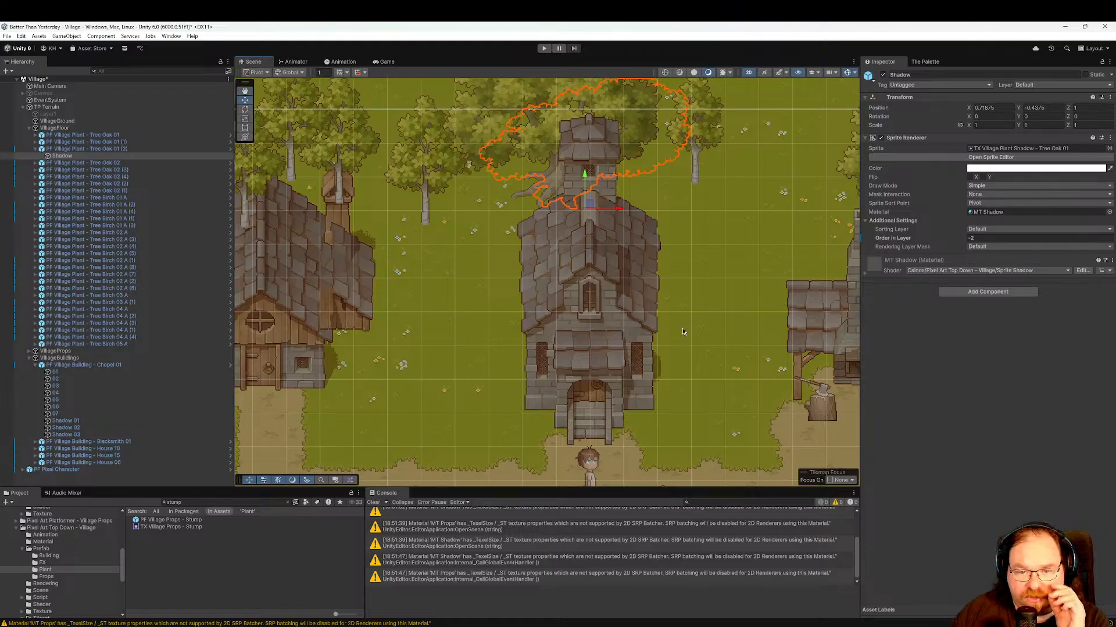
pyautogui.moveTo(644, 370); pyautogui.dragTo(754, 426, button='middle')
pyautogui.moveTo(592, 399); pyautogui.dragTo(587, 365, button='middle')
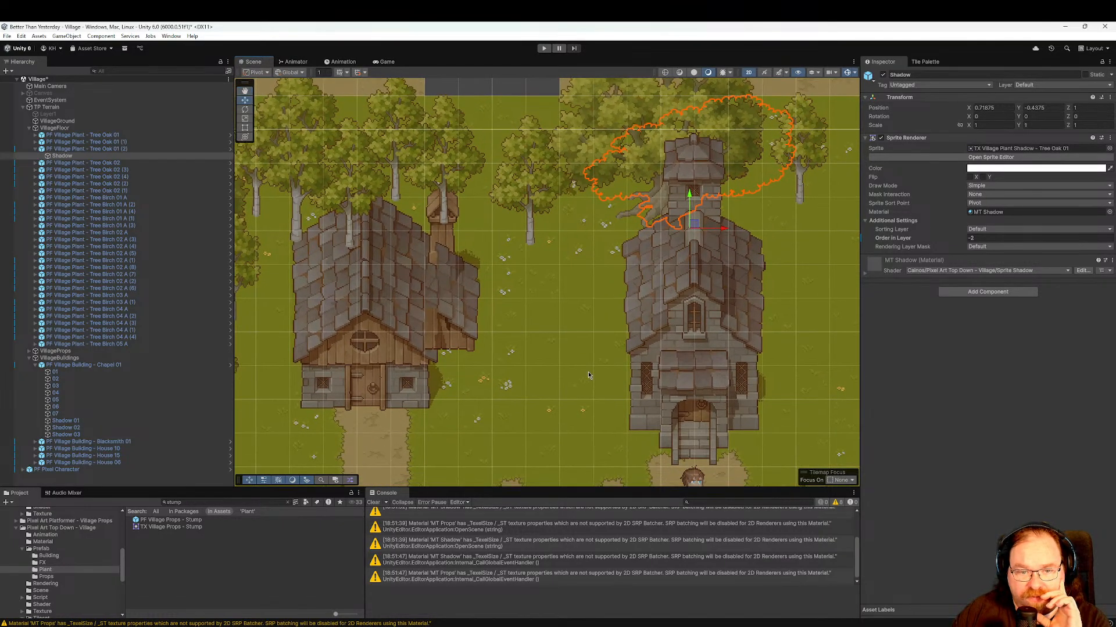
pyautogui.click(444, 190)
pyautogui.click(445, 191)
pyautogui.click(444, 192)
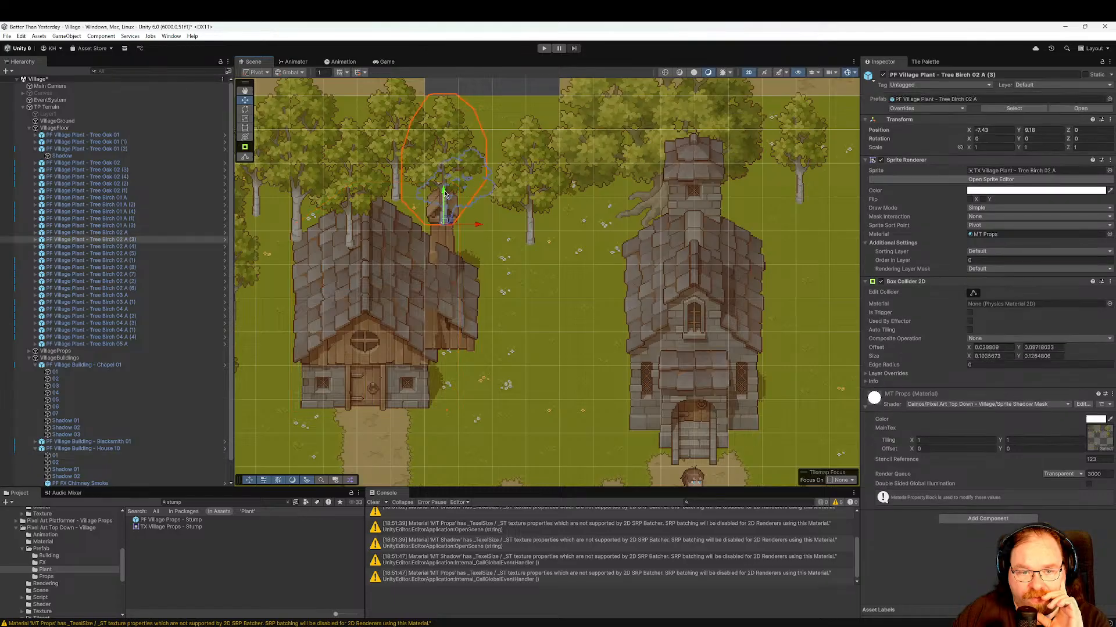
pyautogui.click(974, 261)
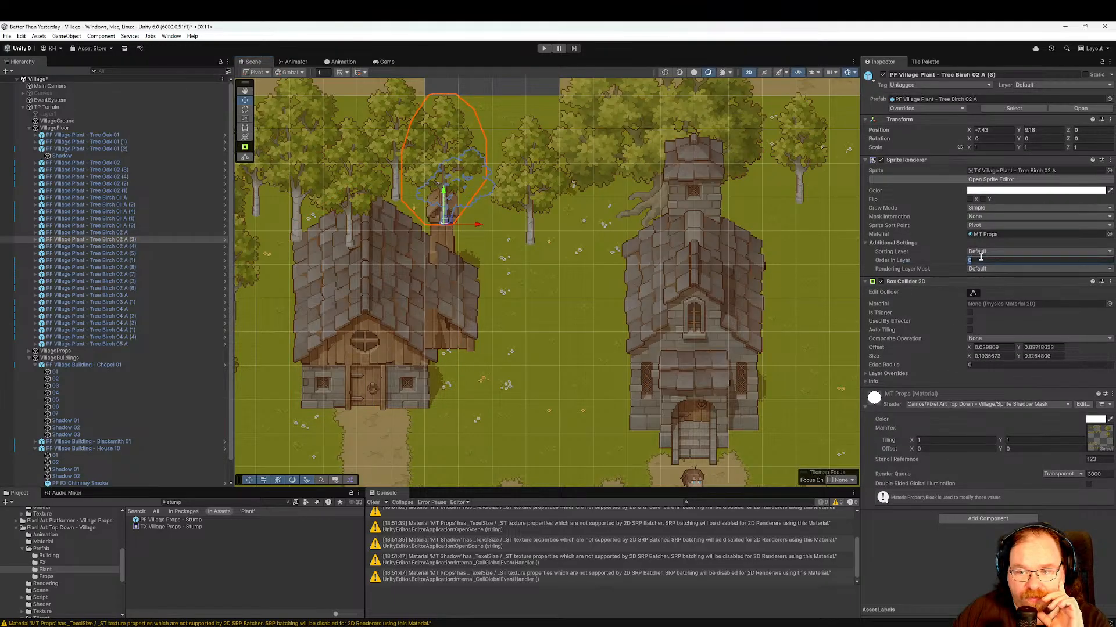
pyautogui.press('BackSpace')
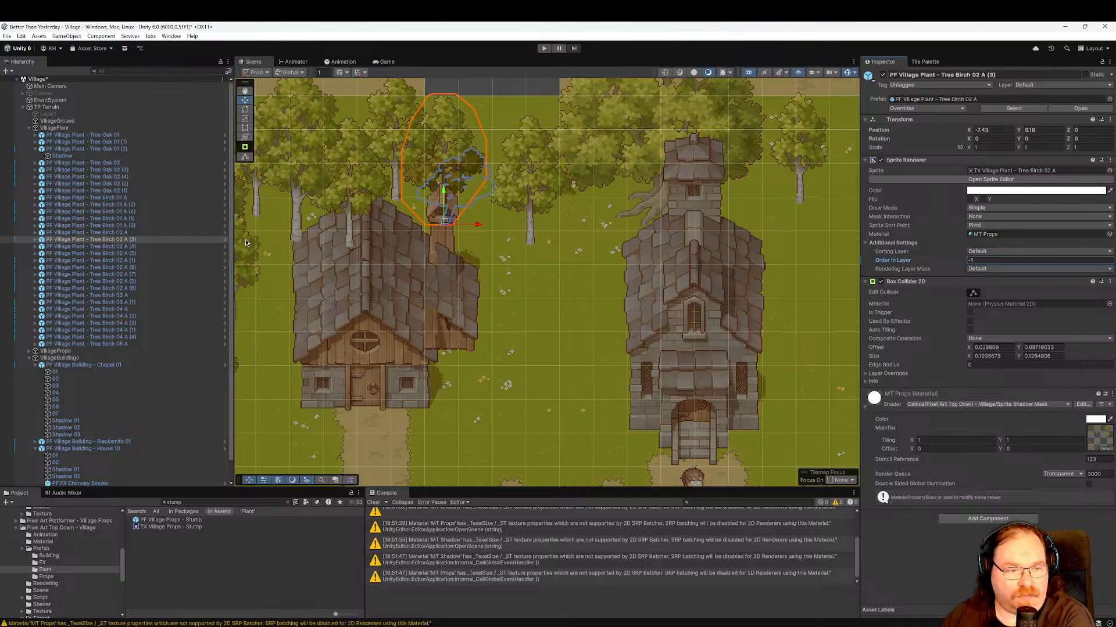
# Set Order in Layer to -1 for the Shadow child of the birch behind the chimney.
pyautogui.click(167, 240)
pyautogui.press('Right')
pyautogui.press('Down')
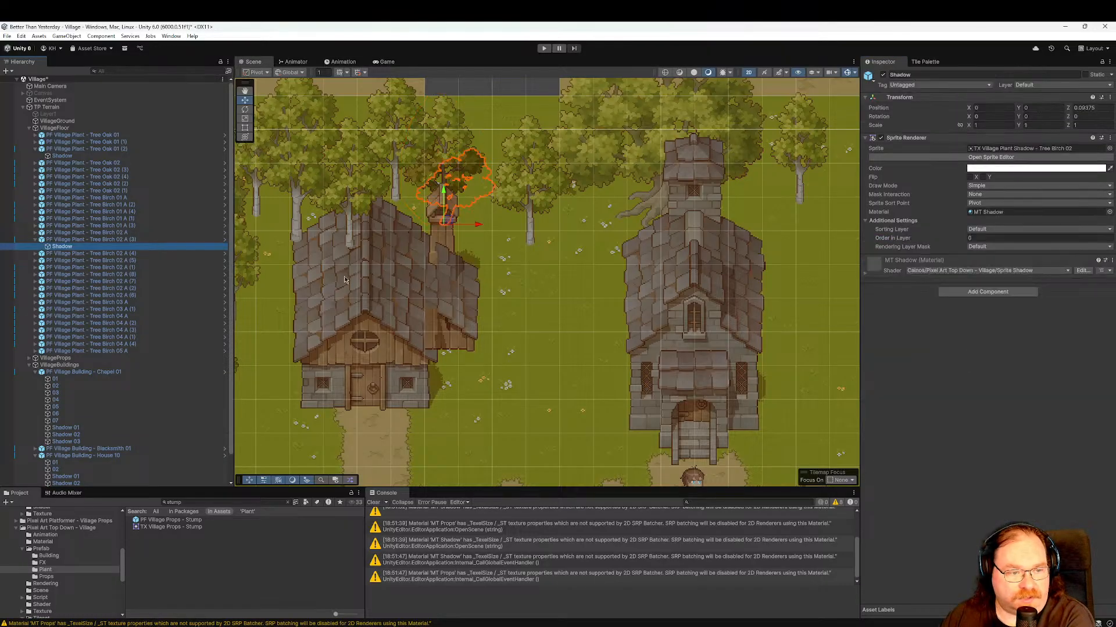
pyautogui.click(980, 238)
pyautogui.press('BackSpace')
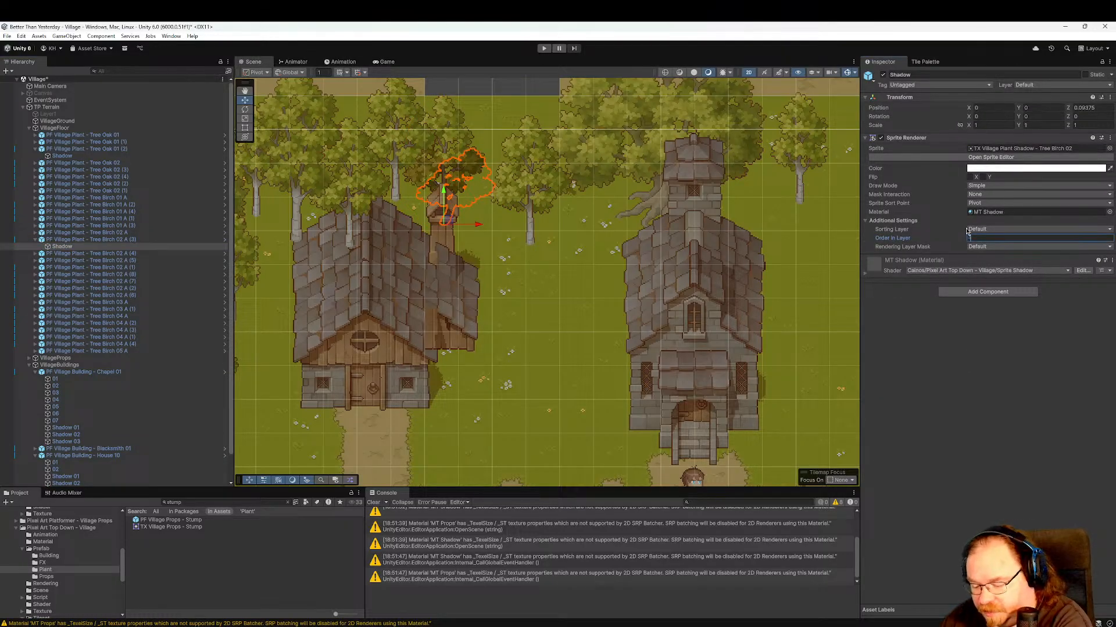
pyautogui.write('-1')
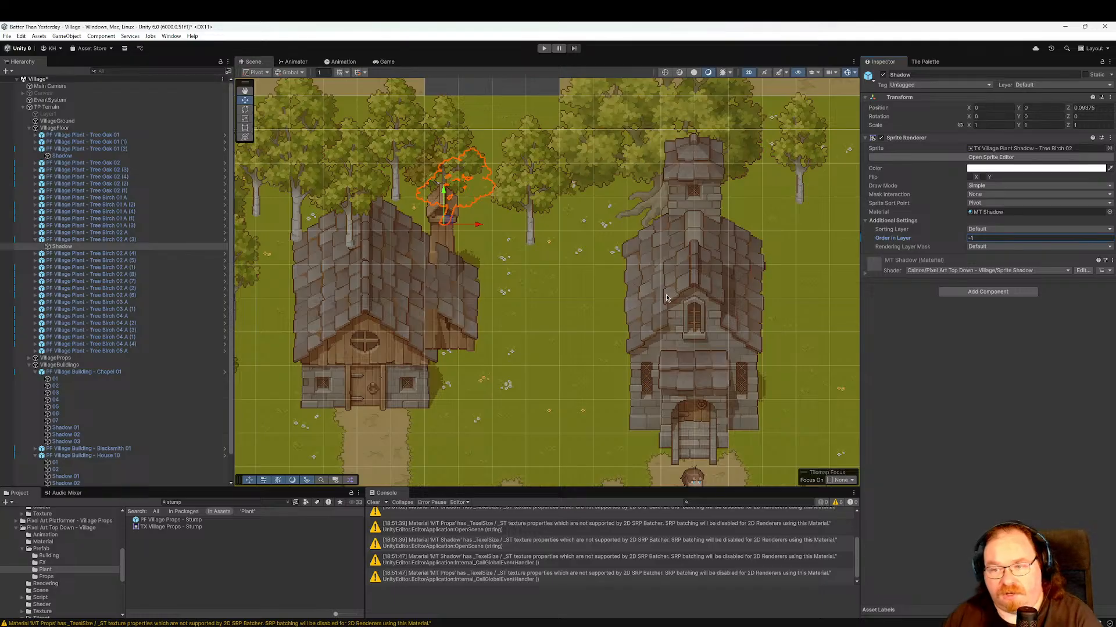
# Set Order in Layer to -1 for the birch overlapping the same house's main roof, Tree Birch 02 A (4).
pyautogui.moveTo(567, 353); pyautogui.dragTo(658, 378, button='middle')
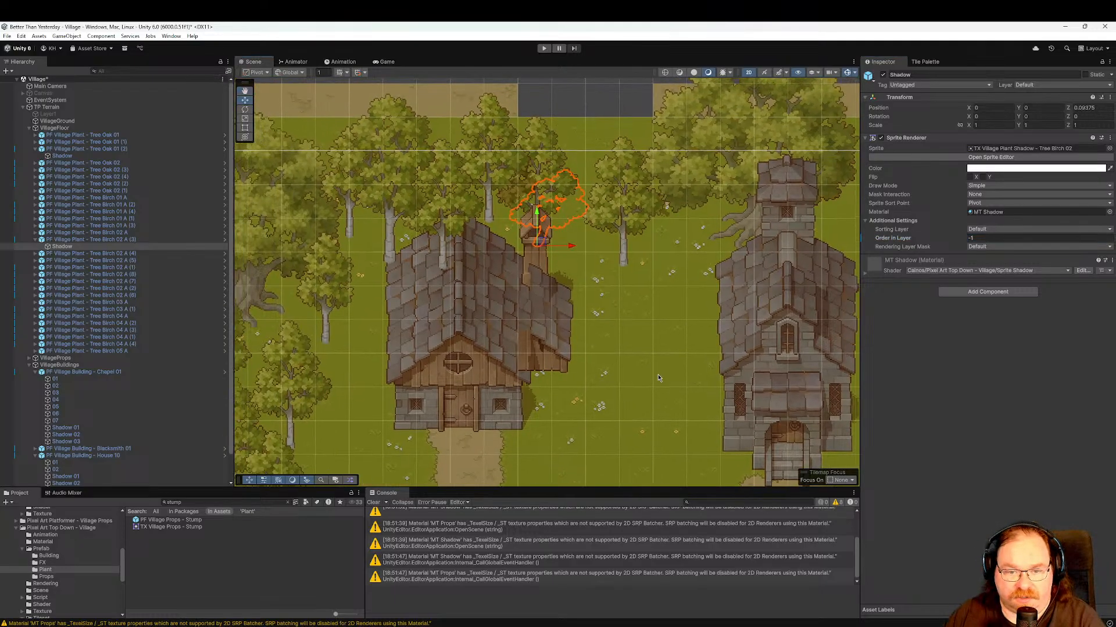
pyautogui.click(445, 252)
pyautogui.click(444, 253)
pyautogui.click(444, 253)
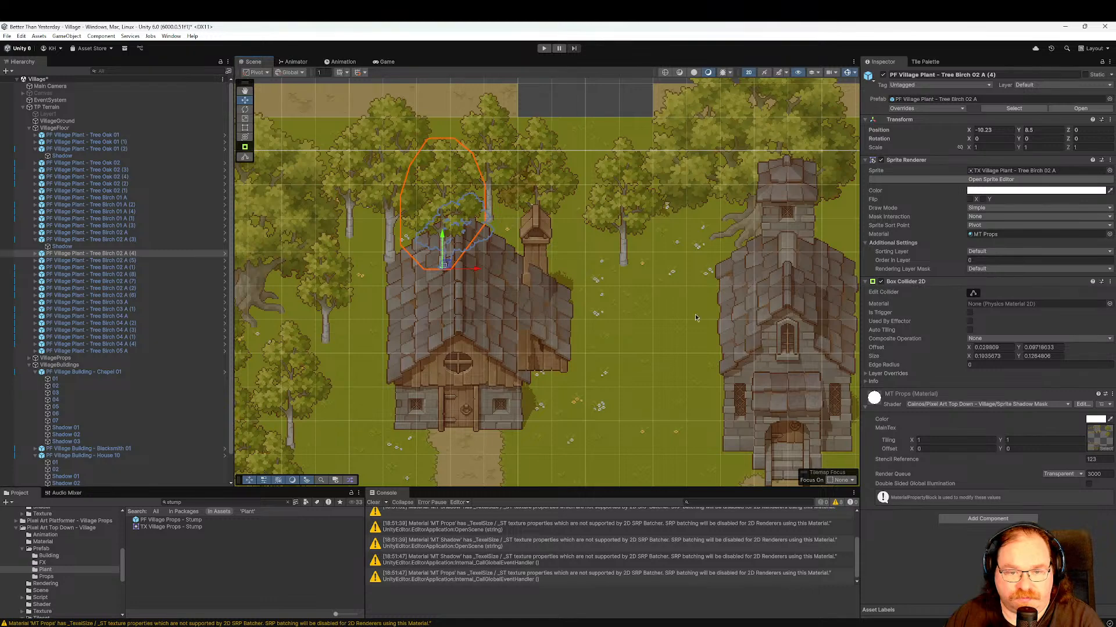
pyautogui.click(982, 260)
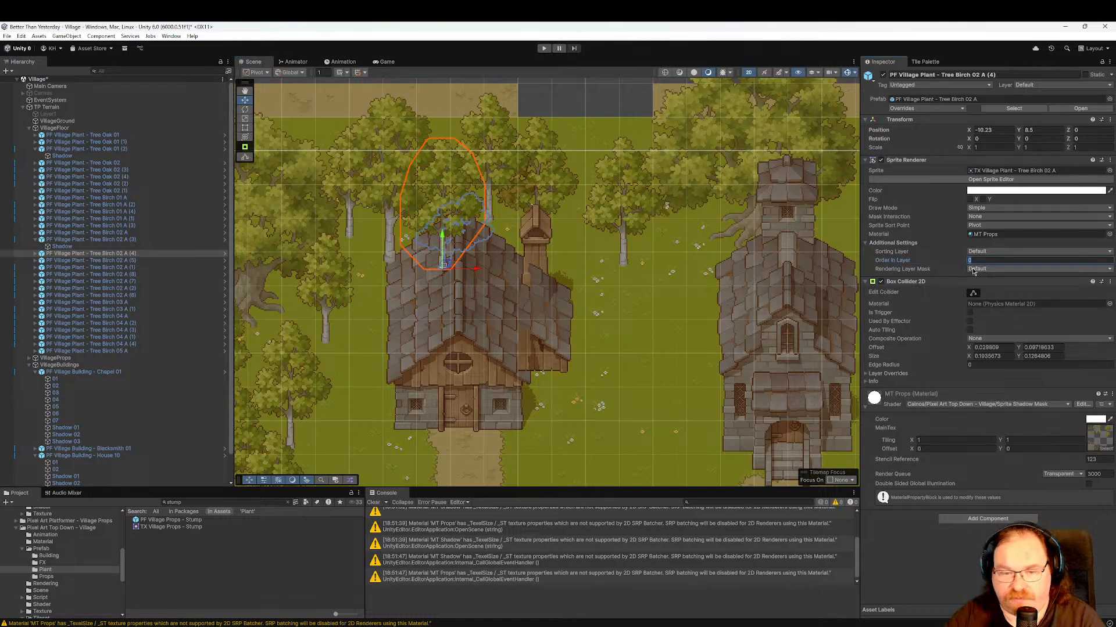
pyautogui.write('-1')
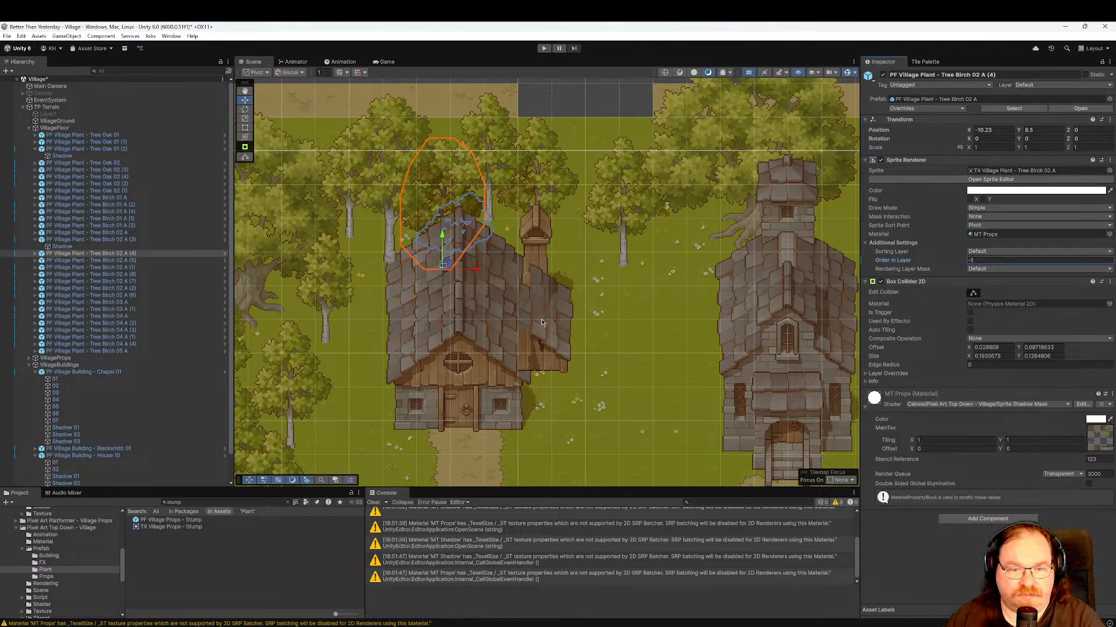
# Set Order in Layer to -1 for the Shadow child of Tree Birch 02 A (4).
pyautogui.click(36, 254)
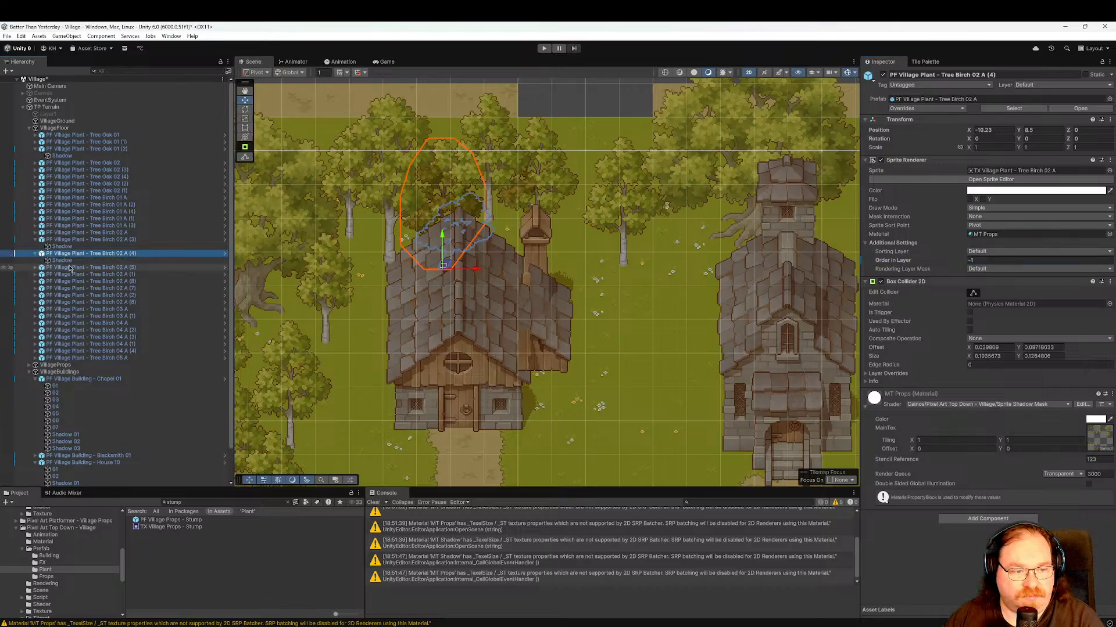
pyautogui.click(62, 261)
pyautogui.click(995, 238)
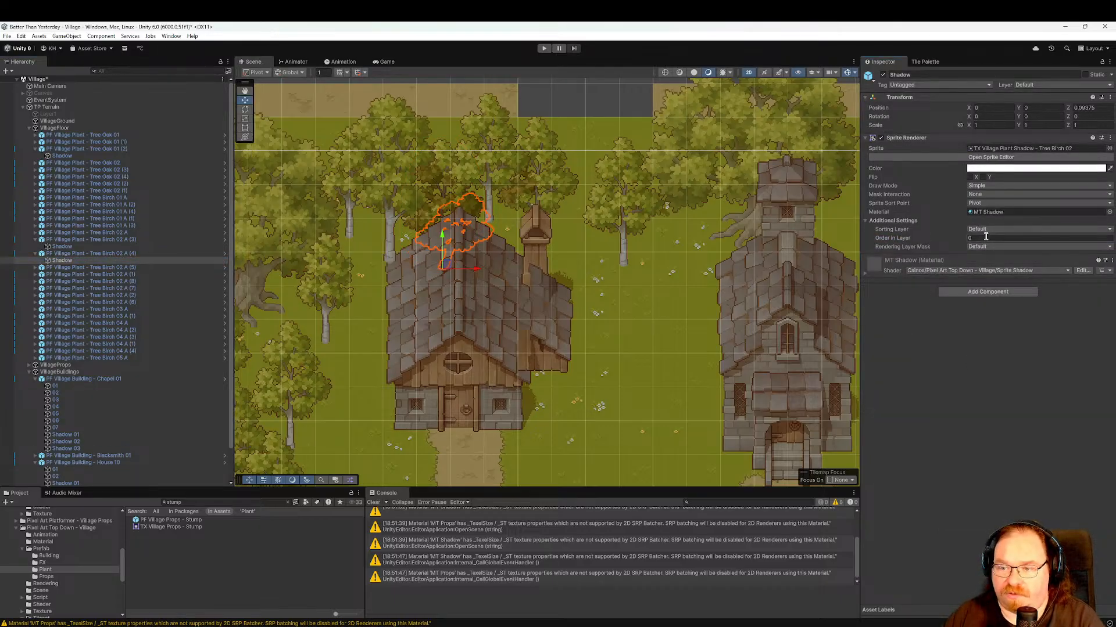
pyautogui.write('-1')
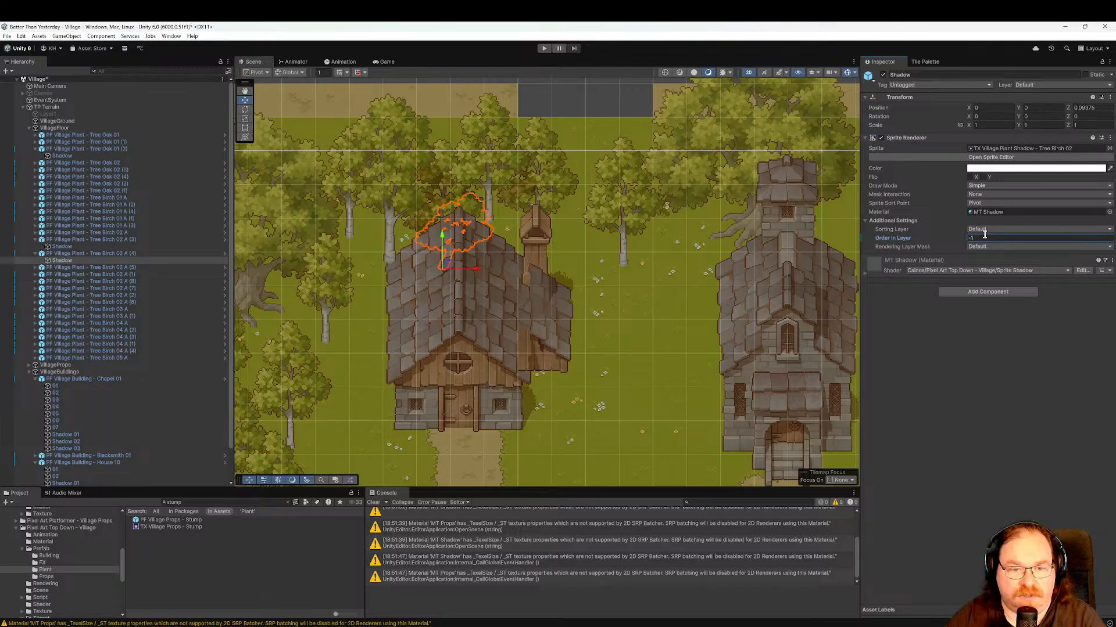
# Set Order in Layer to 0 for the birch at the upper-left roof corner of the same house, Tree Birch 04 A (2).
pyautogui.click(392, 245)
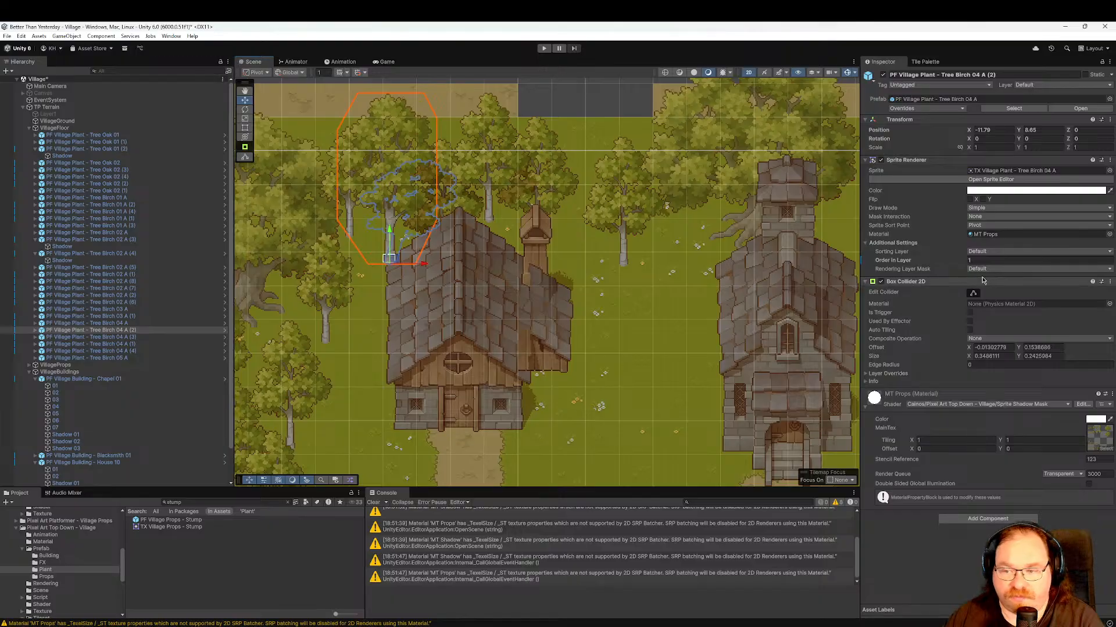
pyautogui.scroll(8, 588, 314)
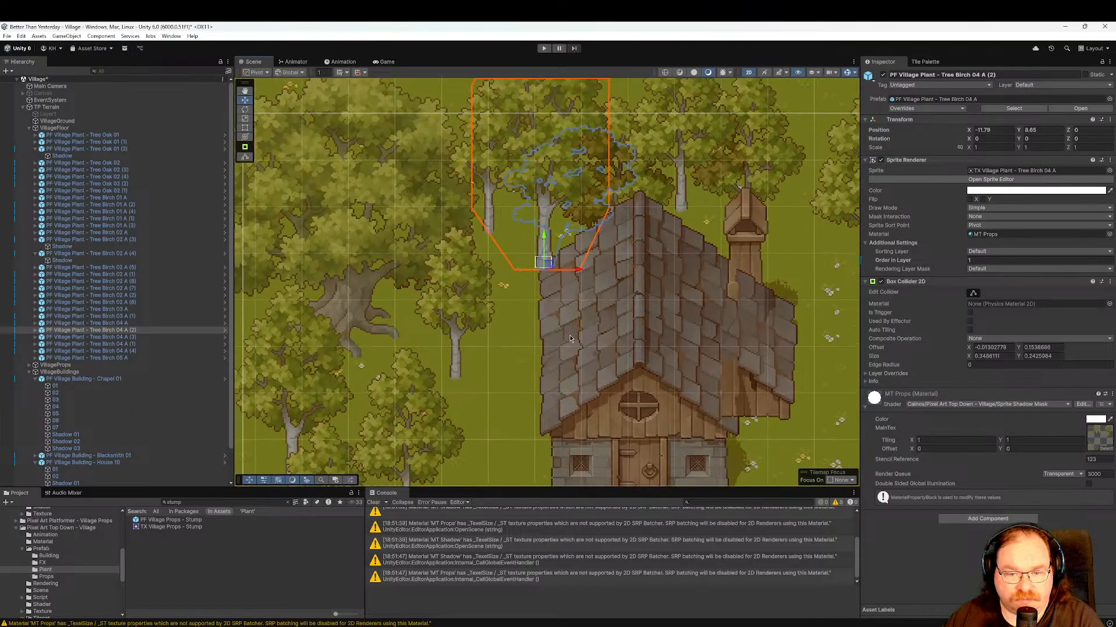
pyautogui.click(979, 259)
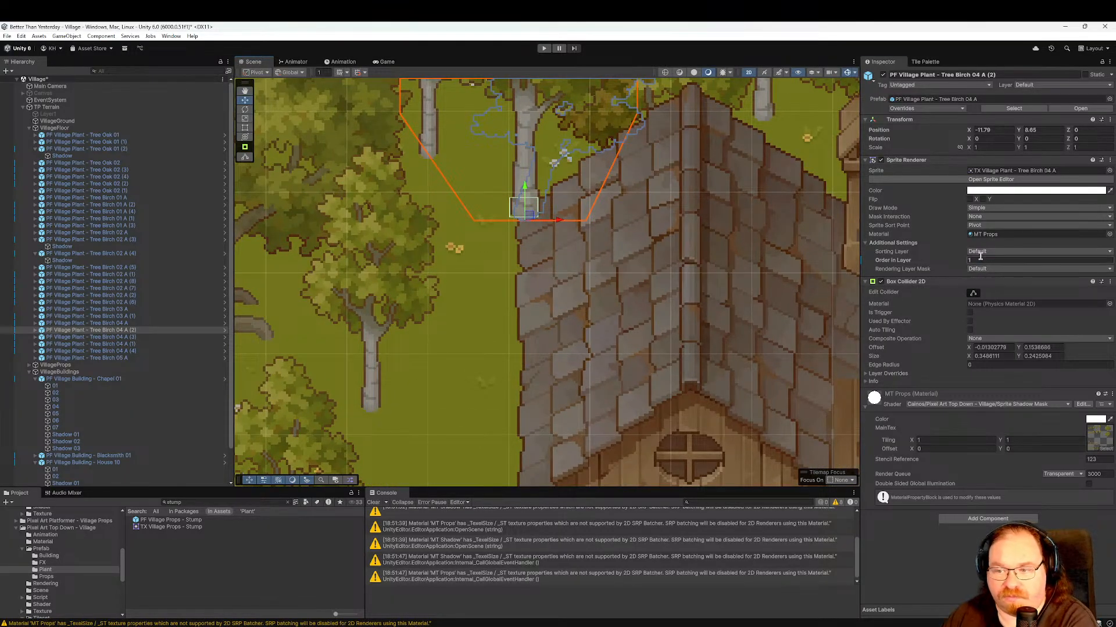
pyautogui.write('0')
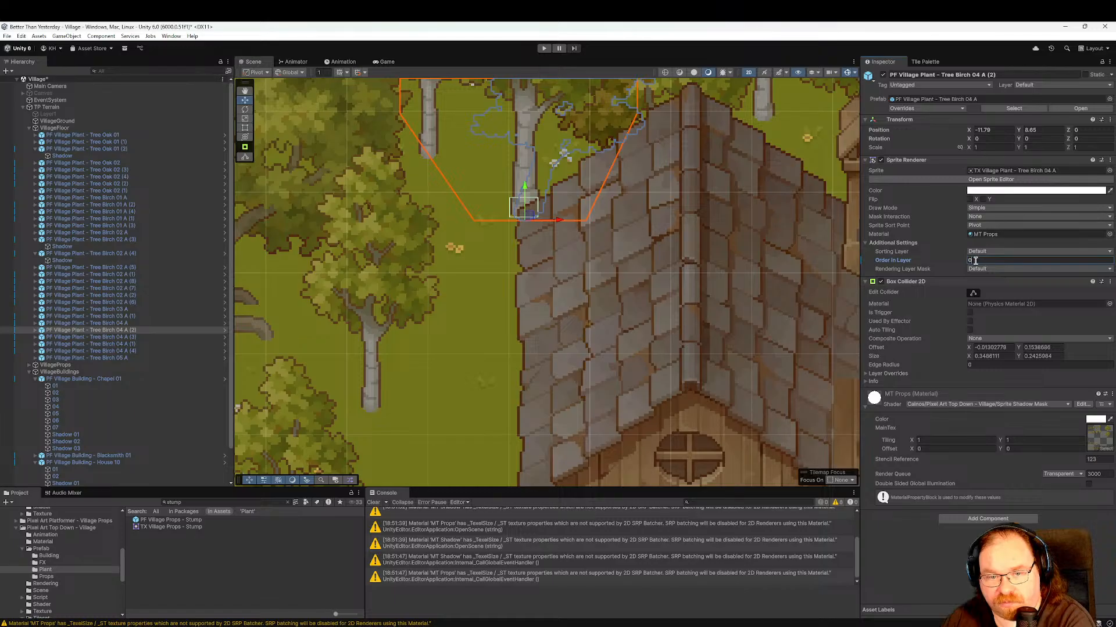
pyautogui.scroll(-10, 764, 296)
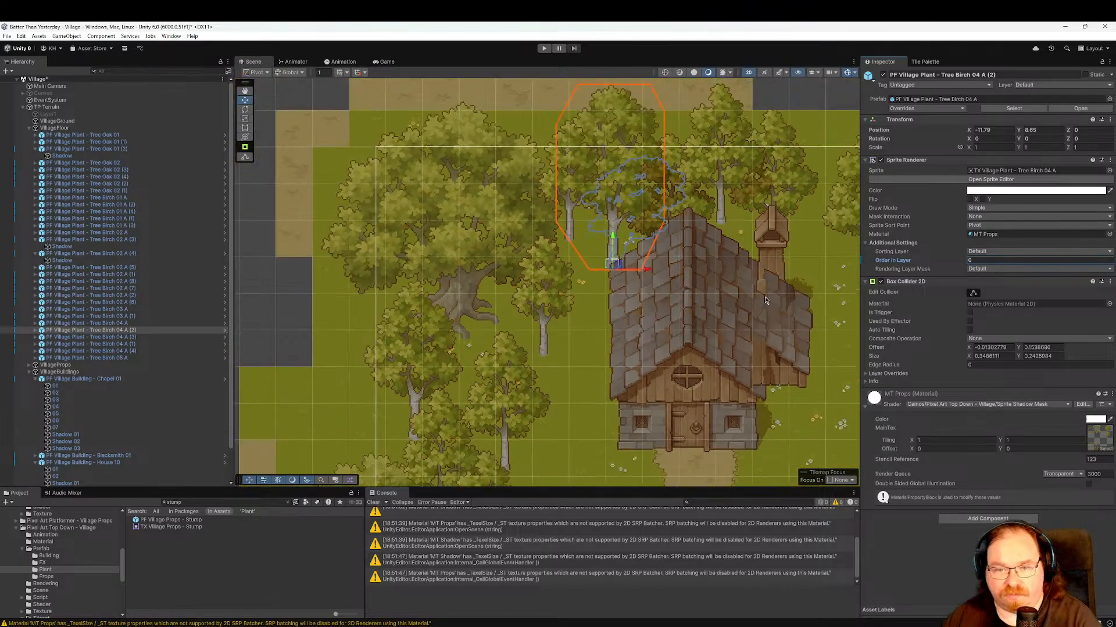
# Duplicate Tree Birch 03 A (1) and place the copy just right of the house beside the chapel, enlarged to a scale of about 1.31.
pyautogui.moveTo(764, 296); pyautogui.dragTo(554, 323, button='middle')
pyautogui.scroll(-8, 620, 352)
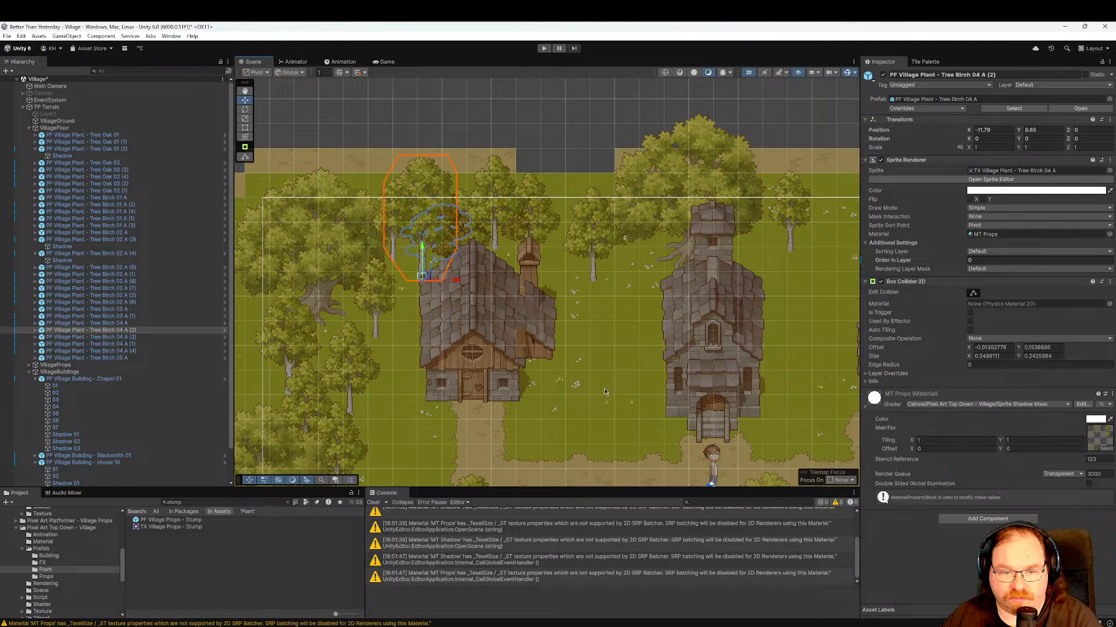
pyautogui.moveTo(598, 411); pyautogui.dragTo(490, 279, button='middle')
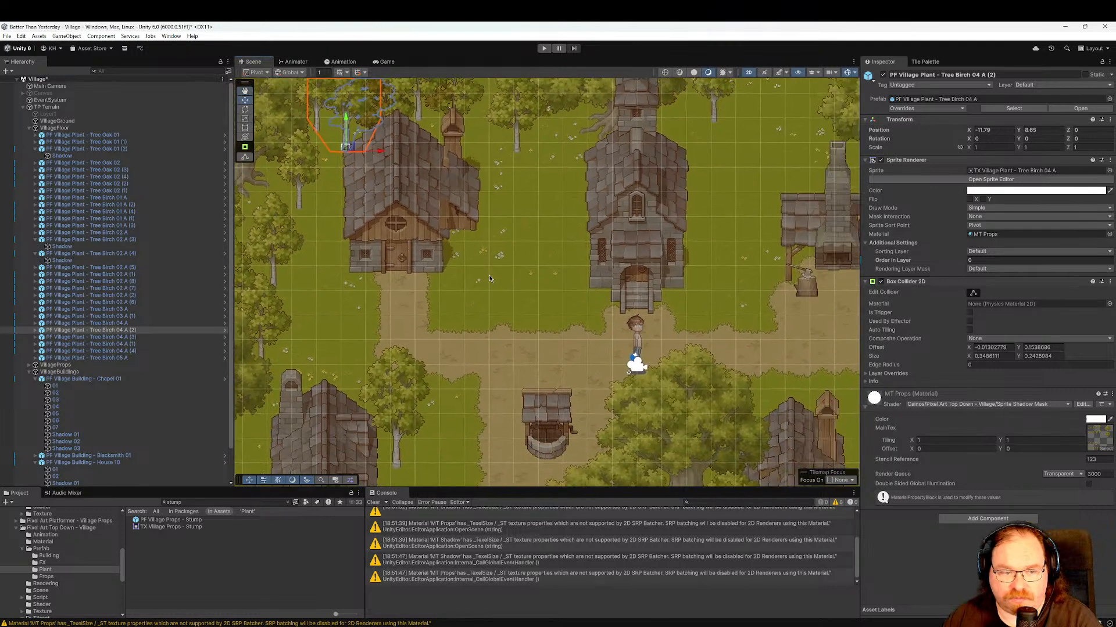
pyautogui.click(142, 345)
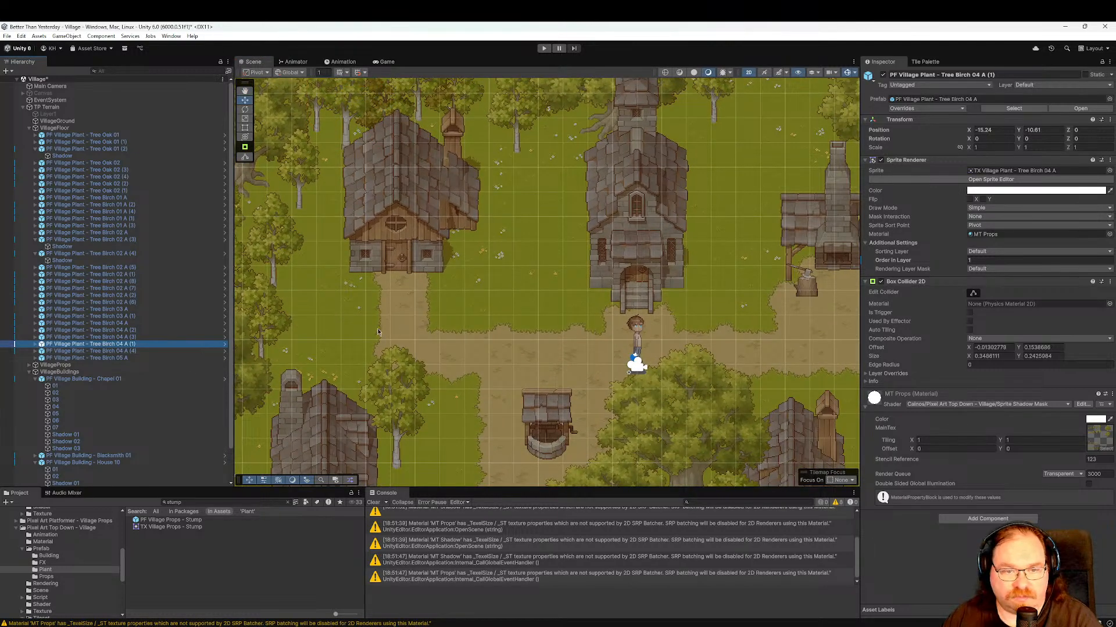
pyautogui.scroll(-3, 453, 333)
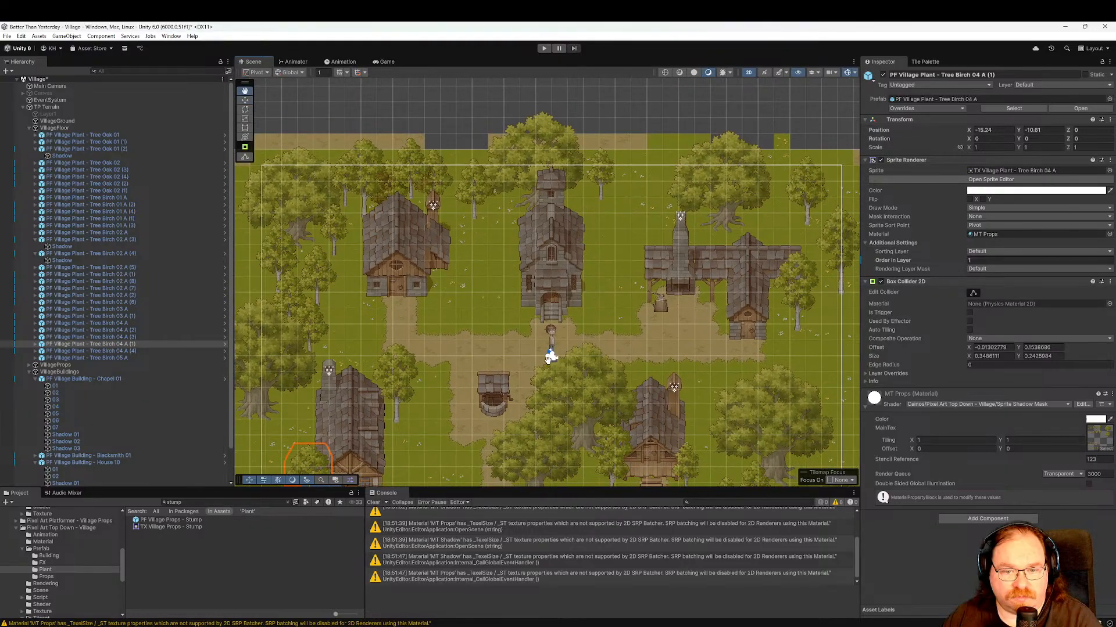
pyautogui.click(142, 316)
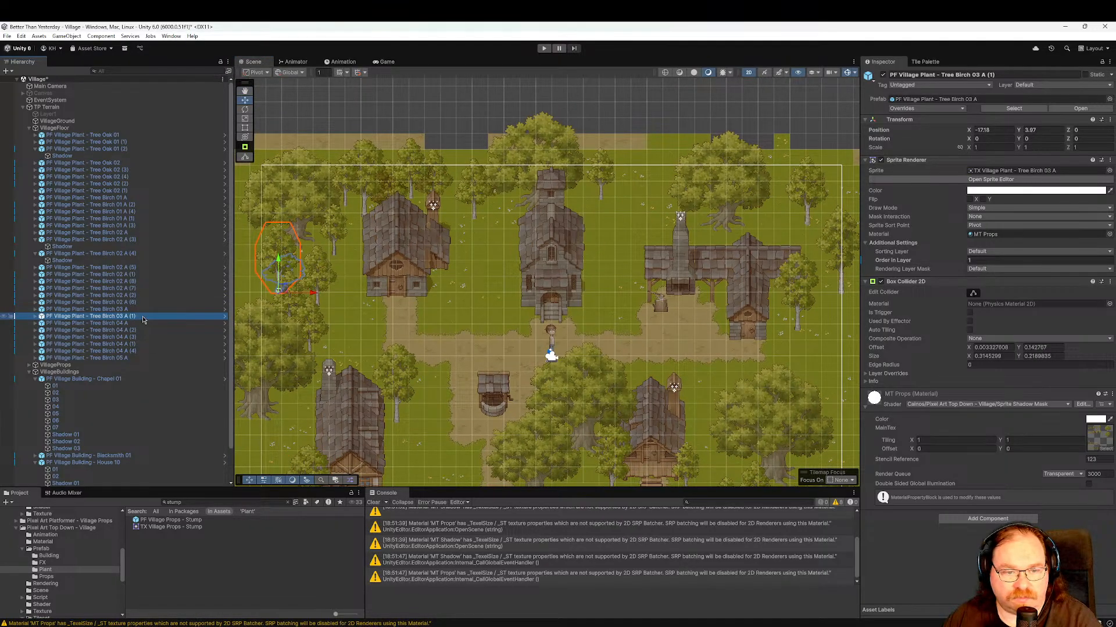
pyautogui.hotkey('ctrl', 'd')
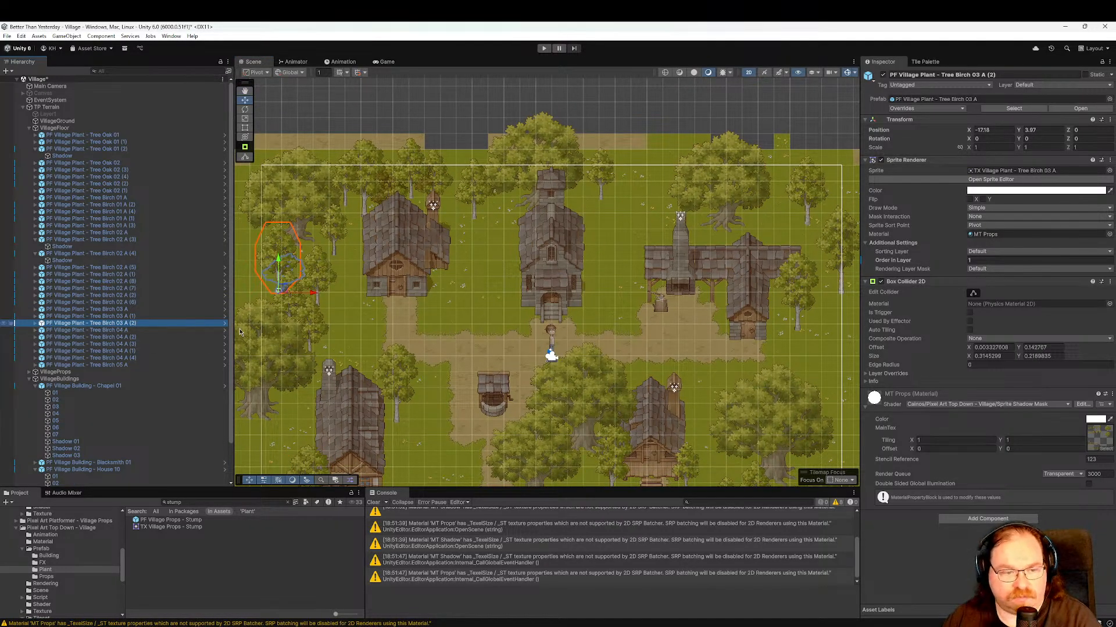
pyautogui.moveTo(280, 297); pyautogui.dragTo(486, 304)
pyautogui.press('w')
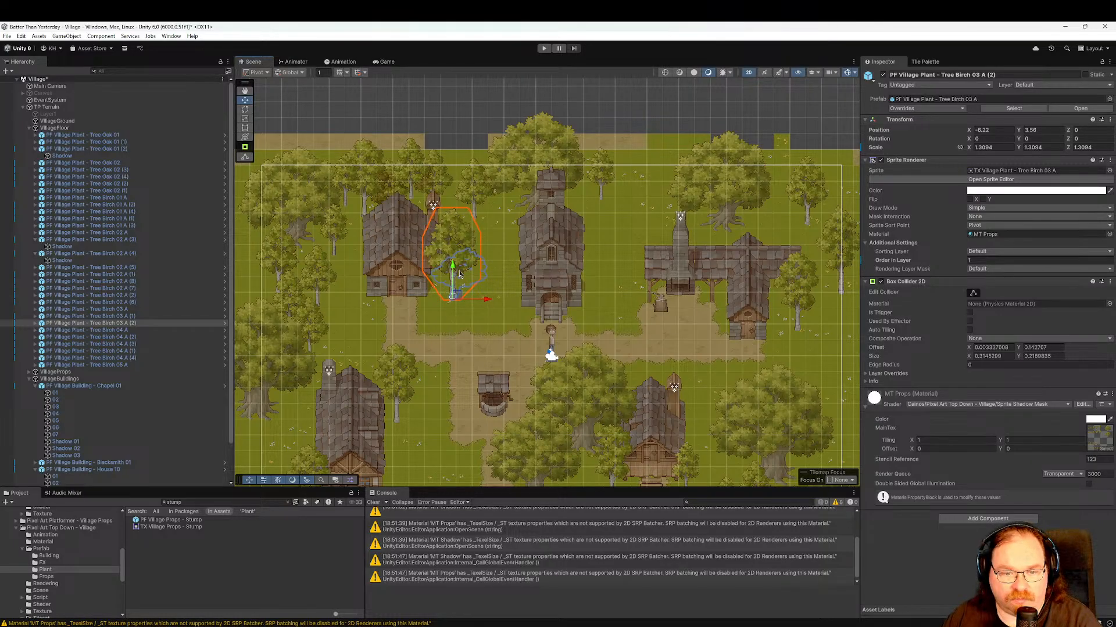
pyautogui.moveTo(459, 274); pyautogui.dragTo(458, 296)
pyautogui.moveTo(490, 330); pyautogui.dragTo(473, 307)
# Duplicate the enlarged birch, placing the copy between it and the chapel at about X -4.66, Y 3.28, scaled to about 1.12.
pyautogui.hotkey('ctrl', 'd')
pyautogui.press('e')
pyautogui.press('r')
pyautogui.press('w')
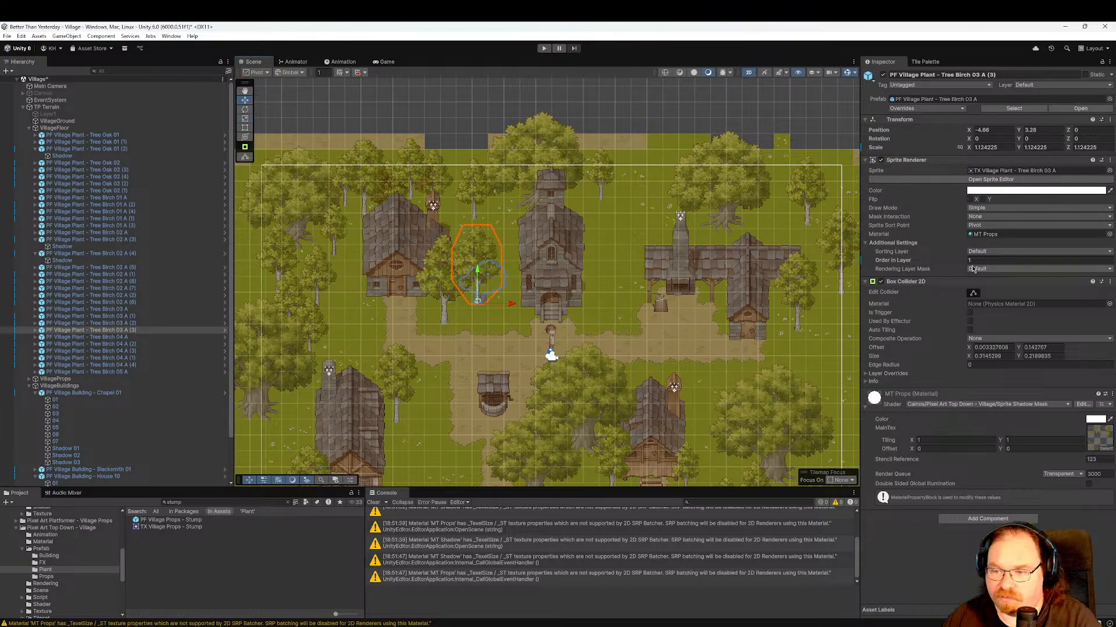
# Set the smaller copy's Order in Layer to 0 and lower it to about Y 2.95.
pyautogui.click(987, 260)
pyautogui.write('0')
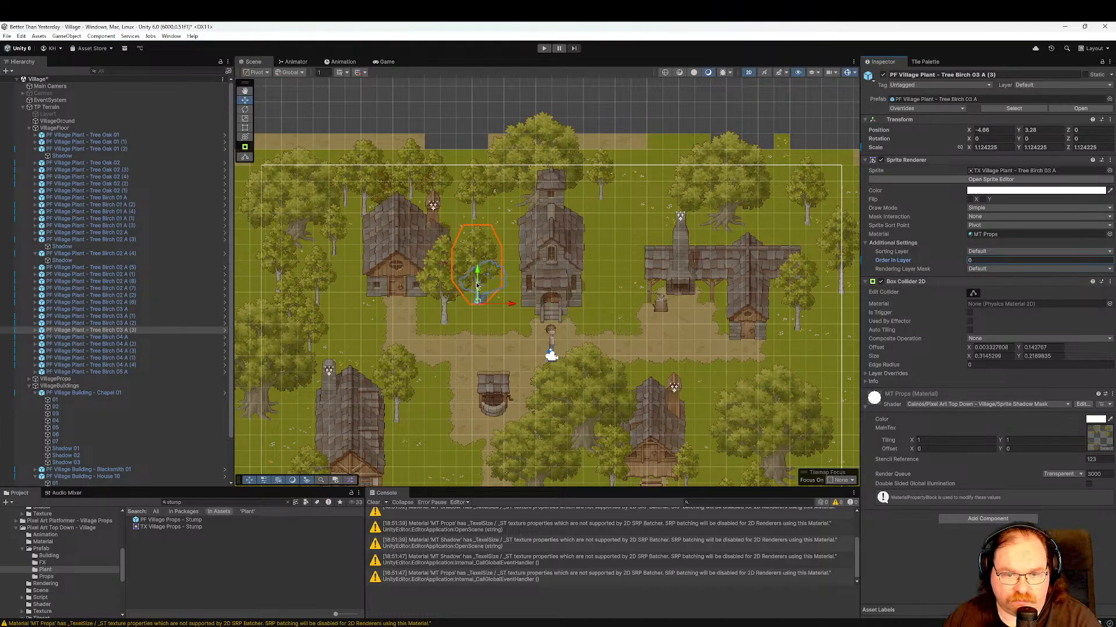
pyautogui.moveTo(479, 280); pyautogui.dragTo(503, 308)
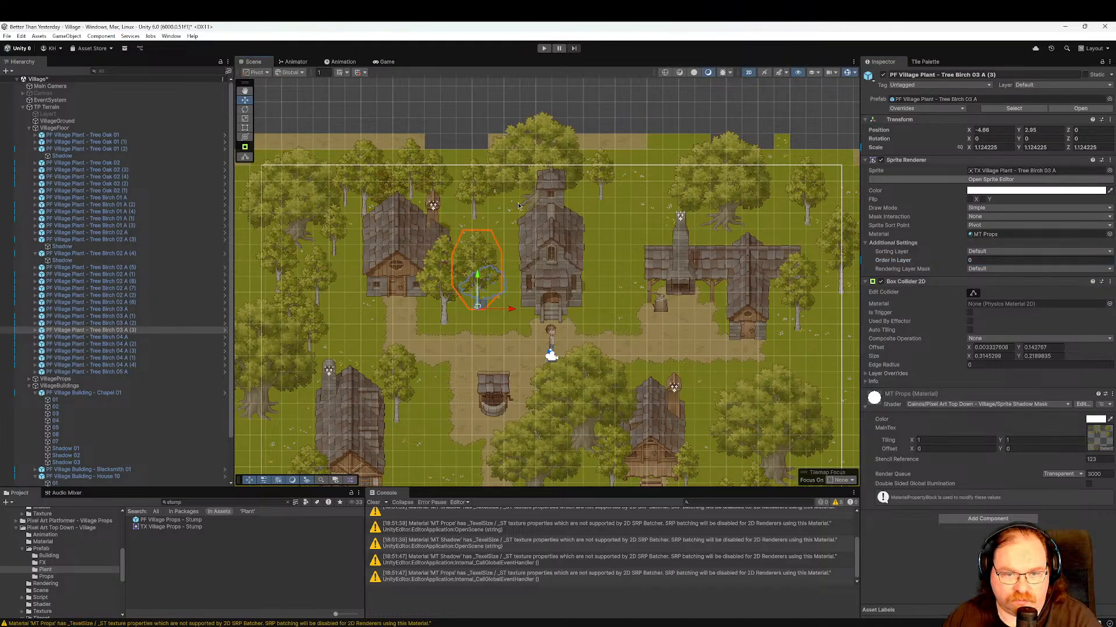
# Duplicate the small birch right of the chapel tower twice, placing the copies between the house and chapel, one at about X -5.55, Y 6.33.
pyautogui.click(604, 176)
pyautogui.hotkey('ctrl', 'd')
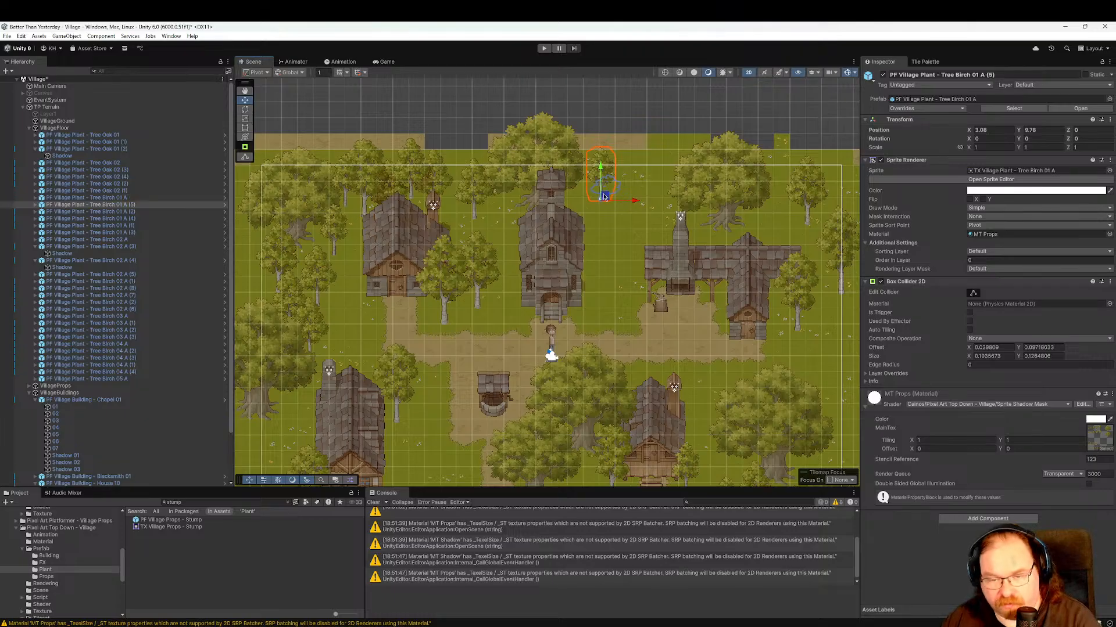
pyautogui.moveTo(601, 174); pyautogui.dragTo(501, 254)
pyautogui.hotkey('ctrl', 'd')
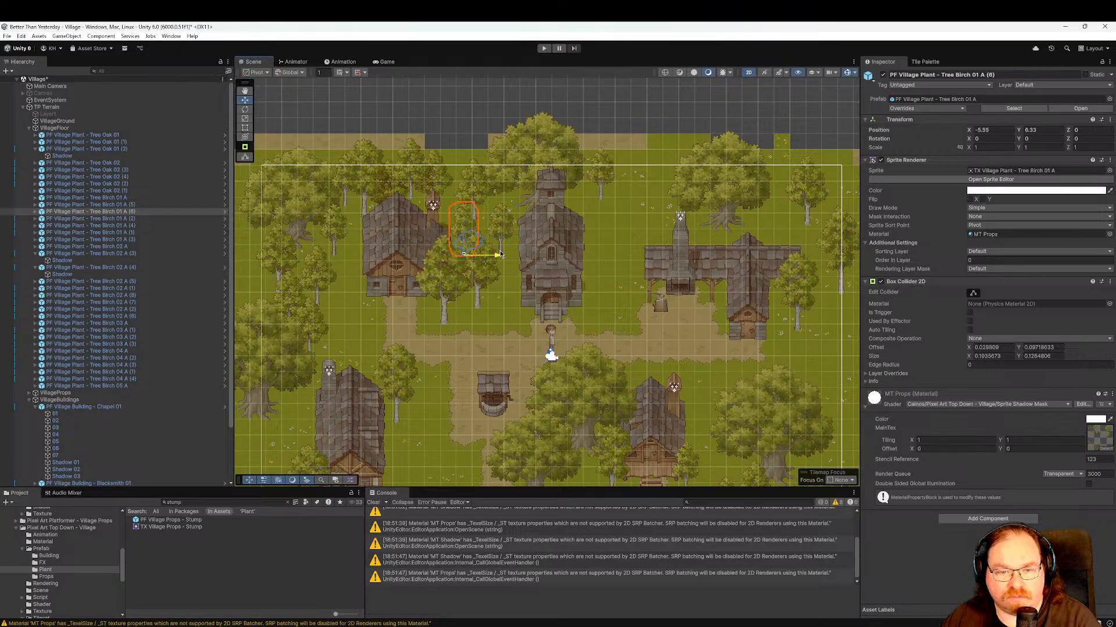
# Set Order in Layer to 1 for the small birch copy nearest the house, Tree Birch 01 A (6).
pyautogui.click(984, 262)
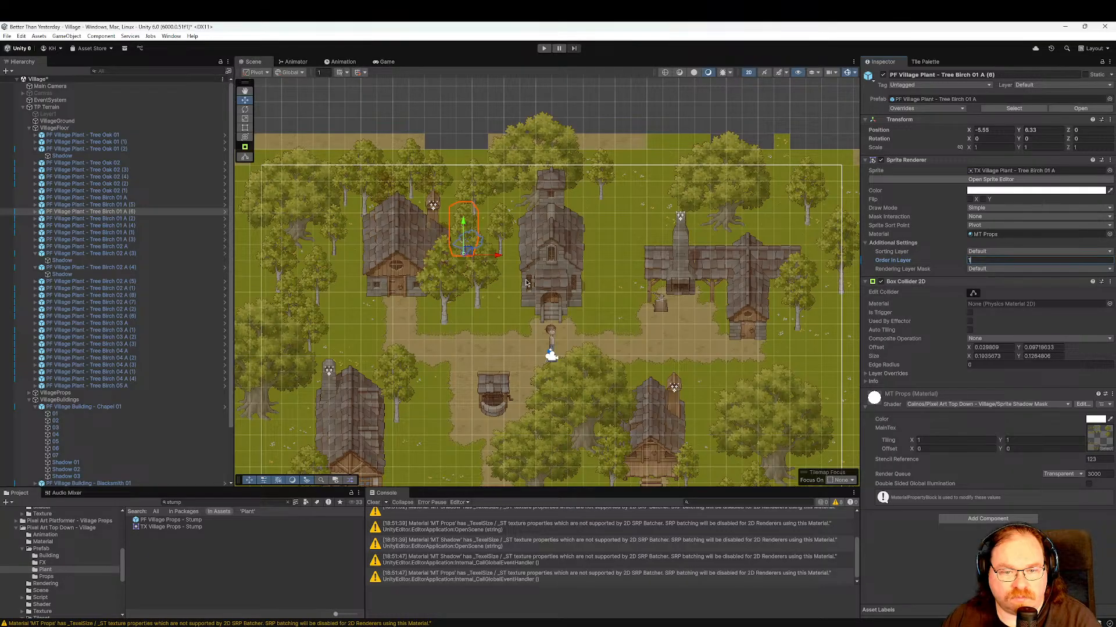
pyautogui.write('1')
pyautogui.scroll(5, 526, 283)
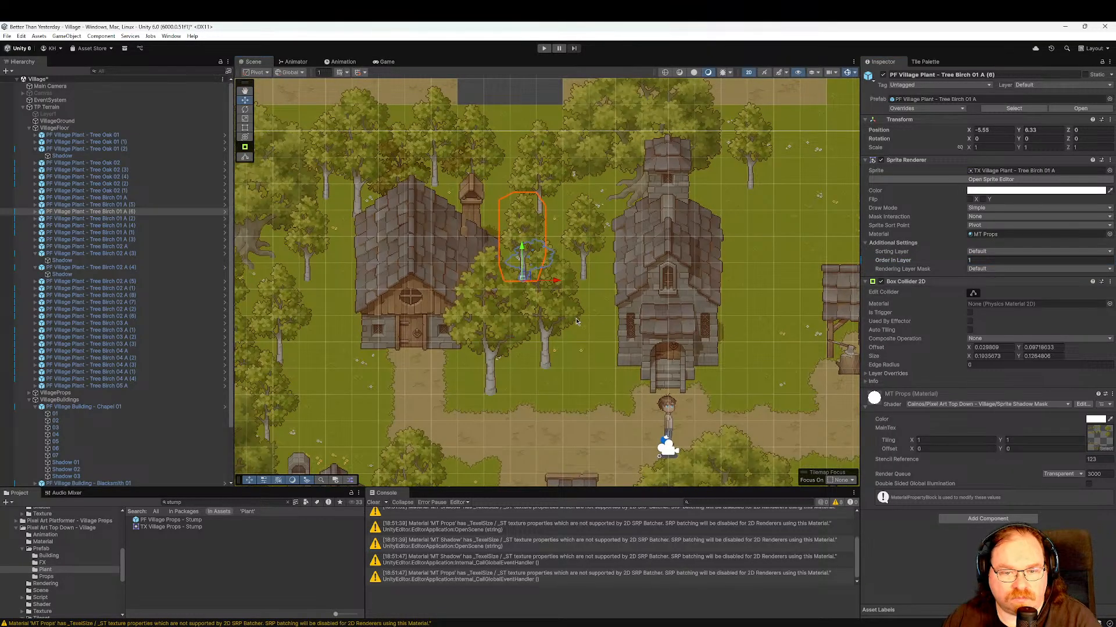
# Duplicate the birch right of the blacksmith building and place the copy beside the chapel's right wall at about X 2.53, Y 1.87.
pyautogui.scroll(-3, 576, 319)
pyautogui.moveTo(613, 316); pyautogui.dragTo(525, 241, button='middle')
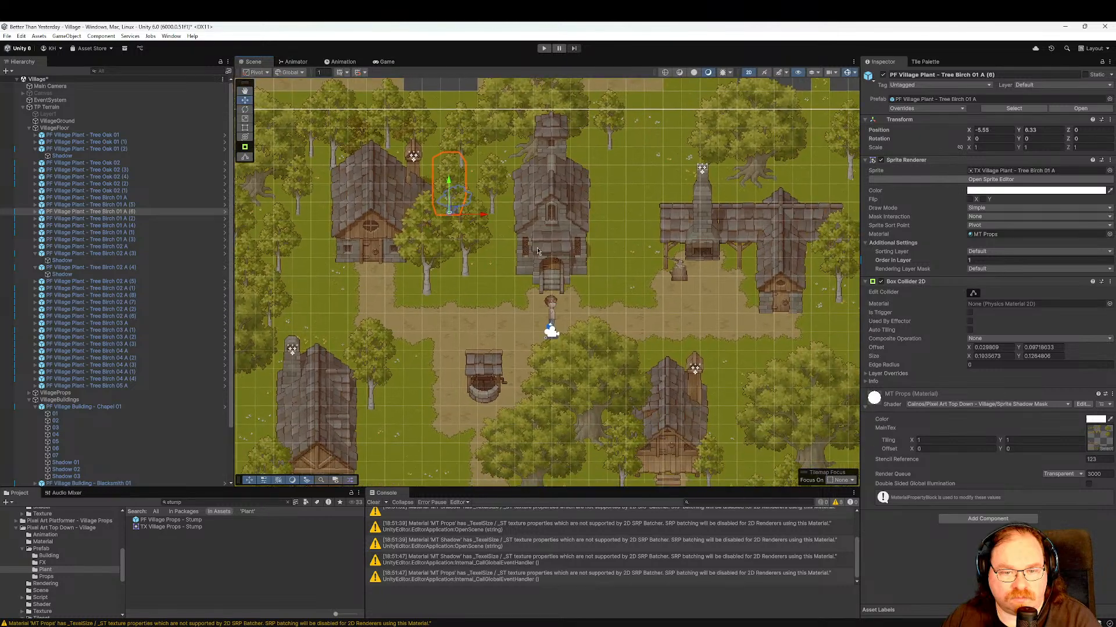
pyautogui.moveTo(612, 281); pyautogui.dragTo(510, 318, button='middle')
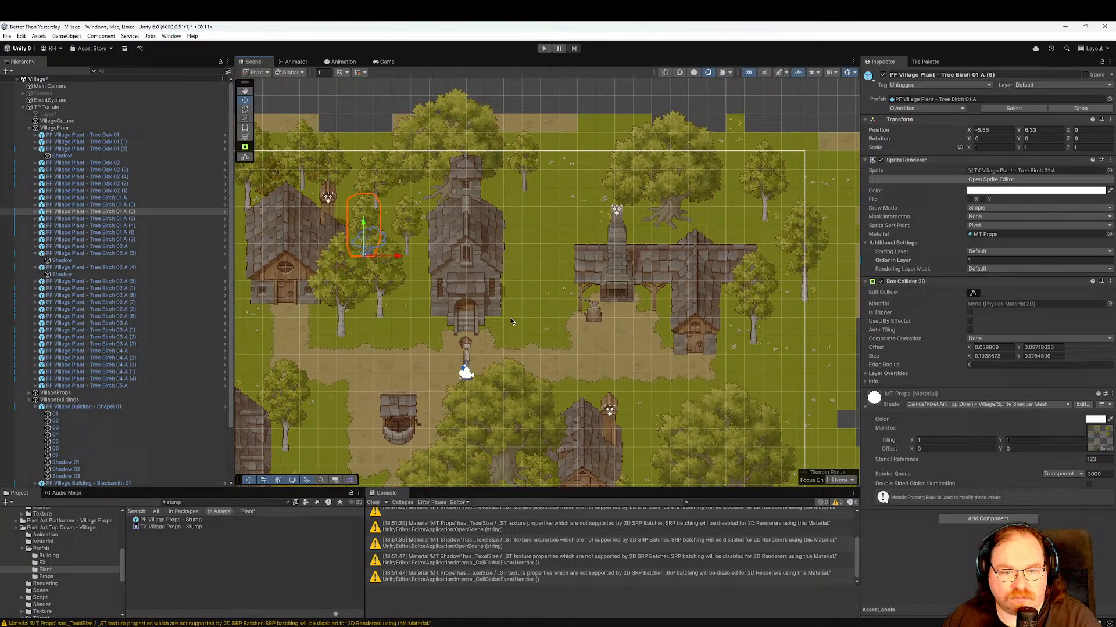
pyautogui.click(756, 315)
pyautogui.hotkey('ctrl', 'd')
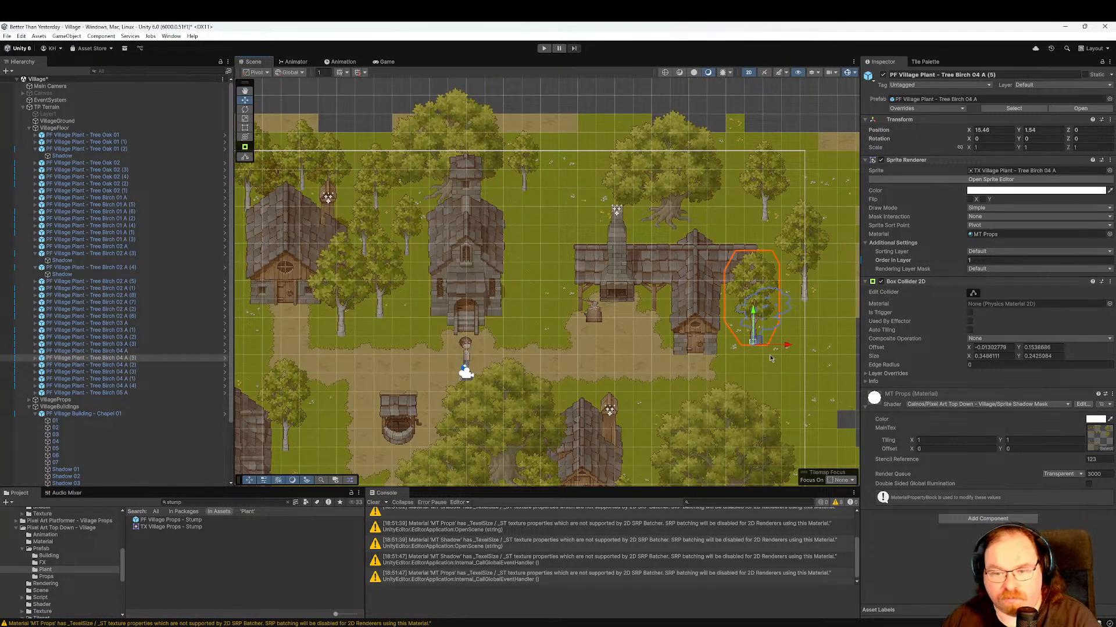
pyautogui.moveTo(784, 351); pyautogui.dragTo(561, 348)
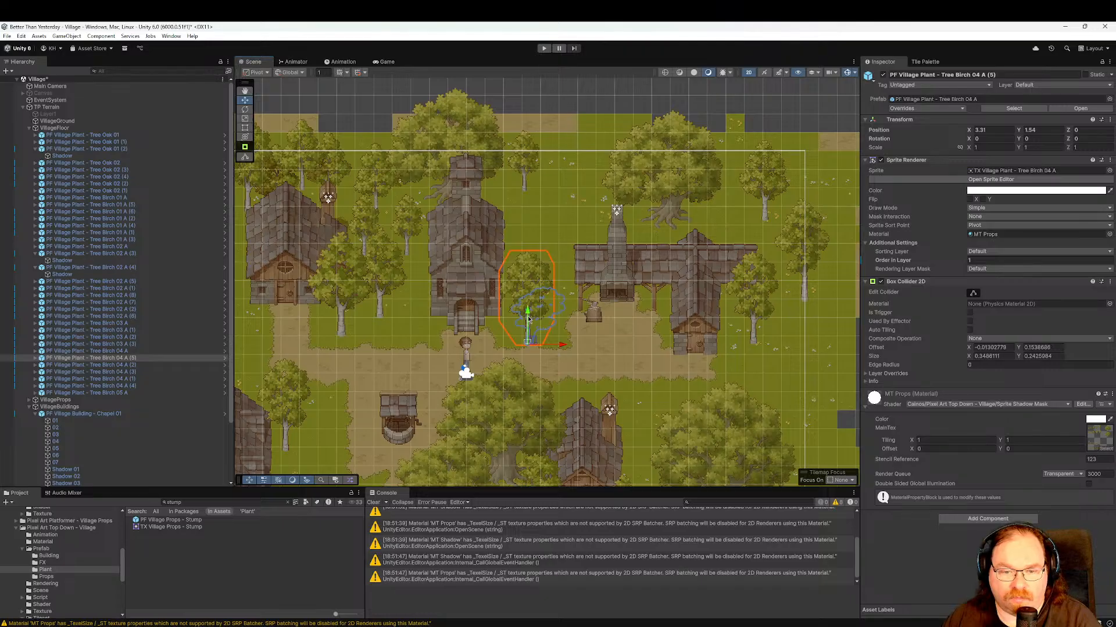
pyautogui.click(556, 341)
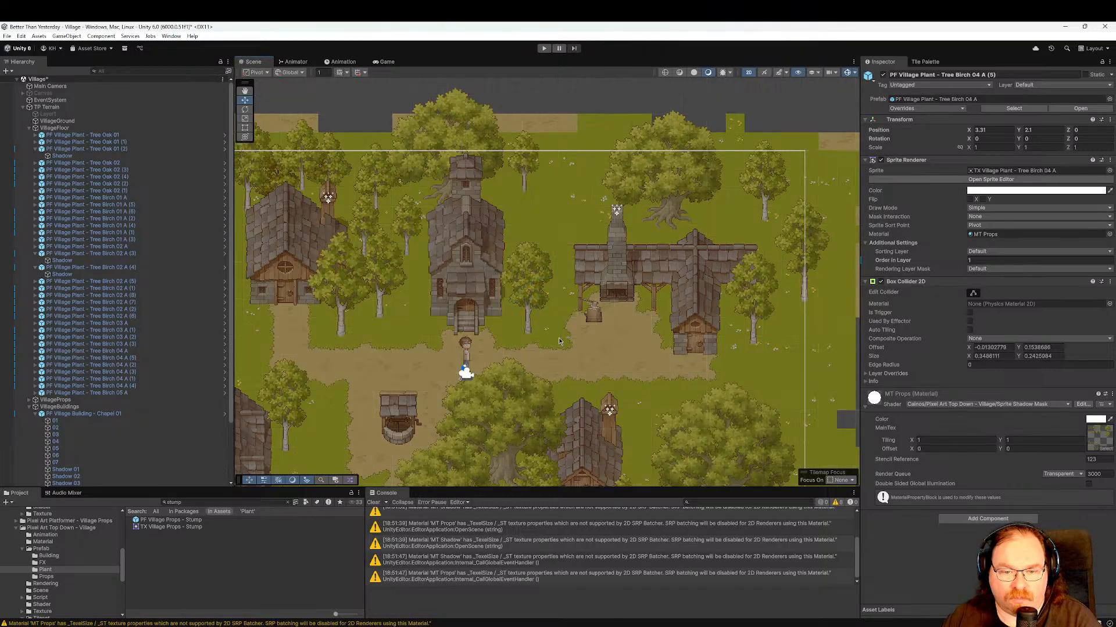
pyautogui.click(528, 305)
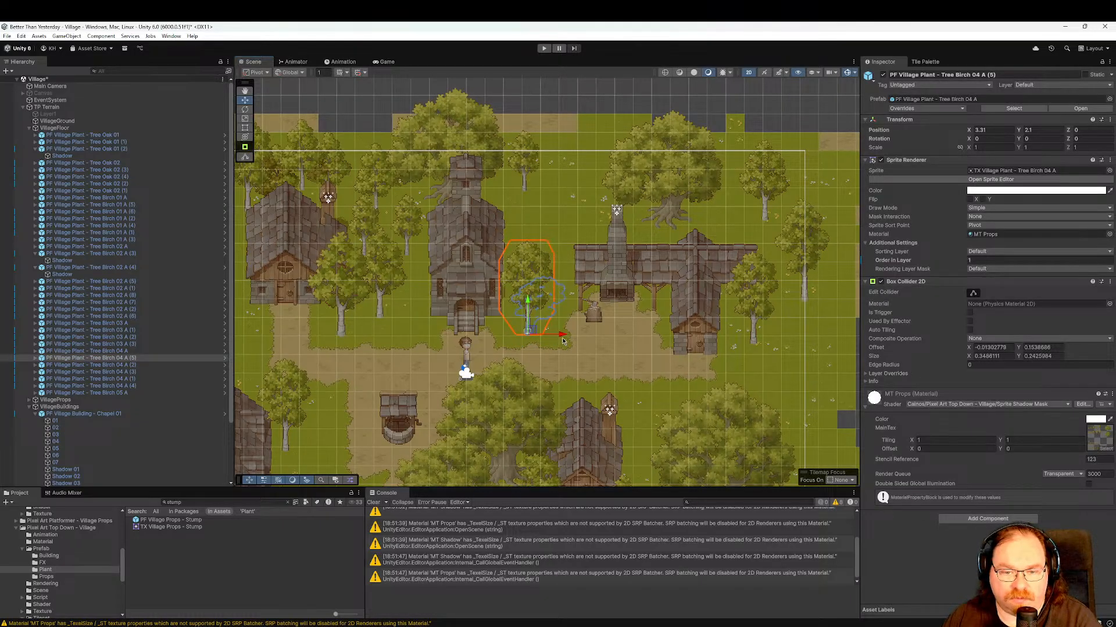
pyautogui.moveTo(562, 341); pyautogui.dragTo(547, 342)
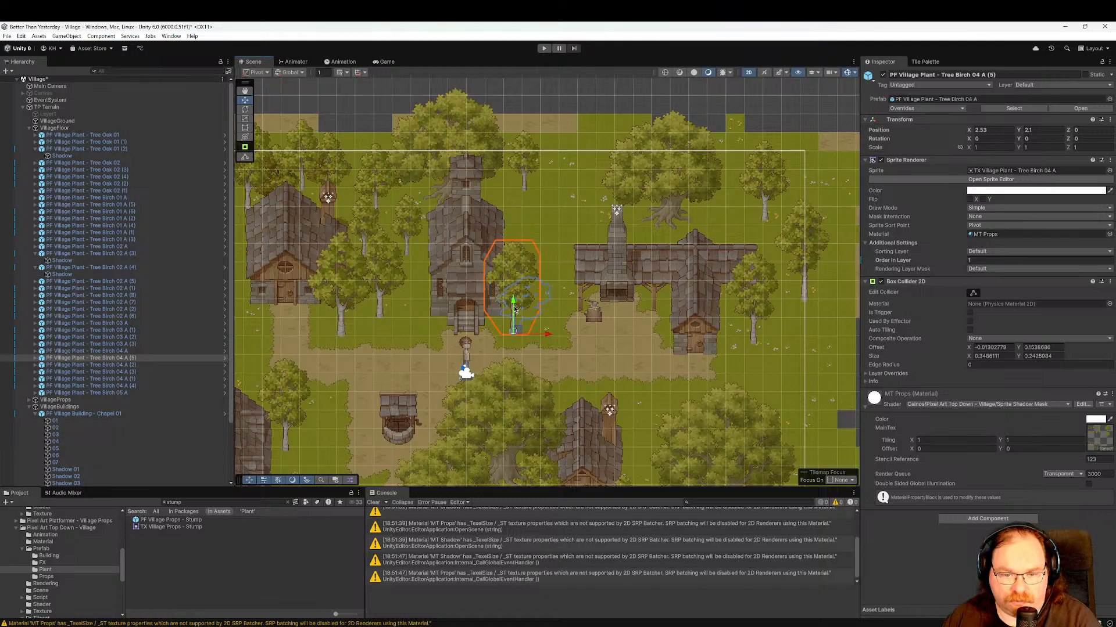
pyautogui.moveTo(513, 309); pyautogui.dragTo(525, 319)
pyautogui.moveTo(568, 321); pyautogui.dragTo(563, 335, button='middle')
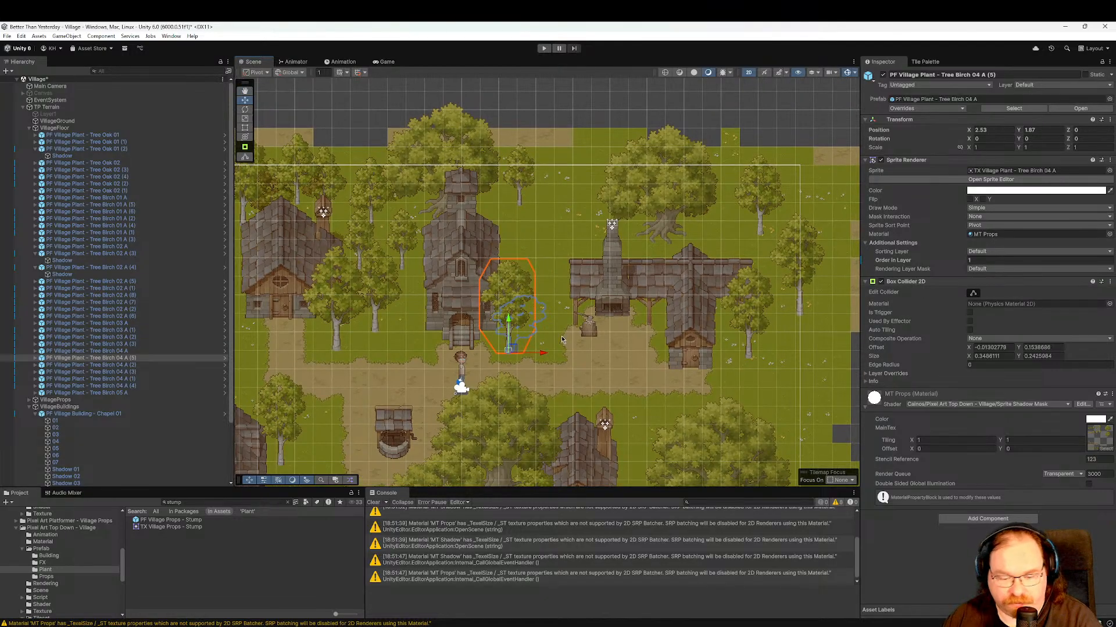
# Duplicate the birch beside the chapel and place the copy near the blacksmith at about X 4.55, Y 4.35, scaled to about 0.82.
pyautogui.hotkey('ctrl', 'd')
pyautogui.moveTo(509, 323); pyautogui.dragTo(546, 289)
pyautogui.press('r')
pyautogui.press('w')
# Duplicate the oak behind the blacksmith building and place the copy to its left, behind the blacksmith's chimney.
pyautogui.moveTo(615, 305); pyautogui.dragTo(606, 325, button='middle')
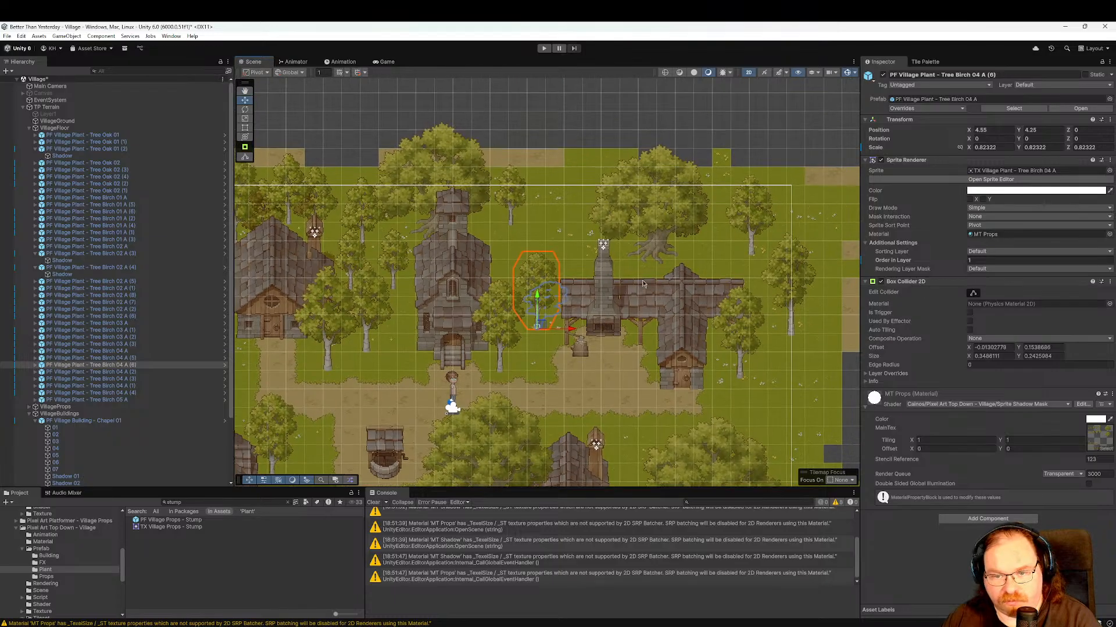
pyautogui.click(663, 248)
pyautogui.hotkey('ctrl', 'd')
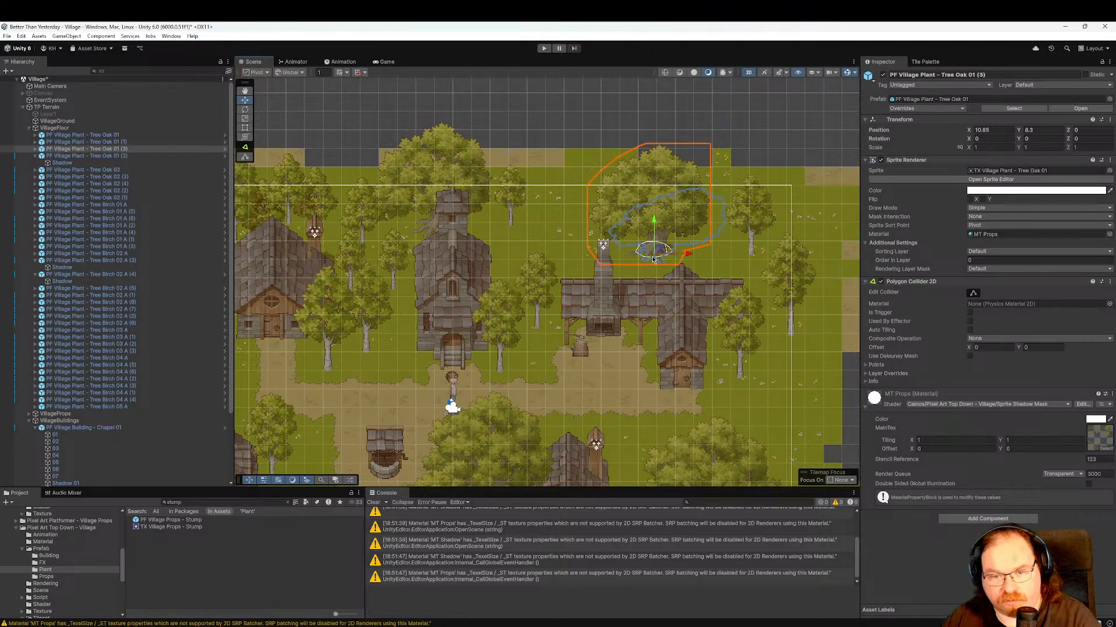
pyautogui.moveTo(687, 256); pyautogui.dragTo(588, 261)
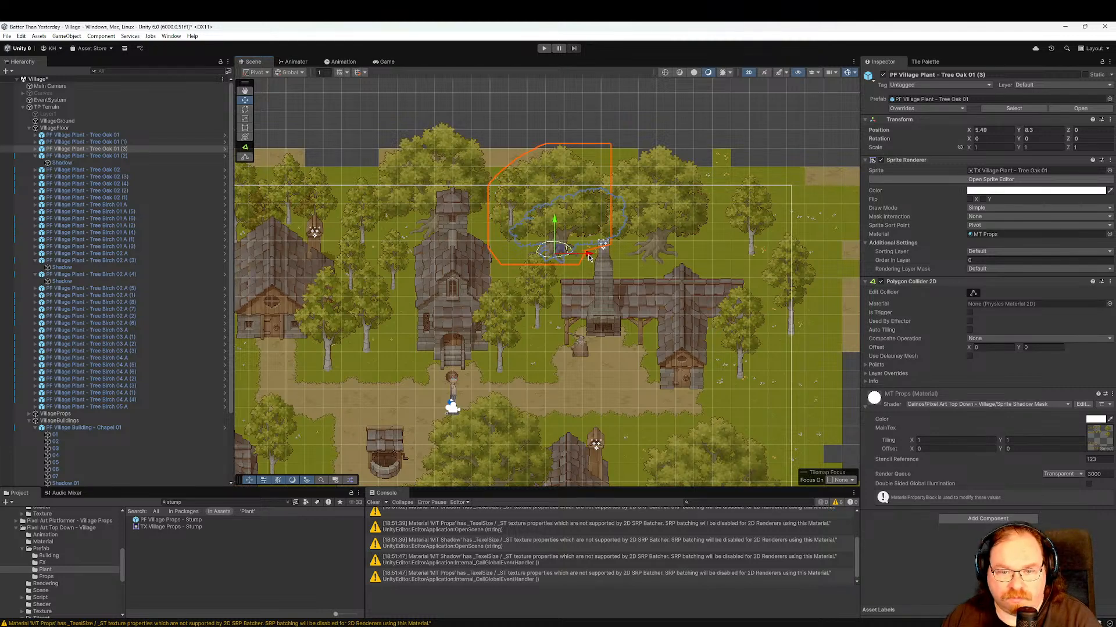
pyautogui.moveTo(588, 257); pyautogui.dragTo(621, 257)
# Set Order in Layer to -1 for the small birch behind the chapel, Tree Birch 01 A, and give its shadow a negative order.
pyautogui.click(511, 206)
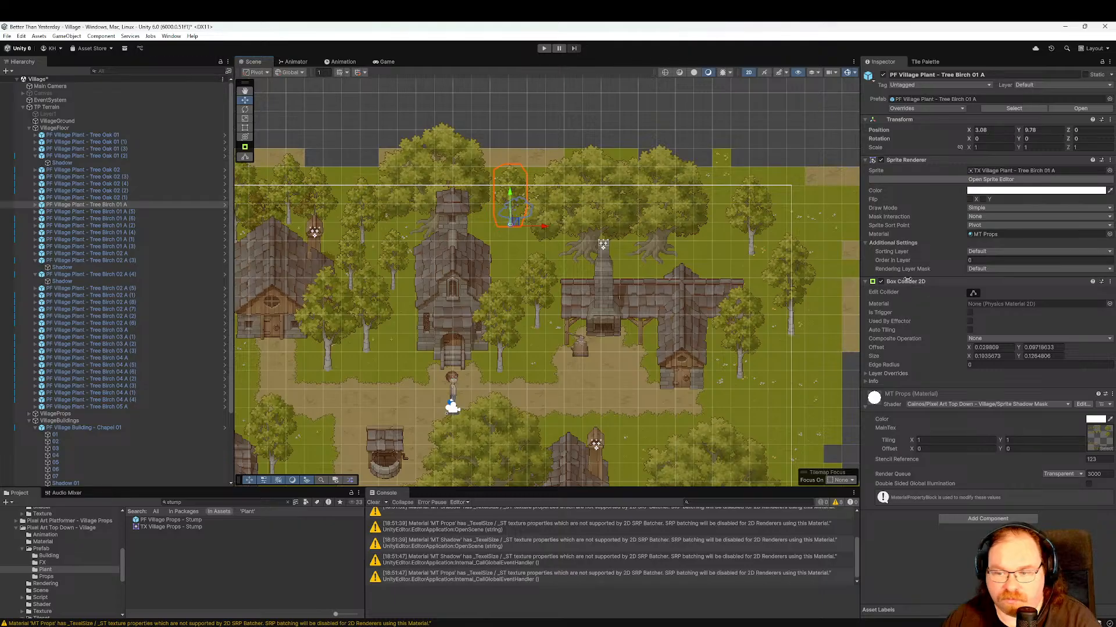
pyautogui.click(985, 260)
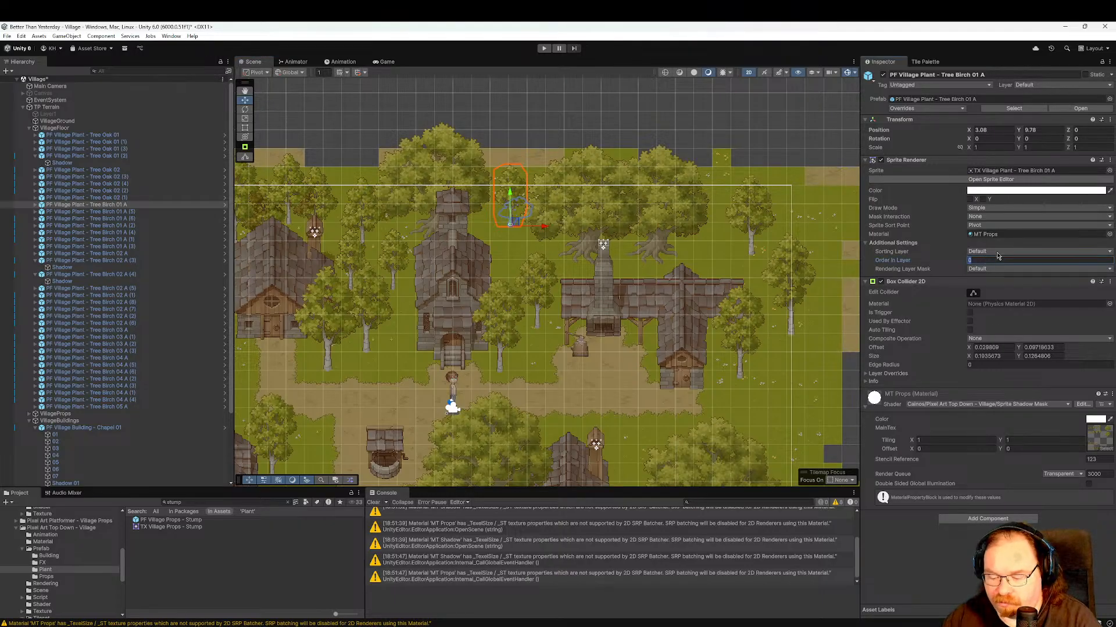
pyautogui.write('-1')
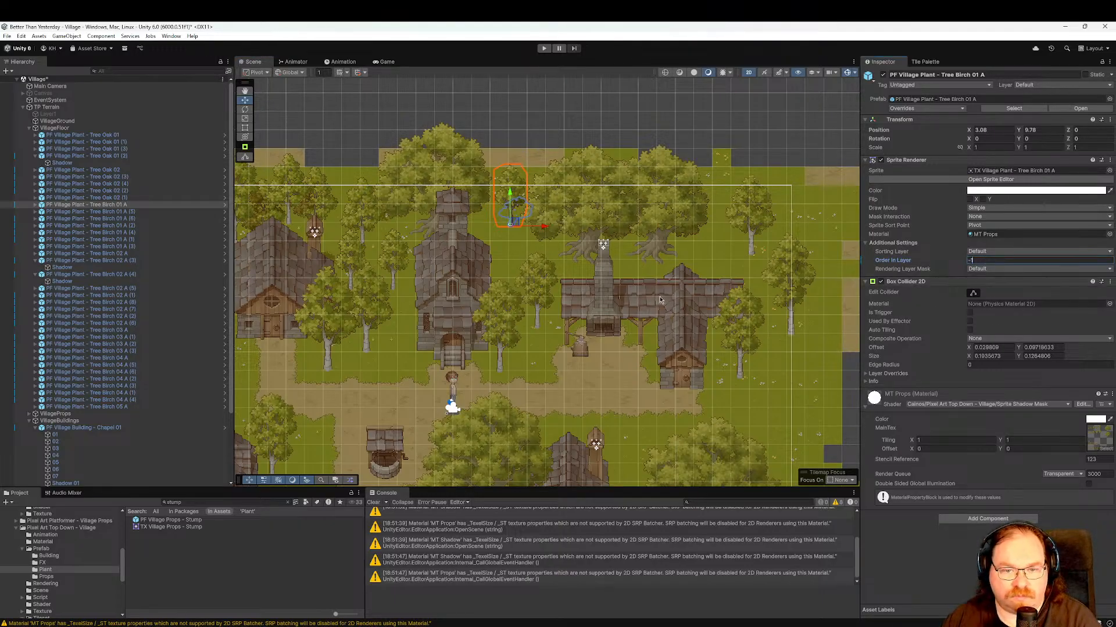
pyautogui.click(36, 205)
pyautogui.click(62, 212)
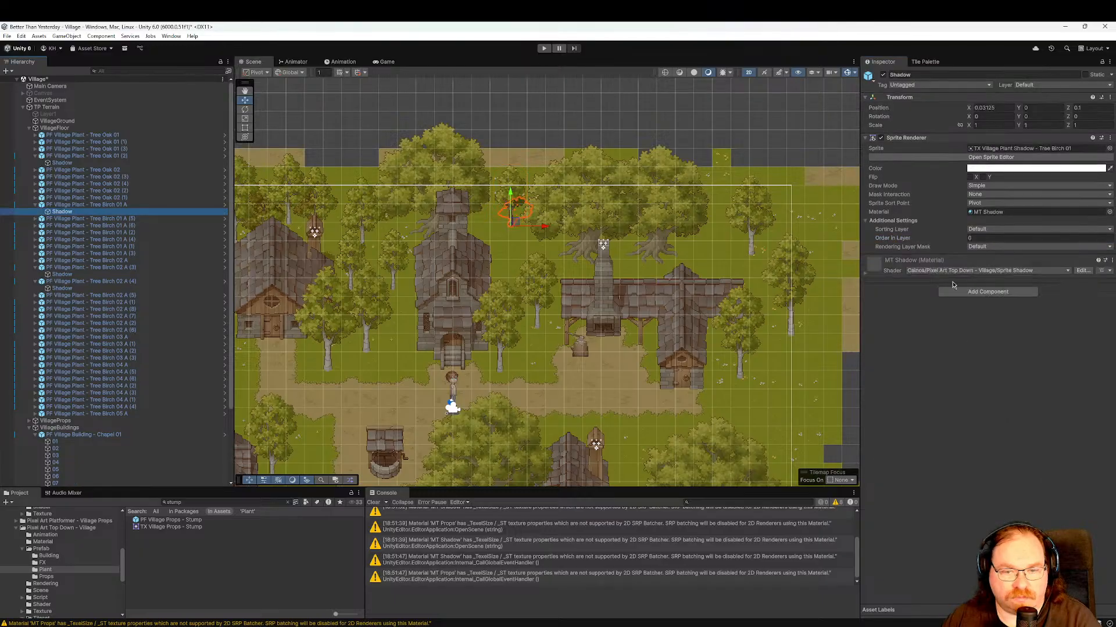
pyautogui.click(989, 239)
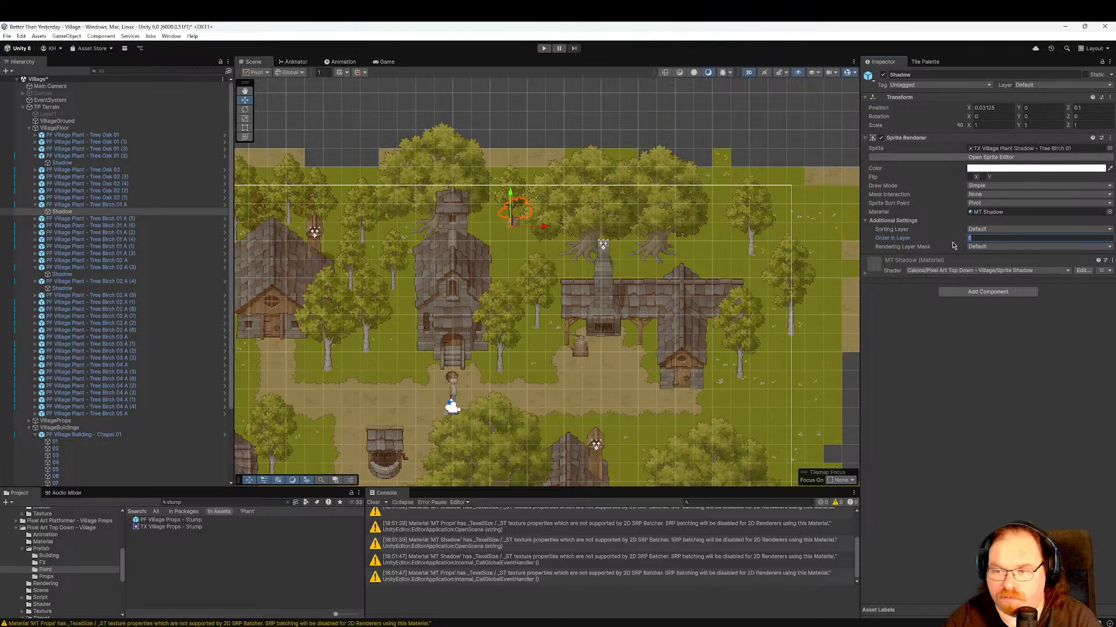
pyautogui.write('-')
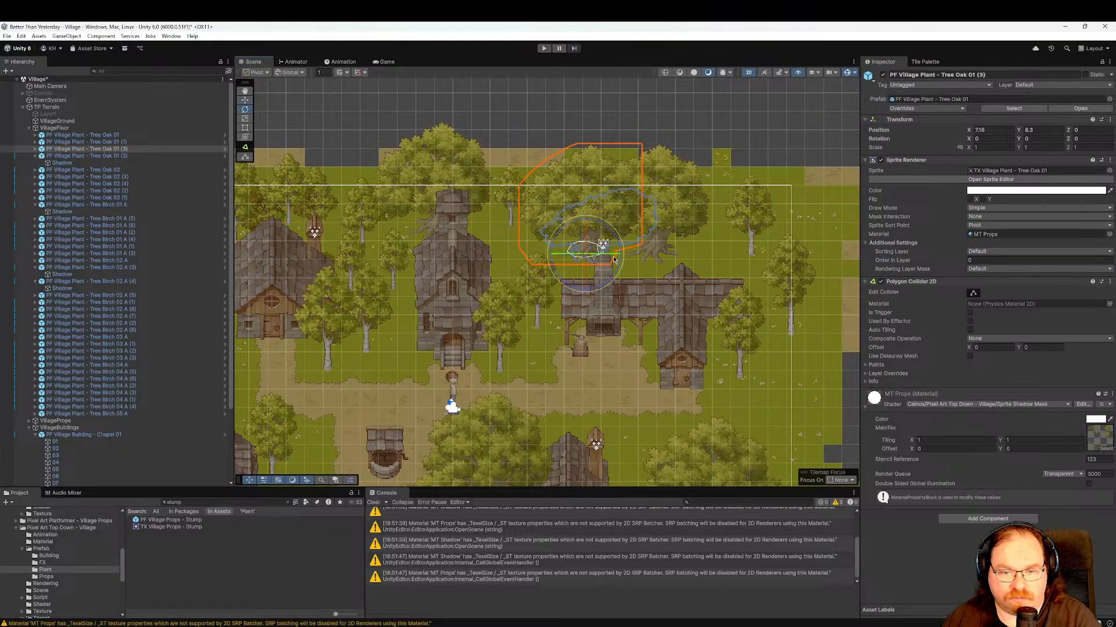
# Scale the oak copy near the blacksmith's chimney to about 1.12 and move it between the chapel and blacksmith at about X 4.74, Y 6.54.
pyautogui.press('r')
pyautogui.moveTo(586, 253); pyautogui.dragTo(545, 260)
pyautogui.press('w')
pyautogui.scroll(3, 570, 295)
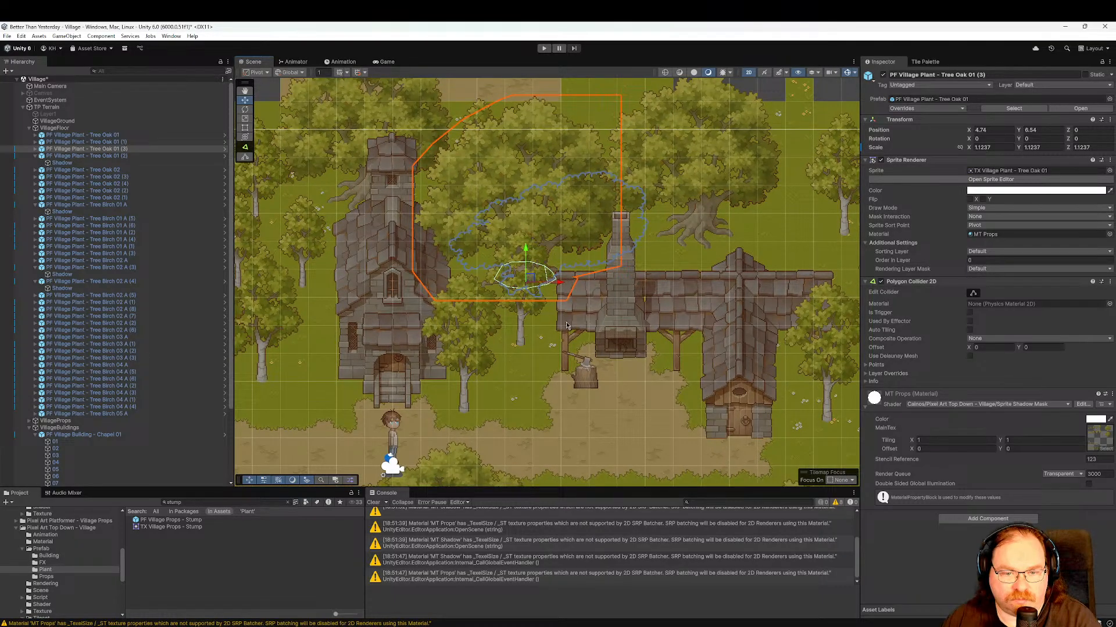
# Move the small birch near the blacksmith to about X 5.31, Y 4.25 and the birch beside the chapel to about X 3.82, Y 2.41.
pyautogui.click(527, 350)
pyautogui.moveTo(553, 351); pyautogui.dragTo(574, 351)
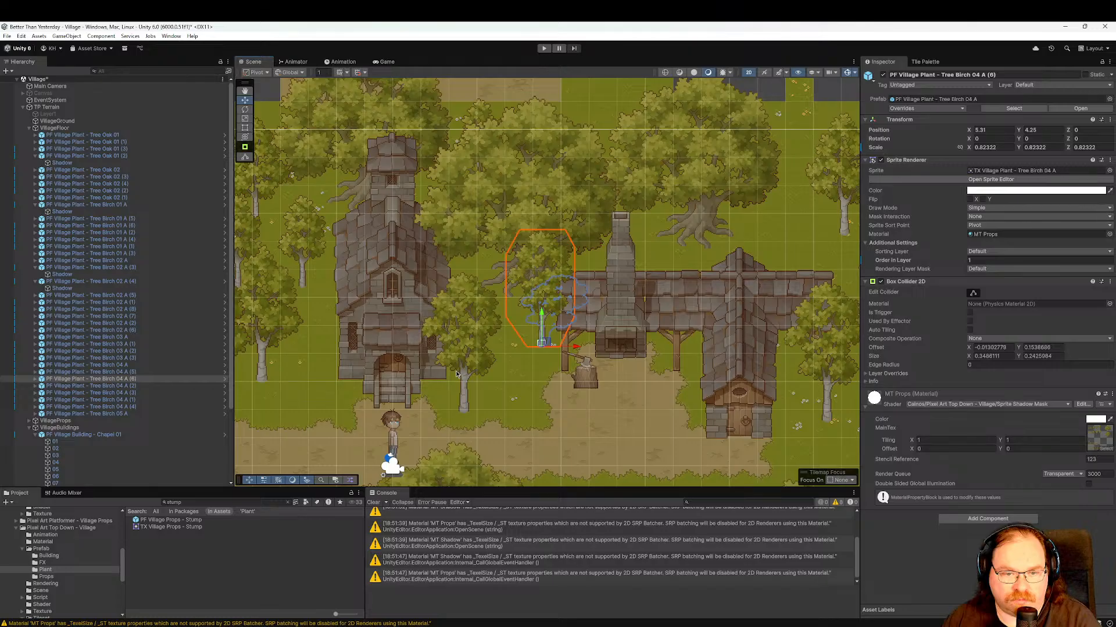
pyautogui.click(463, 395)
pyautogui.moveTo(464, 386); pyautogui.dragTo(511, 401)
pyautogui.scroll(-7, 542, 392)
pyautogui.moveTo(641, 414); pyautogui.dragTo(586, 306, button='middle')
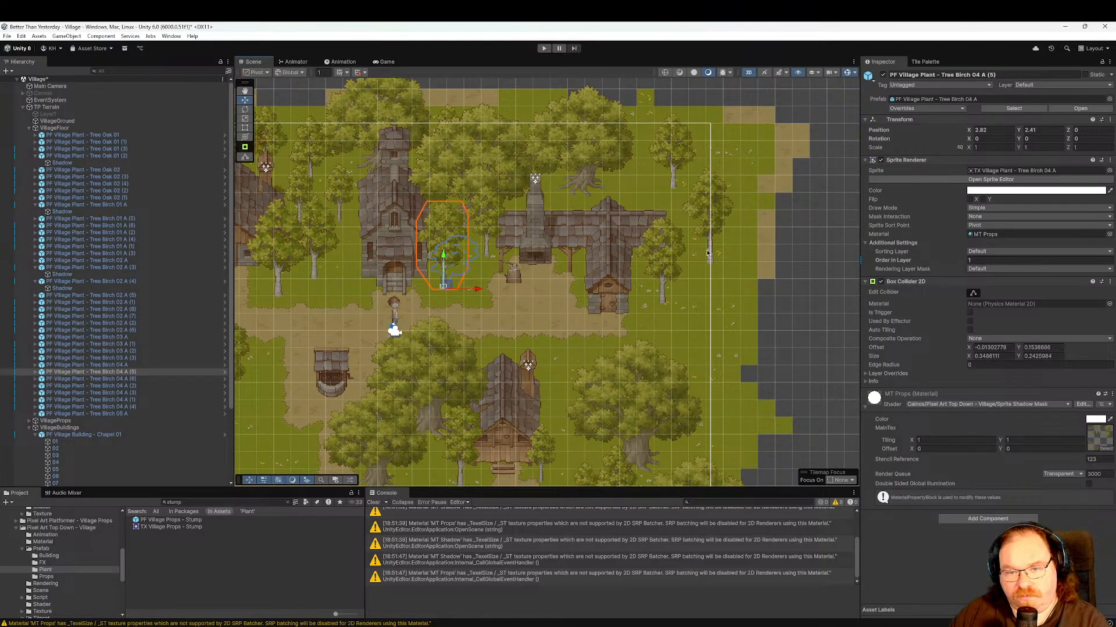
# Shift the oak behind the blacksmith and the birch beside it slightly left, and place a birch duplicate at about X 16.09, Y 8.66.
pyautogui.click(595, 186)
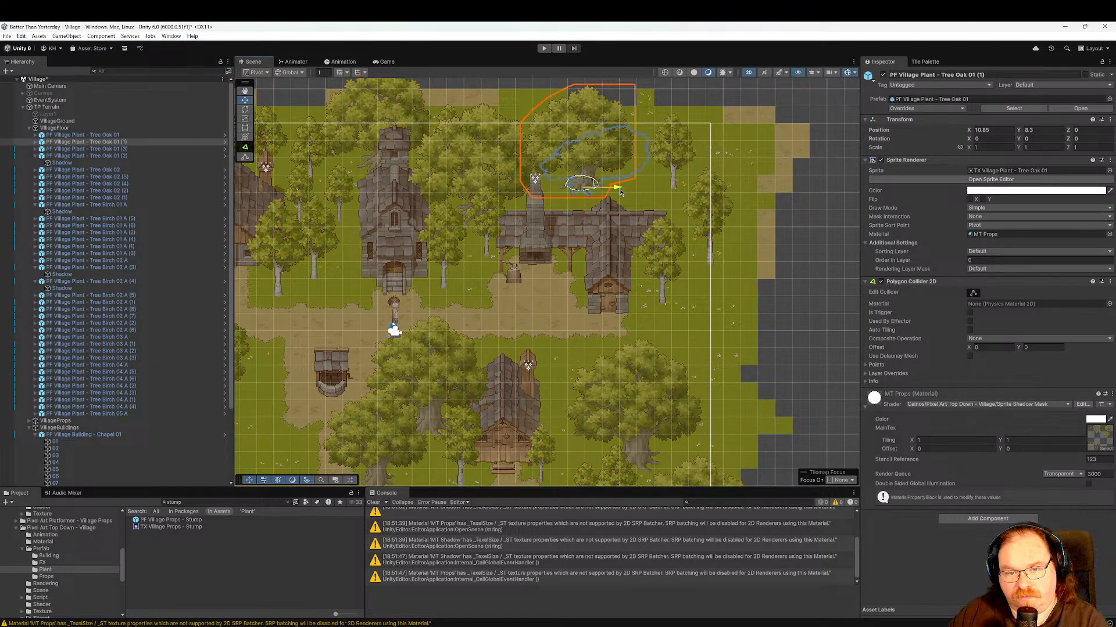
pyautogui.moveTo(619, 189); pyautogui.dragTo(612, 190)
pyautogui.click(673, 188)
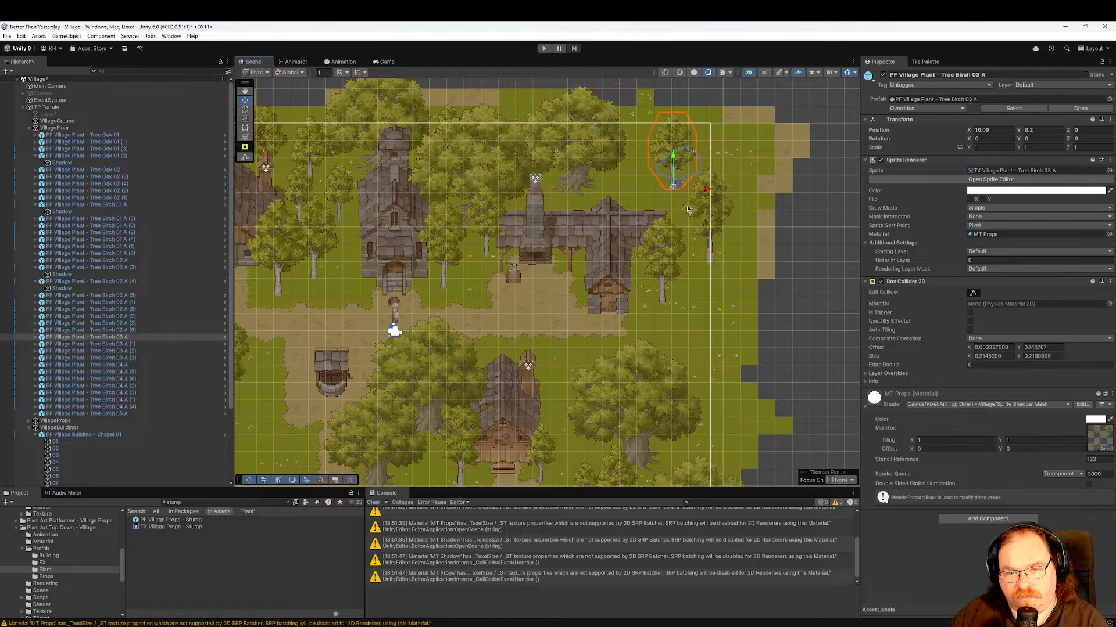
pyautogui.moveTo(707, 192); pyautogui.dragTo(672, 149)
pyautogui.hotkey('ctrl', 'd')
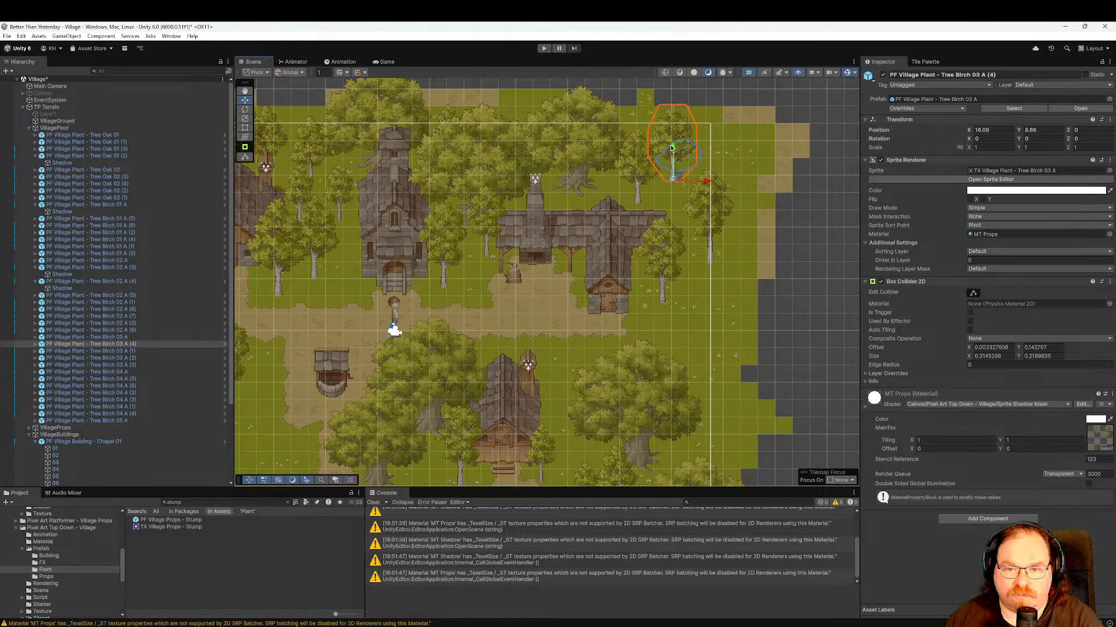
# Move the Tree Birch 05 A at the eastern edge up to about Y 6.37, duplicate it, and place the copy at about X 16.8, Y 5.19.
pyautogui.click(708, 230)
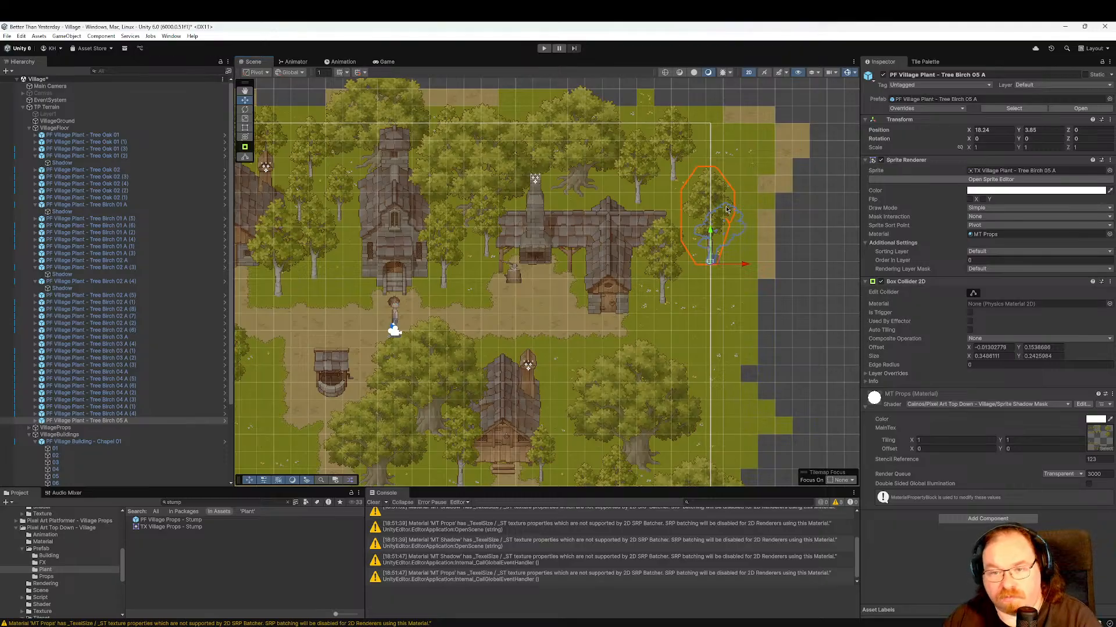
pyautogui.moveTo(709, 225); pyautogui.dragTo(710, 183)
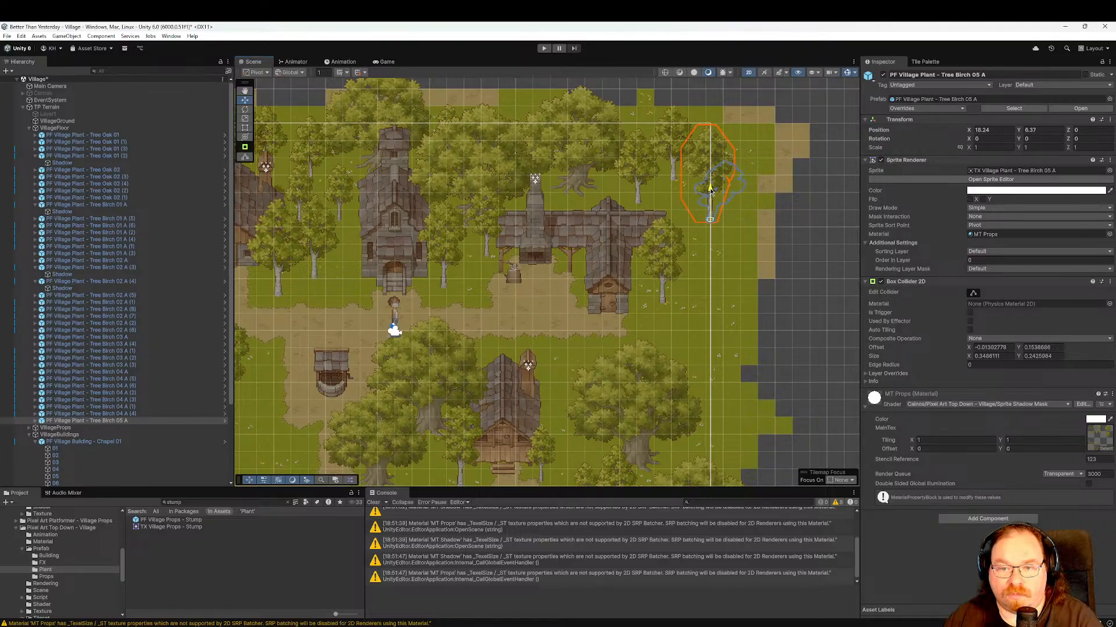
pyautogui.hotkey('ctrl', 'd')
pyautogui.moveTo(743, 223); pyautogui.dragTo(687, 210)
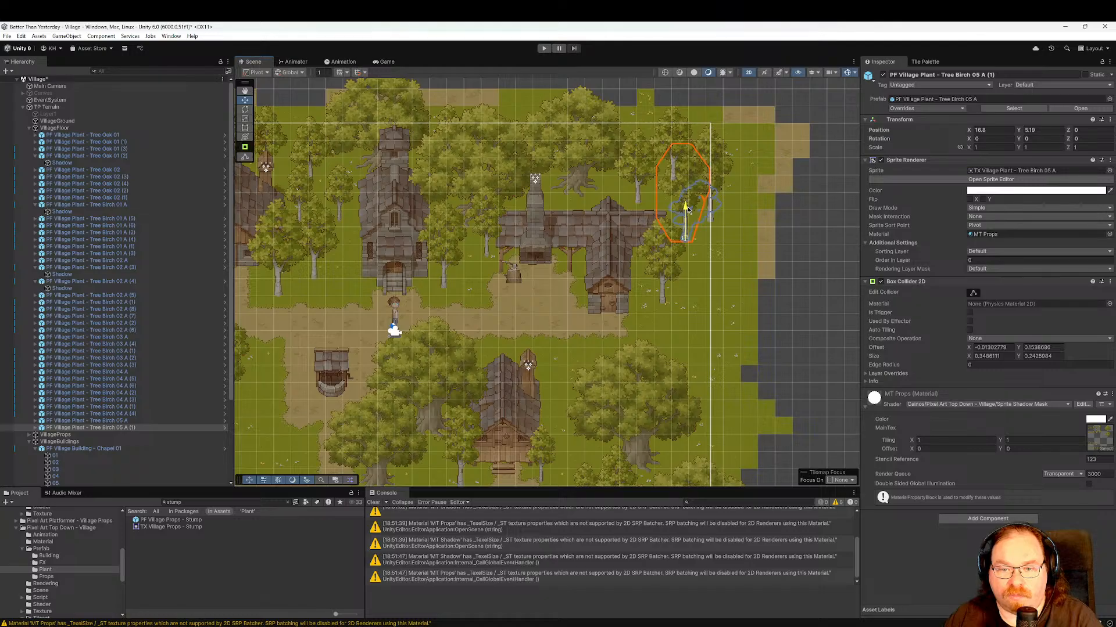
# Set Order in Layer to -1 for the shadow of the northeastern birch copy, Tree Birch 03 A (4).
pyautogui.click(678, 139)
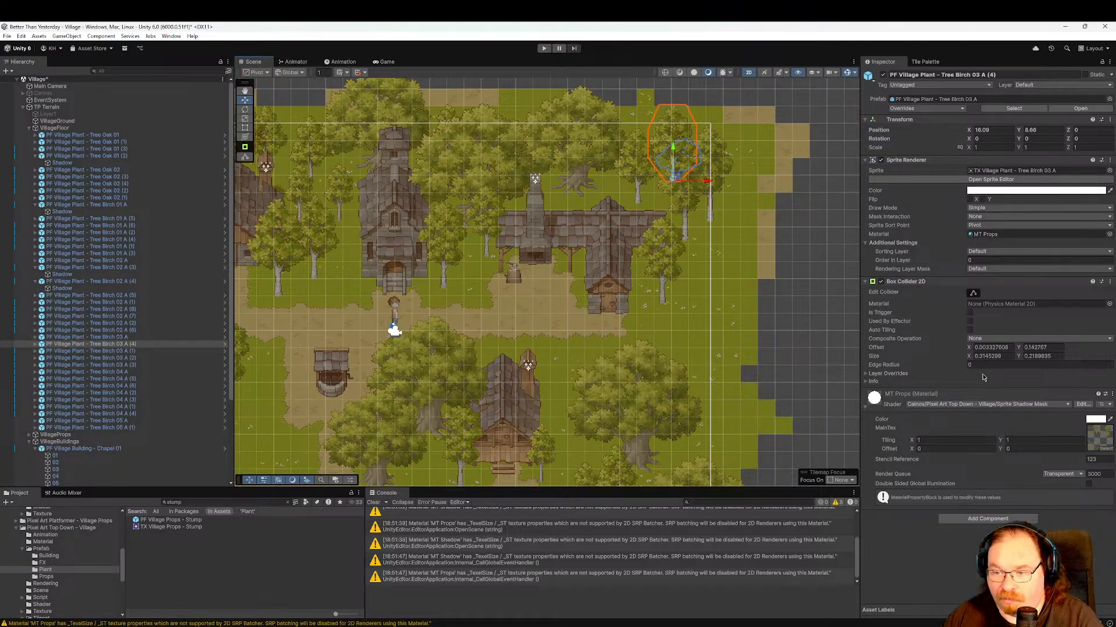
pyautogui.click(973, 259)
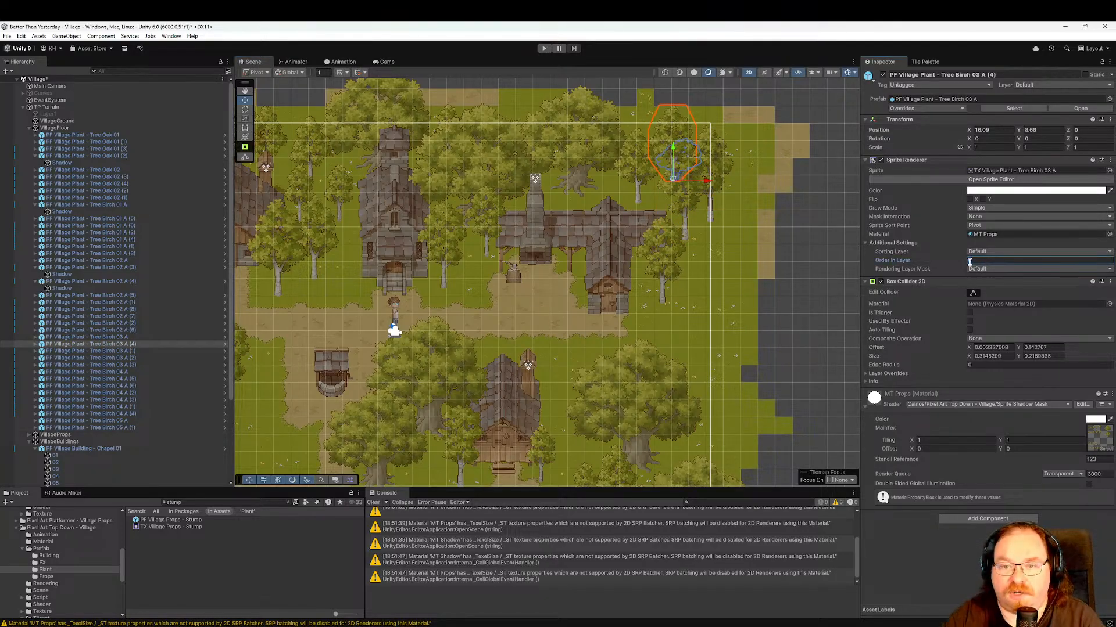
pyautogui.click(35, 344)
pyautogui.click(107, 352)
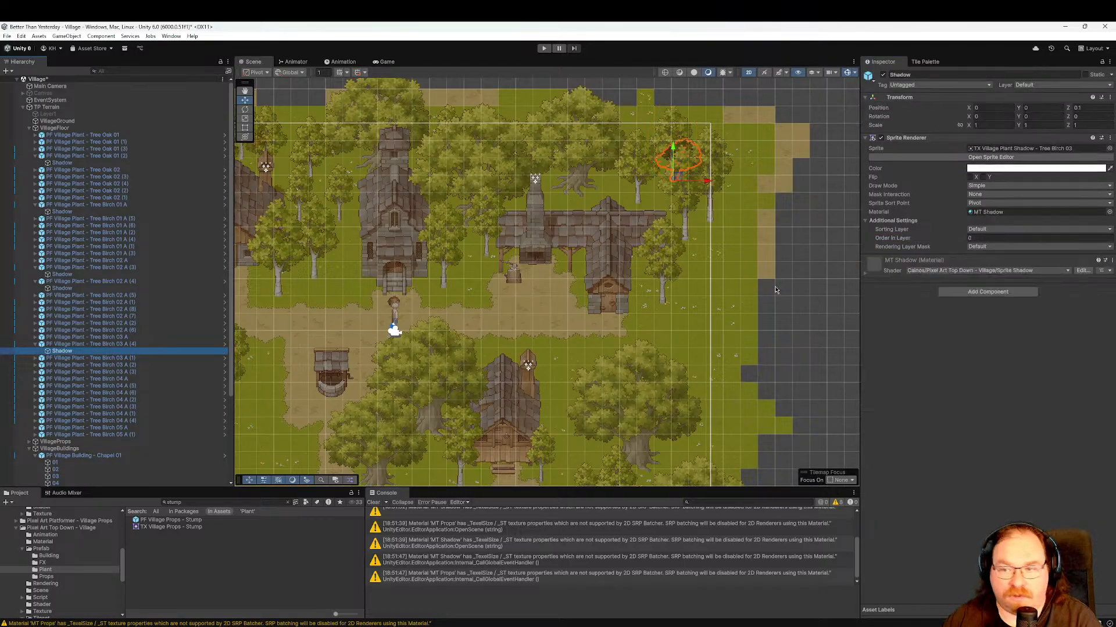
pyautogui.click(979, 238)
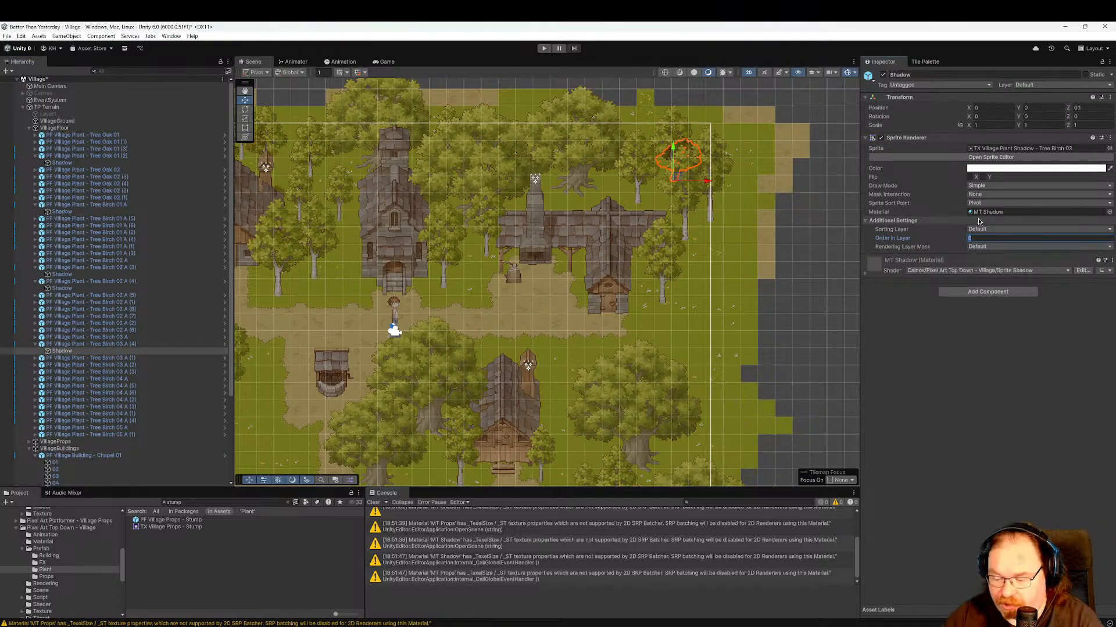
pyautogui.write('-1')
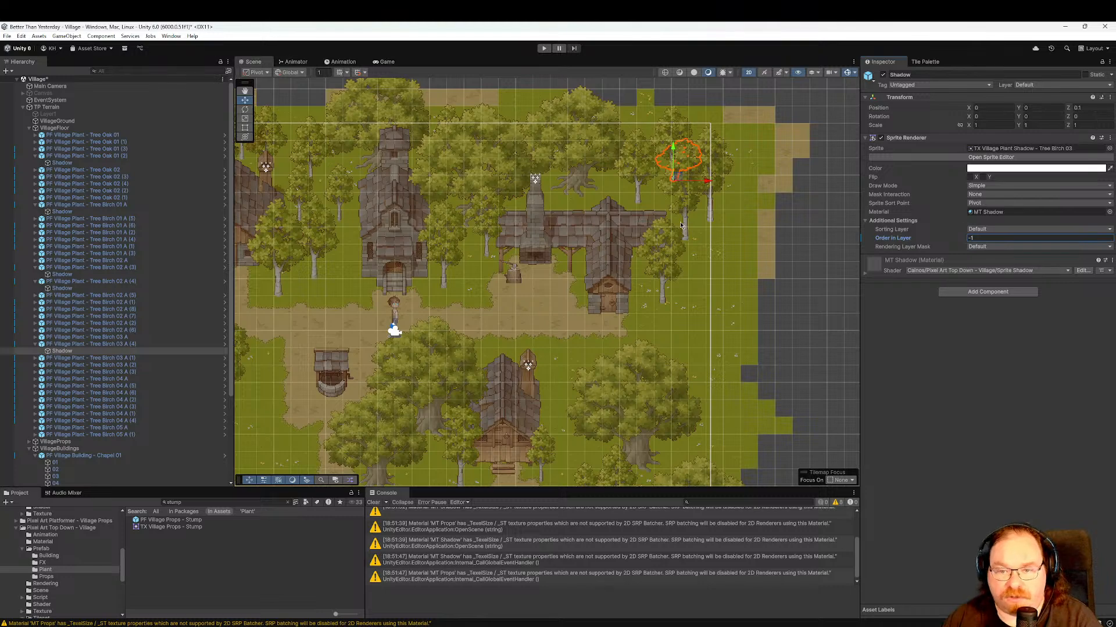
# Lower the Tree Birch 05 A copy to about Y 4.64 and move the birch beside the blacksmith's right wall to about X 14.45, Y 1.54.
pyautogui.click(683, 228)
pyautogui.moveTo(693, 214); pyautogui.dragTo(692, 241)
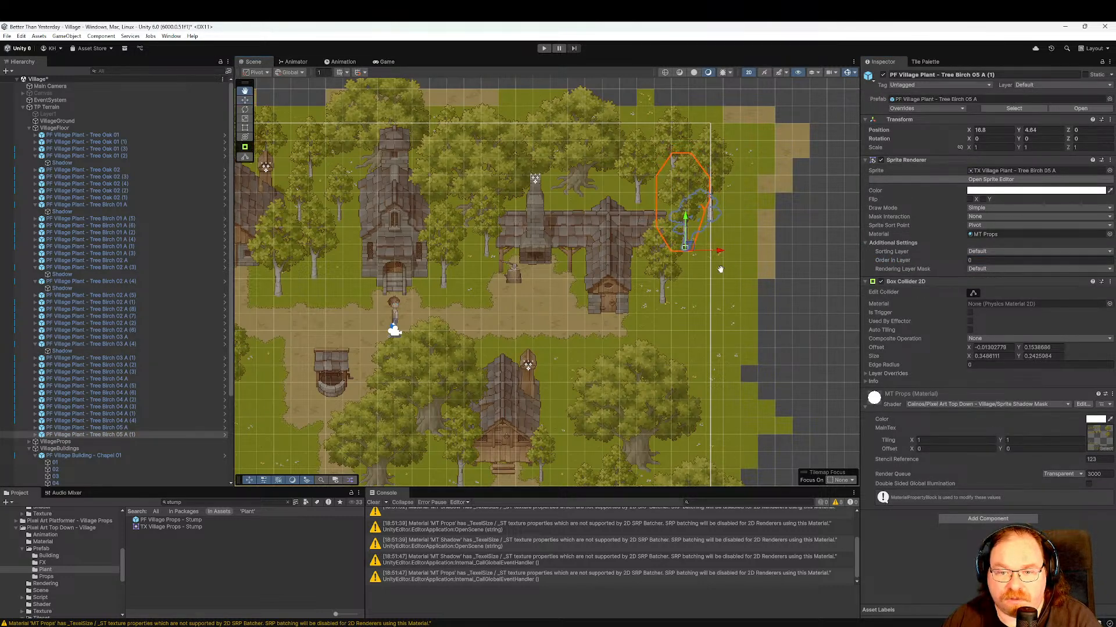
pyautogui.moveTo(720, 269); pyautogui.dragTo(712, 238, button='middle')
pyautogui.click(654, 244)
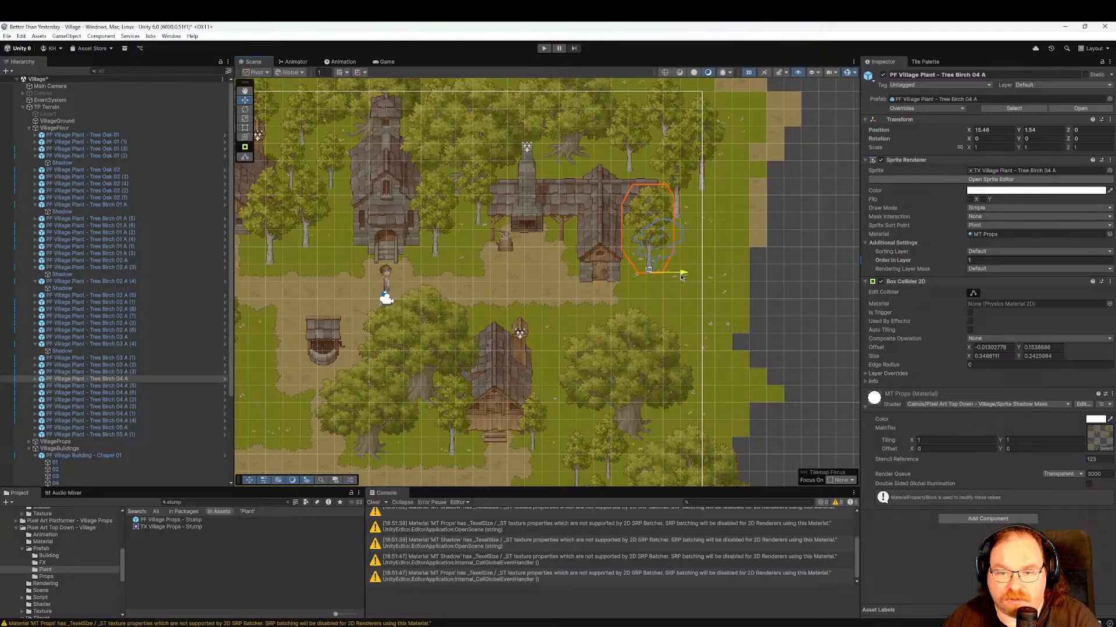
pyautogui.moveTo(682, 278); pyautogui.dragTo(670, 280)
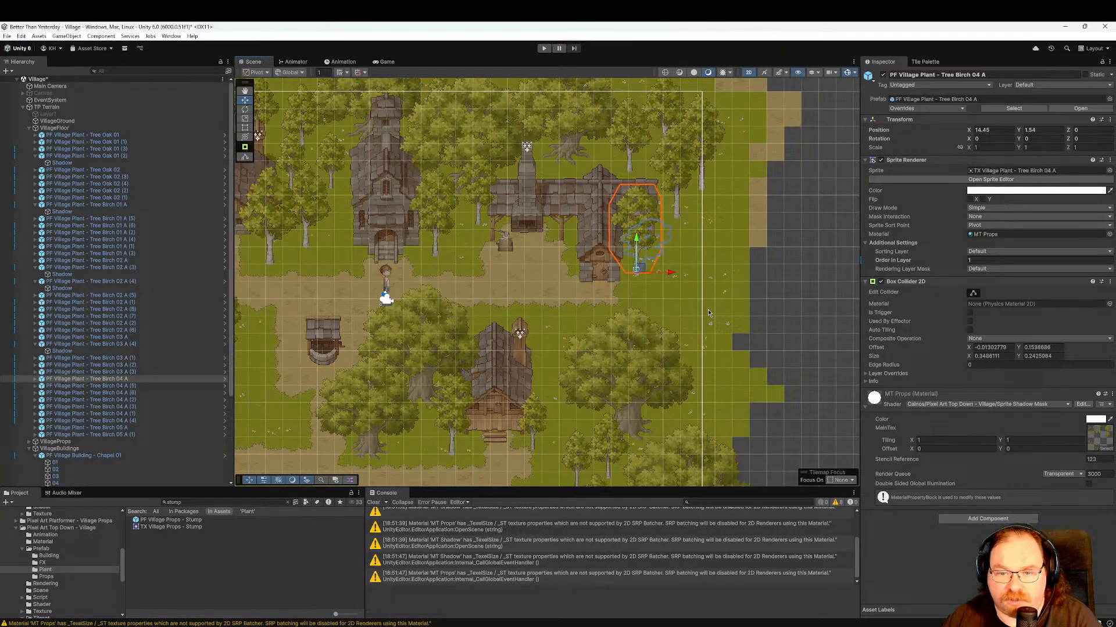
# Duplicate the birch beside the blacksmith's right wall, scale the copy to about 0.84, and place it at about X 17.12, Y 2.4.
pyautogui.hotkey('ctrl', 'd')
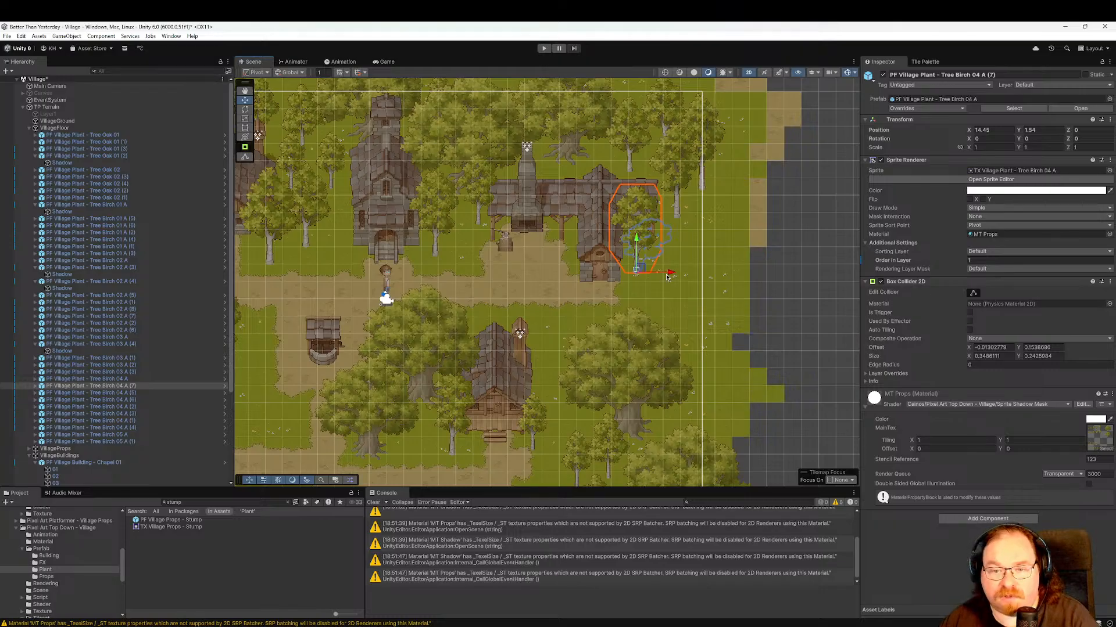
pyautogui.moveTo(667, 277)
pyautogui.mouseDown()
pyautogui.moveTo(708, 277)
pyautogui.moveTo(675, 282)
pyautogui.mouseUp()
pyautogui.press('e')
pyautogui.press('w')
pyautogui.moveTo(678, 242); pyautogui.dragTo(678, 223)
pyautogui.moveTo(709, 261); pyautogui.dragTo(716, 259)
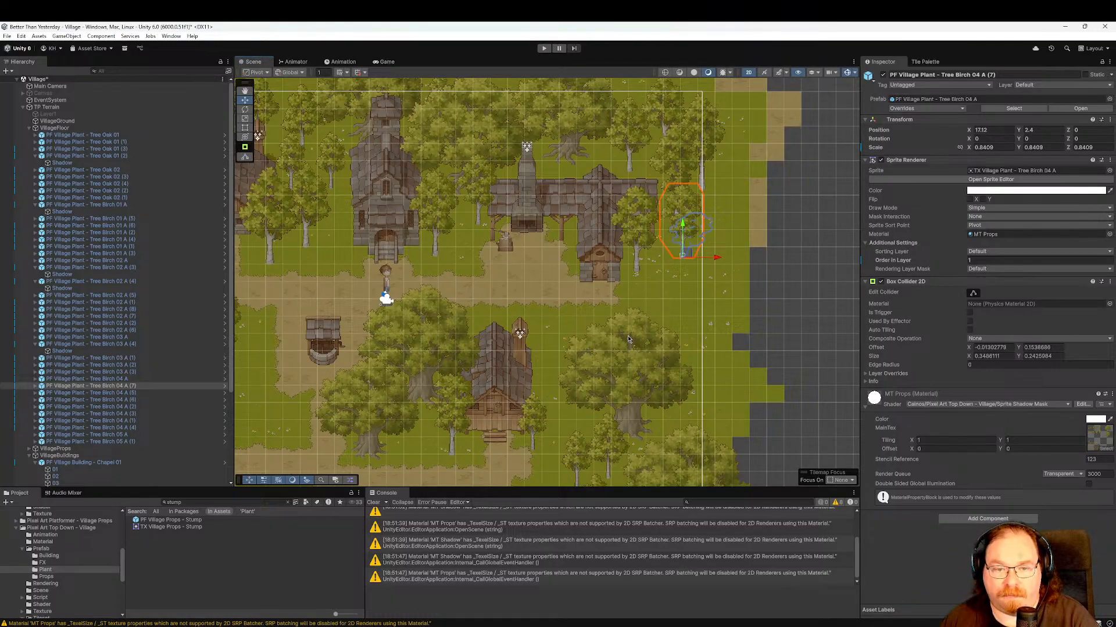
# Duplicate a small birch near the southeastern oaks, place the copy at about X 15.95, Y 0.47, and set its Order in Layer to 2.
pyautogui.moveTo(628, 339); pyautogui.dragTo(664, 257, button='middle')
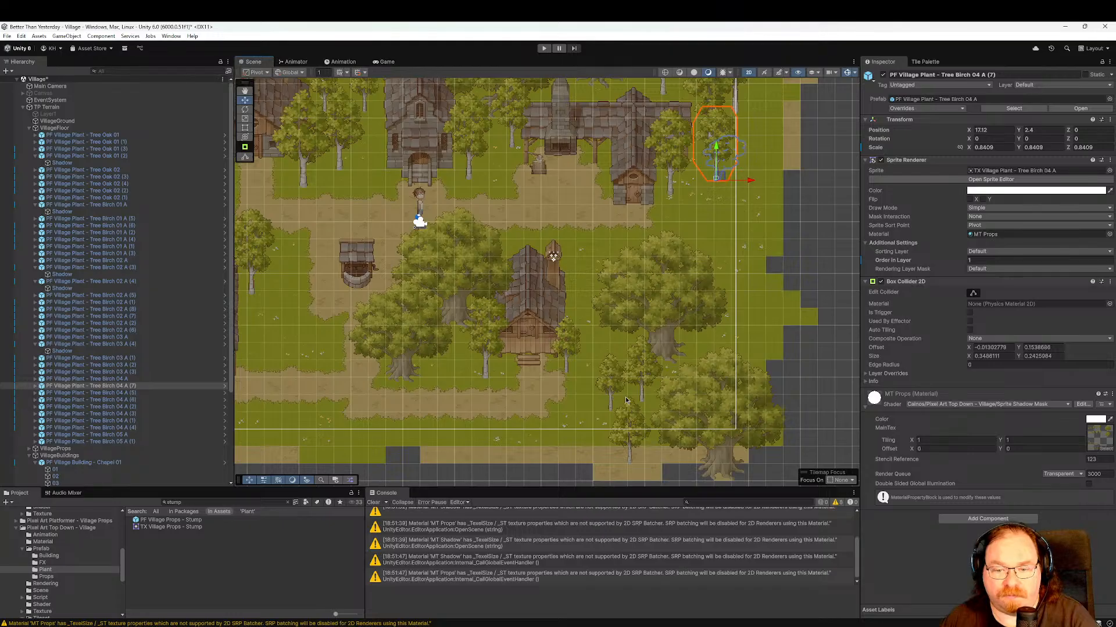
pyautogui.click(642, 386)
pyautogui.hotkey('ctrl', 'd')
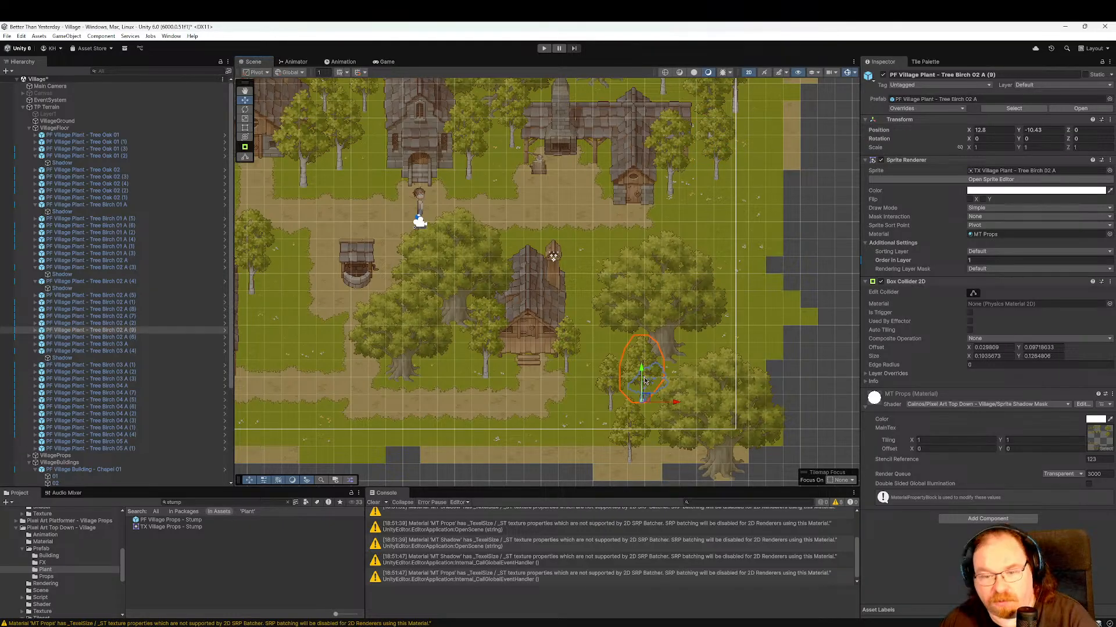
pyautogui.moveTo(644, 397); pyautogui.dragTo(700, 193)
pyautogui.moveTo(731, 228); pyautogui.dragTo(735, 229)
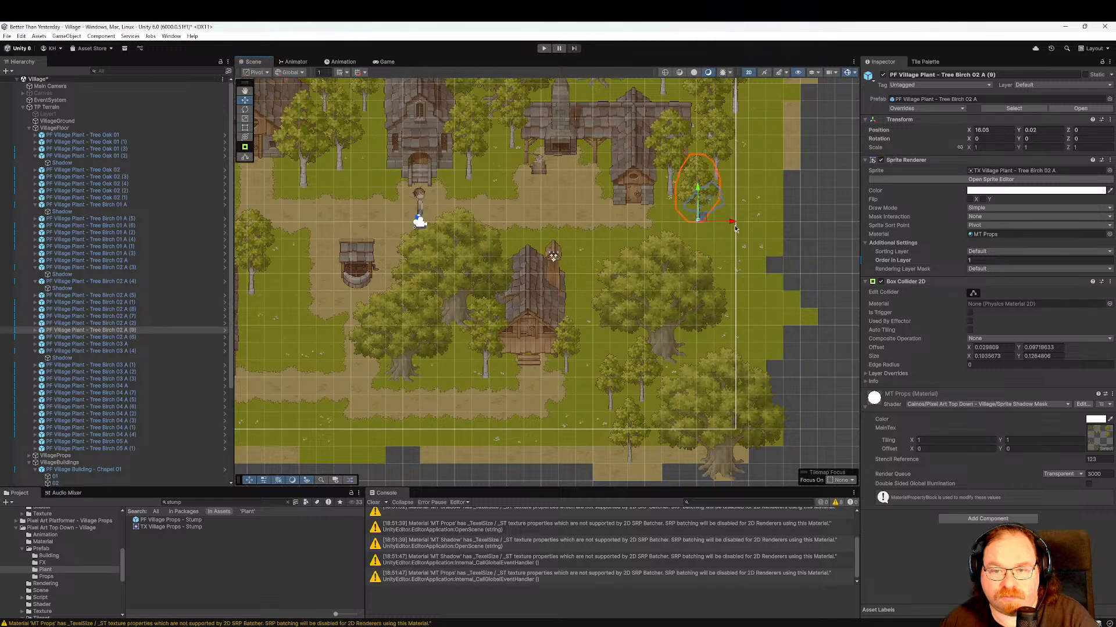
pyautogui.click(976, 260)
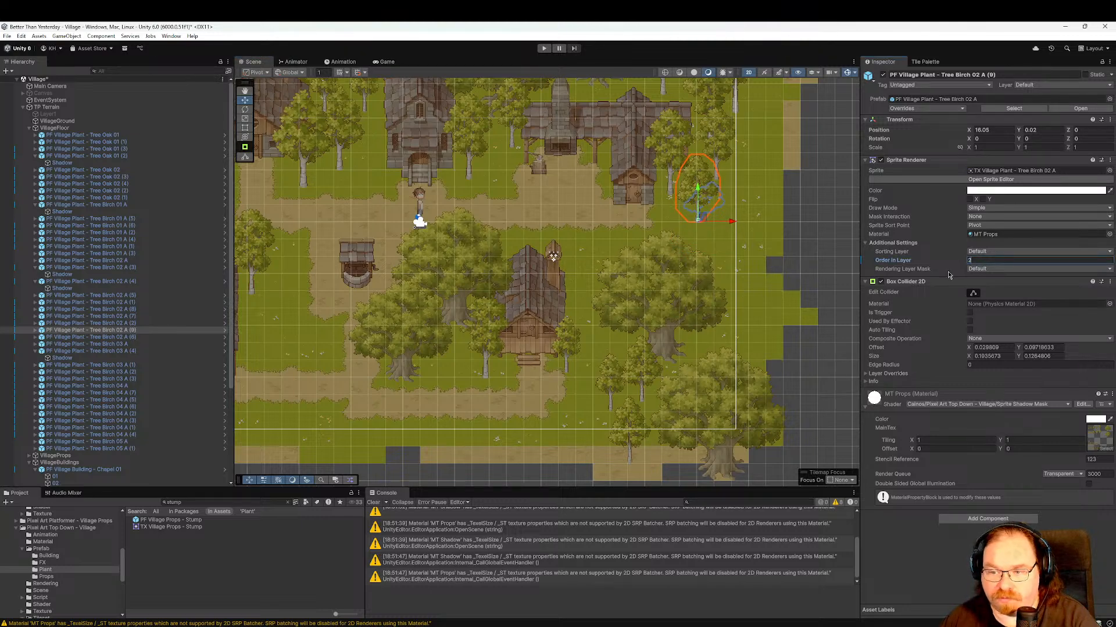
pyautogui.moveTo(701, 193); pyautogui.dragTo(700, 186)
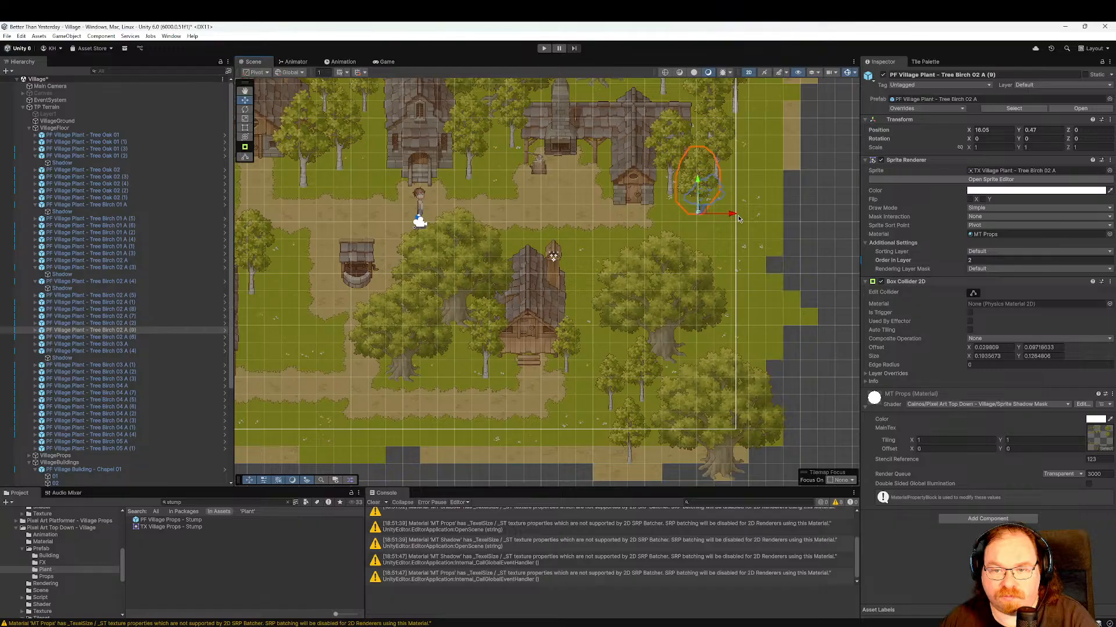
pyautogui.moveTo(736, 217)
pyautogui.mouseDown()
pyautogui.moveTo(713, 215)
pyautogui.moveTo(731, 225)
pyautogui.mouseUp()
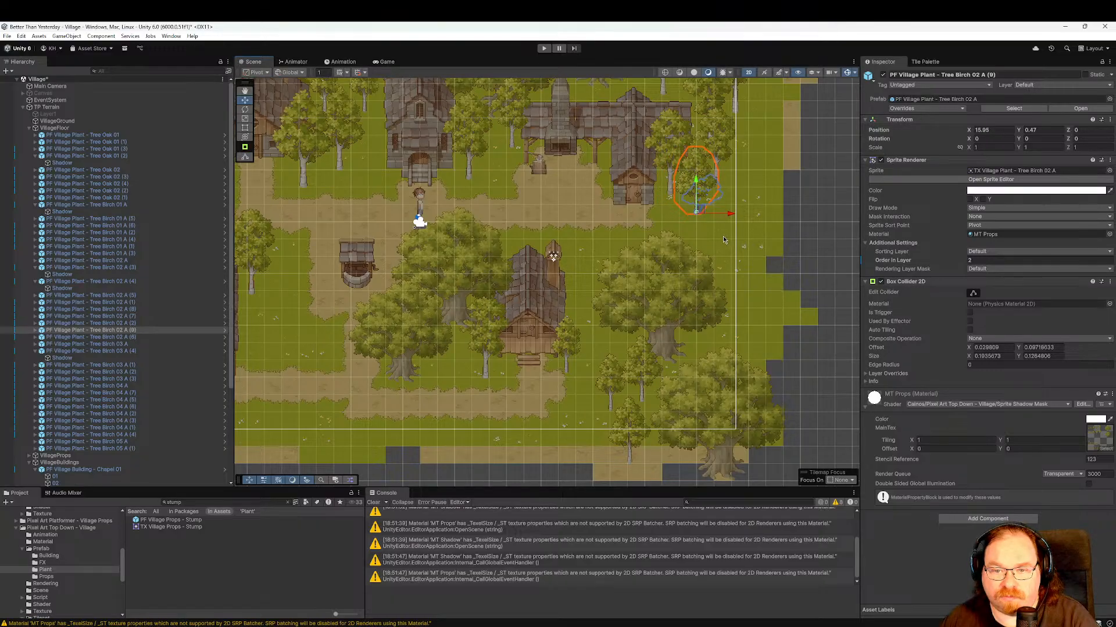
# Duplicate the Tree Birch 02 A copy right of the blacksmith, scale the duplicate to about 1.31, and place it at about X 17.64, Y -1.22.
pyautogui.hotkey('ctrl', 'd')
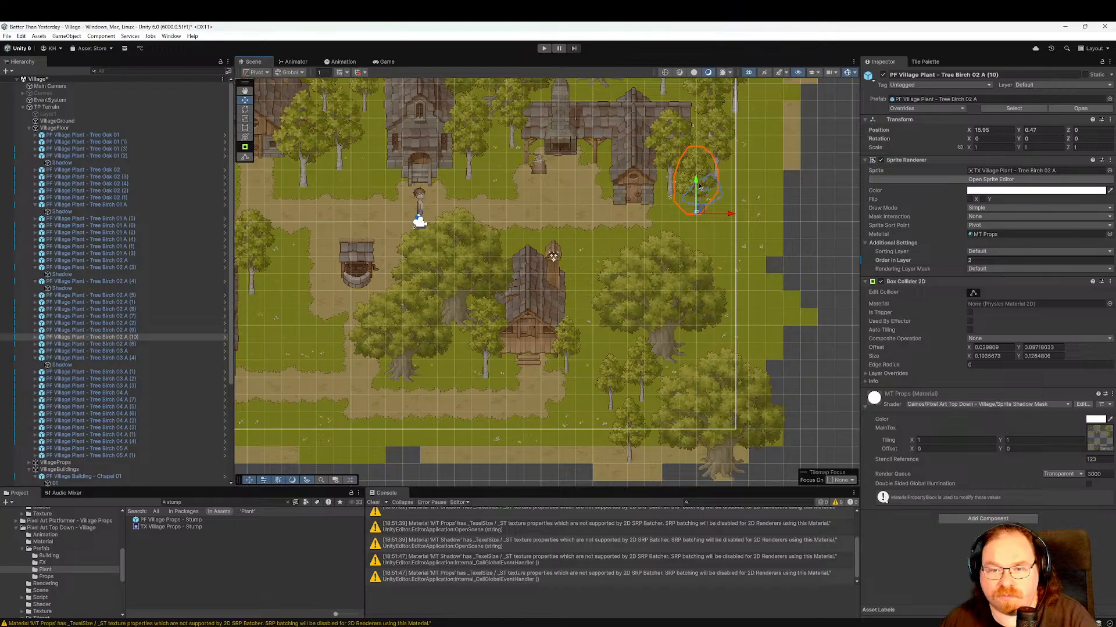
pyautogui.moveTo(702, 186); pyautogui.dragTo(728, 215)
pyautogui.press('e')
pyautogui.press('r')
pyautogui.press('w')
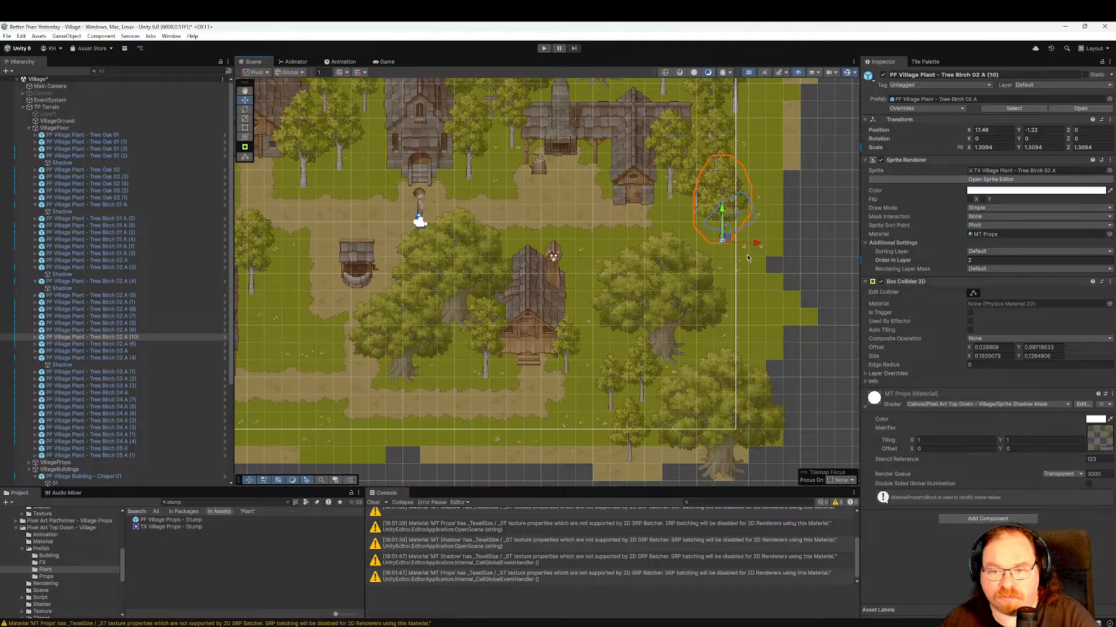
pyautogui.moveTo(759, 248); pyautogui.dragTo(762, 250)
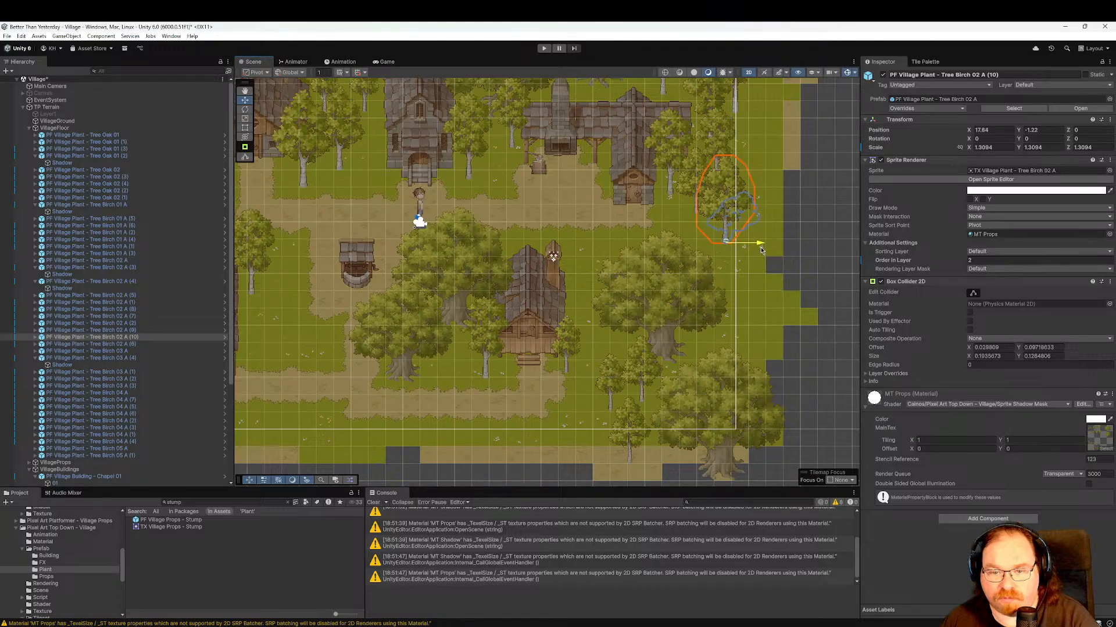
# Move the oak east of the southeastern house to about X 14.89, Y -5.96 and set its Order in Layer to 3.
pyautogui.click(677, 351)
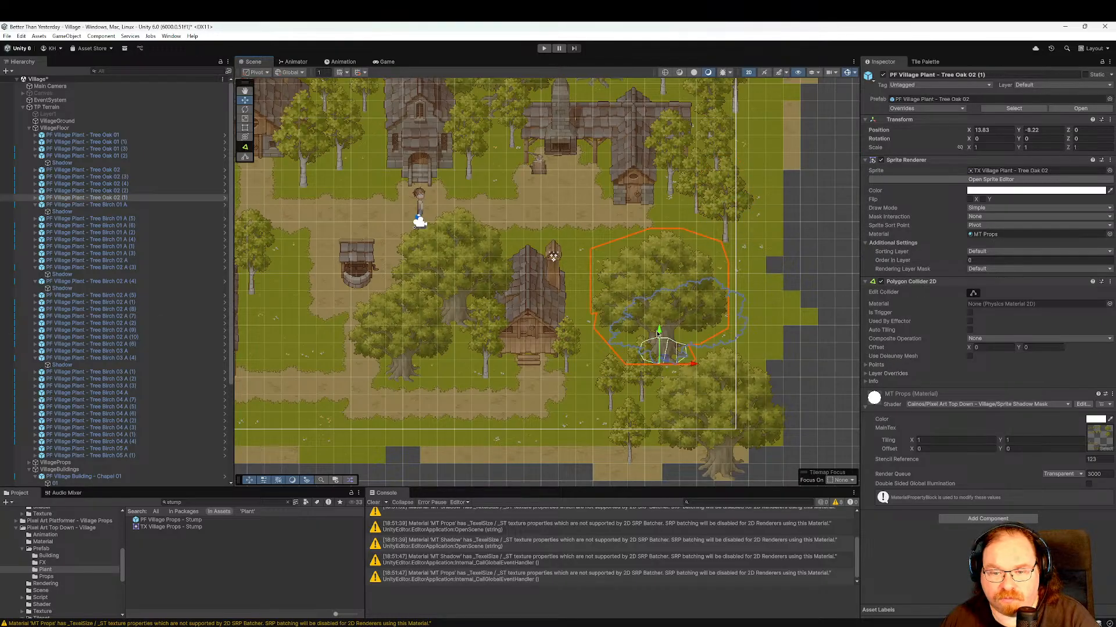
pyautogui.moveTo(658, 334); pyautogui.dragTo(657, 304)
pyautogui.moveTo(696, 337); pyautogui.dragTo(677, 298)
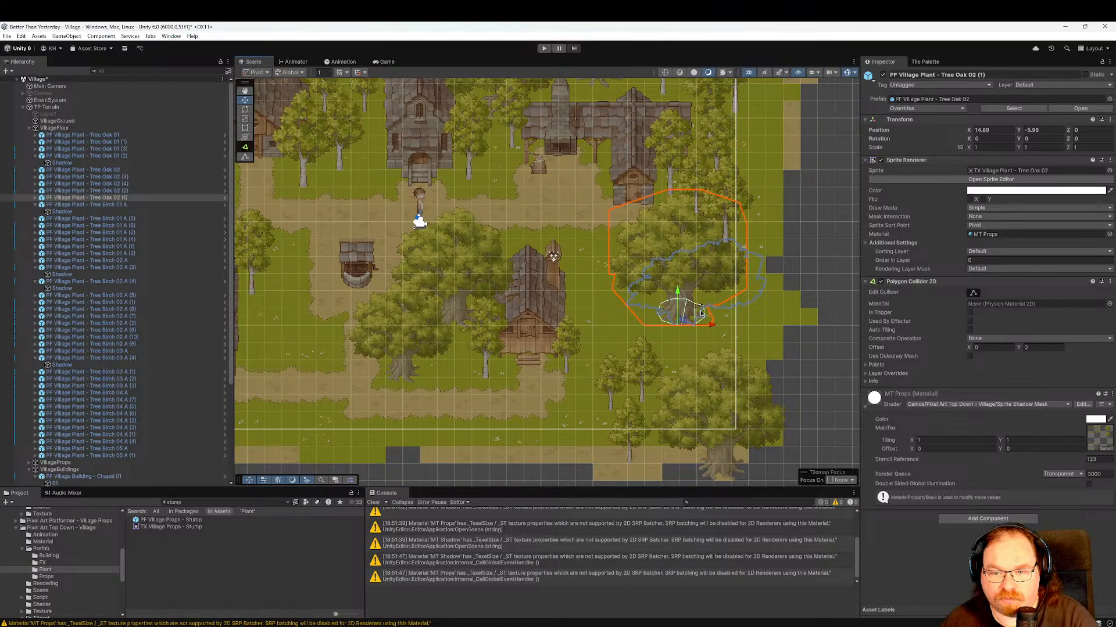
pyautogui.click(985, 262)
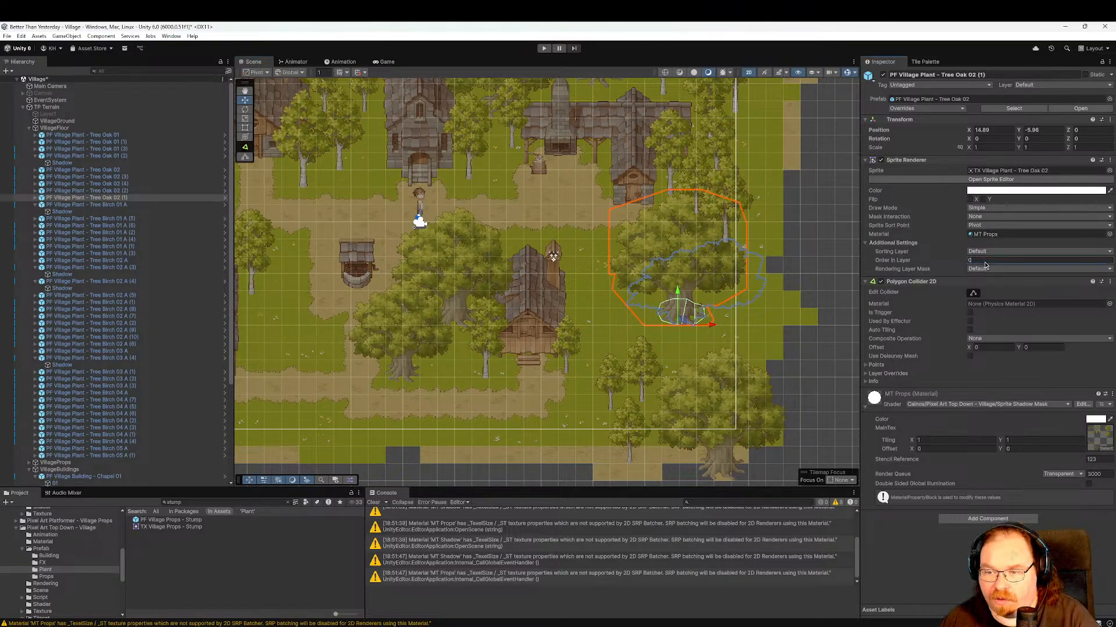
pyautogui.write('3')
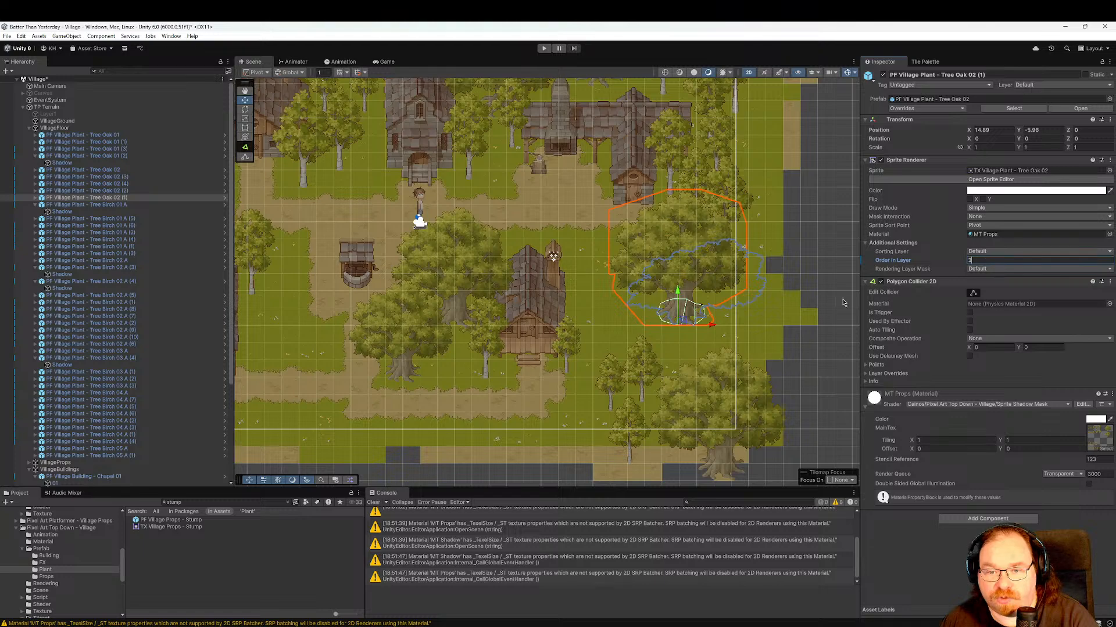
pyautogui.click(748, 344)
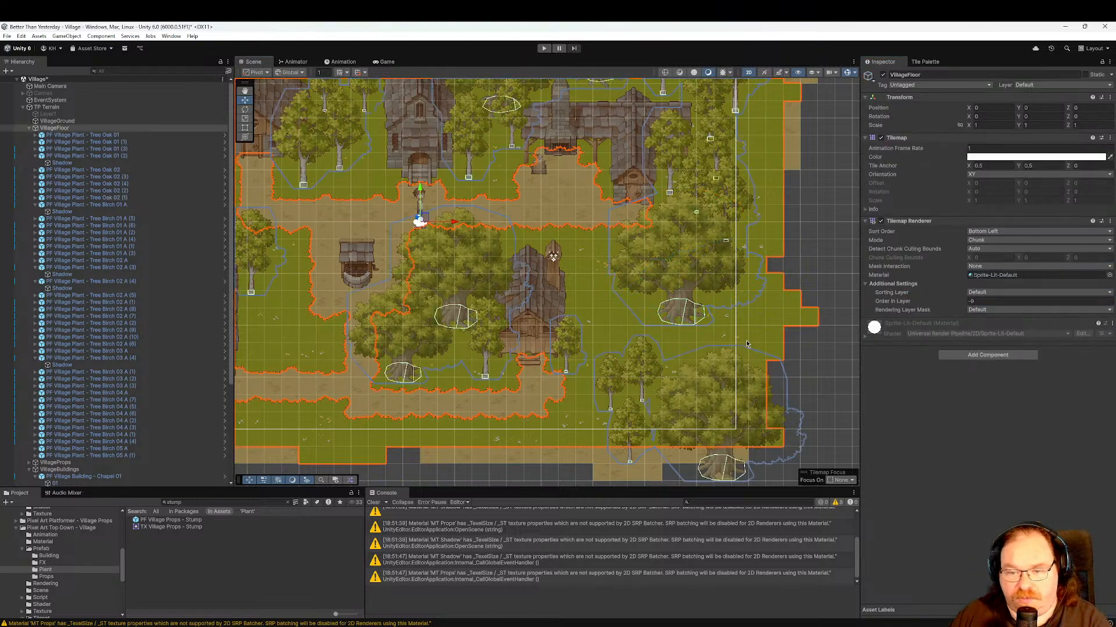
# Duplicate the small birch beside the southeastern oak, place the copy at about X 17.31, Y -7.48, and set its Order in Layer to 4.
pyautogui.click(748, 343)
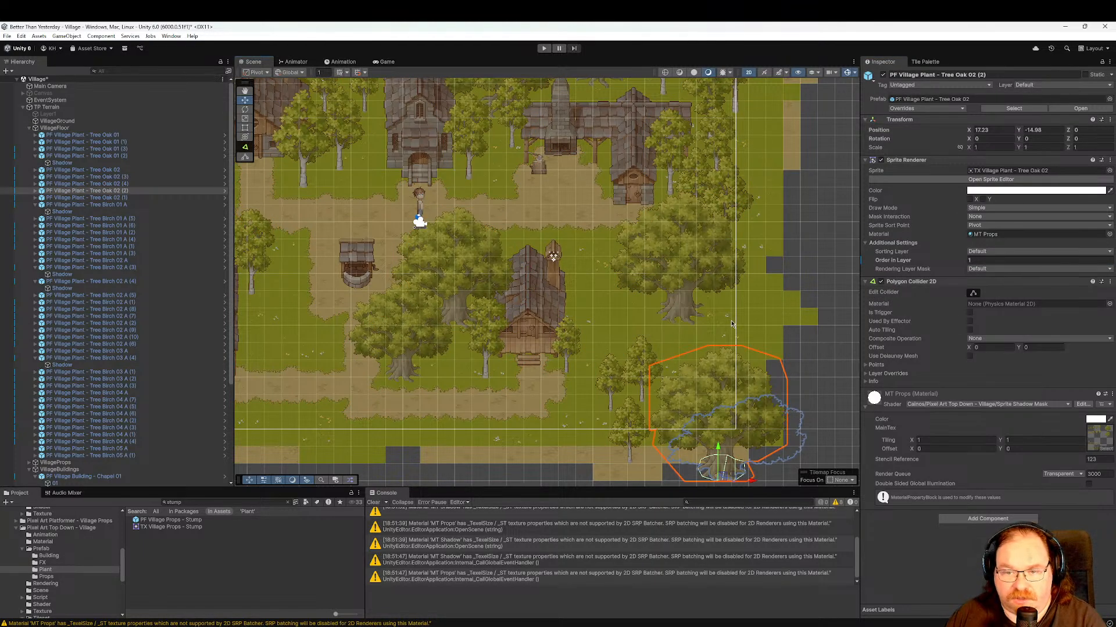
pyautogui.moveTo(731, 324); pyautogui.dragTo(778, 307, button='middle')
pyautogui.click(684, 385)
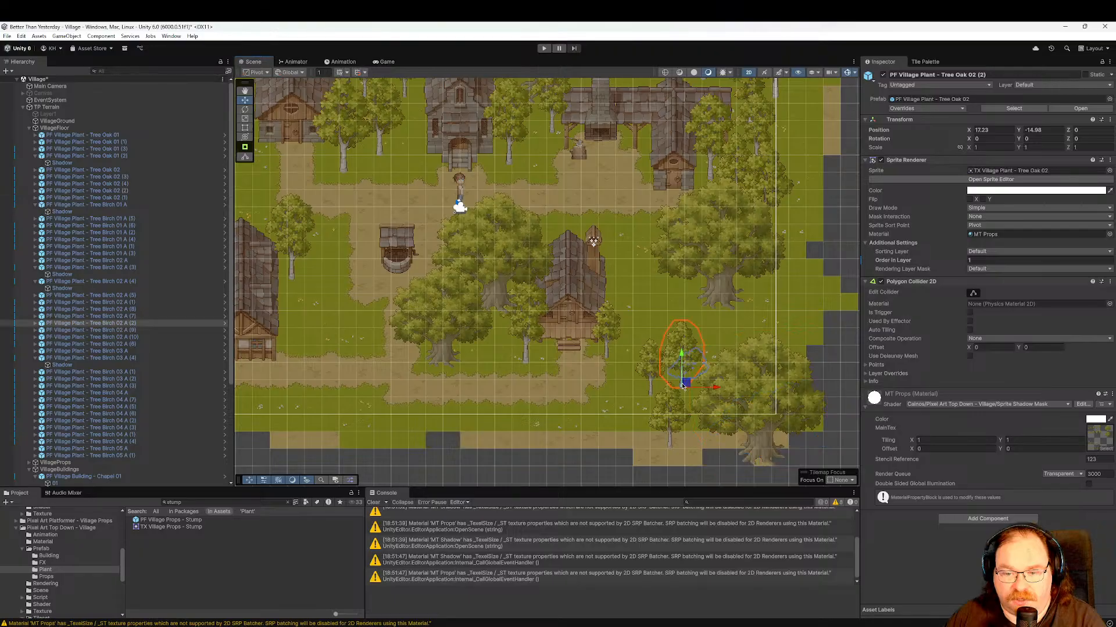
pyautogui.moveTo(683, 362); pyautogui.dragTo(753, 308)
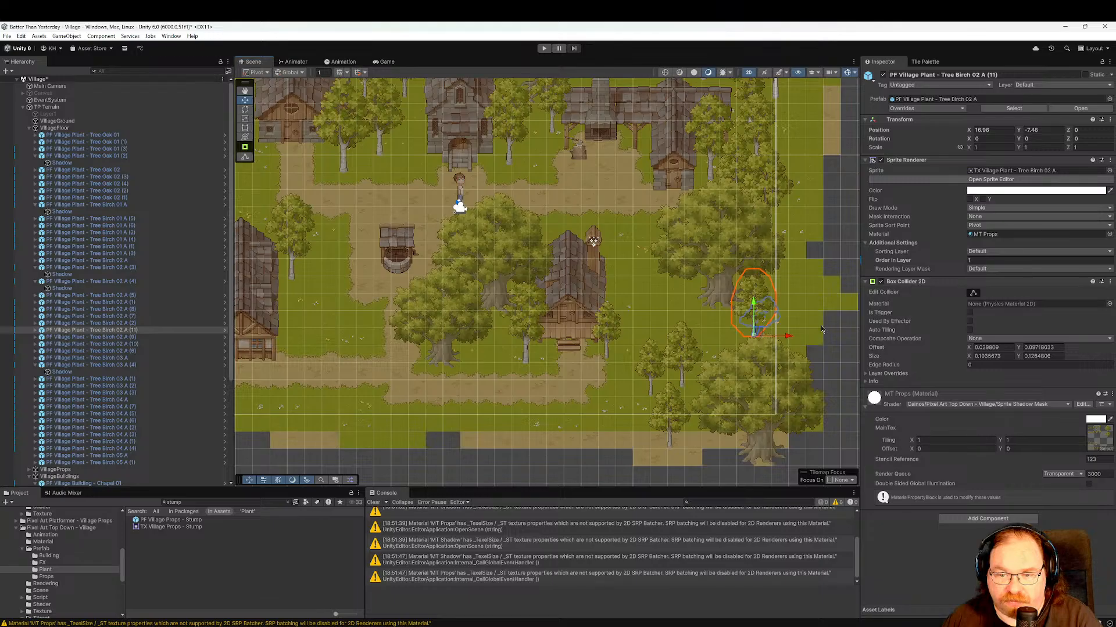
pyautogui.click(978, 260)
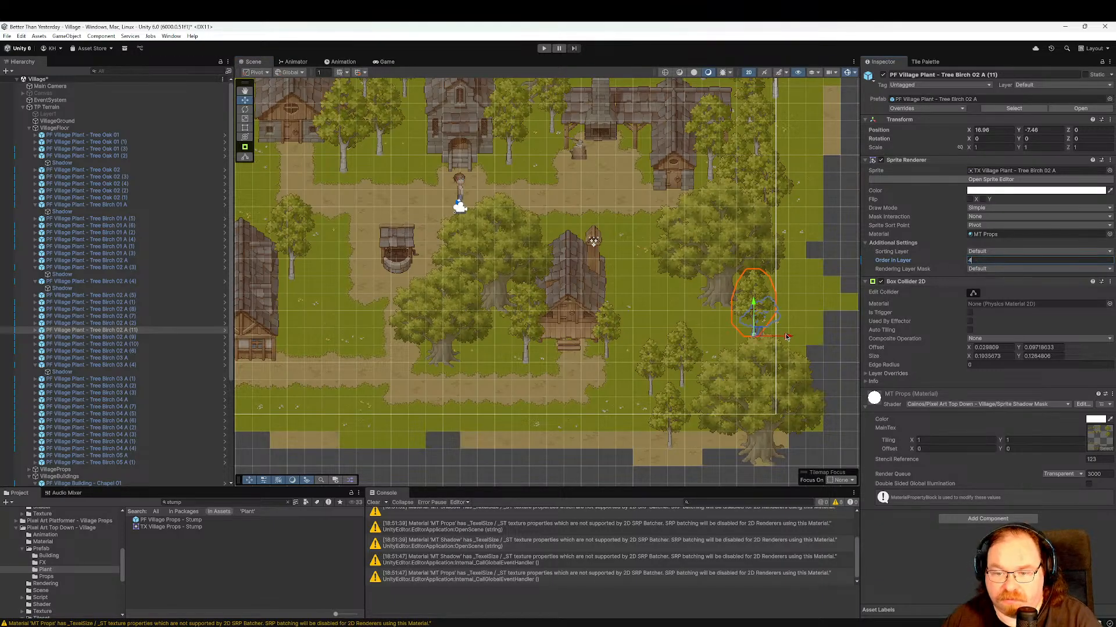
pyautogui.moveTo(787, 337); pyautogui.dragTo(794, 337)
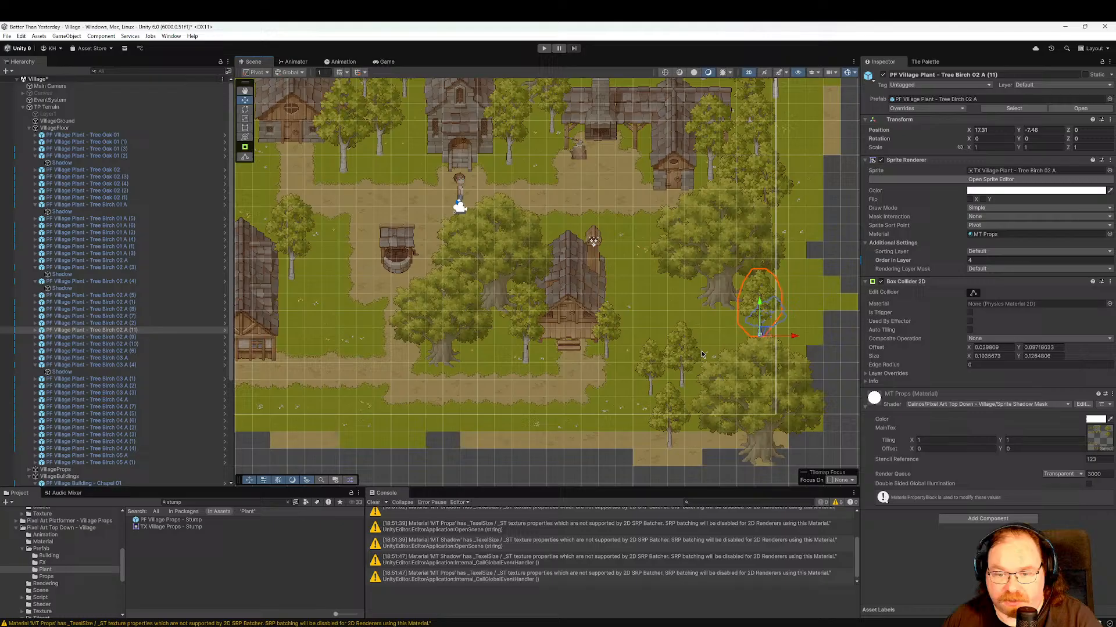
# Duplicate the same small birch again, place the copy between the two eastern oaks at about X 15.47, Y -8.7, and set its Order in Layer to 4.
pyautogui.click(680, 372)
pyautogui.hotkey('ctrl', 'd')
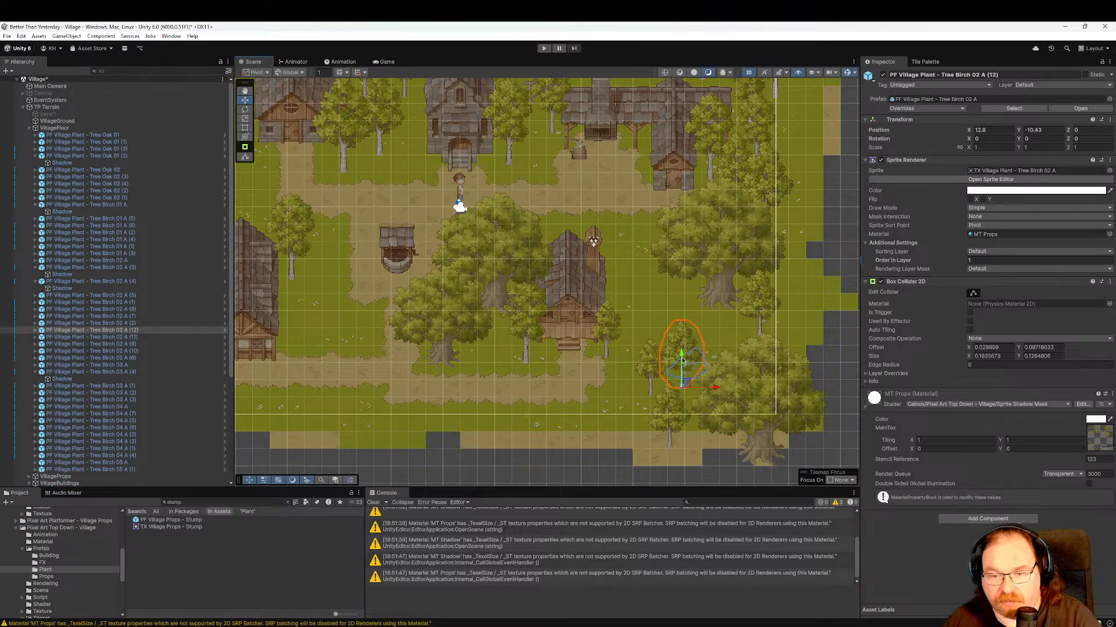
pyautogui.moveTo(684, 361); pyautogui.dragTo(761, 372)
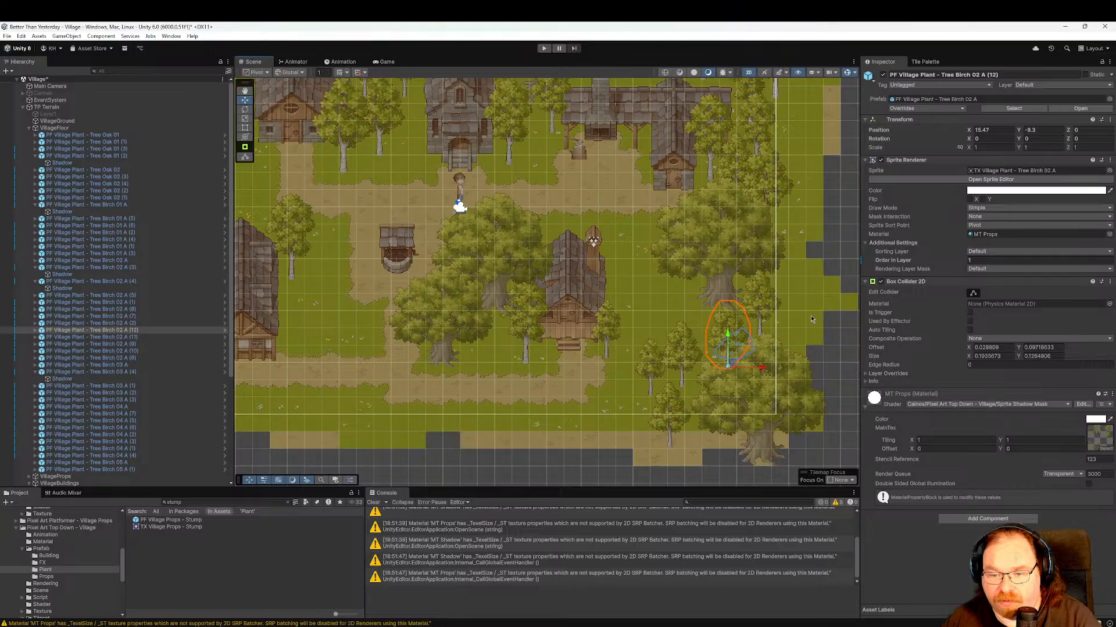
pyautogui.moveTo(726, 339); pyautogui.dragTo(726, 328)
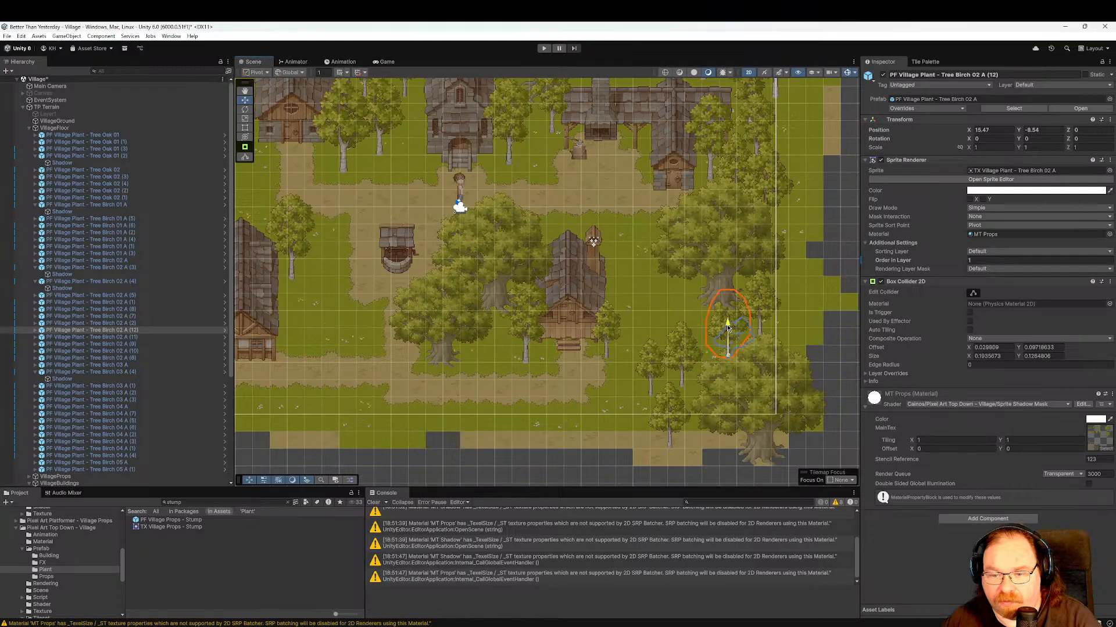
pyautogui.click(982, 260)
pyautogui.write('4ens')
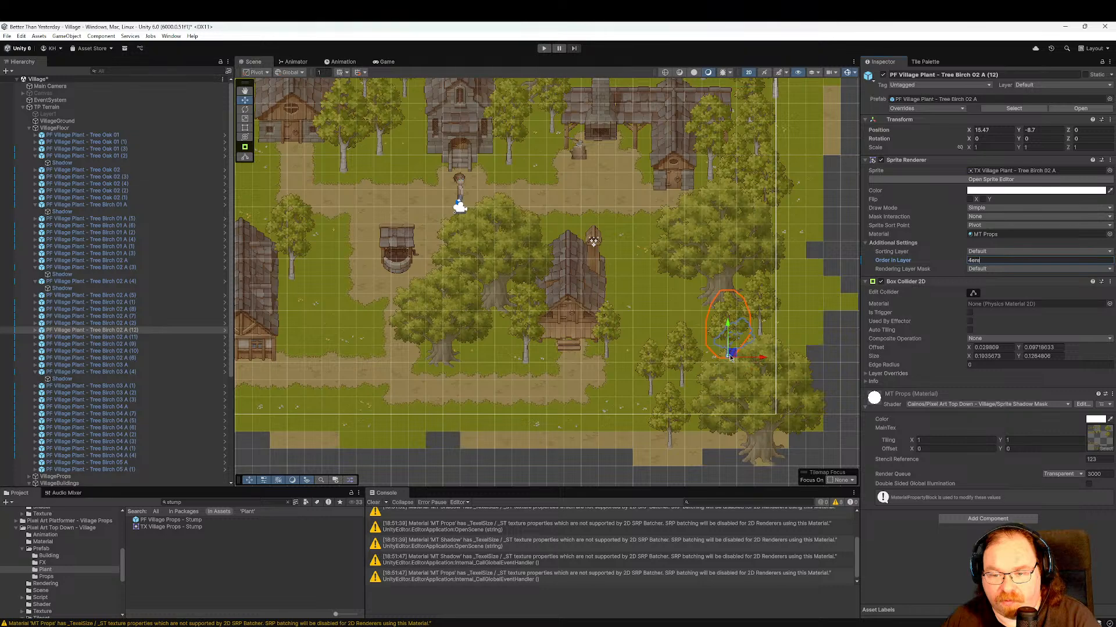
pyautogui.press('Return')
# Scale the birch between the two eastern oaks to about 1.24 and lower it to about Y -9.08.
pyautogui.press('e')
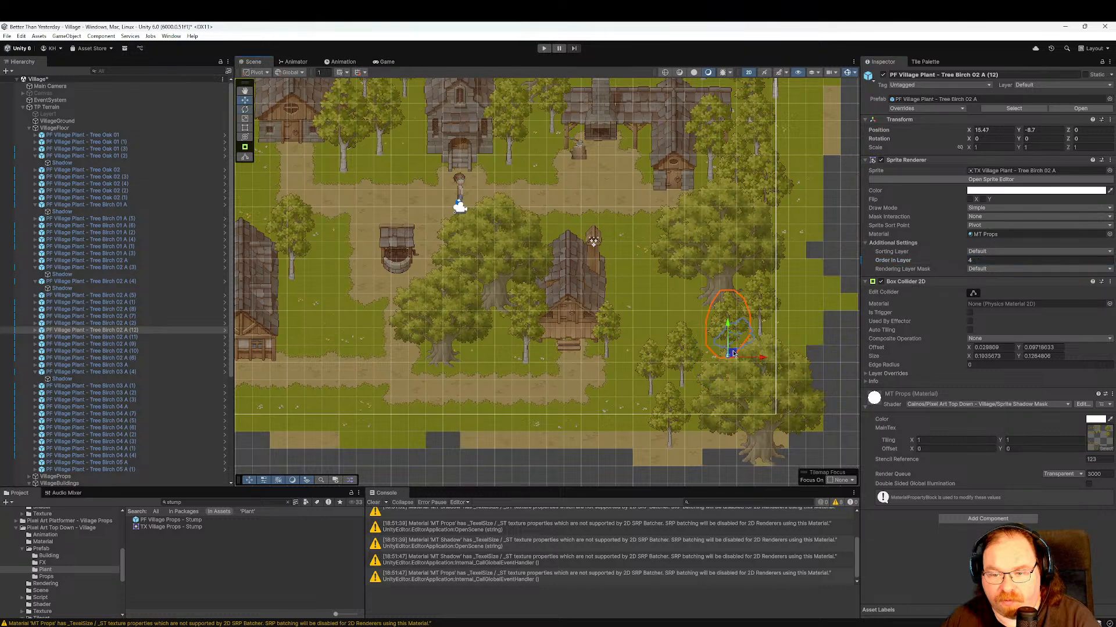
pyautogui.press('r')
pyautogui.moveTo(728, 360); pyautogui.dragTo(746, 367)
pyautogui.press('w')
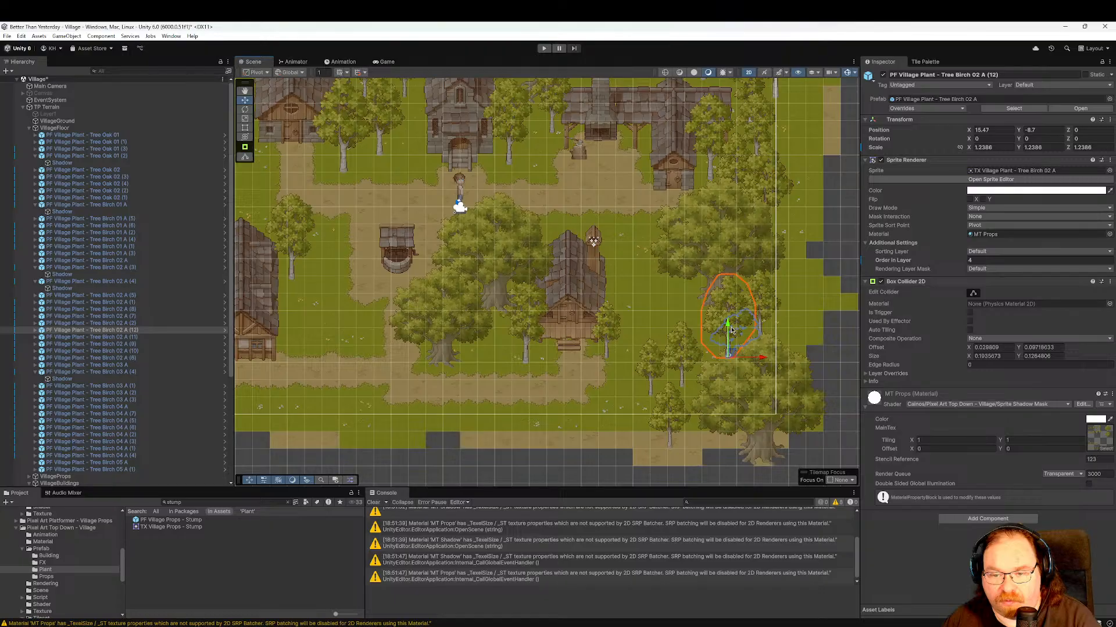
pyautogui.moveTo(731, 330); pyautogui.dragTo(732, 337)
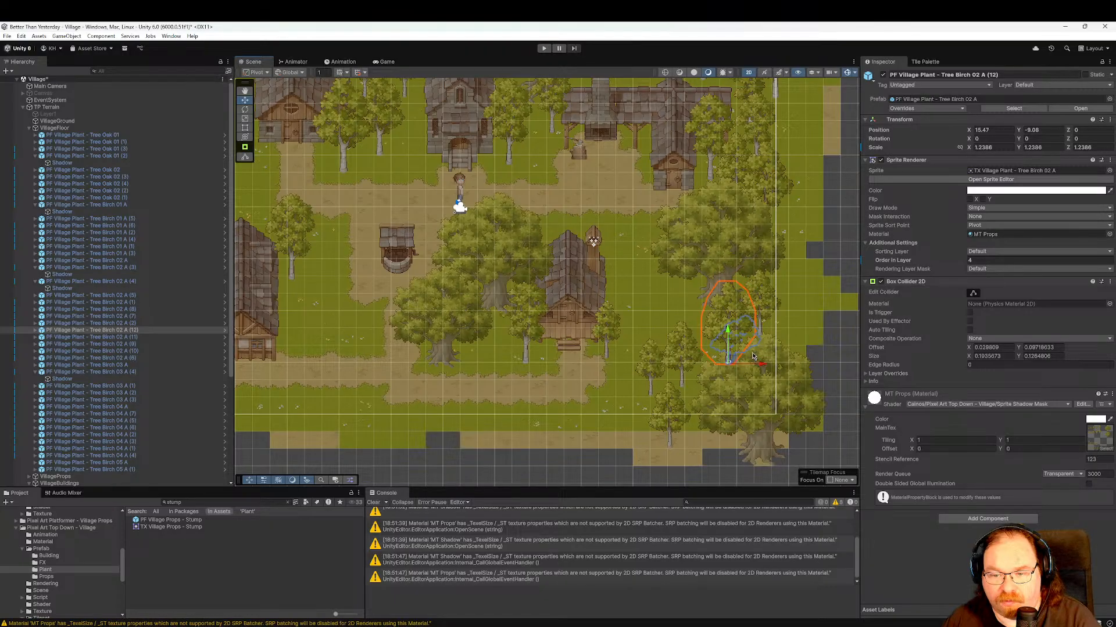
# Set the southeastern corner oak's Order in Layer to 5 and raise it to about Y -14.22.
pyautogui.click(762, 432)
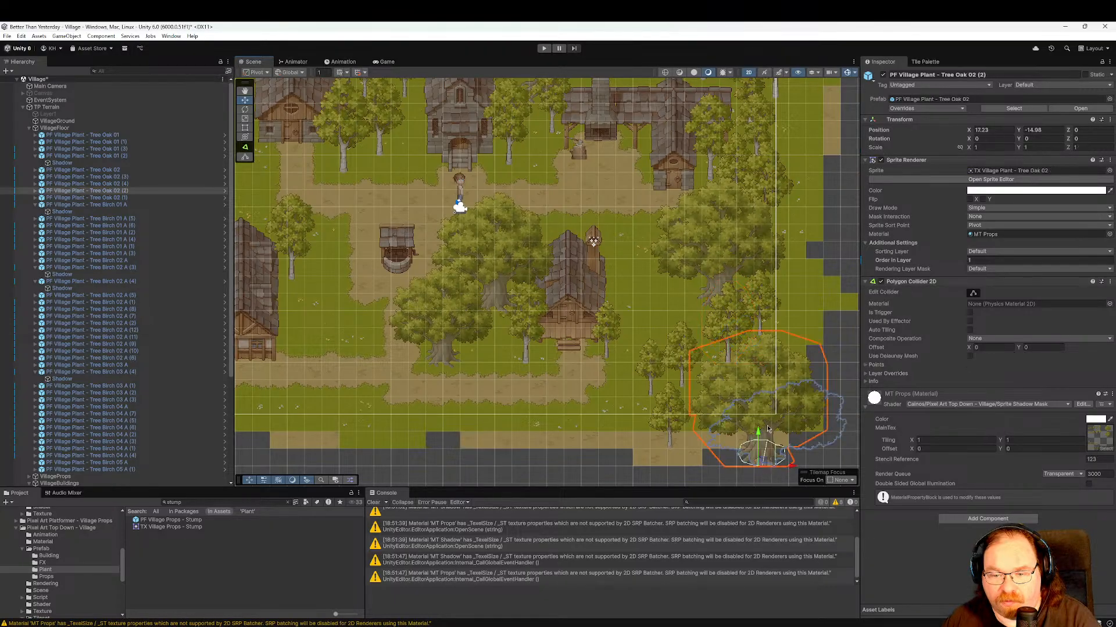
pyautogui.click(986, 261)
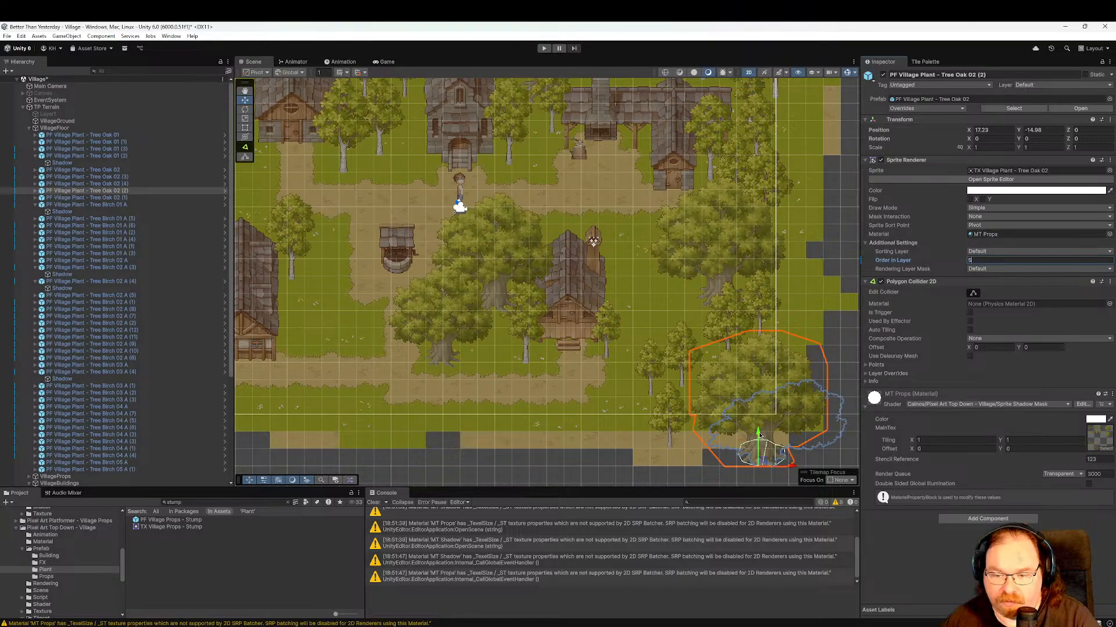
pyautogui.moveTo(758, 437); pyautogui.dragTo(760, 429)
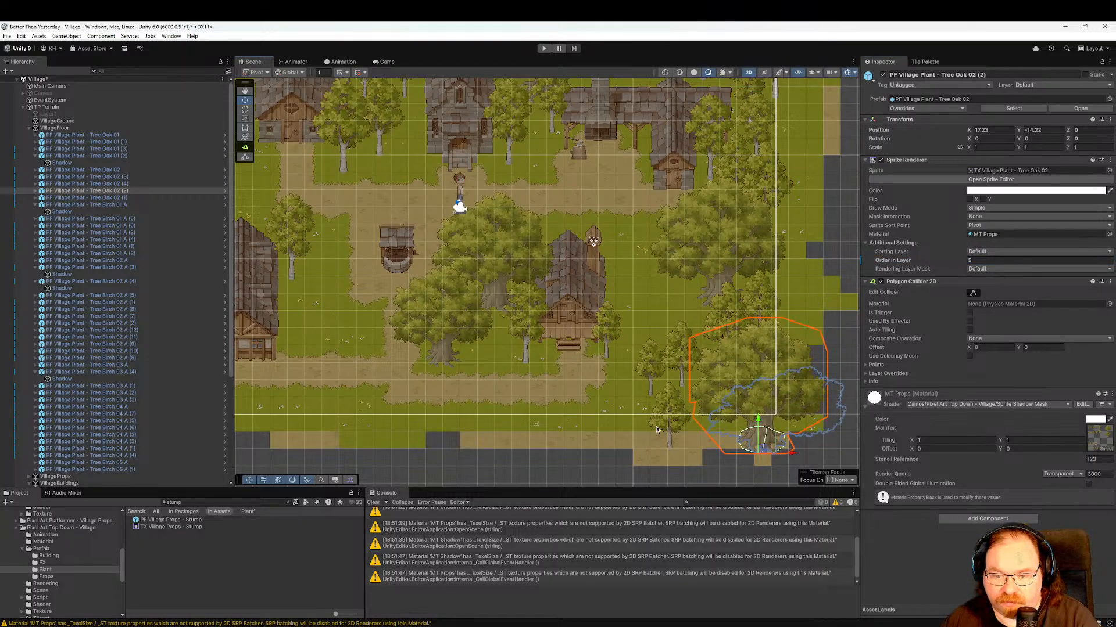
# Shift the lowest small birch right toward the southeastern corner oak, and move the Tree Birch 02 A (2) above it to about X 13.38, Y -11.11.
pyautogui.moveTo(656, 430); pyautogui.dragTo(688, 421, button='middle')
pyautogui.click(701, 434)
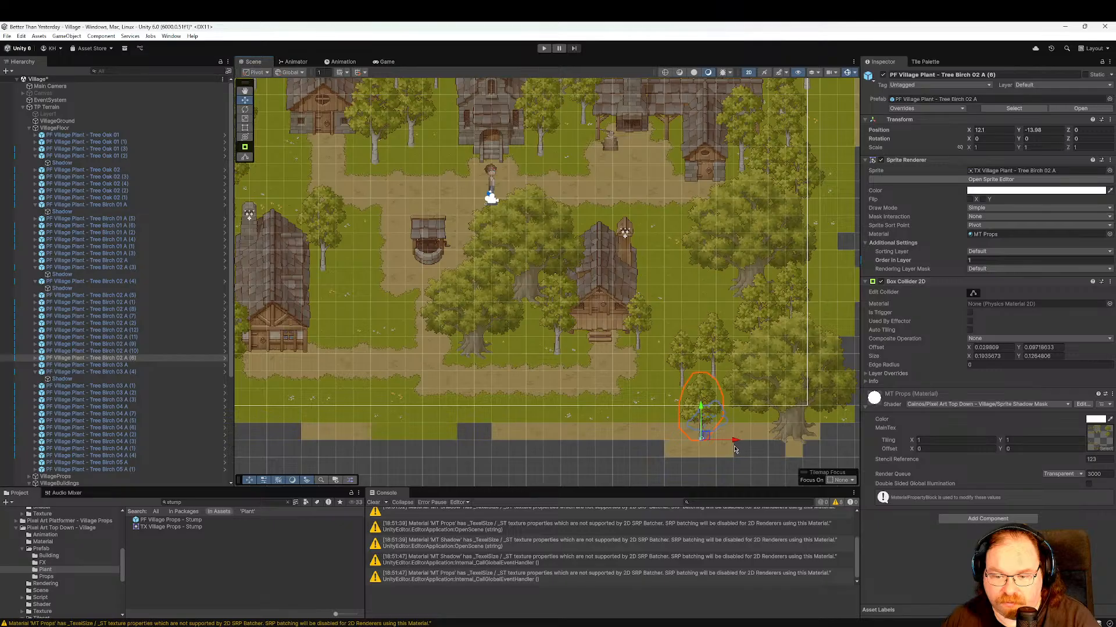
pyautogui.moveTo(735, 445); pyautogui.dragTo(754, 444)
pyautogui.moveTo(724, 410); pyautogui.dragTo(726, 364)
pyautogui.click(731, 386)
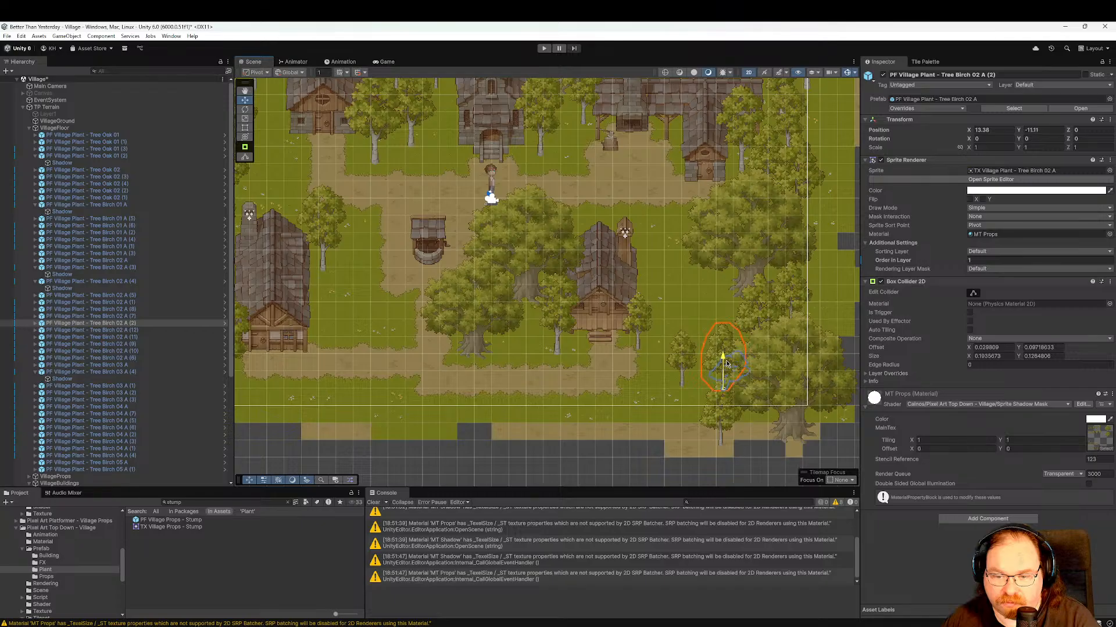
# Scale the Tree Birch 01 A (2) near the southeastern corner to about 1.23 and move it to about X 11.37, Y -12.72.
pyautogui.moveTo(712, 366); pyautogui.dragTo(738, 363, button='middle')
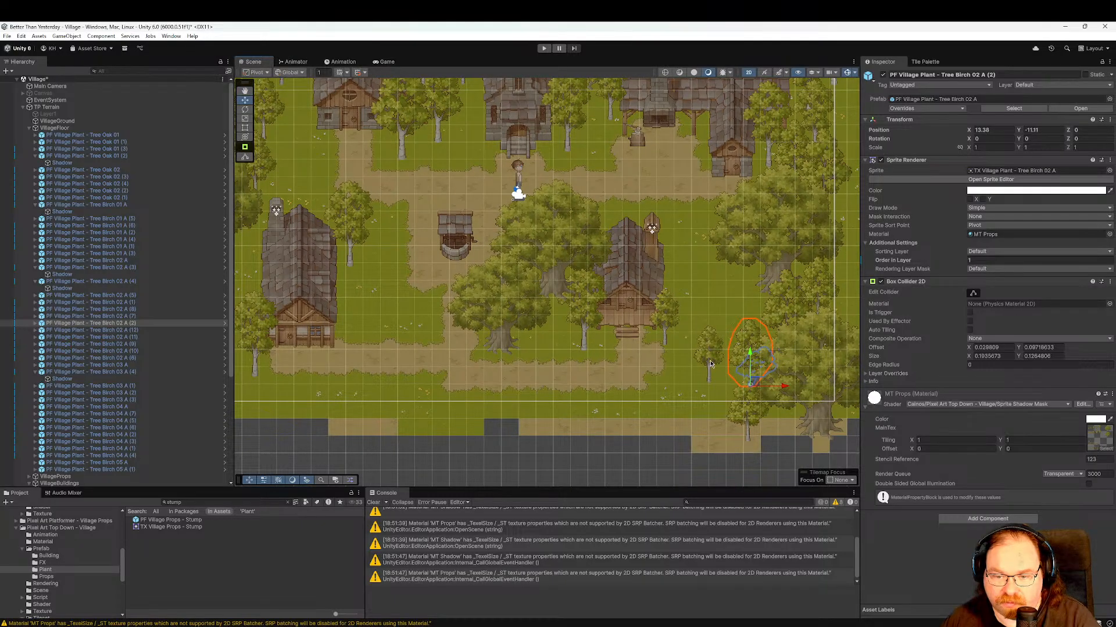
pyautogui.click(710, 364)
pyautogui.moveTo(712, 388); pyautogui.dragTo(744, 416)
pyautogui.press('w')
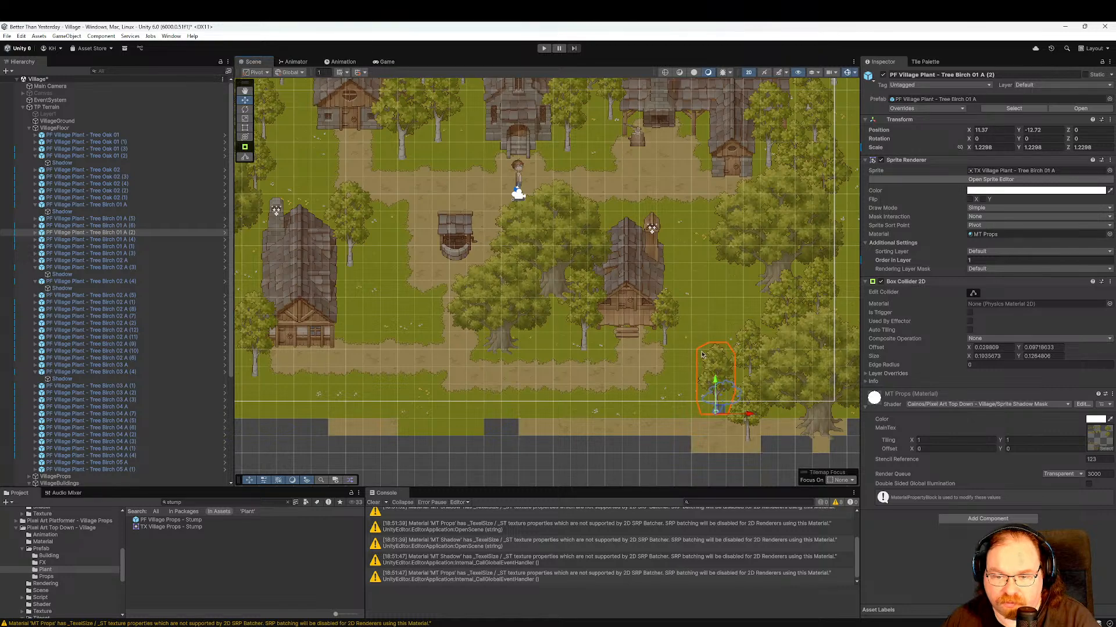
# Duplicate the large birch left of the southeastern house, place the copy at about X 12.8, Y -9.05, and set its Order in Layer to 4.
pyautogui.moveTo(701, 353); pyautogui.dragTo(609, 366, button='middle')
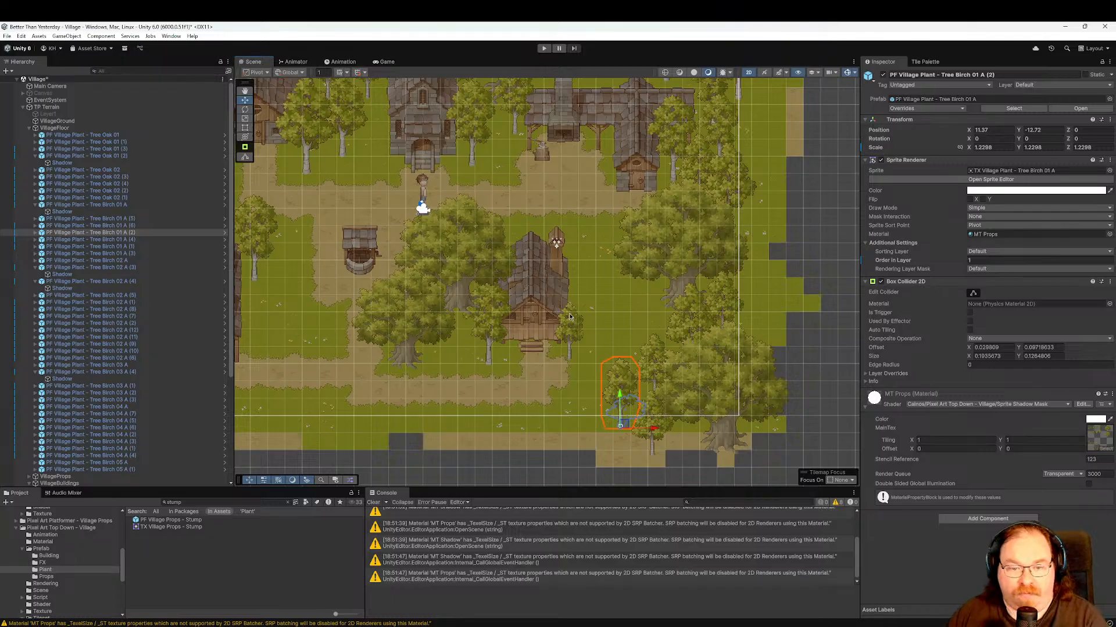
pyautogui.moveTo(593, 313); pyautogui.dragTo(719, 312, button='middle')
pyautogui.click(524, 361)
pyautogui.moveTo(728, 322); pyautogui.dragTo(666, 319, button='middle')
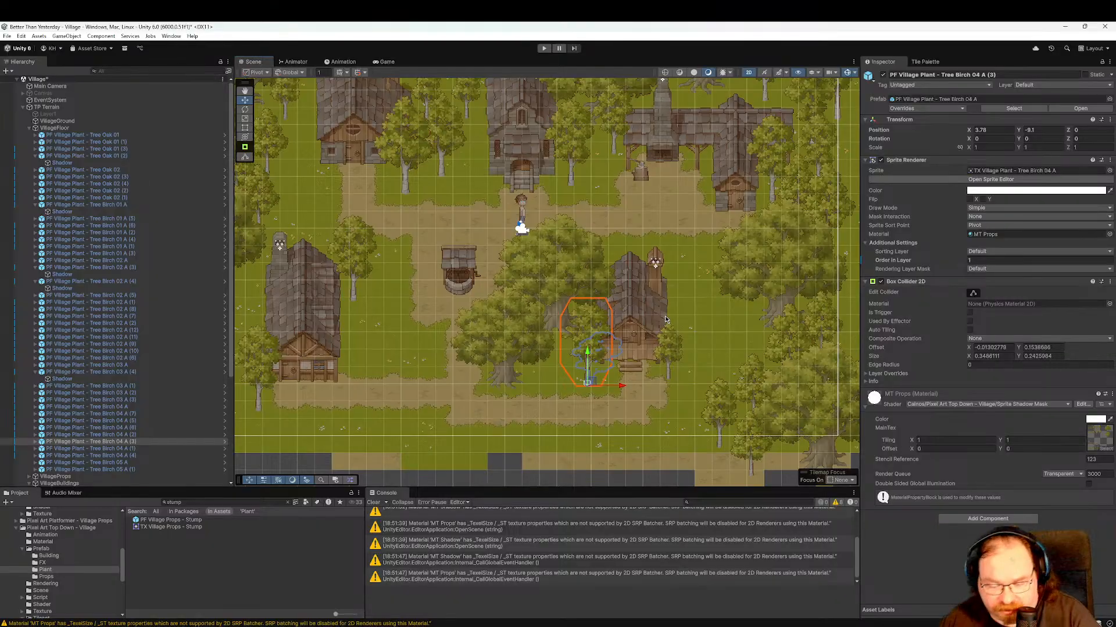
pyautogui.hotkey('ctrl', 'd')
pyautogui.moveTo(621, 385); pyautogui.dragTo(779, 385)
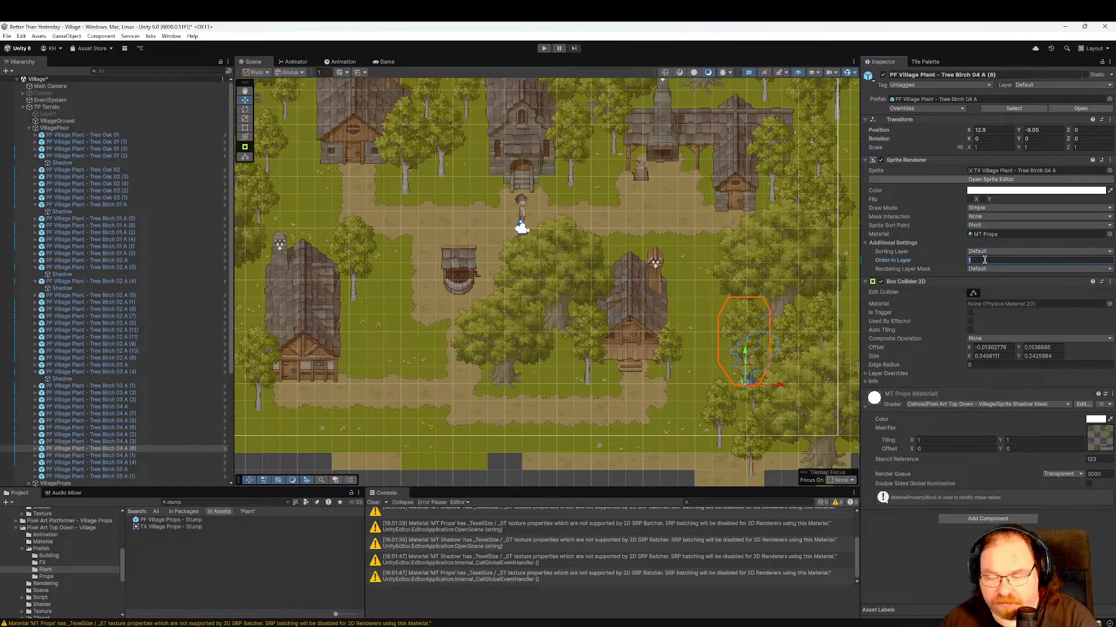
pyautogui.write('4')
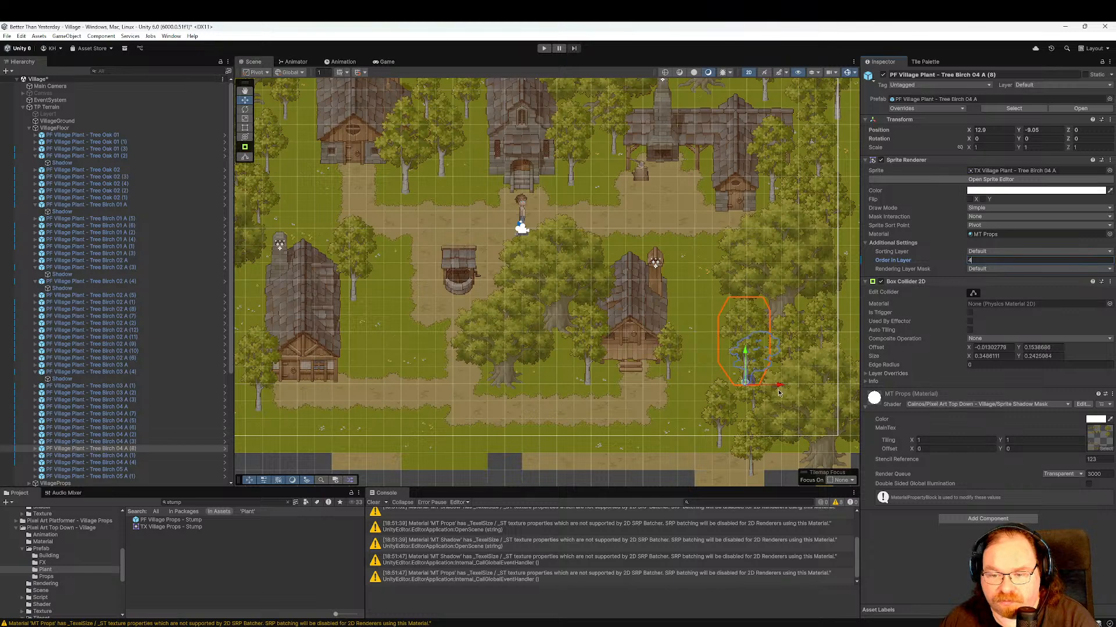
pyautogui.moveTo(778, 386); pyautogui.dragTo(779, 387)
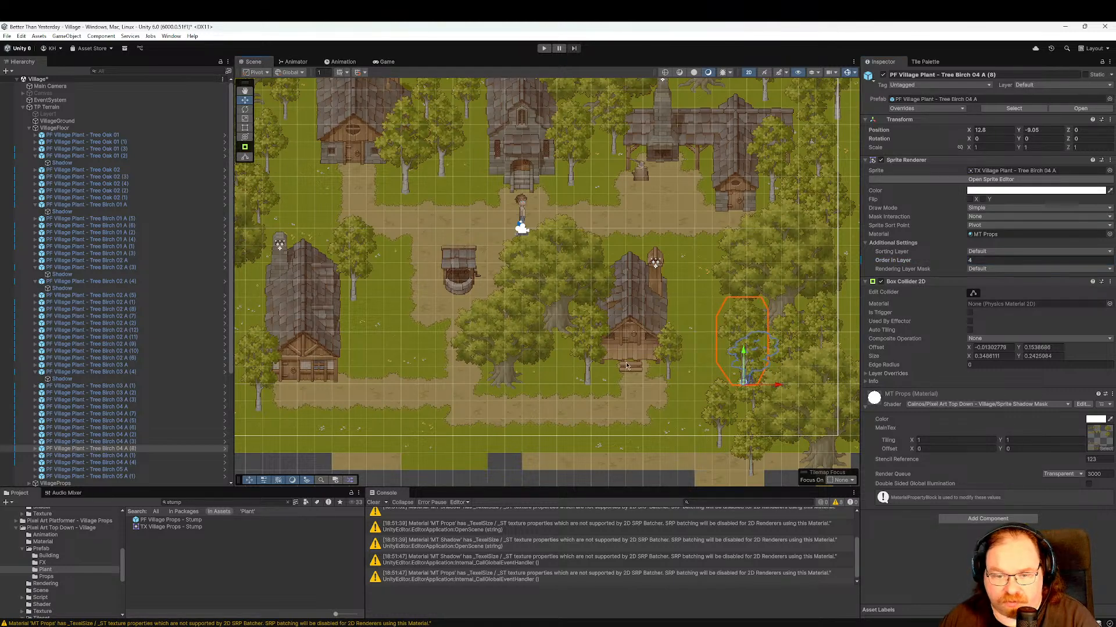
# Duplicate the birch right of the southwestern house and place the copy east of the southeastern house at about X 10.48, Y -5.9.
pyautogui.moveTo(511, 358); pyautogui.dragTo(590, 365, button='middle')
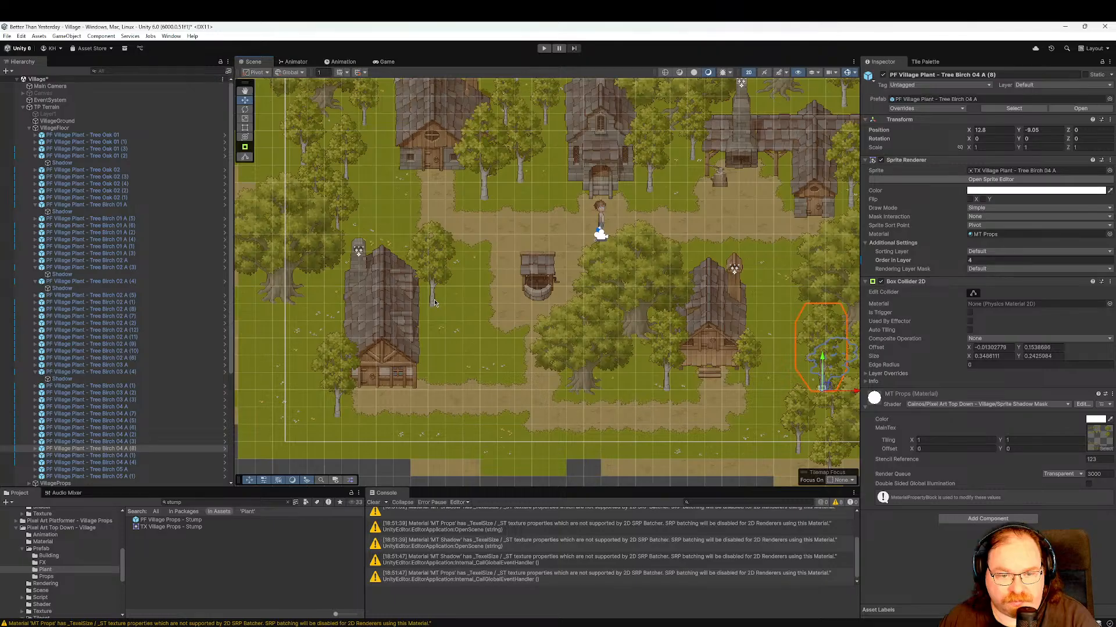
pyautogui.click(434, 302)
pyautogui.hotkey('ctrl', 'd')
pyautogui.moveTo(460, 308); pyautogui.dragTo(781, 317)
pyautogui.moveTo(769, 279); pyautogui.dragTo(769, 309)
pyautogui.moveTo(810, 341); pyautogui.dragTo(824, 341)
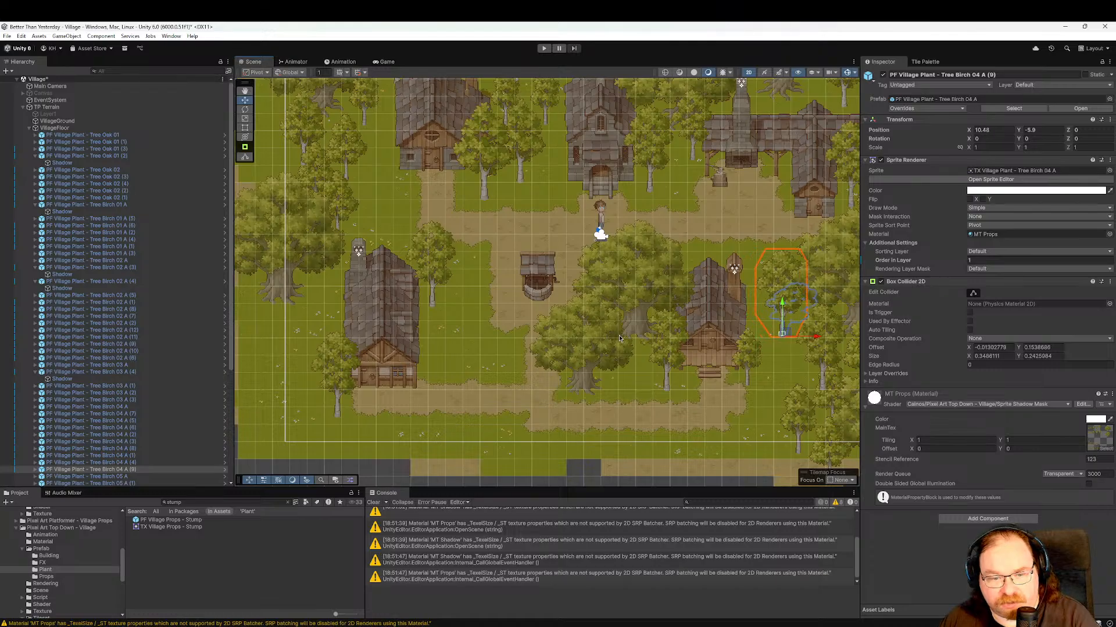
# Duplicate the birch at the southwestern house's lower-left corner and place the copy beside the southeastern house at about X 10.23, Y -9.12.
pyautogui.click(333, 392)
pyautogui.hotkey('ctrl', 'd')
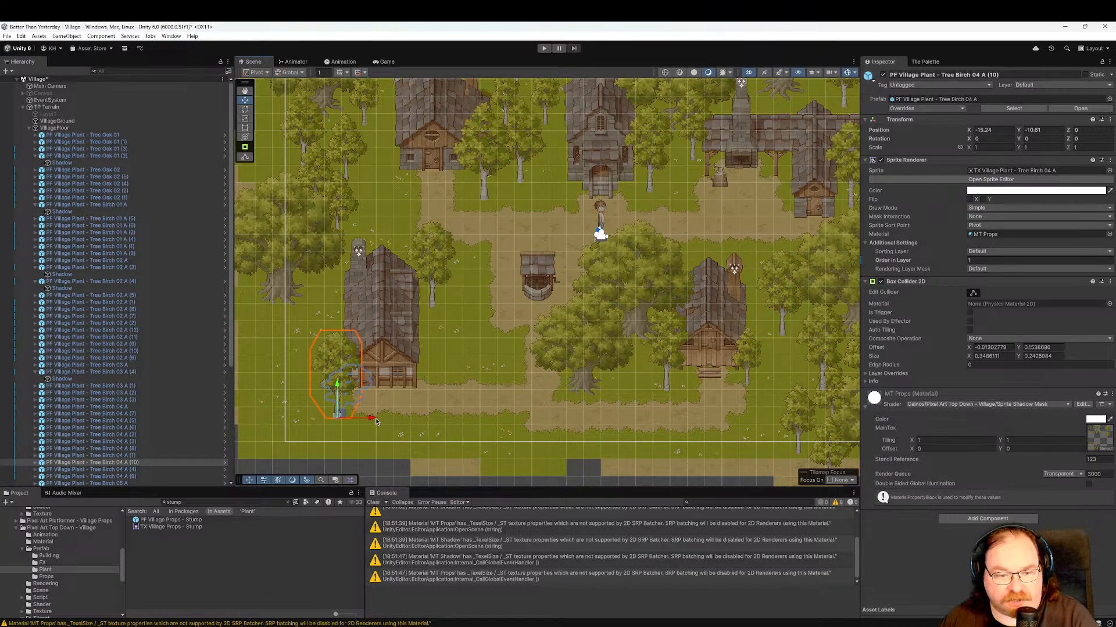
pyautogui.moveTo(376, 422); pyautogui.dragTo(816, 399)
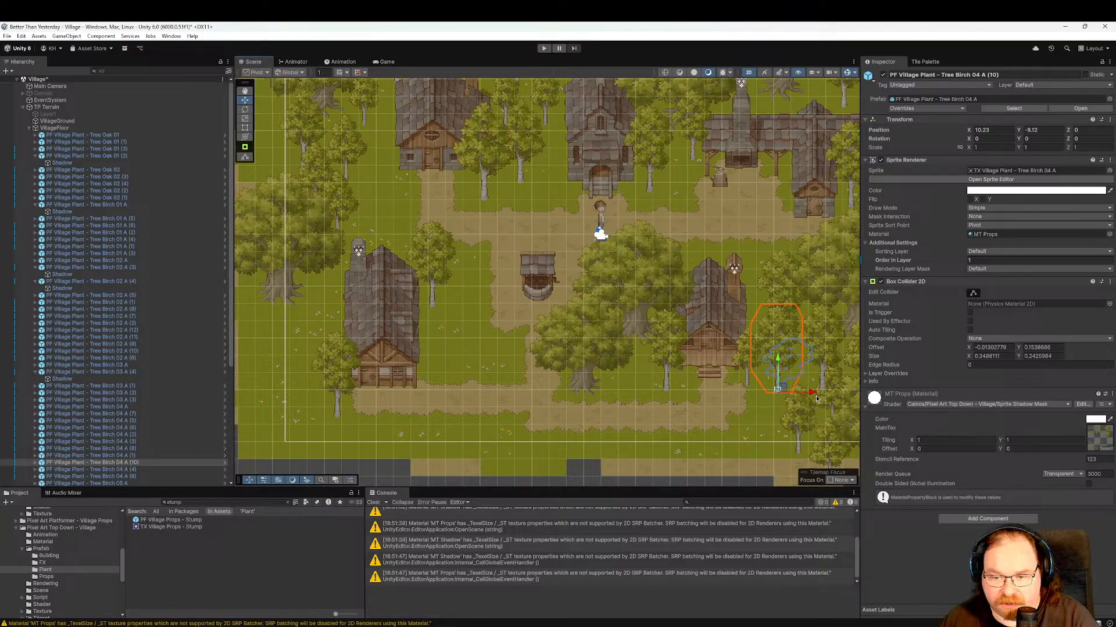
pyautogui.click(747, 385)
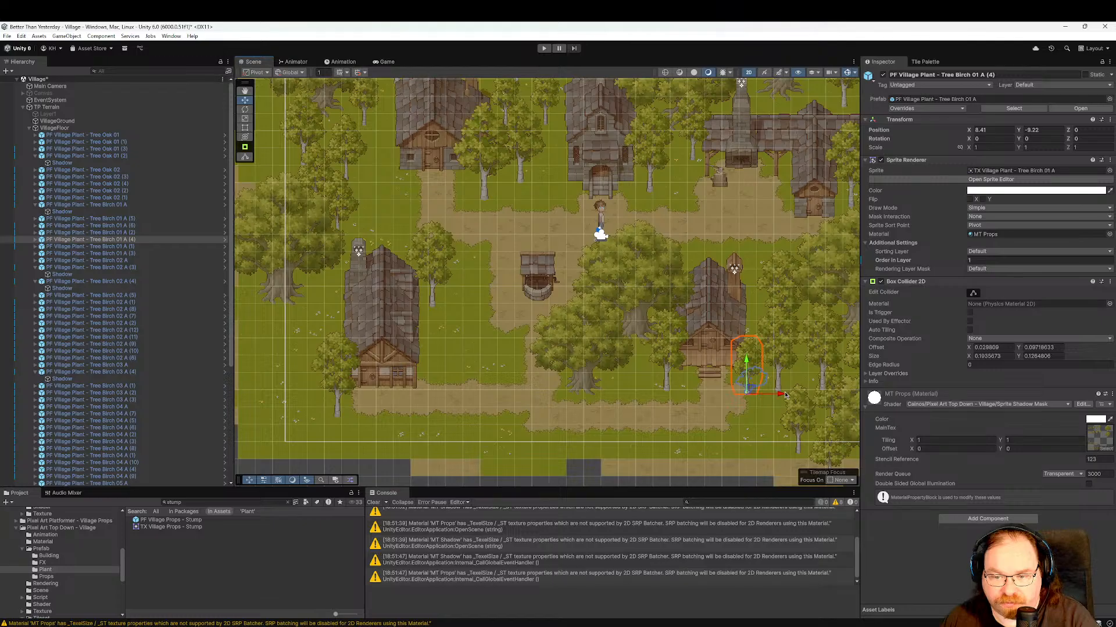
pyautogui.click(783, 366)
pyautogui.moveTo(782, 358); pyautogui.dragTo(779, 354)
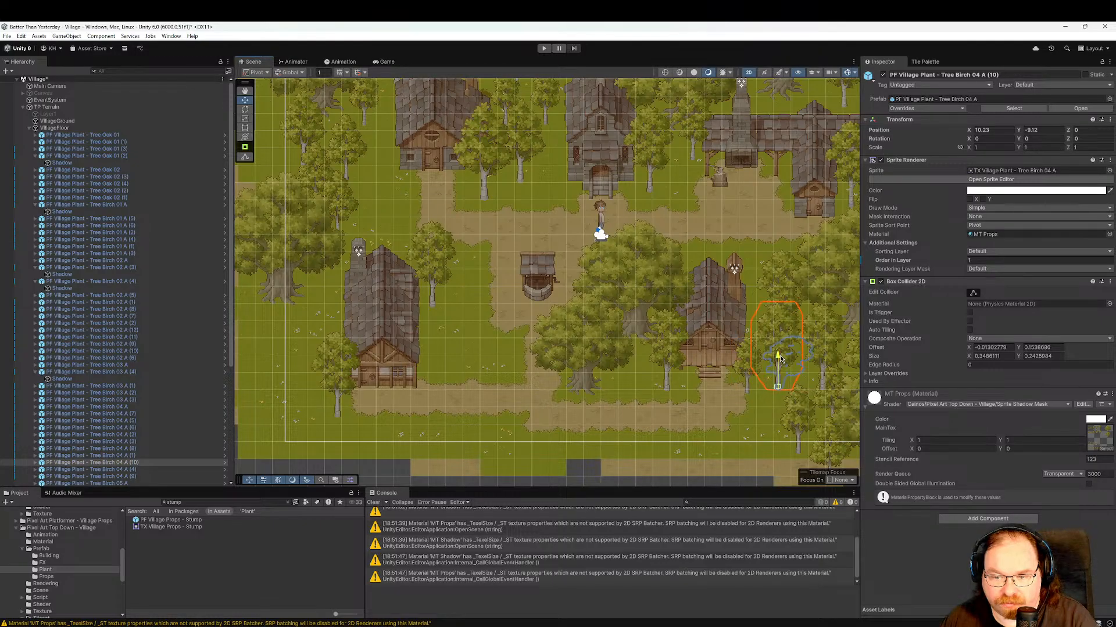
# Move the birch beside the southeastern house to about X 9.9, Y -8.92.
pyautogui.moveTo(808, 391); pyautogui.dragTo(807, 391)
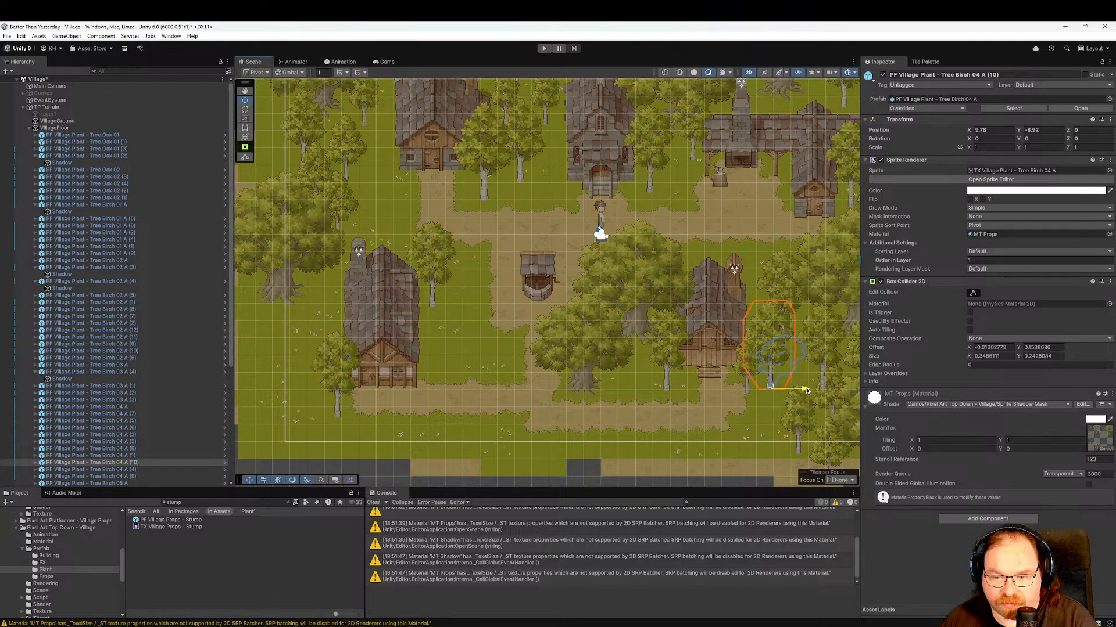
pyautogui.moveTo(775, 410); pyautogui.dragTo(731, 386, button='middle')
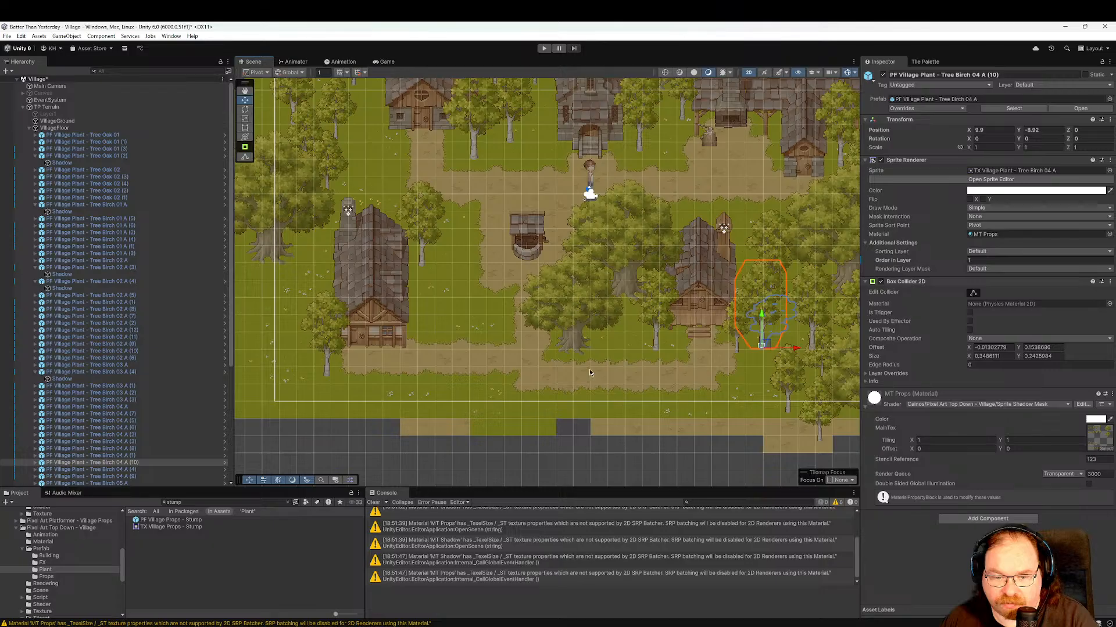
# Duplicate the Tree Birch 02 A (7) above the western oak and place the copy left of the southwestern house at about X -17.15, Y -7.63.
pyautogui.moveTo(590, 368); pyautogui.dragTo(680, 401, button='middle')
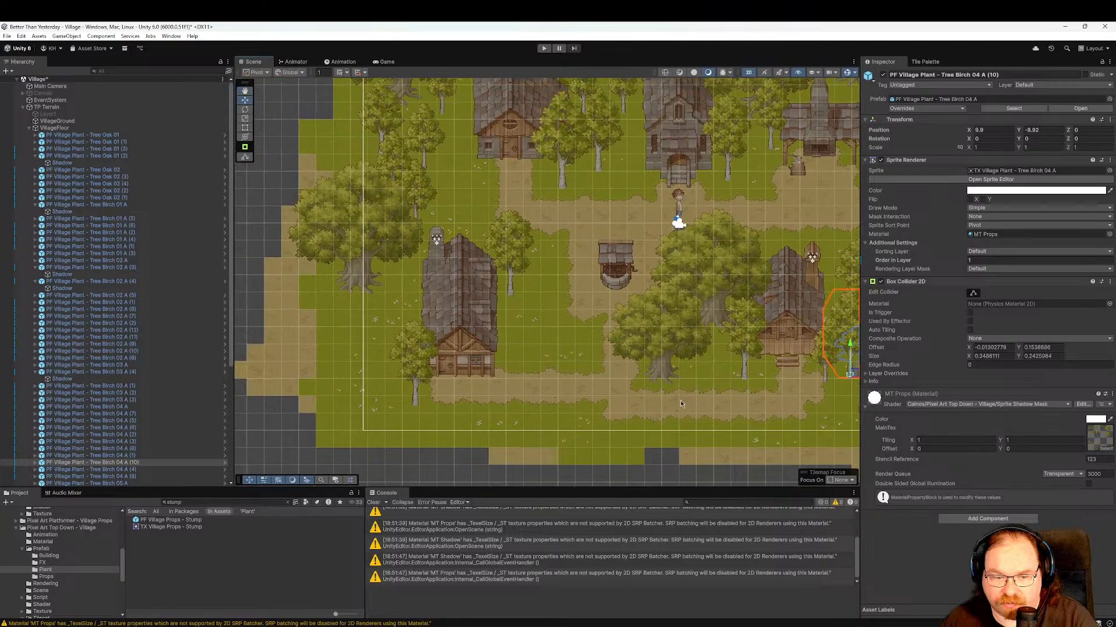
pyautogui.click(418, 205)
pyautogui.click(419, 204)
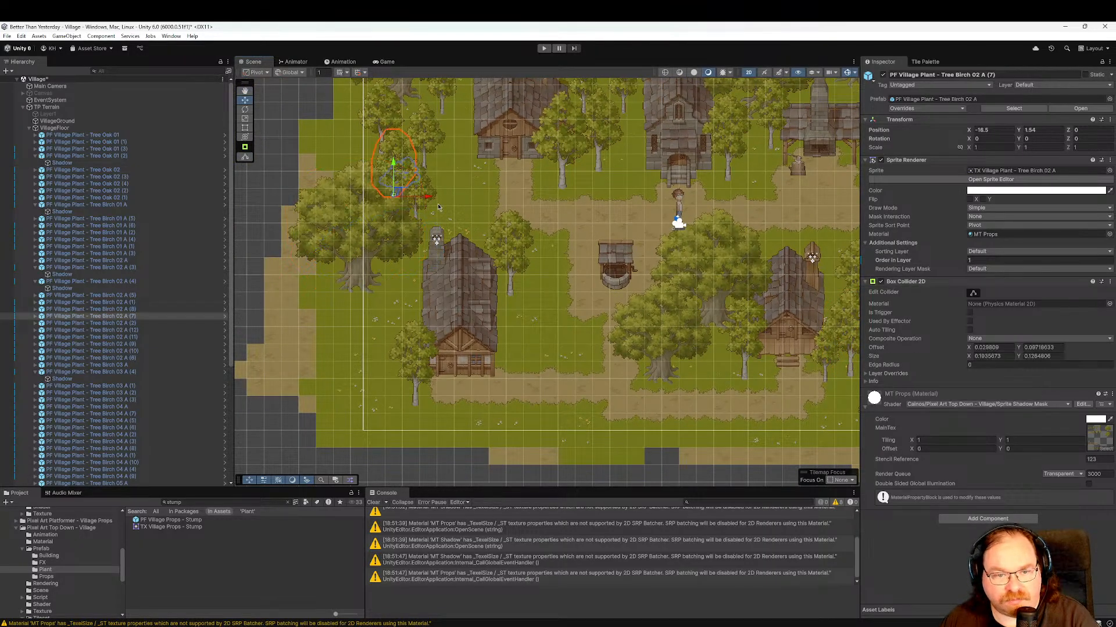
pyautogui.hotkey('ctrl', 'd')
pyautogui.moveTo(394, 175); pyautogui.dragTo(383, 327)
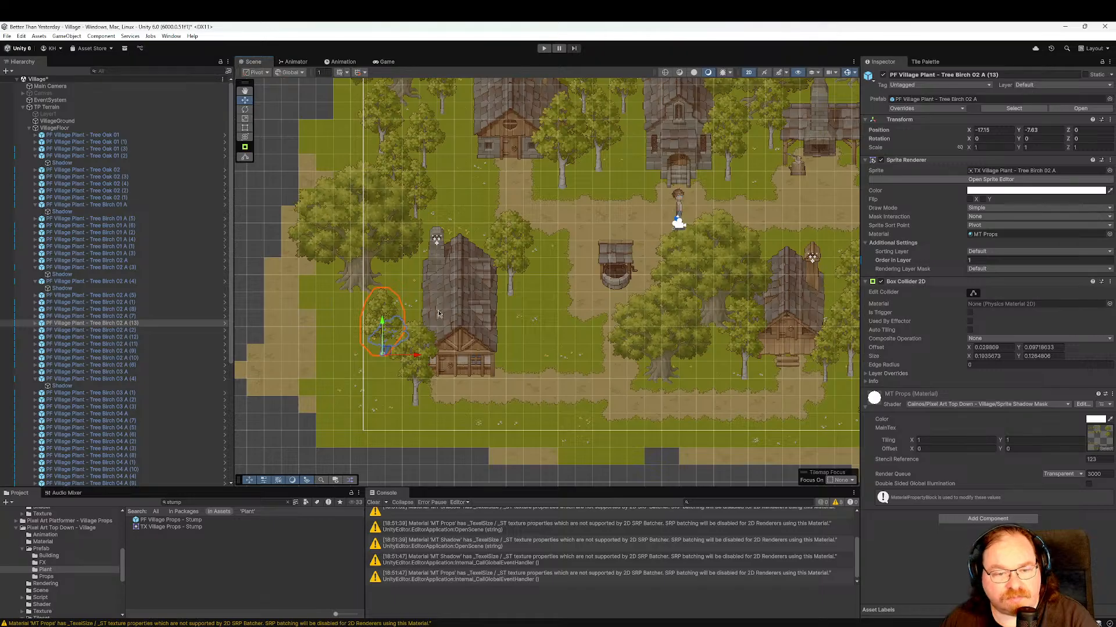
# Duplicate the Tree Birch 03 A above the western oak and place the copy in the southwestern corner at about X -17.66, Y -12.33.
pyautogui.click(382, 122)
pyautogui.click(383, 123)
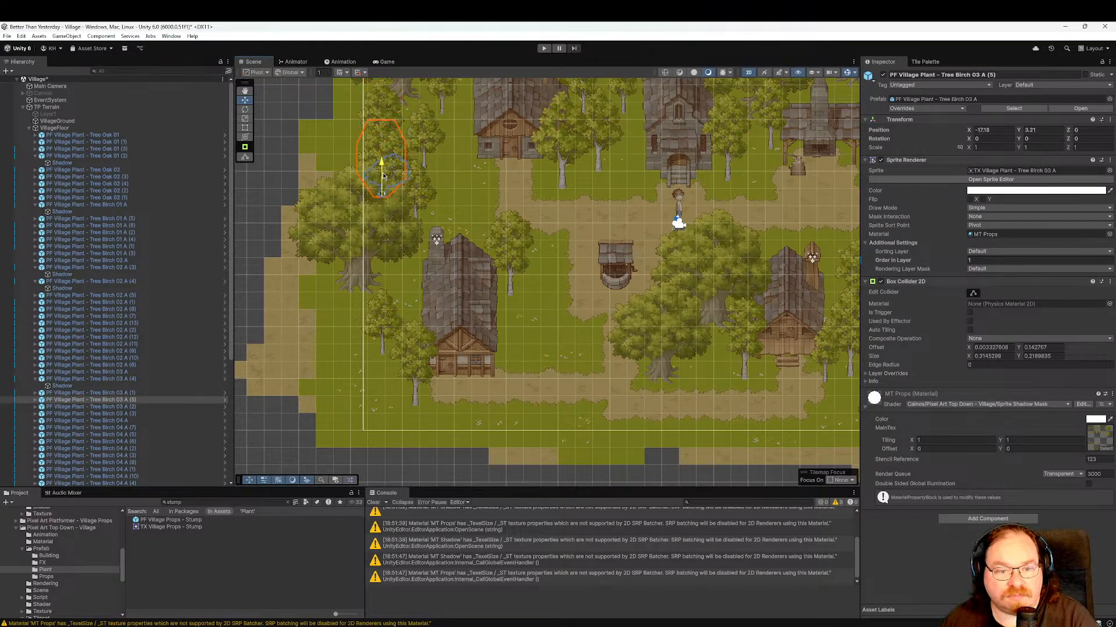
pyautogui.moveTo(383, 176); pyautogui.dragTo(400, 412)
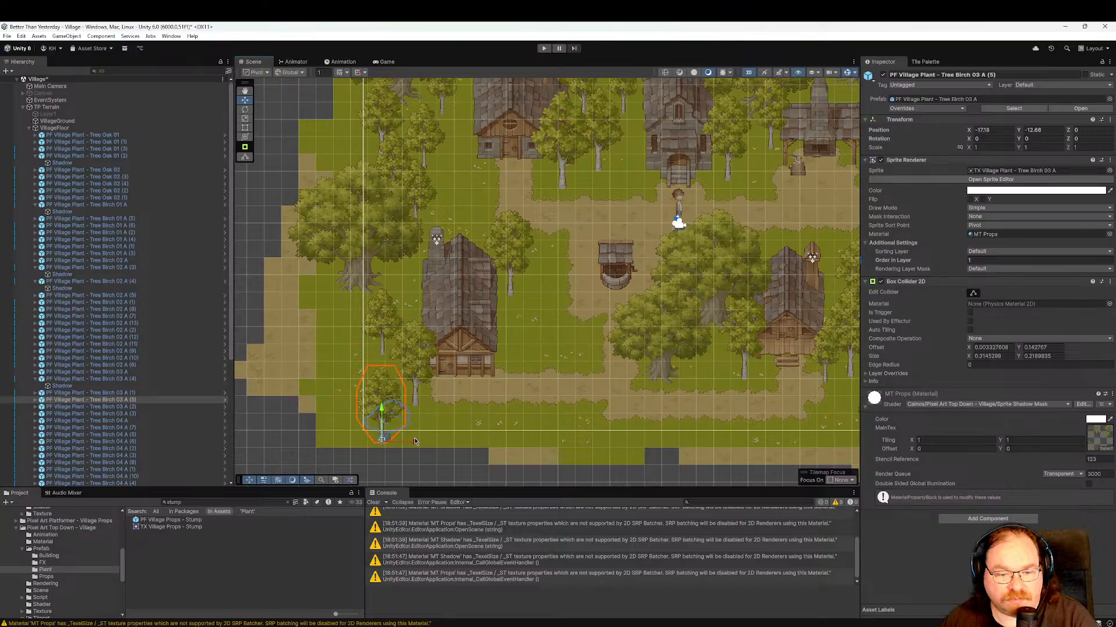
pyautogui.moveTo(381, 412); pyautogui.dragTo(372, 403)
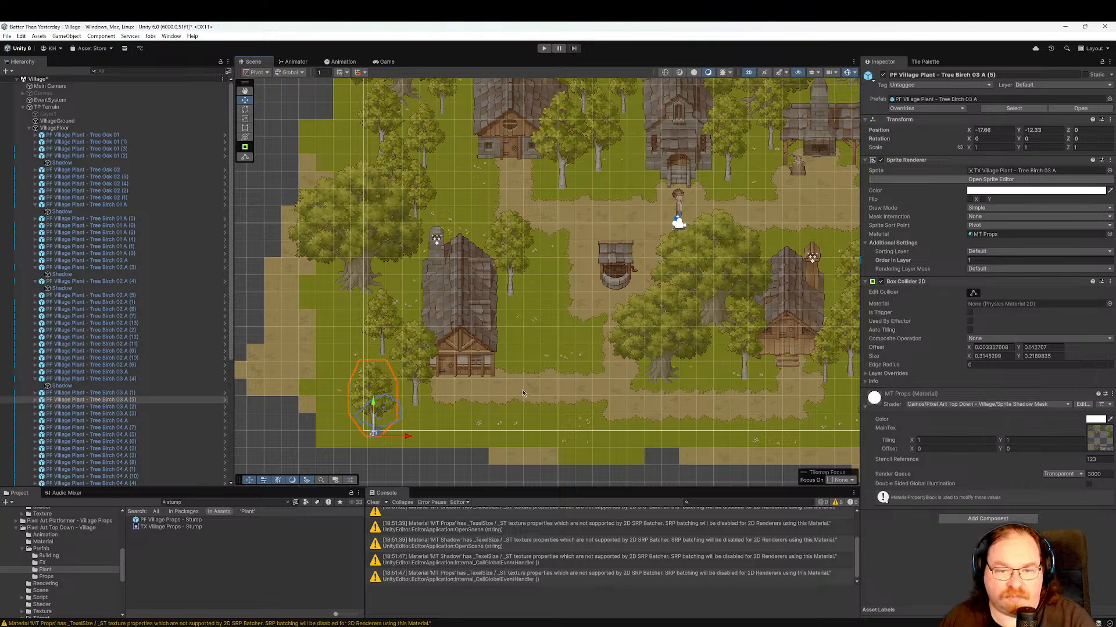
# Duplicate the large birch right of the northwestern house and place the copy at the southwestern house's roof peak.
pyautogui.moveTo(523, 322); pyautogui.dragTo(504, 416, button='middle')
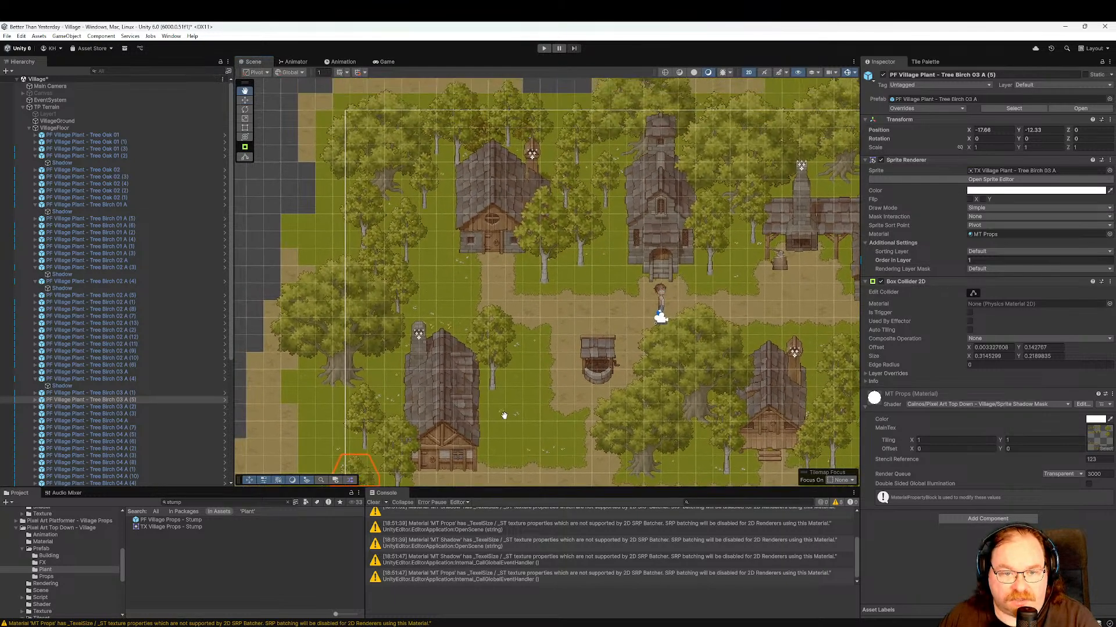
pyautogui.click(547, 273)
pyautogui.hotkey('ctrl', 'd')
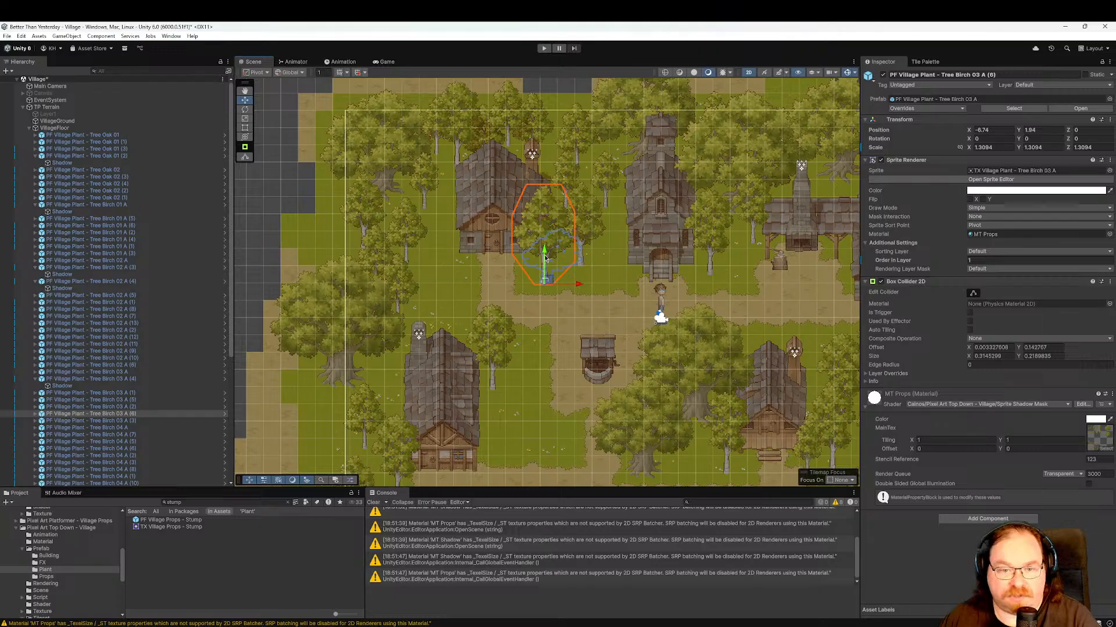
pyautogui.moveTo(542, 260); pyautogui.dragTo(430, 320)
pyautogui.scroll(5, 456, 367)
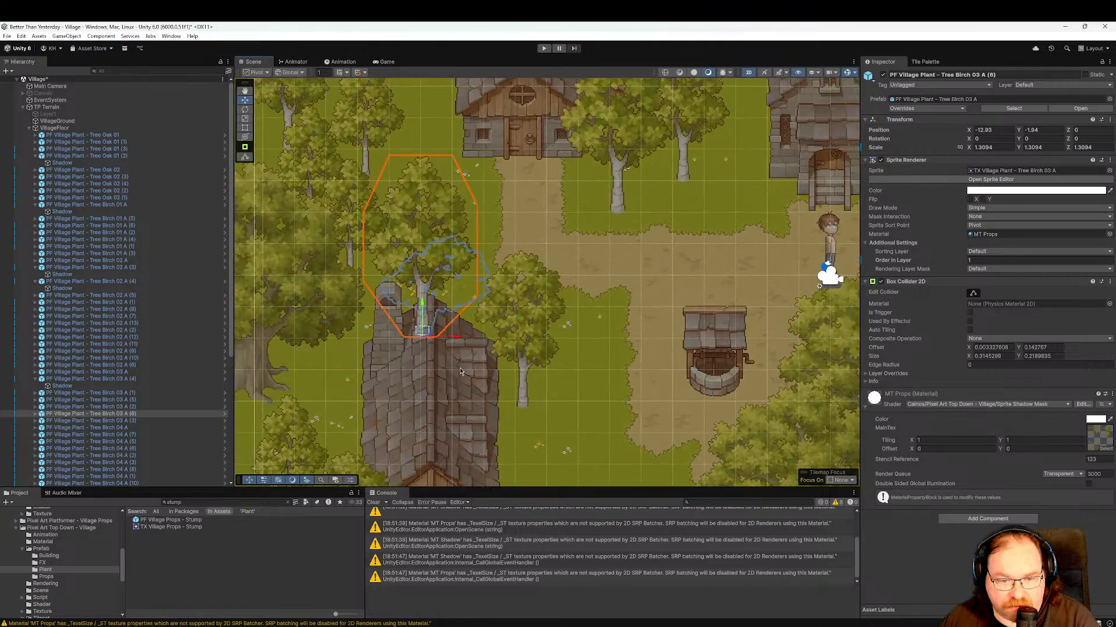
# Set the roof-peak birch's Order in Layer to 0 and move it to about X -12.54, Y -2.26.
pyautogui.click(989, 261)
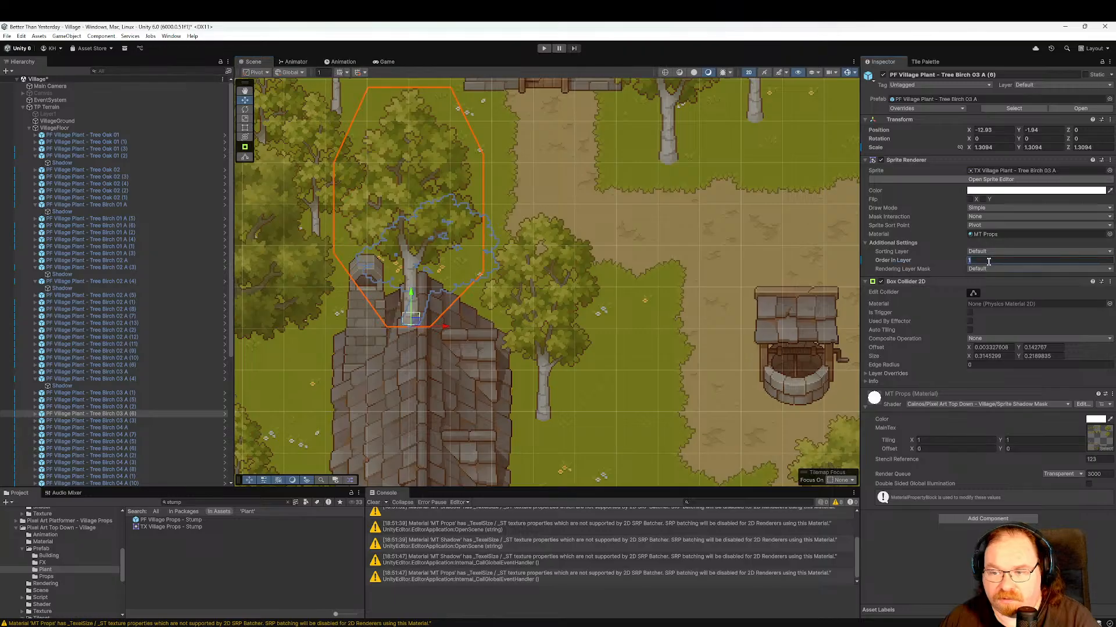
pyautogui.write('0')
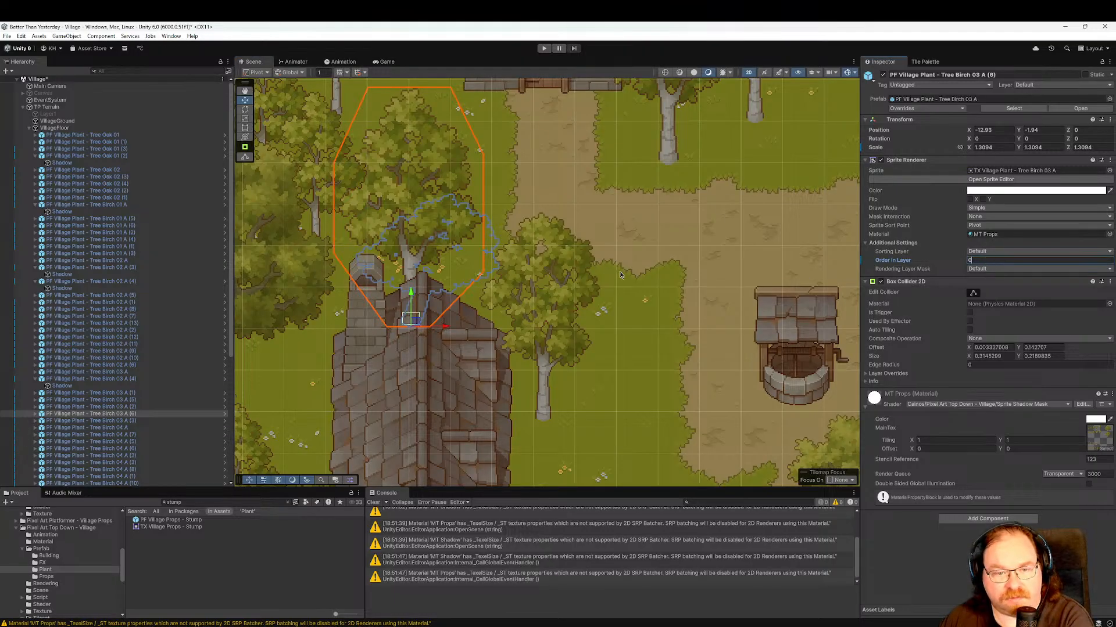
pyautogui.moveTo(495, 248); pyautogui.dragTo(592, 288, button='middle')
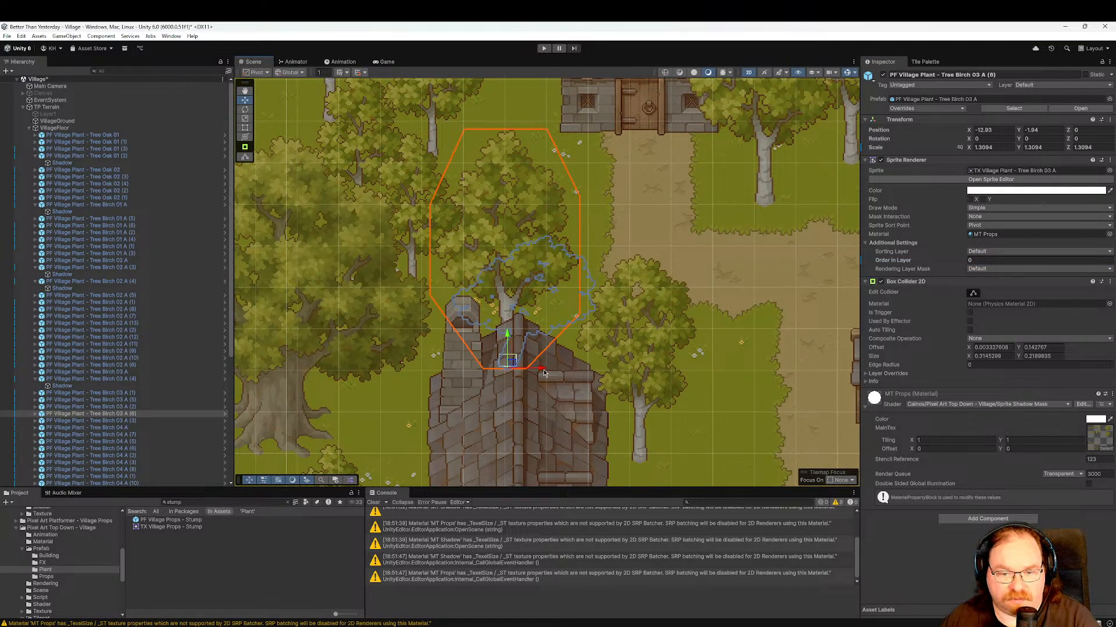
pyautogui.moveTo(544, 373); pyautogui.dragTo(565, 372)
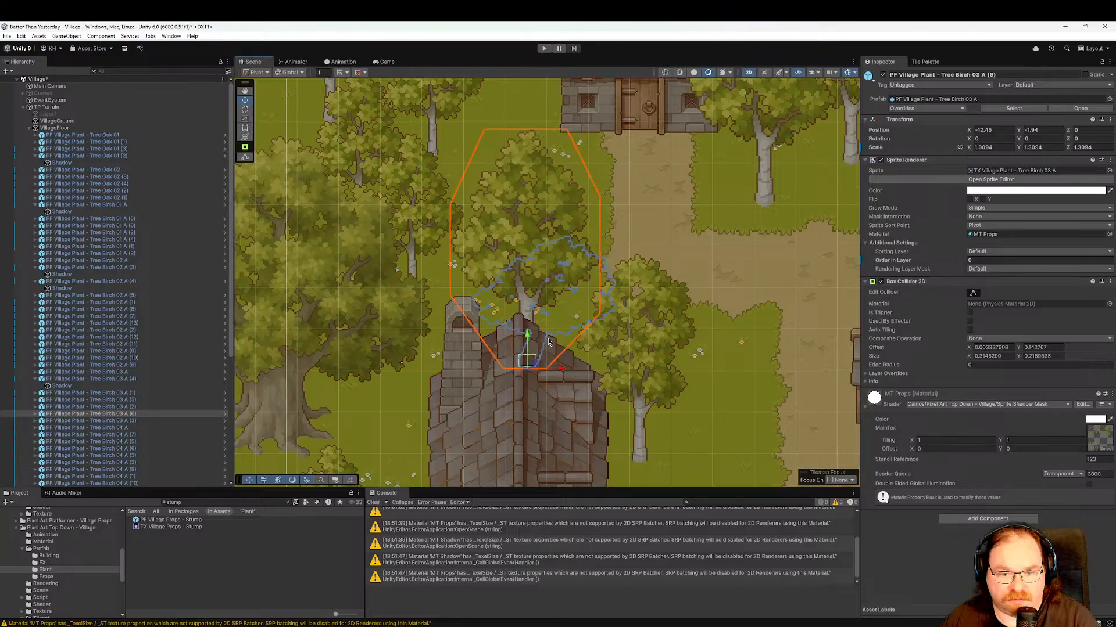
pyautogui.moveTo(527, 340); pyautogui.dragTo(552, 387)
pyautogui.scroll(-3, 657, 390)
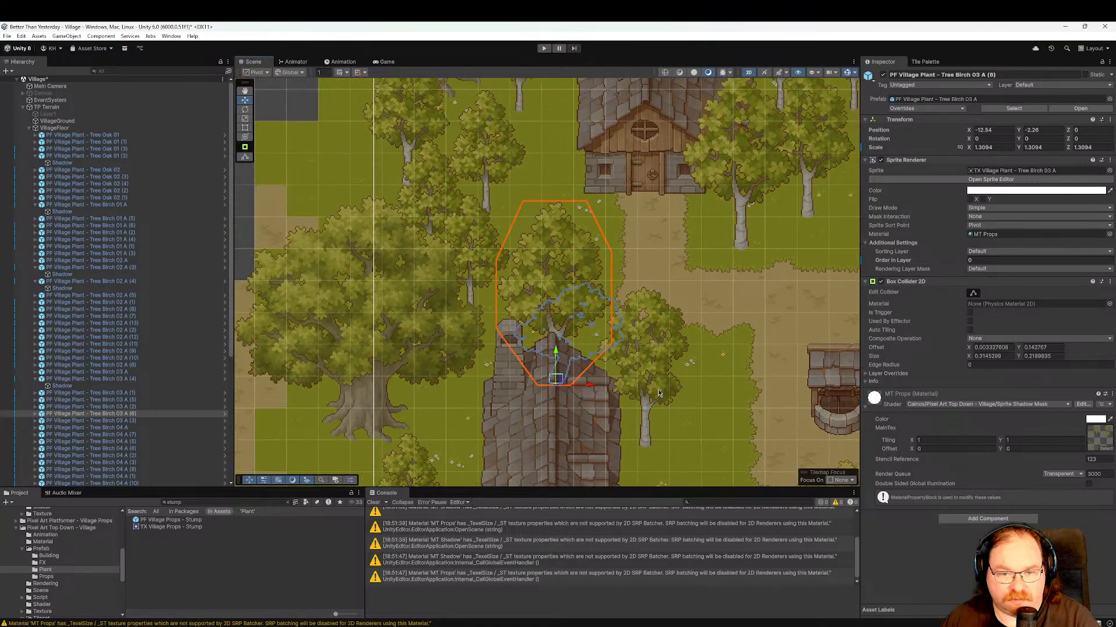
# Duplicate the birch behind the southwestern house, set the copy's Order in Layer to 2, and place it at about X -15.66, Y -14.66.
pyautogui.moveTo(700, 409); pyautogui.dragTo(633, 249, button='middle')
pyautogui.scroll(-3, 590, 357)
pyautogui.moveTo(668, 292); pyautogui.dragTo(621, 289, button='middle')
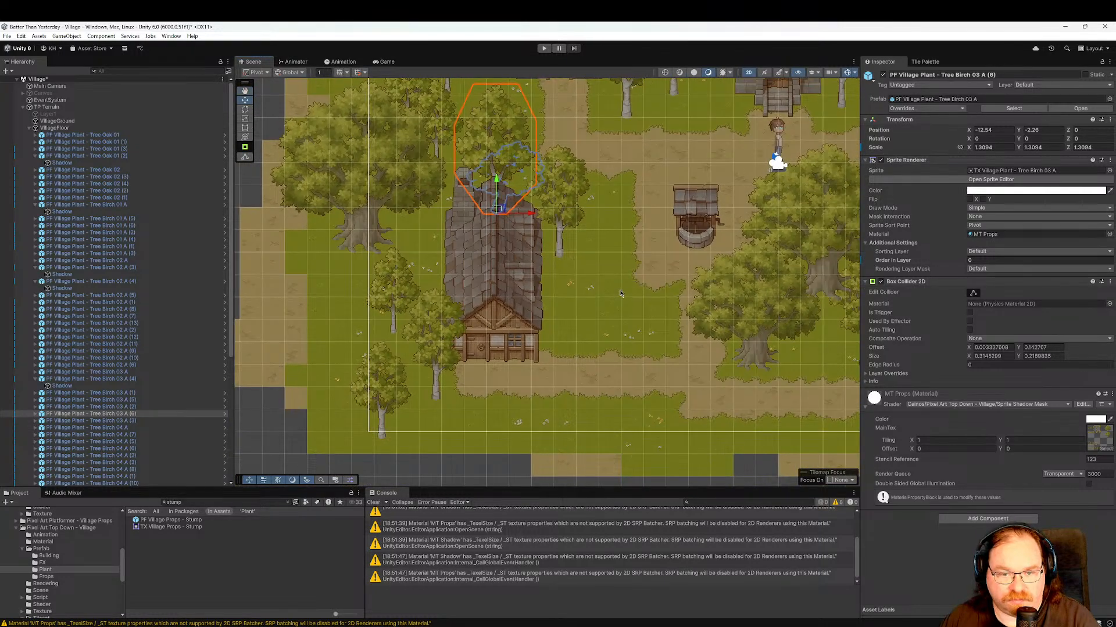
pyautogui.hotkey('ctrl', 'd')
pyautogui.moveTo(495, 182); pyautogui.dragTo(496, 431)
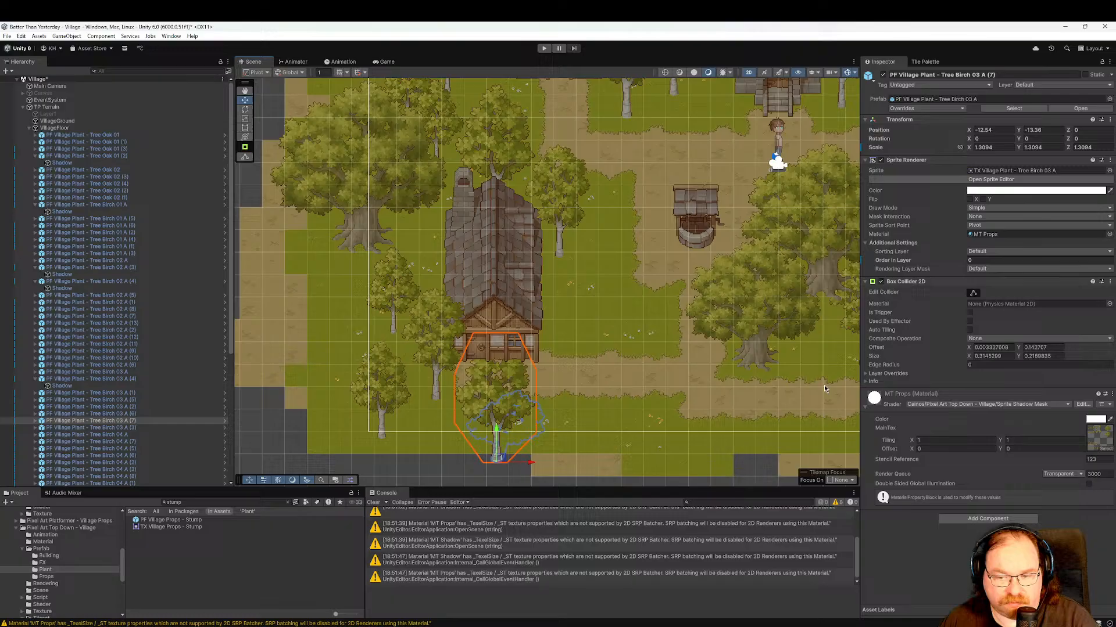
pyautogui.click(992, 260)
pyautogui.write('2')
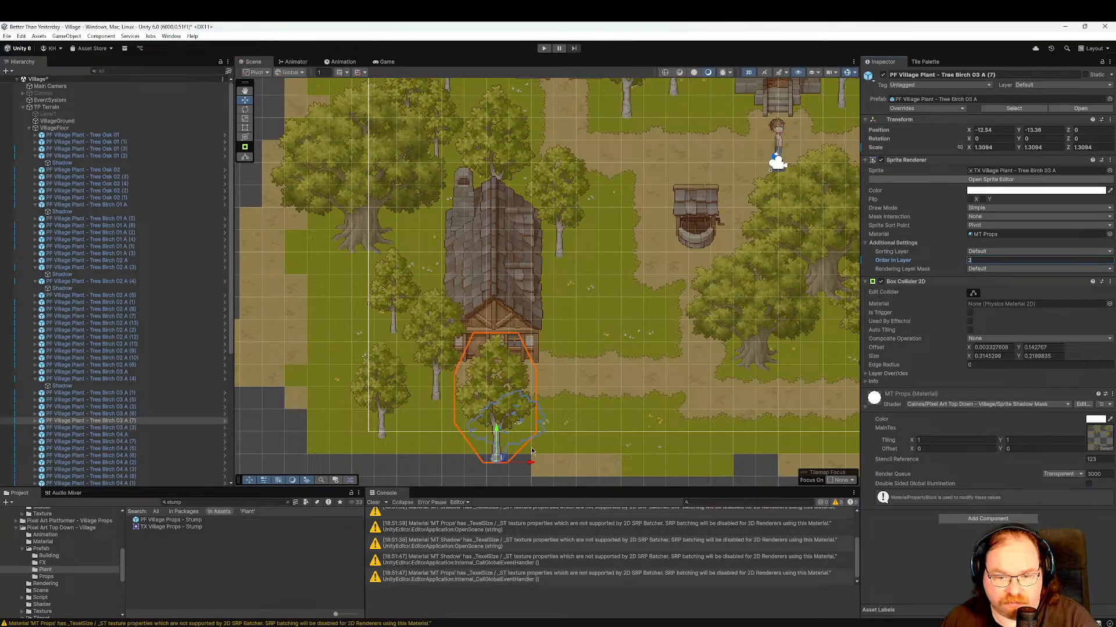
pyautogui.moveTo(531, 472); pyautogui.dragTo(459, 473)
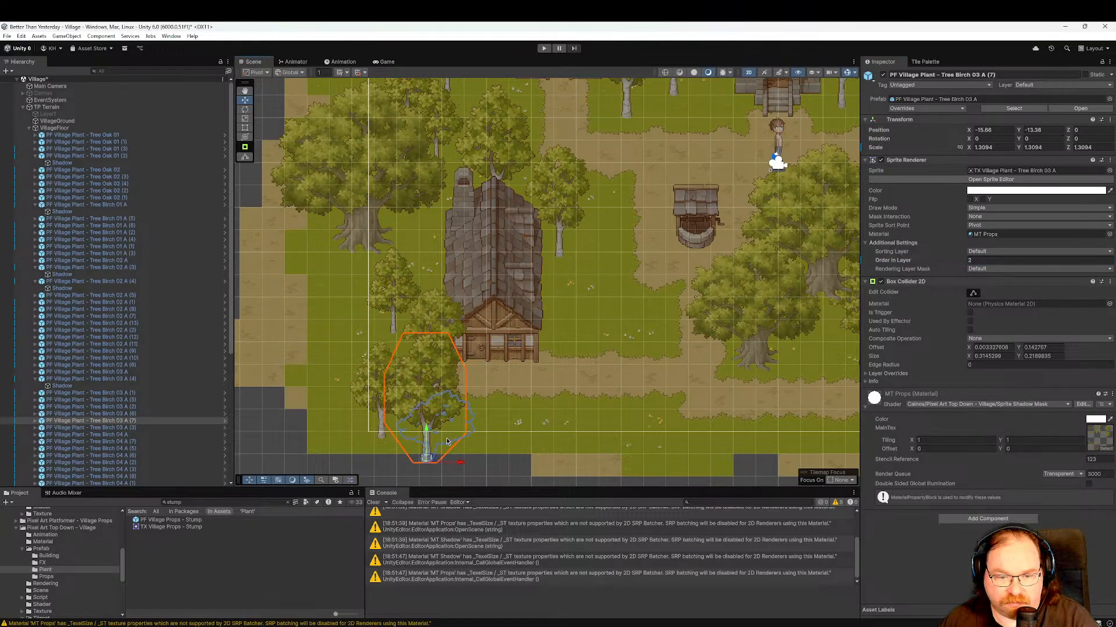
pyautogui.moveTo(431, 431); pyautogui.dragTo(426, 460)
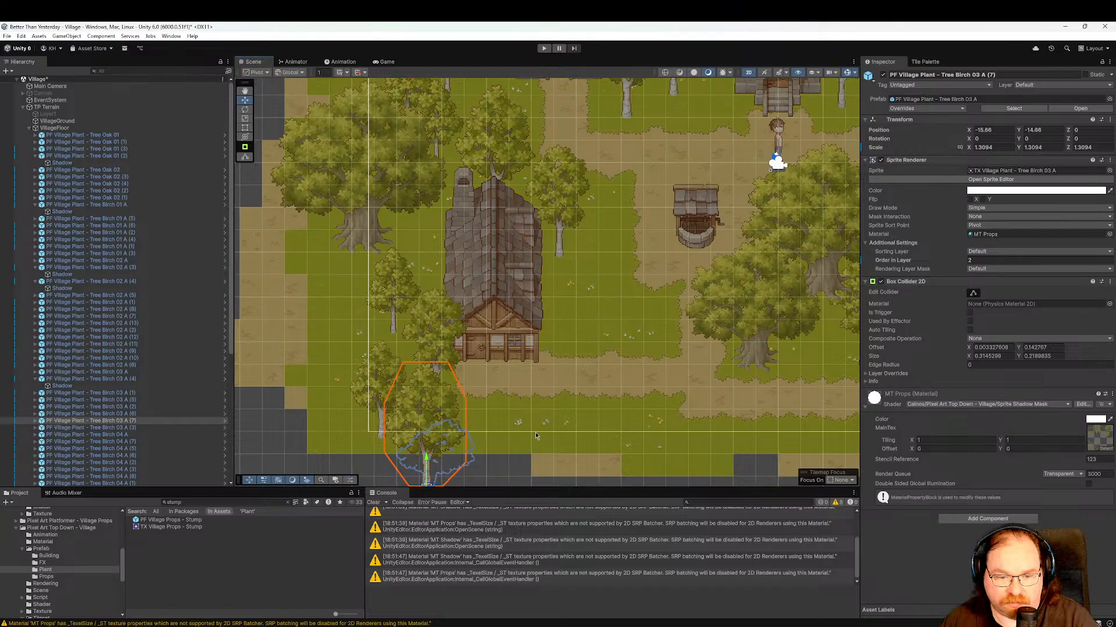
# Duplicate the large southwestern corner birch and place the copy below the village's southern edge at about X -10.94, Y -16.64.
pyautogui.moveTo(575, 419); pyautogui.dragTo(486, 385, button='middle')
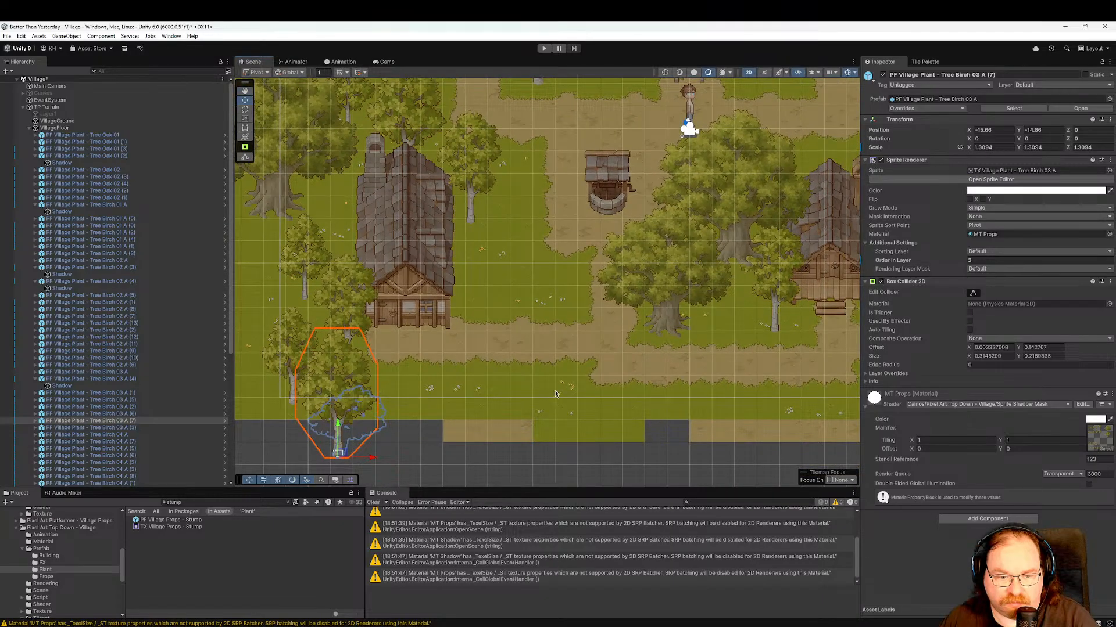
pyautogui.hotkey('ctrl', 'd')
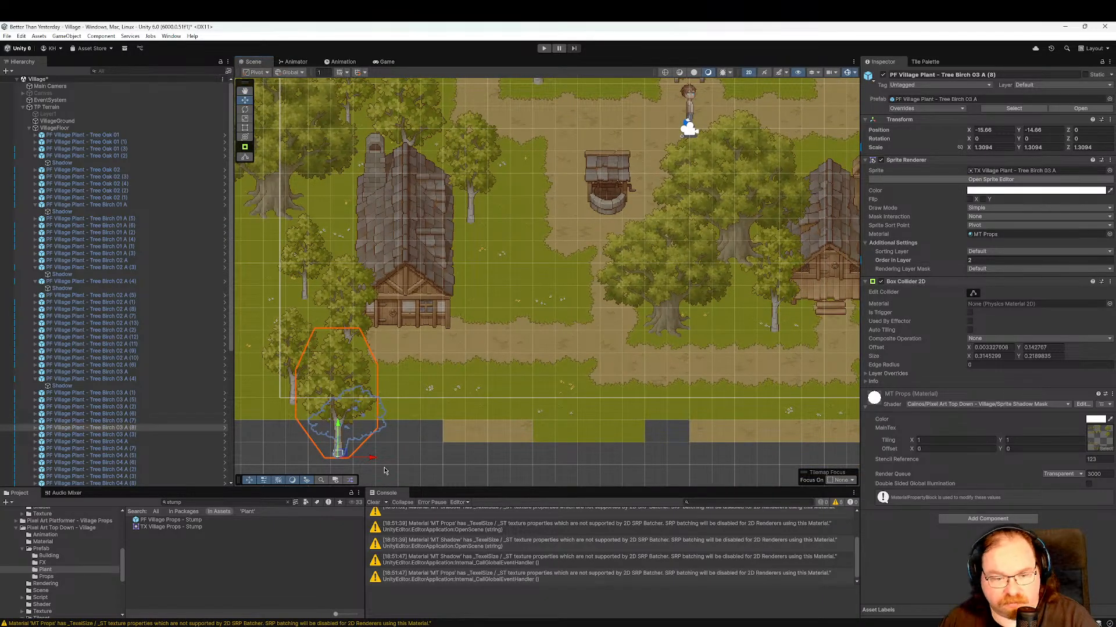
pyautogui.moveTo(374, 465); pyautogui.dragTo(480, 464)
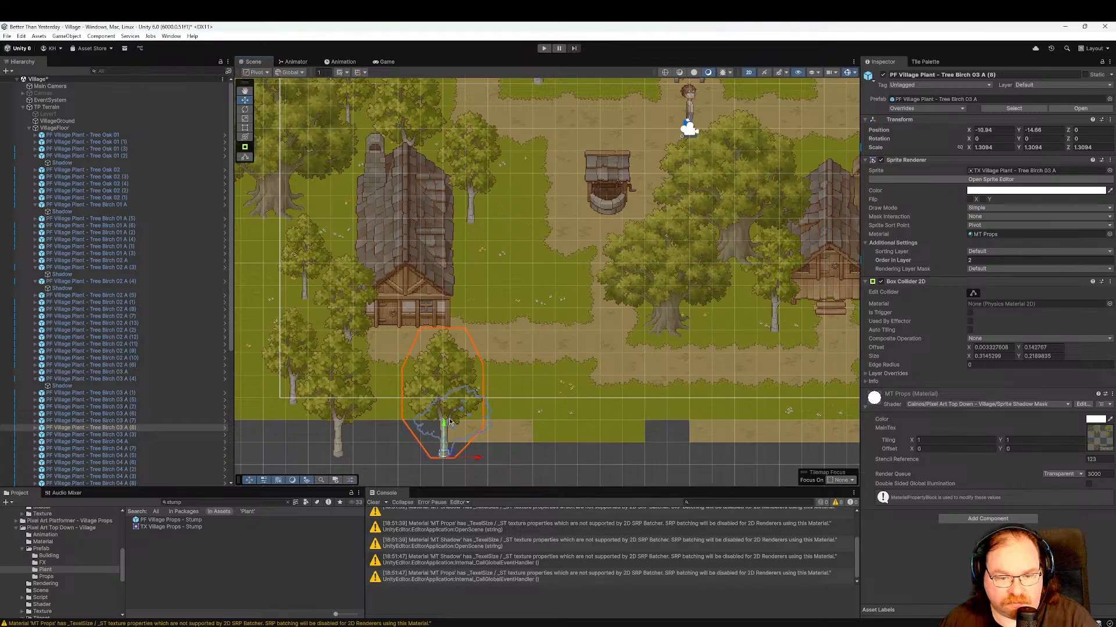
pyautogui.moveTo(448, 431); pyautogui.dragTo(447, 465)
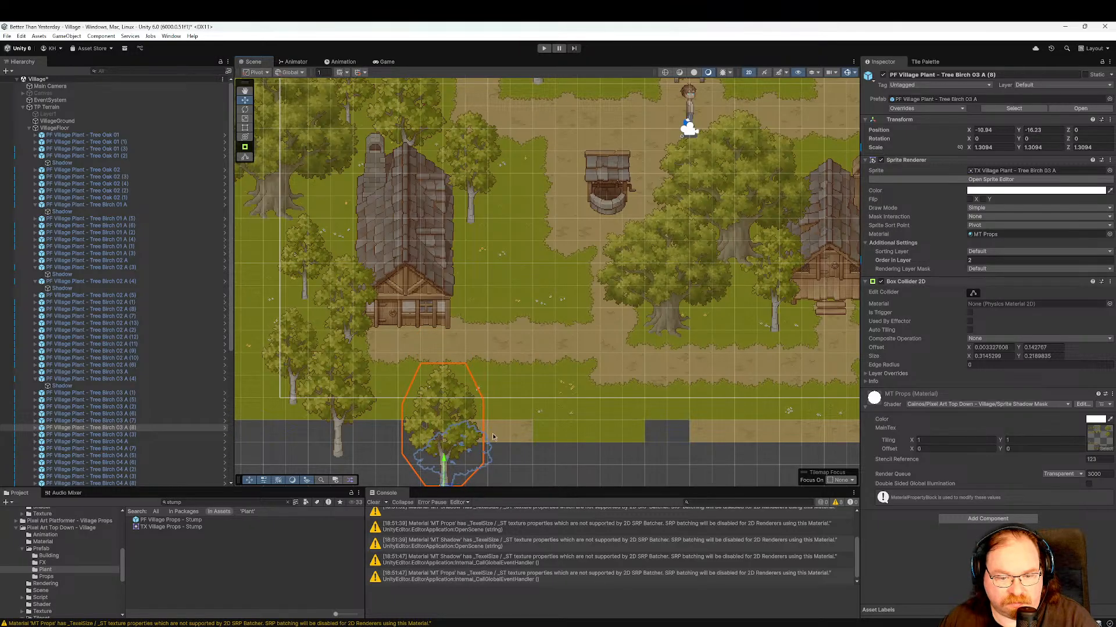
pyautogui.moveTo(493, 434); pyautogui.dragTo(499, 345, button='middle')
pyautogui.moveTo(453, 372); pyautogui.dragTo(452, 382)
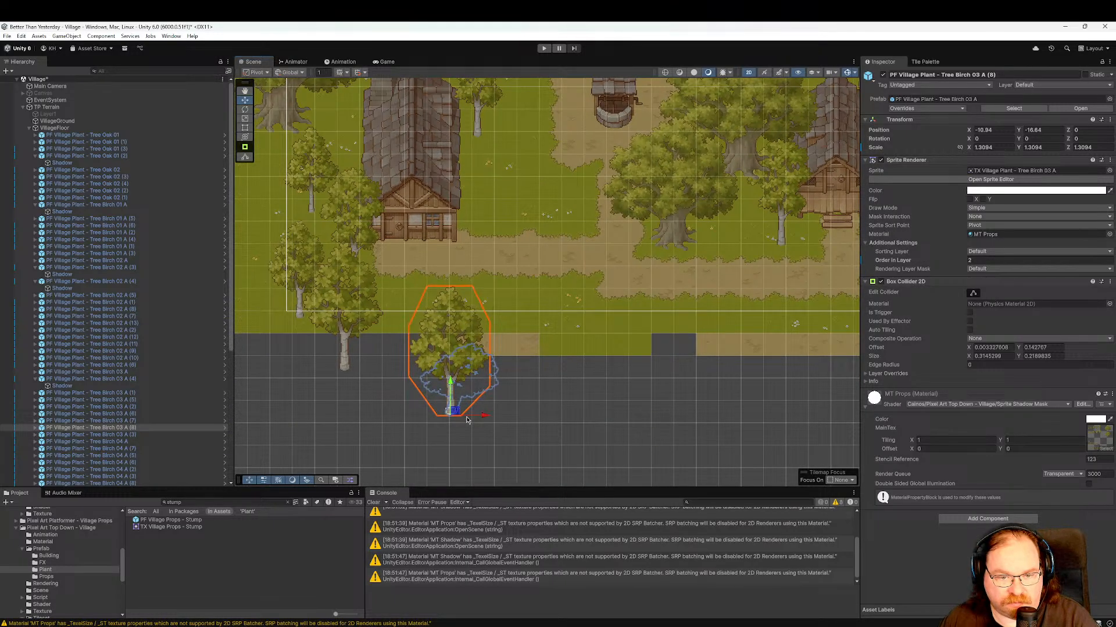
# Duplicate the birch on the southern edge, scale the copy to about 1.56, and place it at about X -8.87, Y -17.22.
pyautogui.hotkey('ctrl', 'd')
pyautogui.moveTo(483, 417); pyautogui.dragTo(496, 396)
pyautogui.press('r')
pyautogui.press('w')
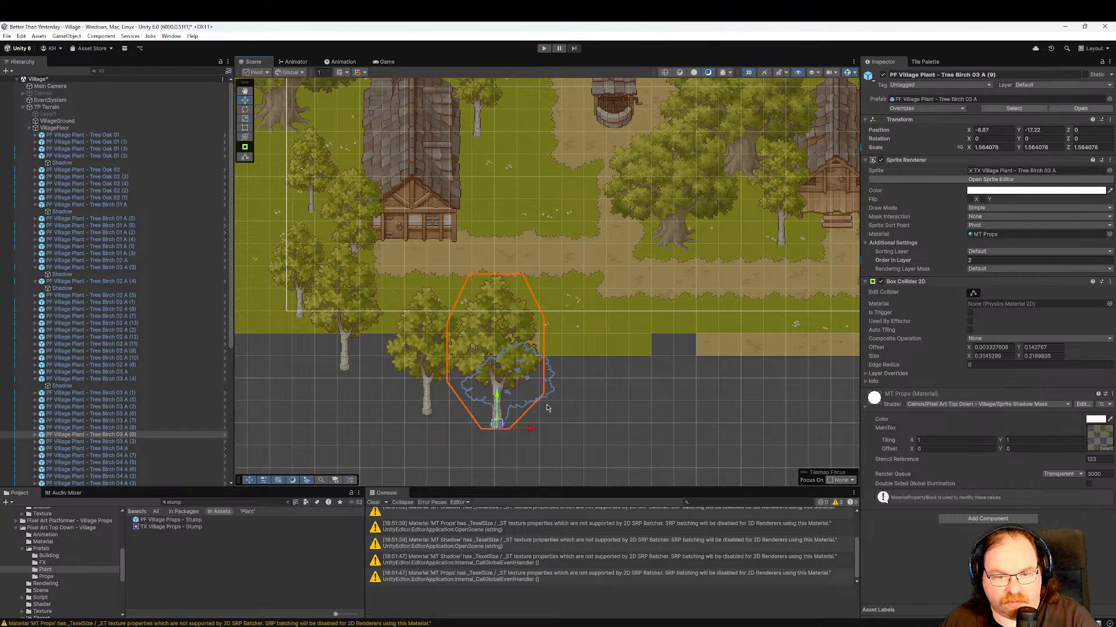
# Duplicate the enlarged southern birch, scale the copy to about 1.2, and place it farther east at about X -5.61, Y -16.72.
pyautogui.moveTo(620, 392); pyautogui.dragTo(526, 399, button='middle')
pyautogui.hotkey('ctrl', 'd')
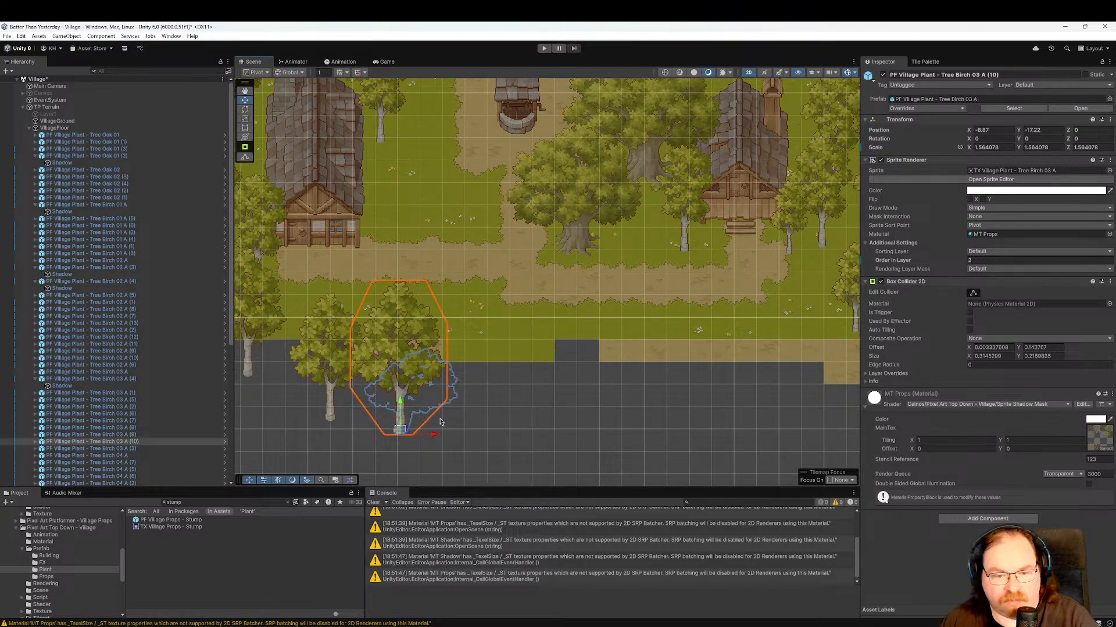
pyautogui.moveTo(437, 435); pyautogui.dragTo(469, 446)
pyautogui.press('w')
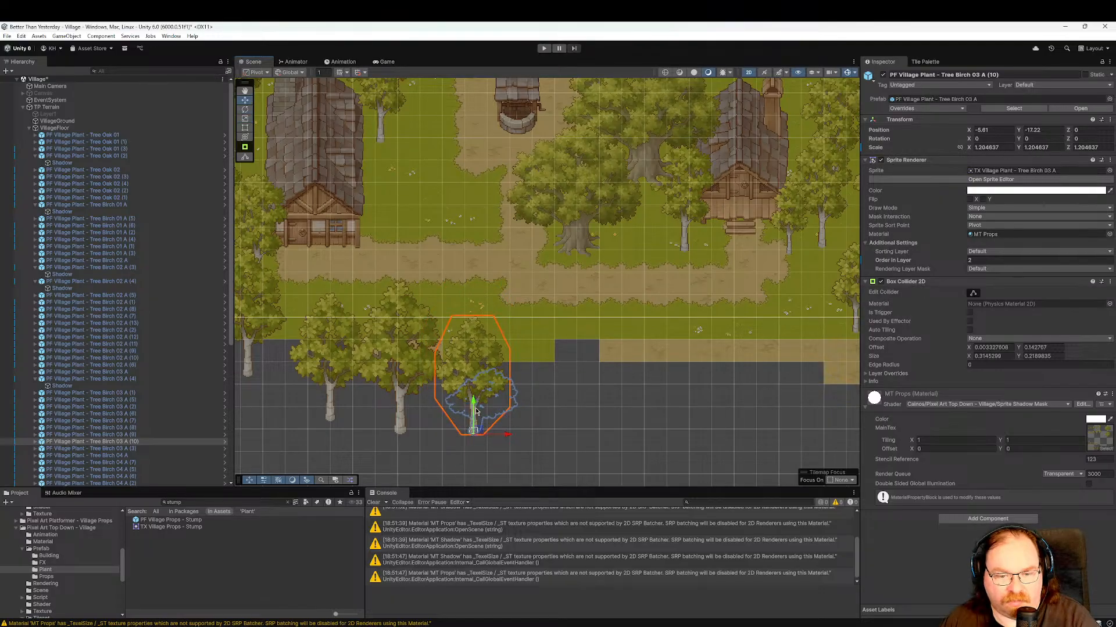
pyautogui.moveTo(472, 406); pyautogui.dragTo(473, 395)
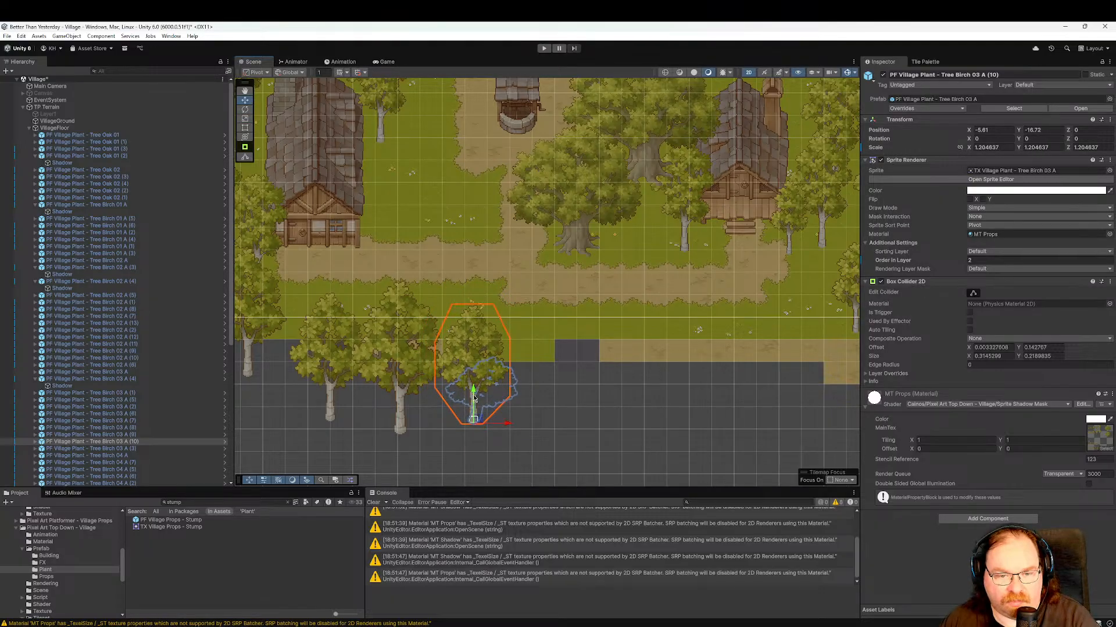
# Duplicate the southern one of the central oaks and place the copy on the southern edge at about X -1.87, Y -16.57.
pyautogui.moveTo(562, 387); pyautogui.dragTo(463, 391, button='middle')
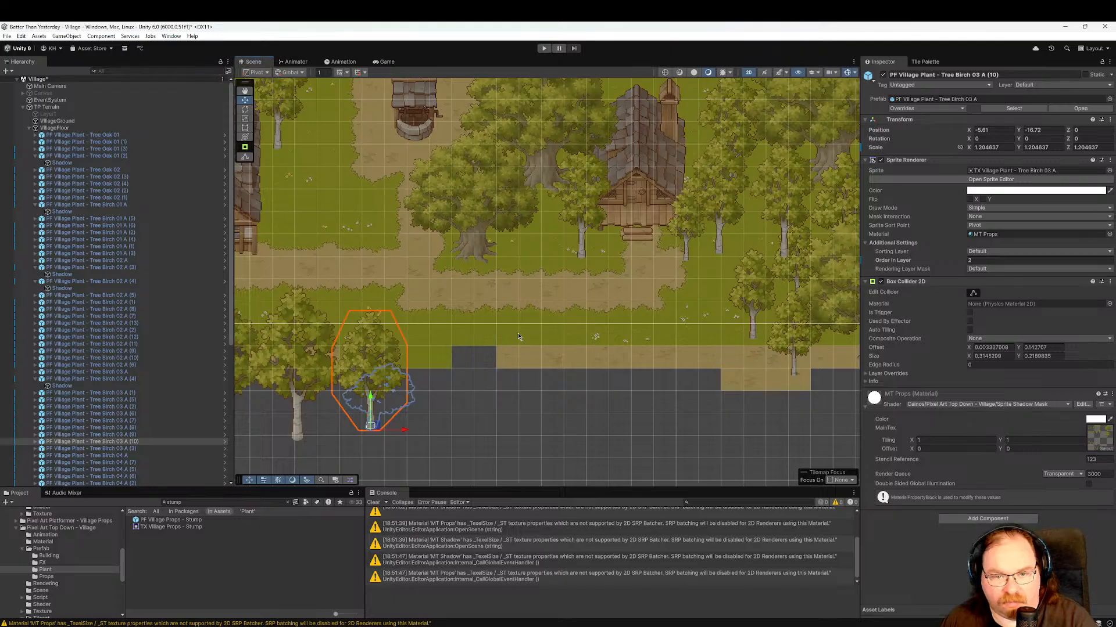
pyautogui.click(479, 253)
pyautogui.click(489, 245)
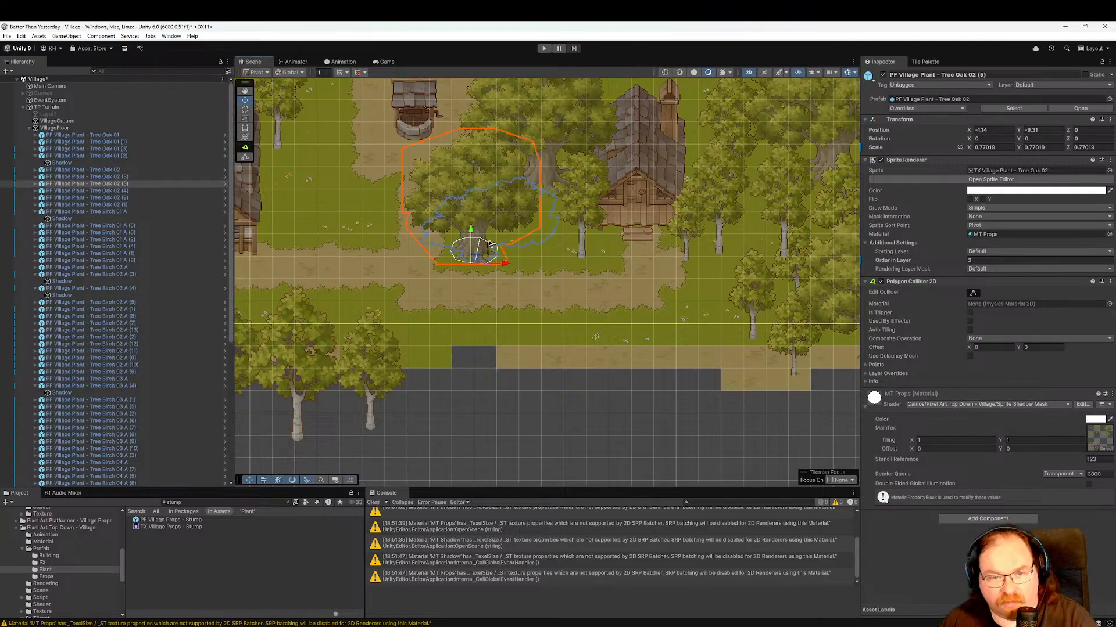
pyautogui.moveTo(473, 234); pyautogui.dragTo(452, 405)
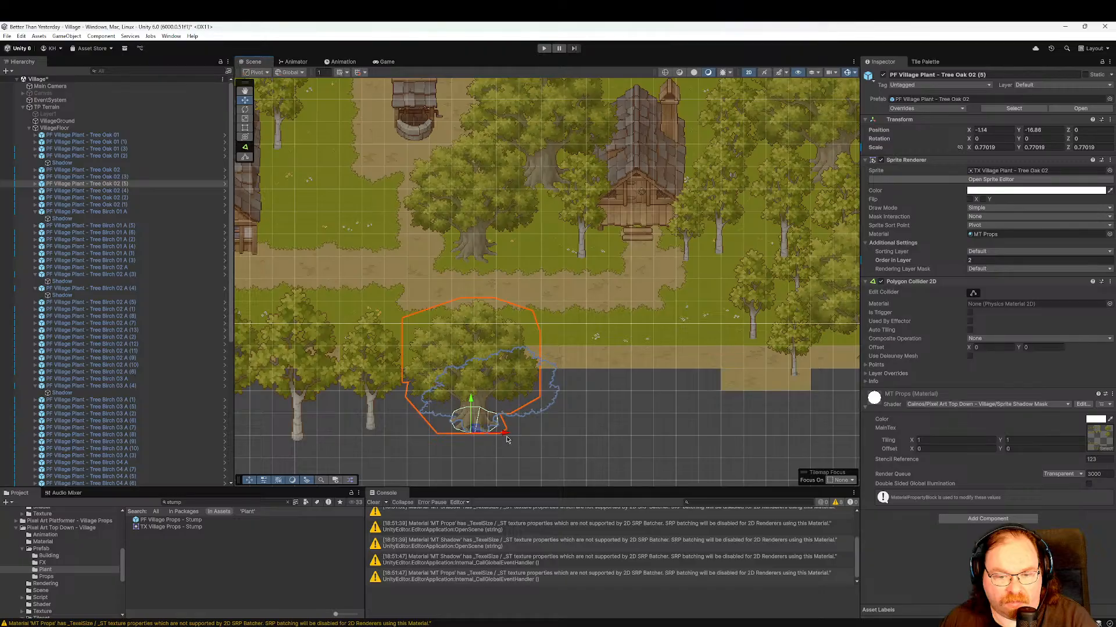
pyautogui.moveTo(506, 439); pyautogui.dragTo(459, 399)
# Duplicate the birch west of the southeastern house and place the copy on the southern edge at about X 1.63, Y -15.7.
pyautogui.moveTo(638, 364); pyautogui.dragTo(547, 375, button='middle')
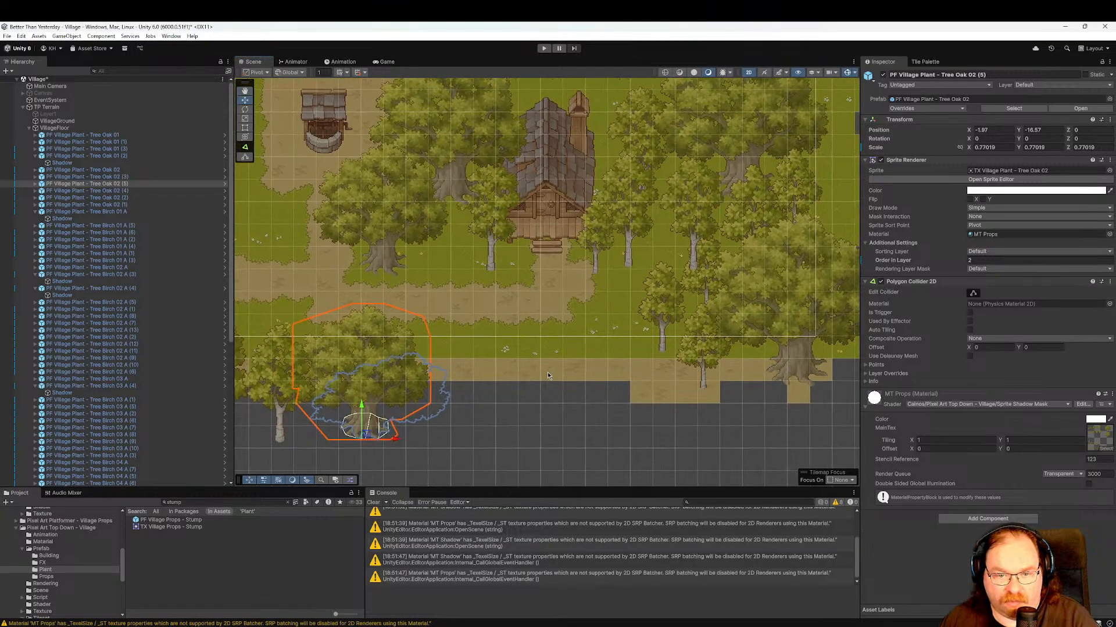
pyautogui.click(494, 237)
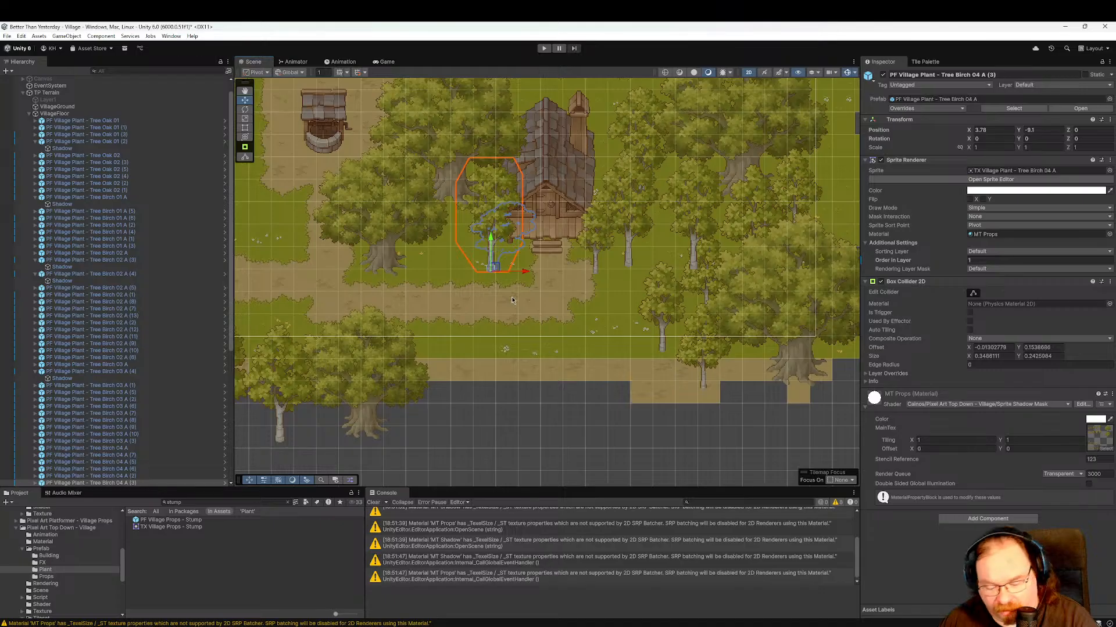
pyautogui.moveTo(484, 234); pyautogui.dragTo(482, 307)
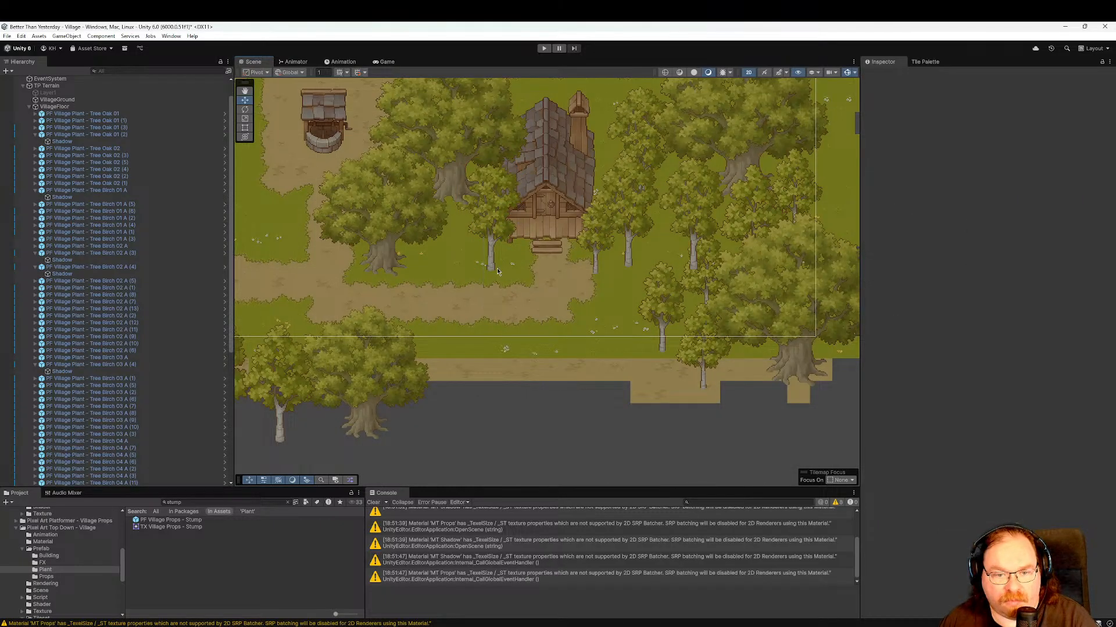
pyautogui.click(490, 241)
pyautogui.moveTo(491, 239); pyautogui.dragTo(490, 385)
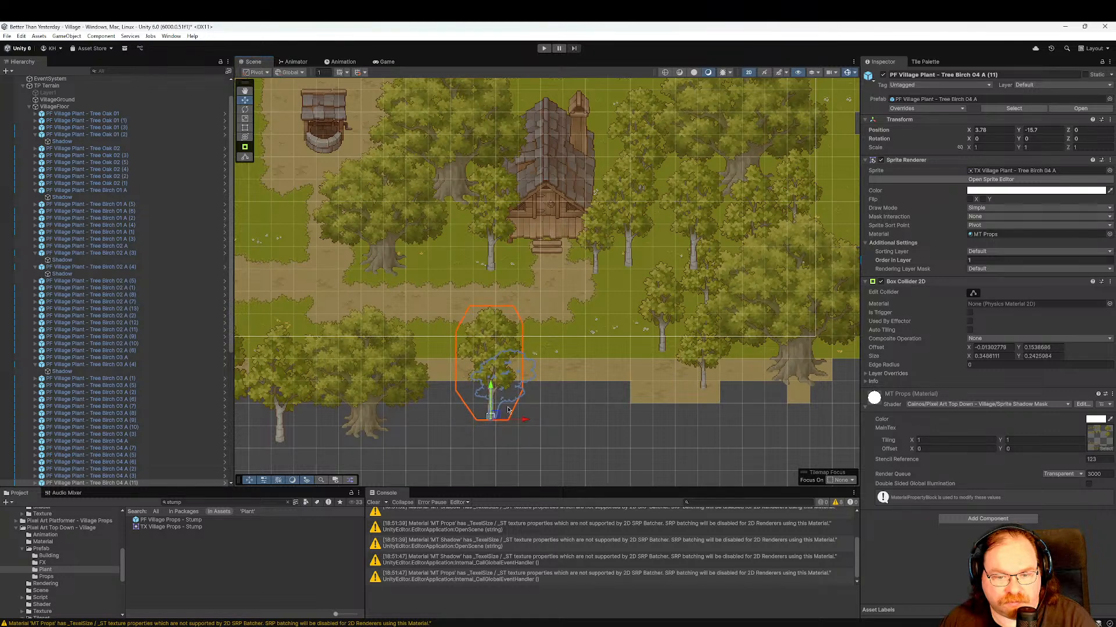
pyautogui.moveTo(526, 423); pyautogui.dragTo(475, 423)
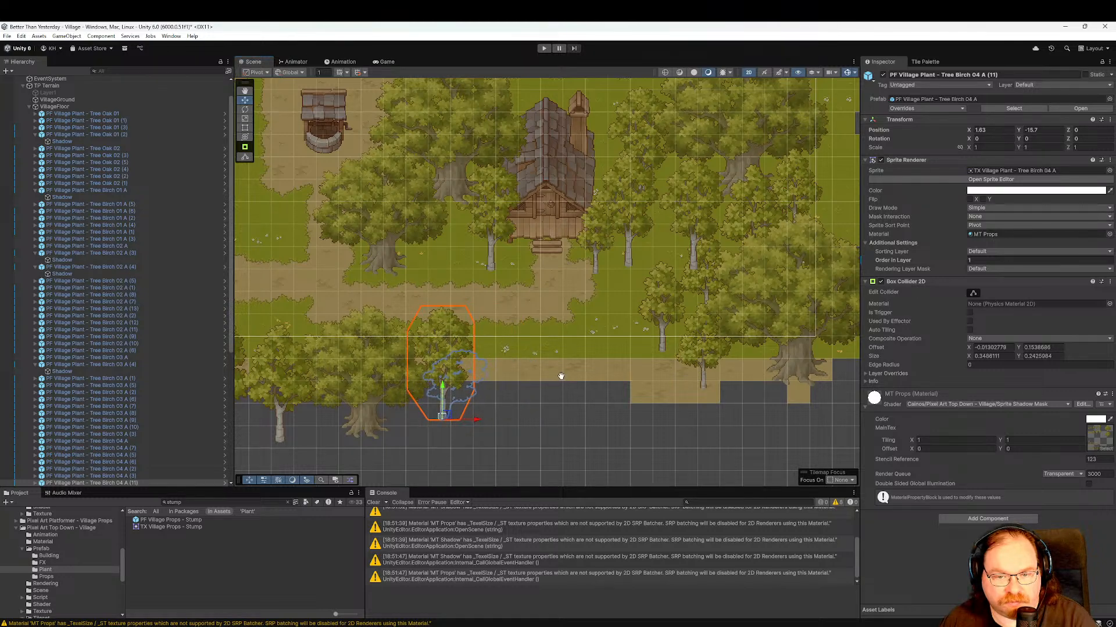
# Duplicate the small birch just east of the southeastern house and place the copy on the southern edge at about X 3.87, Y -14.42.
pyautogui.moveTo(615, 300); pyautogui.dragTo(578, 321, button='middle')
pyautogui.click(563, 266)
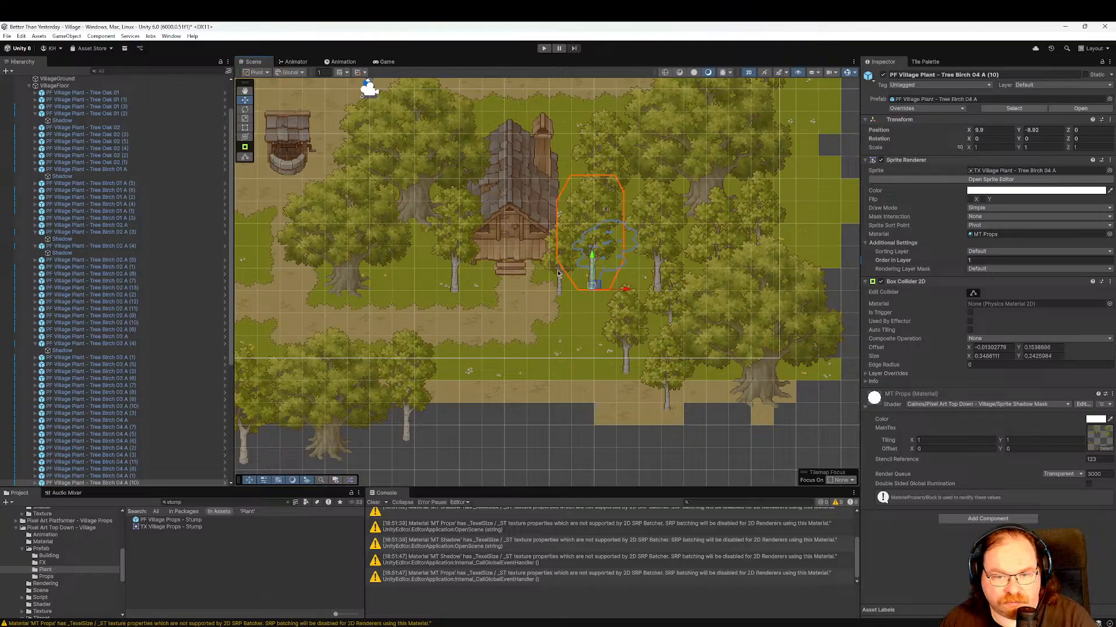
pyautogui.hotkey('ctrl', 'd')
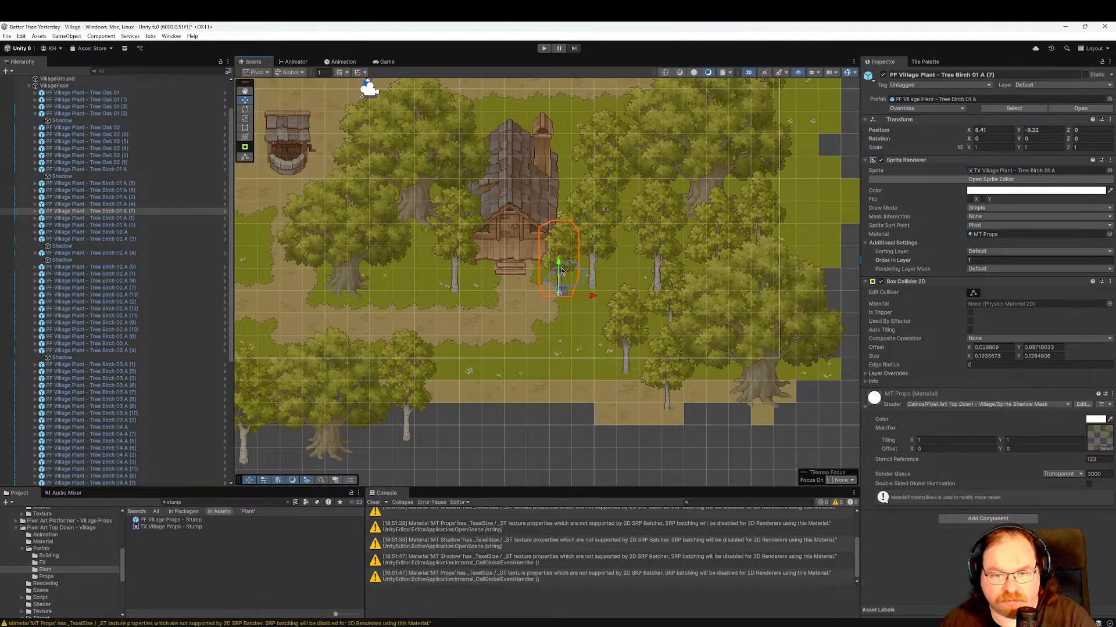
pyautogui.moveTo(557, 266); pyautogui.dragTo(557, 383)
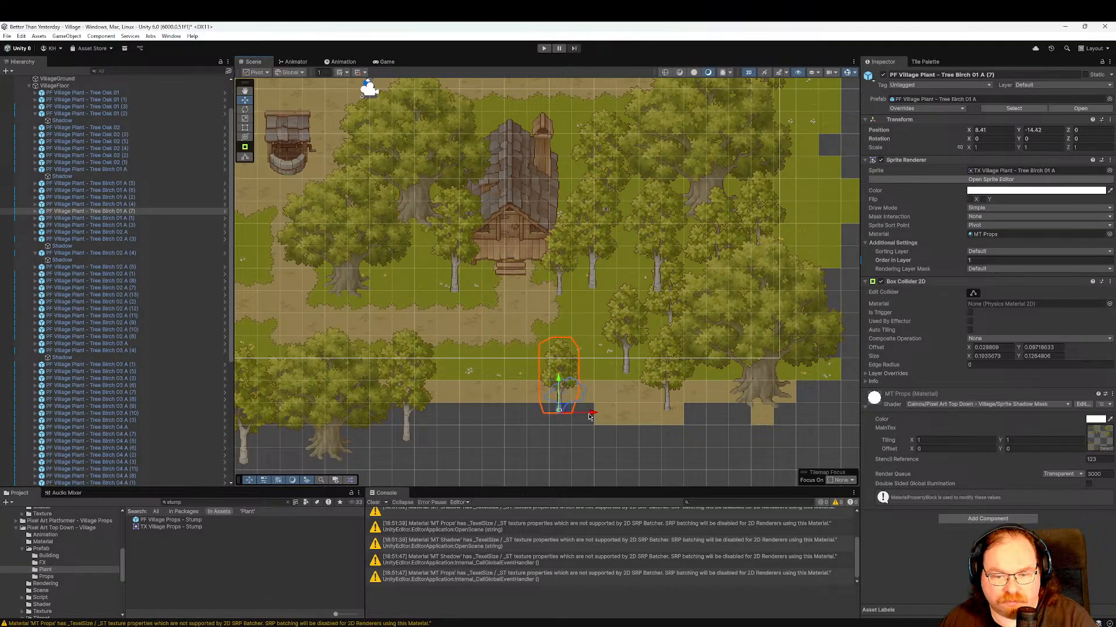
pyautogui.moveTo(588, 416); pyautogui.dragTo(489, 416)
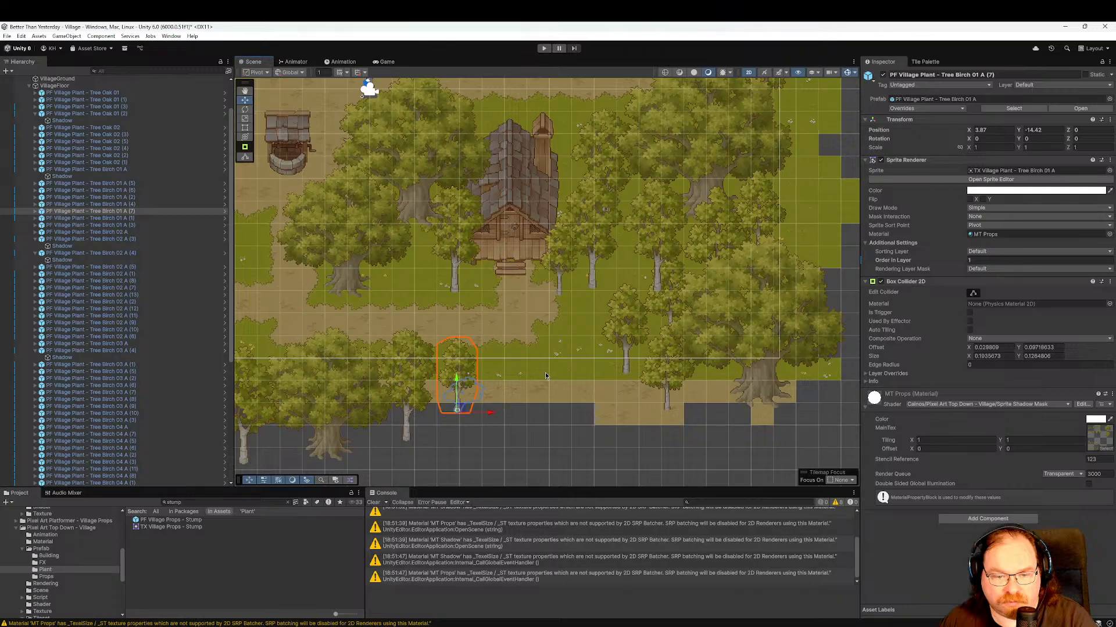
# Duplicate the birch west of the big southeastern oak's trunk and shift the copy west along the southern edge to about X 5.78.
pyautogui.click(665, 379)
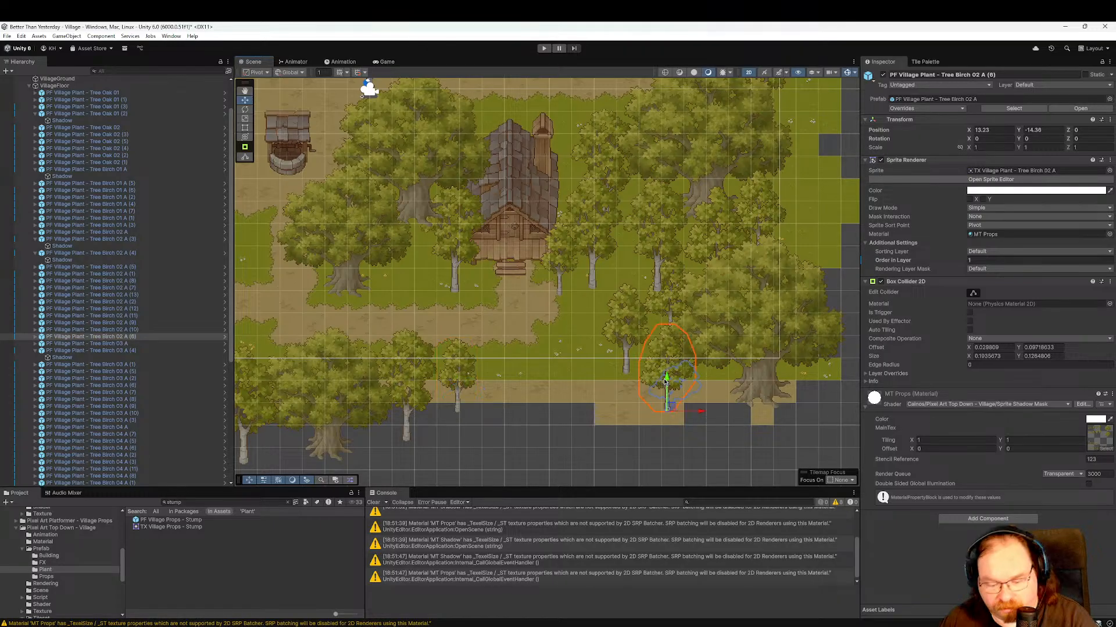
pyautogui.moveTo(697, 419); pyautogui.dragTo(533, 429)
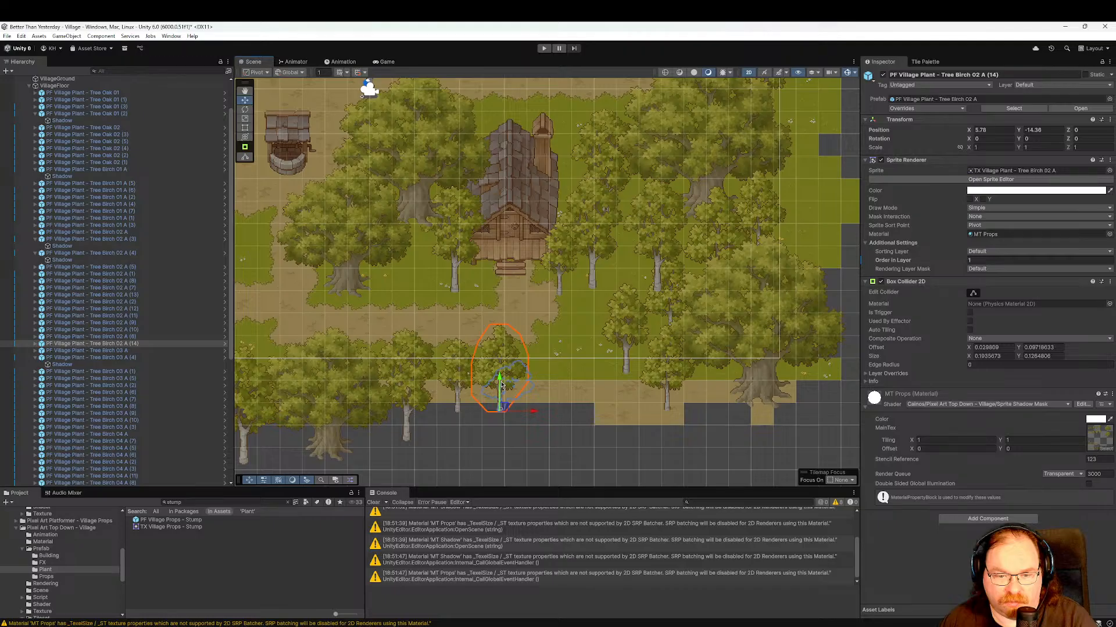
pyautogui.click(503, 416)
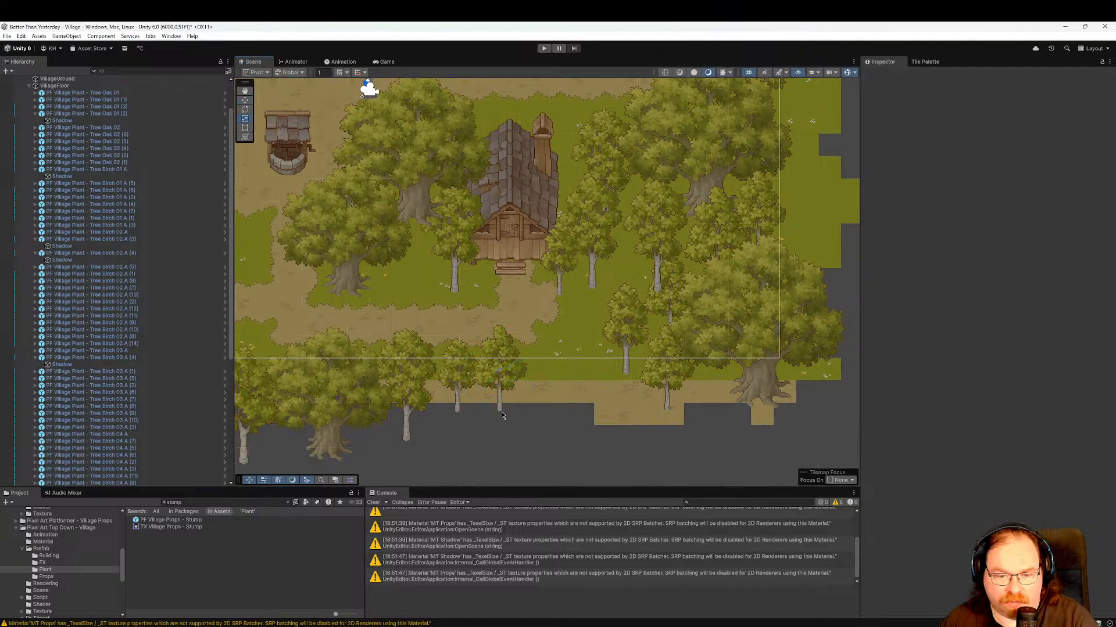
# Enlarge the new southern-edge birch to about 1.13, mirror it with an X scale of -1.133475, and lower it to about Y -15.
pyautogui.click(504, 382)
pyautogui.moveTo(501, 383); pyautogui.dragTo(537, 414)
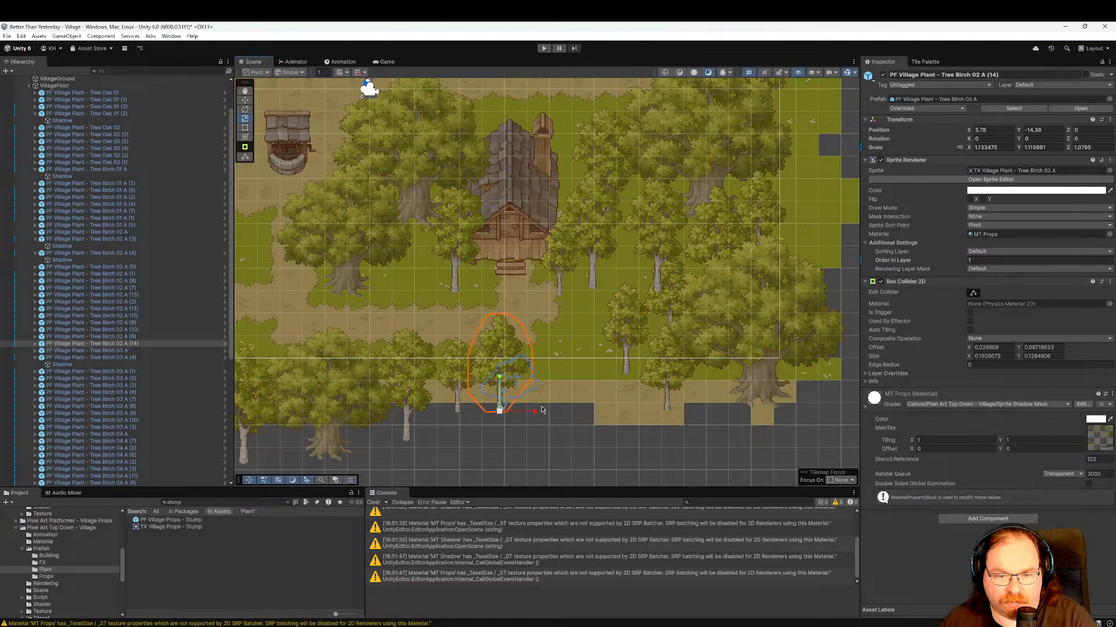
pyautogui.click(976, 149)
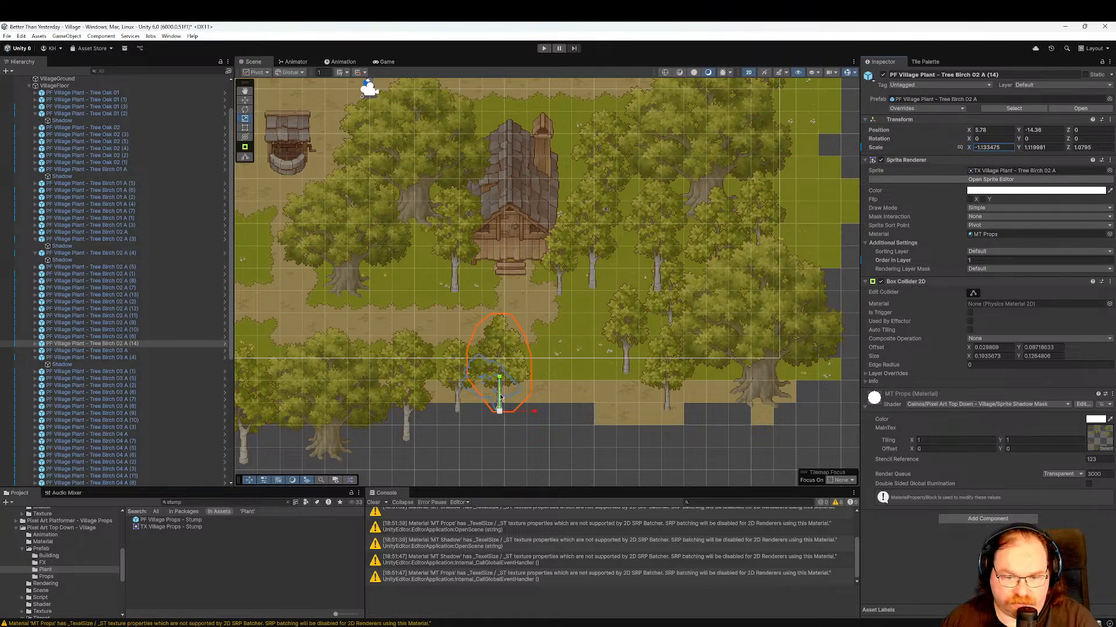
pyautogui.press('w')
pyautogui.moveTo(503, 385); pyautogui.dragTo(503, 398)
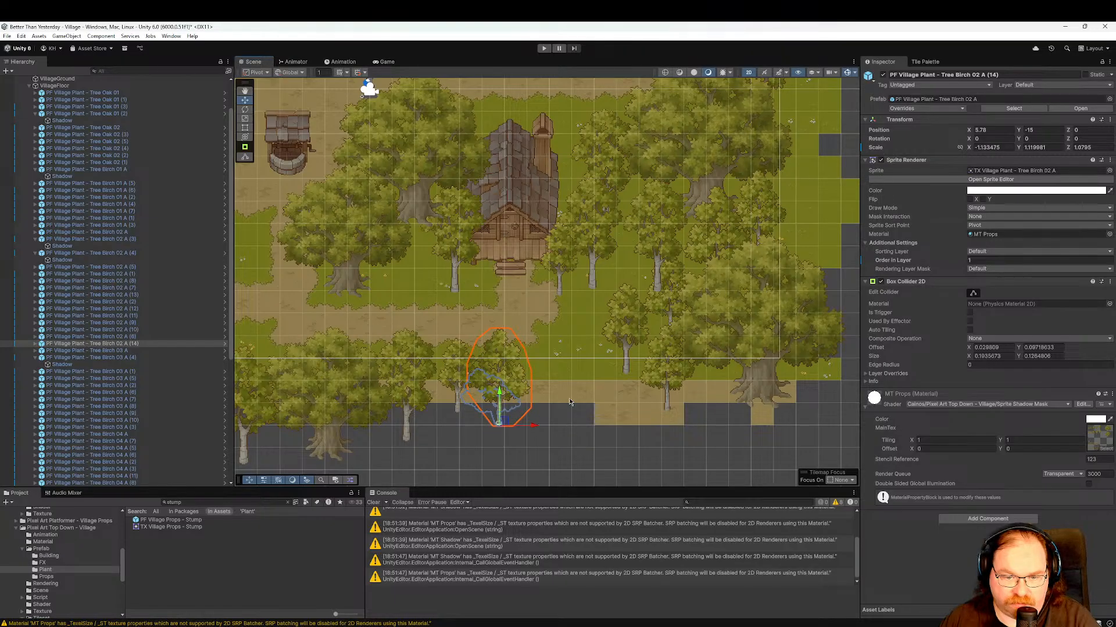
# Set Order in Layer to 4 for the birch at about X 13.38, Y -11.11, west of the big southeastern oak.
pyautogui.moveTo(565, 402); pyautogui.dragTo(519, 405, button='middle')
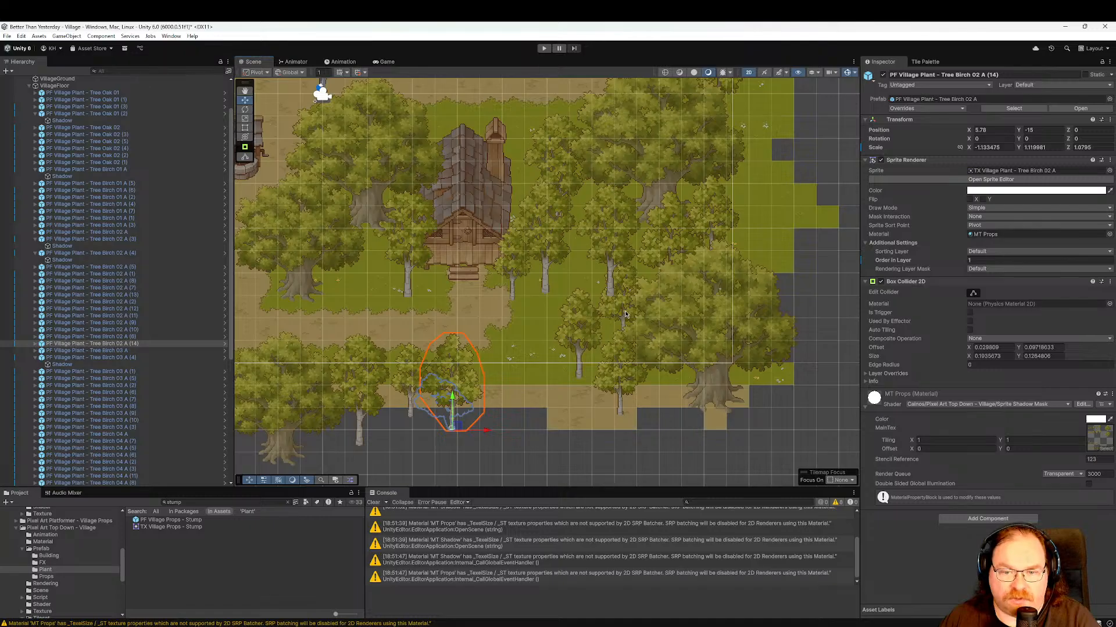
pyautogui.click(626, 329)
pyautogui.click(610, 308)
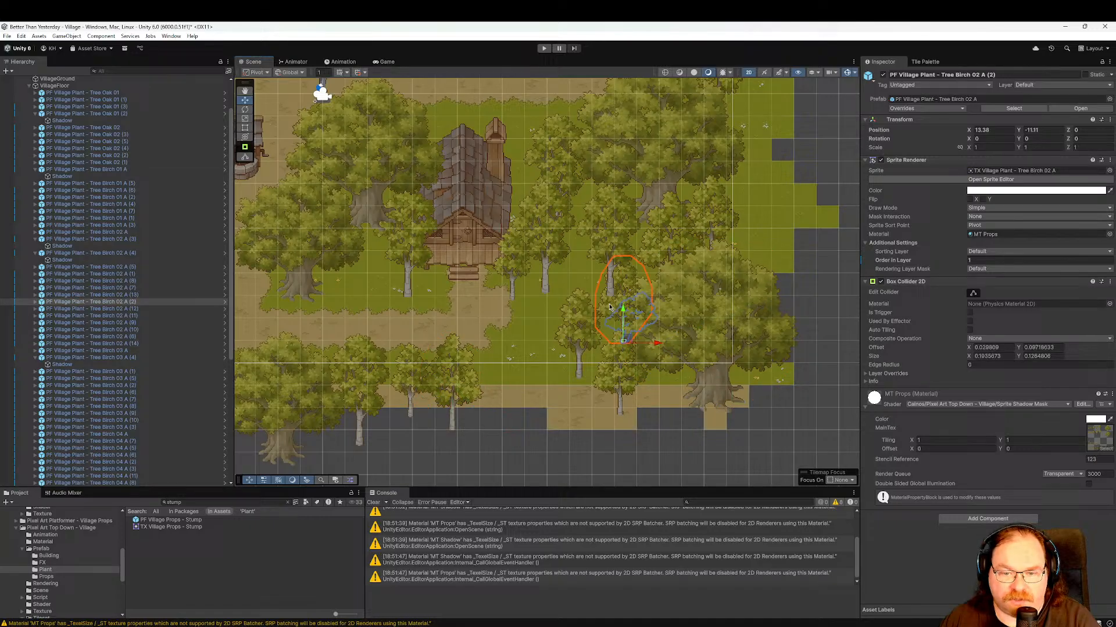
pyautogui.click(610, 245)
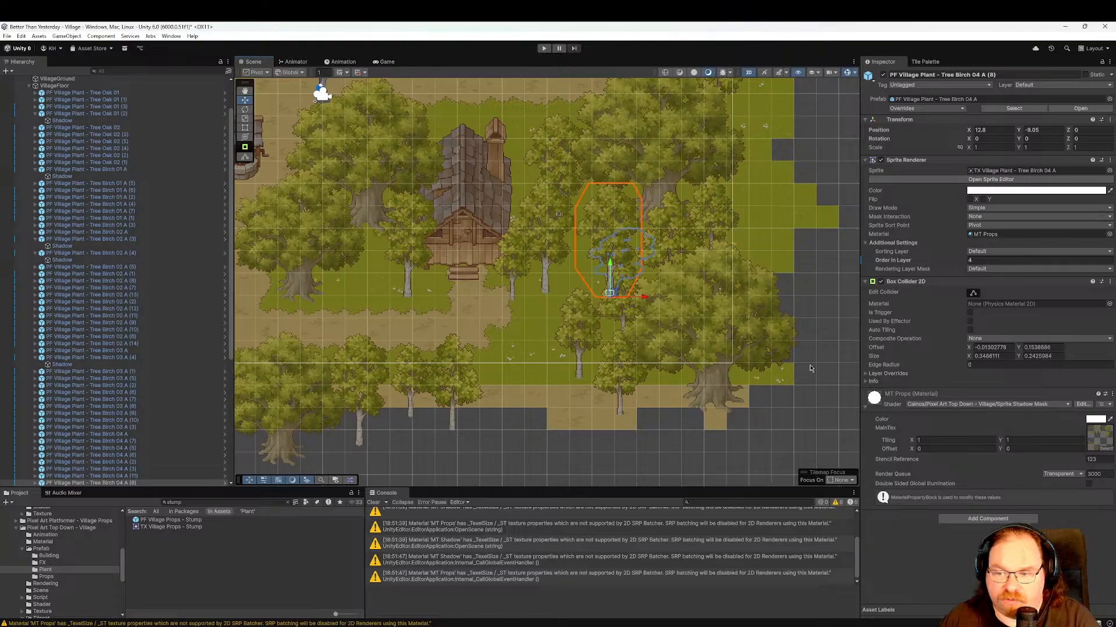
pyautogui.click(624, 327)
pyautogui.click(611, 312)
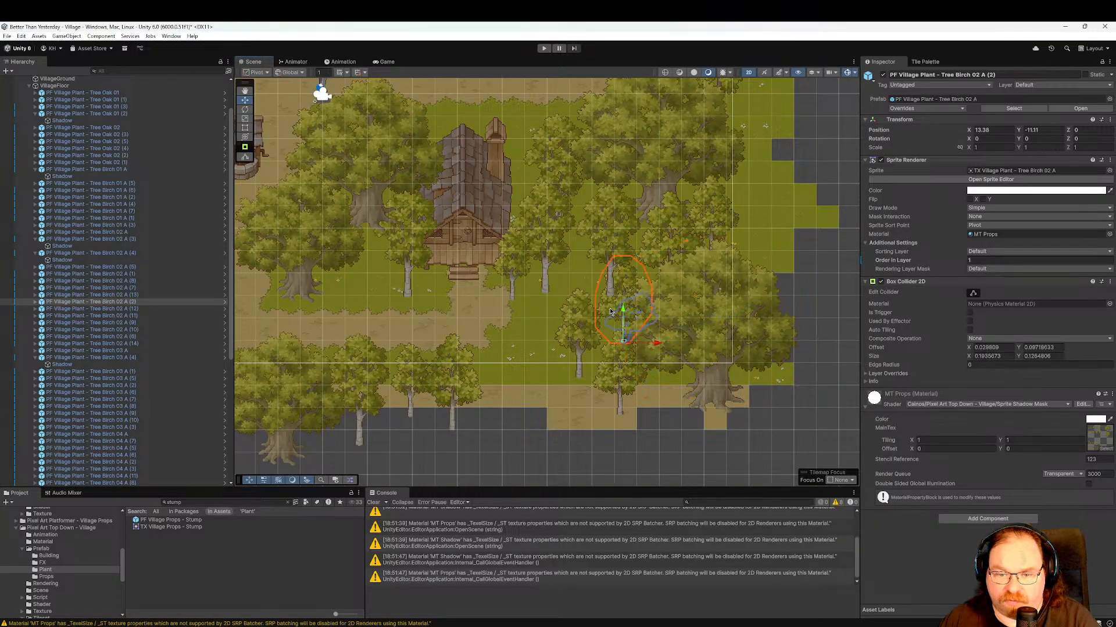
pyautogui.click(968, 261)
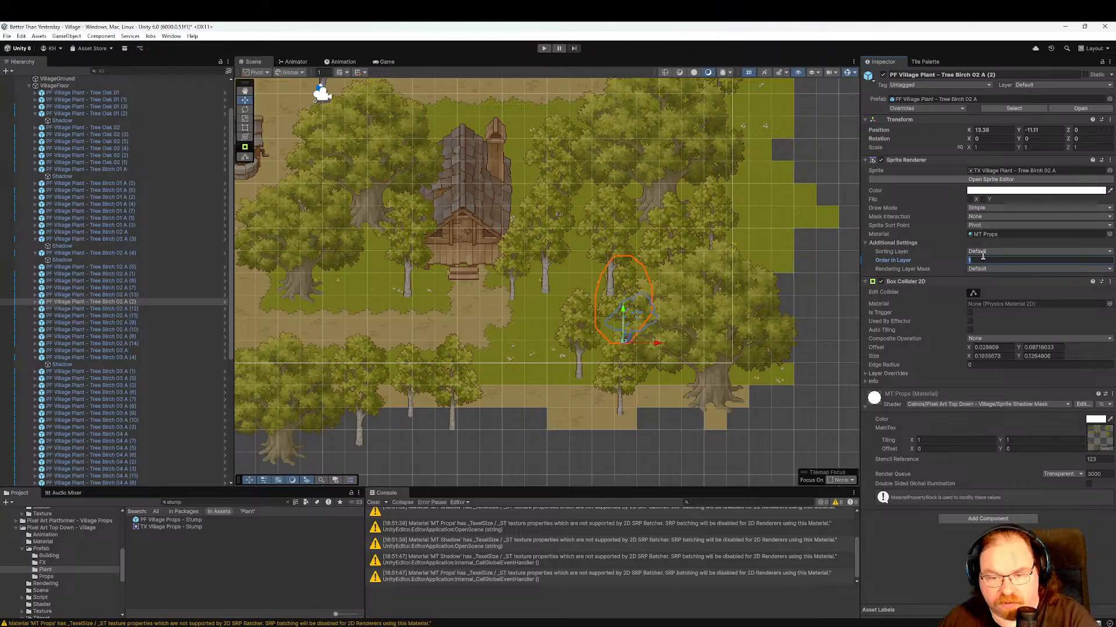
pyautogui.write('4')
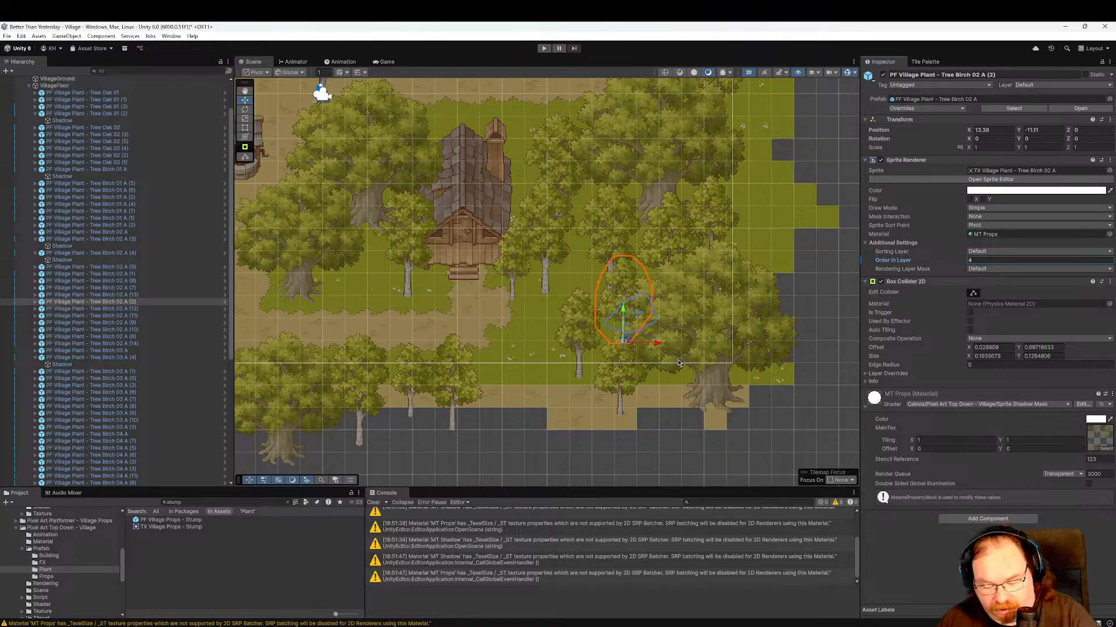
# Duplicate the reordered birch, placing one at about X 13.32, Y -11.58 and the other on the southern edge just east of the mirrored birch.
pyautogui.moveTo(623, 337)
pyautogui.mouseDown()
pyautogui.moveTo(662, 429)
pyautogui.moveTo(534, 437)
pyautogui.moveTo(654, 425)
pyautogui.moveTo(630, 399)
pyautogui.moveTo(637, 316)
pyautogui.moveTo(617, 315)
pyautogui.moveTo(622, 324)
pyautogui.mouseUp()
pyautogui.hotkey('ctrl', 'd')
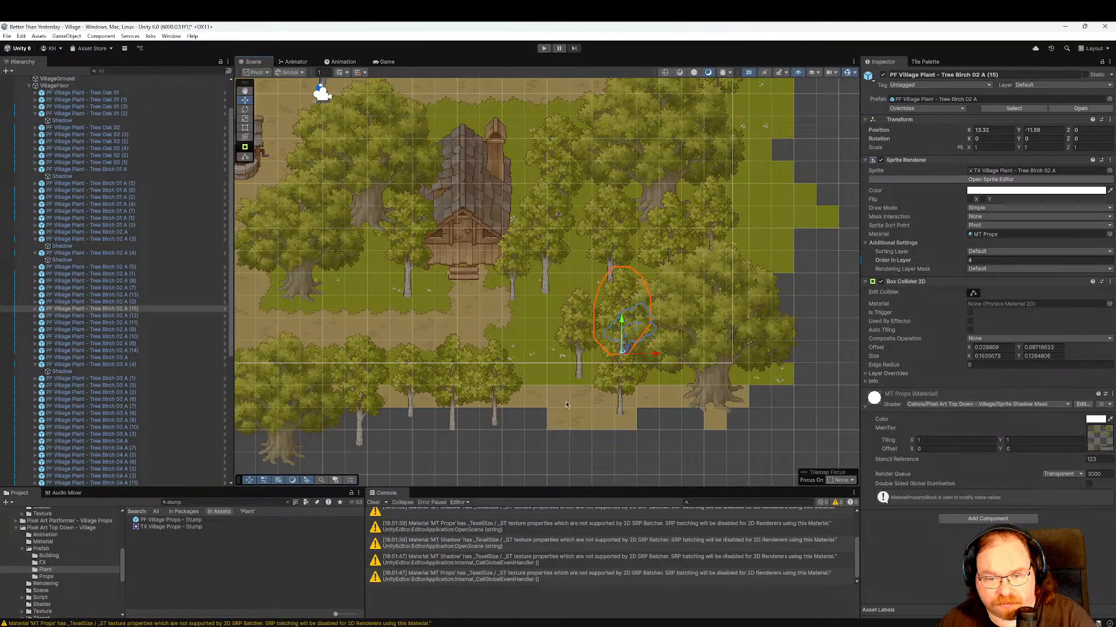
# Duplicate the 1.2298-scale birch southeast of the house and place the copy on the southern edge at about X 9.74, Y -14.99.
pyautogui.click(580, 368)
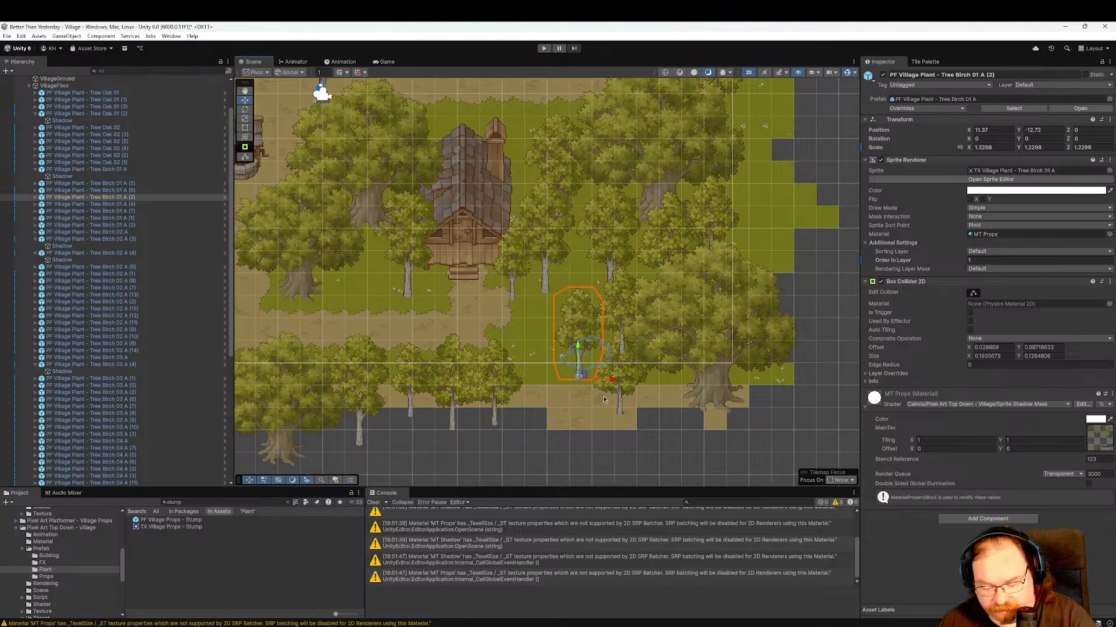
pyautogui.hotkey('ctrl', 'd')
pyautogui.moveTo(576, 350); pyautogui.dragTo(567, 429)
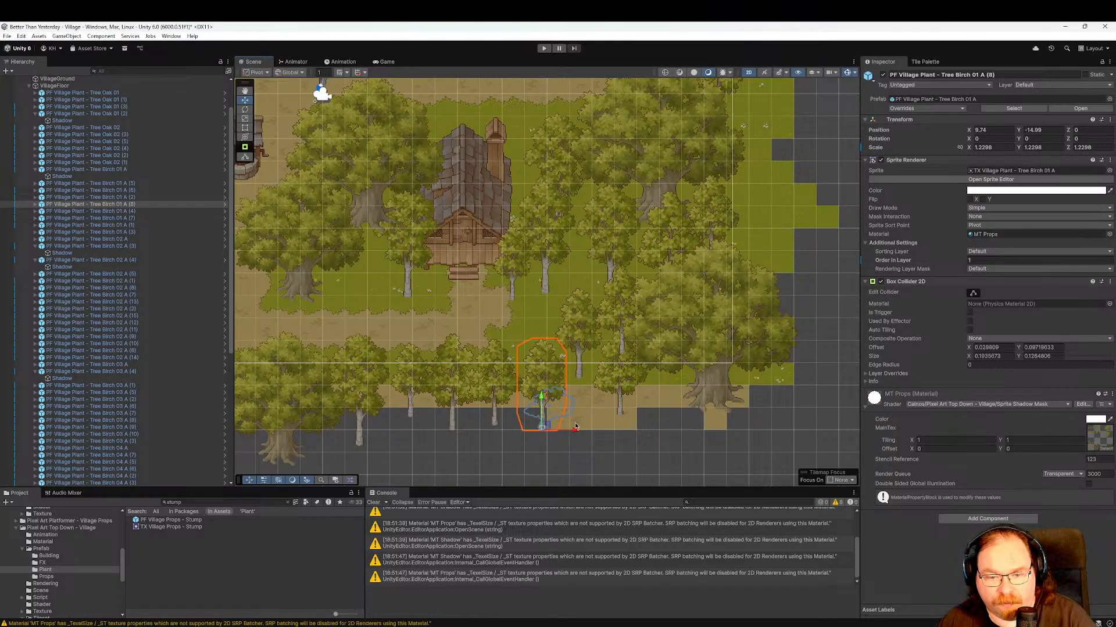
# Look over the whole village, run the game in the editor, and start play from its main menu.
pyautogui.moveTo(508, 335); pyautogui.dragTo(789, 330, button='middle')
pyautogui.moveTo(565, 319); pyautogui.dragTo(488, 447, button='middle')
pyautogui.scroll(-3, 571, 378)
pyautogui.scroll(-2, 572, 375)
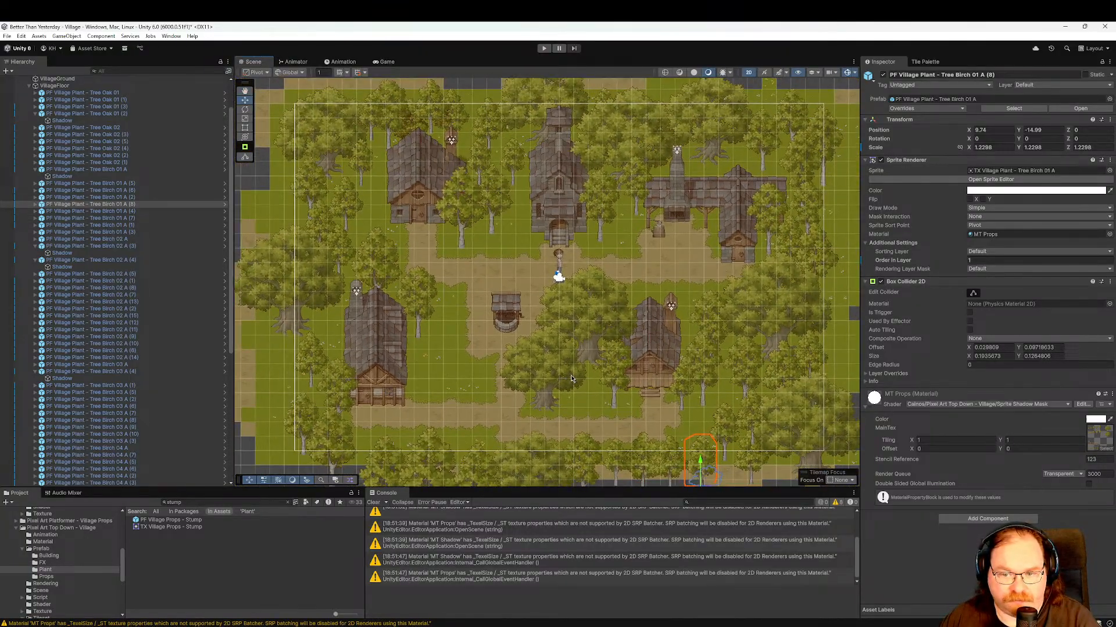
pyautogui.click(544, 48)
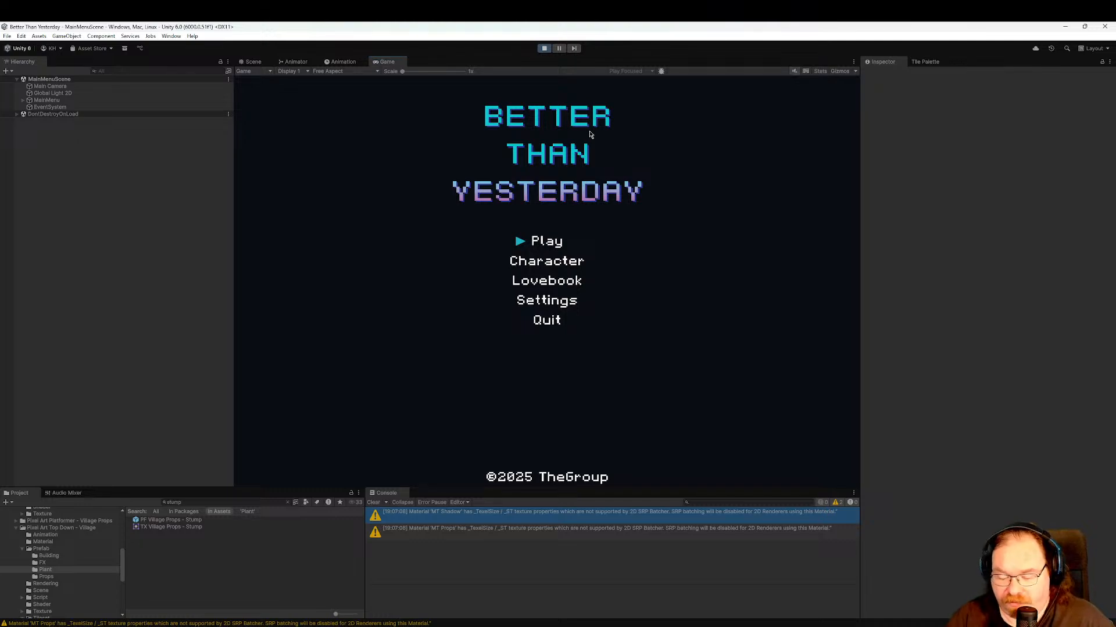
pyautogui.press('Return')
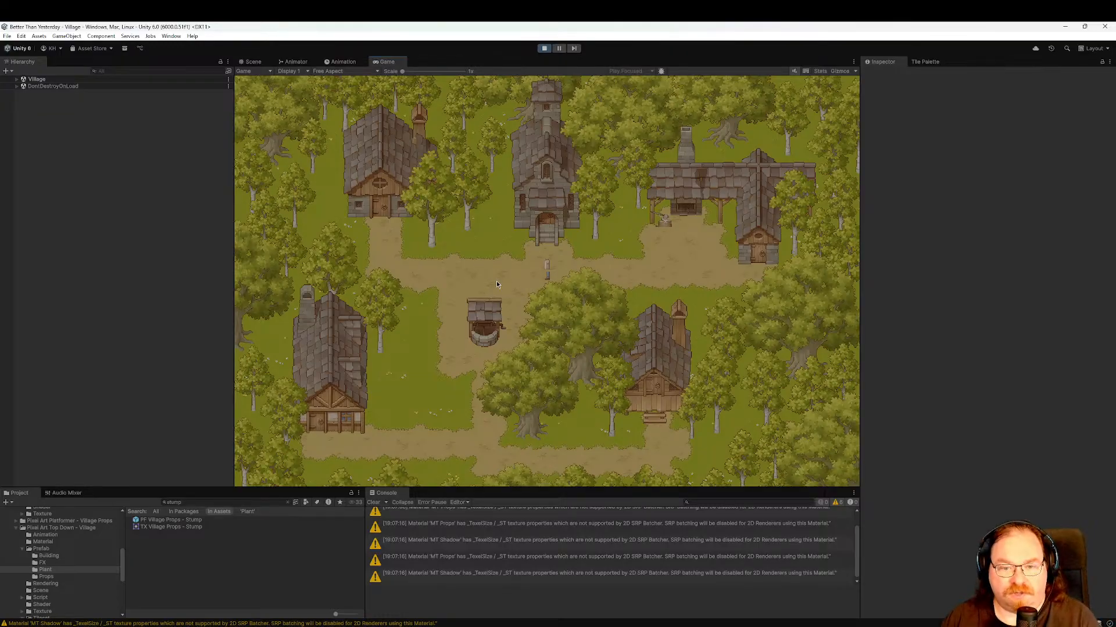
# Walk the character west and east along the village's main path to test the decorated scene.
pyautogui.press('a')
pyautogui.press('a')
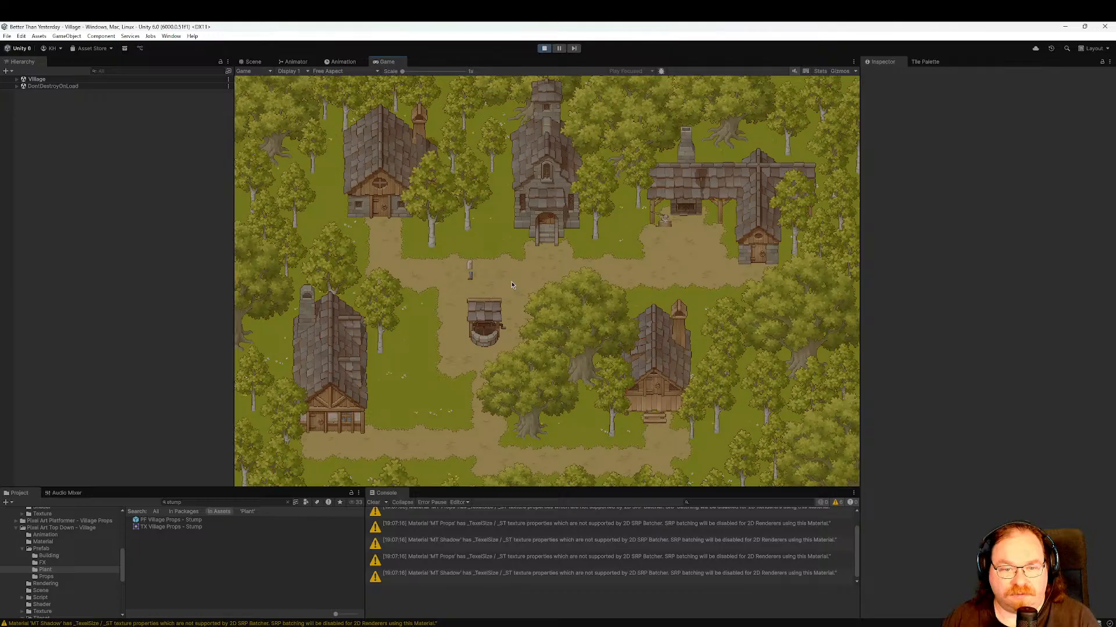
pyautogui.press('d')
pyautogui.press('d')
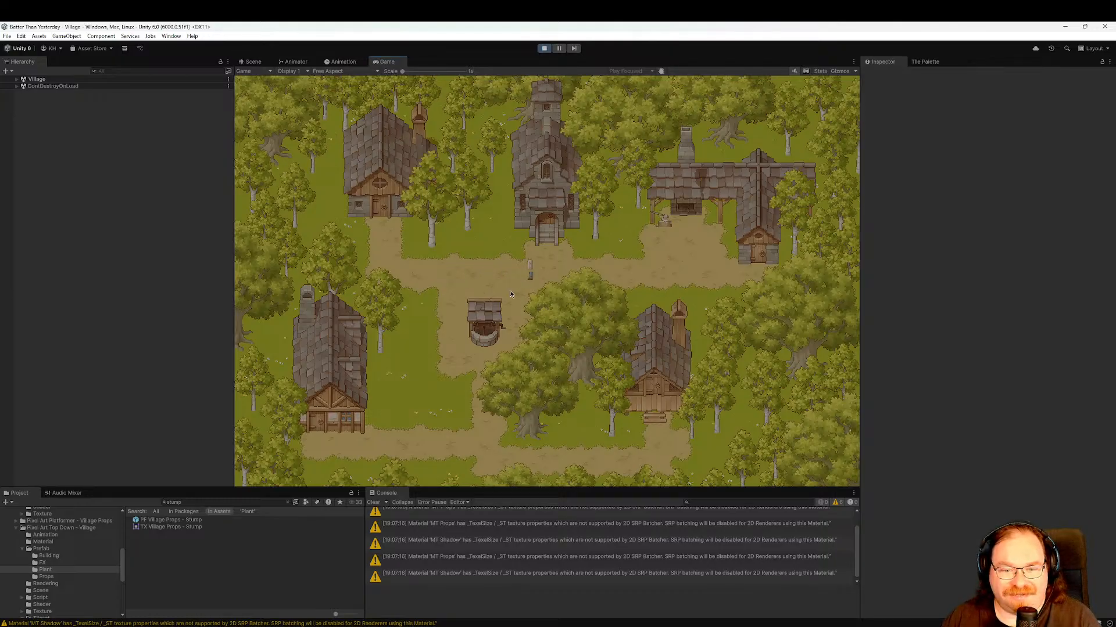
pyautogui.press('d')
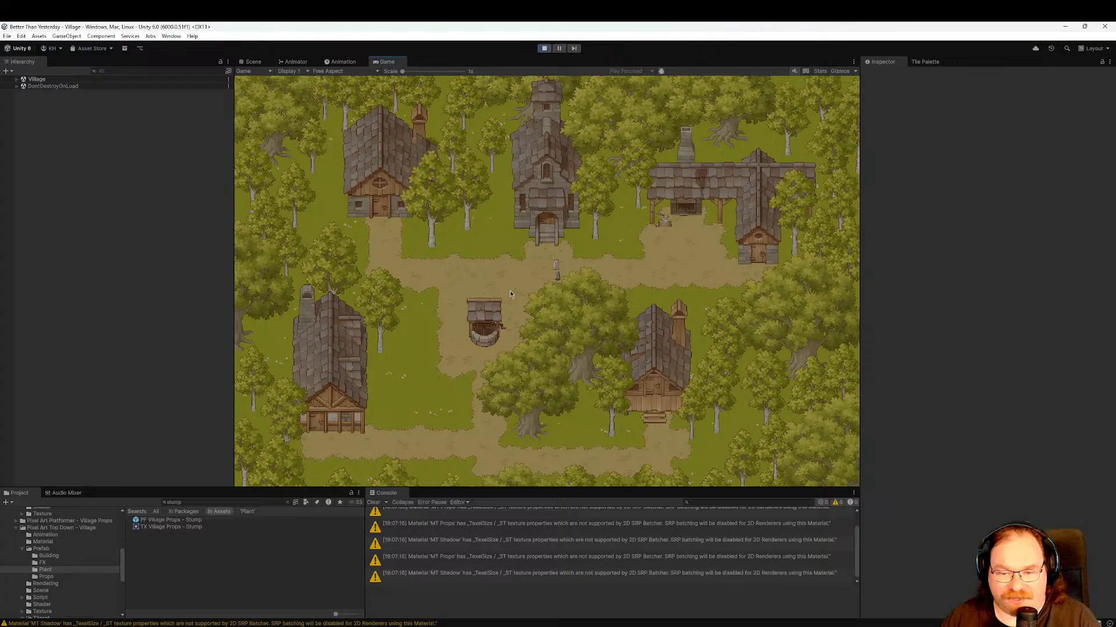
pyautogui.press('a')
pyautogui.press('d')
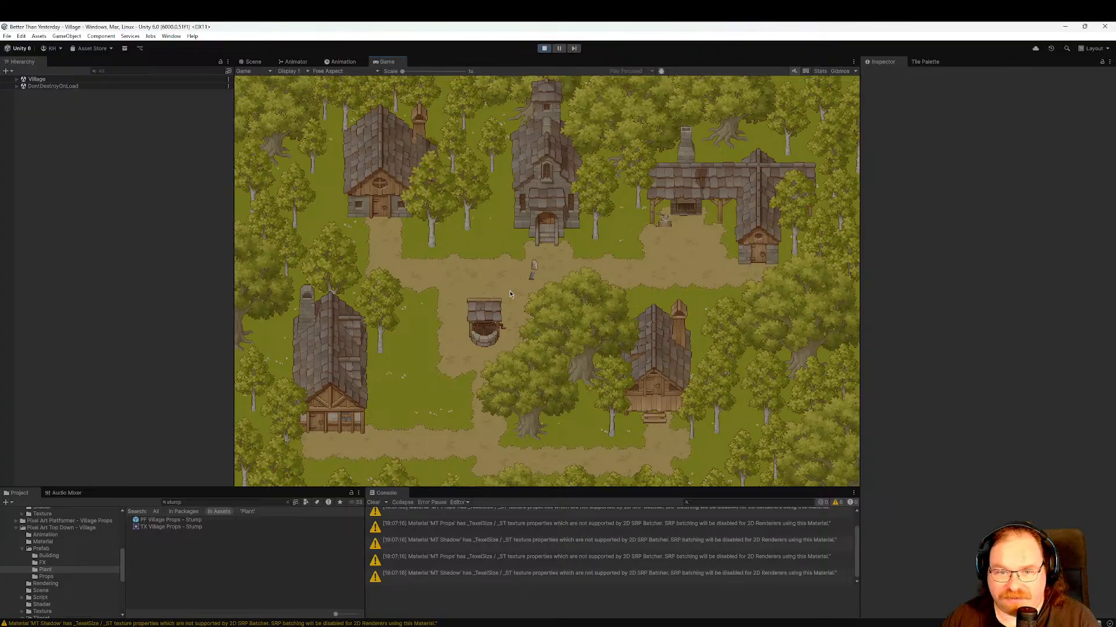
pyautogui.press('d')
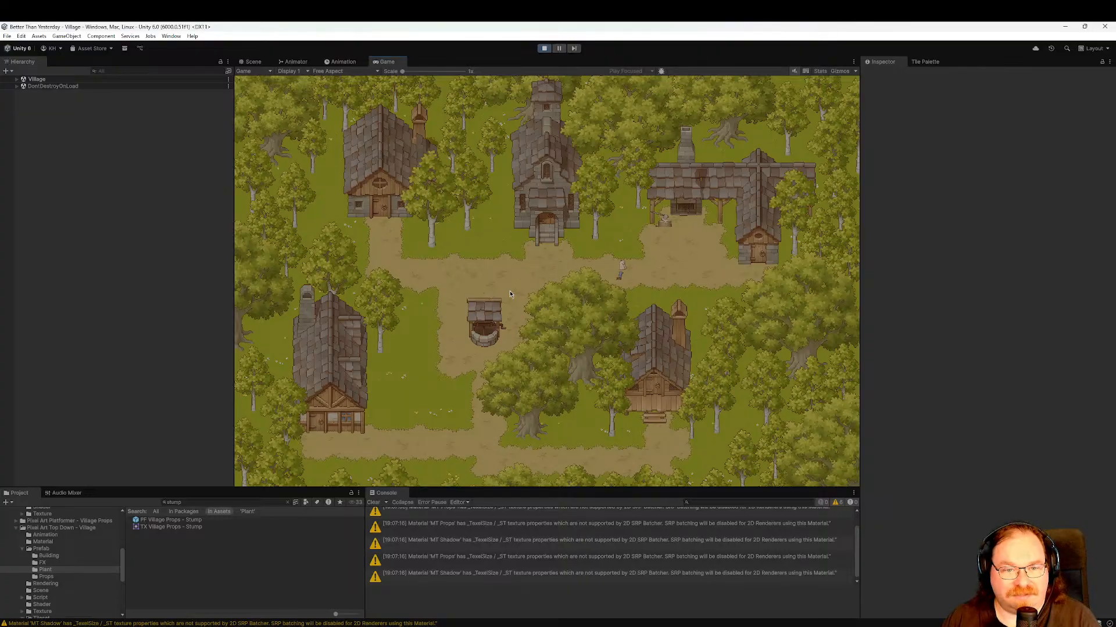
pyautogui.press('a')
pyautogui.press('d')
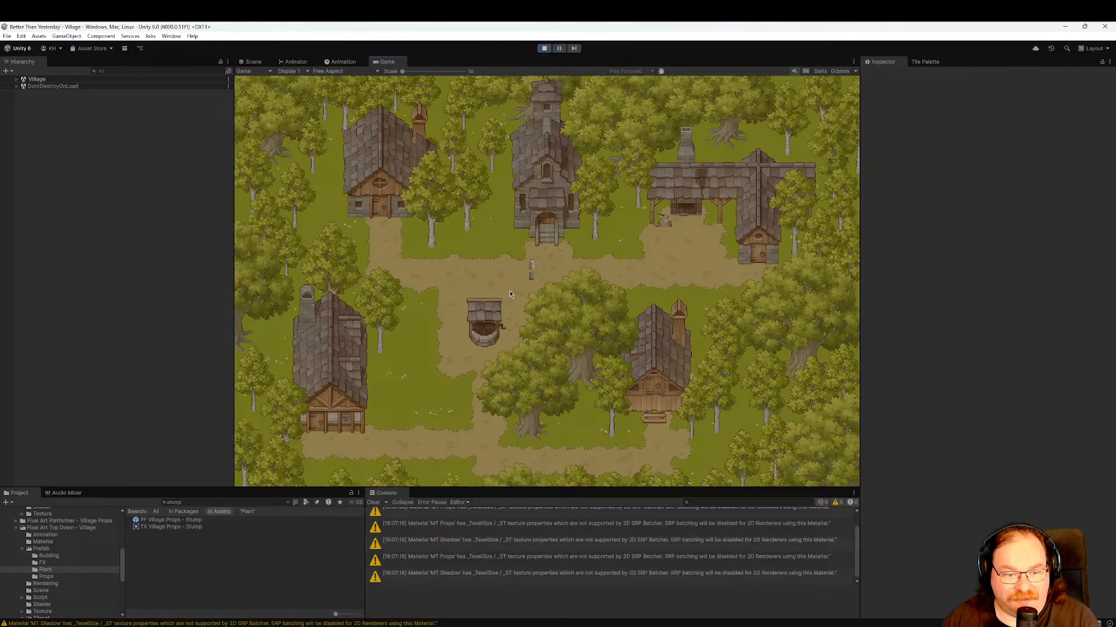
pyautogui.press('d')
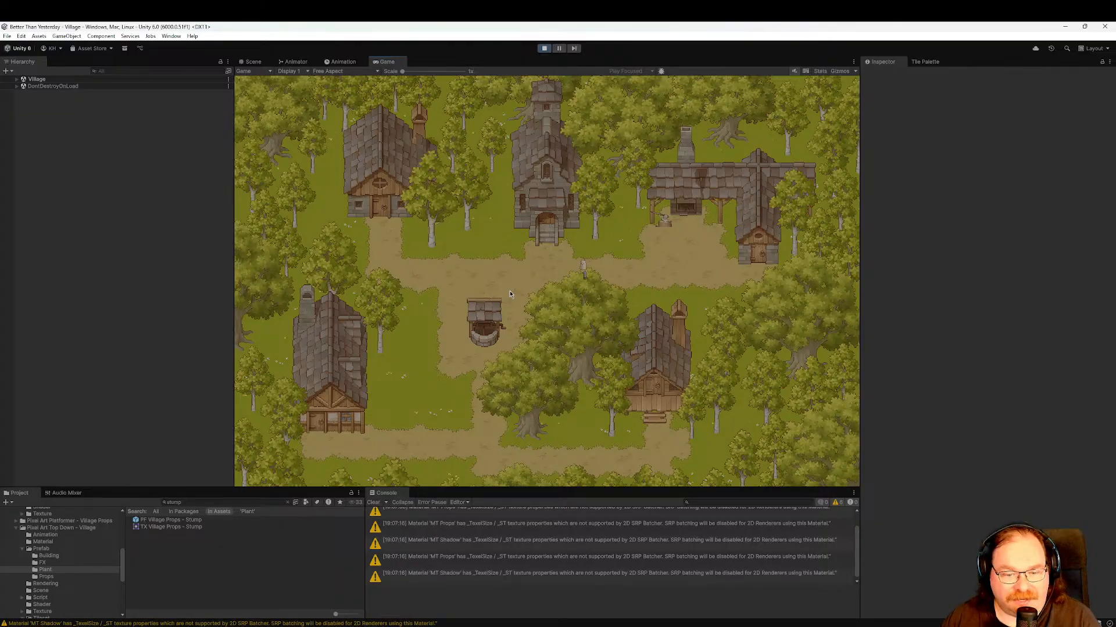
pyautogui.press('d')
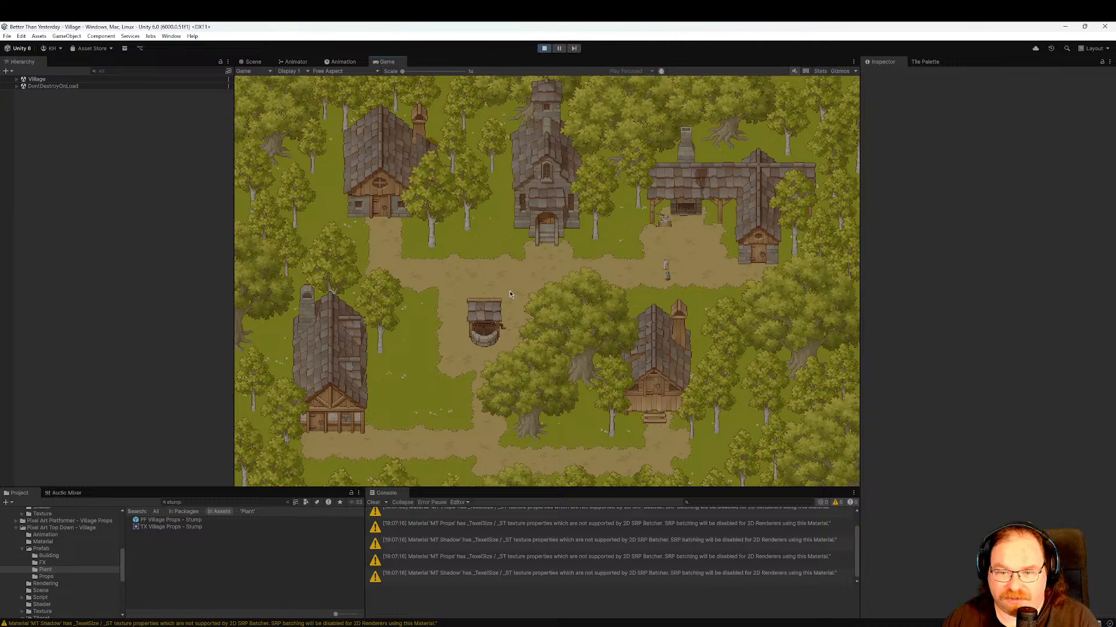
# Walk the character west to above the well and back and forth below the church, and stop the playtest.
pyautogui.press('a')
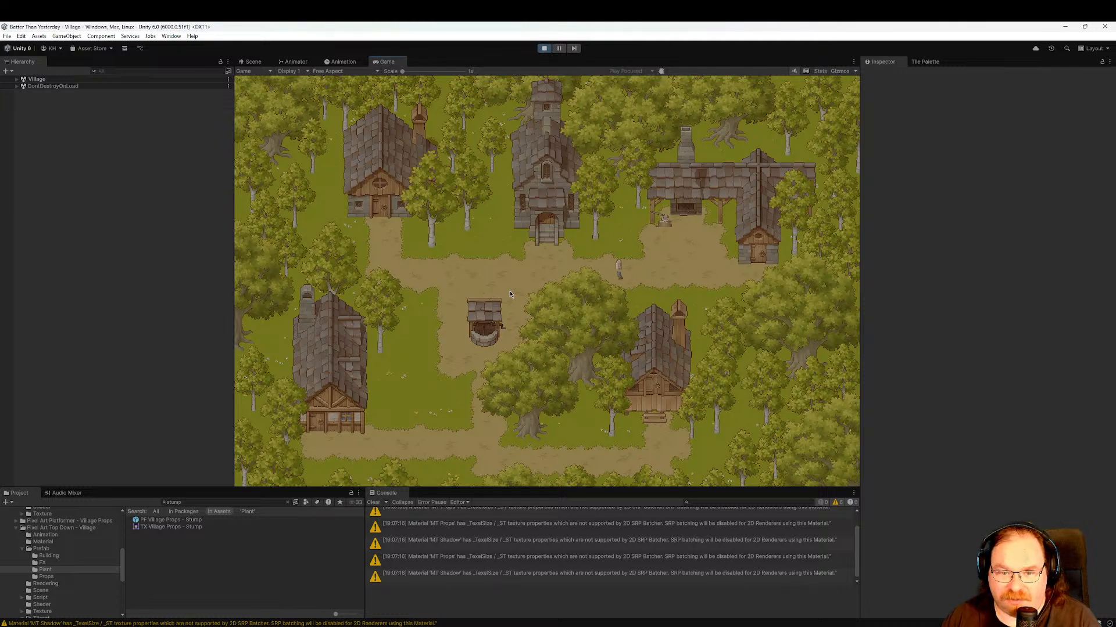
pyautogui.press('a')
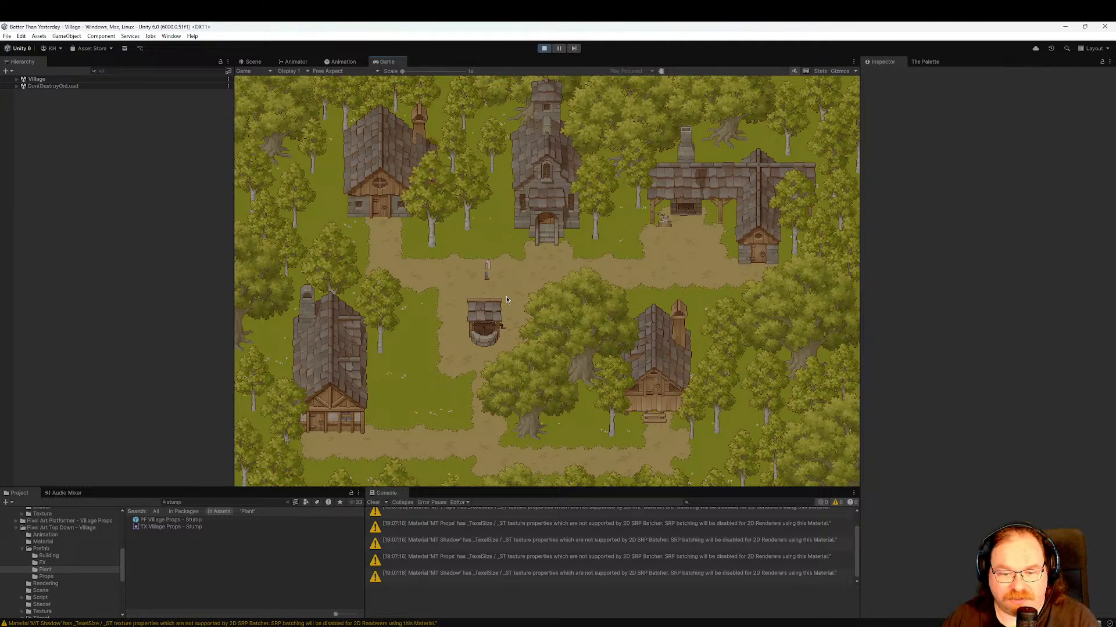
pyautogui.press('a')
pyautogui.press('d')
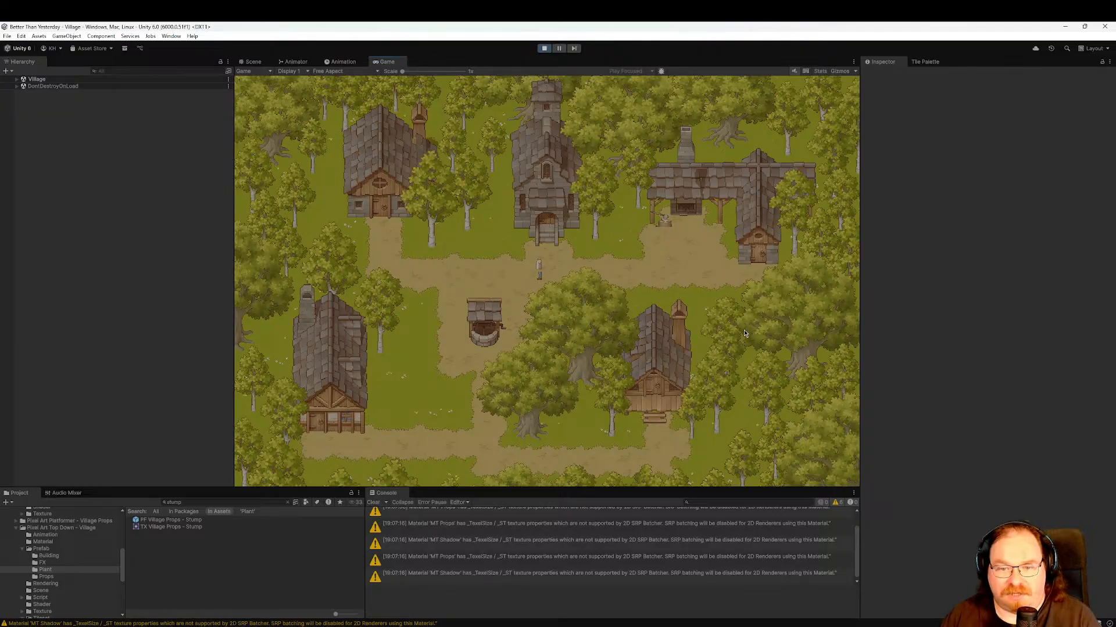
pyautogui.press('a')
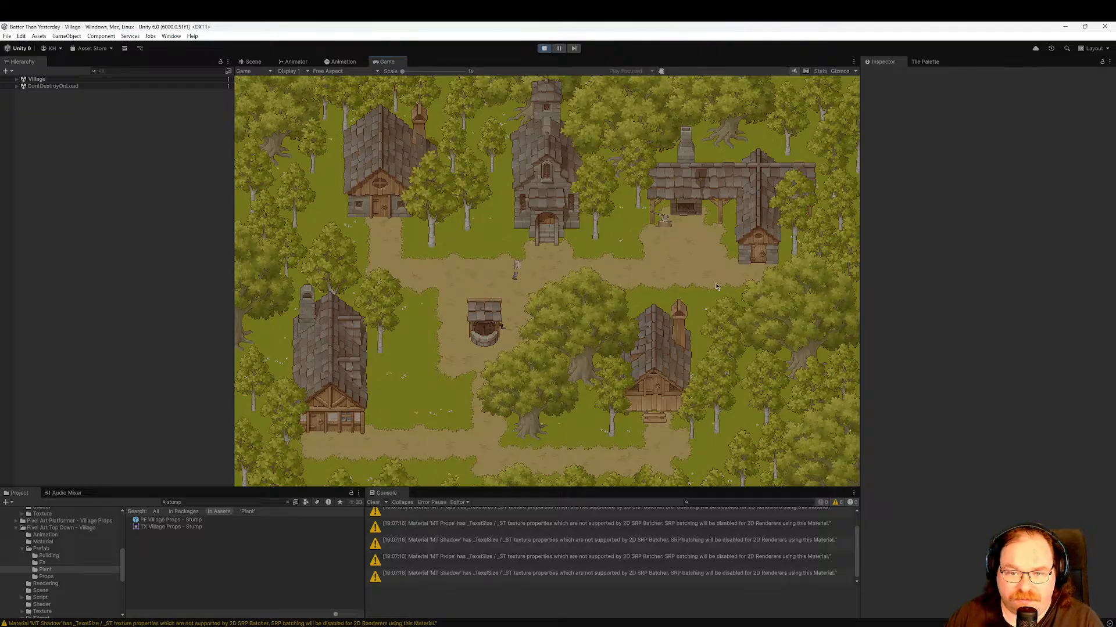
pyautogui.press('d')
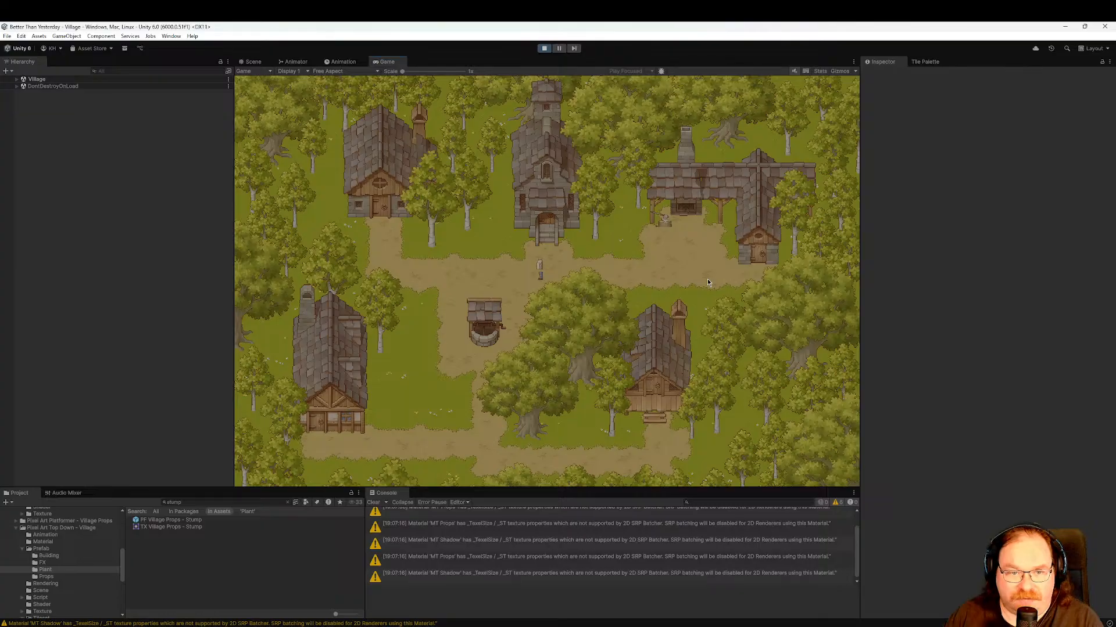
pyautogui.press('a')
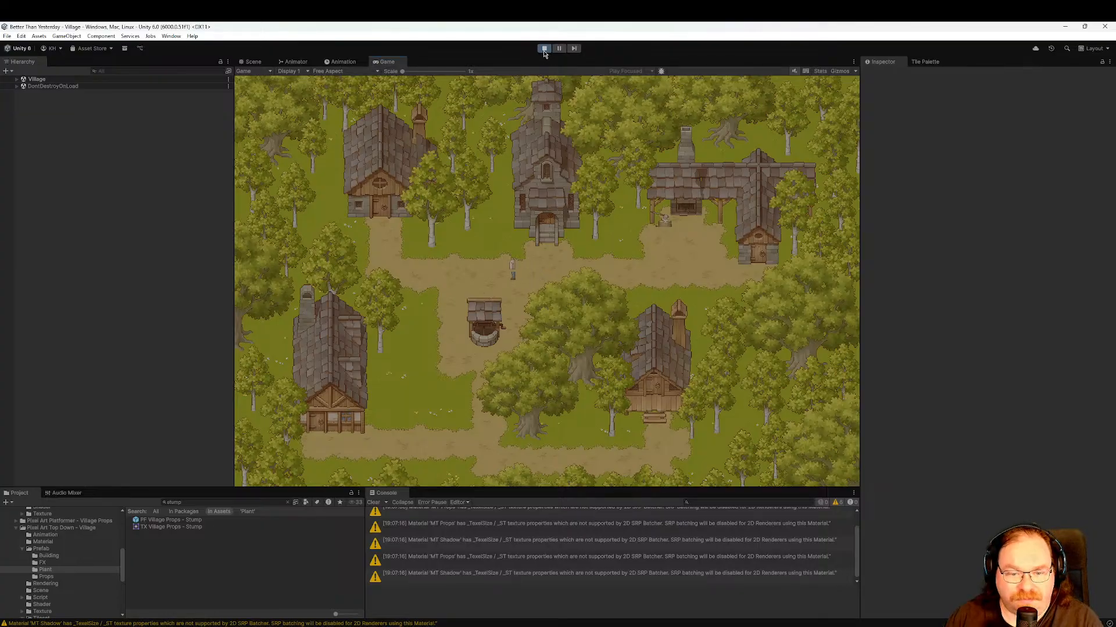
pyautogui.click(543, 49)
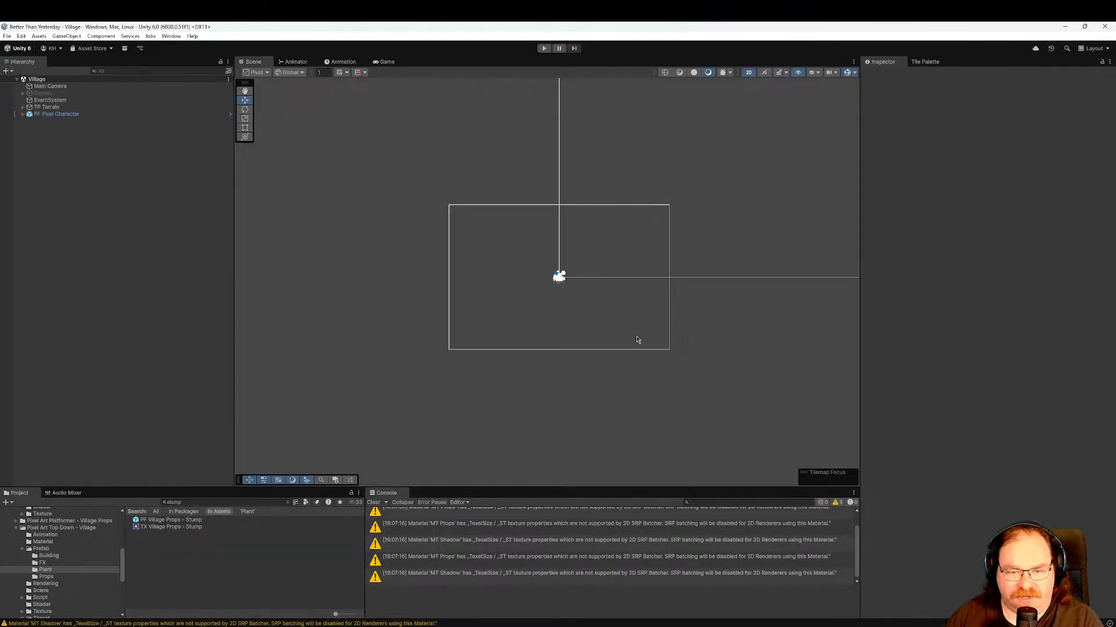
# Compare the village and the character in the Scene view with the Game view, and check the available game view modes.
pyautogui.scroll(5, 540, 319)
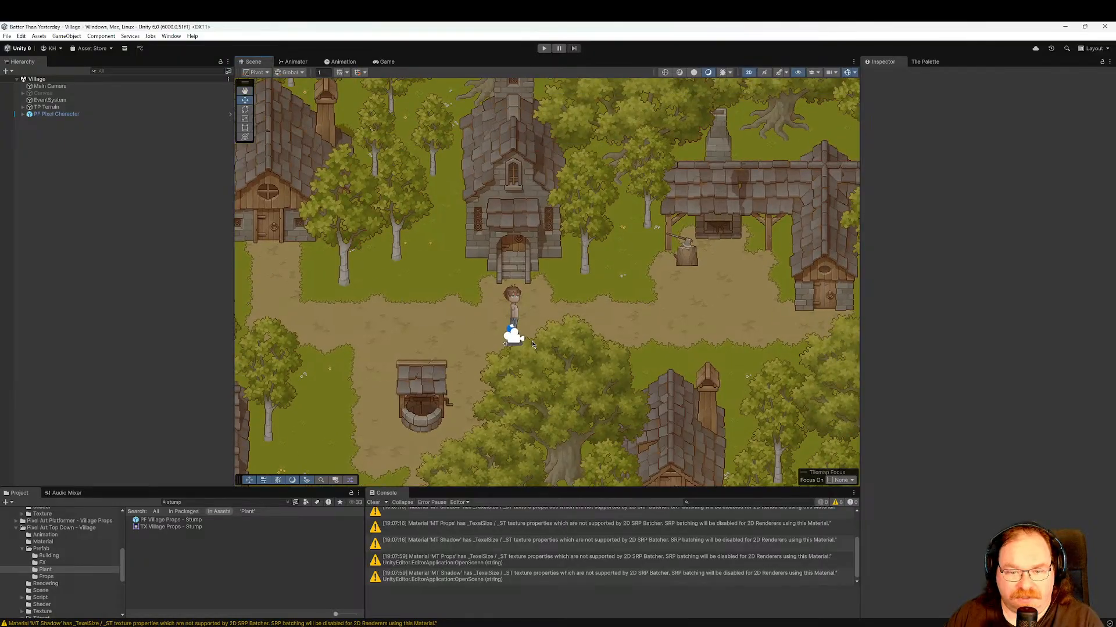
pyautogui.scroll(-8, 526, 328)
pyautogui.scroll(10, 523, 326)
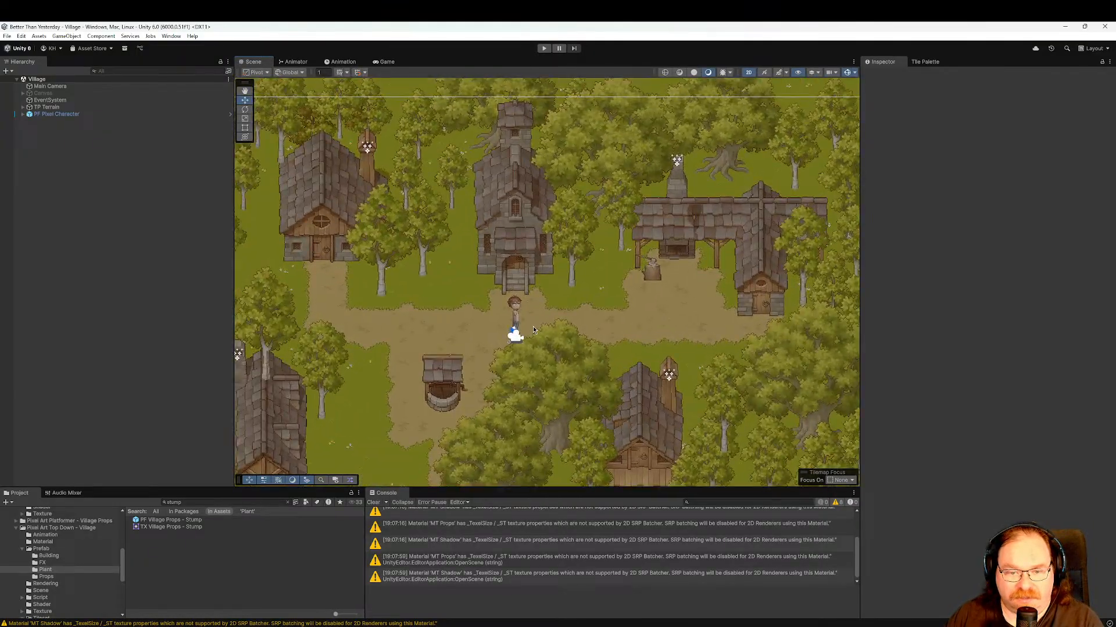
pyautogui.scroll(-2, 538, 319)
pyautogui.click(384, 62)
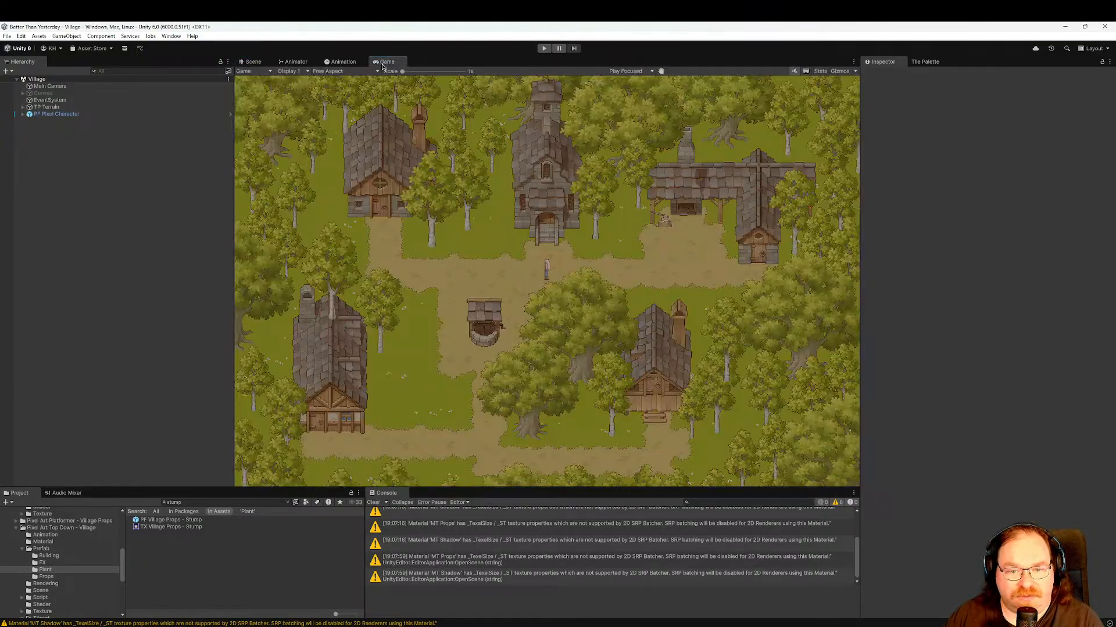
pyautogui.click(247, 71)
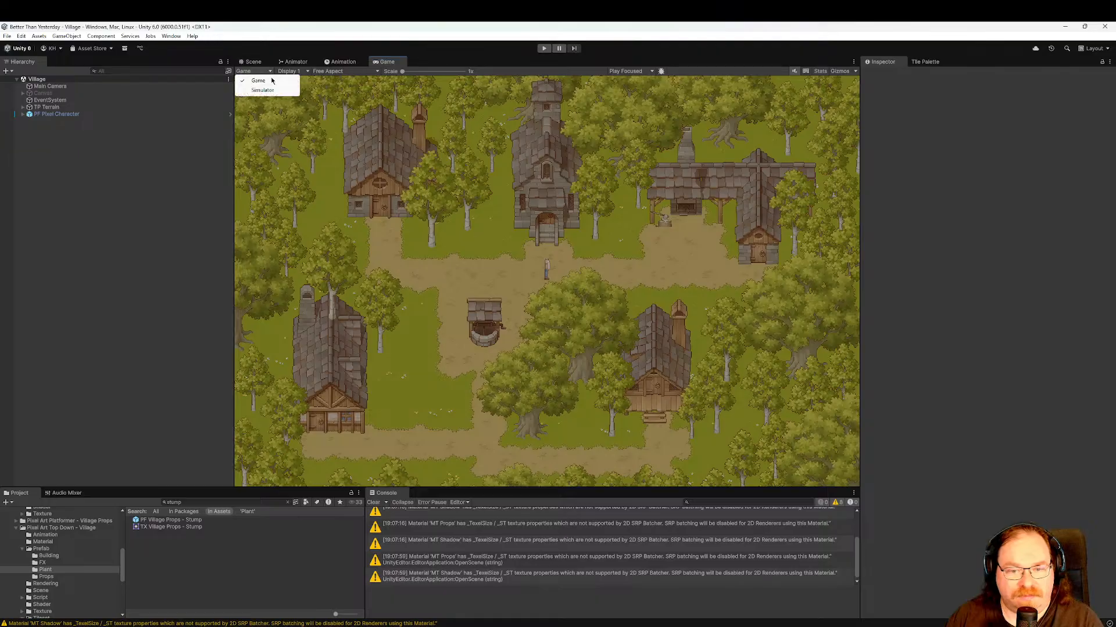
pyautogui.click(251, 63)
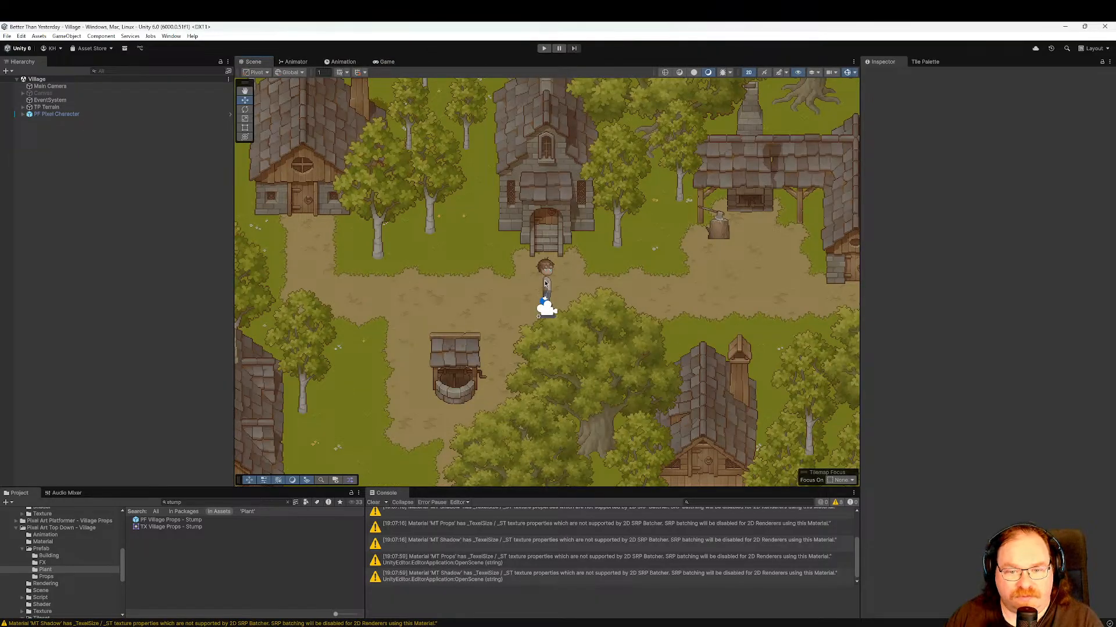
# Select PF Pixel Character and examine its input, collider and rigidbody components.
pyautogui.click(546, 283)
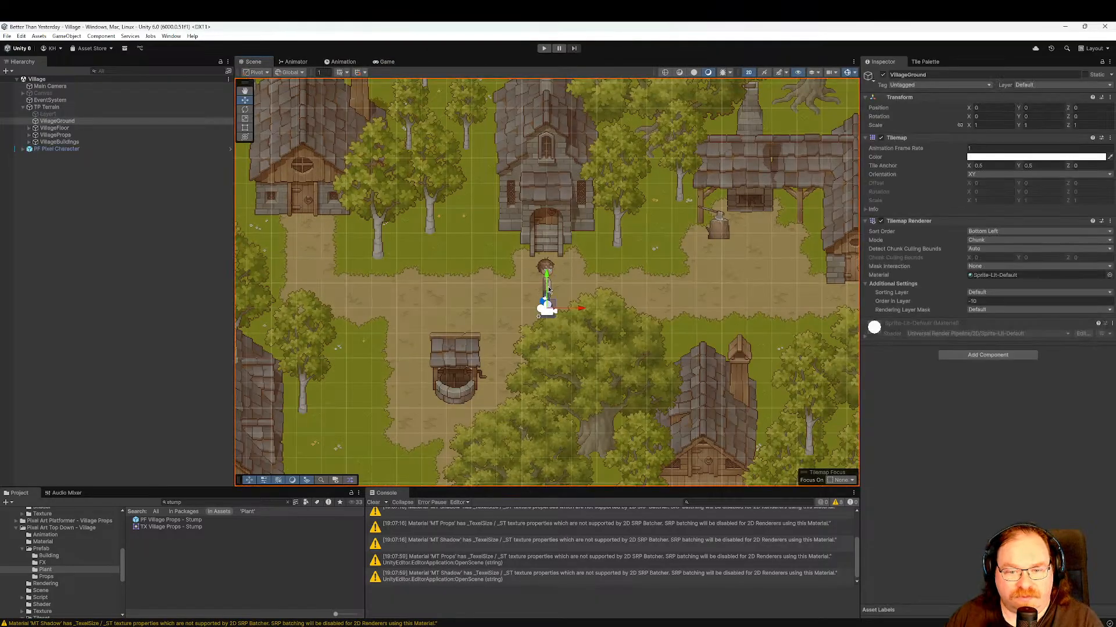
pyautogui.click(87, 149)
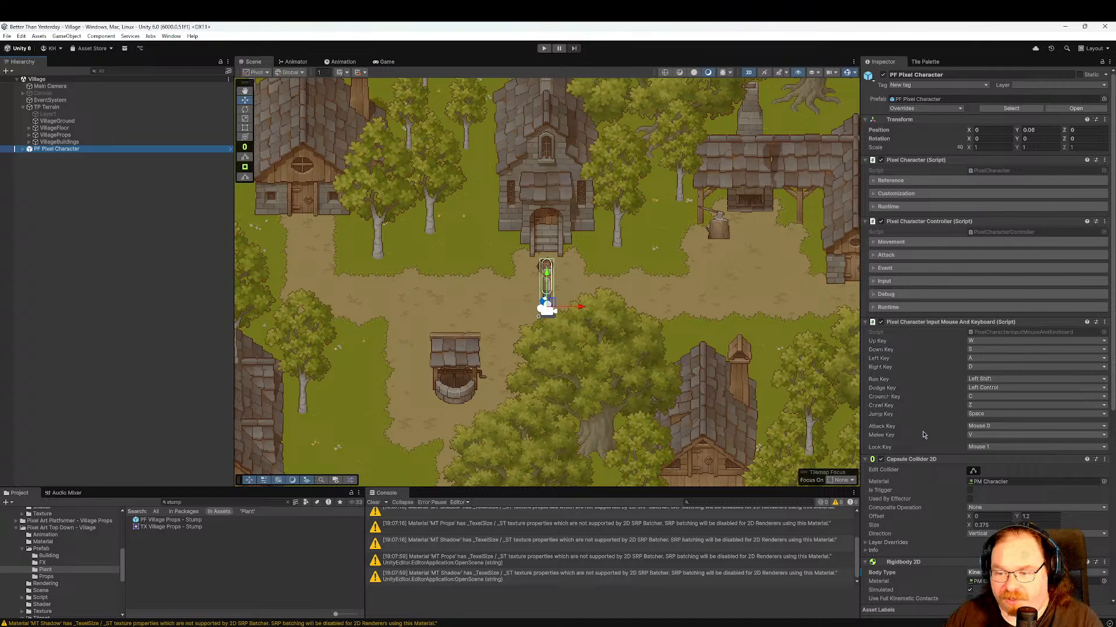
pyautogui.scroll(-3, 883, 444)
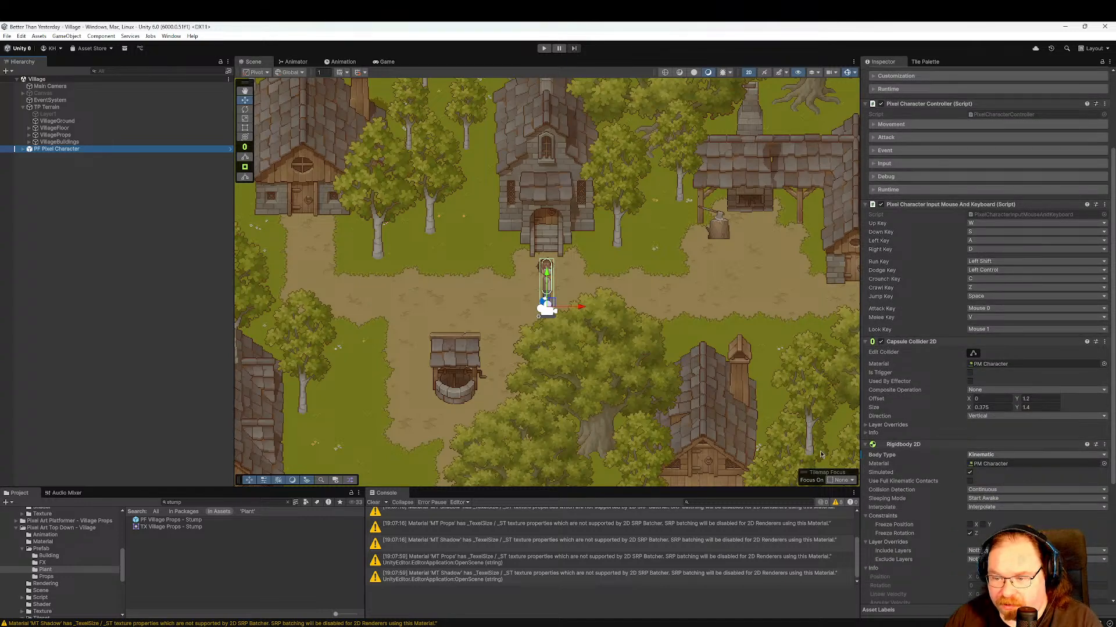
pyautogui.scroll(-4, 806, 454)
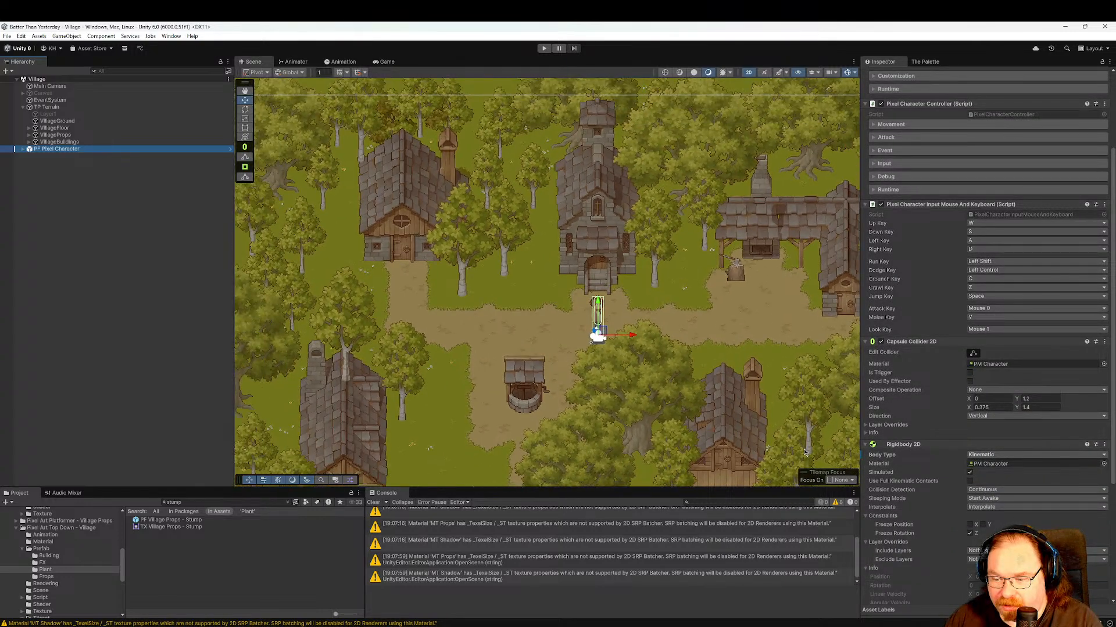
pyautogui.scroll(4, 807, 453)
pyautogui.moveTo(662, 344); pyautogui.dragTo(687, 377, button='middle')
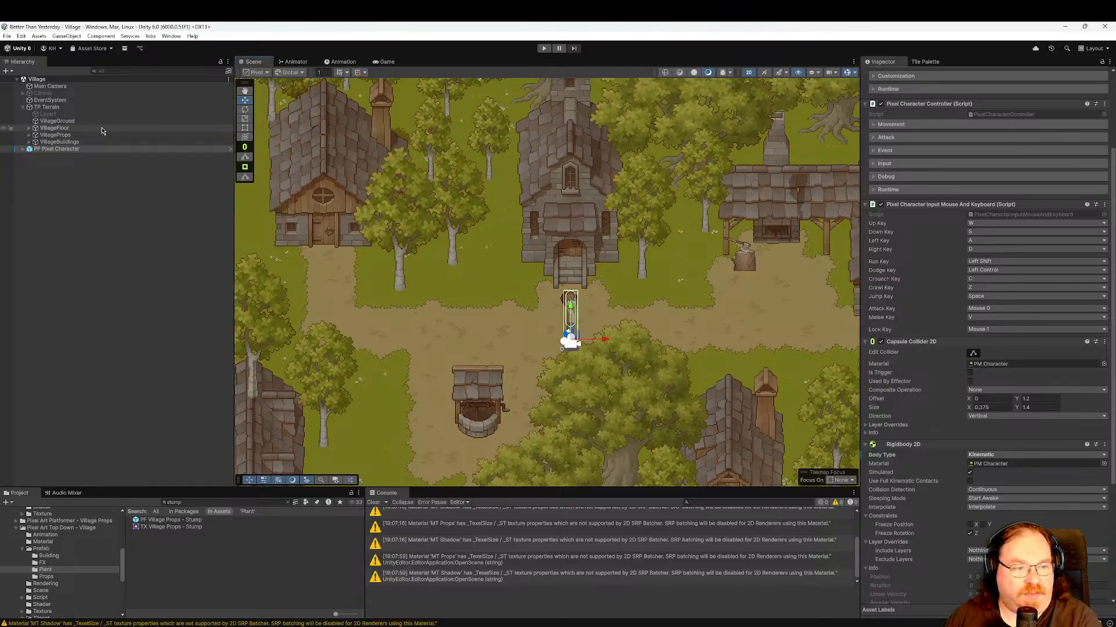
# Expand the character's Animator and select all its mesh parts from Back to Socks, excluding Rig, to inspect their shared renderer settings.
pyautogui.click(72, 150)
pyautogui.press('Right')
pyautogui.press('Down')
pyautogui.press('Right')
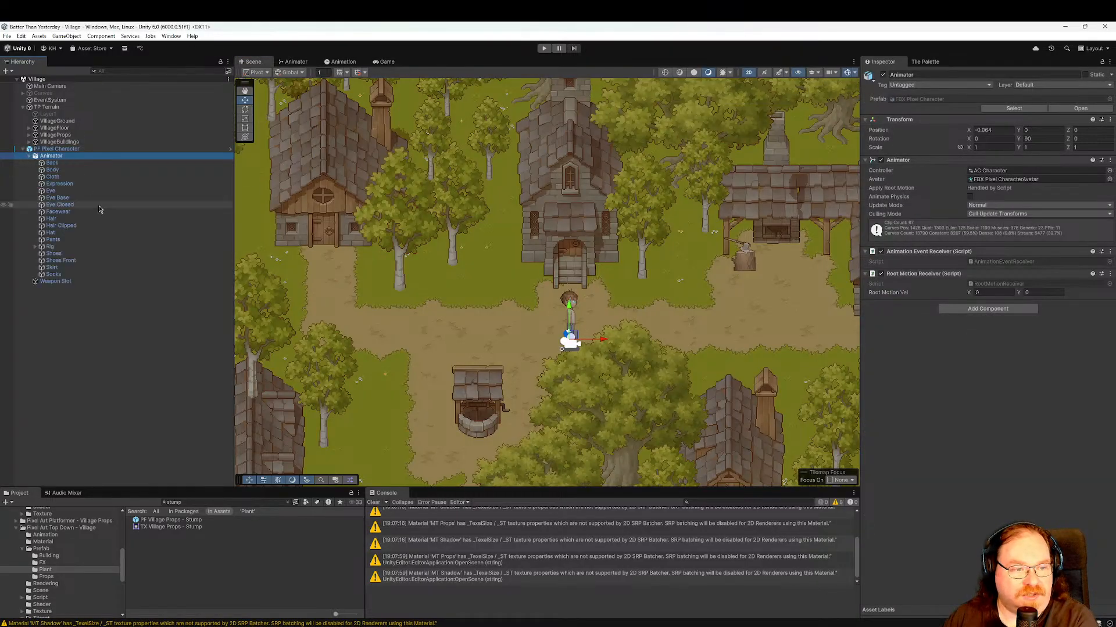
pyautogui.press('Down')
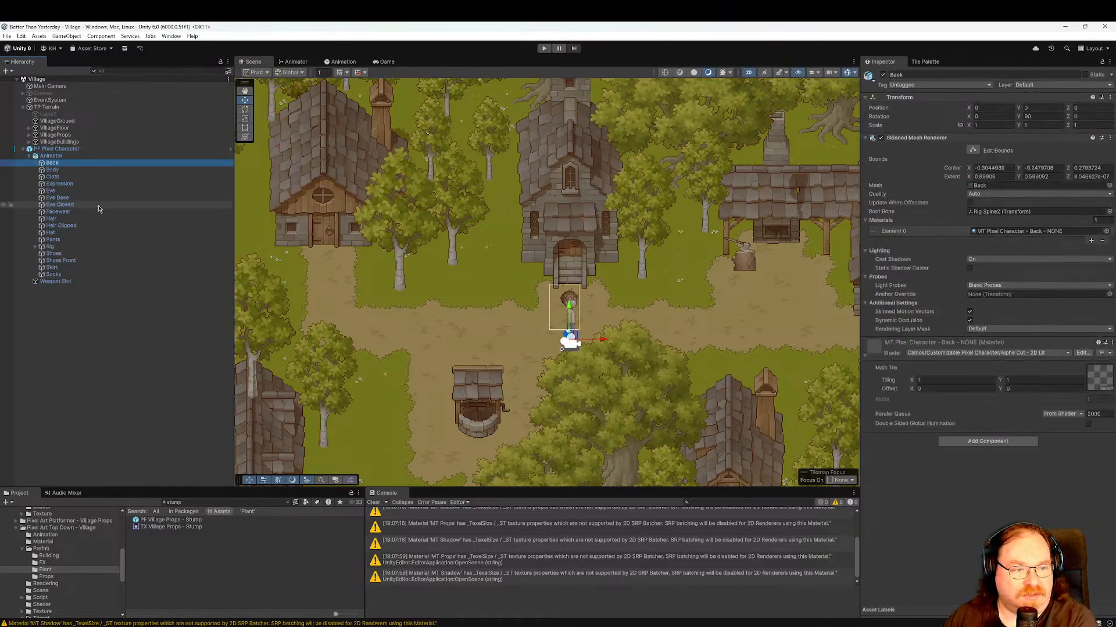
pyautogui.keyDown('shift'); pyautogui.click(78, 239); pyautogui.keyUp('shift')
pyautogui.keyDown('ctrl'); pyautogui.click(53, 254); pyautogui.keyUp('ctrl')
pyautogui.keyDown('ctrl'); pyautogui.click(61, 261); pyautogui.keyUp('ctrl')
pyautogui.keyDown('ctrl'); pyautogui.click(52, 268); pyautogui.keyUp('ctrl')
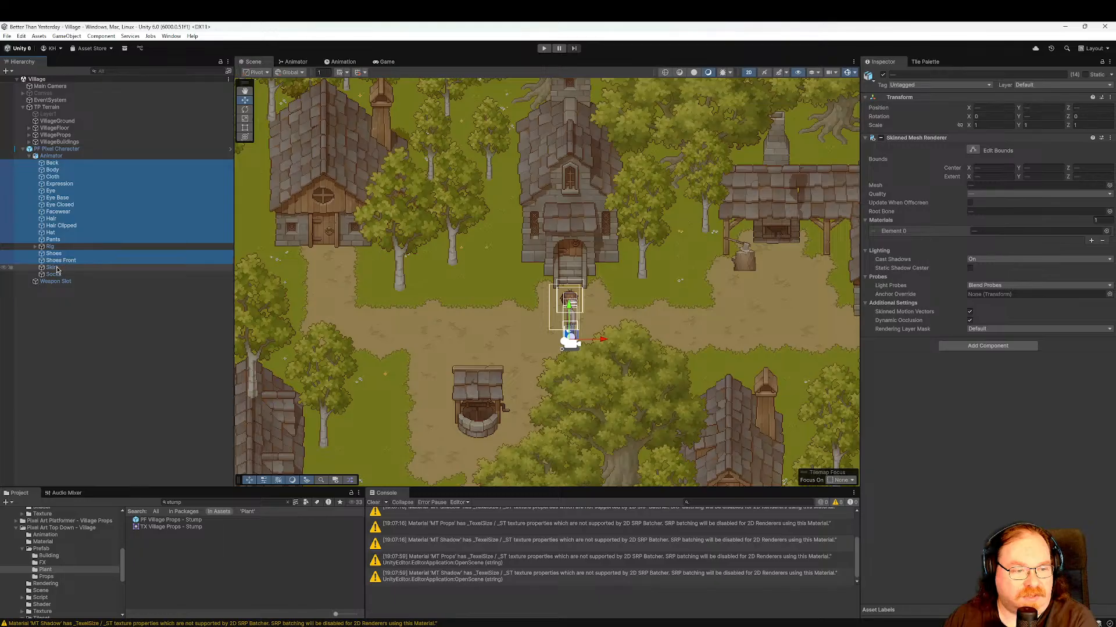
pyautogui.keyDown('ctrl'); pyautogui.click(53, 275); pyautogui.keyUp('ctrl')
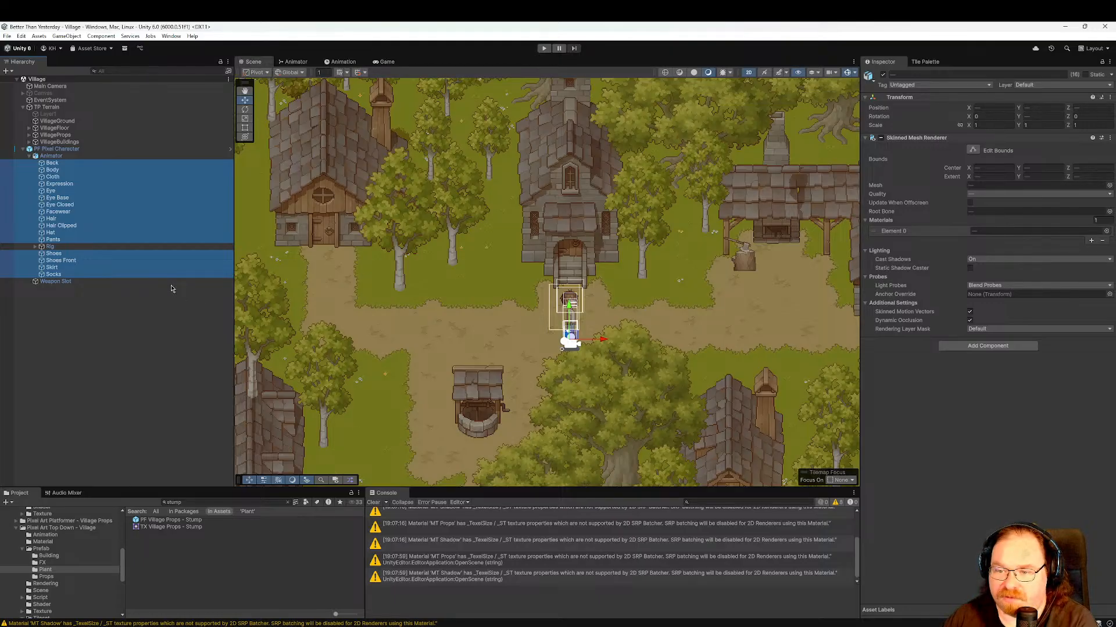
# Examine the Skinned Mesh Renderer and material settings of the individual character parts, from Skirt up to Cloth and Expression.
pyautogui.click(134, 268)
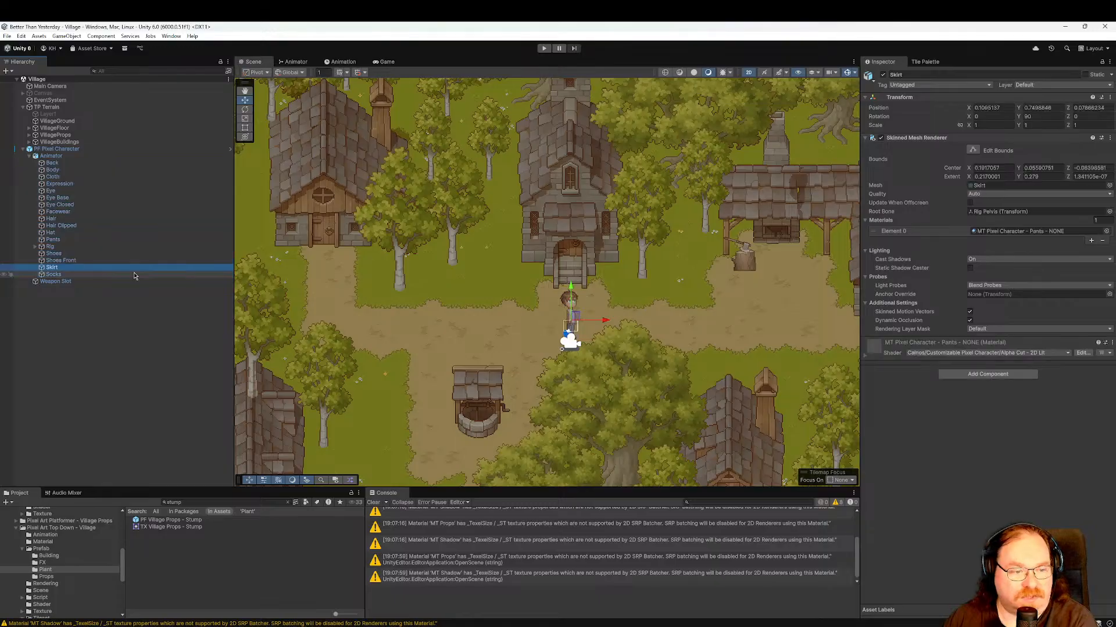
pyautogui.press('Up')
pyautogui.press('Up')
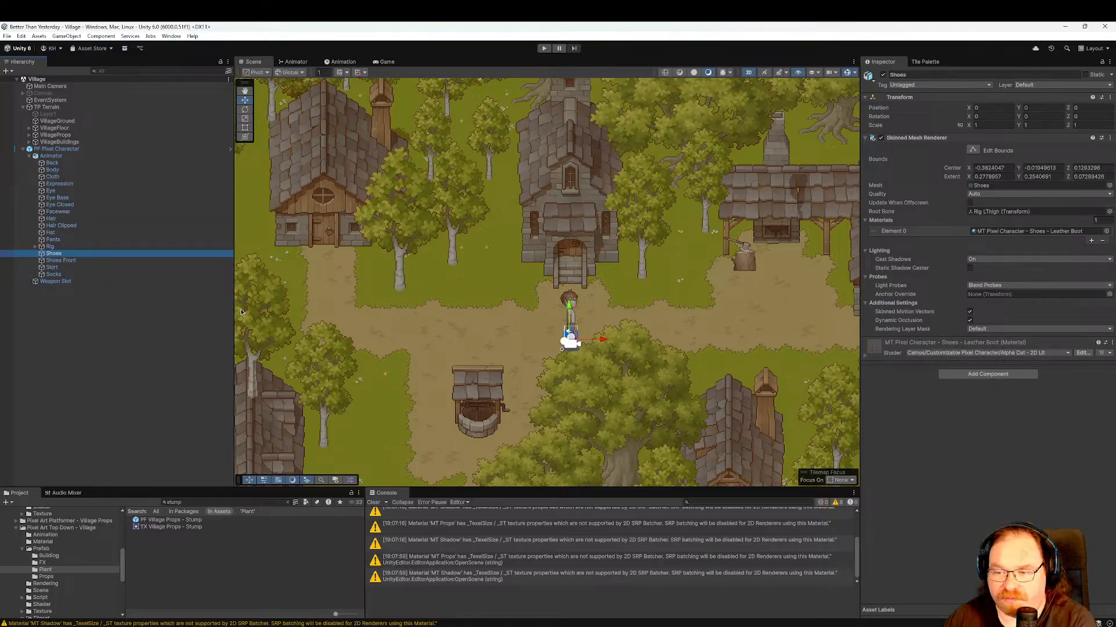
pyautogui.press('Up')
pyautogui.press('Up')
pyautogui.press('Up')
pyautogui.press('Up')
pyautogui.press('Up')
pyautogui.press('Up')
pyautogui.press('Up')
pyautogui.press('Up')
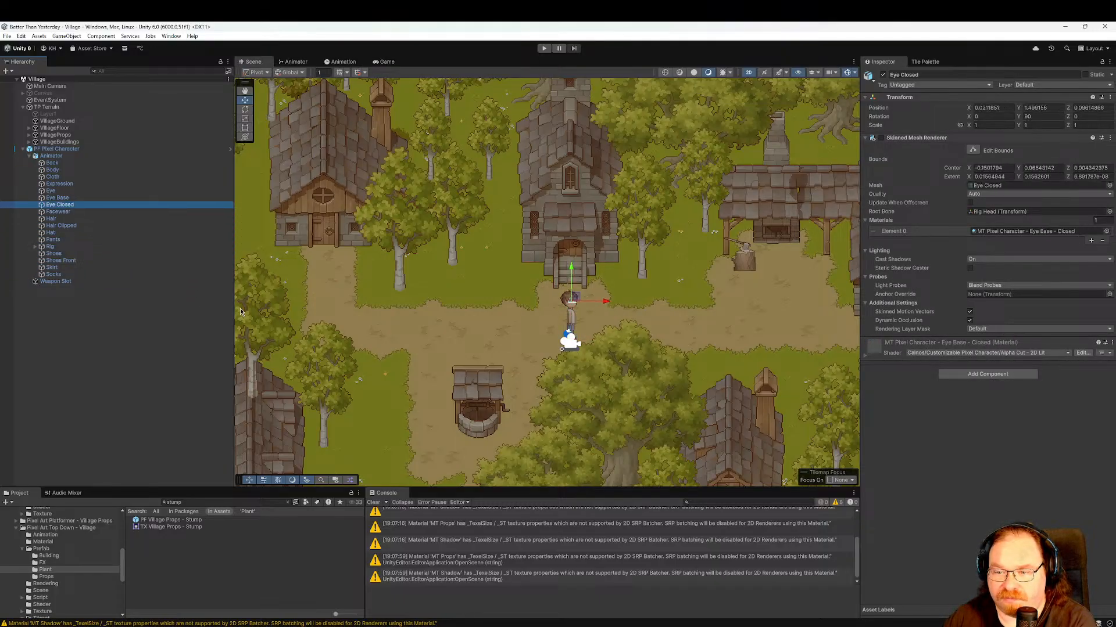
pyautogui.press('Up')
pyautogui.press('Up')
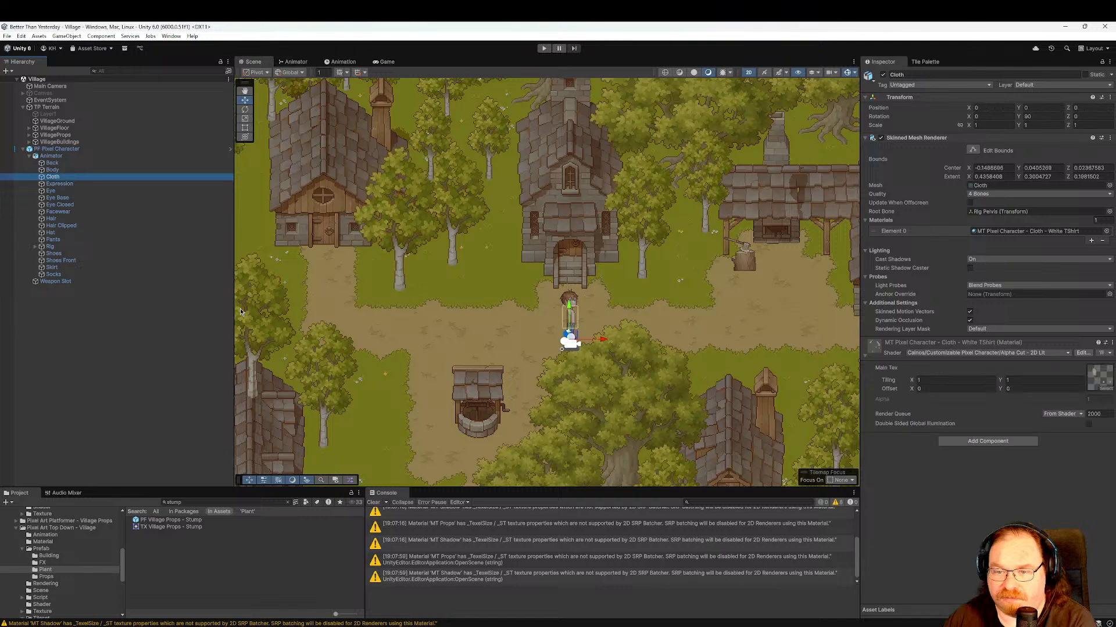
pyautogui.click(865, 357)
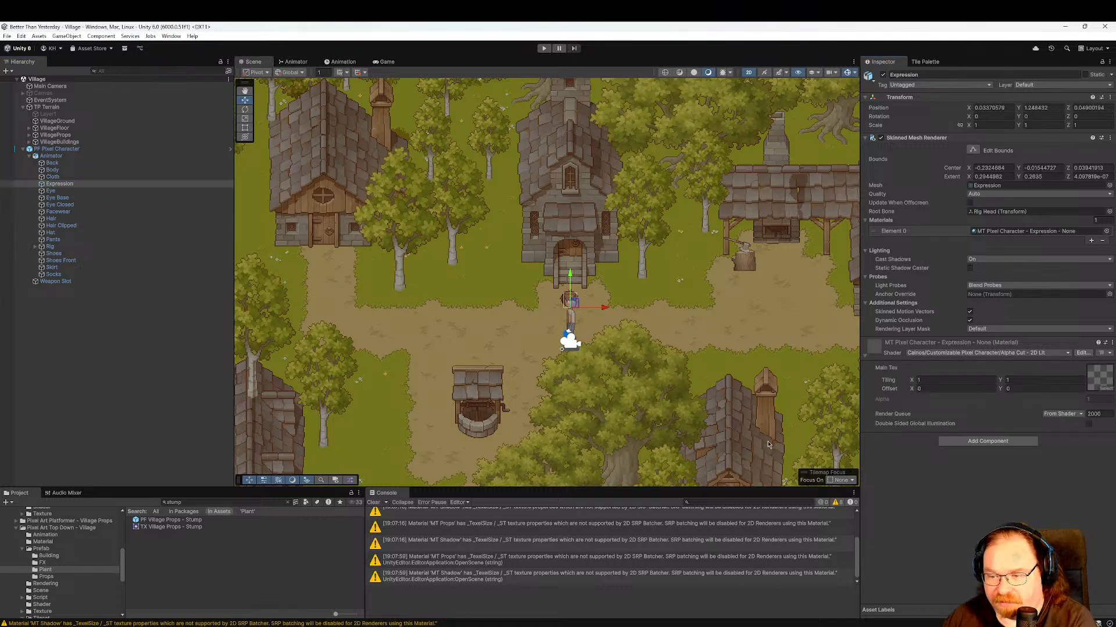
# Return through the Animator to the PF Pixel Character root and review its full component list.
pyautogui.click(73, 165)
pyautogui.press('Up')
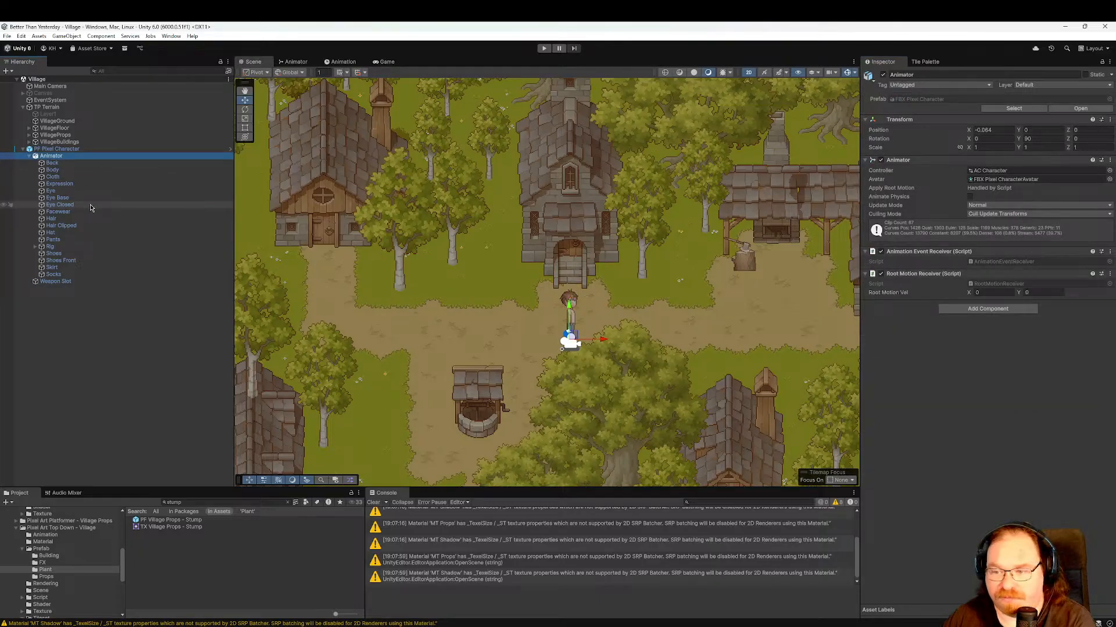
pyautogui.press('Up')
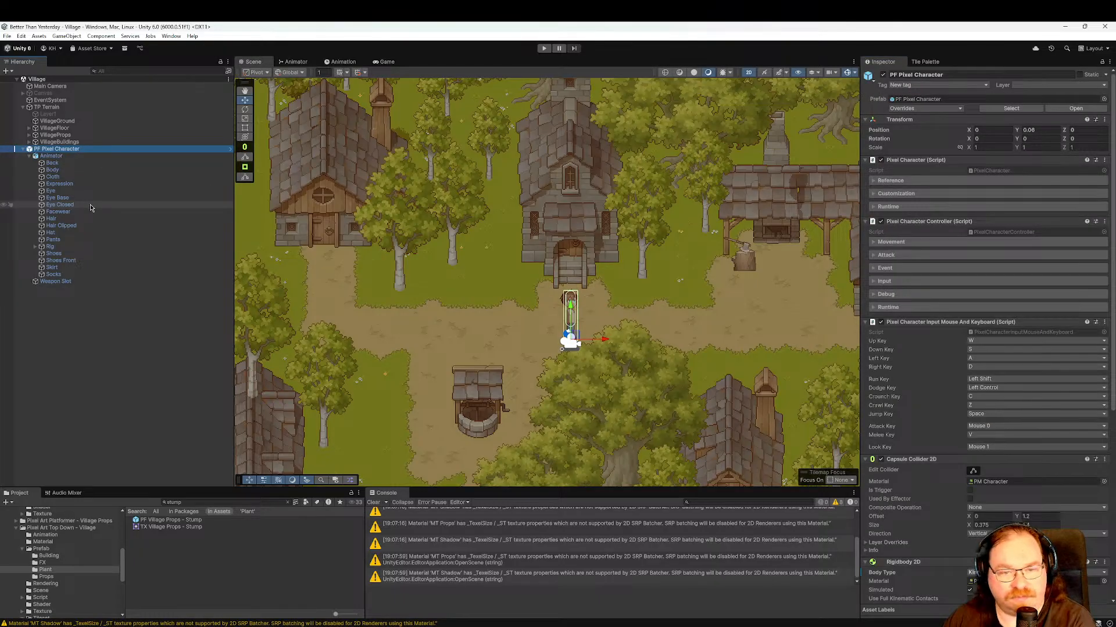
pyautogui.scroll(-8, 921, 450)
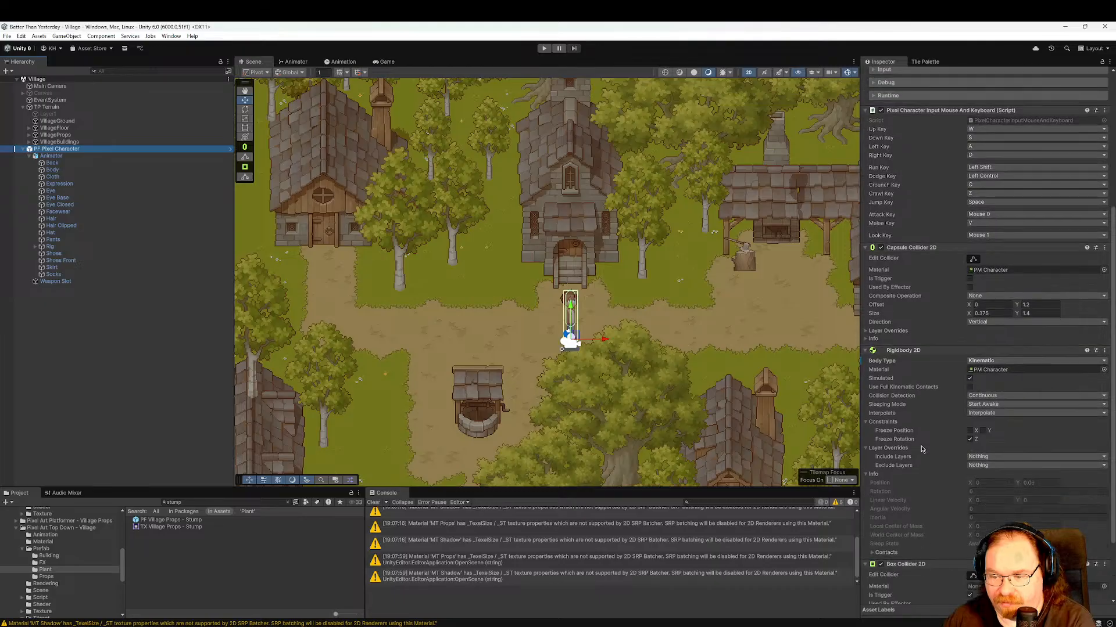
pyautogui.scroll(-3, 920, 449)
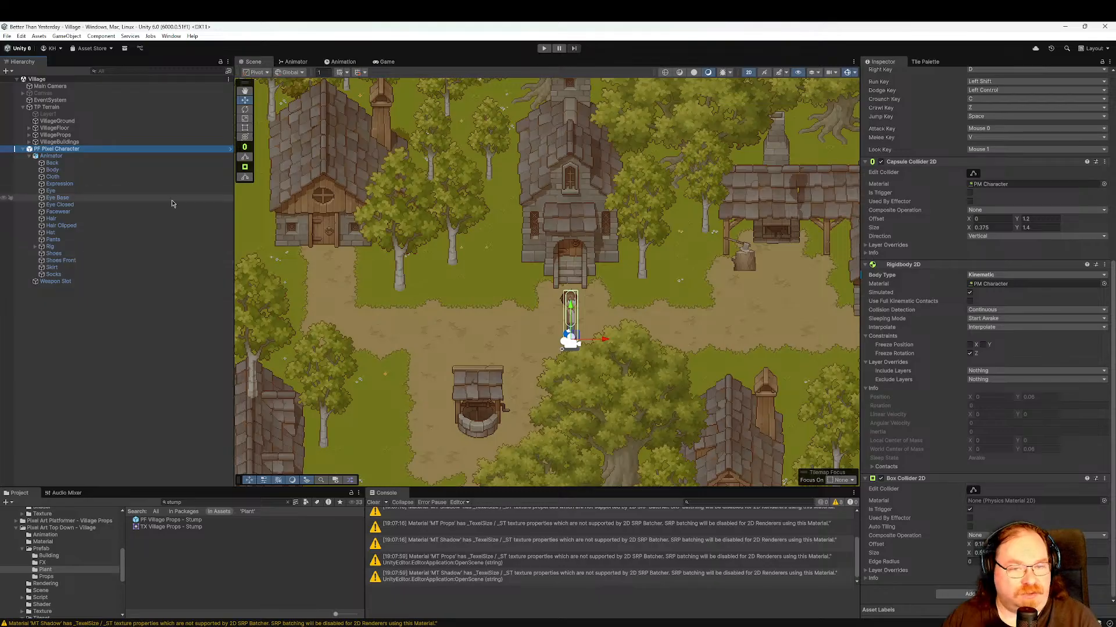
pyautogui.scroll(10, 907, 357)
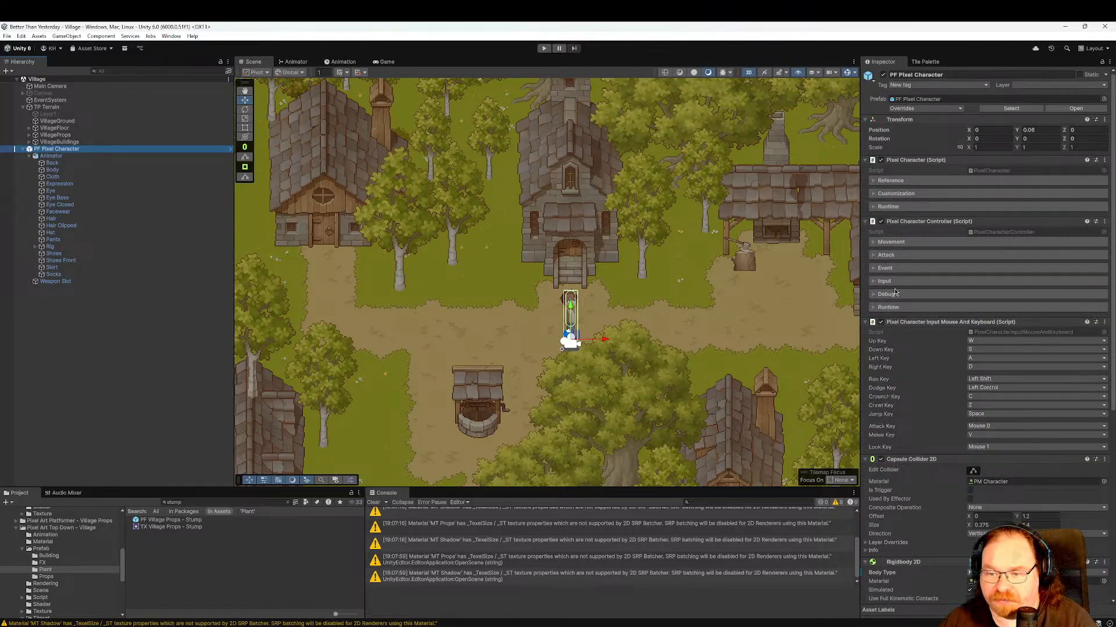
# Expand the Pixel Character Controller's Movement settings and examine the Ground Check Layer Mask and the movement parameters.
pyautogui.click(872, 243)
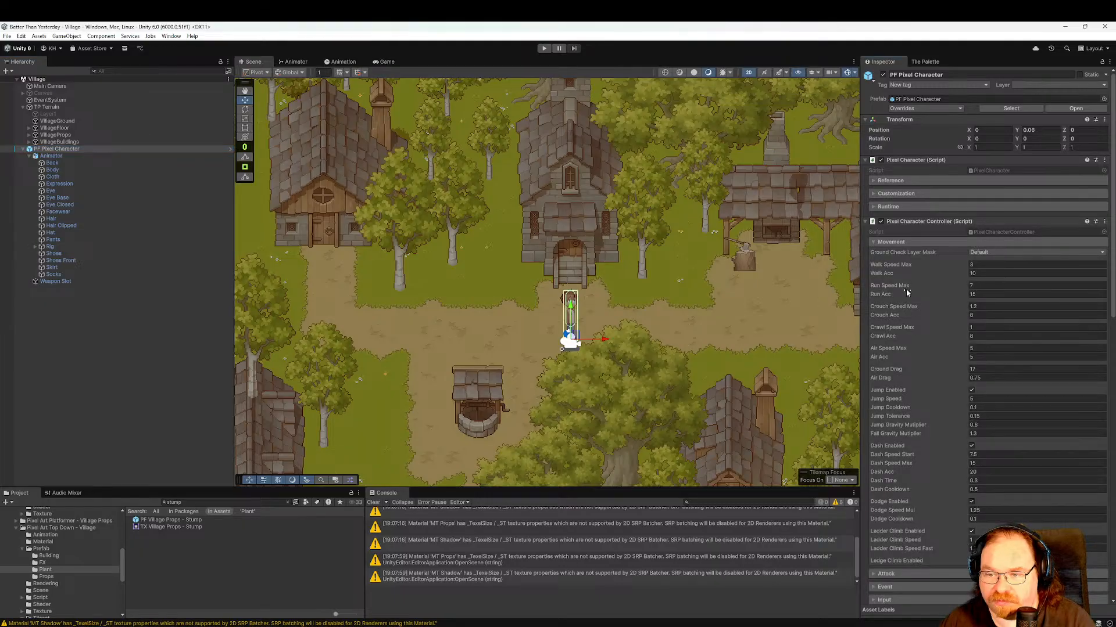
pyautogui.click(984, 256)
pyautogui.click(947, 256)
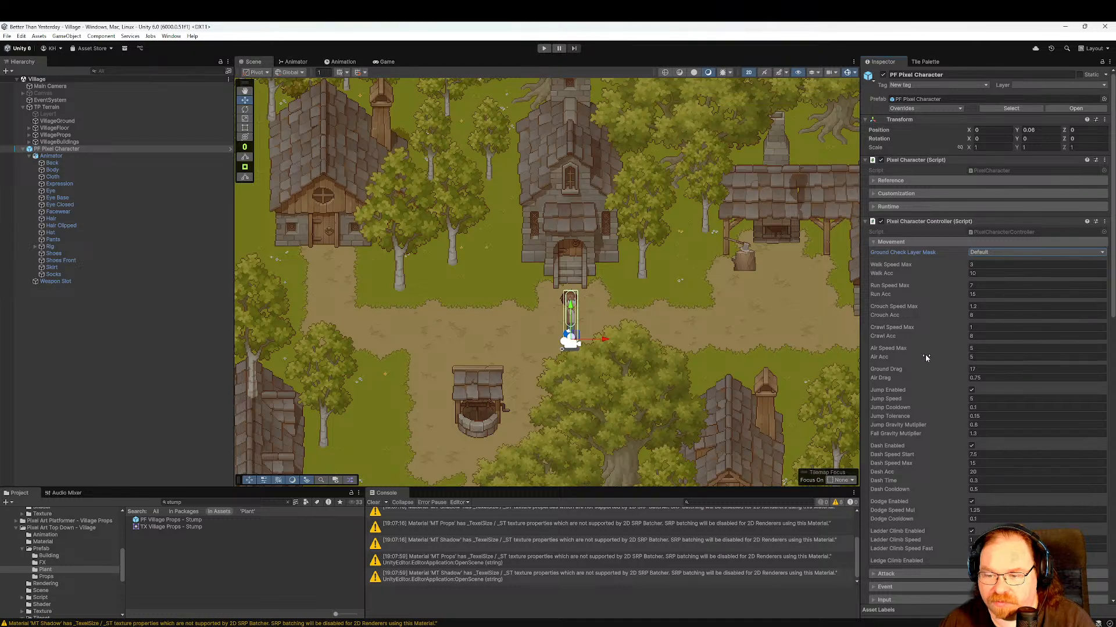
pyautogui.scroll(-1, 925, 358)
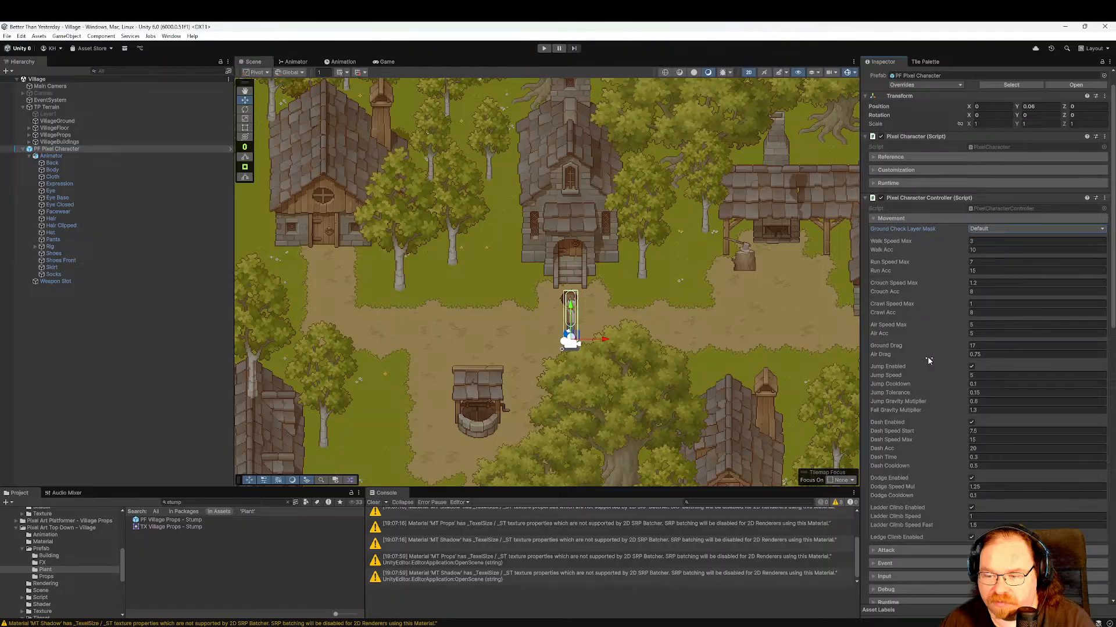
pyautogui.scroll(-2, 927, 357)
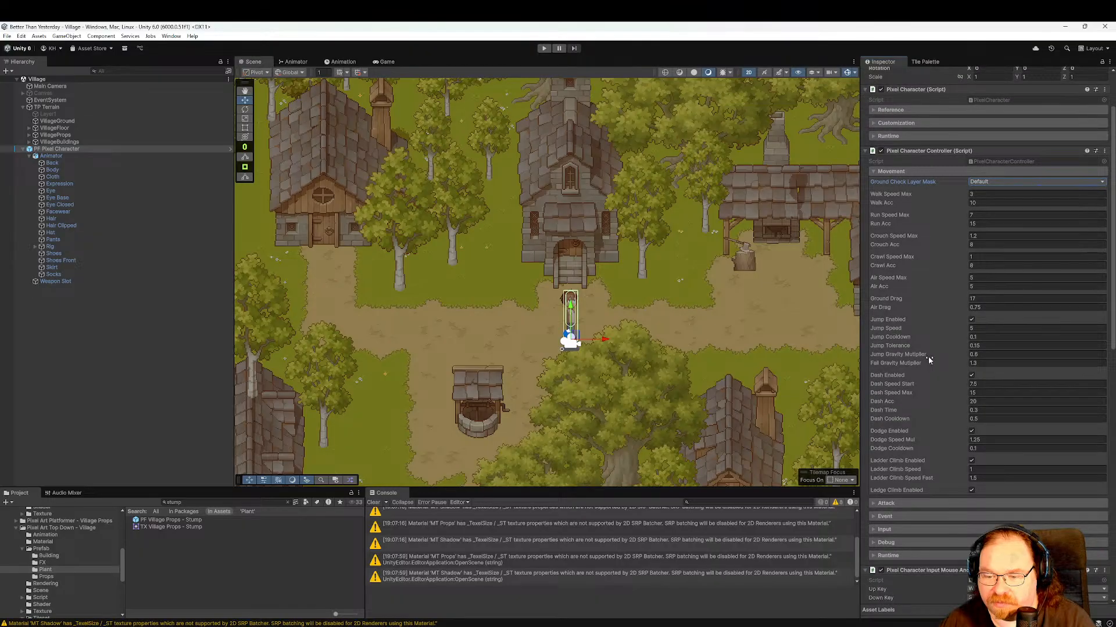
# Examine the controller's Input and Event sections, the mouse and keyboard bindings, and the Capsule Collider 2D and Rigidbody 2D settings, and collapse Movement.
pyautogui.scroll(-4, 930, 361)
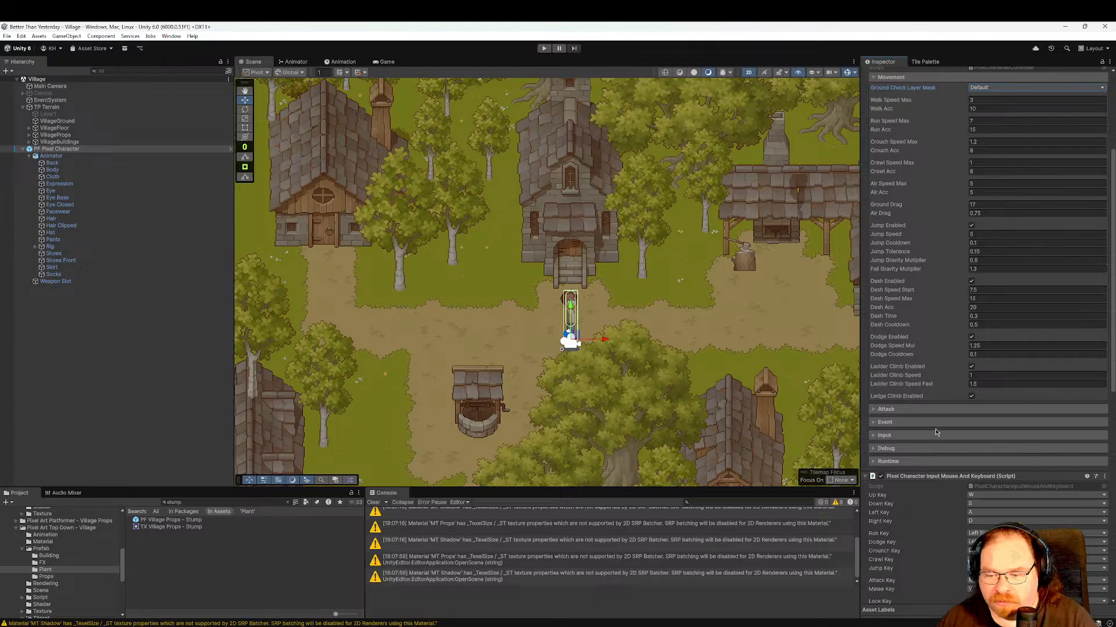
pyautogui.click(910, 436)
pyautogui.click(910, 435)
pyautogui.click(913, 423)
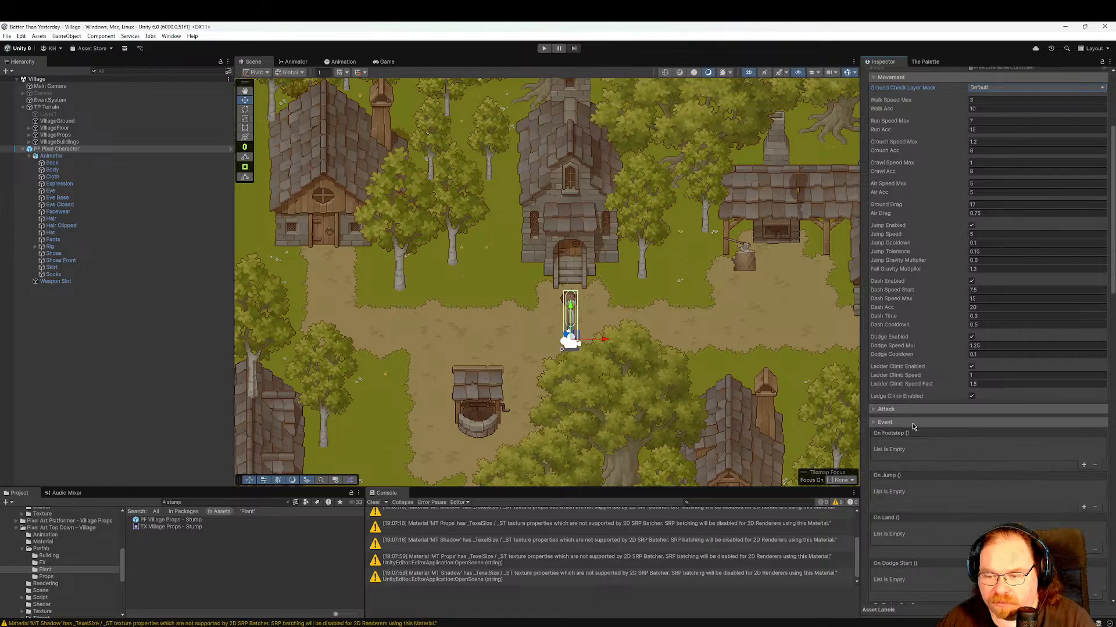
pyautogui.click(912, 424)
pyautogui.scroll(-2, 924, 436)
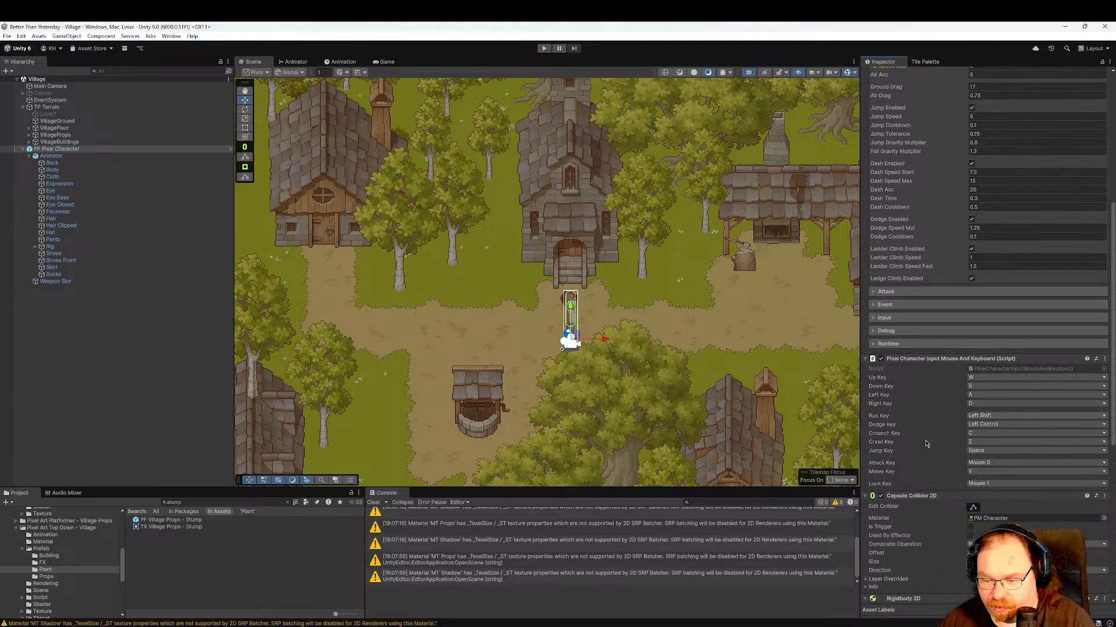
pyautogui.scroll(-4, 925, 440)
pyautogui.scroll(-5, 925, 445)
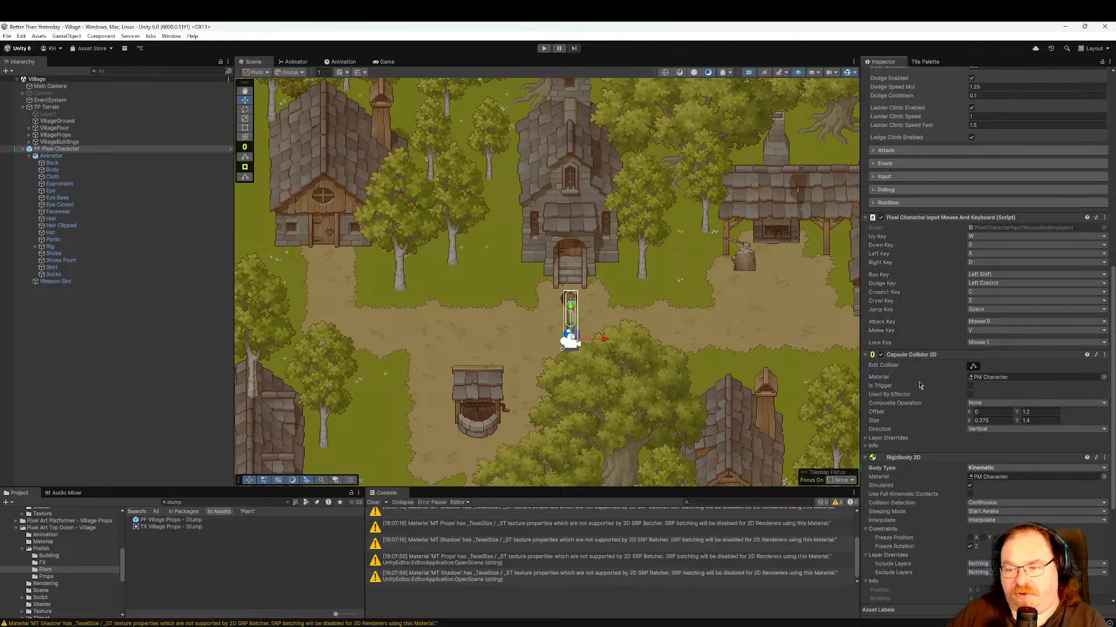
pyautogui.scroll(12, 918, 407)
pyautogui.click(904, 243)
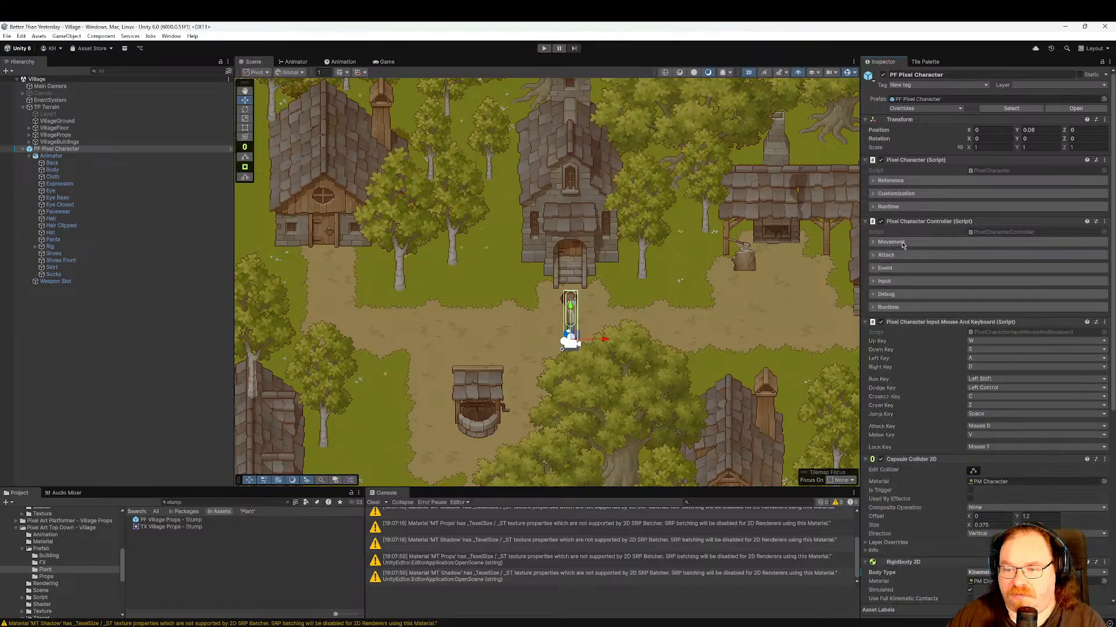
# Examine the Reference, Customization and Runtime sections of the Pixel Character script and the renderer settings of the Back part.
pyautogui.click(889, 181)
pyautogui.click(890, 181)
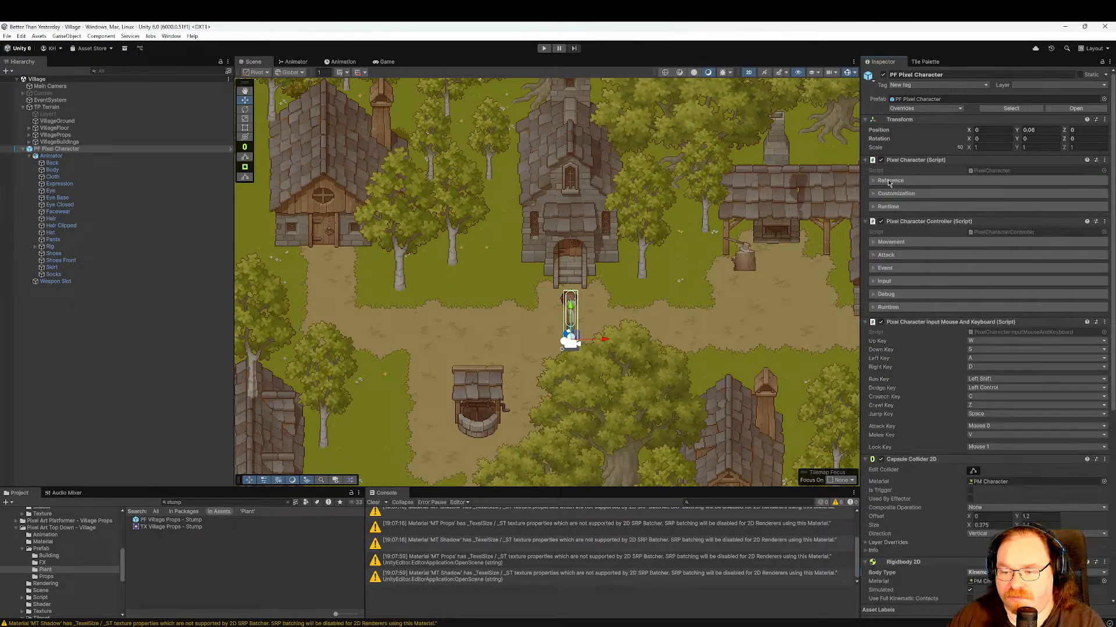
pyautogui.click(885, 194)
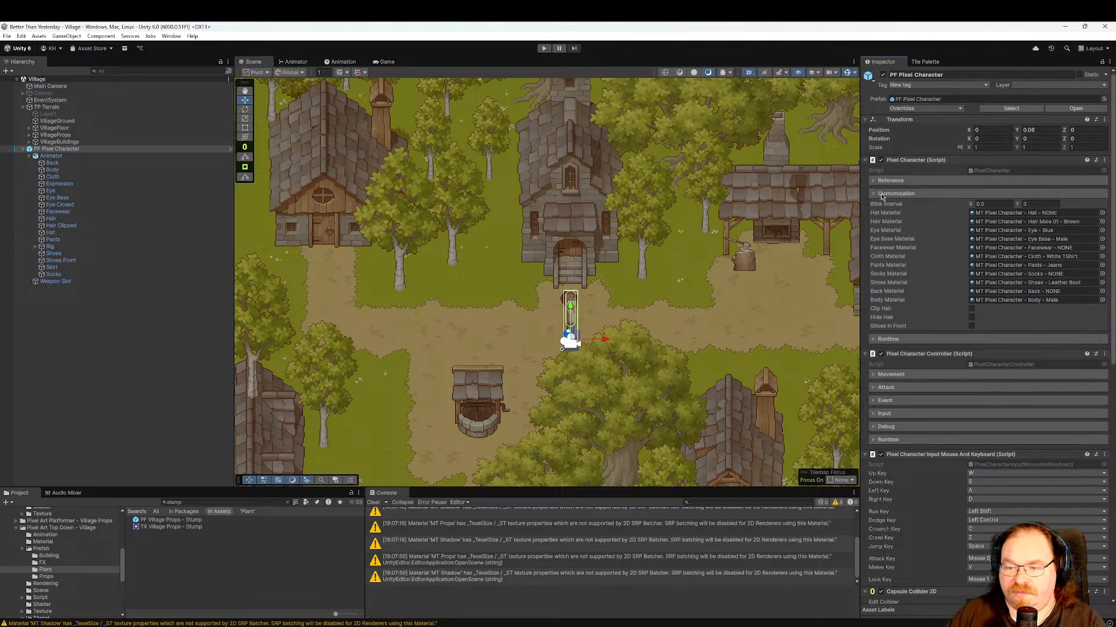
pyautogui.click(915, 194)
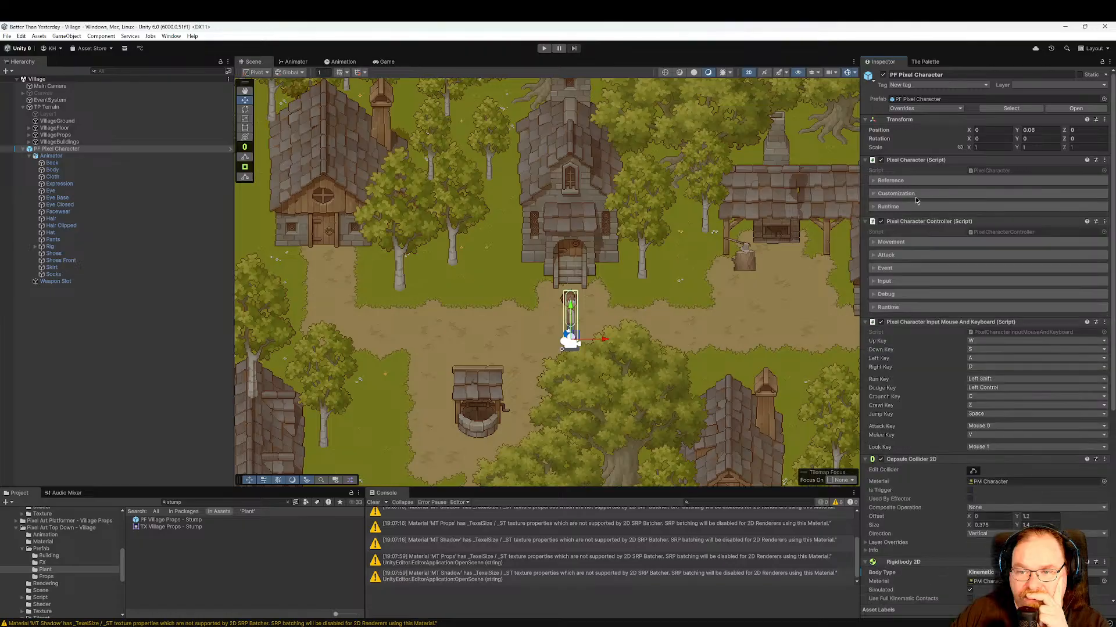
pyautogui.click(917, 207)
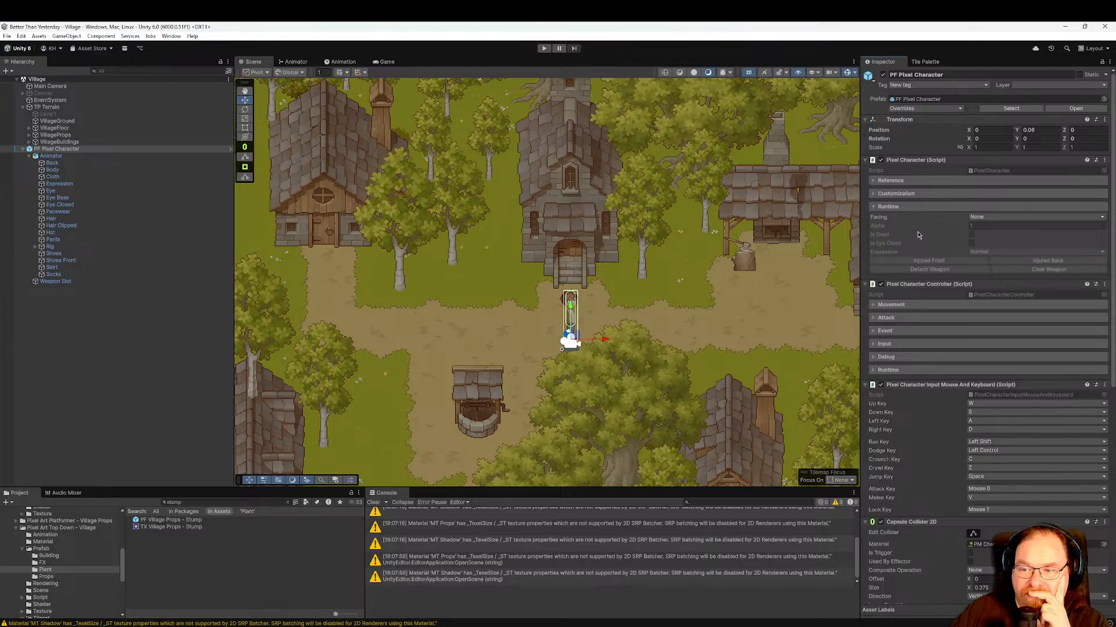
pyautogui.click(916, 206)
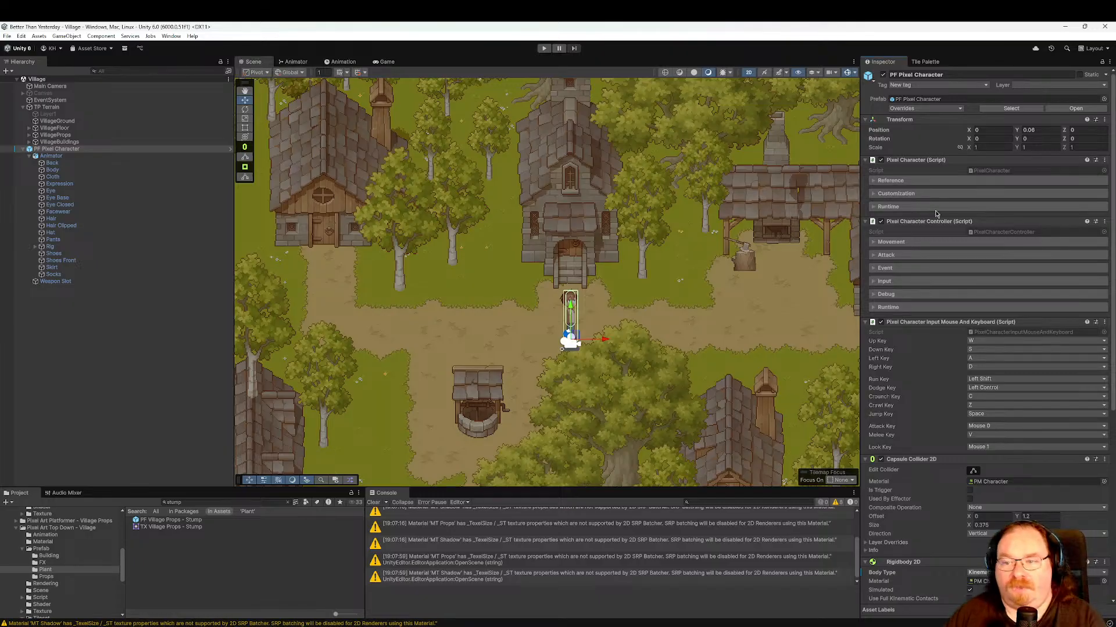
pyautogui.click(69, 163)
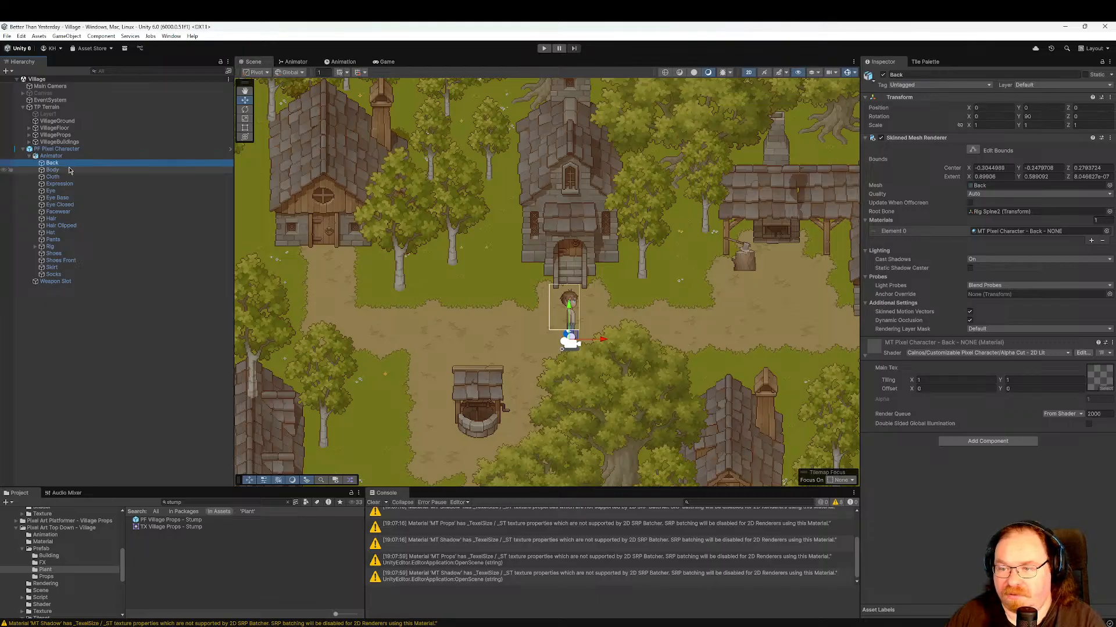
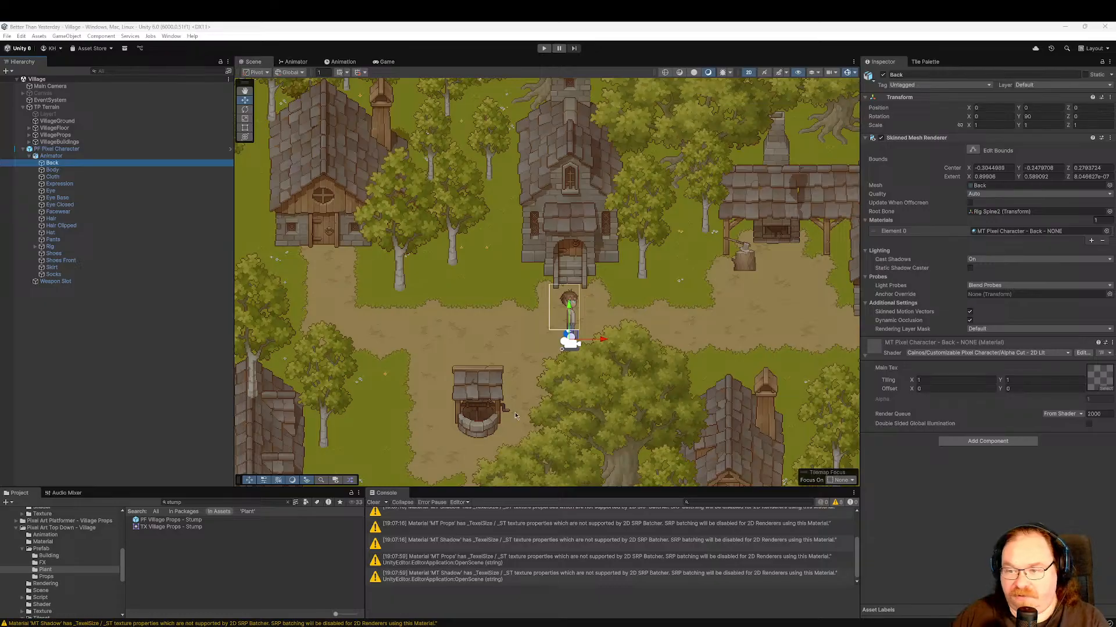
# Clear the stump search so the Plant prefab folder of the Top Down Village asset lists all its contents.
pyautogui.moveTo(512, 370); pyautogui.dragTo(554, 267, button='middle')
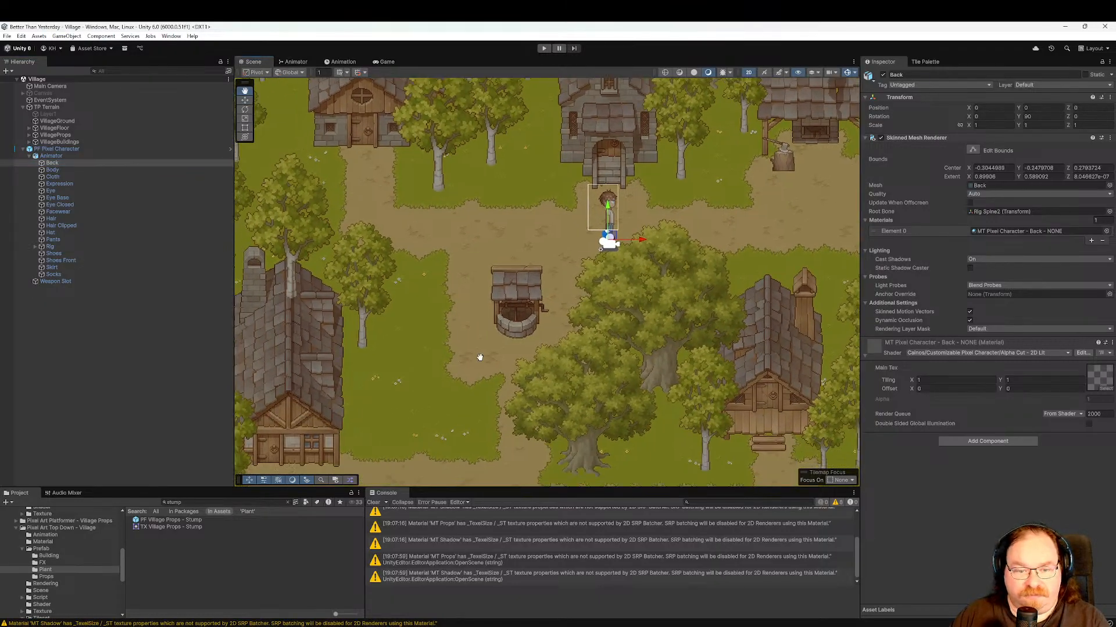
pyautogui.moveTo(478, 357)
pyautogui.mouseDown(button='middle')
pyautogui.moveTo(529, 310)
pyautogui.moveTo(539, 335)
pyautogui.mouseUp(button='middle')
pyautogui.scroll(-4, 526, 320)
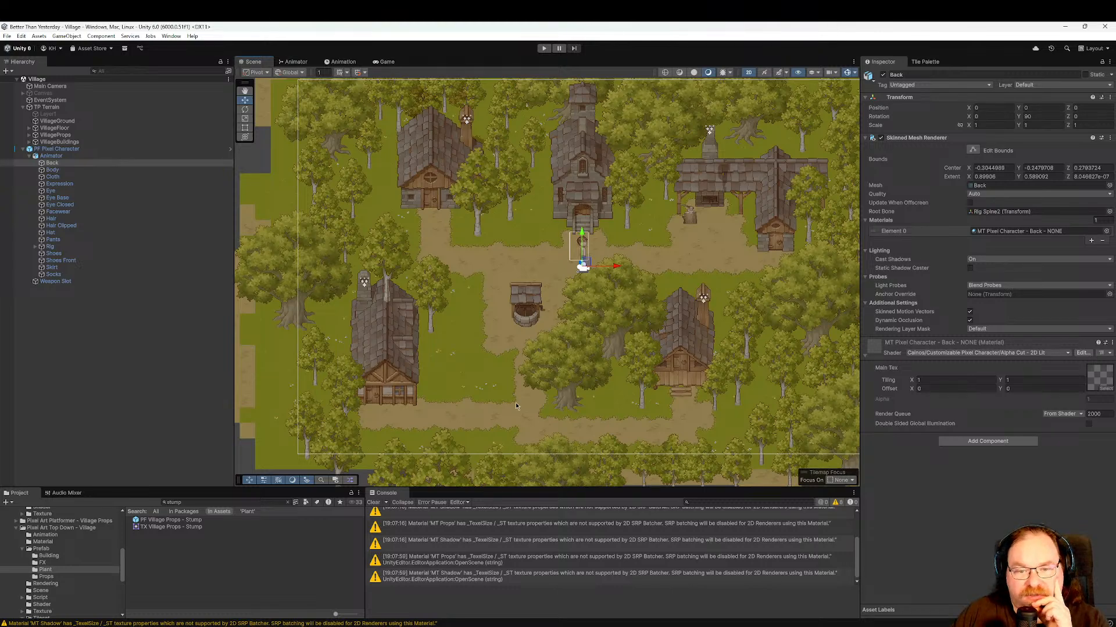
pyautogui.scroll(5, 514, 402)
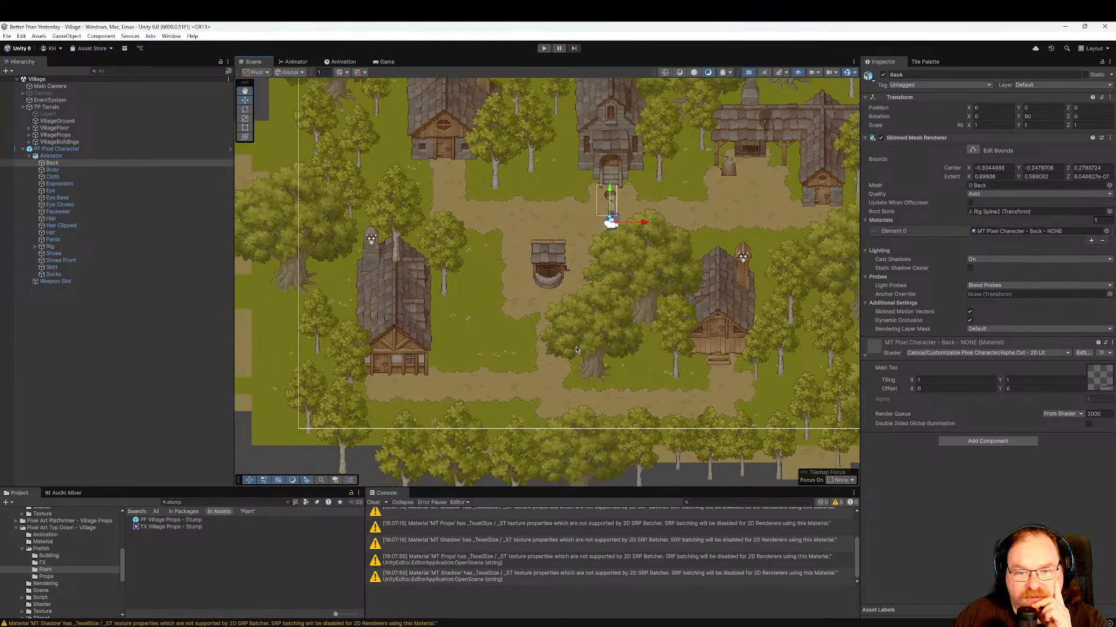
pyautogui.scroll(3, 528, 377)
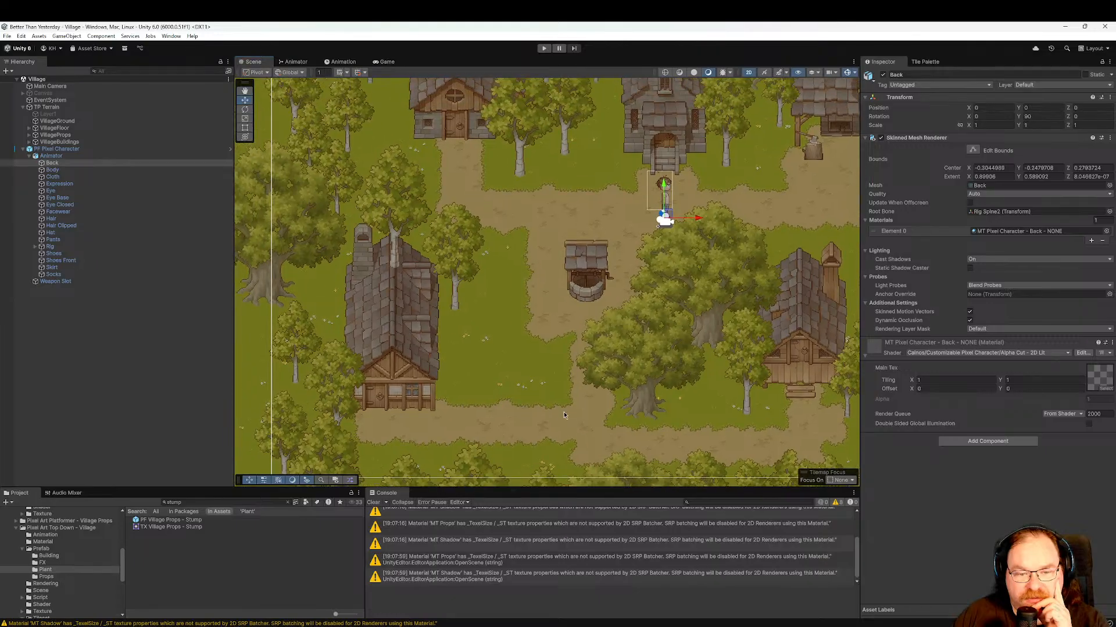
pyautogui.scroll(3, 593, 376)
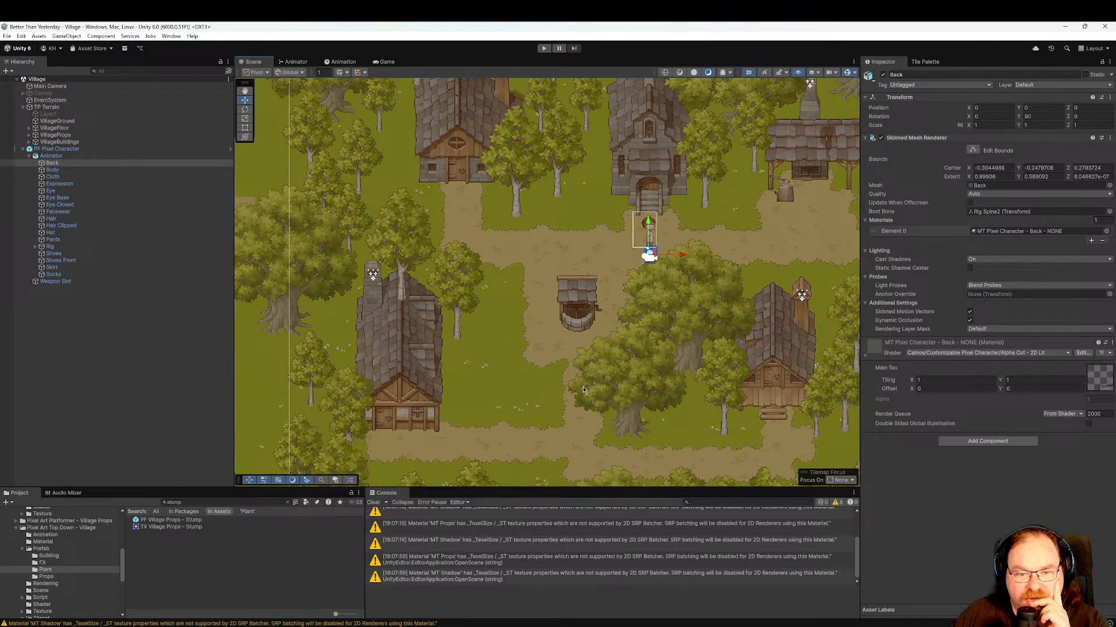
pyautogui.click(64, 571)
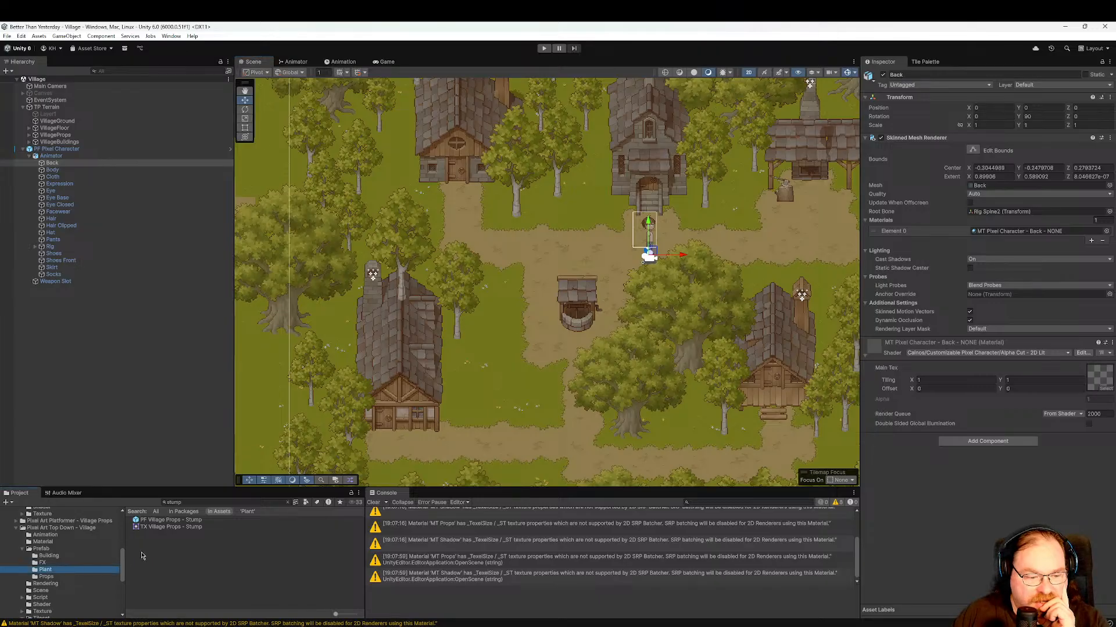
pyautogui.click(289, 504)
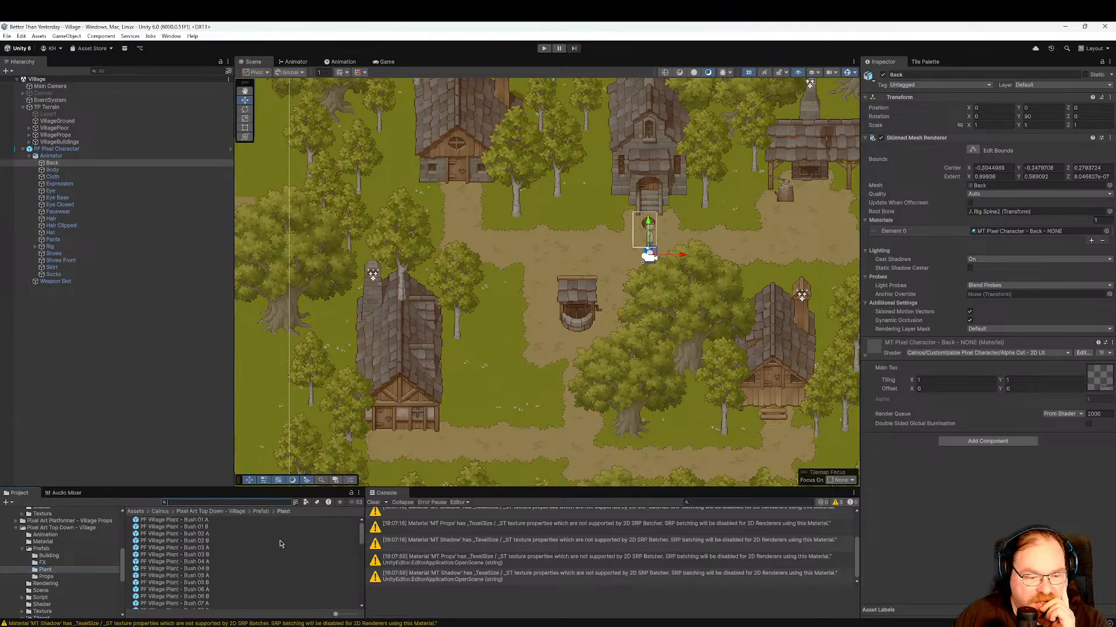
# Preview the plant prefabs one by one from Bush 01 A through the cabbages to the carrots.
pyautogui.click(229, 520)
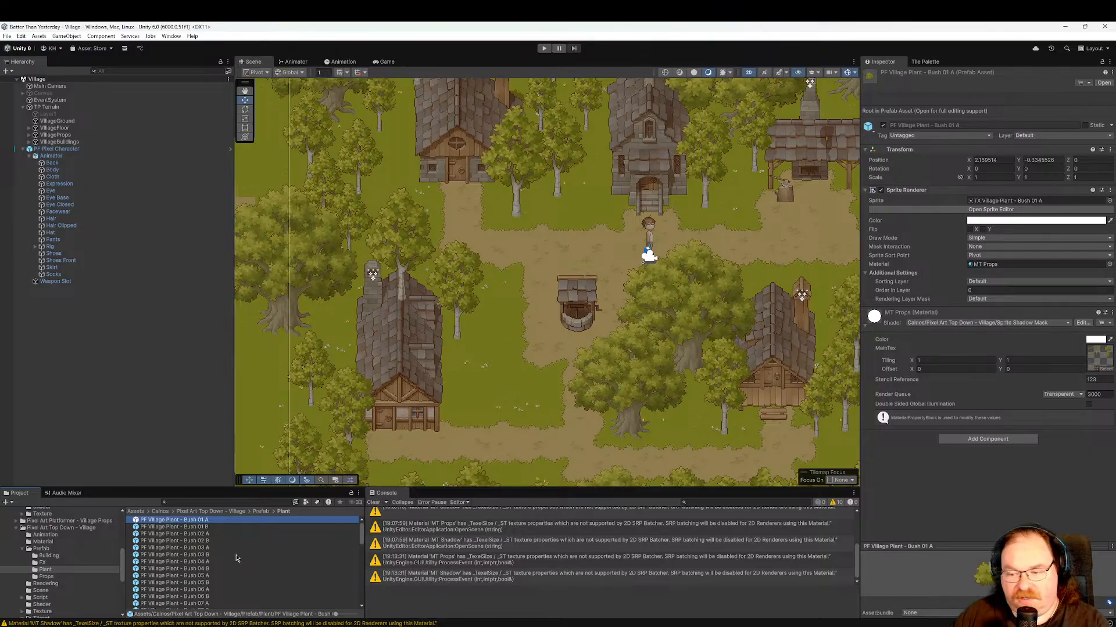
pyautogui.press('Down')
pyautogui.press('Down')
pyautogui.press('Down')
pyautogui.press('Down')
pyautogui.press('Down')
pyautogui.press('Down')
pyautogui.press('Down')
pyautogui.press('Down')
pyautogui.press('Down')
pyautogui.press('Down')
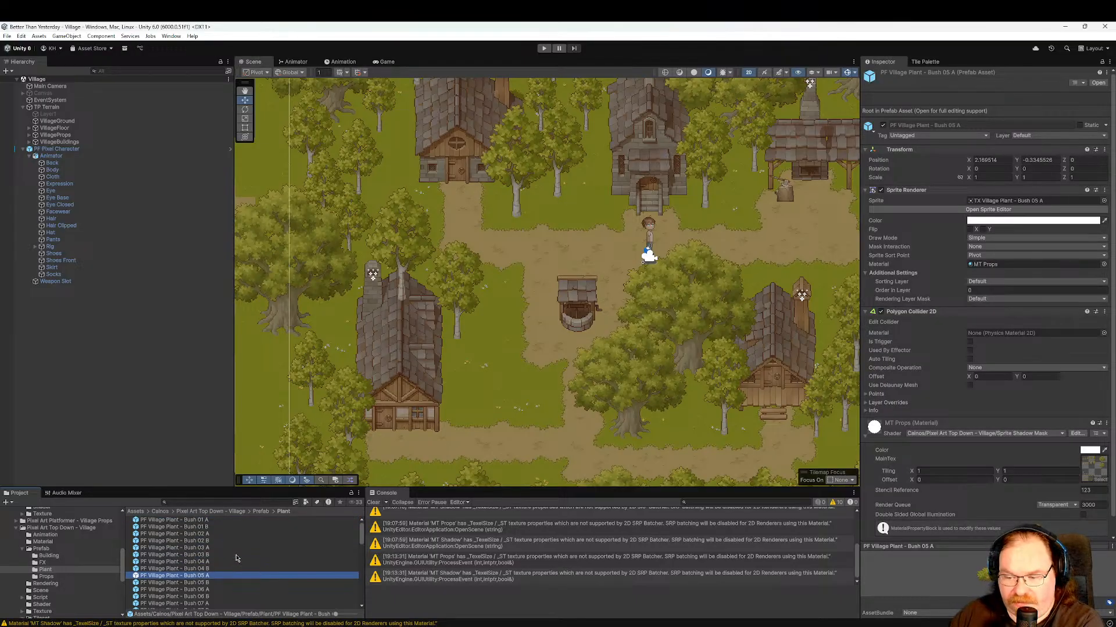
pyautogui.press('Down')
pyautogui.press('Down')
pyautogui.press('Down')
pyautogui.press('Down')
pyautogui.press('Down')
pyautogui.press('Down')
pyautogui.press('Down')
pyautogui.press('Down')
pyautogui.press('Down')
pyautogui.press('Down')
pyautogui.press('Down')
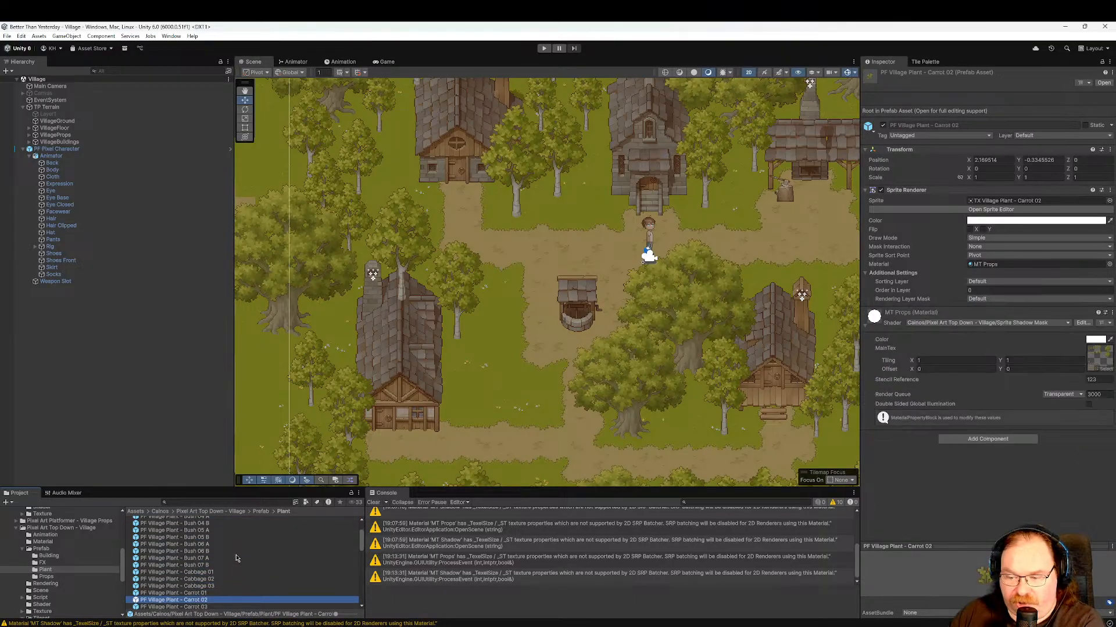
pyautogui.press('Down')
pyautogui.press('Up')
pyautogui.press('Up')
pyautogui.press('Up')
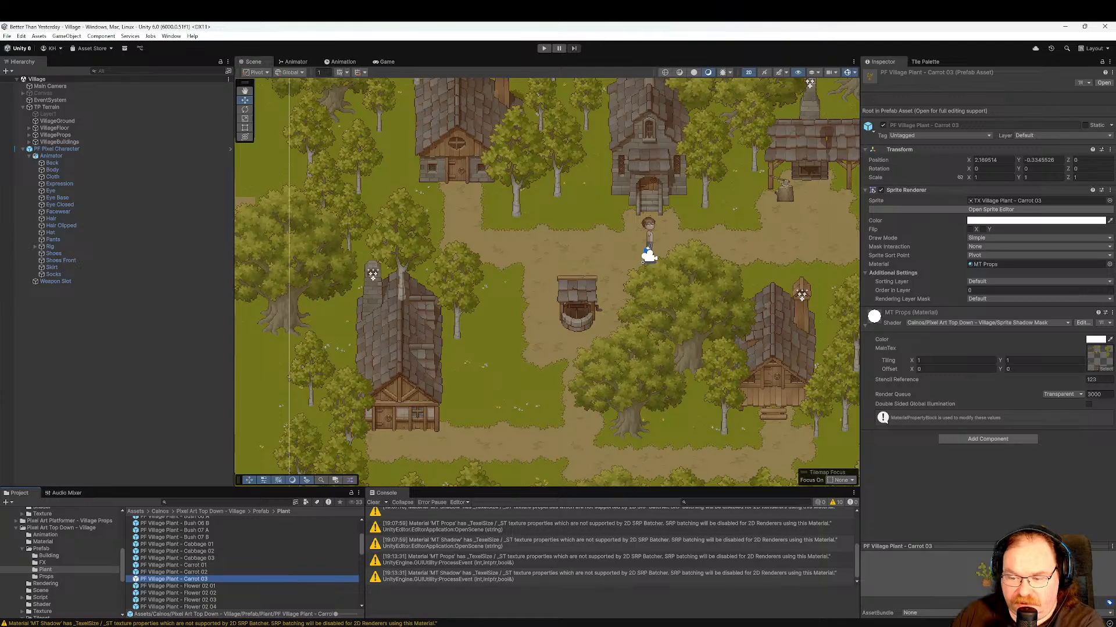
# Enlarge the prefab preview and compare the flower prefabs from Flower 02 01 to Flower 02 04.
pyautogui.click(1008, 487)
pyautogui.moveTo(979, 545); pyautogui.dragTo(978, 484)
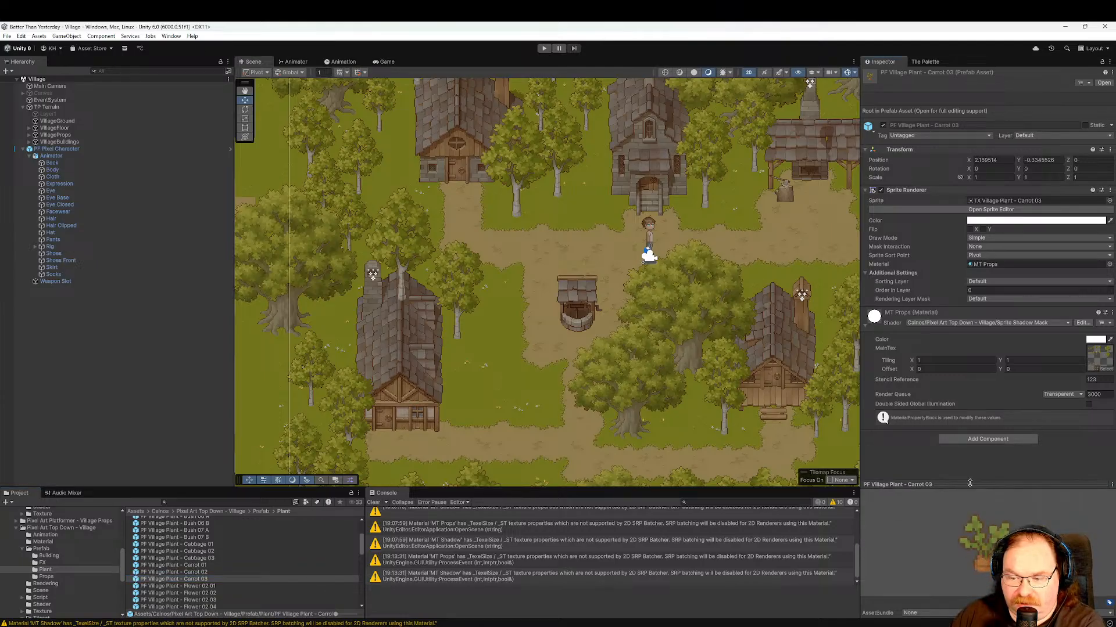
pyautogui.click(212, 587)
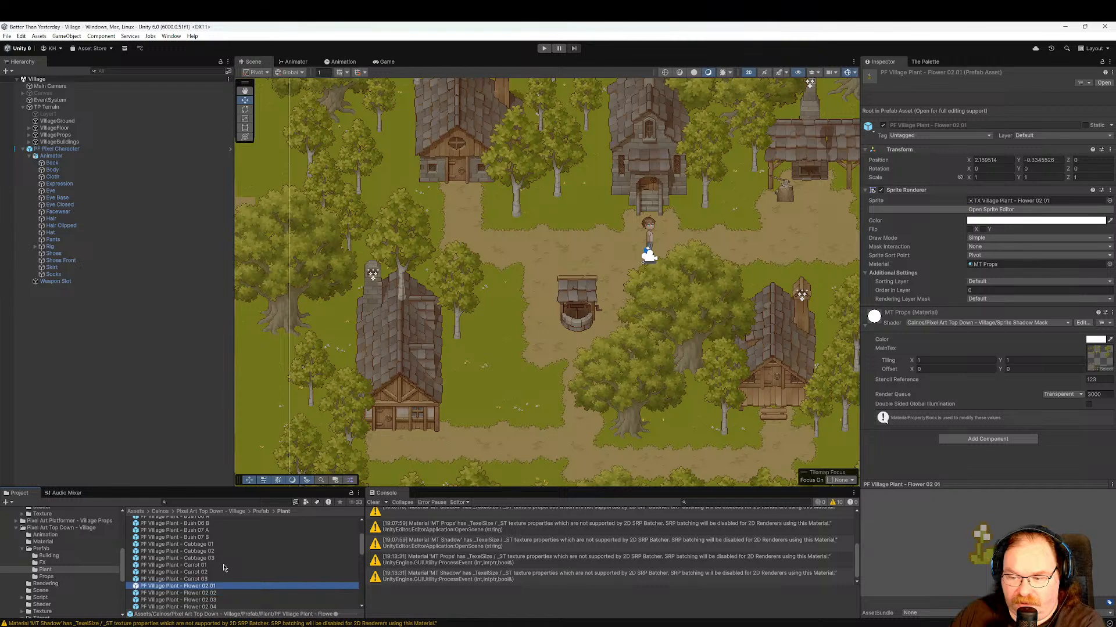
pyautogui.press('Down')
pyautogui.press('Down')
pyautogui.press('Down')
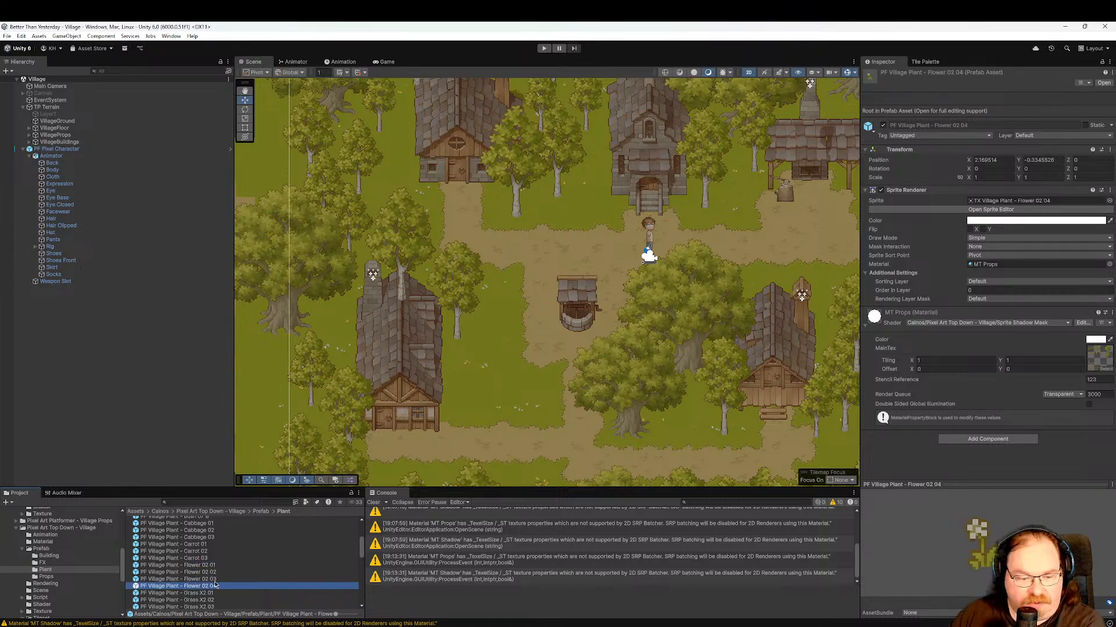
pyautogui.press('Up')
pyautogui.press('Up')
pyautogui.press('Up')
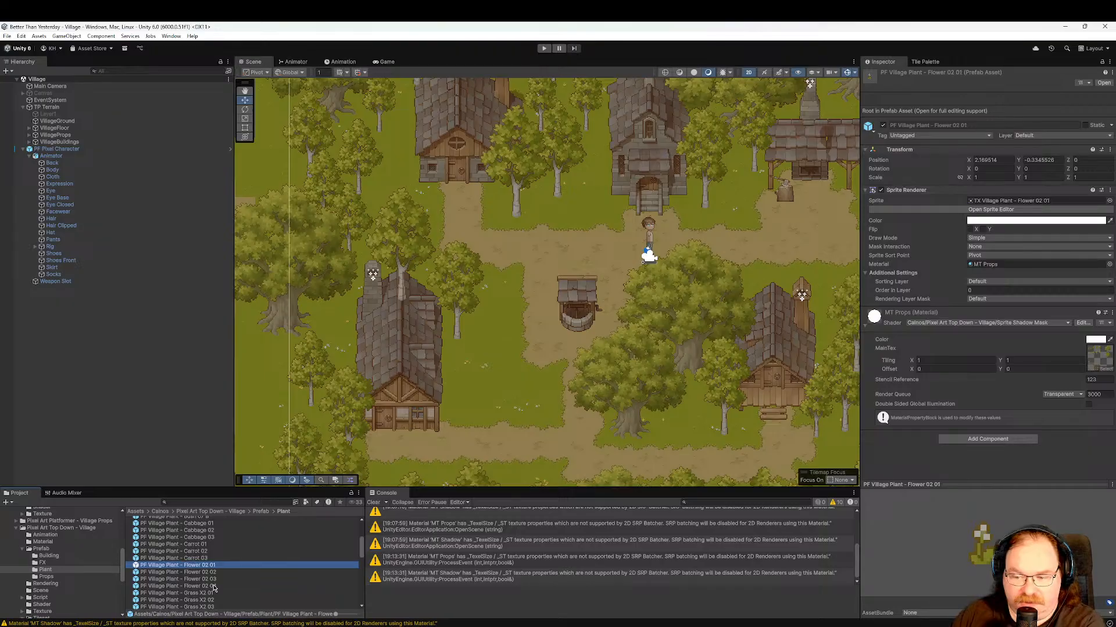
pyautogui.press('Down')
pyautogui.press('Down')
pyautogui.press('Down')
pyautogui.press('Down')
pyautogui.press('Down')
pyautogui.press('Down')
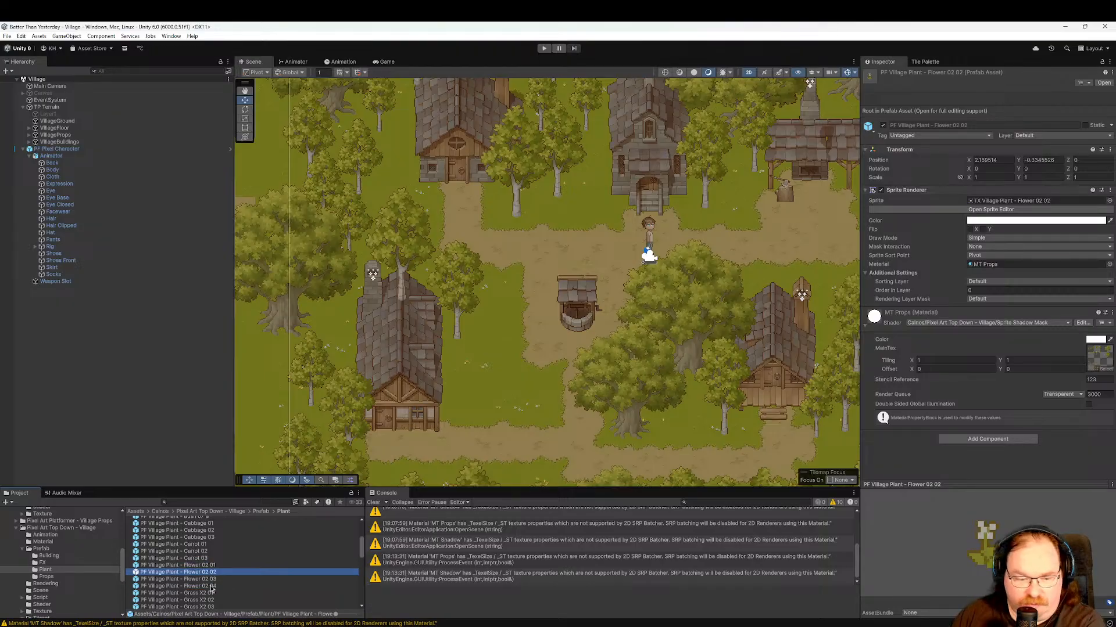
# Preview the remaining grass, pumpkin and birch tree prefabs up to Tree Birch 03 B.
pyautogui.press('Down')
pyautogui.press('Down')
pyautogui.press('Down')
pyautogui.press('Down')
pyautogui.press('Down')
pyautogui.press('Down')
pyautogui.press('Down')
pyautogui.press('Down')
pyautogui.press('Down')
pyautogui.press('Down')
pyautogui.press('Down')
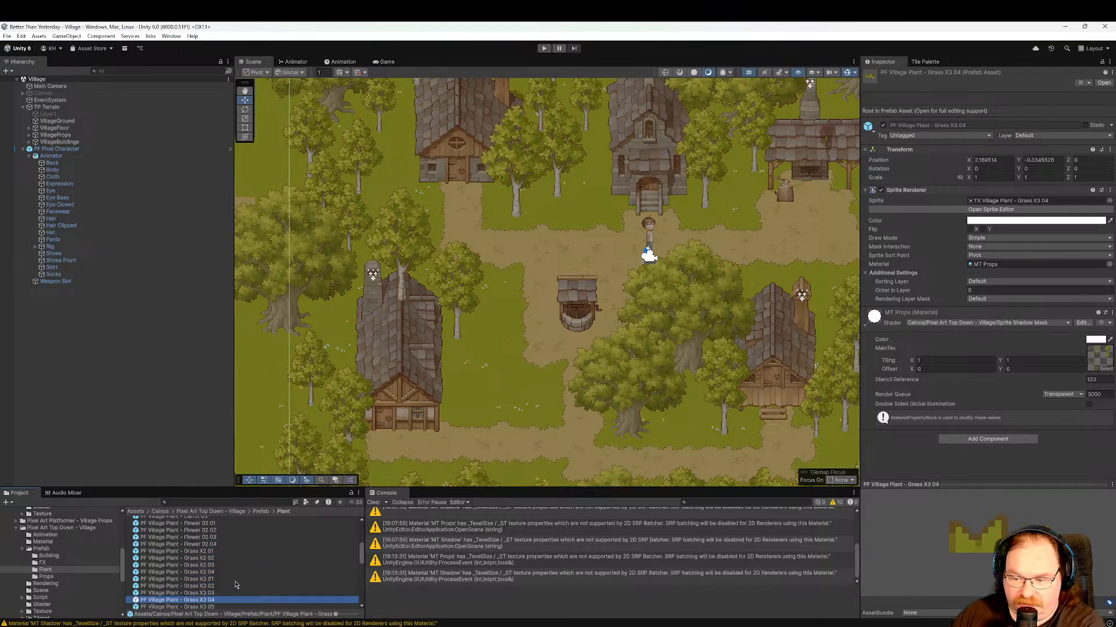
pyautogui.press('Down')
pyautogui.press('Down')
pyautogui.press('Down')
pyautogui.press('Down')
pyautogui.press('Down')
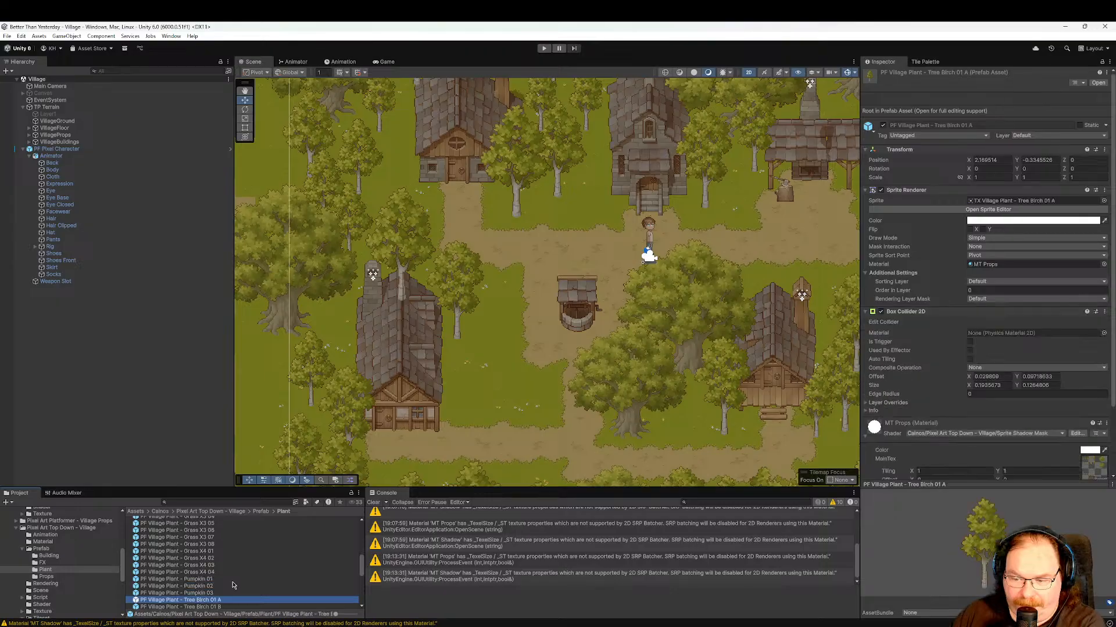
pyautogui.press('Down')
pyautogui.press('Down')
pyautogui.press('Down')
pyautogui.press('Down')
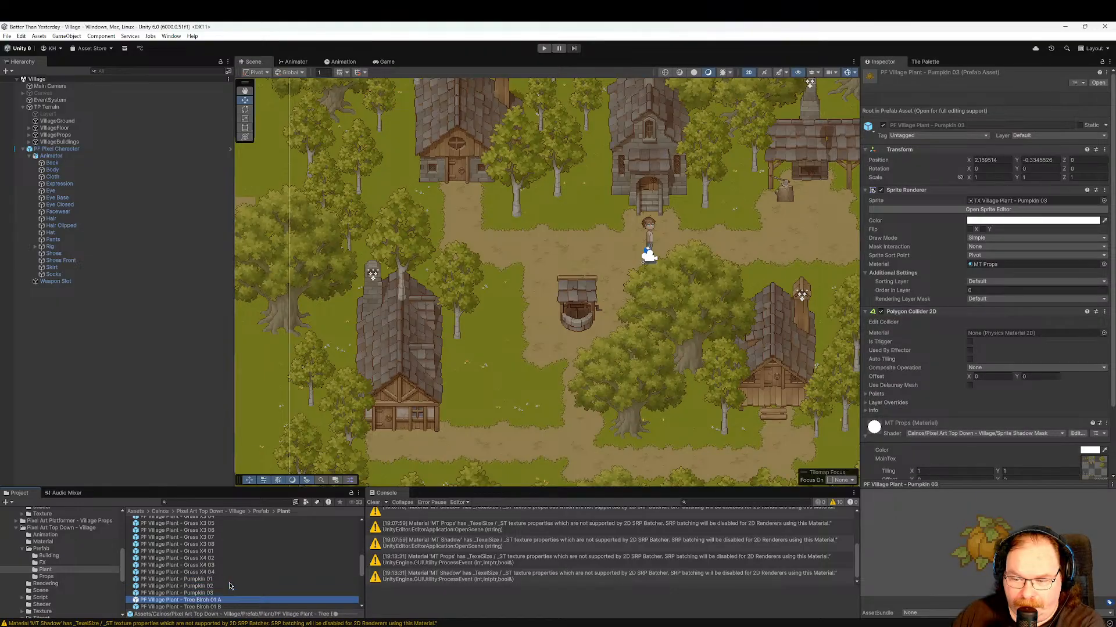
pyautogui.press('Down')
pyautogui.press('Down')
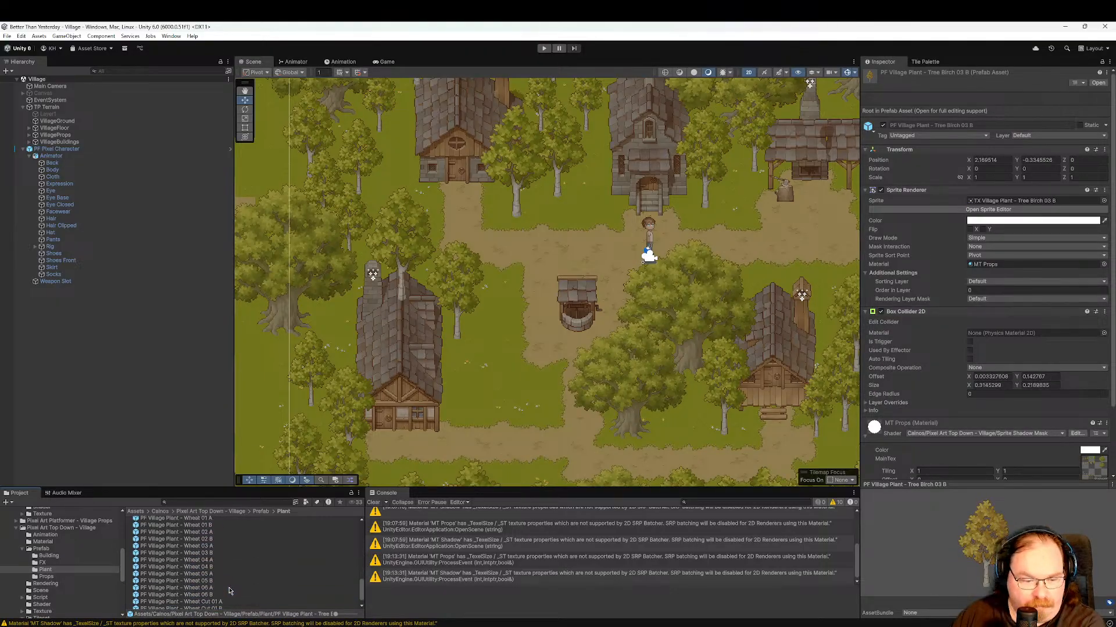
# Preview the wheat prefabs starting at Wheat 01 A and the cut wheat prefab Wheat Cut 01 A.
pyautogui.scroll(-5, 230, 590)
pyautogui.click(210, 545)
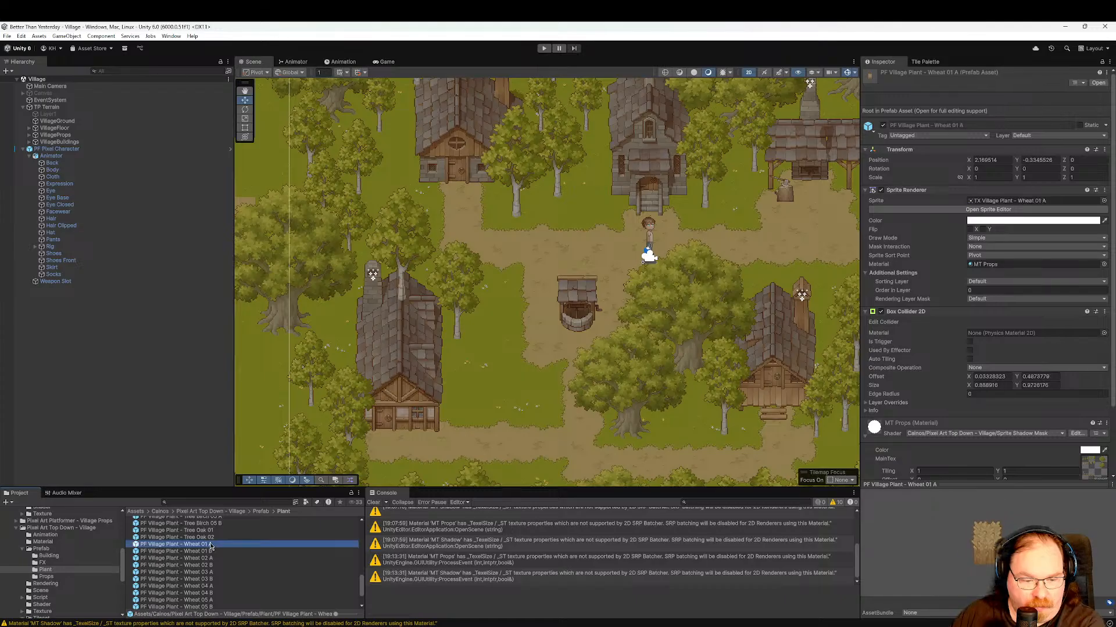
pyautogui.press('Down')
pyautogui.press('Down')
pyautogui.press('Down')
pyautogui.press('Down')
pyautogui.press('Down')
pyautogui.press('Down')
pyautogui.press('Down')
pyautogui.scroll(-3, 250, 562)
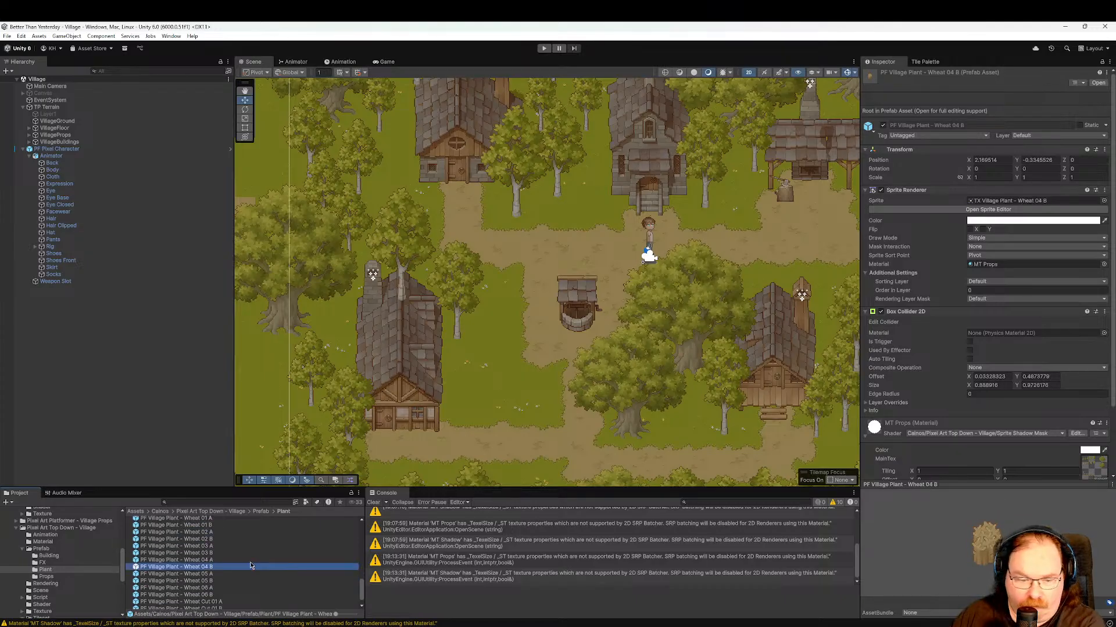
pyautogui.click(231, 586)
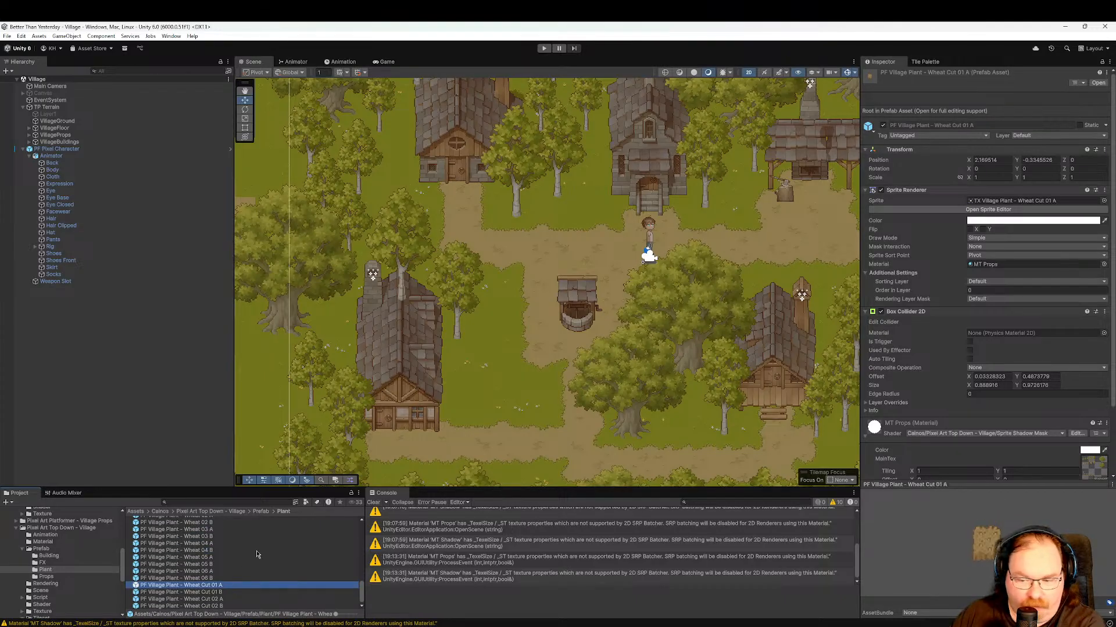
# Preview the remaining cut wheat prefabs through Wheat Cut 02 B.
pyautogui.press('Down')
pyautogui.press('Down')
pyautogui.press('Down')
# Place the Bush 01 A prefab to the left of the stone church's steps and nest it under VillageProps.
pyautogui.scroll(15, 254, 558)
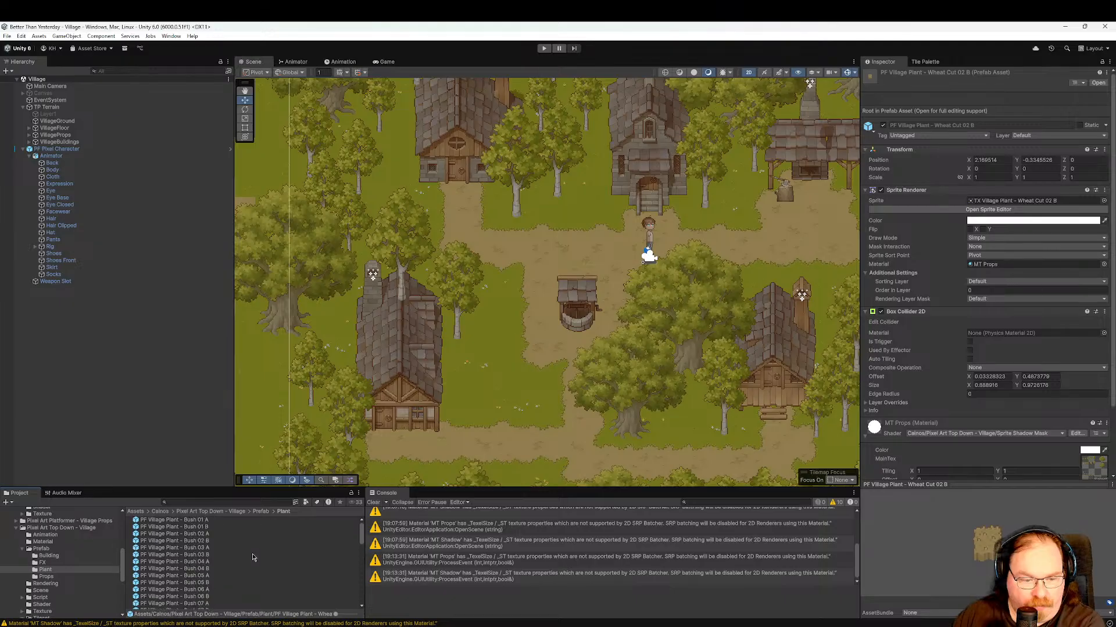
pyautogui.scroll(2, 253, 558)
pyautogui.click(238, 555)
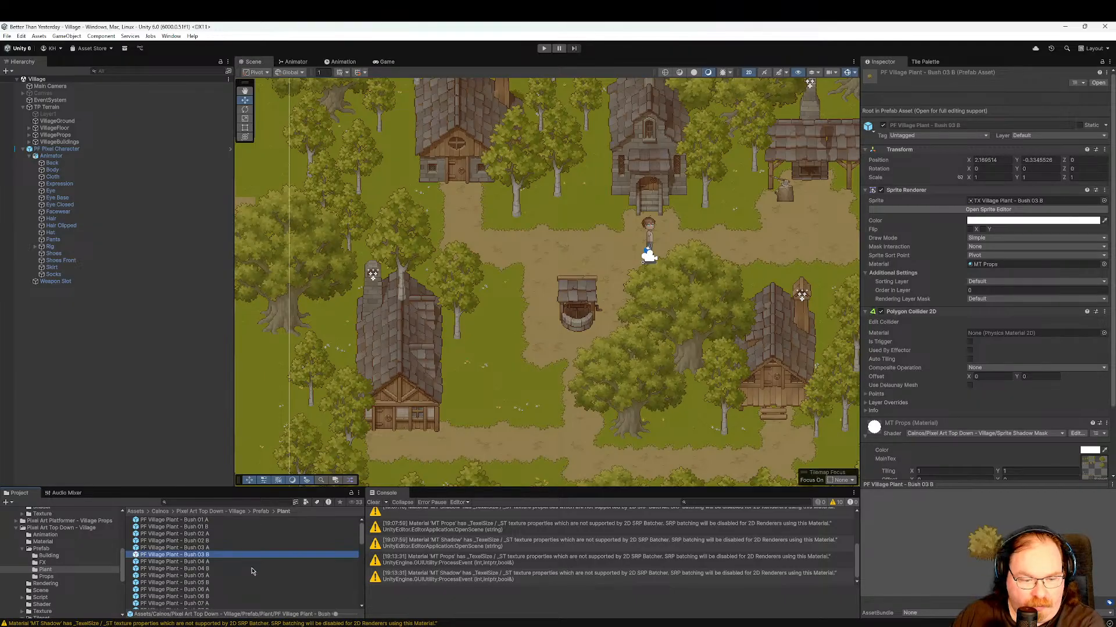
pyautogui.click(213, 522)
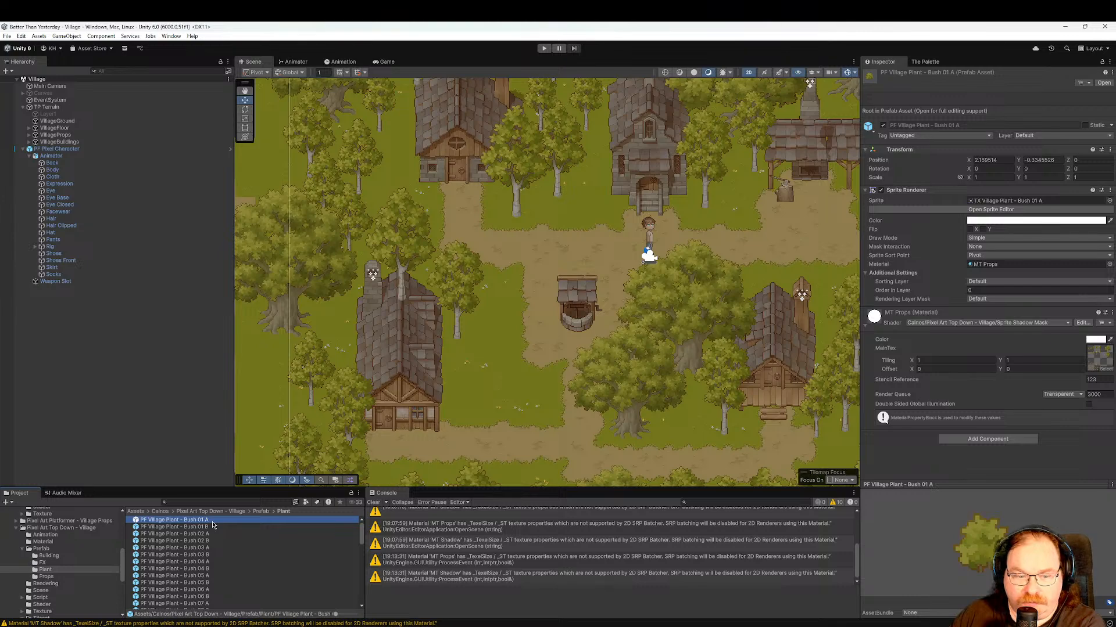
pyautogui.moveTo(211, 521); pyautogui.dragTo(623, 209)
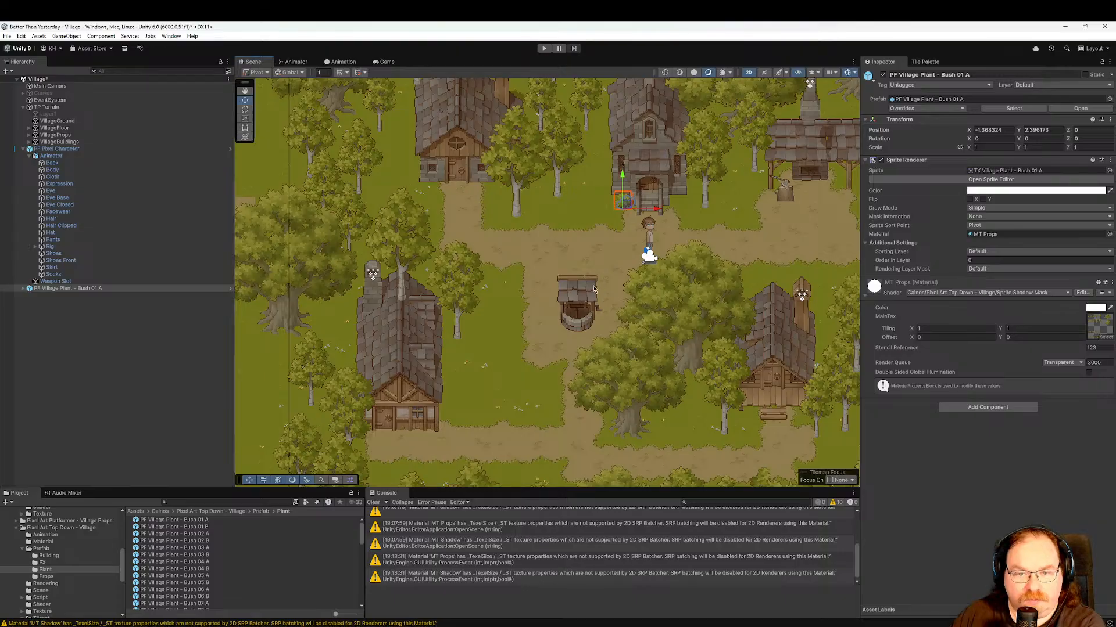
pyautogui.click(52, 289)
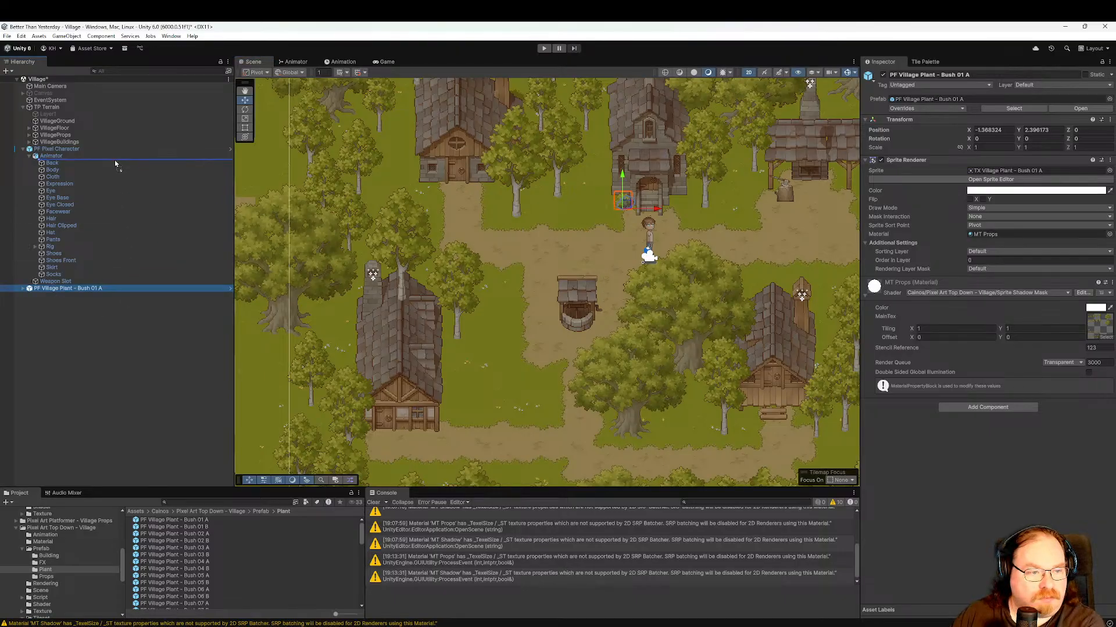
pyautogui.moveTo(80, 137); pyautogui.dragTo(80, 136)
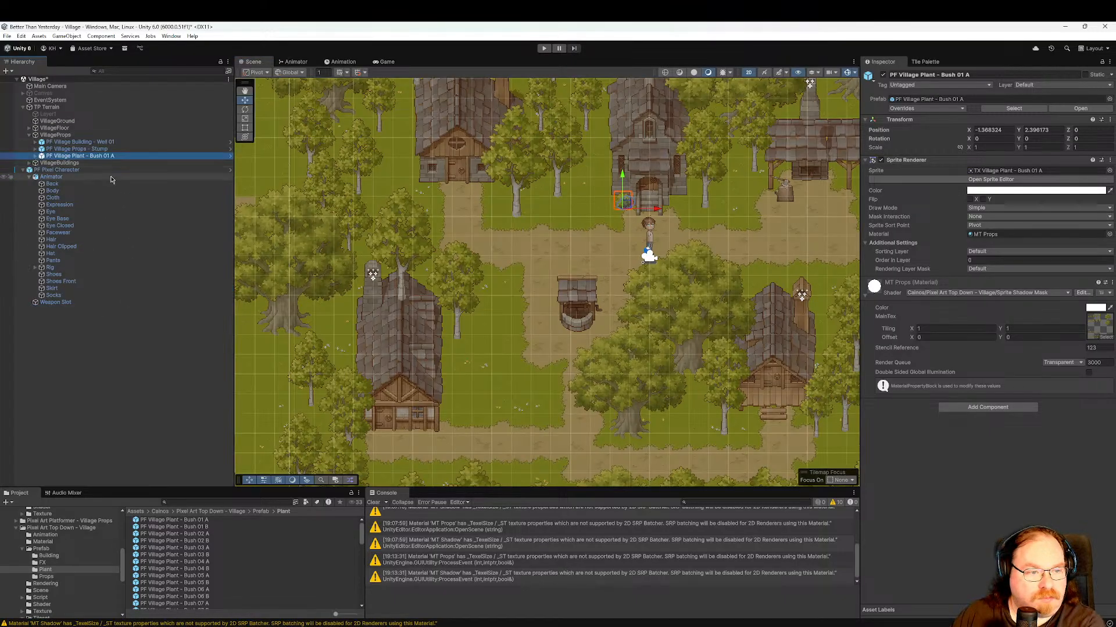
# Examine the new bush's placement beside the church steps, up close and in the context of the surrounding village.
pyautogui.scroll(2, 573, 206)
pyautogui.scroll(2, 572, 206)
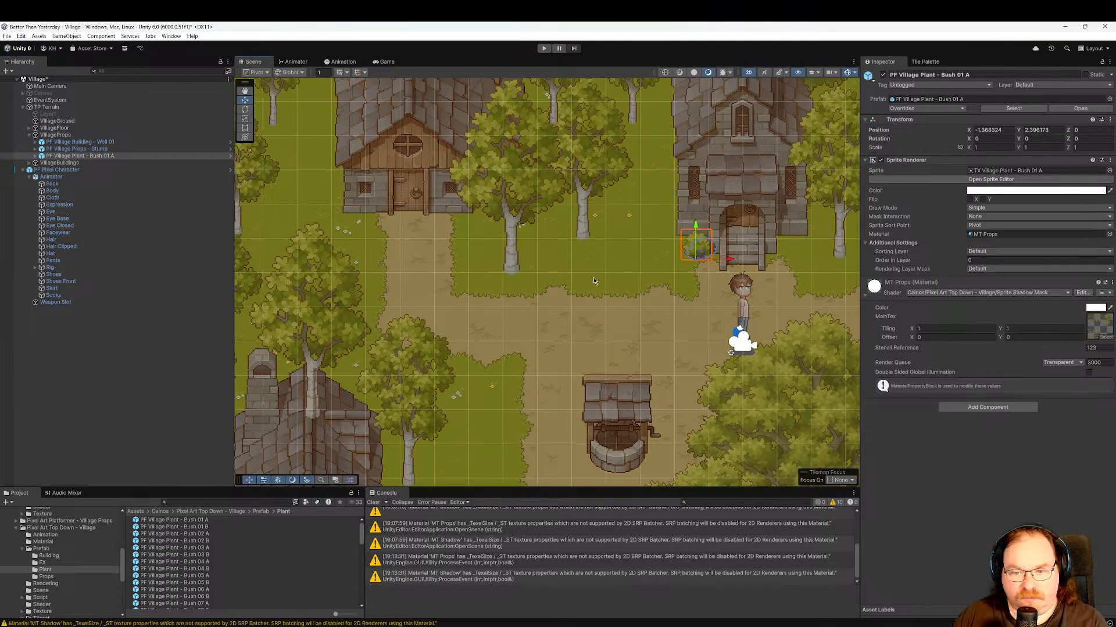
pyautogui.scroll(4, 663, 295)
pyautogui.moveTo(697, 262); pyautogui.dragTo(549, 312, button='middle')
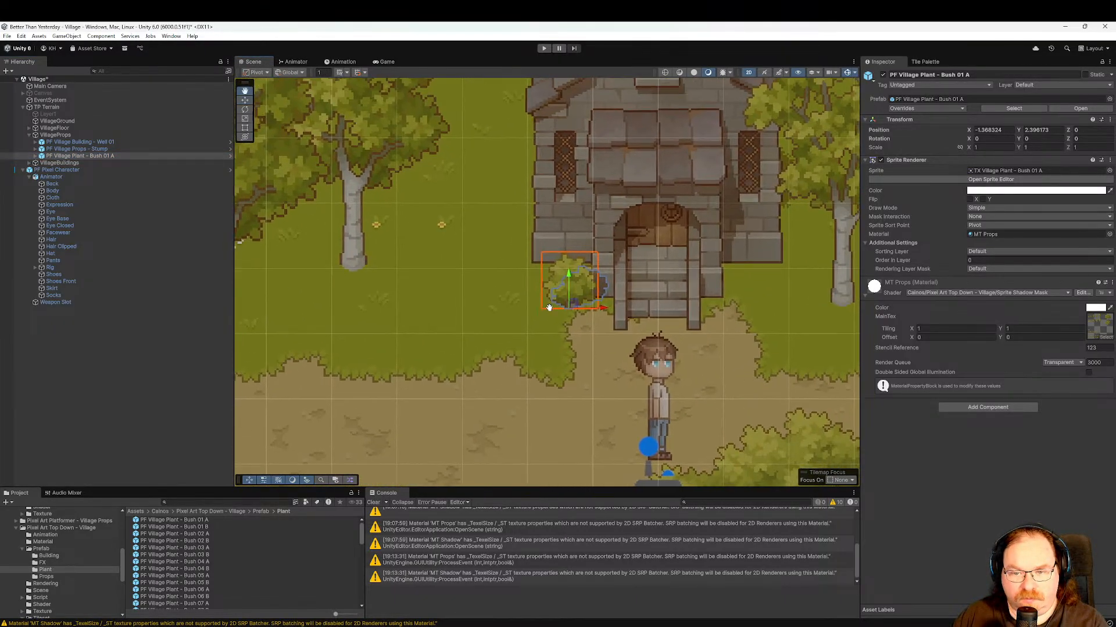
pyautogui.scroll(2, 549, 312)
pyautogui.scroll(-6, 549, 313)
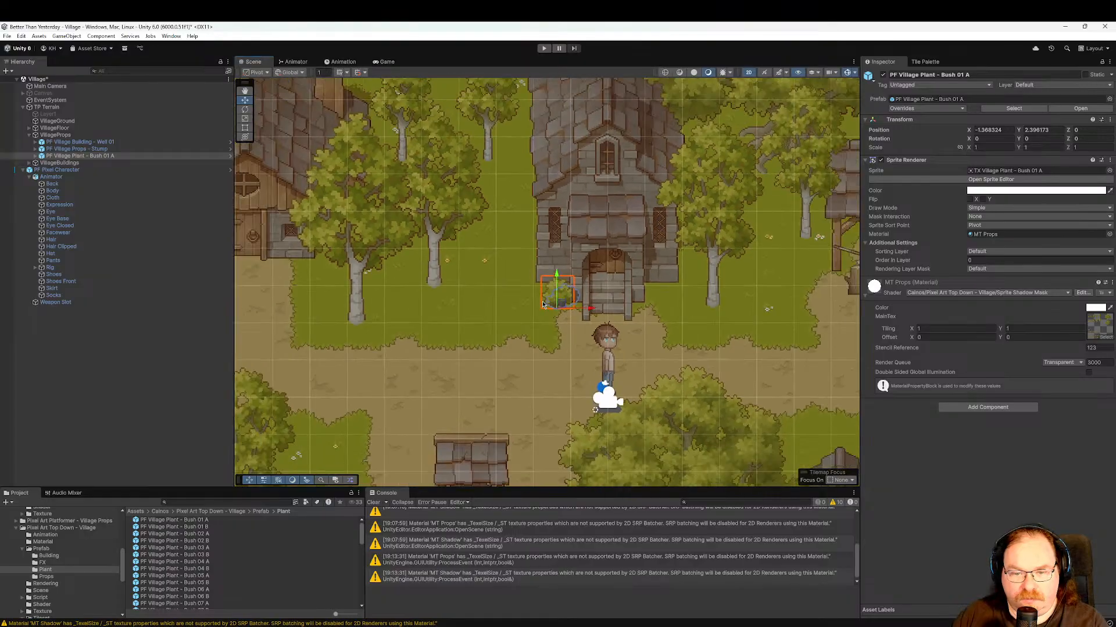
pyautogui.moveTo(522, 323); pyautogui.dragTo(601, 300, button='middle')
pyautogui.scroll(-1, 601, 299)
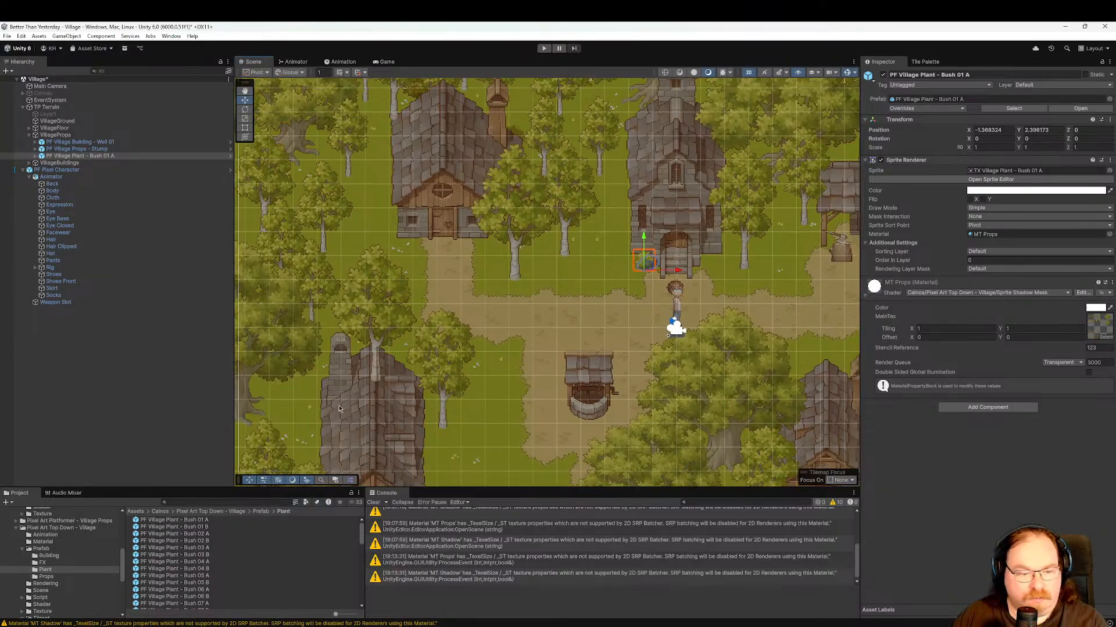
# Place the Anvil 01 prefab from the Props folder in front of the open smithy and nest it under VillageProps.
pyautogui.click(69, 577)
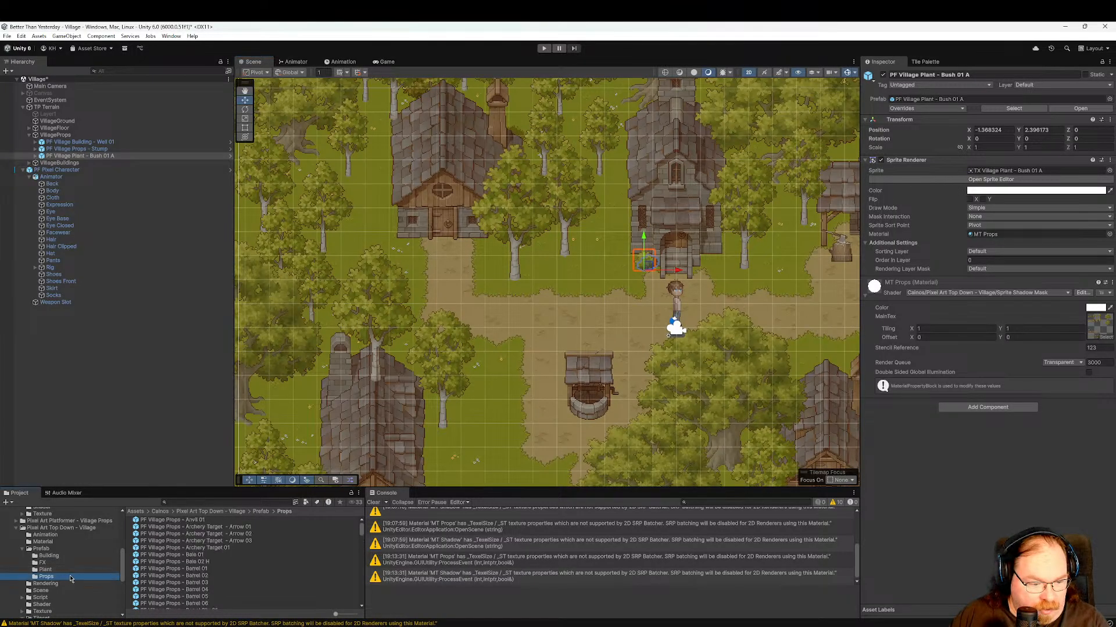
pyautogui.click(218, 520)
pyautogui.moveTo(854, 374); pyautogui.dragTo(589, 414, button='middle')
pyautogui.moveTo(209, 521); pyautogui.dragTo(647, 316)
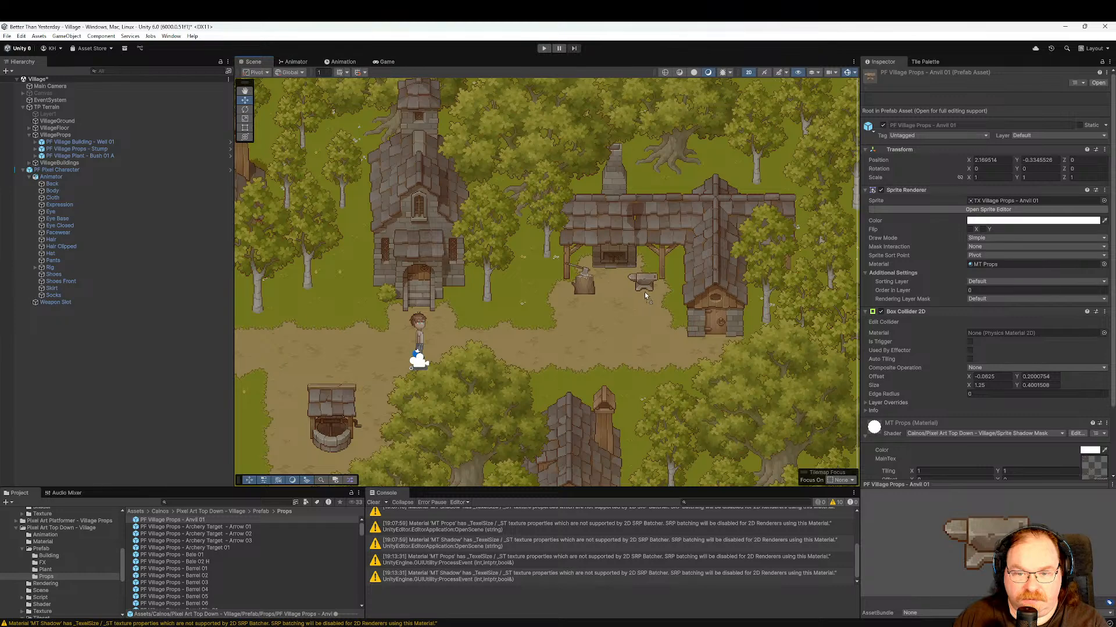
pyautogui.moveTo(647, 291); pyautogui.dragTo(647, 292)
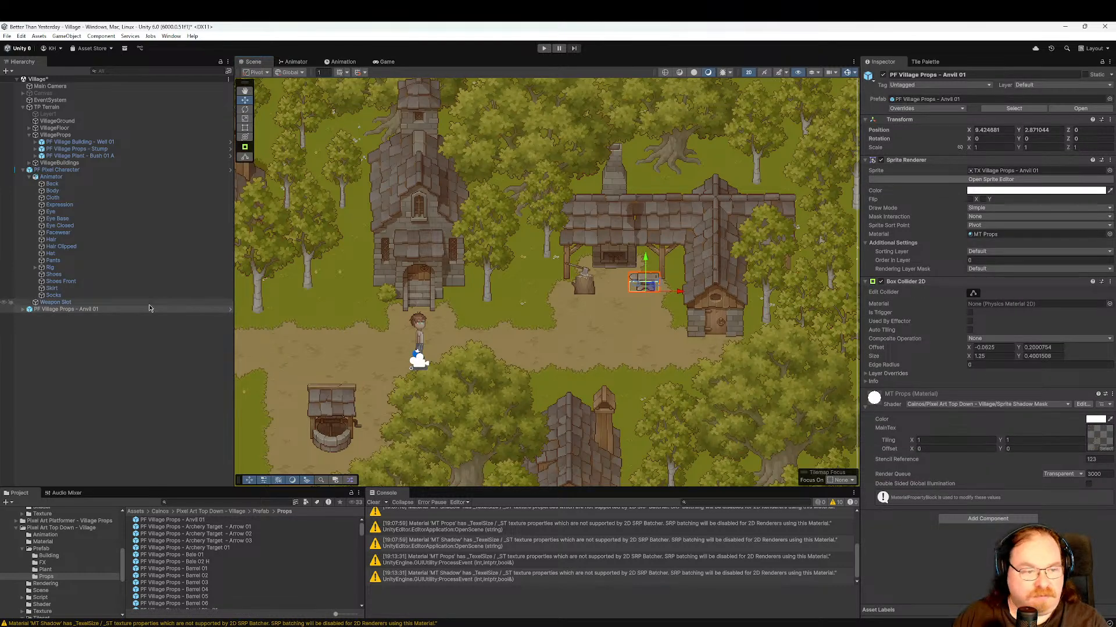
pyautogui.moveTo(129, 172); pyautogui.dragTo(114, 161)
# Preview the prop prefabs from Archery Target - Arrow 01 through the bales to Barrel 03.
pyautogui.click(237, 529)
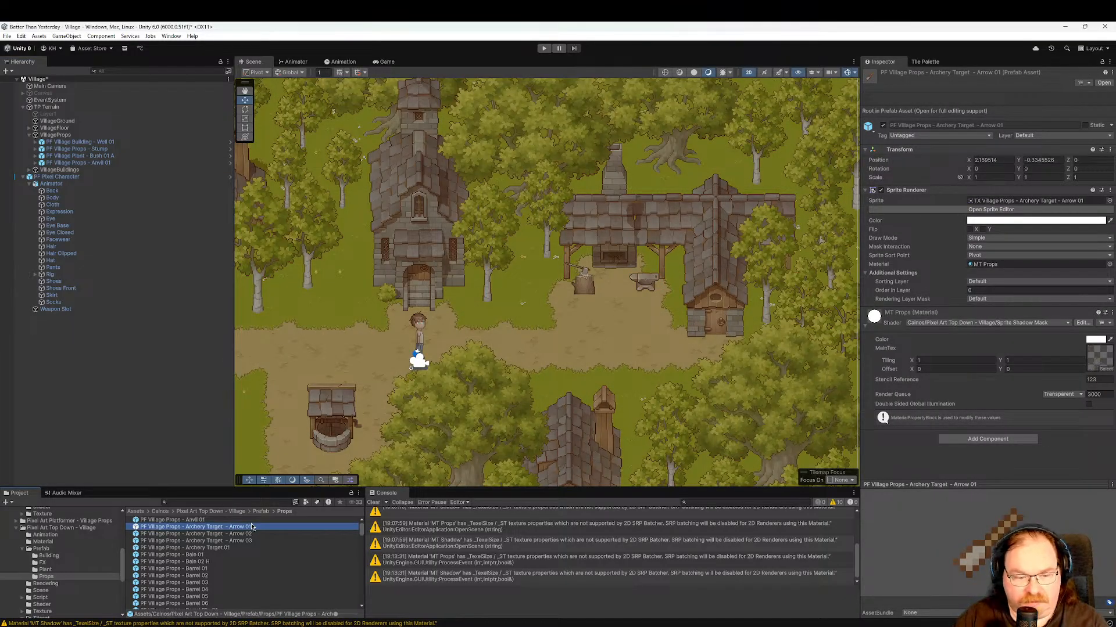
pyautogui.press('Down')
pyautogui.press('Down')
pyautogui.press('Down')
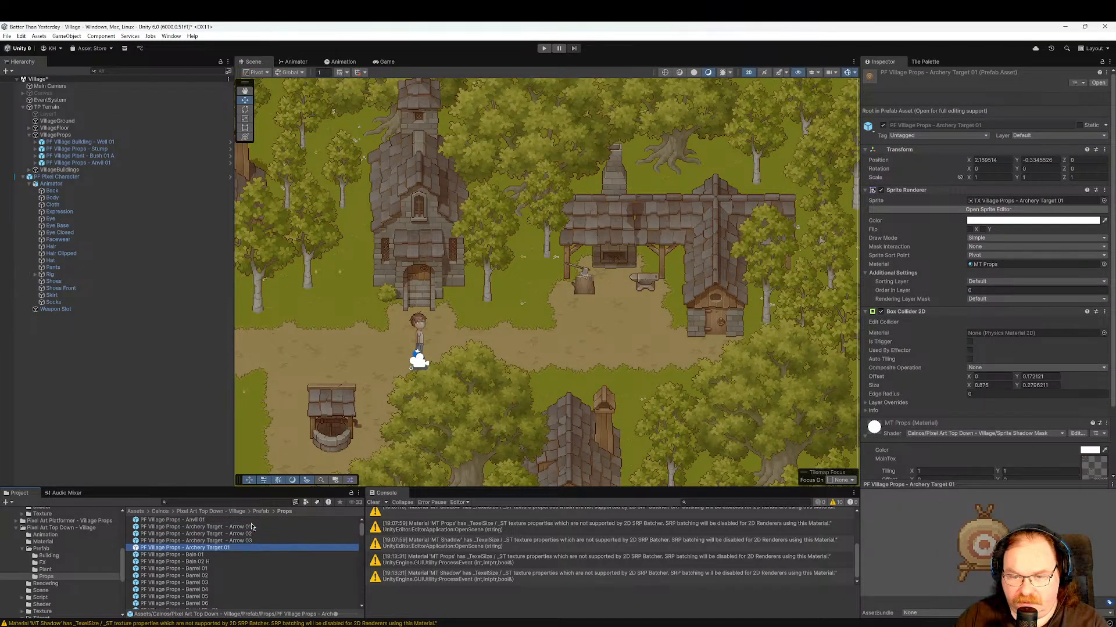
pyautogui.press('Down')
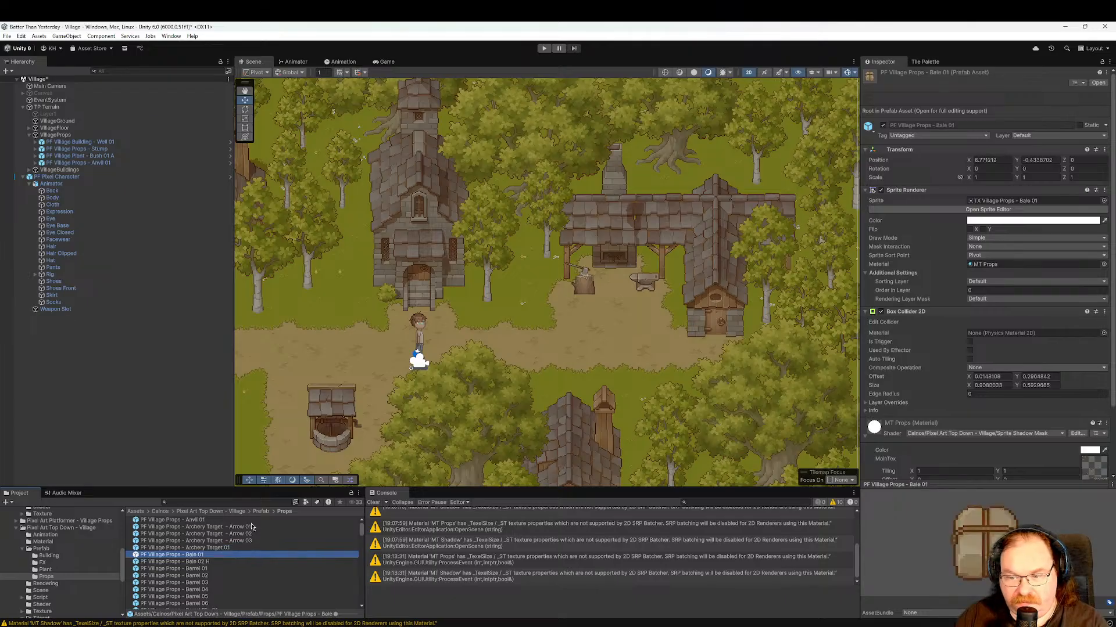
pyautogui.press('Down')
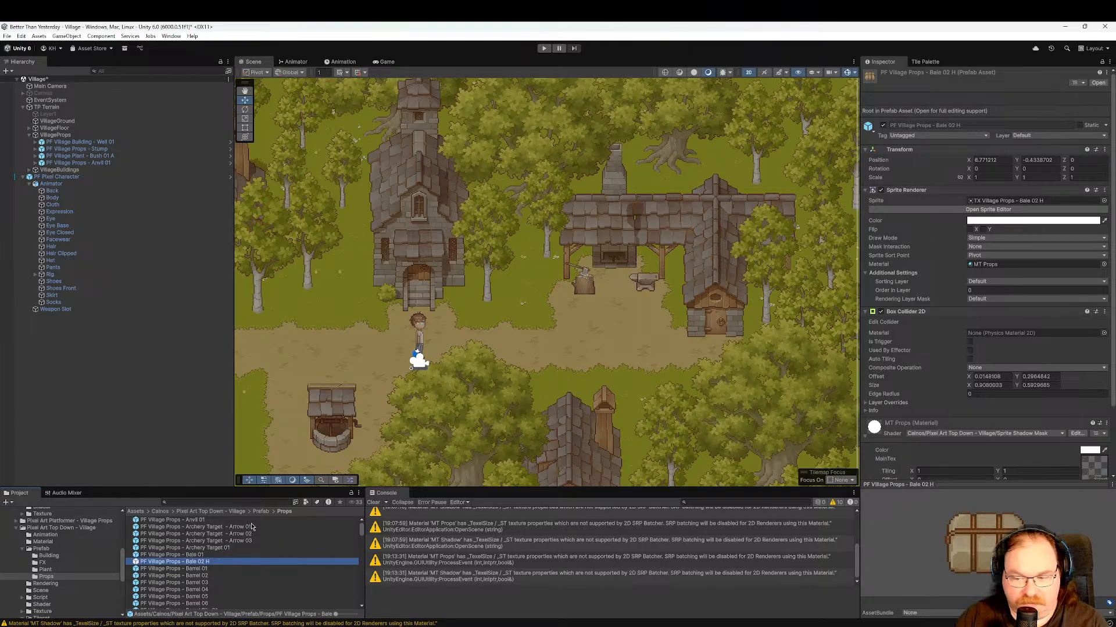
pyautogui.press('Down')
pyautogui.press('Down')
pyautogui.press('Down')
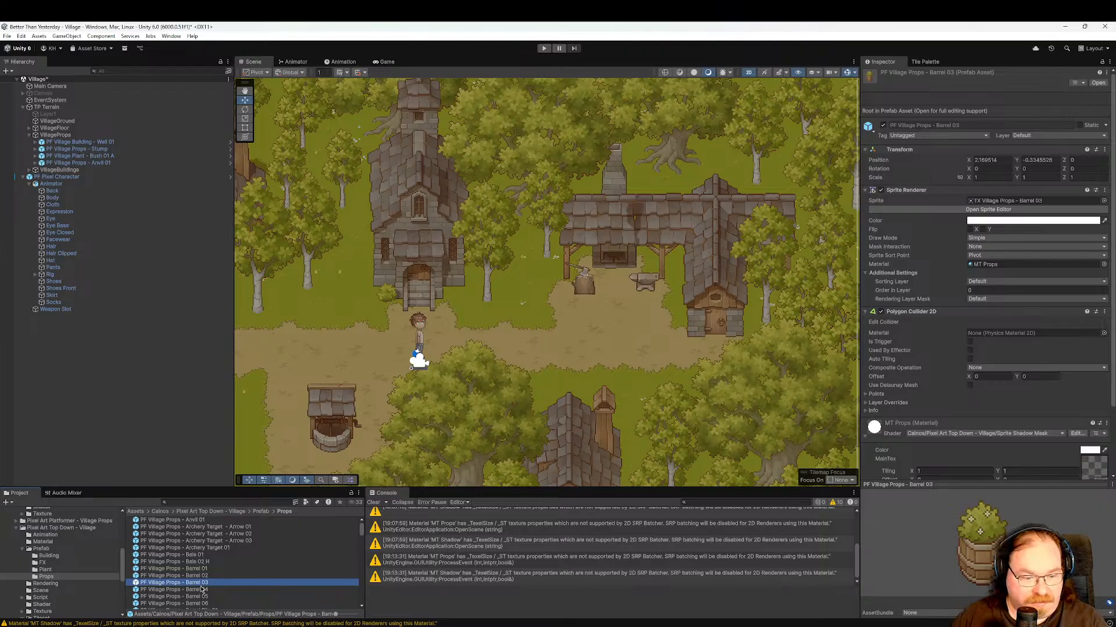
# Place the Barrel 03 planter to the right of the church steps and nest it under VillageProps.
pyautogui.moveTo(460, 316); pyautogui.dragTo(456, 308)
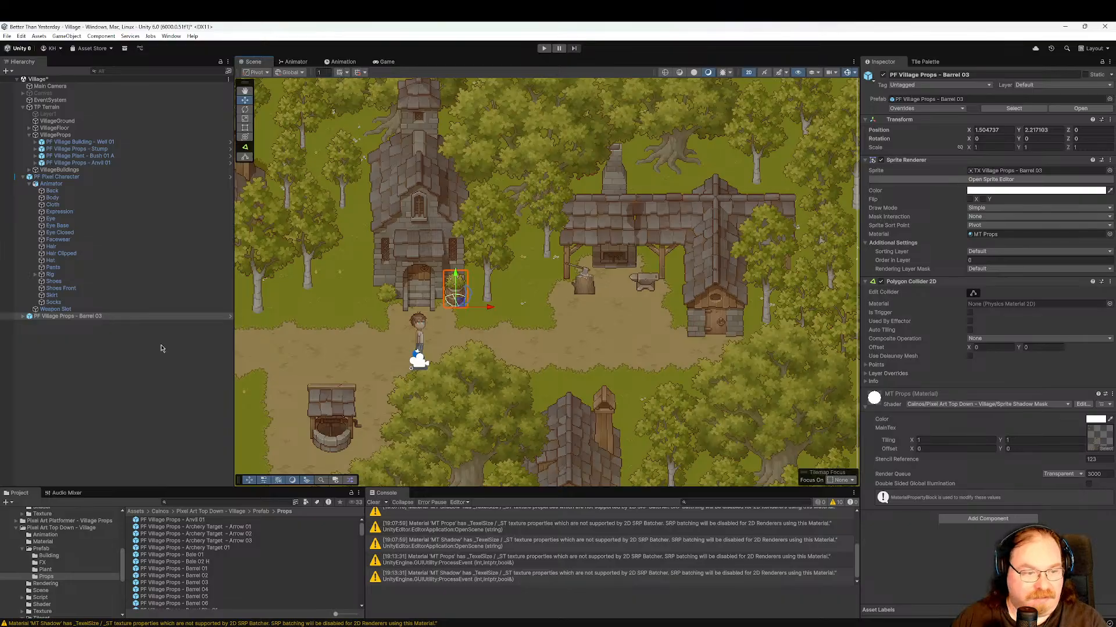
pyautogui.click(107, 324)
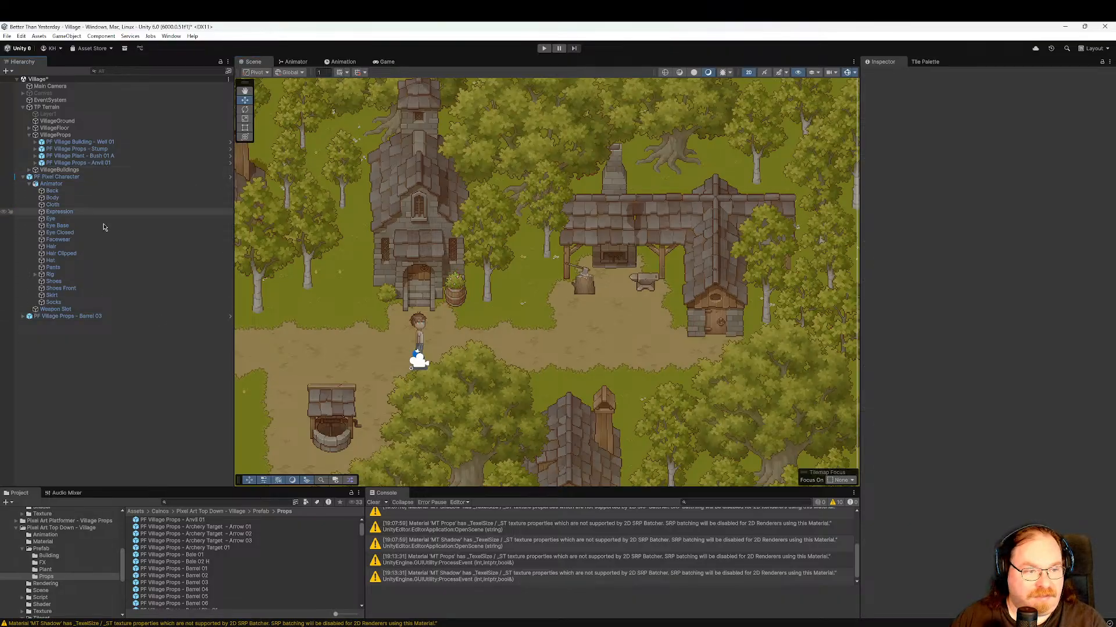
pyautogui.moveTo(67, 317); pyautogui.dragTo(86, 171)
# Preview the props from Bale 02 H to Barrel 06, returning to Barrel 04.
pyautogui.click(225, 563)
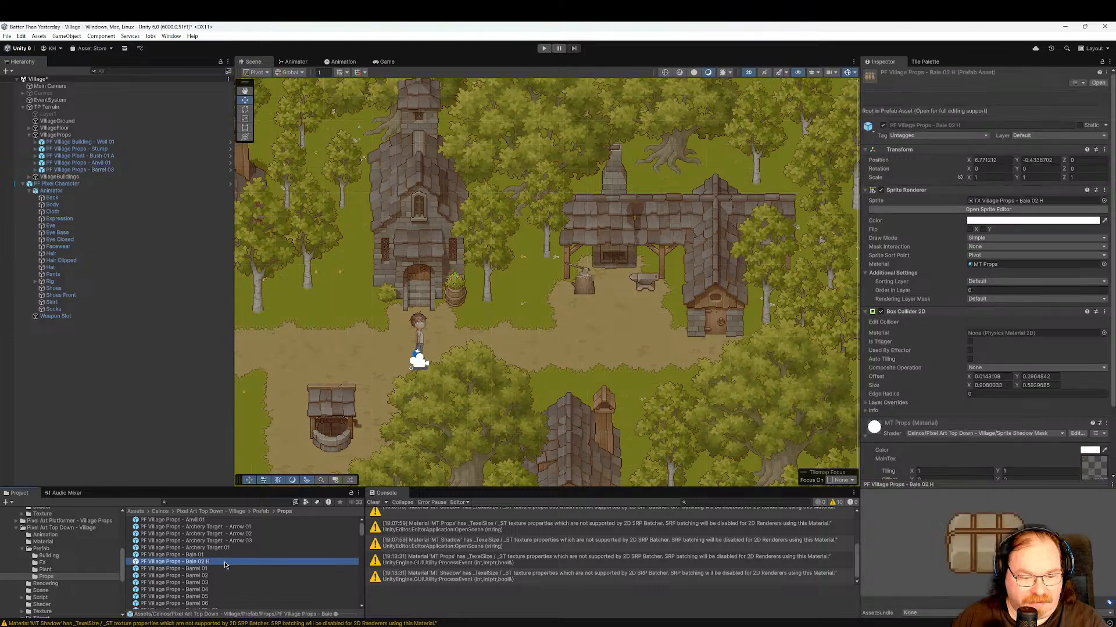
pyautogui.press('Down')
pyautogui.press('Down')
pyautogui.press('Down')
pyautogui.press('Down')
pyautogui.press('Down')
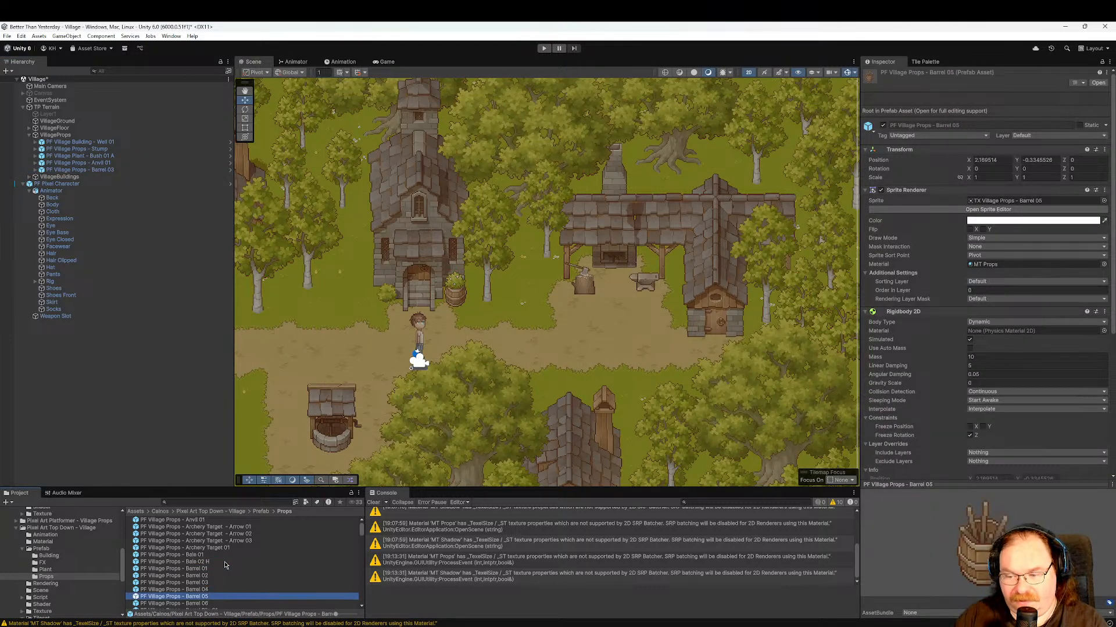
pyautogui.press('Down')
pyautogui.press('Up')
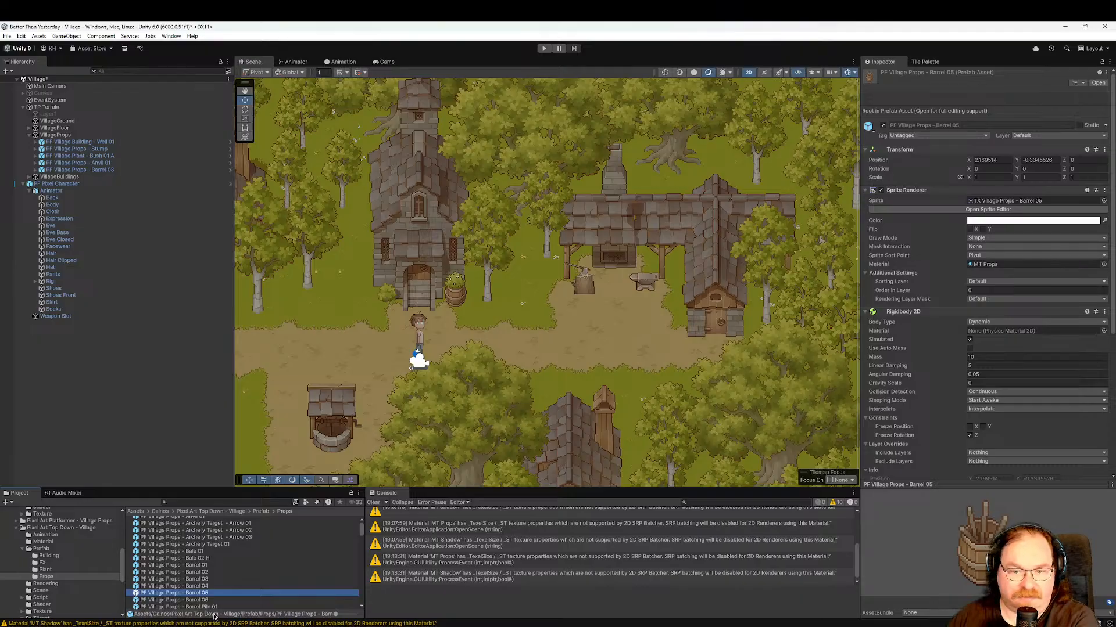
pyautogui.press('Up')
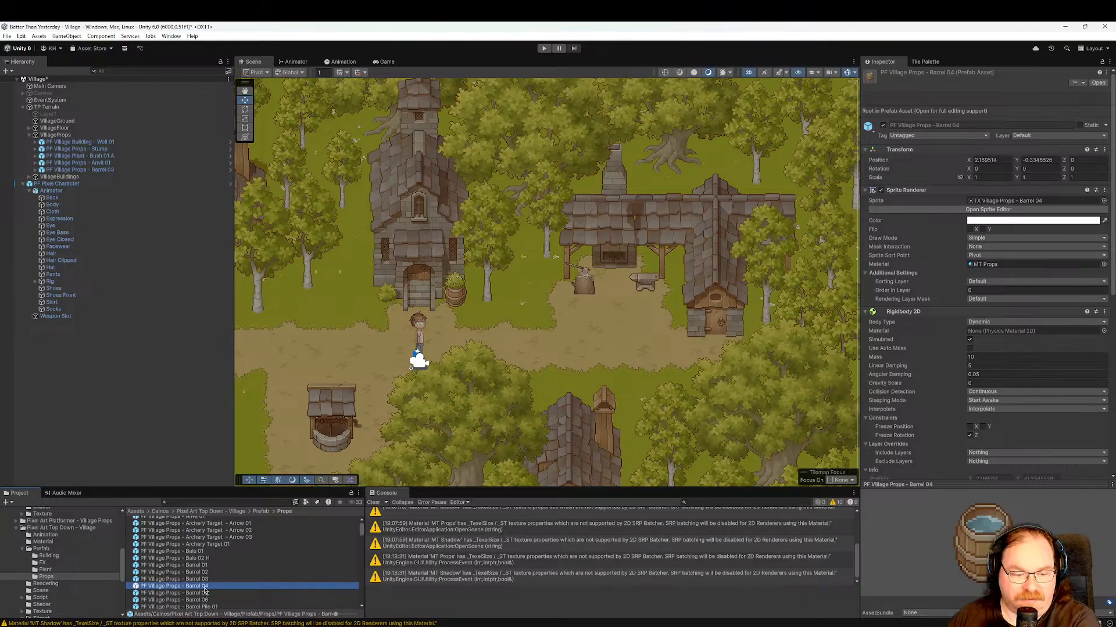
# Place the Barrel 04 water barrel between the anvil and the smithy's house, and nest it under VillageProps.
pyautogui.moveTo(205, 589); pyautogui.dragTo(669, 318)
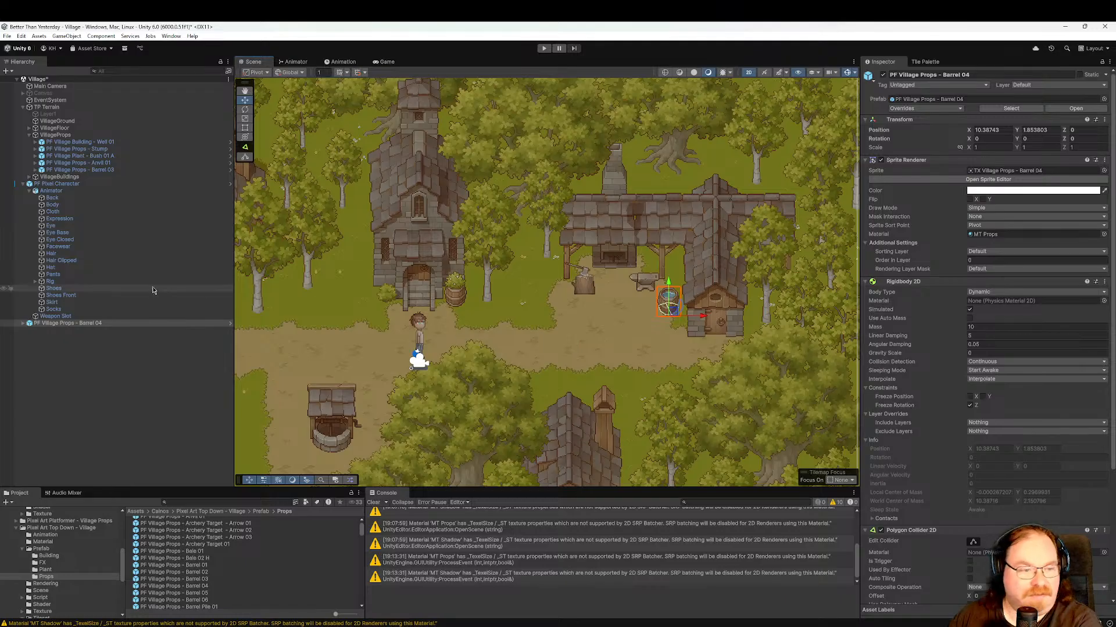
pyautogui.click(64, 323)
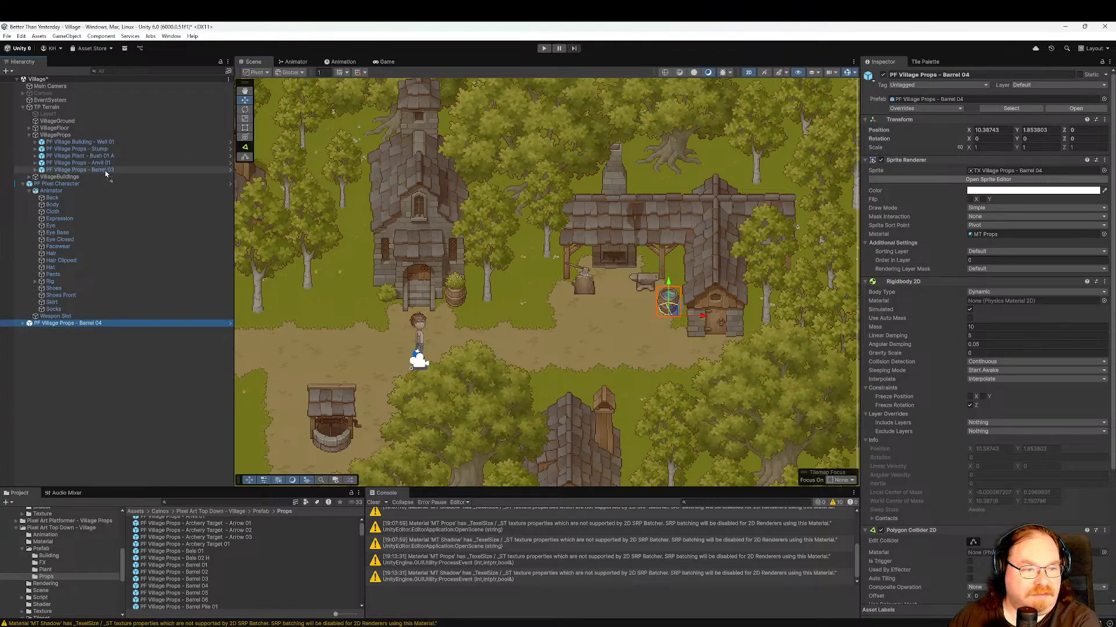
pyautogui.moveTo(105, 173); pyautogui.dragTo(104, 175)
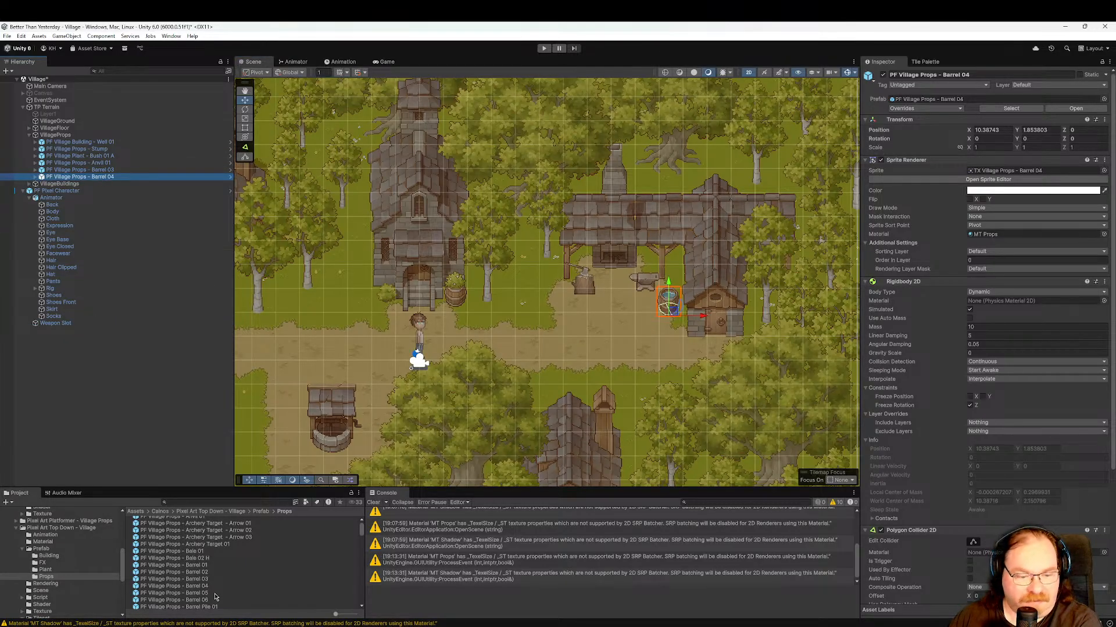
# Preview the prop prefabs from Barrel 06 through the barrel pile, beehive and benches to Bench 02 L.
pyautogui.click(255, 593)
pyautogui.scroll(-4, 259, 578)
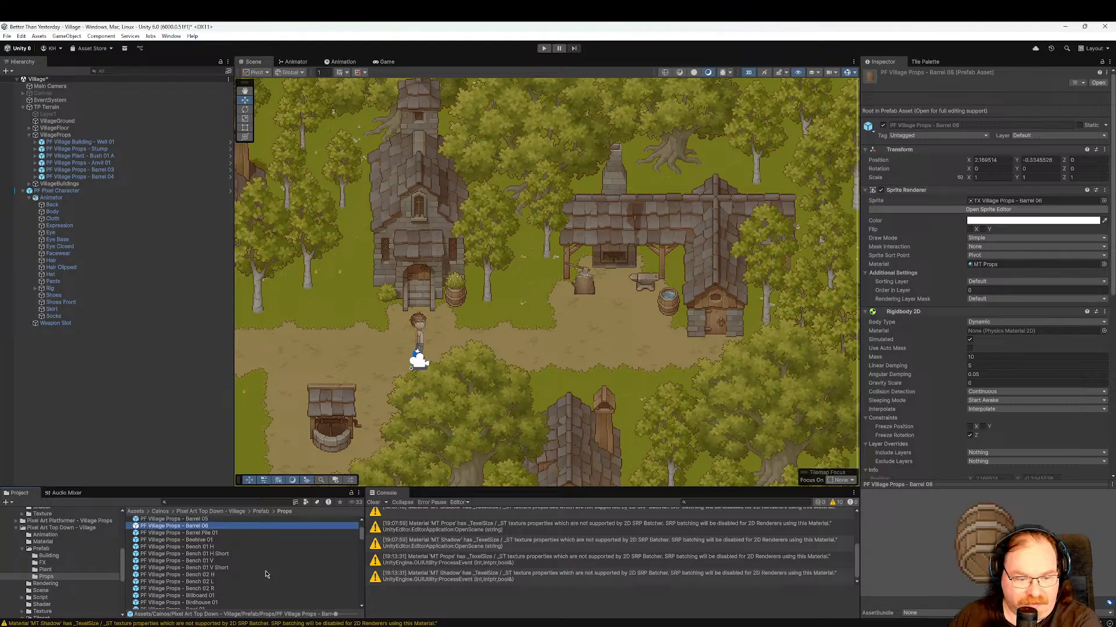
pyautogui.press('Down')
pyautogui.press('Down')
pyautogui.press('Down')
pyautogui.press('Down')
pyautogui.press('Down')
pyautogui.press('Down')
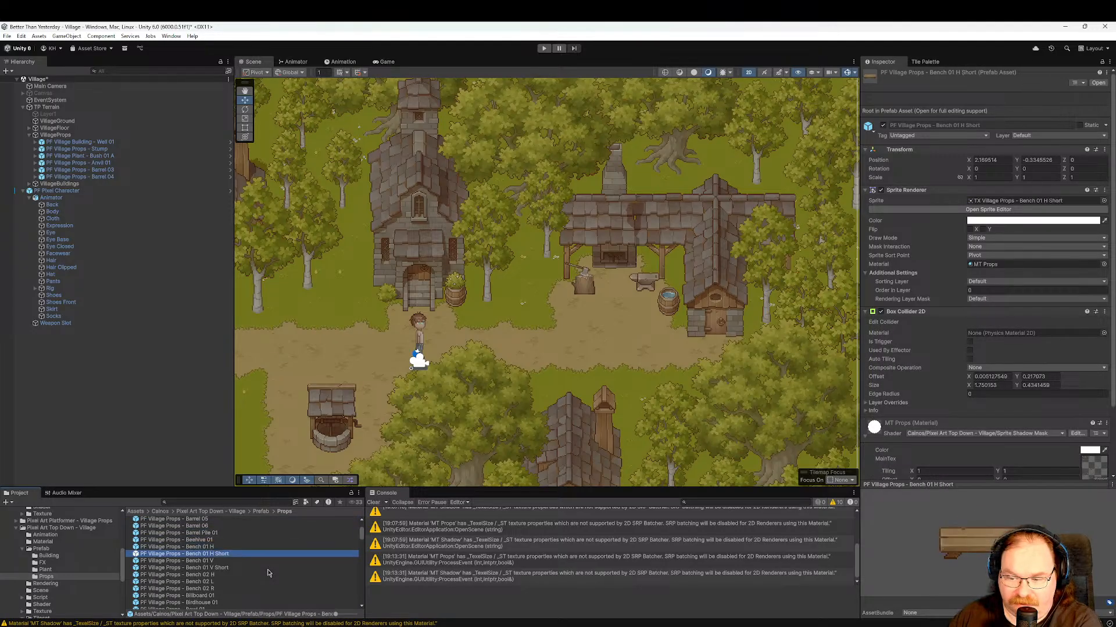
pyautogui.press('Down')
pyautogui.press('Down')
pyautogui.press('Down')
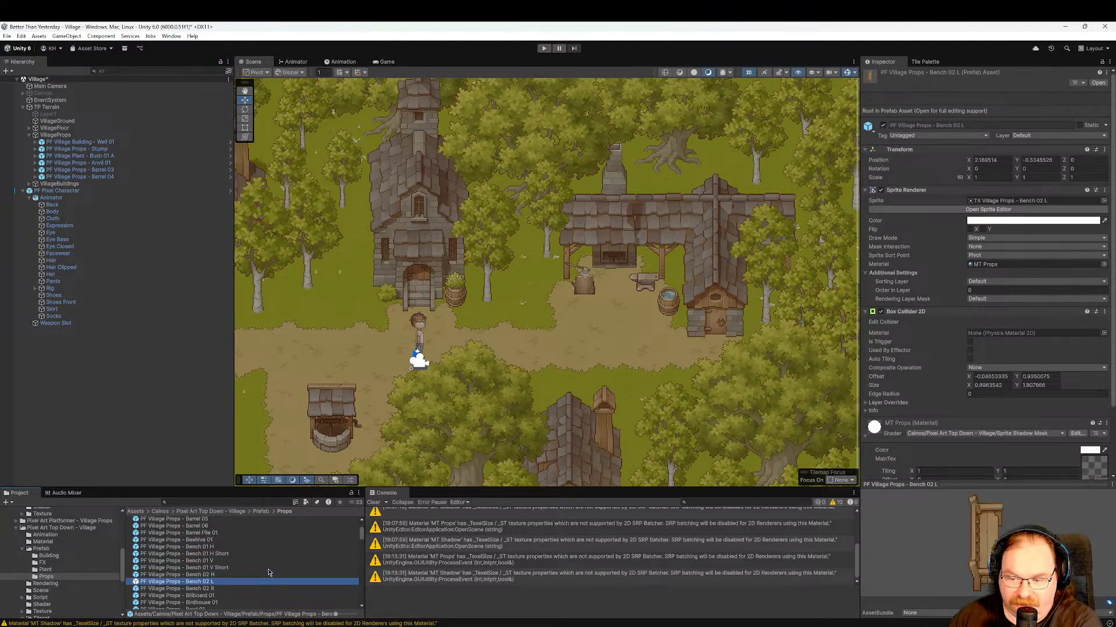
# Try the Bench 02 H prefab on the path below the cottage left of the church, and remove it.
pyautogui.press('Up')
pyautogui.moveTo(357, 381); pyautogui.dragTo(717, 358, button='middle')
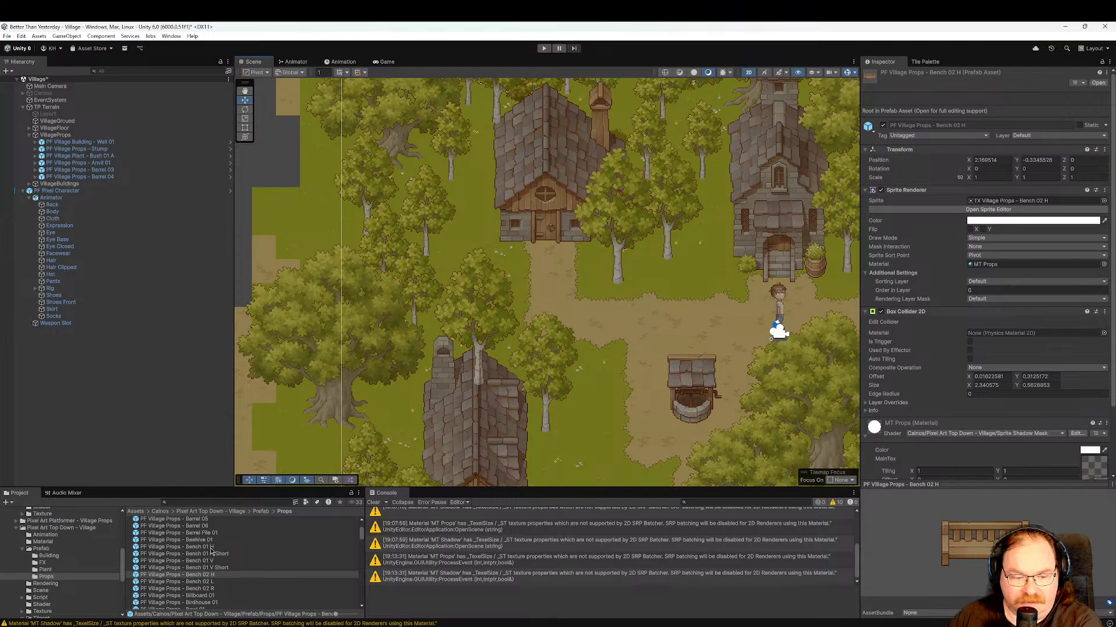
pyautogui.moveTo(199, 575); pyautogui.dragTo(579, 290)
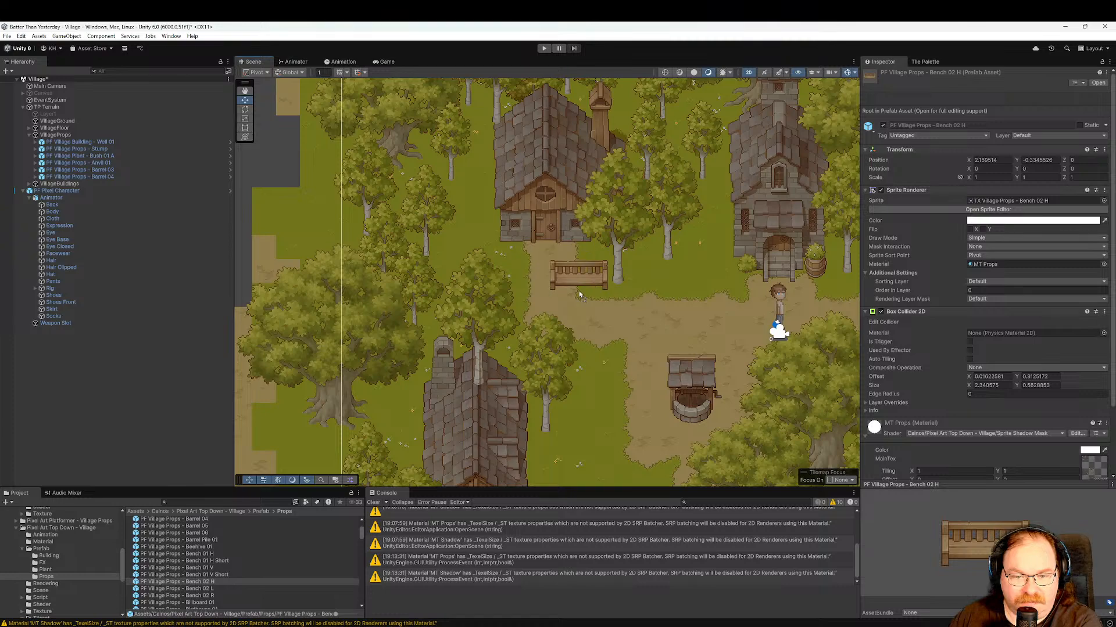
pyautogui.moveTo(645, 336); pyautogui.dragTo(538, 275, button='middle')
pyautogui.press('Delete')
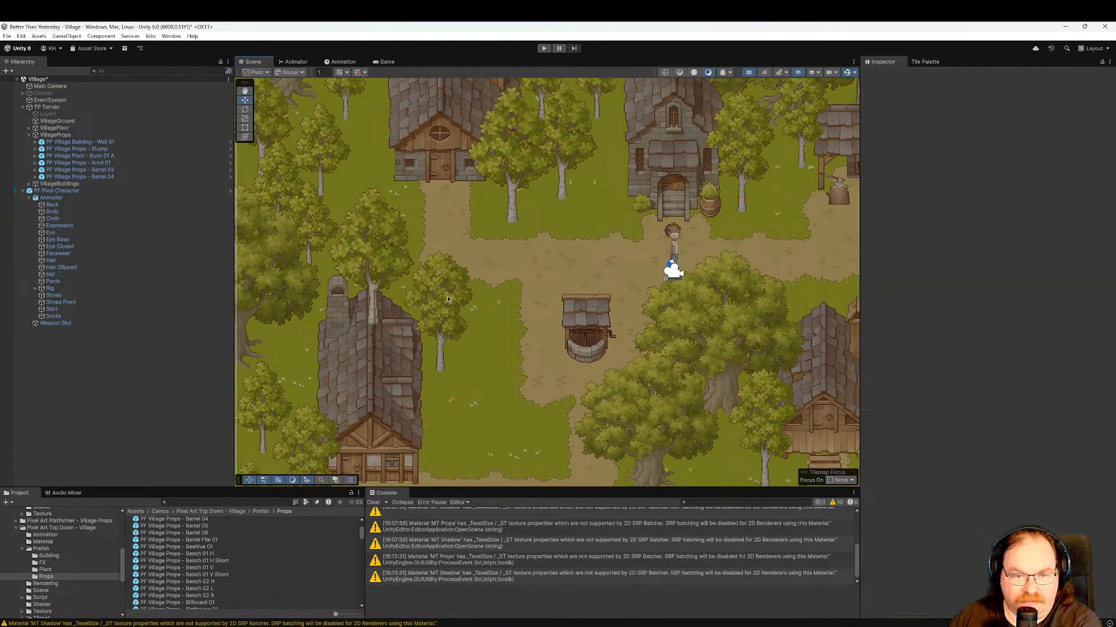
# Compare the horizontal and vertical bench prefabs from Bench 01 H to Bench 02 H.
pyautogui.click(230, 555)
pyautogui.press('Down')
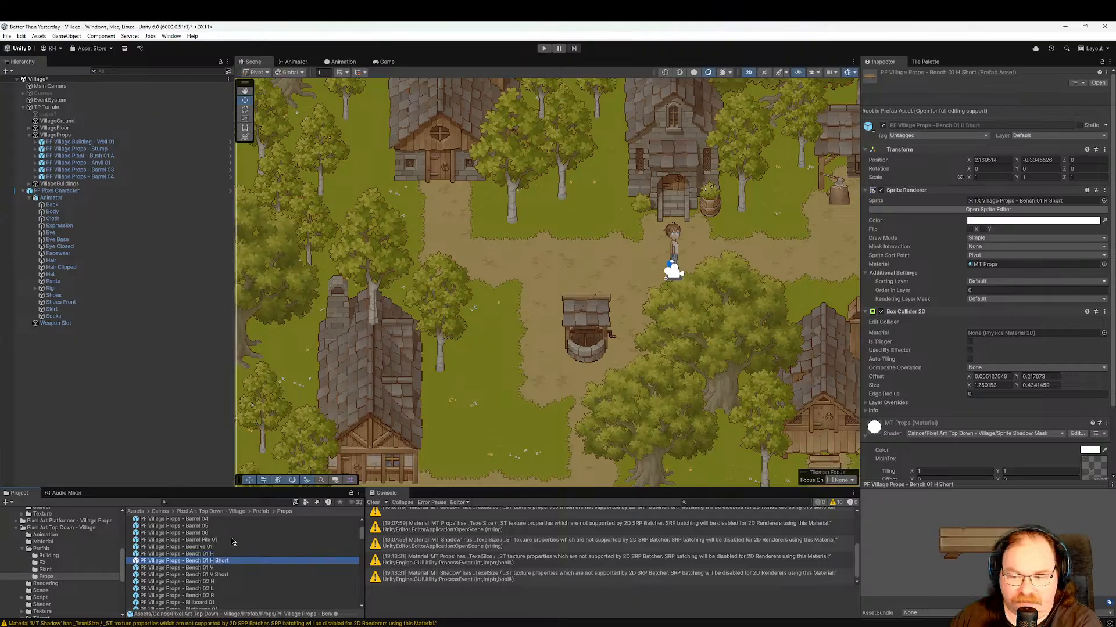
pyautogui.press('Down')
pyautogui.press('Down')
pyautogui.press('Down')
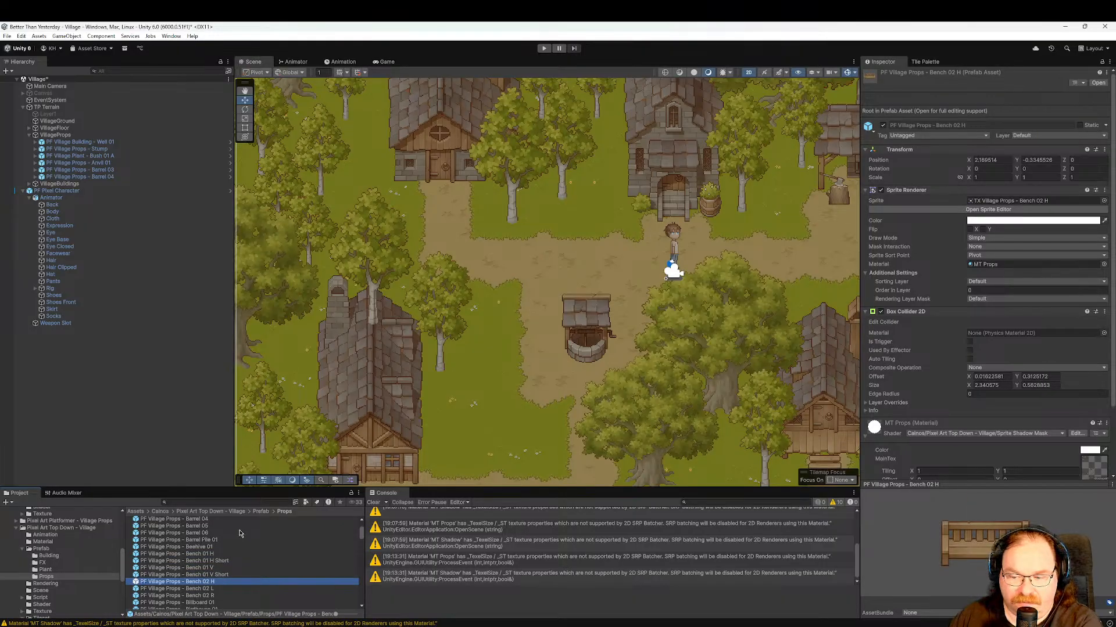
# Compare the Bench 02 H, Bench 02 L and Bench 02 R prefabs in the preview.
pyautogui.press('Down')
pyautogui.press('Up')
pyautogui.scroll(-1, 272, 584)
pyautogui.press('Down')
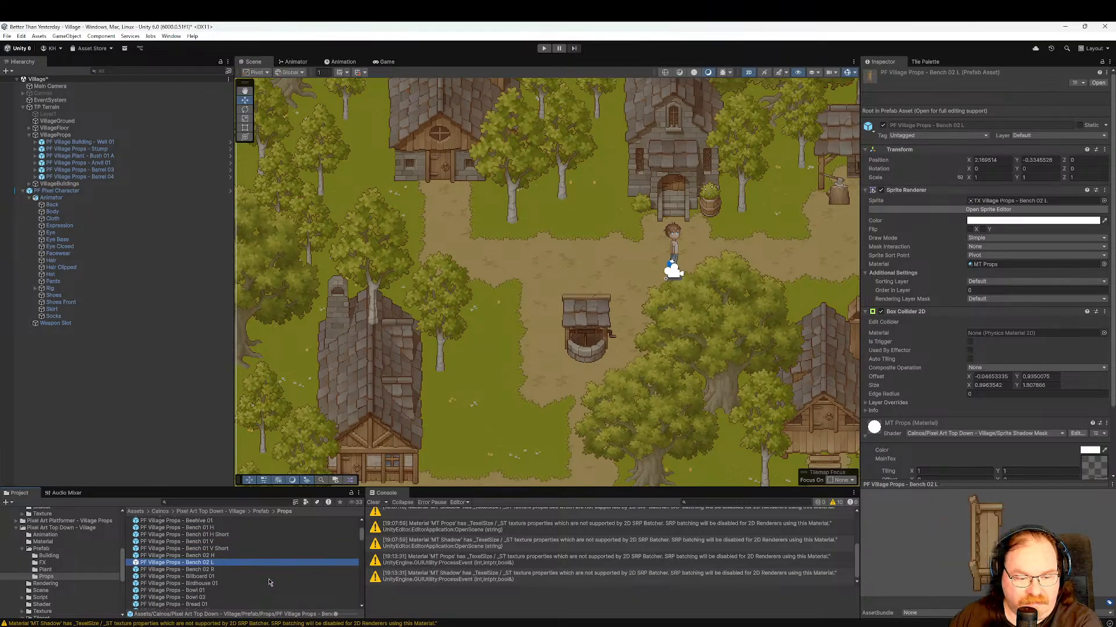
pyautogui.press('Down')
pyautogui.press('Up')
pyautogui.press('Up')
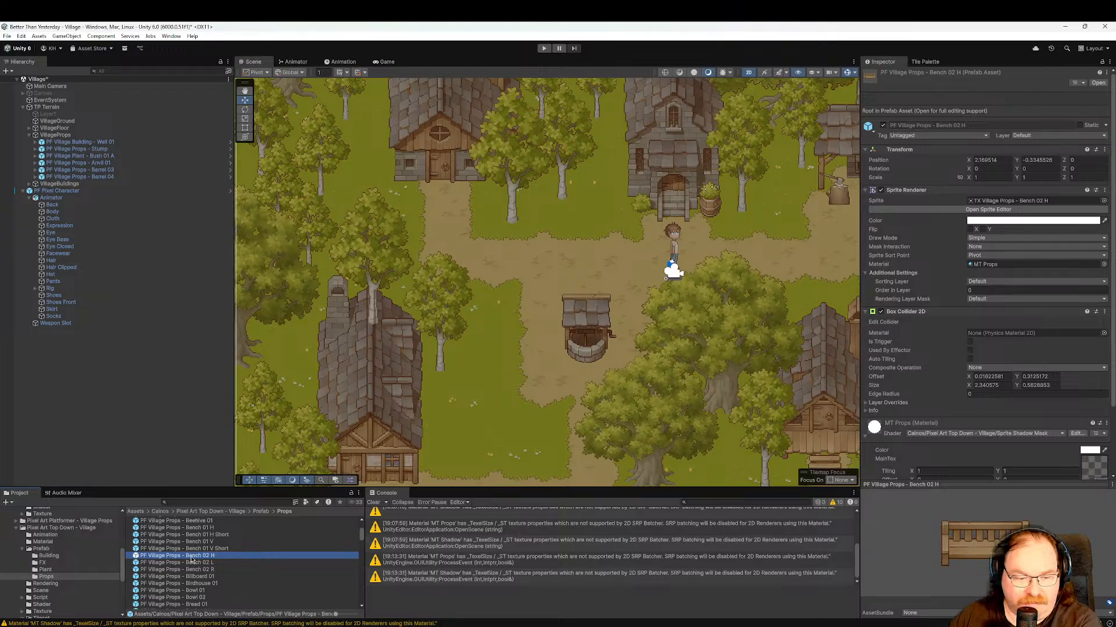
# Try the Bench 02 H prefab on the ground west of the well, and remove it.
pyautogui.moveTo(191, 558); pyautogui.dragTo(483, 327)
pyautogui.moveTo(458, 213); pyautogui.dragTo(526, 355)
pyautogui.press('Delete')
# Preview the prop prefabs from the bowls through the buckets, cabbages, campfires, carts and cheeses to Chopping Block 01.
pyautogui.scroll(-2, 256, 563)
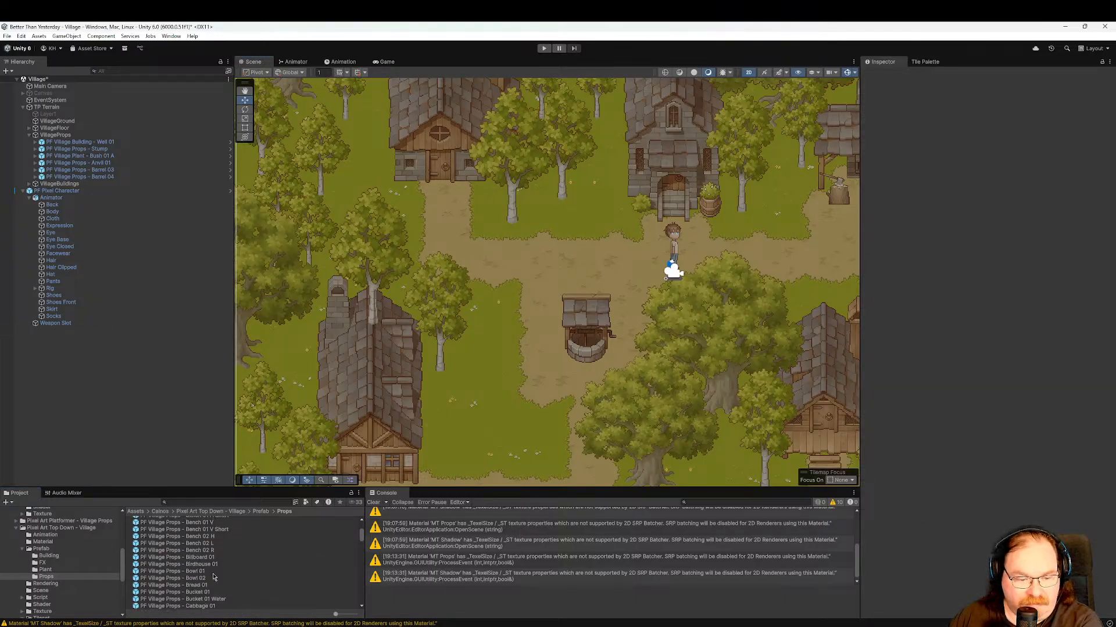
pyautogui.click(252, 571)
pyautogui.press('Down')
pyautogui.press('Down')
pyautogui.press('Down')
pyautogui.press('Down')
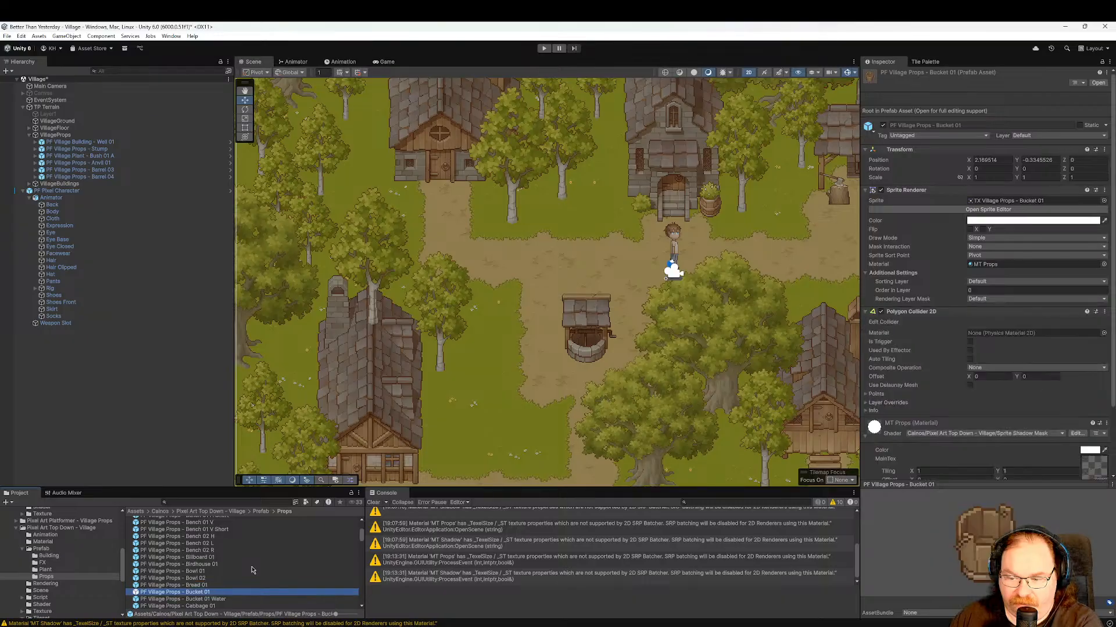
pyautogui.press('Down')
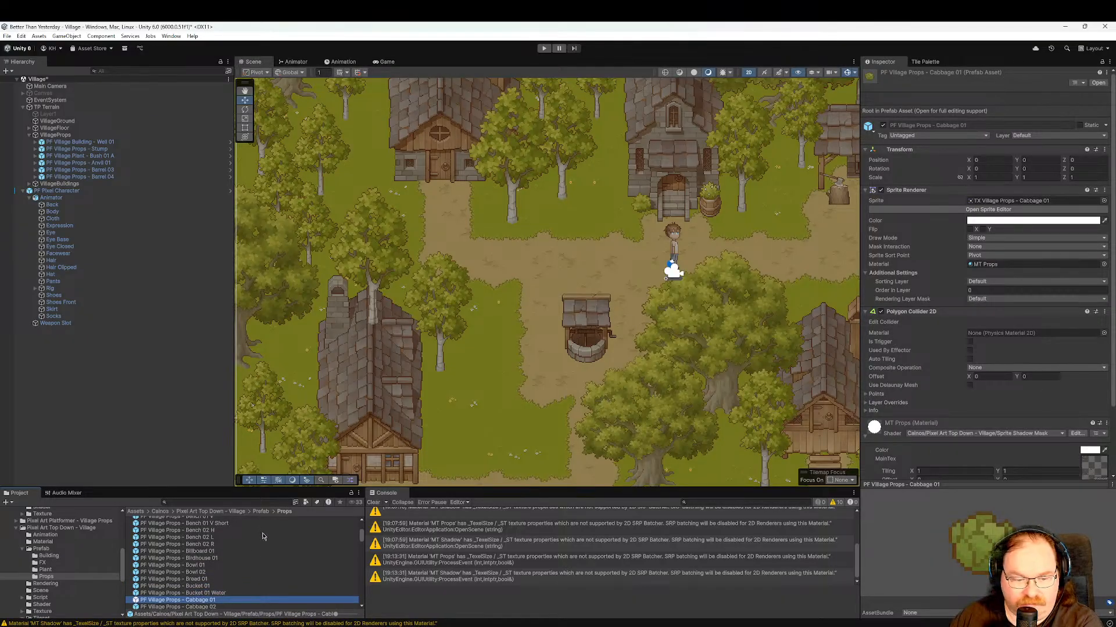
pyautogui.scroll(-3, 251, 567)
pyautogui.press('Down')
pyautogui.press('Down')
pyautogui.press('Down')
pyautogui.press('Down')
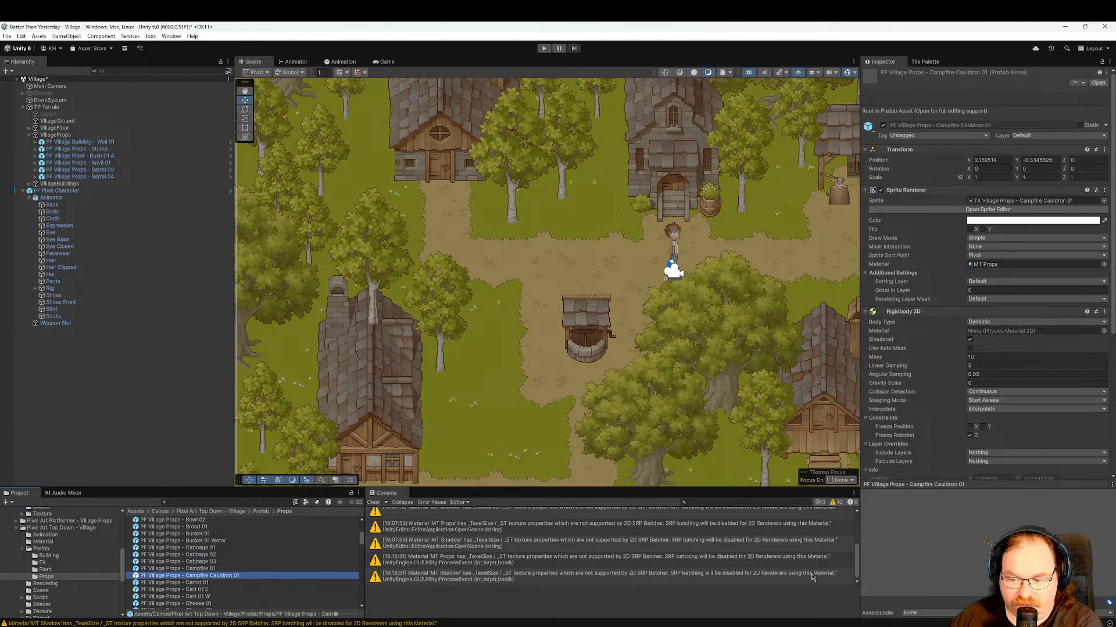
pyautogui.press('Down')
pyautogui.press('Down')
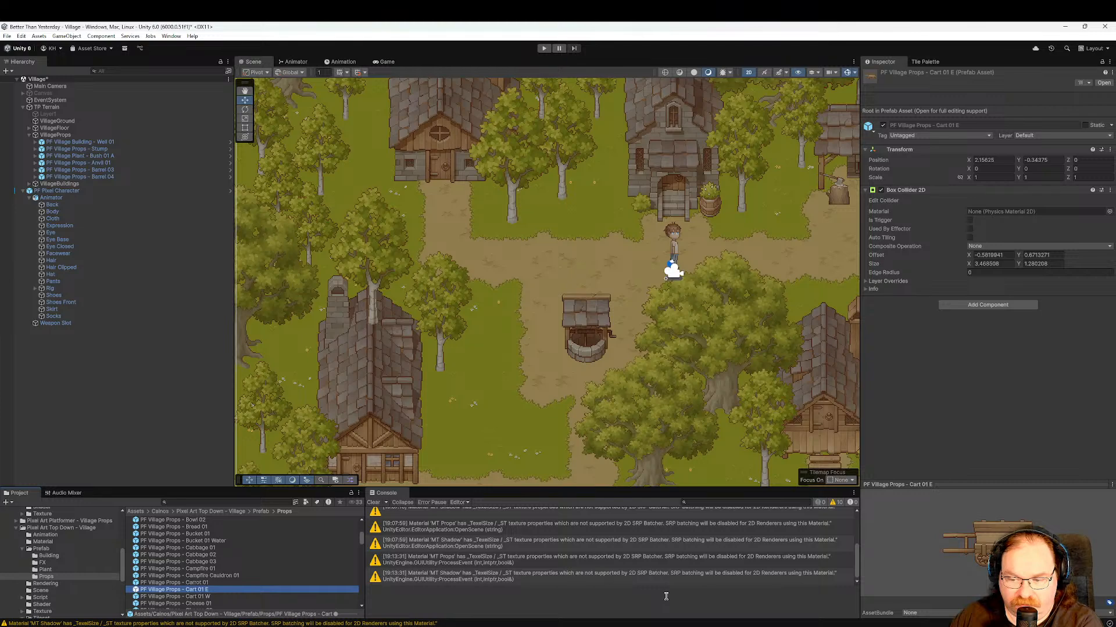
pyautogui.press('Down')
pyautogui.press('Down')
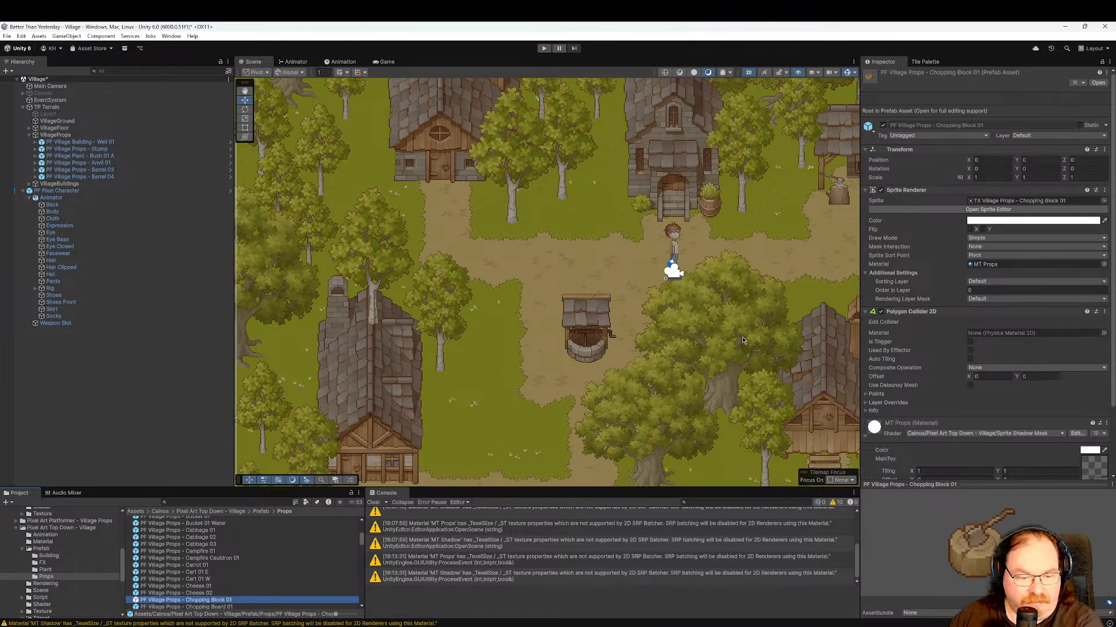
# Delete the stump standing in front of the smithy's forge.
pyautogui.moveTo(741, 341); pyautogui.dragTo(523, 341, button='middle')
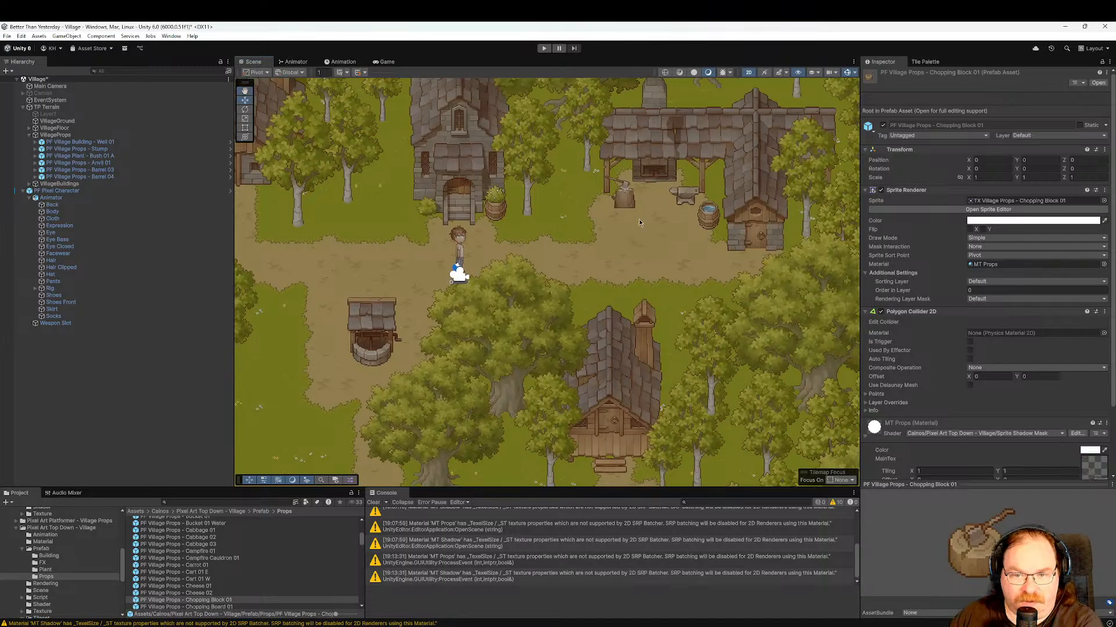
pyautogui.click(625, 198)
pyautogui.press('Delete')
# Place the Chopping Block 01 prefab in front of the smithy, left of the anvil, and nest it under VillageProps.
pyautogui.scroll(-1, 218, 607)
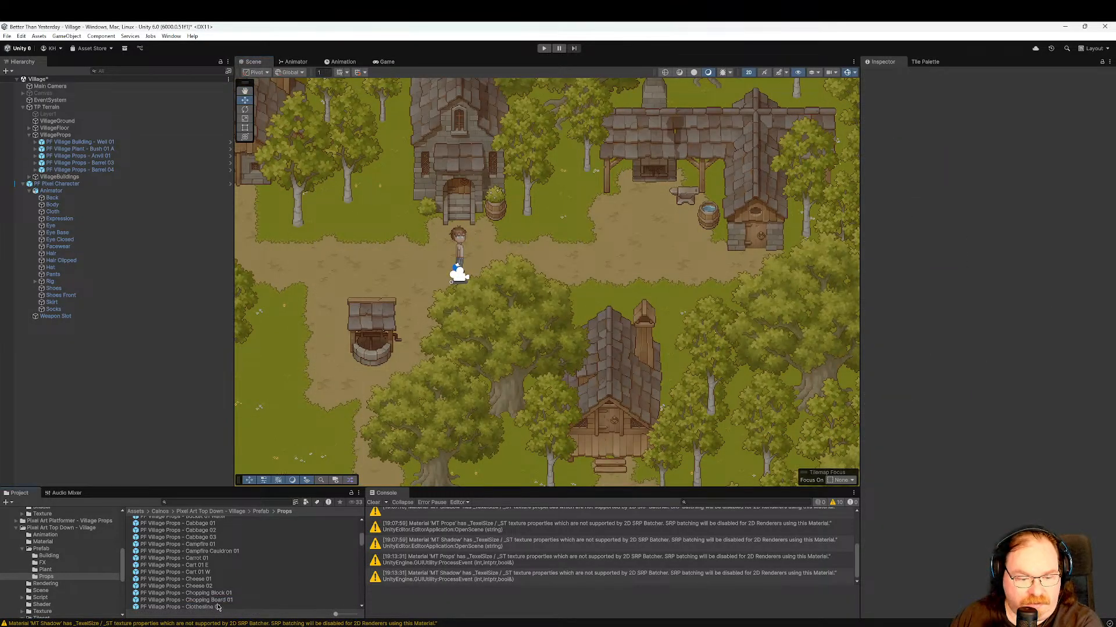
pyautogui.click(230, 594)
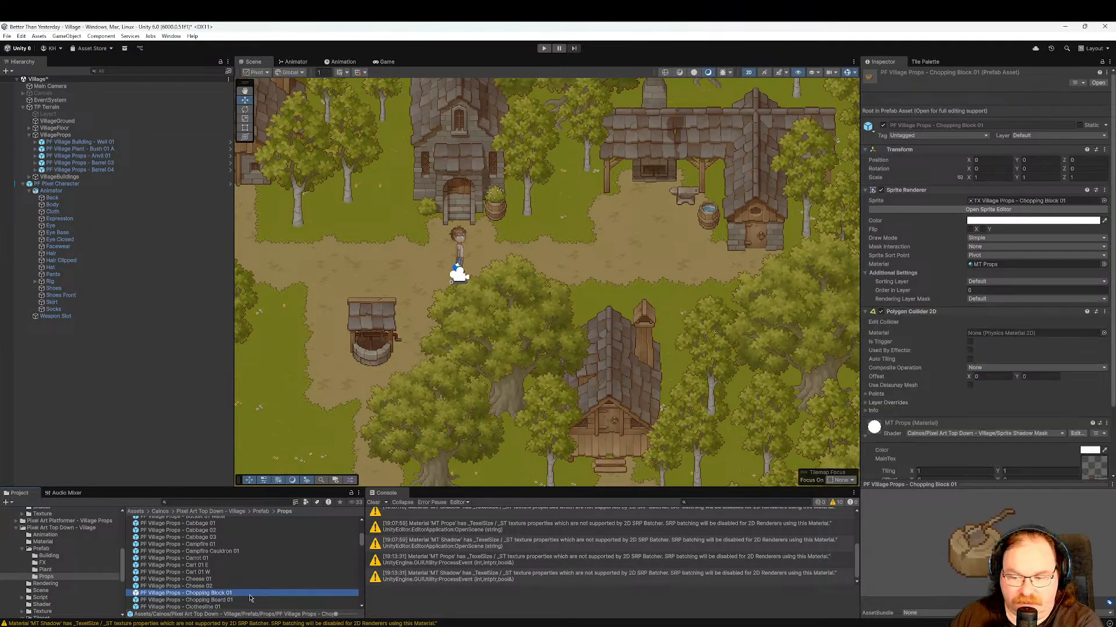
pyautogui.moveTo(250, 599); pyautogui.dragTo(620, 219)
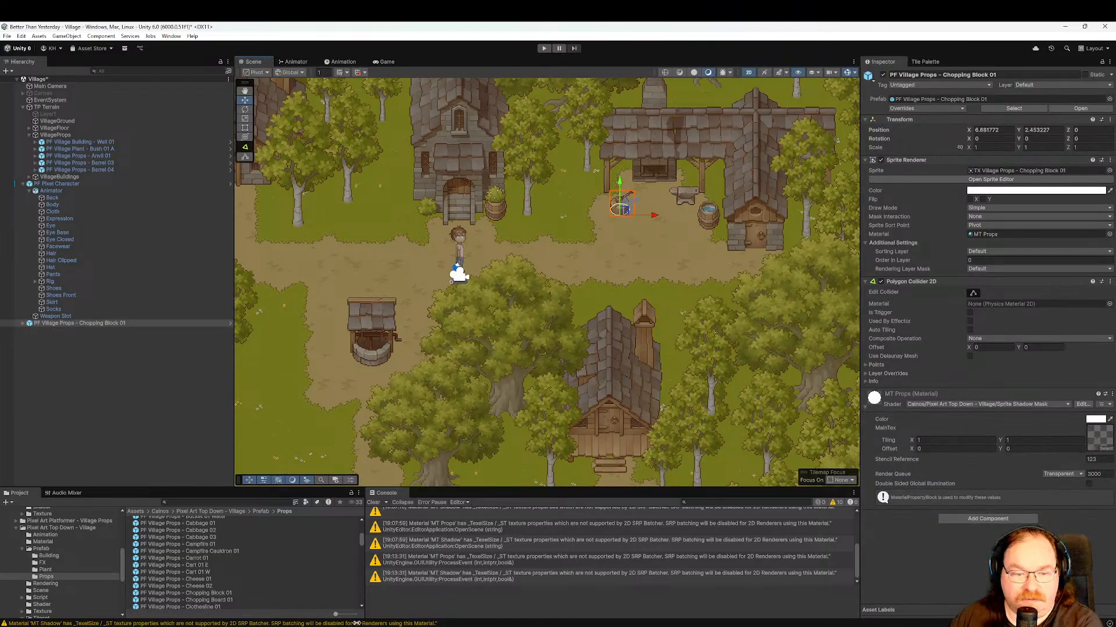
pyautogui.moveTo(73, 323); pyautogui.dragTo(109, 176)
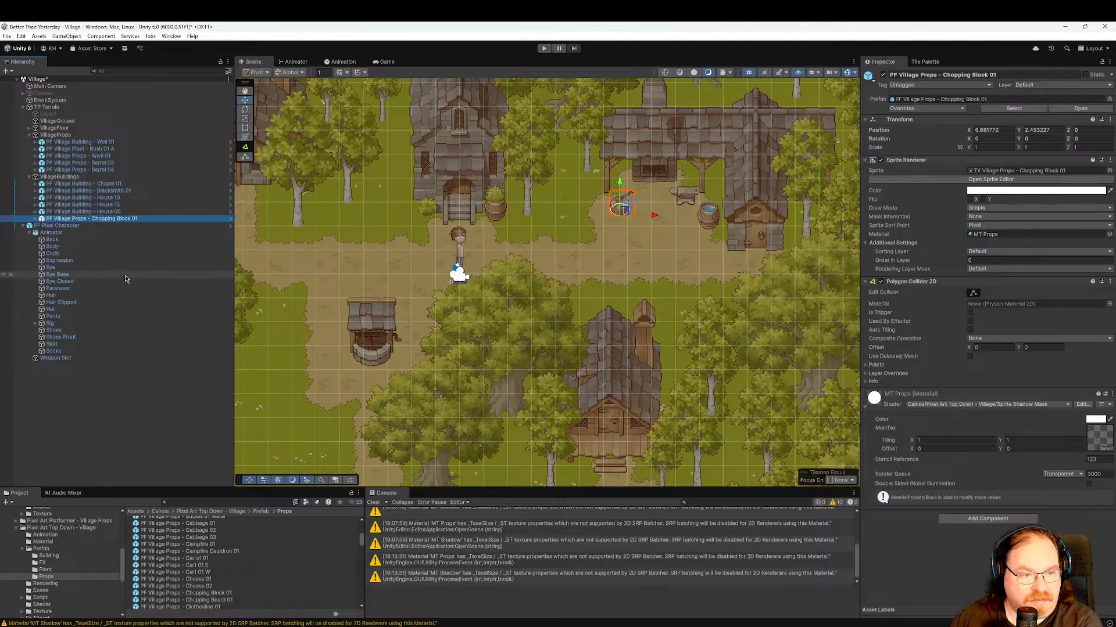
pyautogui.moveTo(107, 218); pyautogui.dragTo(107, 174)
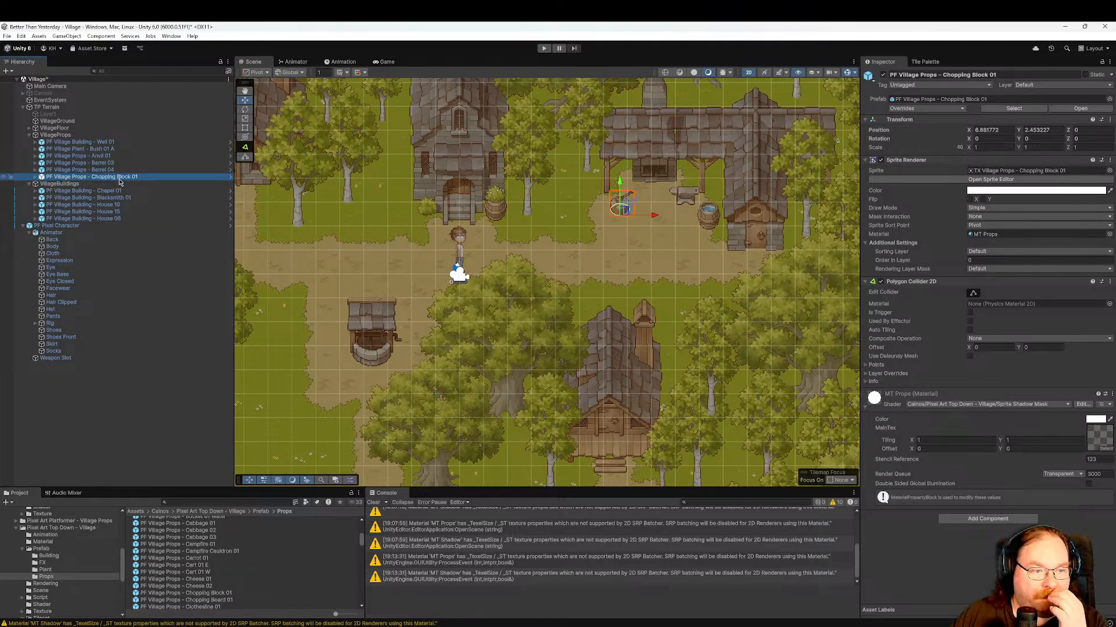
# Preview the Clothesline 01 prefab.
pyautogui.scroll(-1, 235, 609)
pyautogui.click(237, 602)
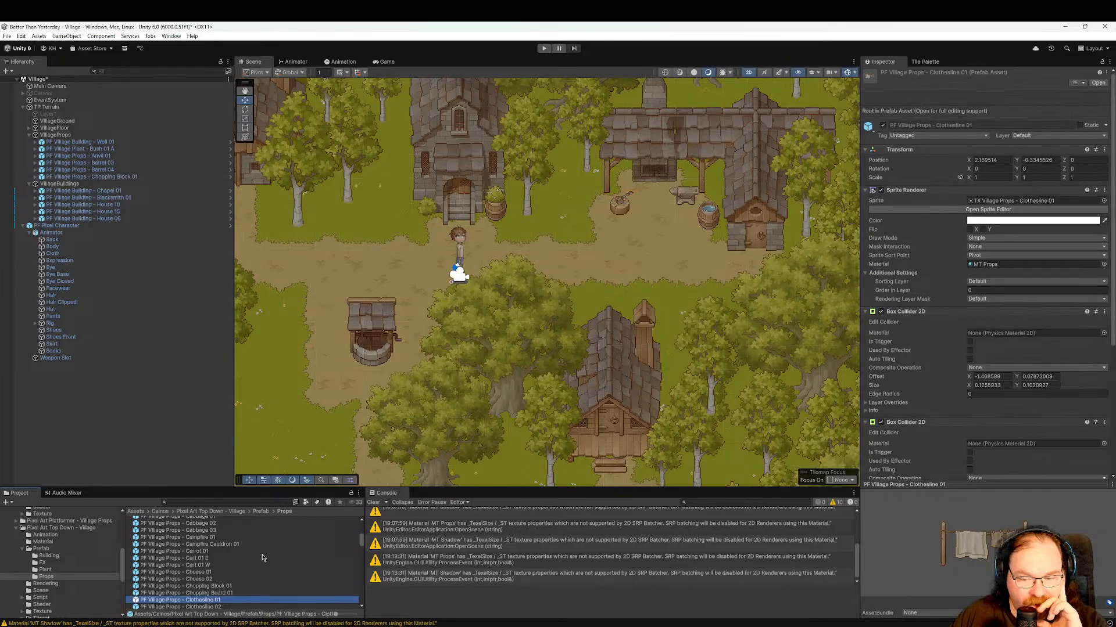
# Preview the Village prop prefabs one by one, from the second clothesline through the crate variants to Cube 01.
pyautogui.scroll(-2, 262, 558)
pyautogui.press('Down')
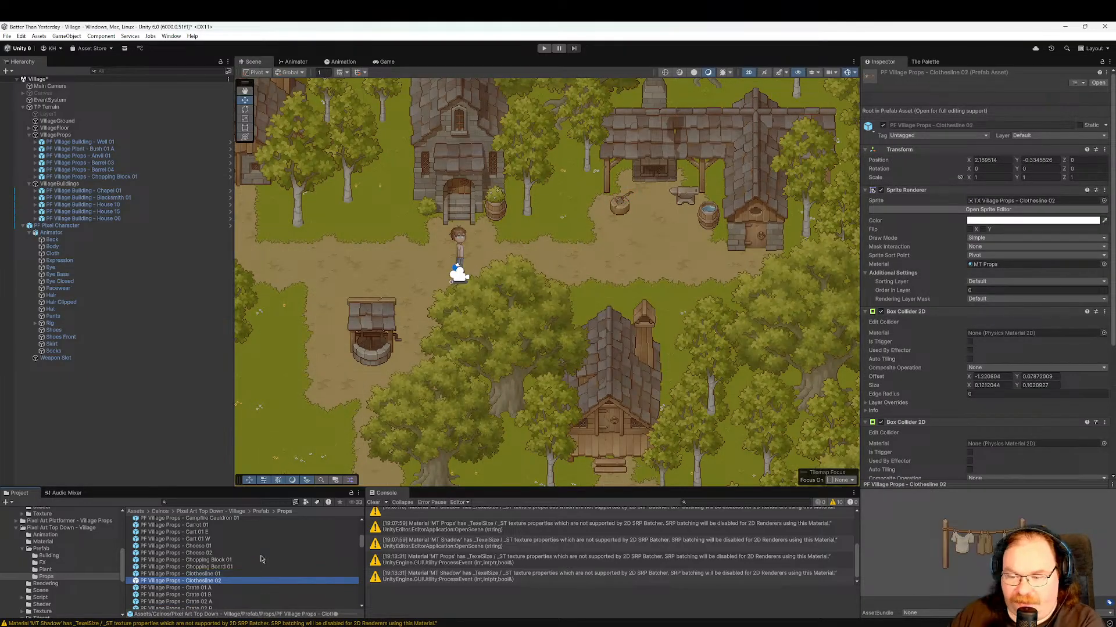
pyautogui.press('Down')
pyautogui.press('Up')
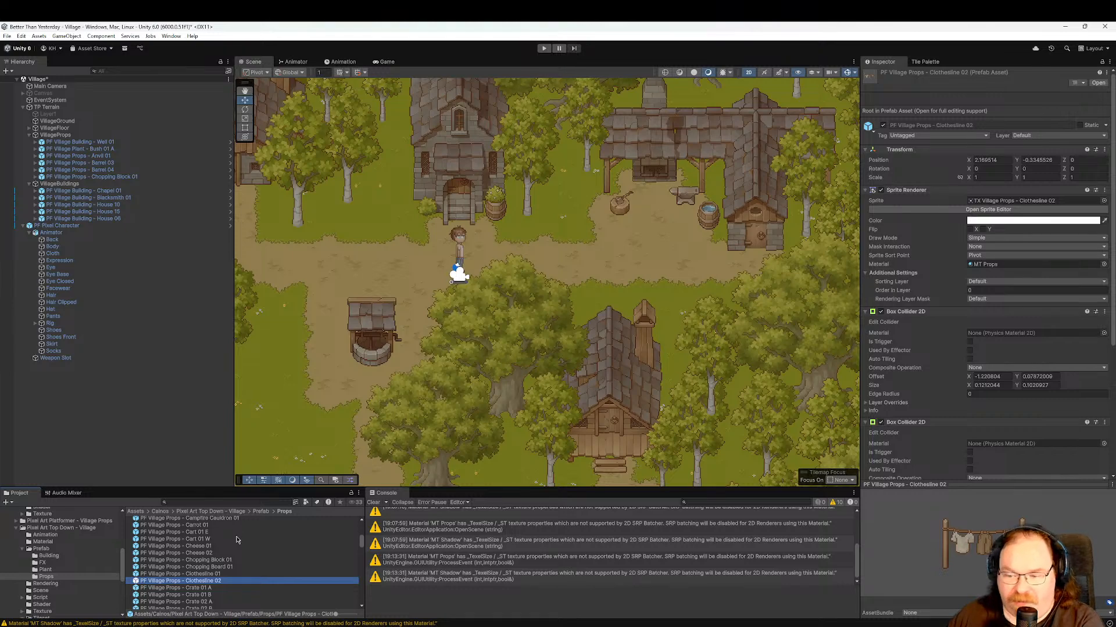
pyautogui.press('Down')
pyautogui.press('Down')
pyautogui.press('Down')
pyautogui.press('Down')
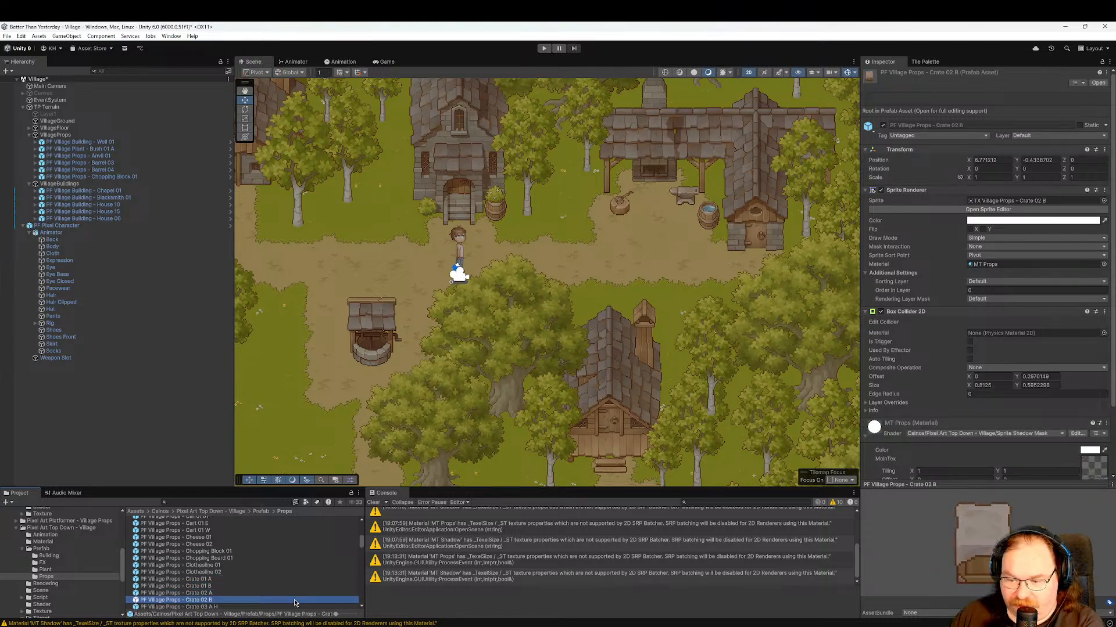
pyautogui.press('Down')
pyautogui.press('Down')
pyautogui.press('Down')
pyautogui.press('Down')
pyautogui.press('Down')
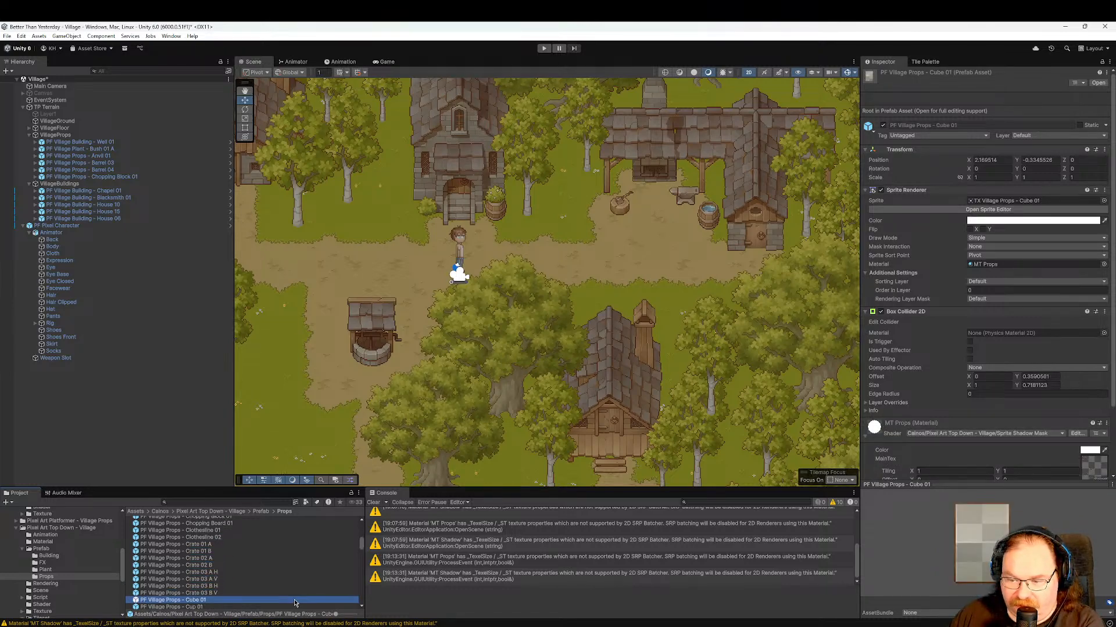
# Preview the cup and fence prop prefabs one by one, ending with Fence Gate 01.
pyautogui.press('Down')
pyautogui.press('Down')
pyautogui.press('Down')
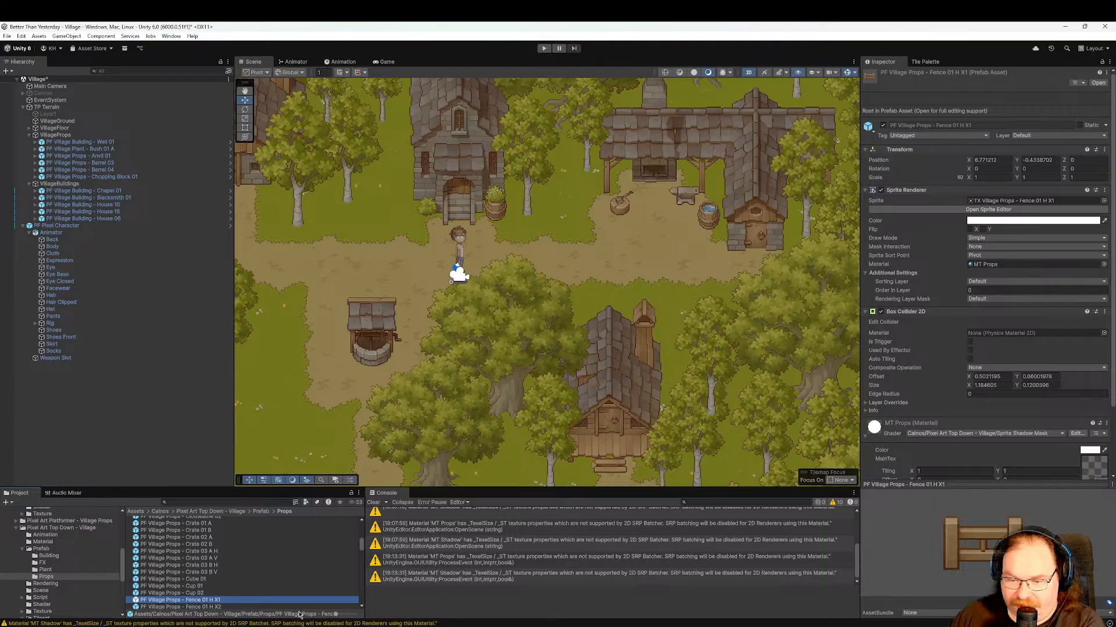
pyautogui.press('Down')
pyautogui.press('Down')
pyautogui.press('Down')
pyautogui.press('Down')
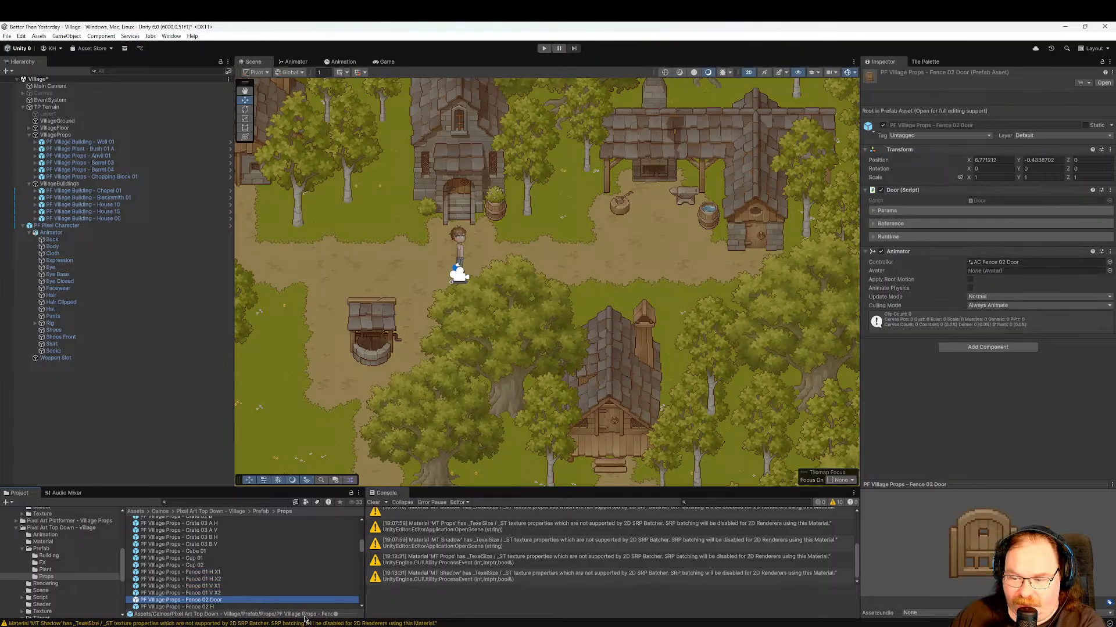
pyautogui.press('Down')
pyautogui.press('Down')
pyautogui.press('Down')
pyautogui.press('Down')
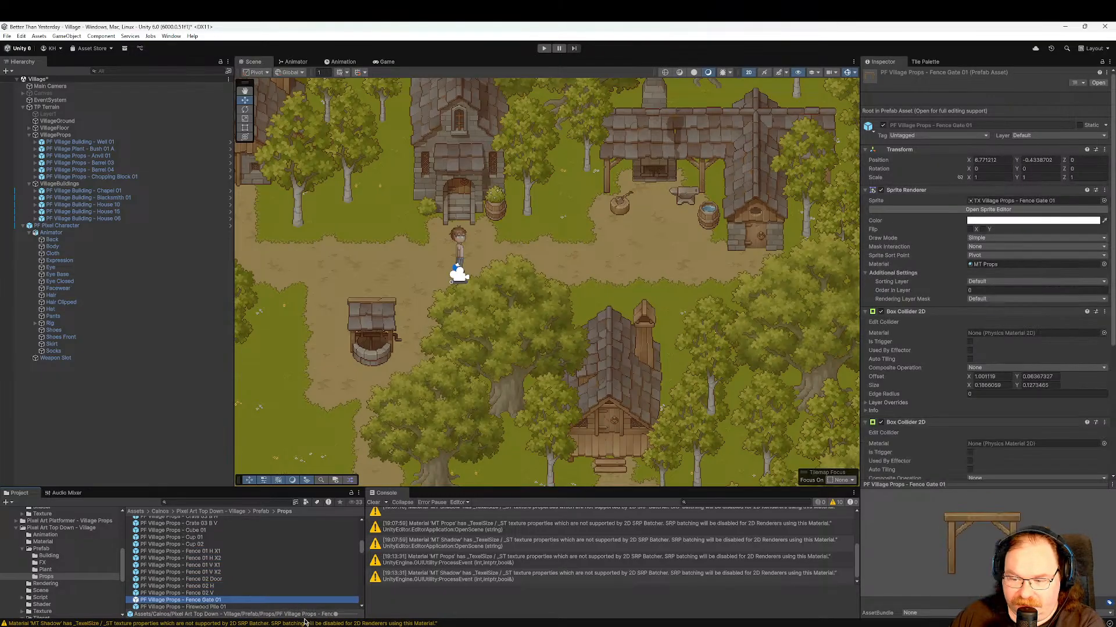
# Preview the firewood, fish steak, flower pot, fork and fruit prop prefabs, ending with Gate 01.
pyautogui.press('Down')
pyautogui.press('Down')
pyautogui.press('Down')
pyautogui.press('Down')
pyautogui.press('Down')
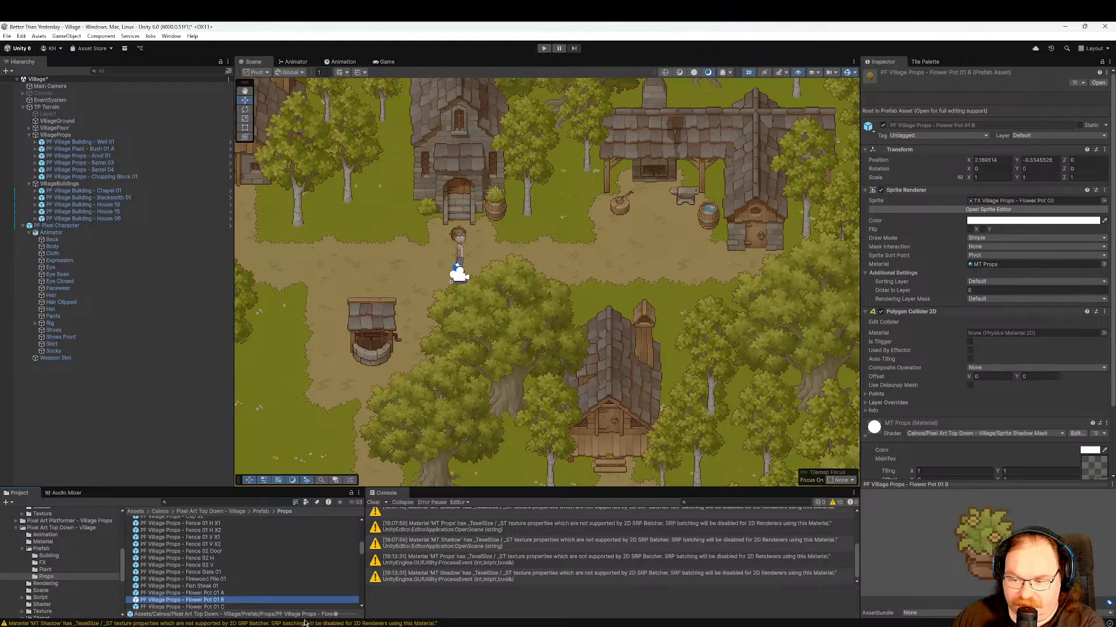
pyautogui.press('Down')
pyautogui.press('Down')
pyautogui.press('Down')
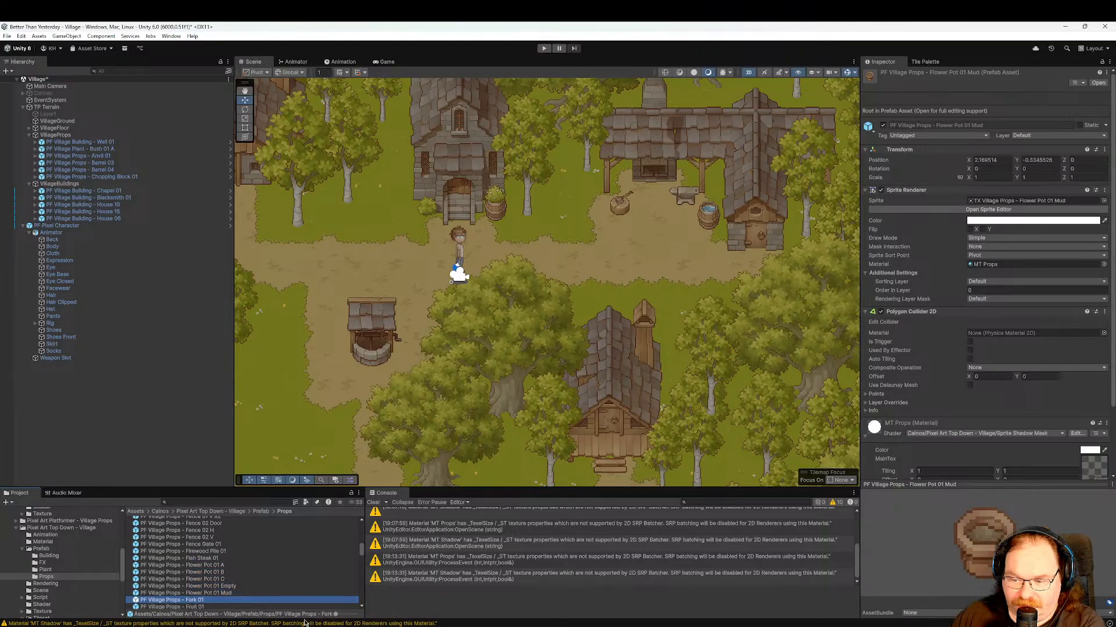
pyautogui.press('Up')
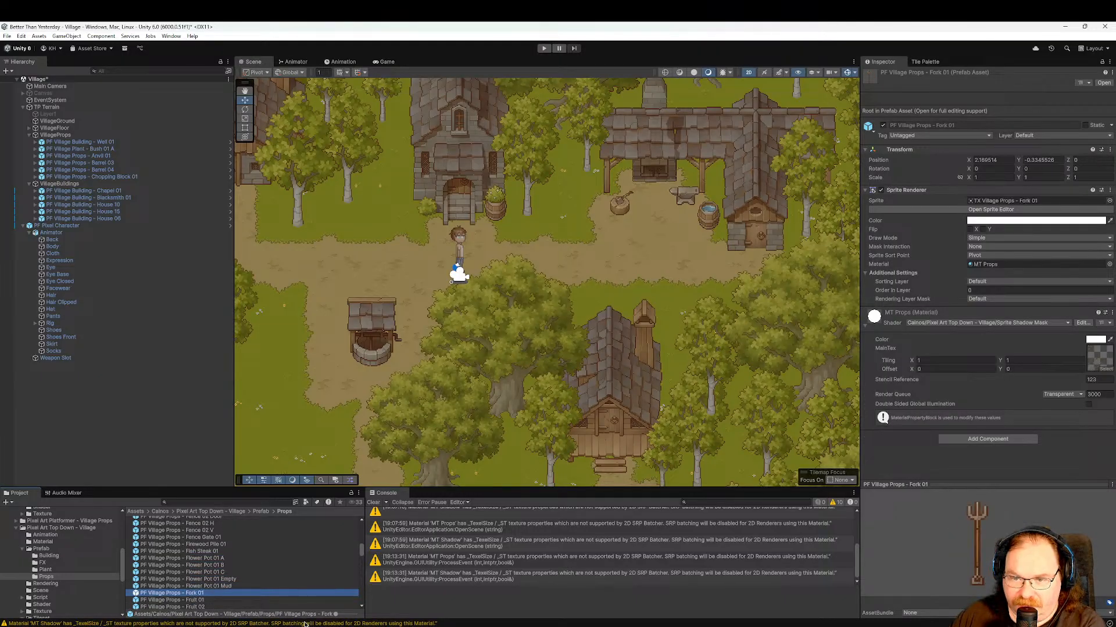
pyautogui.press('Down')
pyautogui.press('Down')
pyautogui.press('Down')
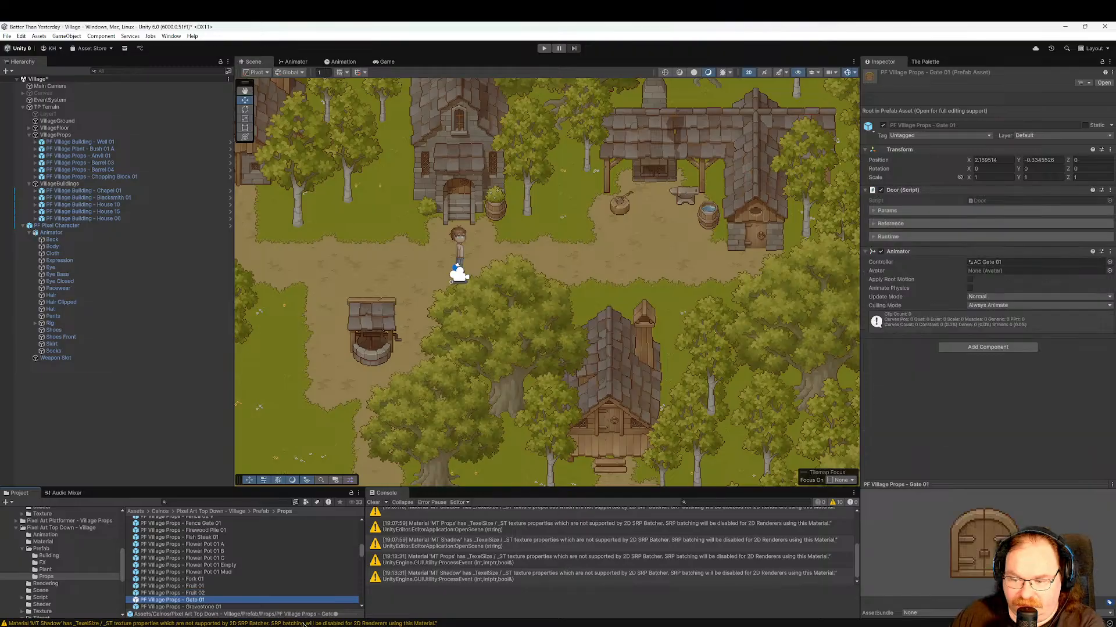
# Preview the gravestone, hammer, hay bale and hay pile prop prefabs, ending with Kettle 01.
pyautogui.press('Down')
pyautogui.press('Down')
pyautogui.press('Down')
pyautogui.press('Down')
pyautogui.press('Down')
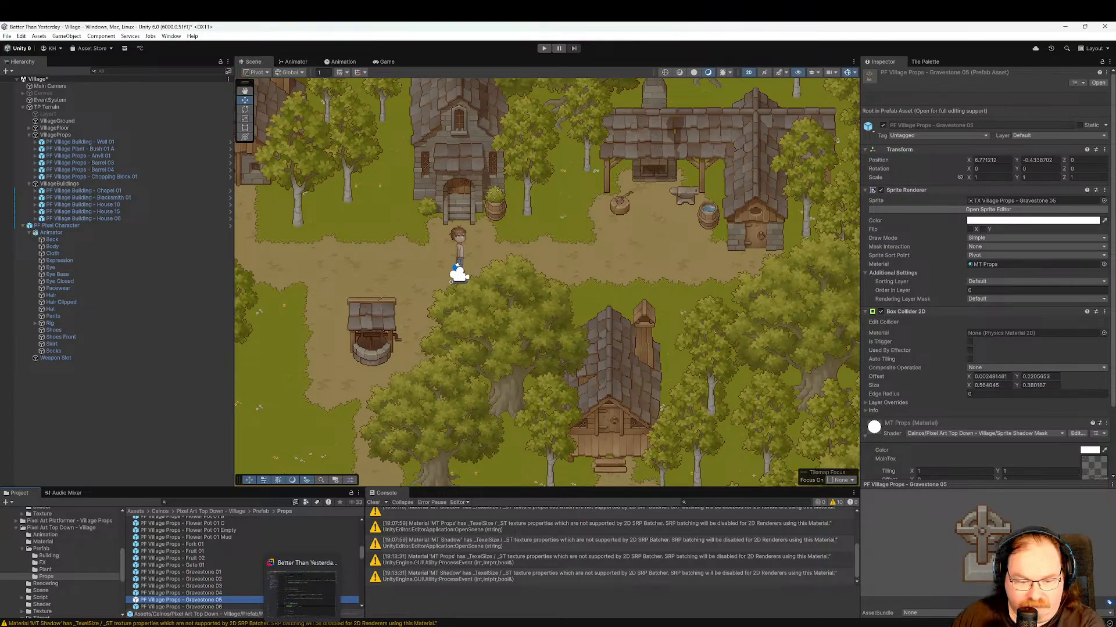
pyautogui.press('Down')
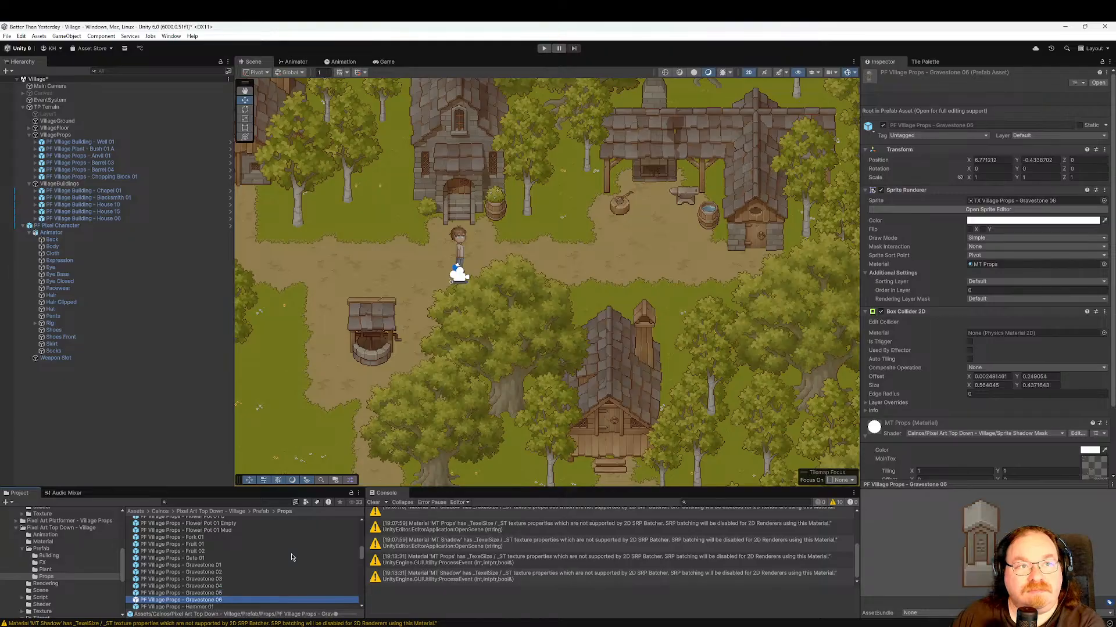
pyautogui.press('Down')
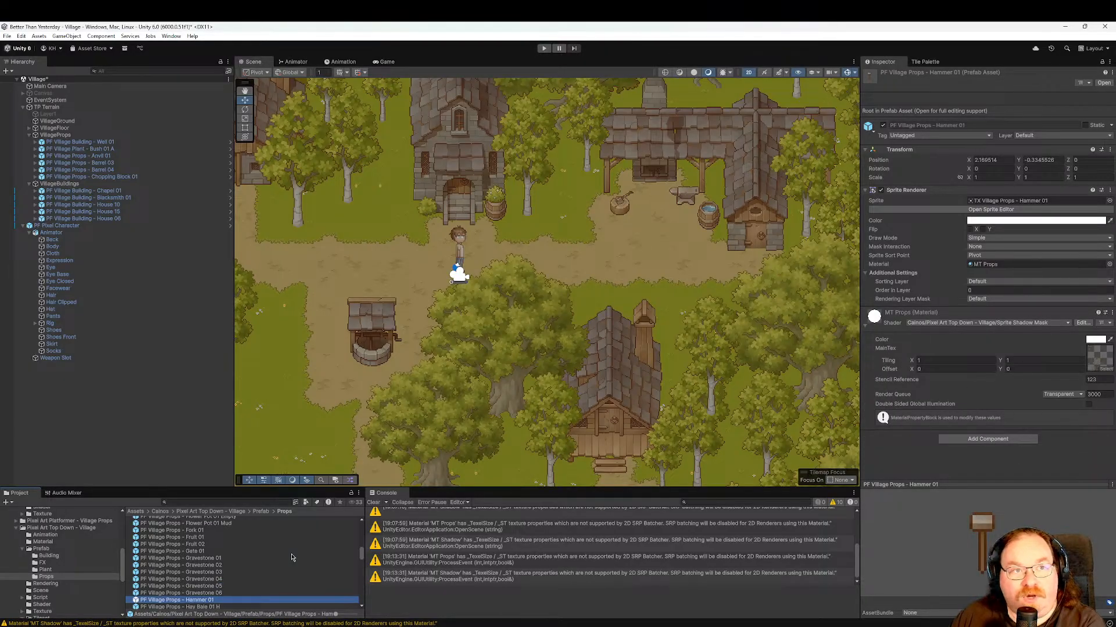
pyautogui.press('Down')
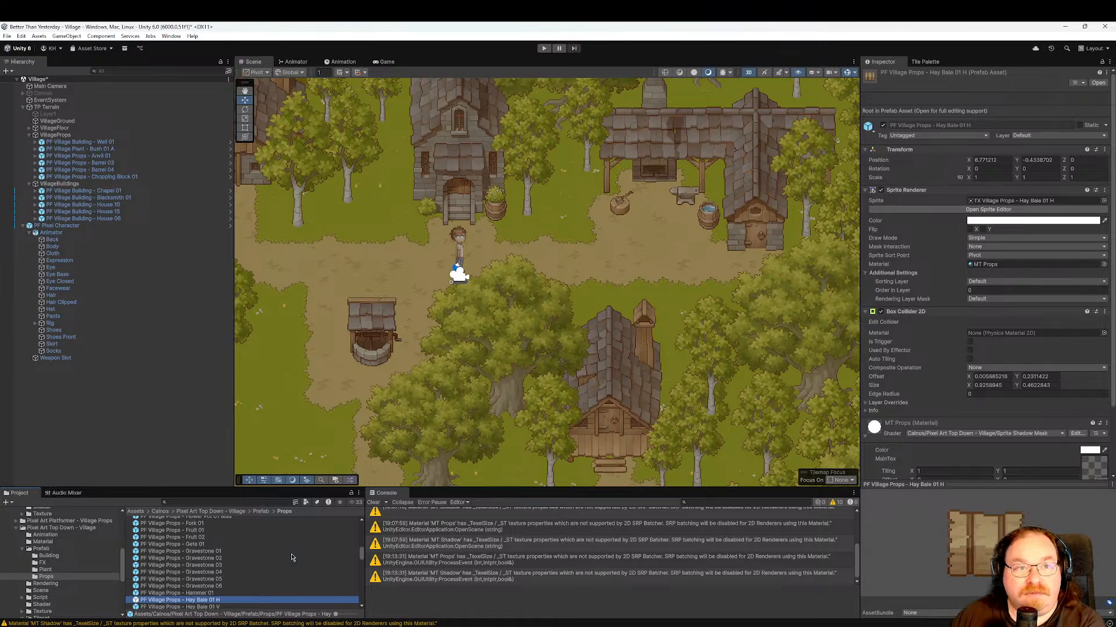
pyautogui.press('Down')
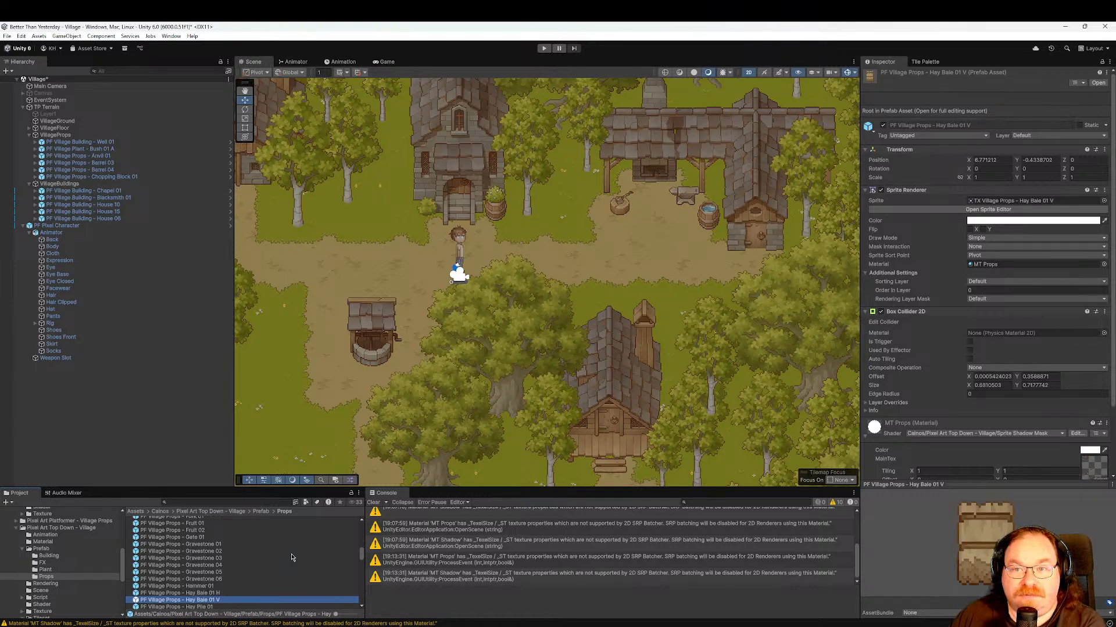
pyautogui.press('Down')
pyautogui.press('Down')
pyautogui.press('Down')
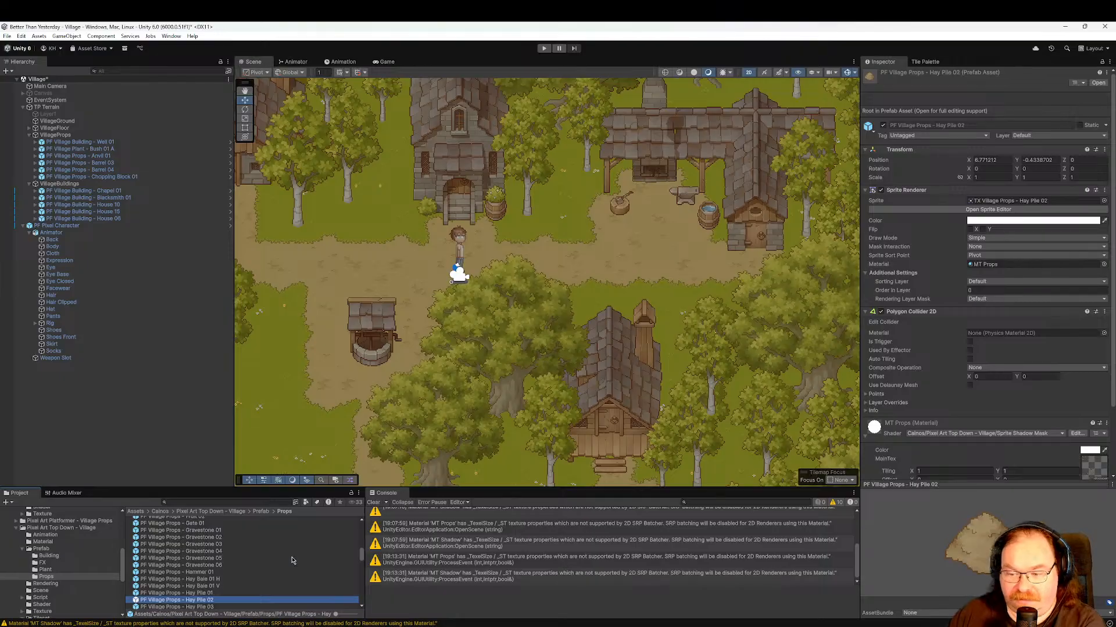
pyautogui.press('Down')
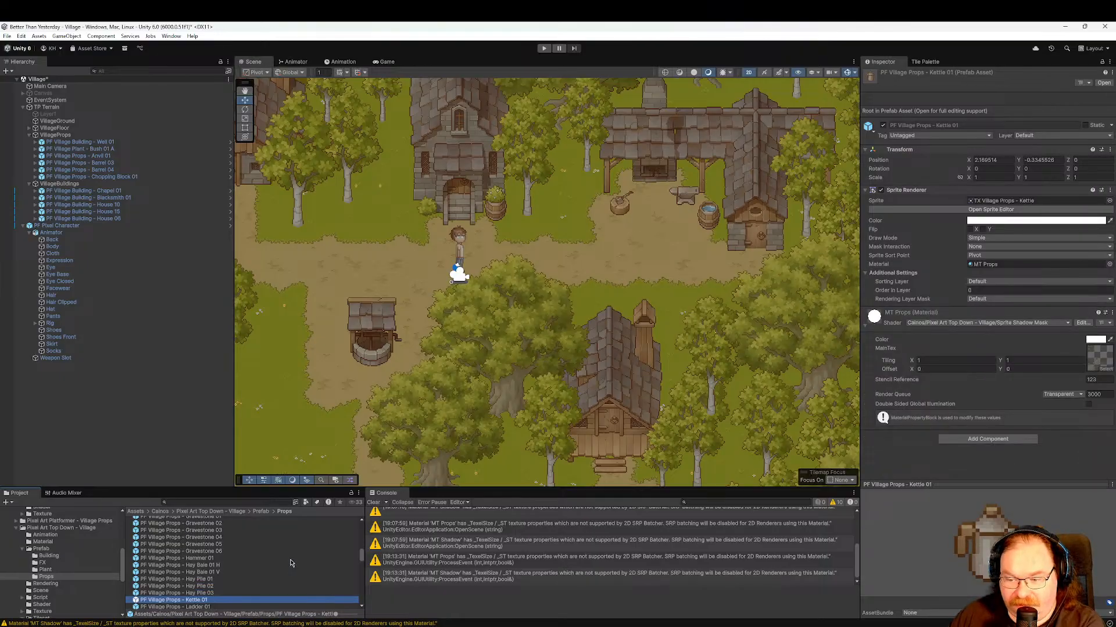
# Preview the ladder, lantern and pallet crate prop prefabs, ending with Planter Box 01 A H.
pyautogui.press('Down')
pyautogui.press('Down')
pyautogui.press('Down')
pyautogui.press('Down')
pyautogui.press('Down')
pyautogui.press('Down')
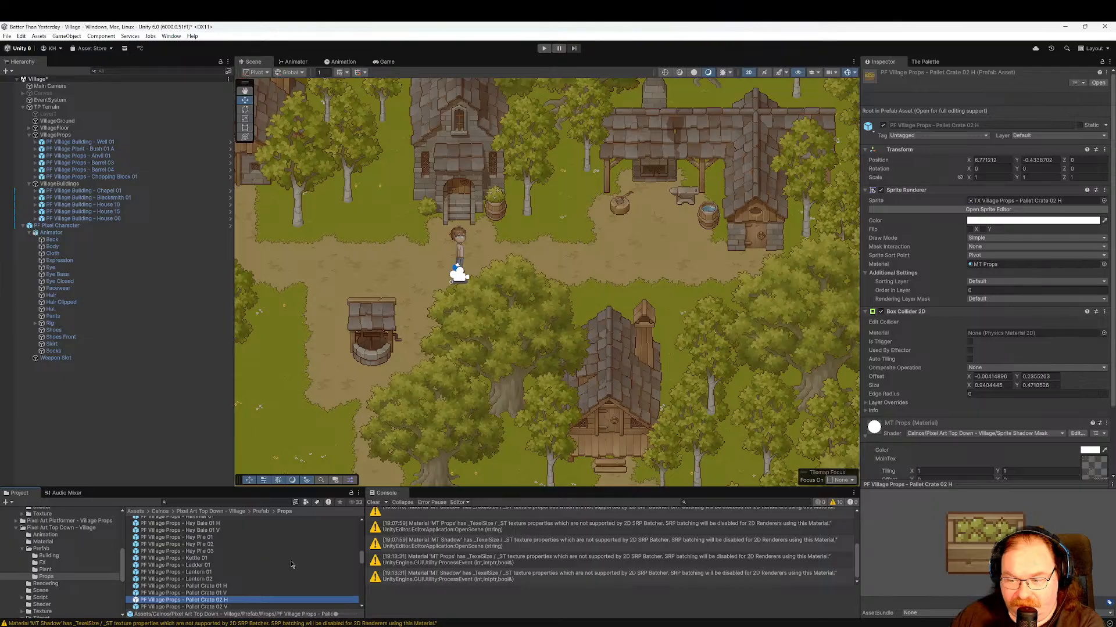
pyautogui.press('Down')
pyautogui.press('Down')
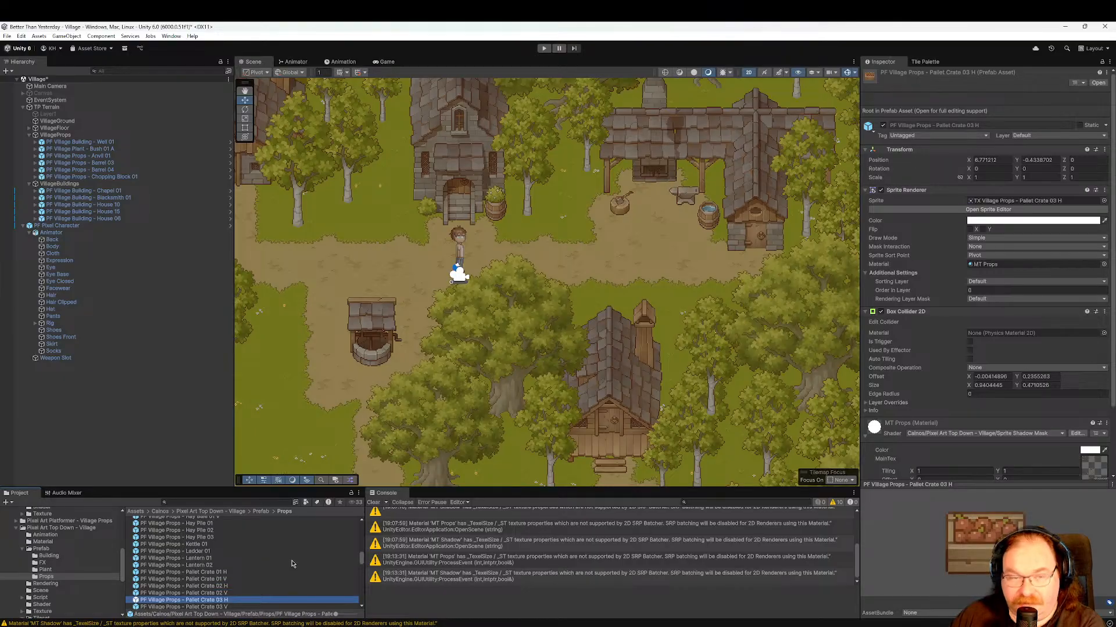
pyautogui.press('Down')
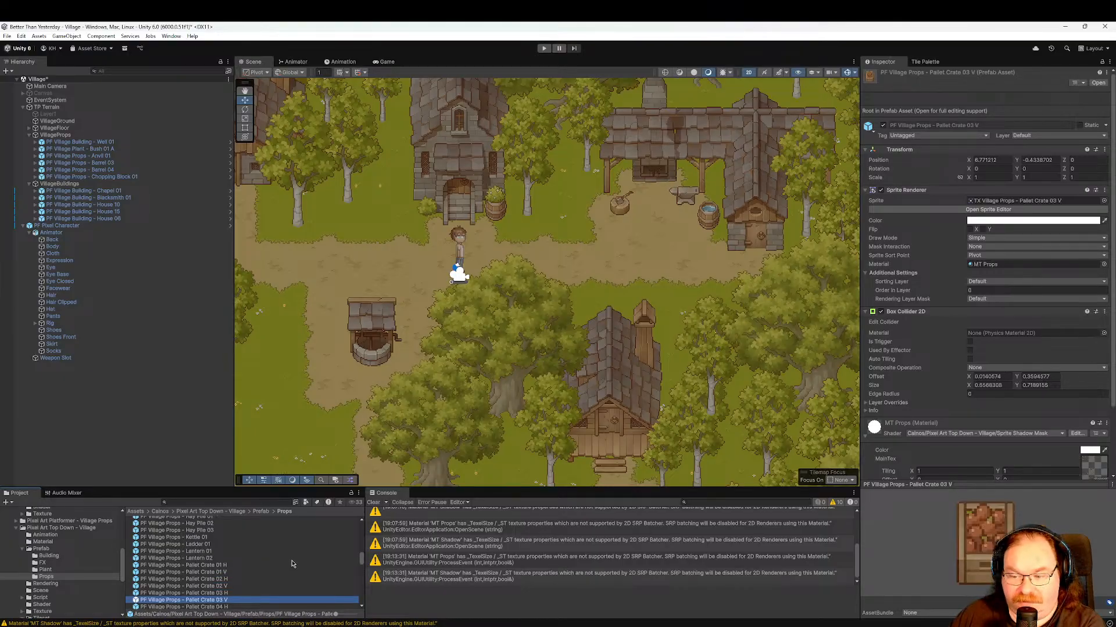
pyautogui.press('Up')
pyautogui.press('Down')
pyautogui.press('Down')
pyautogui.press('Down')
pyautogui.press('Down')
pyautogui.press('Down')
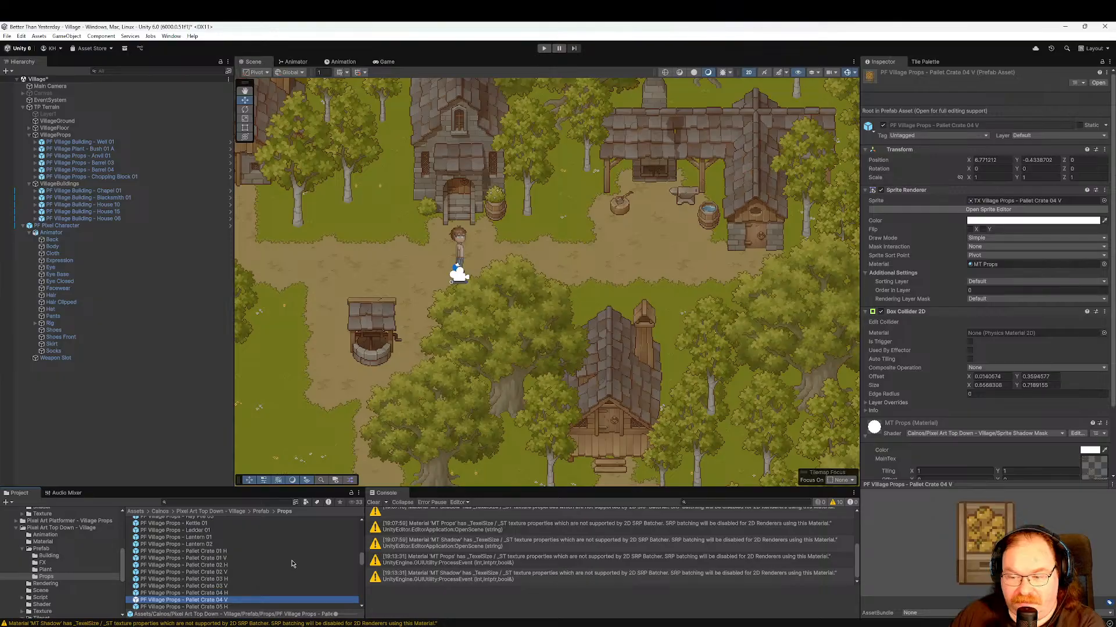
pyautogui.press('Down')
pyautogui.press('Down')
pyautogui.press('Down')
pyautogui.press('Down')
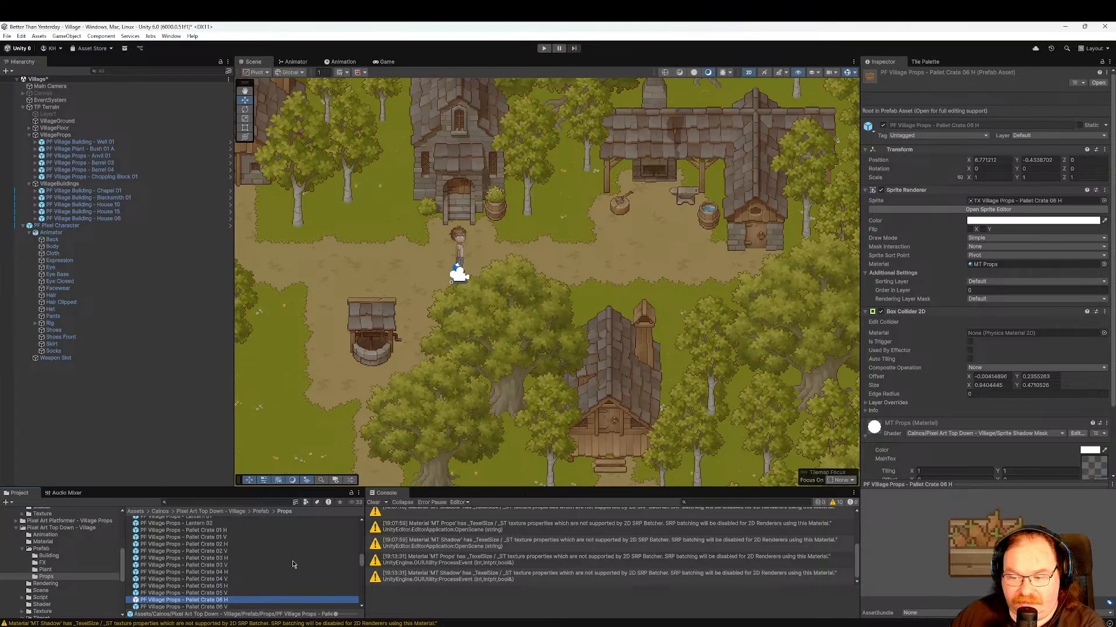
pyautogui.press('Down')
pyautogui.press('Down')
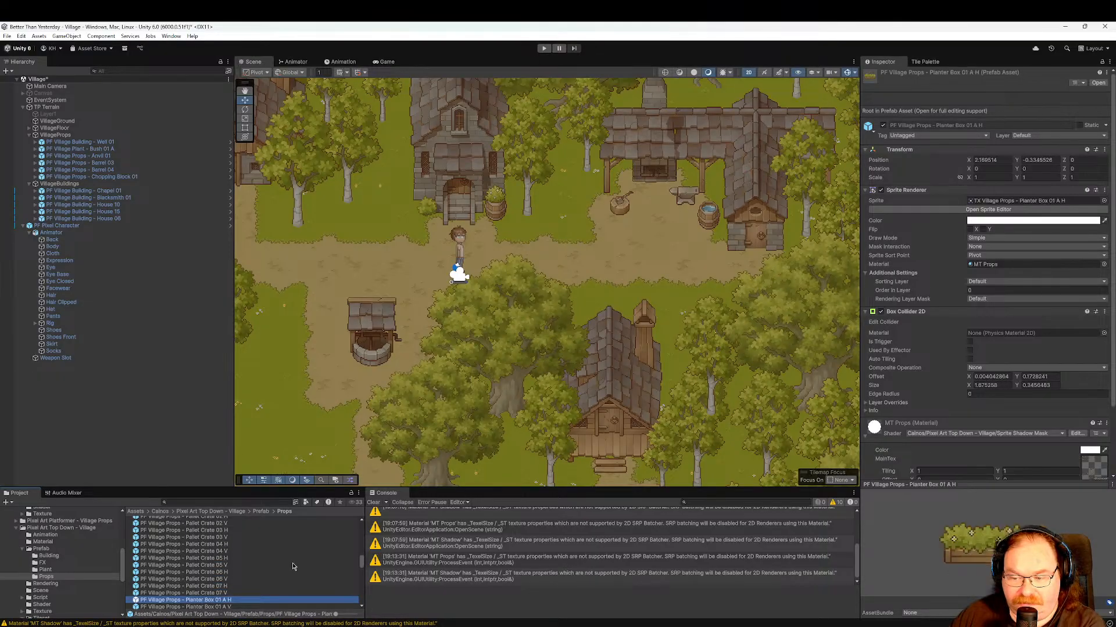
pyautogui.press('Up')
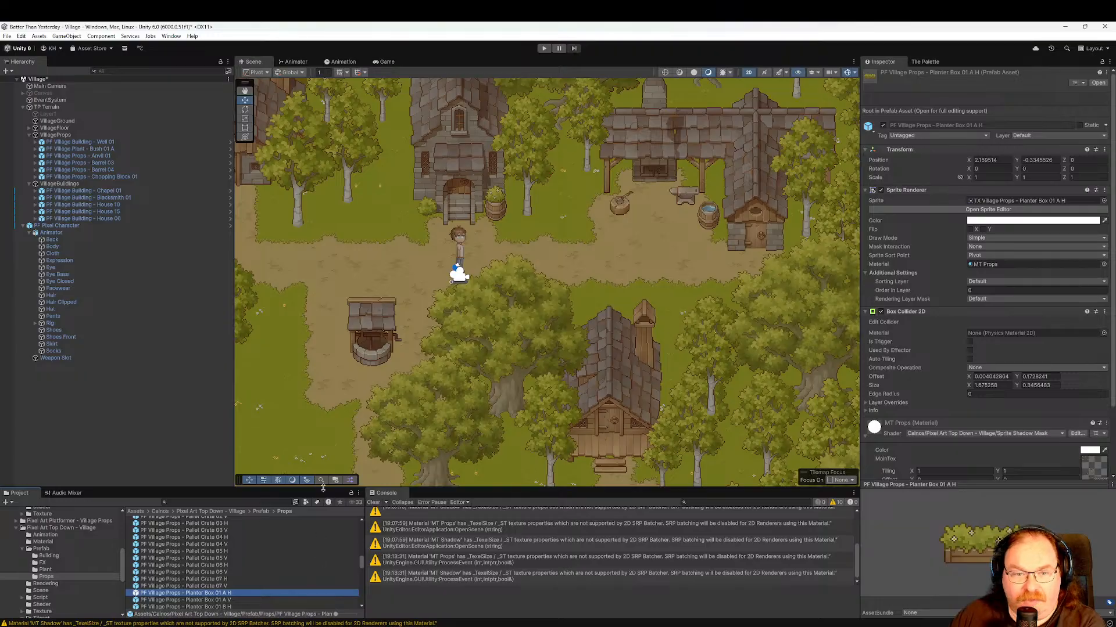
# Compare the B and C variants of the Planter Box 01 prefab in horizontal and vertical orientation, ending on Planter Box 01 C H.
pyautogui.moveTo(336, 414); pyautogui.dragTo(528, 418, button='middle')
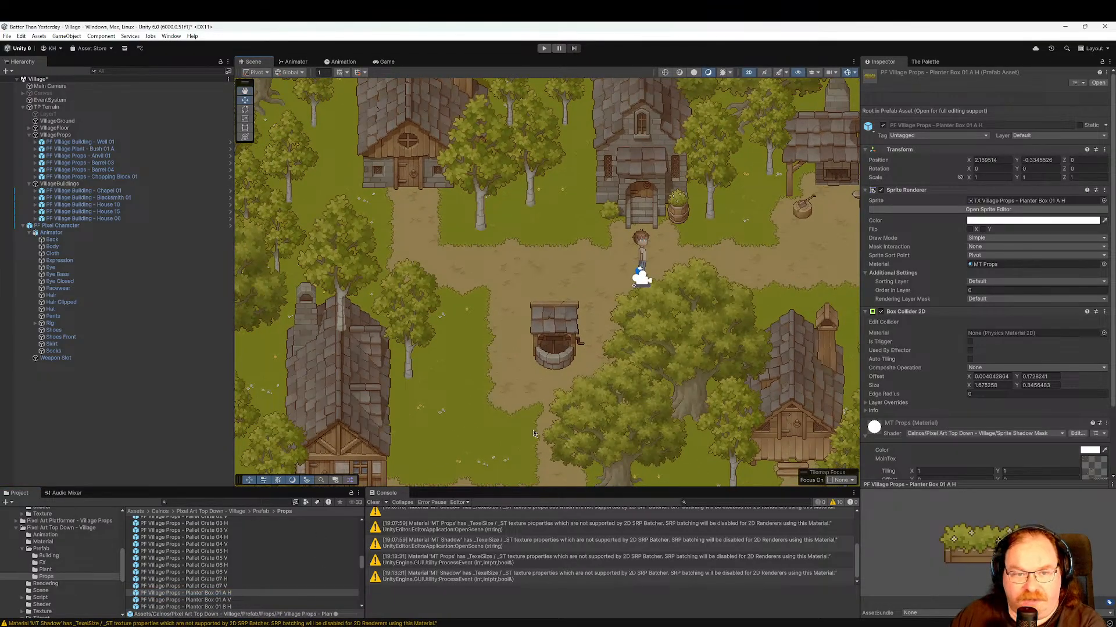
pyautogui.scroll(-3, 277, 566)
pyautogui.click(237, 570)
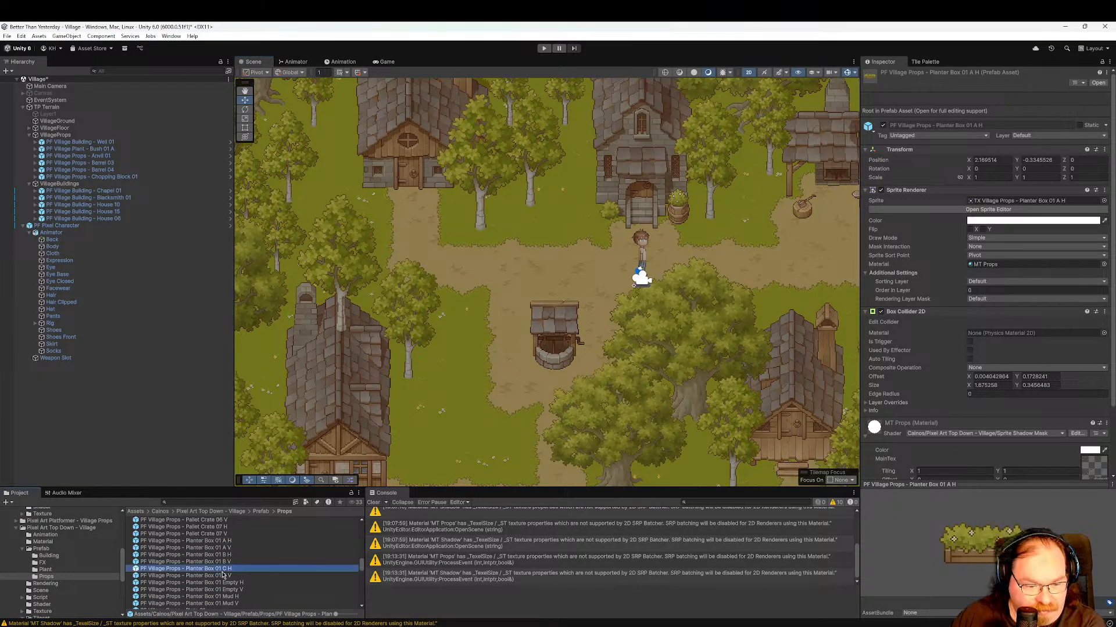
pyautogui.press('Up')
pyautogui.press('Down')
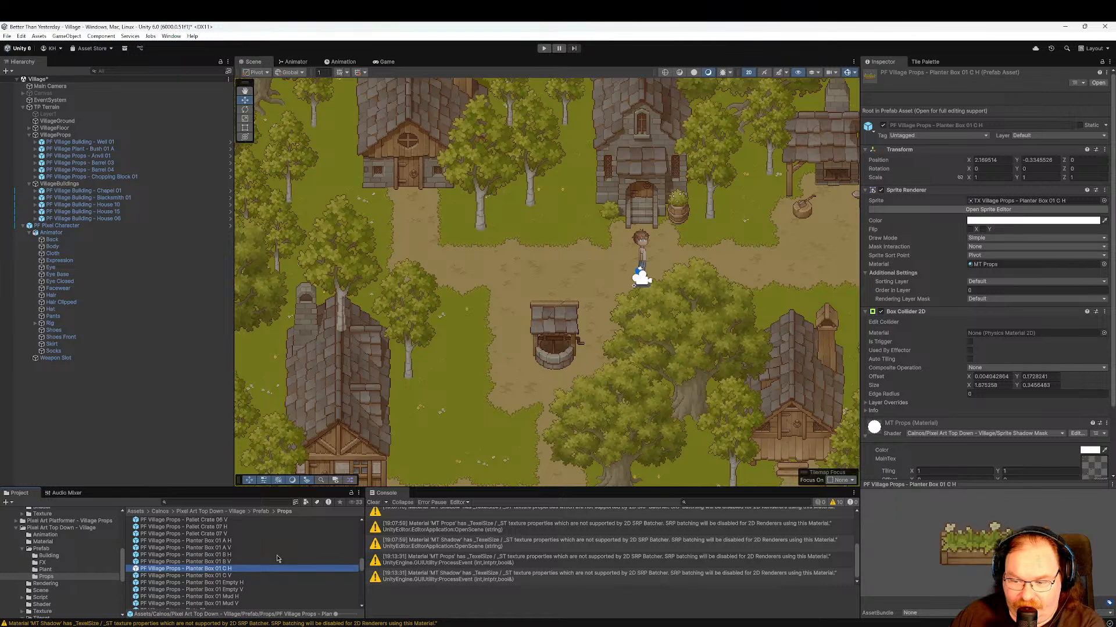
pyautogui.press('Down')
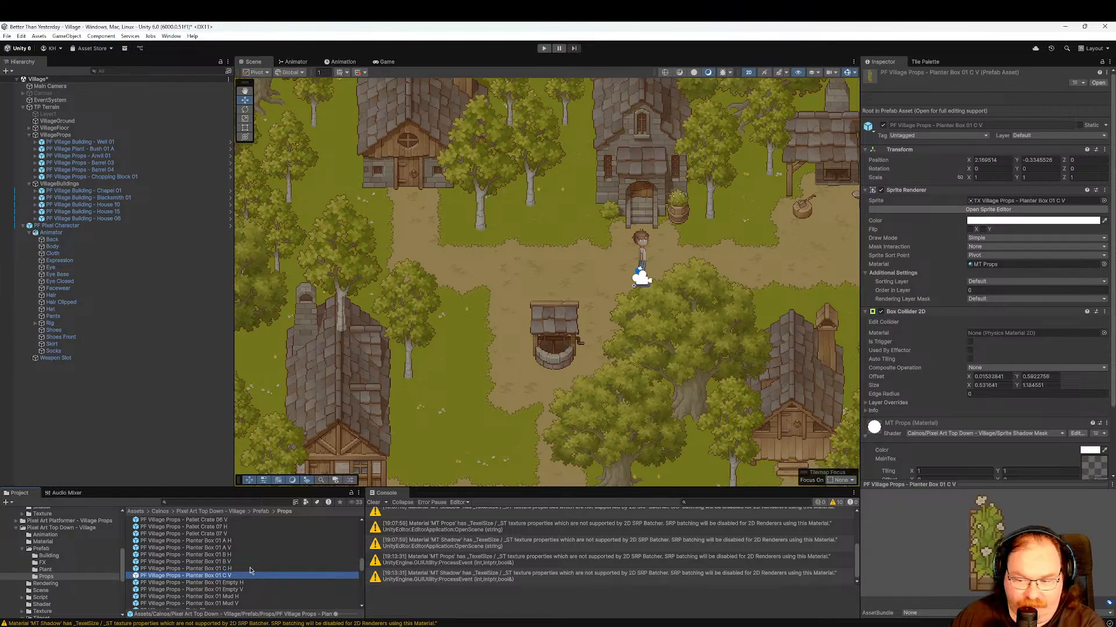
pyautogui.press('Up')
pyautogui.click(236, 555)
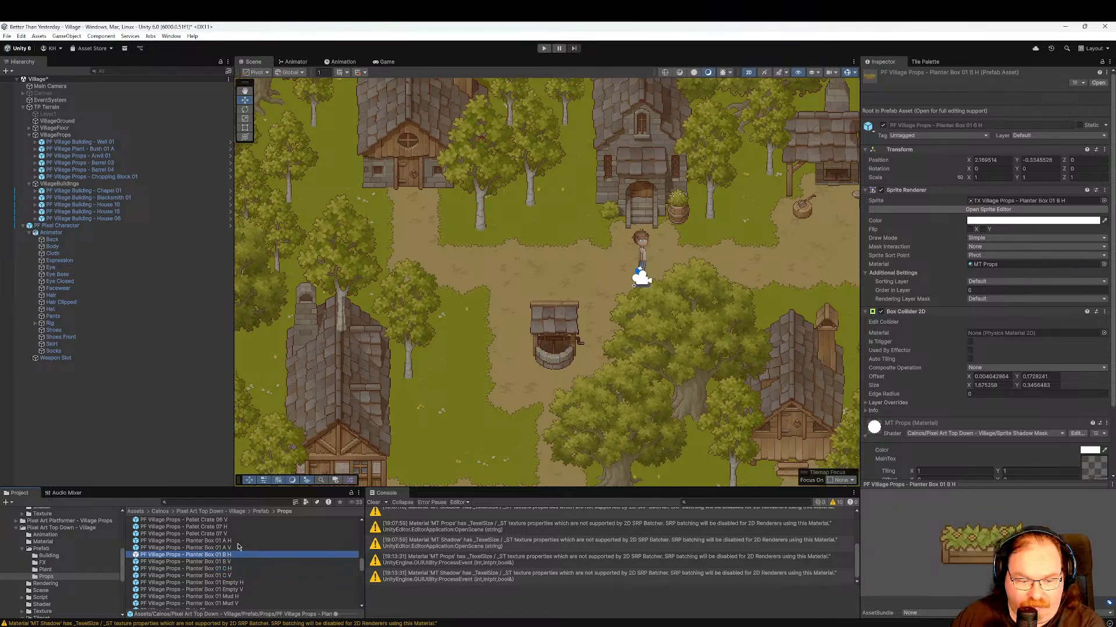
pyautogui.press('Down')
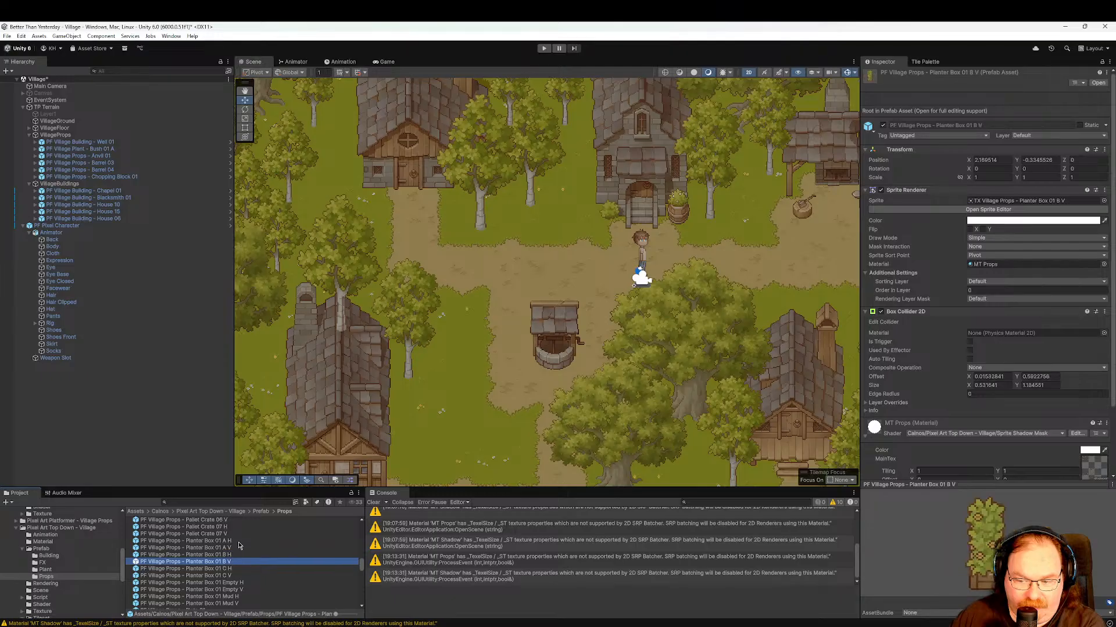
pyautogui.press('Down')
pyautogui.press('Down')
pyautogui.press('Down')
pyautogui.press('Up')
pyautogui.press('Up')
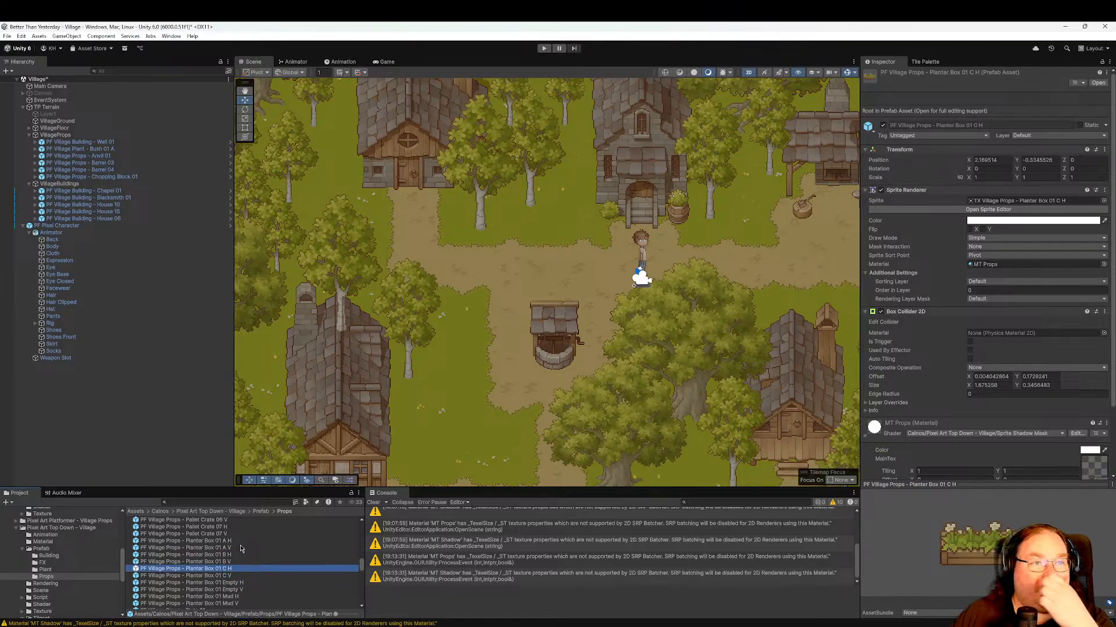
# Run the game in Play mode, saving the modified Village scene, and start playing from the main menu.
pyautogui.moveTo(630, 422); pyautogui.dragTo(543, 337, button='middle')
pyautogui.scroll(-3, 546, 338)
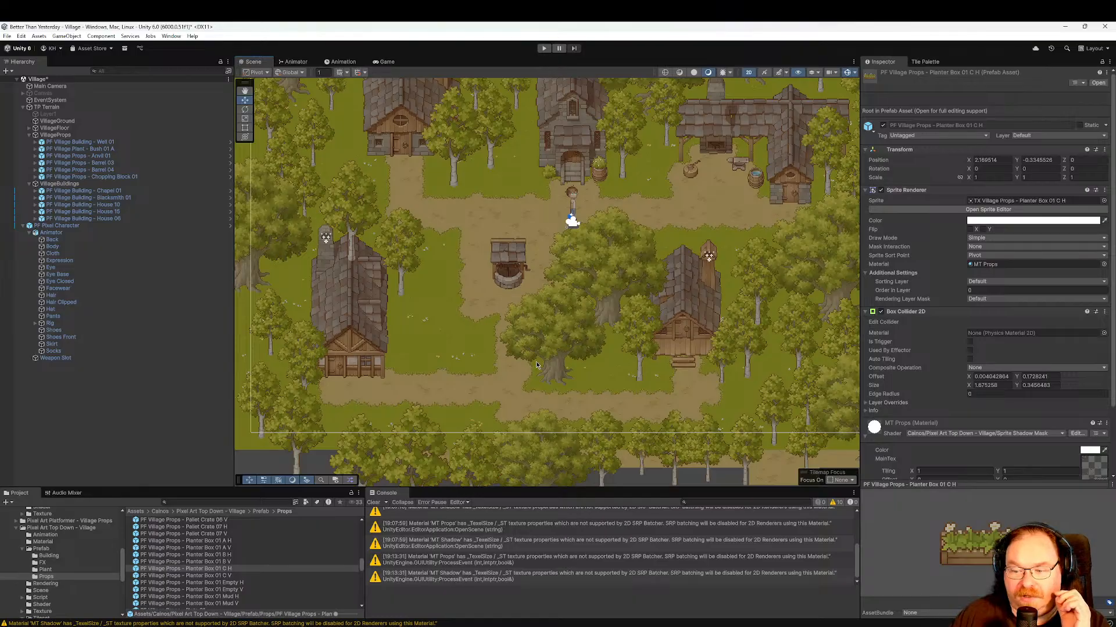
pyautogui.scroll(3, 583, 318)
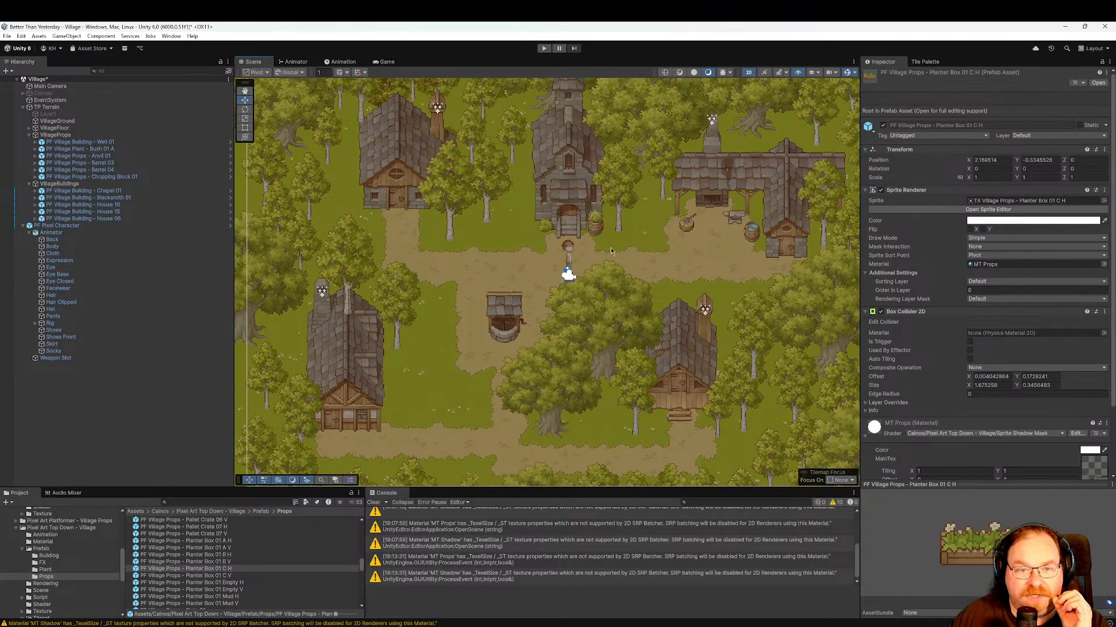
pyautogui.click(544, 48)
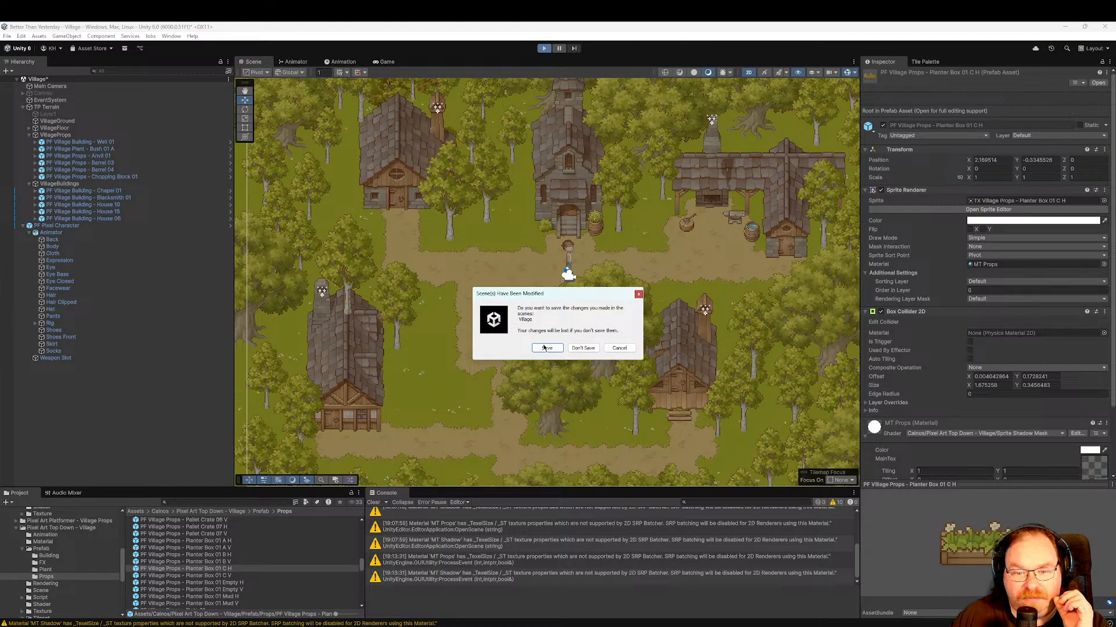
pyautogui.click(547, 348)
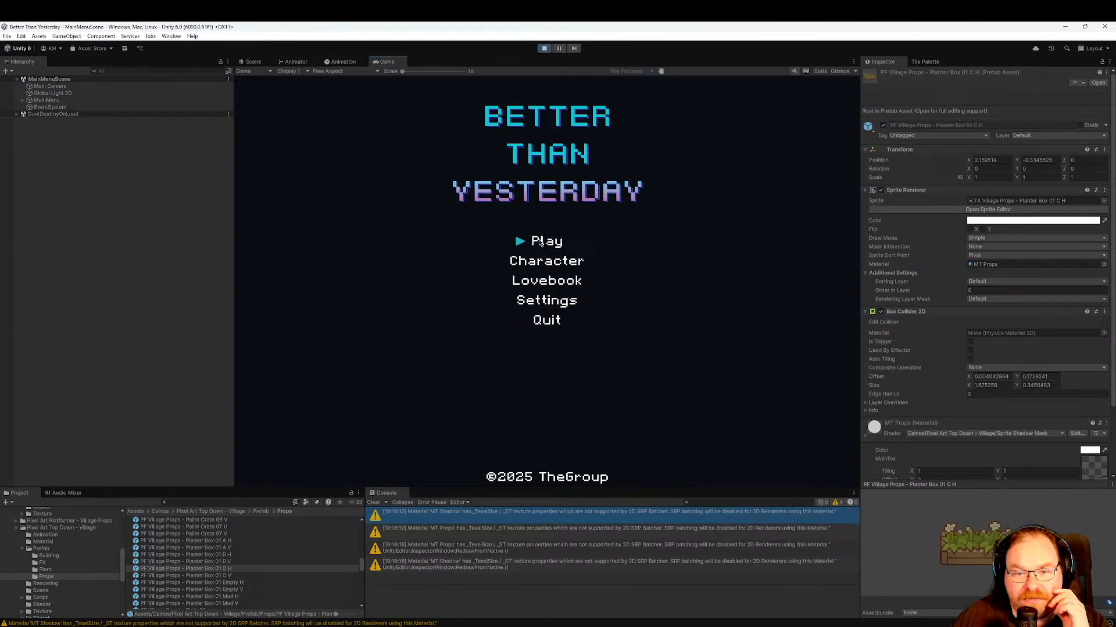
pyautogui.press('Return')
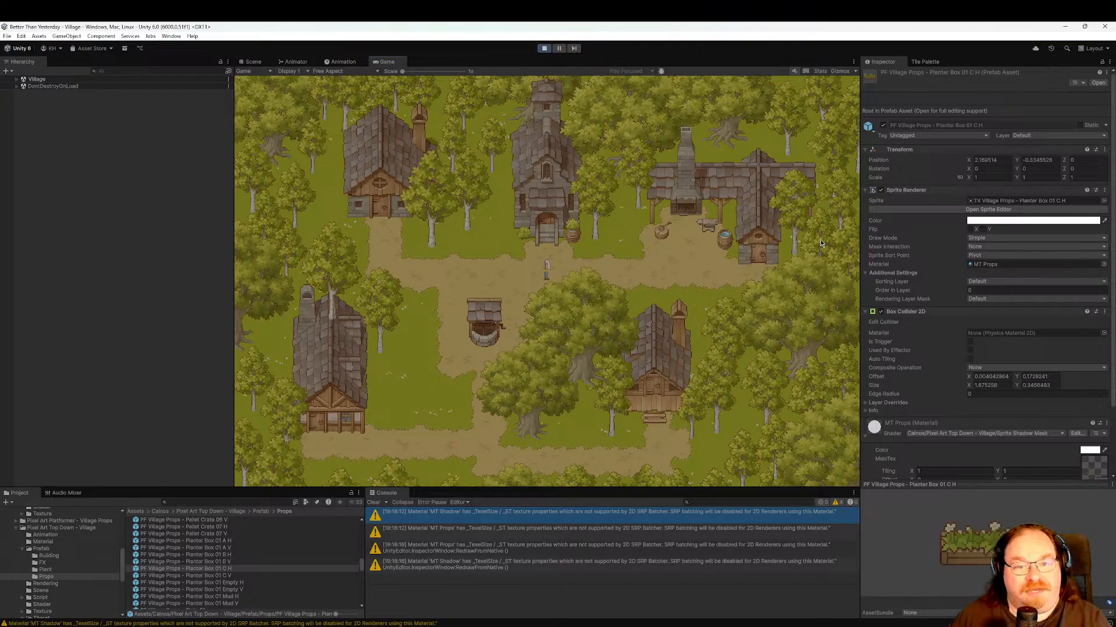
# Test walking the character in both directions along the village path and dodging, and exit Play mode.
pyautogui.press('d')
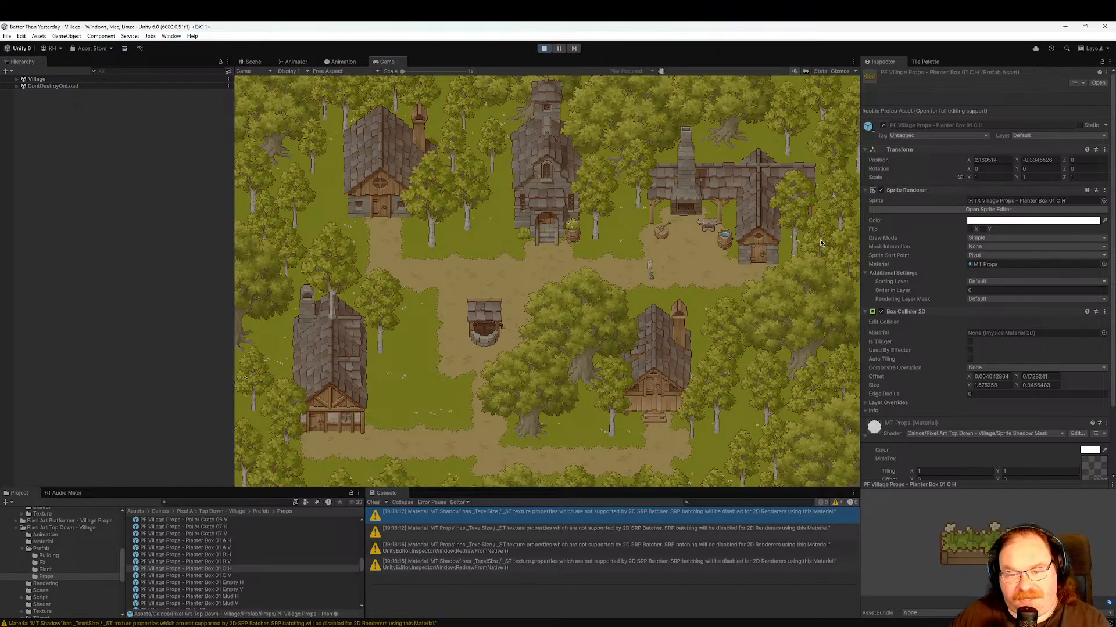
pyautogui.press('a')
pyautogui.press('a')
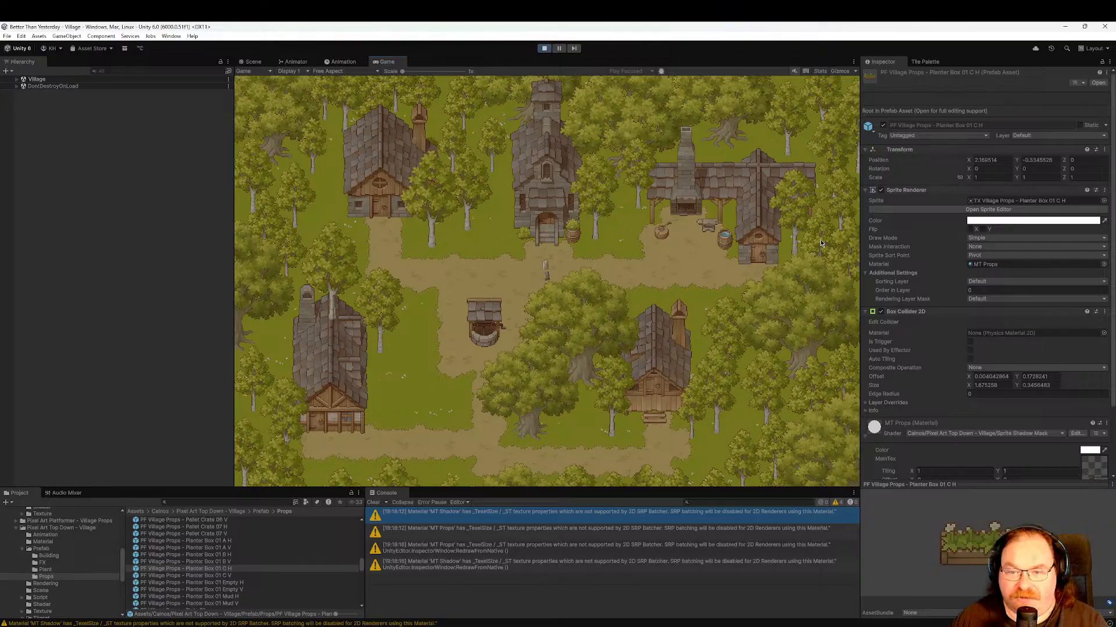
pyautogui.press('a')
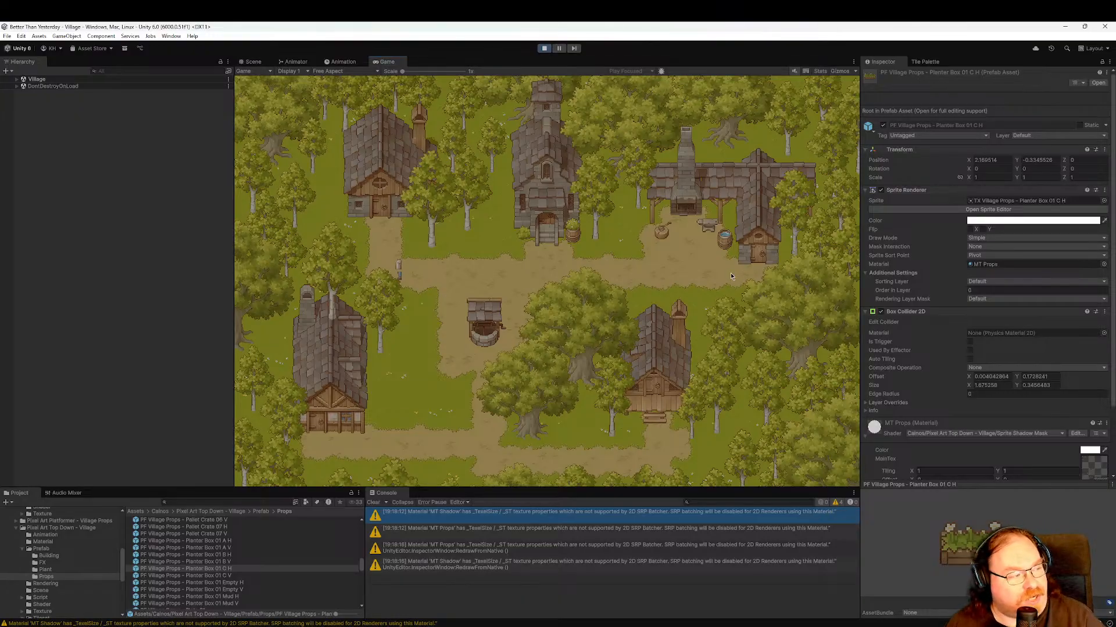
pyautogui.press('ctrl')
pyautogui.press('ctrl')
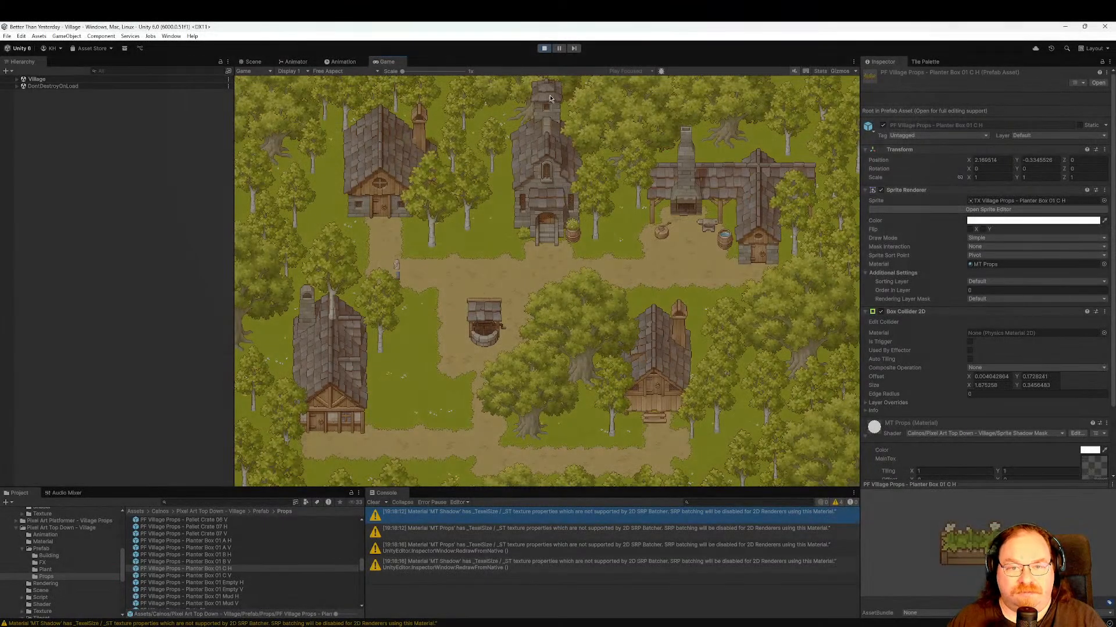
pyautogui.click(544, 48)
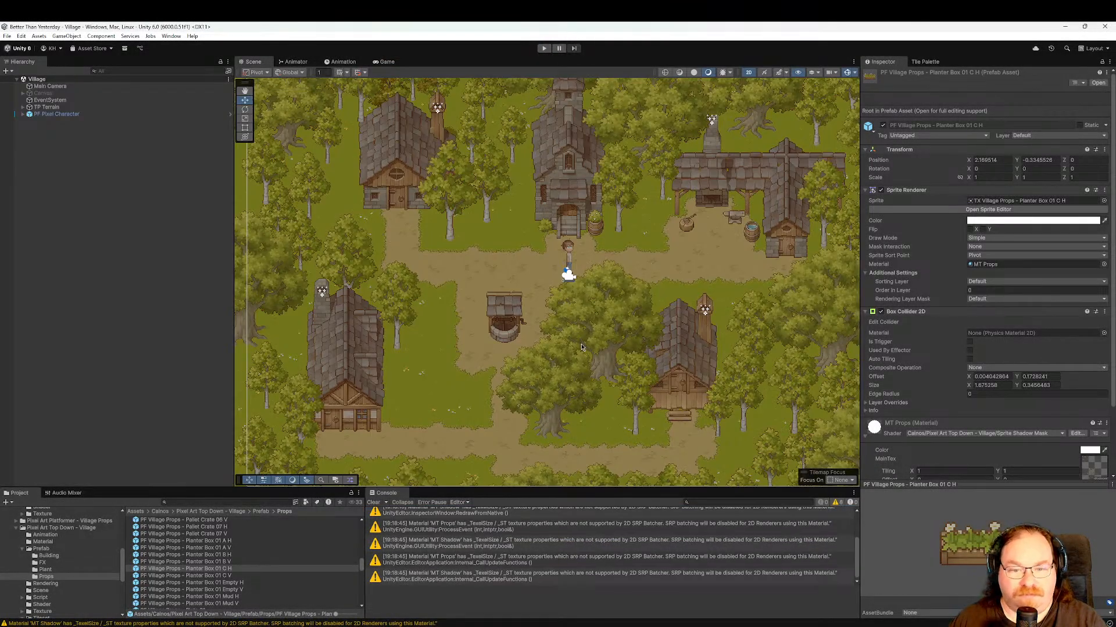
# Preview the empty and mud Planter Box 01 variants and the plate prefab, ending with Pot 01 B.
pyautogui.click(242, 582)
pyautogui.press('Down')
pyautogui.press('Down')
pyautogui.press('Down')
pyautogui.press('Down')
pyautogui.press('Down')
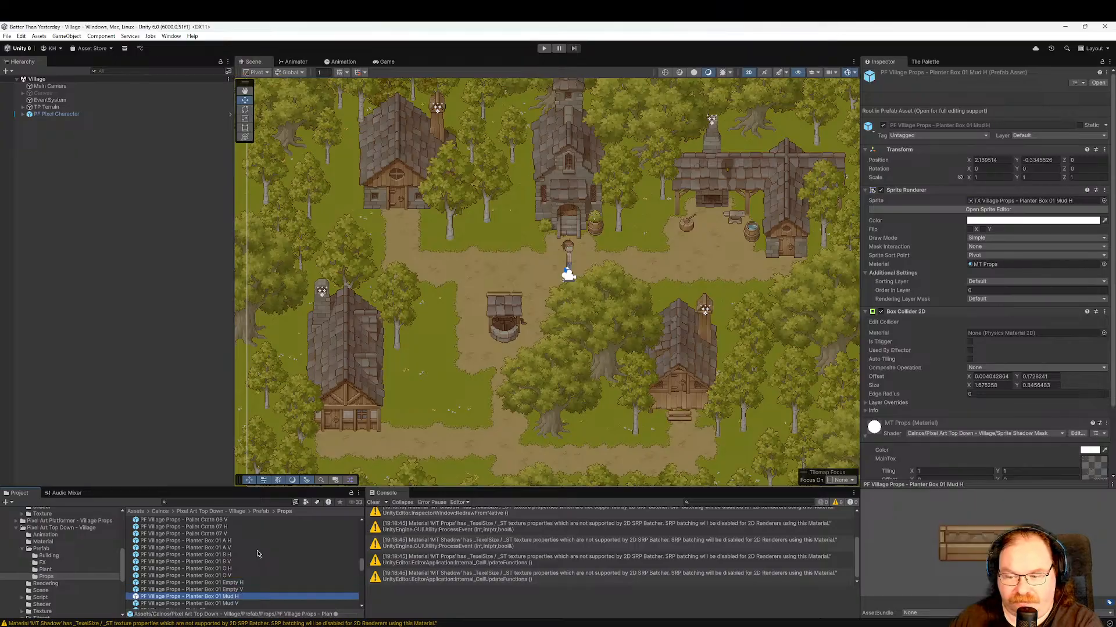
pyautogui.press('Down')
pyautogui.press('Down')
pyautogui.press('Down')
pyautogui.press('Down')
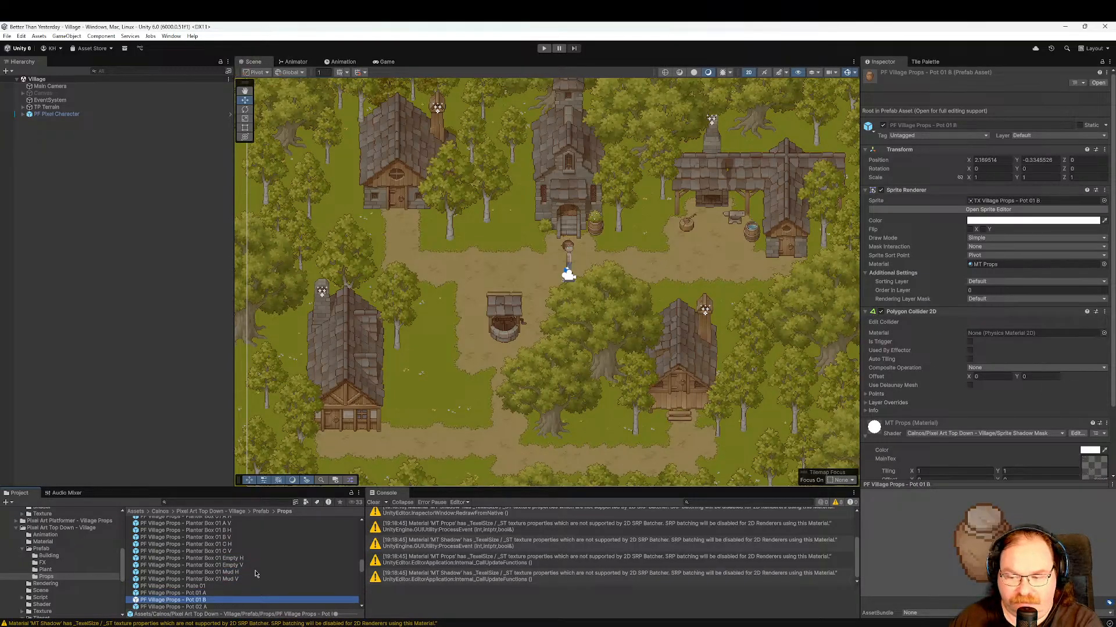
# Preview the remaining pot, pumpkin and road lamp prop prefabs, ending with Road Lamp 01 L.
pyautogui.press('Down')
pyautogui.press('Down')
pyautogui.press('Down')
pyautogui.press('Down')
pyautogui.press('Down')
pyautogui.press('Down')
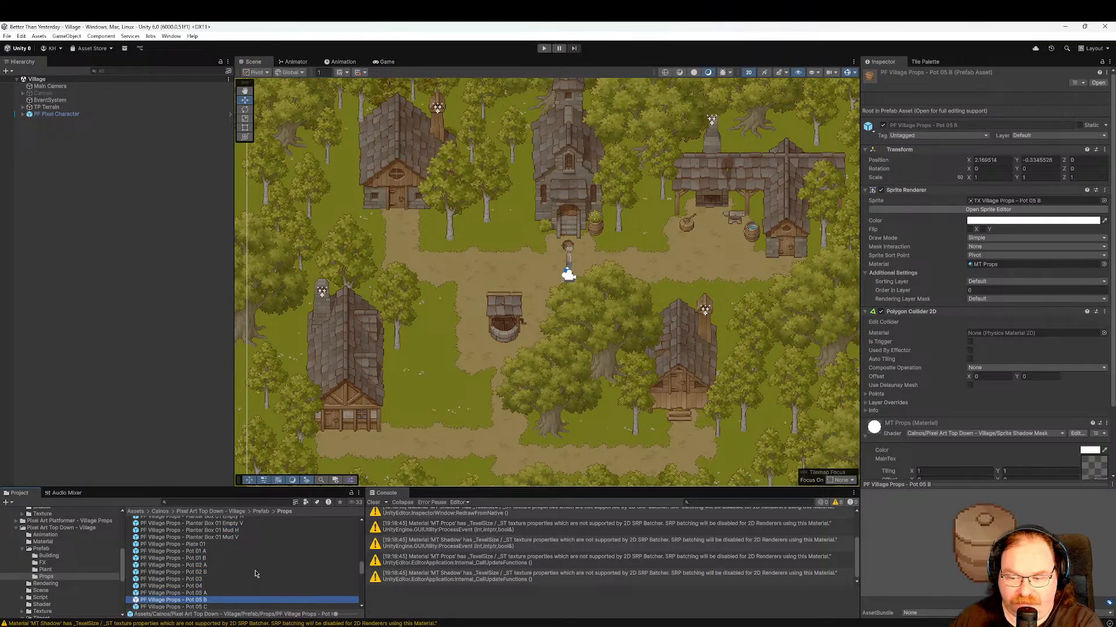
pyautogui.press('Down')
pyautogui.press('Down')
pyautogui.press('Down')
pyautogui.press('Down')
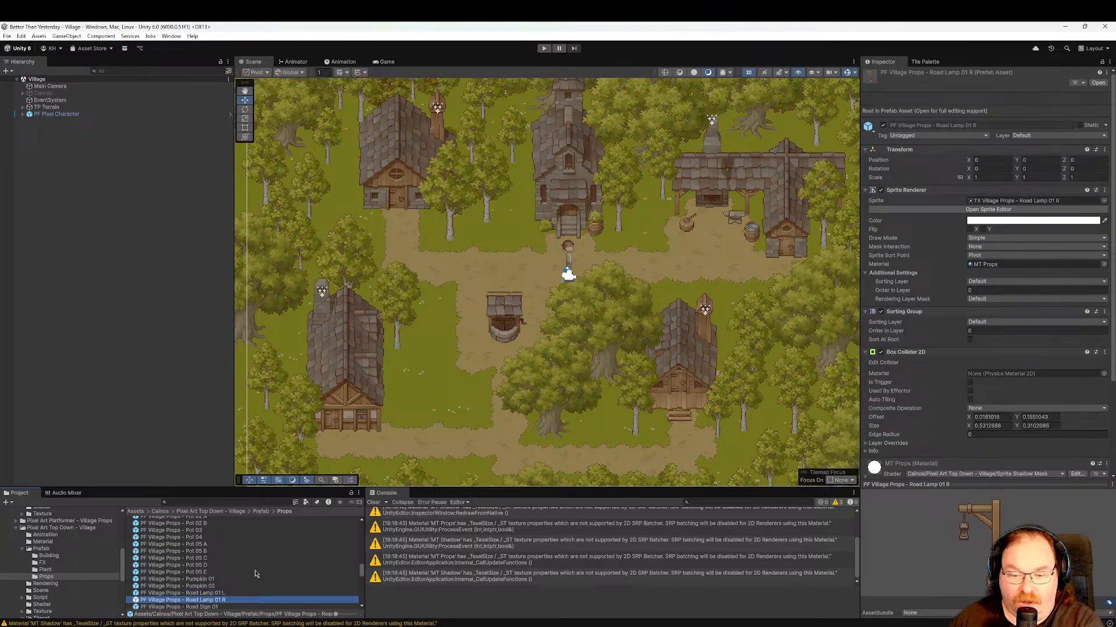
pyautogui.scroll(-1, 256, 574)
pyautogui.press('Up')
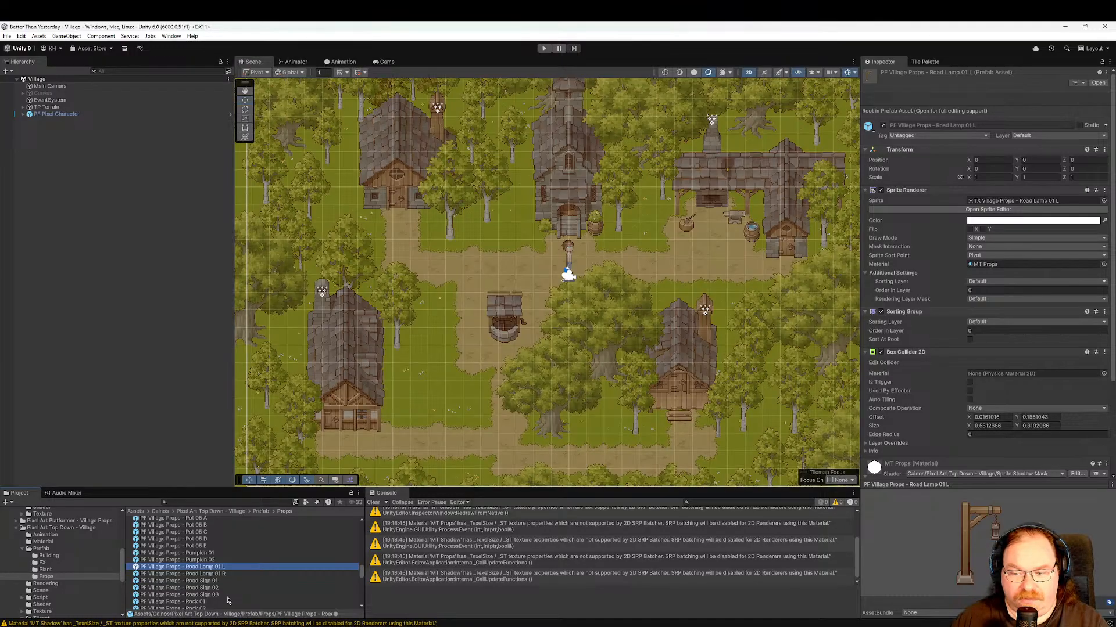
# Deactivate the PF Pixel Character object in the Village scene.
pyautogui.click(102, 115)
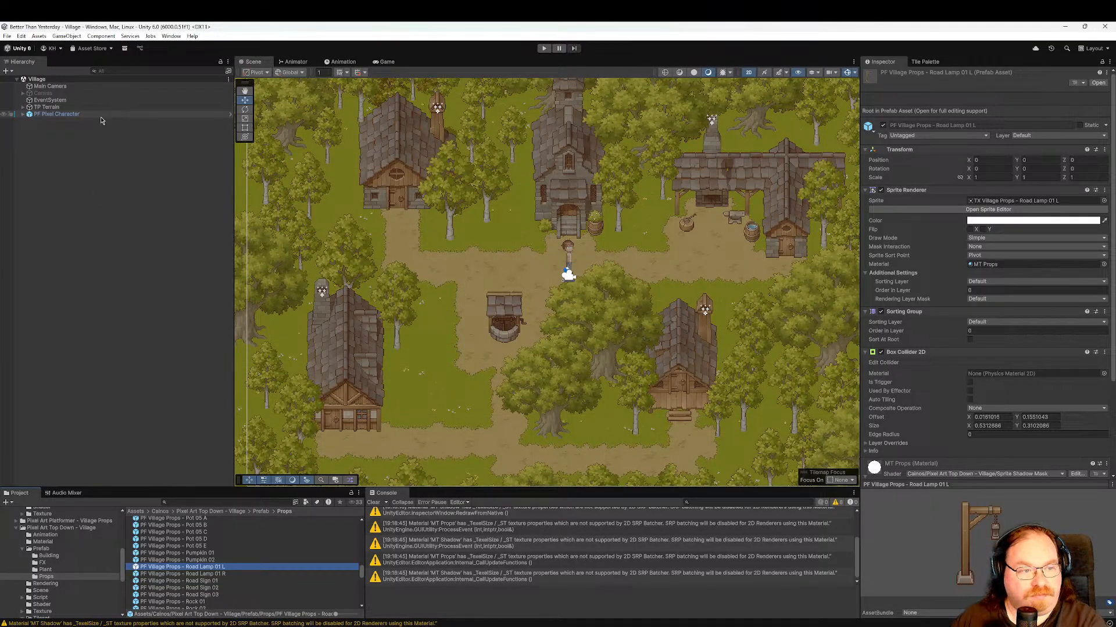
pyautogui.press('Left')
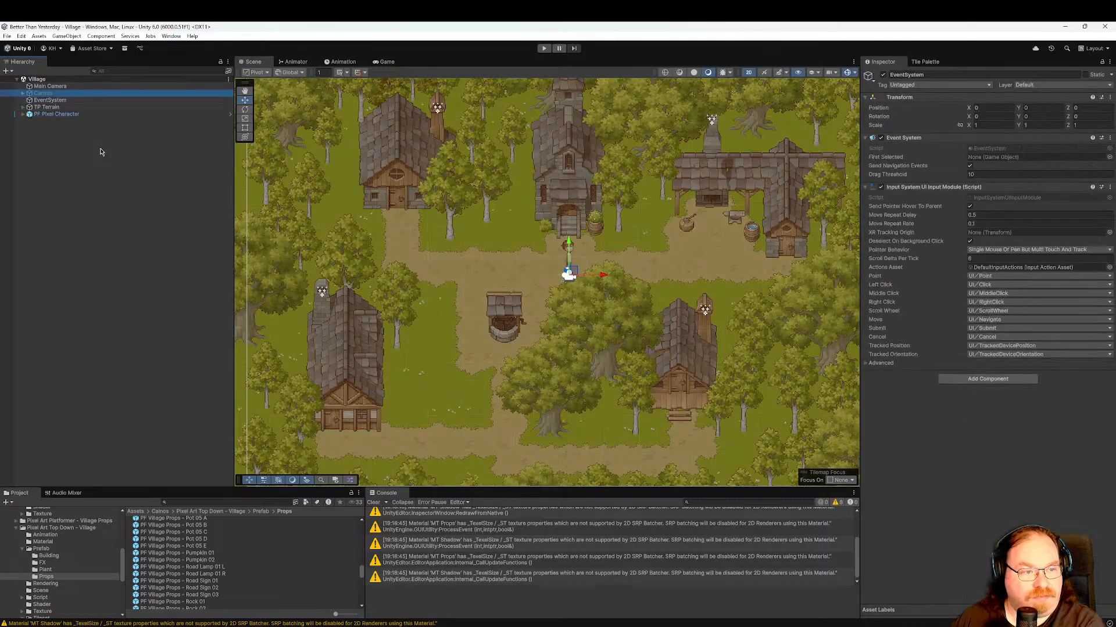
pyautogui.click(883, 74)
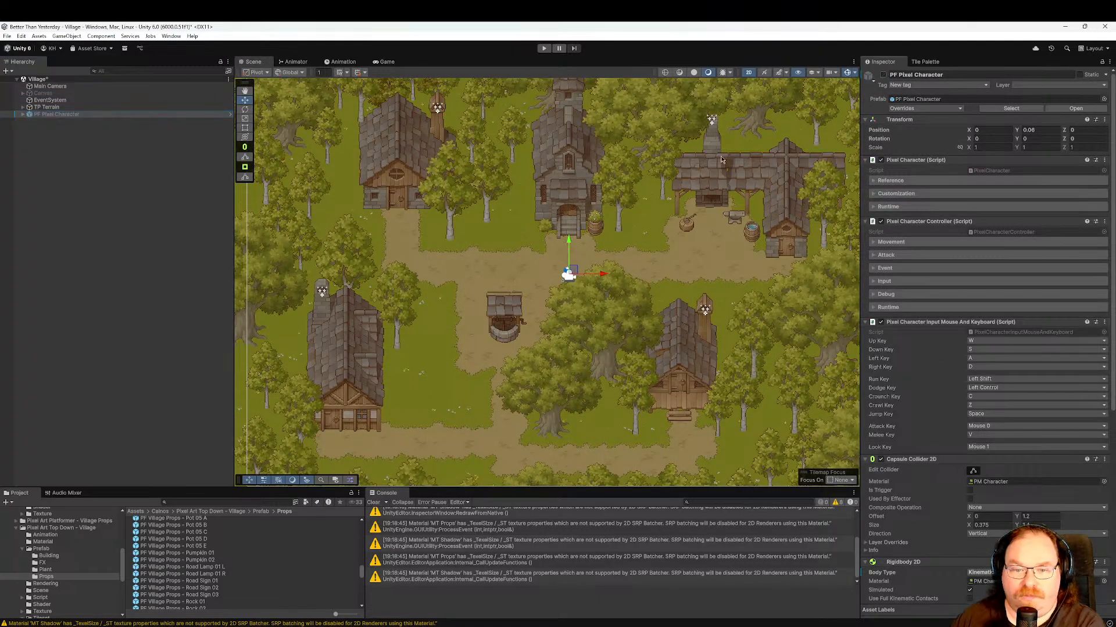
# Expand TP Terrain and its VillageProps group in the scene hierarchy to show the props placed so far.
pyautogui.click(50, 106)
pyautogui.press('Right')
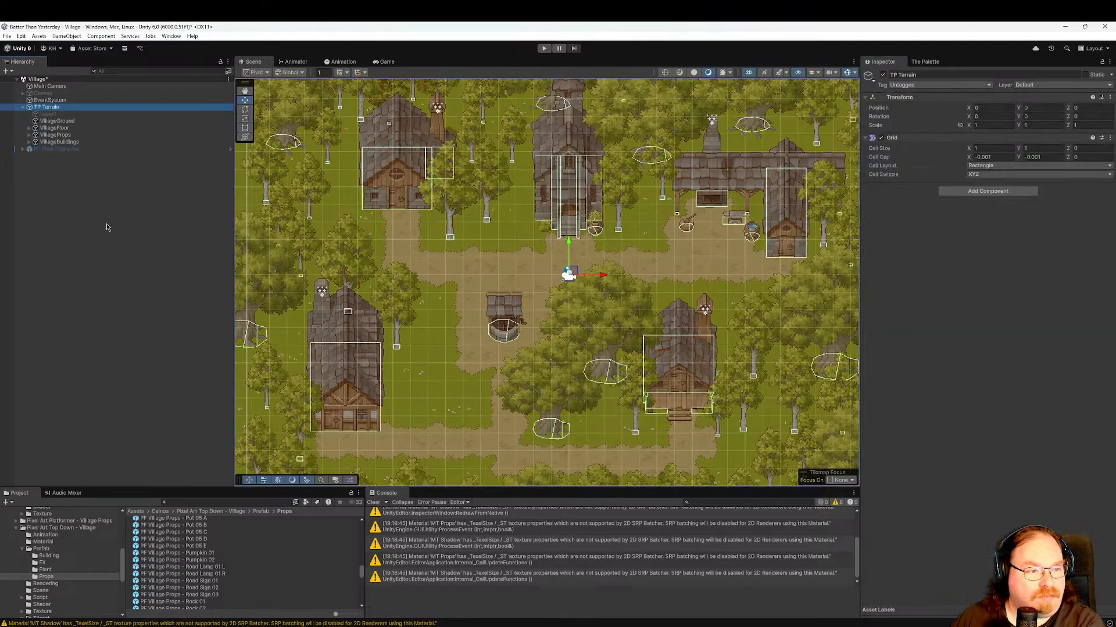
pyautogui.press('Down')
pyautogui.press('Down')
pyautogui.press('Down')
pyautogui.press('Right')
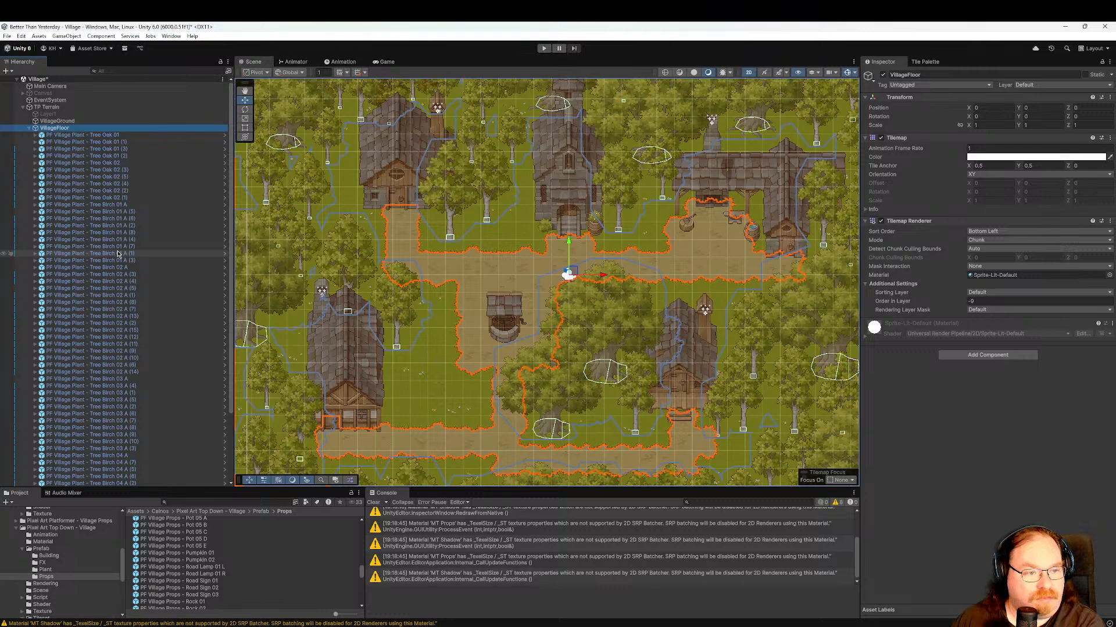
pyautogui.press('Left')
pyautogui.press('Down')
pyautogui.press('Right')
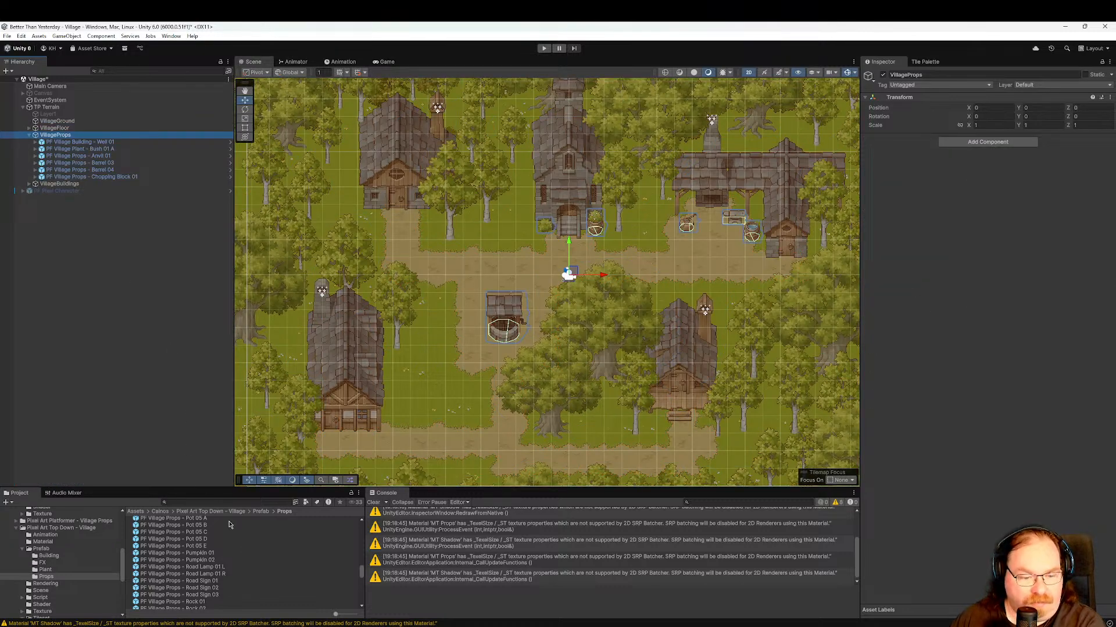
# Place two Road Lamp 01 L prefabs along the path, one beside the blacksmith's yard and one beside the chapel steps.
pyautogui.scroll(-2, 245, 573)
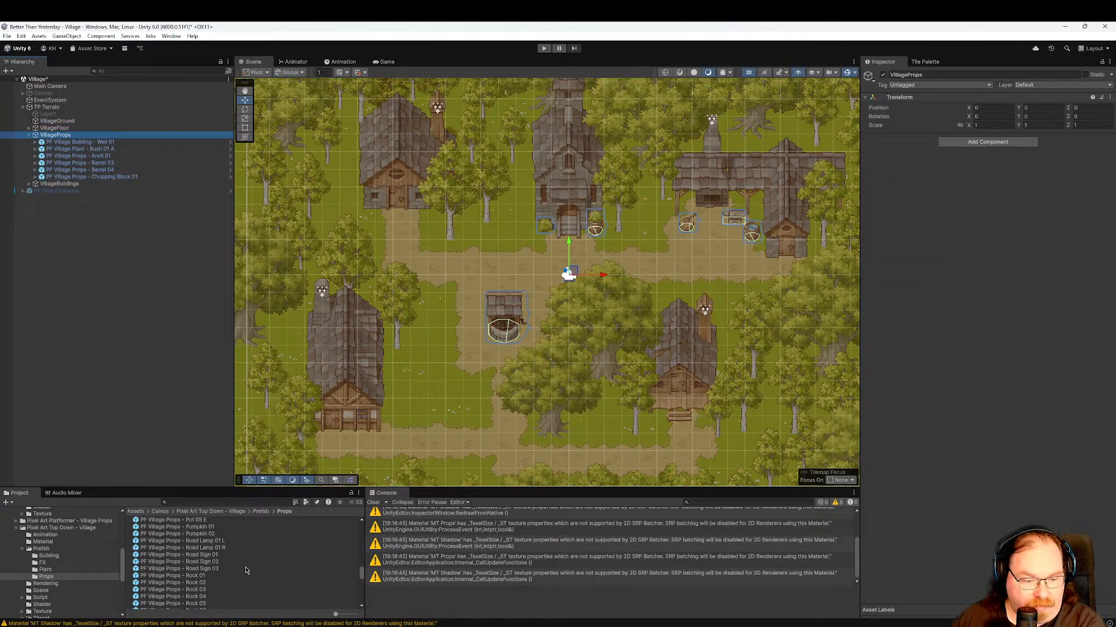
pyautogui.click(247, 548)
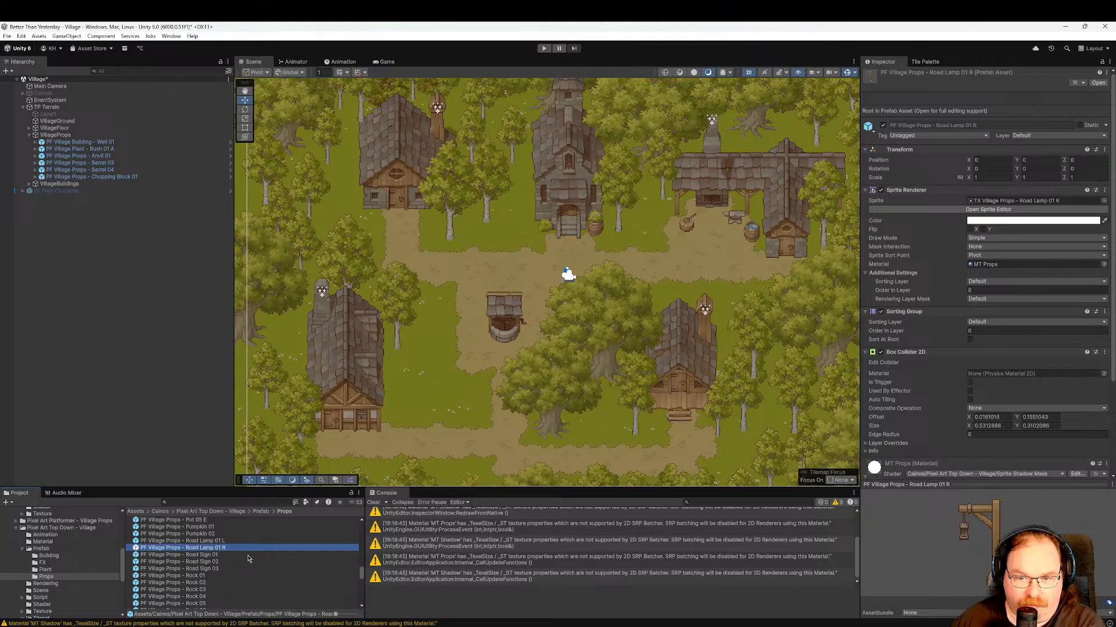
pyautogui.moveTo(222, 542); pyautogui.dragTo(652, 249)
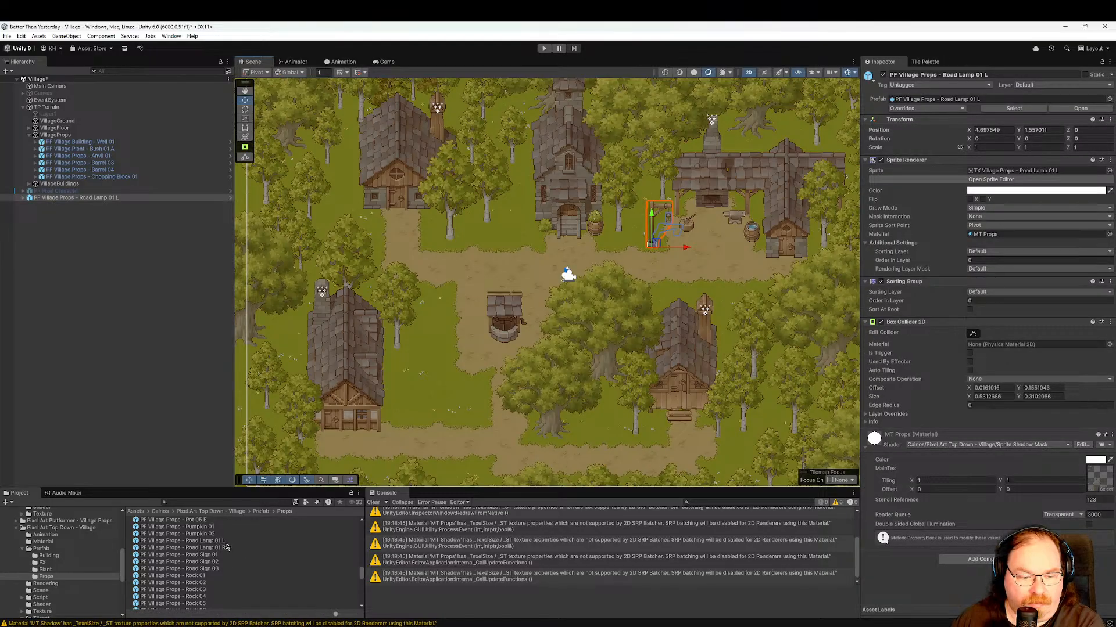
pyautogui.moveTo(229, 540); pyautogui.dragTo(473, 301)
pyautogui.moveTo(517, 249); pyautogui.dragTo(540, 249)
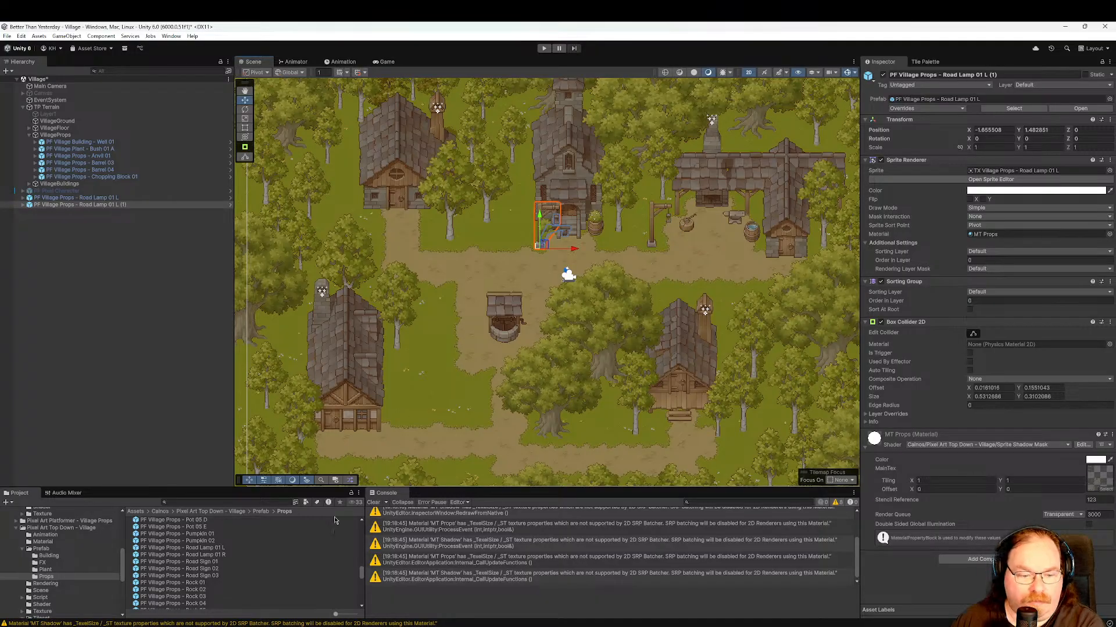
# Place a Road Lamp 01 R by the path near the upper-left house and group all three road lamps under VillageProps.
pyautogui.moveTo(228, 556); pyautogui.dragTo(431, 248)
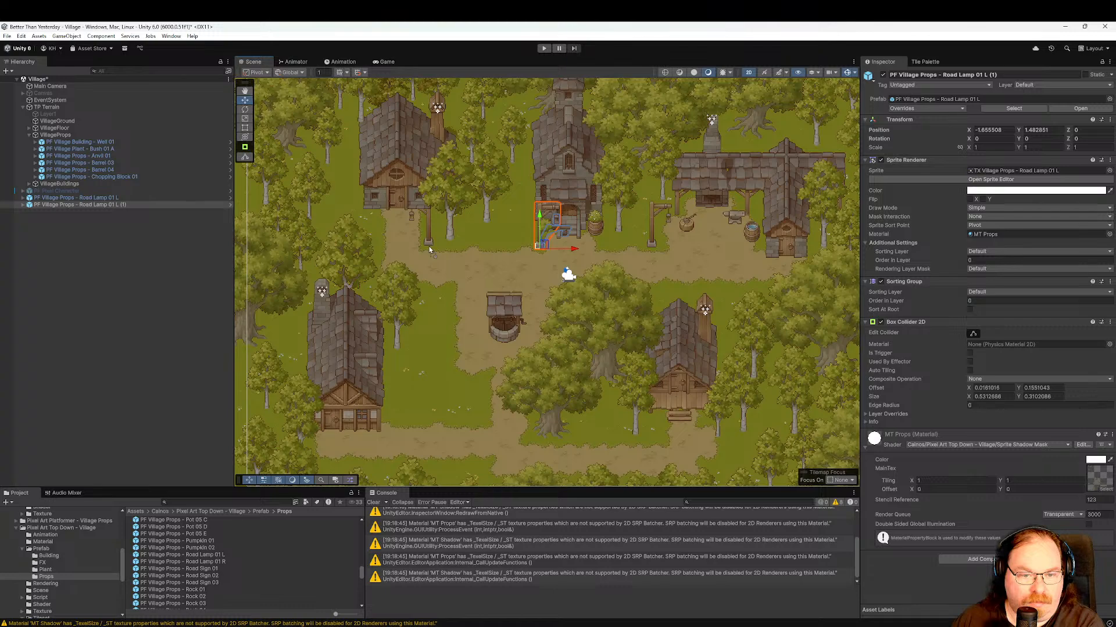
pyautogui.moveTo(430, 250); pyautogui.dragTo(430, 250)
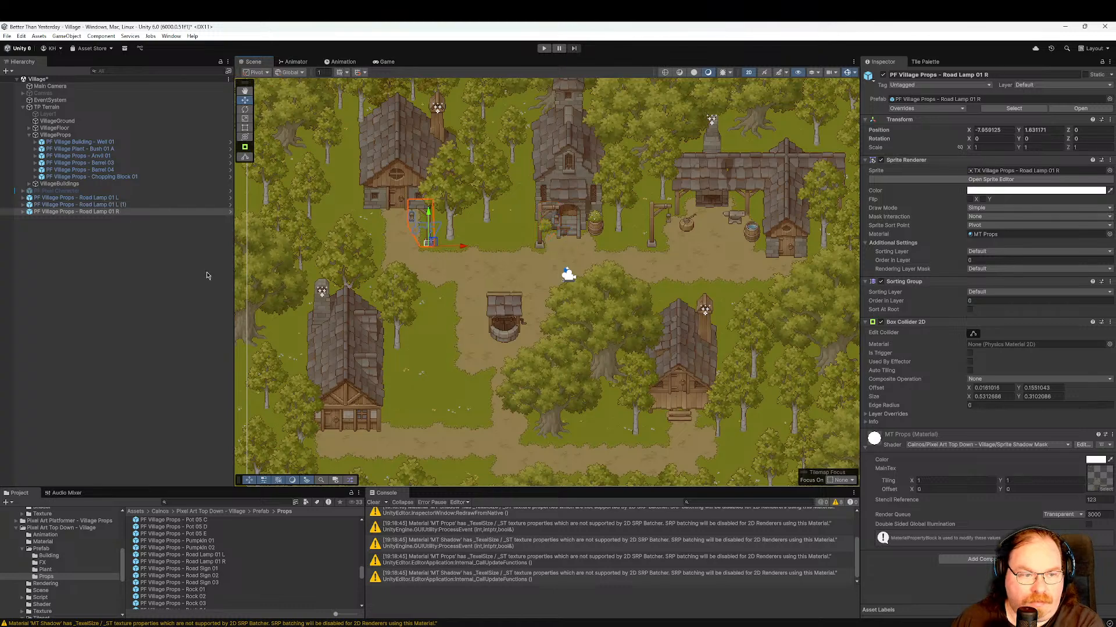
pyautogui.keyDown('shift'); pyautogui.click(119, 198); pyautogui.keyUp('shift')
pyautogui.moveTo(124, 185); pyautogui.dragTo(124, 181)
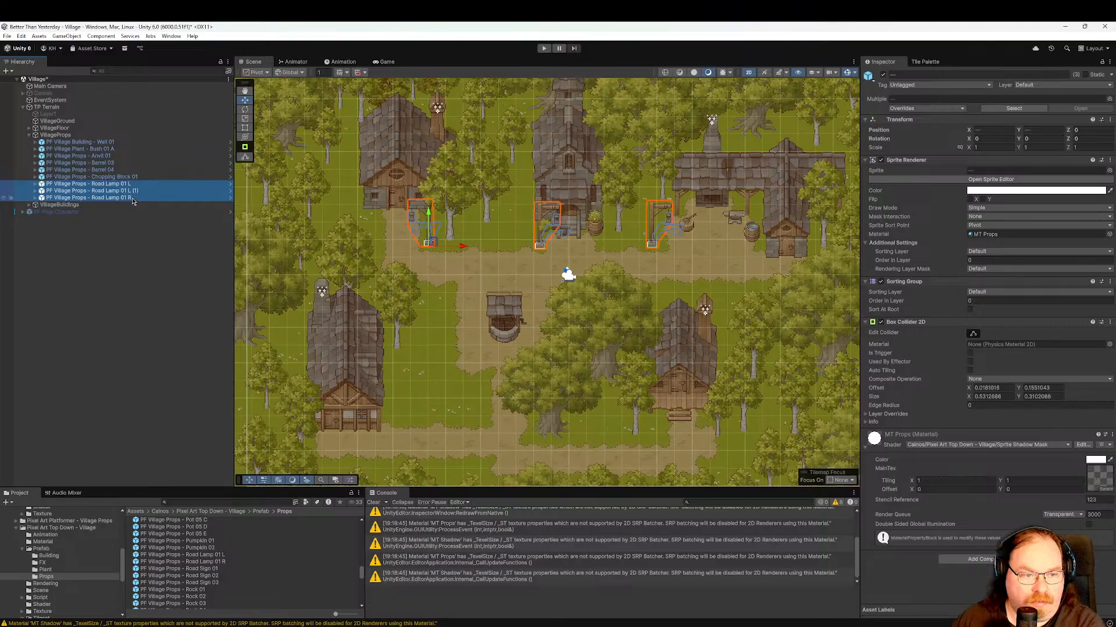
# Set the Sorting Group's Order in Layer to 5 on the Road Lamp 01 R object.
pyautogui.click(131, 198)
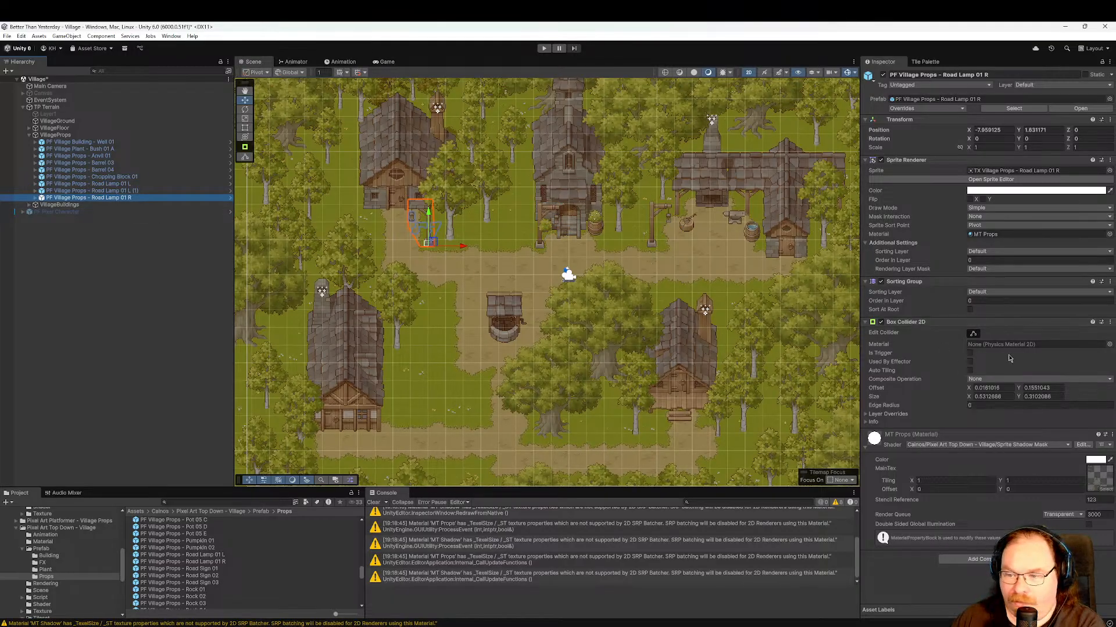
pyautogui.click(994, 301)
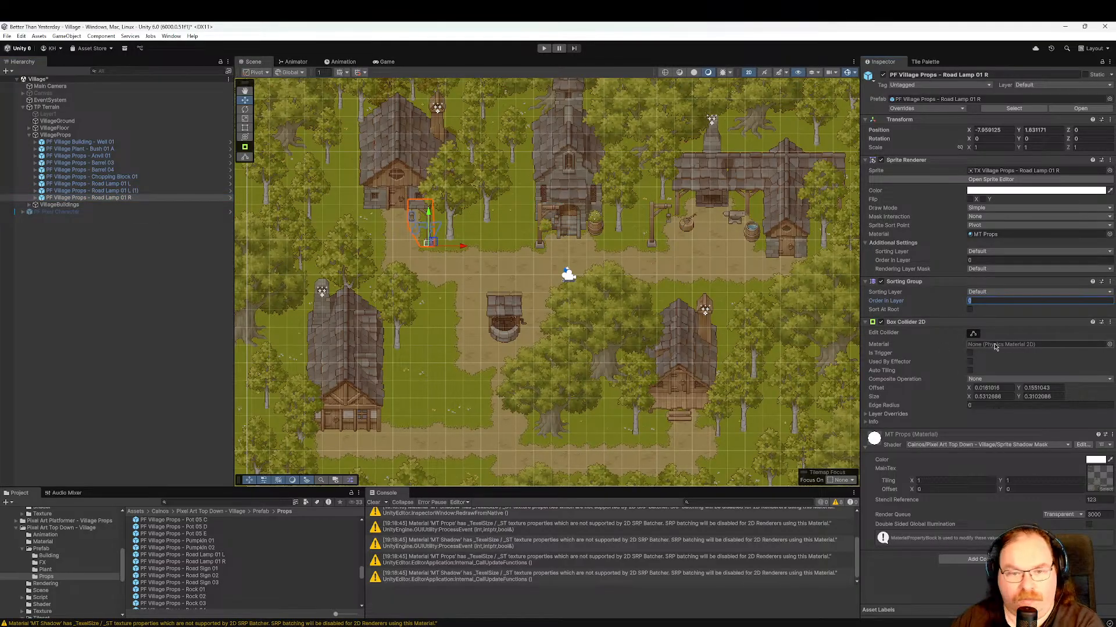
pyautogui.write('5')
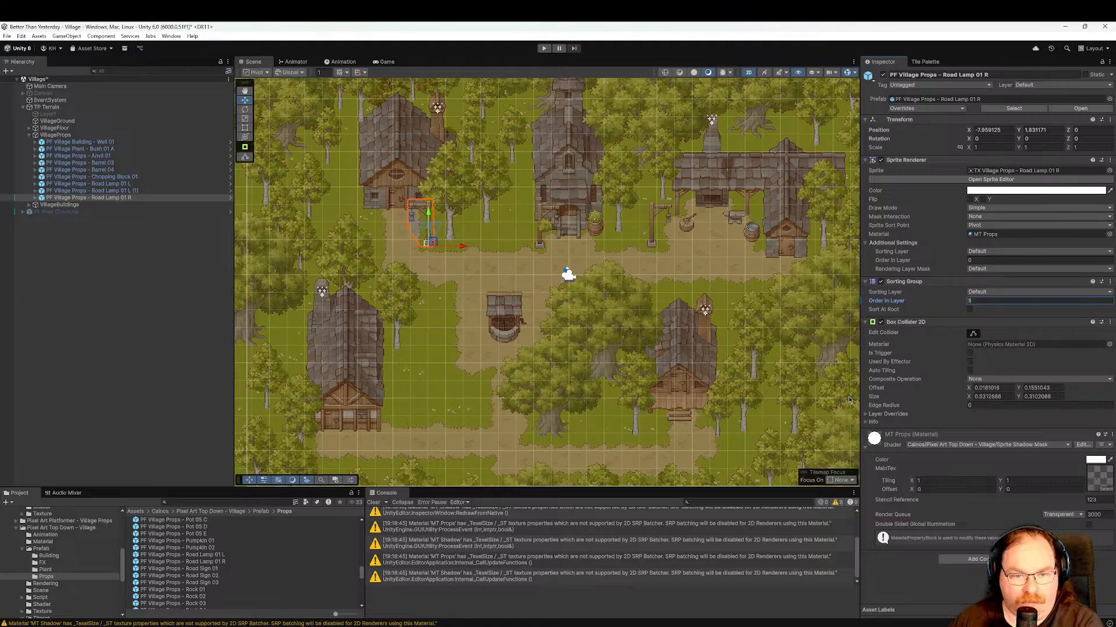
pyautogui.moveTo(641, 313); pyautogui.dragTo(654, 348, button='middle')
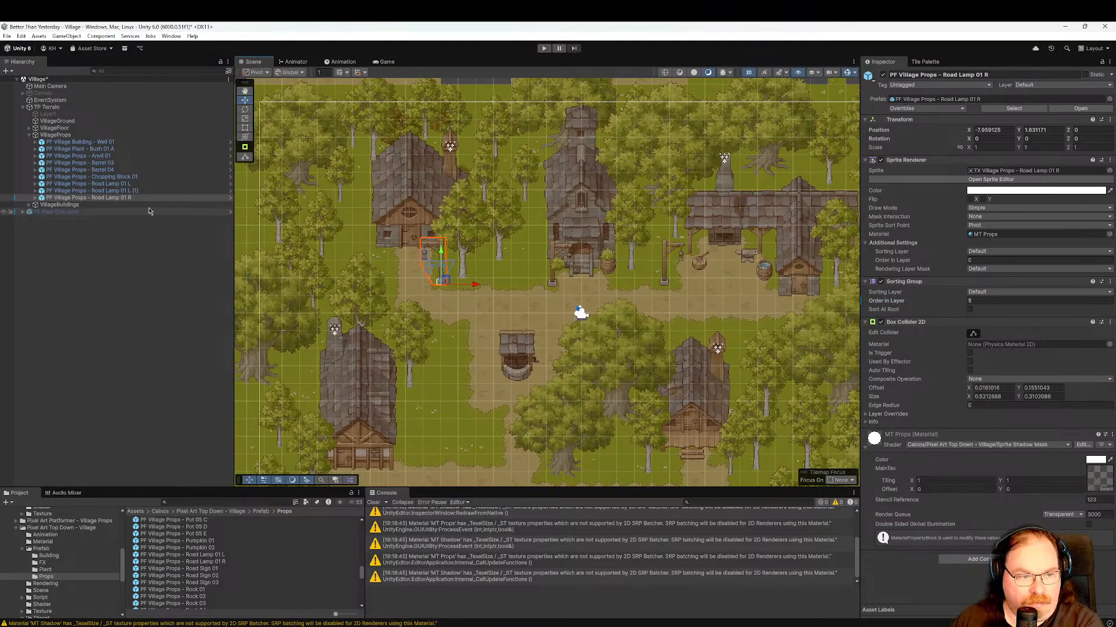
# Set the Order in Layer of the Road Lamp 01 R's Shadow sprite to 5.
pyautogui.click(35, 198)
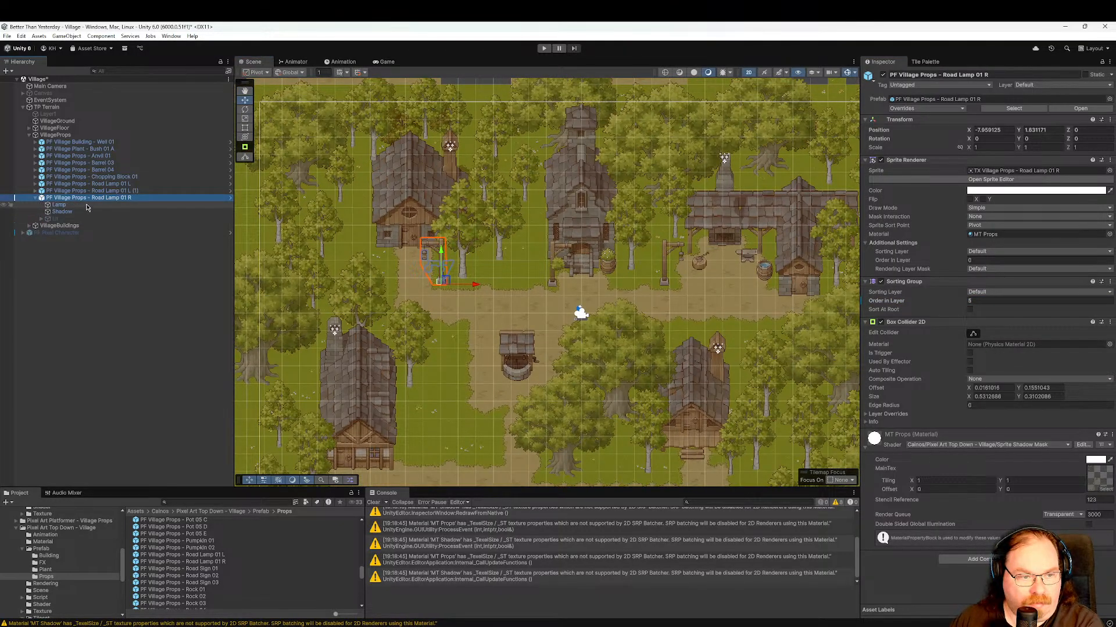
pyautogui.click(122, 213)
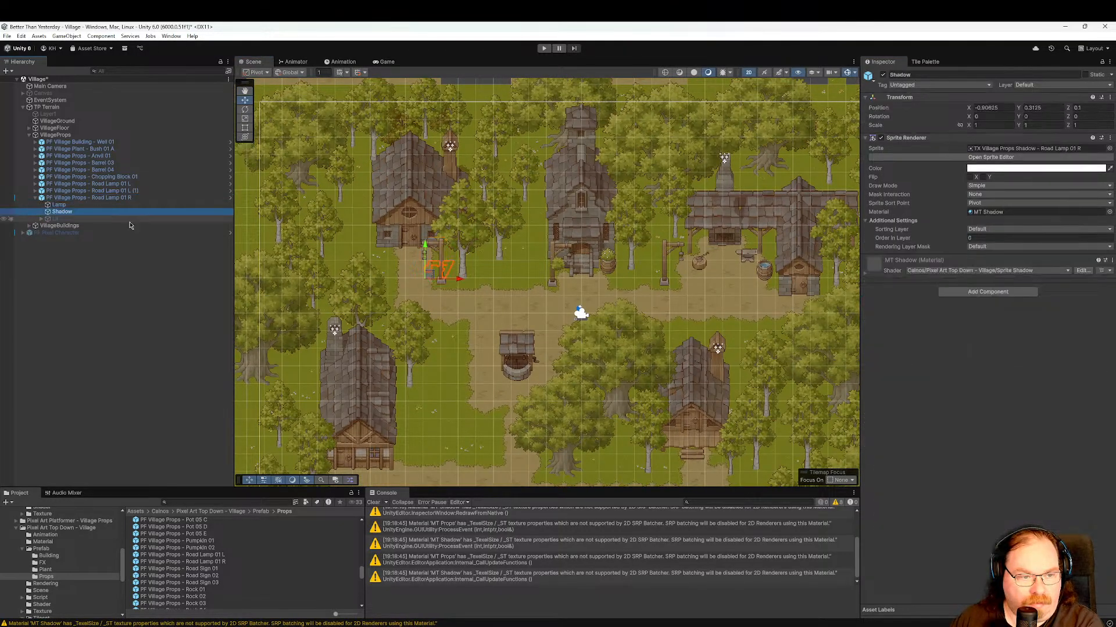
pyautogui.click(985, 237)
pyautogui.write('8')
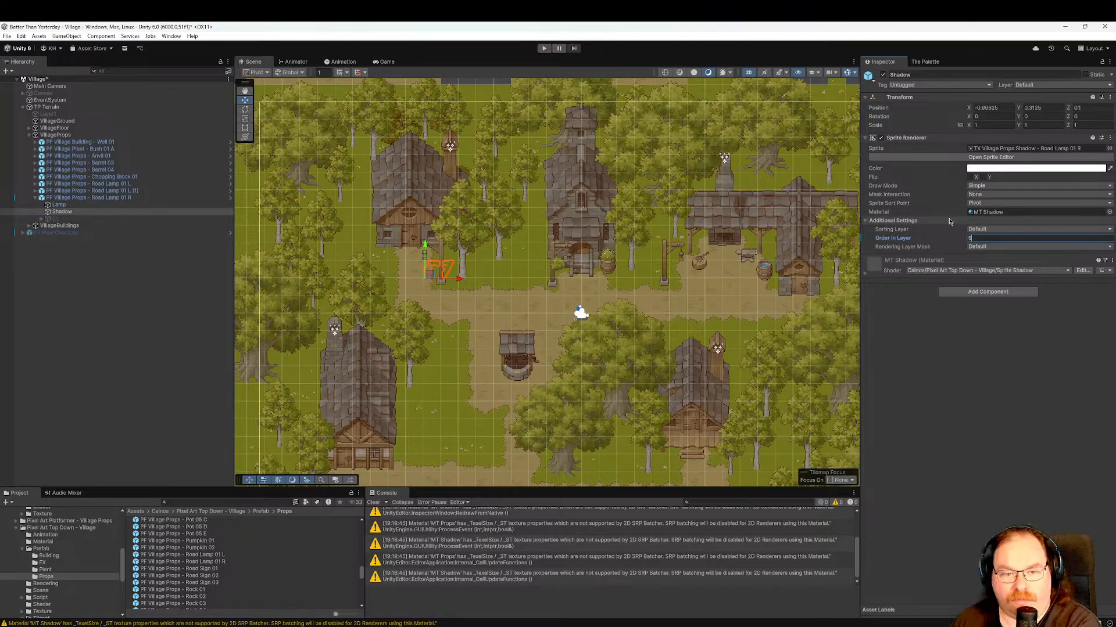
# Inspect the Order in Layer of the Road Lamp 01 R's Lamp sprite and reselect the parent lamp object.
pyautogui.click(88, 205)
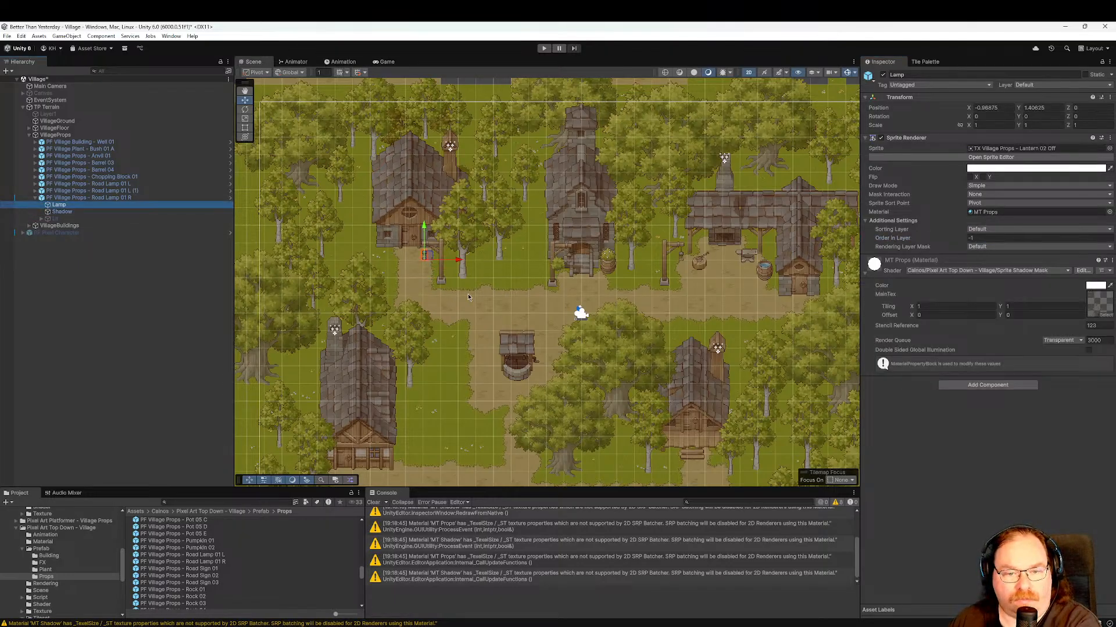
pyautogui.click(982, 238)
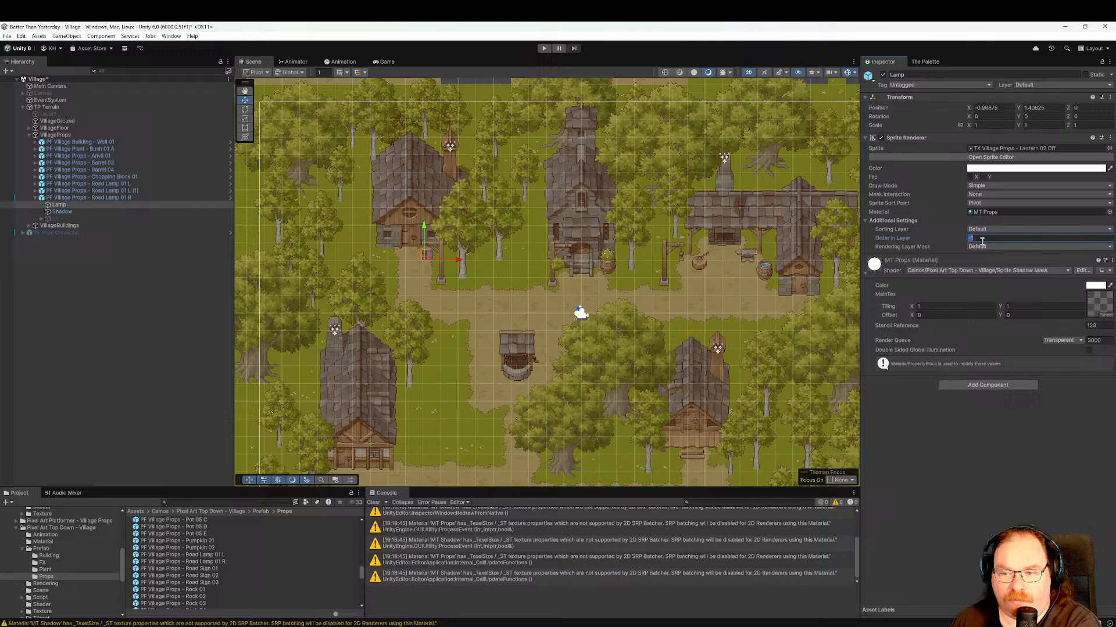
pyautogui.click(951, 477)
pyautogui.click(116, 197)
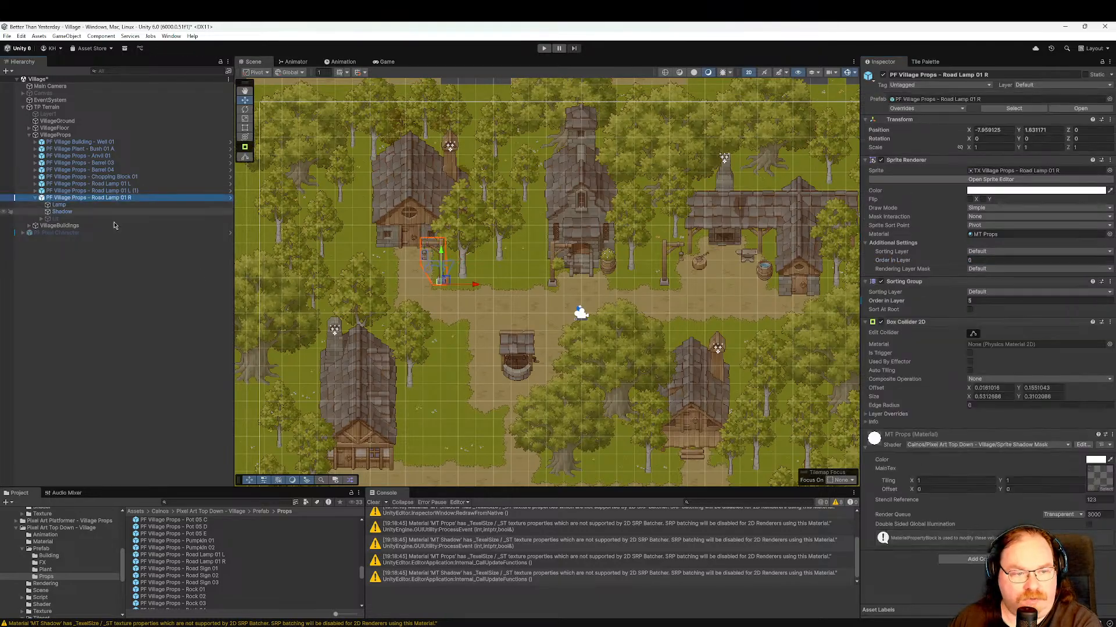
# Set the Sorting Group's Order in Layer to 5 on the road lamp beside the chapel steps.
pyautogui.moveTo(601, 347); pyautogui.dragTo(644, 349, button='middle')
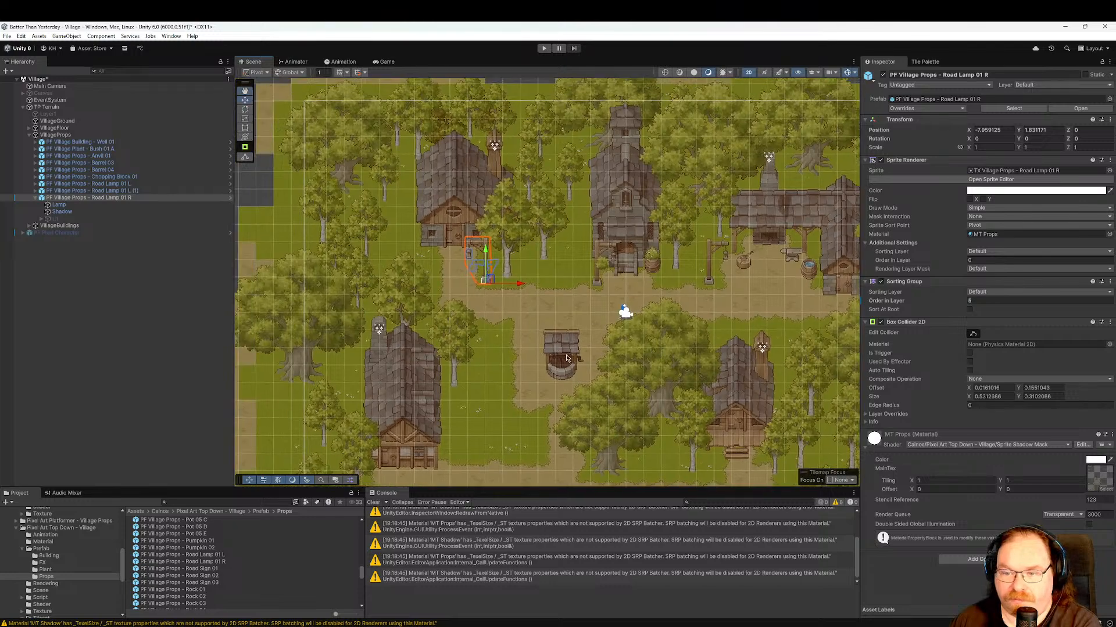
pyautogui.scroll(4, 561, 346)
pyautogui.moveTo(521, 315); pyautogui.dragTo(489, 370, button='middle')
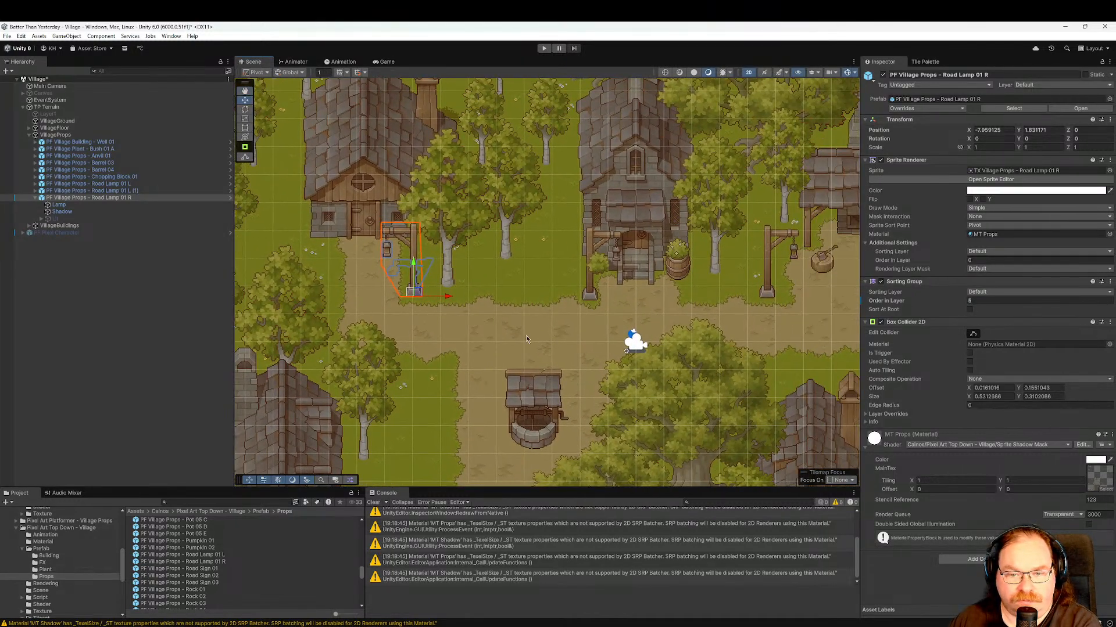
pyautogui.click(587, 296)
pyautogui.click(994, 302)
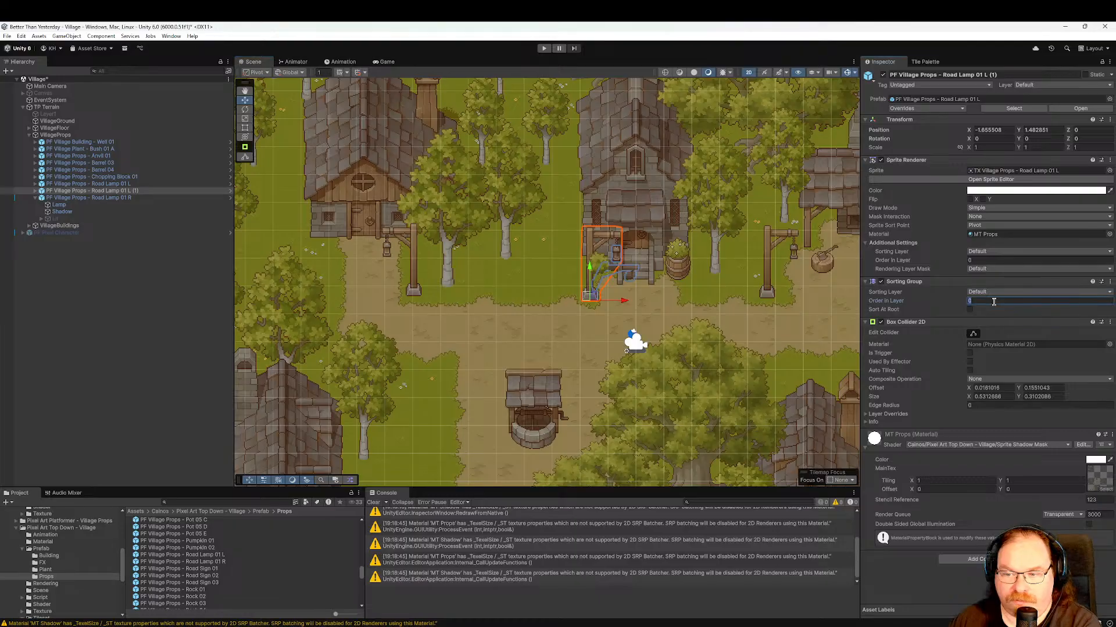
pyautogui.write('5')
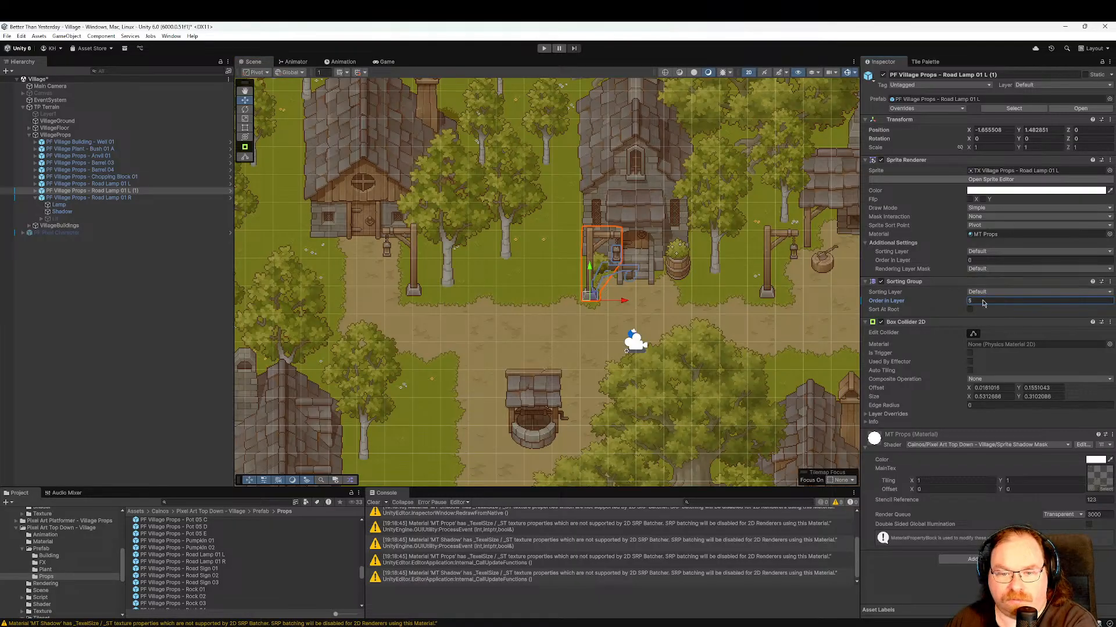
# Duplicate the chapel's Road Lamp 01 L and place the copy beside the lower-left house at about X -14.68, Y -10.51.
pyautogui.moveTo(723, 362); pyautogui.dragTo(650, 337, button='middle')
pyautogui.scroll(-2, 671, 329)
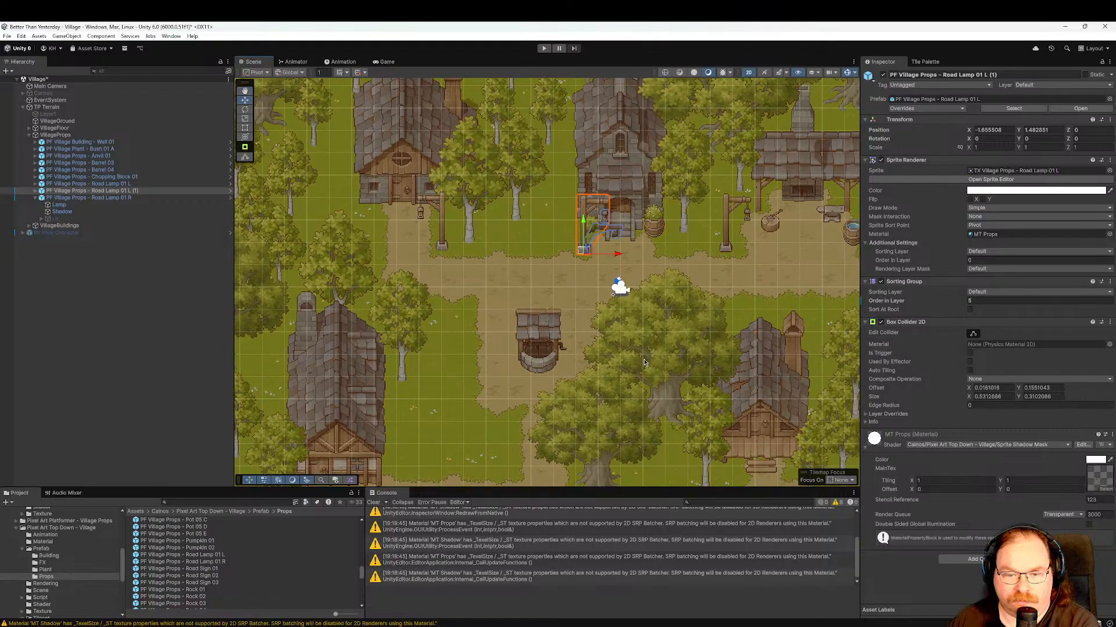
pyautogui.moveTo(592, 405); pyautogui.dragTo(685, 302, button='middle')
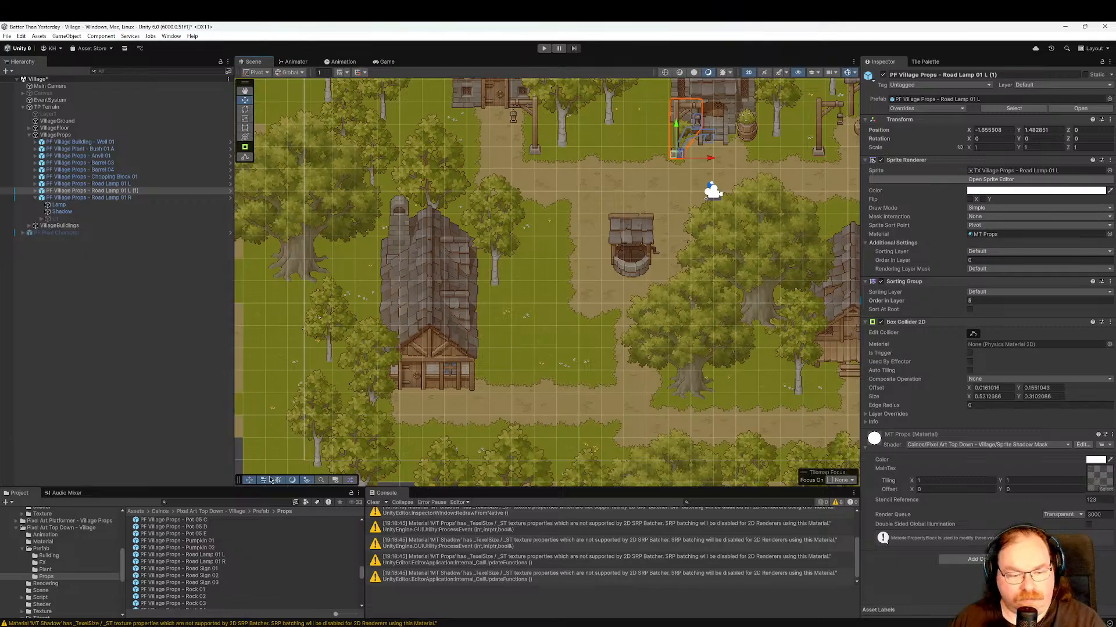
pyautogui.click(148, 197)
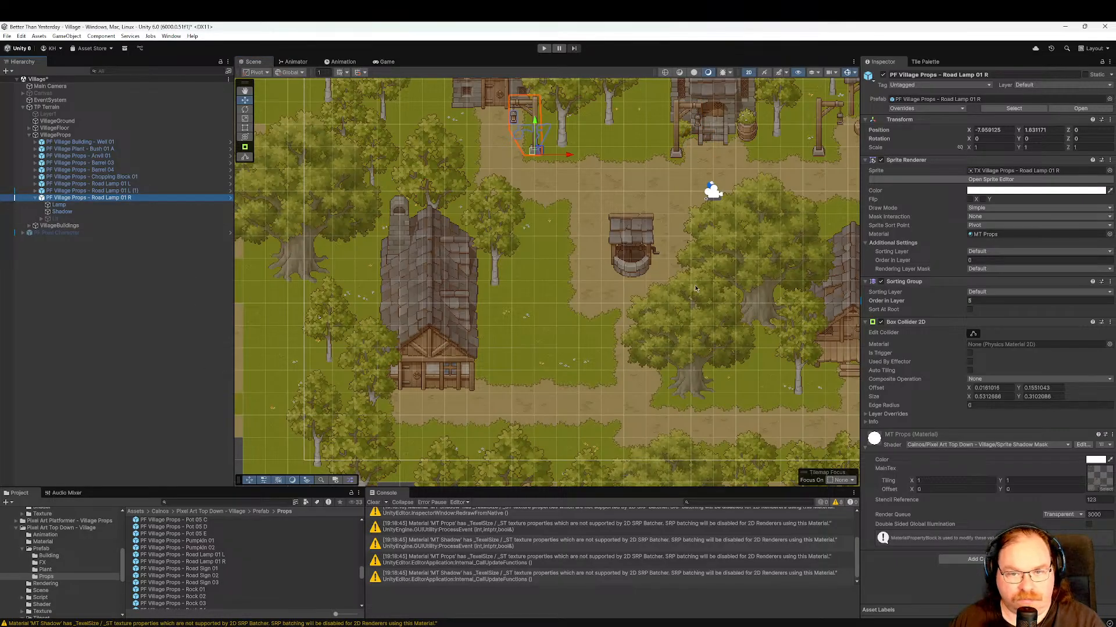
pyautogui.click(163, 191)
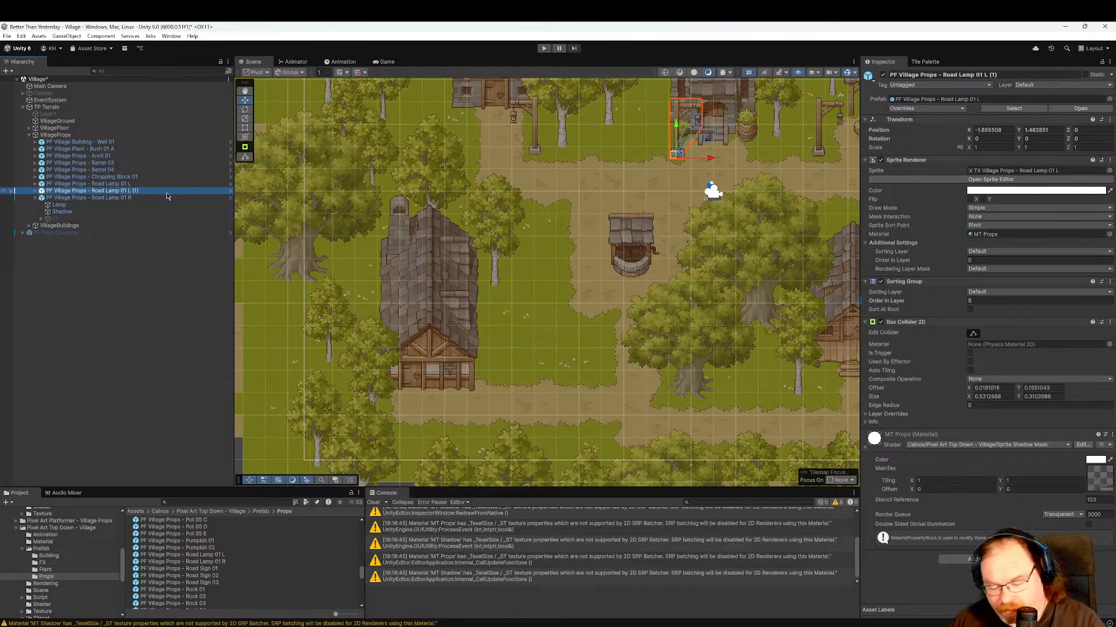
pyautogui.hotkey('ctrl', 'd')
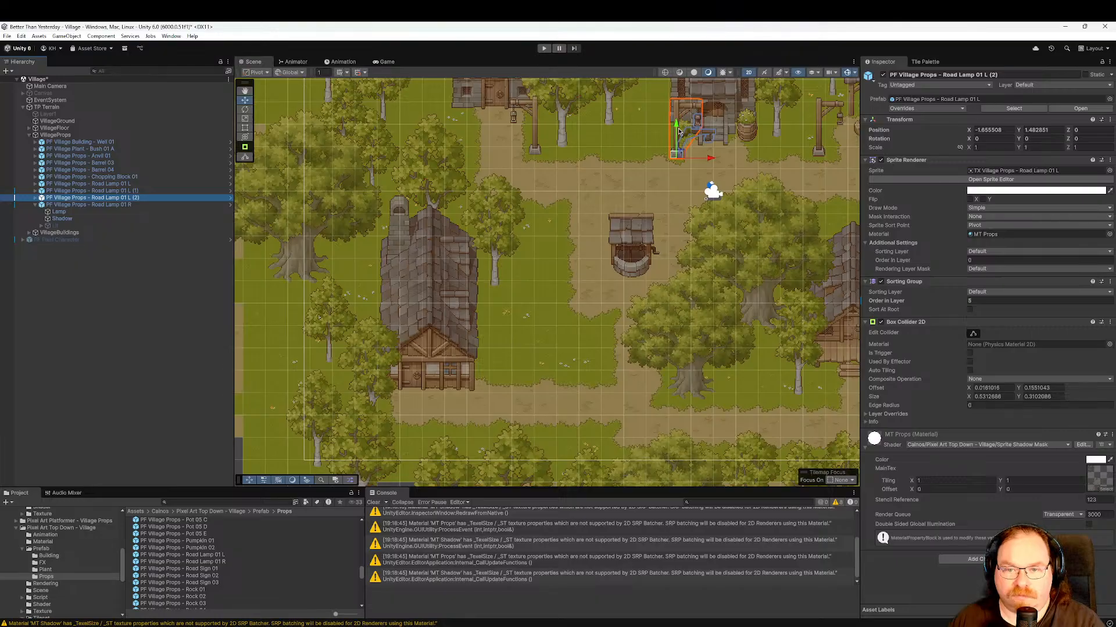
pyautogui.moveTo(681, 138); pyautogui.dragTo(418, 424)
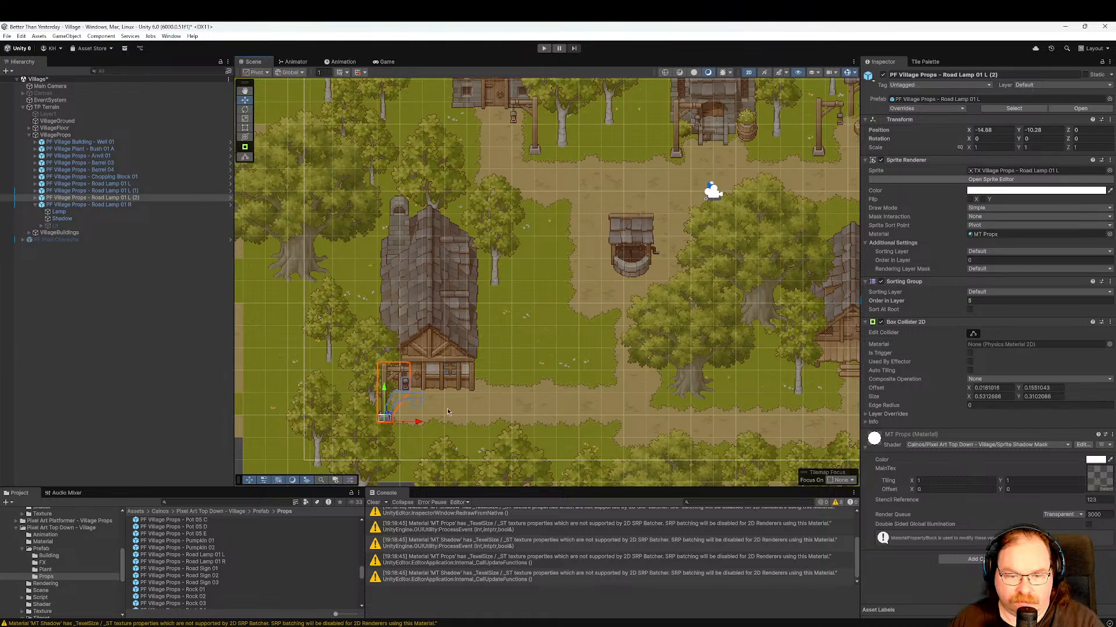
pyautogui.moveTo(447, 412); pyautogui.dragTo(397, 340, button='middle')
pyautogui.moveTo(335, 324); pyautogui.dragTo(333, 328)
# Duplicate the lower-left house's road lamp and place the copy at the southern path junction, about X -4.92, Y -11.11.
pyautogui.moveTo(427, 349); pyautogui.dragTo(390, 352, button='middle')
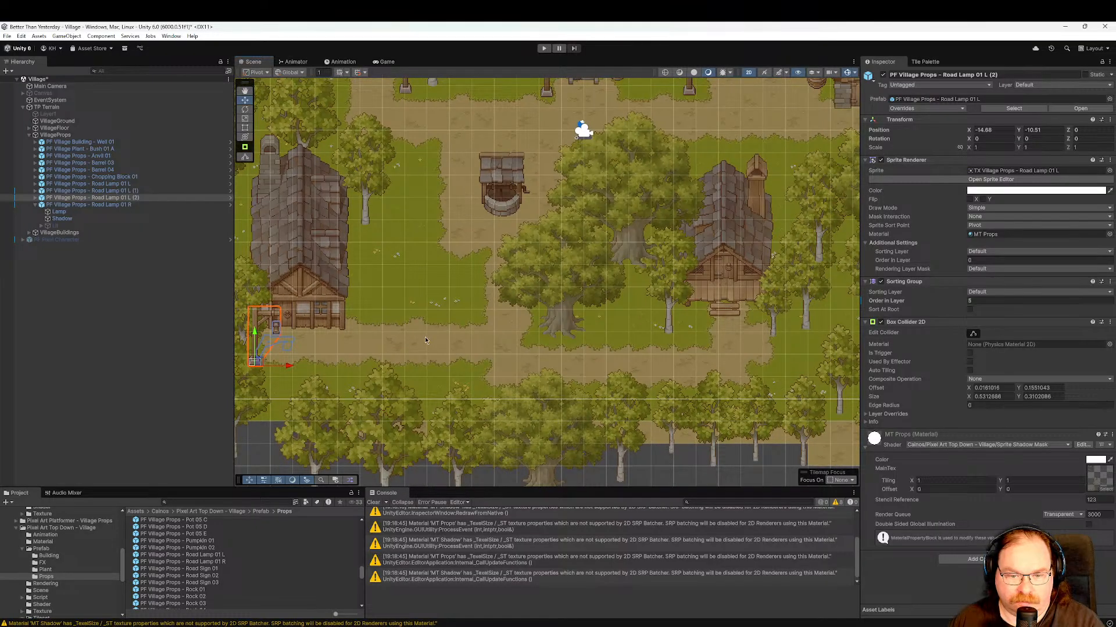
pyautogui.hotkey('ctrl', 'd')
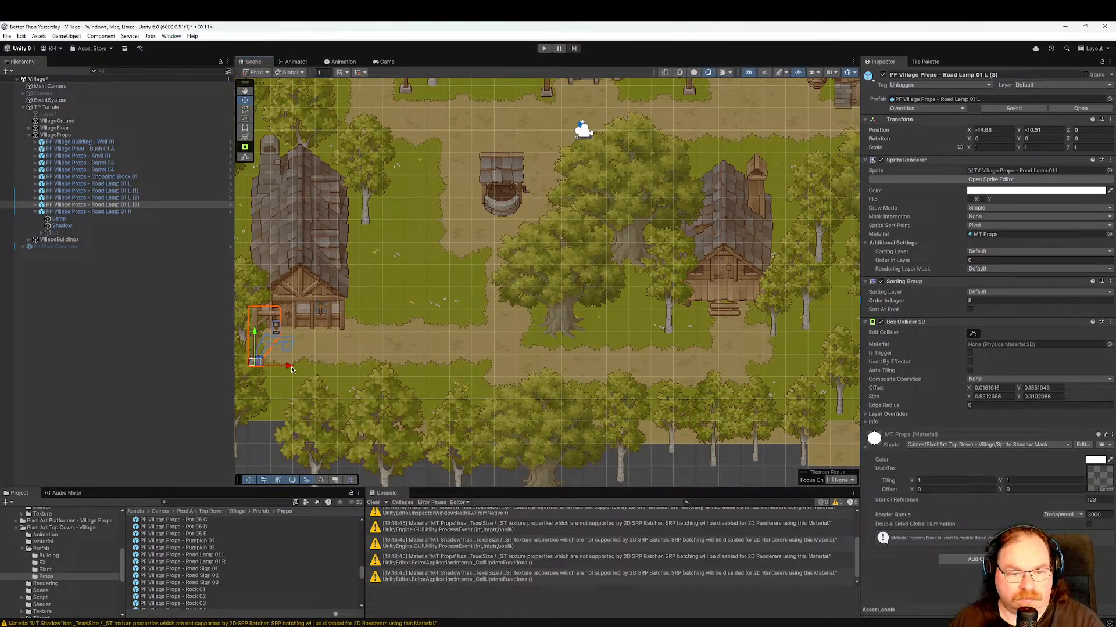
pyautogui.moveTo(292, 369); pyautogui.dragTo(474, 353)
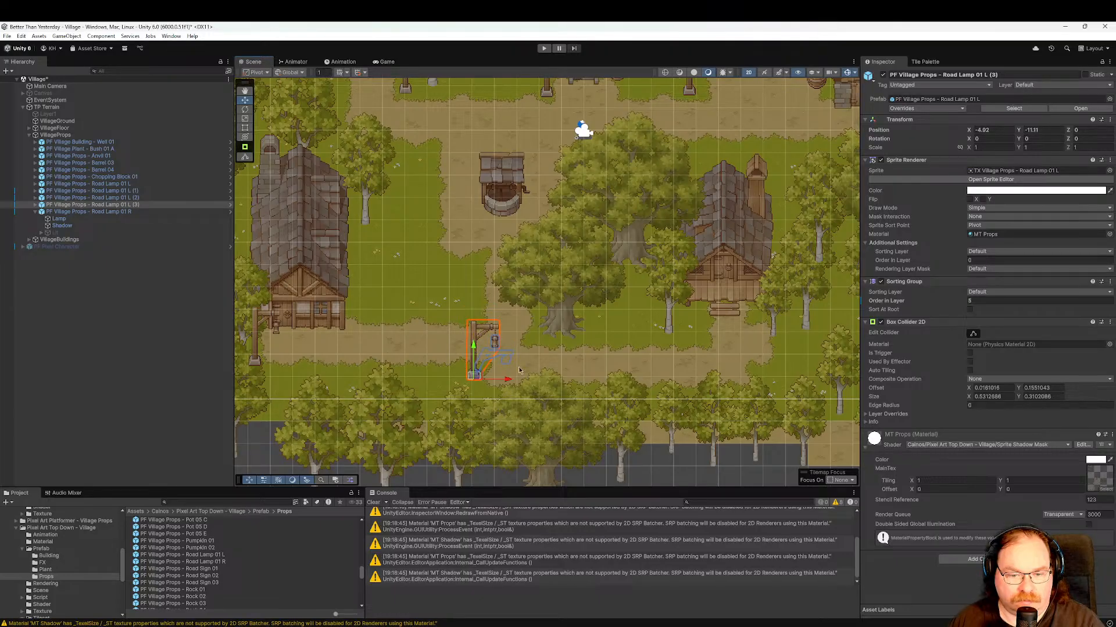
# Duplicate the Road Lamp 01 R and place the copy beside the lower-right house at about X 8.68, Y -10.01.
pyautogui.moveTo(600, 357); pyautogui.dragTo(511, 465, button='middle')
pyautogui.click(317, 200)
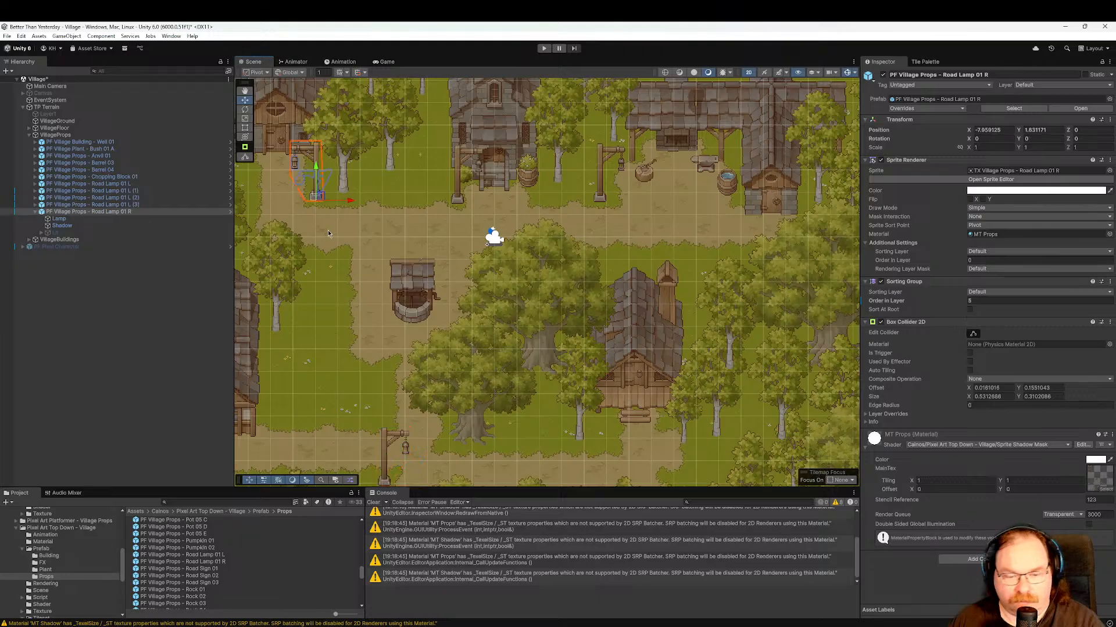
pyautogui.hotkey('ctrl', 'd')
pyautogui.moveTo(352, 202); pyautogui.dragTo(681, 434)
pyautogui.moveTo(693, 406); pyautogui.dragTo(703, 382, button='middle')
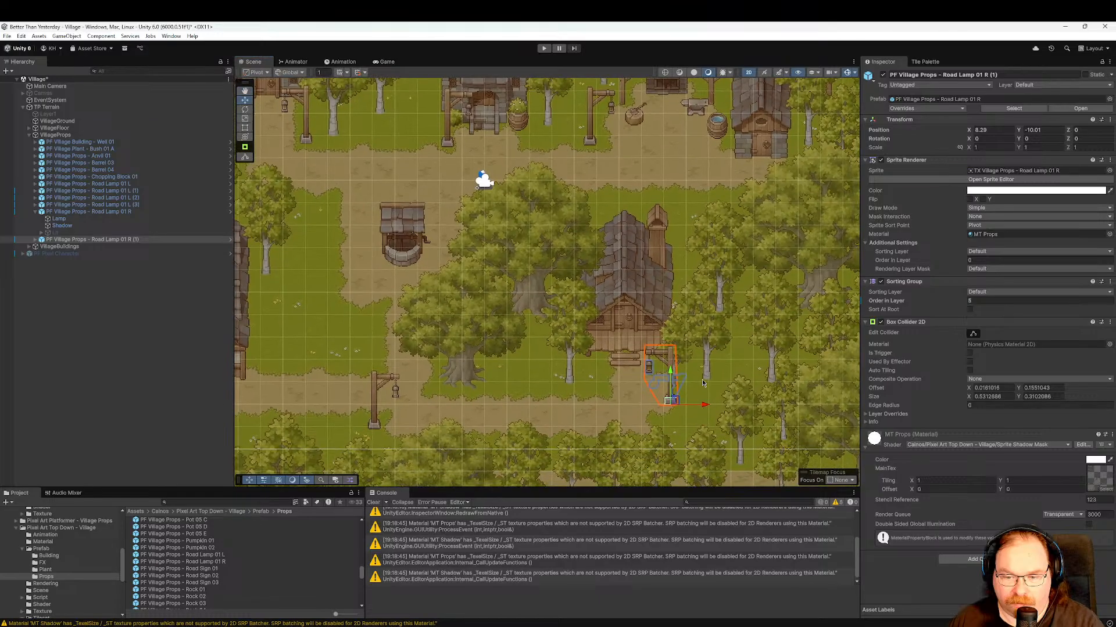
pyautogui.moveTo(703, 407); pyautogui.dragTo(714, 414)
# Duplicate the chapel's Road Lamp 01 L and place the copy just west of the well at about X -6.79, Y -4.81.
pyautogui.moveTo(605, 297); pyautogui.dragTo(689, 285)
pyautogui.moveTo(496, 271); pyautogui.dragTo(569, 381)
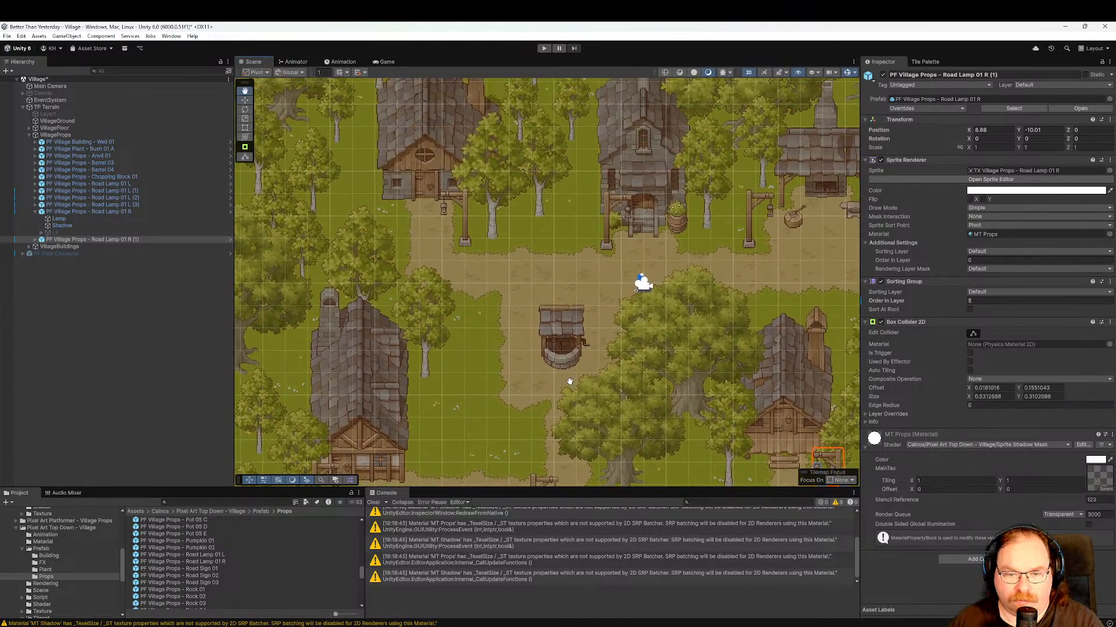
pyautogui.click(609, 251)
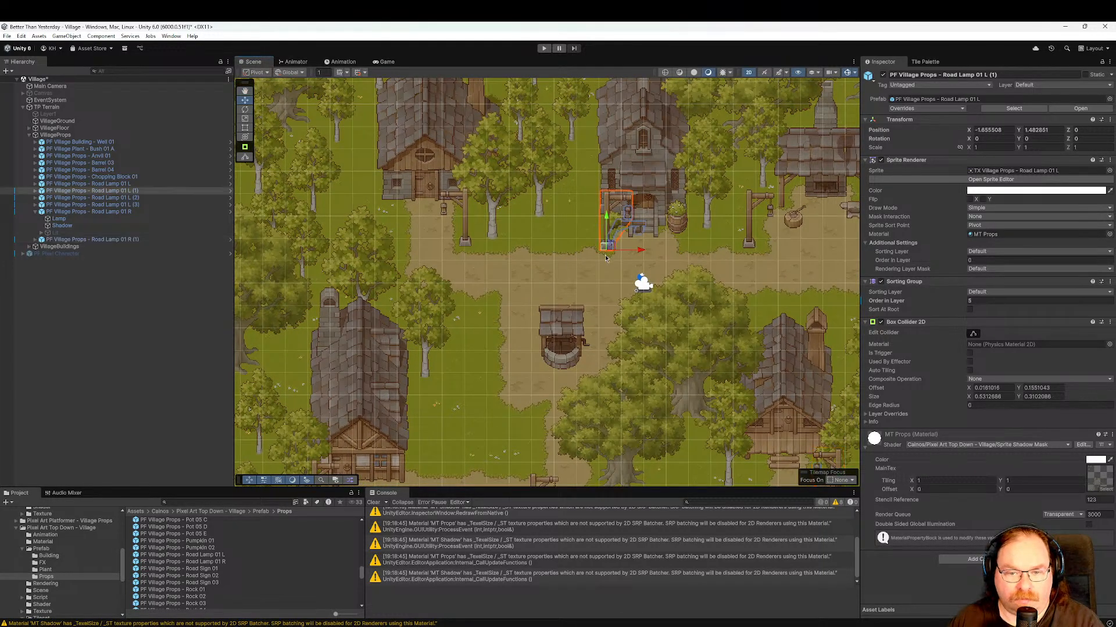
pyautogui.hotkey('ctrl', 'd')
pyautogui.moveTo(608, 226); pyautogui.dragTo(492, 365)
pyautogui.moveTo(528, 397); pyautogui.dragTo(529, 397)
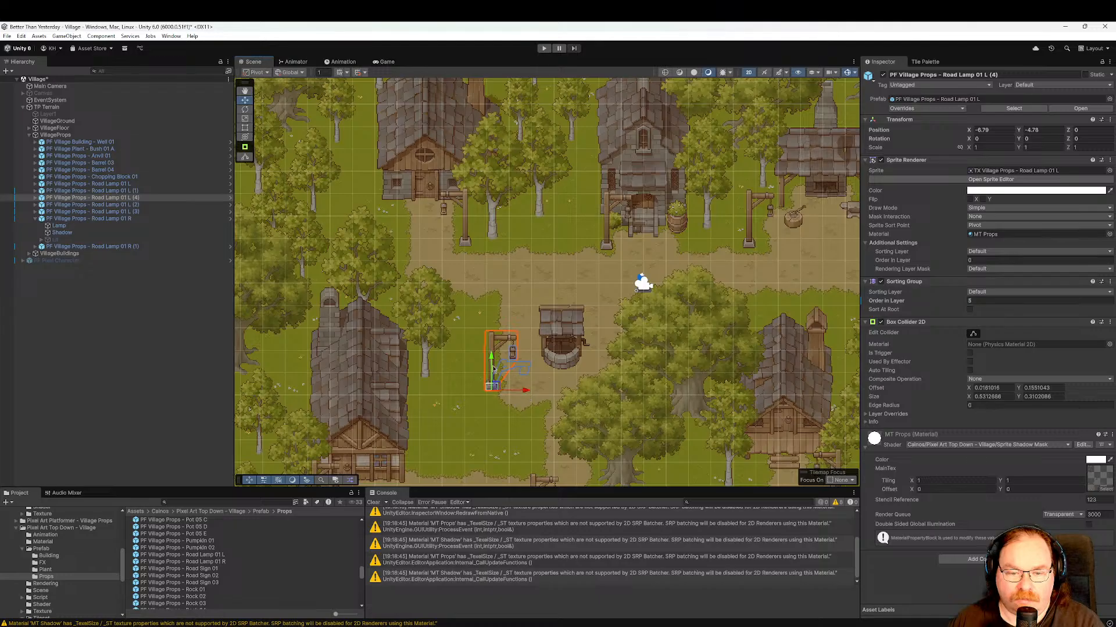
pyautogui.moveTo(492, 365); pyautogui.dragTo(493, 366)
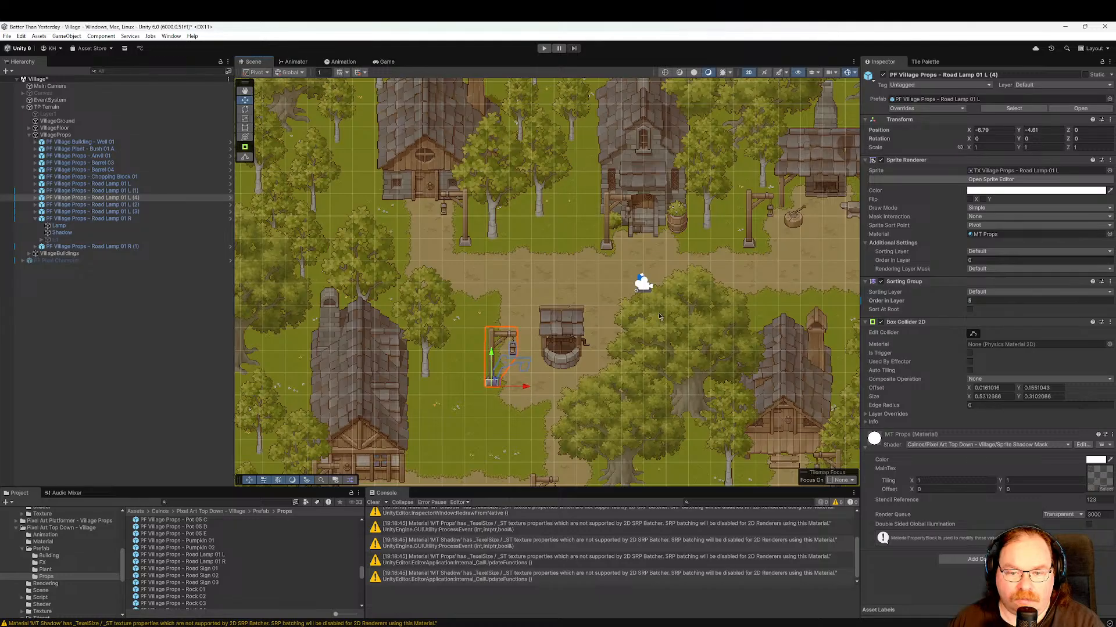
# Enable the Lit child object of the Road Lamp 01 R near the upper-left house.
pyautogui.moveTo(693, 298); pyautogui.dragTo(660, 324, button='middle')
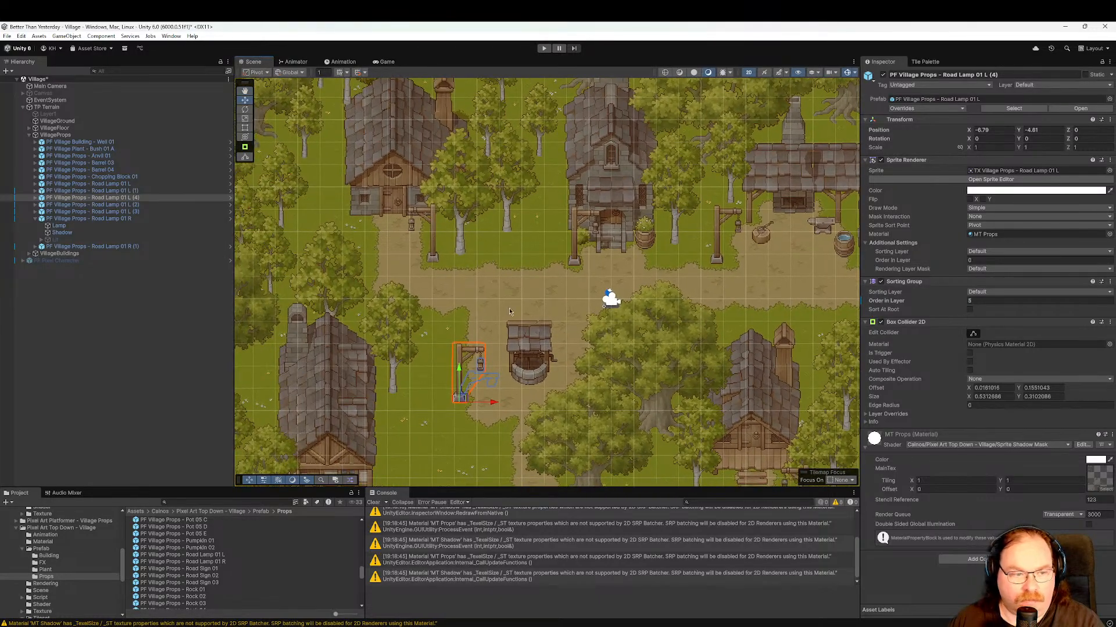
pyautogui.click(96, 240)
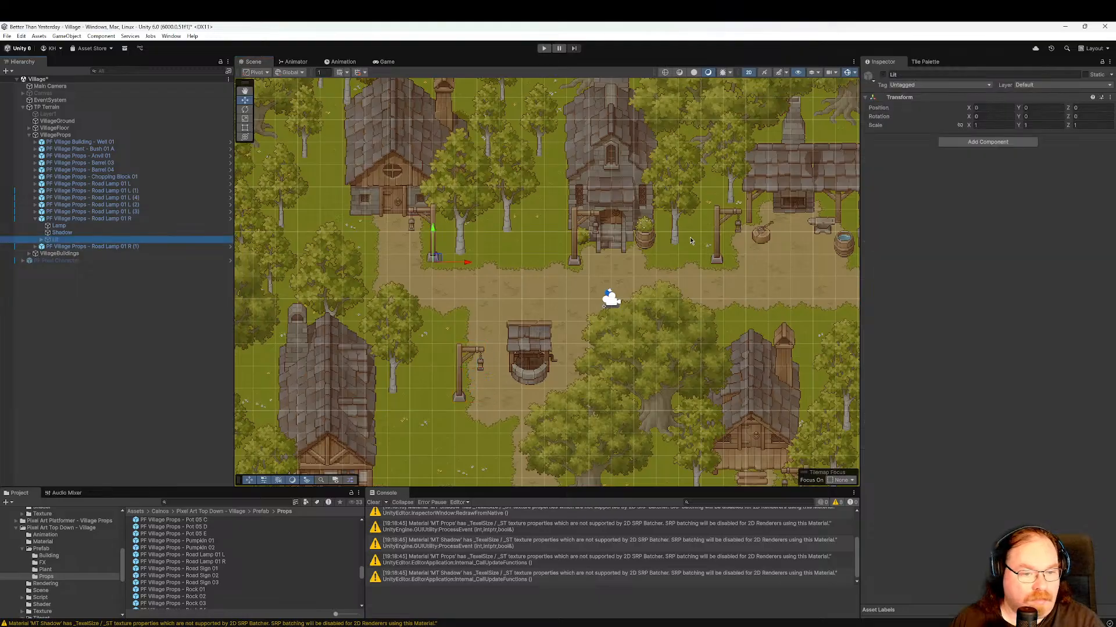
pyautogui.click(883, 75)
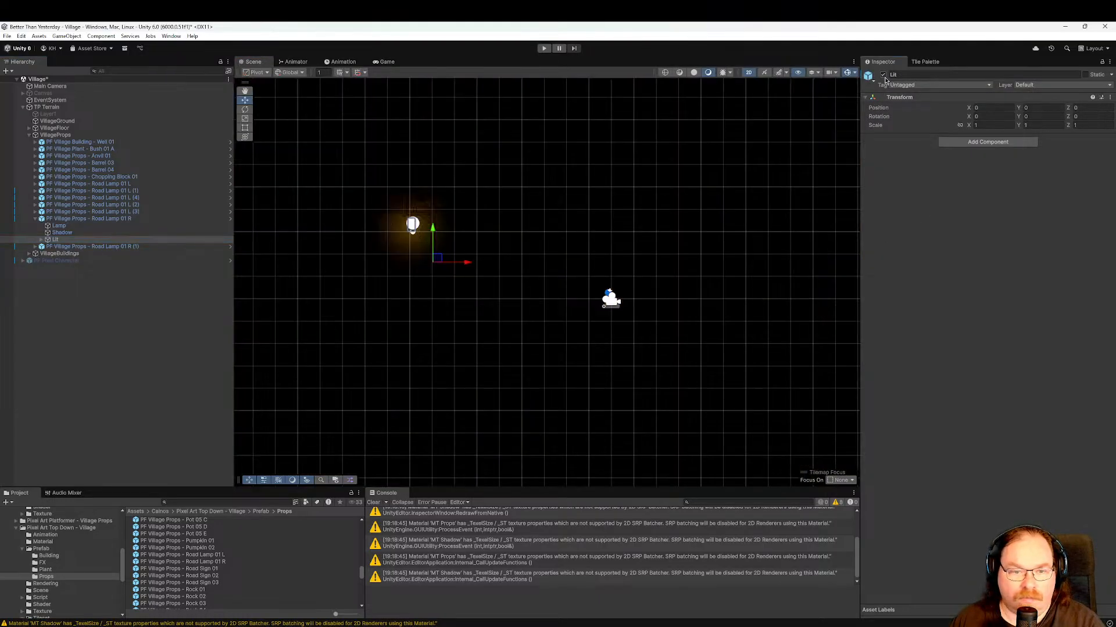
pyautogui.click(884, 76)
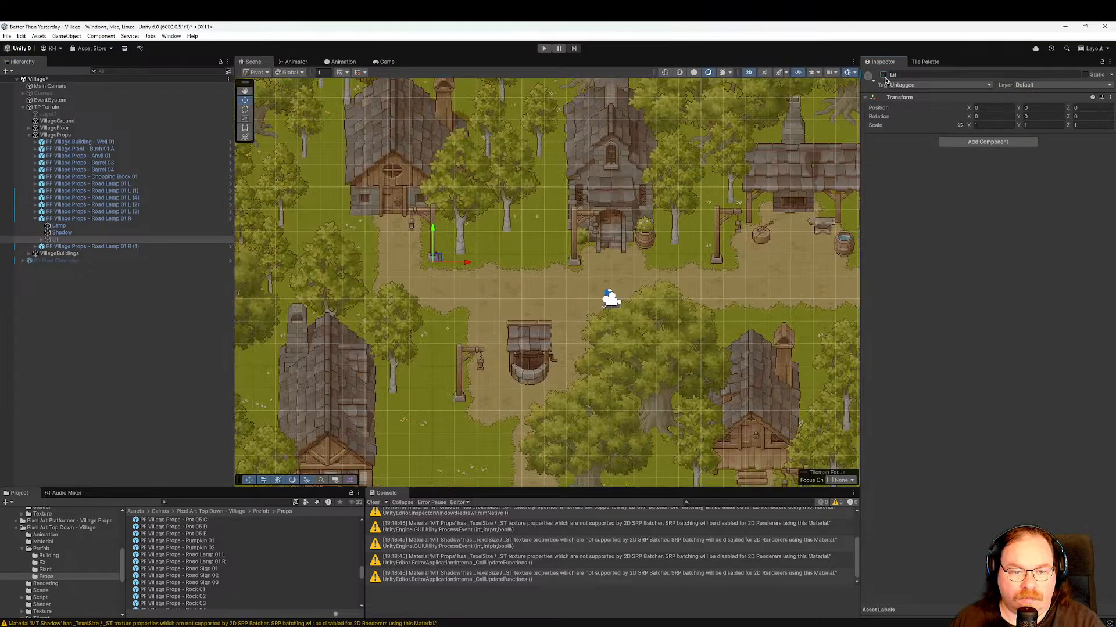
pyautogui.click(883, 76)
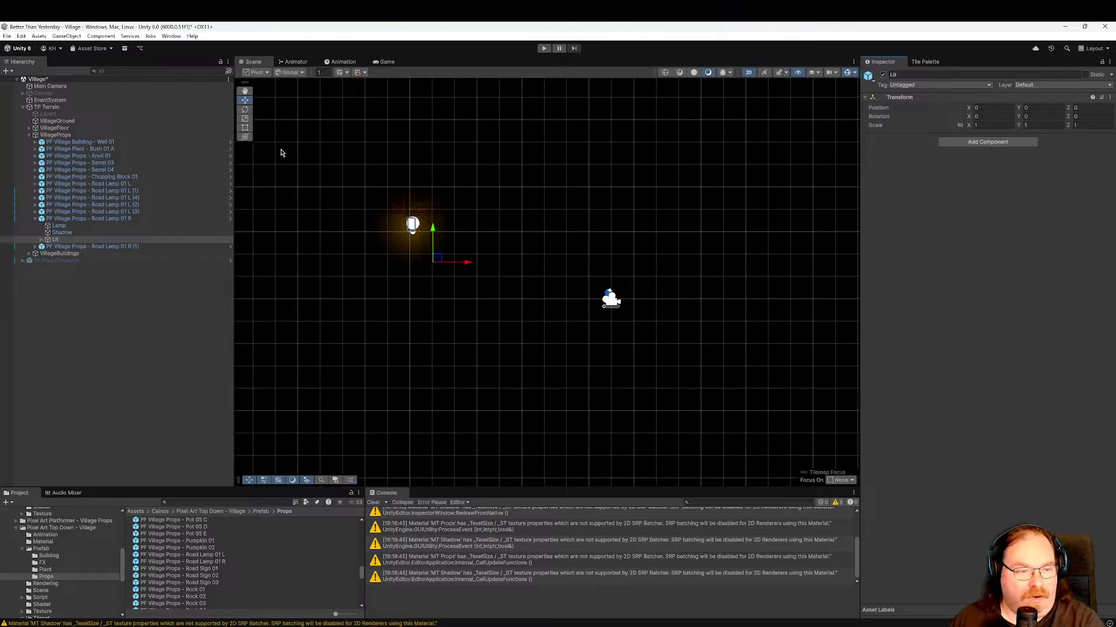
# Examine the Lamp and Light objects inside the Road Lamp 01 R's Lit group, toggling the Lamp object for comparison.
pyautogui.click(39, 240)
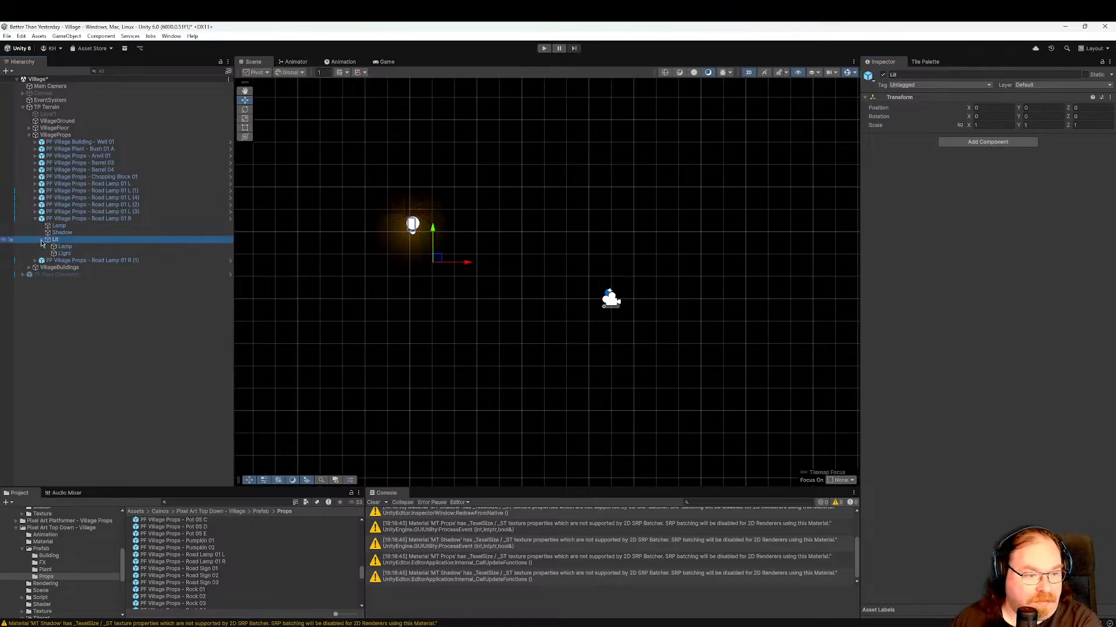
pyautogui.click(118, 248)
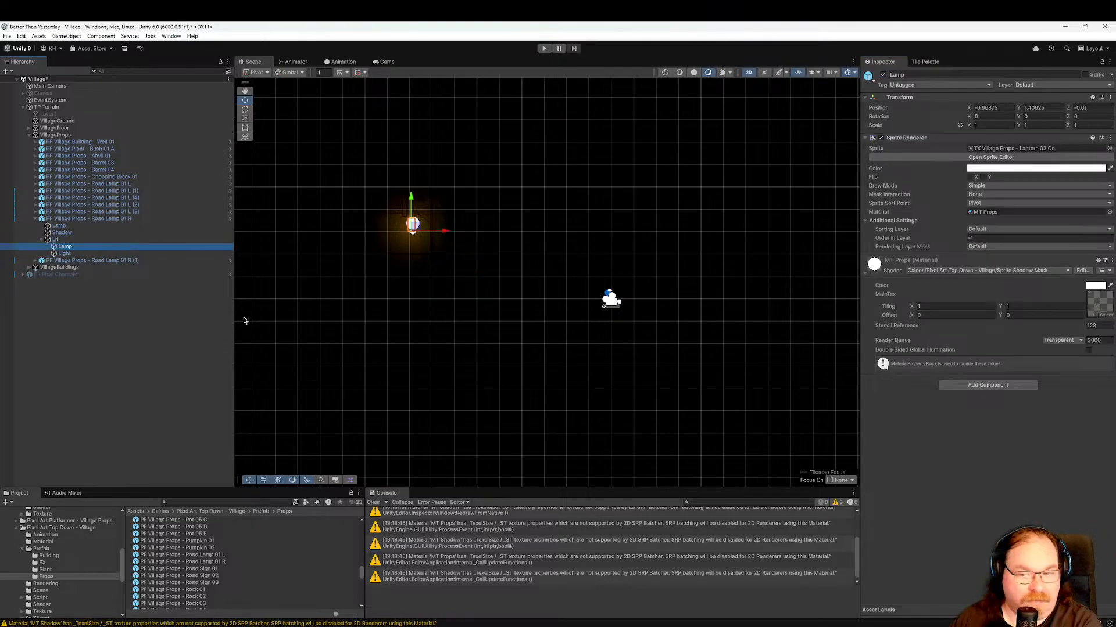
pyautogui.press('Down')
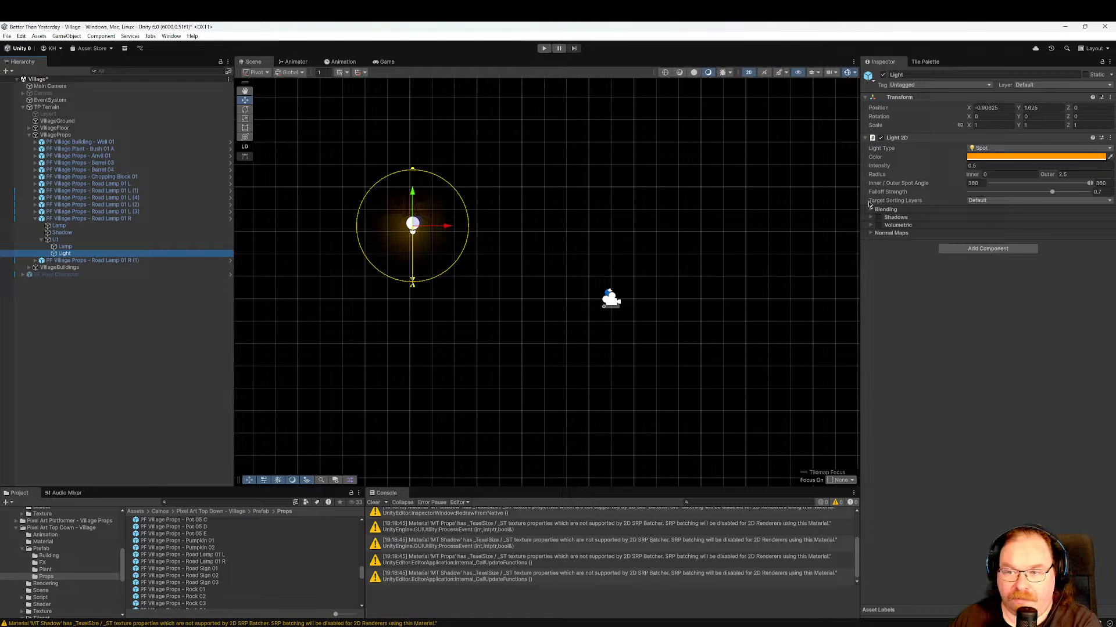
pyautogui.press('Up')
pyautogui.click(883, 75)
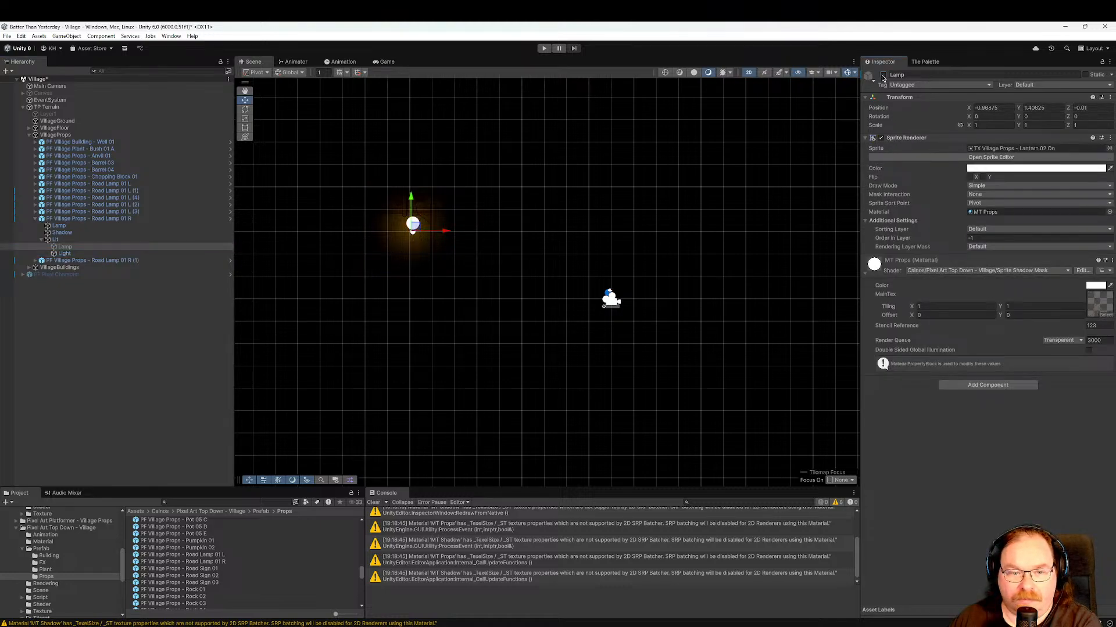
pyautogui.click(882, 75)
pyautogui.scroll(-2, 418, 331)
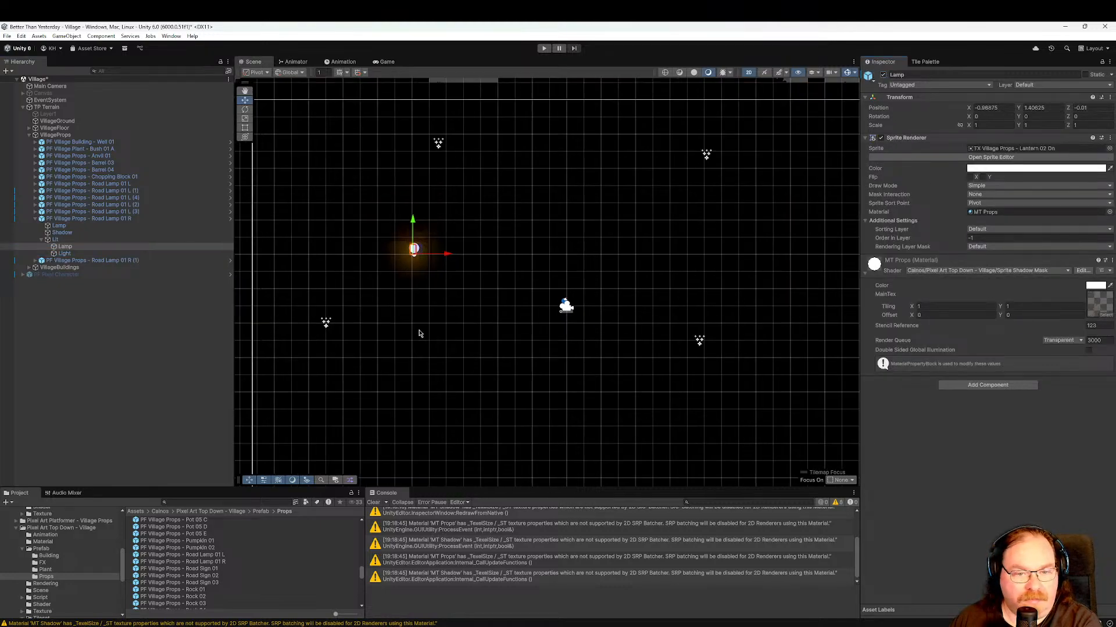
pyautogui.scroll(5, 419, 331)
pyautogui.moveTo(456, 212); pyautogui.dragTo(603, 424, button='middle')
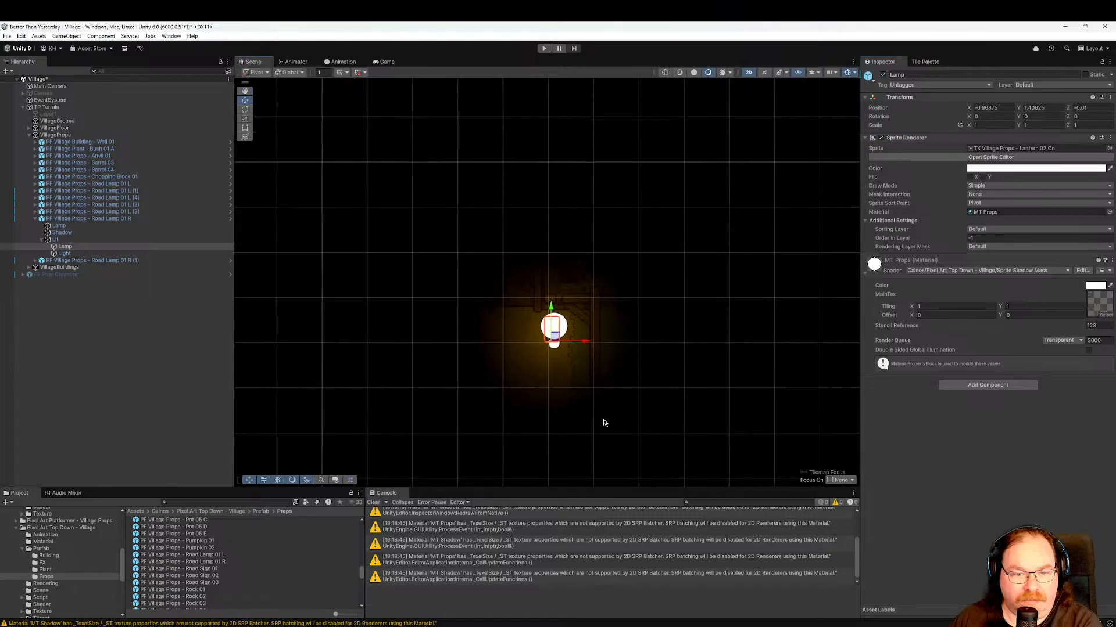
pyautogui.scroll(8, 565, 395)
pyautogui.moveTo(599, 347); pyautogui.dragTo(541, 411, button='middle')
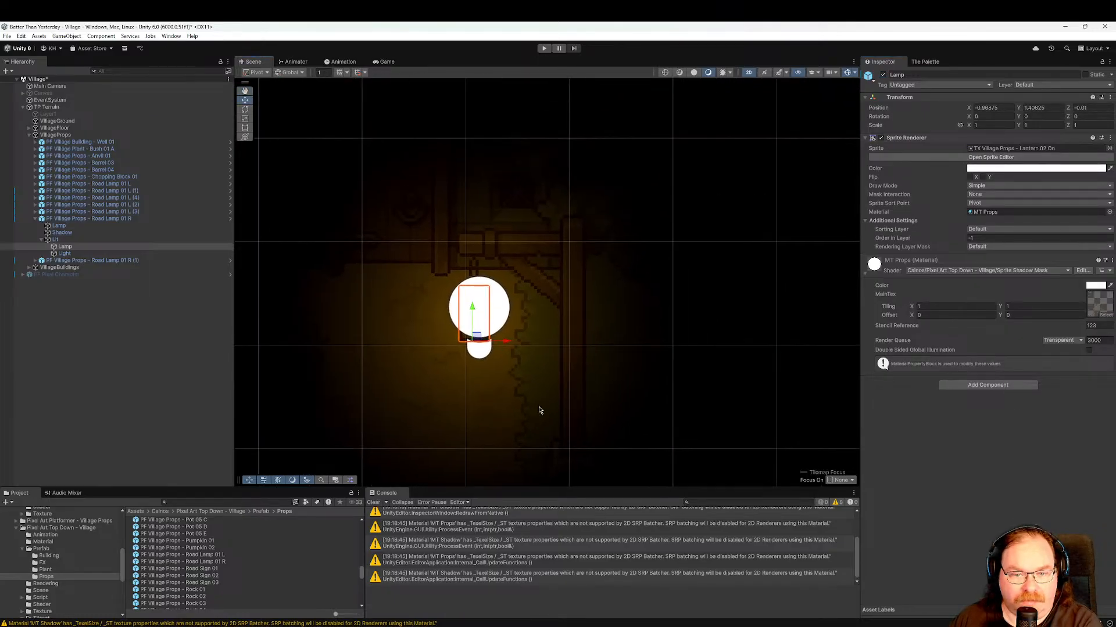
# Save the Village scene and test the lit road lamp in Play mode by starting the game from its main menu, then stop playing.
pyautogui.scroll(-3, 541, 407)
pyautogui.click(544, 49)
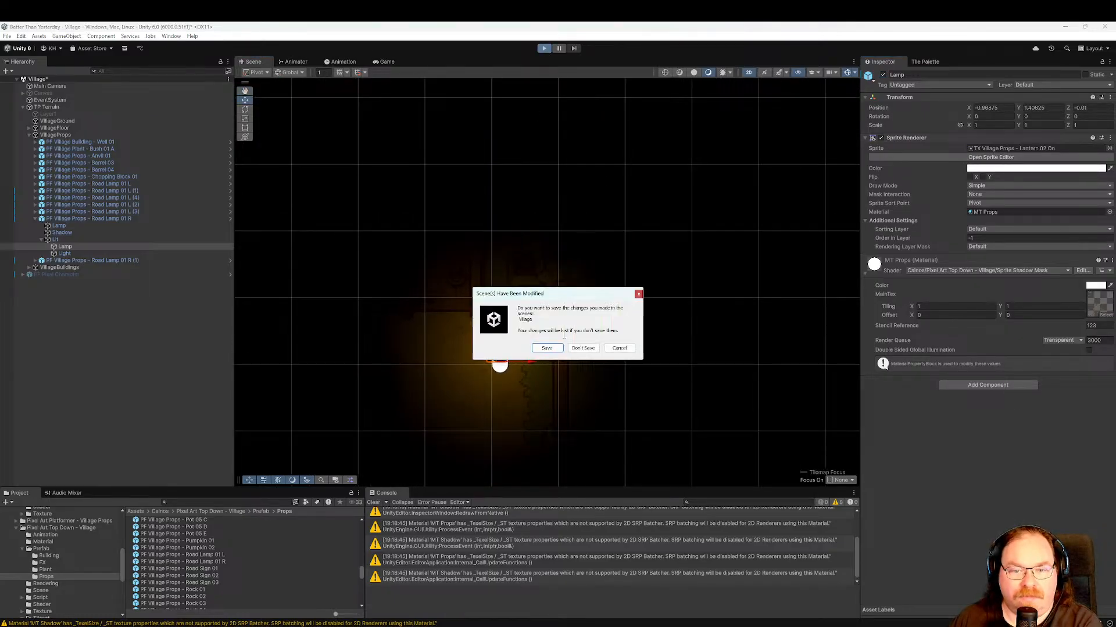
pyautogui.click(556, 349)
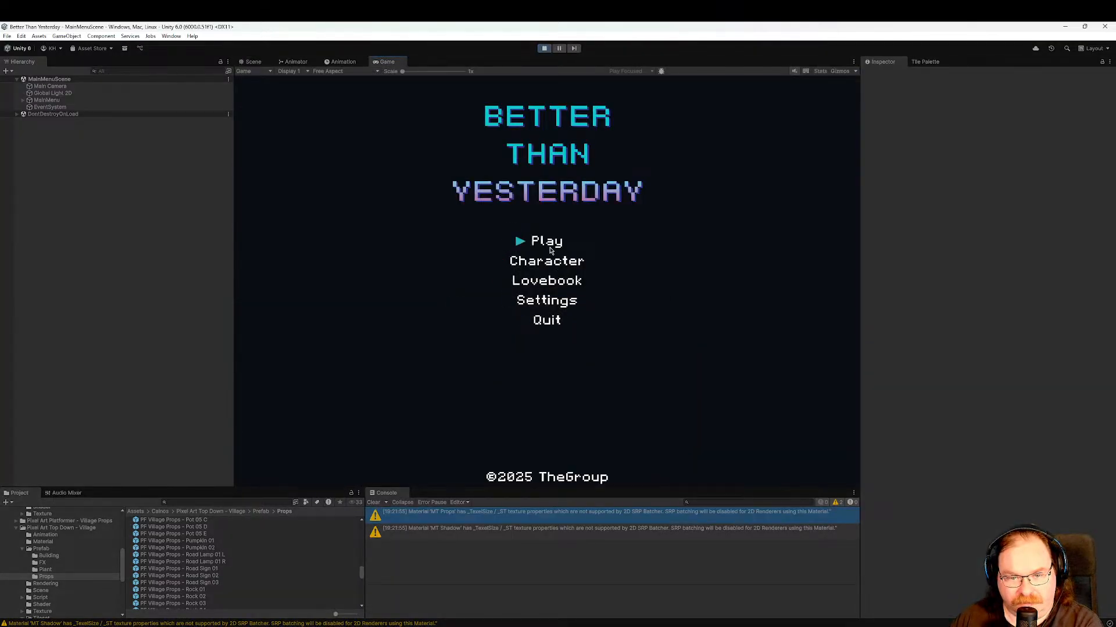
pyautogui.click(549, 248)
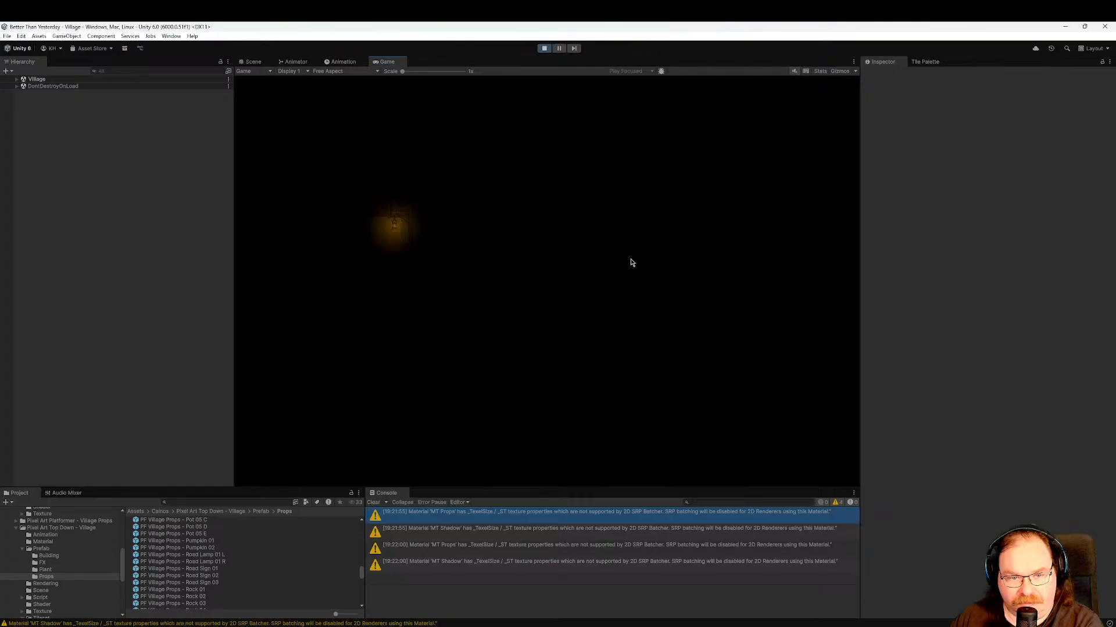
pyautogui.click(544, 49)
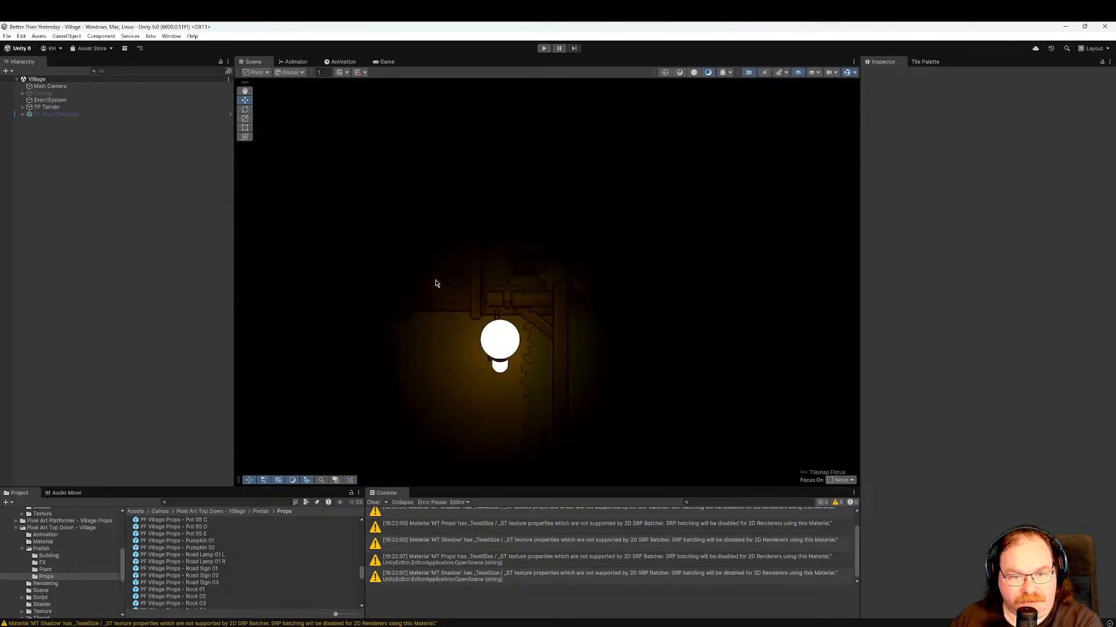
# Disable the Lit child object of the Road Lamp 01 R near the upper-left house.
pyautogui.scroll(-2, 502, 455)
pyautogui.click(495, 382)
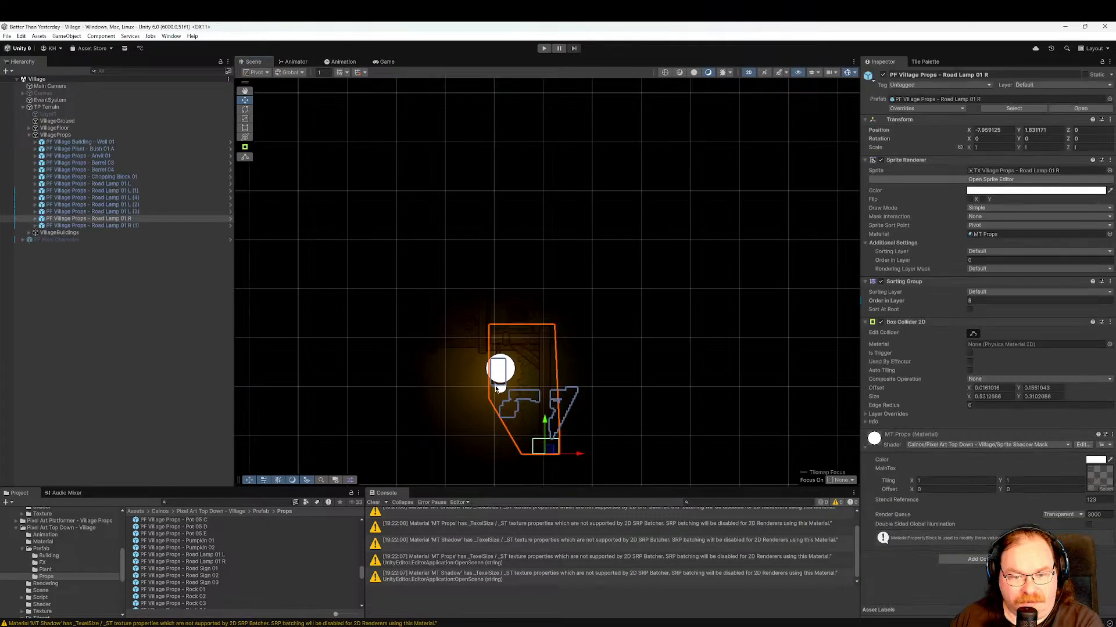
pyautogui.click(150, 226)
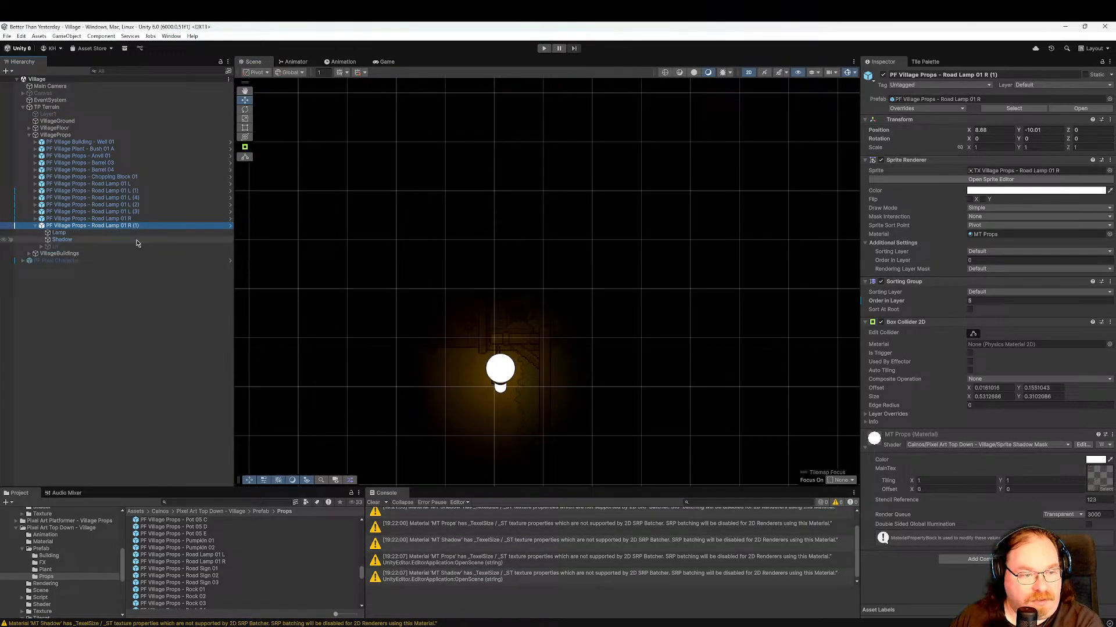
pyautogui.click(134, 221)
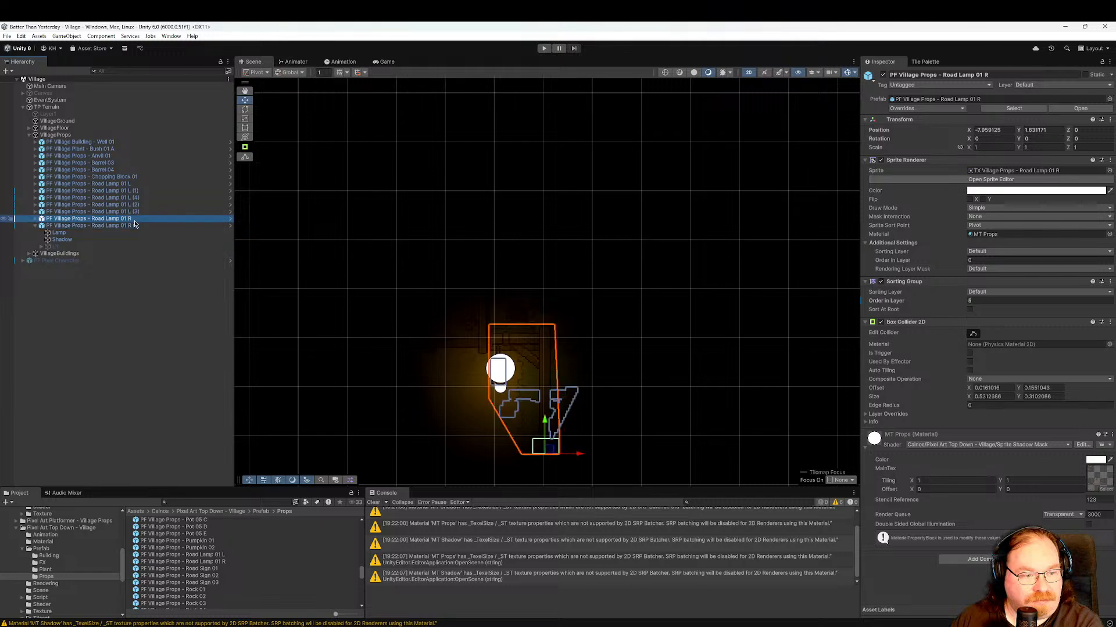
pyautogui.press('Right')
pyautogui.press('Down')
pyautogui.press('Down')
pyautogui.press('Down')
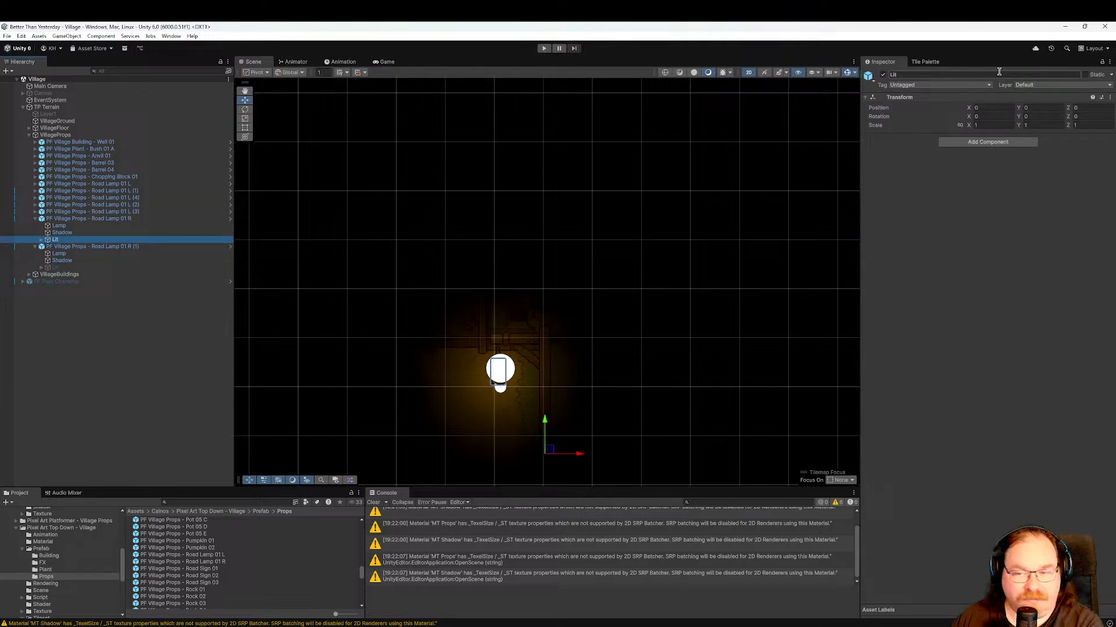
pyautogui.click(883, 74)
# Check the Lamp object inside the disabled Lit group and collapse both Road Lamp 01 R hierarchies.
pyautogui.click(41, 239)
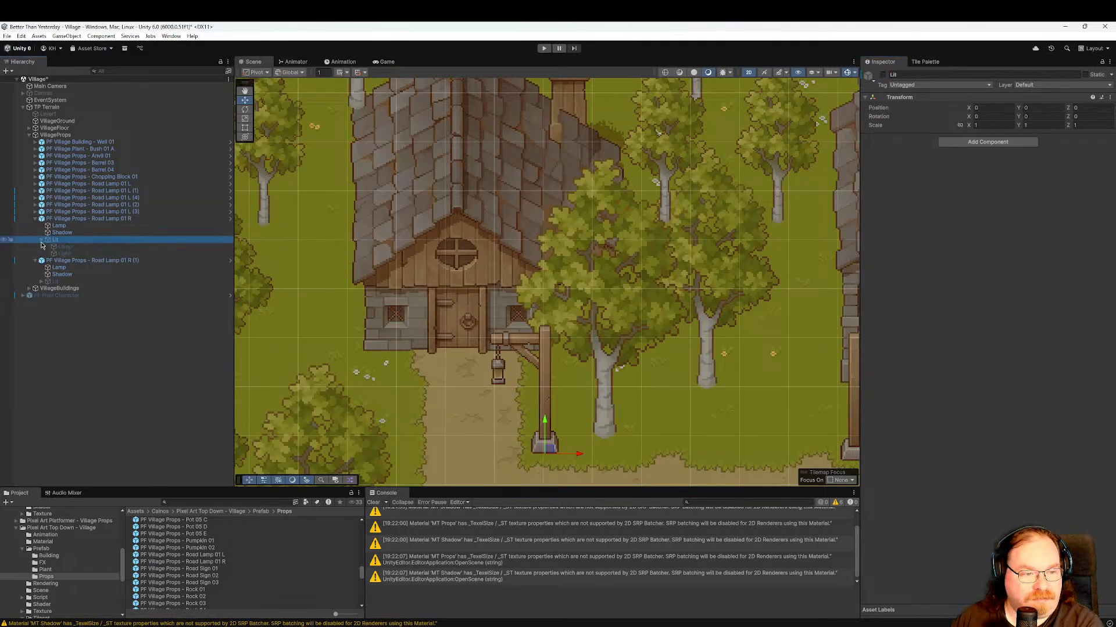
pyautogui.click(69, 254)
pyautogui.press('Up')
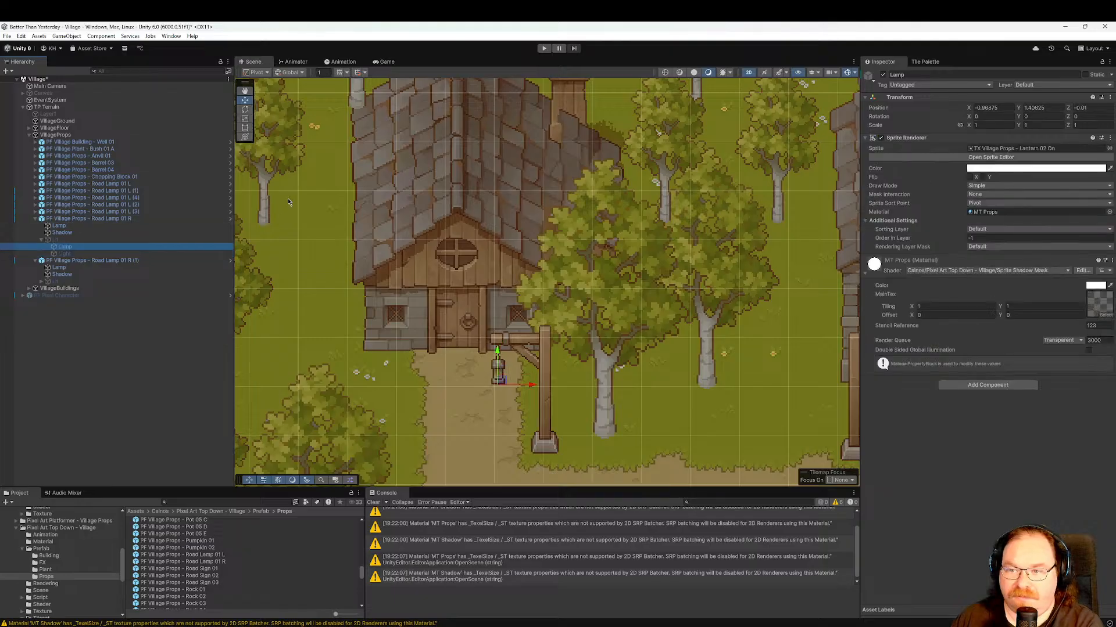
pyautogui.press('Up')
pyautogui.press('Left')
pyautogui.click(193, 250)
pyautogui.press('Left')
pyautogui.press('Up')
pyautogui.press('Up')
pyautogui.press('Up')
pyautogui.press('Up')
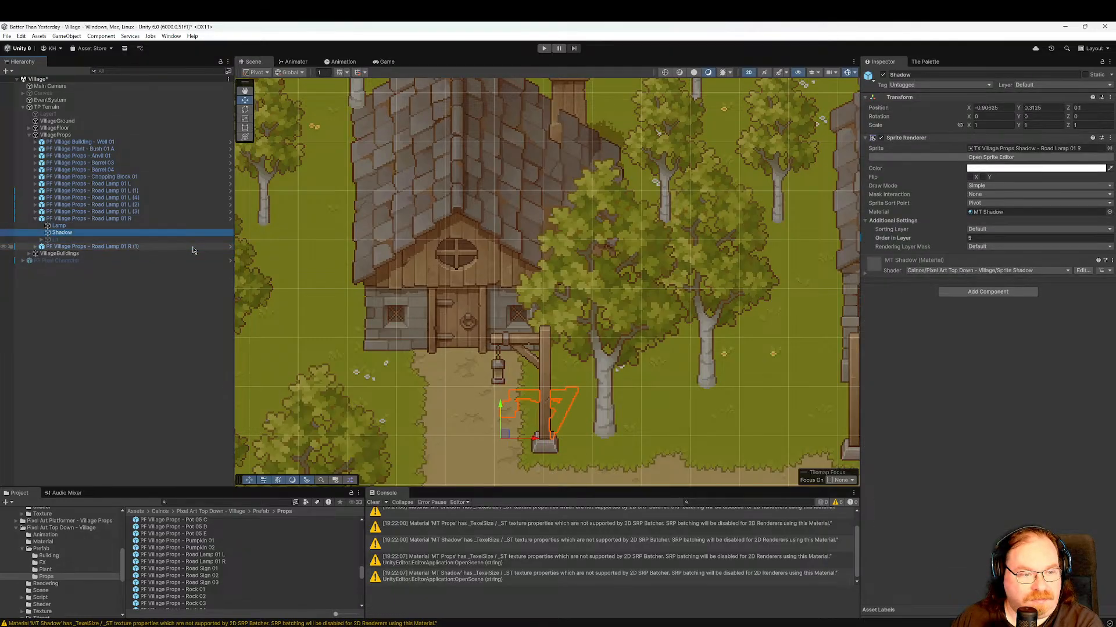
pyautogui.press('Left')
# Survey the village layout and preview the Props prefabs from Road Sign 01 through Sign 01 L for further decorations.
pyautogui.scroll(-6, 614, 443)
pyautogui.scroll(-5, 621, 424)
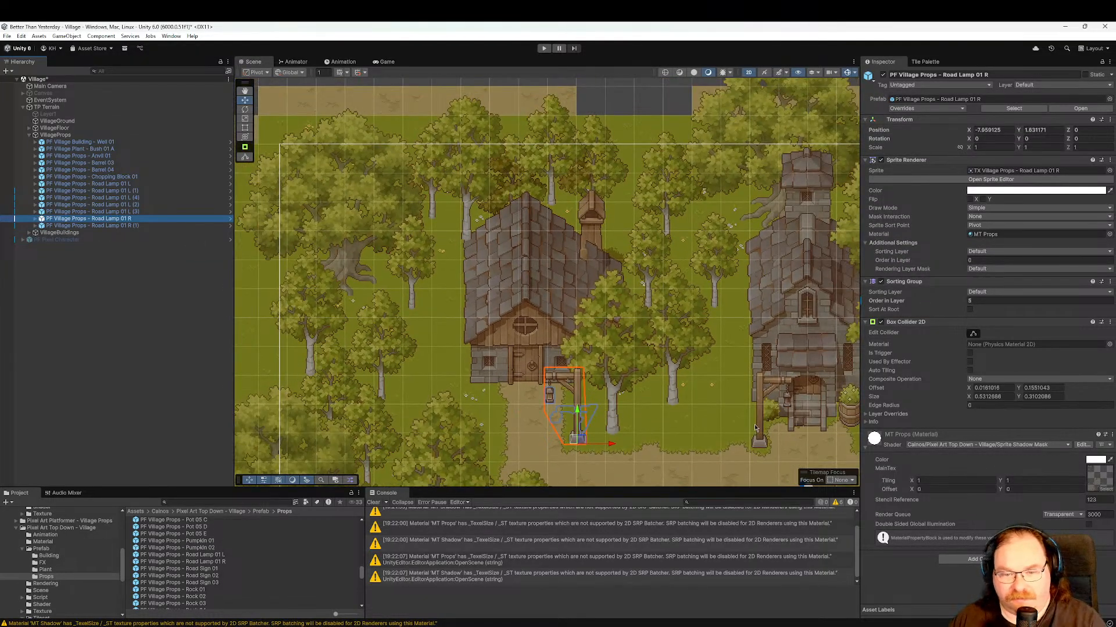
pyautogui.moveTo(743, 429); pyautogui.dragTo(544, 319, button='middle')
pyautogui.scroll(-7, 686, 375)
pyautogui.moveTo(696, 379); pyautogui.dragTo(653, 289, button='middle')
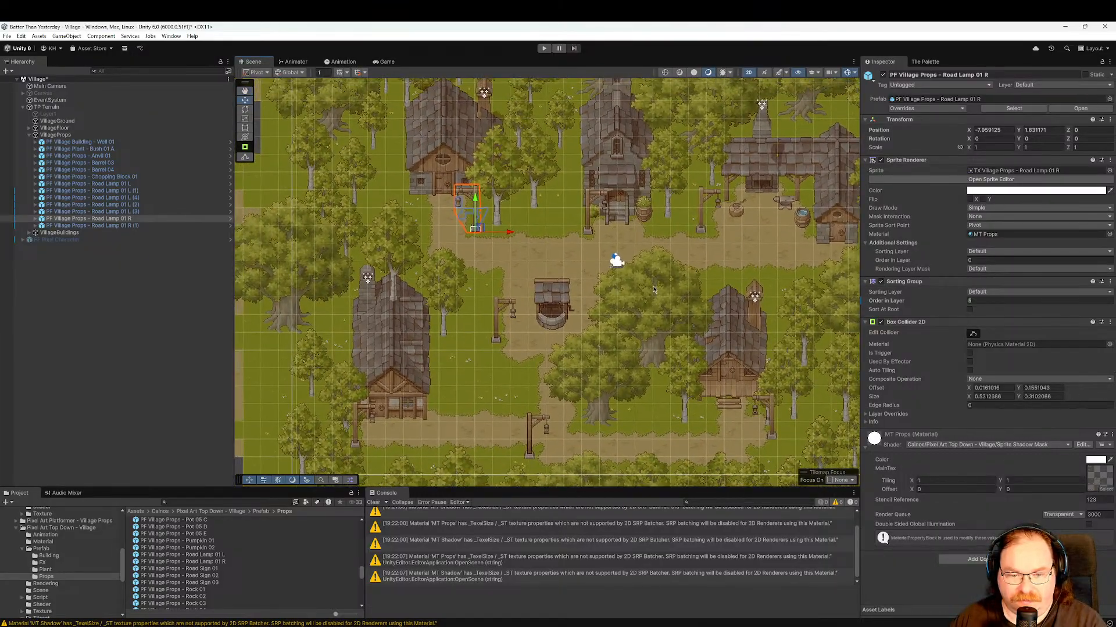
pyautogui.click(235, 571)
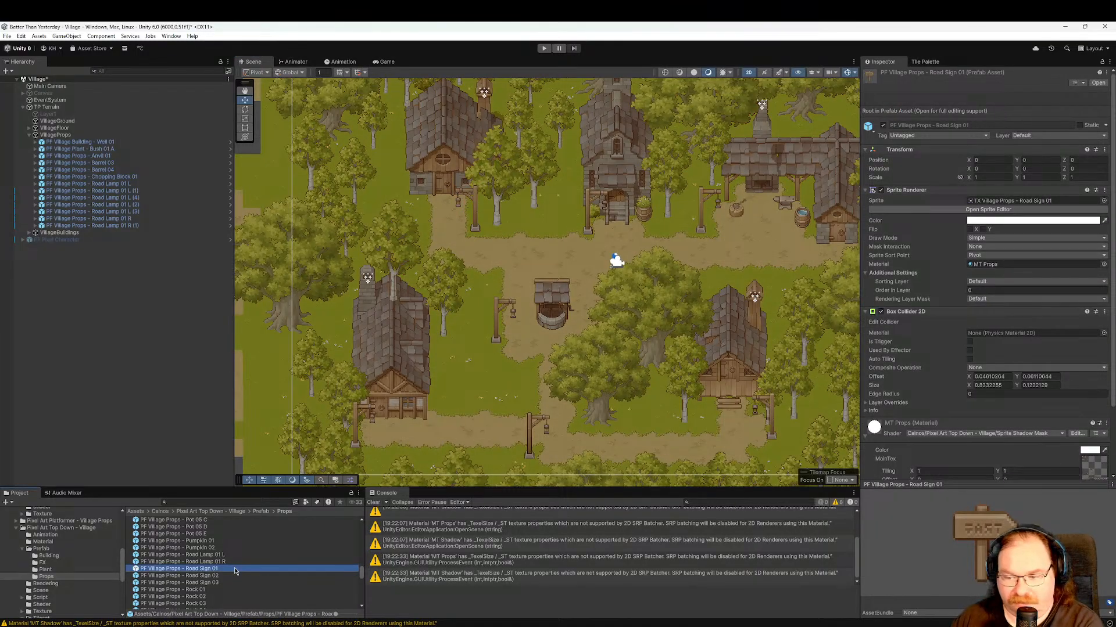
pyautogui.press('Down')
pyautogui.press('Down')
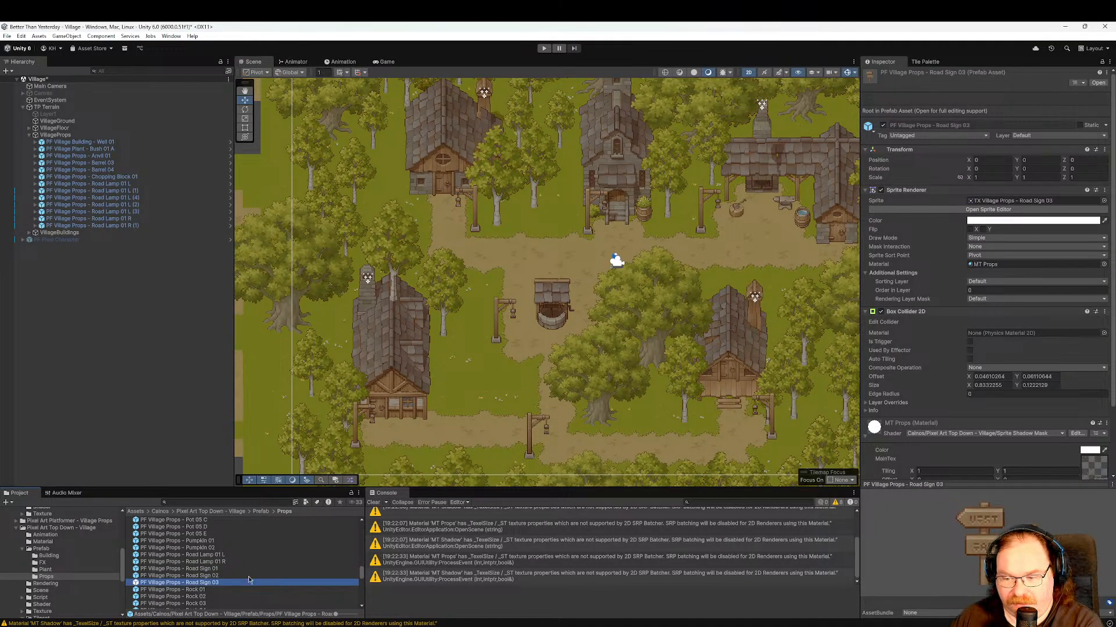
pyautogui.press('Down')
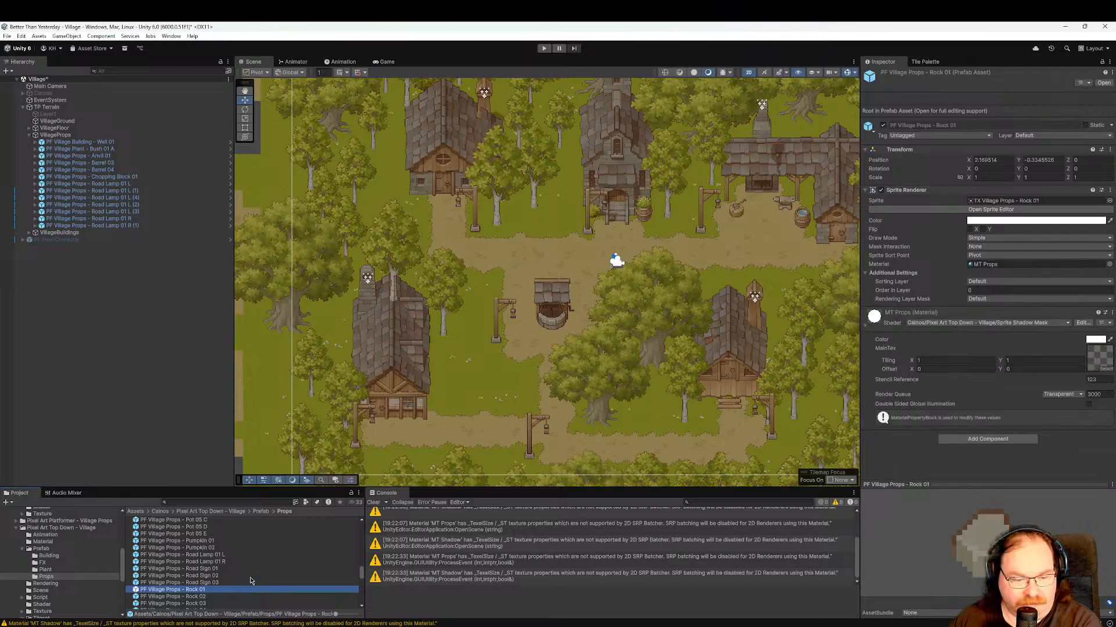
pyautogui.scroll(-3, 250, 577)
pyautogui.press('Down')
pyautogui.press('Down')
pyautogui.press('Down')
pyautogui.press('Down')
pyautogui.press('Down')
pyautogui.press('Down')
pyautogui.press('Down')
pyautogui.press('Down')
pyautogui.press('Down')
pyautogui.press('Down')
pyautogui.press('Down')
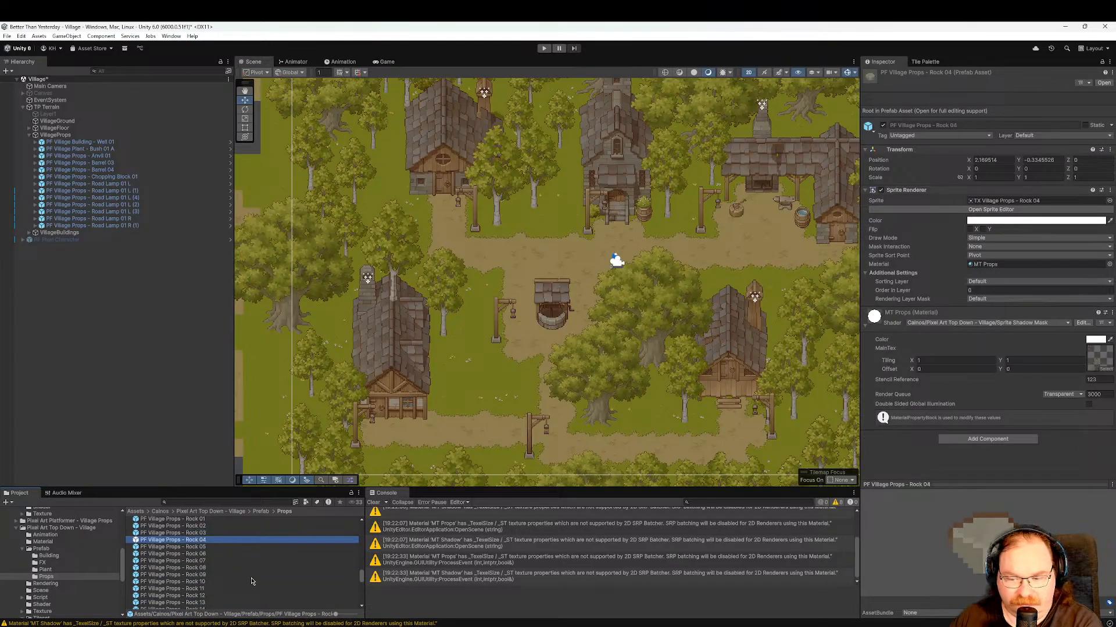
pyautogui.press('Down')
pyautogui.press('Down')
pyautogui.press('Down')
pyautogui.press('Down')
pyautogui.press('Down')
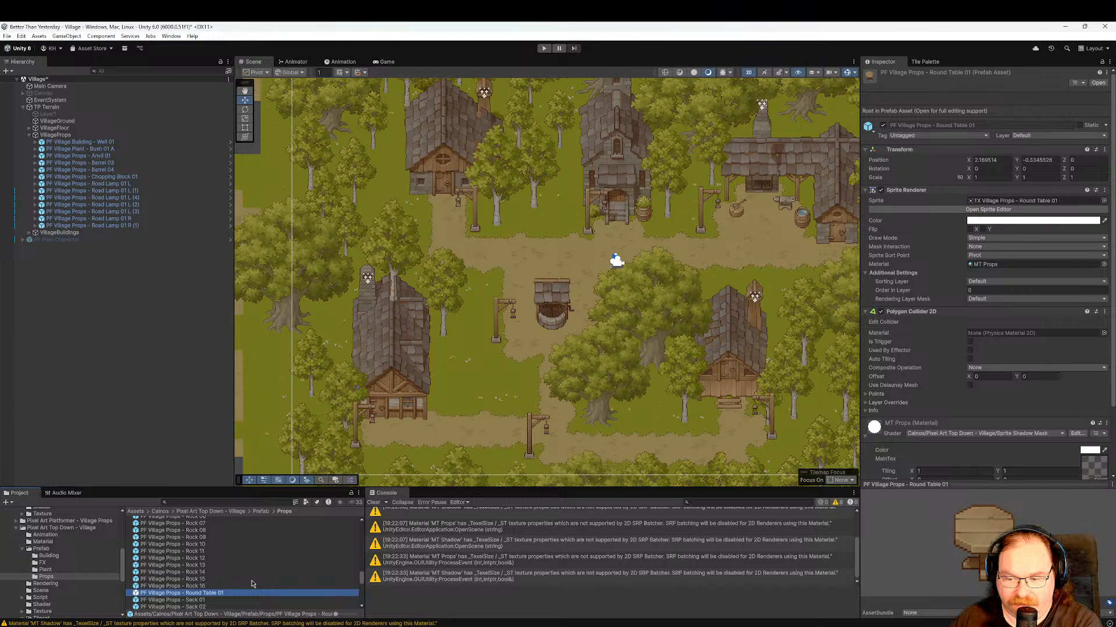
pyautogui.scroll(-3, 252, 585)
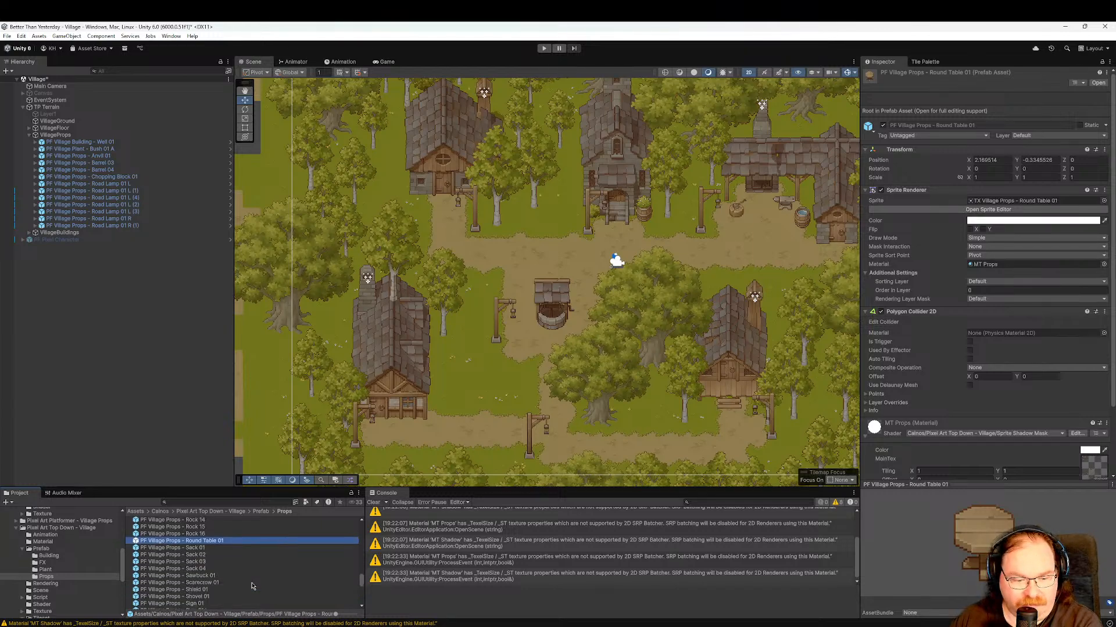
pyautogui.press('Down')
pyautogui.press('Down')
pyautogui.press('Down')
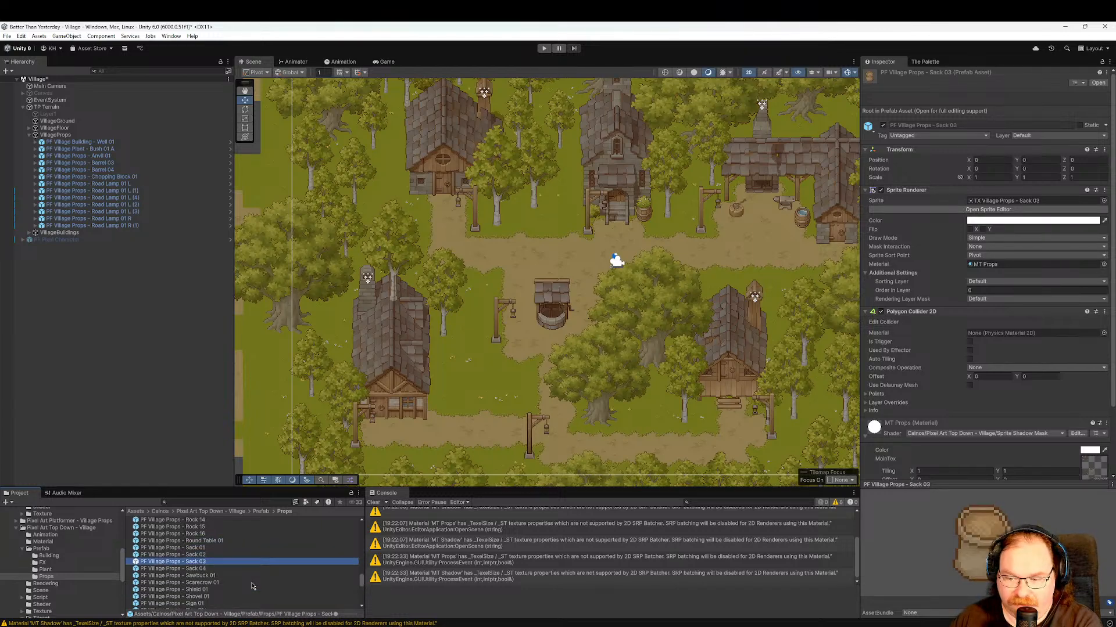
pyautogui.press('Down')
pyautogui.press('Down')
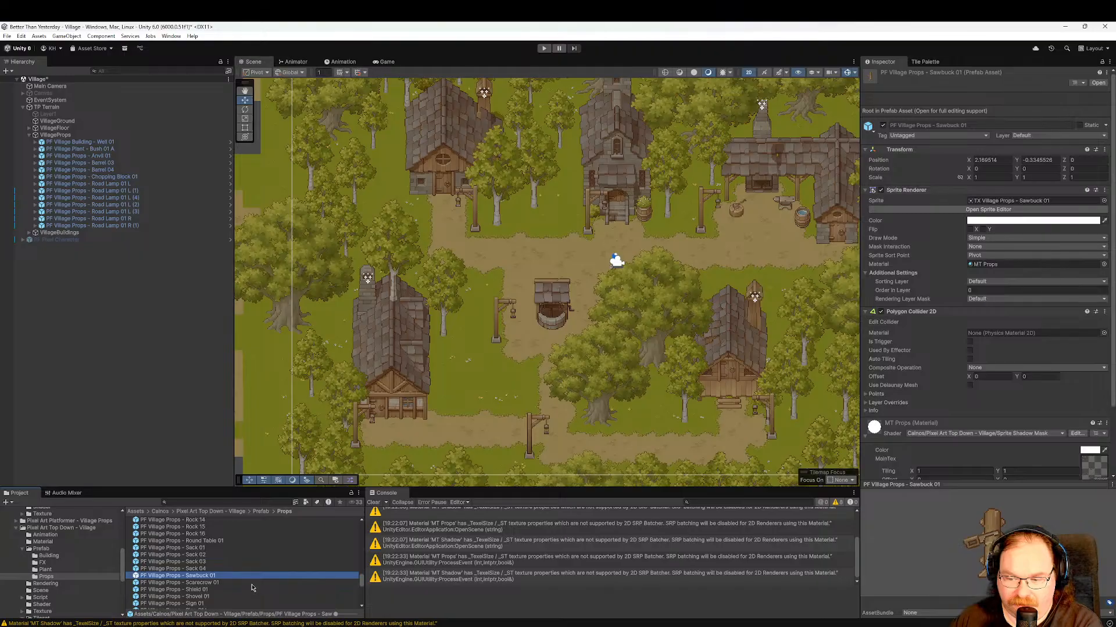
pyautogui.press('Down')
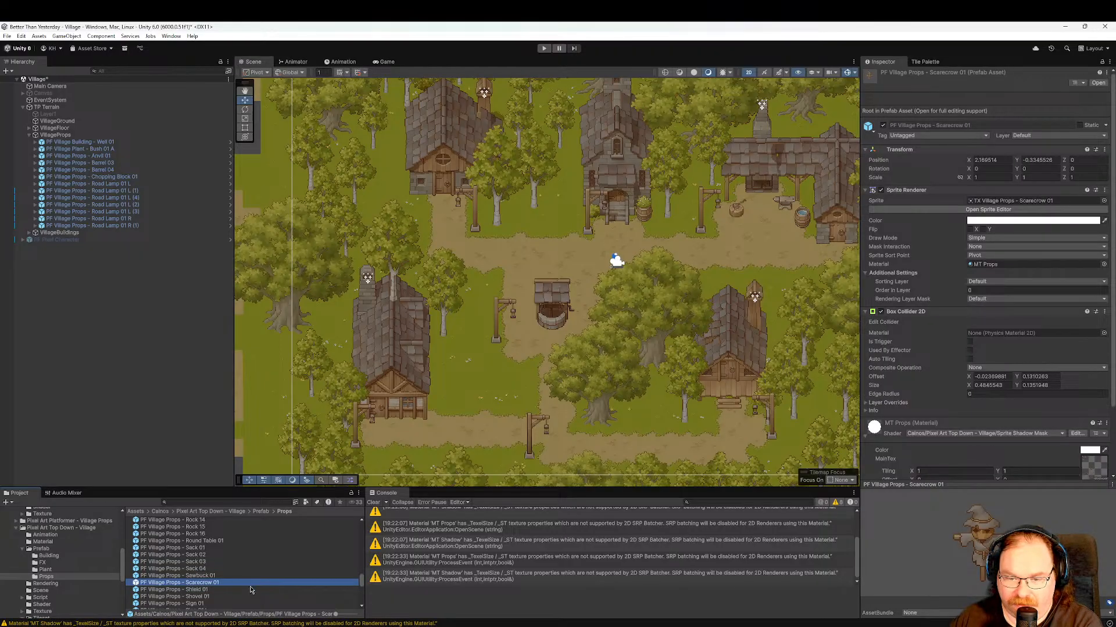
pyautogui.press('Down')
pyautogui.press('Down')
pyautogui.press('Down')
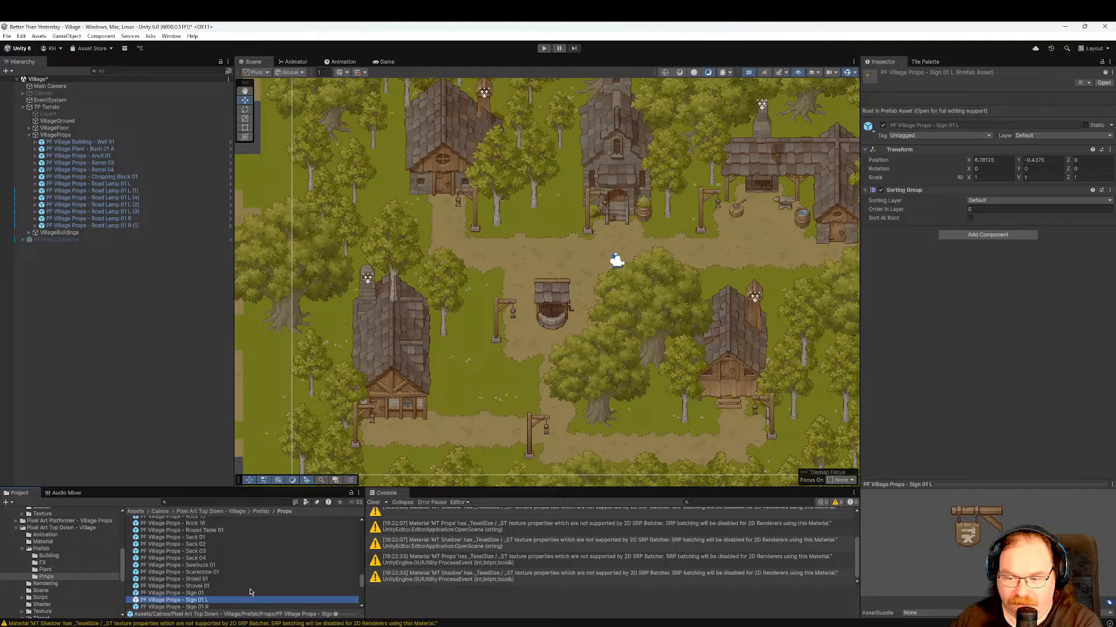
# Add the Sign 01 L prefab under VillageProps and move it beside the smithy at about X 11.13, Y 0.08.
pyautogui.moveTo(713, 354); pyautogui.dragTo(536, 405, button='middle')
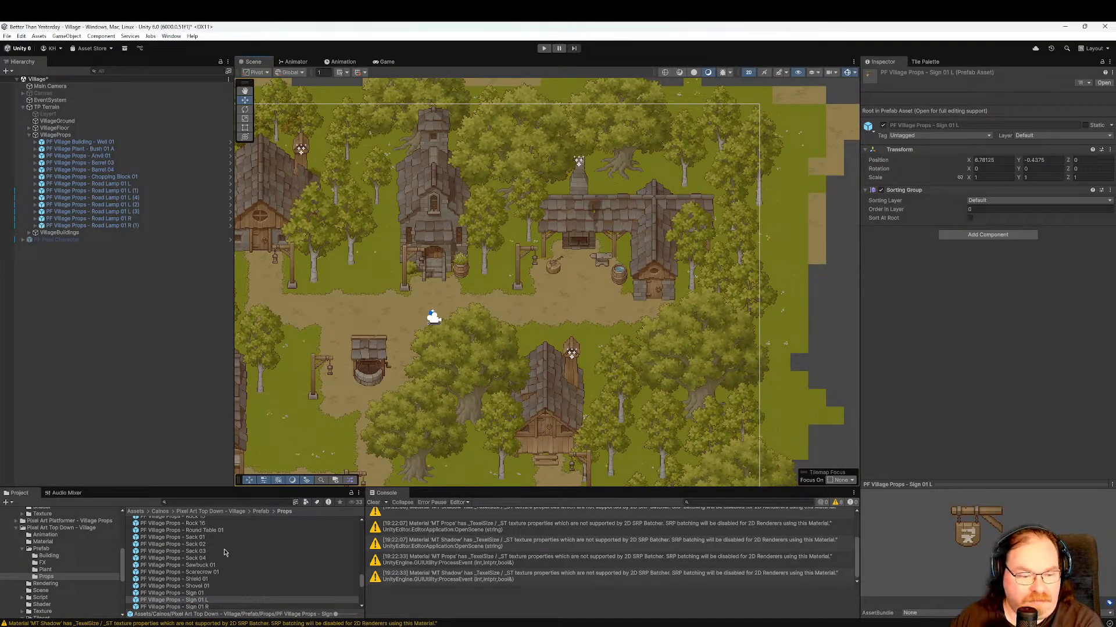
pyautogui.moveTo(174, 600); pyautogui.dragTo(111, 140)
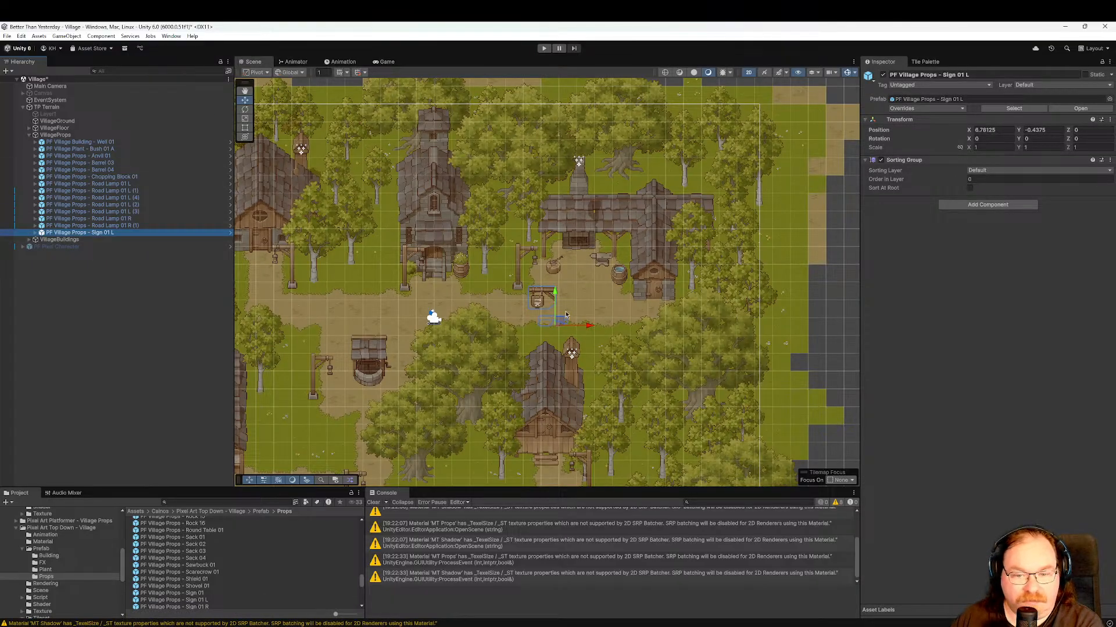
pyautogui.moveTo(554, 294)
pyautogui.mouseDown()
pyautogui.moveTo(554, 273)
pyautogui.moveTo(554, 284)
pyautogui.mouseUp()
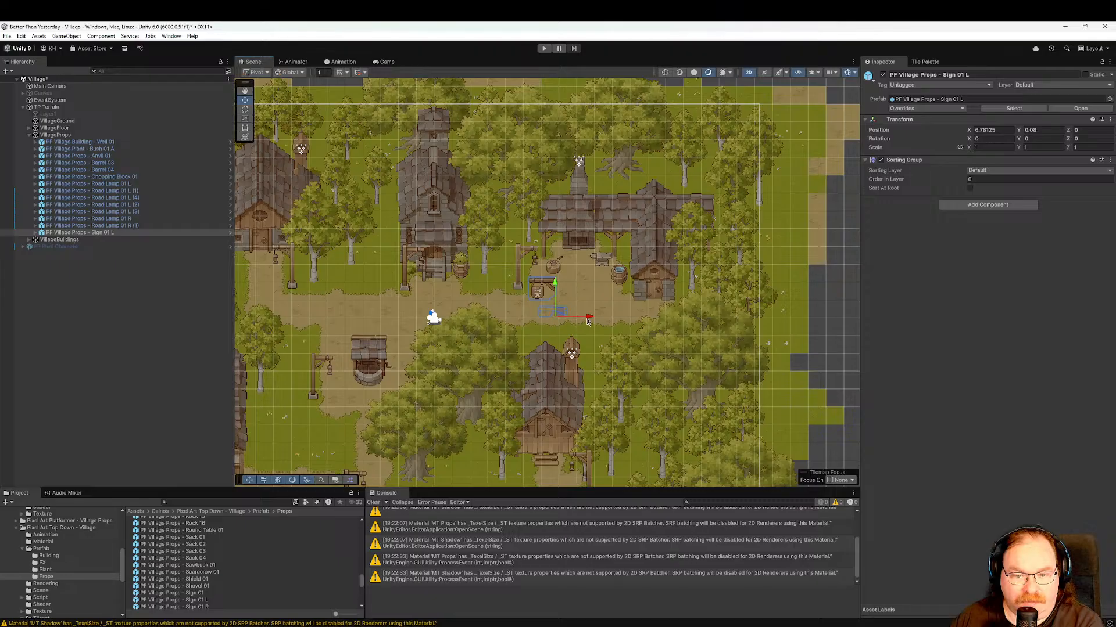
pyautogui.moveTo(588, 321); pyautogui.dragTo(665, 315)
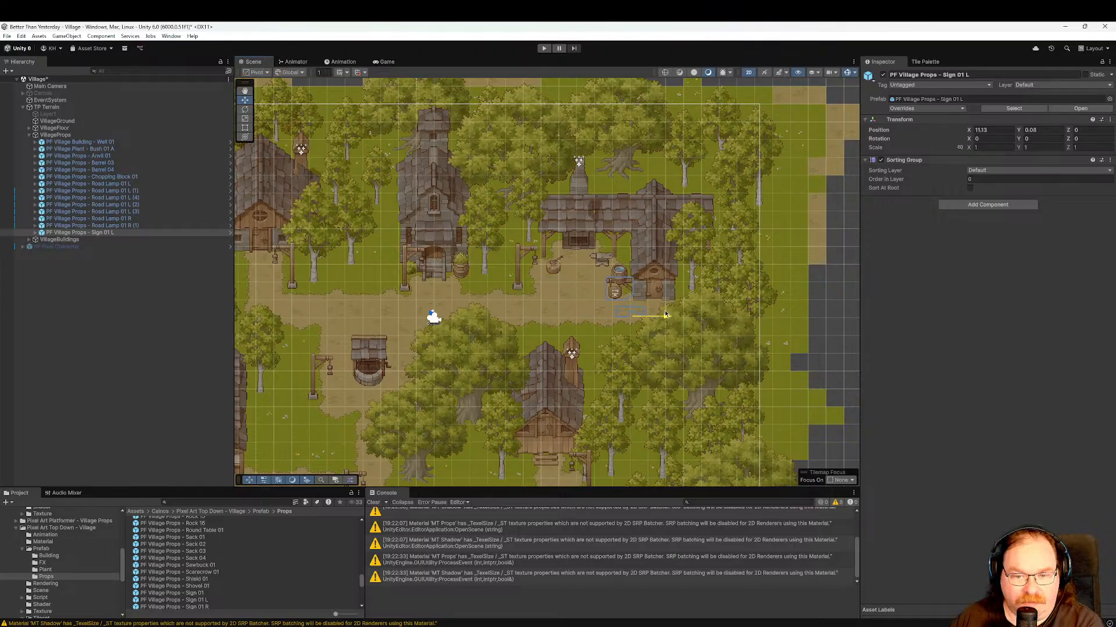
# Scale the Sign 01 L uniformly to about 0.655 and position it against the smithy wall at about X 11.19, Y 0.78.
pyautogui.scroll(6, 665, 314)
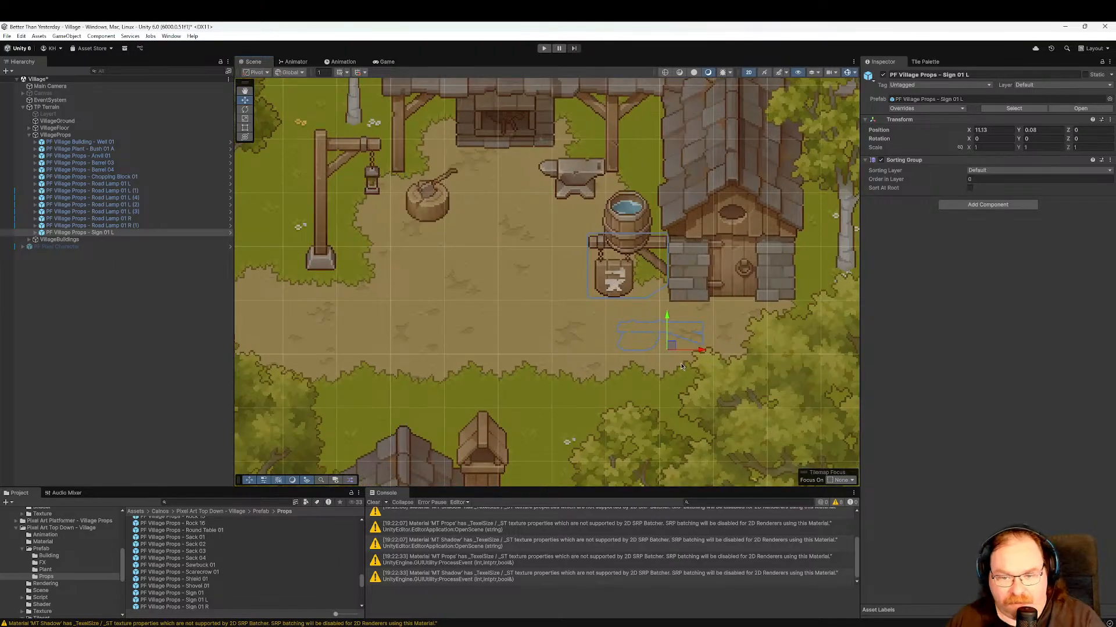
pyautogui.press('r')
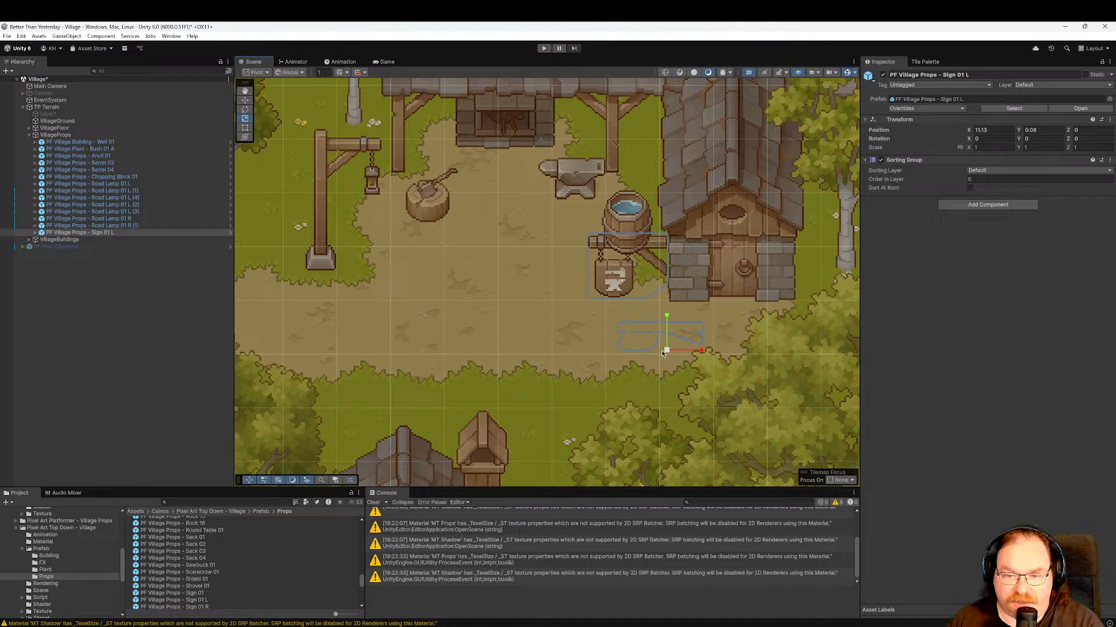
pyautogui.click(654, 351)
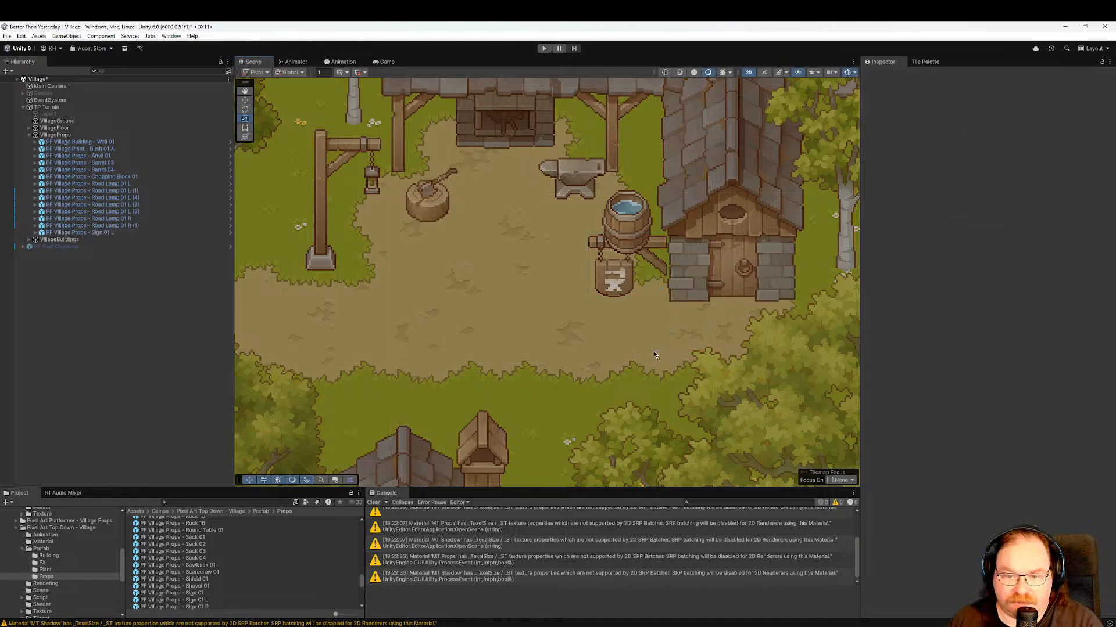
pyautogui.click(119, 232)
pyautogui.moveTo(668, 352); pyautogui.dragTo(671, 279)
pyautogui.press('w')
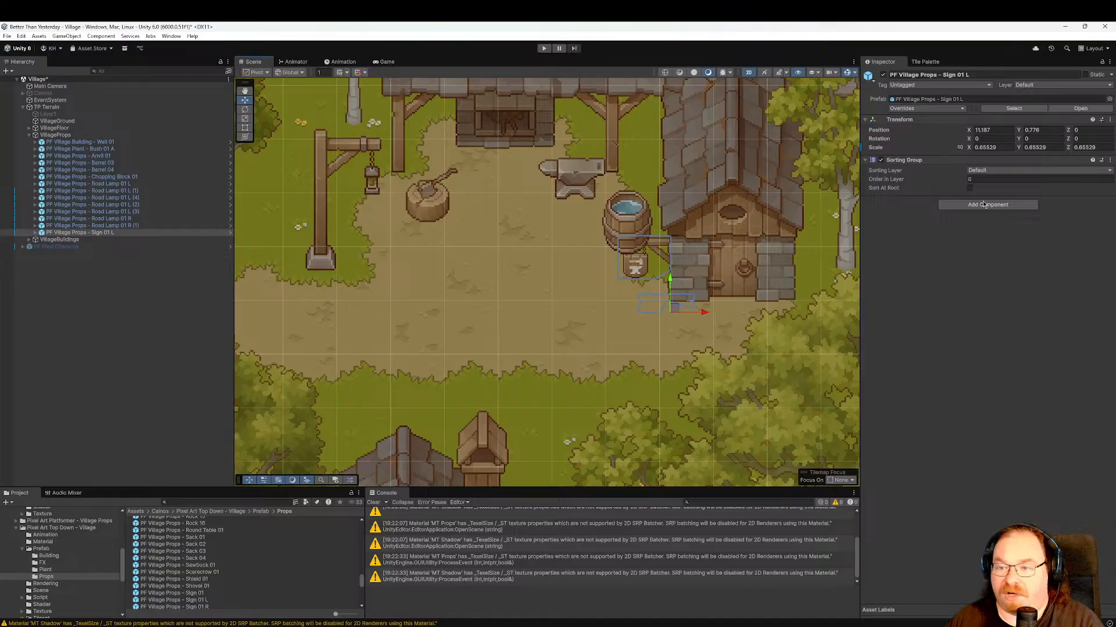
# Set the Sign 01 L's Sorting Group order in layer to 2 and check the sign against the smithy.
pyautogui.click(981, 181)
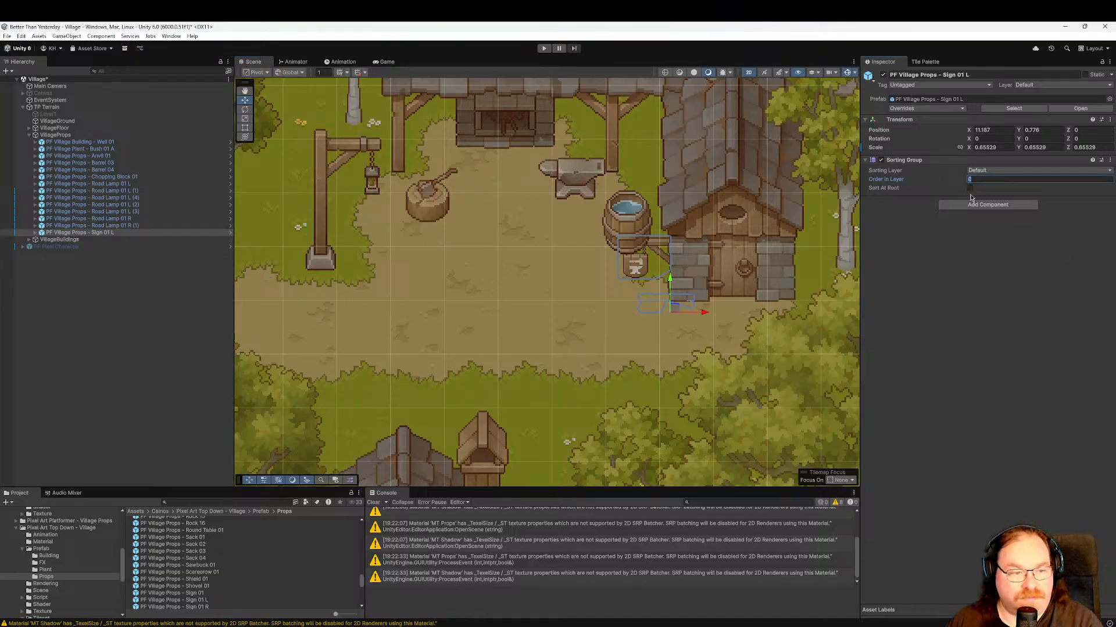
pyautogui.write('2')
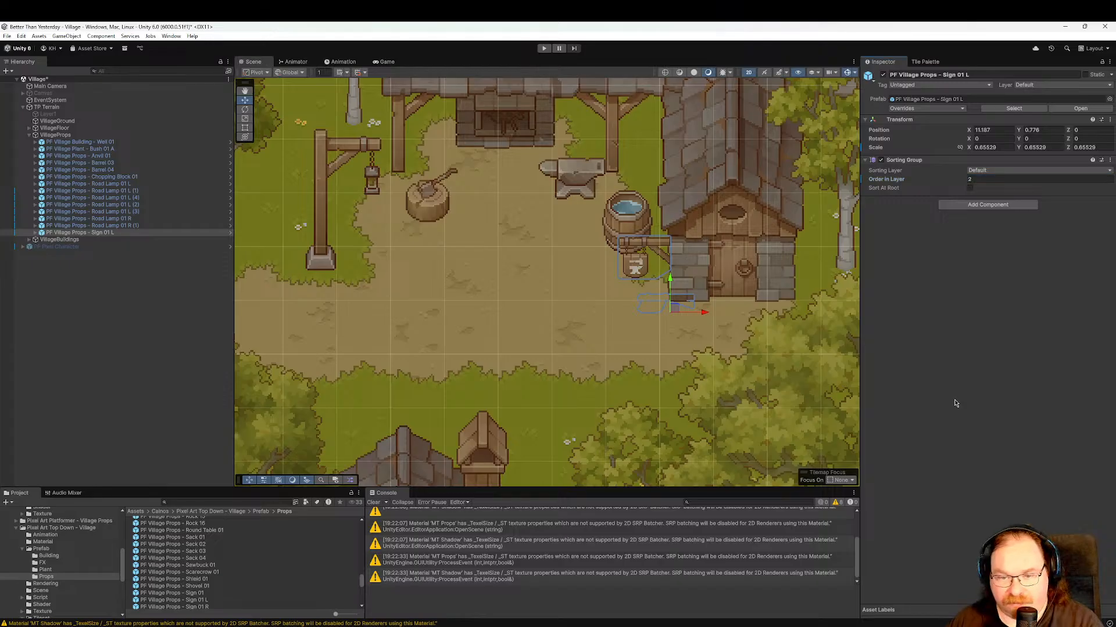
pyautogui.click(813, 392)
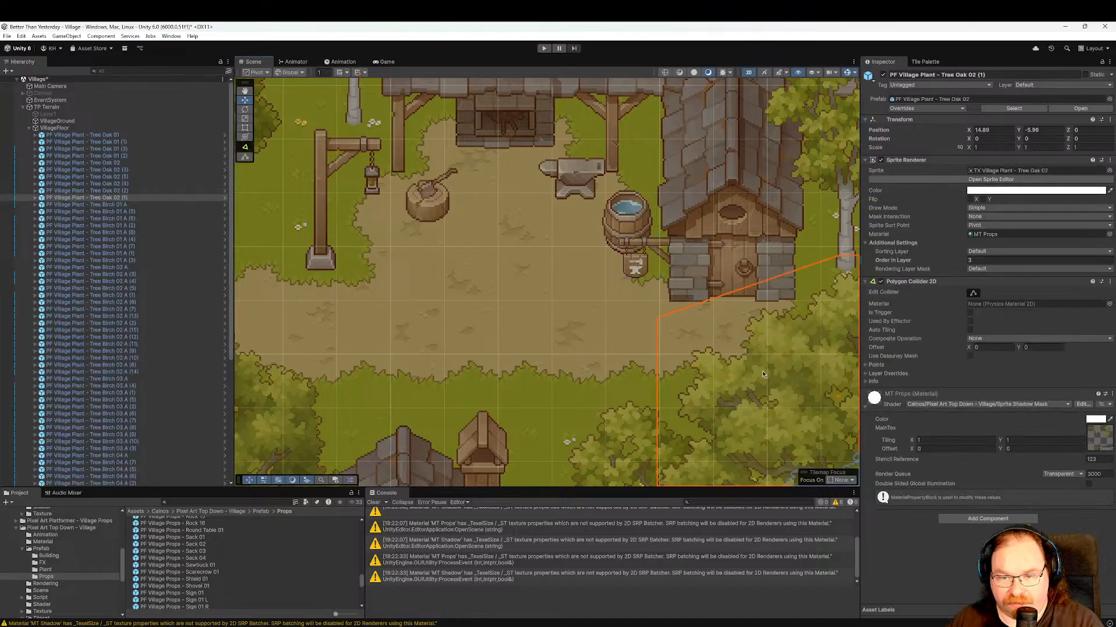
pyautogui.click(609, 348)
pyautogui.scroll(-4, 609, 347)
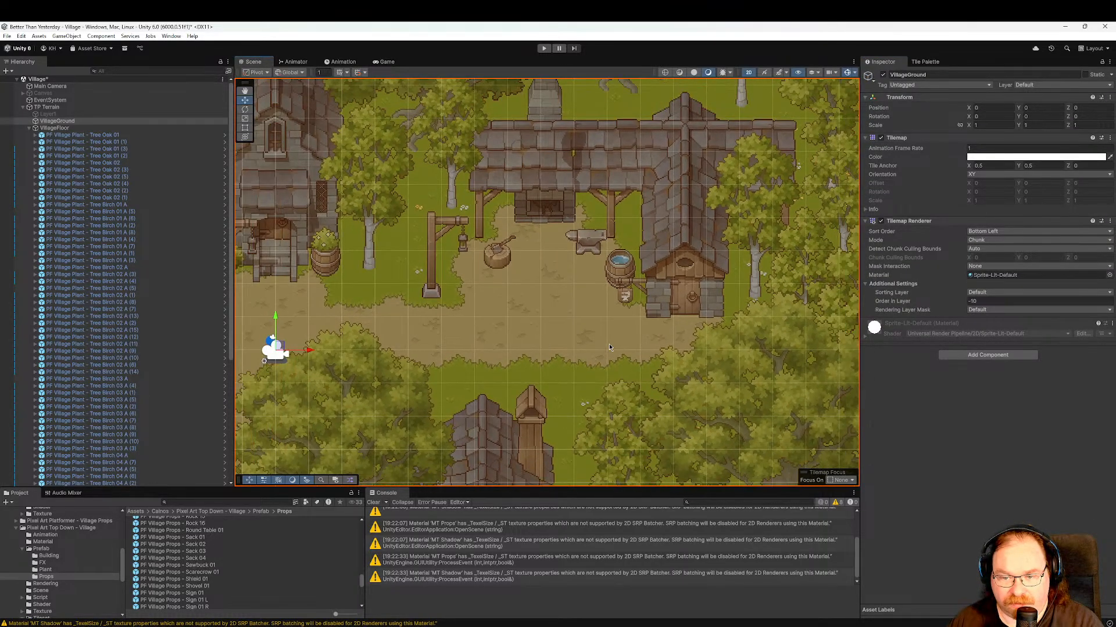
# Nudge the water barrel (Barrel 04) beside the smithy slightly within its spot near the hanging sign.
pyautogui.moveTo(609, 347); pyautogui.dragTo(700, 356, button='middle')
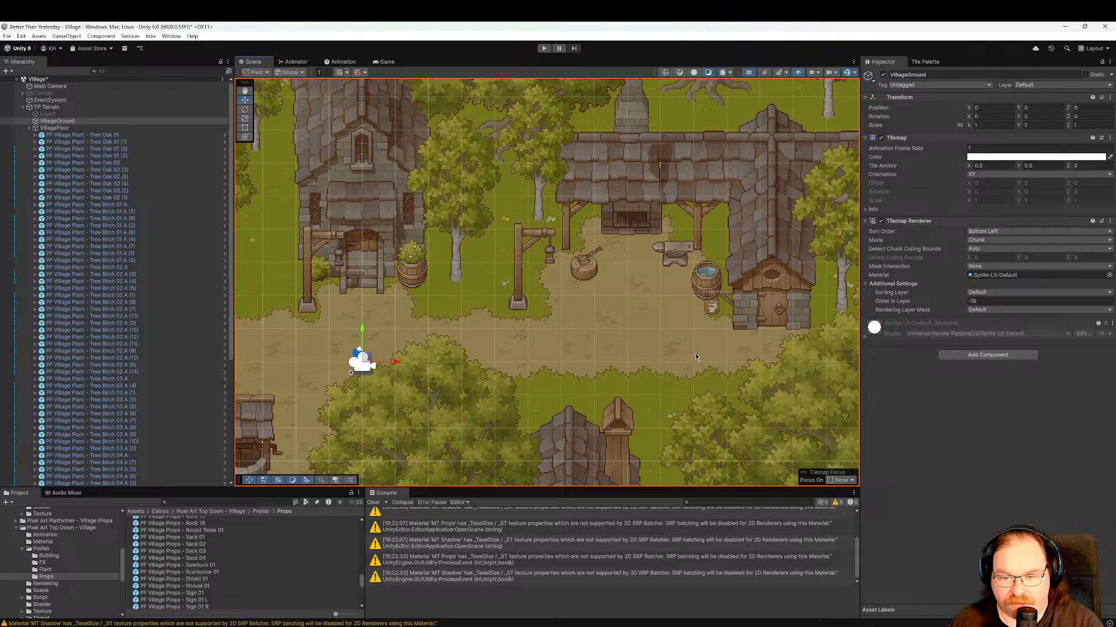
pyautogui.click(709, 273)
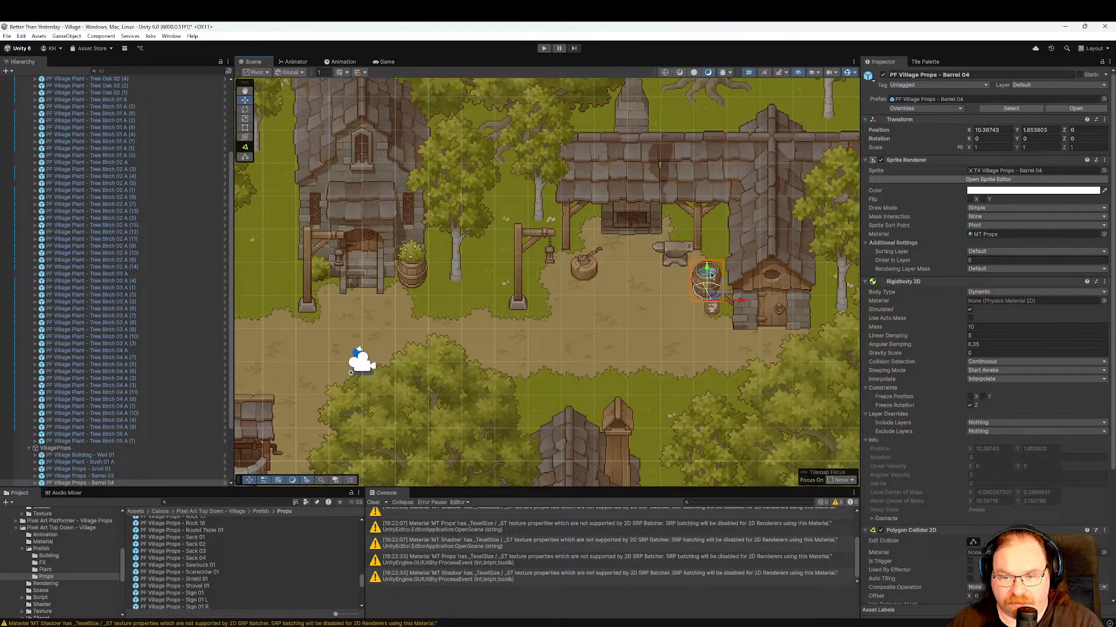
pyautogui.moveTo(714, 264)
pyautogui.mouseDown()
pyautogui.moveTo(719, 279)
pyautogui.moveTo(723, 263)
pyautogui.mouseUp()
pyautogui.click(672, 361)
pyautogui.press('f')
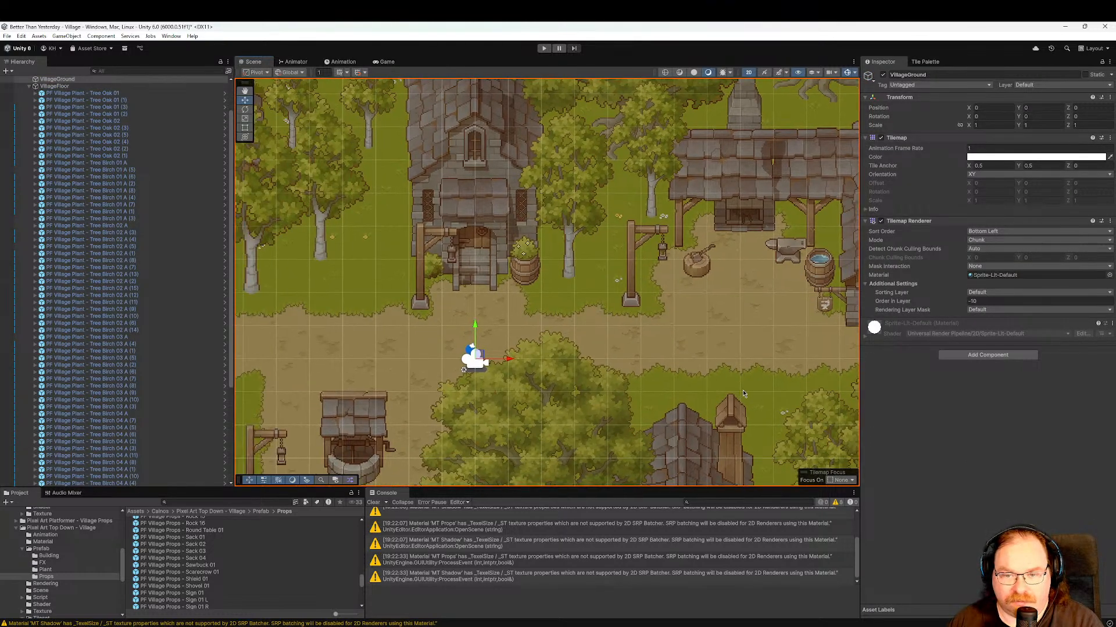
# Preview further Props prefabs up to Statue 01 and survey the whole village for a suitable place.
pyautogui.scroll(-4, 236, 570)
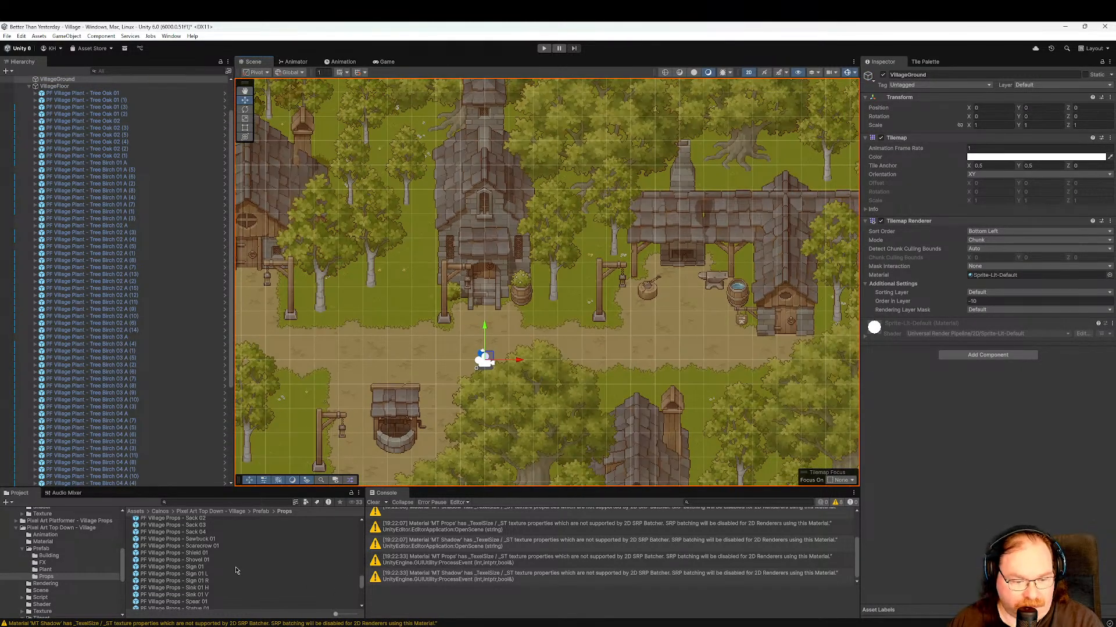
pyautogui.click(226, 558)
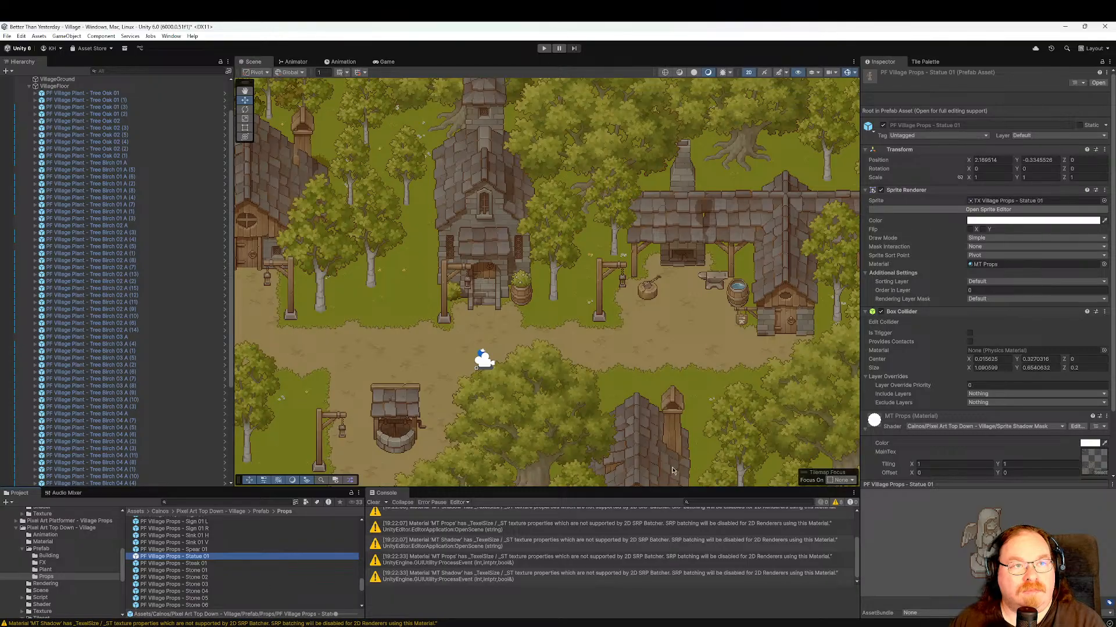
pyautogui.scroll(-5, 671, 344)
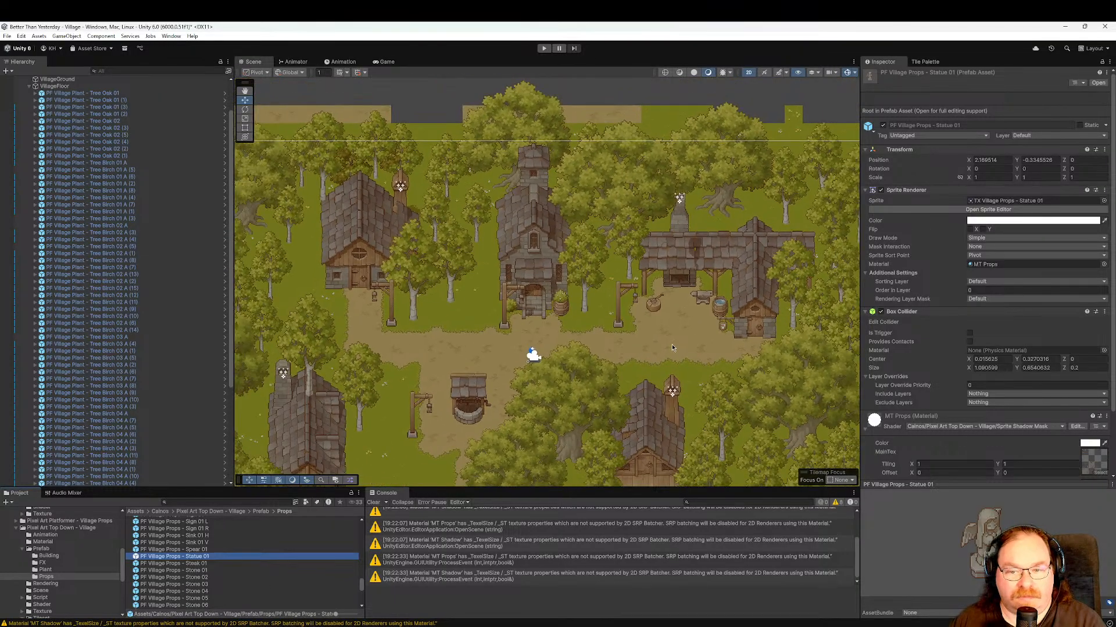
pyautogui.moveTo(629, 299); pyautogui.dragTo(694, 279, button='middle')
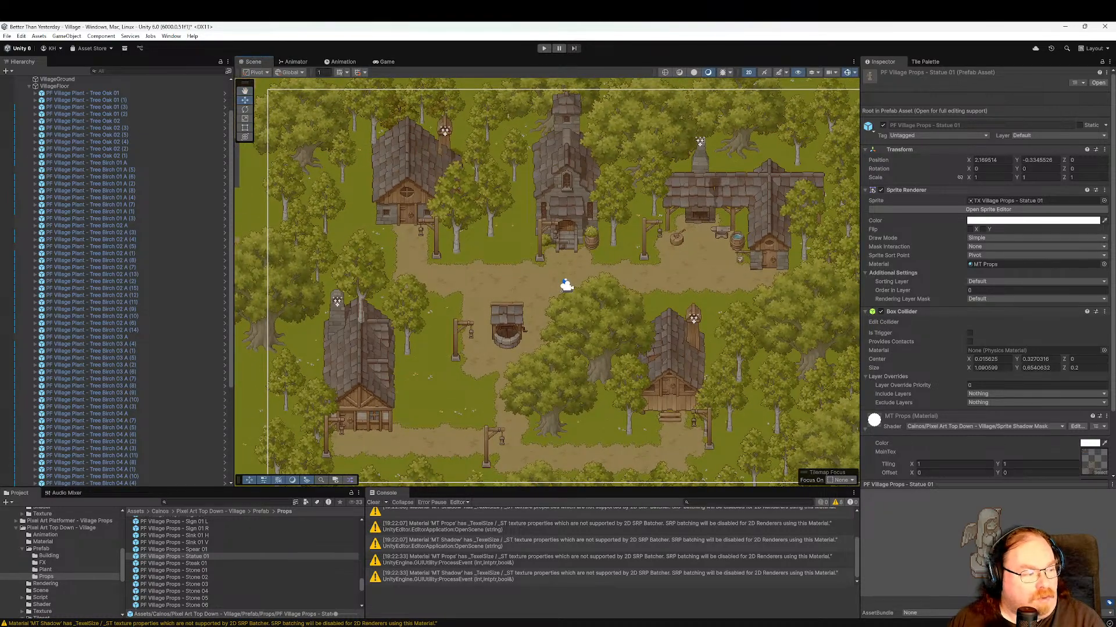
# Switch to the Gameplay Loop PDF, review the NPC Village (Spawn Point) page, and return to the Unity scene.
pyautogui.moveTo(0, 119); pyautogui.dragTo(598, 23)
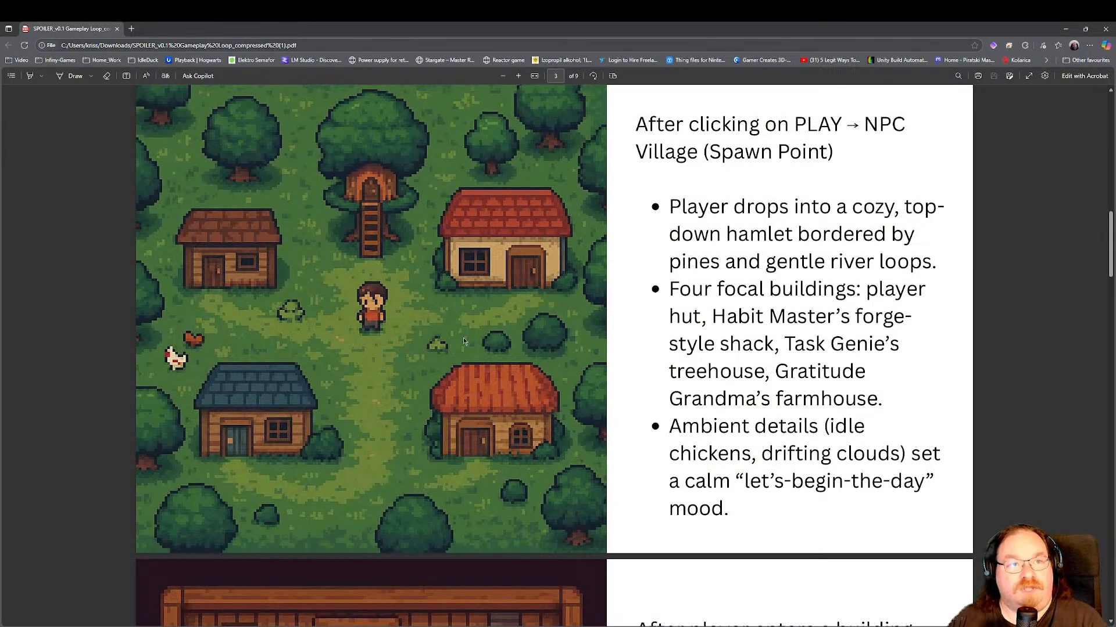
pyautogui.scroll(-4, 459, 355)
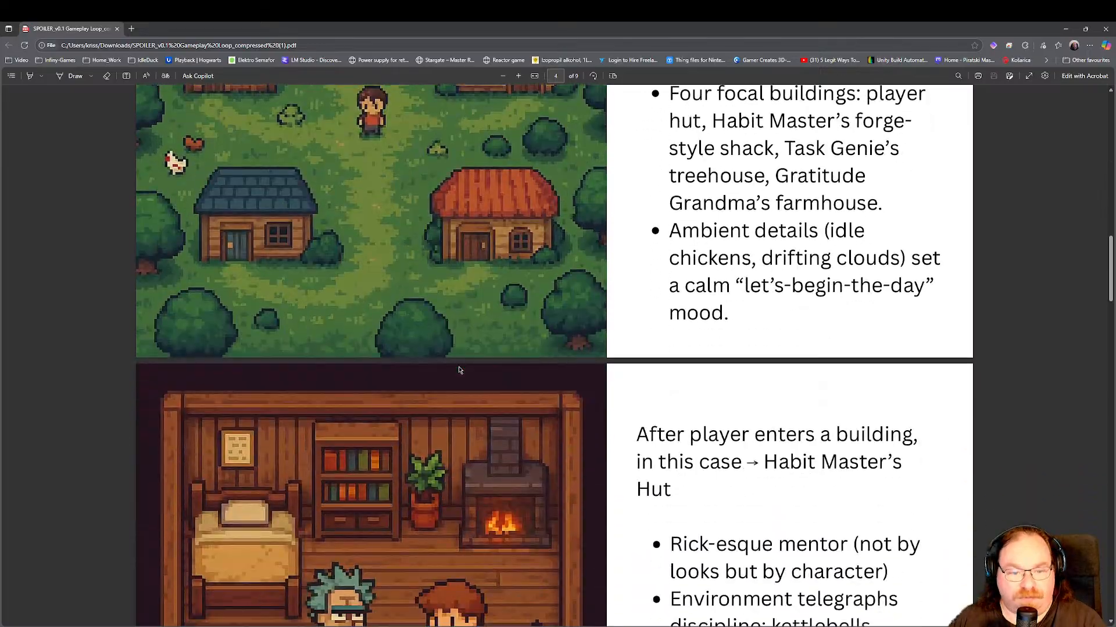
pyautogui.scroll(4, 460, 266)
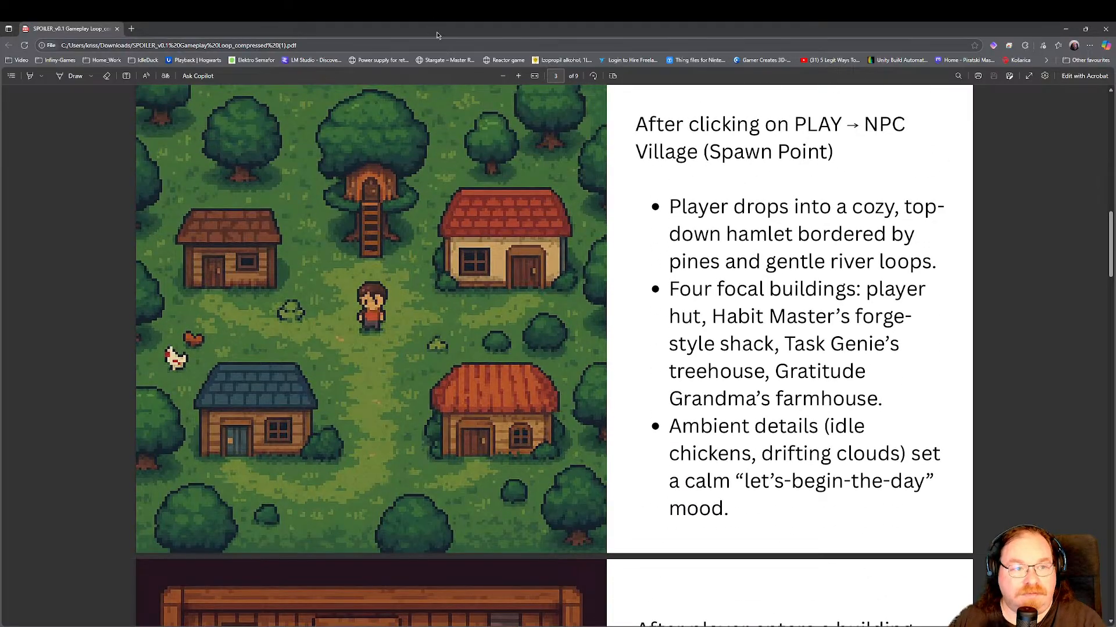
pyautogui.moveTo(437, 32); pyautogui.dragTo(0, 145)
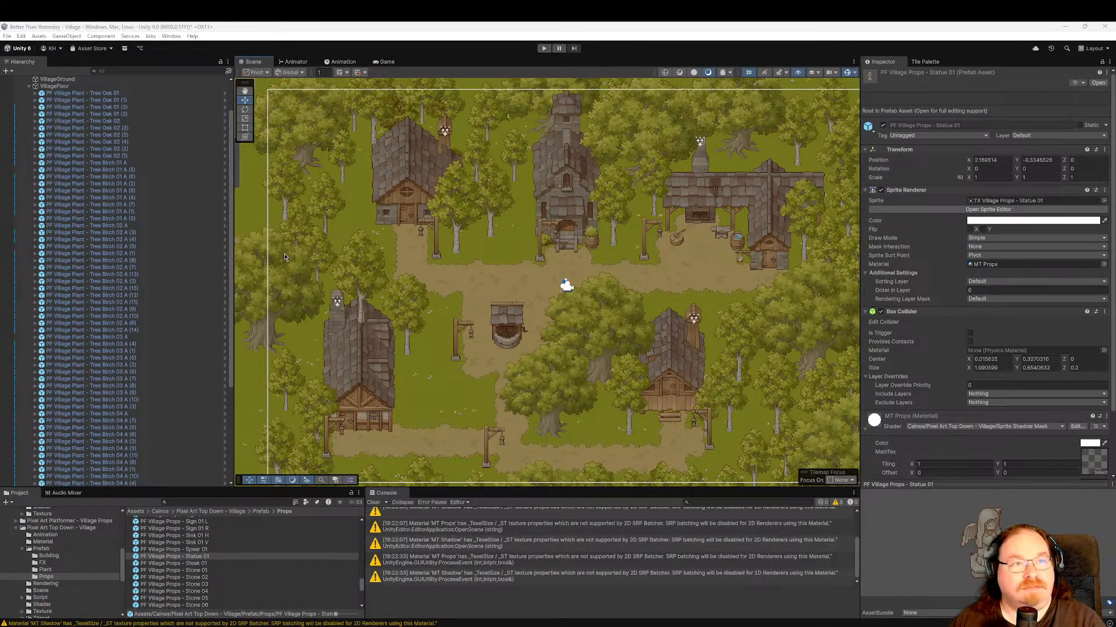
# Preview the Props prefabs from Stool 01 through Wine 03, looking for items that suit the village.
pyautogui.scroll(-3, 531, 293)
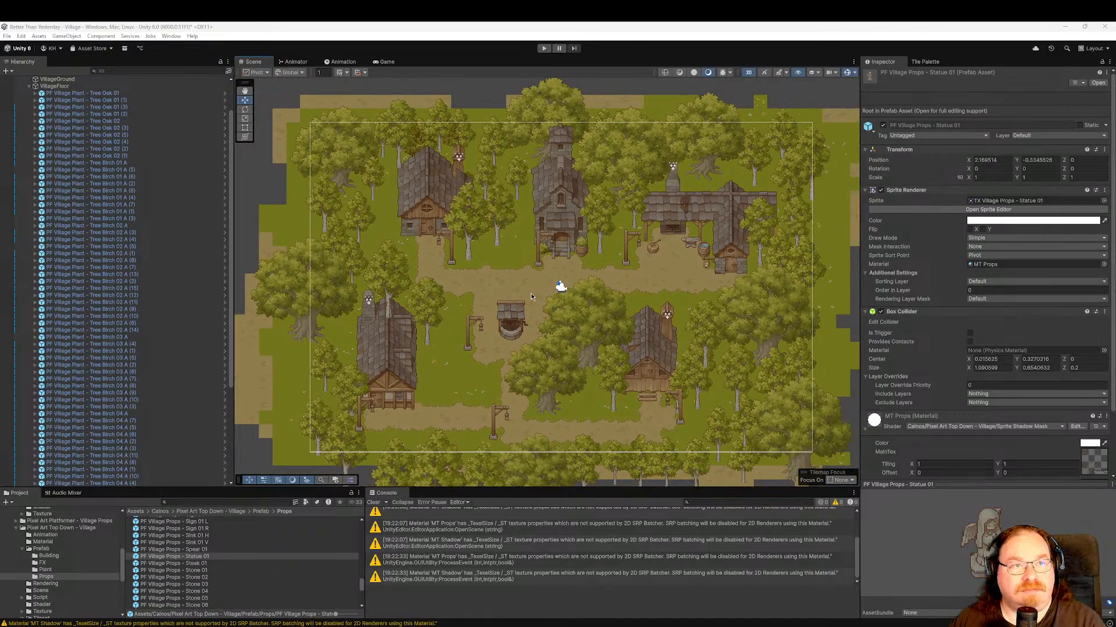
pyautogui.moveTo(528, 287); pyautogui.dragTo(488, 269, button='middle')
pyautogui.scroll(2, 528, 281)
pyautogui.scroll(2, 528, 279)
pyautogui.scroll(-4, 238, 587)
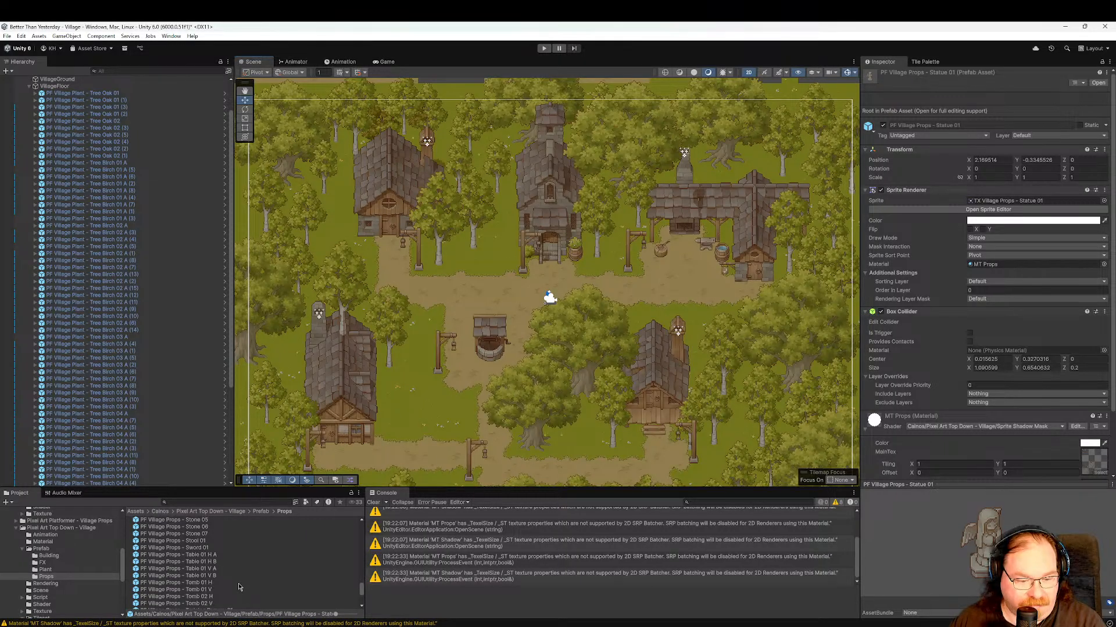
pyautogui.click(233, 556)
pyautogui.click(229, 549)
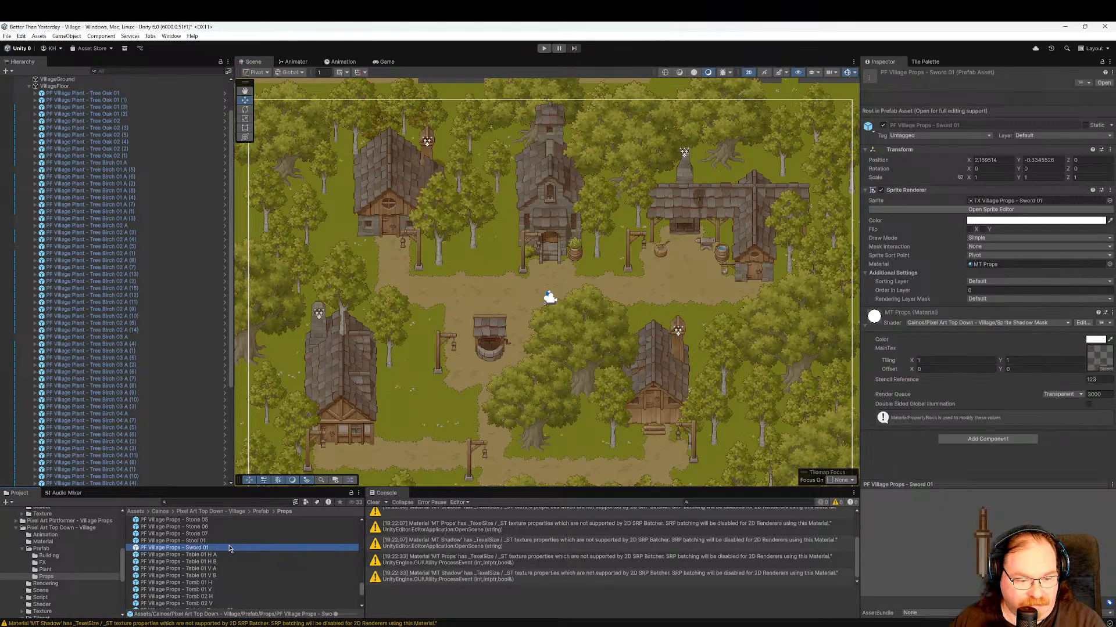
pyautogui.press('Down')
pyautogui.press('Down')
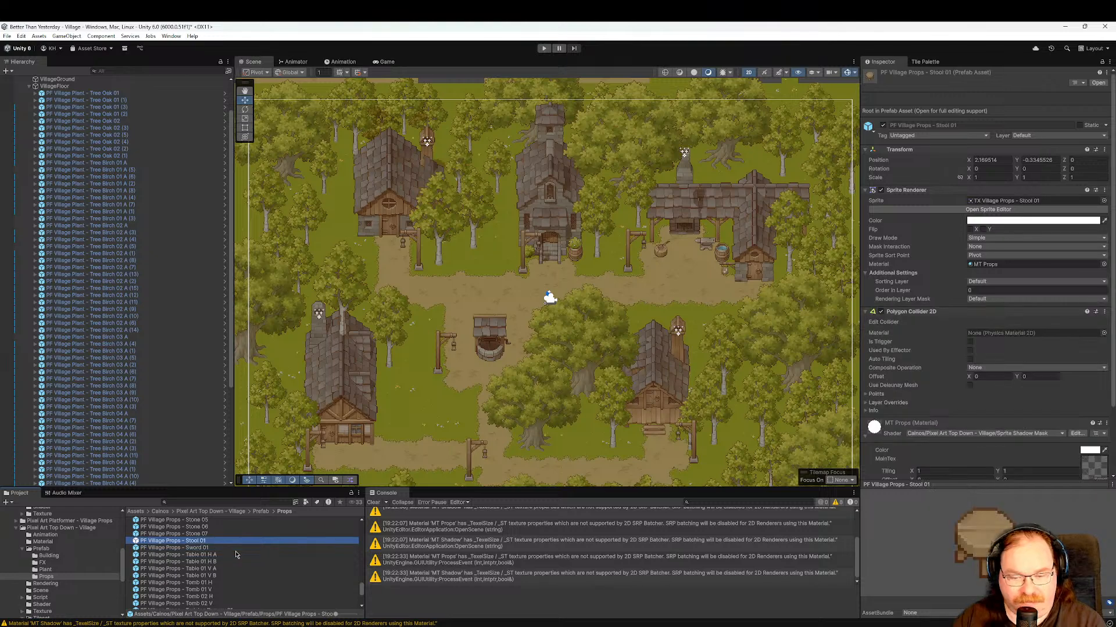
pyautogui.press('Down')
pyautogui.press('Down')
pyautogui.press('Down')
pyautogui.press('Down')
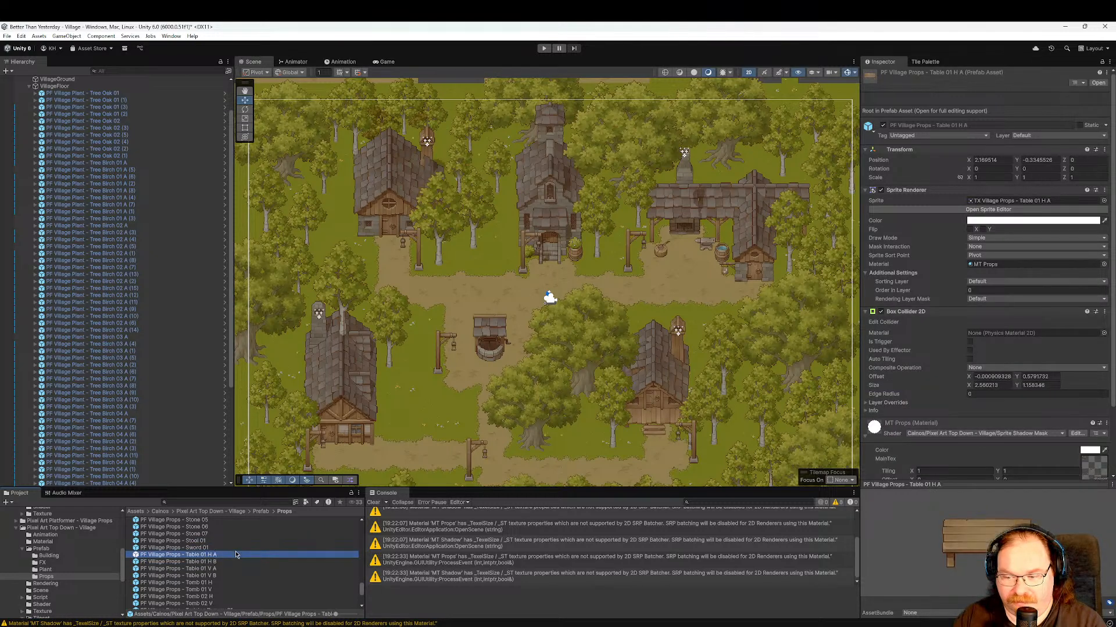
pyautogui.press('Down')
pyautogui.press('Down')
pyautogui.press('Down')
pyautogui.press('Down')
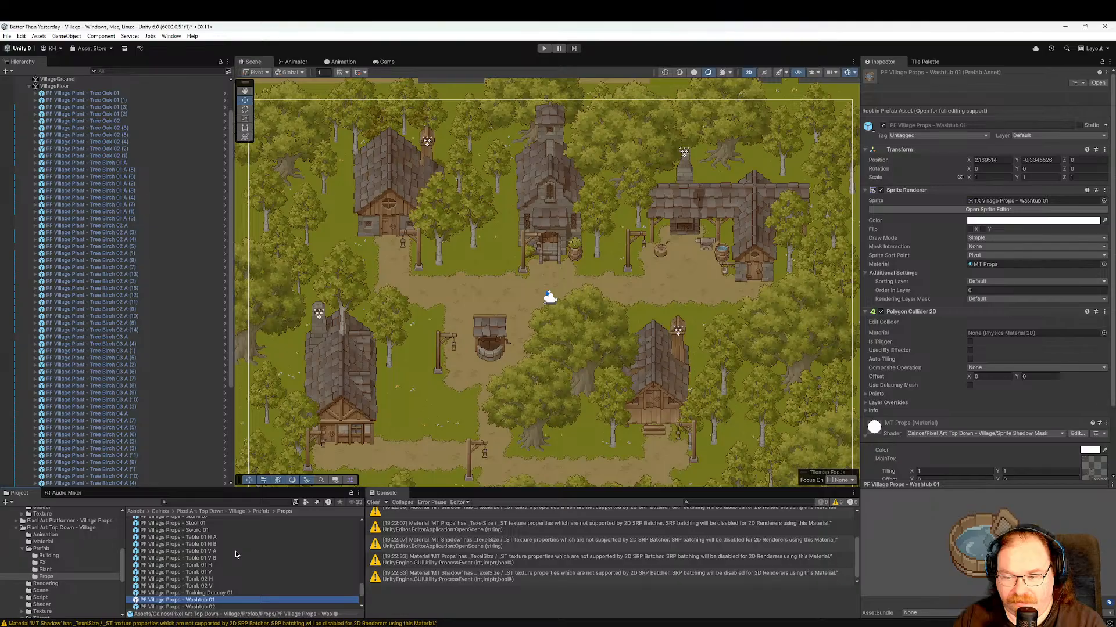
pyautogui.press('Down')
pyautogui.press('Down')
pyautogui.press('Down')
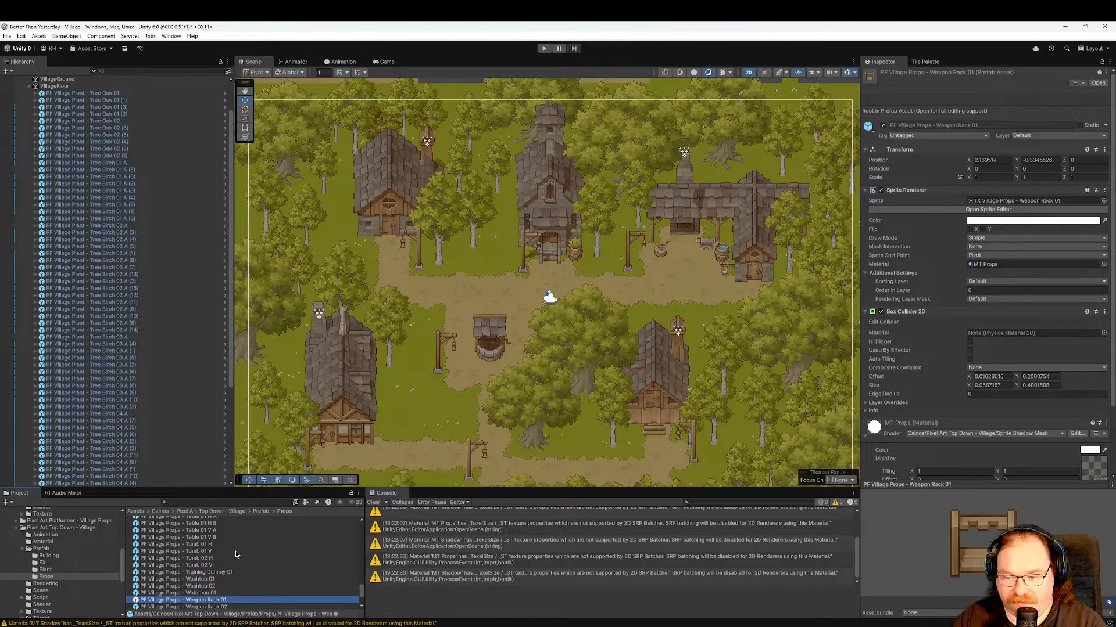
pyautogui.press('Down')
pyautogui.press('Down')
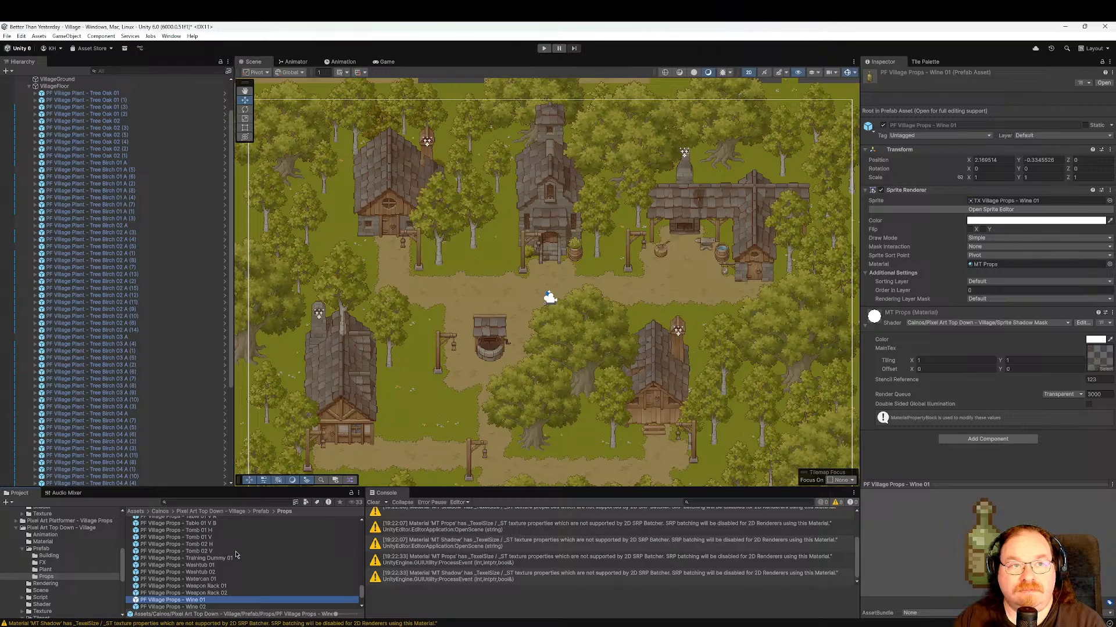
pyautogui.press('Down')
pyautogui.press('Down')
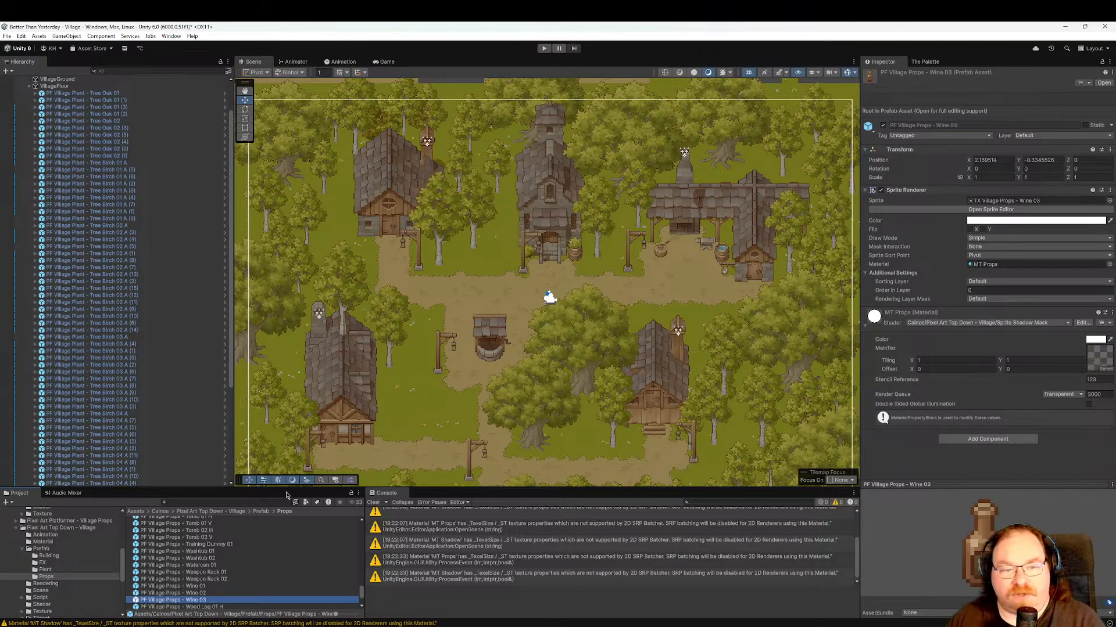
# Survey the village's houses, paths, well, smithy and outer tree borders for spots that need more decoration.
pyautogui.moveTo(540, 330); pyautogui.dragTo(430, 275, button='middle')
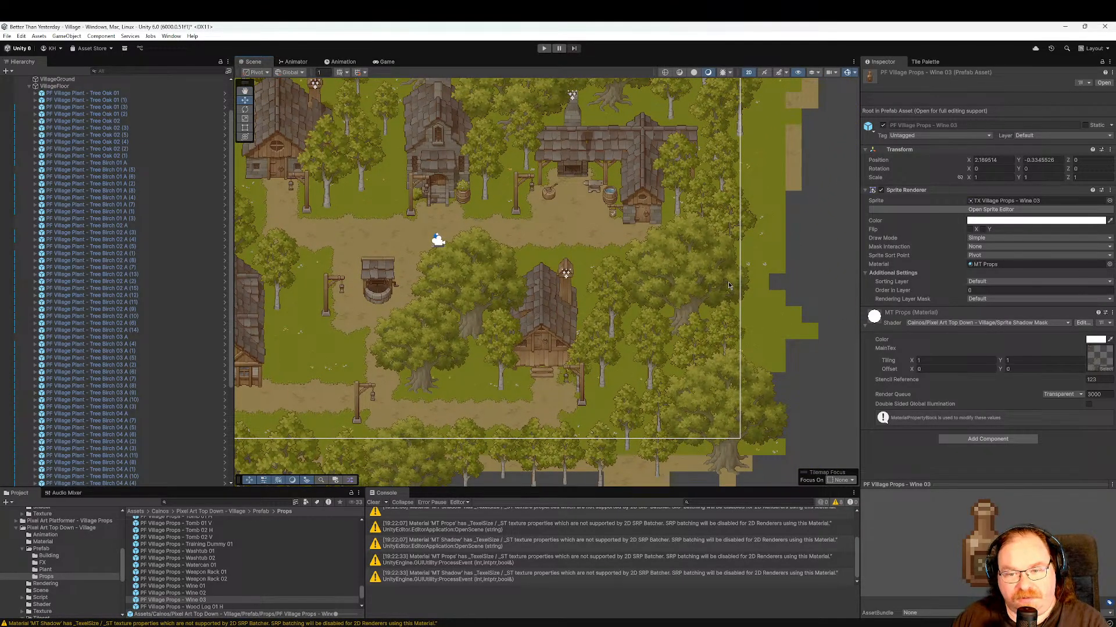
pyautogui.moveTo(604, 247); pyautogui.dragTo(622, 362, button='middle')
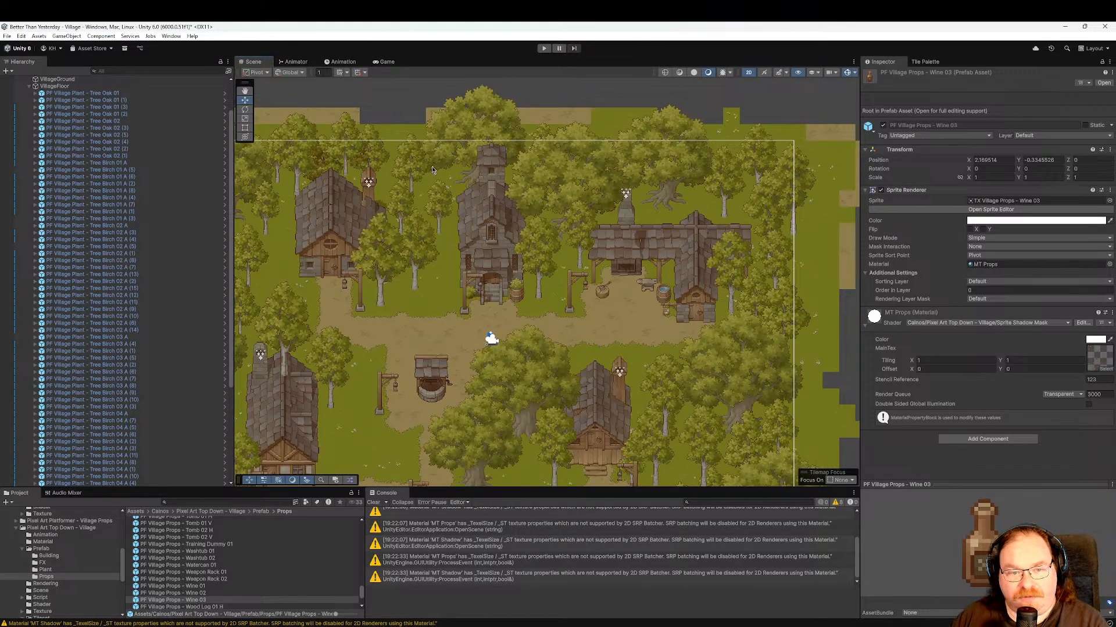
pyautogui.moveTo(461, 168); pyautogui.dragTo(519, 171, button='middle')
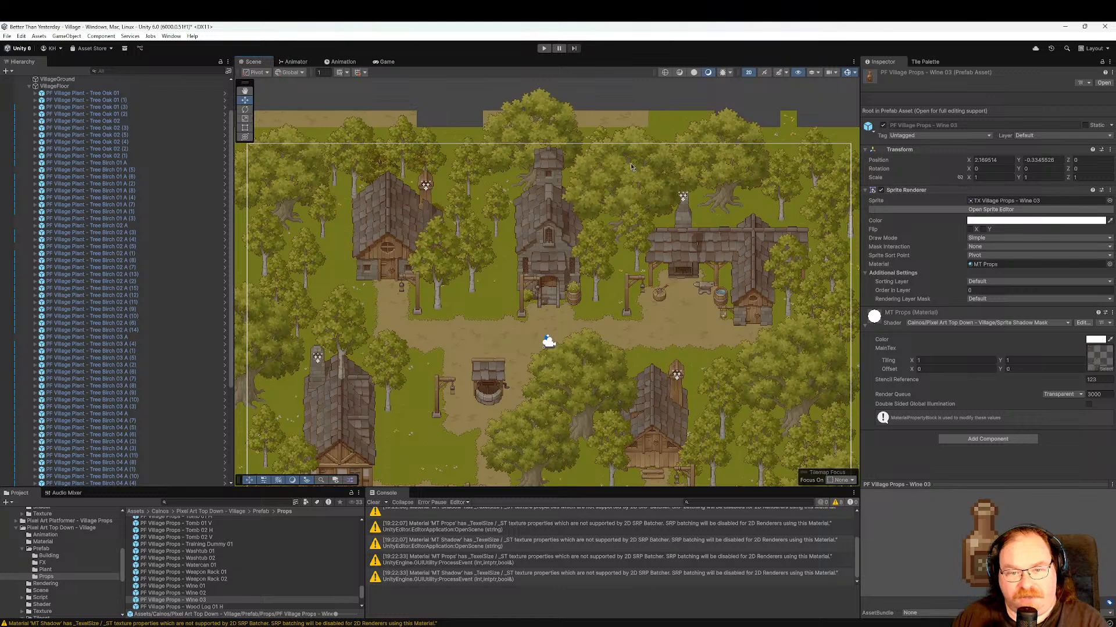
pyautogui.moveTo(720, 163); pyautogui.dragTo(589, 175, button='middle')
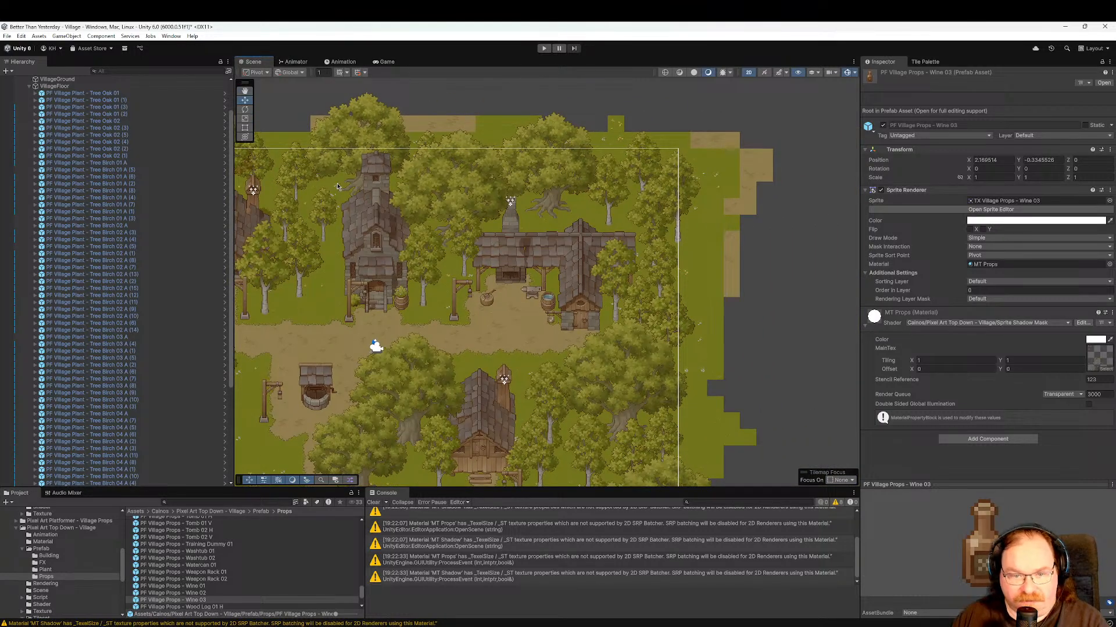
pyautogui.moveTo(237, 302); pyautogui.dragTo(583, 311, button='middle')
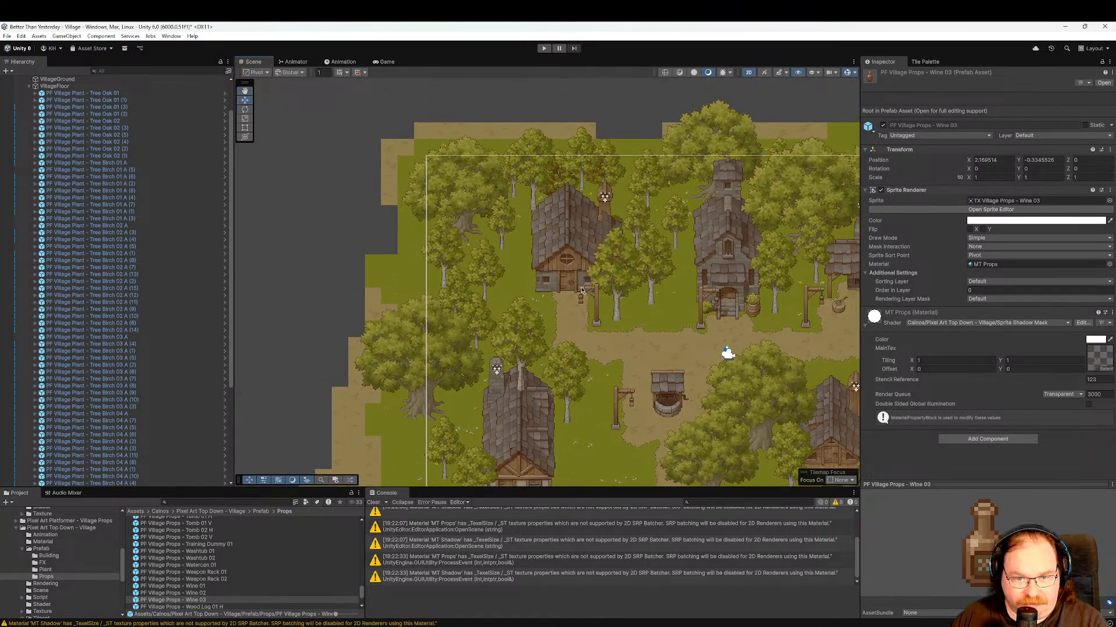
pyautogui.moveTo(482, 234); pyautogui.dragTo(487, 158, button='middle')
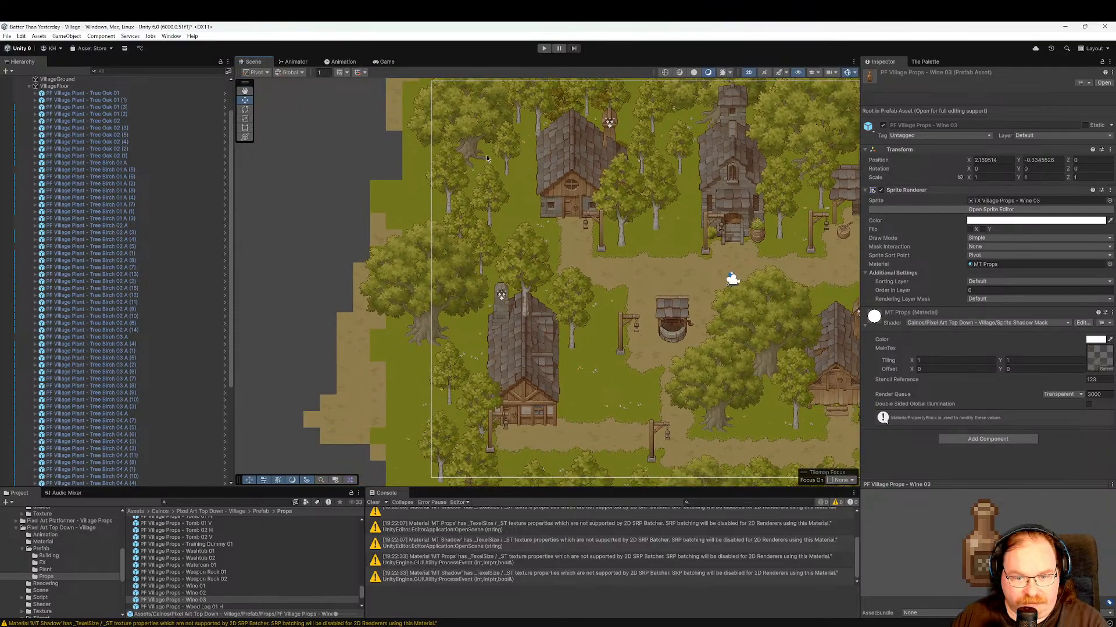
pyautogui.moveTo(422, 344); pyautogui.dragTo(395, 463, button='middle')
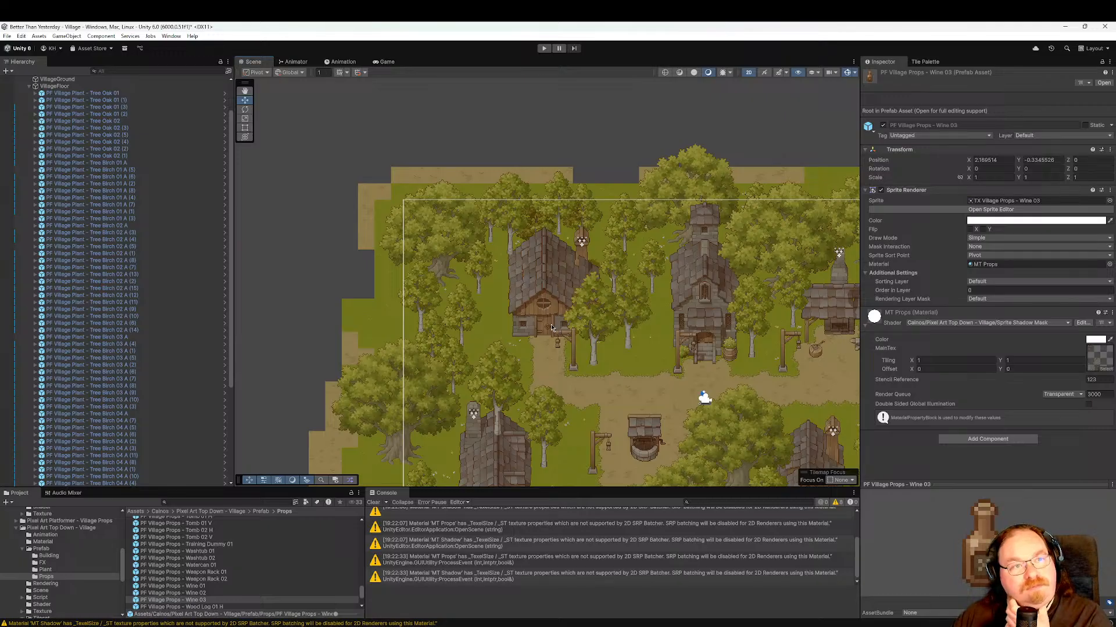
pyautogui.moveTo(639, 406); pyautogui.dragTo(583, 317, button='middle')
# Preview the Wood Log 02 T and Wood Pile 01 H prefabs in the Props folder.
pyautogui.scroll(-3, 278, 532)
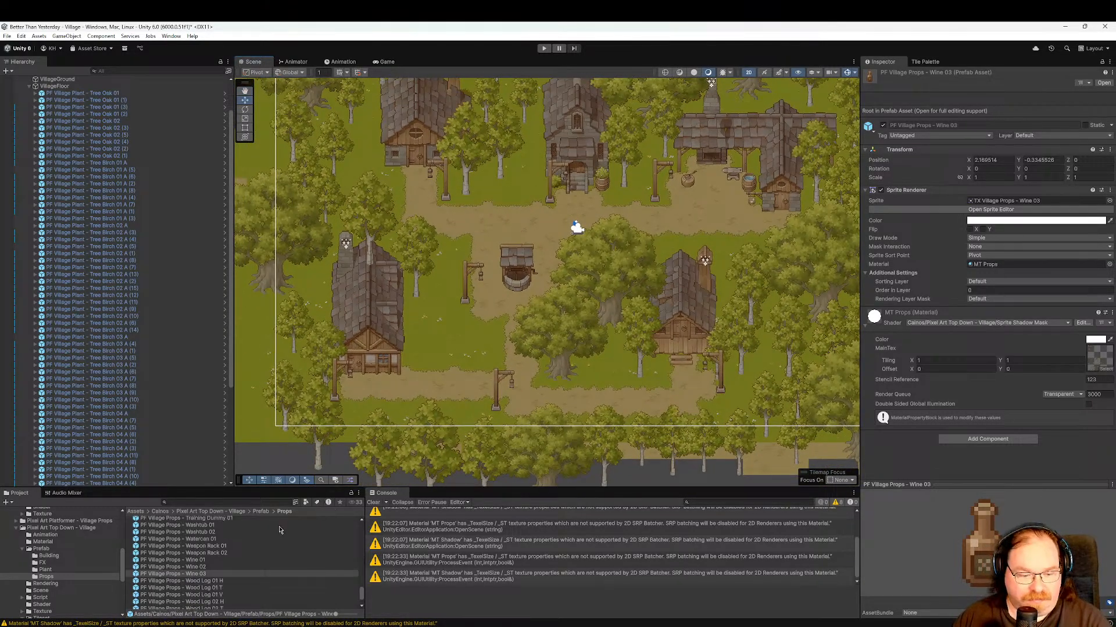
pyautogui.click(240, 557)
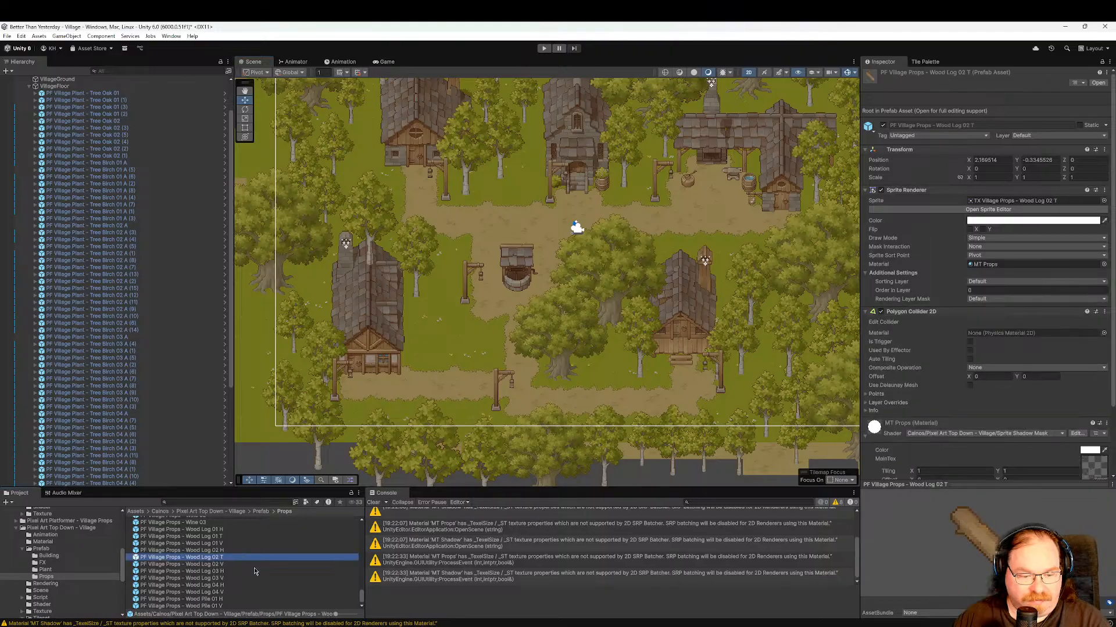
pyautogui.click(227, 601)
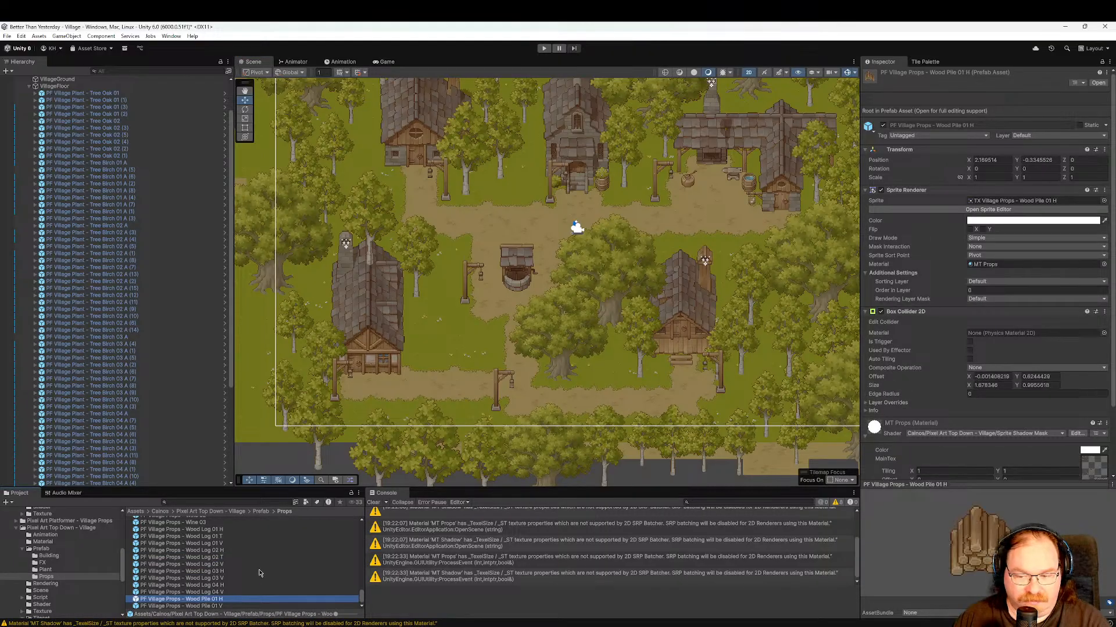
# Place the Wood Pile 01 V prefab at the smithy at about X 9.88, Y 4.06 and set its order in layer to -1.
pyautogui.moveTo(663, 273); pyautogui.dragTo(563, 356, button='middle')
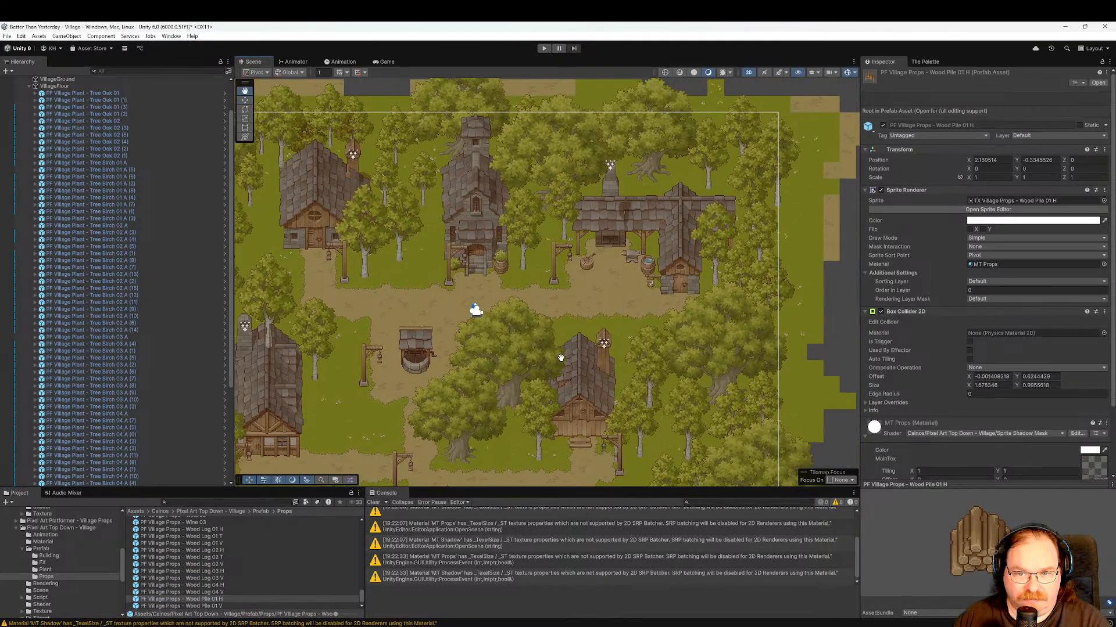
pyautogui.scroll(4, 584, 371)
pyautogui.moveTo(616, 279); pyautogui.dragTo(509, 455, button='middle')
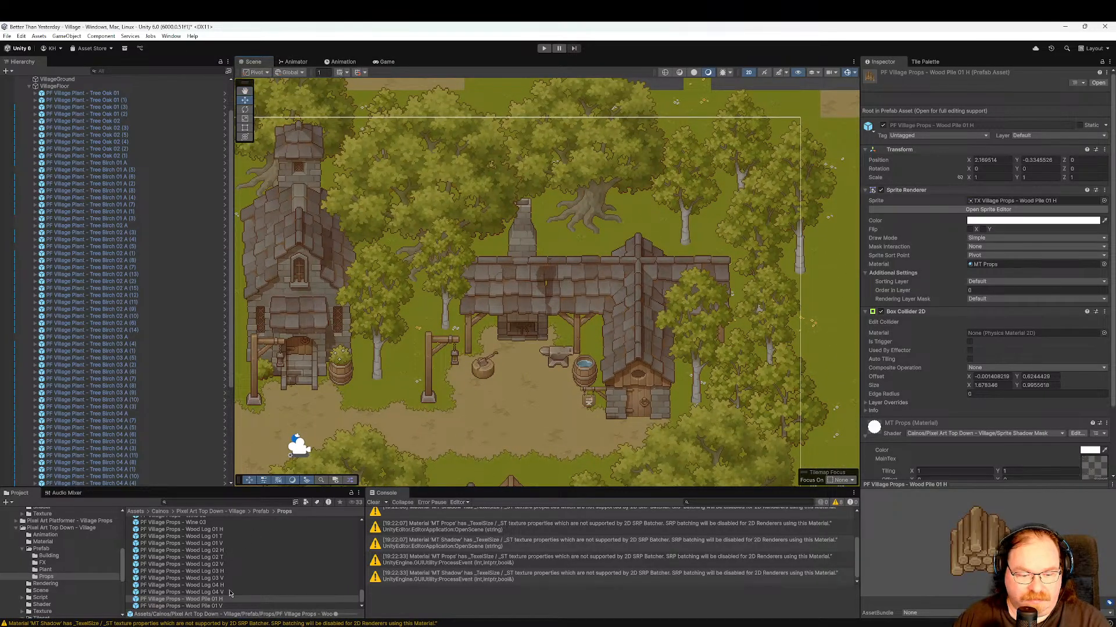
pyautogui.click(221, 606)
pyautogui.moveTo(224, 609); pyautogui.dragTo(571, 337)
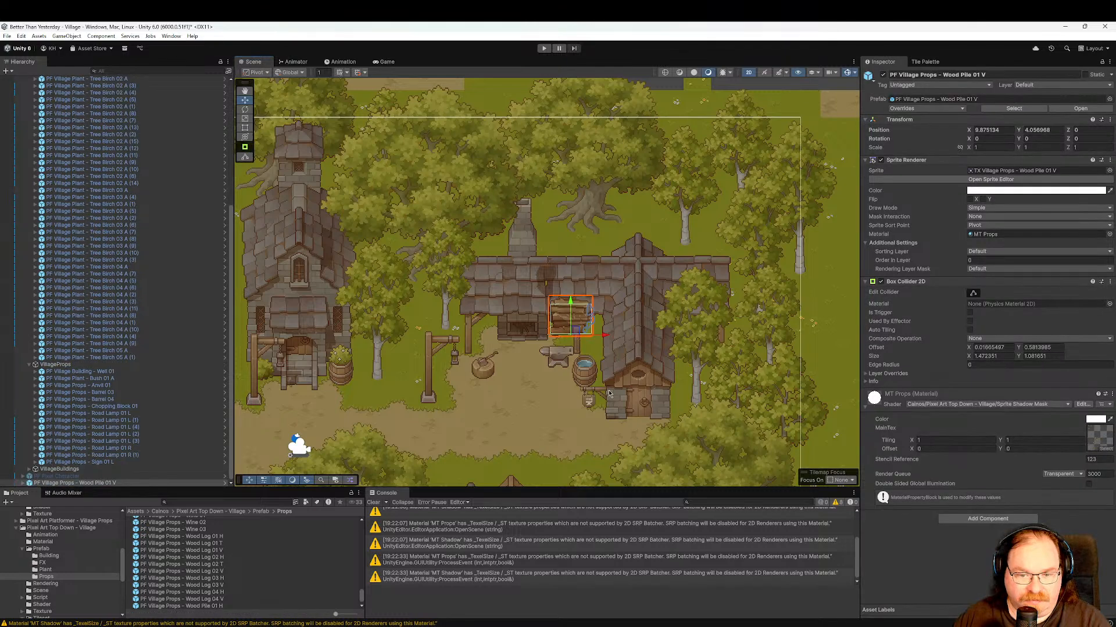
pyautogui.click(994, 260)
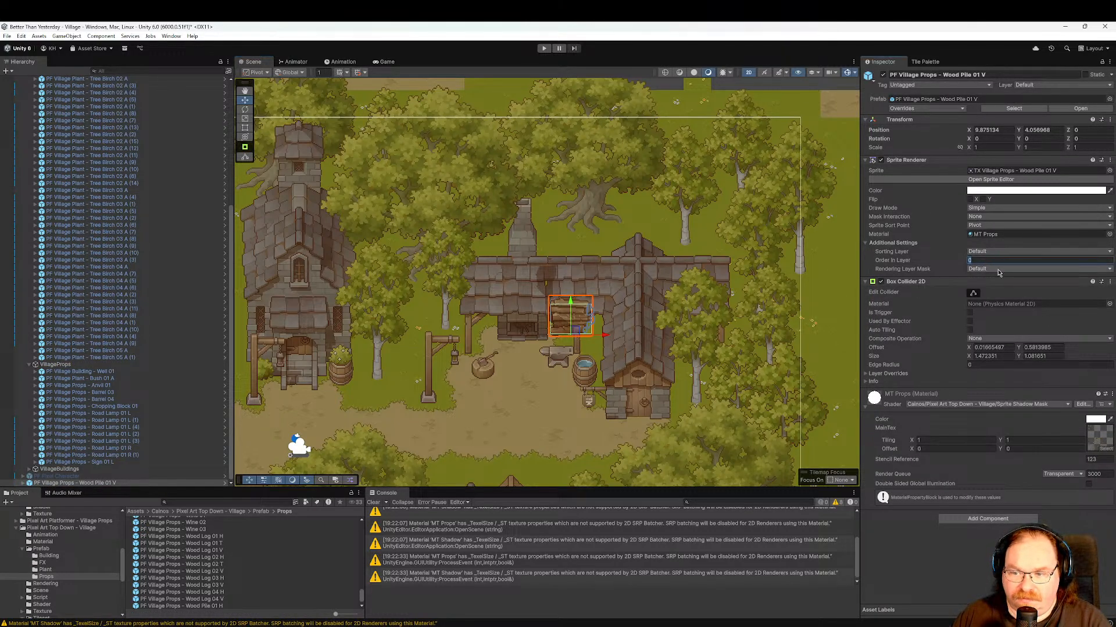
pyautogui.write('-1')
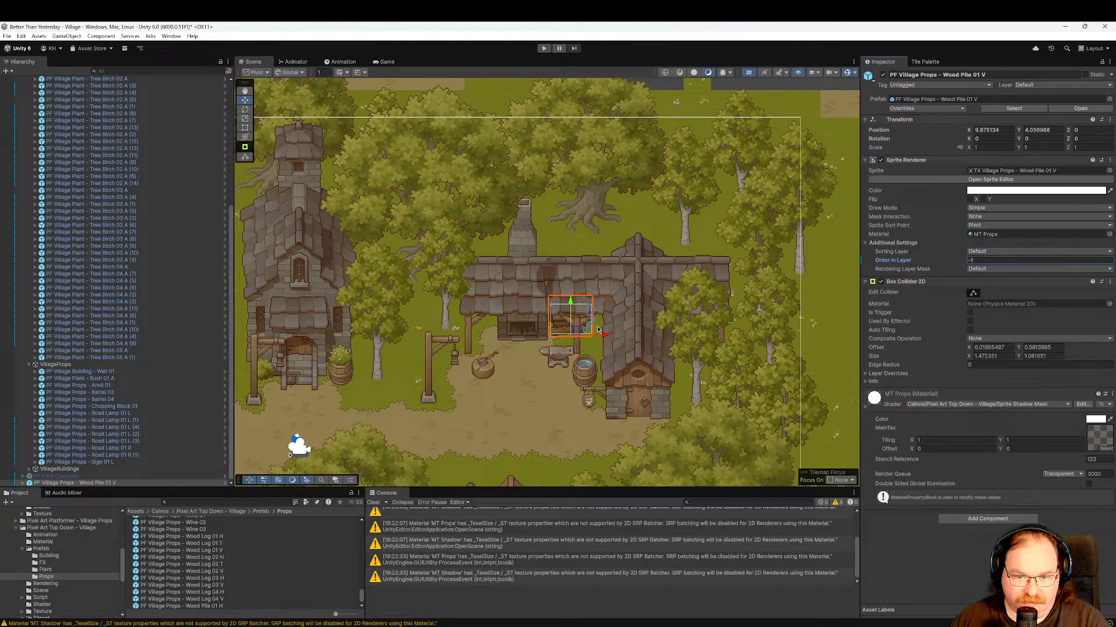
# Lower the Wood Pile 01 V prop at the smithy to Y 3.95.
pyautogui.moveTo(576, 312); pyautogui.dragTo(580, 311)
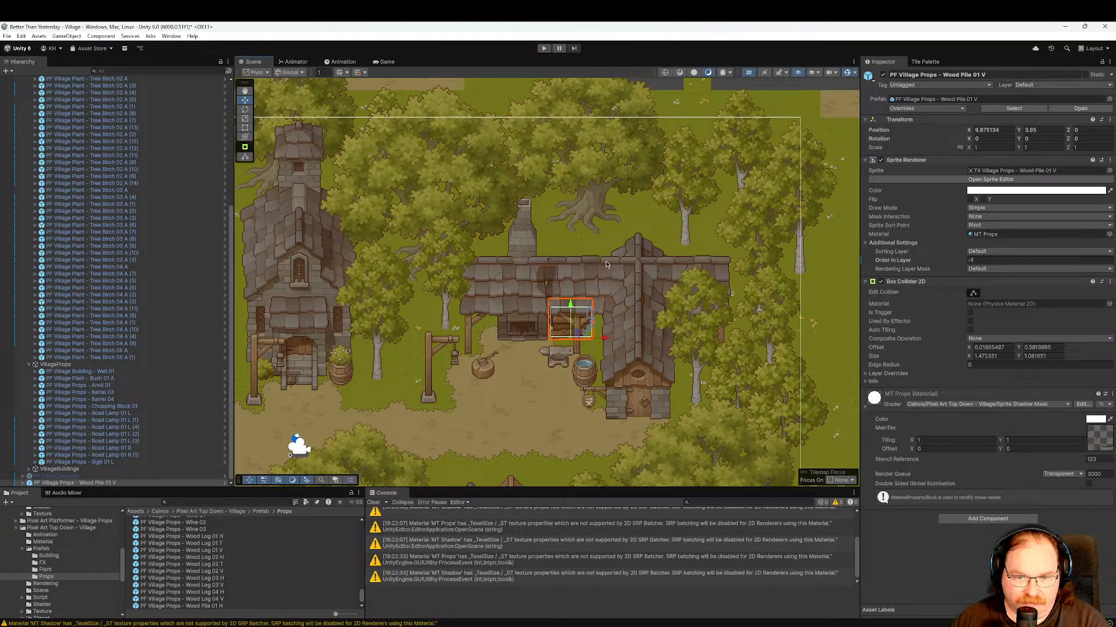
pyautogui.click(831, 221)
pyautogui.scroll(3, 635, 371)
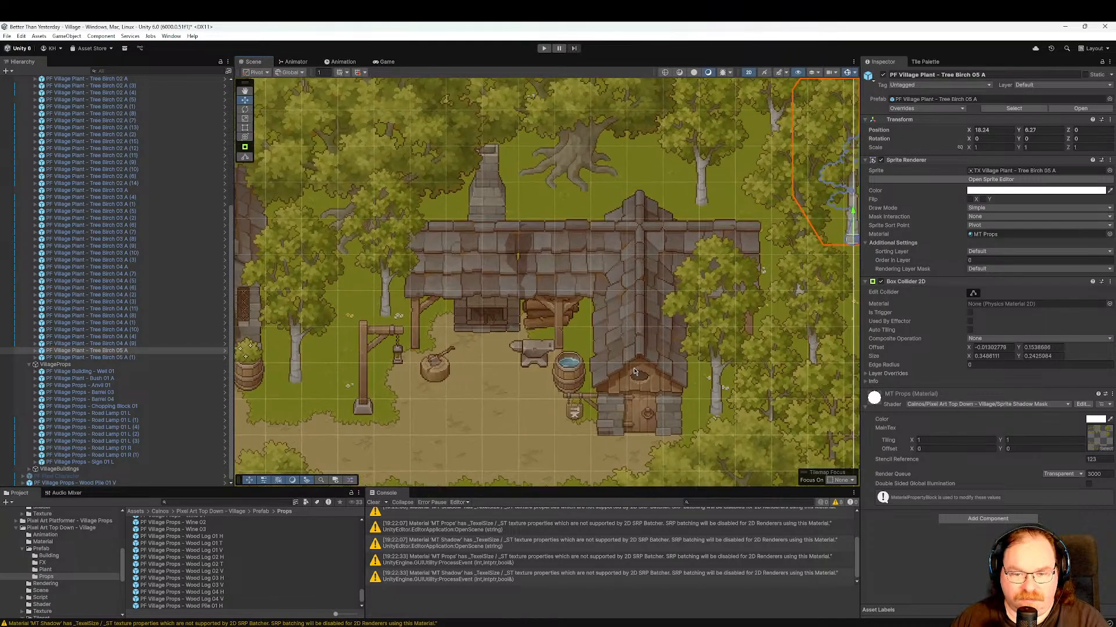
pyautogui.scroll(-4, 642, 370)
pyautogui.moveTo(599, 388); pyautogui.dragTo(677, 342, button='middle')
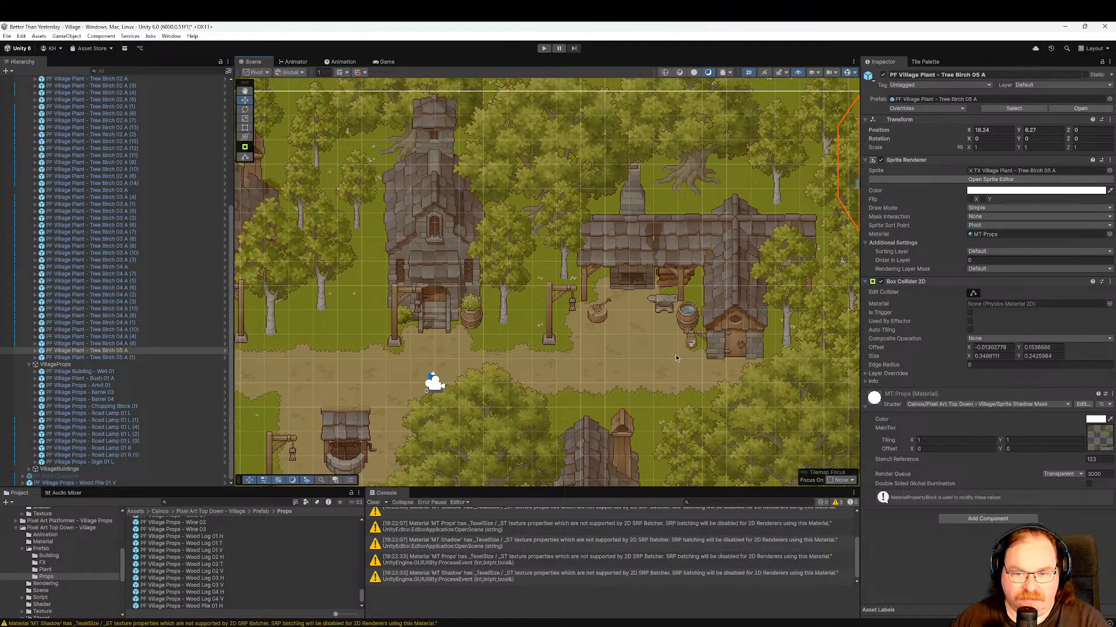
# Move the smithy's wood pile along X to 6.42, to the other side of the forge.
pyautogui.click(676, 289)
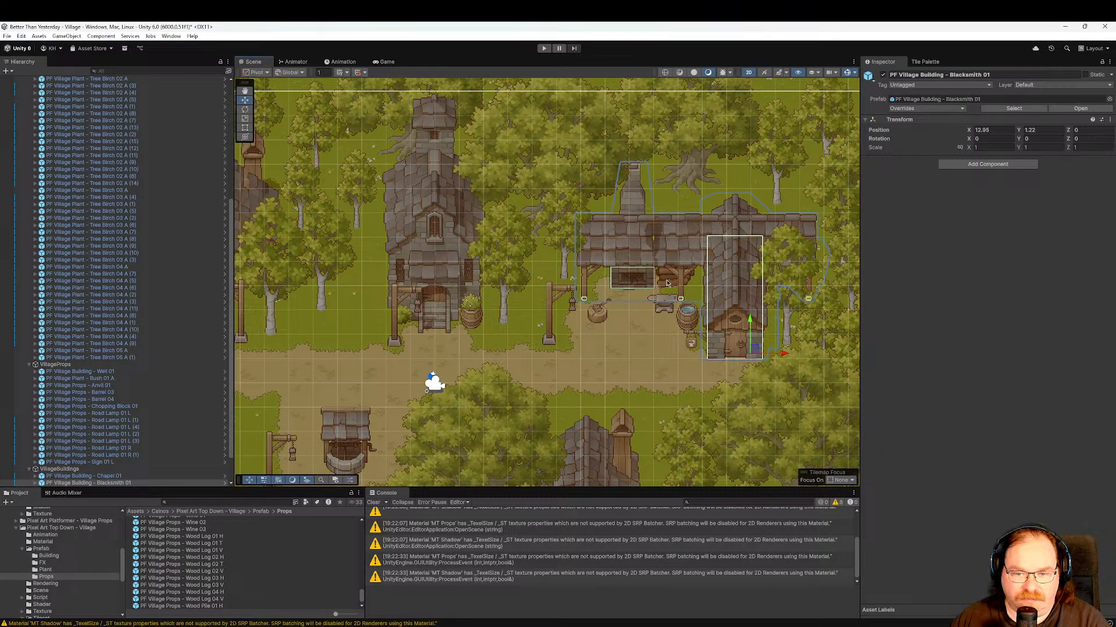
pyautogui.click(668, 288)
pyautogui.click(668, 281)
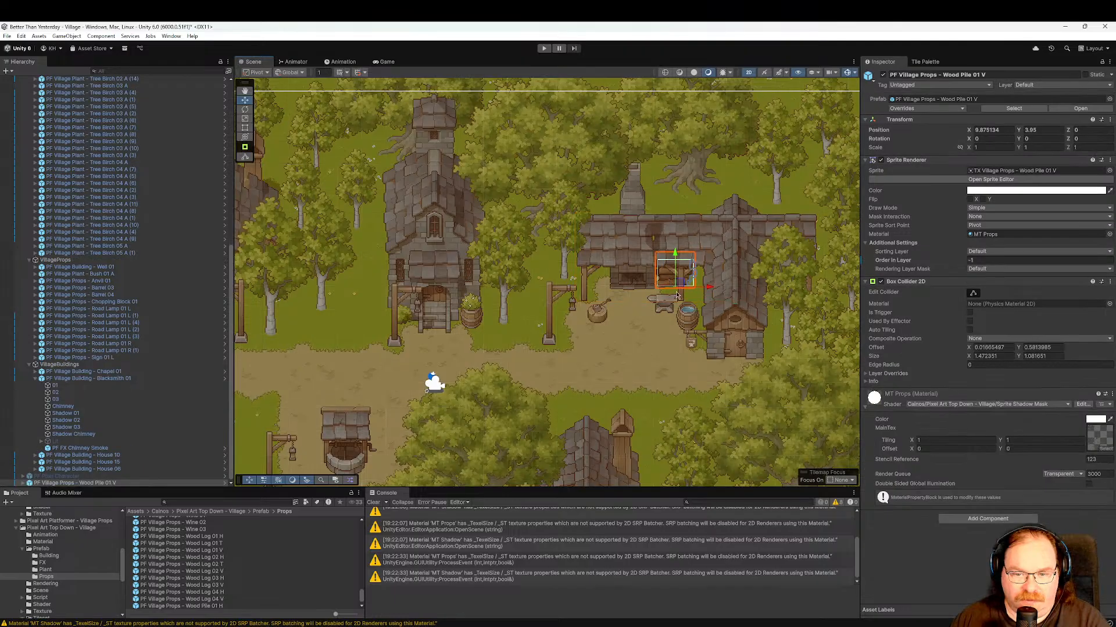
pyautogui.moveTo(702, 289); pyautogui.dragTo(621, 287)
pyautogui.moveTo(621, 313)
pyautogui.mouseDown(button='middle')
pyautogui.moveTo(627, 340)
pyautogui.moveTo(601, 311)
pyautogui.mouseUp(button='middle')
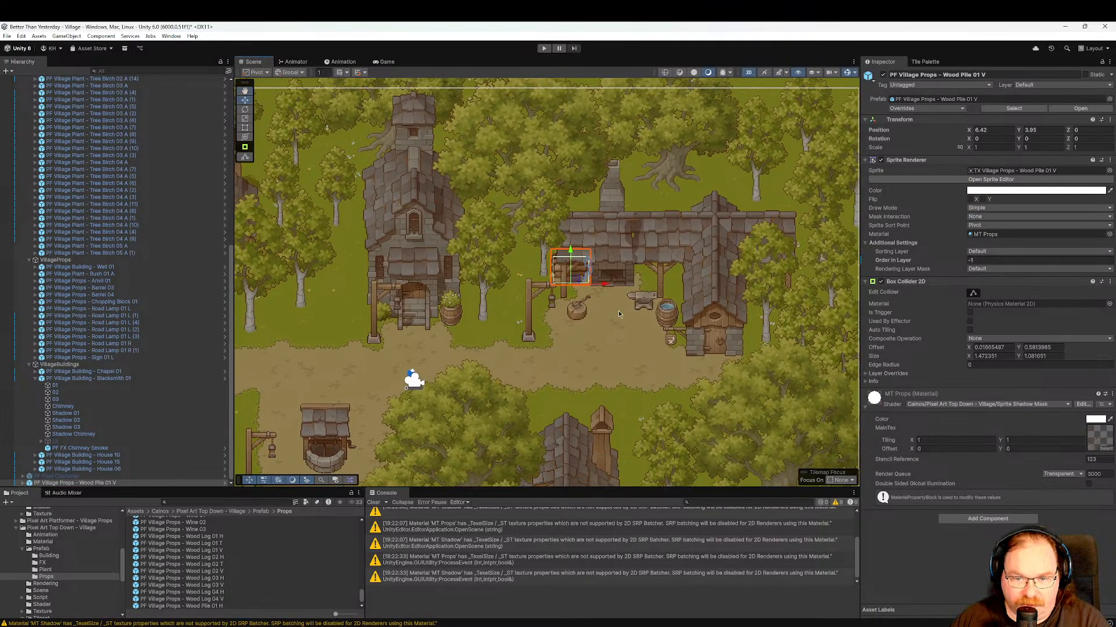
pyautogui.click(806, 196)
pyautogui.scroll(4, 615, 347)
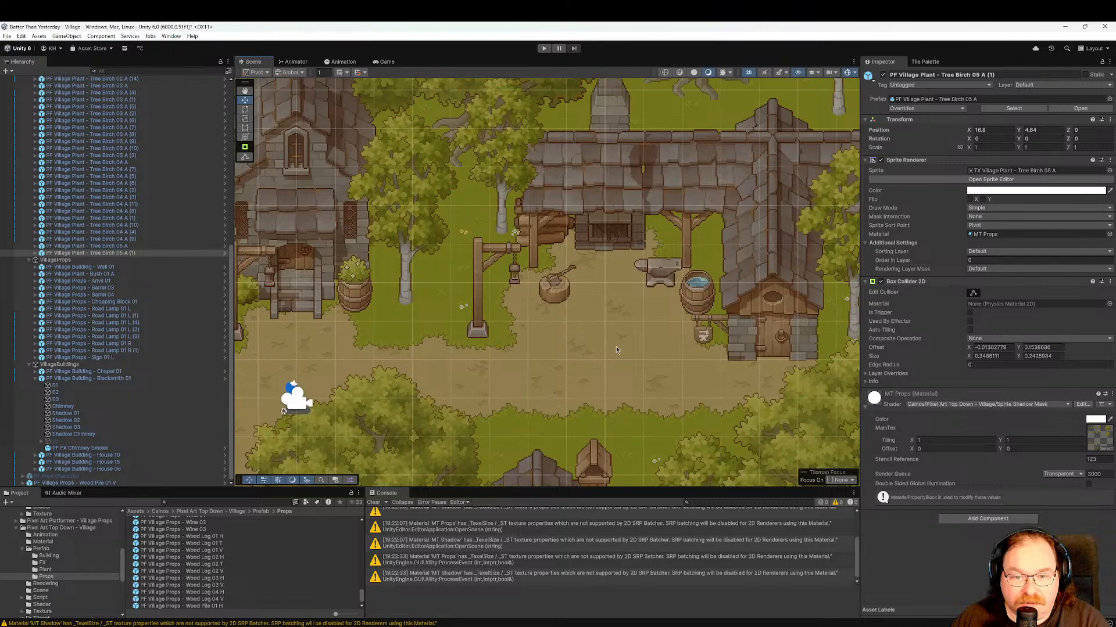
pyautogui.scroll(-2, 615, 346)
pyautogui.scroll(-1, 612, 350)
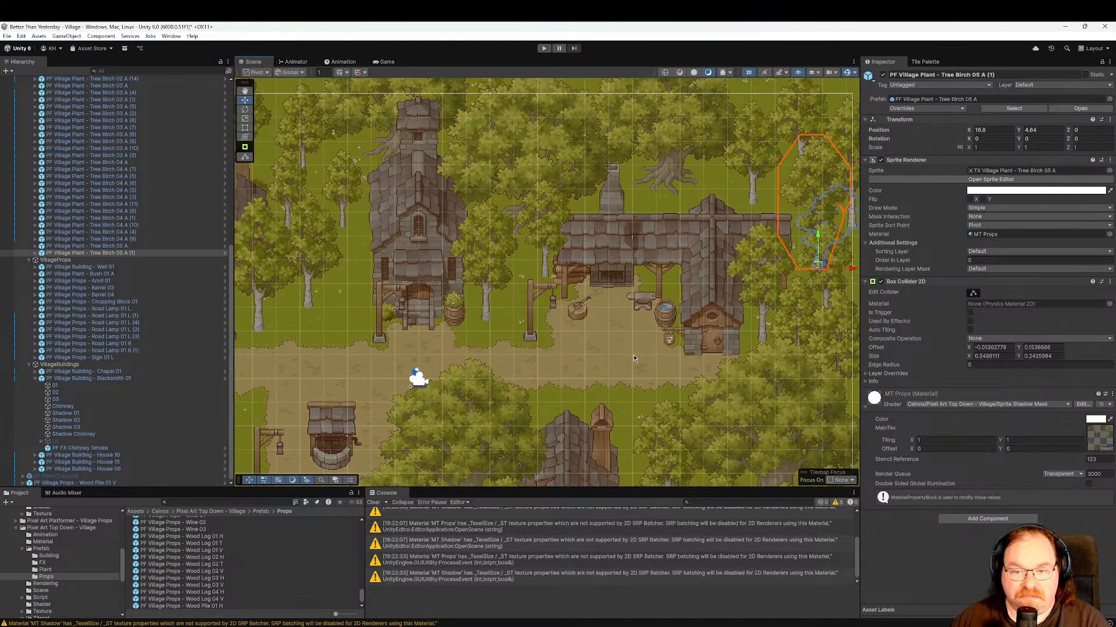
# Survey the village's houses, well, paths and tree borders for spots that still need decoration.
pyautogui.moveTo(612, 350); pyautogui.dragTo(551, 368, button='middle')
pyautogui.scroll(-2, 599, 382)
pyautogui.moveTo(647, 399); pyautogui.dragTo(678, 201, button='middle')
pyautogui.moveTo(576, 298); pyautogui.dragTo(696, 399, button='middle')
pyautogui.moveTo(563, 330); pyautogui.dragTo(671, 359, button='middle')
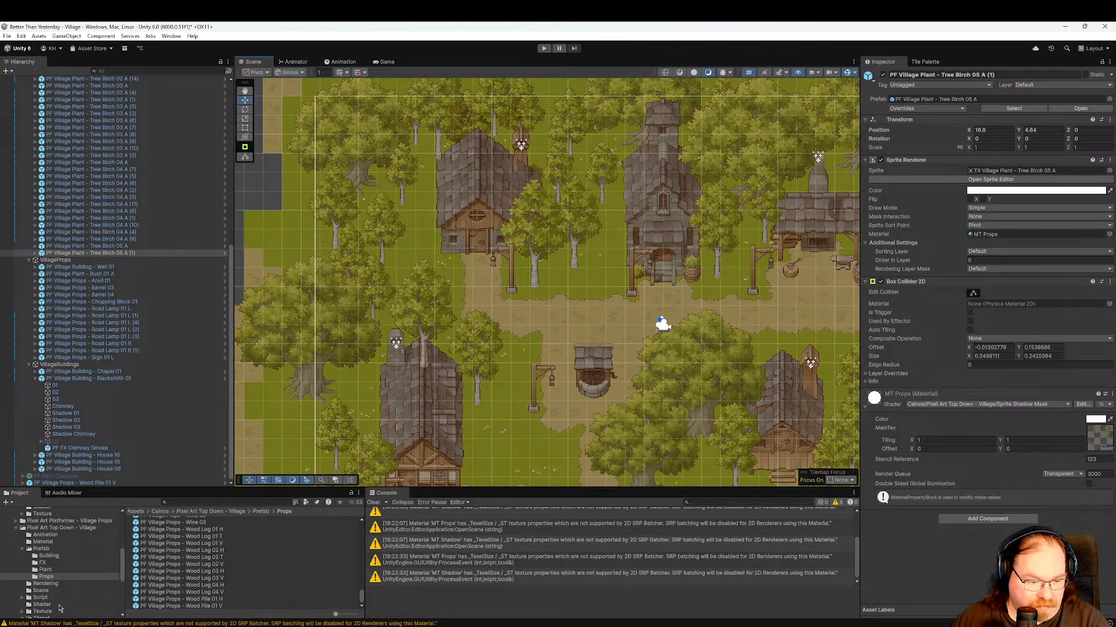
pyautogui.scroll(-3, 80, 586)
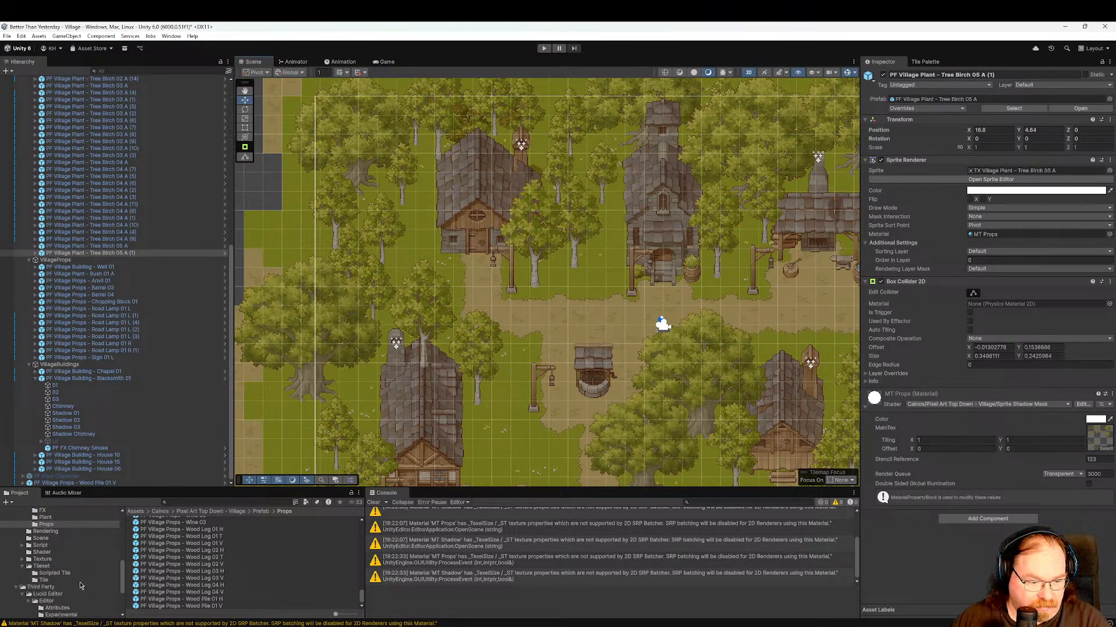
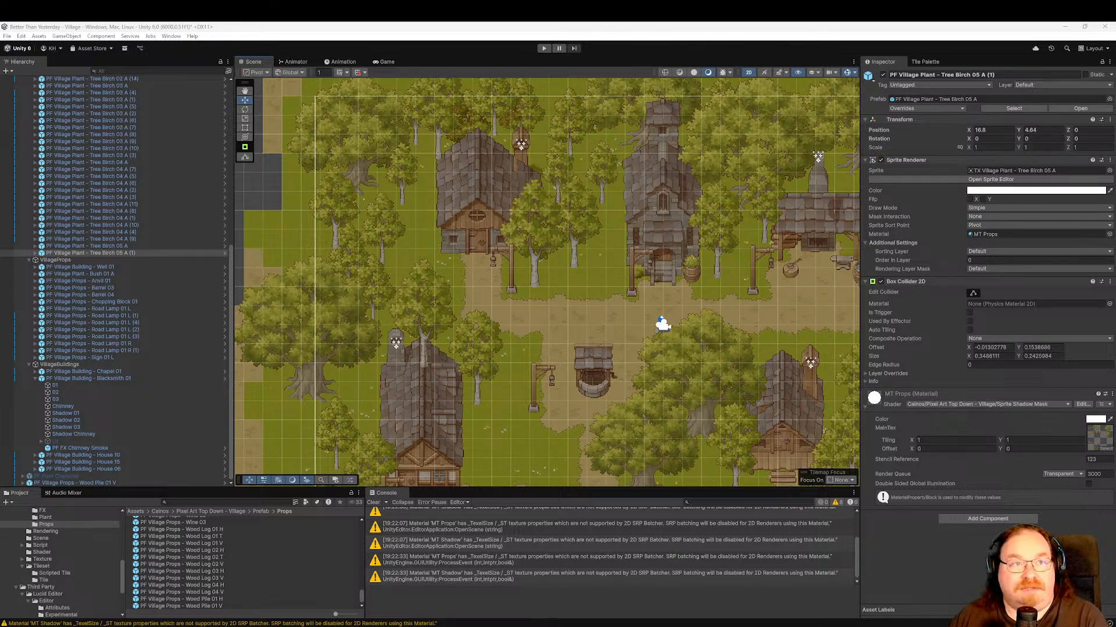
pyautogui.scroll(-2, 549, 351)
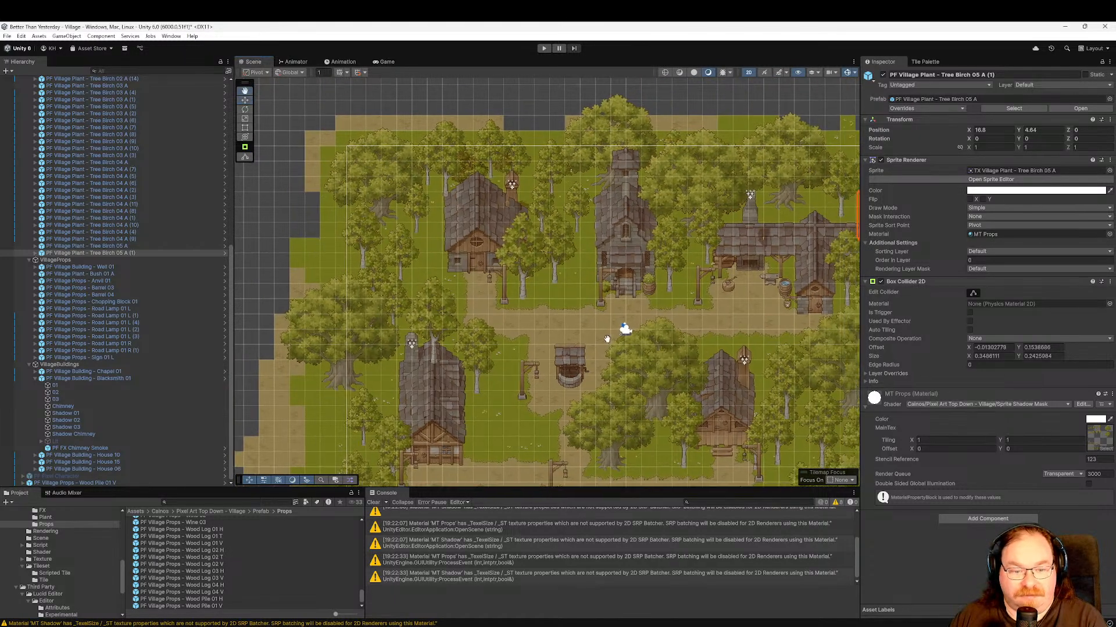
pyautogui.moveTo(607, 339); pyautogui.dragTo(573, 308, button='middle')
pyautogui.moveTo(480, 301); pyautogui.dragTo(538, 298, button='middle')
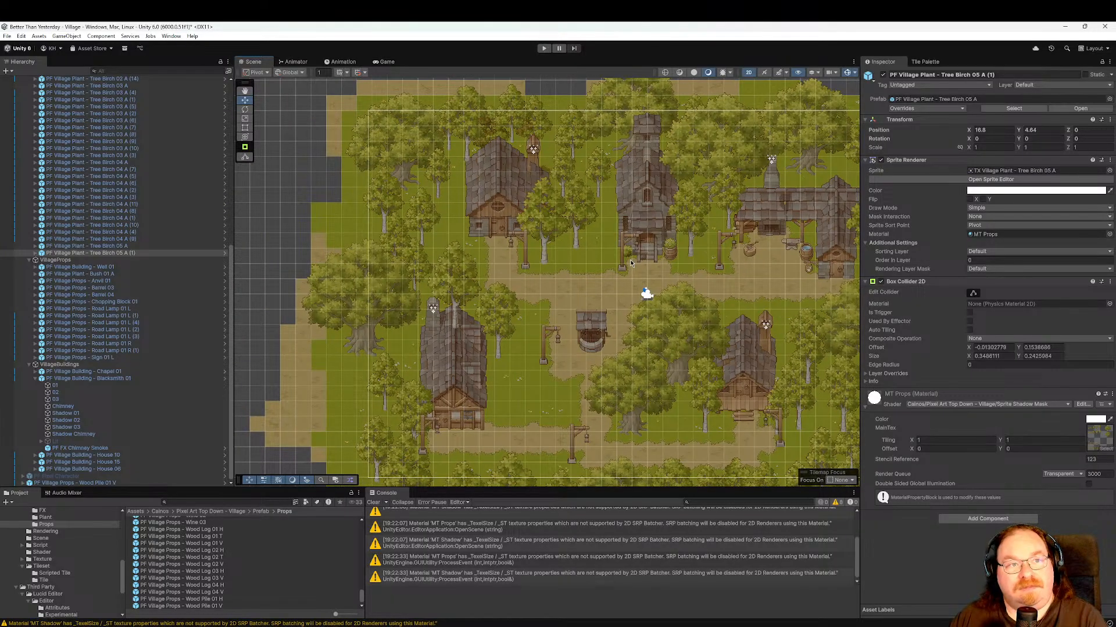
pyautogui.moveTo(631, 264); pyautogui.dragTo(587, 285, button='middle')
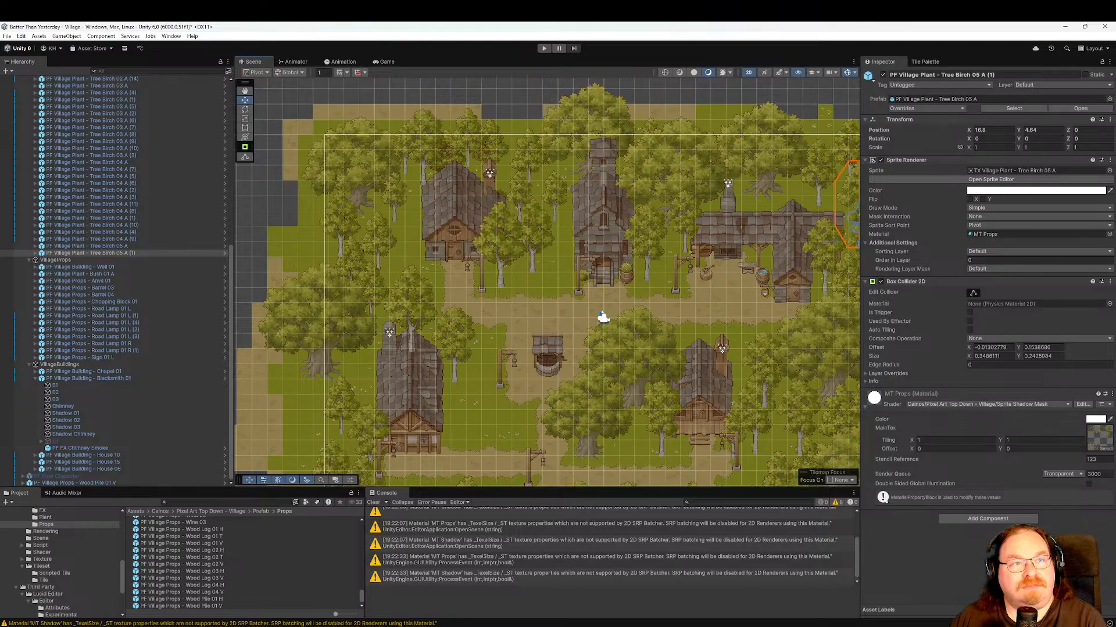
pyautogui.moveTo(727, 254); pyautogui.dragTo(682, 215, button='middle')
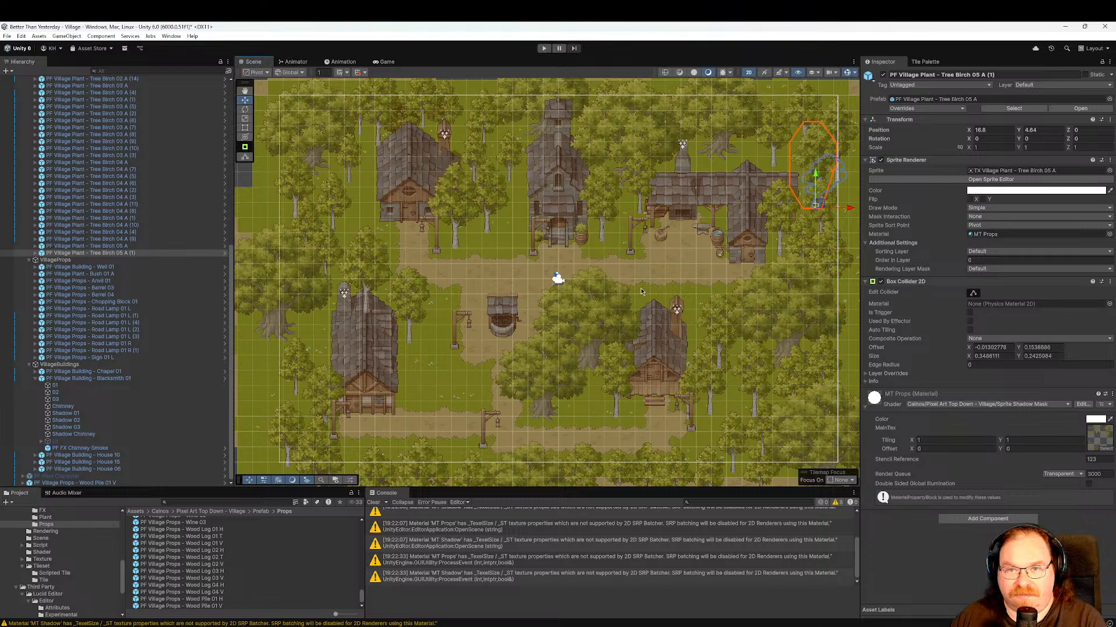
pyautogui.press('Left')
pyautogui.press('Down')
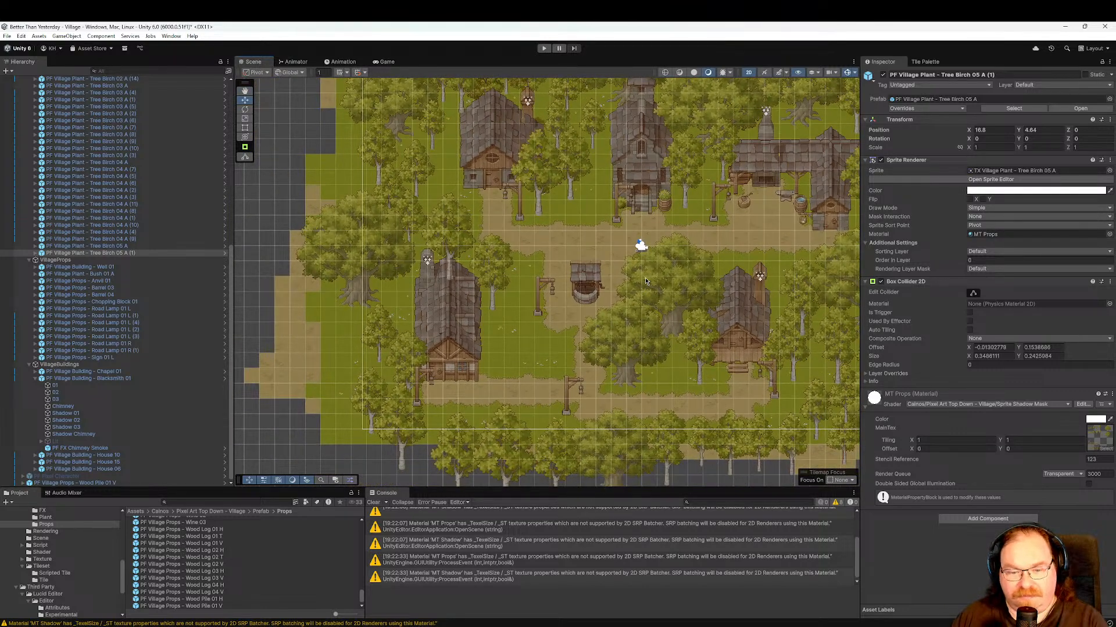
pyautogui.scroll(2, 607, 282)
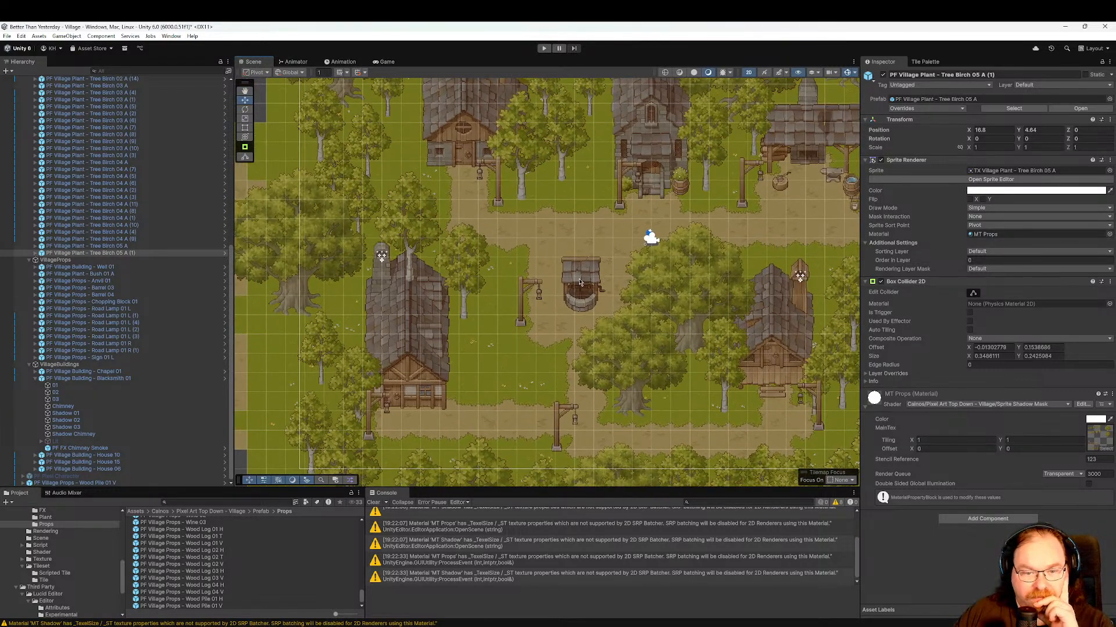
pyautogui.moveTo(580, 281); pyautogui.dragTo(588, 242, button='middle')
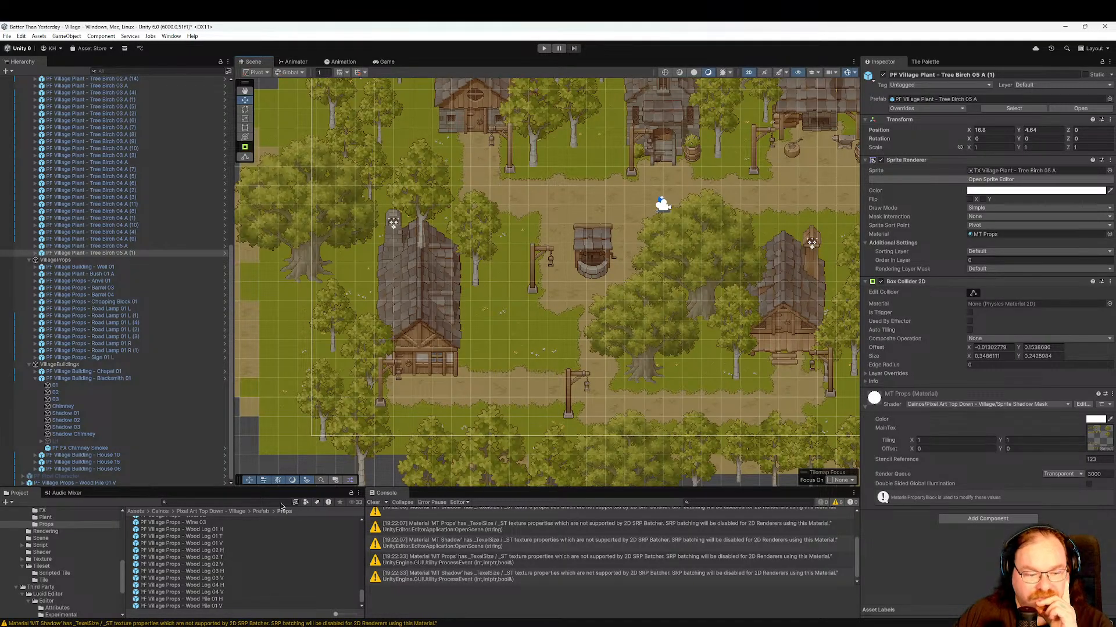
# Search the project assets for "flower" and preview the Village Plant and Village Props flower prefabs.
pyautogui.click(200, 503)
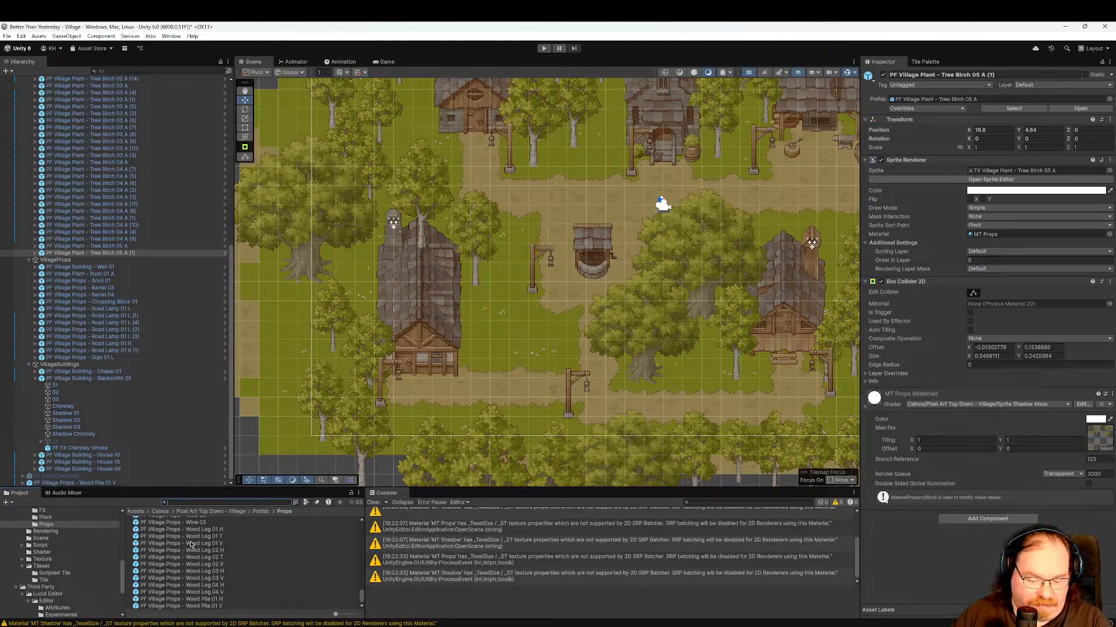
pyautogui.write('flower')
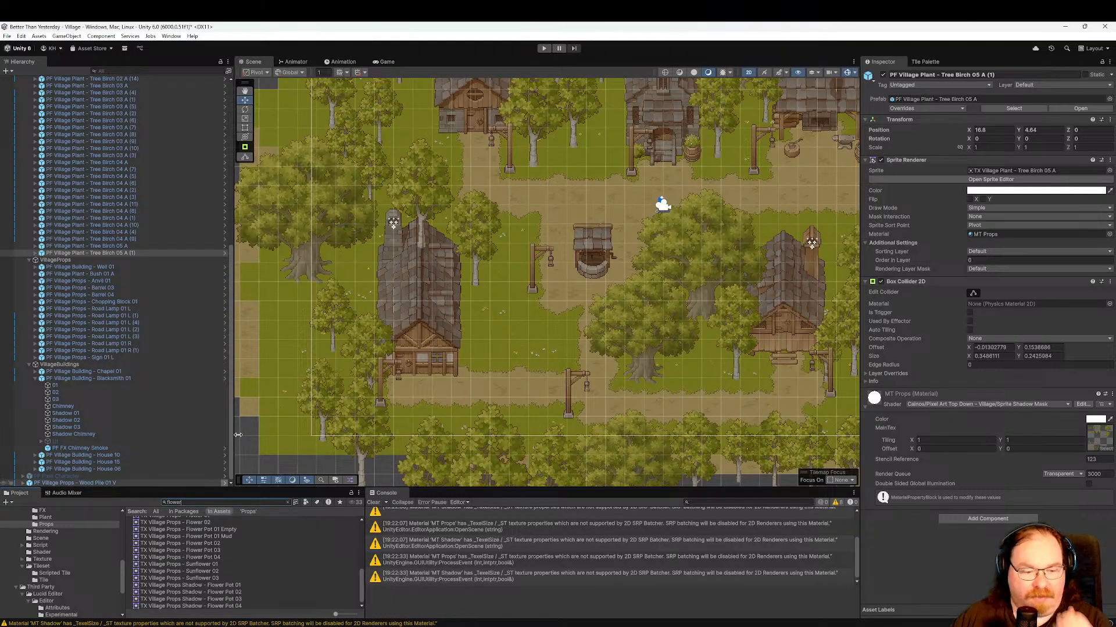
pyautogui.scroll(3, 276, 572)
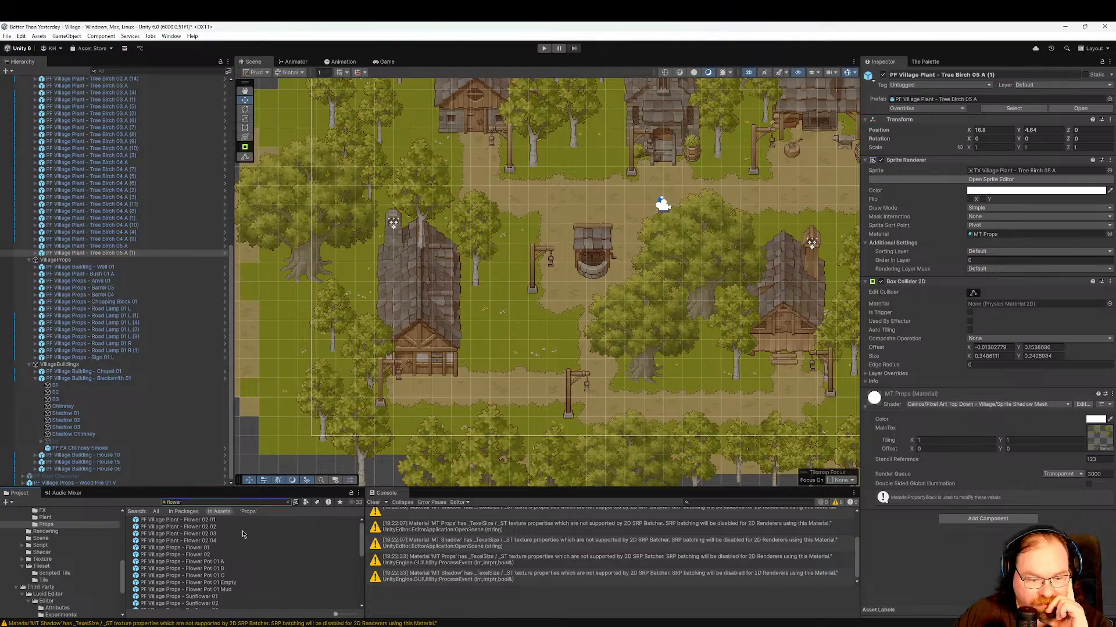
pyautogui.click(229, 520)
pyautogui.click(226, 527)
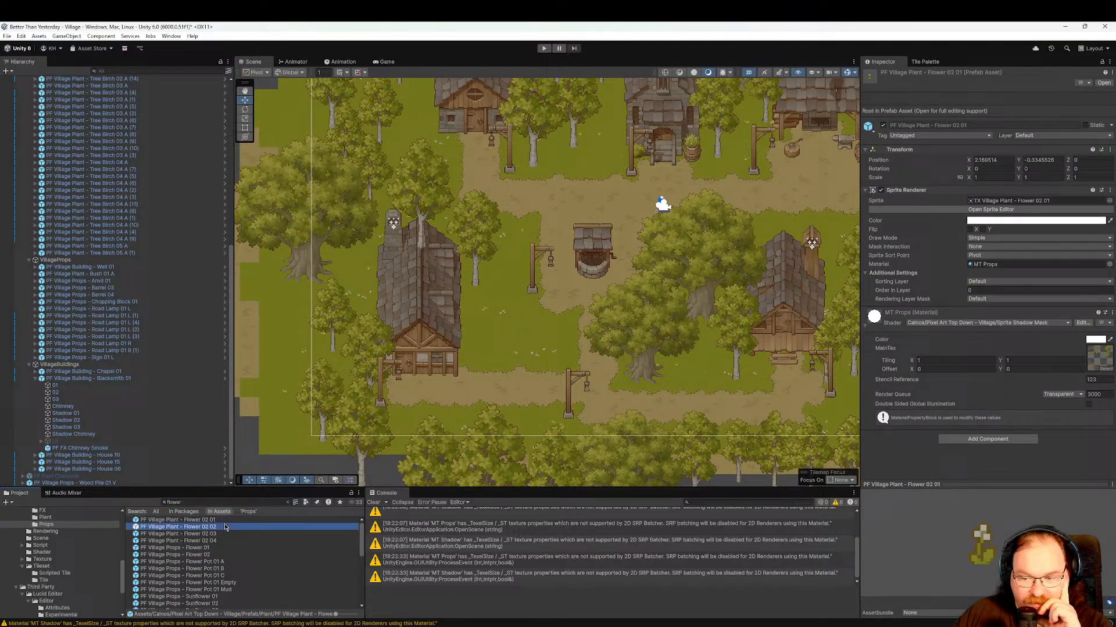
pyautogui.click(220, 555)
pyautogui.press('Up')
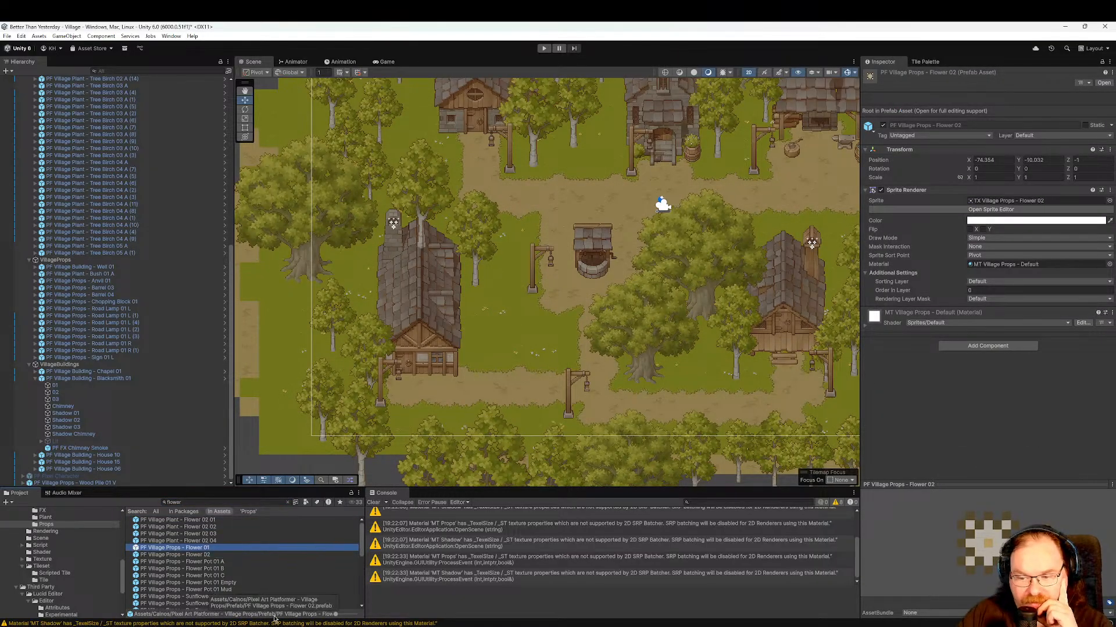
# Compare the Flower Pot 01 variants and the Sunflower prefabs, ending on Flower Pot 01 C.
pyautogui.press('Down')
pyautogui.press('Down')
pyautogui.press('Down')
pyautogui.press('Down')
pyautogui.press('Up')
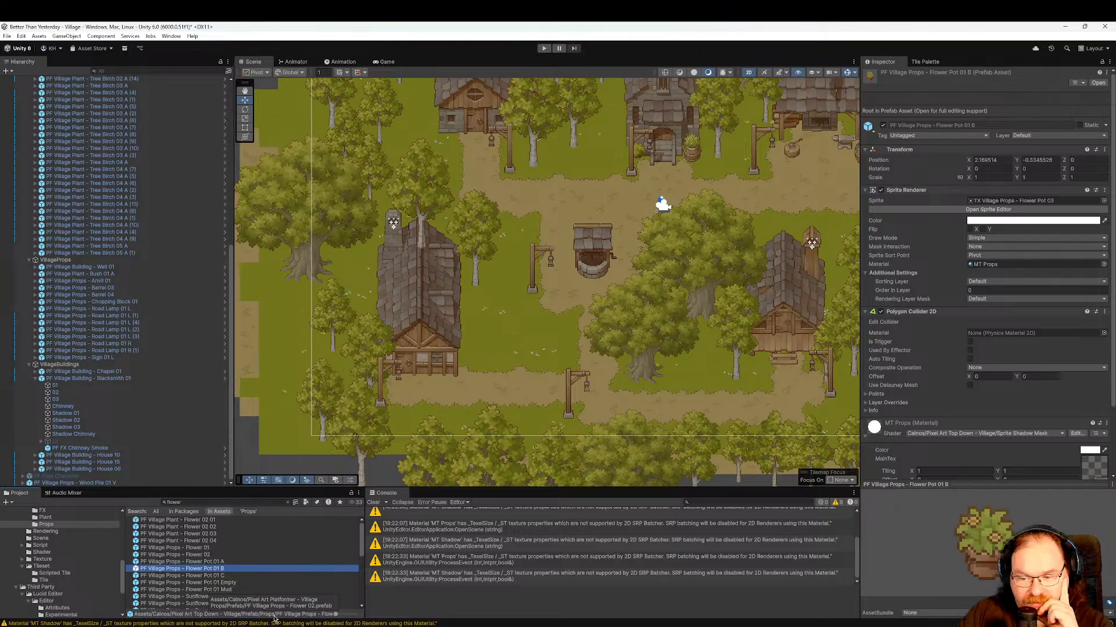
pyautogui.press('Down')
pyautogui.press('Down')
pyautogui.press('Down')
pyautogui.press('Up')
pyautogui.press('Up')
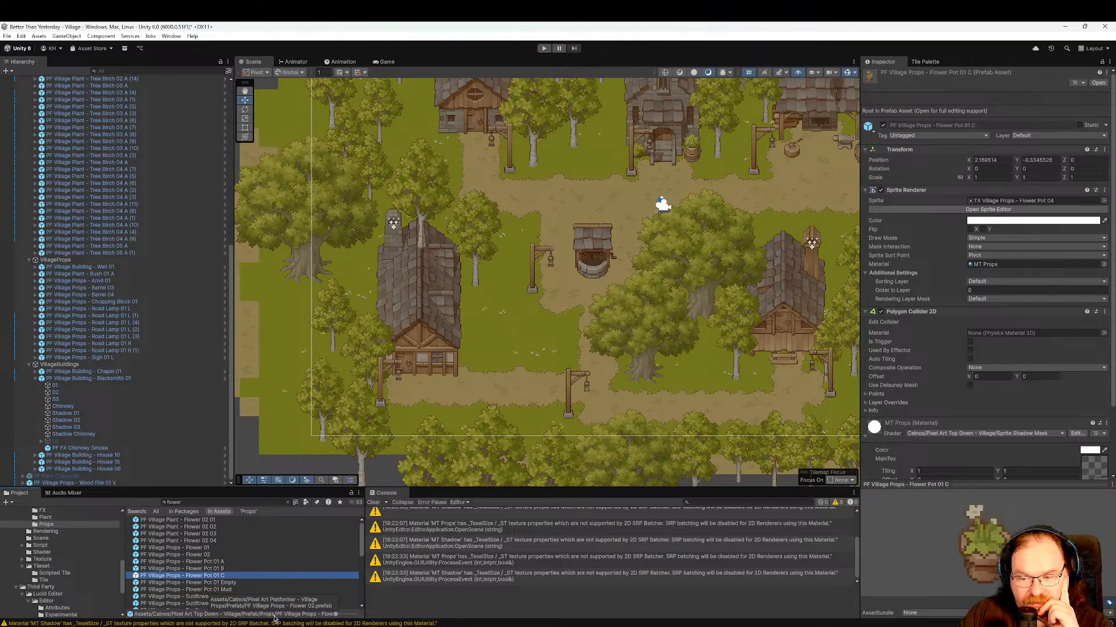
pyautogui.press('Up')
pyautogui.press('Up')
pyautogui.press('Down')
pyautogui.press('Down')
pyautogui.press('Down')
pyautogui.press('Down')
pyautogui.press('Down')
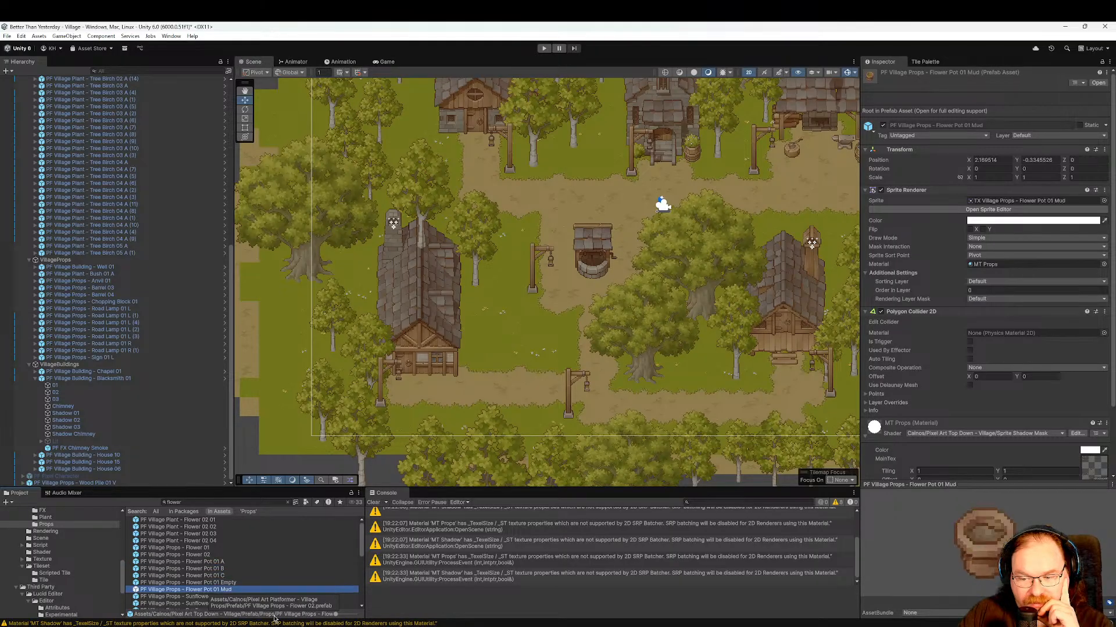
pyautogui.press('Down')
pyautogui.press('Down')
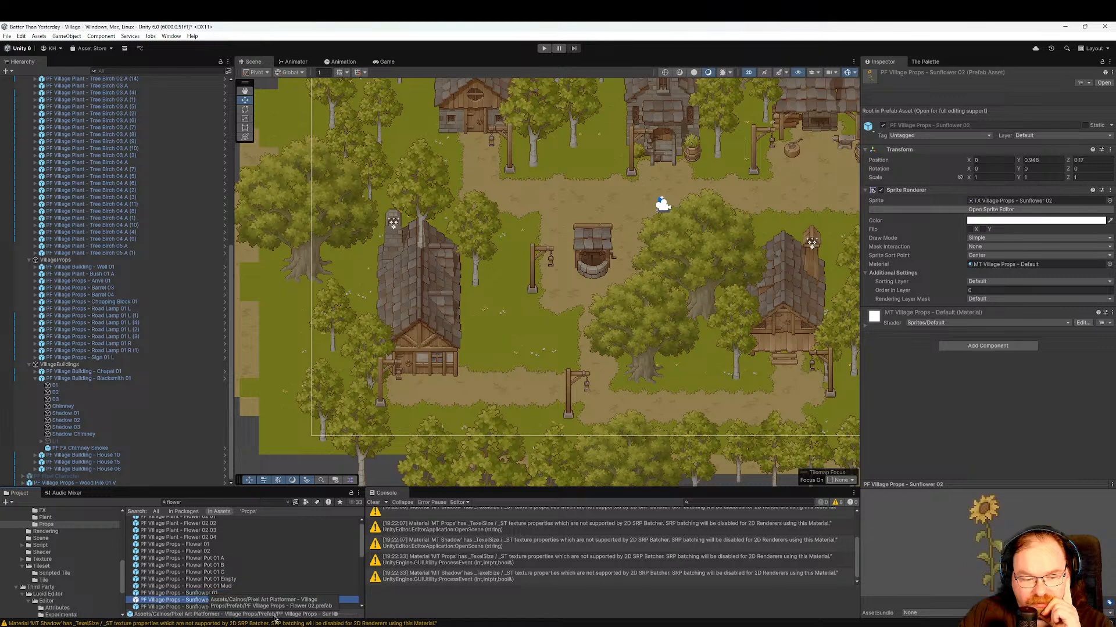
pyautogui.press('Up')
pyautogui.press('Up')
pyautogui.press('Up')
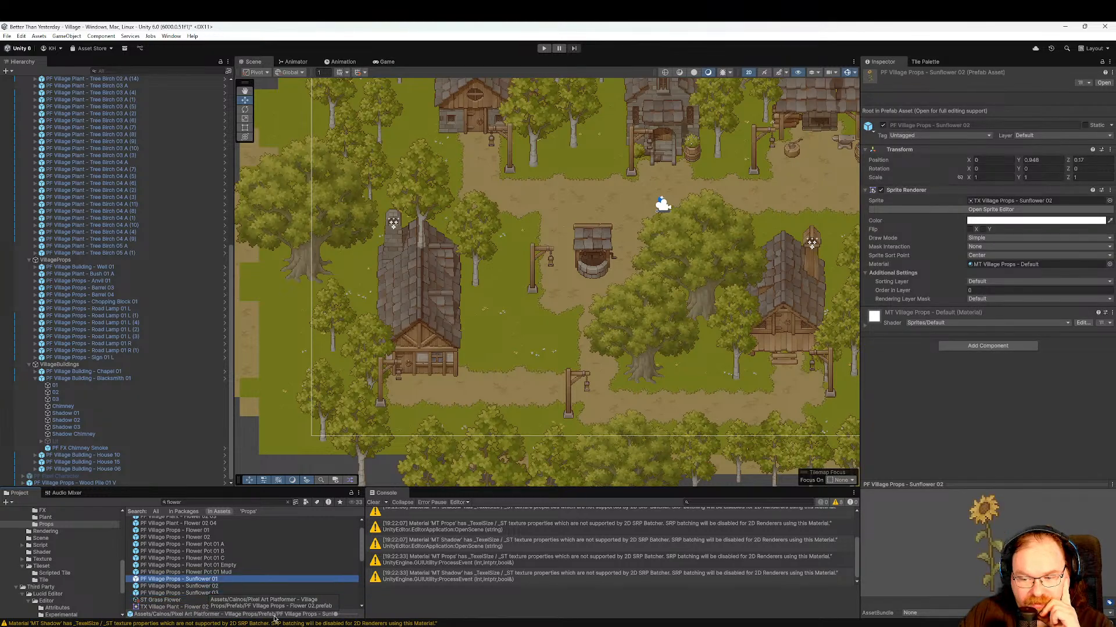
pyautogui.press('Up')
pyautogui.press('Up')
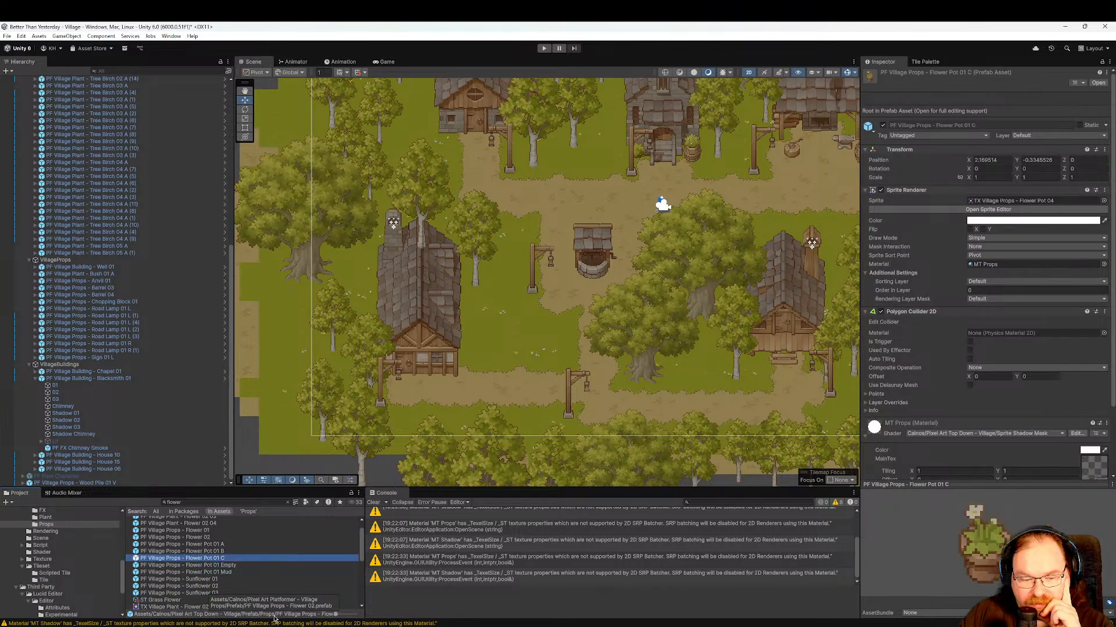
pyautogui.press('Up')
pyautogui.press('Down')
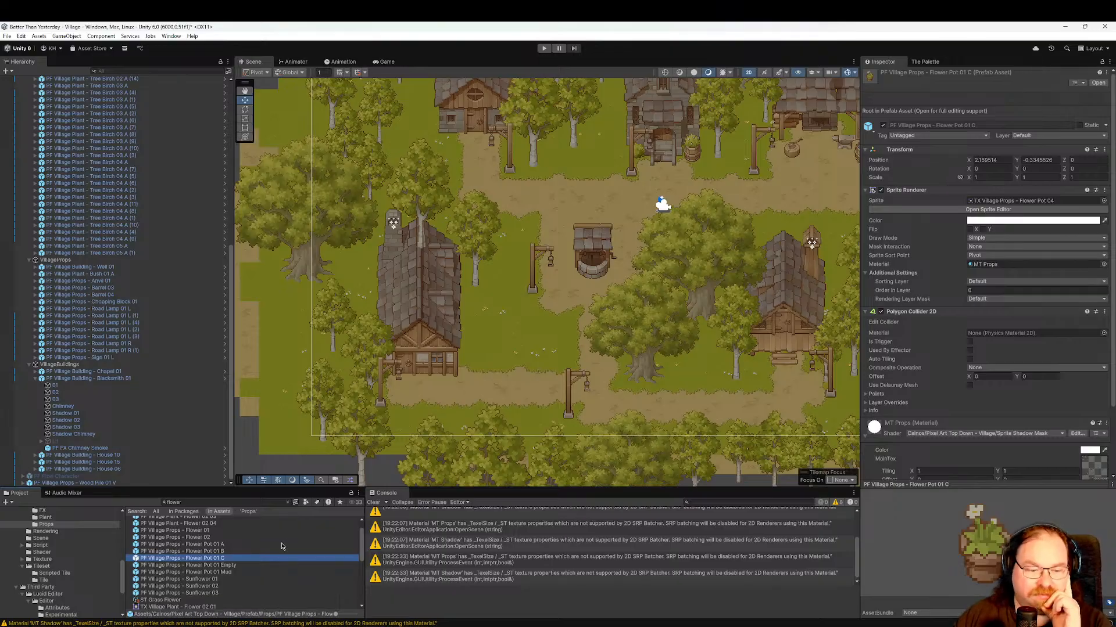
# Place the Flower Pot 01 C prefab in front of the southwest house at about X -12.48, Y -9.52.
pyautogui.moveTo(577, 368); pyautogui.dragTo(531, 365, button='middle')
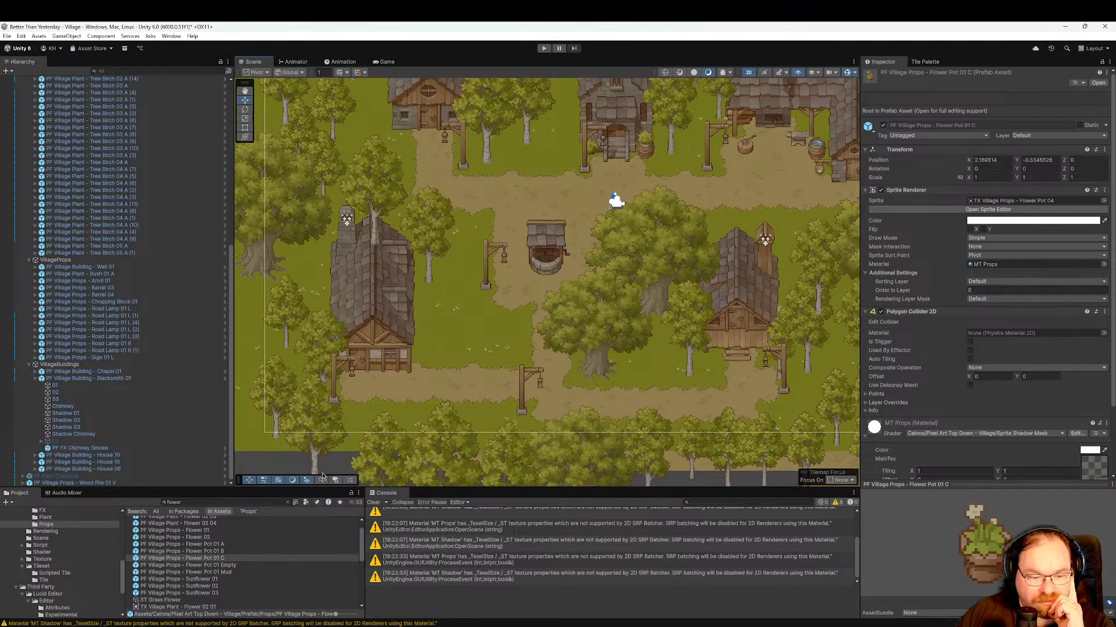
pyautogui.scroll(1, 226, 561)
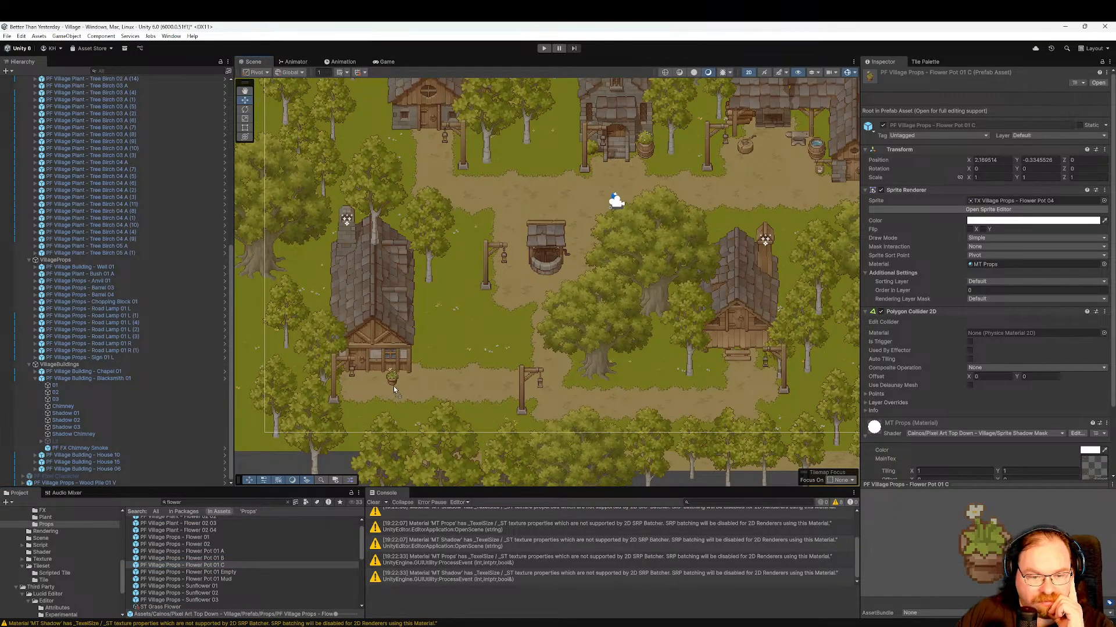
pyautogui.moveTo(377, 388); pyautogui.dragTo(376, 386)
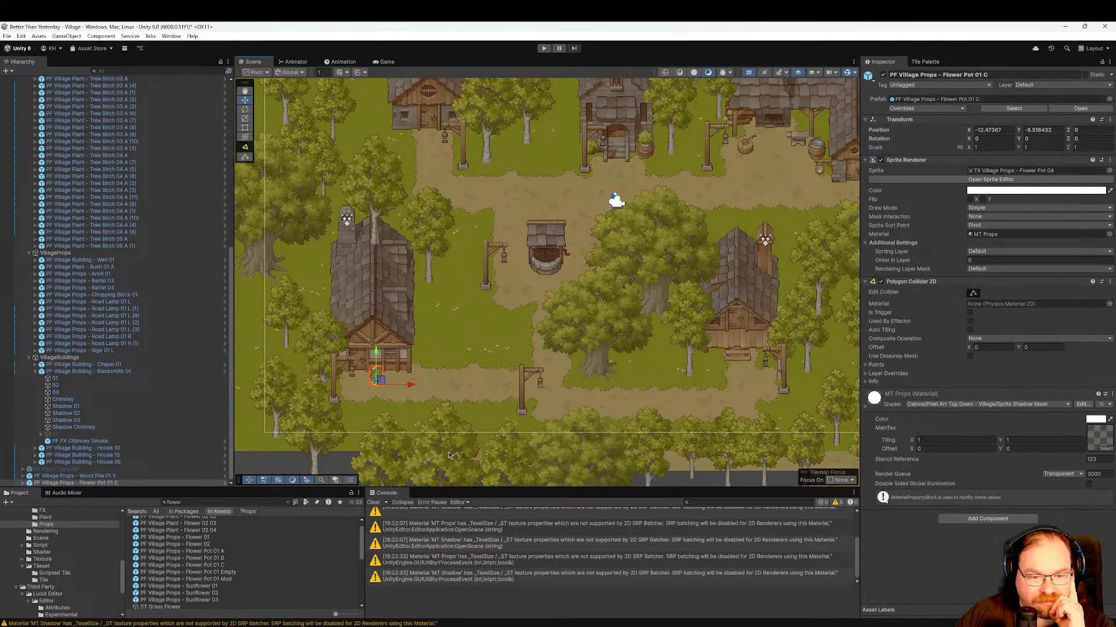
pyautogui.moveTo(493, 399); pyautogui.dragTo(432, 406, button='middle')
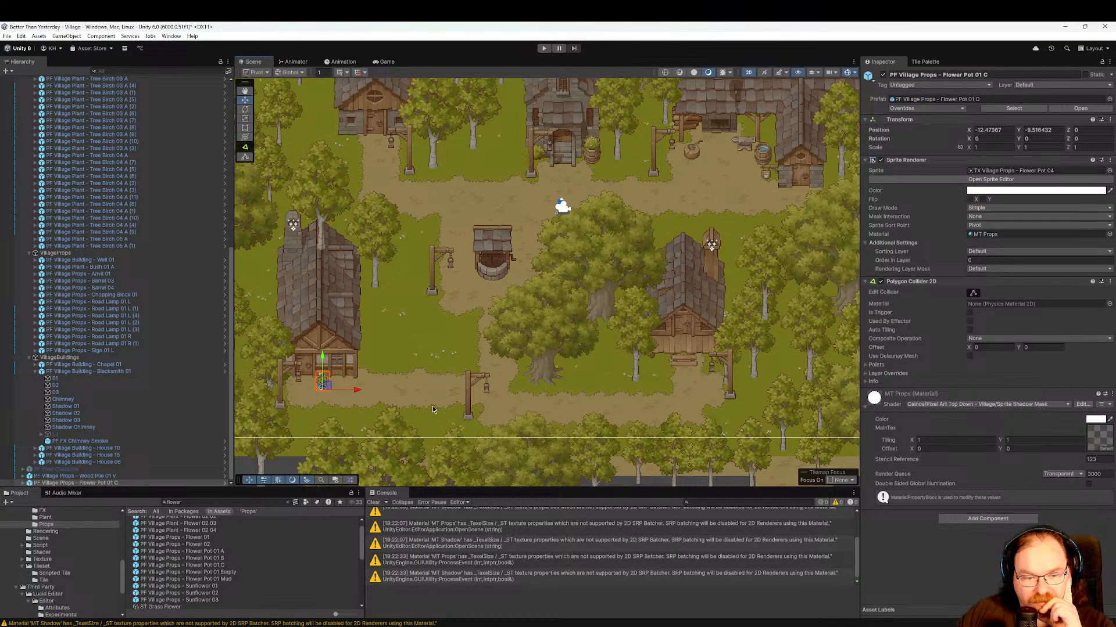
pyautogui.scroll(1, 259, 556)
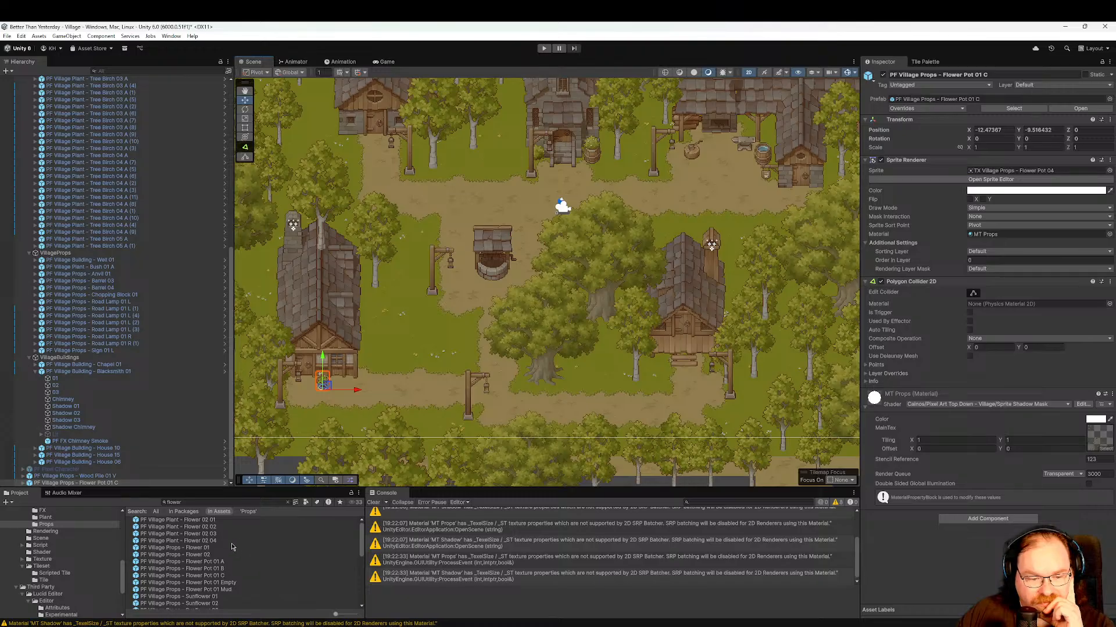
# Place several Flower 02 04 and Flower 02 03 prefabs on the grass strip south of the southwest house's path.
pyautogui.click(232, 542)
pyautogui.moveTo(228, 544); pyautogui.dragTo(351, 462)
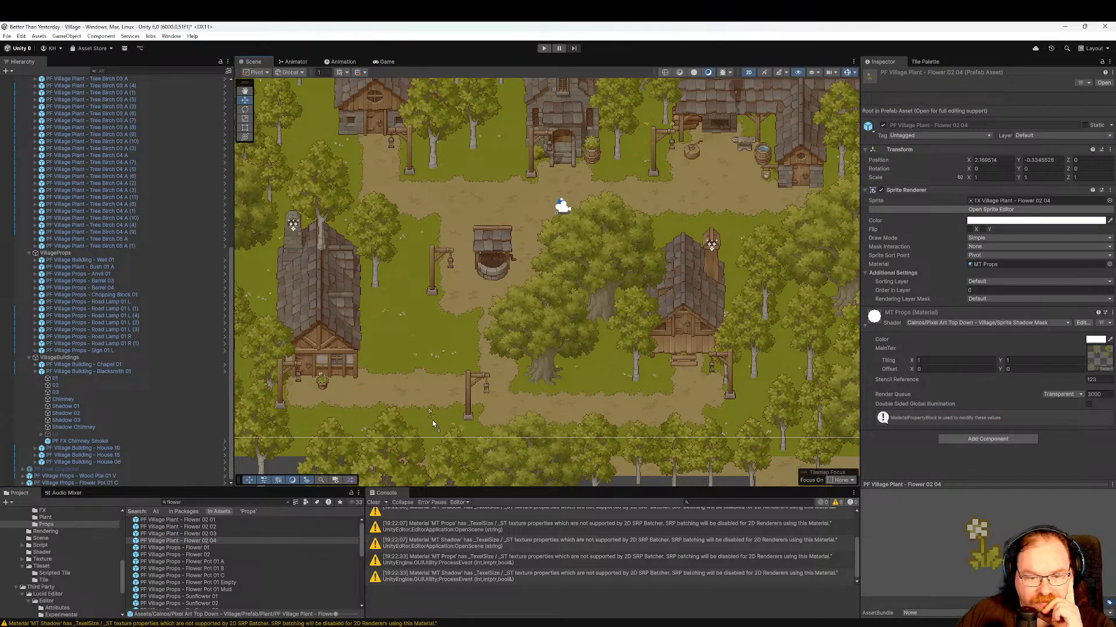
pyautogui.moveTo(432, 420); pyautogui.dragTo(432, 420)
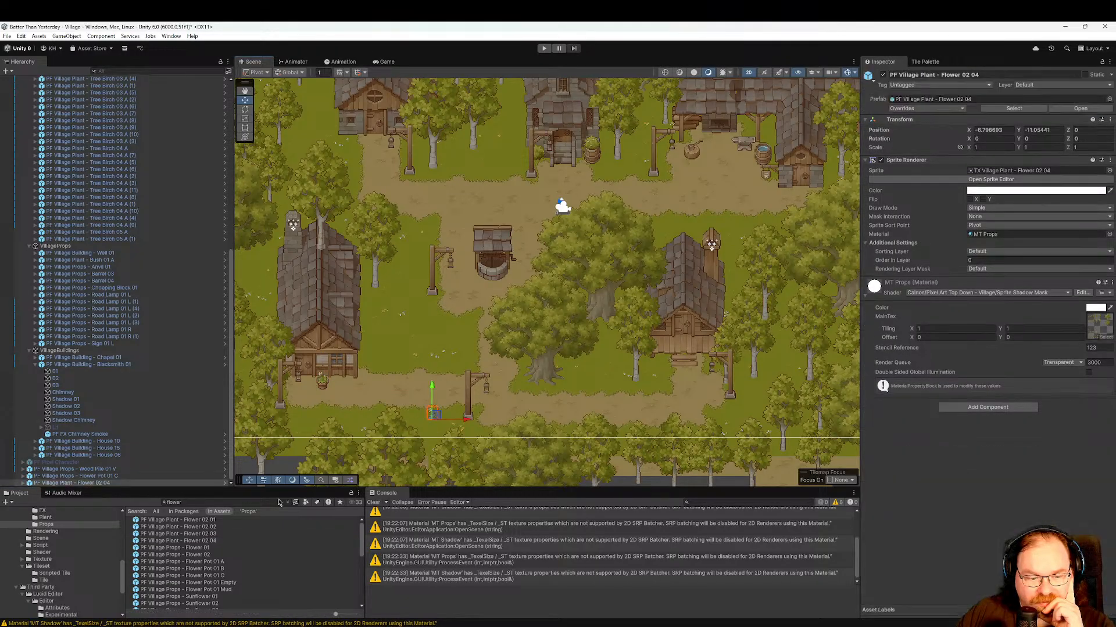
pyautogui.moveTo(275, 481); pyautogui.dragTo(364, 426)
pyautogui.moveTo(223, 536); pyautogui.dragTo(302, 421)
pyautogui.moveTo(221, 539); pyautogui.dragTo(351, 444)
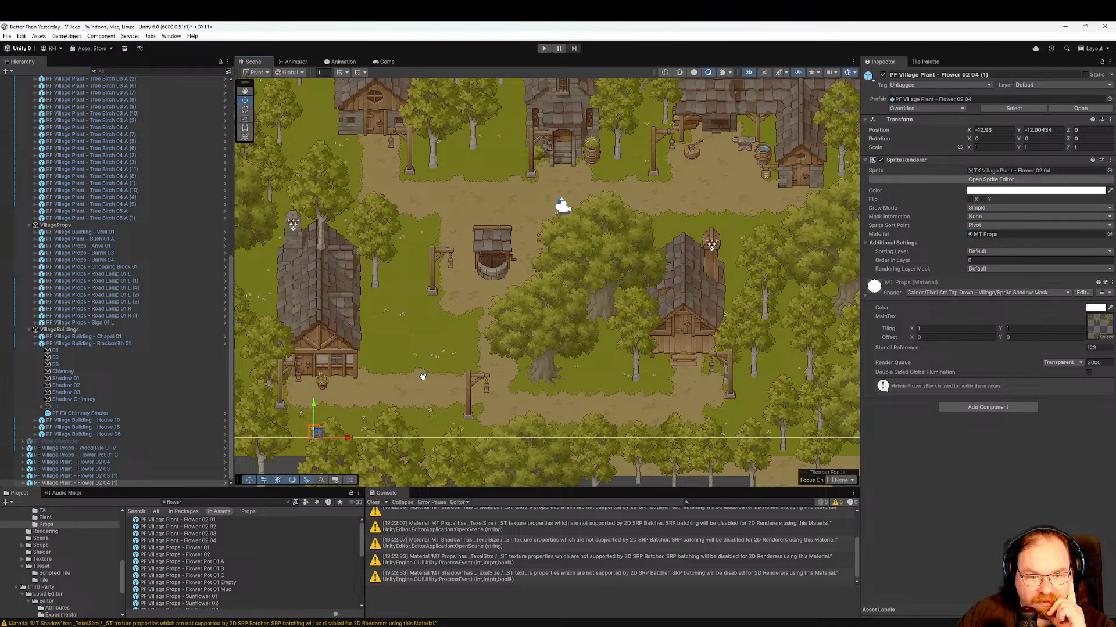
# Scatter Flower 02 02, 02 03 and 02 04 prefabs over the lawn between the southwest house and the road lamp beside the well.
pyautogui.moveTo(424, 376); pyautogui.dragTo(406, 420, button='middle')
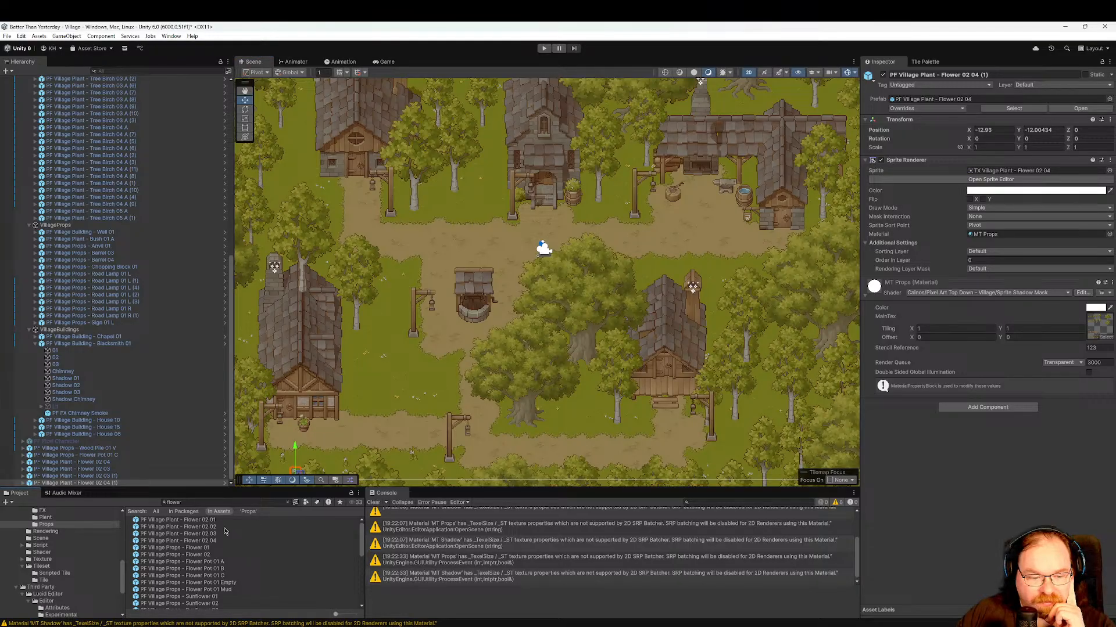
pyautogui.moveTo(223, 527); pyautogui.dragTo(404, 359)
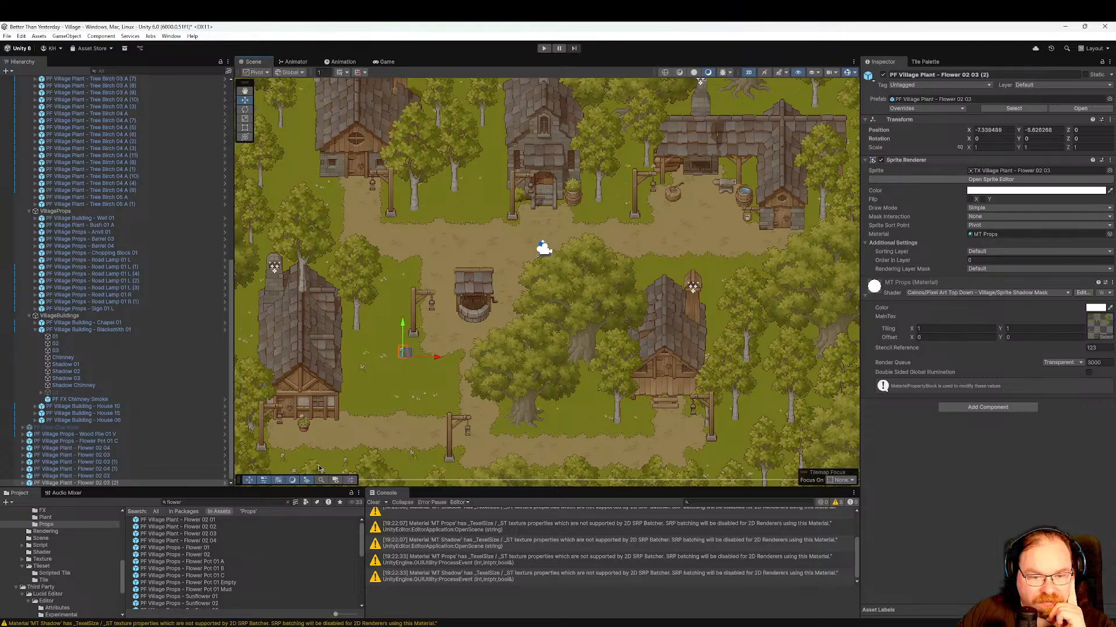
pyautogui.moveTo(175, 541); pyautogui.dragTo(387, 378)
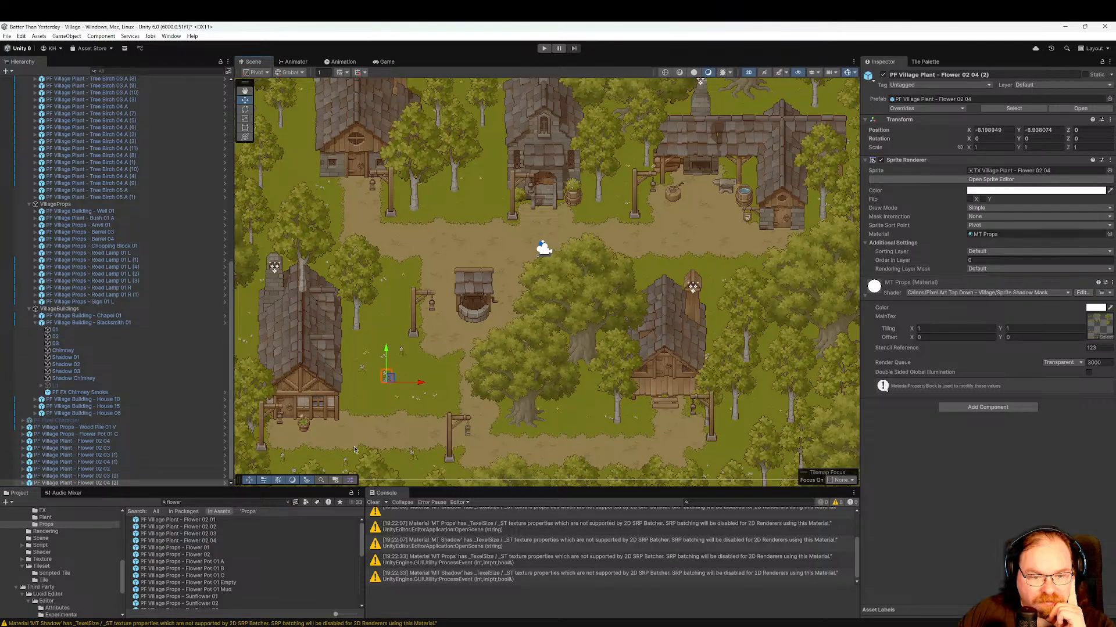
pyautogui.moveTo(447, 411); pyautogui.dragTo(446, 406)
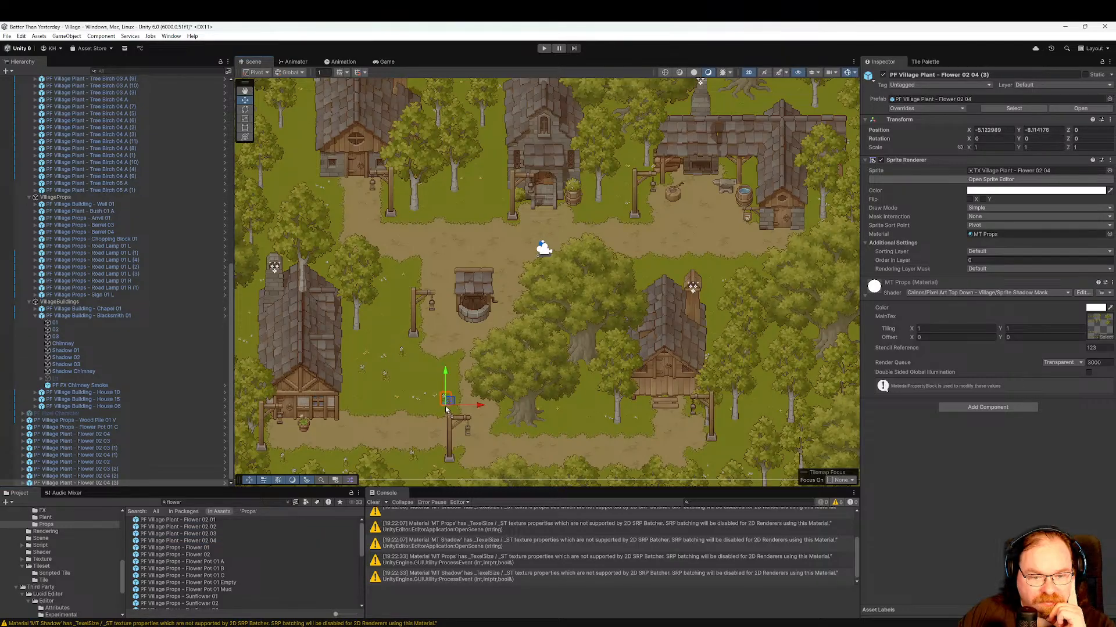
pyautogui.moveTo(224, 536); pyautogui.dragTo(397, 405)
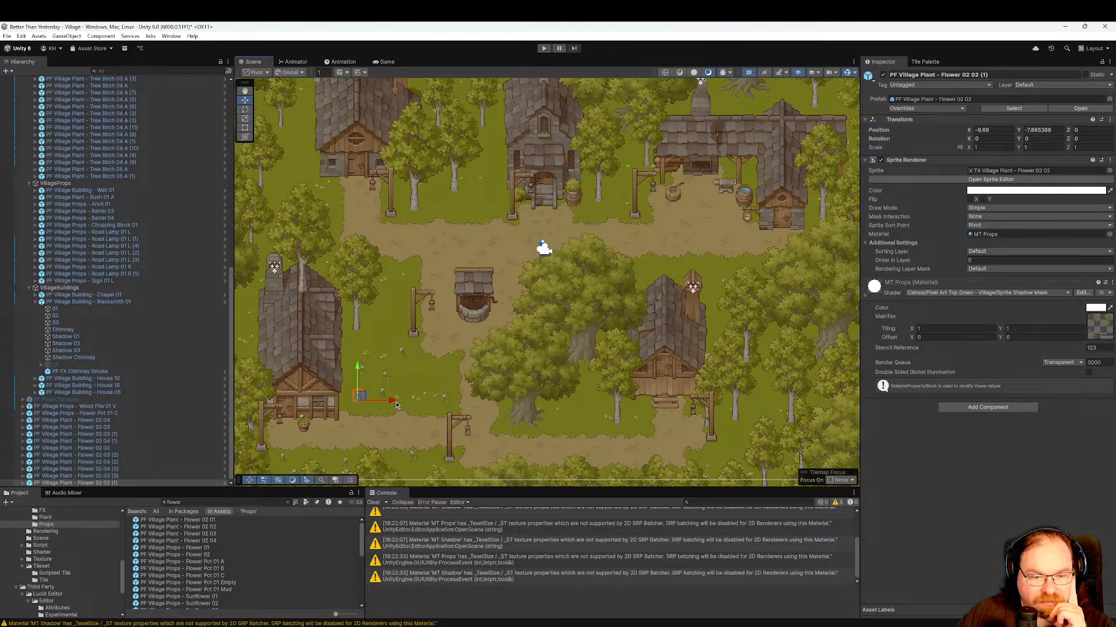
pyautogui.moveTo(423, 373); pyautogui.dragTo(412, 408, button='middle')
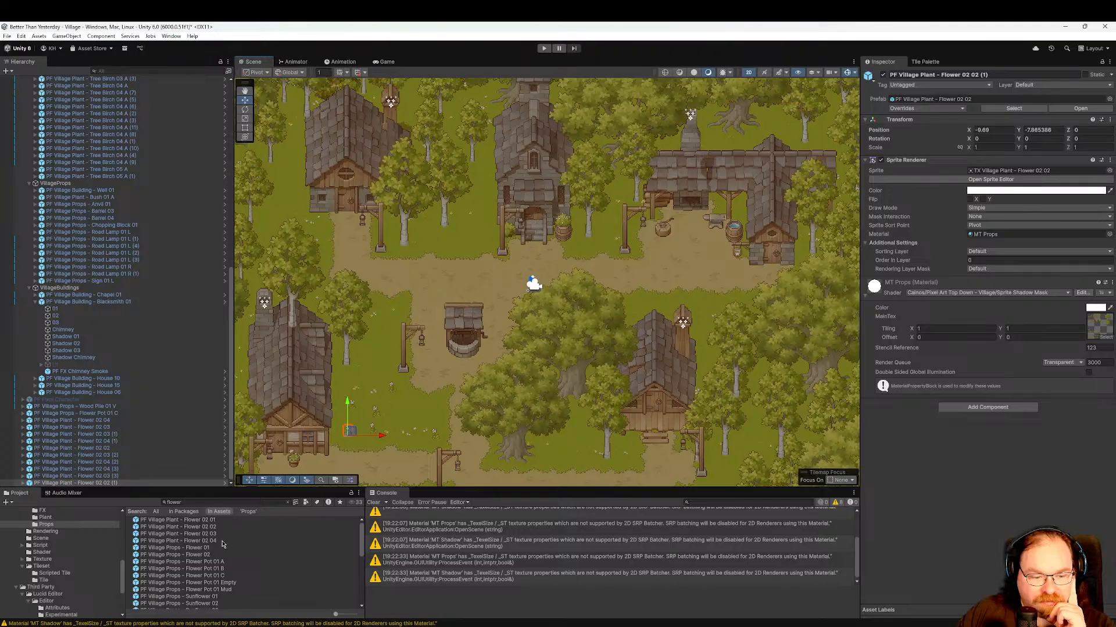
pyautogui.moveTo(372, 368); pyautogui.dragTo(371, 363)
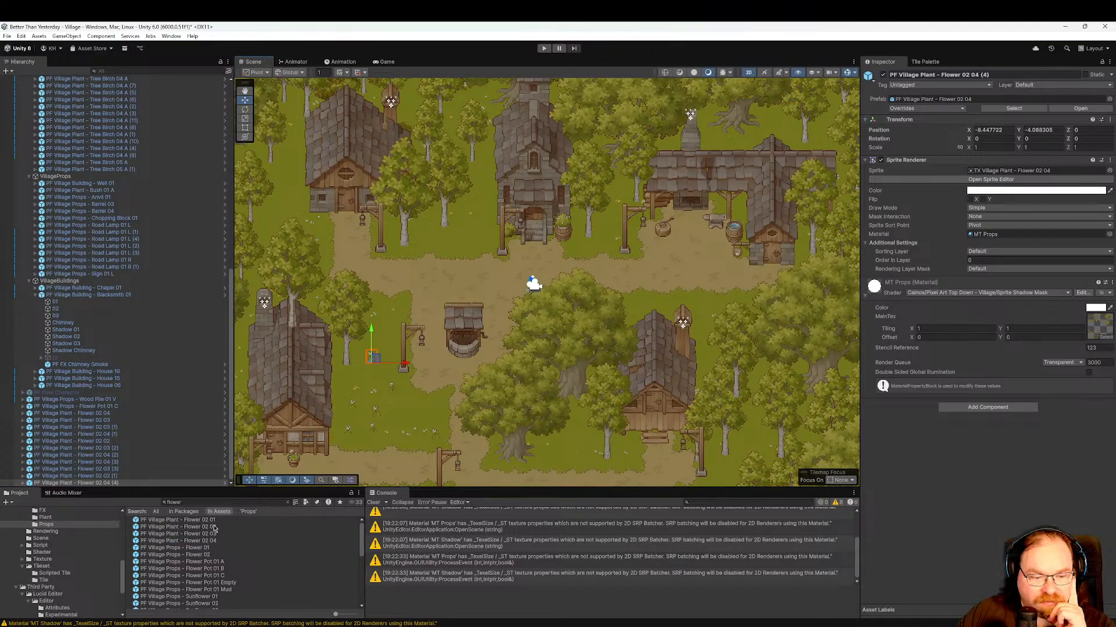
pyautogui.moveTo(212, 527); pyautogui.dragTo(393, 324)
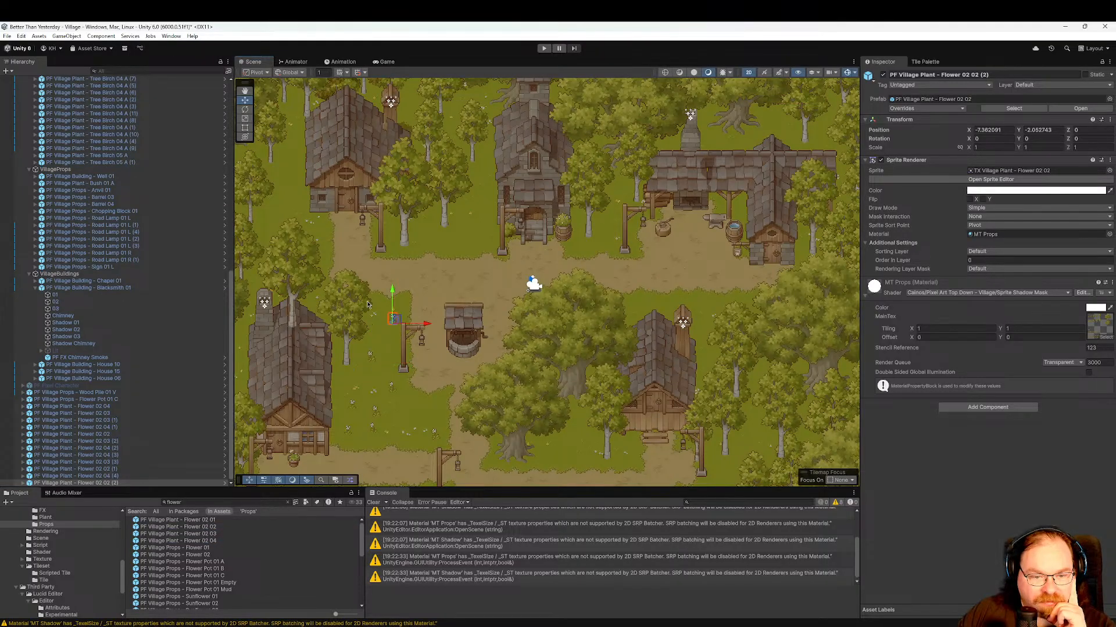
# Scatter Flower 02 04, 02 03 and 02 02 prefabs on the grass among the trees west of the northwest house.
pyautogui.moveTo(368, 302); pyautogui.dragTo(445, 424, button='middle')
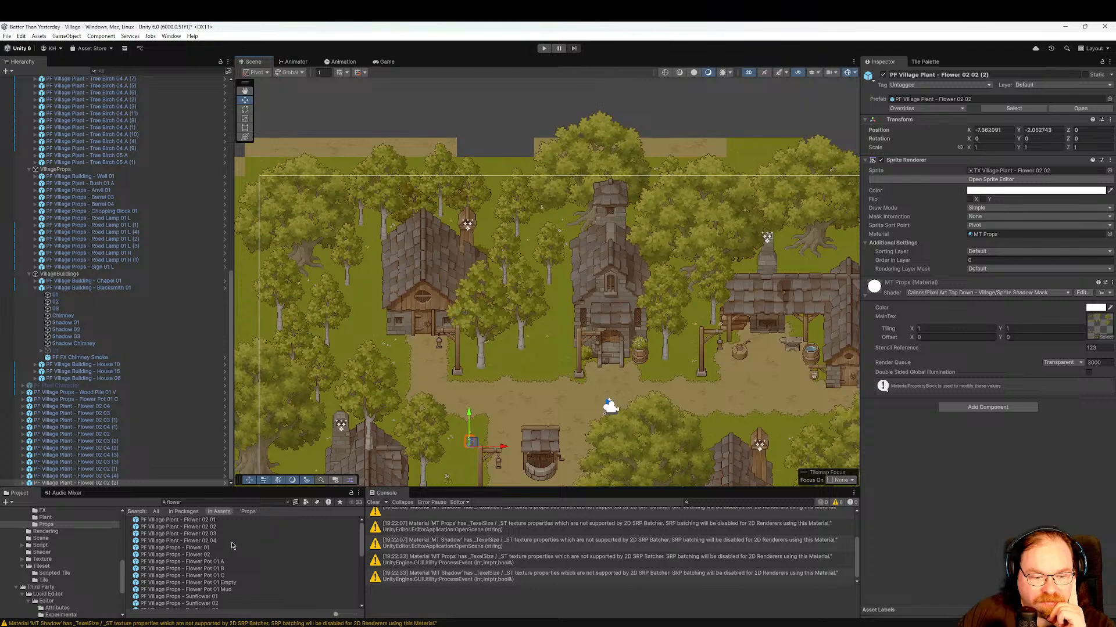
pyautogui.moveTo(350, 346); pyautogui.dragTo(348, 348)
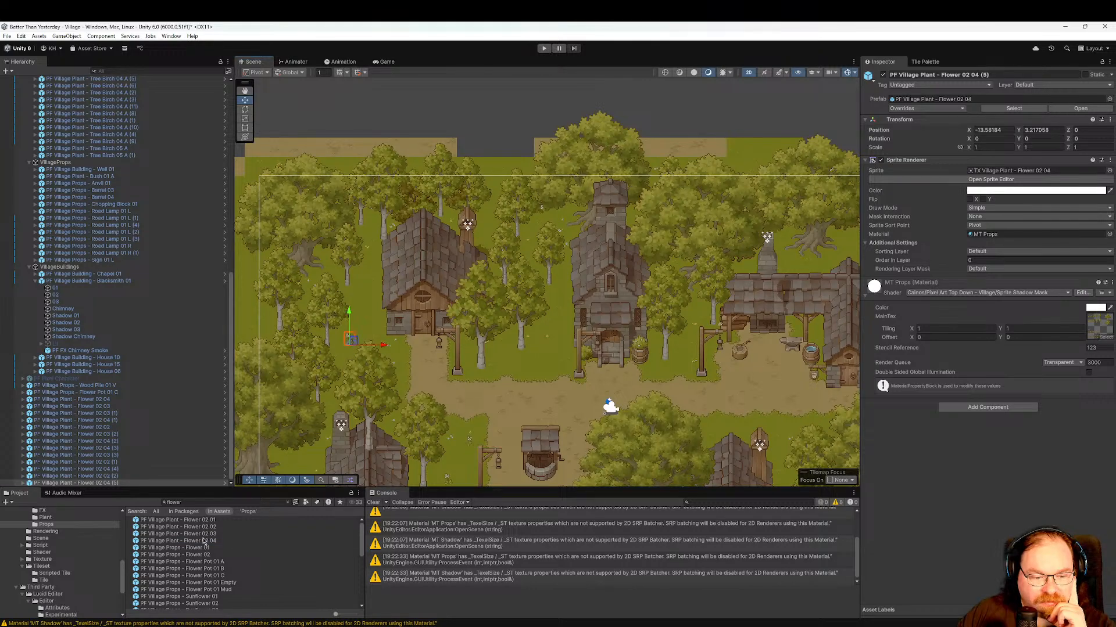
pyautogui.moveTo(381, 398); pyautogui.dragTo(371, 325)
pyautogui.moveTo(214, 534); pyautogui.dragTo(359, 295)
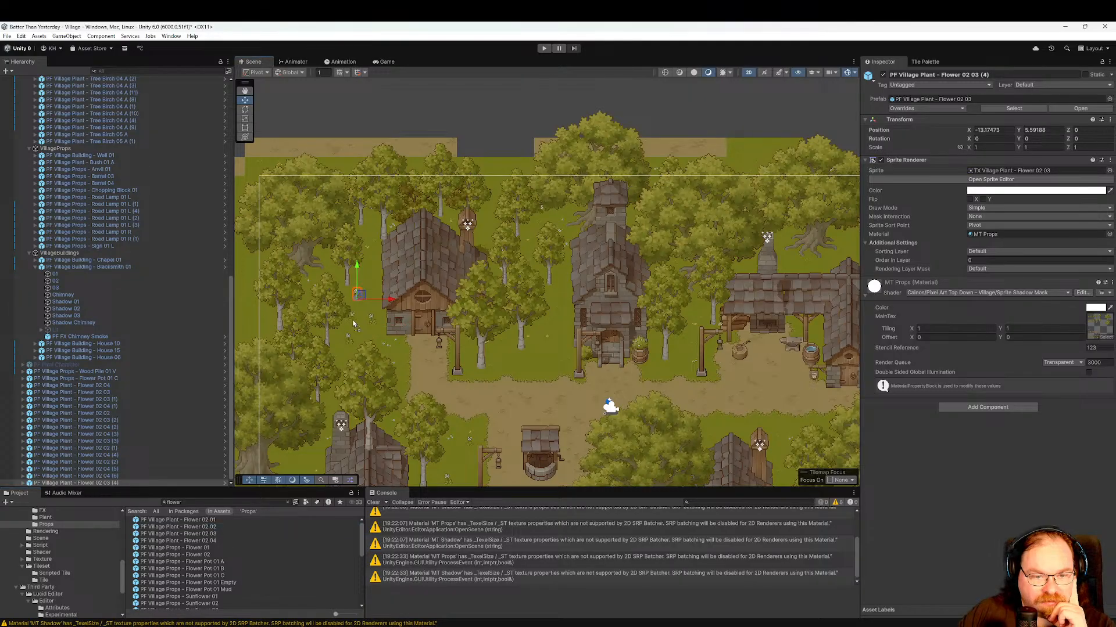
pyautogui.moveTo(373, 278); pyautogui.dragTo(373, 272)
# Place Flower 02 04, 02 03 and 02 02 prefabs on the grass between the northwest house and the chapel.
pyautogui.moveTo(454, 352); pyautogui.dragTo(353, 382, button='middle')
pyautogui.moveTo(222, 541); pyautogui.dragTo(385, 402)
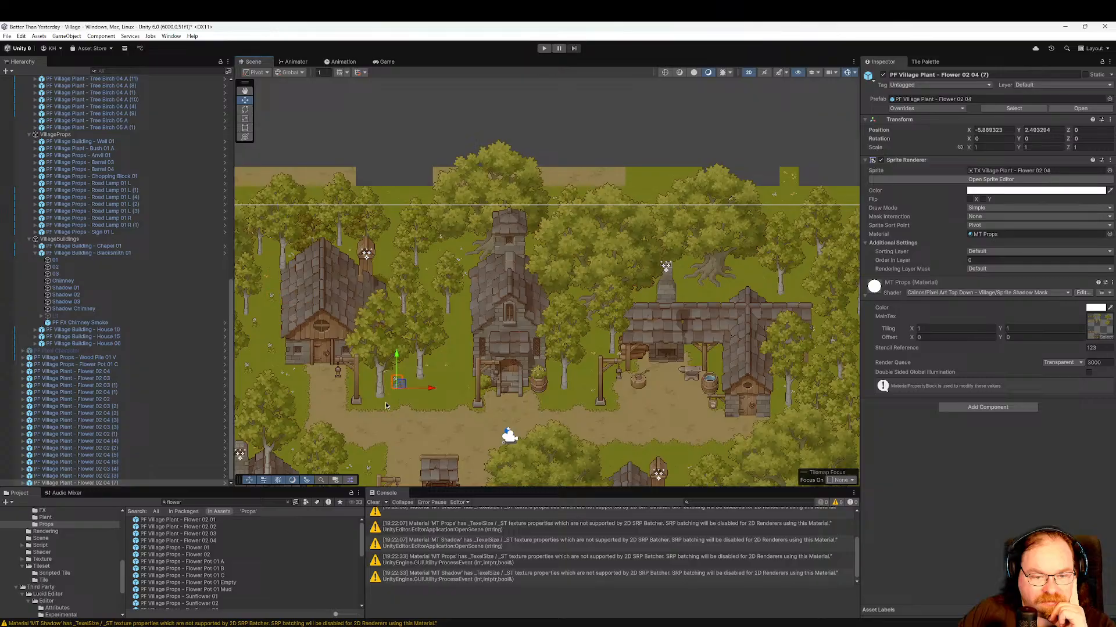
pyautogui.moveTo(237, 536); pyautogui.dragTo(430, 400)
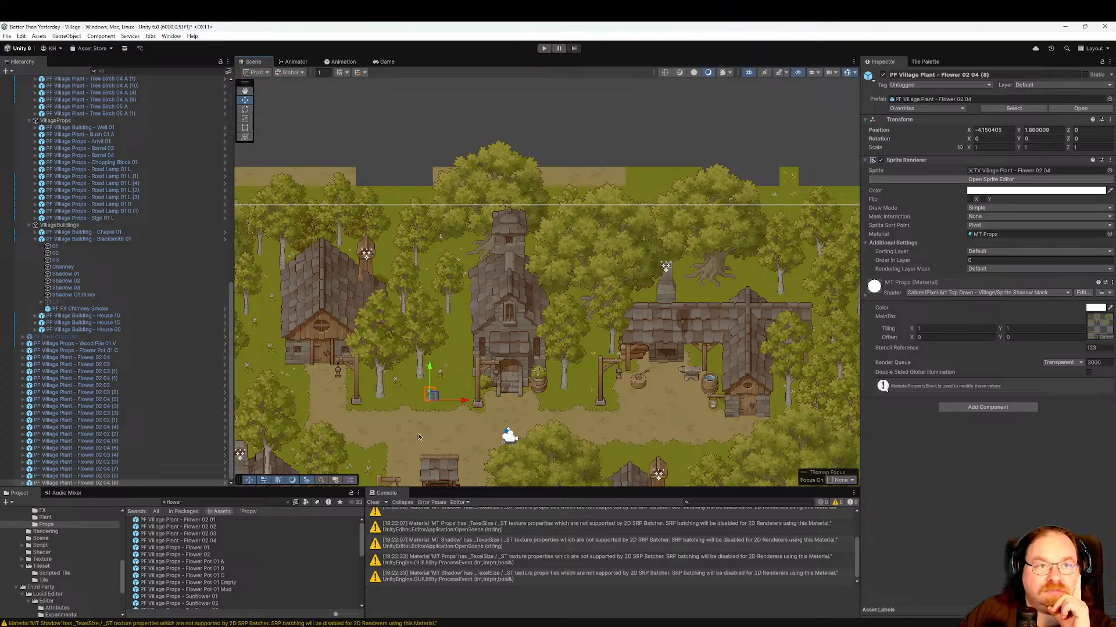
pyautogui.moveTo(222, 528); pyautogui.dragTo(461, 347)
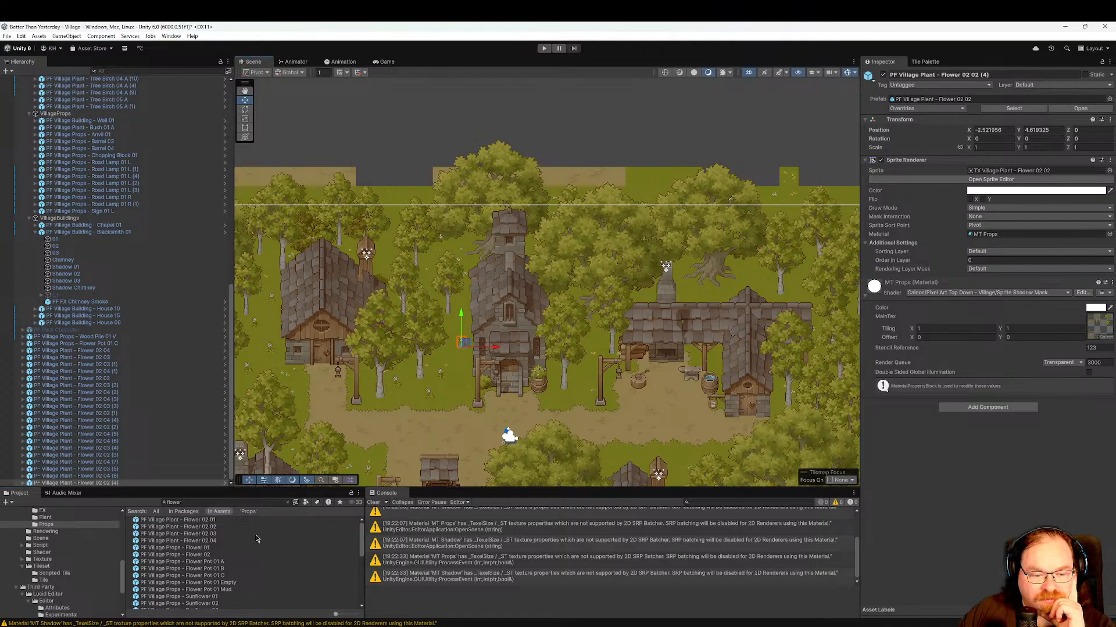
pyautogui.moveTo(235, 540); pyautogui.dragTo(462, 388)
# Place two Flower 02 02 prefabs and a Flower 02 04 on the grass between the chapel and the blacksmith.
pyautogui.moveTo(548, 421); pyautogui.dragTo(445, 413, button='middle')
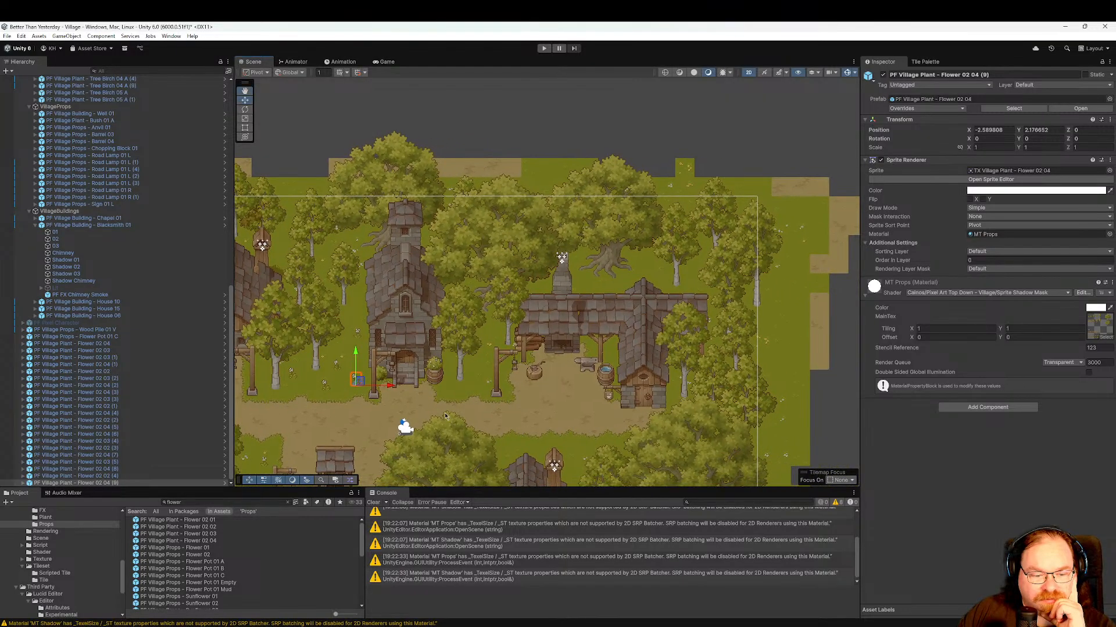
pyautogui.moveTo(217, 529); pyautogui.dragTo(453, 390)
pyautogui.moveTo(200, 541); pyautogui.dragTo(477, 396)
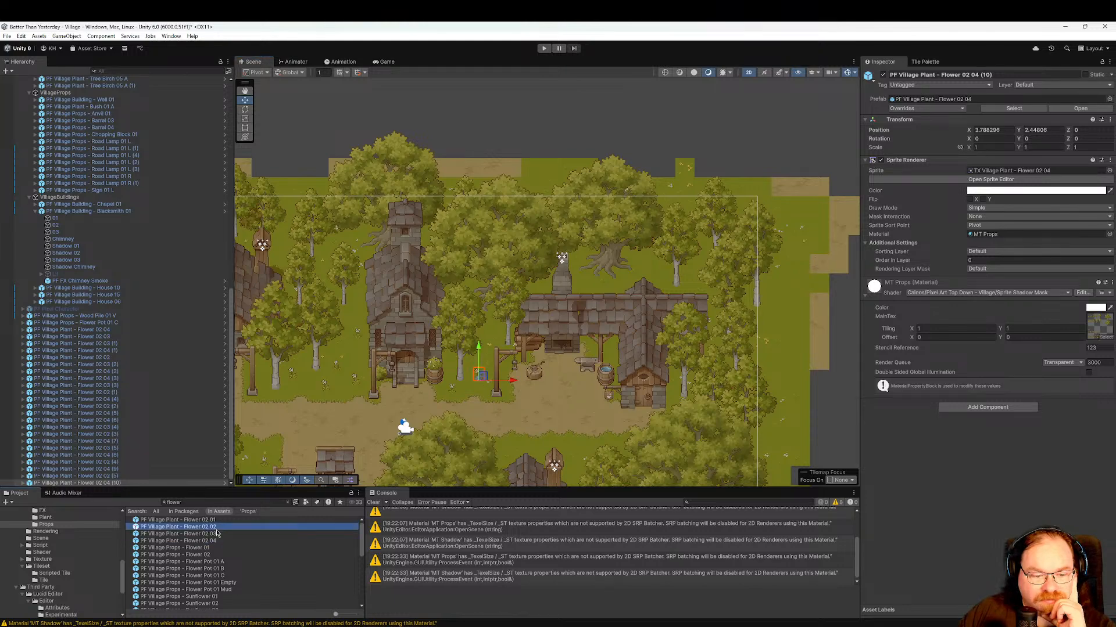
pyautogui.moveTo(493, 341); pyautogui.dragTo(493, 340)
# Add Flower 02 04 and 02 03 prefabs around the north end of the southeast house and on the grass behind the blacksmith.
pyautogui.moveTo(607, 384); pyautogui.dragTo(489, 355, button='middle')
pyautogui.moveTo(429, 409); pyautogui.dragTo(438, 376, button='middle')
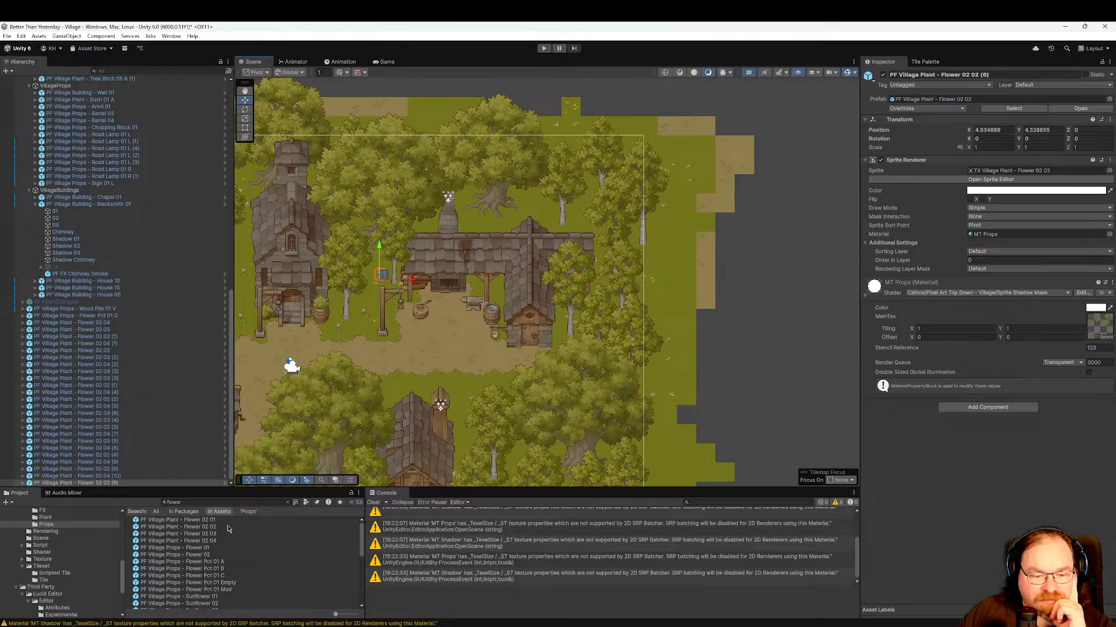
pyautogui.moveTo(468, 392); pyautogui.dragTo(468, 389)
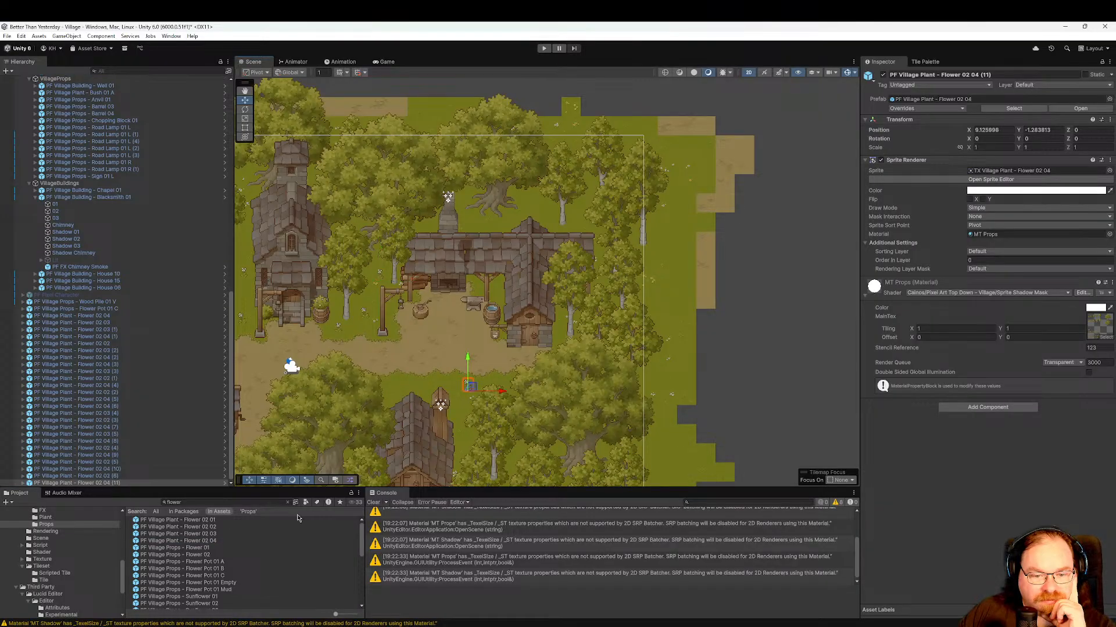
pyautogui.moveTo(384, 409); pyautogui.dragTo(389, 387)
pyautogui.moveTo(220, 535); pyautogui.dragTo(463, 439)
pyautogui.moveTo(522, 380); pyautogui.dragTo(453, 427, button='middle')
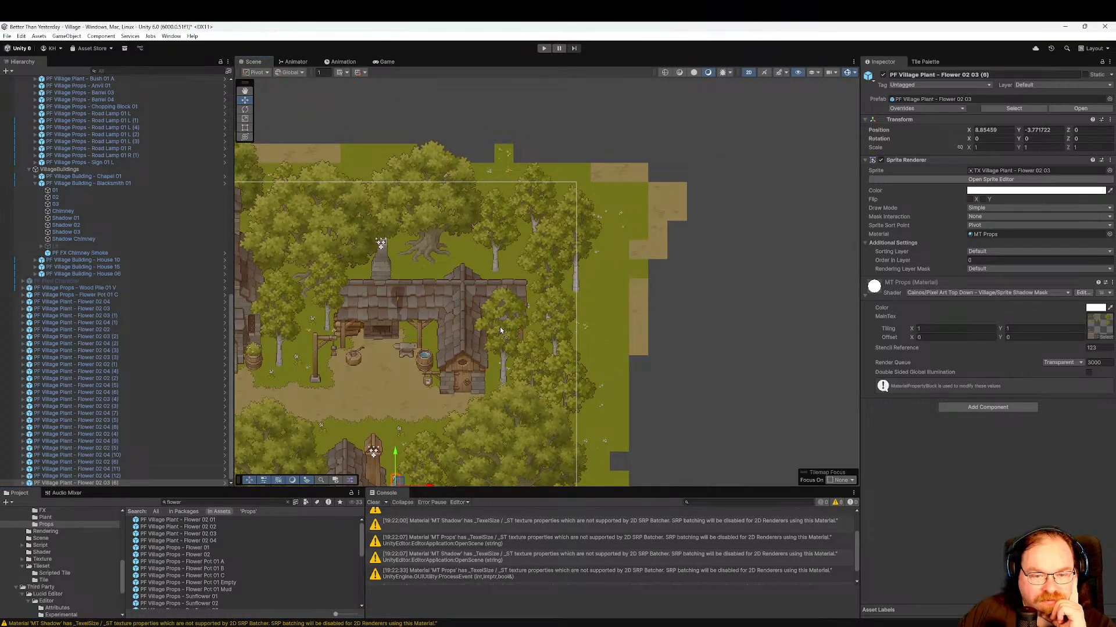
pyautogui.moveTo(473, 265); pyautogui.dragTo(473, 262)
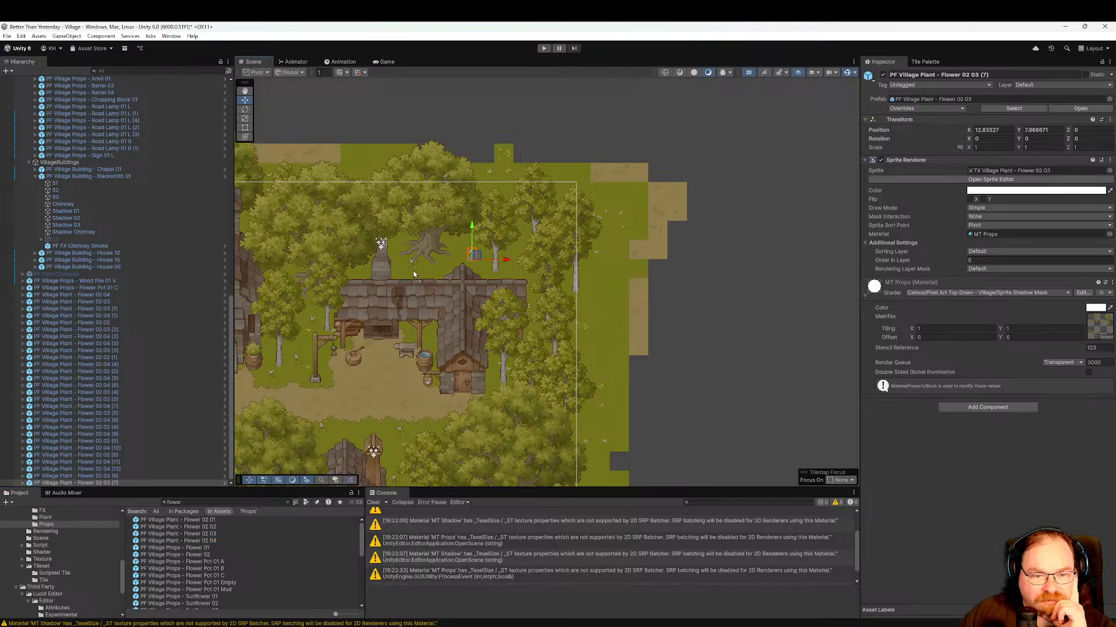
# Place Flower 02 04 and 02 03 prefabs beside the large southern oak and on the grass southeast of the southeast house.
pyautogui.moveTo(398, 405); pyautogui.dragTo(535, 274, button='middle')
pyautogui.moveTo(372, 422); pyautogui.dragTo(459, 344, button='middle')
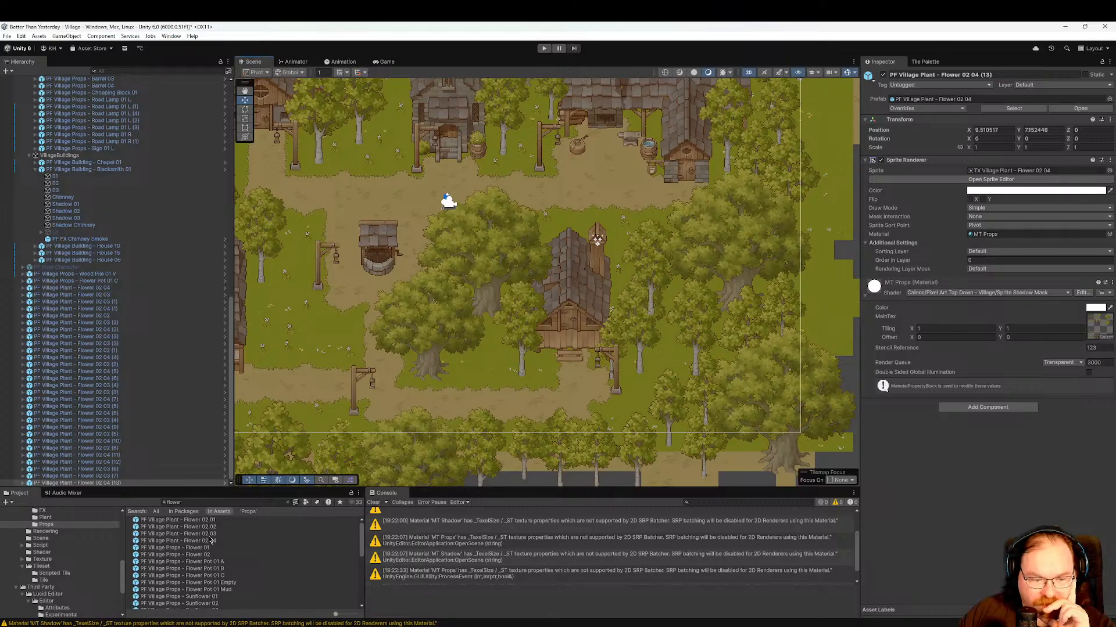
pyautogui.moveTo(492, 356); pyautogui.dragTo(472, 377)
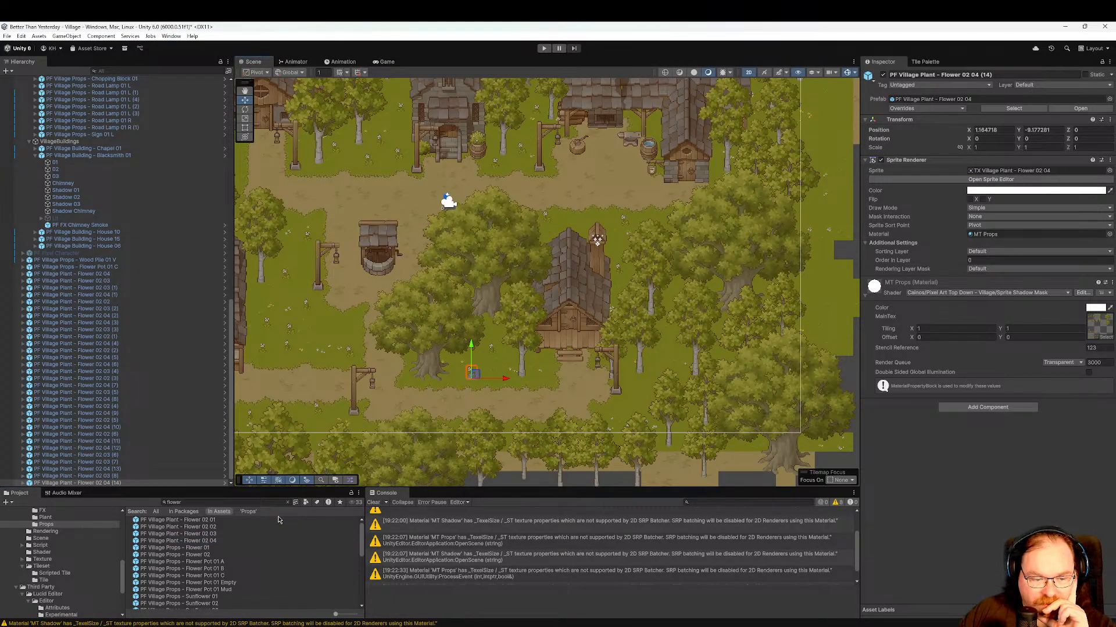
pyautogui.moveTo(632, 409); pyautogui.dragTo(634, 402)
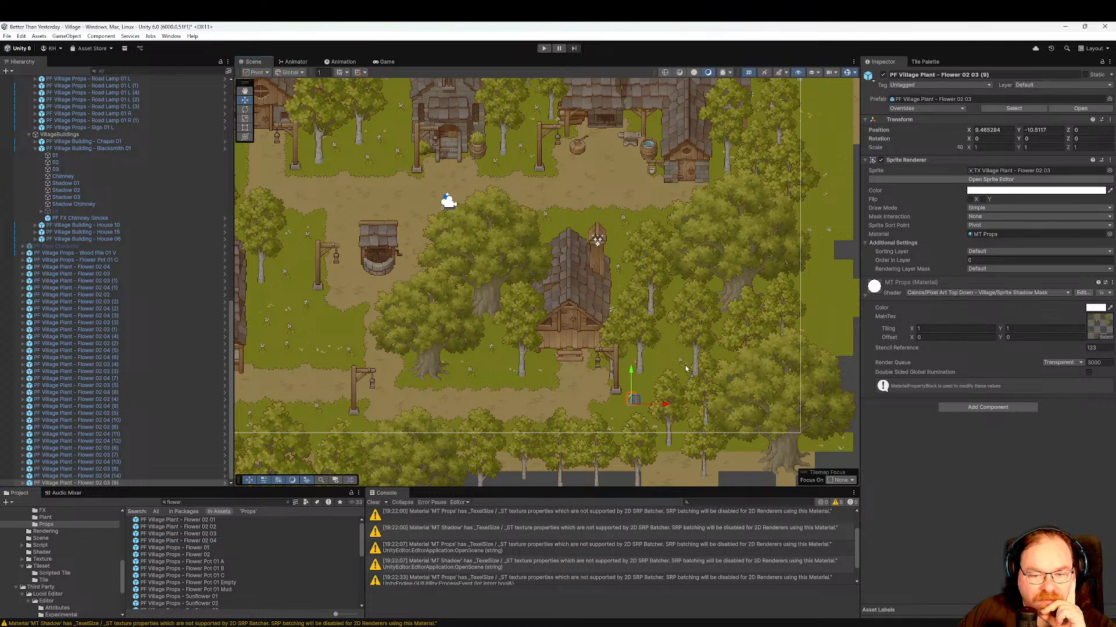
pyautogui.click(668, 361)
# Delete one Flower 02 03 from the lawn east of the southwest house and shift the nearby Flower 02 04 and 02 02 east.
pyautogui.moveTo(516, 390); pyautogui.dragTo(633, 406, button='middle')
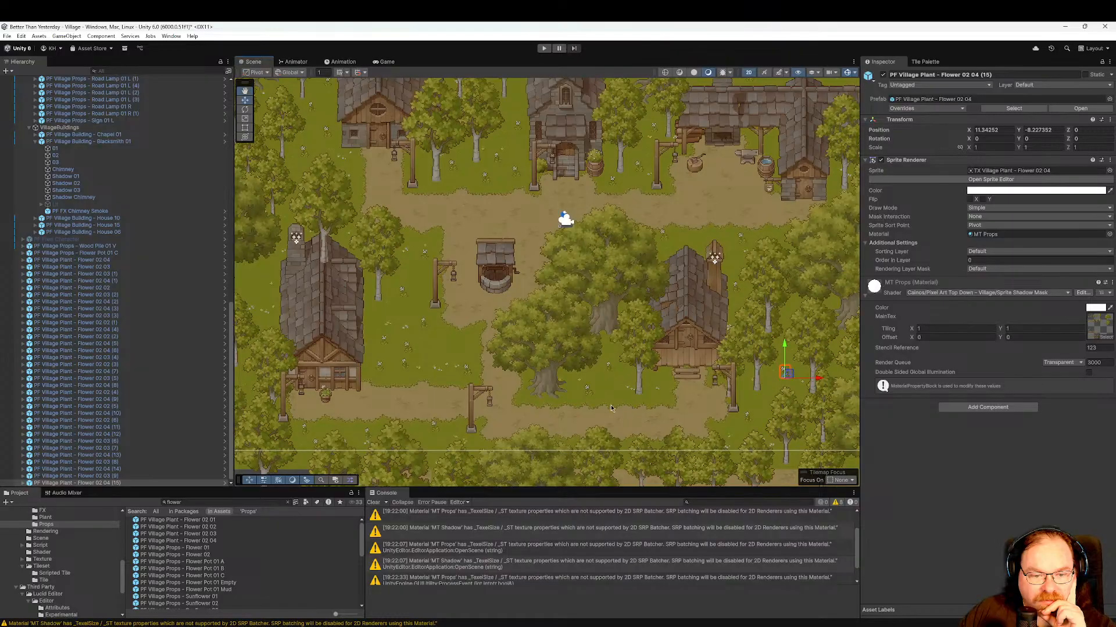
pyautogui.click(408, 372)
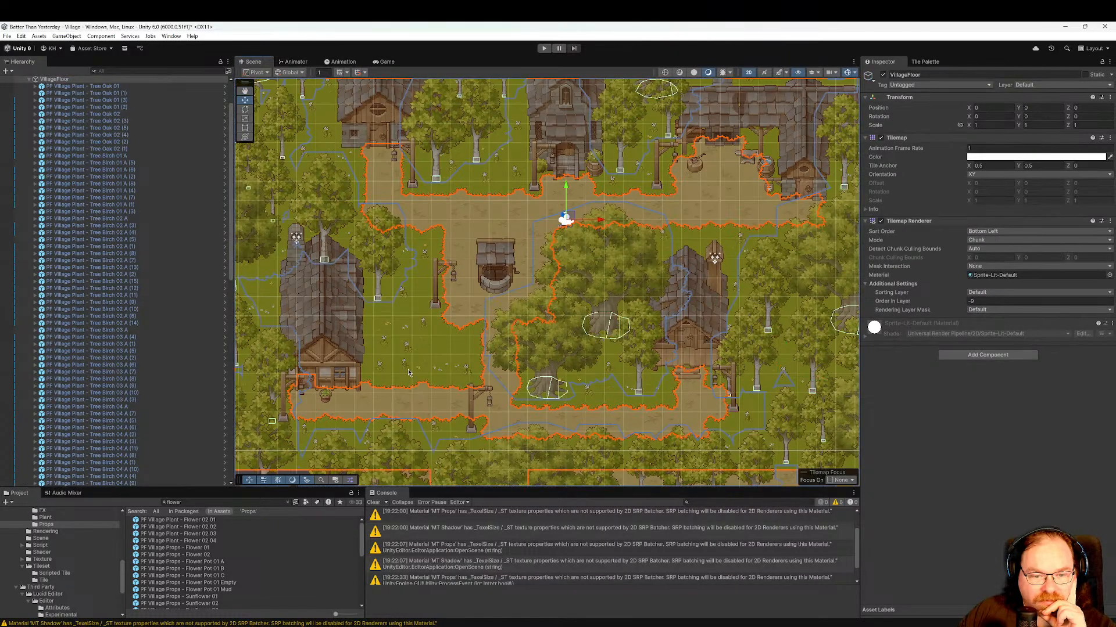
pyautogui.click(404, 366)
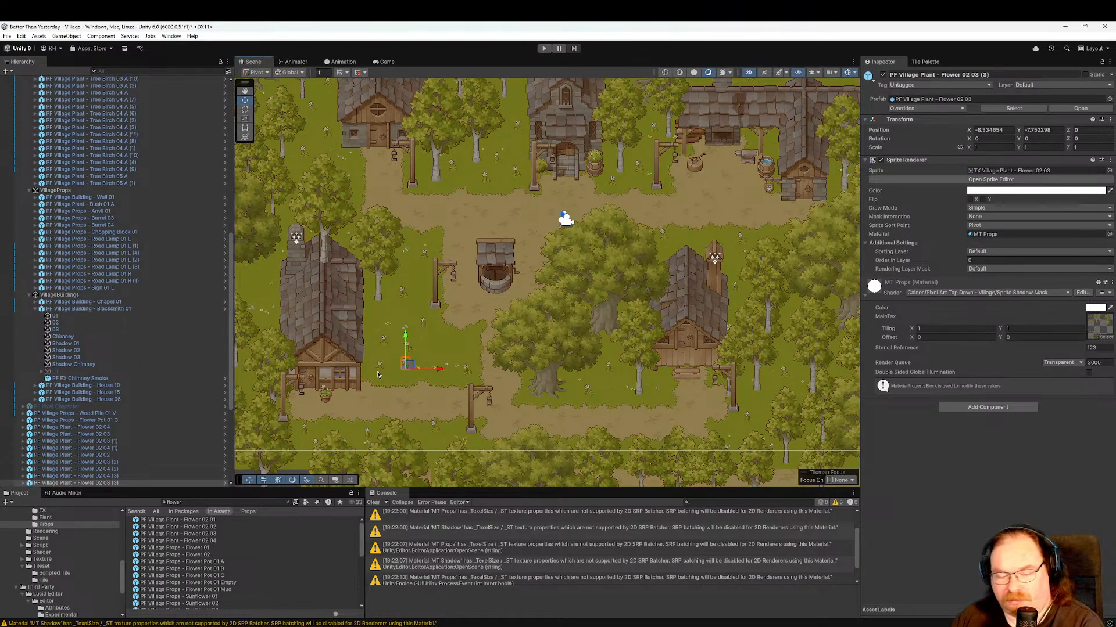
pyautogui.press('Delete')
pyautogui.click(409, 352)
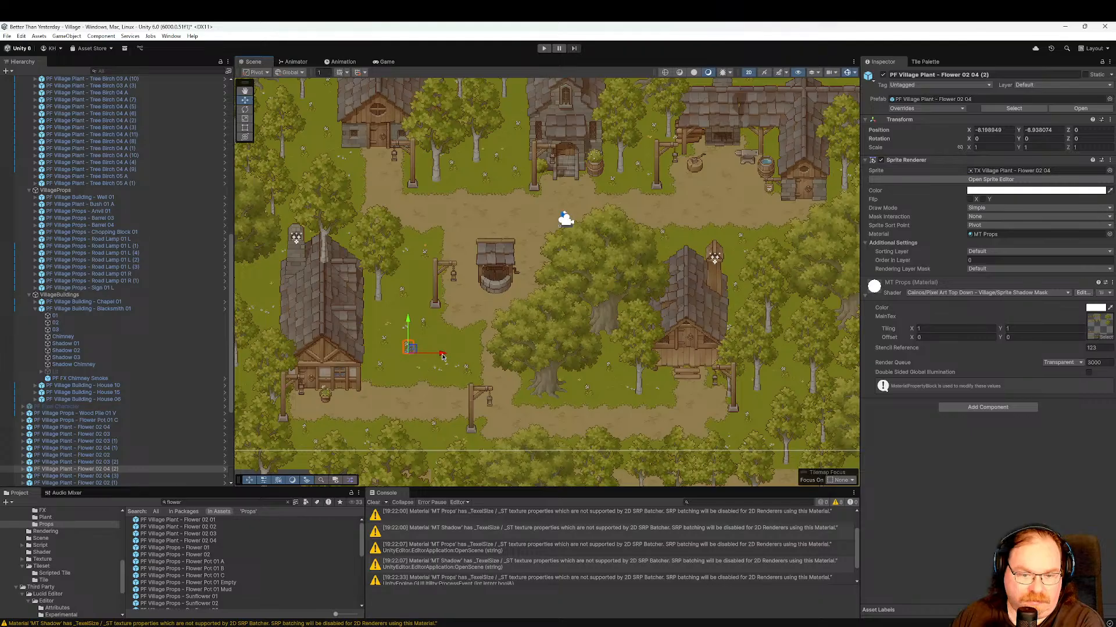
pyautogui.moveTo(442, 356)
pyautogui.mouseDown()
pyautogui.moveTo(463, 356)
pyautogui.moveTo(433, 372)
pyautogui.moveTo(446, 372)
pyautogui.mouseUp()
pyautogui.click(383, 377)
# Move the loose wood pile, flower pot and all loose Flower 02 prefabs in the hierarchy under VillageProps.
pyautogui.scroll(12, 113, 379)
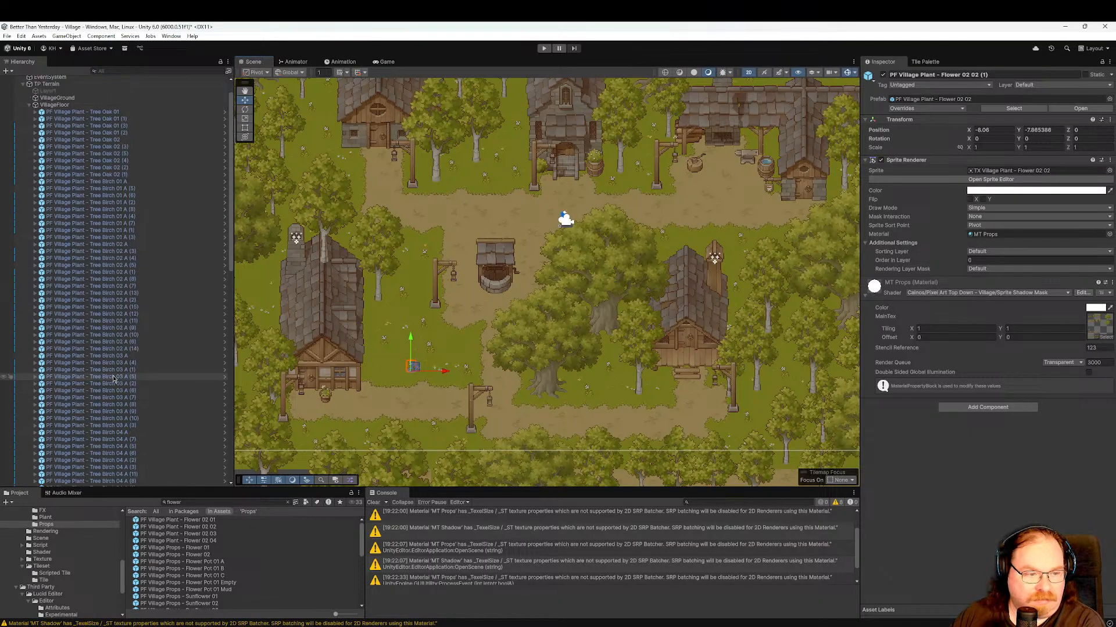
pyautogui.scroll(2, 113, 379)
pyautogui.click(29, 128)
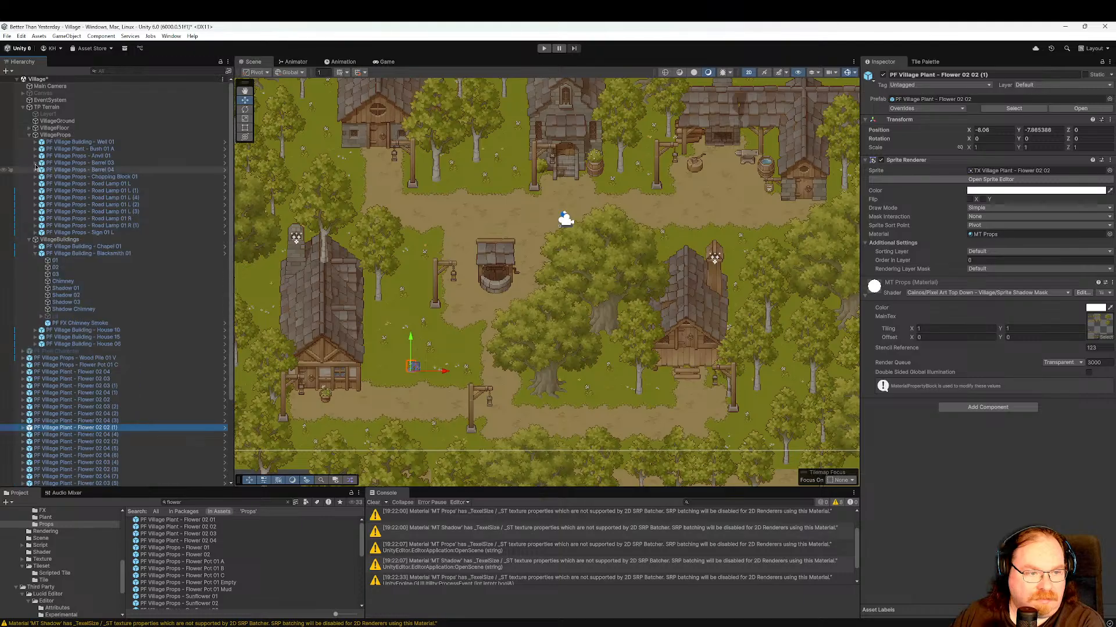
pyautogui.click(71, 360)
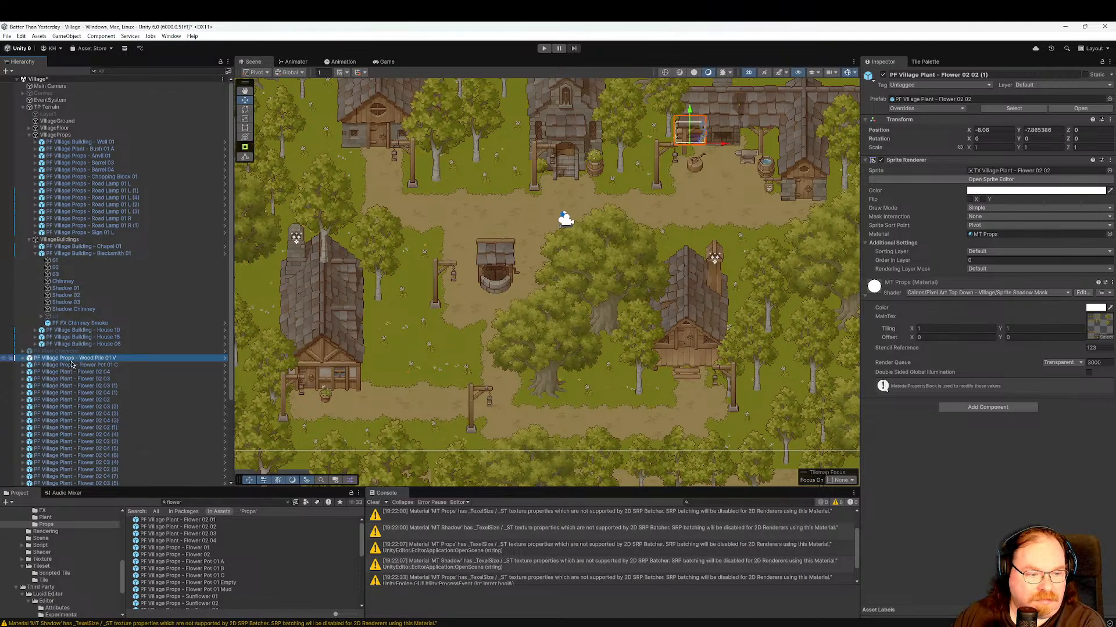
pyautogui.click(29, 240)
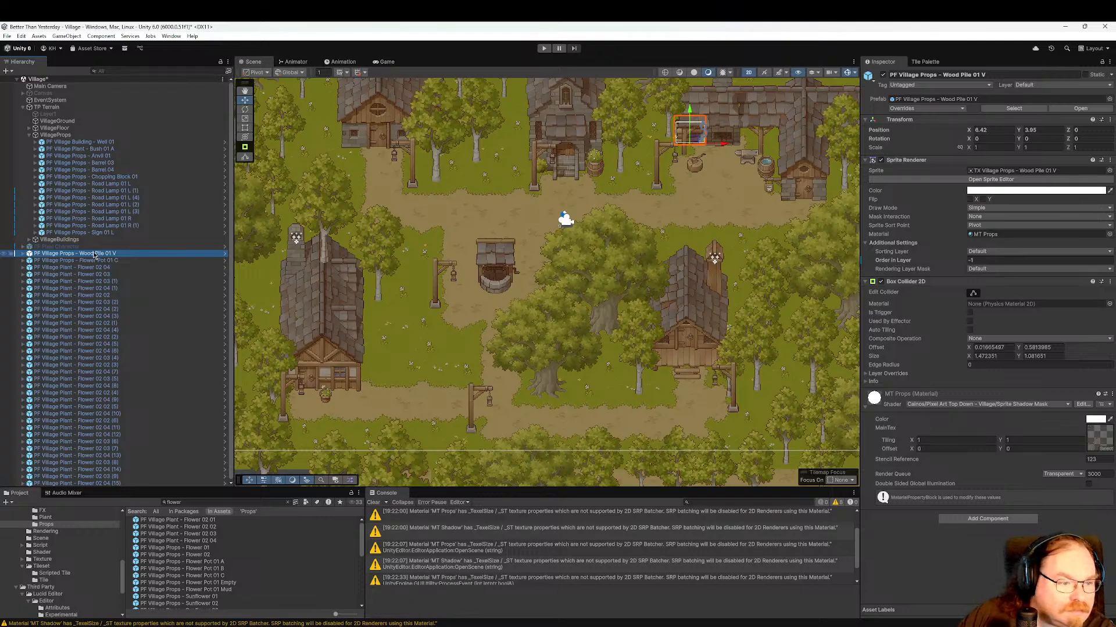
pyautogui.keyDown('shift'); pyautogui.click(117, 483); pyautogui.keyUp('shift')
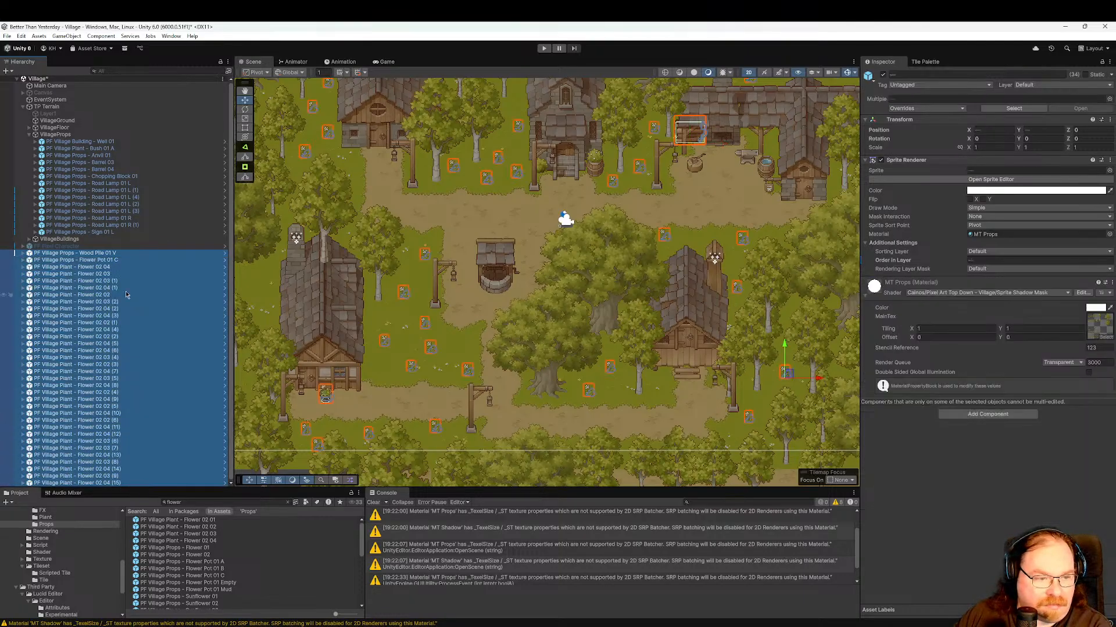
pyautogui.moveTo(113, 258); pyautogui.dragTo(95, 135)
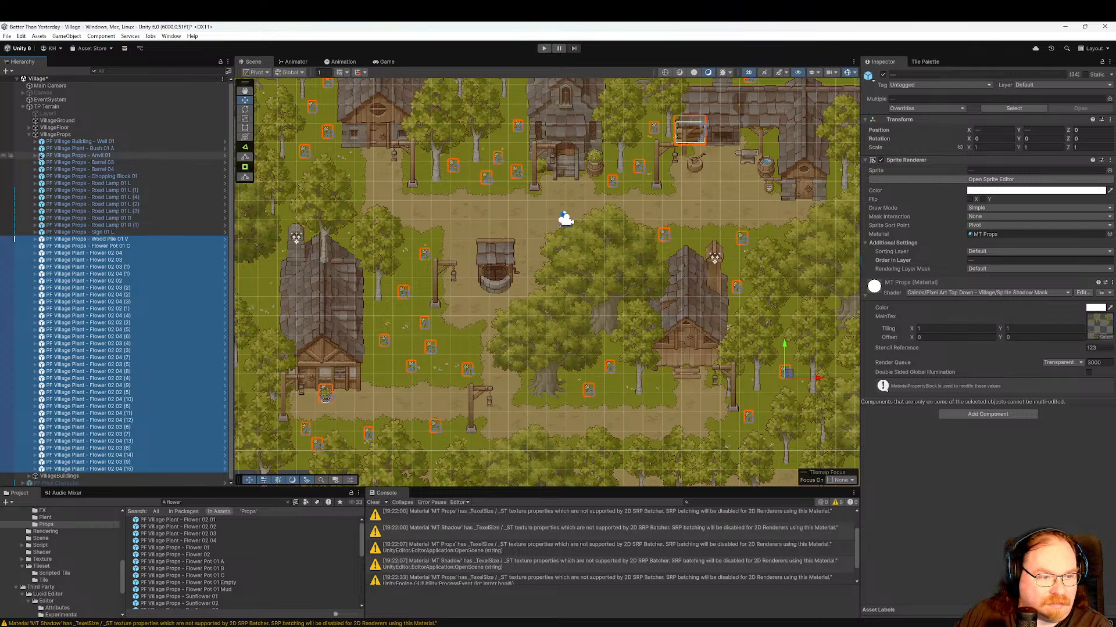
pyautogui.click(29, 136)
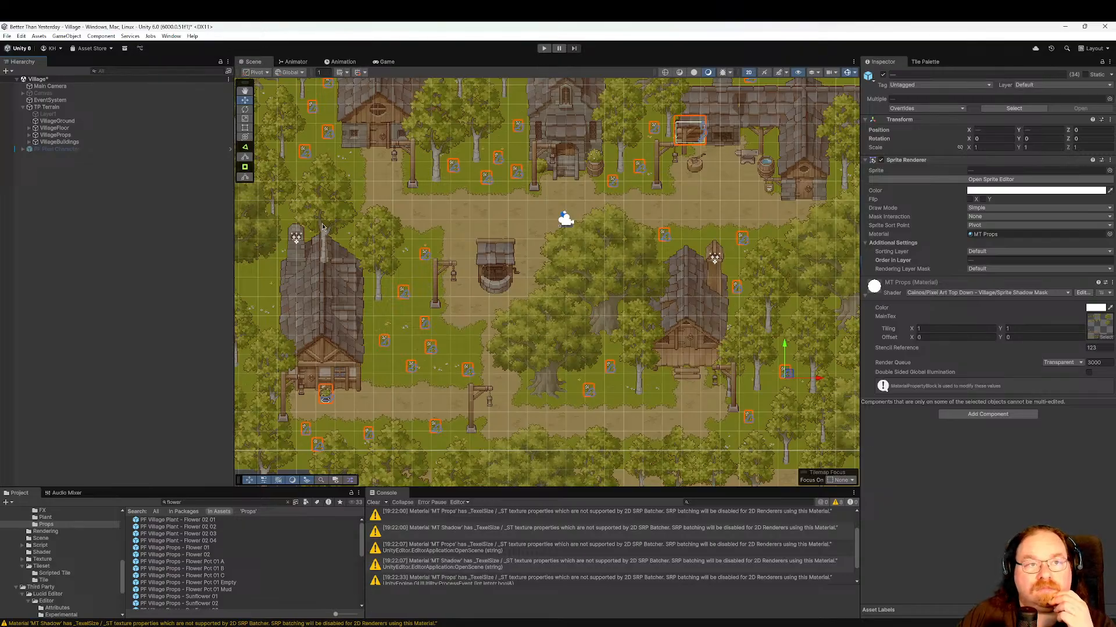
# Place a Sunflower 03 prefab on the grass southwest of the well, beside the path.
pyautogui.scroll(-2, 465, 285)
pyautogui.click(475, 258)
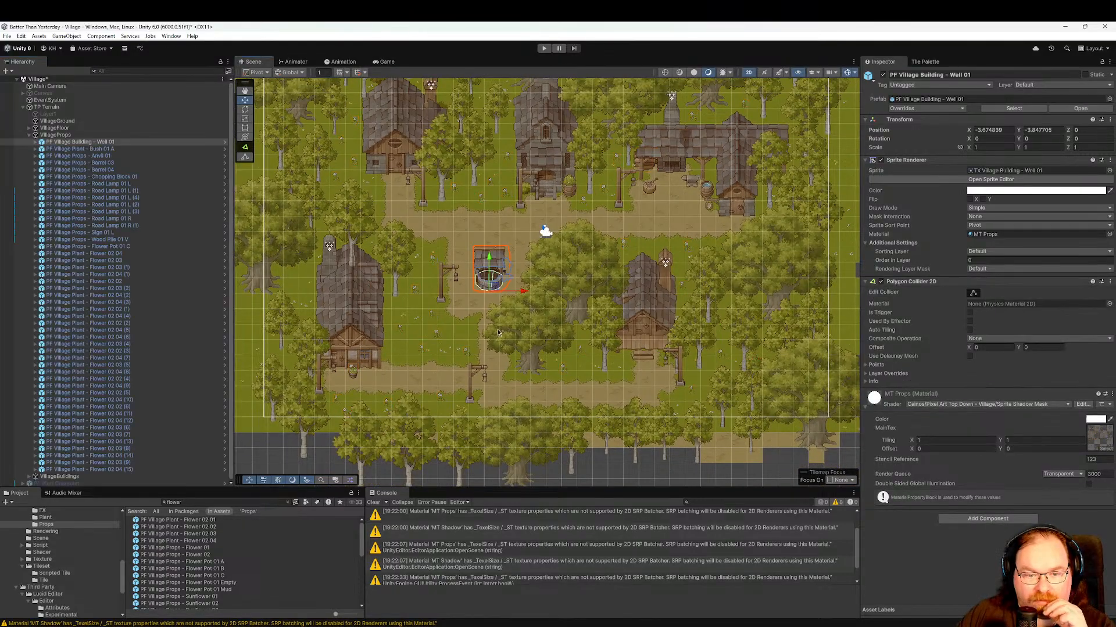
pyautogui.moveTo(583, 349); pyautogui.dragTo(569, 400, button='middle')
pyautogui.scroll(3, 539, 341)
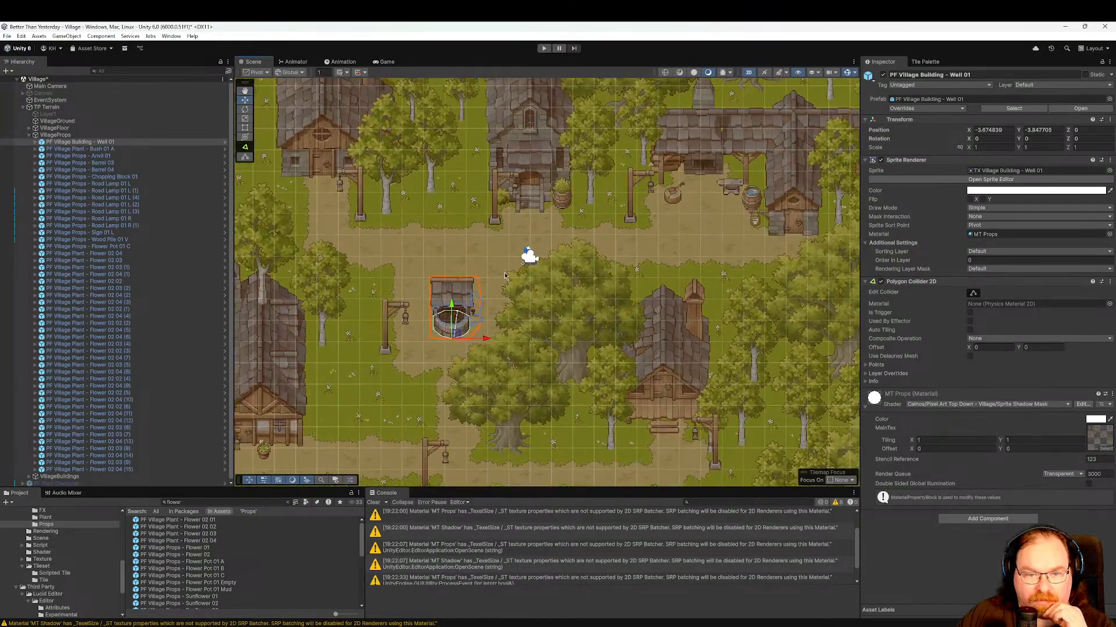
pyautogui.moveTo(508, 281); pyautogui.dragTo(567, 349, button='middle')
pyautogui.moveTo(672, 306); pyautogui.dragTo(719, 187, button='middle')
pyautogui.moveTo(546, 347); pyautogui.dragTo(550, 305, button='middle')
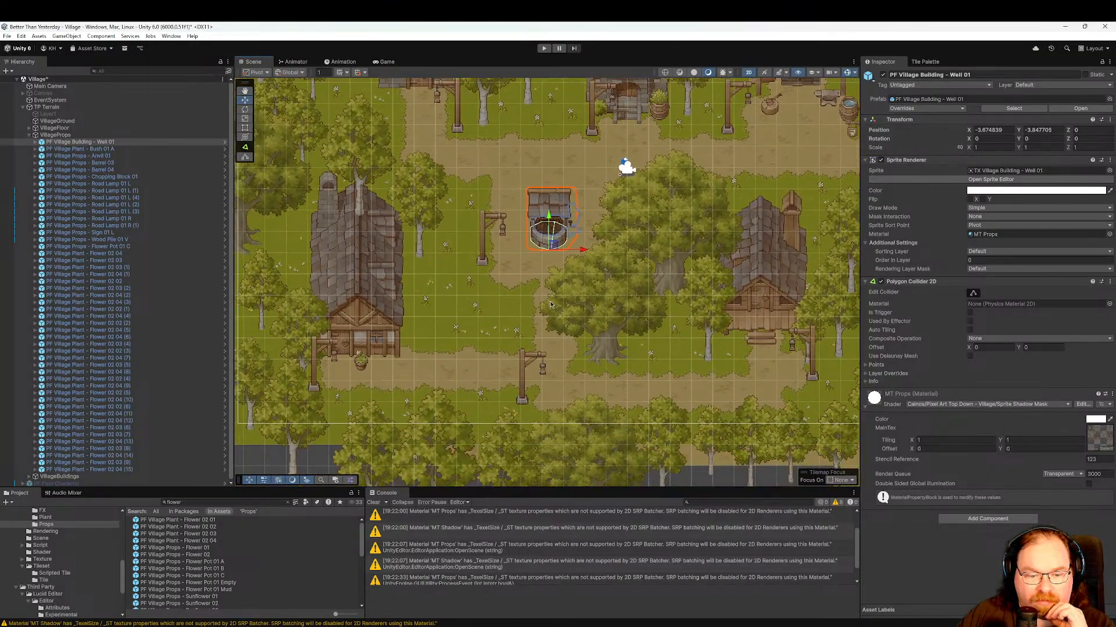
pyautogui.scroll(-5, 279, 555)
pyautogui.scroll(2, 248, 570)
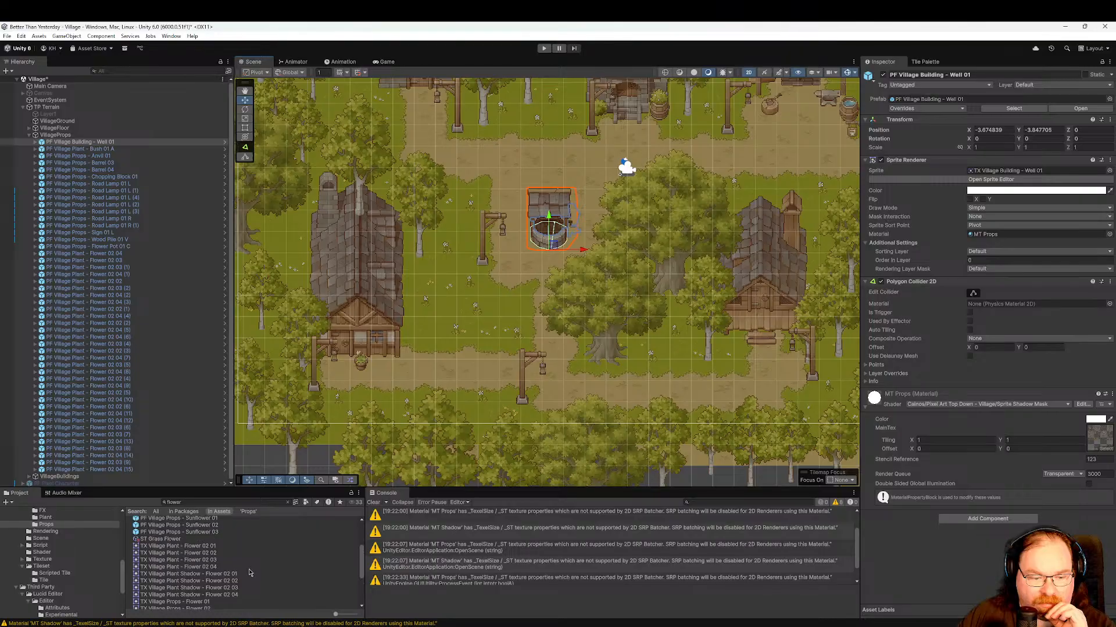
pyautogui.moveTo(212, 534); pyautogui.dragTo(514, 316)
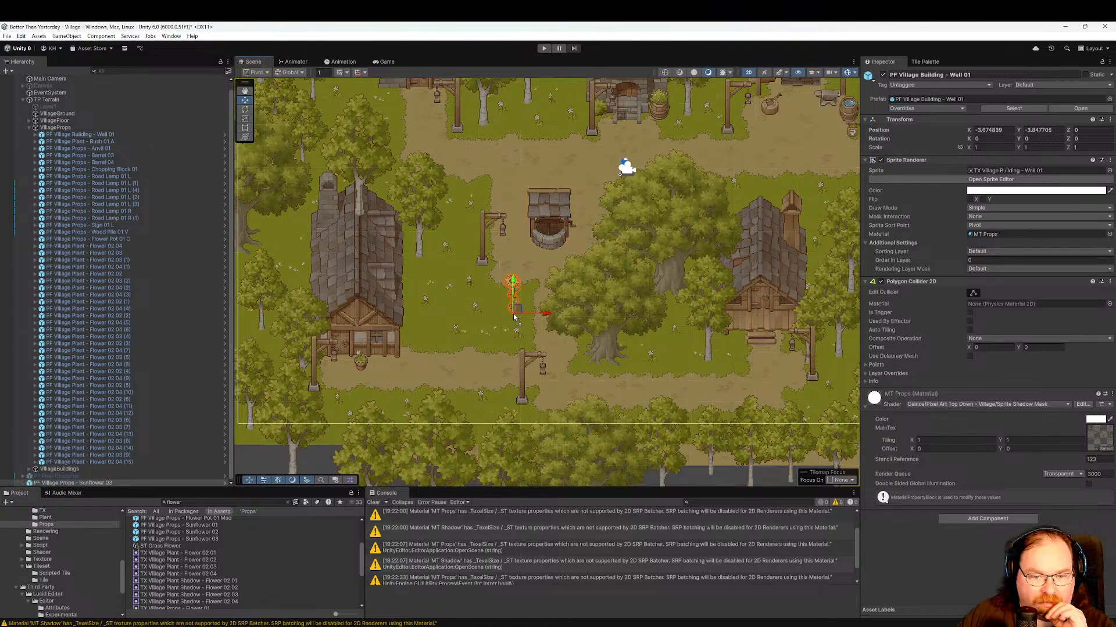
pyautogui.click(591, 403)
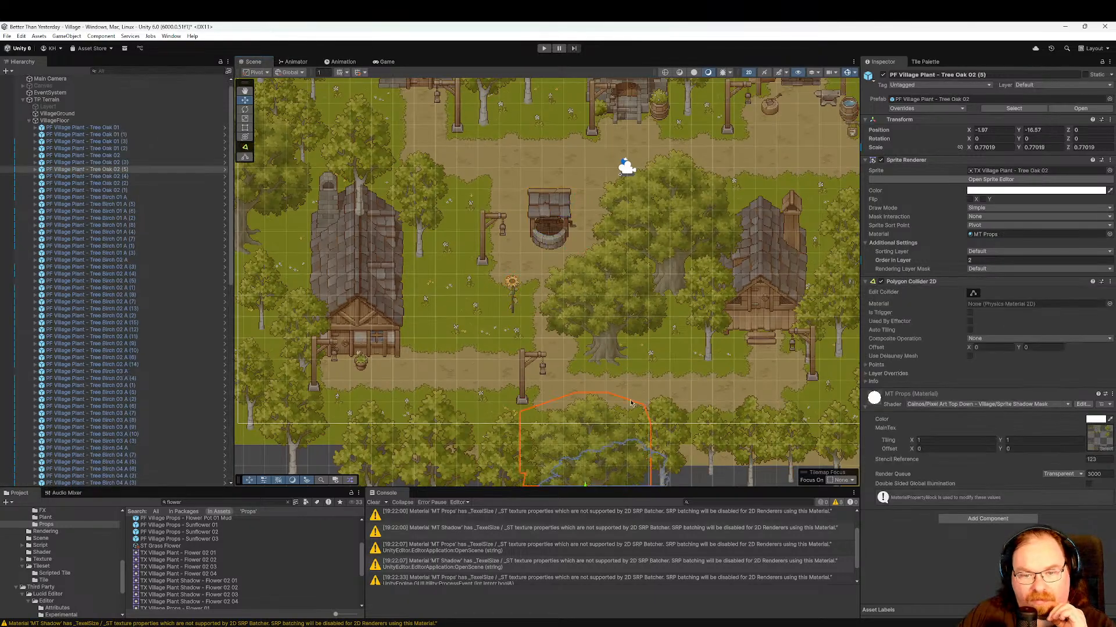
# Move the new Sunflower 03 under VillageProps in the hierarchy and collapse the group.
pyautogui.click(29, 120)
pyautogui.click(47, 128)
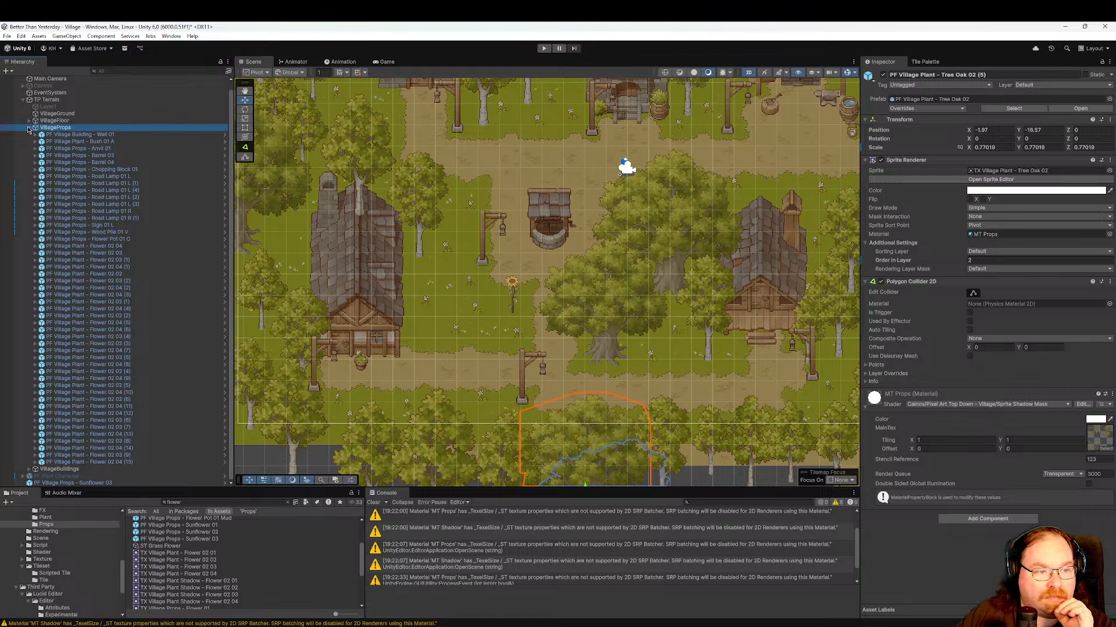
pyautogui.click(30, 128)
pyautogui.moveTo(58, 159); pyautogui.dragTo(69, 137)
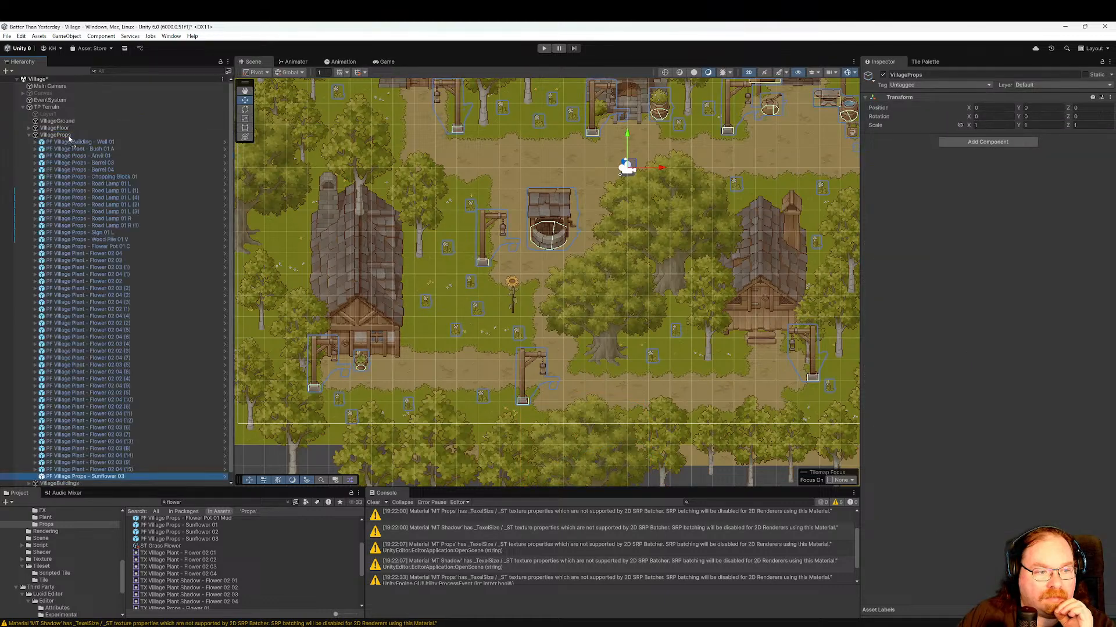
pyautogui.click(30, 135)
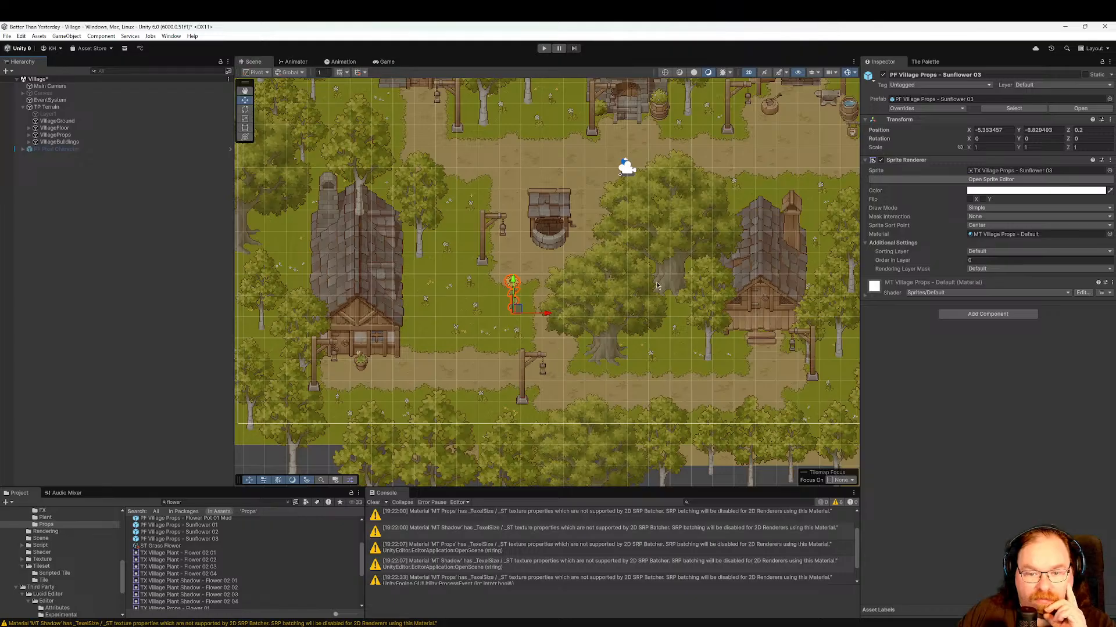
pyautogui.moveTo(643, 282); pyautogui.dragTo(543, 306, button='middle')
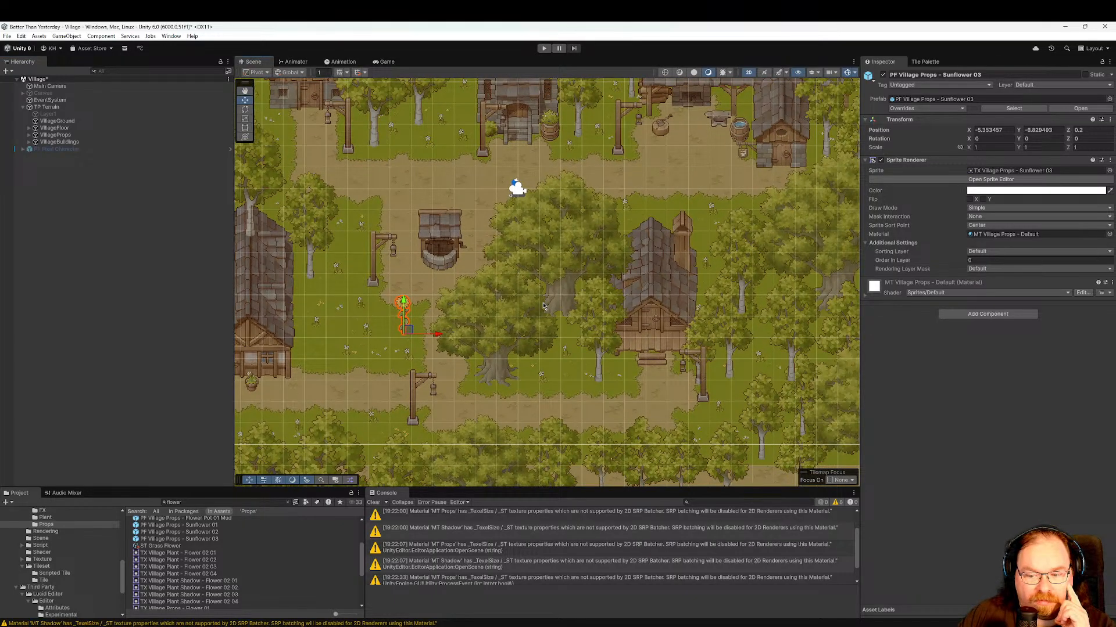
pyautogui.scroll(-4, 559, 312)
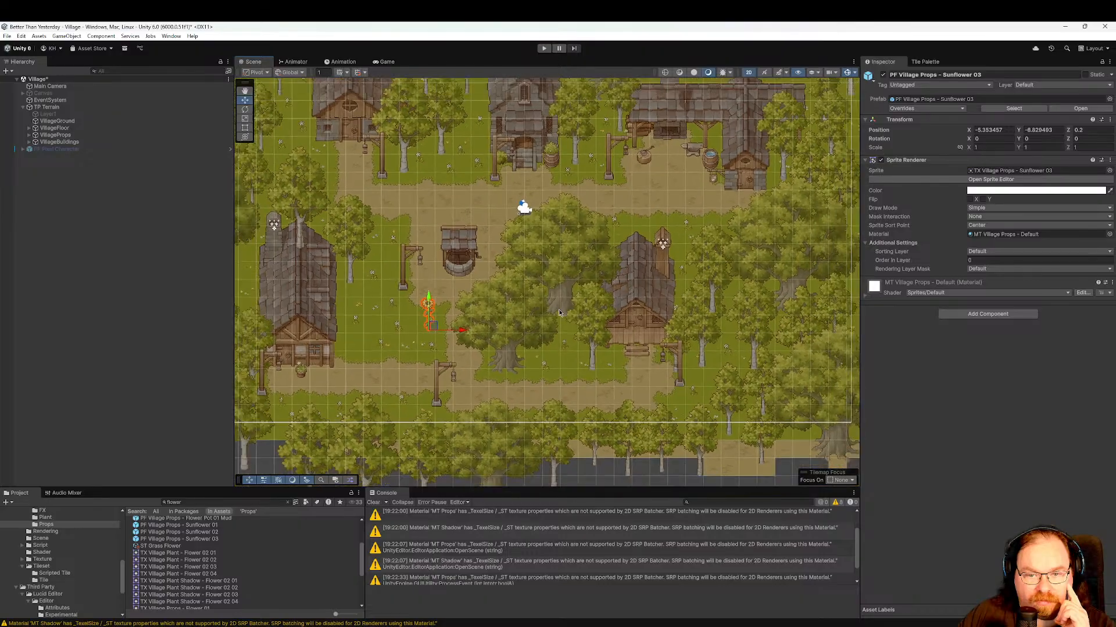
pyautogui.moveTo(575, 297); pyautogui.dragTo(634, 343, button='middle')
pyautogui.scroll(-2, 616, 367)
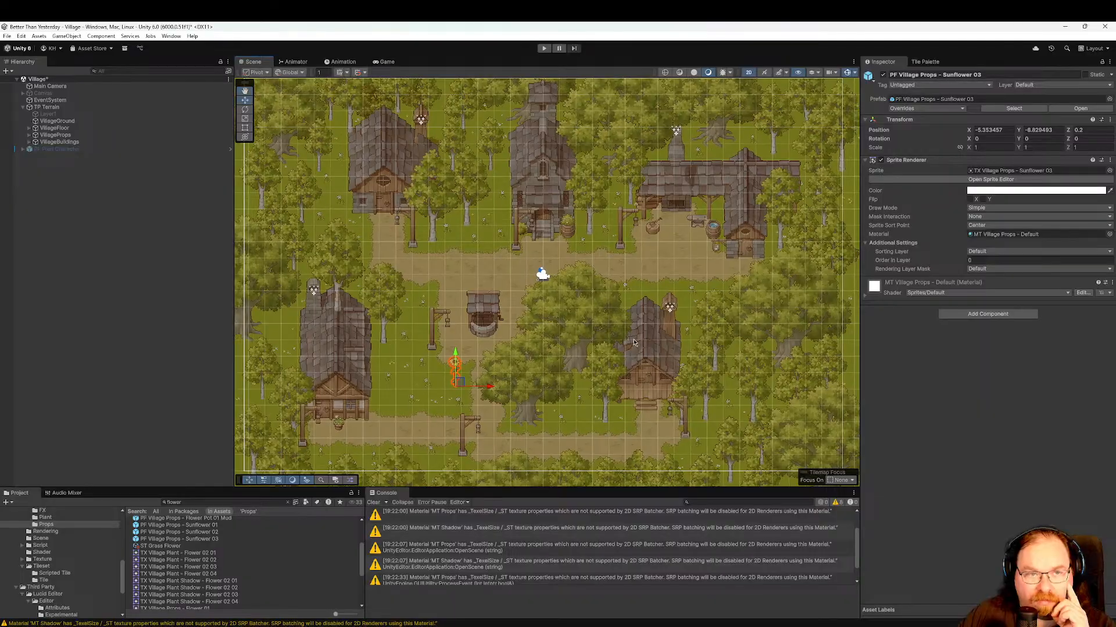
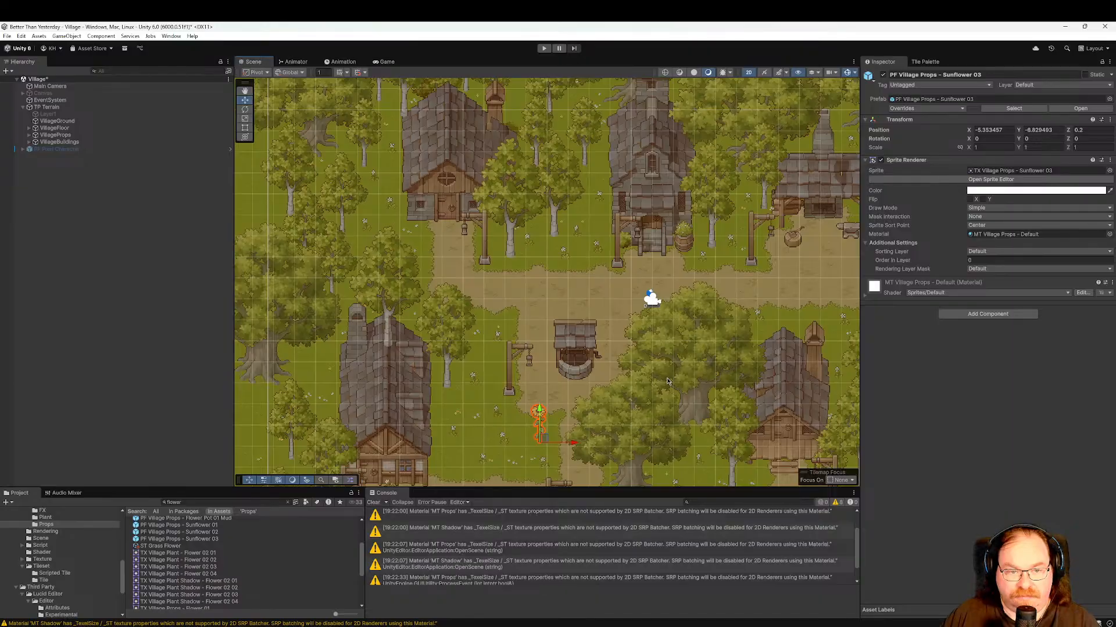
pyautogui.moveTo(607, 375); pyautogui.dragTo(616, 396, button='middle')
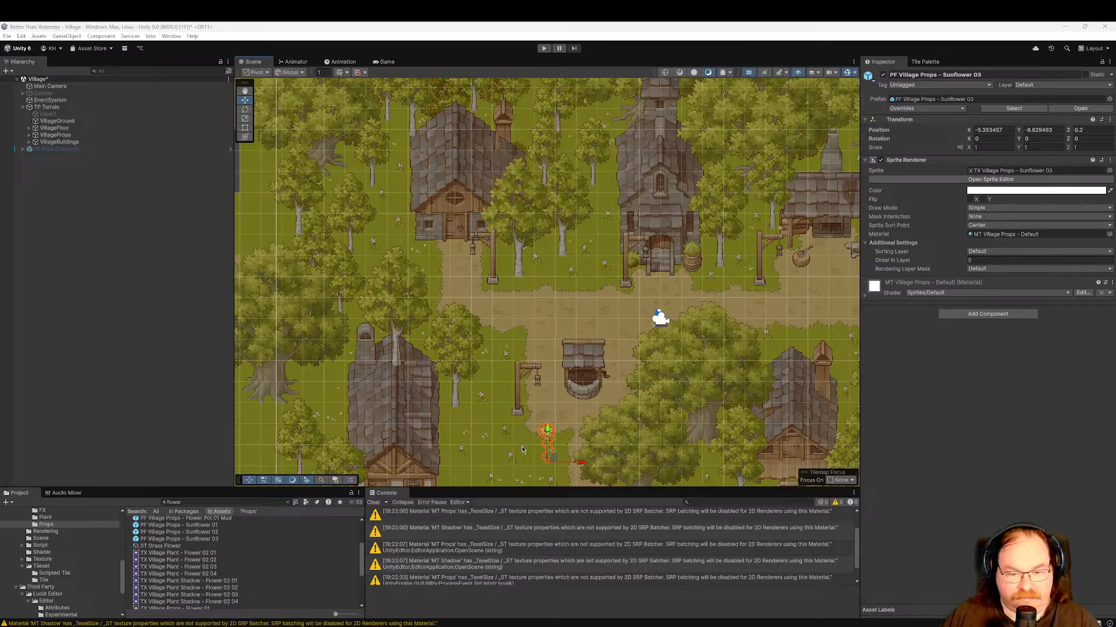
pyautogui.scroll(-2, 558, 430)
pyautogui.press('Right')
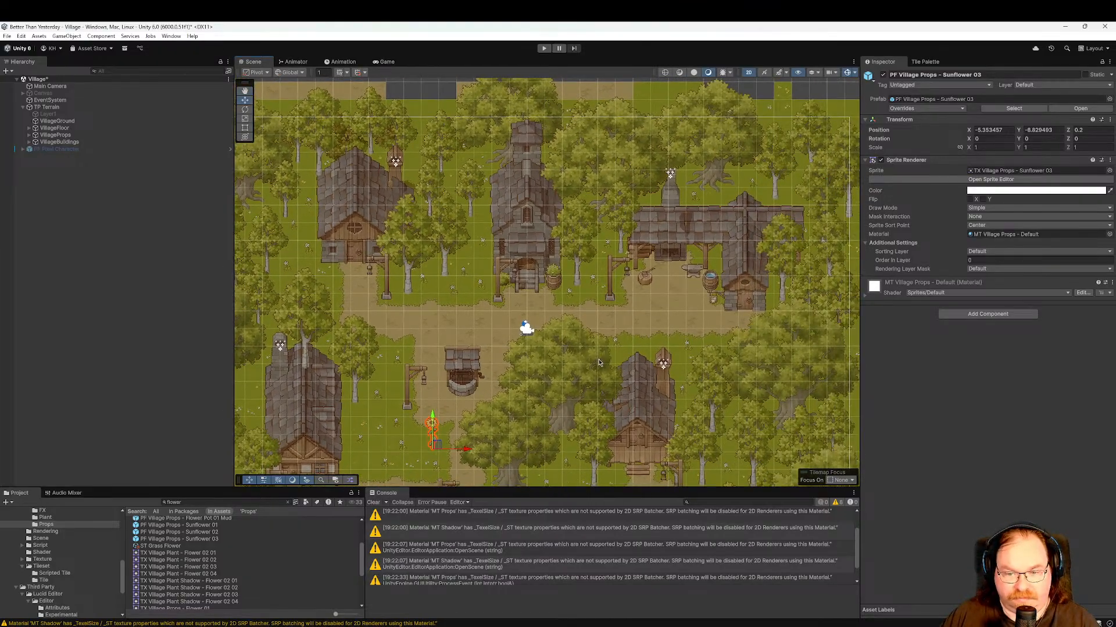
# Clear the asset search and place an Archery Target 01 prefab on the grass west of the northwest house.
pyautogui.scroll(4, 276, 560)
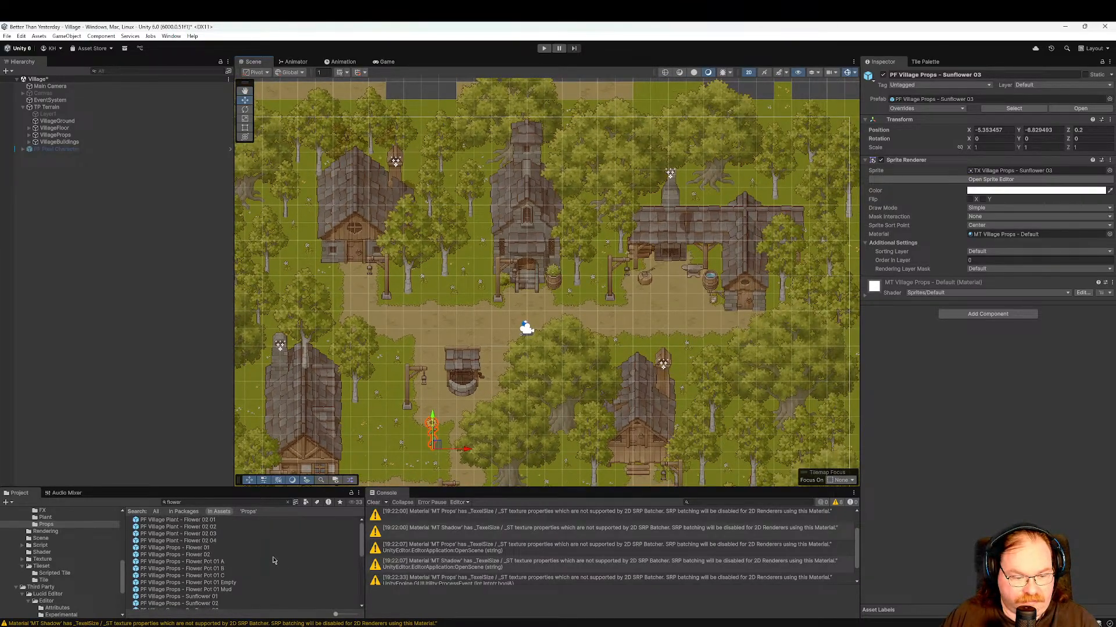
pyautogui.click(288, 504)
pyautogui.scroll(2, 73, 549)
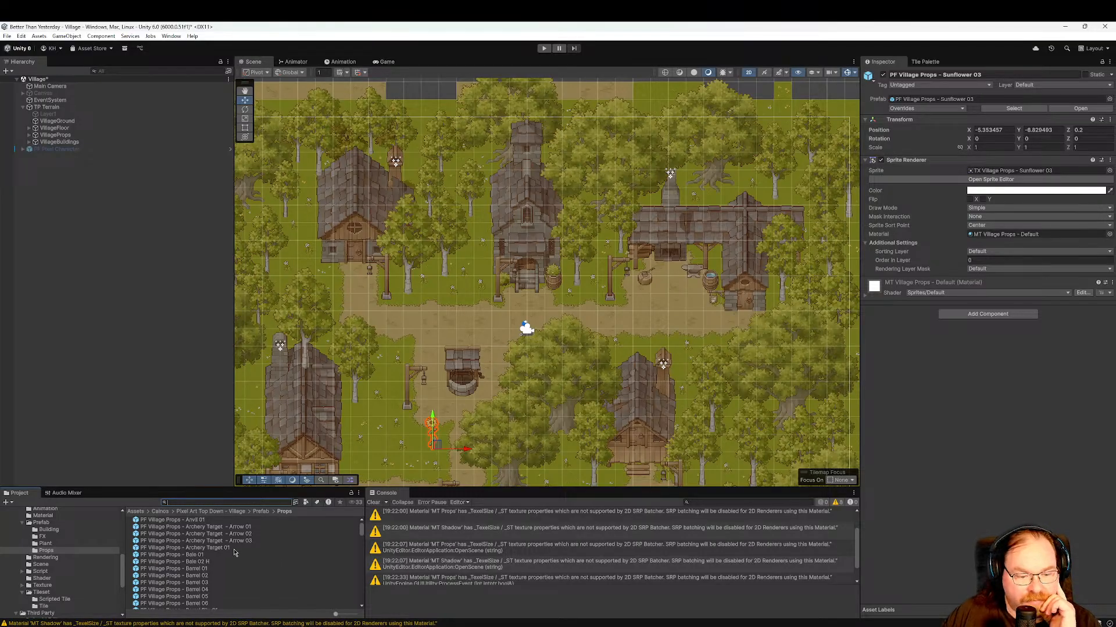
pyautogui.moveTo(238, 547); pyautogui.dragTo(354, 270)
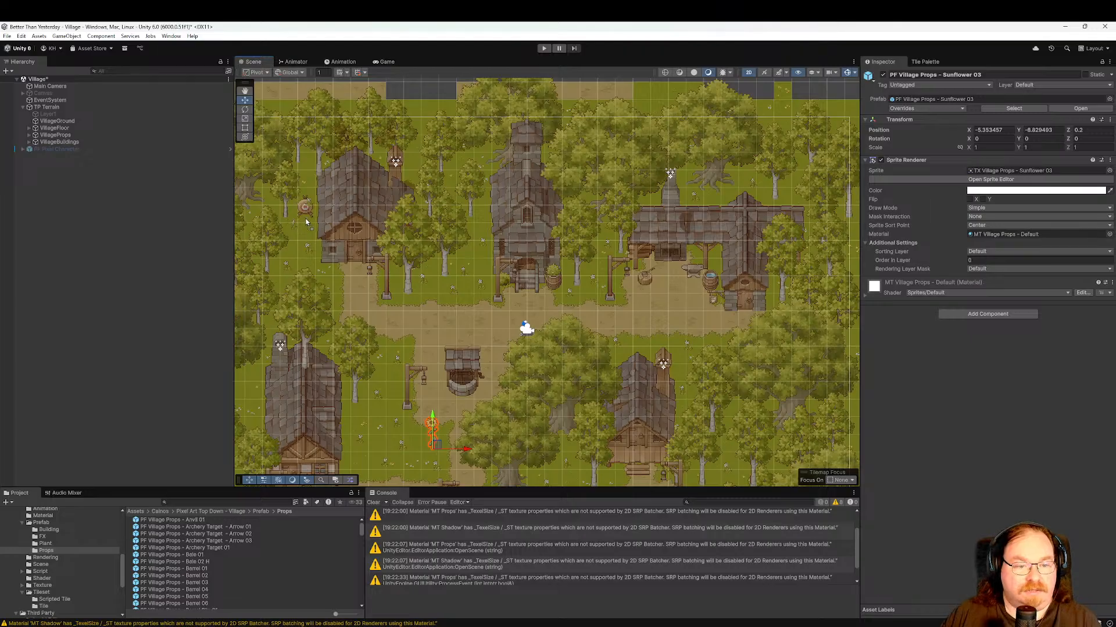
pyautogui.moveTo(308, 232); pyautogui.dragTo(307, 221)
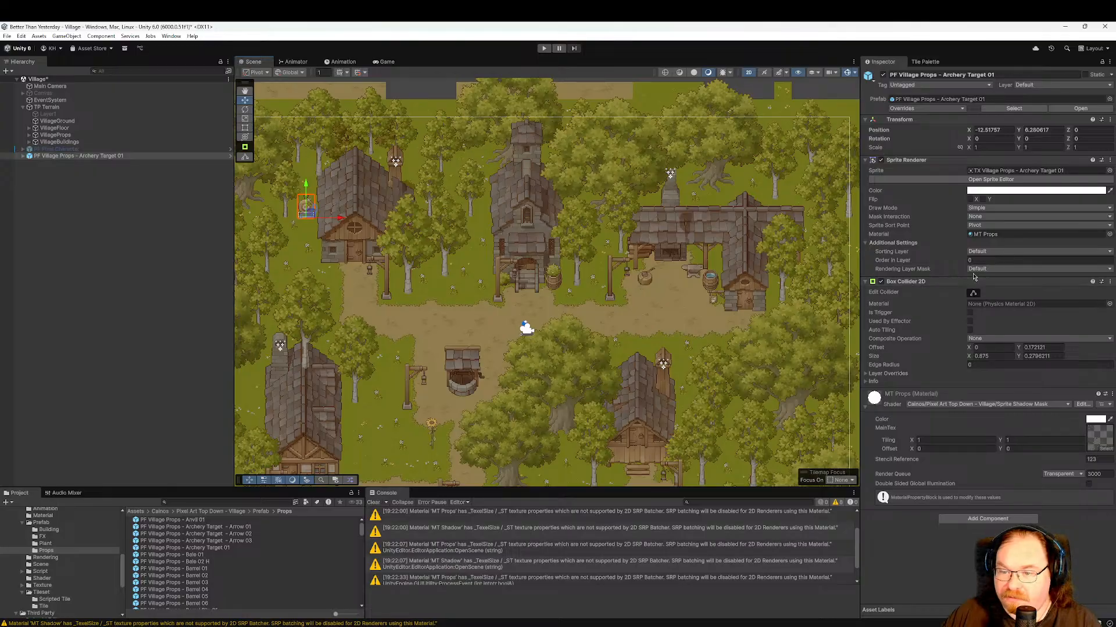
# Set the archery target's Order in Layer to 1 and clear the selection.
pyautogui.click(985, 260)
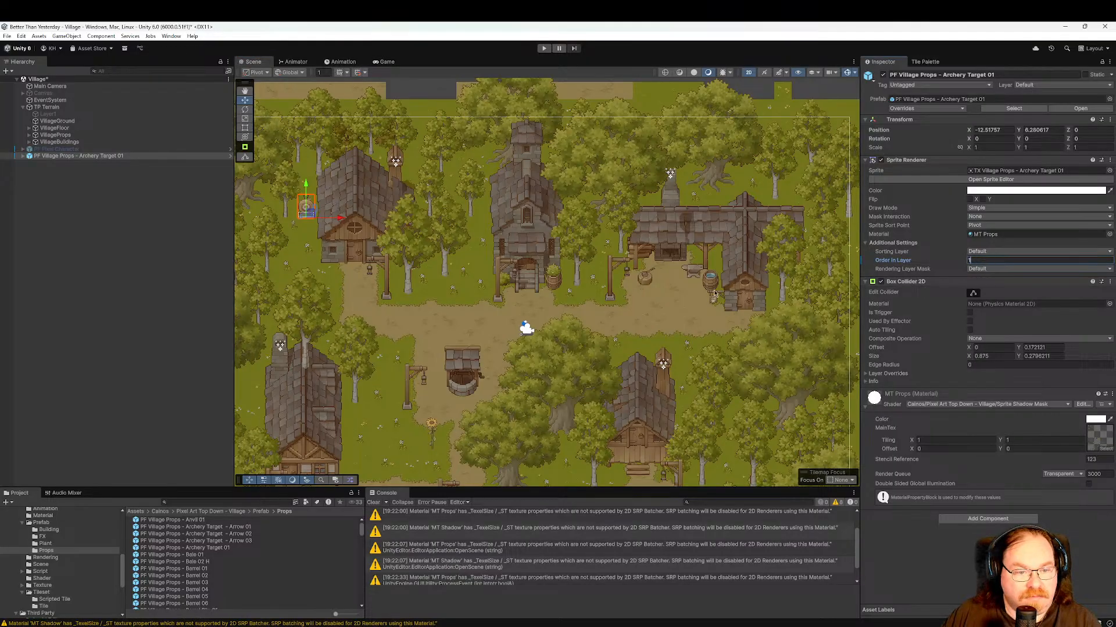
pyautogui.moveTo(429, 297); pyautogui.dragTo(547, 302, button='middle')
pyautogui.click(535, 319)
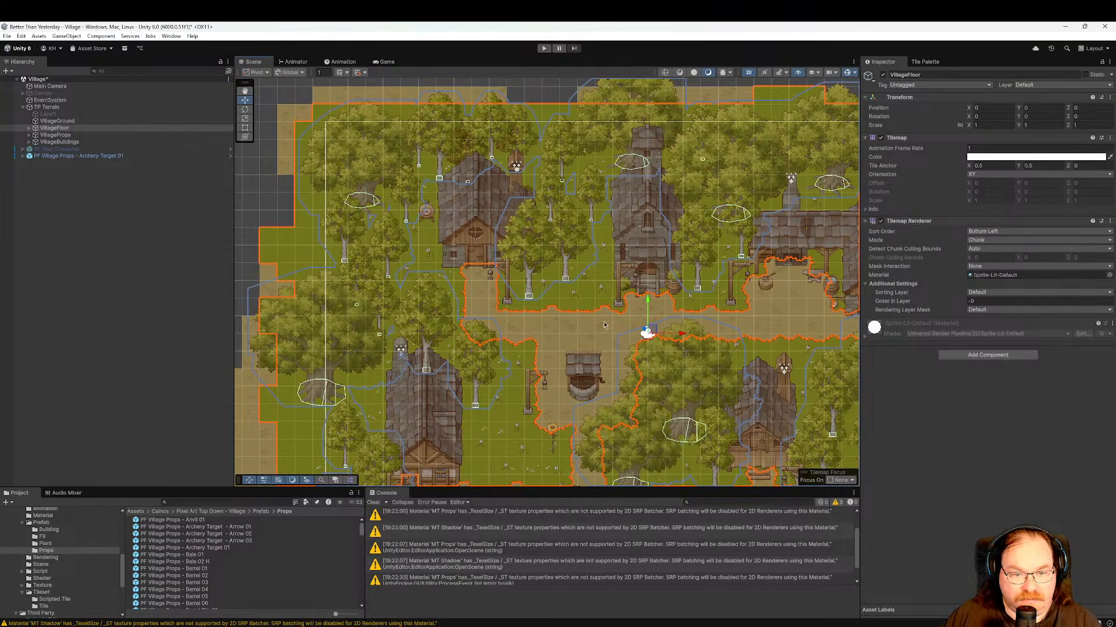
pyautogui.click(173, 238)
# Add an Archery Target - Arrow 01 prefab at the archery target and set its Order in Layer to 2.
pyautogui.moveTo(519, 305); pyautogui.dragTo(447, 332, button='middle')
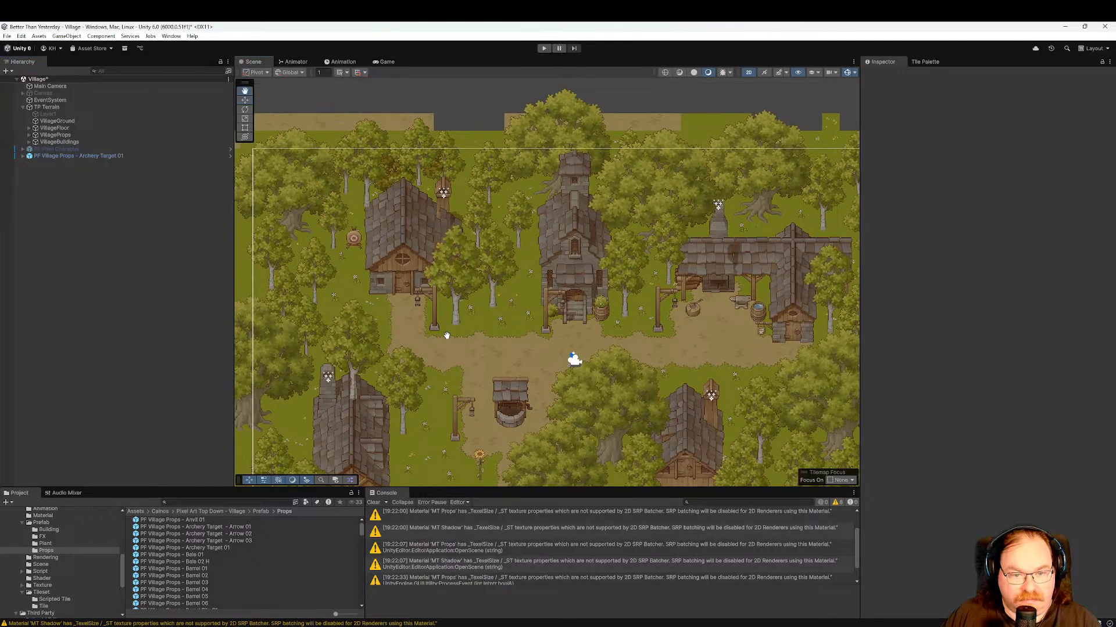
pyautogui.moveTo(544, 346); pyautogui.dragTo(515, 307, button='middle')
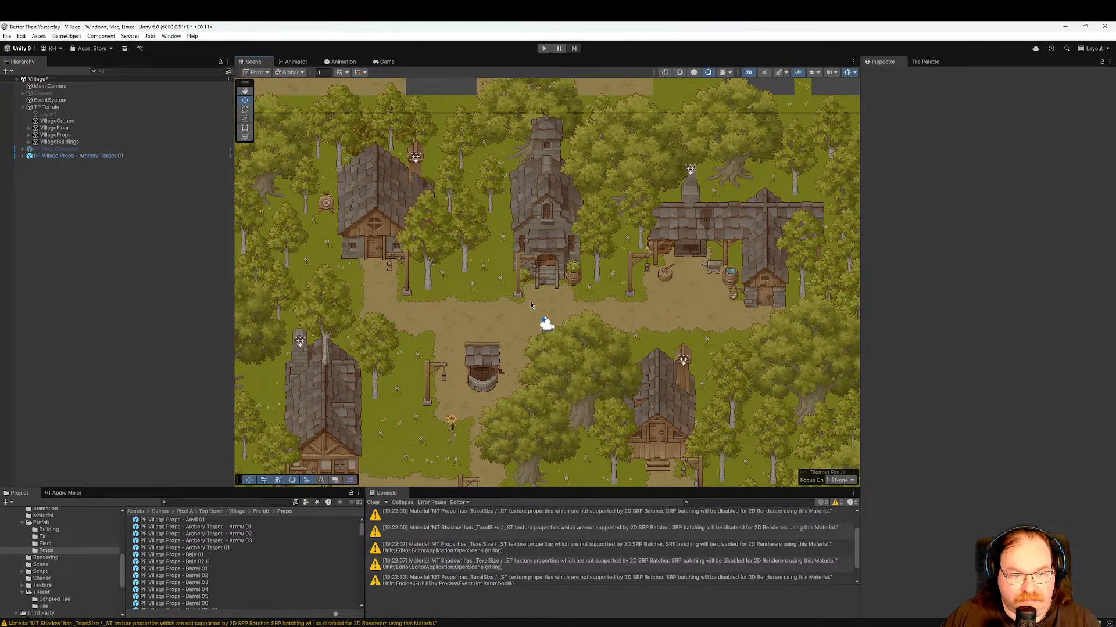
pyautogui.moveTo(471, 322); pyautogui.dragTo(485, 351, button='middle')
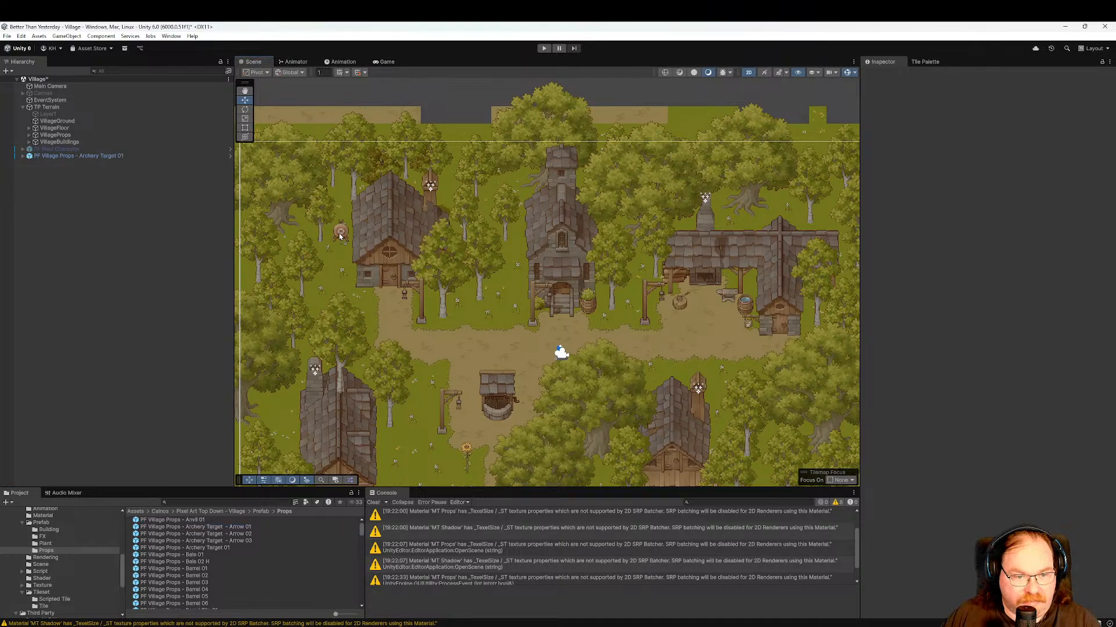
pyautogui.moveTo(337, 234); pyautogui.dragTo(337, 235)
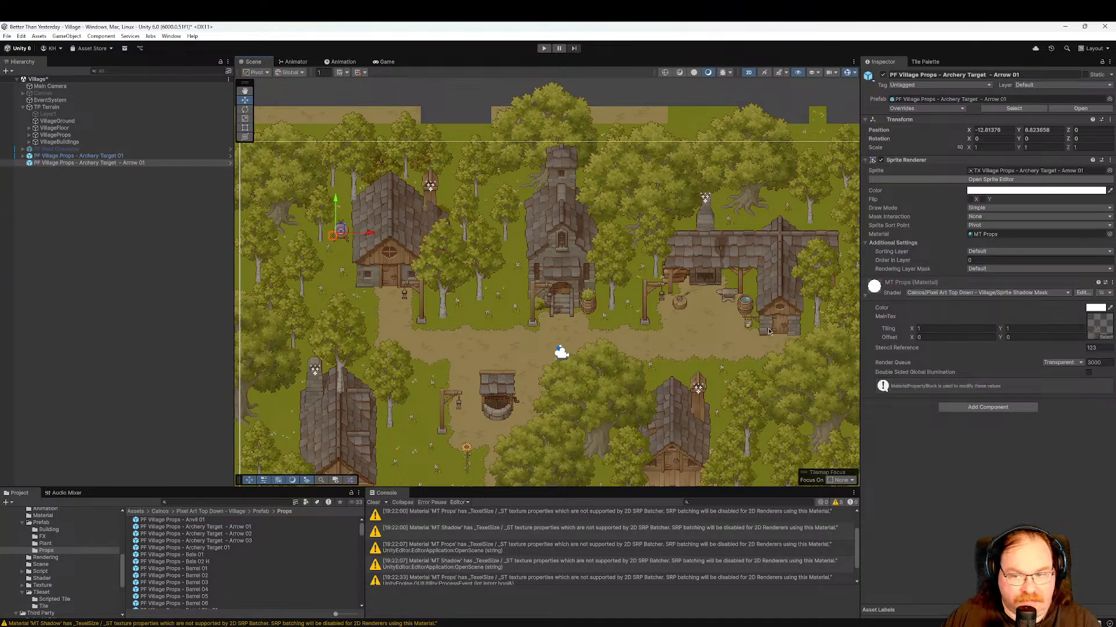
pyautogui.click(998, 261)
pyautogui.write('2')
pyautogui.scroll(5, 313, 244)
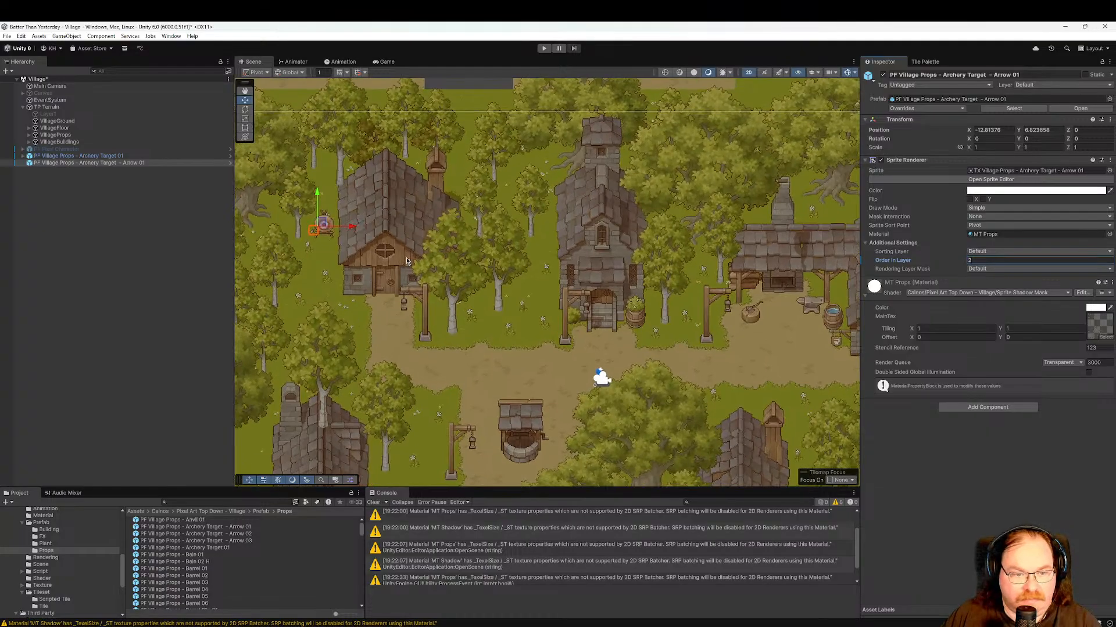
# Inspect the archery target up close and preview the Archery Target Arrow 01, 02 and 03 prefabs.
pyautogui.moveTo(312, 243); pyautogui.dragTo(494, 267, button='middle')
pyautogui.scroll(5, 496, 289)
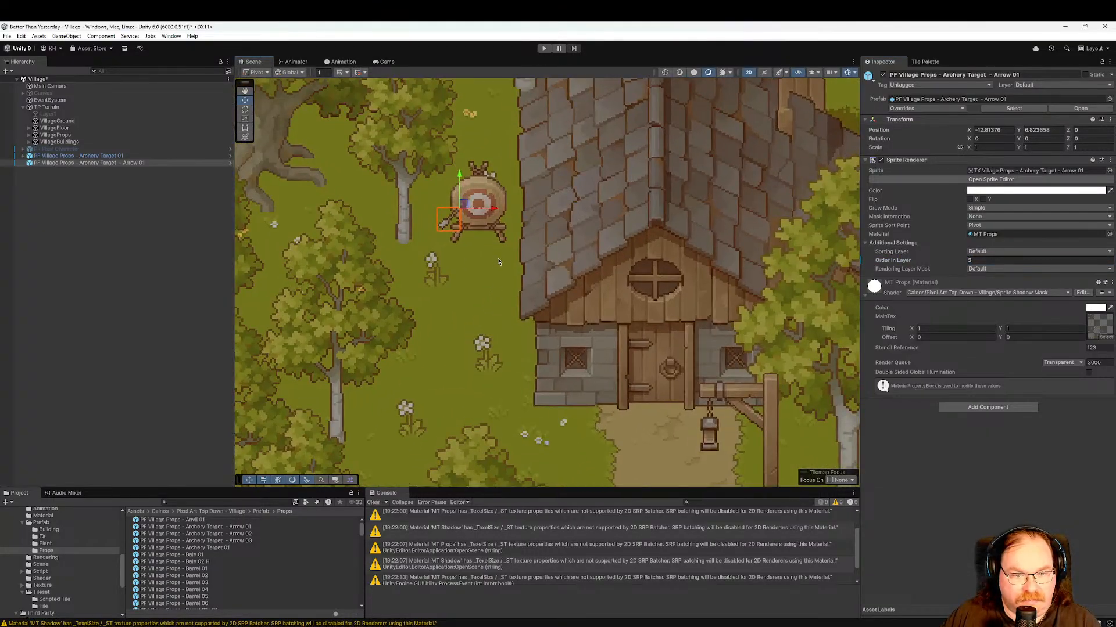
pyautogui.moveTo(495, 261); pyautogui.dragTo(503, 262)
pyautogui.click(235, 527)
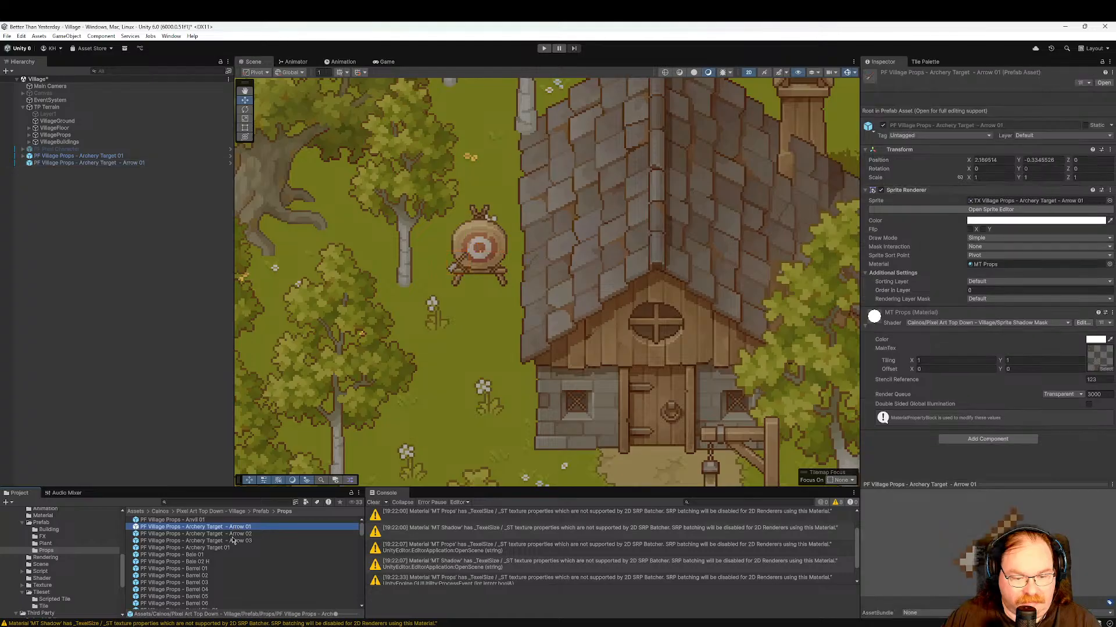
pyautogui.click(234, 534)
pyautogui.click(237, 541)
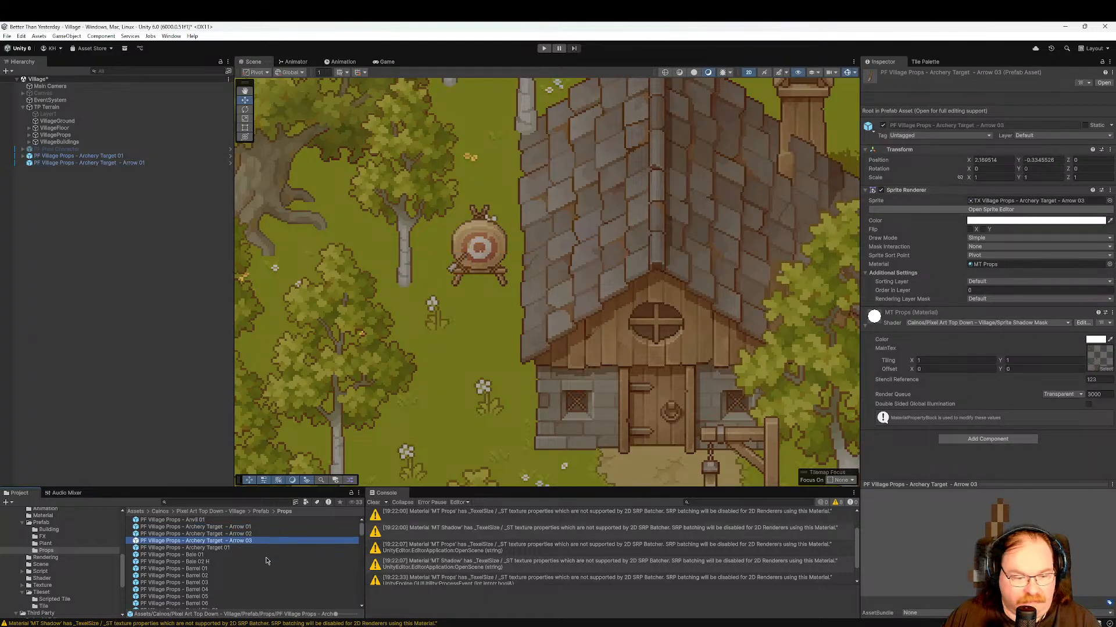
pyautogui.scroll(-2, 259, 553)
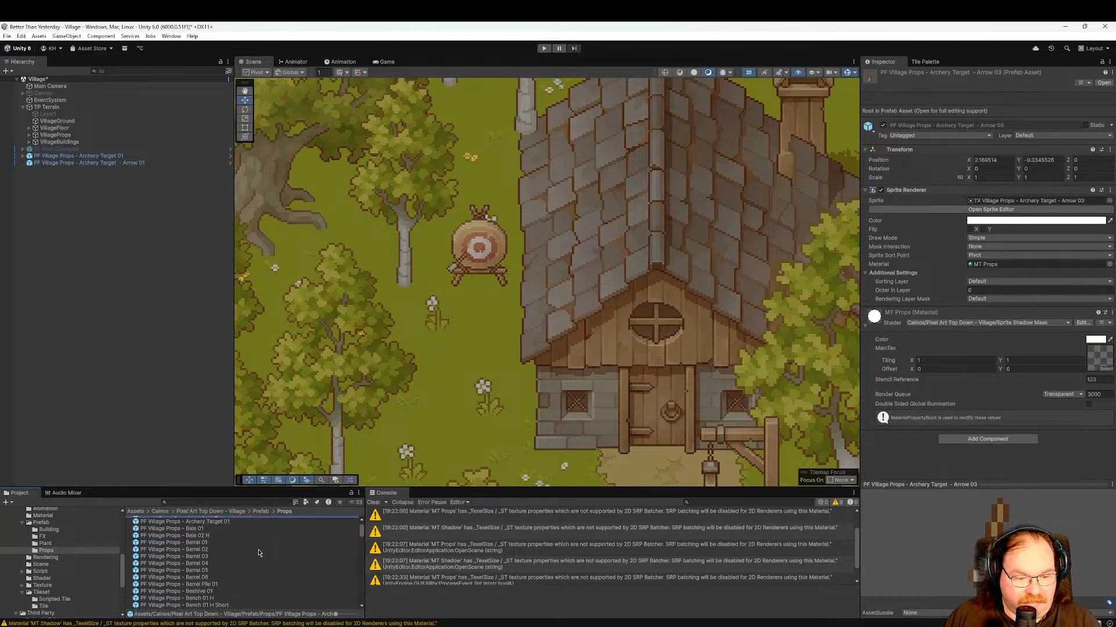
pyautogui.scroll(-4, 497, 402)
# Set the Order in Layer of Tree Birch 03 A (7), southwest of the southwest house, to 13.
pyautogui.moveTo(647, 399); pyautogui.dragTo(394, 299, button='middle')
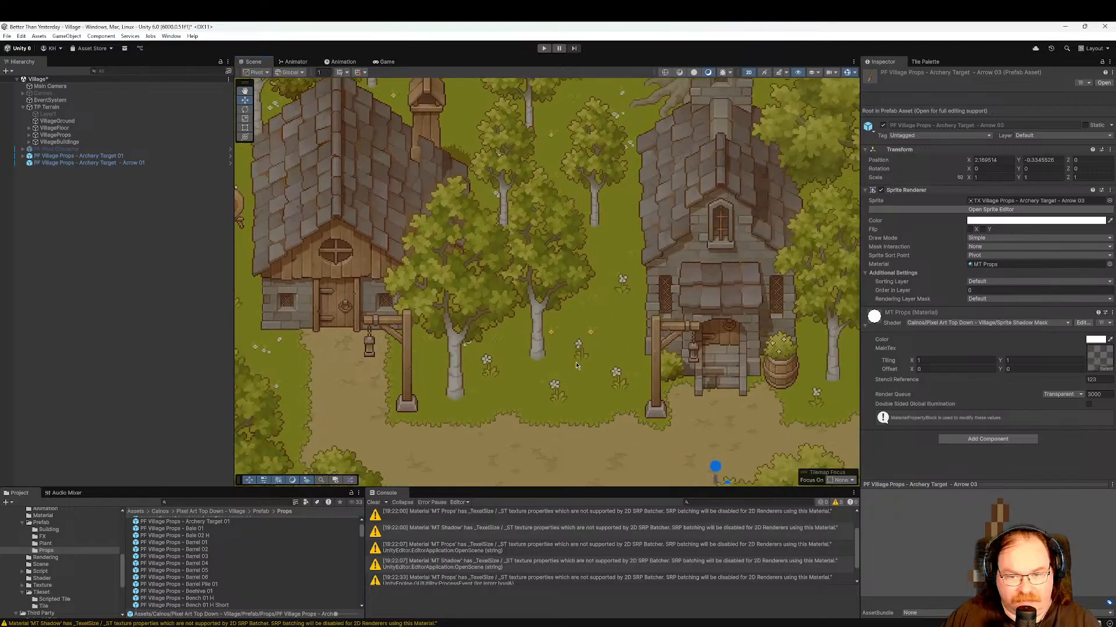
pyautogui.scroll(-3, 576, 365)
pyautogui.moveTo(659, 433); pyautogui.dragTo(690, 154, button='middle')
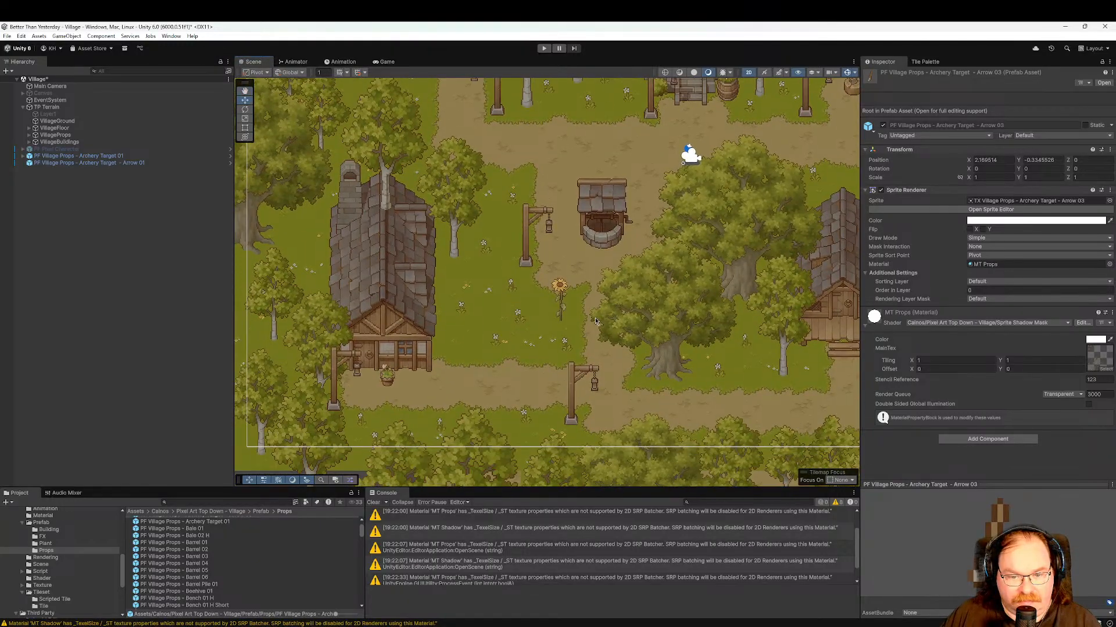
pyautogui.moveTo(595, 321); pyautogui.dragTo(600, 361, button='middle')
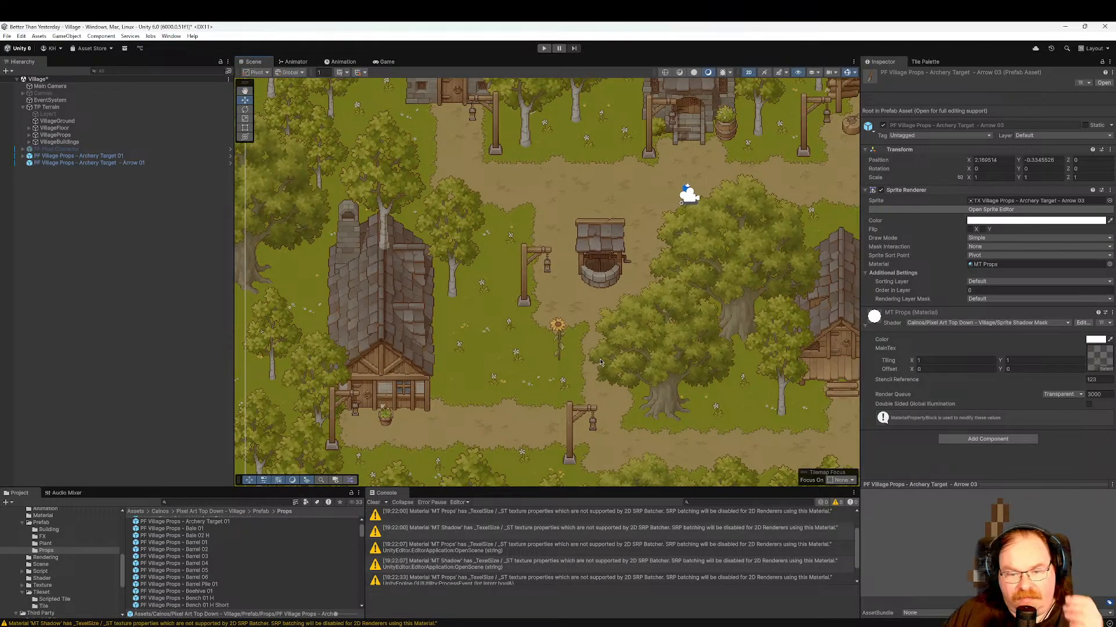
pyautogui.moveTo(615, 330); pyautogui.dragTo(568, 329, button='middle')
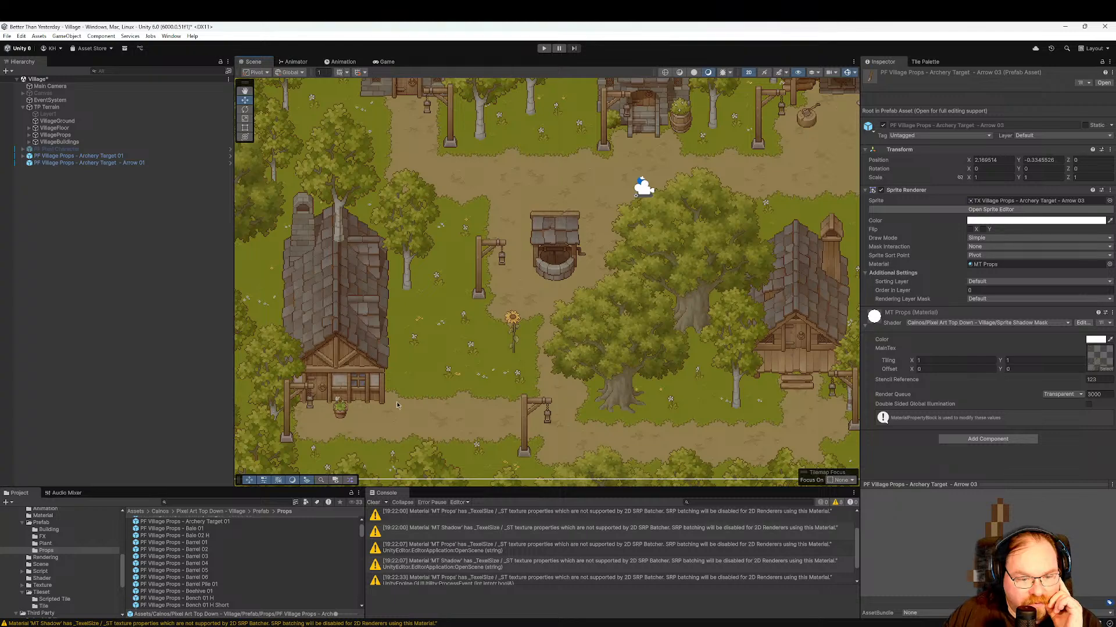
pyautogui.moveTo(396, 402); pyautogui.dragTo(490, 292, button='middle')
pyautogui.click(364, 398)
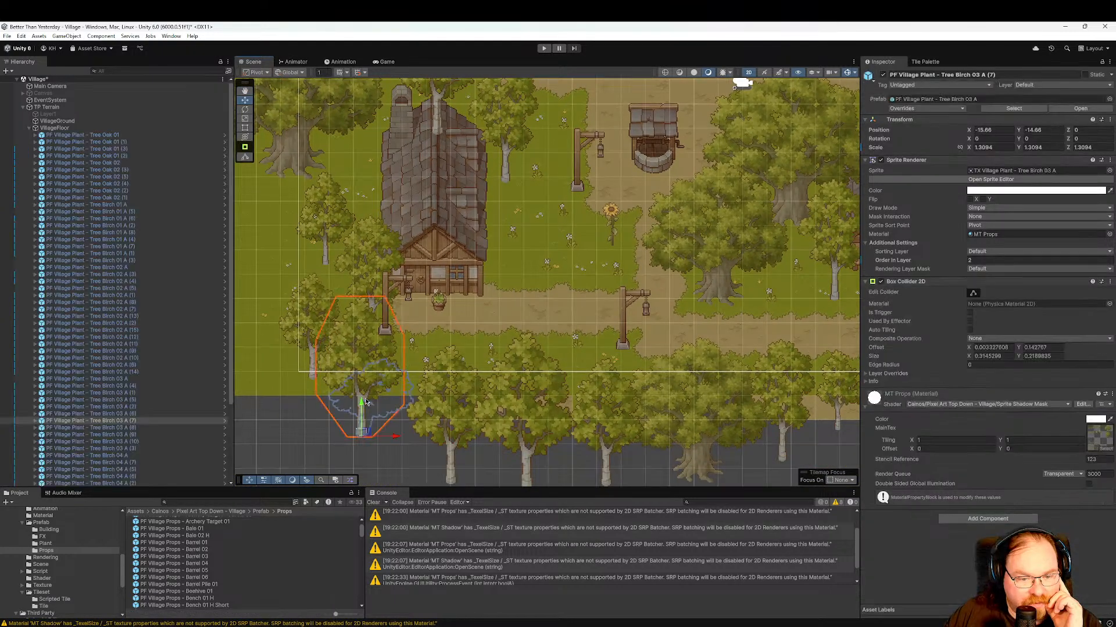
pyautogui.click(970, 260)
pyautogui.write('13')
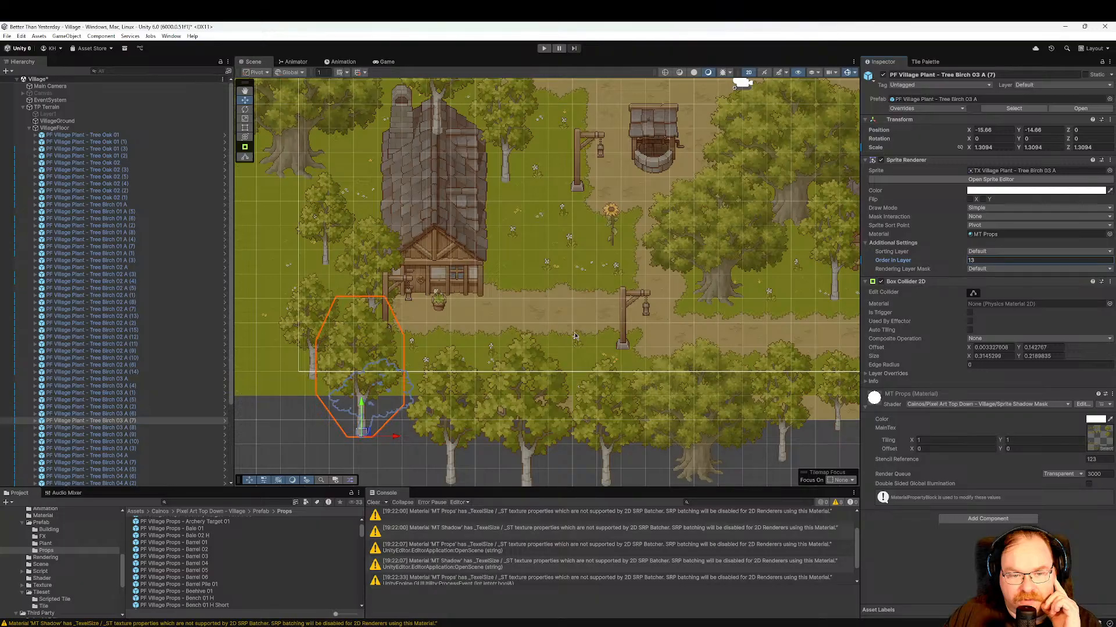
# Search the project assets for "garden" and clear the search.
pyautogui.moveTo(594, 300); pyautogui.dragTo(518, 337, button='middle')
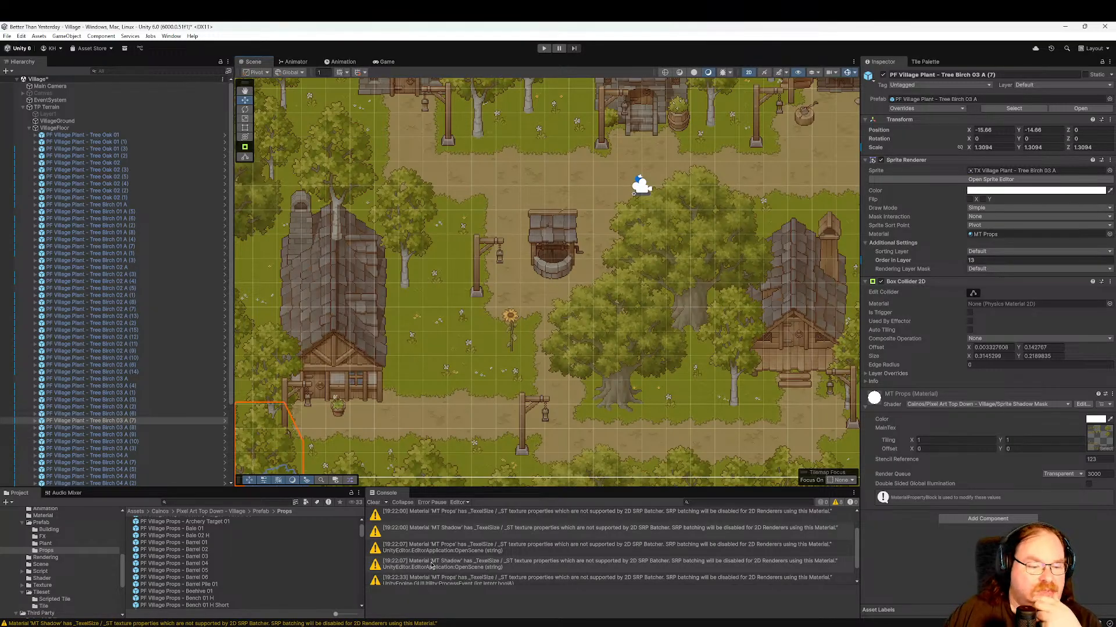
pyautogui.click(210, 503)
pyautogui.write('gar')
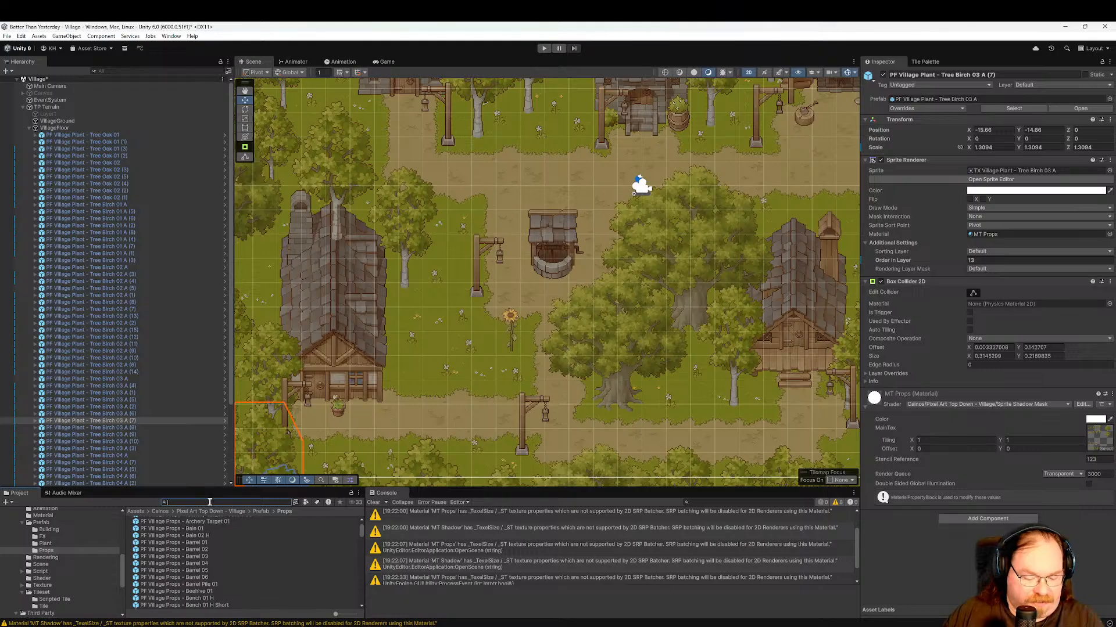
pyautogui.write('den')
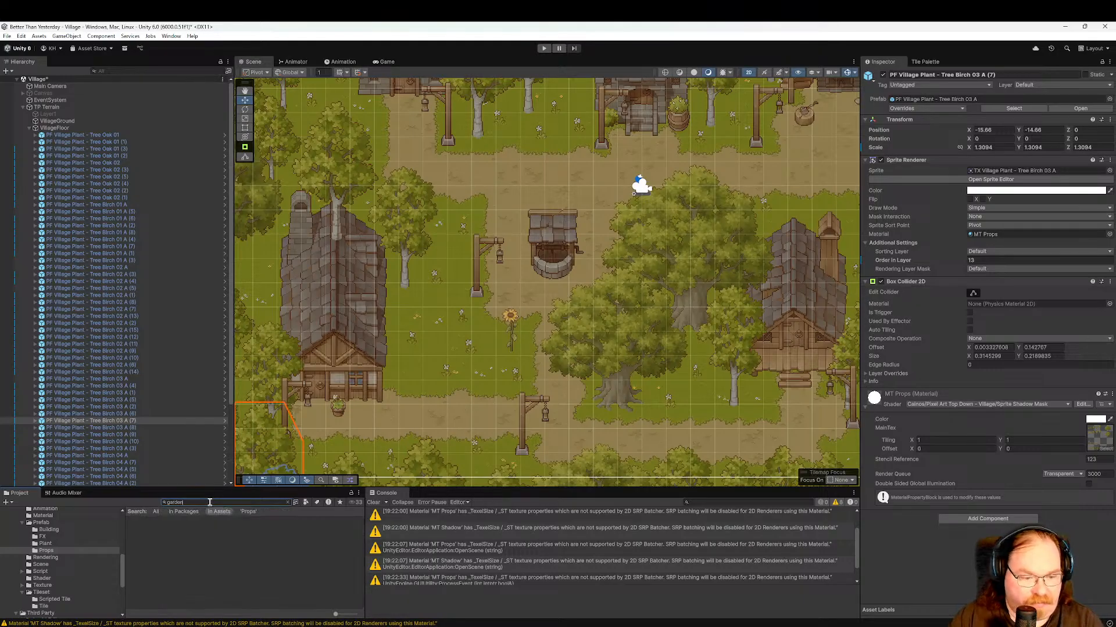
pyautogui.press('BackSpace')
pyautogui.press('BackSpace')
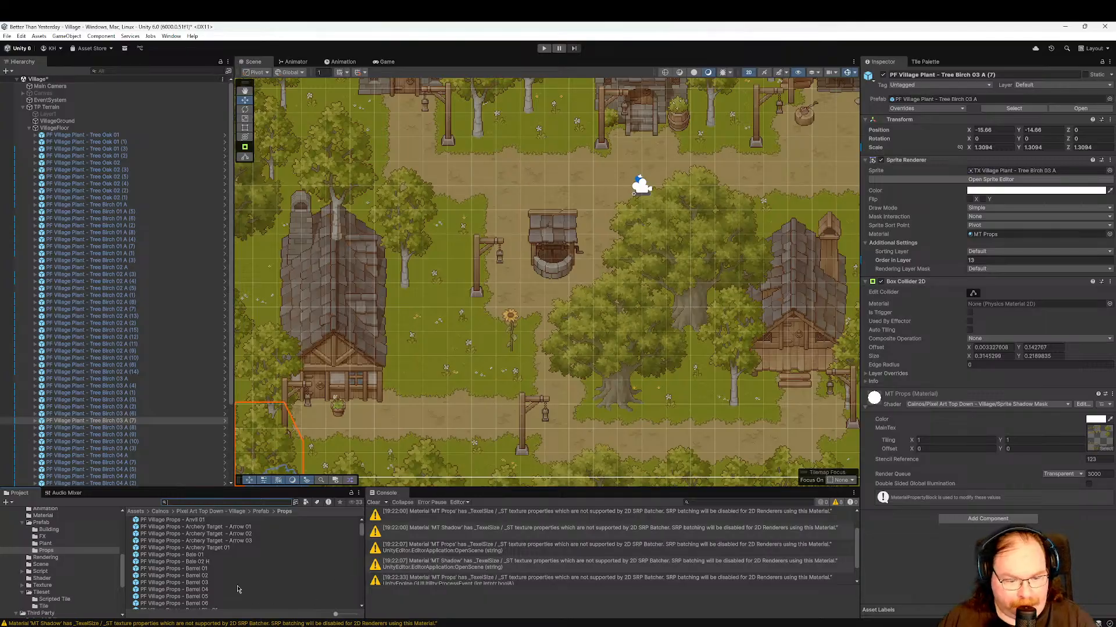
# Browse the village props and preview the Cabbage 01, 02 and 03 prefabs.
pyautogui.scroll(-5, 242, 579)
pyautogui.scroll(-5, 243, 579)
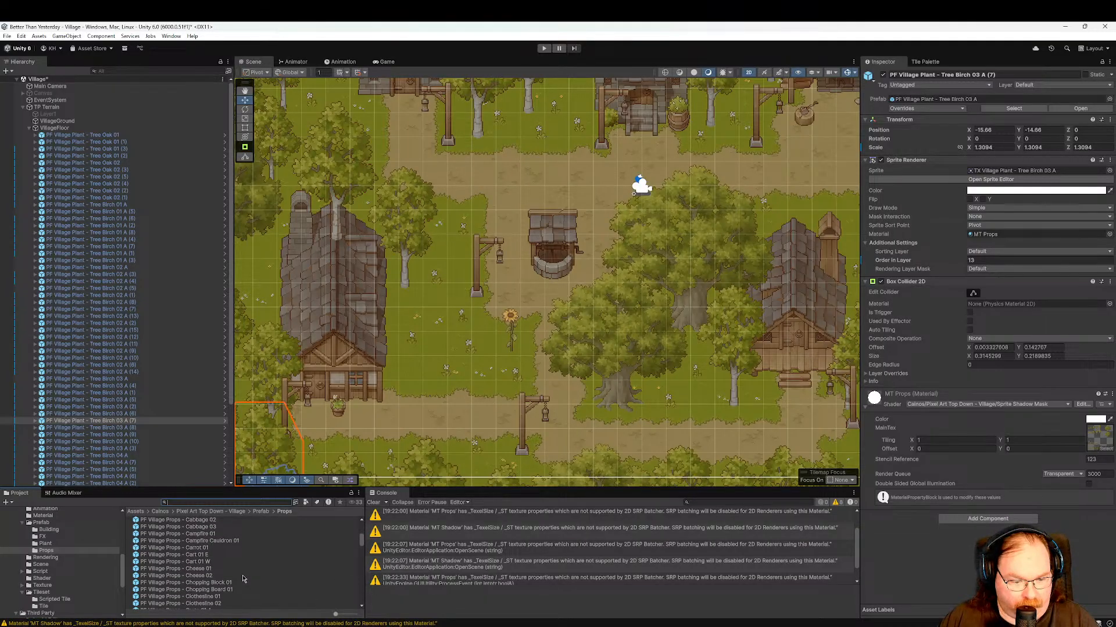
pyautogui.scroll(-1, 243, 580)
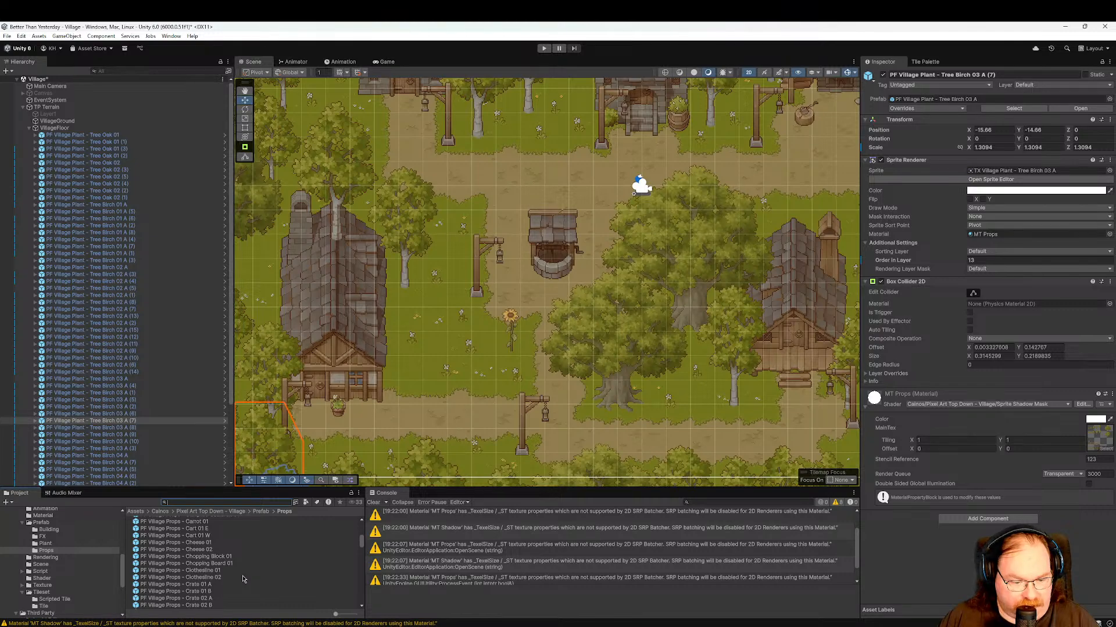
pyautogui.scroll(4, 243, 579)
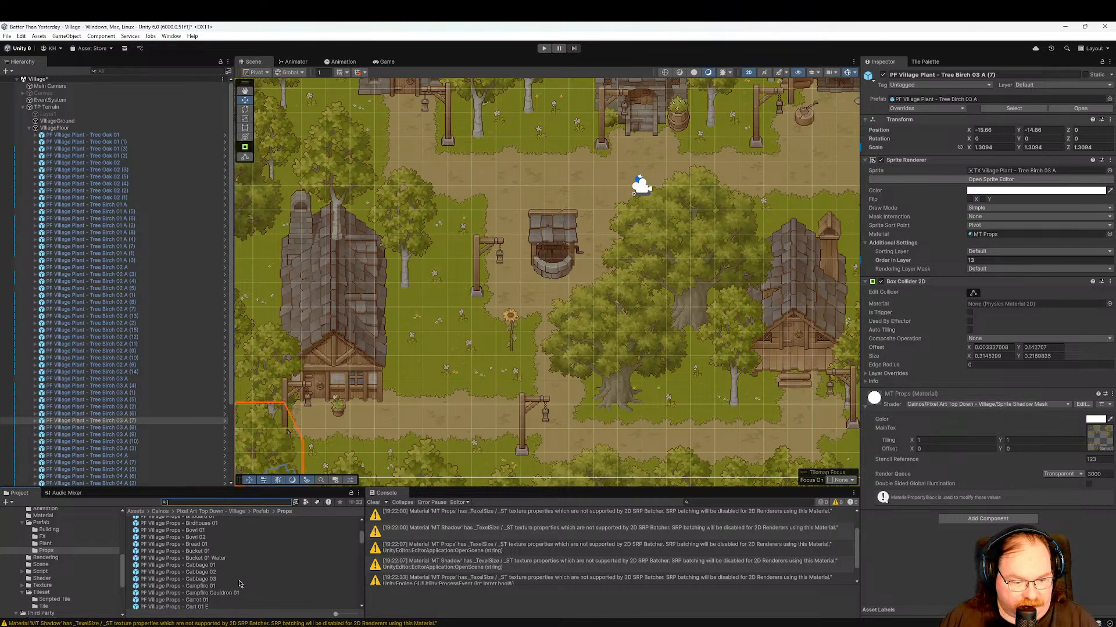
pyautogui.click(231, 567)
pyautogui.click(229, 573)
pyautogui.click(225, 580)
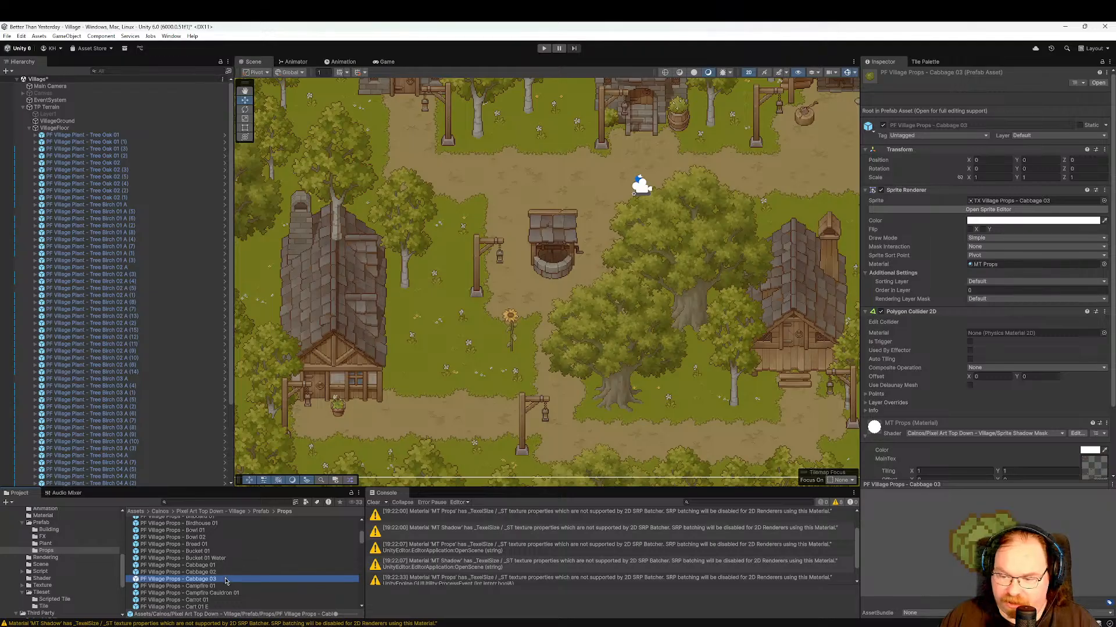
# Look through the fence, flower pot, hay and crate props, previewing the Kettle 01 and Pallet Crate 01 H prefabs.
pyautogui.scroll(-4, 269, 592)
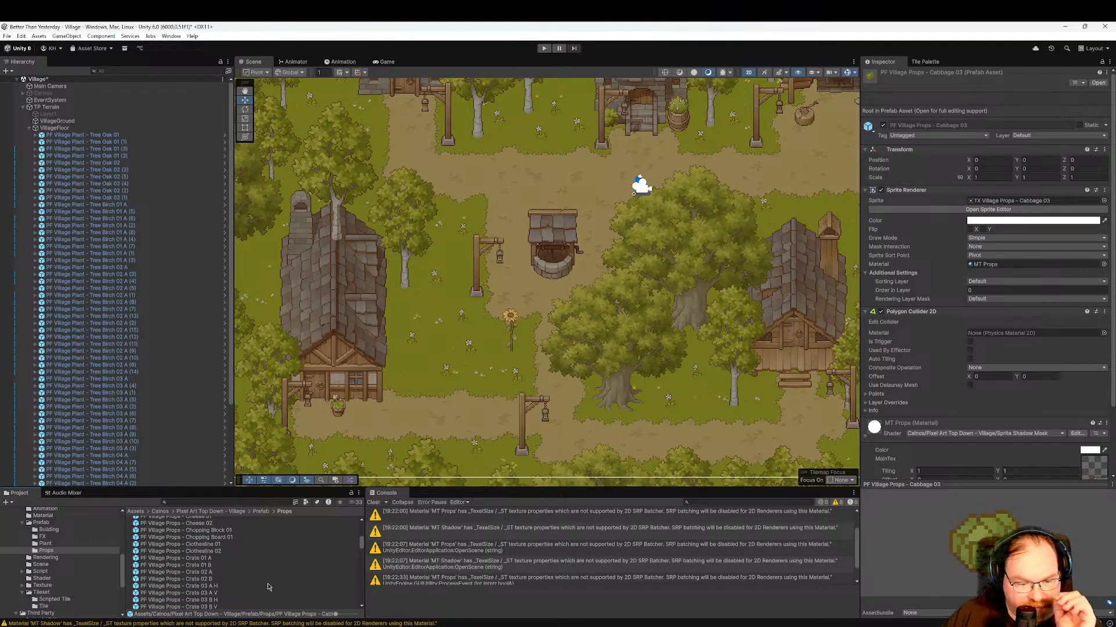
pyautogui.scroll(-4, 269, 587)
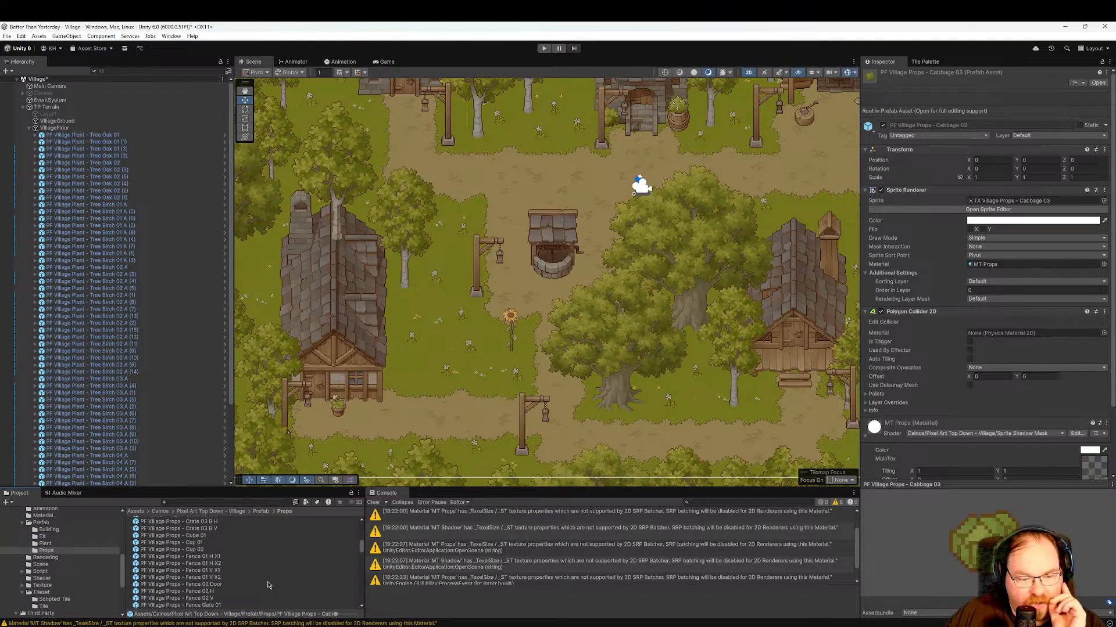
pyautogui.scroll(-3, 269, 585)
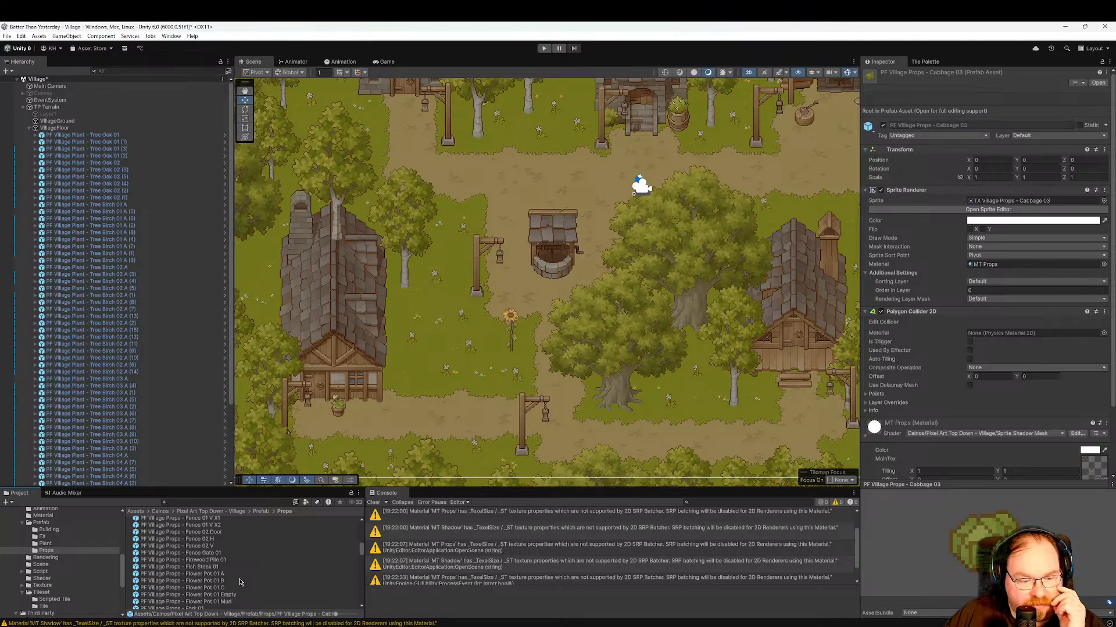
pyautogui.scroll(-1, 241, 582)
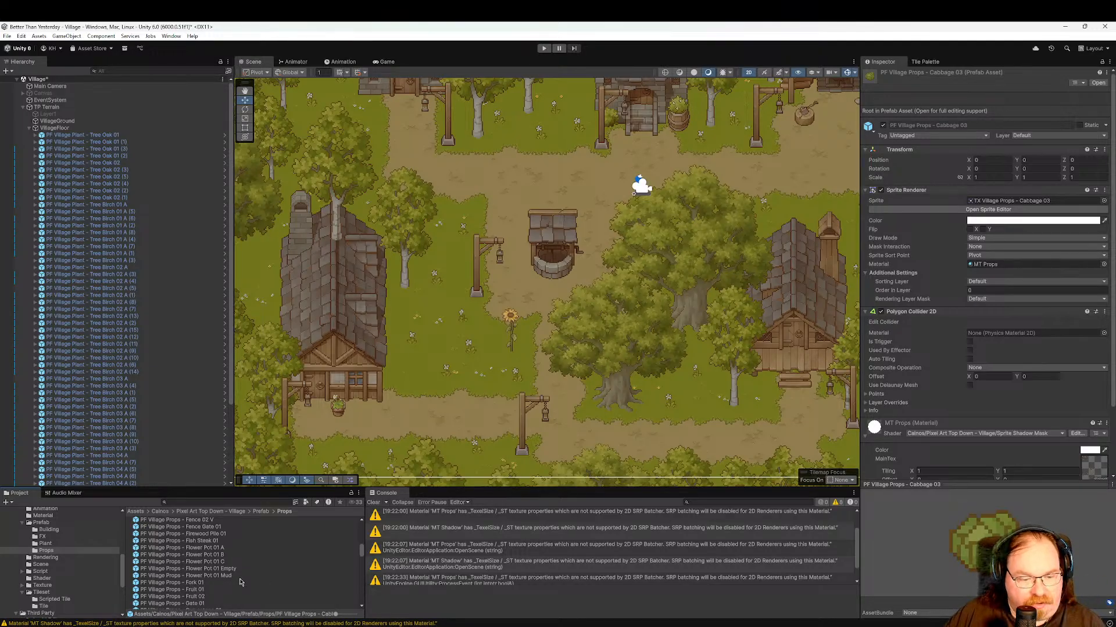
pyautogui.scroll(-3, 237, 584)
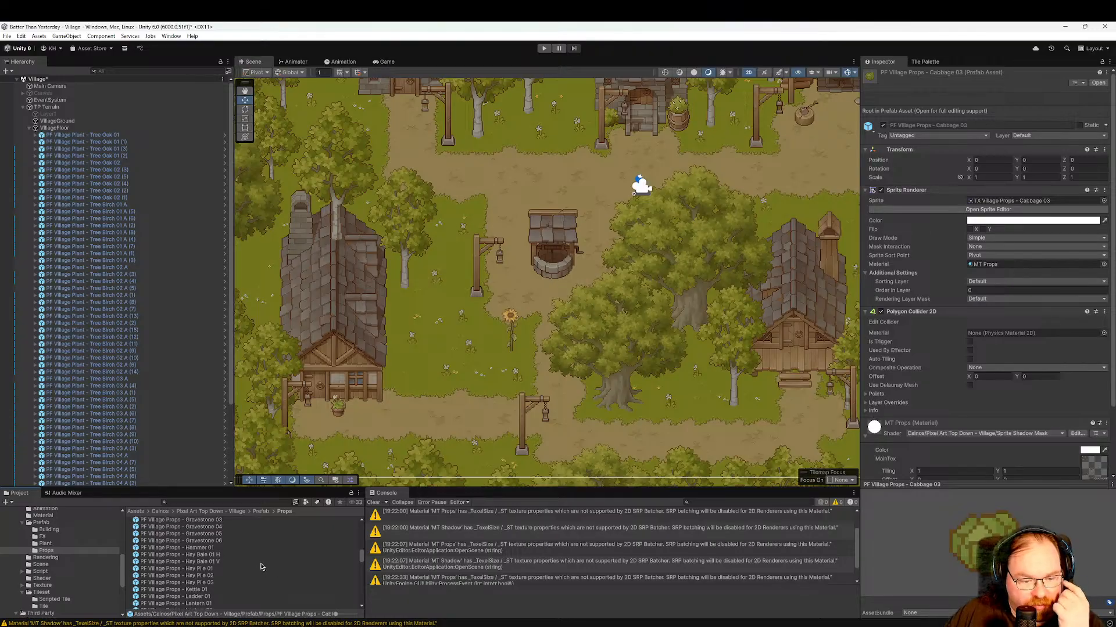
pyautogui.scroll(-1, 262, 563)
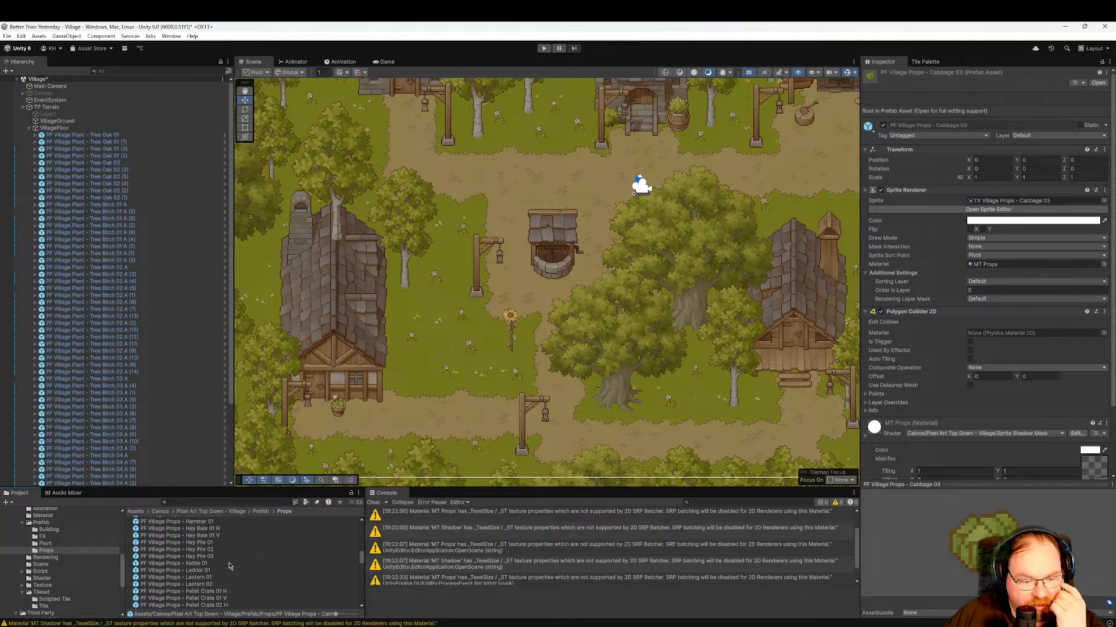
pyautogui.click(259, 564)
pyautogui.scroll(-1, 259, 567)
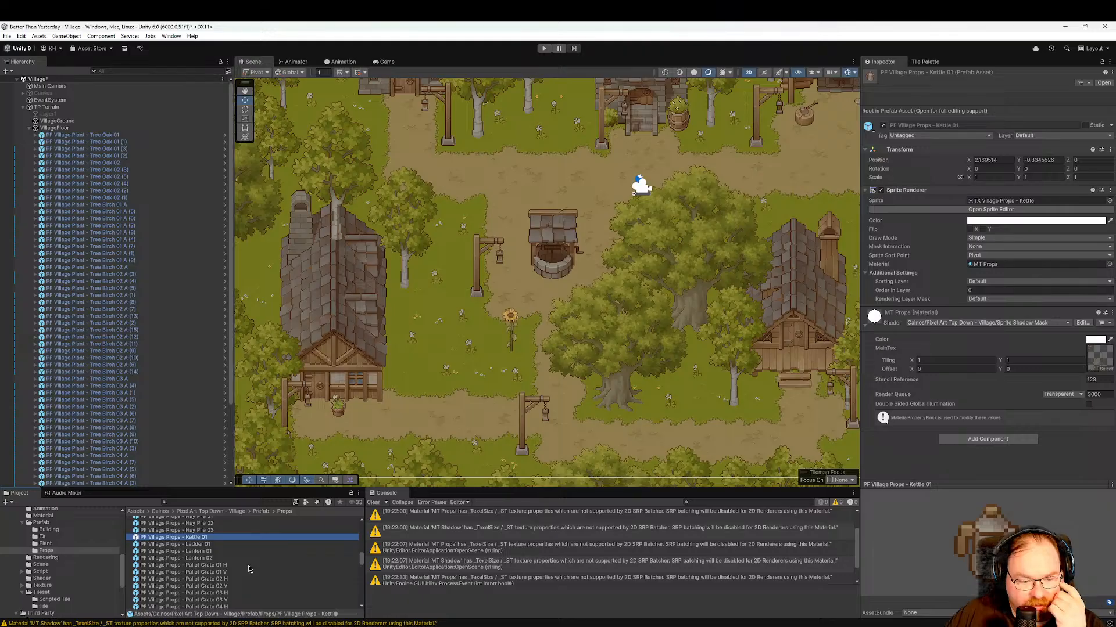
pyautogui.scroll(-1, 249, 569)
pyautogui.click(224, 540)
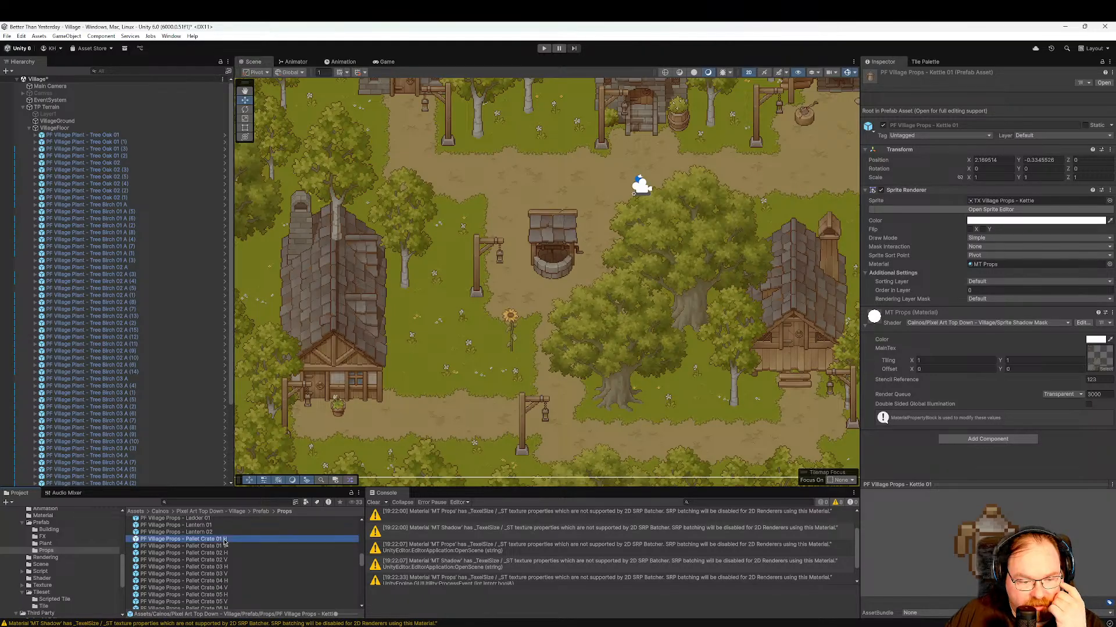
# Place a Planter Box 01 A V prefab against the southwest house's east front corner, at about X -10.32, Y -8.77.
pyautogui.scroll(-4, 269, 576)
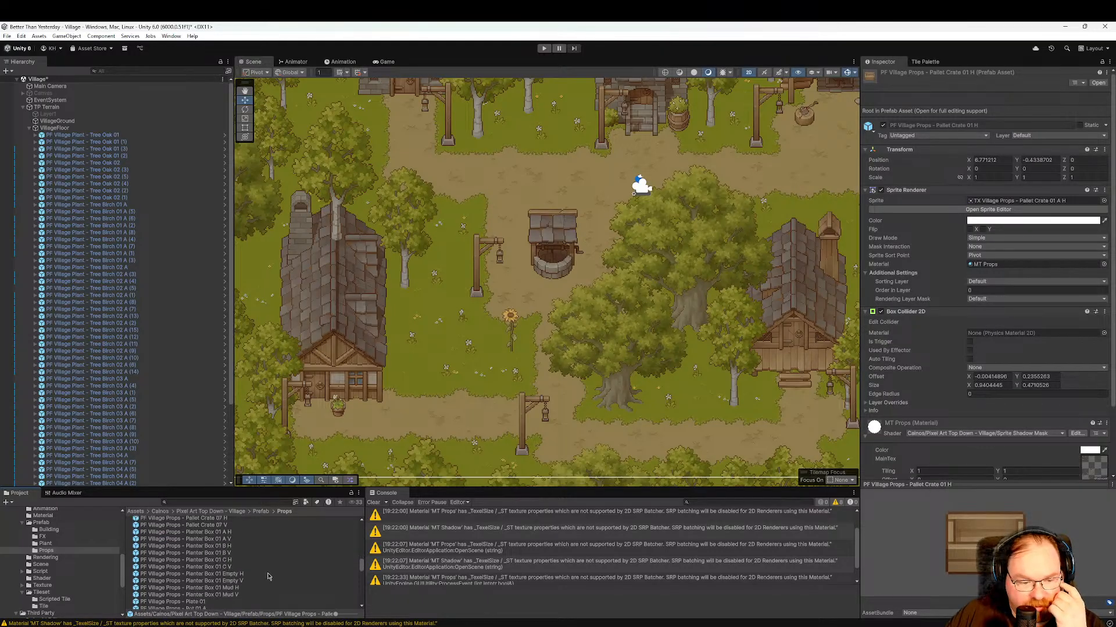
pyautogui.scroll(-1, 268, 577)
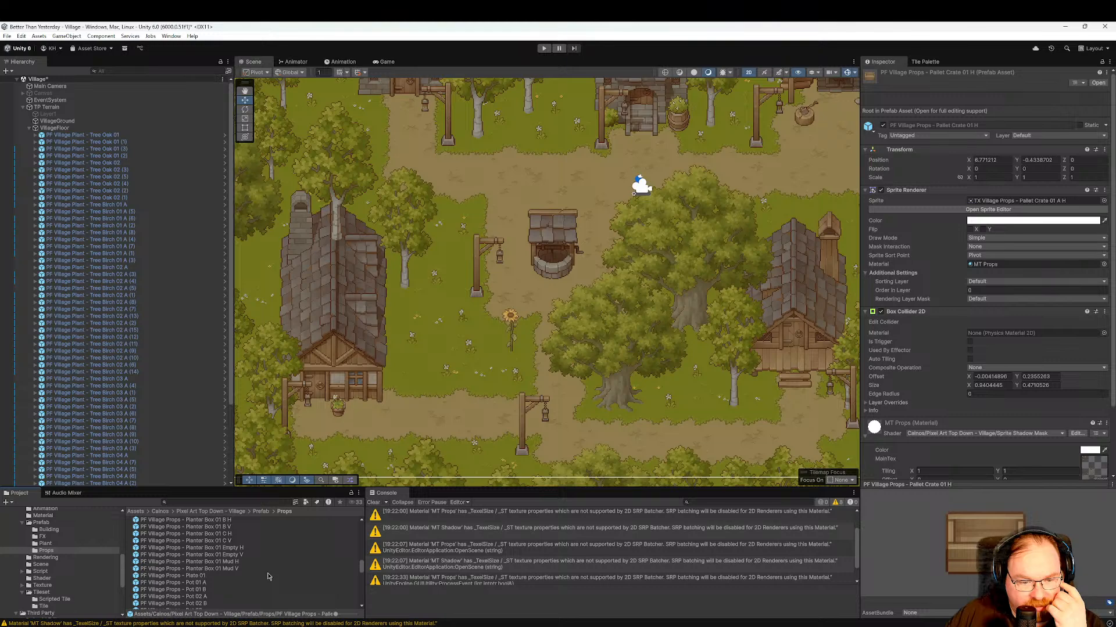
pyautogui.scroll(1, 269, 576)
pyautogui.click(239, 539)
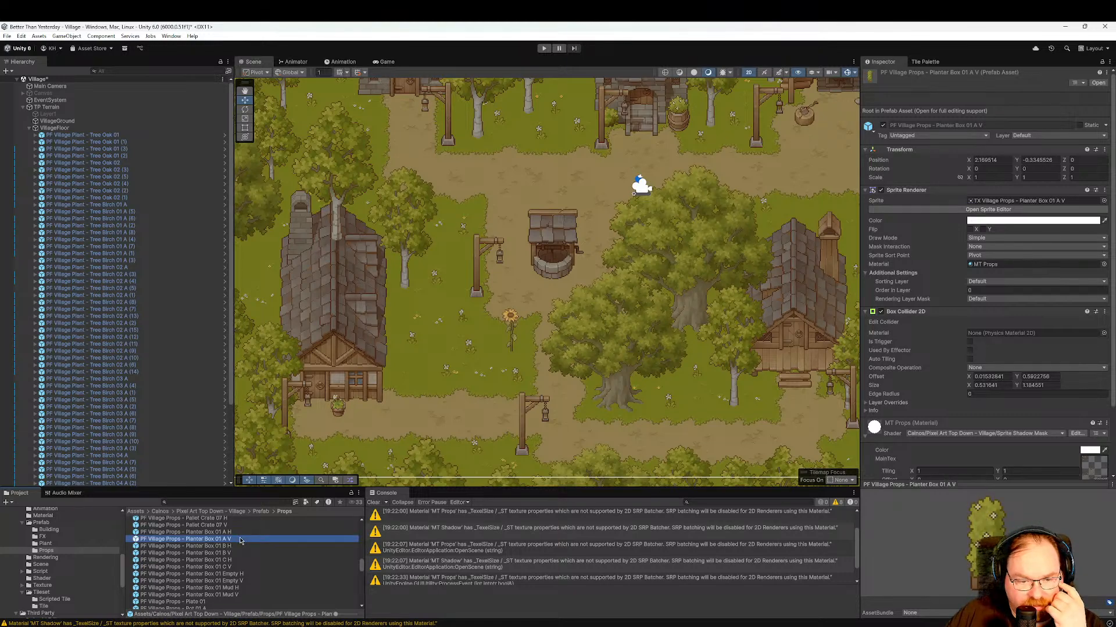
pyautogui.moveTo(240, 540); pyautogui.dragTo(391, 402)
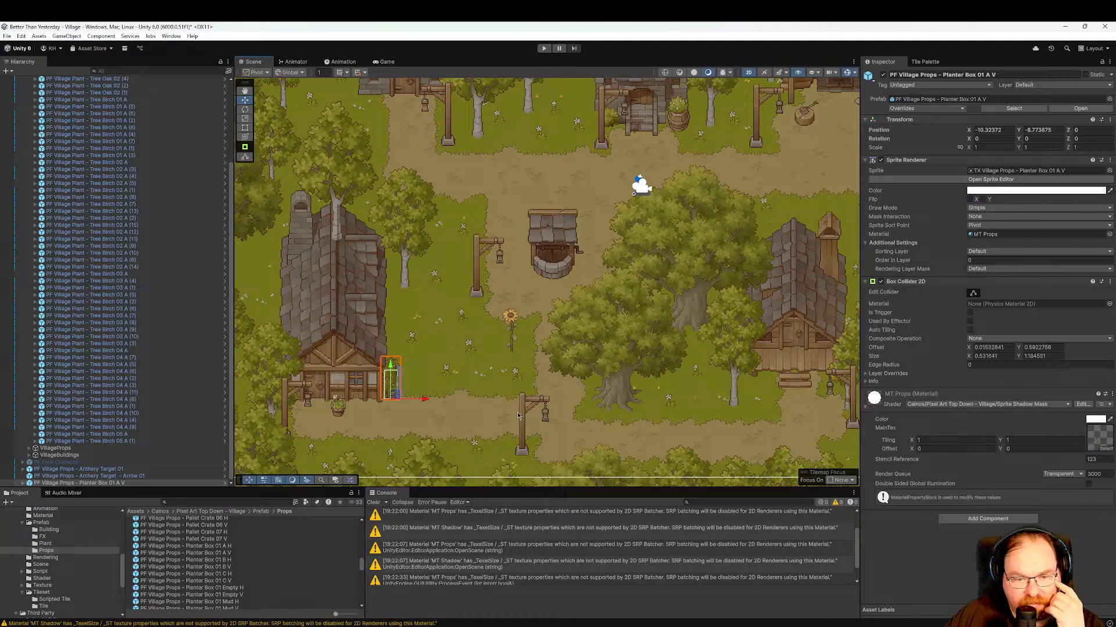
# Place a Pot 01 B prefab against the northwest house's west front corner, at about X -11.17, Y 2.96.
pyautogui.moveTo(563, 392); pyautogui.dragTo(443, 393, button='middle')
pyautogui.moveTo(427, 318); pyautogui.dragTo(443, 395, button='middle')
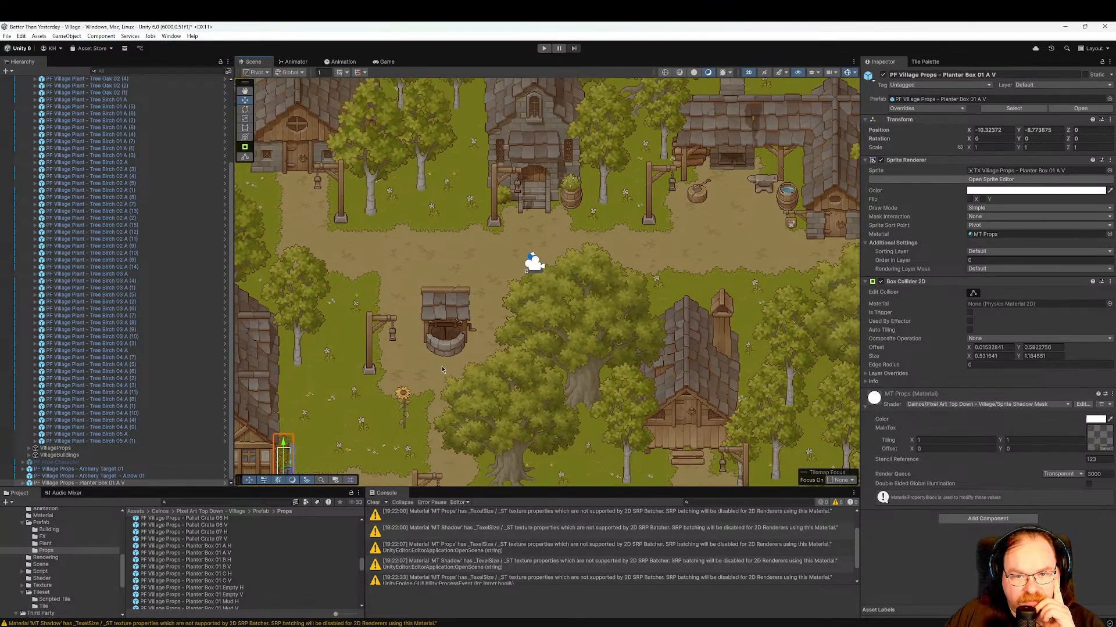
pyautogui.moveTo(419, 352); pyautogui.dragTo(556, 323, button='middle')
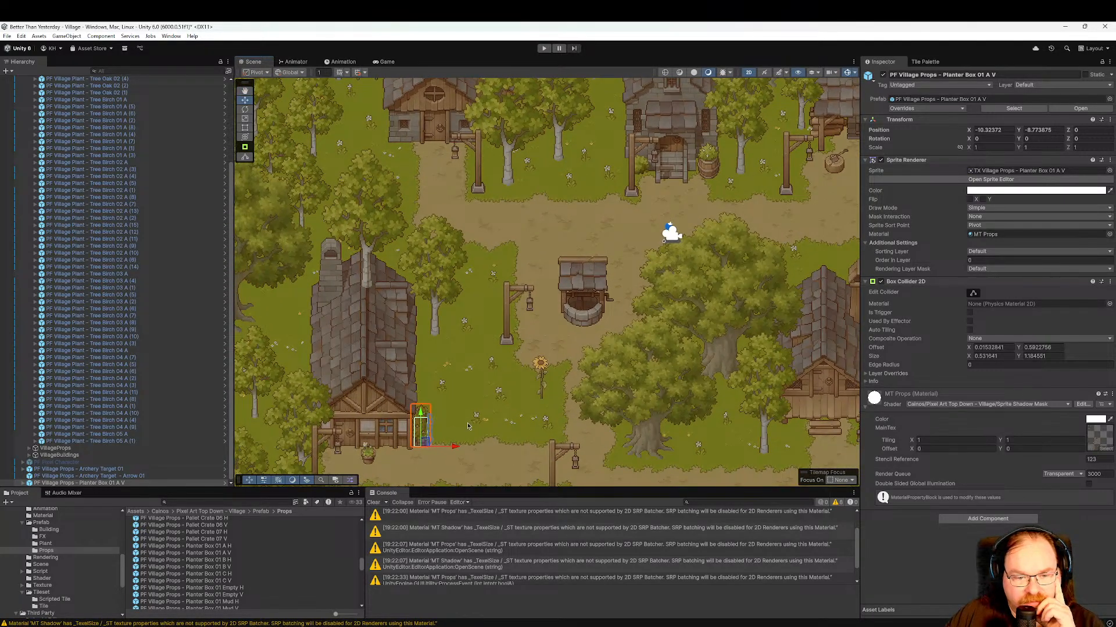
pyautogui.scroll(-5, 248, 543)
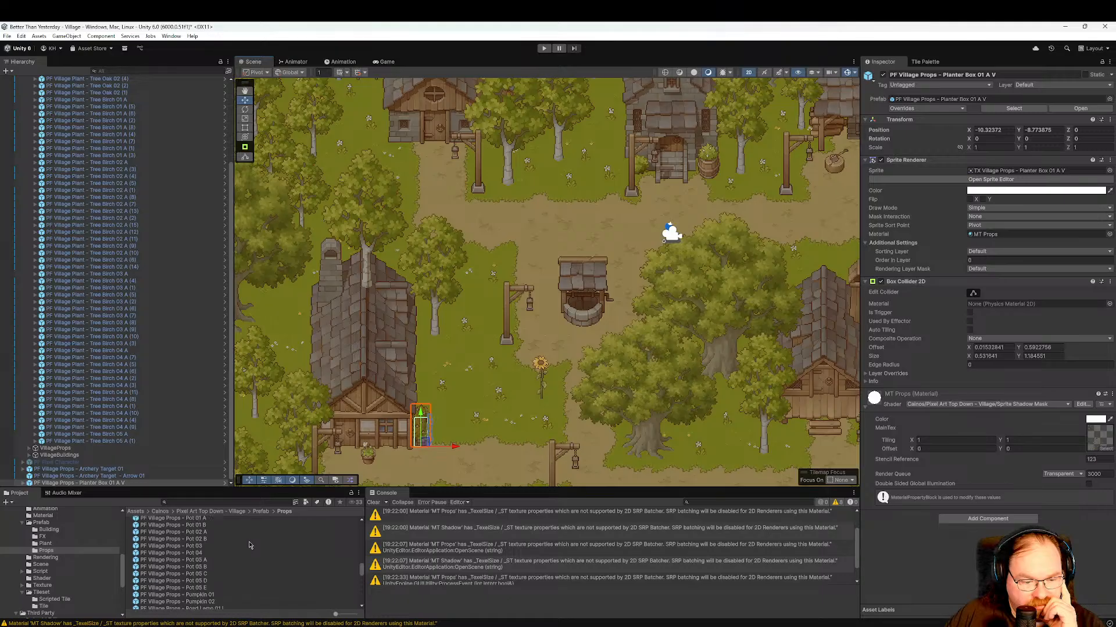
pyautogui.click(244, 546)
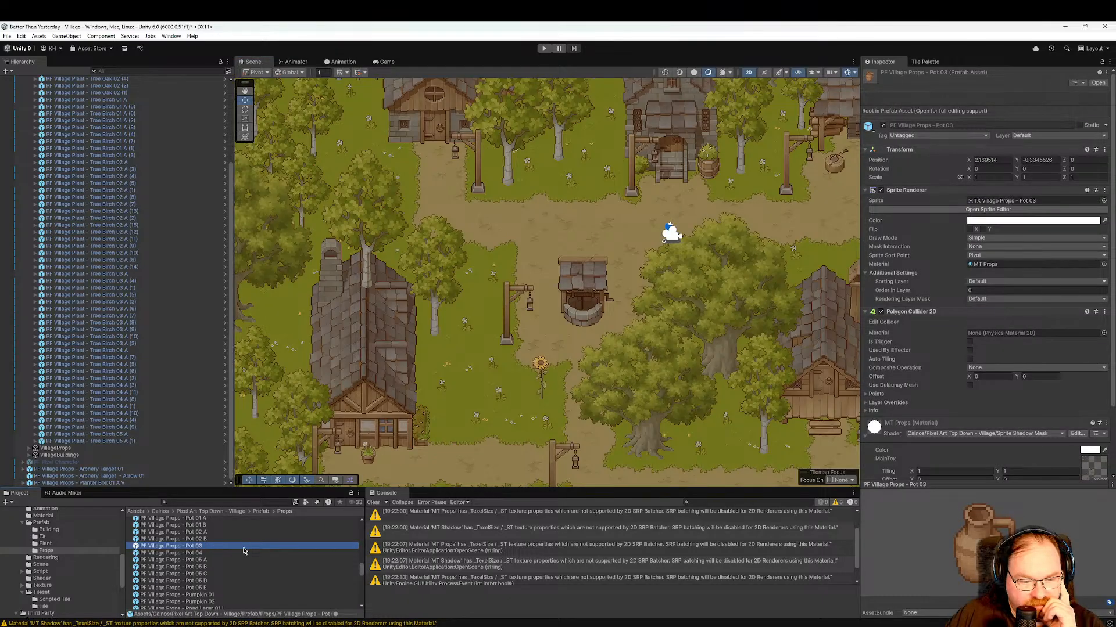
pyautogui.scroll(2, 244, 550)
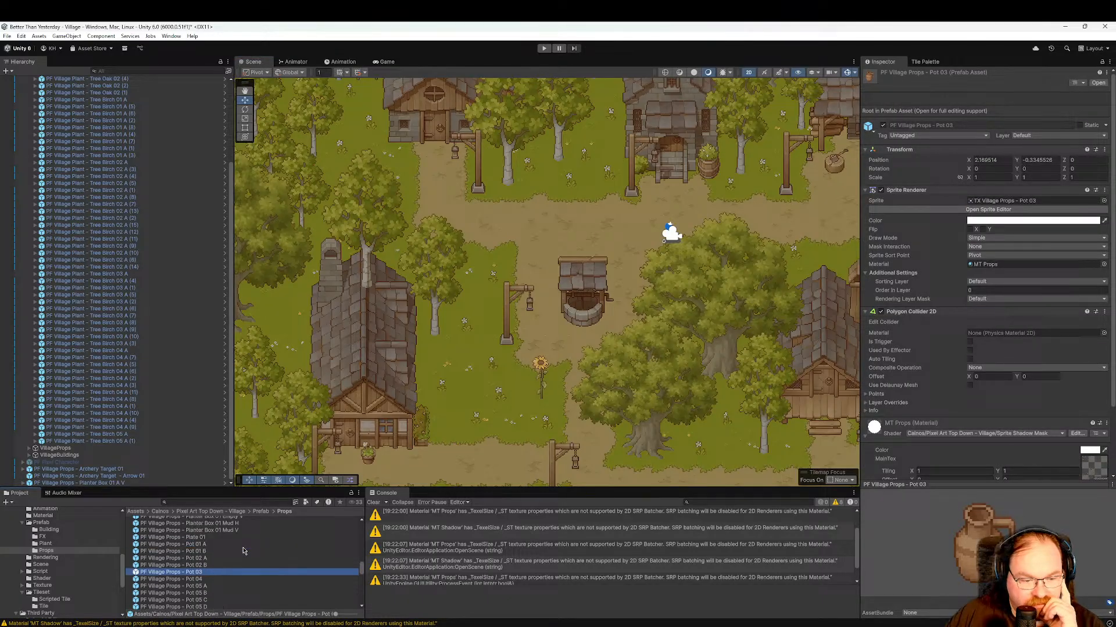
pyautogui.click(207, 546)
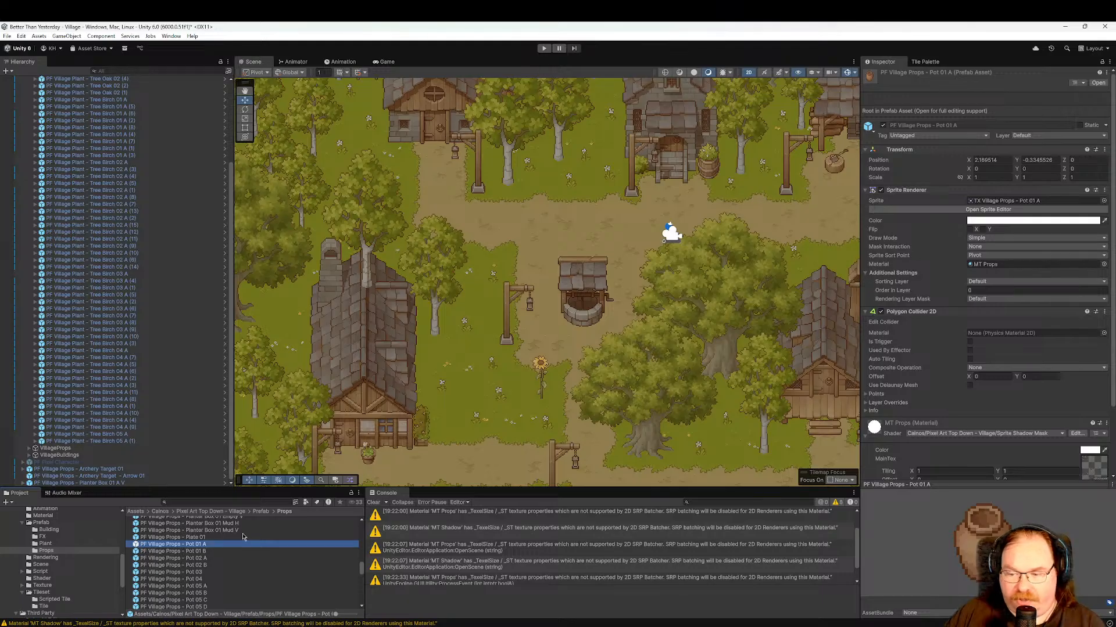
pyautogui.press('Down')
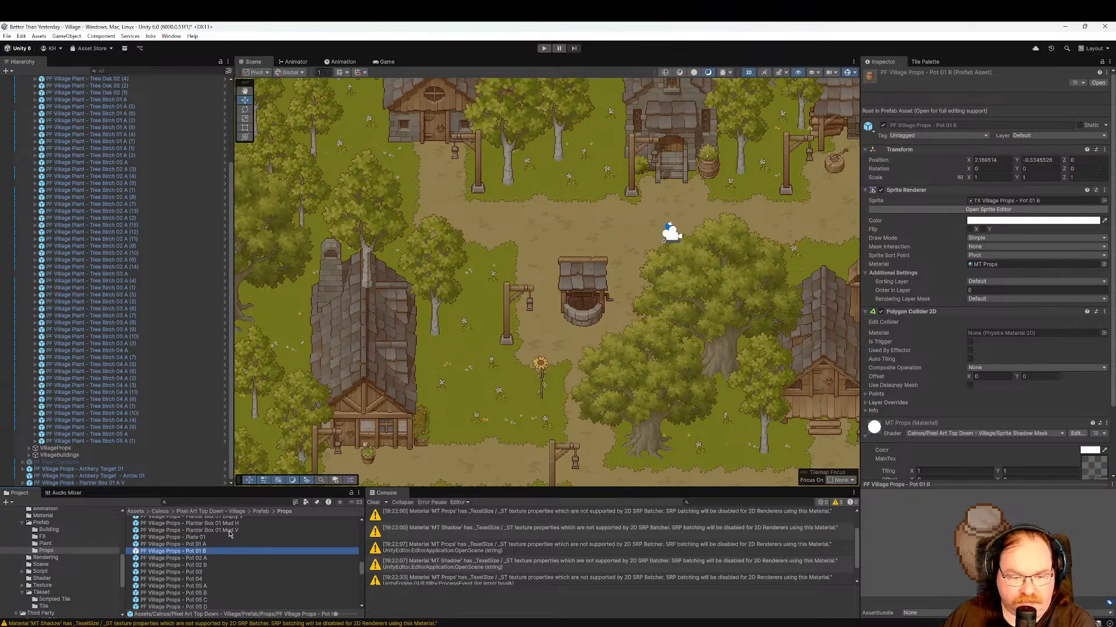
pyautogui.moveTo(451, 354); pyautogui.dragTo(404, 450, button='middle')
pyautogui.moveTo(200, 554); pyautogui.dragTo(355, 258)
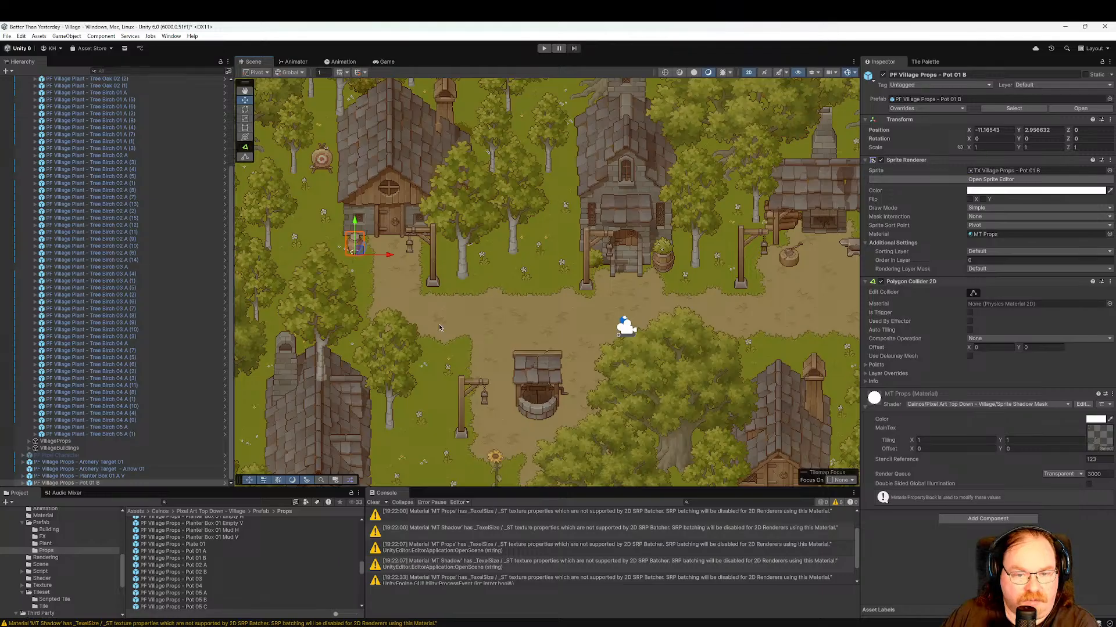
# Preview the Pumpkin 01 and 02 props, and search the project assets for "pumpkin".
pyautogui.moveTo(438, 323); pyautogui.dragTo(375, 320, button='middle')
pyautogui.scroll(-3, 253, 545)
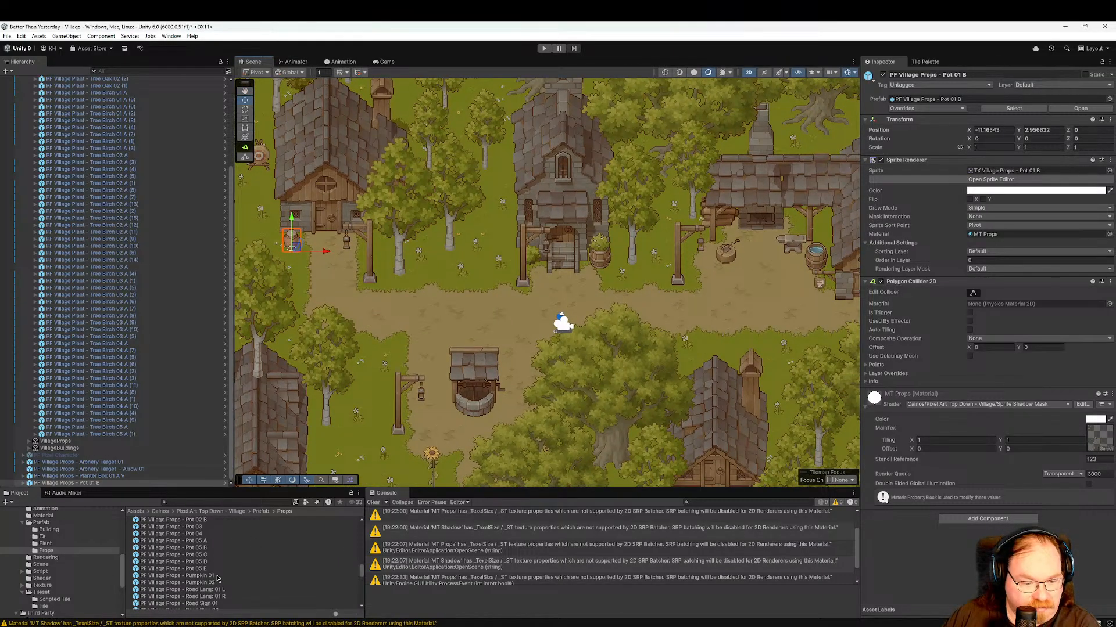
pyautogui.click(215, 576)
pyautogui.click(215, 582)
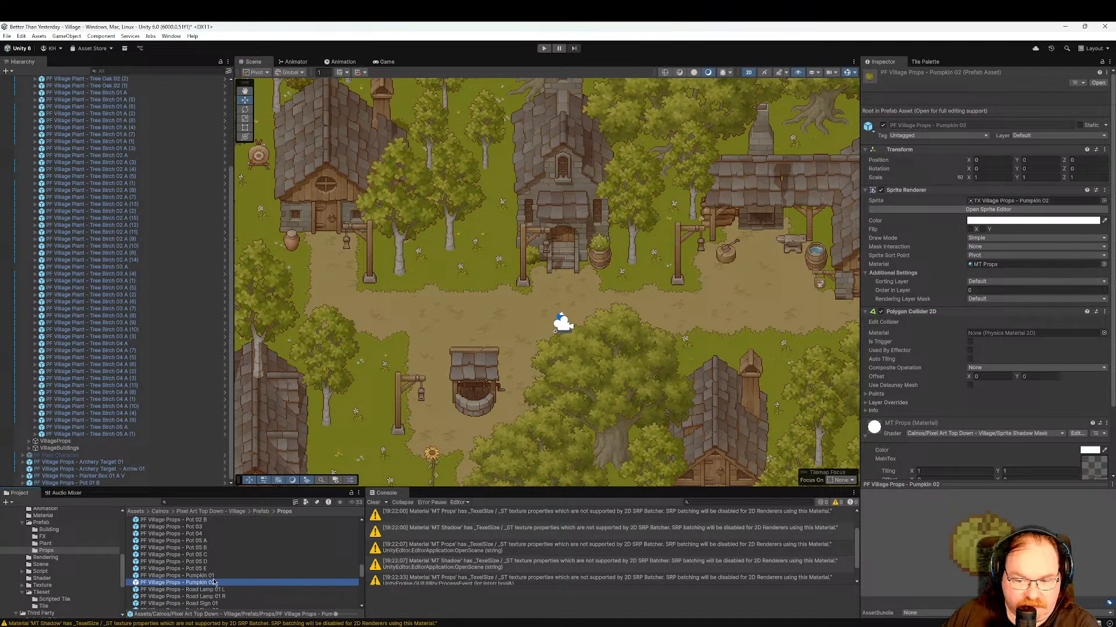
pyautogui.scroll(-3, 252, 584)
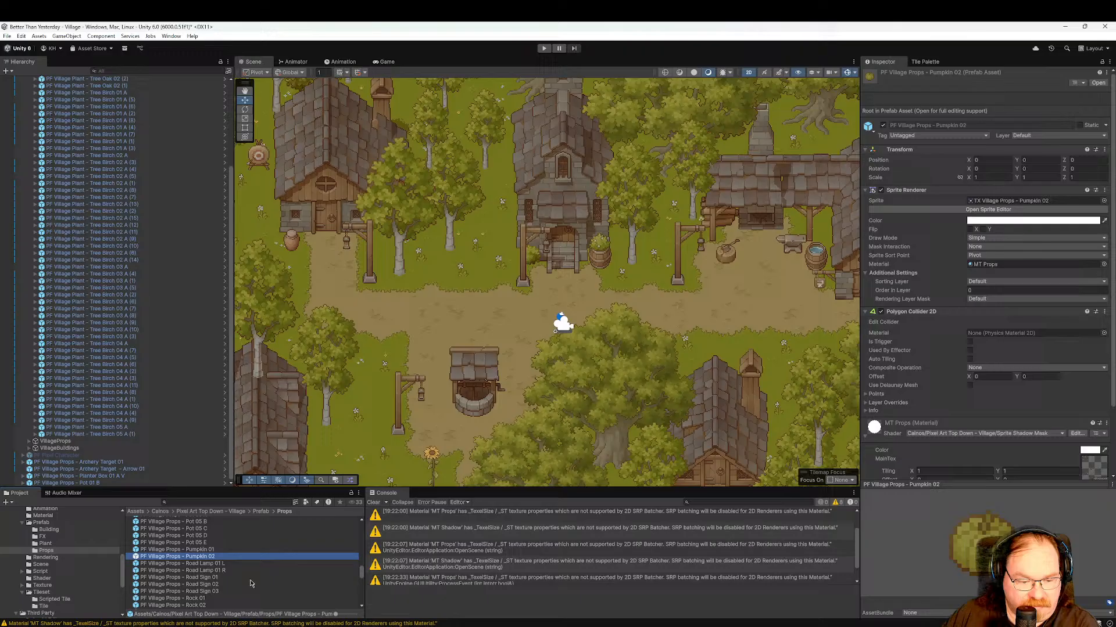
pyautogui.click(234, 500)
pyautogui.write('pu')
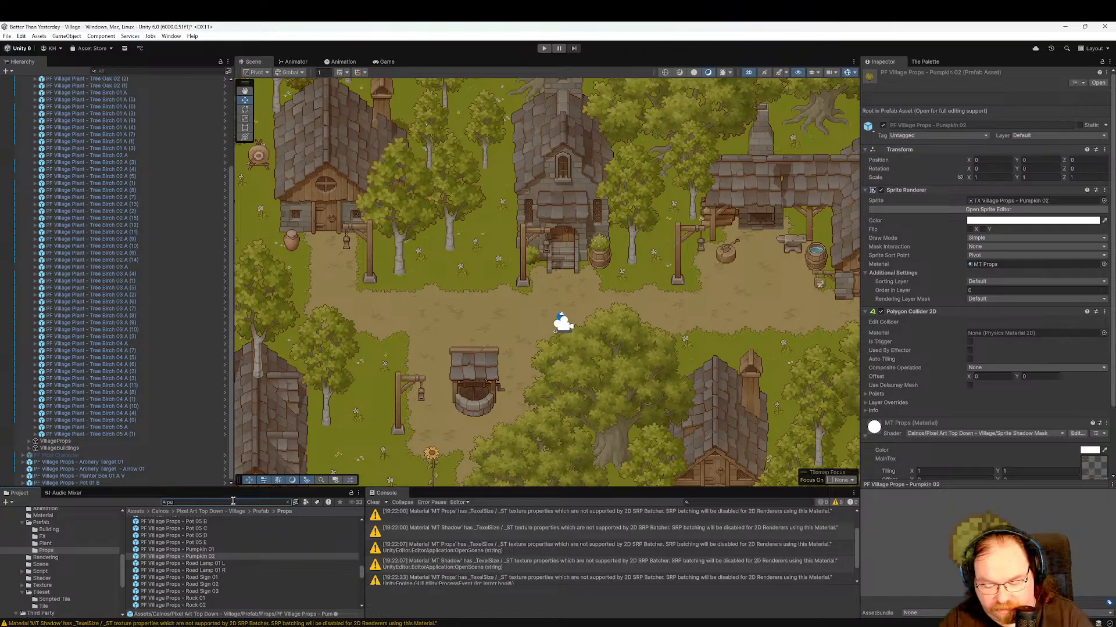
pyautogui.write('mpkin')
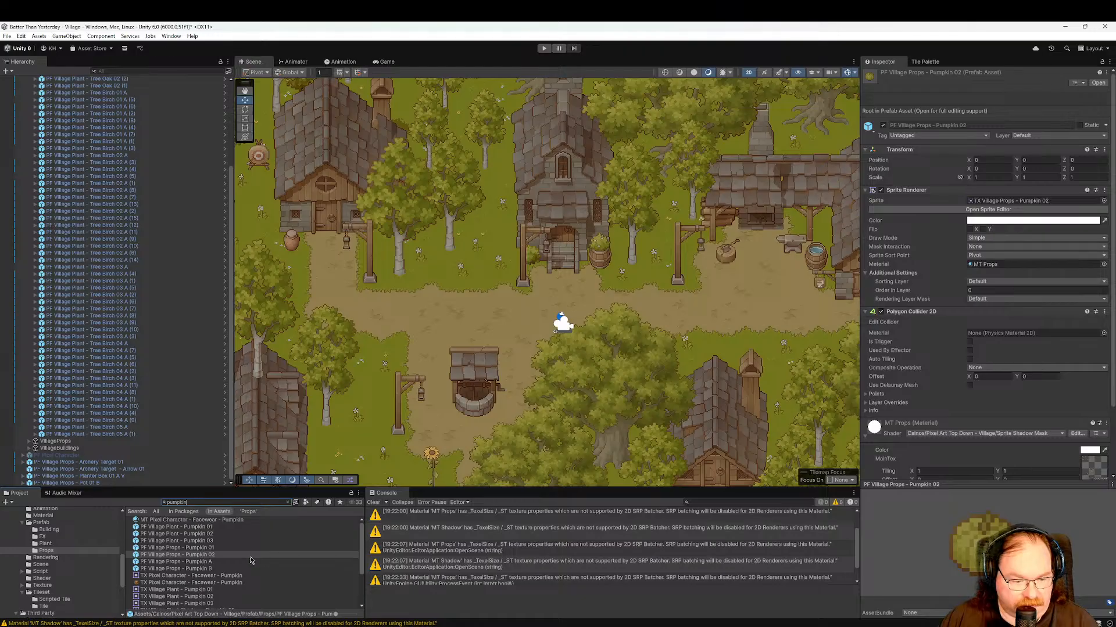
# Place a Village Plant Pumpkin 03 prefab on the grass east of the northwest house, at about X -5.58, Y 2.54.
pyautogui.click(215, 529)
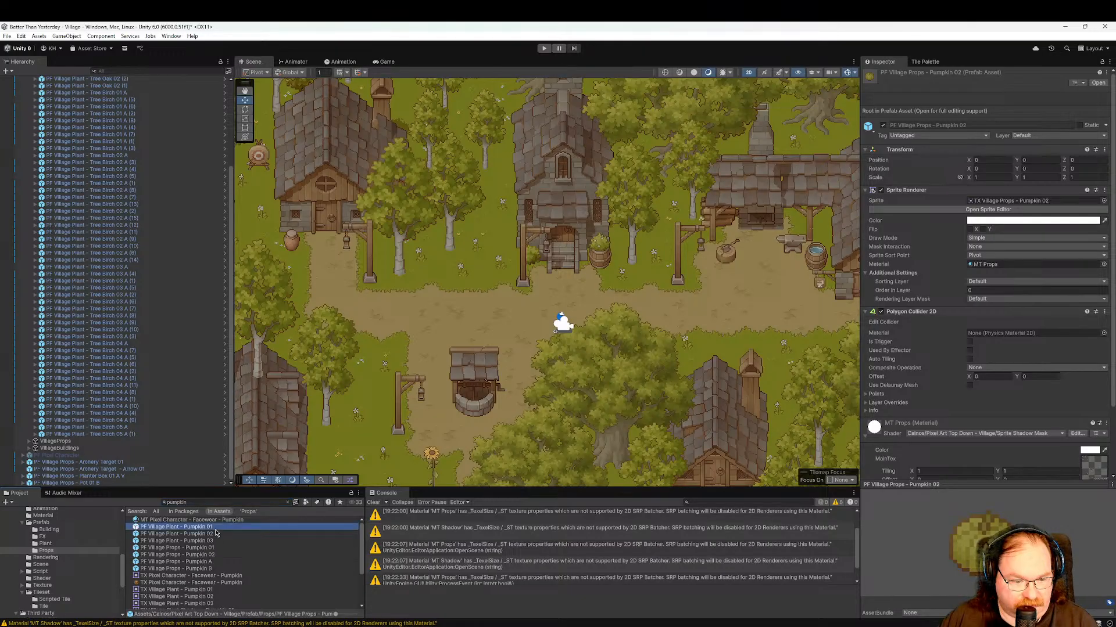
pyautogui.click(233, 541)
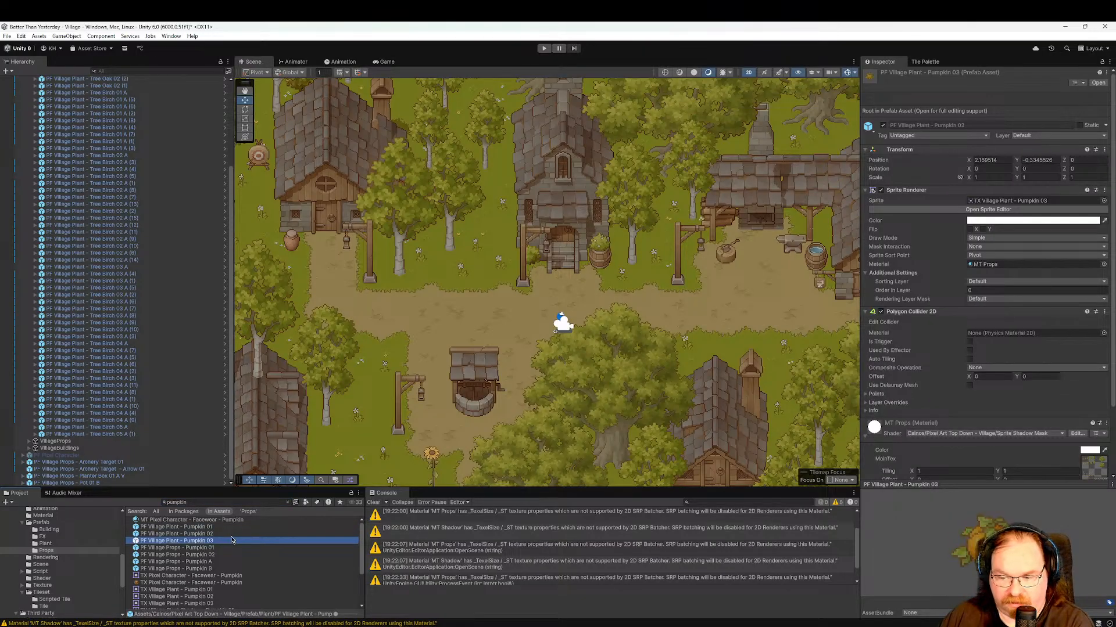
pyautogui.moveTo(221, 545); pyautogui.dragTo(410, 306)
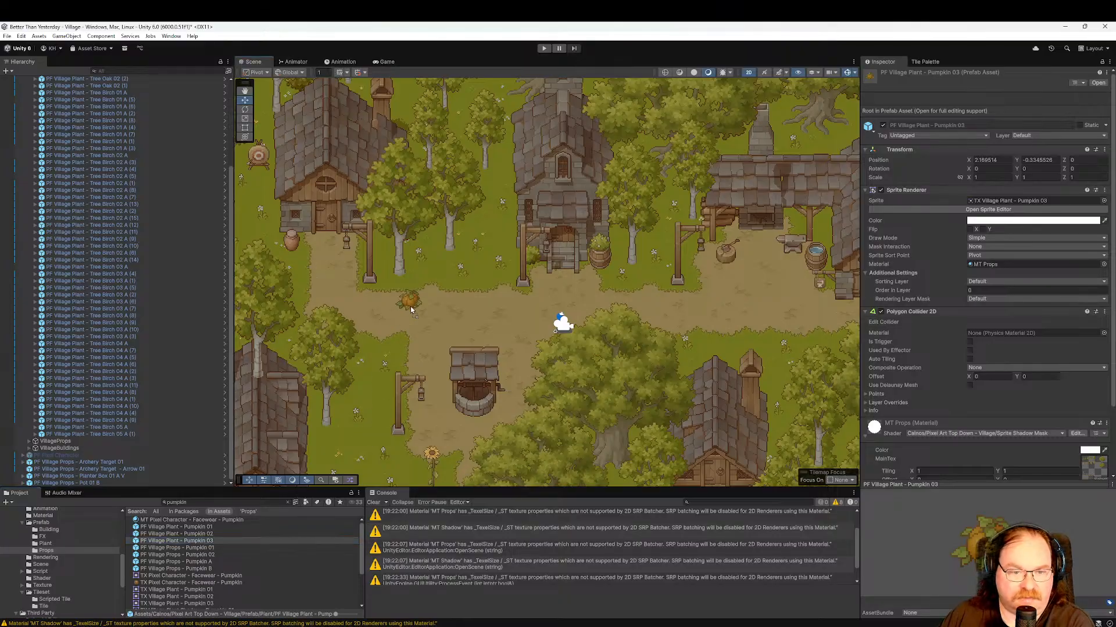
pyautogui.moveTo(427, 263); pyautogui.dragTo(427, 262)
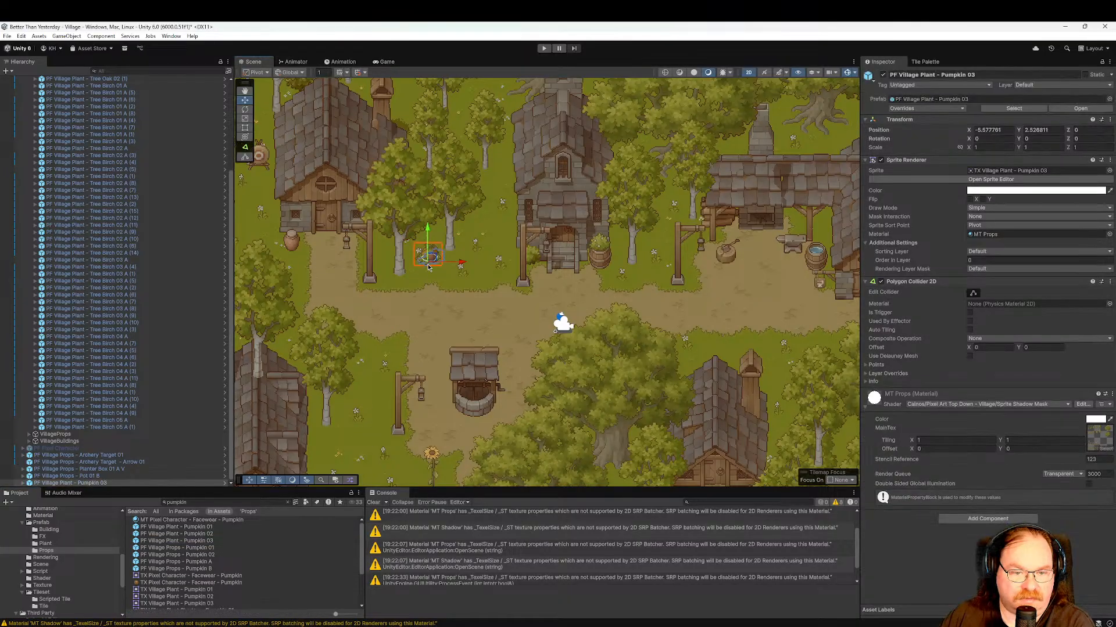
# Collapse the VillageFloor group and expand the VillageProps group in the hierarchy.
pyautogui.click(418, 253)
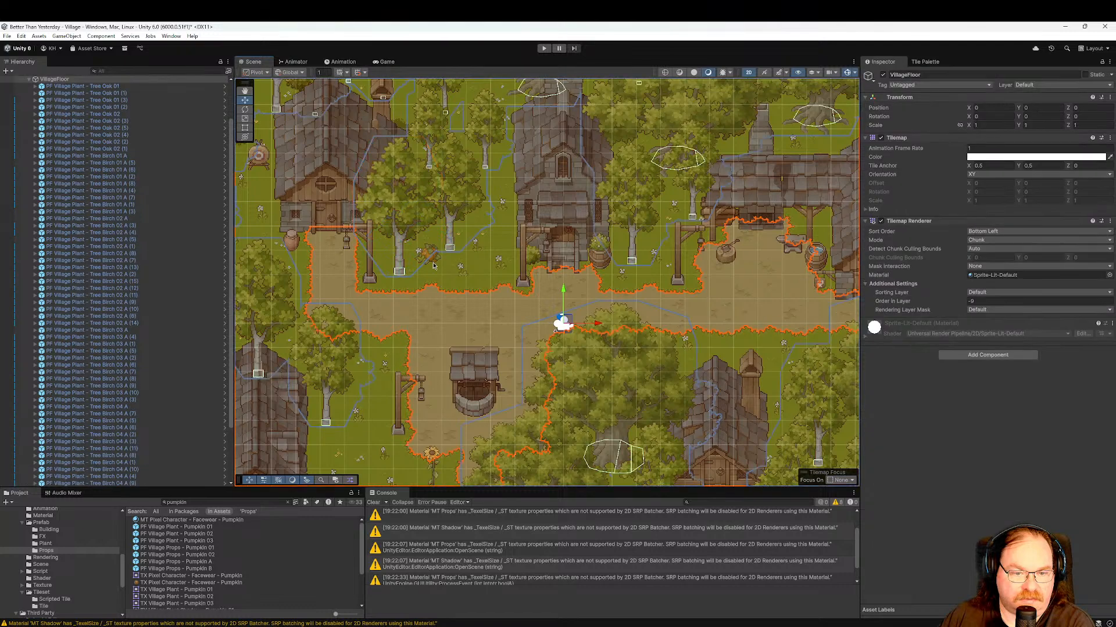
pyautogui.scroll(3, 182, 340)
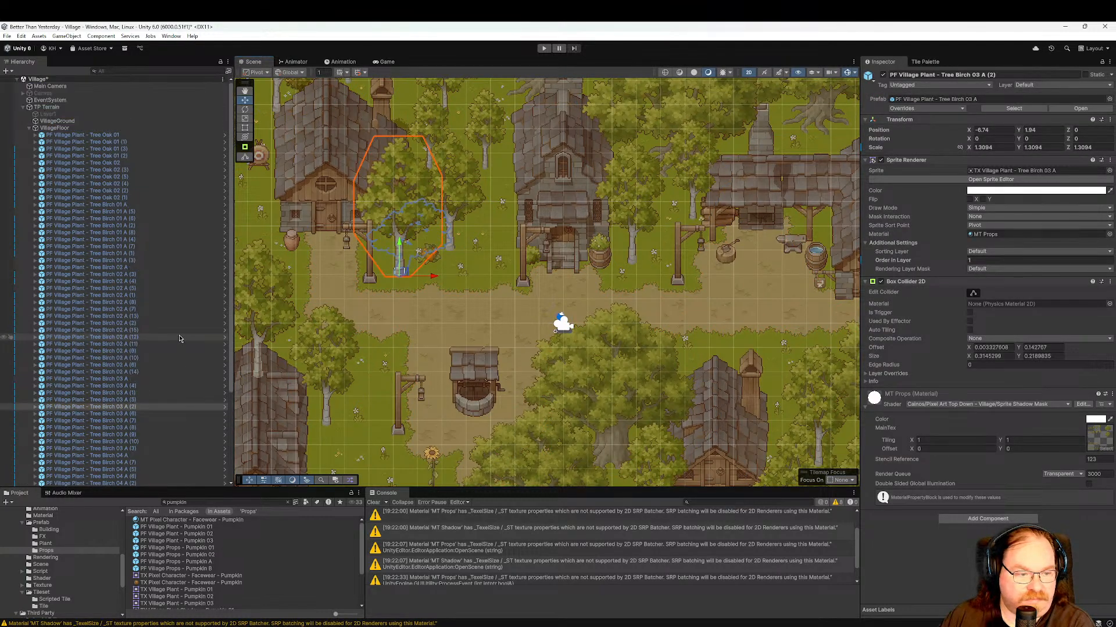
pyautogui.click(55, 129)
pyautogui.press('Left')
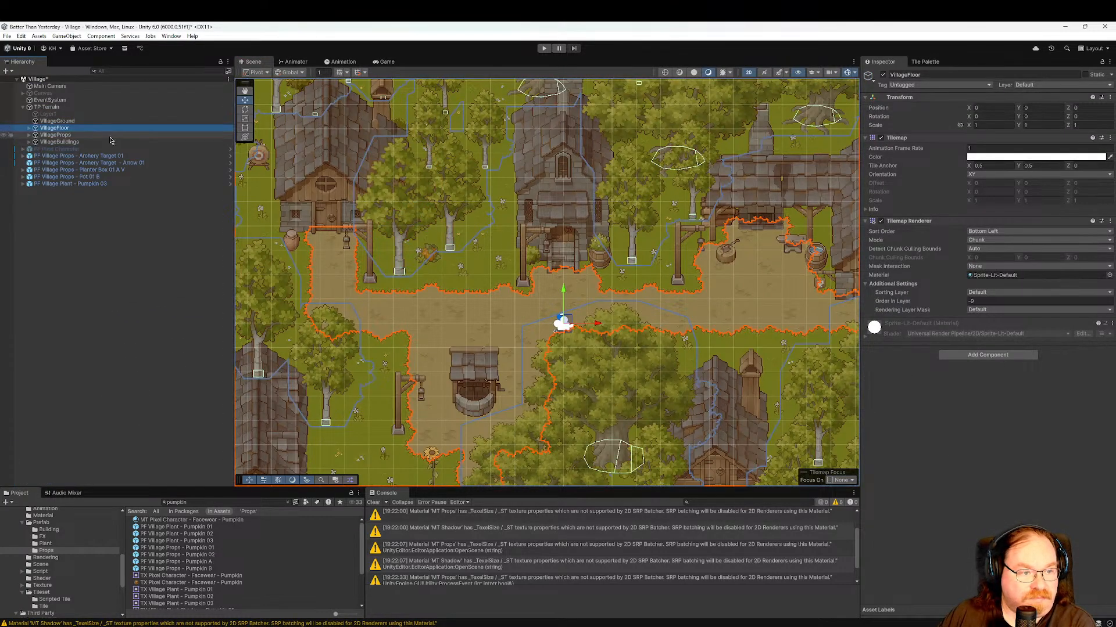
pyautogui.click(58, 135)
pyautogui.press('Right')
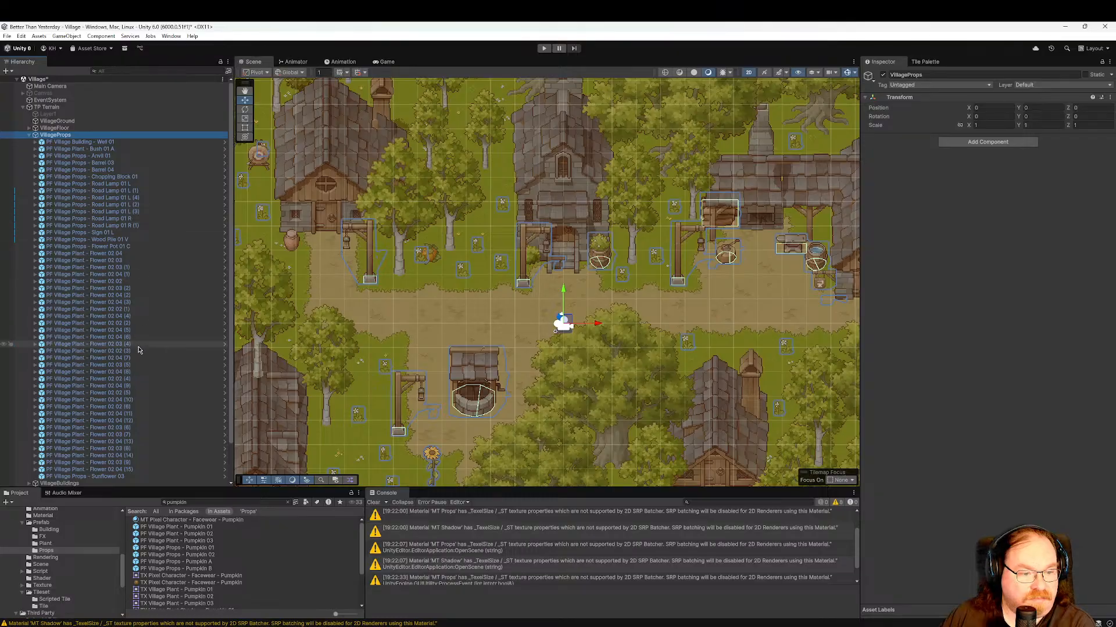
# Go through the Flower objects in VillageProps to find the one overlapping the new pumpkin, and delete it.
pyautogui.click(163, 338)
pyautogui.press('Up')
pyautogui.press('Up')
pyautogui.press('Up')
pyautogui.press('Up')
pyautogui.press('Up')
pyautogui.press('Up')
pyautogui.press('Up')
pyautogui.press('Up')
pyautogui.press('Up')
pyautogui.press('Up')
pyautogui.press('Up')
pyautogui.press('Up')
pyautogui.press('Up')
pyautogui.press('Up')
pyautogui.press('Up')
pyautogui.press('Up')
pyautogui.press('Up')
pyautogui.press('Up')
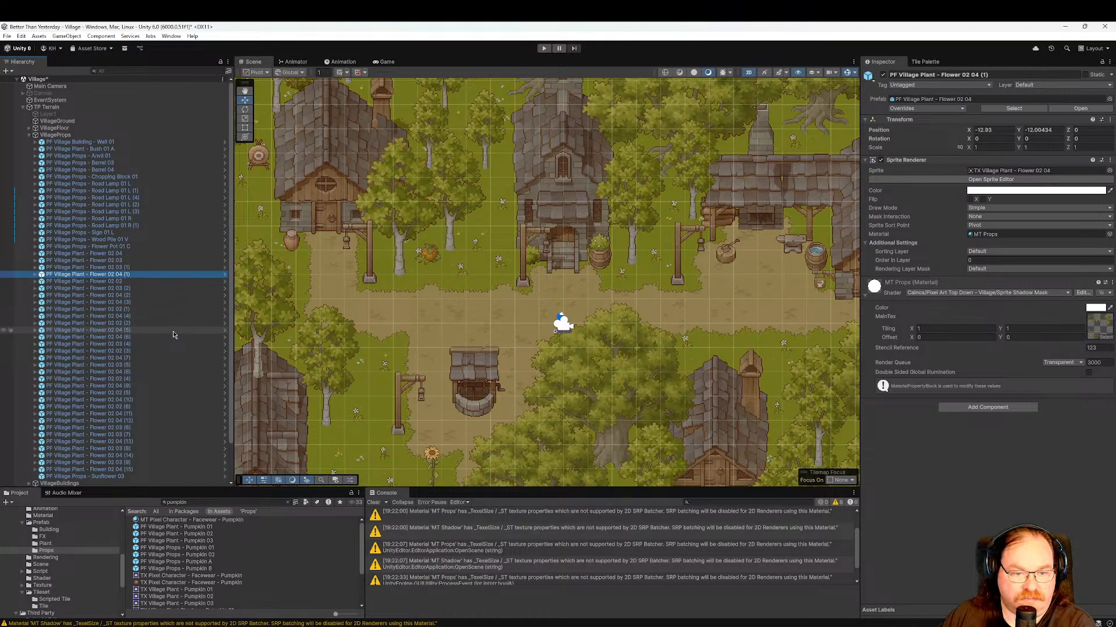
pyautogui.press('Down')
pyautogui.press('Down')
pyautogui.press('Down')
pyautogui.press('Down')
pyautogui.press('Down')
pyautogui.press('Down')
pyautogui.press('Down')
pyautogui.press('Down')
pyautogui.press('Down')
pyautogui.press('Down')
pyautogui.press('Down')
pyautogui.press('Down')
pyautogui.press('Down')
pyautogui.press('Down')
pyautogui.press('Down')
pyautogui.press('Down')
pyautogui.press('Down')
pyautogui.press('Down')
pyautogui.press('Down')
pyautogui.press('Down')
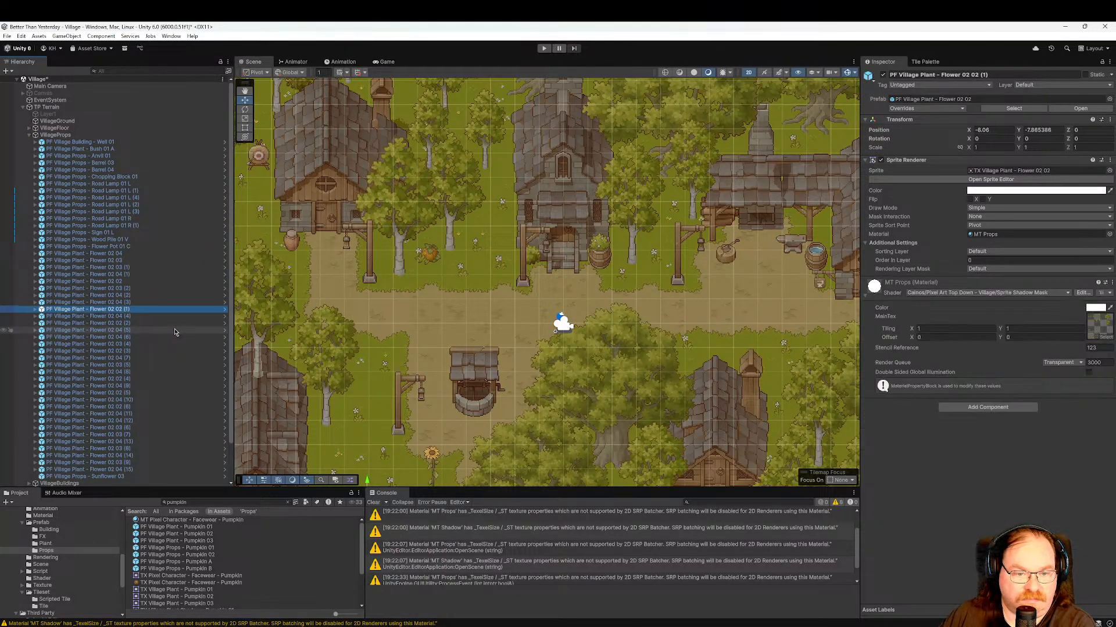
pyautogui.press('Up')
pyautogui.press('Up')
pyautogui.press('Up')
pyautogui.press('Up')
pyautogui.press('Up')
pyautogui.press('Up')
pyautogui.press('Up')
pyautogui.press('Up')
pyautogui.press('Up')
pyautogui.press('Up')
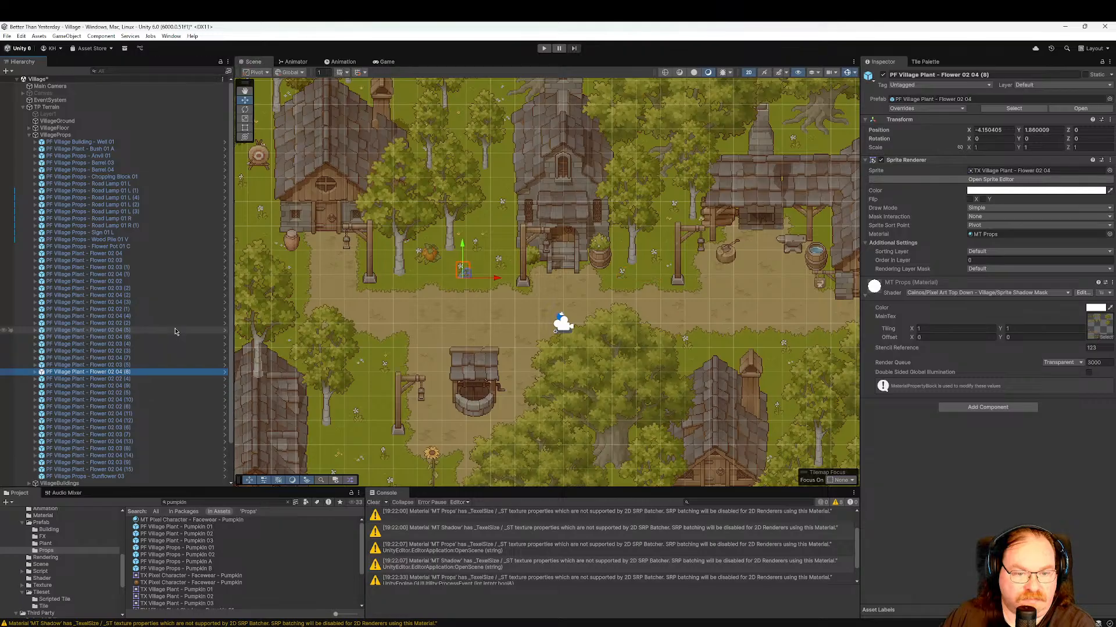
pyautogui.press('Delete')
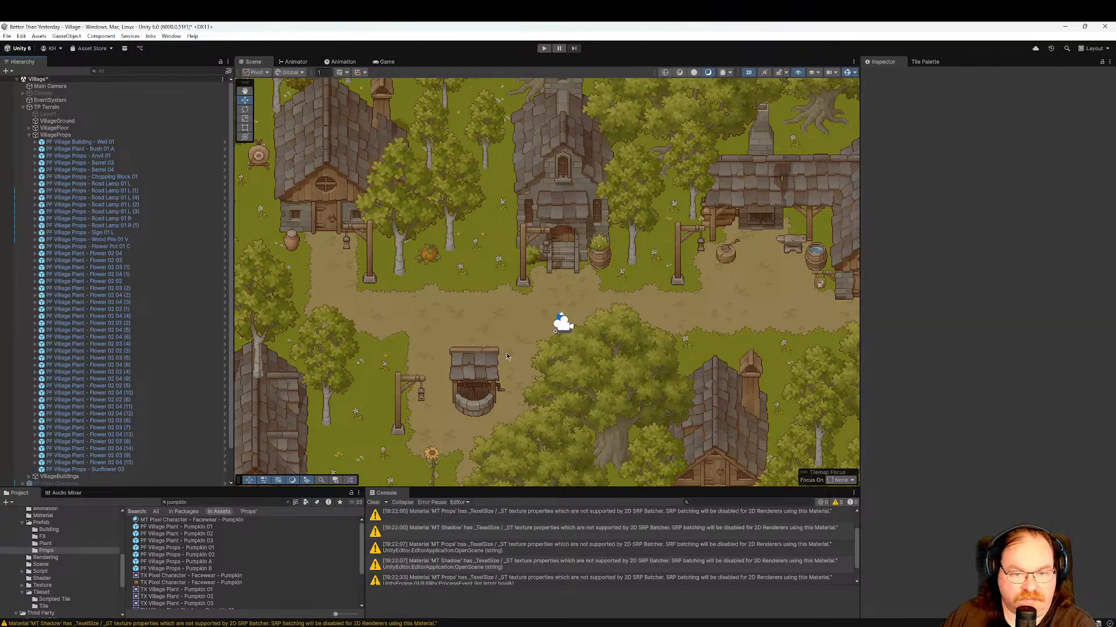
# Check the placed pumpkin and preview the Pumpkin 01 and Pumpkin A props and the Facewear Pumpkin sprite.
pyautogui.click(429, 257)
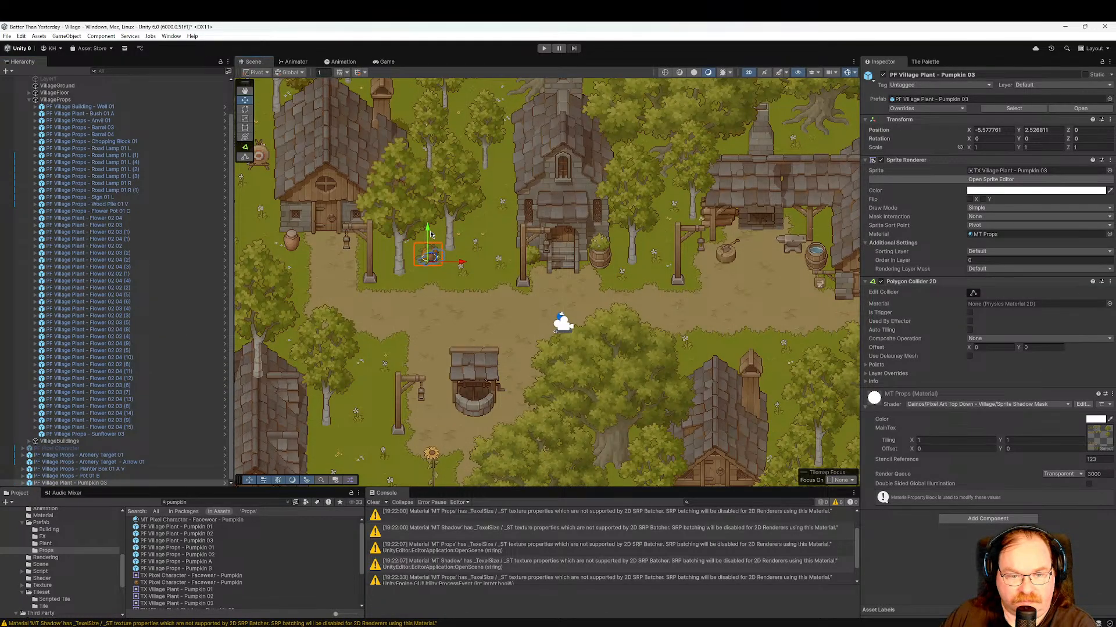
pyautogui.click(546, 313)
pyautogui.moveTo(546, 313); pyautogui.dragTo(552, 401, button='middle')
pyautogui.moveTo(761, 459); pyautogui.dragTo(465, 262, button='middle')
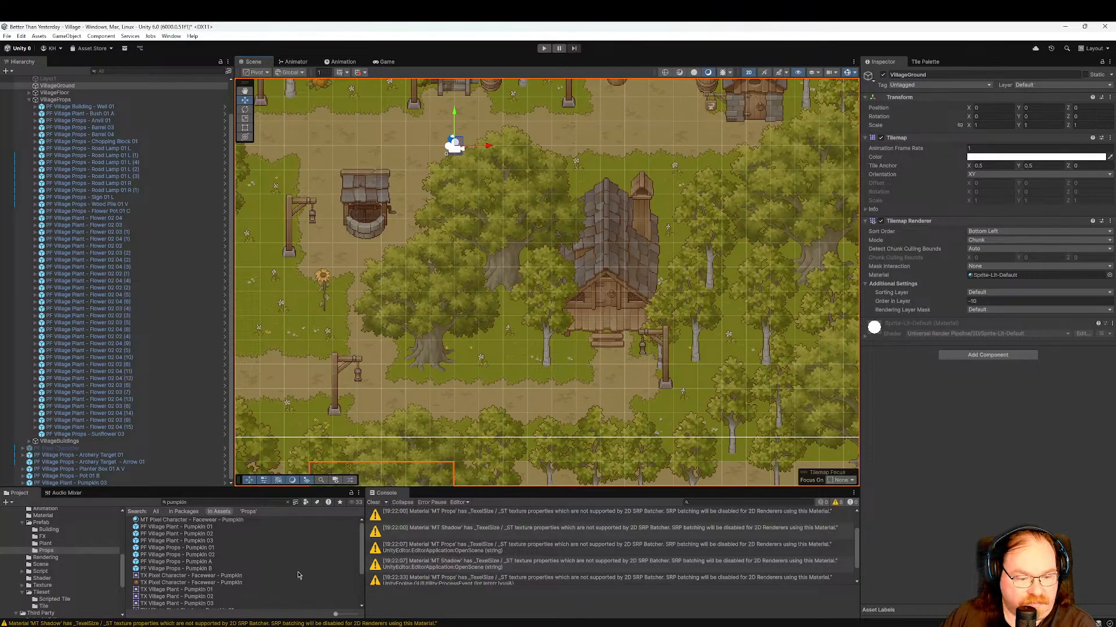
pyautogui.click(226, 554)
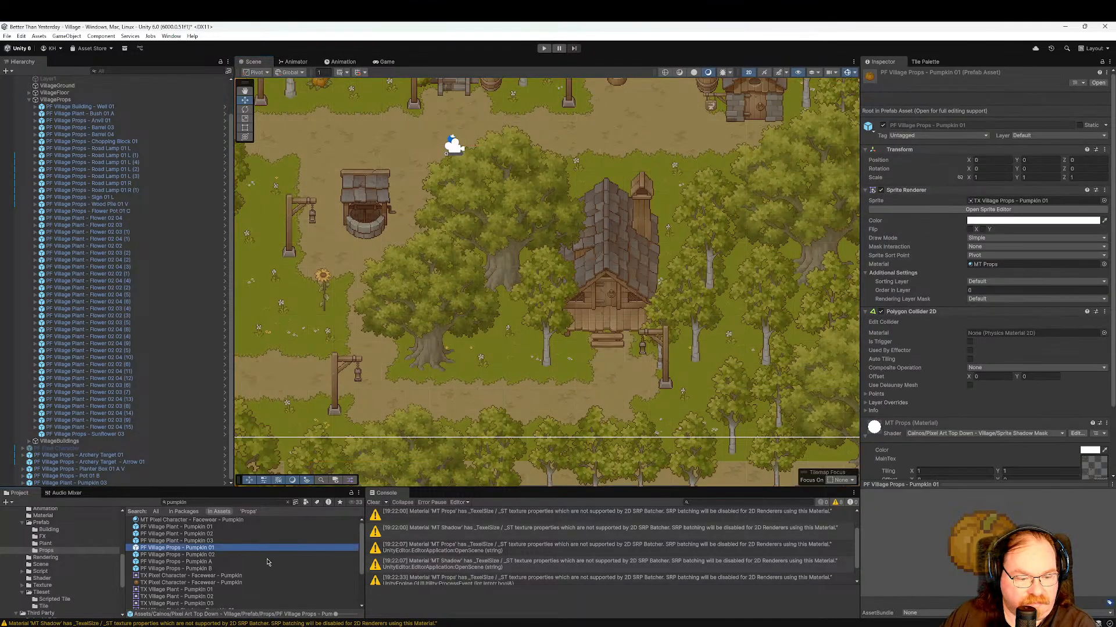
pyautogui.click(267, 562)
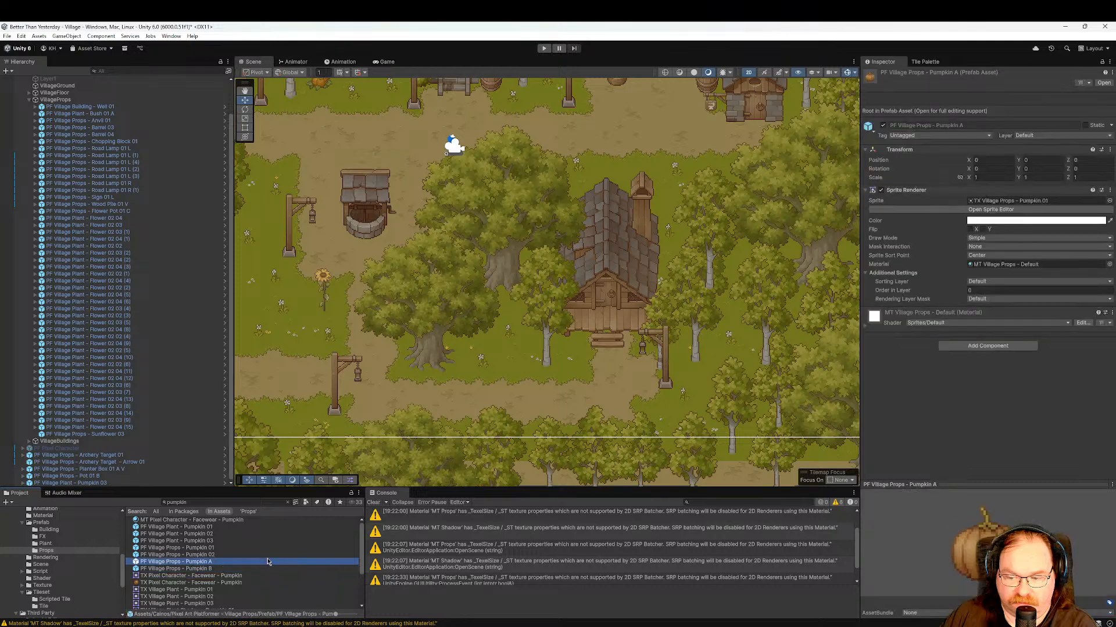
pyautogui.press('Down')
pyautogui.press('Down')
pyautogui.press('Down')
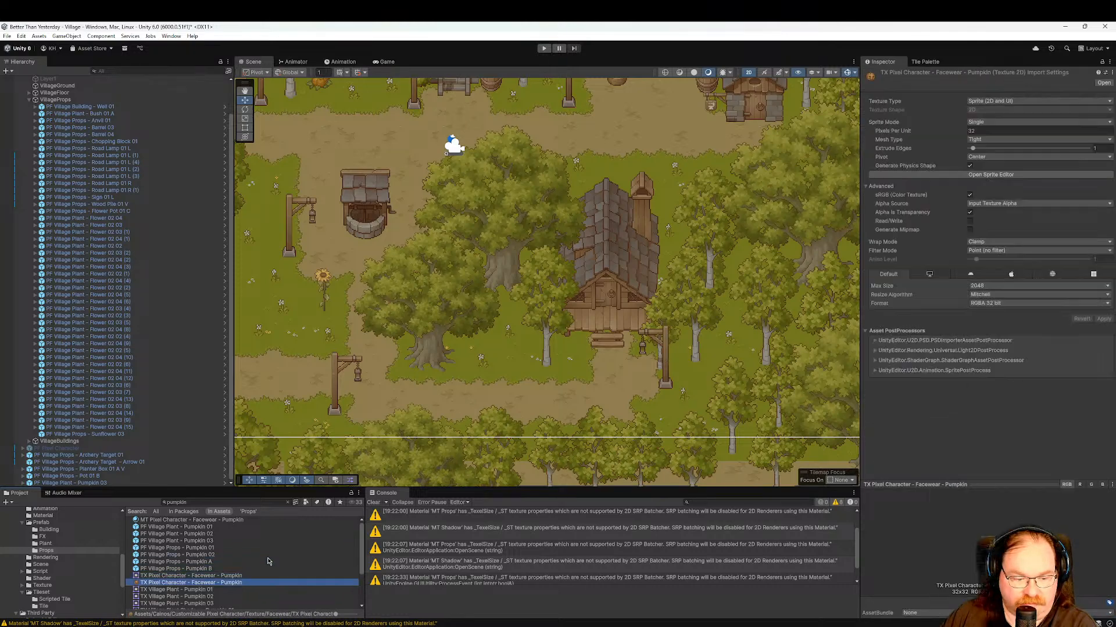
pyautogui.press('Up')
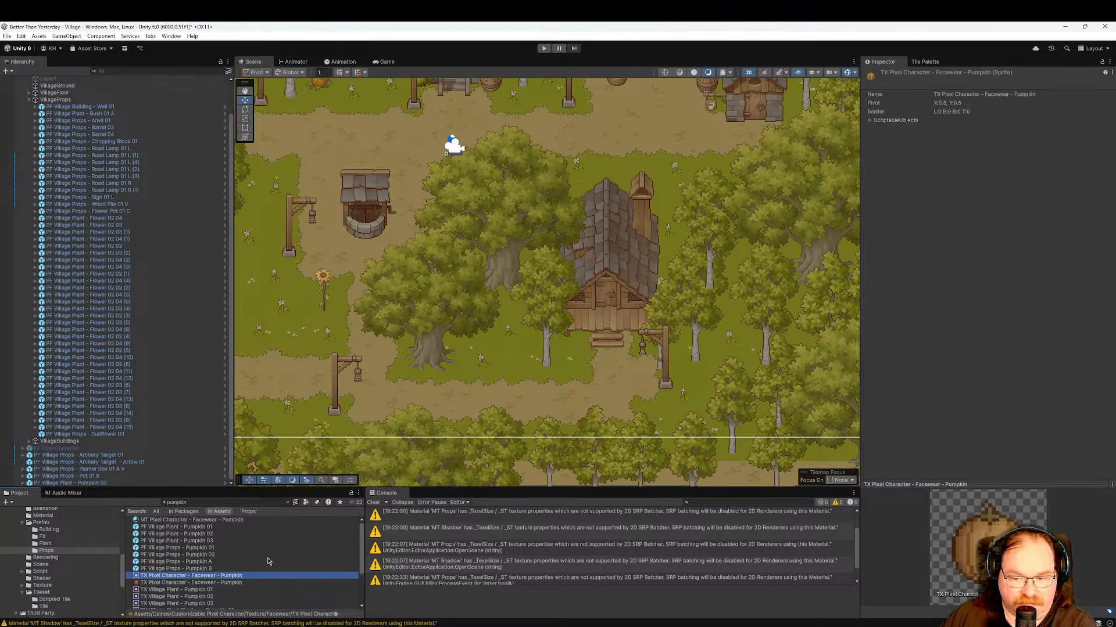
# Clear the "pumpkin" asset search and open the Cainos folder.
pyautogui.click(284, 503)
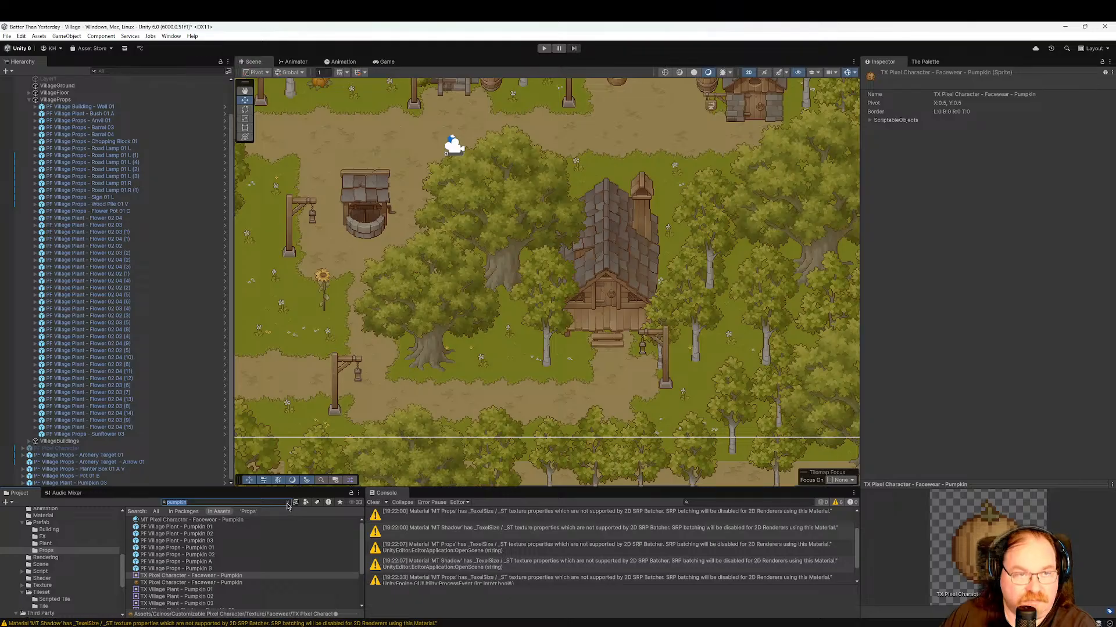
pyautogui.press('BackSpace')
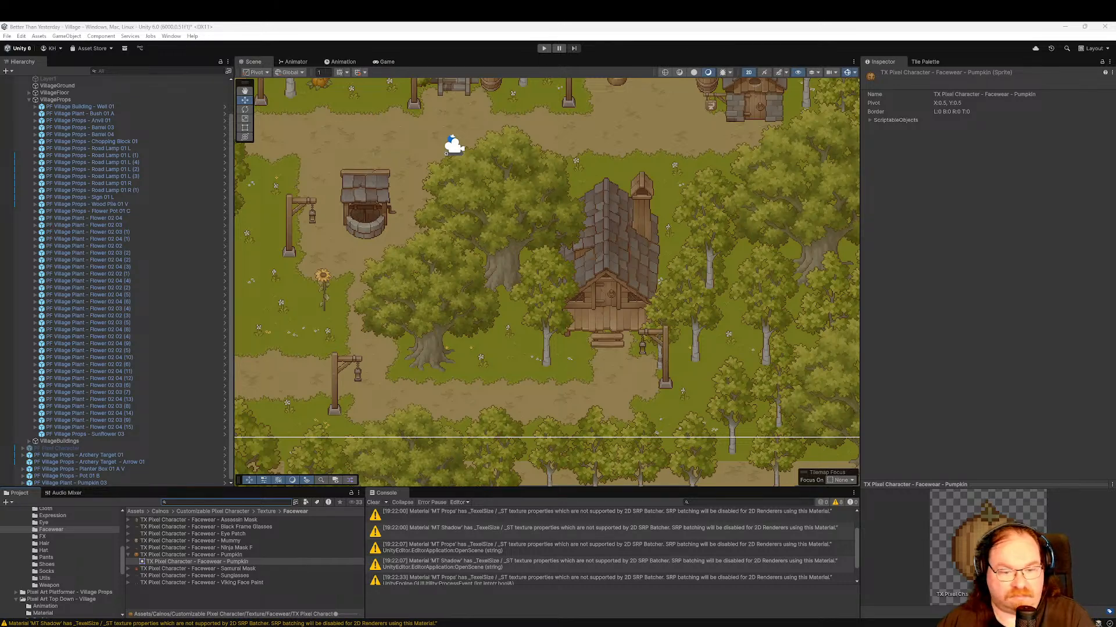
pyautogui.moveTo(485, 360); pyautogui.dragTo(605, 295, button='middle')
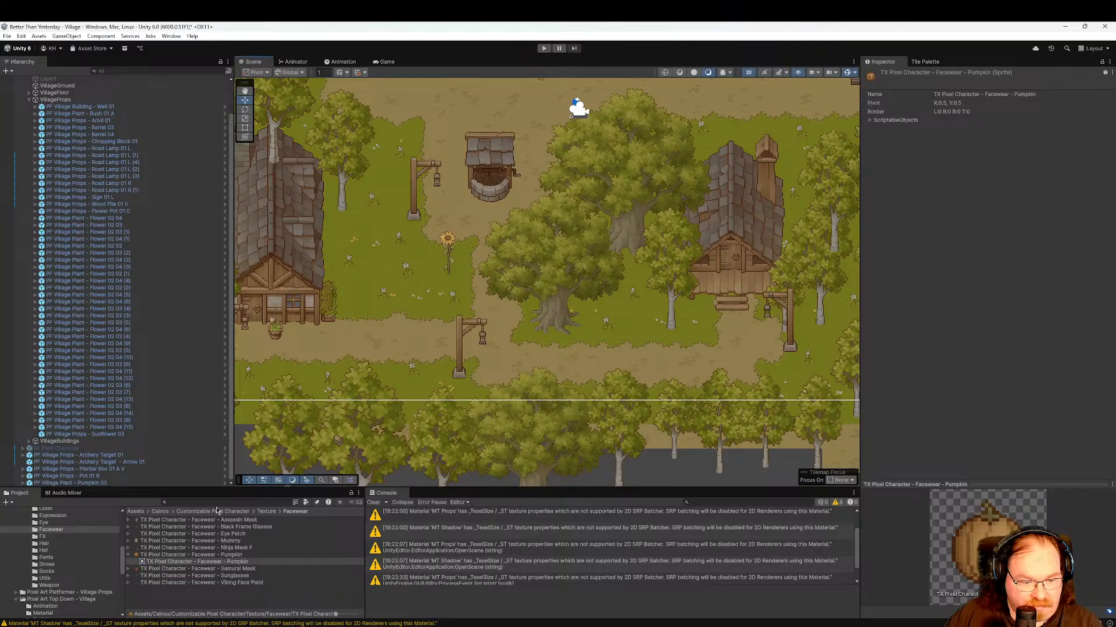
pyautogui.click(161, 512)
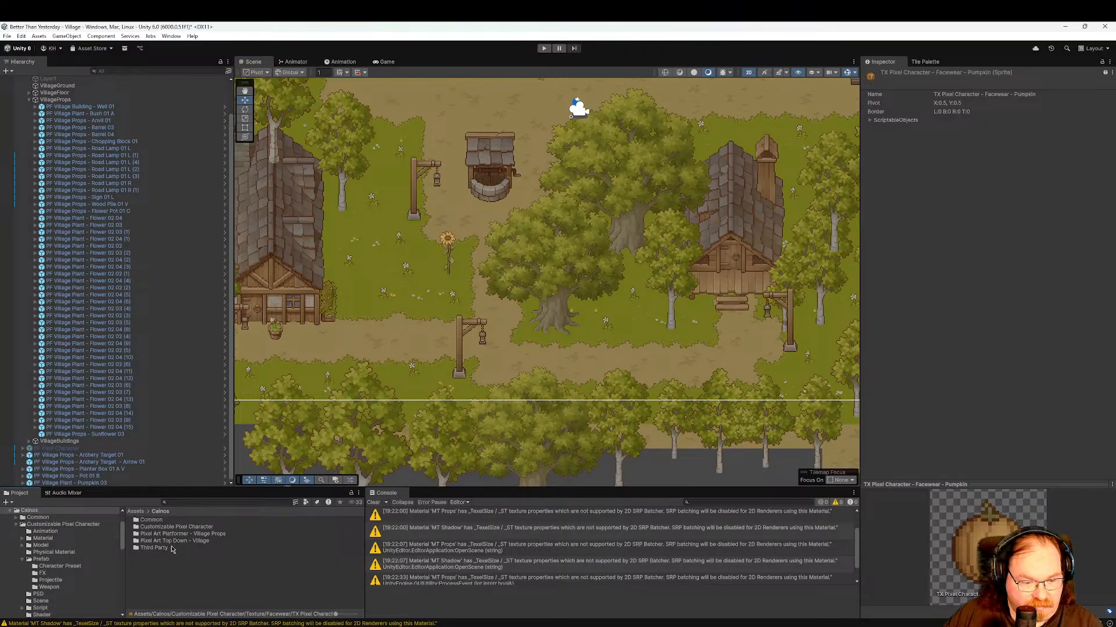
# Open the Plant folder inside the Prefab folder of Pixel Art Top Down - Village.
pyautogui.doubleClick(174, 541)
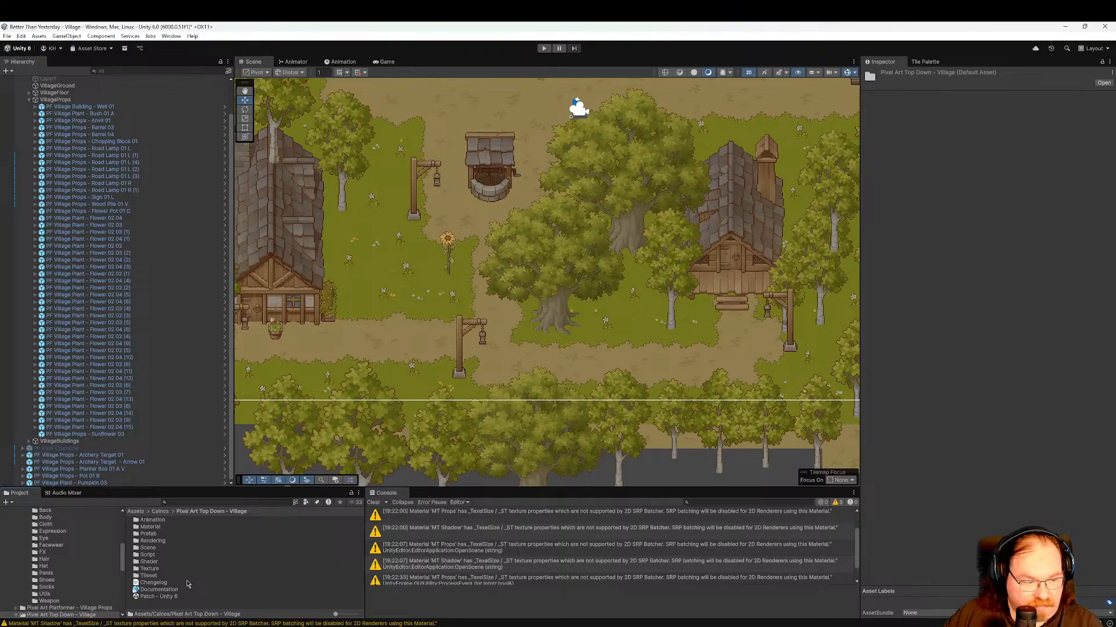
pyautogui.doubleClick(172, 535)
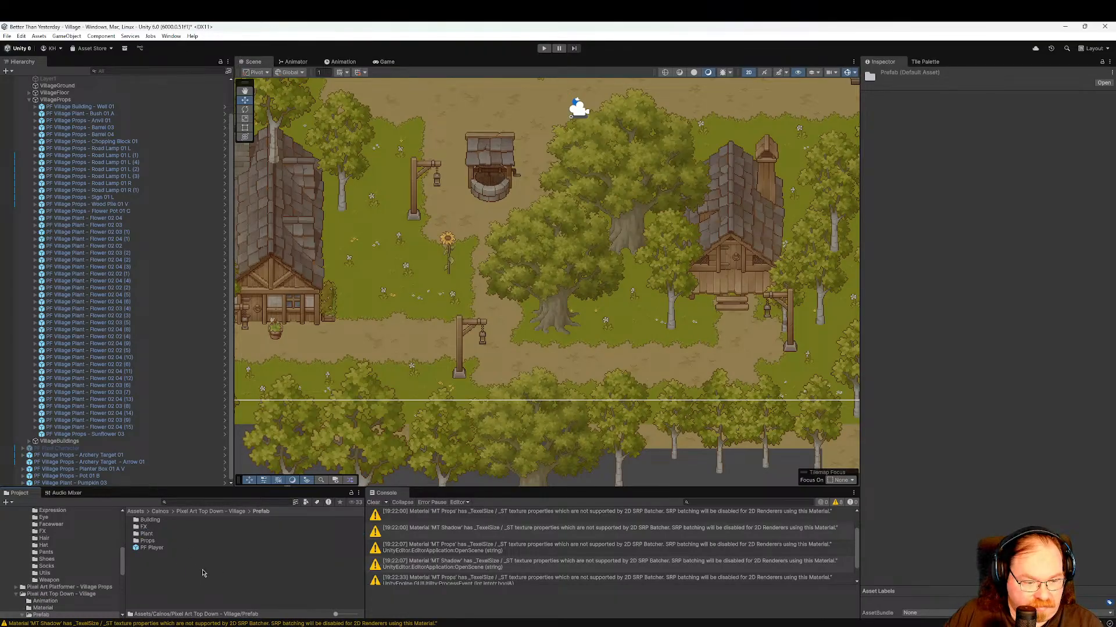
pyautogui.click(163, 537)
pyautogui.doubleClick(163, 537)
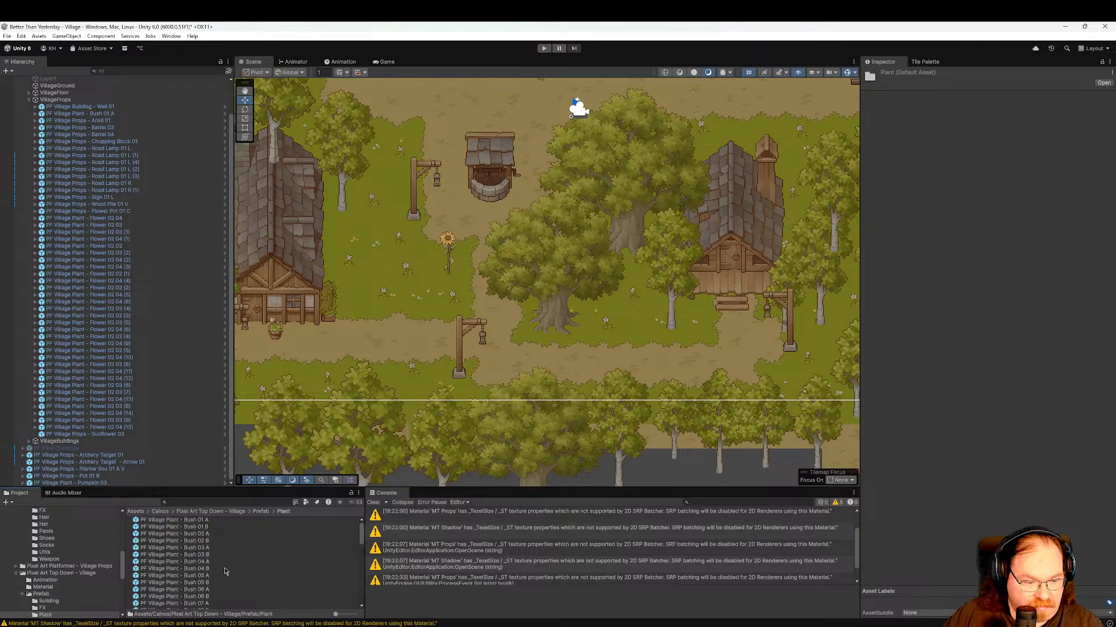
# Look through the village plant prefabs and preview the Wheat 05 B and Wheat 04 B plants.
pyautogui.scroll(-5, 268, 546)
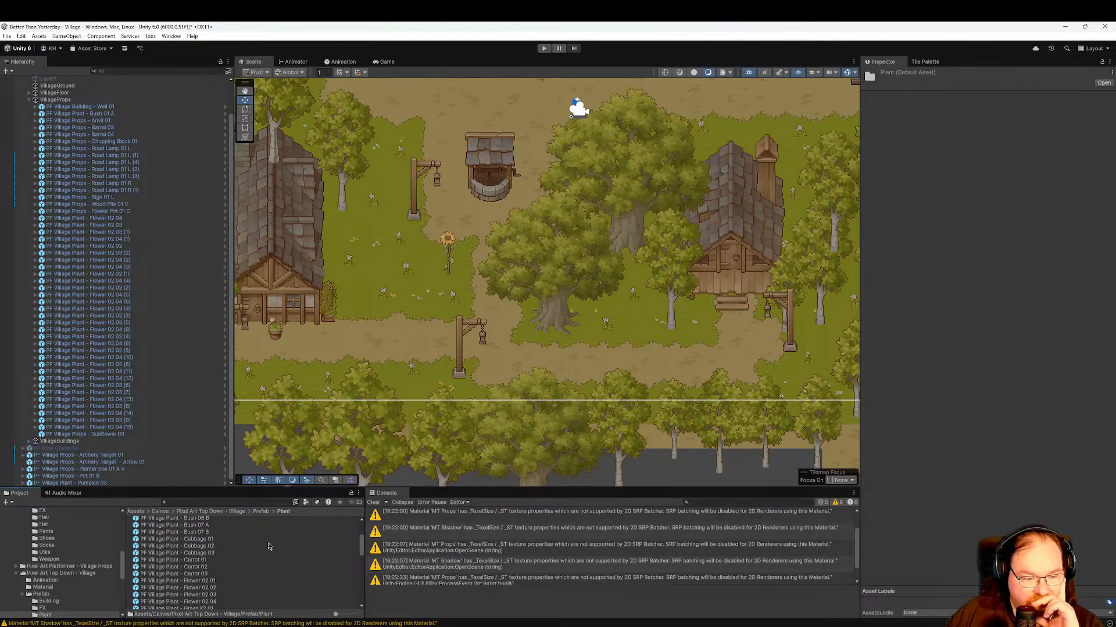
pyautogui.scroll(-3, 268, 546)
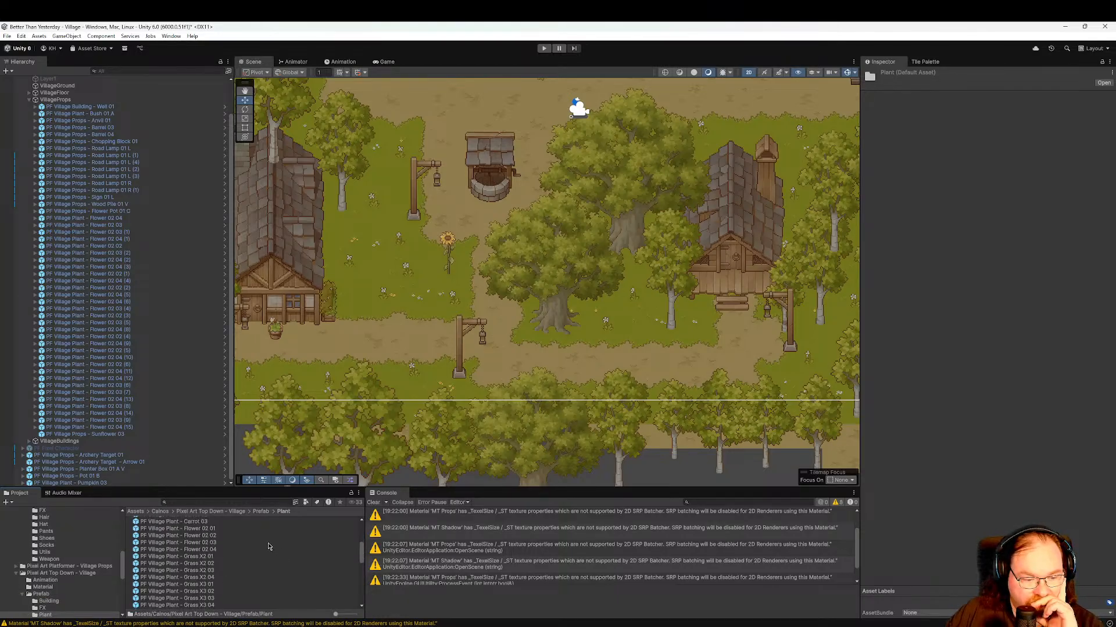
pyautogui.scroll(-4, 268, 546)
pyautogui.scroll(-3, 265, 549)
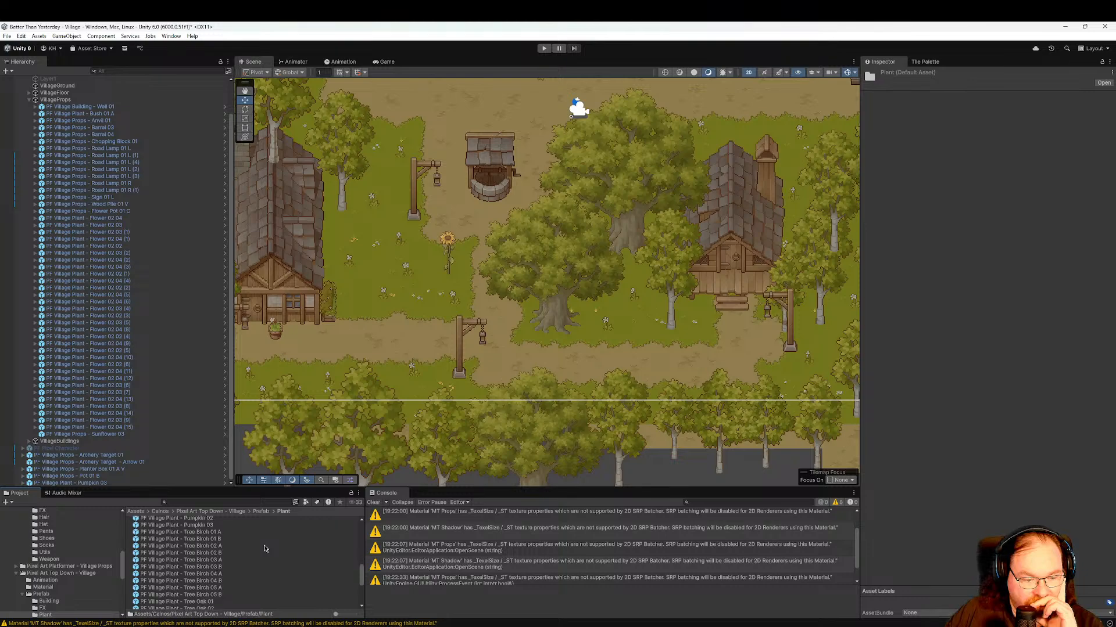
pyautogui.scroll(-2, 262, 554)
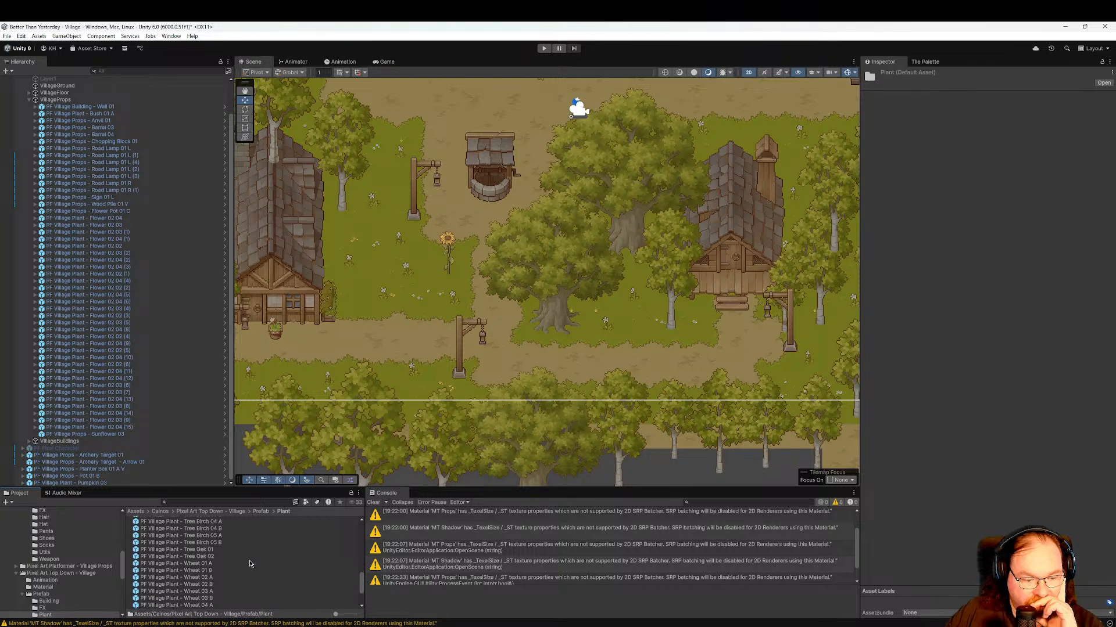
pyautogui.scroll(-3, 251, 562)
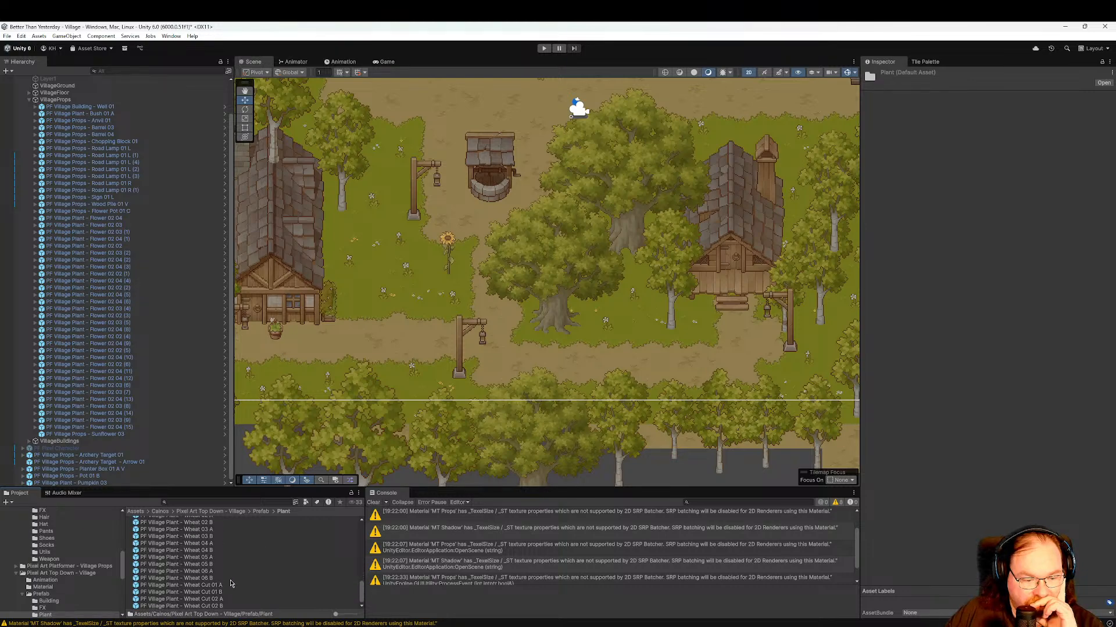
pyautogui.click(244, 578)
pyautogui.click(245, 566)
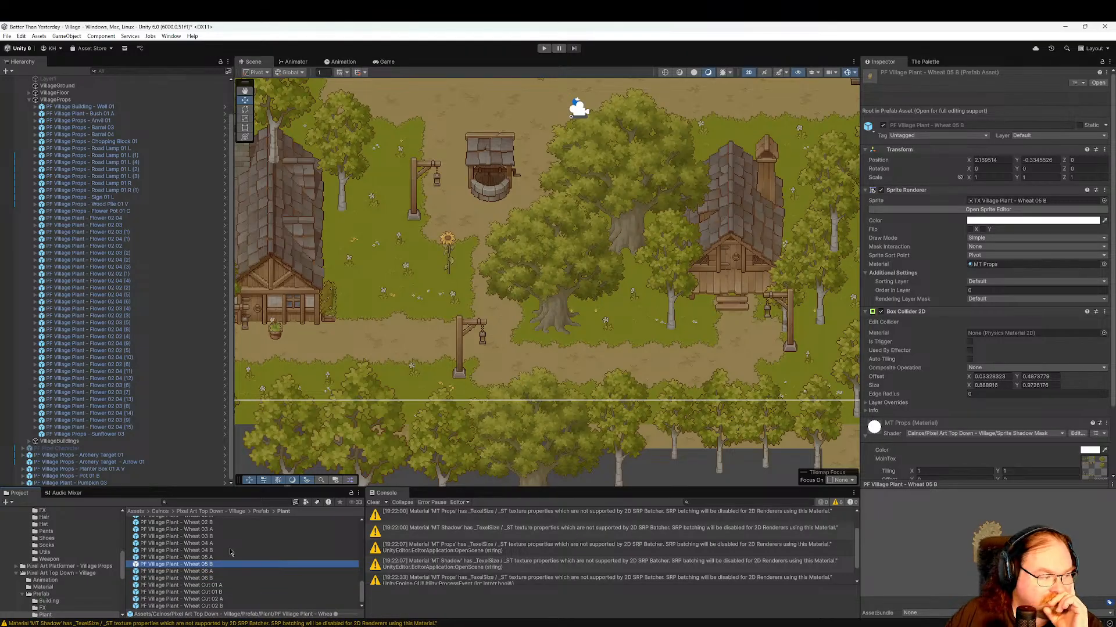
pyautogui.click(230, 550)
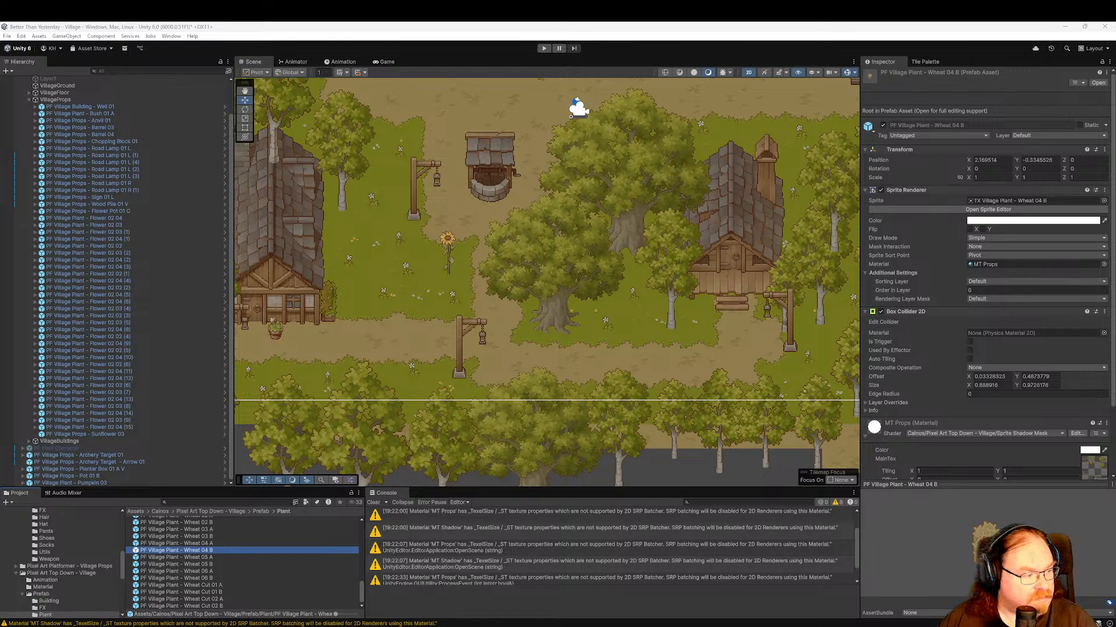
# Survey the village layout around the well and houses, and browse back through the plant prefabs, previewing Wheat 02 A.
pyautogui.moveTo(473, 421); pyautogui.dragTo(572, 341, button='middle')
pyautogui.moveTo(477, 279); pyautogui.dragTo(546, 353, button='middle')
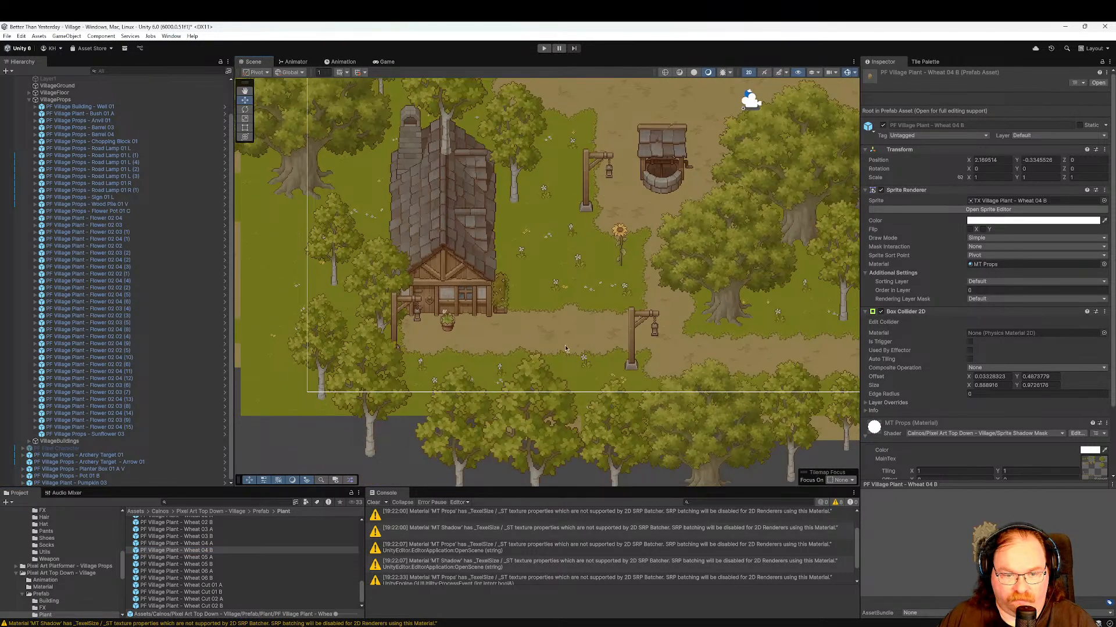
pyautogui.scroll(-2, 573, 339)
pyautogui.moveTo(597, 288); pyautogui.dragTo(599, 384, button='middle')
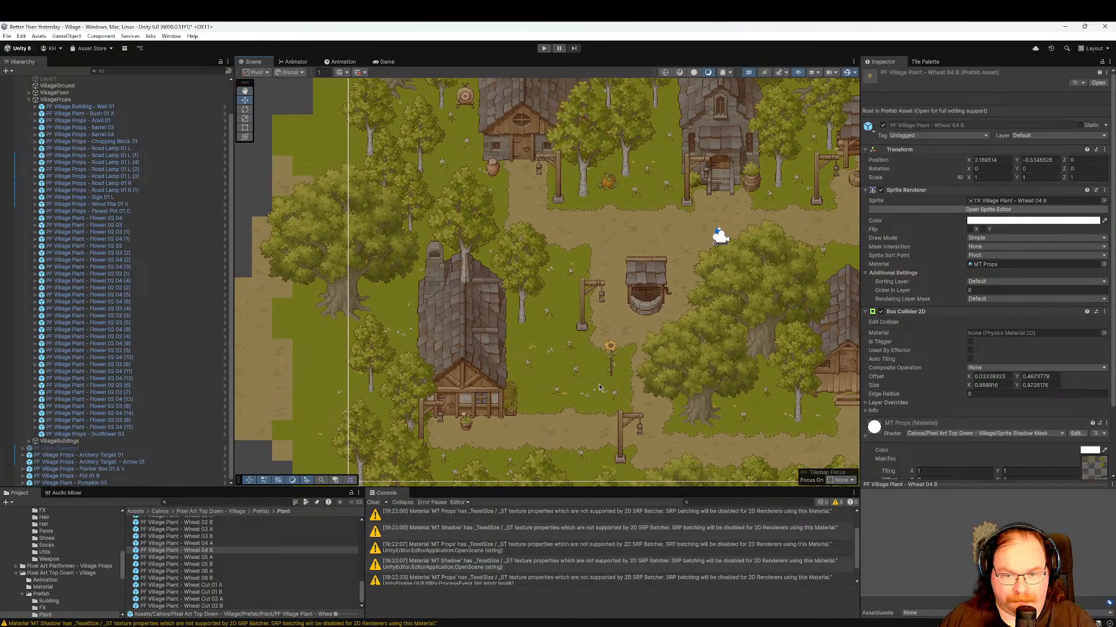
pyautogui.moveTo(599, 271); pyautogui.dragTo(523, 387, button='middle')
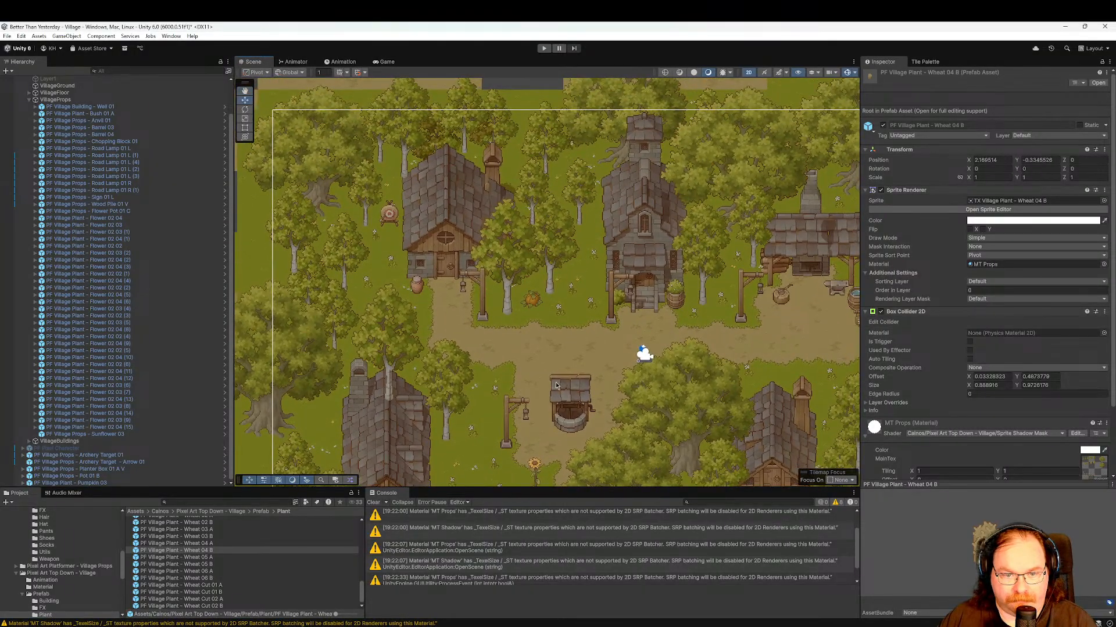
pyautogui.moveTo(600, 359); pyautogui.dragTo(646, 305, button='middle')
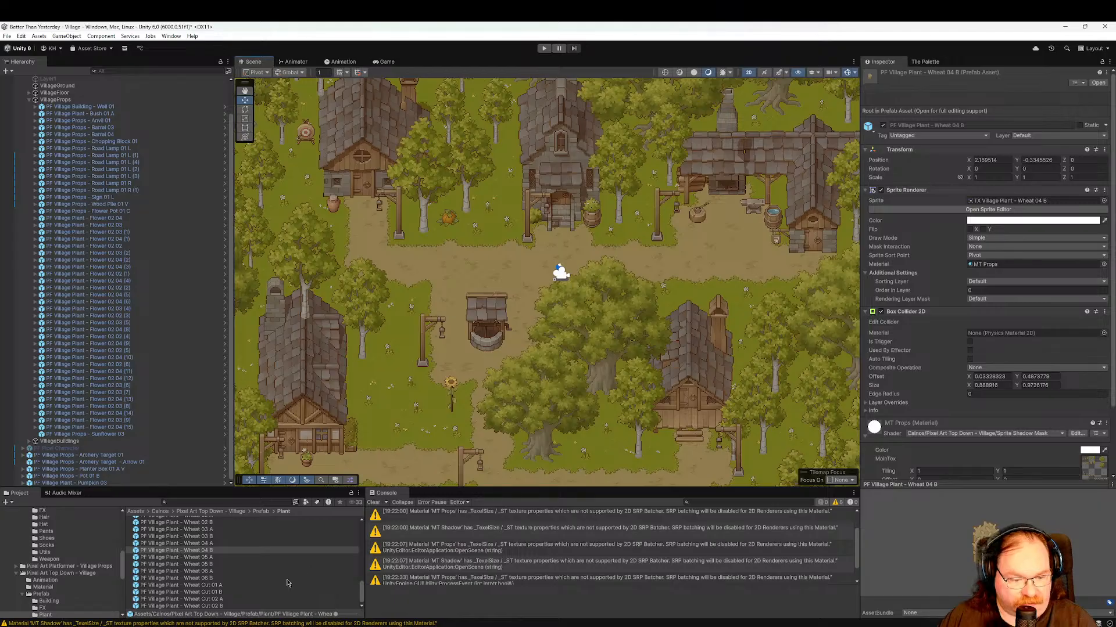
pyautogui.scroll(1, 283, 589)
pyautogui.scroll(1, 283, 590)
pyautogui.click(224, 568)
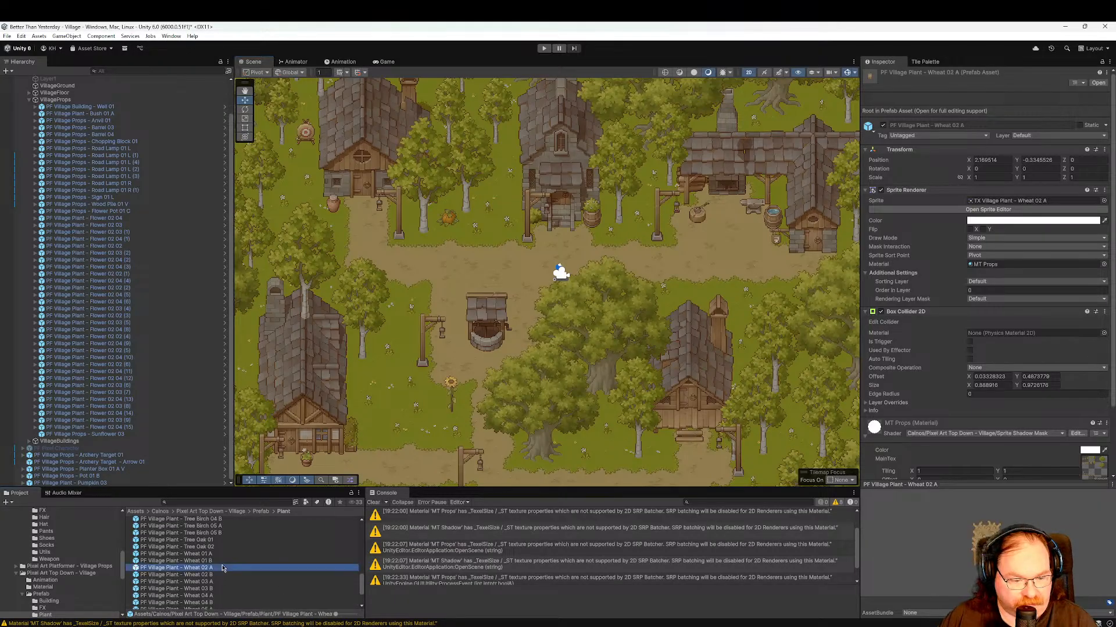
pyautogui.moveTo(552, 436); pyautogui.dragTo(568, 376, button='middle')
pyautogui.scroll(1, 188, 552)
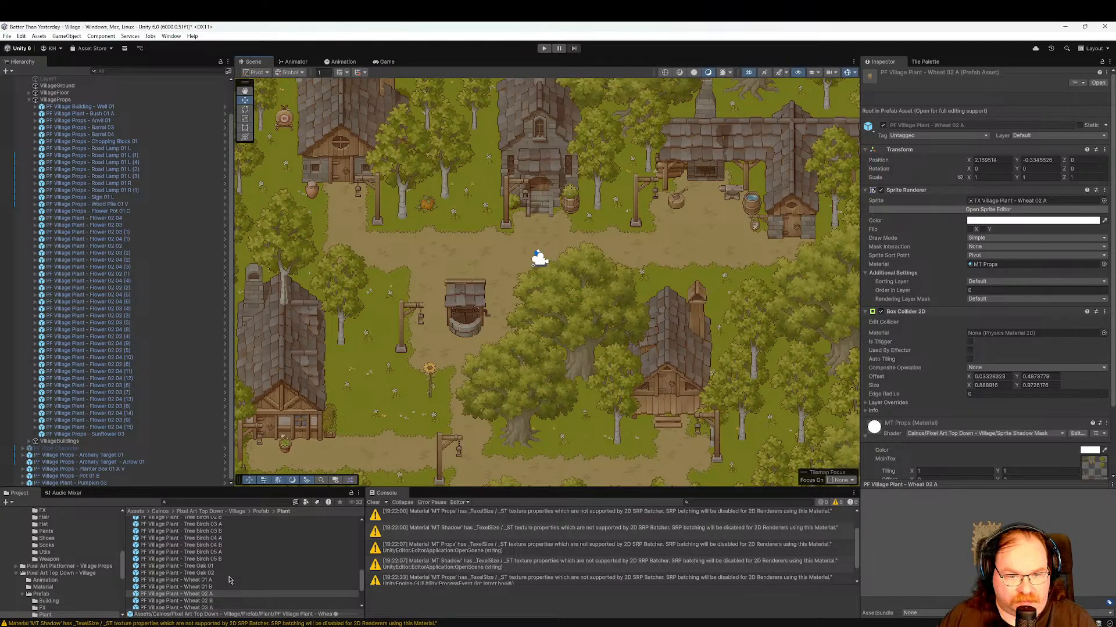
pyautogui.scroll(2, 232, 581)
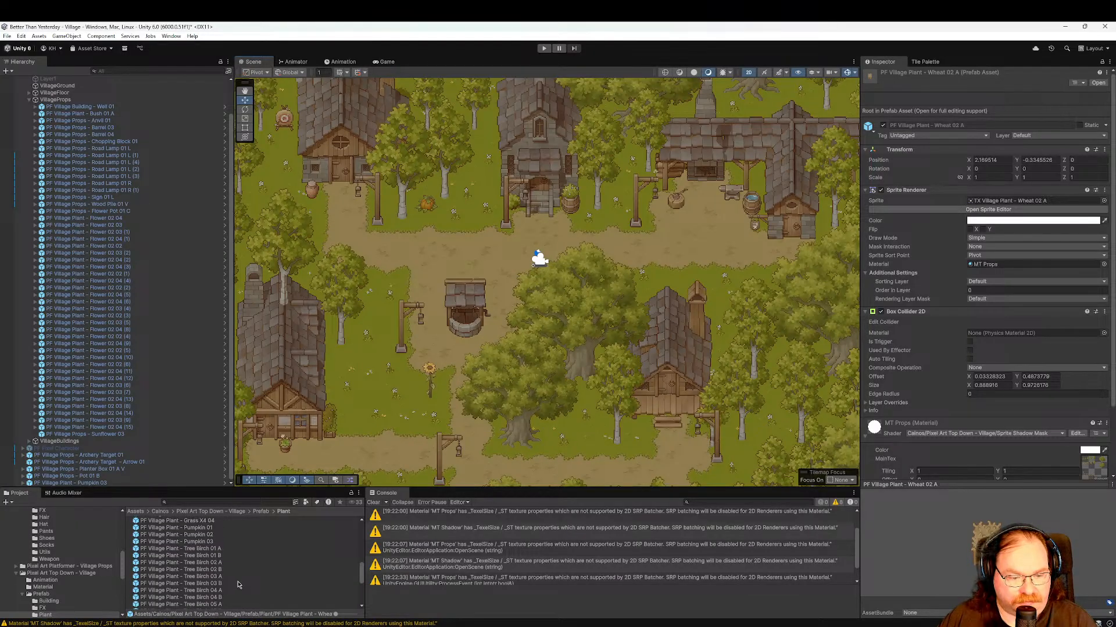
pyautogui.scroll(2, 238, 585)
pyautogui.scroll(-2, 103, 572)
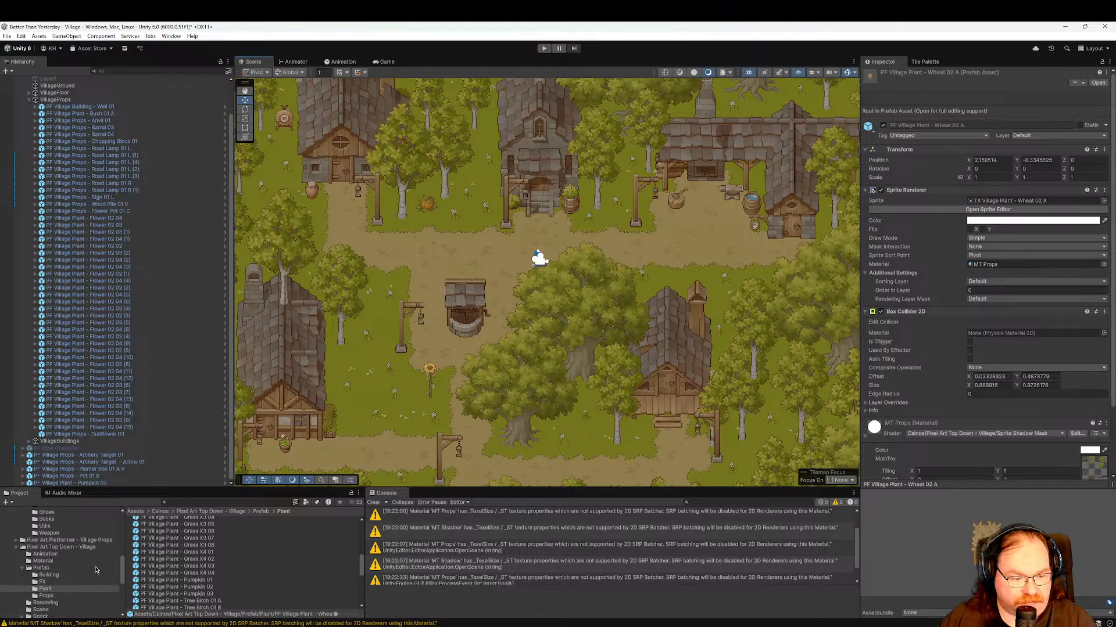
# Open the village Props prefab folder and preview the Carrot, Cart, Cheese, Chopping Block and Chopping Board props.
pyautogui.click(64, 596)
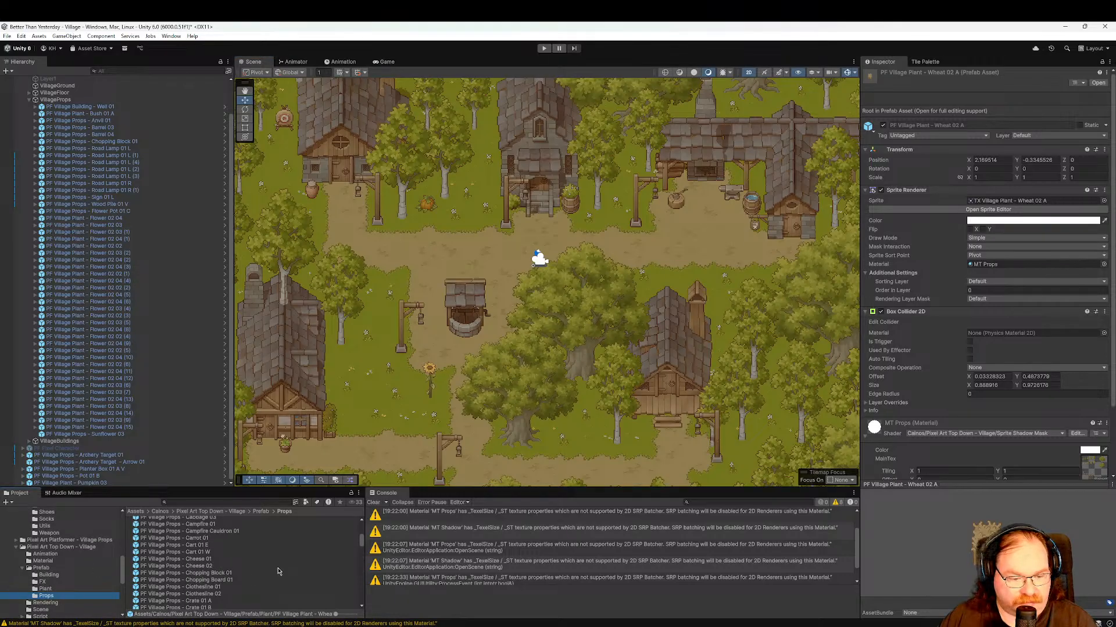
pyautogui.click(233, 538)
pyautogui.click(226, 546)
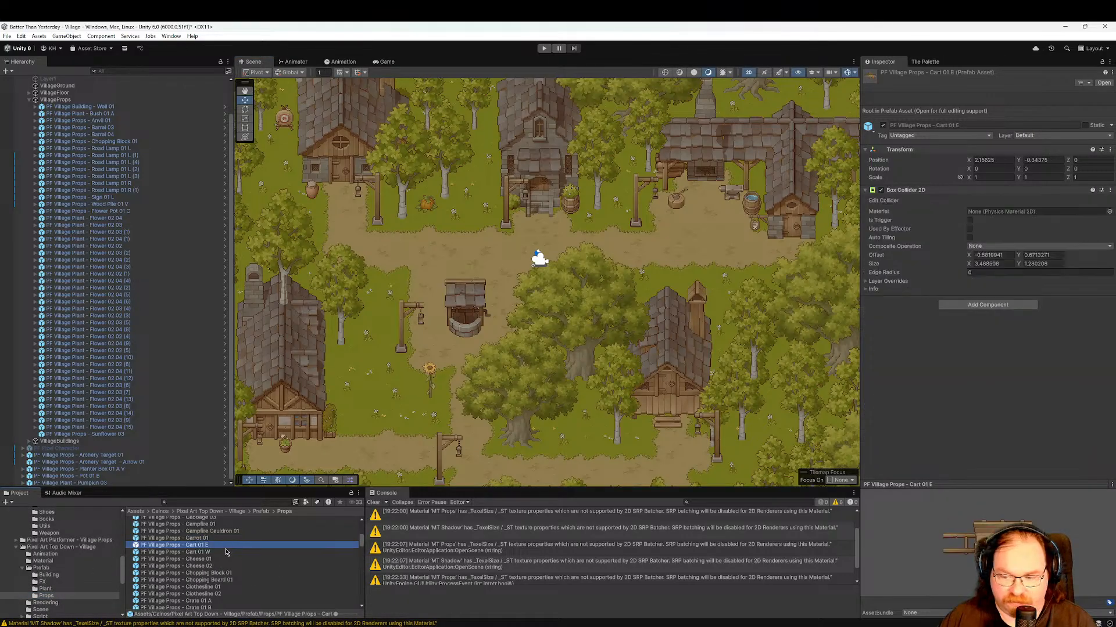
pyautogui.click(223, 552)
pyautogui.click(224, 565)
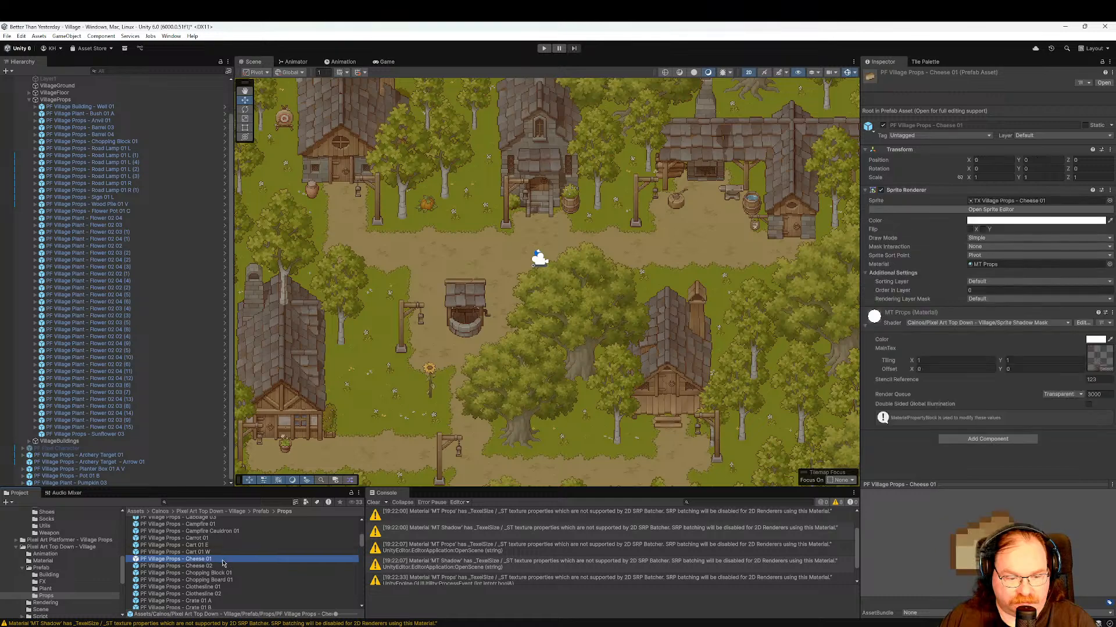
pyautogui.scroll(-2, 227, 562)
pyautogui.click(231, 548)
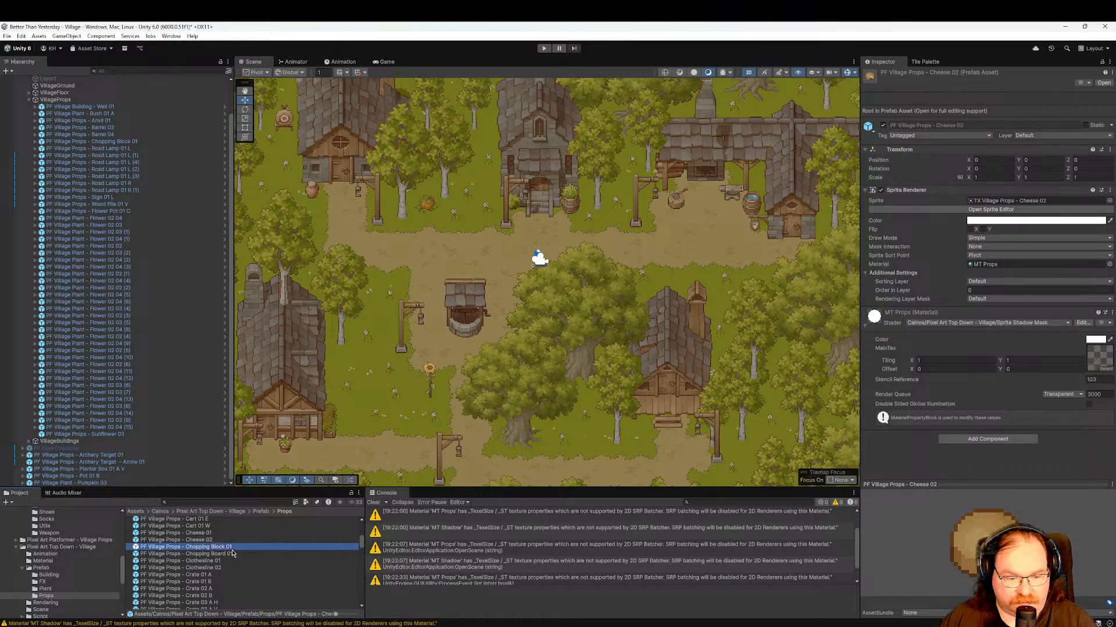
pyautogui.click(231, 554)
pyautogui.scroll(-2, 273, 567)
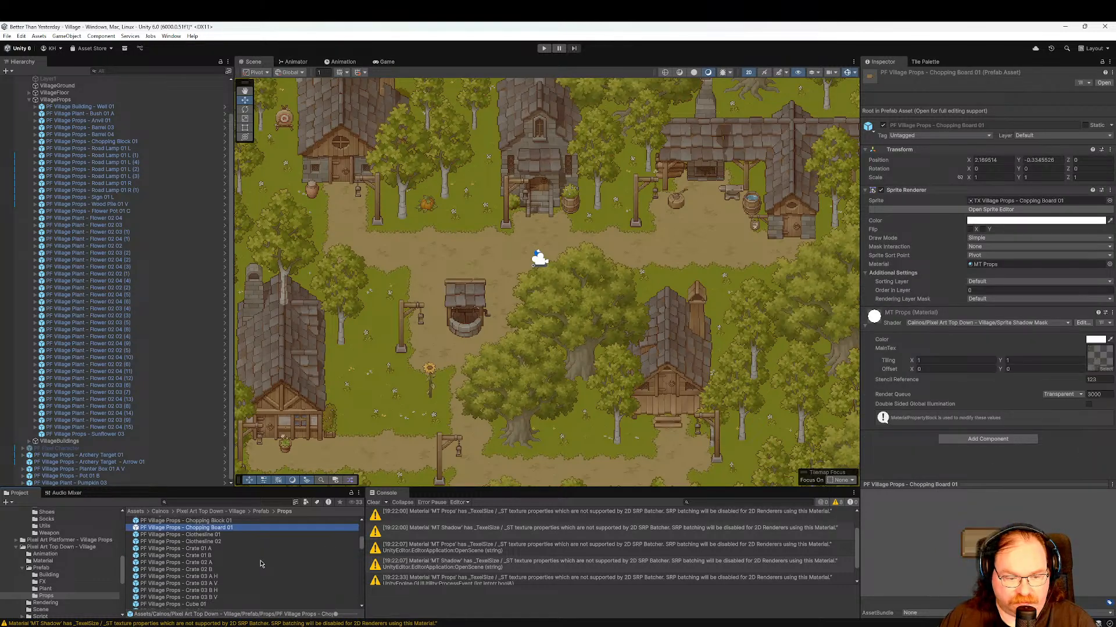
# Preview the clothesline props and place Clothesline 02 on the grass between the southwest house and the sunflower.
pyautogui.click(226, 536)
pyautogui.click(223, 542)
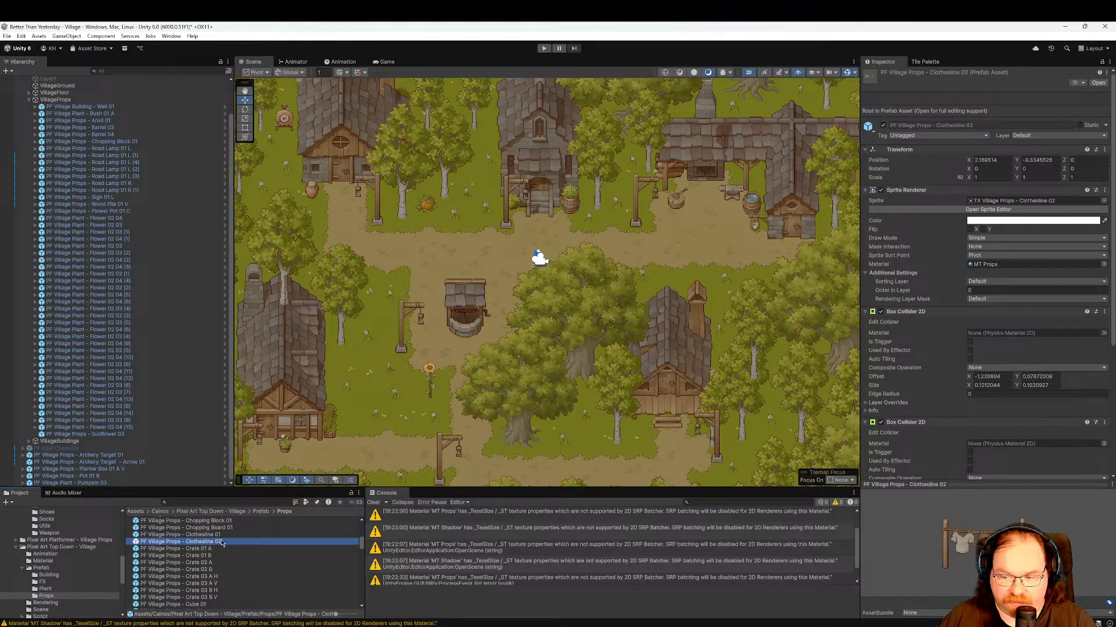
pyautogui.moveTo(230, 547); pyautogui.dragTo(383, 405)
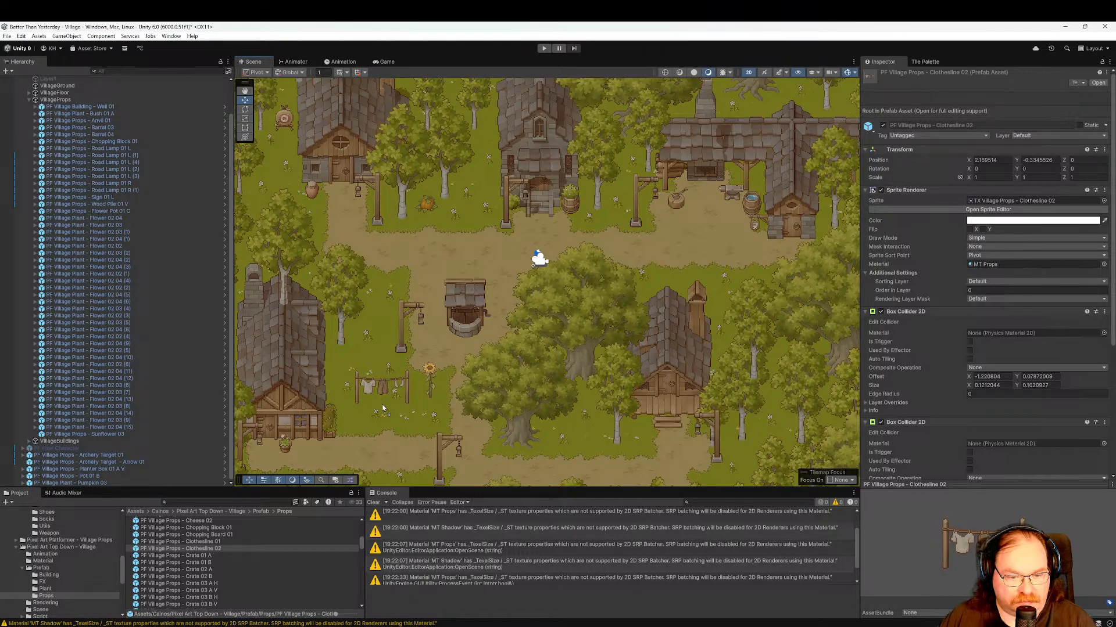
# Place the Clothesline 02 prop on the grass between the lower-left house and the sunflower.
pyautogui.moveTo(383, 409); pyautogui.dragTo(383, 409)
pyautogui.click(488, 441)
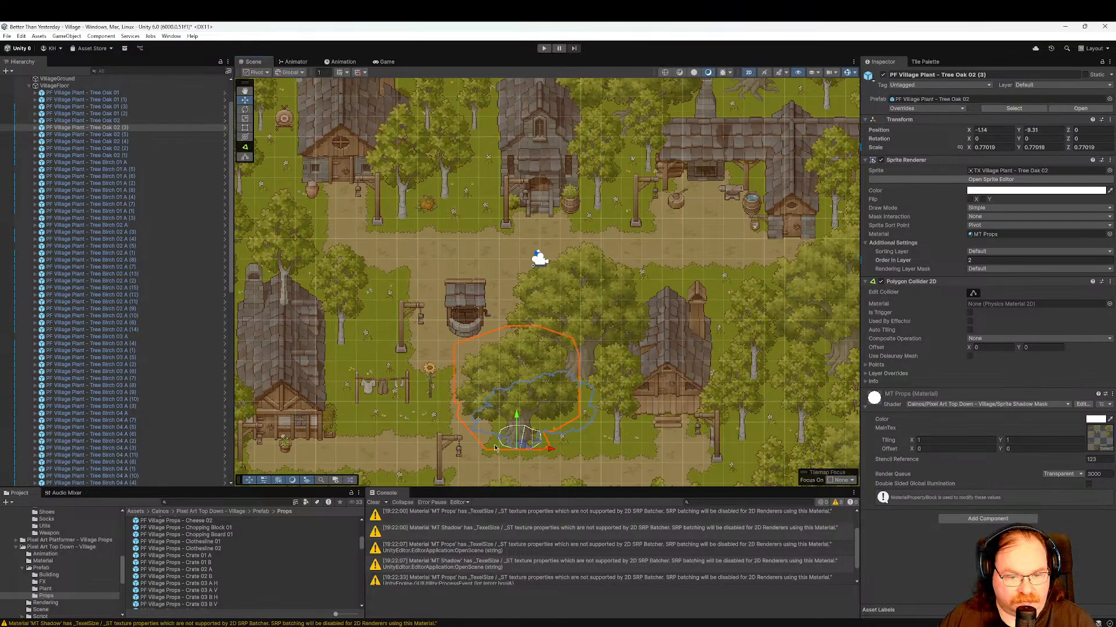
pyautogui.click(671, 322)
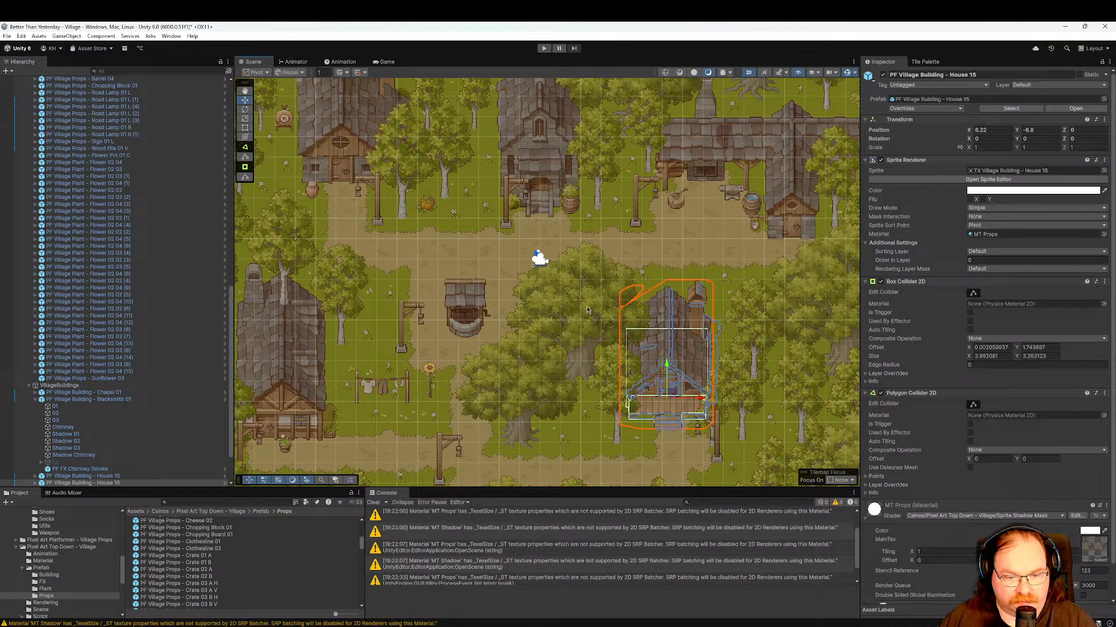
# Look over the village from the northern houses to the southwest corner to judge where more props are needed.
pyautogui.moveTo(586, 311); pyautogui.dragTo(519, 352, button='middle')
pyautogui.click(623, 287)
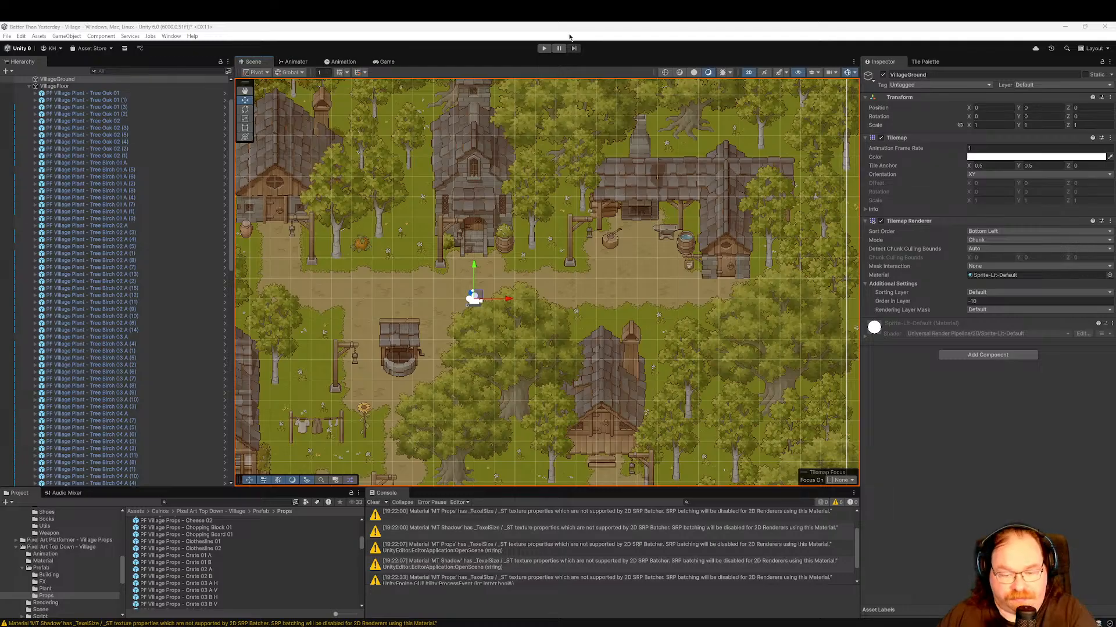
pyautogui.scroll(-2, 558, 270)
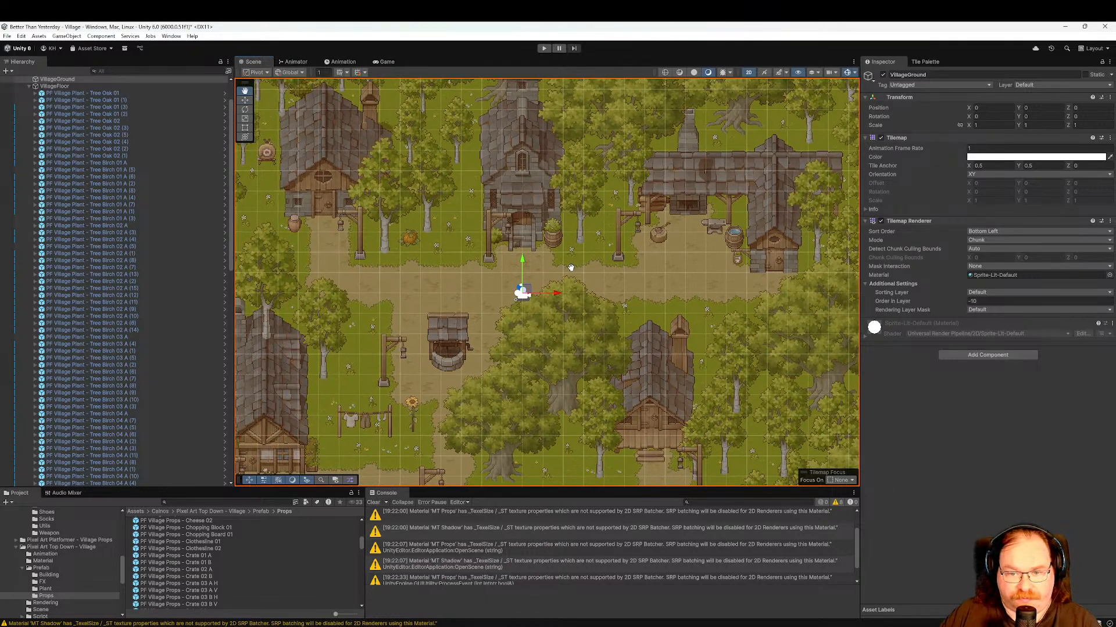
pyautogui.scroll(4, 610, 267)
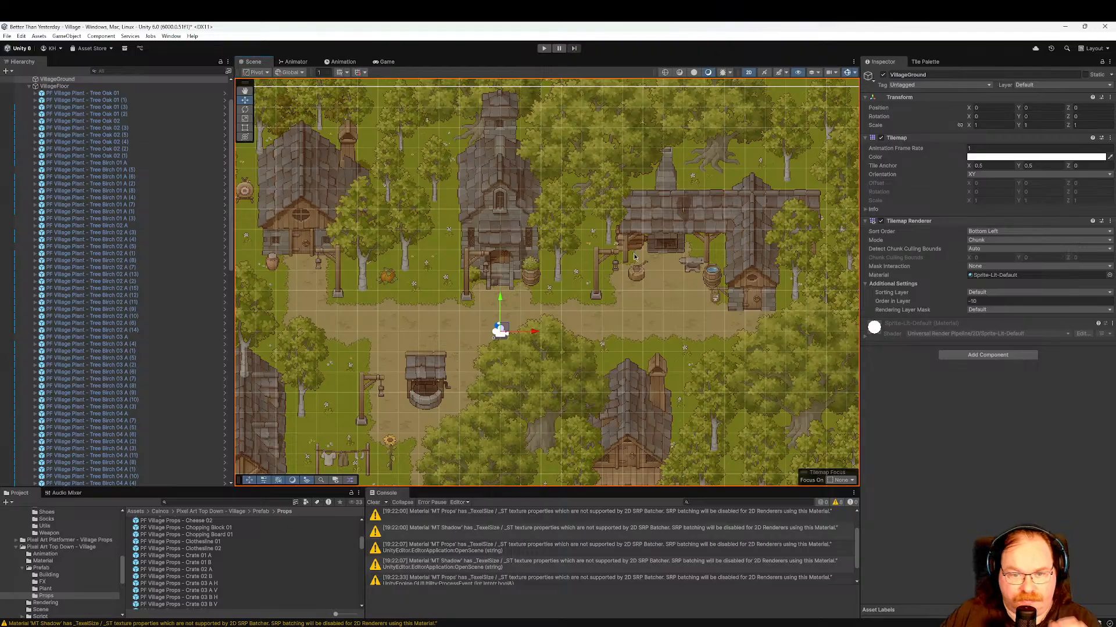
pyautogui.moveTo(577, 246); pyautogui.dragTo(618, 301, button='middle')
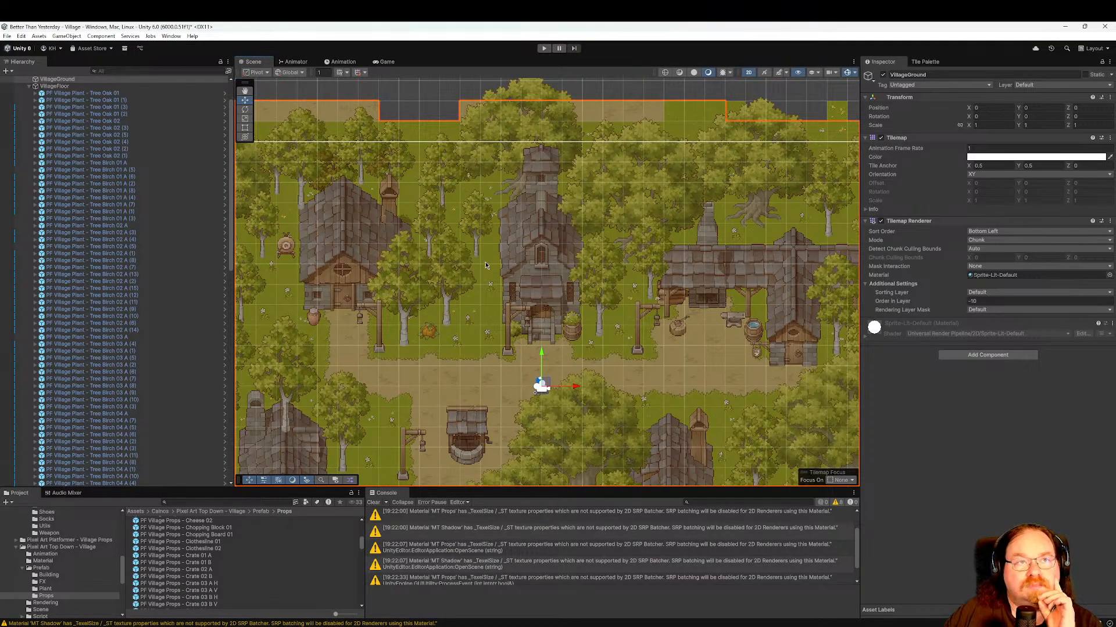
pyautogui.moveTo(486, 266); pyautogui.dragTo(568, 291, button='middle')
pyautogui.moveTo(488, 322); pyautogui.dragTo(534, 278, button='middle')
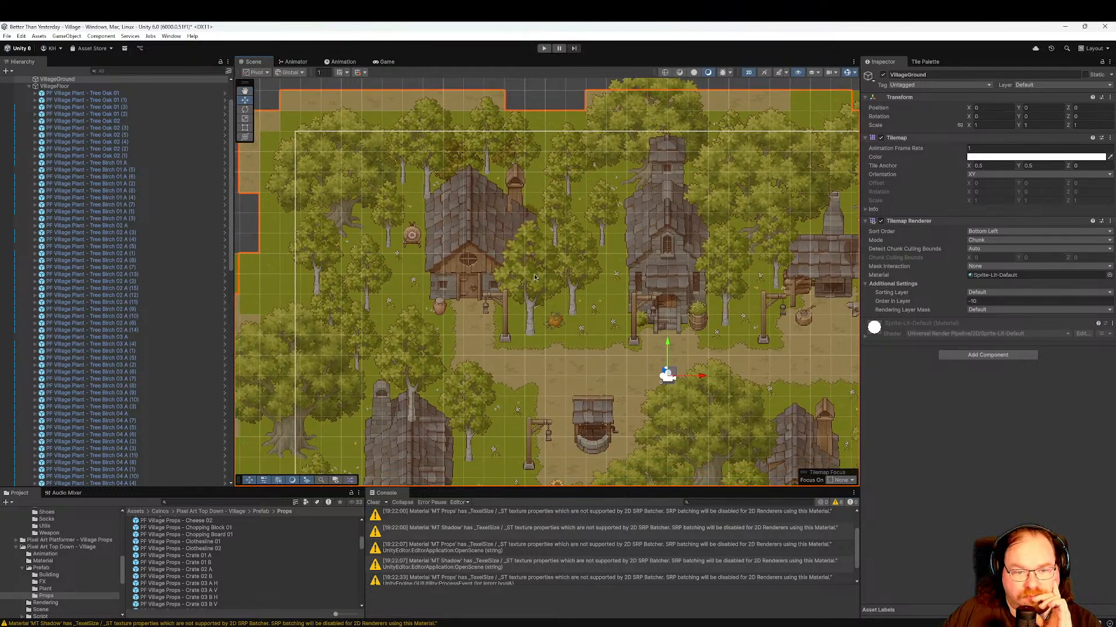
pyautogui.moveTo(580, 319); pyautogui.dragTo(580, 183, button='middle')
pyautogui.moveTo(515, 268); pyautogui.dragTo(602, 220, button='middle')
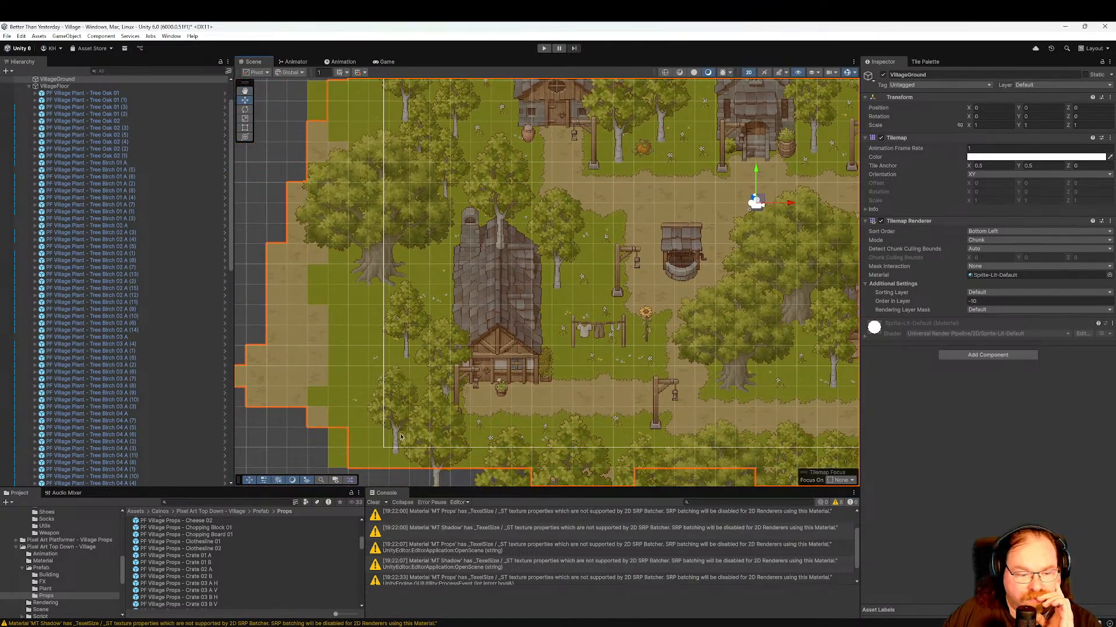
# Place the Rock 07 prop on the grass between the western oak and the southwest house, at about X -16.2, Y -3.4.
pyautogui.scroll(-5, 267, 567)
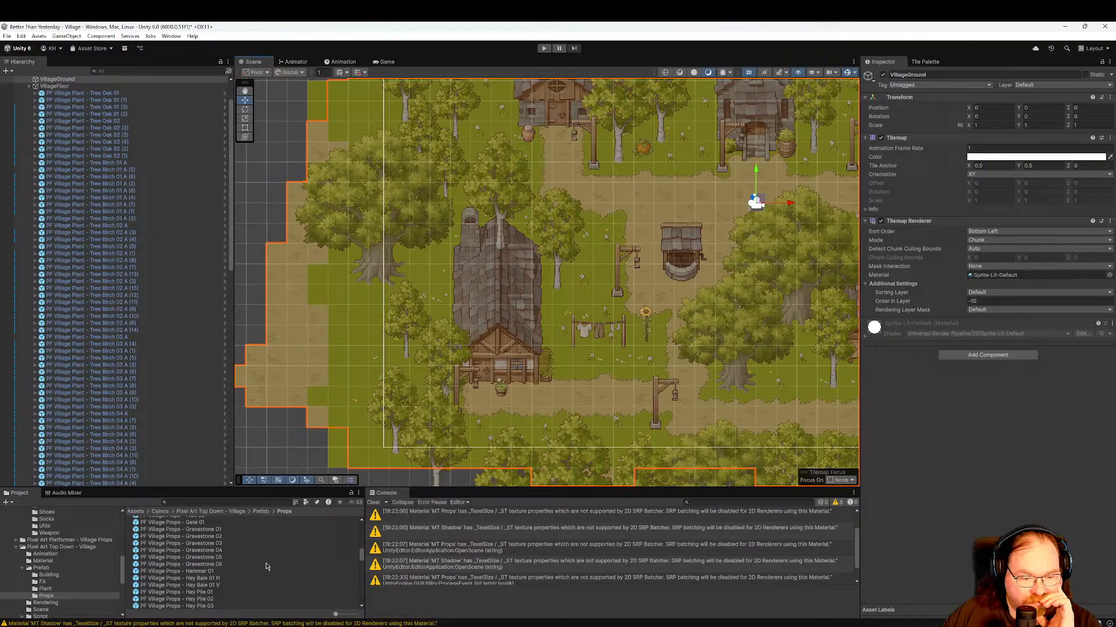
pyautogui.scroll(-8, 267, 567)
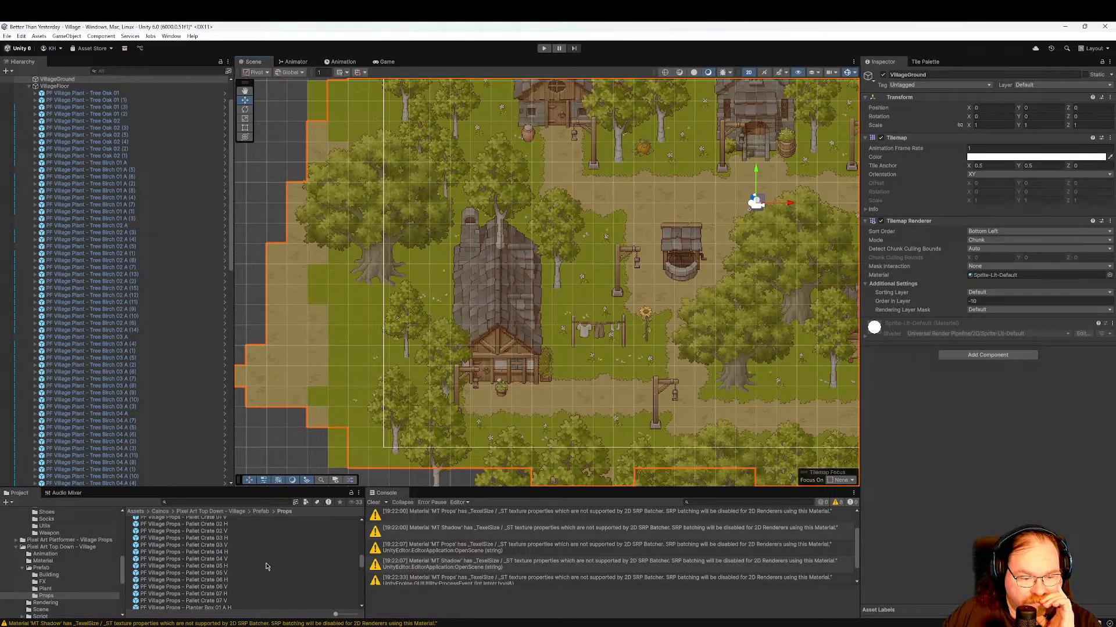
pyautogui.click(258, 567)
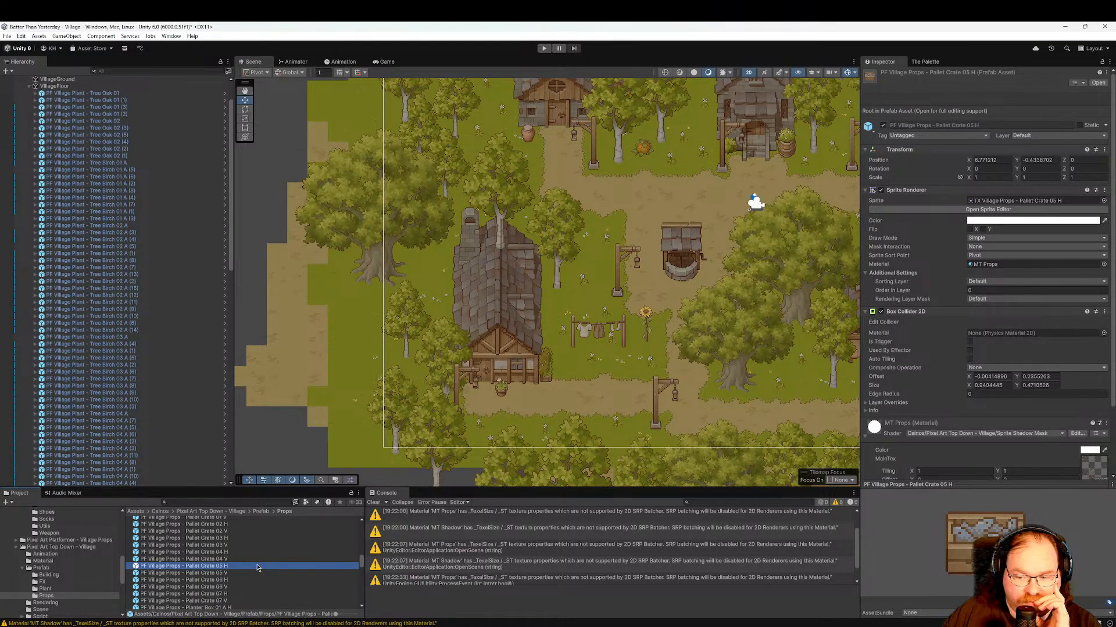
pyautogui.scroll(-10, 257, 568)
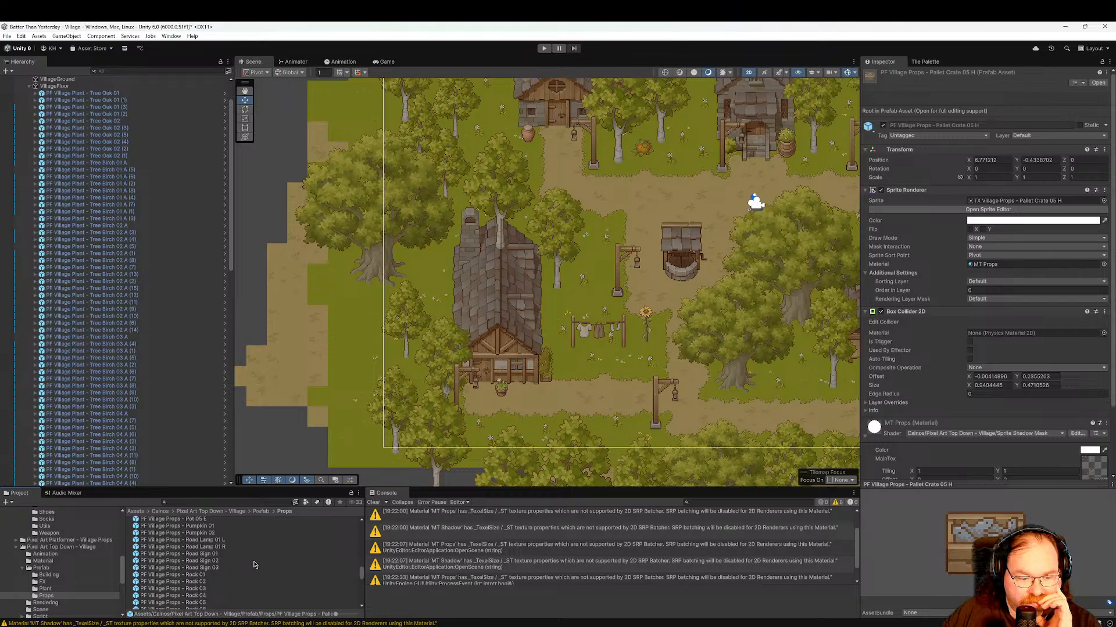
pyautogui.scroll(-4, 253, 565)
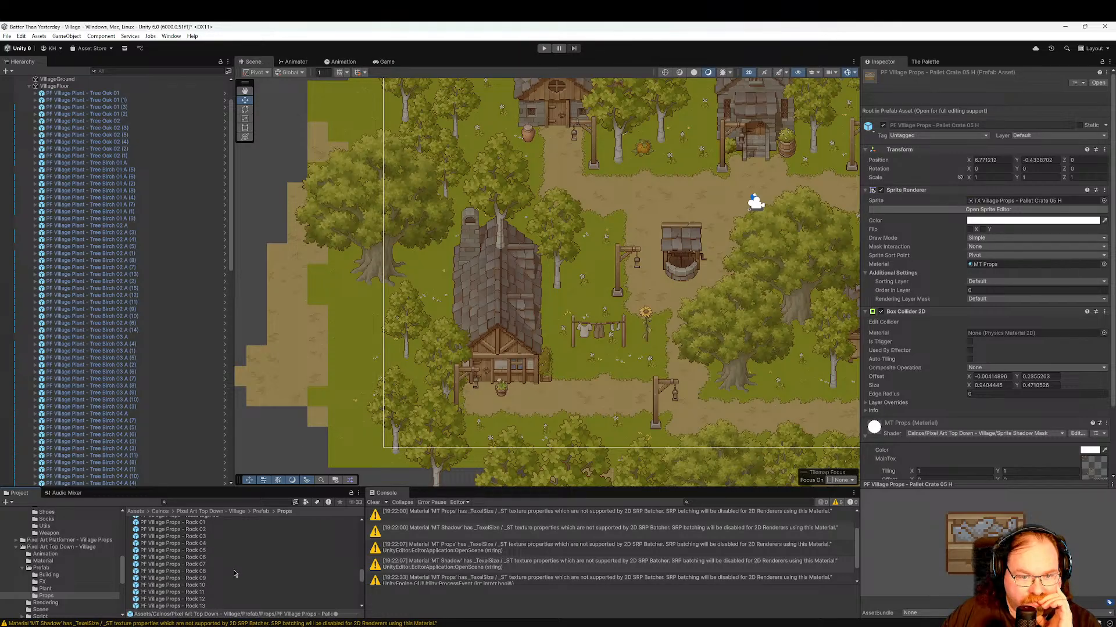
pyautogui.click(210, 565)
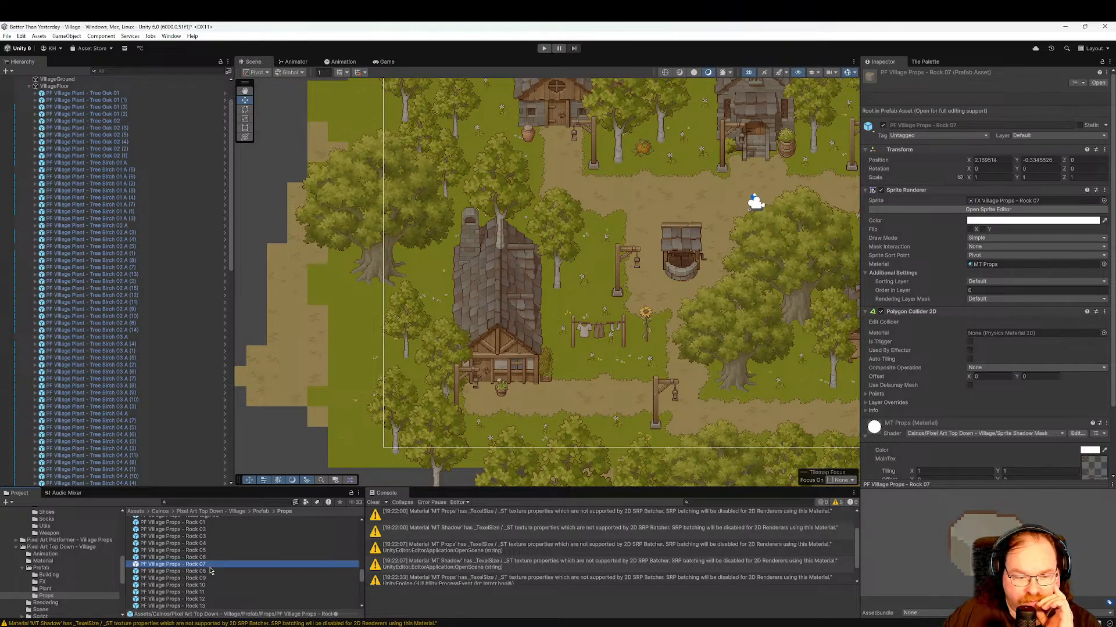
pyautogui.moveTo(211, 571); pyautogui.dragTo(357, 444)
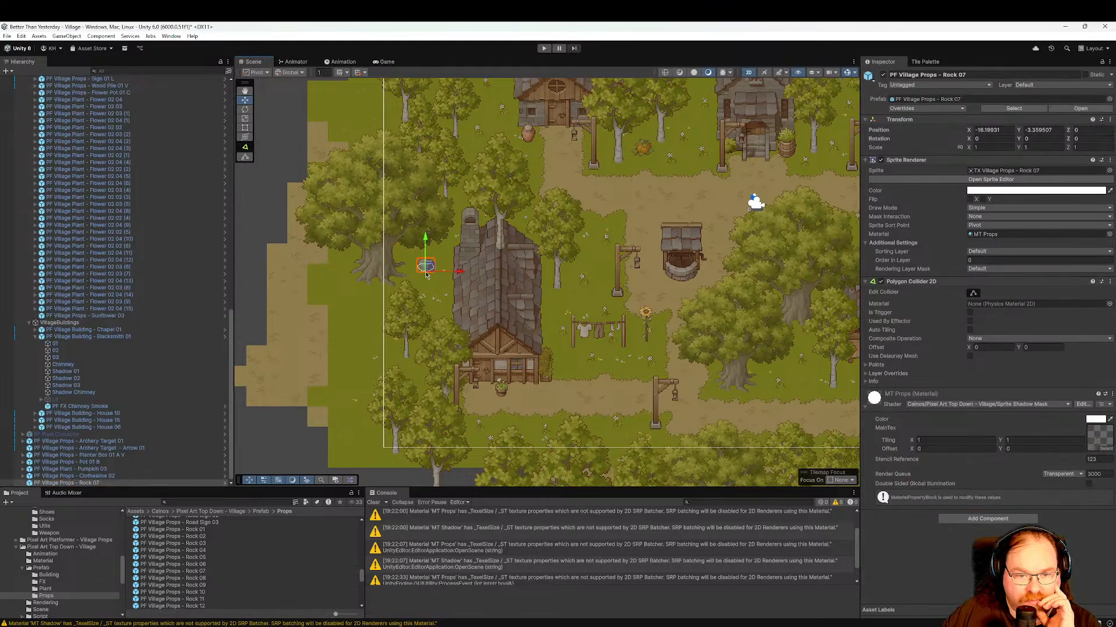
# Place the Rock 09 prop right against Rock 07, slightly below it, beside the southwest house.
pyautogui.click(209, 545)
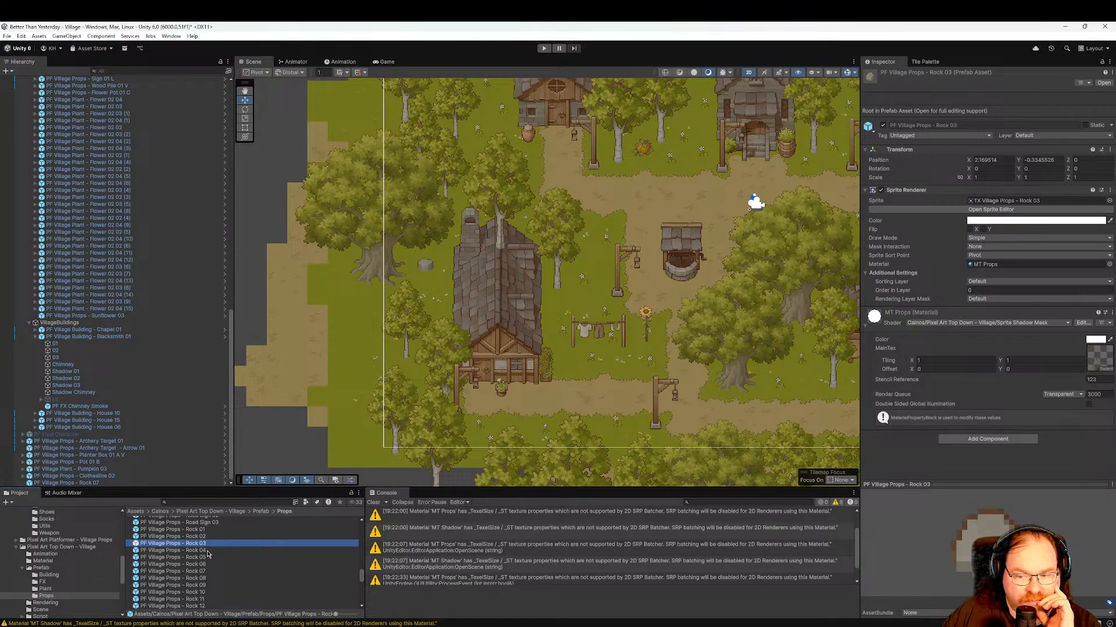
pyautogui.click(209, 585)
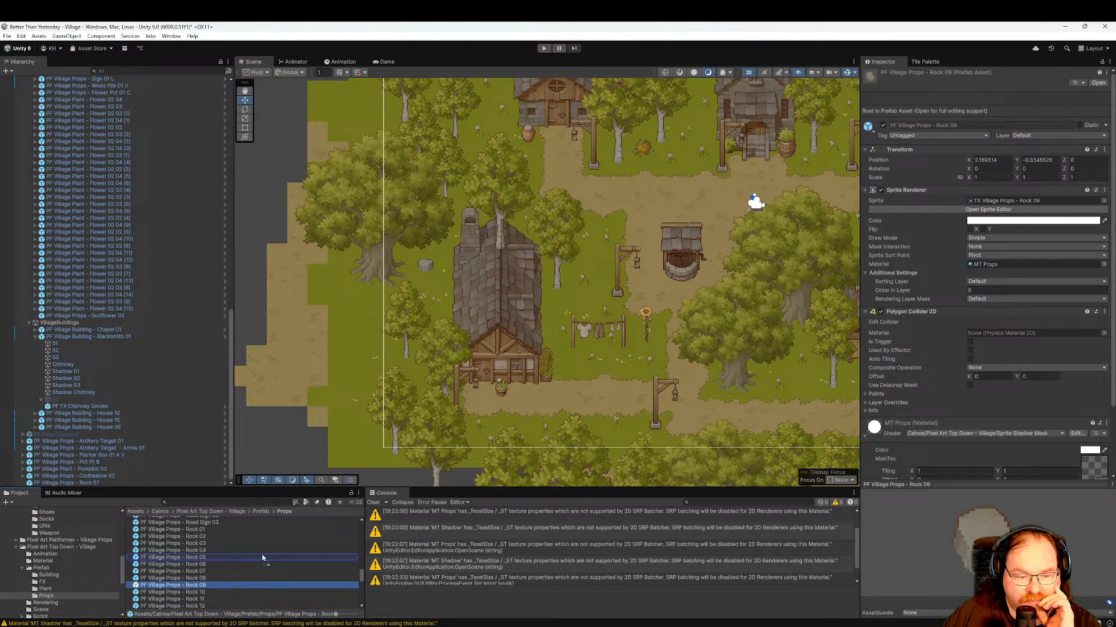
pyautogui.moveTo(263, 558); pyautogui.dragTo(424, 287)
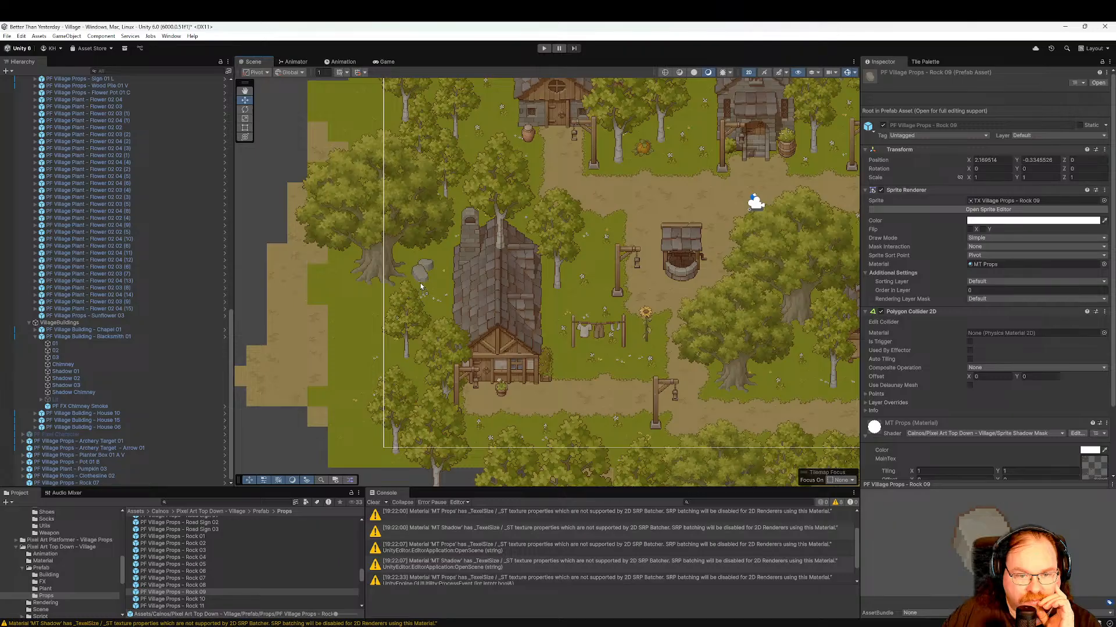
# Place the Rock 16 prop below the other two rocks beside the southwest house, at about X -16.3, Y -5.0.
pyautogui.click(225, 592)
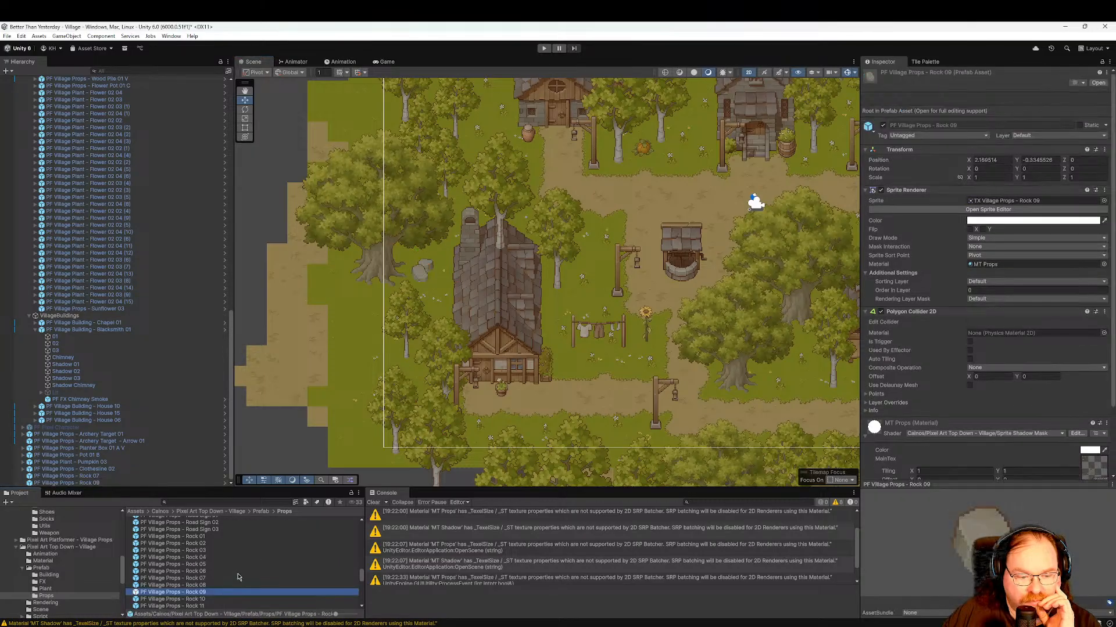
pyautogui.scroll(-3, 238, 577)
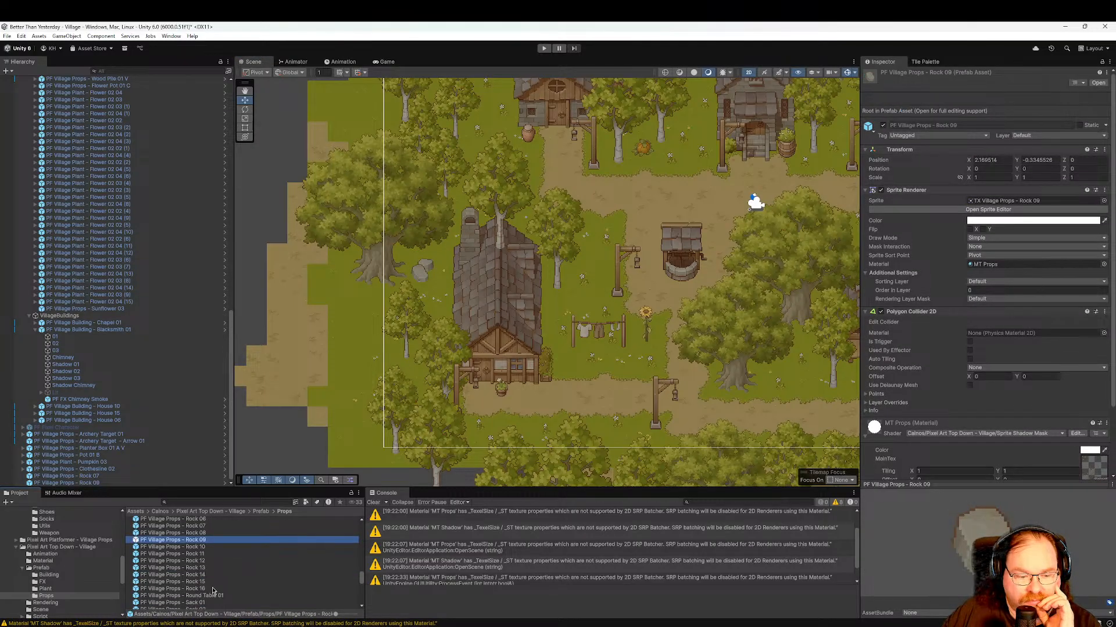
pyautogui.click(216, 588)
pyautogui.moveTo(215, 590); pyautogui.dragTo(440, 299)
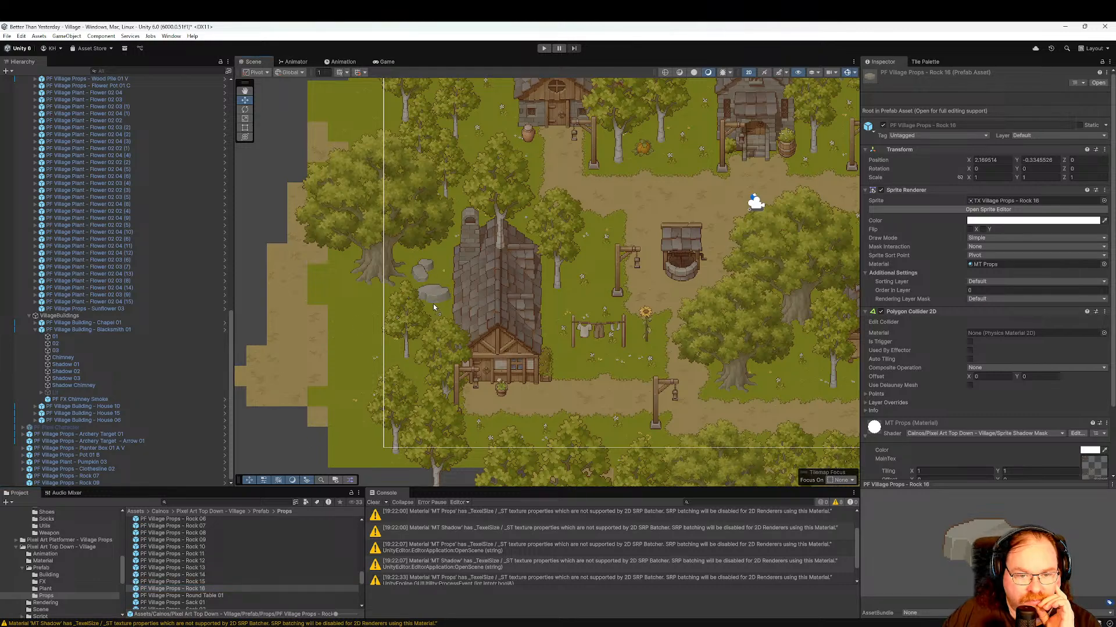
pyautogui.moveTo(423, 305); pyautogui.dragTo(424, 305)
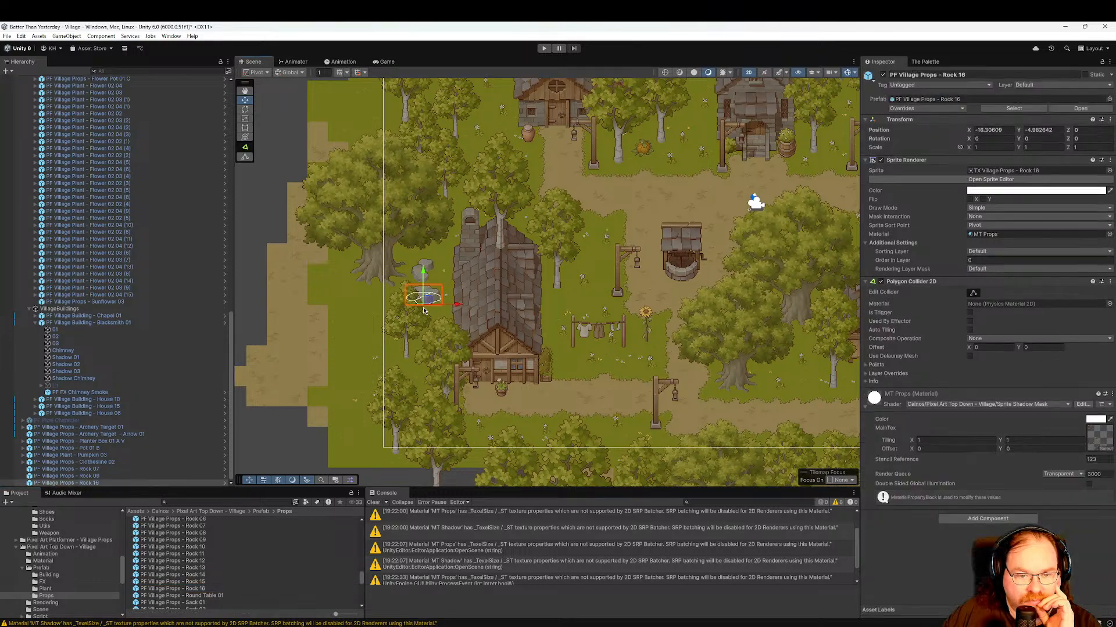
# Place the Rock 11 prop by the trees on the southern edge and raise it to about X -13.8, Y -12.3.
pyautogui.moveTo(595, 393); pyautogui.dragTo(560, 326, button='middle')
pyautogui.click(538, 344)
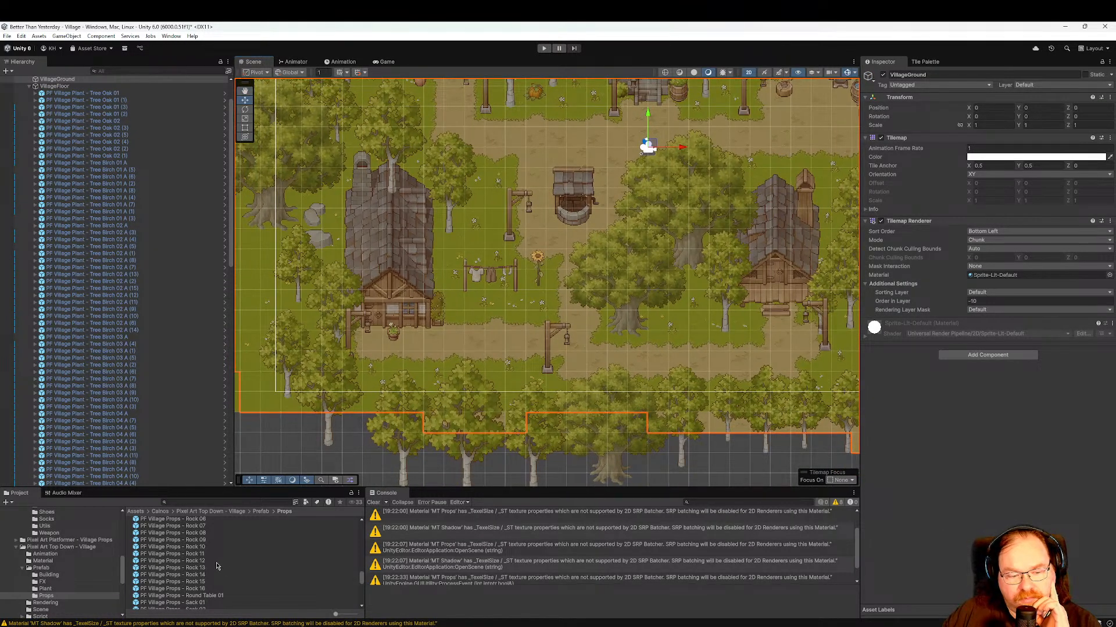
pyautogui.moveTo(216, 563); pyautogui.dragTo(368, 414)
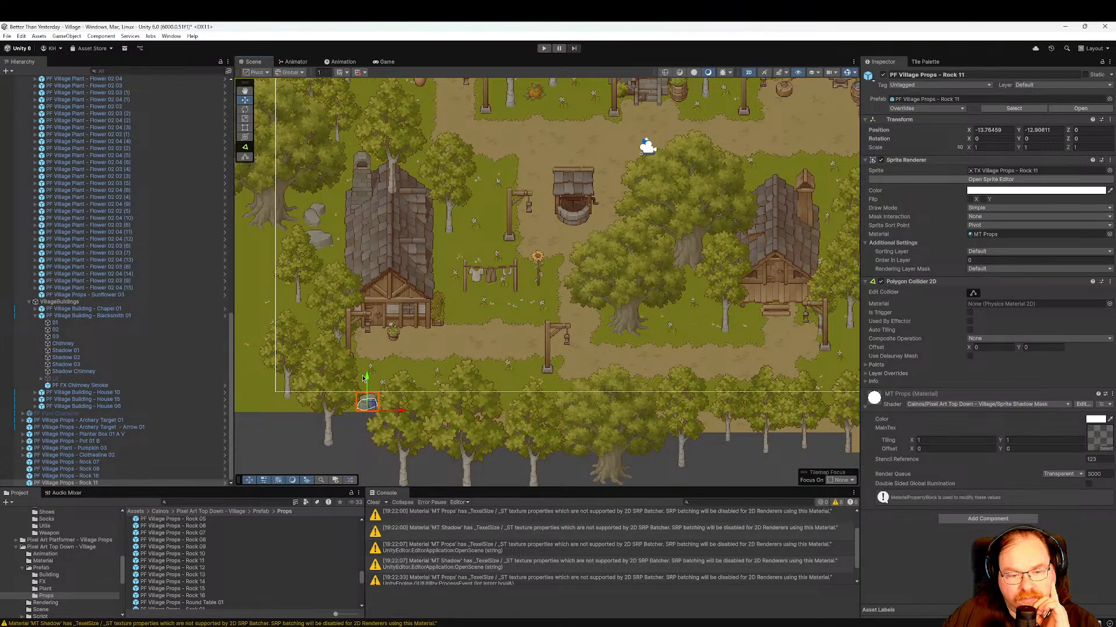
pyautogui.click(368, 397)
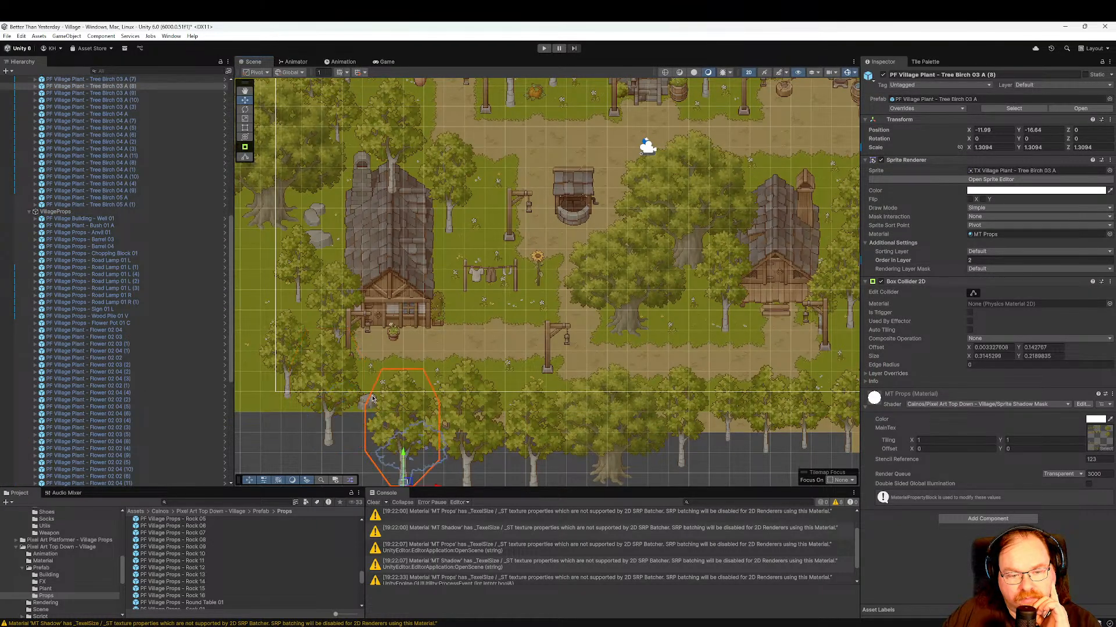
pyautogui.click(366, 399)
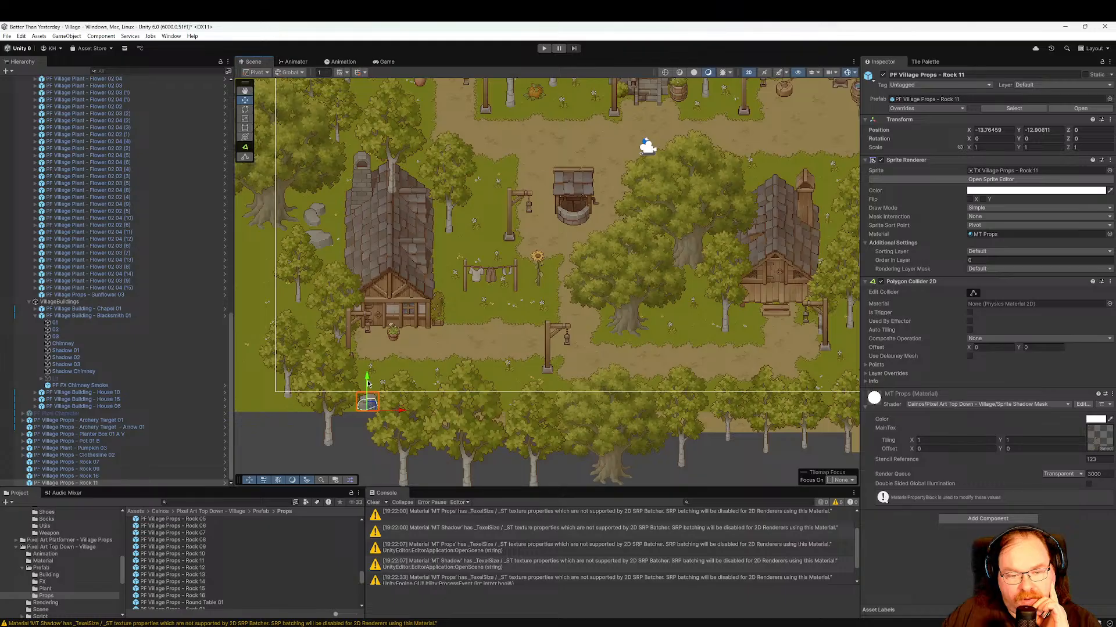
pyautogui.moveTo(369, 372); pyautogui.dragTo(371, 365)
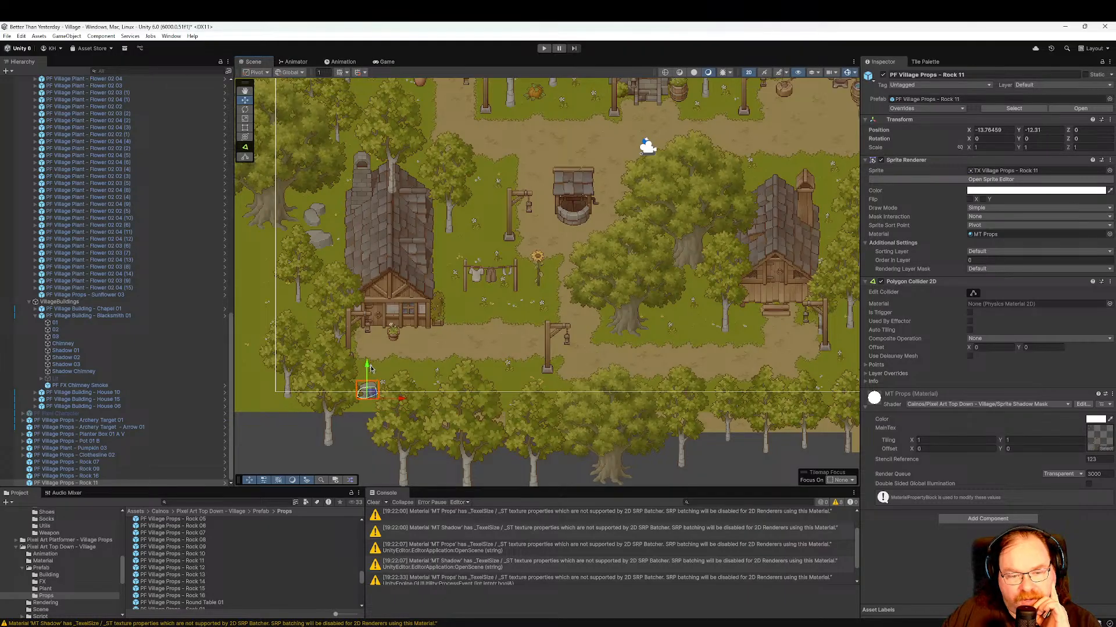
# Place the Rock 03 prop at the foot of the large central oak, at about X 0.2, Y -9.4.
pyautogui.moveTo(608, 338); pyautogui.dragTo(488, 364, button='middle')
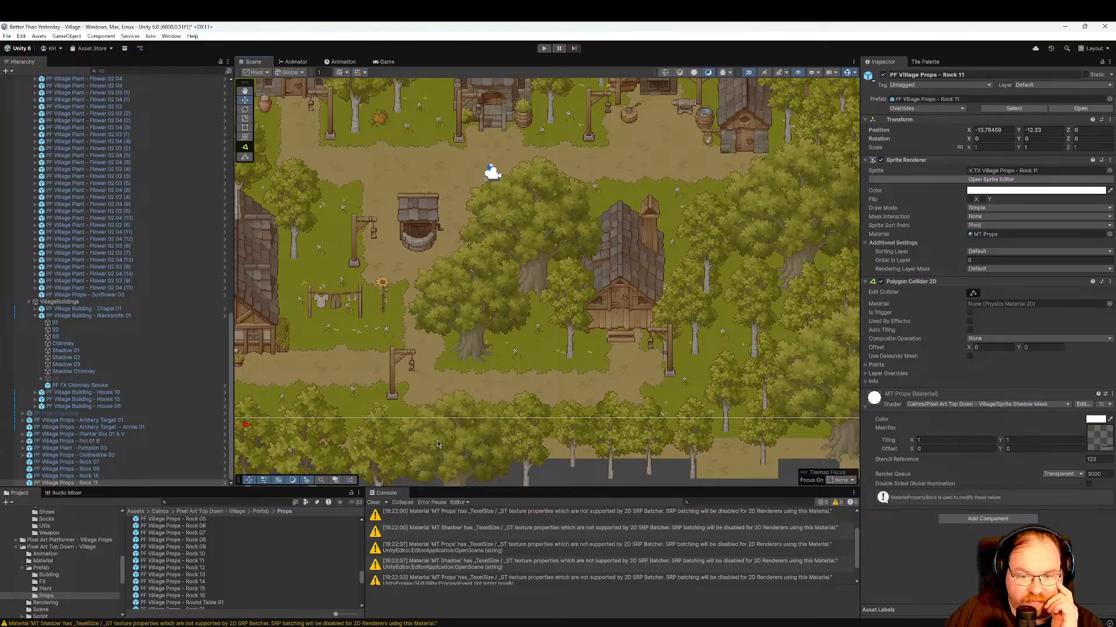
pyautogui.scroll(1, 227, 560)
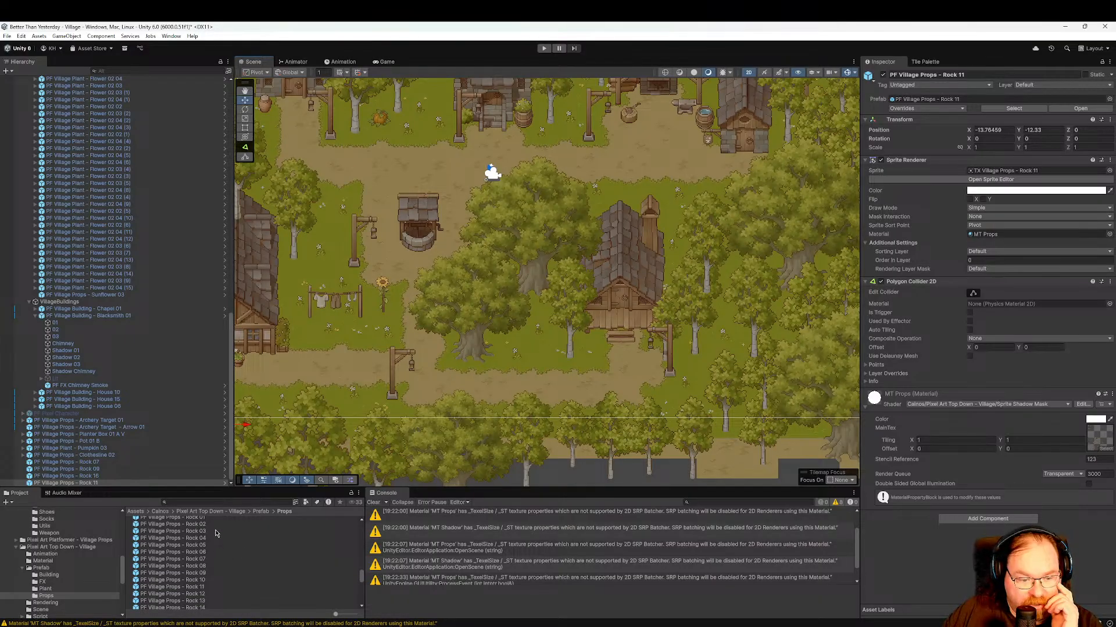
pyautogui.click(215, 533)
pyautogui.moveTo(214, 533); pyautogui.dragTo(465, 419)
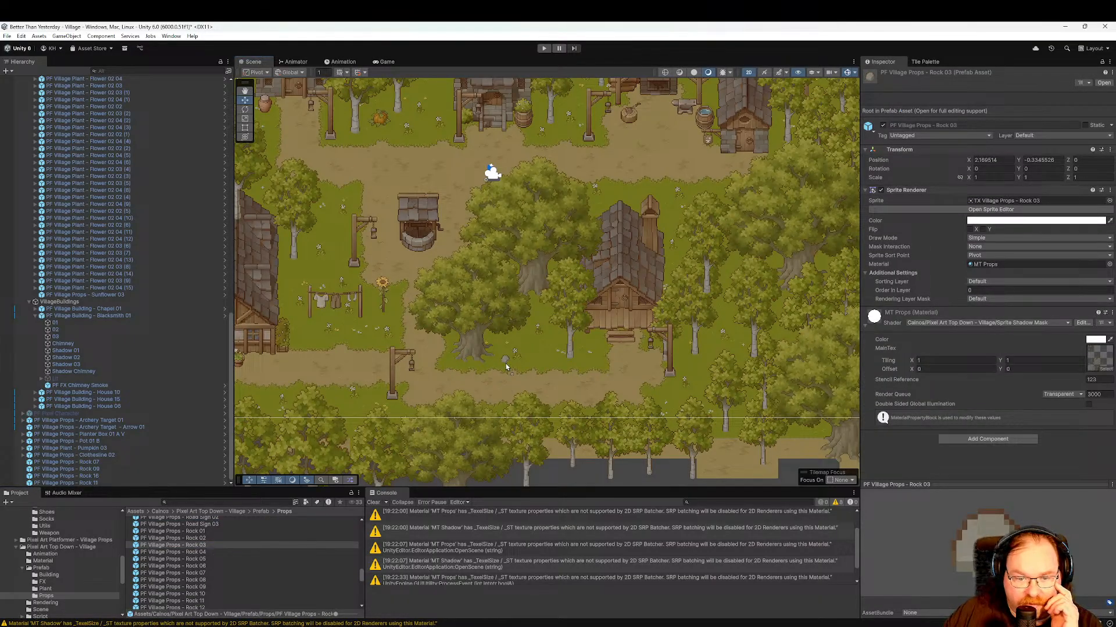
pyautogui.moveTo(498, 367); pyautogui.dragTo(498, 368)
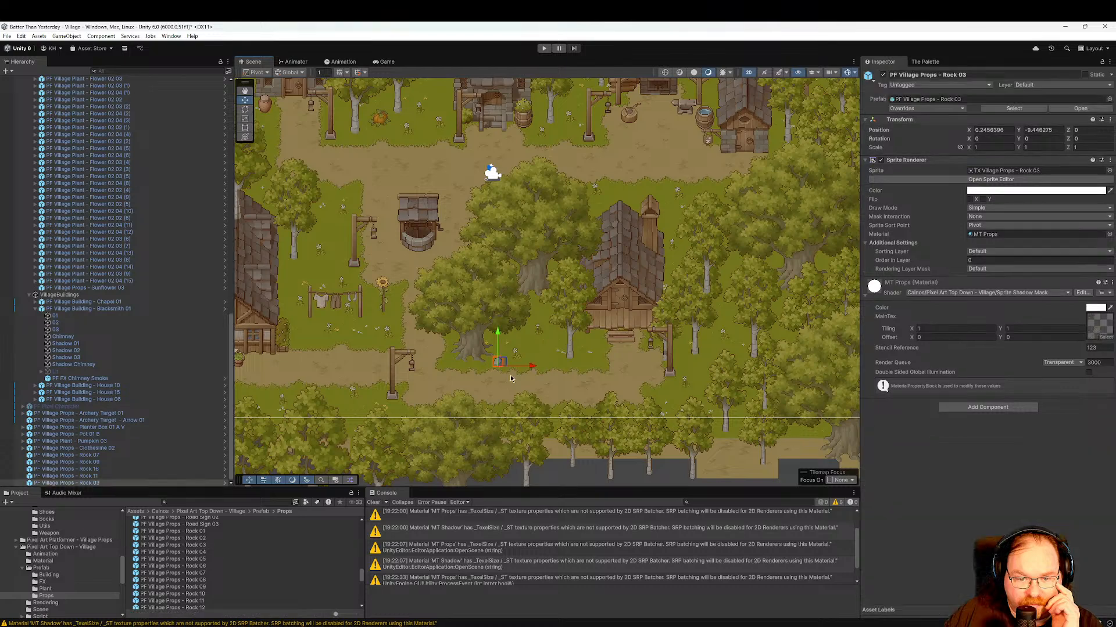
# Place Rock 06 between the central oak and the southeast house, and another Rock 09 south of that house's road lamp at about X 8.6, Y -11.6.
pyautogui.moveTo(574, 362); pyautogui.dragTo(531, 383, button='middle')
pyautogui.click(221, 567)
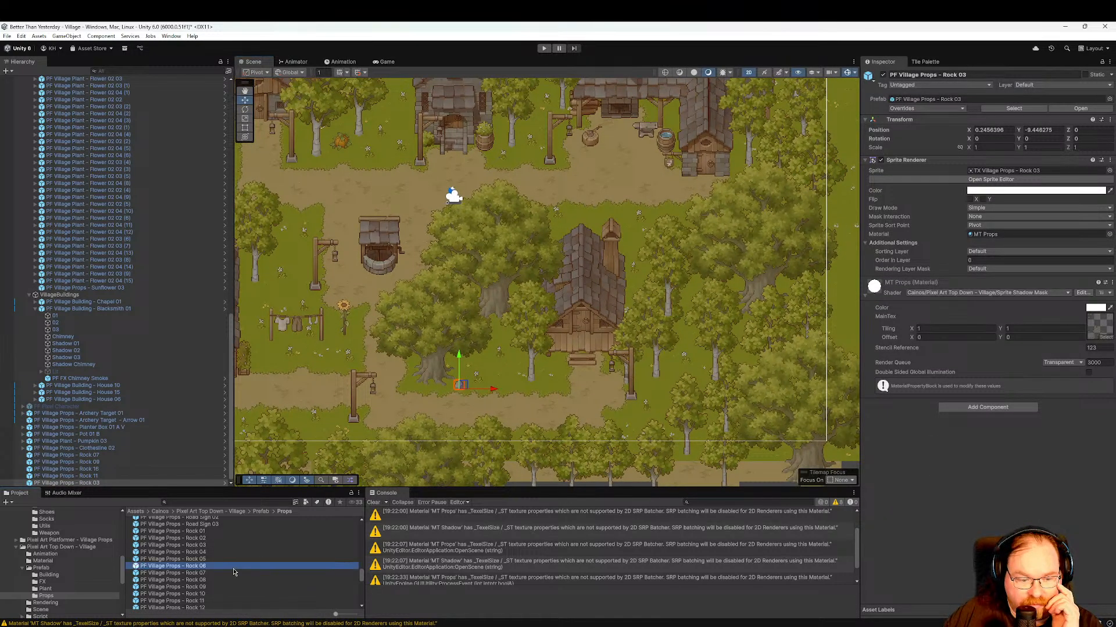
pyautogui.moveTo(221, 573); pyautogui.dragTo(502, 348)
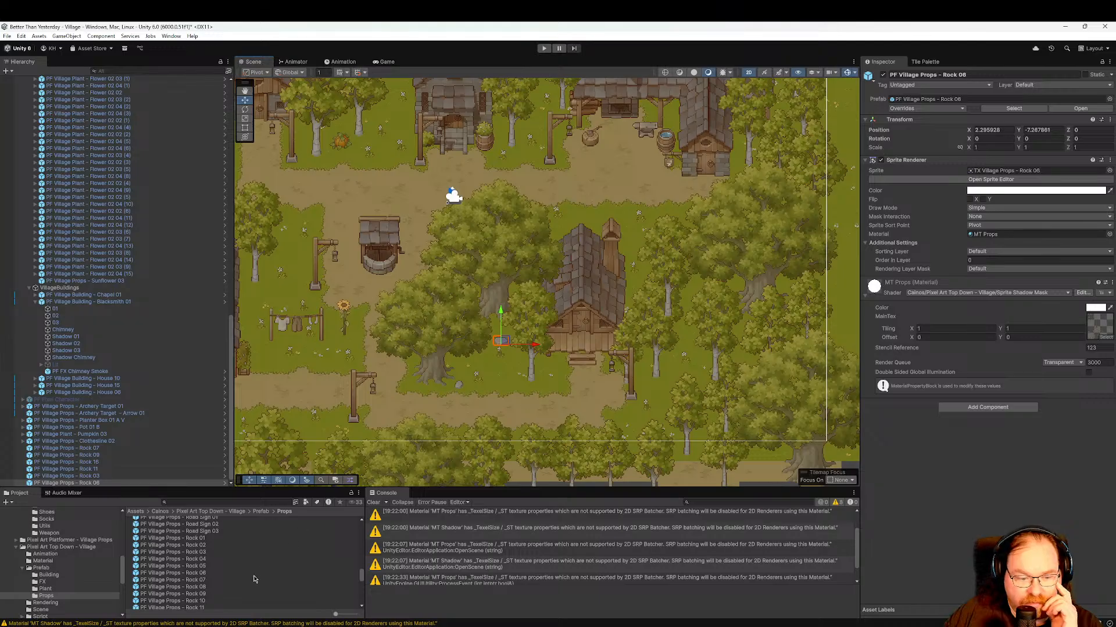
pyautogui.click(216, 593)
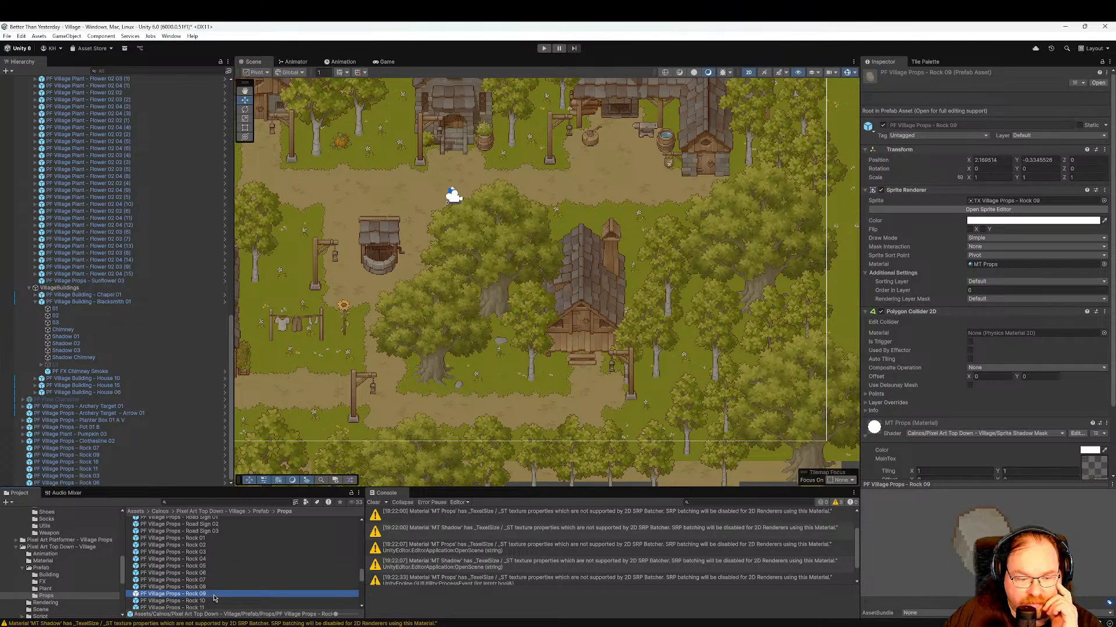
pyautogui.moveTo(214, 599); pyautogui.dragTo(629, 436)
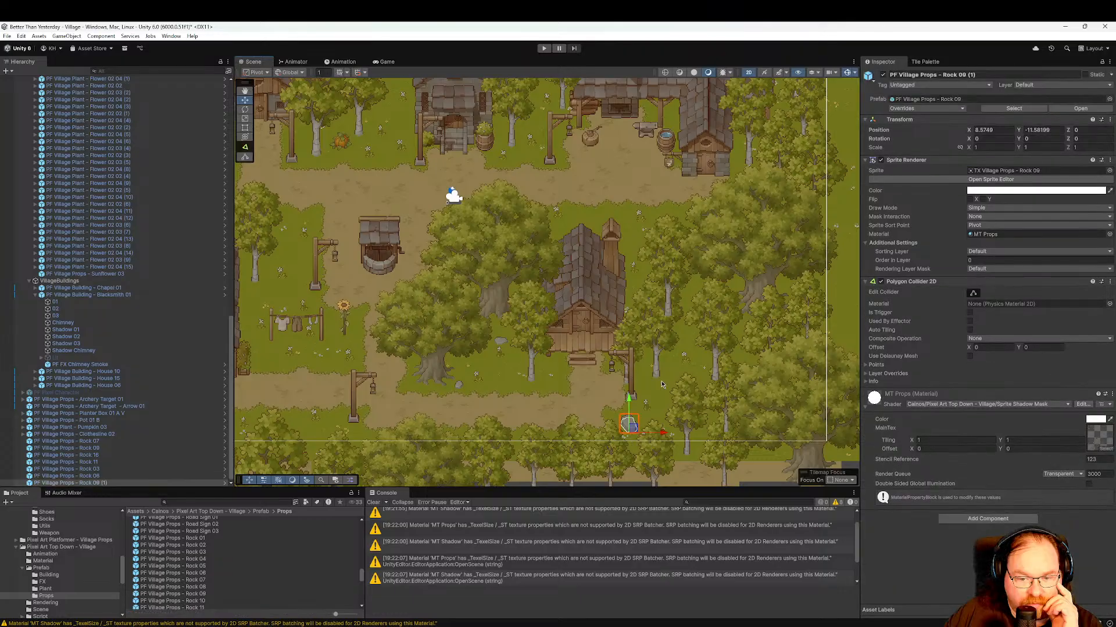
# Place Rock 10 behind the southeast house at about X 5.4, Y -1.6, and Rock 04 east of its chimney at about X 8.9, Y -1.8.
pyautogui.moveTo(661, 381); pyautogui.dragTo(617, 460, button='middle')
pyautogui.moveTo(247, 595); pyautogui.dragTo(521, 312)
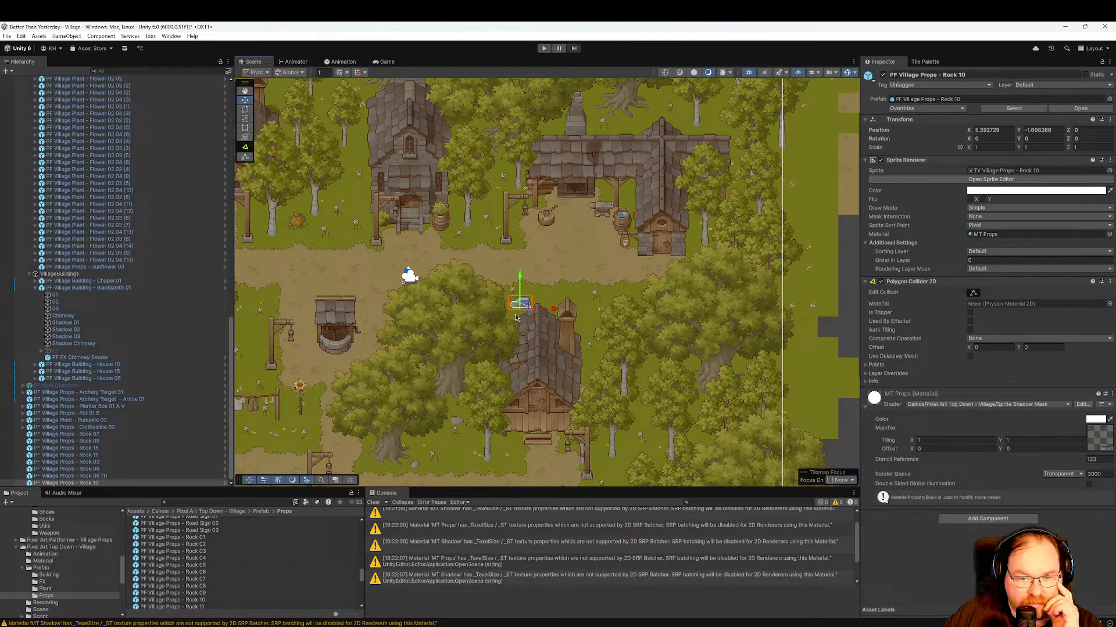
pyautogui.moveTo(607, 326); pyautogui.dragTo(586, 312)
# Place another Rock 07 beside the blacksmith's workshop above the anvil and water barrel, at about X 10.6, Y 3.8.
pyautogui.moveTo(556, 271); pyautogui.dragTo(540, 338, button='middle')
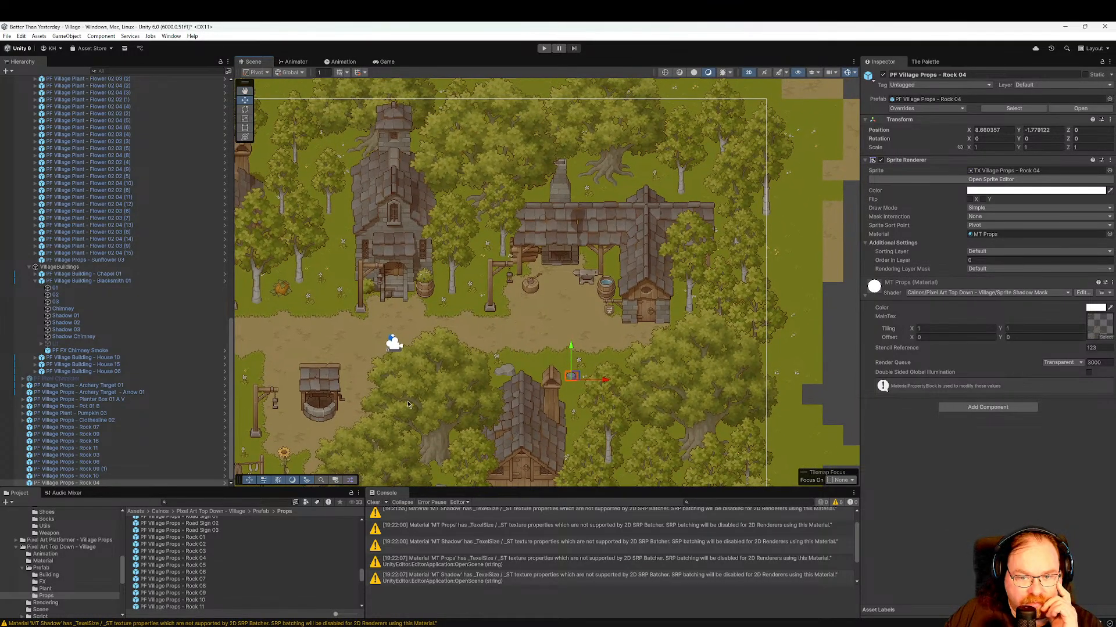
pyautogui.moveTo(515, 334); pyautogui.dragTo(609, 266)
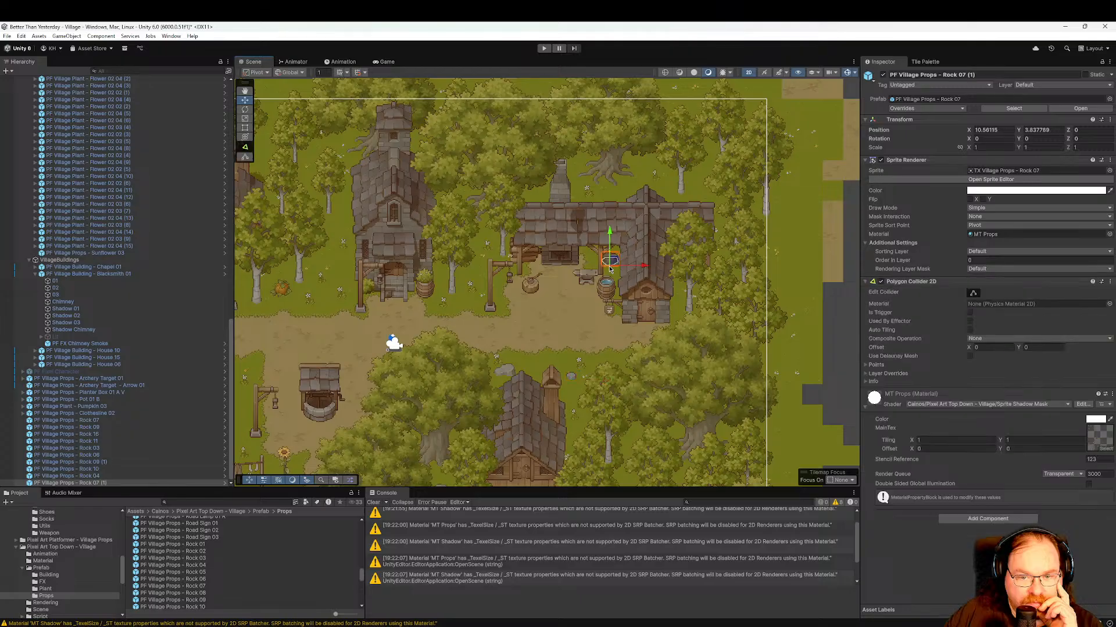
# Scatter Rock 02, Rock 04 (about X 13.3, Y 7.6) and Rock 01 (about X 8.9, Y 8.4) around the tree roots behind the blacksmith.
pyautogui.moveTo(479, 353); pyautogui.dragTo(399, 459, button='middle')
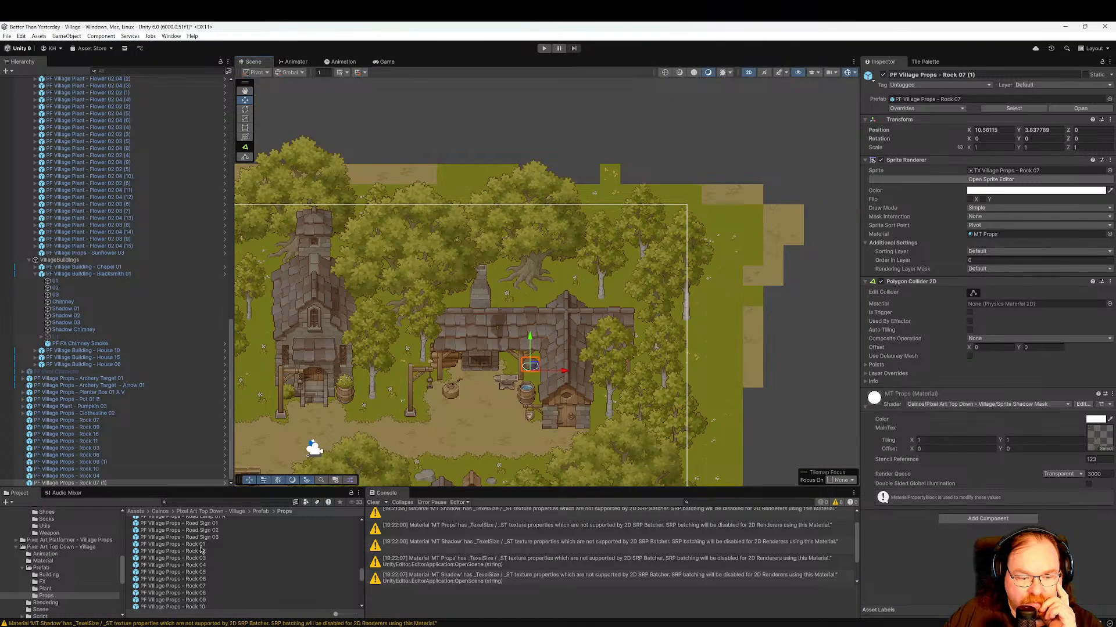
pyautogui.scroll(1, 203, 551)
pyautogui.moveTo(522, 304); pyautogui.dragTo(585, 295)
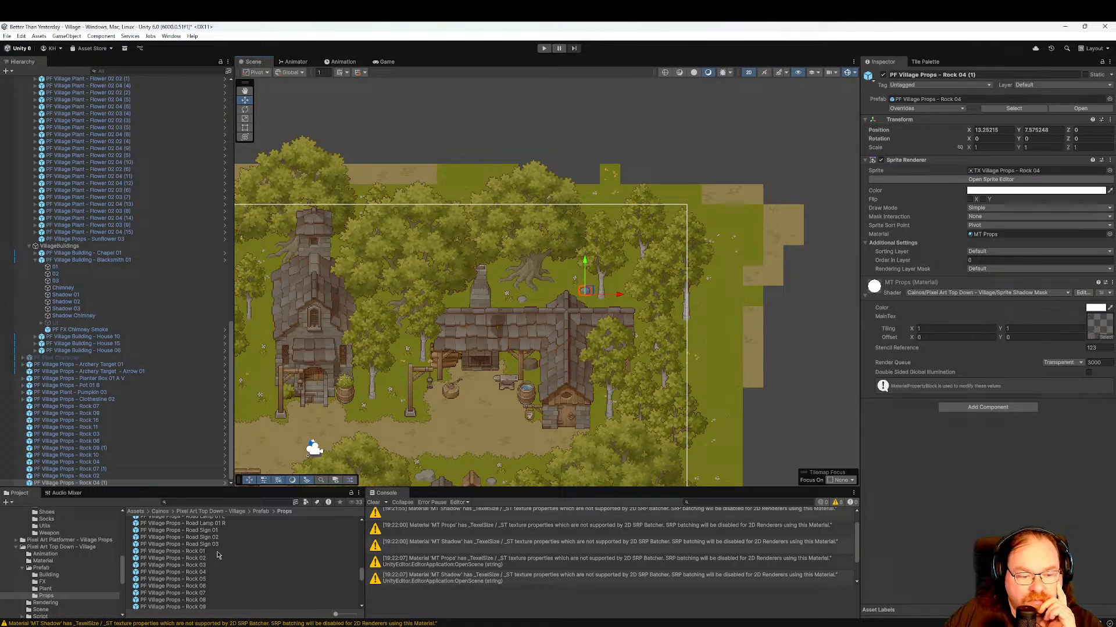
pyautogui.moveTo(207, 551); pyautogui.dragTo(496, 282)
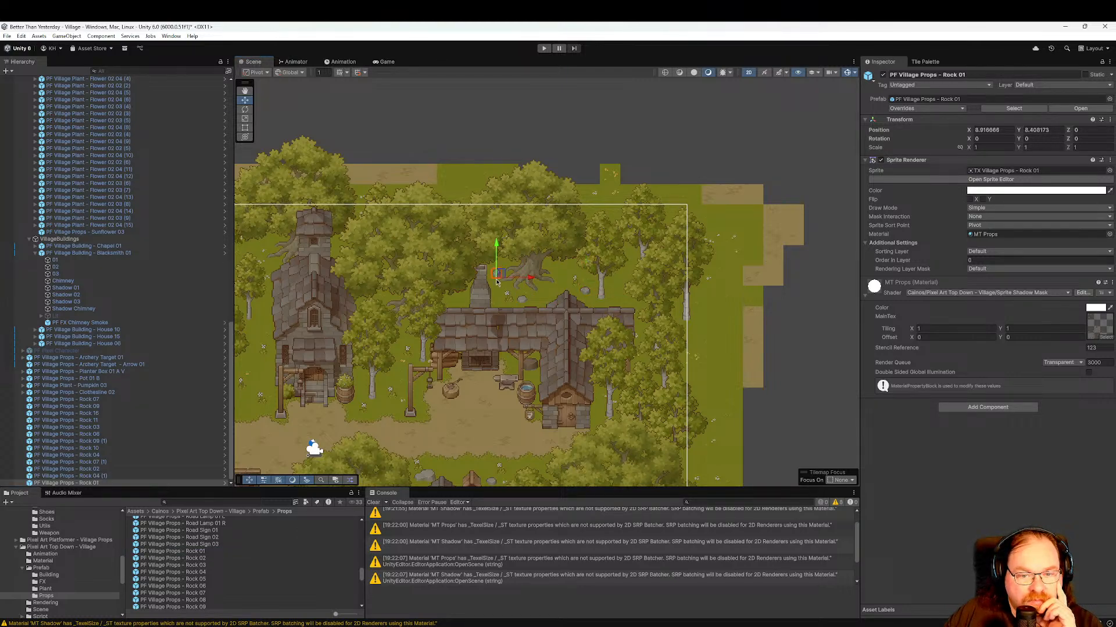
# Place Rock 06 west of the chapel at about X -2.7, Y 3.4, and Rock 09 behind the northwest house's chimney at about X -6.5, Y 9.1.
pyautogui.moveTo(493, 339); pyautogui.dragTo(703, 321, button='middle')
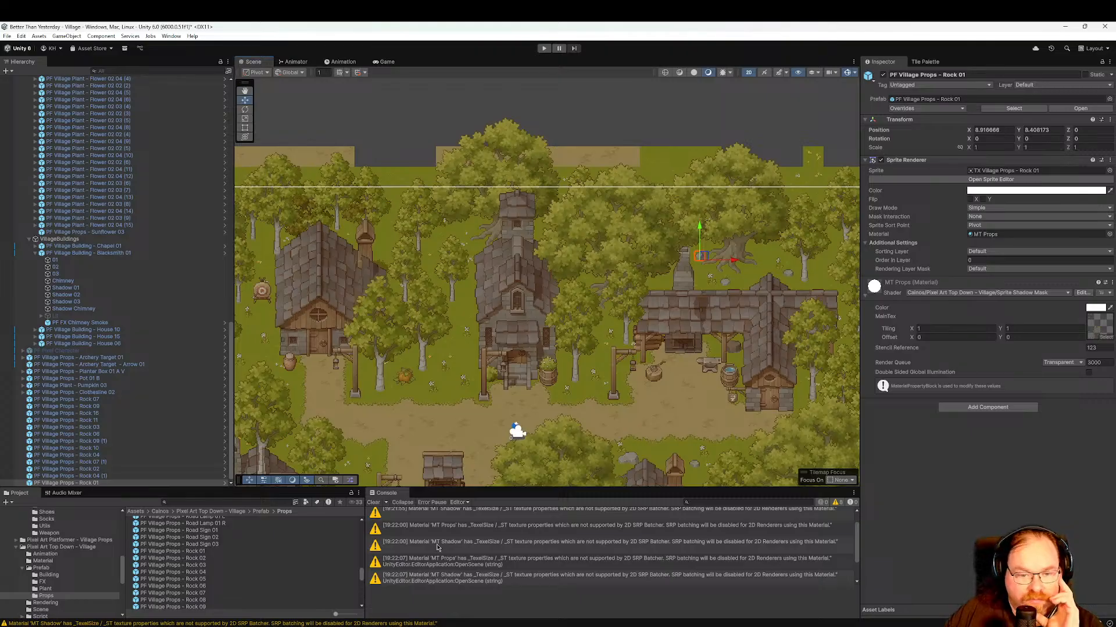
pyautogui.moveTo(462, 366); pyautogui.dragTo(466, 364)
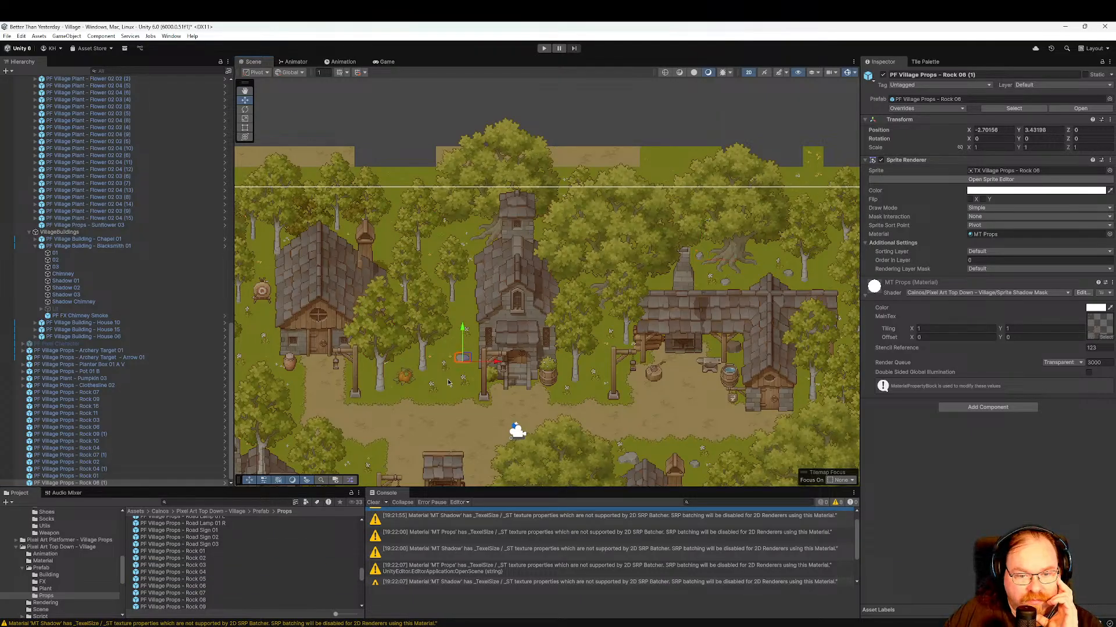
pyautogui.moveTo(210, 593); pyautogui.dragTo(385, 247)
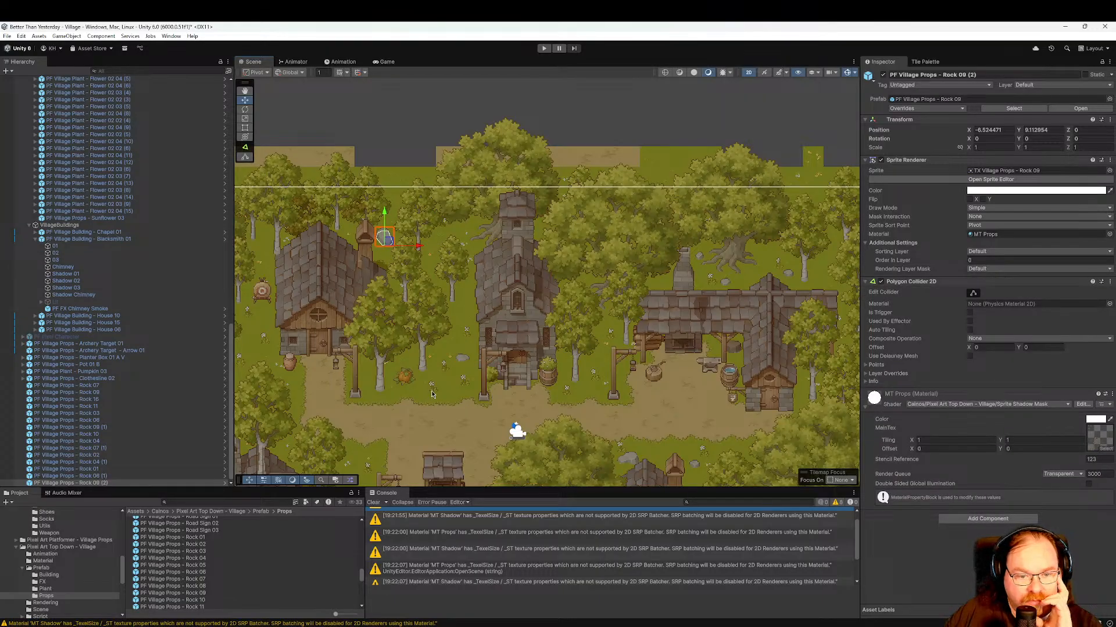
# Place Rock 10 west of the archery target at about X -14.5, Y 6.5, and Rock 04 south of it at about X -14.1, Y 2.6.
pyautogui.moveTo(431, 390); pyautogui.dragTo(557, 399, button='middle')
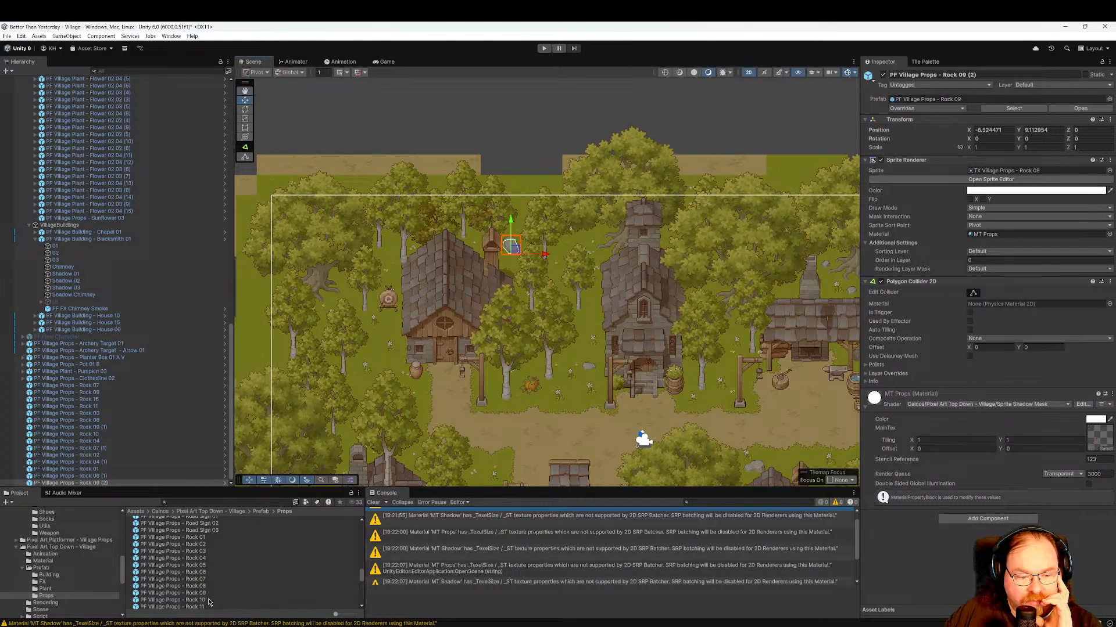
pyautogui.moveTo(211, 599); pyautogui.dragTo(324, 314)
pyautogui.moveTo(388, 285); pyautogui.dragTo(348, 307)
pyautogui.moveTo(371, 405); pyautogui.dragTo(394, 375, button='middle')
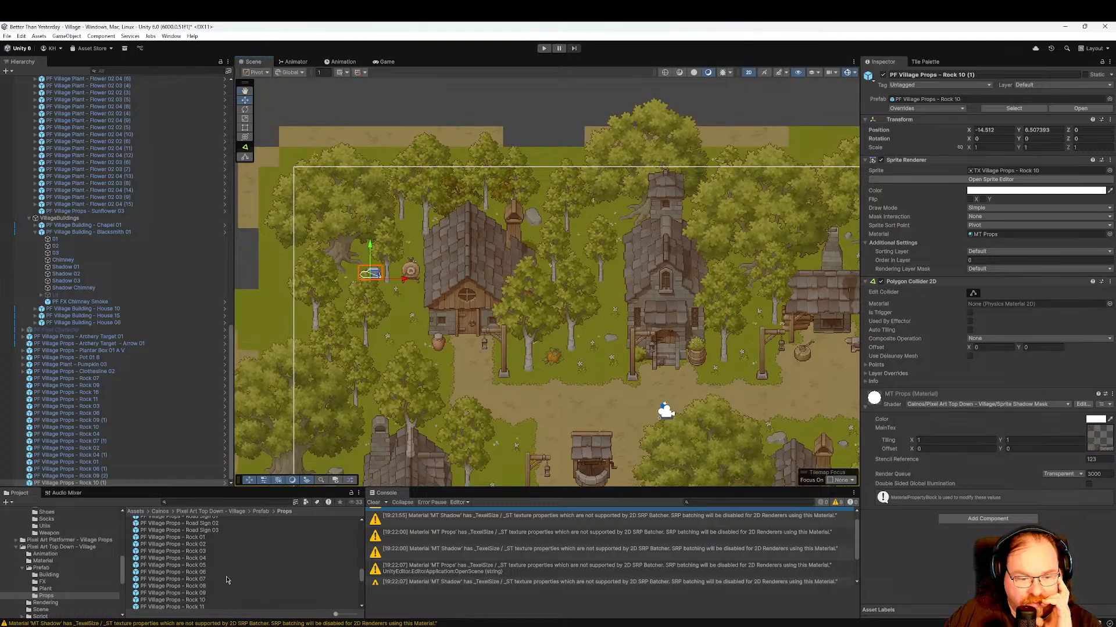
pyautogui.scroll(1, 213, 561)
pyautogui.click(380, 359)
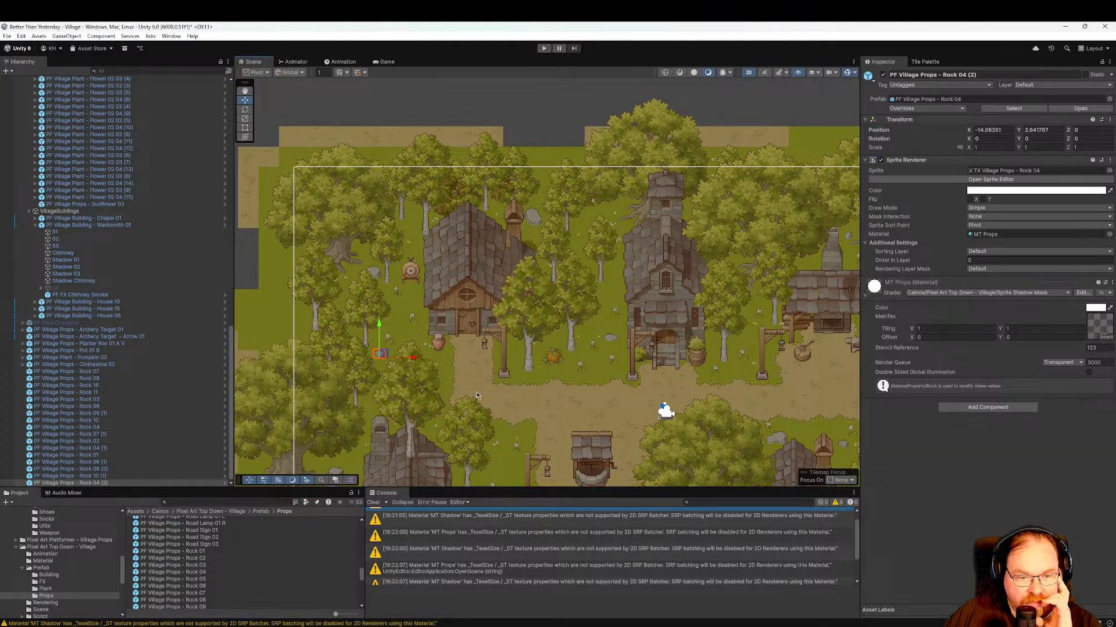
# Place Rock 03 west of the well's road lamp at about X -8.0, Y -2.2, and Rock 02 by the clothesline at about X -10.0, Y -5.2.
pyautogui.moveTo(478, 396); pyautogui.dragTo(501, 329, button='middle')
pyautogui.moveTo(566, 390); pyautogui.dragTo(491, 330, button='middle')
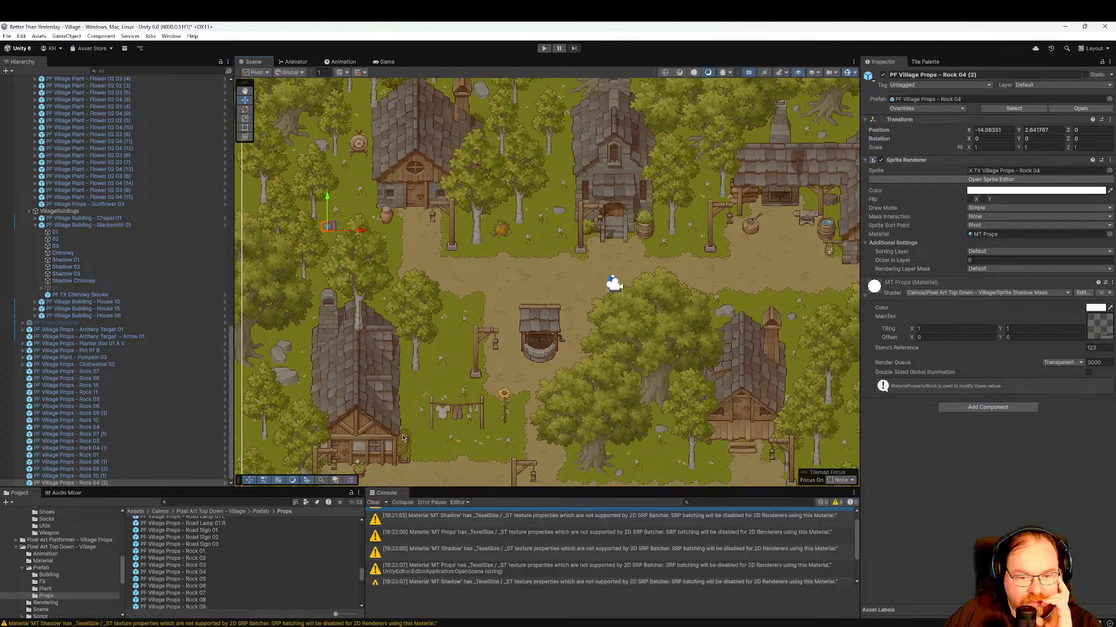
pyautogui.click(239, 565)
pyautogui.moveTo(238, 555); pyautogui.dragTo(453, 330)
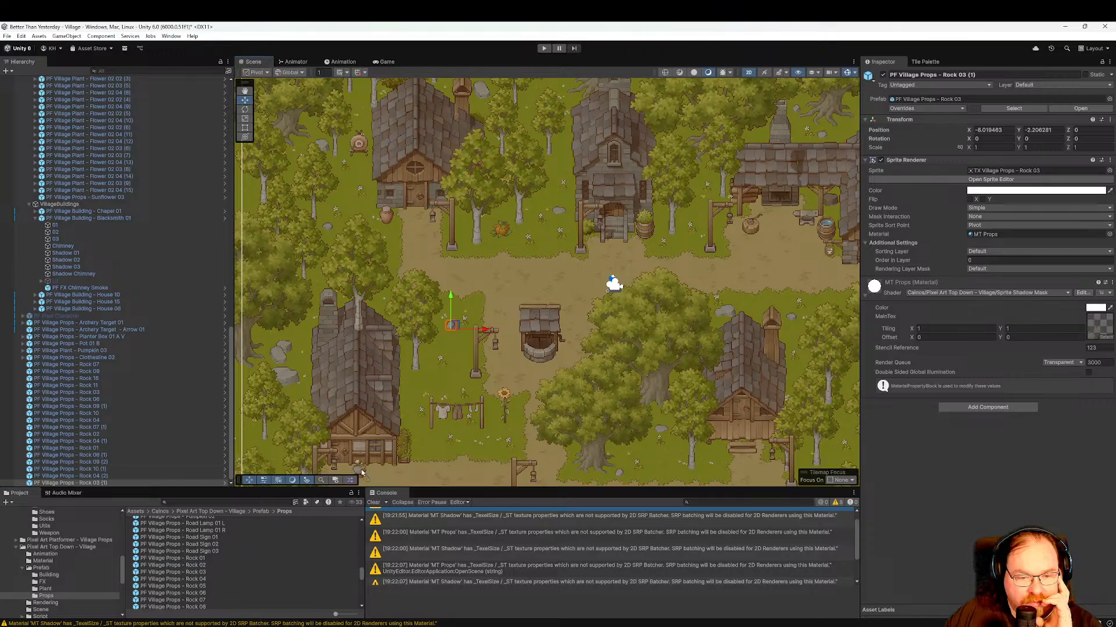
pyautogui.moveTo(411, 393); pyautogui.dragTo(410, 392)
# Review the whole village layout, checking how the rocks are distributed around the houses, the blacksmith and the southern tree line.
pyautogui.moveTo(460, 435); pyautogui.dragTo(439, 415, button='middle')
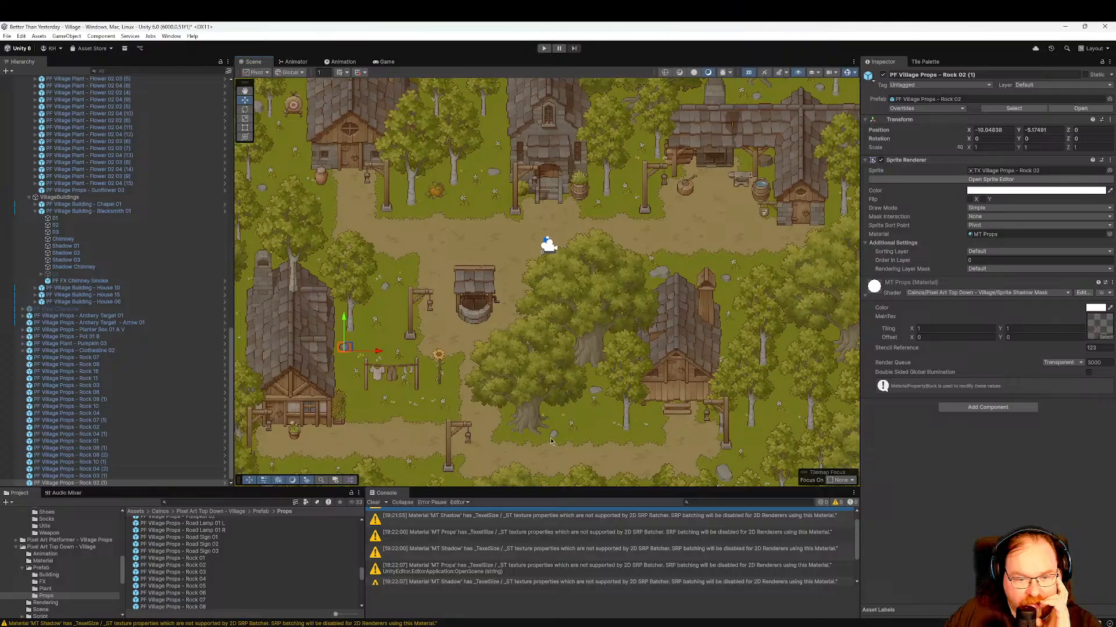
pyautogui.moveTo(528, 442); pyautogui.dragTo(469, 347, button='middle')
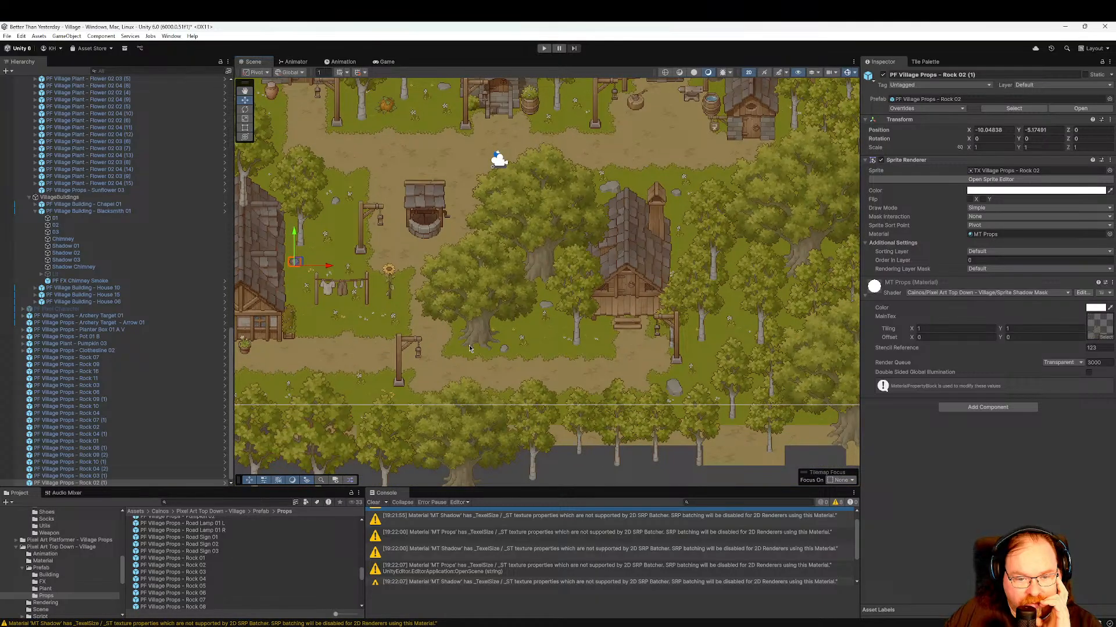
pyautogui.moveTo(579, 334); pyautogui.dragTo(489, 374, button='middle')
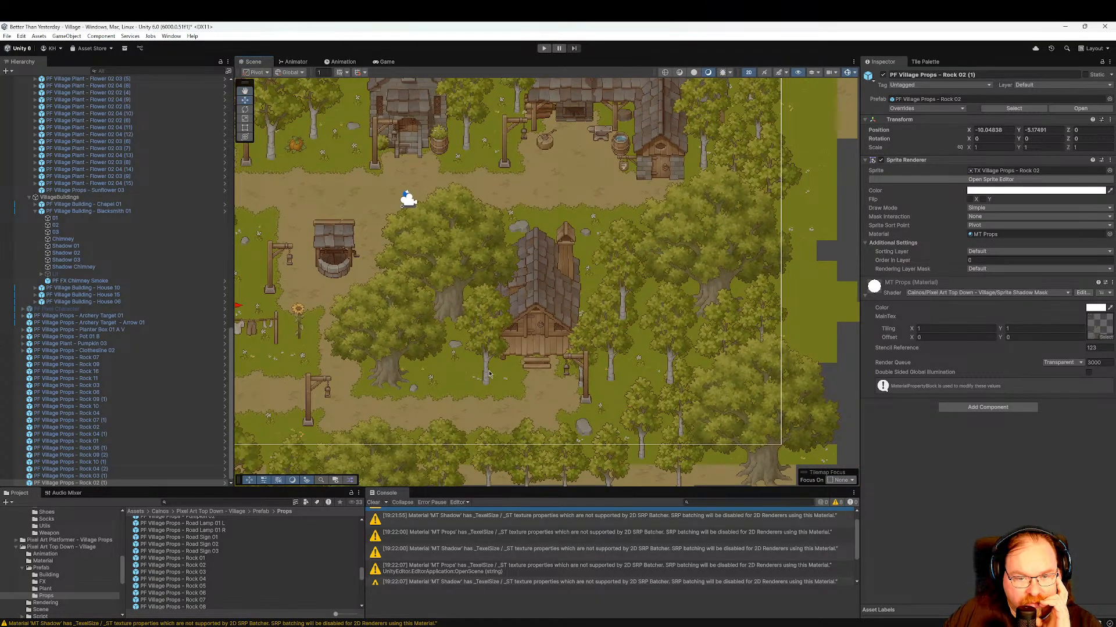
pyautogui.moveTo(489, 260); pyautogui.dragTo(562, 352, button='middle')
pyautogui.scroll(-4, 562, 350)
pyautogui.moveTo(537, 304); pyautogui.dragTo(580, 272, button='middle')
pyautogui.scroll(-3, 576, 295)
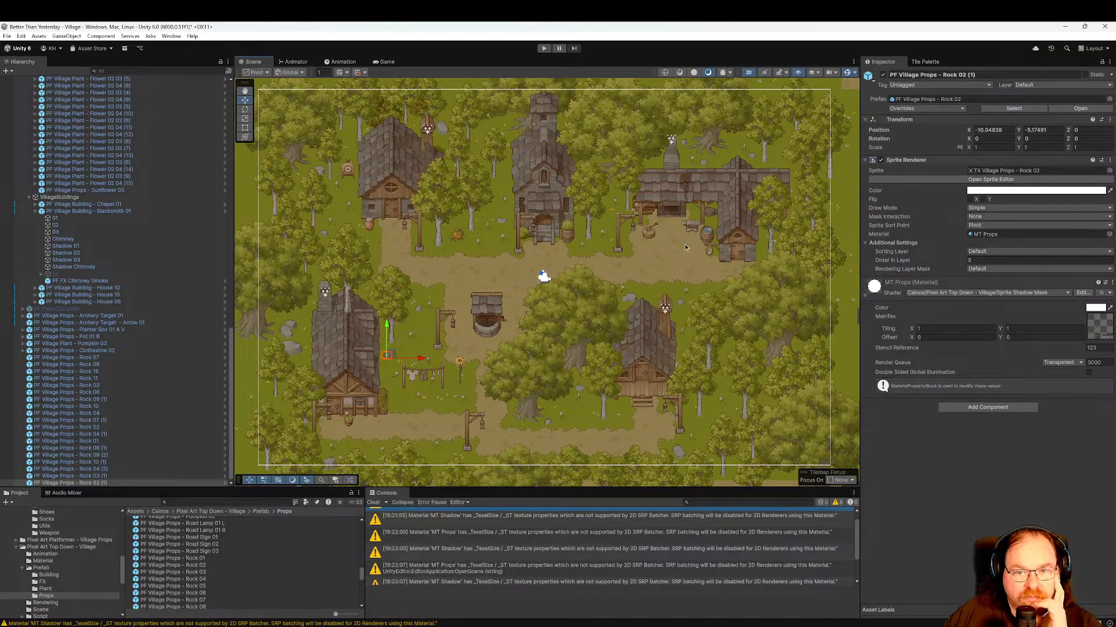
pyautogui.moveTo(660, 214); pyautogui.dragTo(562, 337, button='middle')
pyautogui.scroll(5, 585, 310)
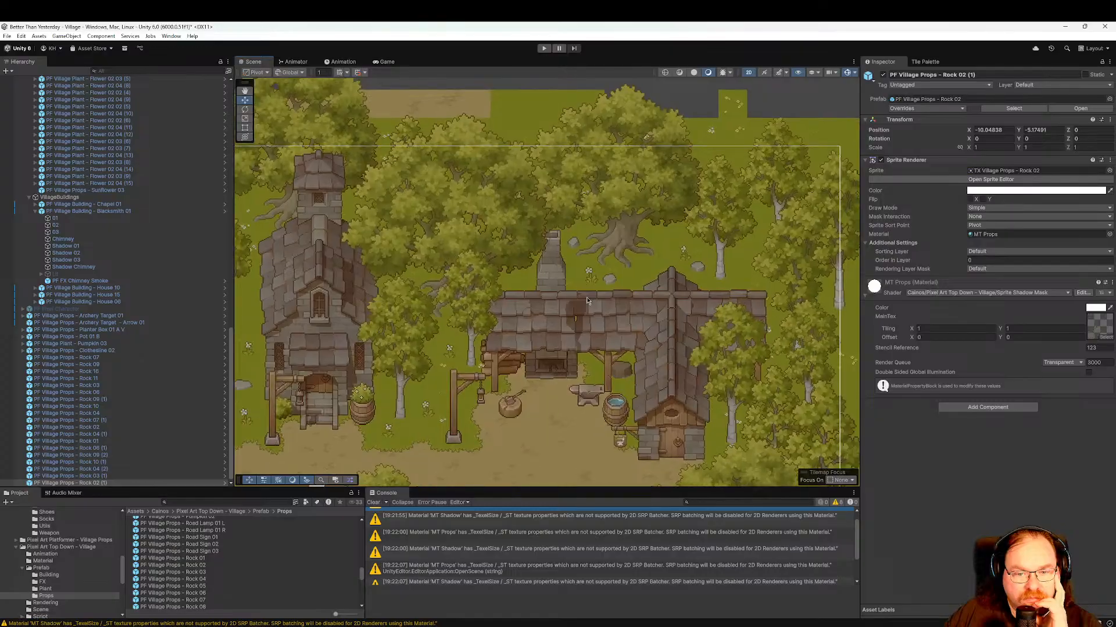
pyautogui.scroll(-5, 587, 298)
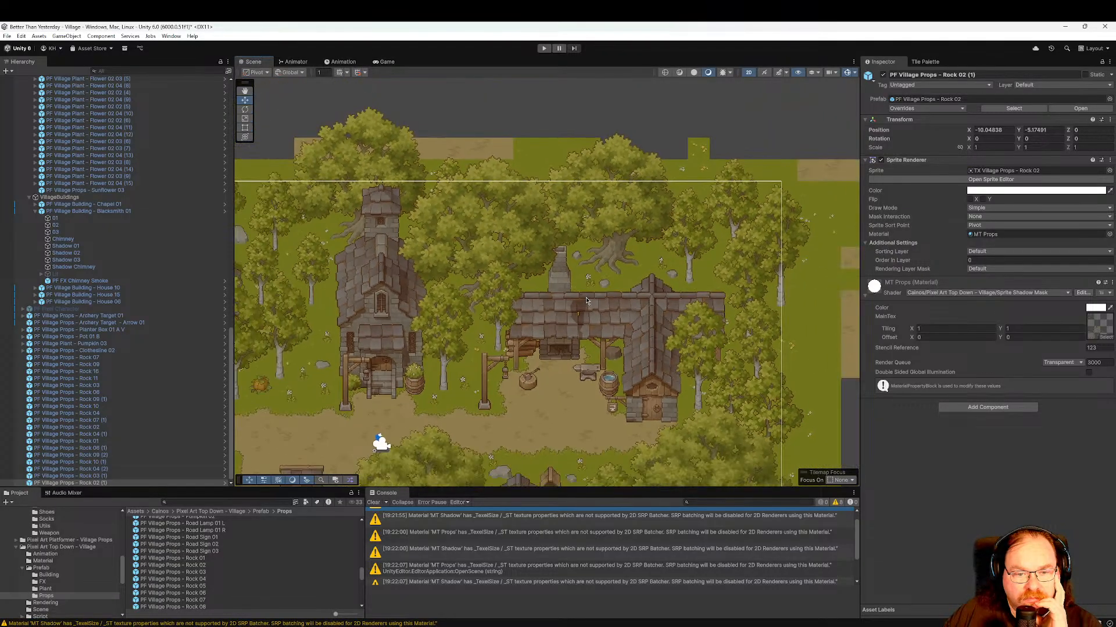
pyautogui.moveTo(586, 297); pyautogui.dragTo(667, 187, button='middle')
pyautogui.scroll(-1, 691, 179)
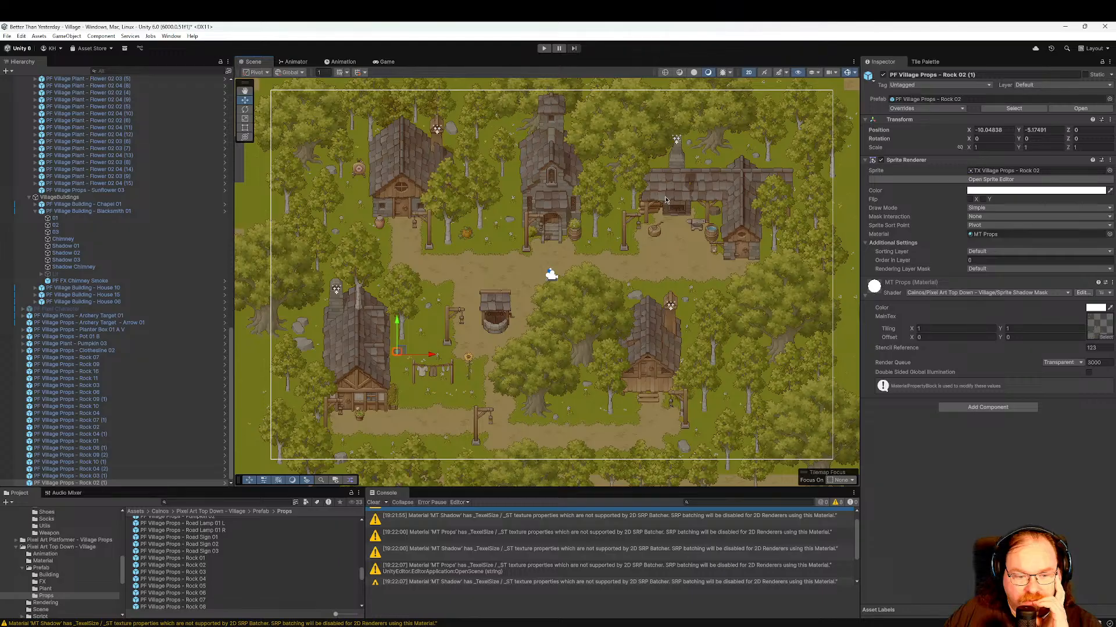
pyautogui.moveTo(645, 194)
pyautogui.mouseDown(button='middle')
pyautogui.moveTo(668, 218)
pyautogui.moveTo(660, 190)
pyautogui.mouseUp(button='middle')
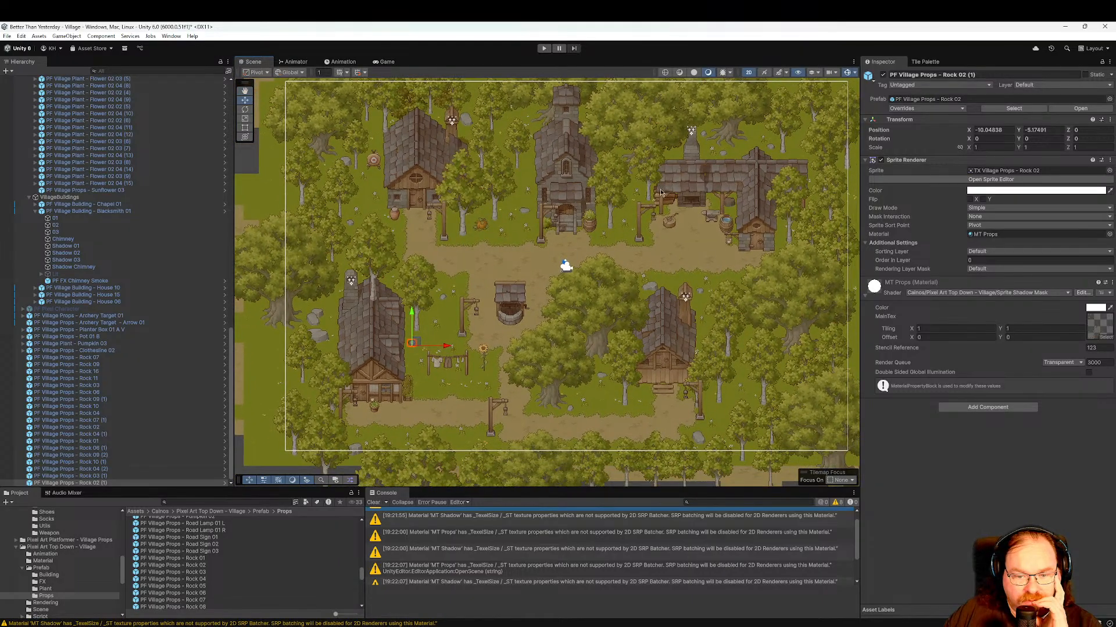
pyautogui.moveTo(676, 240); pyautogui.dragTo(656, 214, button='middle')
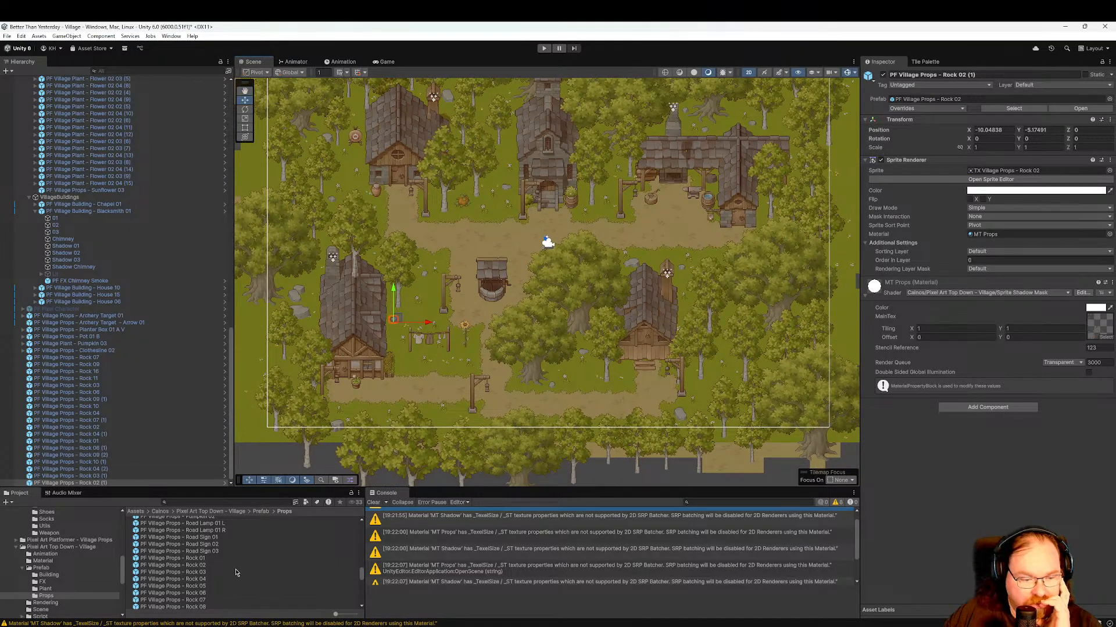
# Browse the top-down village prop prefabs for further decorations, previewing Round Table 01 and Sack 01.
pyautogui.scroll(-4, 237, 575)
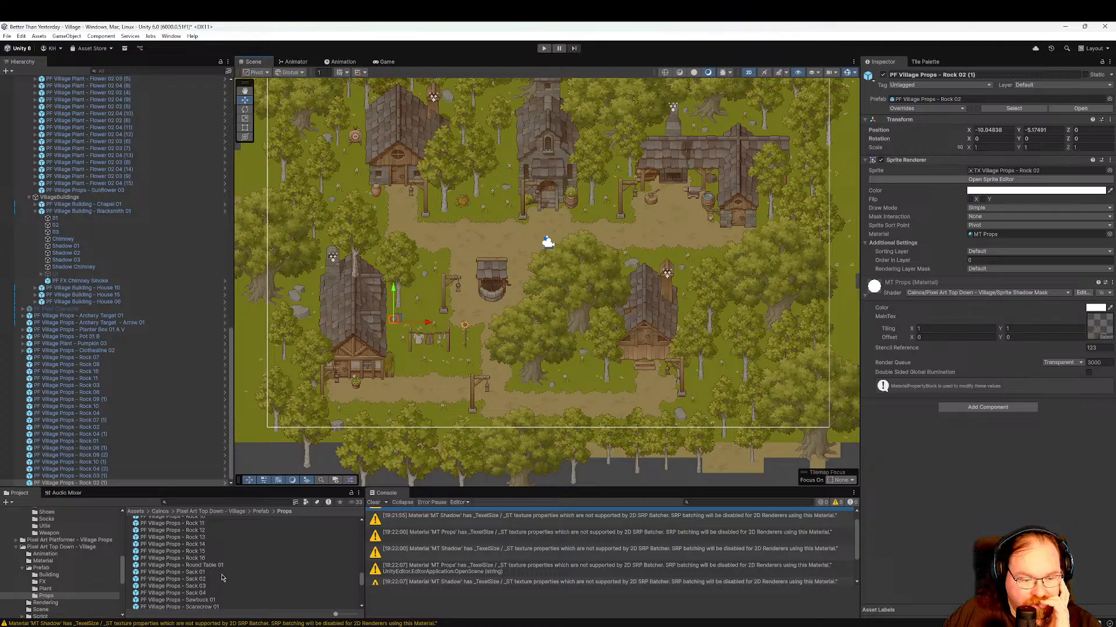
pyautogui.click(230, 566)
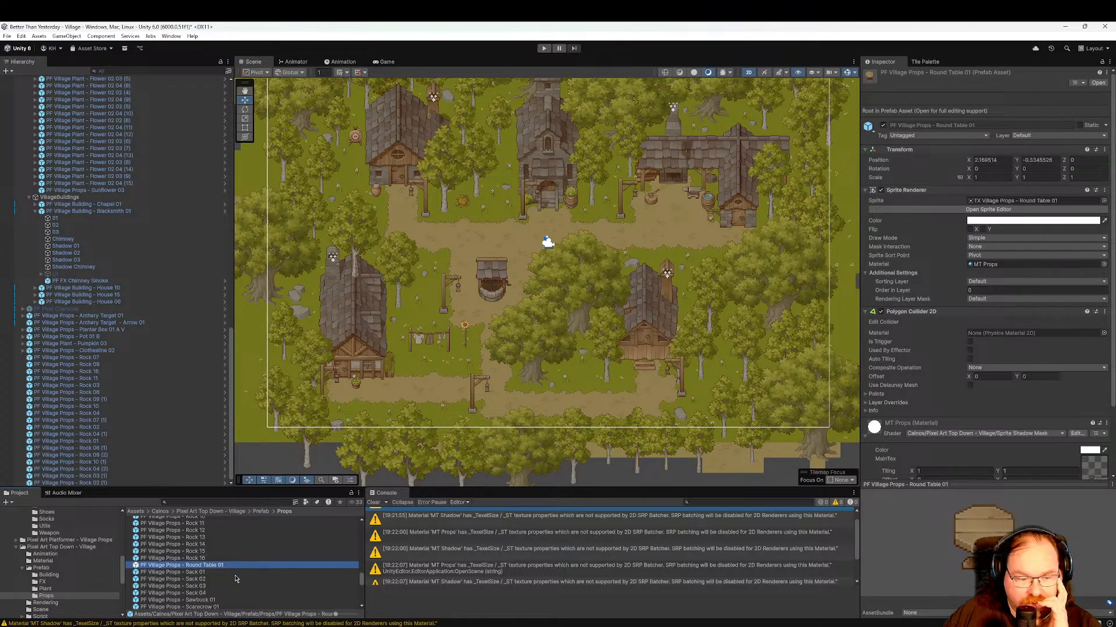
pyautogui.click(232, 573)
pyautogui.scroll(5, 223, 583)
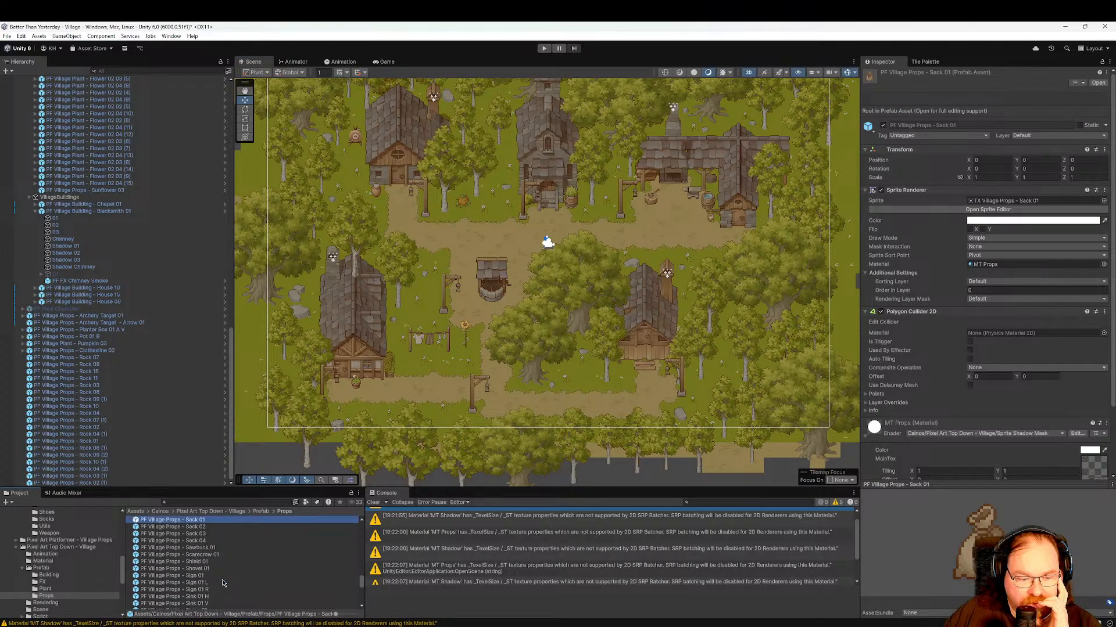
pyautogui.scroll(5, 227, 568)
pyautogui.scroll(15, 226, 568)
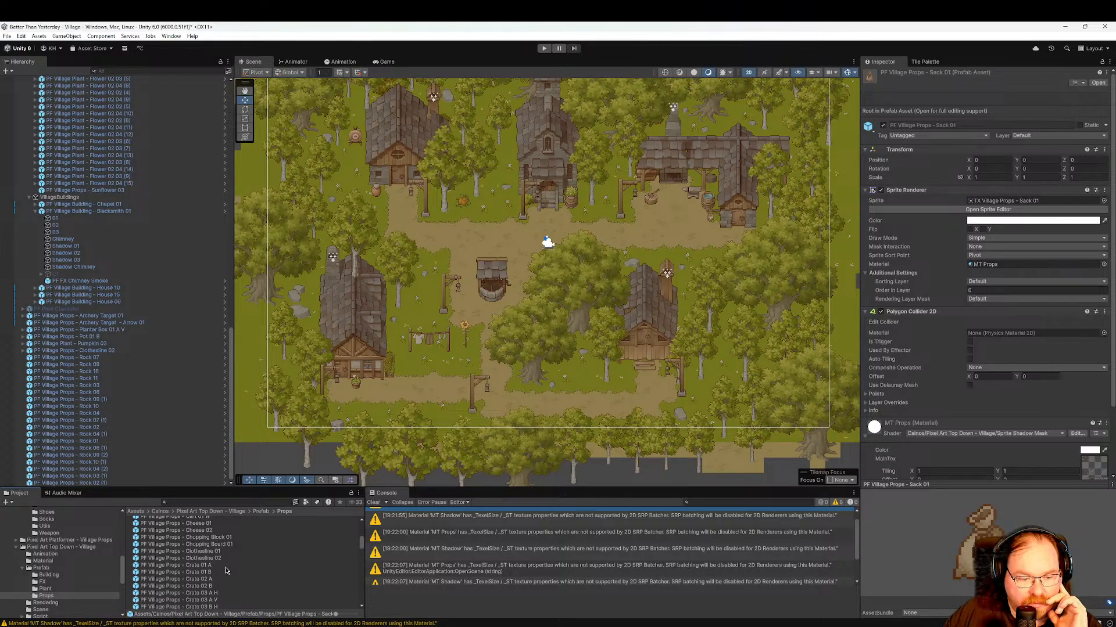
pyautogui.scroll(2, 226, 571)
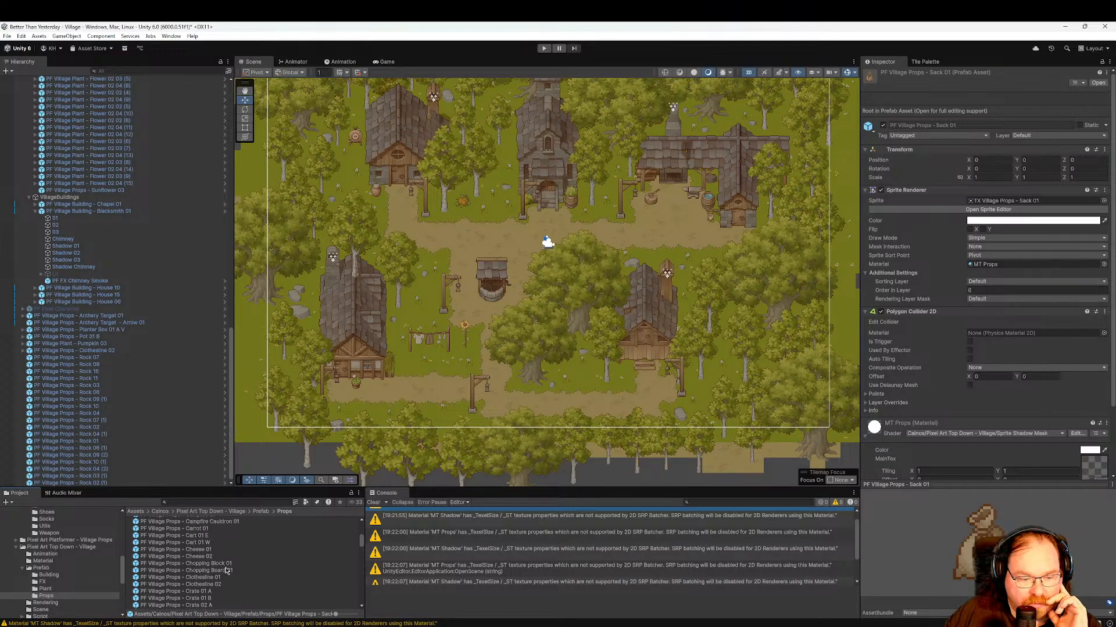
pyautogui.scroll(-5, 226, 571)
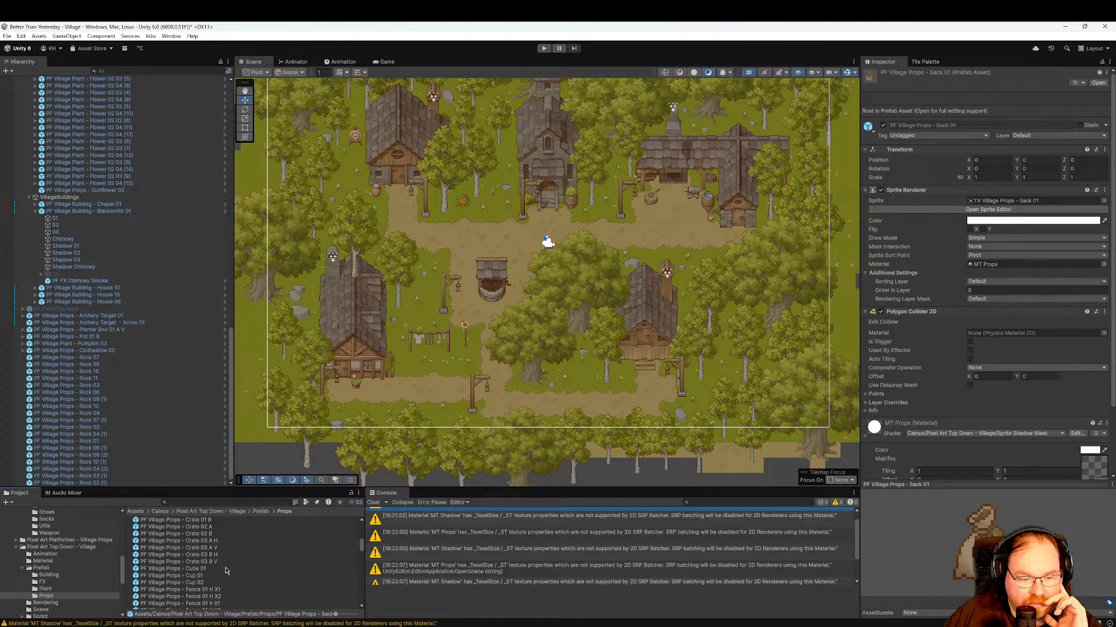
pyautogui.scroll(6, 227, 571)
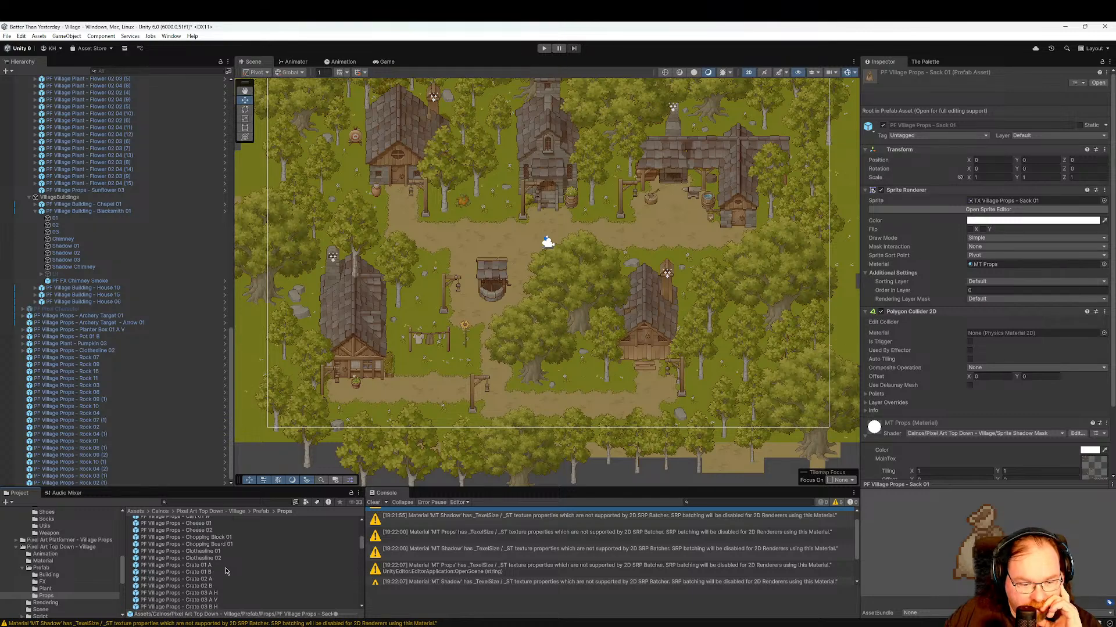
pyautogui.scroll(2, 223, 574)
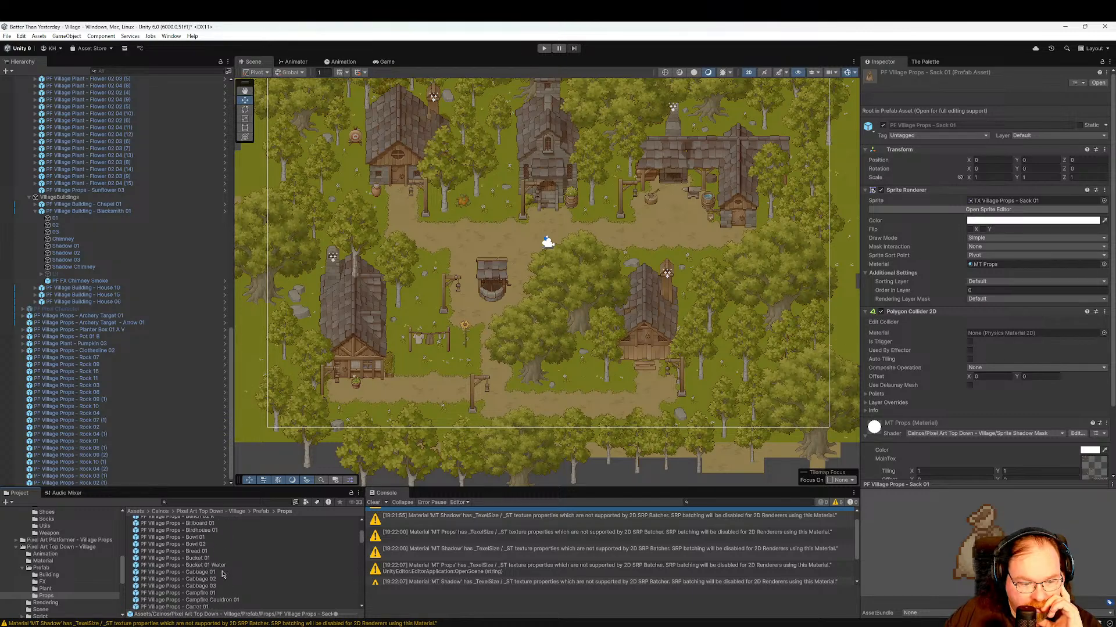
pyautogui.scroll(5, 223, 574)
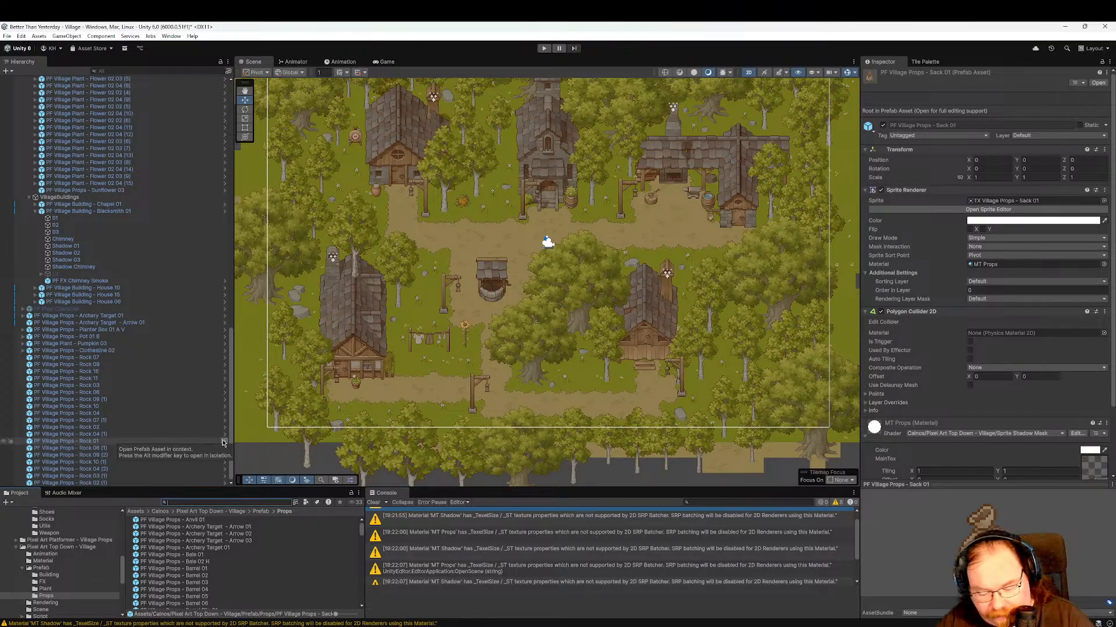
# Search the project assets for "chair", preview the Village Props Chair prefab, and clear the search to look through its folder.
pyautogui.write('ir')
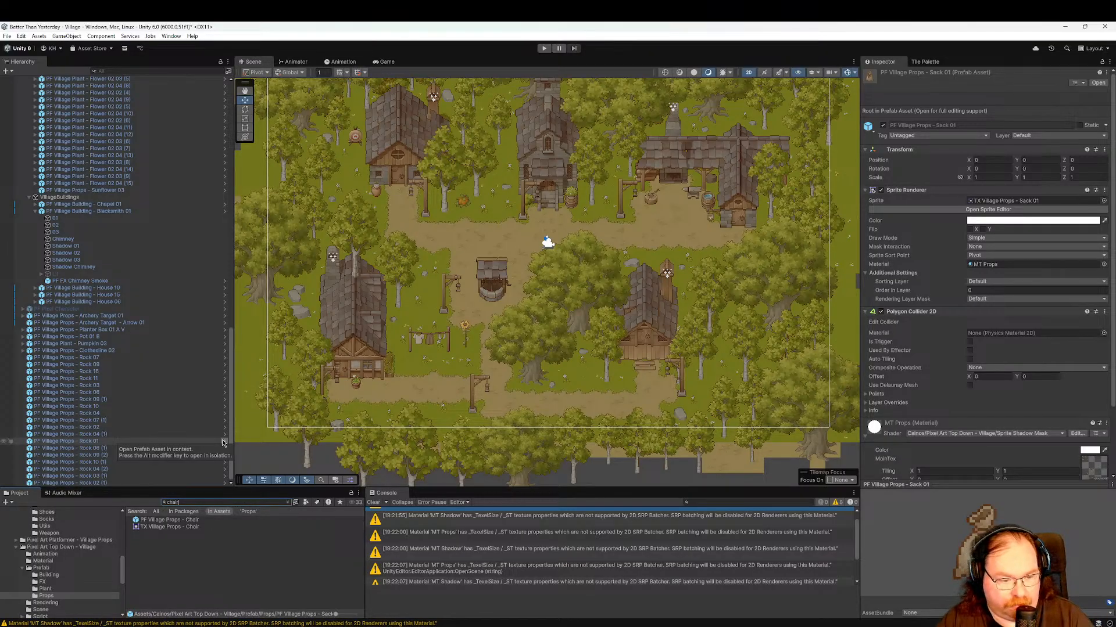
pyautogui.click(181, 522)
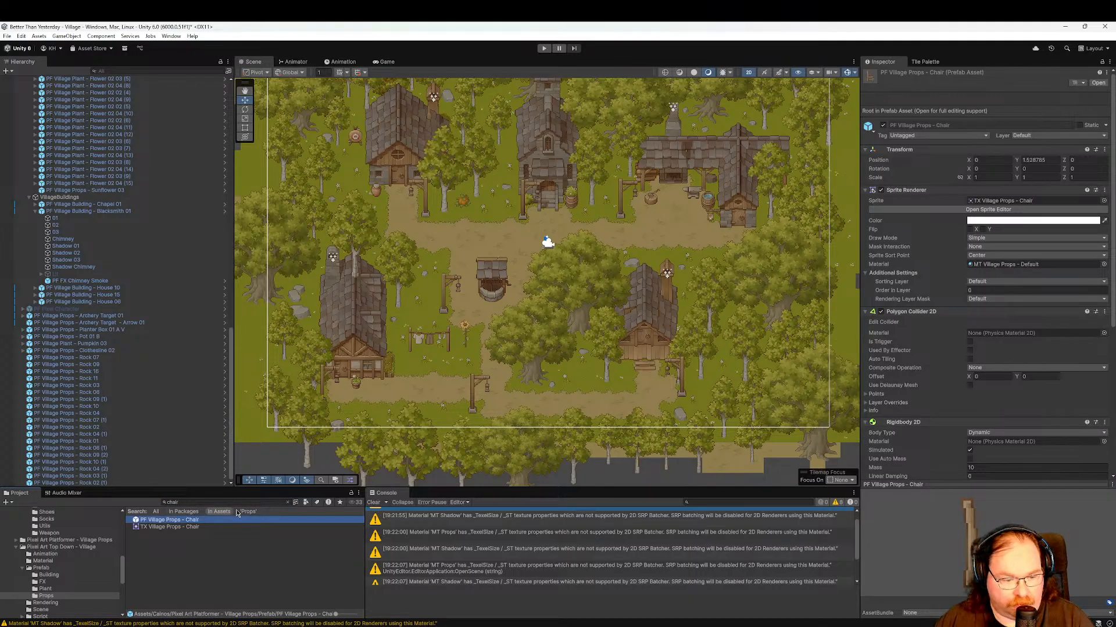
pyautogui.click(286, 503)
pyautogui.click(287, 503)
pyautogui.scroll(-3, 254, 565)
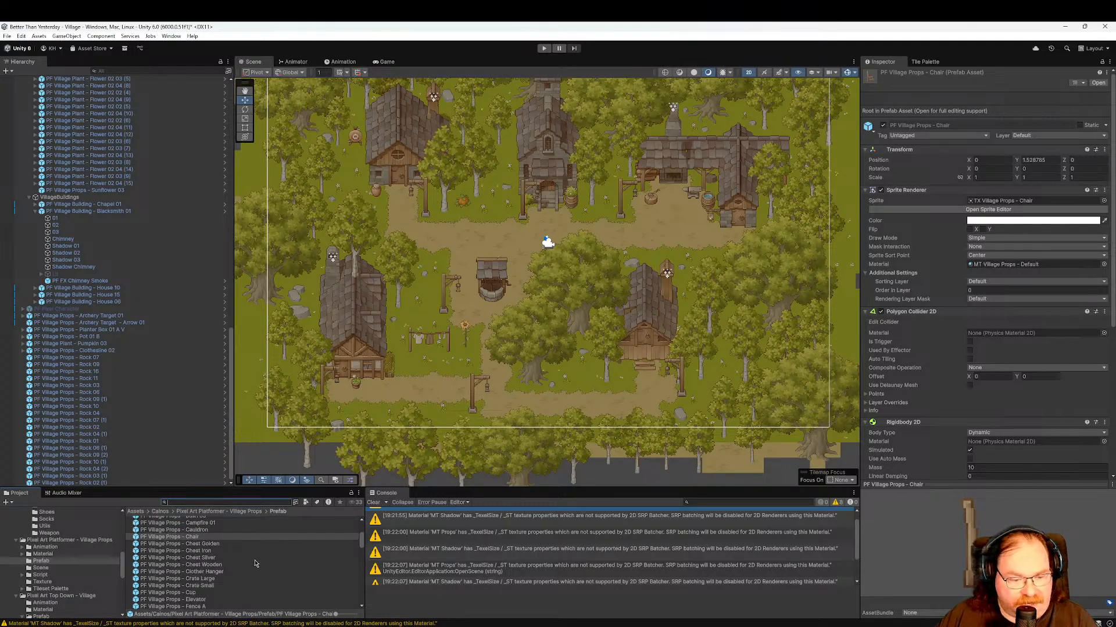
# Browse the platformer village prop prefabs for usable decorations, previewing Slope Platform 01, Spear, Sign 01 and Scarecrow 01.
pyautogui.scroll(-2, 260, 559)
pyautogui.scroll(-3, 260, 560)
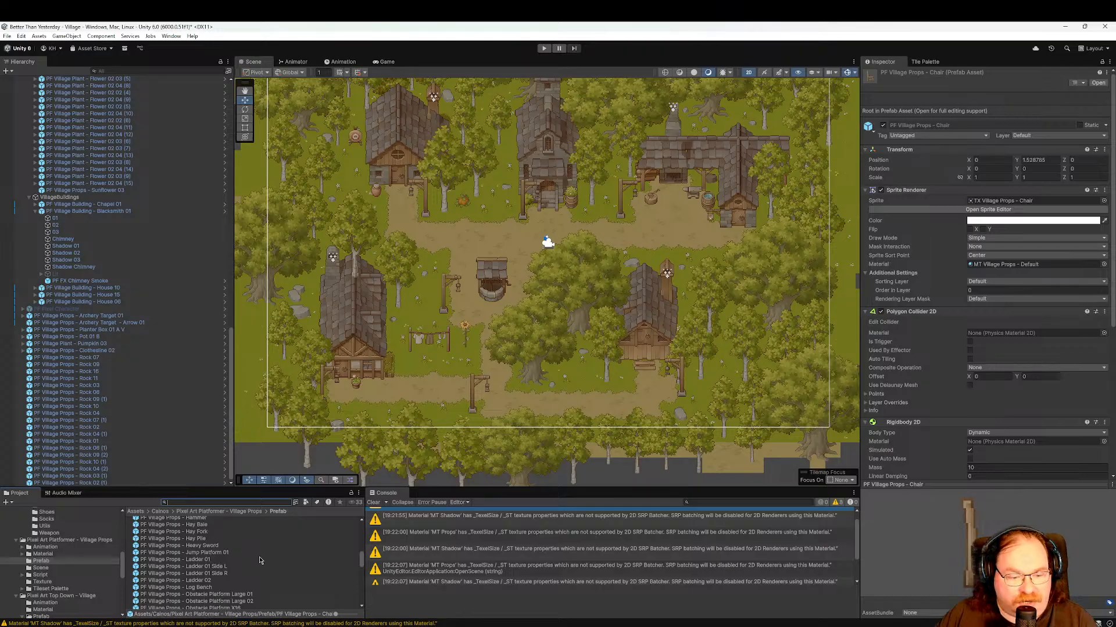
pyautogui.scroll(-5, 259, 558)
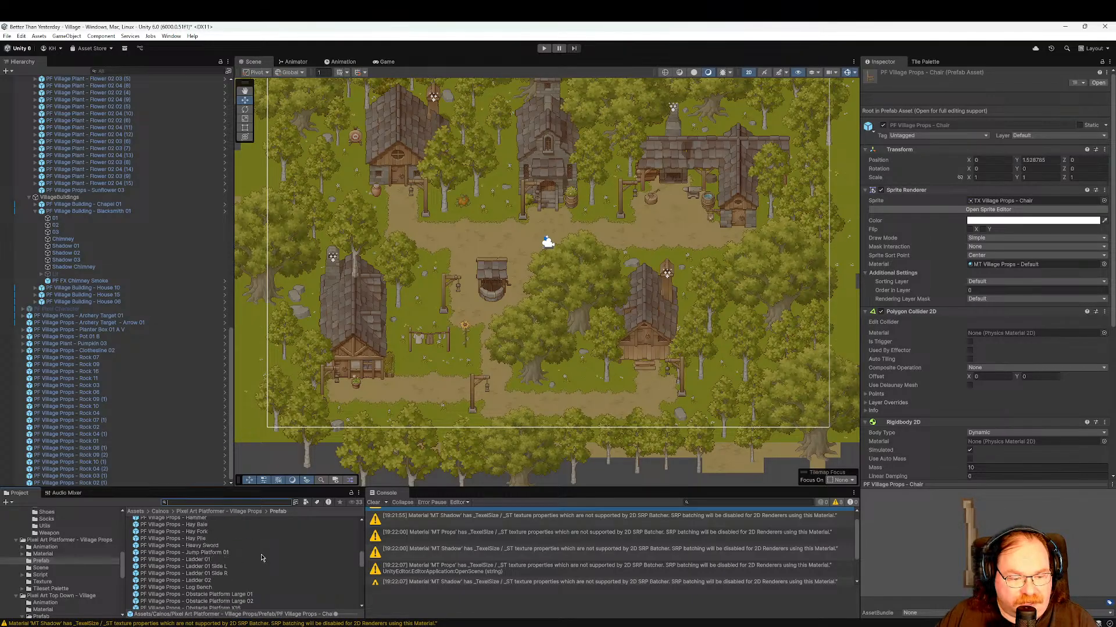
pyautogui.scroll(-3, 261, 558)
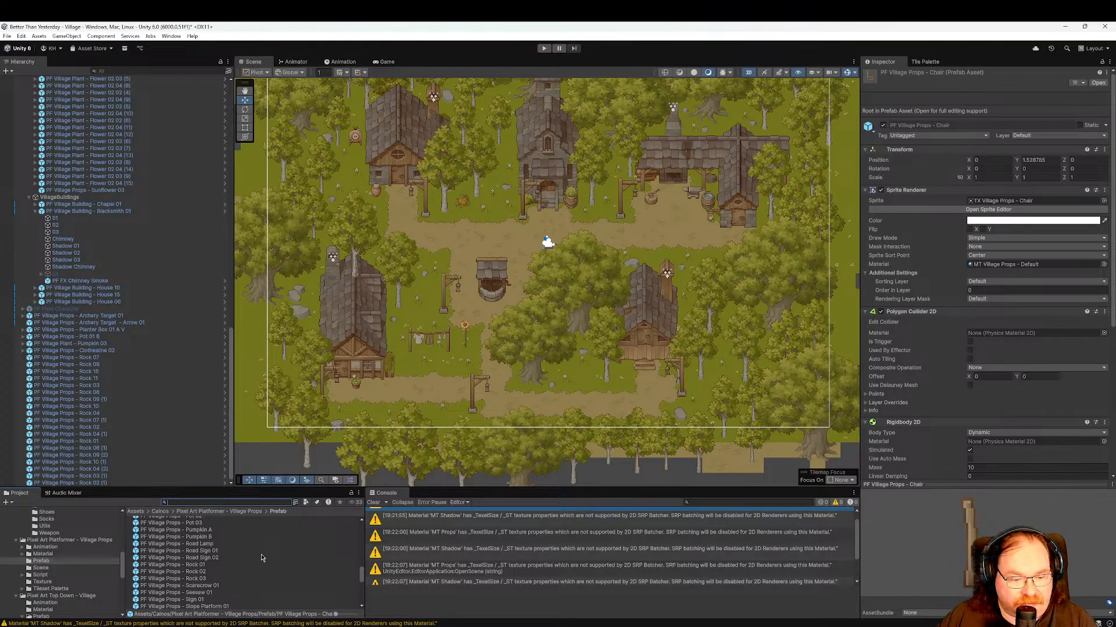
pyautogui.scroll(2, 261, 558)
pyautogui.scroll(-5, 262, 558)
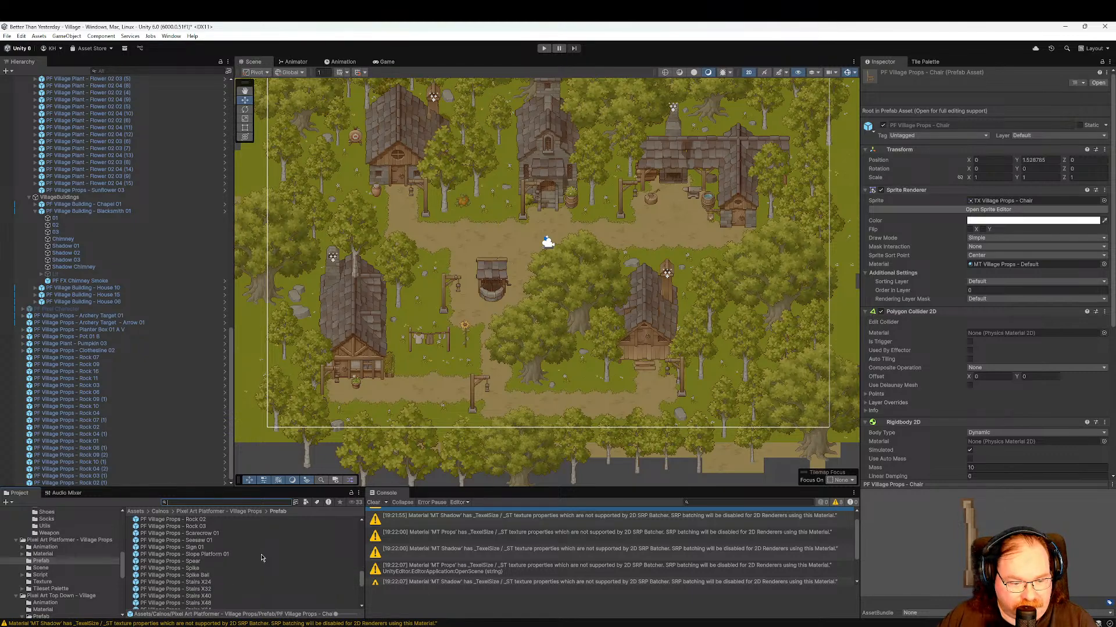
pyautogui.click(226, 549)
pyautogui.click(226, 554)
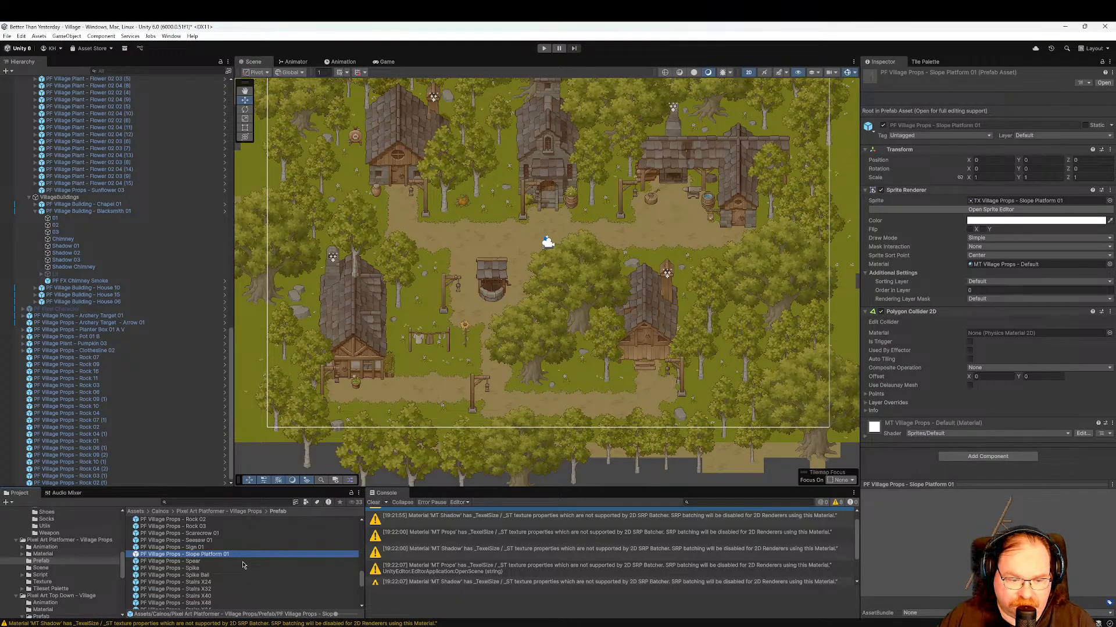
pyautogui.click(225, 561)
pyautogui.click(236, 548)
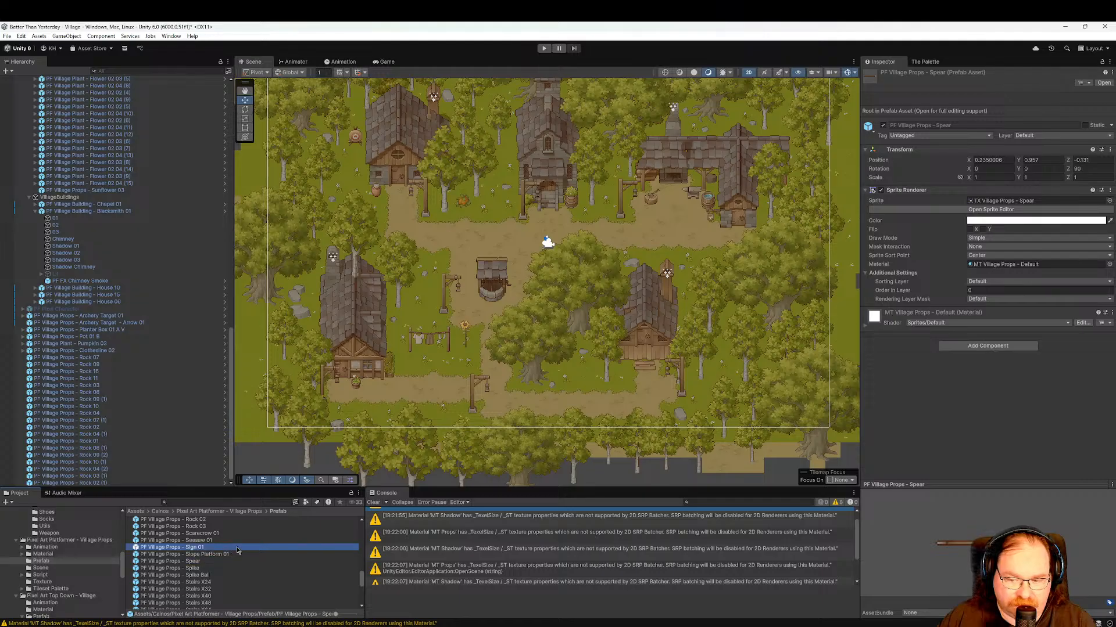
pyautogui.click(250, 533)
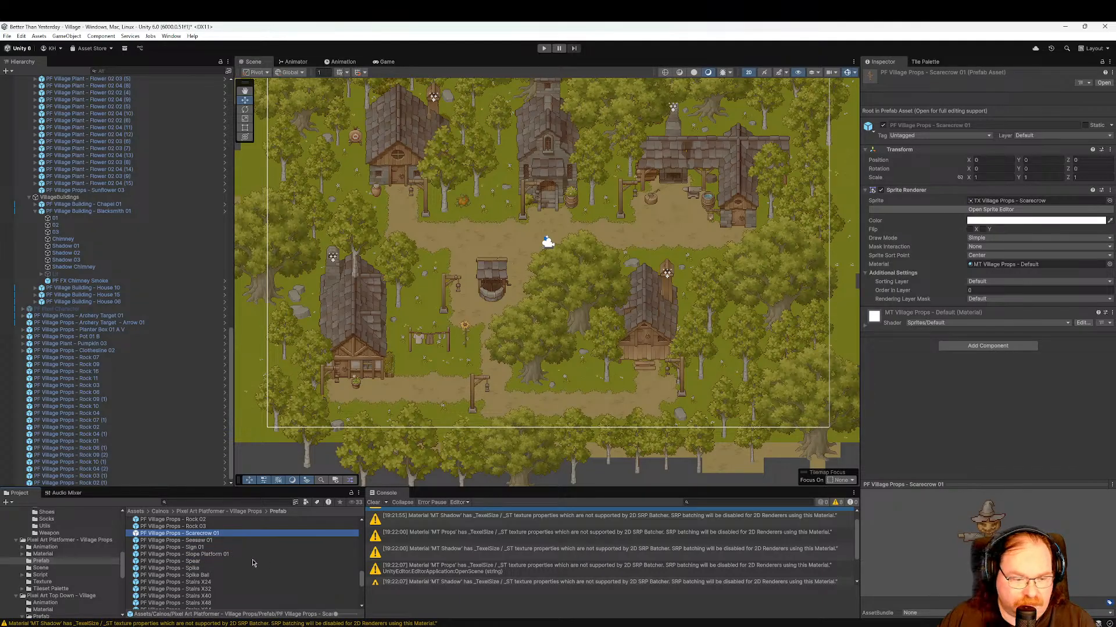
# Open the Props prefab folder of the Pixel Art Top Down - Village asset pack.
pyautogui.click(163, 512)
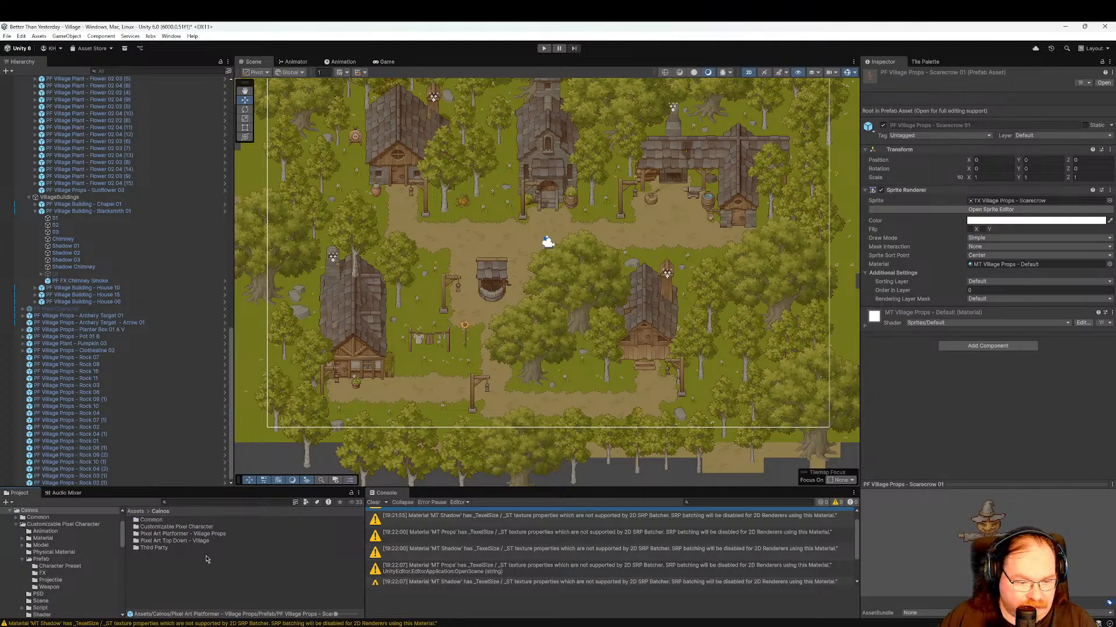
pyautogui.doubleClick(191, 542)
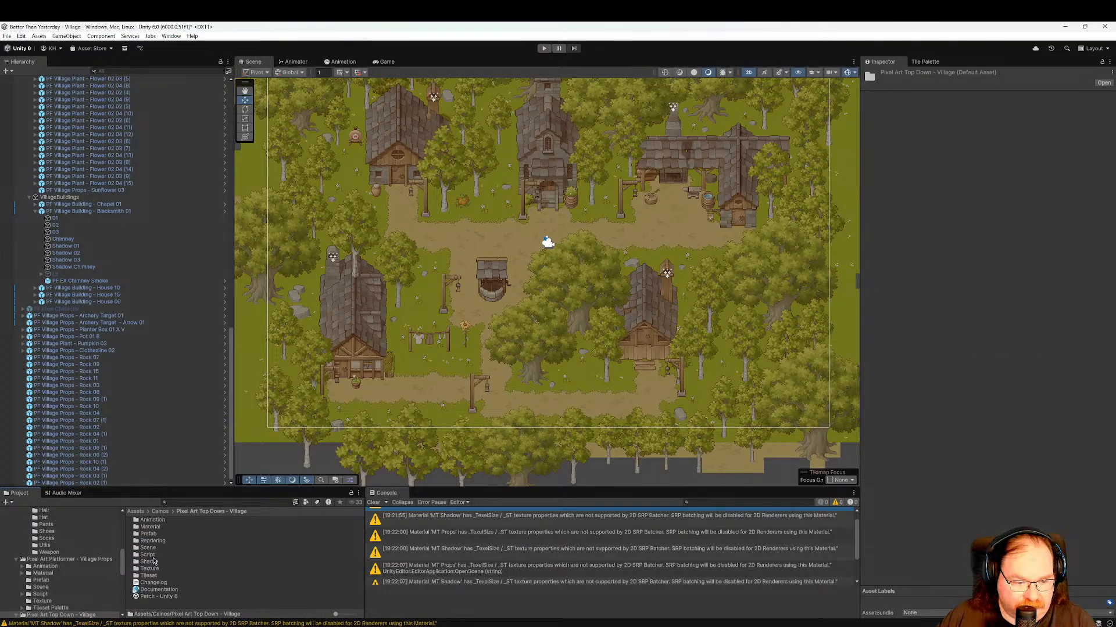
pyautogui.doubleClick(155, 535)
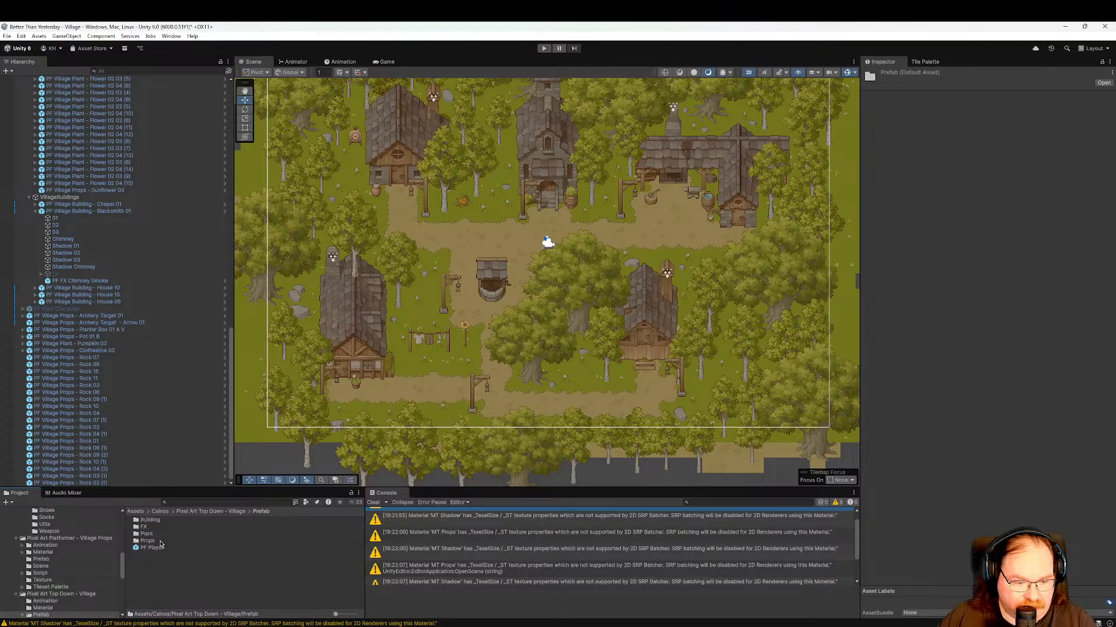
pyautogui.click(153, 541)
pyautogui.doubleClick(153, 543)
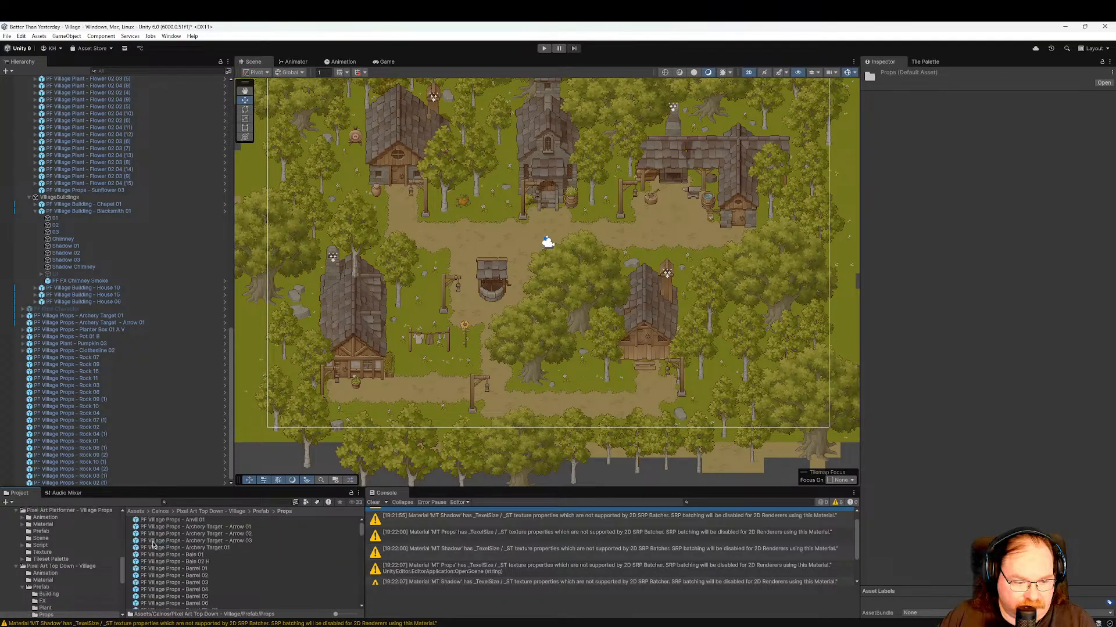
# Look through the top-down village props from bales to gravestones, previewing Bale 01 and Flower Pot 01 Mud.
pyautogui.click(253, 555)
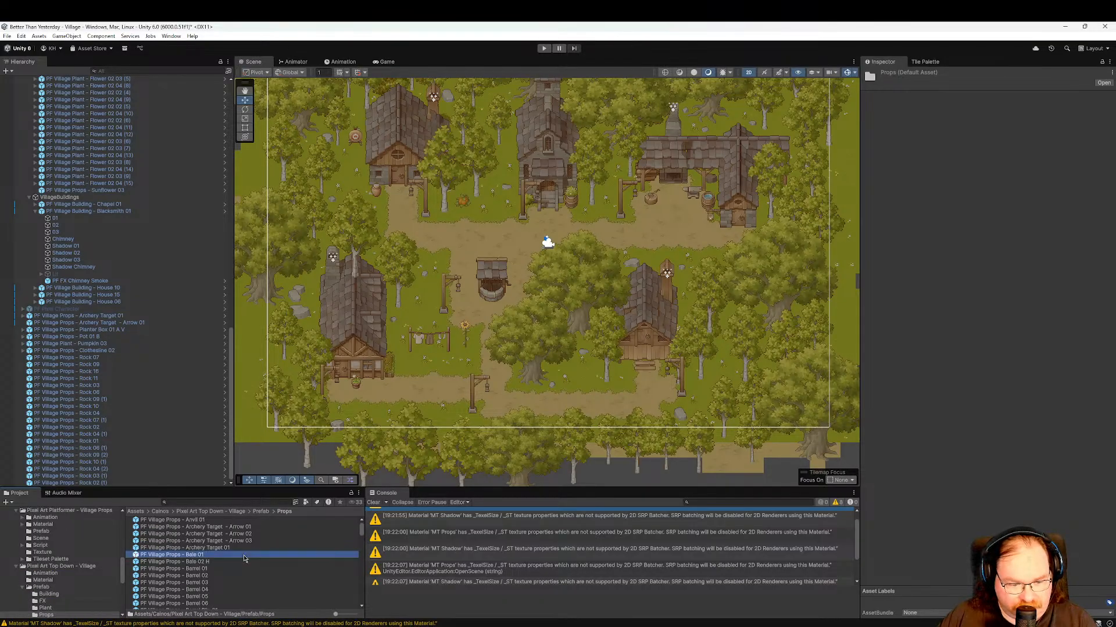
pyautogui.scroll(-3, 261, 562)
pyautogui.scroll(-3, 260, 563)
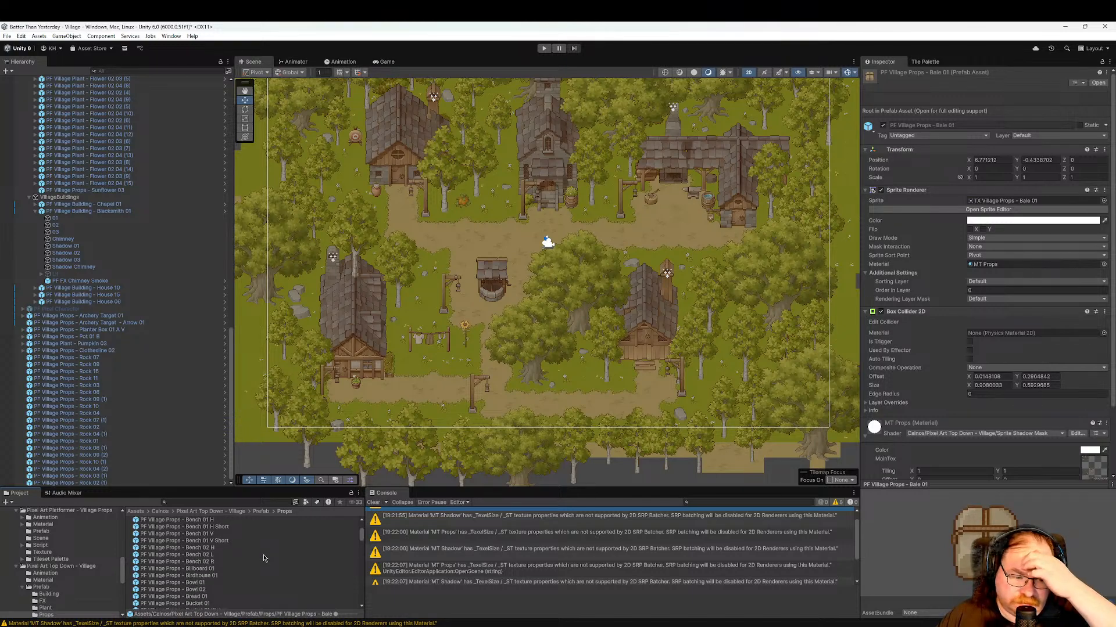
pyautogui.scroll(-3, 263, 559)
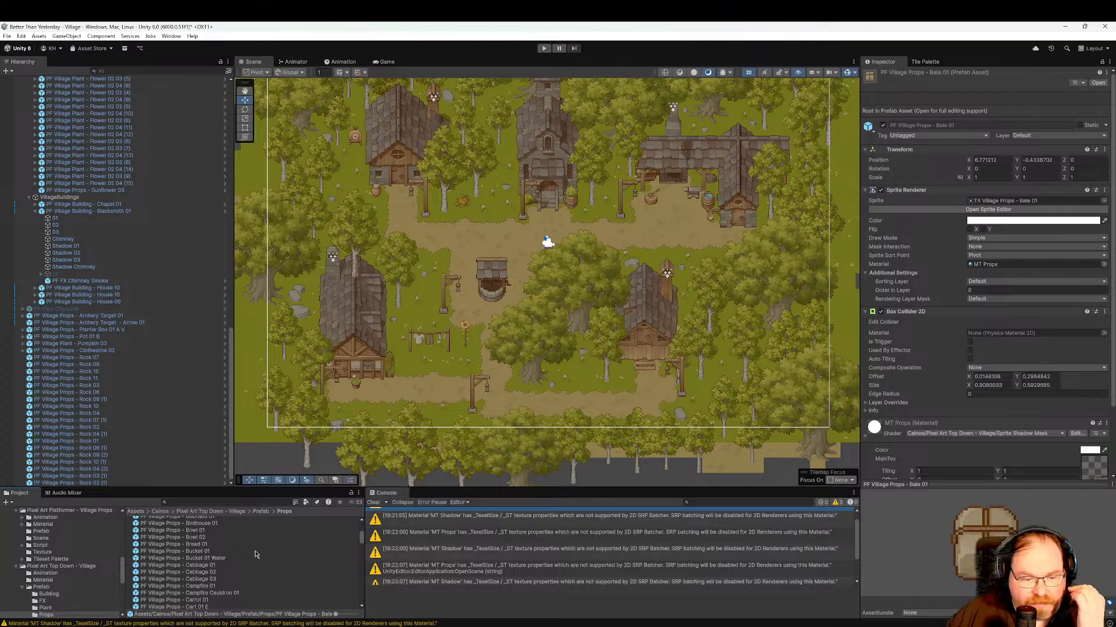
pyautogui.scroll(-2, 245, 551)
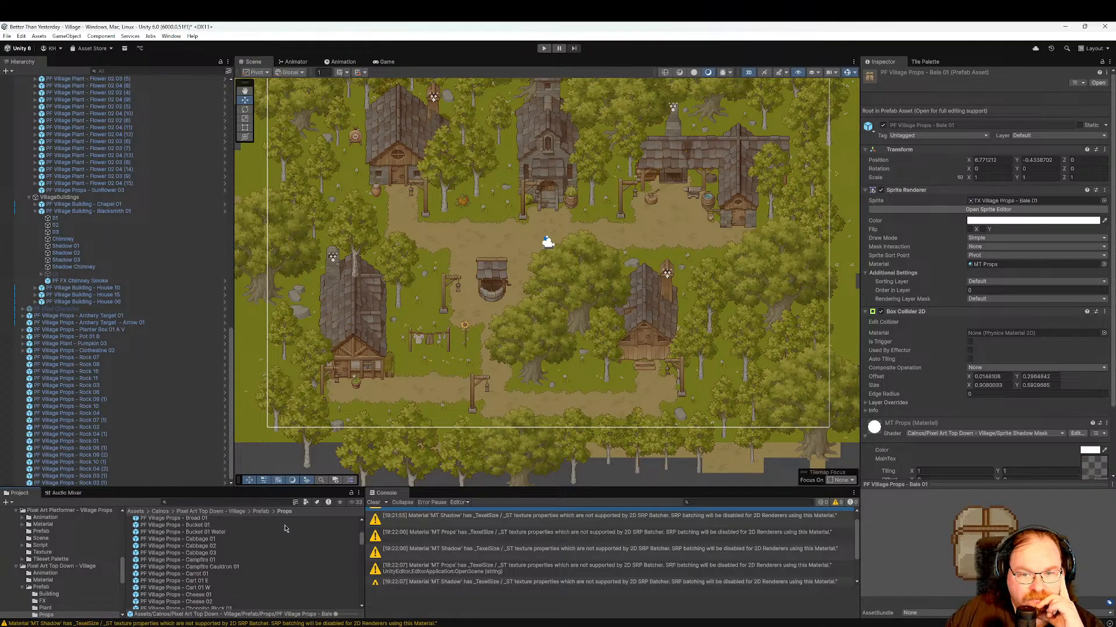
pyautogui.scroll(-2, 281, 533)
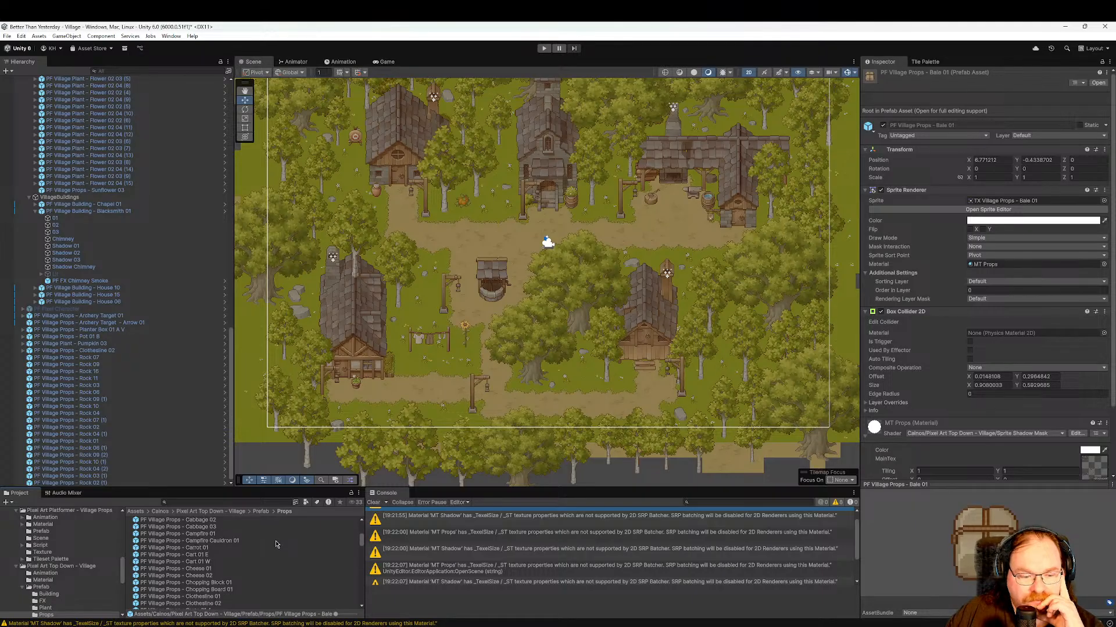
pyautogui.scroll(-7, 277, 544)
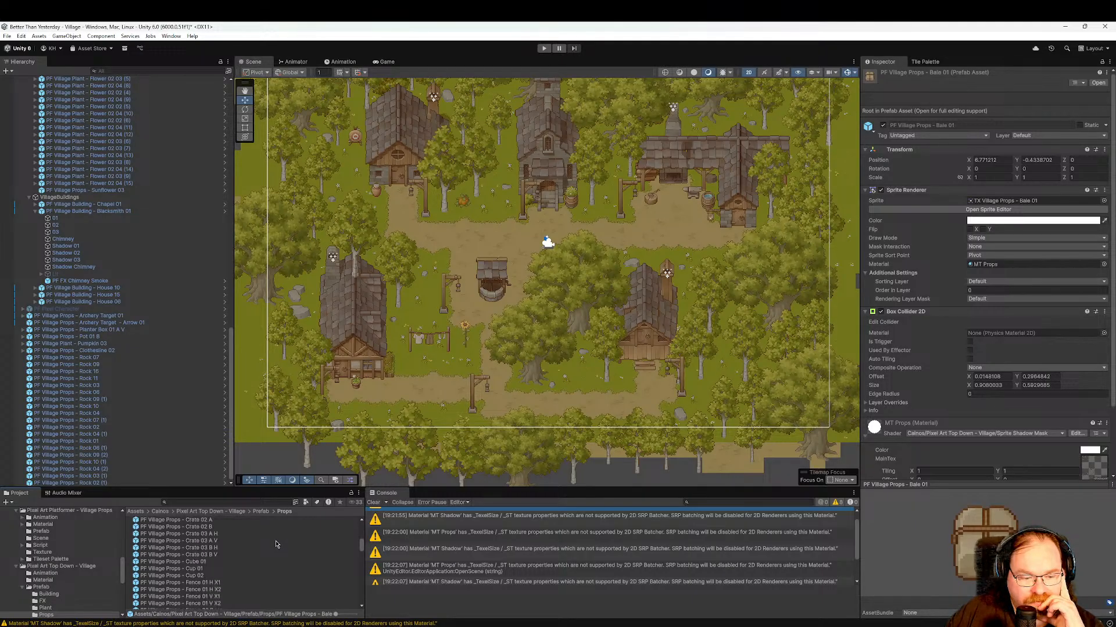
pyautogui.scroll(-3, 276, 544)
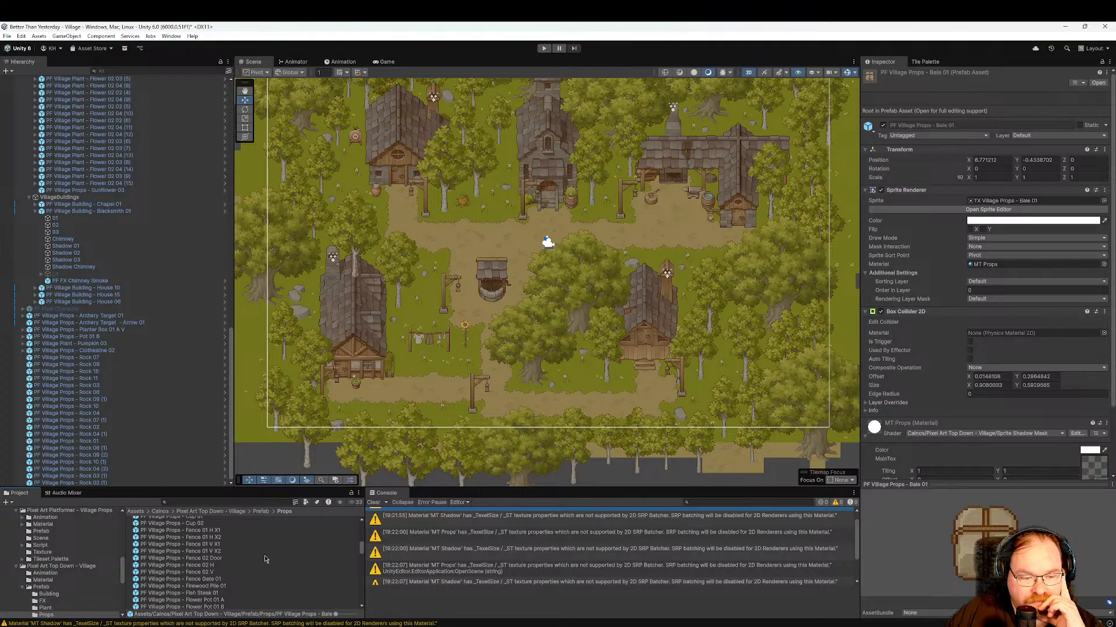
pyautogui.scroll(-2, 266, 560)
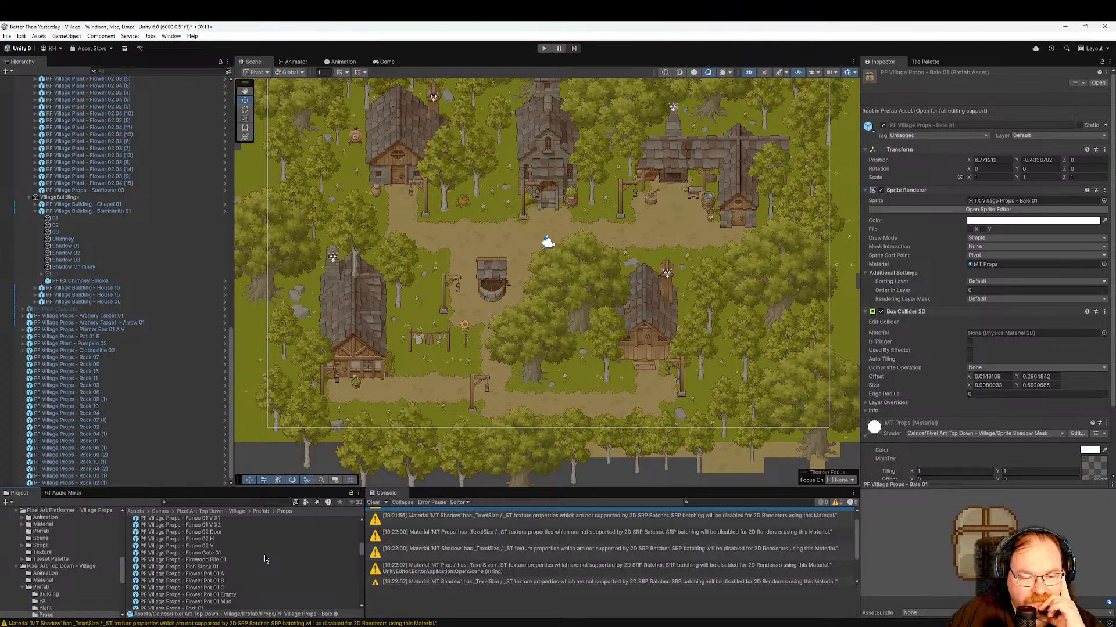
pyautogui.scroll(-2, 265, 559)
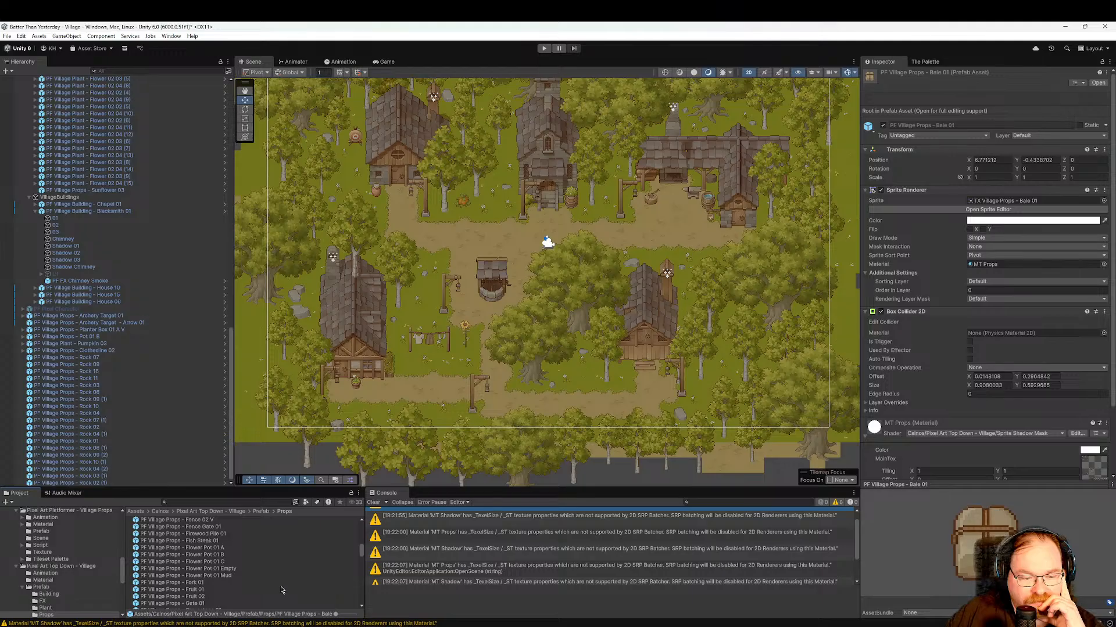
pyautogui.click(233, 576)
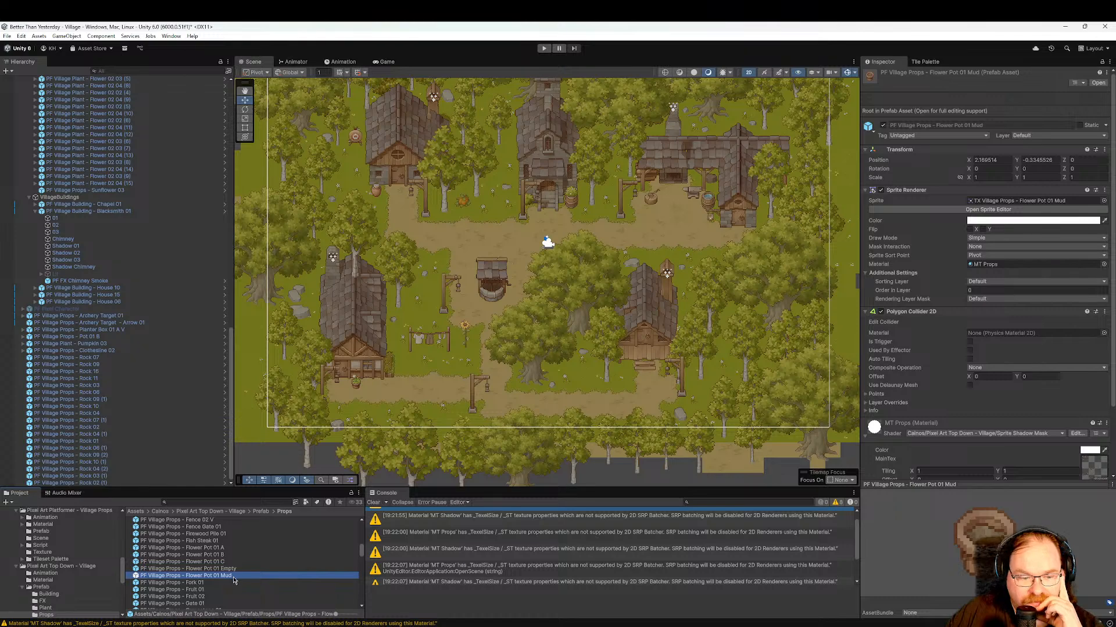
pyautogui.scroll(-2, 244, 580)
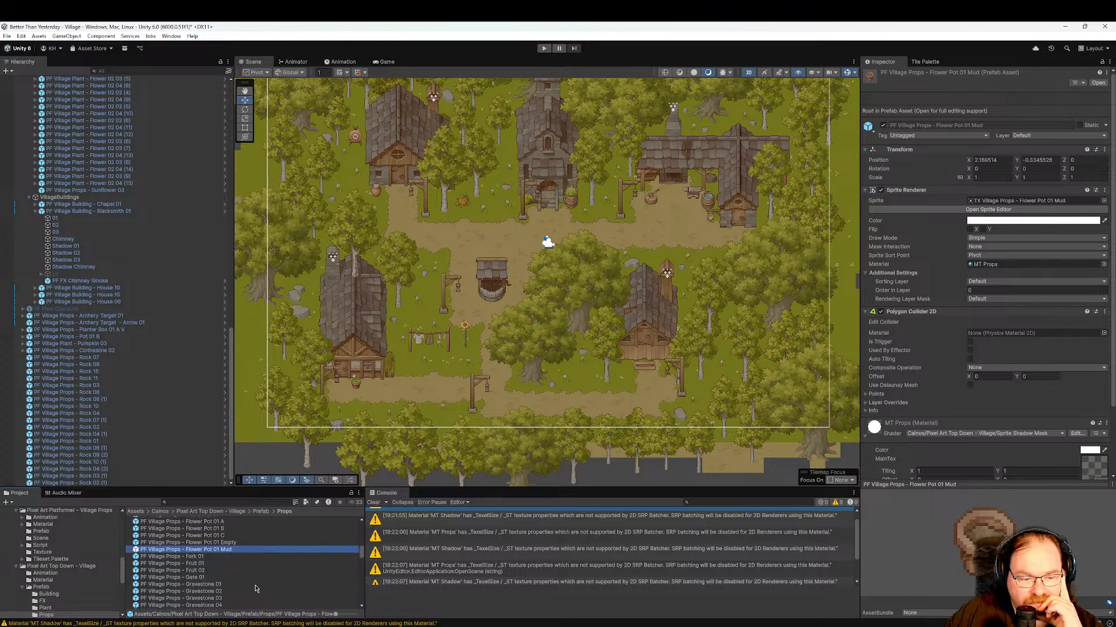
# Compare Fruit 02 with Fruit 01 and place Fruit 01 on the grass east of the large southern tree's trunk, at about X 1.14, Y -8.41.
pyautogui.click(214, 570)
pyautogui.scroll(-2, 269, 582)
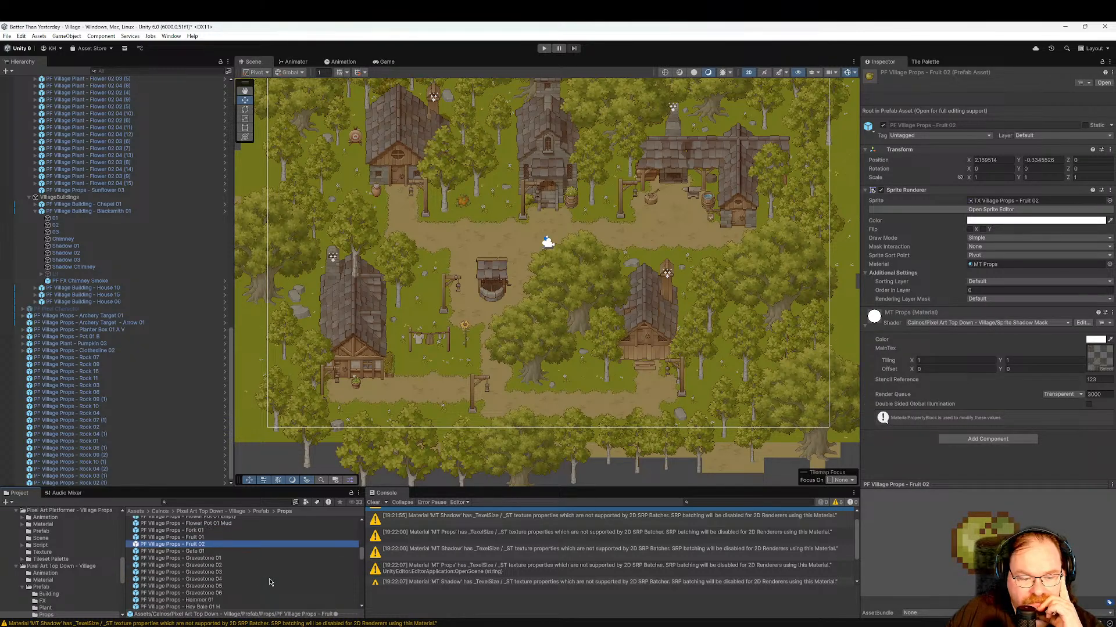
pyautogui.press('Up')
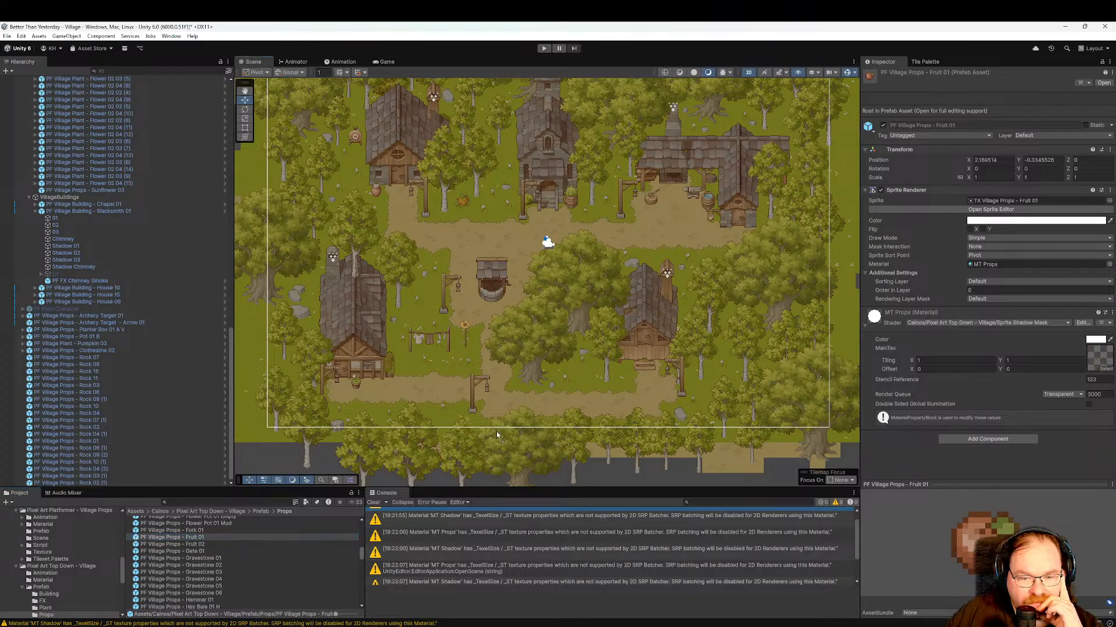
pyautogui.moveTo(564, 388); pyautogui.dragTo(563, 376)
pyautogui.scroll(6, 587, 393)
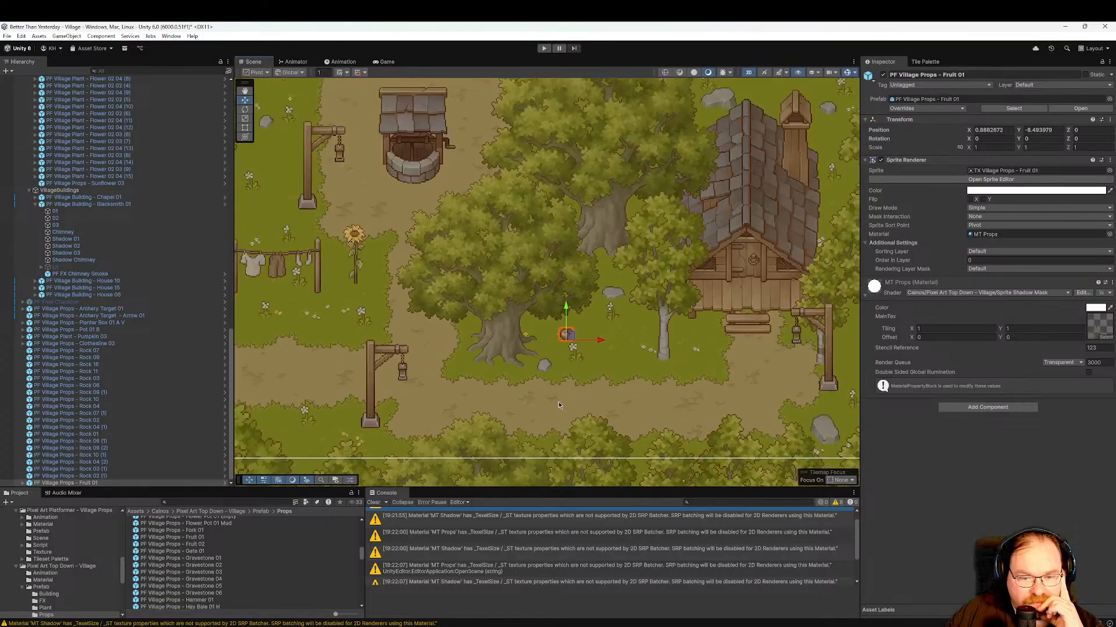
pyautogui.moveTo(552, 373); pyautogui.dragTo(524, 340)
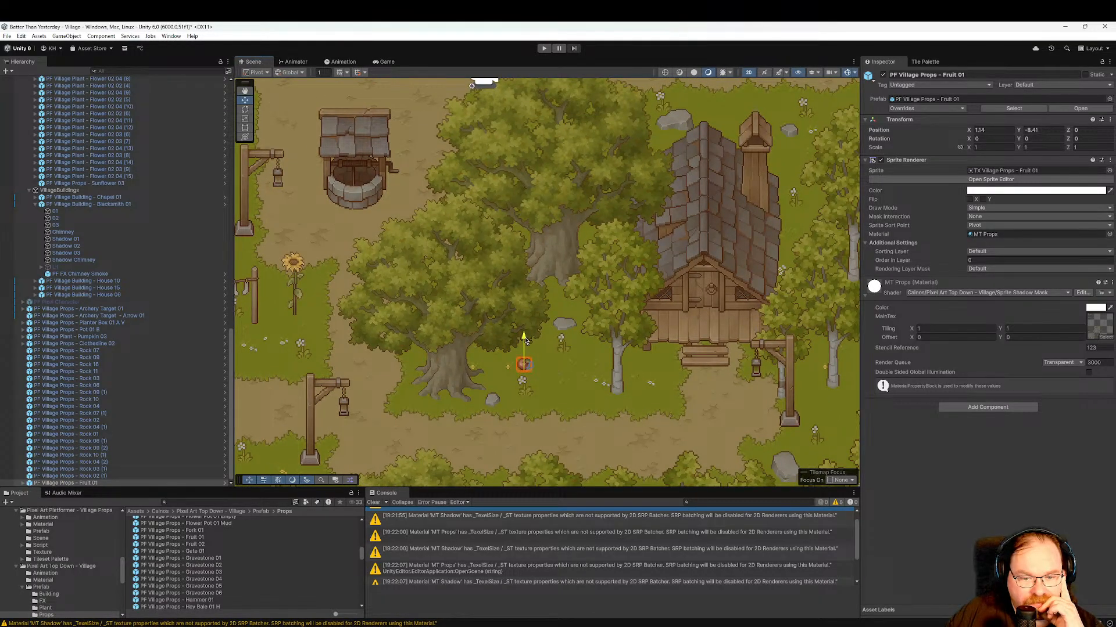
pyautogui.click(542, 392)
pyautogui.scroll(-2, 550, 411)
pyautogui.scroll(-3, 544, 417)
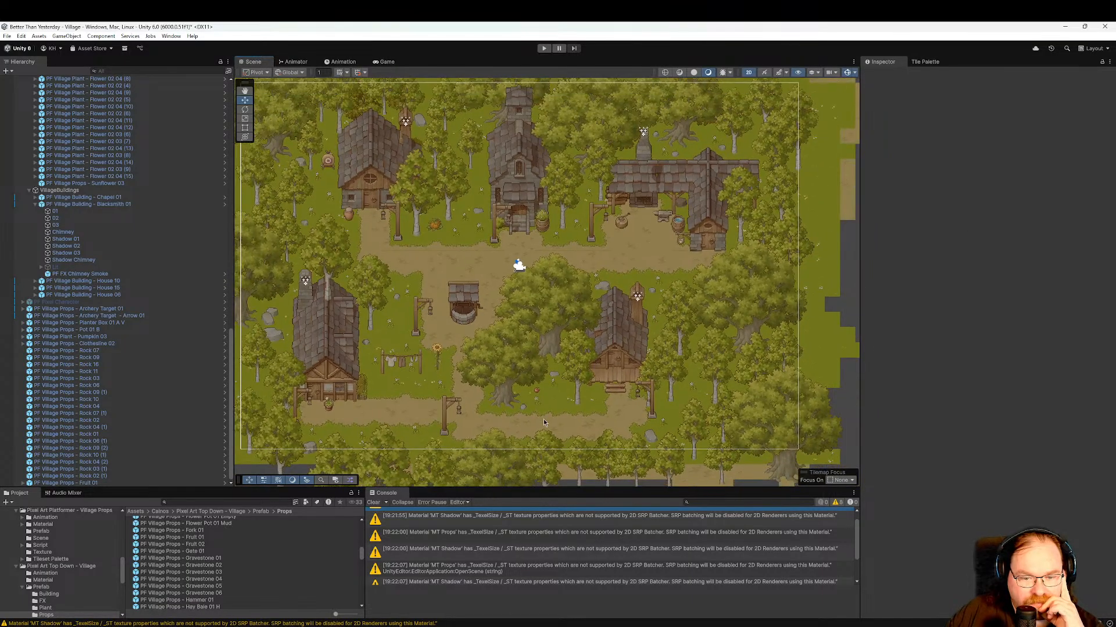
# Preview the Hammer 01 and Hay Bale 01 H and V prefabs and survey the village for a suitable spot.
pyautogui.scroll(1, 543, 419)
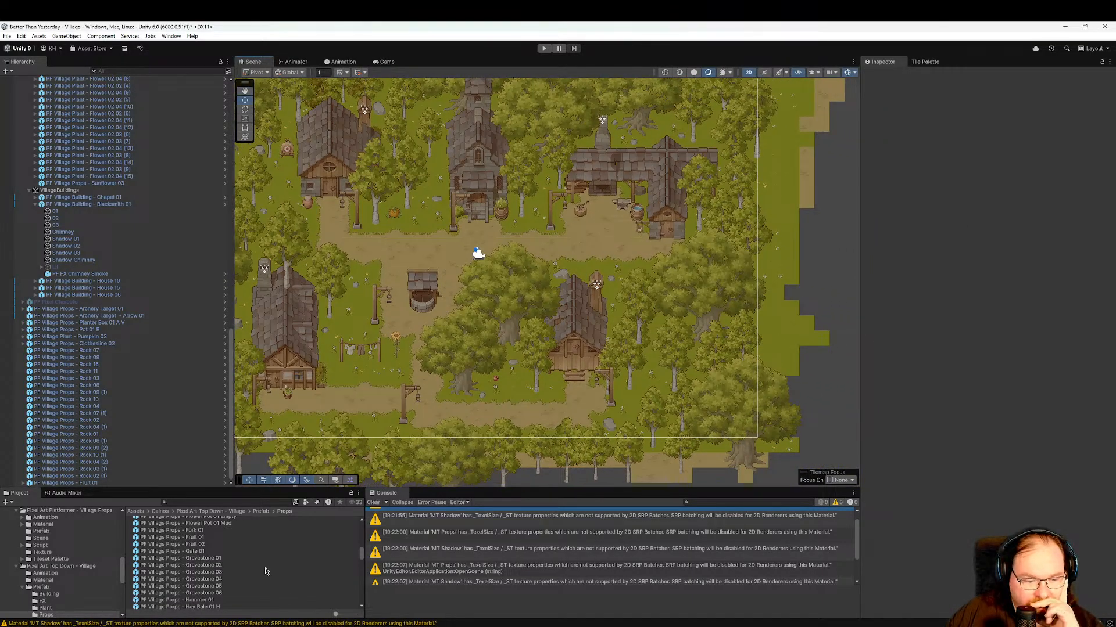
pyautogui.scroll(-2, 253, 581)
pyautogui.click(232, 574)
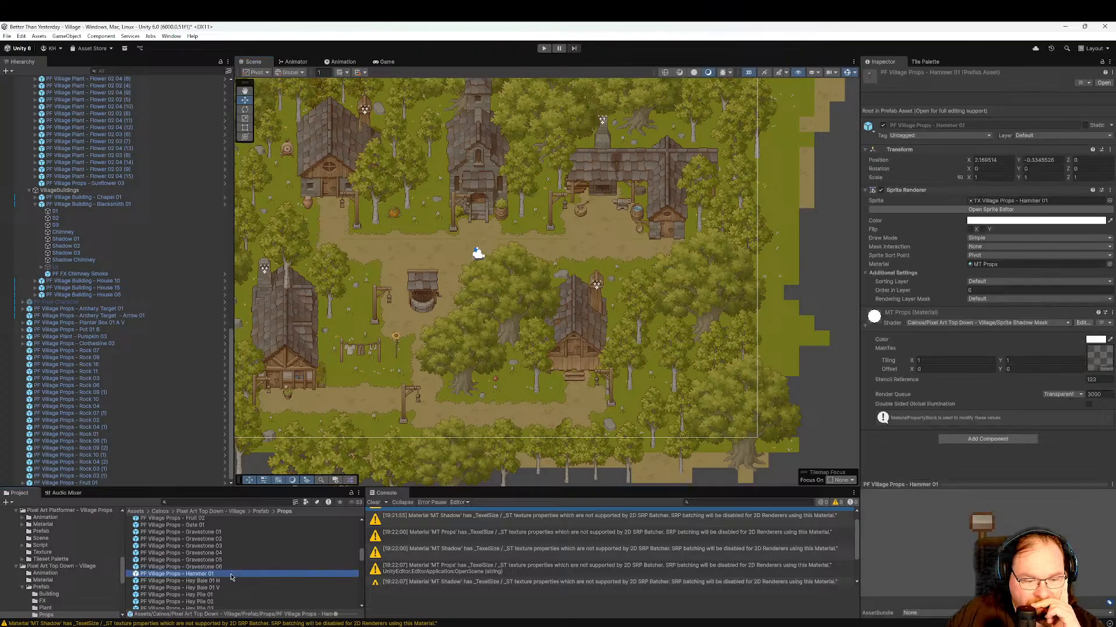
pyautogui.click(235, 581)
pyautogui.click(235, 588)
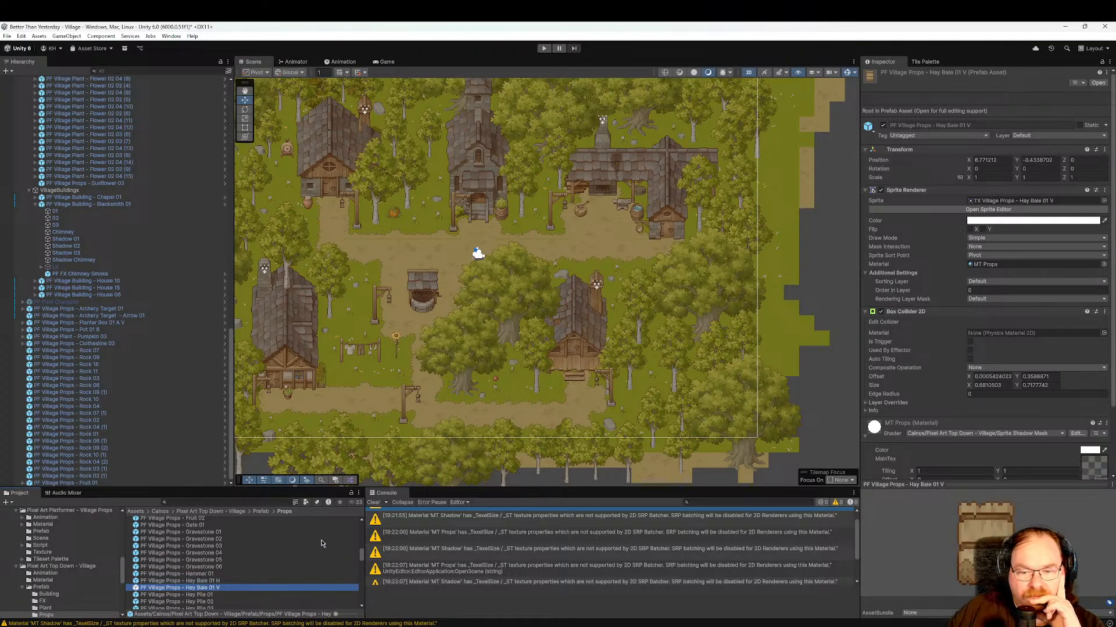
pyautogui.moveTo(504, 405); pyautogui.dragTo(603, 381, button='middle')
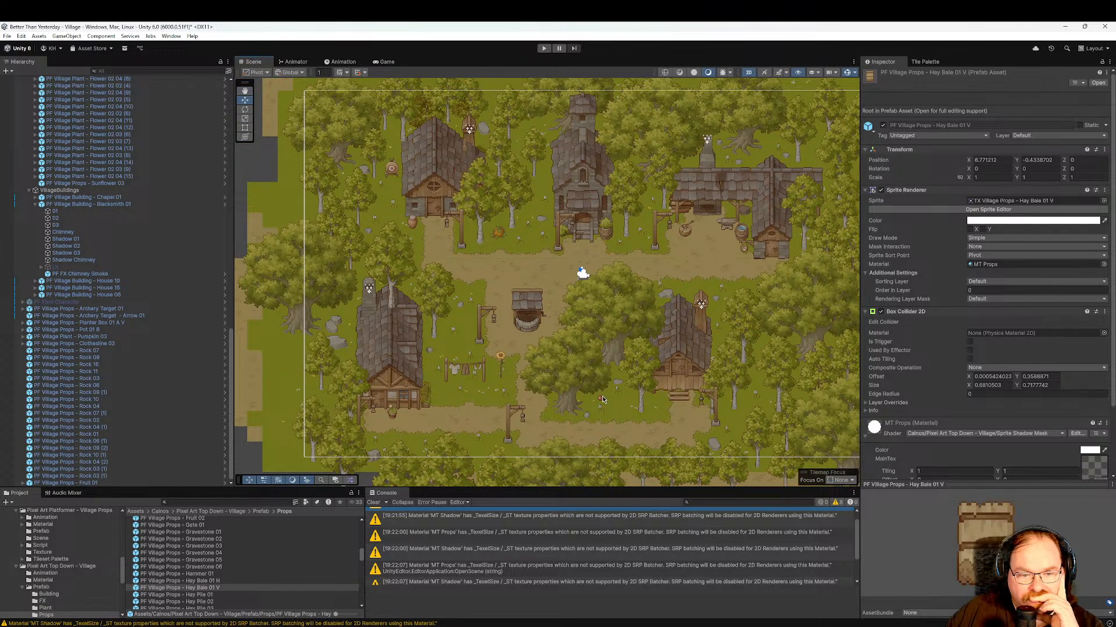
pyautogui.moveTo(592, 327); pyautogui.dragTo(527, 363, button='middle')
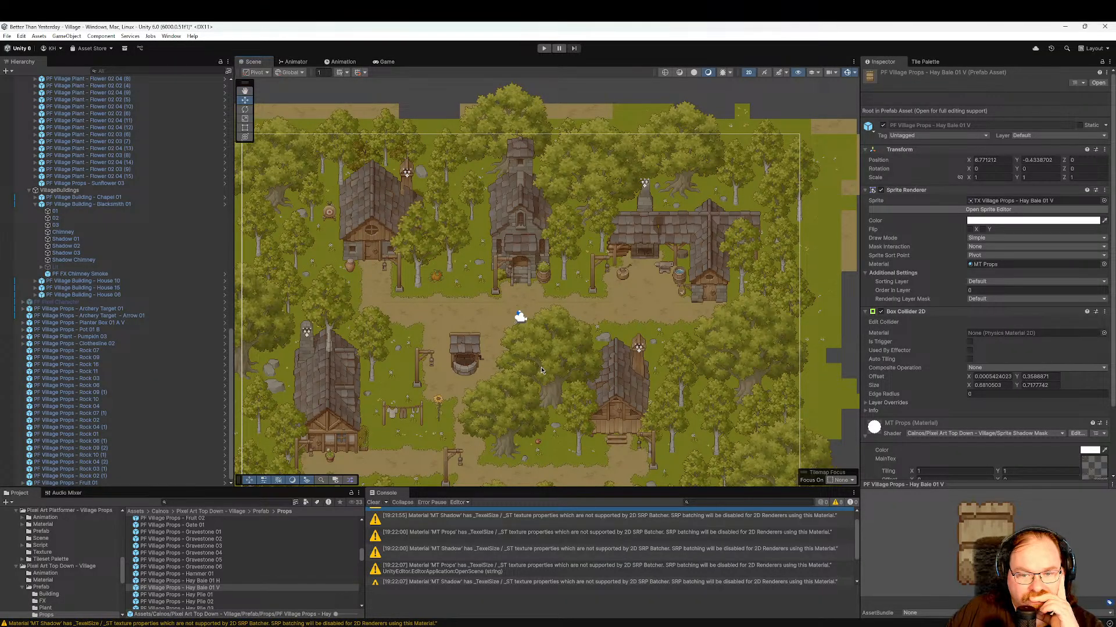
# Browse the props from hay piles to planter boxes, previewing the Planter Box 01 A H, Empty H, Mud H and Mud V variants.
pyautogui.scroll(-2, 309, 581)
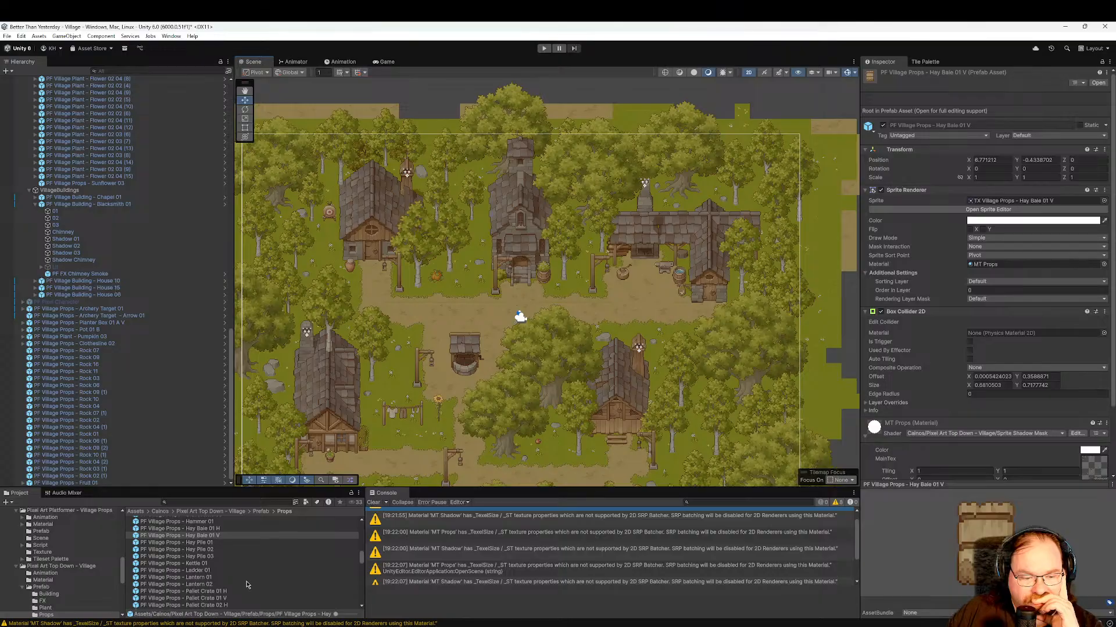
pyautogui.scroll(-1, 245, 584)
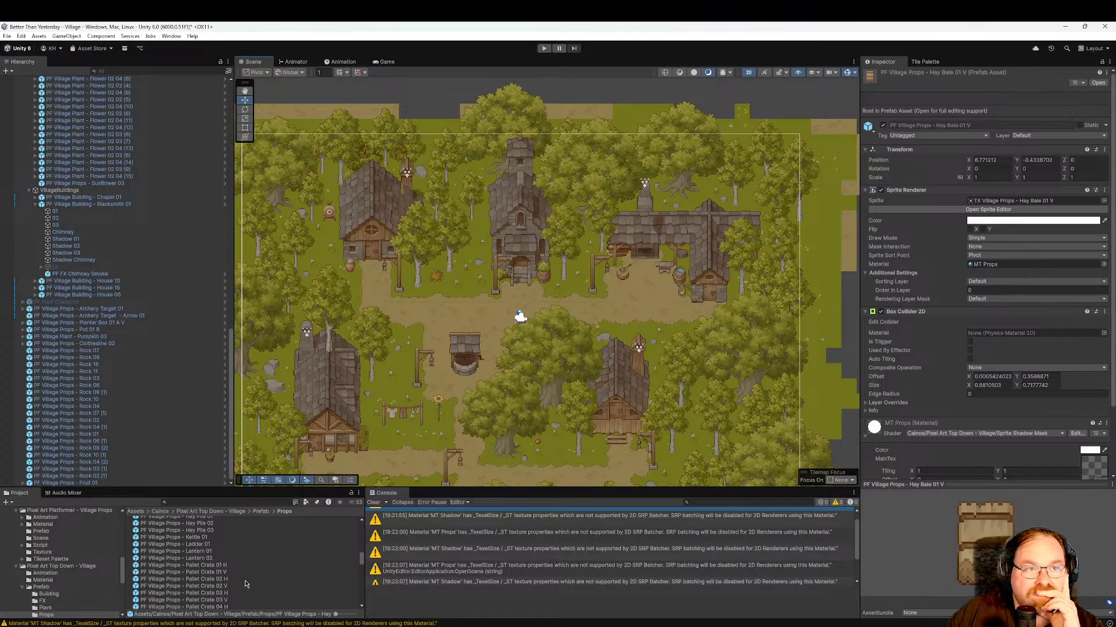
pyautogui.scroll(-5, 245, 584)
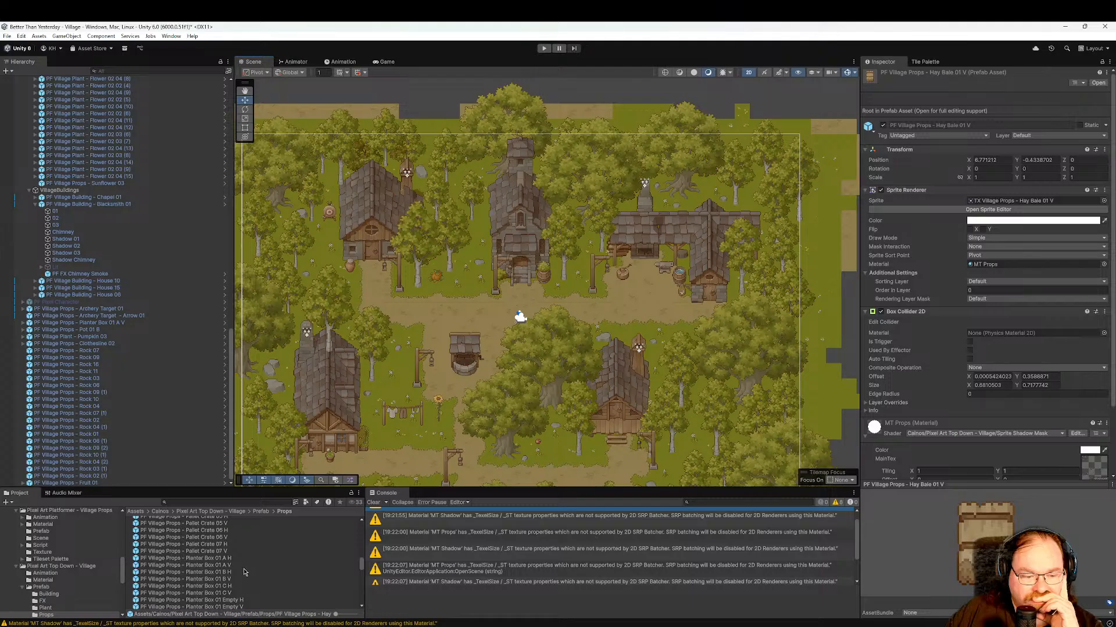
pyautogui.click(234, 559)
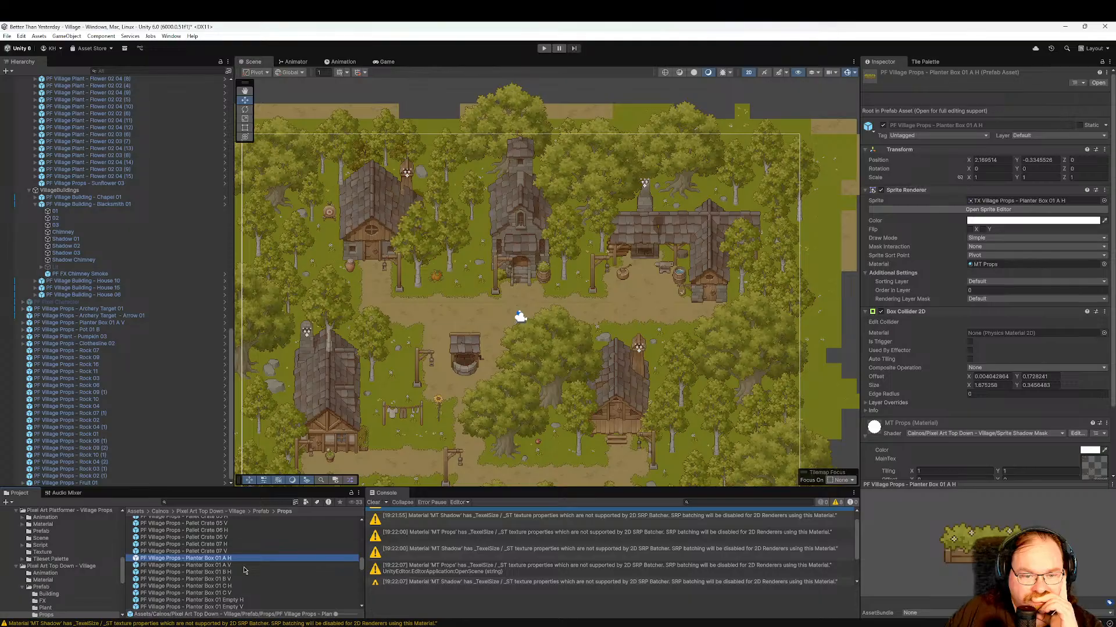
pyautogui.scroll(-2, 243, 571)
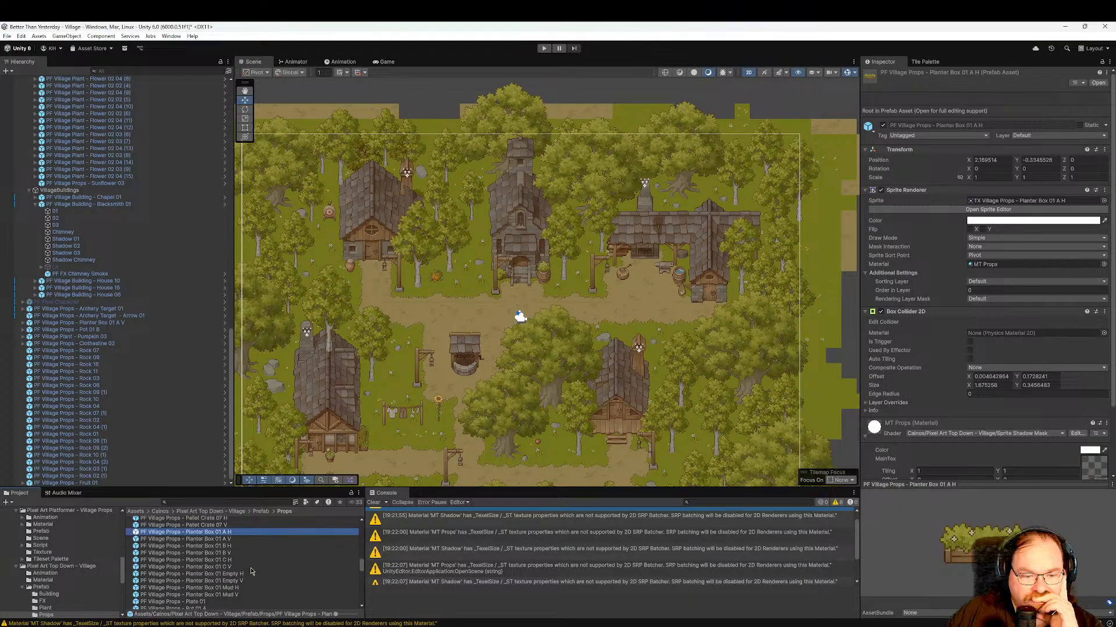
pyautogui.click(246, 573)
pyautogui.click(244, 587)
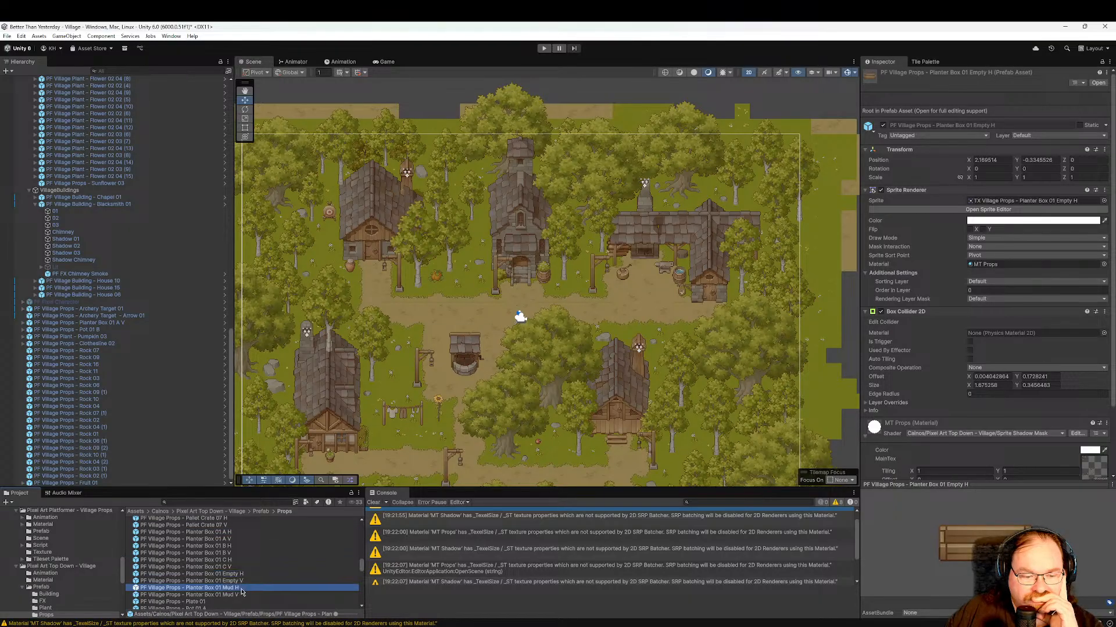
pyautogui.click(245, 594)
pyautogui.scroll(-5, 261, 581)
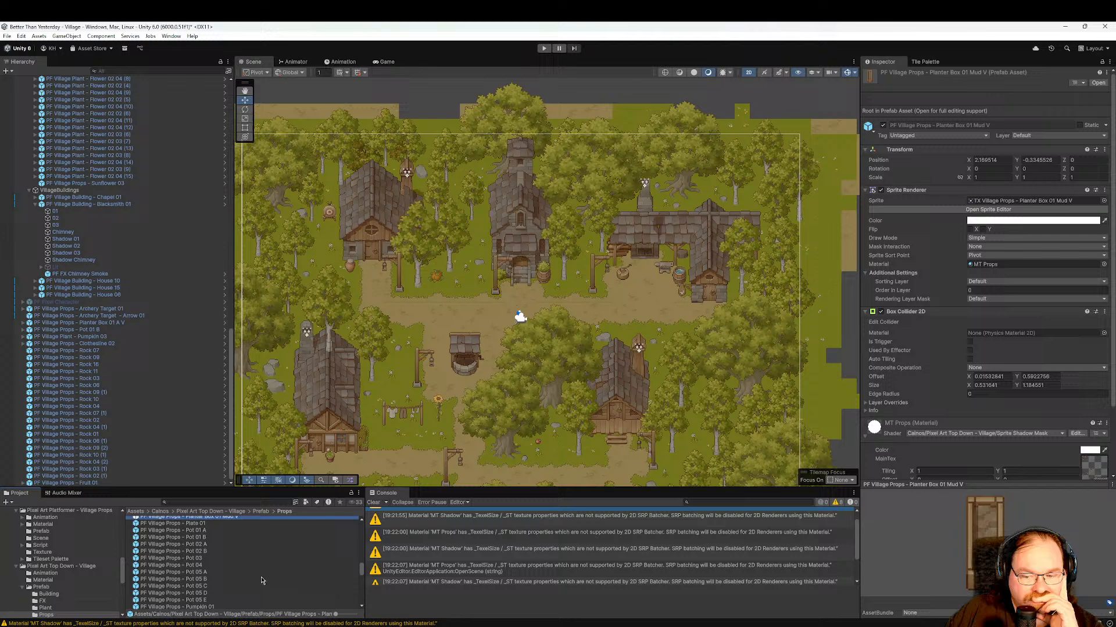
# Compare Pot 03 with Pot 04, place Pot 03 in front of the southeastern house, and set its Order in Layer to 5.
pyautogui.click(214, 561)
pyautogui.press('Down')
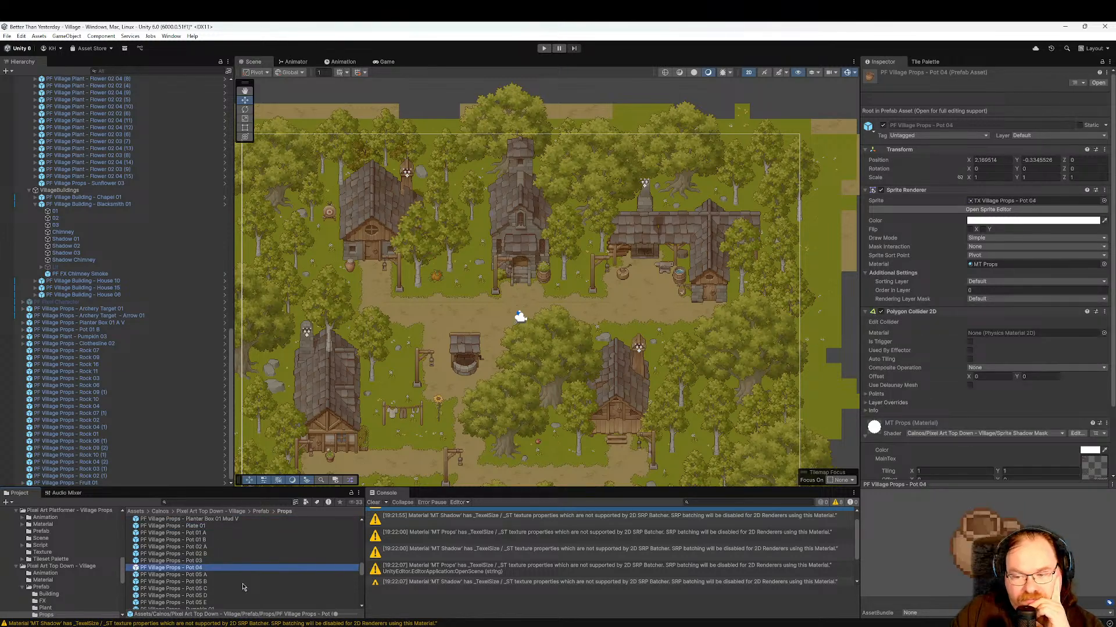
pyautogui.press('Up')
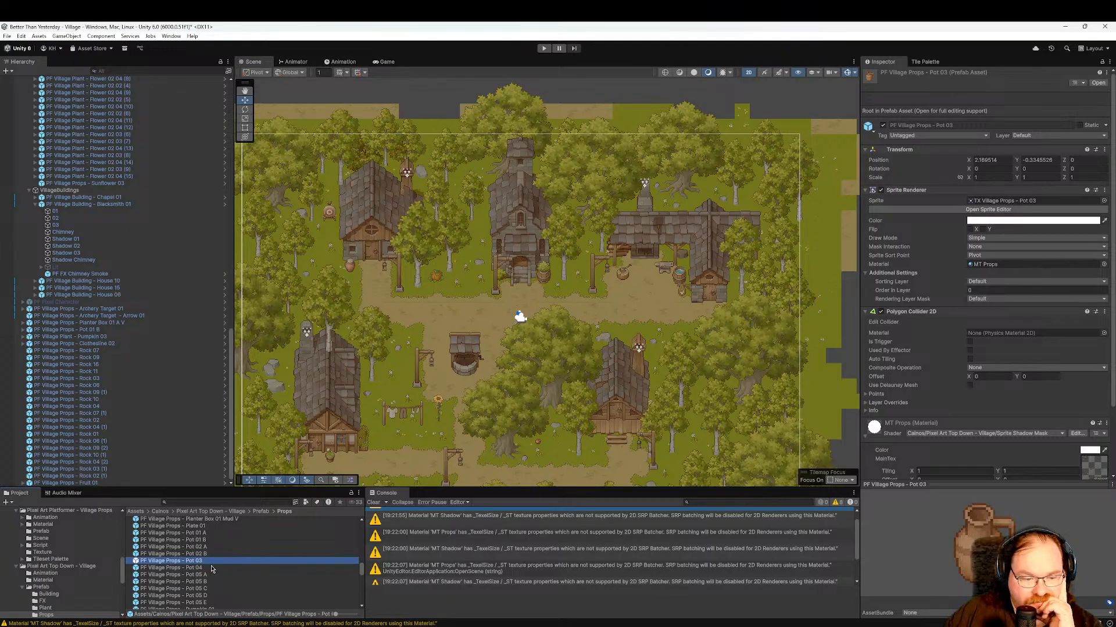
pyautogui.moveTo(211, 561); pyautogui.dragTo(599, 457)
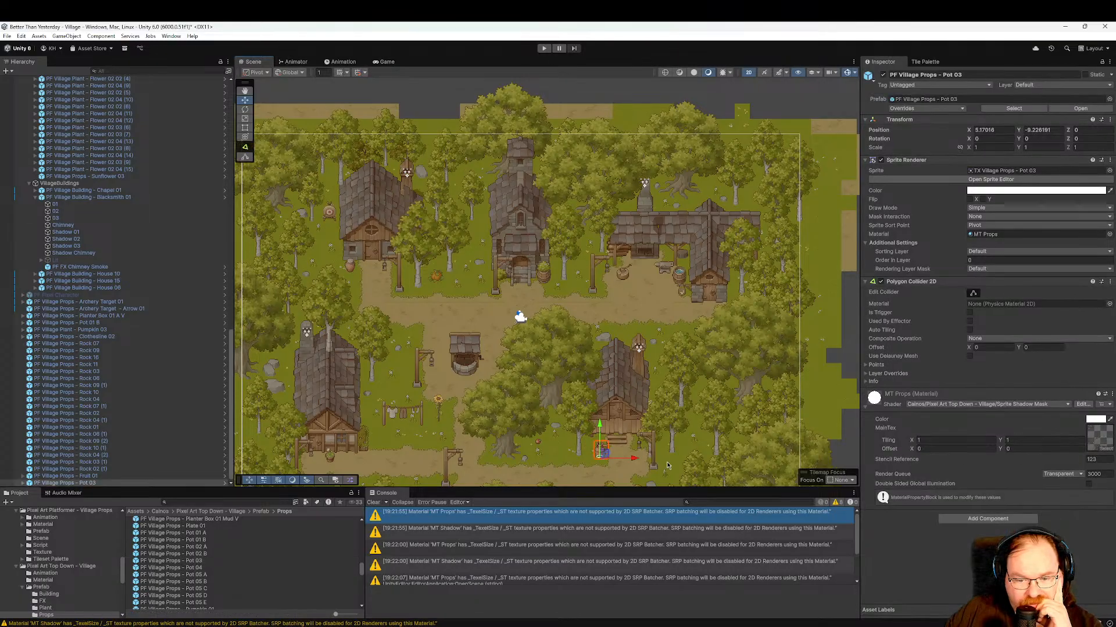
pyautogui.click(986, 261)
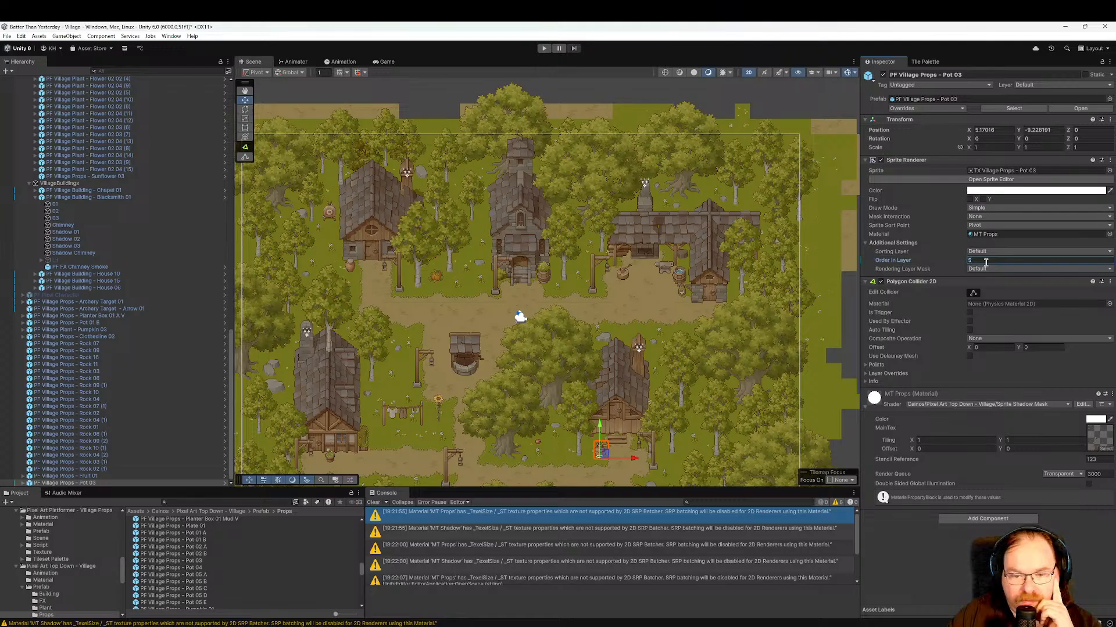
# Move Pot 03 onto the east end of the southeastern house's porch, at about X 7.29, Y -7.34.
pyautogui.moveTo(602, 428); pyautogui.dragTo(603, 399)
pyautogui.scroll(10, 603, 399)
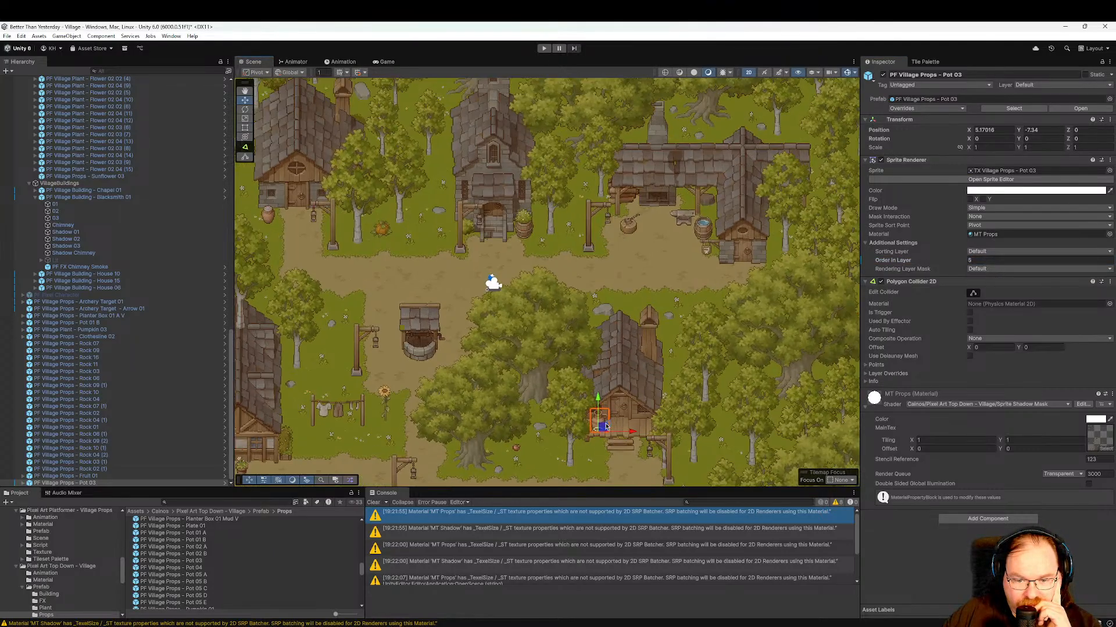
pyautogui.moveTo(639, 430); pyautogui.dragTo(617, 391, button='middle')
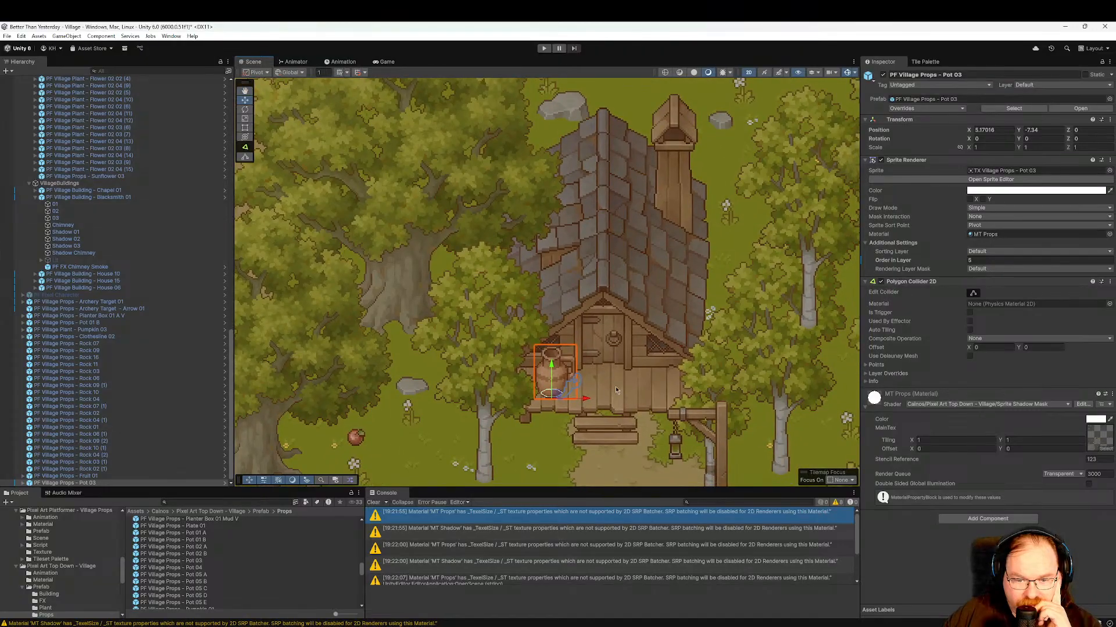
pyautogui.moveTo(587, 401); pyautogui.dragTo(687, 408)
pyautogui.scroll(-6, 642, 436)
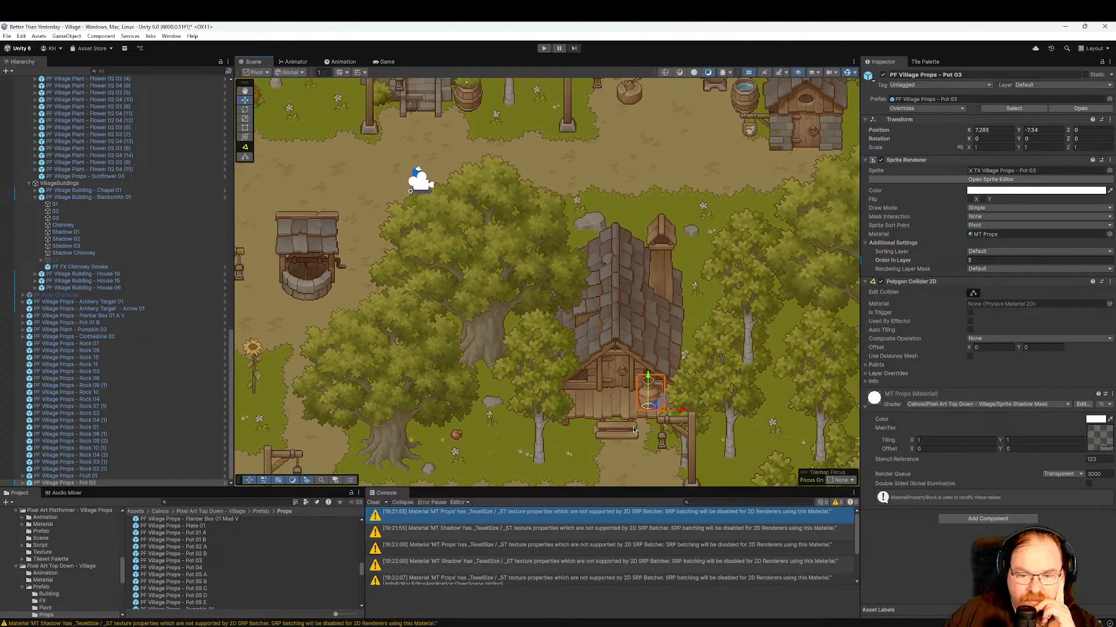
pyautogui.moveTo(634, 431); pyautogui.dragTo(594, 391, button='middle')
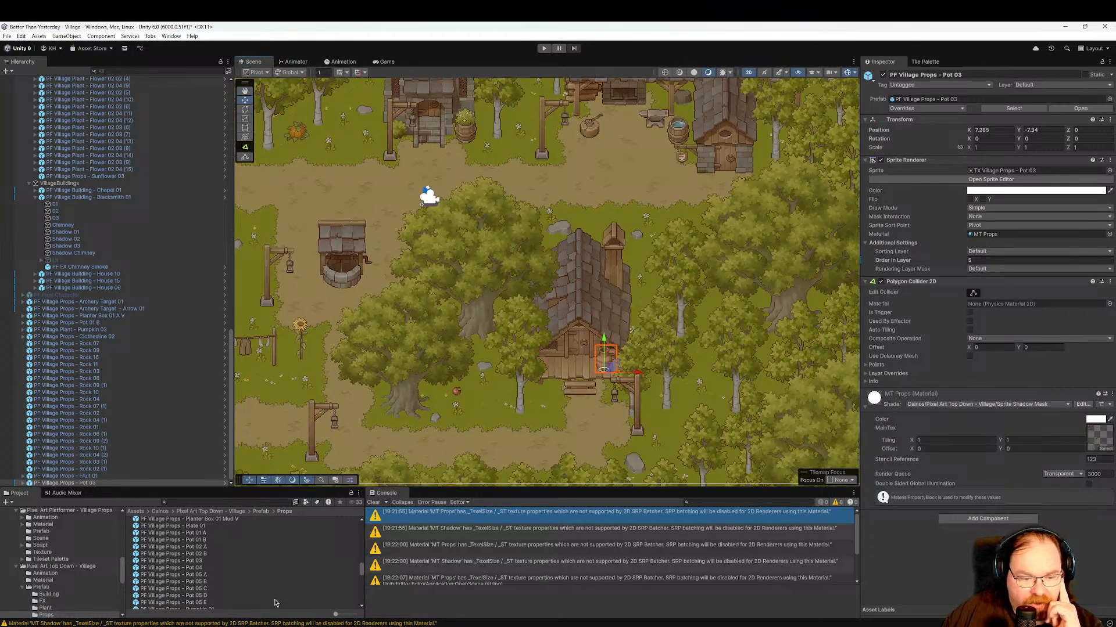
# Preview the pumpkin, Road Lamp 01 and Road Sign 01 prefabs and check the southern paths for a place to use them.
pyautogui.scroll(-4, 277, 604)
pyautogui.click(222, 564)
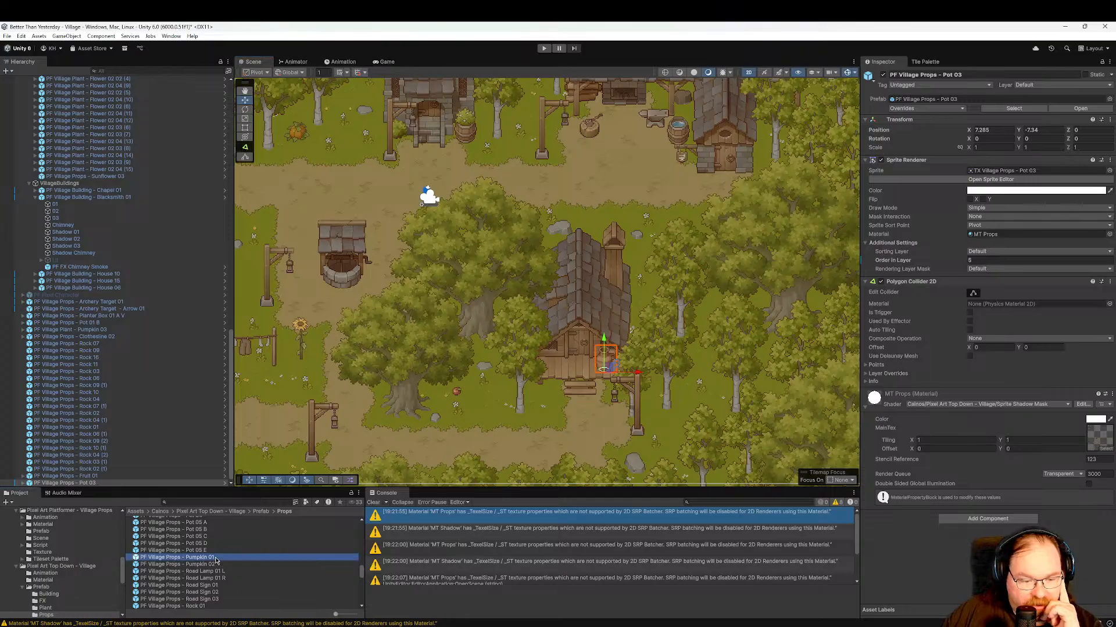
pyautogui.click(218, 571)
pyautogui.press('Down')
pyautogui.press('Down')
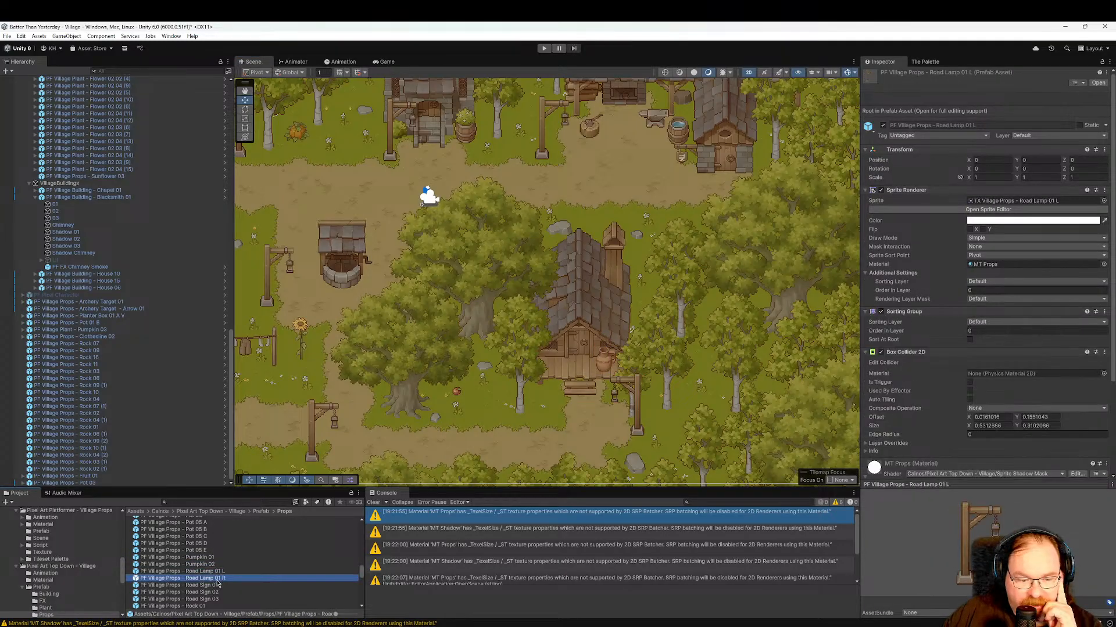
pyautogui.scroll(-2, 416, 439)
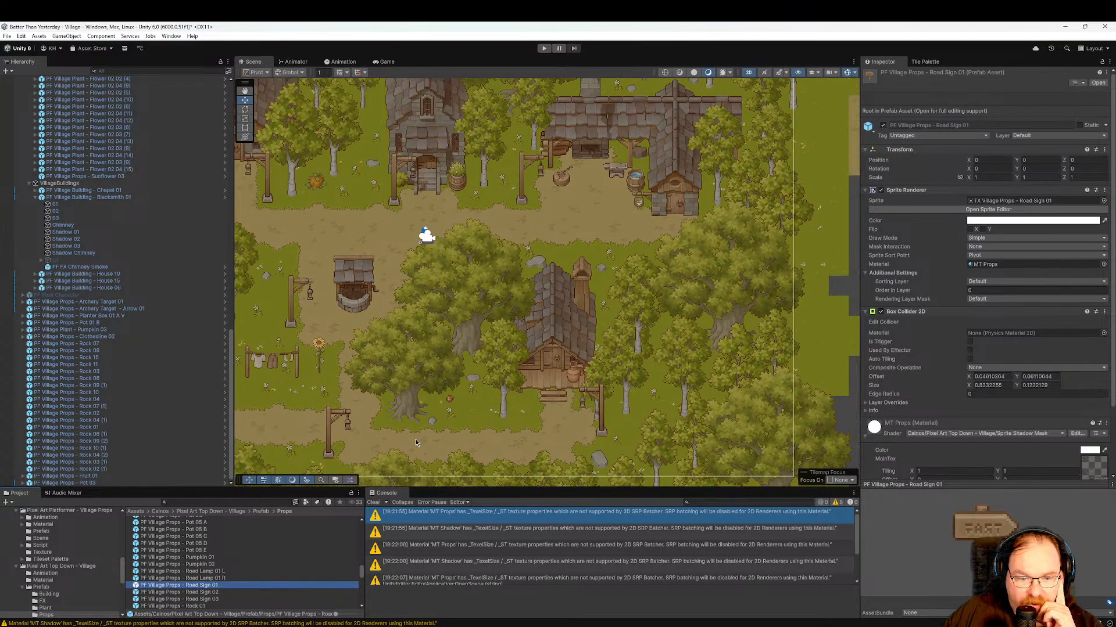
pyautogui.moveTo(417, 428); pyautogui.dragTo(531, 387, button='middle')
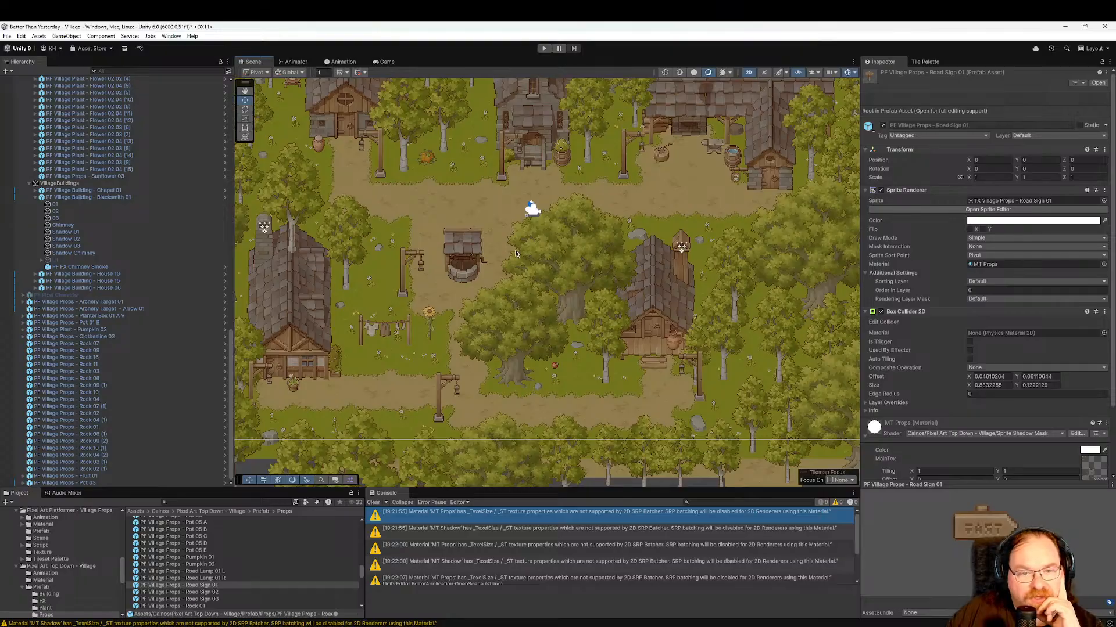
pyautogui.moveTo(514, 250); pyautogui.dragTo(583, 222, button='middle')
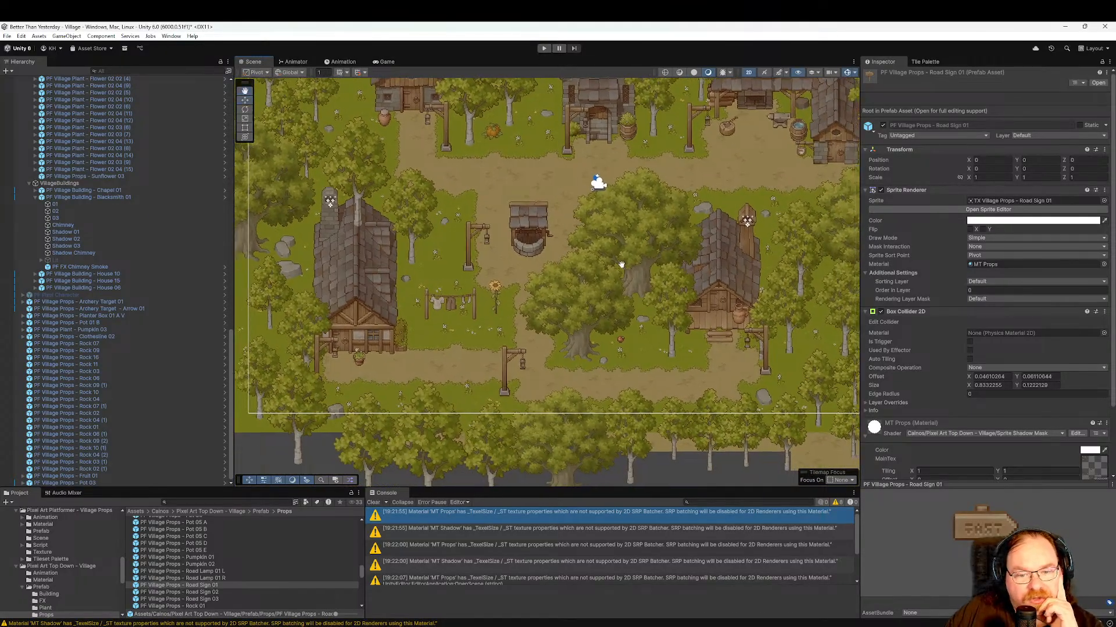
pyautogui.moveTo(621, 265); pyautogui.dragTo(478, 229, button='middle')
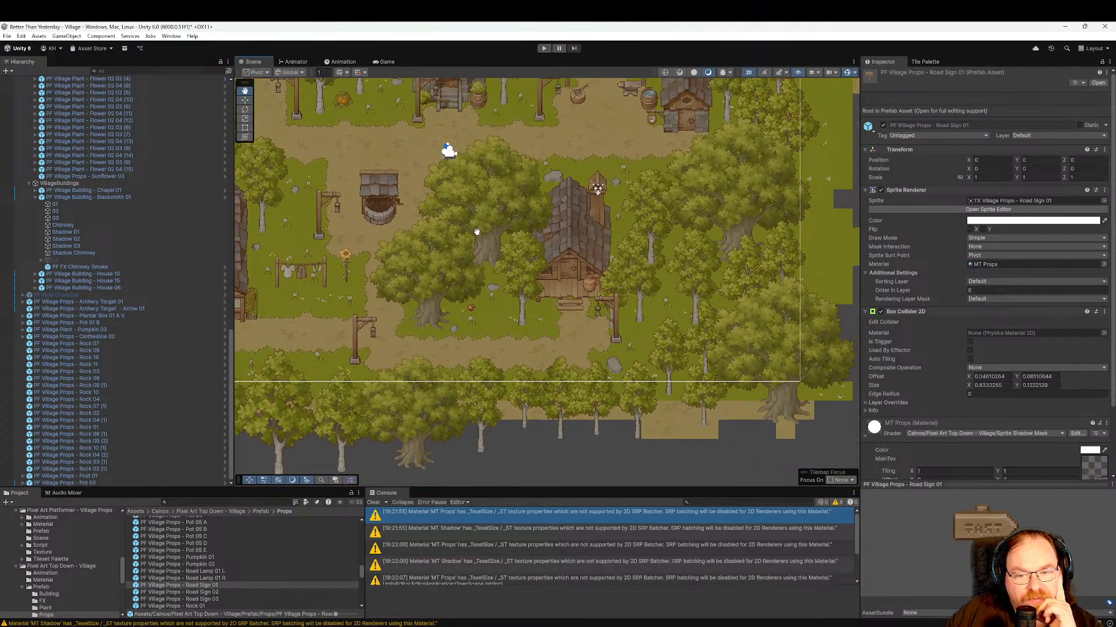
# Browse the remaining village props past the rocks and sacks and preview Sawbuck 01.
pyautogui.scroll(-2, 272, 552)
pyautogui.scroll(-6, 239, 580)
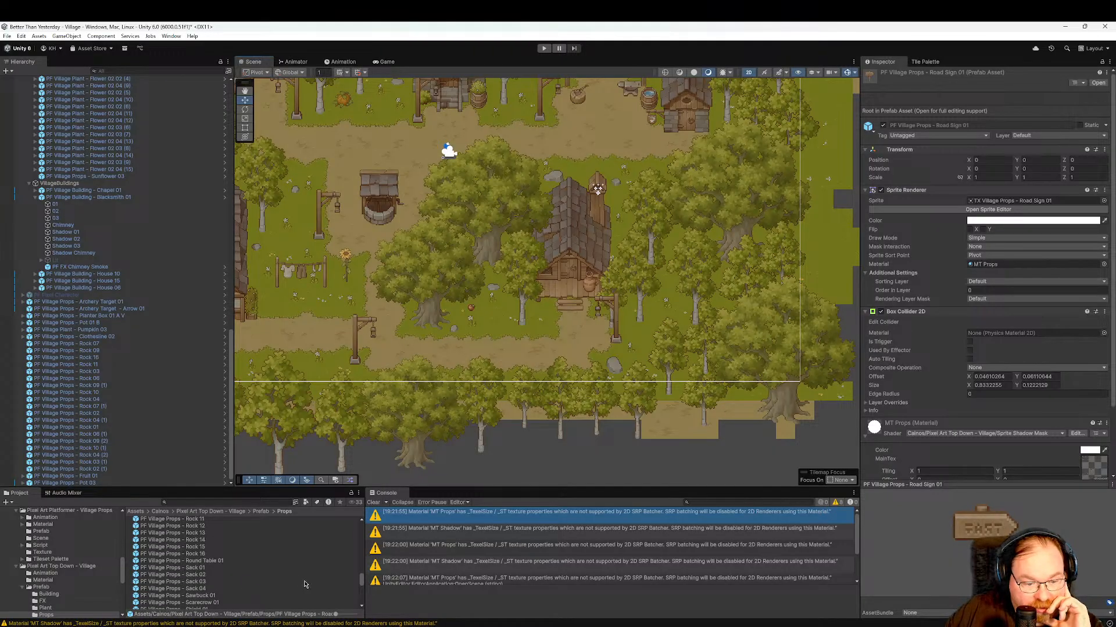
pyautogui.scroll(-1, 293, 580)
pyautogui.click(223, 570)
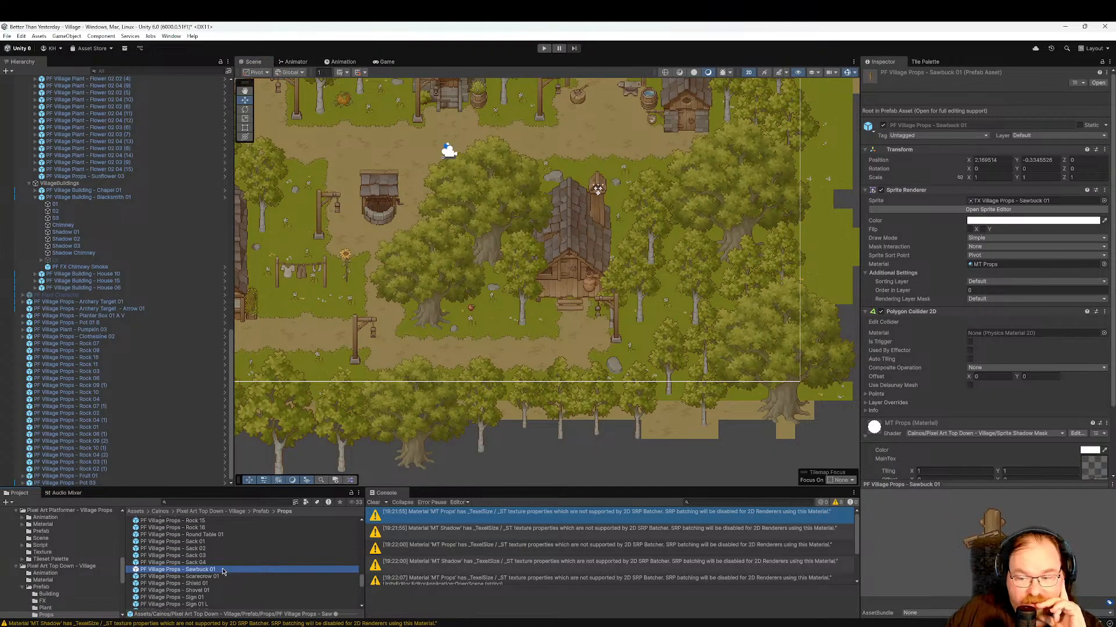
# Examine the whole village layout, from the northern houses and chapel to the southern path, for spots still lacking decoration.
pyautogui.moveTo(620, 147); pyautogui.dragTo(527, 267, button='middle')
pyautogui.moveTo(468, 316); pyautogui.dragTo(588, 302, button='middle')
pyautogui.moveTo(503, 230); pyautogui.dragTo(549, 319, button='middle')
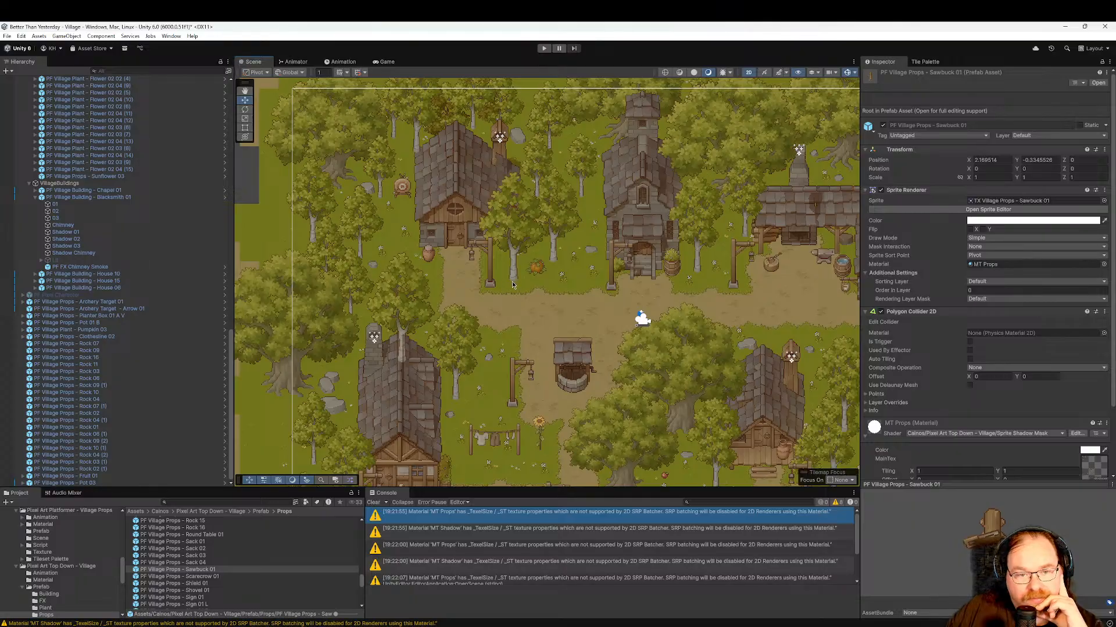
pyautogui.moveTo(513, 285); pyautogui.dragTo(501, 311, button='middle')
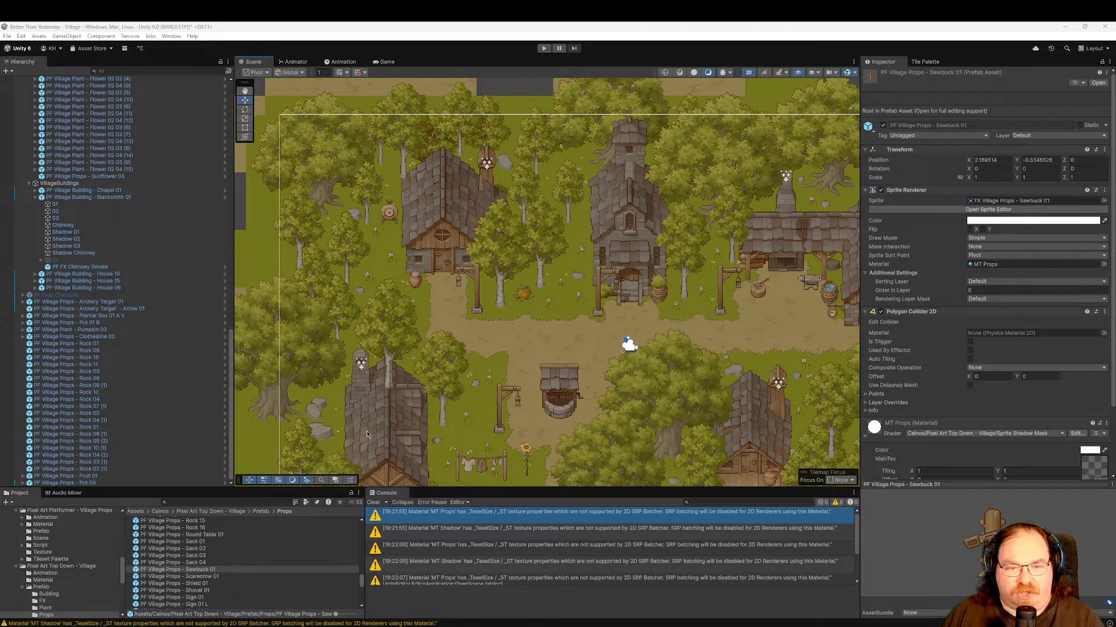
pyautogui.moveTo(636, 410); pyautogui.dragTo(595, 274, button='middle')
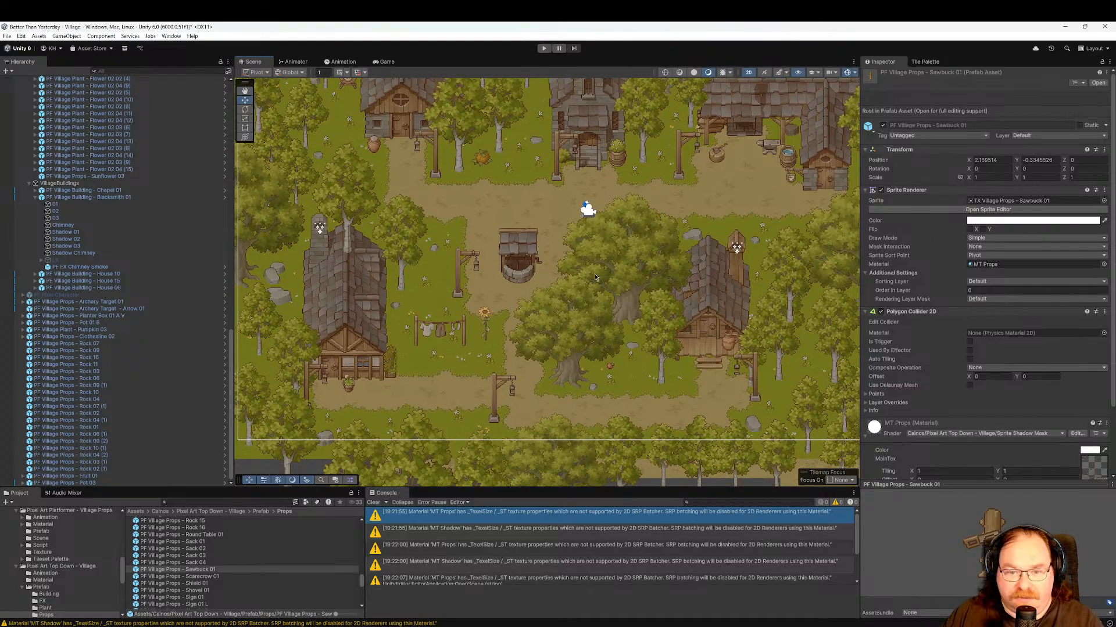
pyautogui.moveTo(552, 351); pyautogui.dragTo(618, 323, button='middle')
pyautogui.moveTo(628, 256); pyautogui.dragTo(626, 325, button='middle')
pyautogui.scroll(-3, 626, 325)
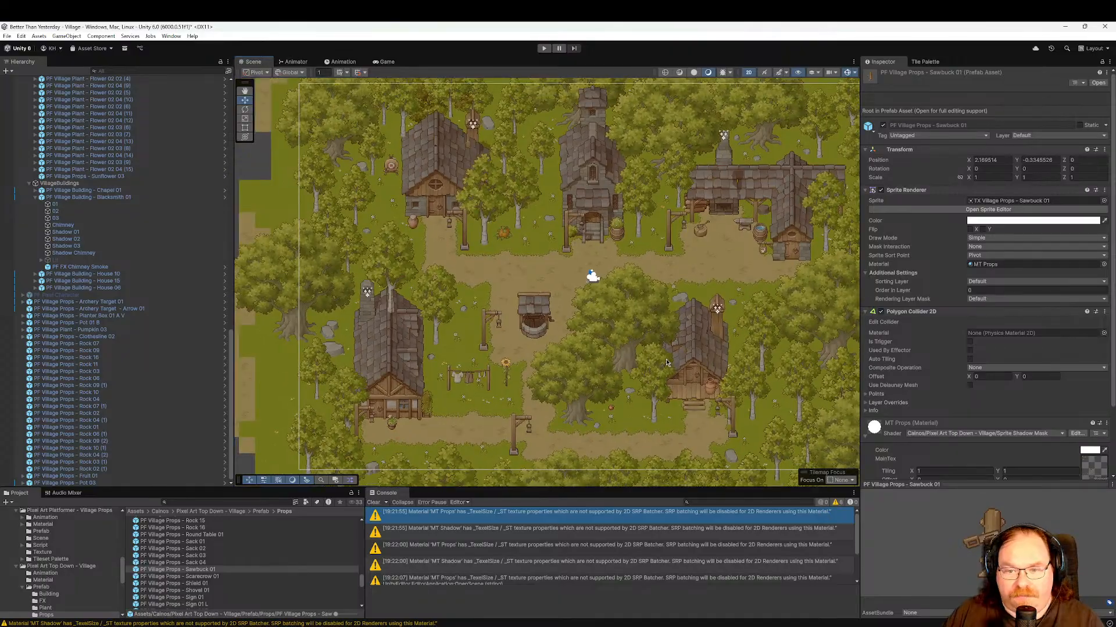
pyautogui.scroll(-1, 652, 348)
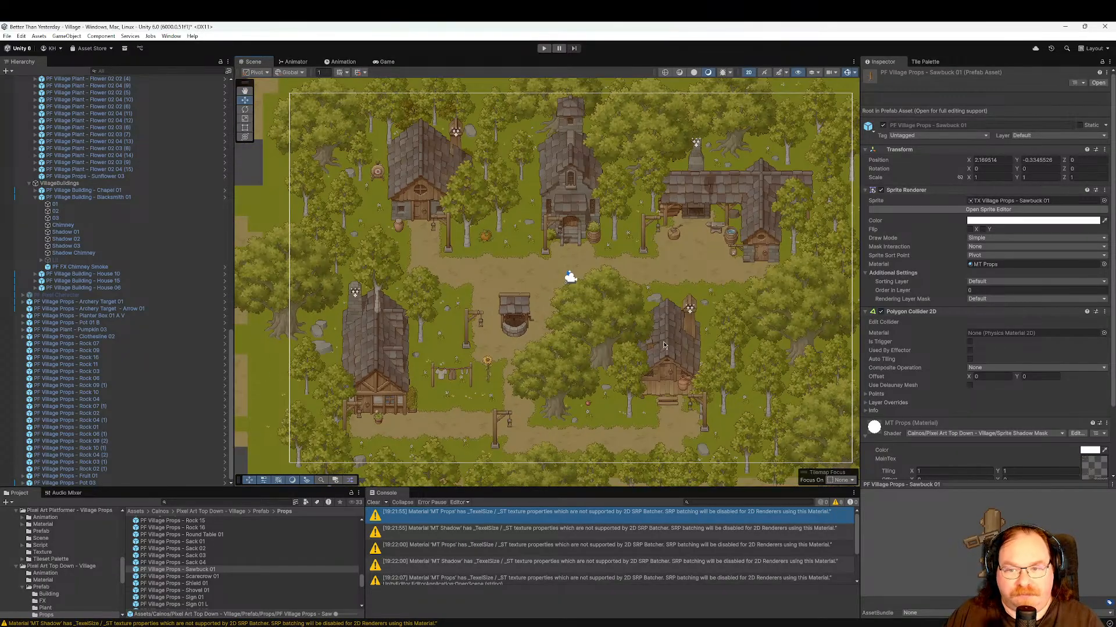
pyautogui.moveTo(664, 345); pyautogui.dragTo(643, 340, button='middle')
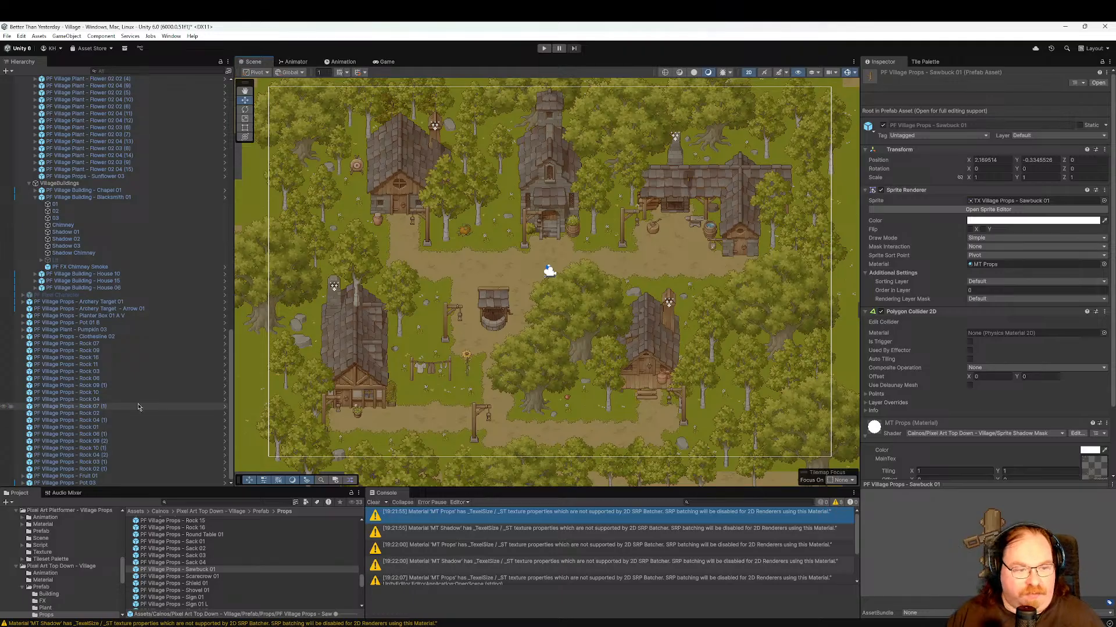
# Collapse the VillageProps, VillageFloor and VillageBuildings groups in the scene hierarchy.
pyautogui.scroll(10, 166, 372)
pyautogui.scroll(5, 165, 372)
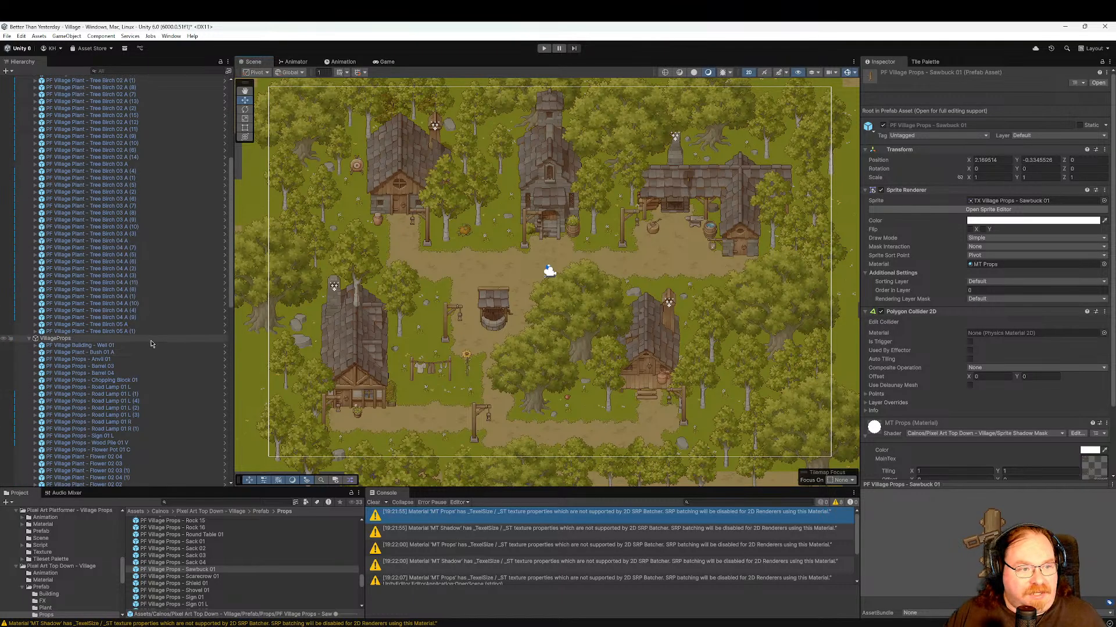
pyautogui.click(29, 339)
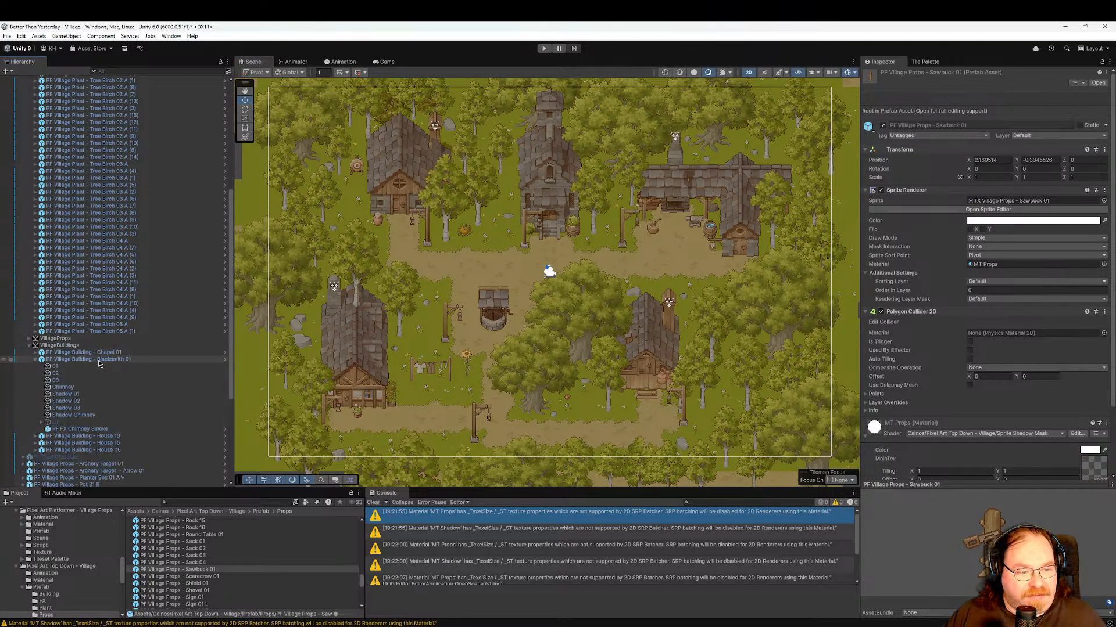
pyautogui.scroll(8, 99, 363)
pyautogui.click(31, 128)
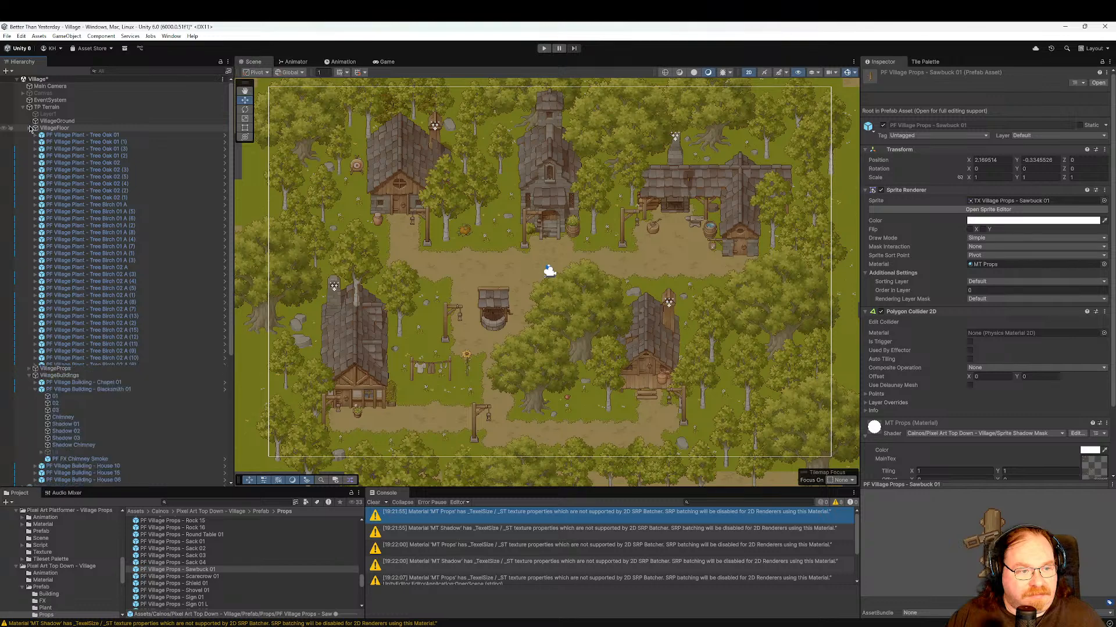
pyautogui.click(29, 143)
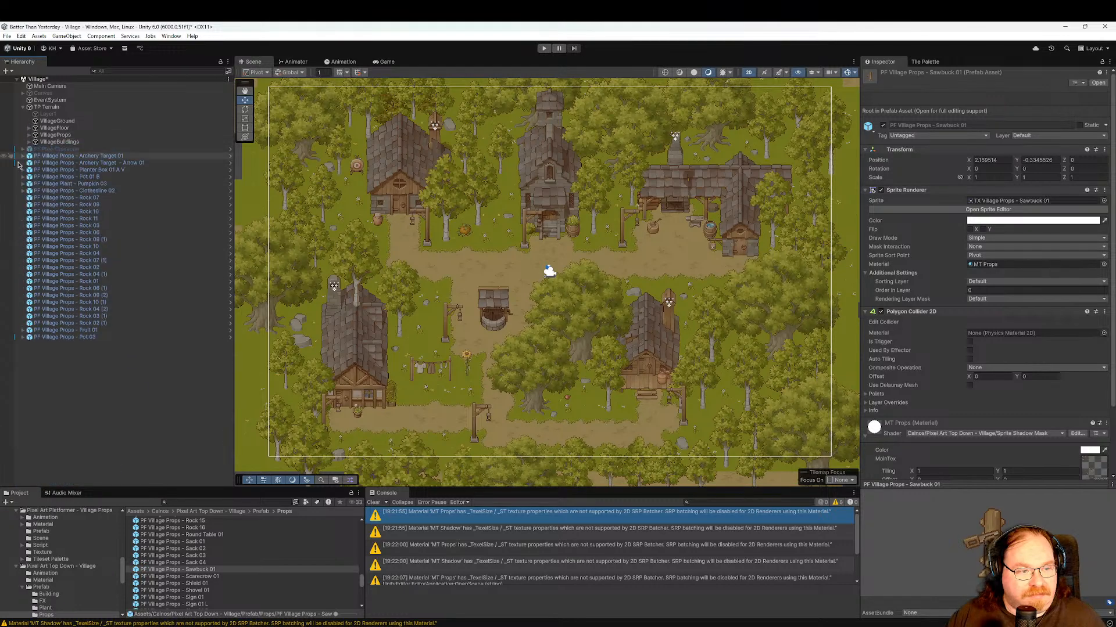
# Move all the loose props, from Archery Target 01 through Pot 03, into the VillageProps group and collapse it.
pyautogui.click(64, 156)
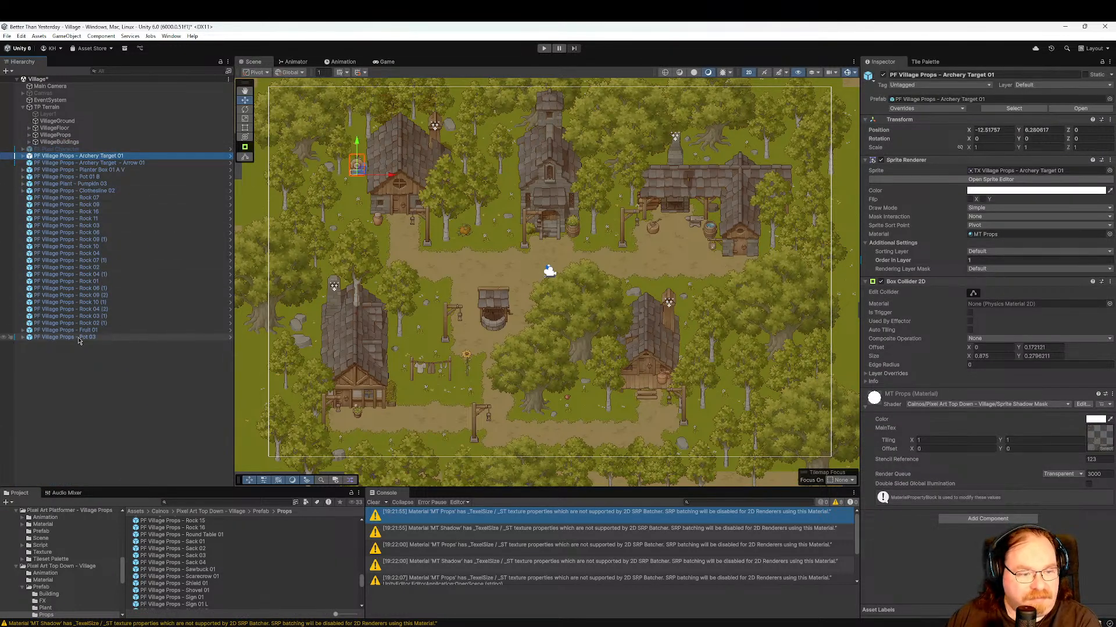
pyautogui.keyDown('shift'); pyautogui.click(81, 338); pyautogui.keyUp('shift')
pyautogui.moveTo(83, 157); pyautogui.dragTo(66, 137)
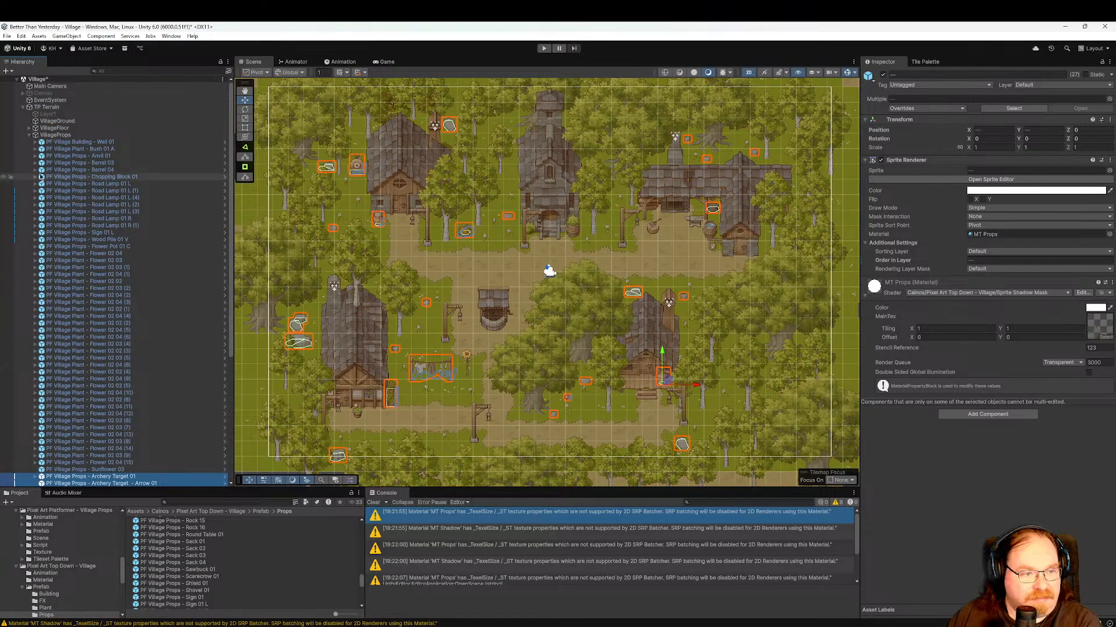
pyautogui.click(29, 135)
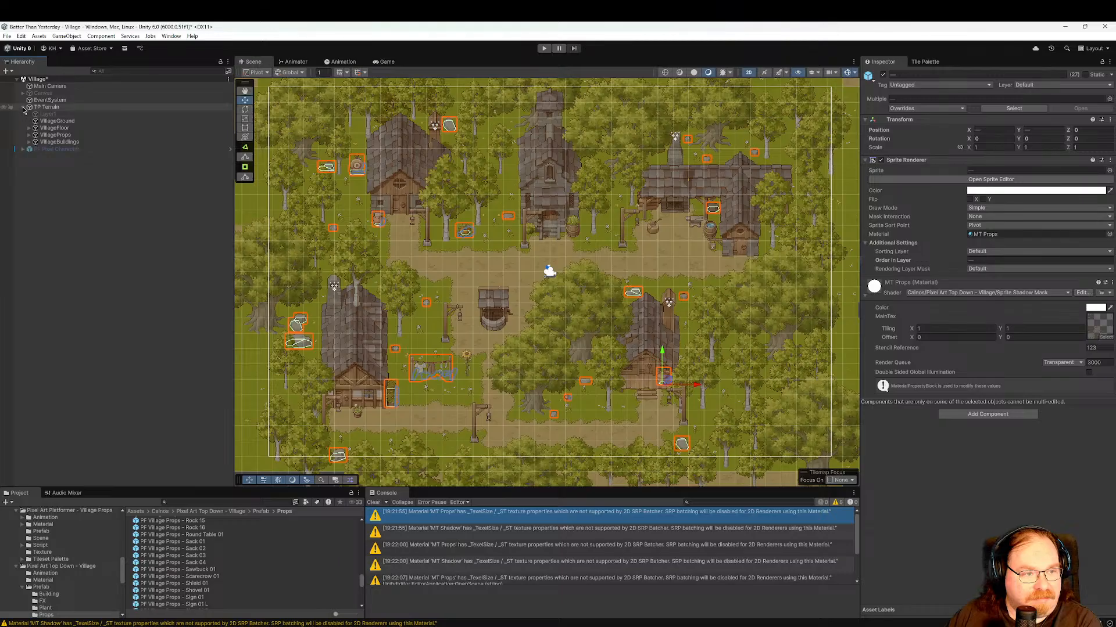
# Collapse the TP Terrain group, clear the selection and save the Village scene.
pyautogui.click(23, 107)
pyautogui.click(106, 193)
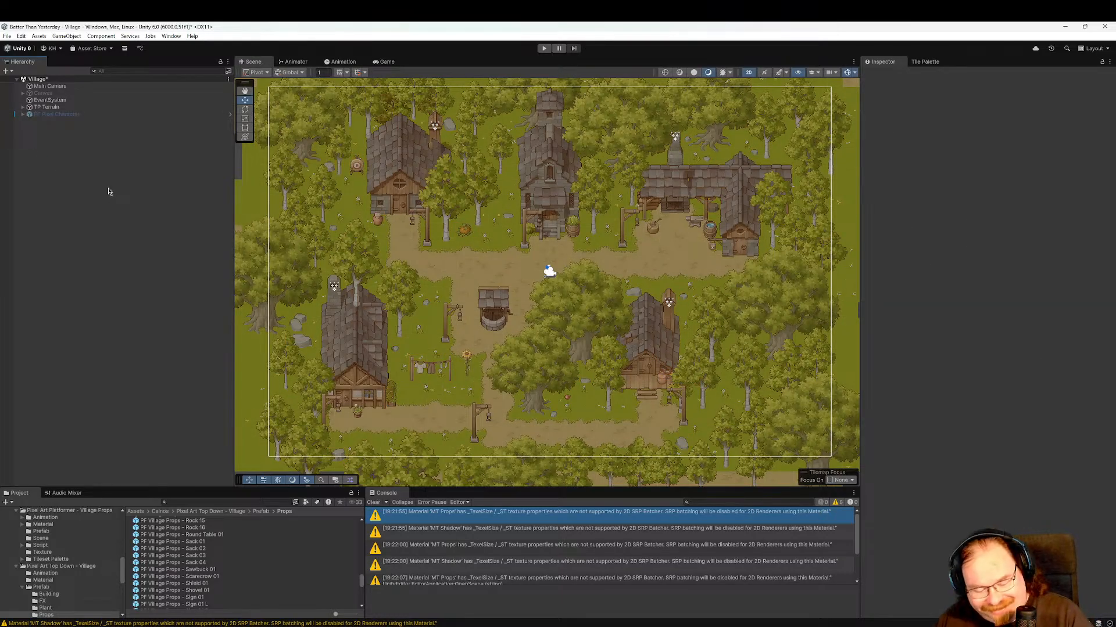
pyautogui.hotkey('ctrl', 's')
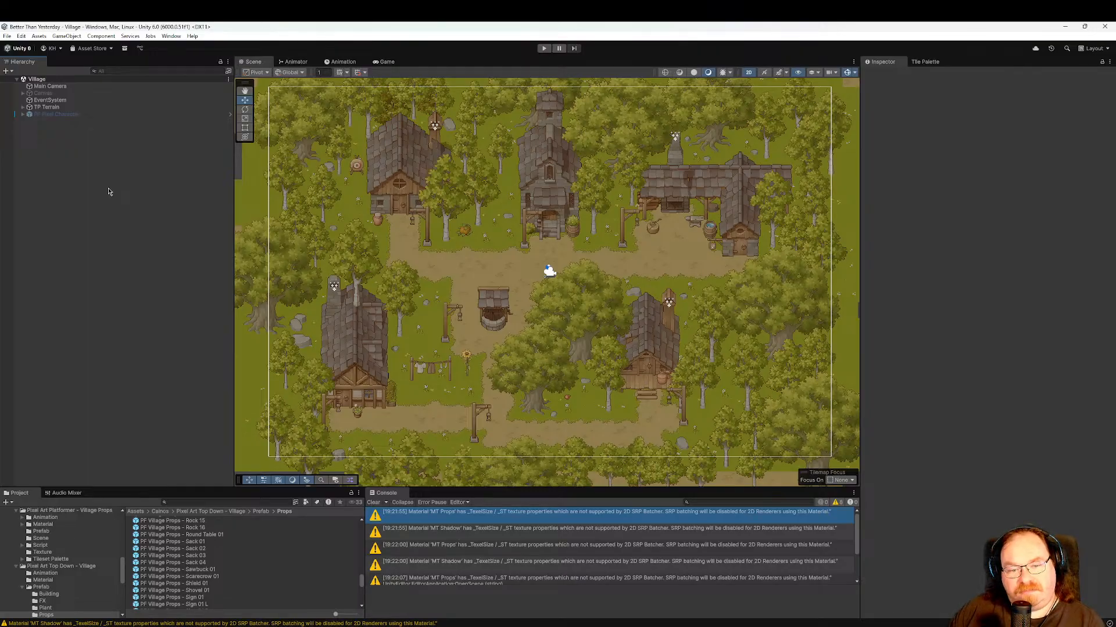
# Move the well in the village square slightly north, to about Y -3.15.
pyautogui.scroll(3, 459, 294)
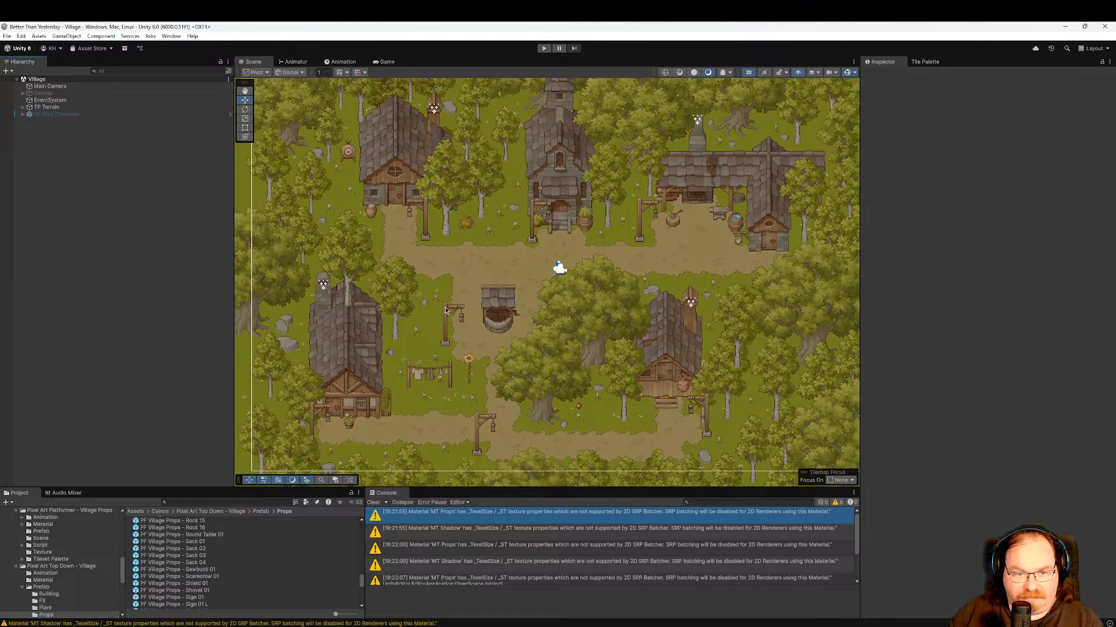
pyautogui.click(506, 332)
pyautogui.moveTo(506, 308); pyautogui.dragTo(506, 294)
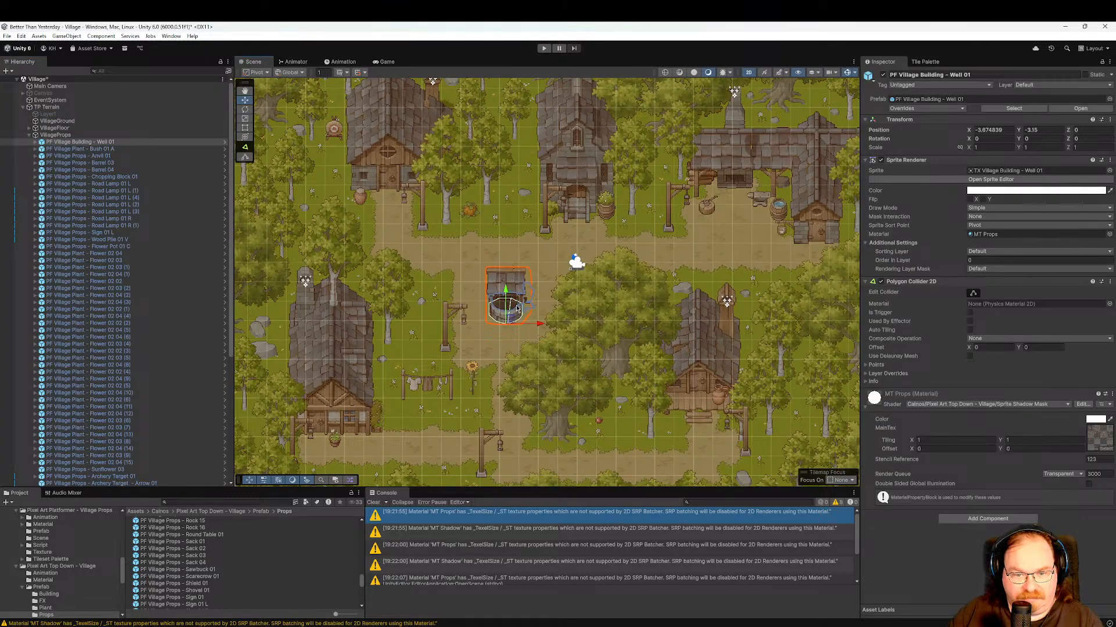
# Examine the whole village around the moved well, including the oak beside the square and the forest edges.
pyautogui.click(574, 348)
pyautogui.scroll(-2, 587, 320)
pyautogui.moveTo(586, 320); pyautogui.dragTo(570, 355, button='middle')
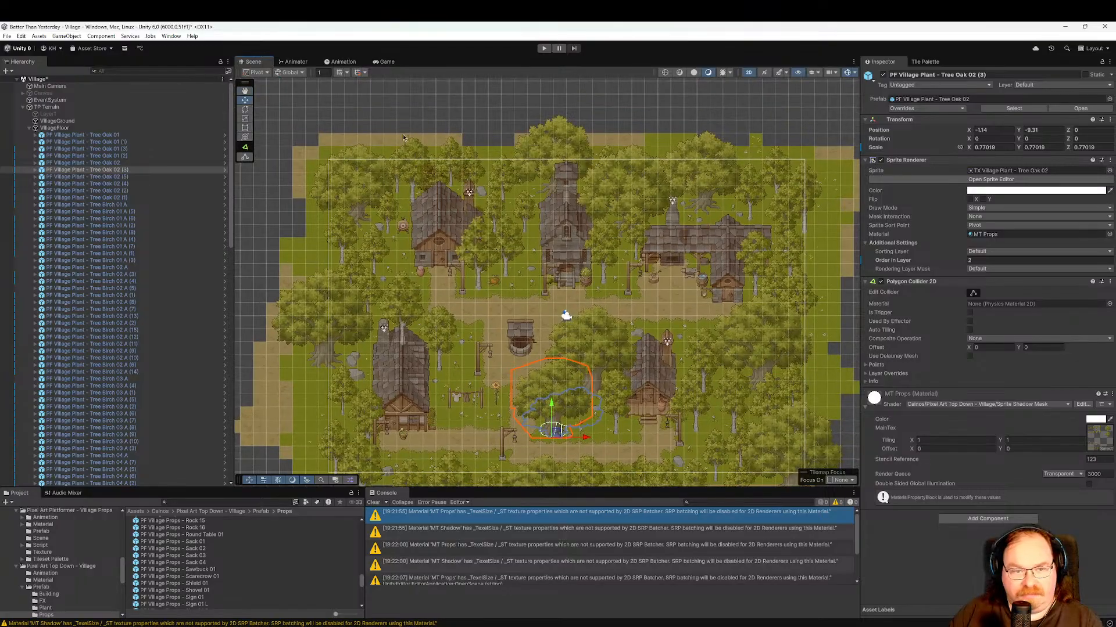
pyautogui.click(398, 119)
pyautogui.moveTo(541, 165); pyautogui.dragTo(505, 130, button='middle')
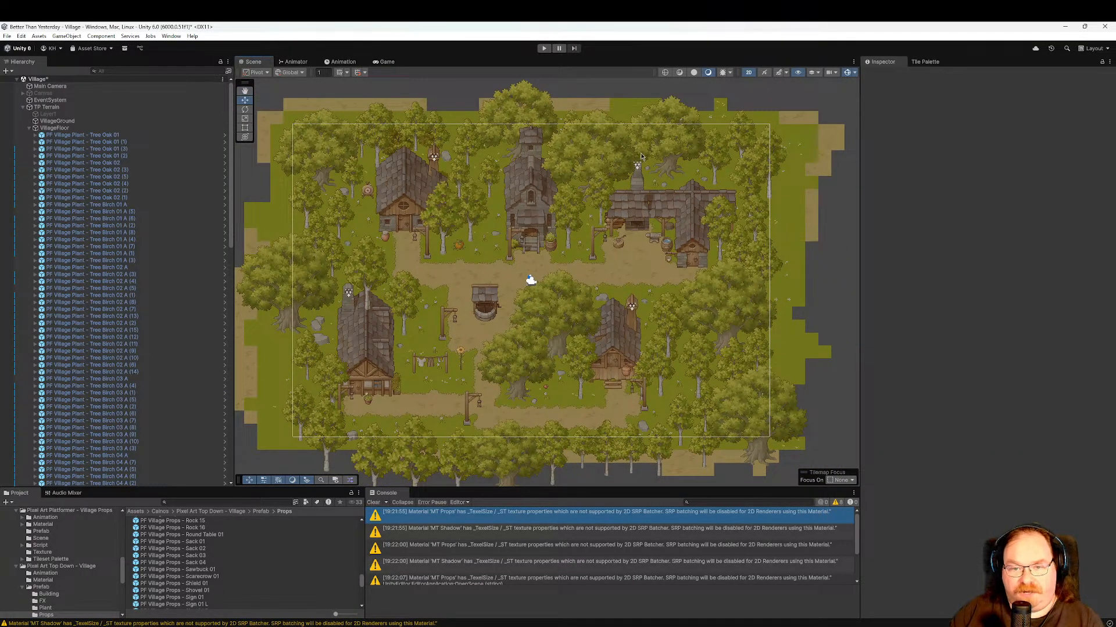
pyautogui.moveTo(517, 133); pyautogui.dragTo(619, 131, button='middle')
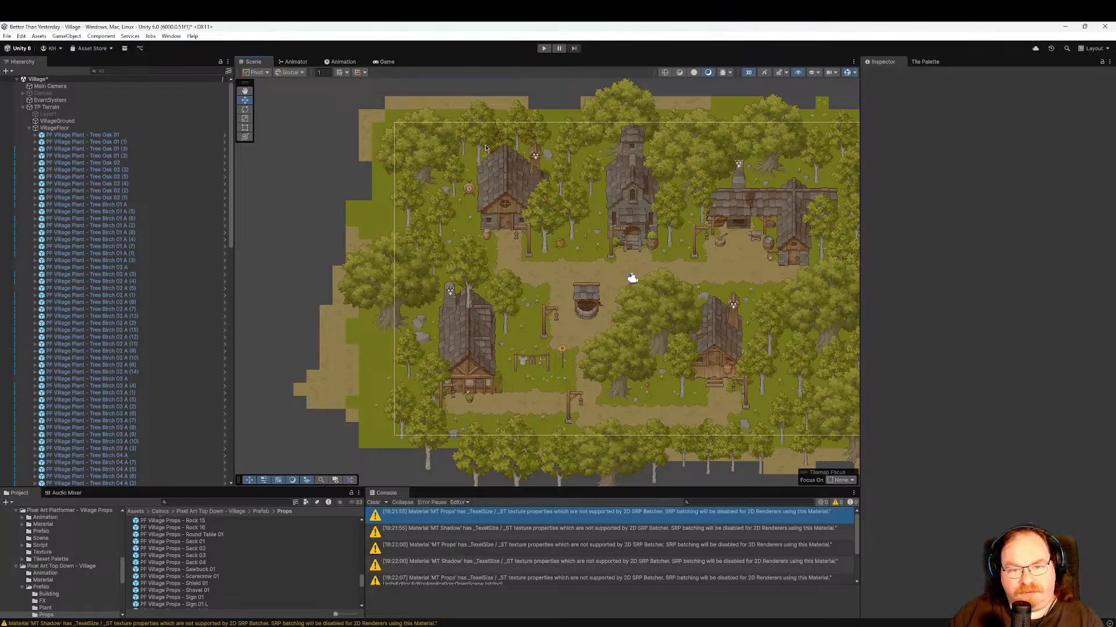
pyautogui.moveTo(654, 215); pyautogui.dragTo(540, 210, button='middle')
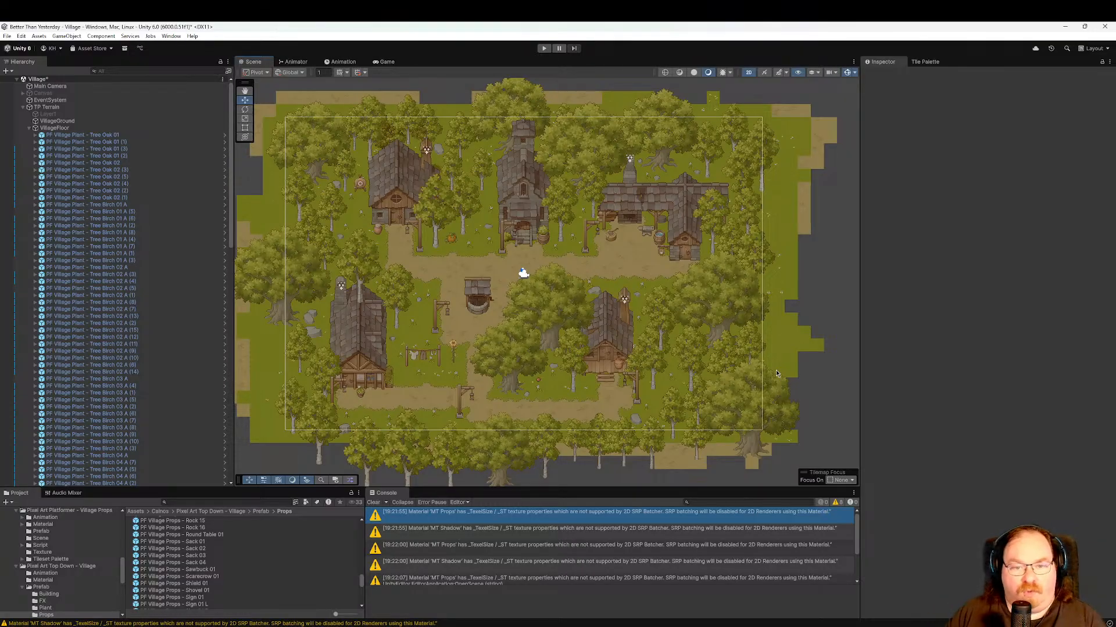
# Collapse the VillageFloor and VillageProps groups again and save the Village scene.
pyautogui.click(29, 128)
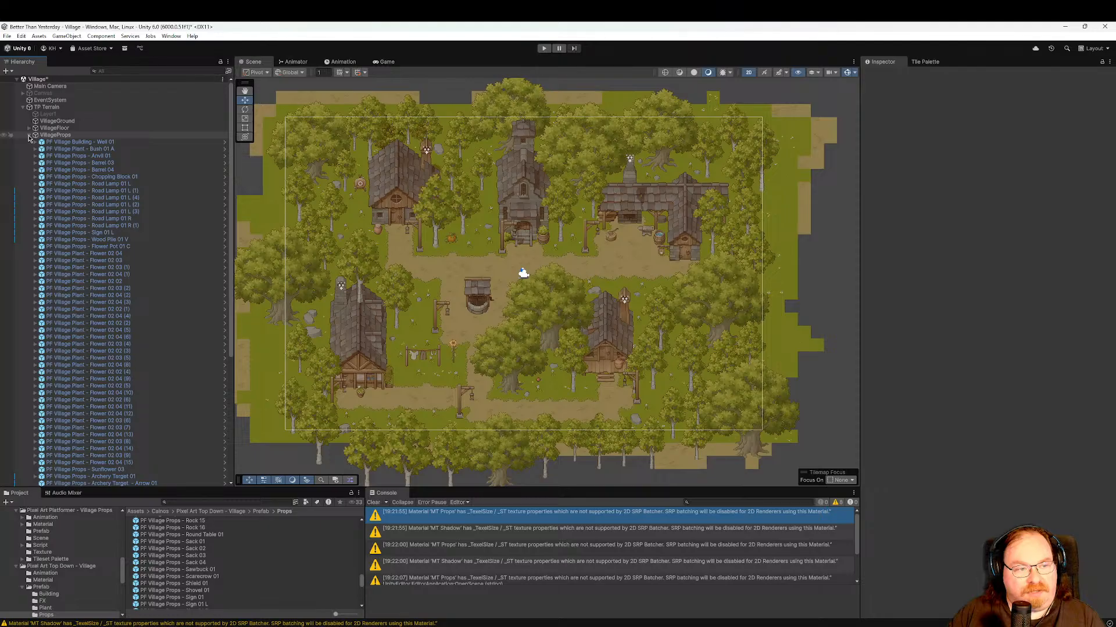
pyautogui.click(29, 135)
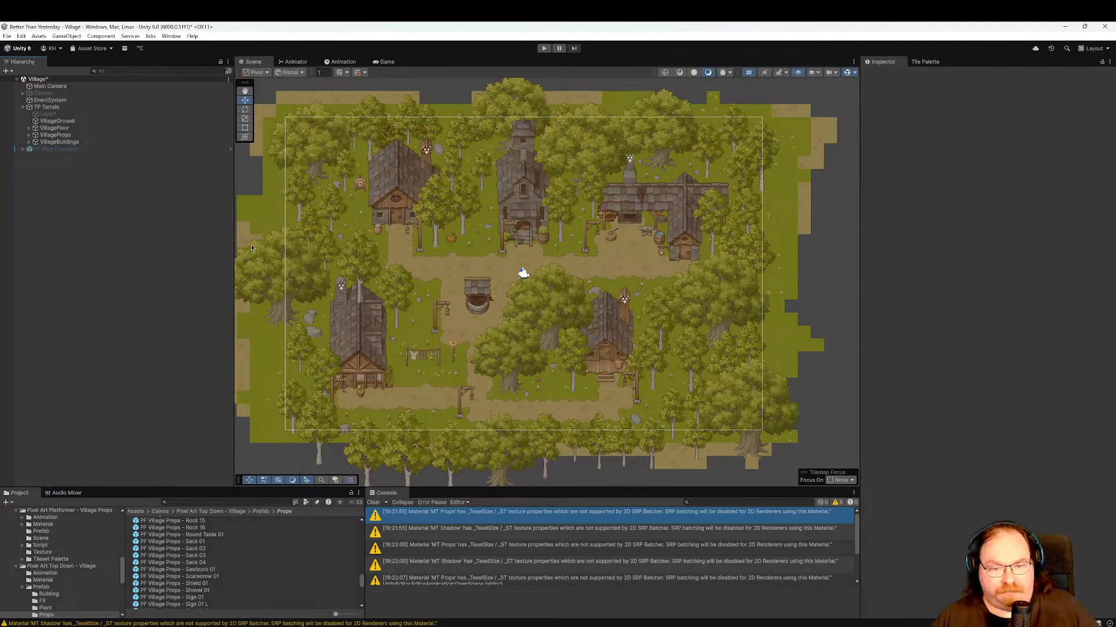
pyautogui.scroll(3, 378, 309)
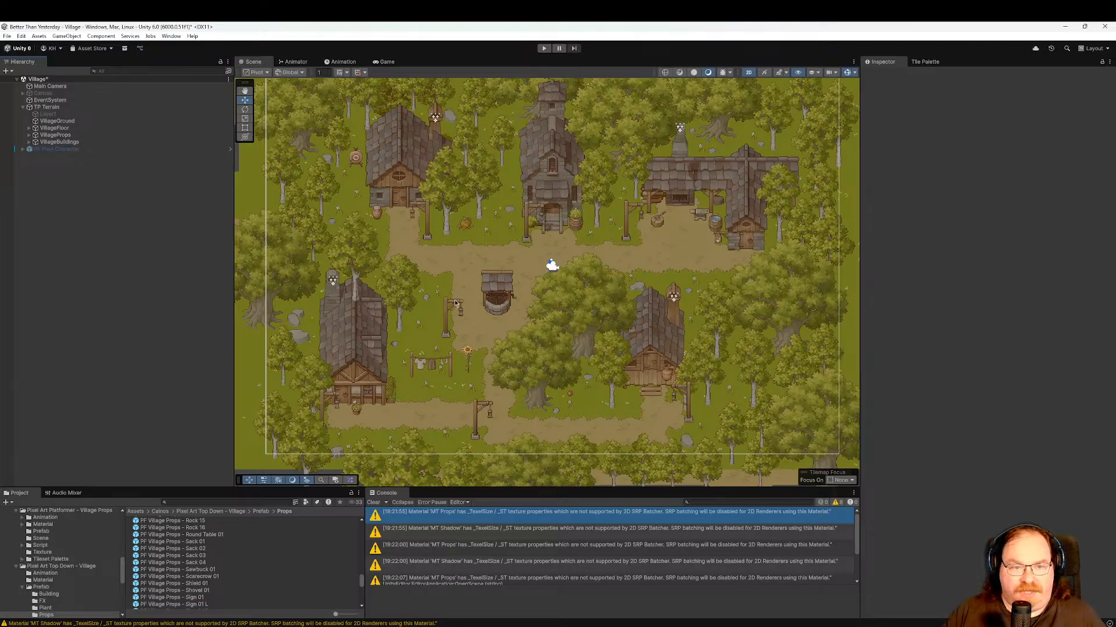
pyautogui.moveTo(454, 306)
pyautogui.mouseDown(button='middle')
pyautogui.moveTo(439, 317)
pyautogui.moveTo(450, 310)
pyautogui.mouseUp(button='middle')
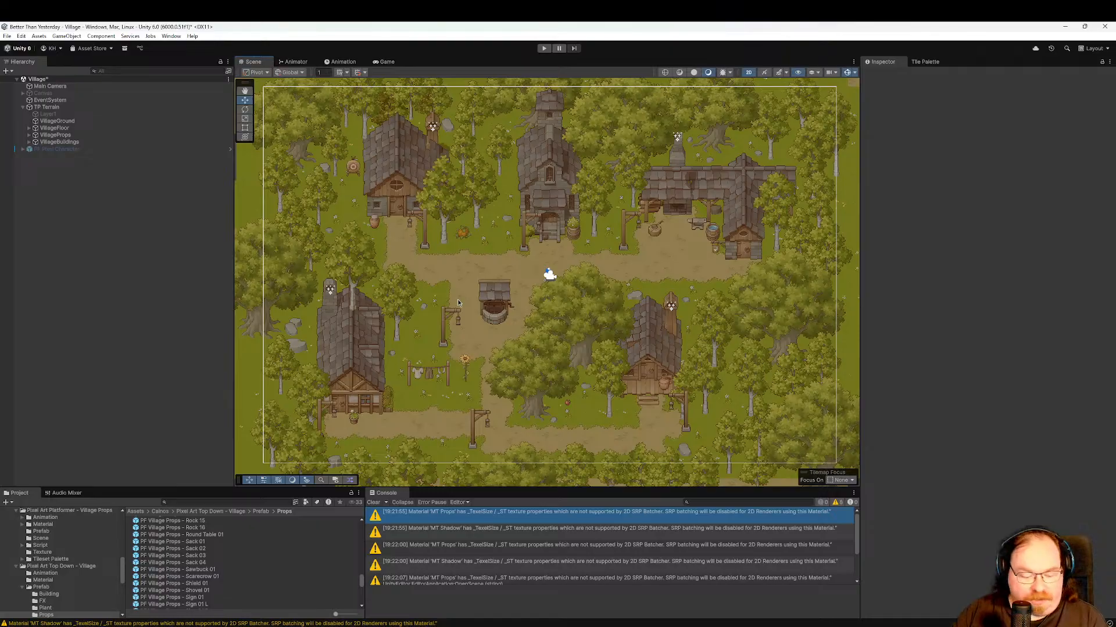
pyautogui.hotkey('ctrl', 's')
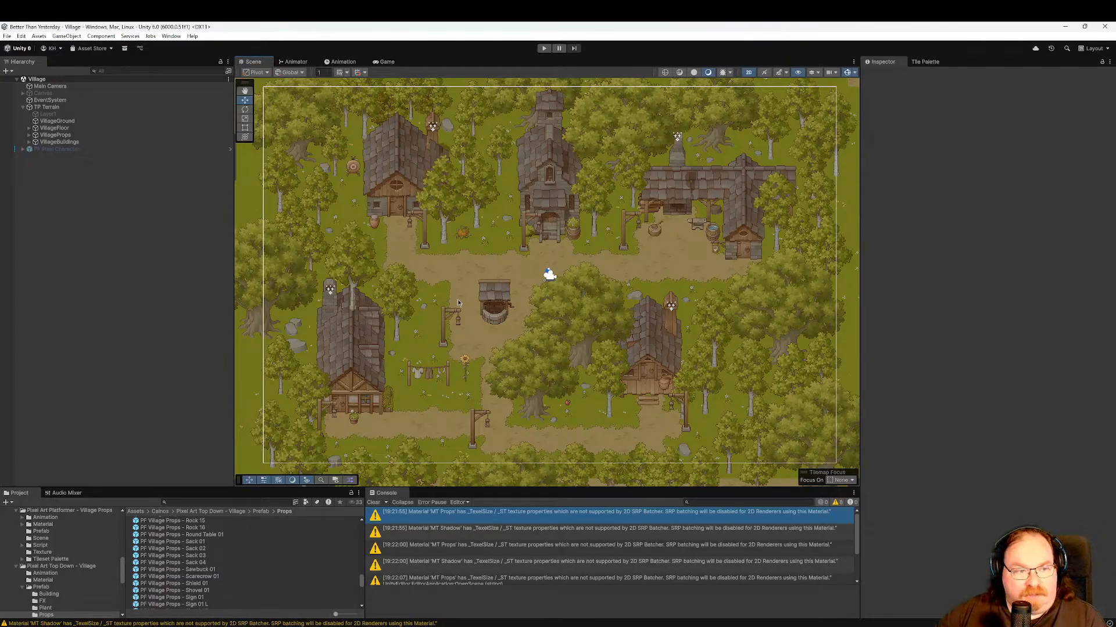
# Check the TP Terrain grid and browse the VillageFloor tile palette's grass, dirt and stone cliff tiles.
pyautogui.click(120, 114)
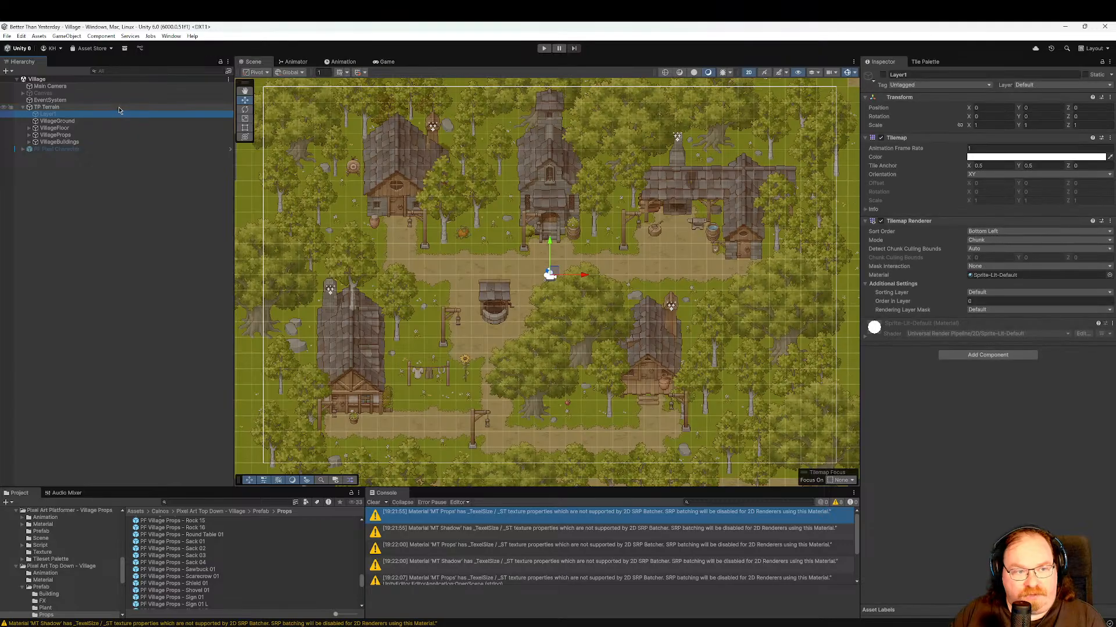
pyautogui.click(119, 107)
pyautogui.click(925, 62)
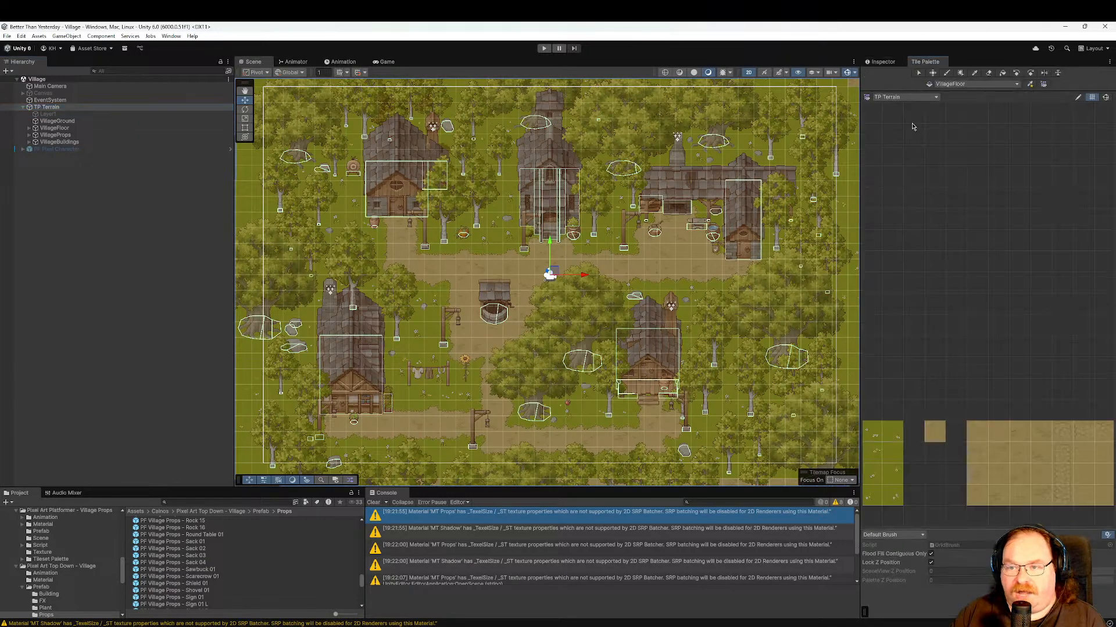
pyautogui.scroll(5, 952, 477)
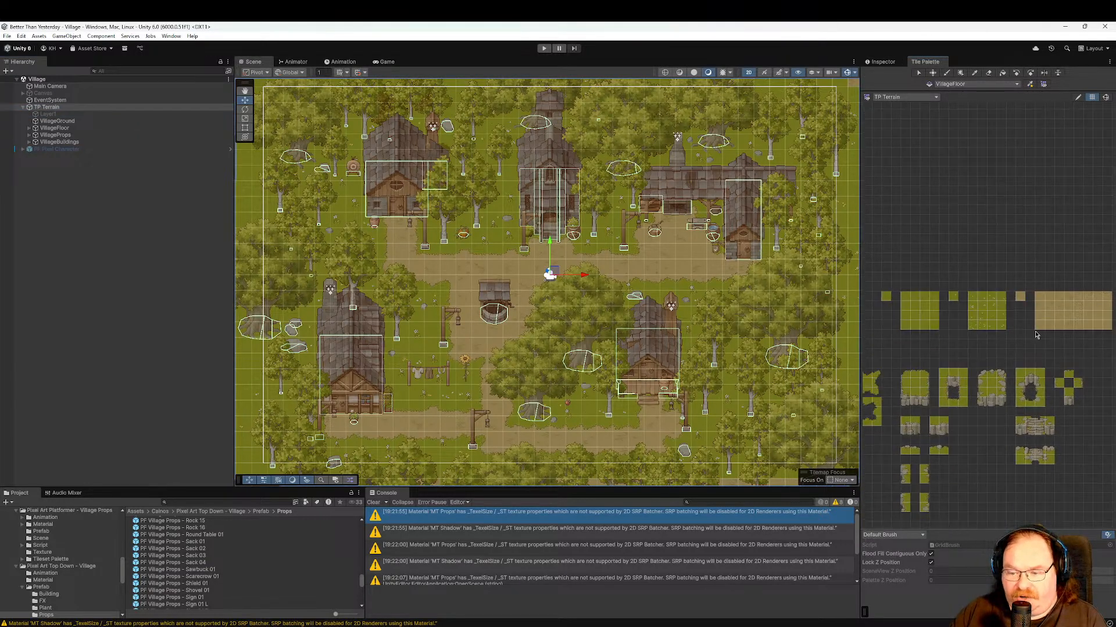
pyautogui.scroll(4, 996, 427)
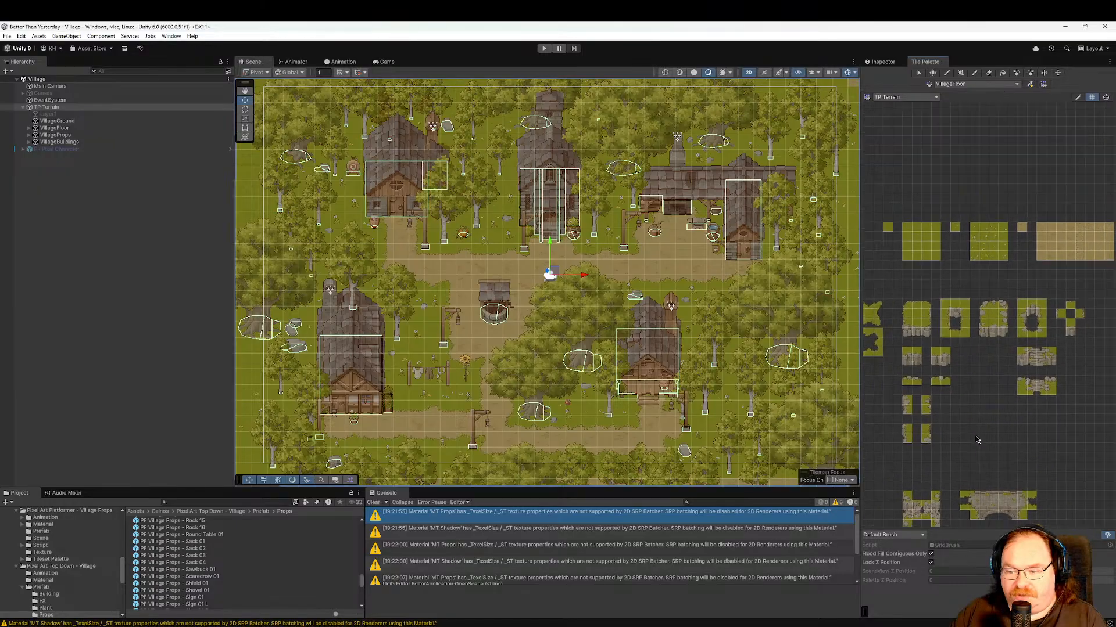
pyautogui.moveTo(938, 447); pyautogui.dragTo(974, 492, button='middle')
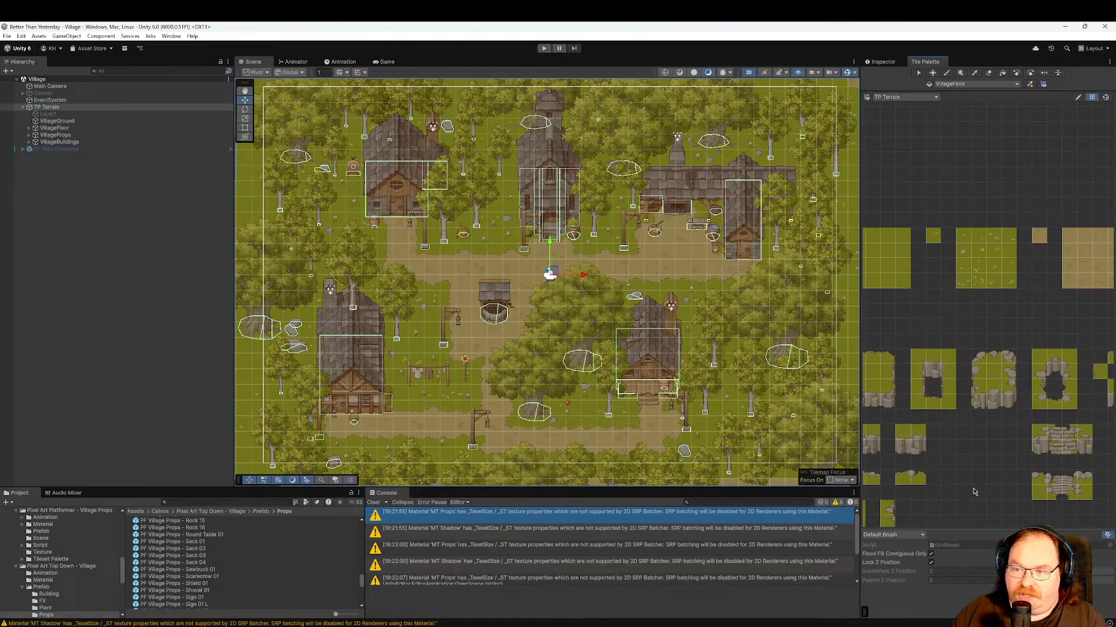
pyautogui.click(884, 62)
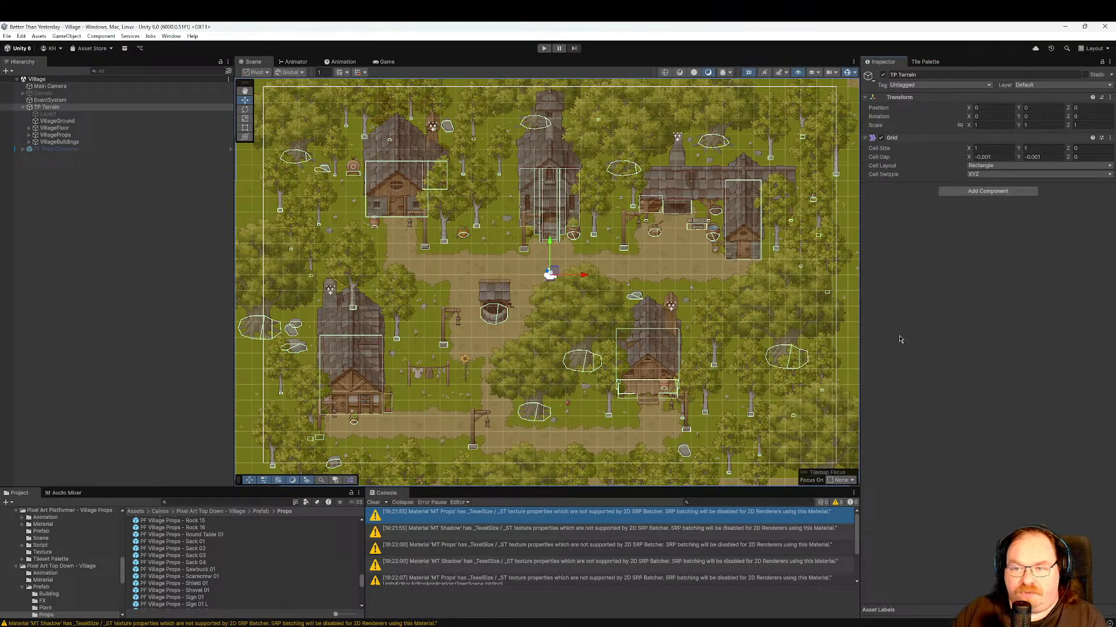
# Compare the settings of TP Terrain's VillageGround, VillageFloor, VillageProps and VillageBuildings layers.
pyautogui.click(69, 107)
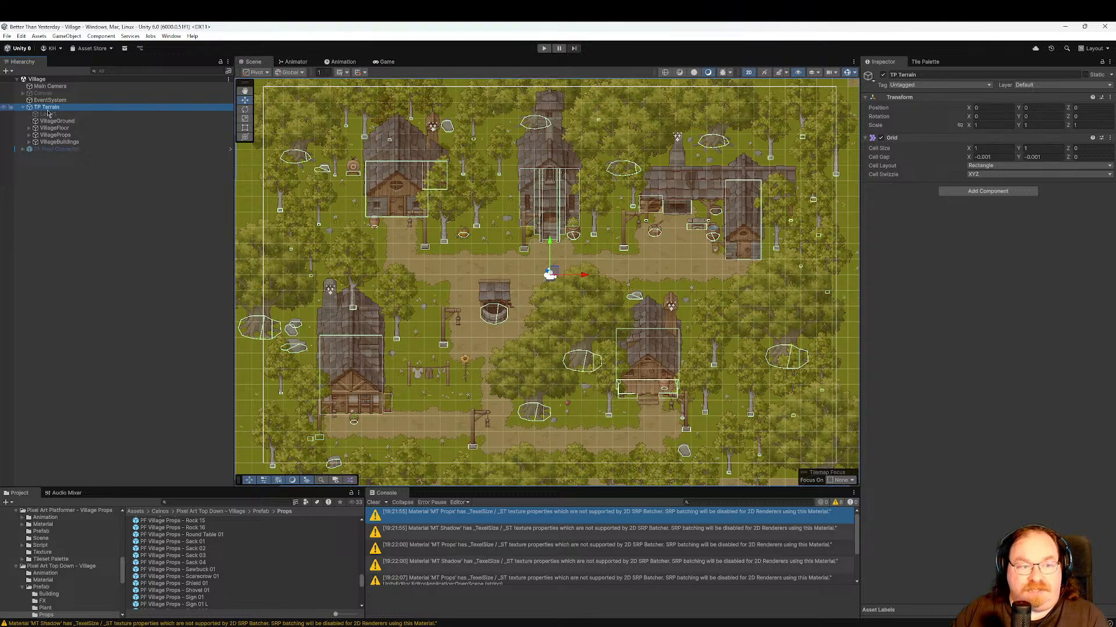
pyautogui.click(58, 121)
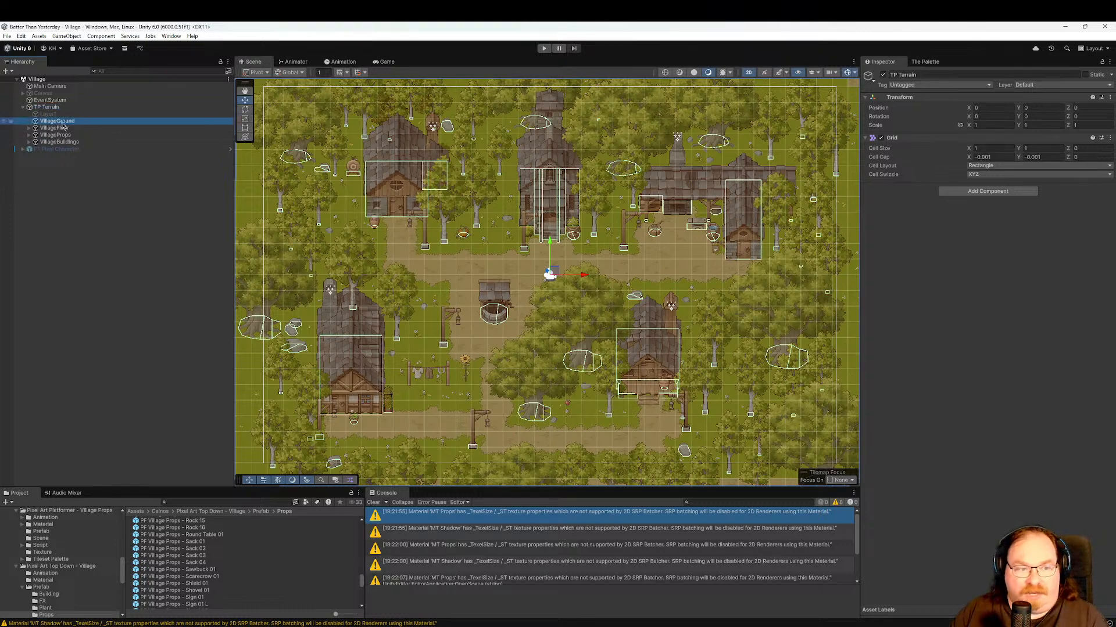
pyautogui.click(60, 128)
pyautogui.click(58, 135)
pyautogui.click(57, 141)
pyautogui.click(57, 121)
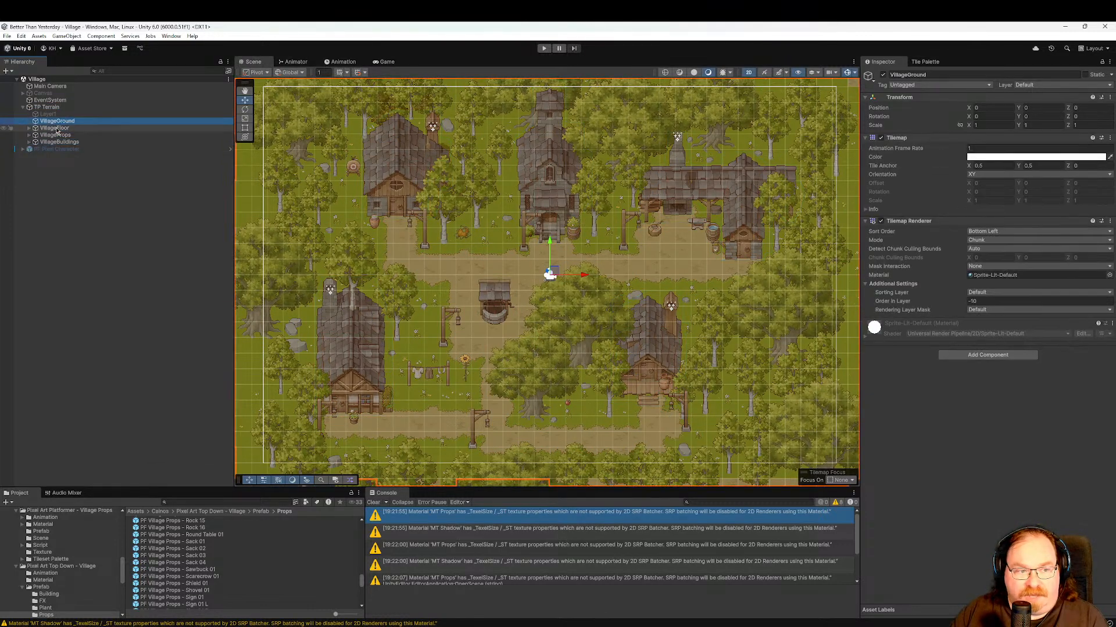
pyautogui.click(56, 128)
pyautogui.click(56, 142)
pyautogui.click(56, 135)
pyautogui.click(57, 120)
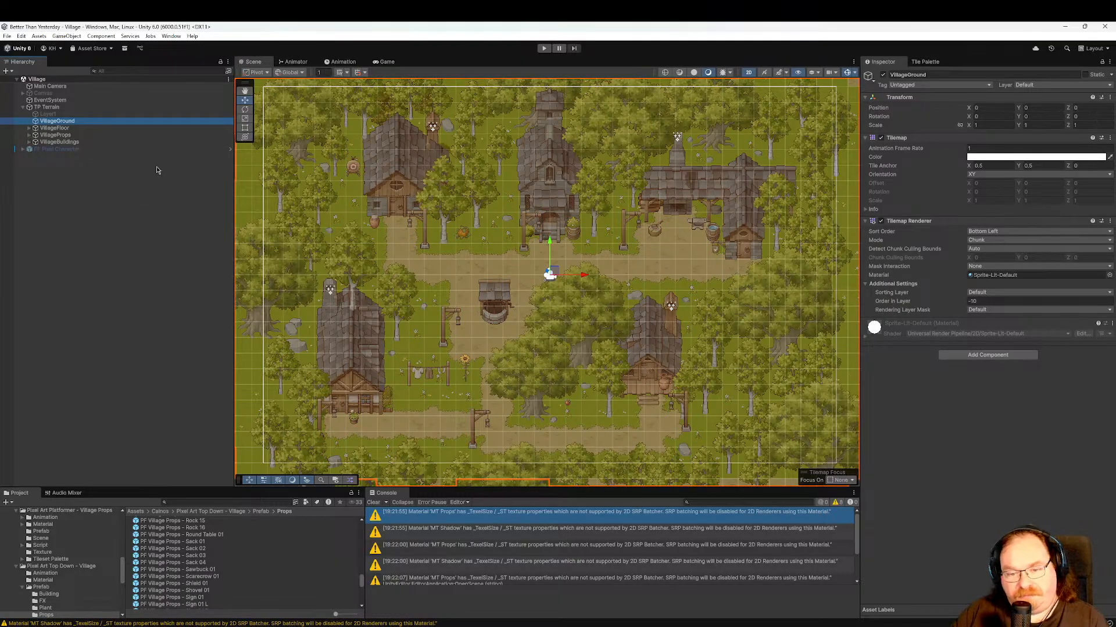
pyautogui.moveTo(502, 308); pyautogui.dragTo(539, 284, button='middle')
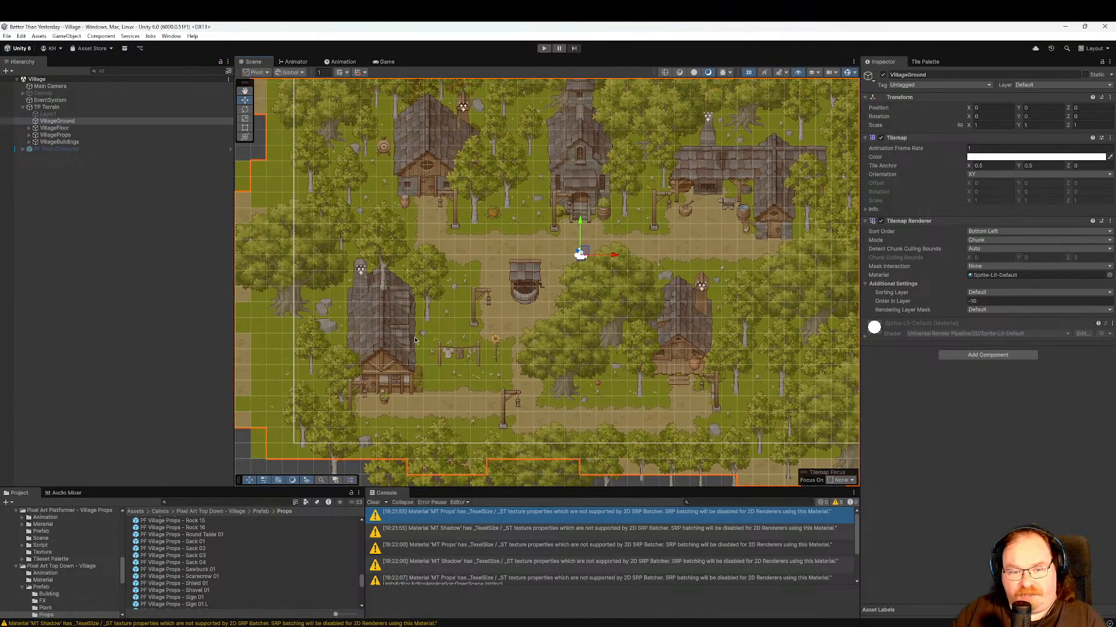
pyautogui.moveTo(591, 215); pyautogui.dragTo(593, 265, button='middle')
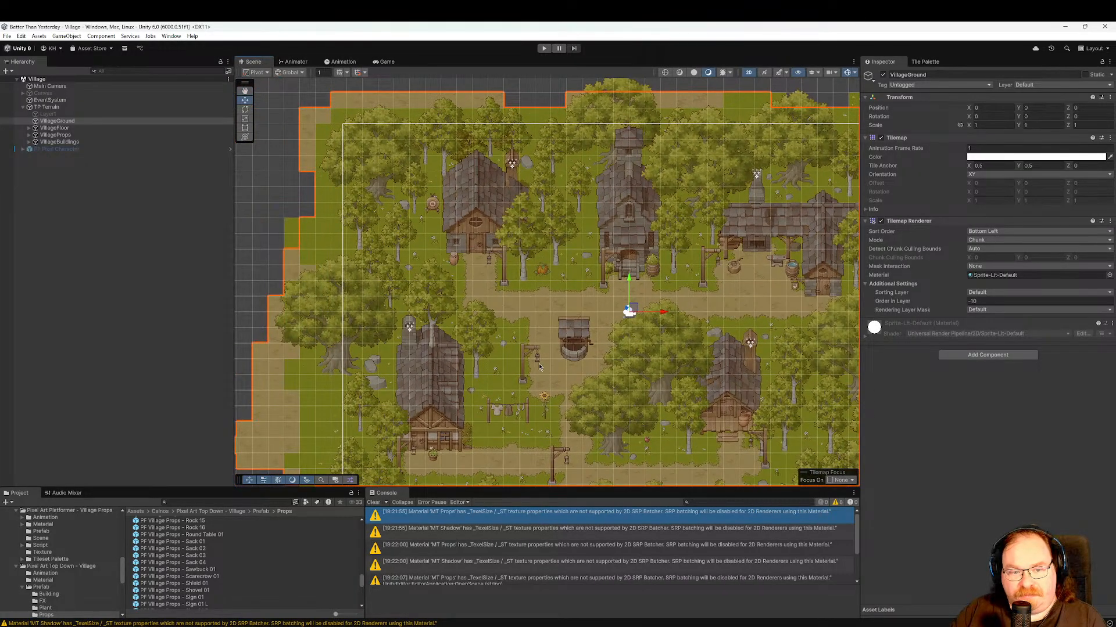
pyautogui.moveTo(538, 366); pyautogui.dragTo(526, 291, button='middle')
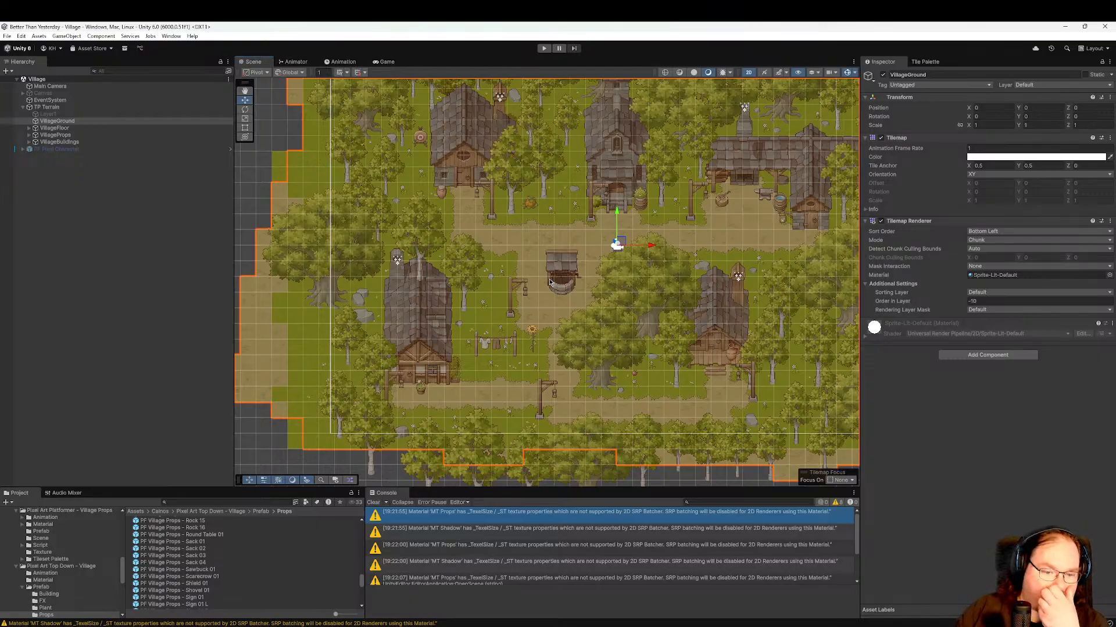
pyautogui.press('f')
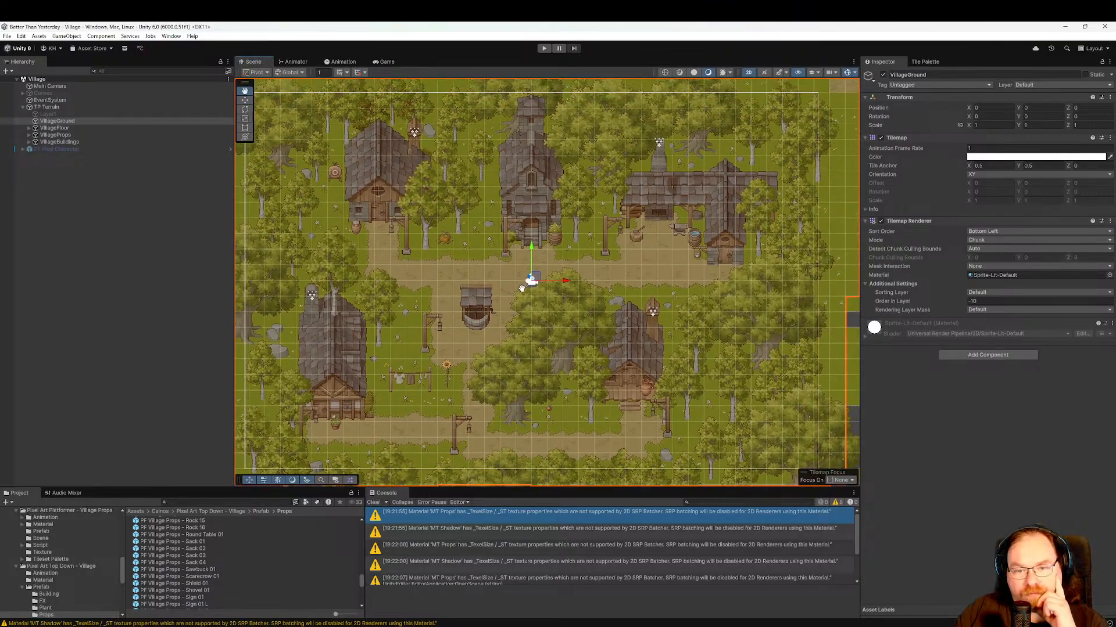
pyautogui.click(154, 286)
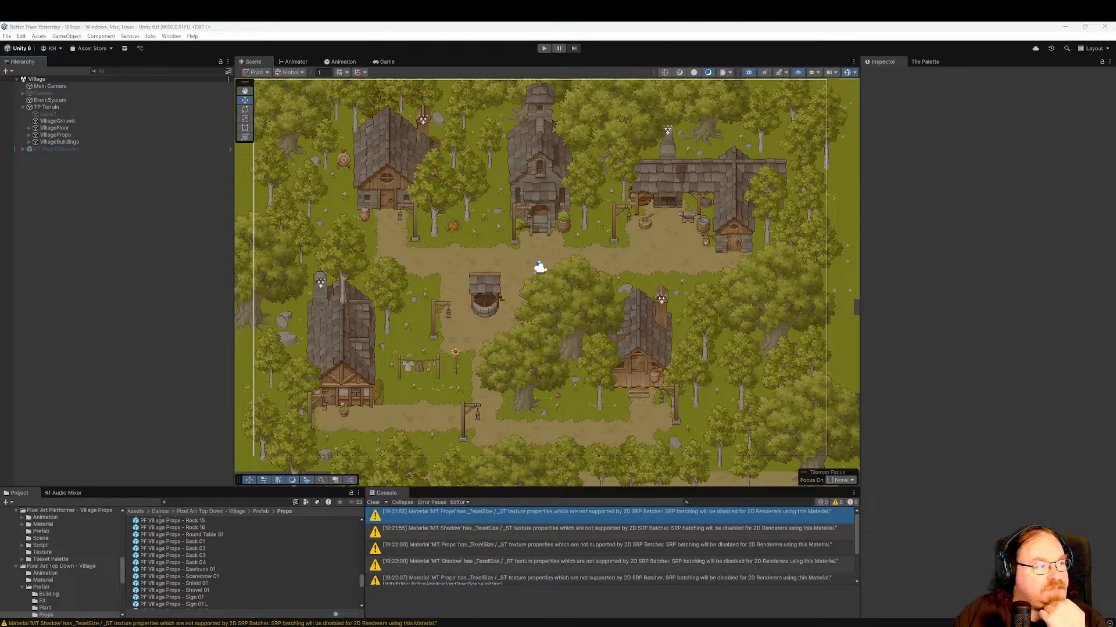
# Bring up the gameplay-loop PDF, examine its reference picture of the village, and return to the Unity scene.
pyautogui.moveTo(0, 155); pyautogui.dragTo(517, 107)
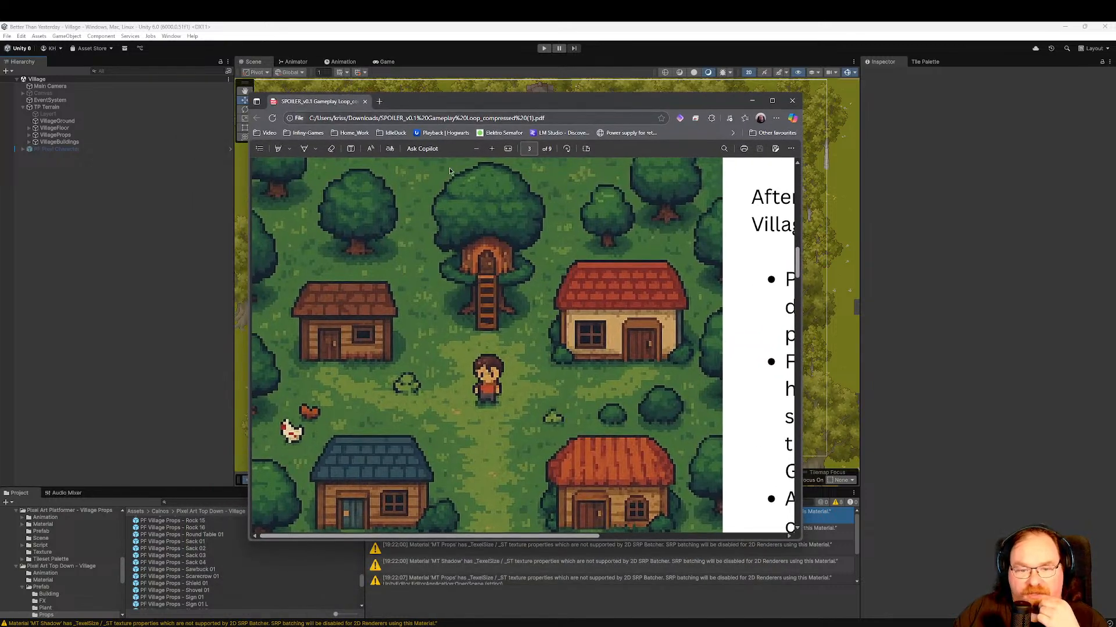
pyautogui.scroll(-1, 367, 361)
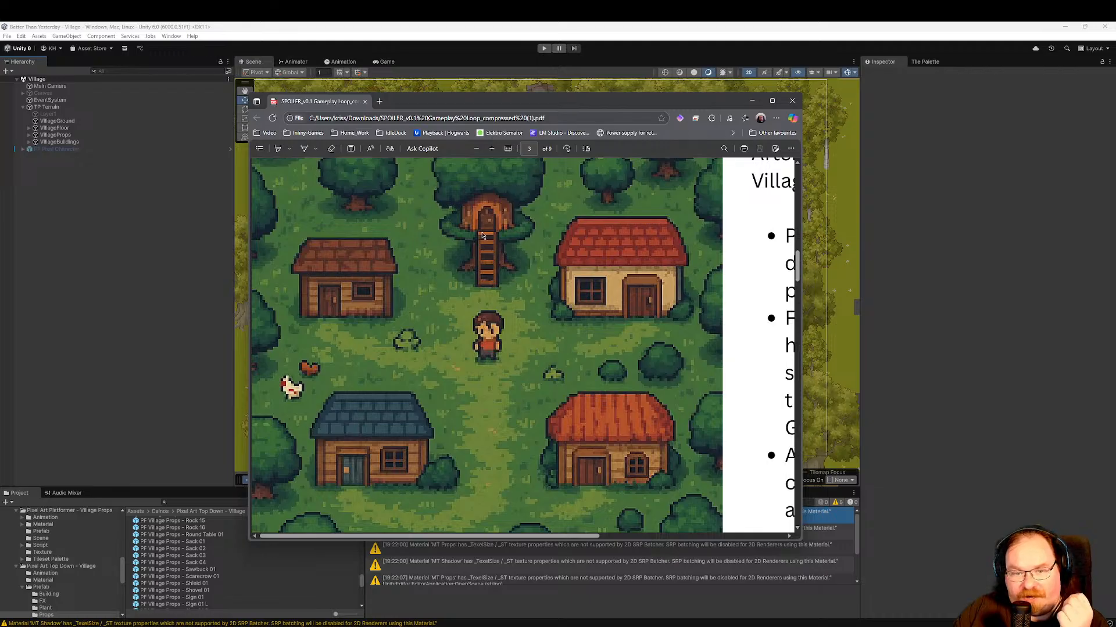
pyautogui.press('ctrl')
pyautogui.press('ctrl')
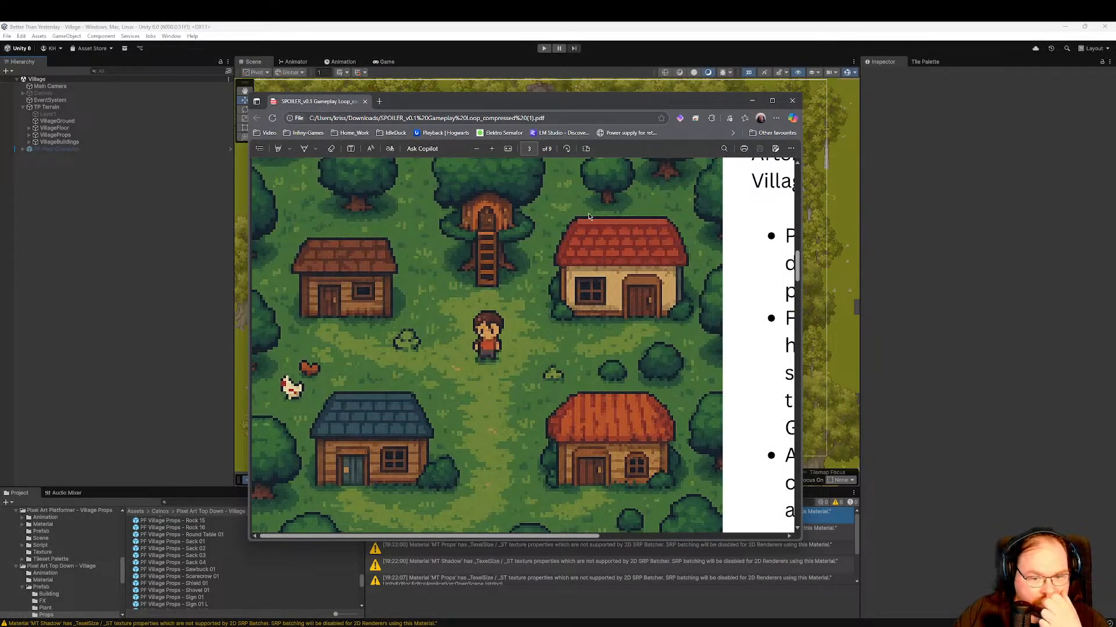
pyautogui.moveTo(874, 254); pyautogui.dragTo(0, 145)
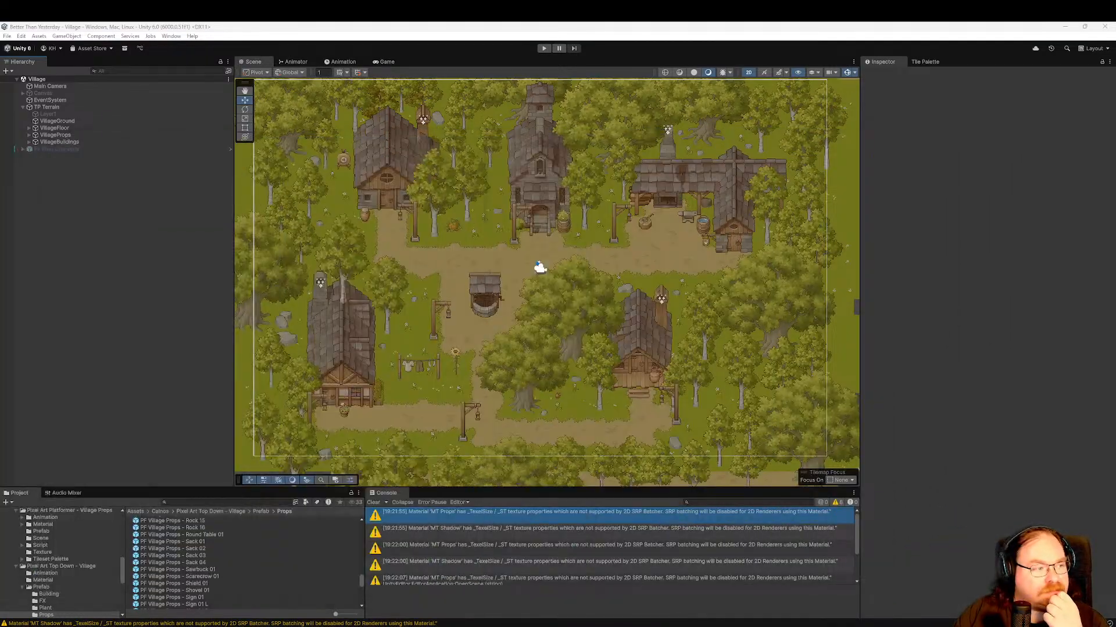
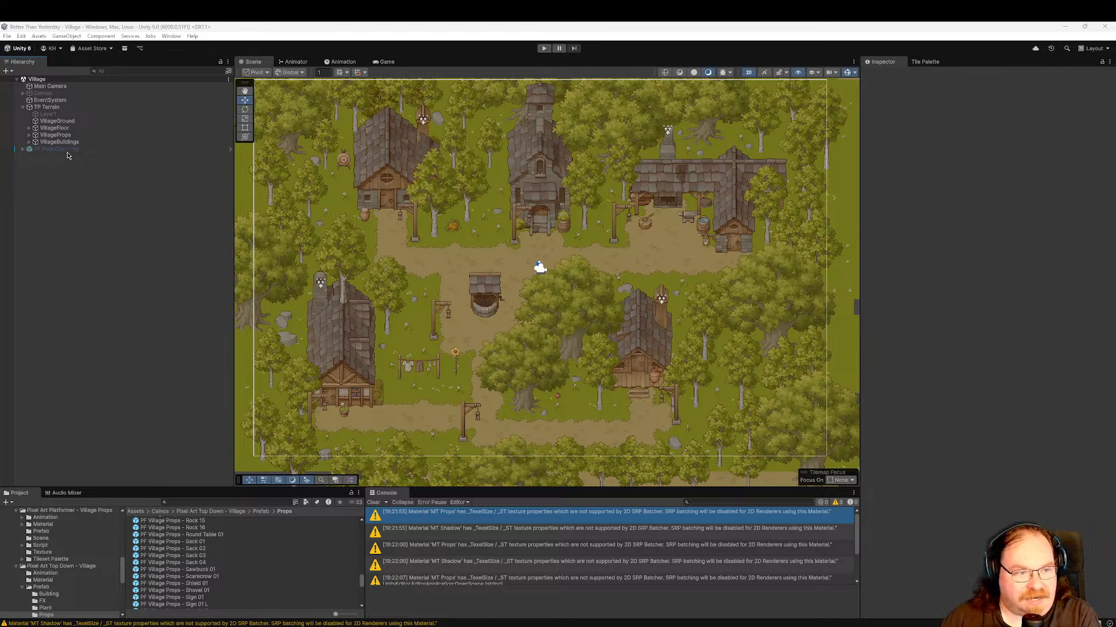
# Activate PF Pixel Character in the village, collapse the TP Terrain hierarchy, and save the Village scene.
pyautogui.click(66, 150)
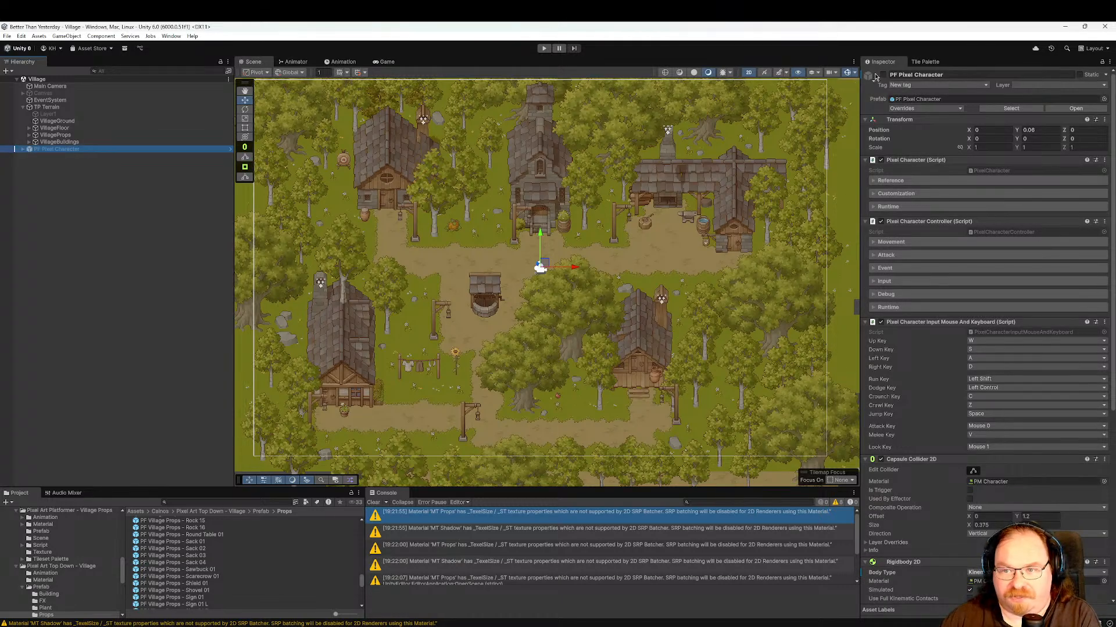
pyautogui.scroll(3, 593, 302)
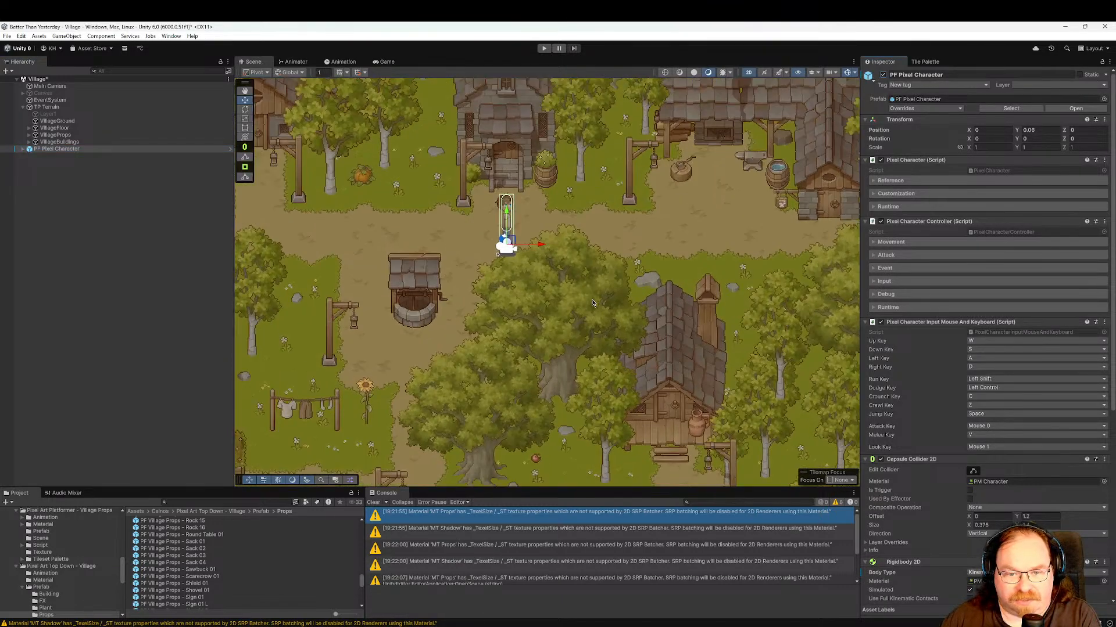
pyautogui.click(592, 303)
pyautogui.scroll(-4, 591, 273)
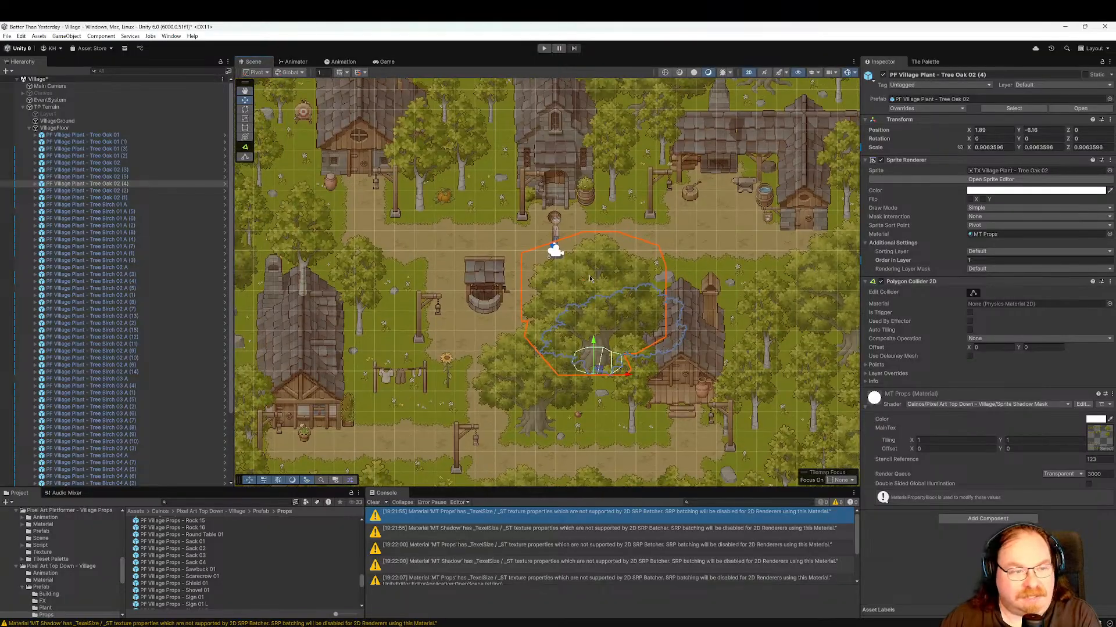
pyautogui.click(22, 107)
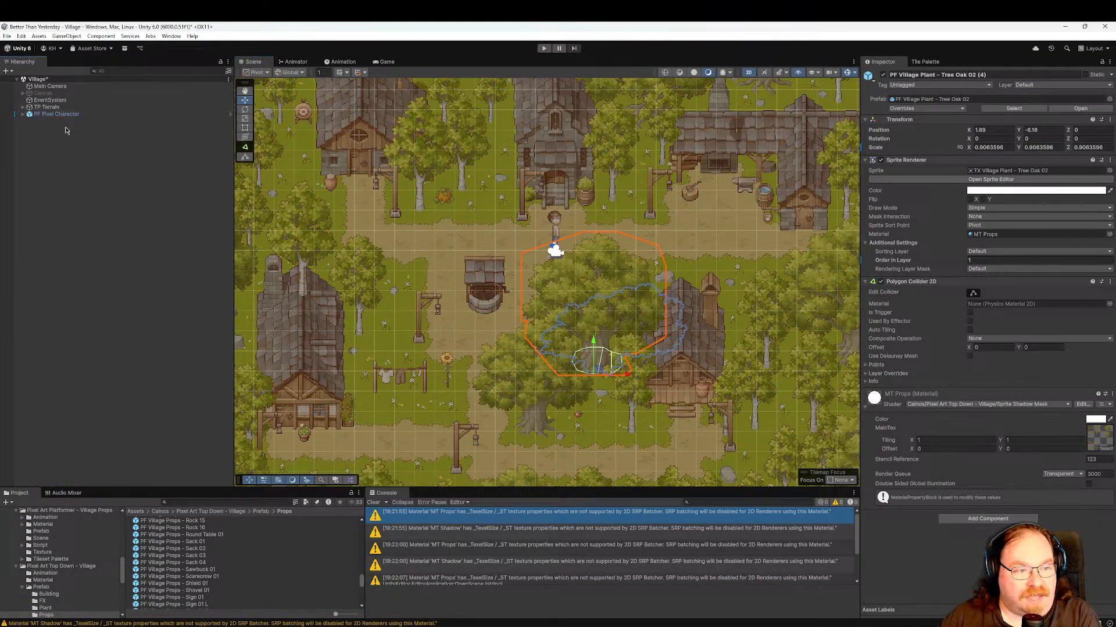
pyautogui.click(80, 132)
pyautogui.hotkey('ctrl', 's')
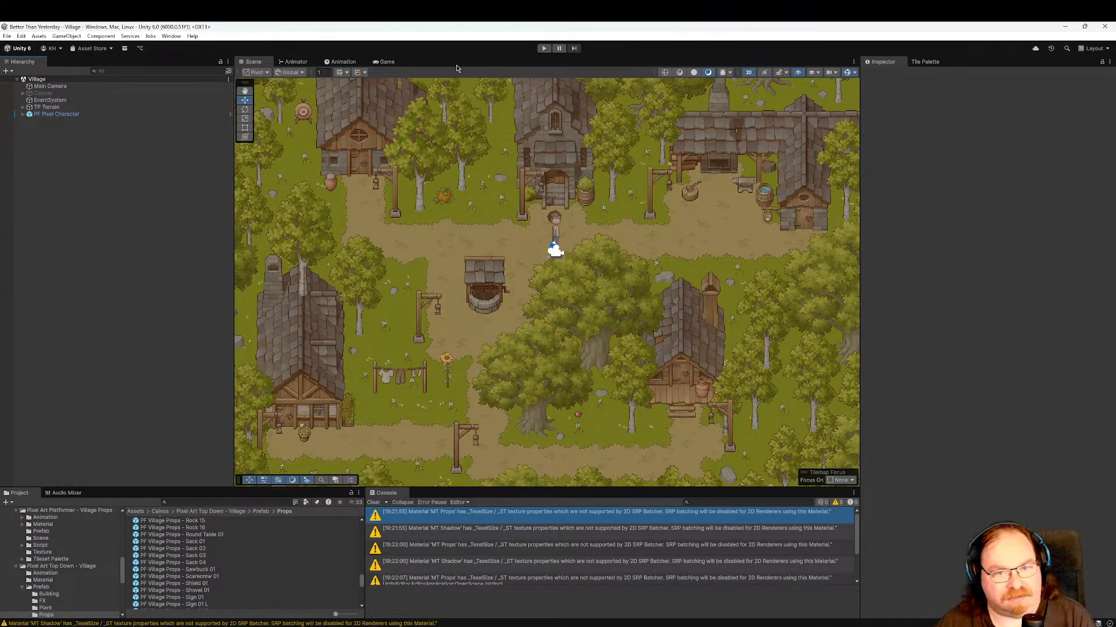
# Play-test the game: start Play from the main menu, walk the character sideways through the village, and stop the run.
pyautogui.click(544, 48)
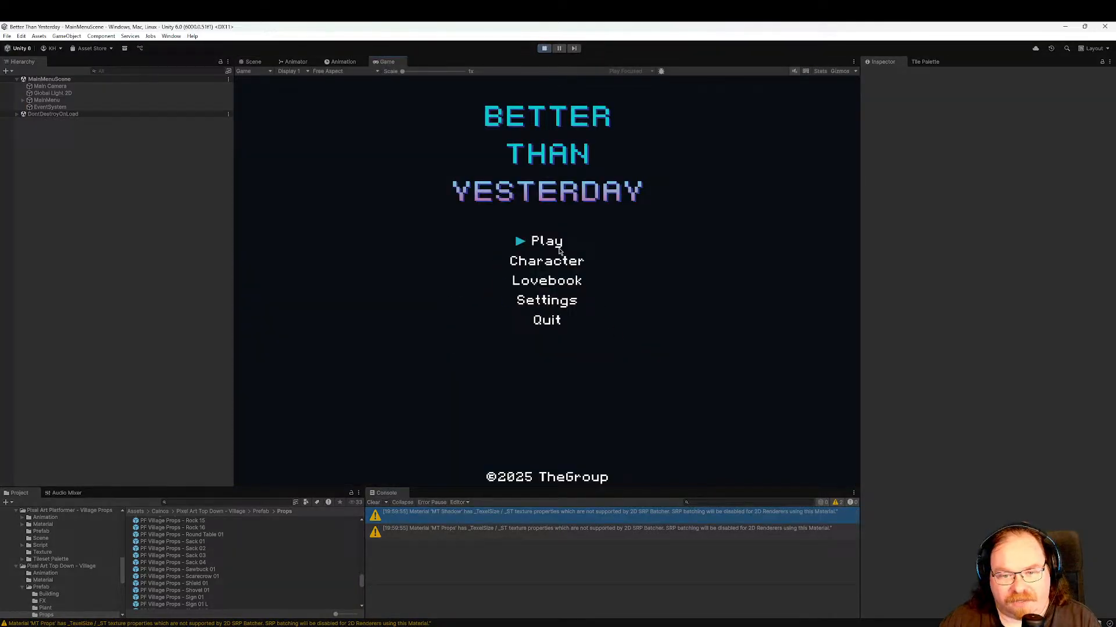
pyautogui.click(559, 250)
pyautogui.press('a')
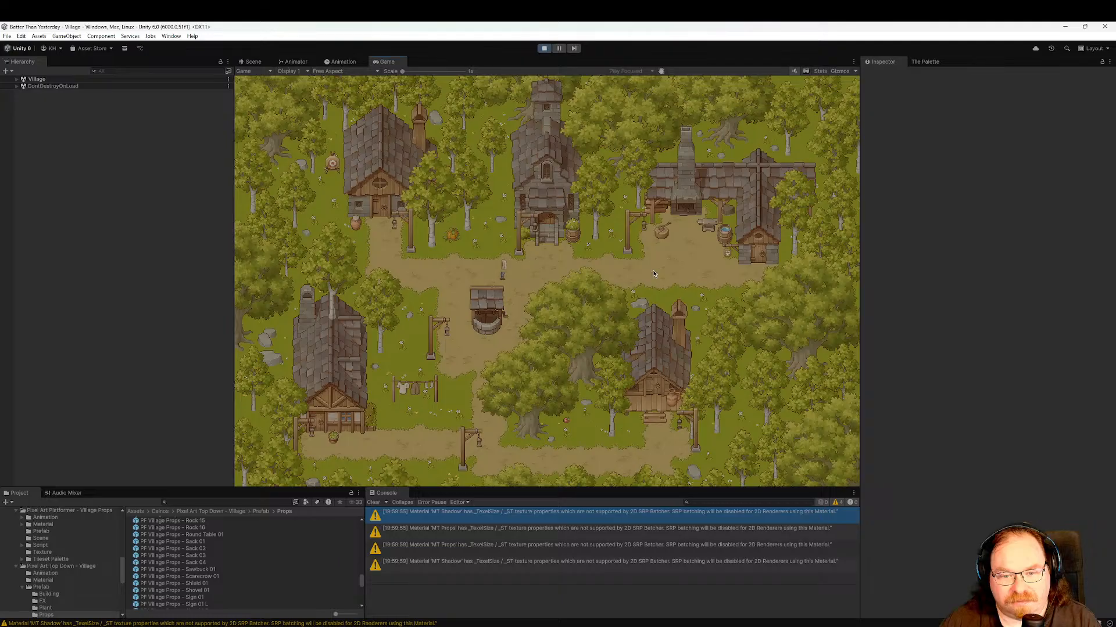
pyautogui.press('d')
pyautogui.click(544, 48)
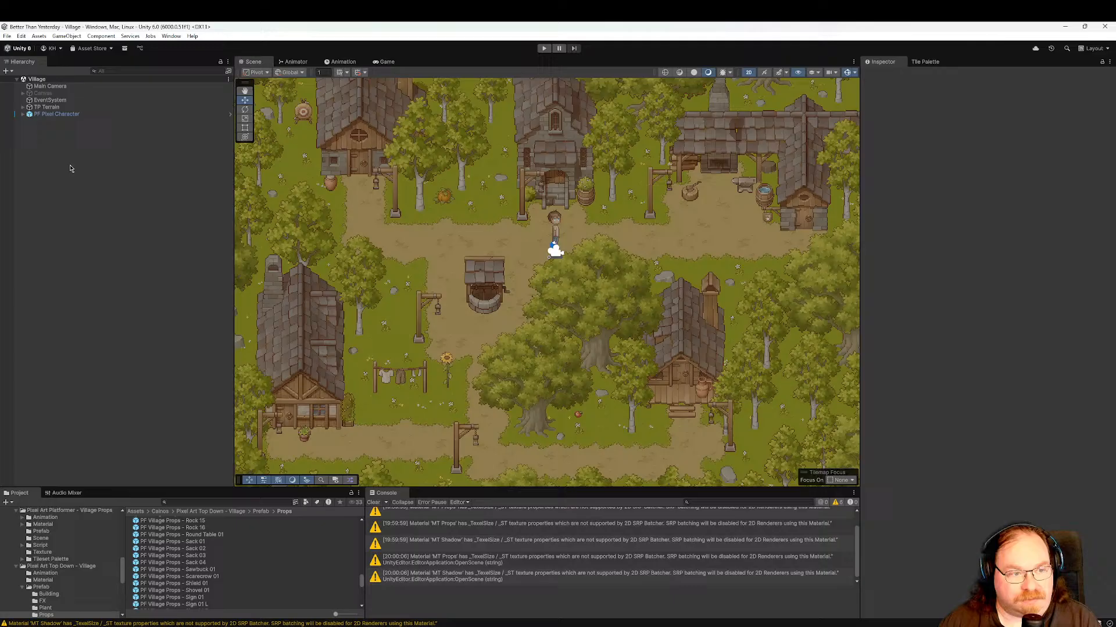
# Inspect PF Pixel Character's controller movement settings, including the Ground Check Layer Mask choices.
pyautogui.click(55, 114)
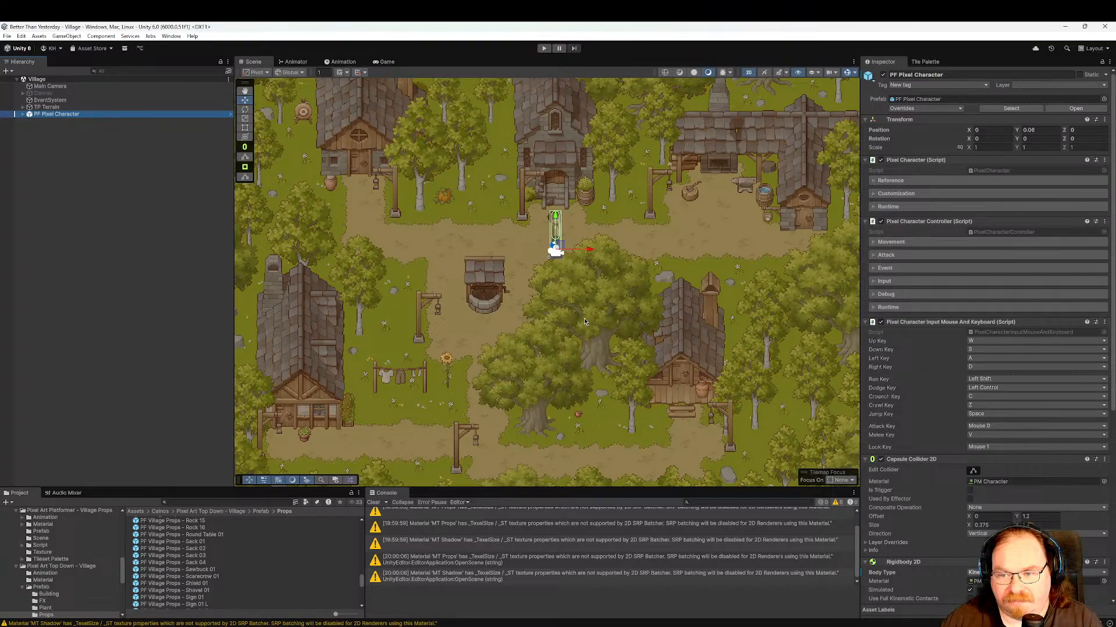
pyautogui.click(872, 243)
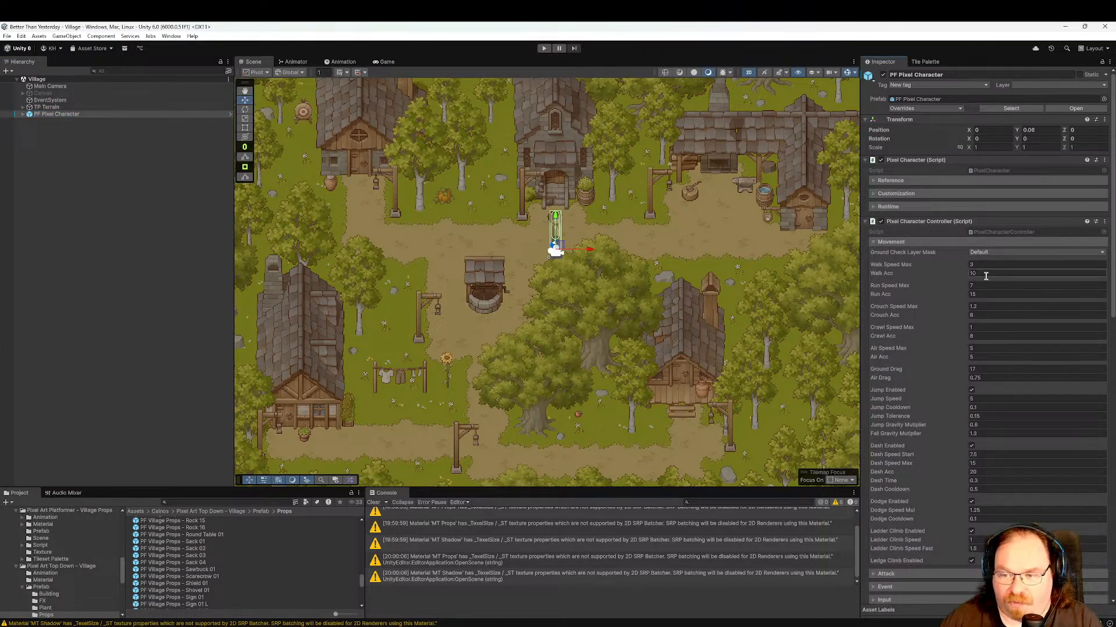
pyautogui.click(989, 254)
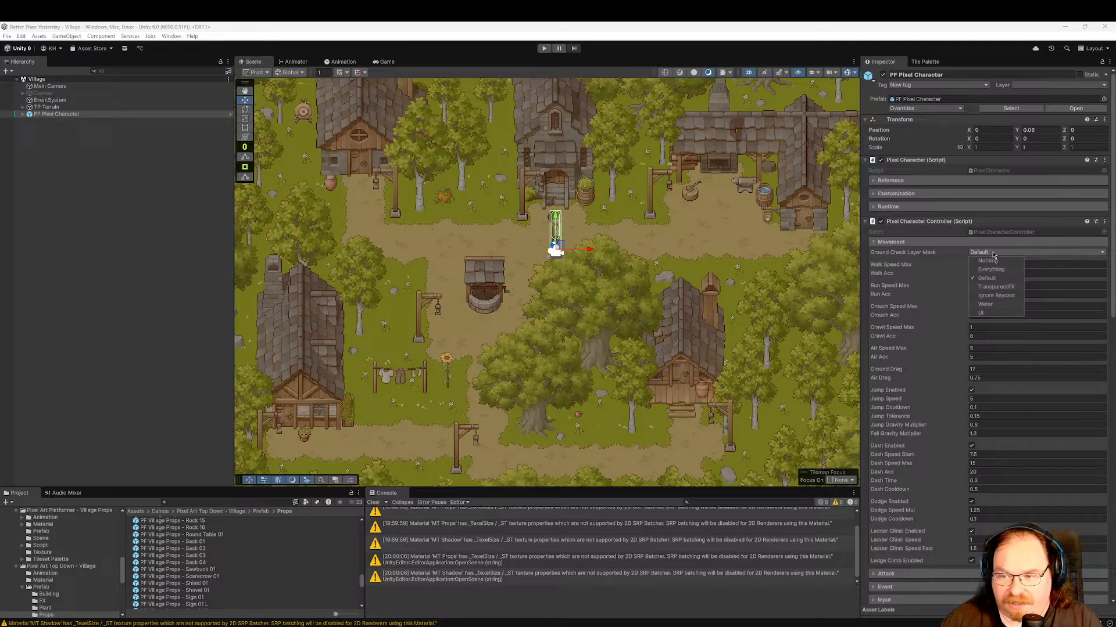
pyautogui.click(993, 251)
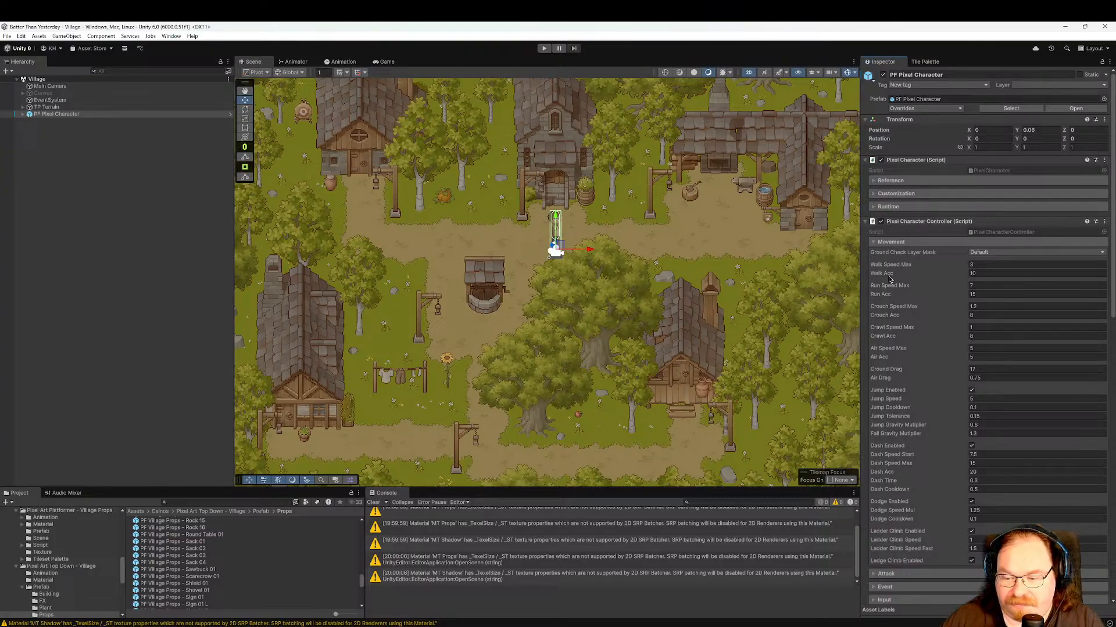
pyautogui.click(872, 243)
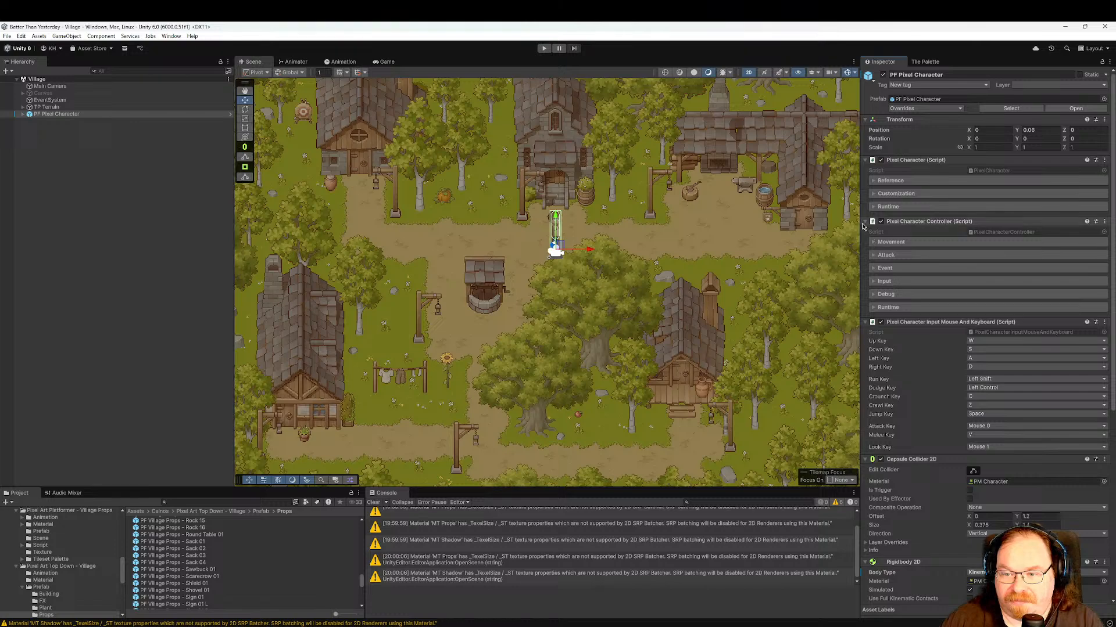
# Check PF Pixel Character's Runtime and Customization settings and collapse its three Pixel Character script components.
pyautogui.click(865, 221)
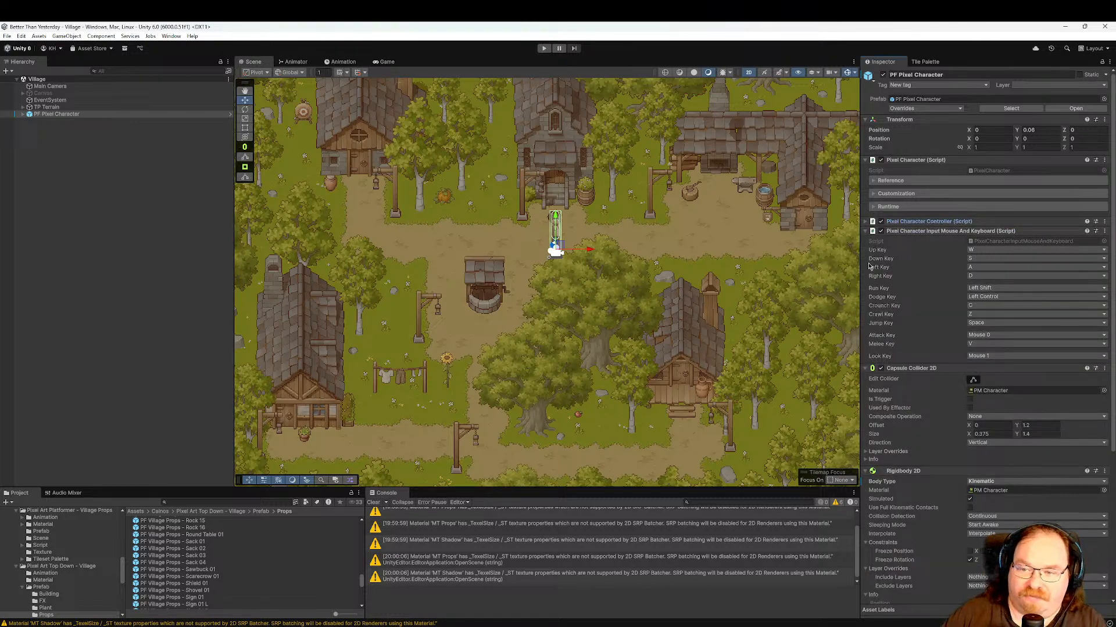
pyautogui.click(867, 232)
pyautogui.click(873, 208)
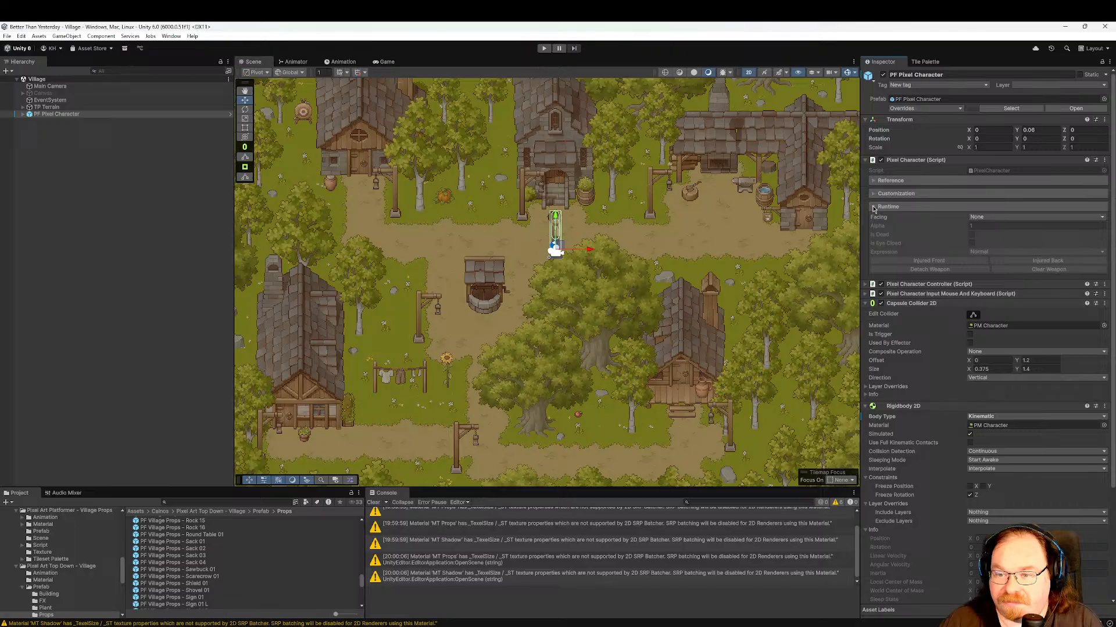
pyautogui.click(873, 207)
pyautogui.click(870, 193)
pyautogui.click(871, 193)
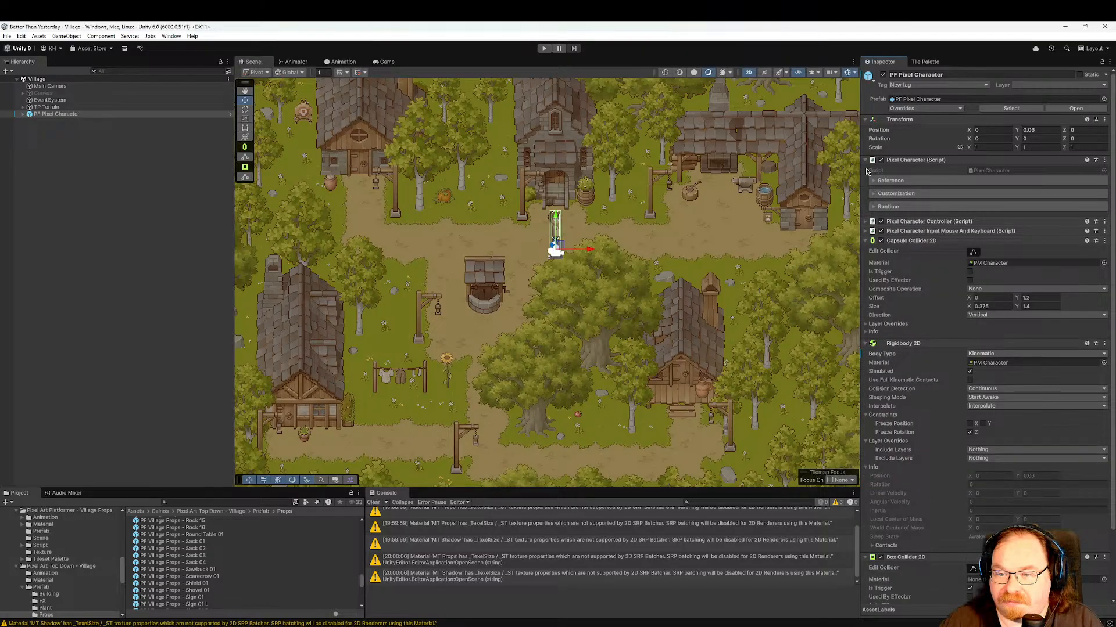
pyautogui.click(865, 160)
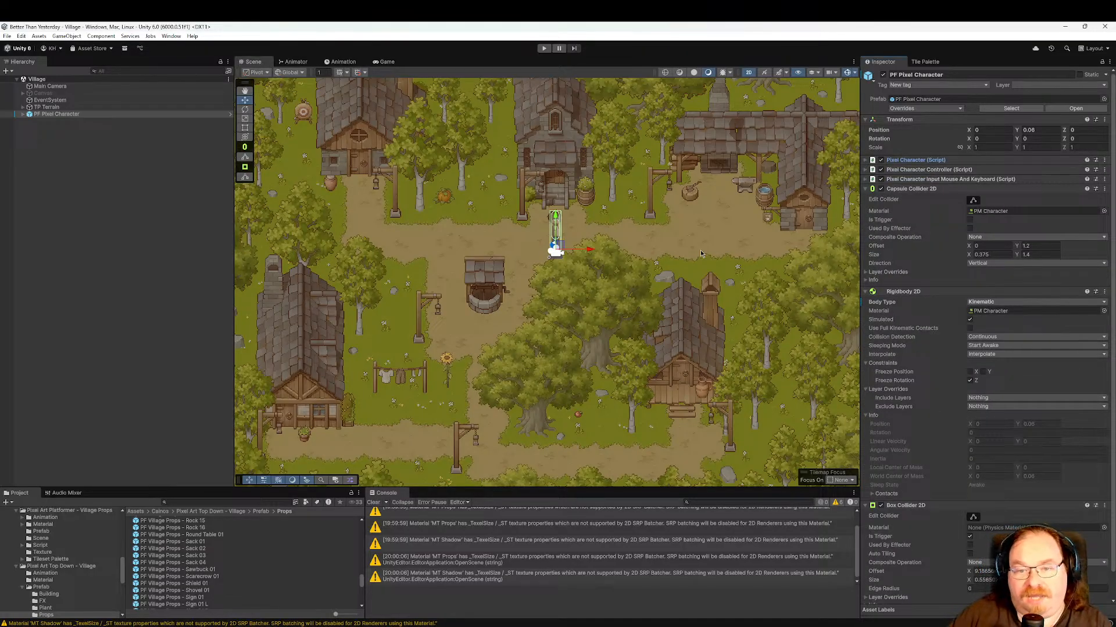
# Deactivate PF Pixel Character in the village scene.
pyautogui.moveTo(700, 258)
pyautogui.mouseDown(button='middle')
pyautogui.moveTo(755, 310)
pyautogui.moveTo(690, 252)
pyautogui.mouseUp(button='middle')
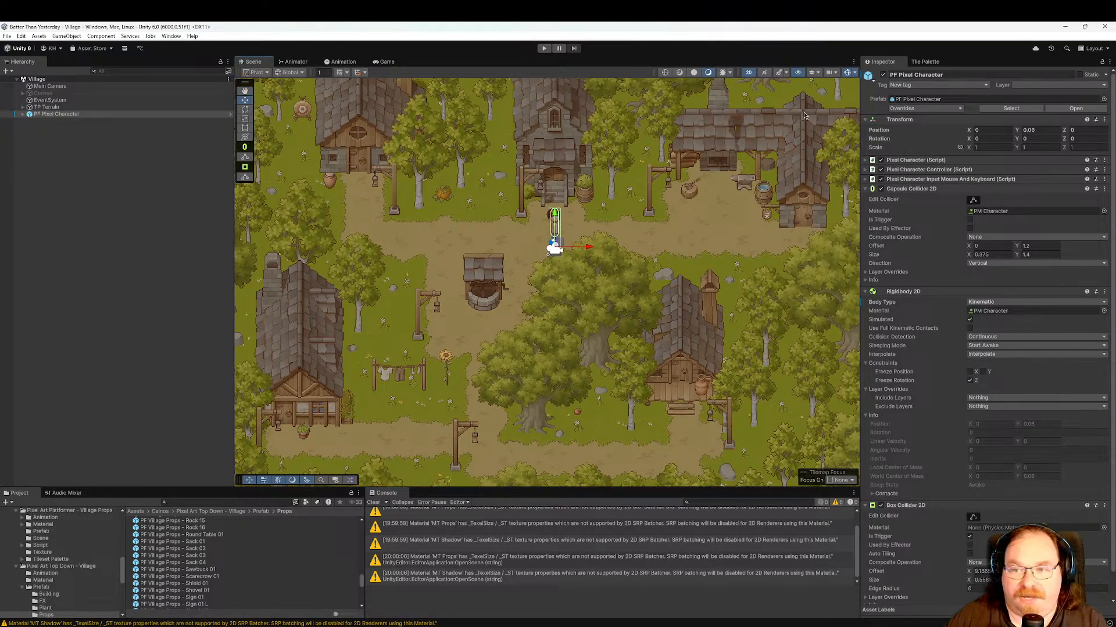
pyautogui.click(882, 74)
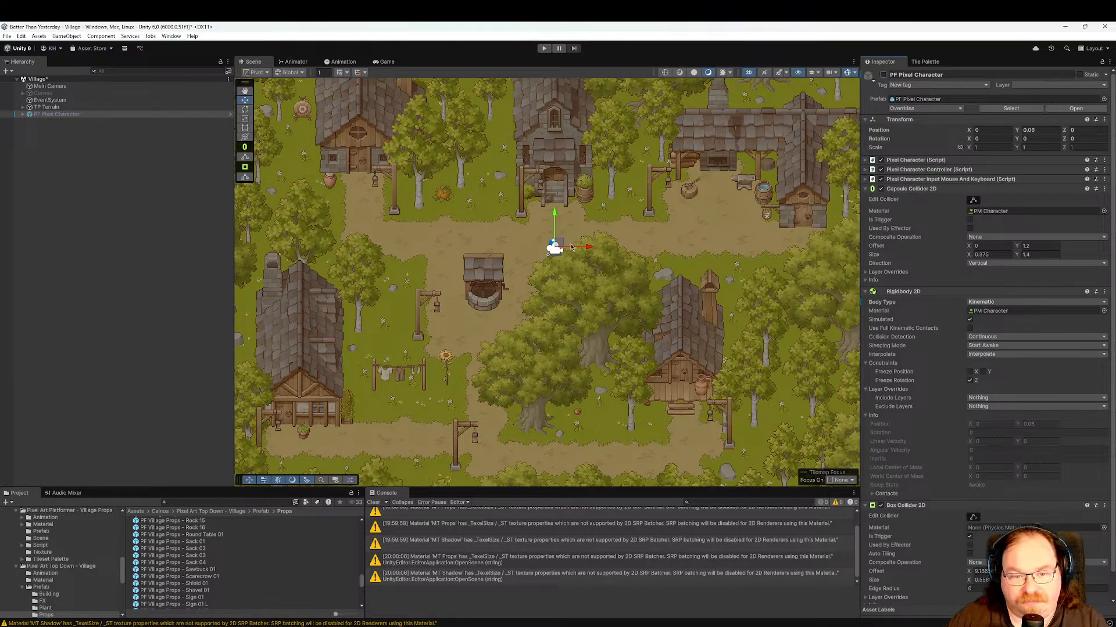
pyautogui.moveTo(572, 248); pyautogui.dragTo(617, 220, button='middle')
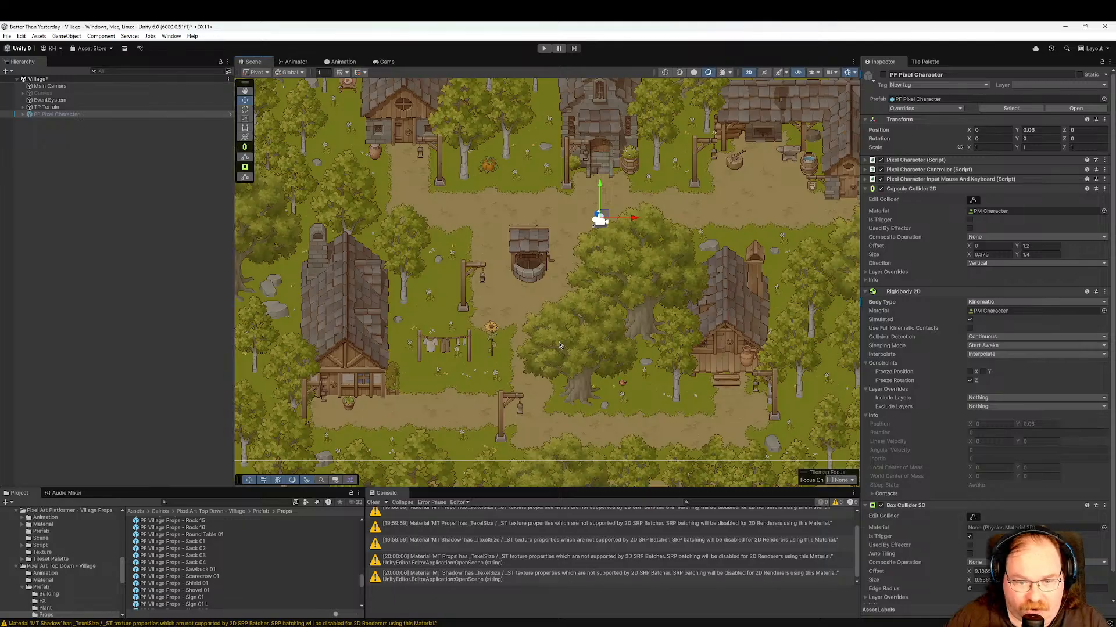
# Examine the village and its clothesline area, and browse the Props prefabs from the signs to the tables.
pyautogui.scroll(-5, 572, 300)
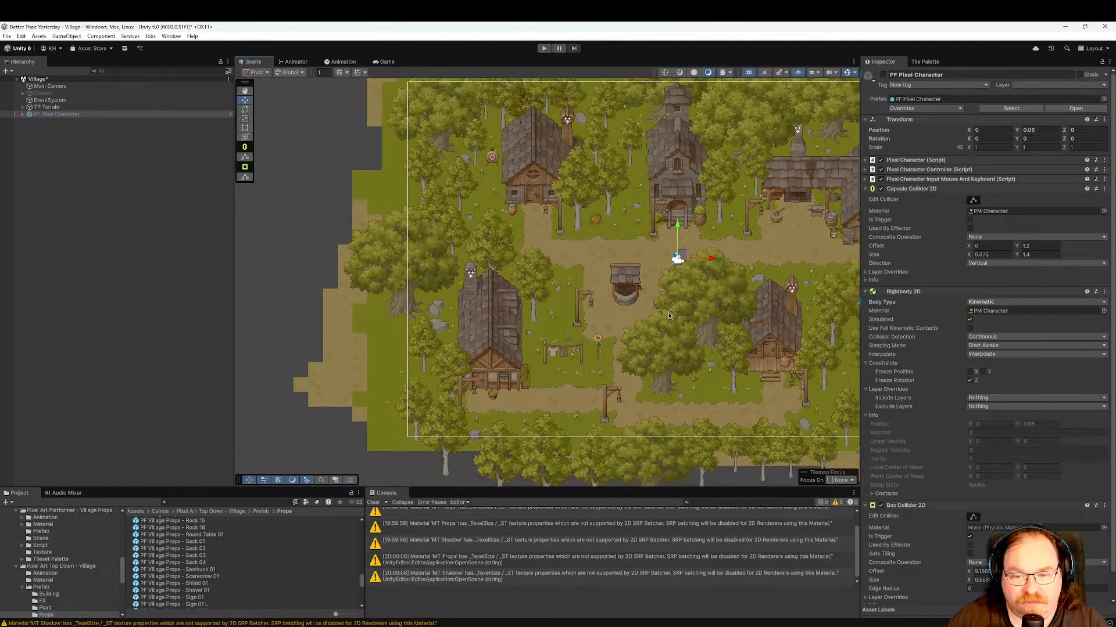
pyautogui.moveTo(588, 329); pyautogui.dragTo(563, 299, button='middle')
pyautogui.scroll(3, 541, 348)
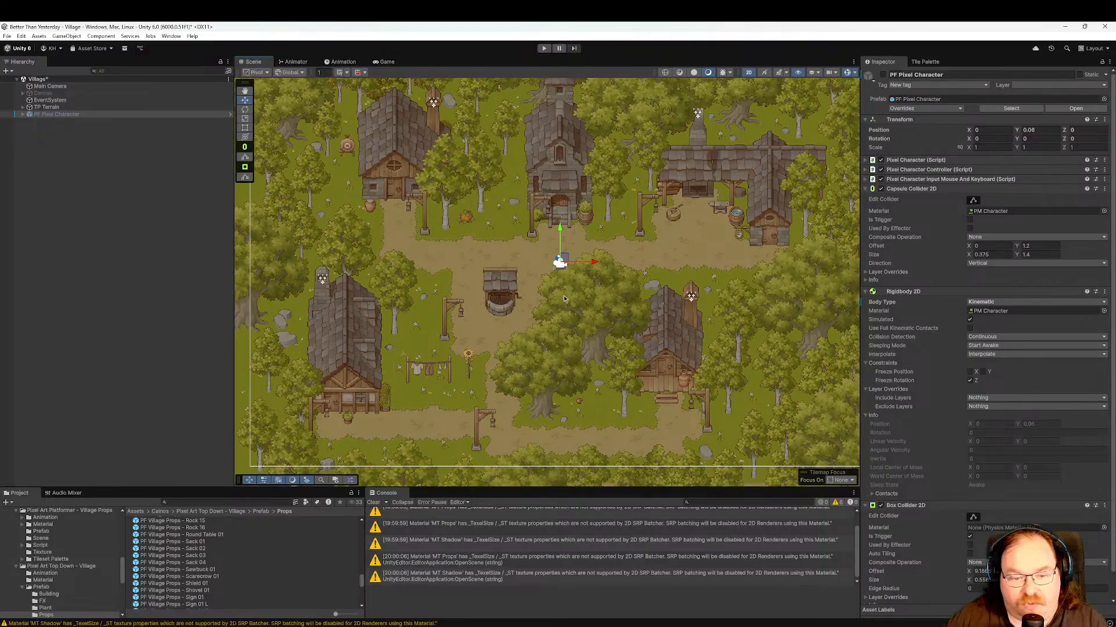
pyautogui.scroll(-5, 272, 561)
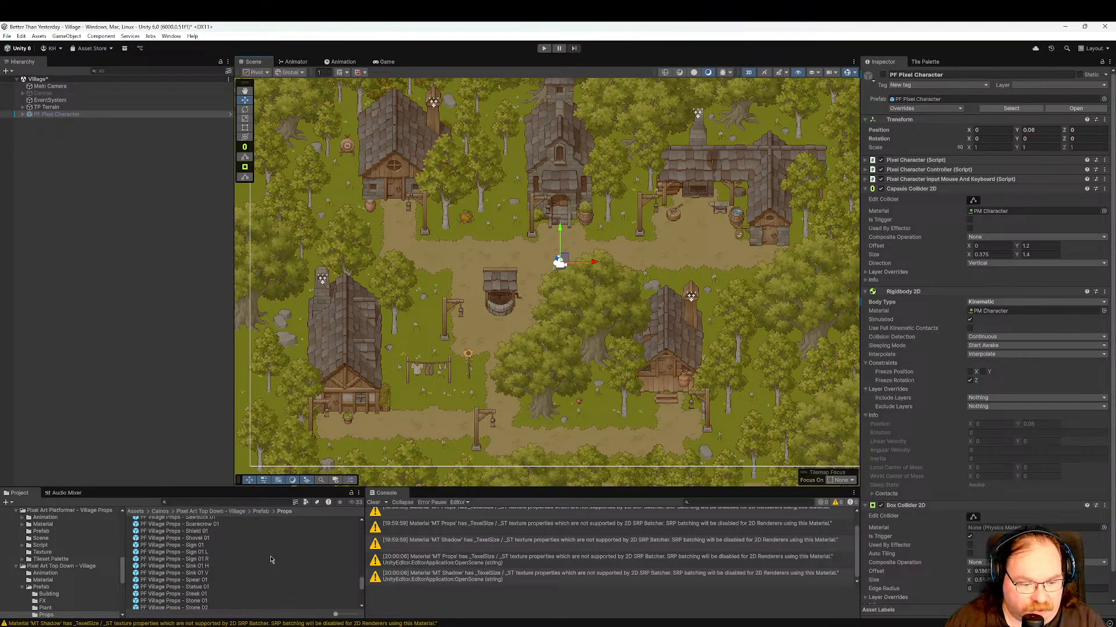
pyautogui.scroll(-3, 270, 558)
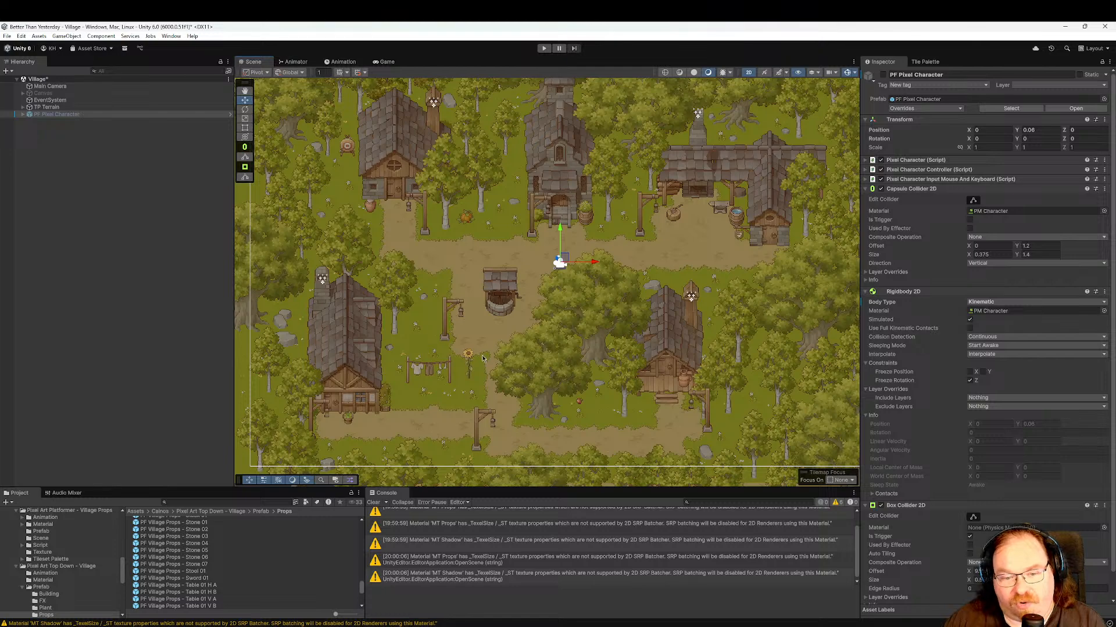
pyautogui.scroll(2, 453, 392)
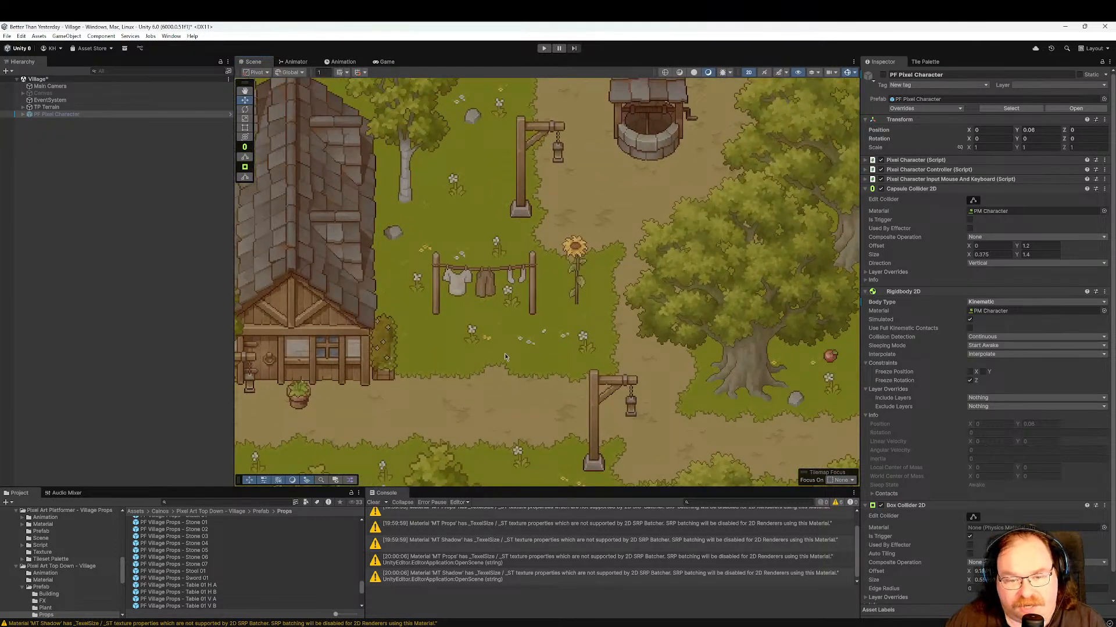
pyautogui.moveTo(557, 366); pyautogui.dragTo(531, 404, button='middle')
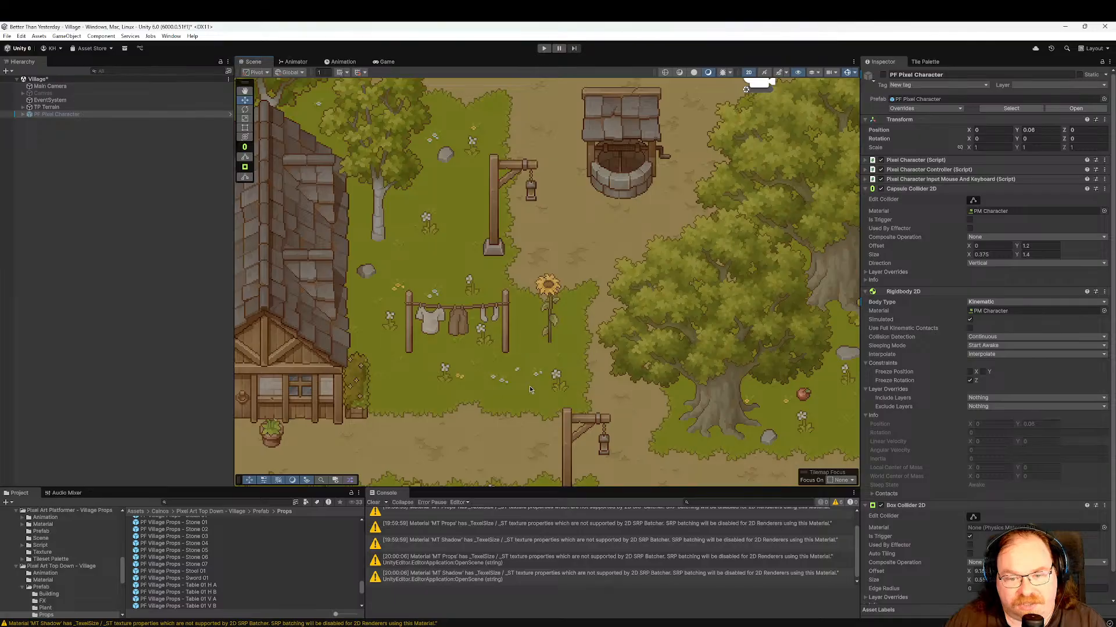
# Try tinting the MT Props material bright red through the white flower below the sunflower, and undo the color change.
pyautogui.click(556, 385)
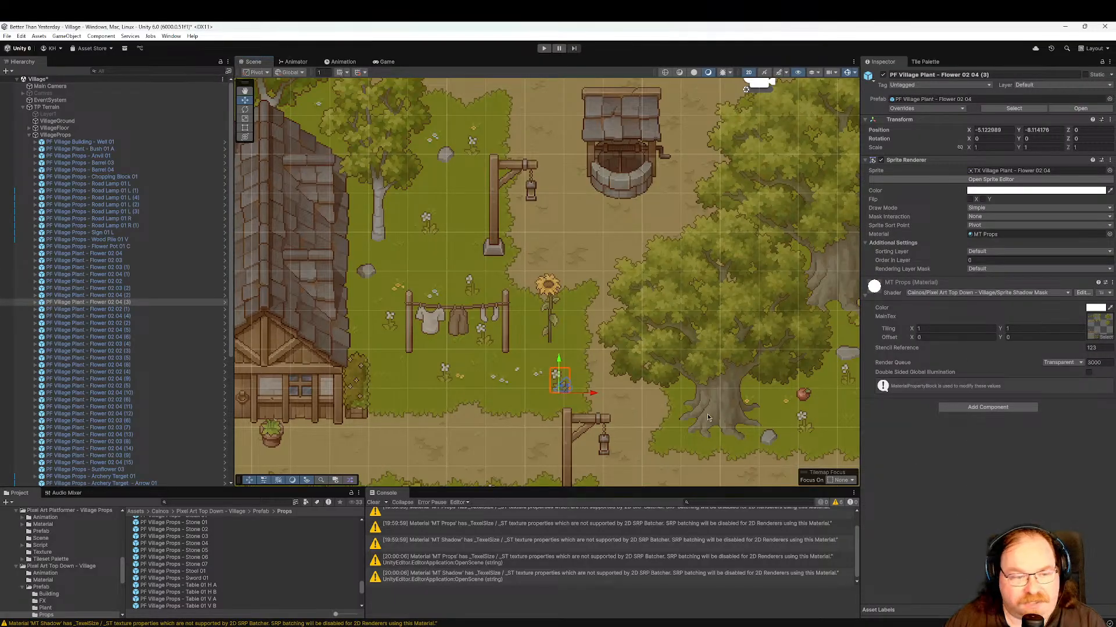
pyautogui.click(995, 192)
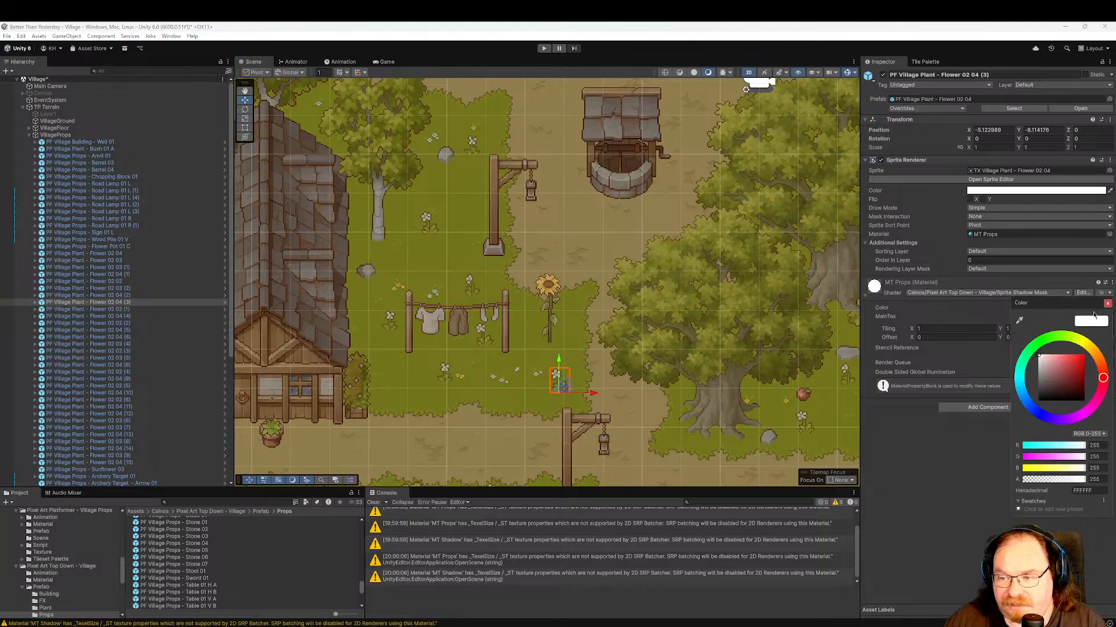
pyautogui.moveTo(1068, 361); pyautogui.dragTo(1083, 355)
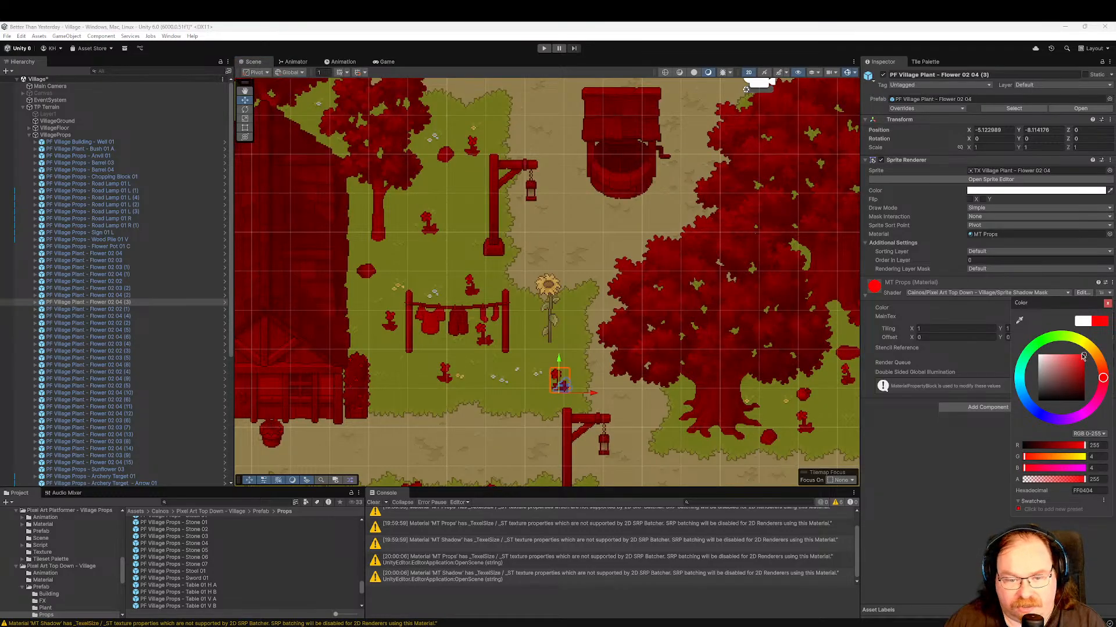
pyautogui.hotkey('ctrl', 'z')
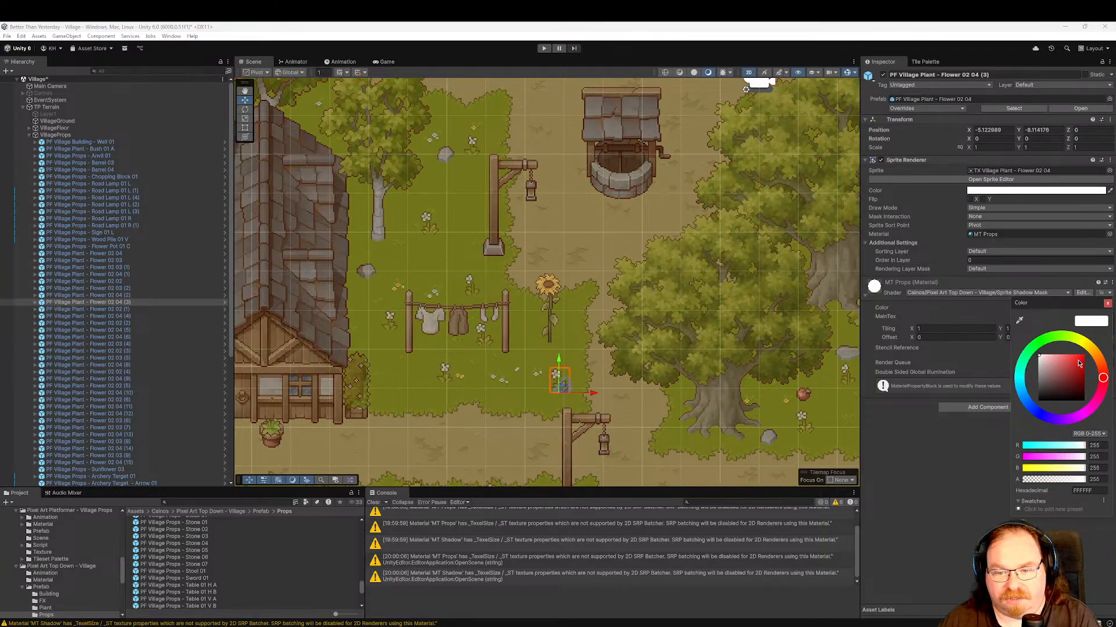
# Try a different tint on the selected flower through its Sprite Renderer color.
pyautogui.click(943, 495)
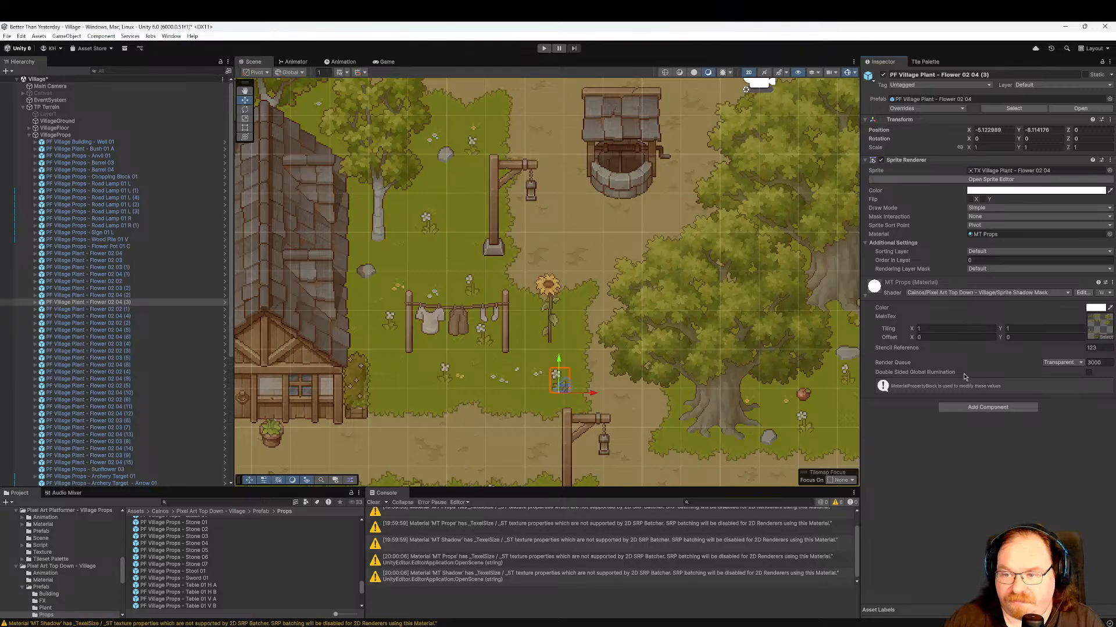
pyautogui.click(1000, 192)
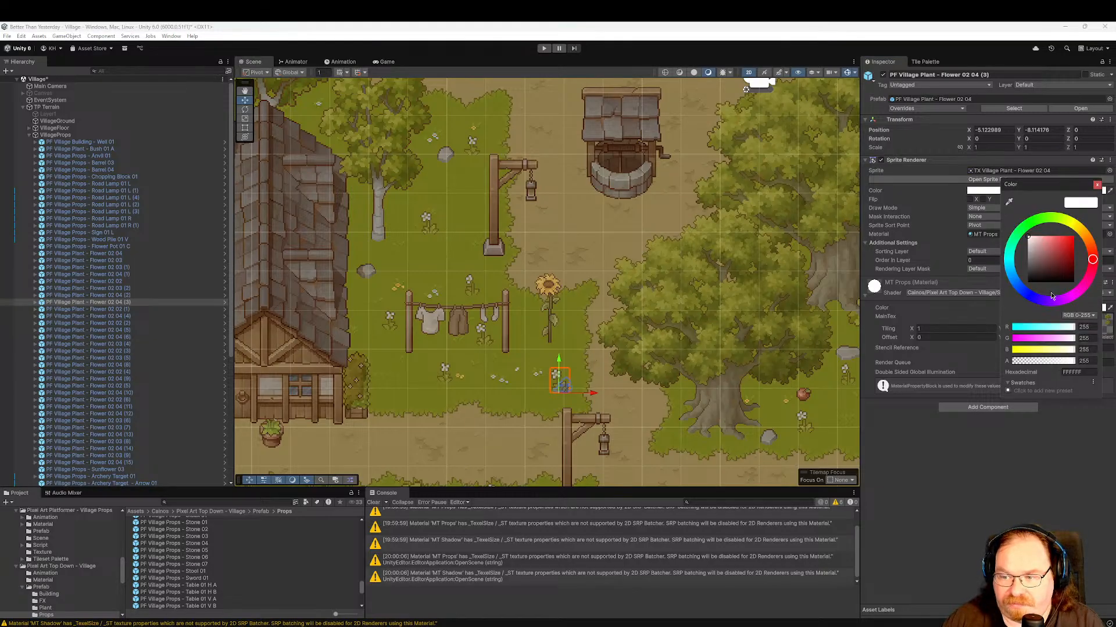
pyautogui.moveTo(1063, 257); pyautogui.dragTo(958, 248)
pyautogui.click(958, 260)
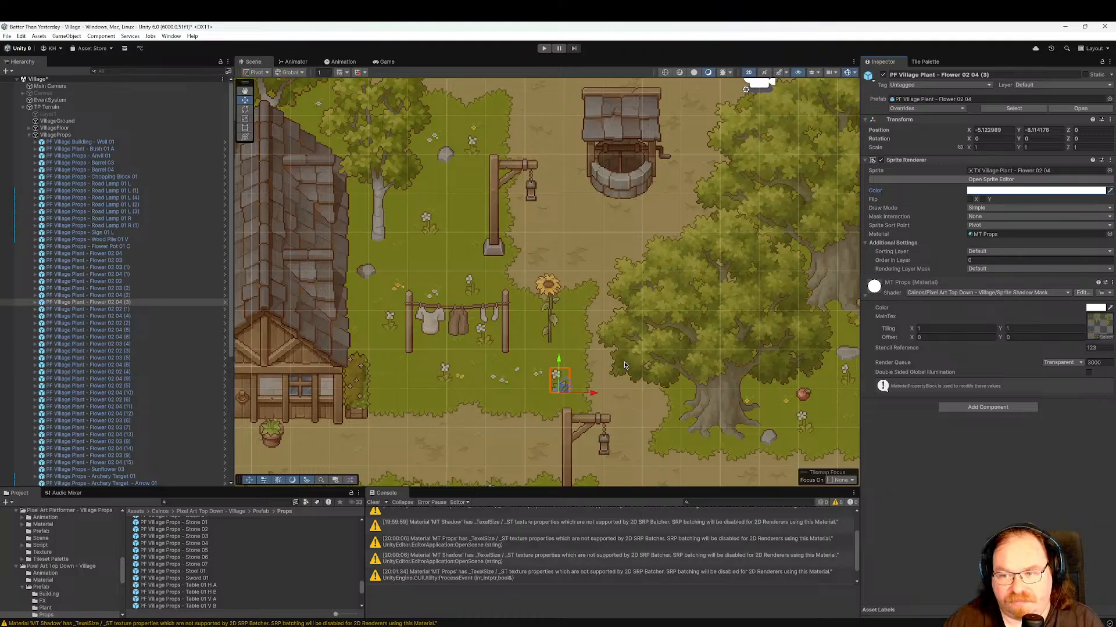
# Examine the village layout around the well and check the large oak tree beside the sunflower.
pyautogui.scroll(-4, 615, 356)
pyautogui.moveTo(643, 332); pyautogui.dragTo(593, 353, button='middle')
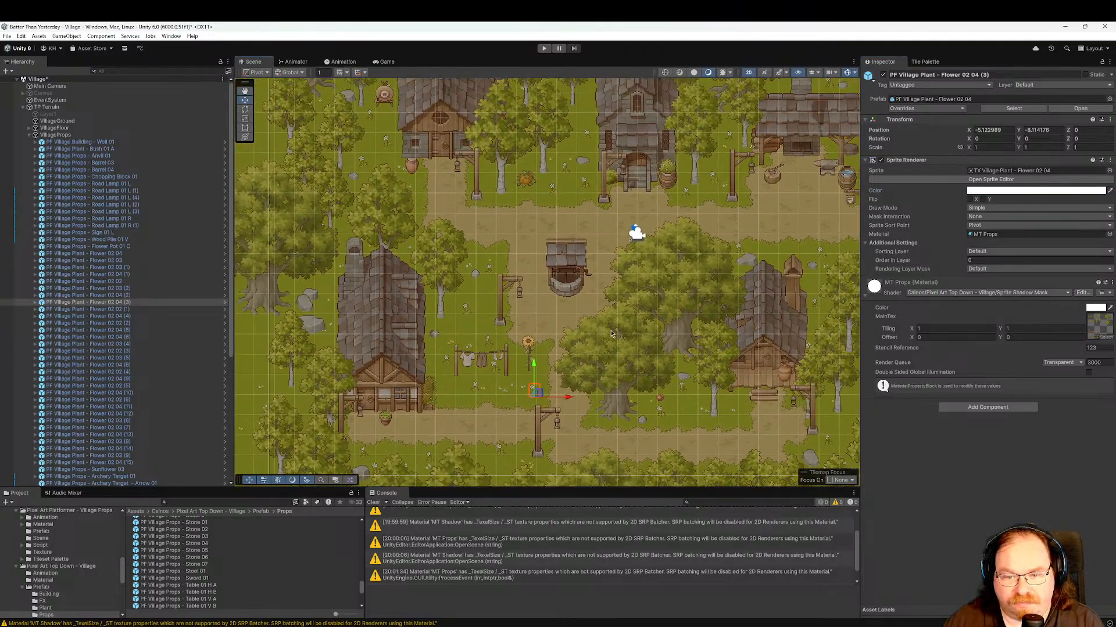
pyautogui.click(675, 339)
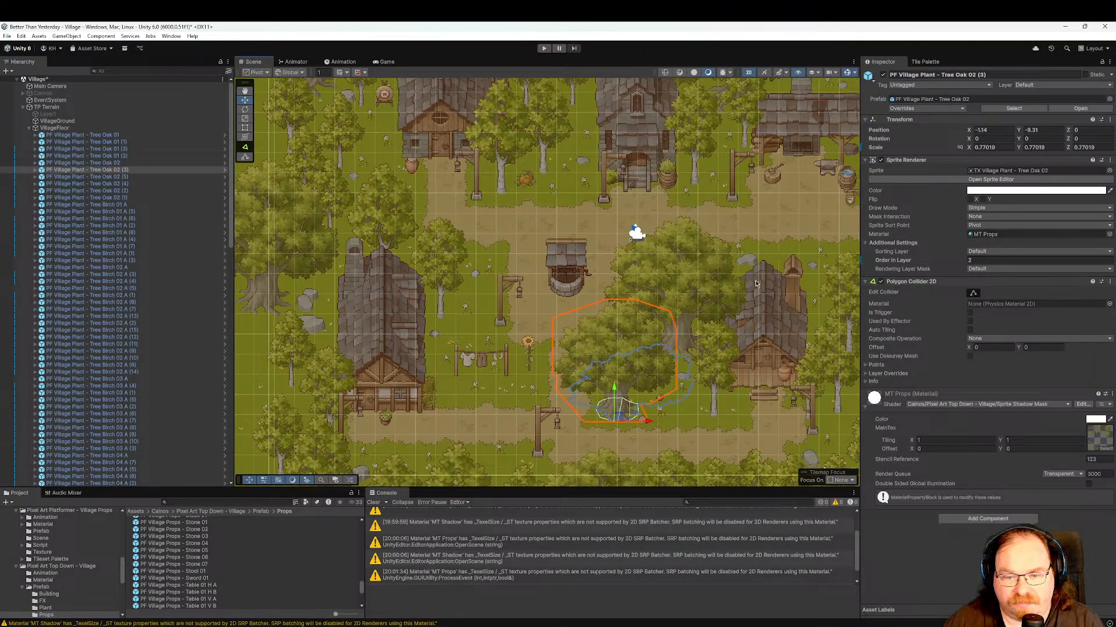
pyautogui.moveTo(733, 309); pyautogui.dragTo(661, 309, button='middle')
pyautogui.scroll(-2, 682, 302)
pyautogui.scroll(-2, 664, 296)
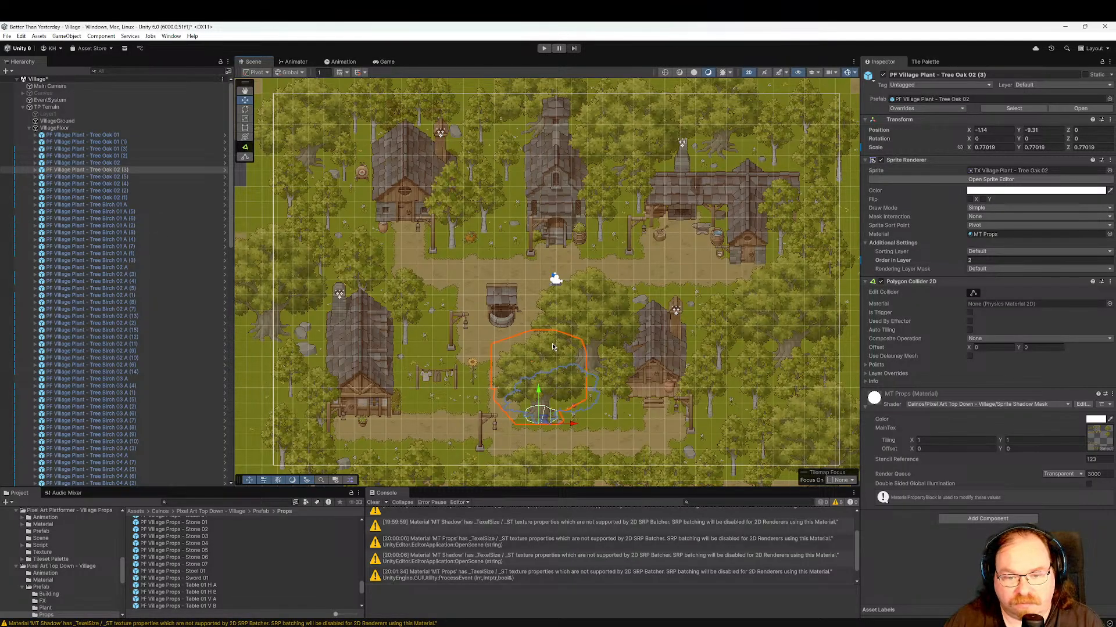
pyautogui.moveTo(493, 339); pyautogui.dragTo(486, 315, button='middle')
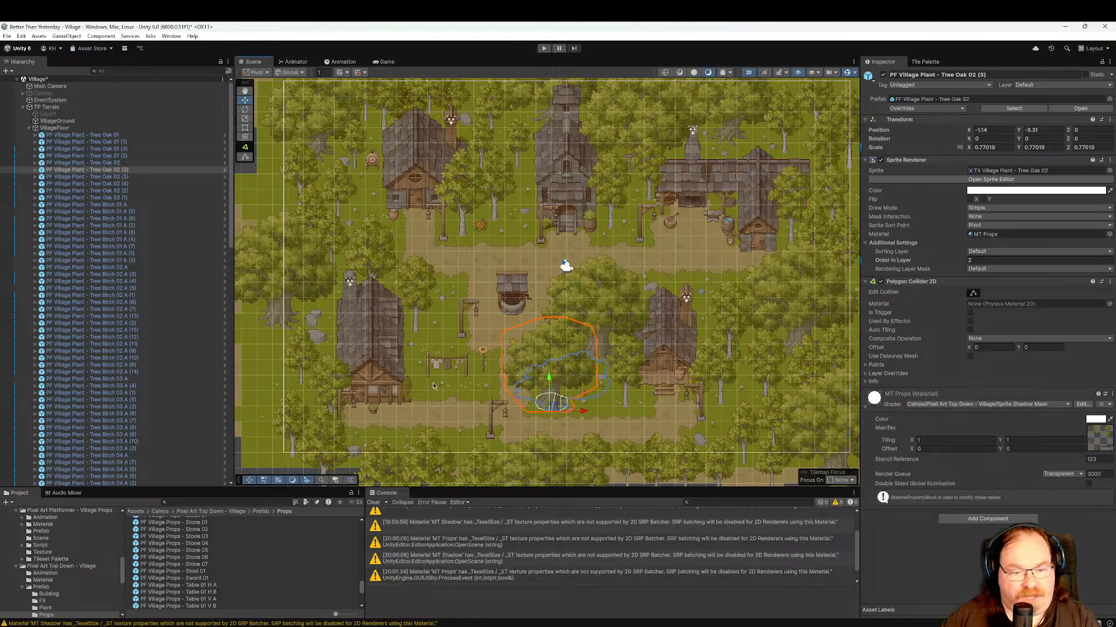
# Select the white flower below the sunflower, expand its child objects, and locate its MT Props material among the project assets.
pyautogui.click(488, 389)
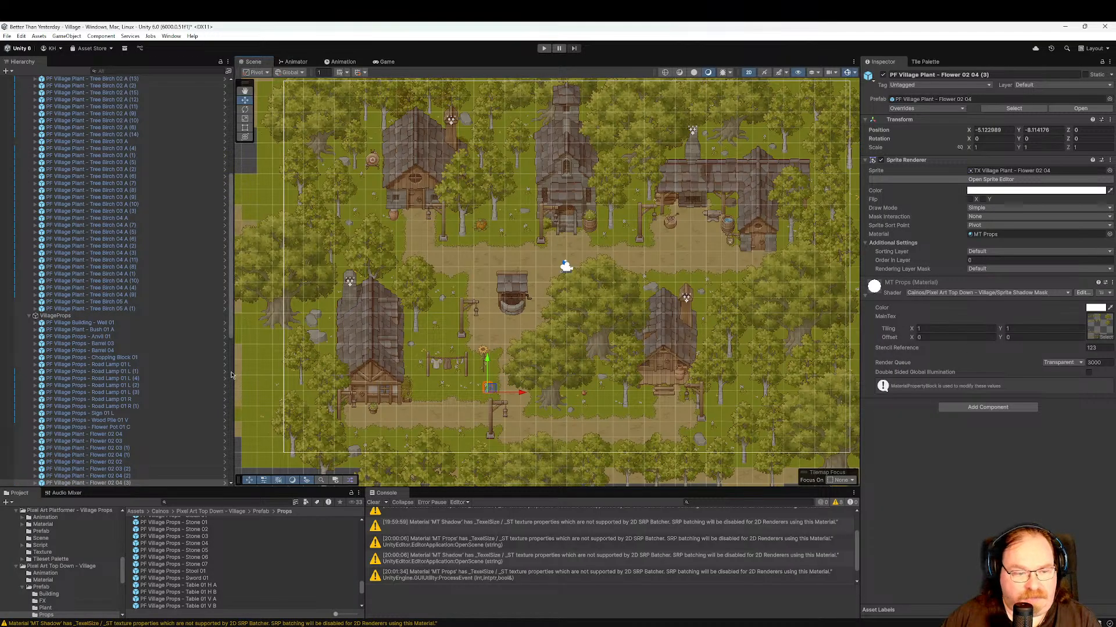
pyautogui.scroll(-2, 137, 407)
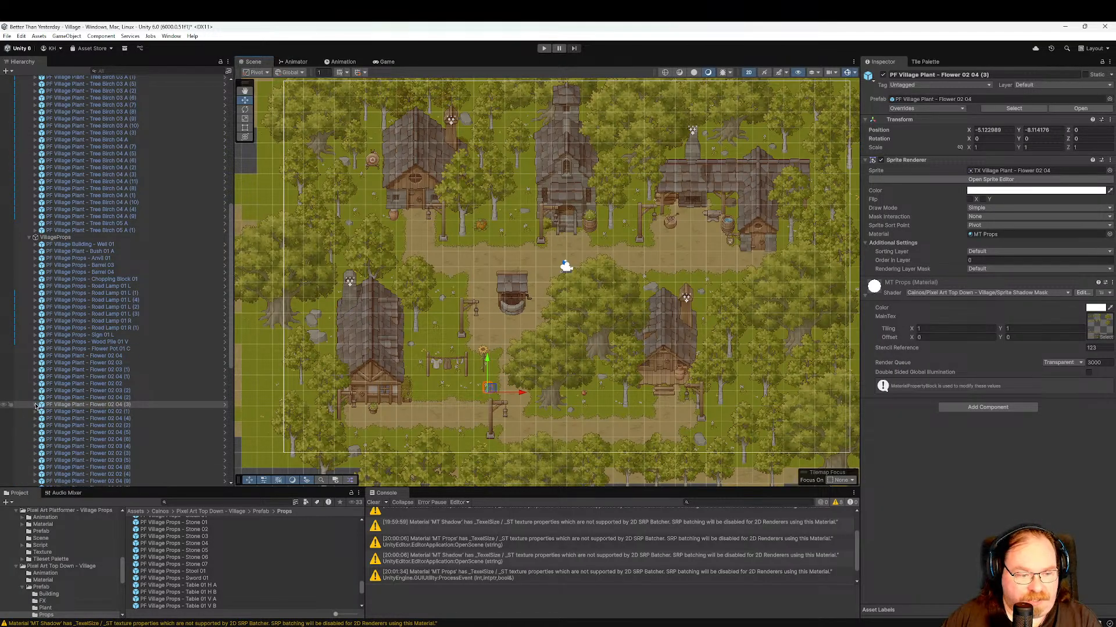
pyautogui.click(36, 405)
pyautogui.click(86, 411)
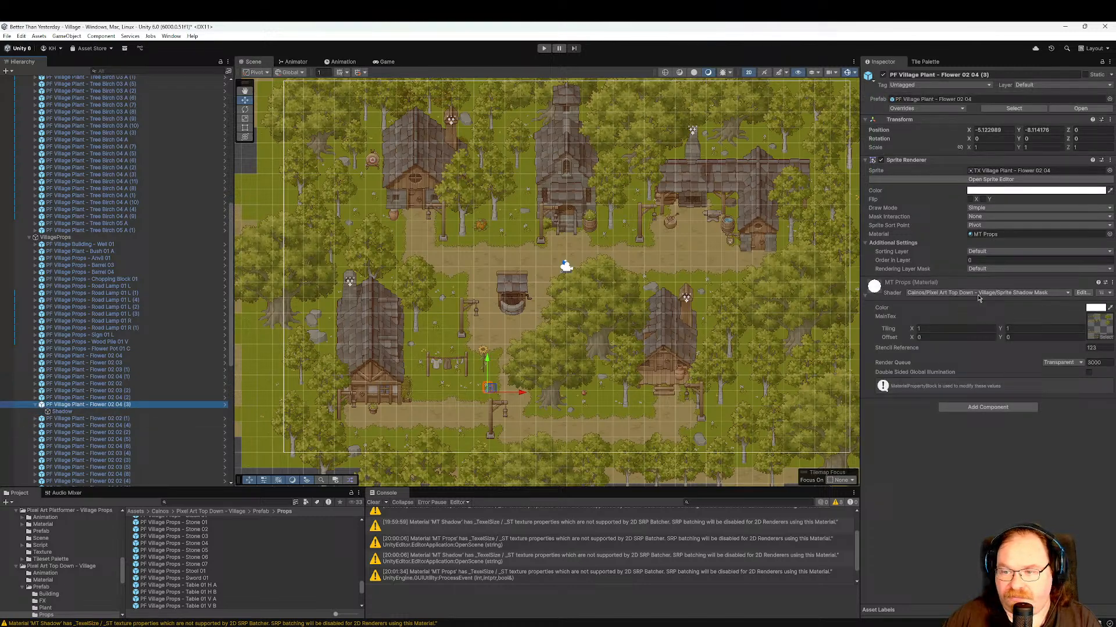
pyautogui.click(987, 234)
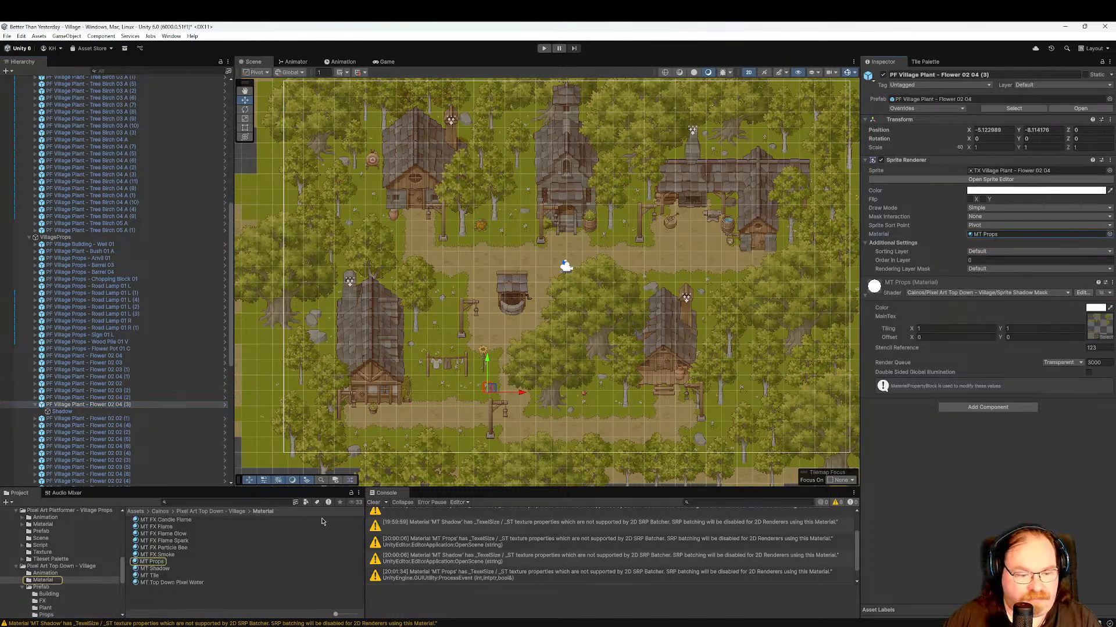
# Duplicate the MT Props material and name the copy MT Props FlowerTest.
pyautogui.click(165, 563)
pyautogui.hotkey('ctrl', 'd')
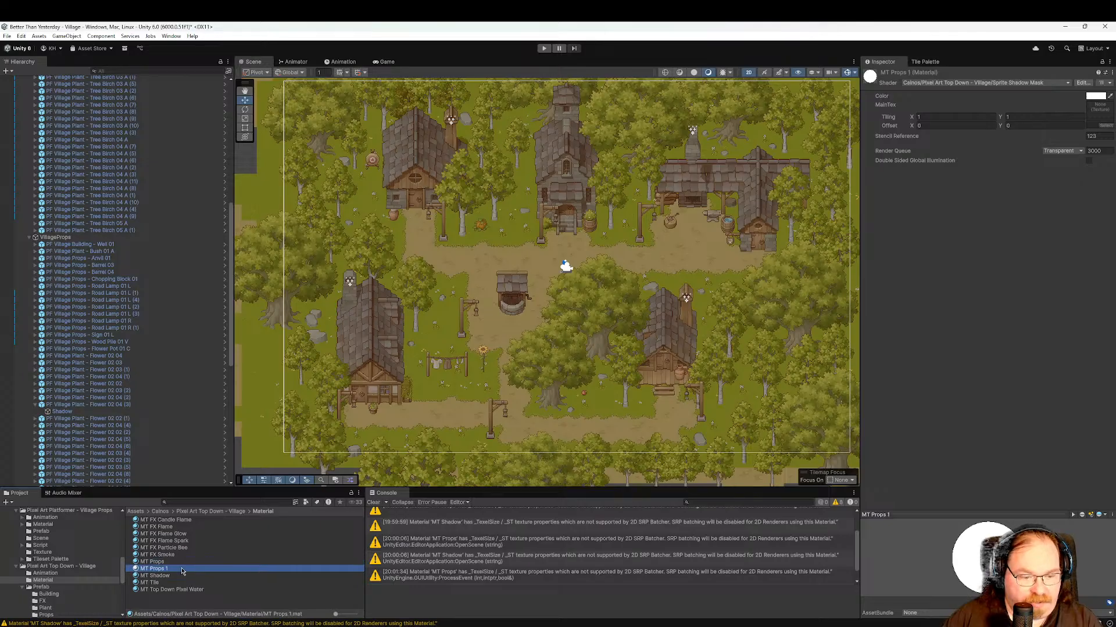
pyautogui.click(167, 572)
pyautogui.moveTo(165, 570); pyautogui.dragTo(262, 571)
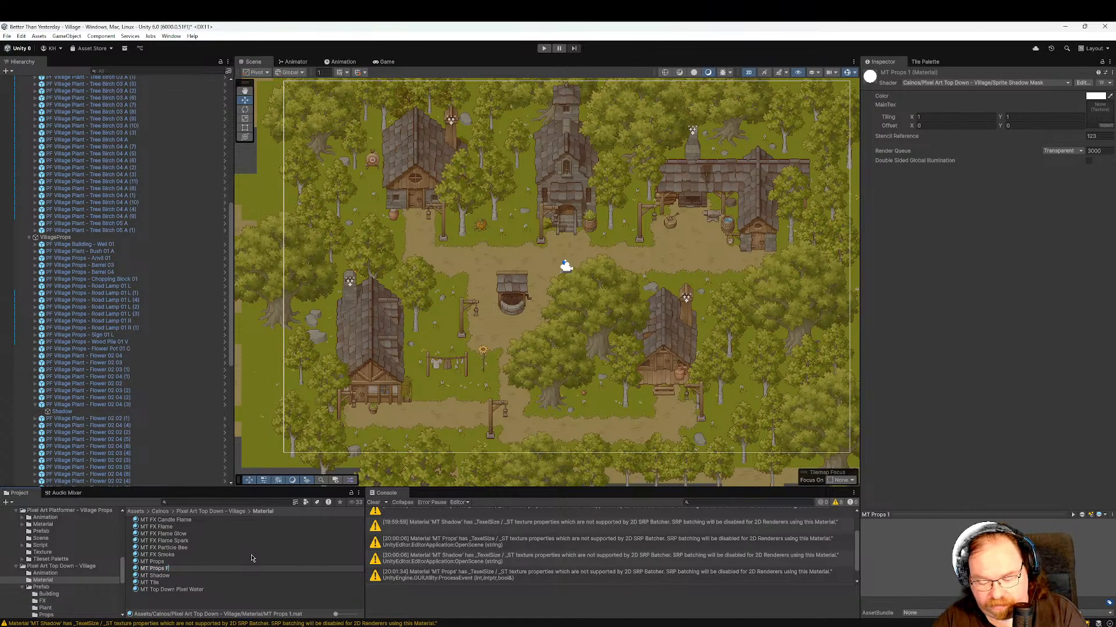
pyautogui.write('FlowerTest')
pyautogui.press('Return')
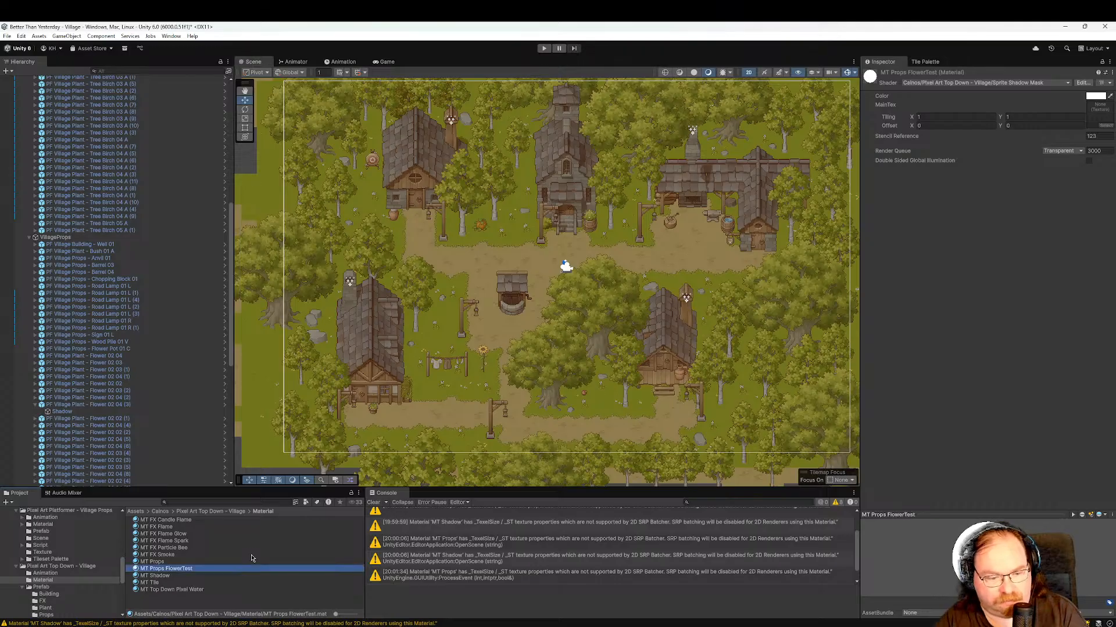
# Assign MT Props FlowerTest to the white flower below the sunflower and expand the material's settings.
pyautogui.doubleClick(150, 405)
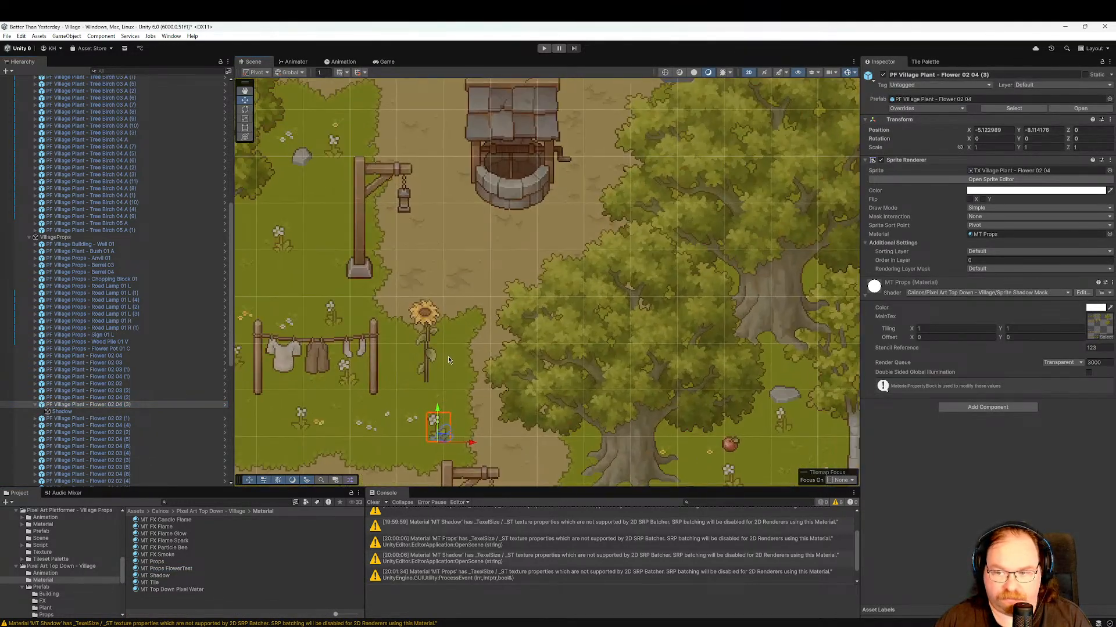
pyautogui.moveTo(212, 571); pyautogui.dragTo(1003, 236)
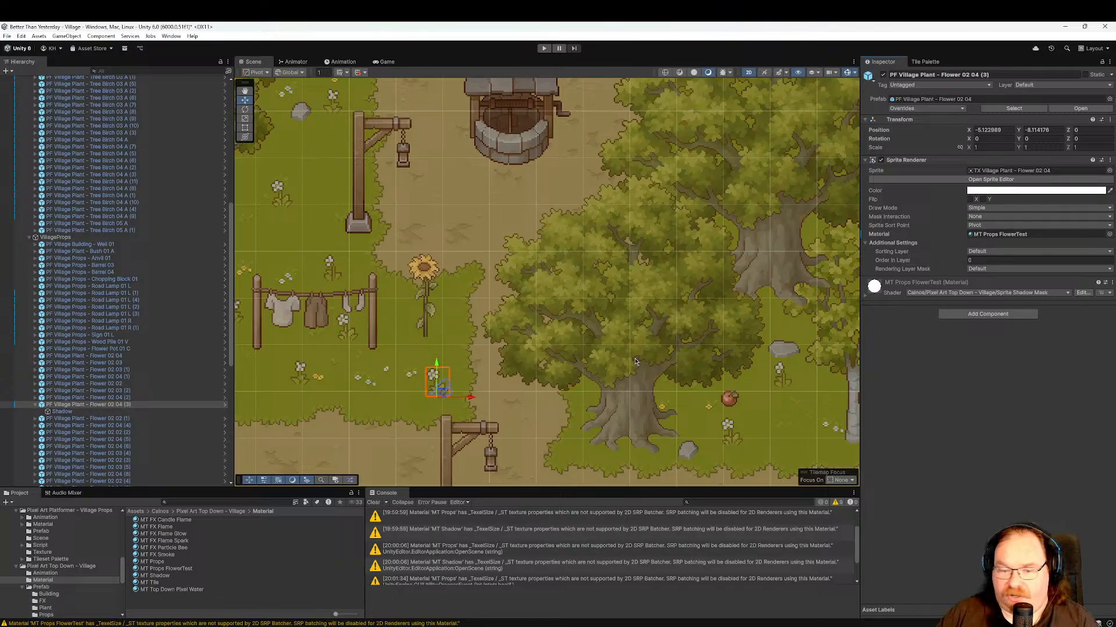
pyautogui.scroll(4, 633, 349)
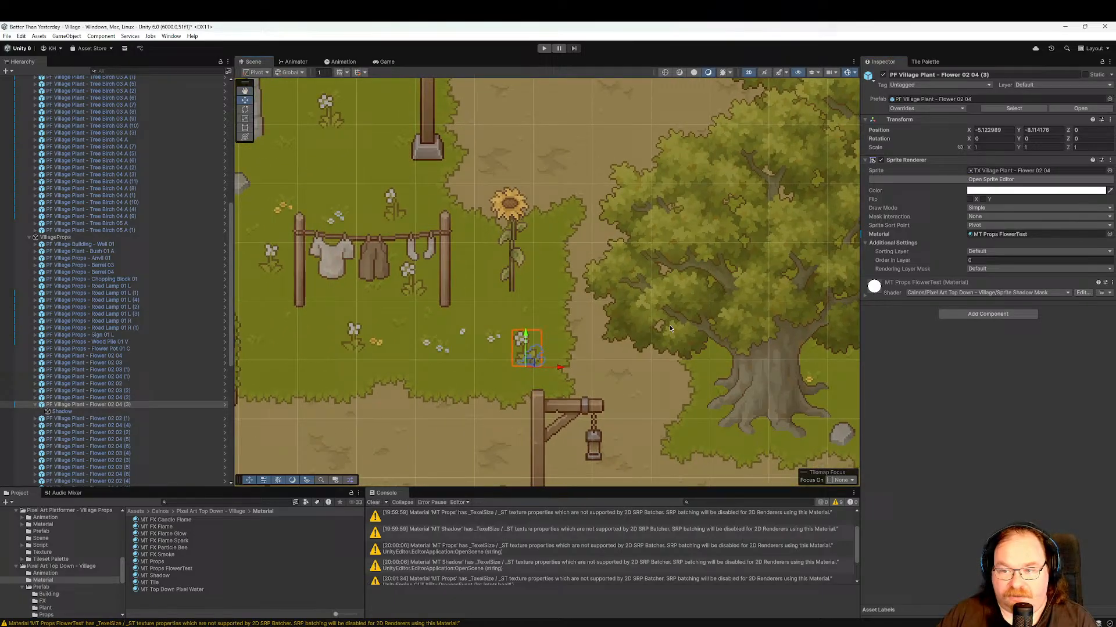
pyautogui.click(865, 296)
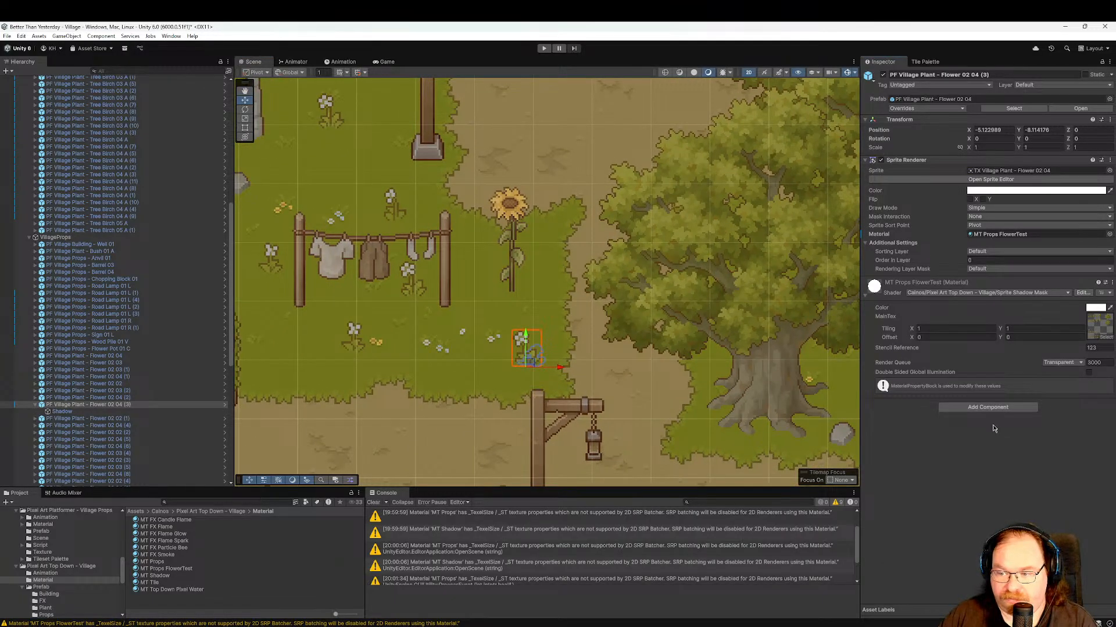
# Try changing the color of the MT Props FlowerTest material.
pyautogui.click(1095, 308)
pyautogui.moveTo(1064, 396); pyautogui.dragTo(1039, 352)
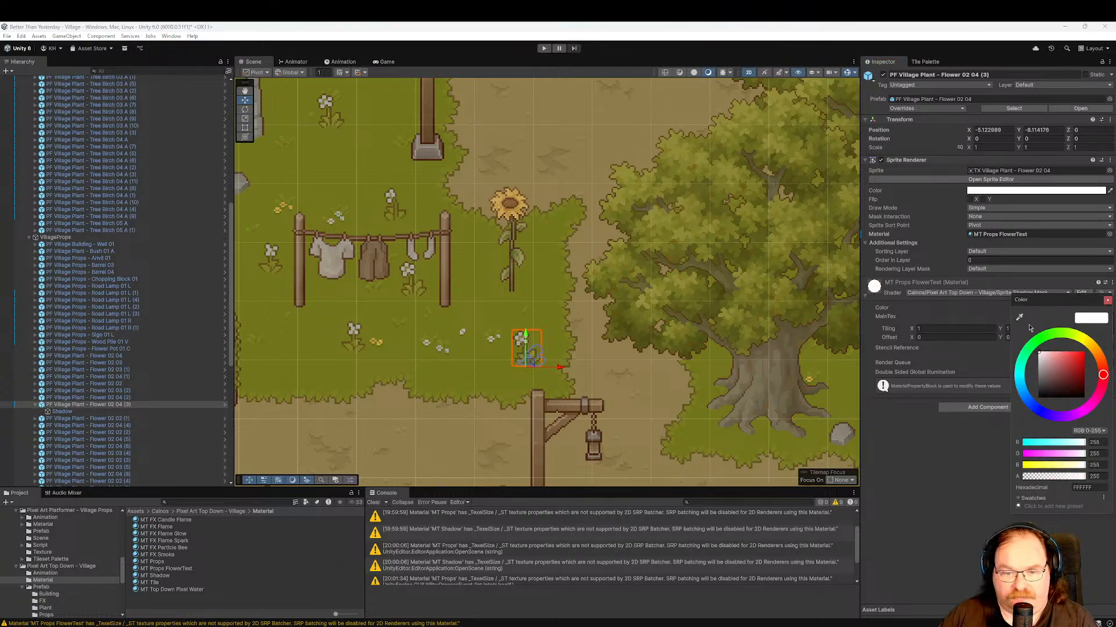
pyautogui.click(1107, 301)
# Locate the material's TX Village Plant texture among the project assets and open its PNG in the image viewer.
pyautogui.click(1093, 329)
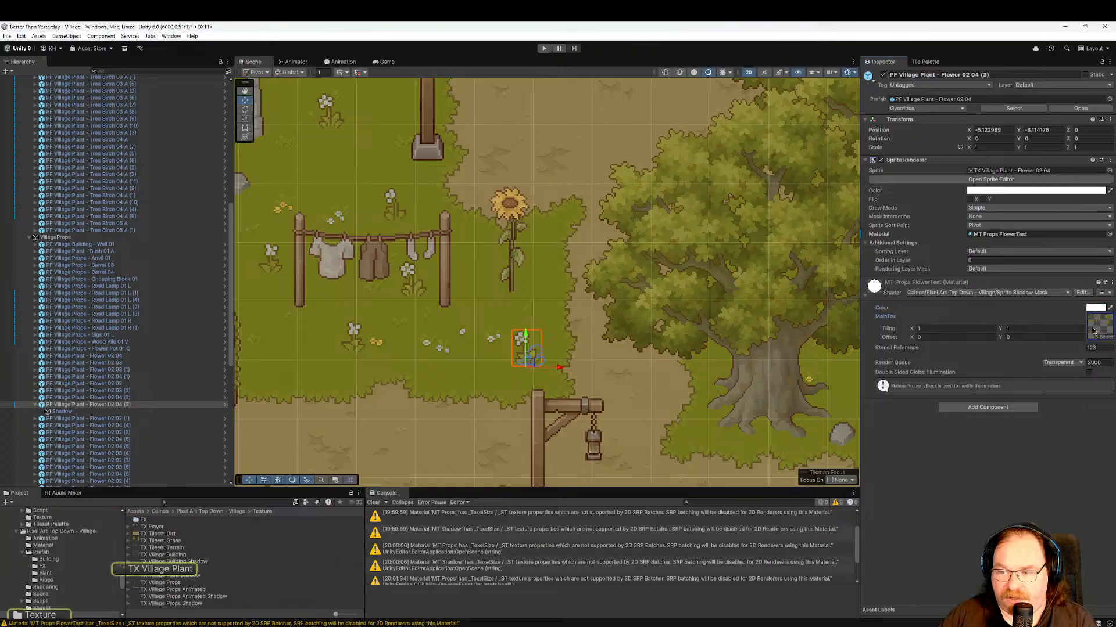
pyautogui.click(168, 570)
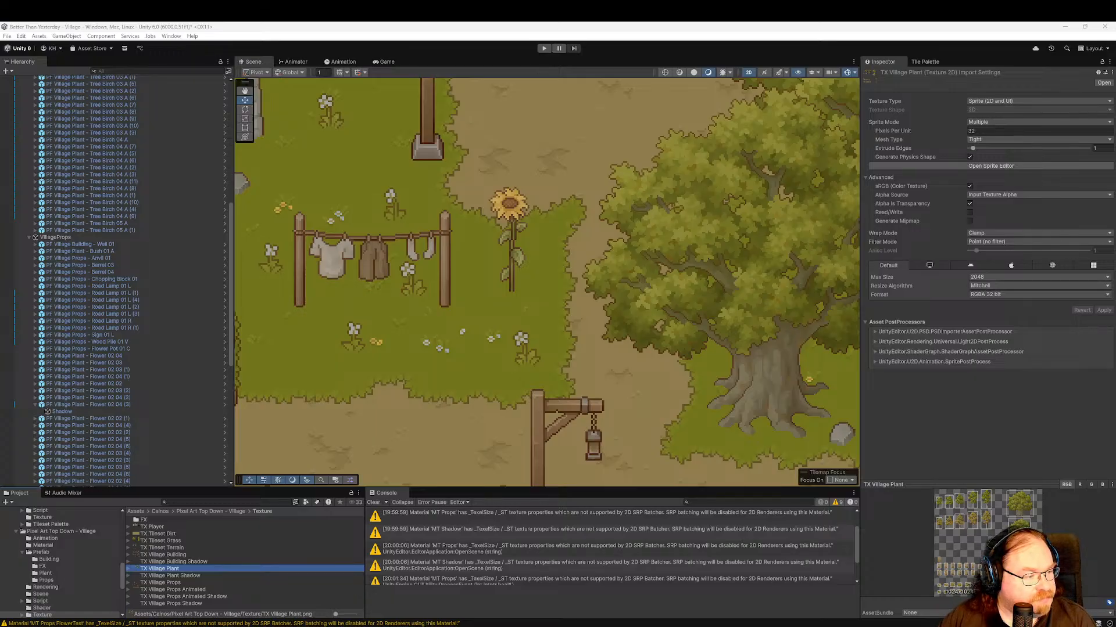
pyautogui.moveTo(1, 175); pyautogui.dragTo(575, 100)
# Examine the flower and plant sprites in TX Village Plant.png, and close the image.
pyautogui.scroll(-1, 653, 369)
pyautogui.scroll(-1, 650, 359)
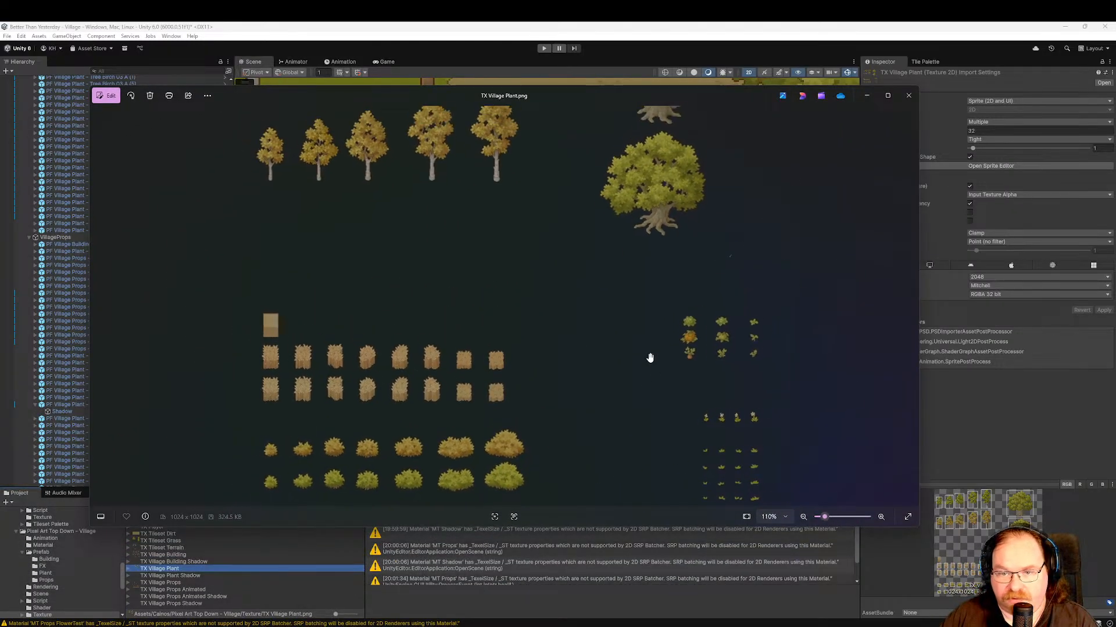
pyautogui.moveTo(613, 316); pyautogui.dragTo(587, 366)
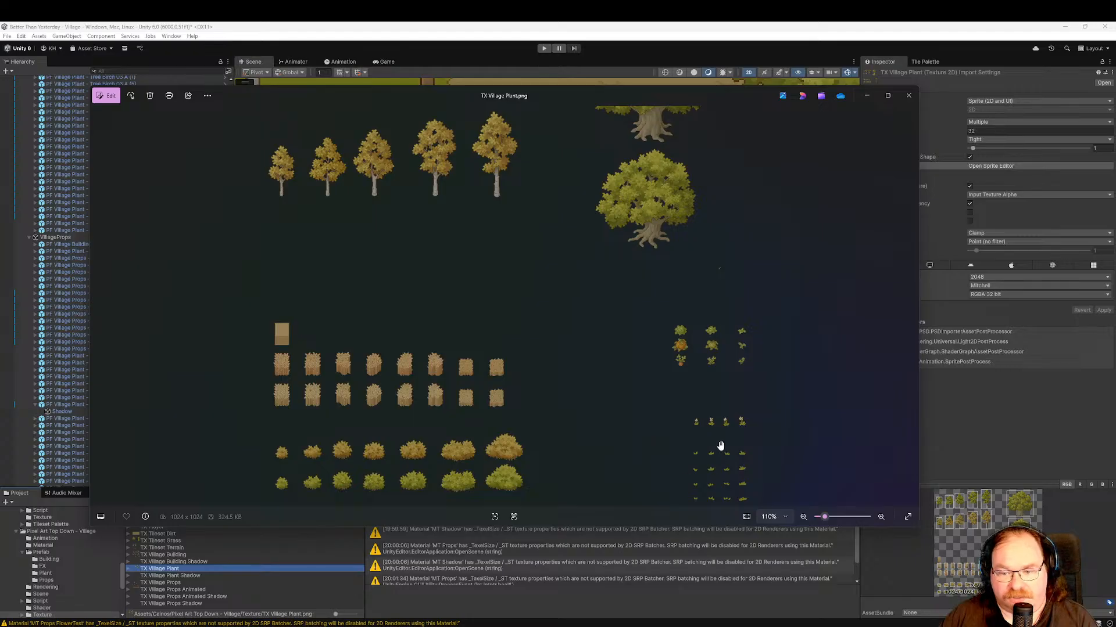
pyautogui.scroll(5, 719, 435)
pyautogui.moveTo(658, 406); pyautogui.dragTo(651, 315)
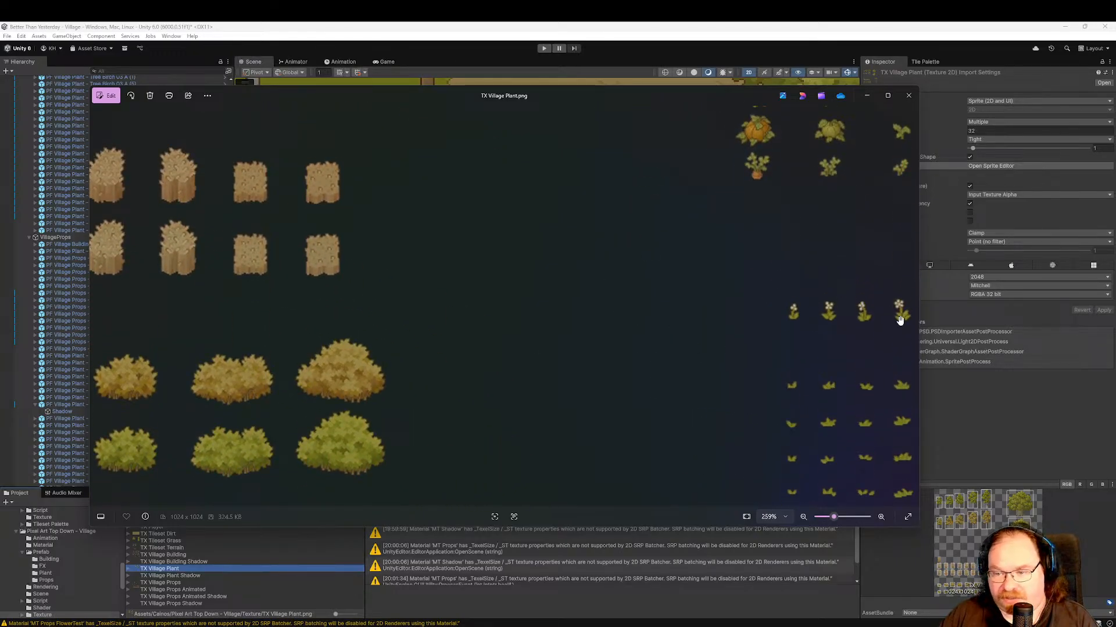
pyautogui.press('ctrl')
pyautogui.press('ctrl')
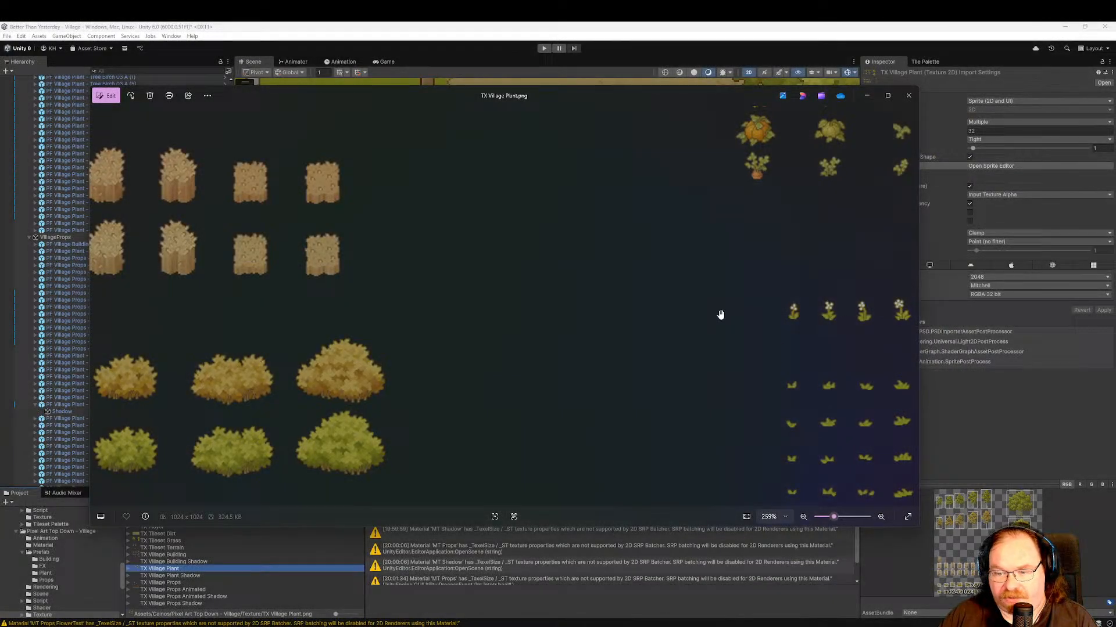
pyautogui.moveTo(721, 315); pyautogui.dragTo(661, 401)
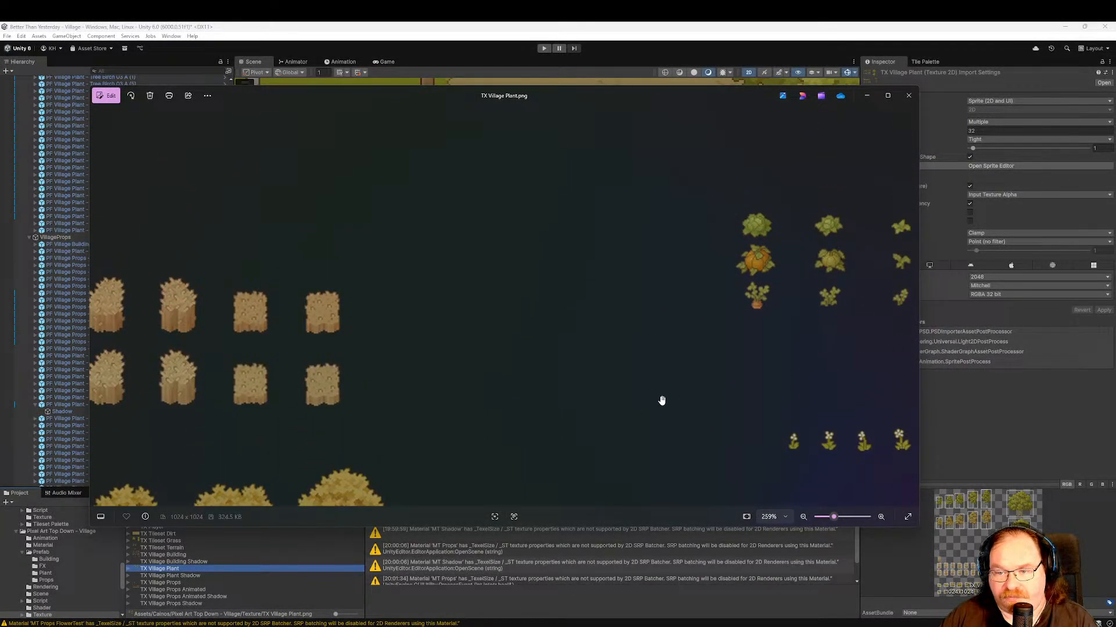
pyautogui.scroll(-8, 660, 399)
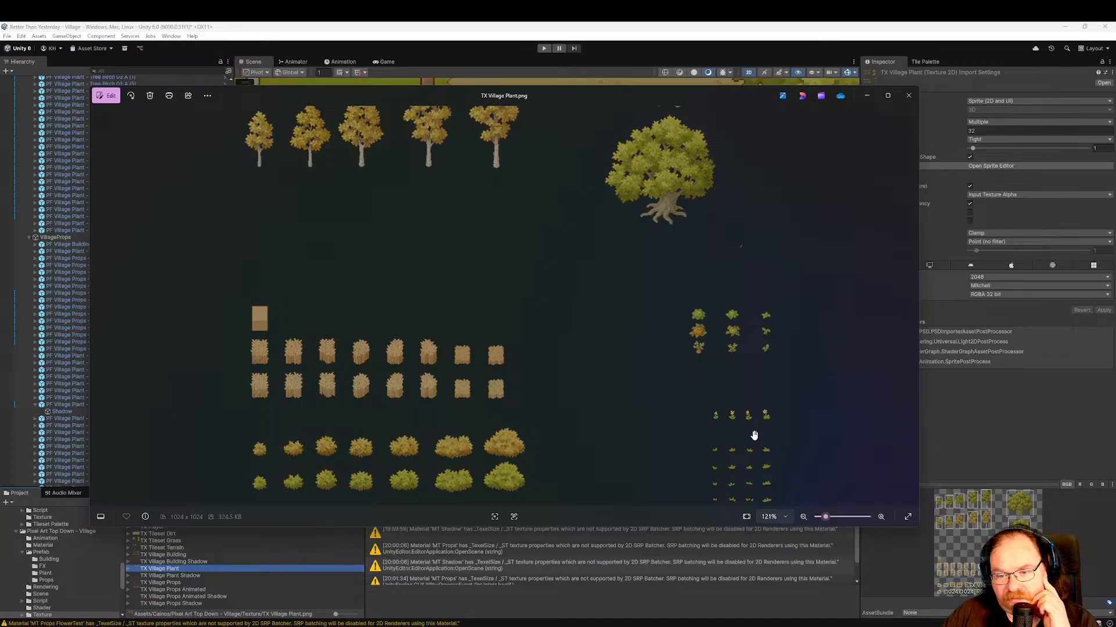
pyautogui.scroll(1, 752, 433)
pyautogui.scroll(2, 752, 434)
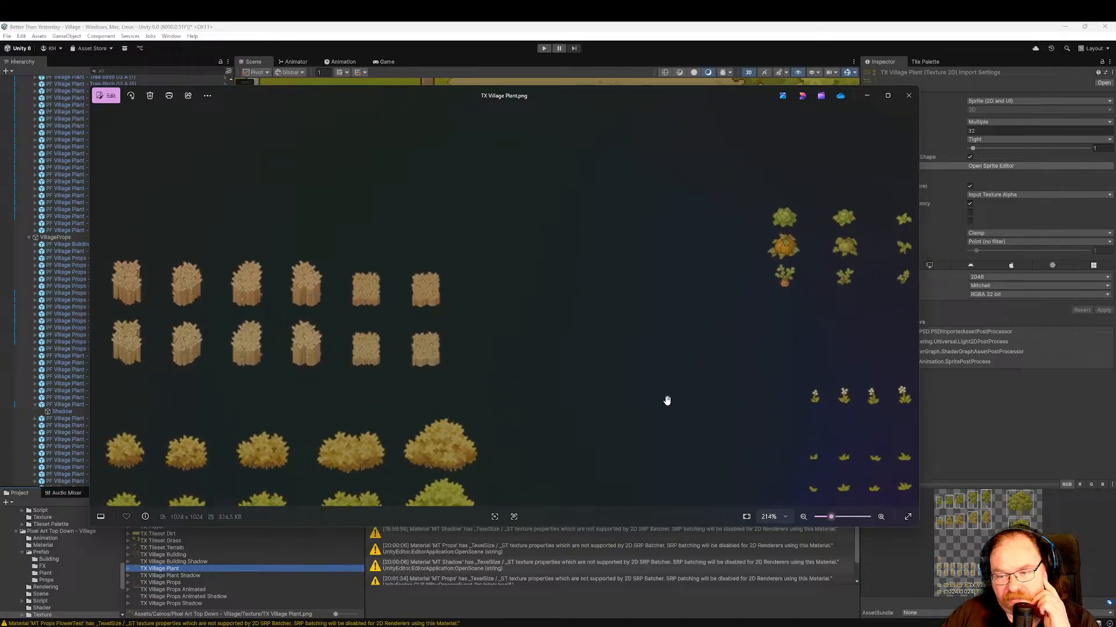
pyautogui.scroll(3, 867, 407)
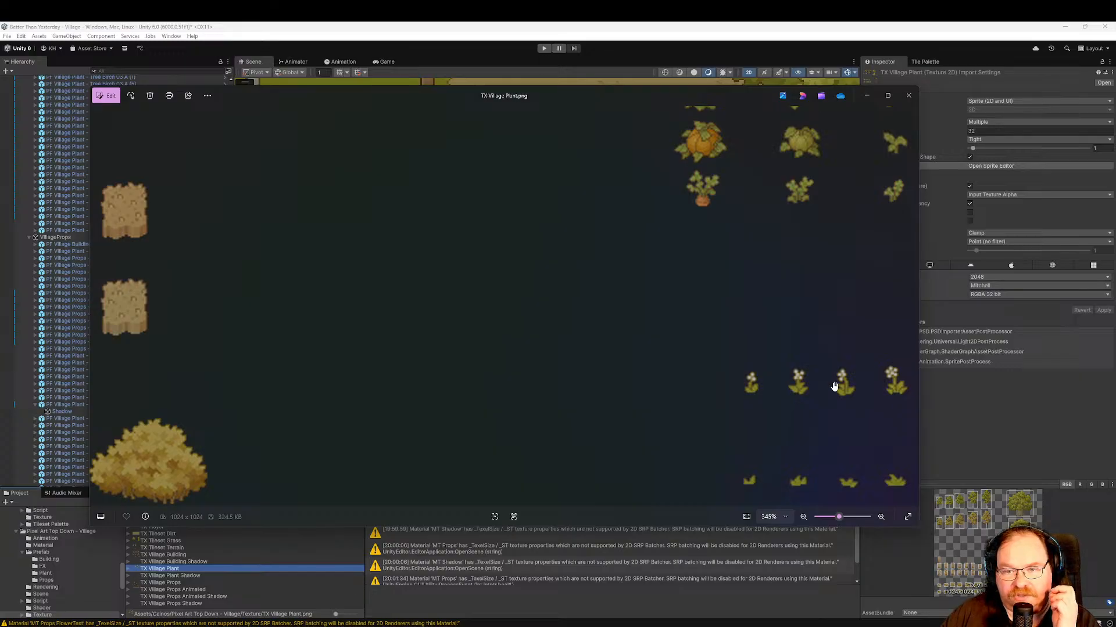
pyautogui.scroll(-6, 776, 373)
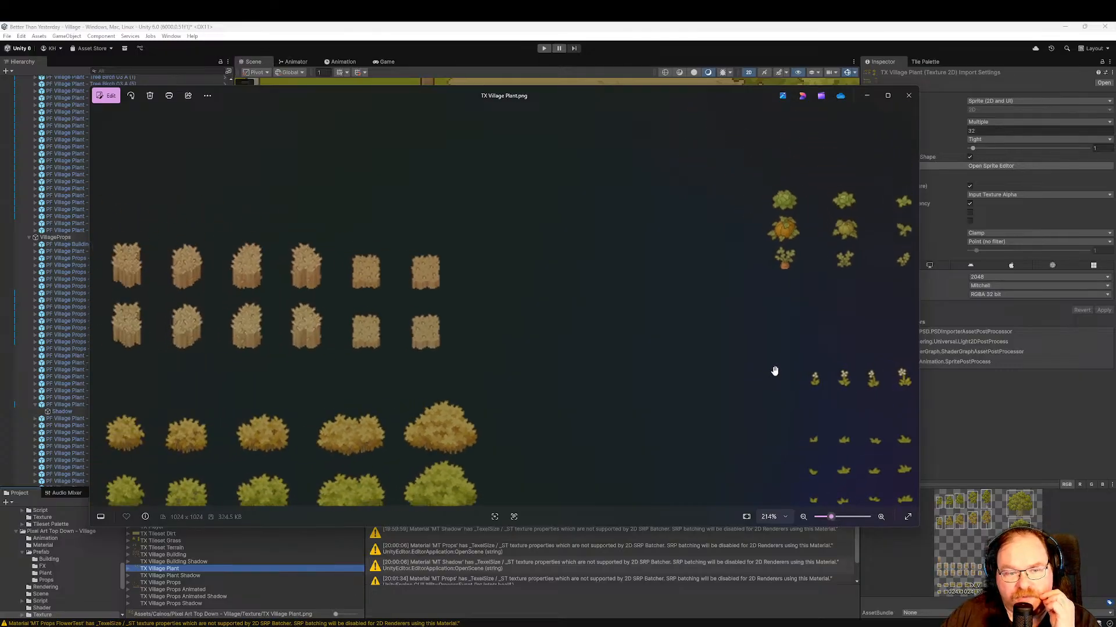
pyautogui.scroll(-2, 774, 370)
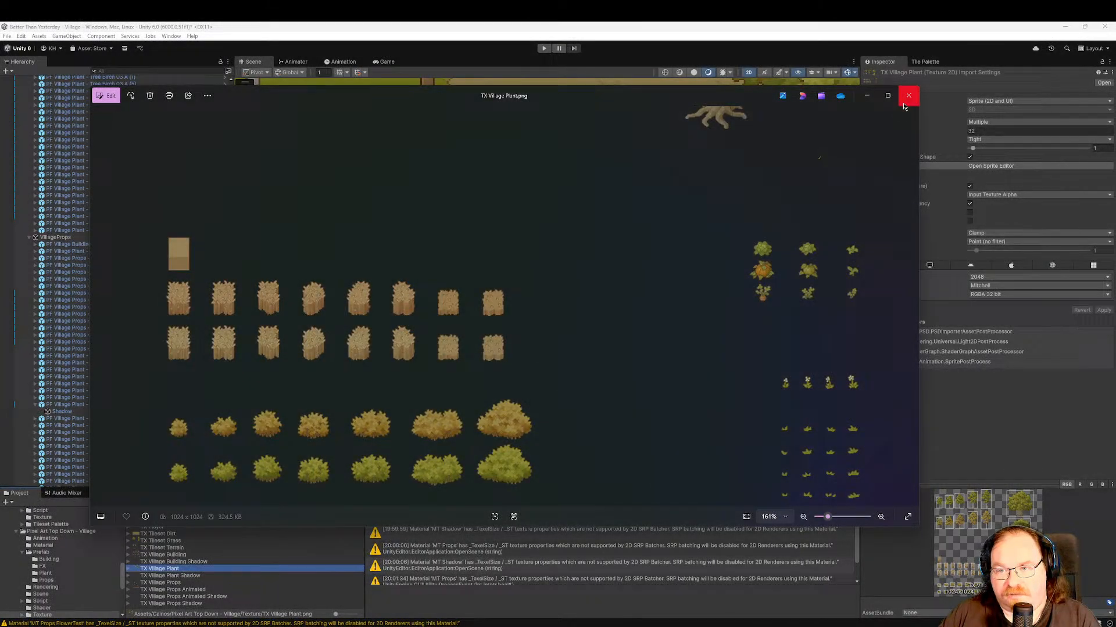
pyautogui.click(908, 95)
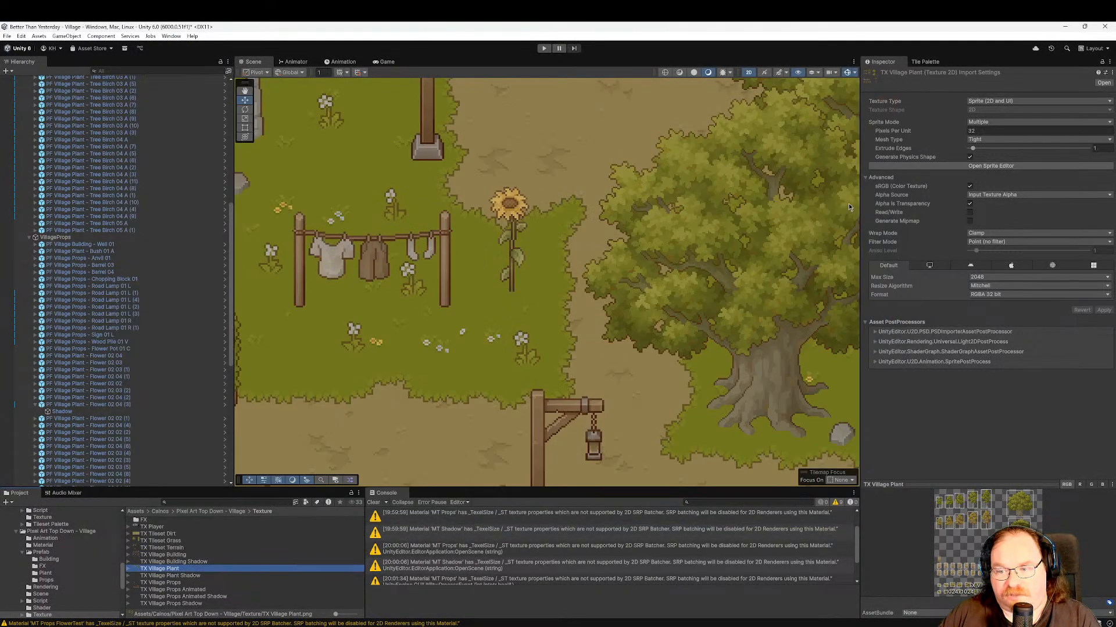
# Reselect the white flower below the sunflower and look over the village around the well.
pyautogui.click(523, 356)
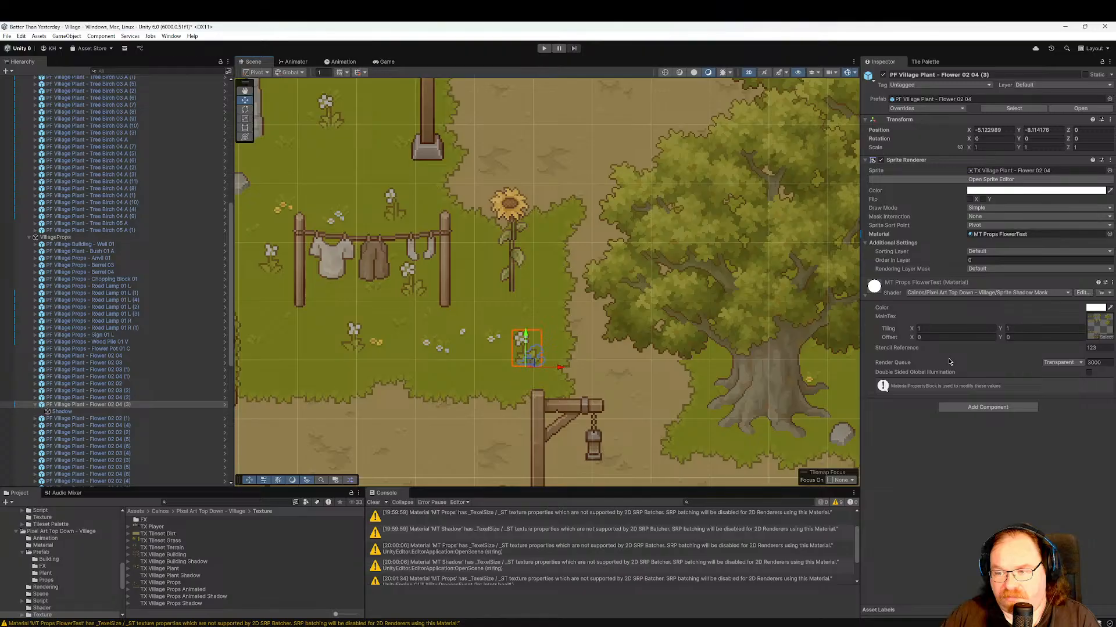
pyautogui.scroll(-6, 613, 328)
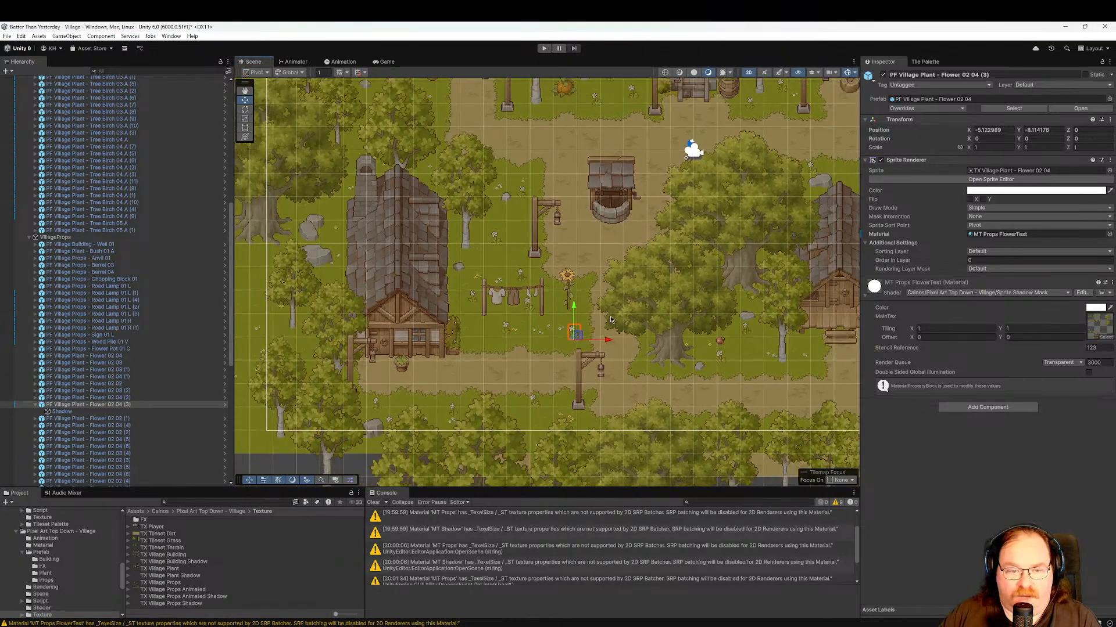
pyautogui.moveTo(611, 320); pyautogui.dragTo(556, 354, button='middle')
pyautogui.moveTo(618, 232); pyautogui.dragTo(608, 343, button='middle')
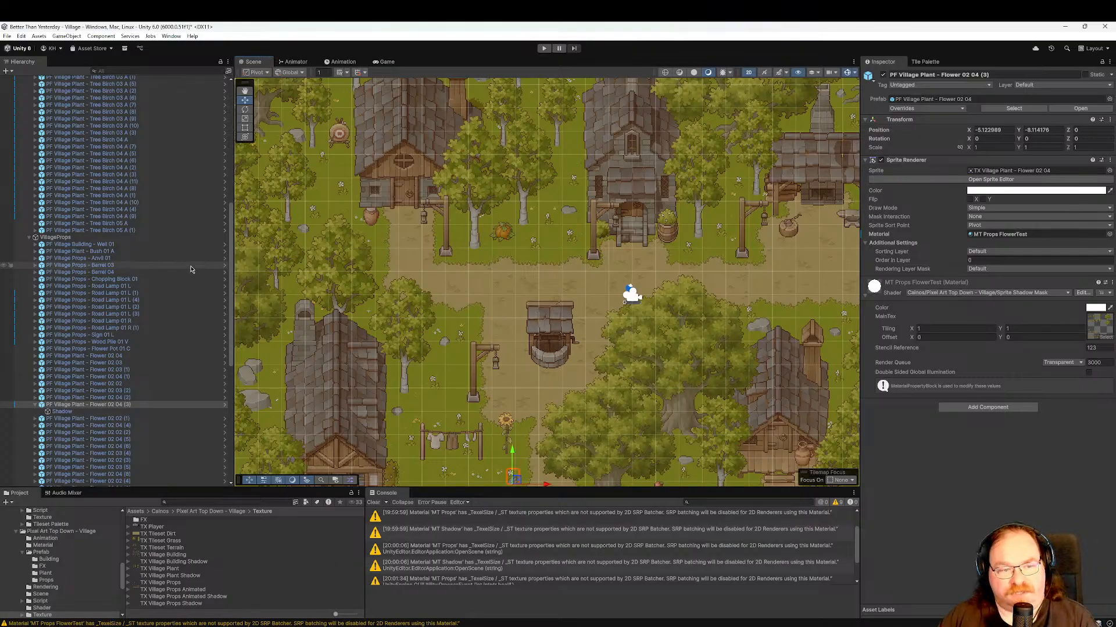
# Collapse the VillageFloor and VillageProps groups in the scene hierarchy.
pyautogui.scroll(10, 116, 232)
pyautogui.click(29, 128)
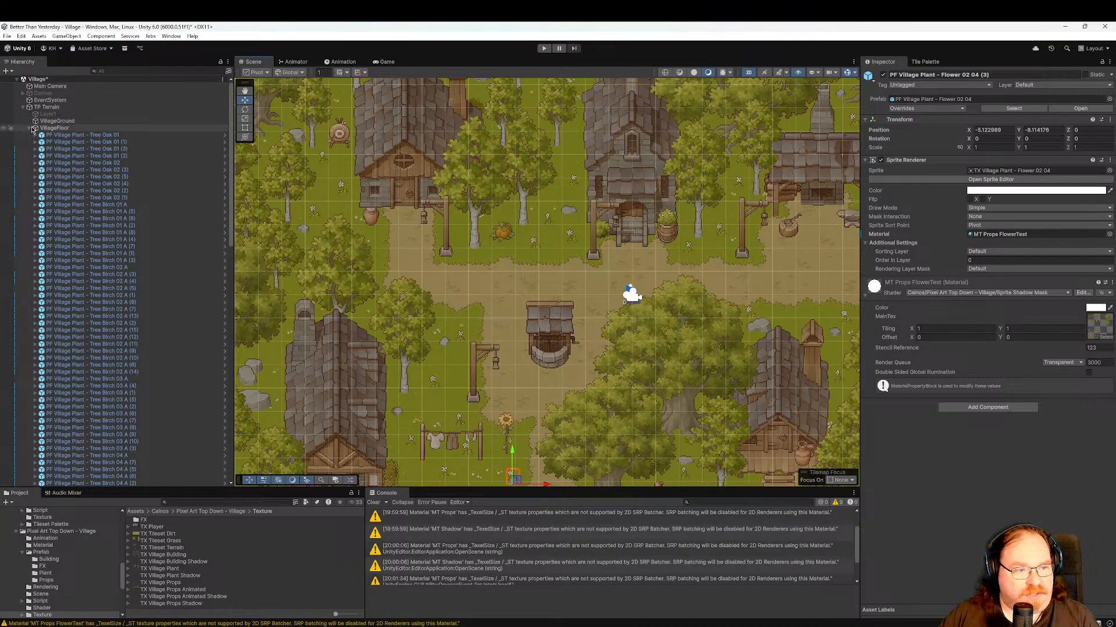
pyautogui.click(29, 135)
pyautogui.click(32, 136)
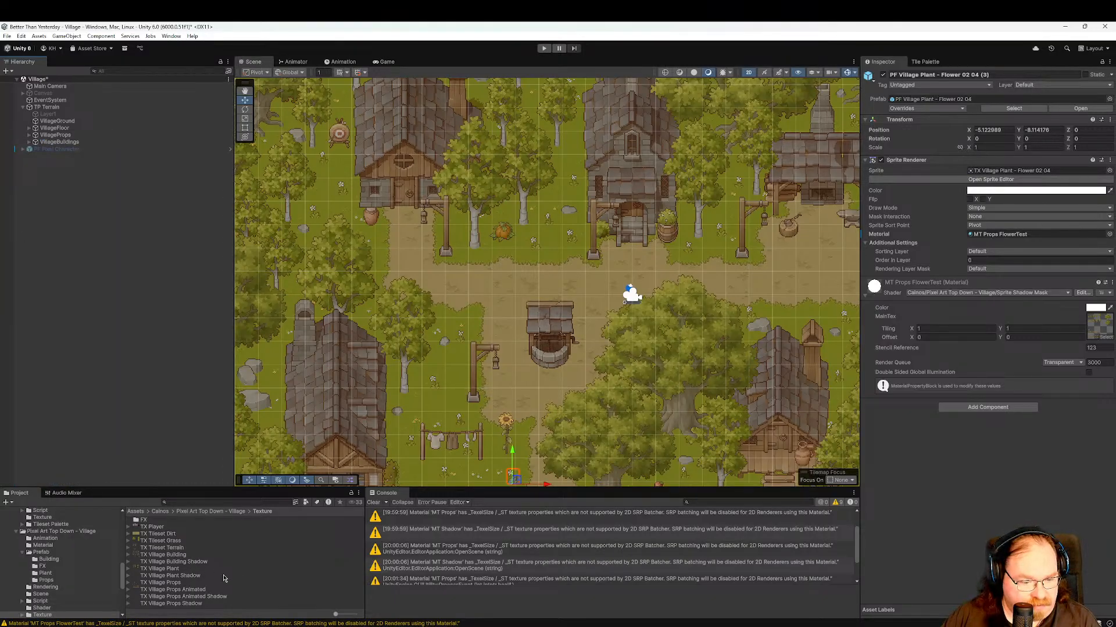
# Browse the Building, Props and FX prefab folders of the Pixel Art Top Down - Village package.
pyautogui.click(57, 553)
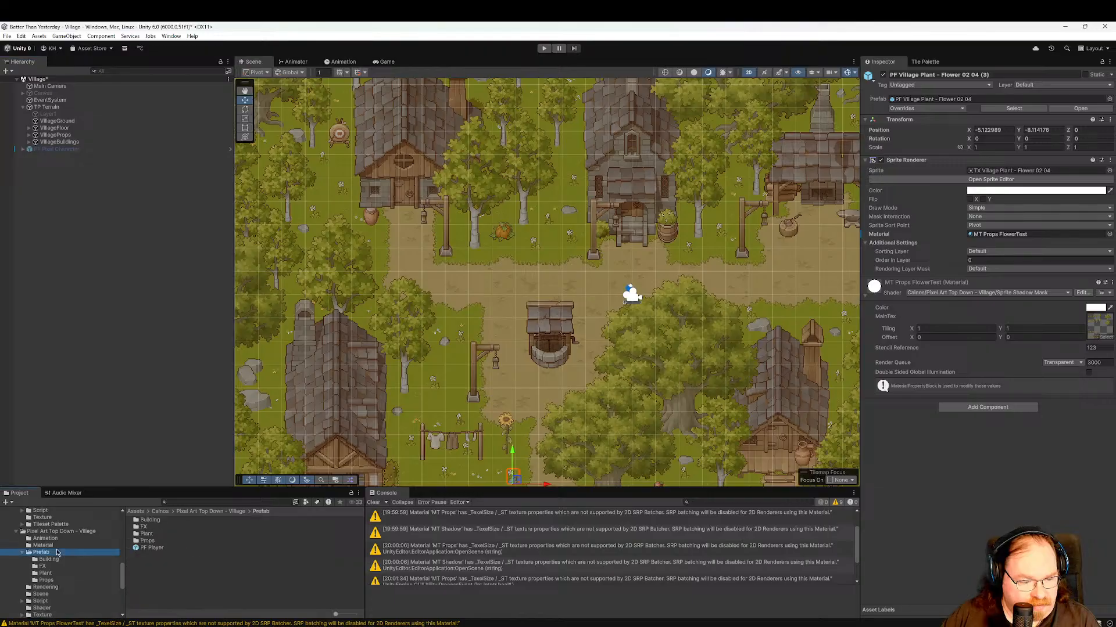
pyautogui.click(60, 560)
pyautogui.scroll(-5, 247, 568)
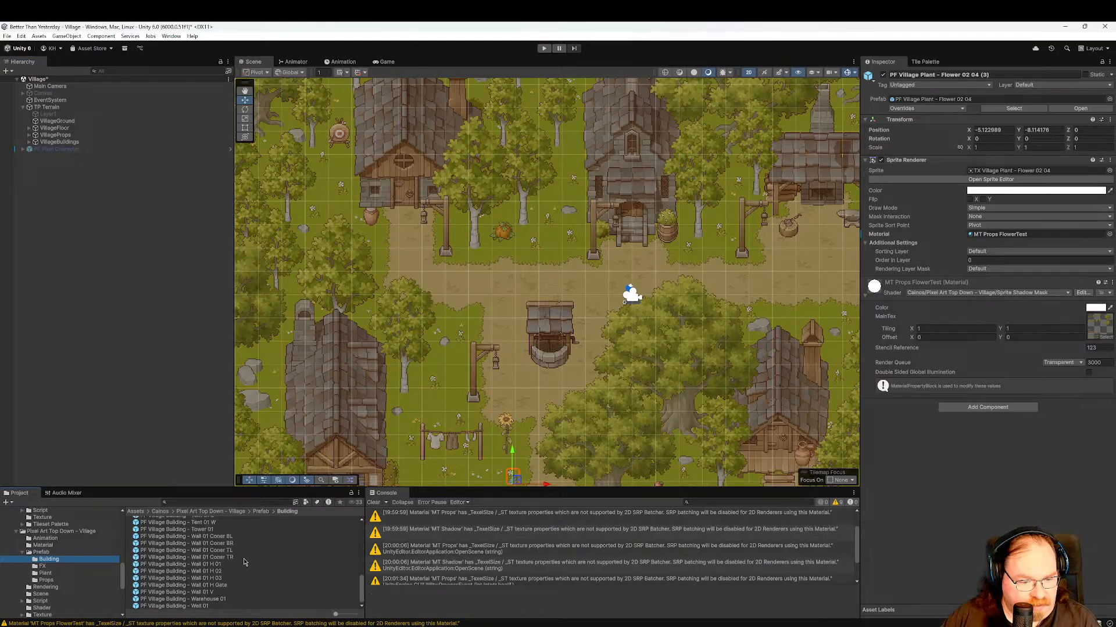
pyautogui.click(50, 581)
pyautogui.click(49, 560)
pyautogui.click(49, 566)
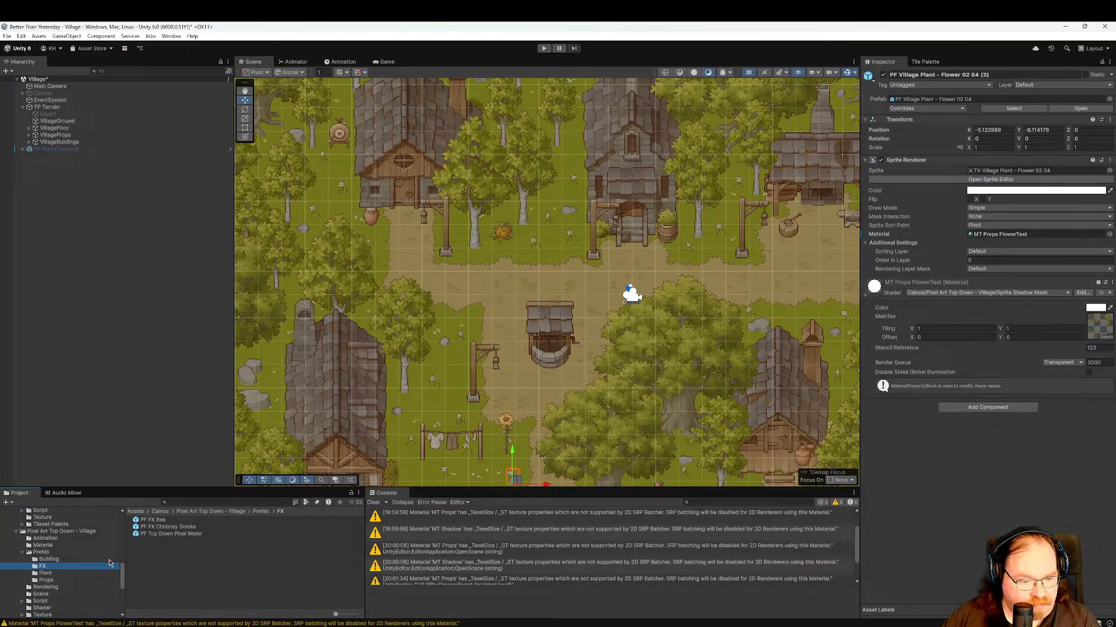
# Try the PF FX Bee particle effect beside the well, and delete it from the scene.
pyautogui.click(159, 521)
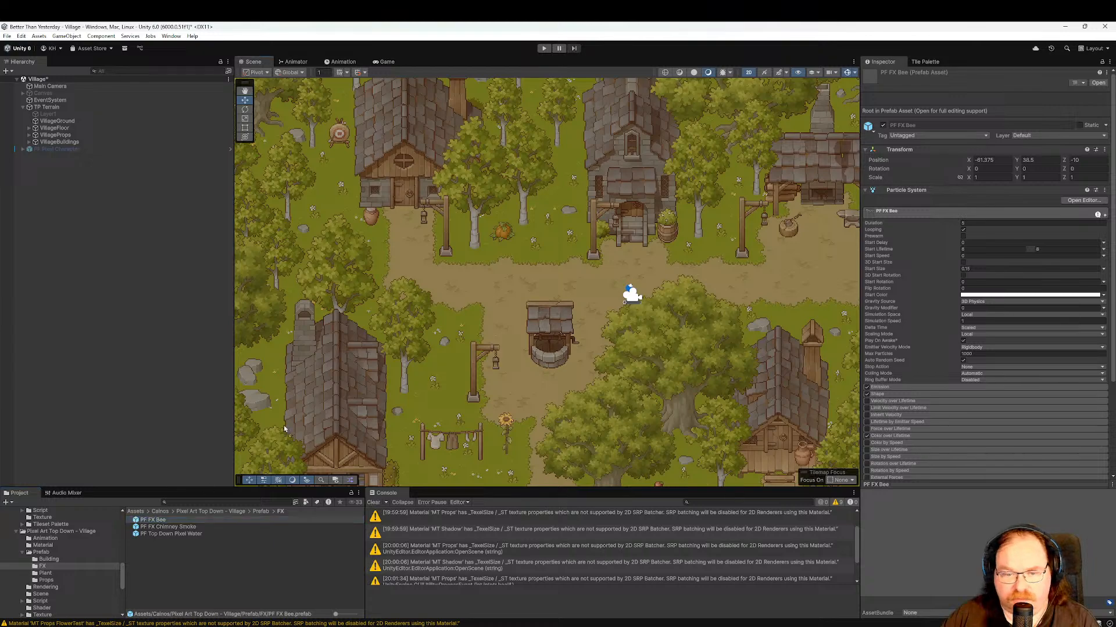
pyautogui.moveTo(521, 302); pyautogui.dragTo(520, 302)
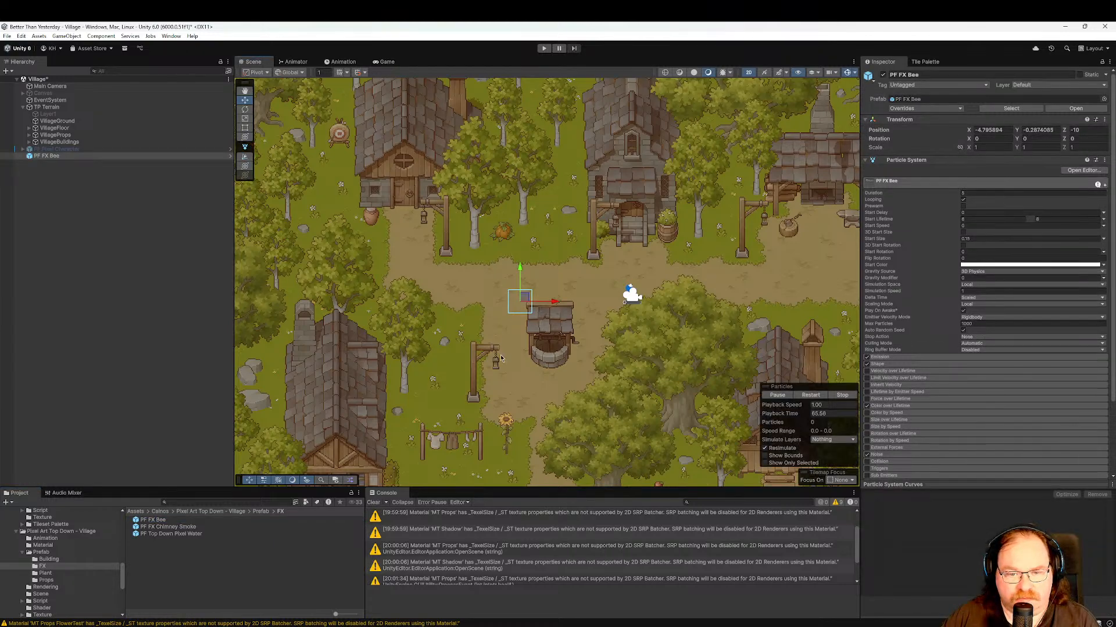
pyautogui.scroll(5, 508, 332)
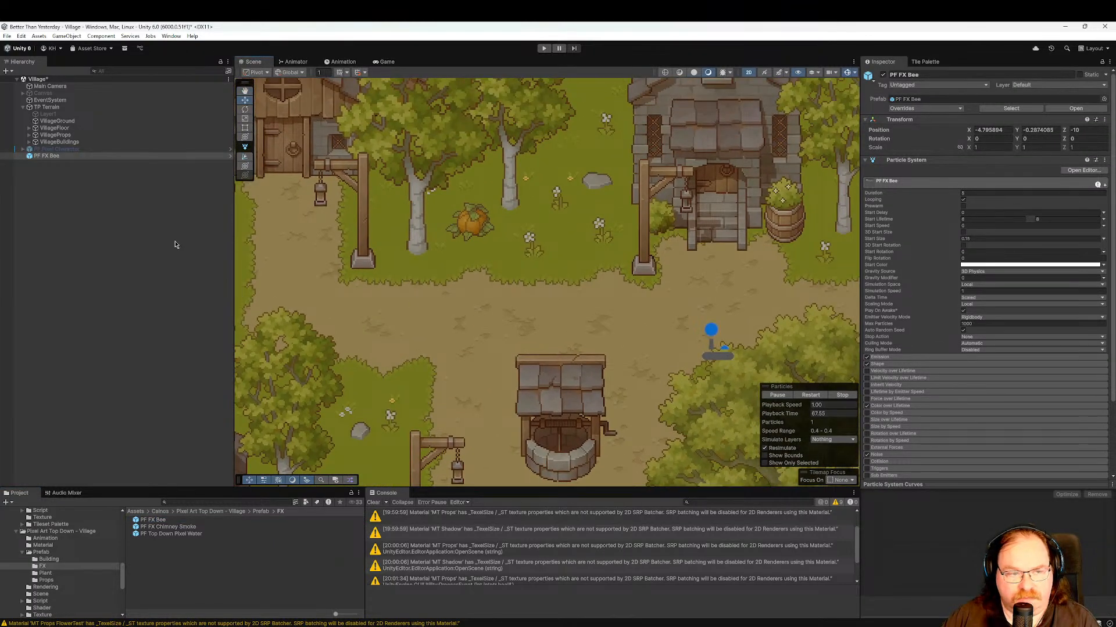
pyautogui.click(60, 156)
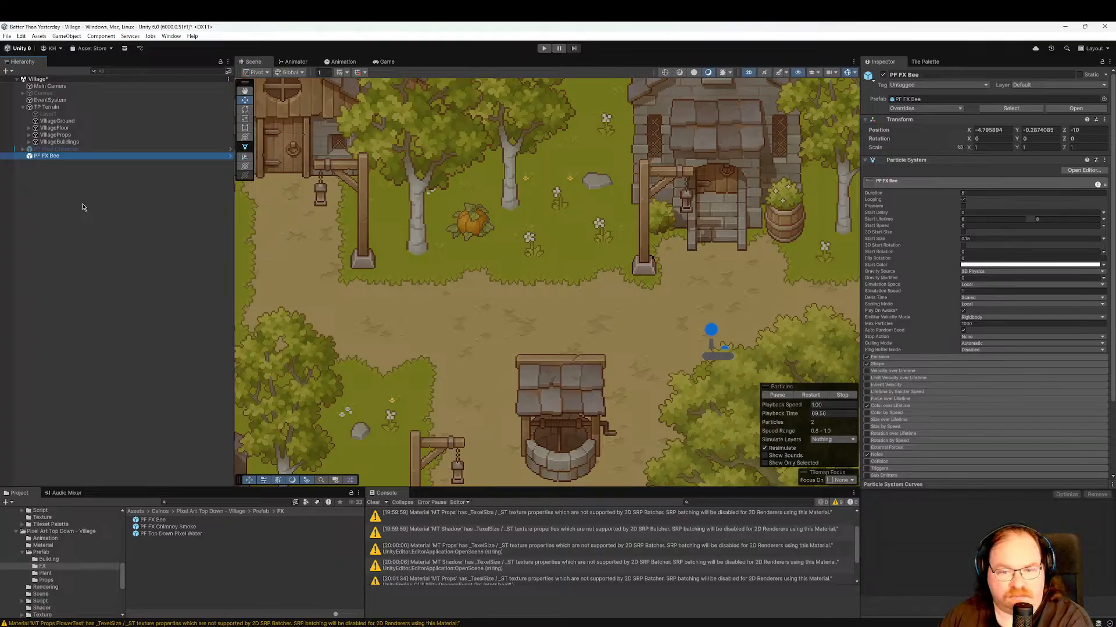
pyautogui.press('Delete')
# Look through the prefabs of the Pixel Art Platformer - Village Props package down to the flower and grass props.
pyautogui.scroll(3, 74, 577)
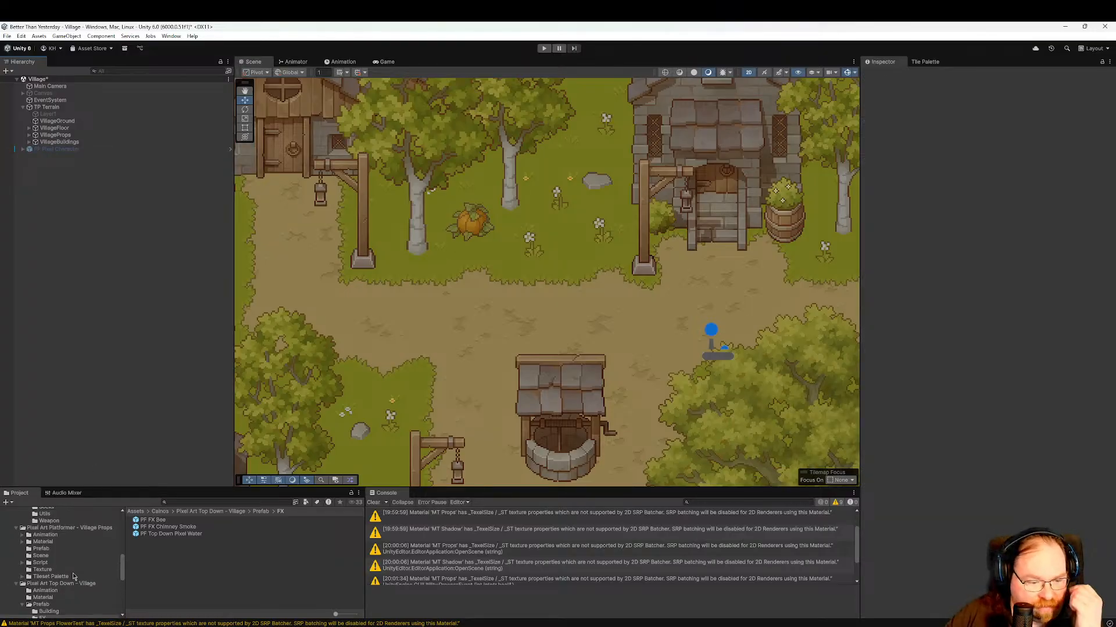
pyautogui.scroll(1, 74, 577)
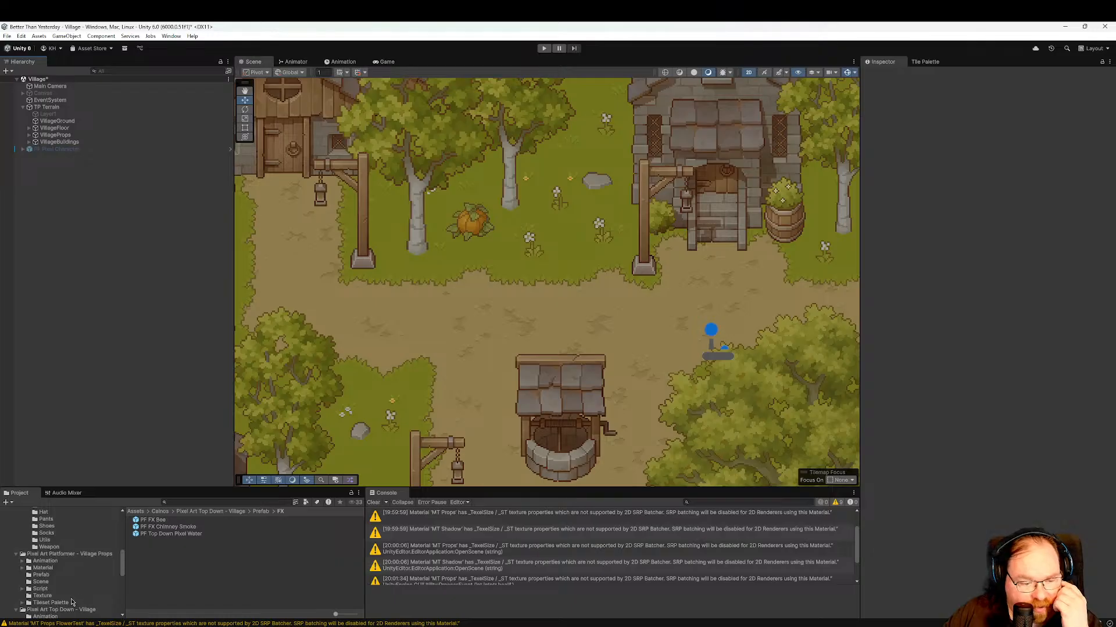
pyautogui.click(43, 567)
pyautogui.click(40, 575)
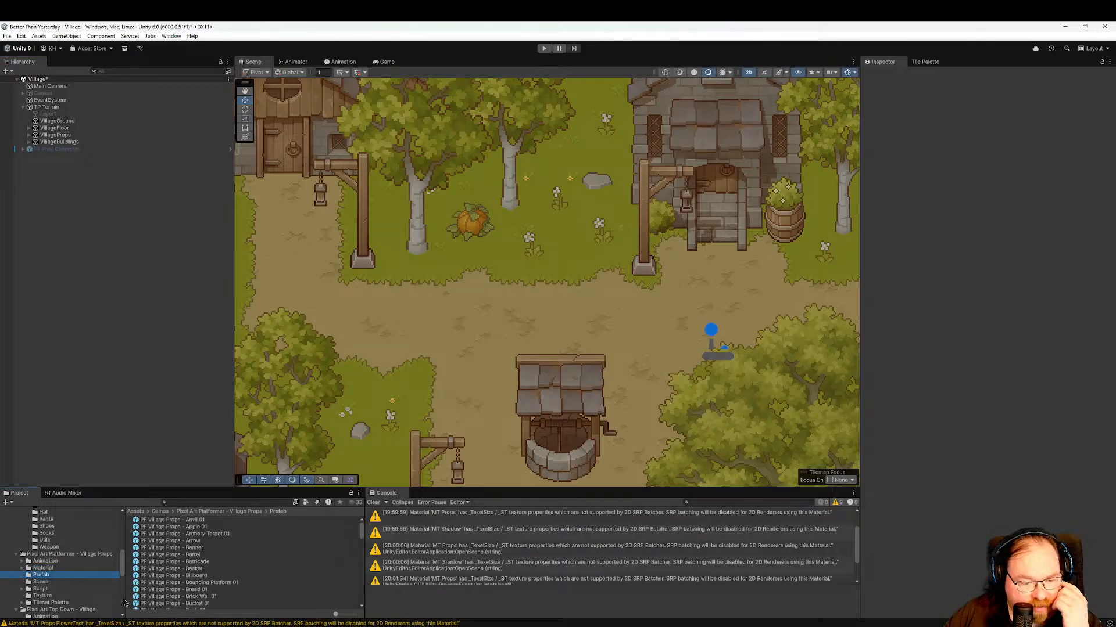
pyautogui.scroll(-6, 245, 565)
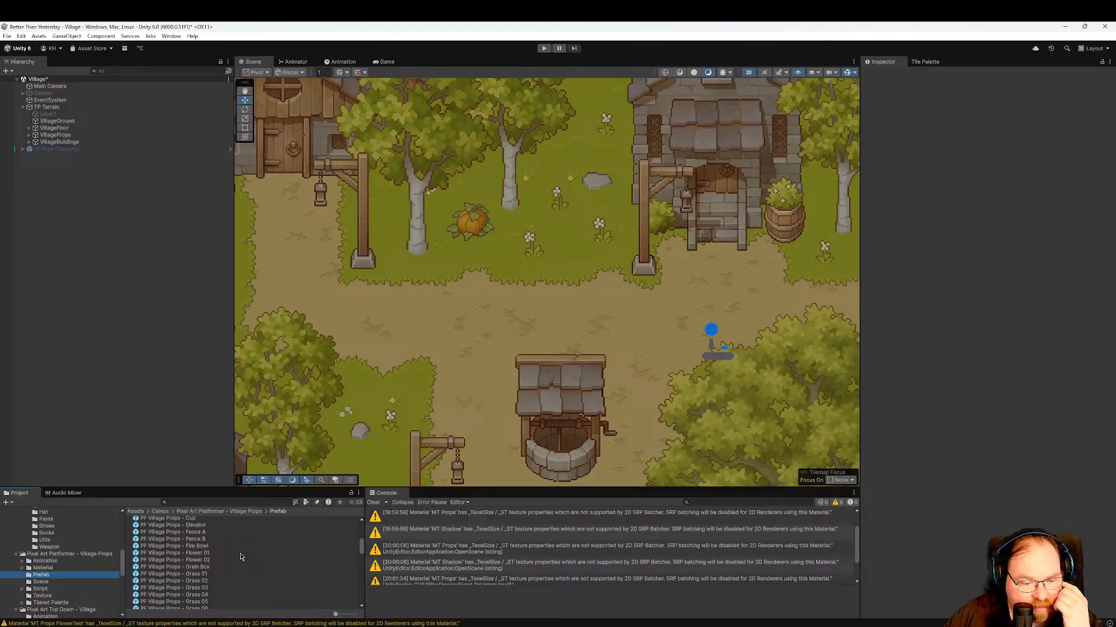
# Save the Village scene and open SC Demo Scene - Village Props from the Pixel Art Platformer - Village Props package.
pyautogui.click(174, 402)
pyautogui.hotkey('ctrl', 's')
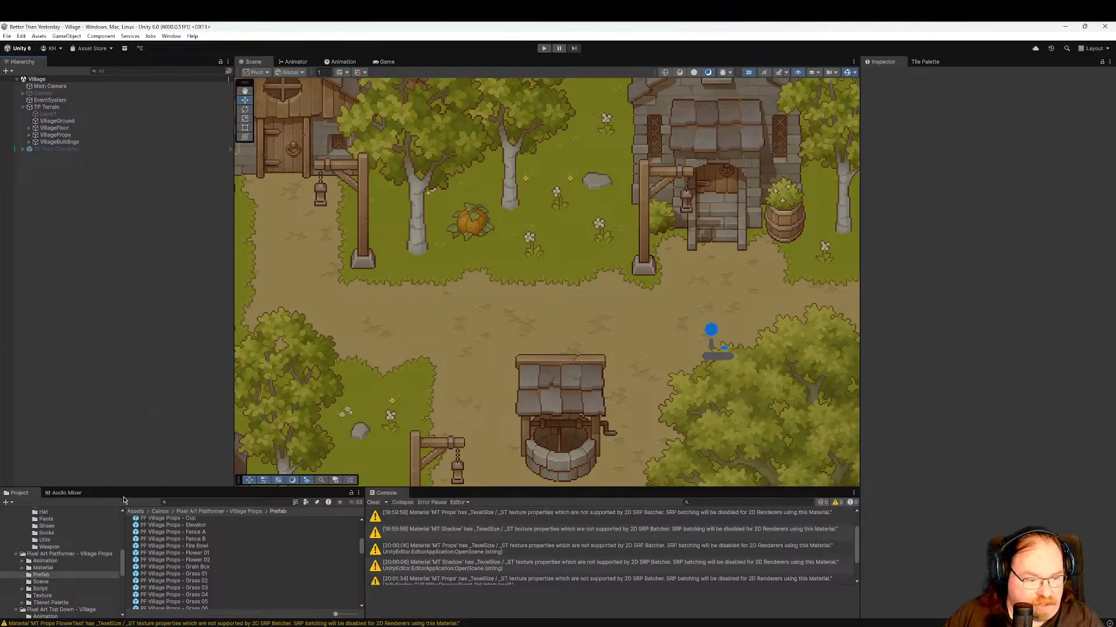
pyautogui.click(83, 582)
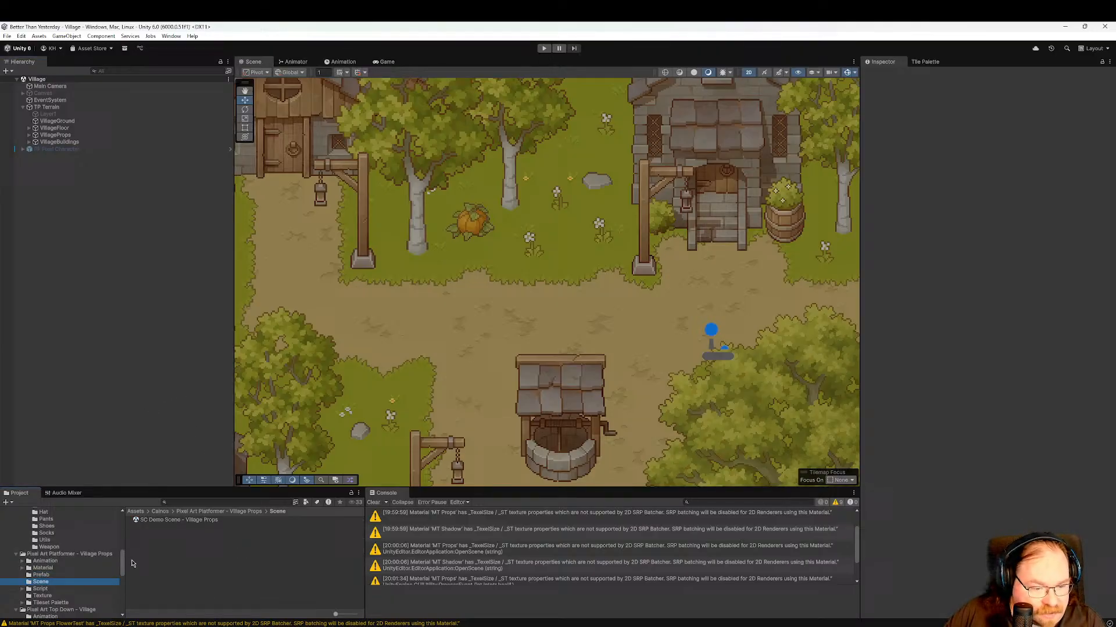
pyautogui.doubleClick(160, 521)
# Examine the rows of props and the terrain platforms in the platformer demo scene for plants and decoration ideas.
pyautogui.scroll(-8, 424, 346)
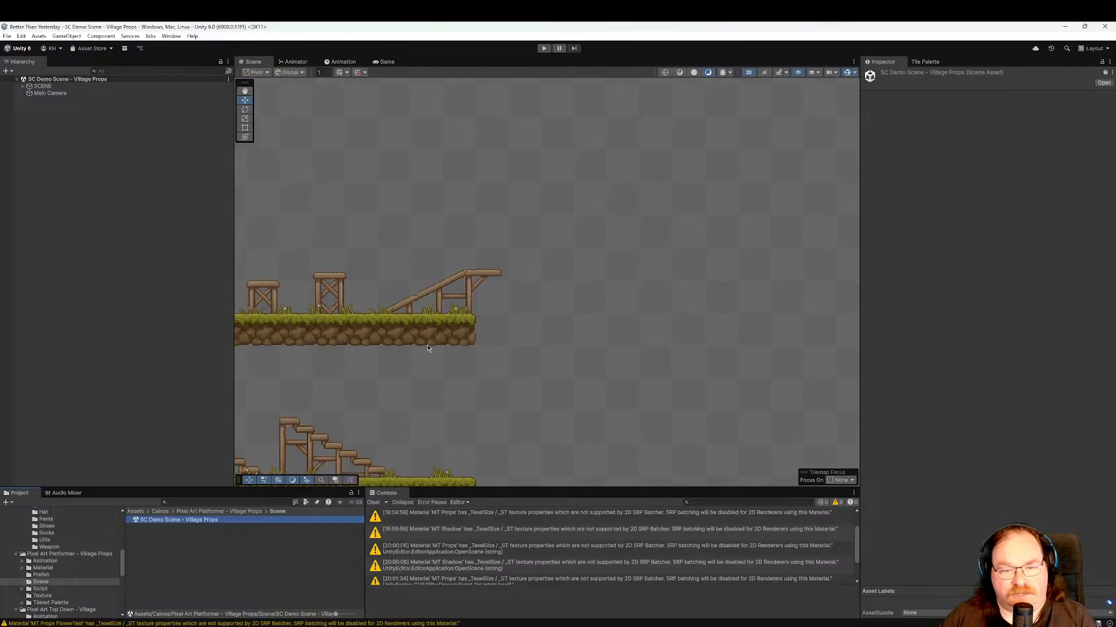
pyautogui.moveTo(422, 347); pyautogui.dragTo(633, 356, button='middle')
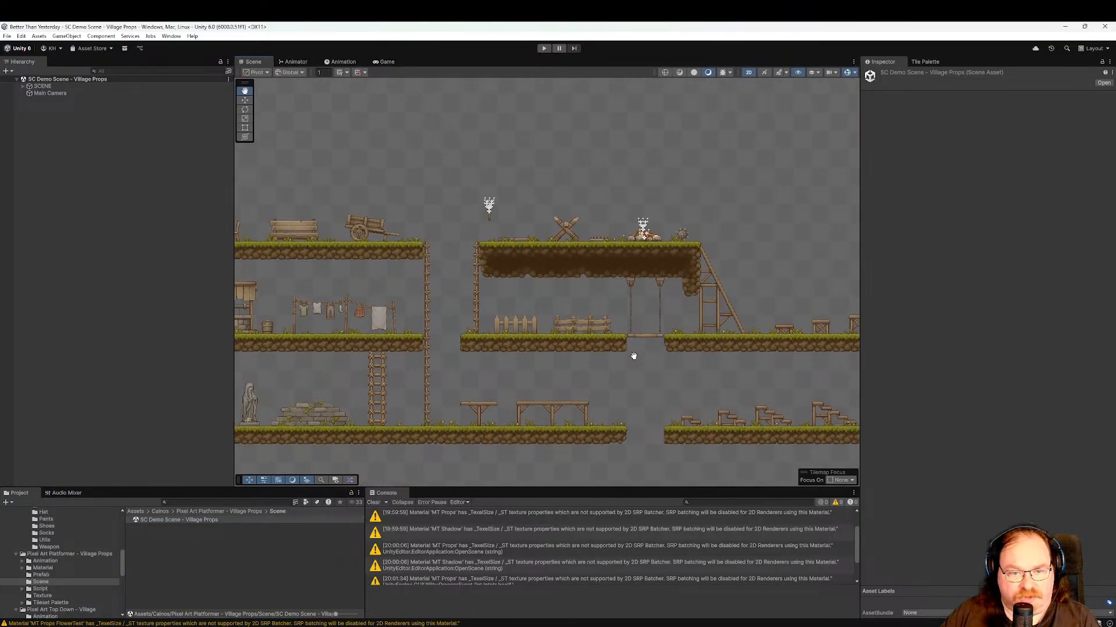
pyautogui.moveTo(402, 330); pyautogui.dragTo(652, 313, button='middle')
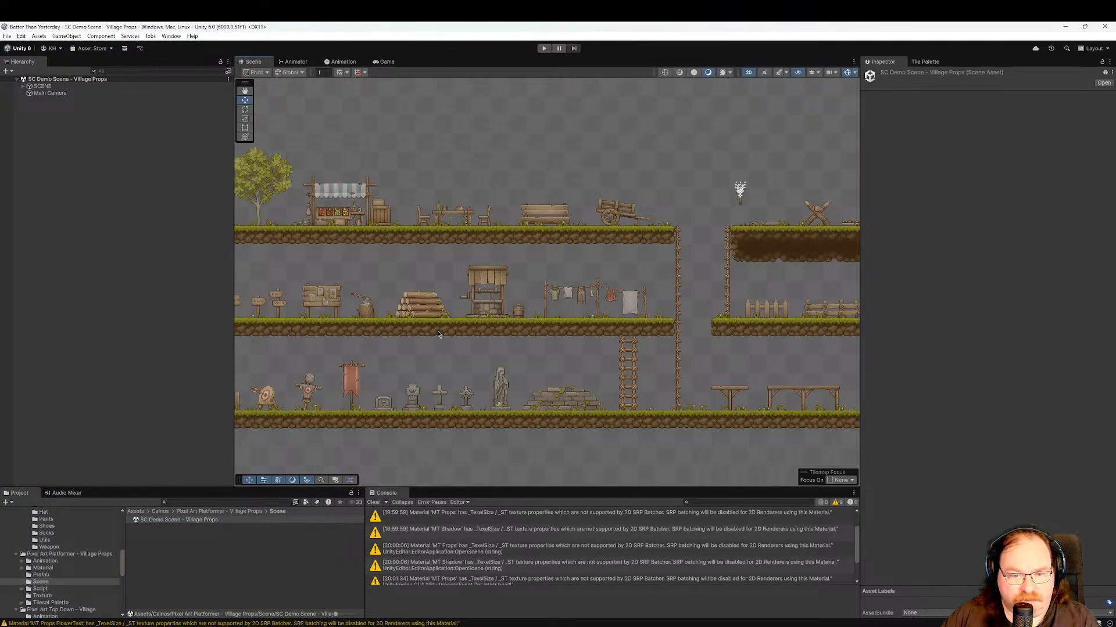
pyautogui.moveTo(360, 328); pyautogui.dragTo(657, 354, button='middle')
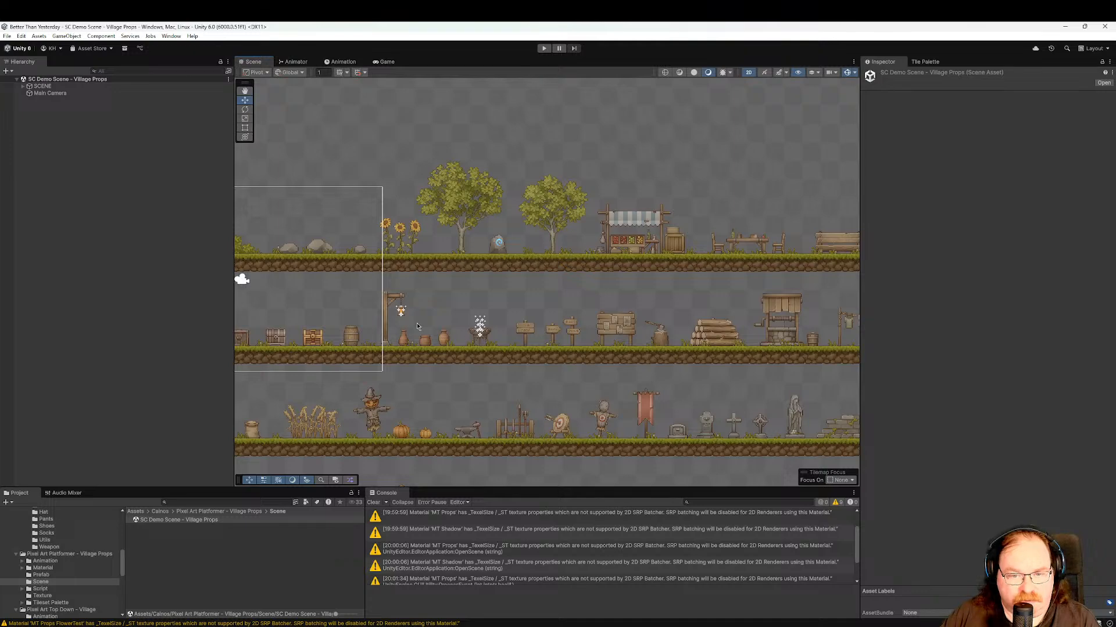
pyautogui.moveTo(419, 327); pyautogui.dragTo(569, 297, button='middle')
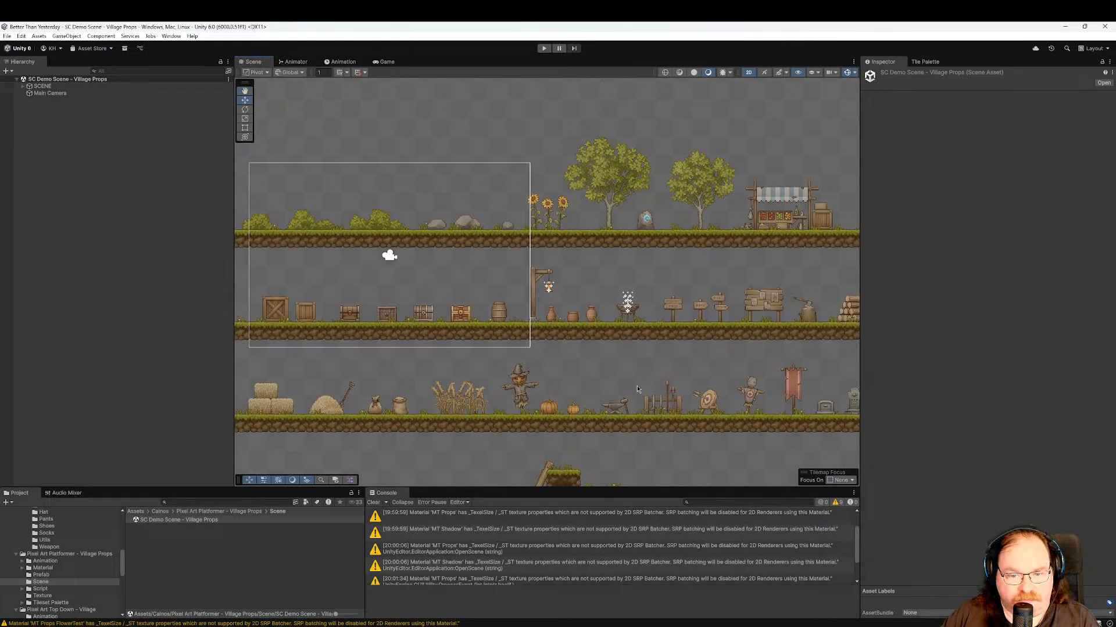
pyautogui.moveTo(622, 403); pyautogui.dragTo(628, 226, button='middle')
pyautogui.moveTo(610, 391); pyautogui.dragTo(581, 309, button='middle')
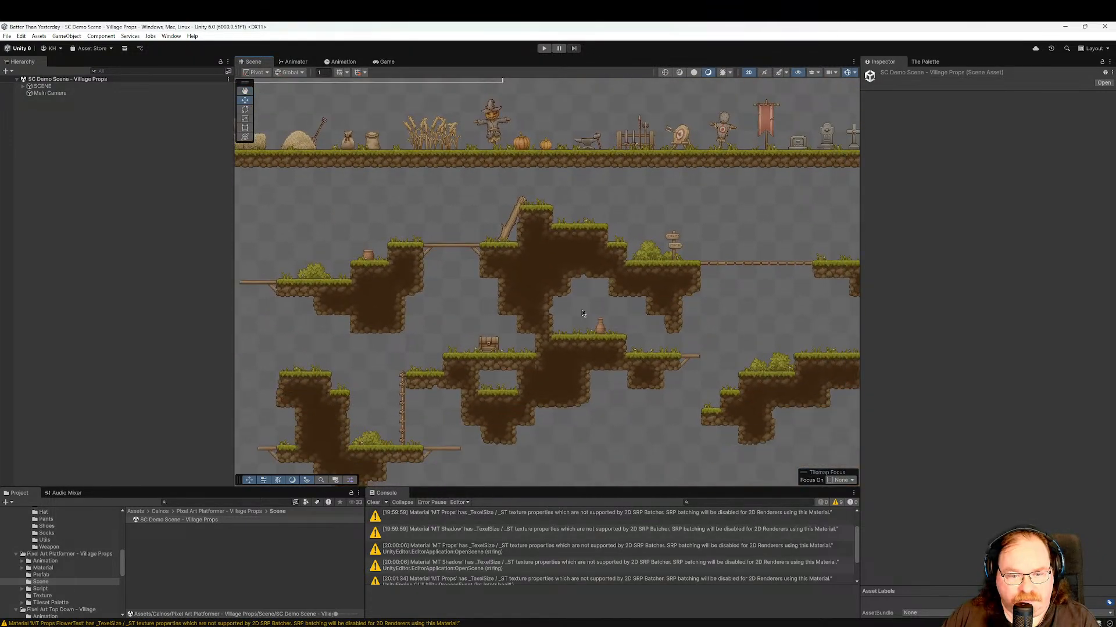
pyautogui.scroll(-4, 583, 309)
pyautogui.moveTo(623, 273); pyautogui.dragTo(572, 329, button='middle')
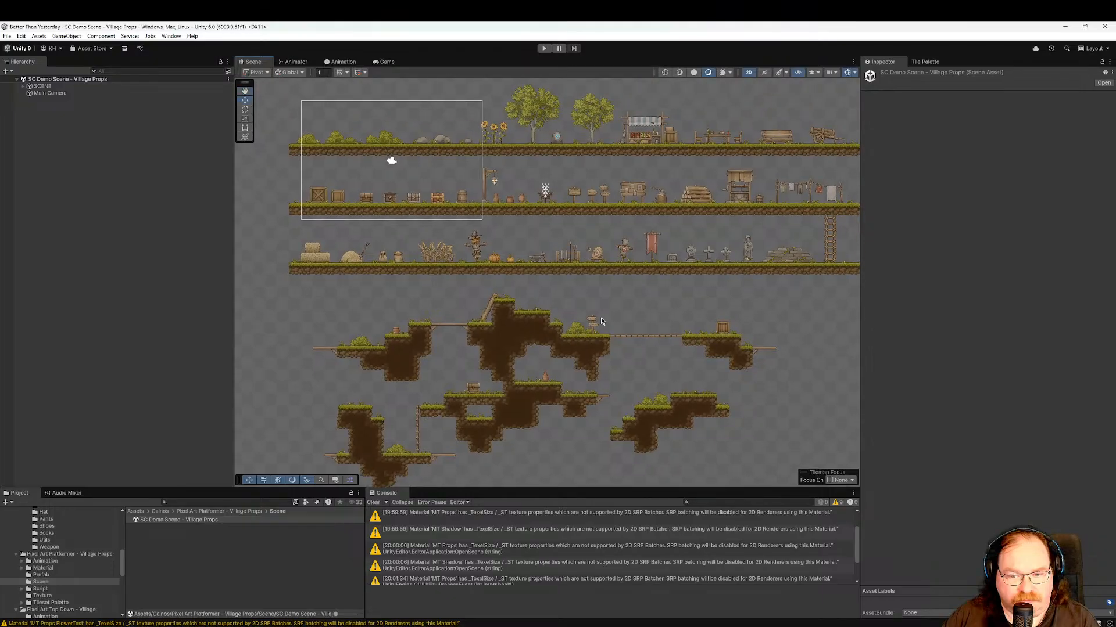
pyautogui.moveTo(660, 281); pyautogui.dragTo(587, 372, button='middle')
pyautogui.scroll(1, 587, 370)
pyautogui.scroll(3, 593, 372)
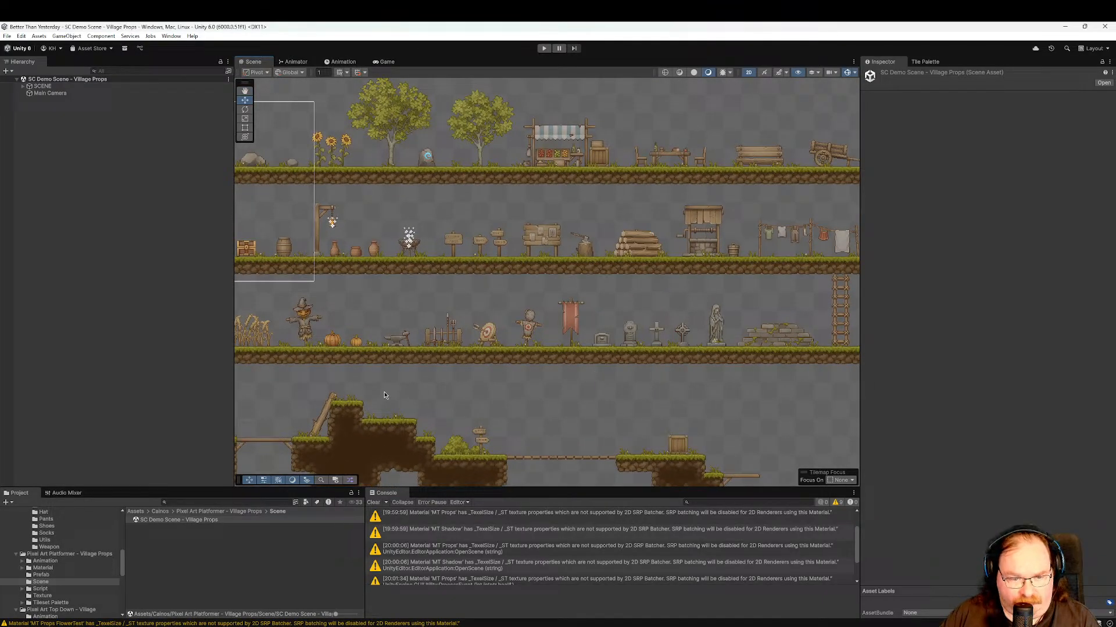
pyautogui.moveTo(386, 395); pyautogui.dragTo(574, 386, button='middle')
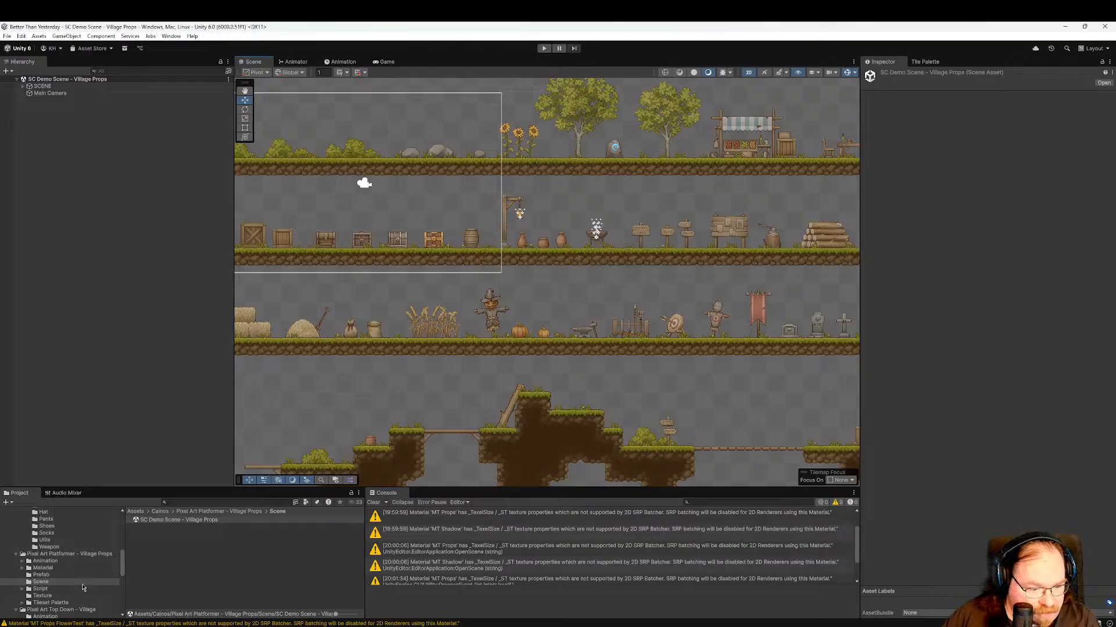
# Open SC Demo Scene from the Scene folder of the Pixel Art Top Down - Village package.
pyautogui.scroll(-3, 85, 582)
pyautogui.scroll(-2, 85, 582)
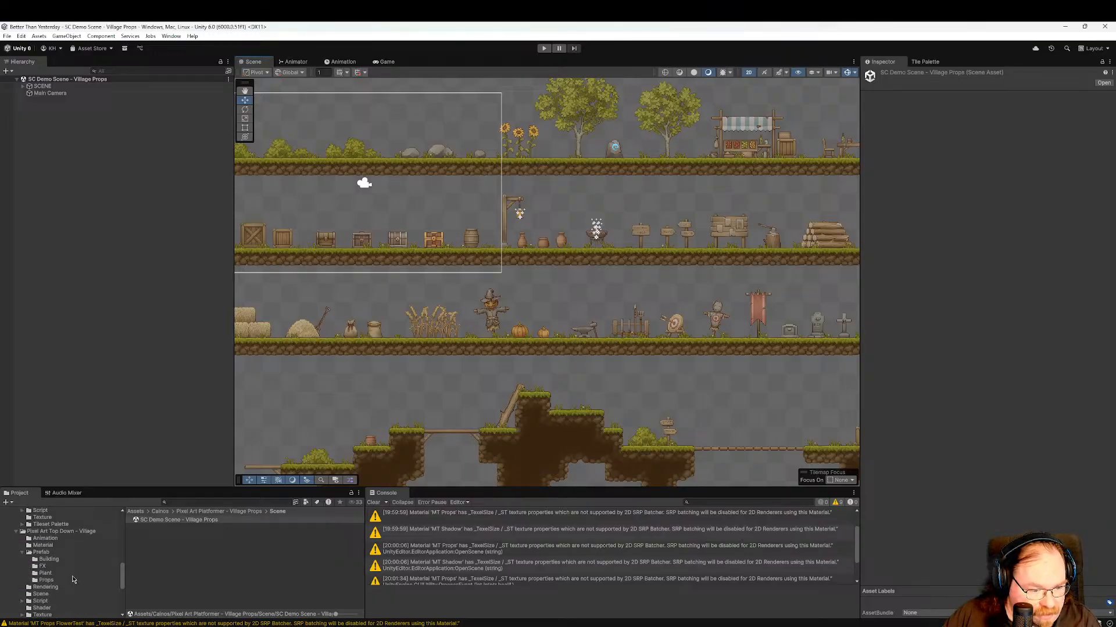
pyautogui.scroll(-2, 65, 565)
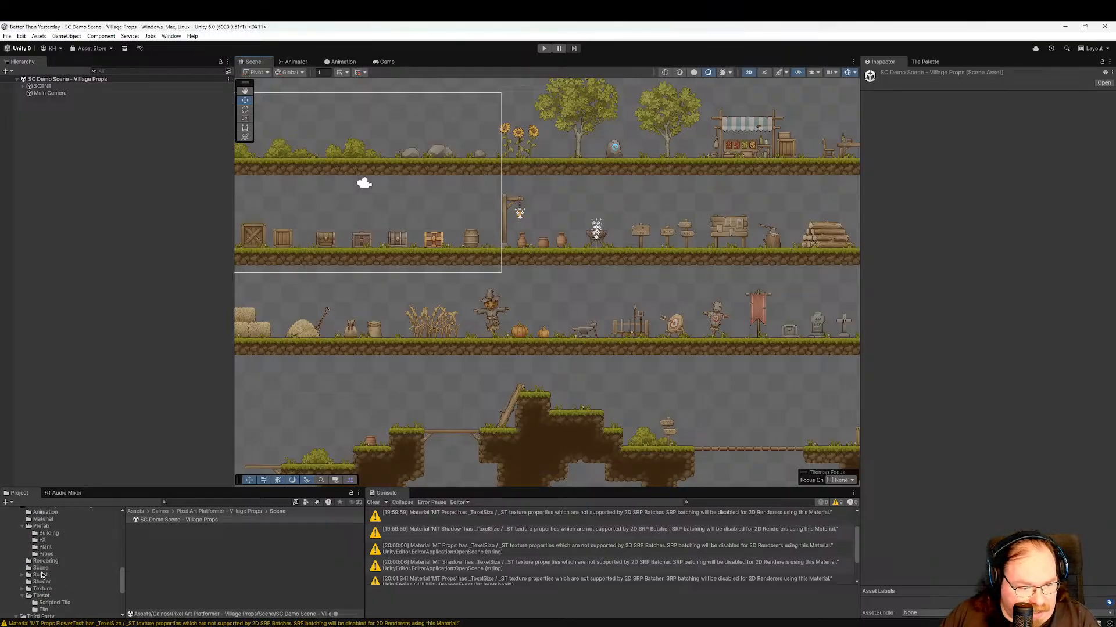
pyautogui.click(40, 569)
pyautogui.doubleClick(185, 522)
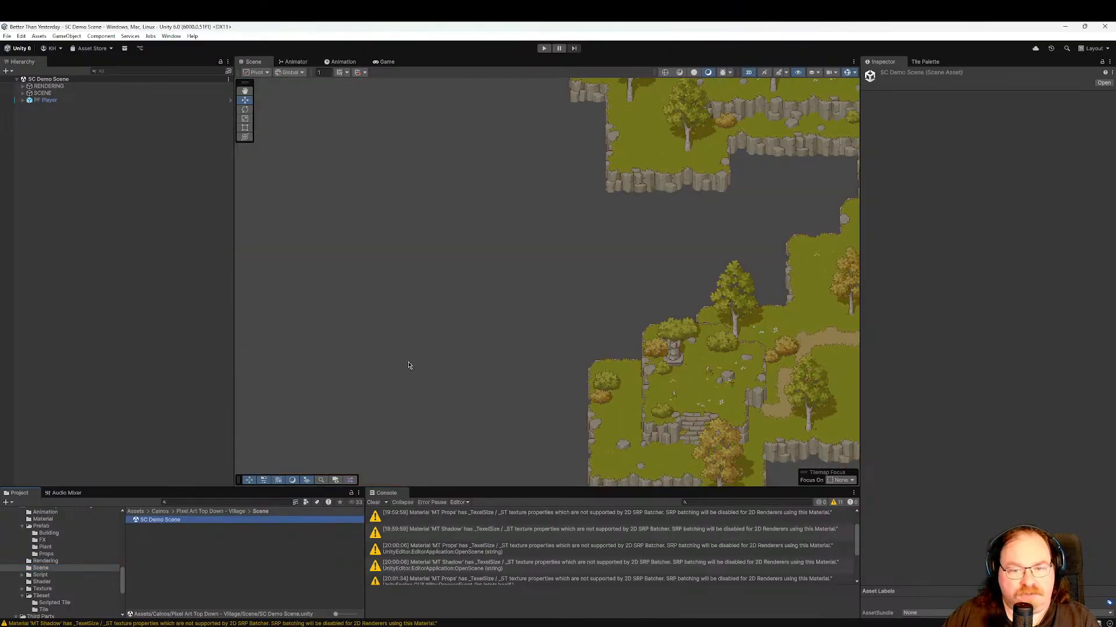
# Examine the farm area with its crop fields and barn, and select the hay pile in front of the barn.
pyautogui.scroll(-5, 648, 311)
pyautogui.moveTo(648, 312); pyautogui.dragTo(318, 329, button='middle')
pyautogui.scroll(-2, 642, 265)
pyautogui.moveTo(641, 265); pyautogui.dragTo(584, 389, button='middle')
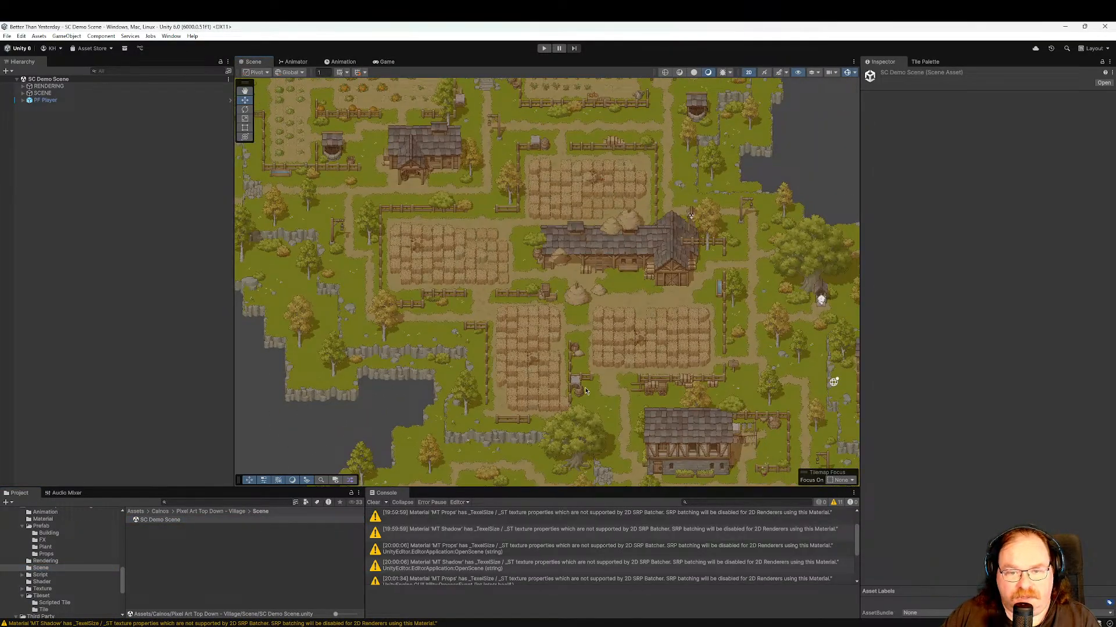
pyautogui.scroll(-3, 719, 396)
pyautogui.moveTo(710, 356); pyautogui.dragTo(616, 354, button='middle')
pyautogui.scroll(5, 615, 354)
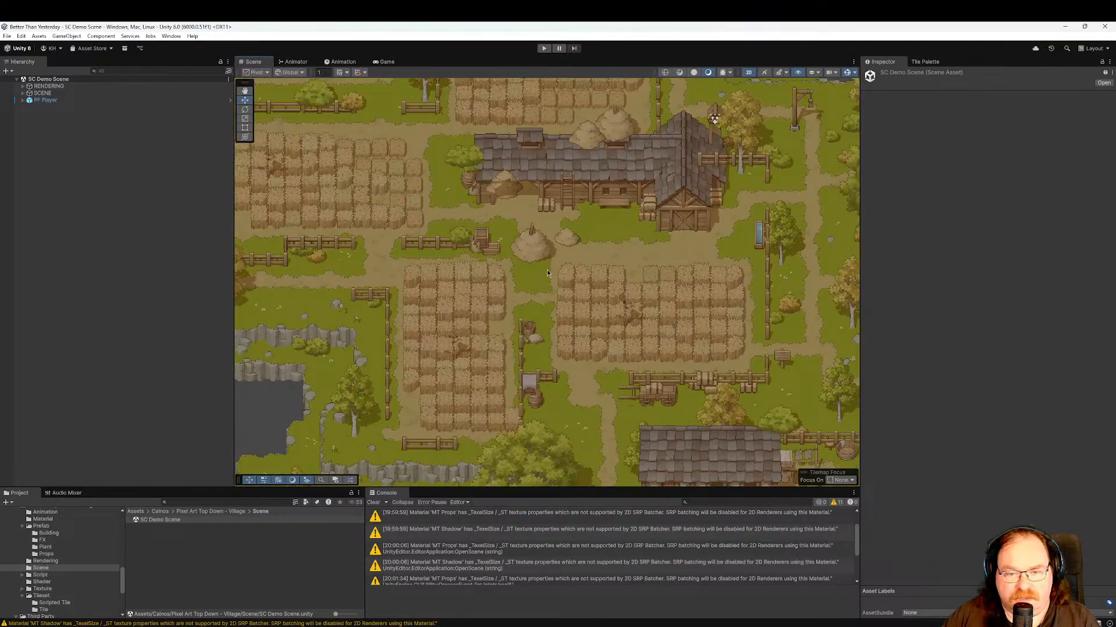
pyautogui.click(531, 243)
pyautogui.scroll(-4, 668, 401)
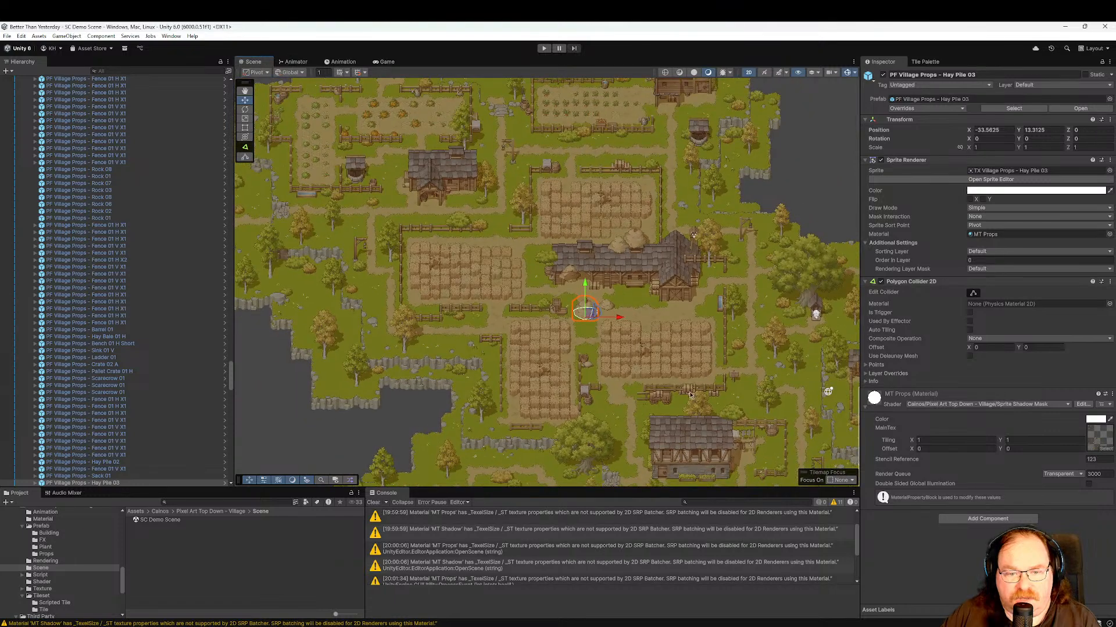
# Examine how the houses, paths, cliffs, campfire clearing and market stalls are laid out across the demo village.
pyautogui.moveTo(690, 395); pyautogui.dragTo(548, 351, button='middle')
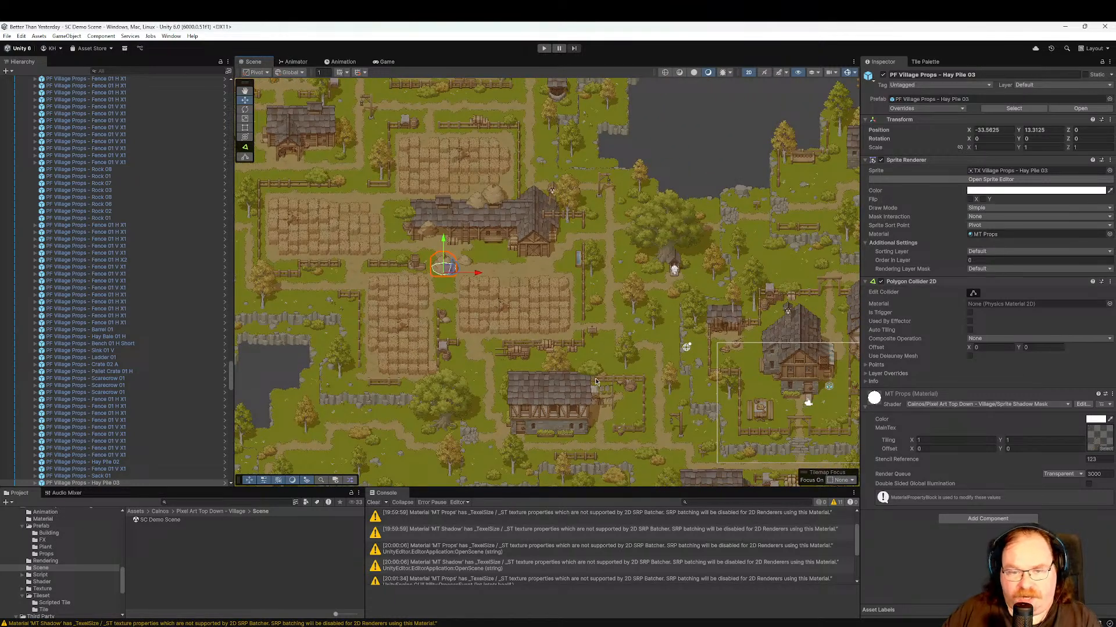
pyautogui.moveTo(670, 372); pyautogui.dragTo(716, 288, button='middle')
pyautogui.moveTo(671, 332); pyautogui.dragTo(581, 283, button='middle')
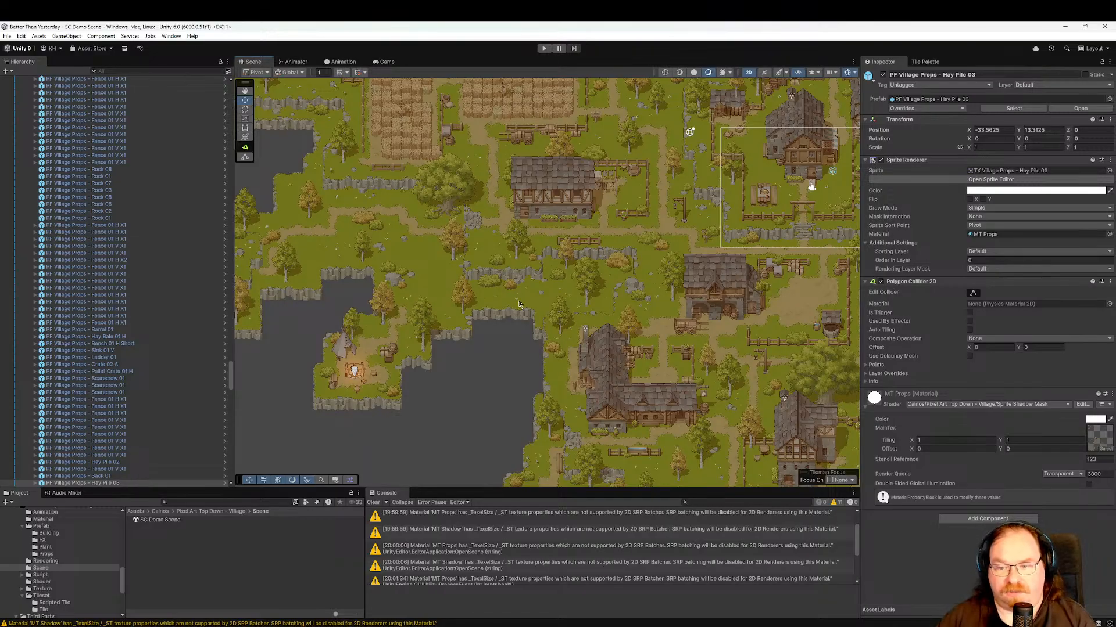
pyautogui.moveTo(715, 331); pyautogui.dragTo(647, 388, button='middle')
pyautogui.moveTo(479, 340); pyautogui.dragTo(704, 331, button='middle')
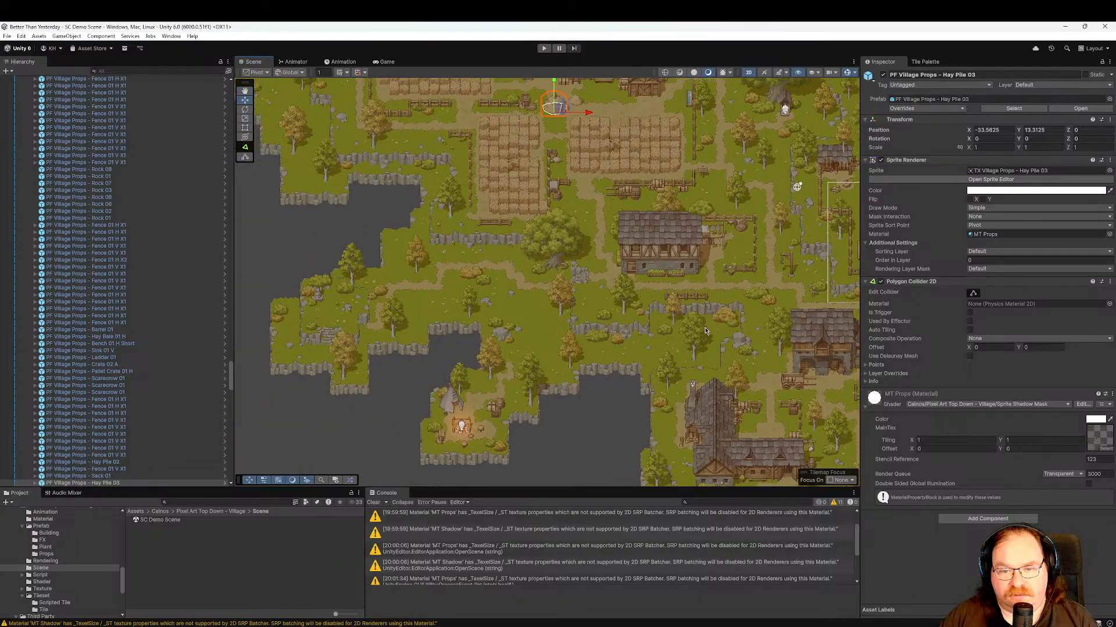
pyautogui.moveTo(784, 312); pyautogui.dragTo(557, 336, button='middle')
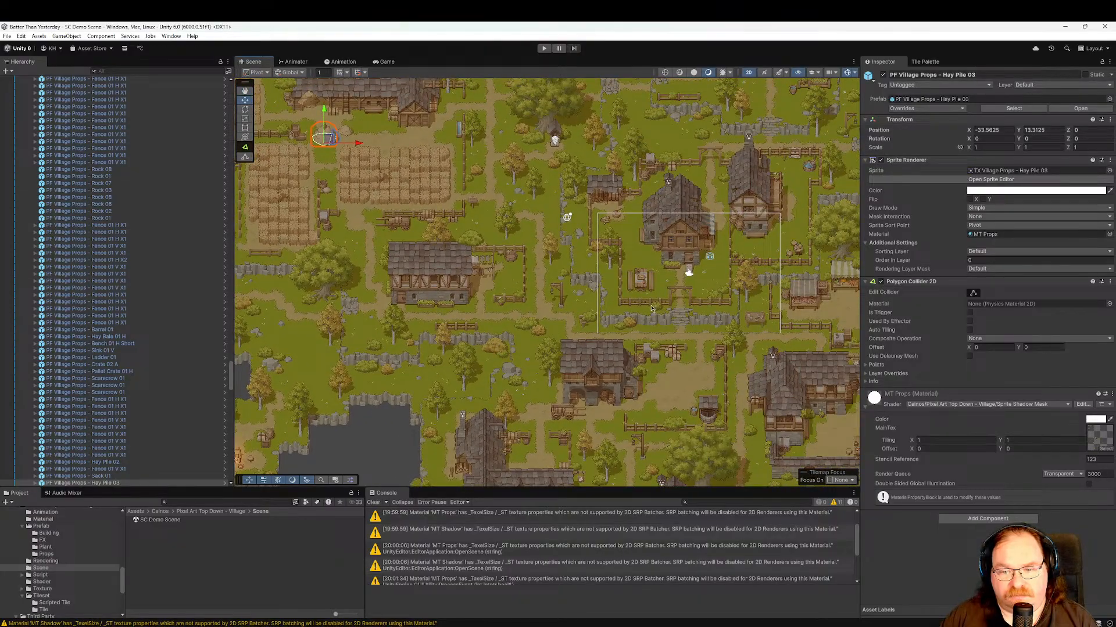
pyautogui.moveTo(667, 331); pyautogui.dragTo(488, 289, button='middle')
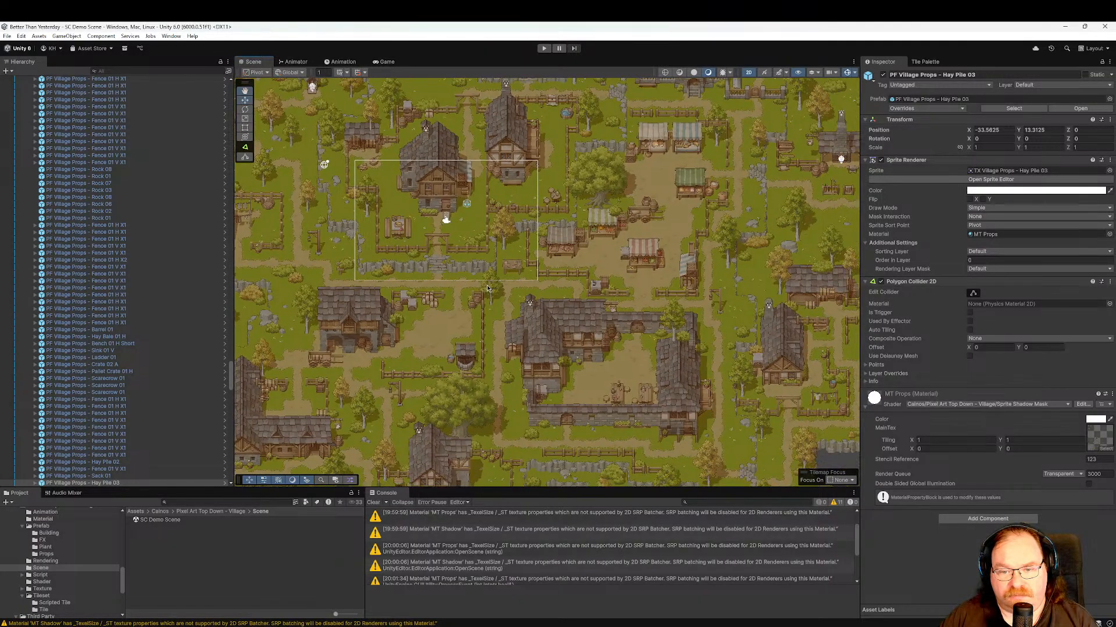
# Examine the timber-framed house, the carts by its fence and the crop fields in front of the barn in the demo village.
pyautogui.moveTo(281, 271); pyautogui.dragTo(631, 309, button='middle')
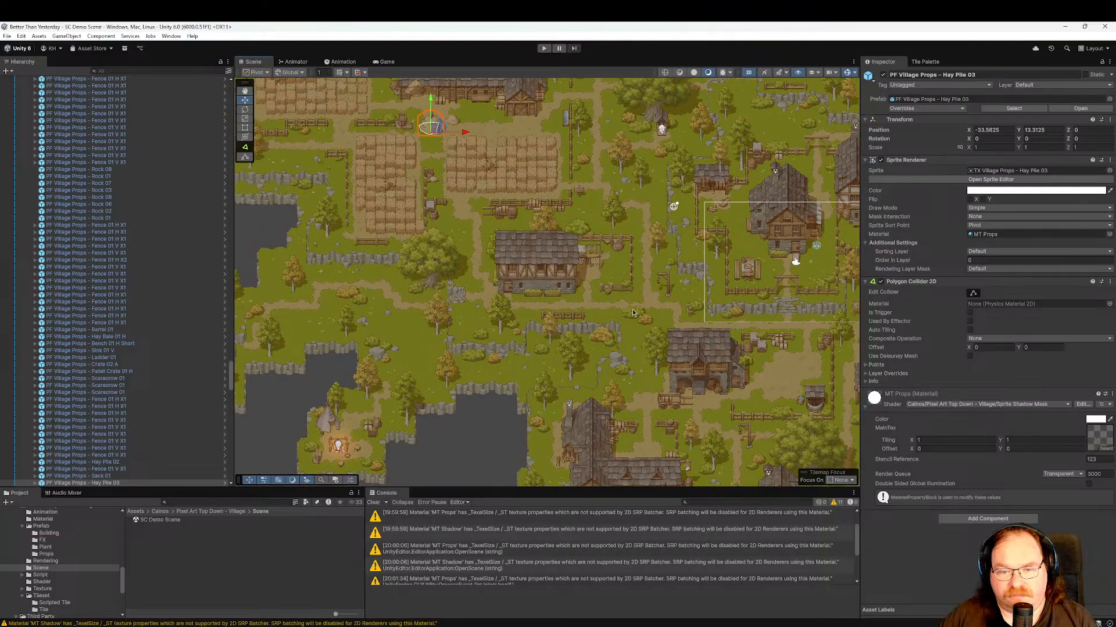
pyautogui.moveTo(506, 282); pyautogui.dragTo(567, 346, button='middle')
pyautogui.scroll(7, 650, 349)
pyautogui.scroll(7, 649, 349)
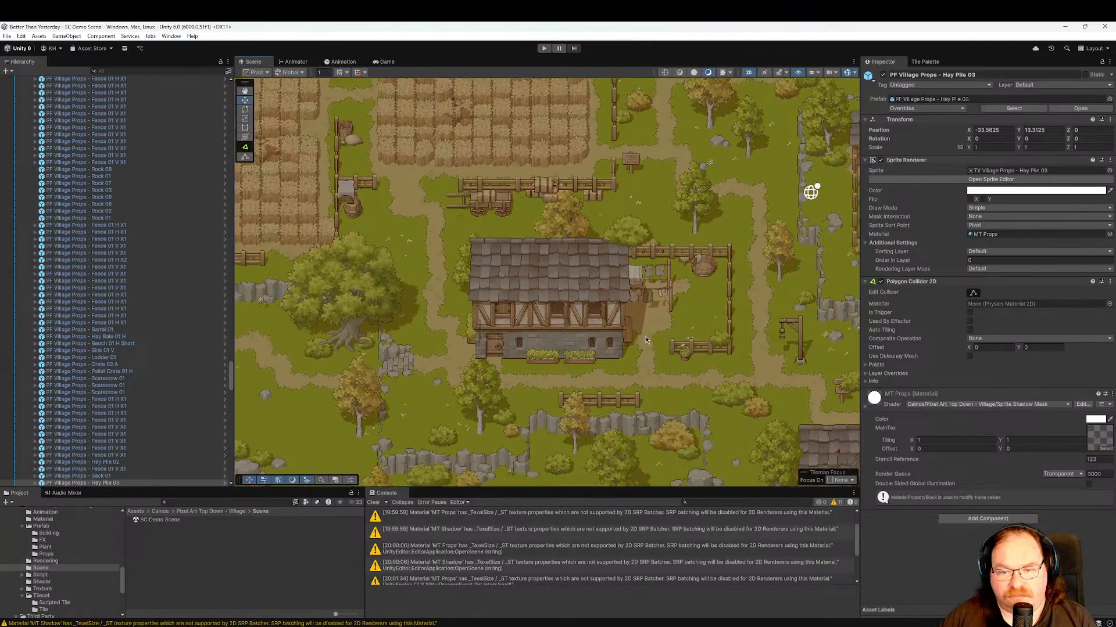
pyautogui.moveTo(583, 248); pyautogui.dragTo(658, 417, button='middle')
pyautogui.scroll(5, 649, 314)
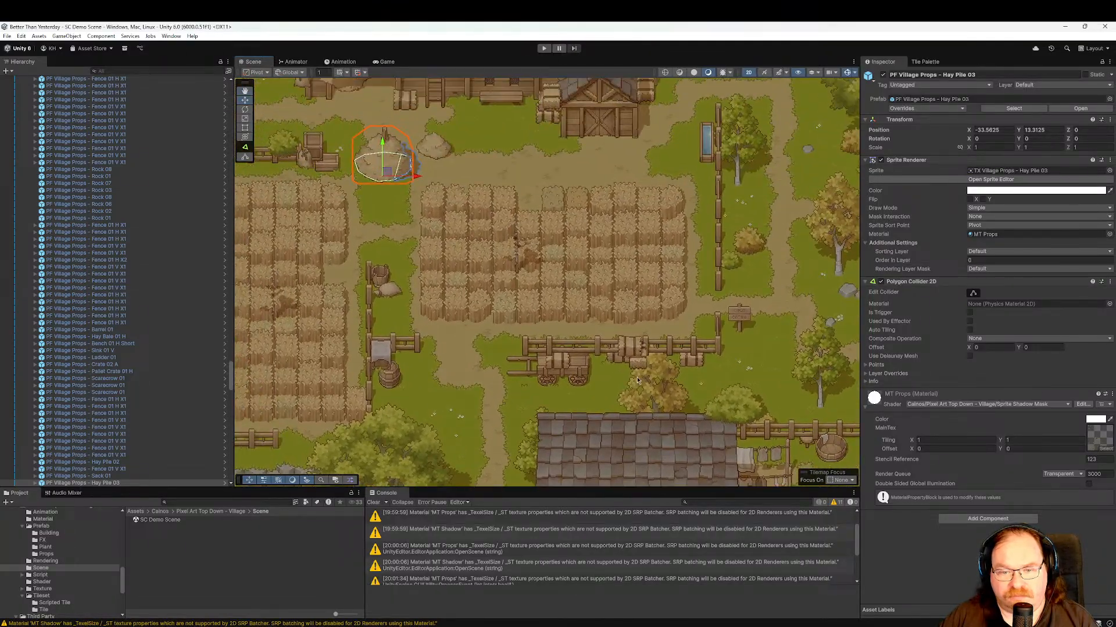
pyautogui.moveTo(539, 322); pyautogui.dragTo(657, 365, button='middle')
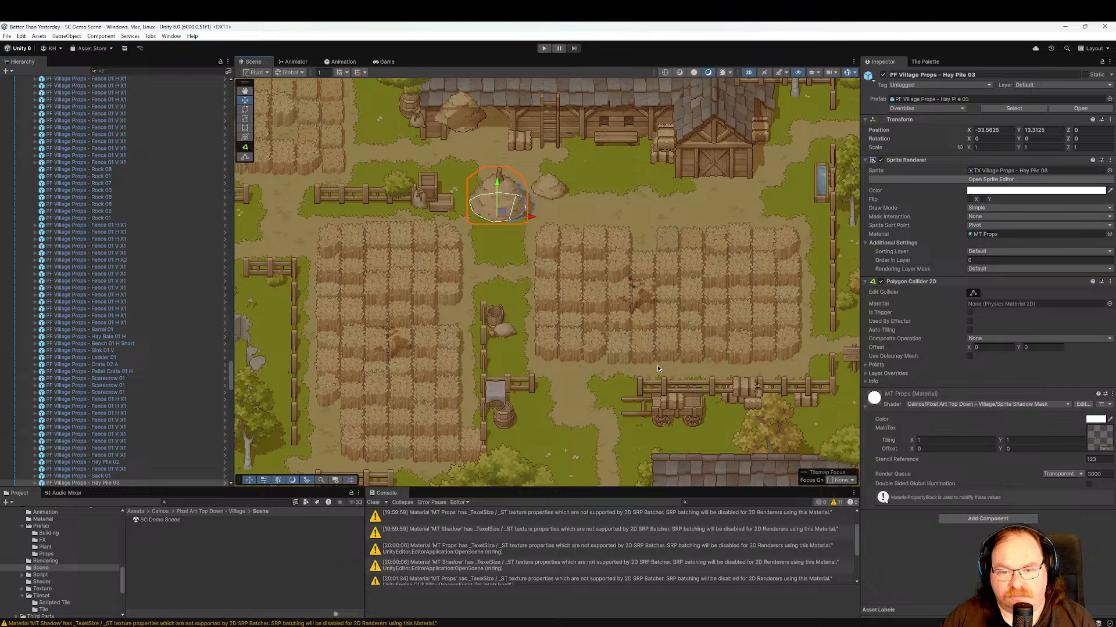
pyautogui.moveTo(535, 269); pyautogui.dragTo(589, 349, button='middle')
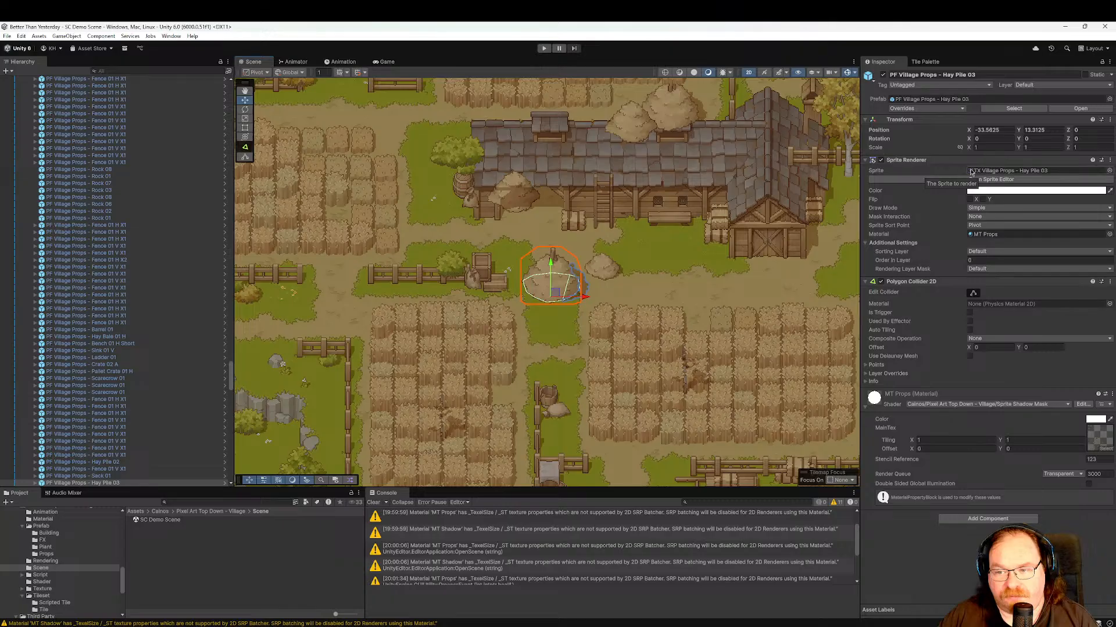
# Locate the sprite texture of the hay pile in front of the barn and select its prefab asset in the project.
pyautogui.click(982, 171)
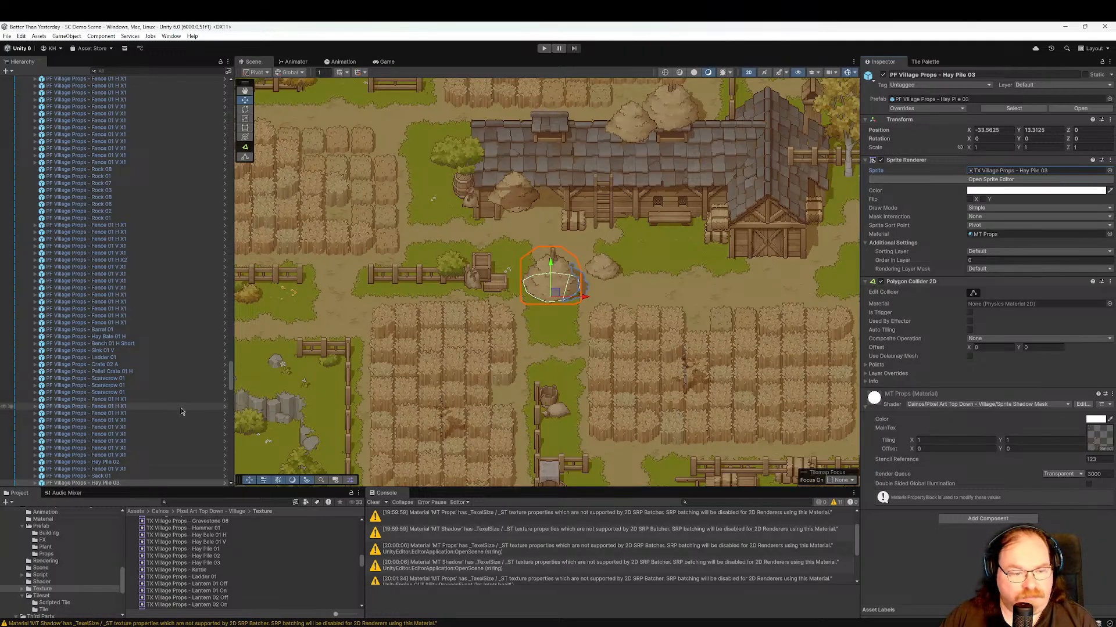
pyautogui.scroll(-2, 146, 410)
pyautogui.click(116, 457)
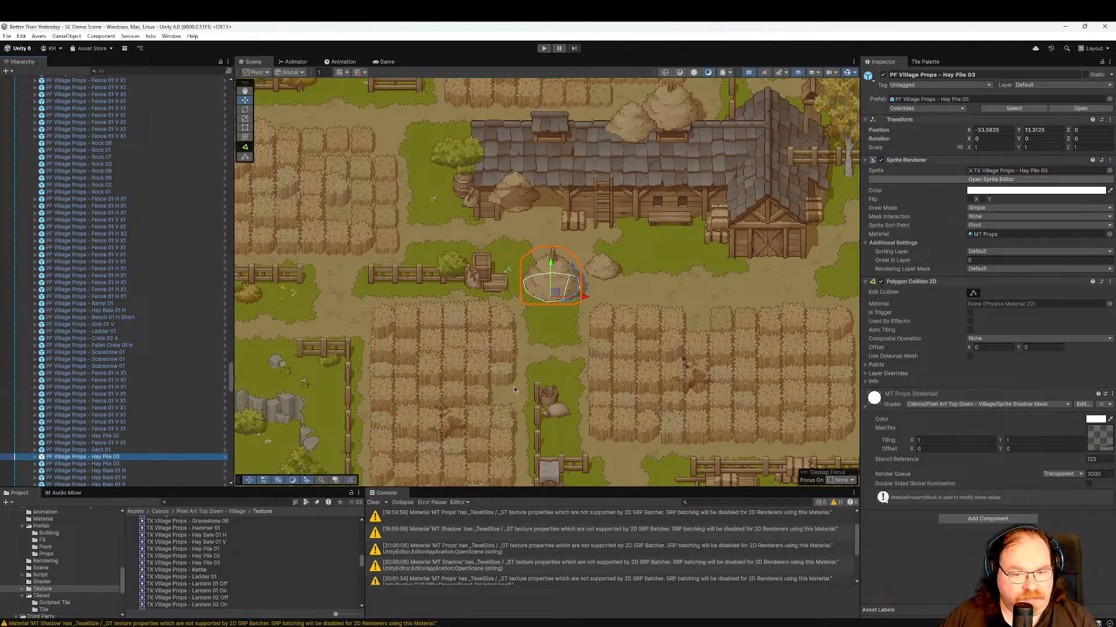
pyautogui.scroll(-5, 597, 349)
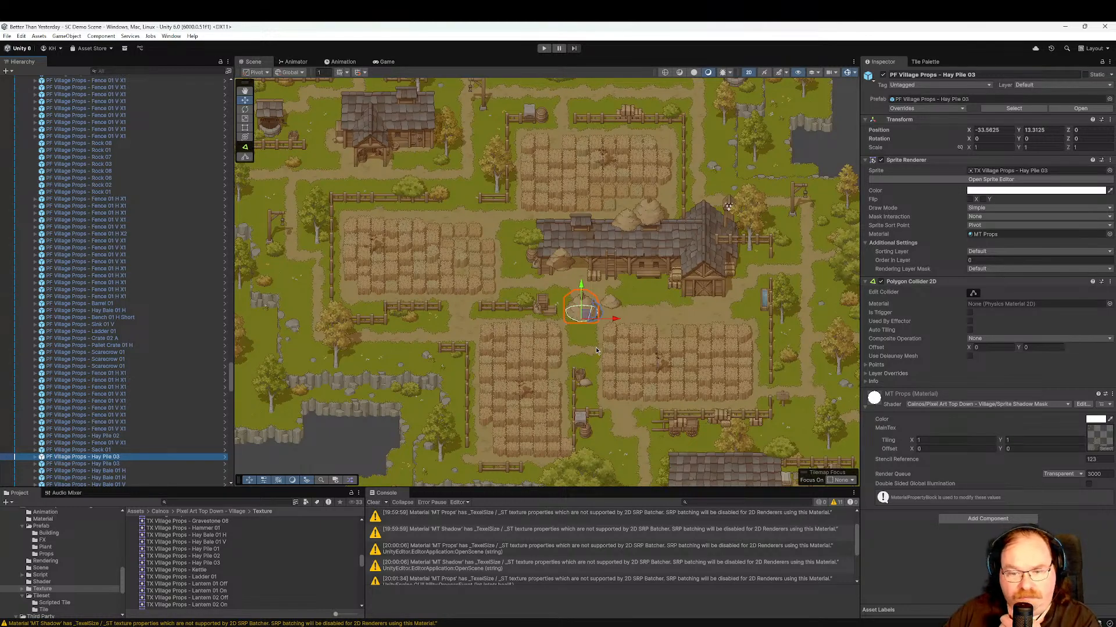
pyautogui.scroll(3, 595, 347)
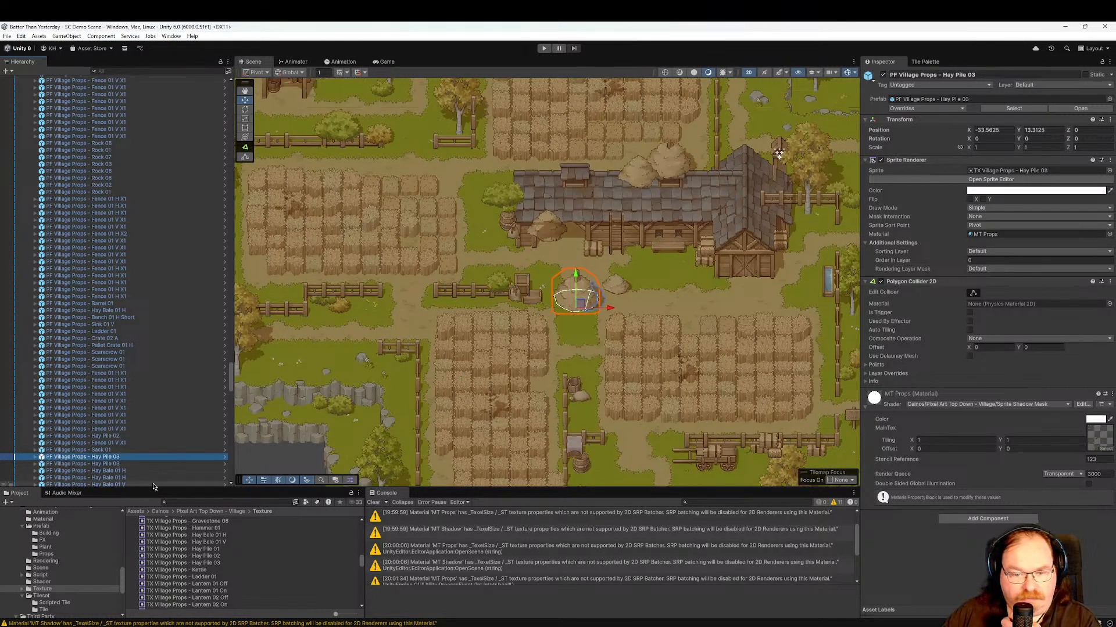
pyautogui.rightClick(129, 463)
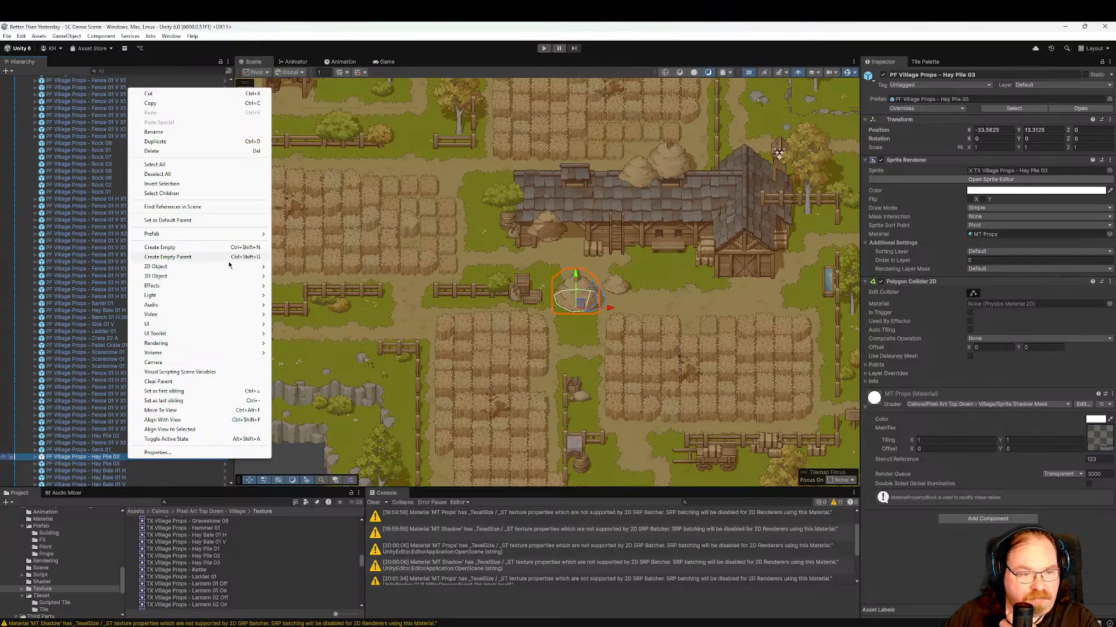
pyautogui.moveTo(221, 234)
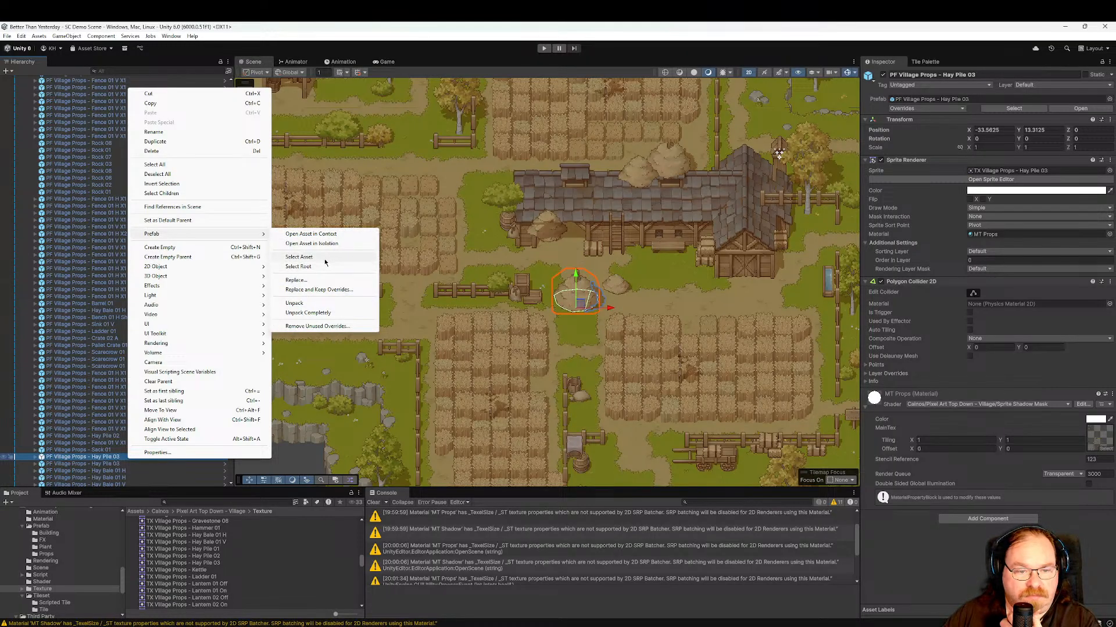
pyautogui.click(301, 257)
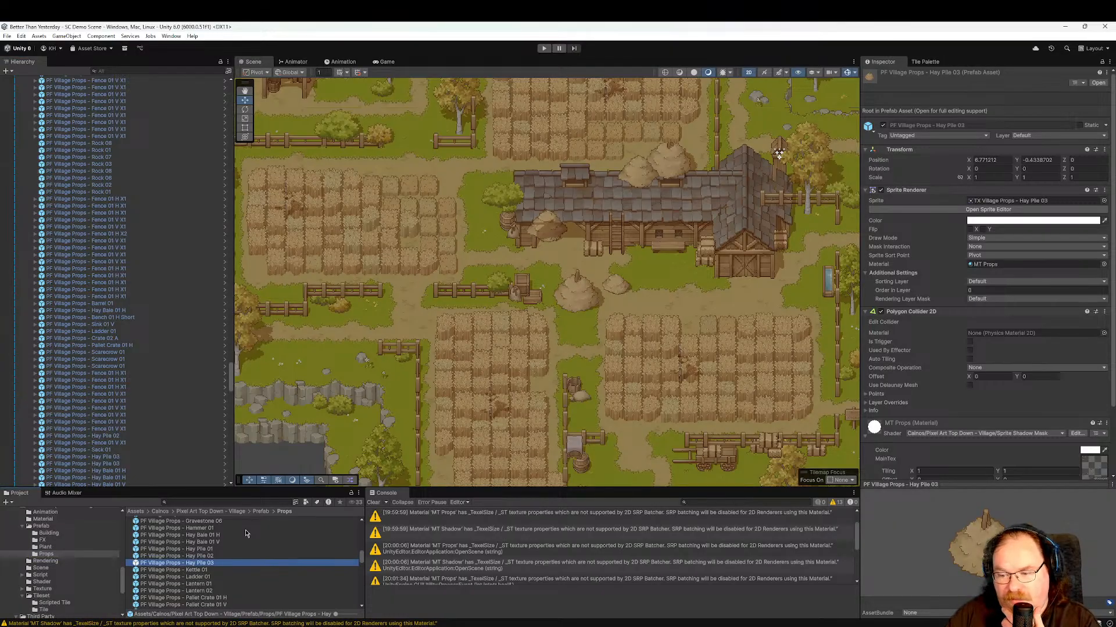
# Preview the prop prefabs listed around the hay pile, including the kettle and ladder.
pyautogui.press('Up')
pyautogui.press('Up')
pyautogui.press('Up')
pyautogui.press('Up')
pyautogui.press('Down')
pyautogui.press('Down')
pyautogui.press('Down')
pyautogui.press('Down')
pyautogui.press('Down')
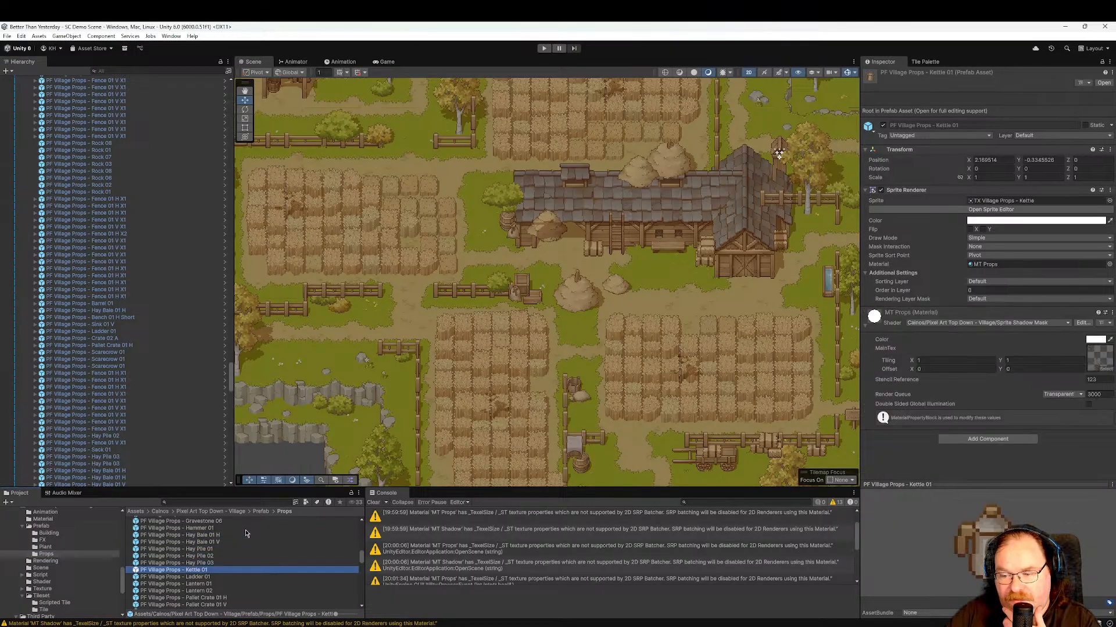
pyautogui.press('Down')
pyautogui.press('Up')
pyautogui.press('Down')
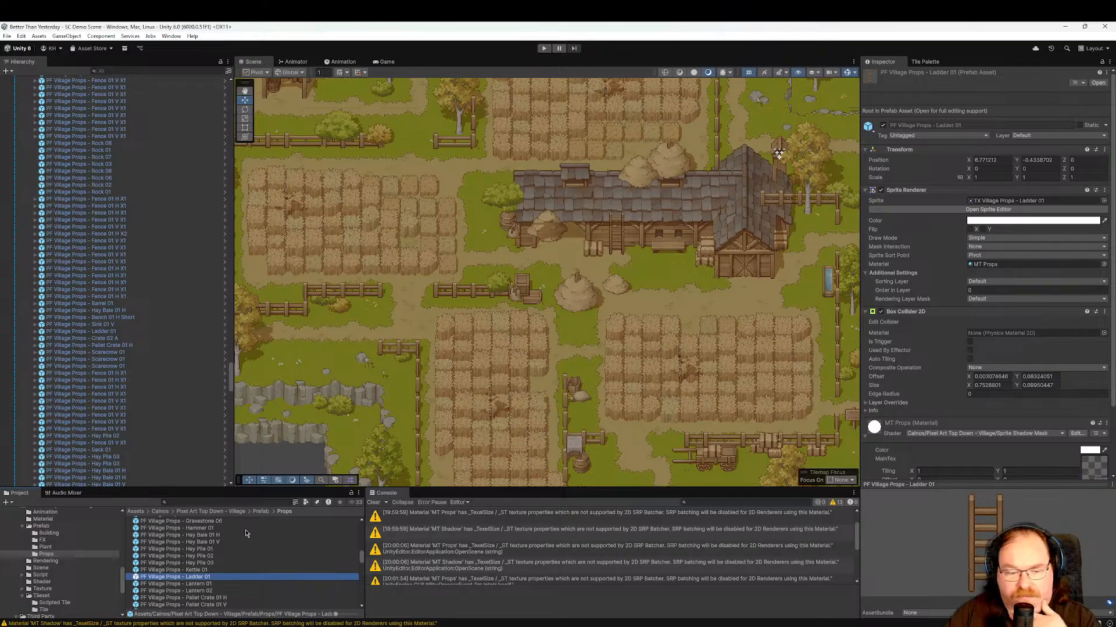
pyautogui.press('Up')
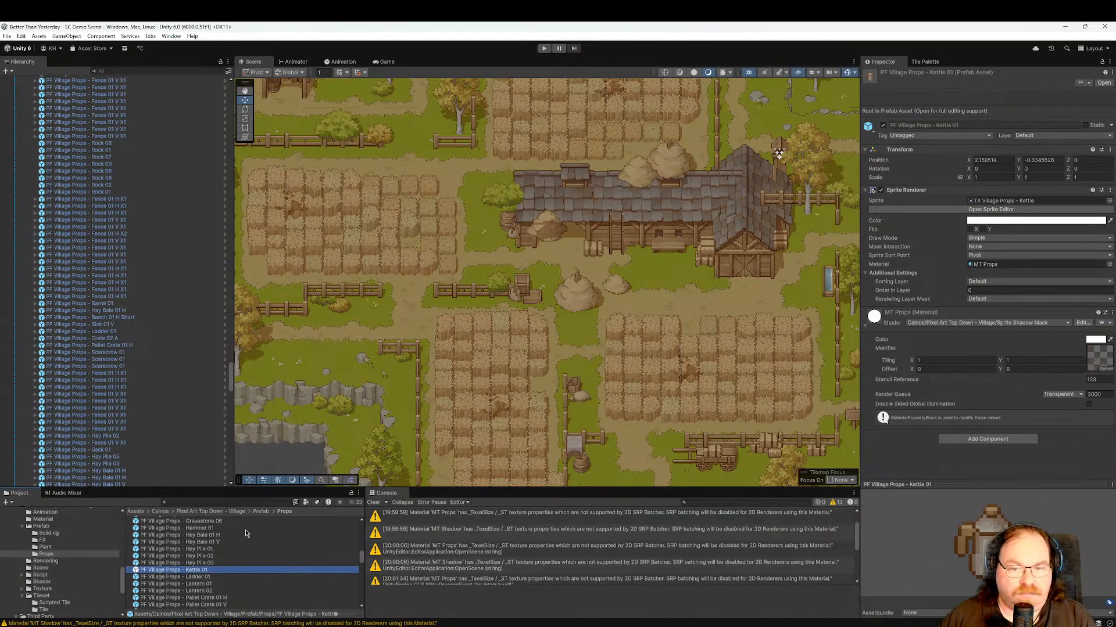
# Open the Village scene from the project's Scenes folder.
pyautogui.scroll(-5, 390, 323)
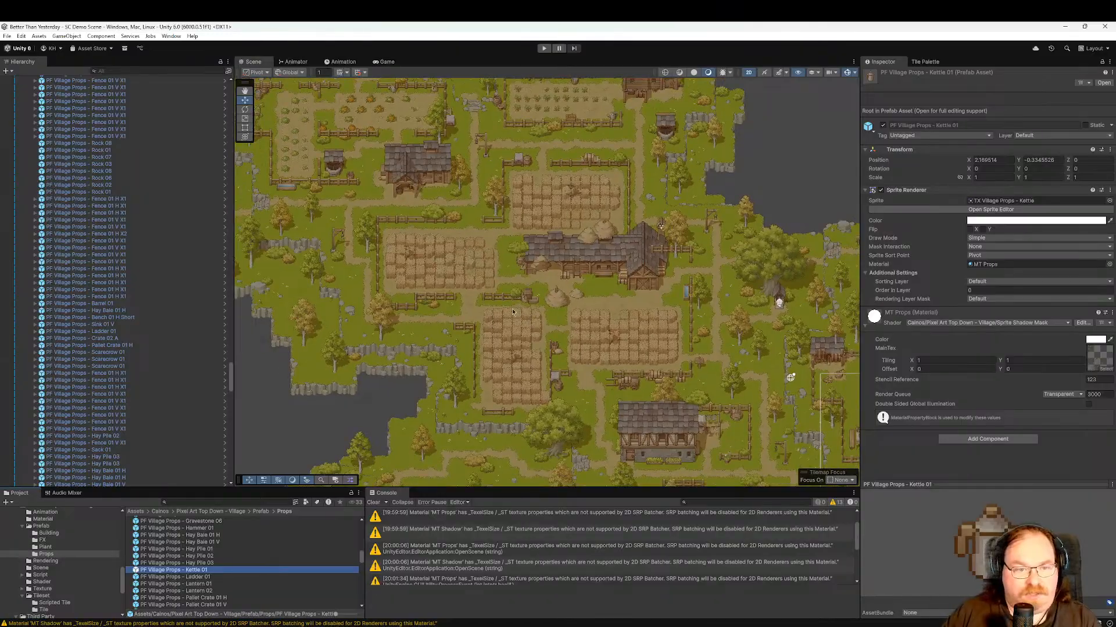
pyautogui.scroll(-4, 58, 594)
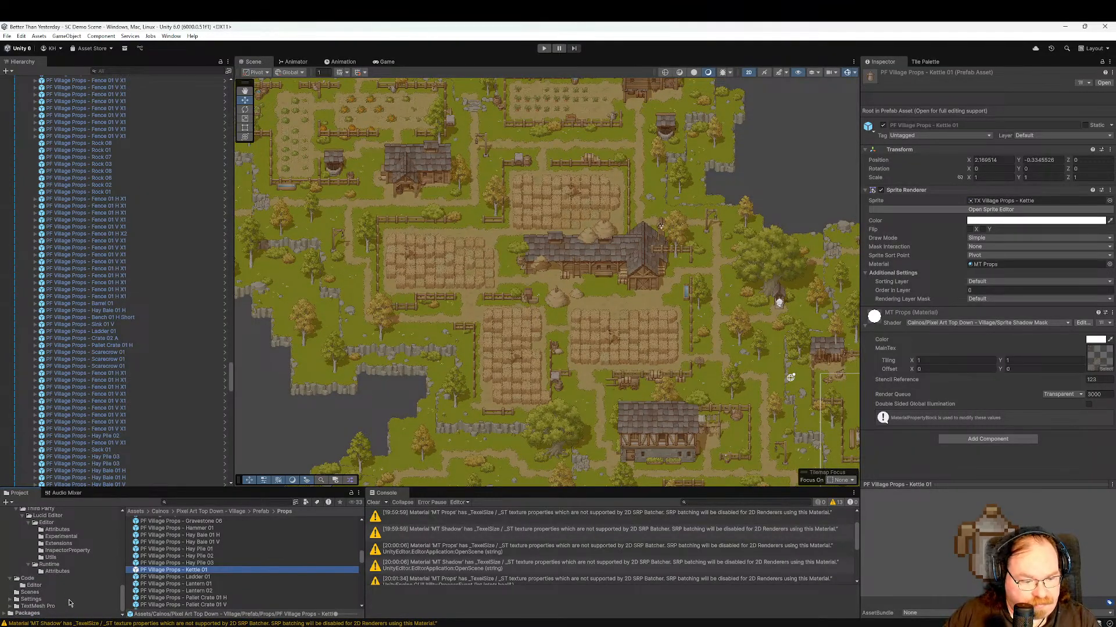
pyautogui.click(41, 594)
pyautogui.doubleClick(166, 527)
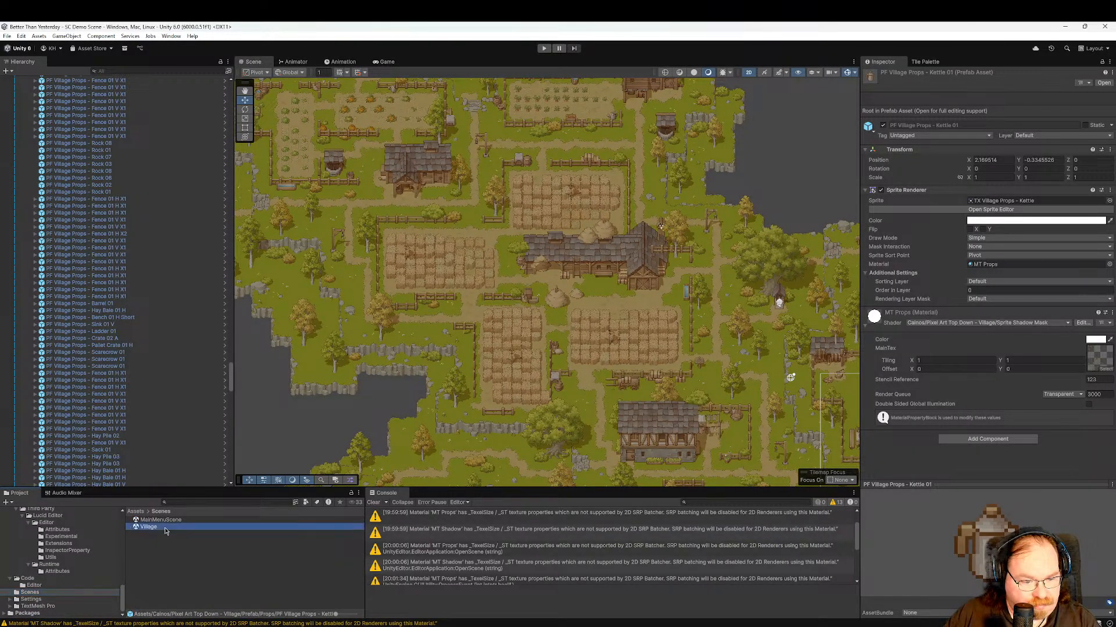
# Look through the Scripted Tile, Tile, Shader, Script and Rendering folders of the Pixel Art Top Down - Village package.
pyautogui.scroll(1, 85, 587)
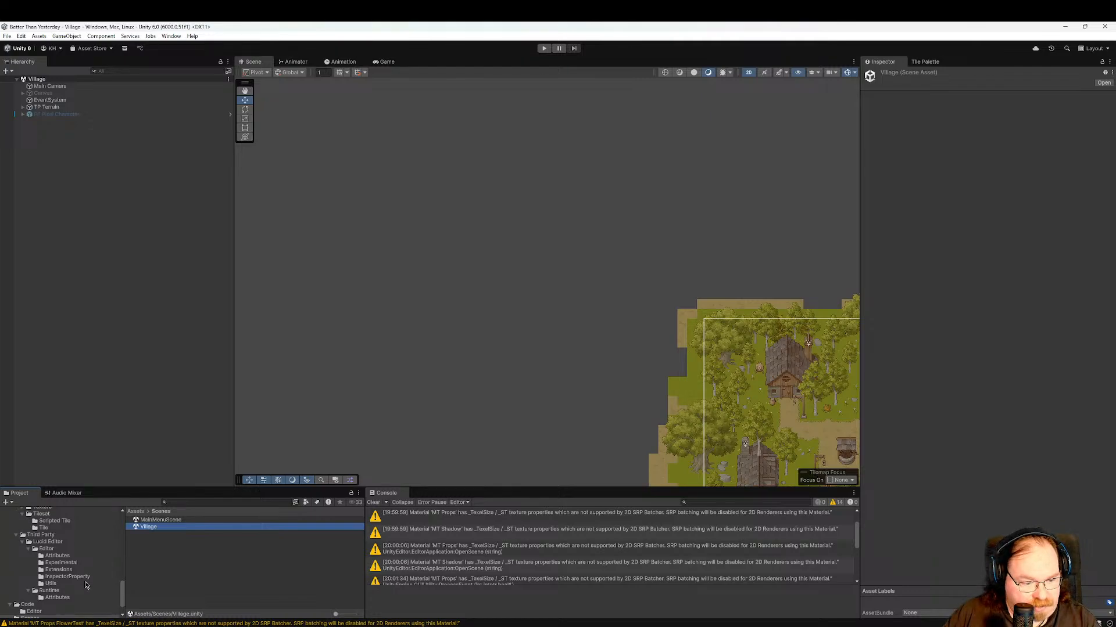
pyautogui.scroll(3, 86, 569)
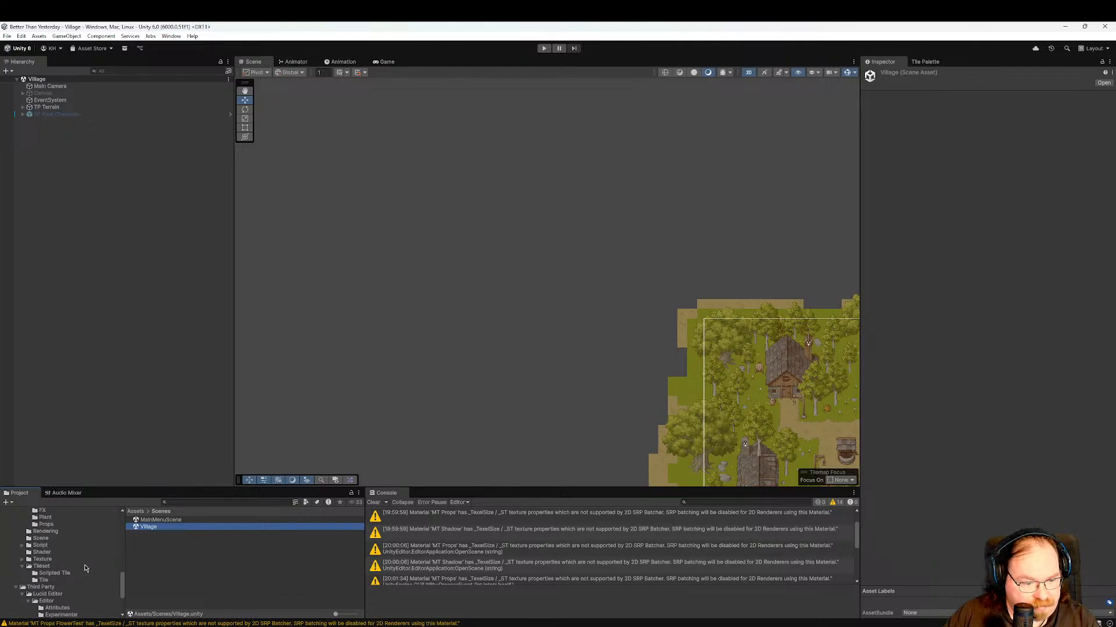
pyautogui.click(63, 573)
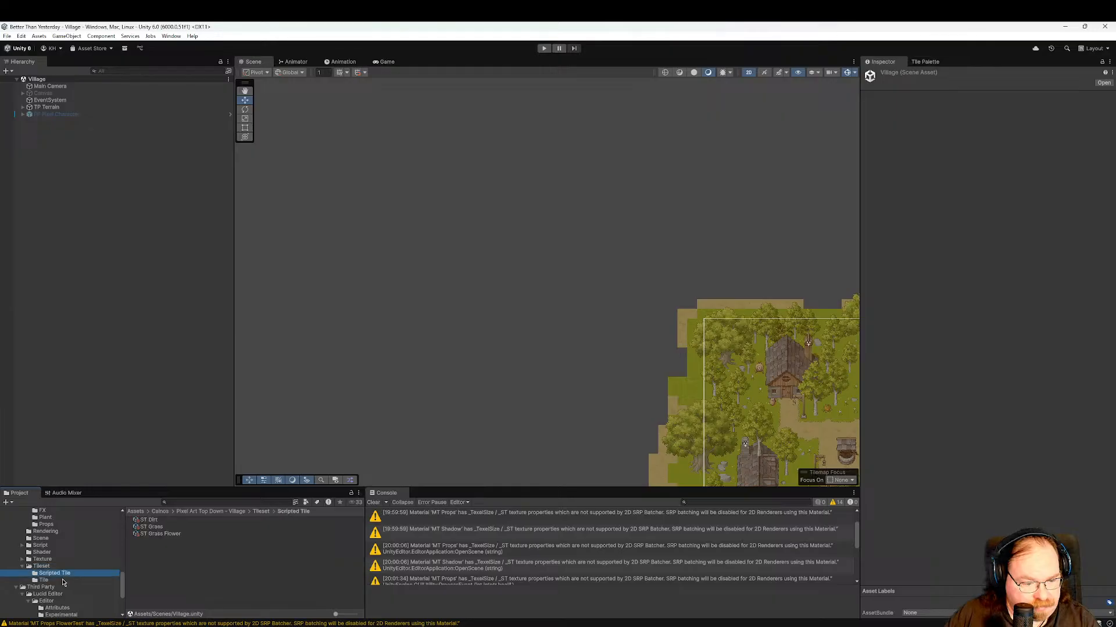
pyautogui.click(44, 580)
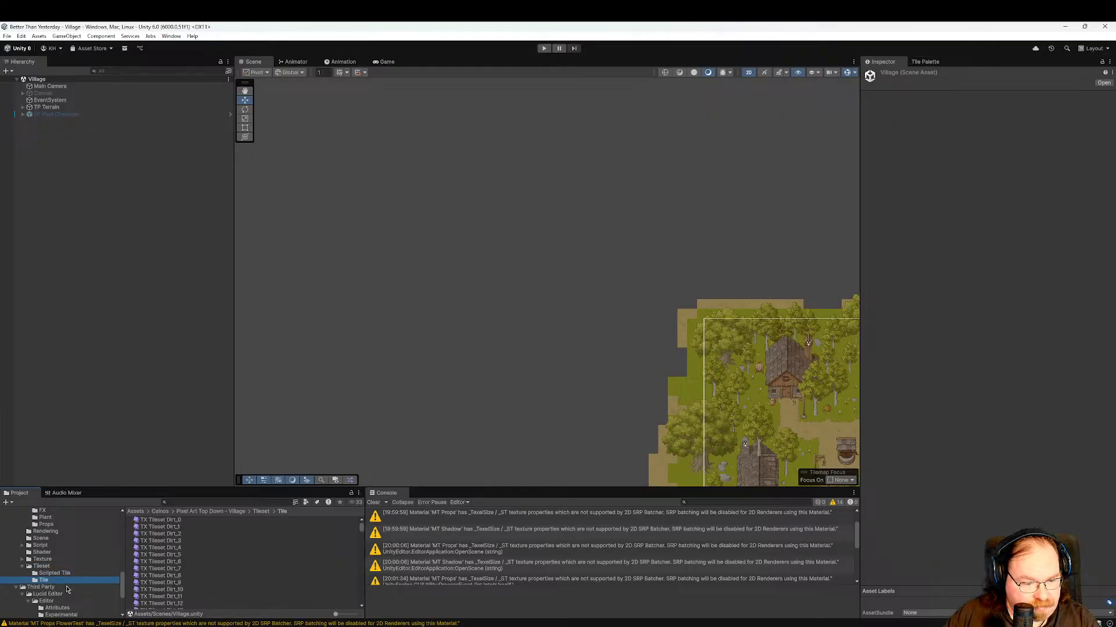
pyautogui.scroll(2, 67, 589)
pyautogui.click(62, 585)
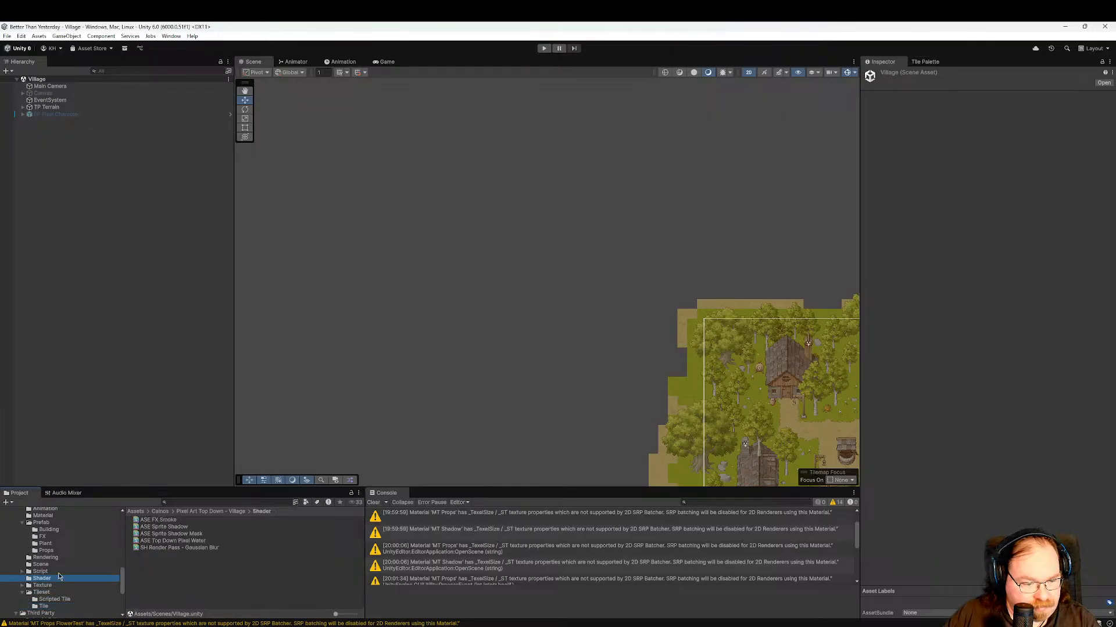
pyautogui.click(62, 572)
pyautogui.click(64, 565)
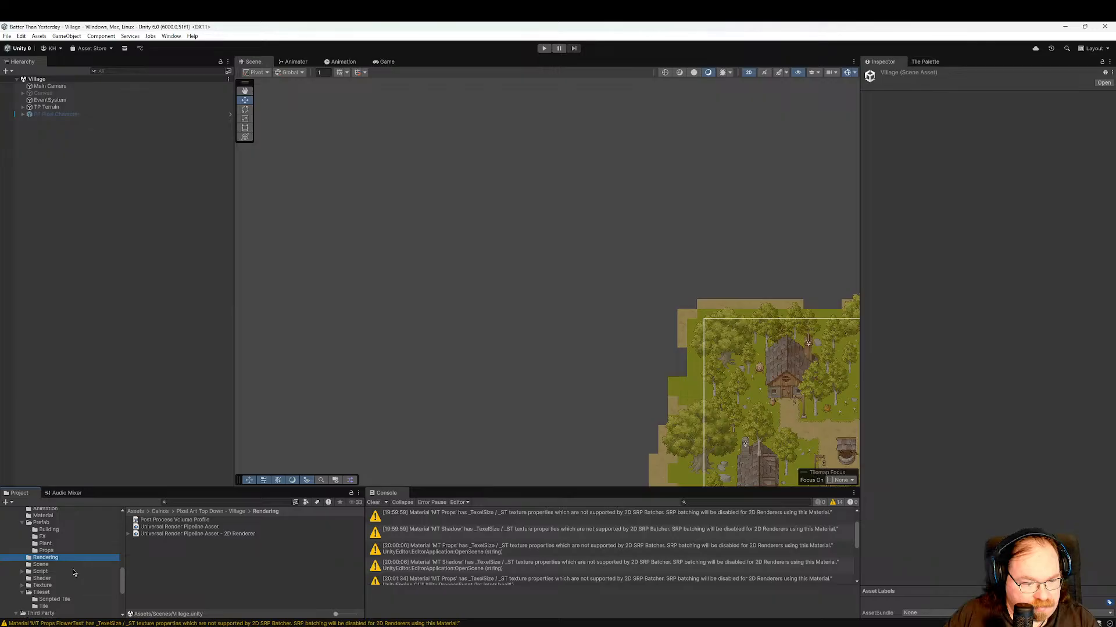
pyautogui.scroll(2, 74, 570)
# Browse the Props prefabs of the Village package and preview the PF Village Props - Bench 01 V prefab.
pyautogui.click(47, 577)
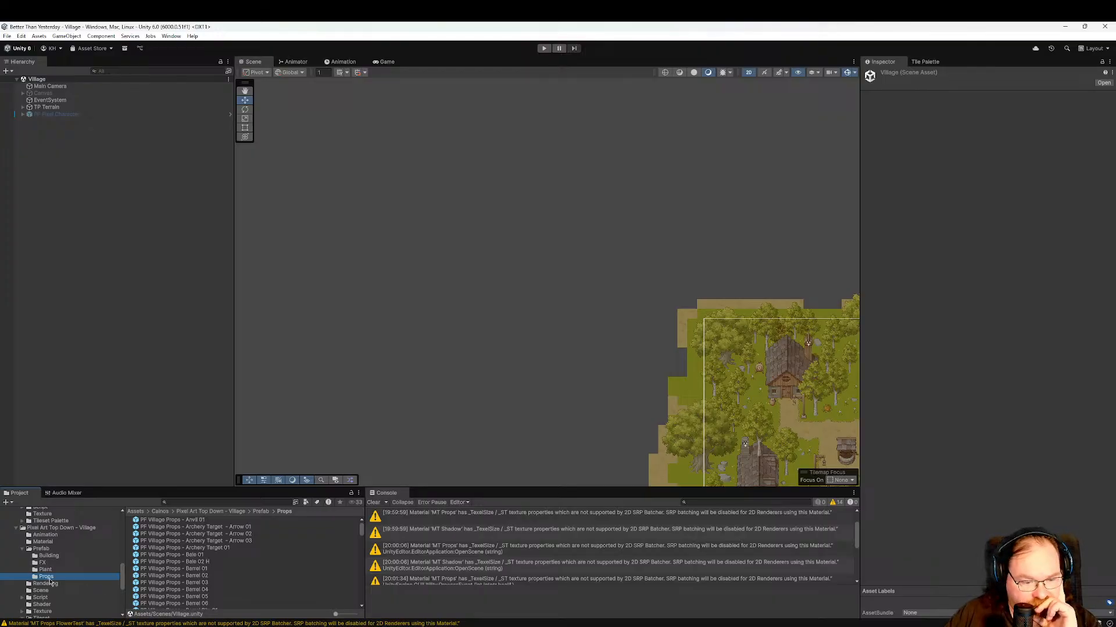
pyautogui.scroll(-4, 186, 575)
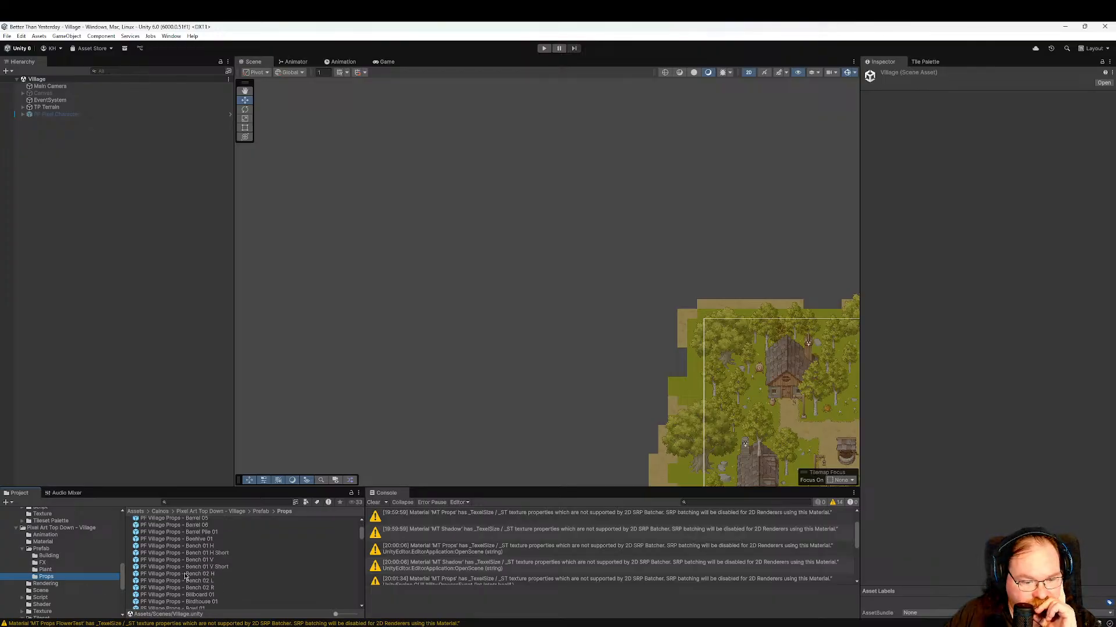
pyautogui.scroll(-2, 186, 577)
pyautogui.scroll(-2, 232, 594)
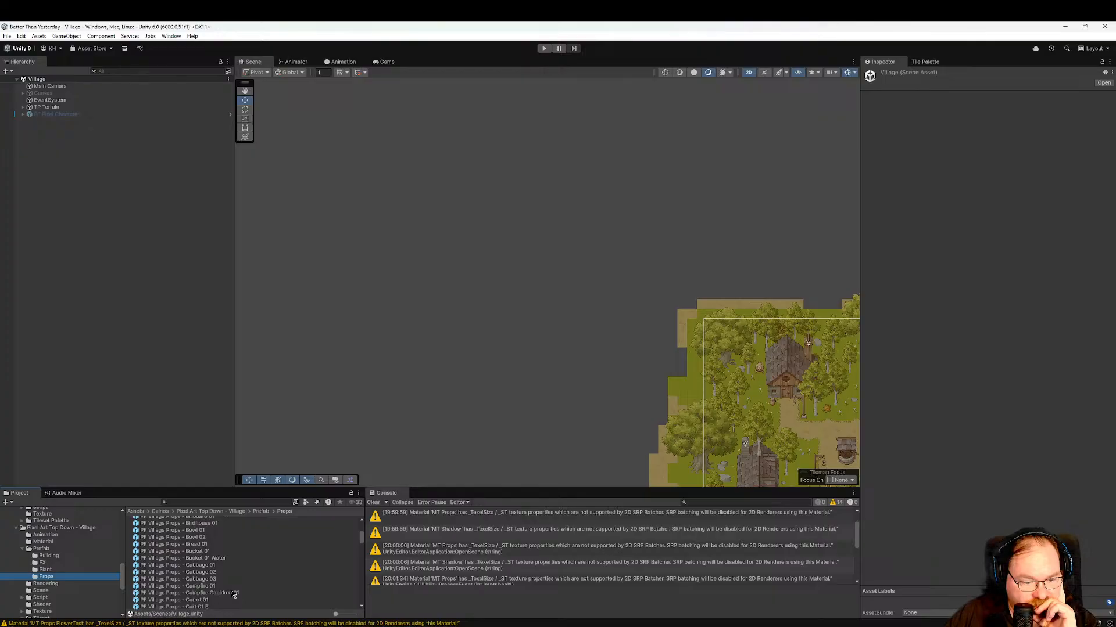
pyautogui.scroll(3, 216, 576)
pyautogui.click(207, 556)
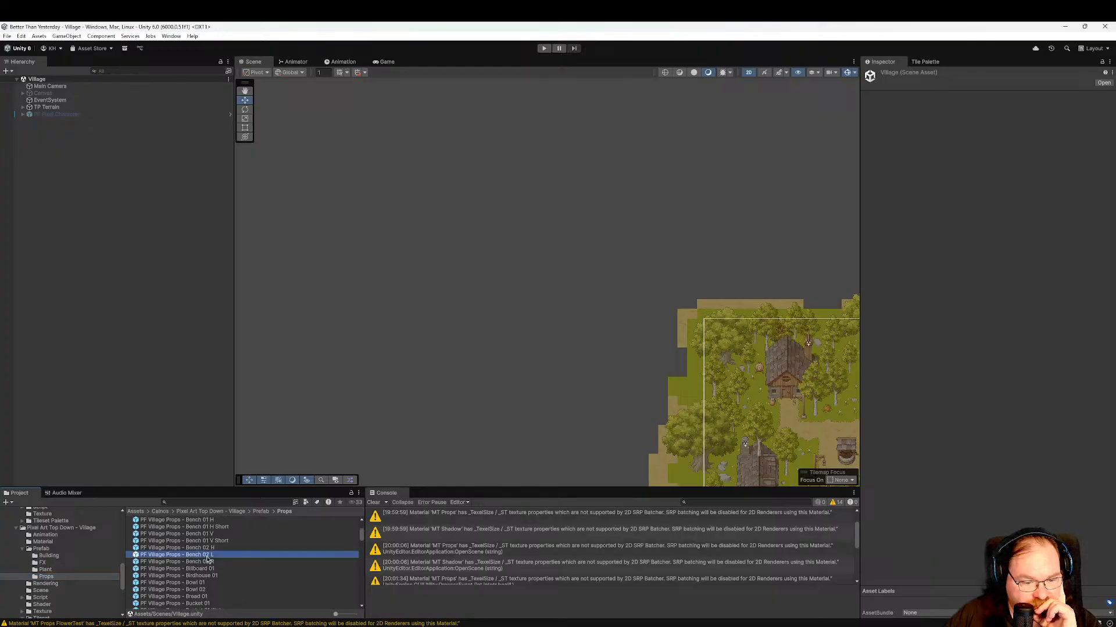
pyautogui.click(212, 535)
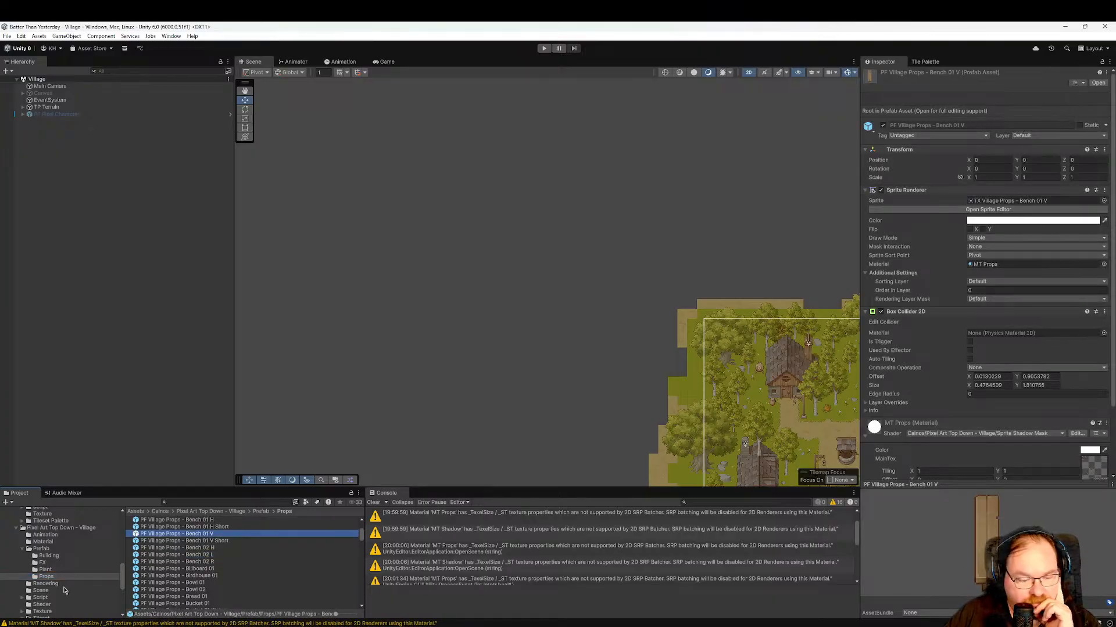
# Collapse the Texture folder of the Customizable Pixel Character package and go back to the start of the Assets folder tree.
pyautogui.scroll(2, 79, 578)
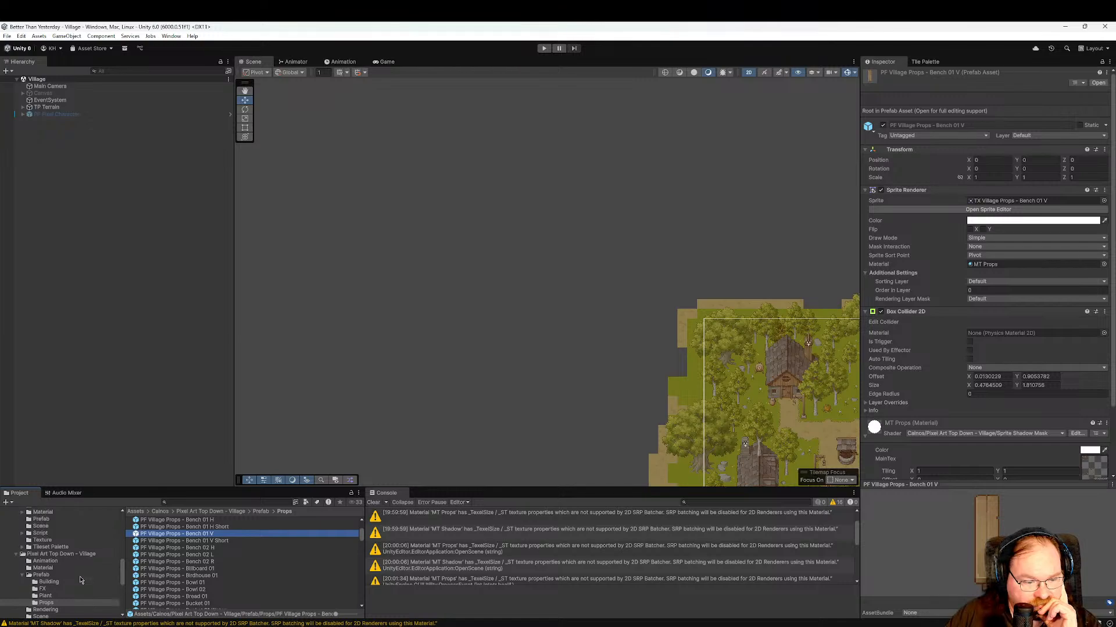
pyautogui.scroll(2, 80, 577)
pyautogui.scroll(4, 82, 580)
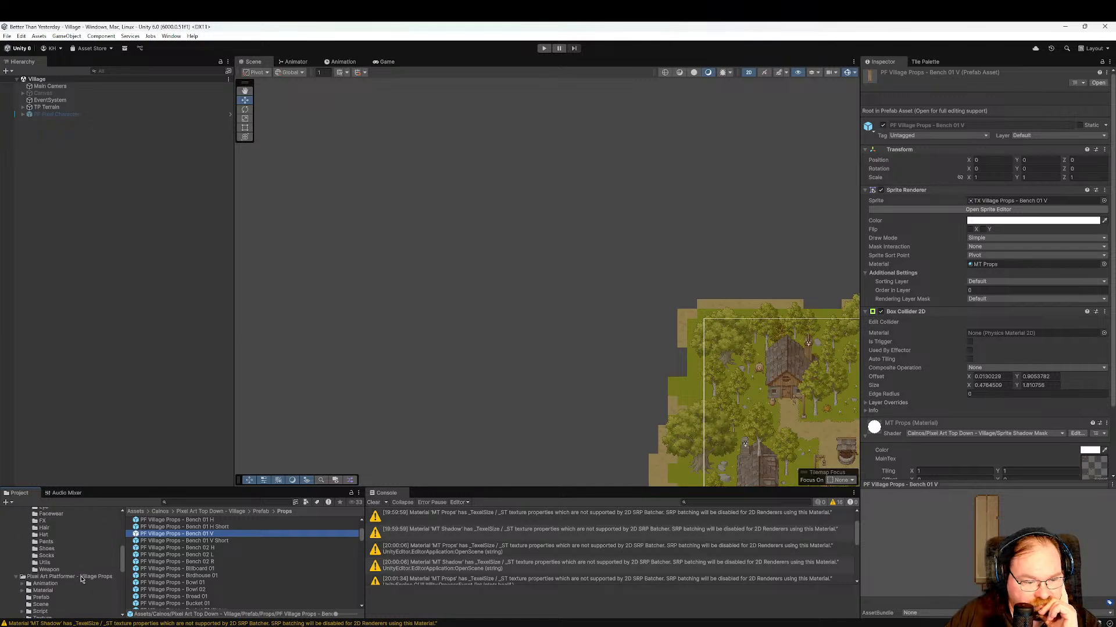
pyautogui.scroll(5, 17, 575)
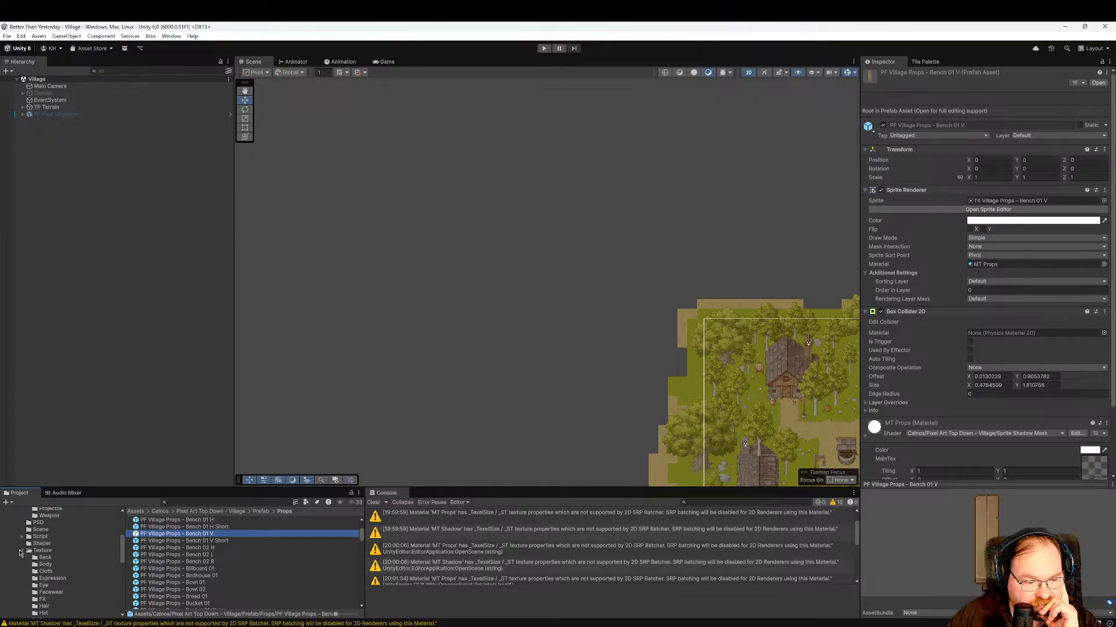
pyautogui.click(19, 553)
pyautogui.scroll(5, 62, 566)
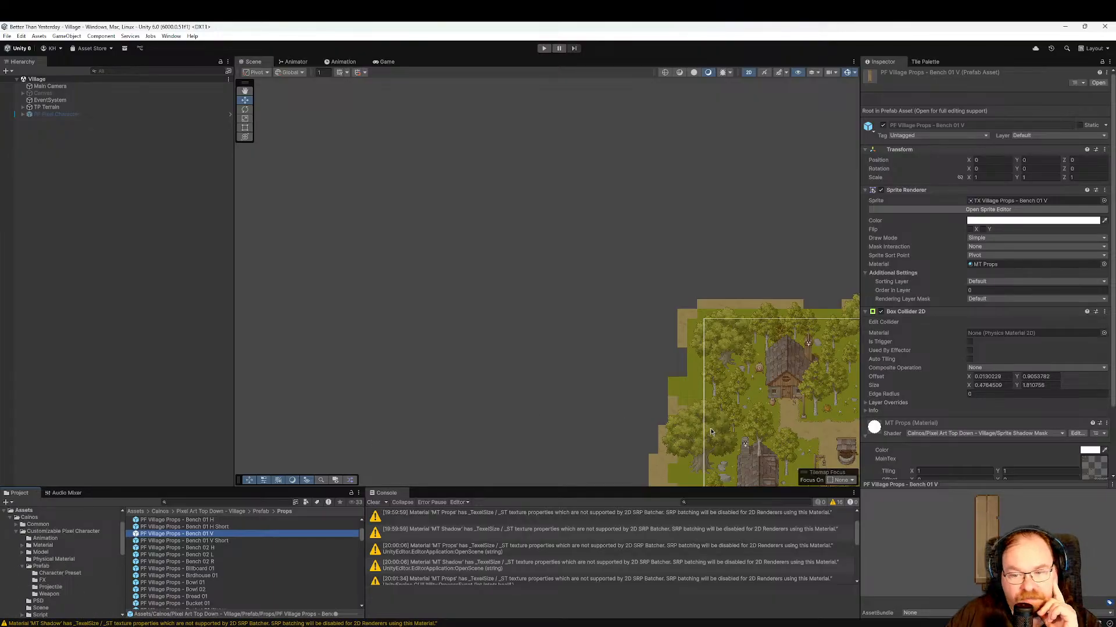
# Look over the houses, church and well around the centre of the Village scene.
pyautogui.moveTo(711, 432); pyautogui.dragTo(553, 273, button='middle')
pyautogui.scroll(6, 535, 324)
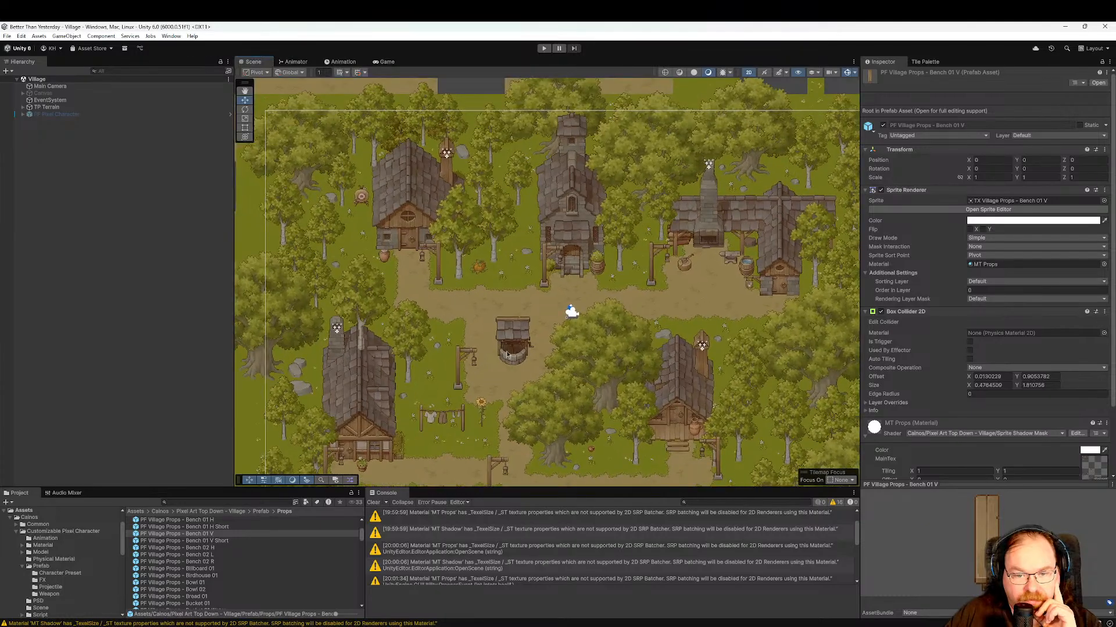
pyautogui.moveTo(546, 357); pyautogui.dragTo(498, 377, button='middle')
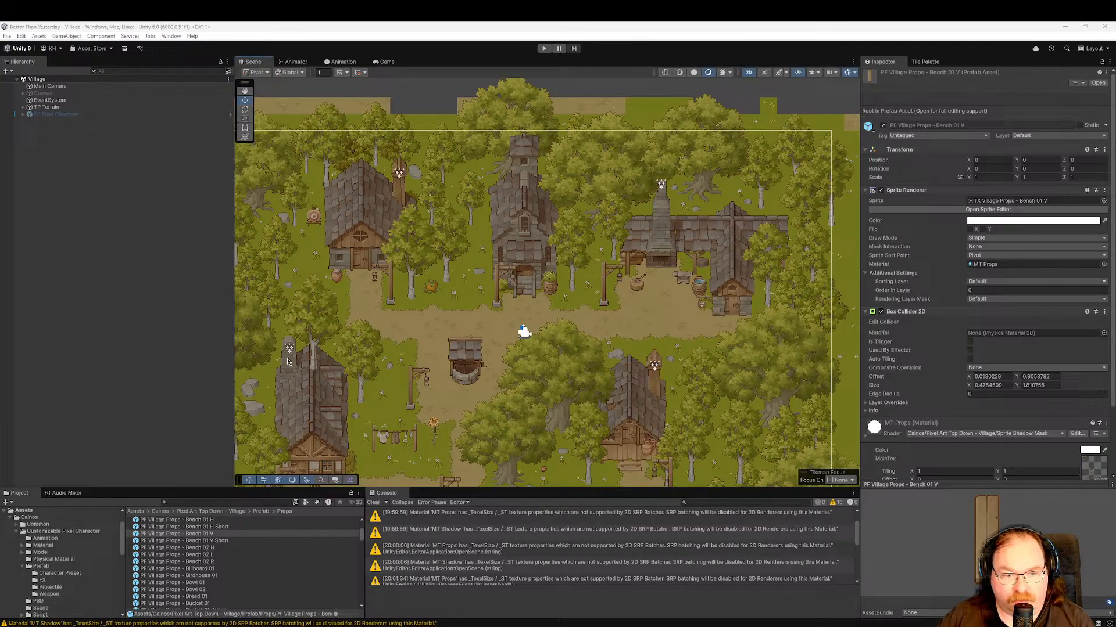
# Preview the PF FX Chimney Smoke effect on the house southwest of the well and check the village in the Game view.
pyautogui.moveTo(290, 375); pyautogui.dragTo(432, 368, button='middle')
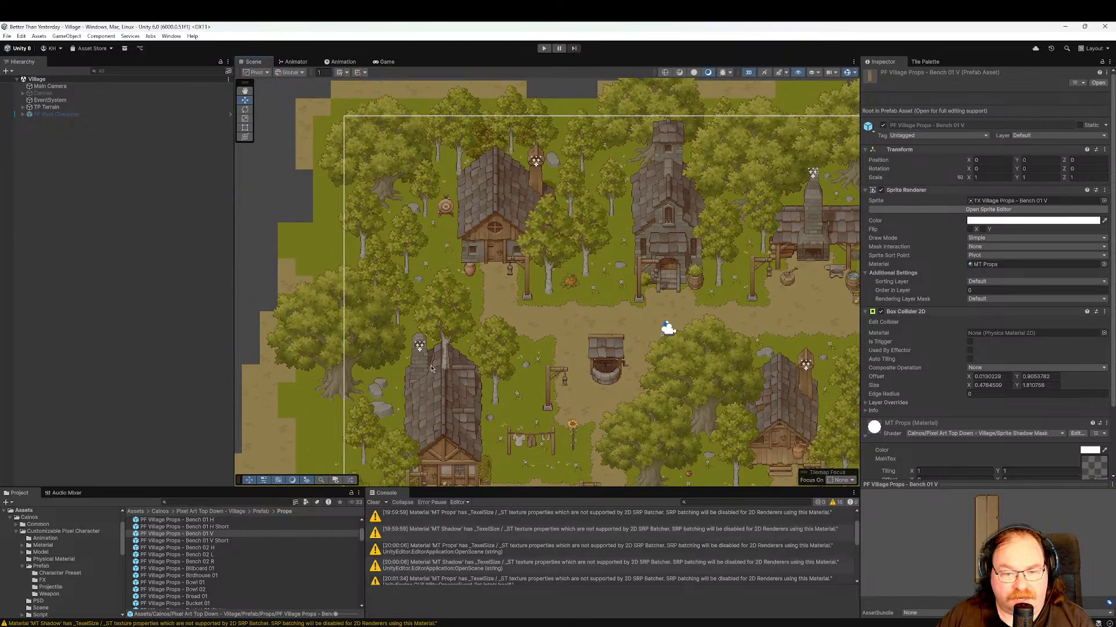
pyautogui.click(420, 349)
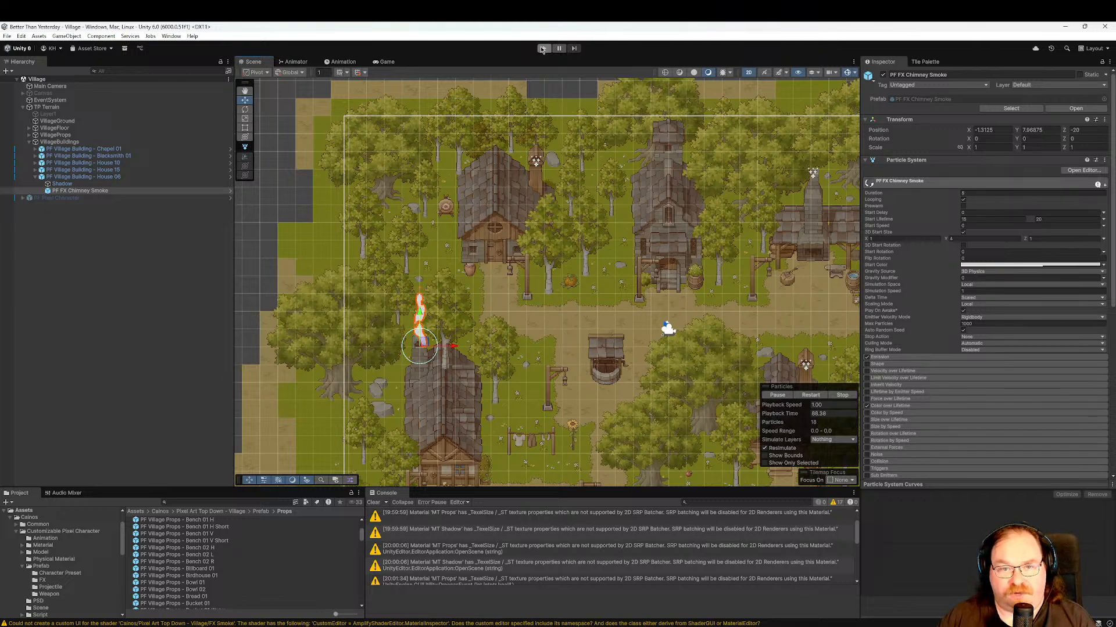
pyautogui.click(386, 62)
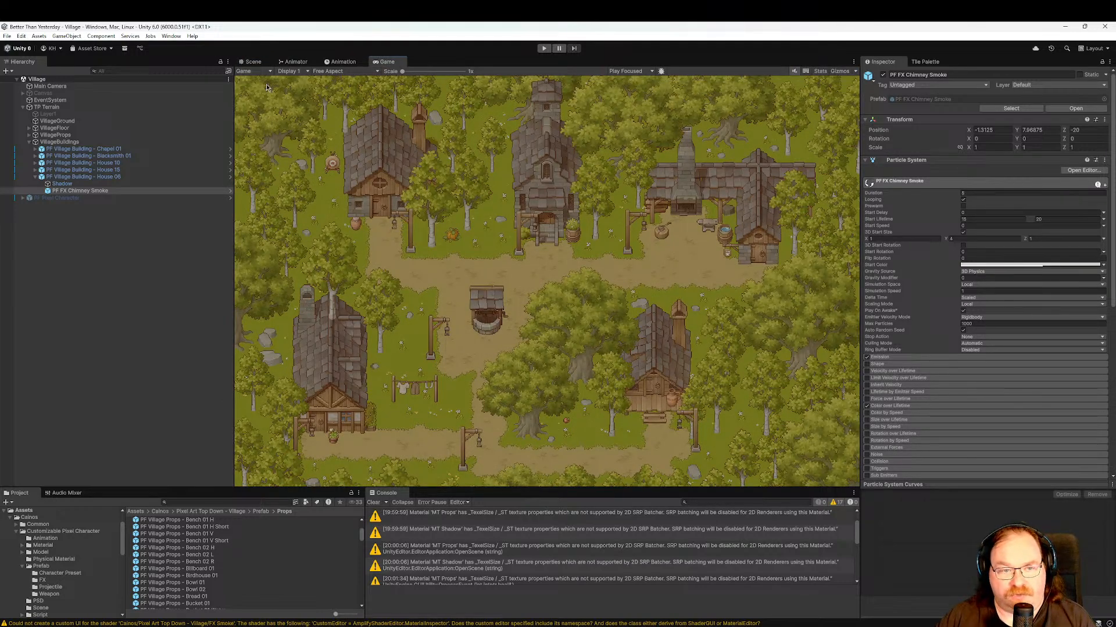
pyautogui.click(253, 62)
# Play-test the Village from the main menu, stop the game, and preview the same house's chimney smoke in the scene again.
pyautogui.click(544, 48)
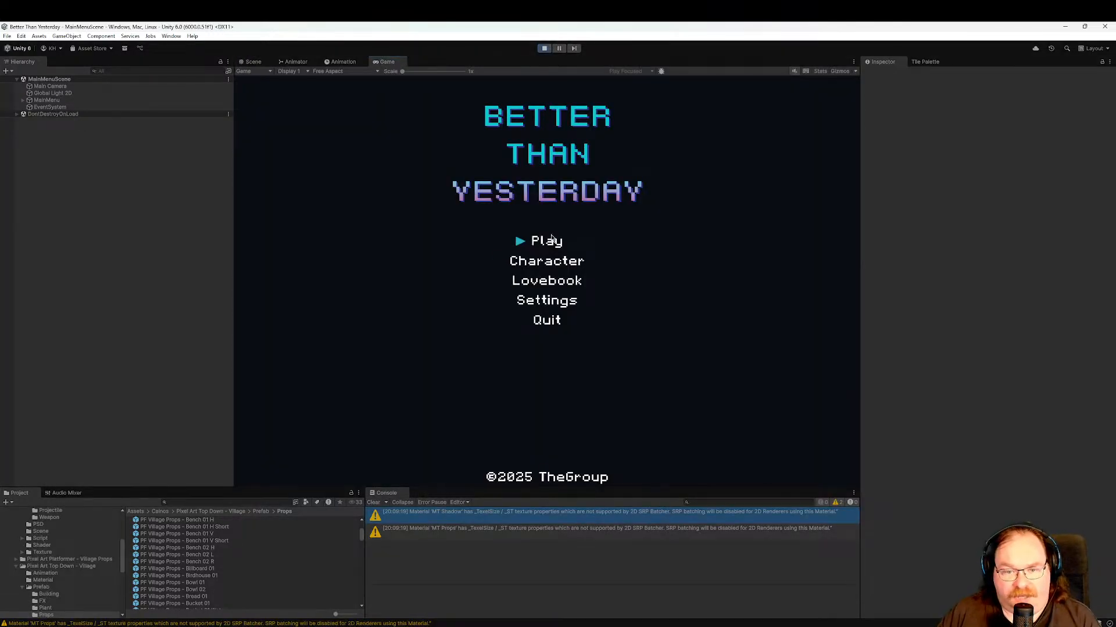
pyautogui.click(552, 240)
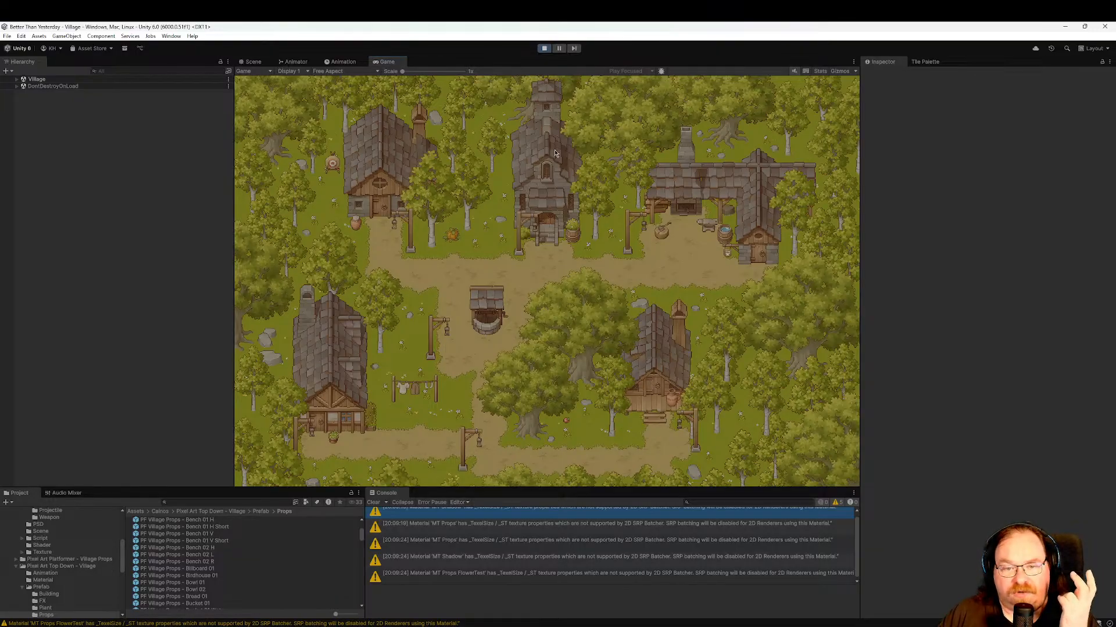
pyautogui.click(544, 49)
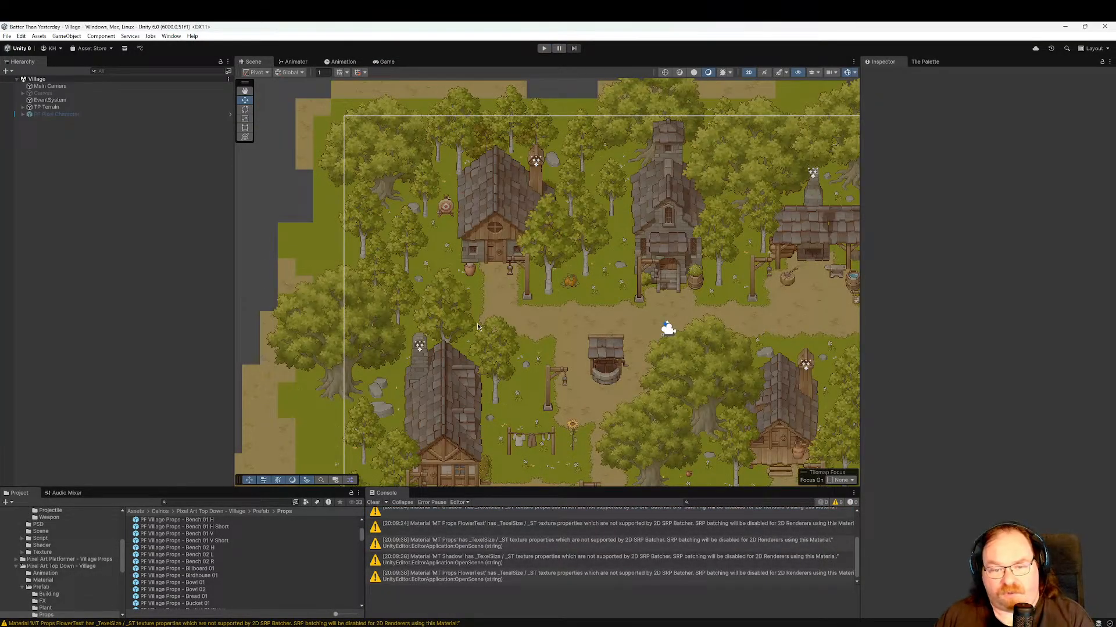
pyautogui.click(420, 350)
pyautogui.click(421, 349)
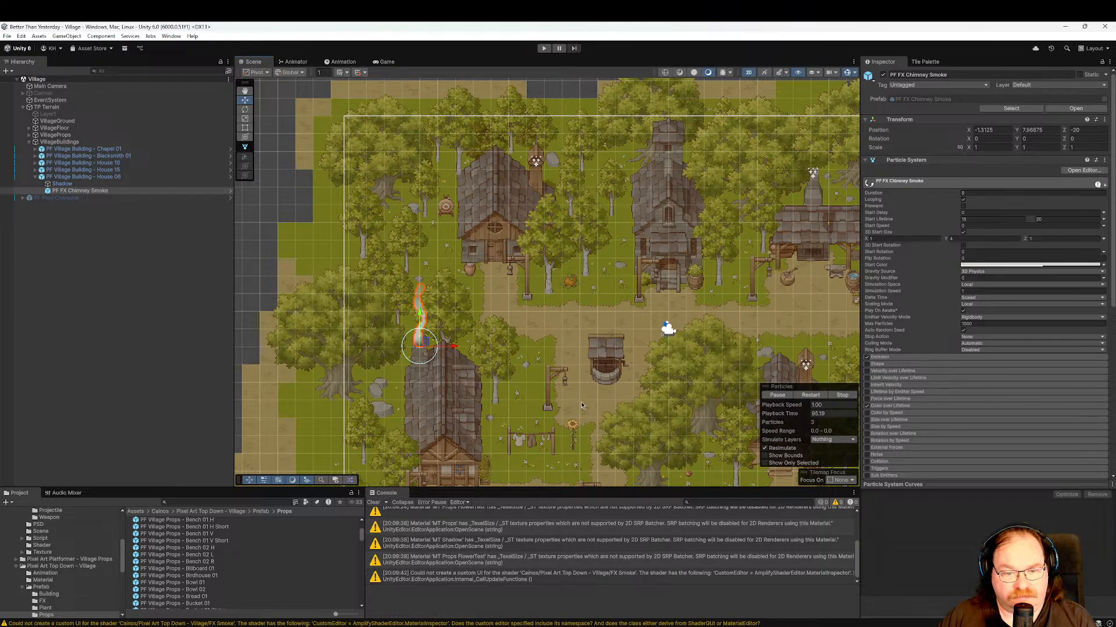
# Search the project assets for "chicken" and clear the search.
pyautogui.click(196, 501)
pyautogui.write('chicken')
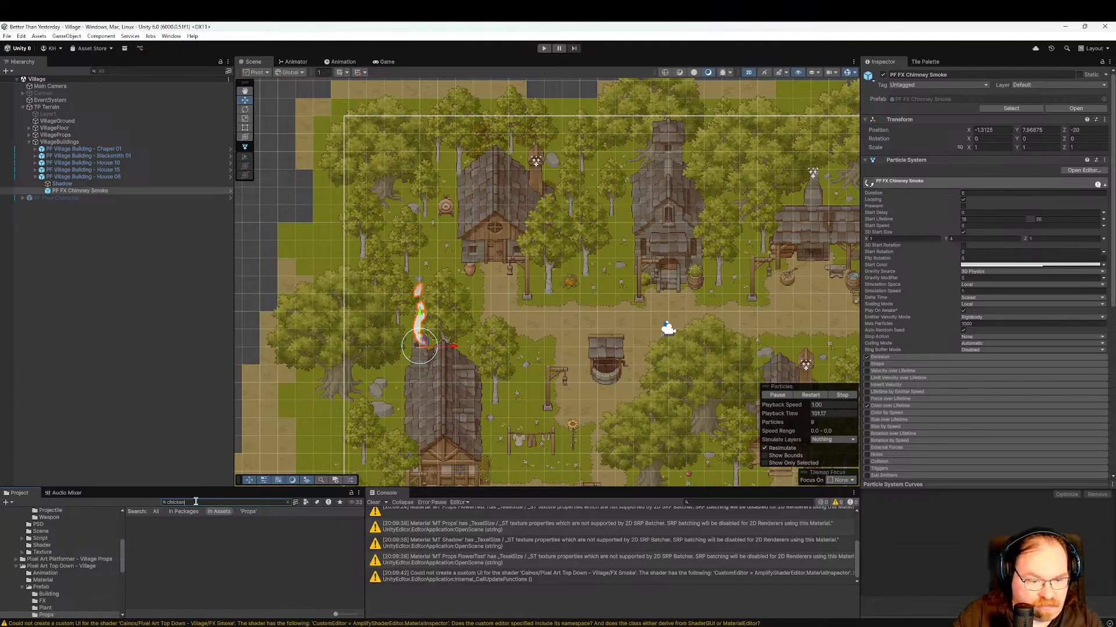
pyautogui.press('BackSpace')
pyautogui.press('BackSpace')
pyautogui.press('BackSpace')
pyautogui.press('BackSpace')
pyautogui.press('BackSpace')
pyautogui.press('BackSpace')
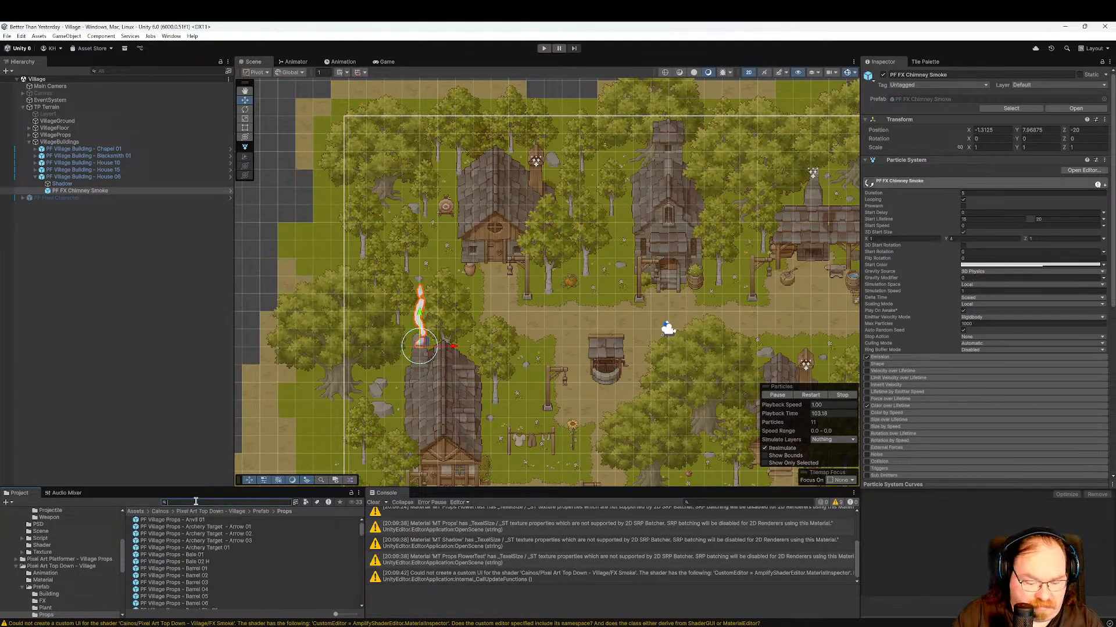
# Search the project assets for "animal" and clear the search.
pyautogui.write('animal')
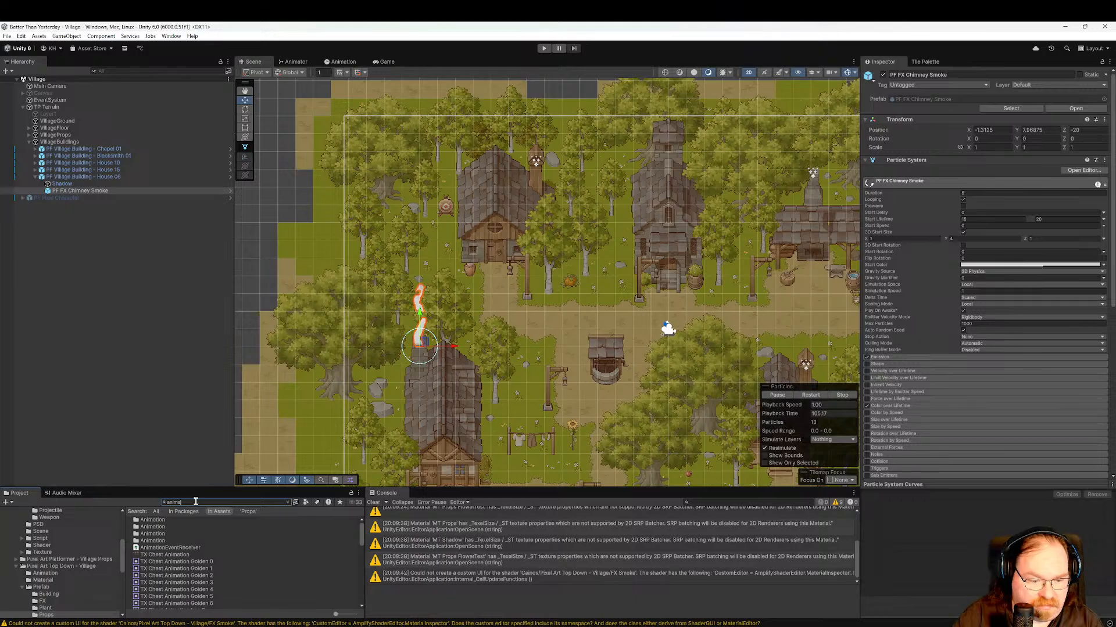
pyautogui.press('BackSpace')
pyautogui.press('BackSpace')
pyautogui.press('BackSpace')
pyautogui.press('BackSpace')
pyautogui.press('BackSpace')
pyautogui.press('BackSpace')
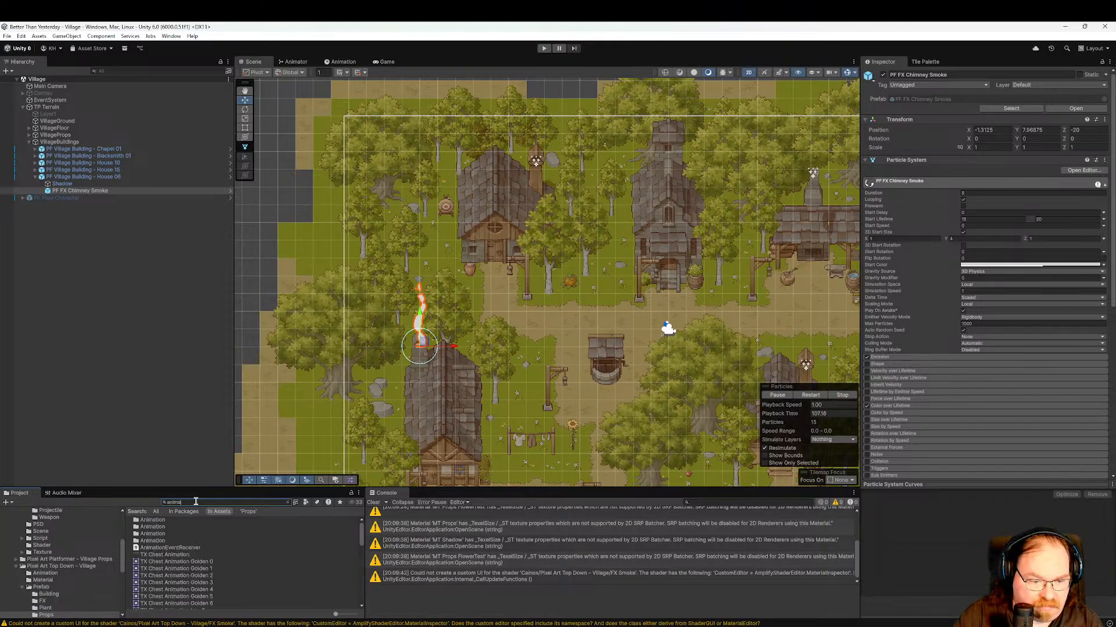
# Search the project assets for "cat", inspect the Expression - Cat Face texture and animation clip, and clear the search.
pyautogui.write('cat')
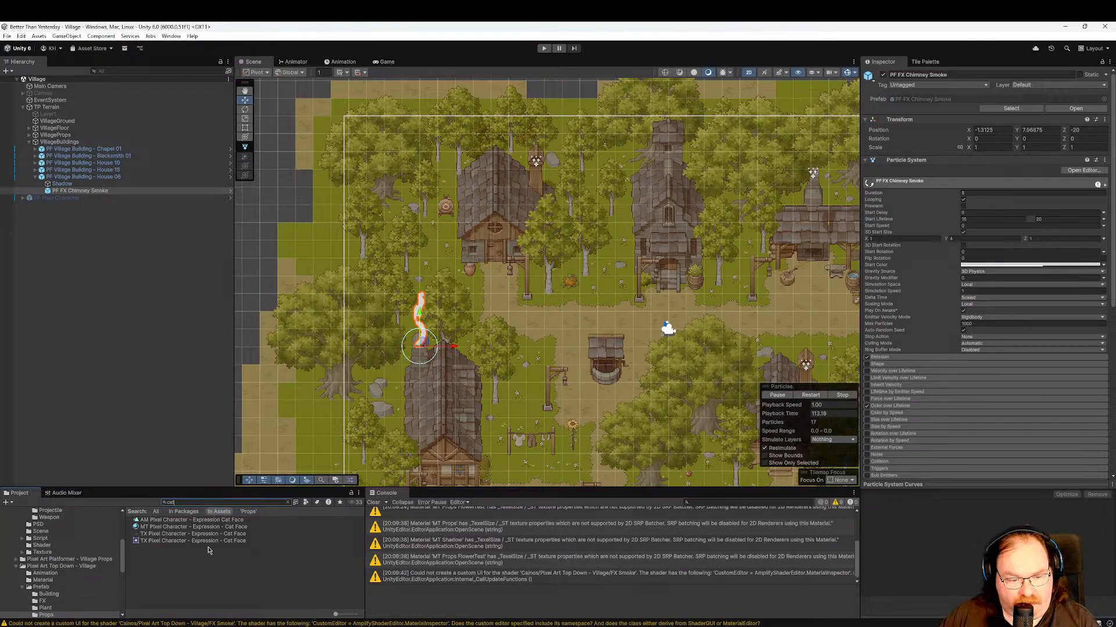
pyautogui.click(225, 533)
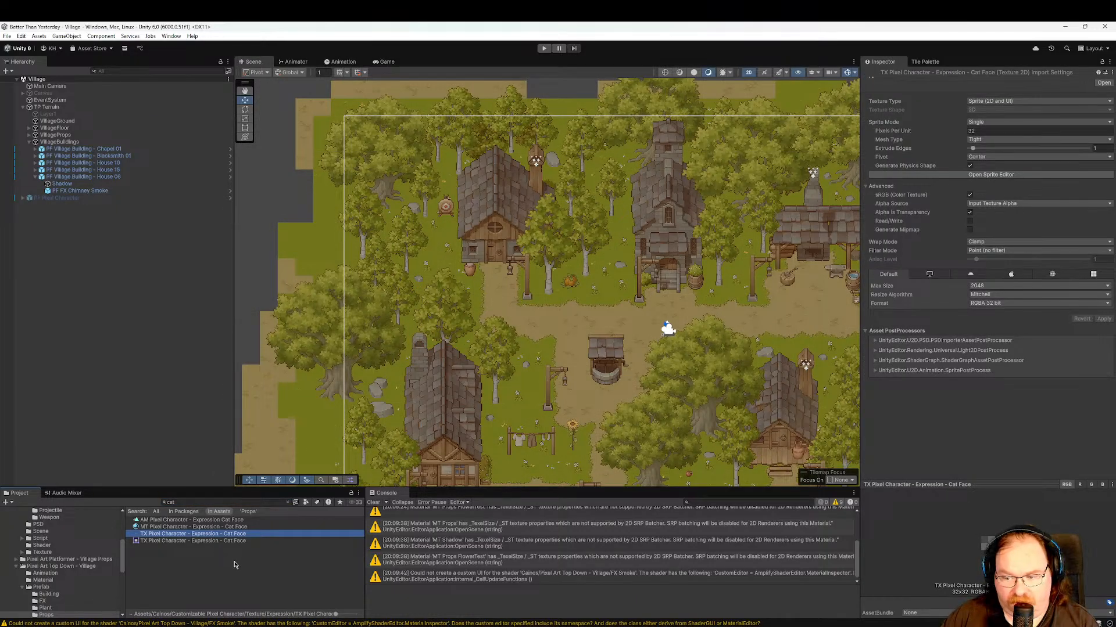
pyautogui.click(214, 521)
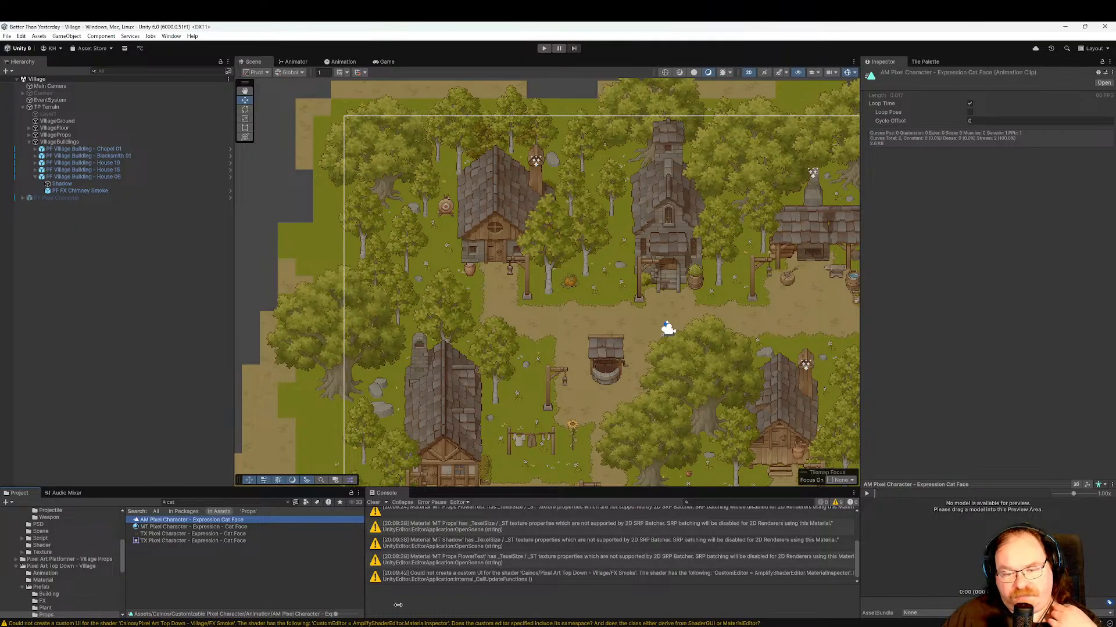
pyautogui.moveTo(628, 398); pyautogui.dragTo(486, 304, button='middle')
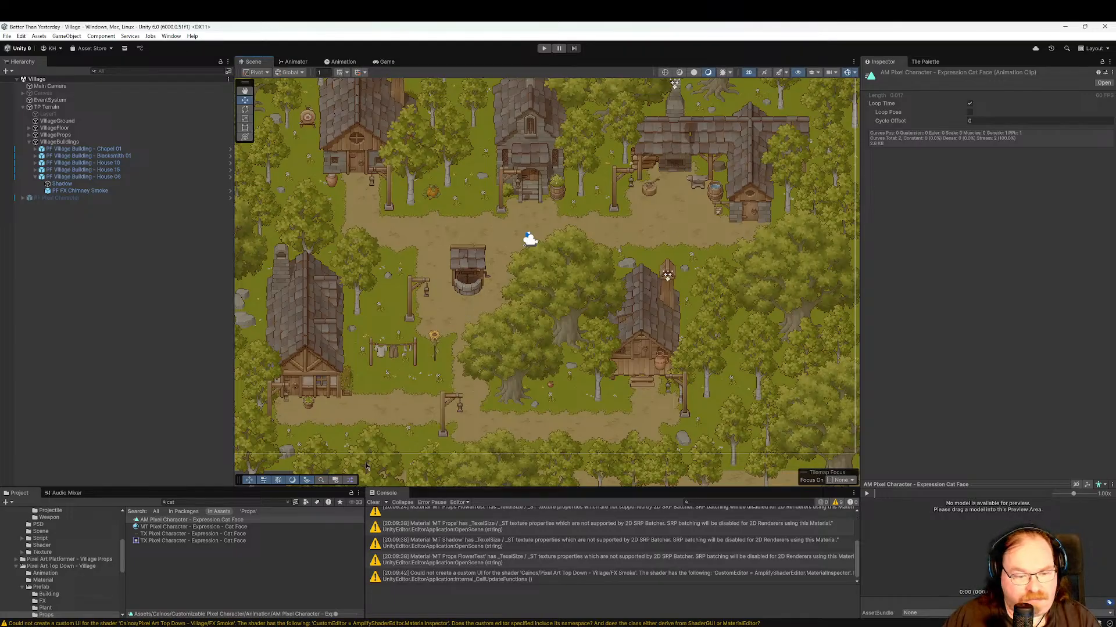
pyautogui.click(288, 504)
# Open the Character Preset folder inside the Prefab folder of the Customizable Pixel Character package.
pyautogui.scroll(5, 89, 574)
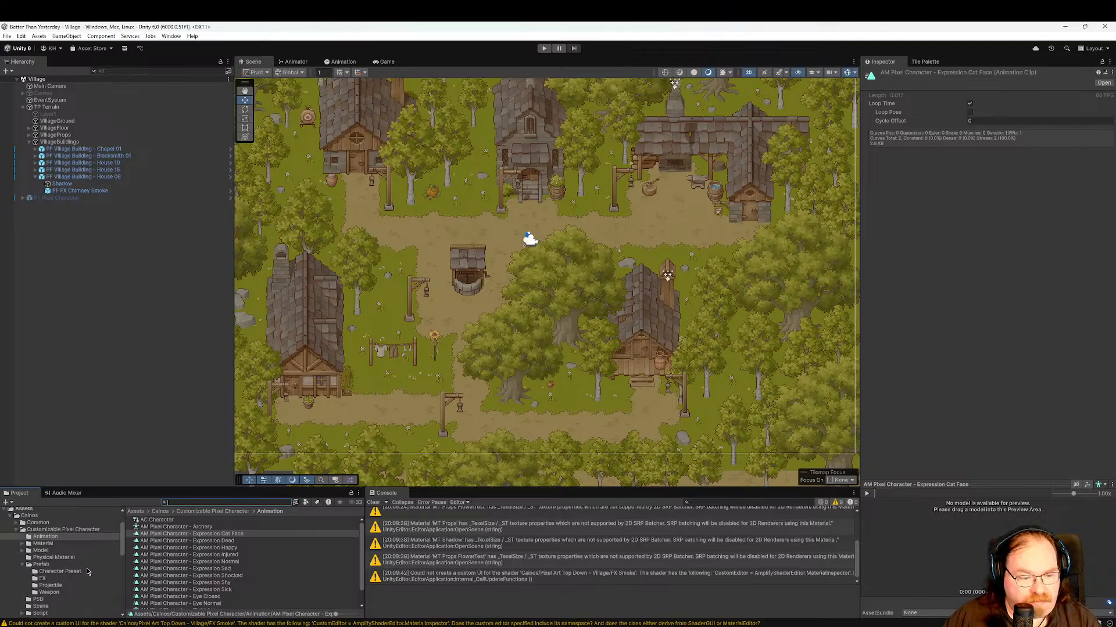
pyautogui.click(68, 566)
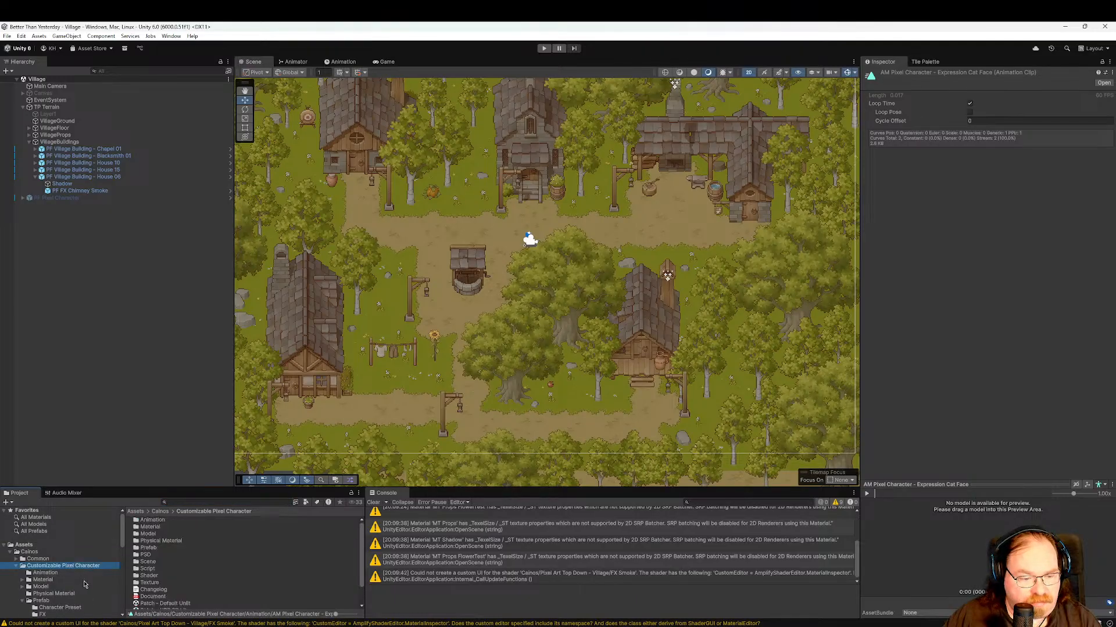
pyautogui.scroll(-3, 66, 565)
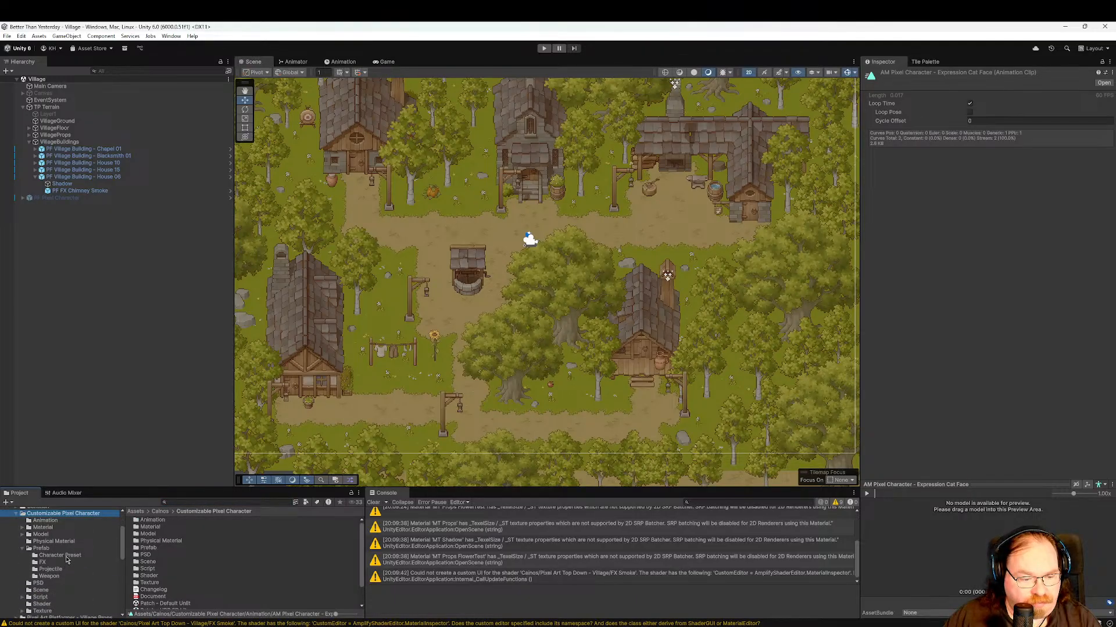
pyautogui.click(56, 550)
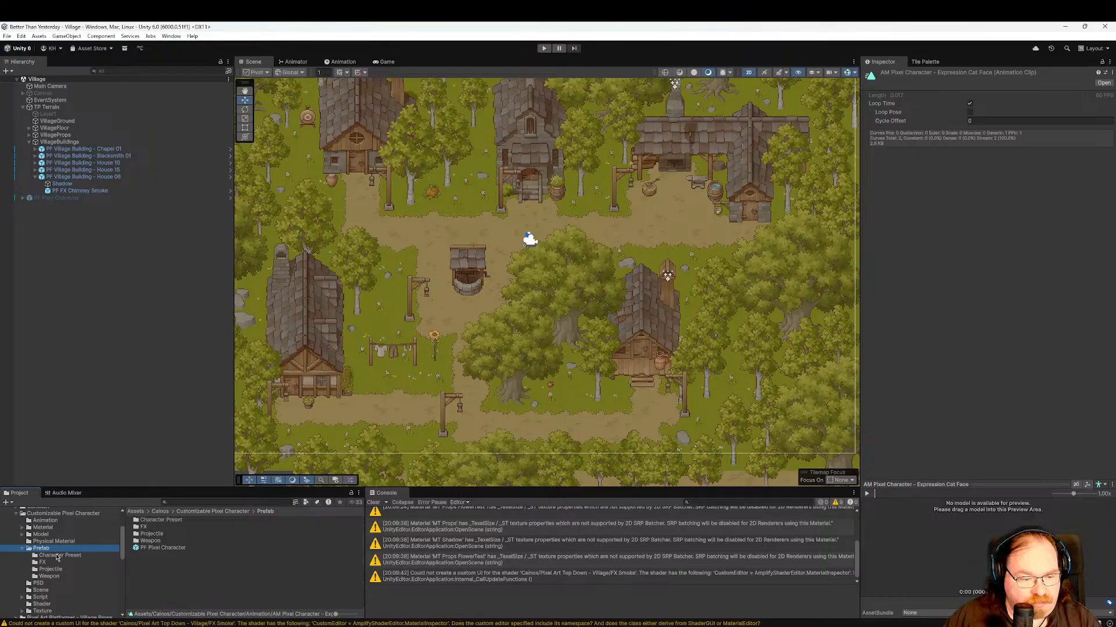
pyautogui.click(58, 557)
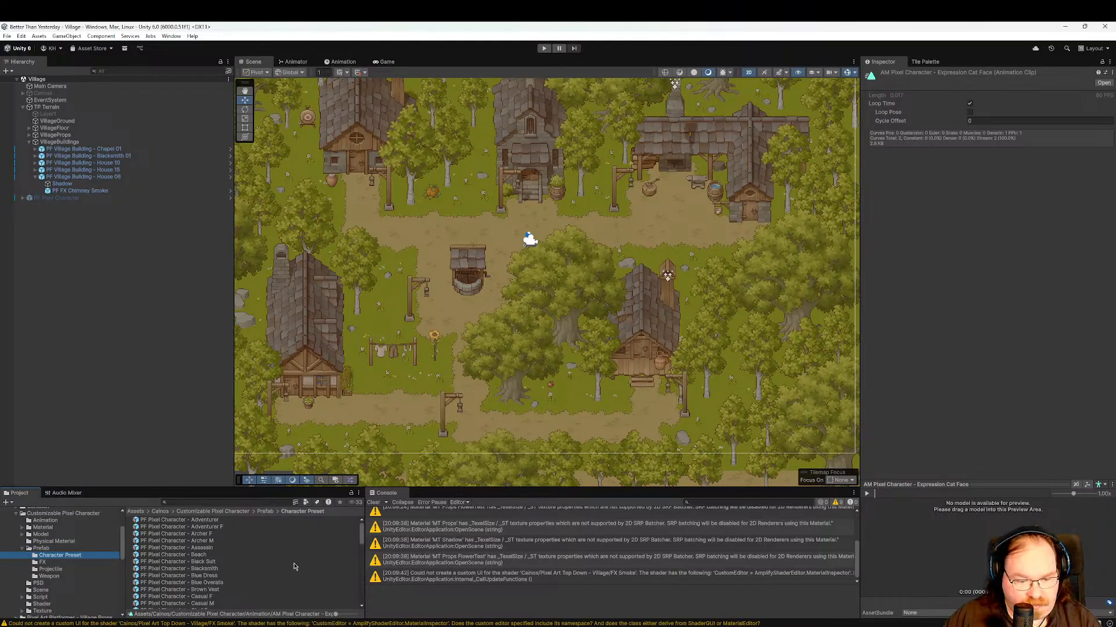
# Browse the character preset prefabs and preview PF Pixel Character - Wooden Armor M and PF Pixel Character - Xiake.
pyautogui.scroll(-5, 293, 566)
pyautogui.scroll(-2, 293, 566)
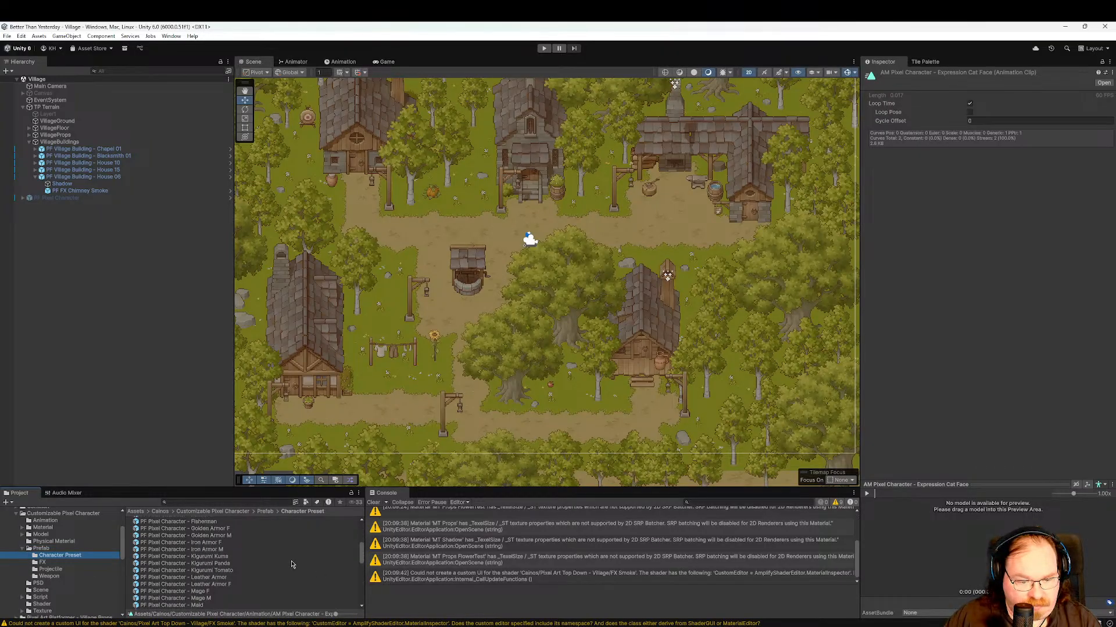
pyautogui.scroll(-6, 292, 566)
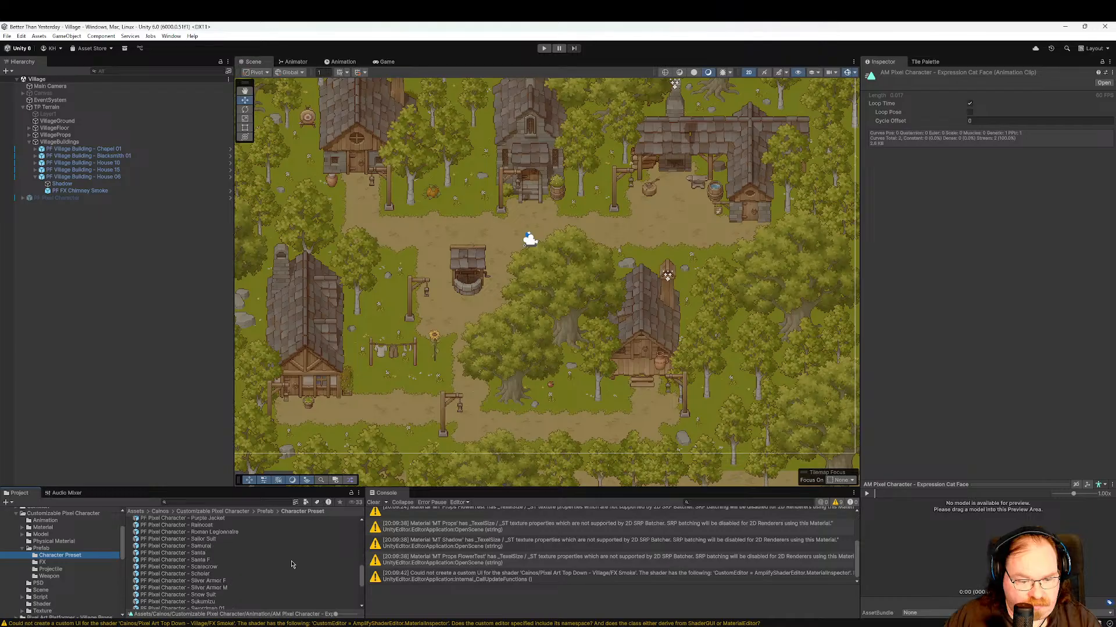
pyautogui.scroll(-6, 290, 565)
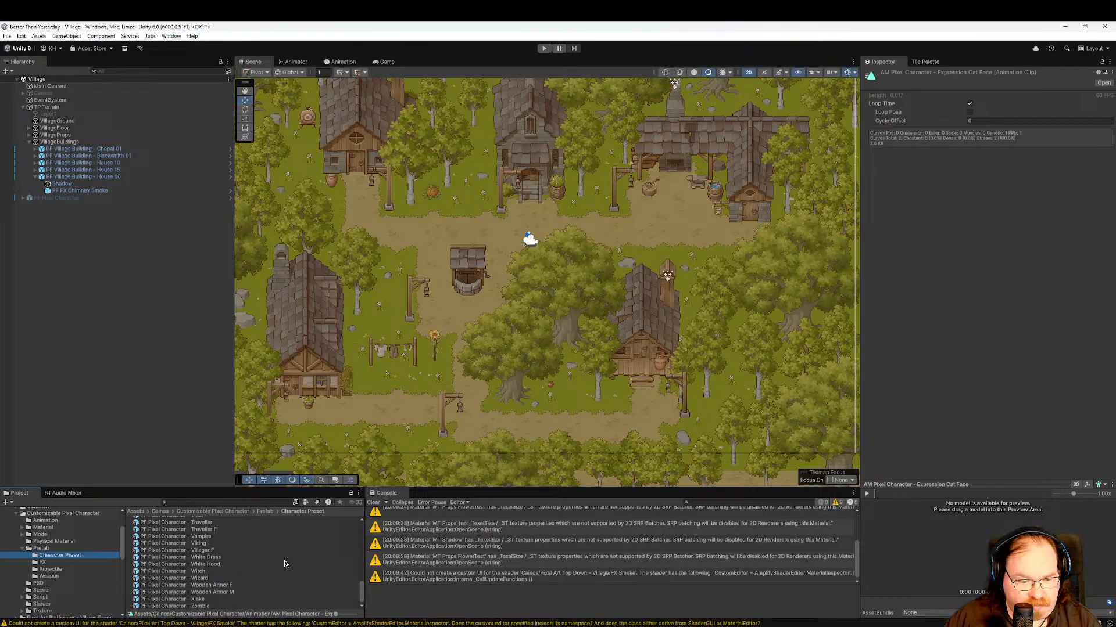
pyautogui.click(222, 594)
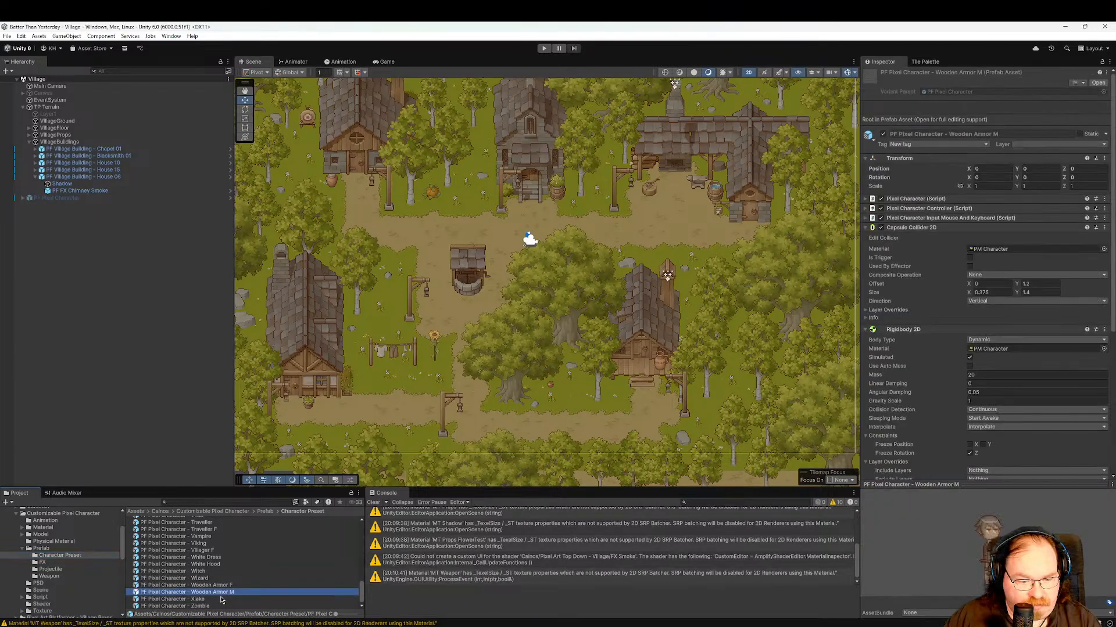
pyautogui.click(214, 600)
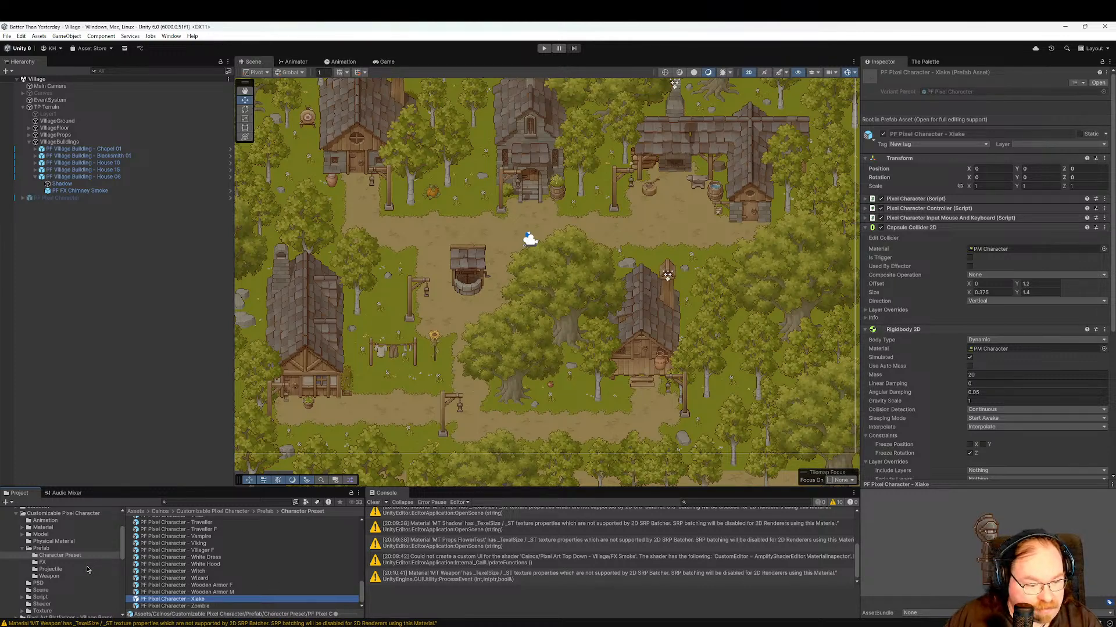
# Look through the Assets folder tree from the character package past the Village and Third Party folders to Scenes and back.
pyautogui.scroll(-2, 86, 569)
pyautogui.scroll(-2, 85, 570)
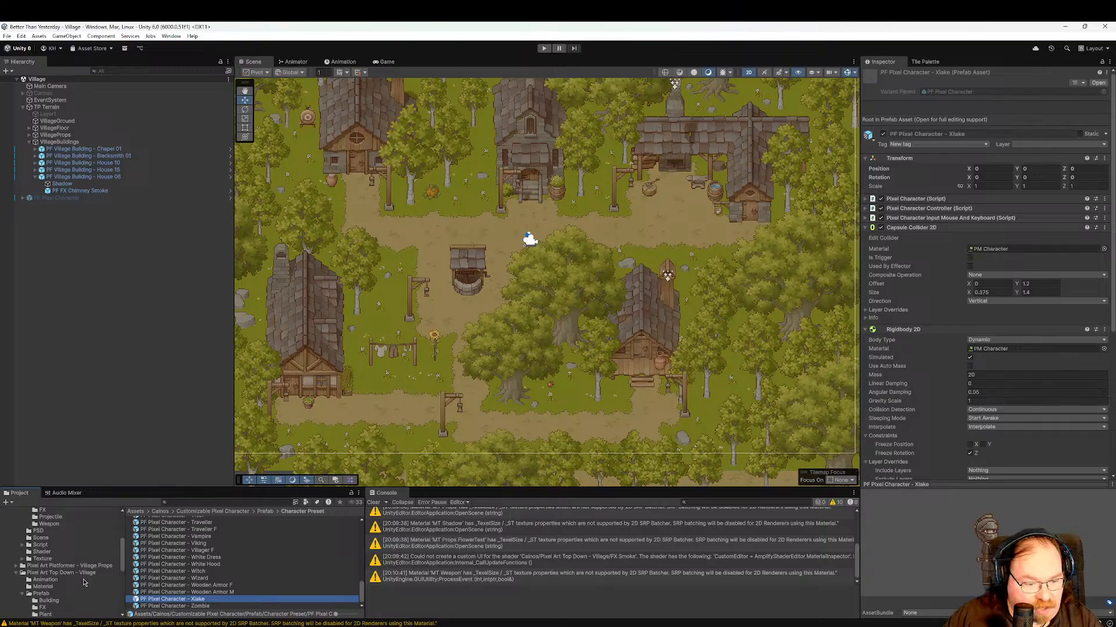
pyautogui.scroll(-2, 87, 596)
pyautogui.scroll(-2, 87, 596)
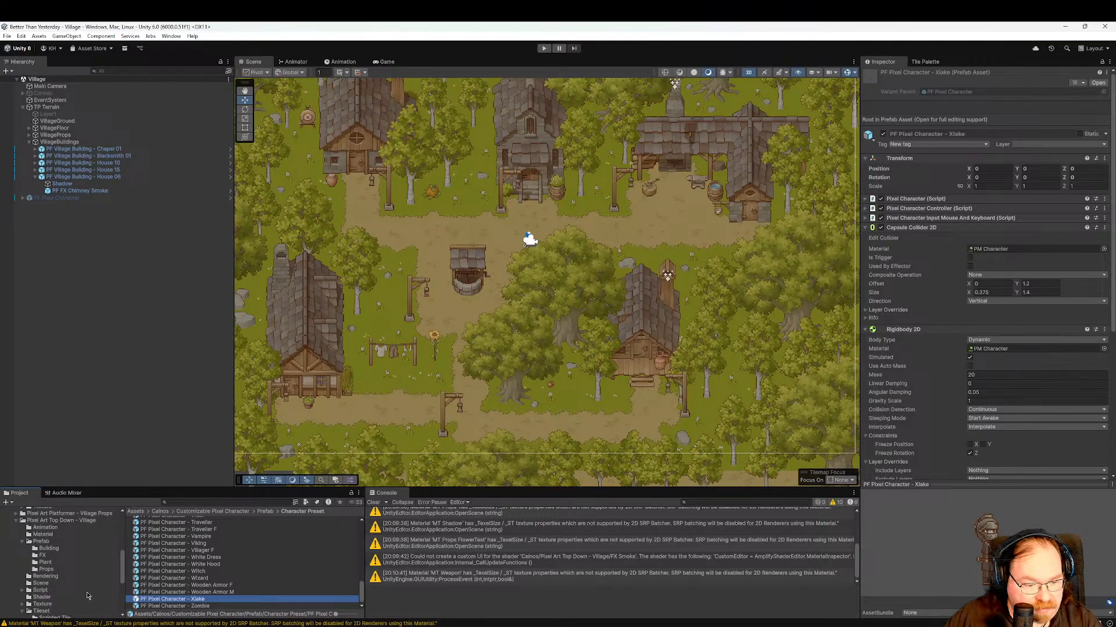
pyautogui.scroll(-2, 87, 597)
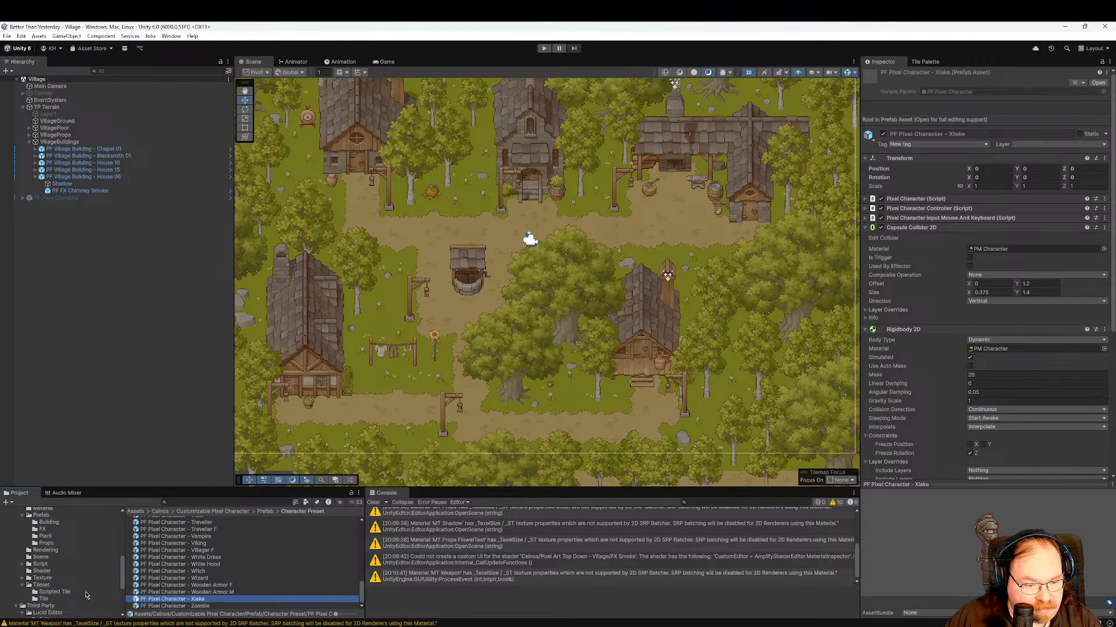
pyautogui.scroll(7, 83, 592)
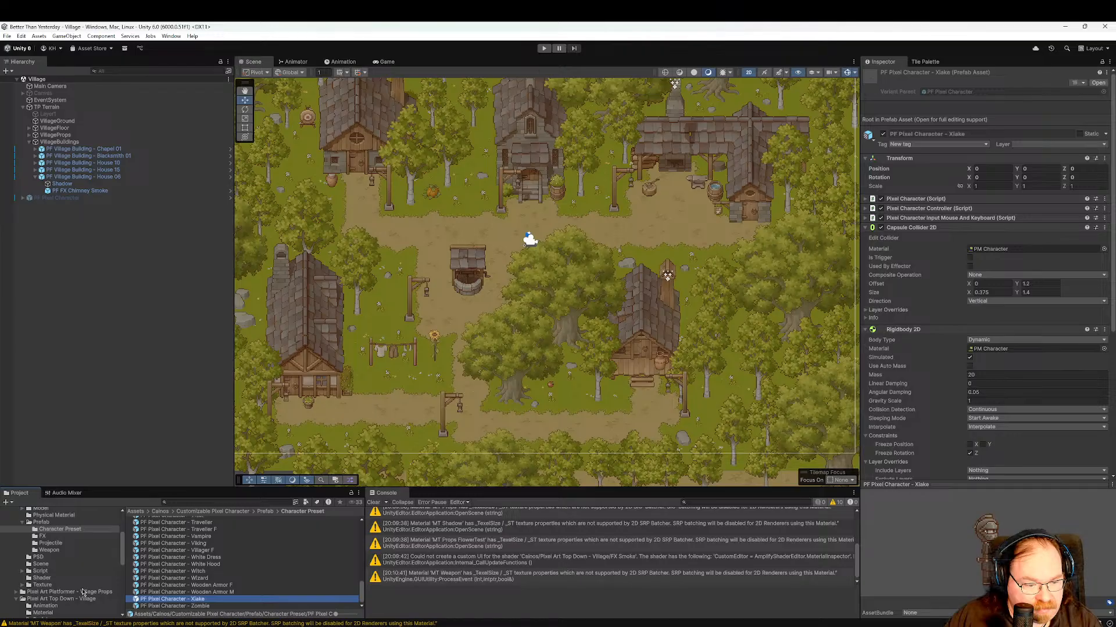
pyautogui.scroll(-4, 81, 597)
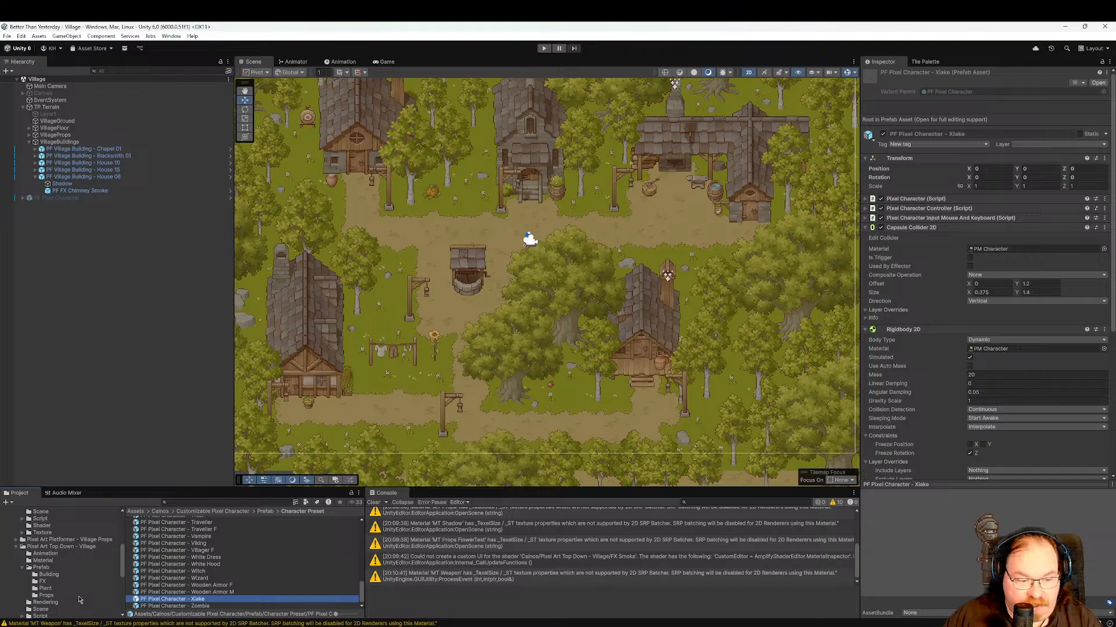
pyautogui.scroll(-2, 80, 600)
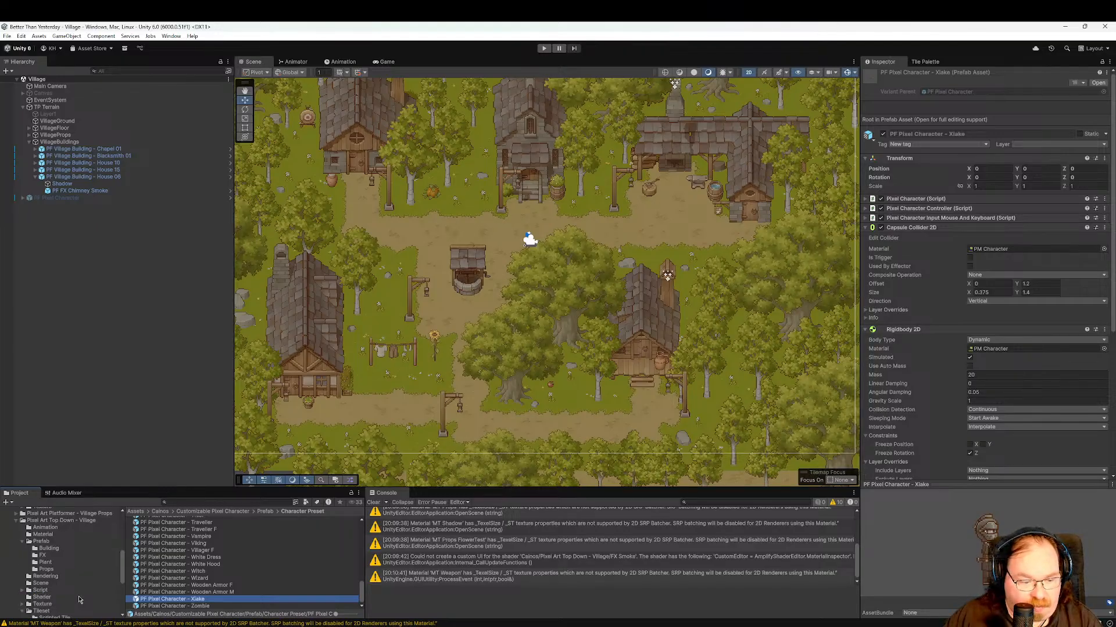
pyautogui.scroll(-4, 80, 599)
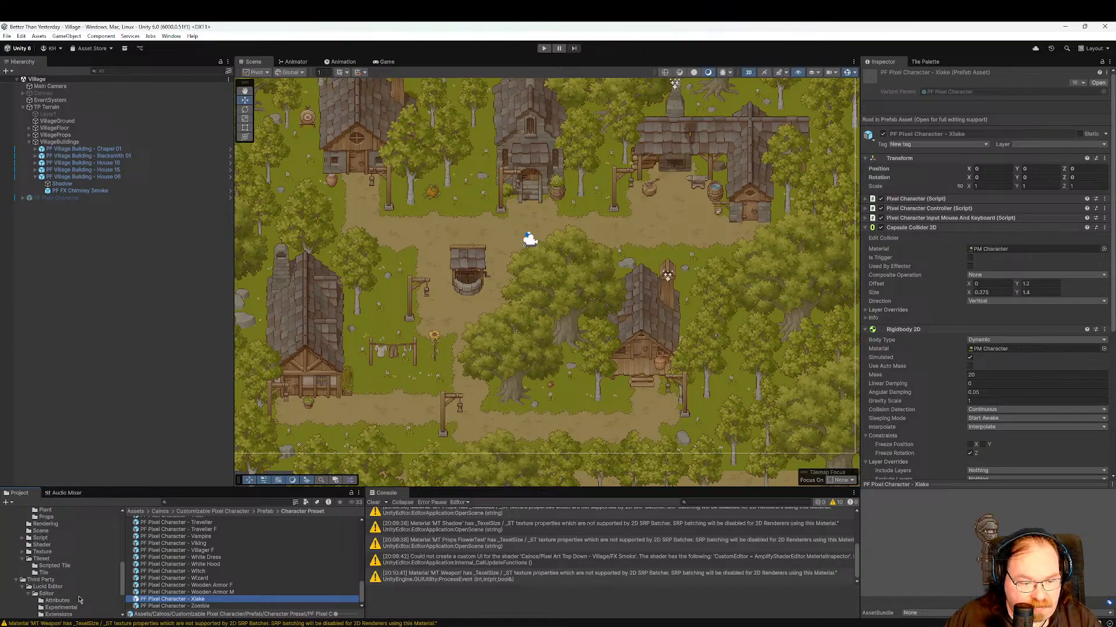
pyautogui.scroll(-2, 80, 599)
pyautogui.scroll(-2, 80, 600)
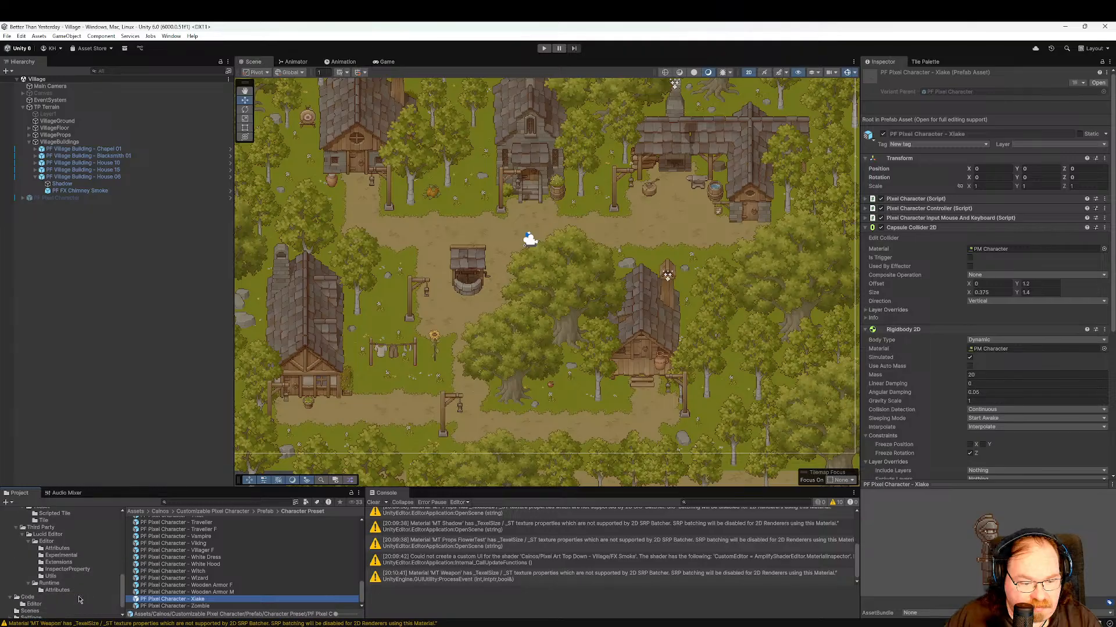
pyautogui.scroll(6, 80, 600)
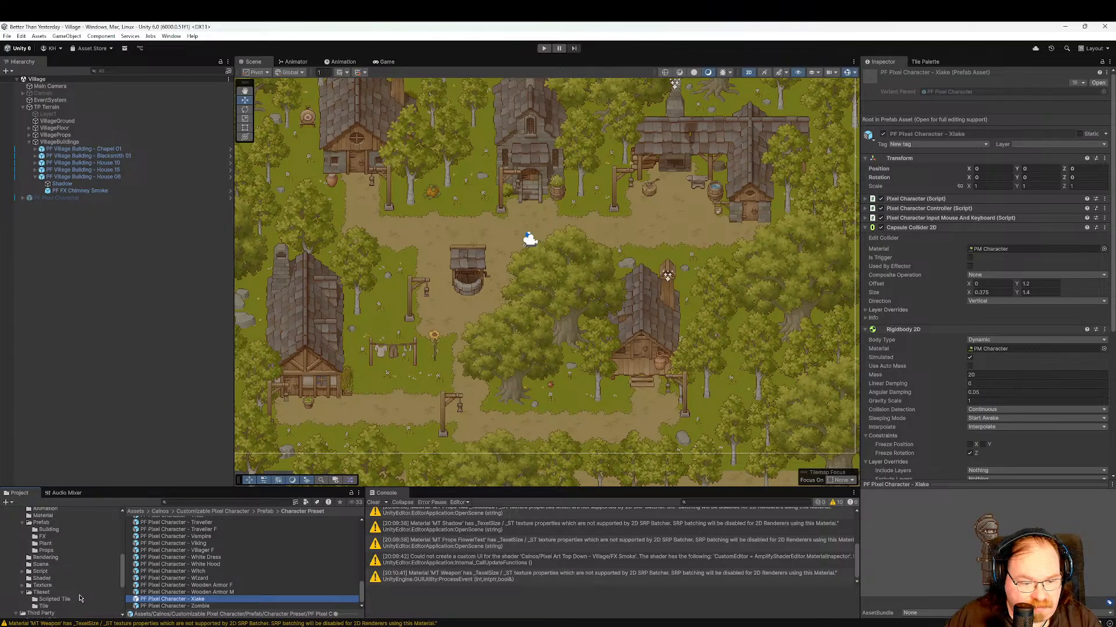
pyautogui.scroll(6, 87, 582)
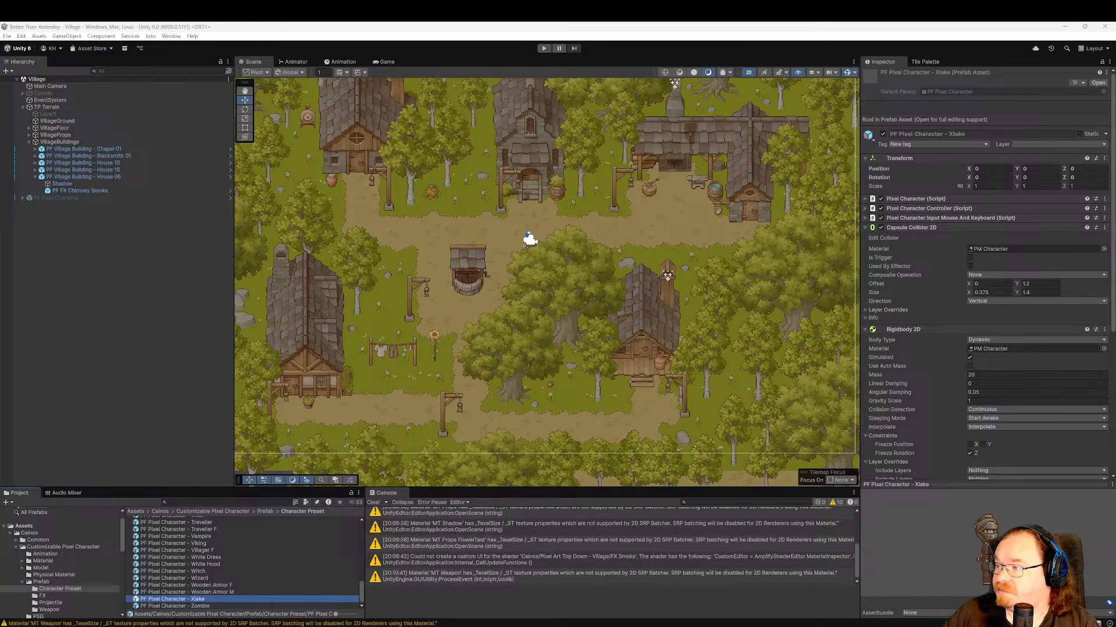
# Switch to the browser with the Cainos publisher page on the Asset Store and look through the Pixel Art Monster - Dungeon preview images.
pyautogui.moveTo(1115, 337); pyautogui.dragTo(577, 23)
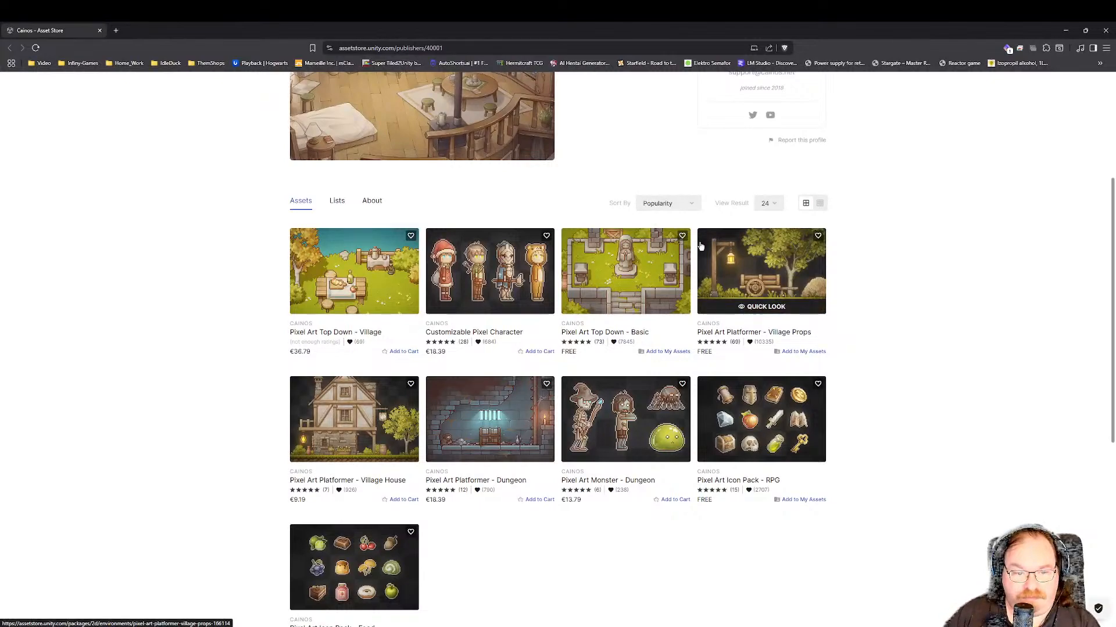
pyautogui.click(615, 439)
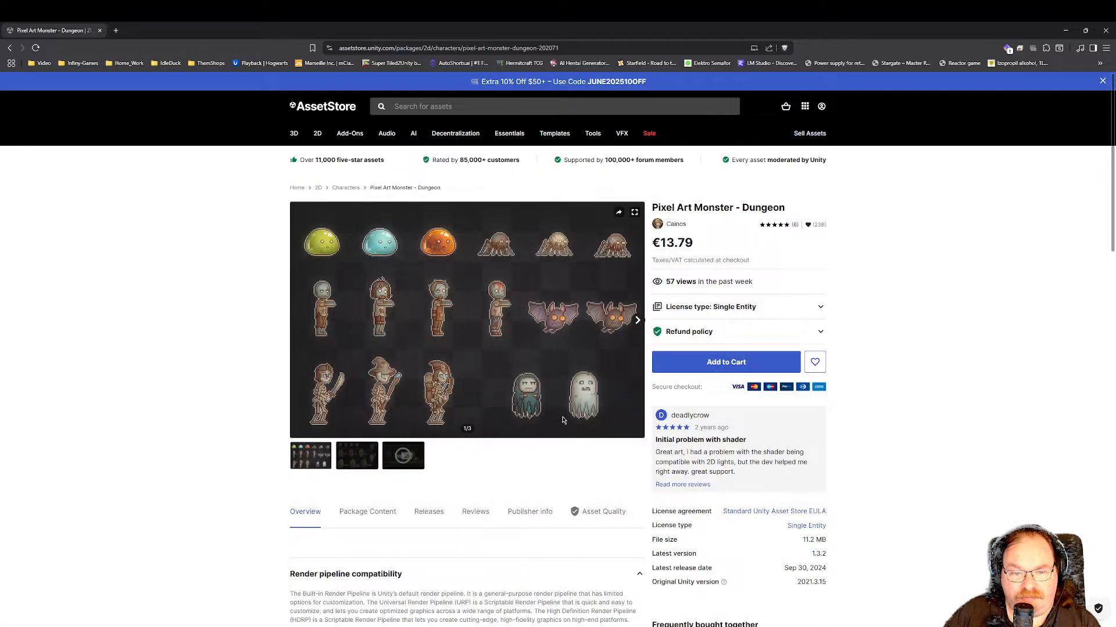
pyautogui.click(638, 320)
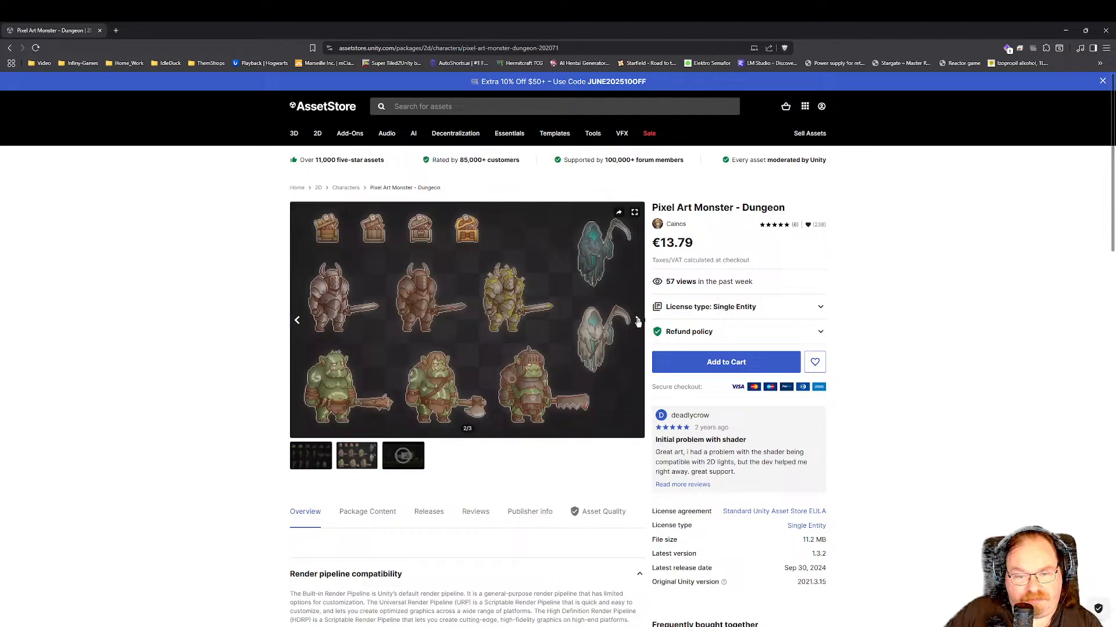
pyautogui.click(638, 321)
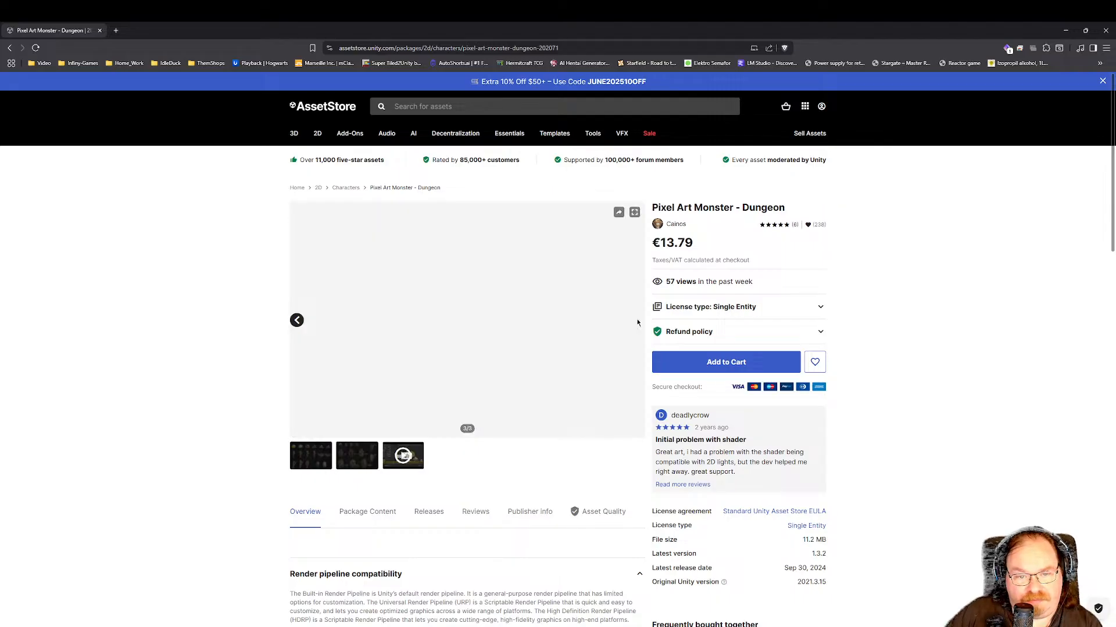
pyautogui.click(297, 320)
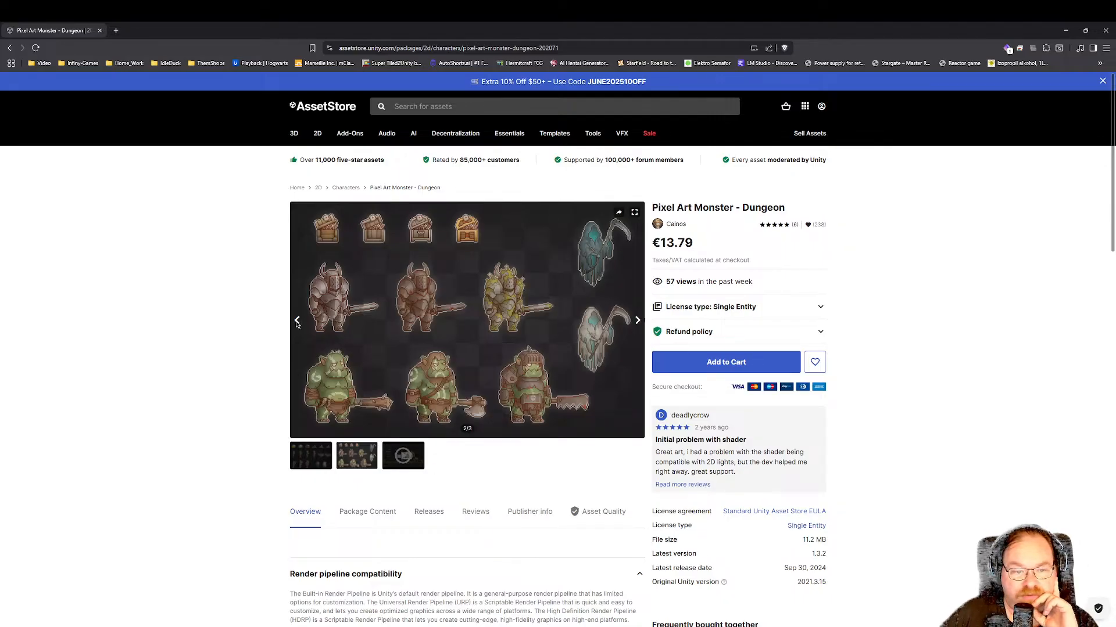
pyautogui.click(296, 321)
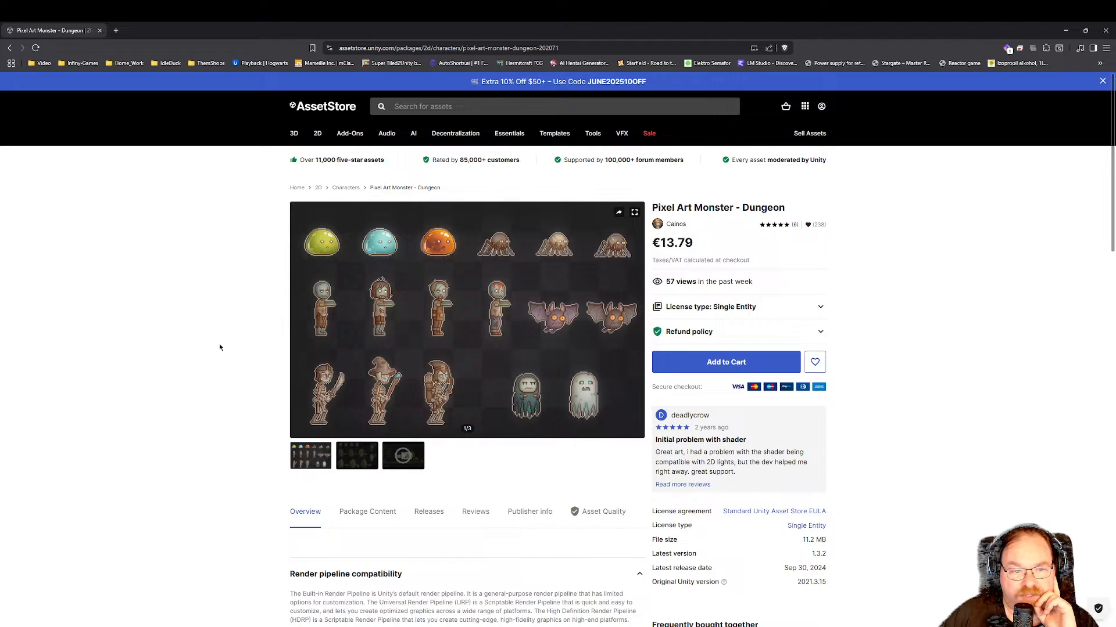
# Return to the Cainos publisher page, look over its asset packs and open Pixel Art Top Down - Basic.
pyautogui.press('F5')
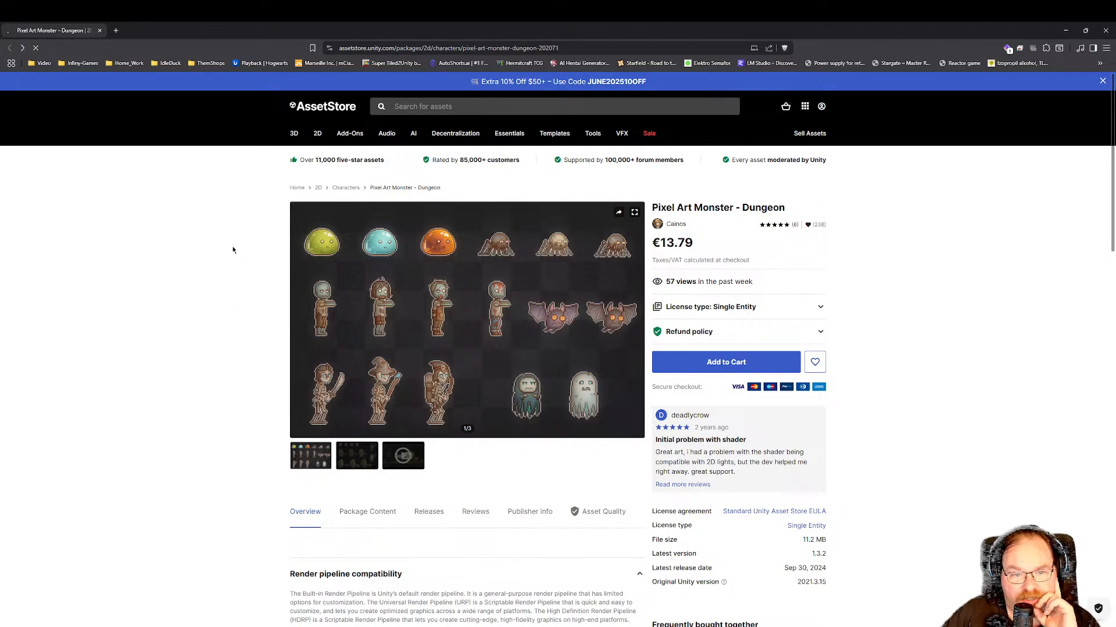
pyautogui.scroll(-3, 244, 319)
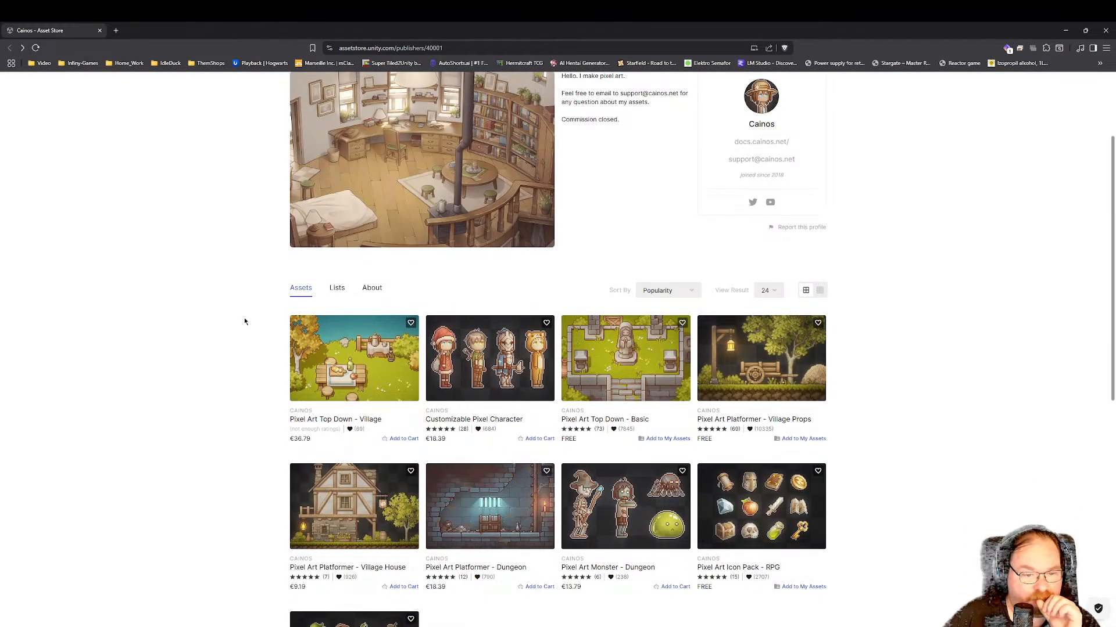
pyautogui.scroll(-2, 244, 319)
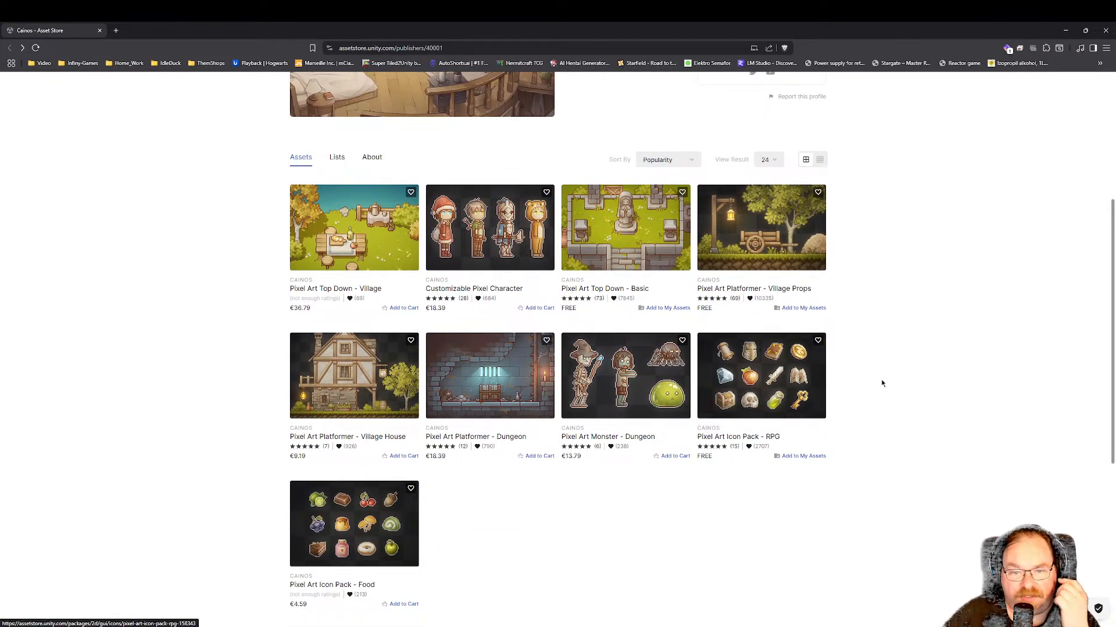
pyautogui.click(638, 235)
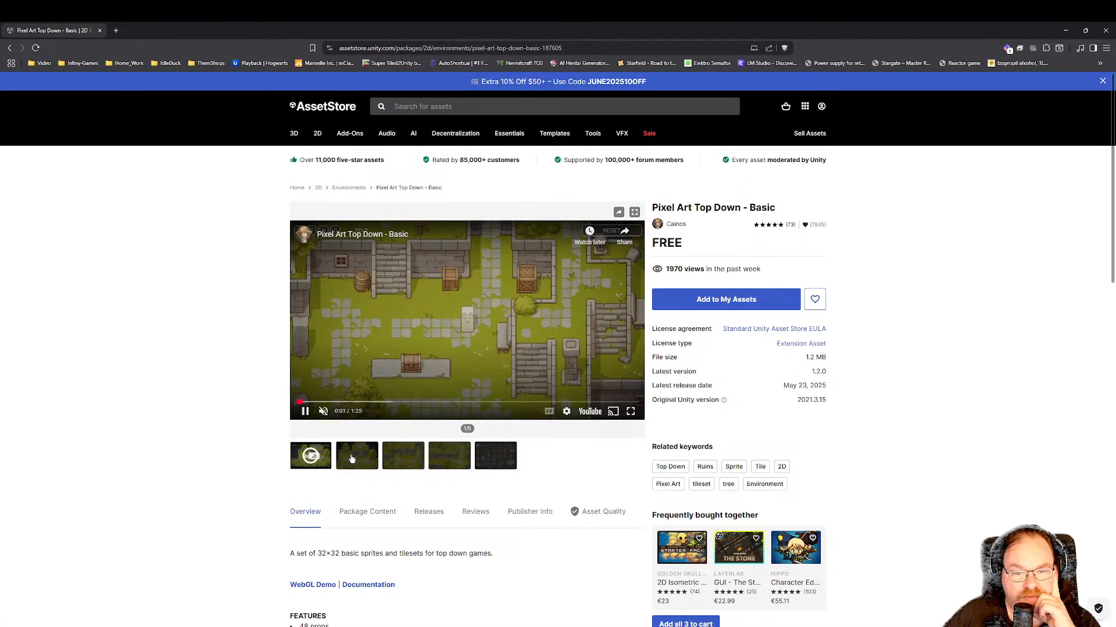
# Examine the preview images, package details and feature list of Pixel Art Top Down - Basic.
pyautogui.click(353, 459)
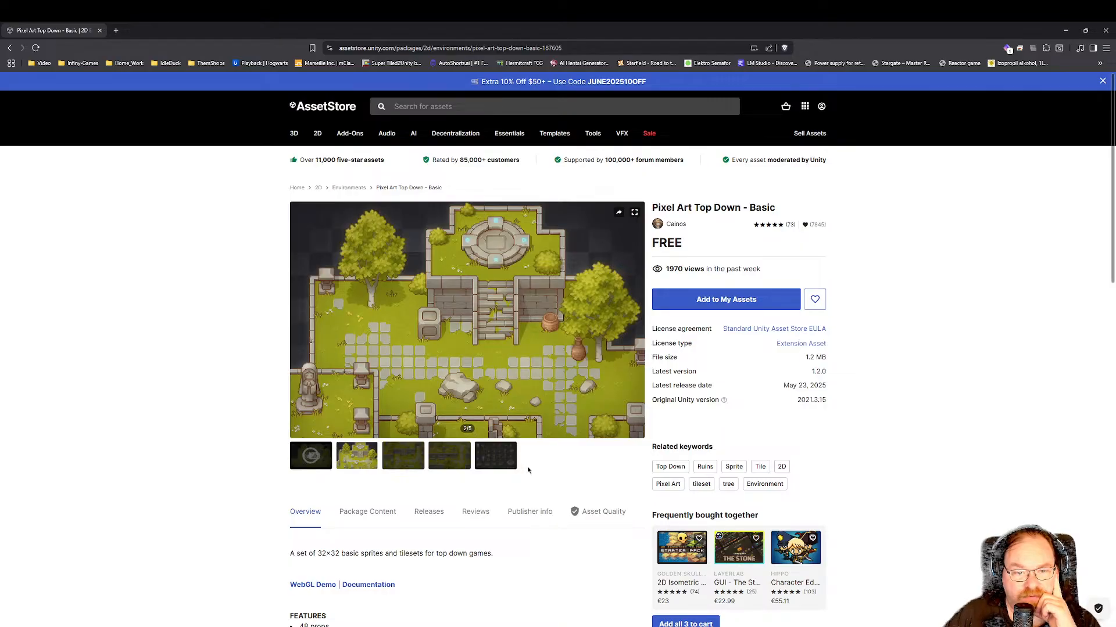
pyautogui.click(403, 465)
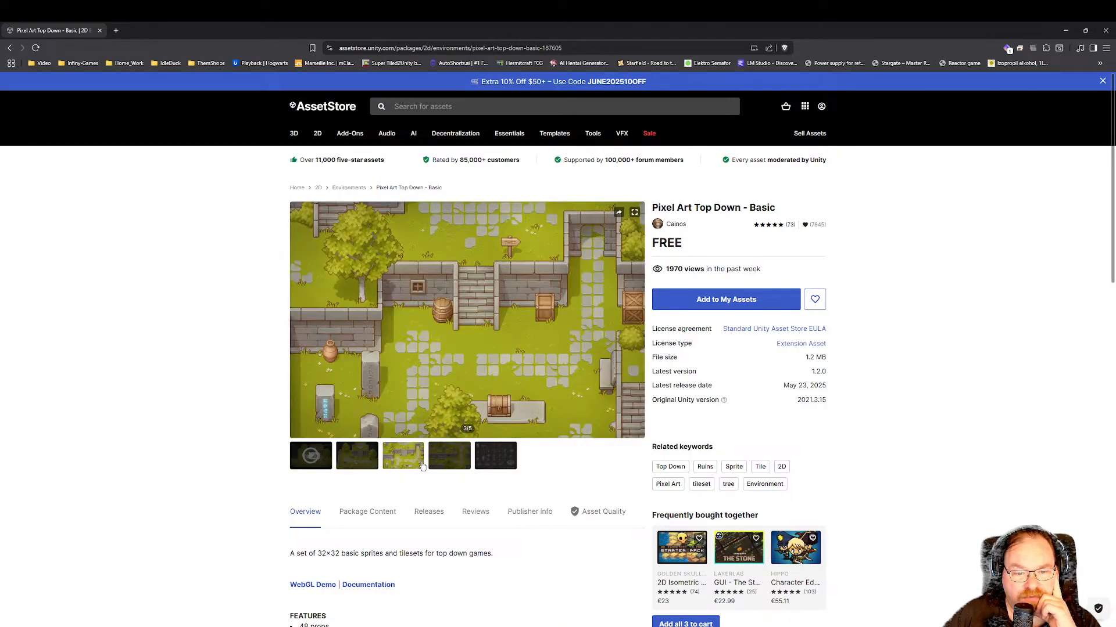
pyautogui.click(441, 463)
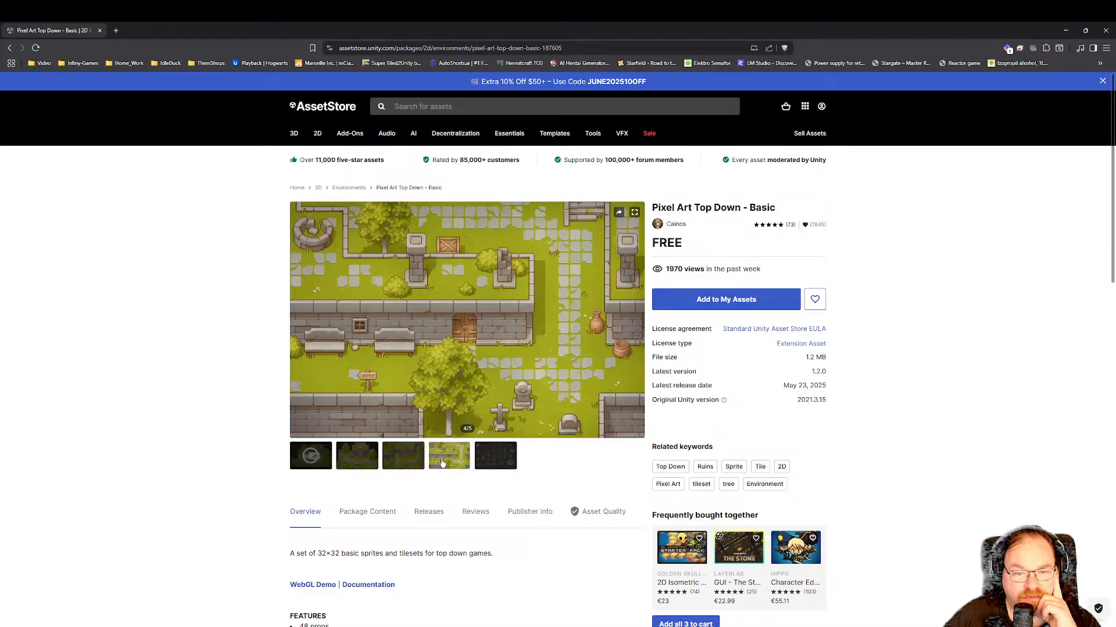
pyautogui.click(491, 463)
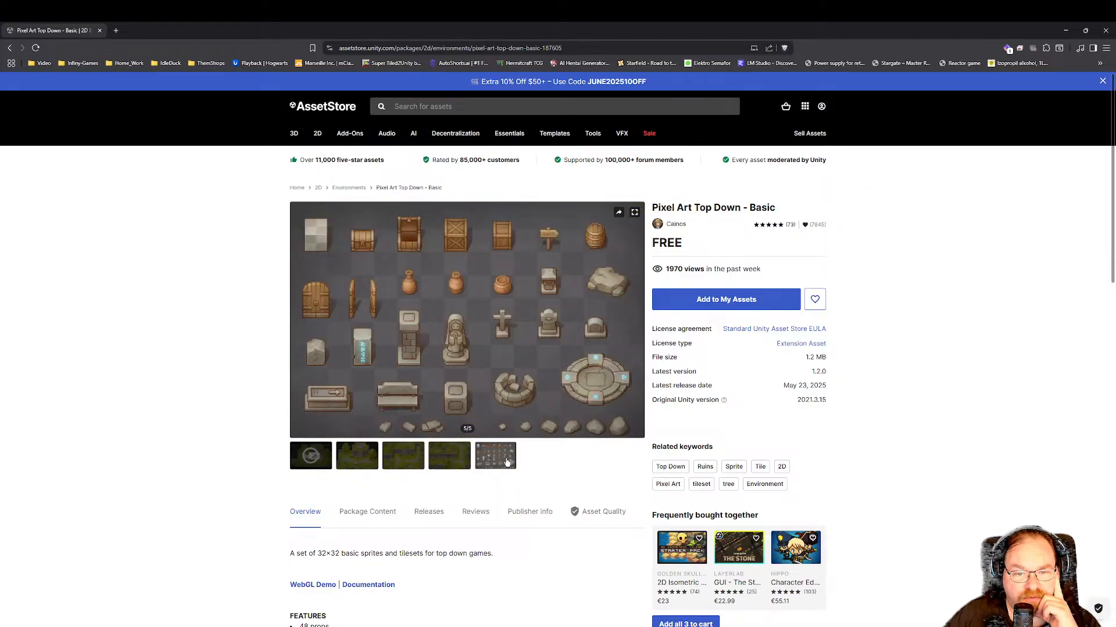
pyautogui.scroll(-1, 532, 392)
pyautogui.scroll(-1, 531, 388)
pyautogui.scroll(2, 465, 390)
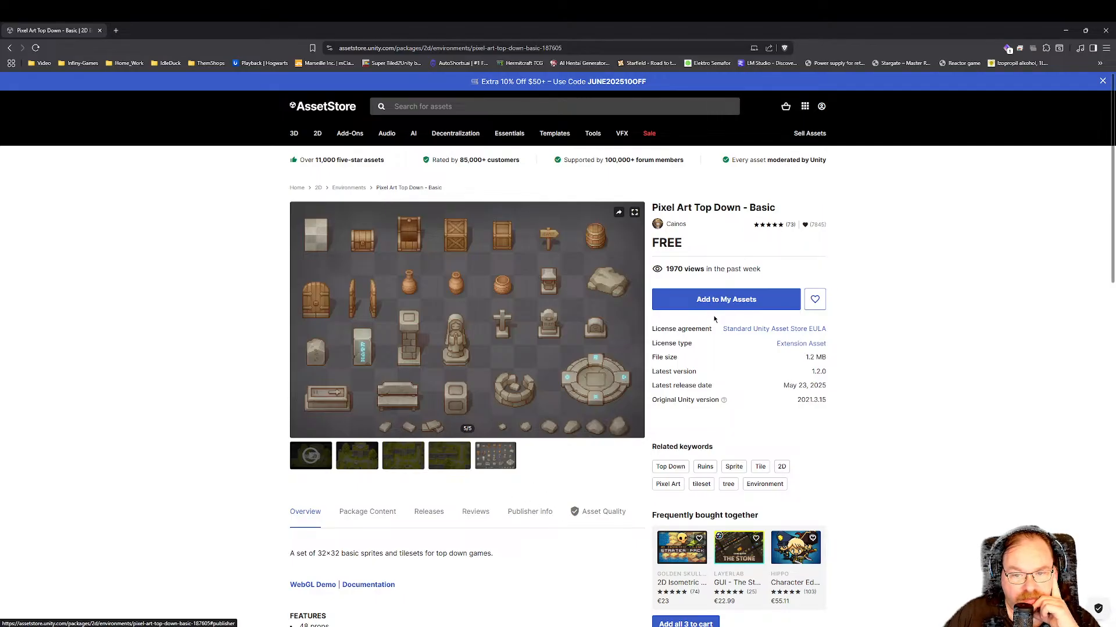
pyautogui.scroll(-2, 584, 441)
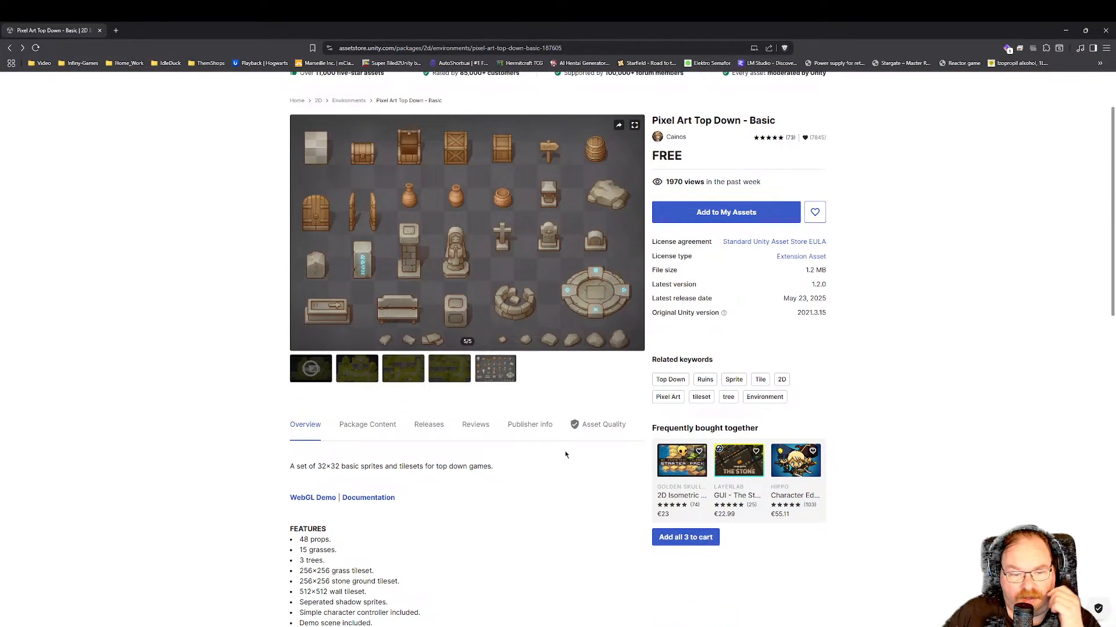
pyautogui.scroll(2, 384, 249)
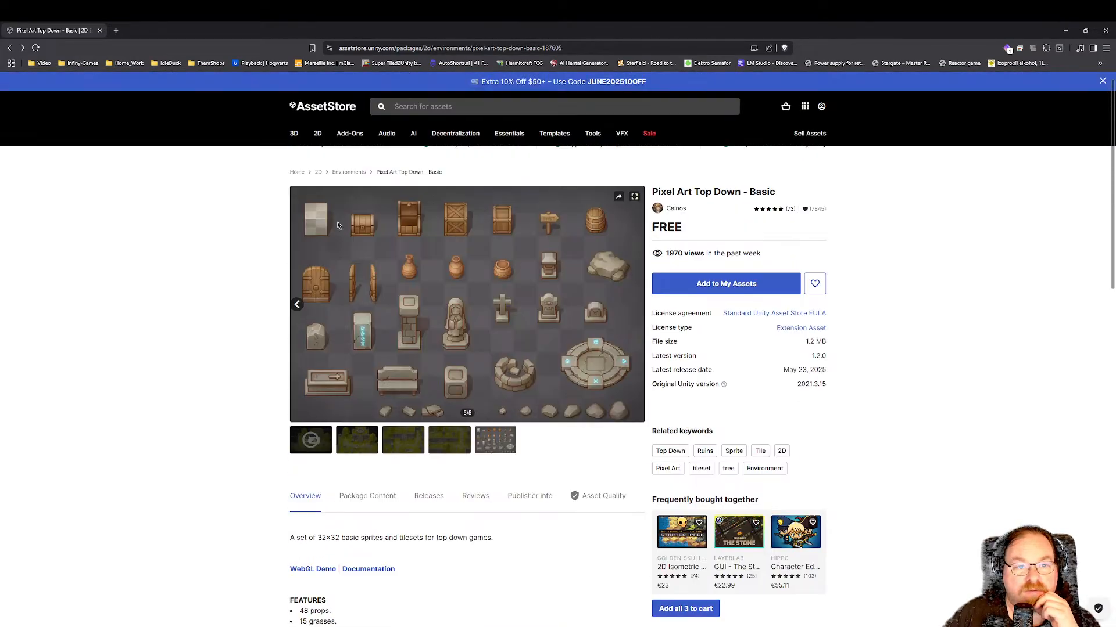
# Go from the asset page up to the 2D category and look through its top-selling and featured assets.
pyautogui.click(349, 190)
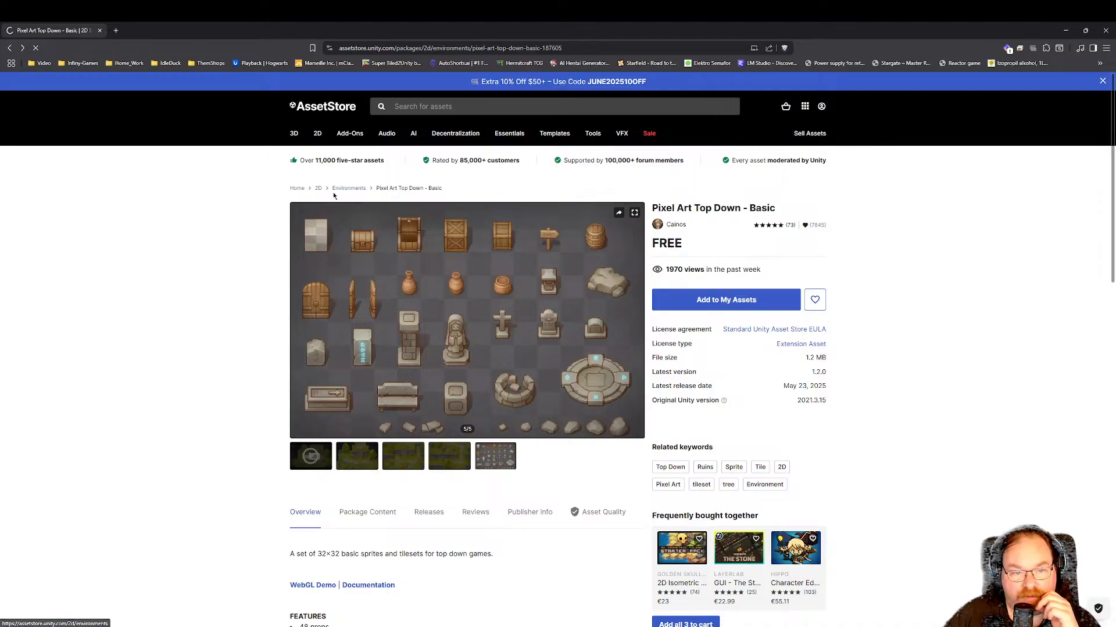
pyautogui.click(321, 192)
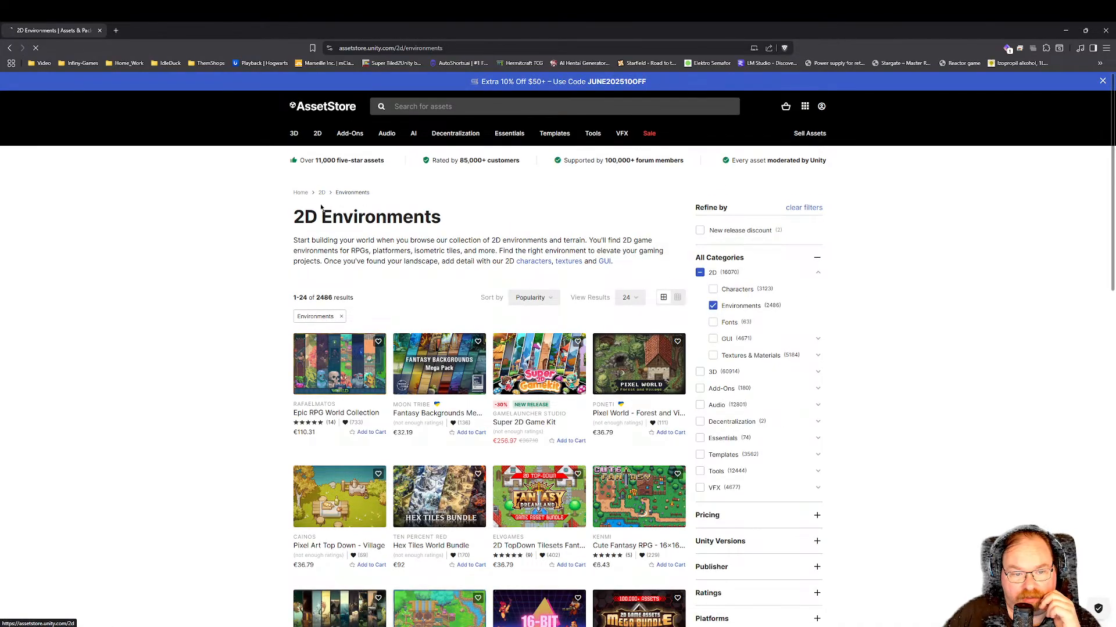
pyautogui.scroll(-1, 122, 409)
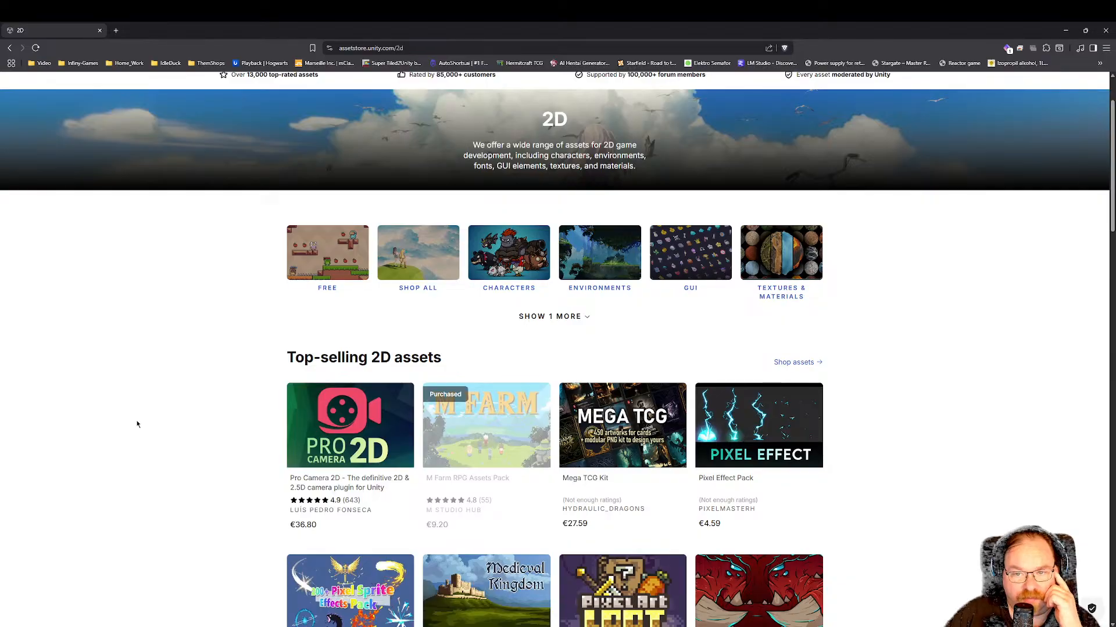
pyautogui.scroll(1, 135, 424)
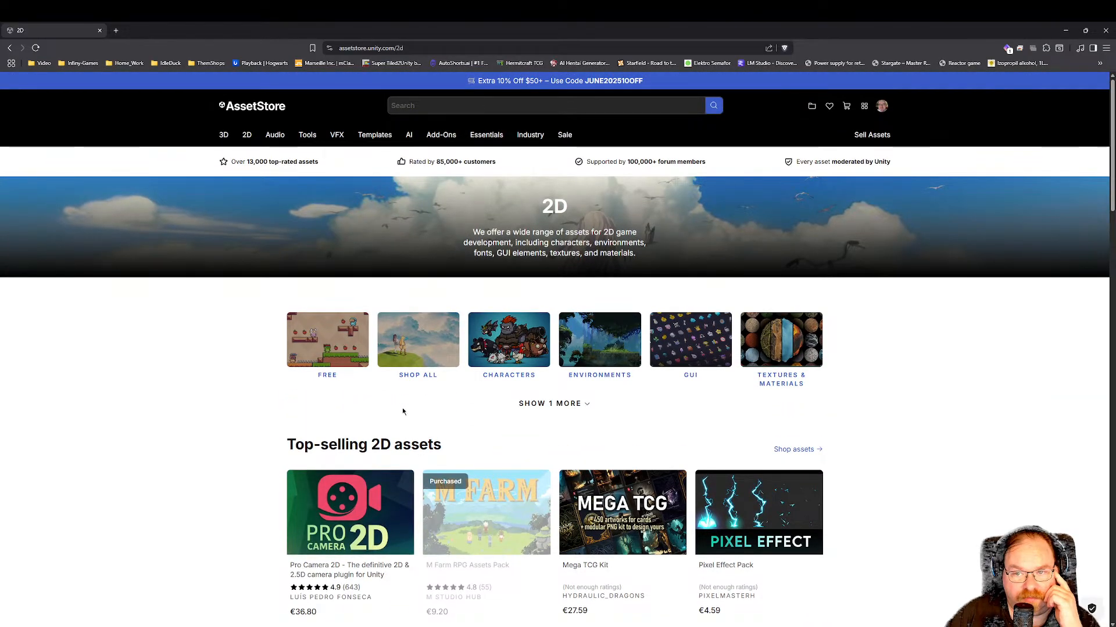
pyautogui.scroll(-2, 343, 399)
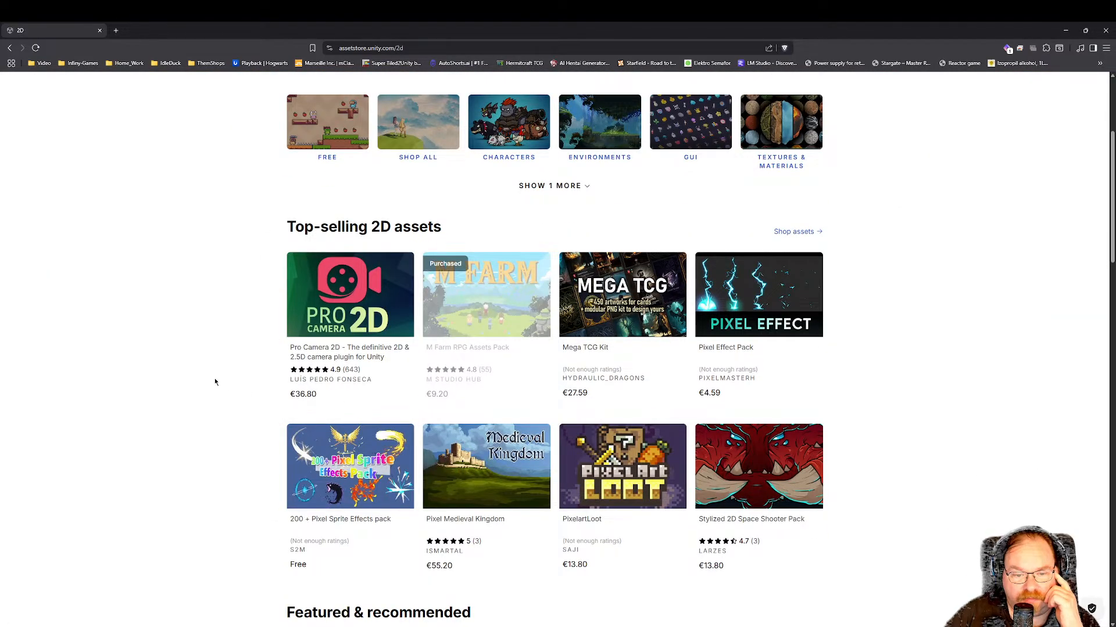
pyautogui.scroll(-3, 215, 382)
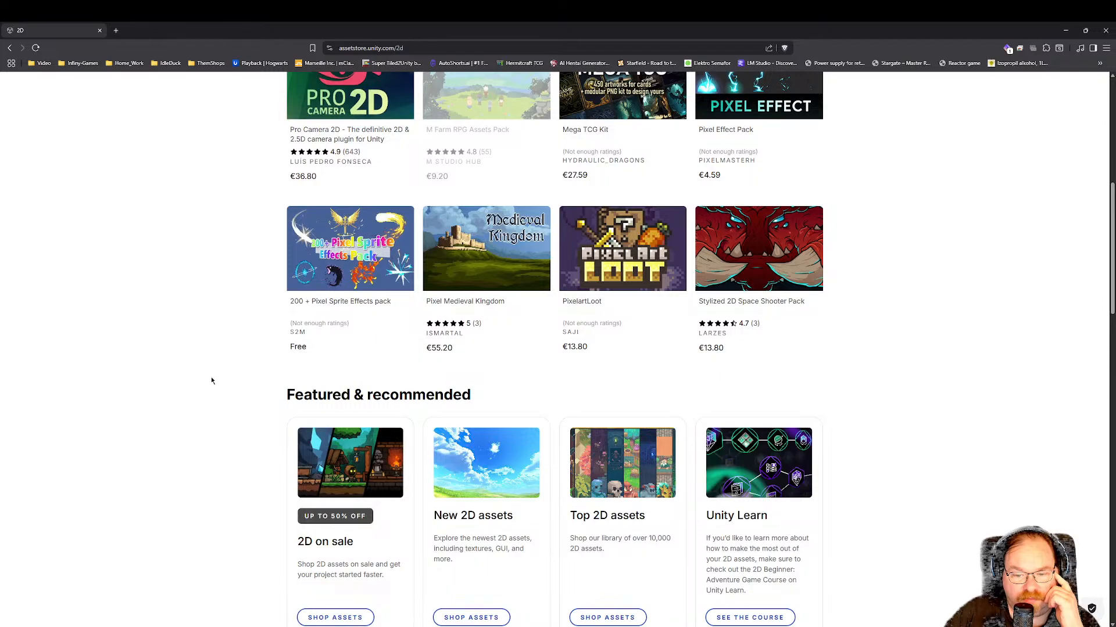
pyautogui.scroll(6, 211, 381)
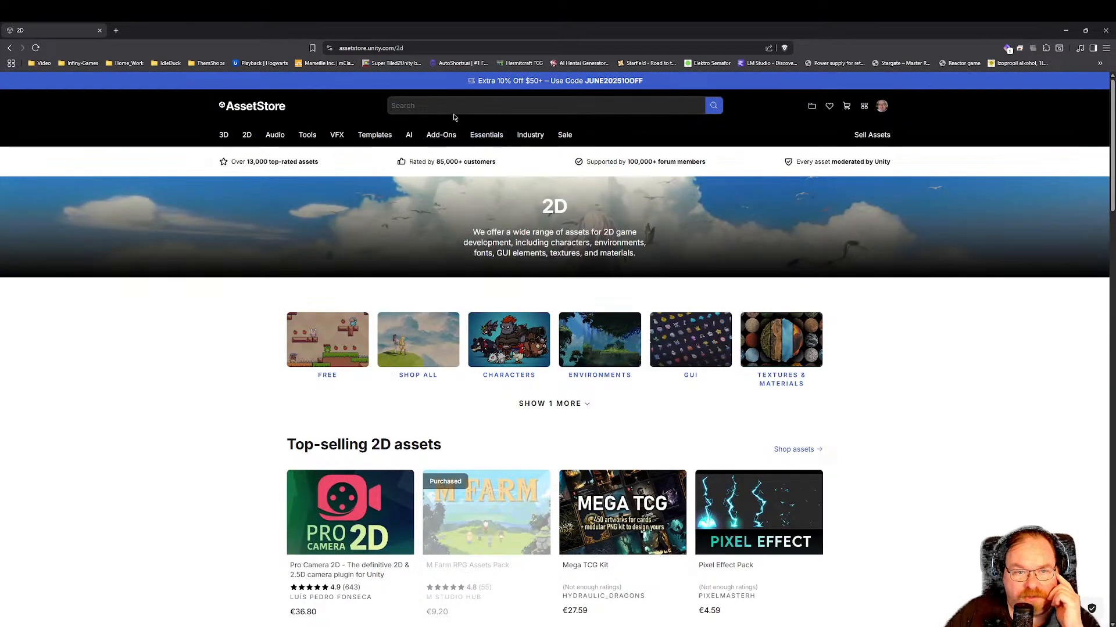
# Search the store for "farm animals" and narrow the results to the 2D category.
pyautogui.click(455, 110)
pyautogui.write('farm ')
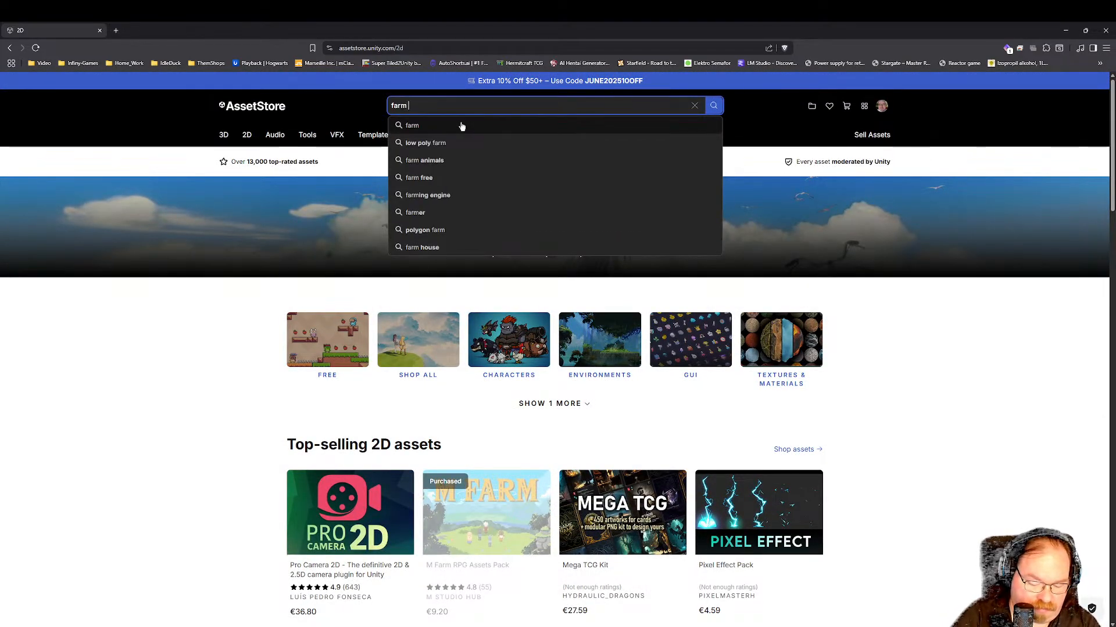
pyautogui.write('animals')
pyautogui.press('Return')
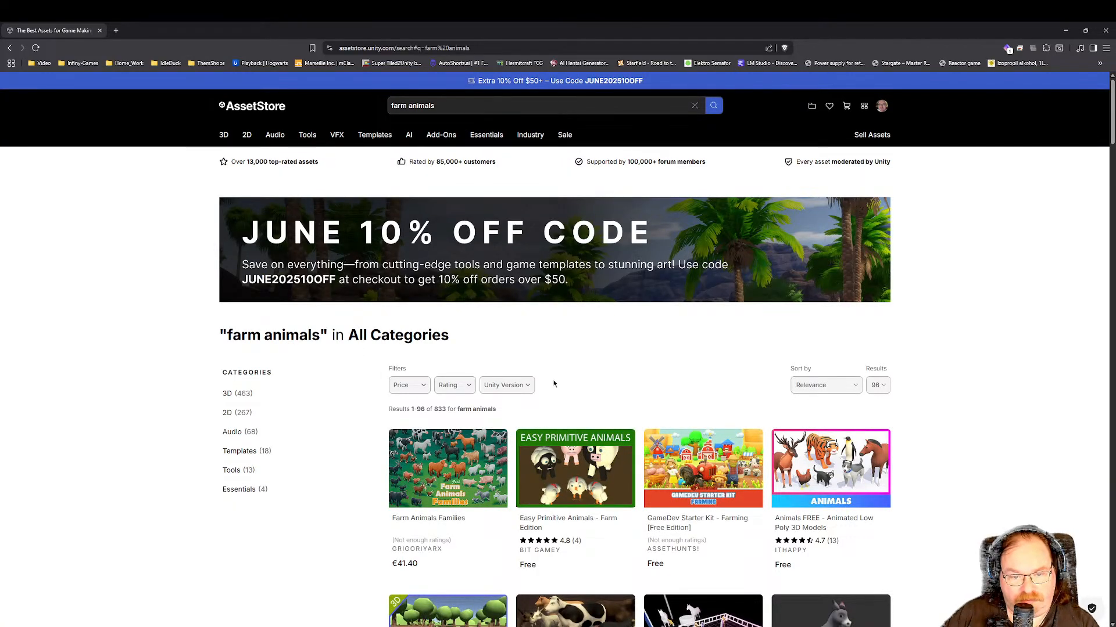
pyautogui.click(429, 393)
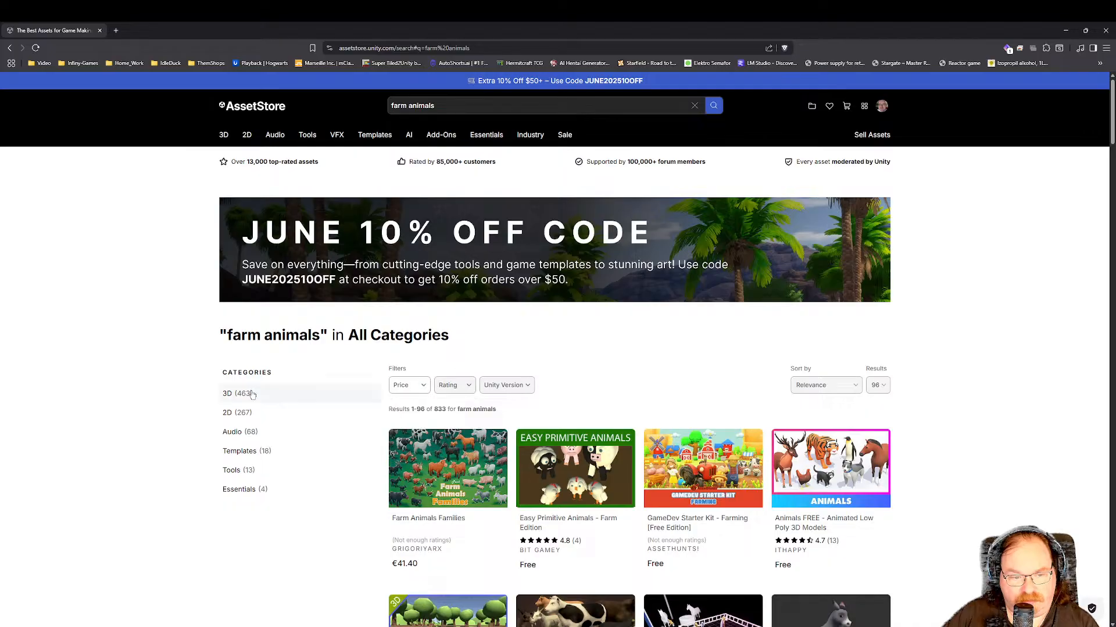
pyautogui.click(231, 415)
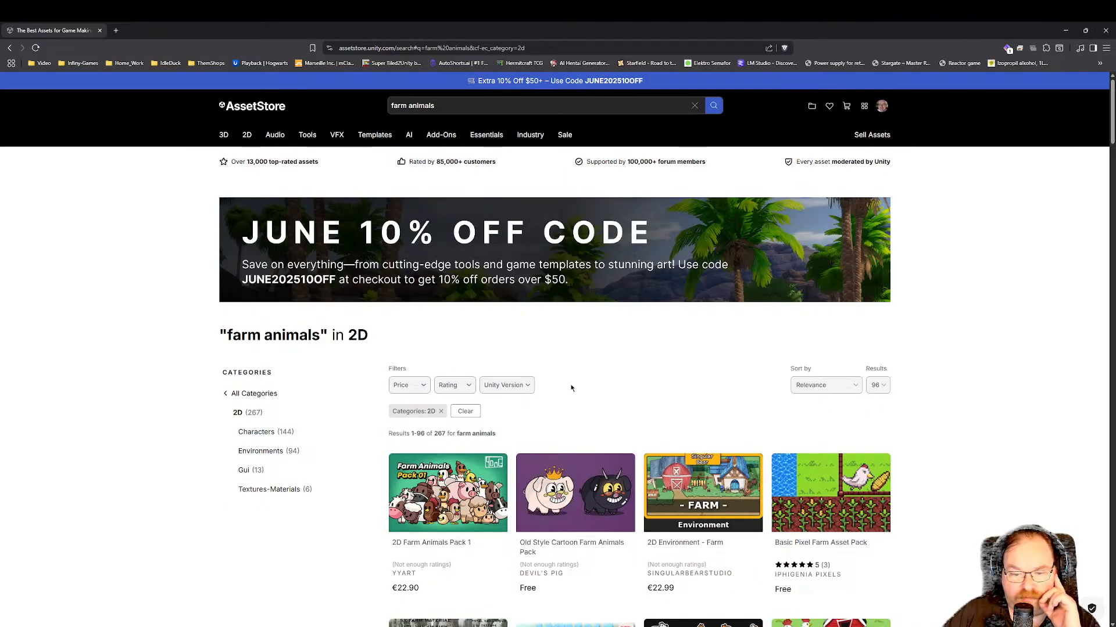
# Open the Basic Pixel Farm Asset Pack from the results, view its preview images, and return to the search results.
pyautogui.scroll(-2, 572, 401)
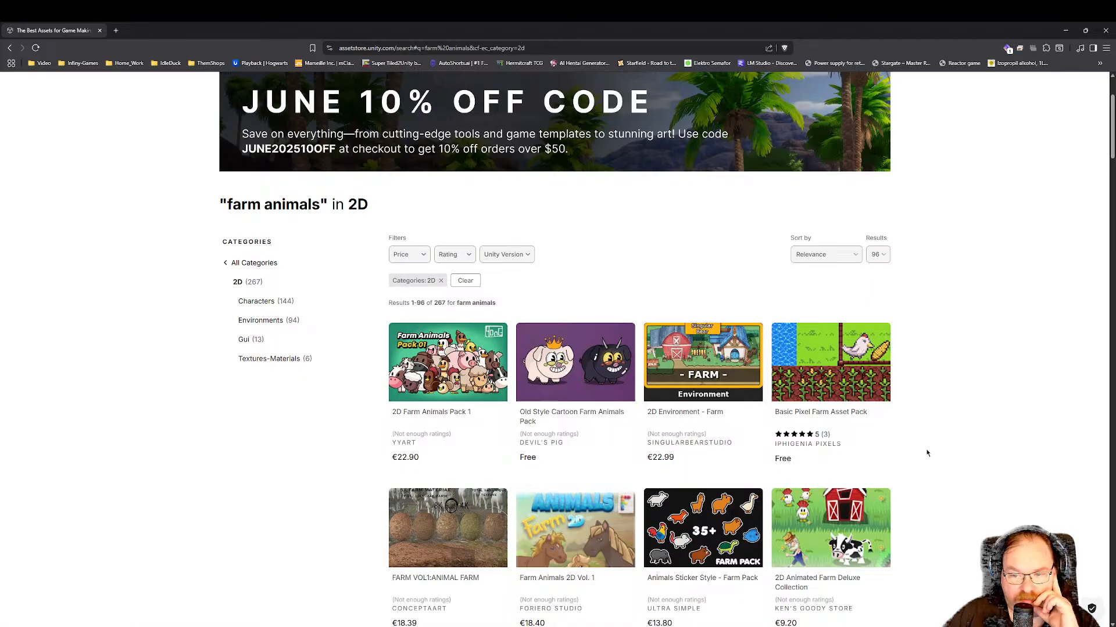
pyautogui.click(814, 355)
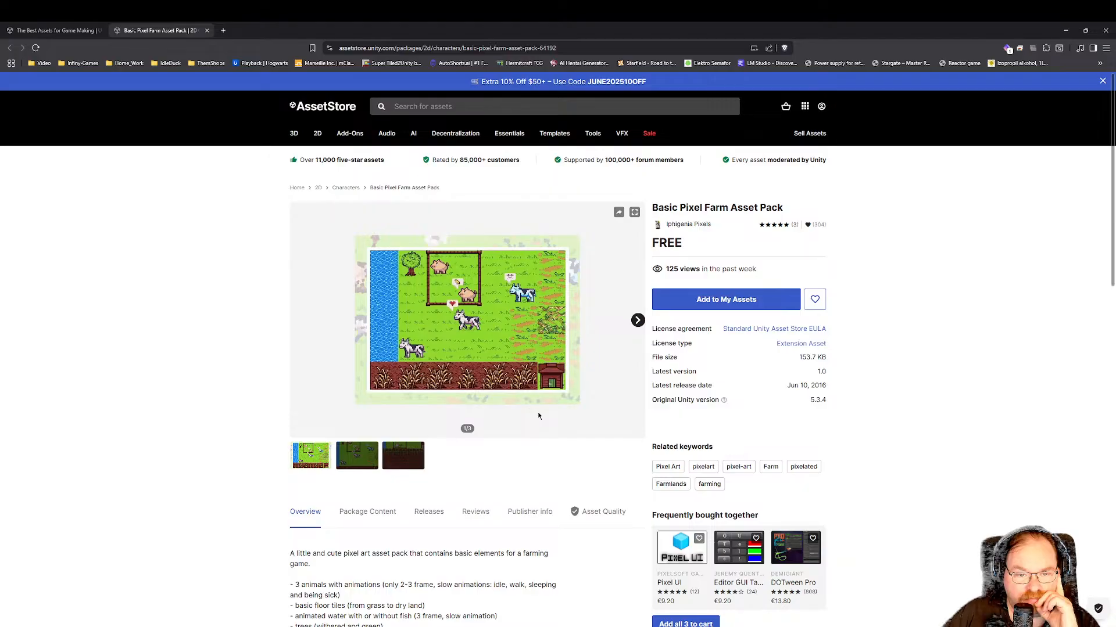
pyautogui.click(352, 455)
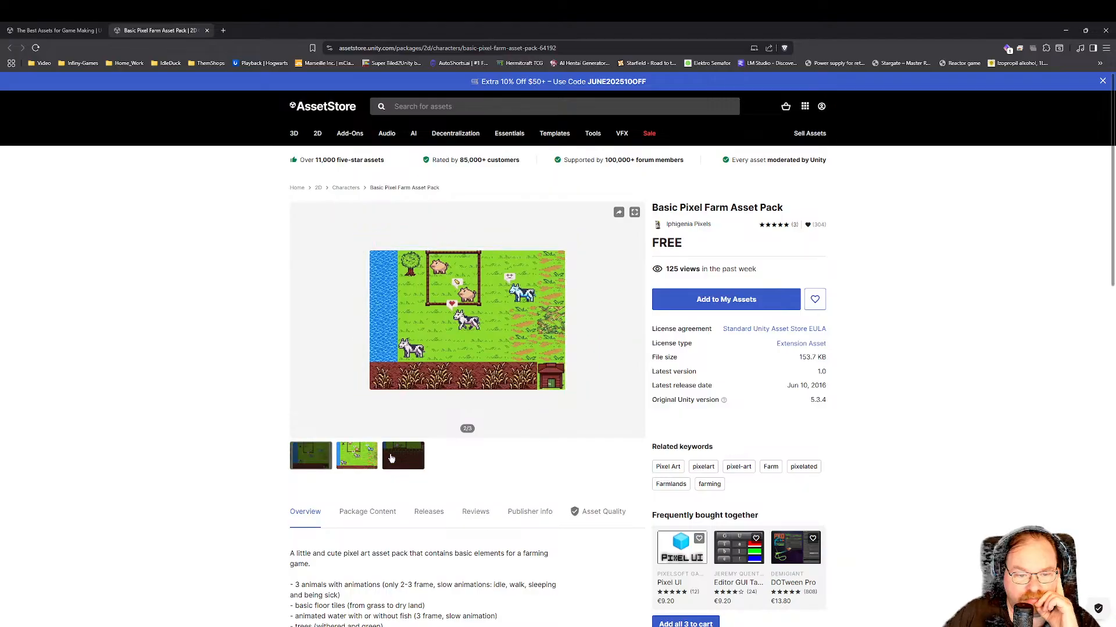
pyautogui.click(400, 458)
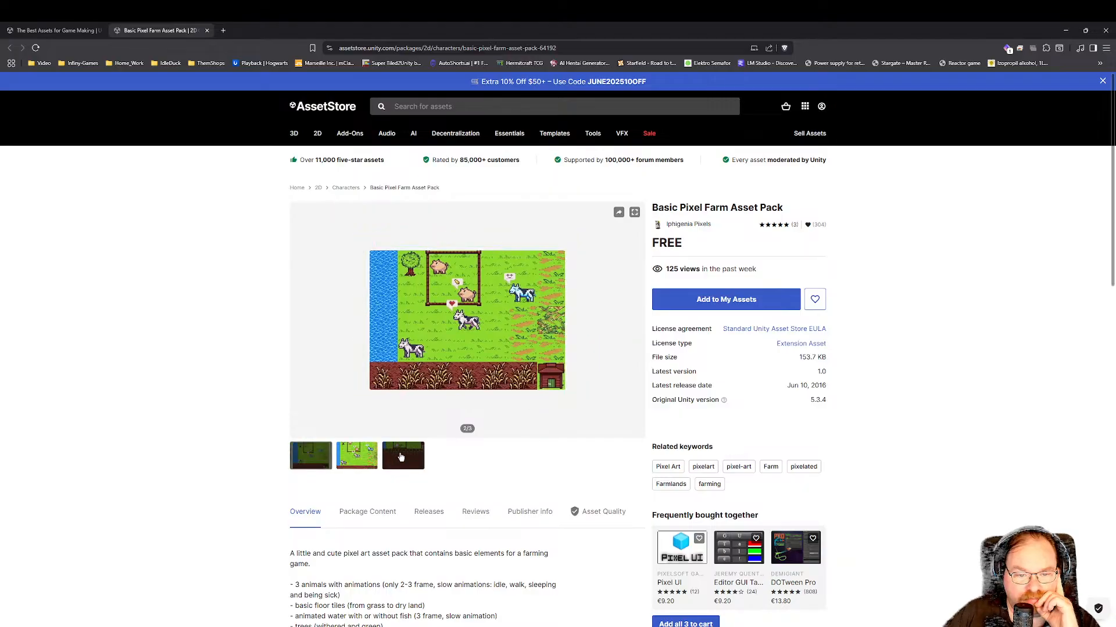
pyautogui.click(310, 457)
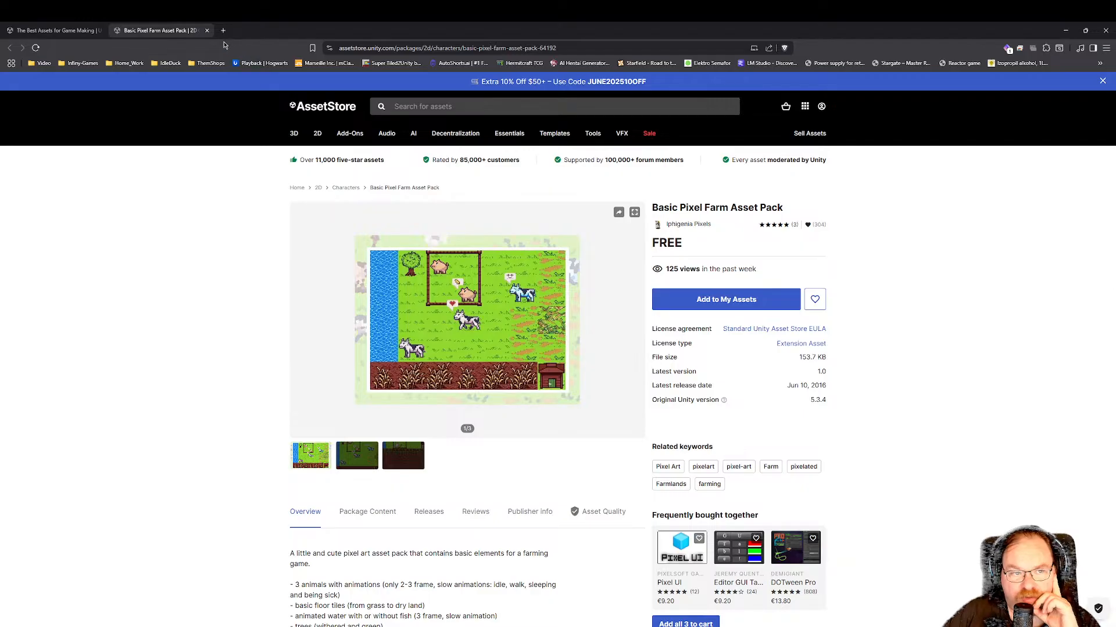
pyautogui.click(207, 30)
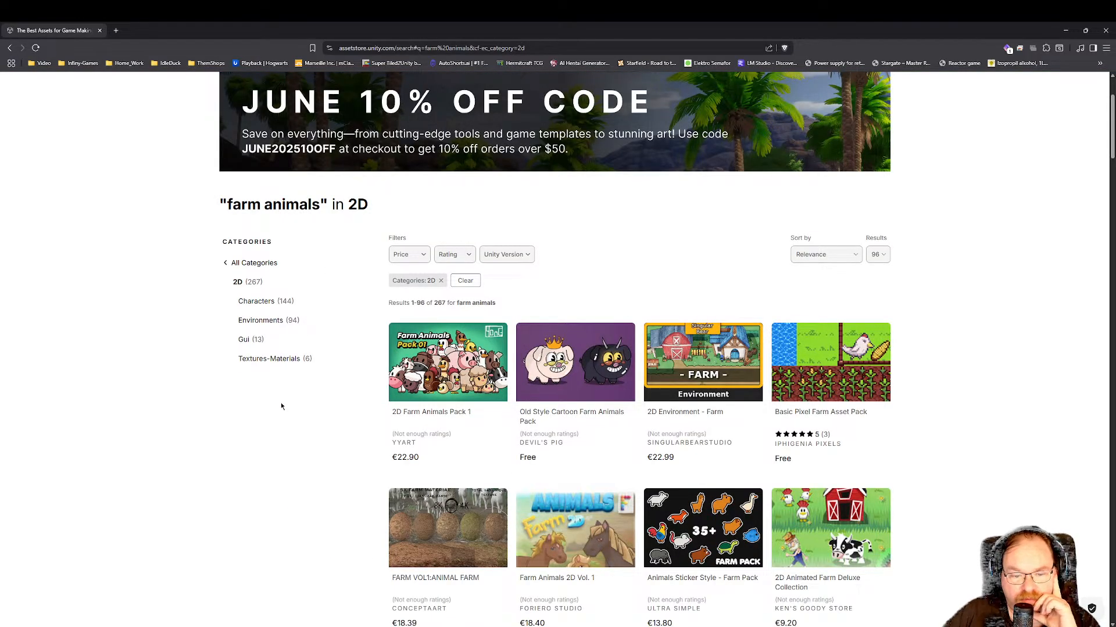
# Look through the 2D farm animal results for suitable top-down or pixel art animal packs.
pyautogui.scroll(-3, 282, 406)
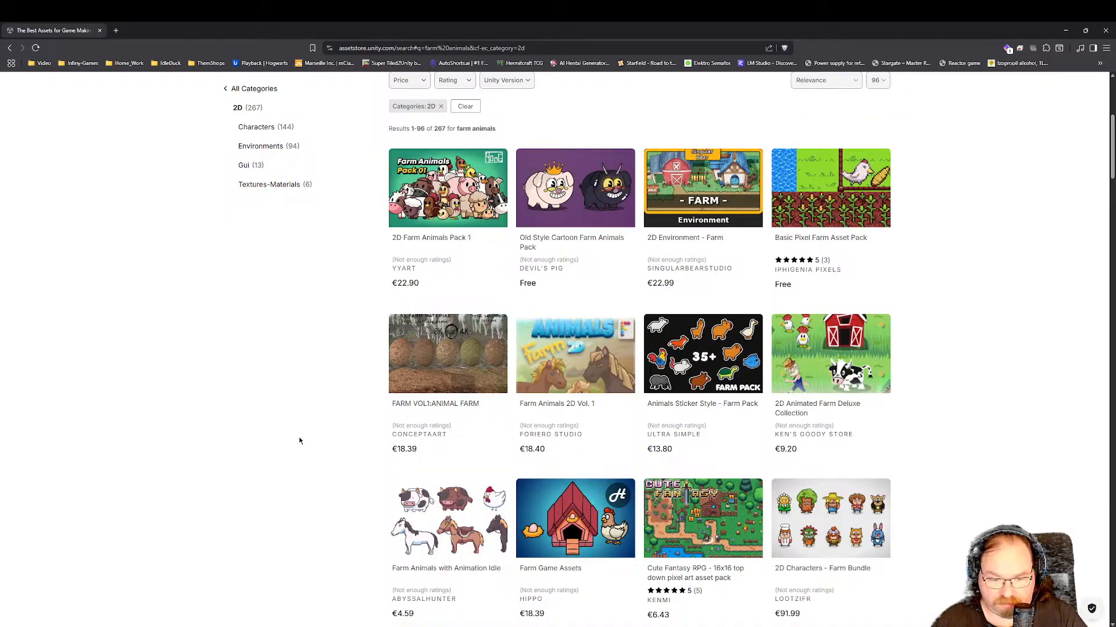
pyautogui.scroll(-2, 300, 441)
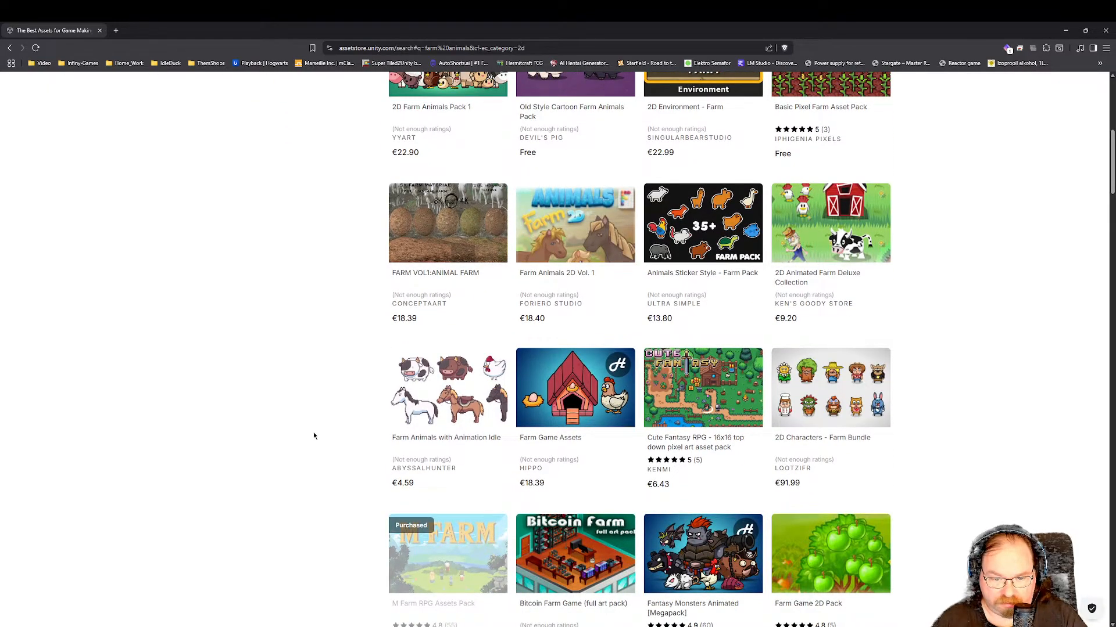
pyautogui.scroll(-1, 314, 436)
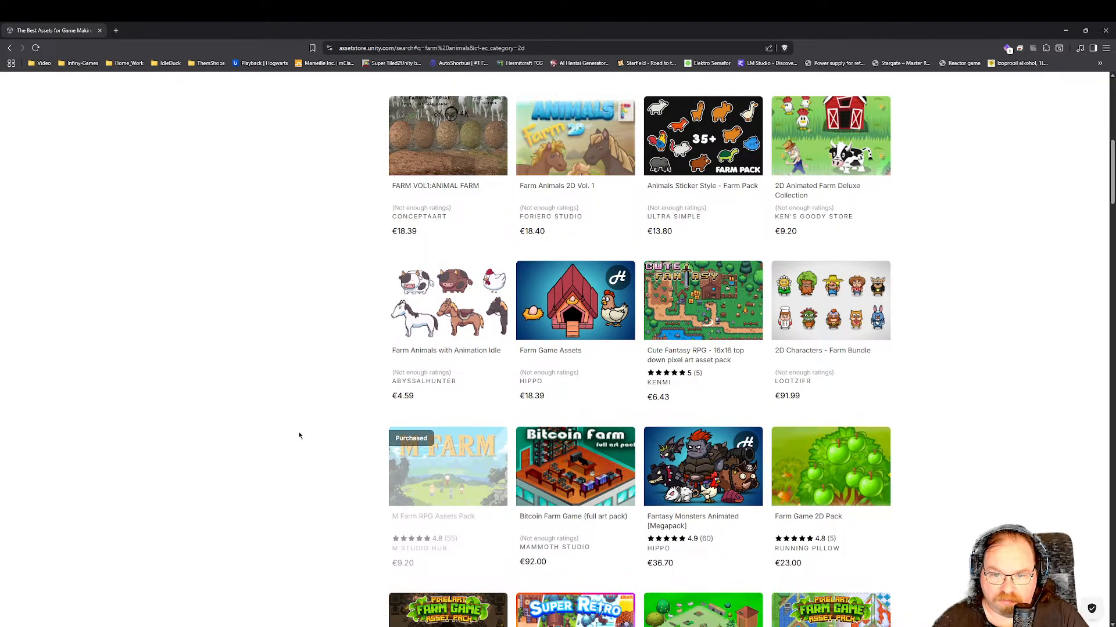
pyautogui.scroll(-3, 292, 436)
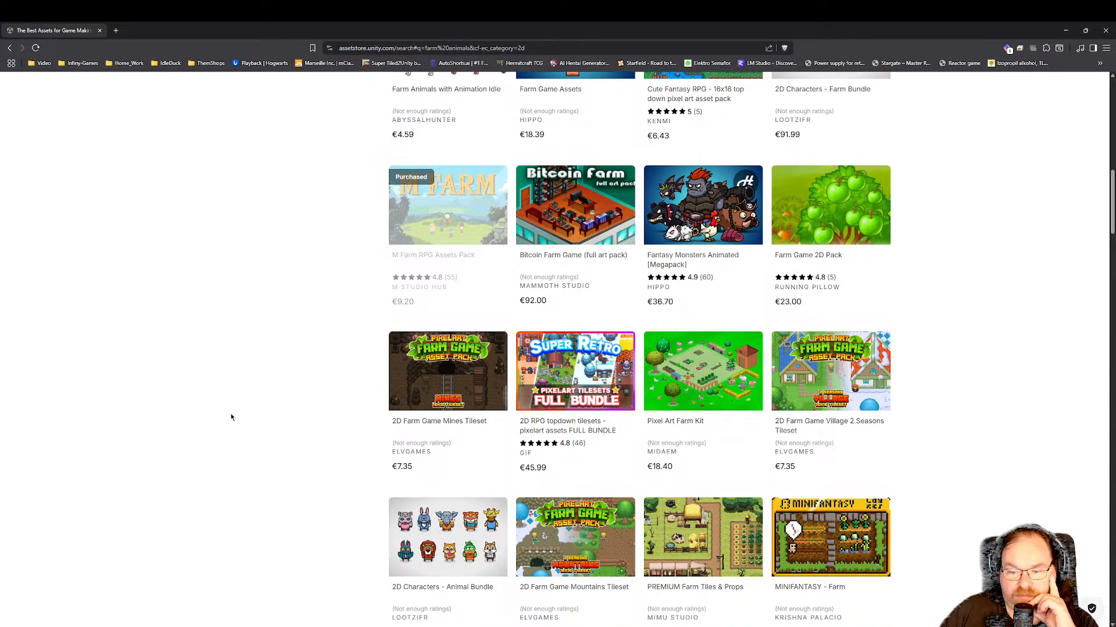
pyautogui.scroll(-2, 218, 426)
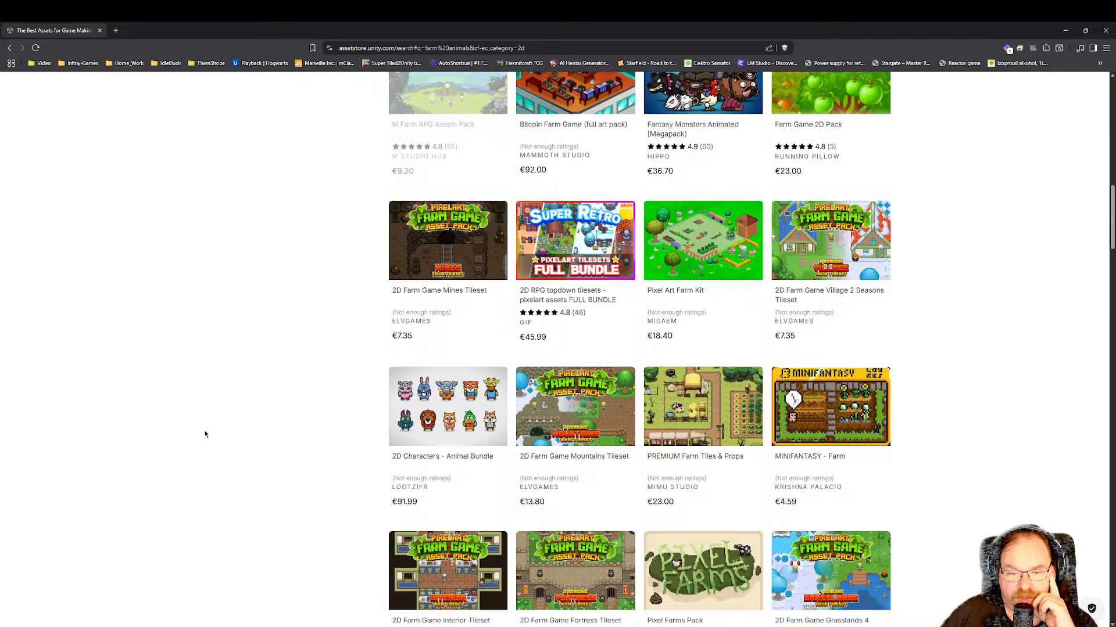
pyautogui.scroll(-3, 204, 437)
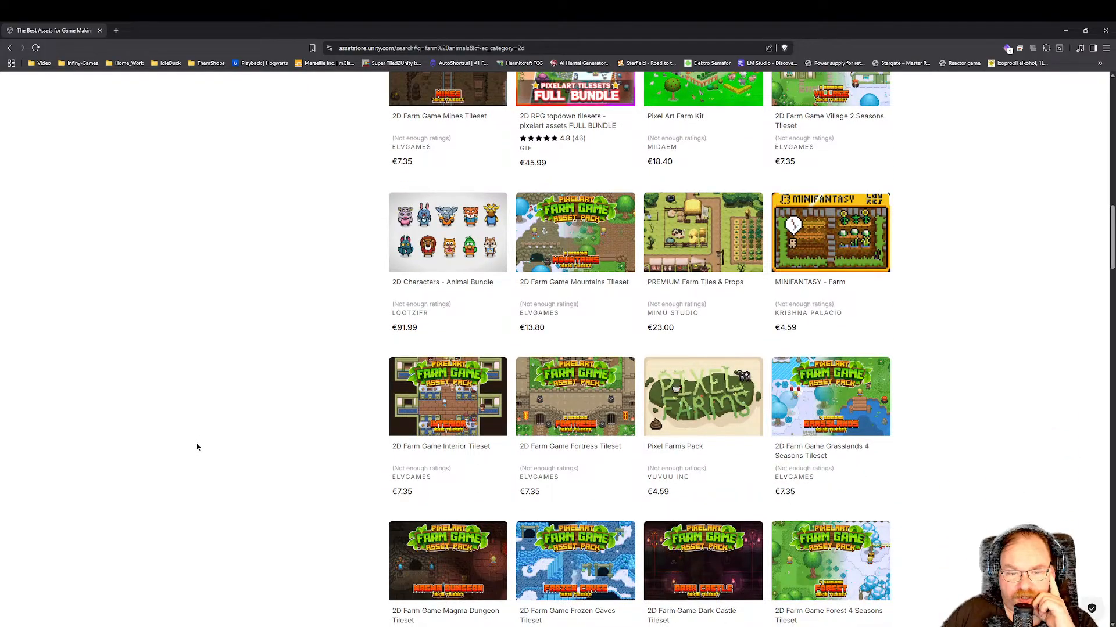
pyautogui.scroll(-3, 197, 447)
pyautogui.scroll(-3, 193, 455)
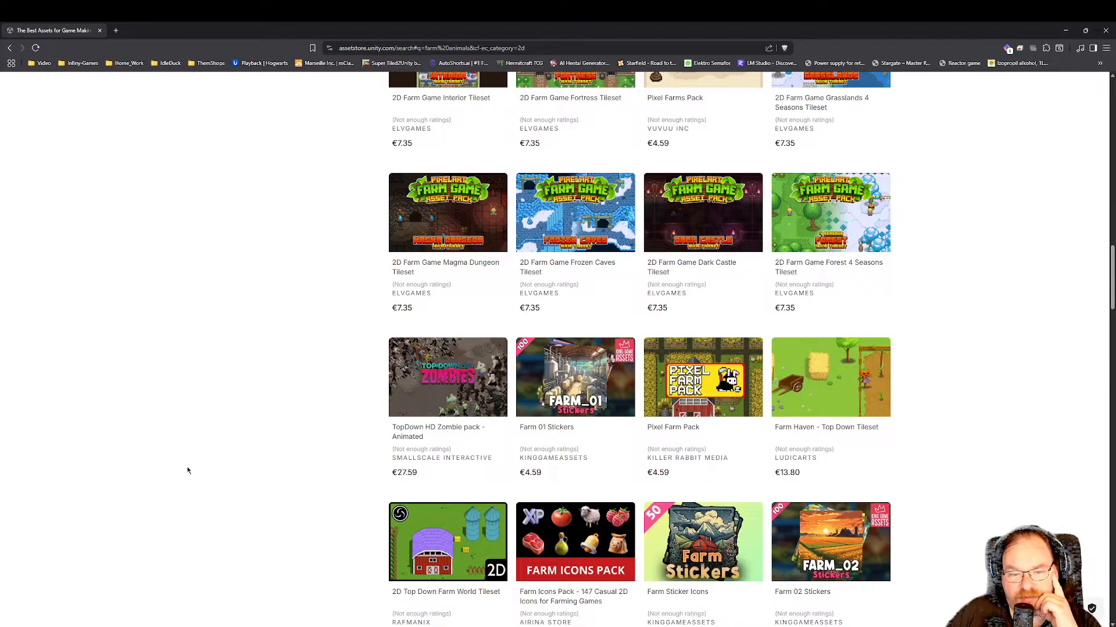
pyautogui.scroll(-3, 186, 476)
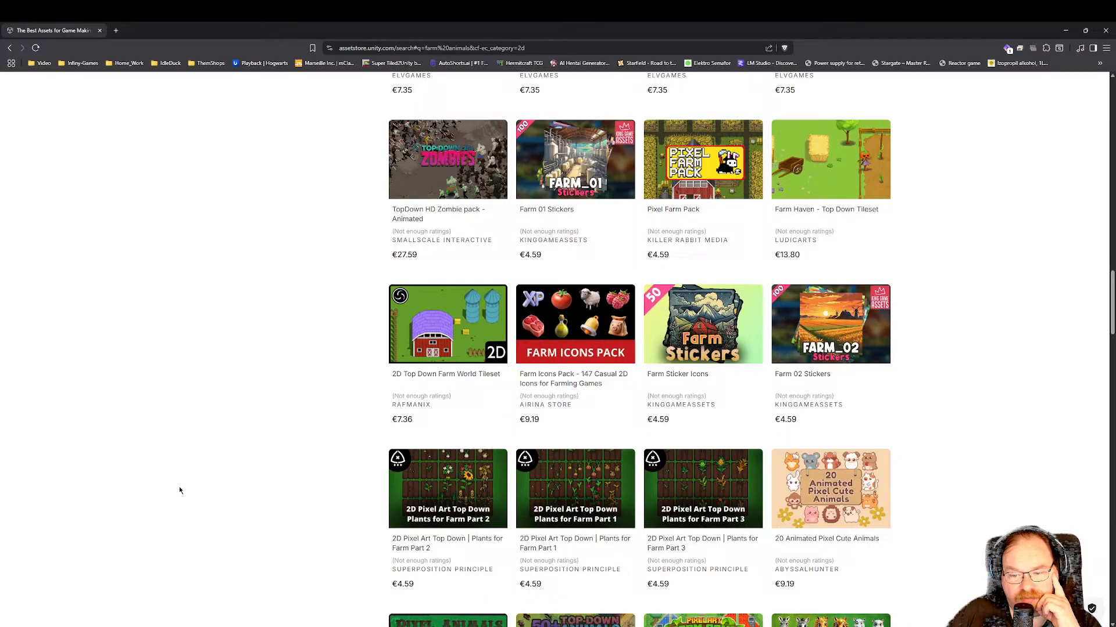
pyautogui.scroll(-2, 180, 491)
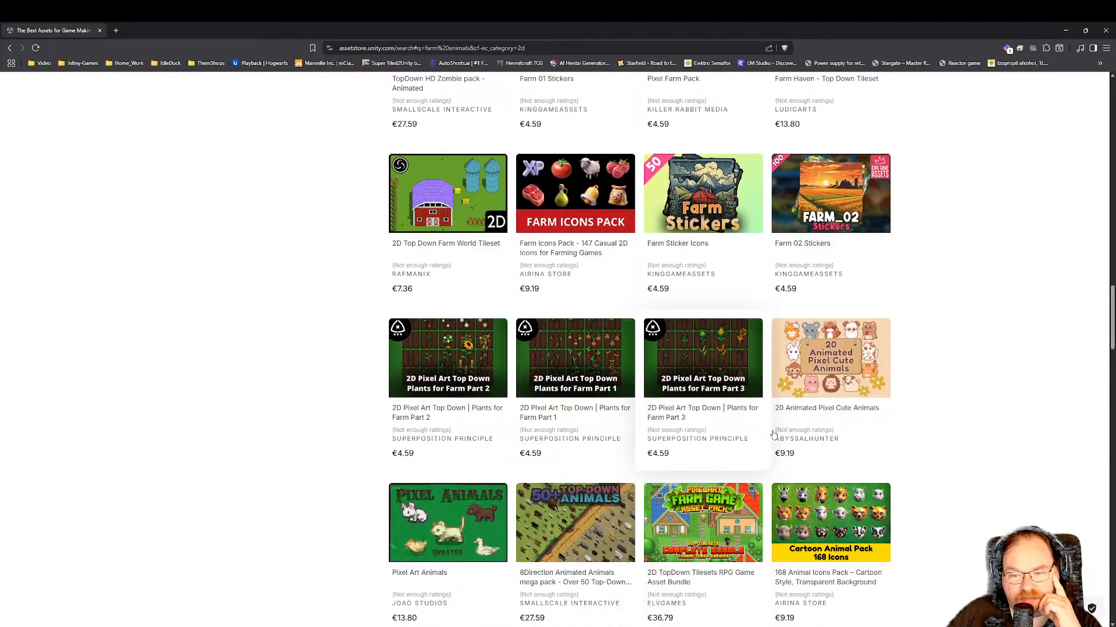
# Open the 20 Animated Pixel Cute Animals pack, view its preview images, and return to the search results.
pyautogui.click(714, 390)
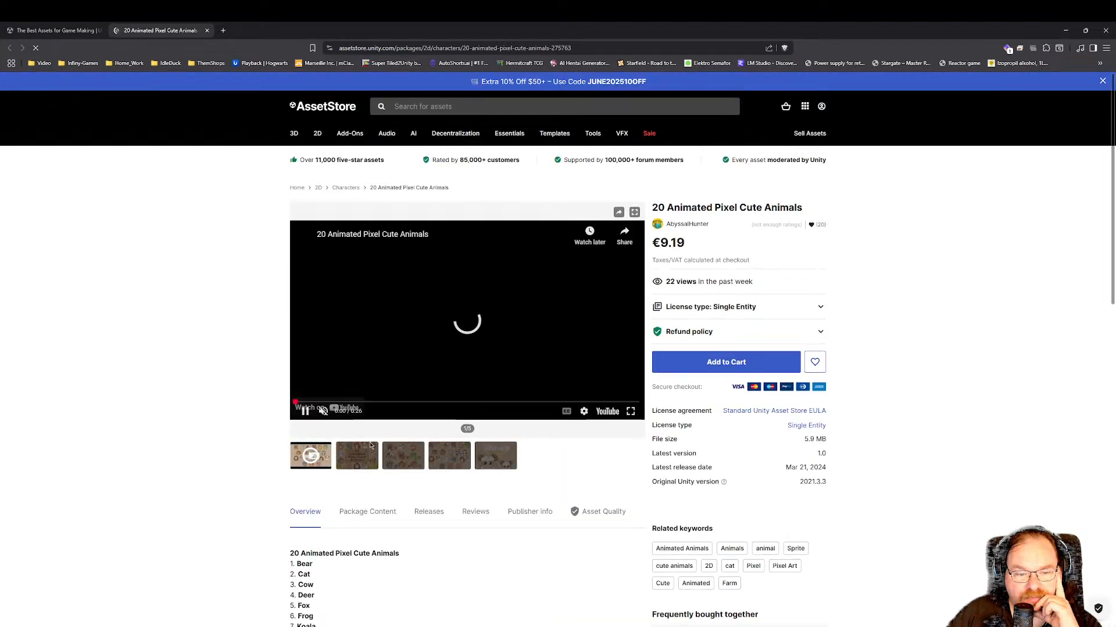
pyautogui.click(356, 454)
pyautogui.click(408, 466)
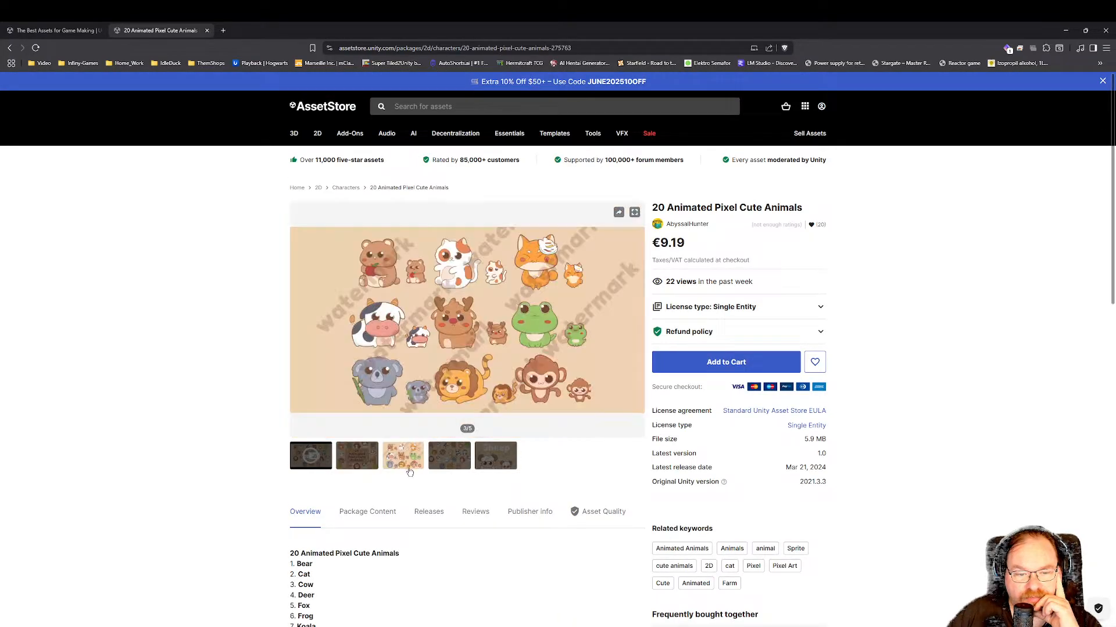
pyautogui.click(438, 459)
pyautogui.click(497, 461)
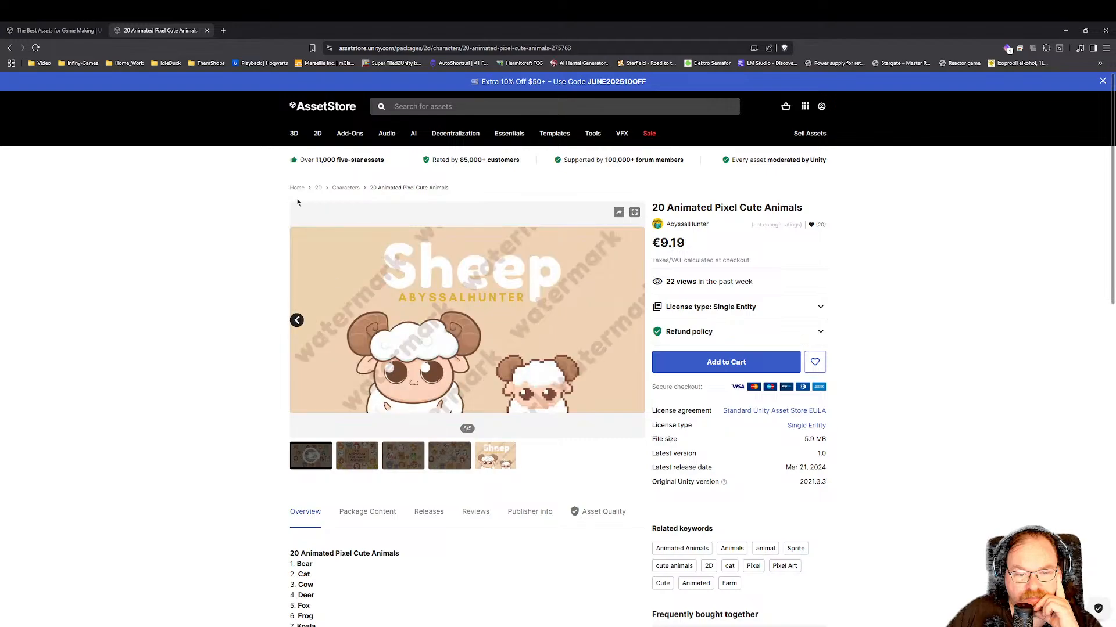
pyautogui.click(207, 31)
# Examine the remaining 2D farm animal results below the 20 Animated Pixel Cute Animals pack for other candidates.
pyautogui.scroll(-5, 244, 379)
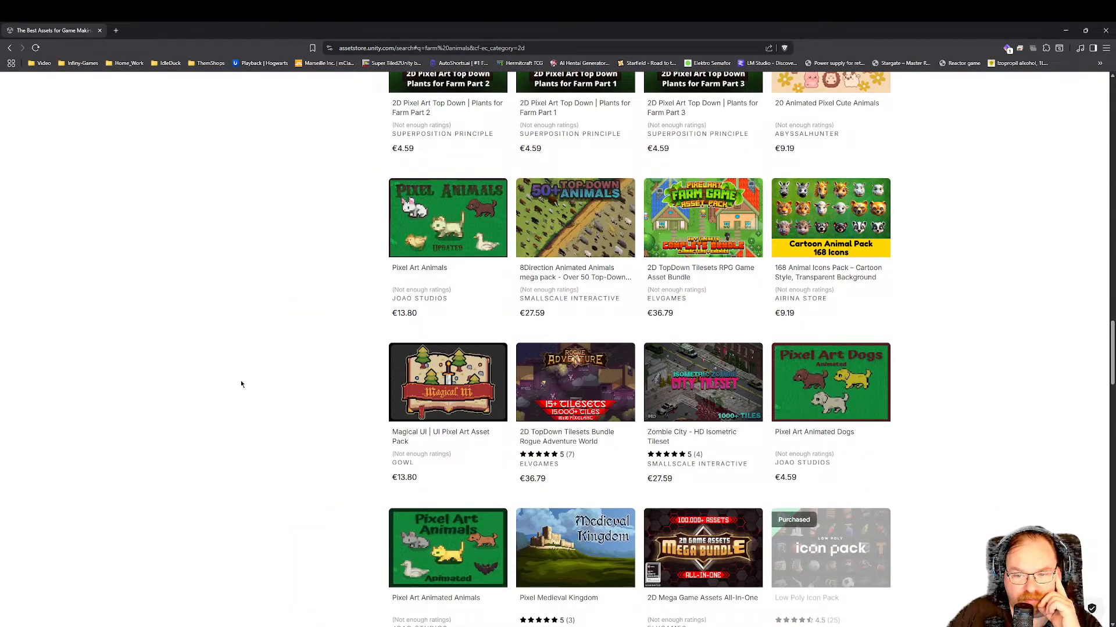
pyautogui.scroll(-3, 239, 385)
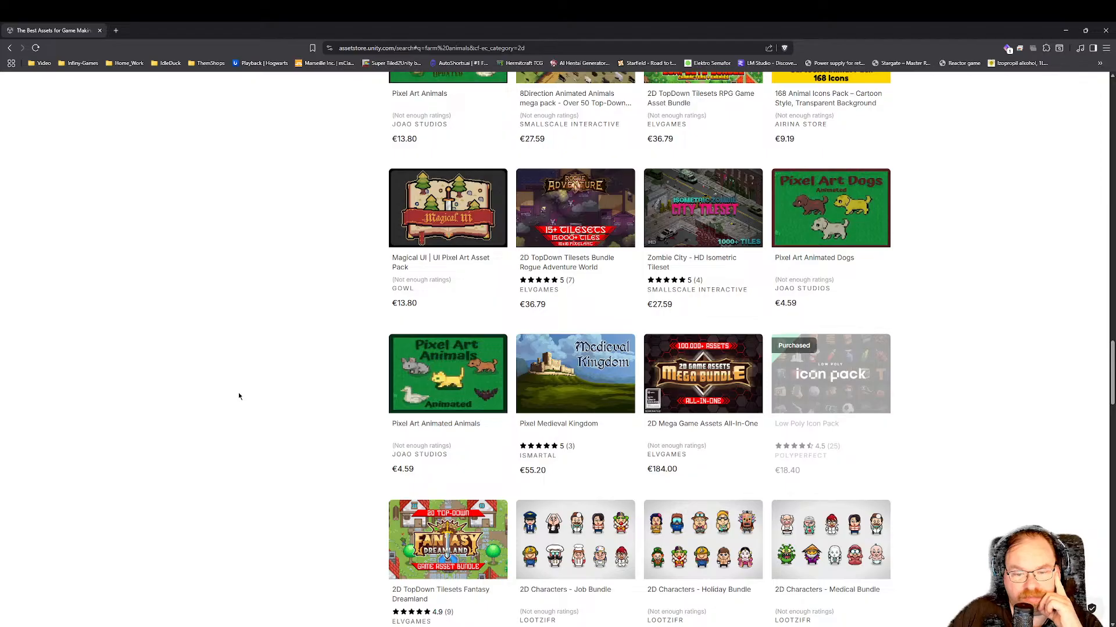
pyautogui.scroll(-3, 239, 395)
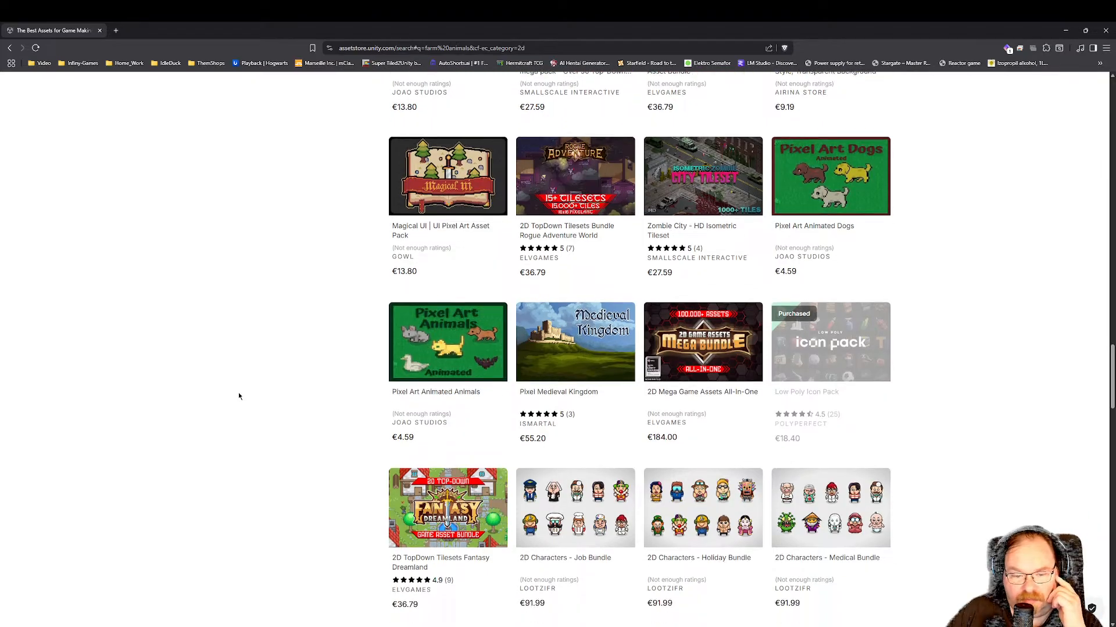
pyautogui.scroll(-2, 276, 400)
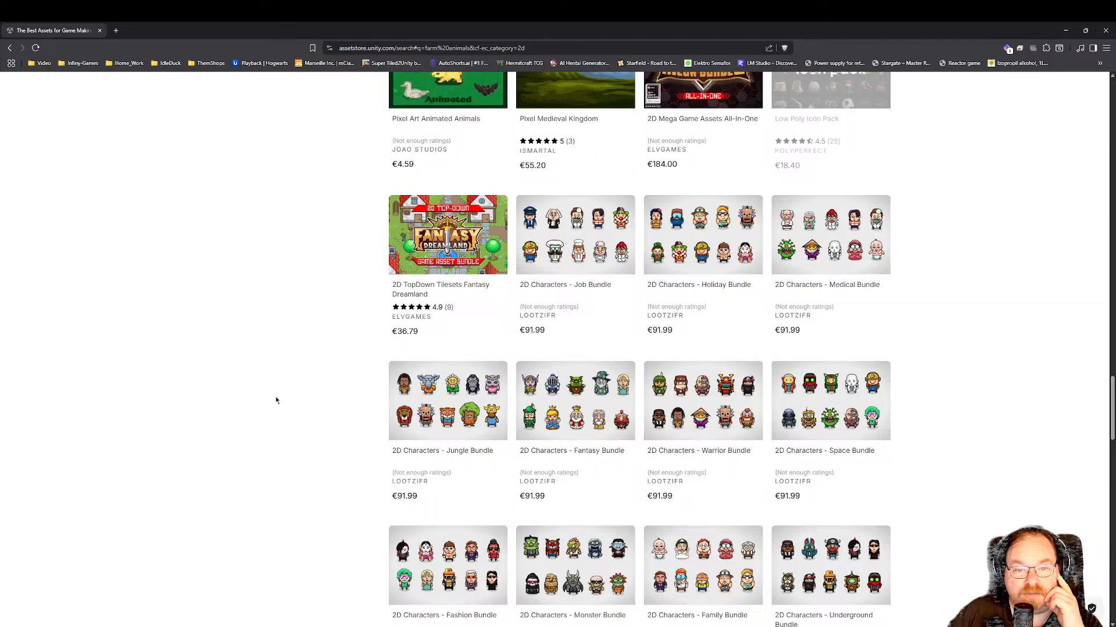
pyautogui.scroll(-2, 276, 401)
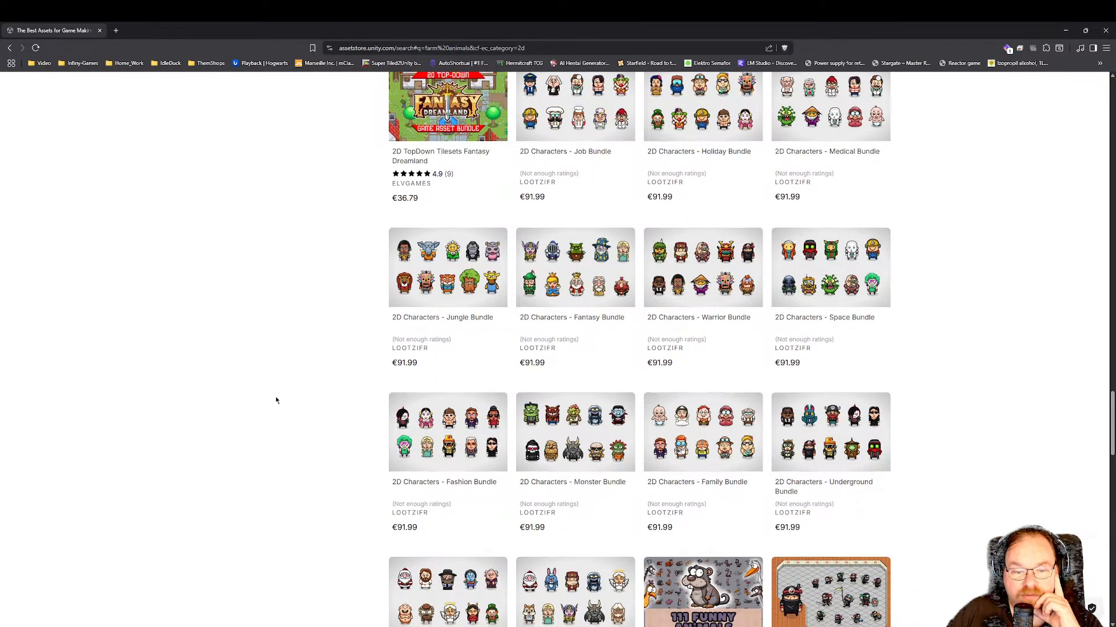
pyautogui.scroll(-3, 276, 400)
pyautogui.scroll(-3, 272, 400)
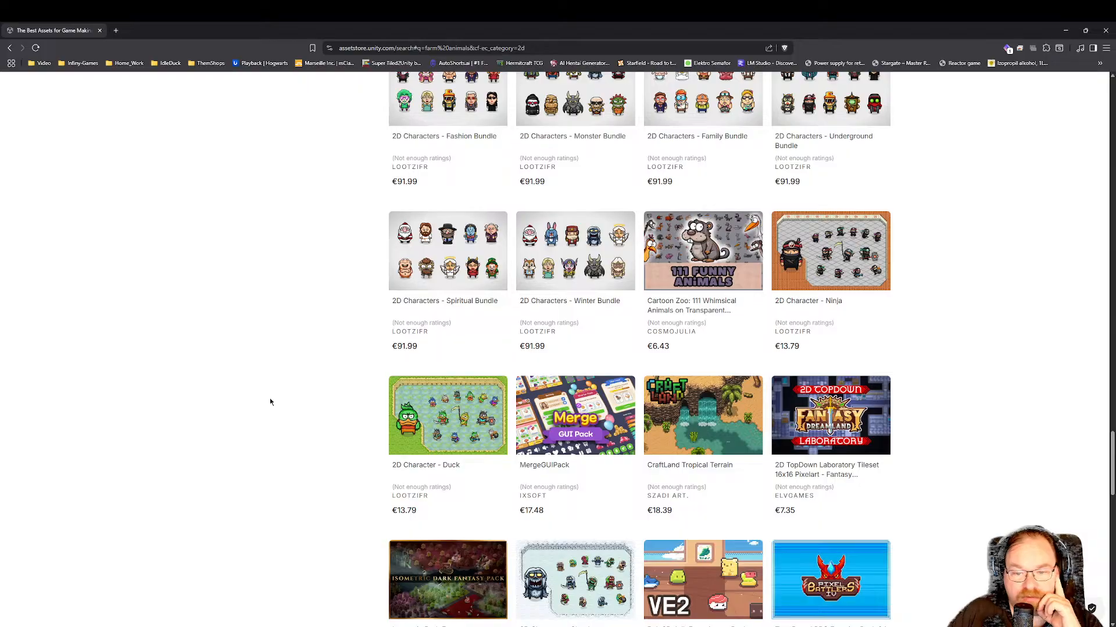
# Look through the last rows of the first page of 2D farm animal results for further animal packs.
pyautogui.scroll(-2, 270, 402)
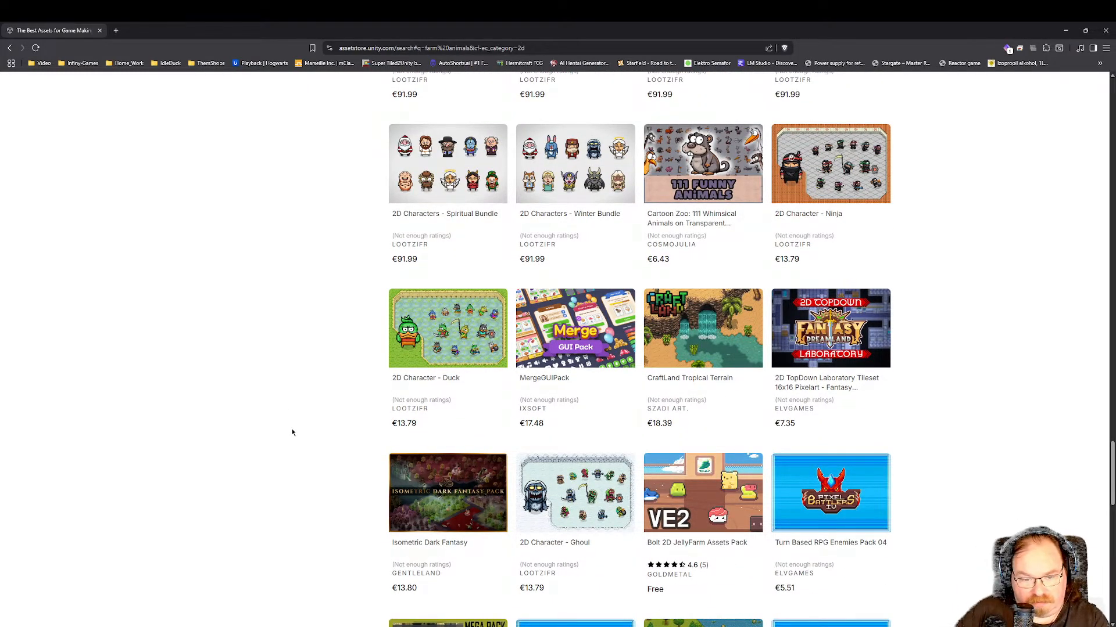
pyautogui.scroll(-3, 264, 437)
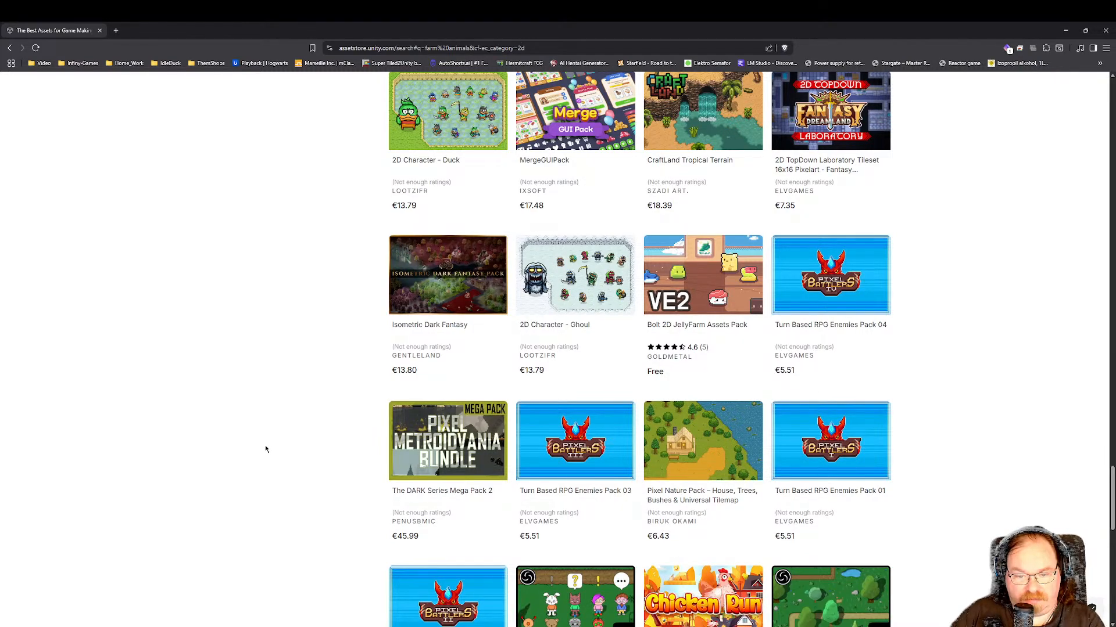
pyautogui.scroll(-4, 265, 449)
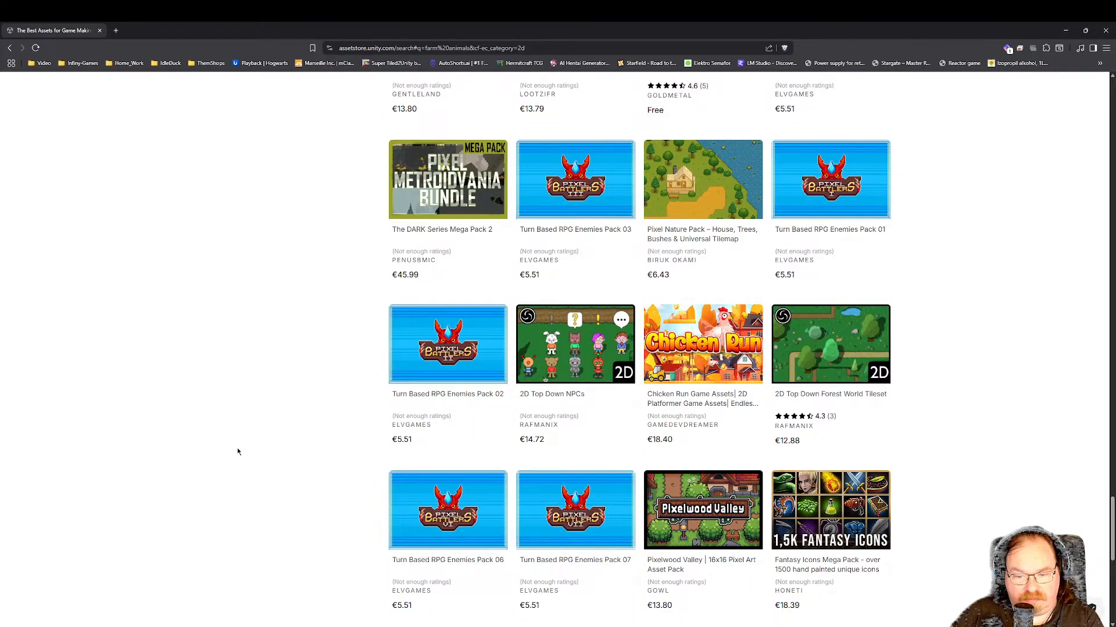
pyautogui.scroll(-4, 238, 449)
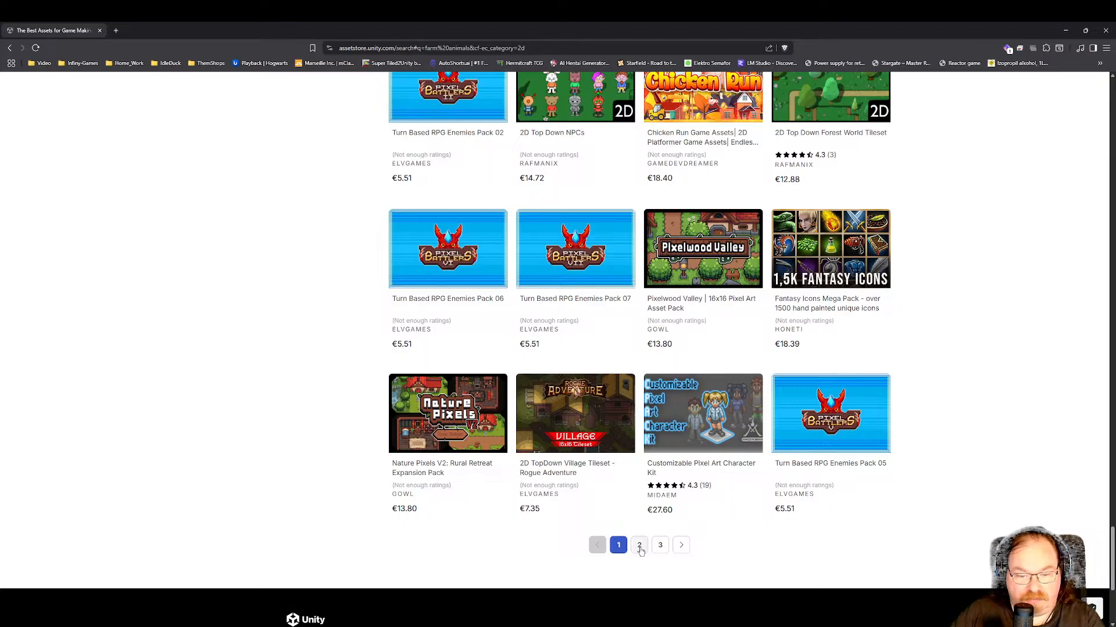
# Open the second page of the 2D farm animal results and look through it to the end for suitable packs.
pyautogui.click(639, 546)
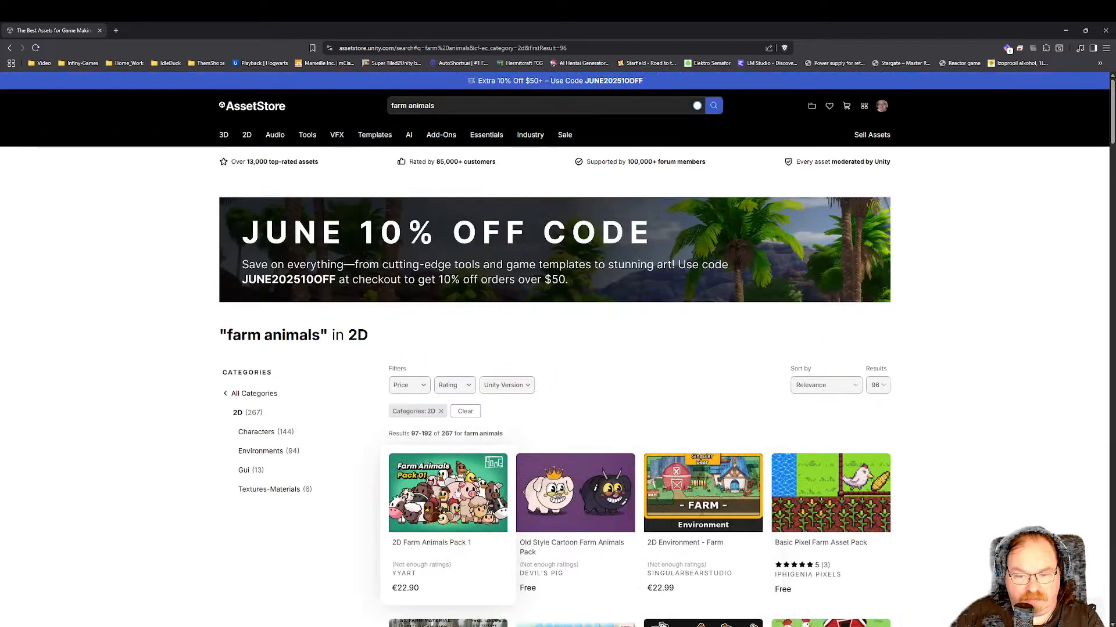
pyautogui.scroll(-3, 379, 498)
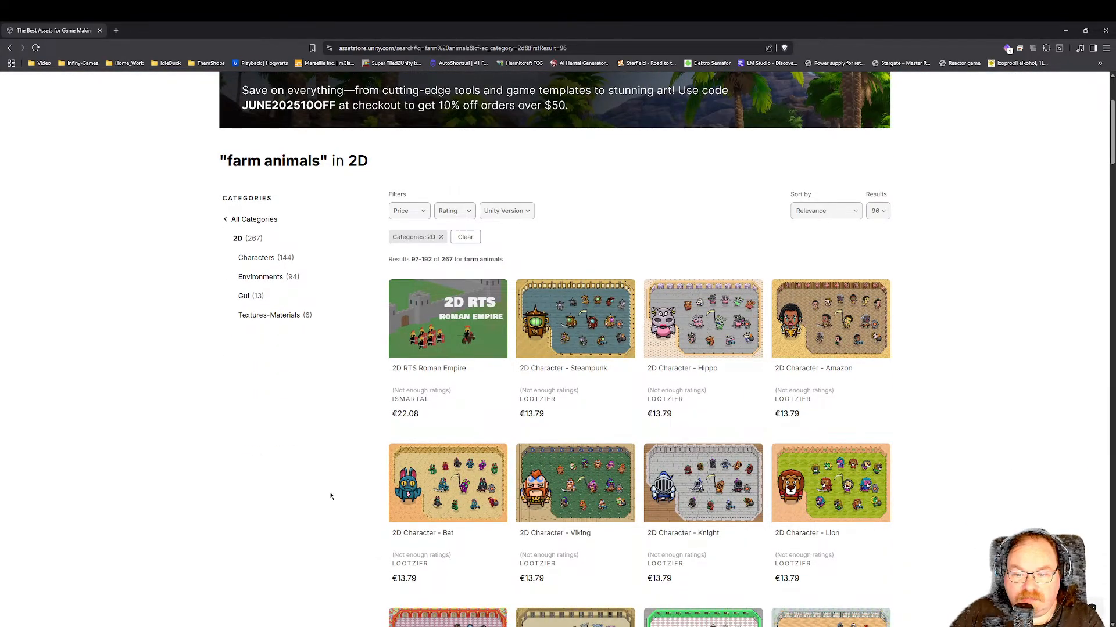
pyautogui.scroll(-3, 330, 496)
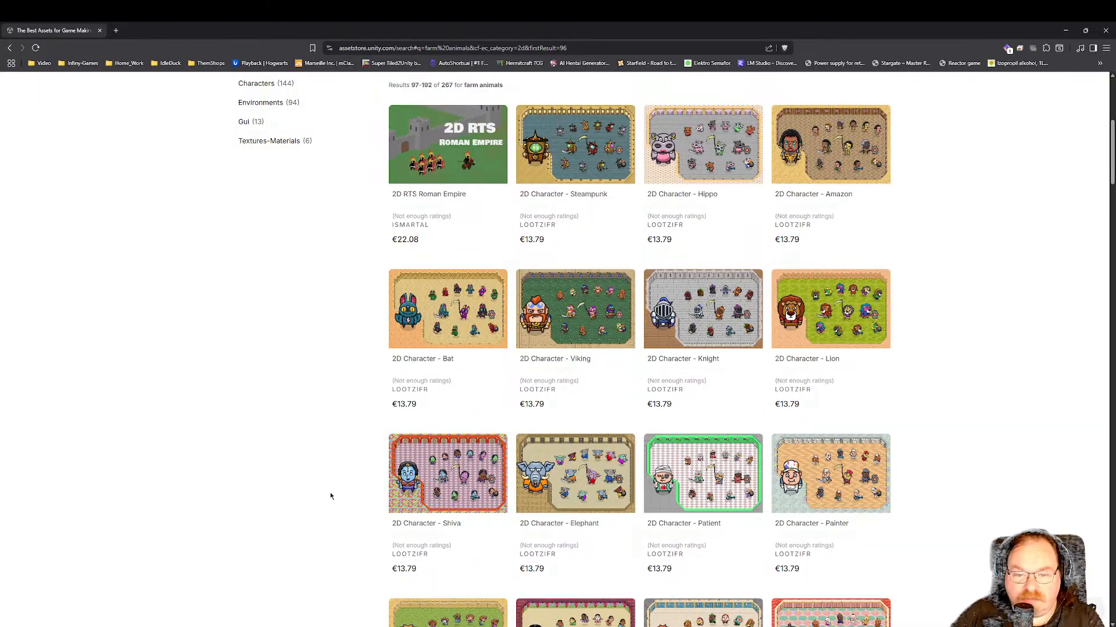
pyautogui.scroll(-3, 331, 496)
pyautogui.scroll(-5, 329, 496)
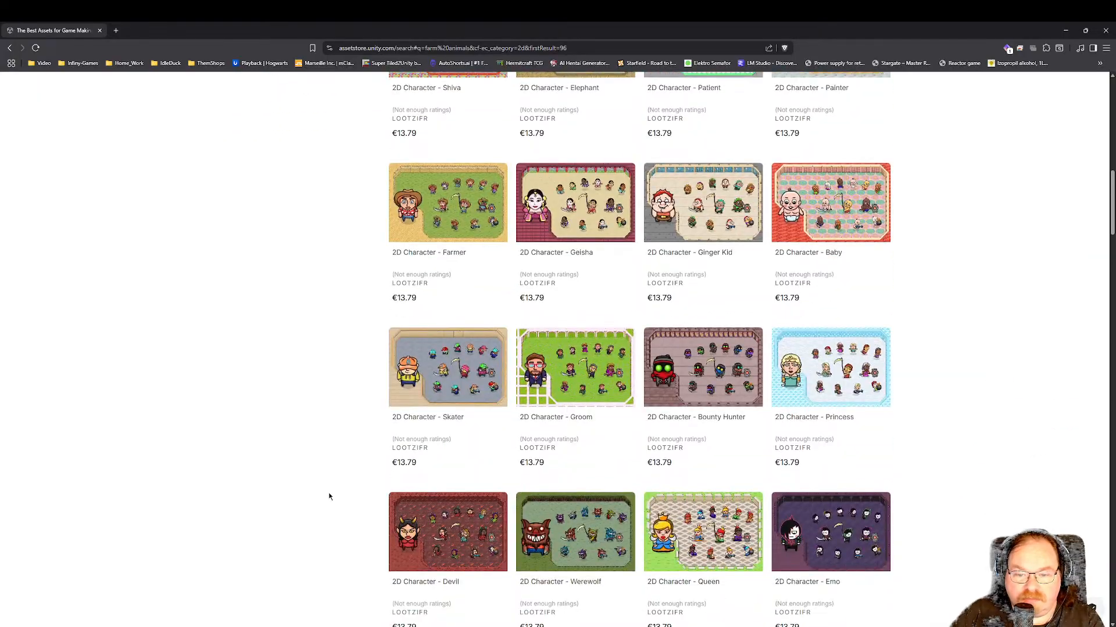
pyautogui.scroll(-15, 329, 497)
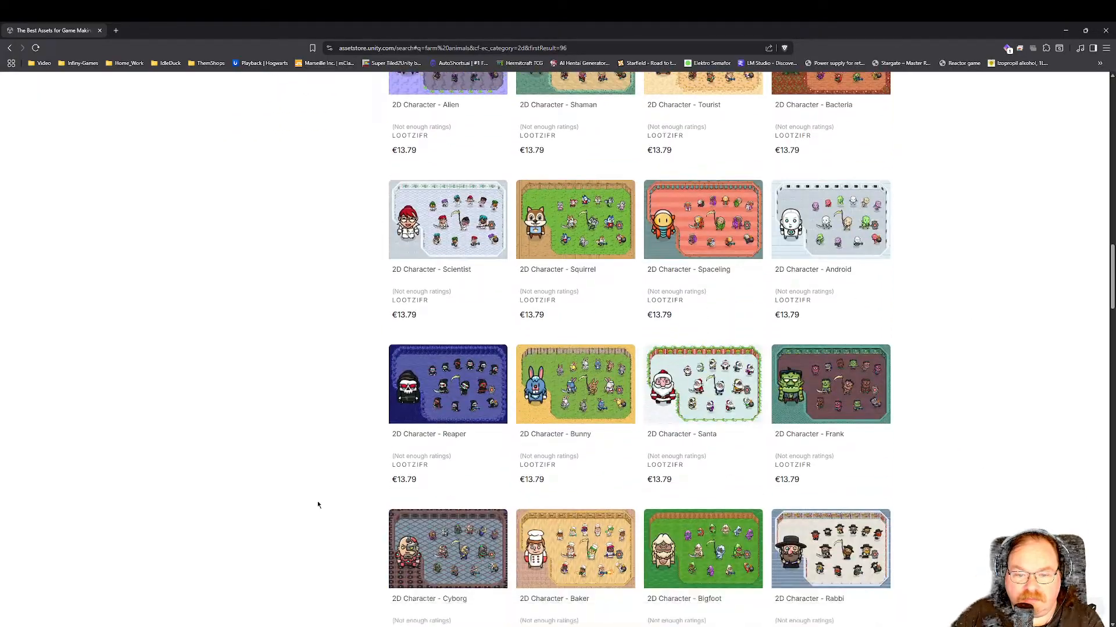
pyautogui.scroll(-20, 314, 503)
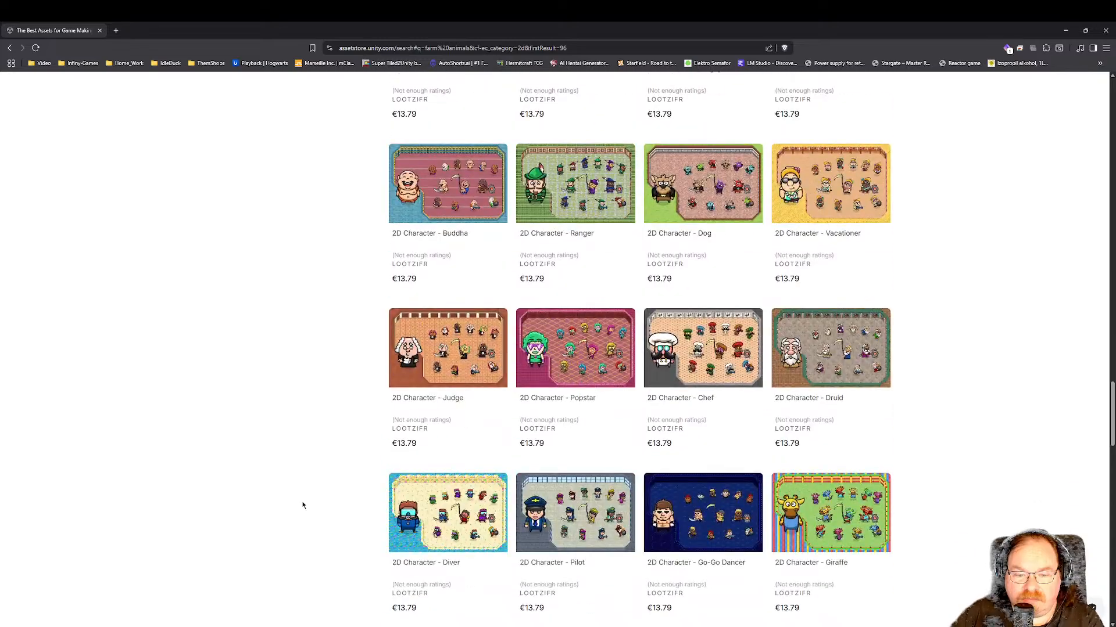
pyautogui.scroll(-10, 299, 507)
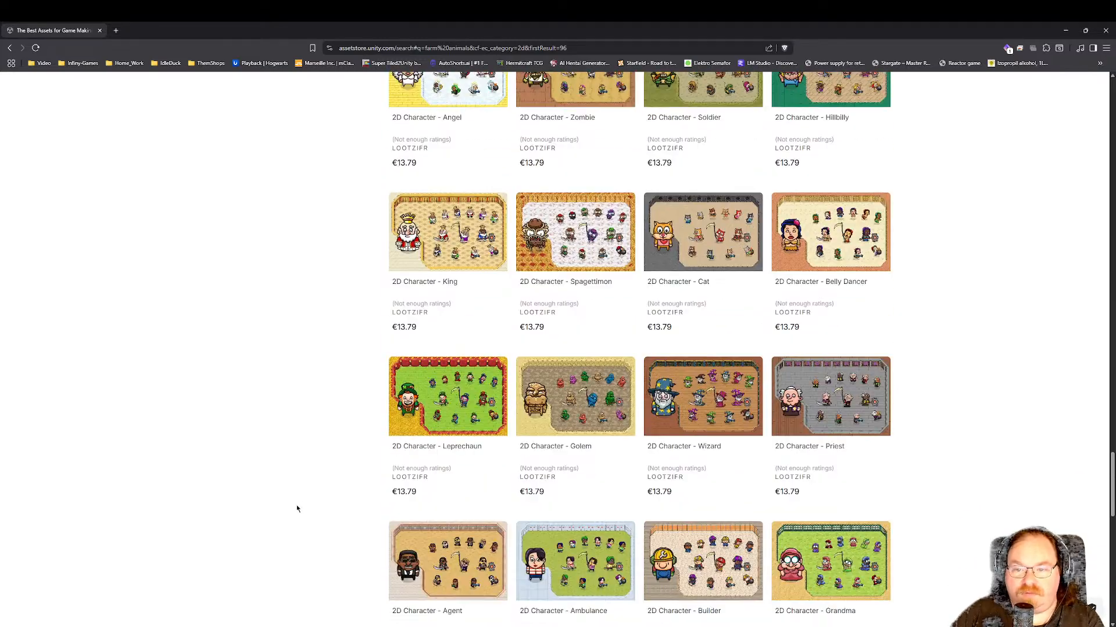
pyautogui.scroll(-5, 295, 510)
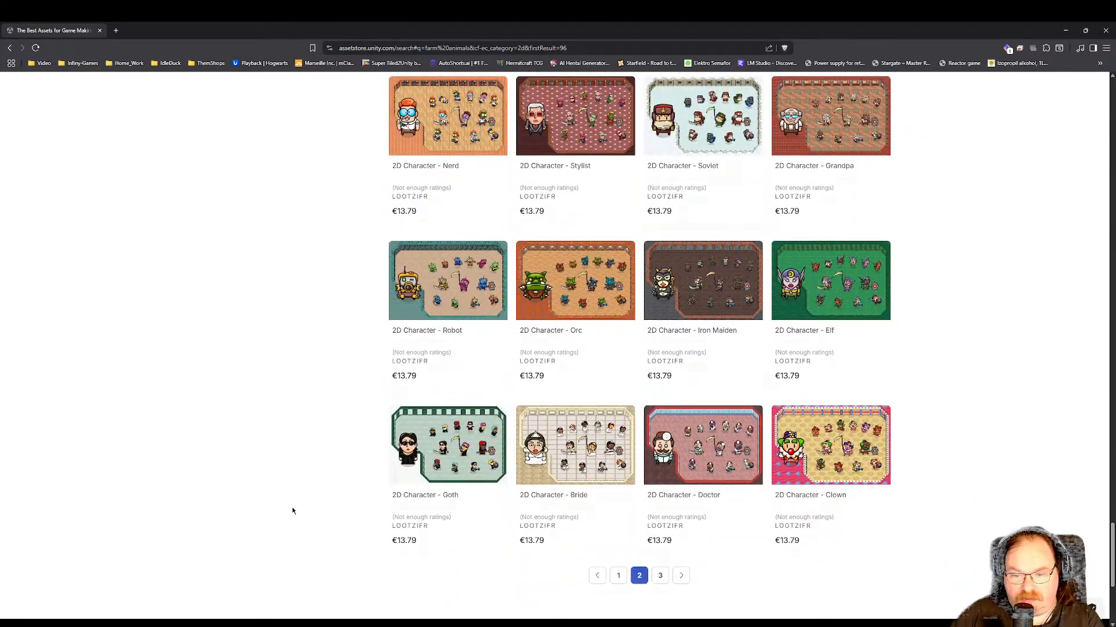
# Open the third page of the 2D farm animal results and look through its packs down to the Free 2D Mega Pack.
pyautogui.click(660, 576)
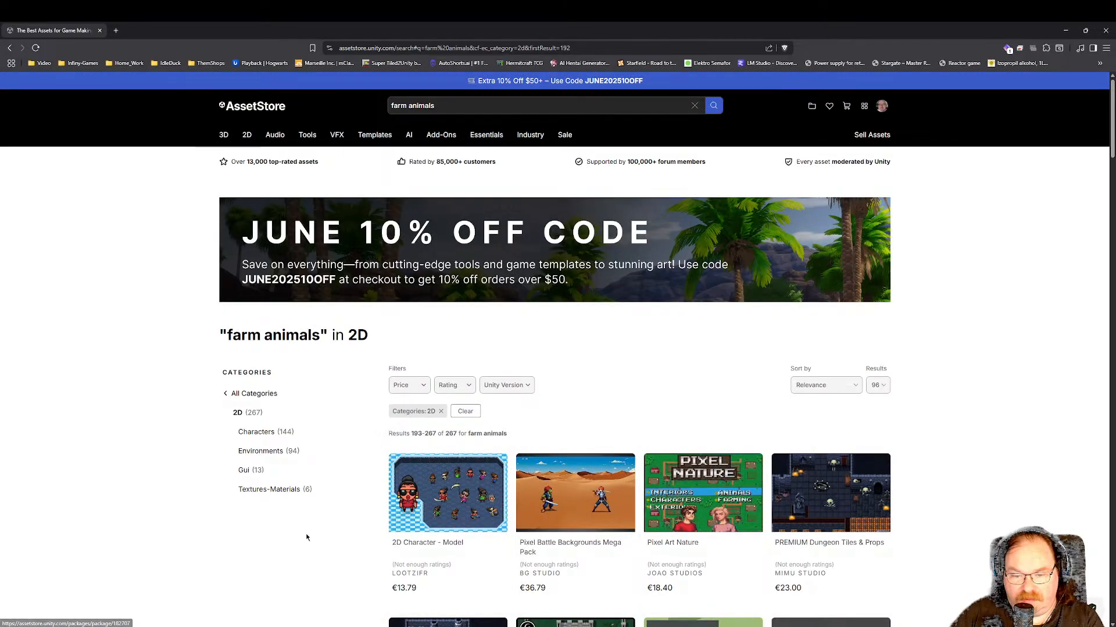
pyautogui.scroll(-5, 306, 534)
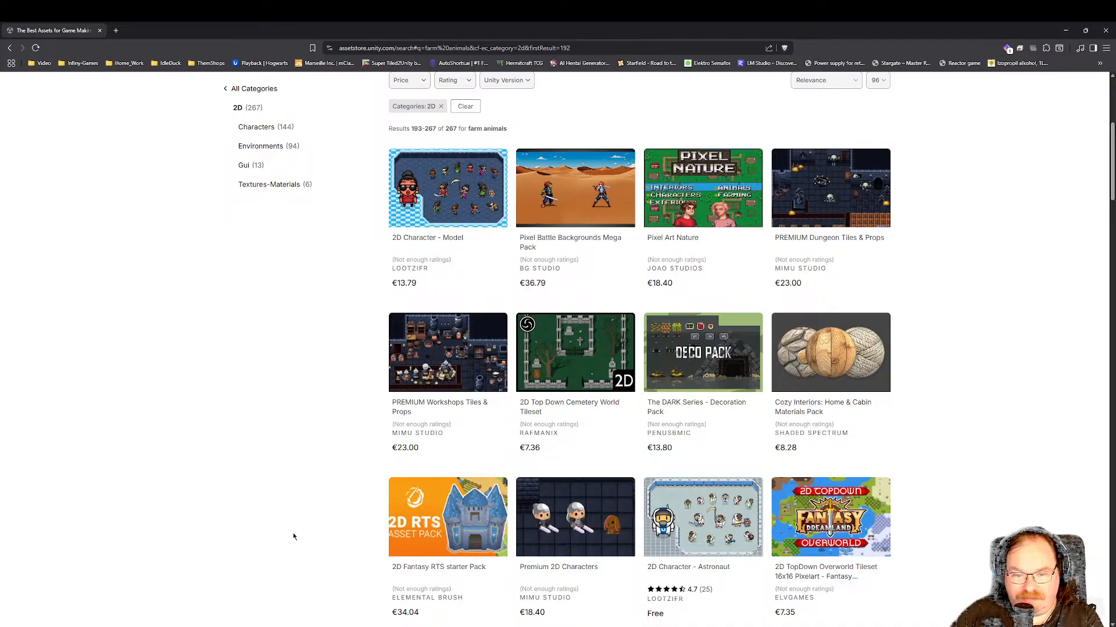
pyautogui.scroll(-5, 293, 536)
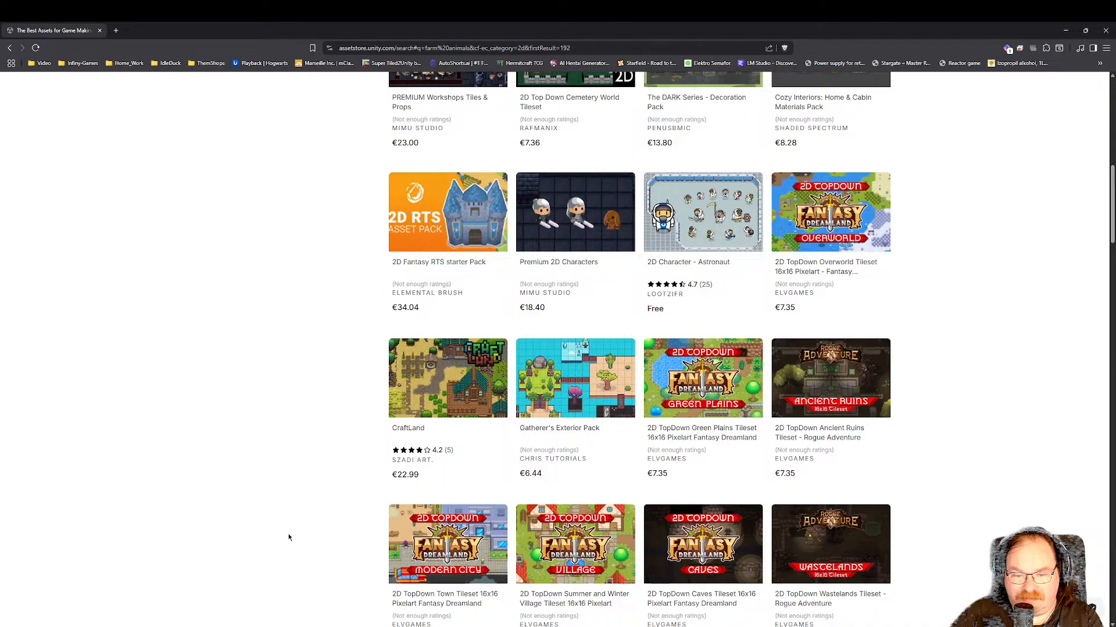
pyautogui.scroll(-4, 289, 537)
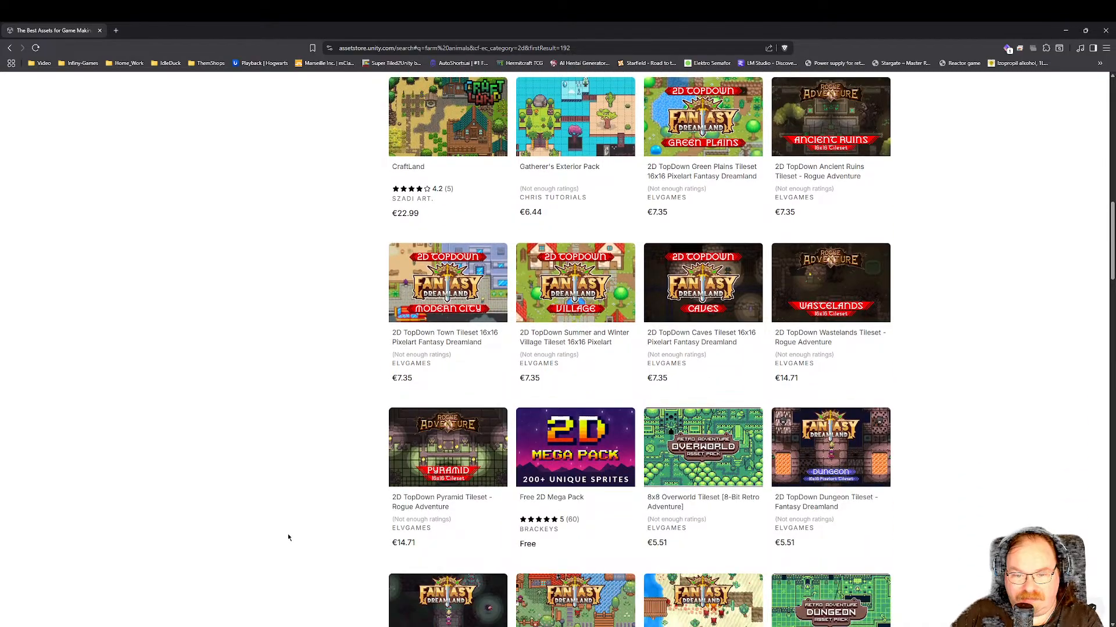
pyautogui.scroll(-1, 287, 539)
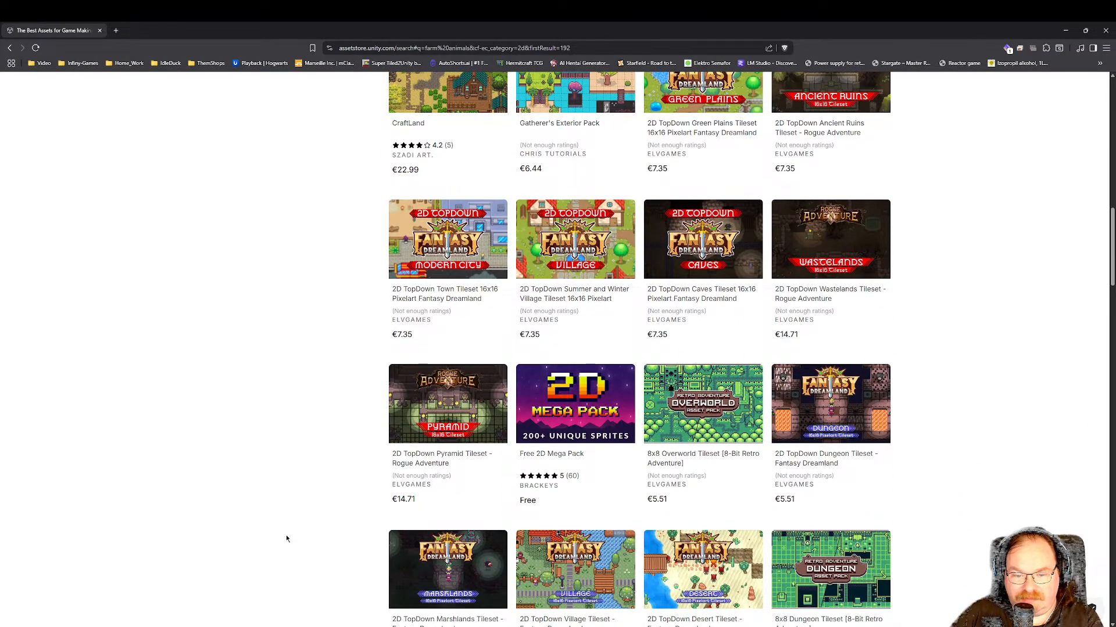
# Open the Free 2D Mega Pack, view its preview images up to the fourth, and return to the search results.
pyautogui.click(489, 417)
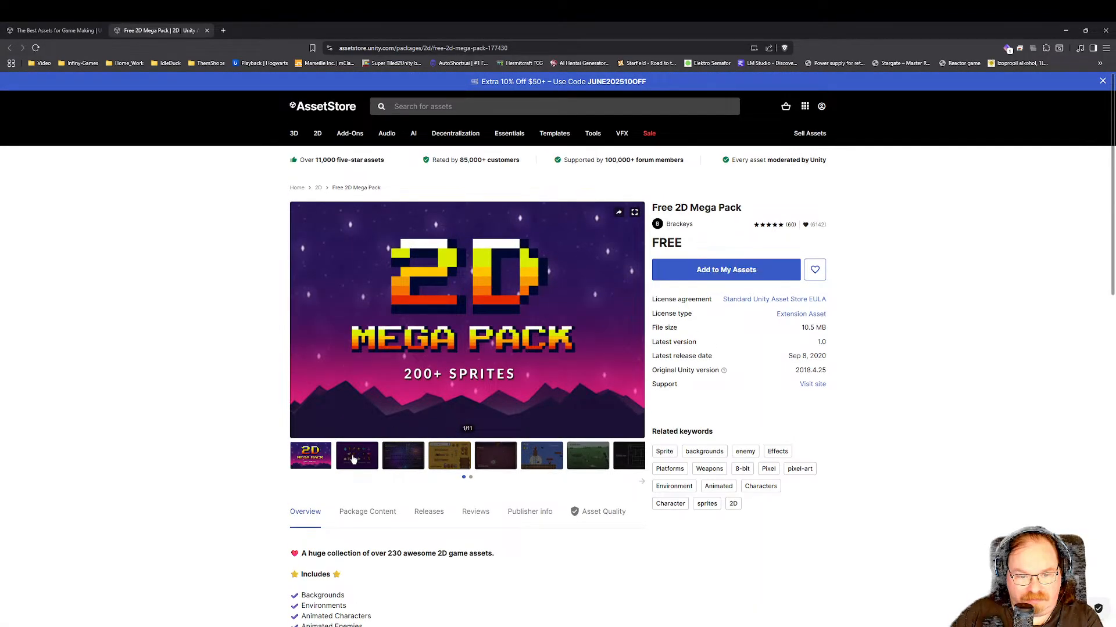
pyautogui.click(352, 456)
pyautogui.click(410, 455)
pyautogui.click(451, 454)
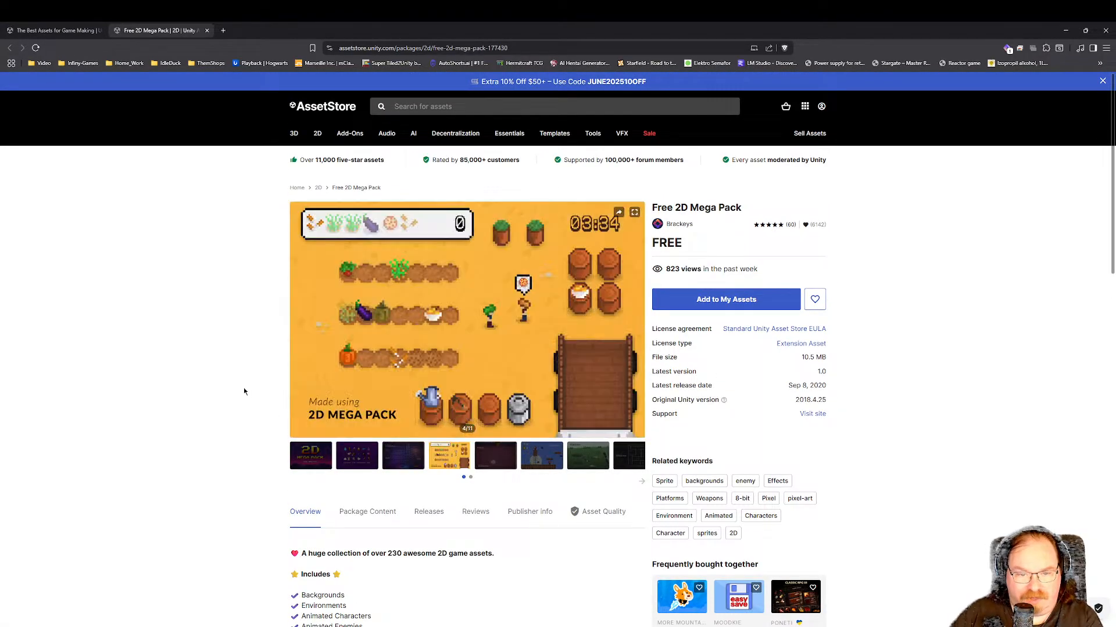
pyautogui.click(206, 31)
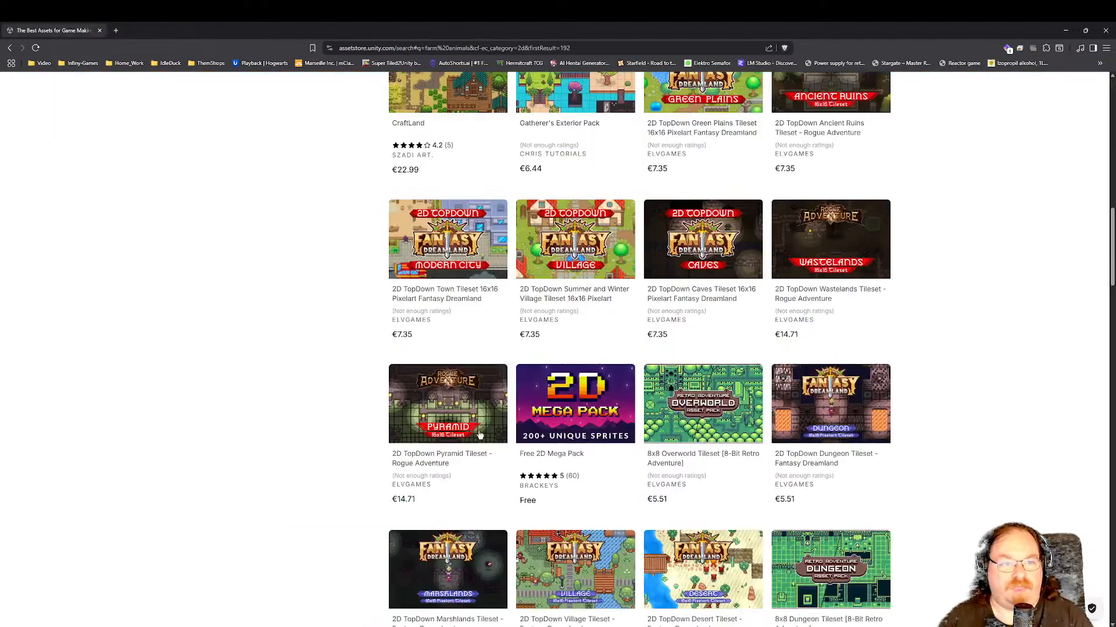
# Search the store for "interior" and limit the results to the 2D category.
pyautogui.scroll(15, 479, 436)
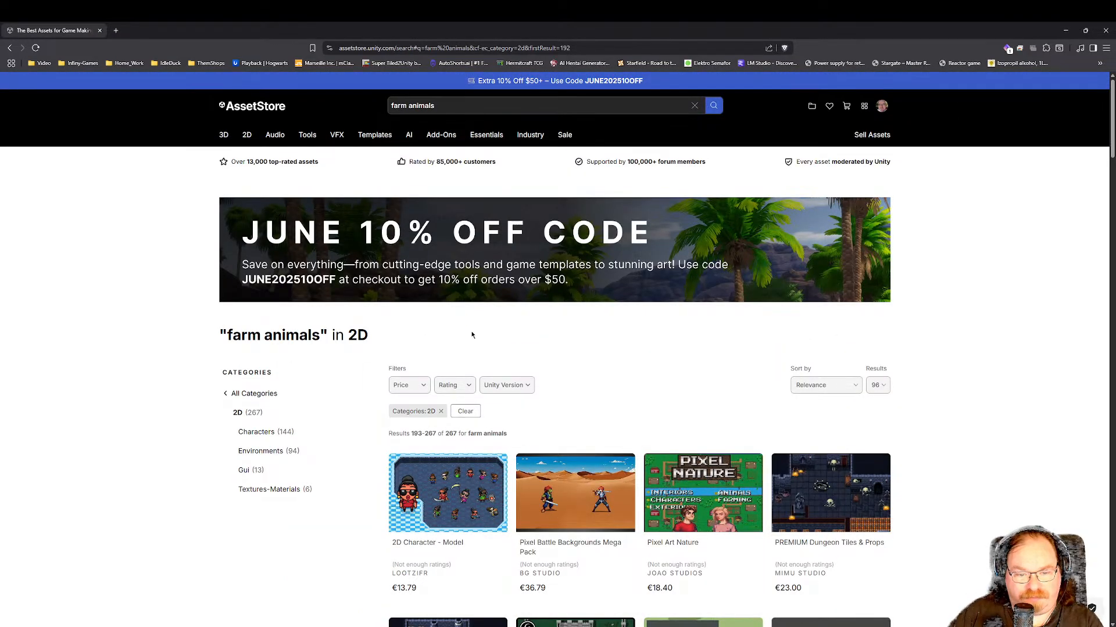
pyautogui.click(397, 105)
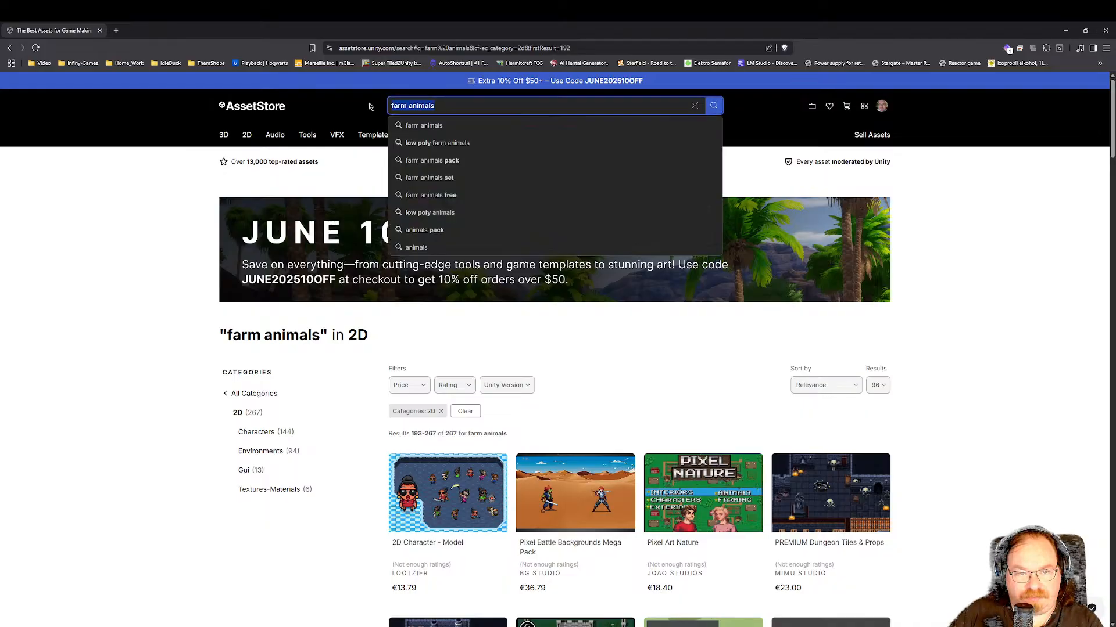
pyautogui.write('interi')
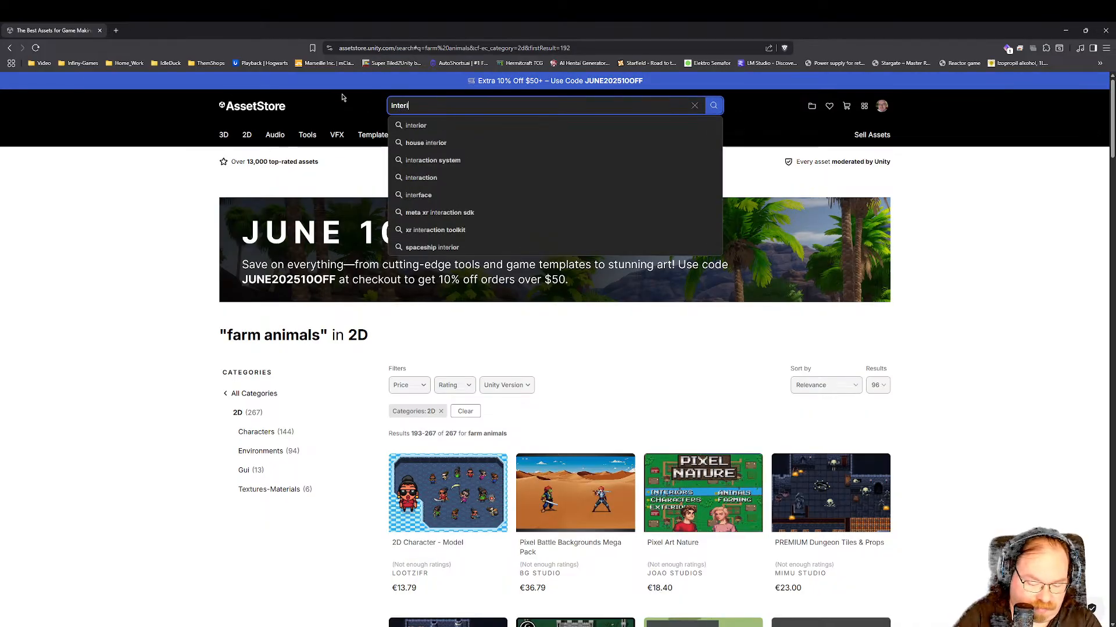
pyautogui.write('or')
pyautogui.press('Return')
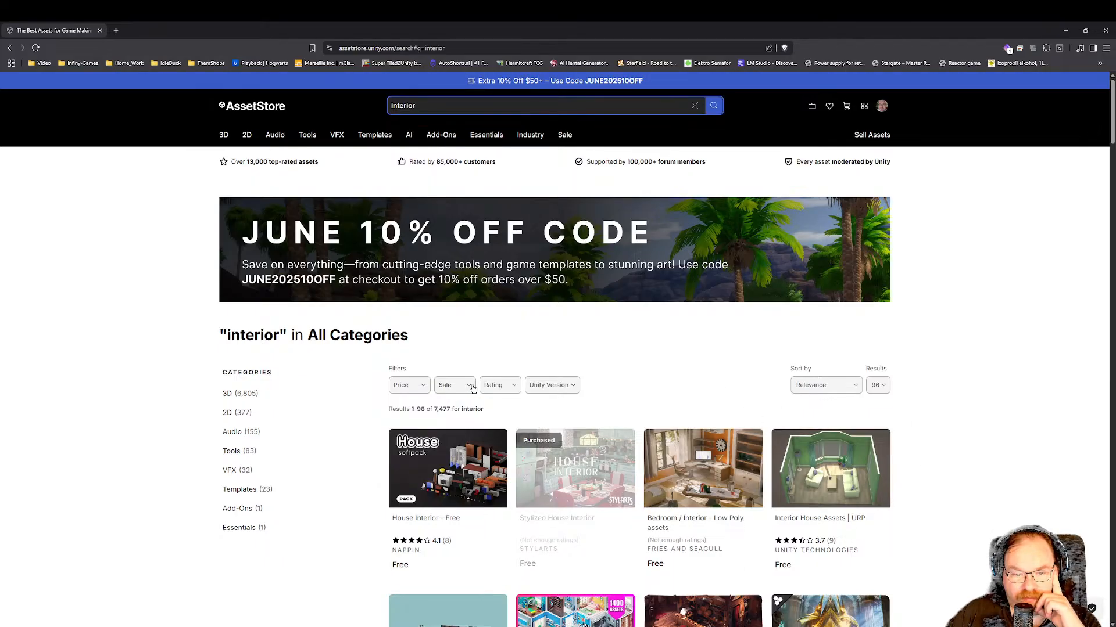
pyautogui.click(339, 413)
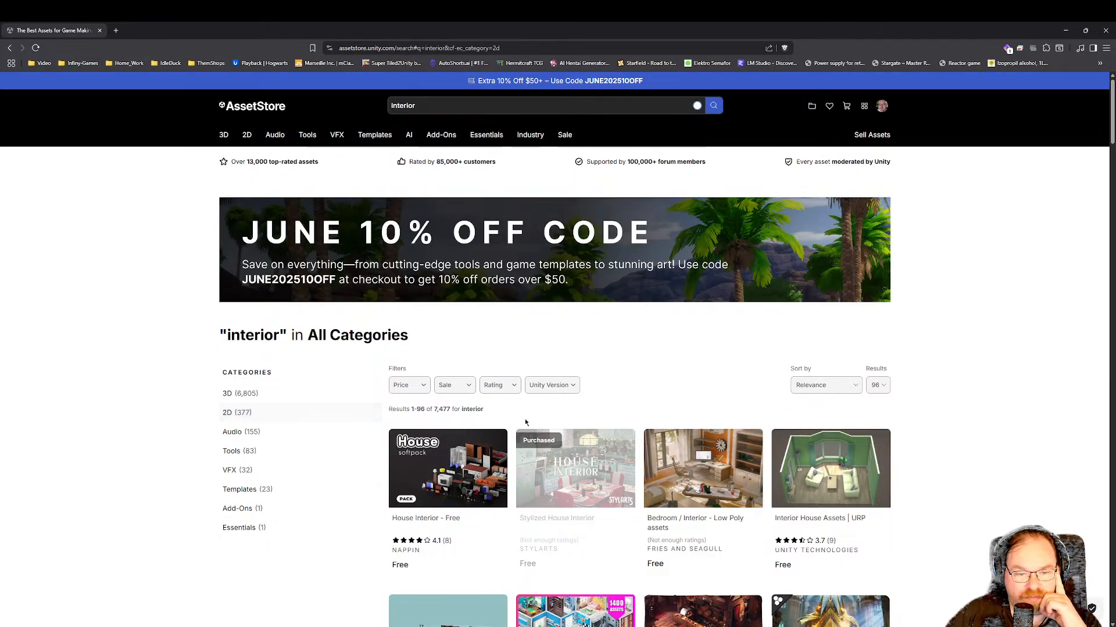
# Open the Pixel Lands - Village & Interiors pack from the results and view its village and interior preview images.
pyautogui.scroll(-3, 663, 400)
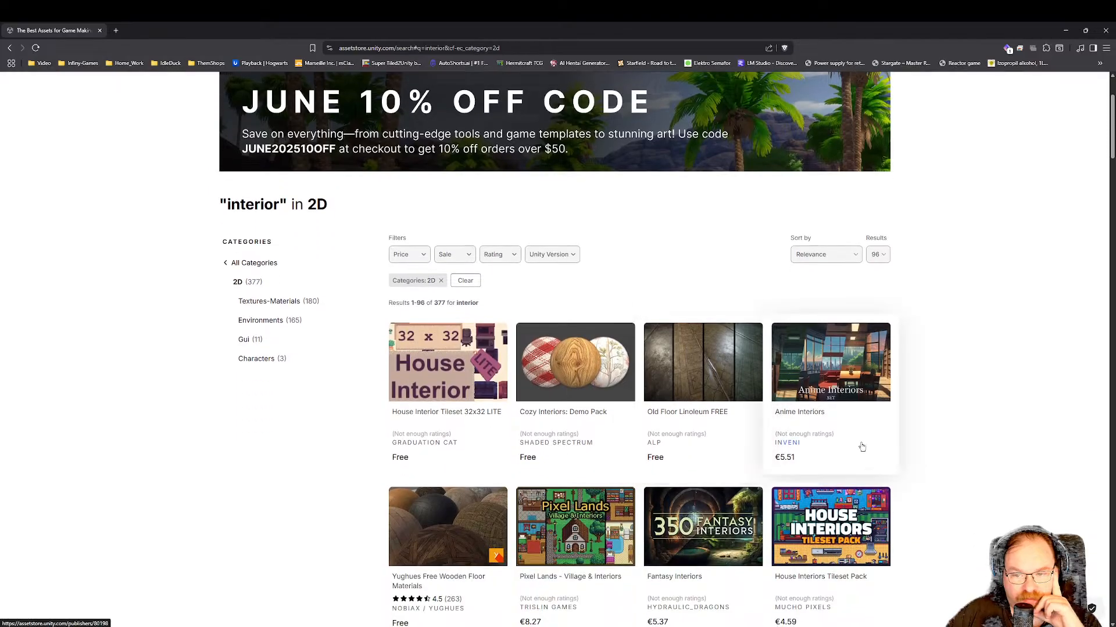
pyautogui.scroll(-3, 934, 459)
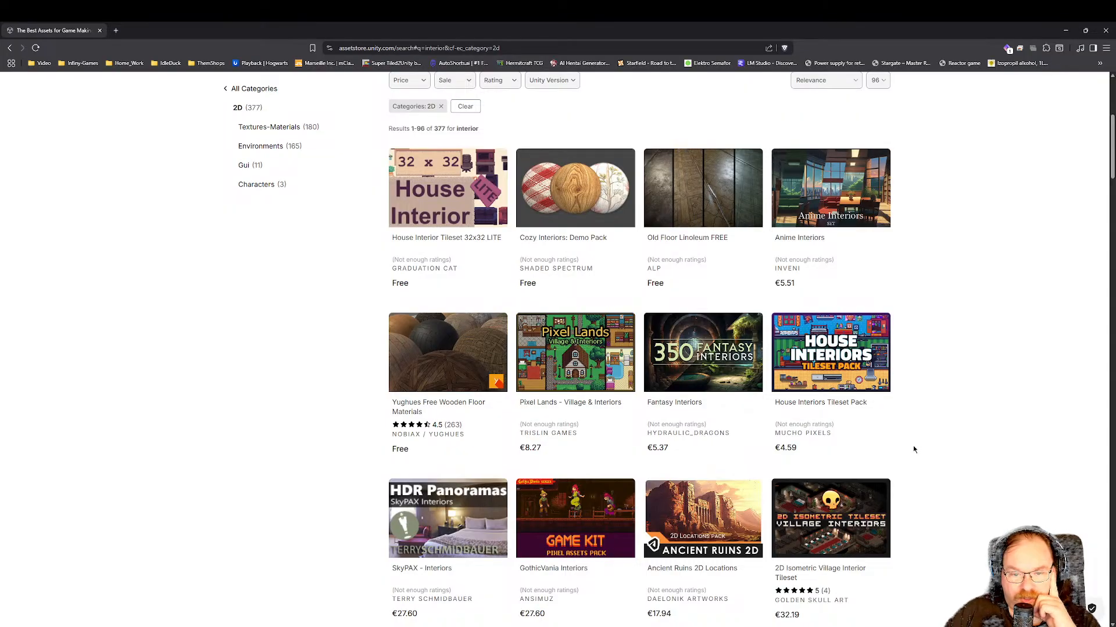
pyautogui.click(556, 381)
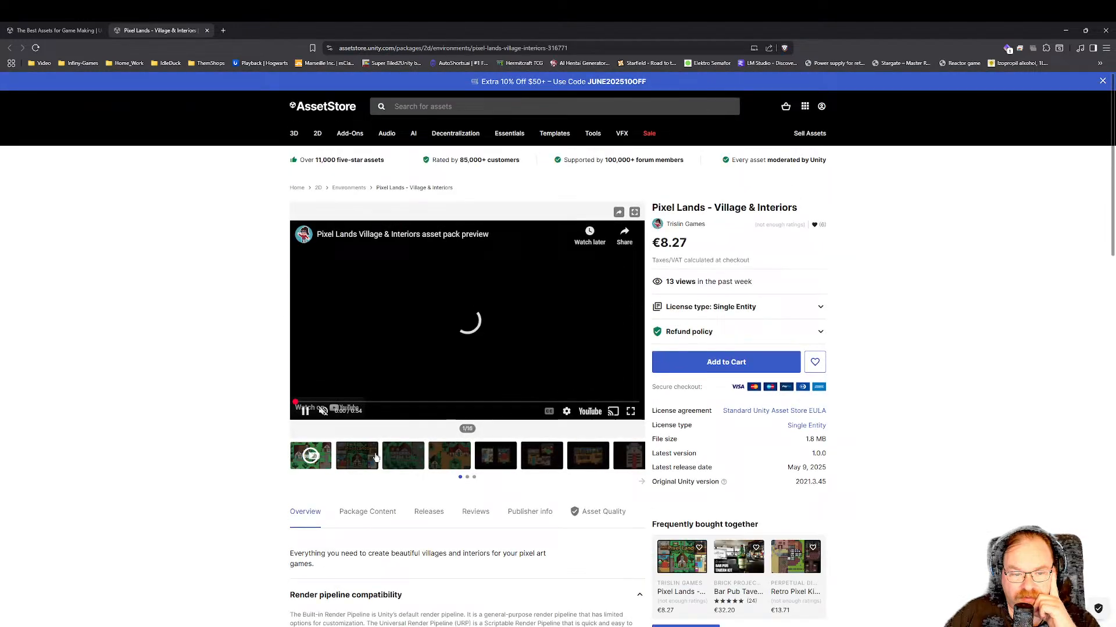
pyautogui.click(374, 459)
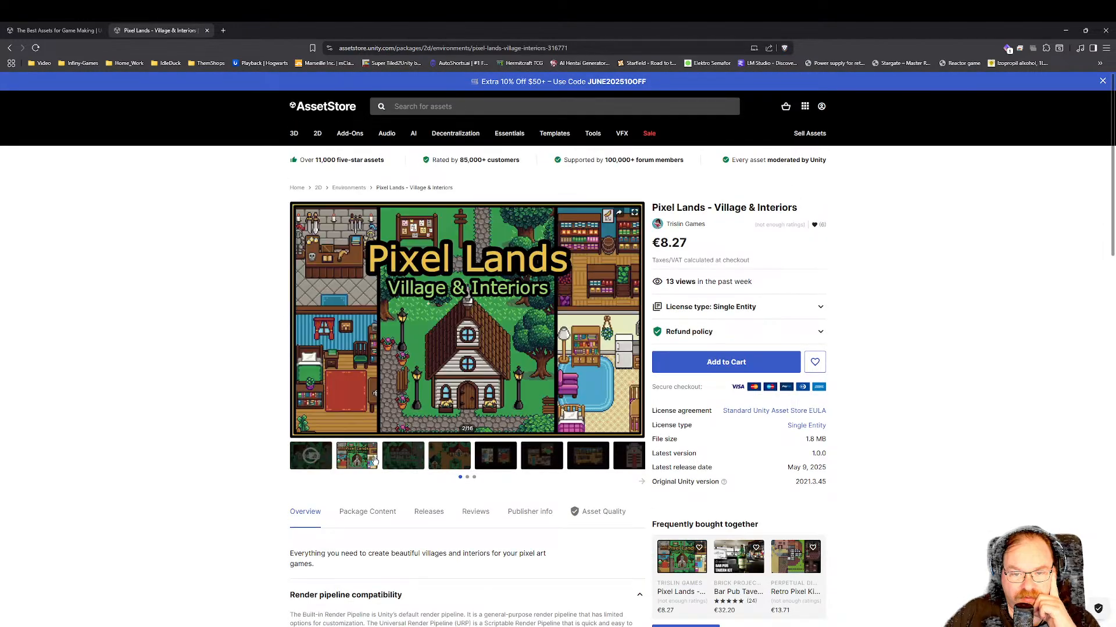
pyautogui.click(390, 460)
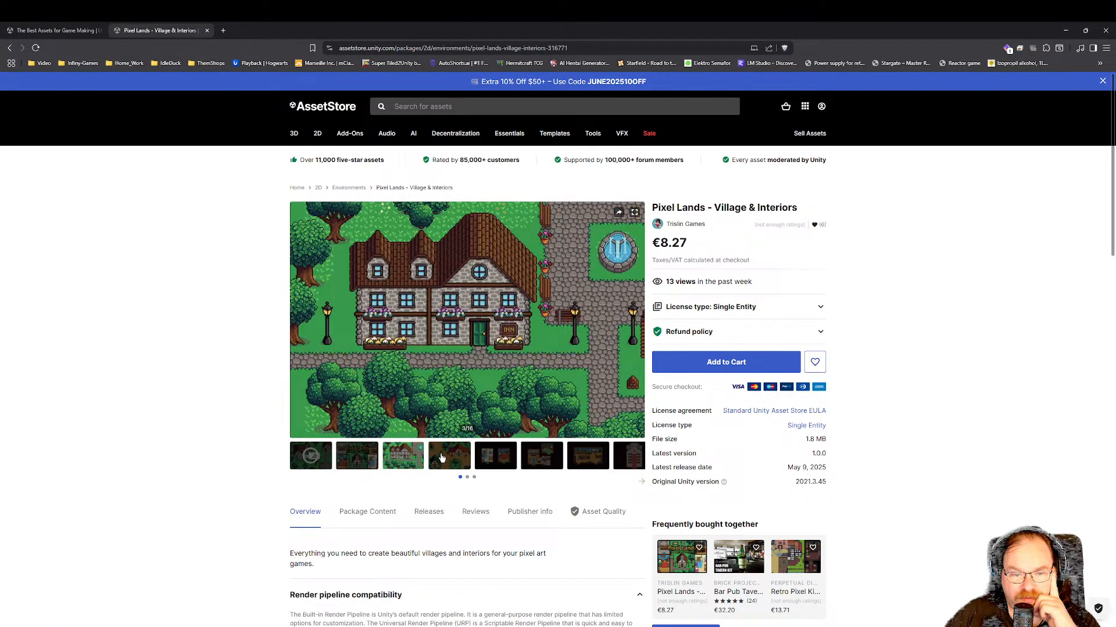
pyautogui.click(442, 458)
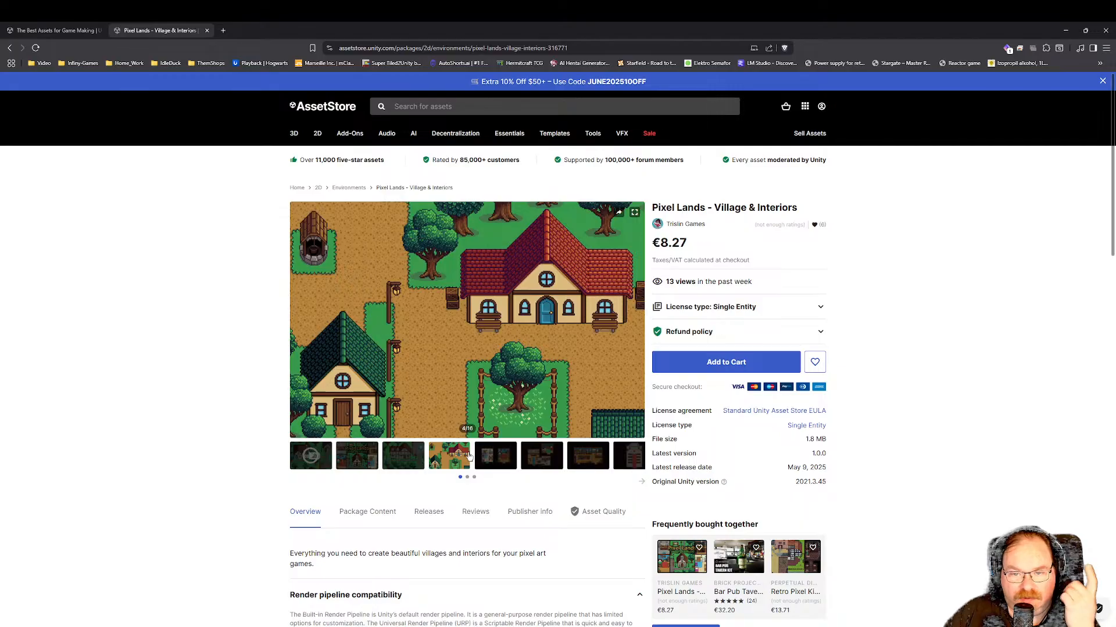
pyautogui.click(504, 462)
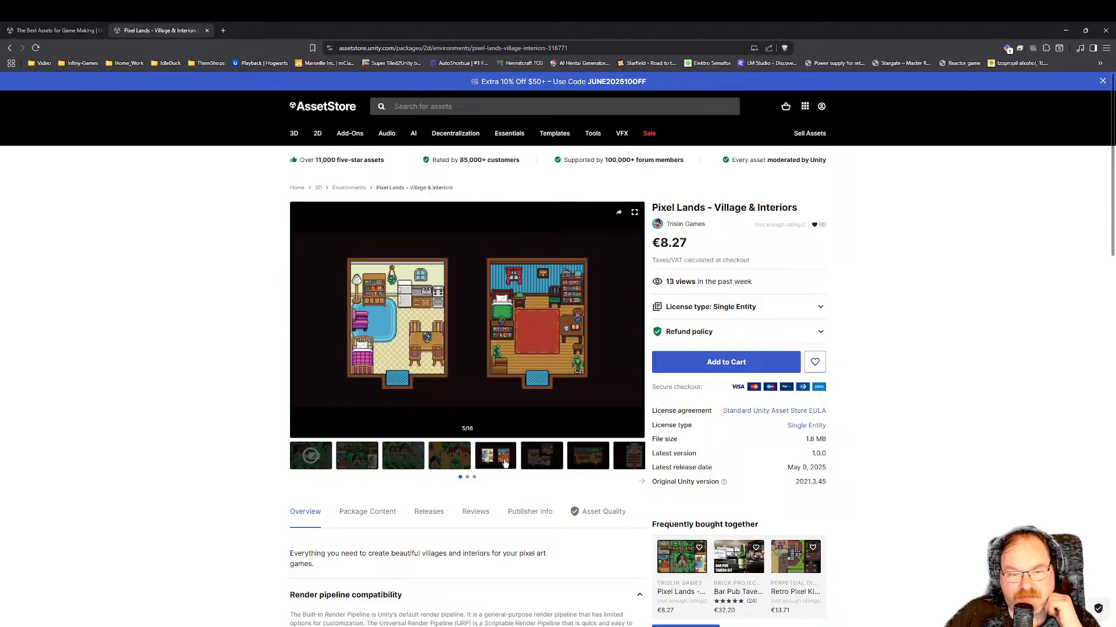
pyautogui.click(535, 464)
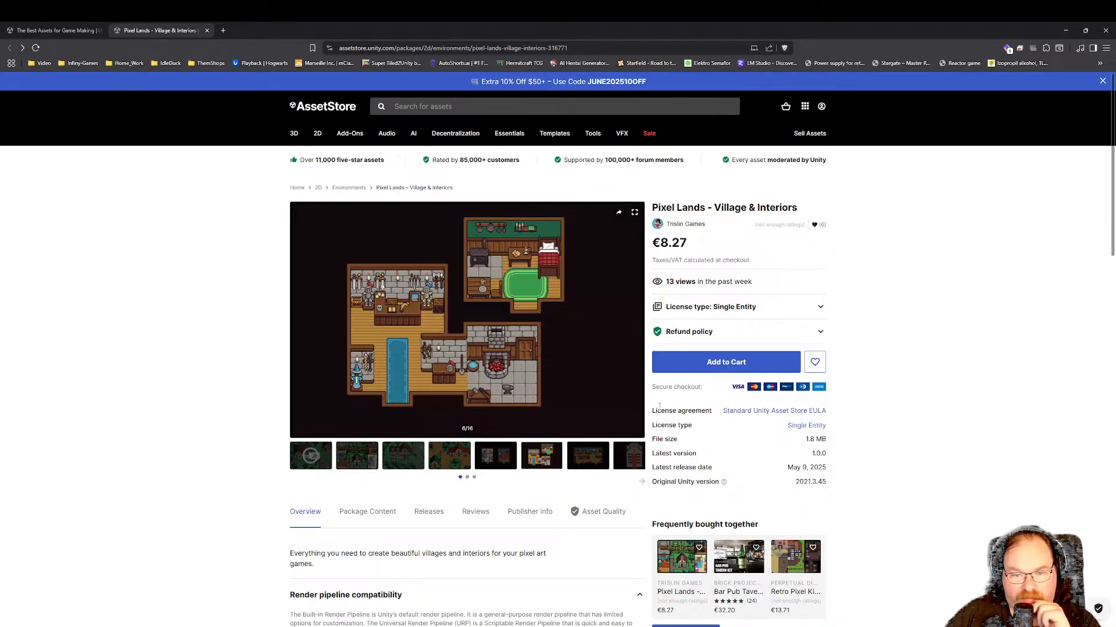
# Shrink the browser window to compare the Pixel Lands interiors with the Unity village scene, and read the pack's compatibility and description.
pyautogui.moveTo(717, 35); pyautogui.dragTo(841, 124)
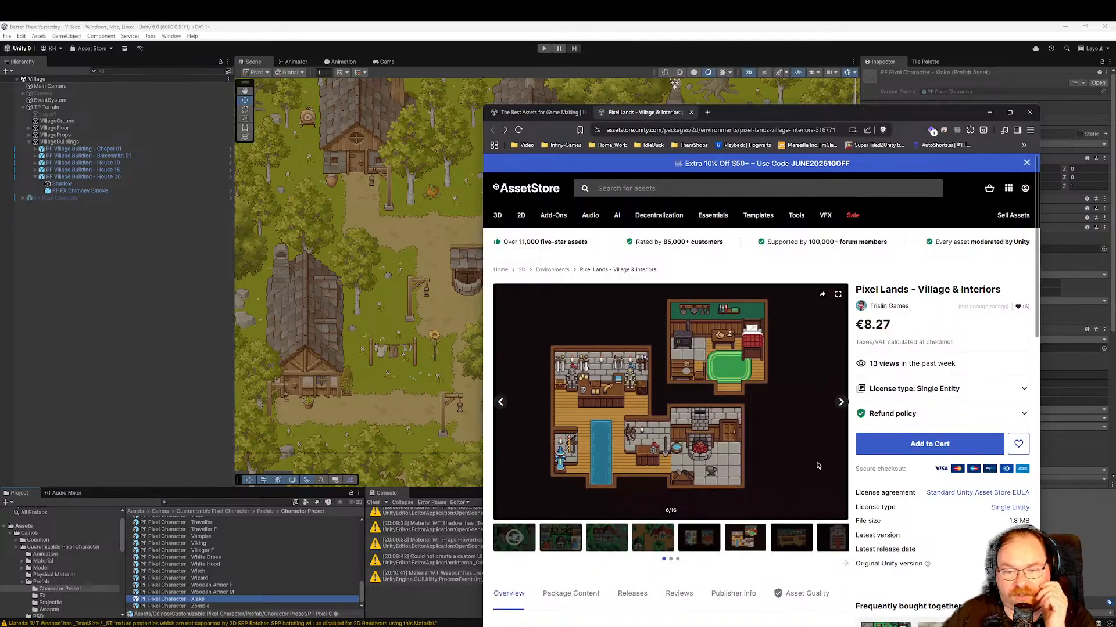
pyautogui.scroll(-3, 803, 415)
pyautogui.scroll(-1, 715, 403)
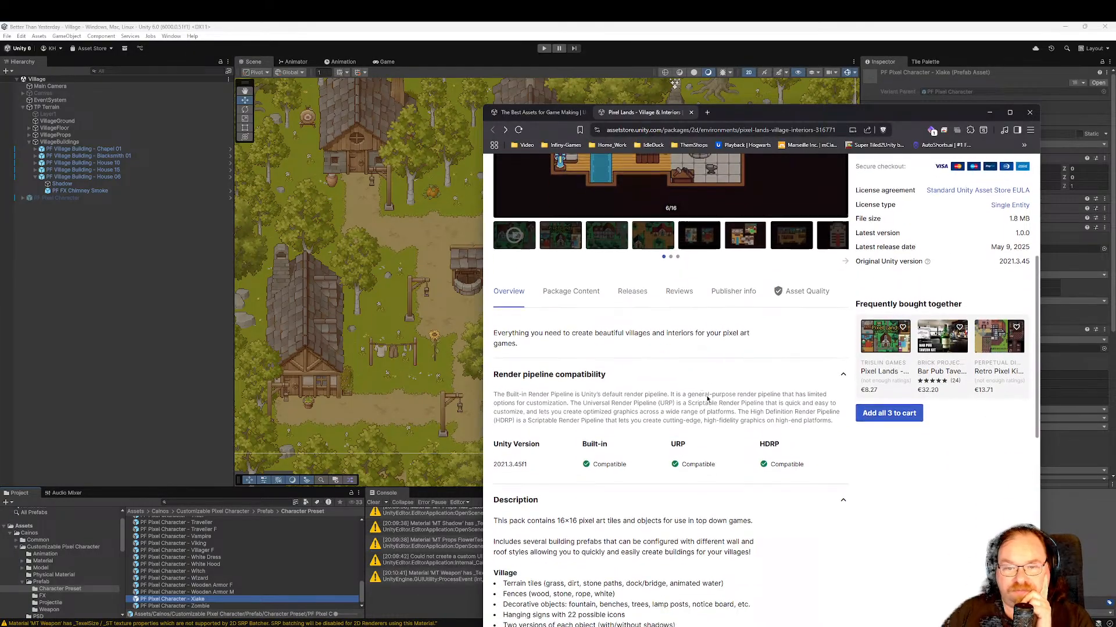
# Close the Pixel Lands page, open the Fantasy Interiors pack to check its preview image, and return to the search results.
pyautogui.click(691, 113)
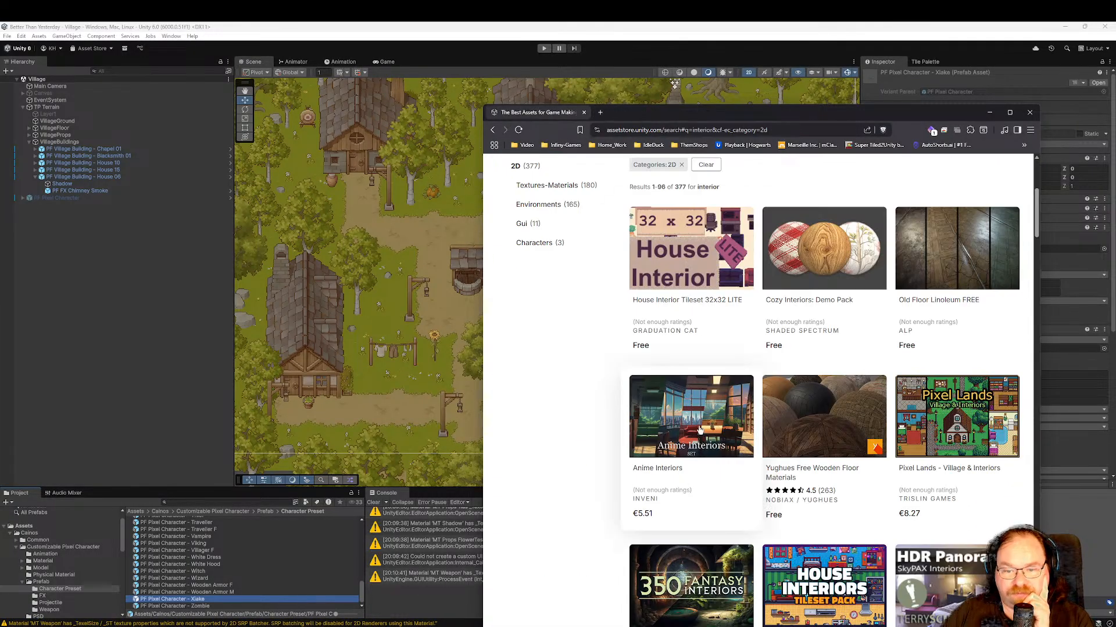
pyautogui.scroll(-3, 709, 470)
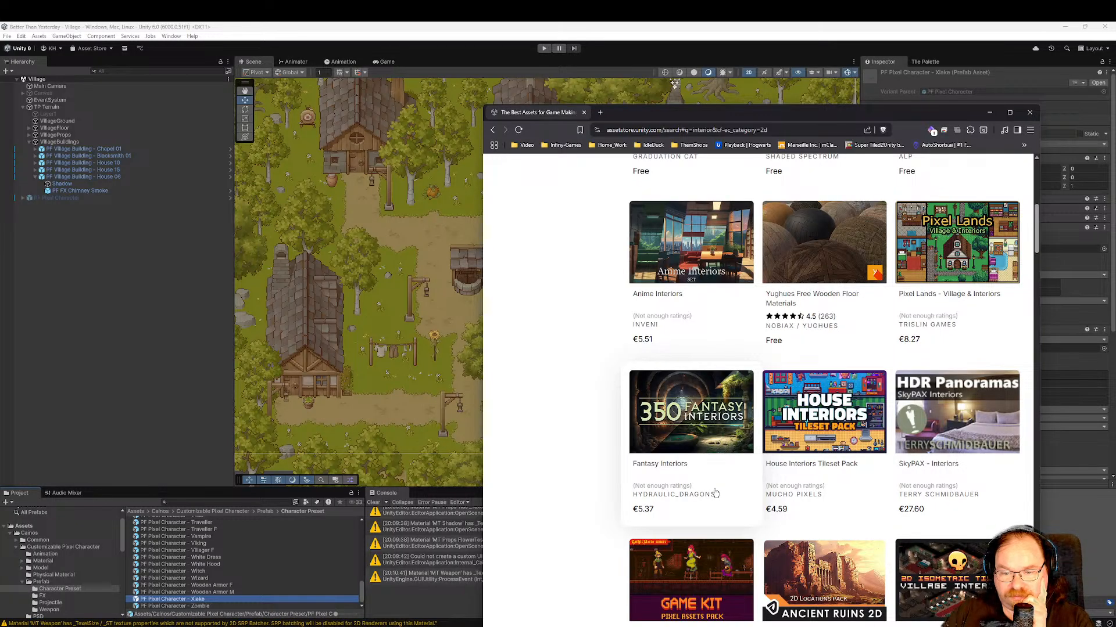
pyautogui.click(696, 434)
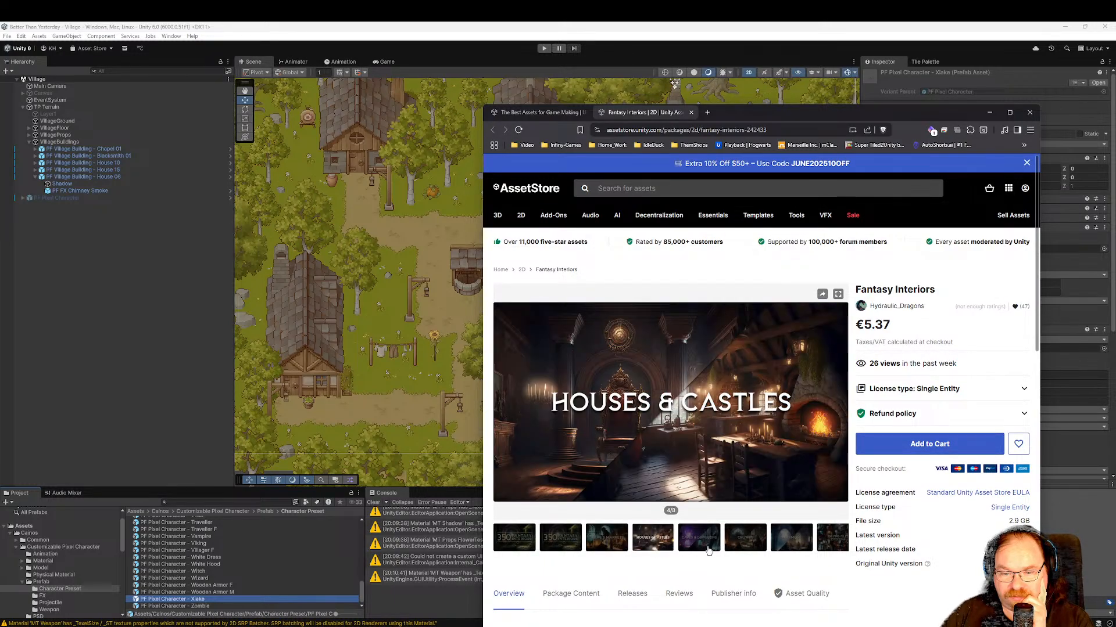
pyautogui.click(691, 112)
# Browse the 2D interior results down to the Fantasy Dreamland and Pixel Art Interior Tiles packs for art matching the village scene.
pyautogui.scroll(-3, 743, 401)
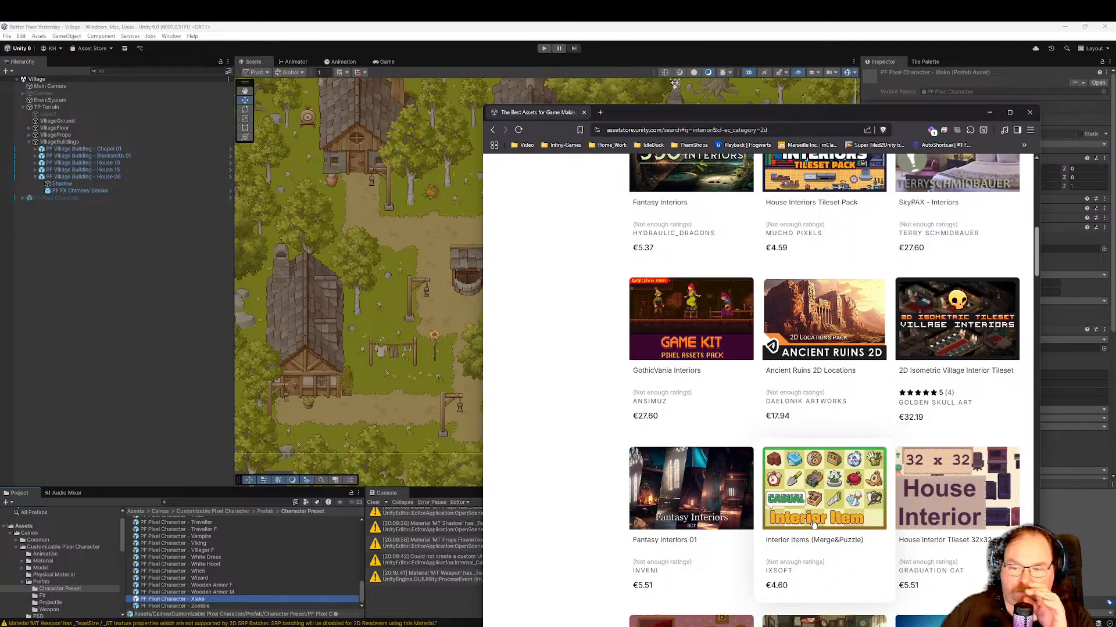
pyautogui.scroll(-5, 709, 466)
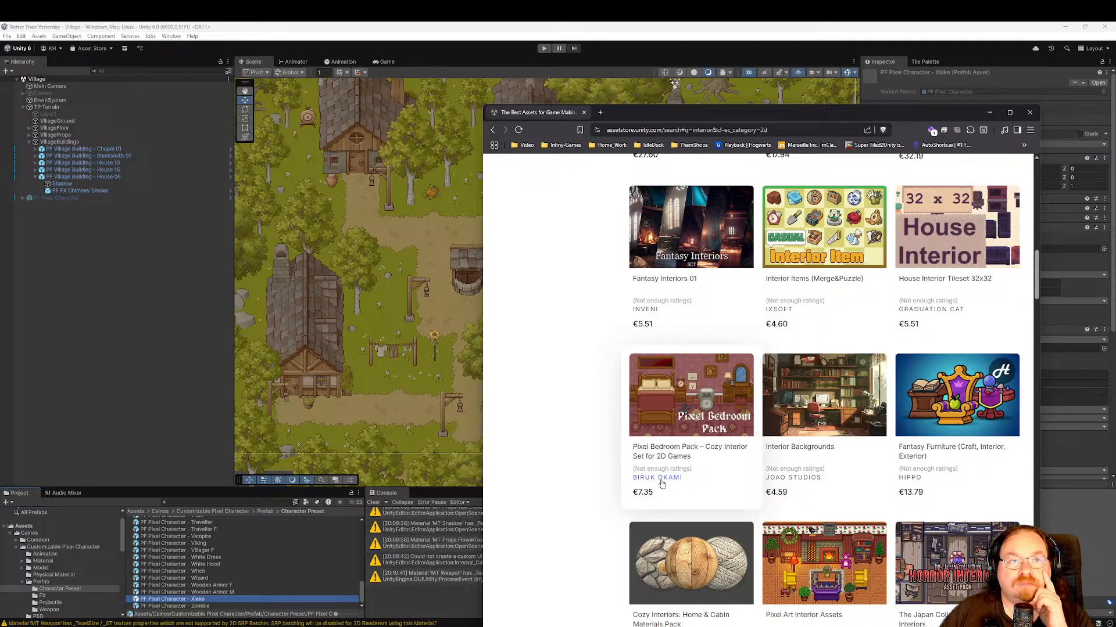
pyautogui.scroll(-2, 661, 484)
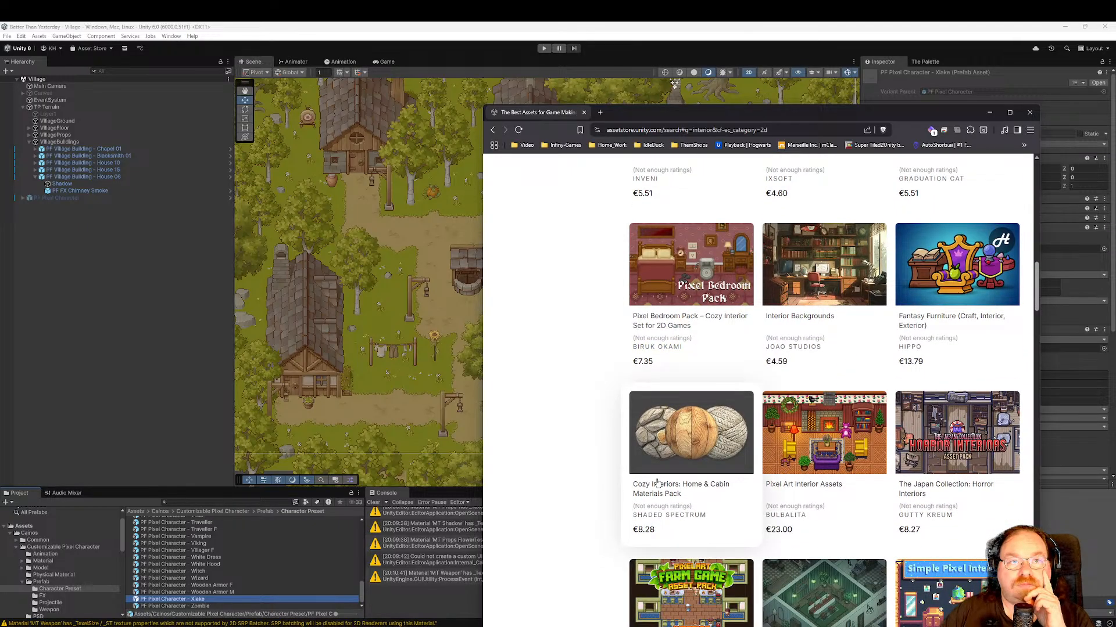
pyautogui.scroll(-1, 656, 482)
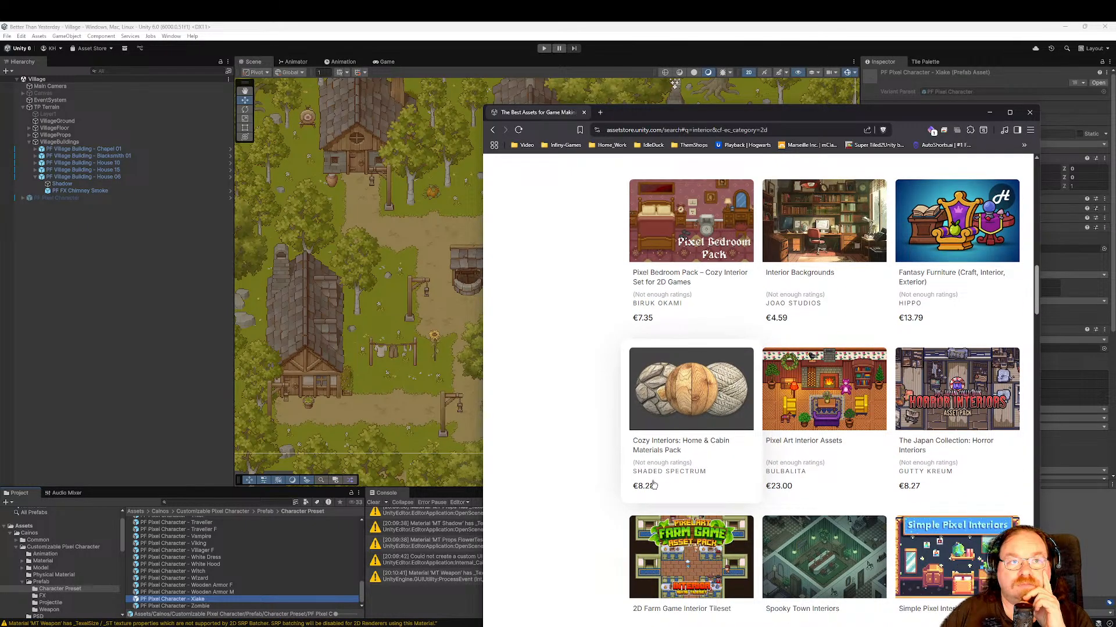
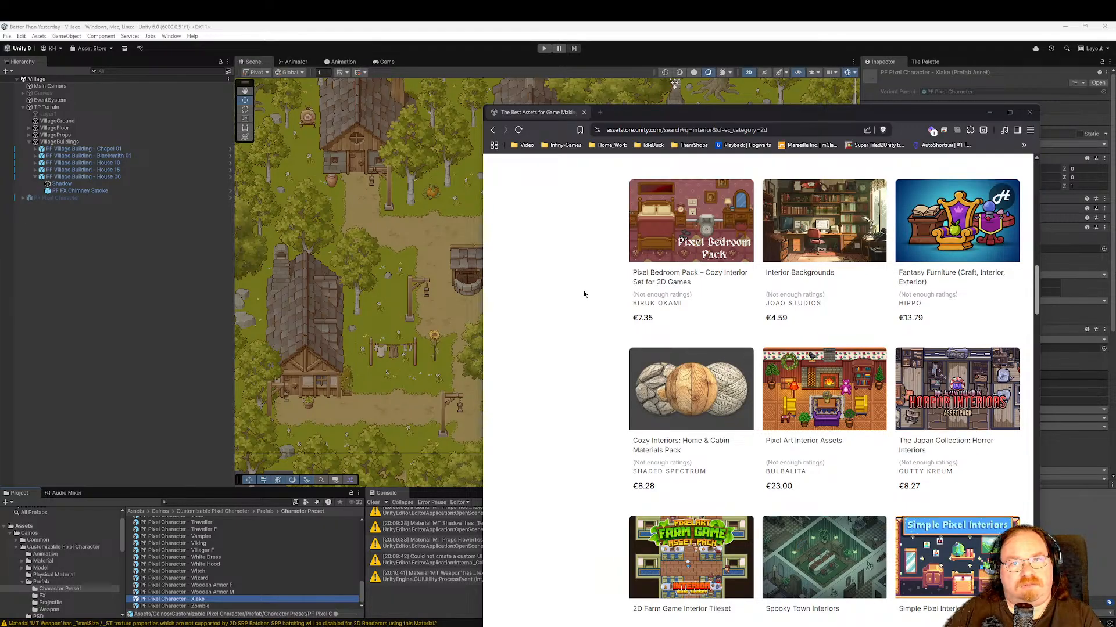
pyautogui.scroll(-3, 745, 398)
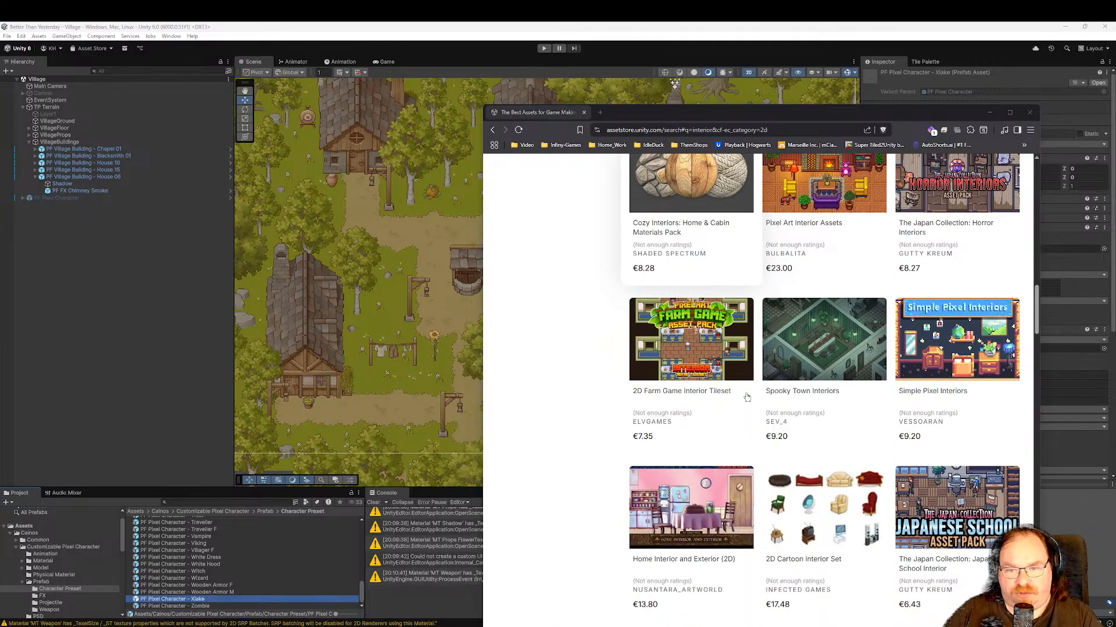
pyautogui.scroll(4, 744, 398)
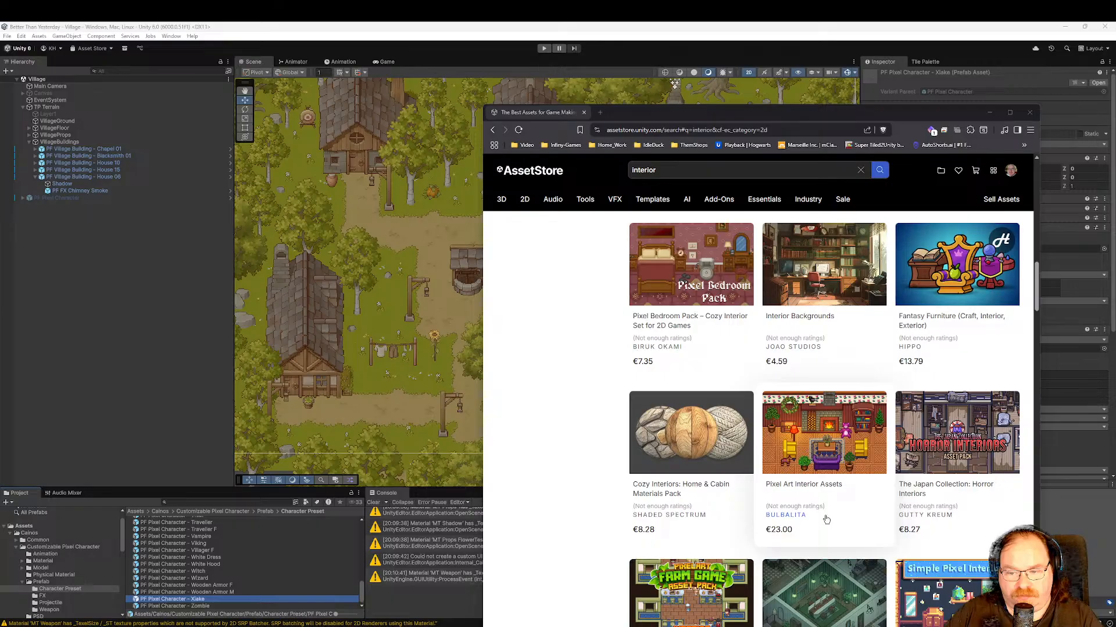
pyautogui.scroll(2, 824, 520)
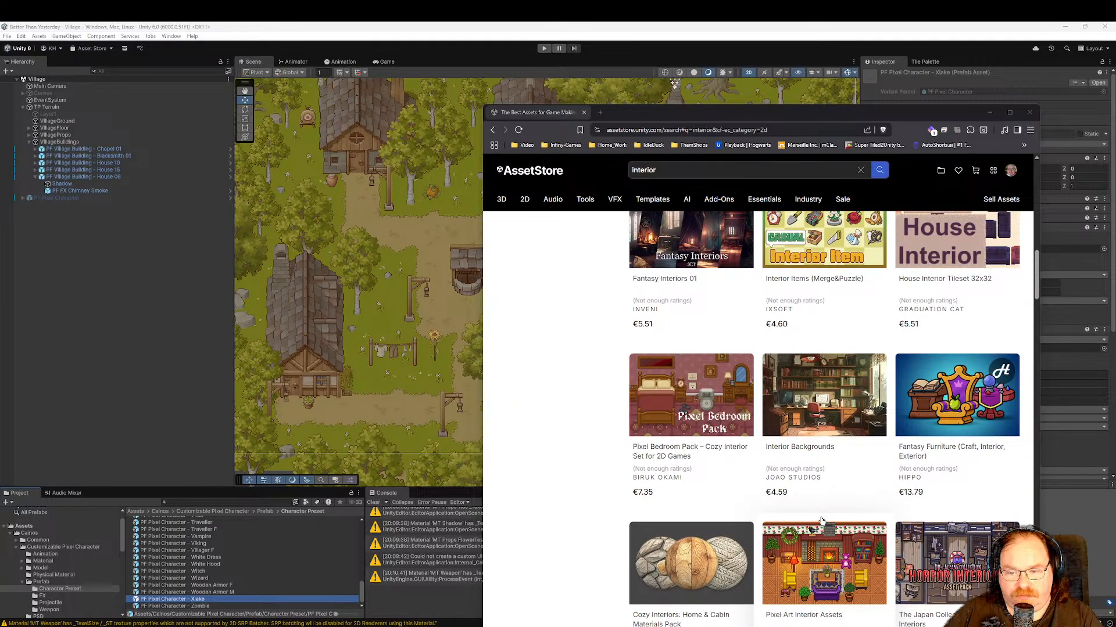
pyautogui.scroll(-10, 821, 519)
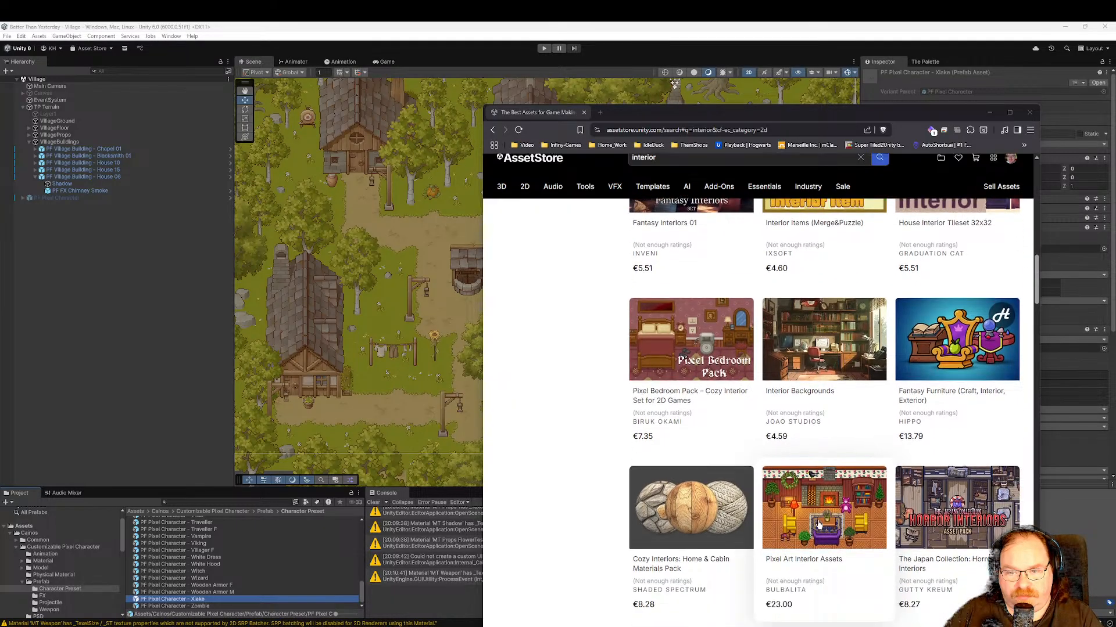
pyautogui.scroll(-2, 773, 538)
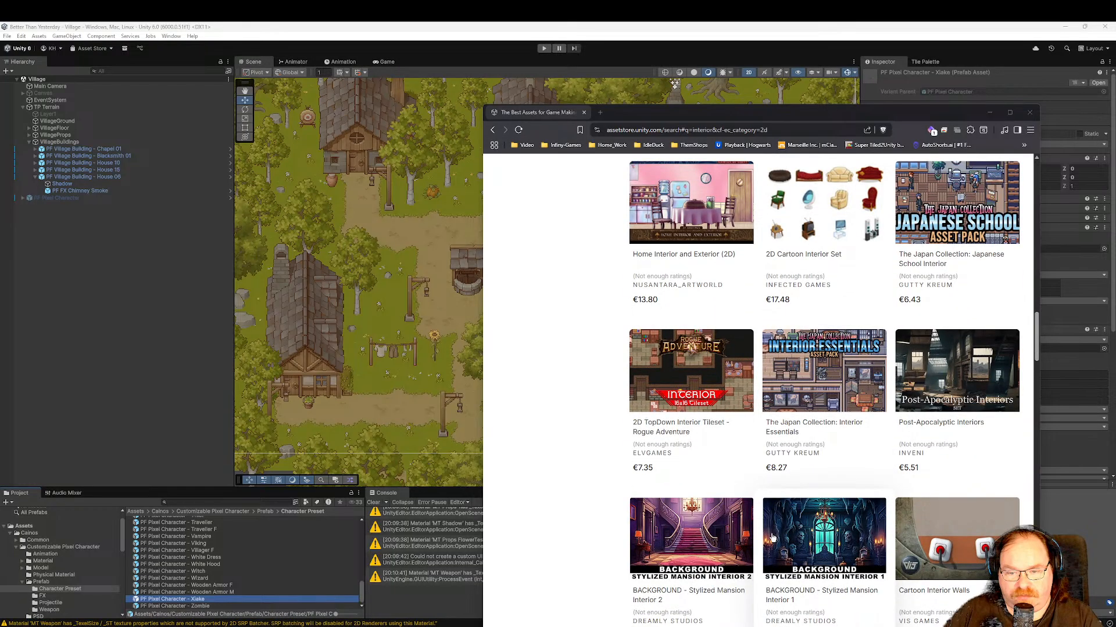
pyautogui.scroll(-3, 765, 540)
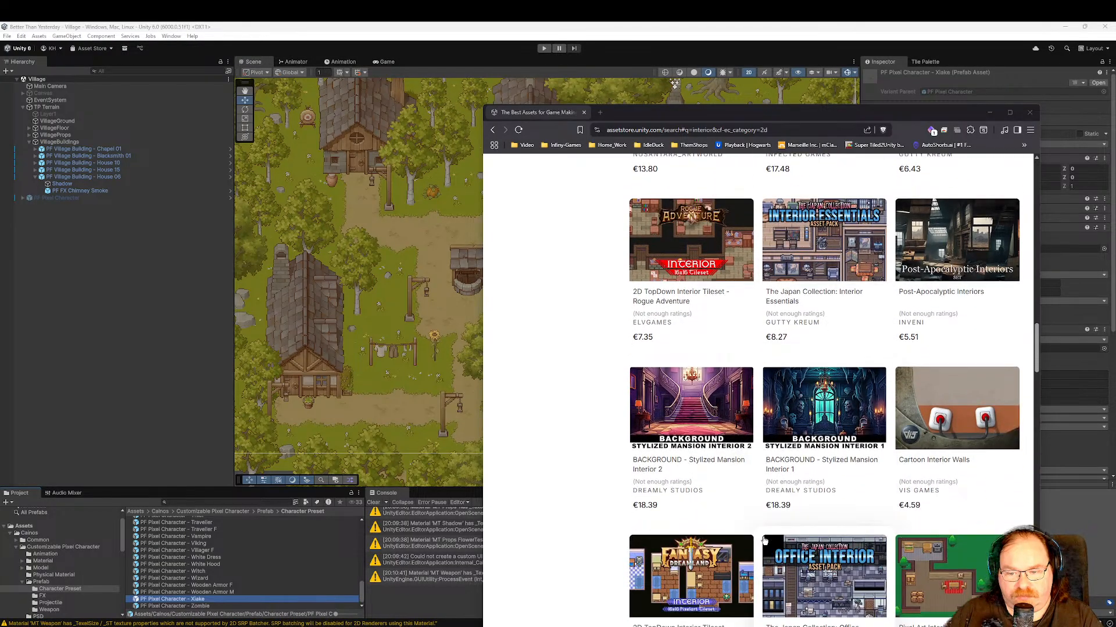
pyautogui.scroll(-4, 764, 540)
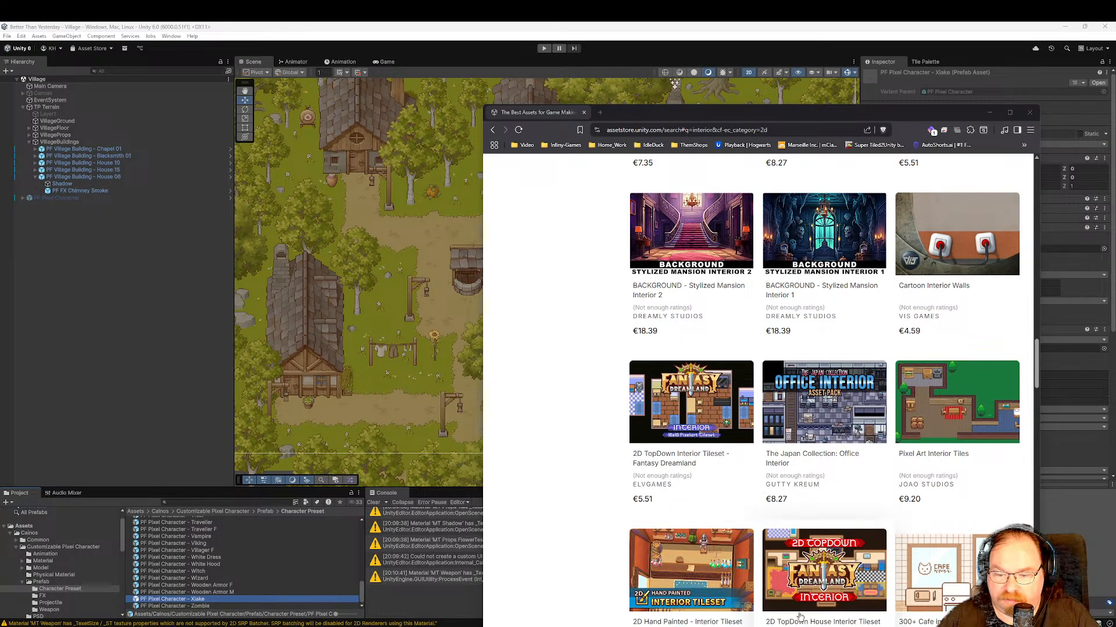
# Go back to the first interior results and recheck the listed packs down to the Pixel Bedroom Pack row.
pyautogui.scroll(3, 771, 556)
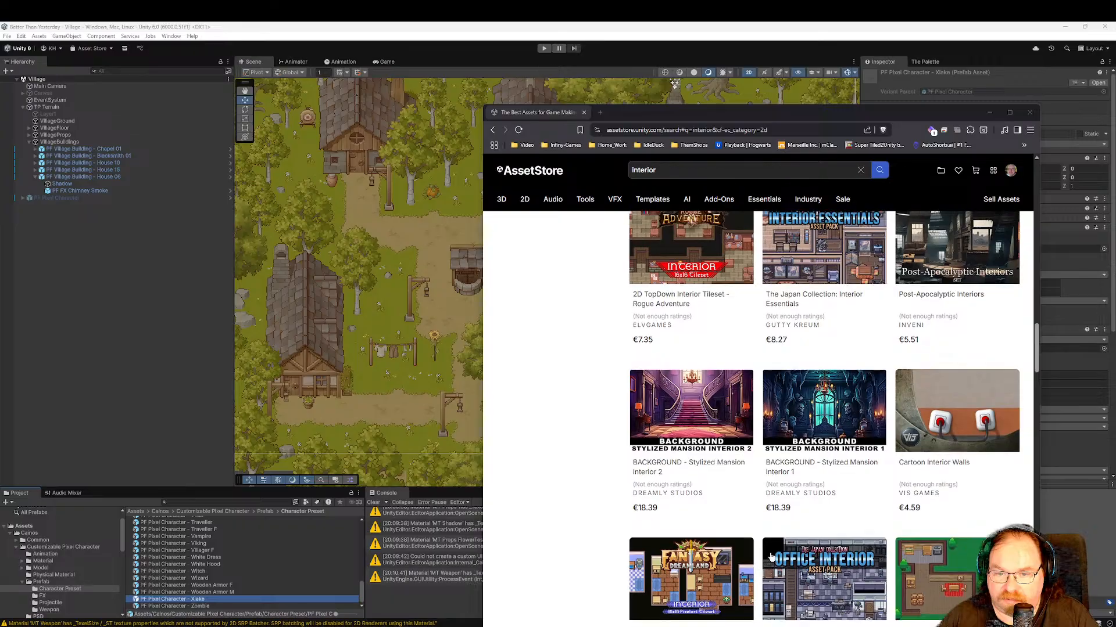
pyautogui.scroll(5, 771, 557)
pyautogui.scroll(3, 771, 557)
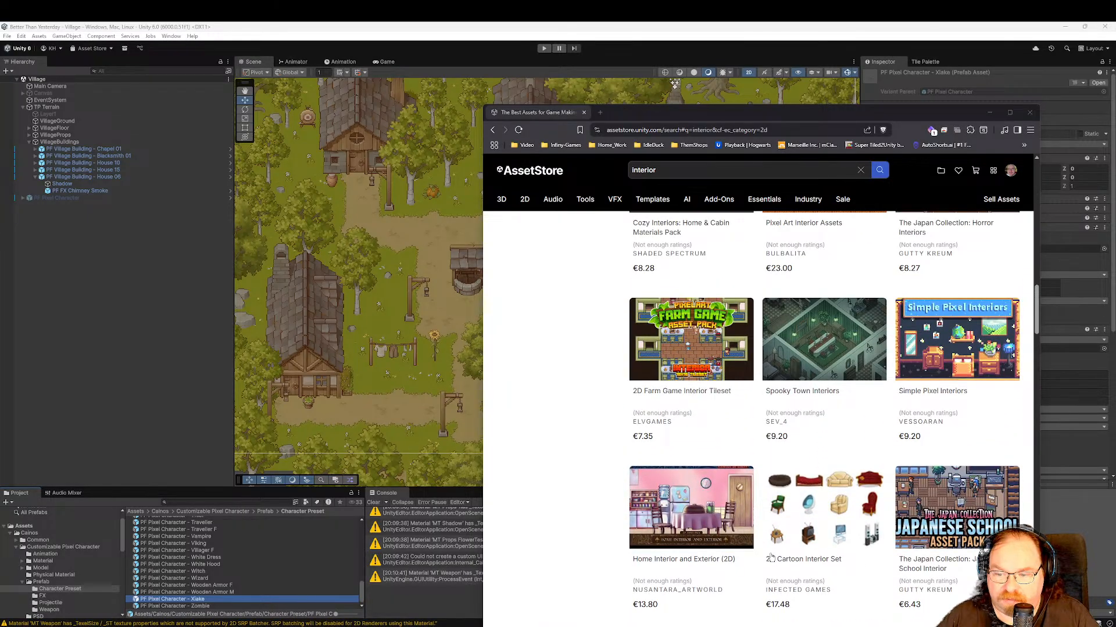
pyautogui.scroll(7, 771, 556)
pyautogui.scroll(9, 771, 559)
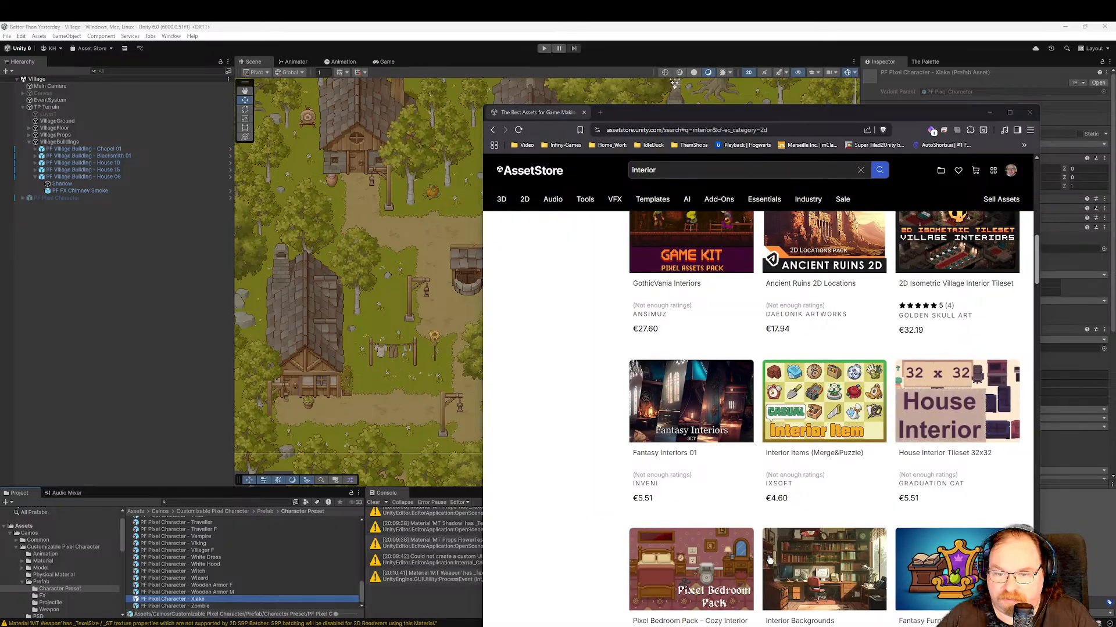
pyautogui.scroll(5, 767, 562)
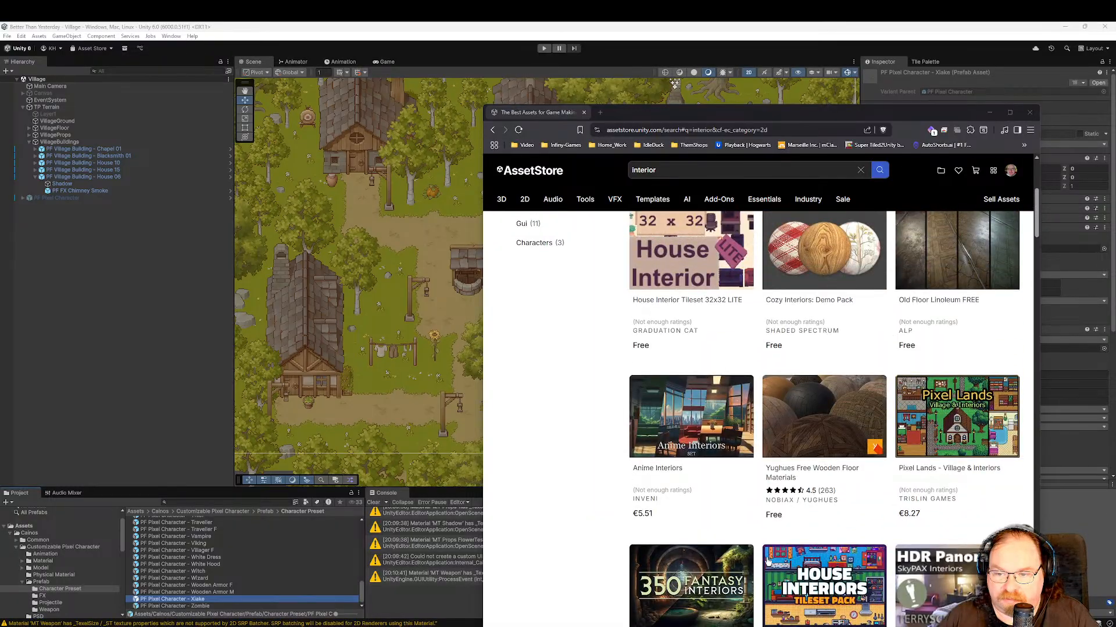
pyautogui.scroll(-3, 759, 571)
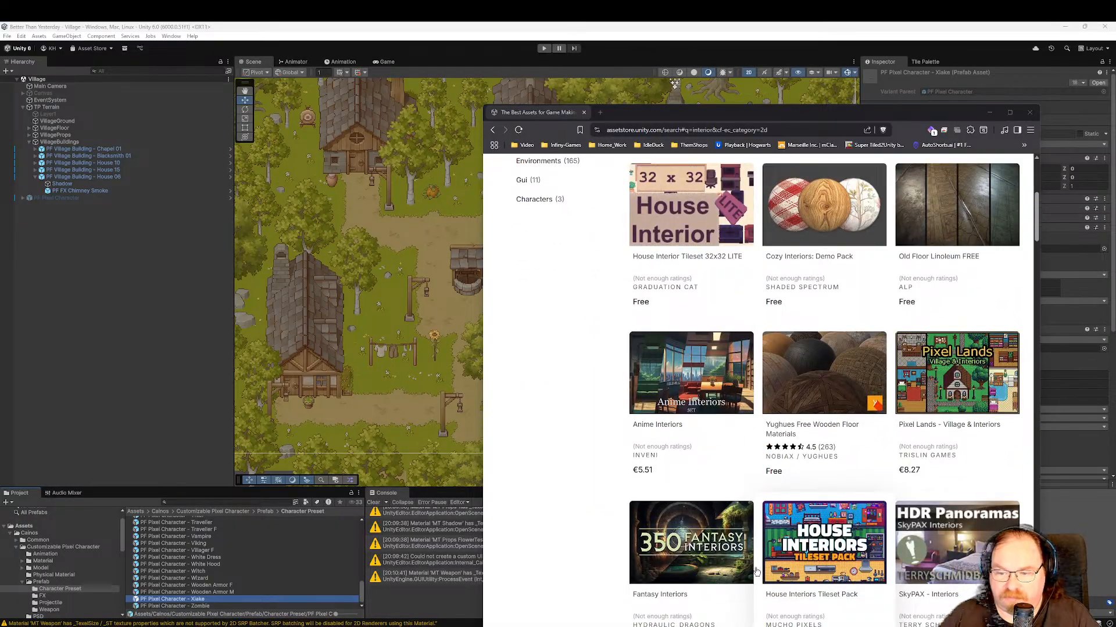
pyautogui.scroll(-4, 756, 572)
pyautogui.scroll(-4, 756, 573)
pyautogui.scroll(4, 755, 571)
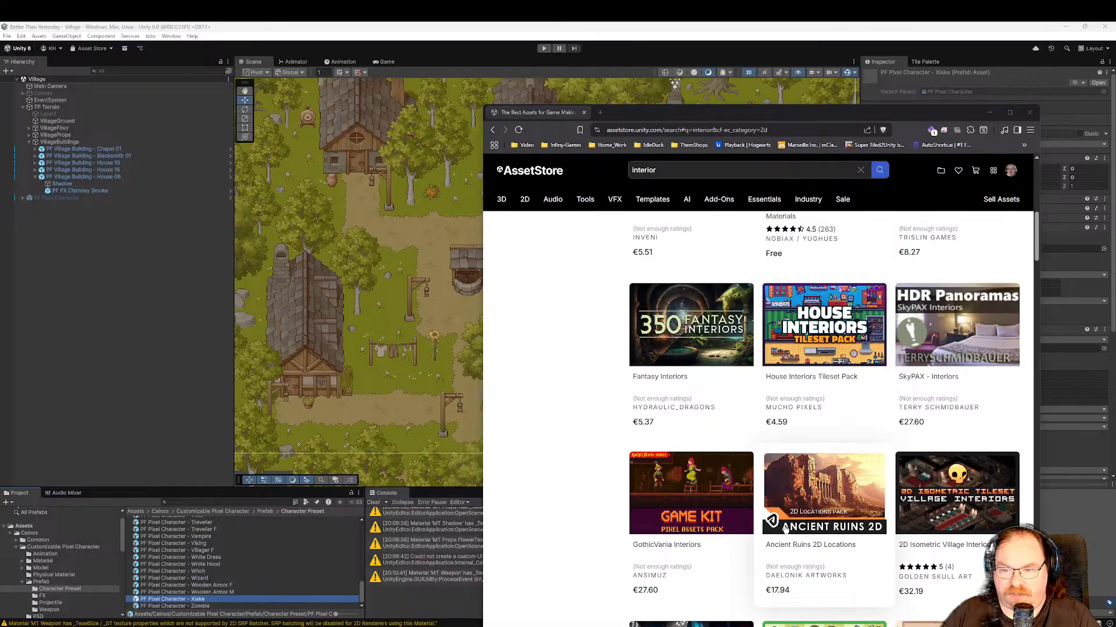
pyautogui.scroll(-2, 811, 551)
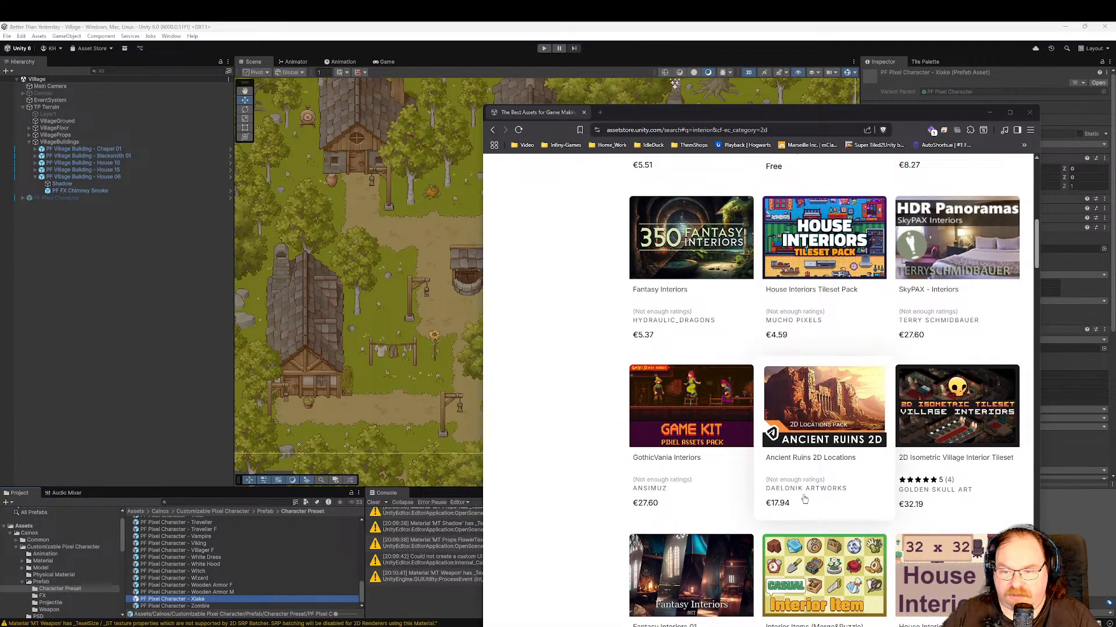
pyautogui.scroll(-4, 805, 500)
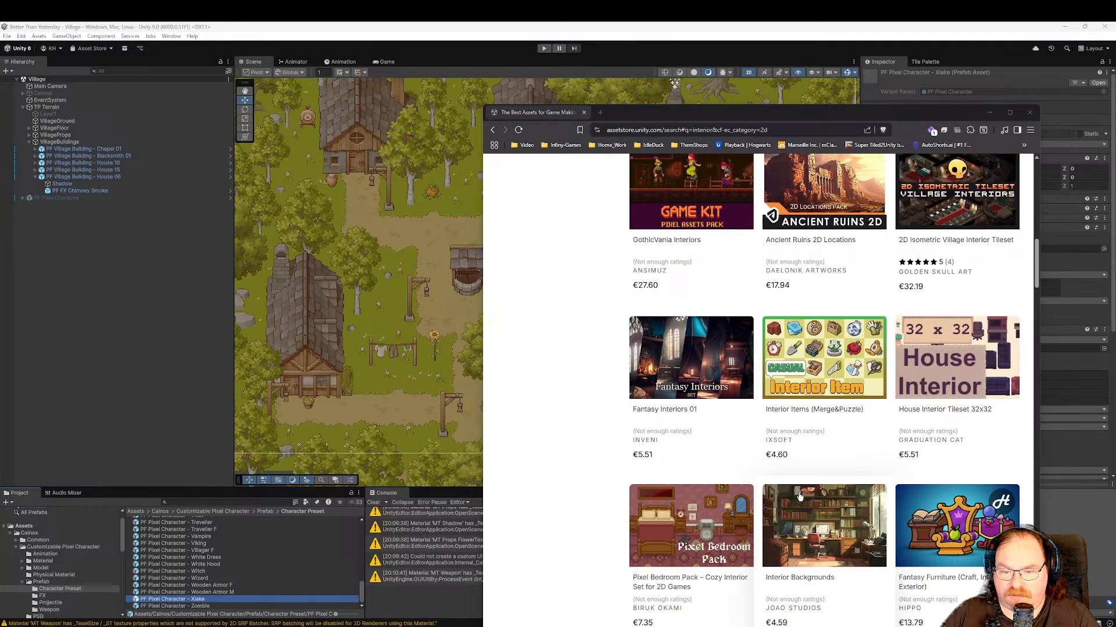
# Open the Pixel Bedroom Pack and compare all four of its preview images with the village art style.
pyautogui.click(685, 532)
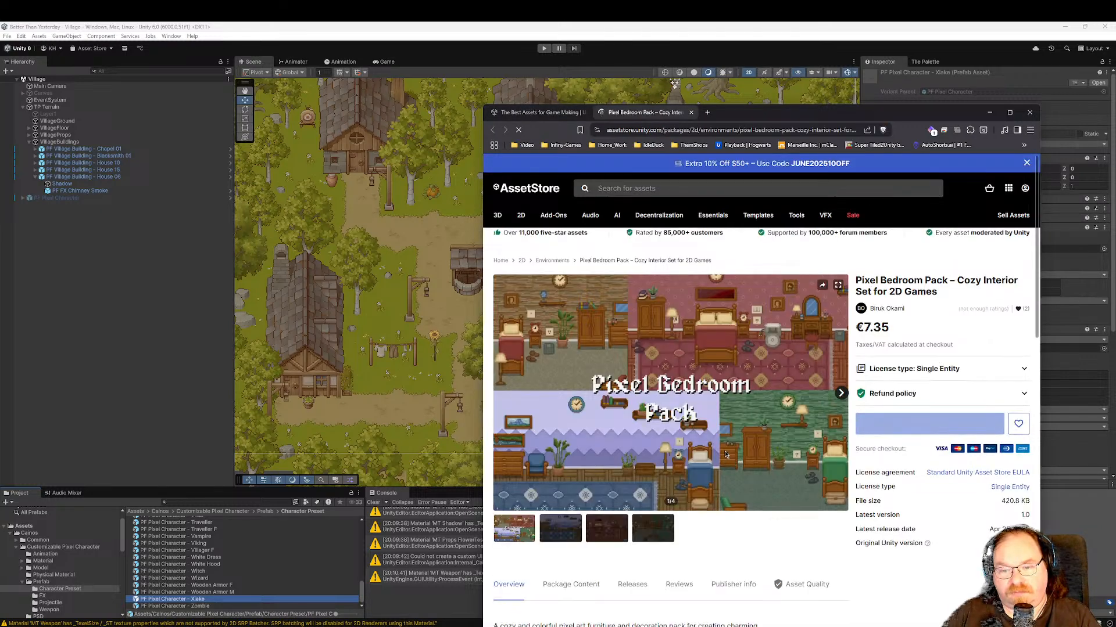
pyautogui.click(552, 533)
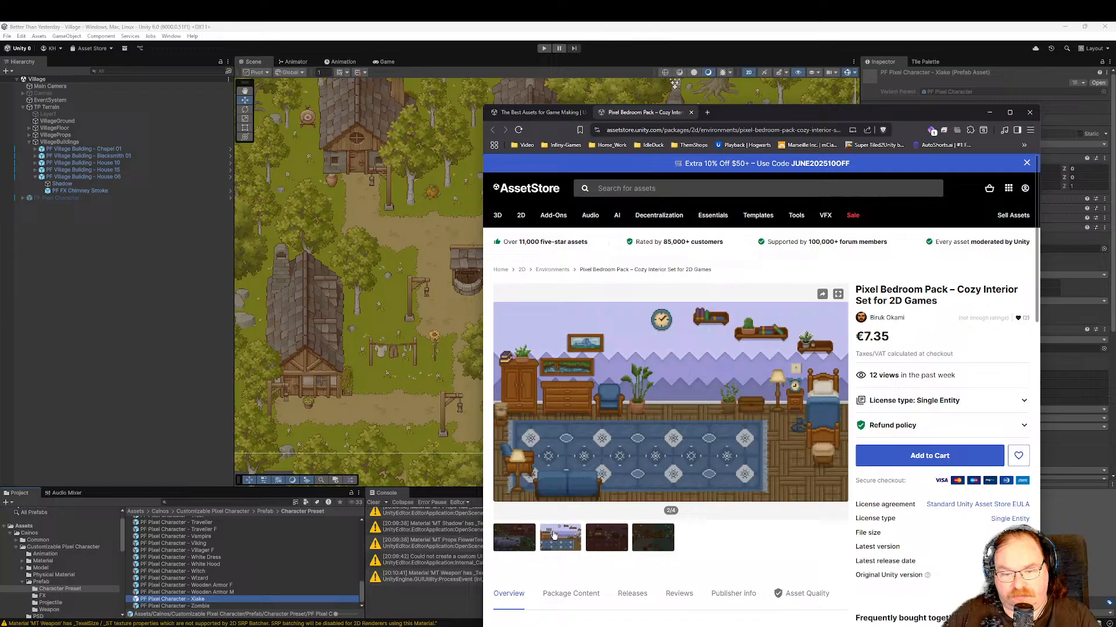
pyautogui.click(604, 552)
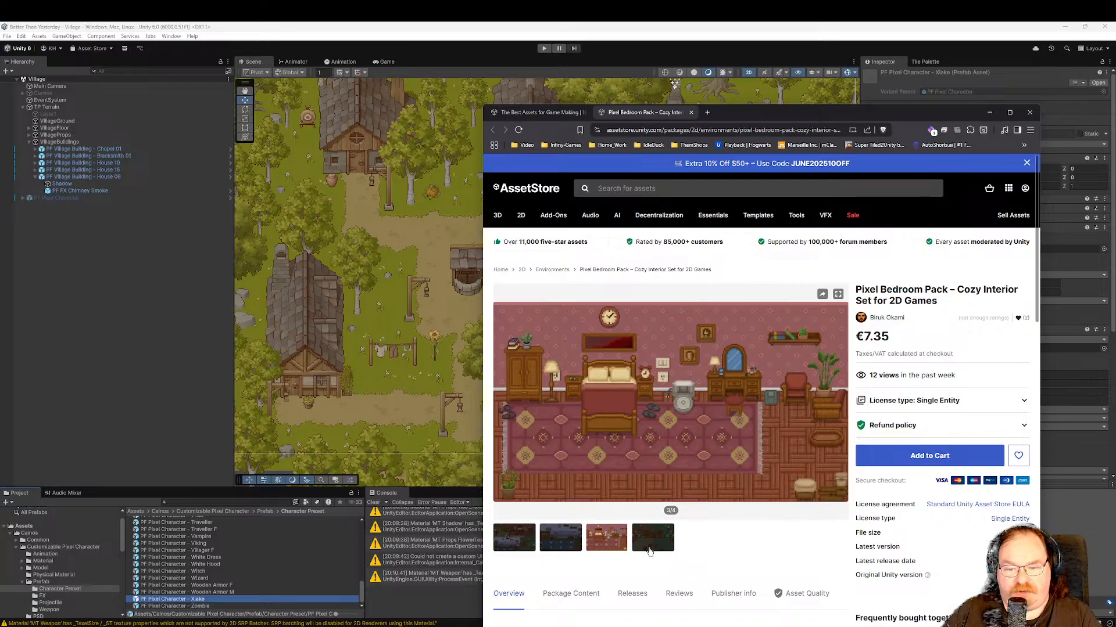
pyautogui.click(650, 551)
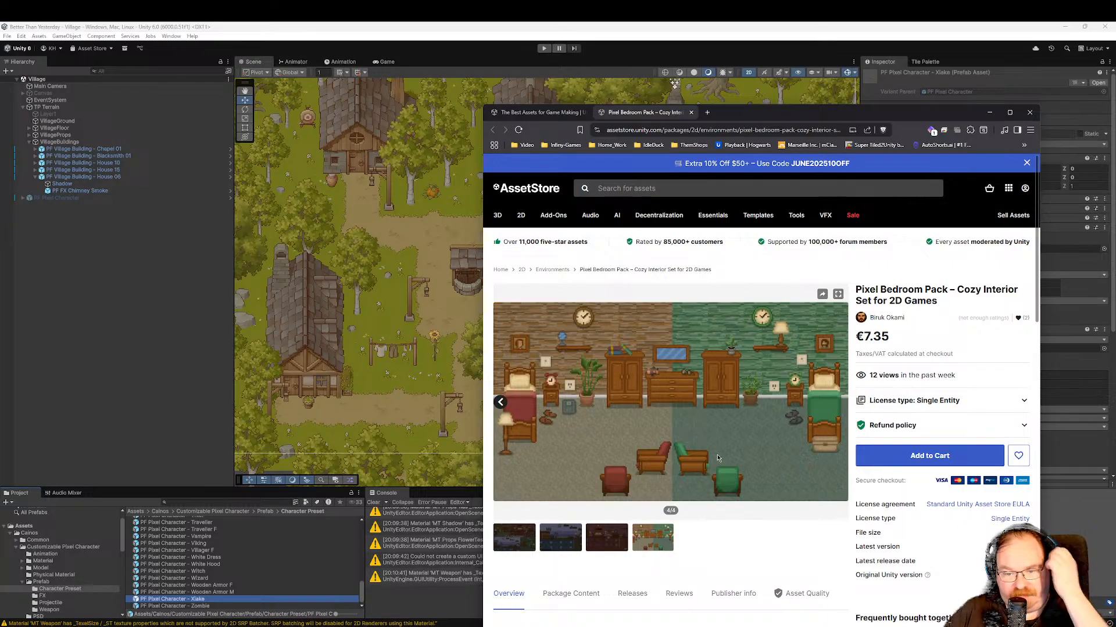
pyautogui.click(611, 551)
pyautogui.click(567, 548)
pyautogui.click(521, 545)
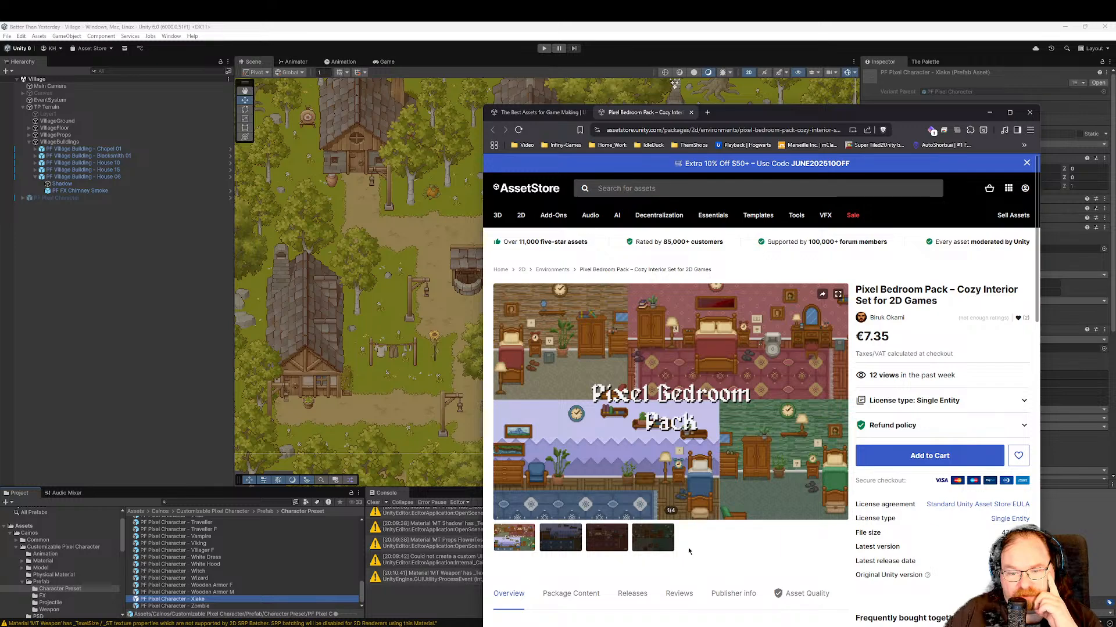
pyautogui.click(567, 547)
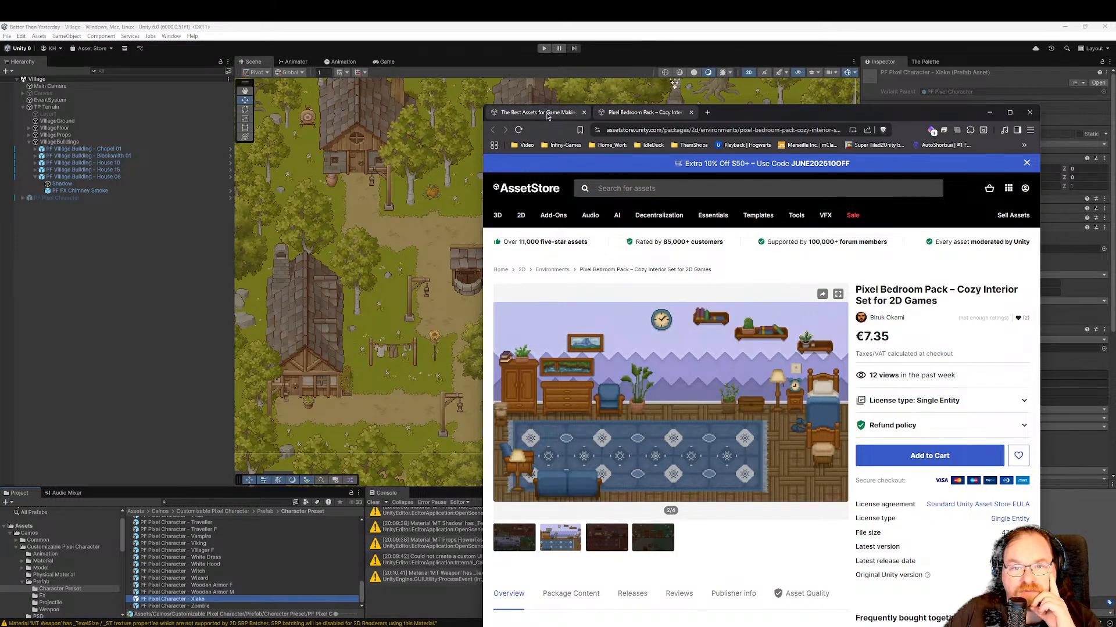
# Keep the Pixel Bedroom Pack page open, check the Pixel Art Interior Assets pack from the results, and close its page.
pyautogui.click(529, 116)
pyautogui.scroll(-2, 598, 390)
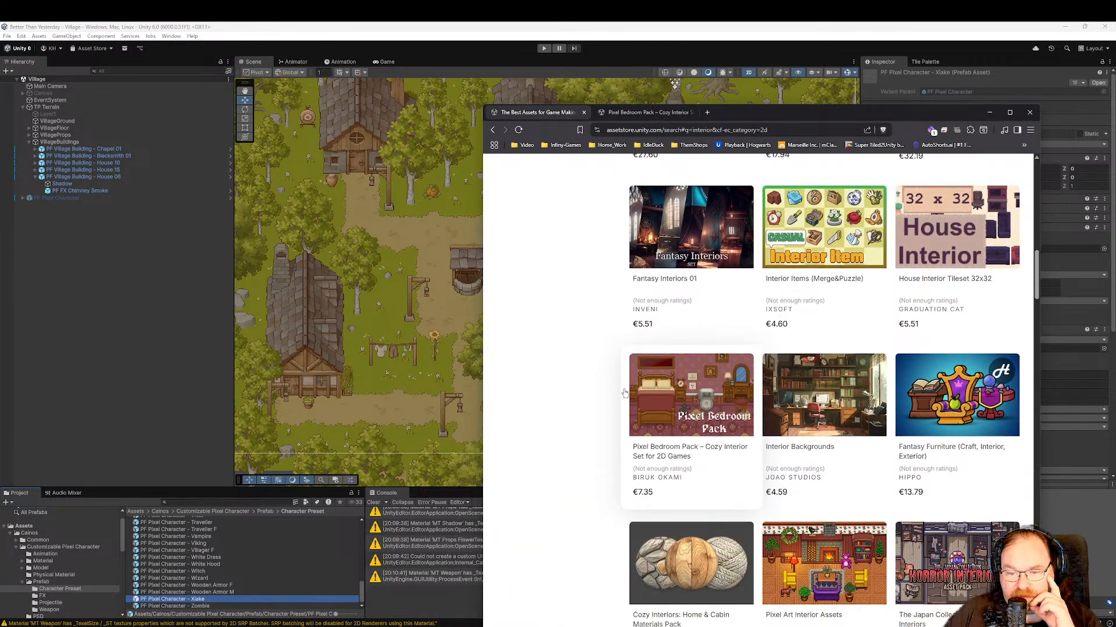
pyautogui.scroll(-3, 597, 390)
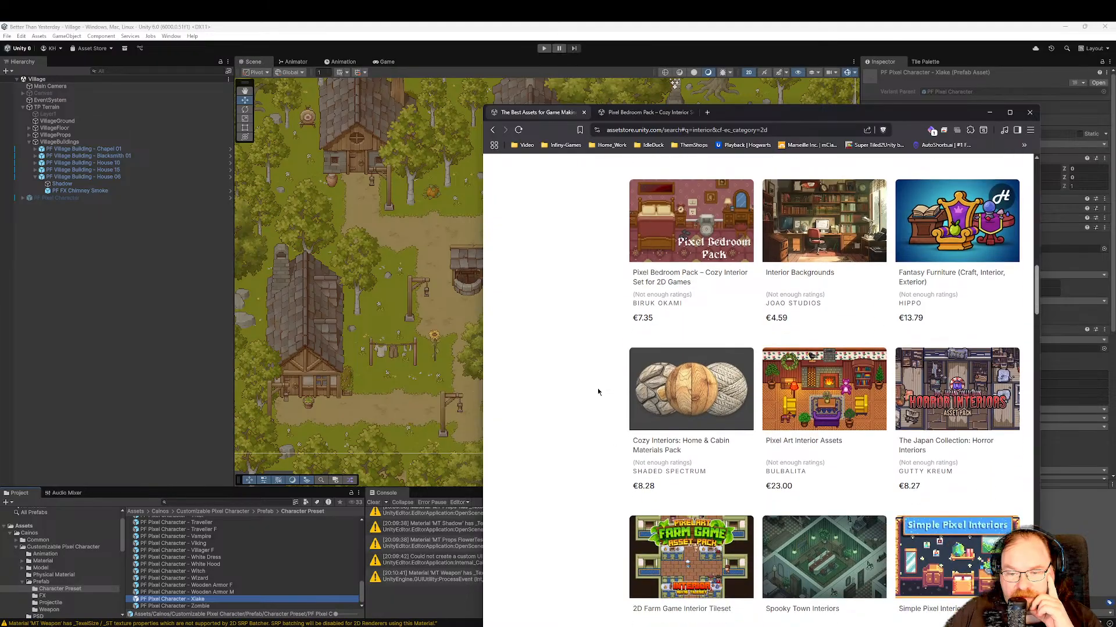
pyautogui.click(778, 397)
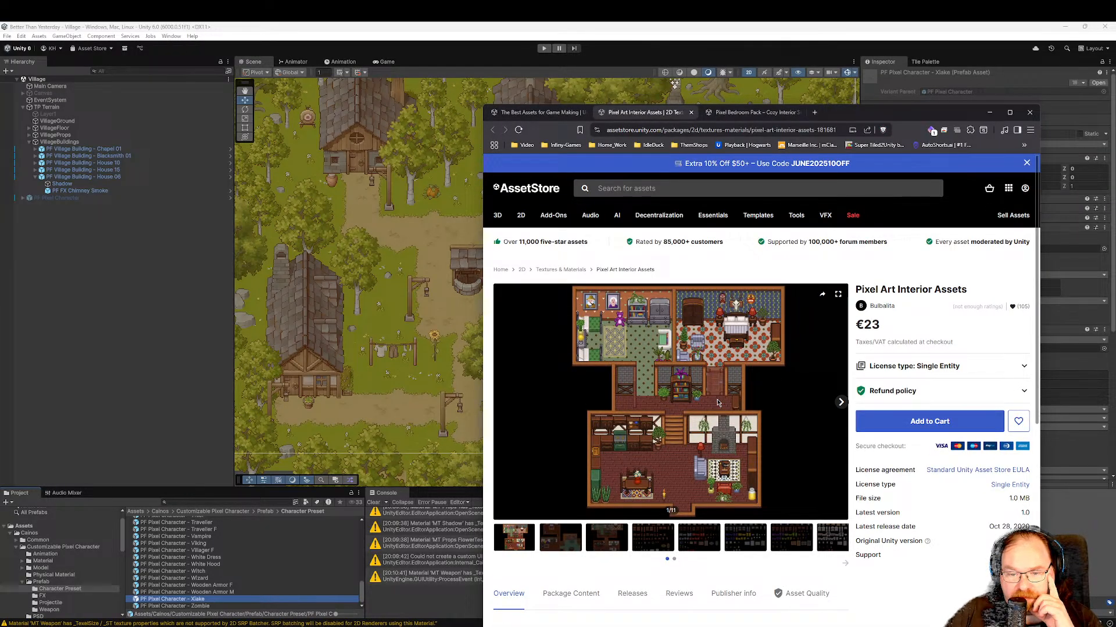
pyautogui.click(691, 113)
# Browse the 2D interior results down to Pixel Art Interior Tiles, check that pack's page, and close it.
pyautogui.scroll(-1, 575, 400)
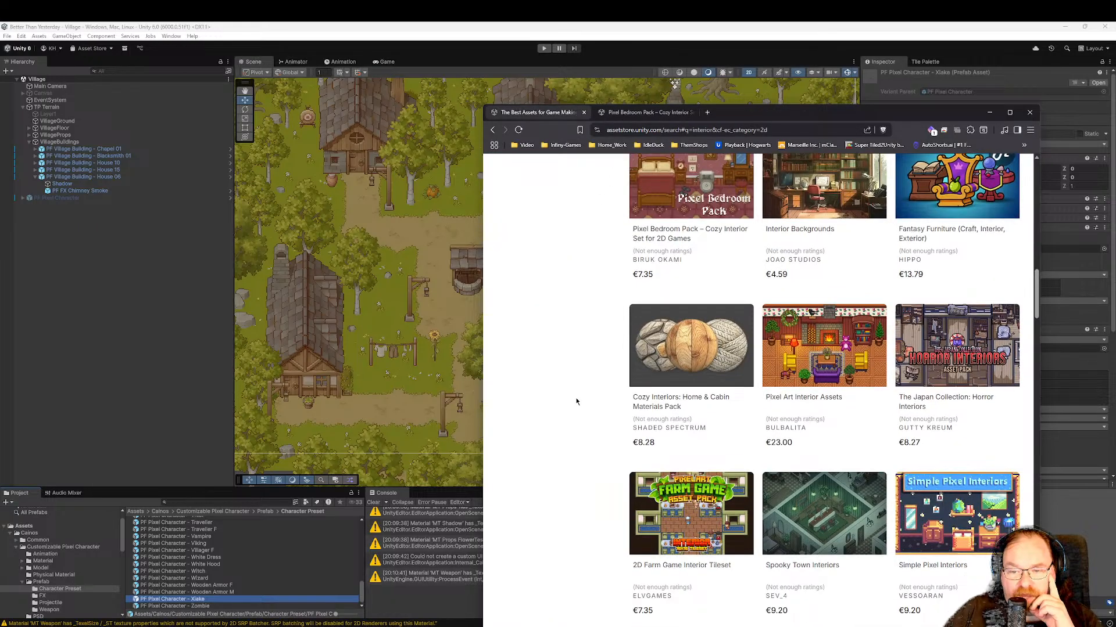
pyautogui.scroll(-3, 576, 402)
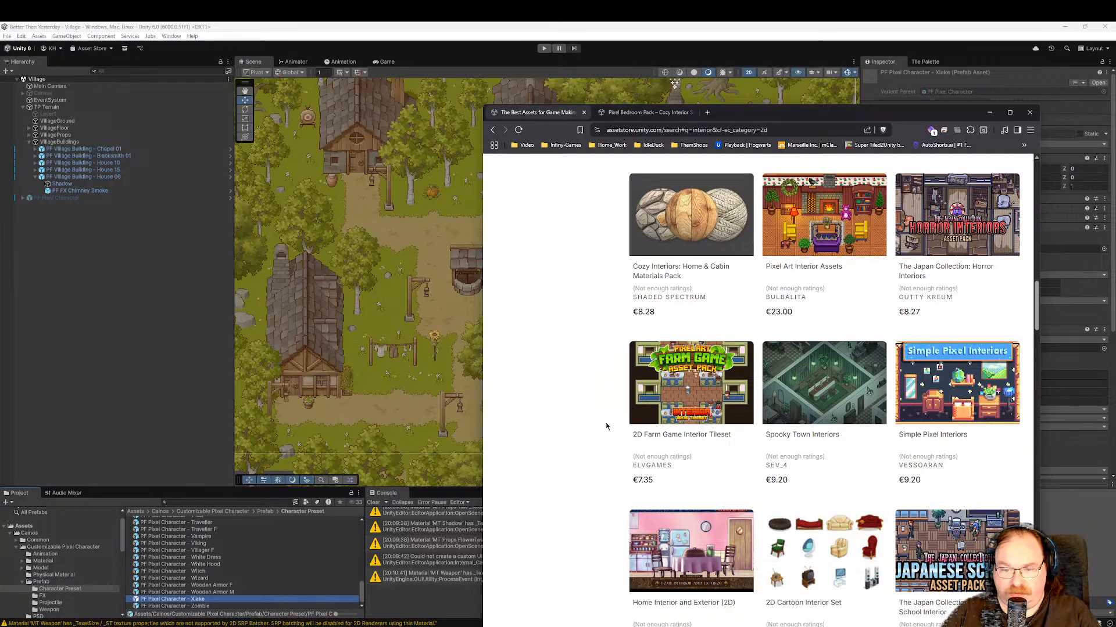
pyautogui.scroll(-3, 572, 410)
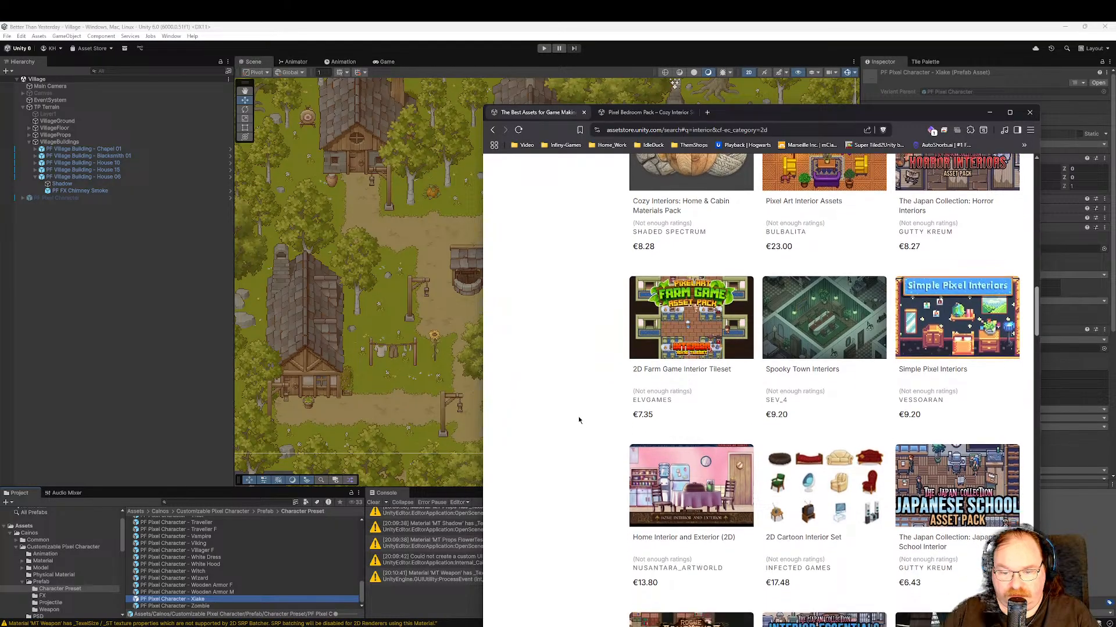
pyautogui.scroll(-3, 571, 409)
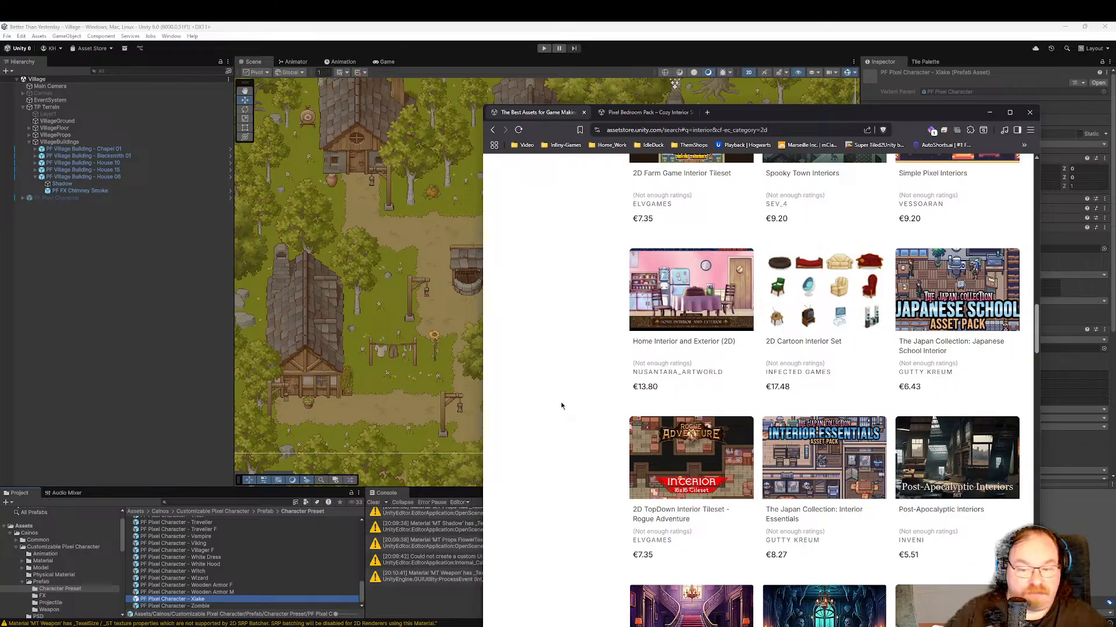
pyautogui.scroll(-3, 561, 403)
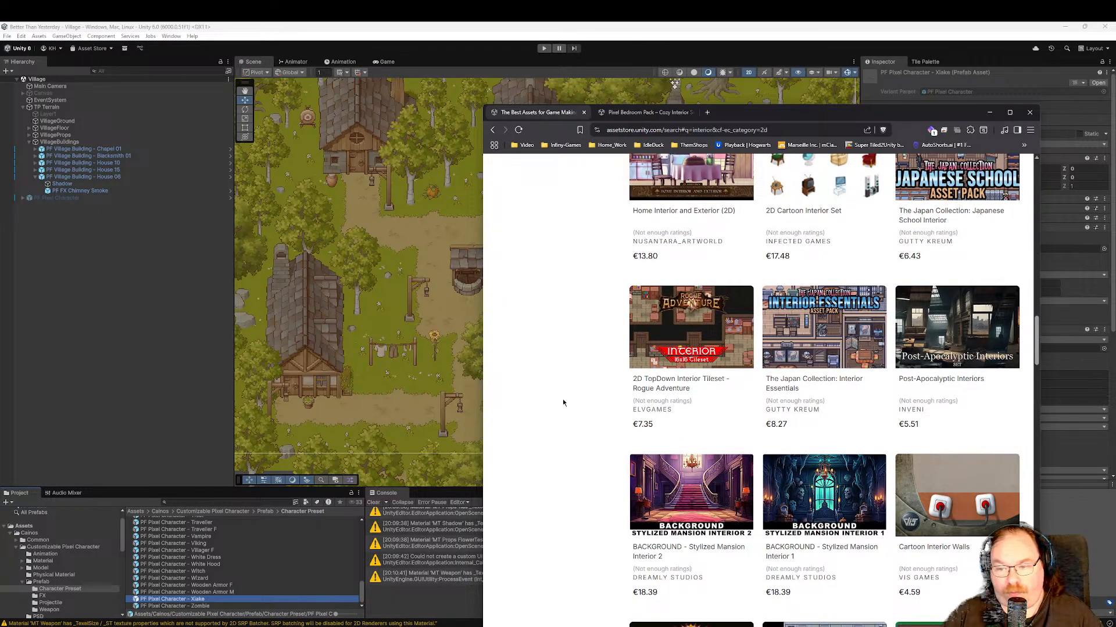
pyautogui.scroll(-6, 565, 403)
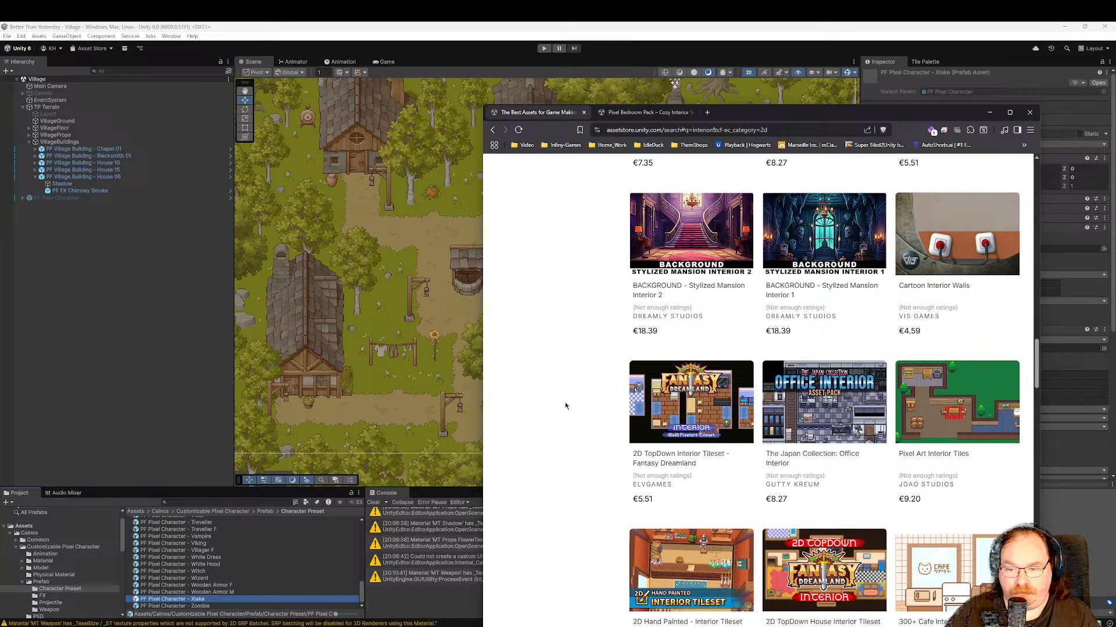
pyautogui.scroll(-2, 565, 406)
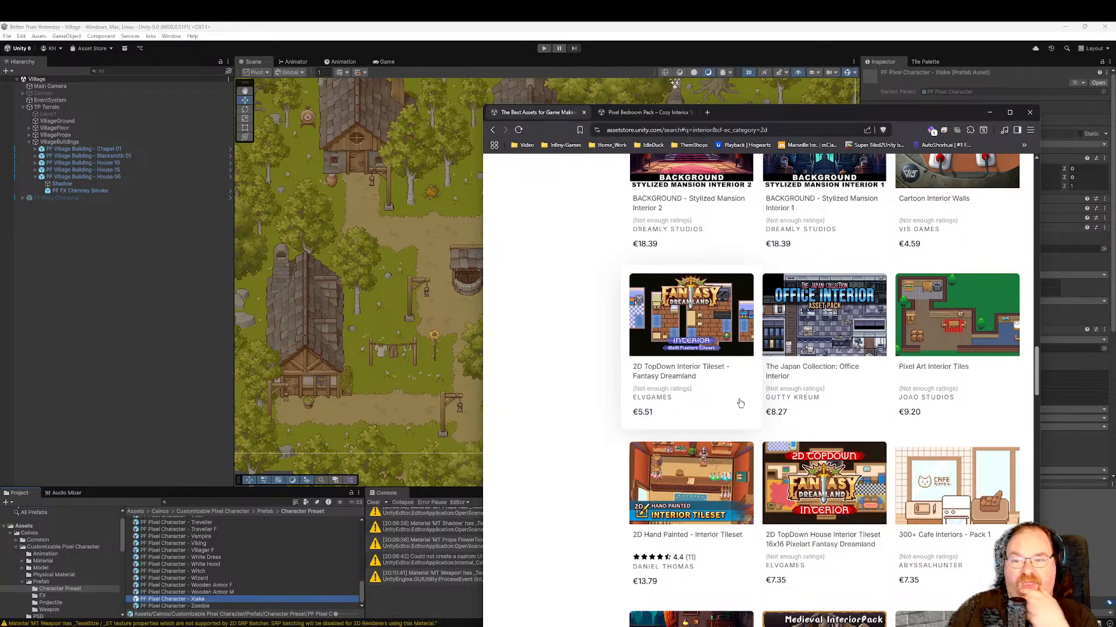
pyautogui.click(958, 321)
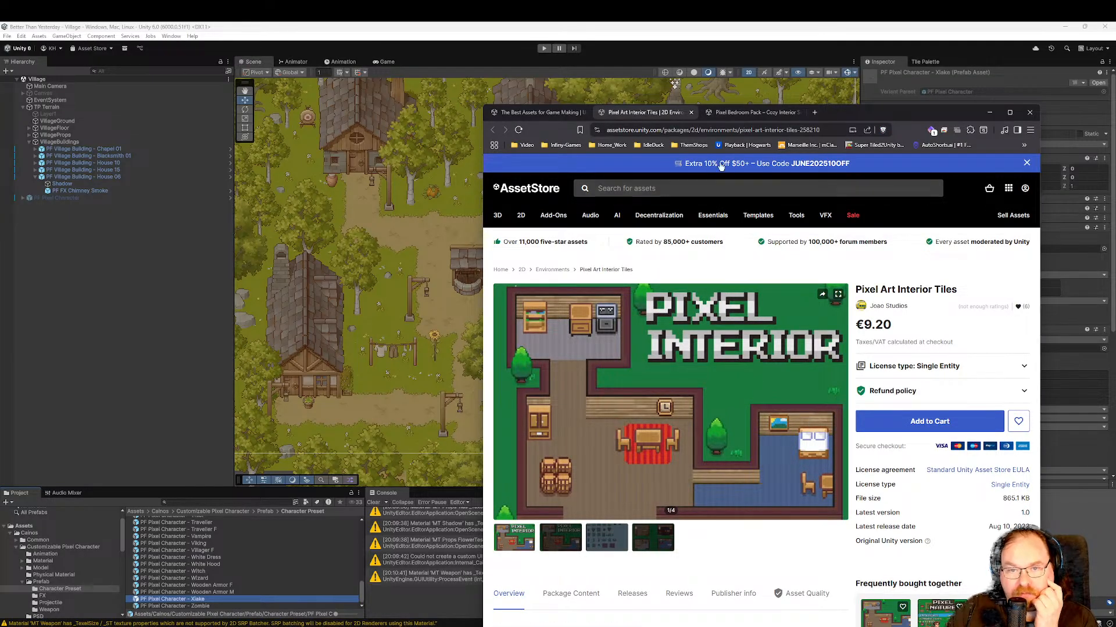
pyautogui.click(691, 112)
# Recheck the earlier interior results and compare the Pixel Bedroom Pack's four preview images again with the village art style.
pyautogui.scroll(8, 606, 405)
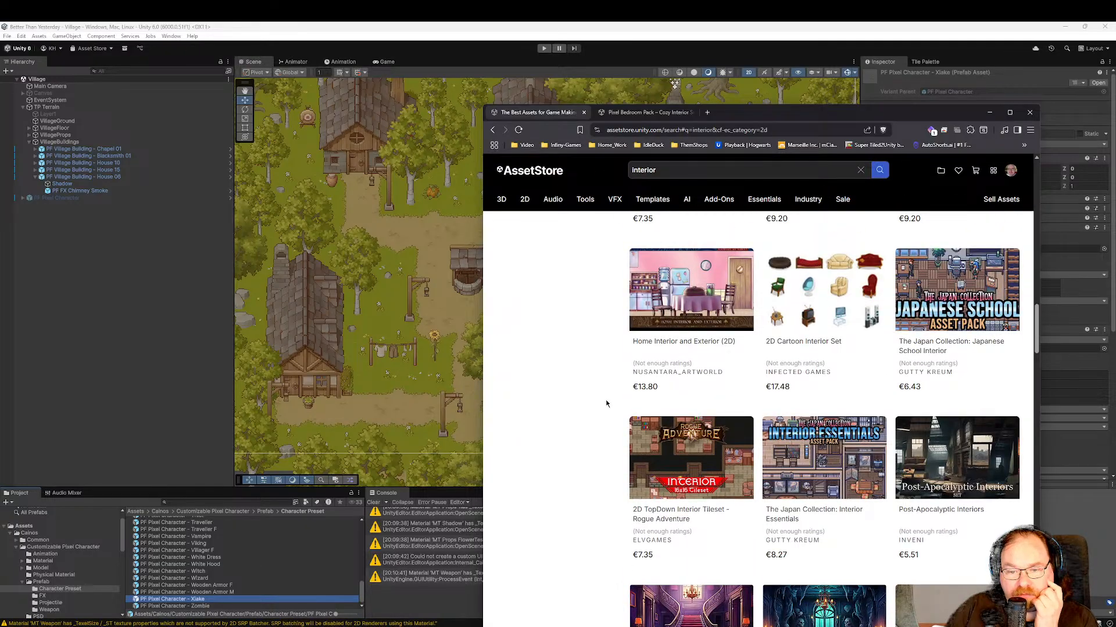
pyautogui.scroll(3, 606, 404)
pyautogui.scroll(3, 606, 404)
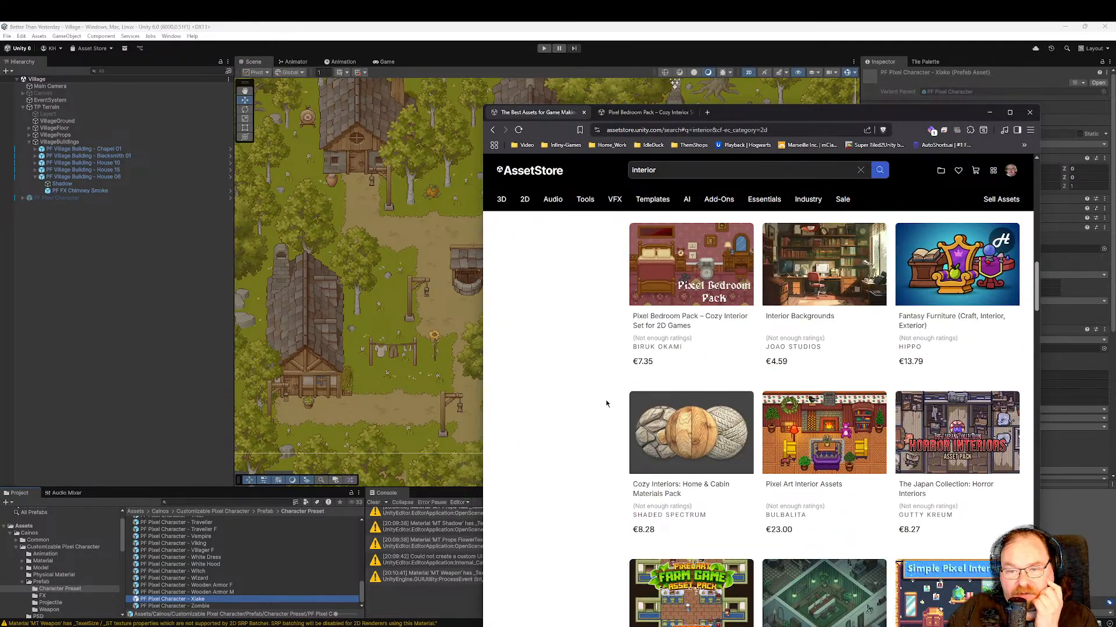
pyautogui.click(640, 114)
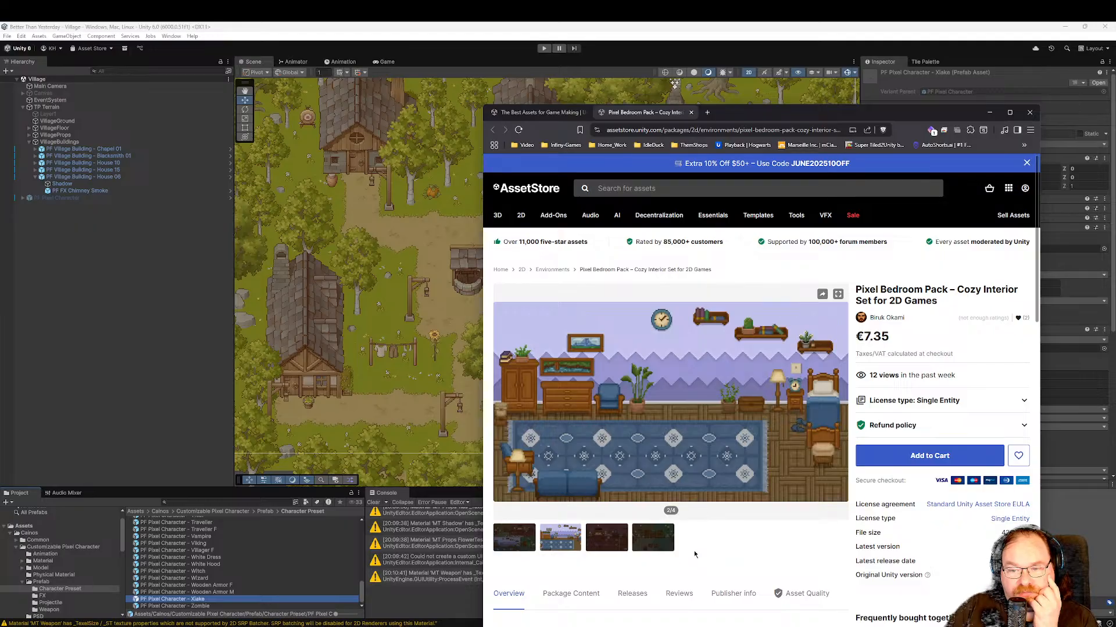
pyautogui.click(613, 544)
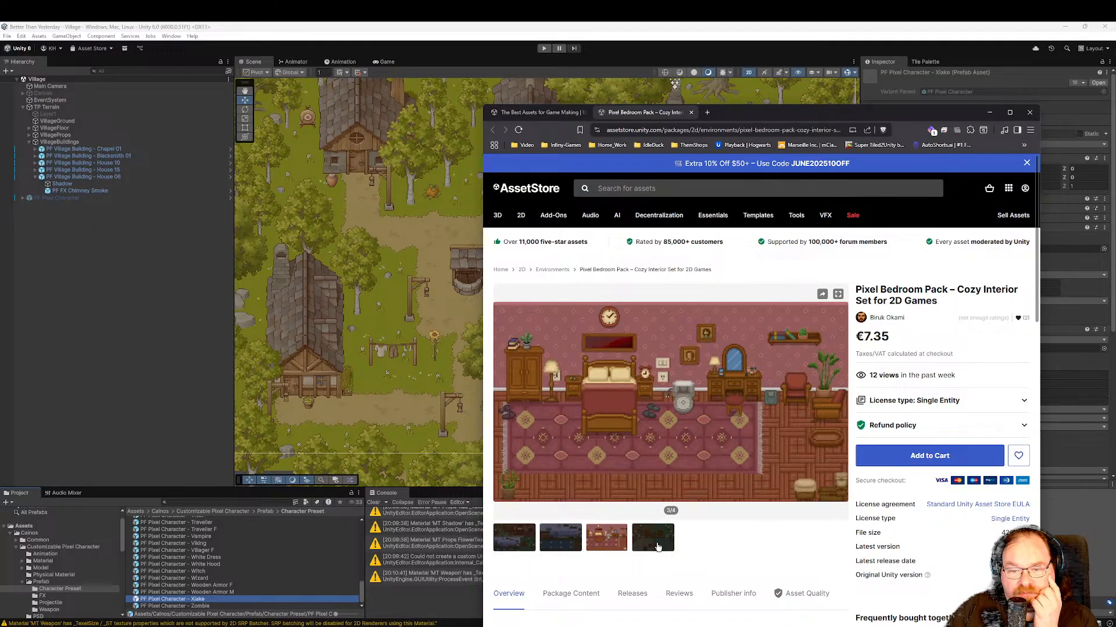
pyautogui.click(657, 547)
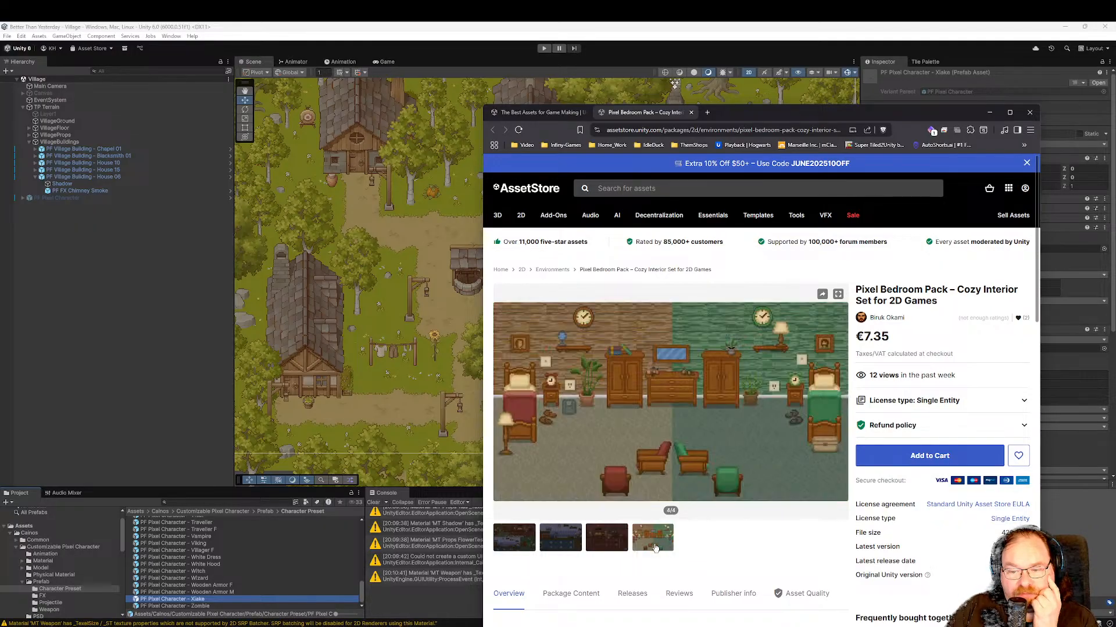
pyautogui.click(596, 548)
pyautogui.click(565, 546)
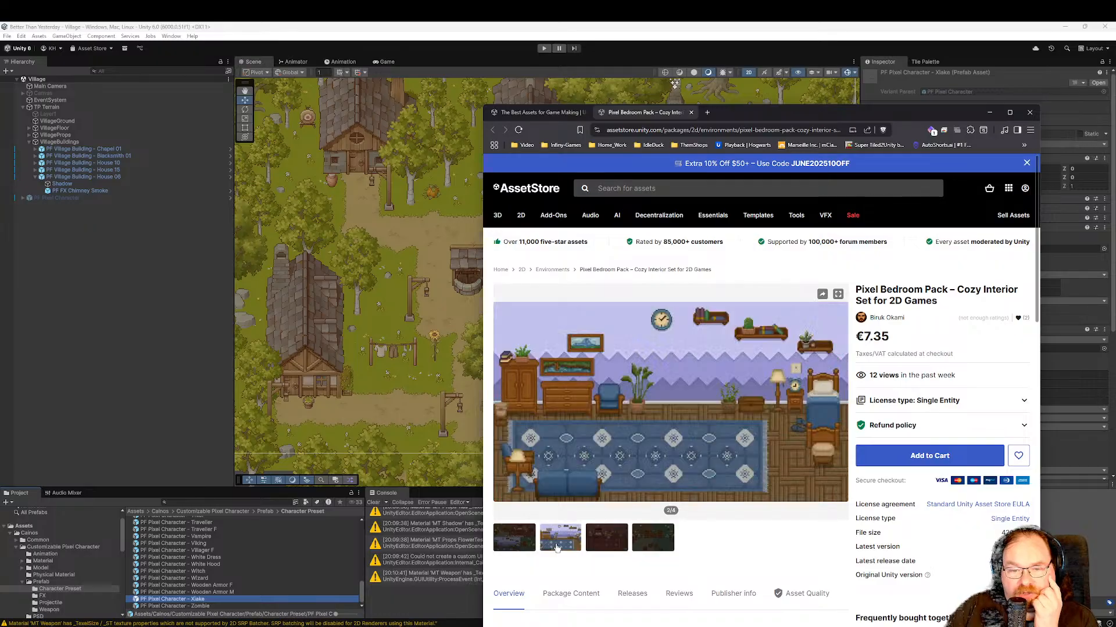
pyautogui.click(523, 545)
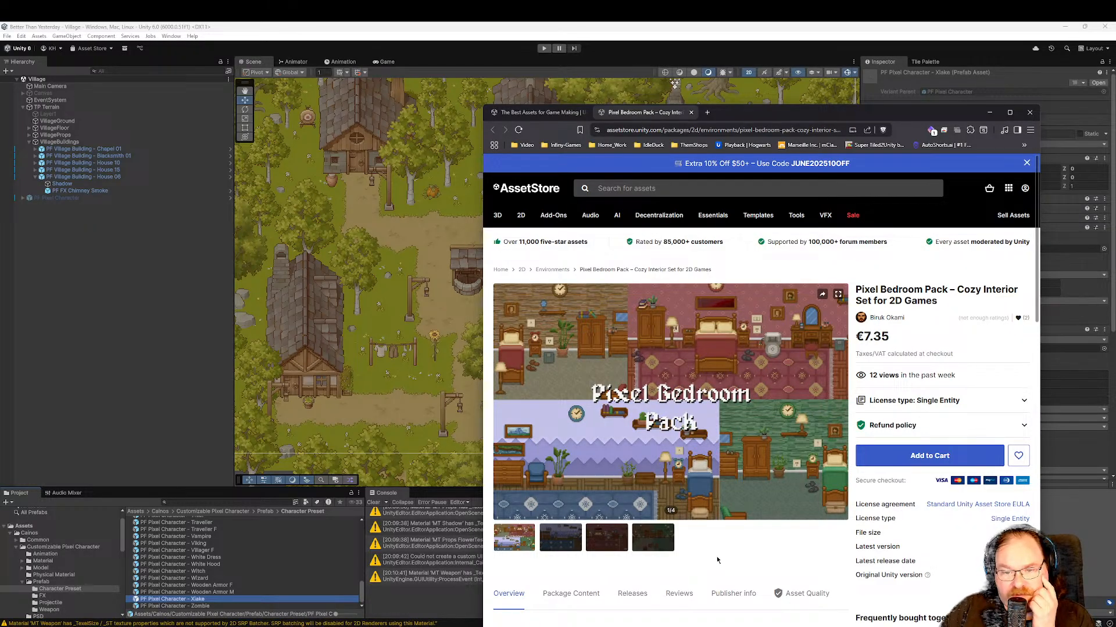
# Read the Pixel Bedroom Pack's overview and render pipeline compatibility, and examine the Sprites and Tilemaps folders in its package content.
pyautogui.scroll(-3, 709, 555)
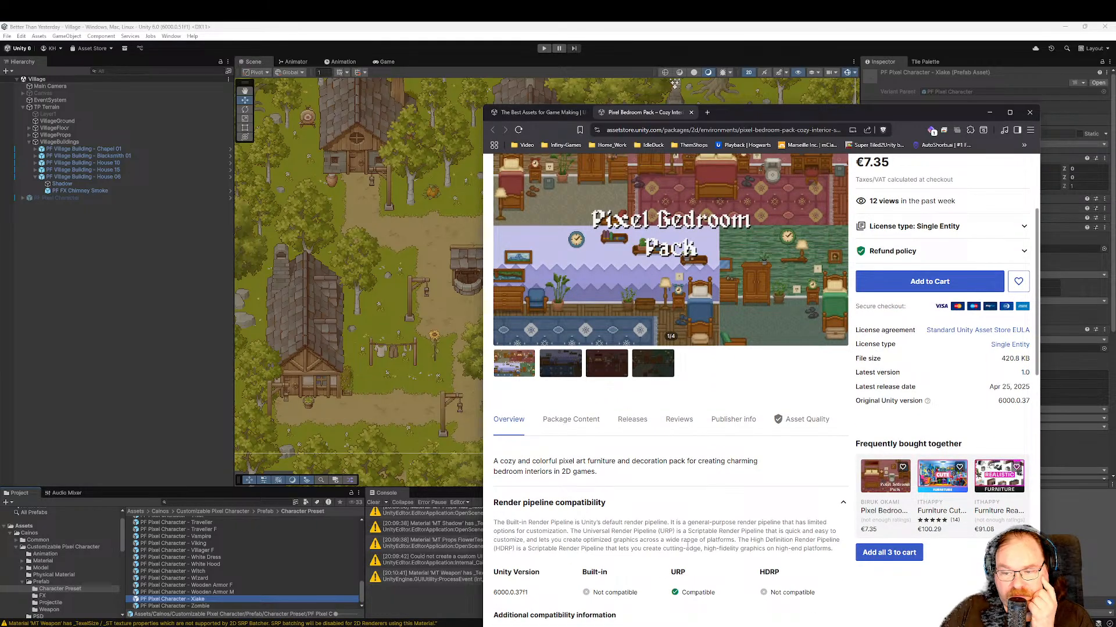
pyautogui.scroll(1, 687, 547)
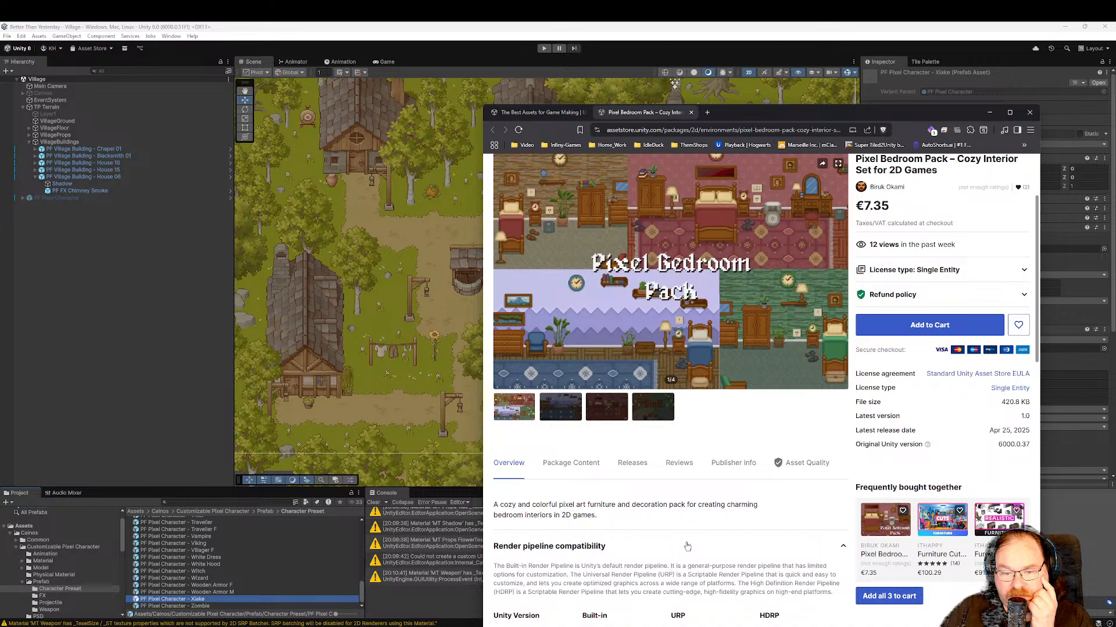
pyautogui.scroll(-2, 687, 547)
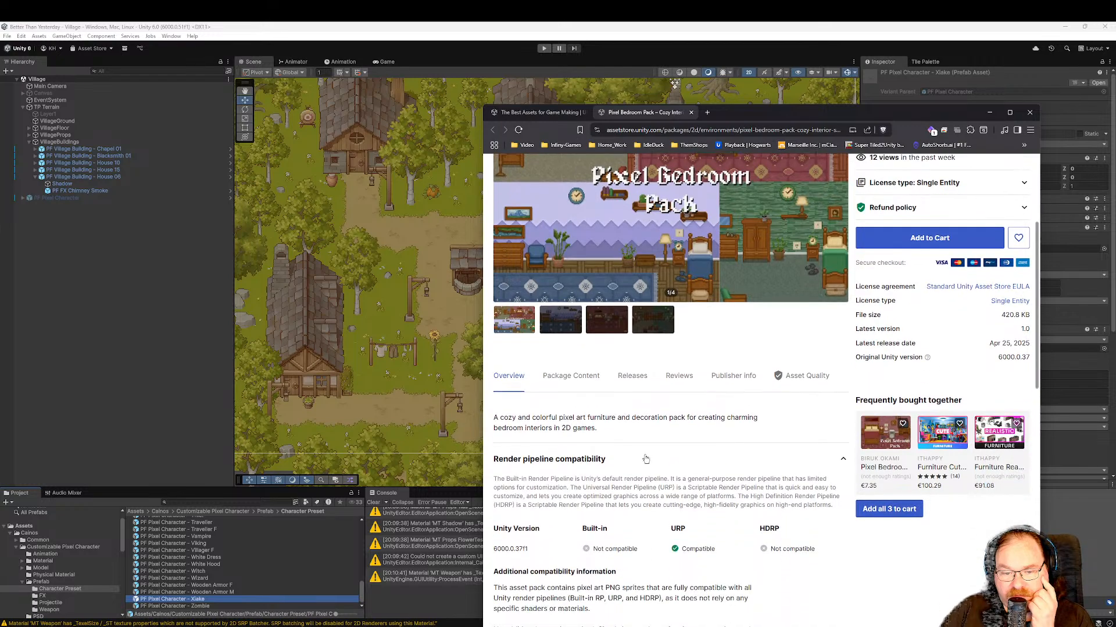
pyautogui.click(574, 388)
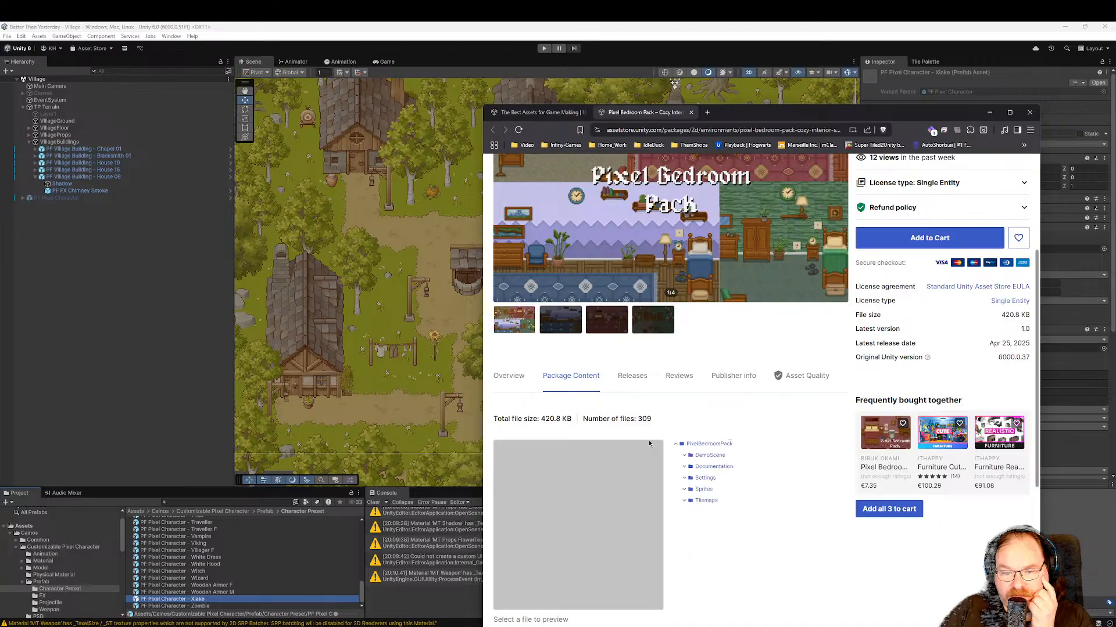
pyautogui.click(685, 490)
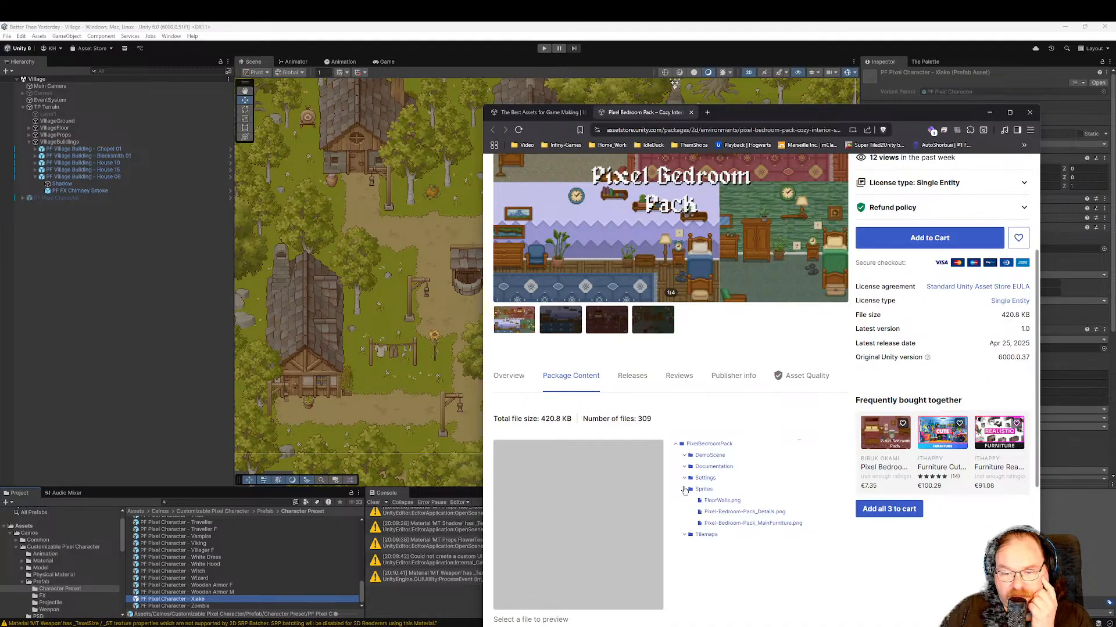
pyautogui.click(686, 536)
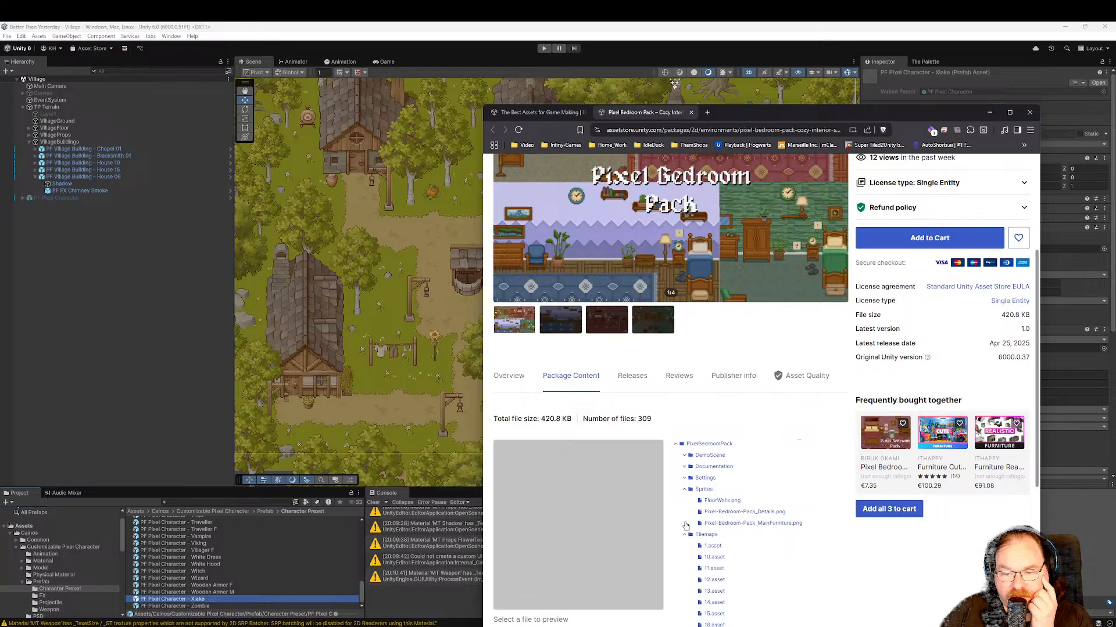
pyautogui.scroll(-2, 738, 520)
pyautogui.scroll(2, 734, 514)
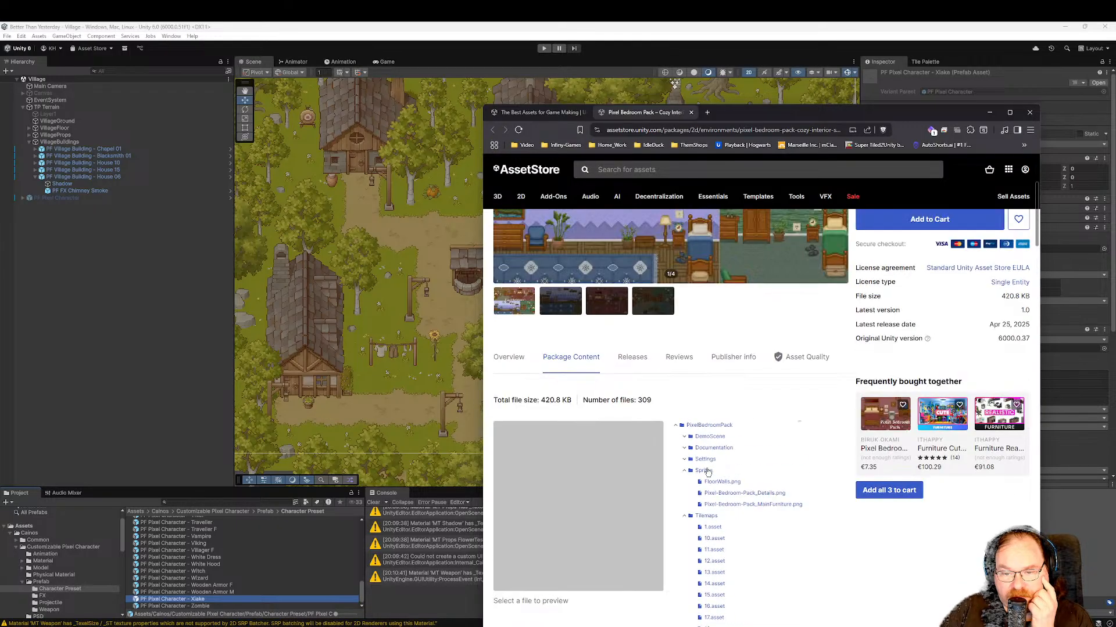
# Check the Settings and Documentation folders in the package content, collapse the expanded folders, and stay on the Pixel Bedroom Pack page.
pyautogui.click(685, 460)
pyautogui.click(685, 460)
pyautogui.click(683, 448)
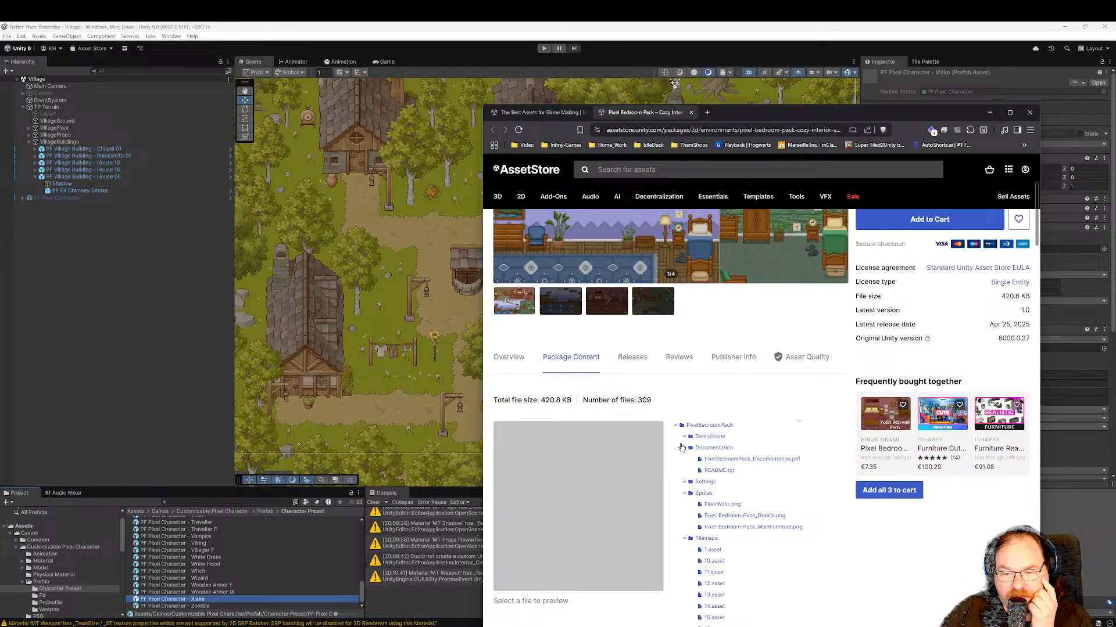
pyautogui.click(683, 447)
pyautogui.click(685, 471)
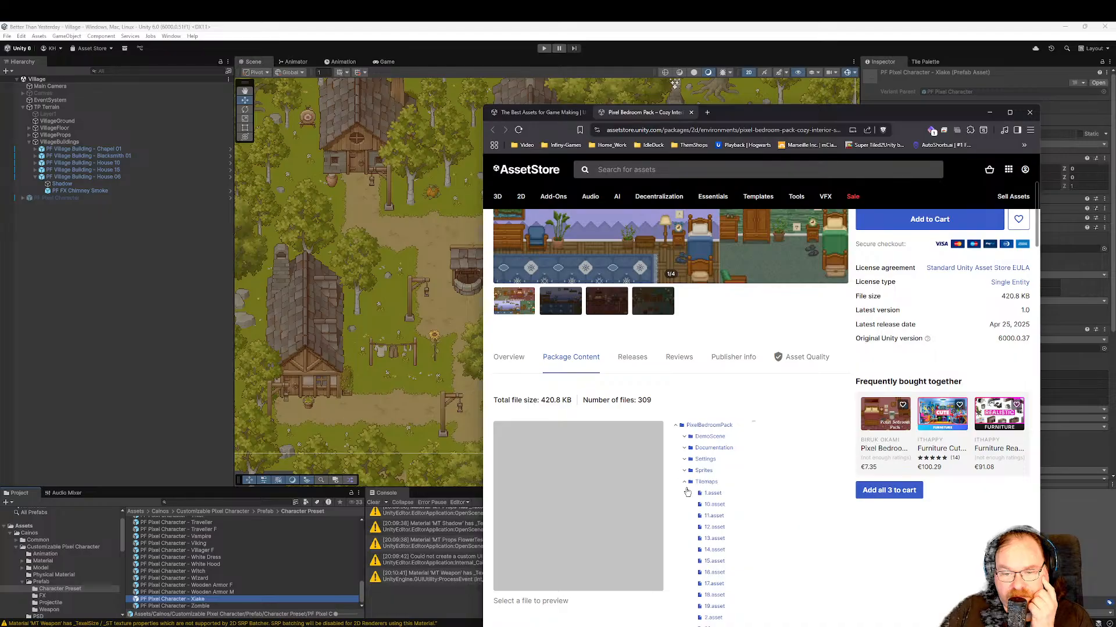
pyautogui.click(685, 482)
pyautogui.scroll(5, 689, 494)
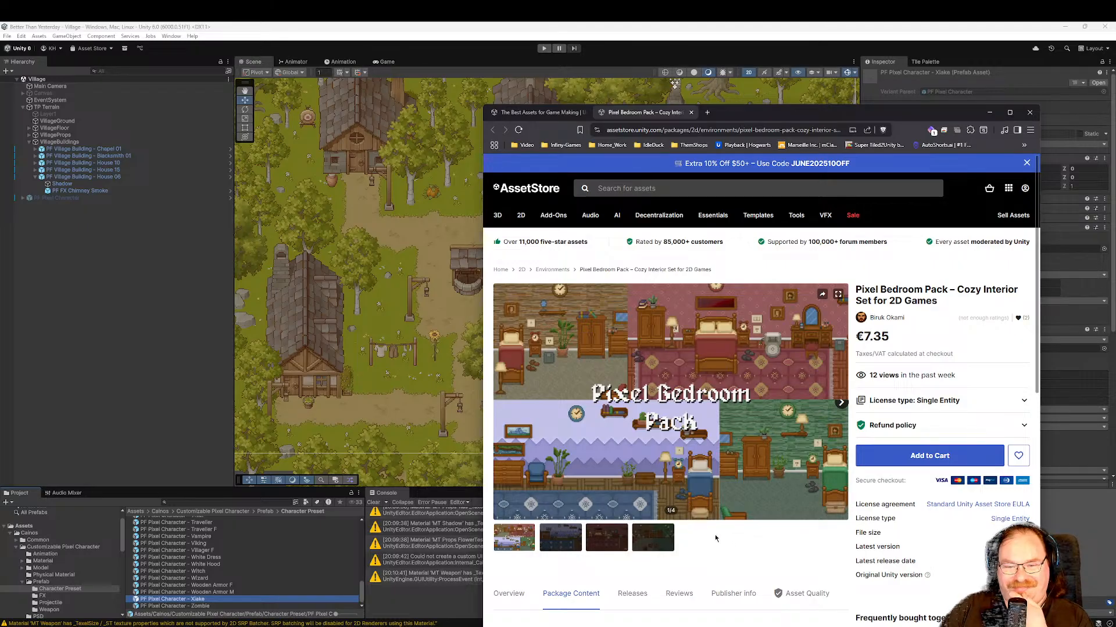
pyautogui.click(560, 272)
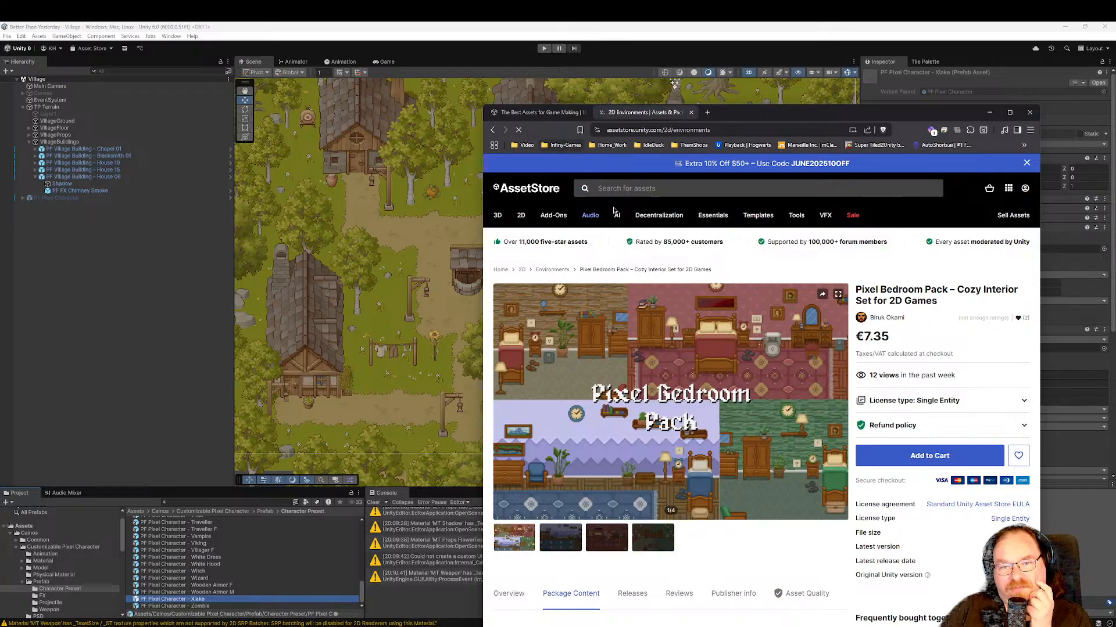
pyautogui.hotkey('alt', 'Left')
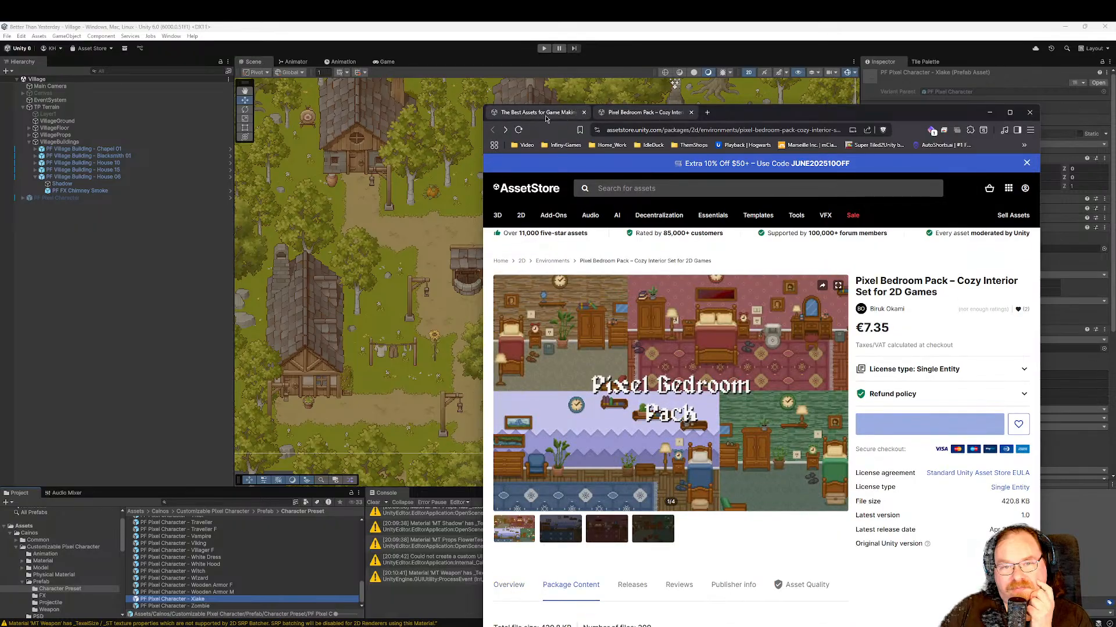
# Browse further down the interior results to Medieval Interior Pack CorCore, check its page, and close it.
pyautogui.click(546, 112)
pyautogui.scroll(-8, 639, 468)
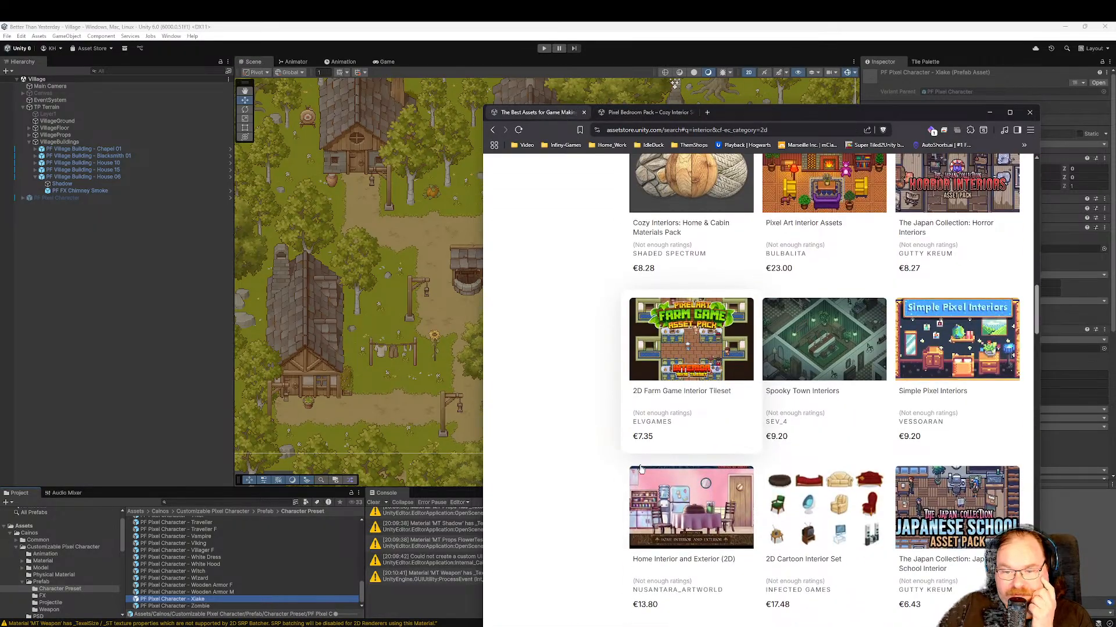
pyautogui.scroll(-5, 640, 468)
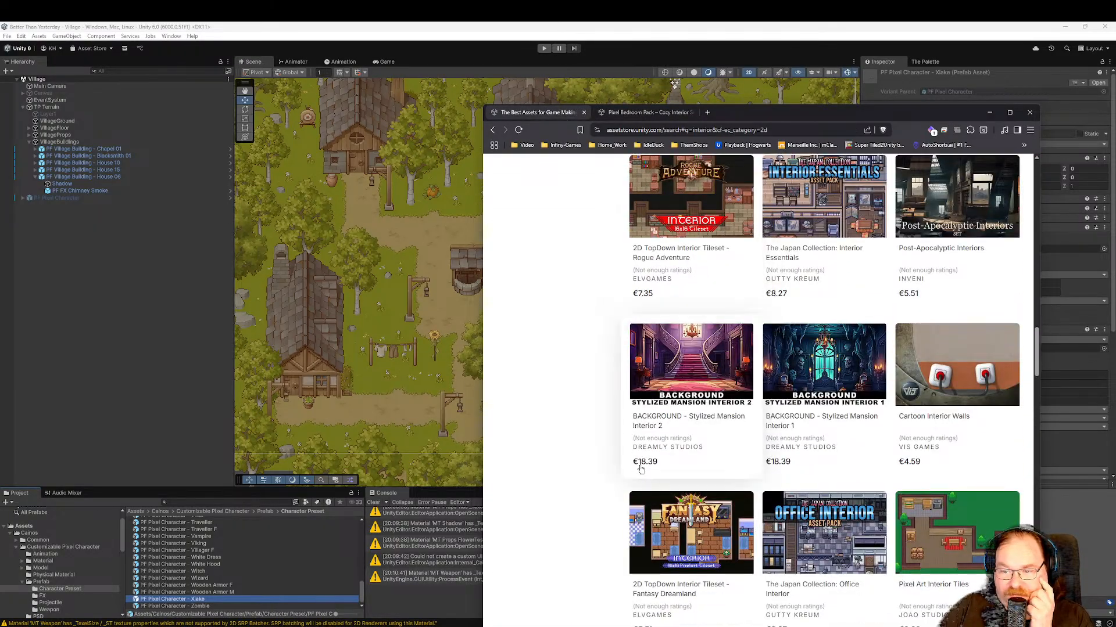
pyautogui.scroll(-3, 639, 468)
pyautogui.scroll(-3, 641, 470)
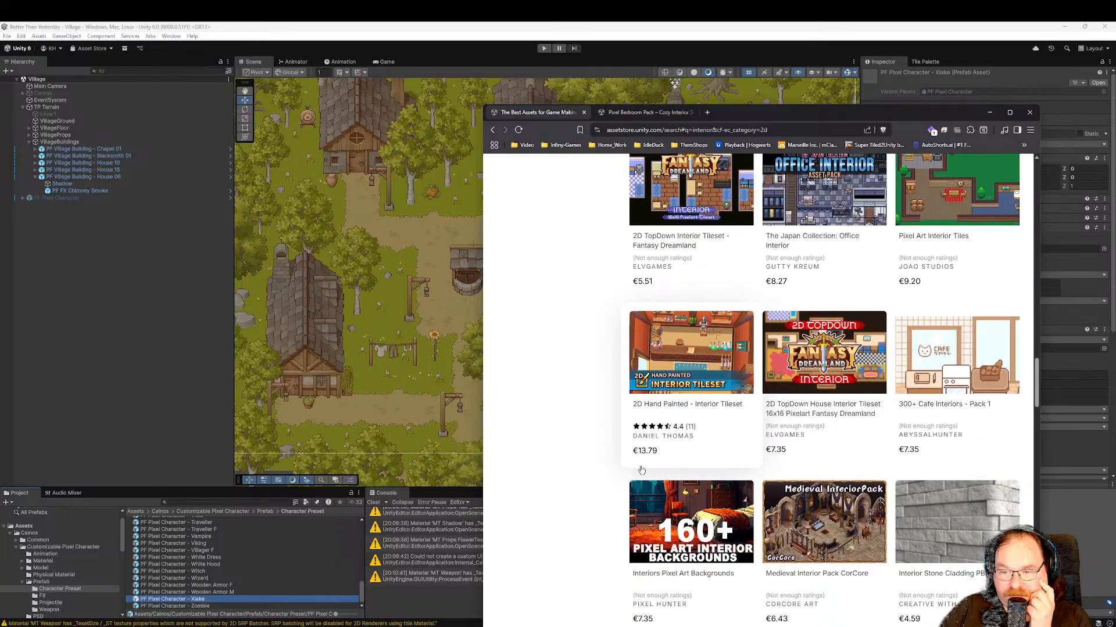
pyautogui.scroll(-3, 640, 469)
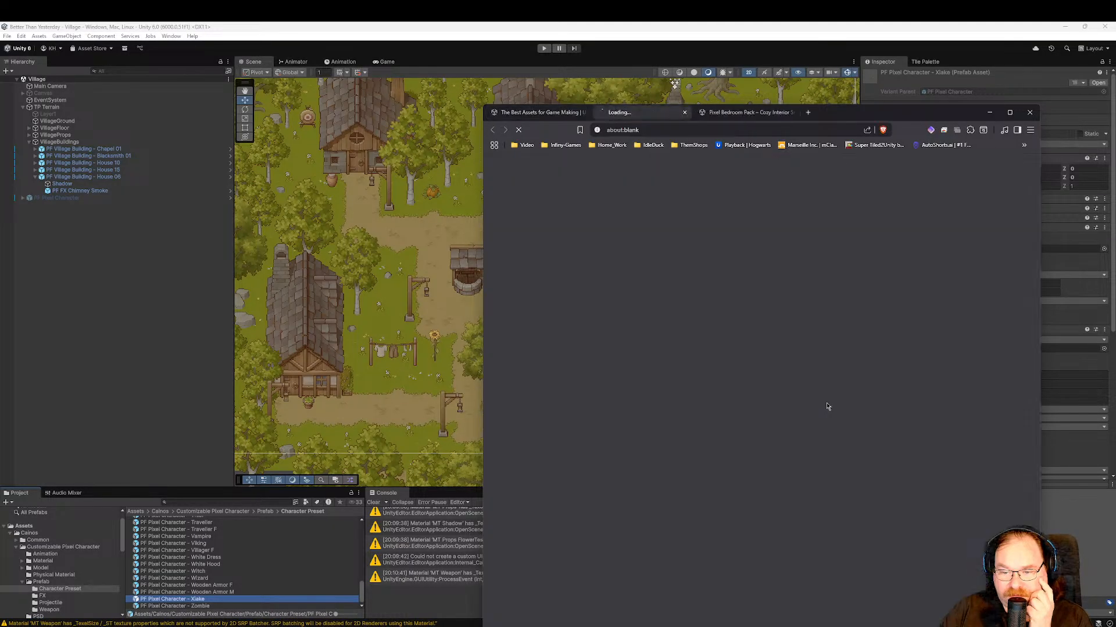
pyautogui.click(825, 408)
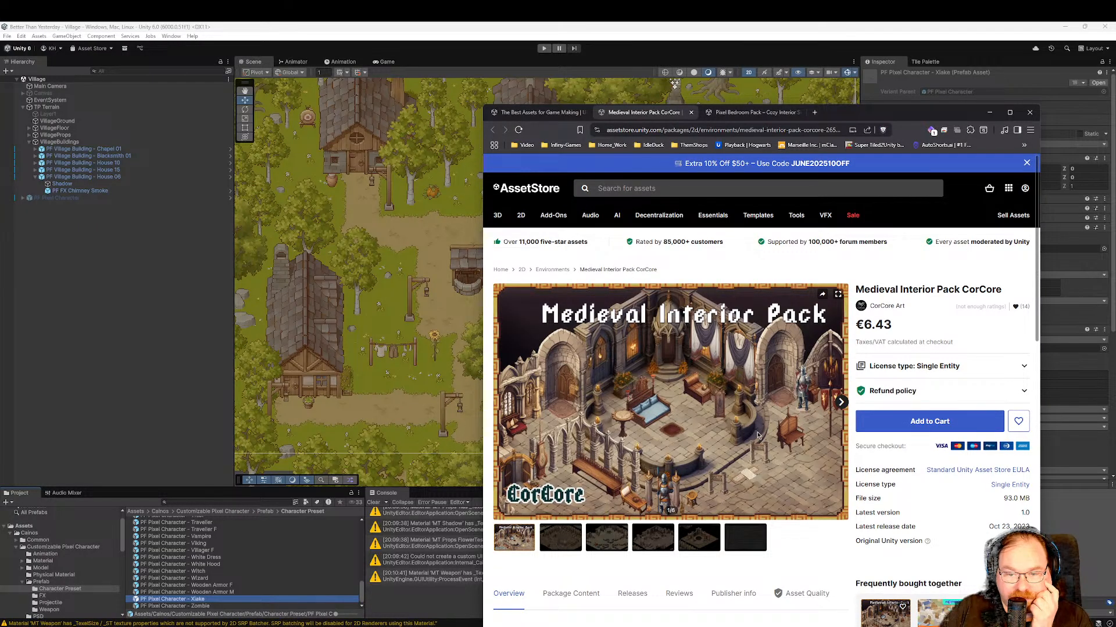
pyautogui.click(691, 113)
# Open the 2D_Pixel art_Village_Interiors pack from further down the results and view its second preview image.
pyautogui.scroll(-5, 765, 462)
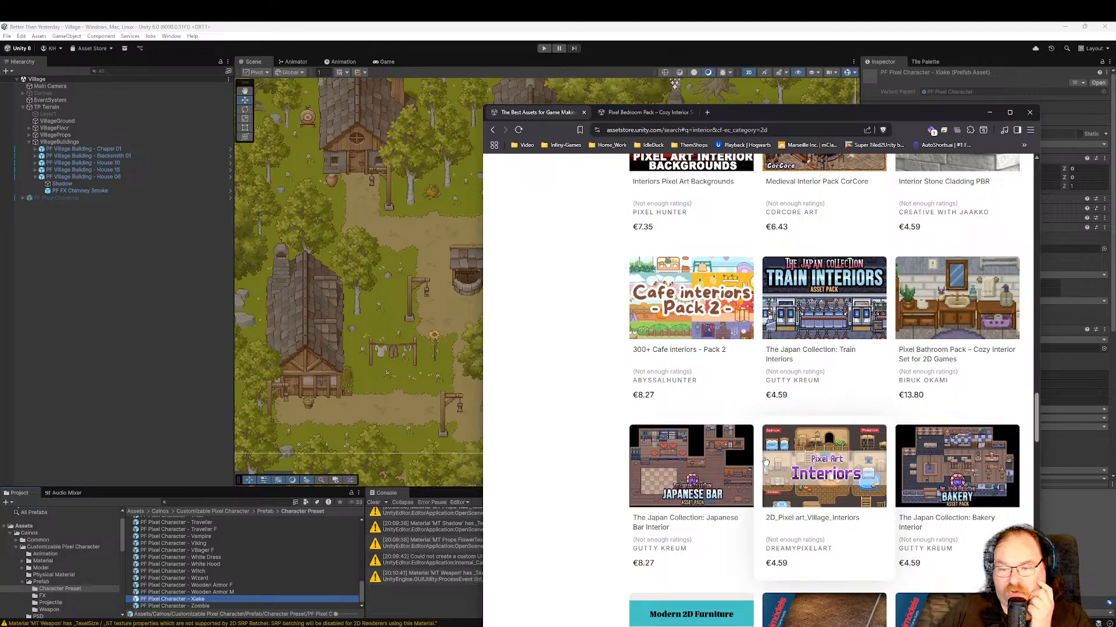
pyautogui.click(816, 477)
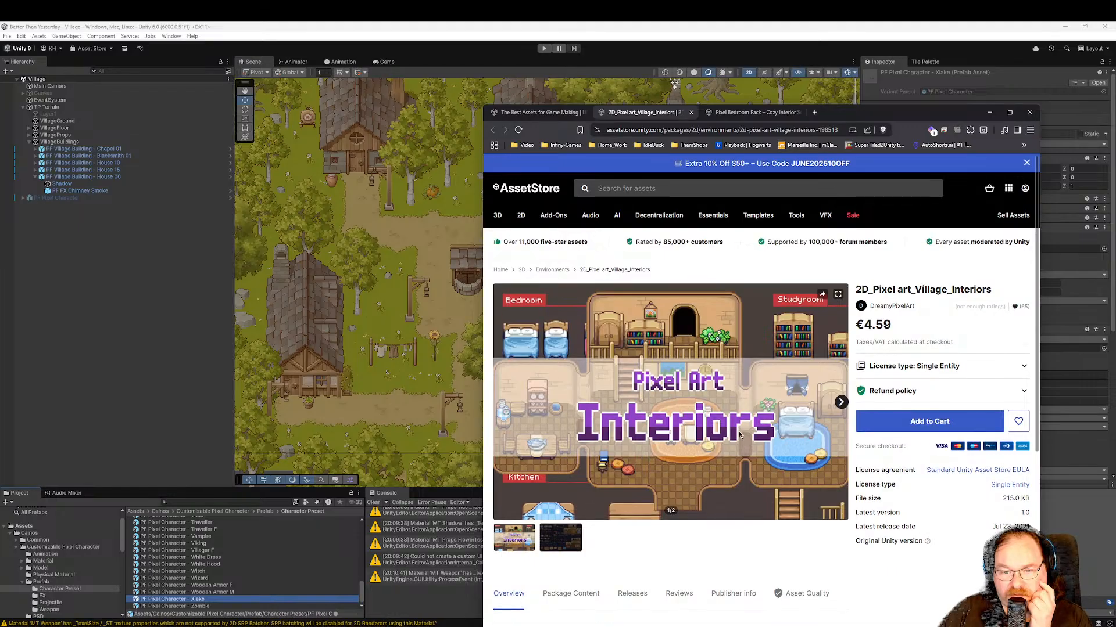
pyautogui.click(561, 540)
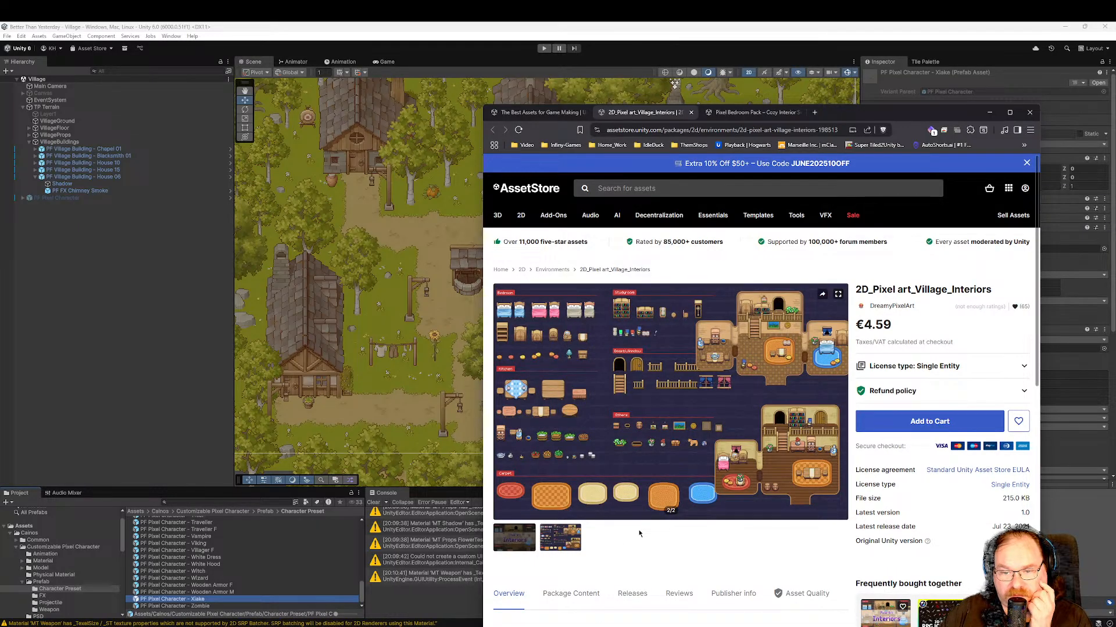
# Compare the first and second preview images of the 2D_Pixel art_Village_Interiors pack and close its page.
pyautogui.click(530, 535)
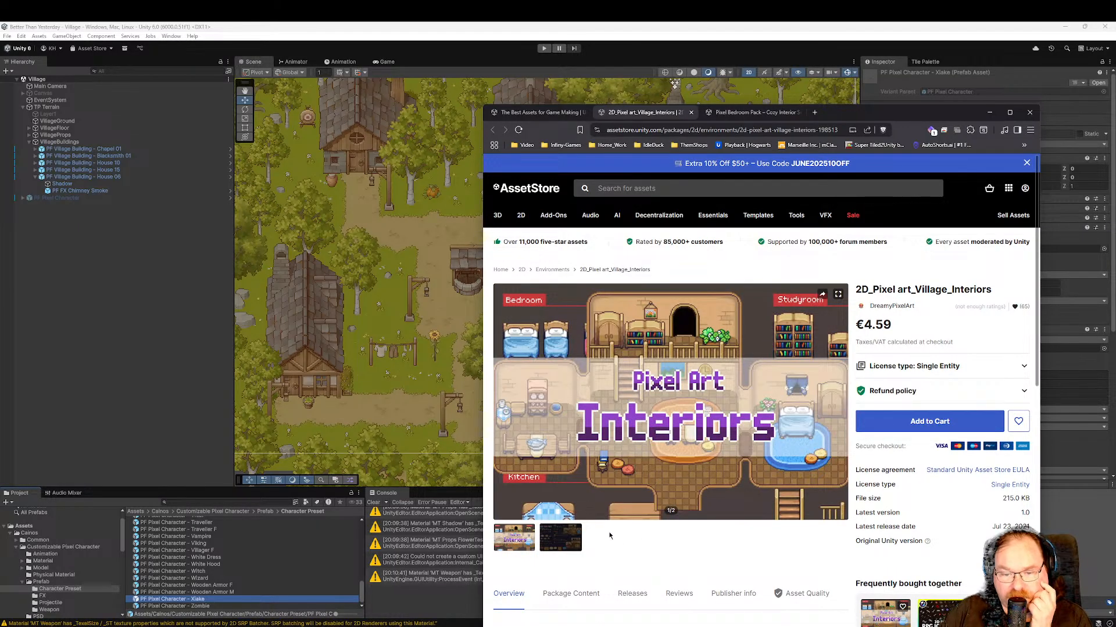
pyautogui.click(569, 544)
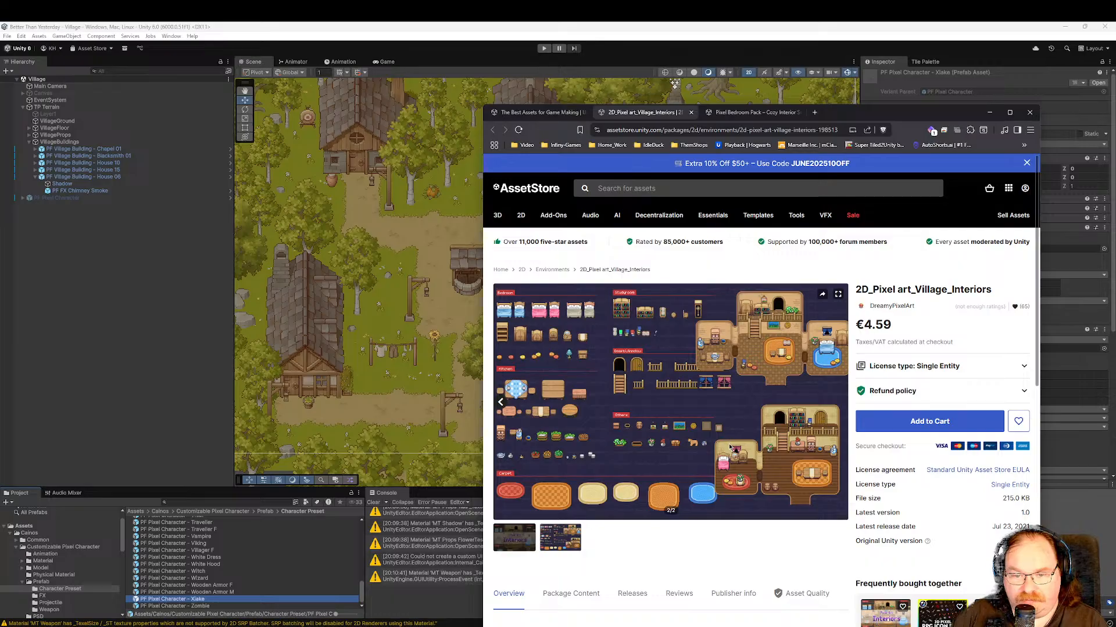
pyautogui.click(691, 113)
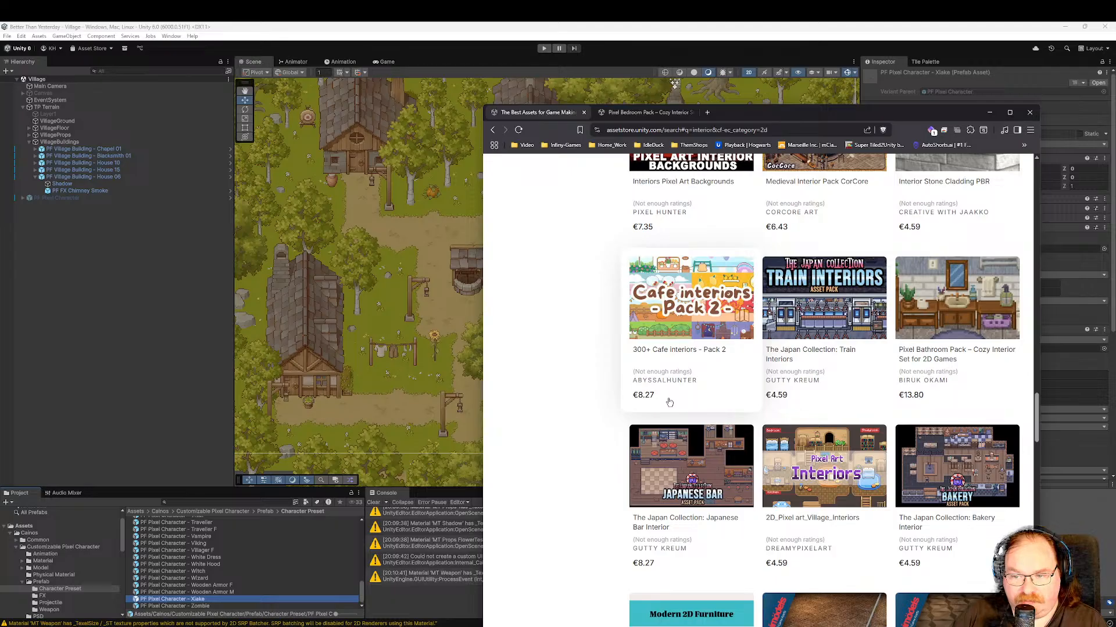
# Open the Pixel Bathroom Pack from the interior results, view its four preview images, and close its page.
pyautogui.click(922, 310)
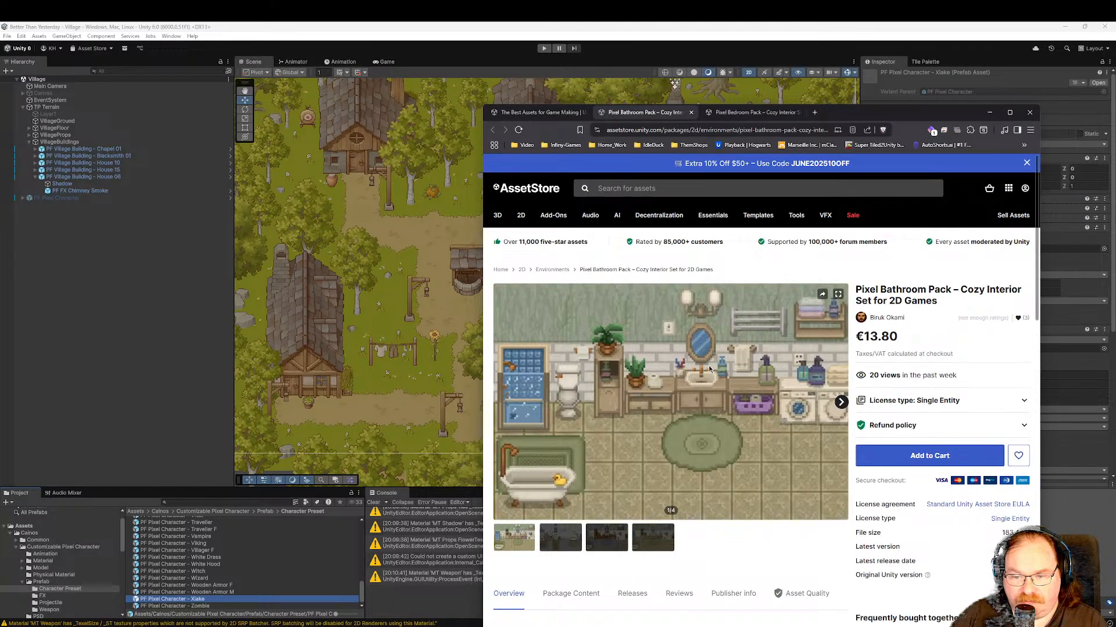
pyautogui.click(557, 534)
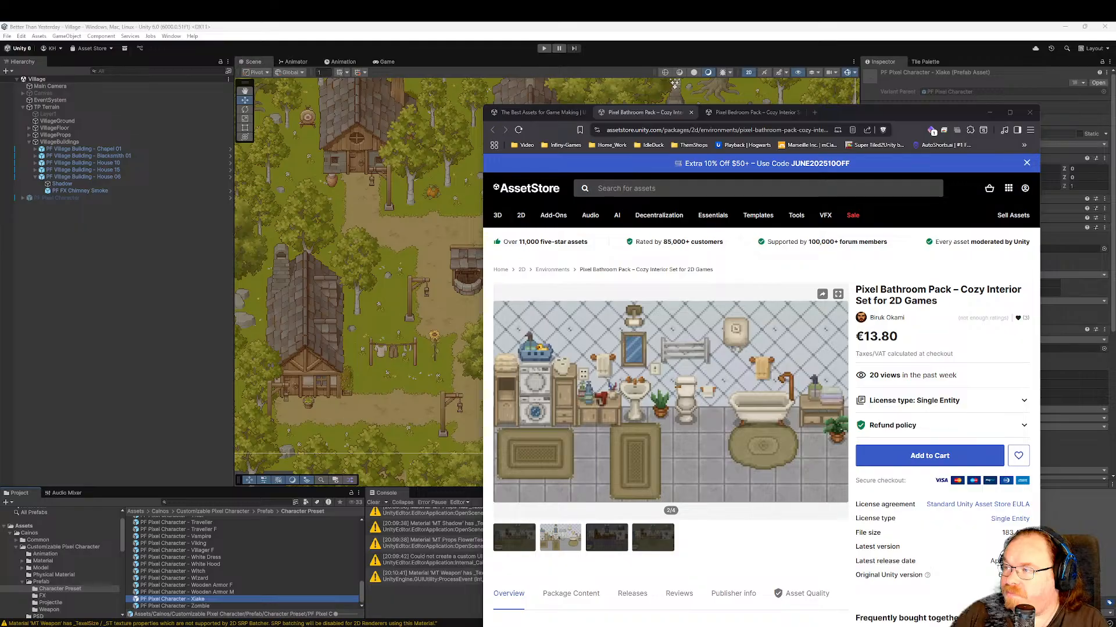
pyautogui.click(609, 546)
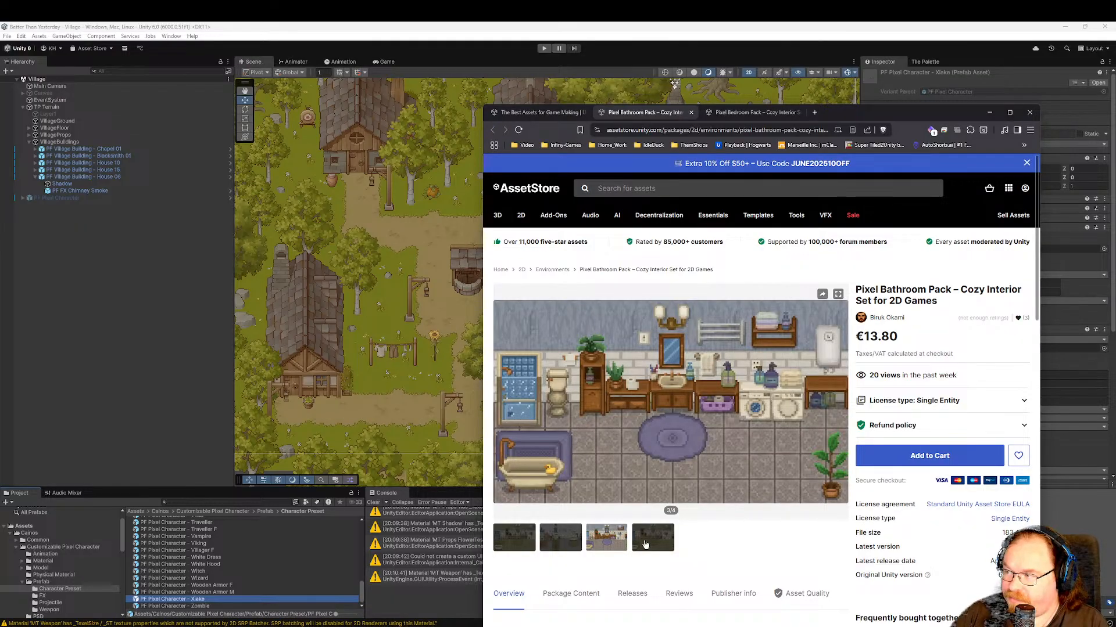
pyautogui.click(645, 546)
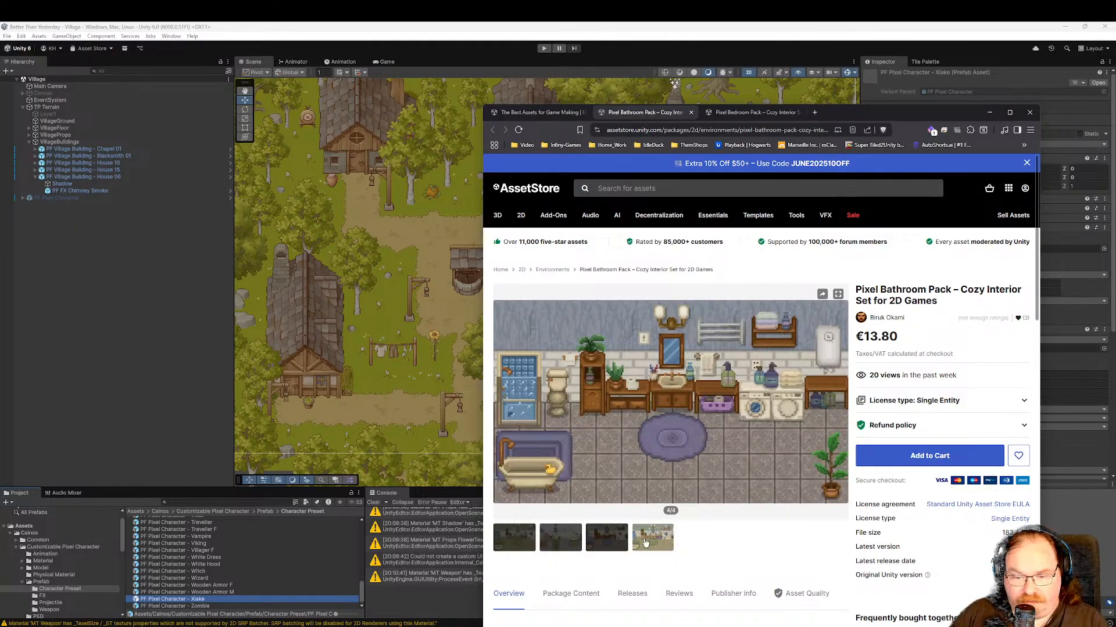
pyautogui.click(522, 538)
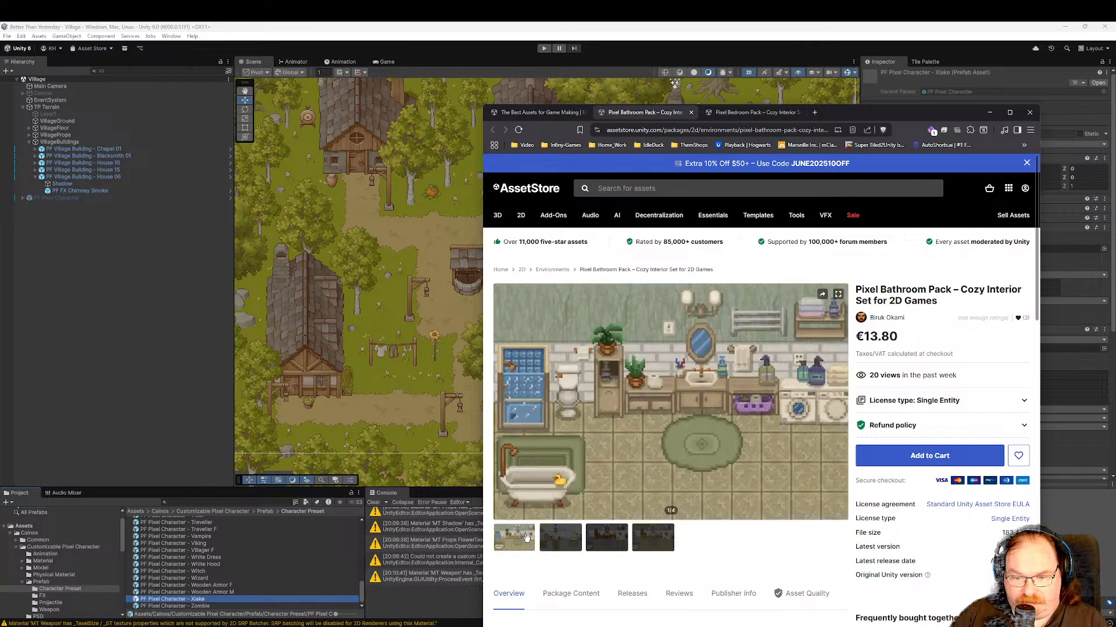
pyautogui.click(691, 113)
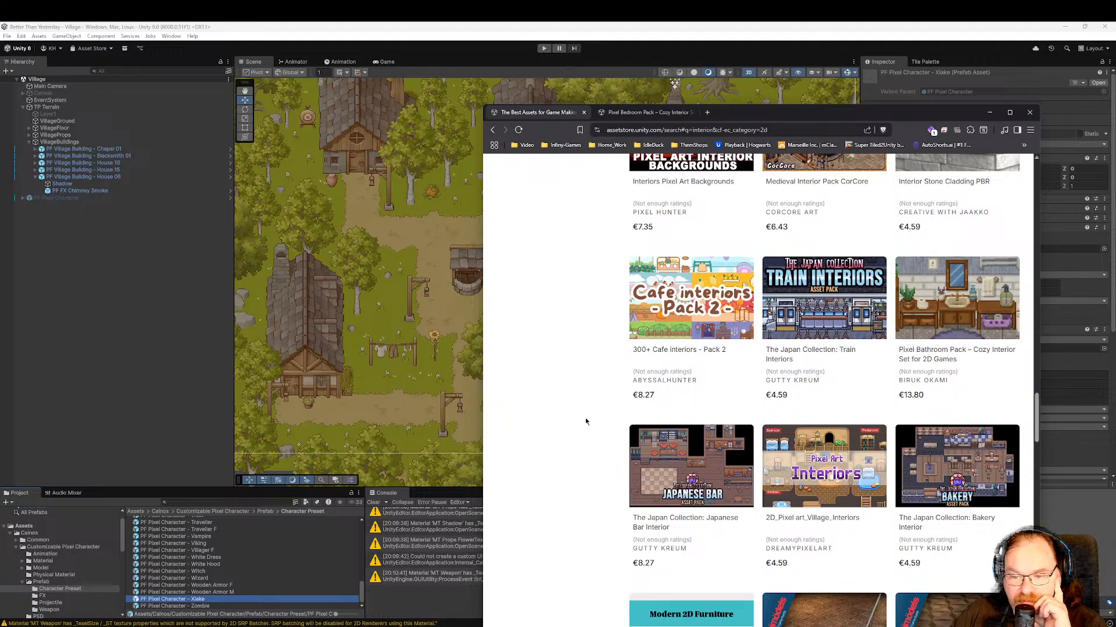
# Browse the interior results down past the Epic RPG World packs and return to the row with 2D_Pixel art_Village_Interiors.
pyautogui.scroll(-2, 585, 421)
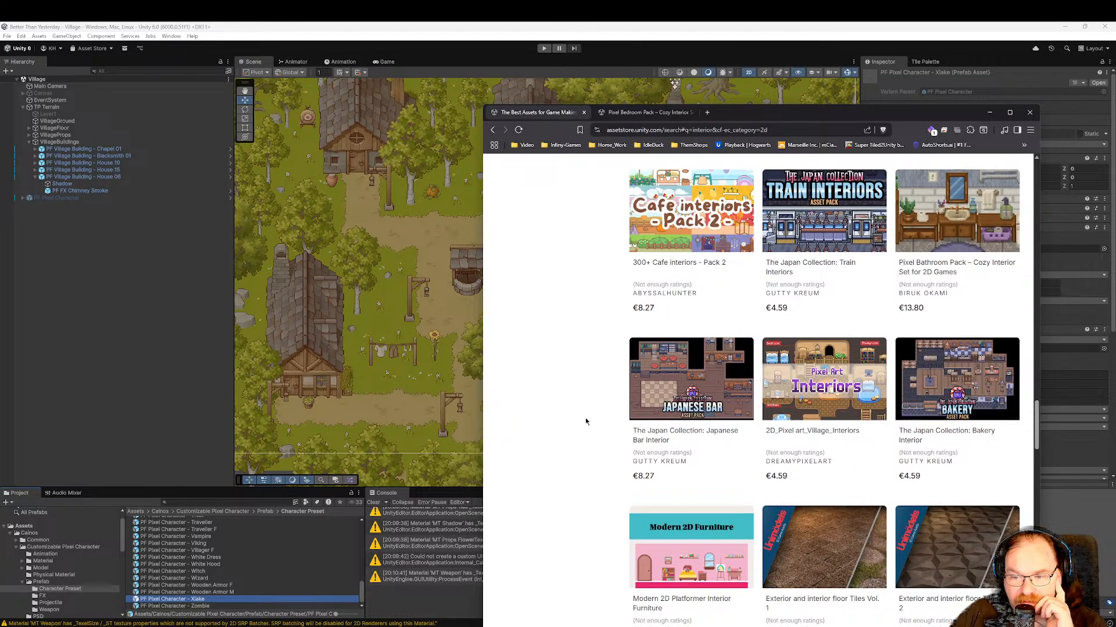
pyautogui.scroll(-3, 586, 421)
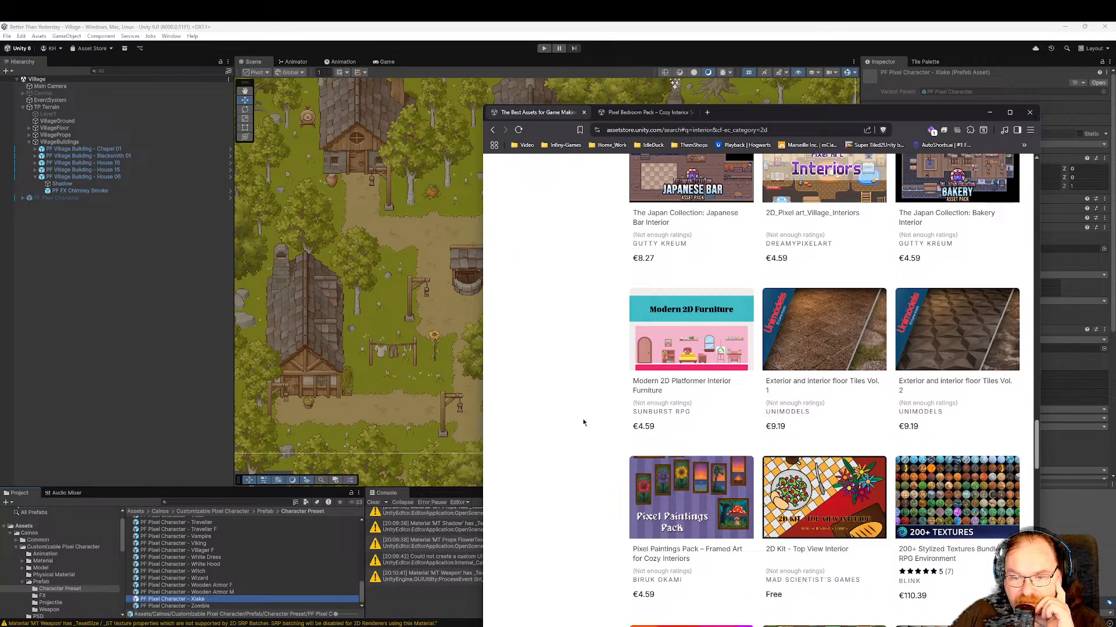
pyautogui.scroll(-3, 583, 423)
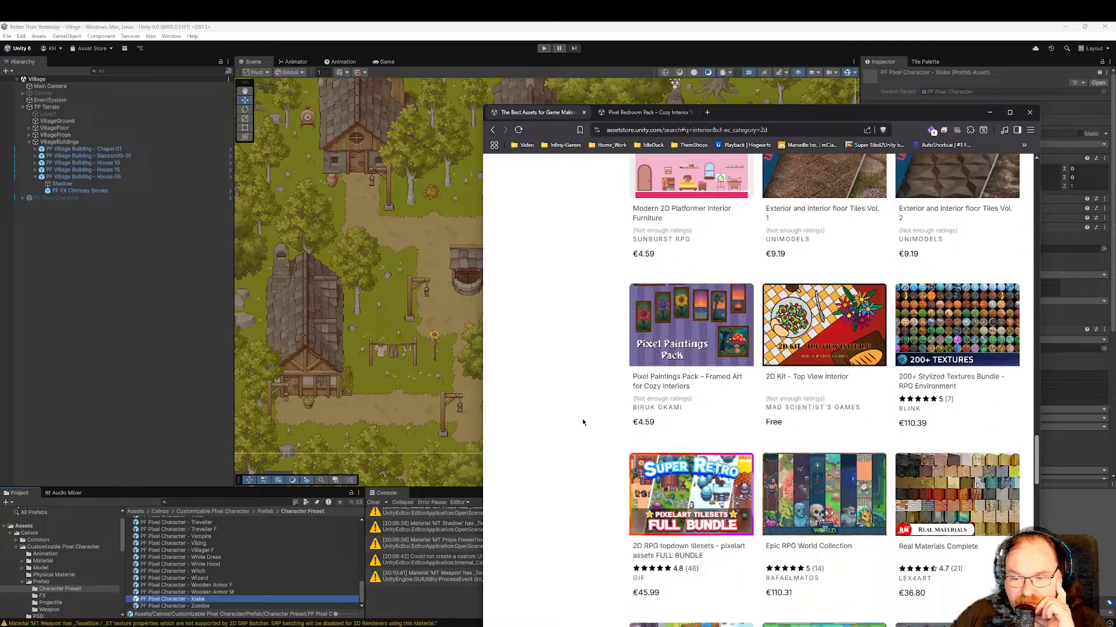
pyautogui.scroll(-2, 582, 422)
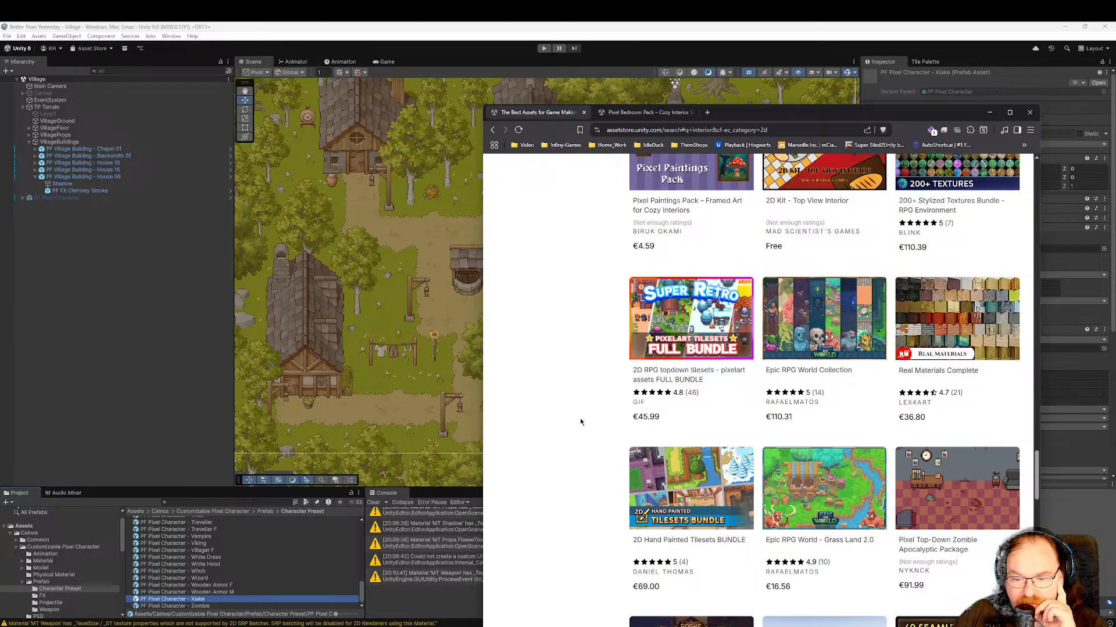
pyautogui.scroll(-2, 580, 422)
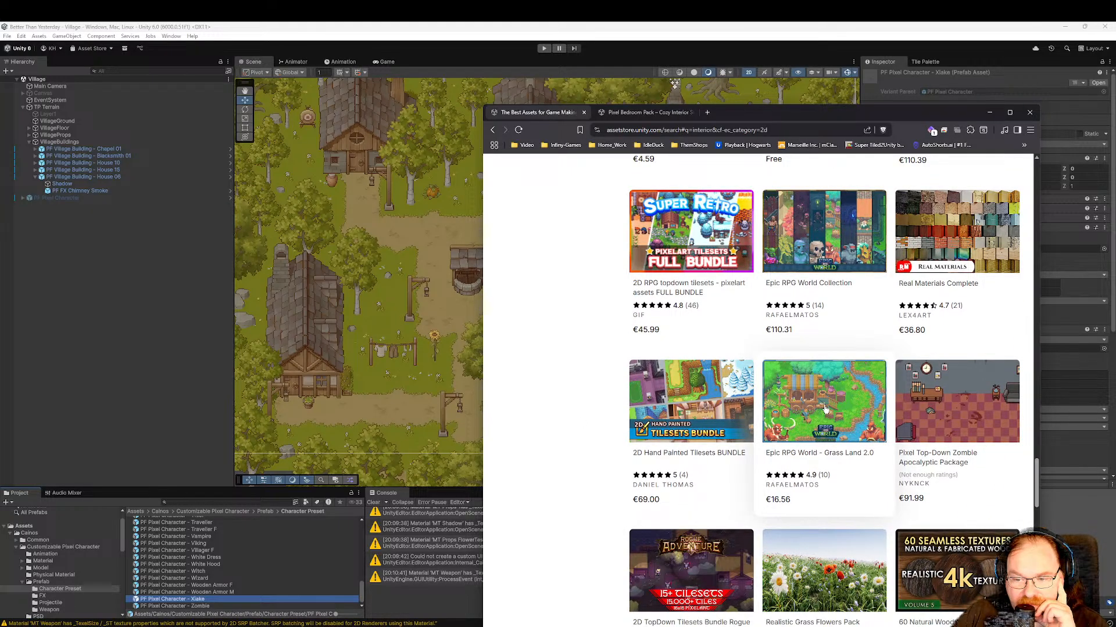
pyautogui.scroll(5, 813, 415)
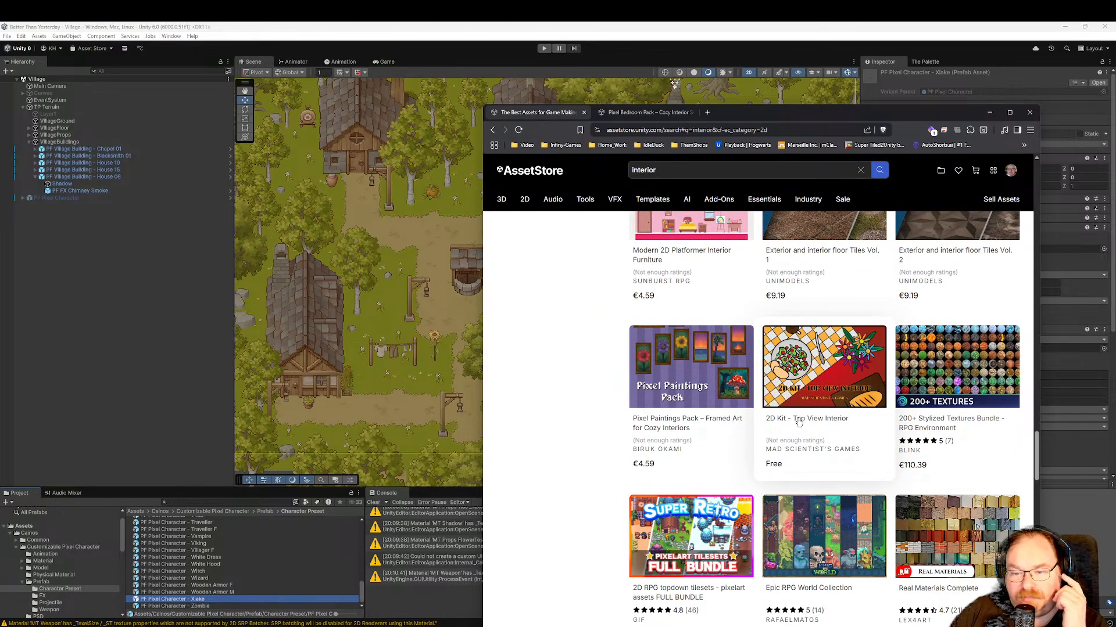
pyautogui.scroll(5, 798, 423)
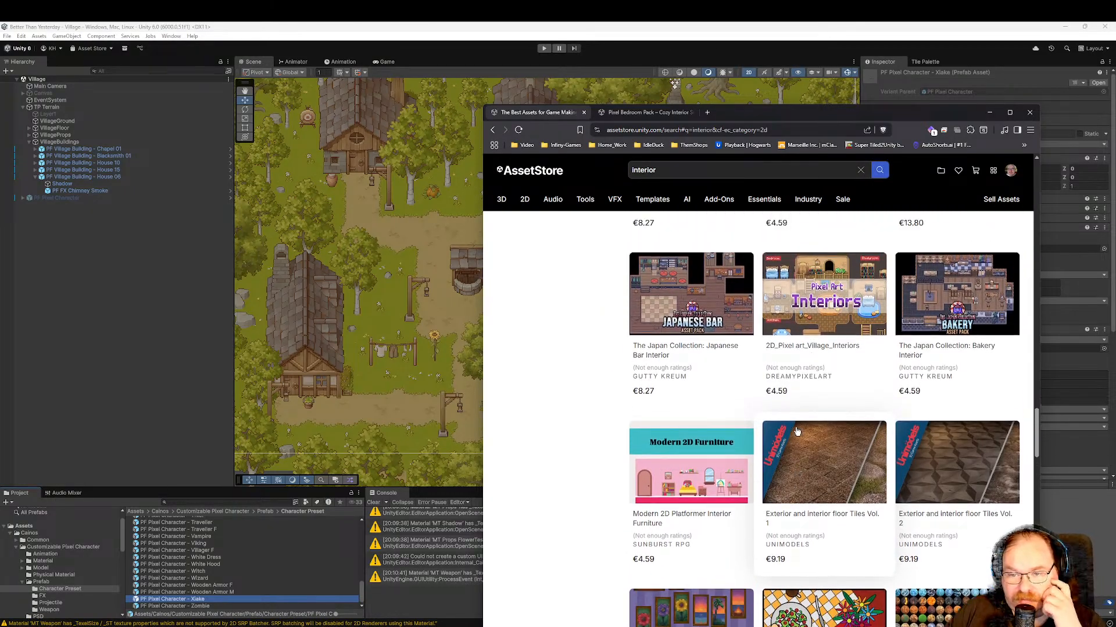
# Reopen the 2D_Pixel art_Village_Interiors pack, show its second preview image, and copy the page's address.
pyautogui.click(812, 355)
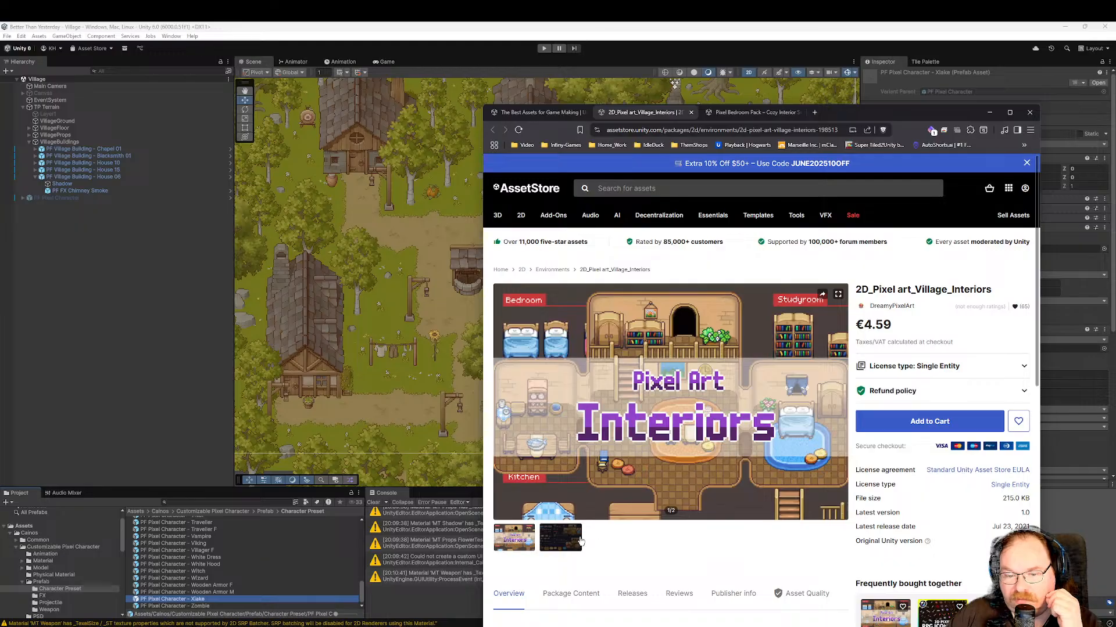
pyautogui.click(579, 540)
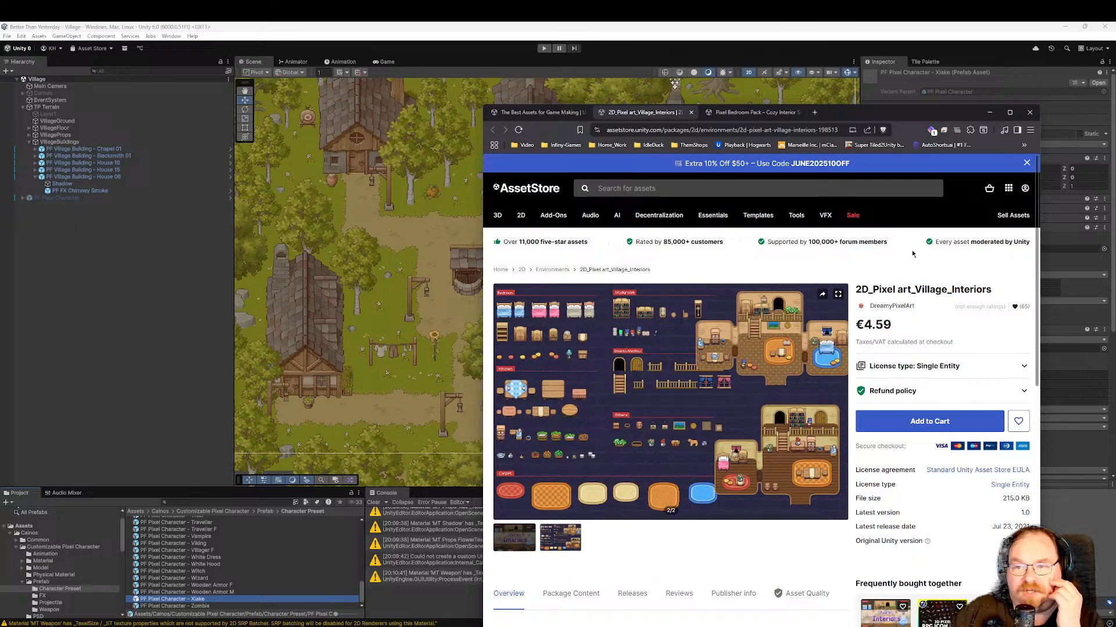
pyautogui.rightClick(779, 136)
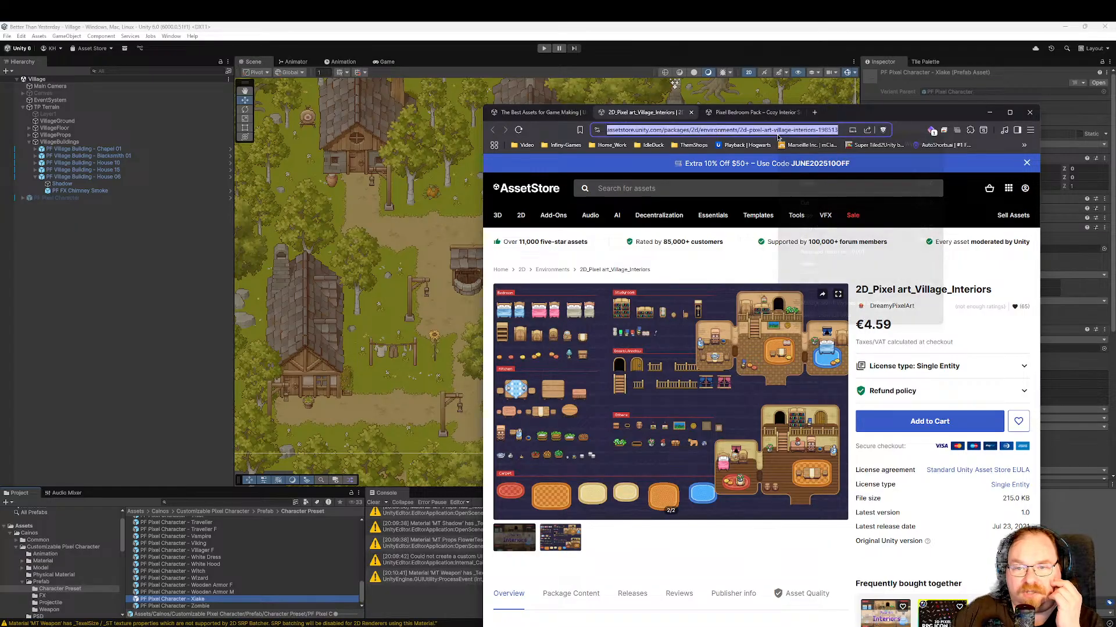
pyautogui.click(840, 216)
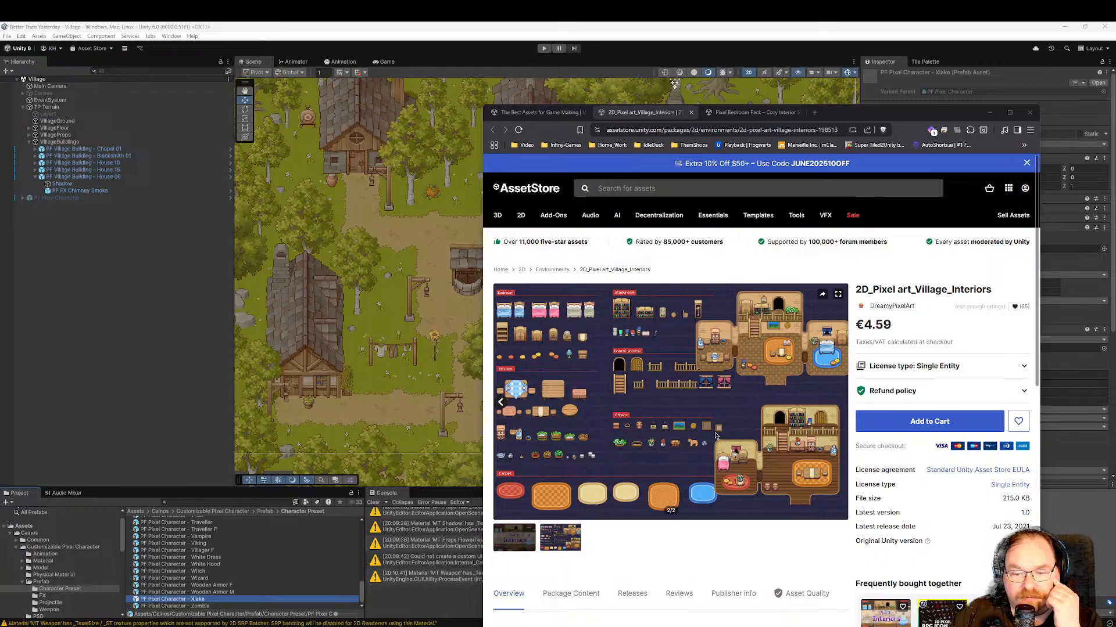
# Maximize the browser window and examine the furniture, carpets and example rooms in the Village Interiors preview at enlarged page zoom.
pyautogui.click(1009, 112)
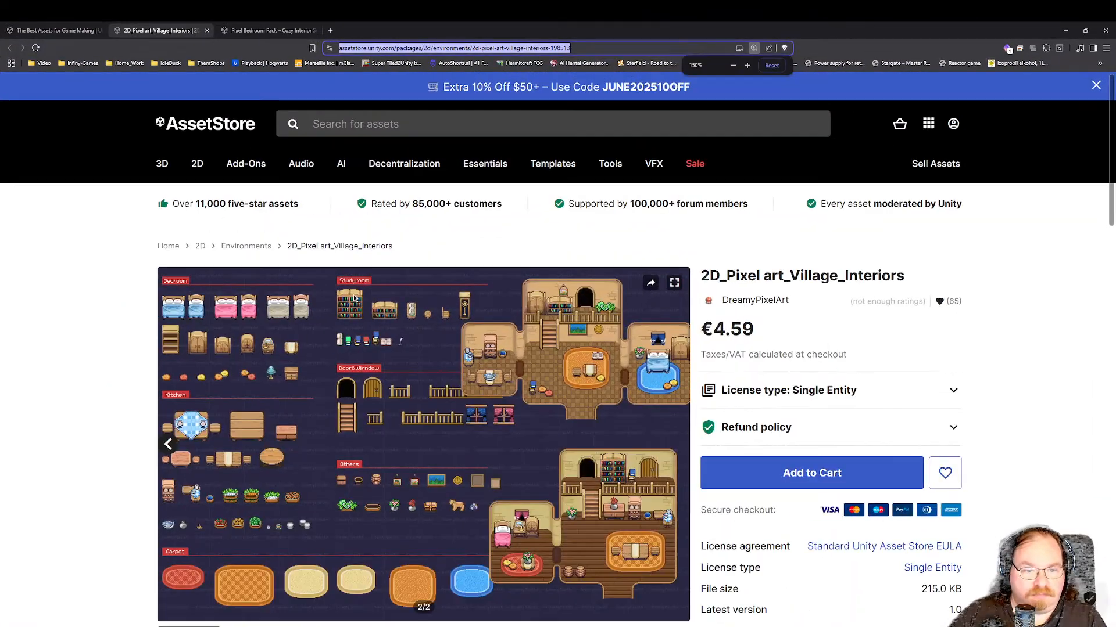
pyautogui.keyDown('ctrl'); pyautogui.scroll(3, 343, 340); pyautogui.keyUp('ctrl')
pyautogui.scroll(-1, 343, 340)
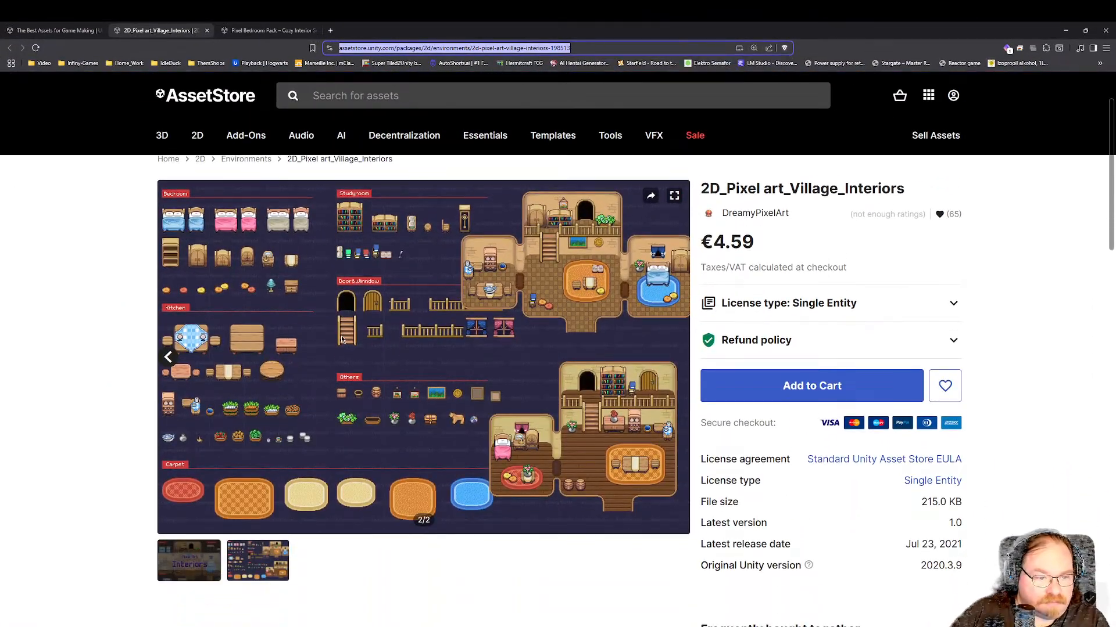
pyautogui.scroll(1, 343, 339)
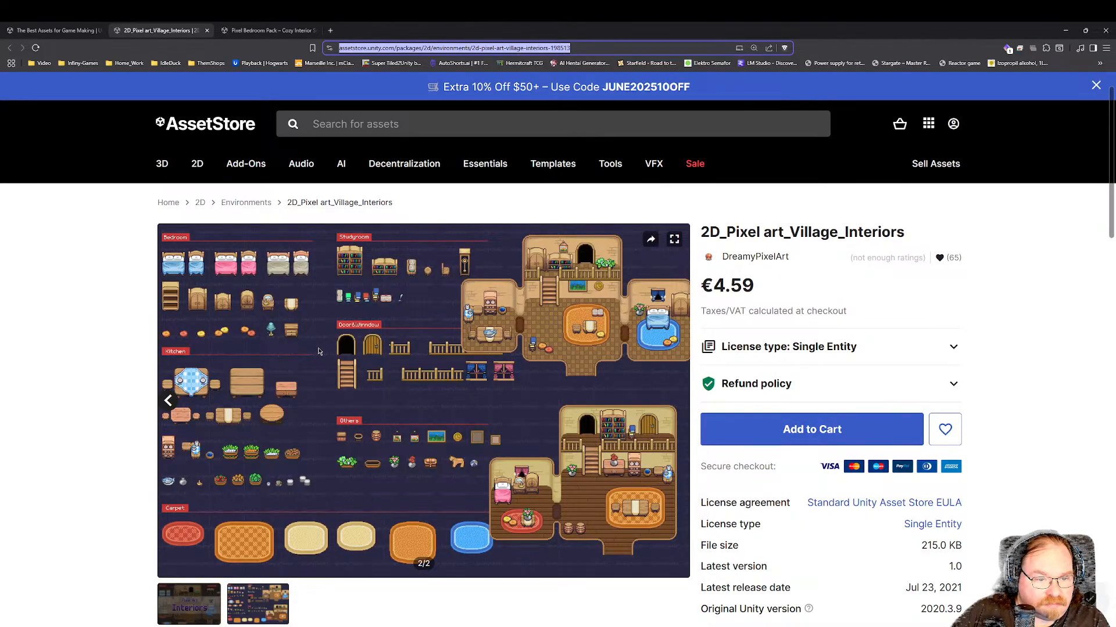
pyautogui.keyDown('ctrl'); pyautogui.scroll(-1, 318, 351); pyautogui.keyUp('ctrl')
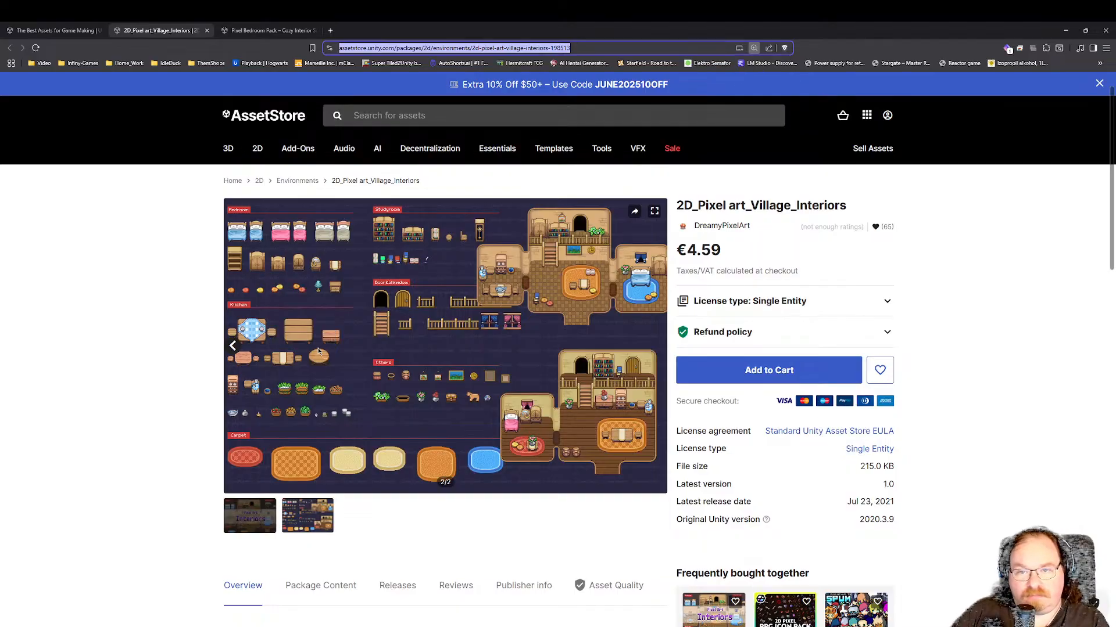
pyautogui.keyDown('ctrl'); pyautogui.scroll(1, 319, 352); pyautogui.keyUp('ctrl')
pyautogui.keyDown('ctrl'); pyautogui.scroll(3, 319, 351); pyautogui.keyUp('ctrl')
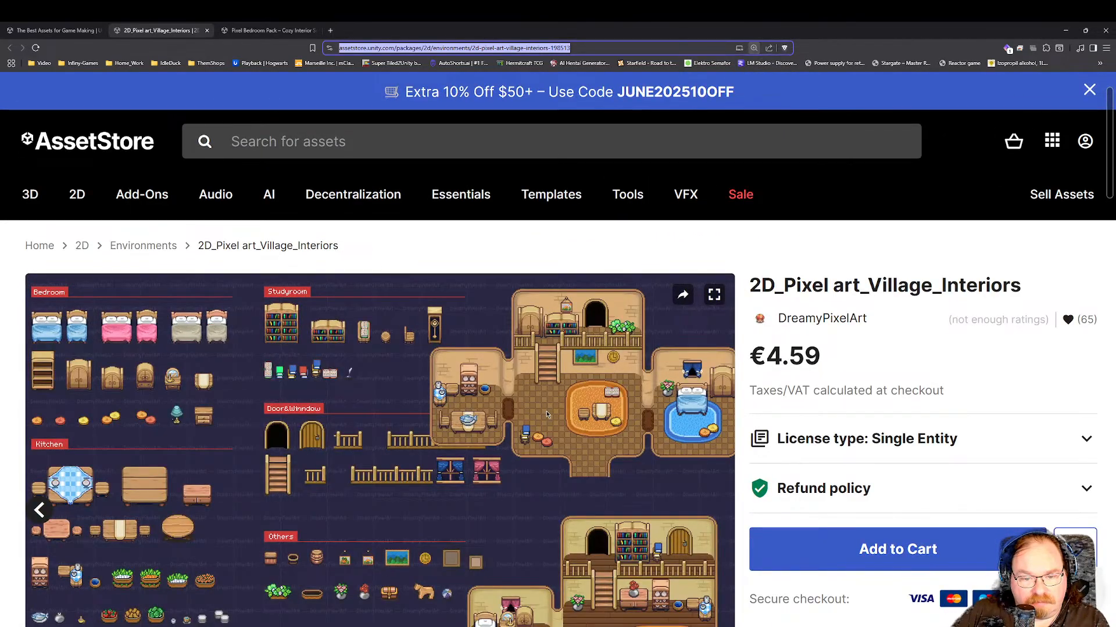
pyautogui.scroll(-2, 552, 407)
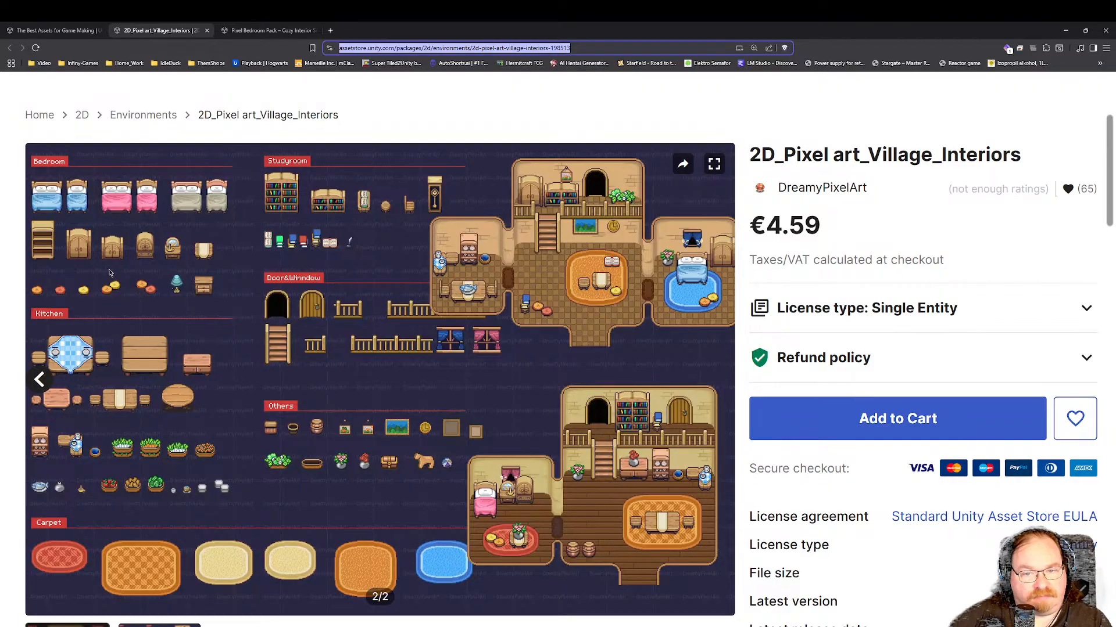
pyautogui.keyDown('ctrl'); pyautogui.scroll(-2, 185, 304); pyautogui.keyUp('ctrl')
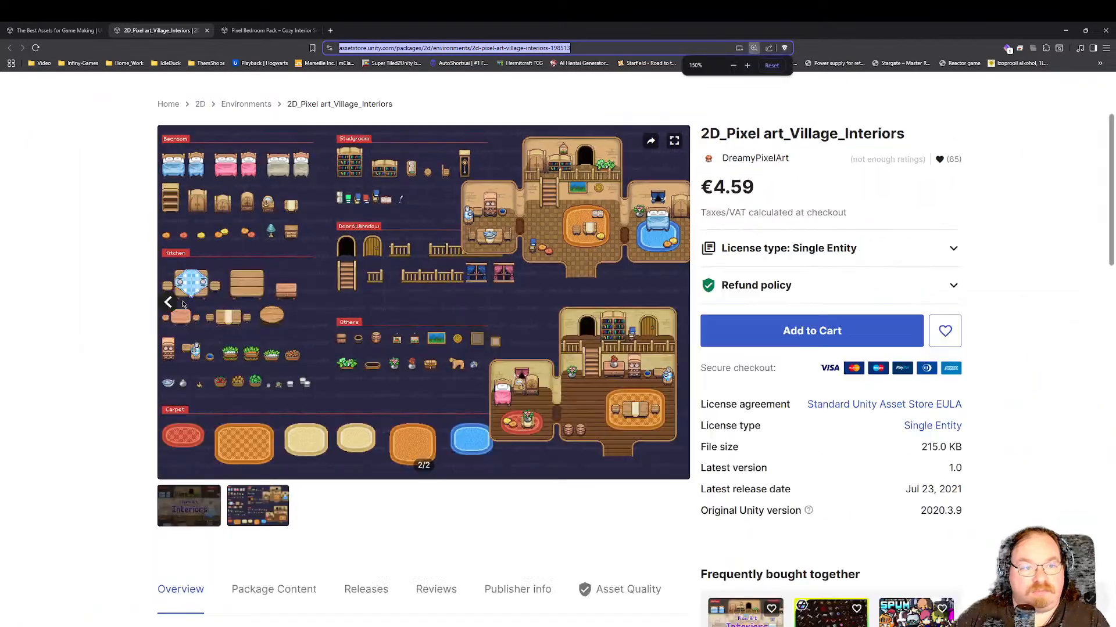
pyautogui.keyDown('ctrl'); pyautogui.scroll(-3, 185, 302); pyautogui.keyUp('ctrl')
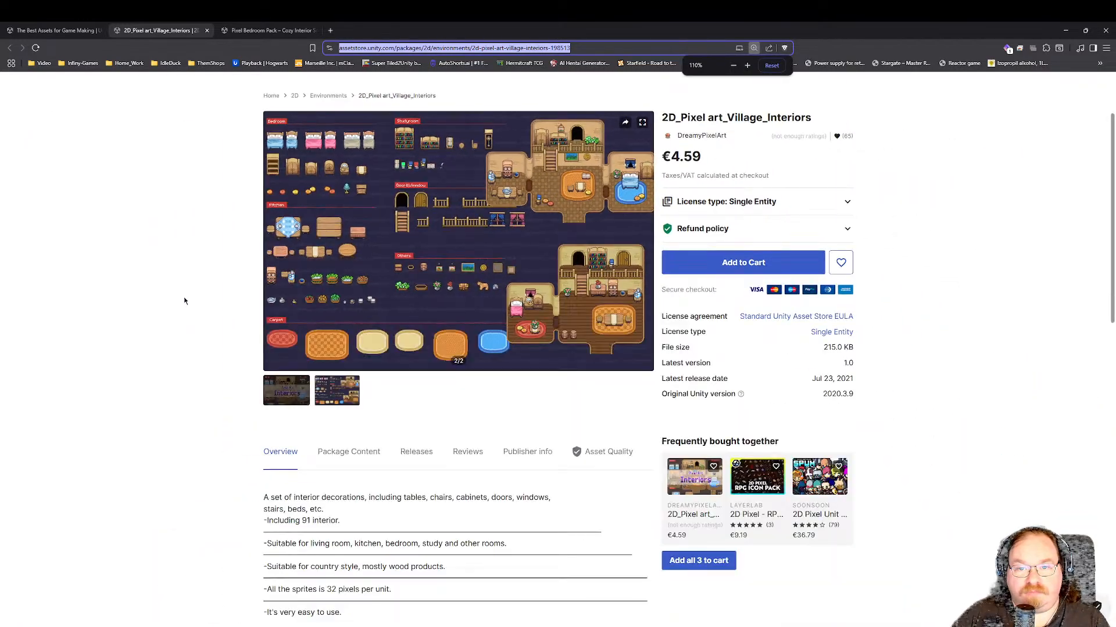
pyautogui.scroll(2, 189, 294)
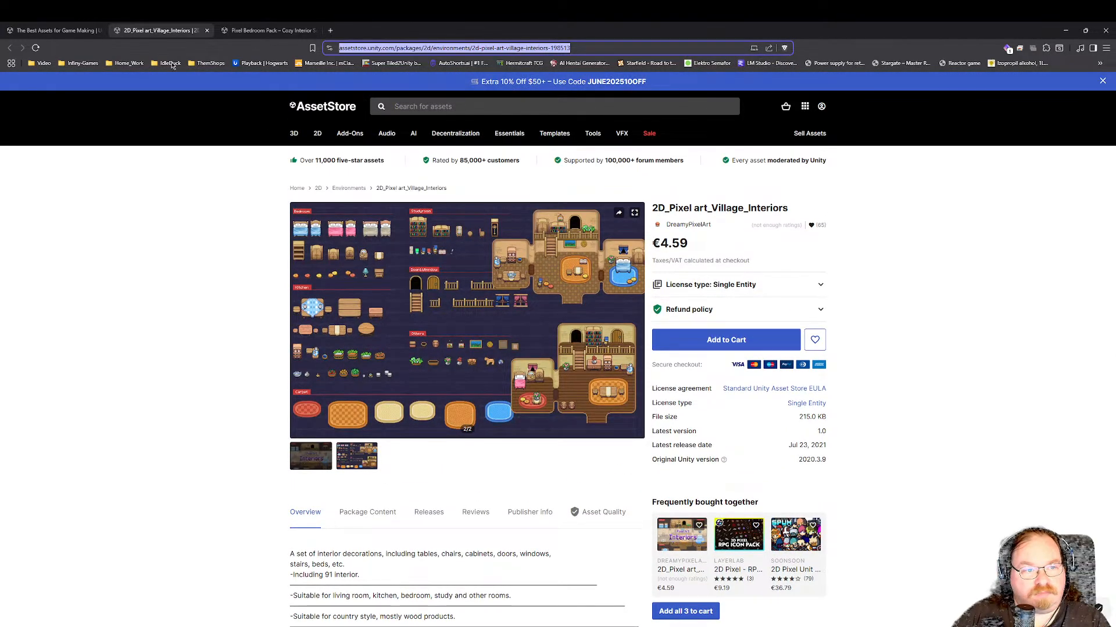
# Return to the interior search results and open the Pixel World - Forest and Village pack from further down.
pyautogui.click(74, 30)
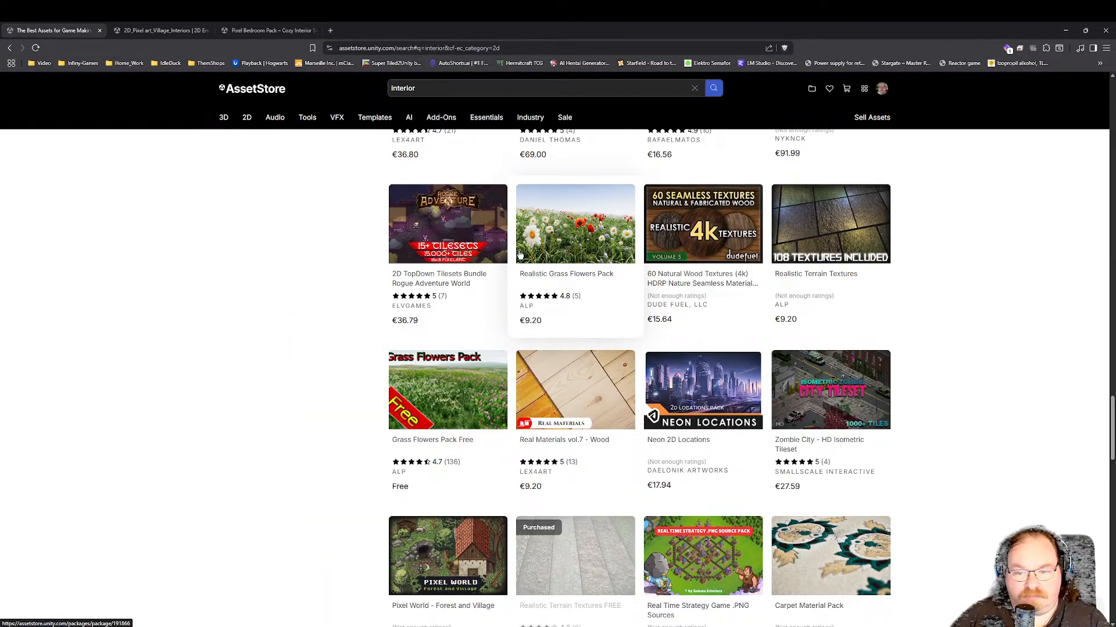
pyautogui.scroll(-5, 697, 409)
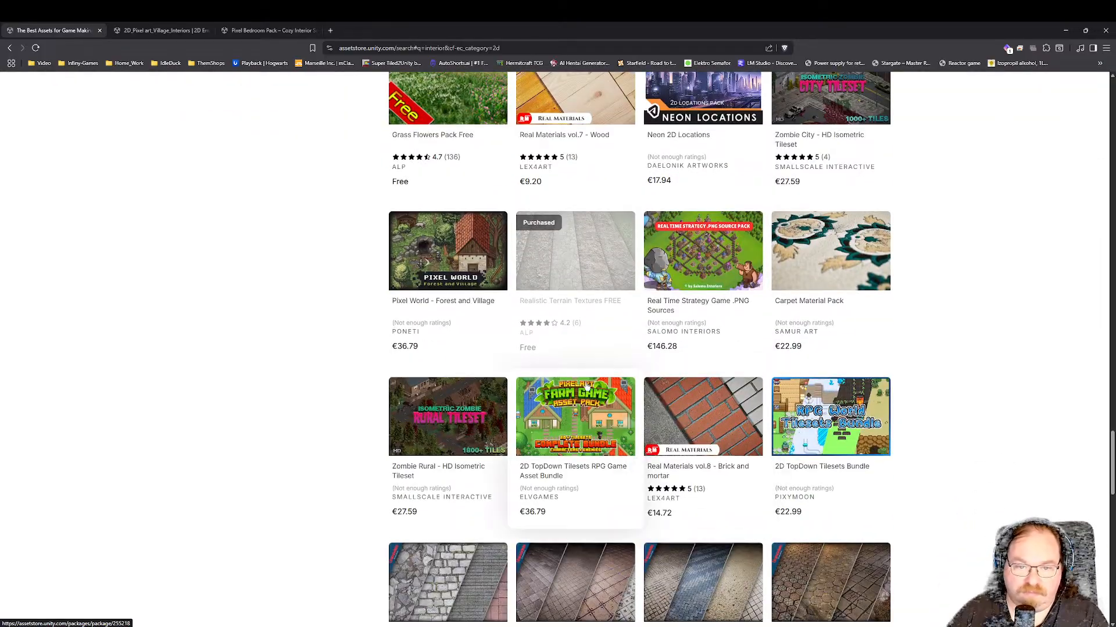
pyautogui.click(463, 251)
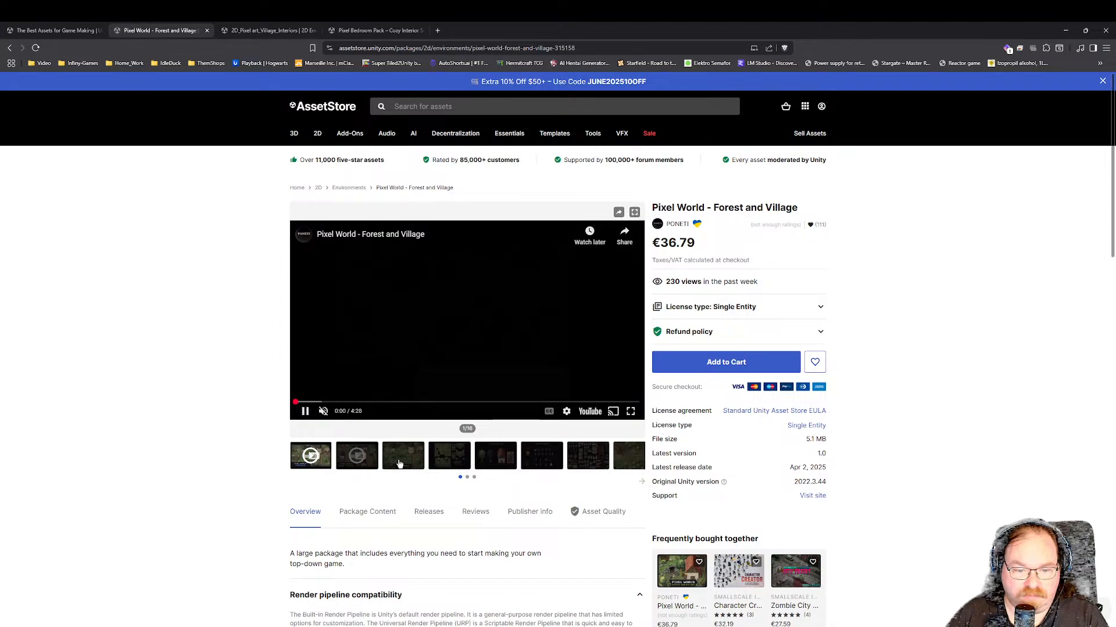
# View the third to seventh preview images of the Pixel World - Forest and Village pack.
pyautogui.click(399, 463)
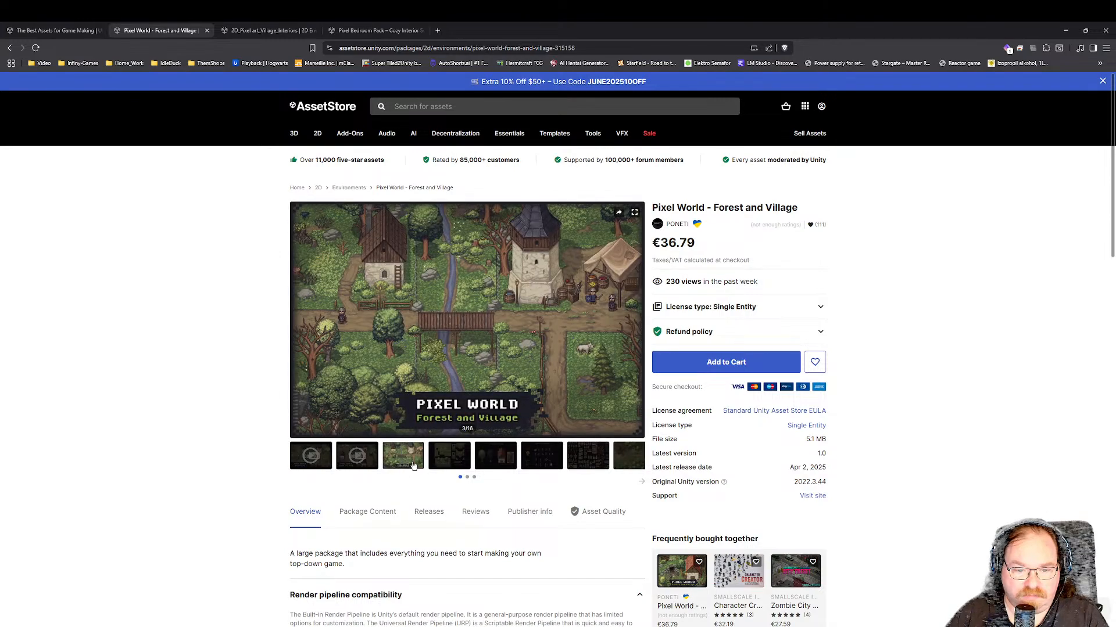
pyautogui.click(445, 450)
pyautogui.click(491, 454)
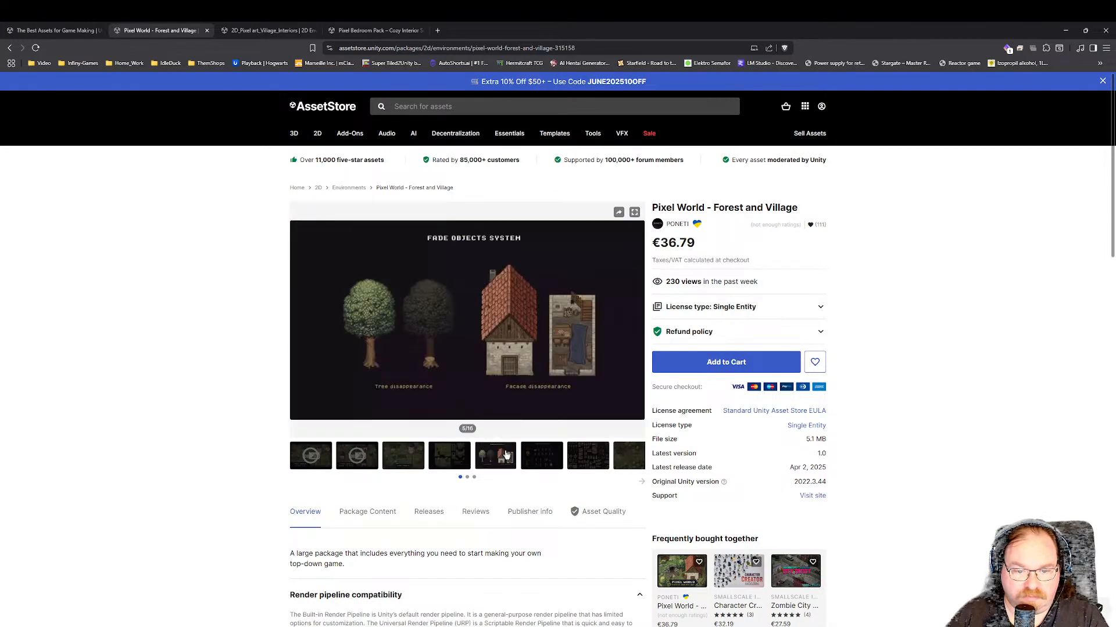
pyautogui.click(546, 461)
pyautogui.click(588, 459)
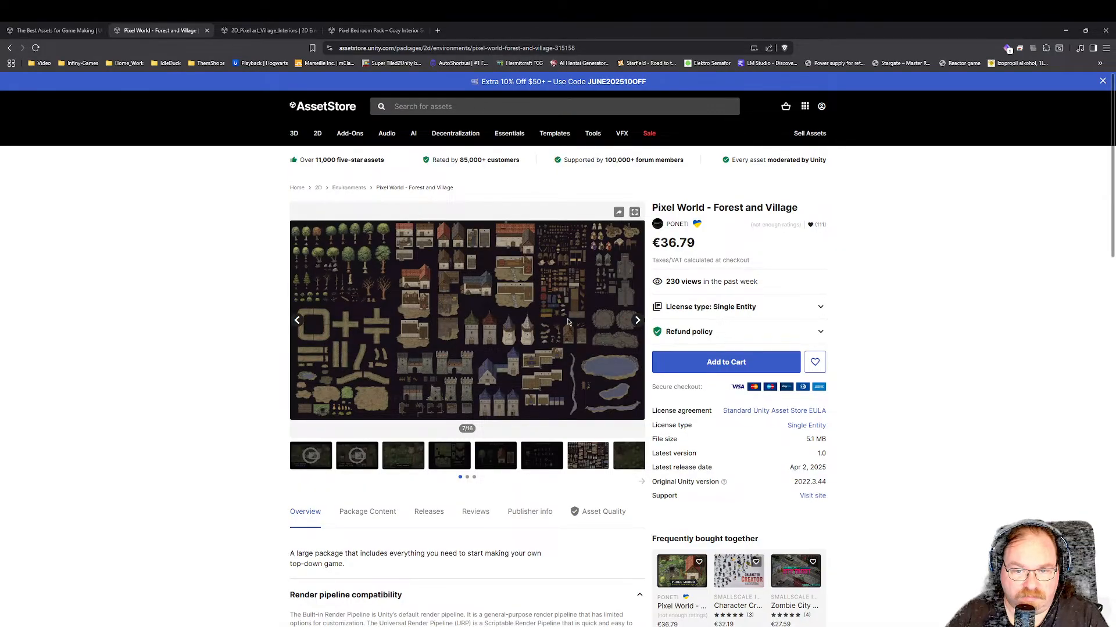
# Enlarge the page to 500% and view the third and fourth preview images of the Pixel World - Forest and Village pack.
pyautogui.keyDown('ctrl'); pyautogui.scroll(5, 538, 326); pyautogui.keyUp('ctrl')
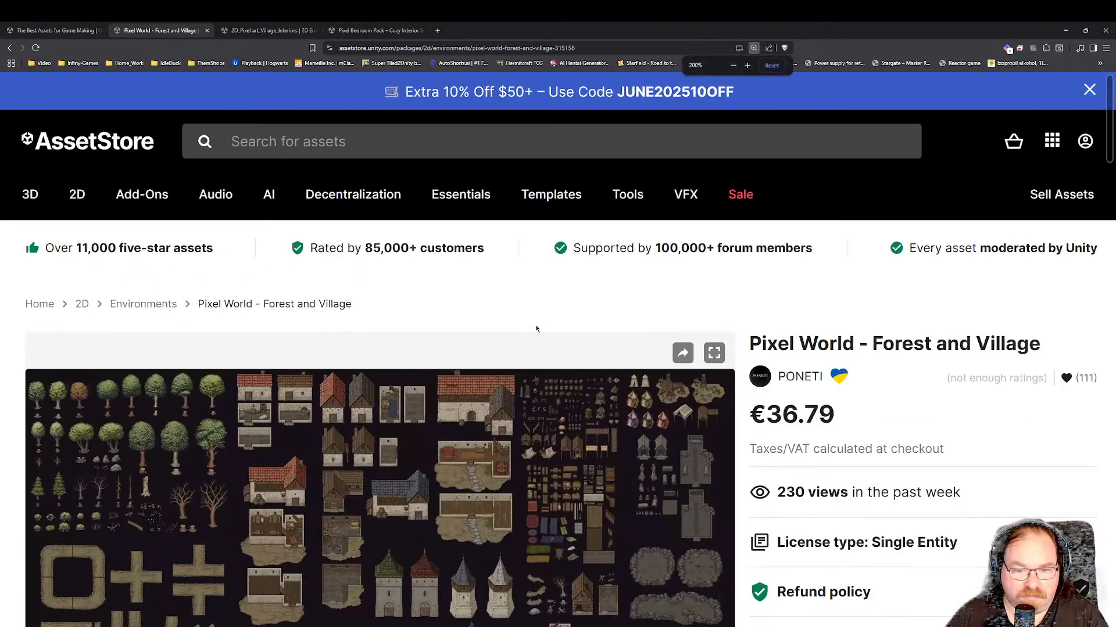
pyautogui.keyDown('ctrl'); pyautogui.scroll(4, 604, 478); pyautogui.keyUp('ctrl')
pyautogui.scroll(-10, 604, 479)
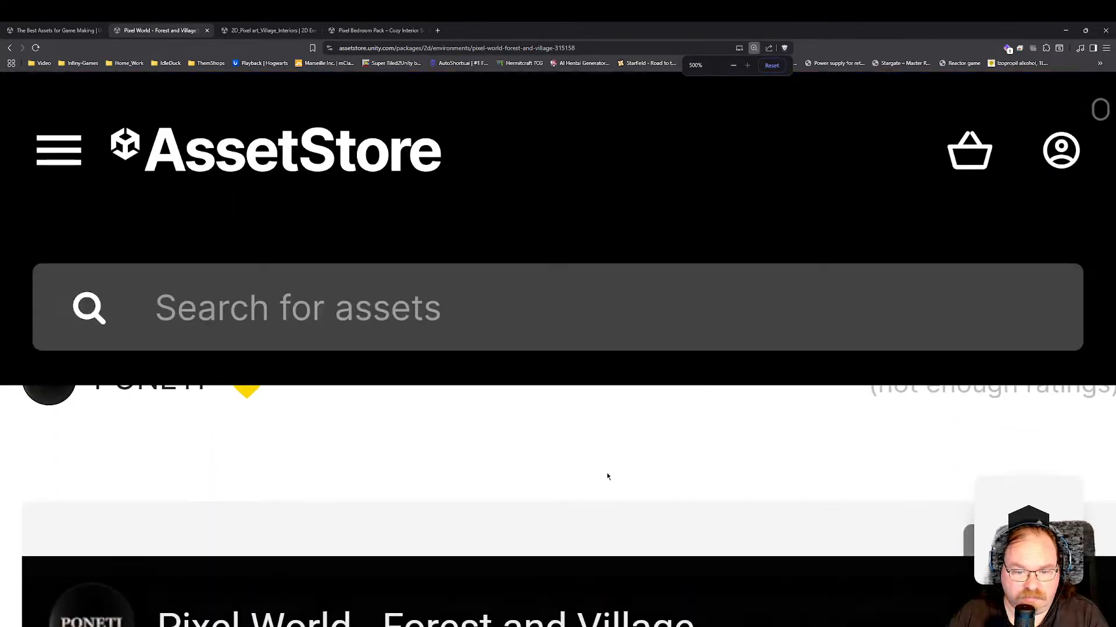
pyautogui.scroll(-2, 610, 472)
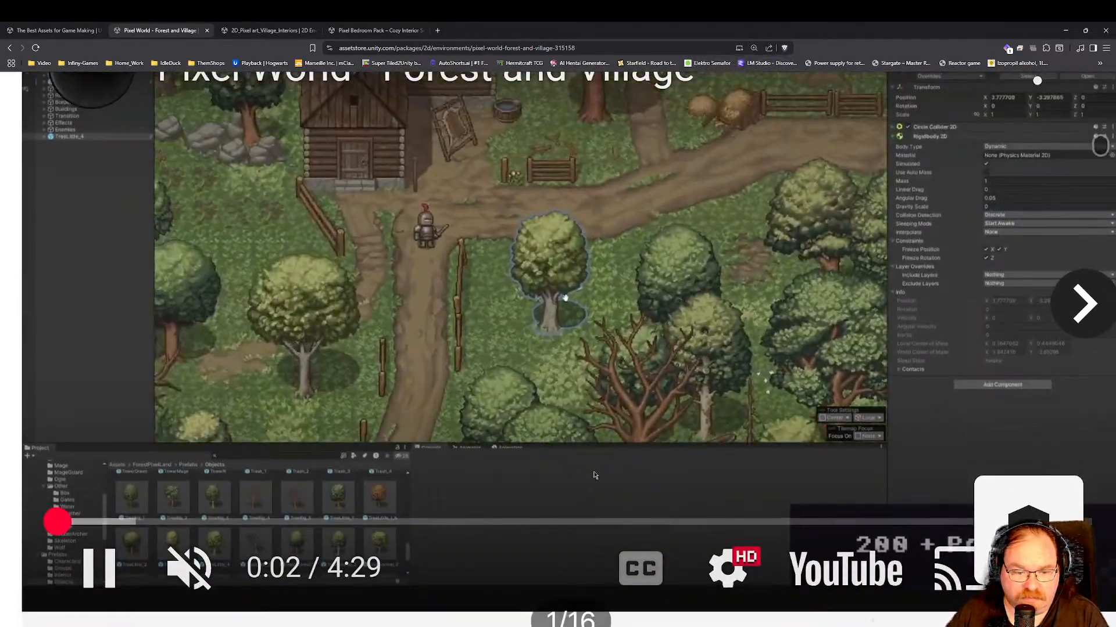
pyautogui.scroll(-3, 356, 528)
pyautogui.scroll(-1, 356, 529)
pyautogui.click(569, 538)
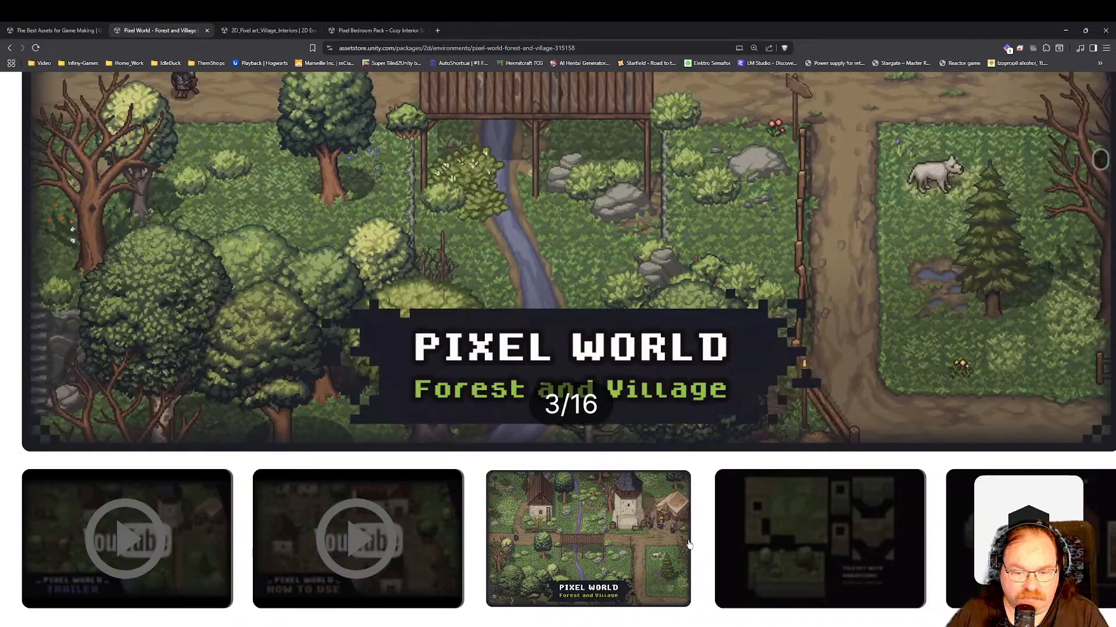
pyautogui.click(765, 538)
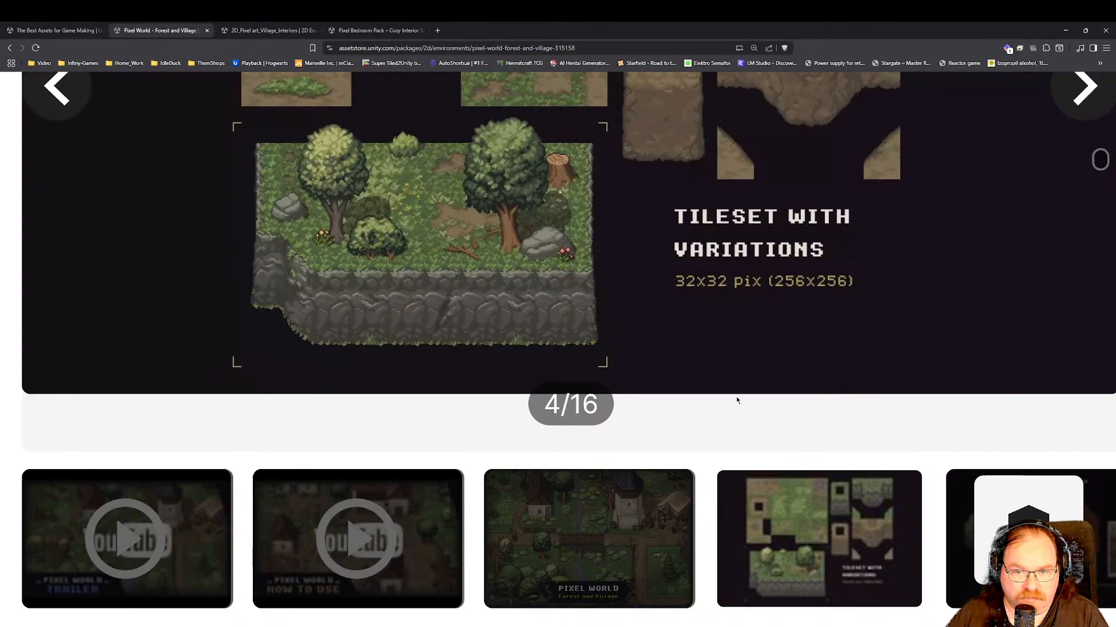
pyautogui.scroll(8, 741, 404)
pyautogui.scroll(-3, 741, 404)
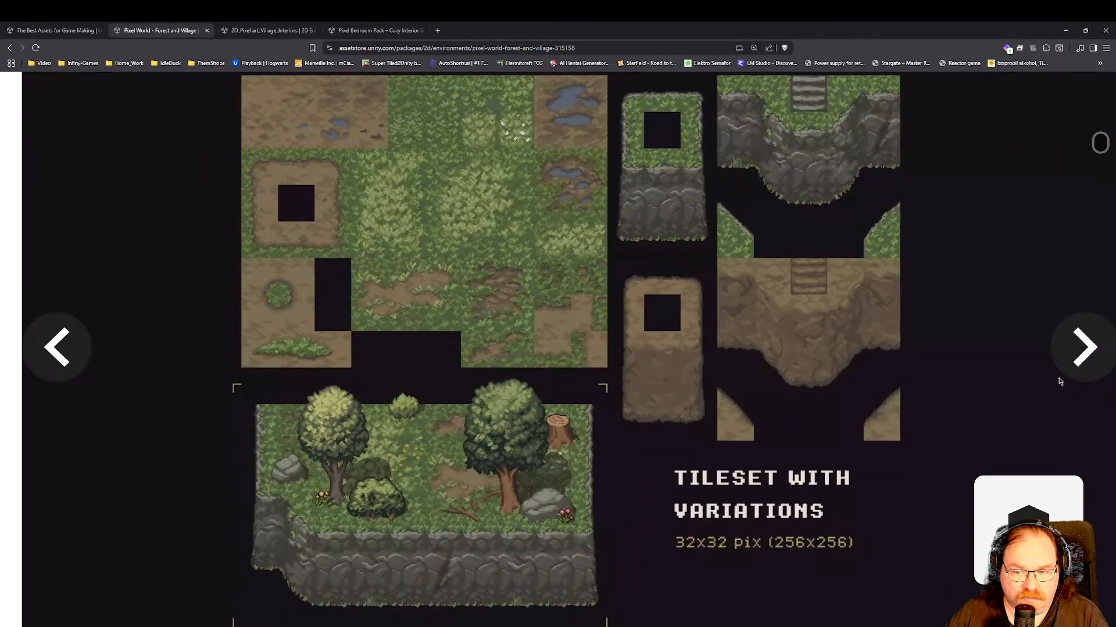
# Step through the fifth and sixth preview images to the seventh and examine its overview of buildings, interiors and furniture.
pyautogui.click(1076, 354)
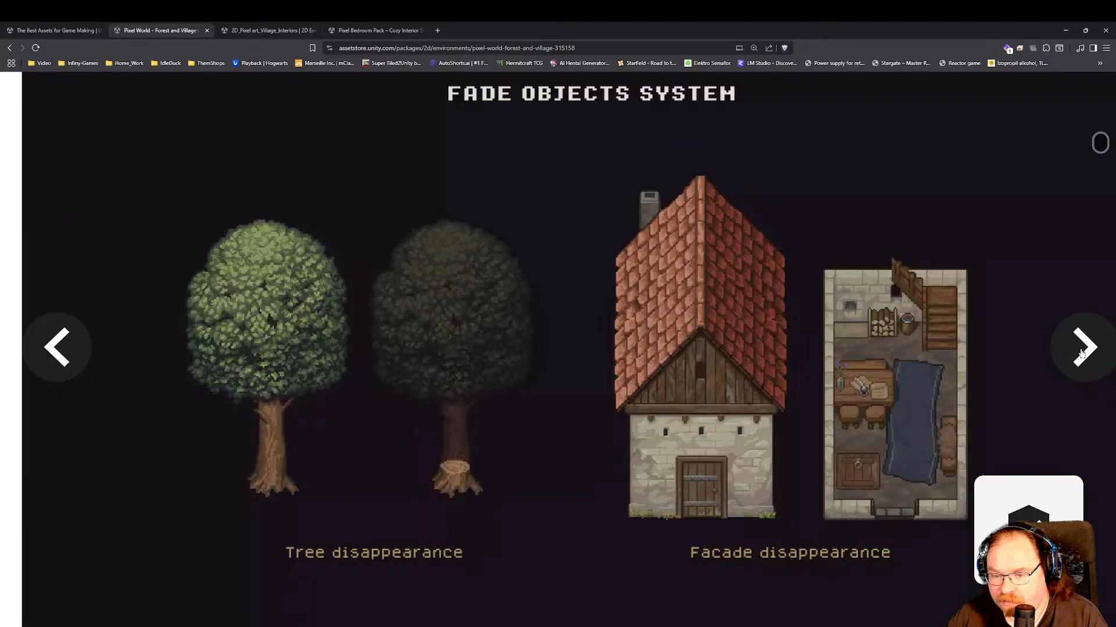
pyautogui.click(1080, 354)
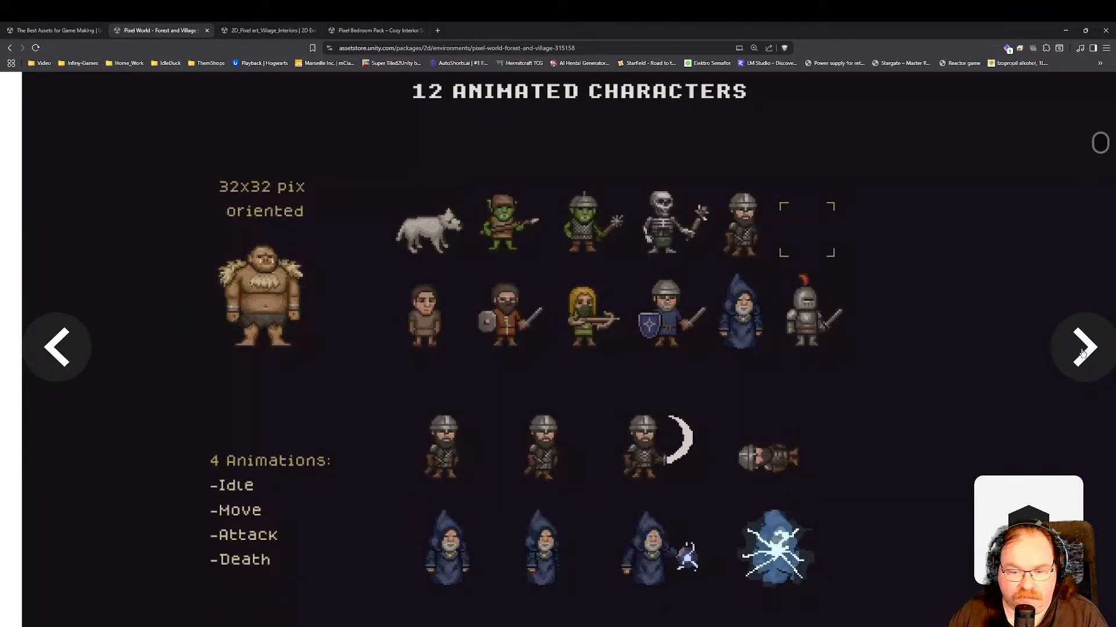
pyautogui.click(1083, 353)
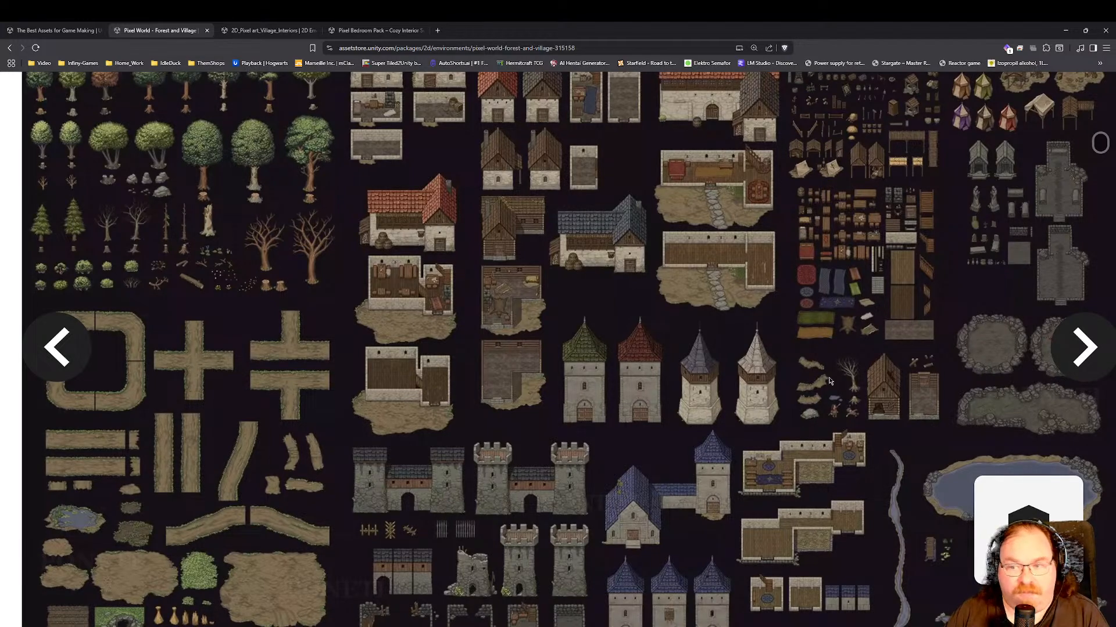
pyautogui.scroll(1, 845, 301)
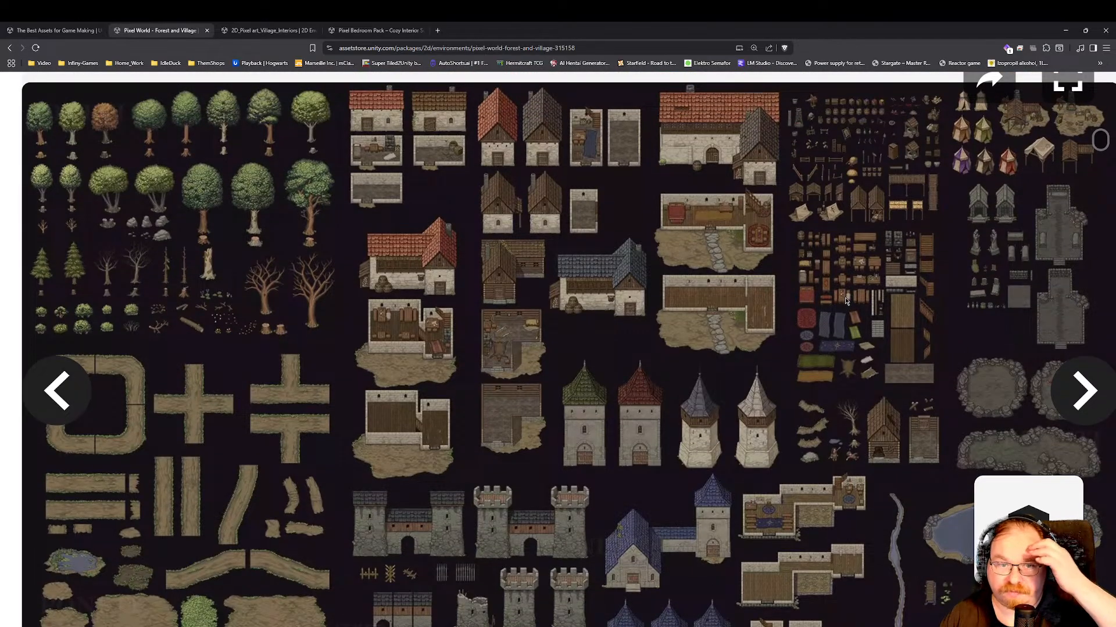
pyautogui.scroll(-5, 834, 314)
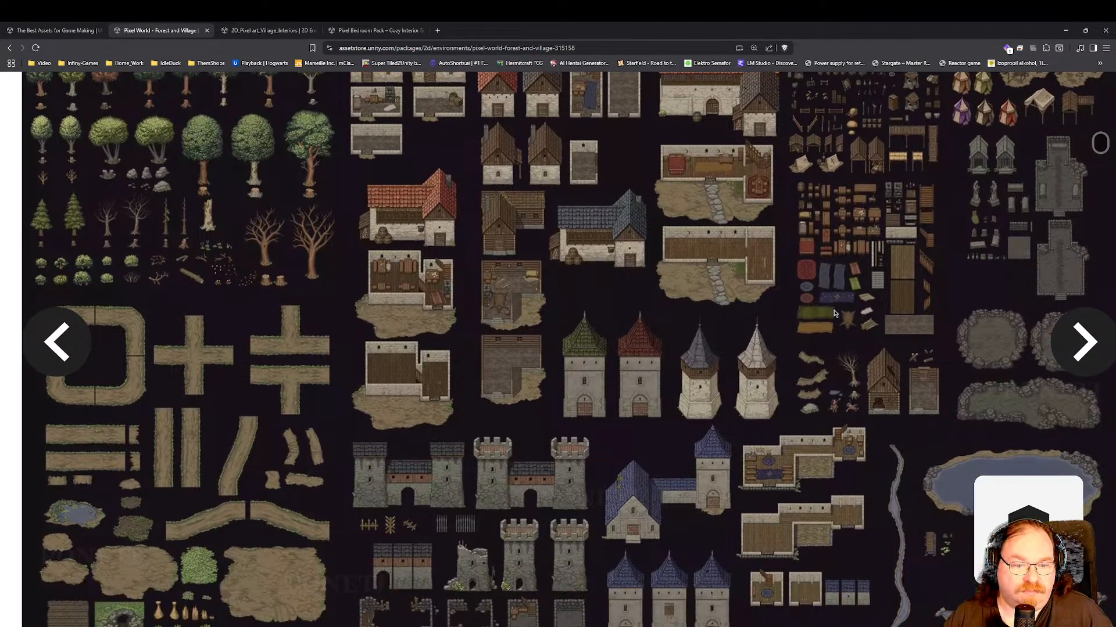
pyautogui.scroll(3, 826, 312)
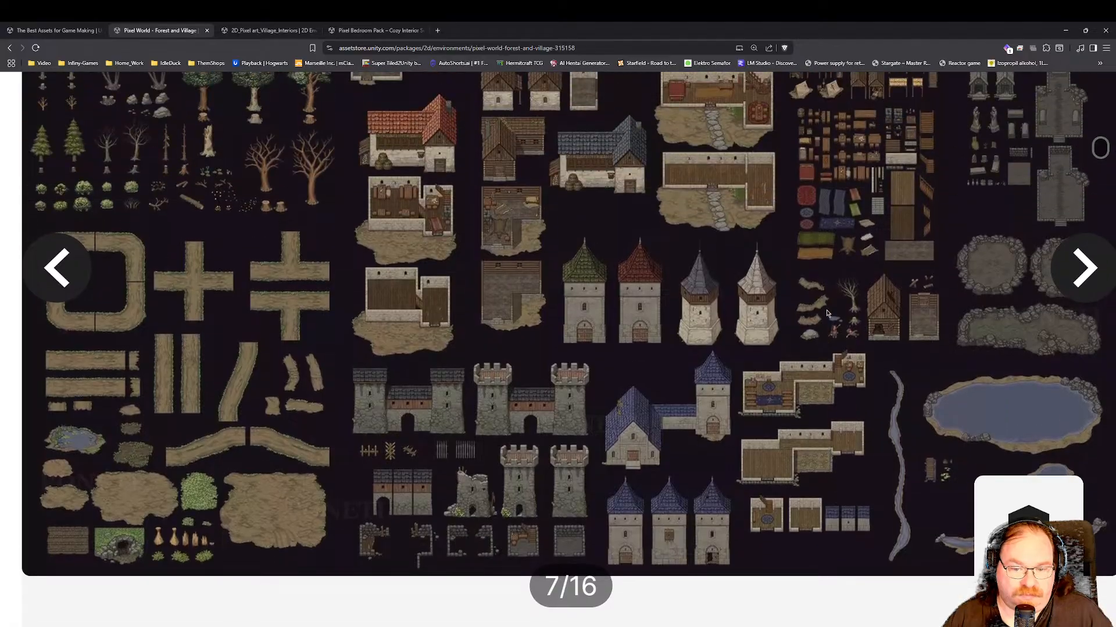
# View the eighth to eleventh preview images showing the pack's forest, castle gate, church and village scenes.
pyautogui.click(1081, 303)
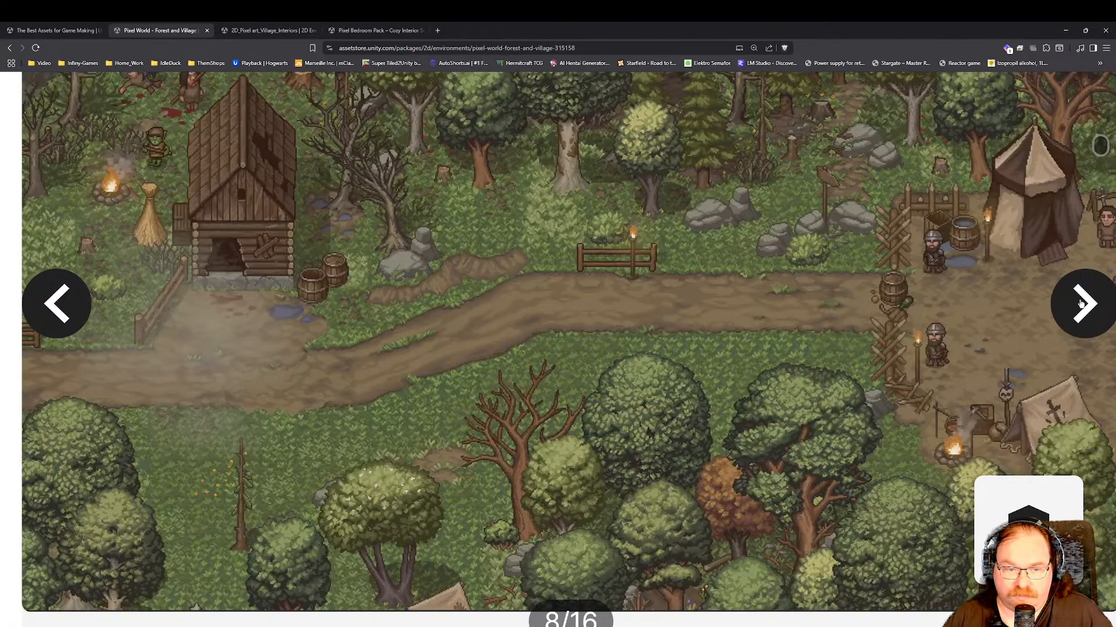
pyautogui.click(1081, 303)
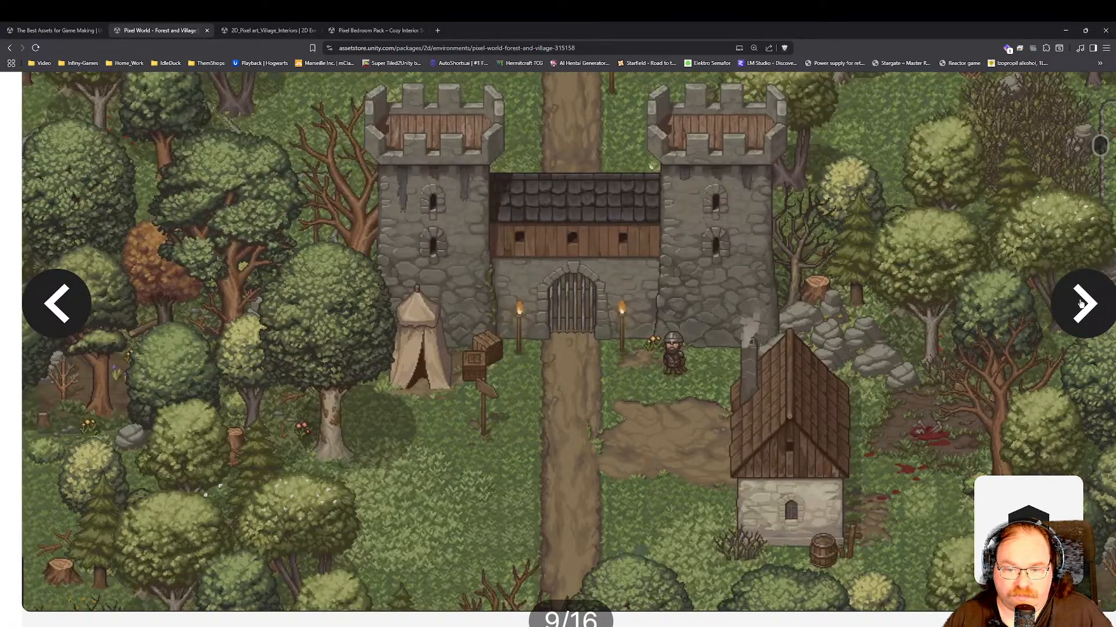
pyautogui.click(1081, 304)
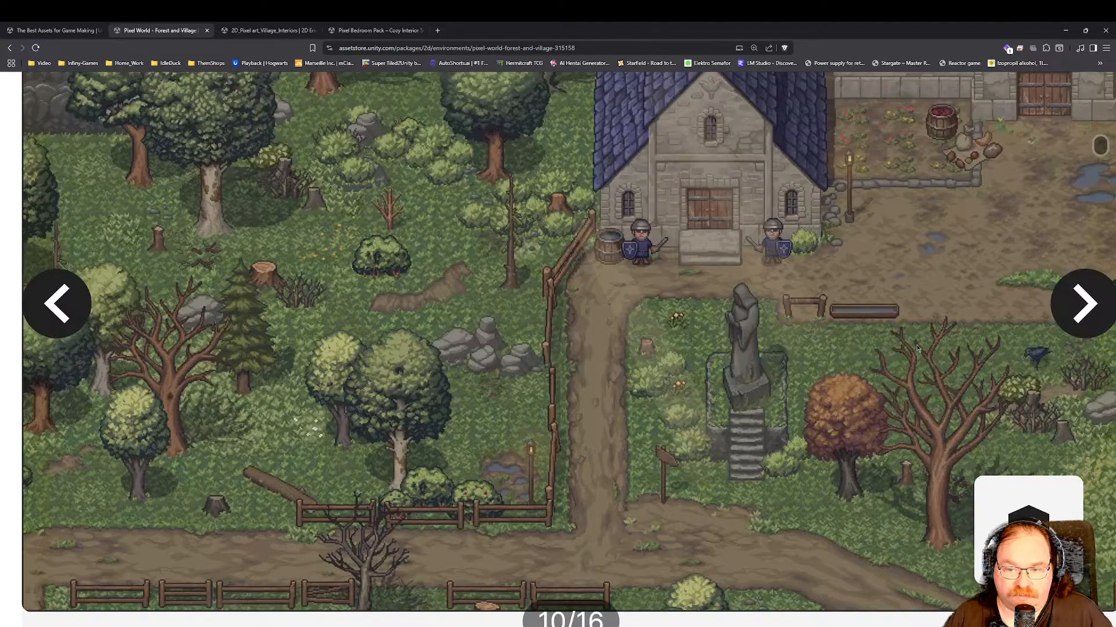
pyautogui.scroll(-2, 916, 344)
pyautogui.scroll(4, 915, 344)
pyautogui.scroll(-1, 916, 347)
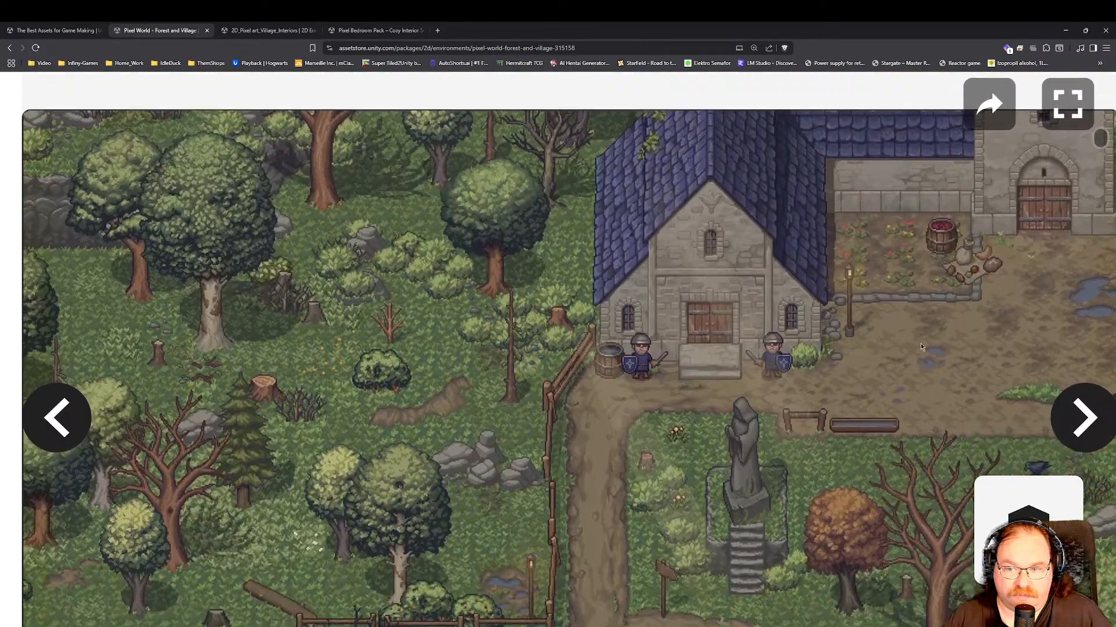
pyautogui.click(1076, 380)
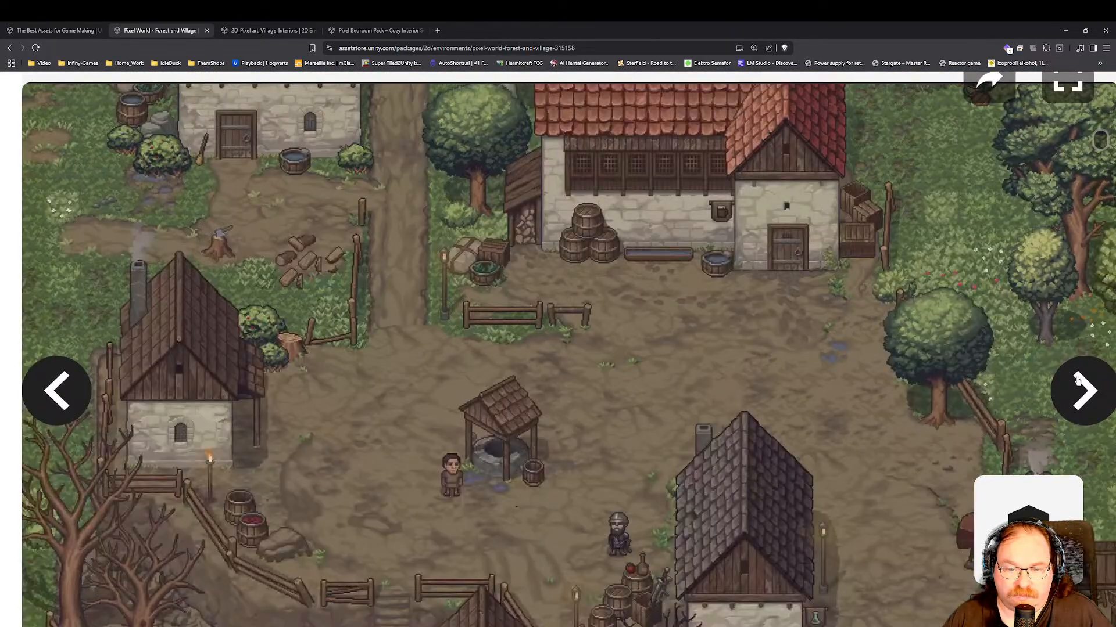
# Restore the normal page zoom and close the Pixel World - Forest and Village page.
pyautogui.keyDown('ctrl'); pyautogui.scroll(-1, 867, 349); pyautogui.keyUp('ctrl')
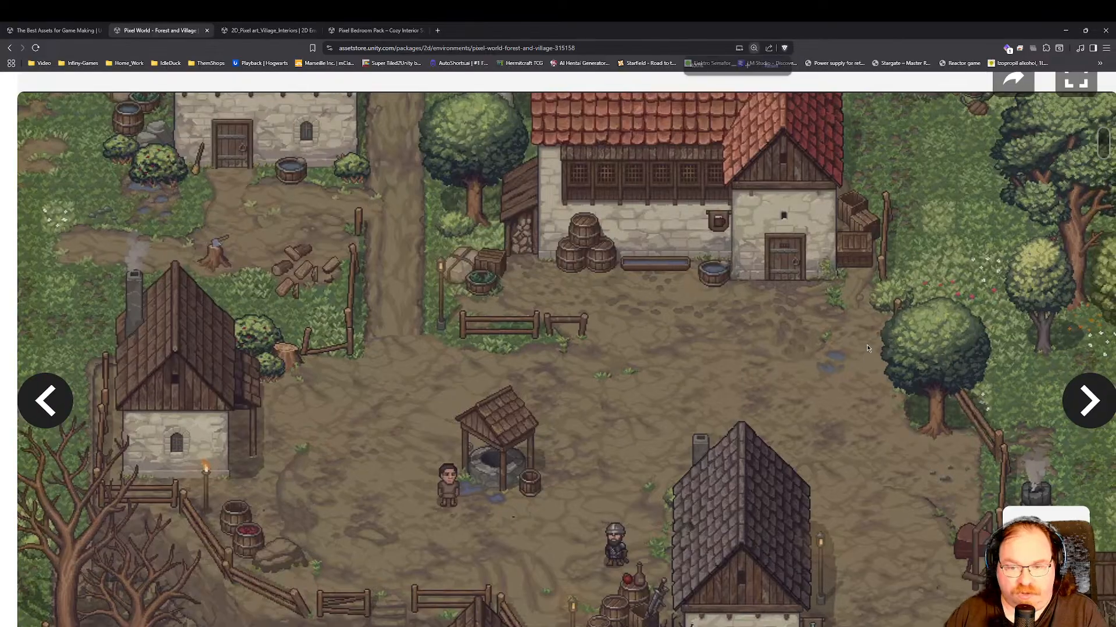
pyautogui.keyDown('ctrl'); pyautogui.scroll(-5, 870, 345); pyautogui.keyUp('ctrl')
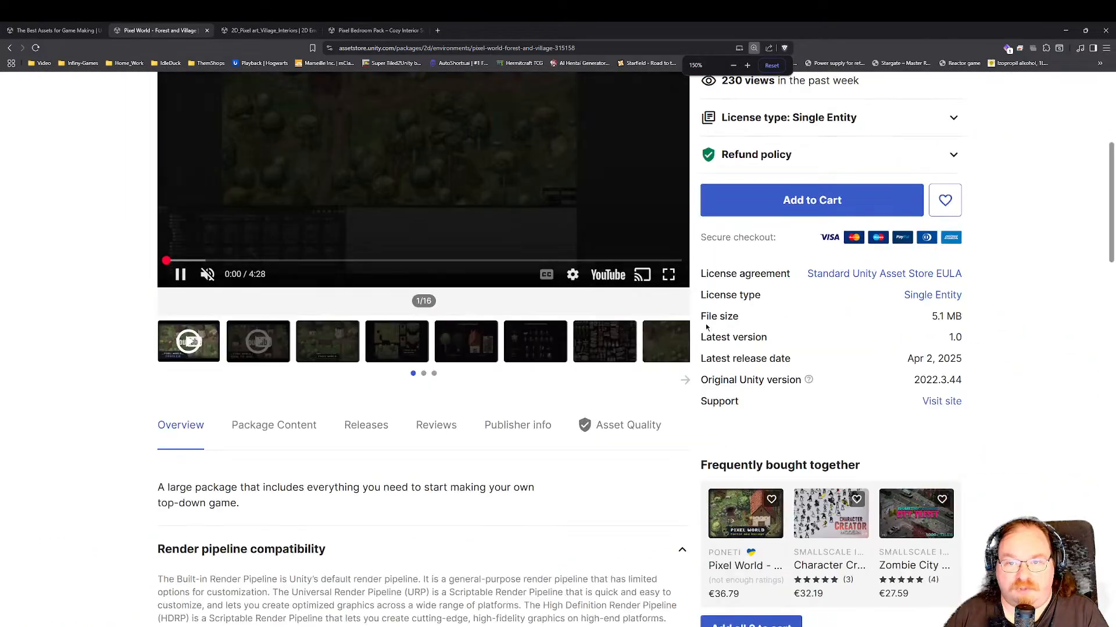
pyautogui.keyDown('ctrl'); pyautogui.scroll(-2, 707, 327); pyautogui.keyUp('ctrl')
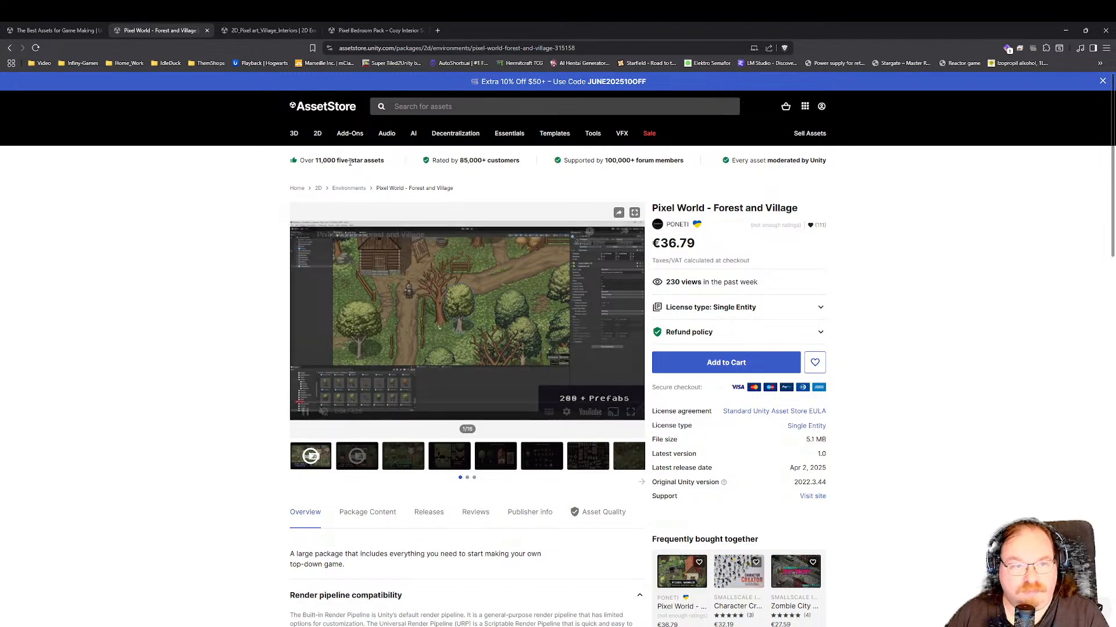
pyautogui.click(206, 30)
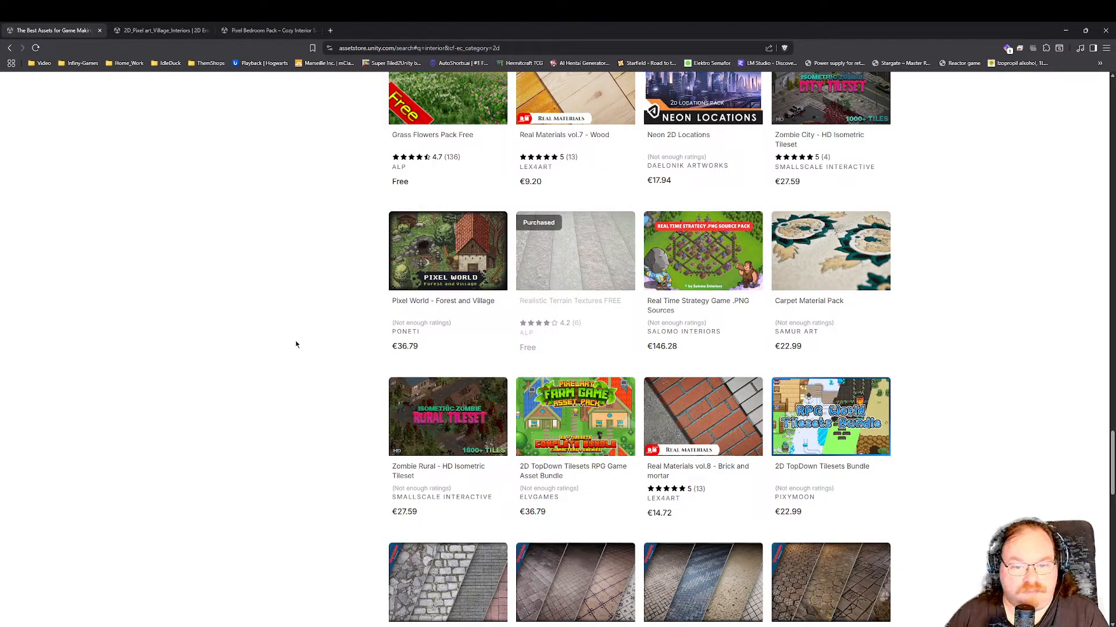
# Look through the remaining 2D interior results on the first page and open the second results page.
pyautogui.scroll(-1, 299, 346)
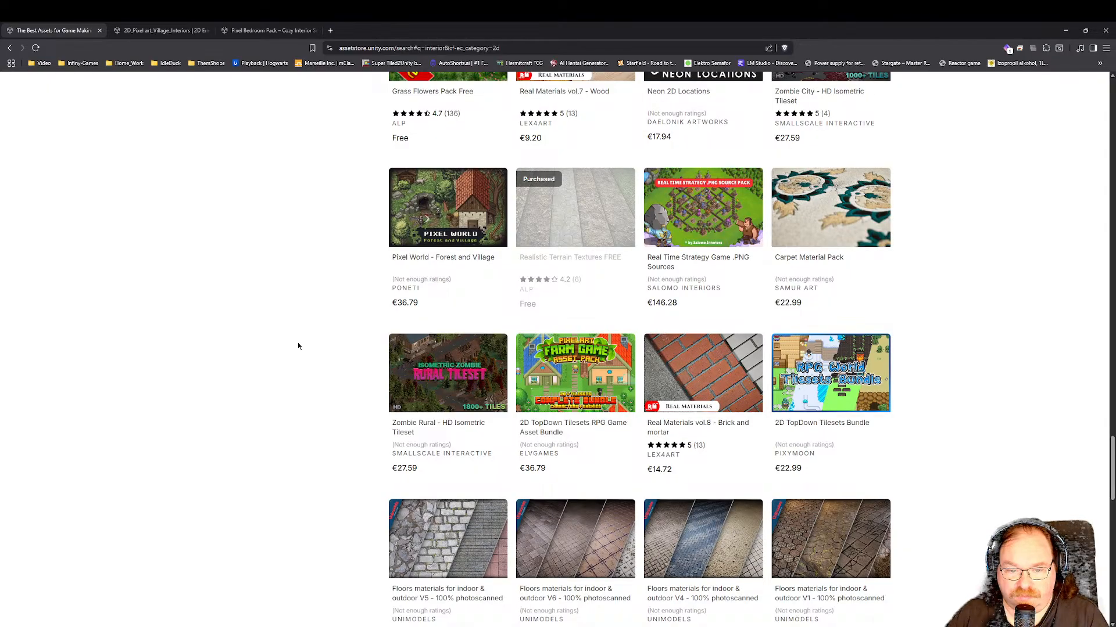
pyautogui.scroll(-4, 298, 346)
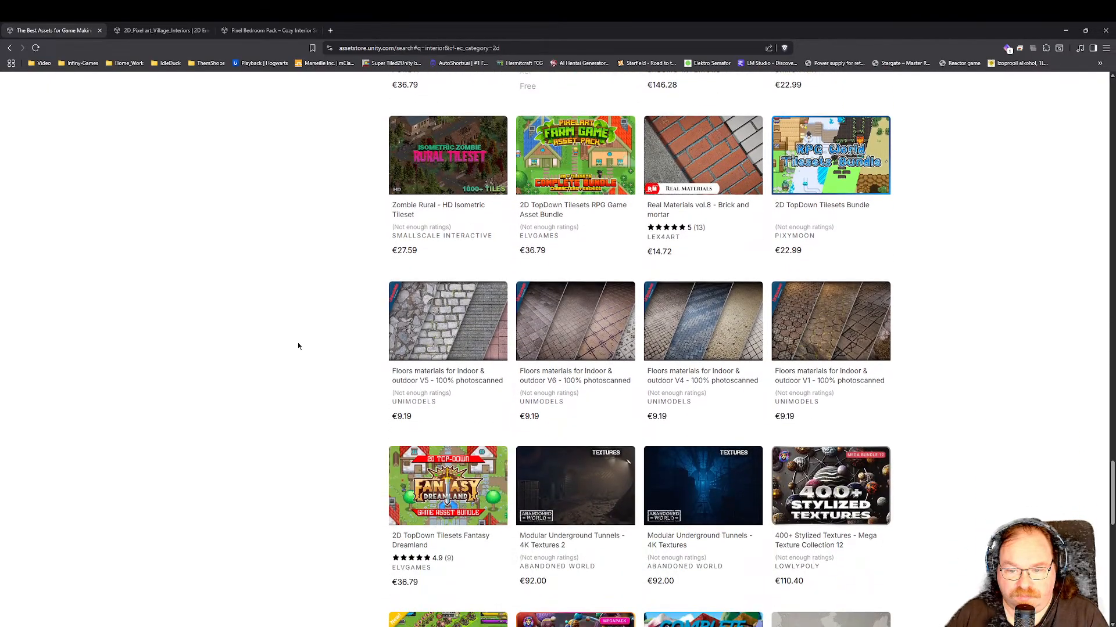
pyautogui.scroll(-2, 298, 347)
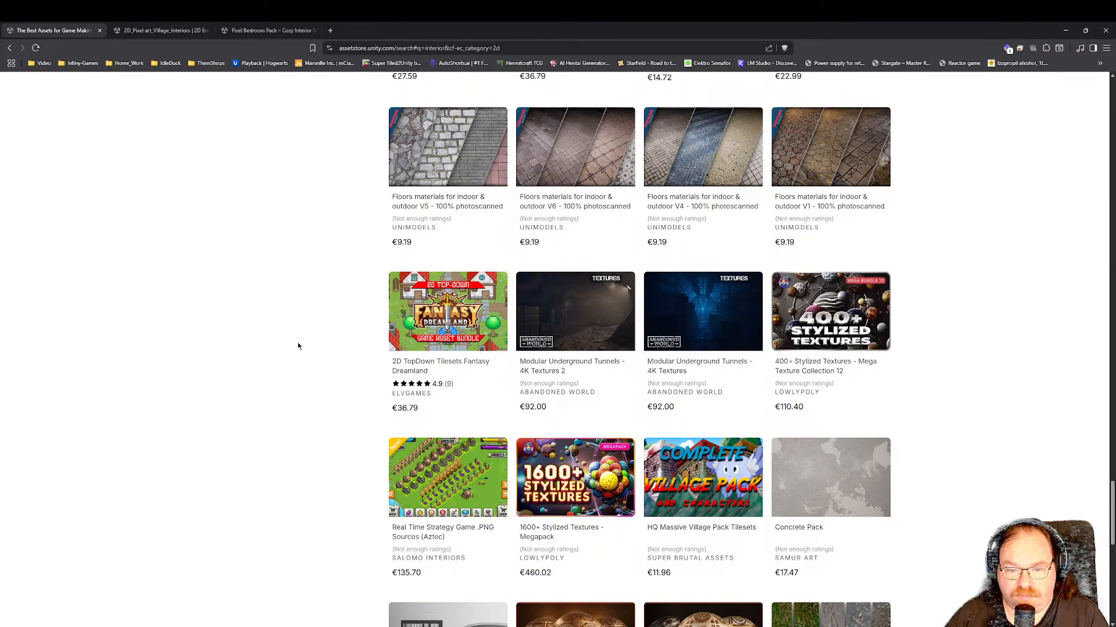
pyautogui.scroll(-1, 298, 347)
pyautogui.scroll(-2, 298, 346)
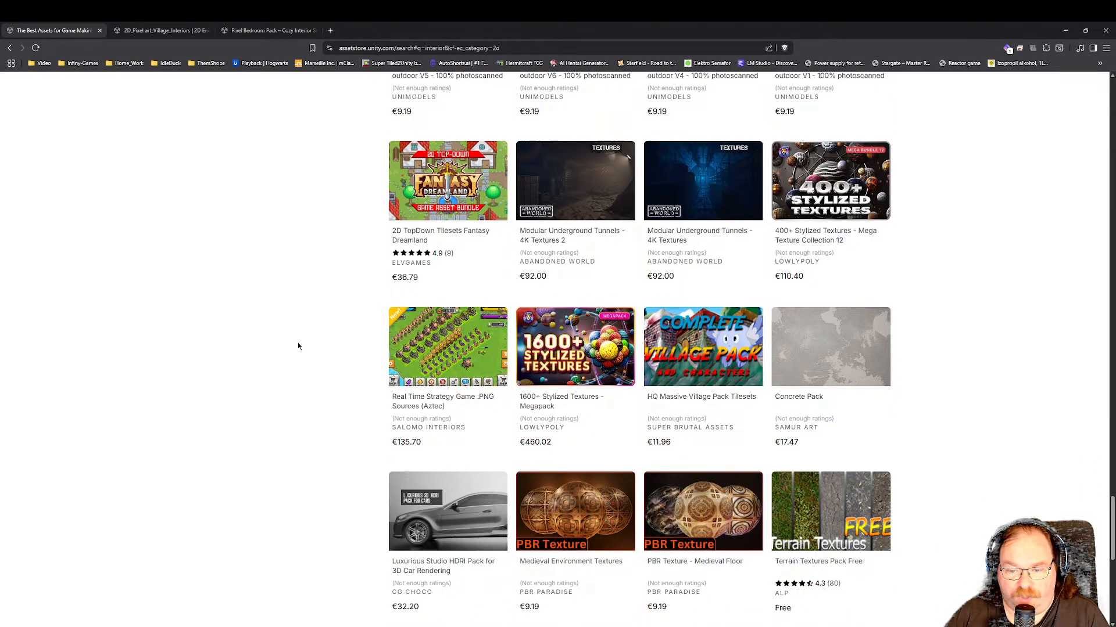
pyautogui.scroll(-2, 298, 346)
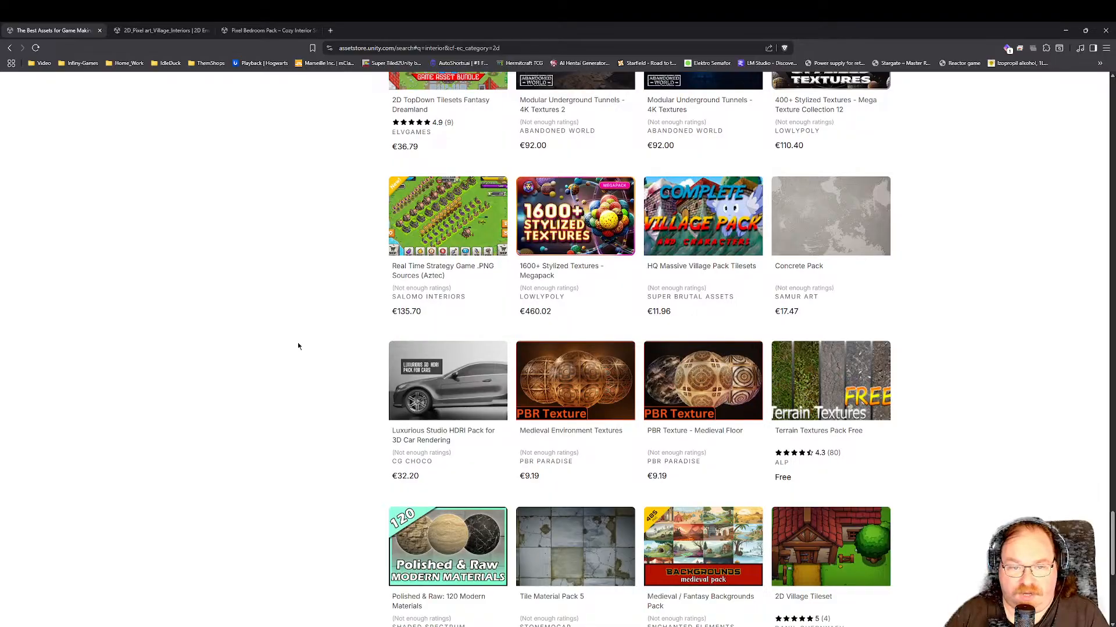
pyautogui.scroll(-3, 298, 347)
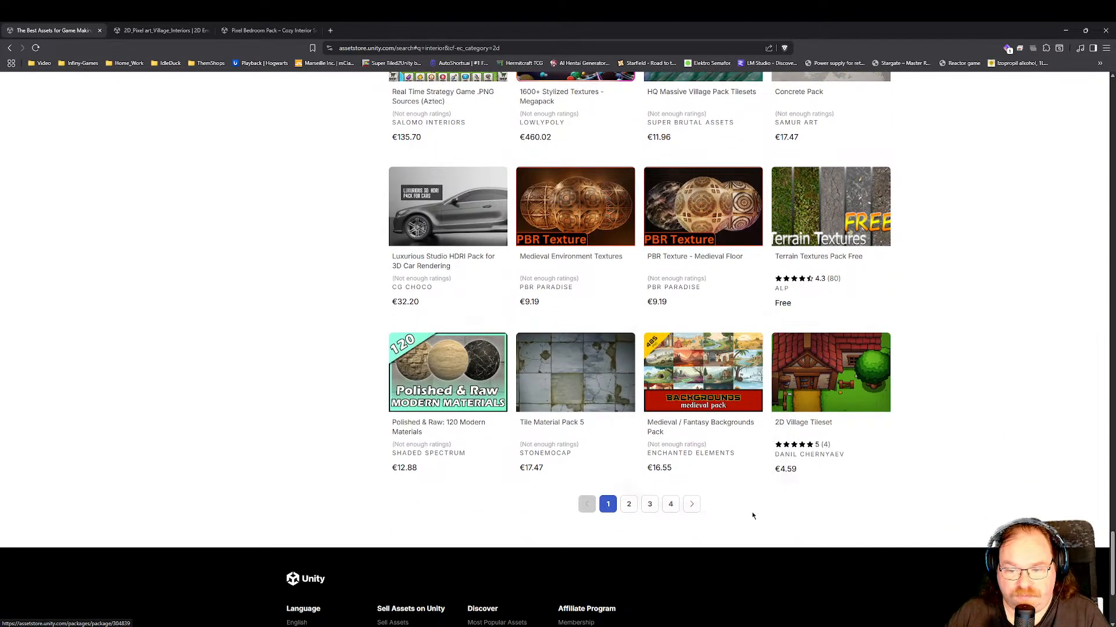
pyautogui.click(630, 505)
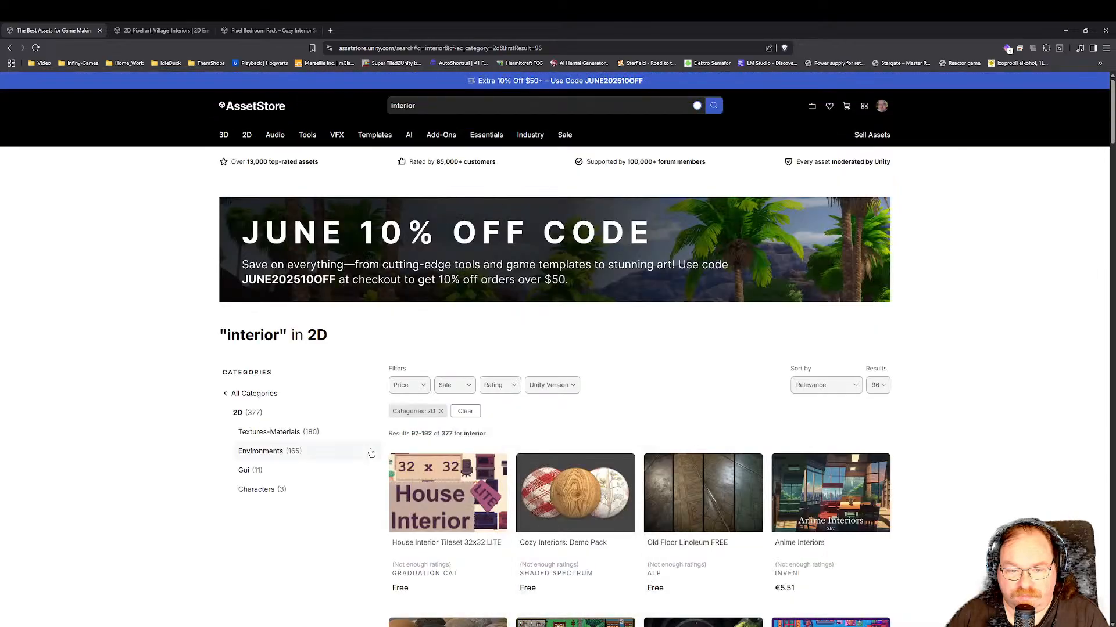
# Look through the 2D interior results on the second page for tilesets that suit a top-down pixel art village.
pyautogui.scroll(-2, 967, 500)
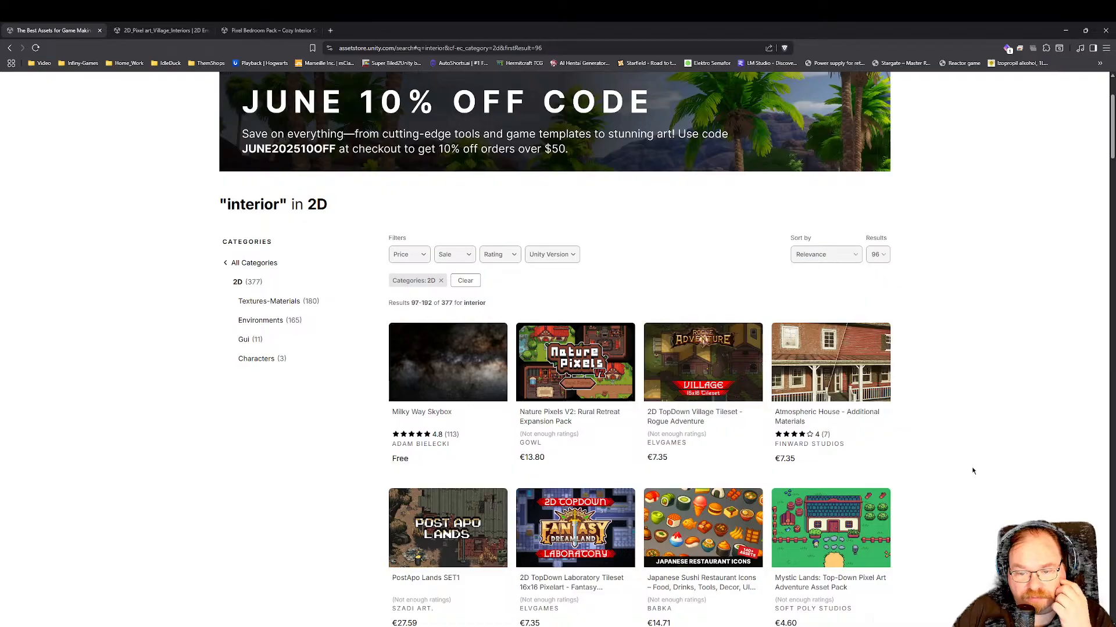
pyautogui.scroll(-3, 972, 471)
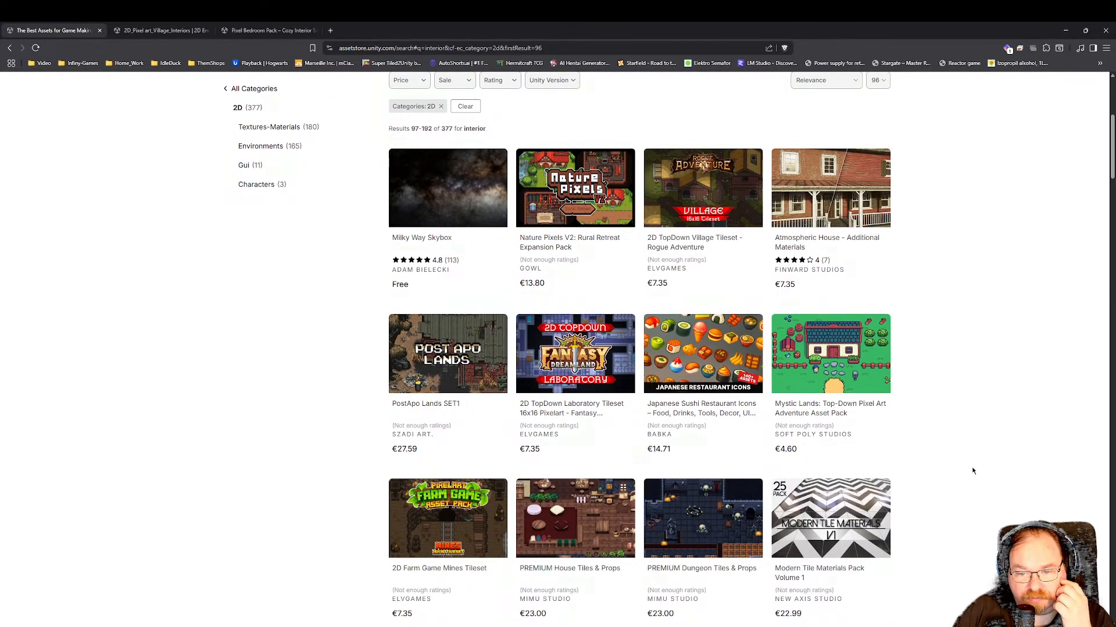
pyautogui.scroll(-2, 972, 470)
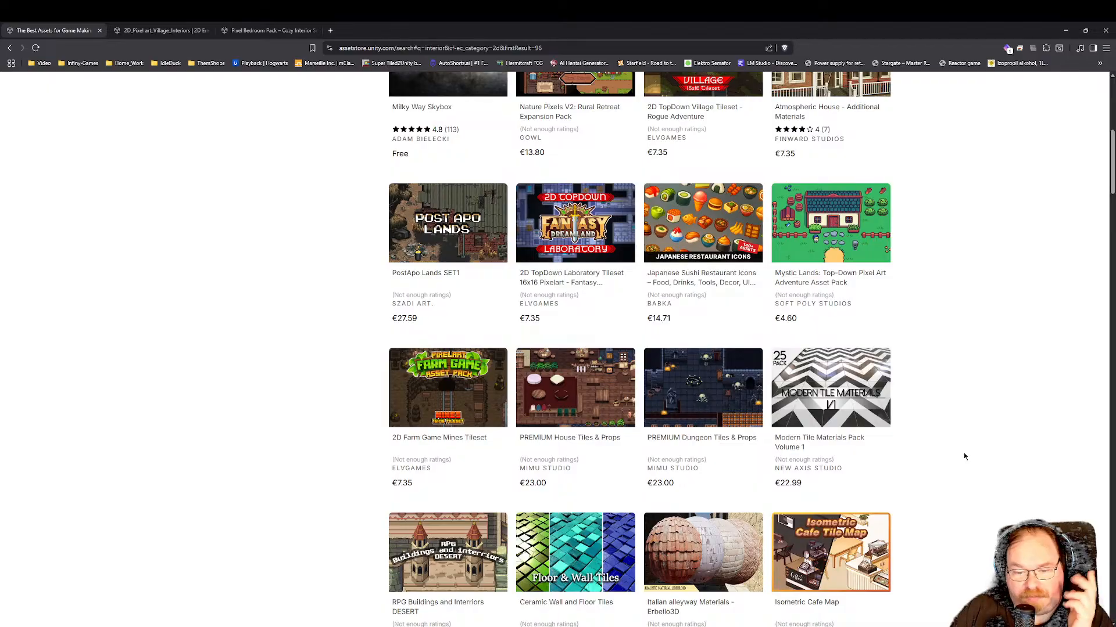
pyautogui.scroll(-2, 963, 453)
pyautogui.scroll(-3, 967, 452)
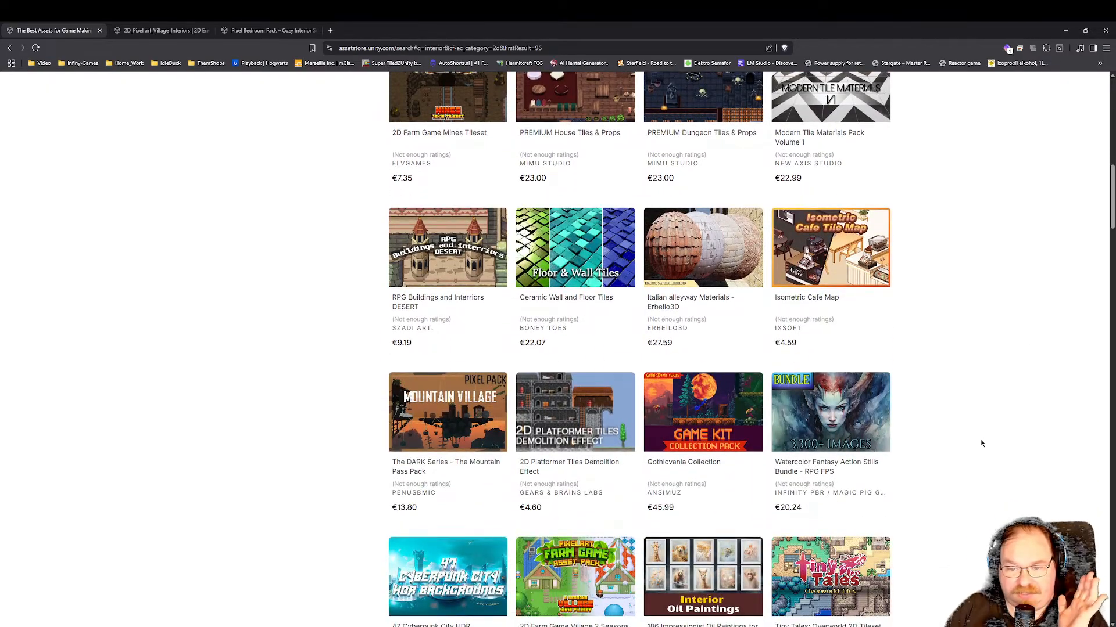
pyautogui.scroll(-3, 942, 459)
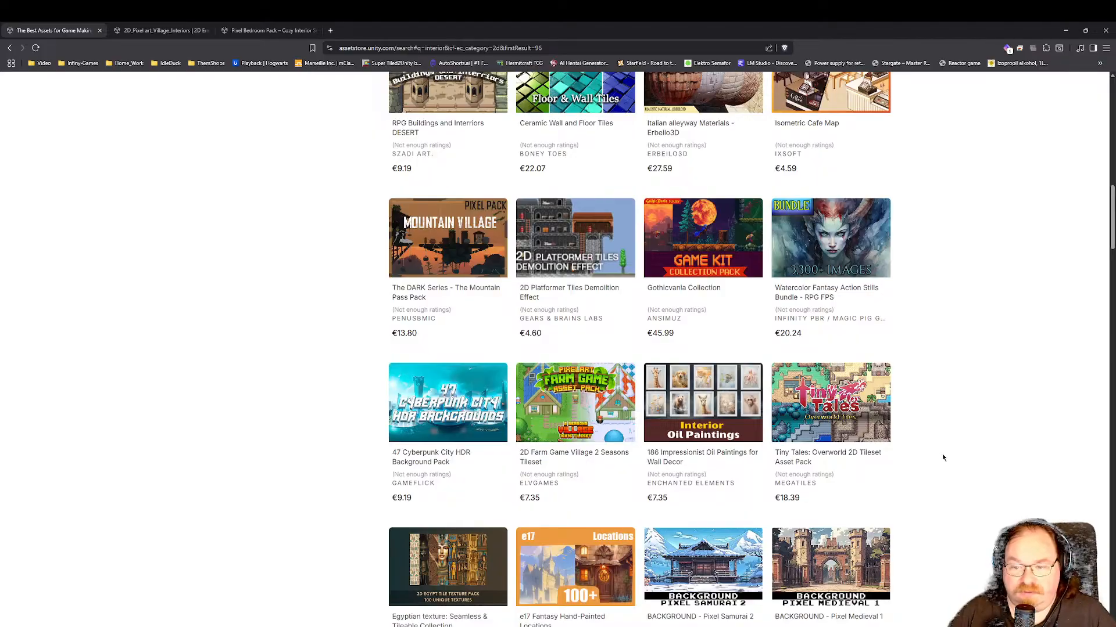
pyautogui.scroll(-2, 941, 458)
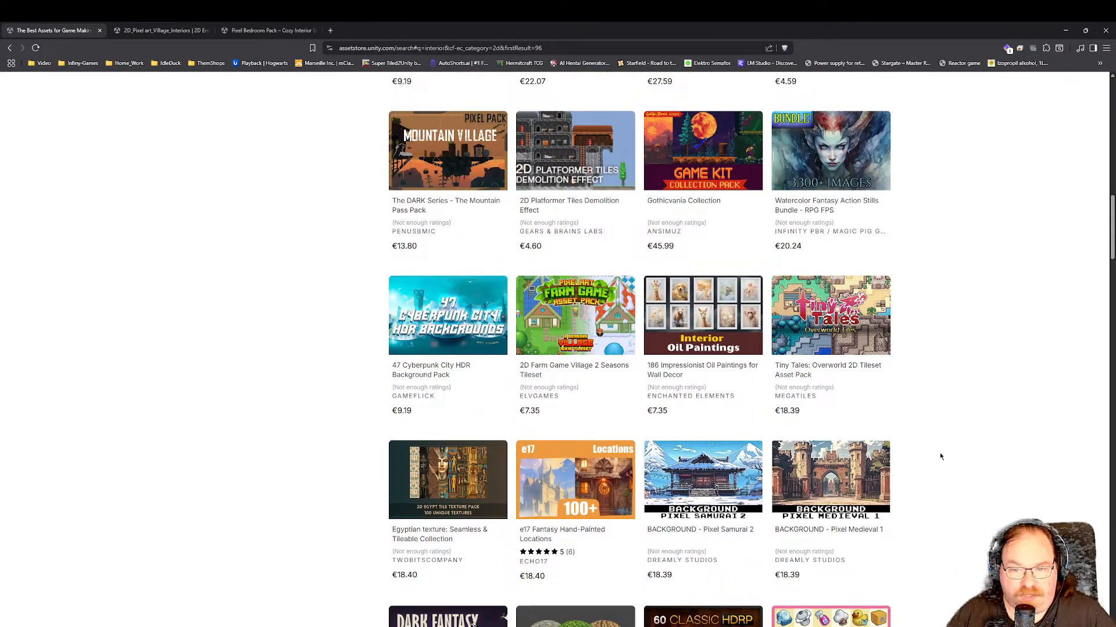
pyautogui.scroll(-2, 940, 456)
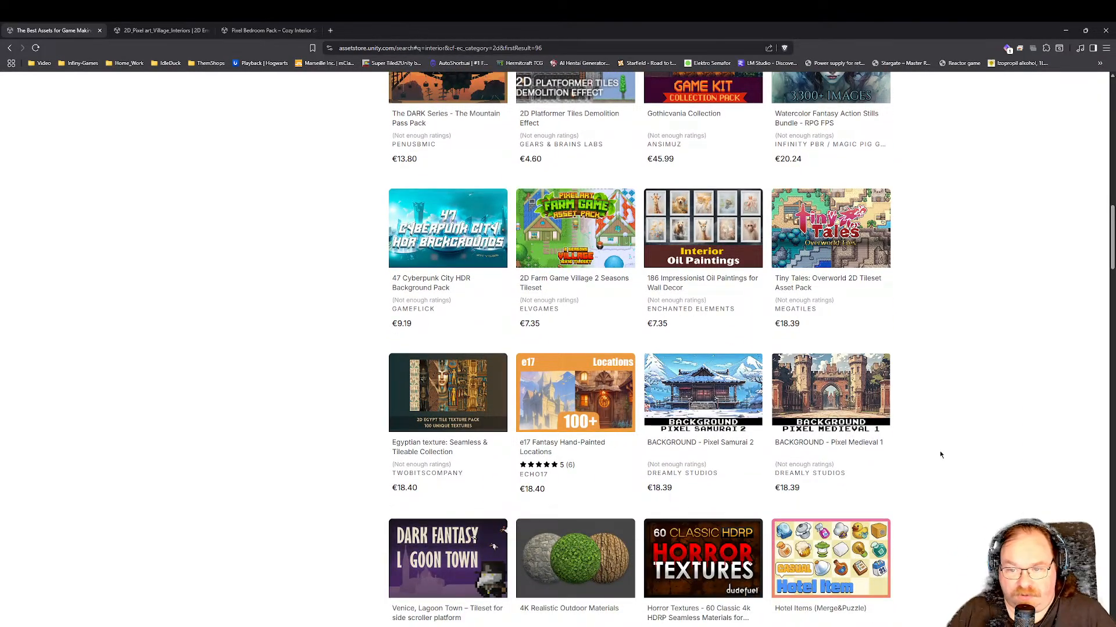
pyautogui.scroll(-2, 941, 455)
pyautogui.scroll(-3, 940, 455)
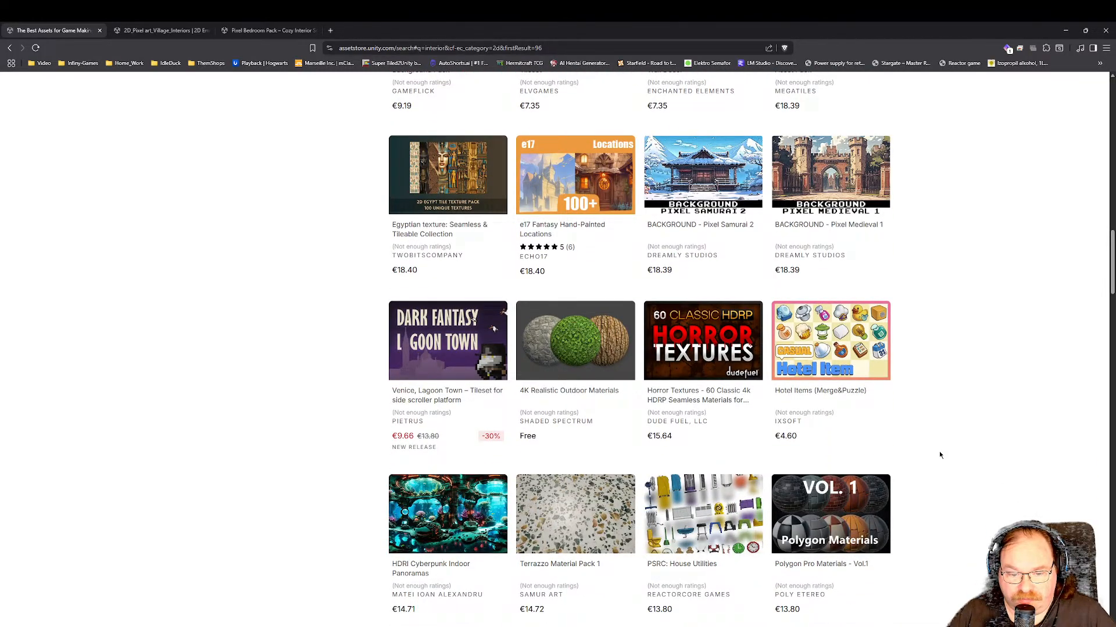
pyautogui.scroll(-5, 940, 455)
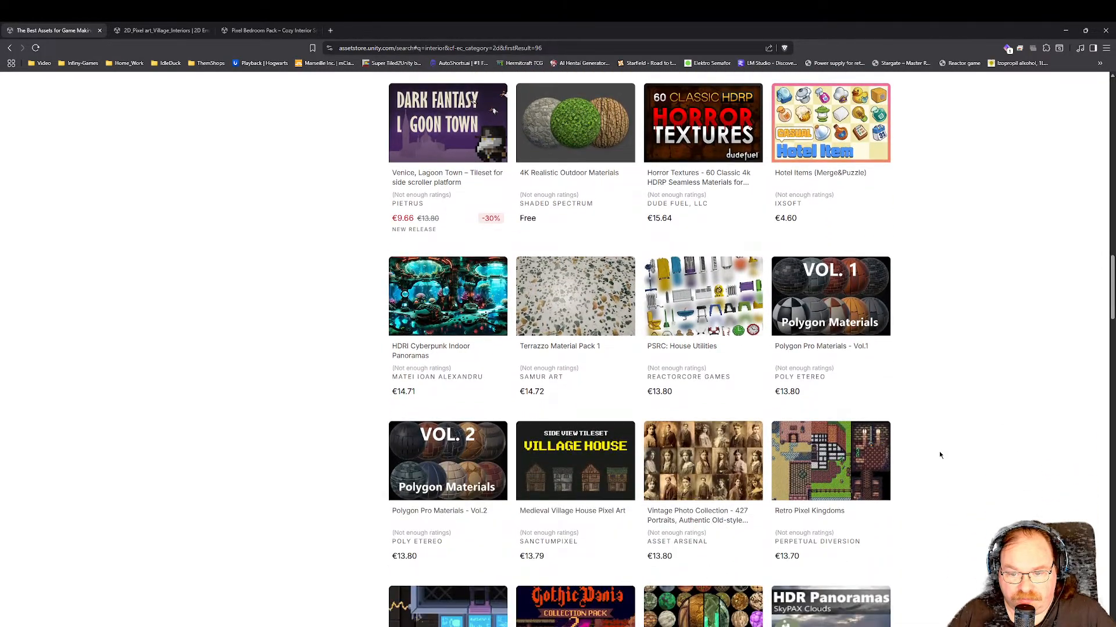
pyautogui.scroll(-3, 940, 455)
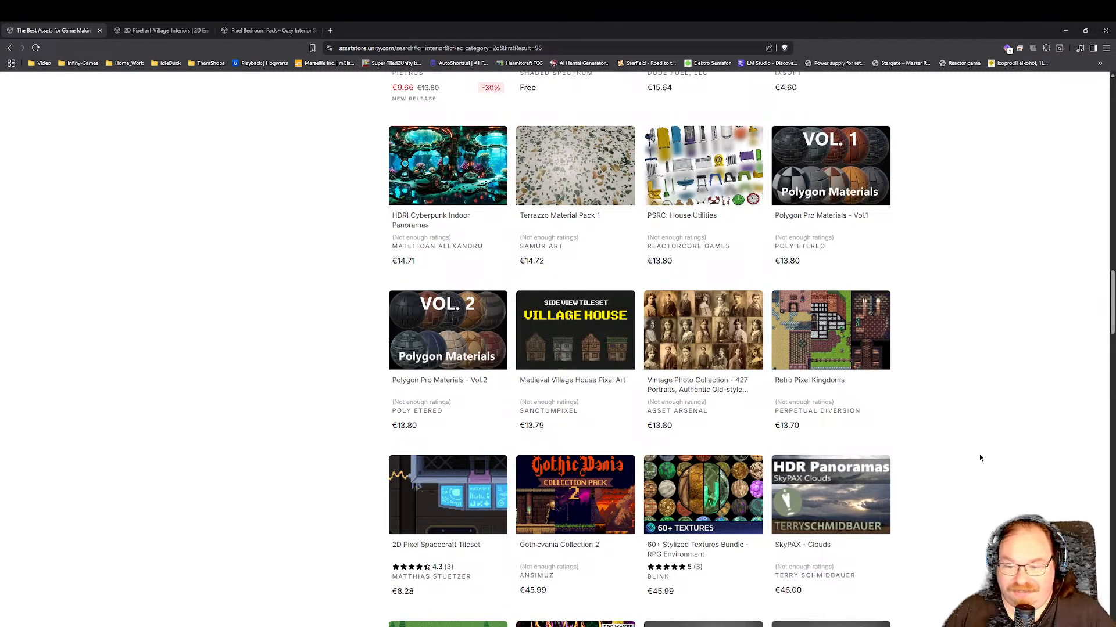
pyautogui.scroll(-4, 970, 459)
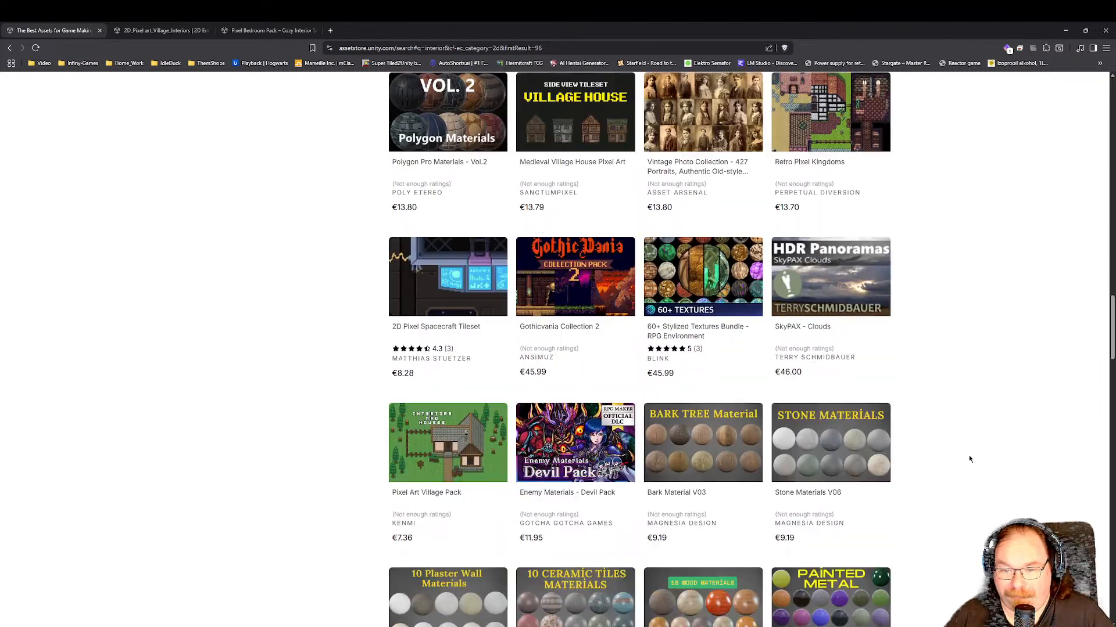
pyautogui.scroll(-4, 969, 459)
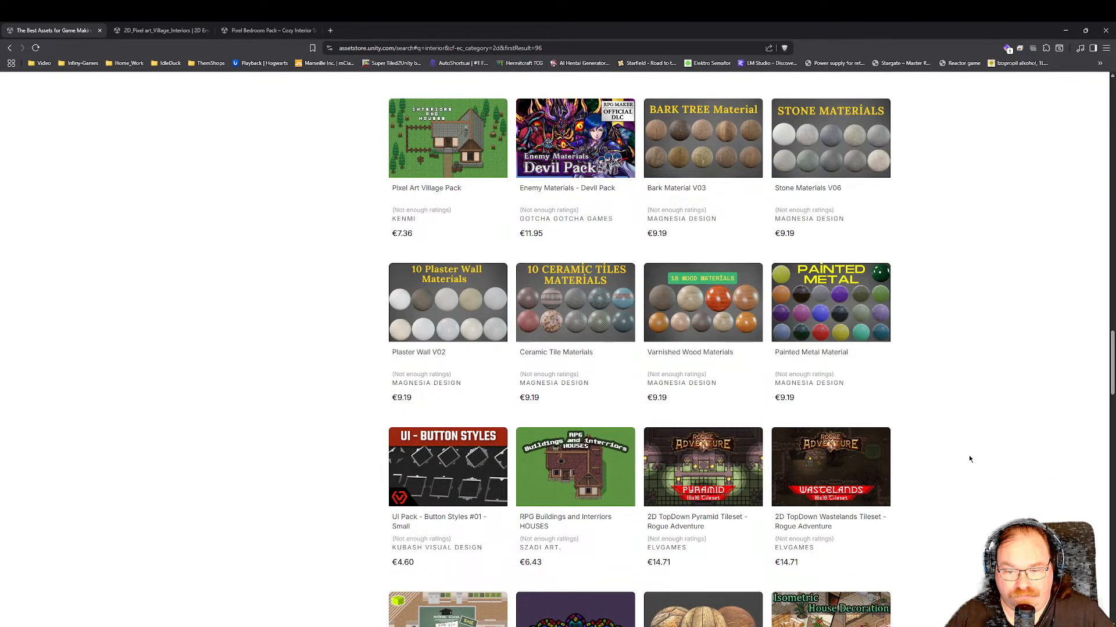
pyautogui.scroll(-3, 968, 456)
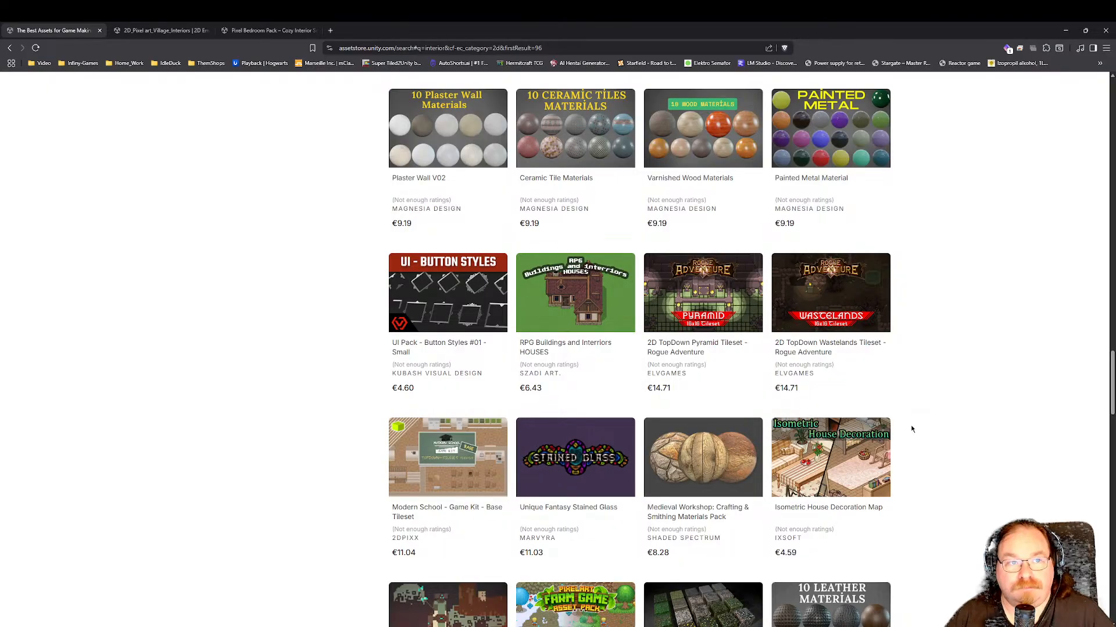
# Open the 2D TopDown Pyramid Tileset - Rogue Adventure page, view its preview images up to the sixth and close the page.
pyautogui.click(708, 316)
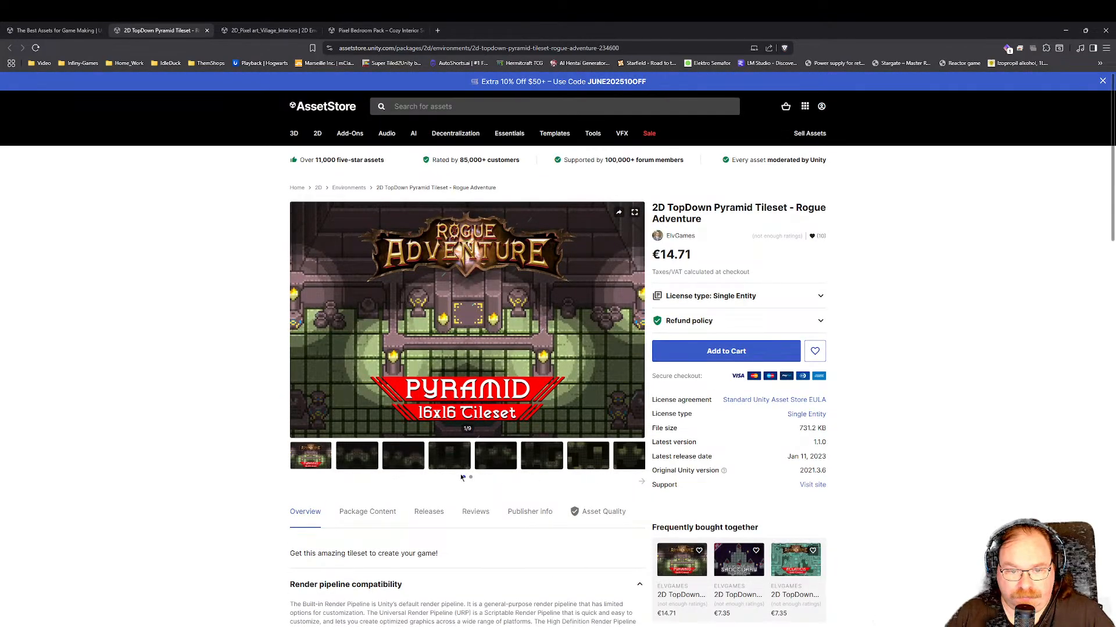
pyautogui.click(364, 461)
pyautogui.click(400, 460)
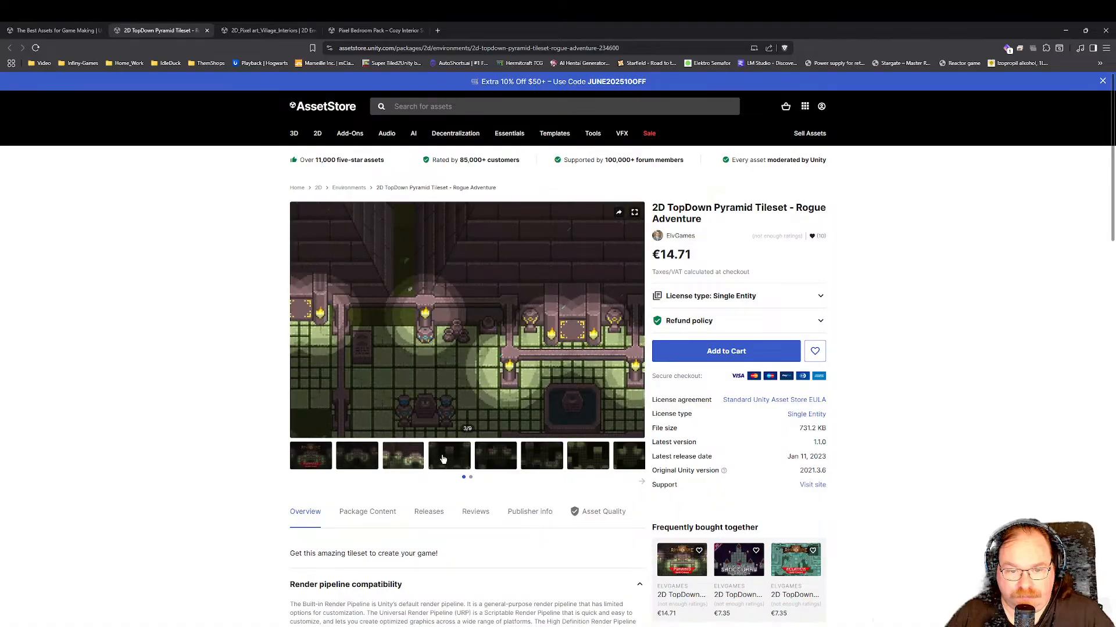
pyautogui.click(446, 460)
pyautogui.click(503, 461)
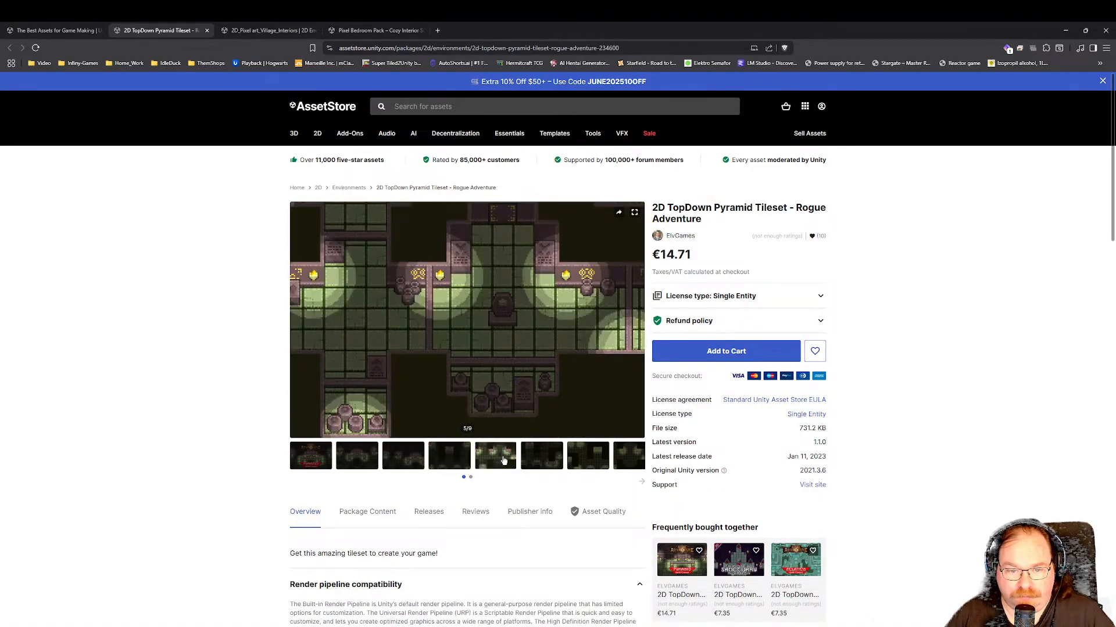
pyautogui.click(539, 457)
pyautogui.click(587, 457)
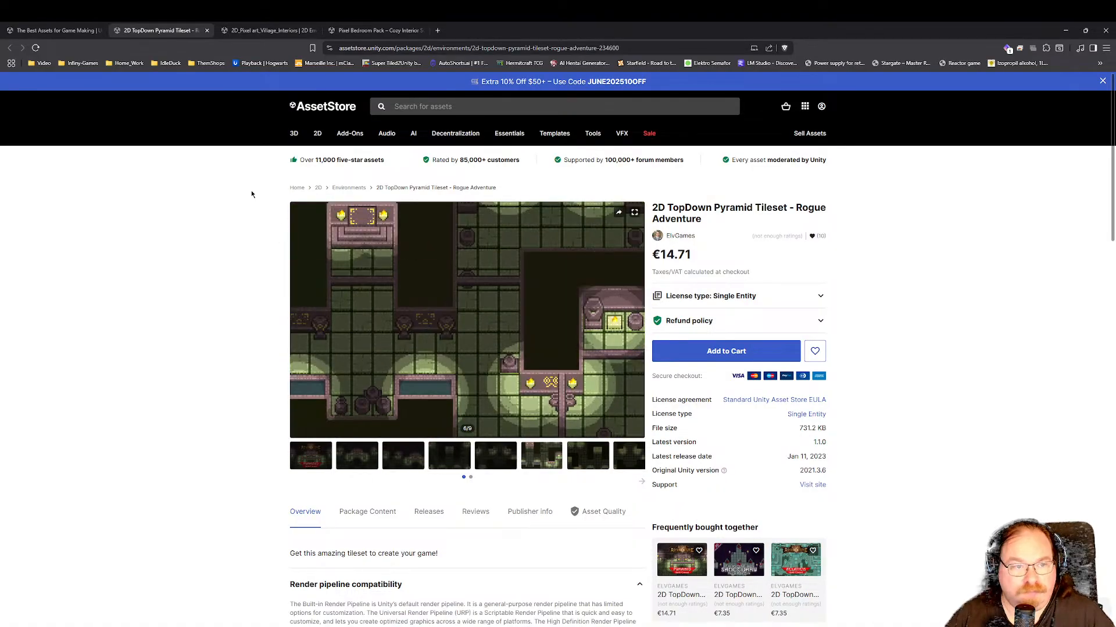
pyautogui.click(207, 30)
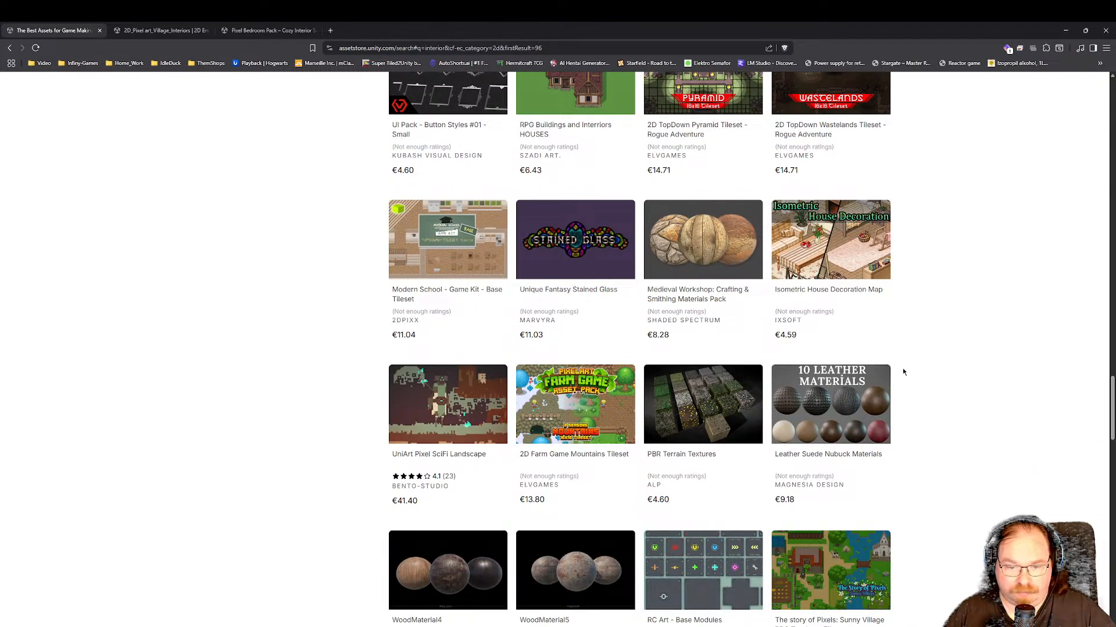
# Look through the remaining 2D interior results on the second page and open the third results page.
pyautogui.scroll(-3, 890, 362)
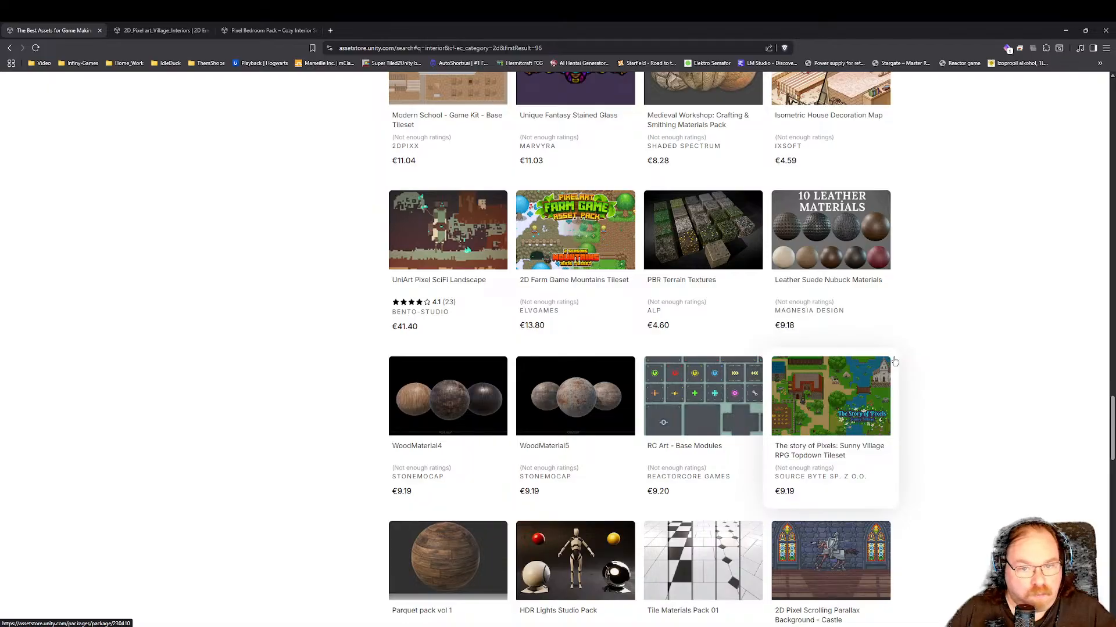
pyautogui.scroll(-2, 910, 366)
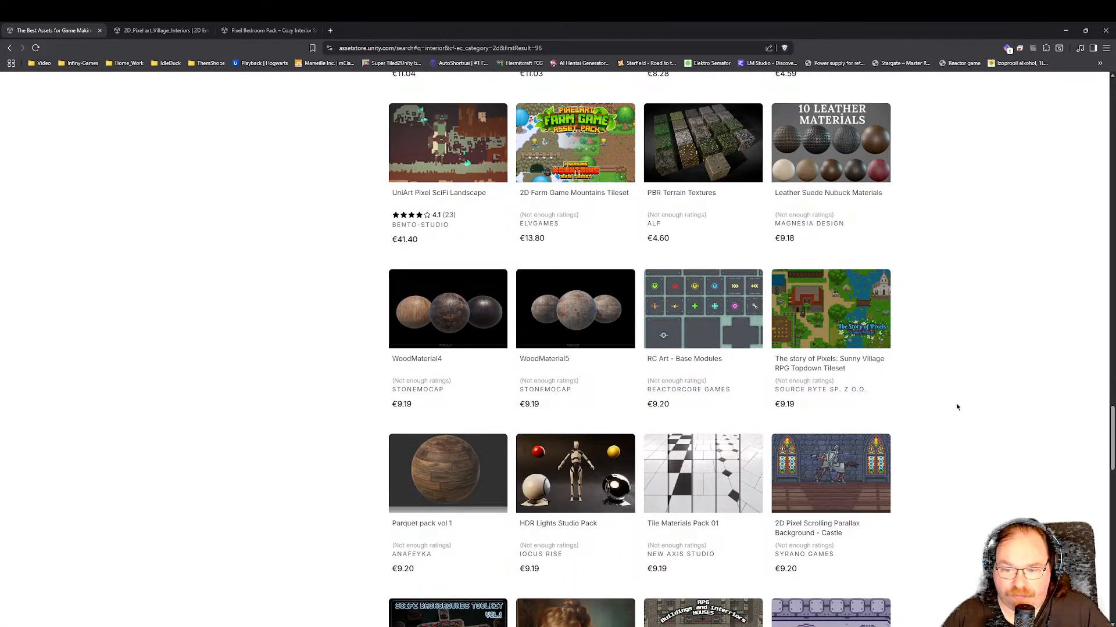
pyautogui.scroll(-3, 916, 391)
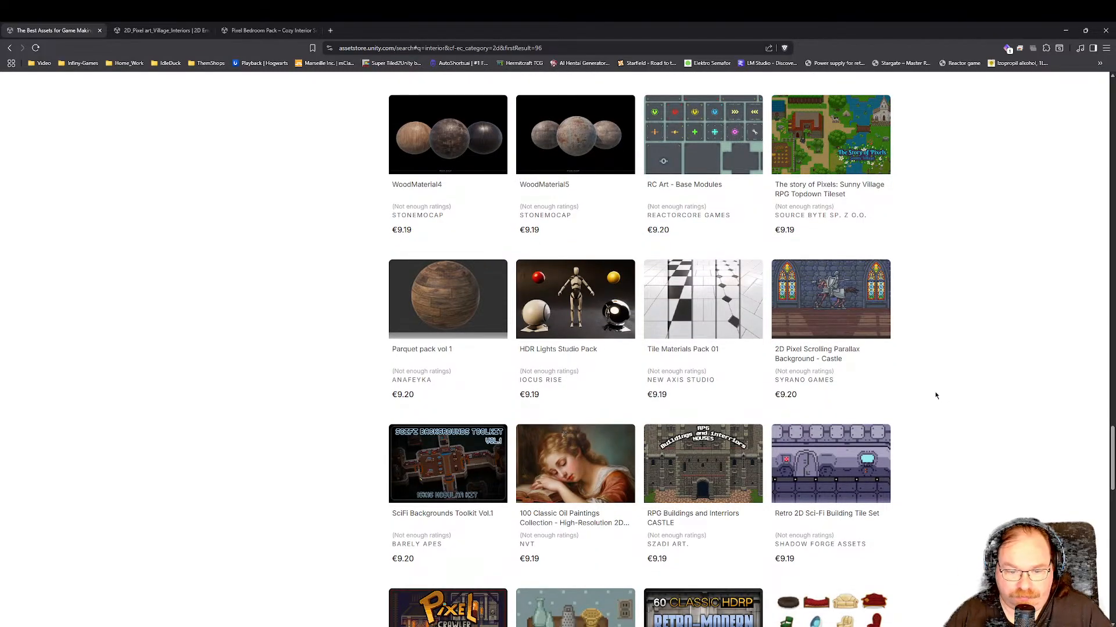
pyautogui.scroll(-3, 935, 394)
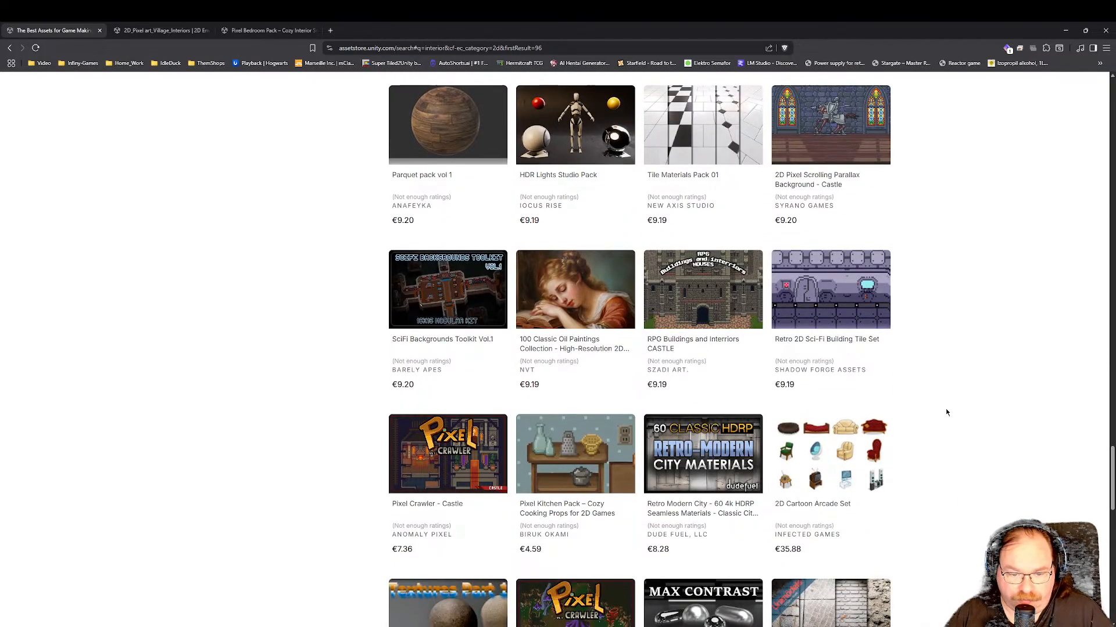
pyautogui.scroll(-4, 941, 436)
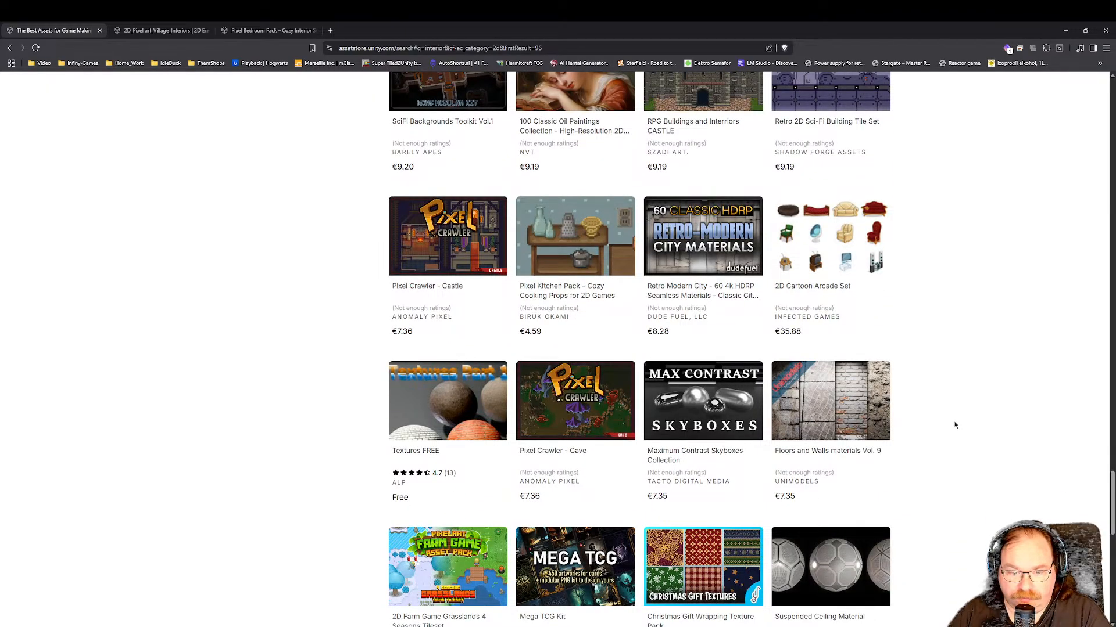
pyautogui.scroll(-2, 953, 427)
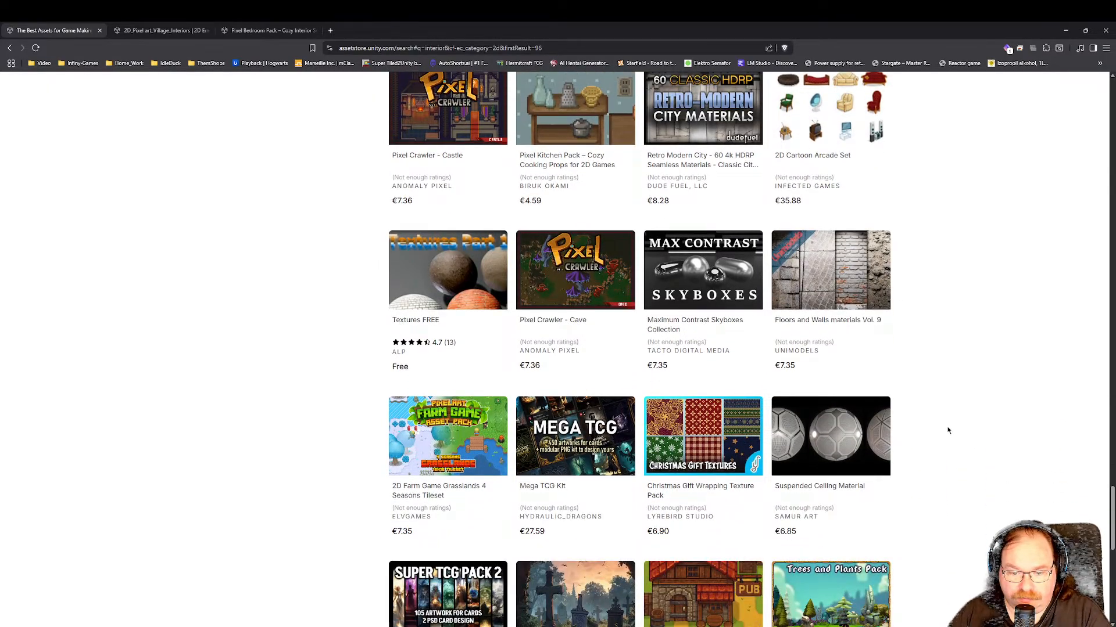
pyautogui.scroll(-2, 946, 428)
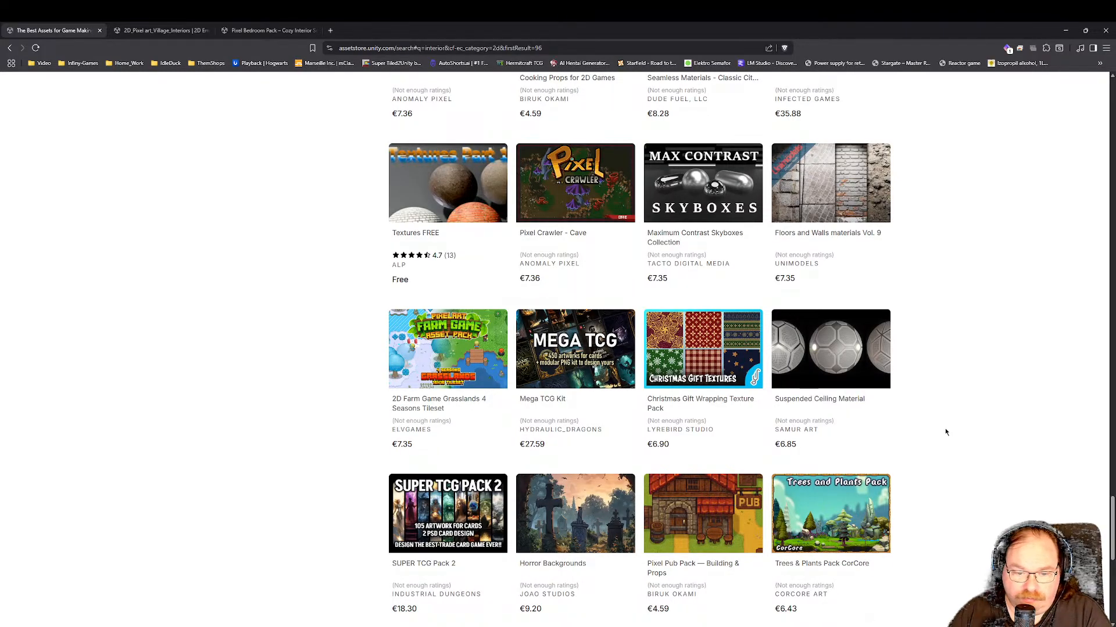
pyautogui.scroll(-3, 946, 432)
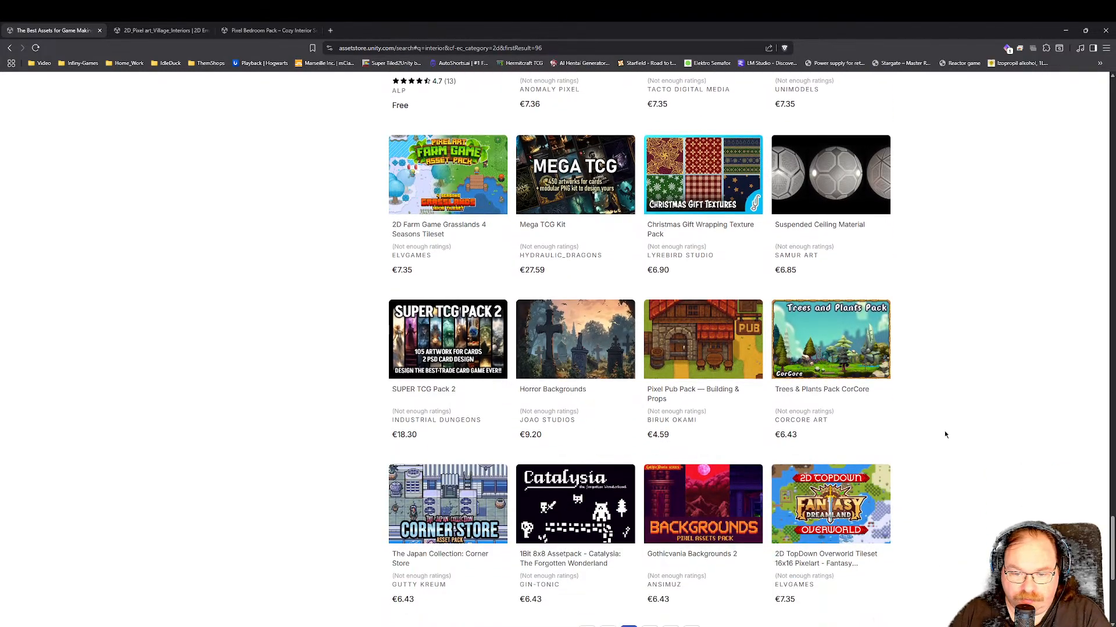
pyautogui.scroll(-1, 945, 435)
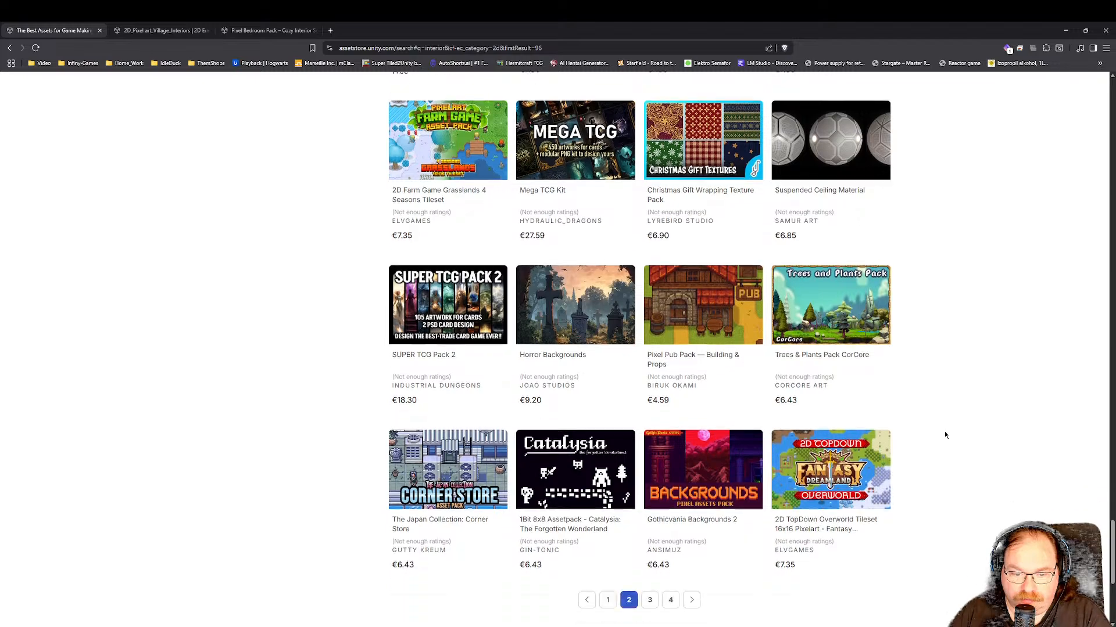
pyautogui.scroll(-3, 944, 431)
pyautogui.click(649, 417)
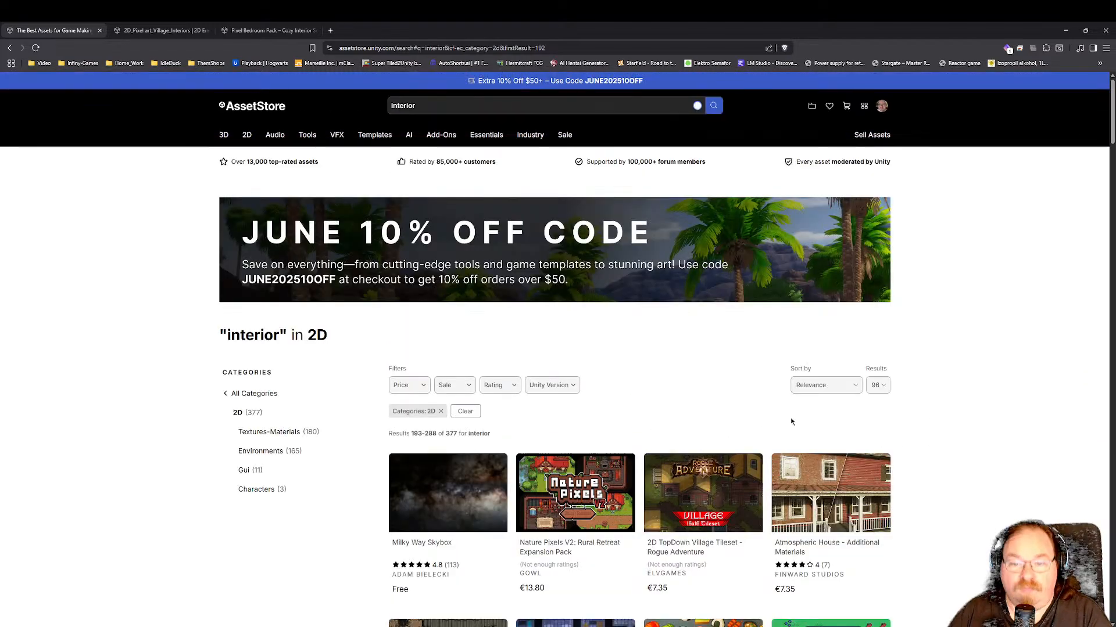
# Look through the 2D interior results on the third page for tilesets that suit a top-down pixel art village.
pyautogui.scroll(-3, 914, 442)
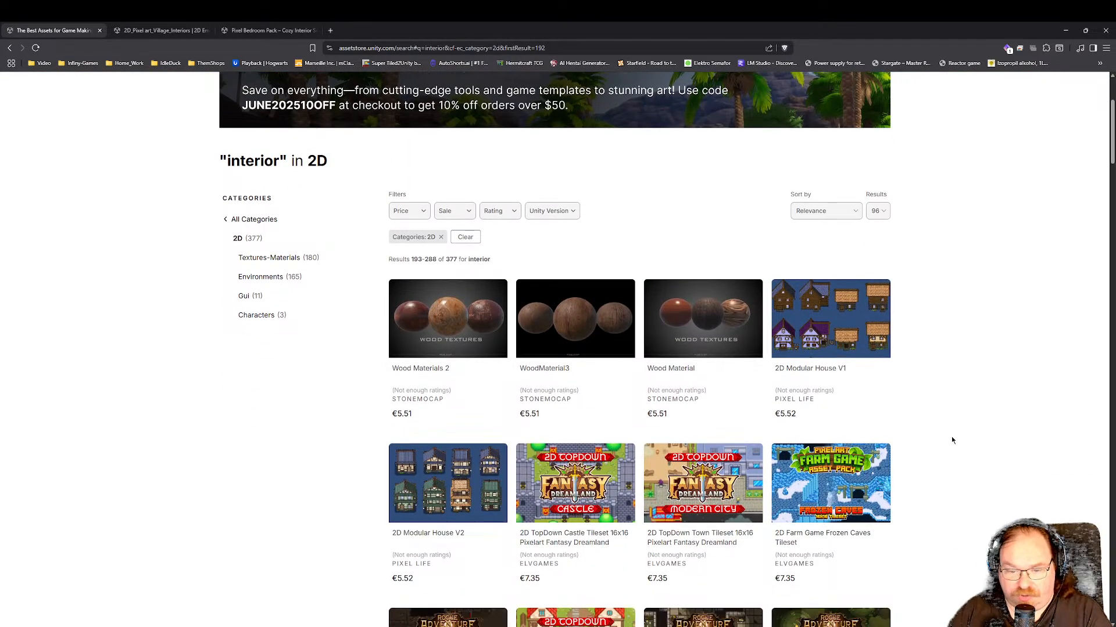
pyautogui.scroll(-3, 952, 441)
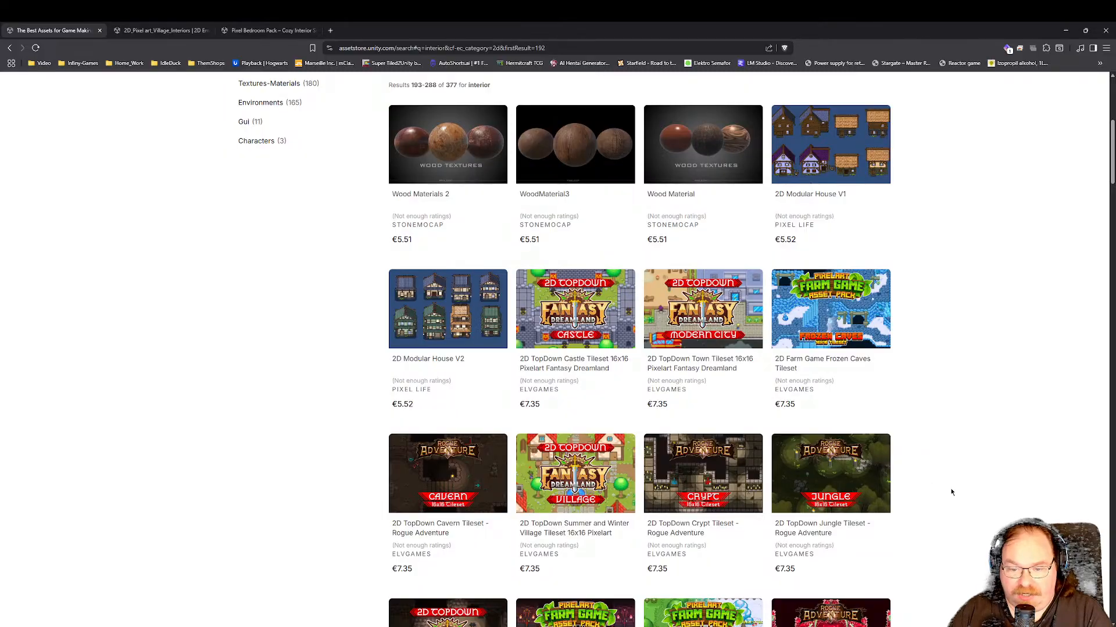
pyautogui.scroll(-3, 947, 489)
pyautogui.scroll(-3, 944, 489)
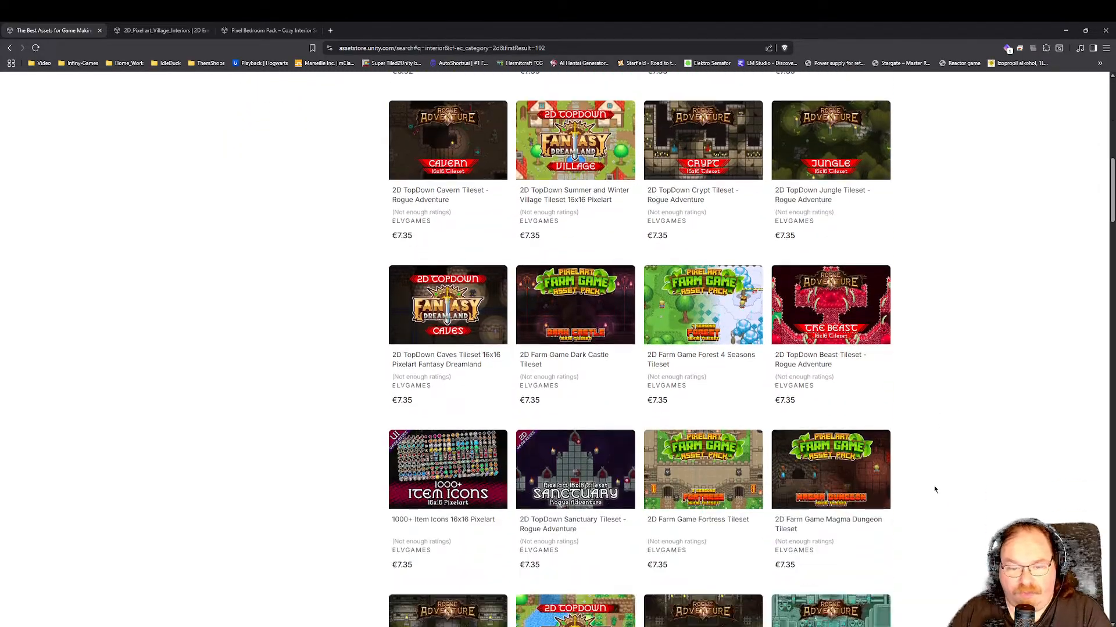
pyautogui.scroll(-1, 933, 489)
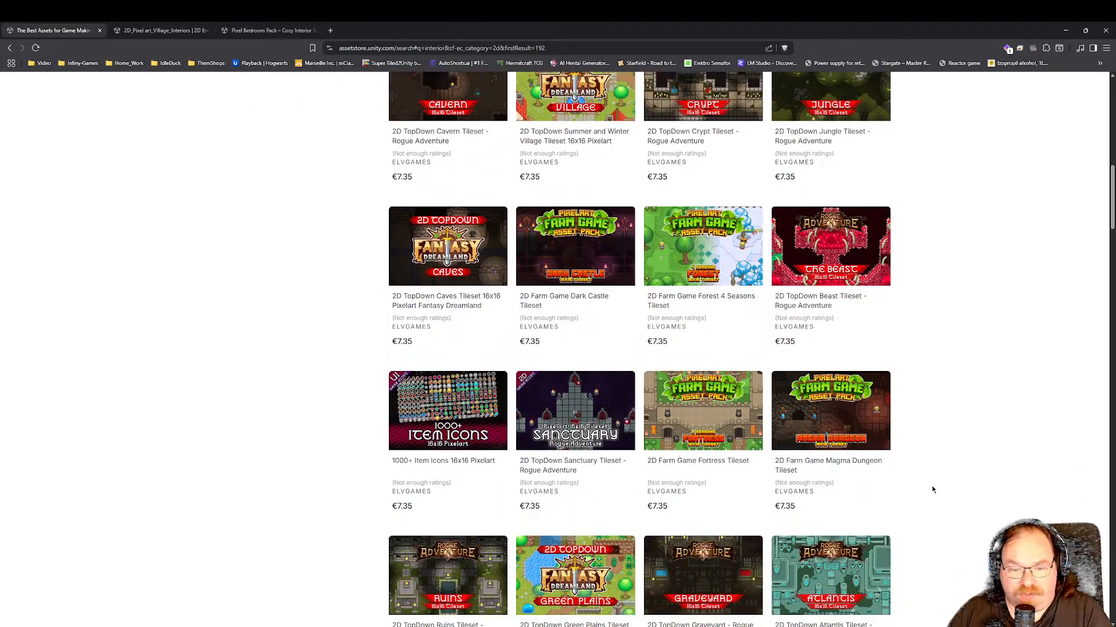
pyautogui.scroll(-4, 932, 489)
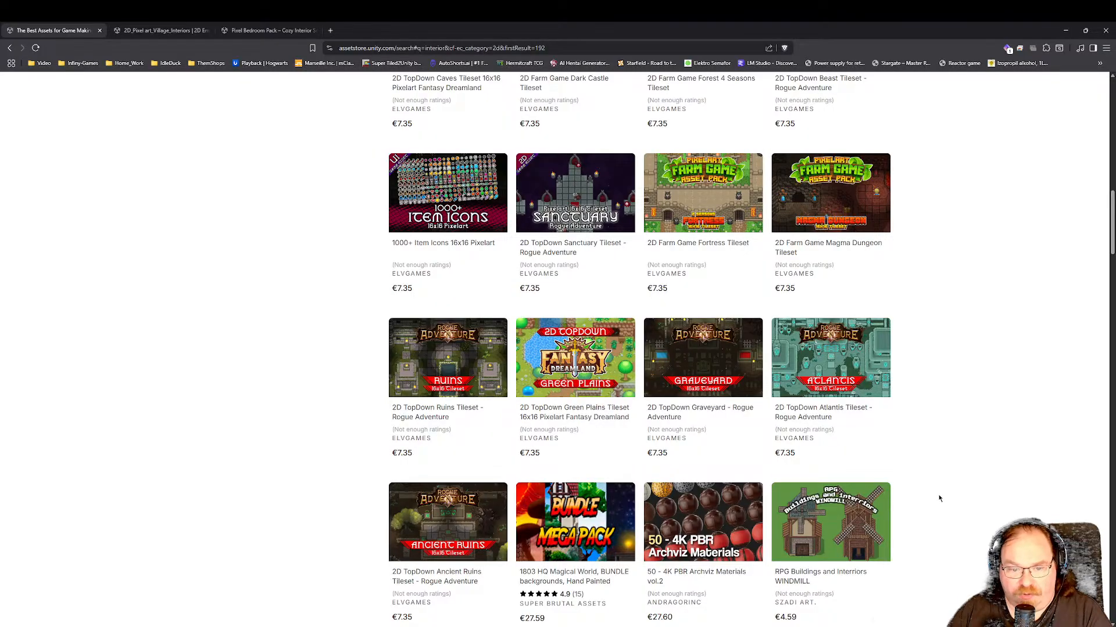
pyautogui.scroll(-3, 938, 495)
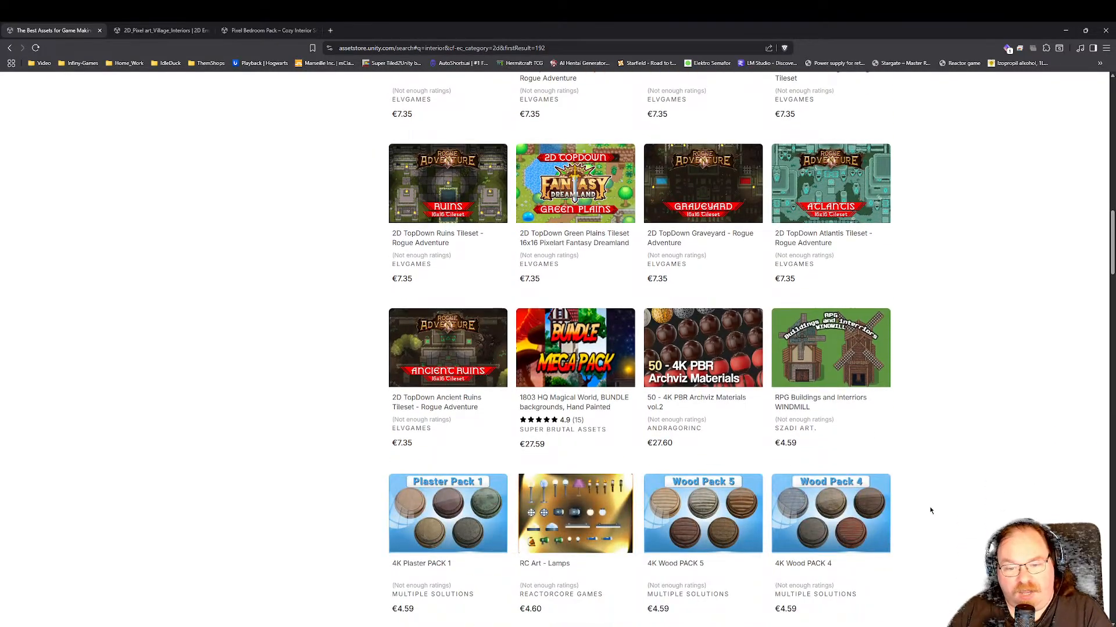
pyautogui.scroll(-4, 927, 517)
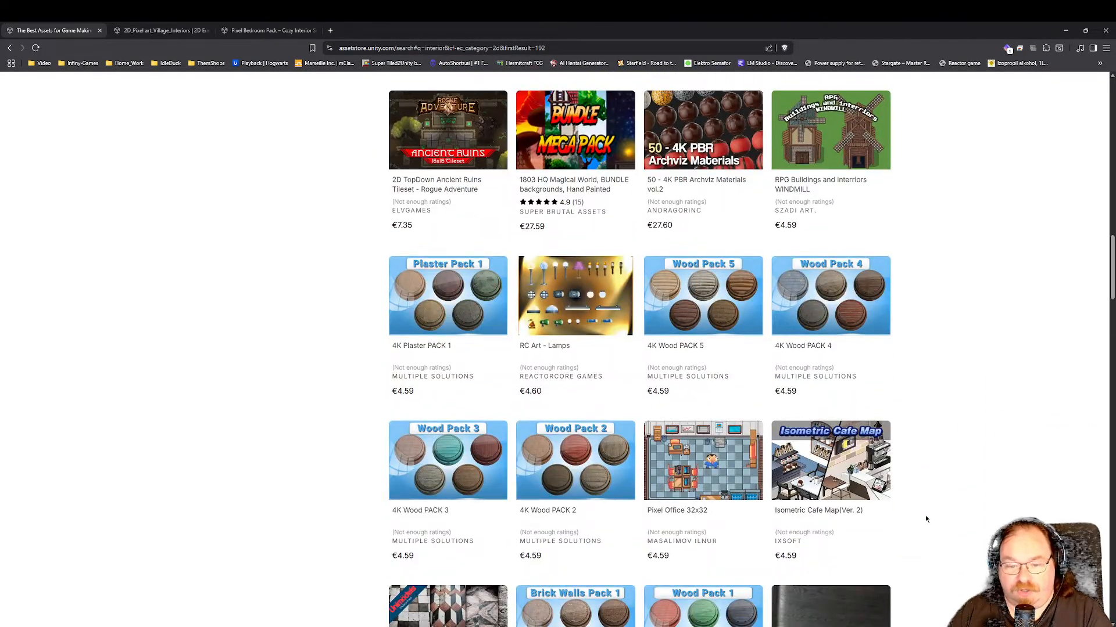
pyautogui.scroll(-3, 925, 518)
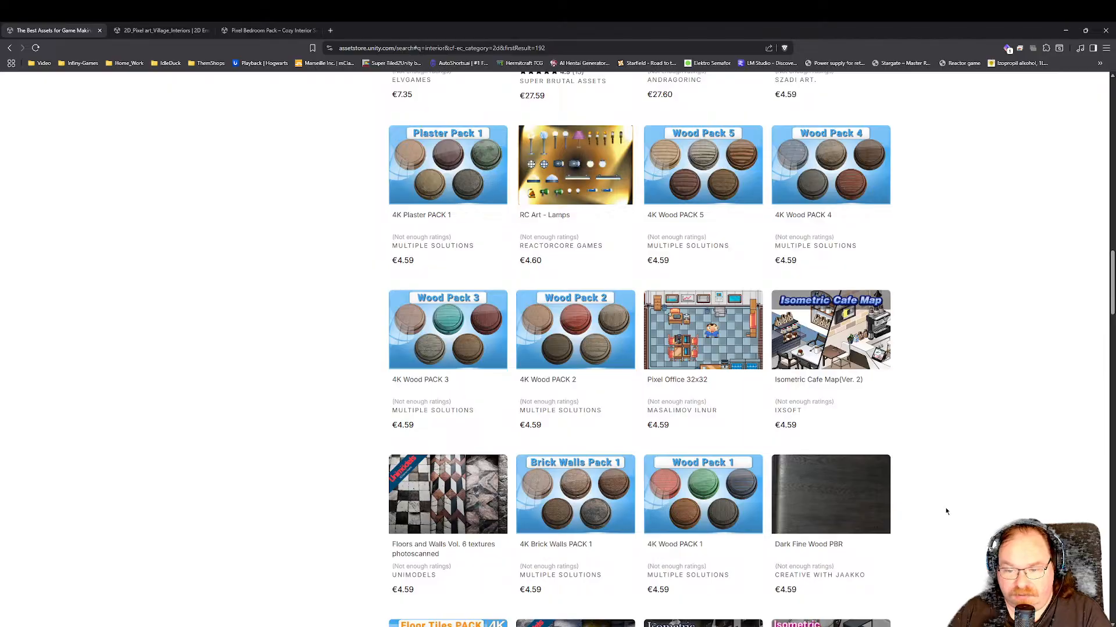
pyautogui.scroll(-3, 925, 512)
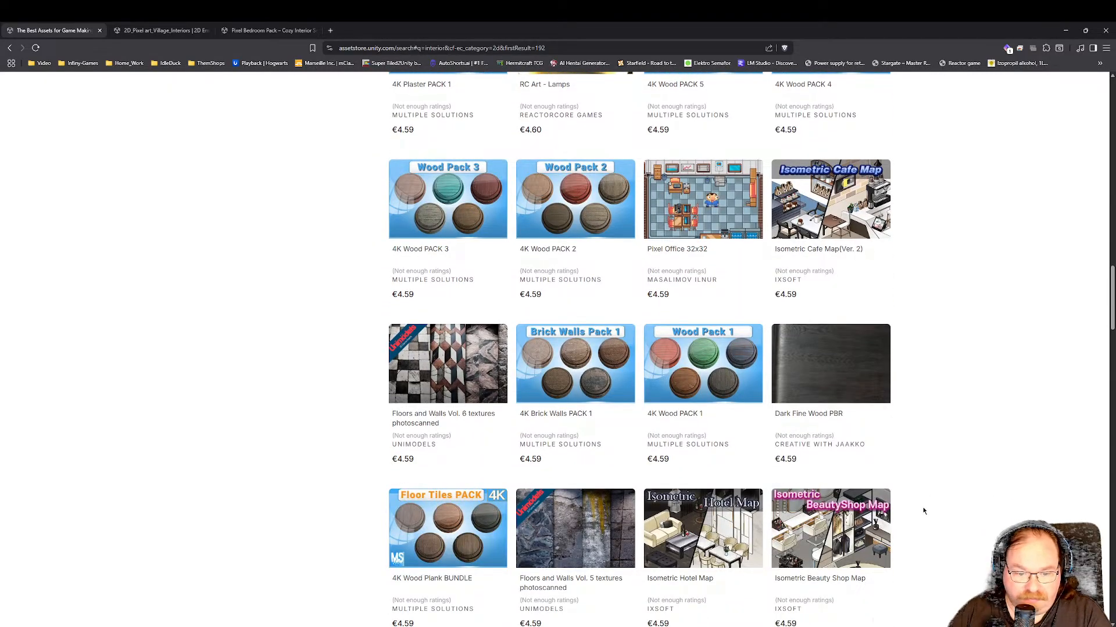
pyautogui.scroll(-3, 924, 511)
pyautogui.scroll(-4, 926, 511)
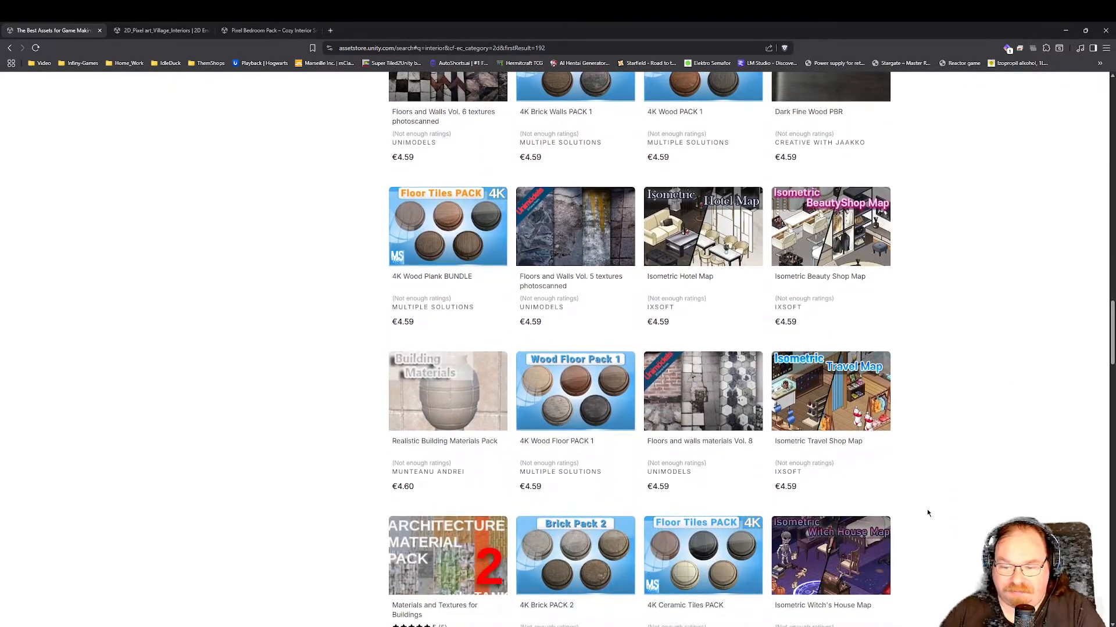
pyautogui.scroll(-5, 918, 495)
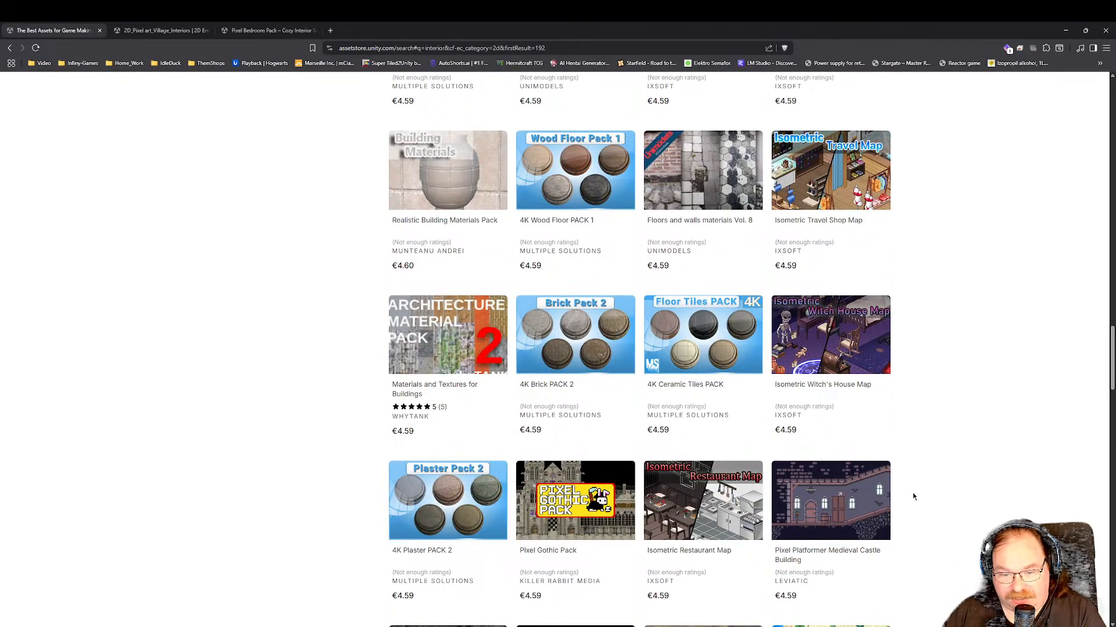
pyautogui.scroll(-3, 911, 495)
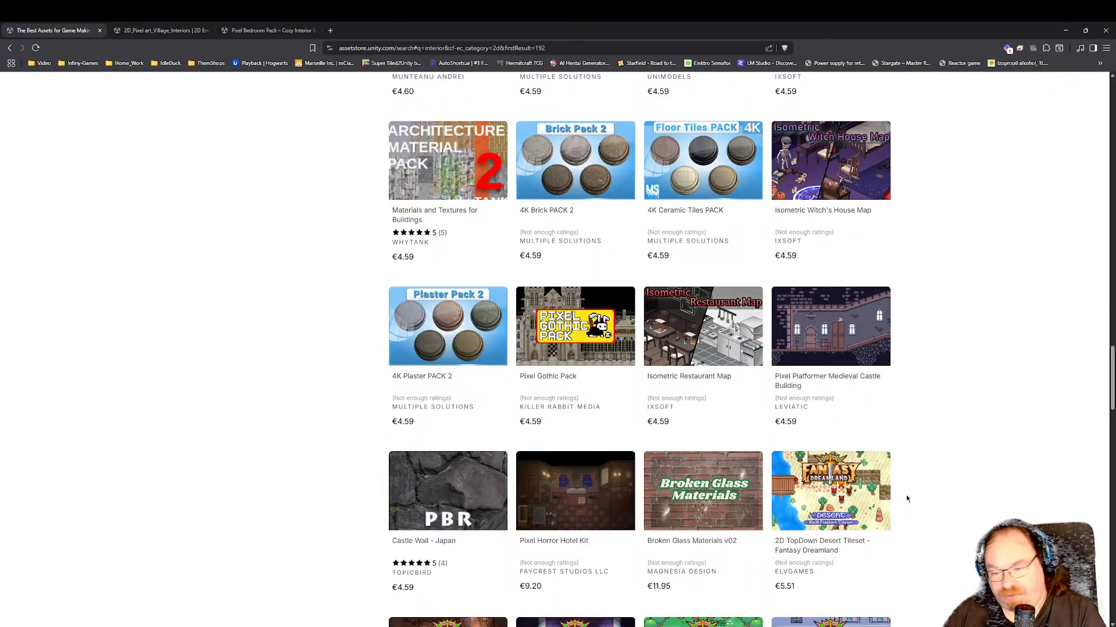
pyautogui.scroll(-2, 908, 500)
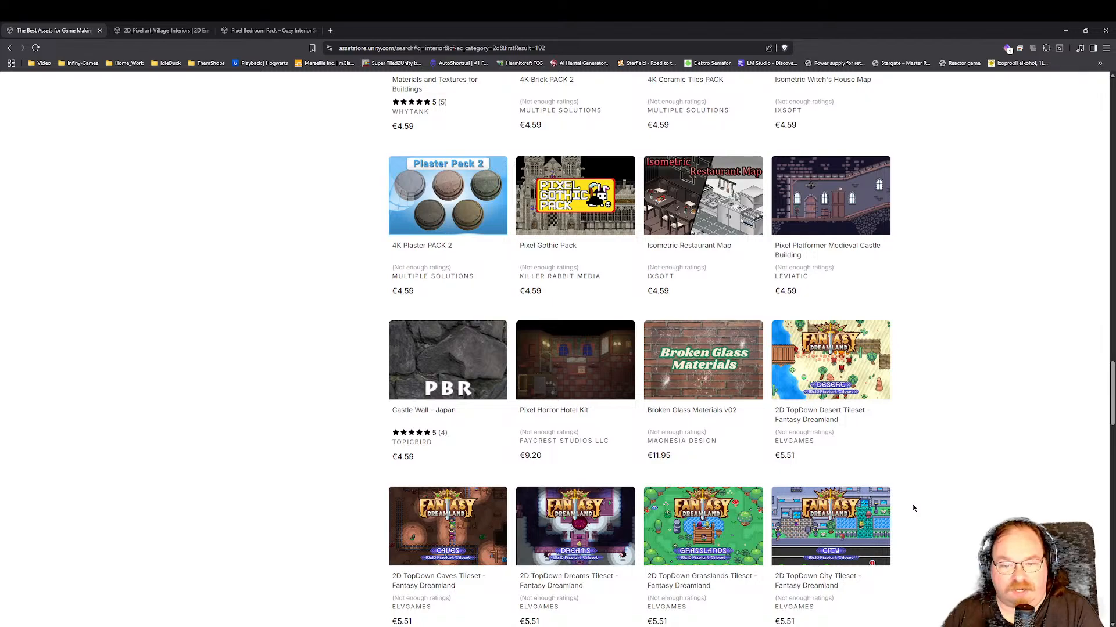
pyautogui.scroll(-2, 925, 511)
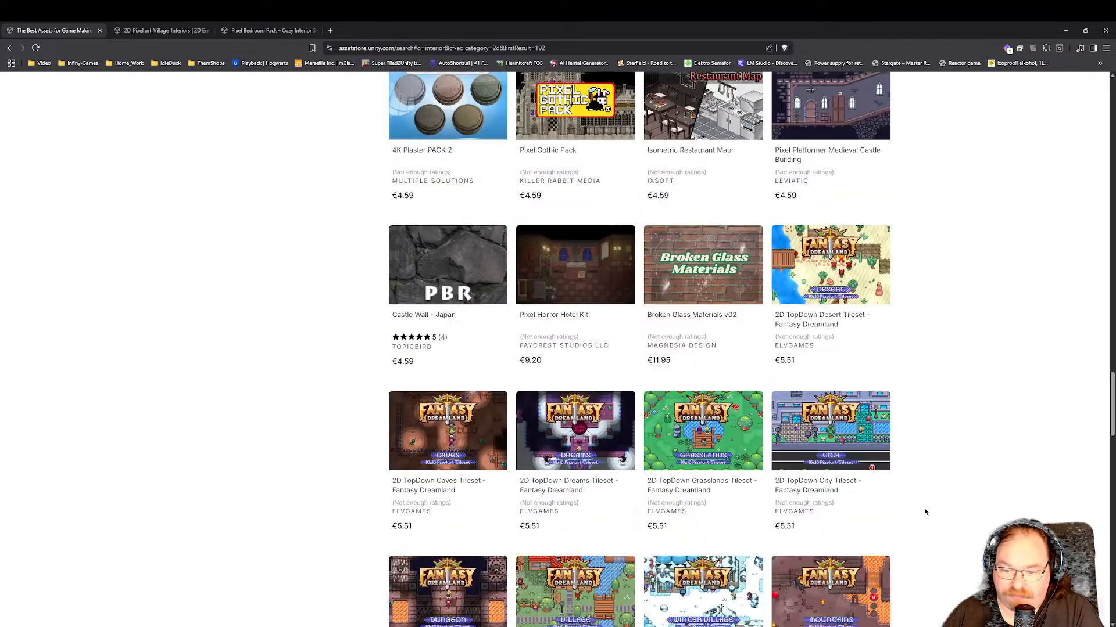
pyautogui.scroll(-1, 925, 512)
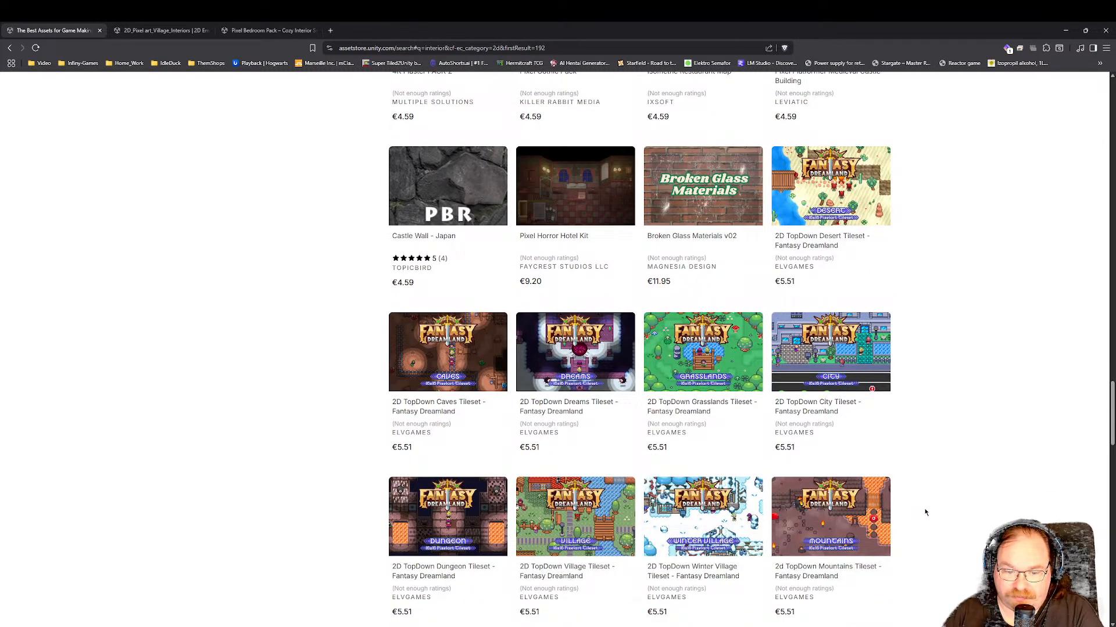
pyautogui.scroll(-1, 925, 512)
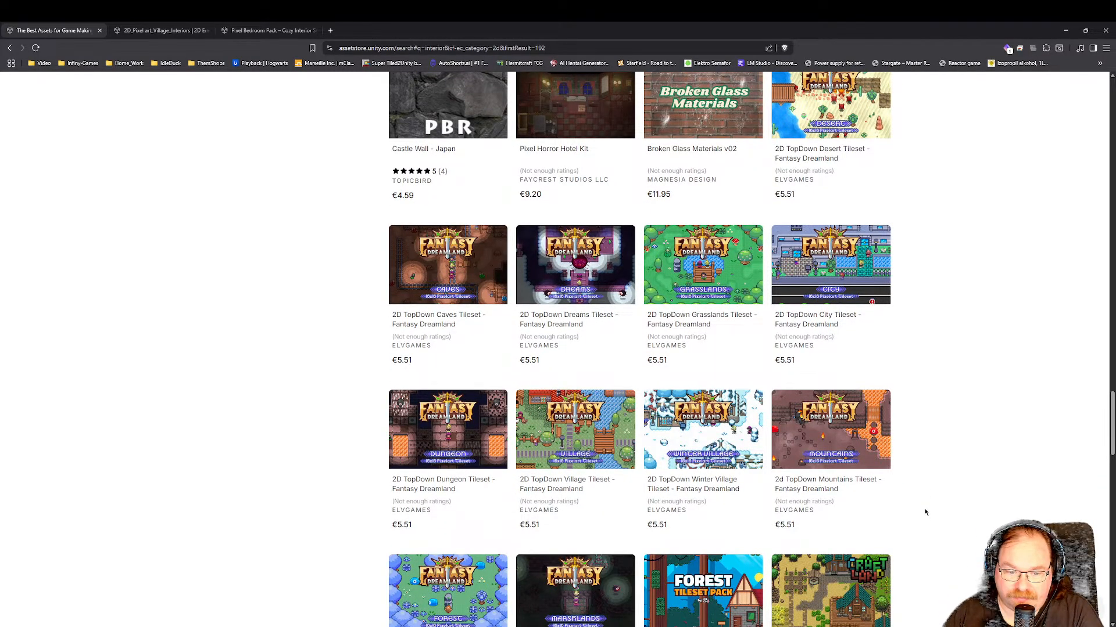
pyautogui.scroll(-2, 925, 512)
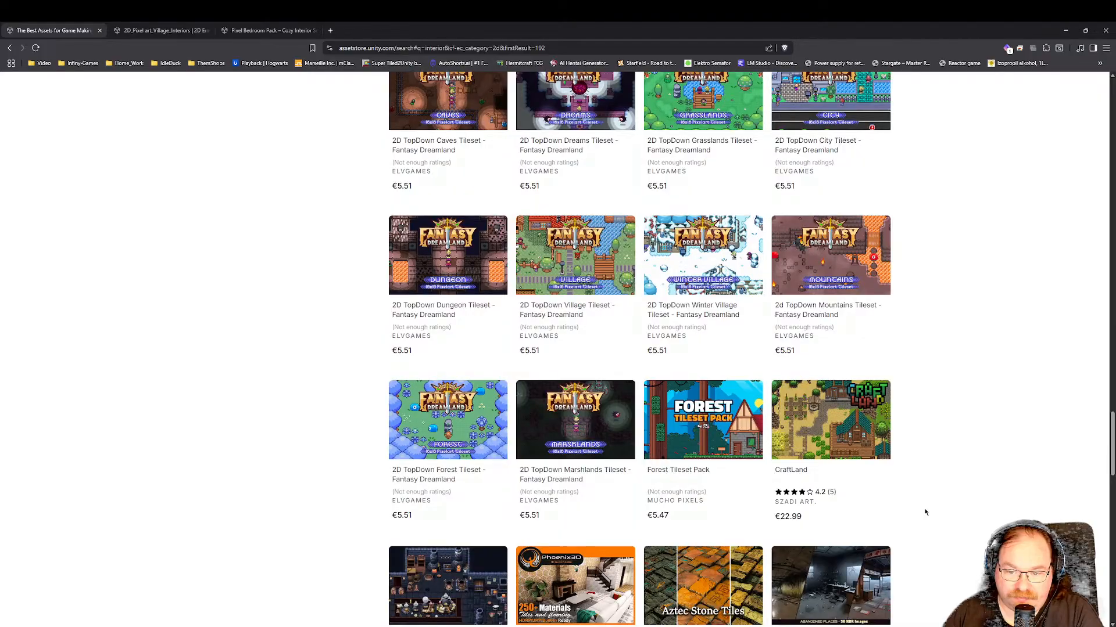
pyautogui.scroll(-3, 925, 512)
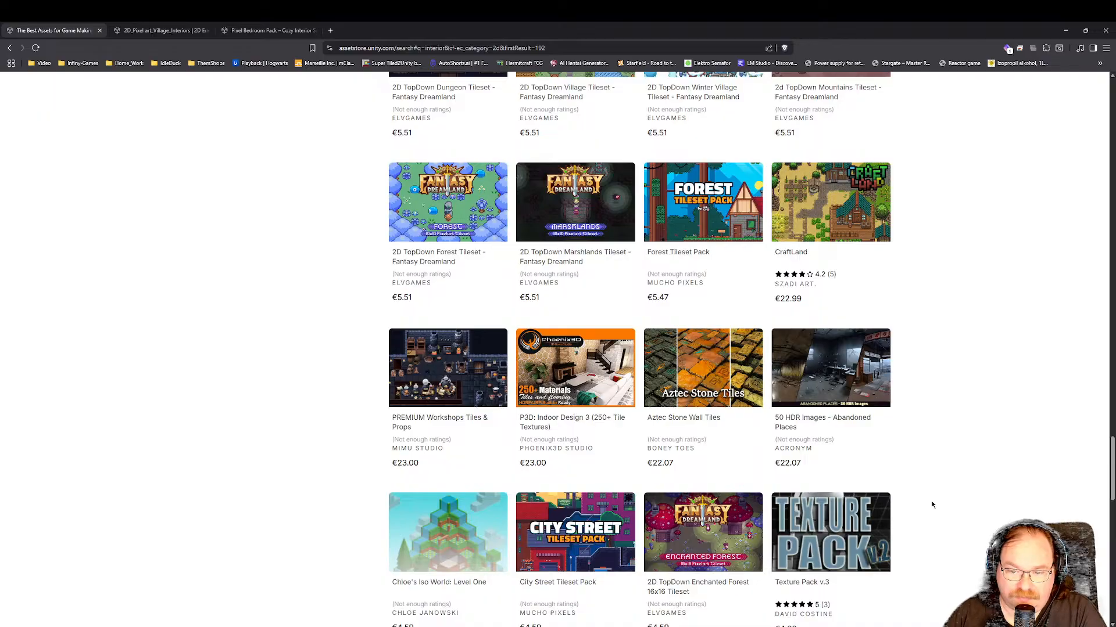
# Open the PREMIUM Workshops Tiles & Props page in a new tab and view its second and third preview images.
pyautogui.middleClick(487, 397)
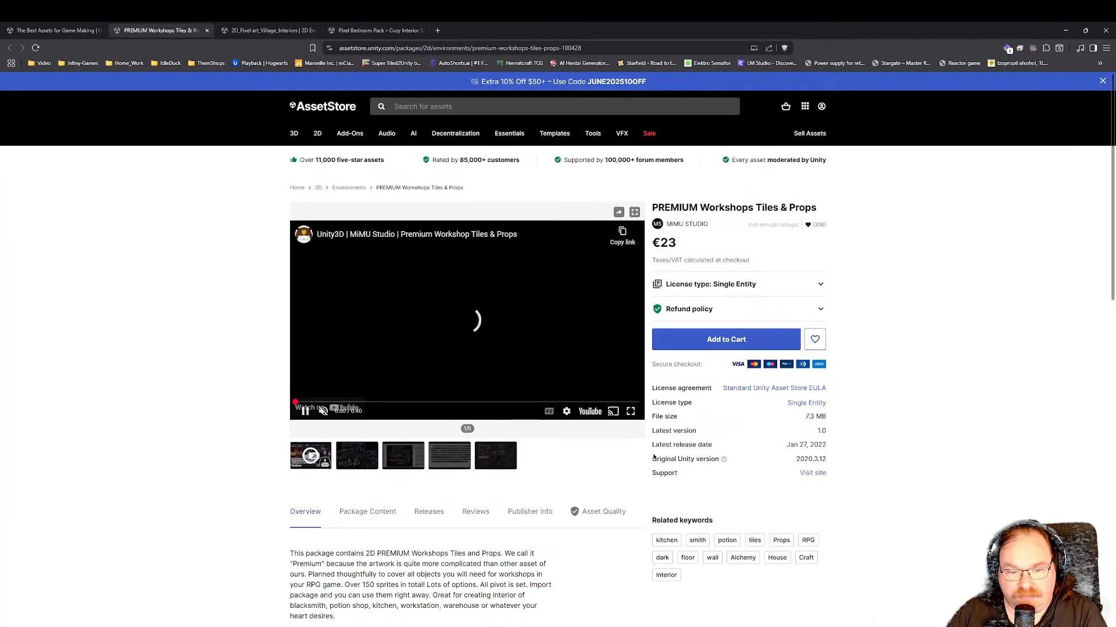
pyautogui.click(358, 464)
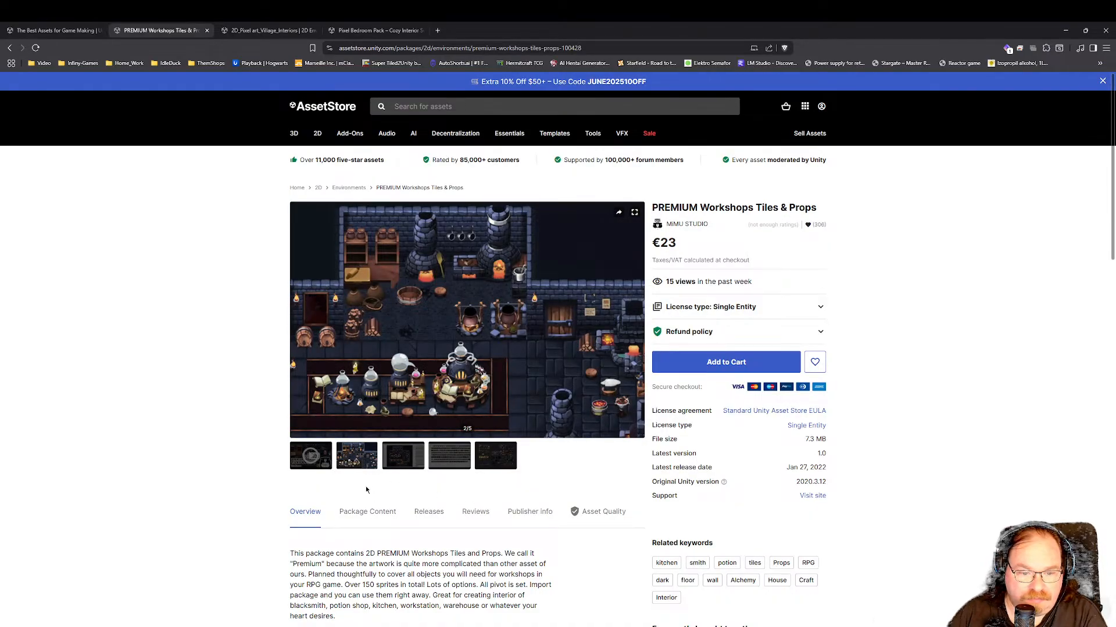
pyautogui.click(388, 465)
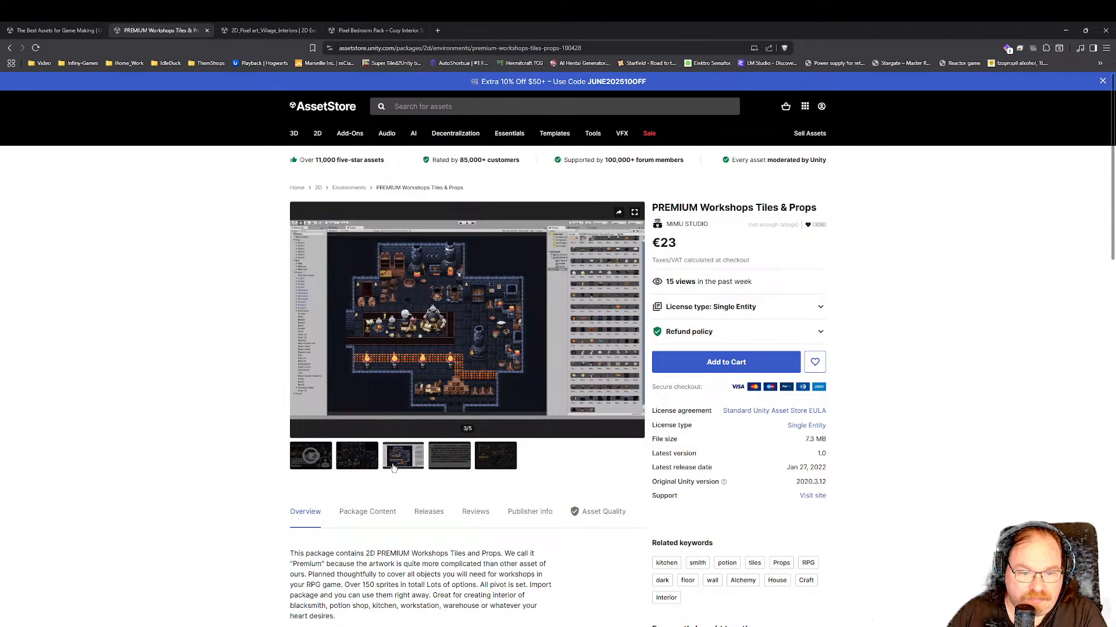
pyautogui.click(361, 463)
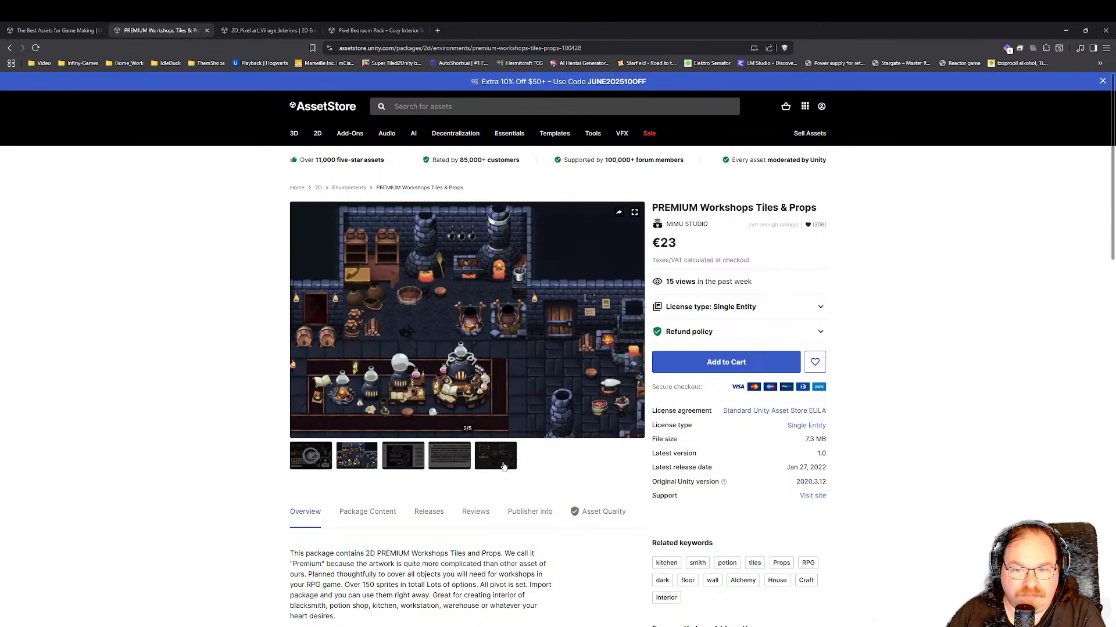
# Go to MiMU STUDIO's publisher page, open 2D Cute Domestic Animal Pack V.2 and view its preview images up to the fourth.
pyautogui.click(686, 225)
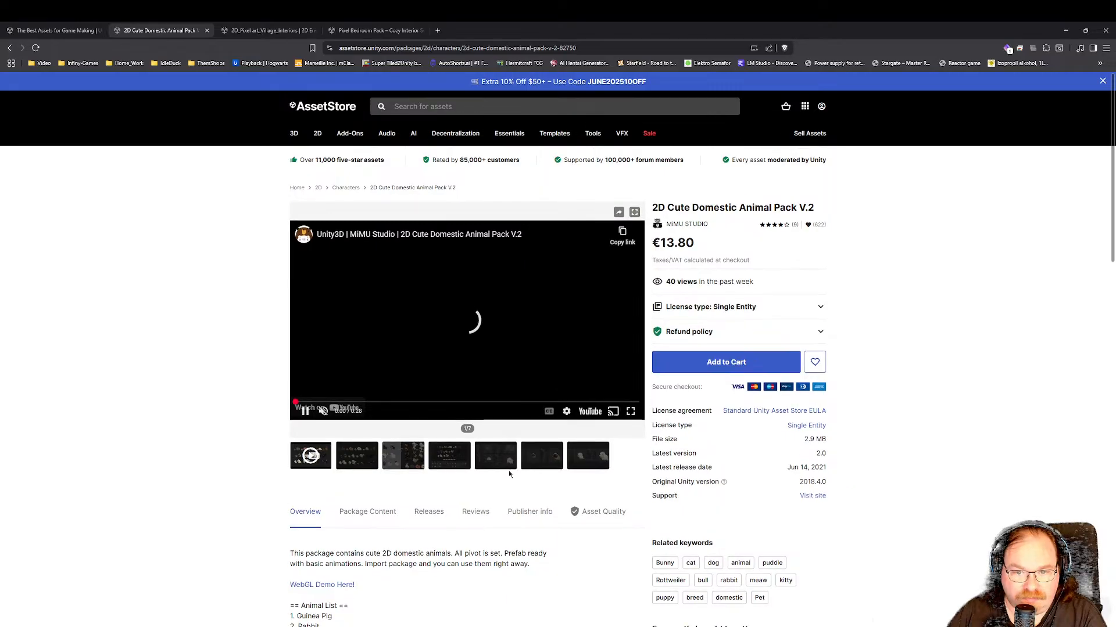
pyautogui.click(365, 462)
pyautogui.click(421, 462)
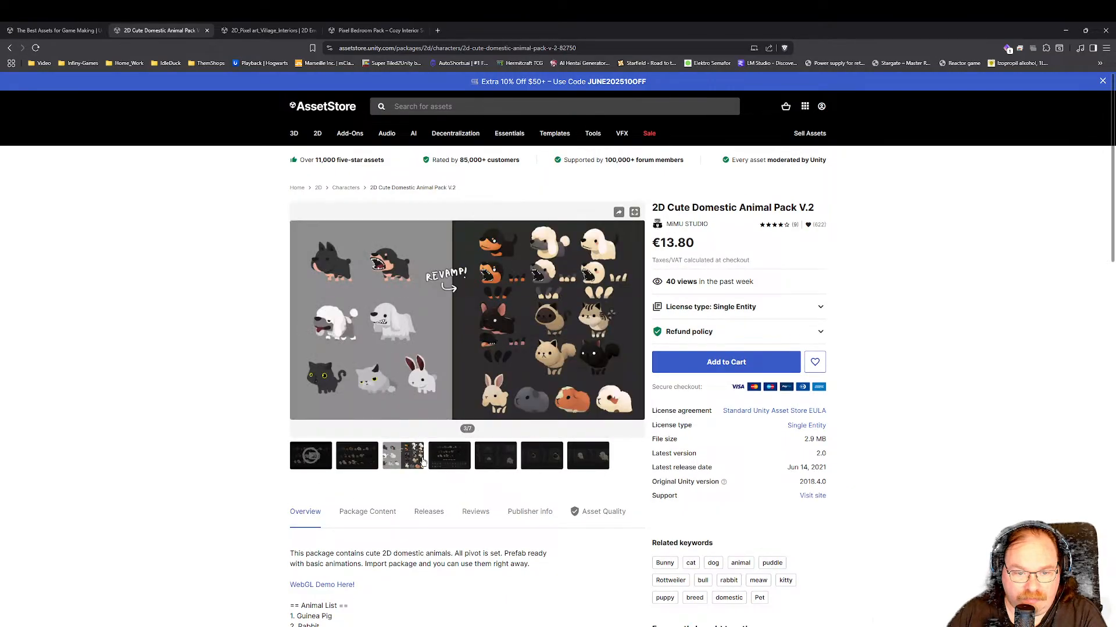
pyautogui.click(456, 461)
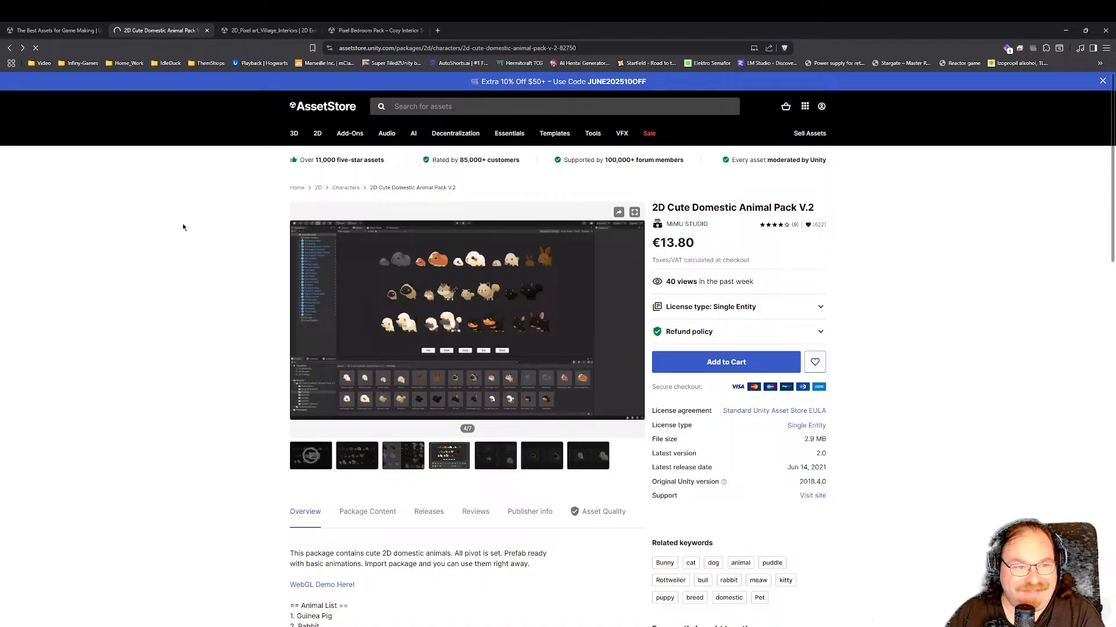
# Return to MiMU STUDIO's publisher page, look through its assets and open PREMIUM House Tiles & Props.
pyautogui.scroll(-3, 229, 338)
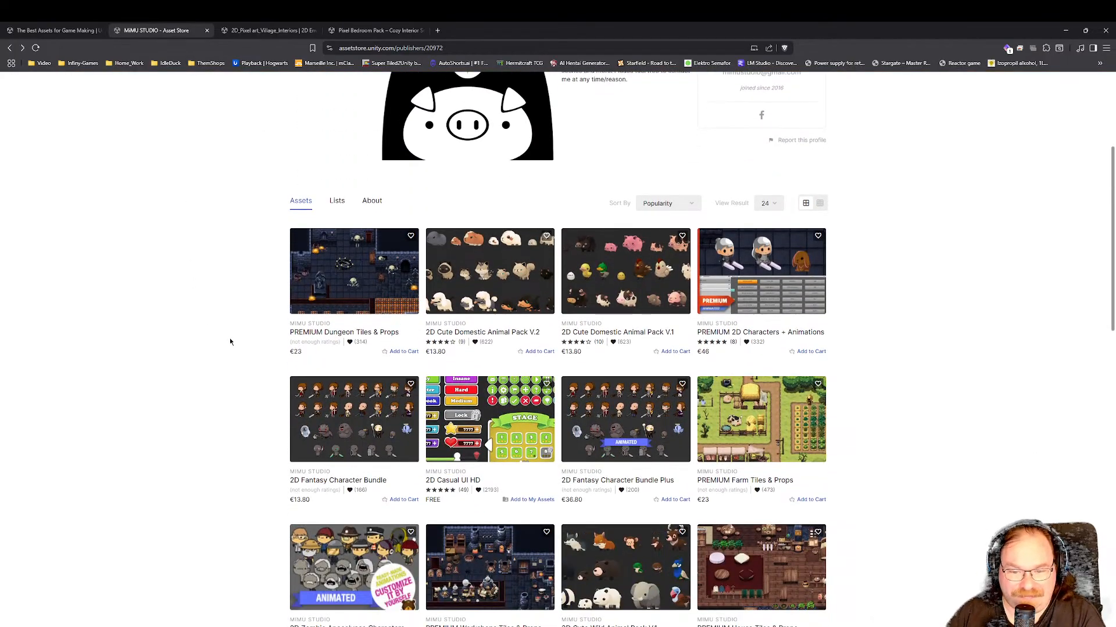
pyautogui.scroll(-2, 229, 337)
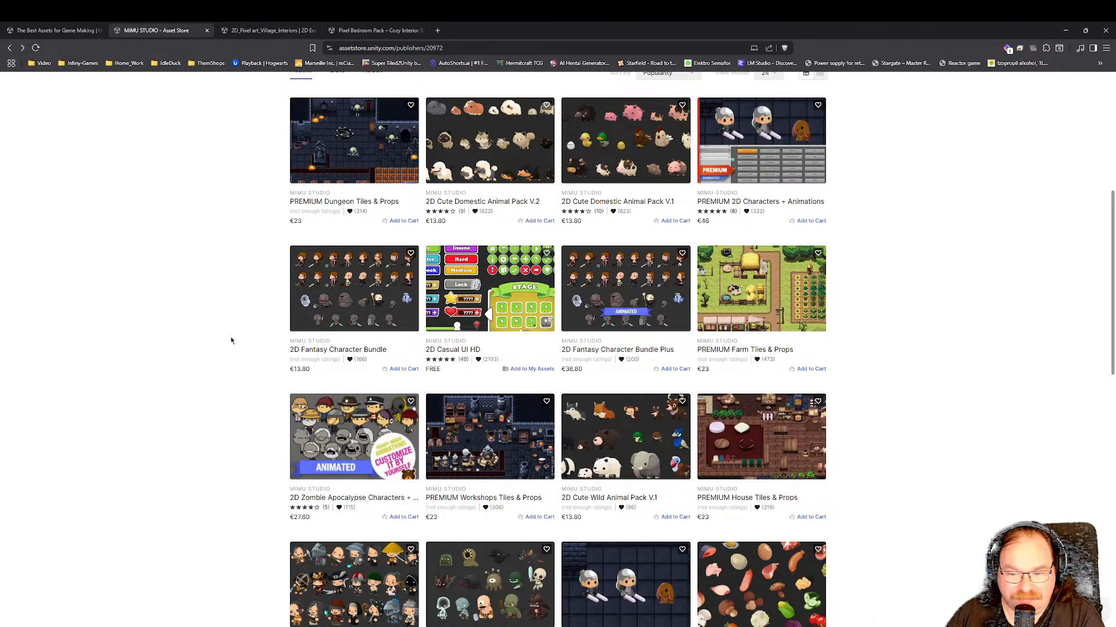
pyautogui.scroll(-2, 231, 341)
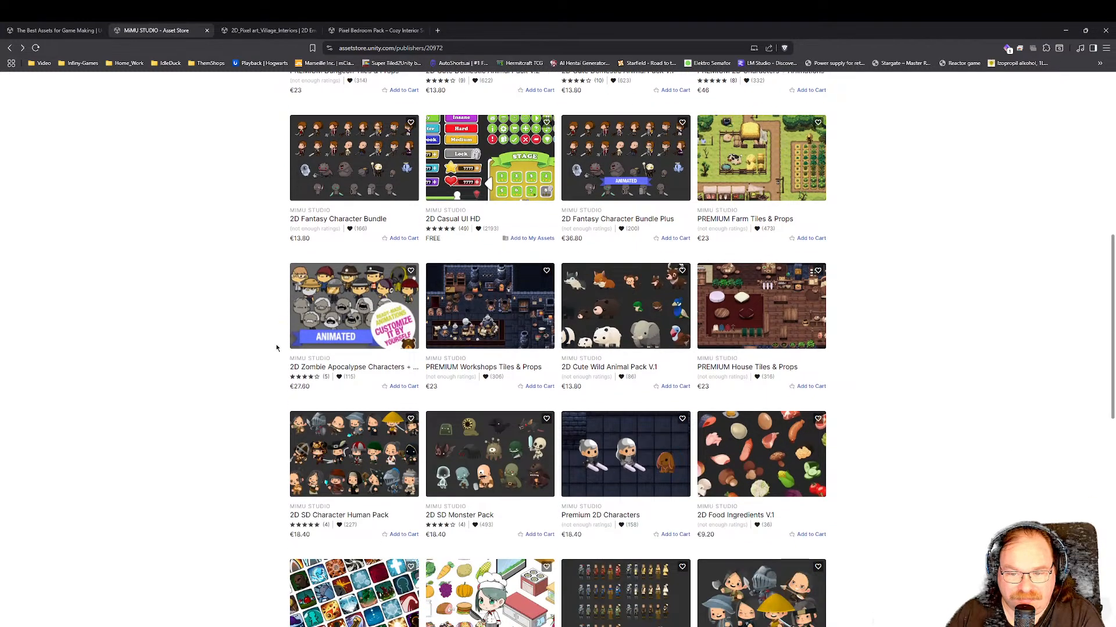
pyautogui.click(764, 311)
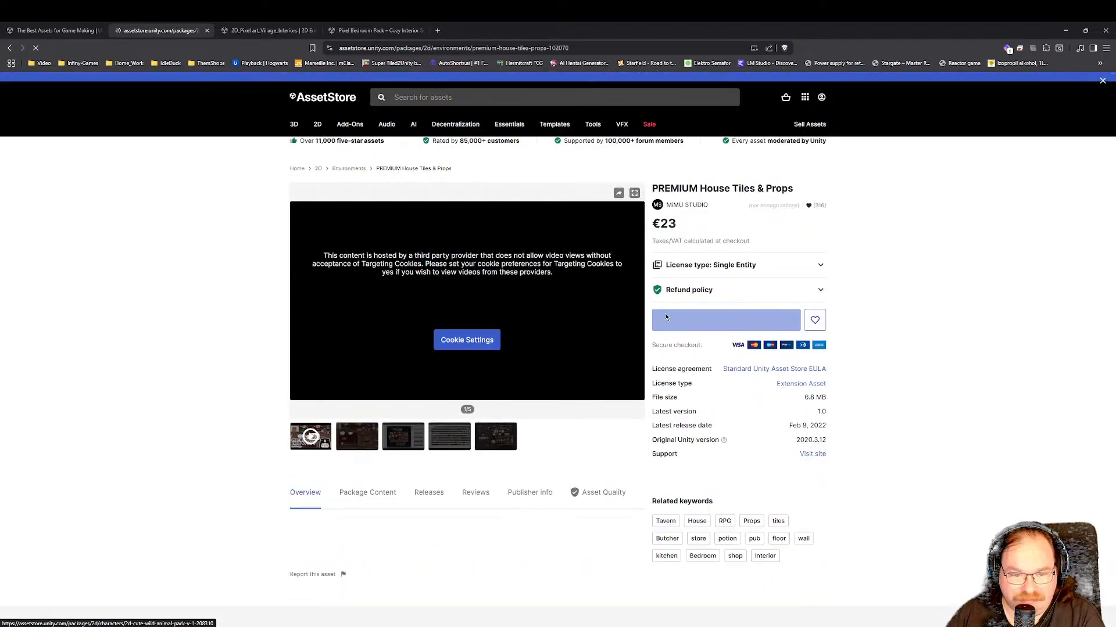
# View the second and third preview images of PREMIUM House Tiles & Props and read through its package description.
pyautogui.click(347, 460)
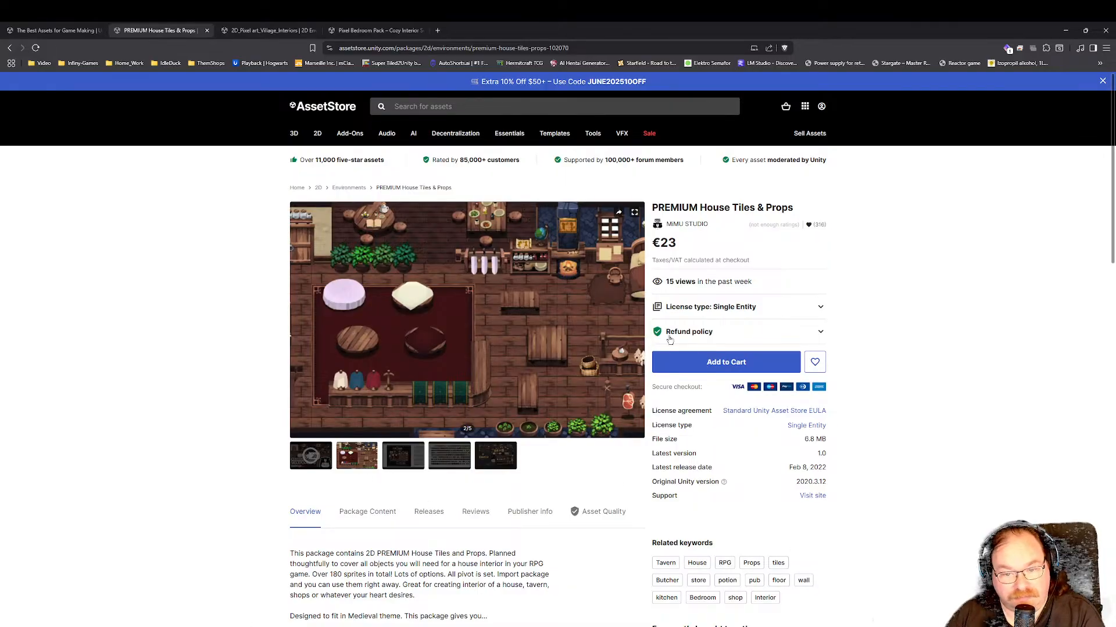
pyautogui.click(637, 322)
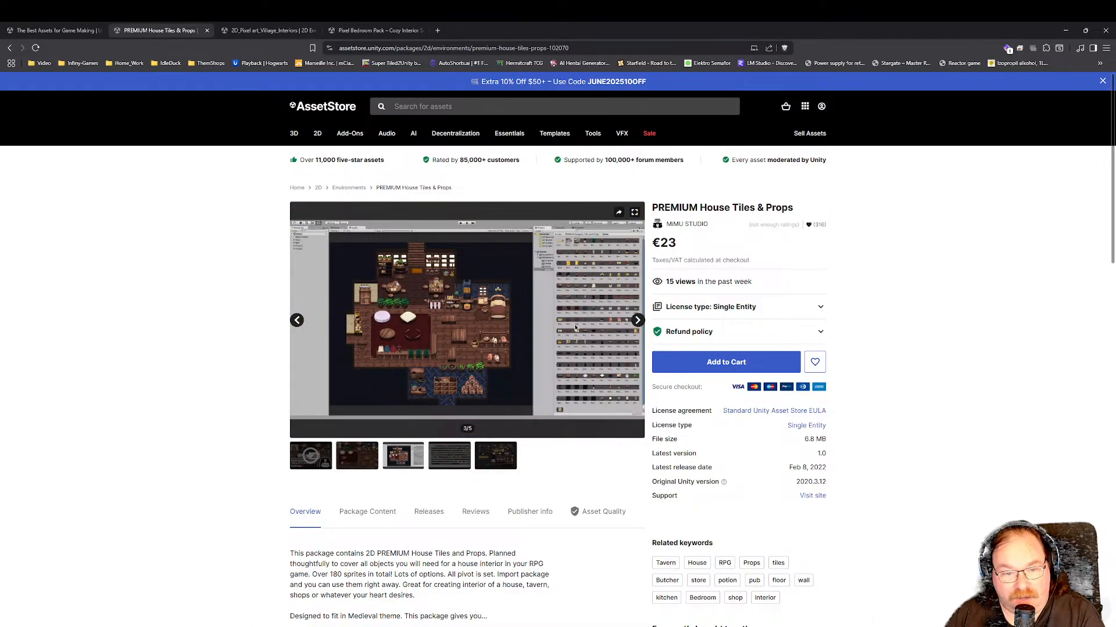
pyautogui.click(296, 321)
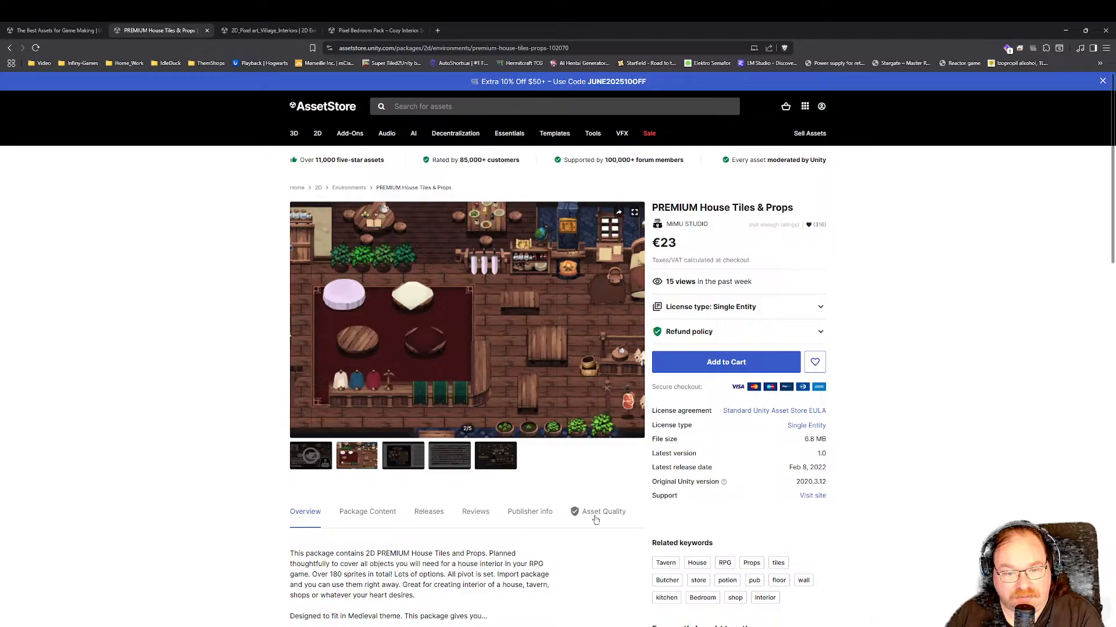
pyautogui.scroll(-2, 503, 564)
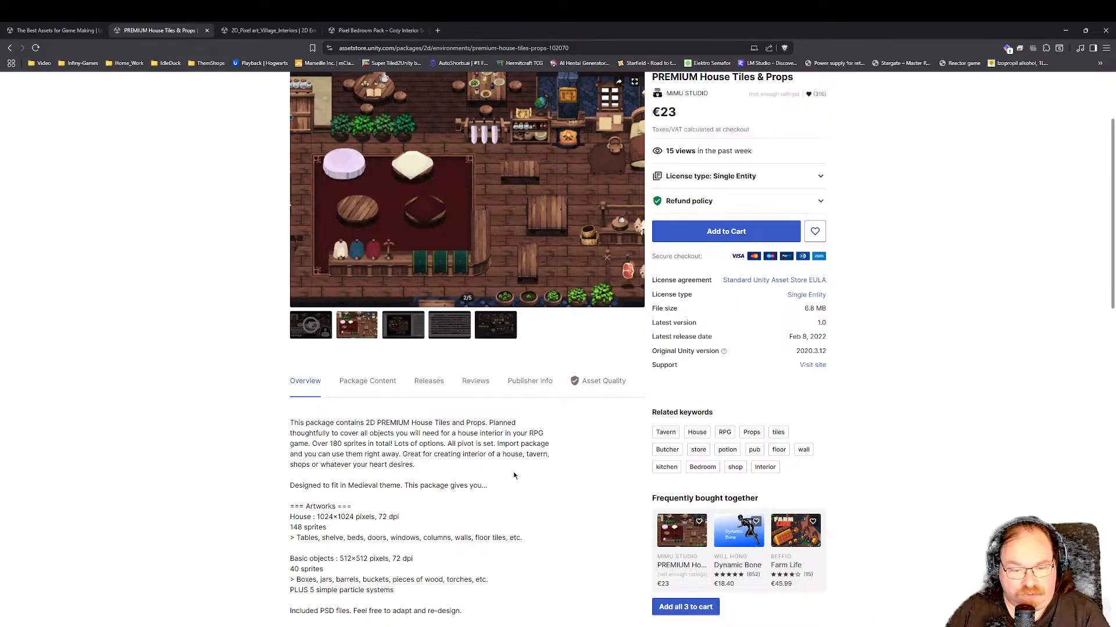
pyautogui.scroll(-3, 510, 475)
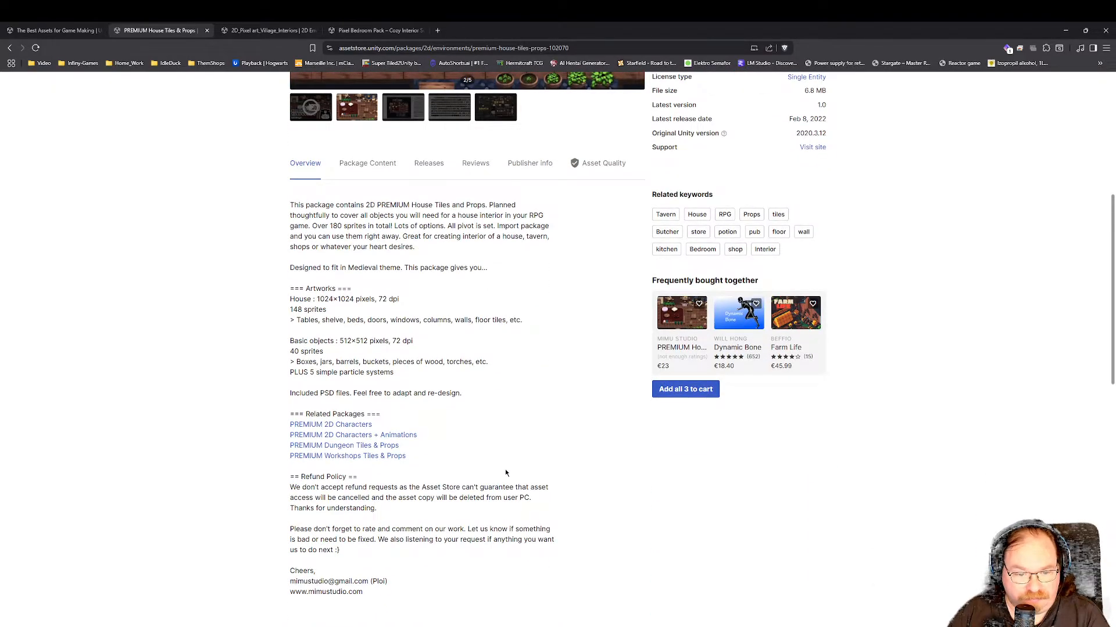
pyautogui.scroll(-3, 505, 473)
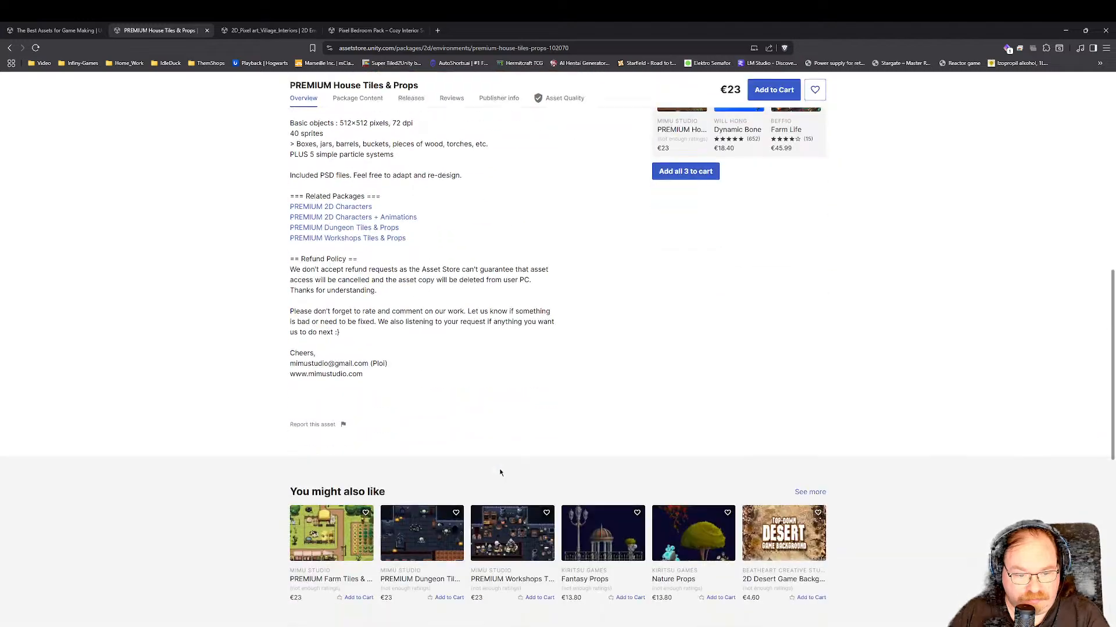
# Look through the similar assets and other MiMU STUDIO assets suggested on the PREMIUM House Tiles & Props page.
pyautogui.scroll(-3, 496, 470)
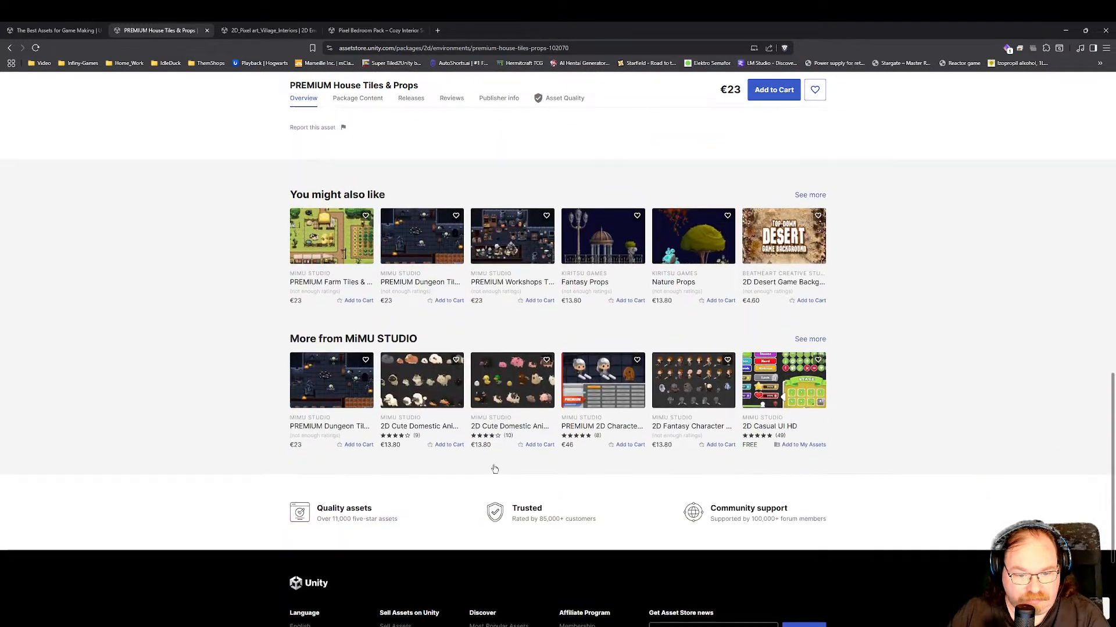
pyautogui.scroll(20, 493, 470)
pyautogui.scroll(1, 493, 470)
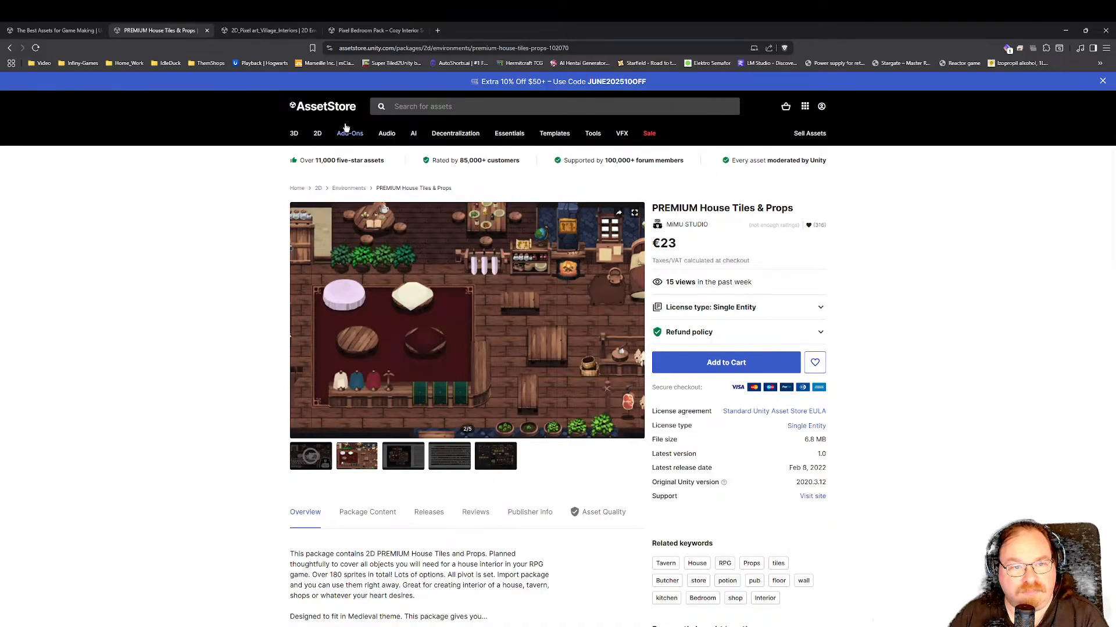
# Switch to the Pixel Bedroom Pack page and view its second, third and fourth preview images.
pyautogui.click(372, 36)
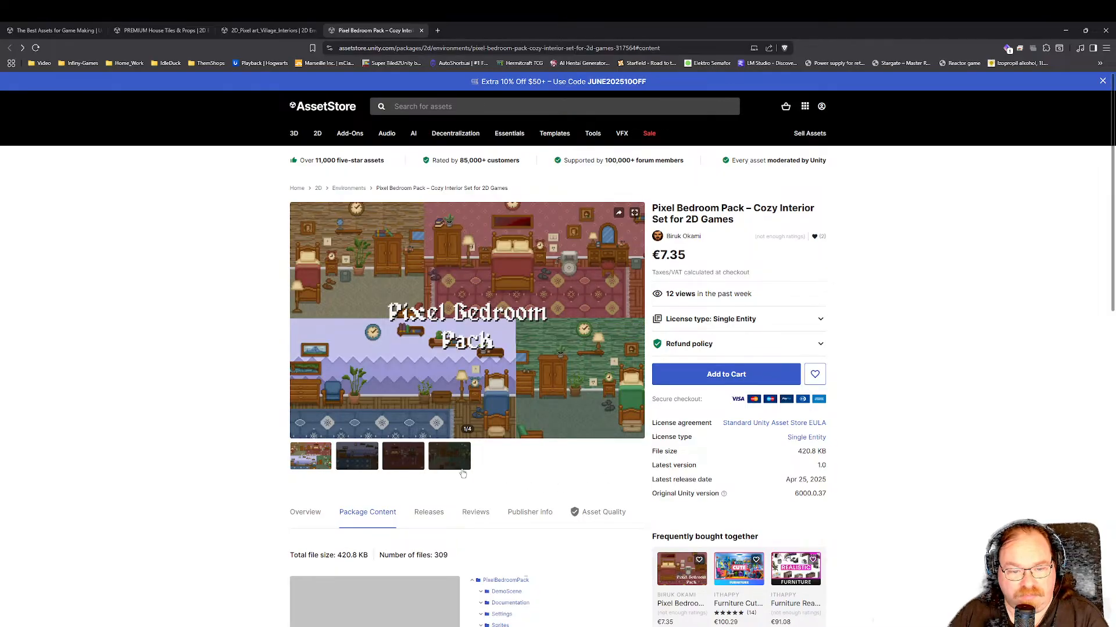
pyautogui.click(356, 472)
pyautogui.click(390, 464)
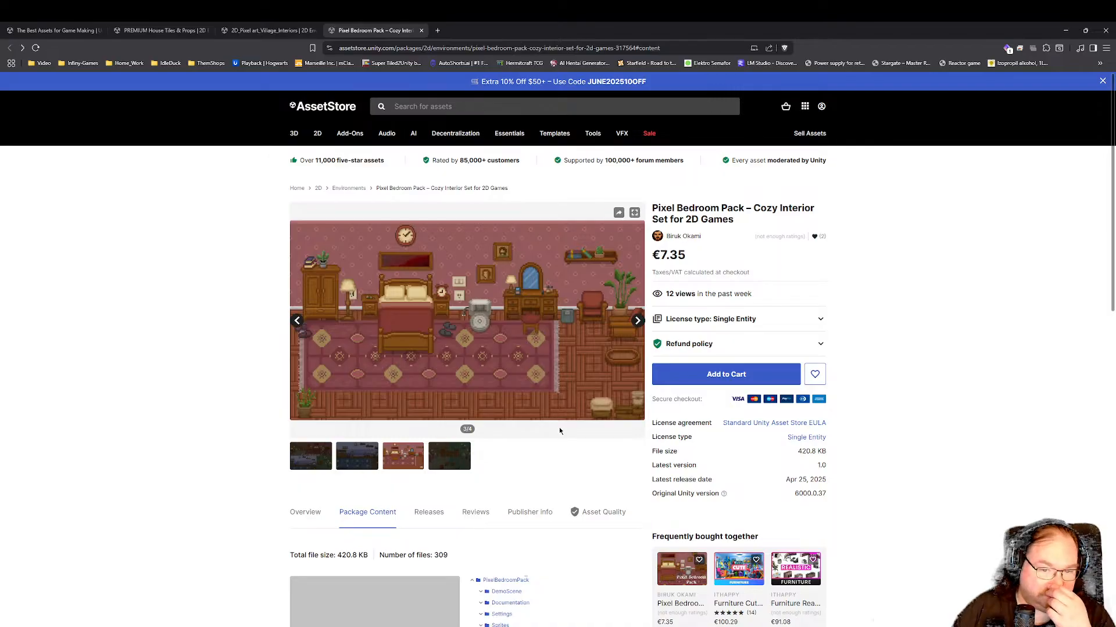
pyautogui.click(456, 458)
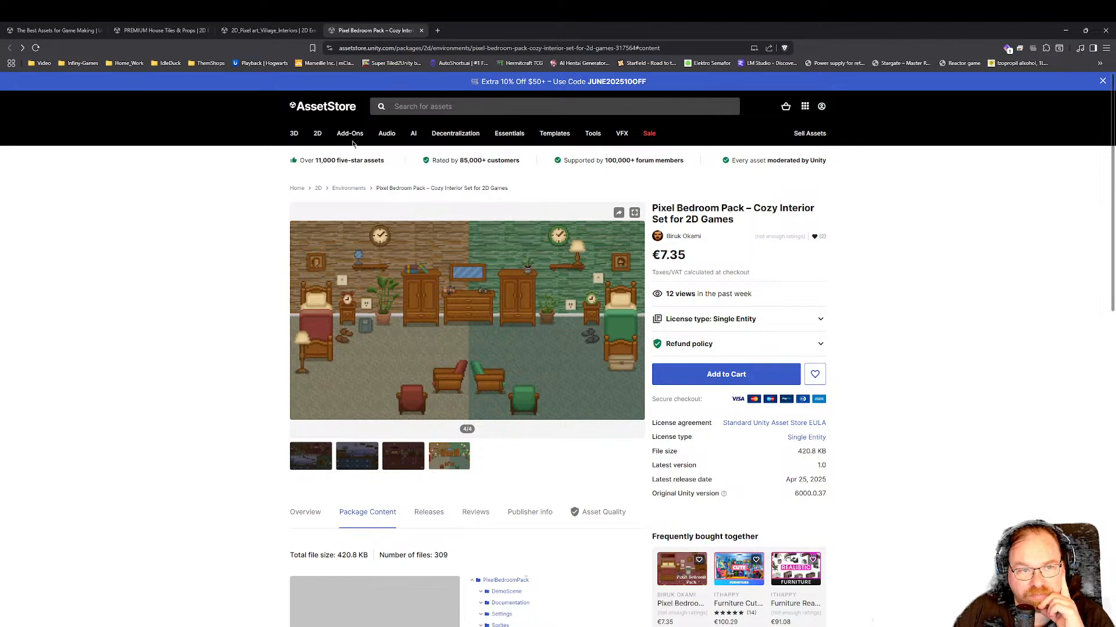
# Copy the link of the 2D_Pixel art_Village_Interiors page and close its tab, returning to PREMIUM House Tiles & Props.
pyautogui.click(268, 31)
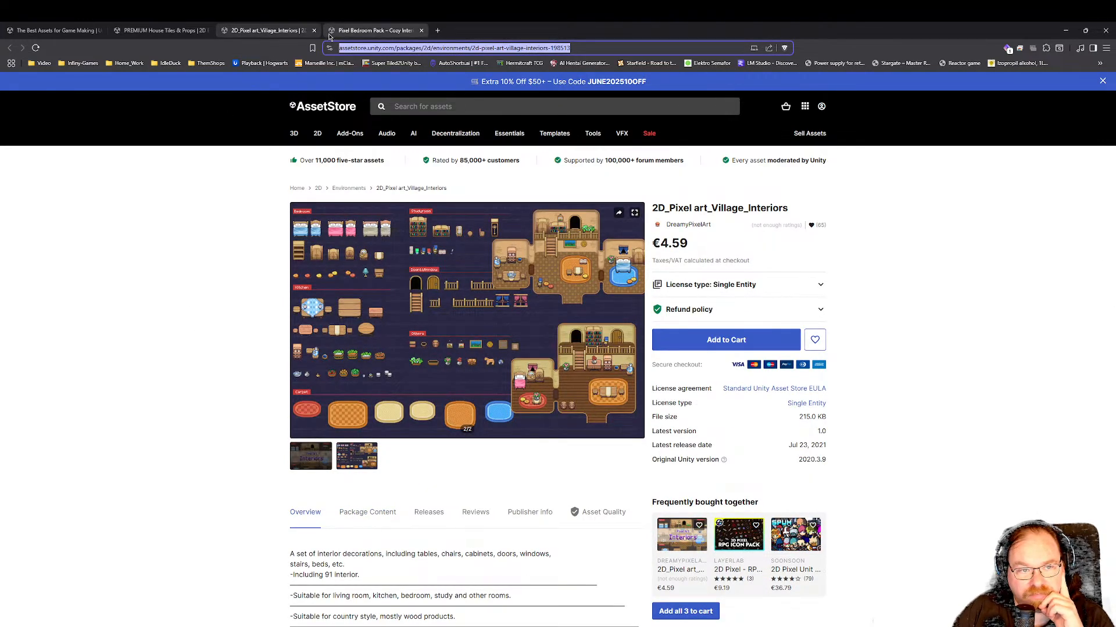
pyautogui.hotkey('ctrl', 'w')
pyautogui.hotkey('ctrl', 'shift', 'Tab')
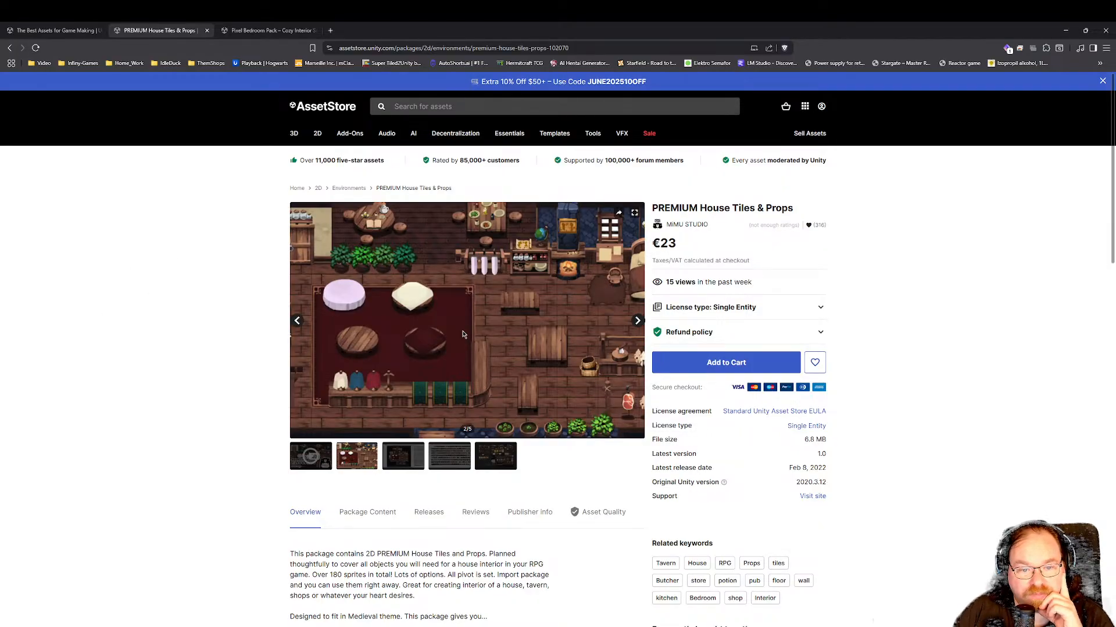
# View the third to fifth preview images of PREMIUM House Tiles & Props and copy the page's link.
pyautogui.click(408, 465)
pyautogui.click(447, 465)
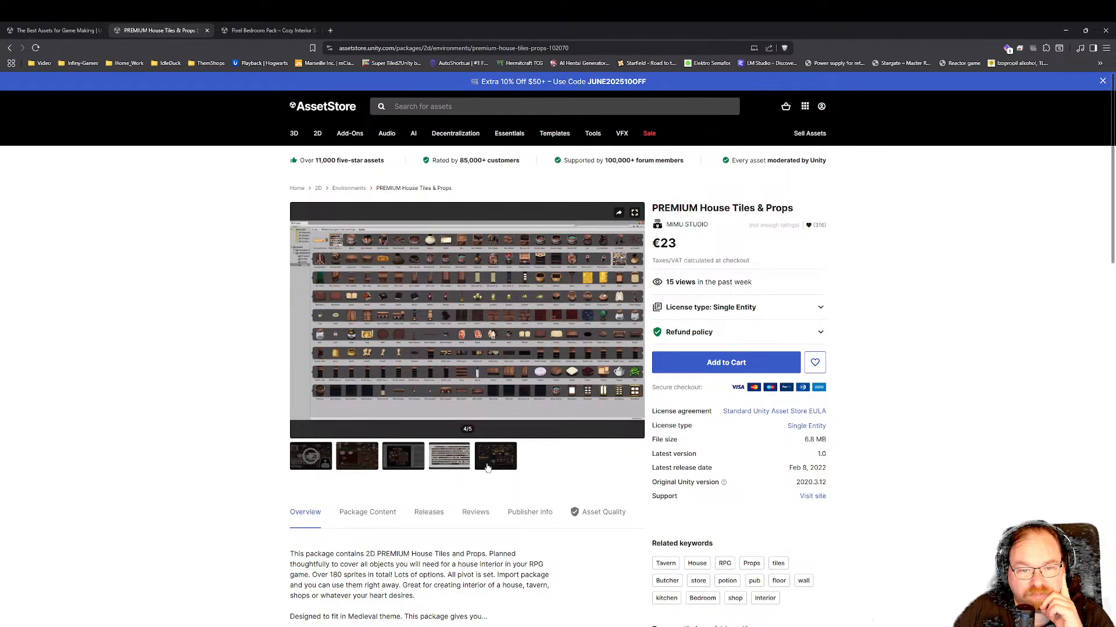
pyautogui.click(488, 469)
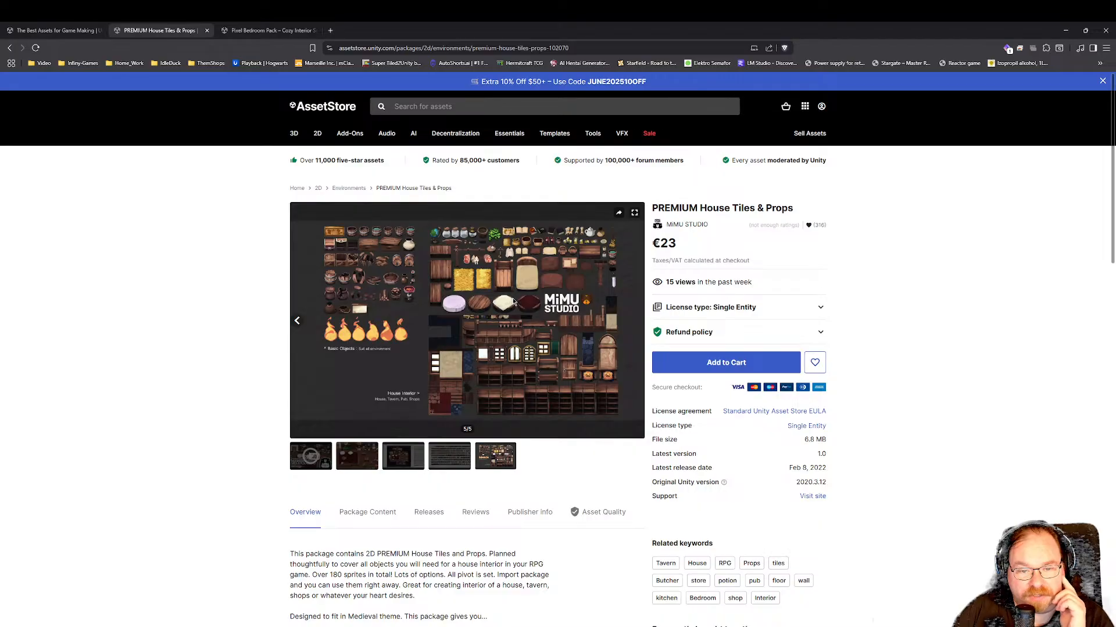
pyautogui.click(364, 47)
pyautogui.rightClick(363, 47)
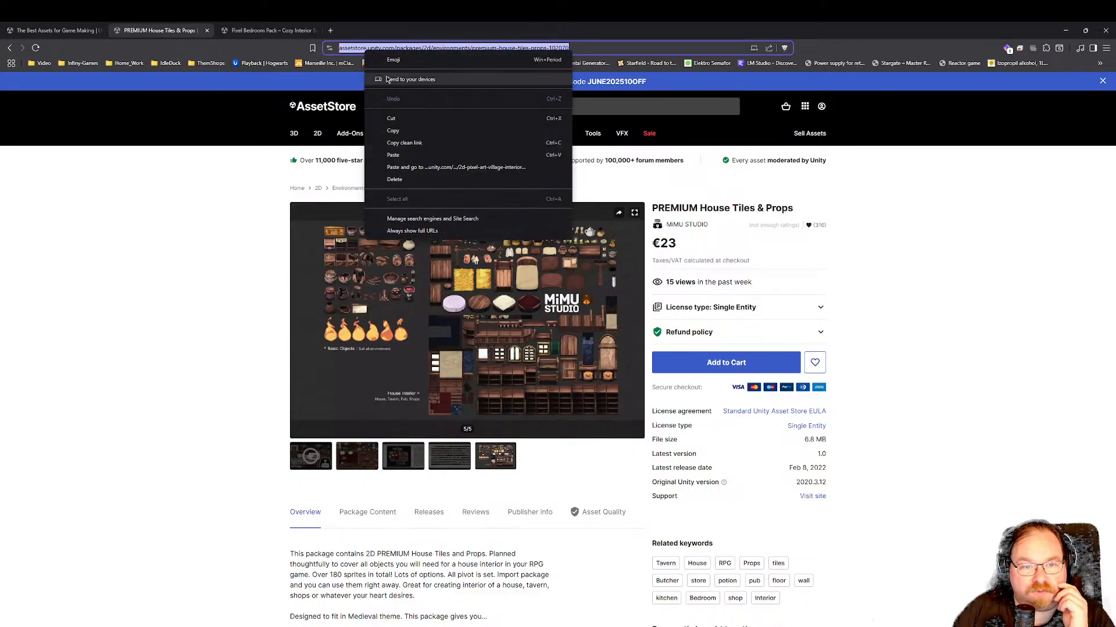
pyautogui.click(407, 129)
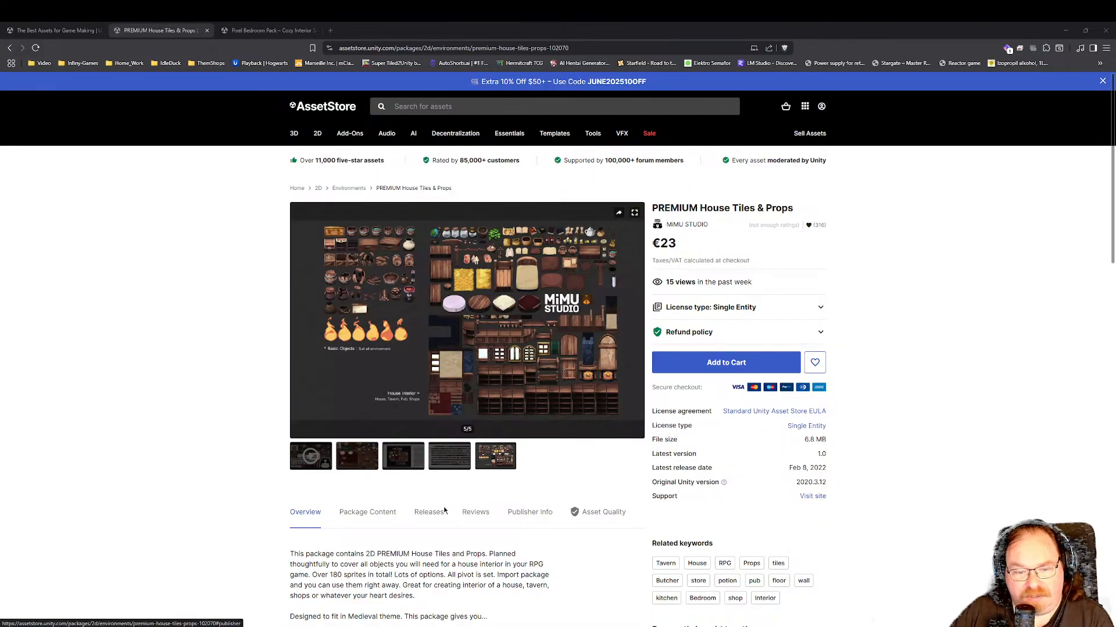
# View the PREMIUM House Tiles & Props preview images again, from the second to the fifth.
pyautogui.click(347, 460)
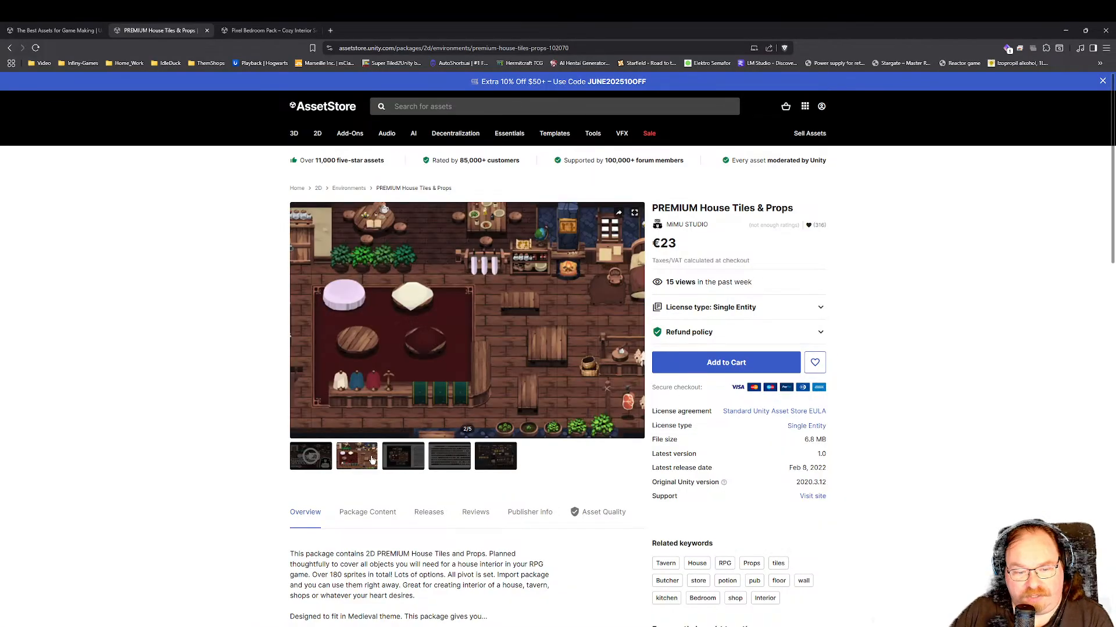
pyautogui.click(405, 468)
pyautogui.click(443, 469)
pyautogui.click(492, 471)
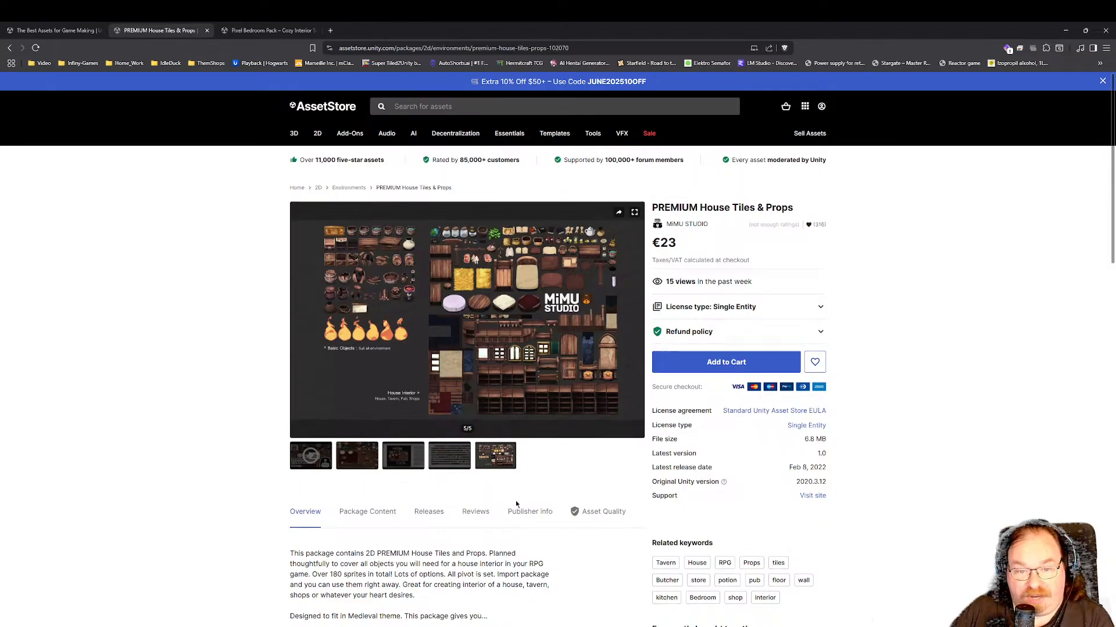
# Read the PREMIUM House Tiles & Props description, check the related PREMIUM 2D Characters page and close it.
pyautogui.scroll(-3, 516, 503)
pyautogui.scroll(-2, 517, 509)
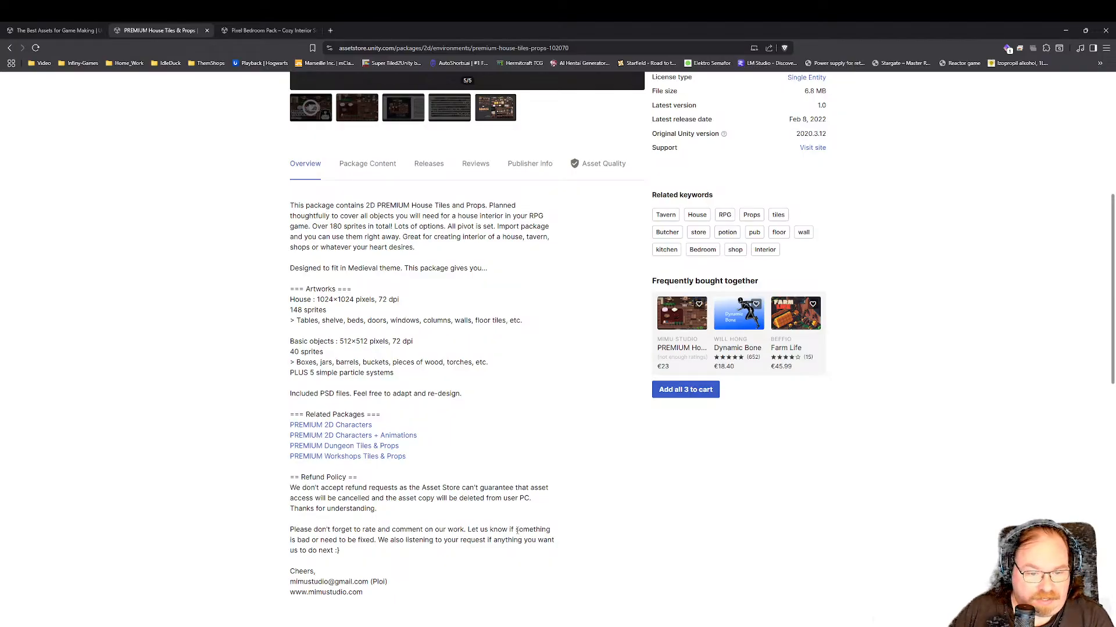
pyautogui.click(351, 425)
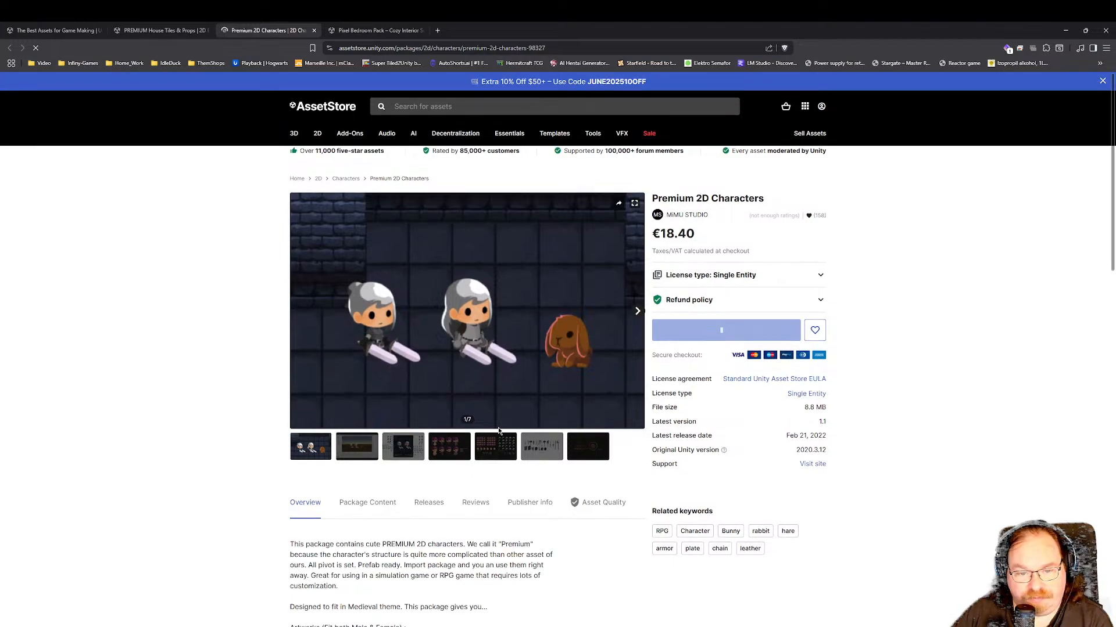
pyautogui.click(314, 30)
# Compare the Pixel Bedroom Pack's fourth preview image with the second preview image of PREMIUM House Tiles & Props.
pyautogui.click(259, 31)
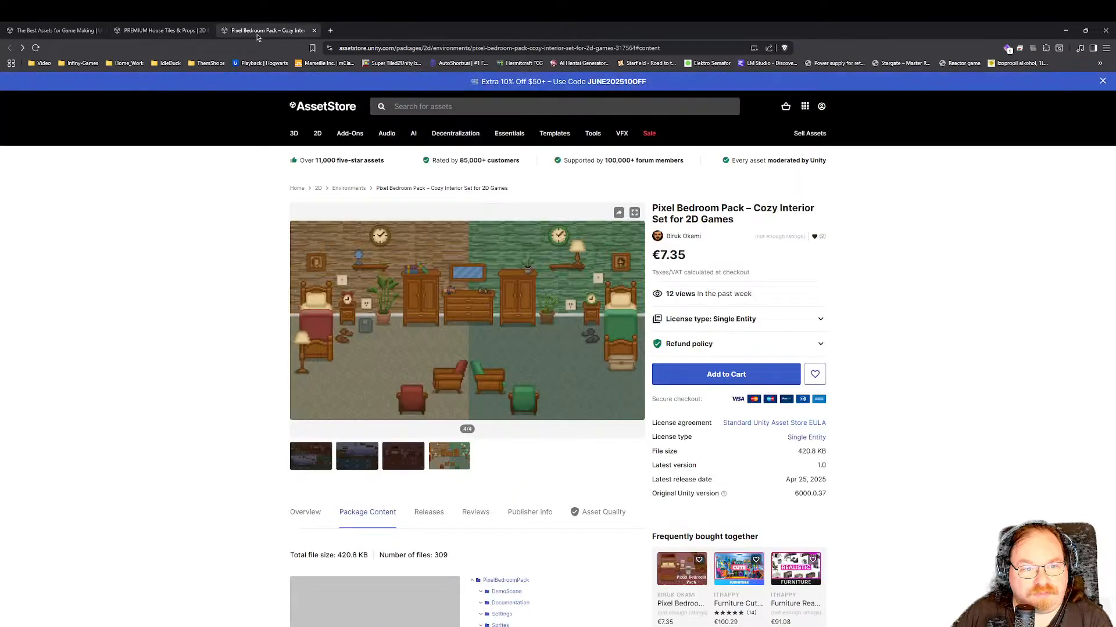
pyautogui.click(186, 31)
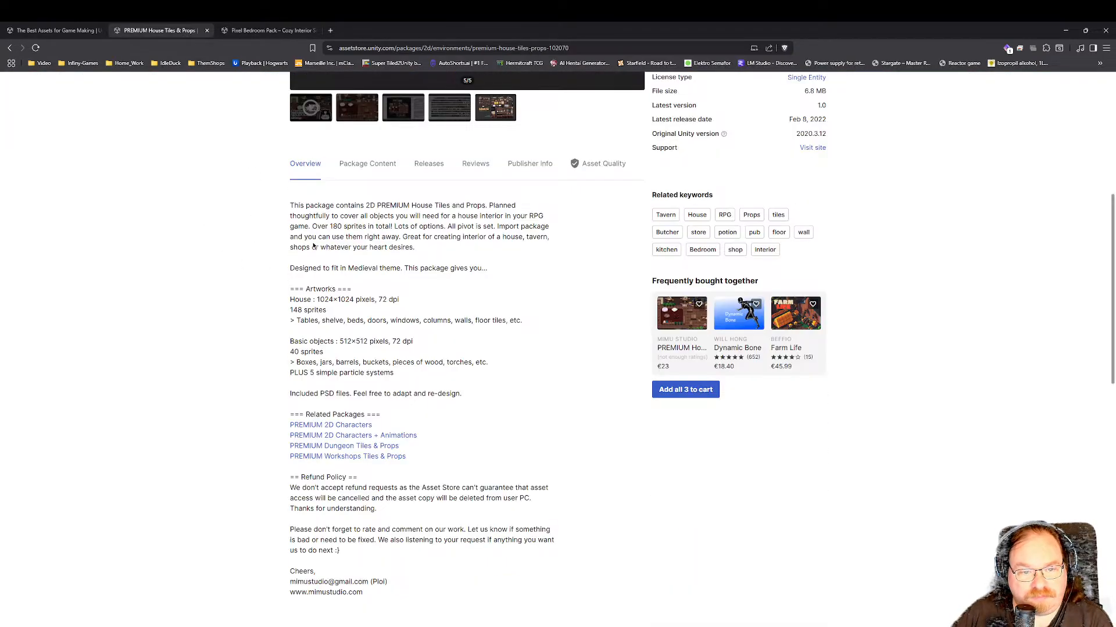
pyautogui.scroll(3, 198, 174)
pyautogui.scroll(3, 361, 350)
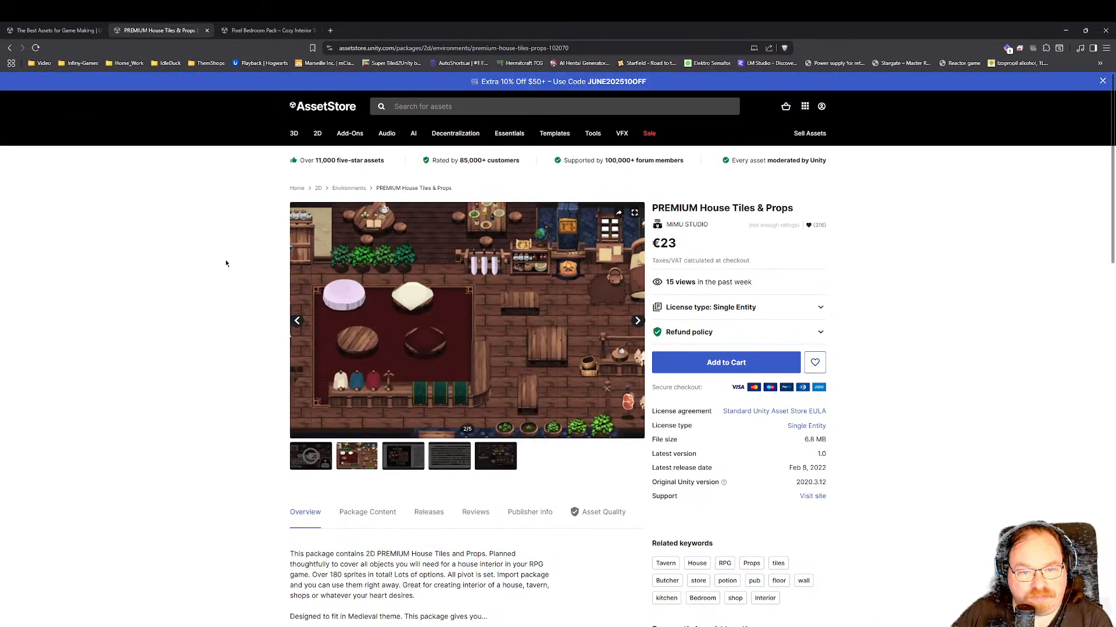
pyautogui.click(250, 35)
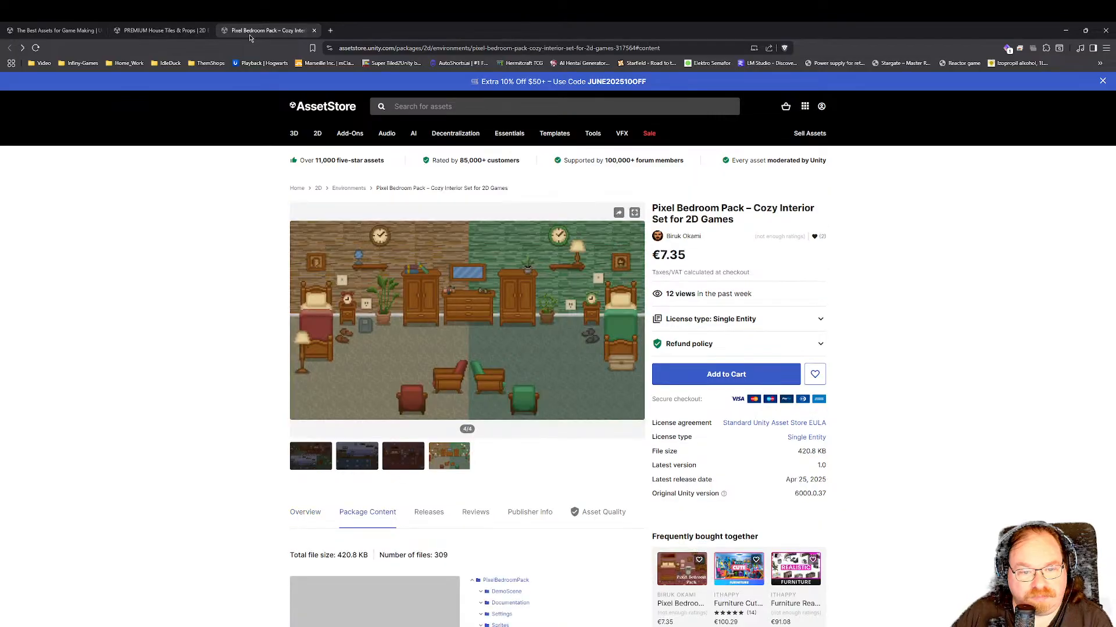
pyautogui.click(183, 33)
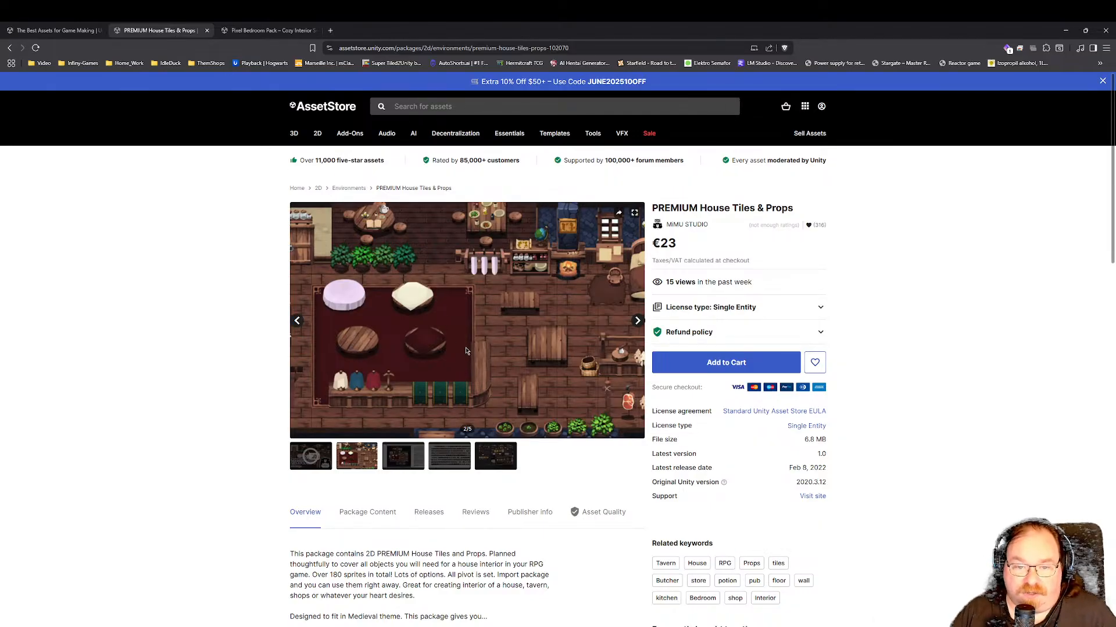
# View the third and fifth preview images of PREMIUM House Tiles & Props and glance over its description.
pyautogui.click(404, 457)
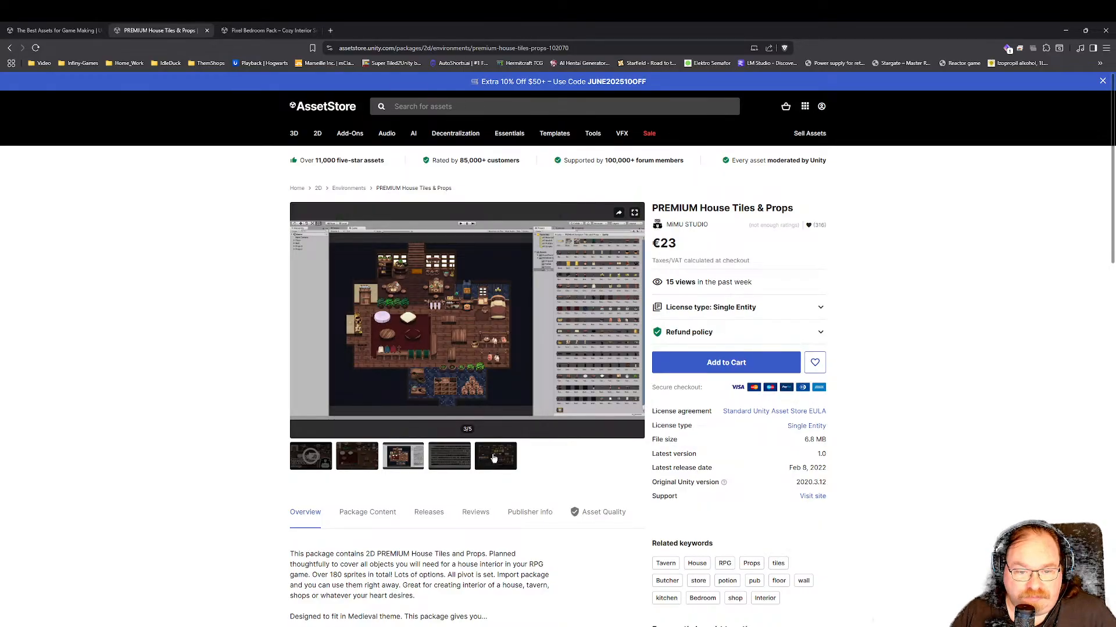
pyautogui.click(493, 459)
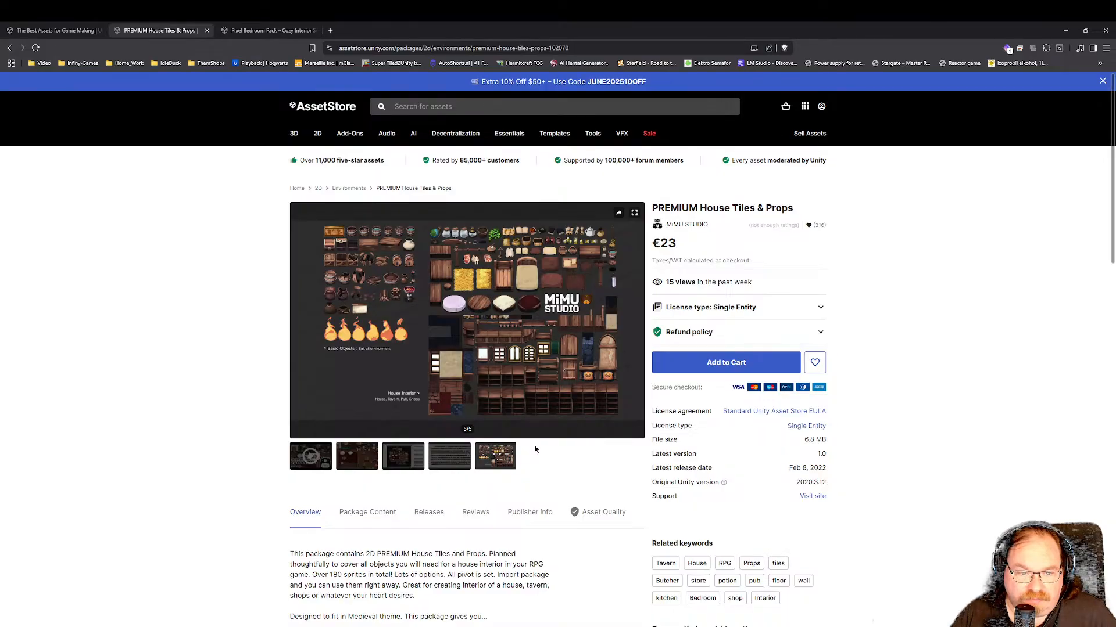
pyautogui.scroll(-3, 535, 449)
pyautogui.scroll(3, 535, 448)
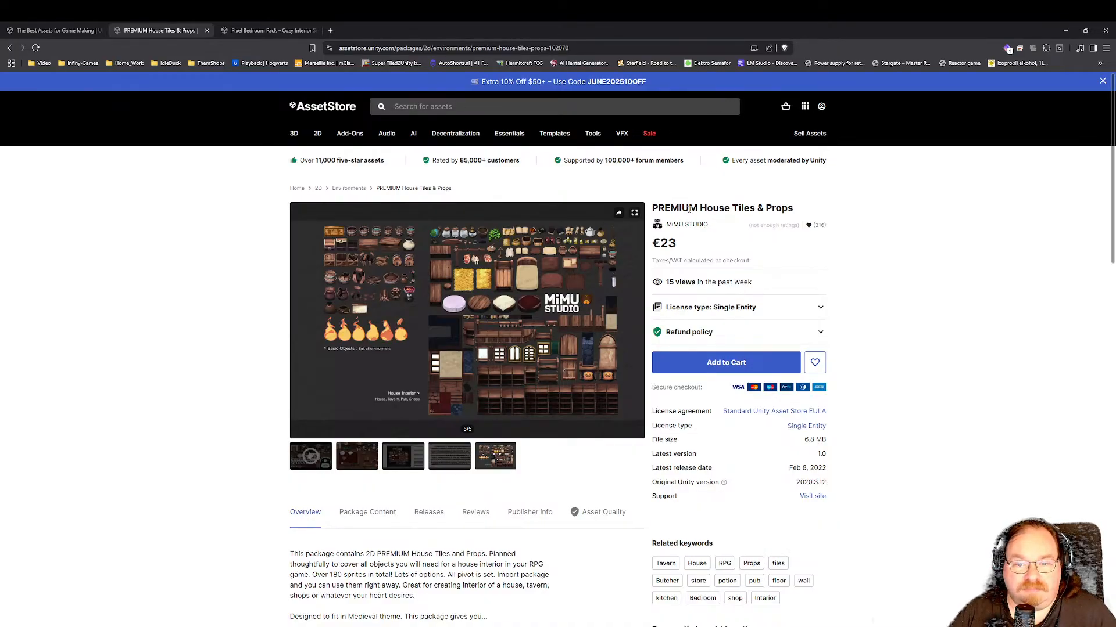
# Open MiMU STUDIO's publisher page and look through both pages of its assets, ending on the first page.
pyautogui.click(677, 226)
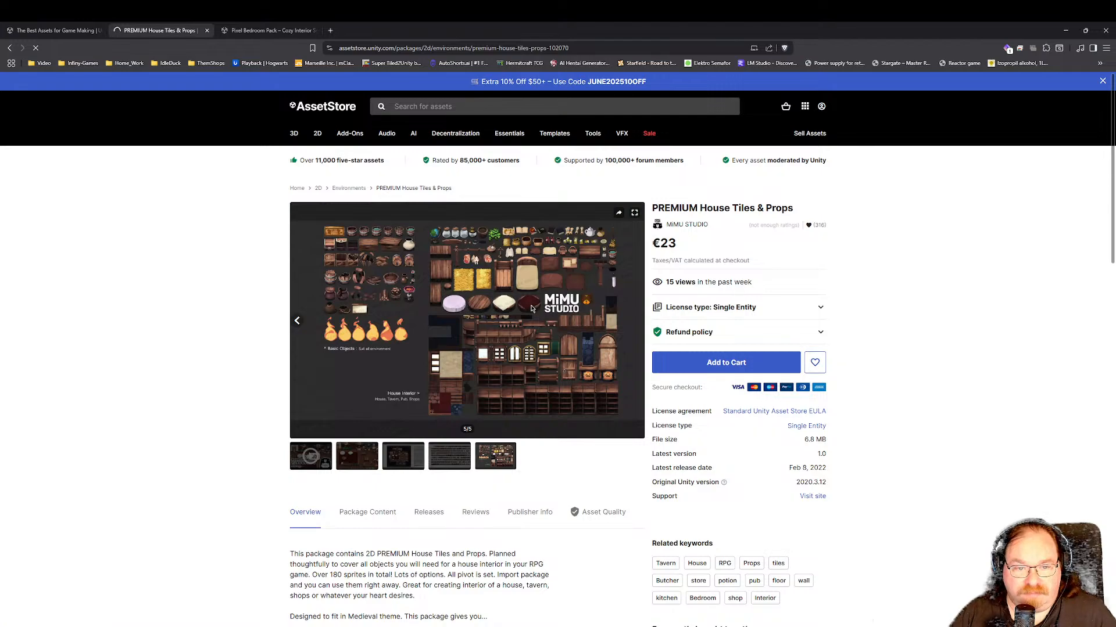
pyautogui.scroll(-3, 532, 324)
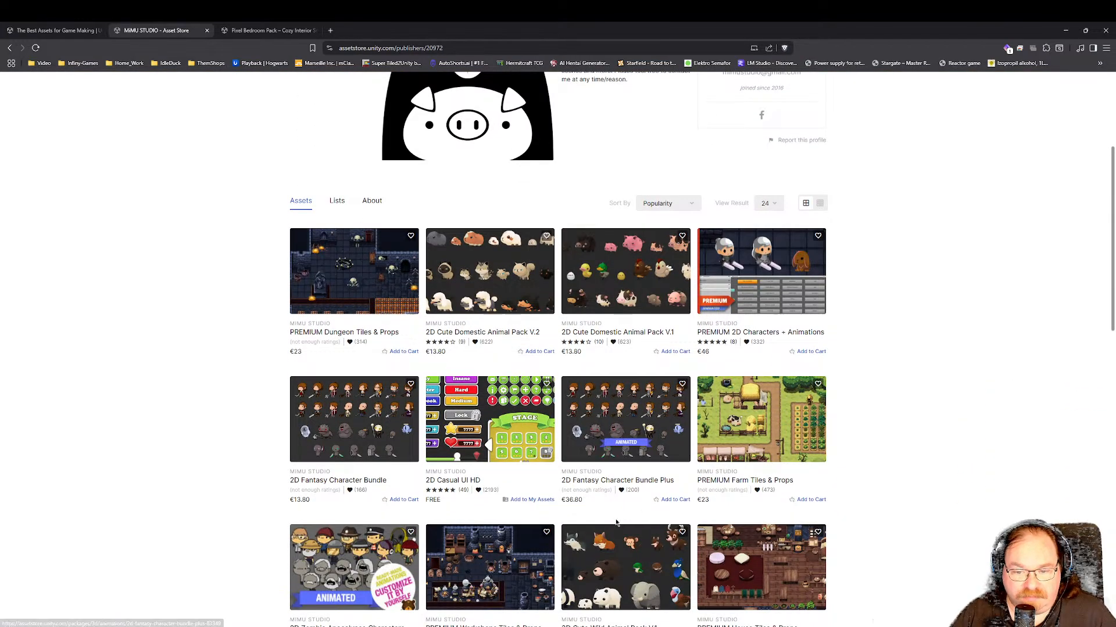
pyautogui.scroll(-2, 607, 519)
pyautogui.scroll(-2, 607, 519)
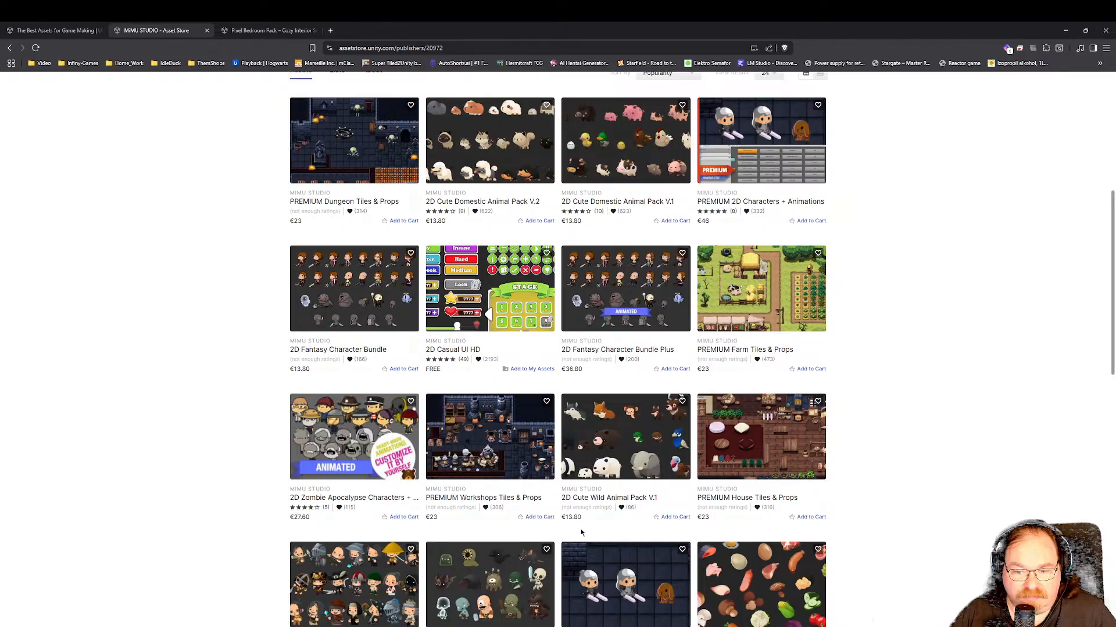
pyautogui.scroll(-3, 581, 532)
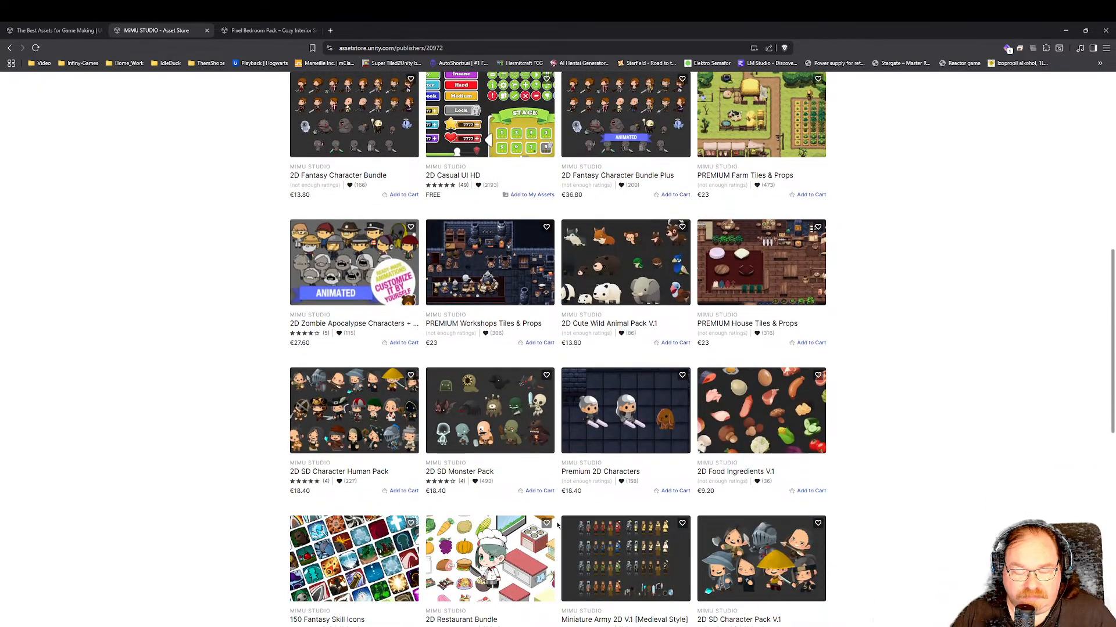
pyautogui.scroll(-3, 470, 495)
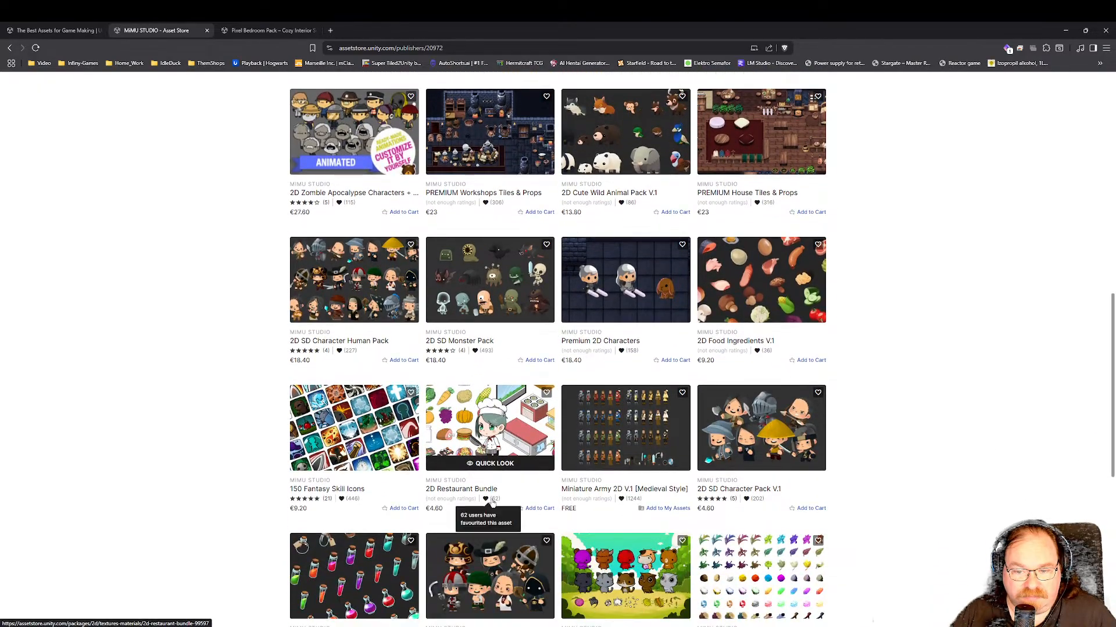
pyautogui.scroll(-3, 848, 463)
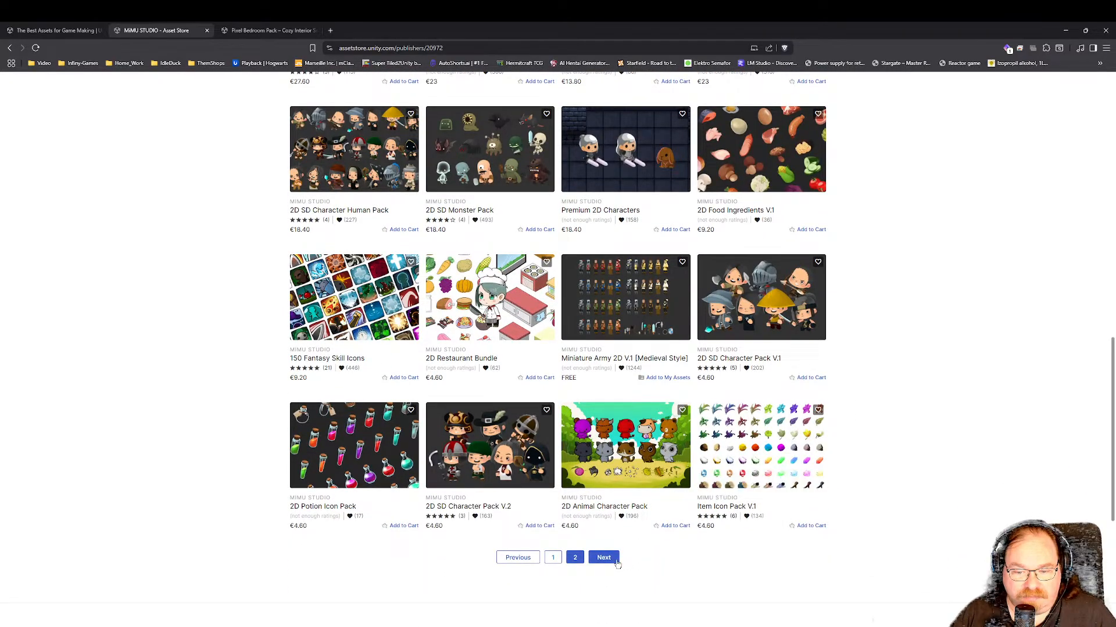
pyautogui.click(575, 557)
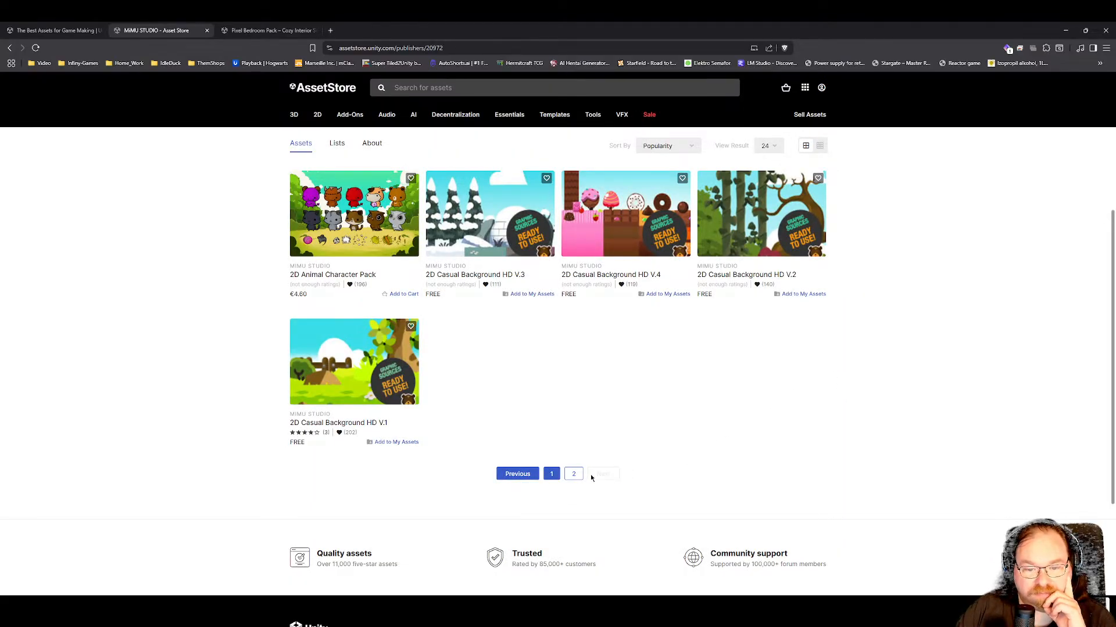
pyautogui.click(551, 475)
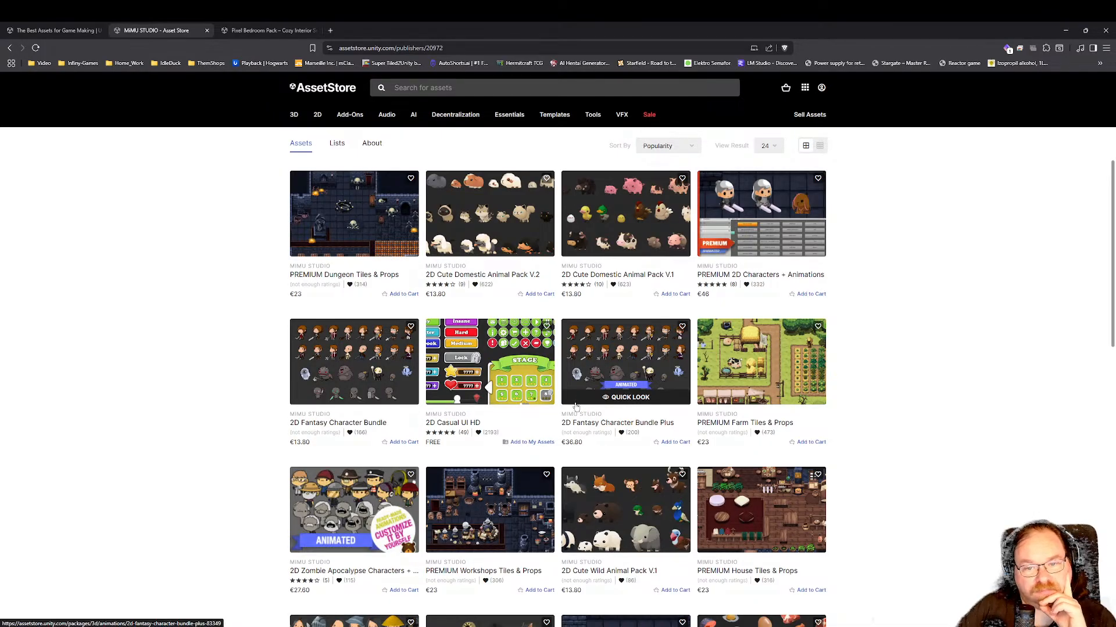
# Close the MiMU STUDIO and Pixel Bedroom Pack tabs and switch to the Unity editor to view the Village scene.
pyautogui.click(206, 30)
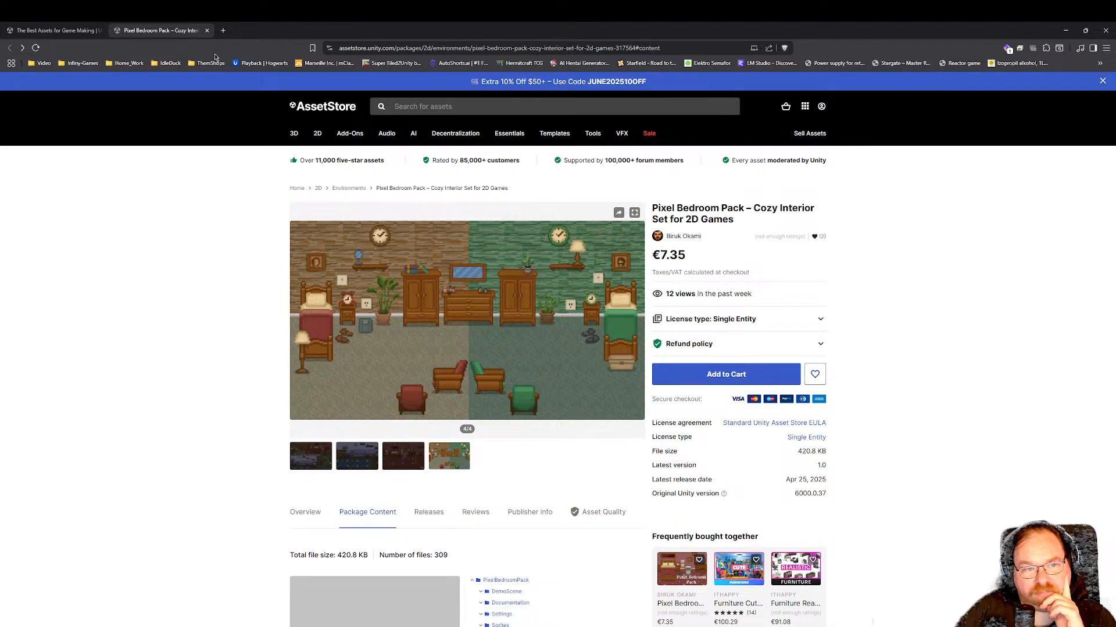
pyautogui.click(207, 33)
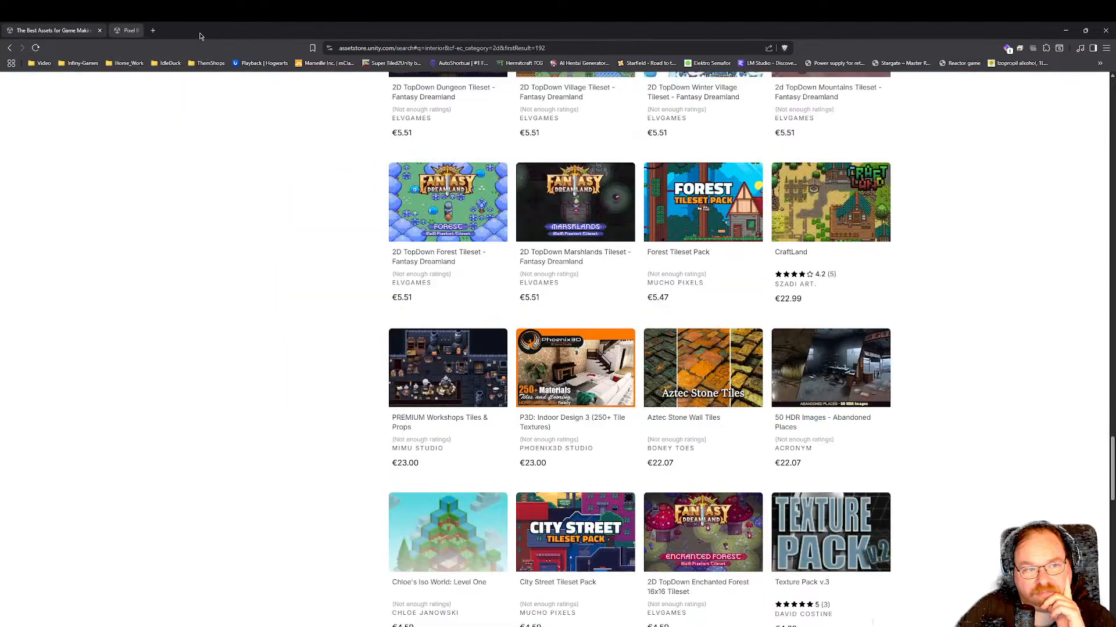
pyautogui.hotkey('alt', 'Tab')
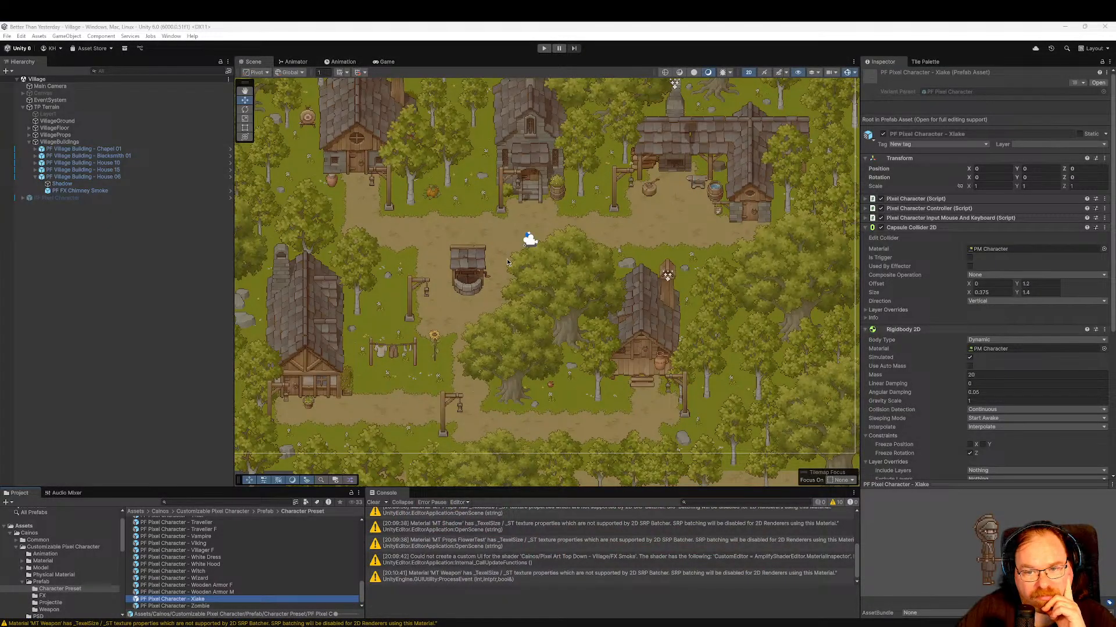
pyautogui.scroll(-2, 511, 265)
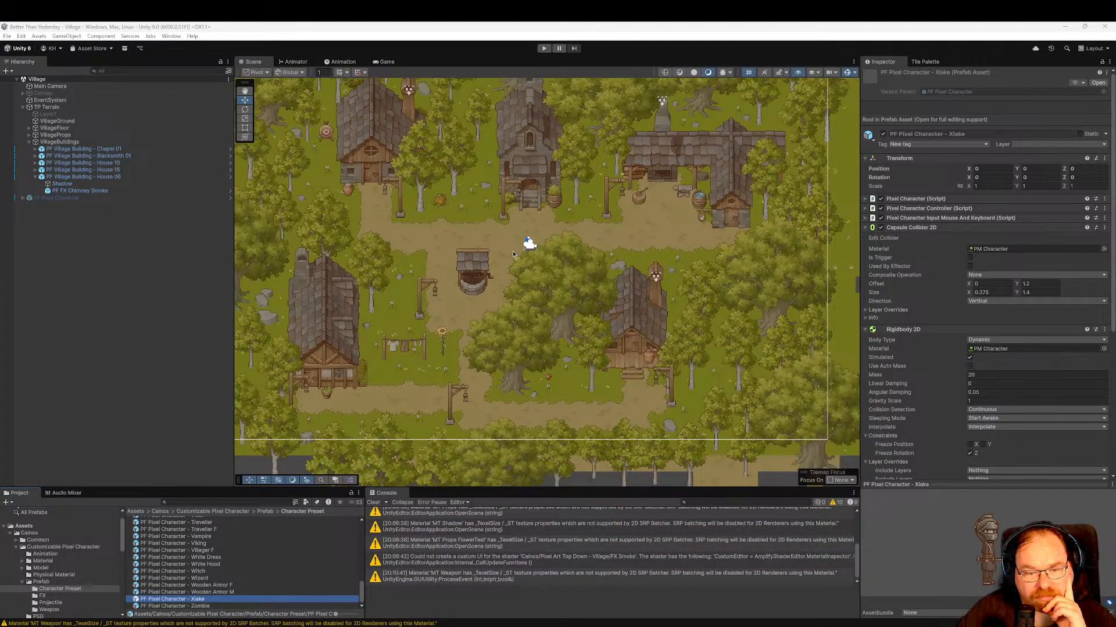
# Set the Order in Layer of the pot beside the upper-left house's door to 1.
pyautogui.moveTo(519, 255); pyautogui.dragTo(530, 286, button='middle')
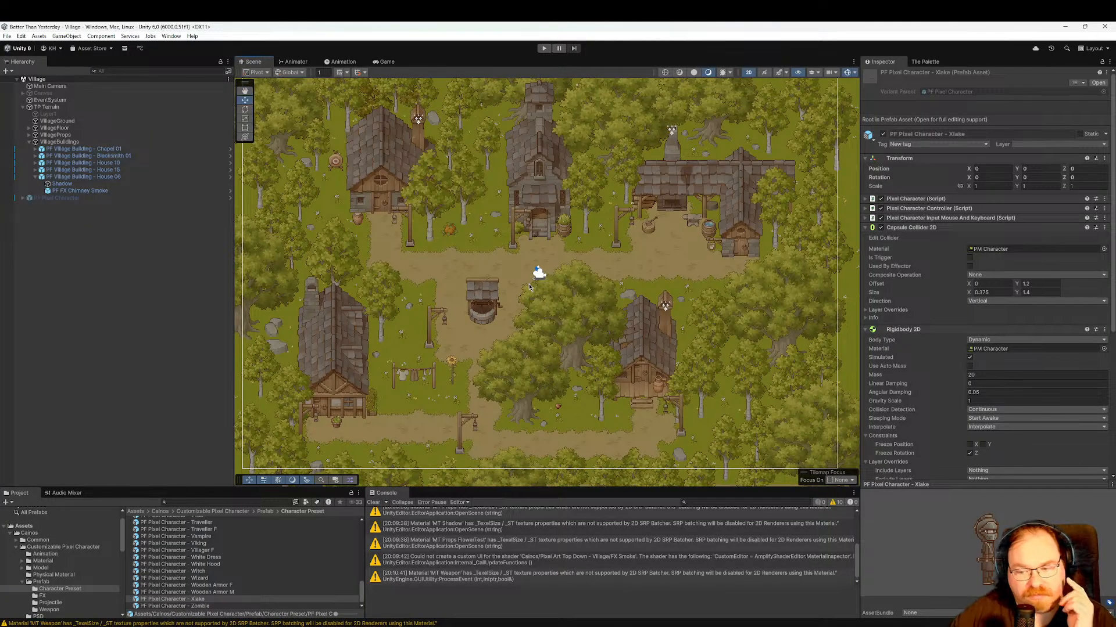
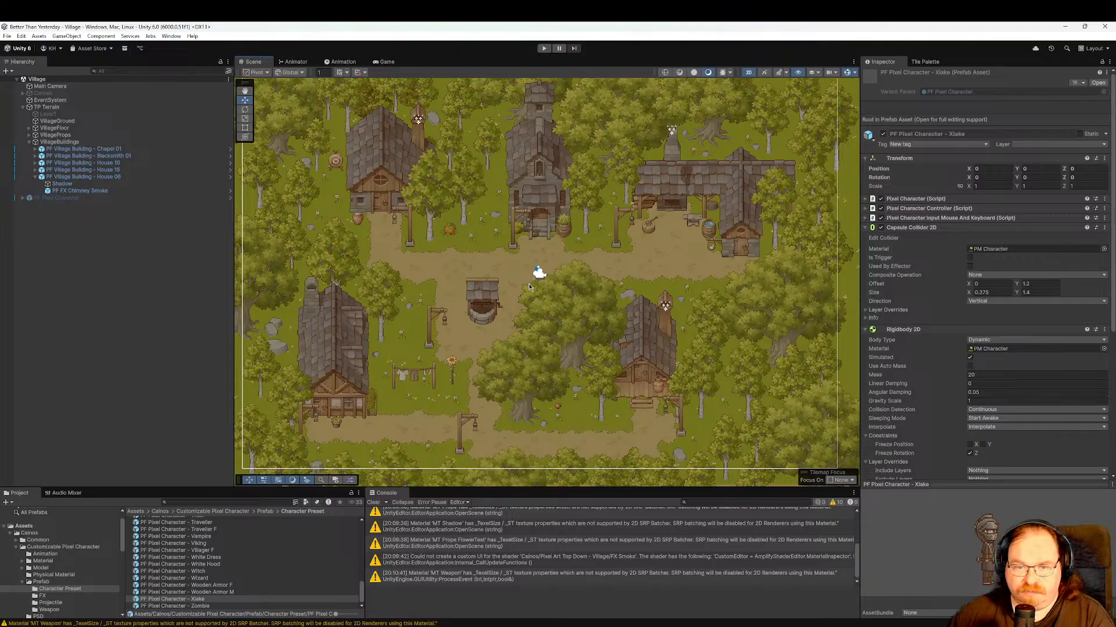
pyautogui.scroll(6, 500, 294)
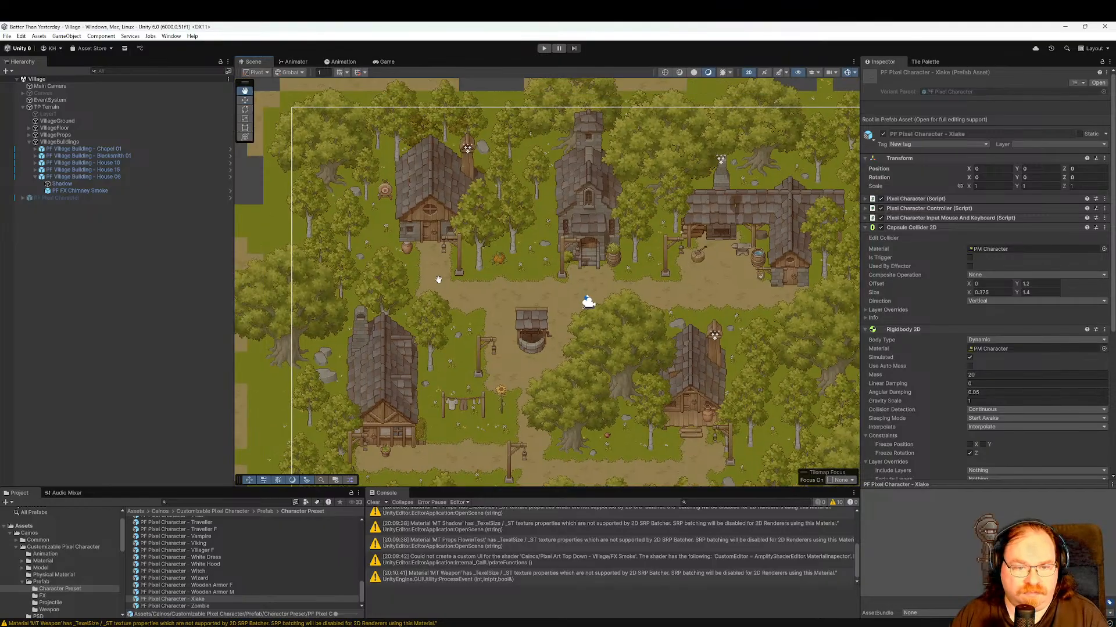
pyautogui.scroll(2, 500, 294)
pyautogui.click(475, 264)
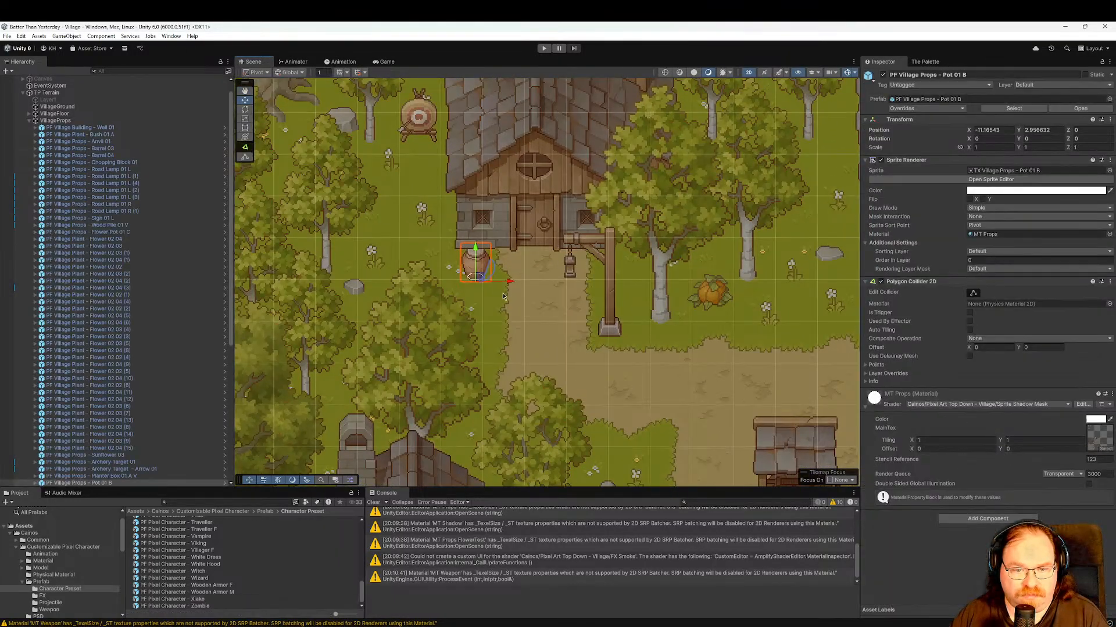
pyautogui.click(987, 261)
pyautogui.write('1')
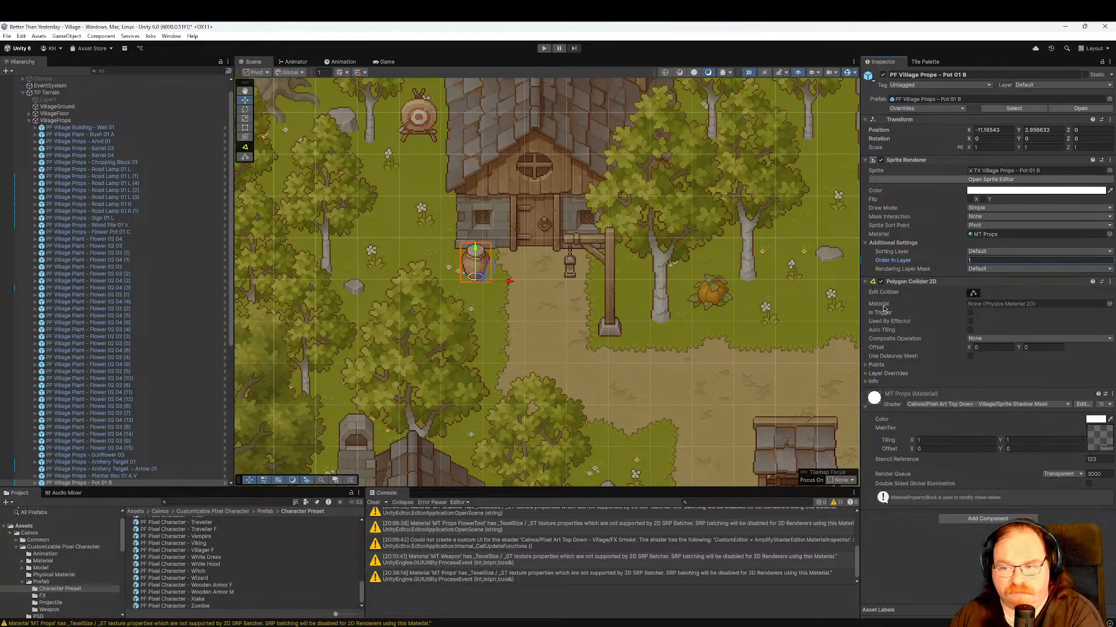
pyautogui.scroll(-2, 578, 359)
pyautogui.click(579, 359)
# Look over the village layout, examining the houses, chapel, blacksmith, well, paths and surrounding trees.
pyautogui.scroll(-3, 640, 360)
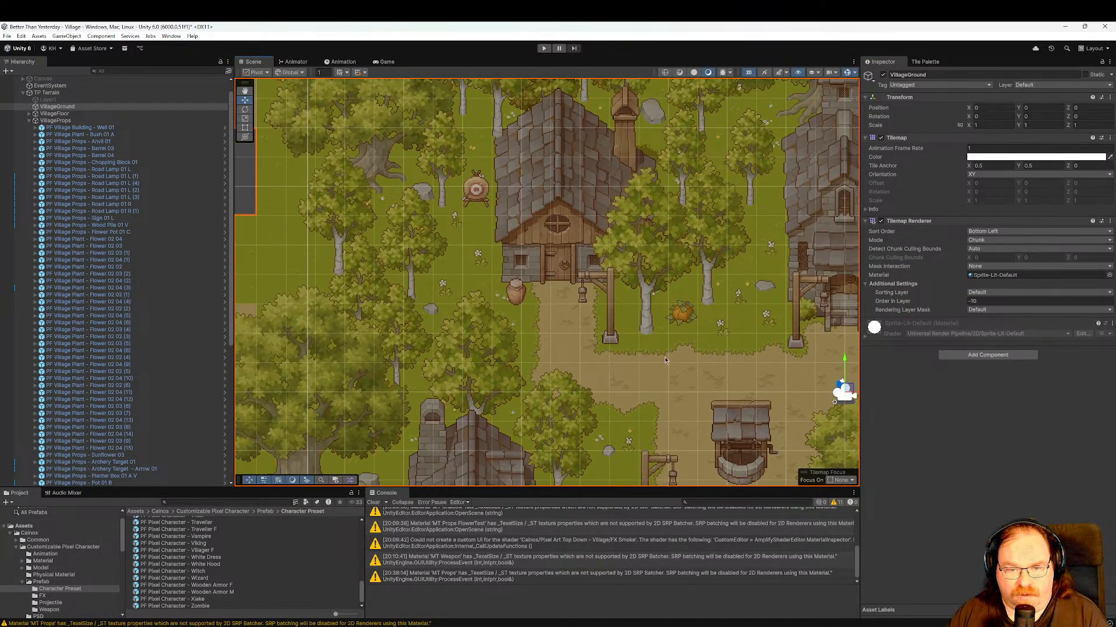
pyautogui.moveTo(648, 359); pyautogui.dragTo(539, 361, button='middle')
pyautogui.scroll(-2, 542, 361)
pyautogui.scroll(-2, 546, 360)
pyautogui.moveTo(683, 375); pyautogui.dragTo(553, 347, button='middle')
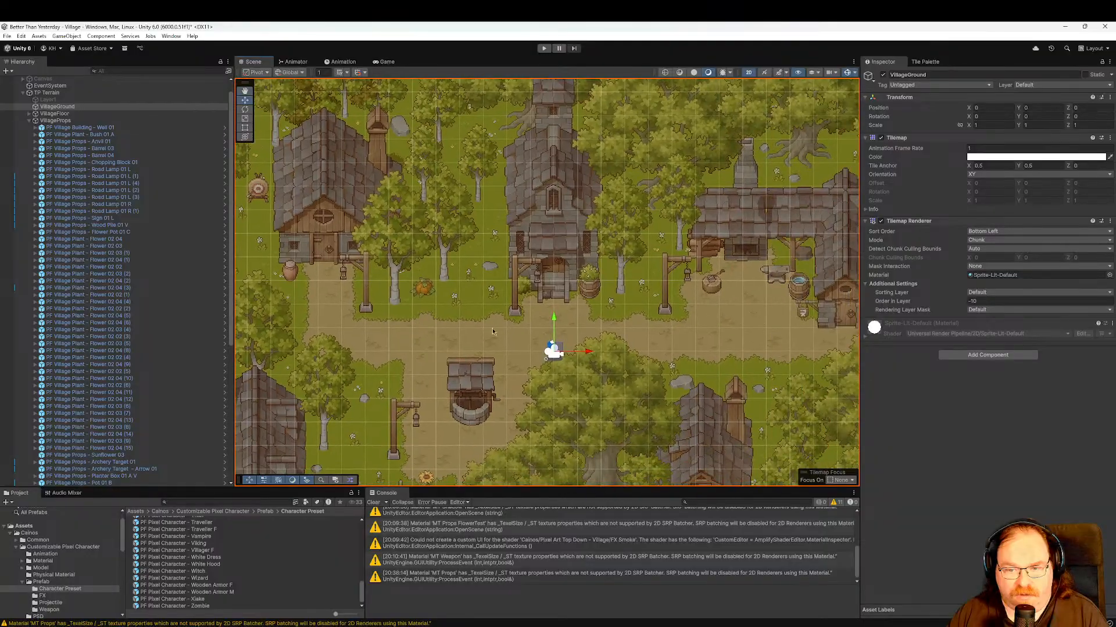
pyautogui.scroll(-2, 553, 348)
pyautogui.scroll(-1, 536, 333)
pyautogui.scroll(3, 654, 315)
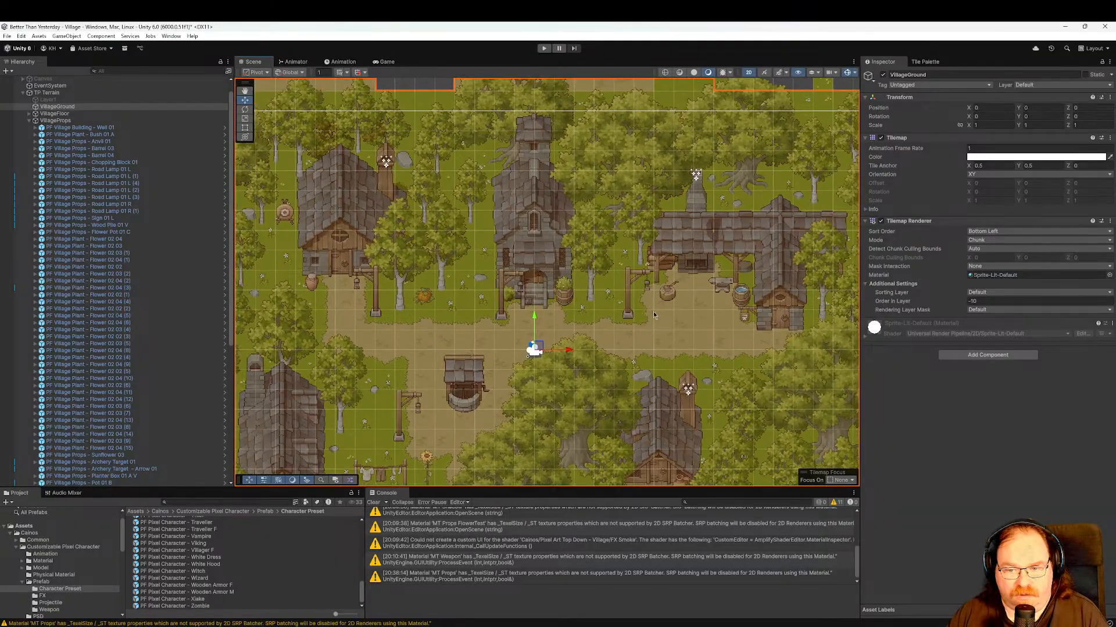
pyautogui.moveTo(700, 350); pyautogui.dragTo(634, 375, button='middle')
pyautogui.scroll(-1, 634, 372)
pyautogui.scroll(-1, 634, 373)
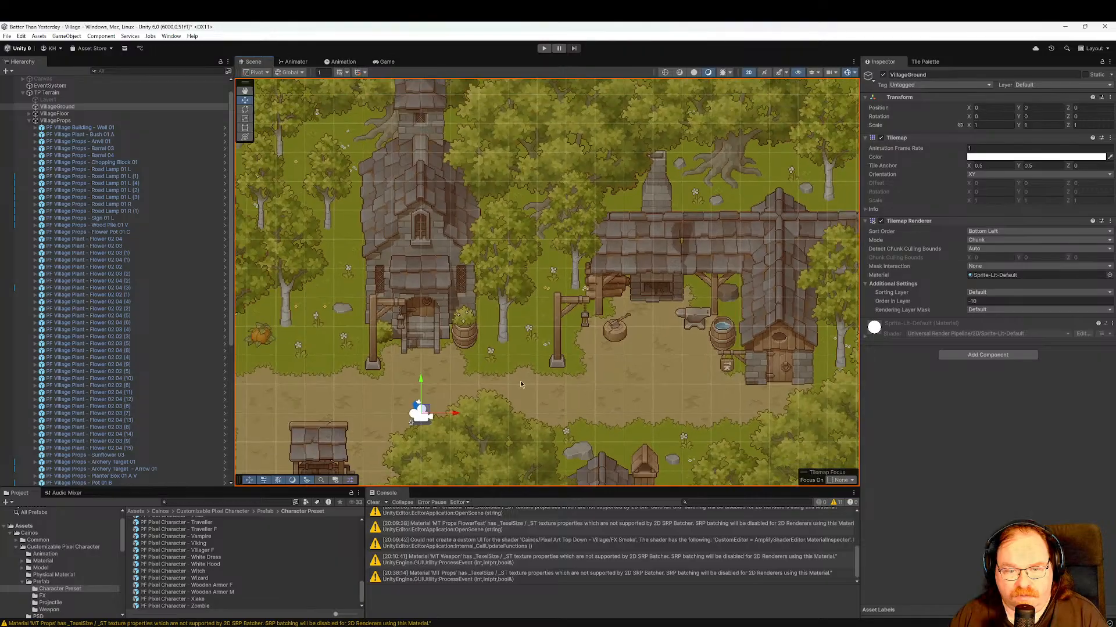
pyautogui.moveTo(518, 411); pyautogui.dragTo(561, 218, button='middle')
pyautogui.moveTo(584, 328); pyautogui.dragTo(539, 234, button='middle')
pyautogui.moveTo(488, 330); pyautogui.dragTo(592, 312, button='middle')
pyautogui.moveTo(517, 313); pyautogui.dragTo(554, 295, button='middle')
pyautogui.scroll(-1, 589, 289)
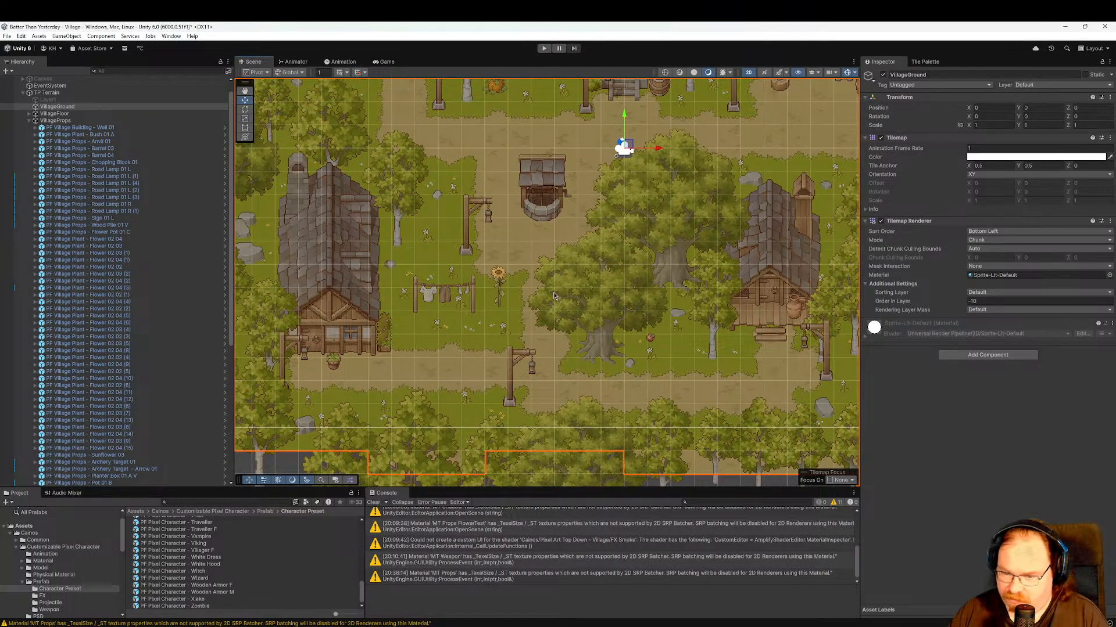
pyautogui.moveTo(553, 296); pyautogui.dragTo(554, 370, button='middle')
pyautogui.scroll(-4, 584, 301)
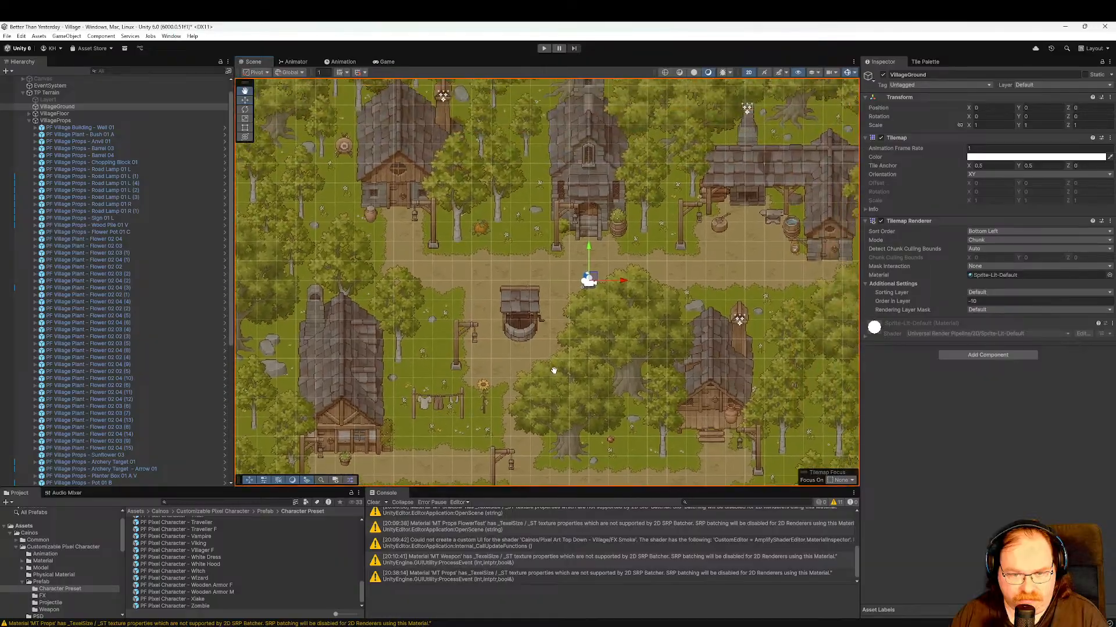
pyautogui.scroll(-3, 549, 363)
pyautogui.moveTo(638, 328); pyautogui.dragTo(569, 324, button='middle')
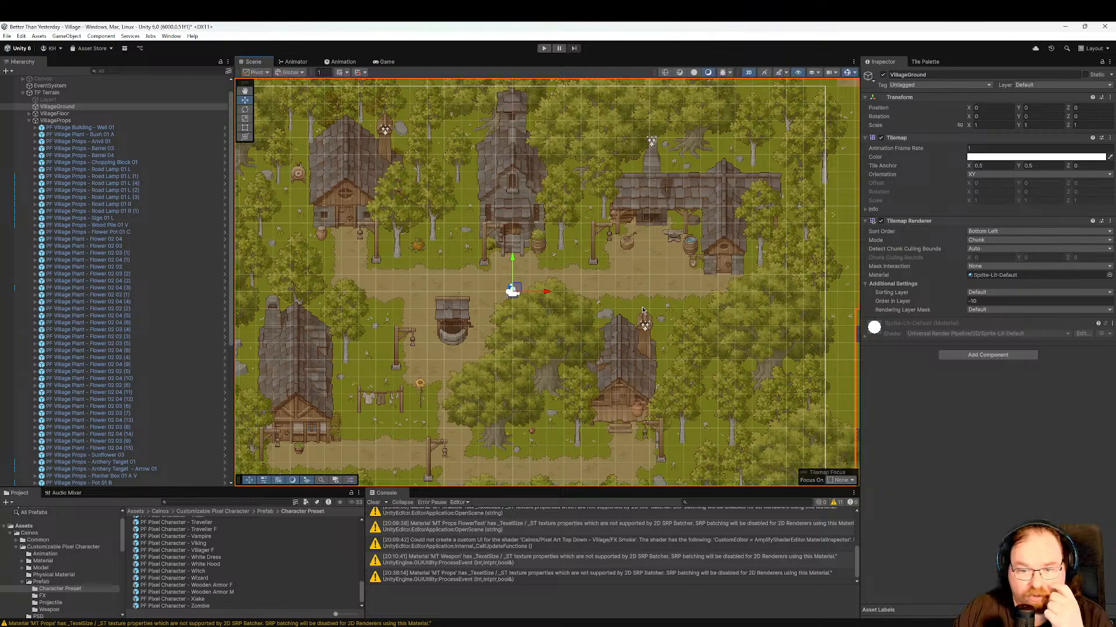
pyautogui.scroll(4, 643, 311)
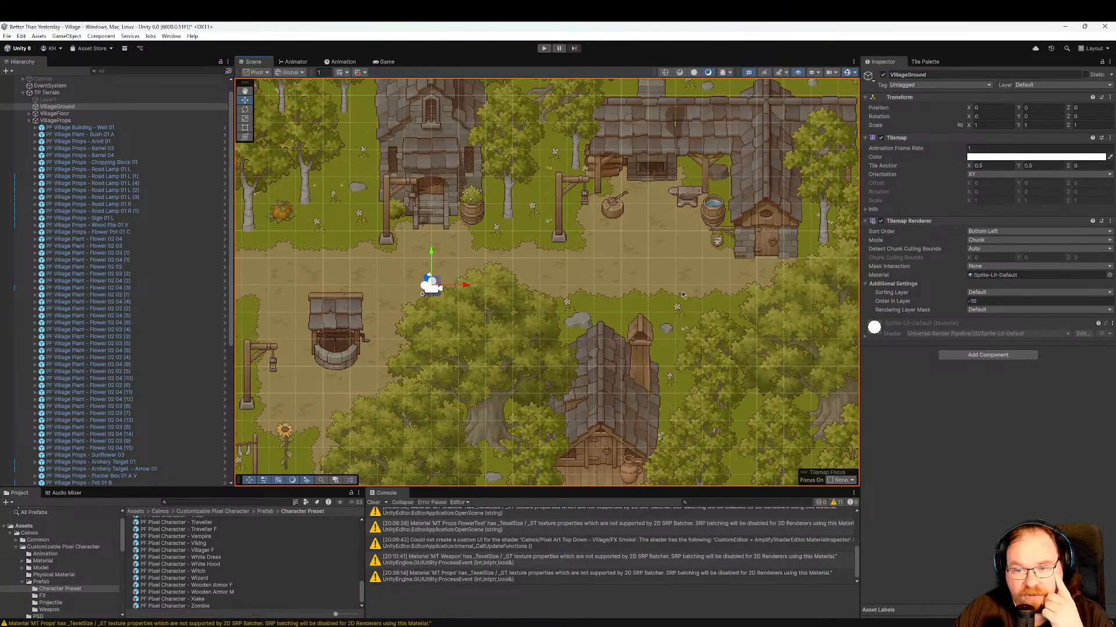
pyautogui.moveTo(700, 269)
pyautogui.mouseDown(button='middle')
pyautogui.moveTo(582, 325)
pyautogui.moveTo(670, 291)
pyautogui.moveTo(708, 292)
pyautogui.moveTo(695, 298)
pyautogui.moveTo(702, 286)
pyautogui.mouseUp(button='middle')
pyautogui.scroll(-3, 569, 318)
pyautogui.scroll(-1, 688, 295)
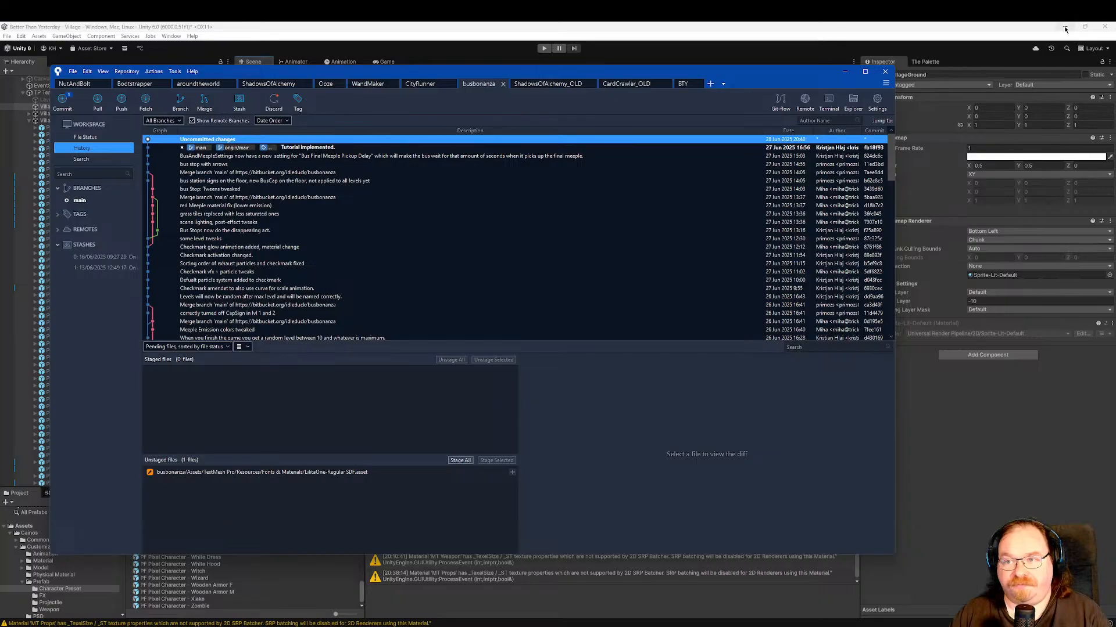
# Close the Unity editor, saving the Village scene changes, and close the code editor and Total Commander windows.
pyautogui.click(1105, 27)
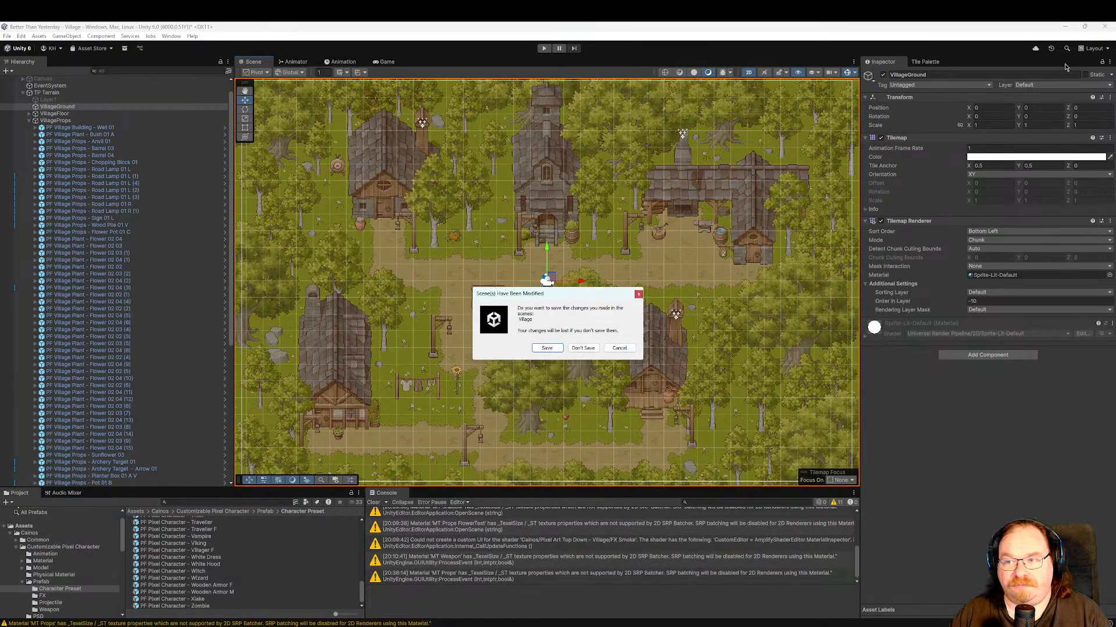
pyautogui.click(546, 348)
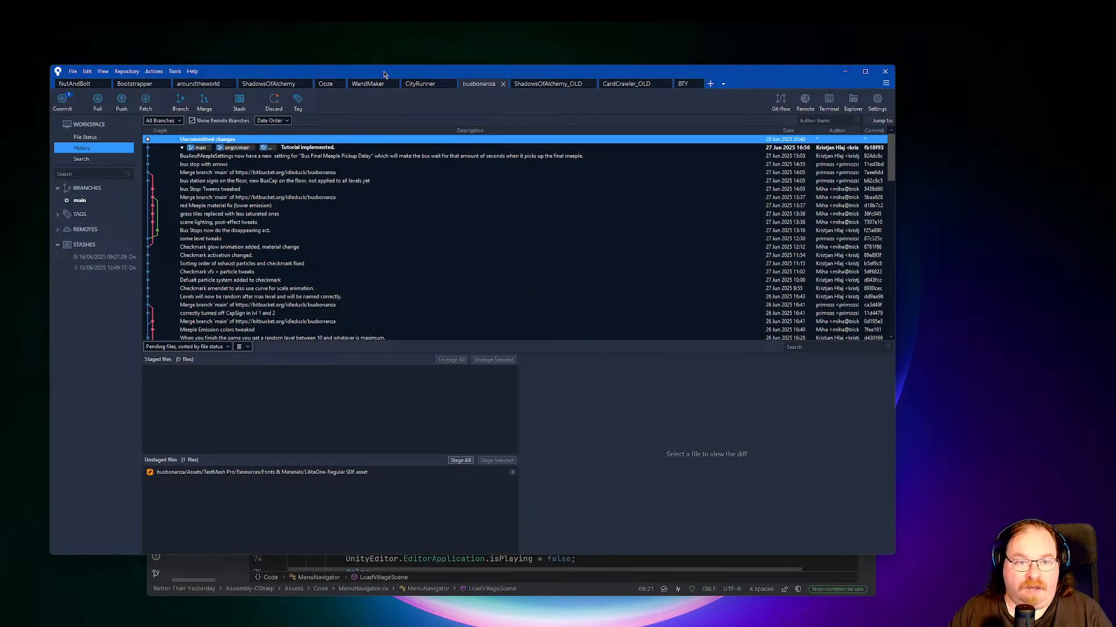
pyautogui.moveTo(385, 80); pyautogui.dragTo(472, 294)
pyautogui.click(864, 106)
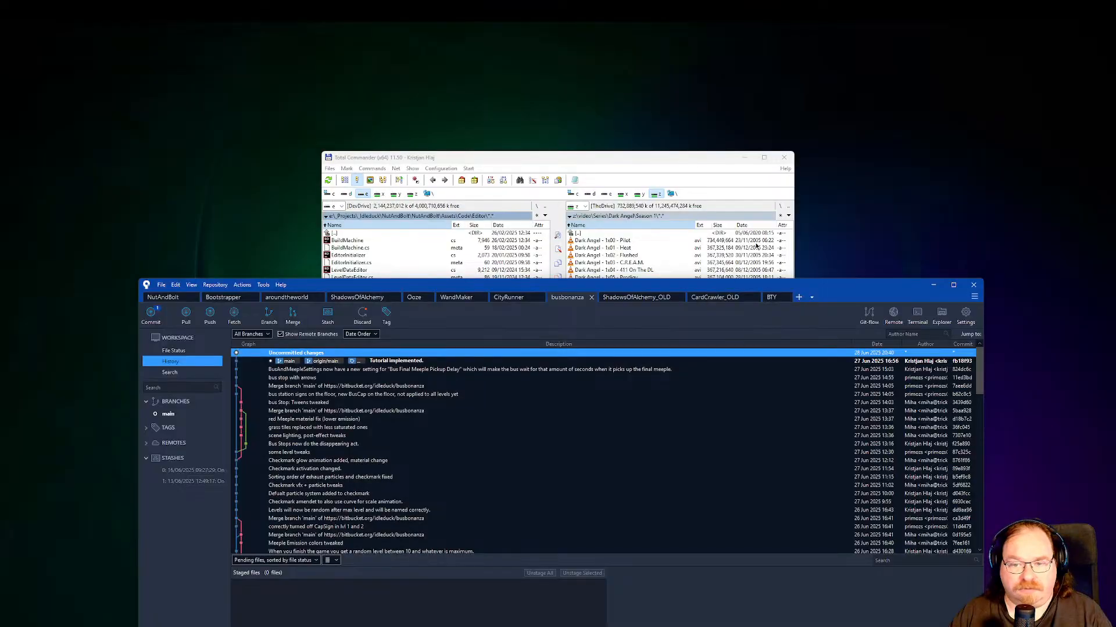
pyautogui.click(784, 157)
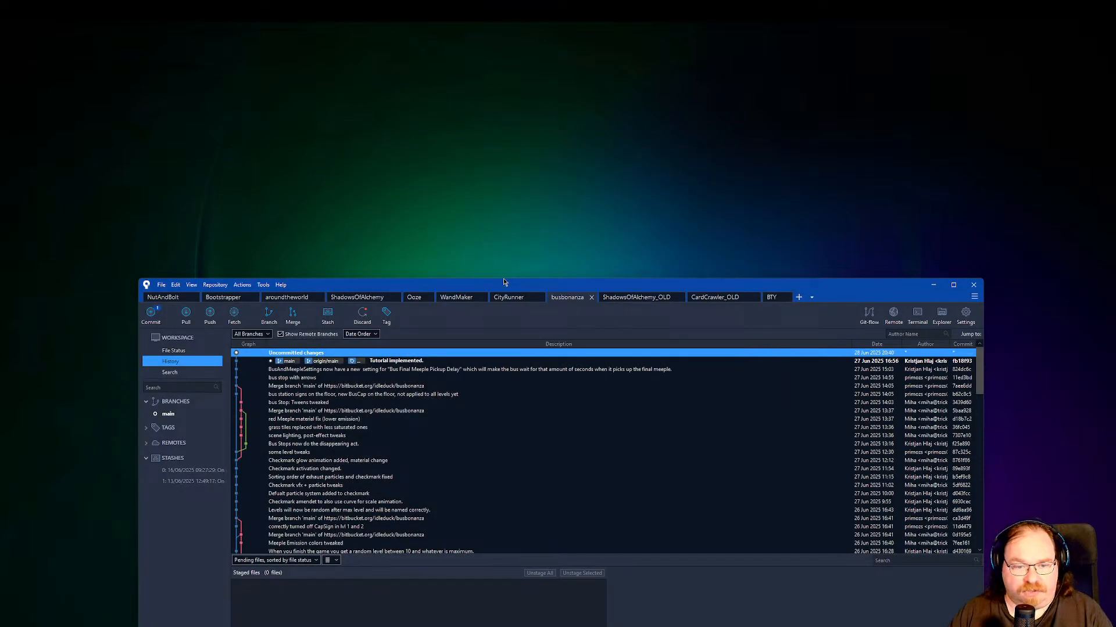
# Open the BTY repository in Sourcetree and stage all its unstaged files.
pyautogui.moveTo(506, 281); pyautogui.dragTo(488, 94)
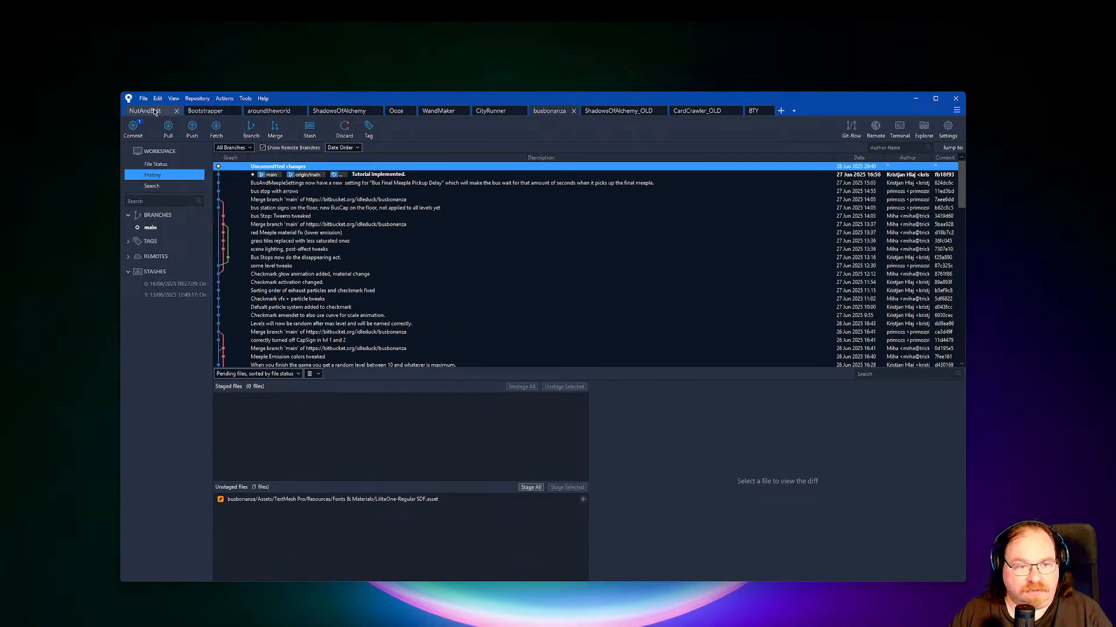
pyautogui.click(751, 112)
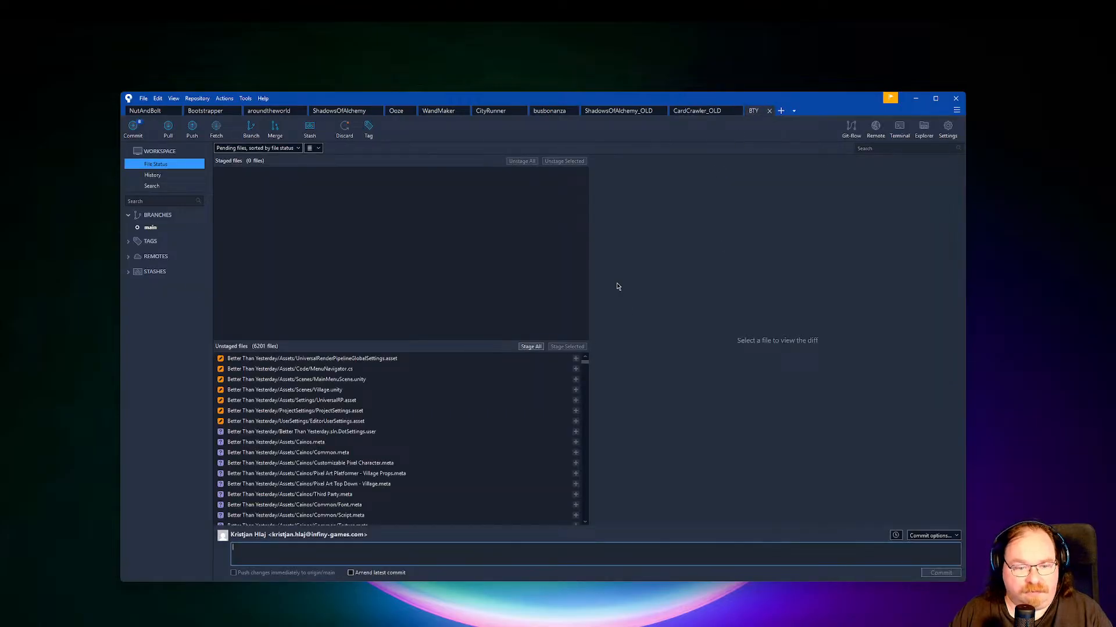
pyautogui.click(531, 347)
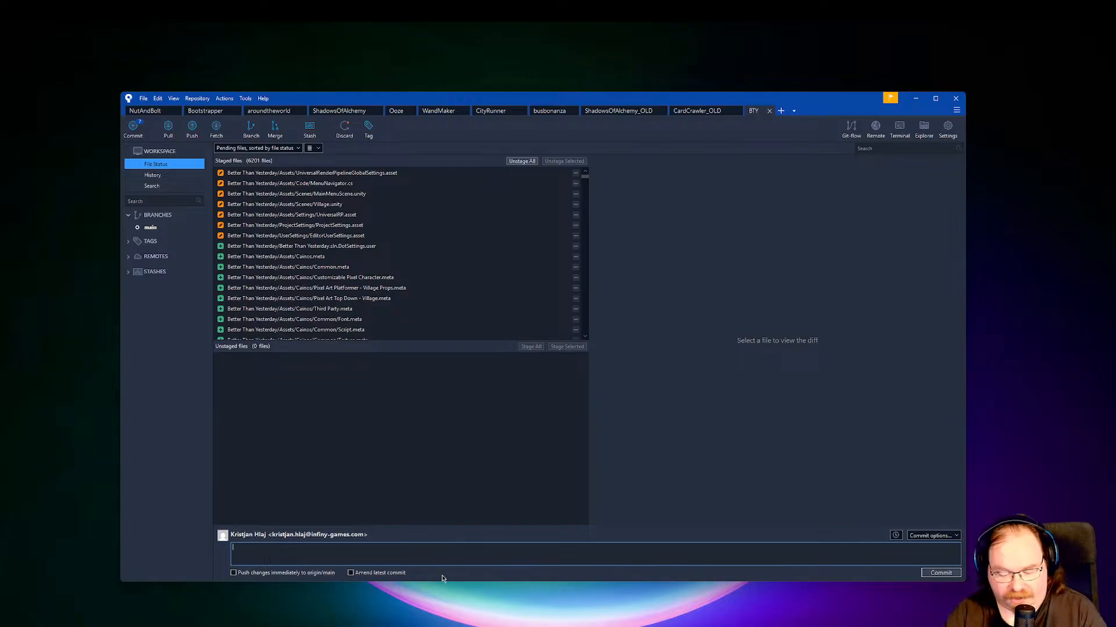
pyautogui.write('dded the')
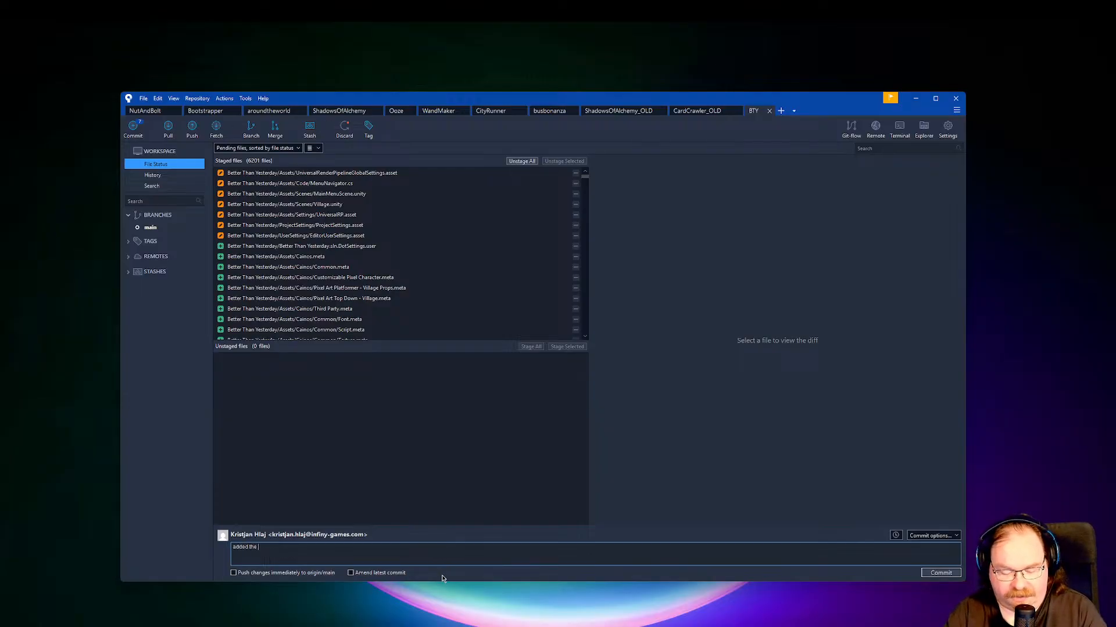
pyautogui.press('BackSpace')
pyautogui.press('BackSpace')
pyautogui.press('BackSpace')
pyautogui.press('BackSpace')
pyautogui.press('BackSpace')
pyautogui.press('BackSpace')
pyautogui.press('BackSpace')
pyautogui.press('BackSpace')
pyautogui.press('BackSpace')
pyautogui.press('BackSpace')
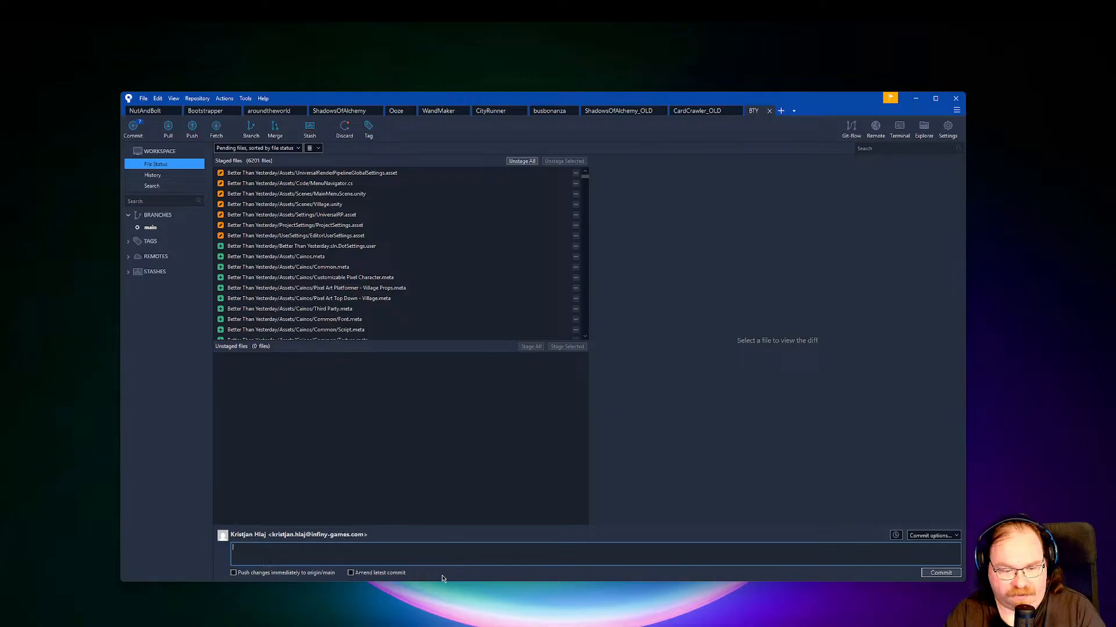
# Commit the staged files with the message "Added the bought packages and created the first village." and push the main branch to origin.
pyautogui.write('Added the')
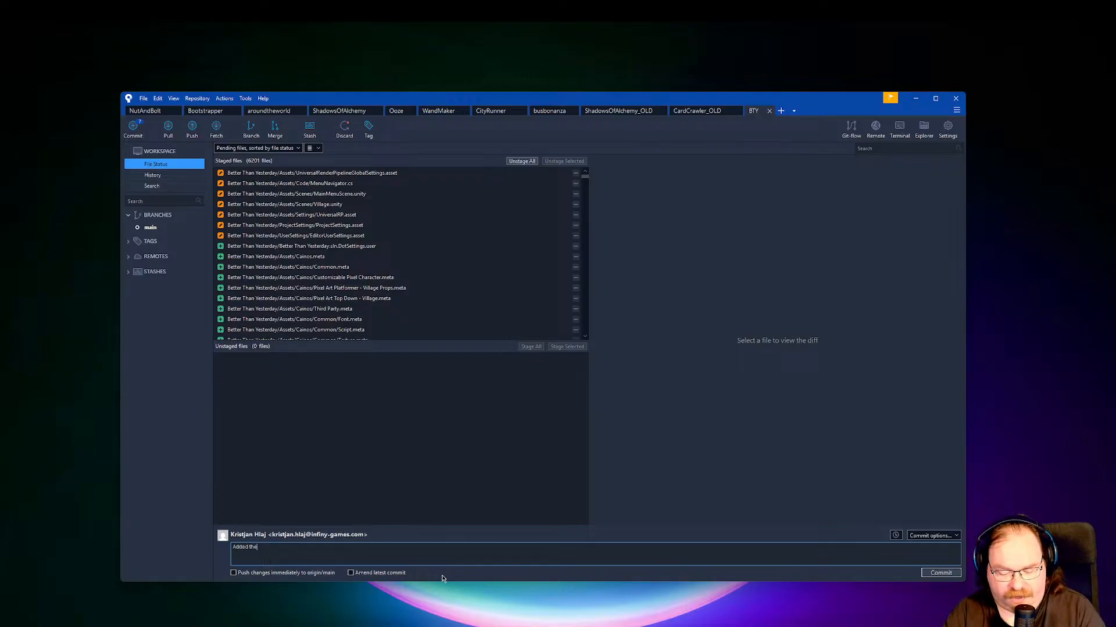
pyautogui.write(' bought pack')
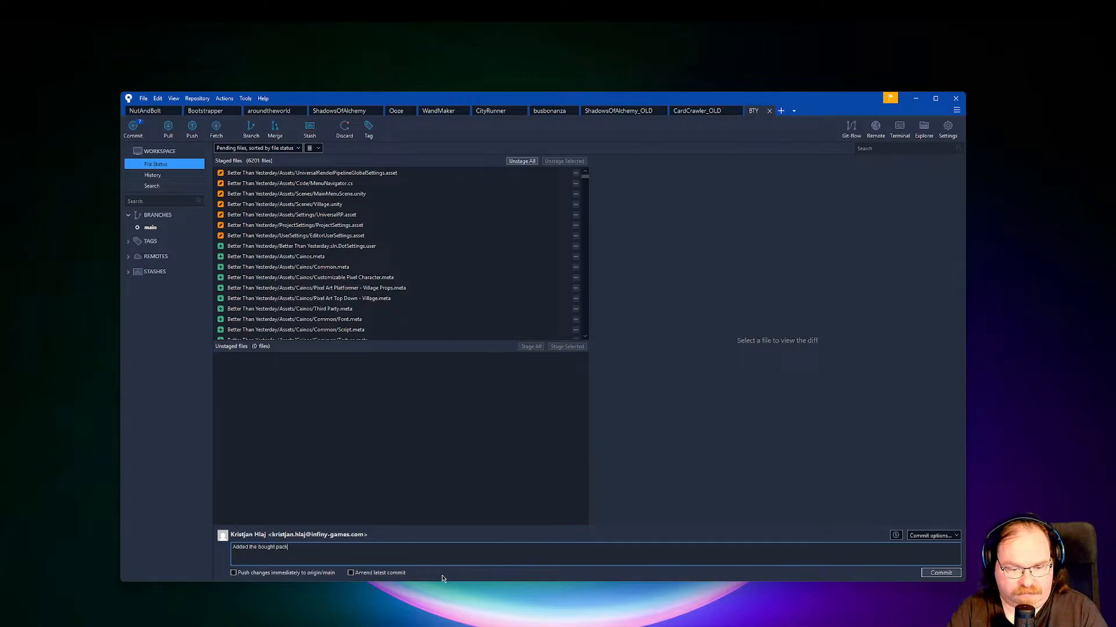
pyautogui.write('ages ')
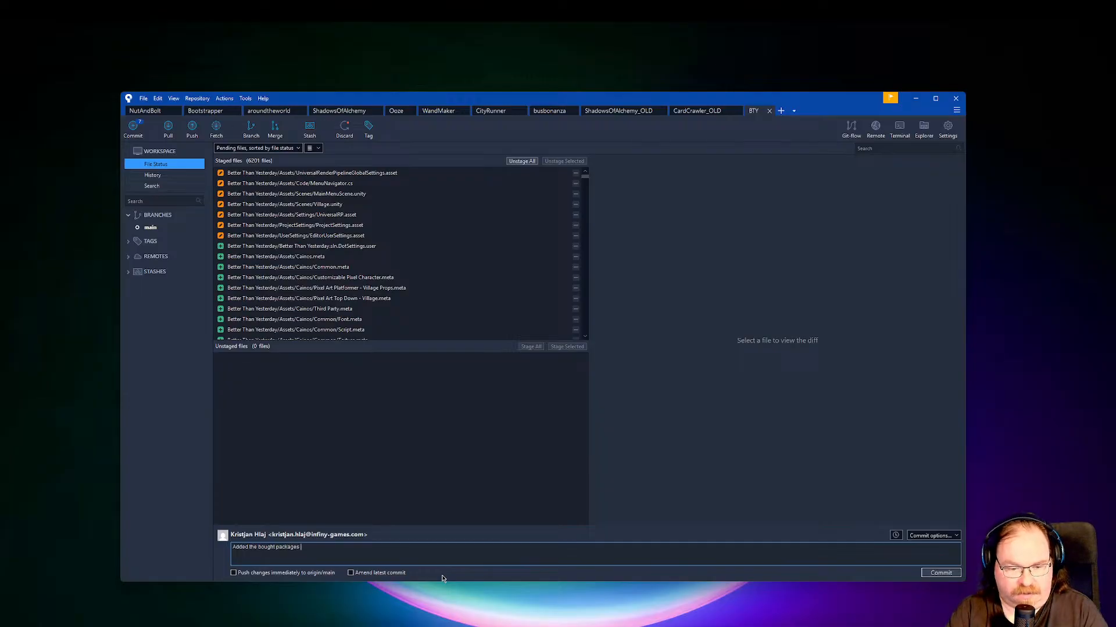
pyautogui.write('and cre')
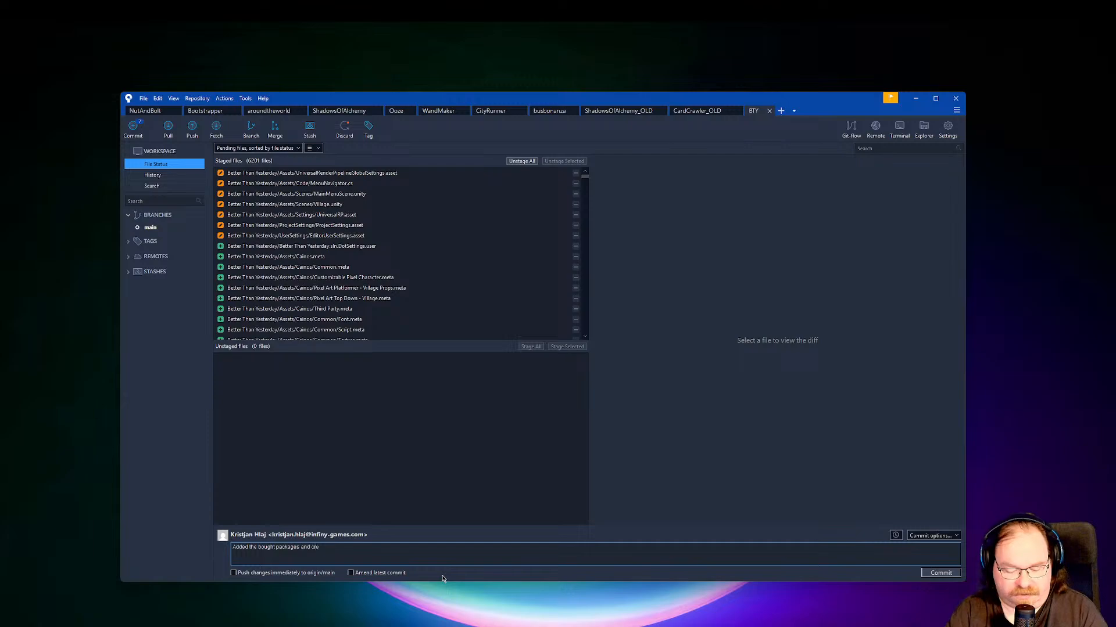
pyautogui.write('ated the first')
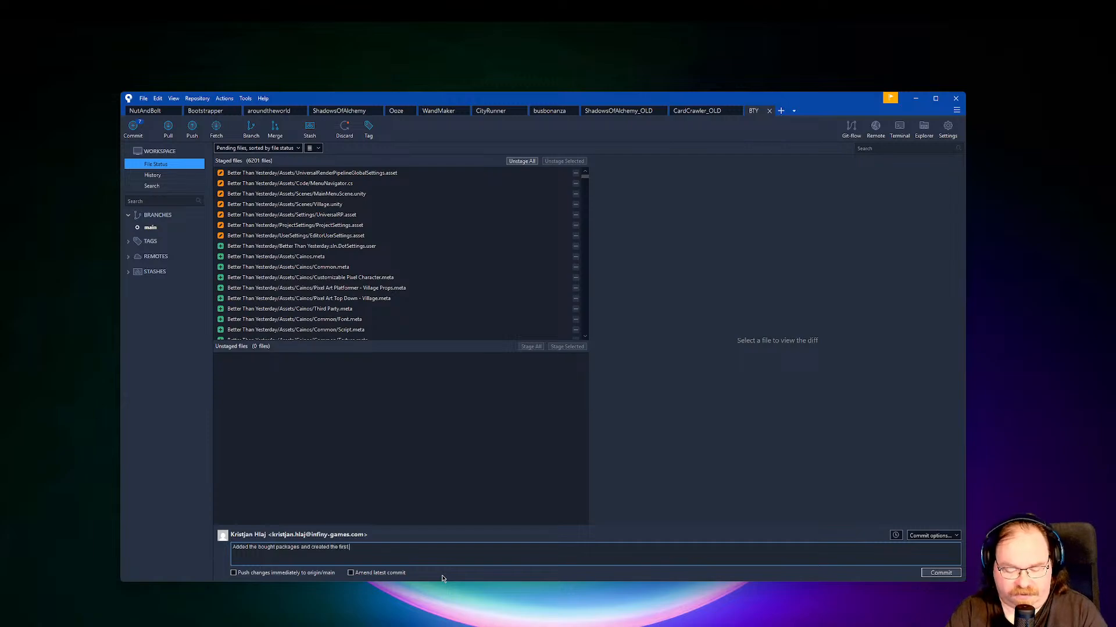
pyautogui.write(' village.')
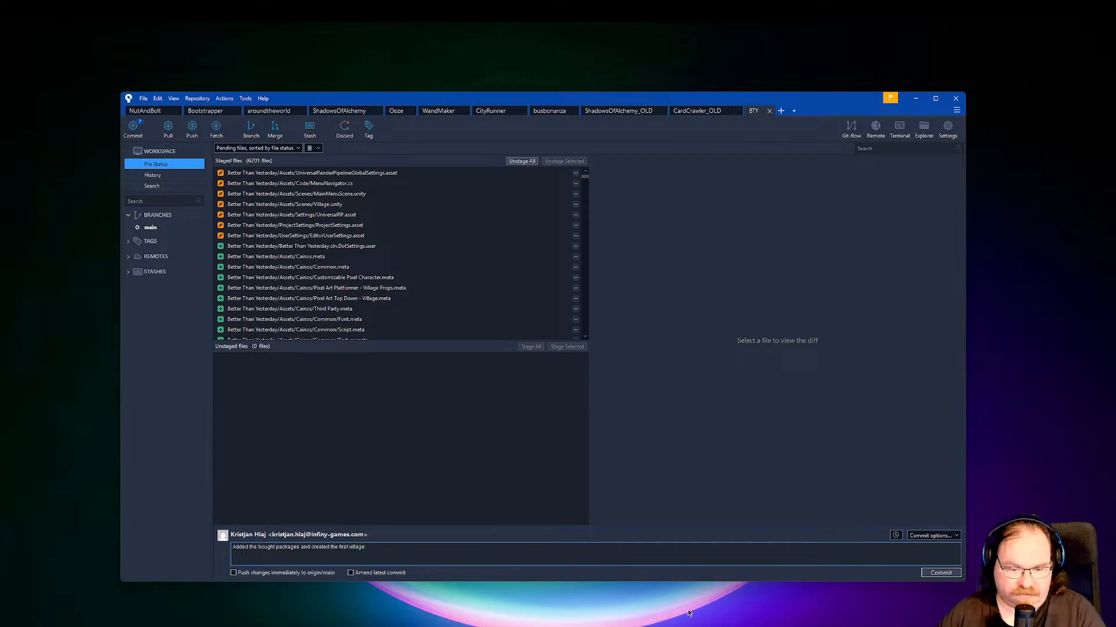
pyautogui.click(940, 573)
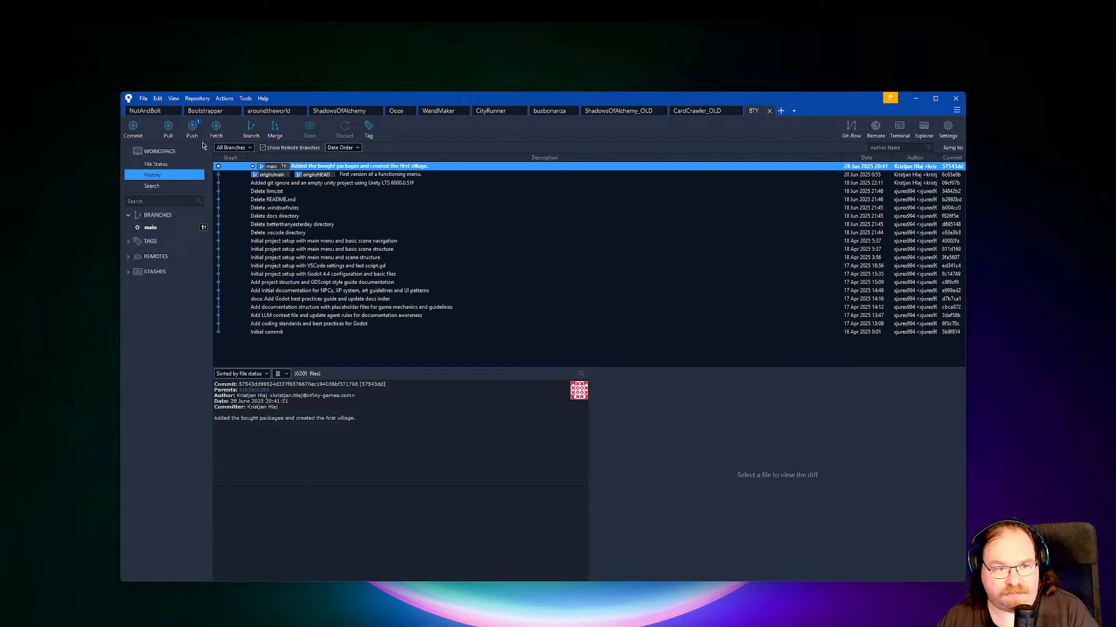
pyautogui.click(193, 130)
pyautogui.click(664, 271)
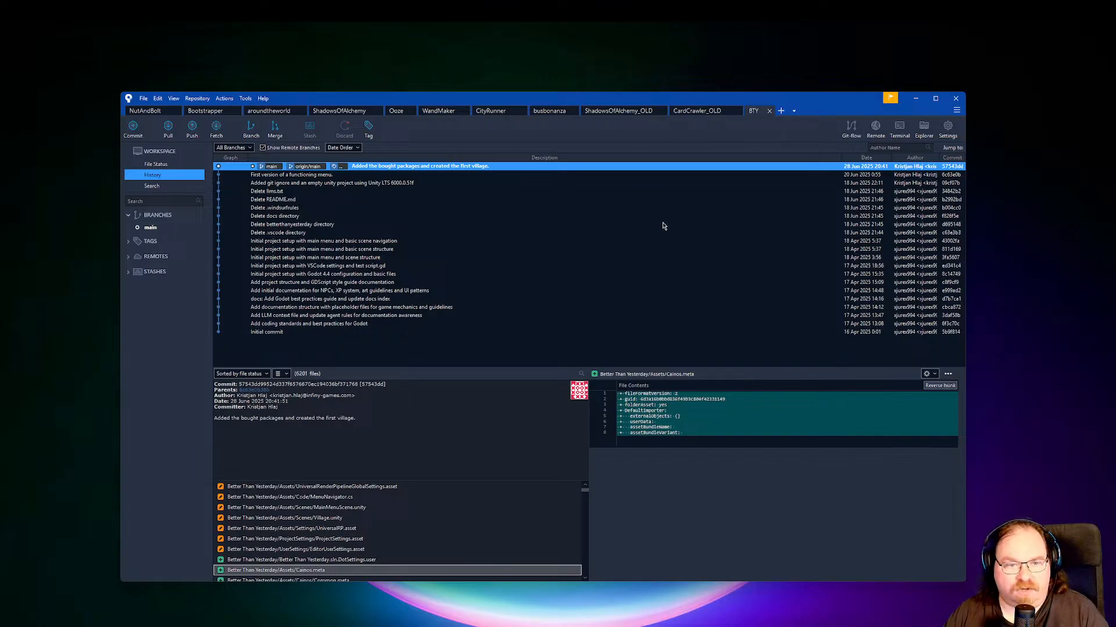
# View the origin remote's path in the BTY repository settings and cancel out of them.
pyautogui.click(948, 129)
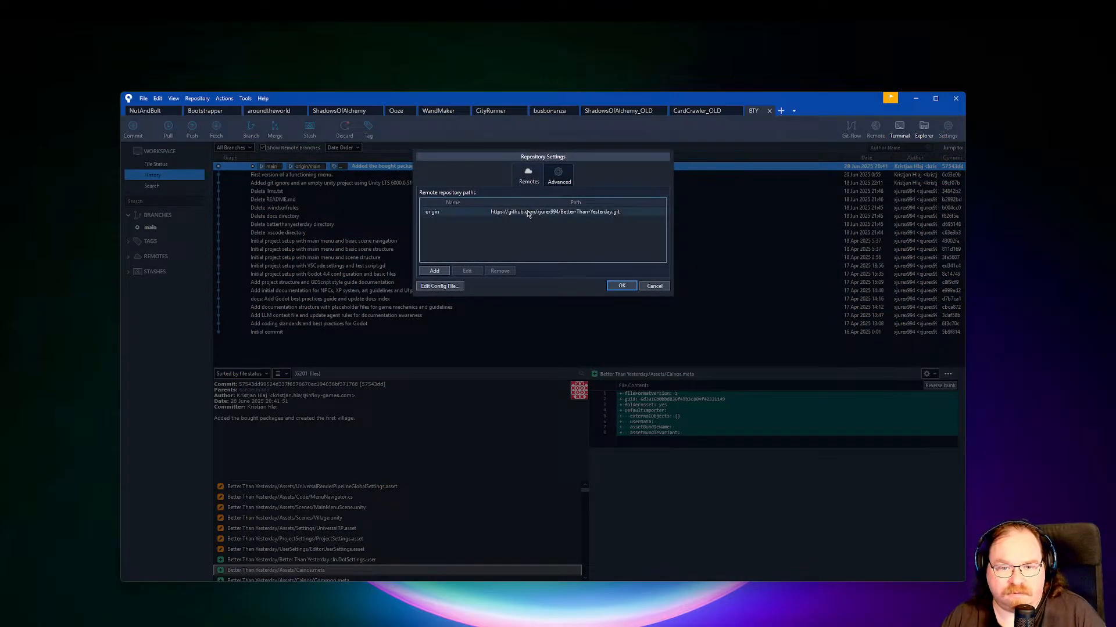
pyautogui.click(655, 286)
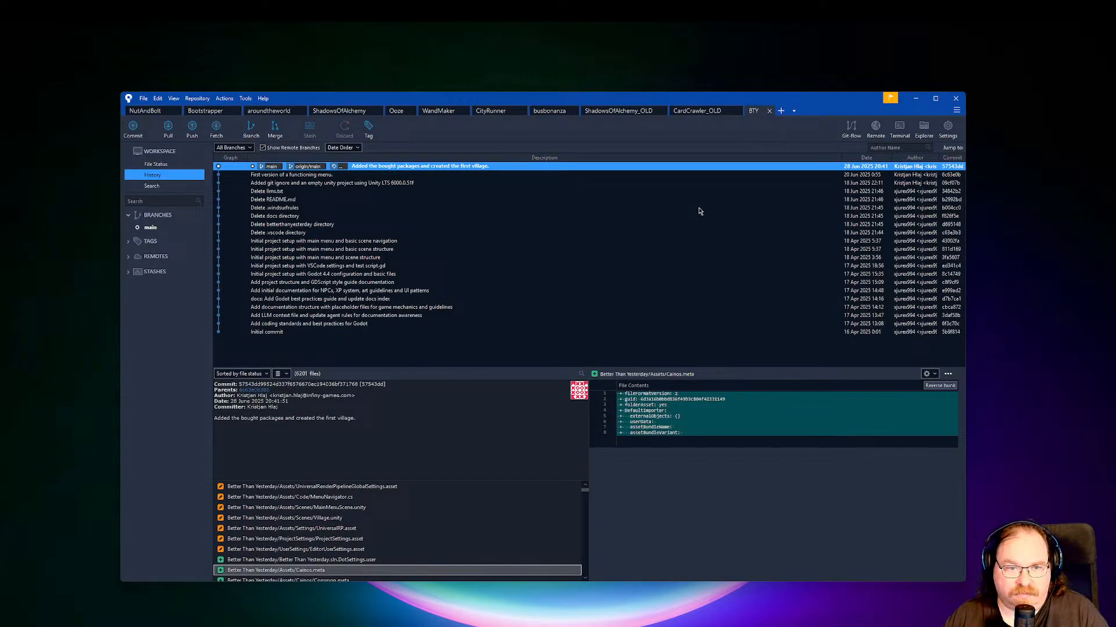
# Close Sourcetree and bring up the Better-Than-Yesterday repository page on GitHub in the browser.
pyautogui.click(953, 98)
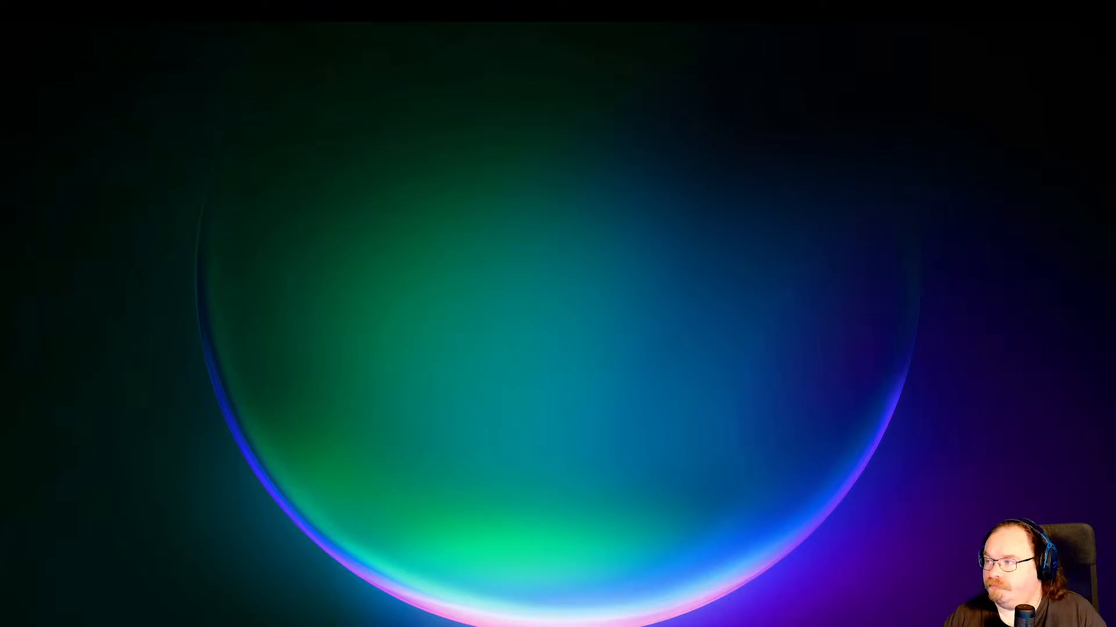
pyautogui.moveTo(730, 626); pyautogui.dragTo(320, 22)
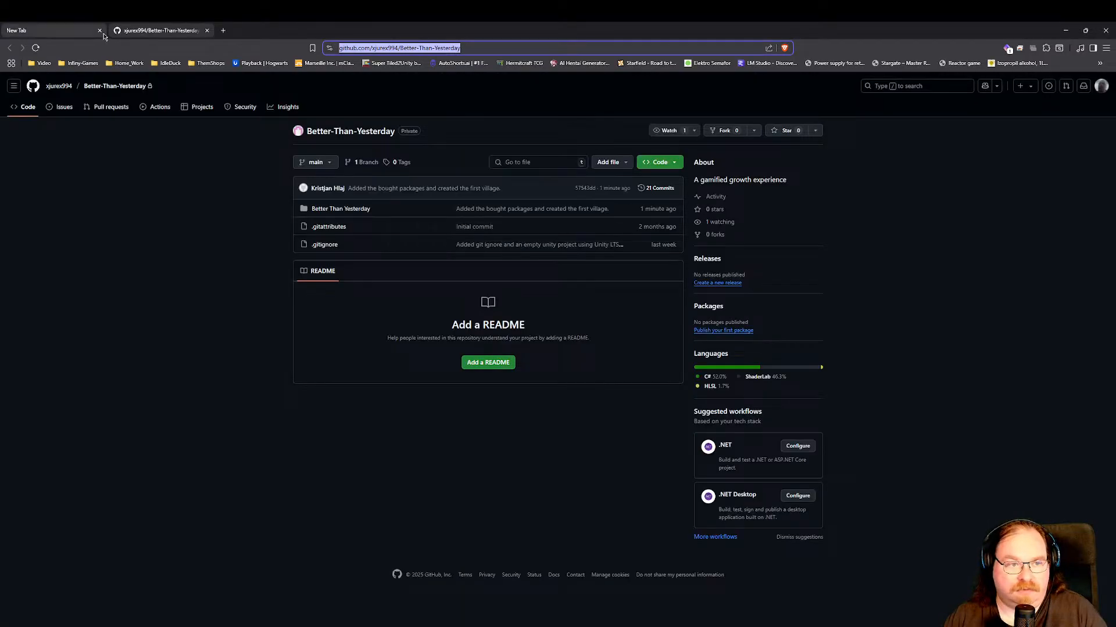
# Close the empty browser tab and copy the Better-Than-Yesterday repository's HTTPS clone URL from GitHub.
pyautogui.click(100, 30)
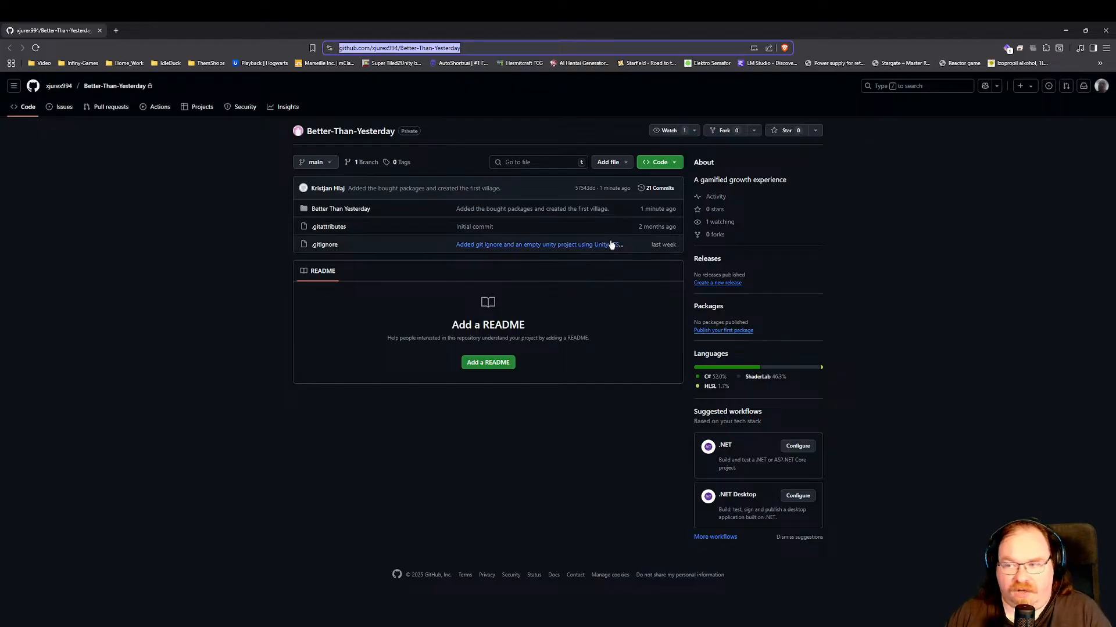
pyautogui.click(673, 168)
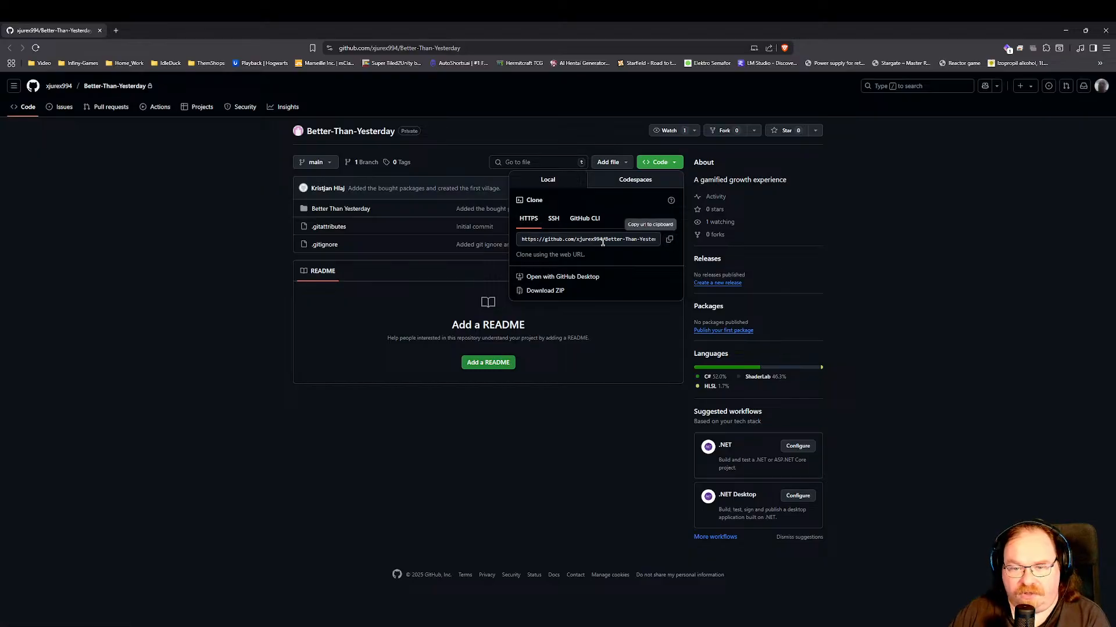
pyautogui.click(670, 240)
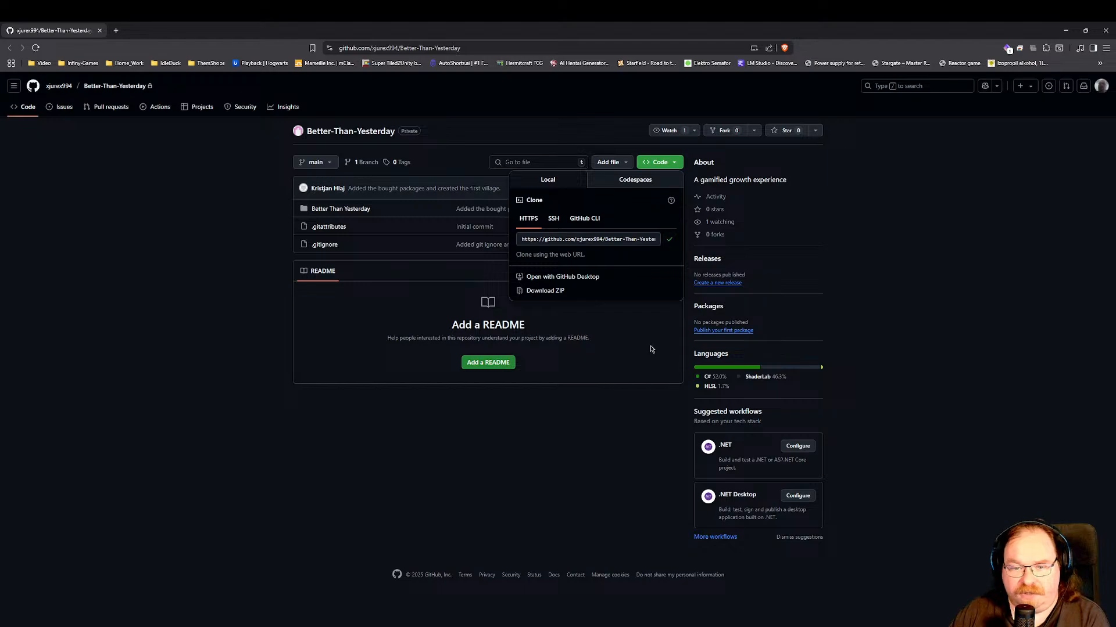
pyautogui.click(620, 441)
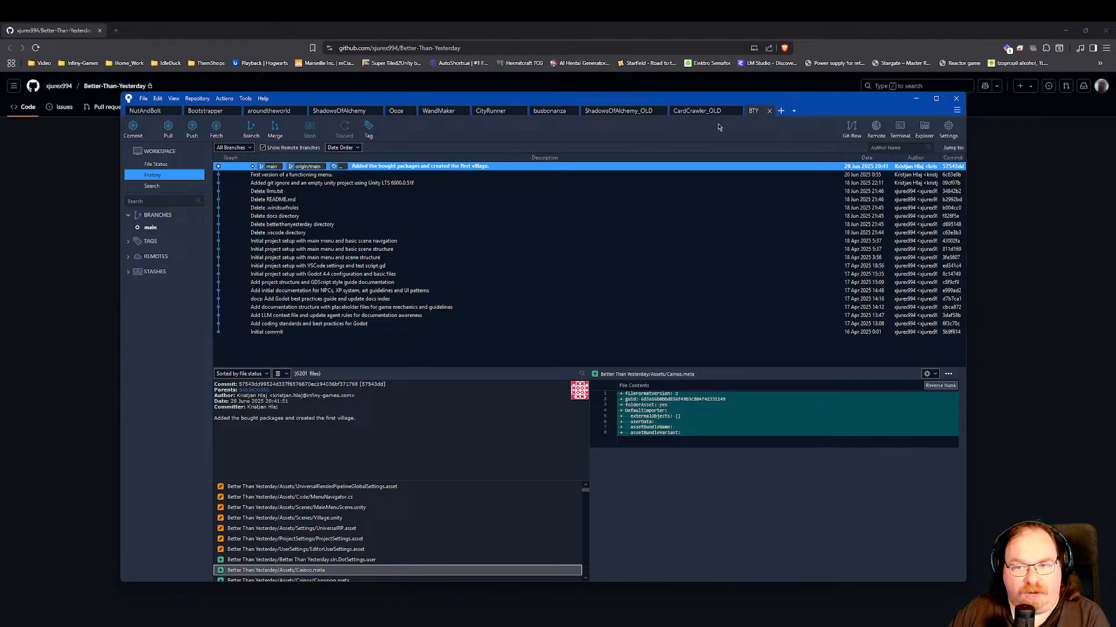
# Fill a new Sourcetree clone form with the copied repository URL, review the destination path, and discard the form without cloning.
pyautogui.click(781, 111)
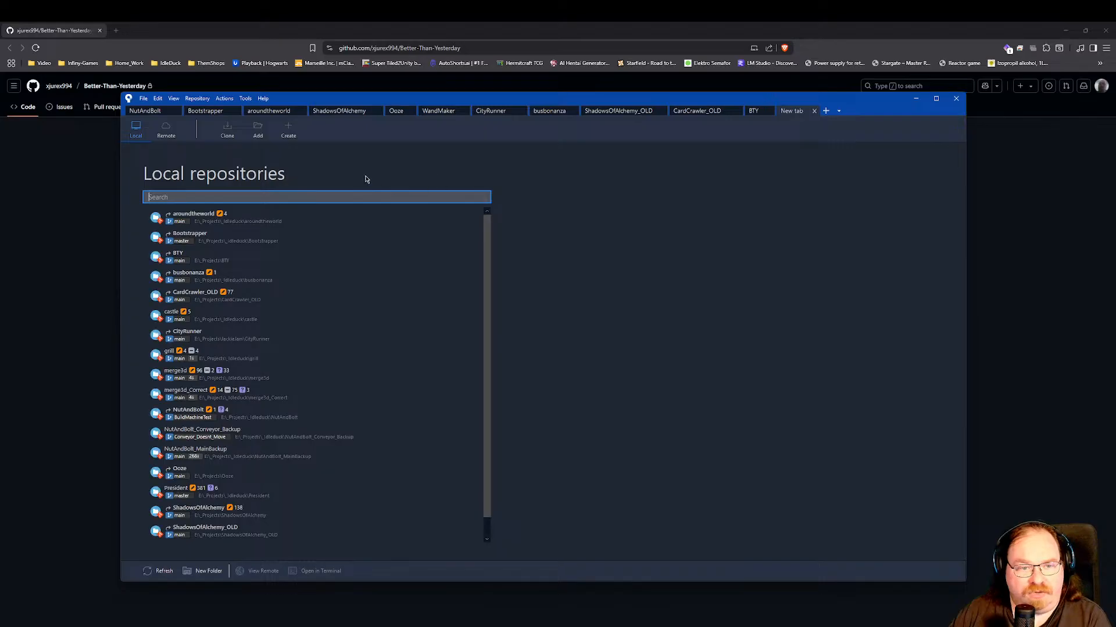
pyautogui.click(226, 130)
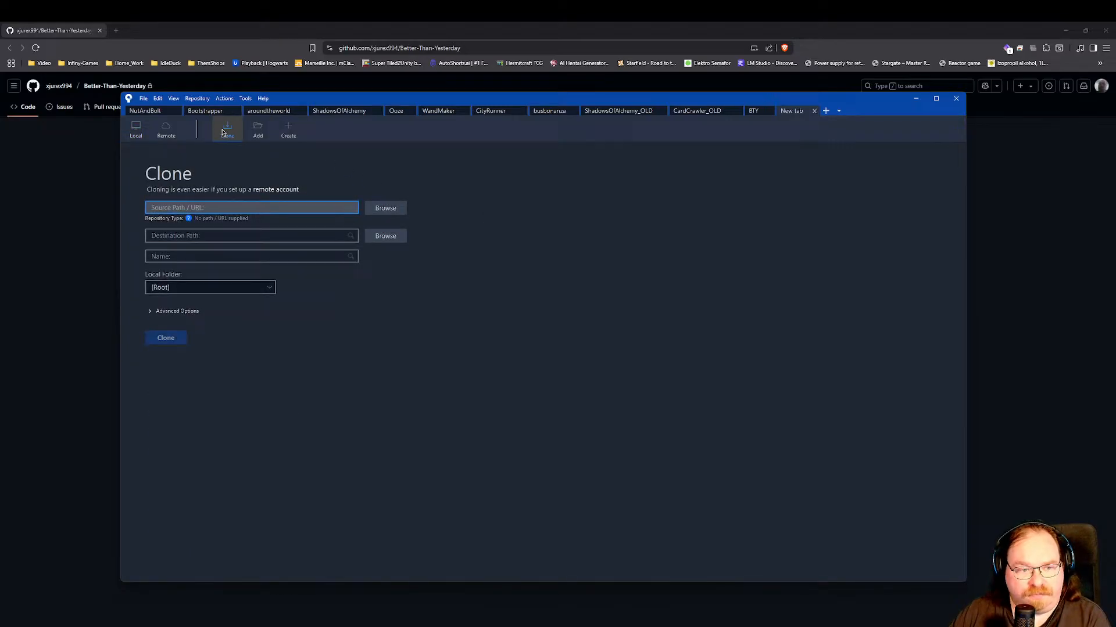
pyautogui.rightClick(210, 206)
pyautogui.click(237, 234)
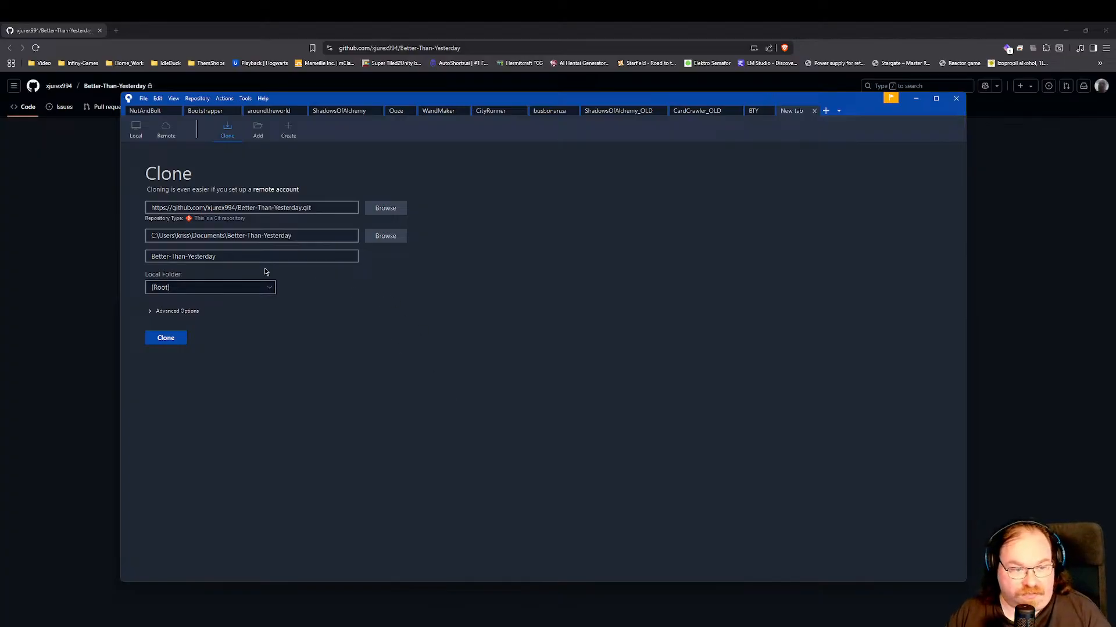
pyautogui.moveTo(200, 238); pyautogui.dragTo(146, 242)
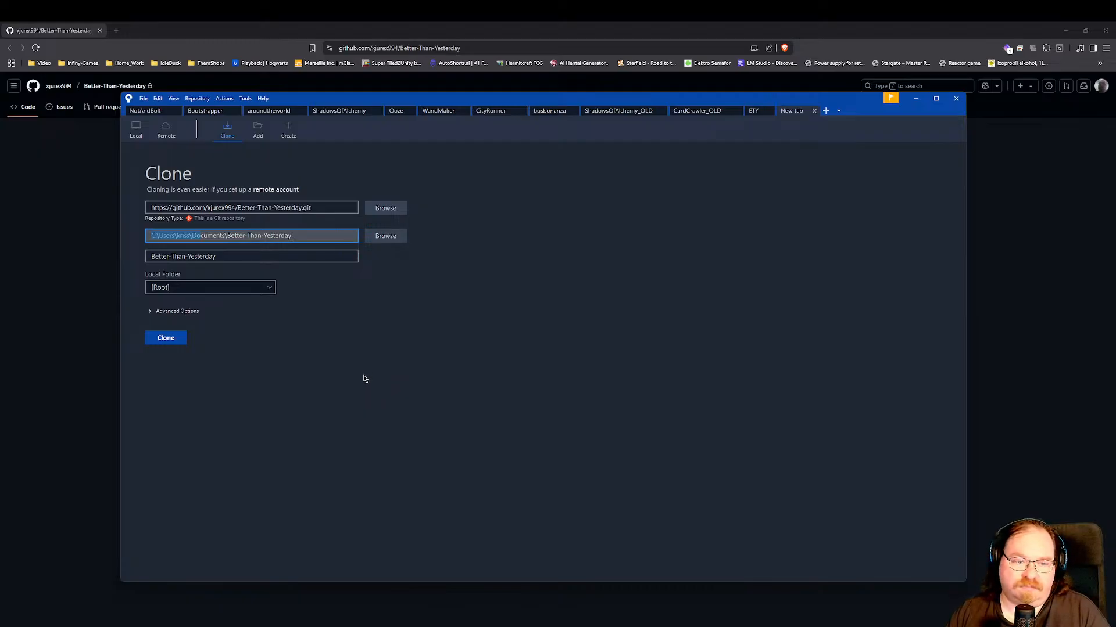
pyautogui.click(814, 111)
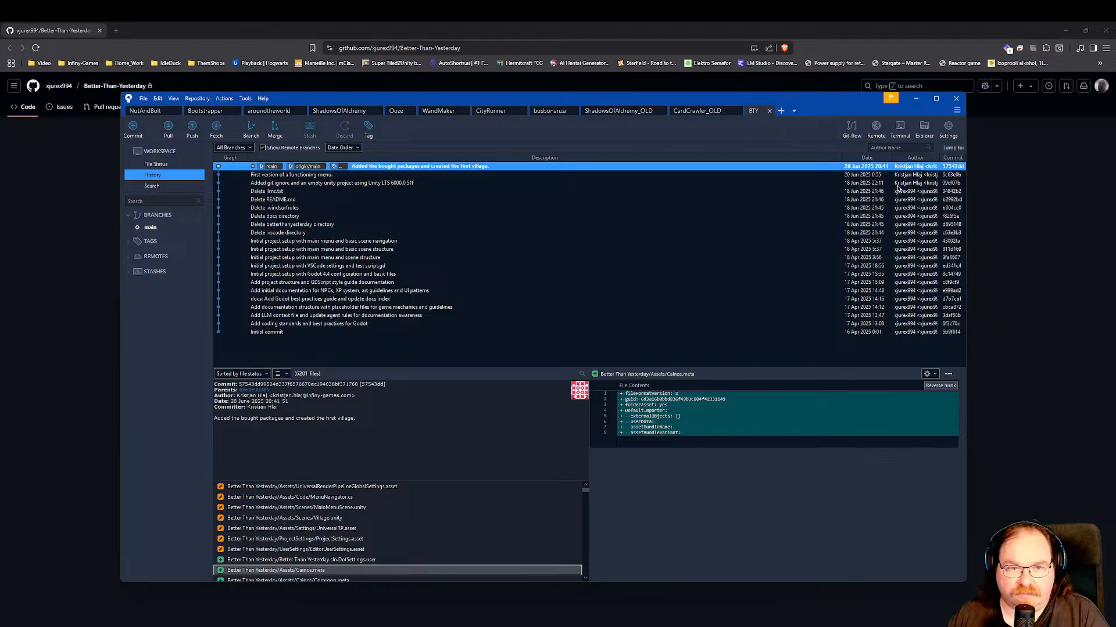
# Close the browser window and Sourcetree.
pyautogui.click(1105, 36)
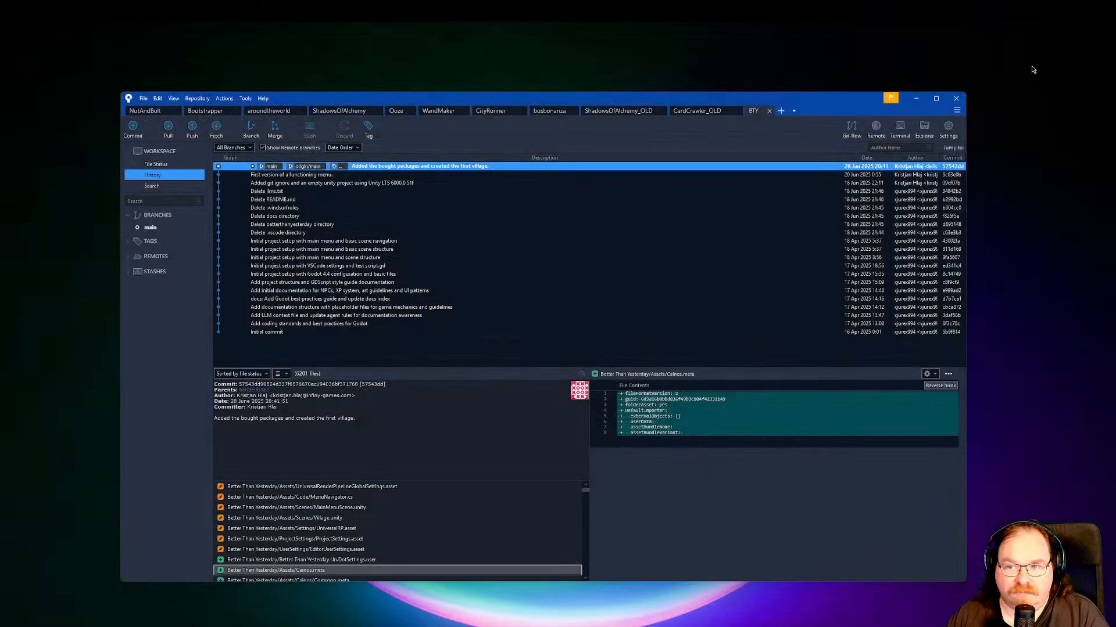
pyautogui.click(956, 98)
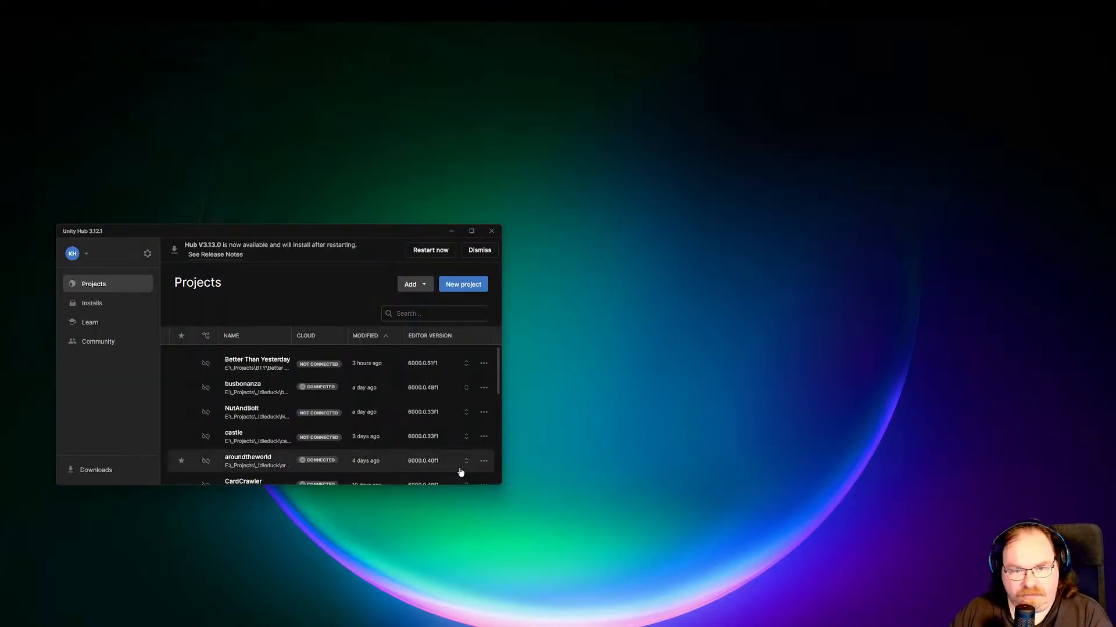
# View the options for adding an existing project in Unity Hub, dismiss them and close Unity Hub.
pyautogui.click(420, 285)
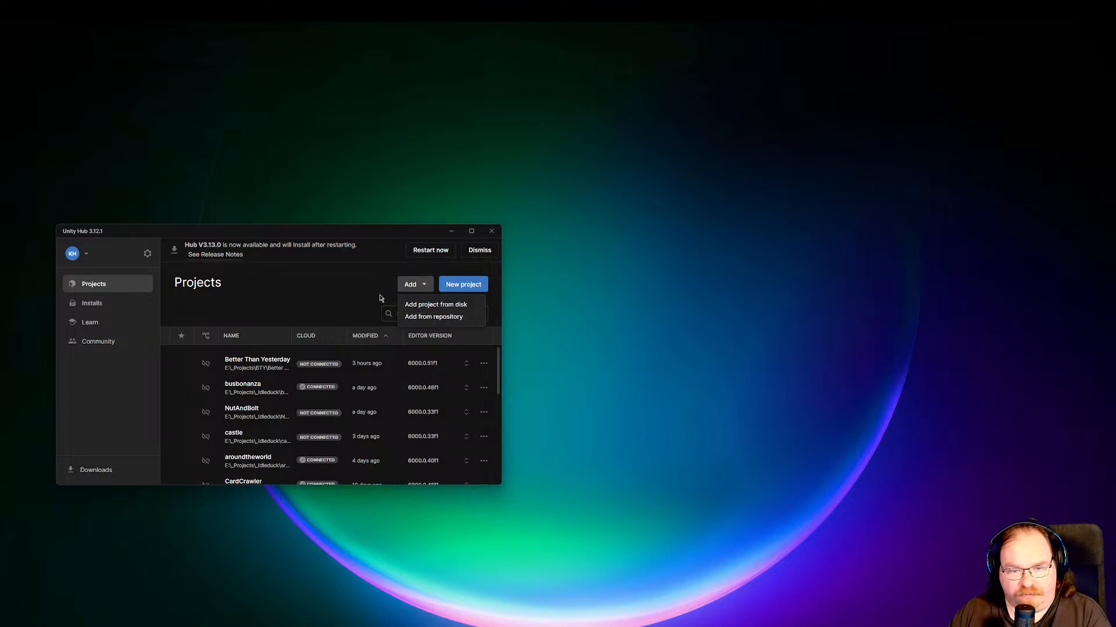
pyautogui.click(351, 288)
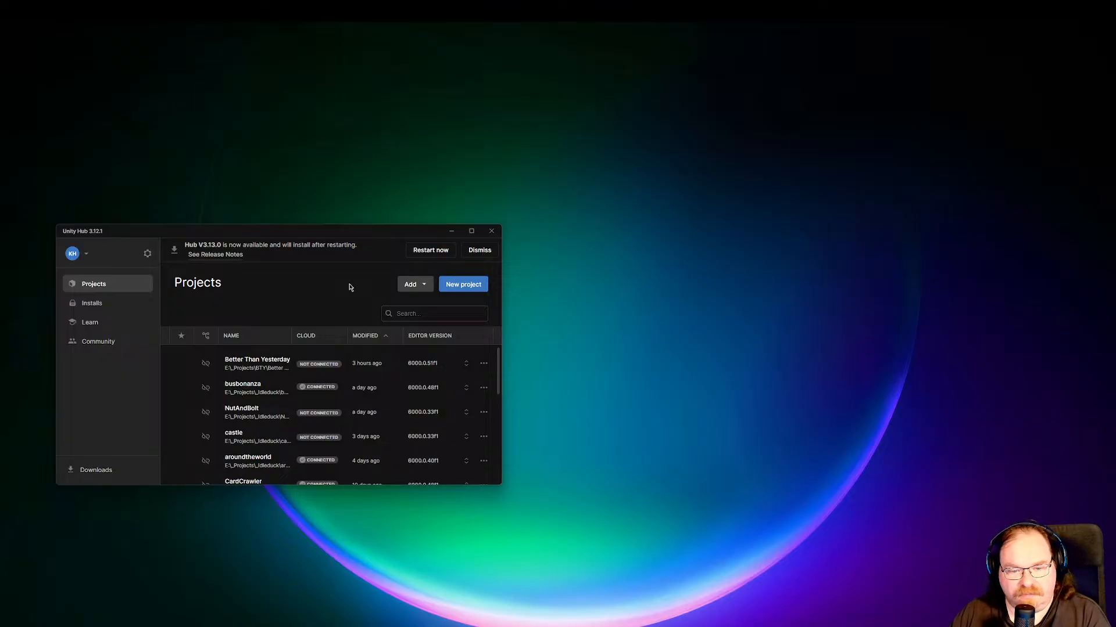
pyautogui.click(492, 231)
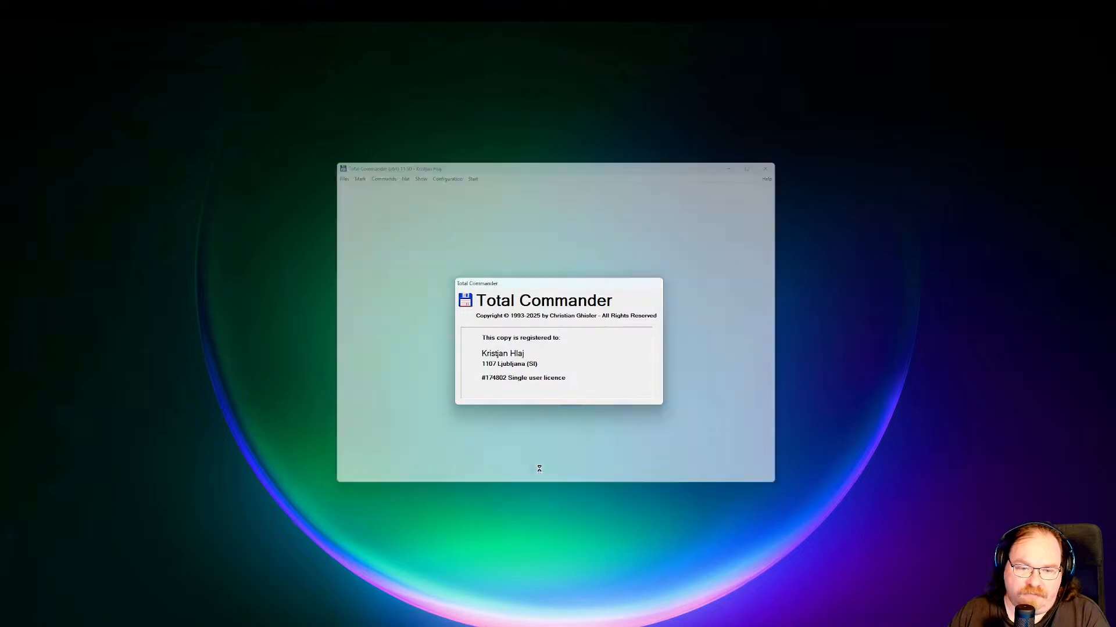
# Browse in Total Commander from the NutAndBolt Editor folder up to E:\_Projects and open the BTY folder.
pyautogui.press('ctrl')
pyautogui.press('ctrl')
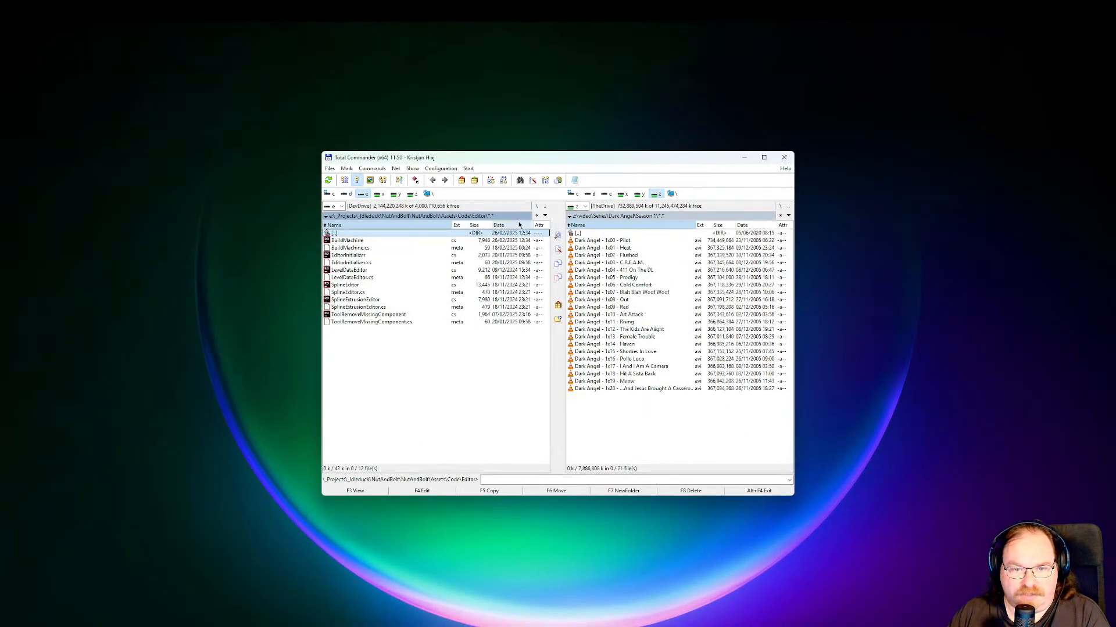
pyautogui.click(545, 208)
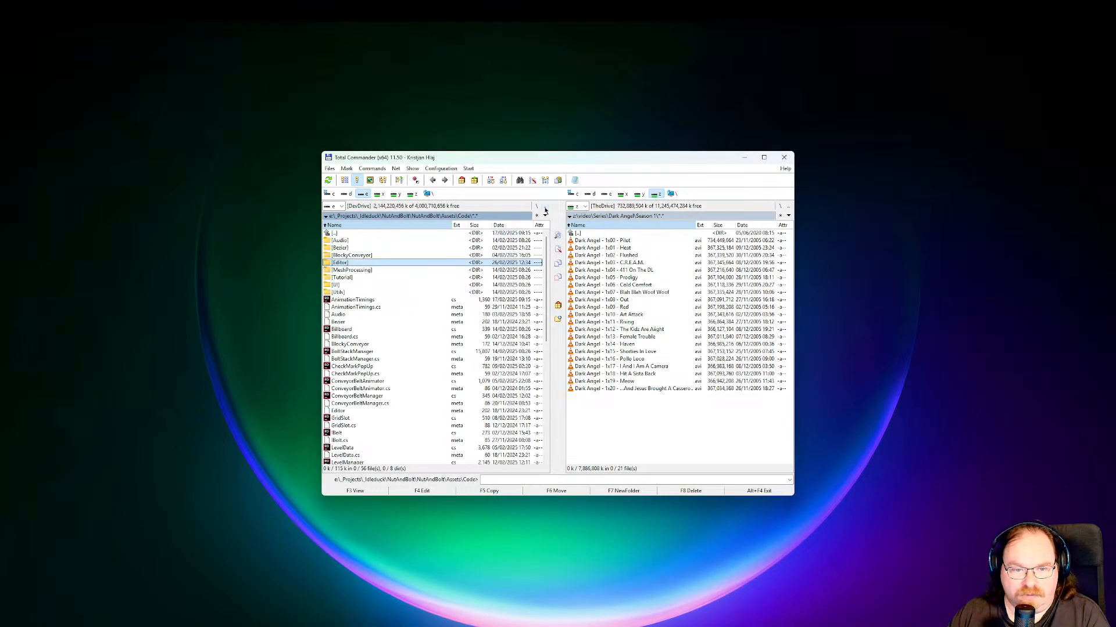
pyautogui.click(544, 207)
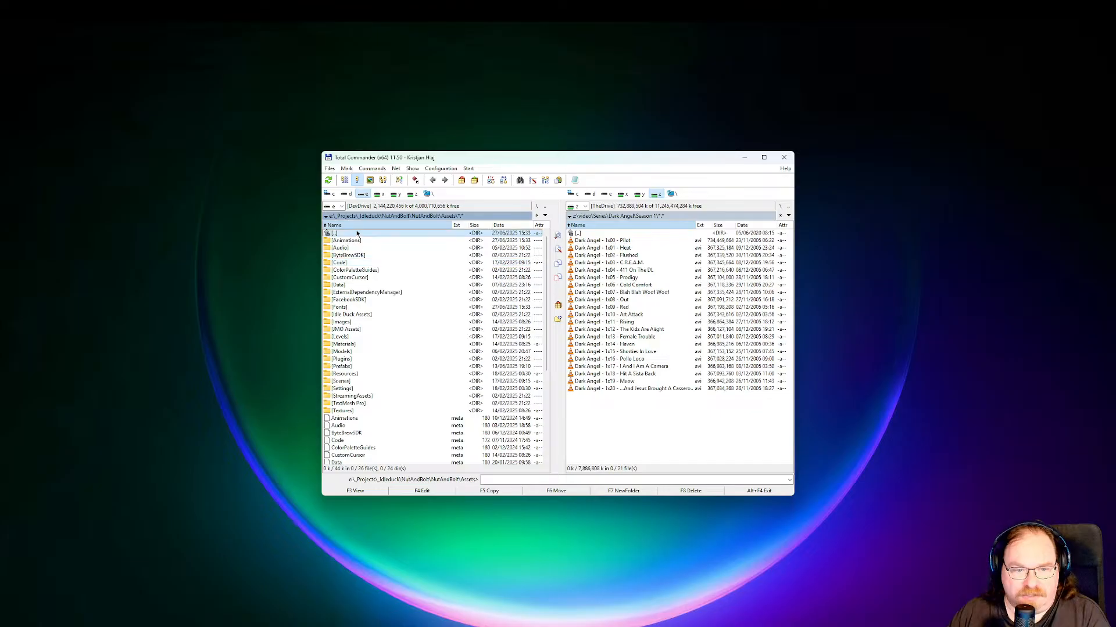
pyautogui.doubleClick(356, 235)
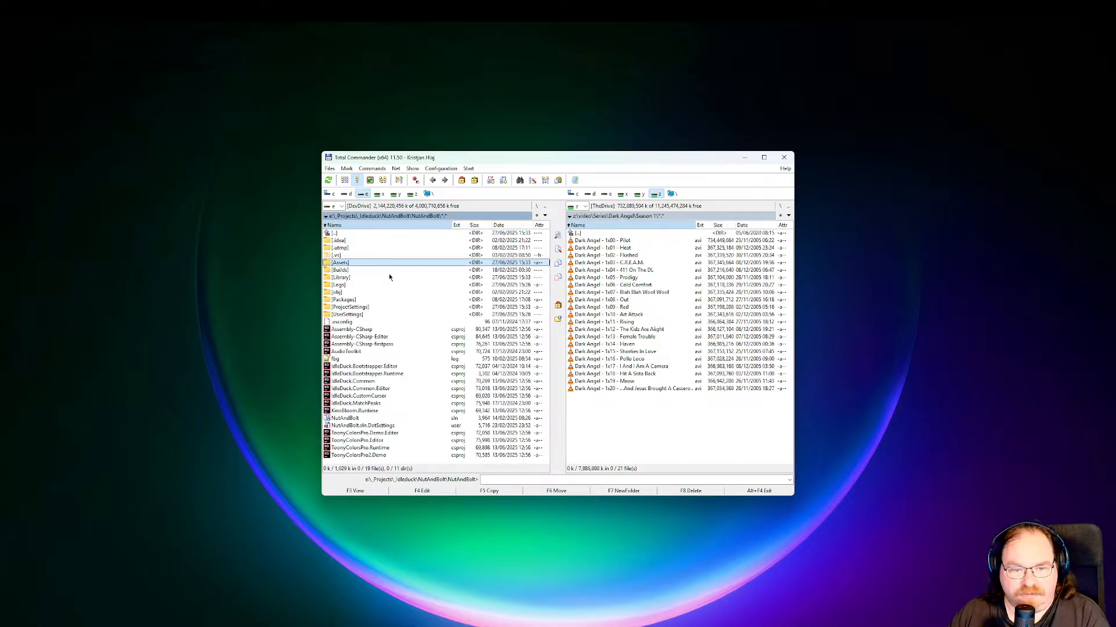
pyautogui.doubleClick(360, 234)
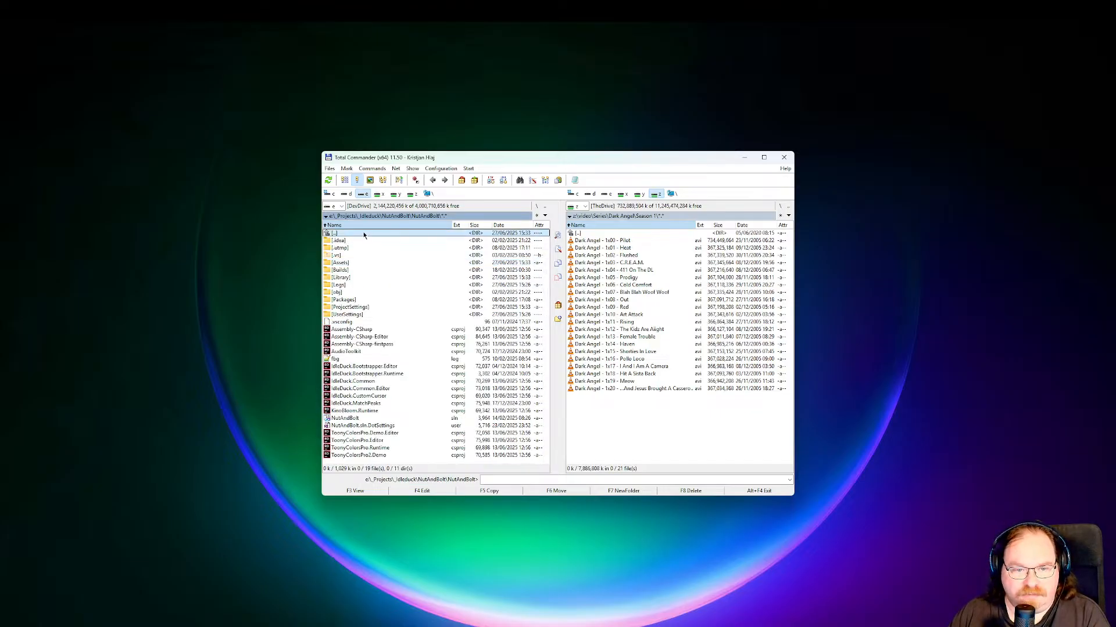
pyautogui.doubleClick(363, 233)
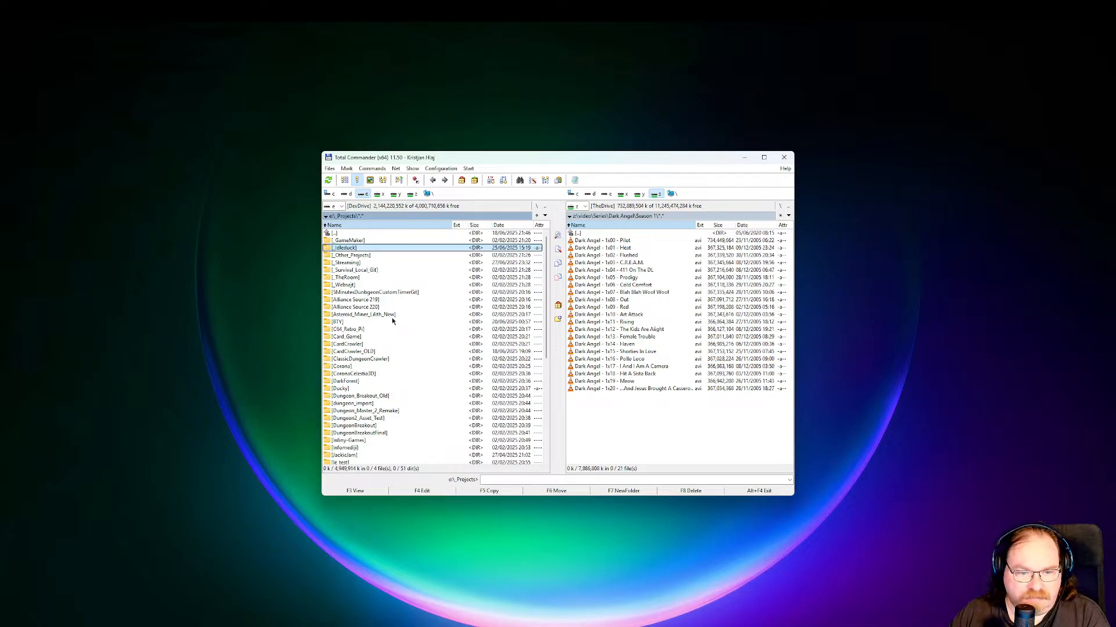
pyautogui.scroll(-1, 393, 321)
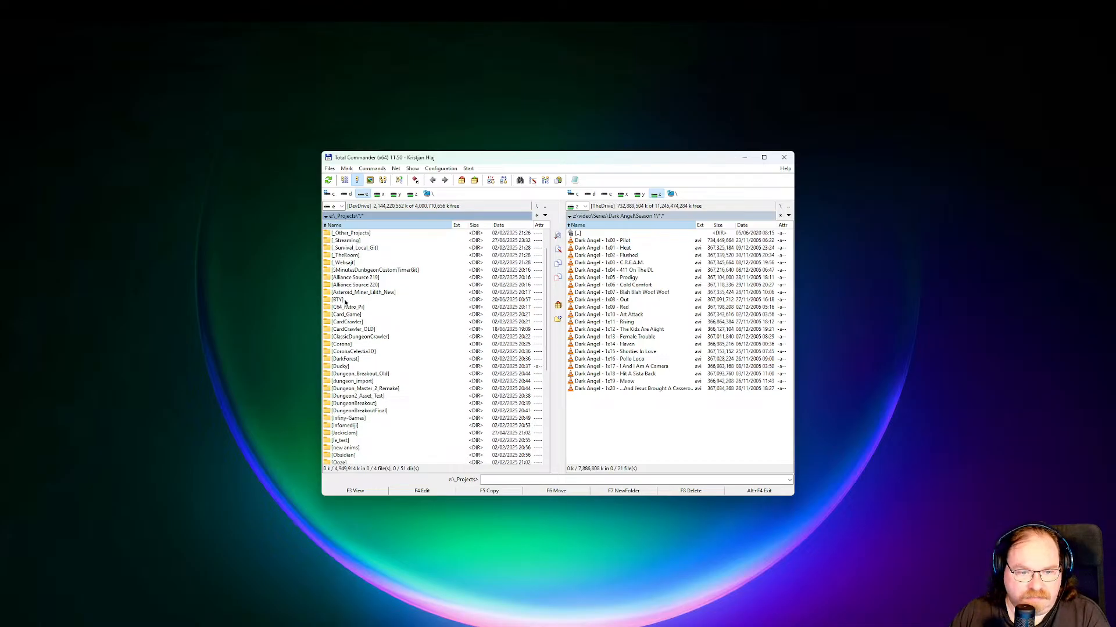
pyautogui.doubleClick(338, 300)
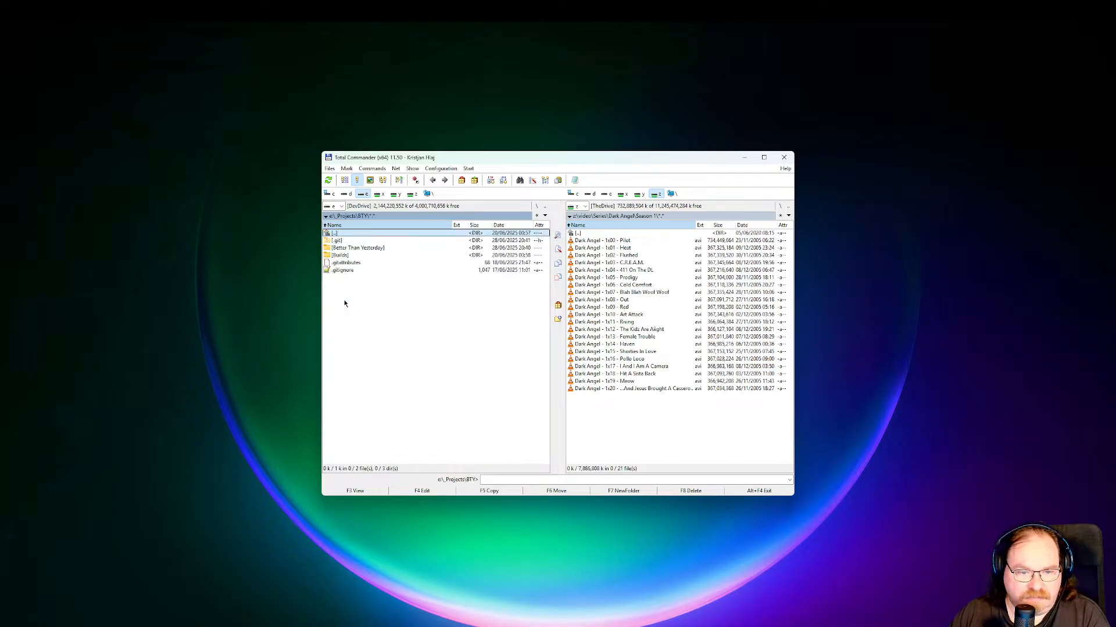
# Open the Better Than Yesterday project folder to view its contents and close Total Commander.
pyautogui.click(365, 250)
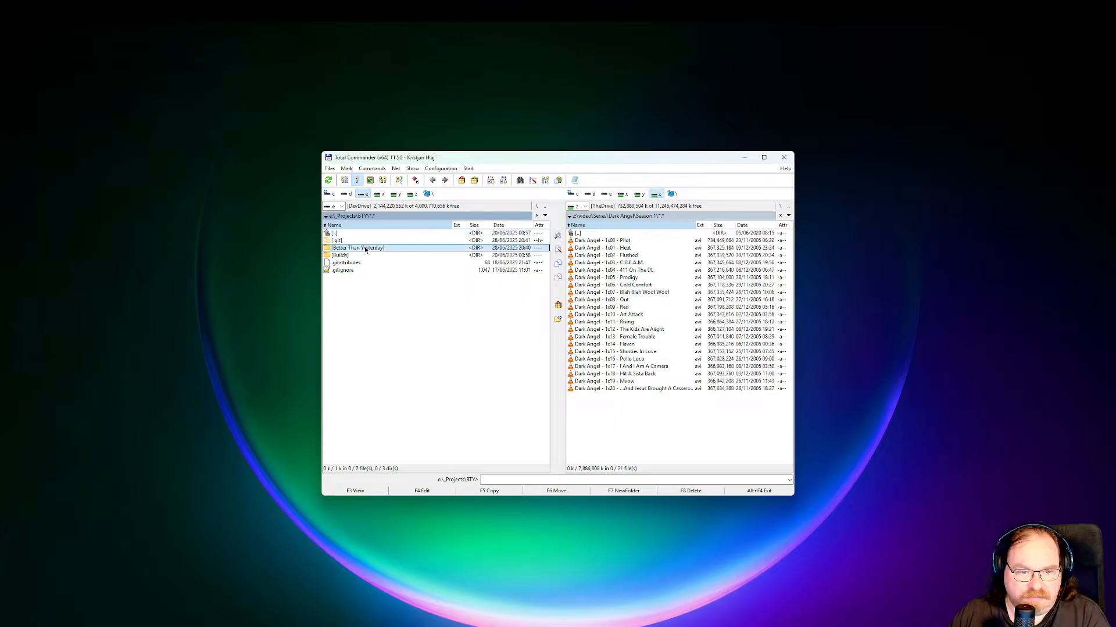
pyautogui.click(343, 302)
pyautogui.doubleClick(361, 249)
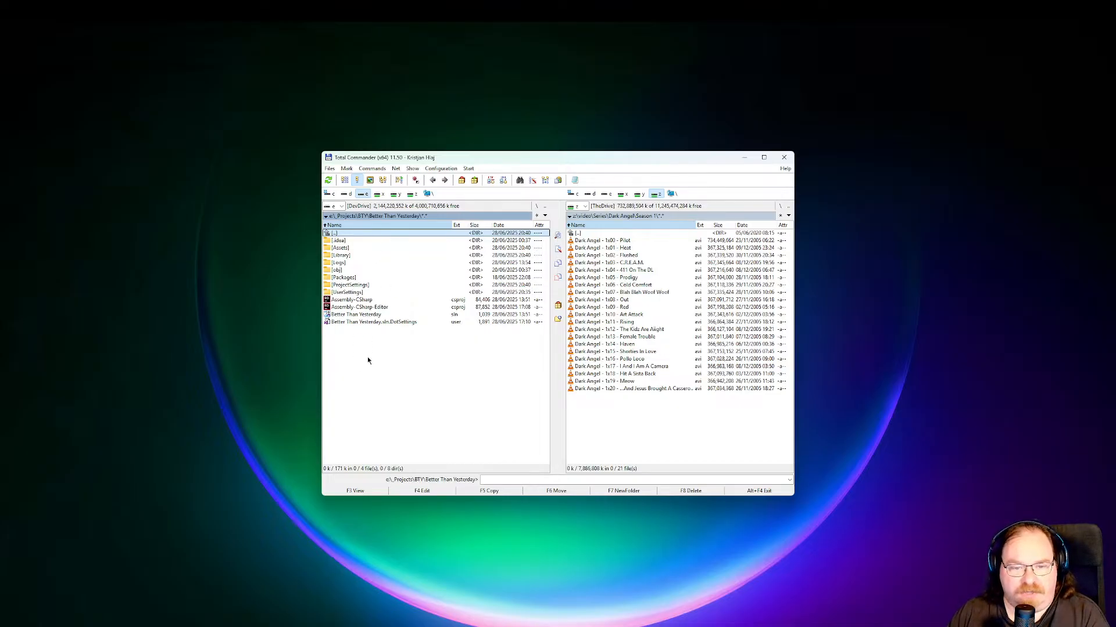
pyautogui.press('ctrl')
pyautogui.press('ctrl')
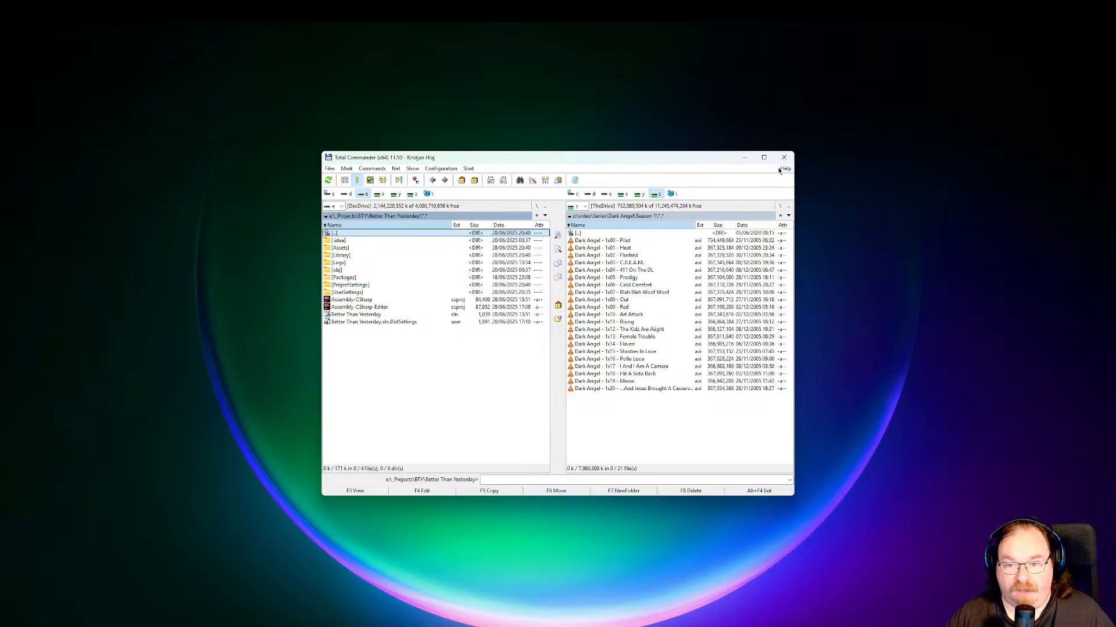
pyautogui.click(784, 157)
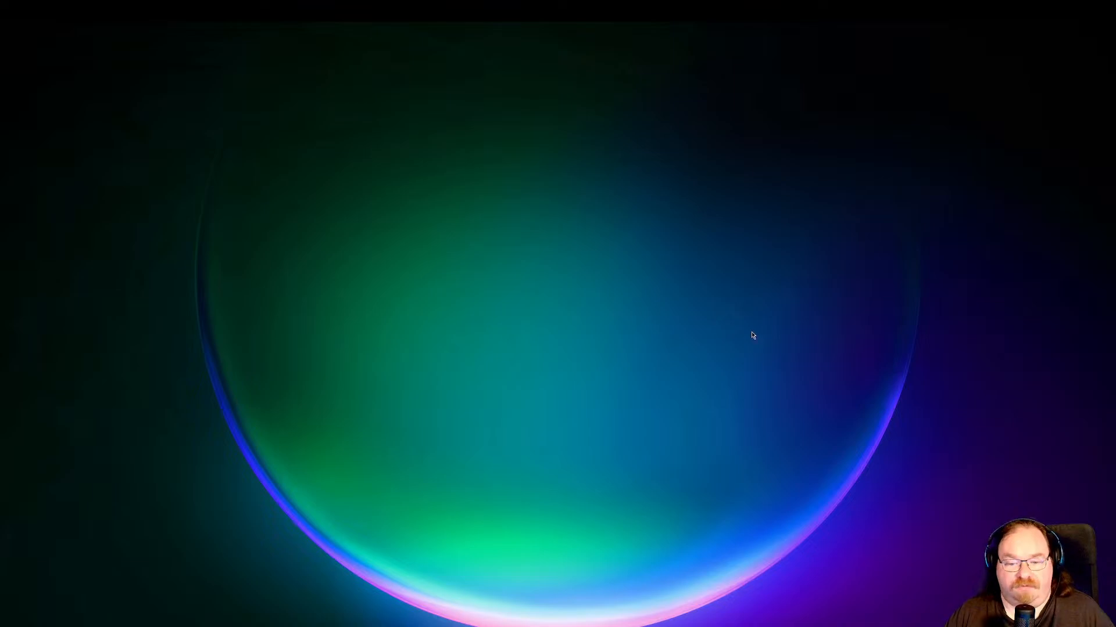